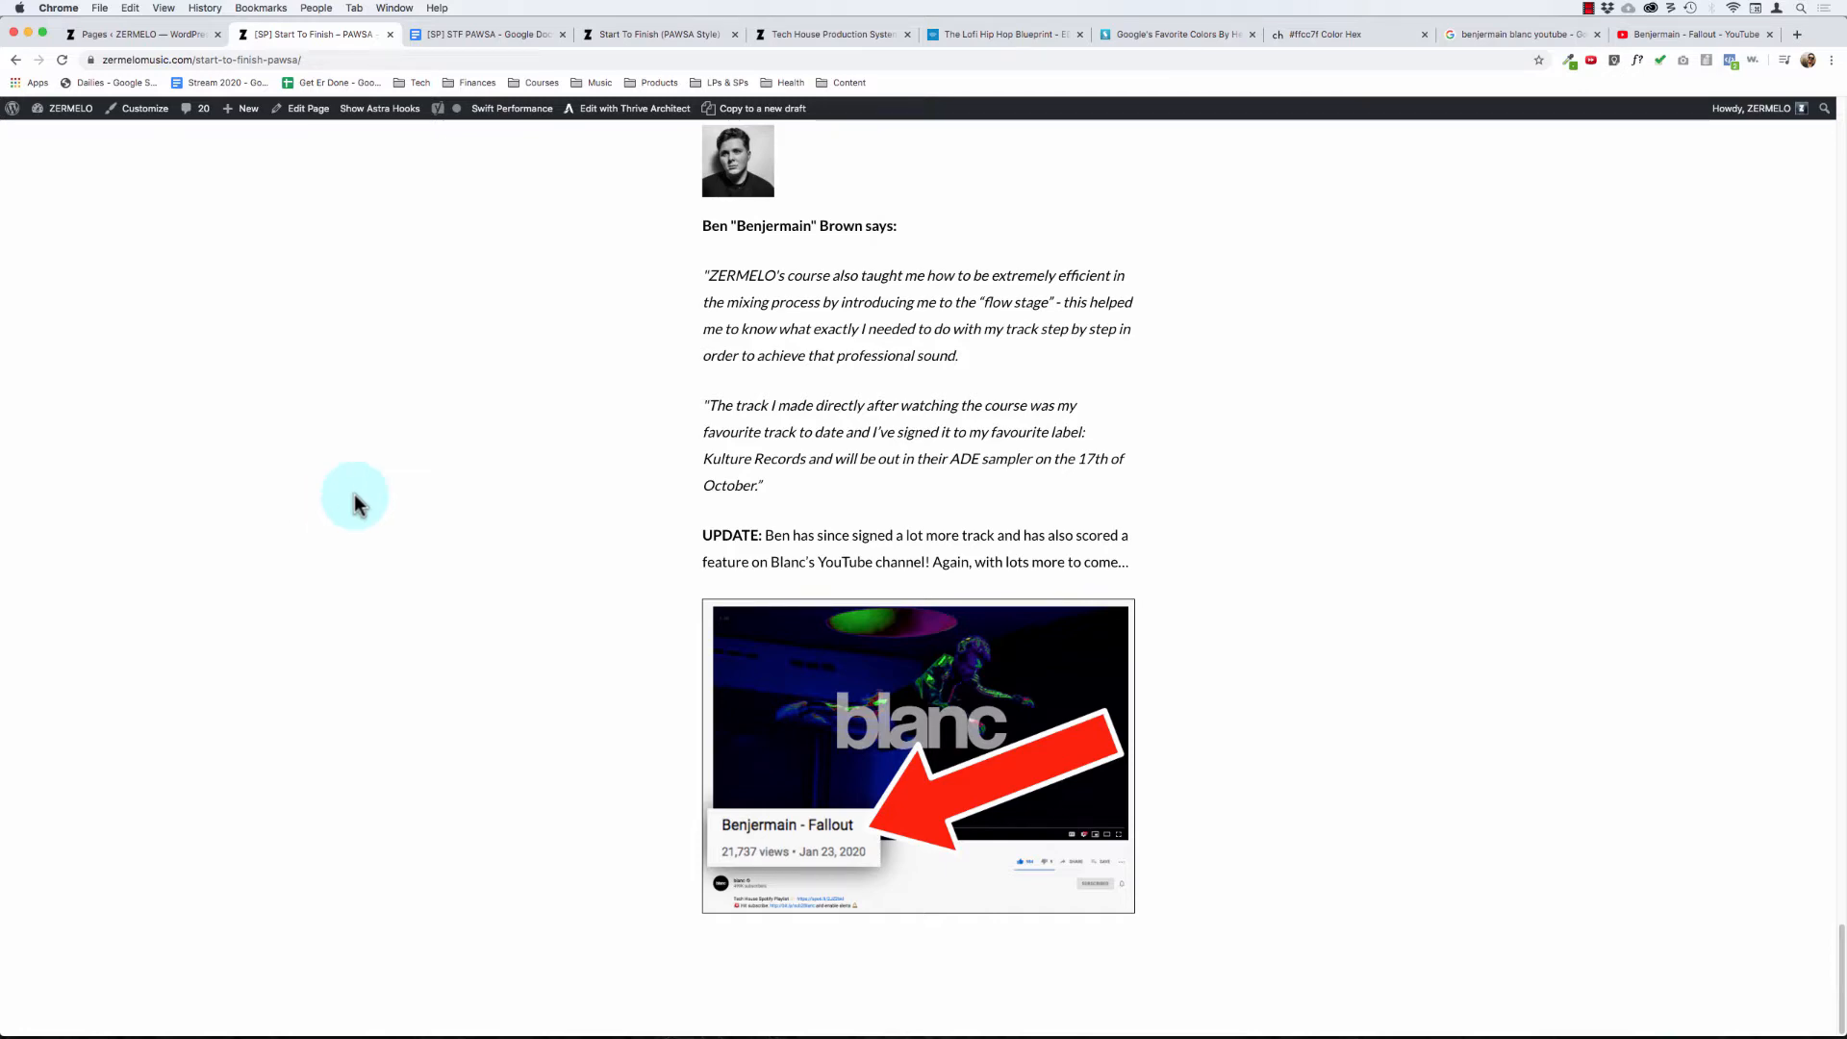
# - Review the page from its headline through the "So... What's The Problem?" section on finishing tracks and getting a pro sound
pyautogui.press('super+Up')
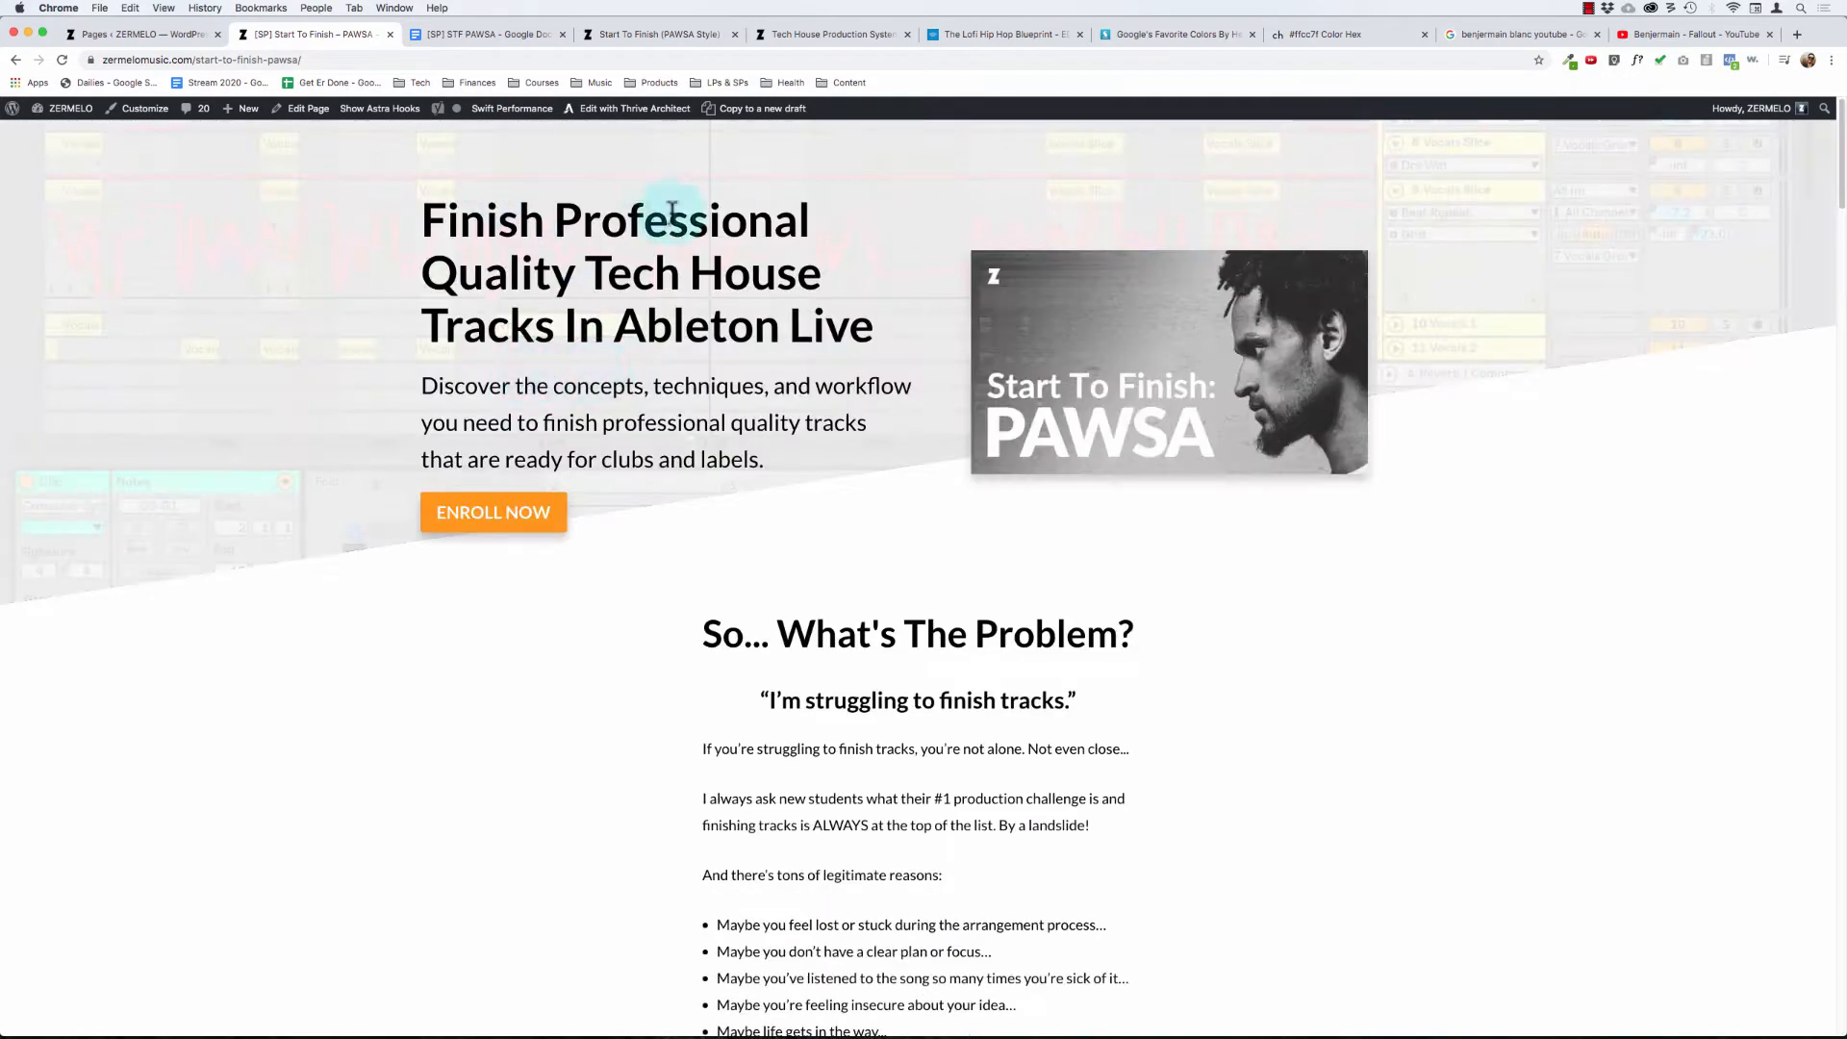
pyautogui.scroll(-5, 976, 436)
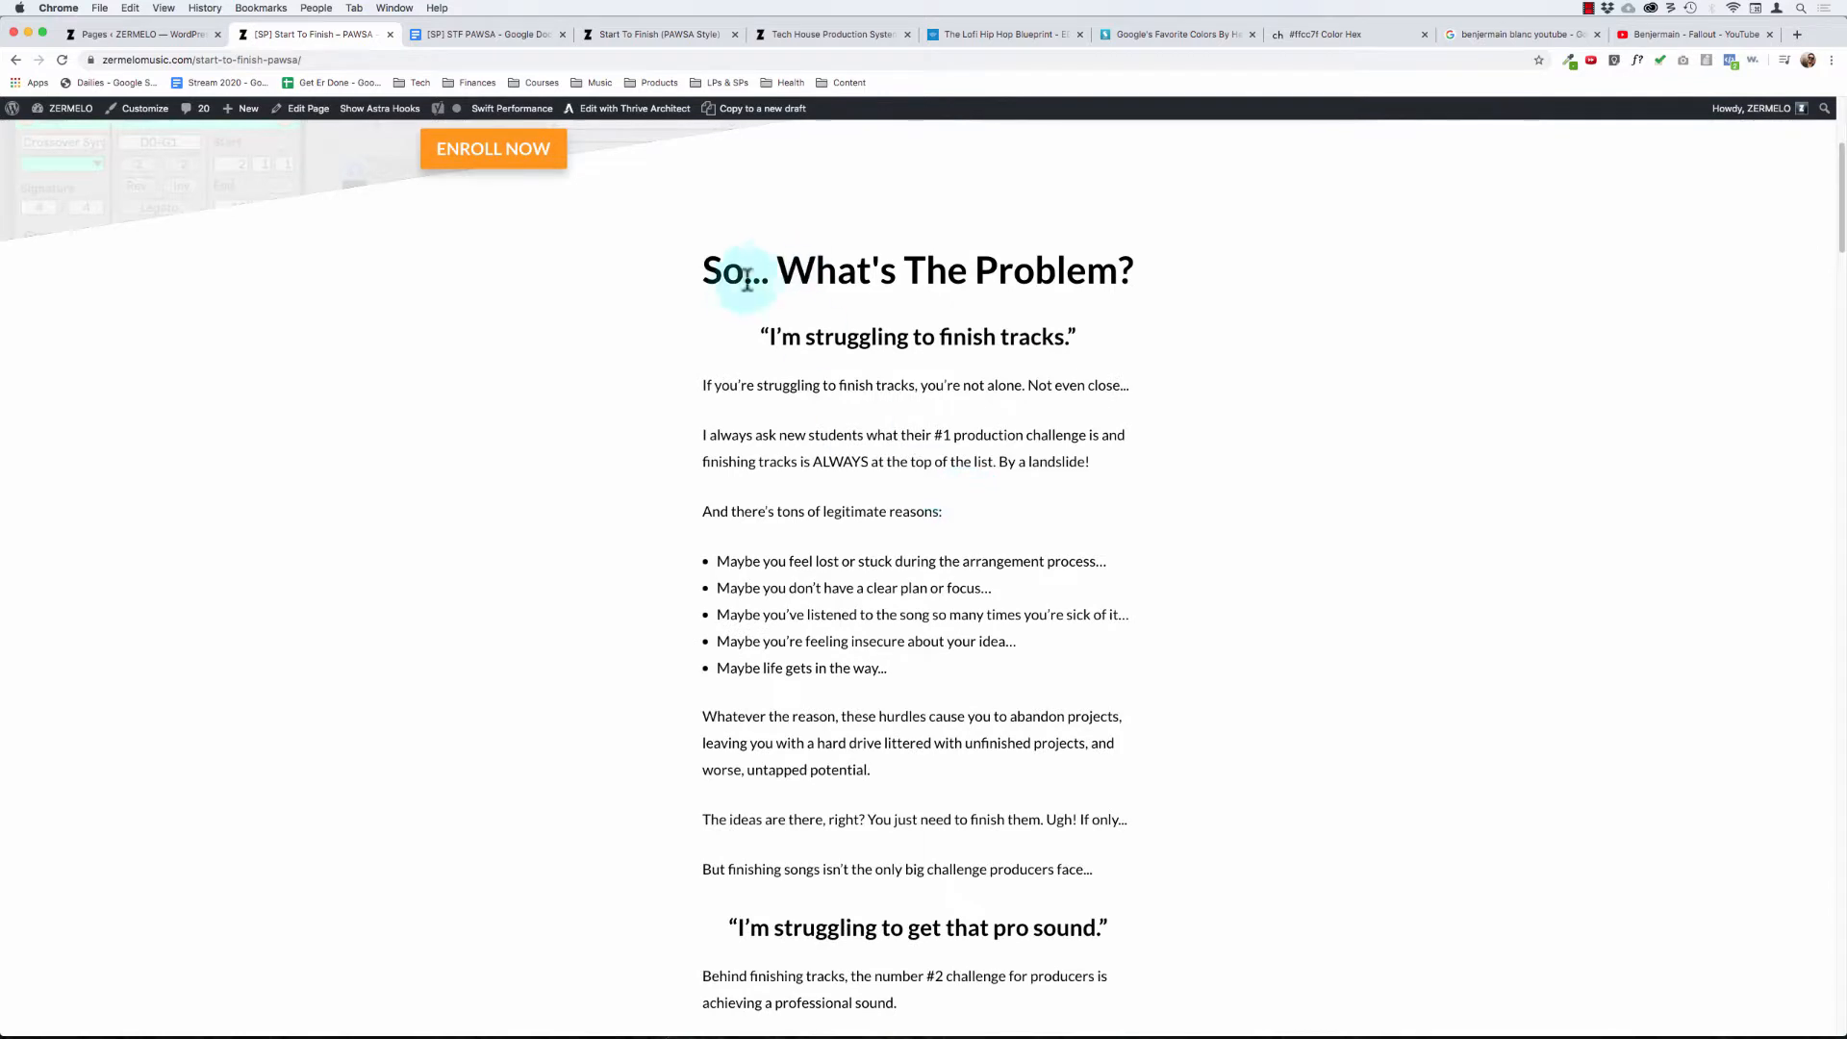
pyautogui.moveTo(744, 271); pyautogui.dragTo(906, 507)
pyautogui.scroll(-3, 874, 776)
pyautogui.click(818, 513)
pyautogui.scroll(-3, 822, 516)
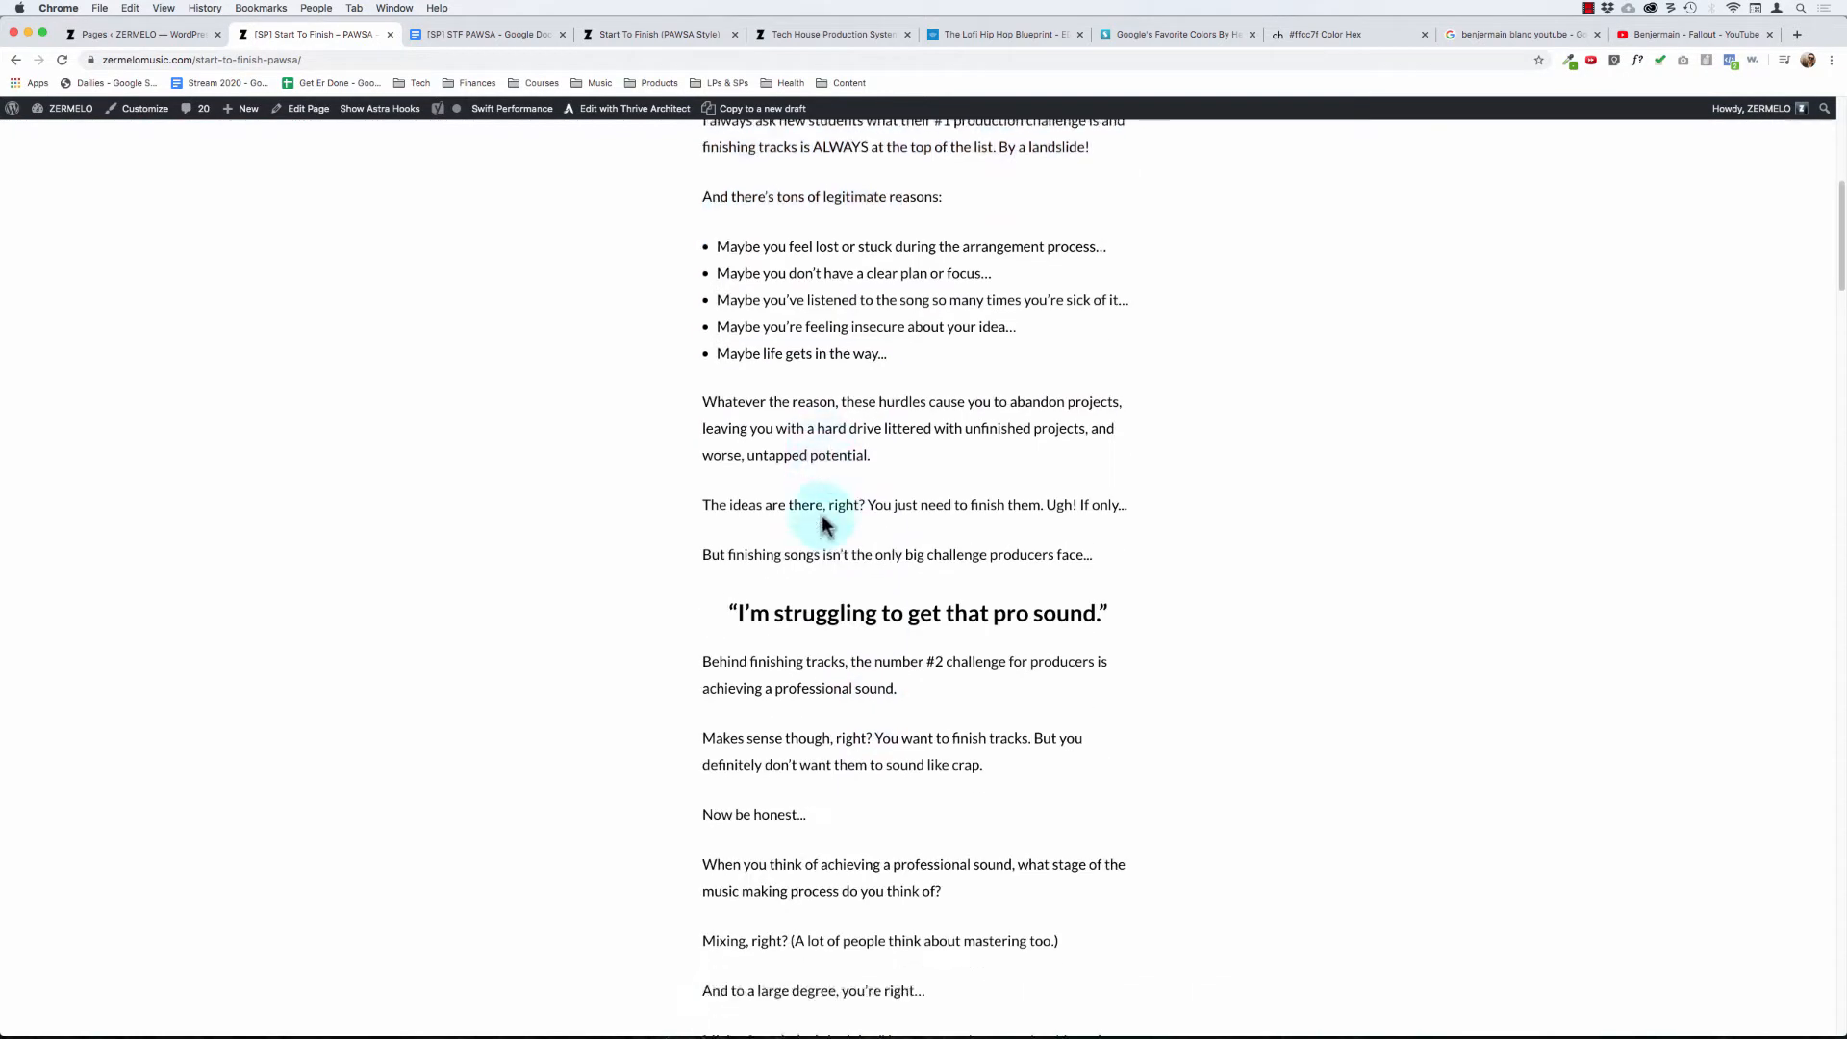
pyautogui.scroll(-1, 821, 516)
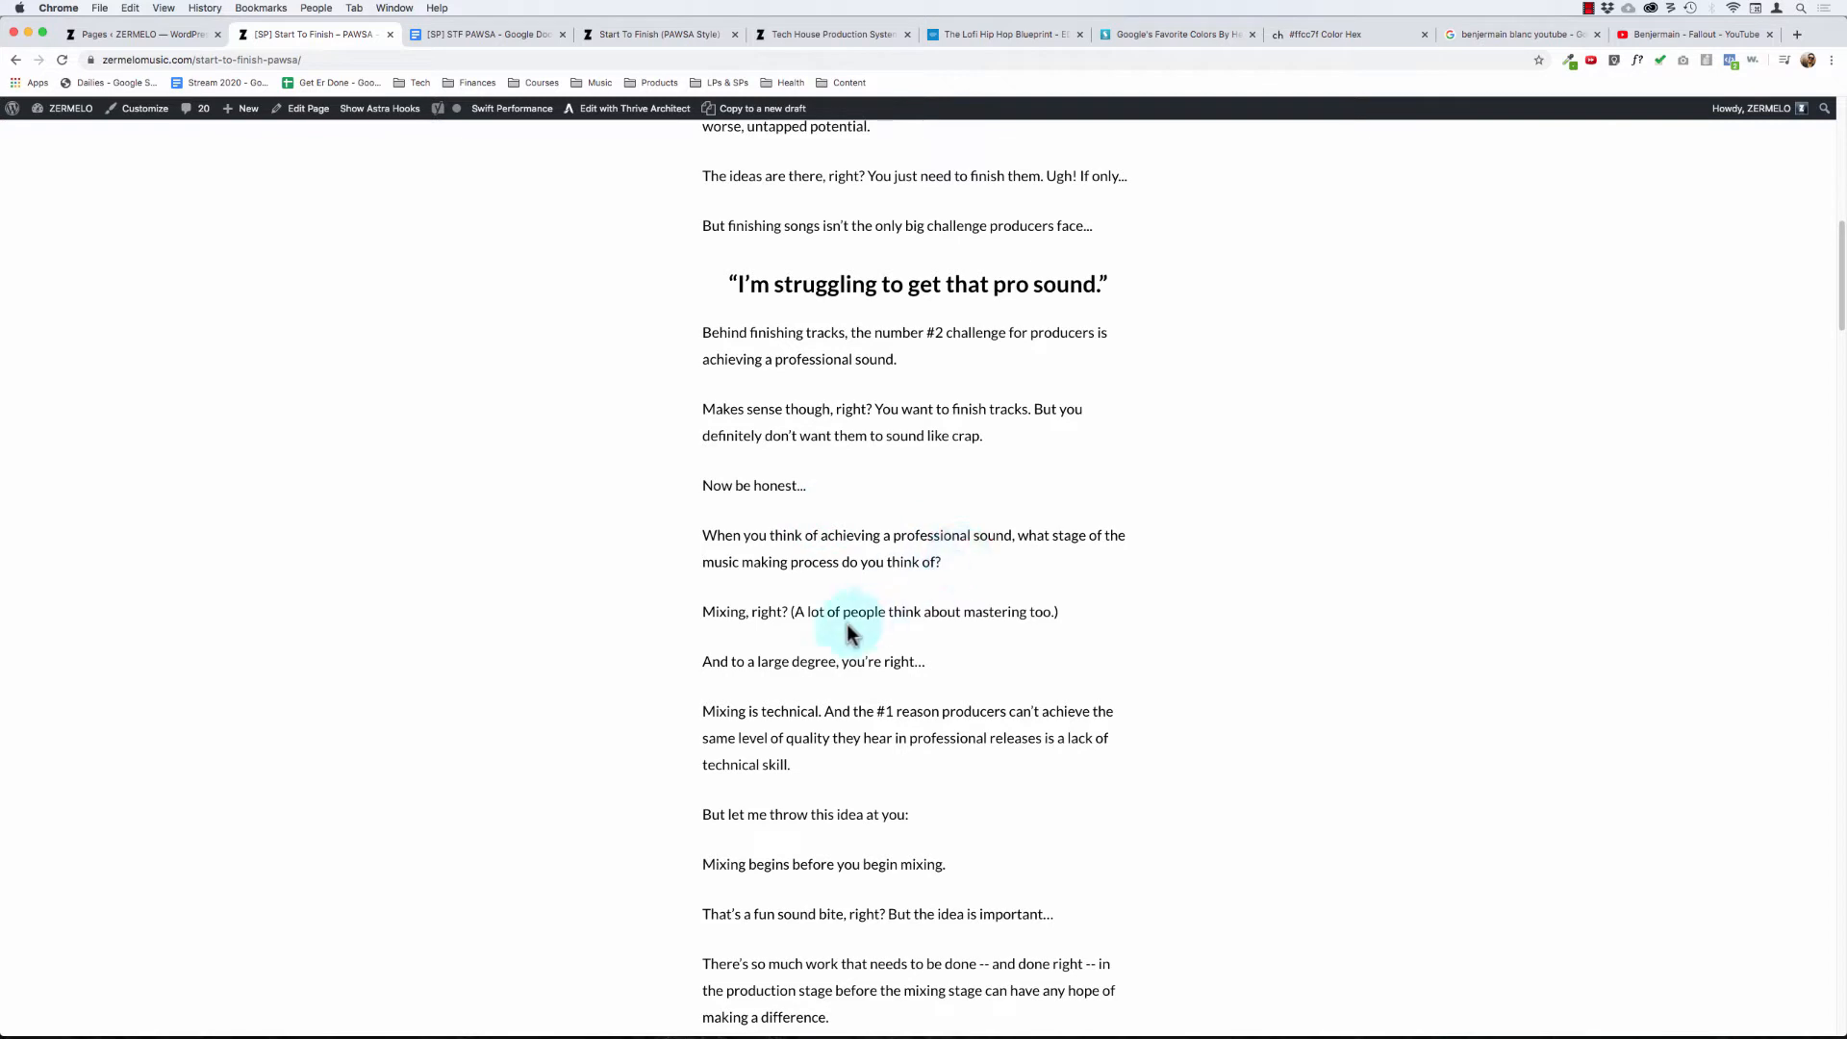
pyautogui.scroll(-5, 843, 626)
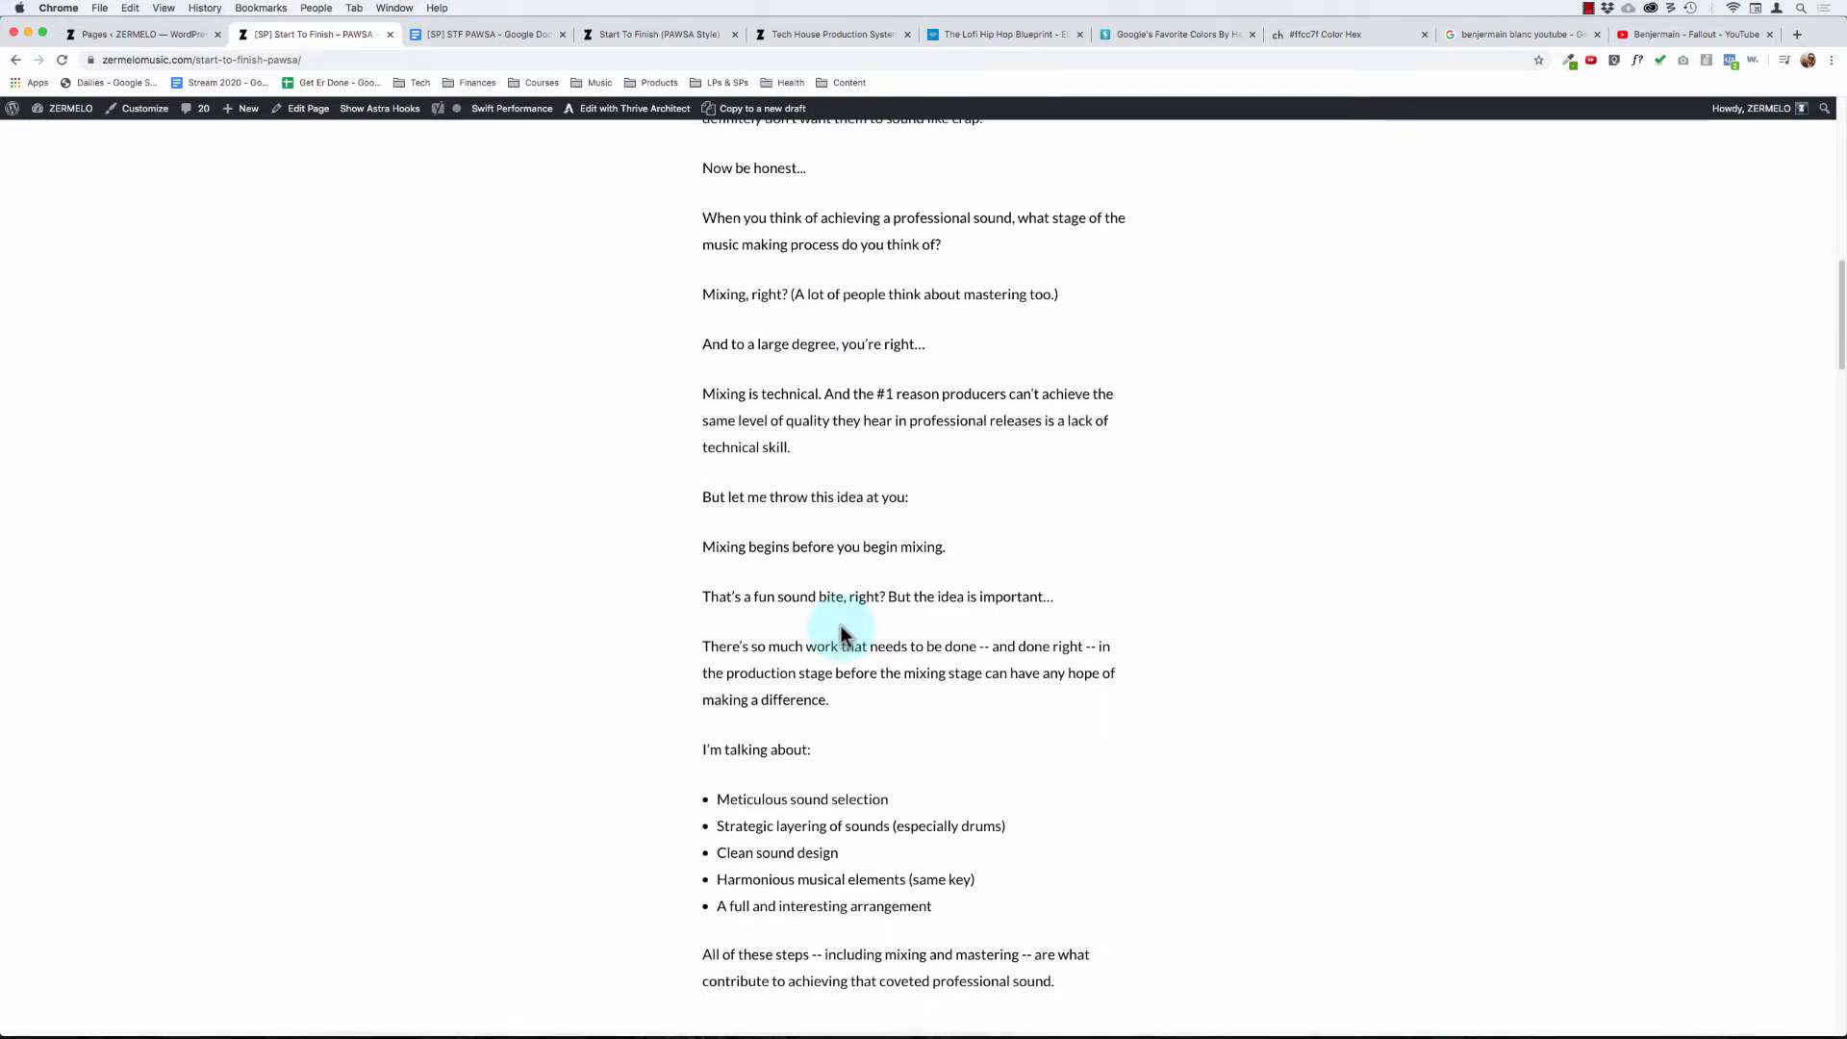
pyautogui.scroll(-4, 841, 625)
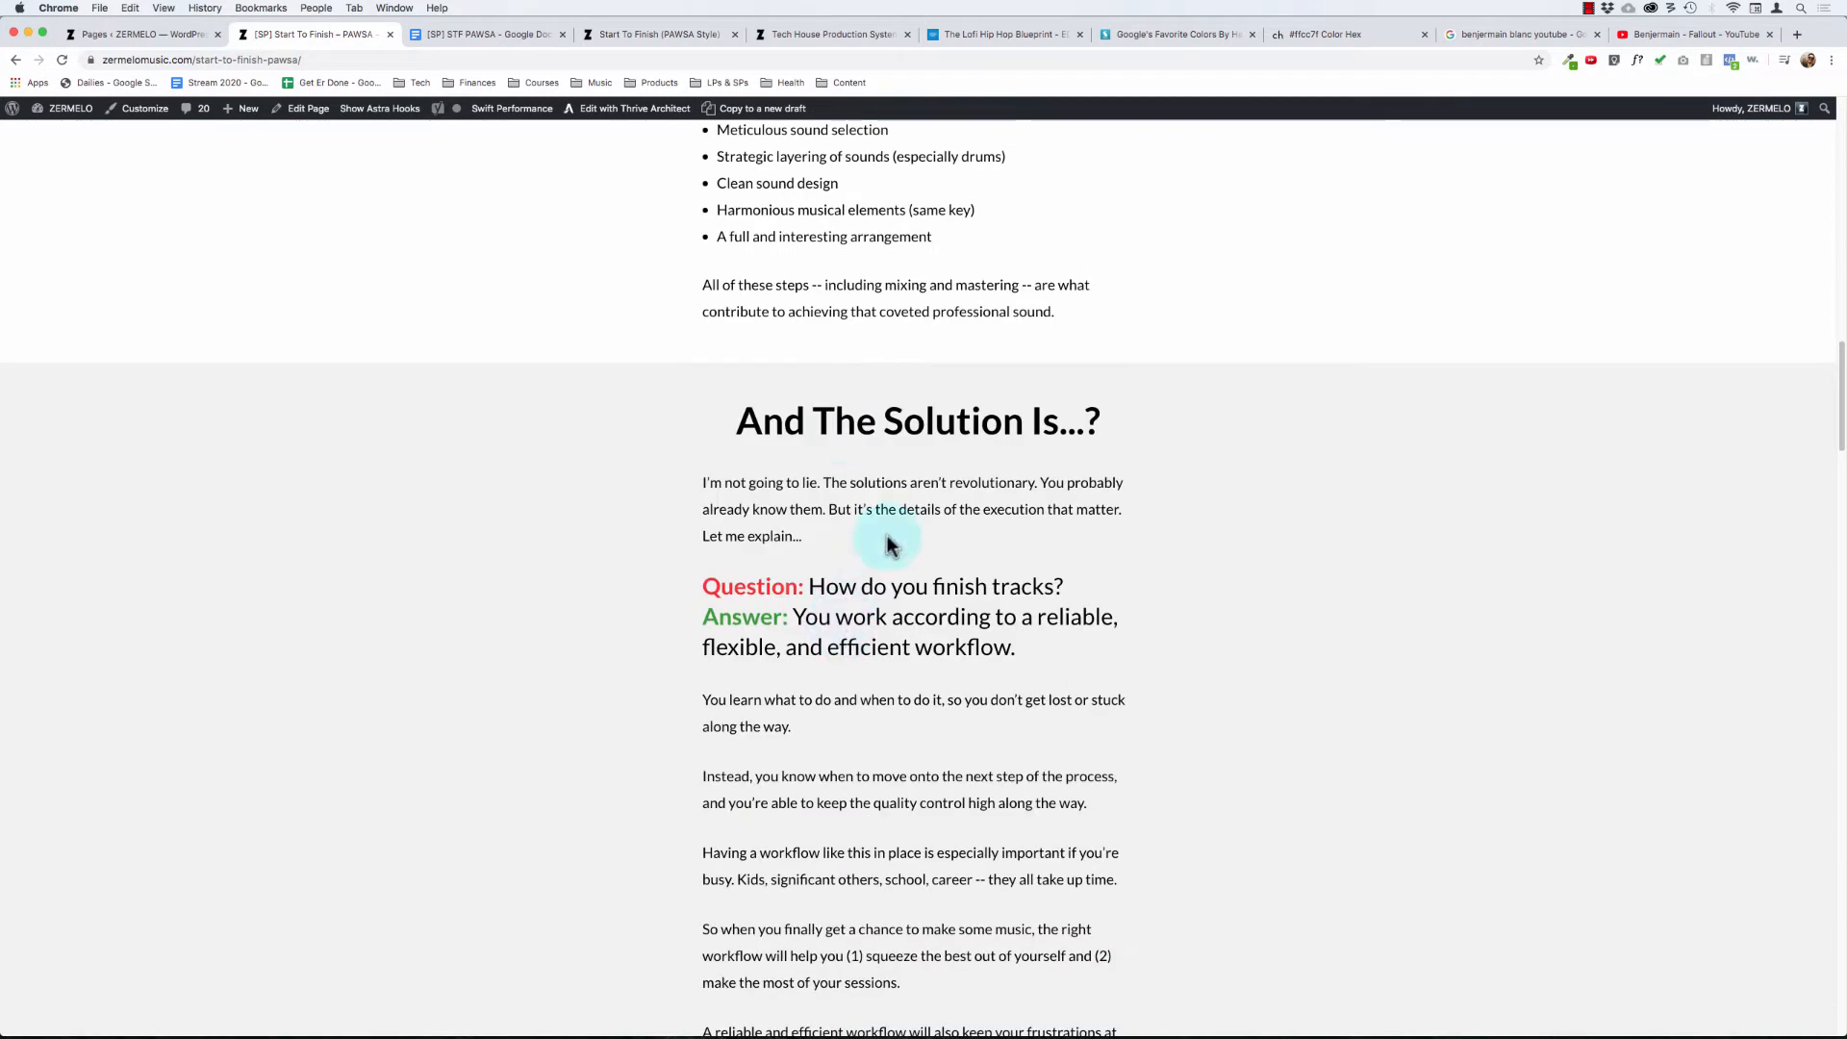
pyautogui.scroll(-1, 887, 535)
pyautogui.scroll(18, 888, 535)
pyautogui.moveTo(837, 391); pyautogui.dragTo(903, 751)
pyautogui.scroll(-16, 903, 751)
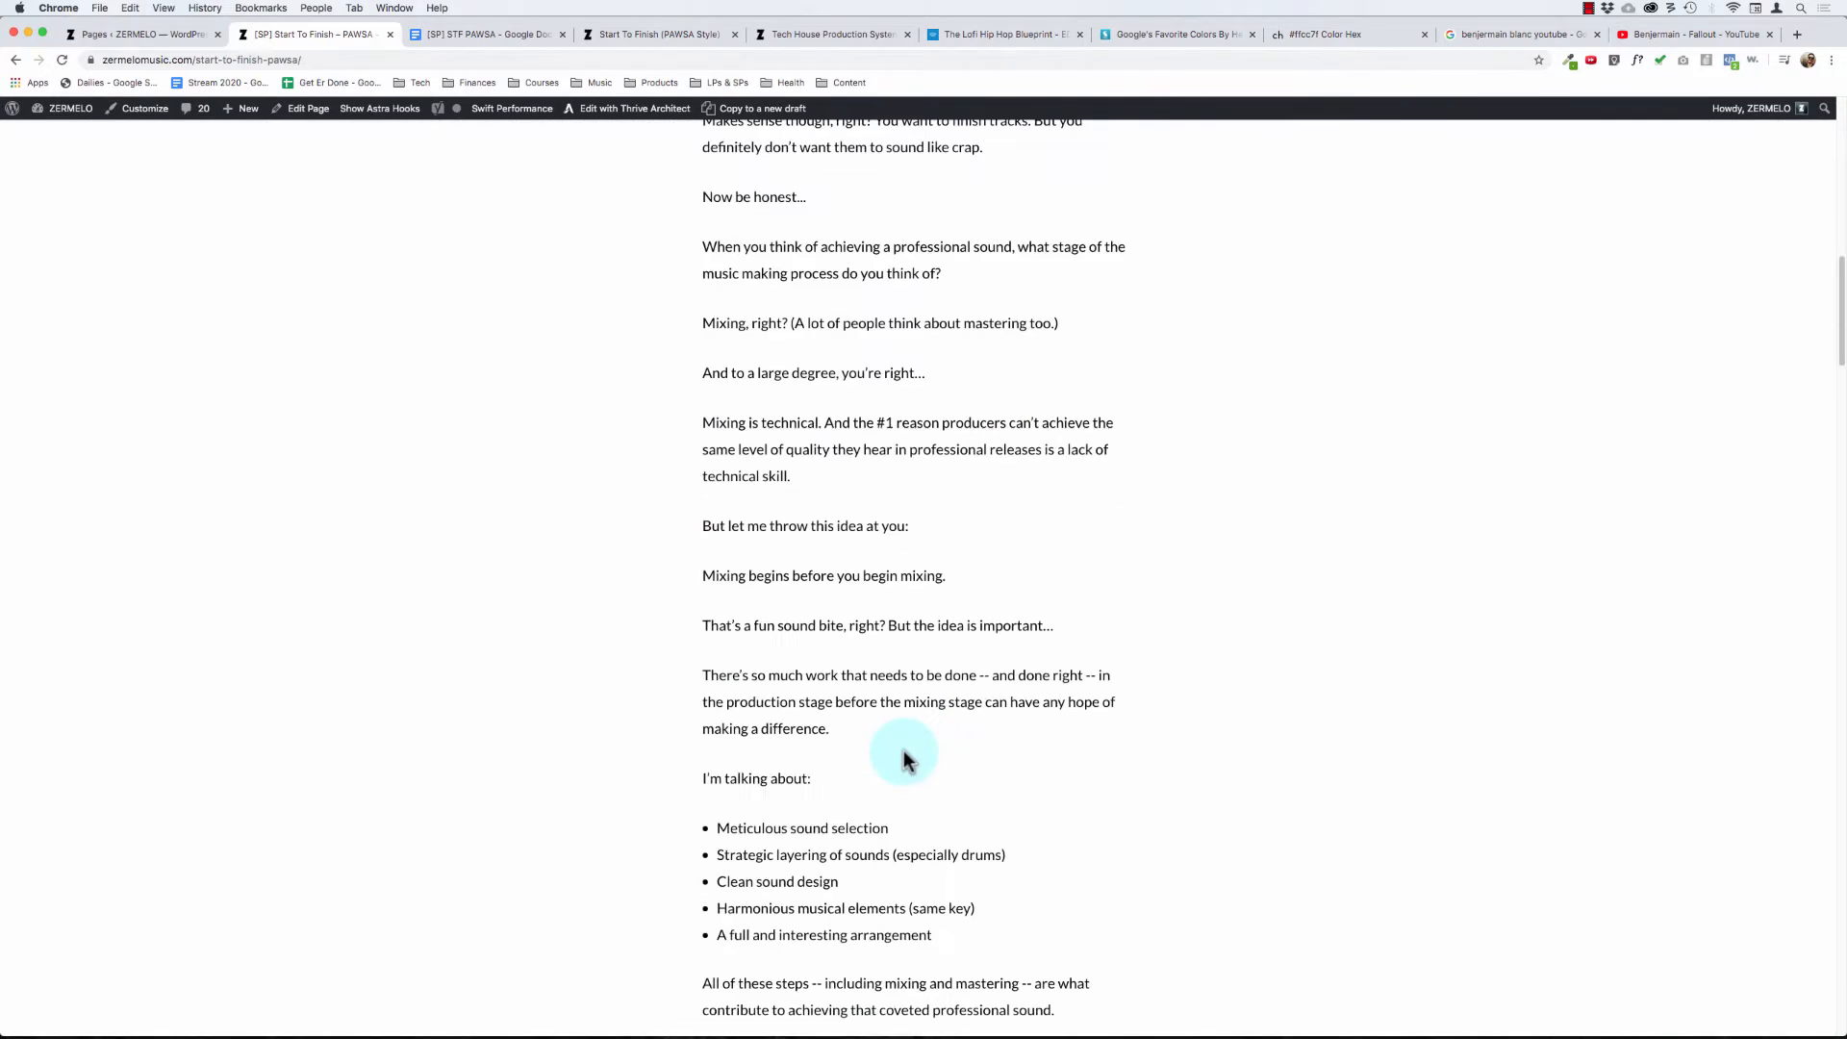
# - Review the "And The Solution Is...?" section with its question-and-answer pairs on finishing tracks and getting the pro sound
pyautogui.scroll(-2, 903, 758)
pyautogui.moveTo(789, 430); pyautogui.dragTo(911, 848)
pyautogui.scroll(-3, 911, 847)
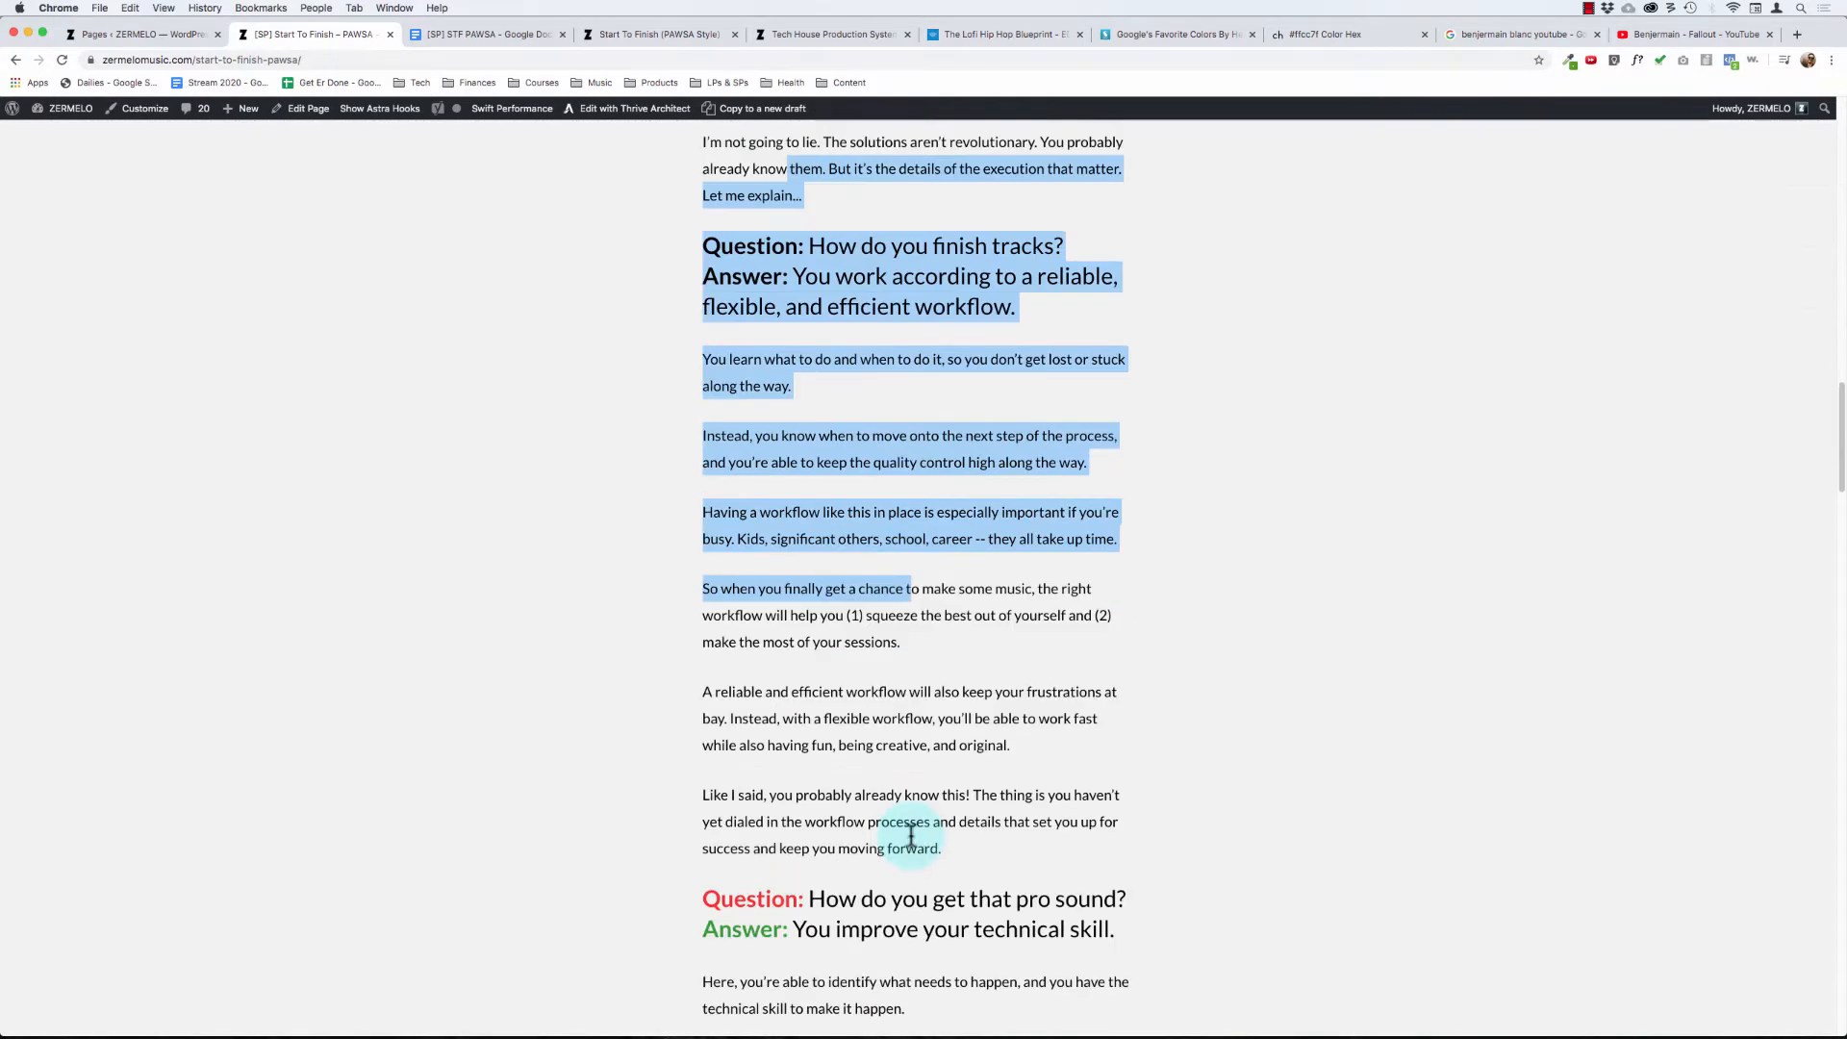
pyautogui.click(783, 210)
pyautogui.scroll(-3, 827, 145)
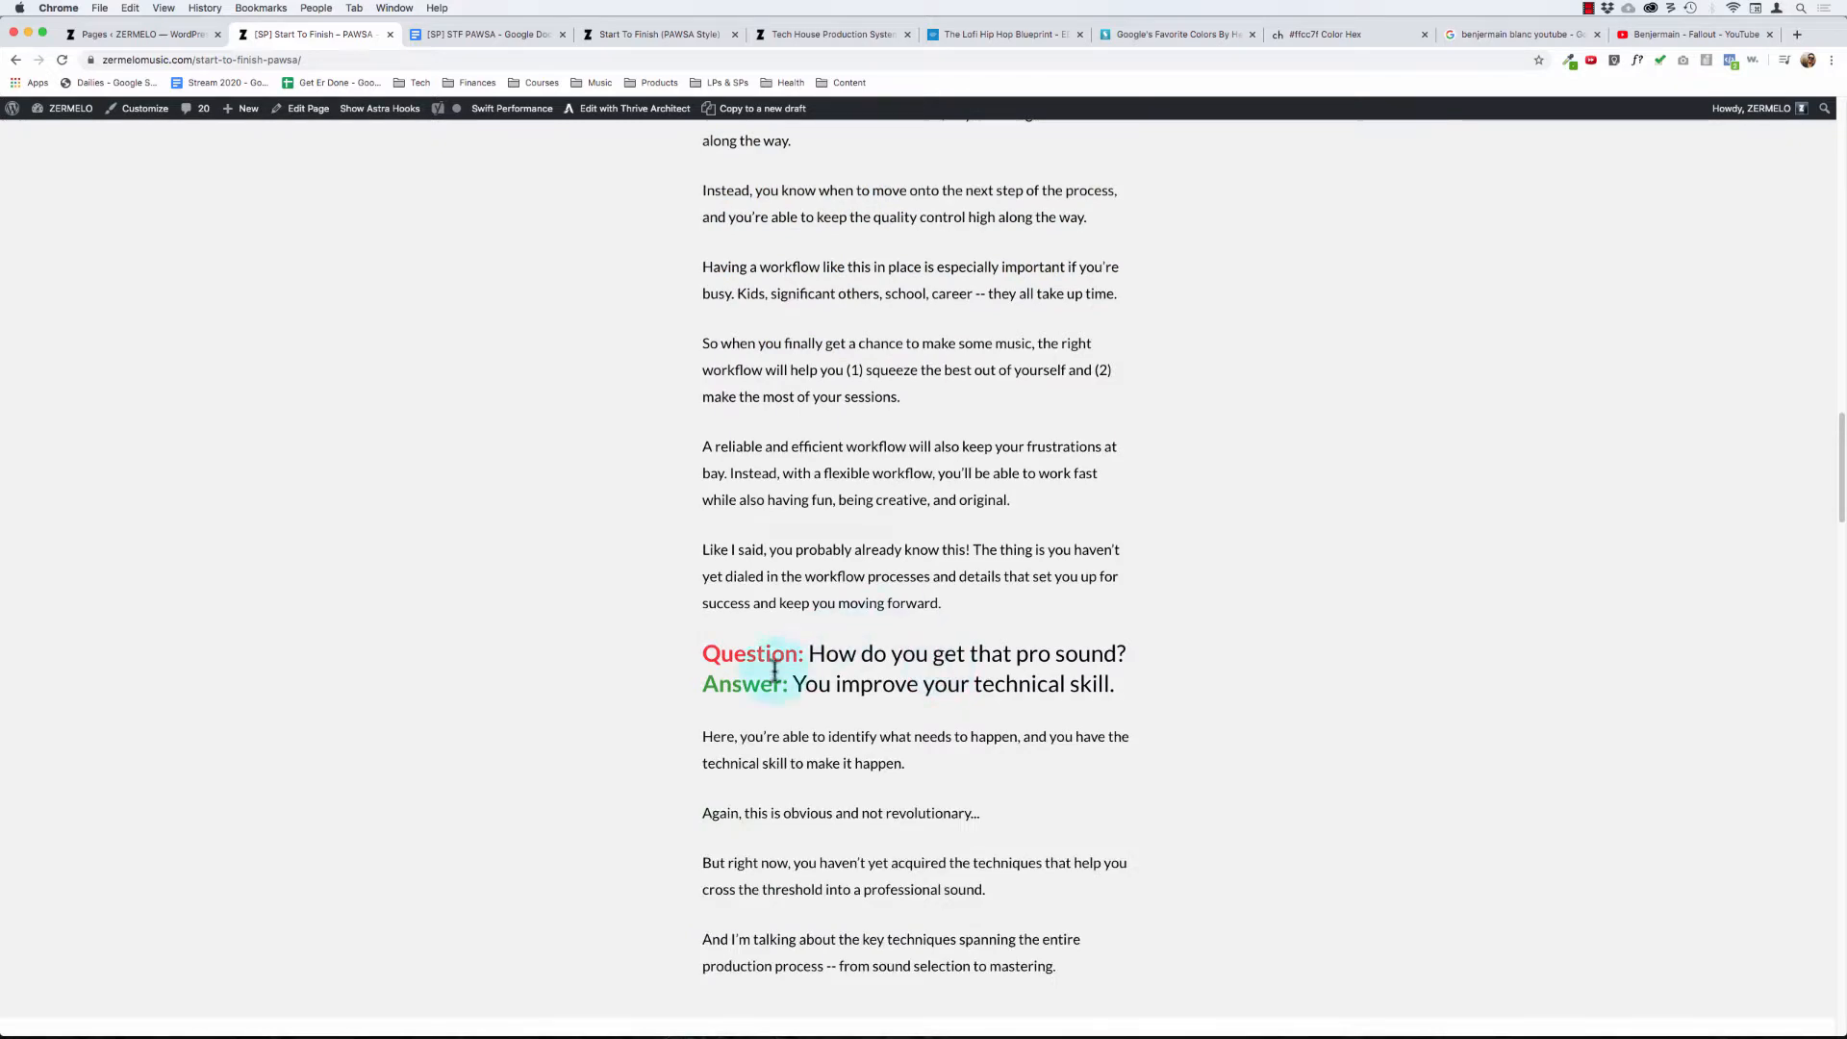
pyautogui.moveTo(765, 674); pyautogui.dragTo(1053, 671)
pyautogui.click(996, 765)
pyautogui.scroll(-6, 996, 765)
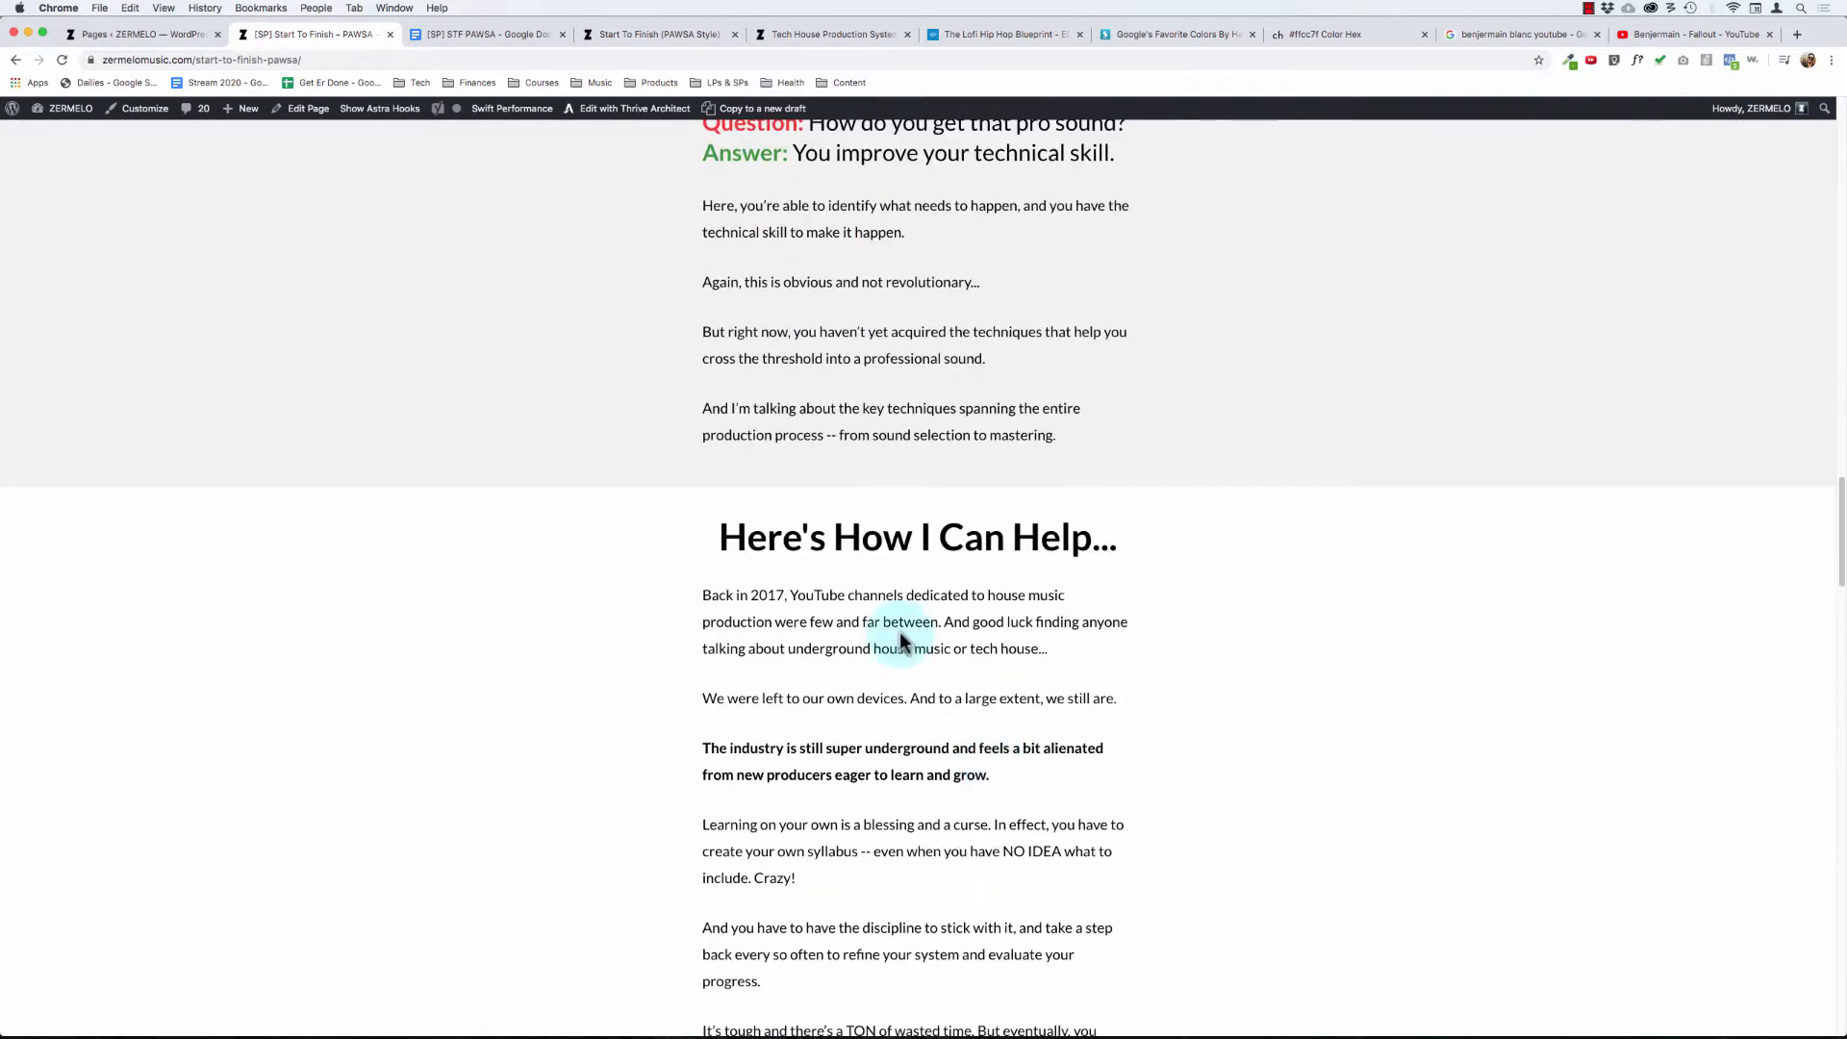
# - Review the "Here's How I Can Help..." section, from the backstory and label logos to the course introduction block
pyautogui.moveTo(765, 540); pyautogui.dragTo(802, 546)
pyautogui.click(876, 729)
pyautogui.scroll(-7, 876, 730)
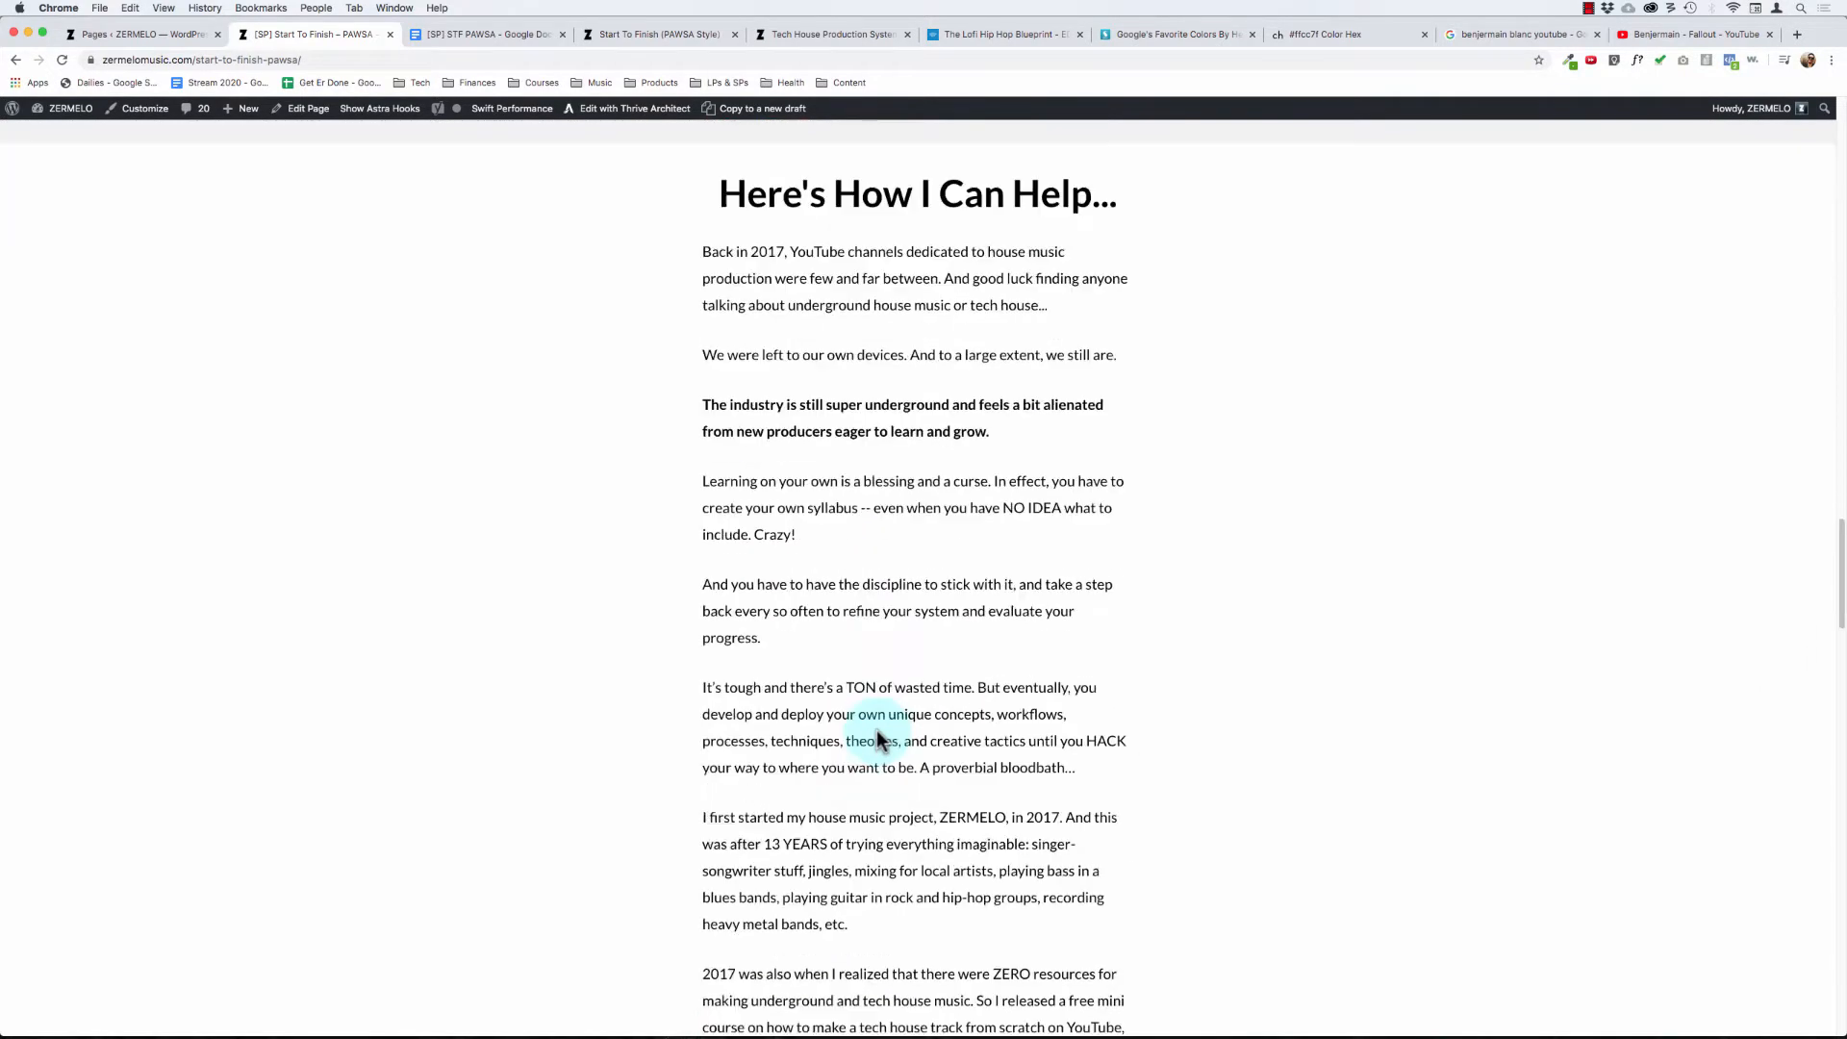
pyautogui.moveTo(770, 371); pyautogui.dragTo(924, 741)
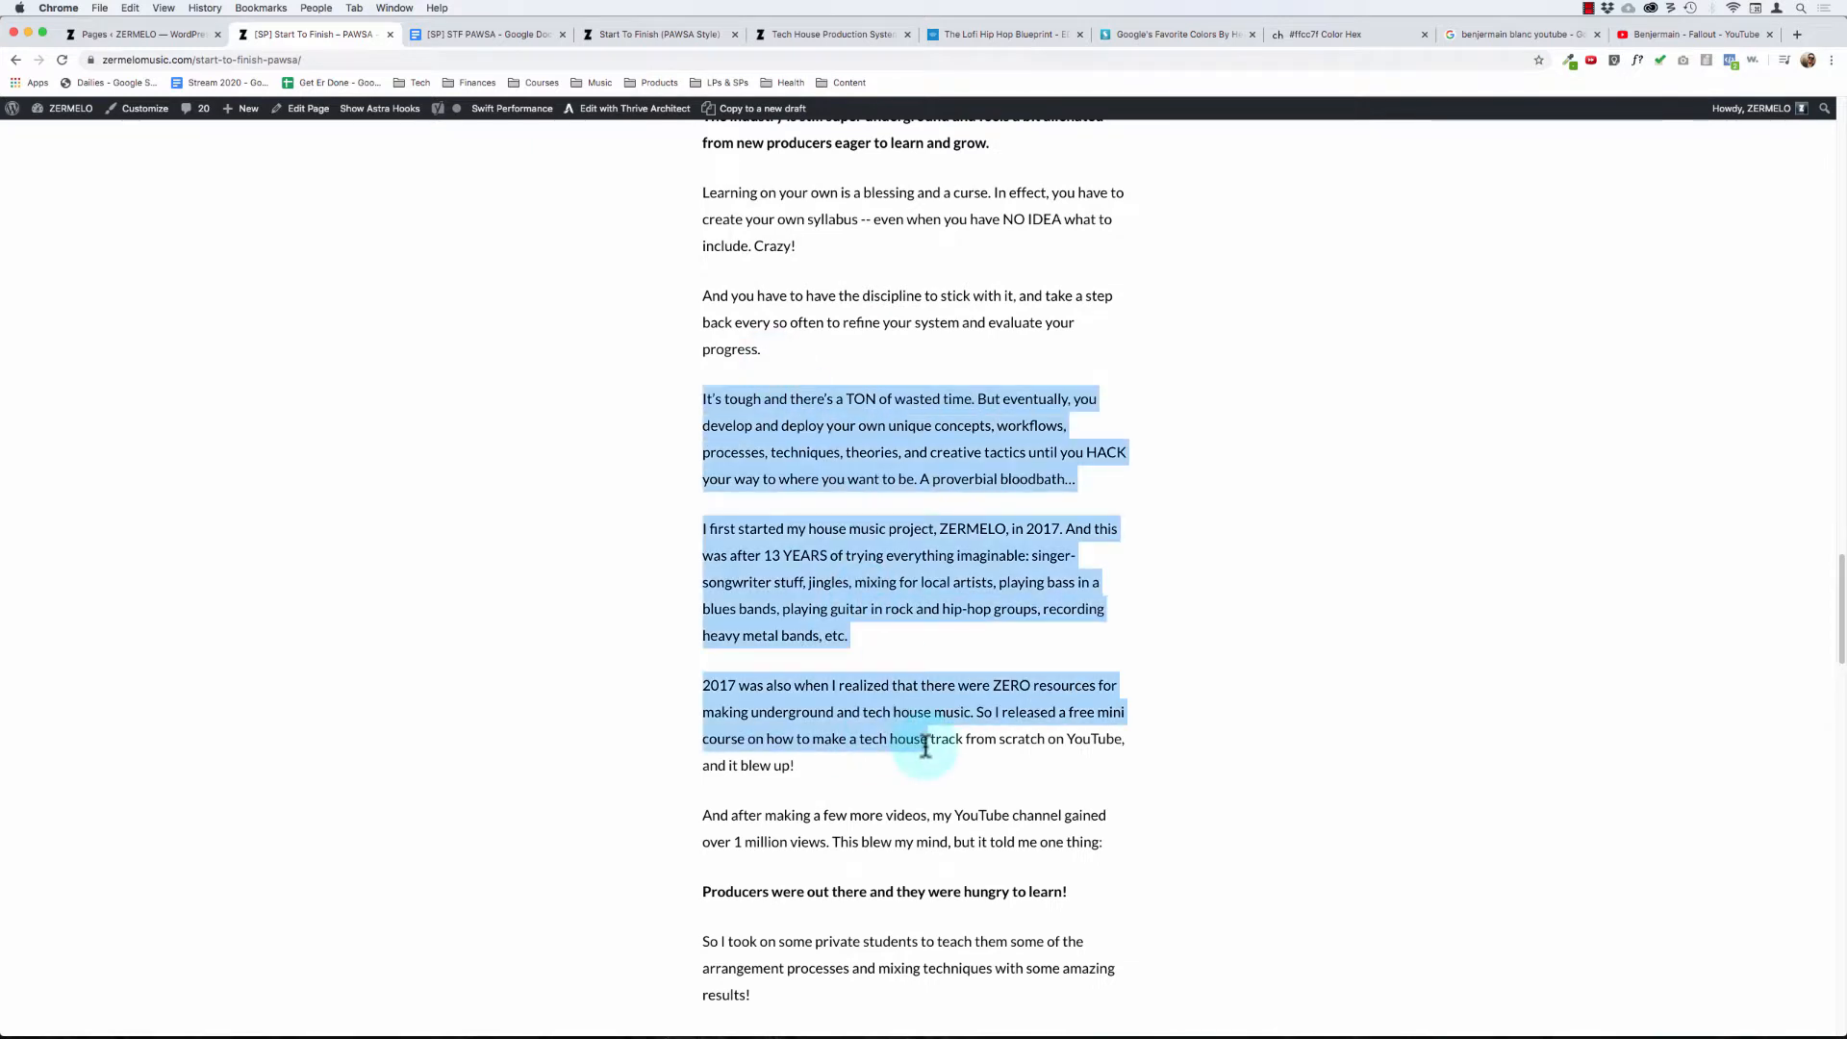
pyautogui.click(806, 763)
pyautogui.scroll(-7, 806, 764)
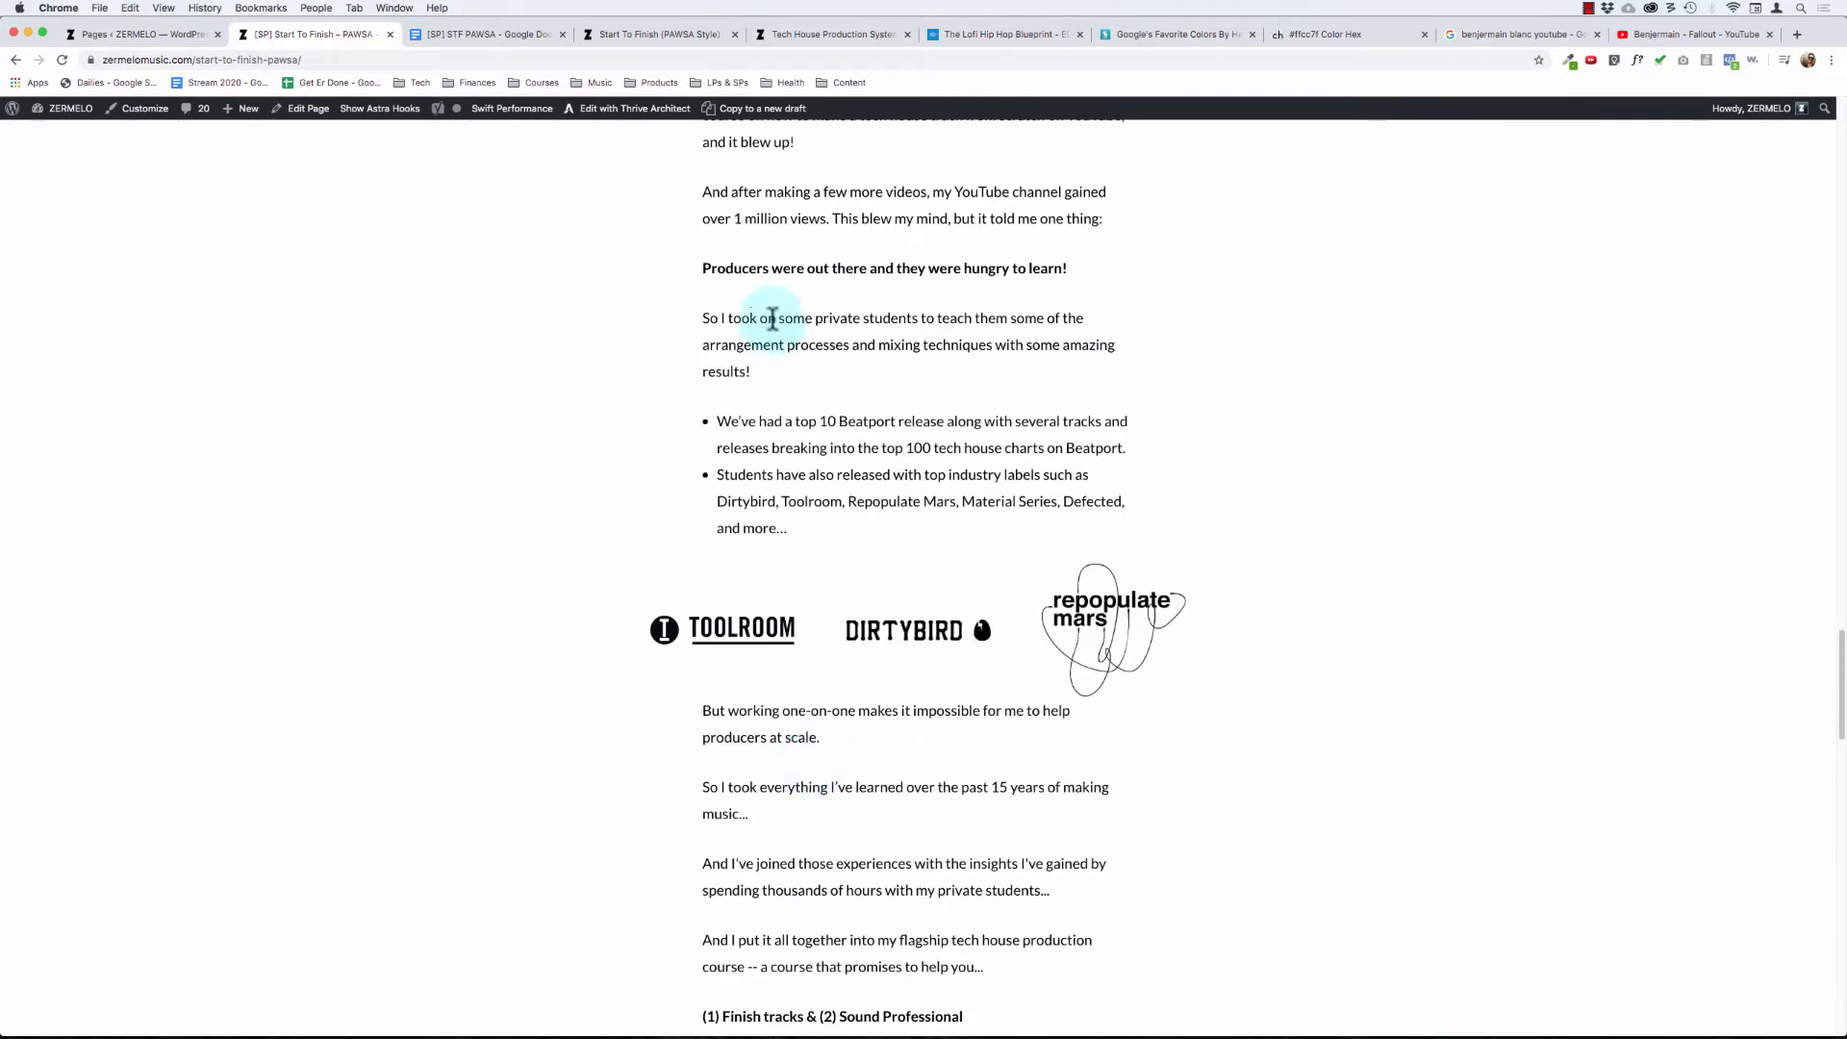
pyautogui.moveTo(776, 317); pyautogui.dragTo(831, 776)
pyautogui.click(831, 775)
pyautogui.scroll(-5, 828, 773)
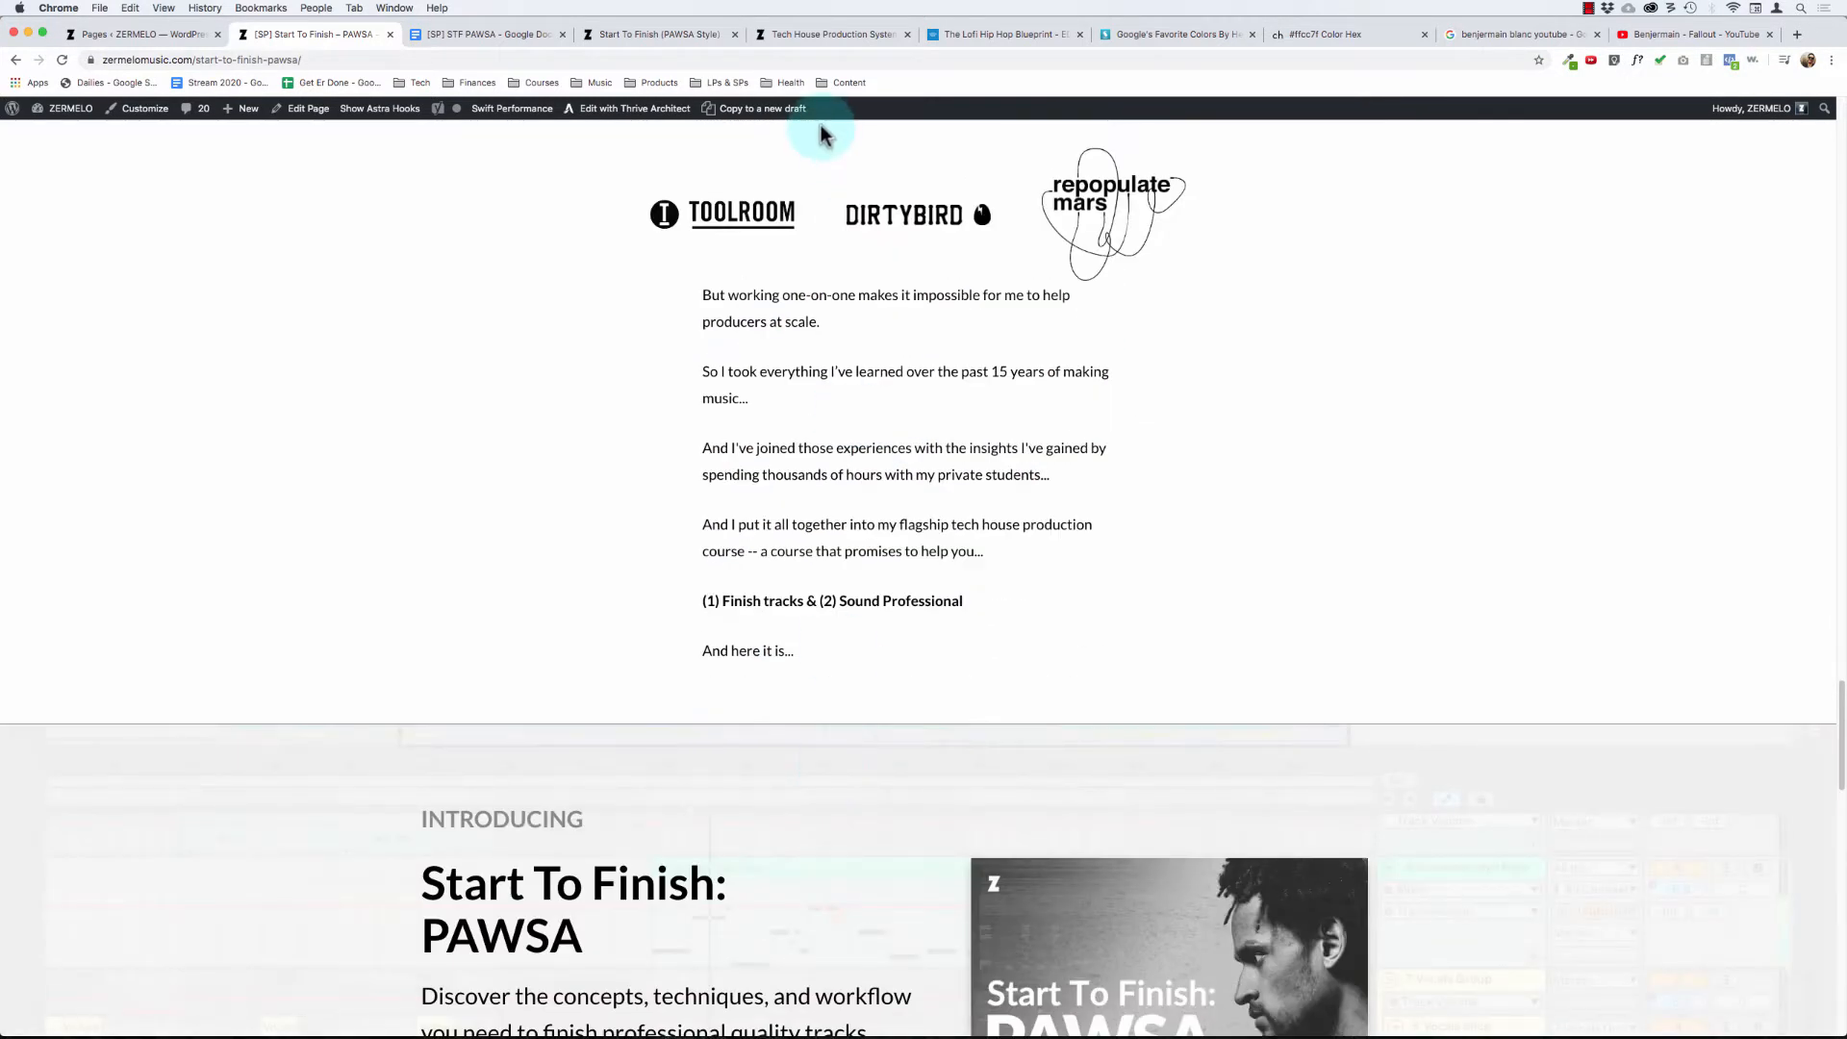
pyautogui.moveTo(803, 318); pyautogui.dragTo(864, 598)
pyautogui.scroll(-3, 777, 573)
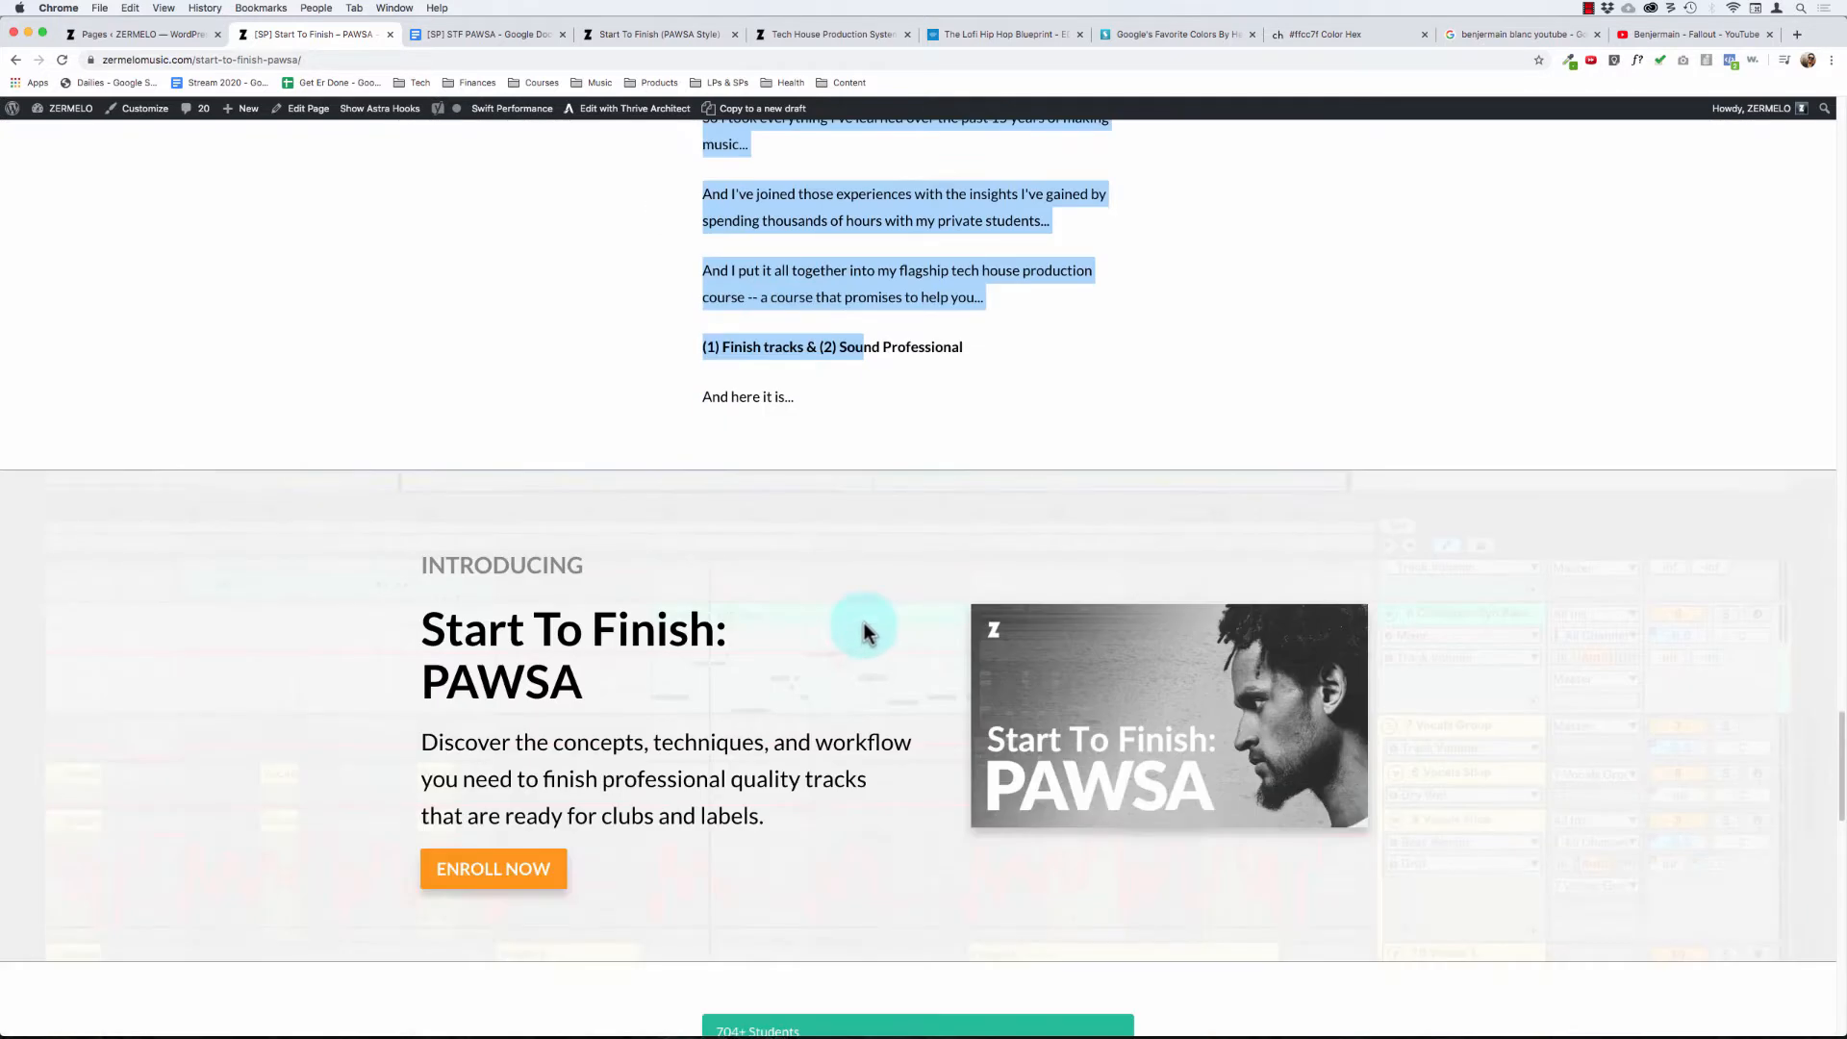
pyautogui.click(815, 378)
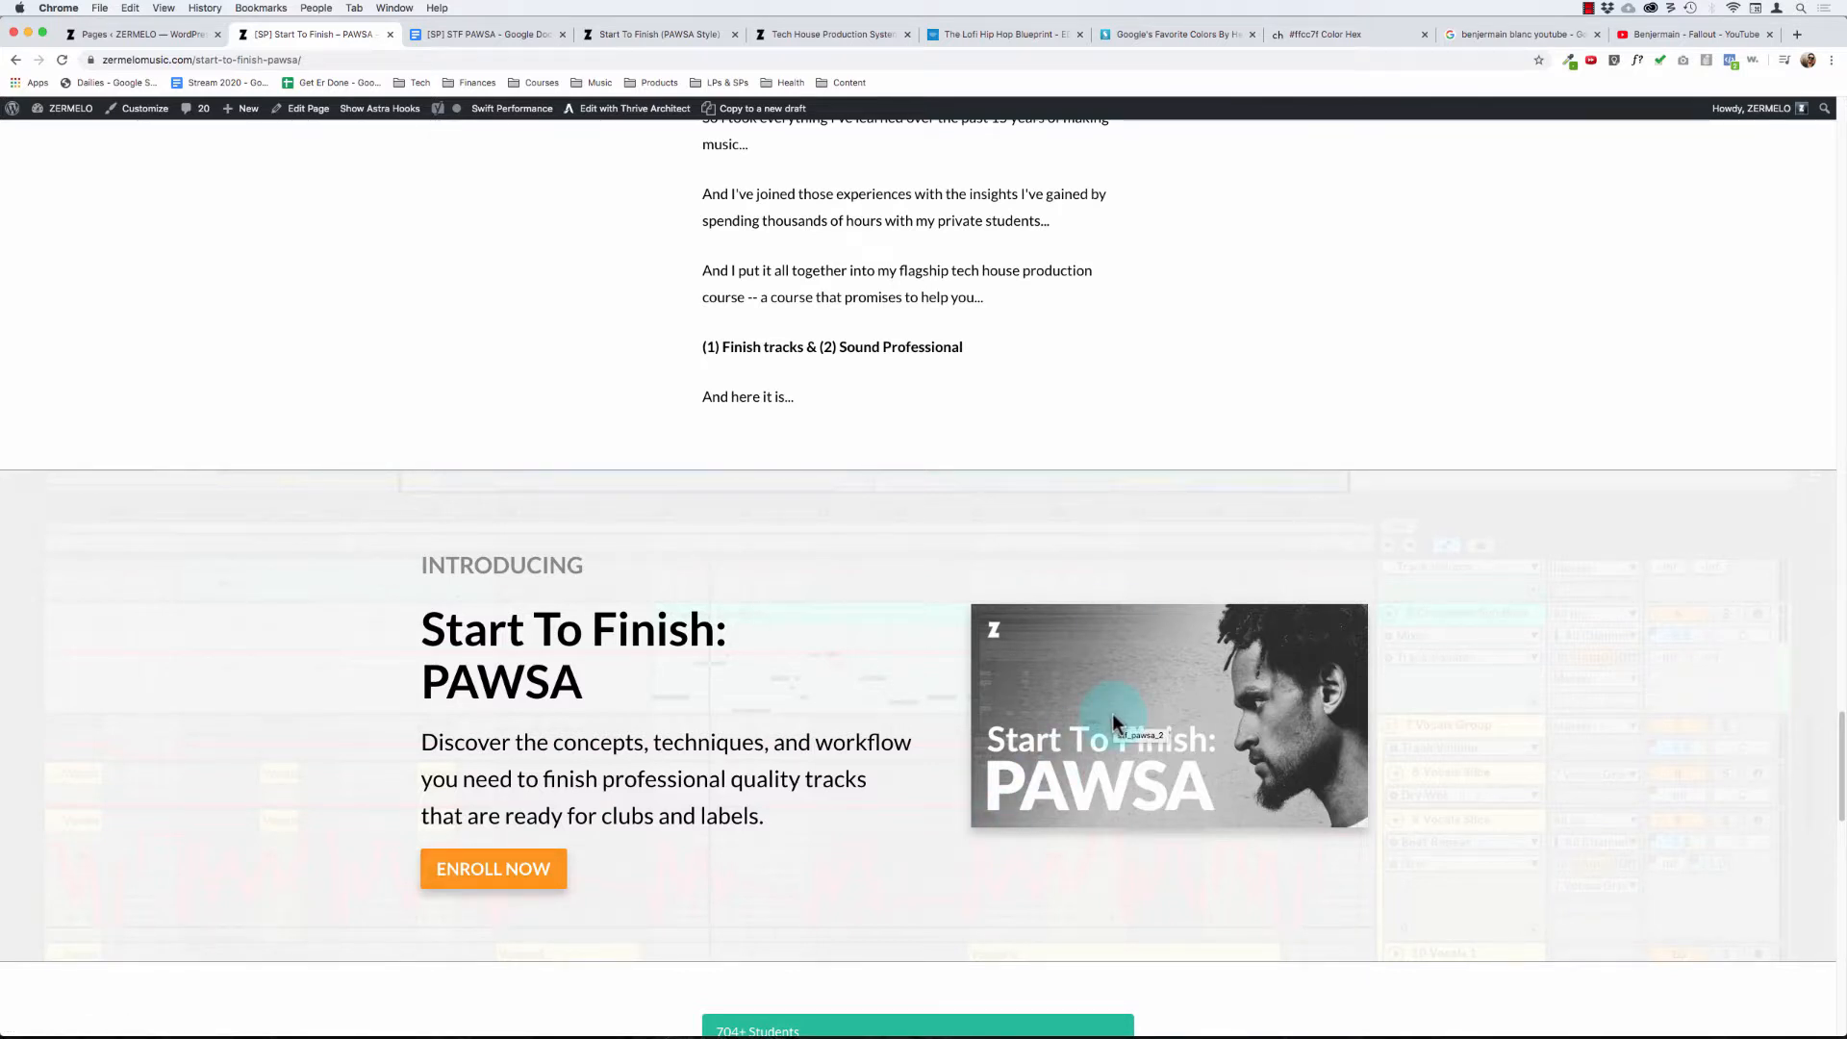
# - Examine the student count banner and the student testimonials with their screenshots, through to the end of the page
pyautogui.scroll(-4, 1076, 684)
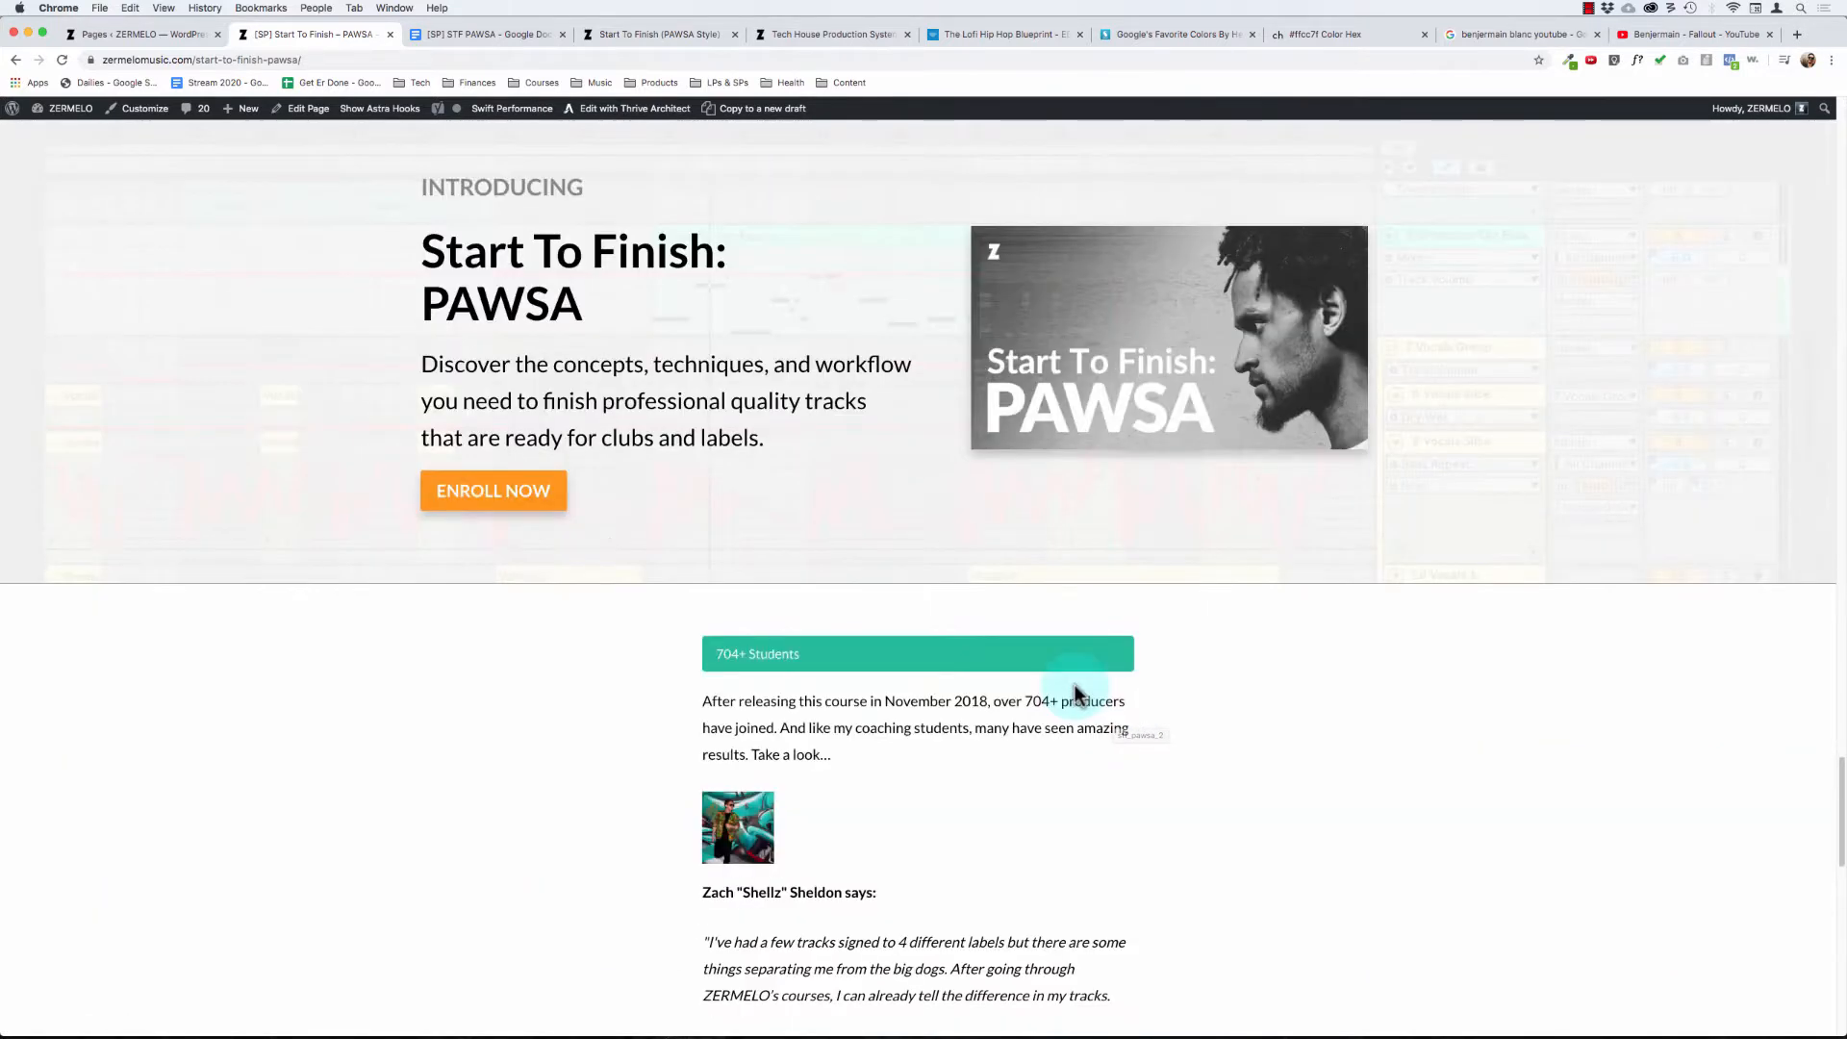
pyautogui.scroll(3, 1010, 528)
pyautogui.scroll(-6, 871, 547)
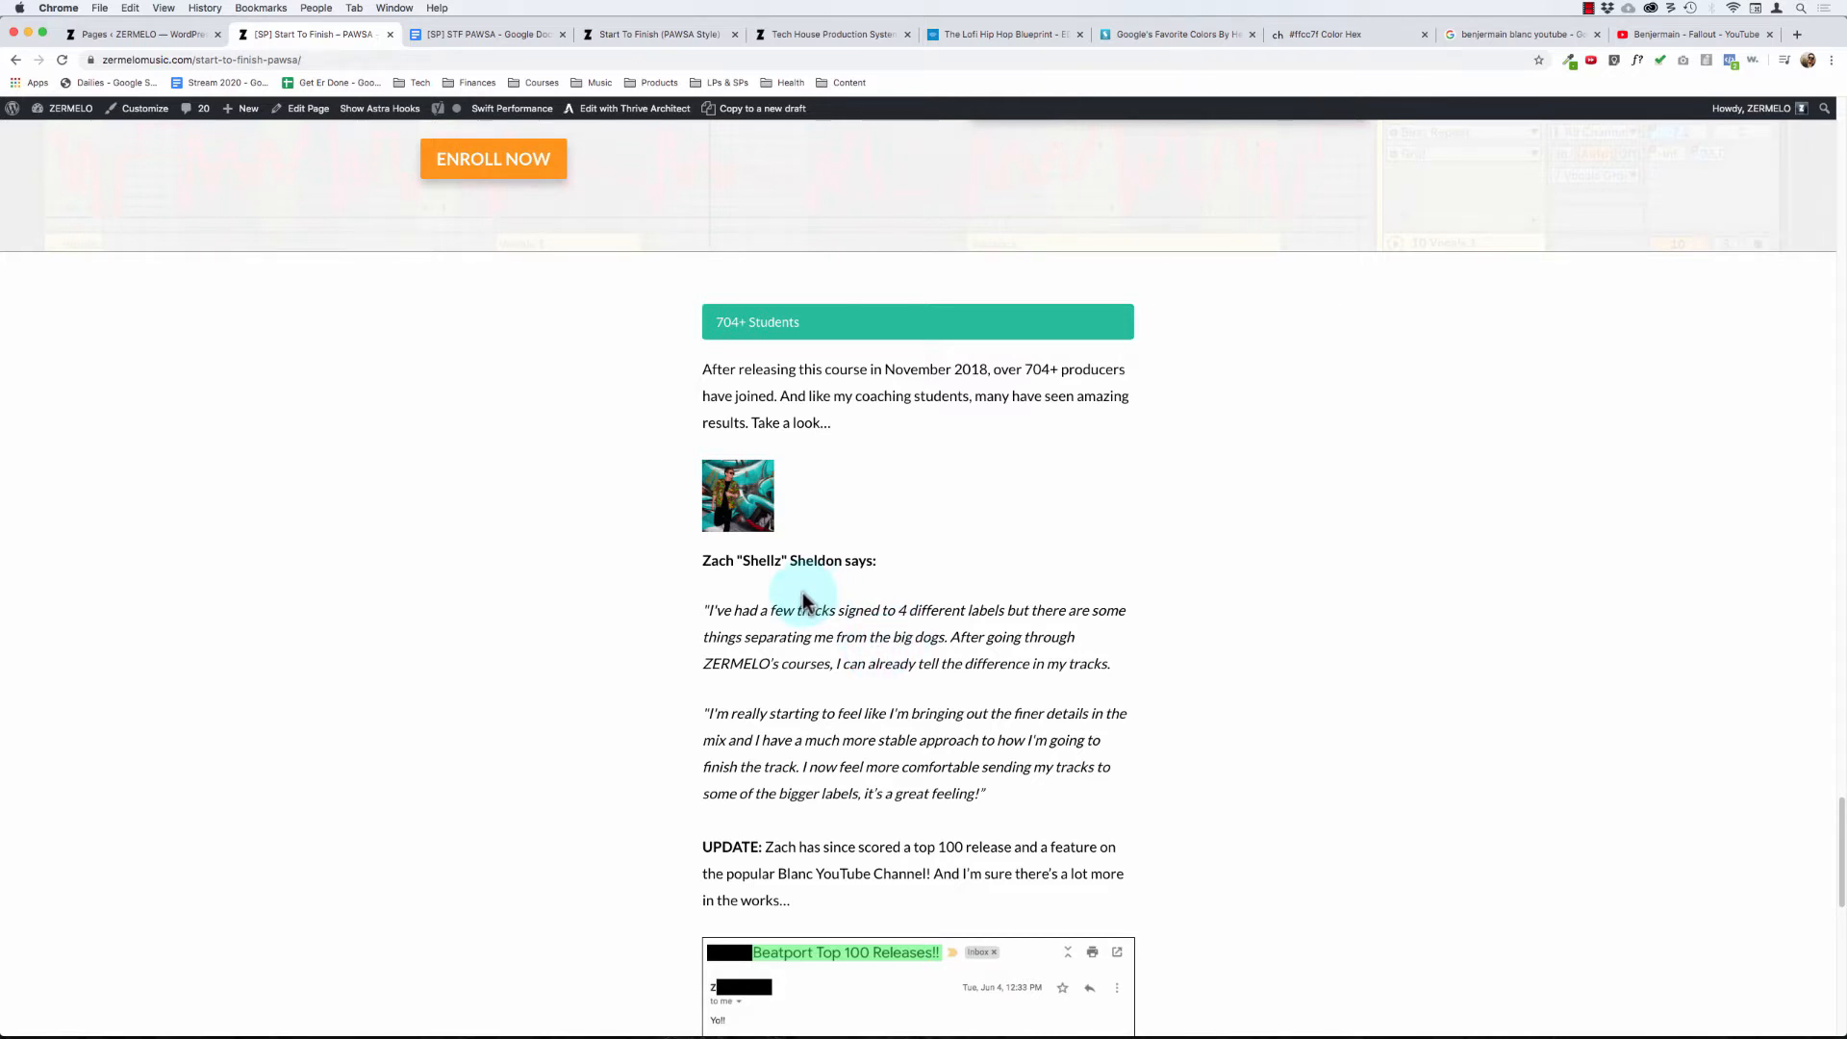
pyautogui.scroll(-3, 802, 591)
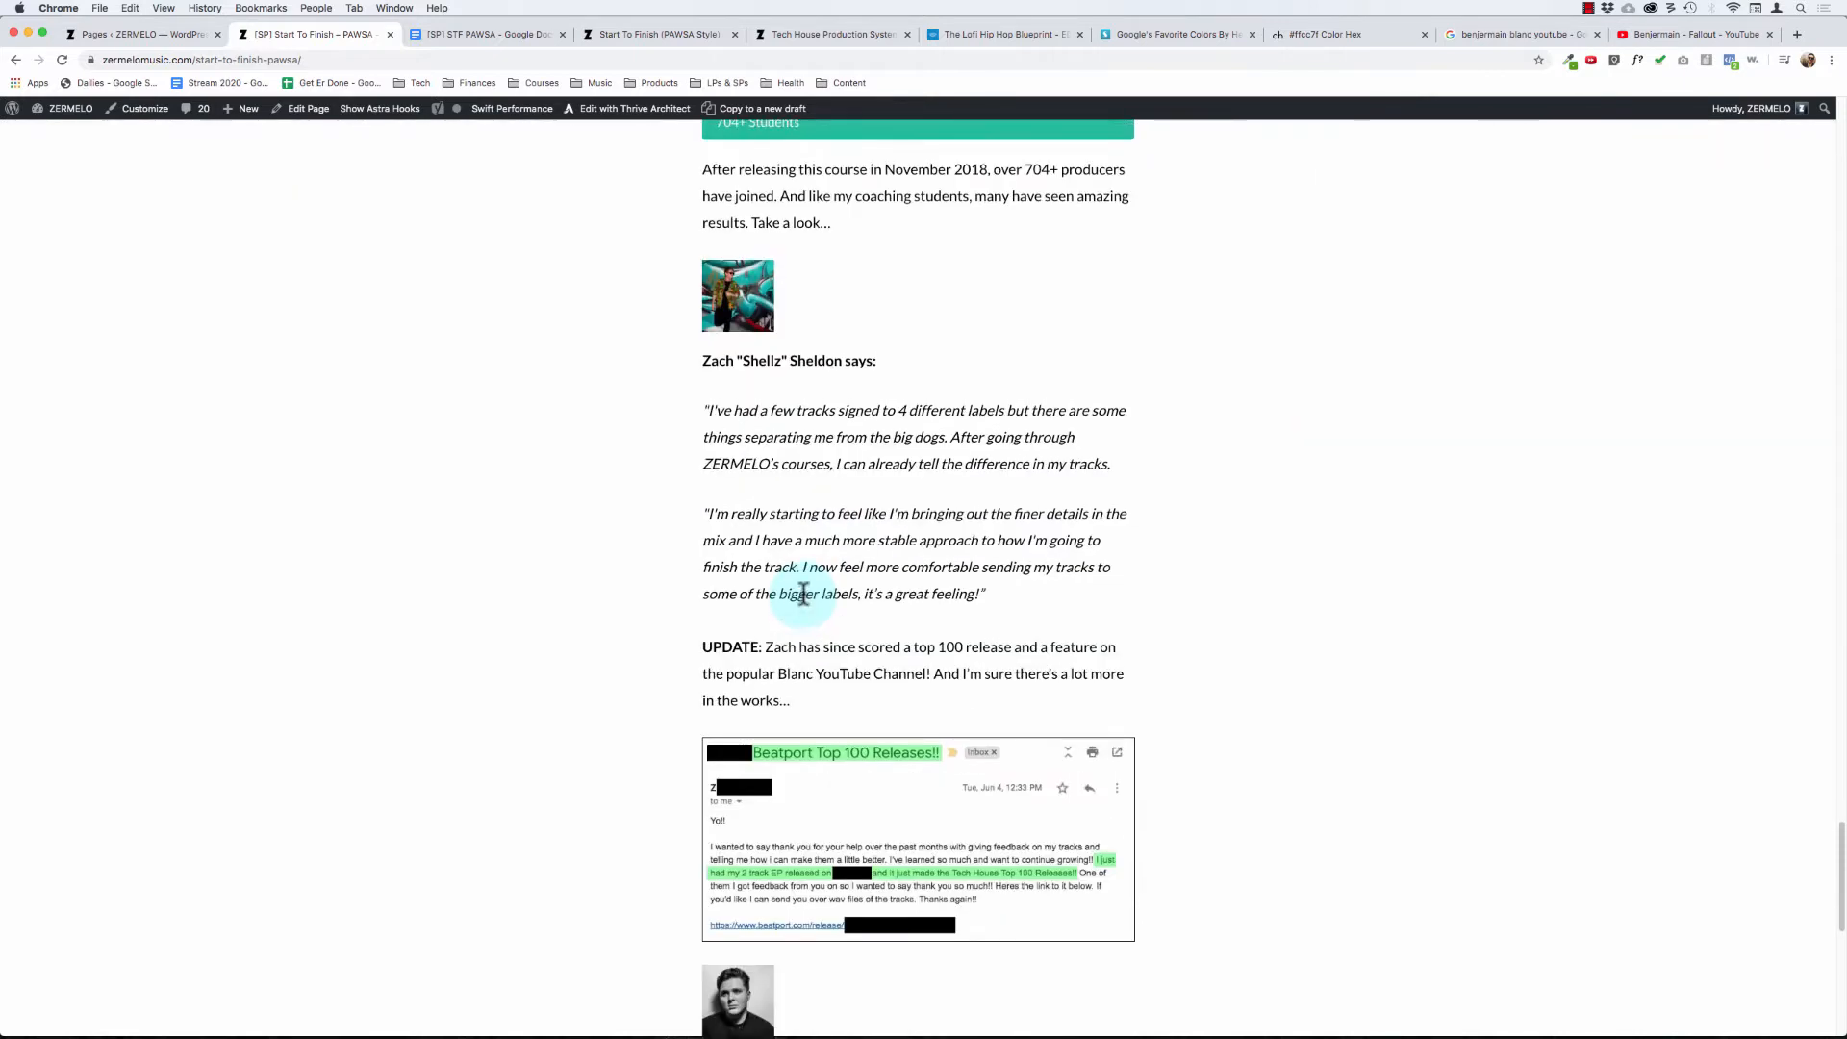
pyautogui.scroll(2, 803, 591)
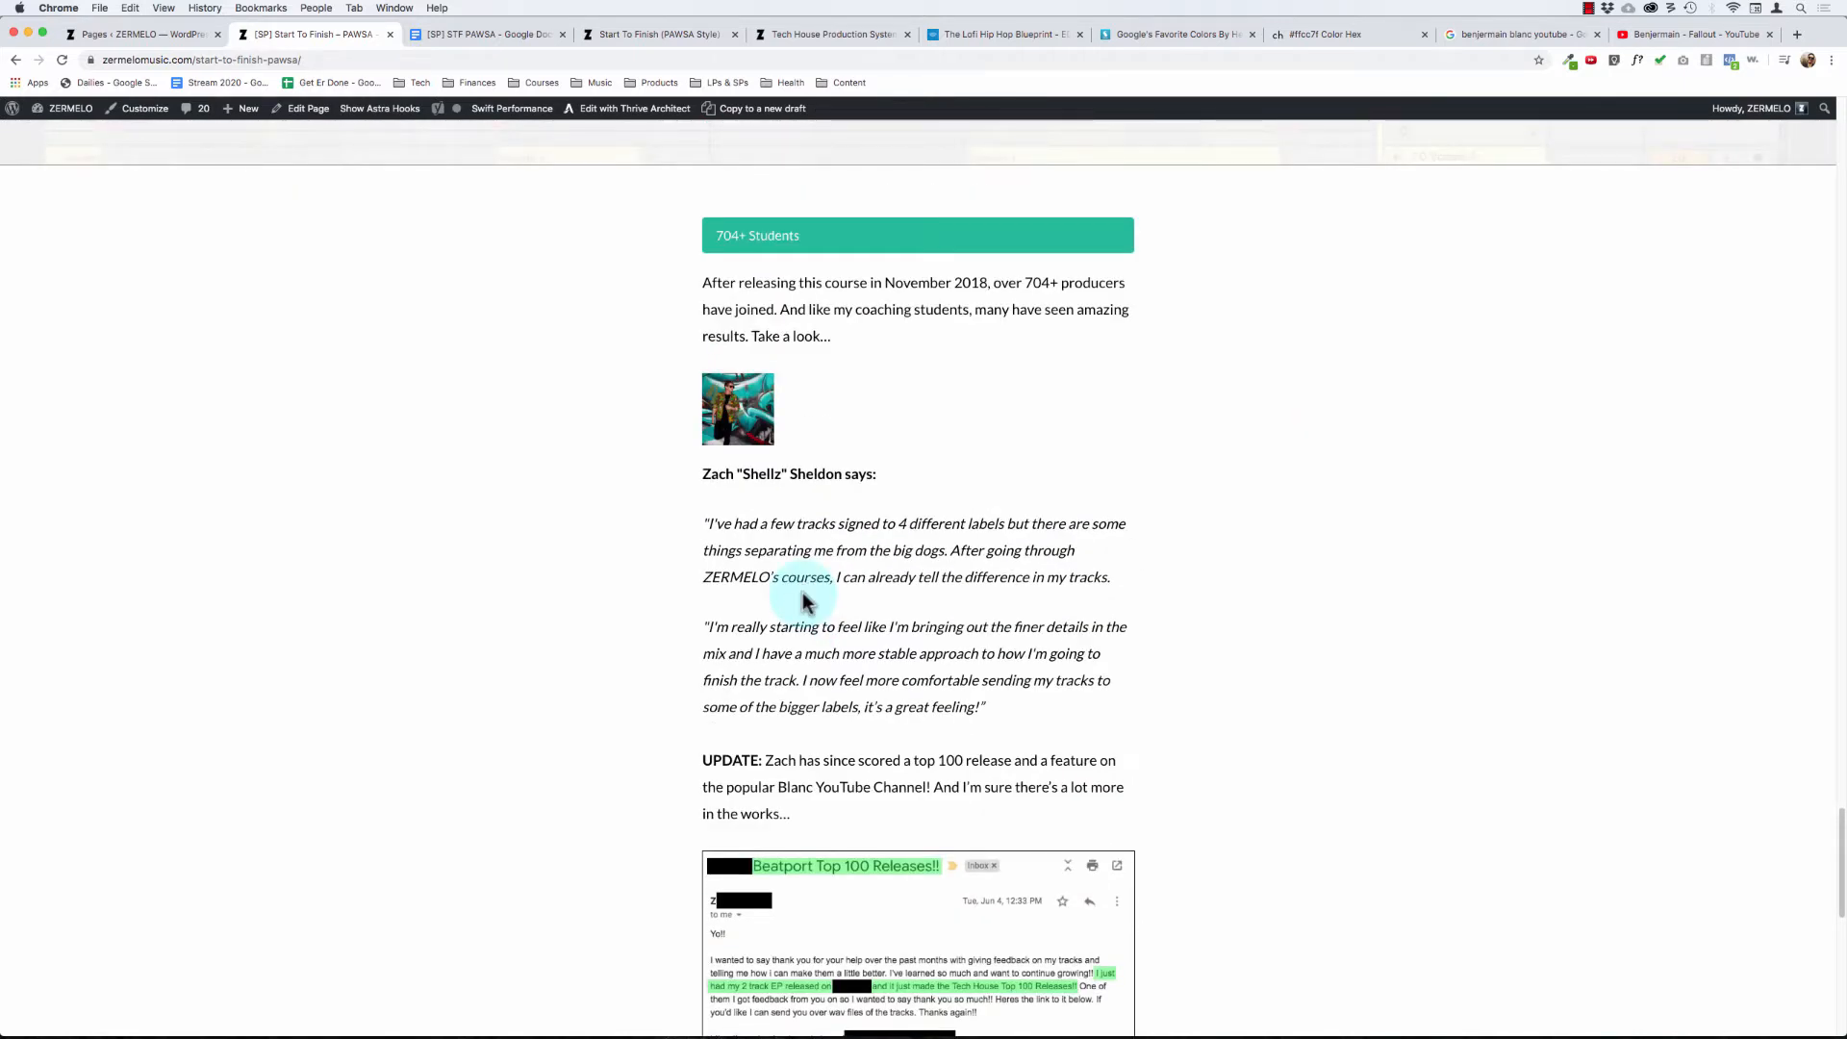
pyautogui.moveTo(755, 280); pyautogui.dragTo(842, 794)
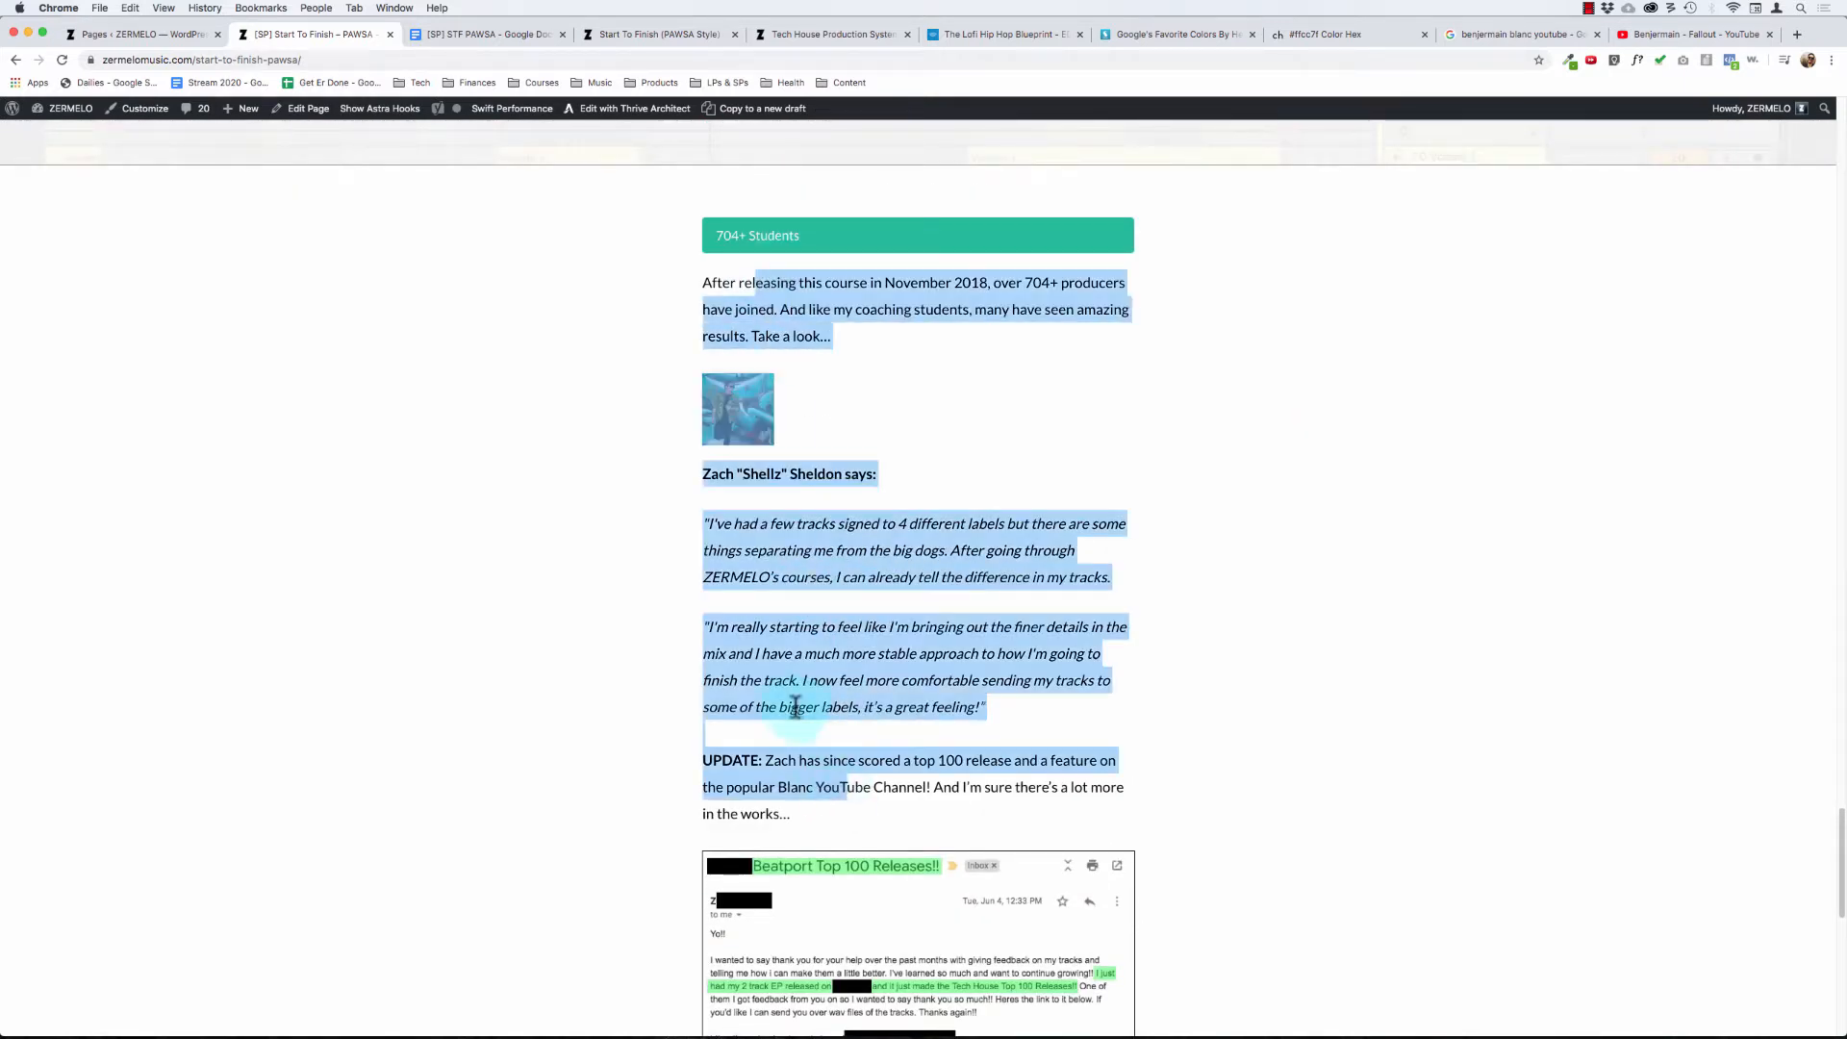
pyautogui.click(796, 706)
pyautogui.scroll(-3, 795, 706)
pyautogui.scroll(-3, 795, 707)
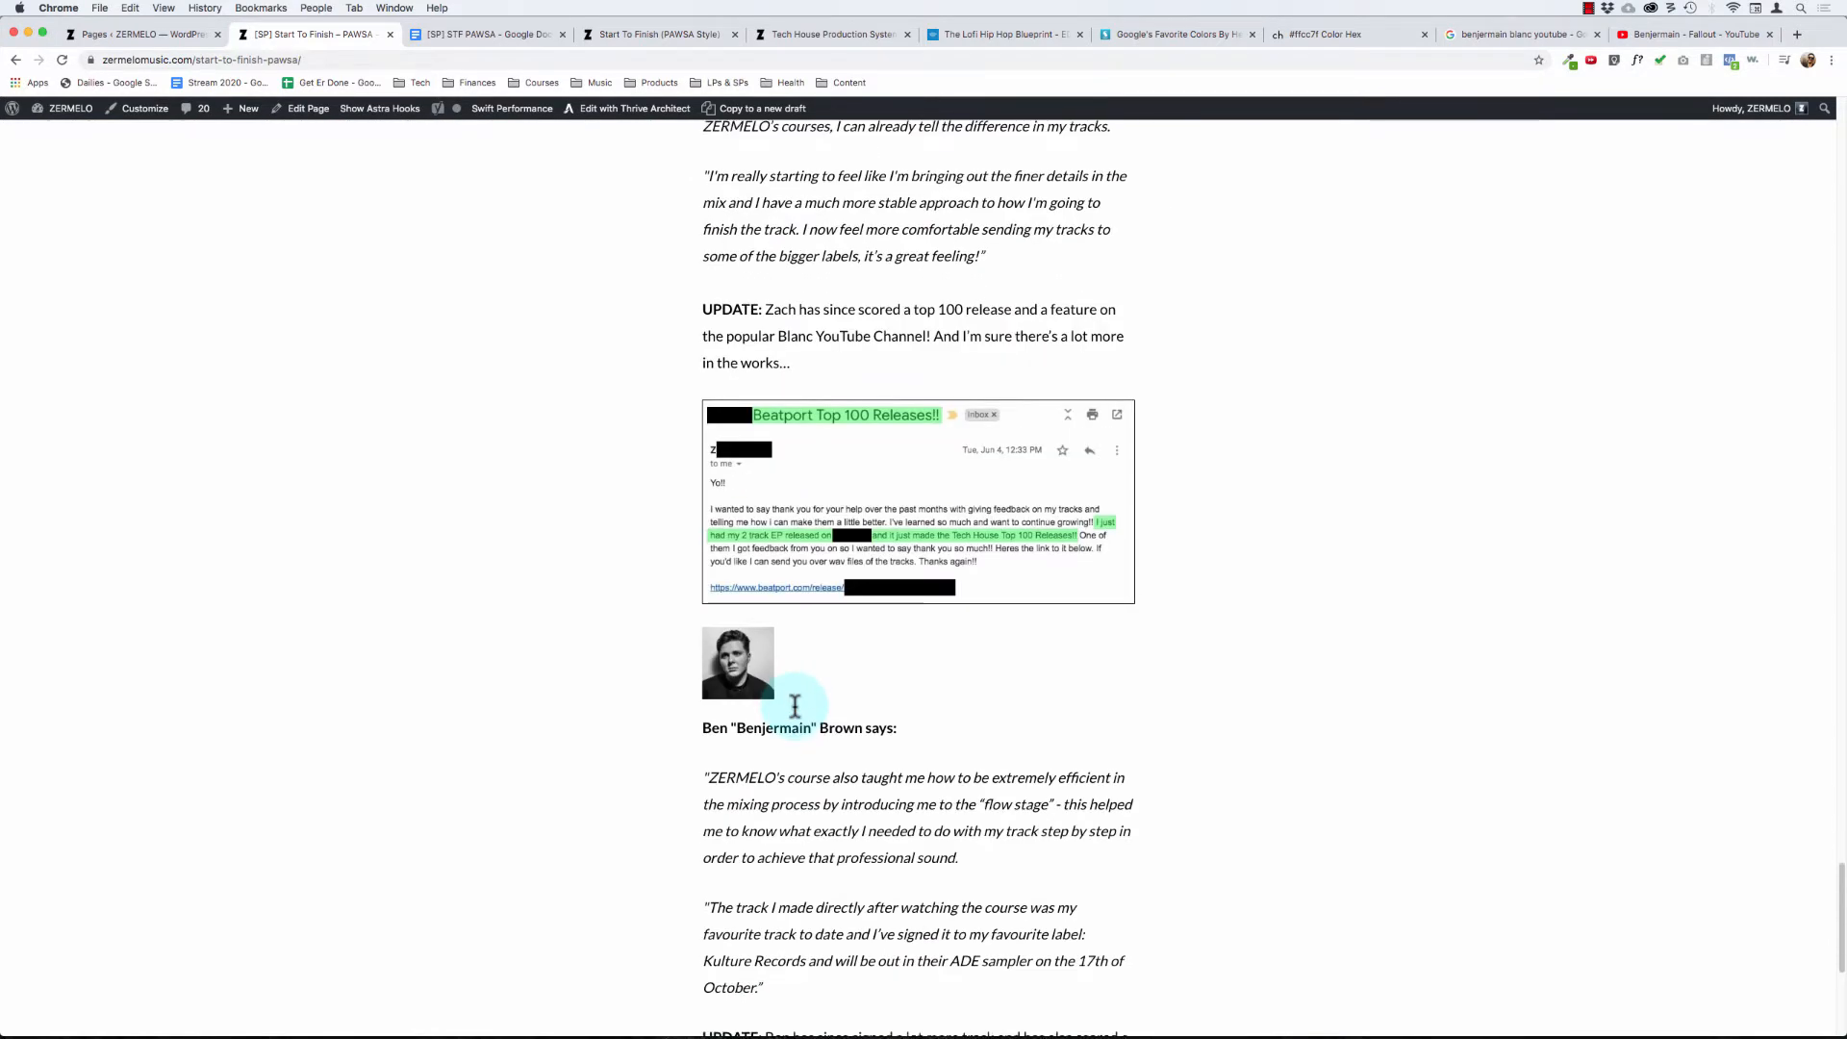
pyautogui.scroll(-5, 795, 706)
pyautogui.moveTo(819, 367); pyautogui.dragTo(843, 506)
pyautogui.scroll(-2, 837, 539)
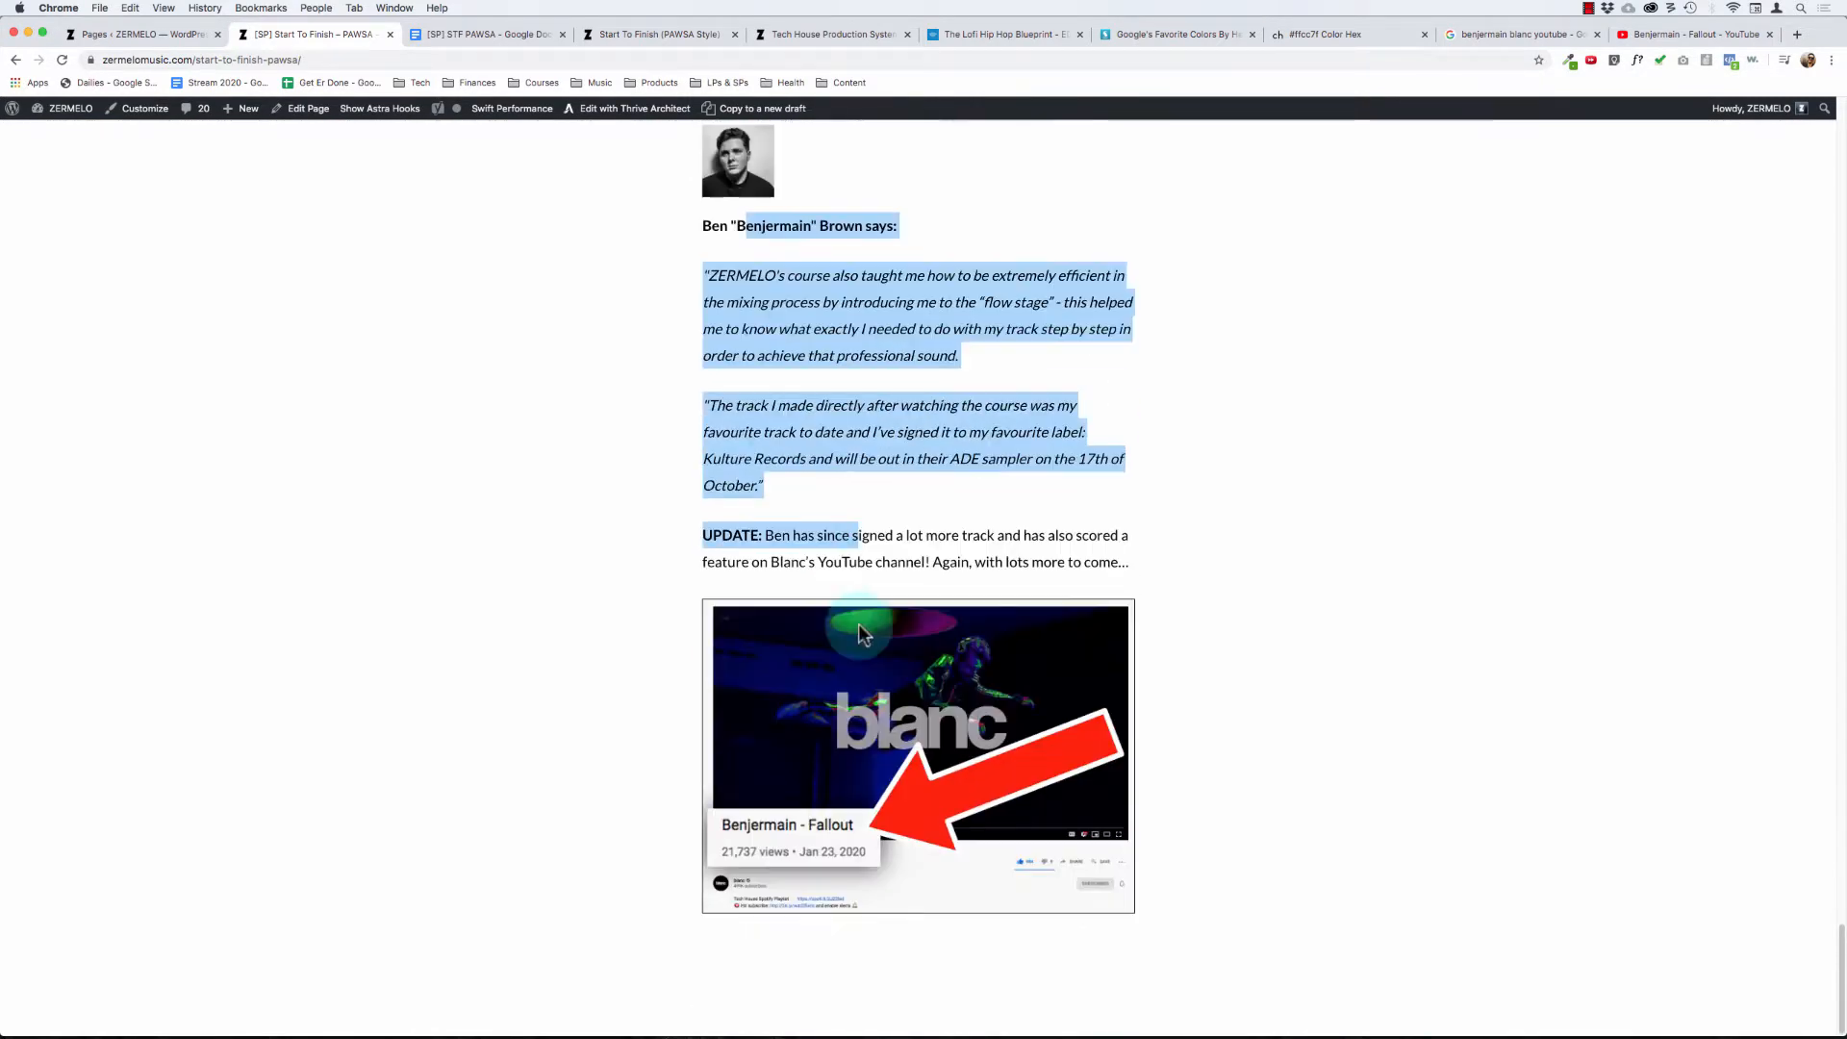
pyautogui.scroll(5, 844, 505)
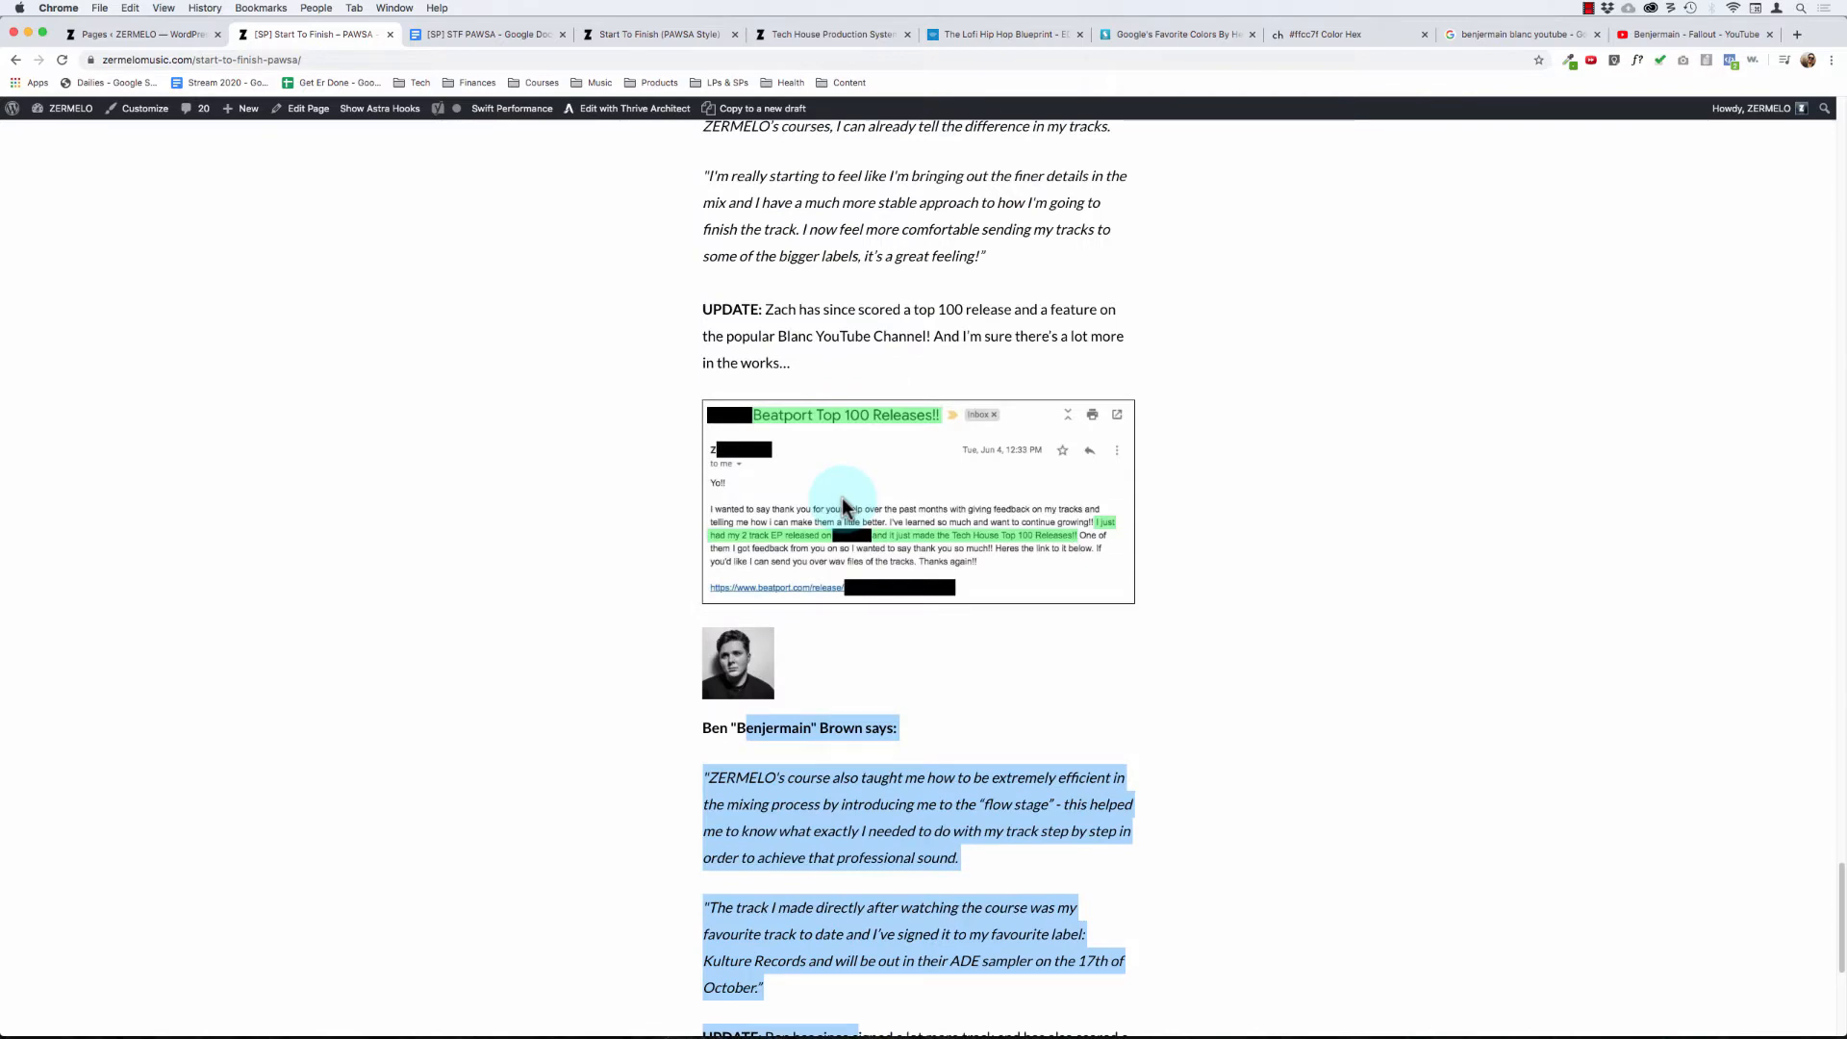
pyautogui.scroll(-5, 843, 507)
pyautogui.scroll(7, 844, 504)
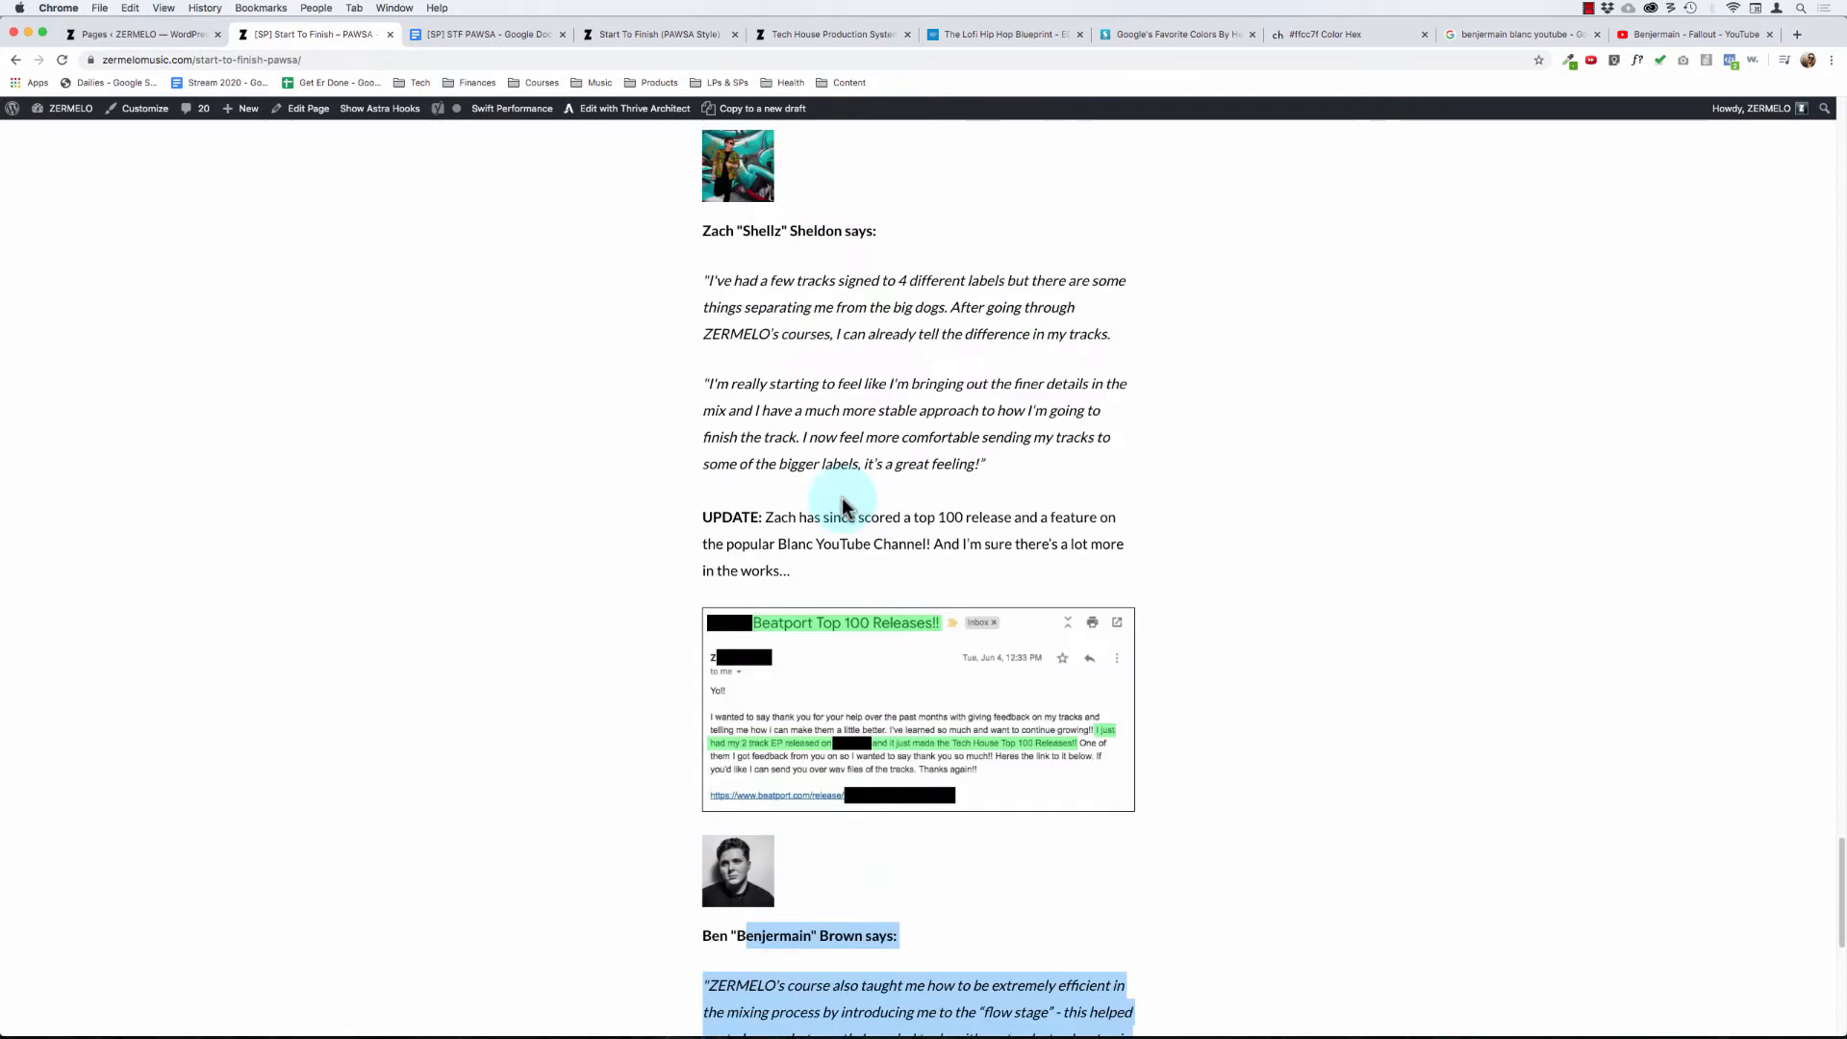
pyautogui.scroll(10, 802, 420)
pyautogui.scroll(-6, 802, 421)
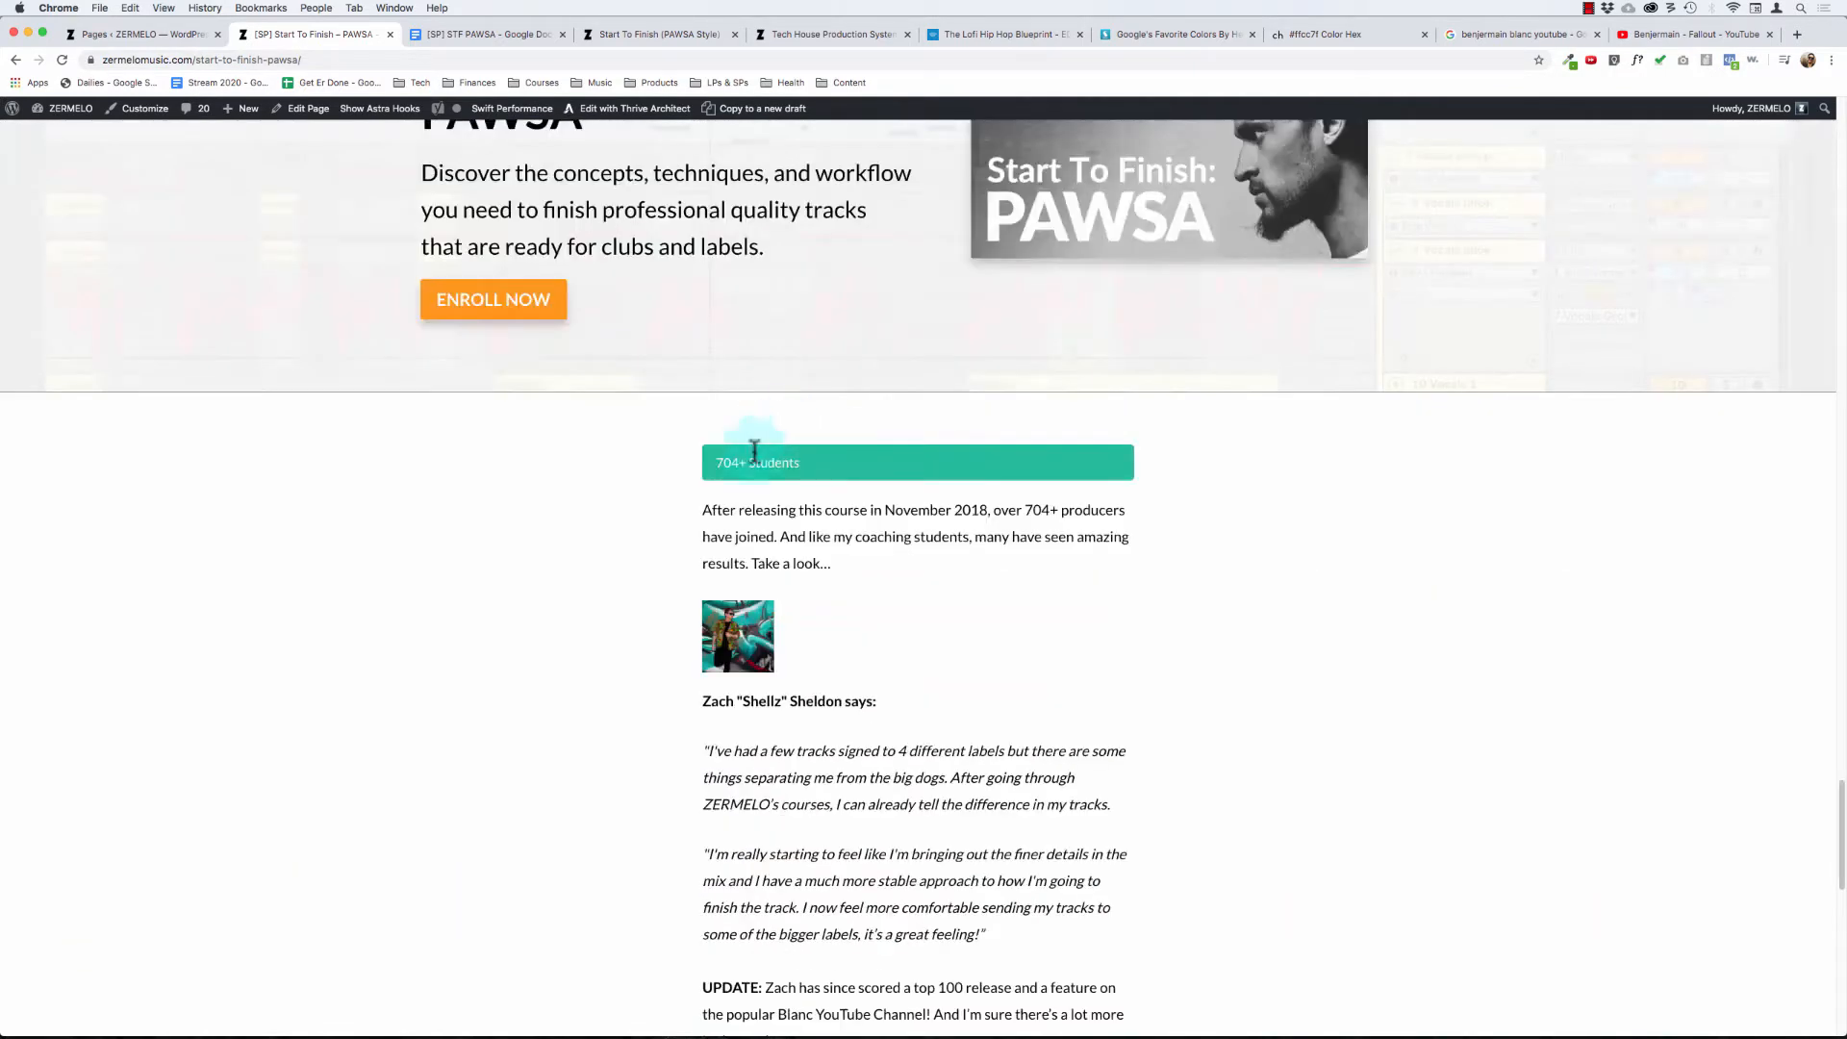
pyautogui.scroll(-12, 812, 544)
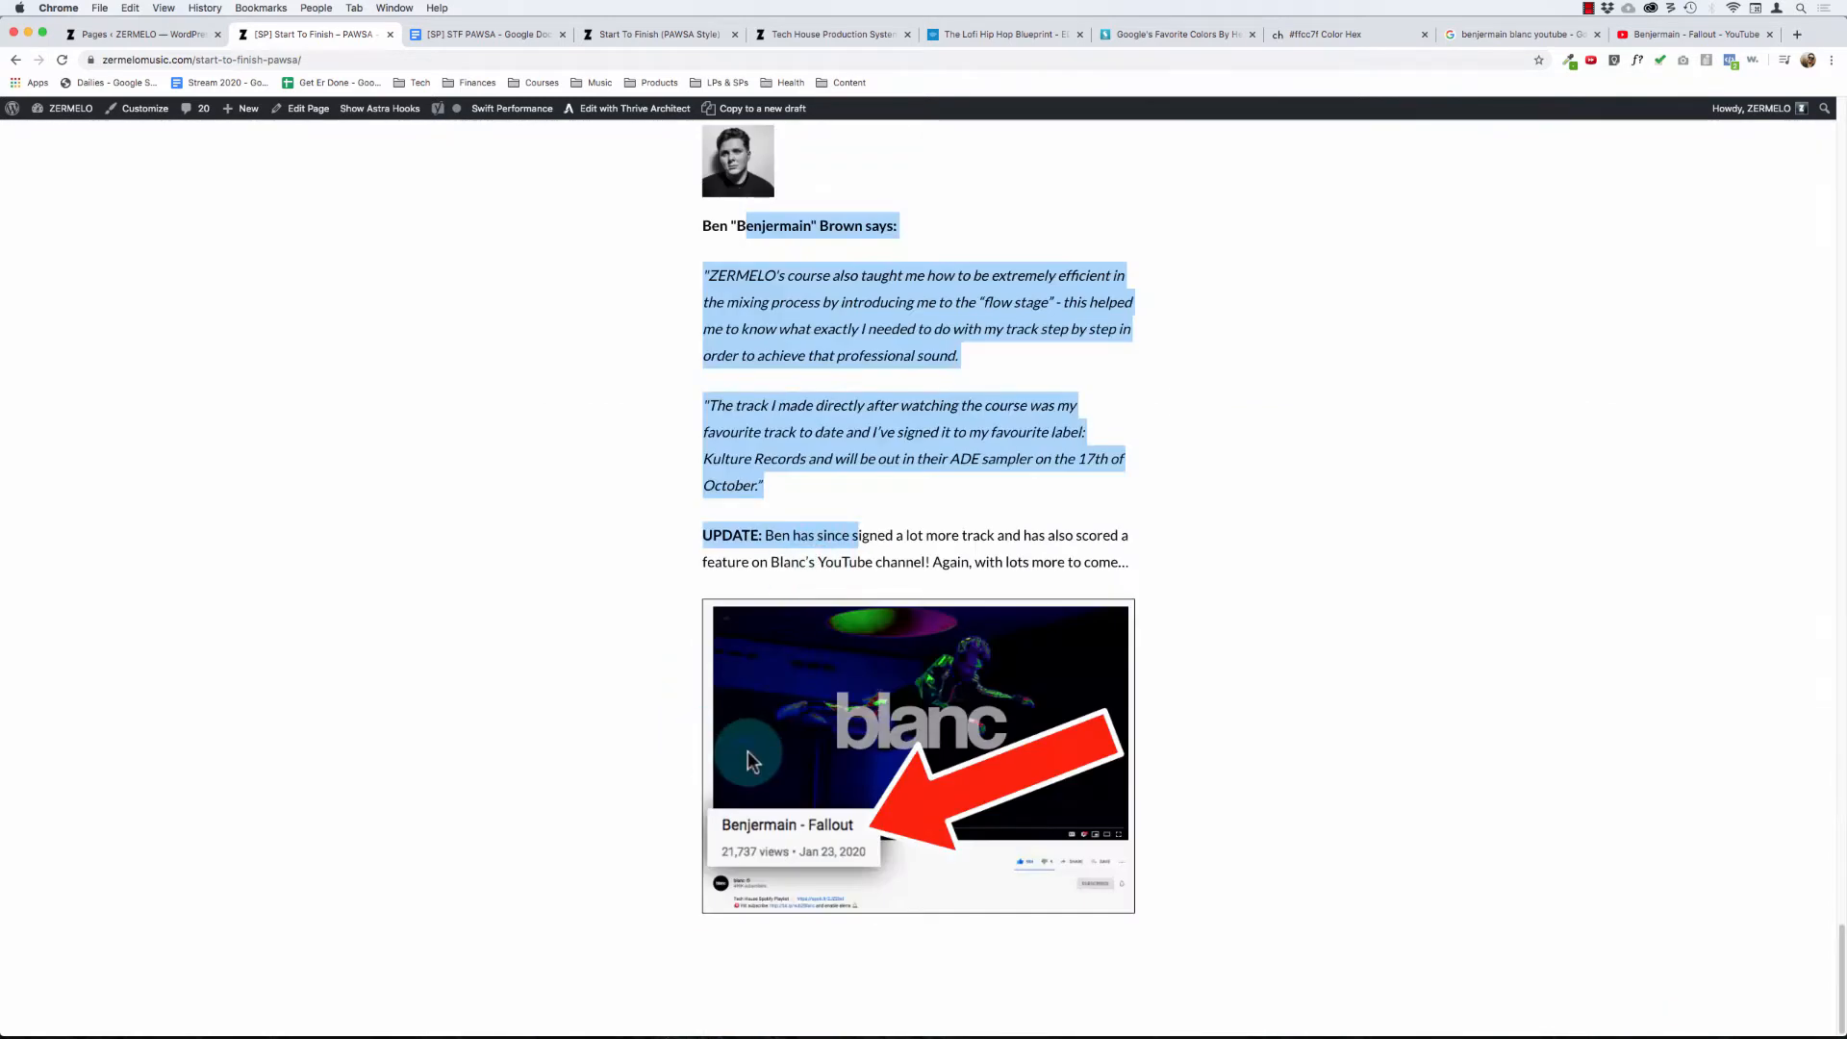
# - Open the sales page for editing in Thrive Architect
pyautogui.click(621, 115)
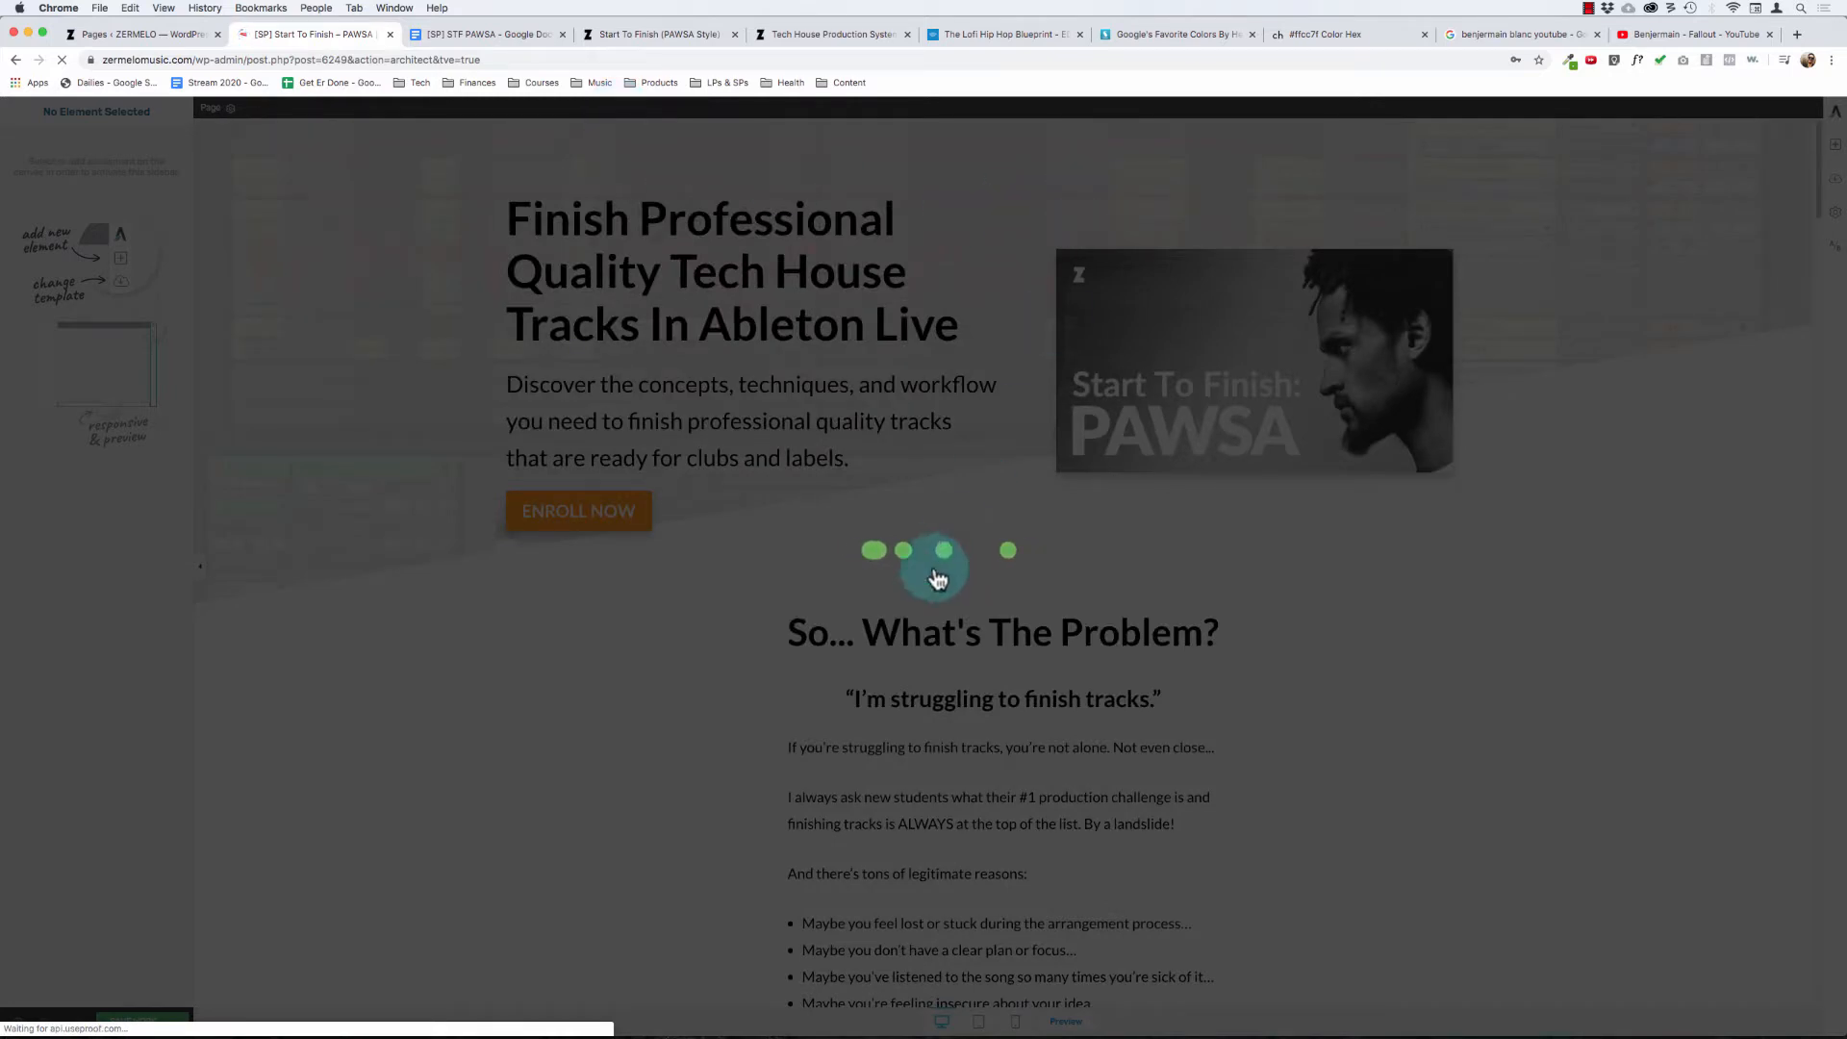
pyautogui.scroll(-20, 925, 577)
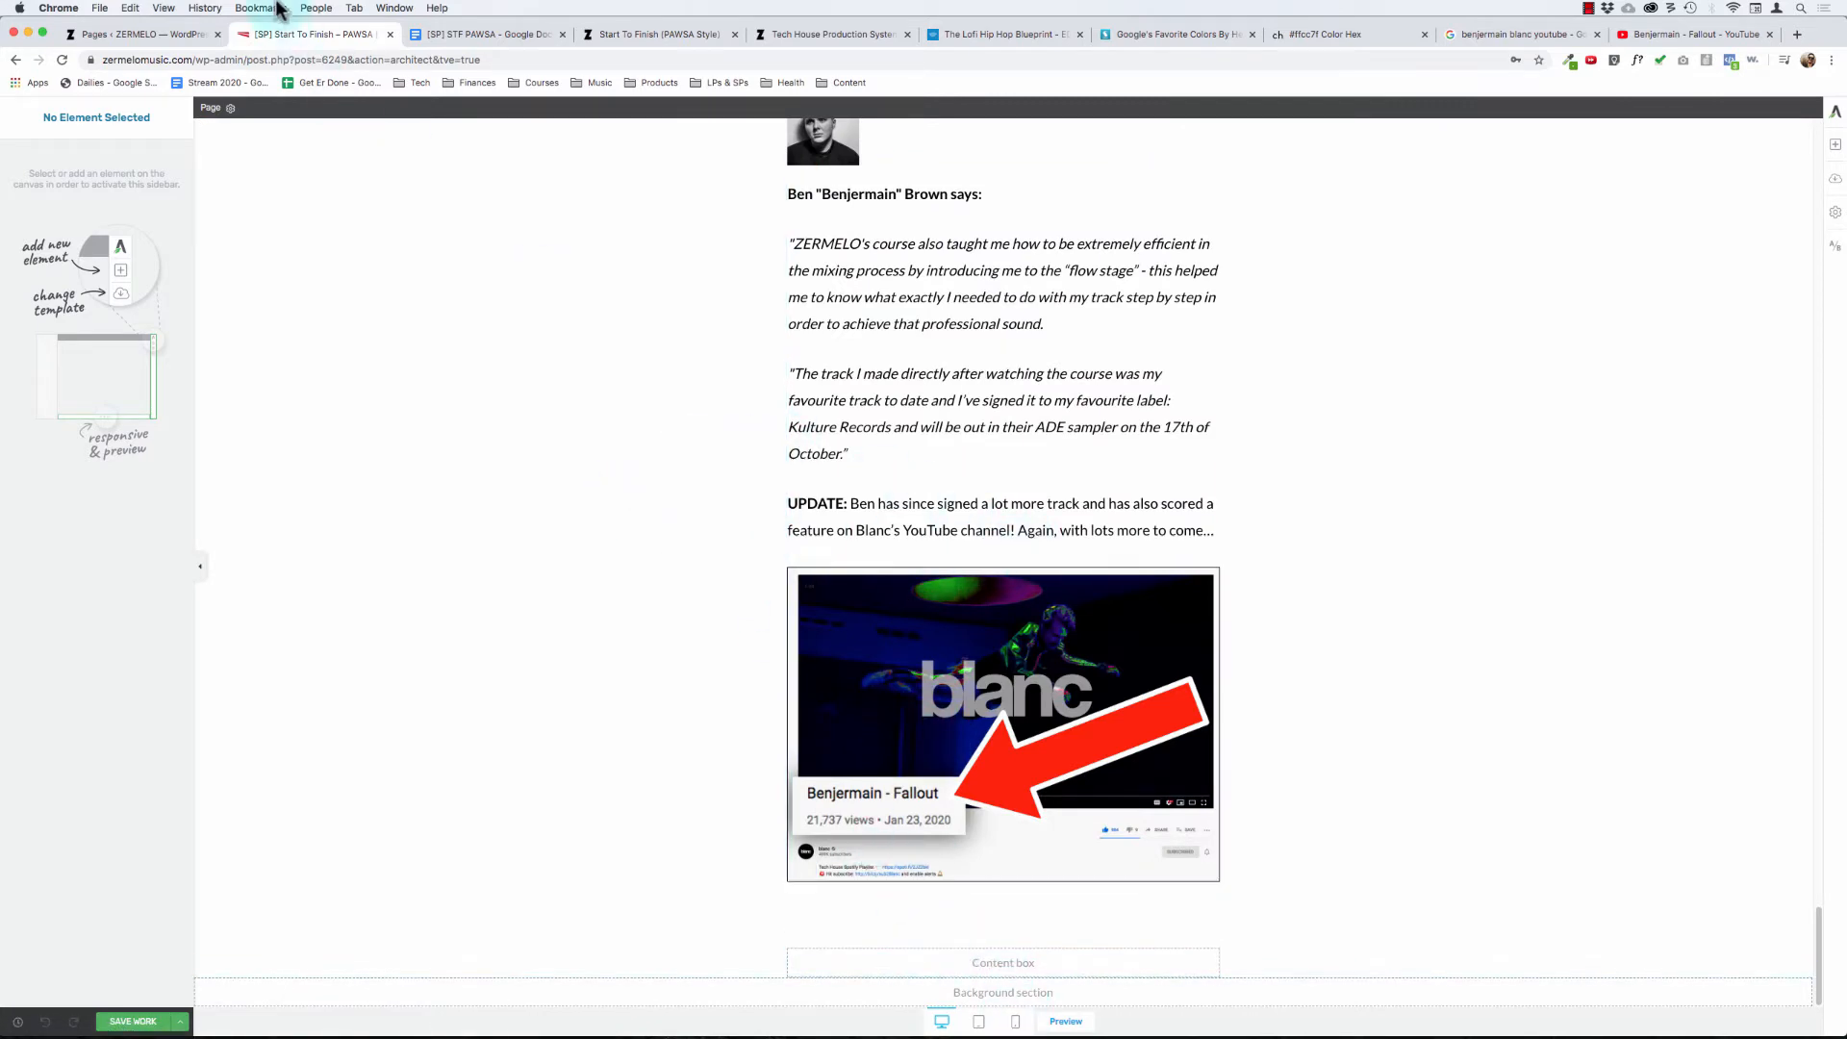
# - Switch to the "[SP] STF PAWSA" Google Doc and copy the line "What kind of results can you expect?"
pyautogui.click(487, 33)
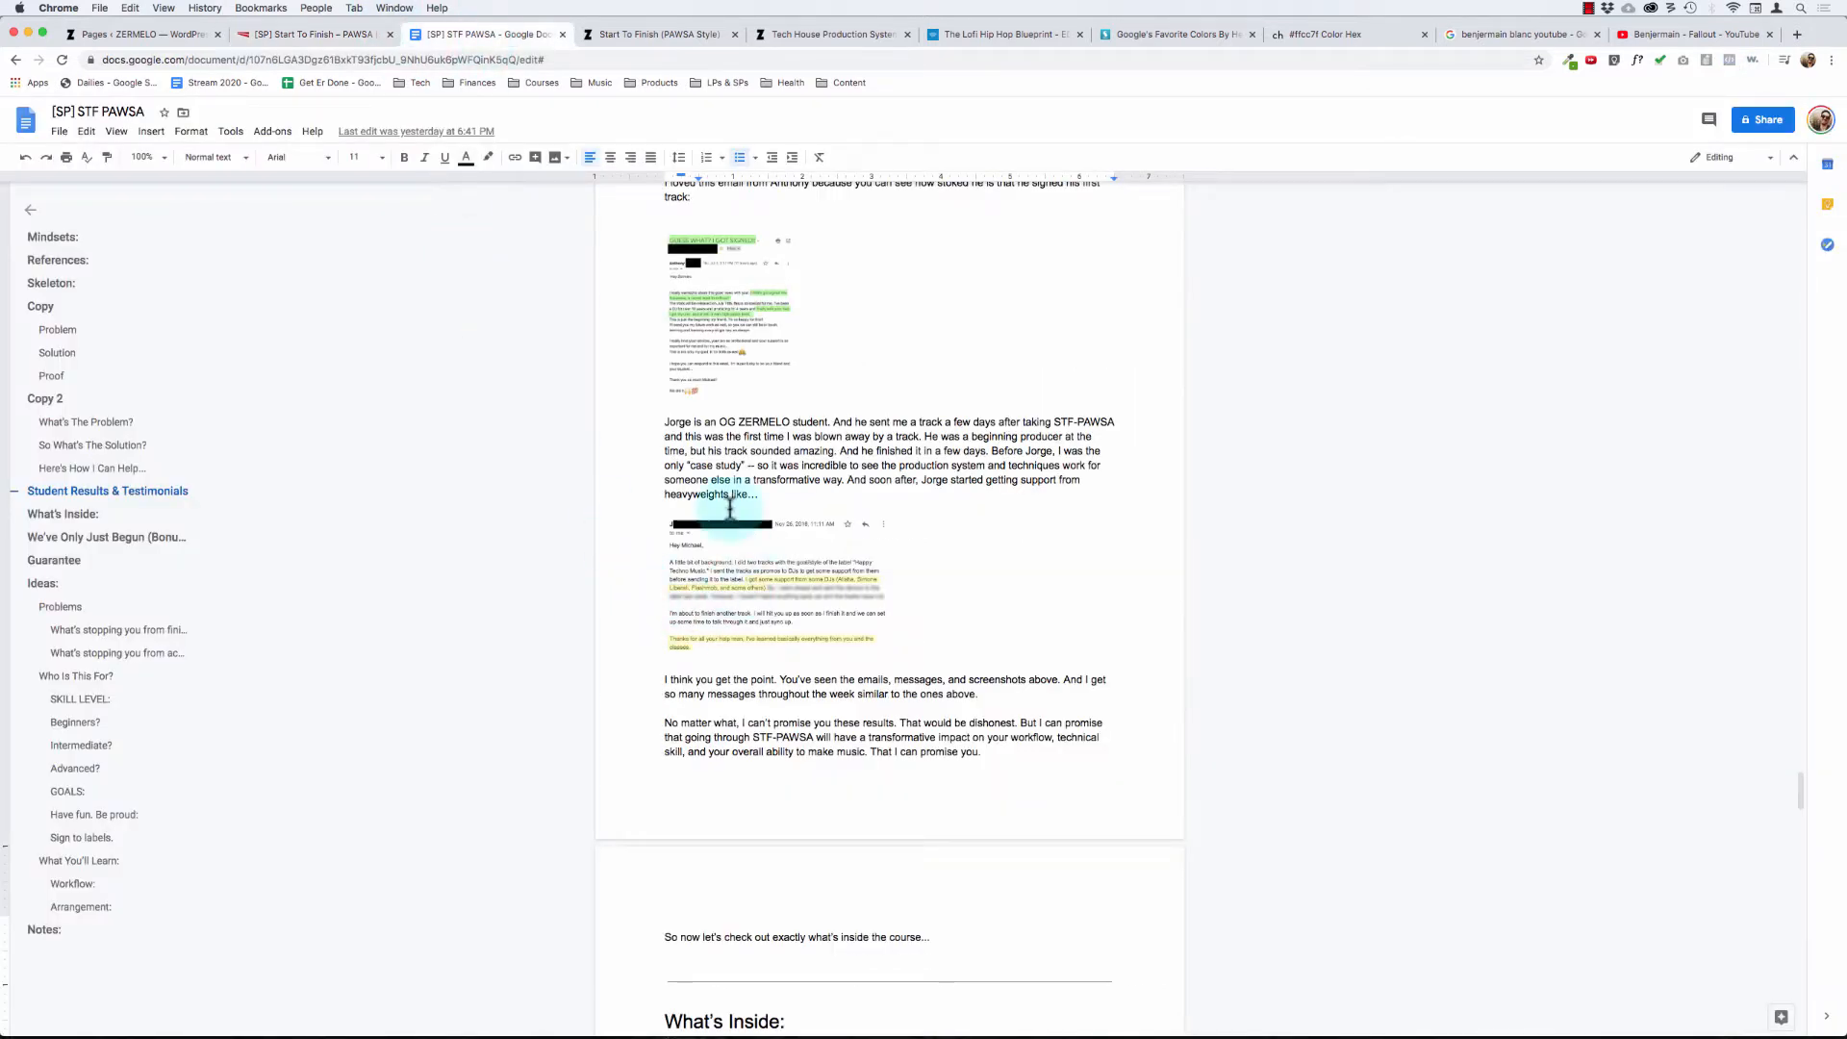
pyautogui.scroll(6, 721, 480)
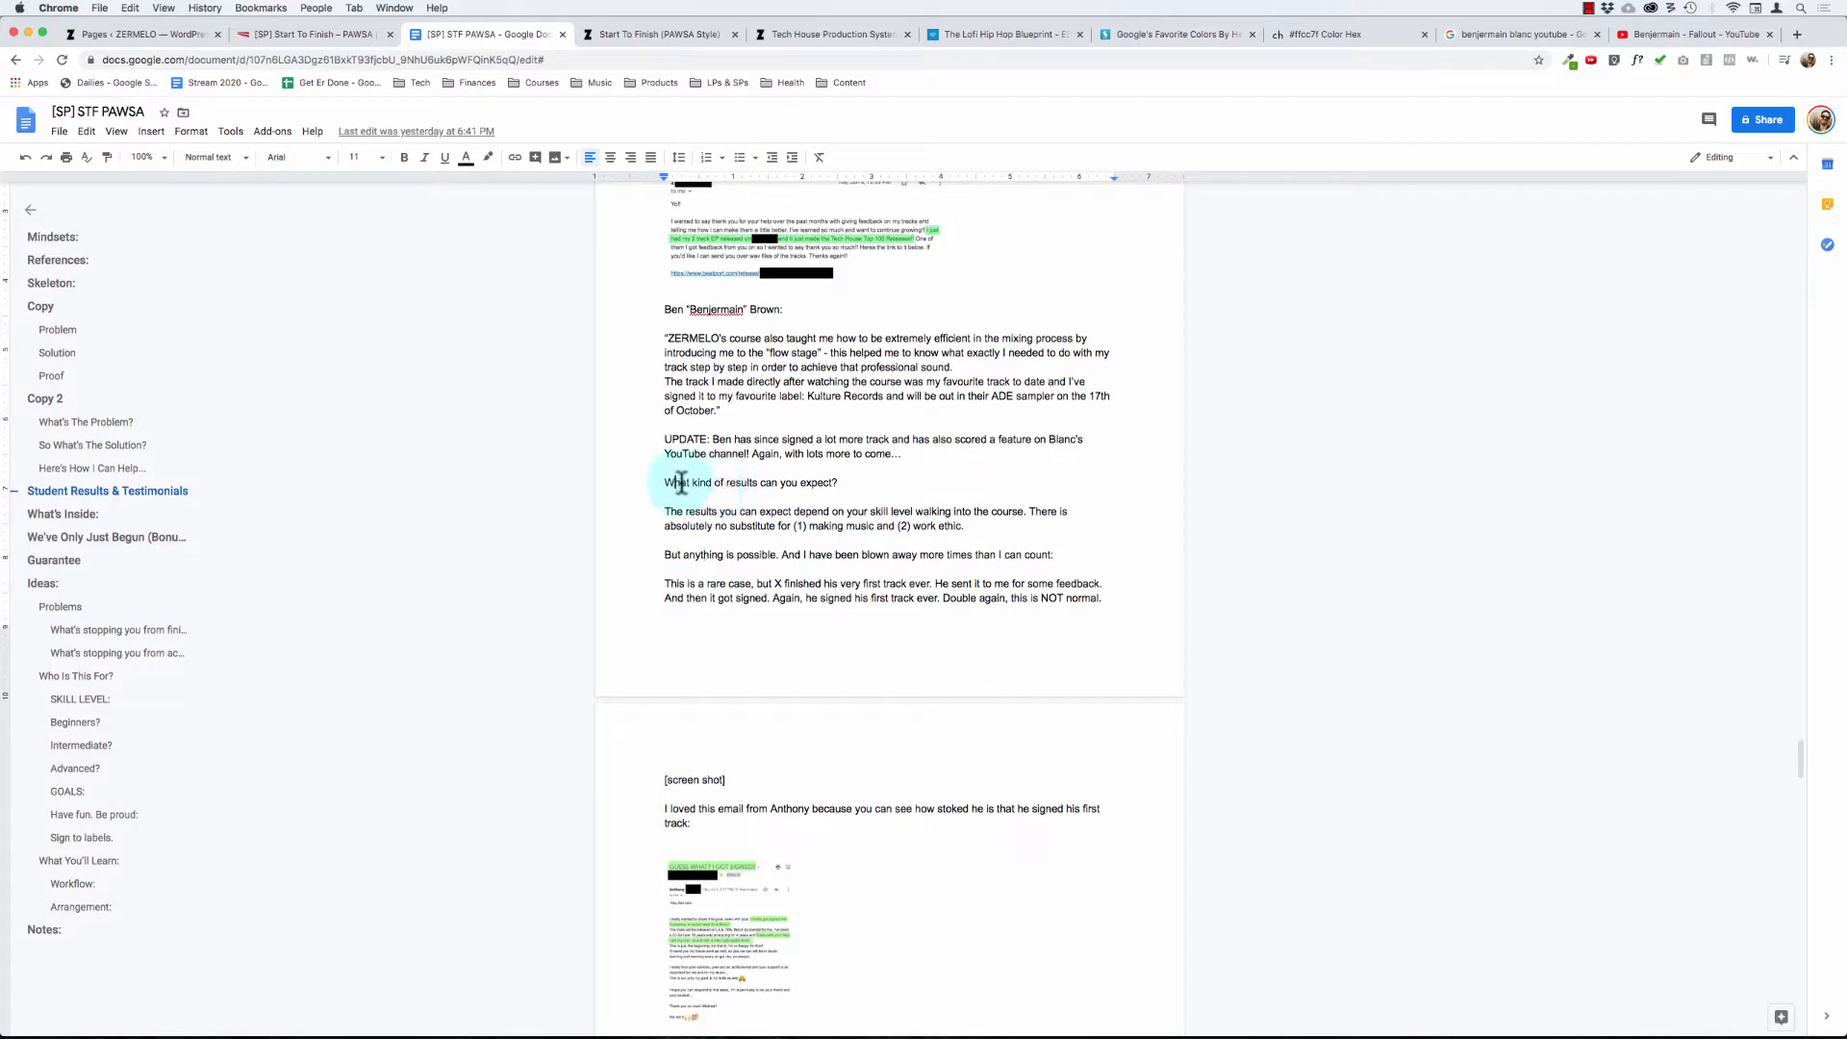
pyautogui.moveTo(667, 482); pyautogui.dragTo(856, 482)
pyautogui.click(842, 482)
pyautogui.press('shift+super+Left')
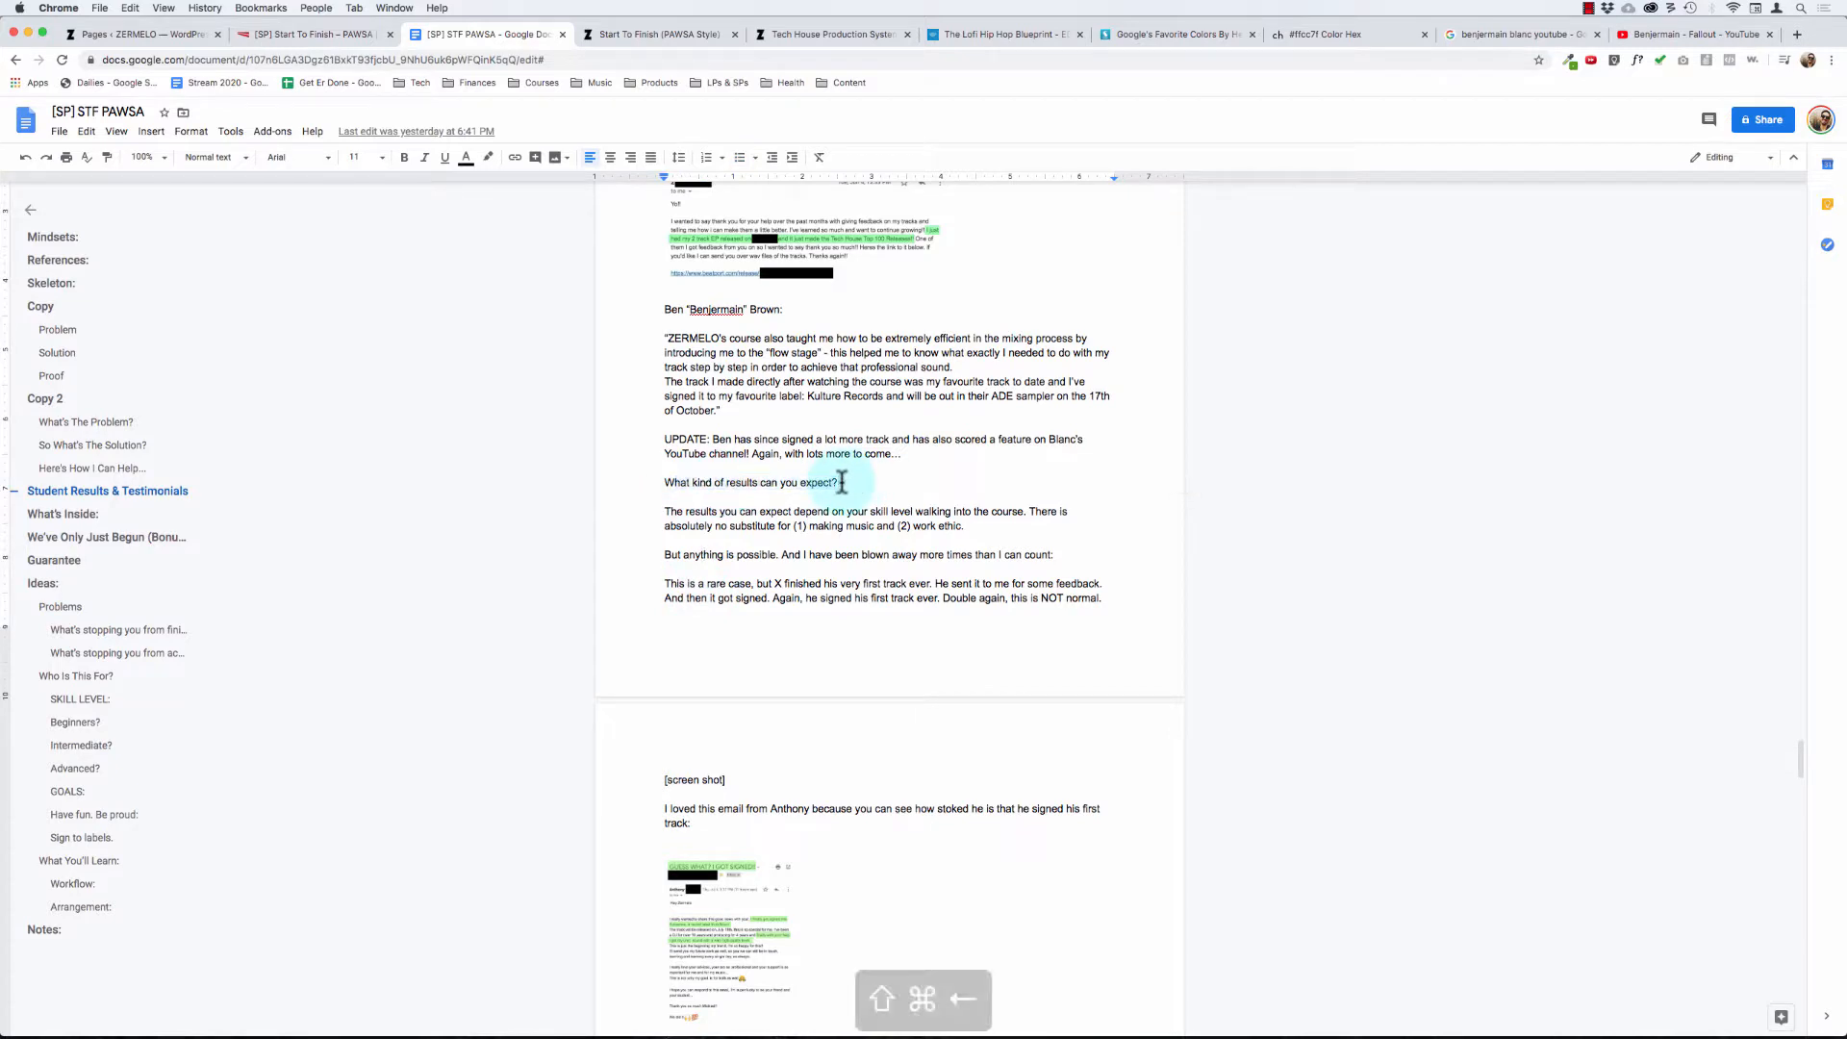
pyautogui.press('super+c')
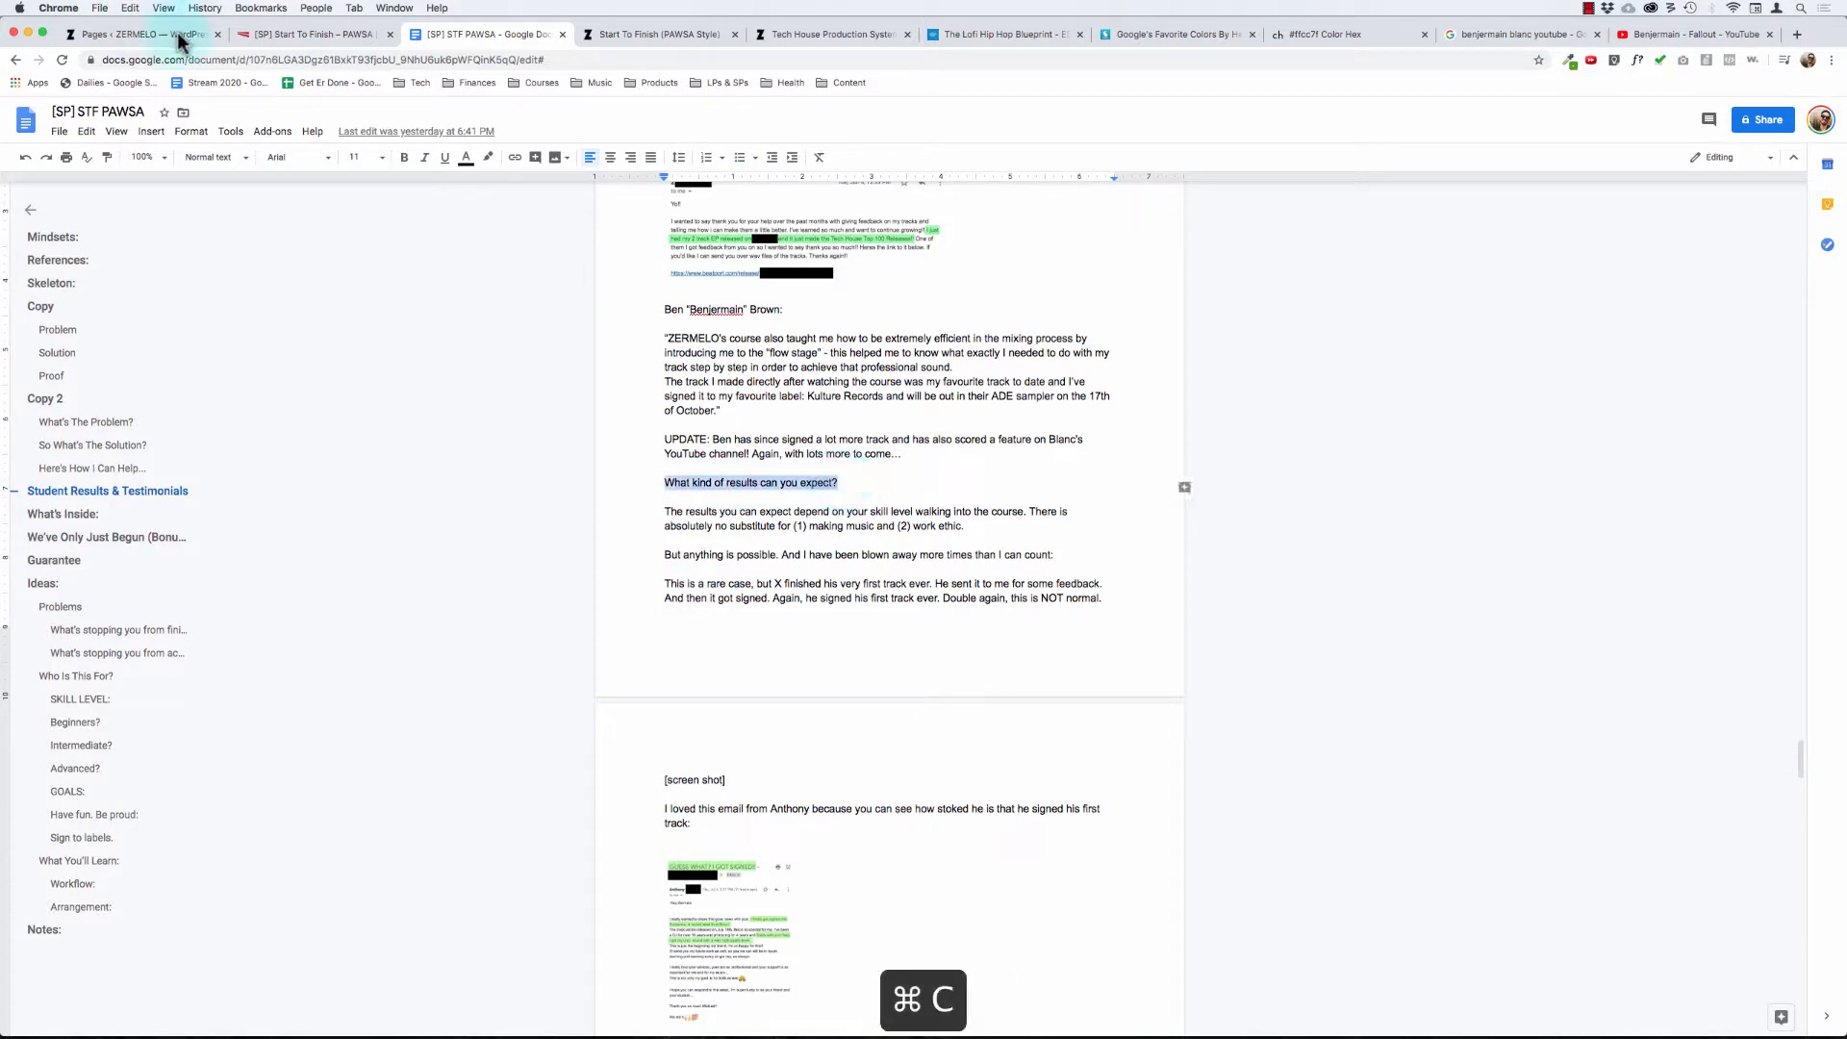
# - Return to the sales page editor and examine the empty blocks at the page's end and the "Here's How I Can Help..." heading
pyautogui.click(310, 34)
pyautogui.scroll(15, 756, 566)
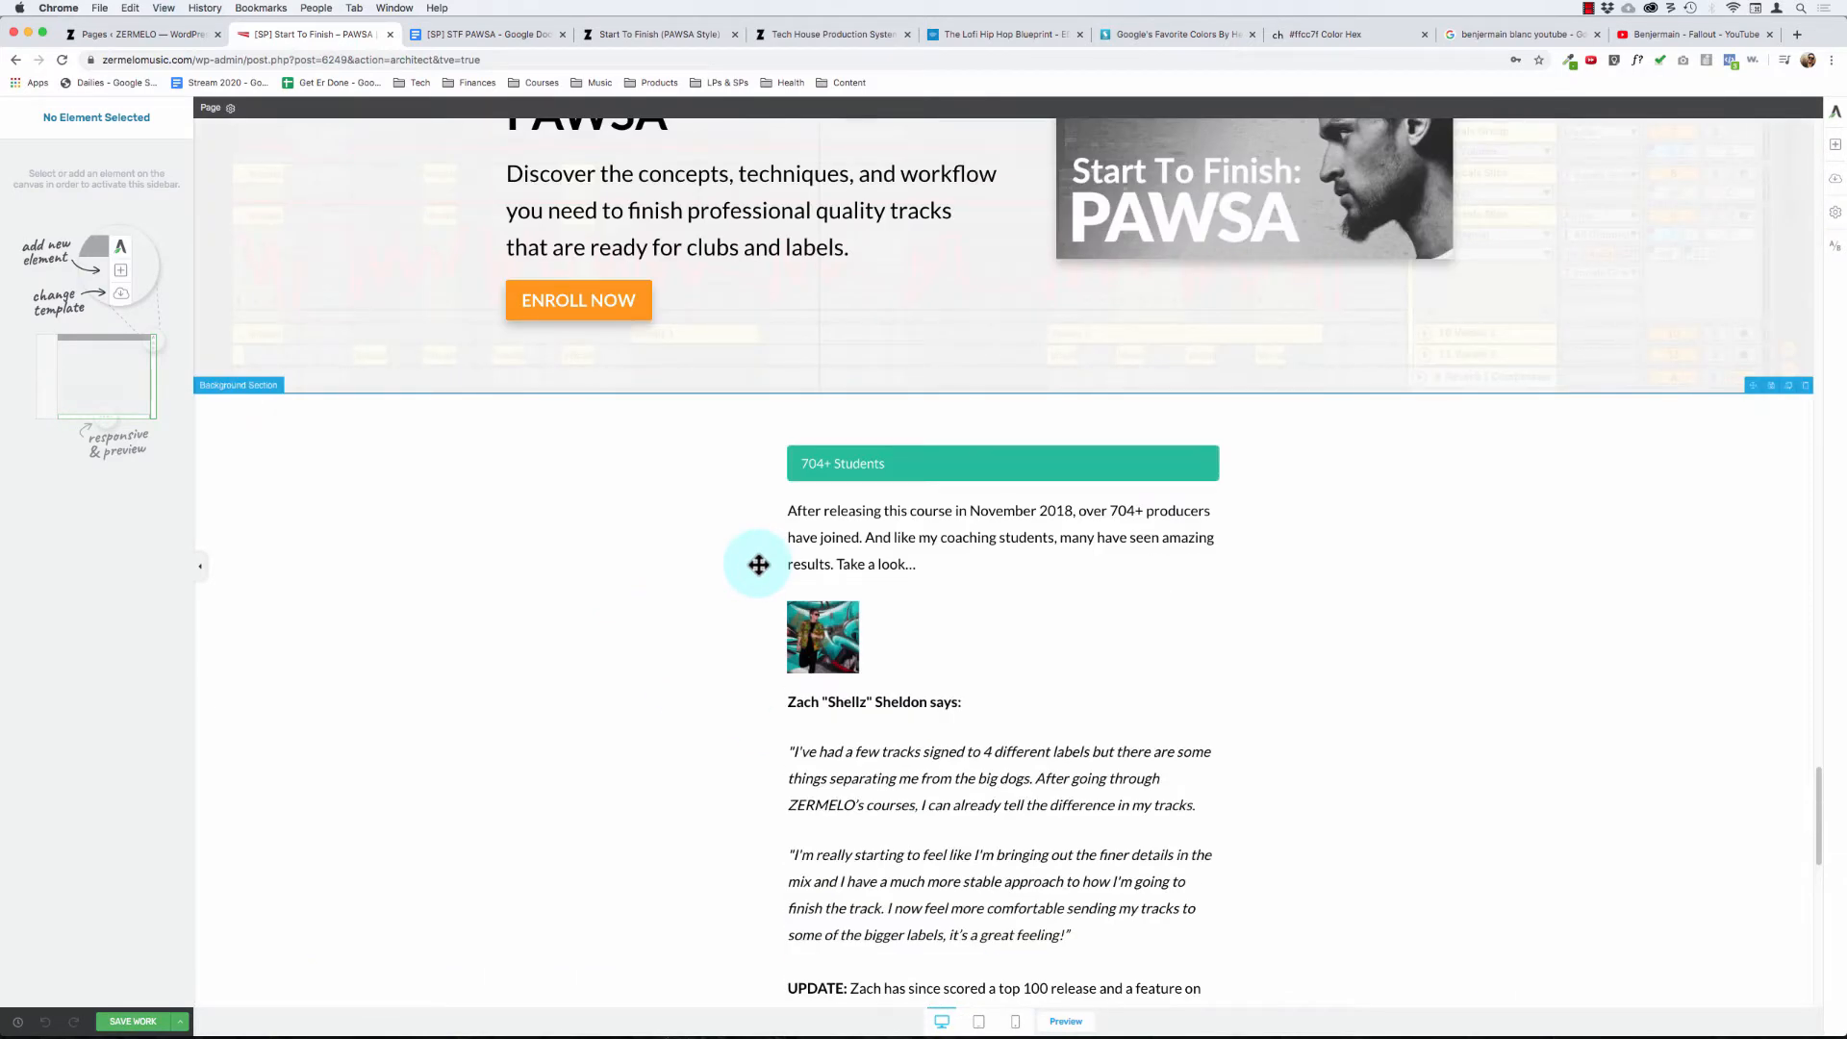
pyautogui.scroll(-15, 759, 565)
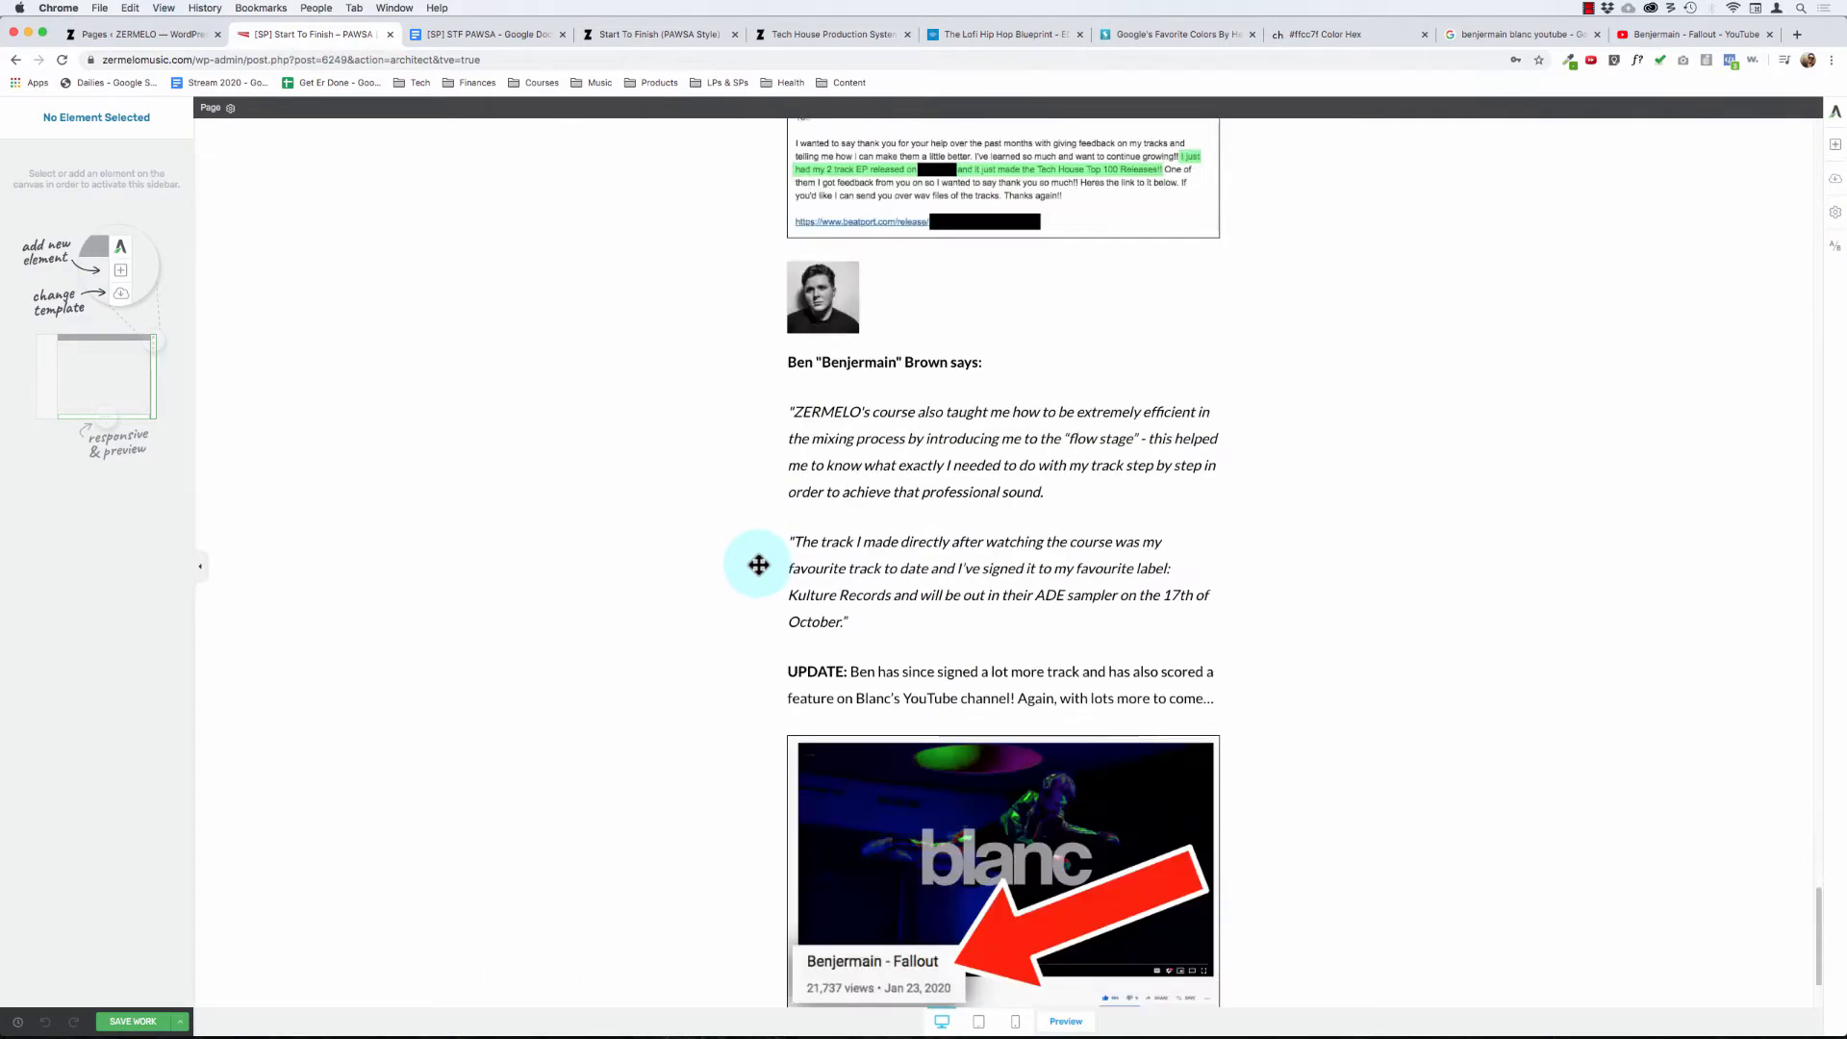
pyautogui.click(1004, 963)
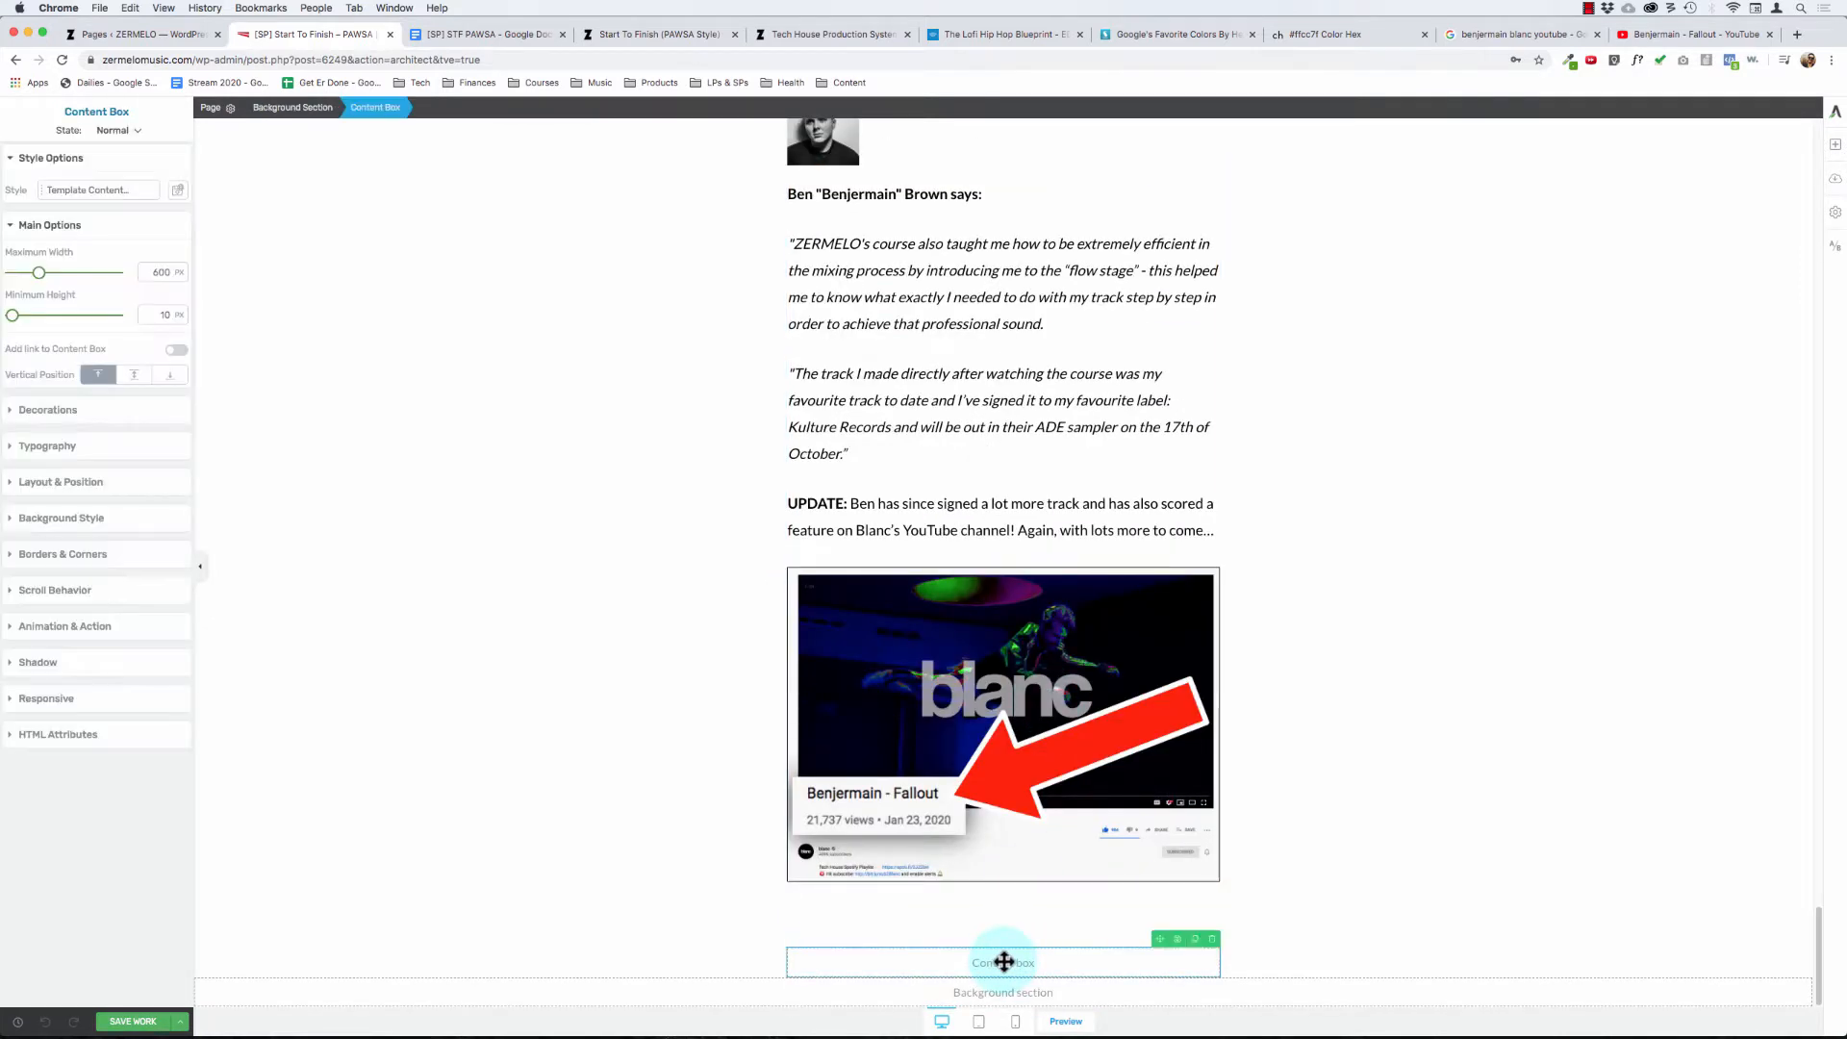
pyautogui.click(1028, 896)
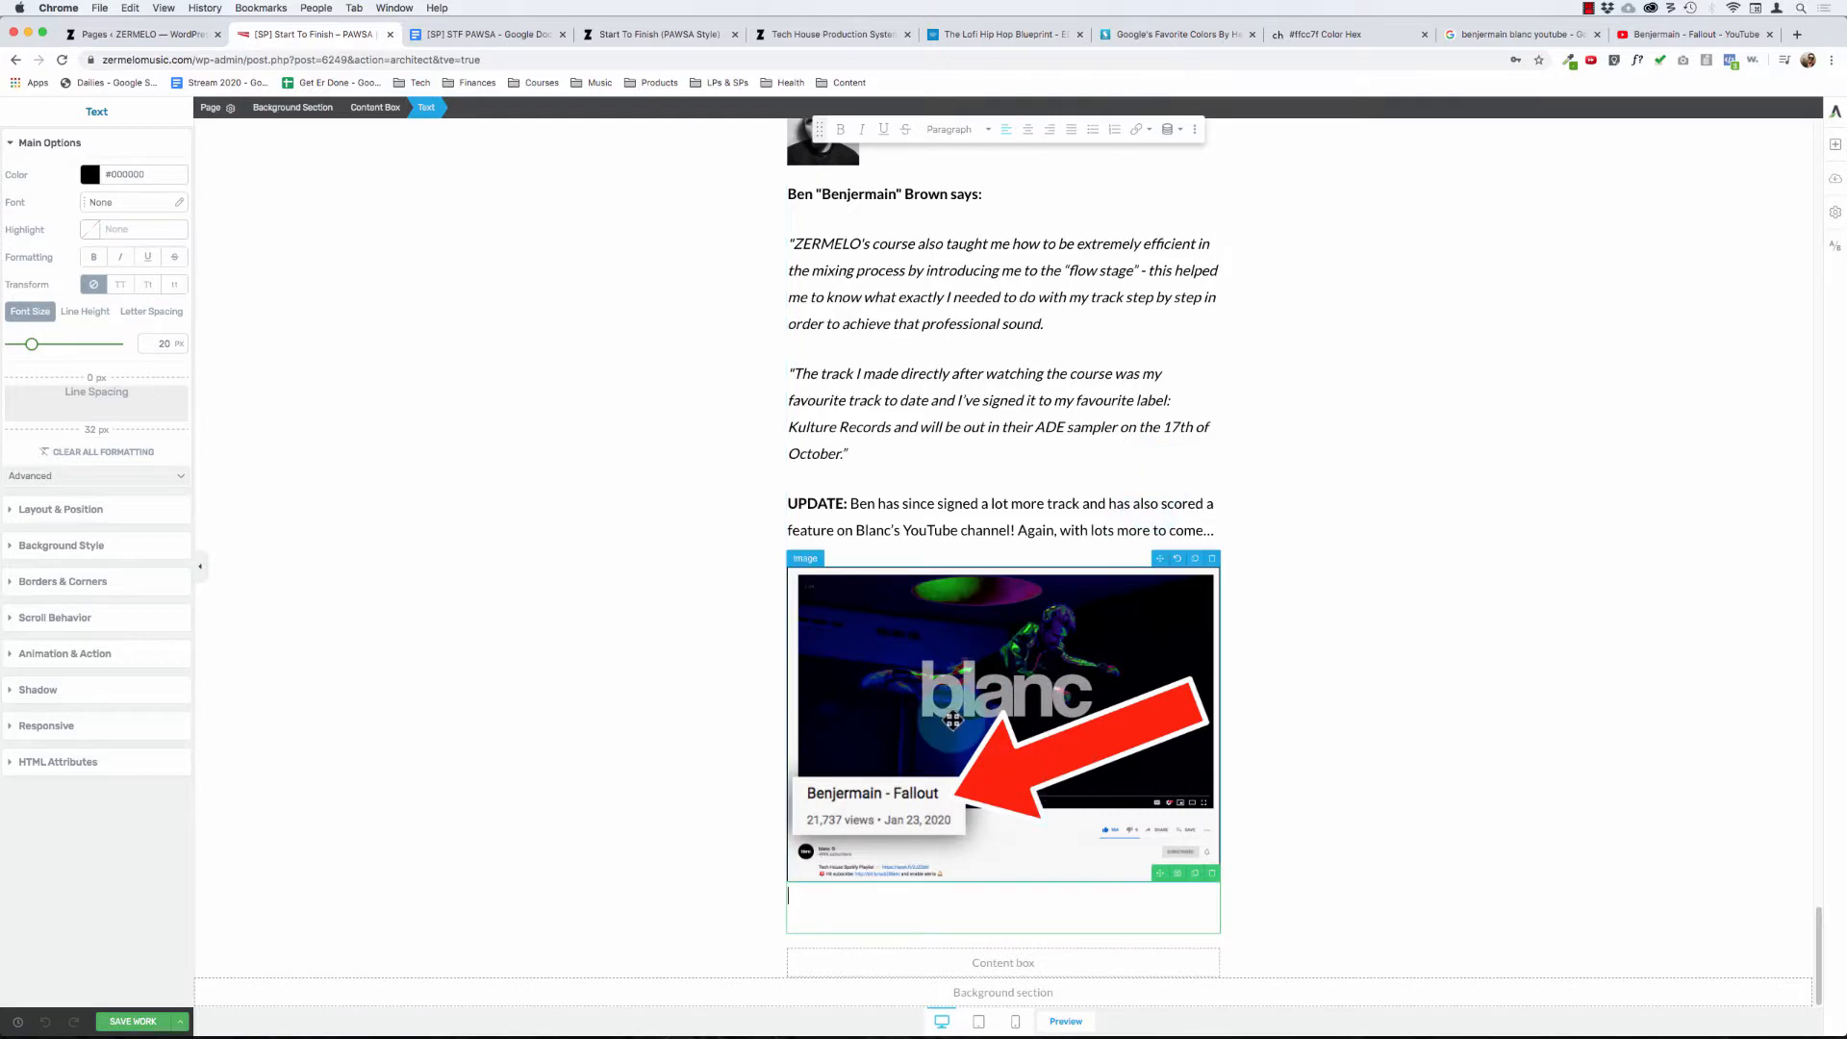
pyautogui.scroll(20, 943, 673)
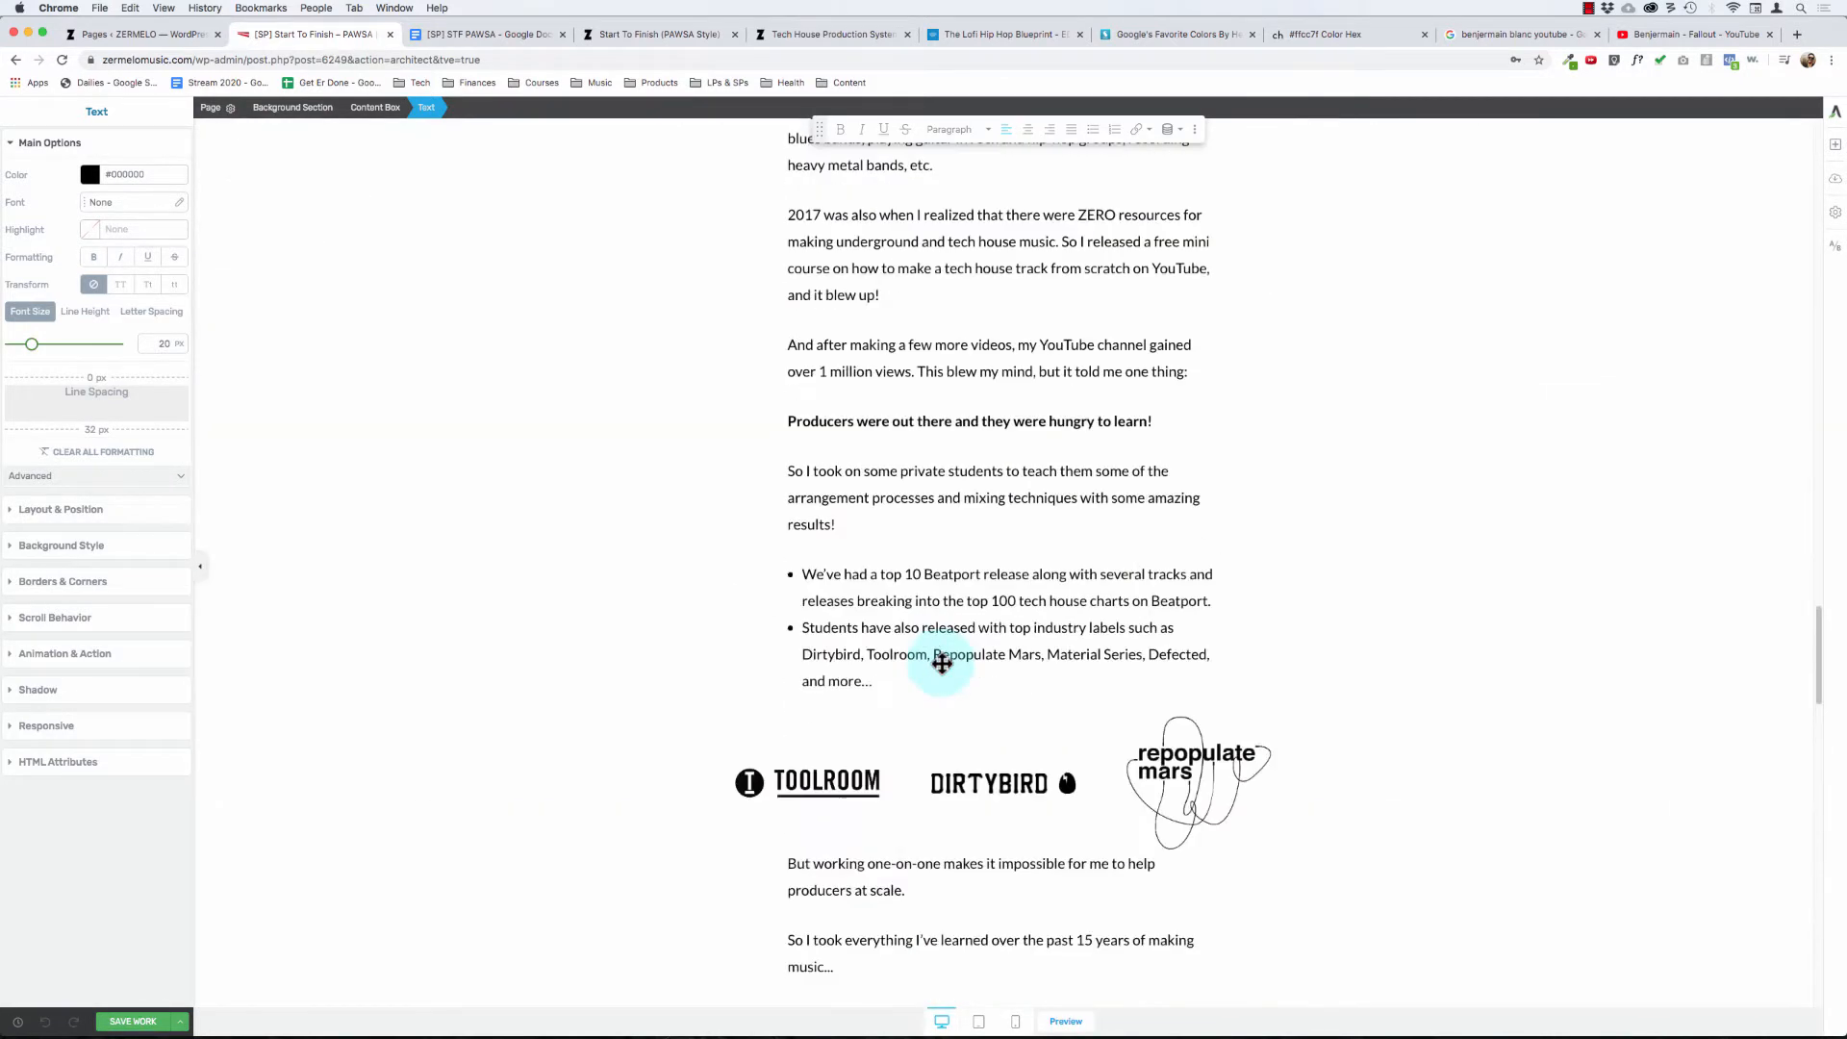
pyautogui.scroll(15, 942, 662)
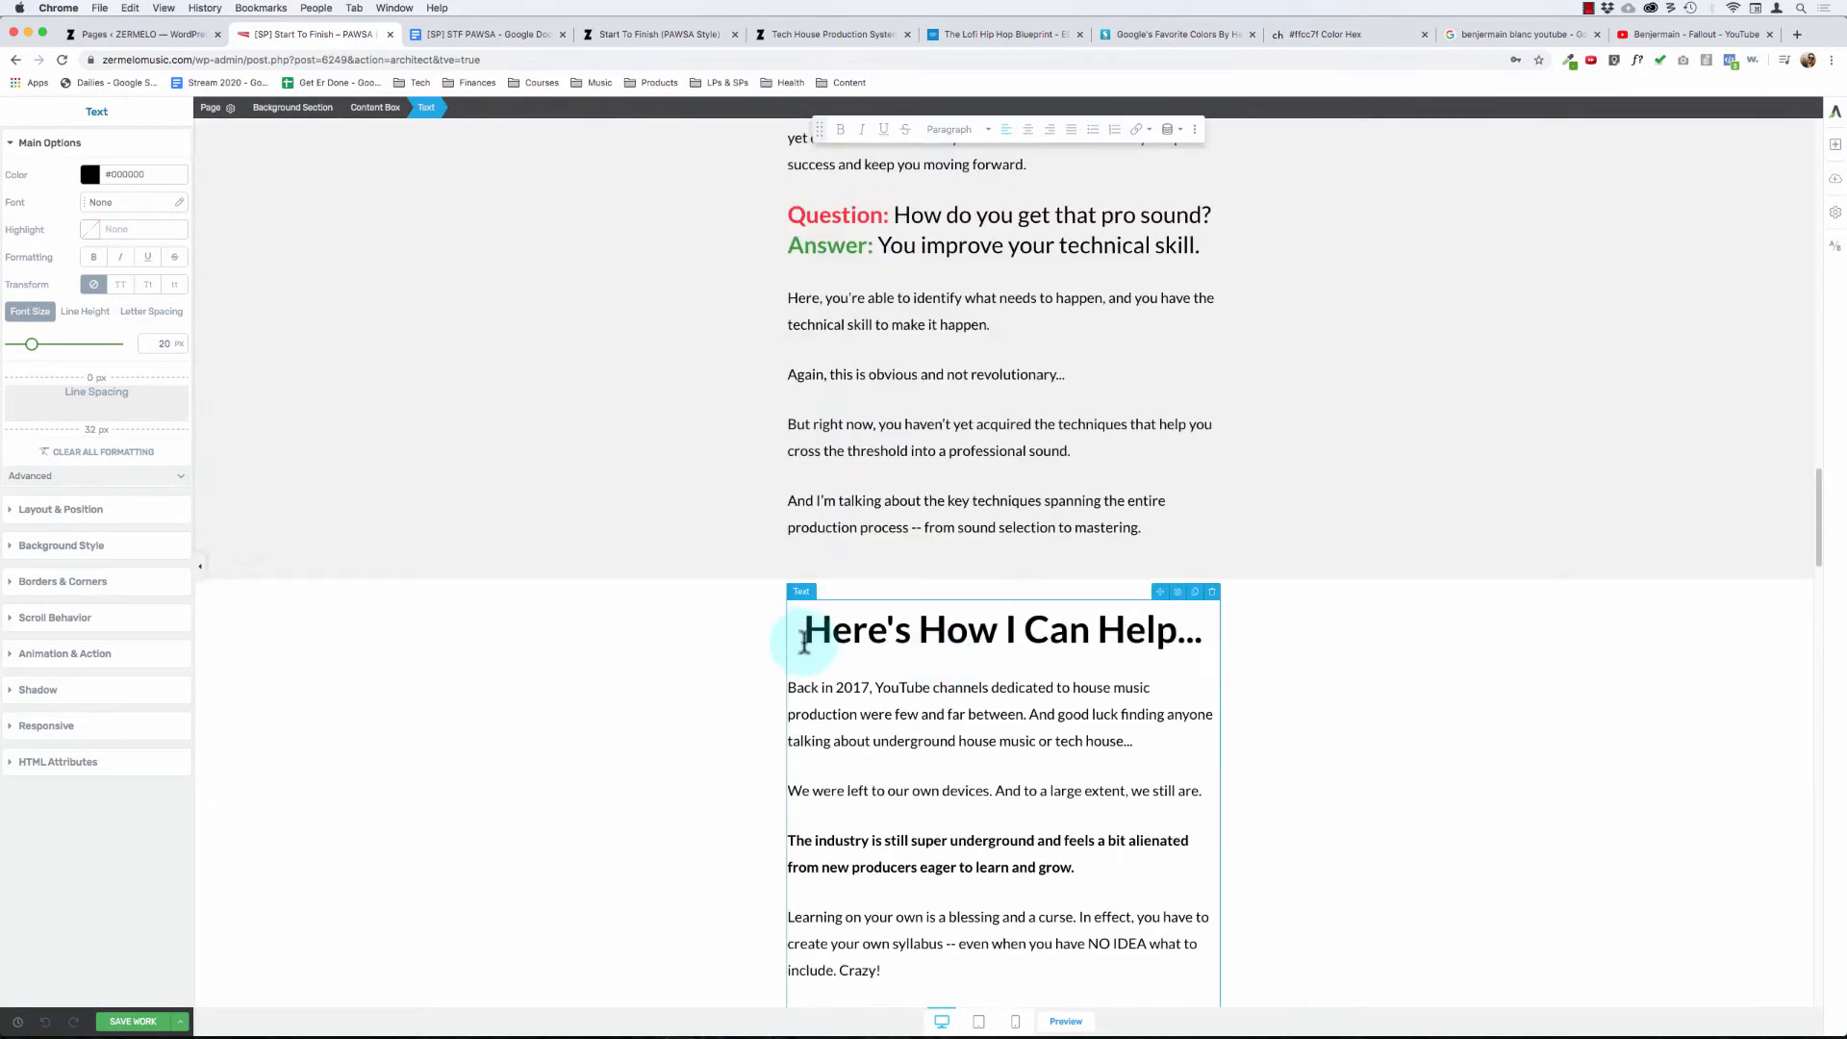
pyautogui.moveTo(804, 643); pyautogui.dragTo(1198, 635)
pyautogui.click(919, 757)
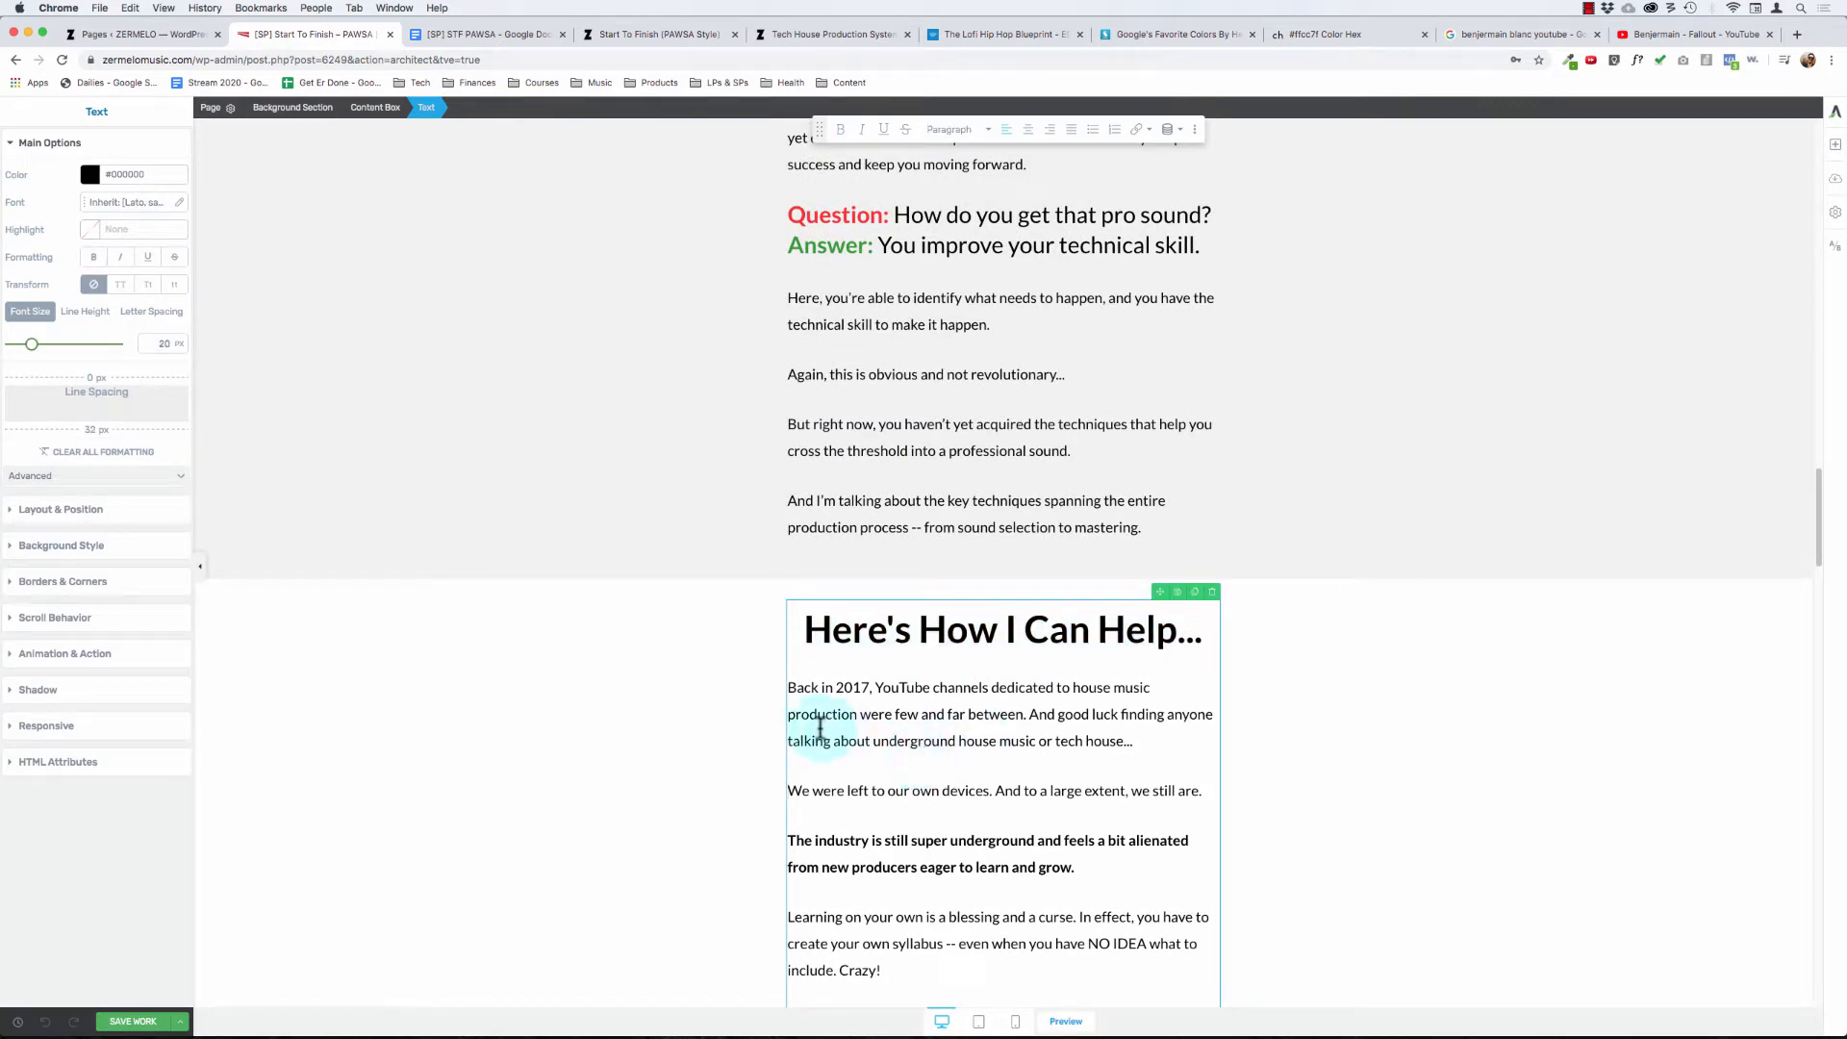
pyautogui.click(594, 669)
# - Delete the empty text block and the empty content box beneath the "Fallout" video screenshot
pyautogui.scroll(-15, 593, 671)
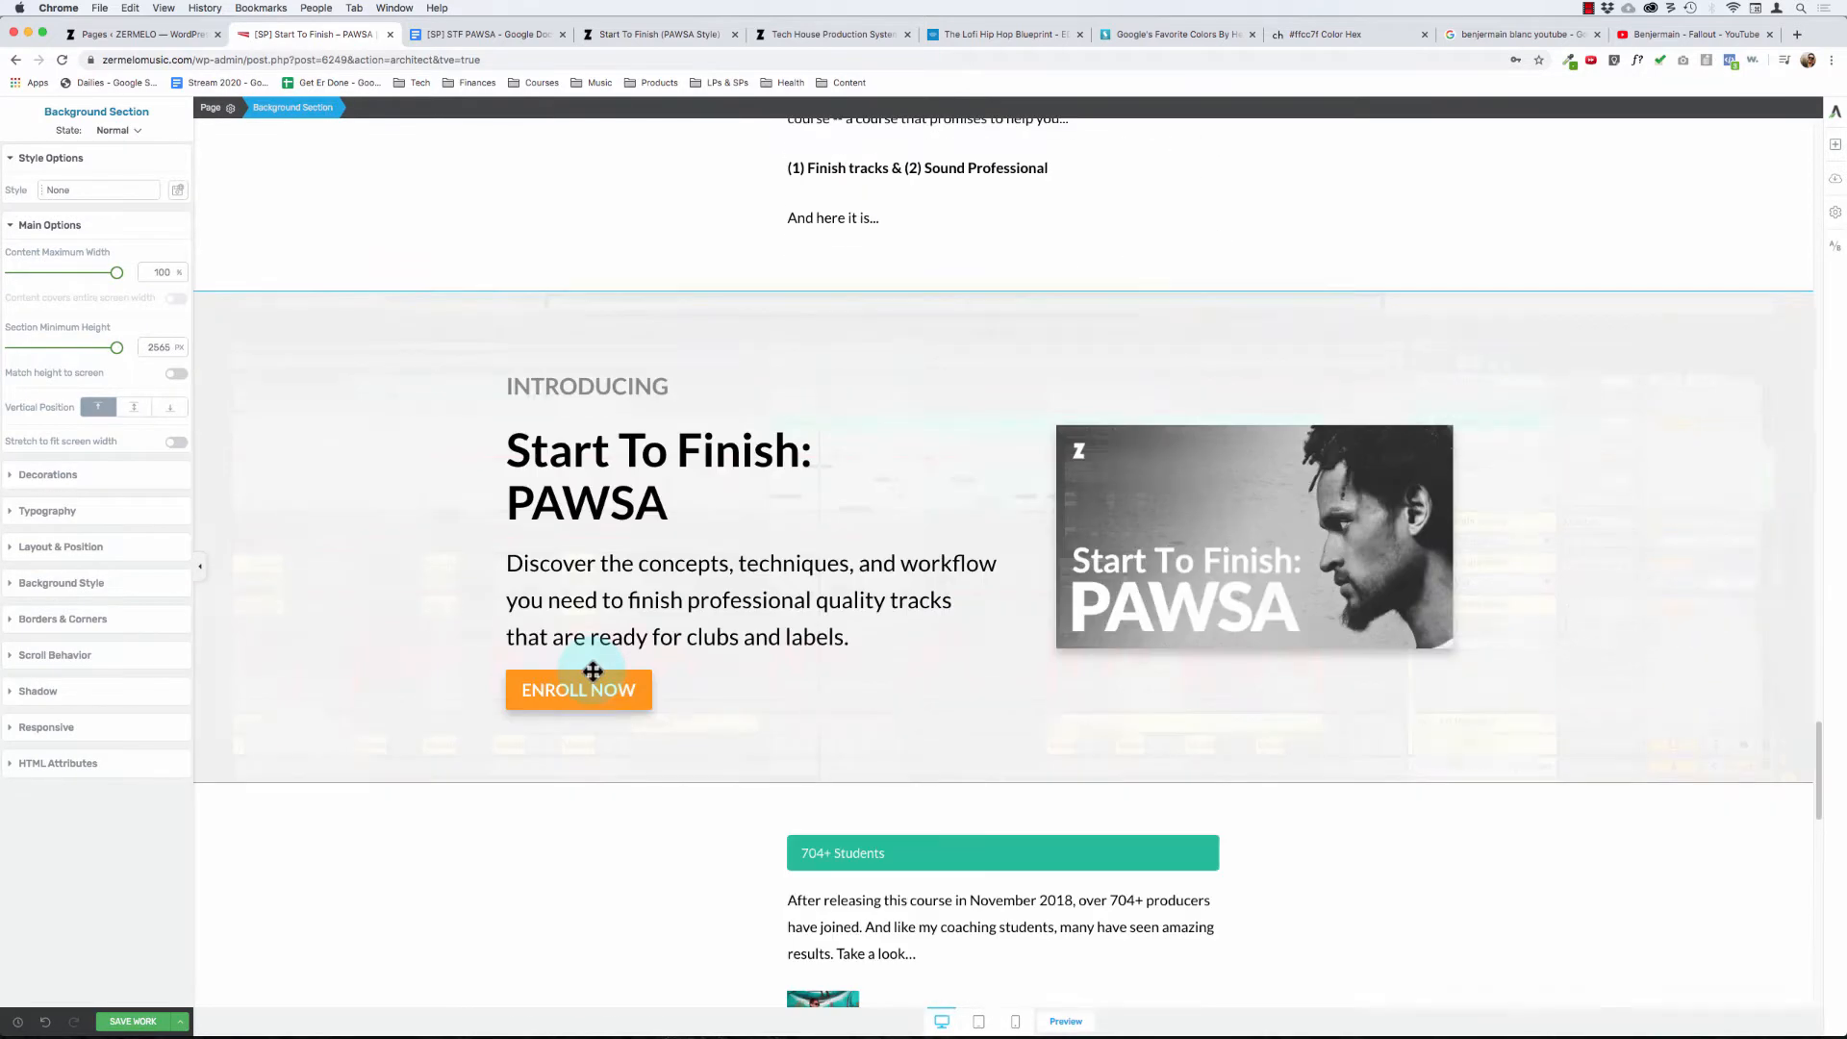
pyautogui.scroll(-5, 593, 671)
pyautogui.scroll(-2, 592, 671)
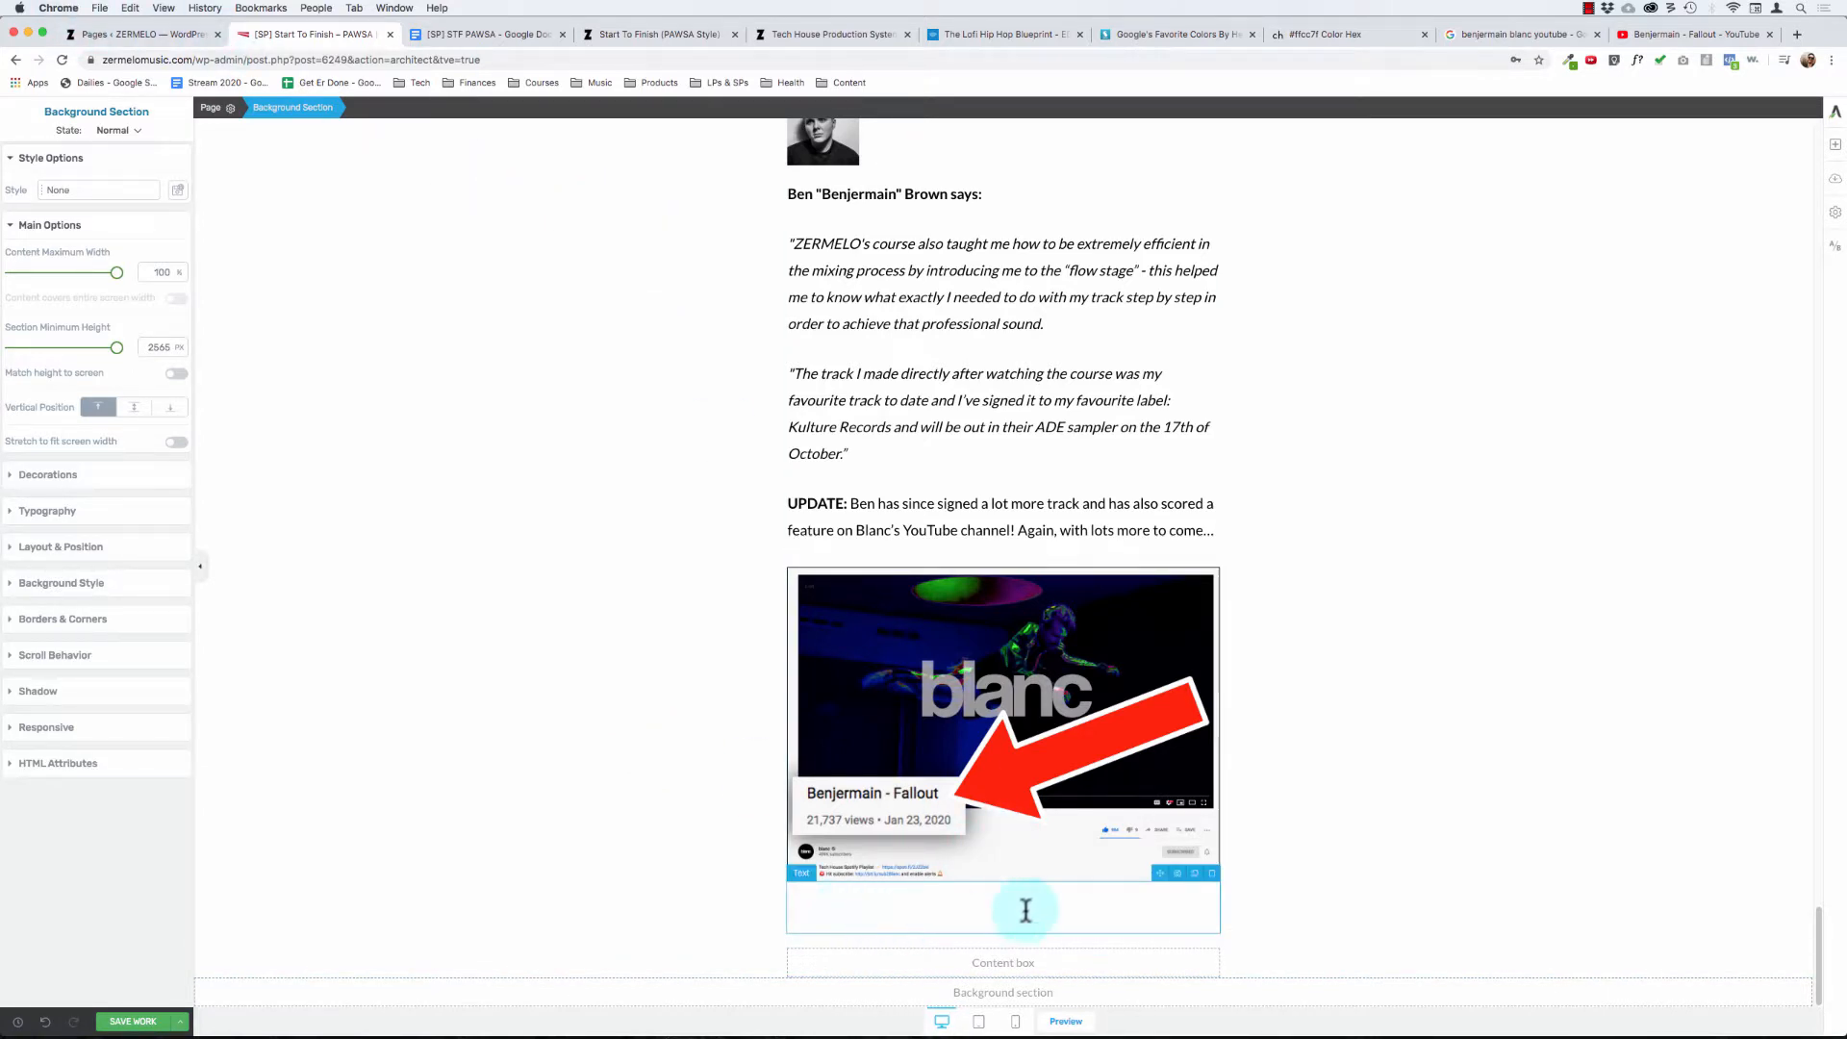
pyautogui.click(1211, 873)
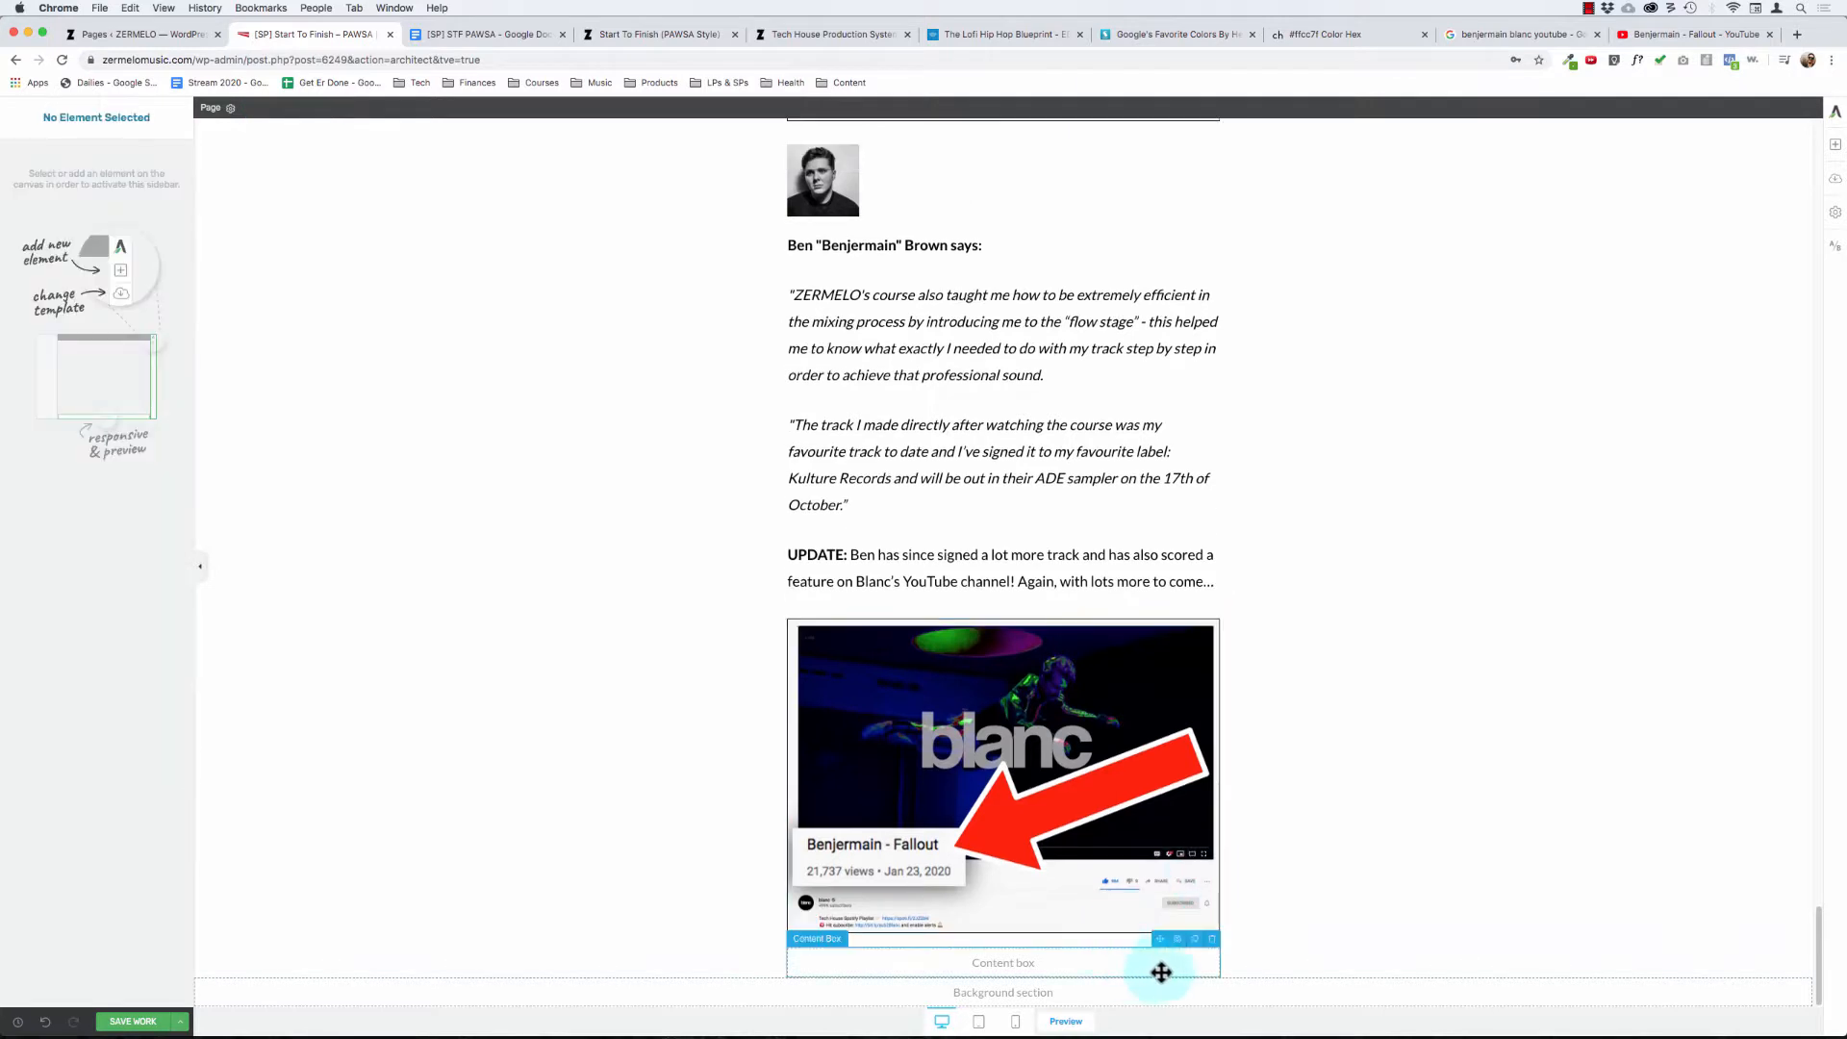
pyautogui.click(1211, 940)
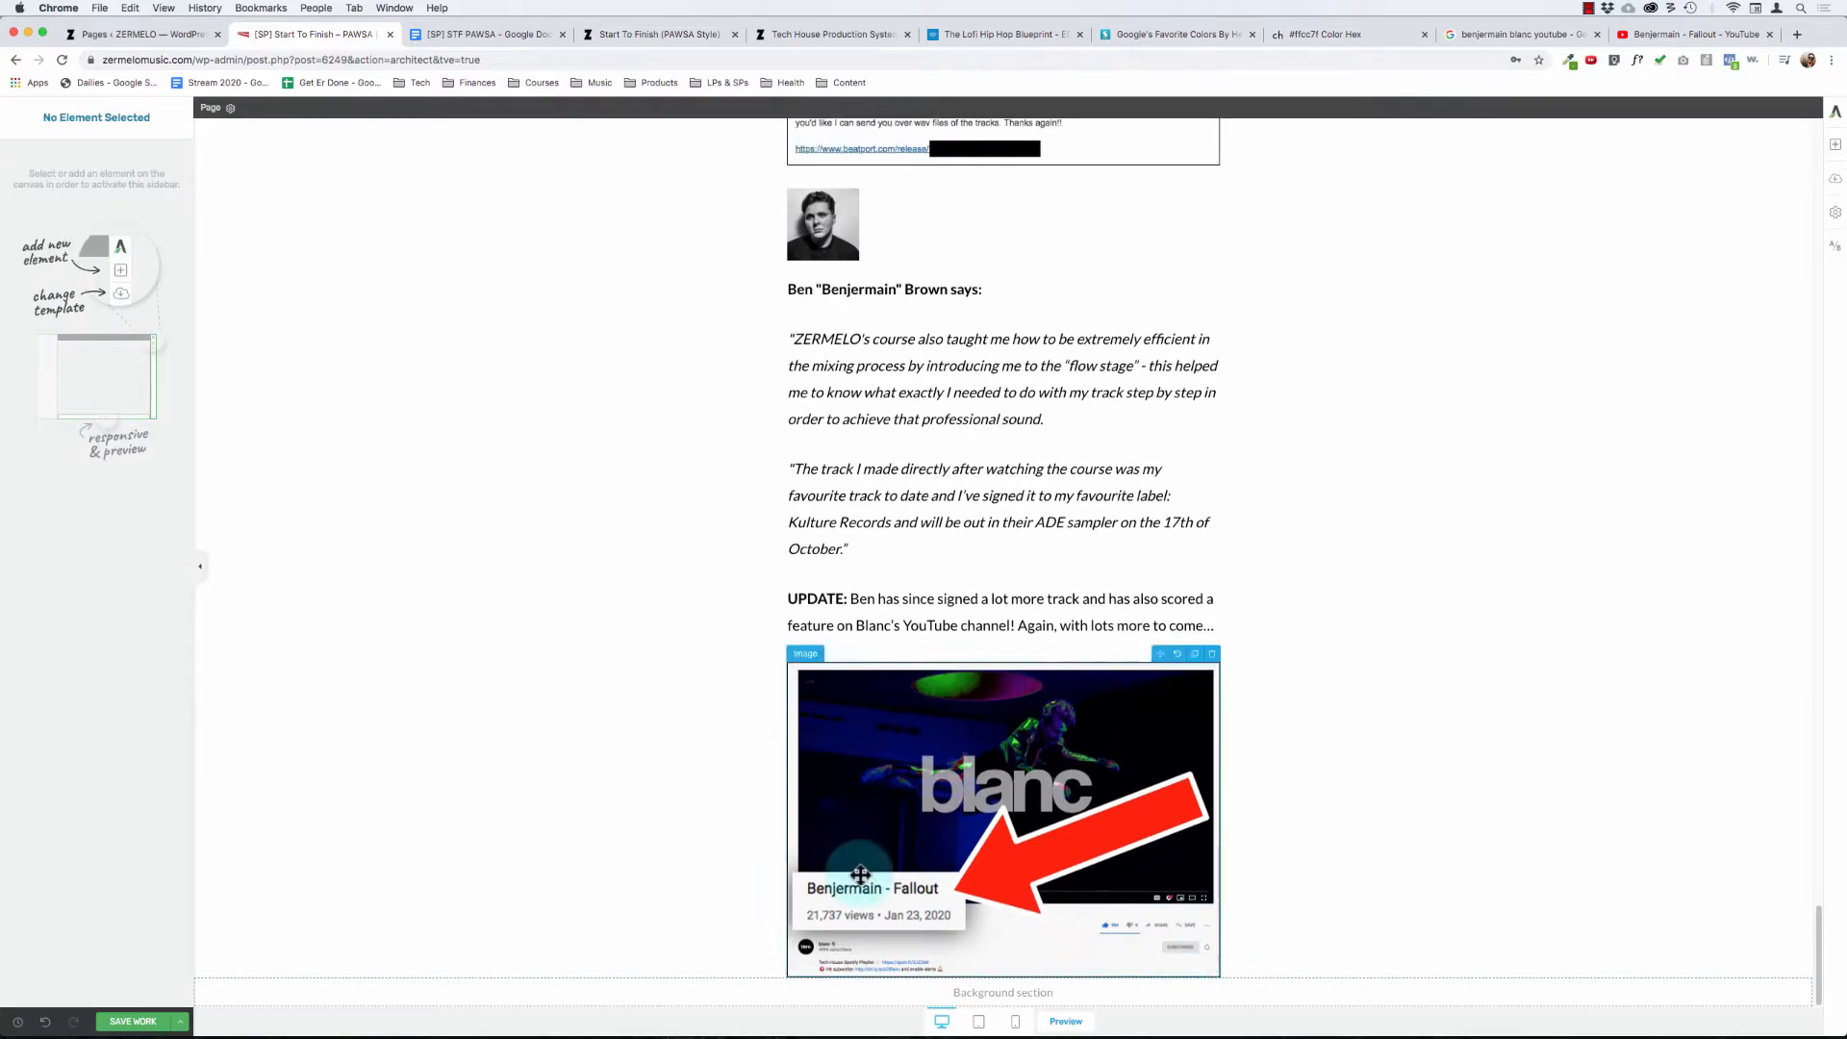
# - Set the bottom padding of the background section holding the student testimonials to 20 px, then try 30 px
pyautogui.click(615, 722)
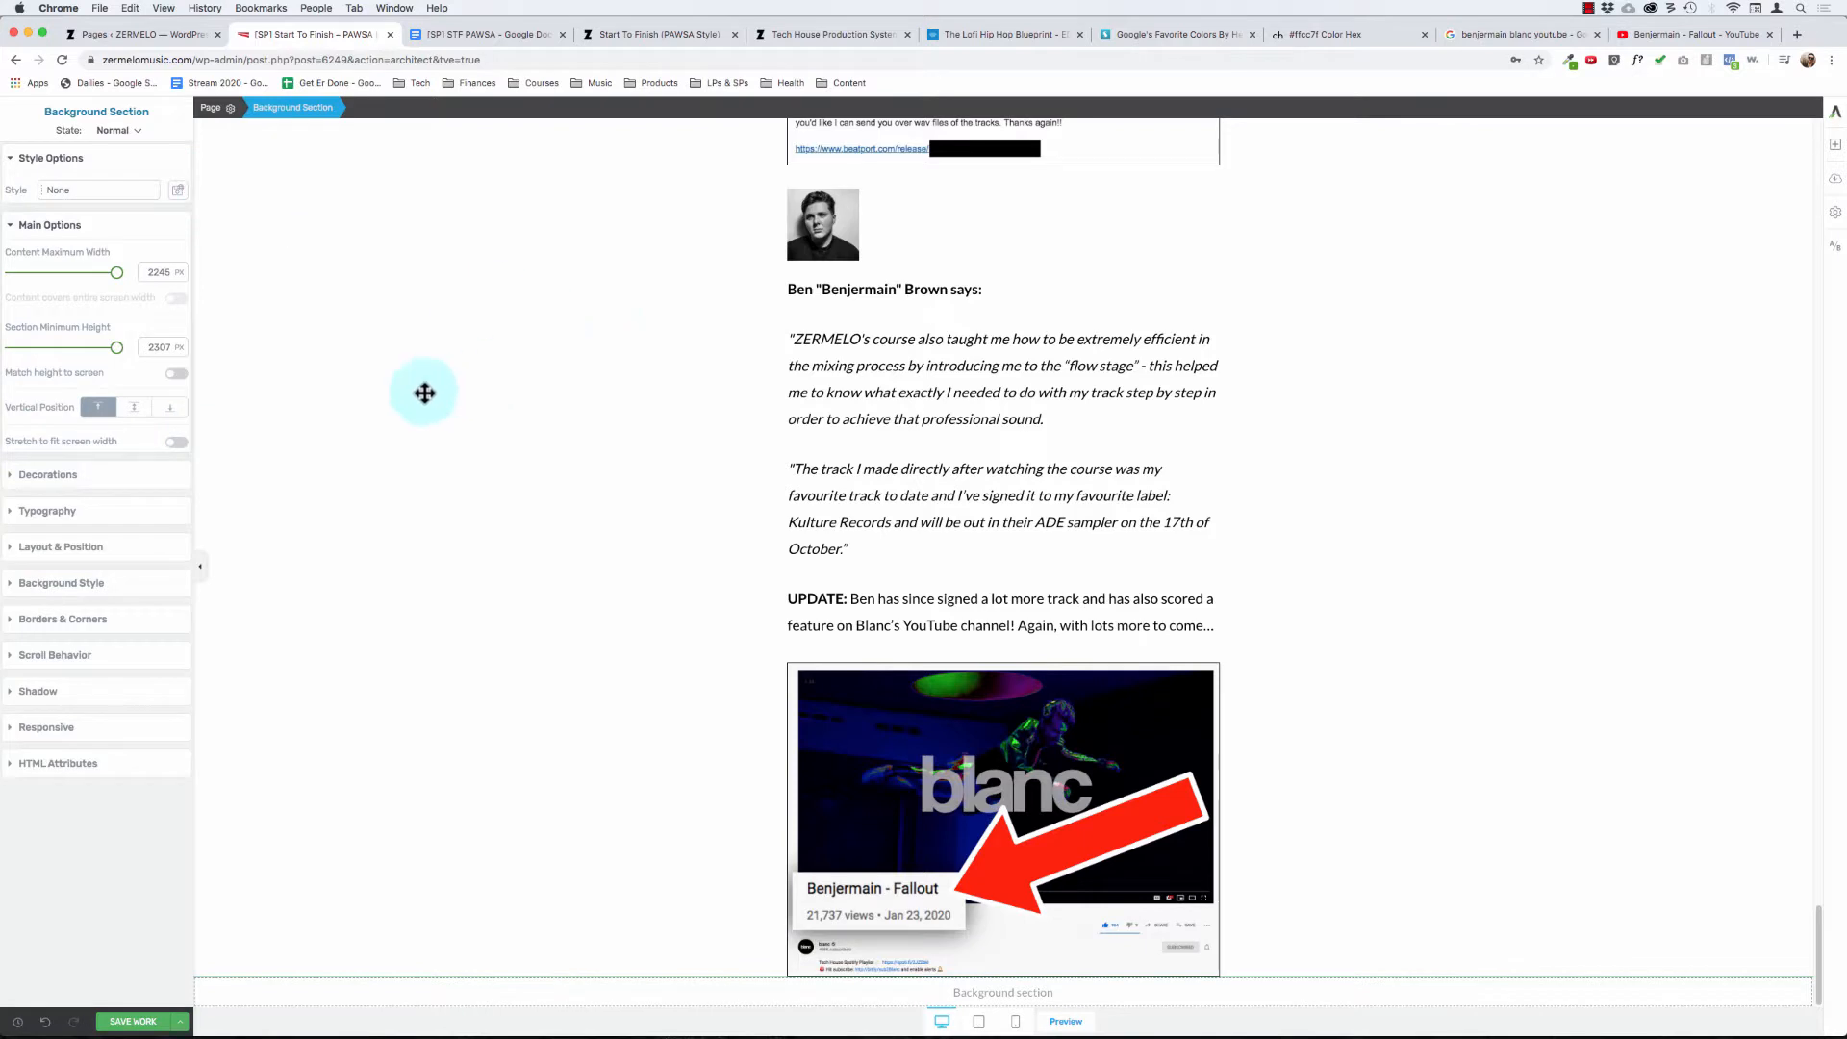
pyautogui.click(1060, 406)
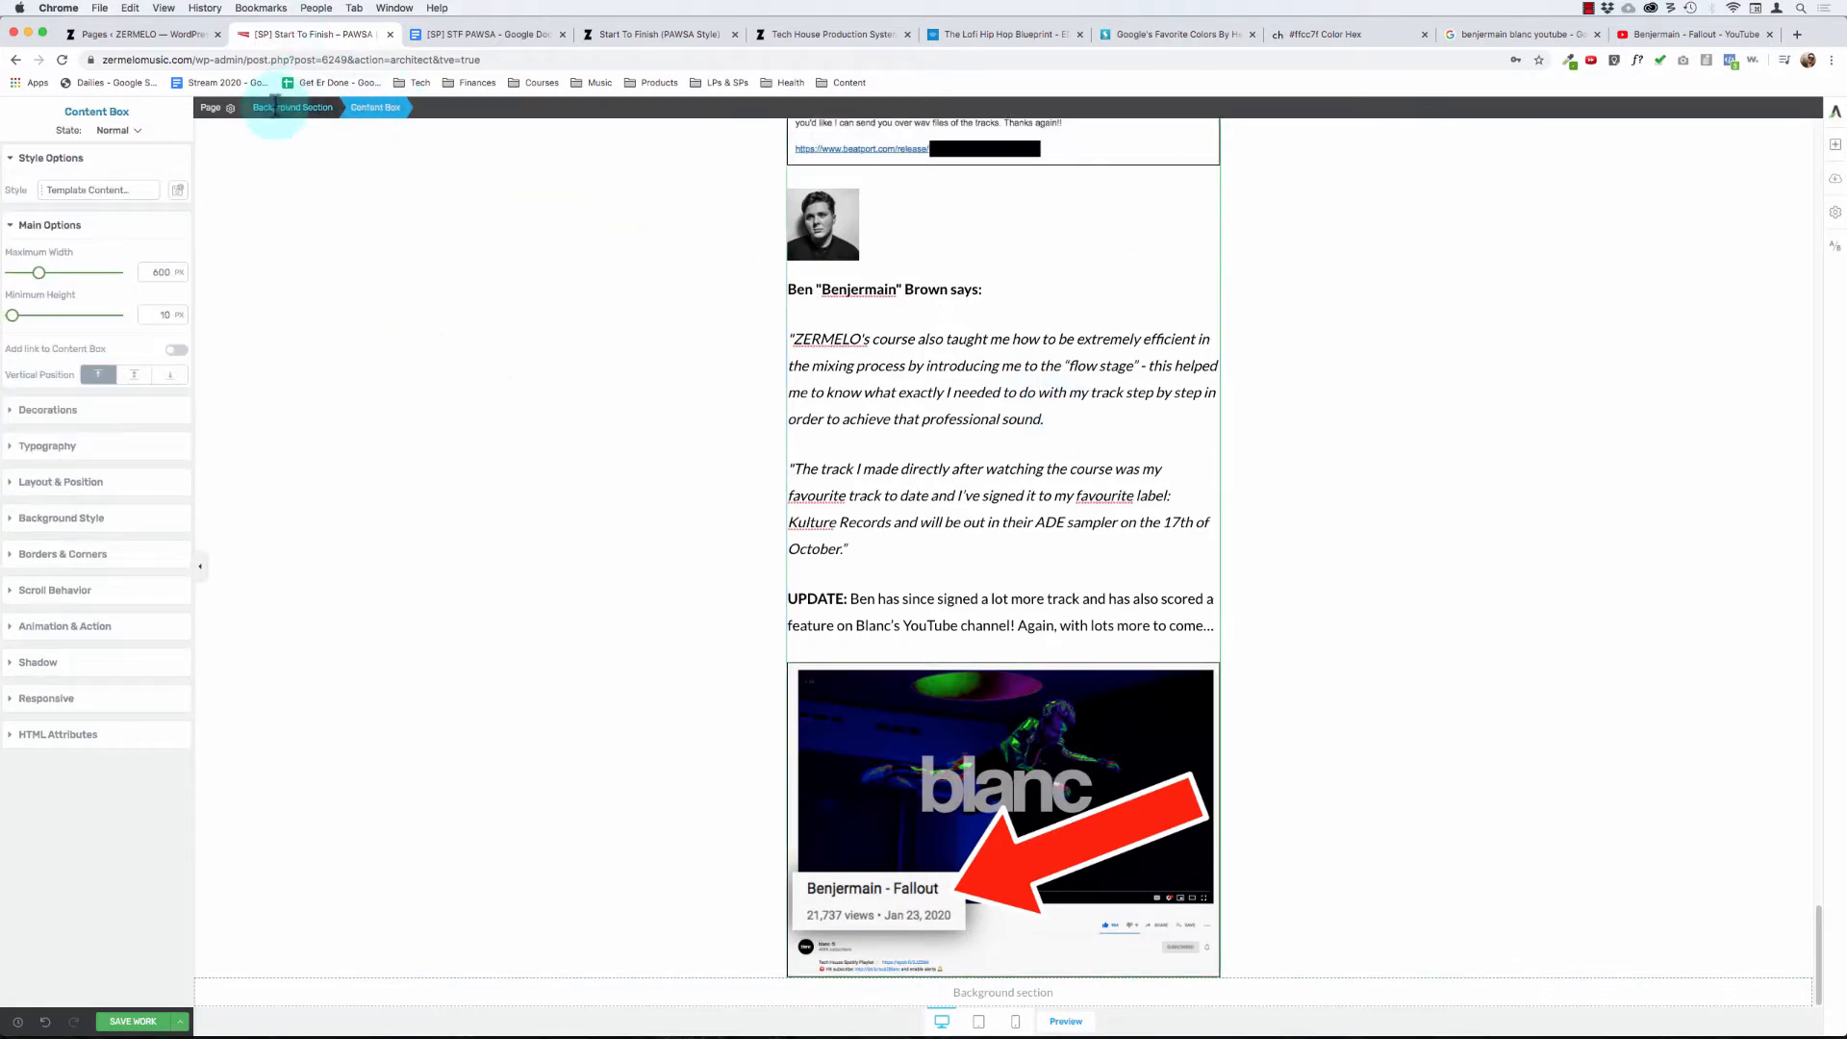
pyautogui.click(272, 106)
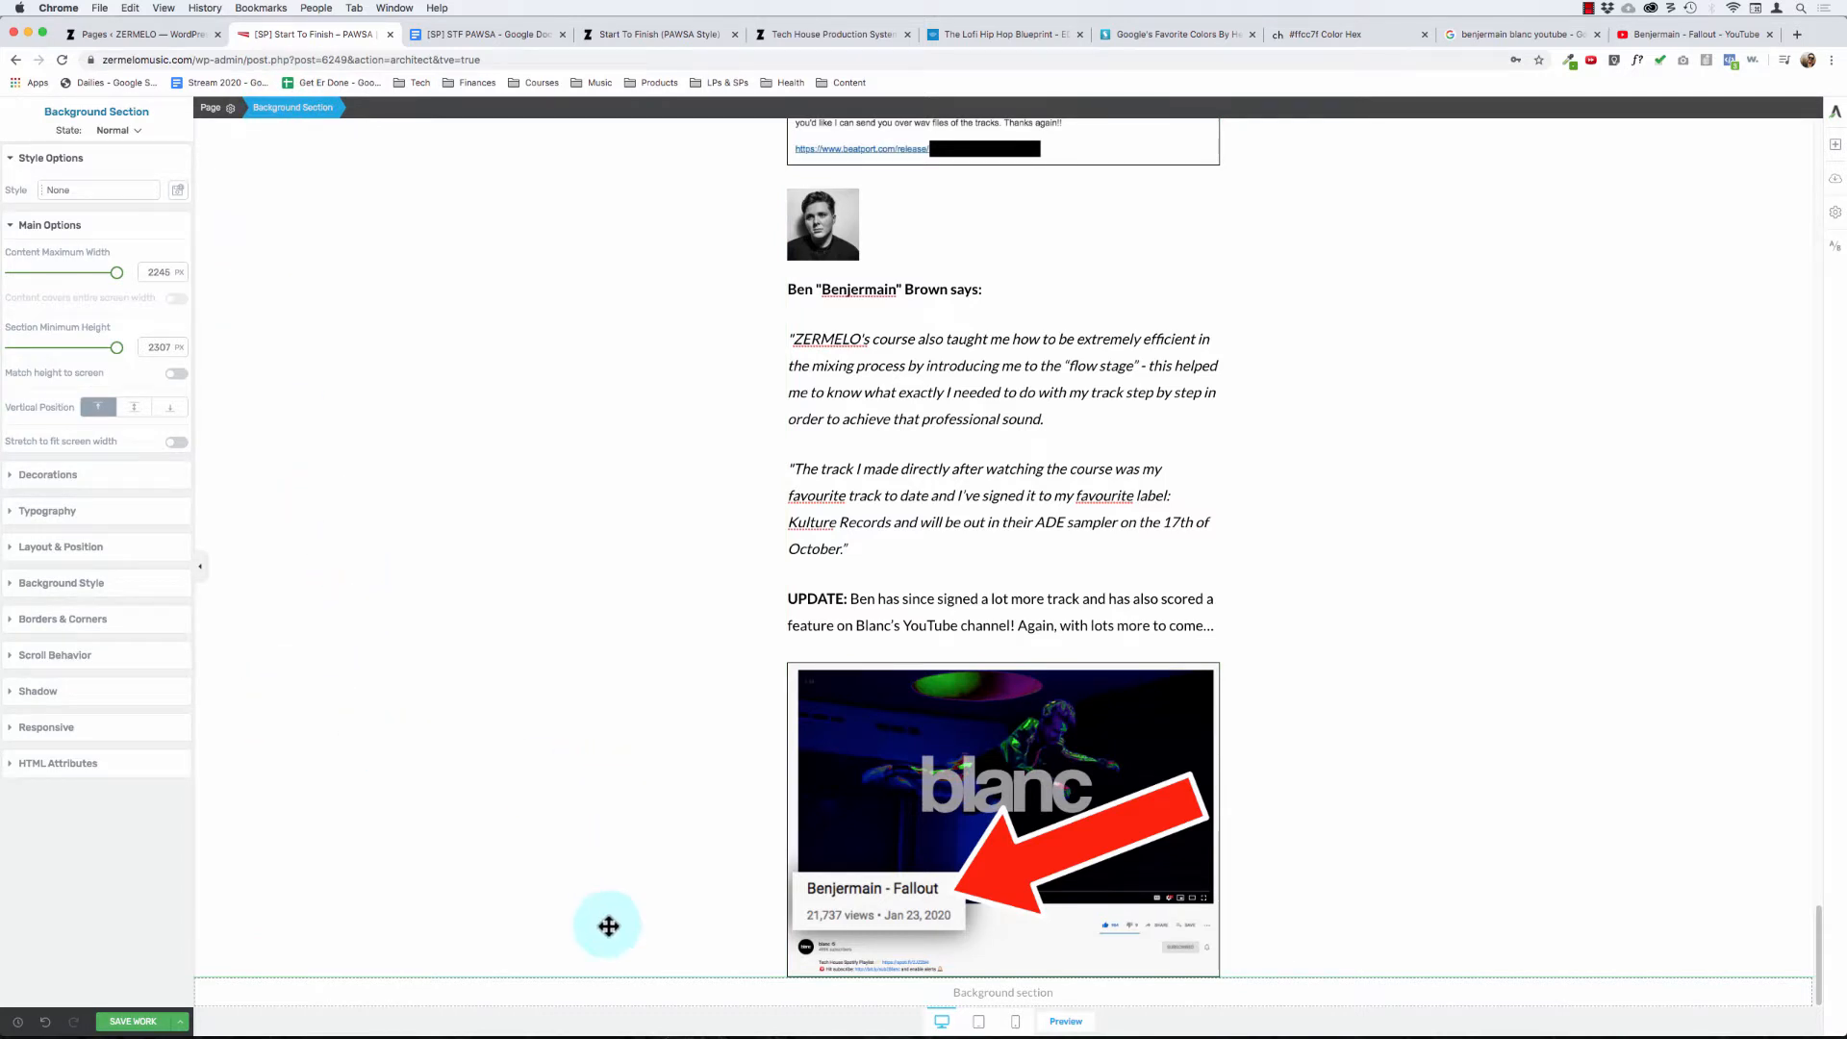
pyautogui.click(62, 546)
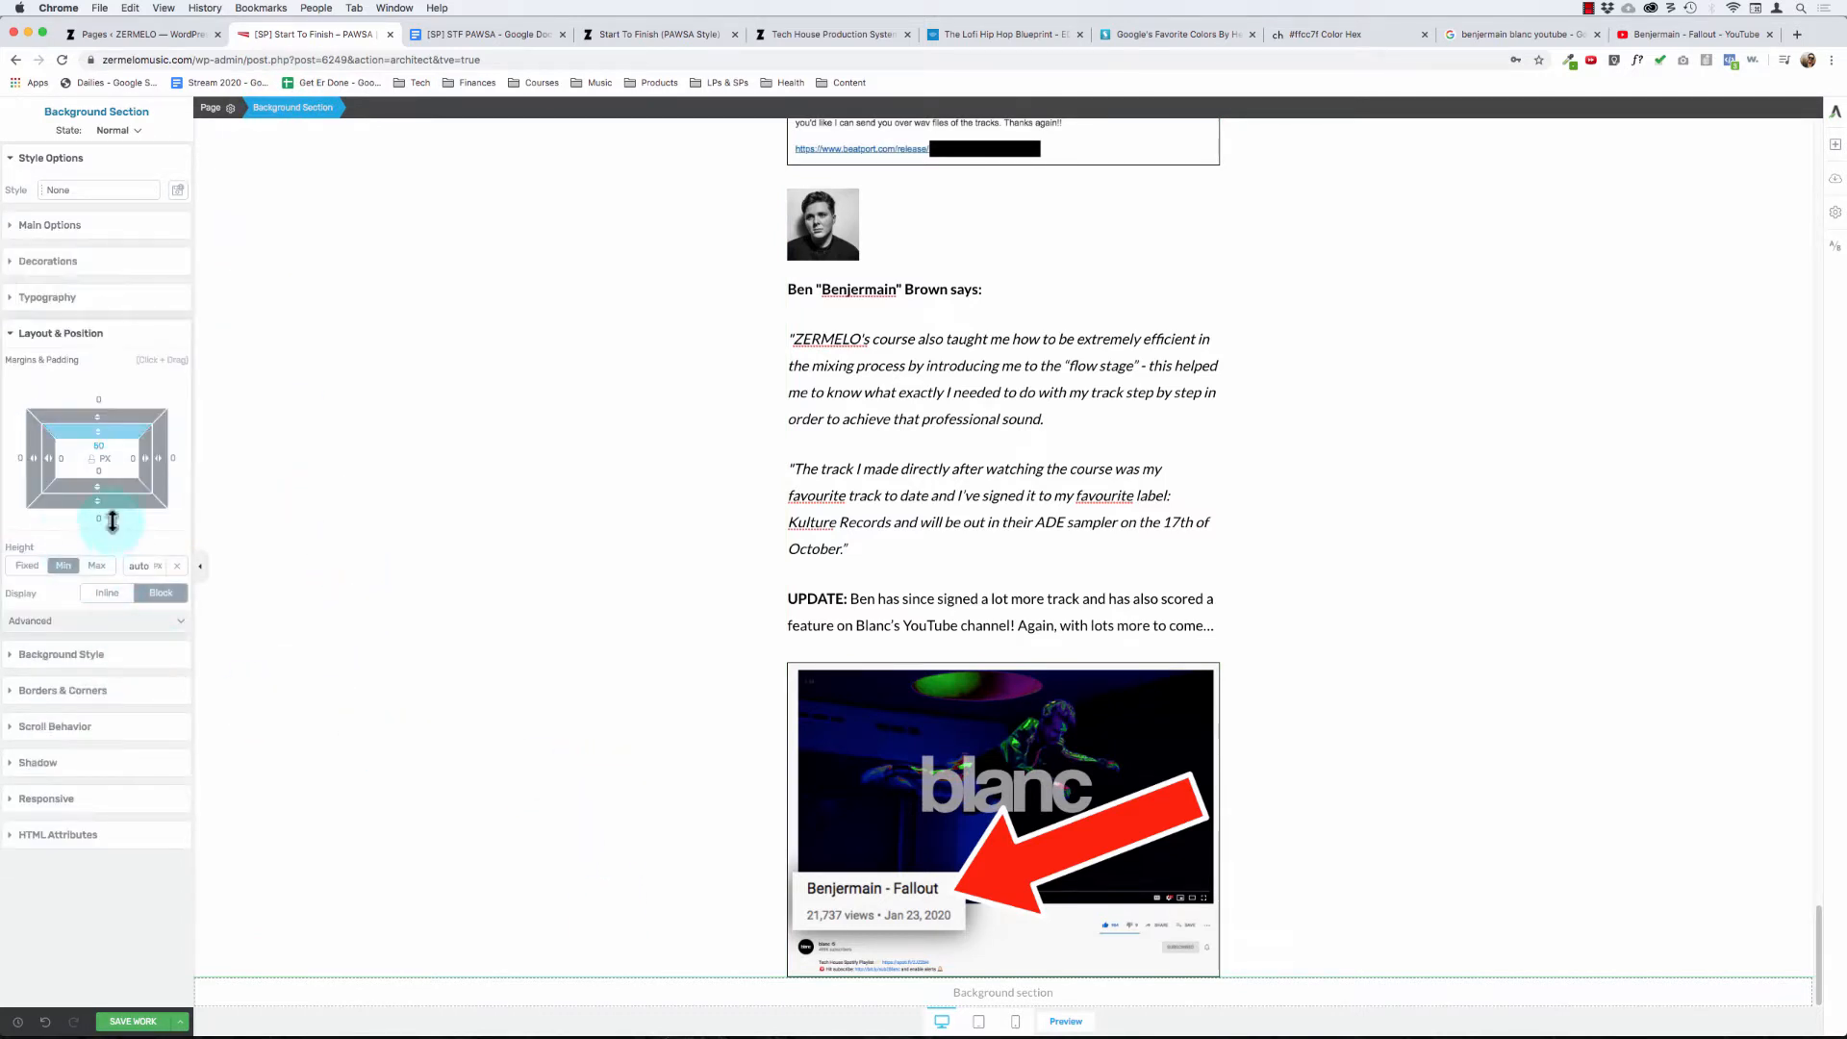
pyautogui.click(97, 472)
pyautogui.write('20')
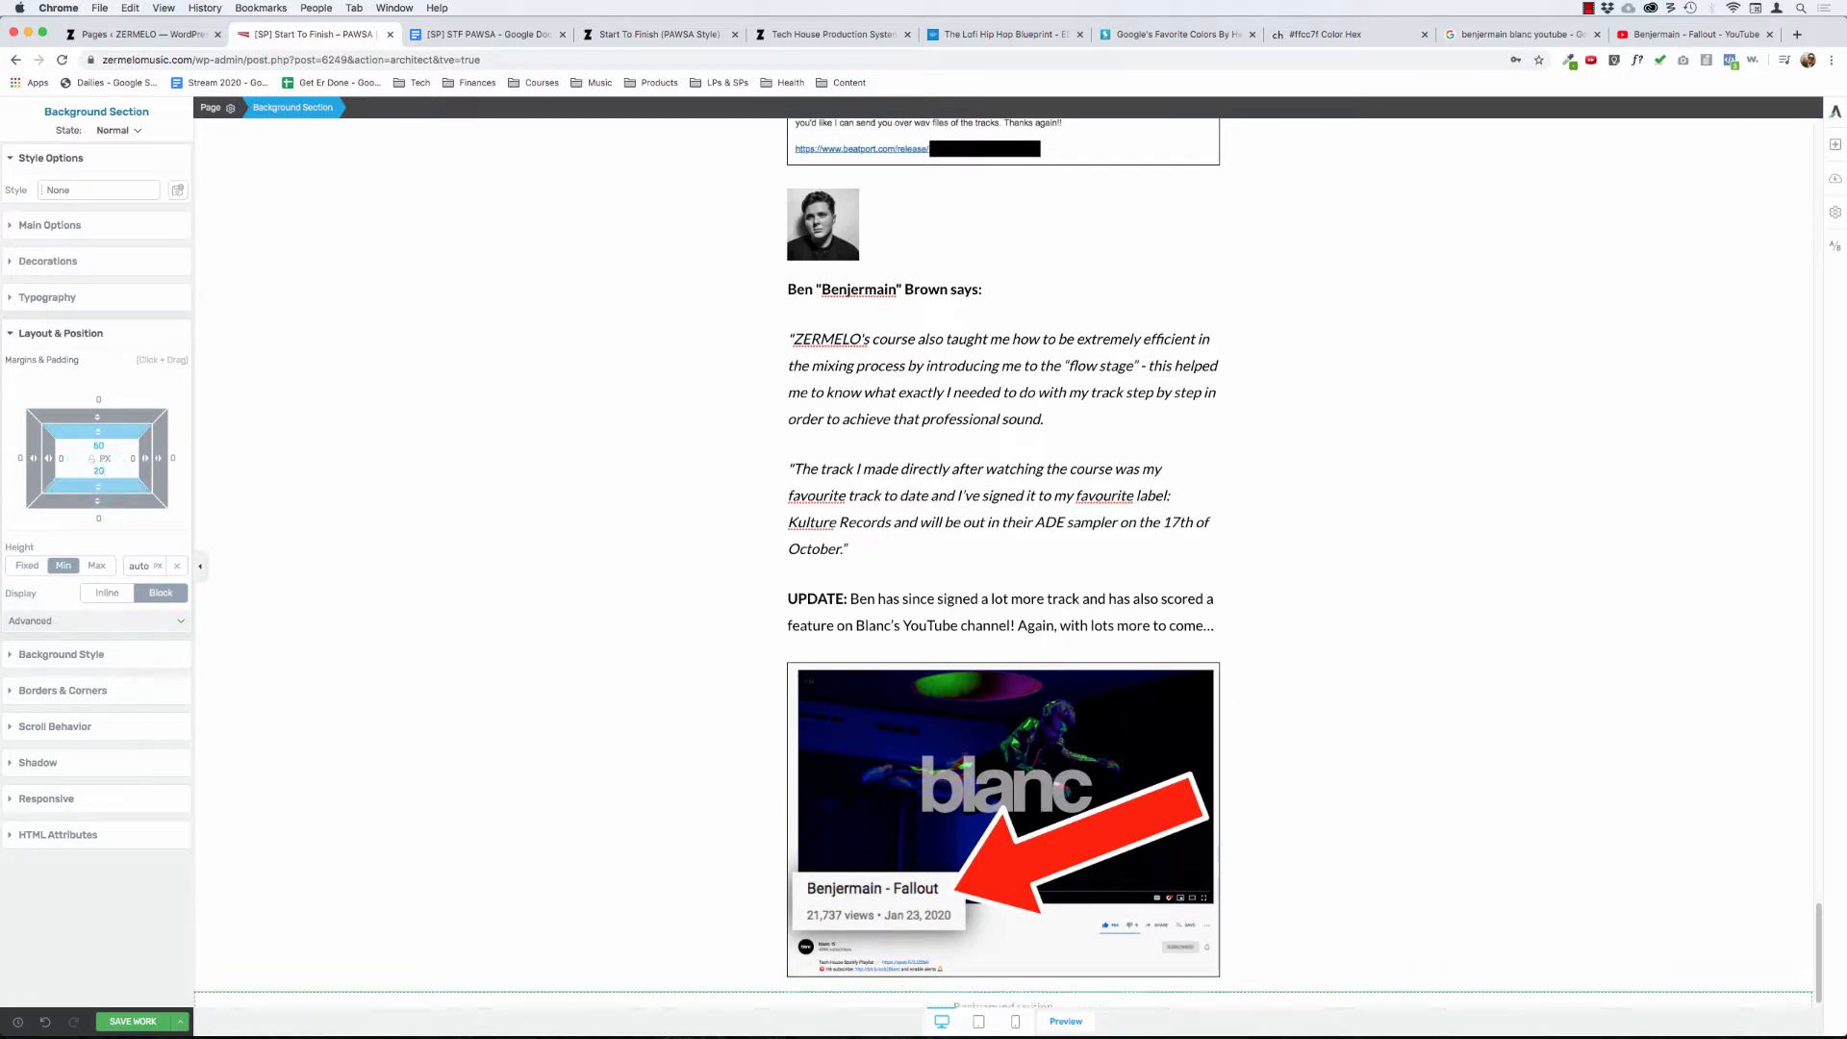
pyautogui.press('Return')
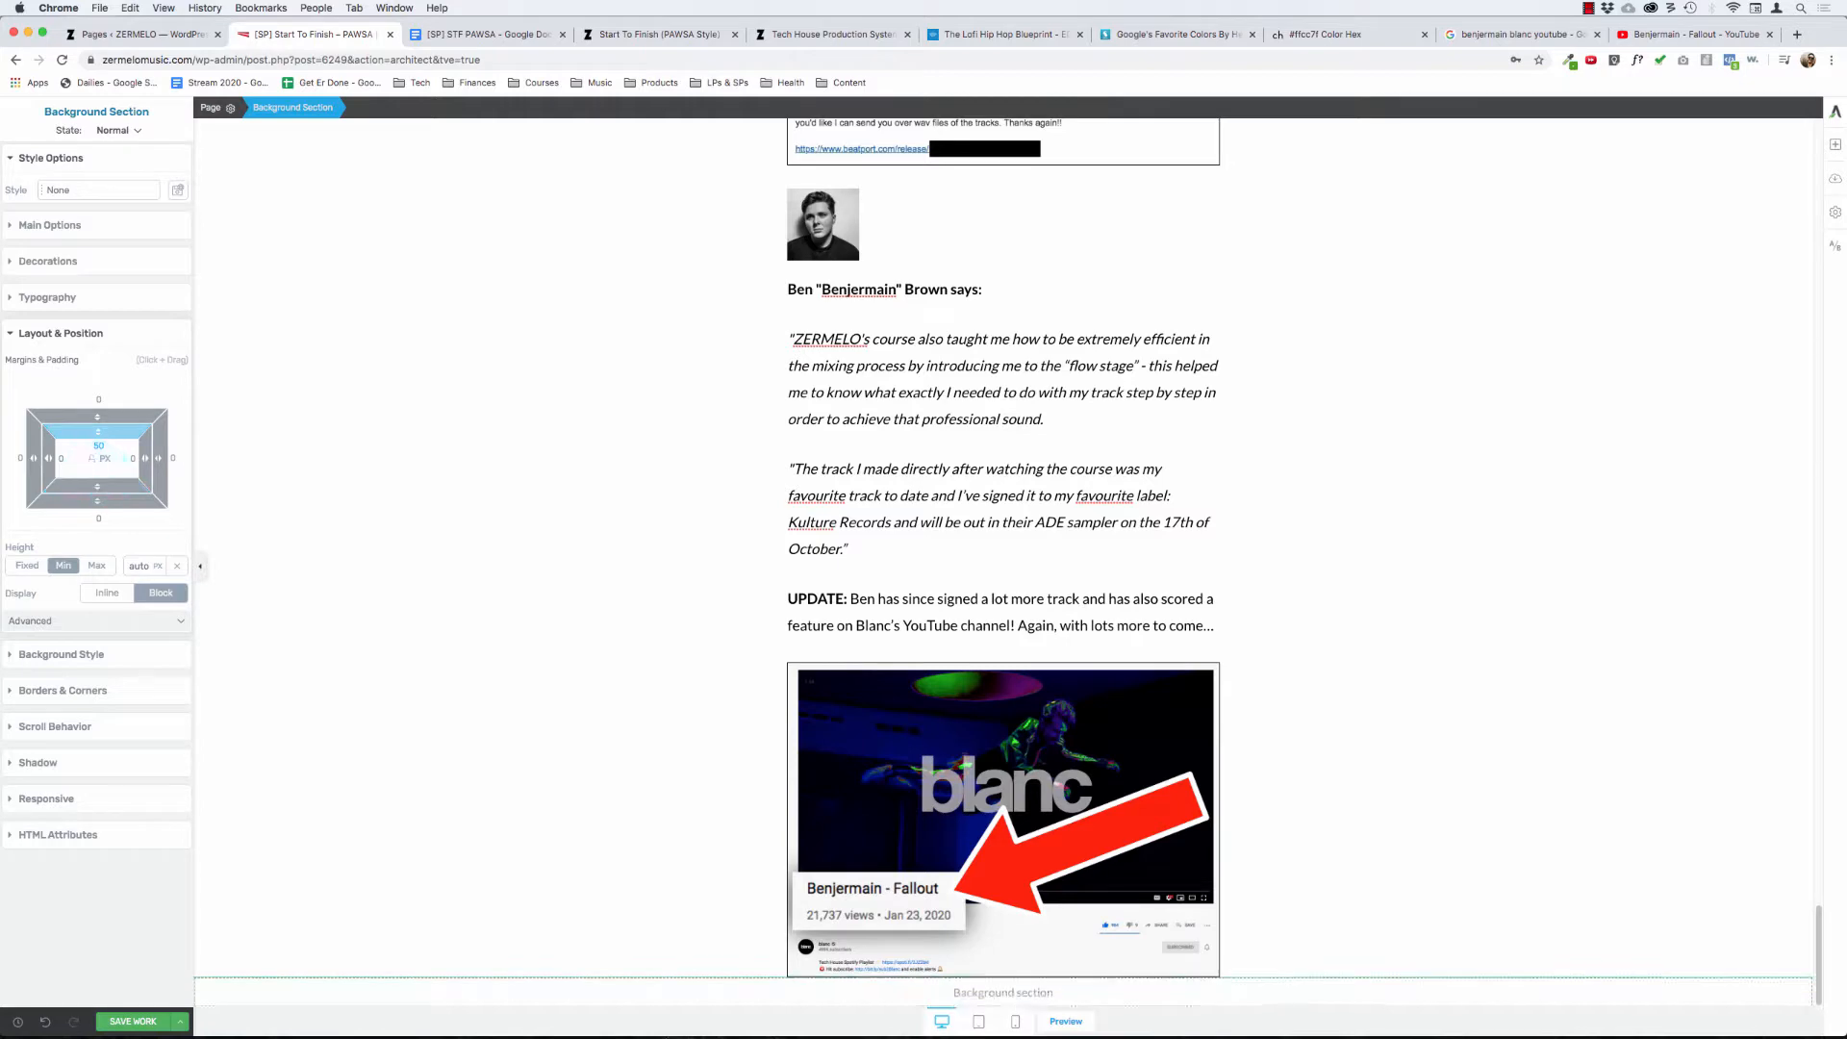
pyautogui.write('30')
pyautogui.press('Return')
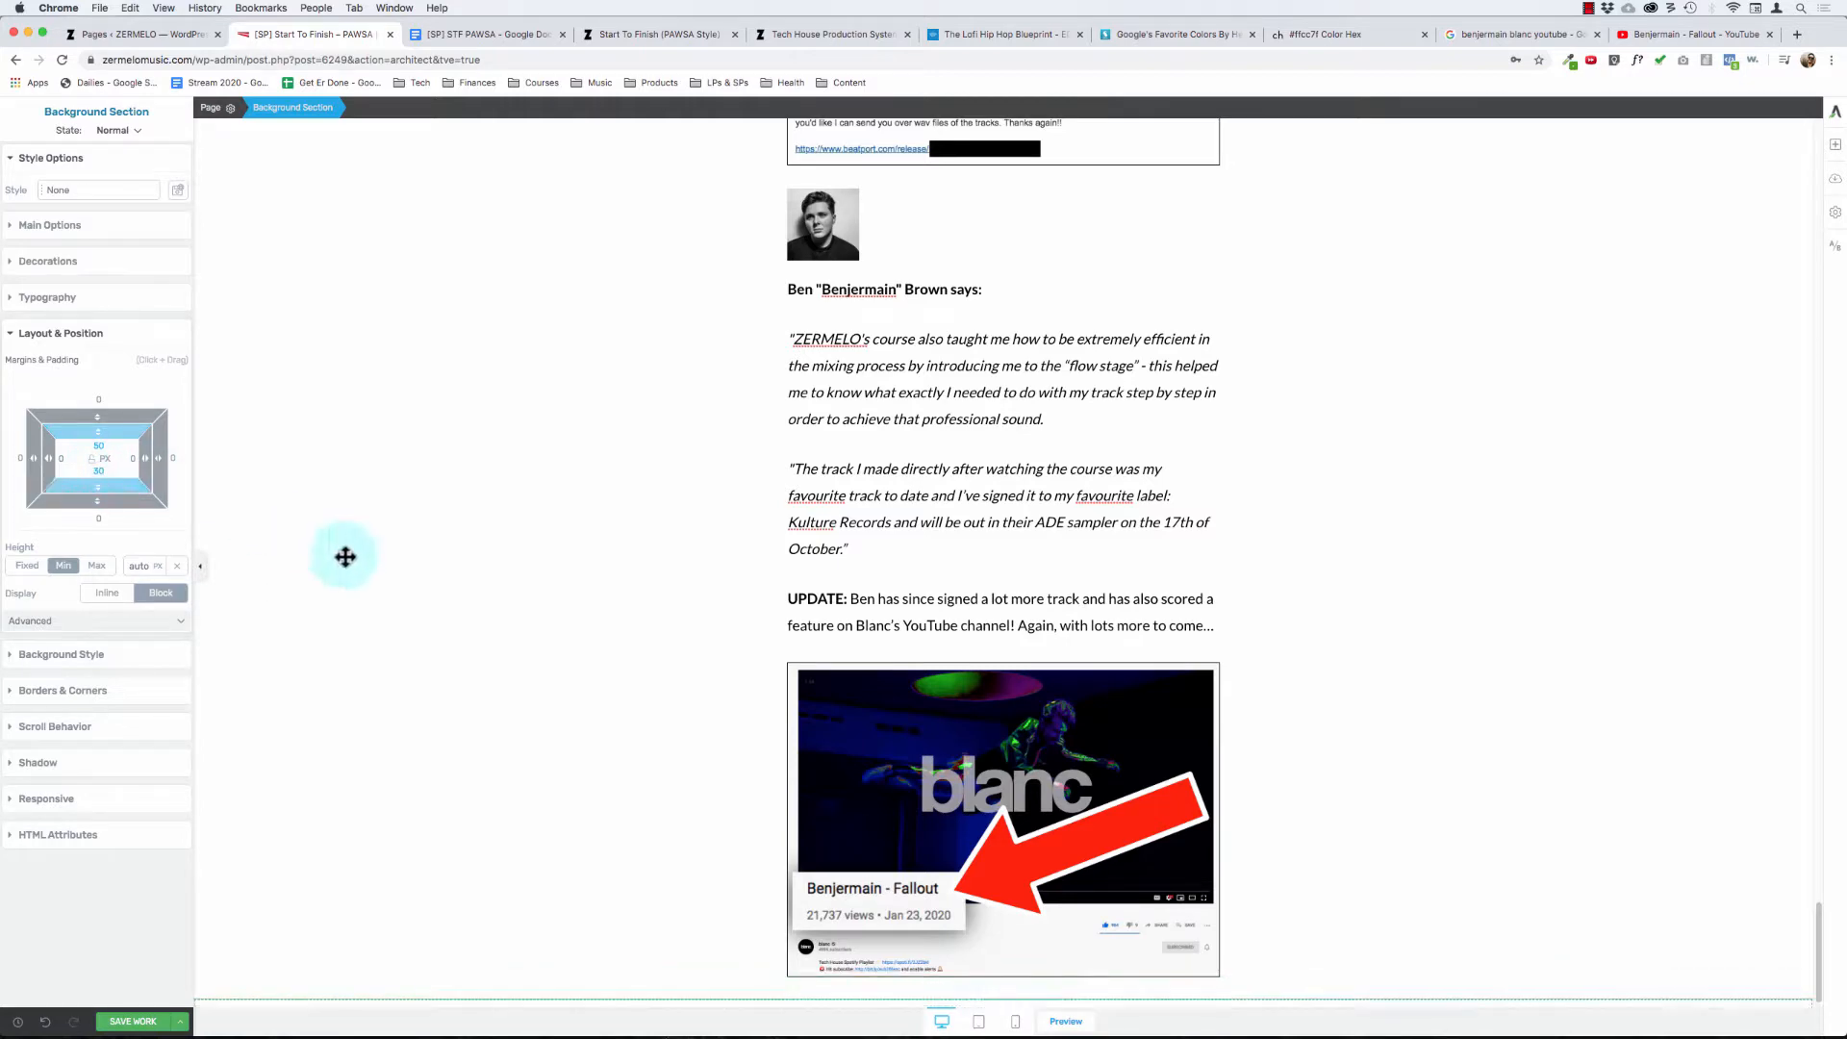
# - Check the padding of the "So... What's The Problem?" section and the gray question-and-answer section for comparison with the testimonials section
pyautogui.scroll(20, 345, 558)
pyautogui.scroll(-3, 417, 474)
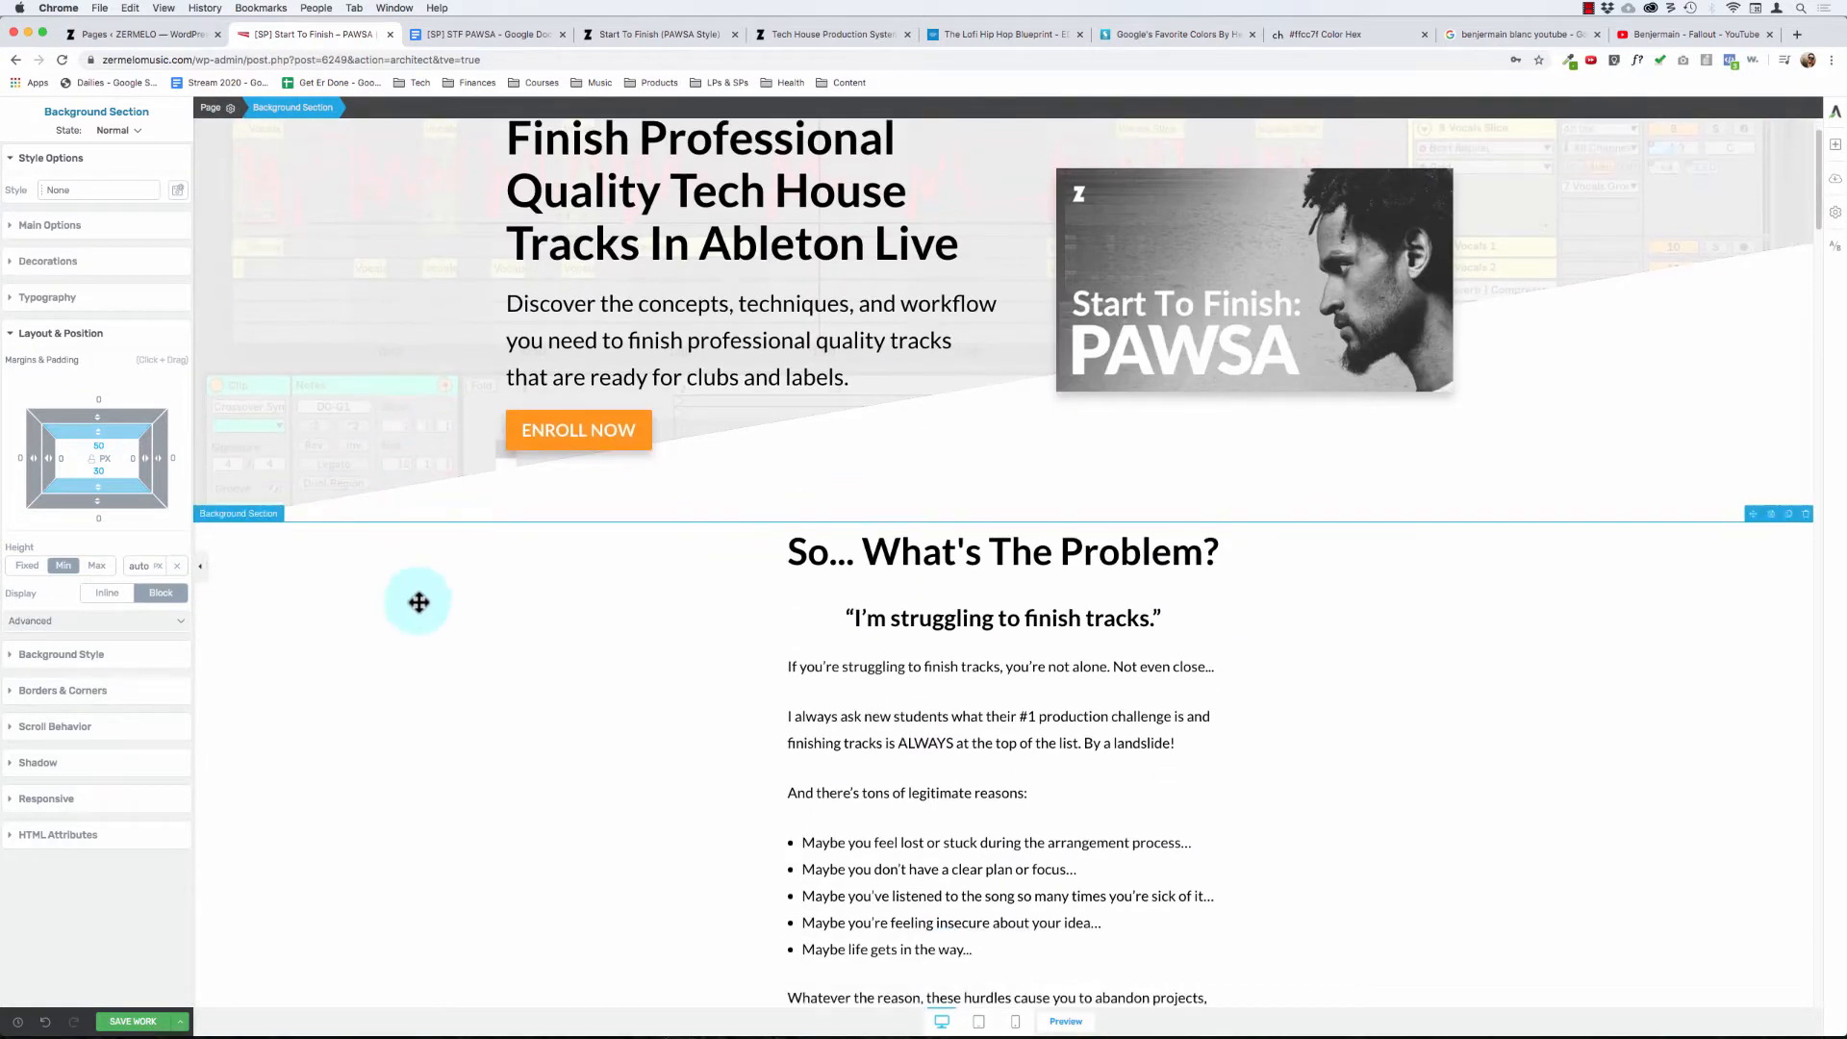
pyautogui.click(418, 603)
pyautogui.scroll(-20, 419, 602)
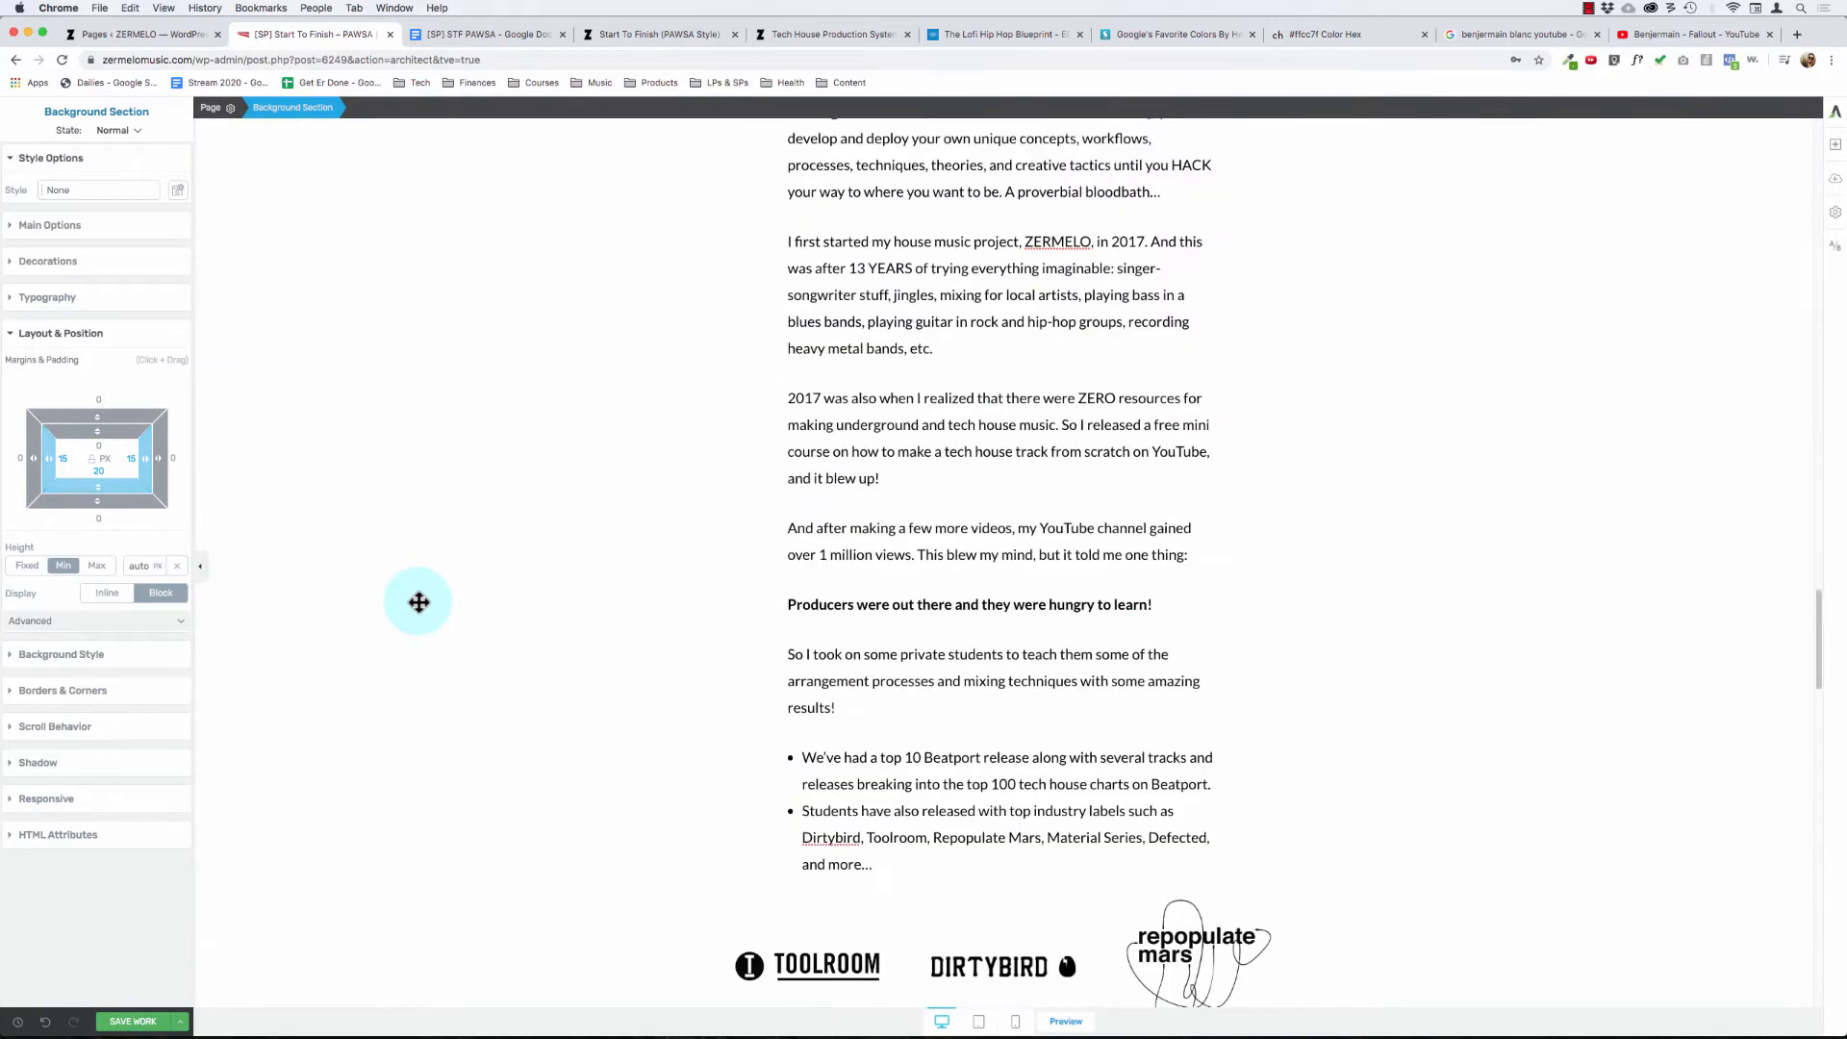
pyautogui.scroll(-4, 419, 602)
pyautogui.scroll(-10, 419, 602)
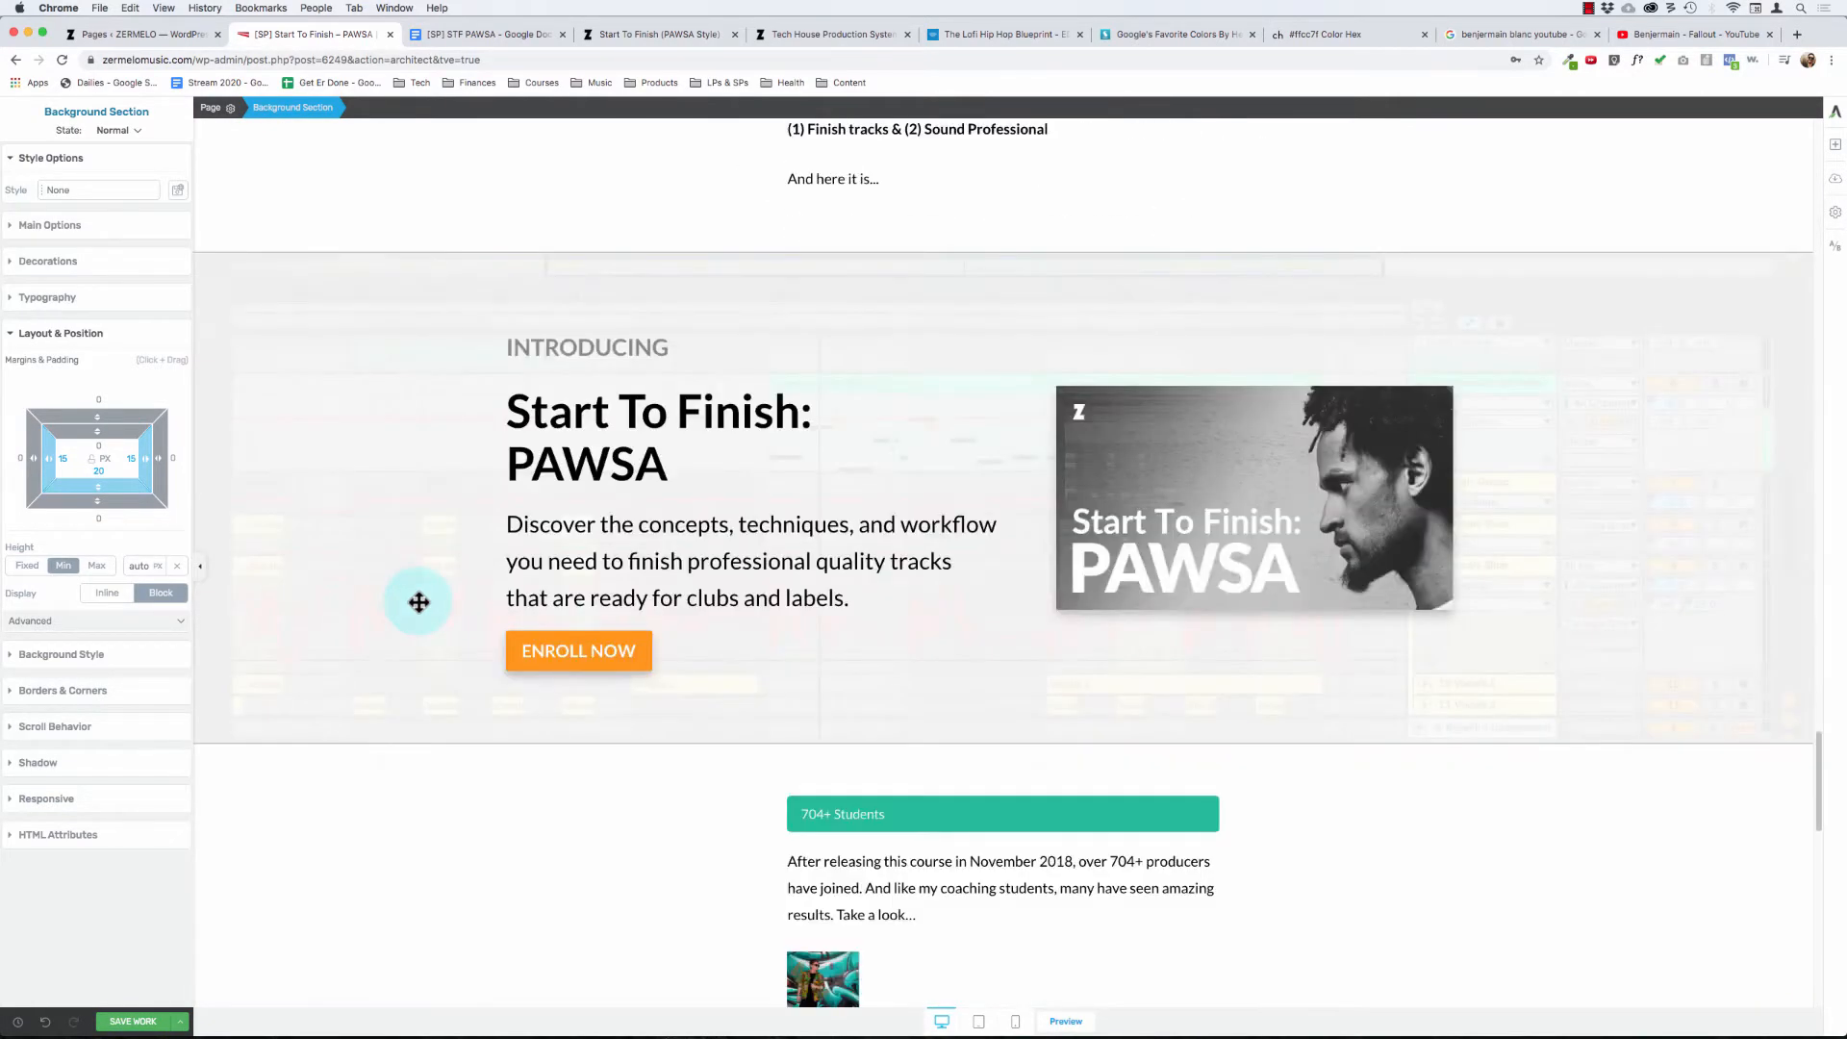
pyautogui.scroll(20, 419, 602)
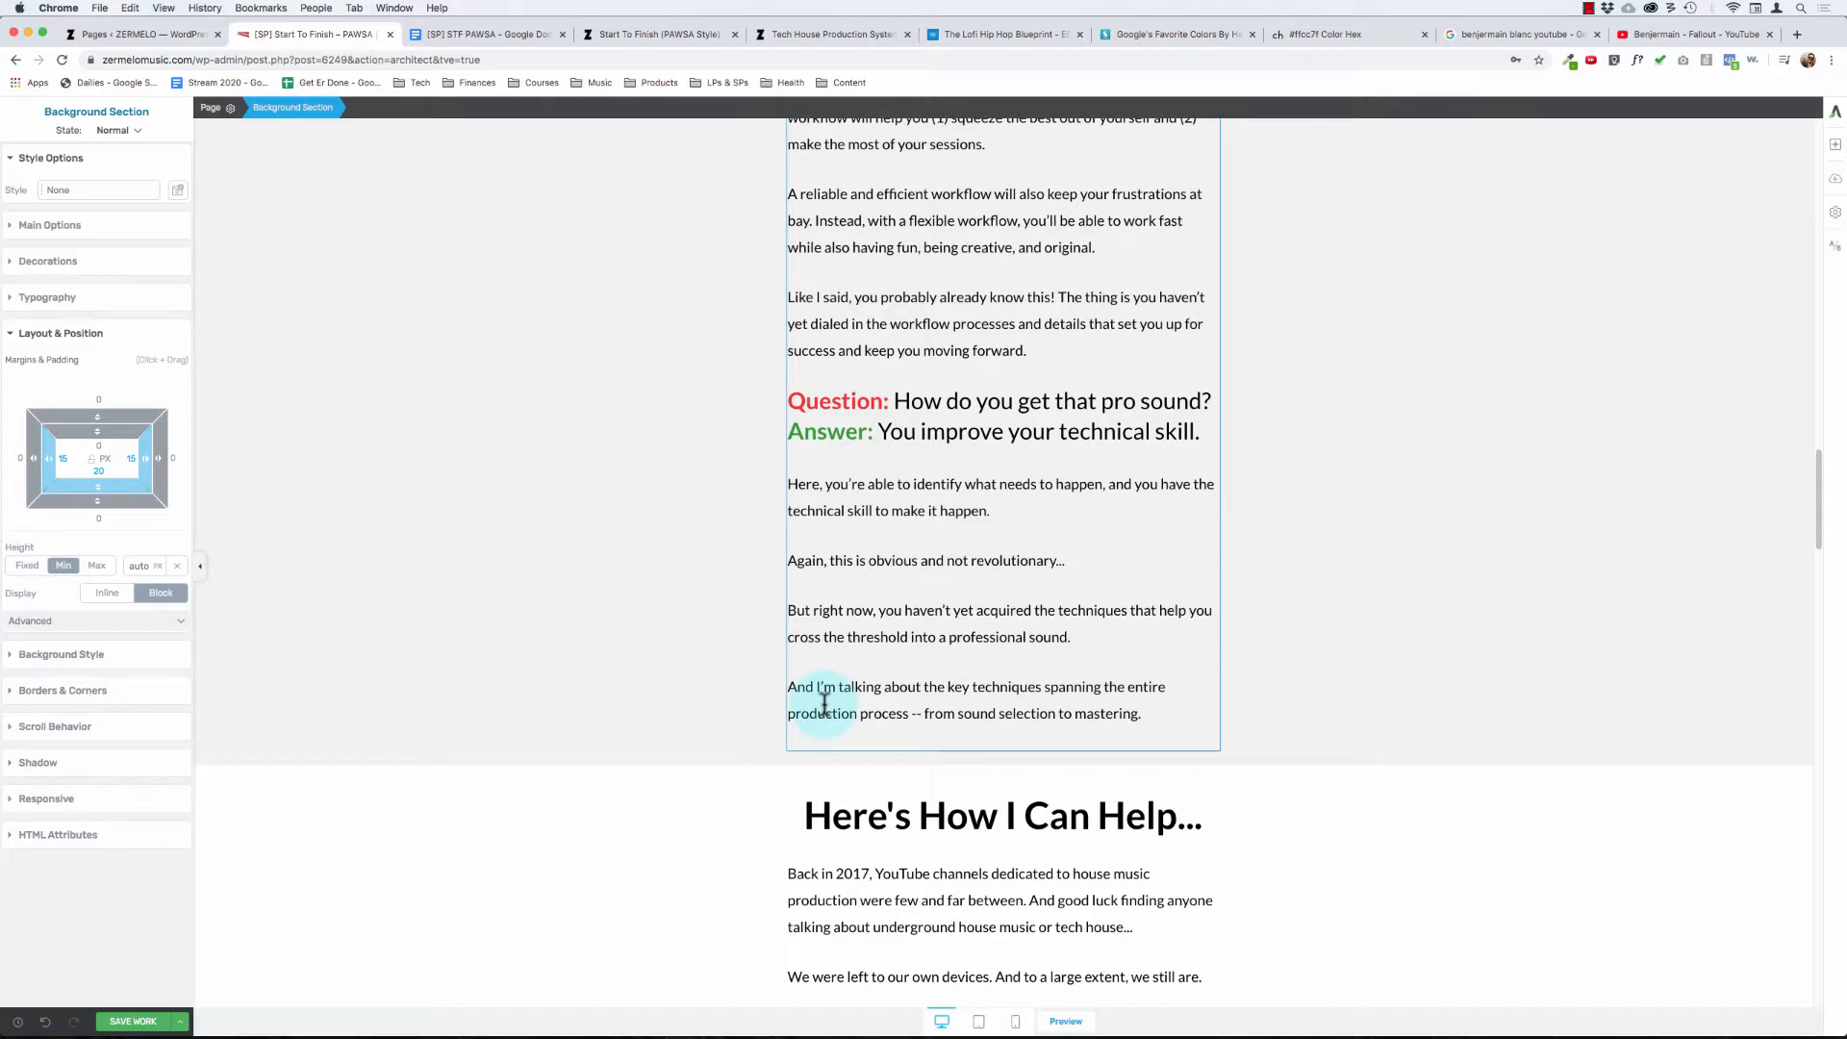
pyautogui.click(1082, 660)
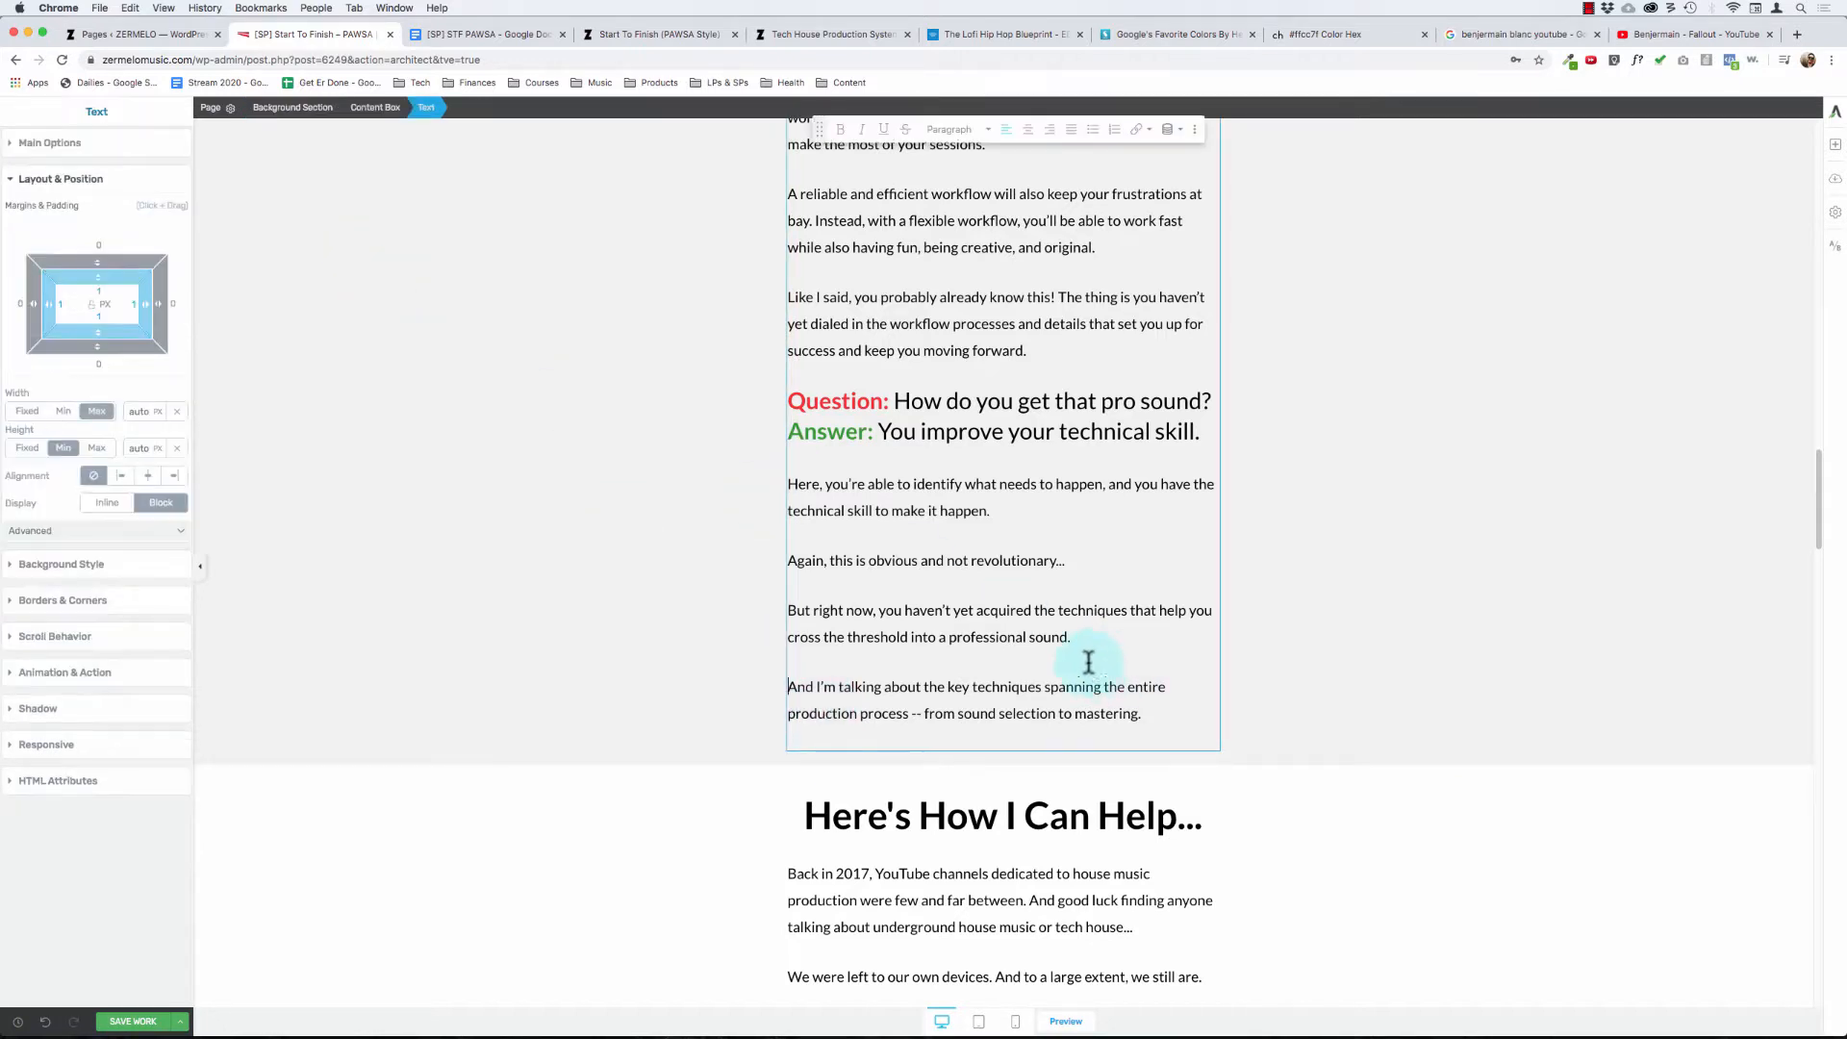
pyautogui.click(53, 144)
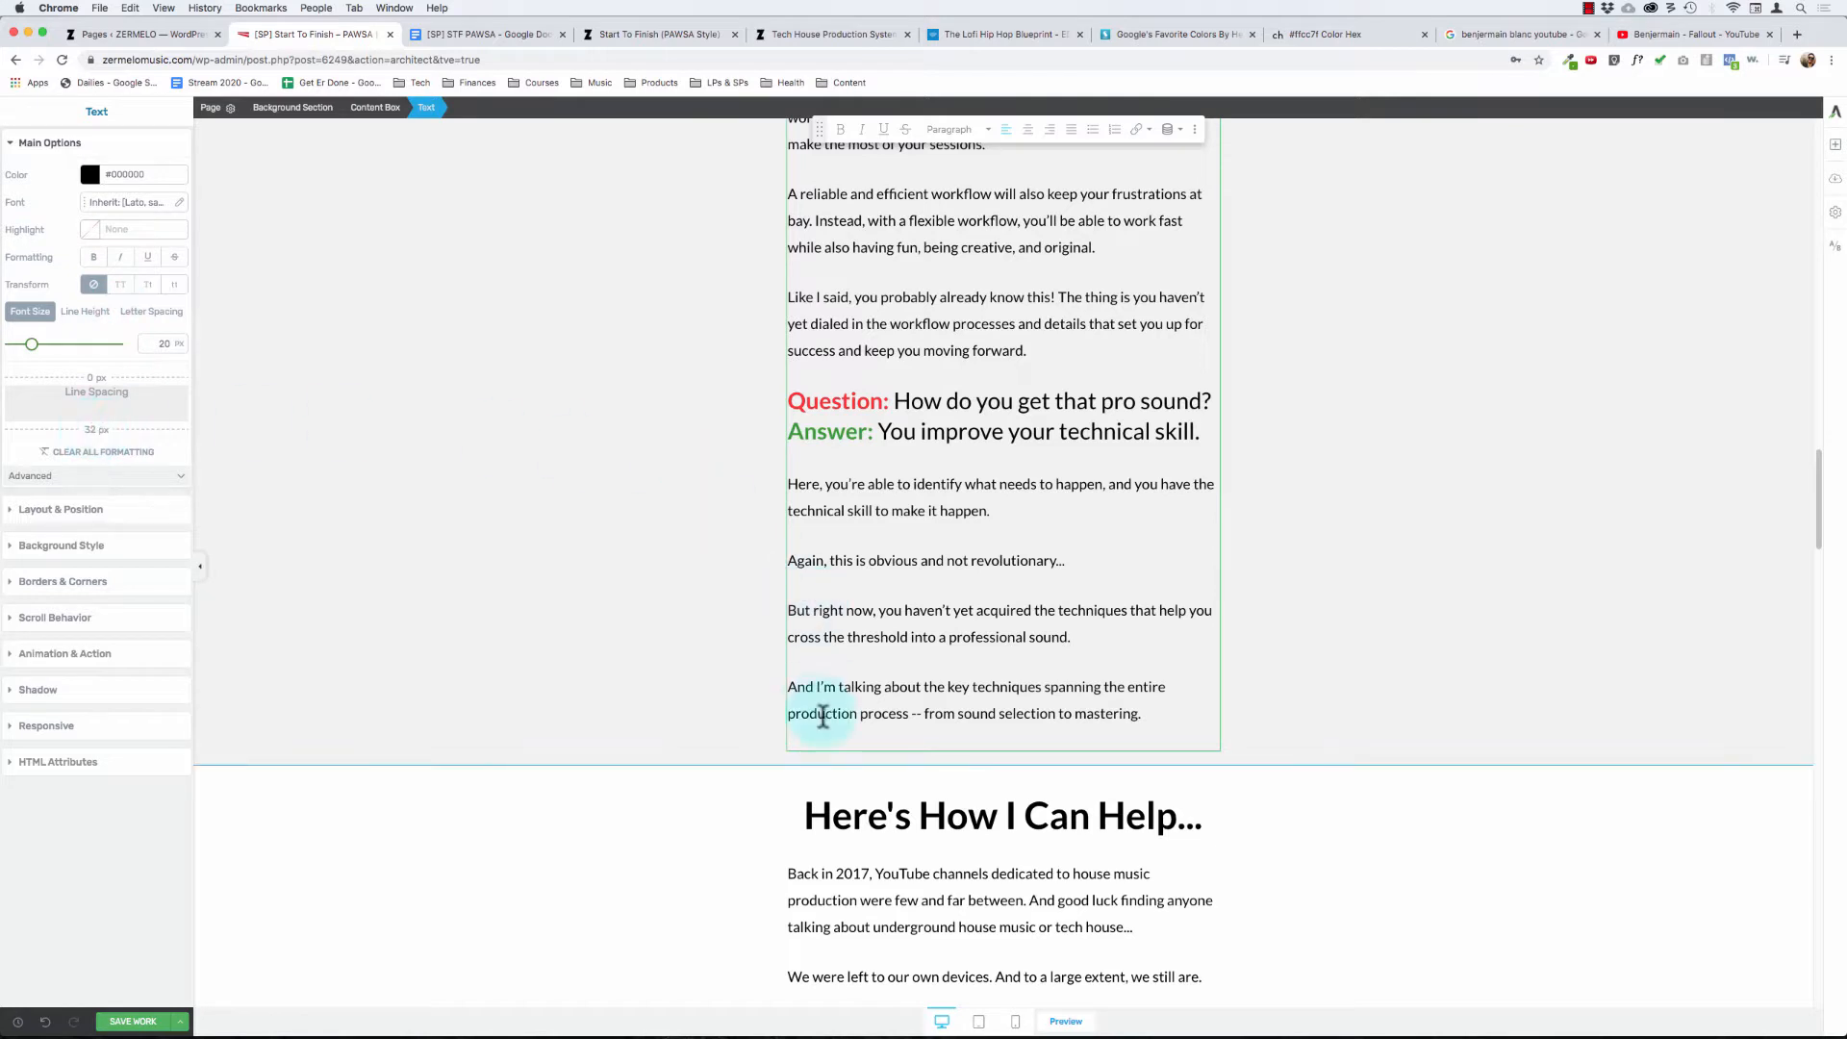
pyautogui.click(812, 754)
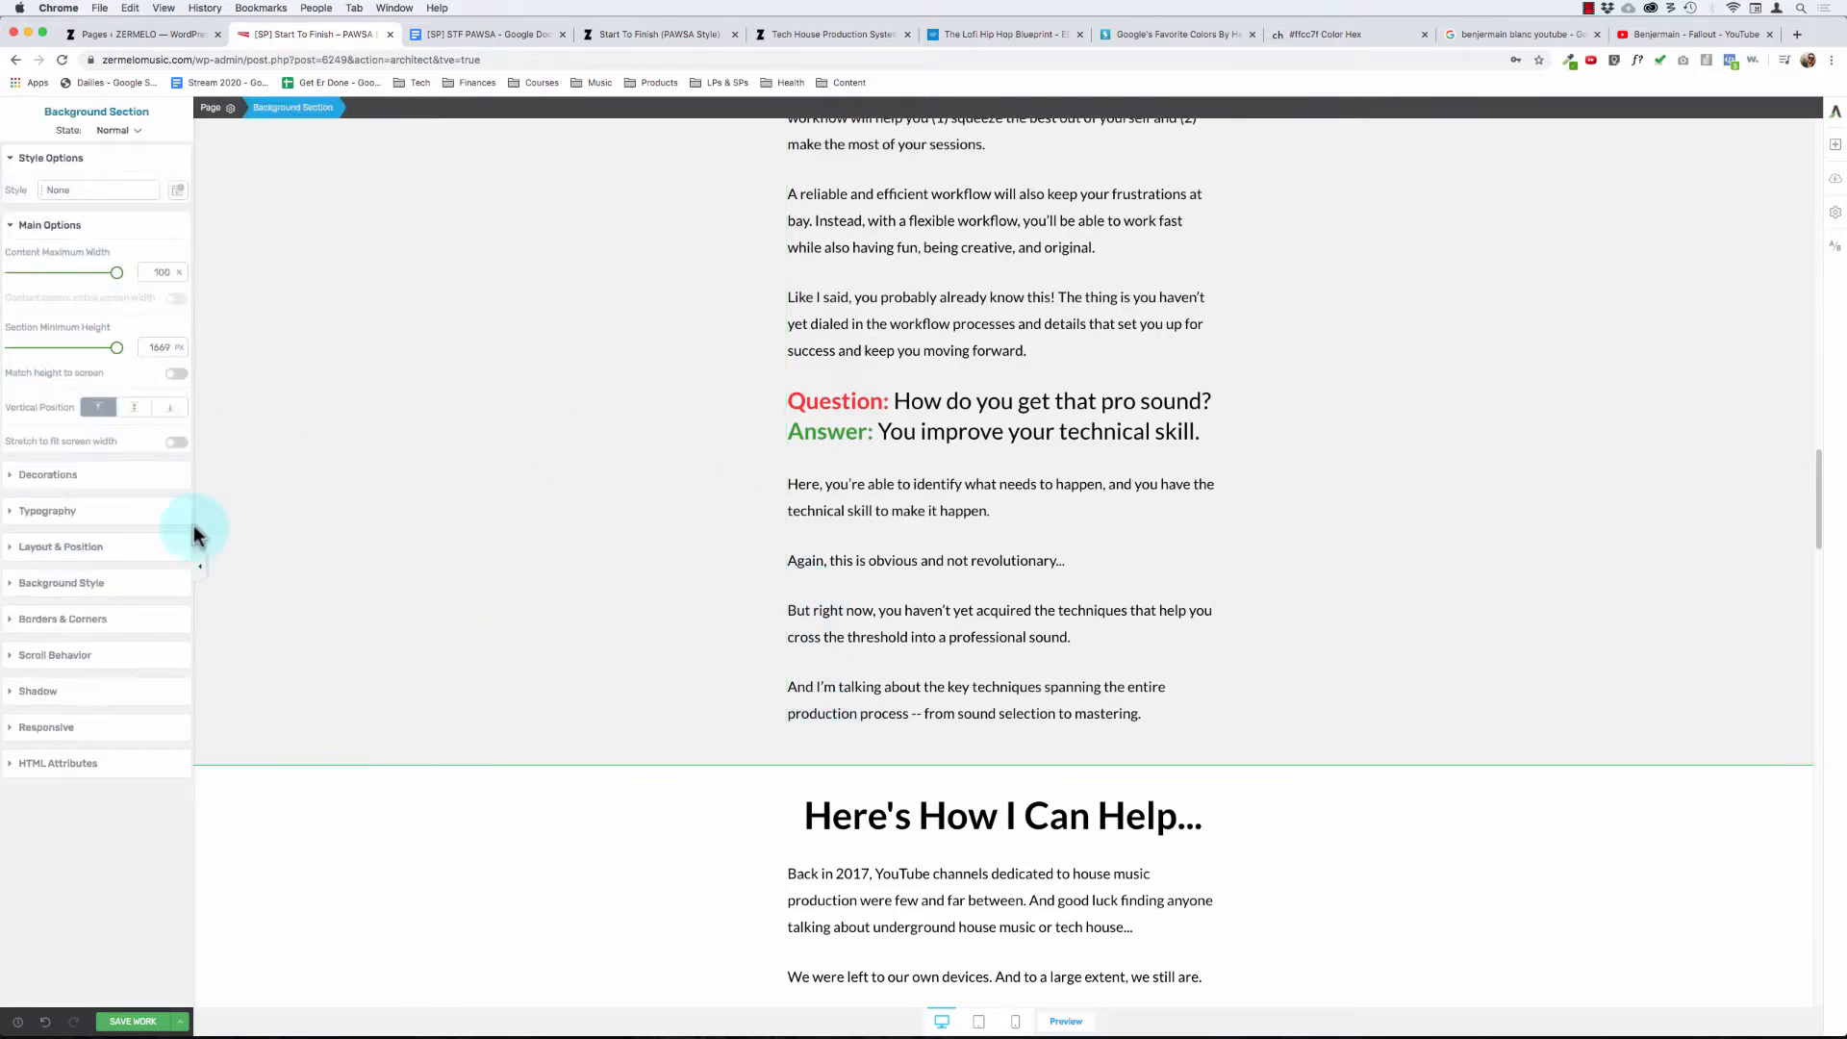
pyautogui.click(59, 551)
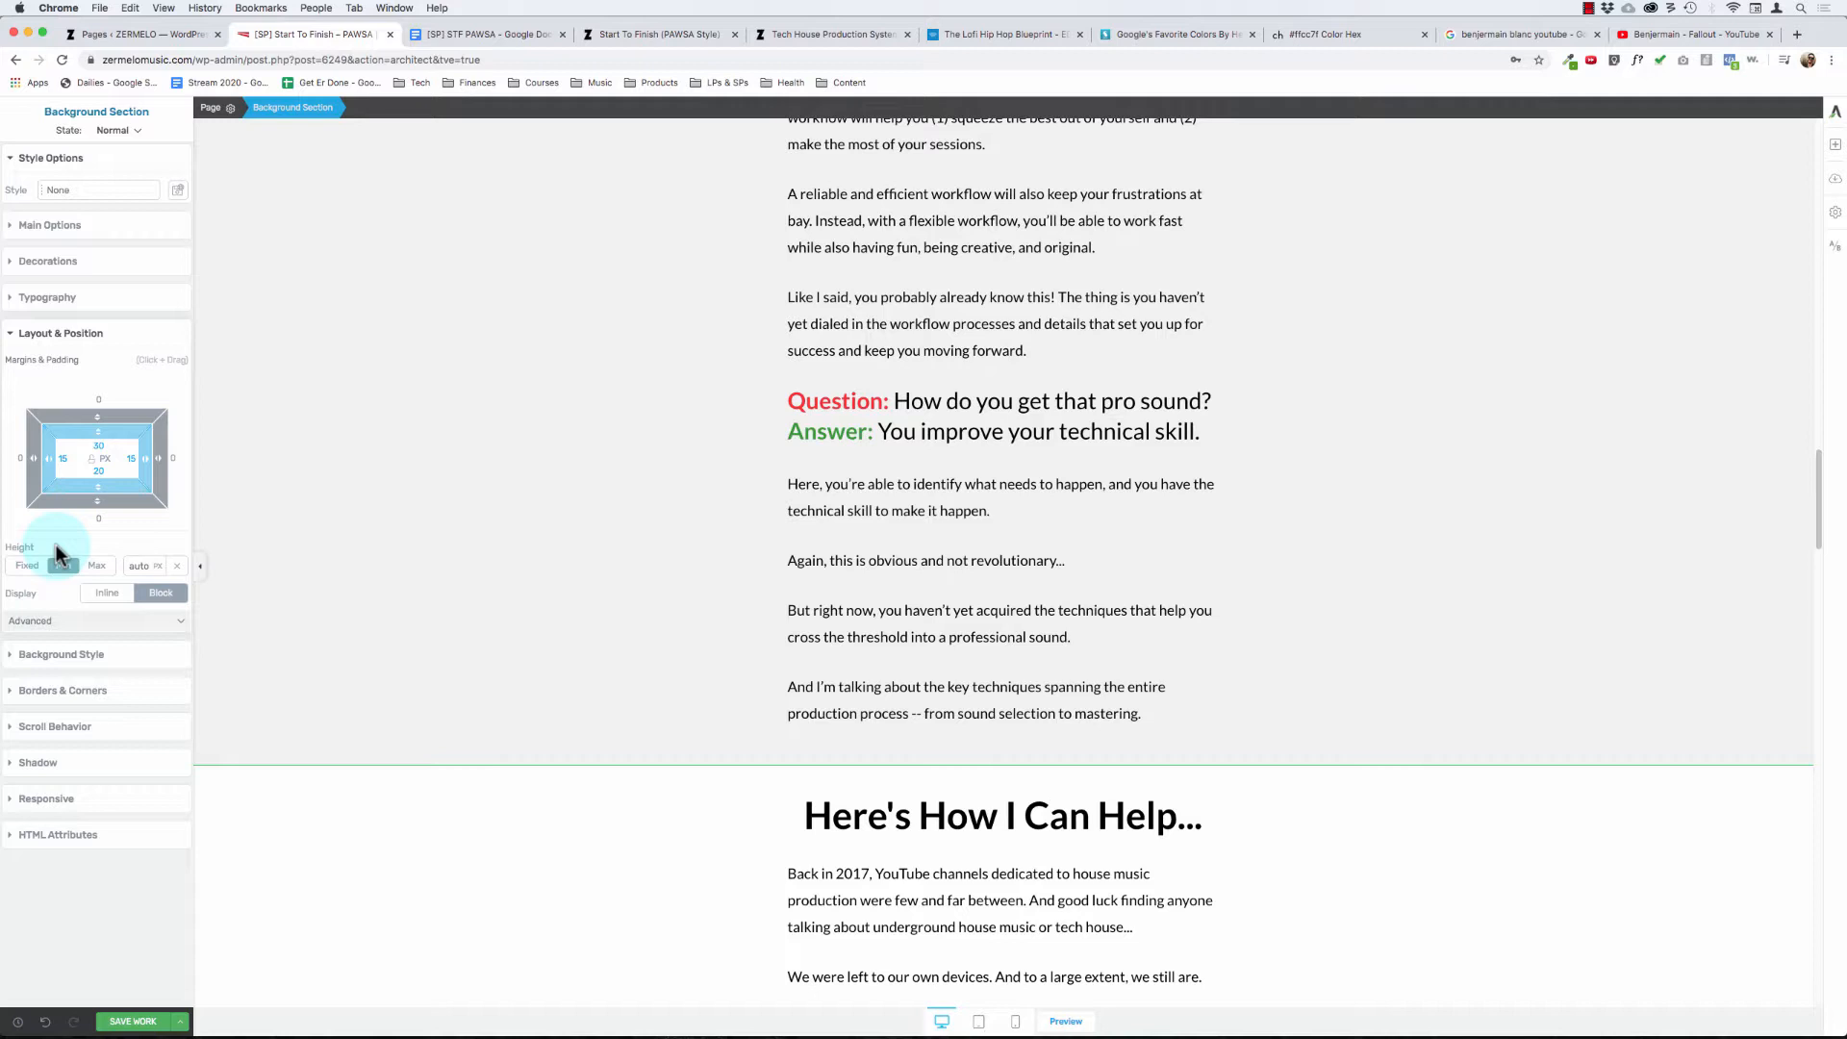
# - Set the bottom padding of the student testimonials background section to 50 px
pyautogui.scroll(-20, 629, 520)
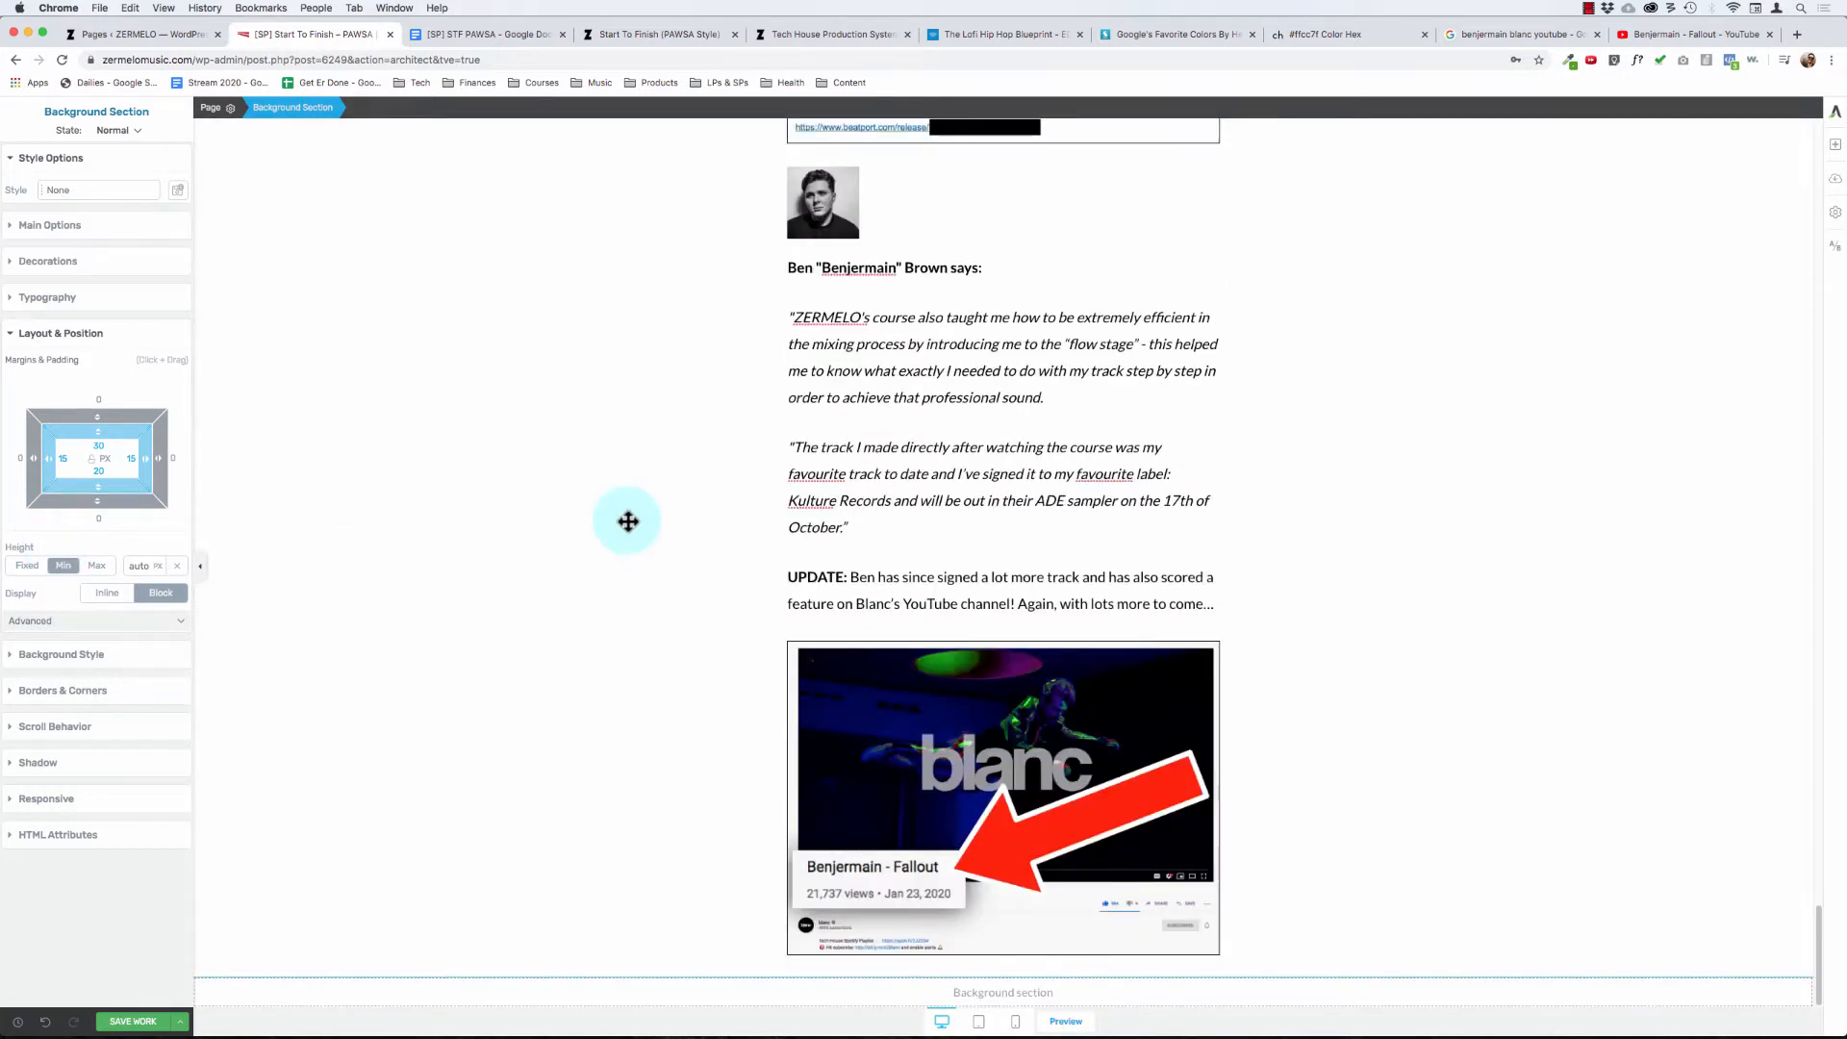
pyautogui.click(654, 631)
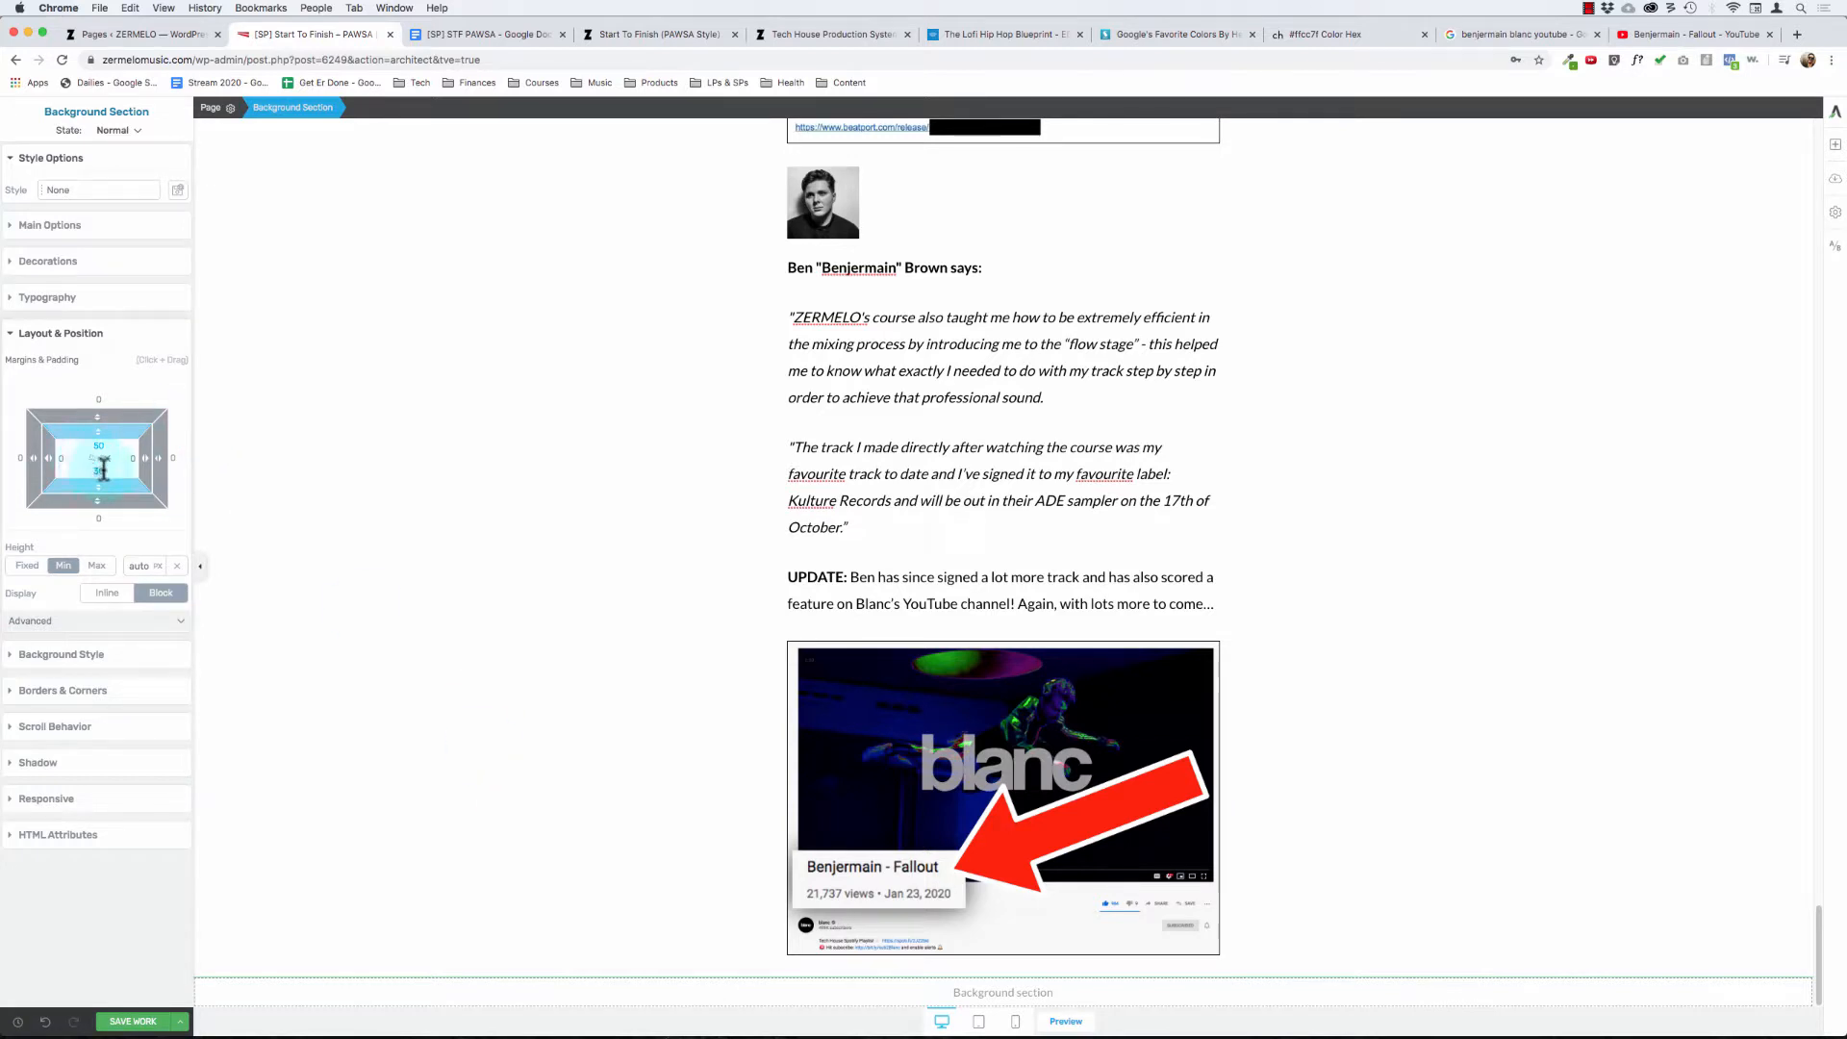
pyautogui.moveTo(102, 469); pyautogui.dragTo(492, 519)
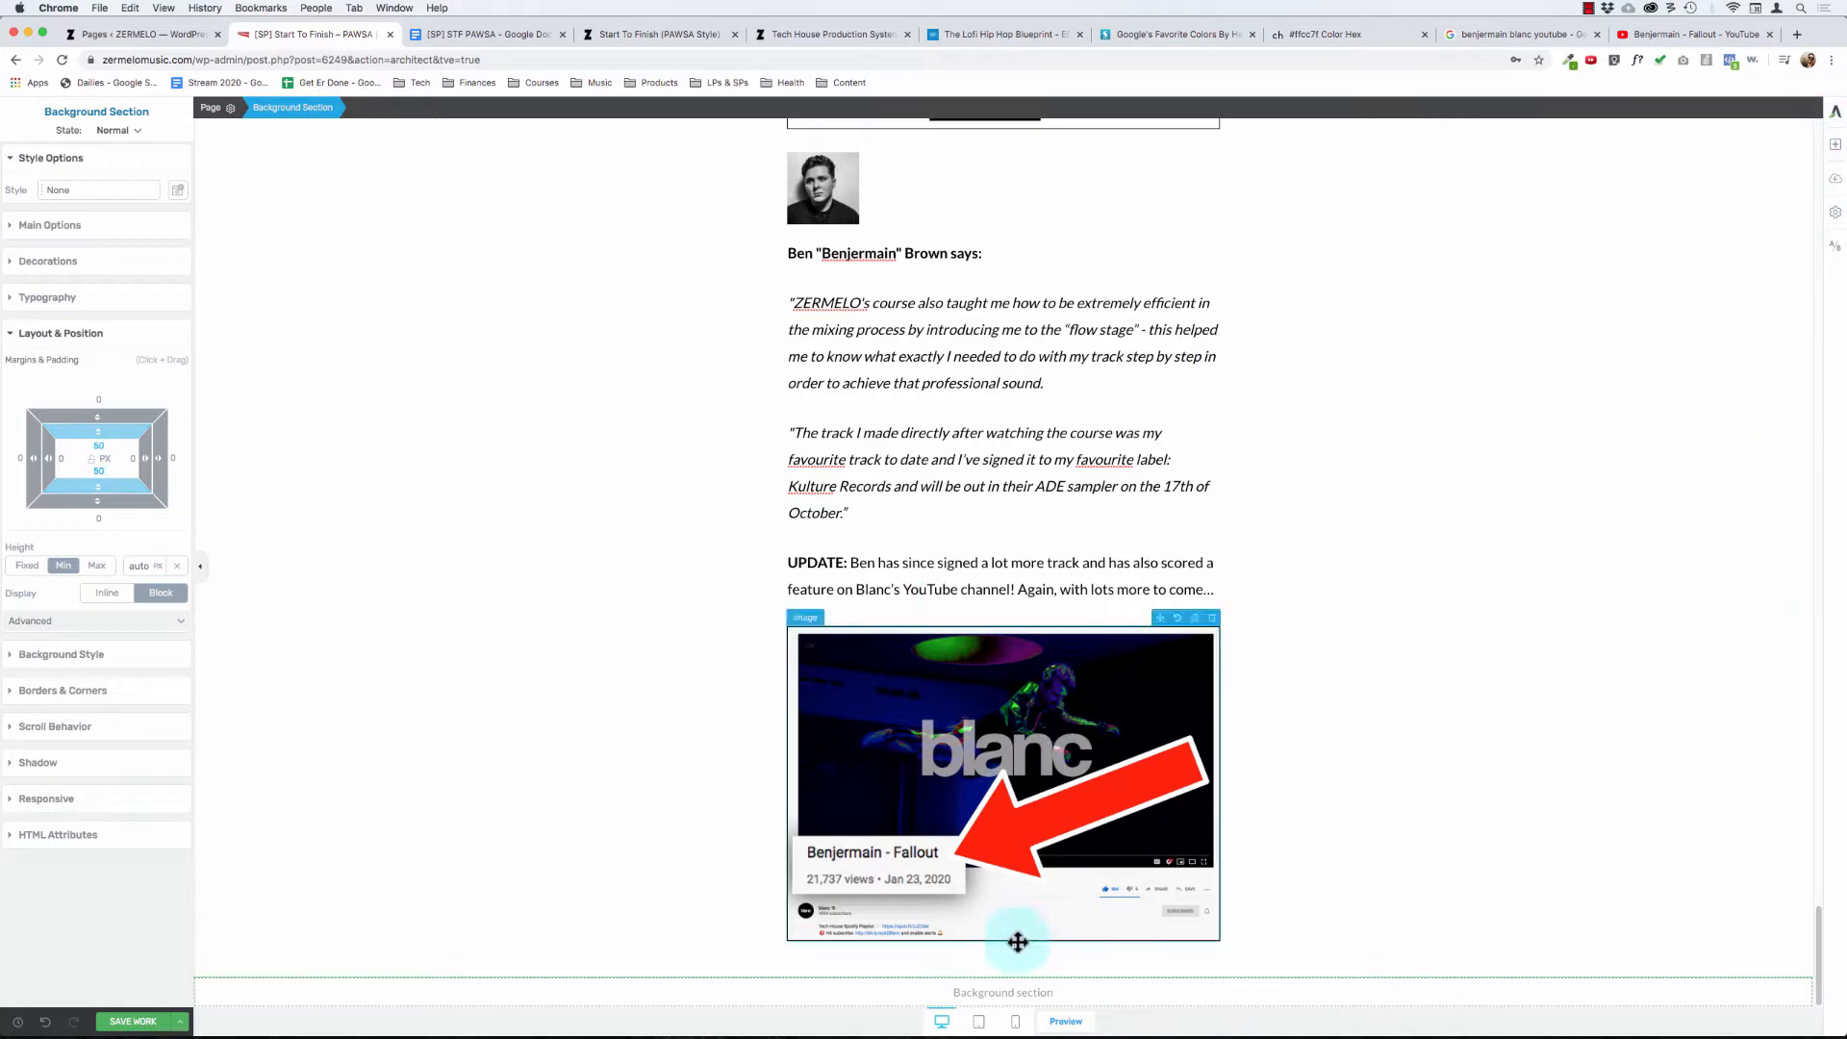
# - Give the empty background section at the end of the page the background color #f2f2f2
pyautogui.click(1018, 994)
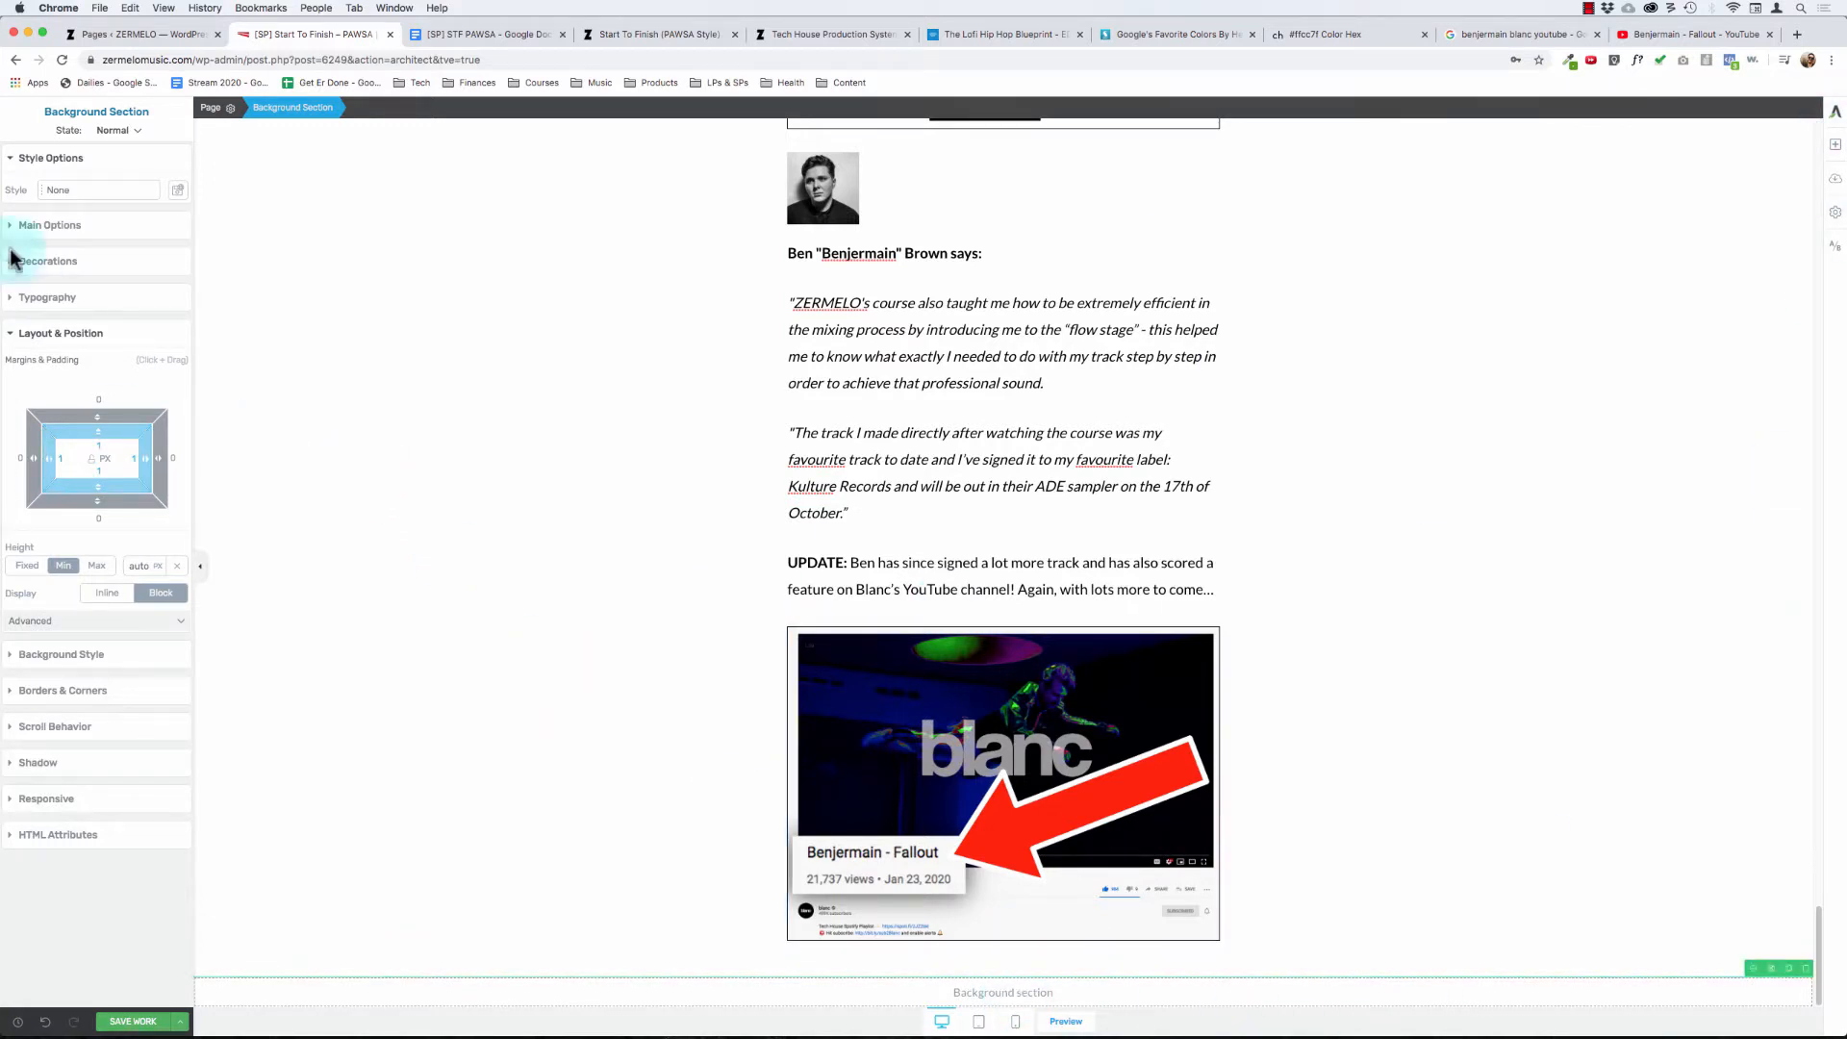
pyautogui.click(50, 647)
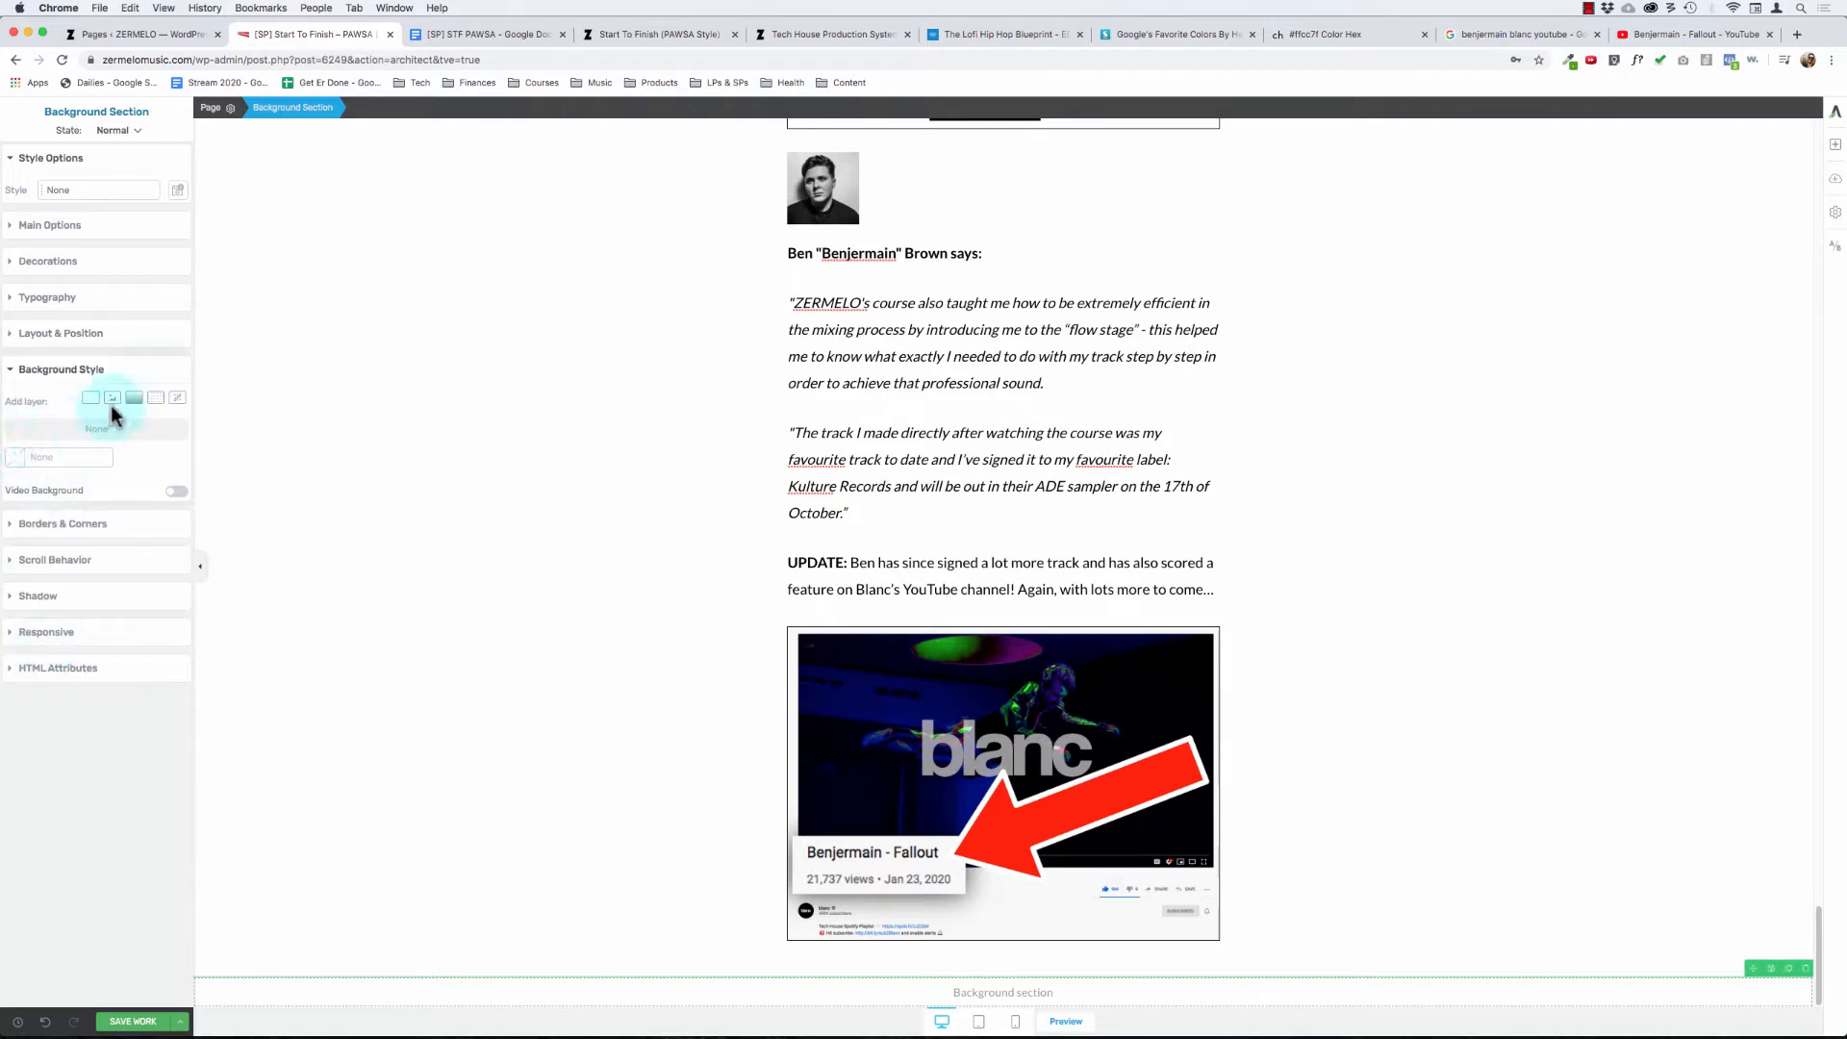
pyautogui.click(15, 457)
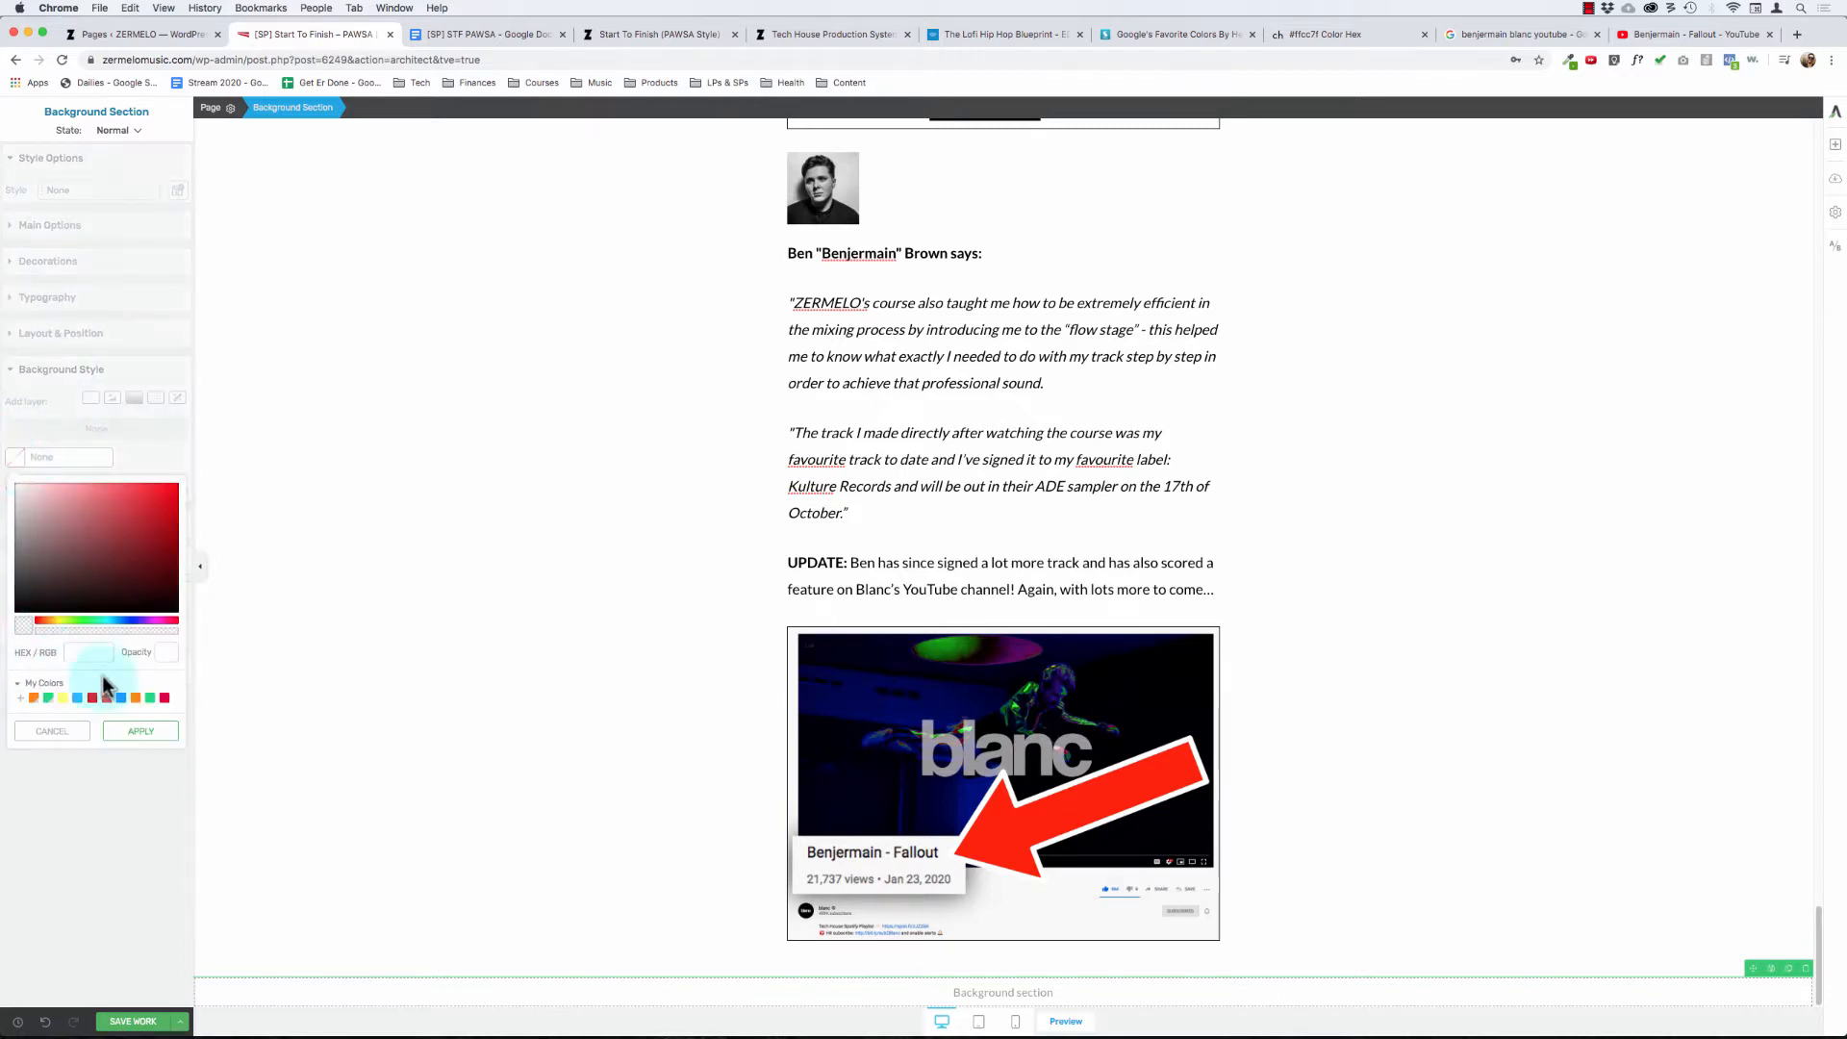
pyautogui.click(92, 654)
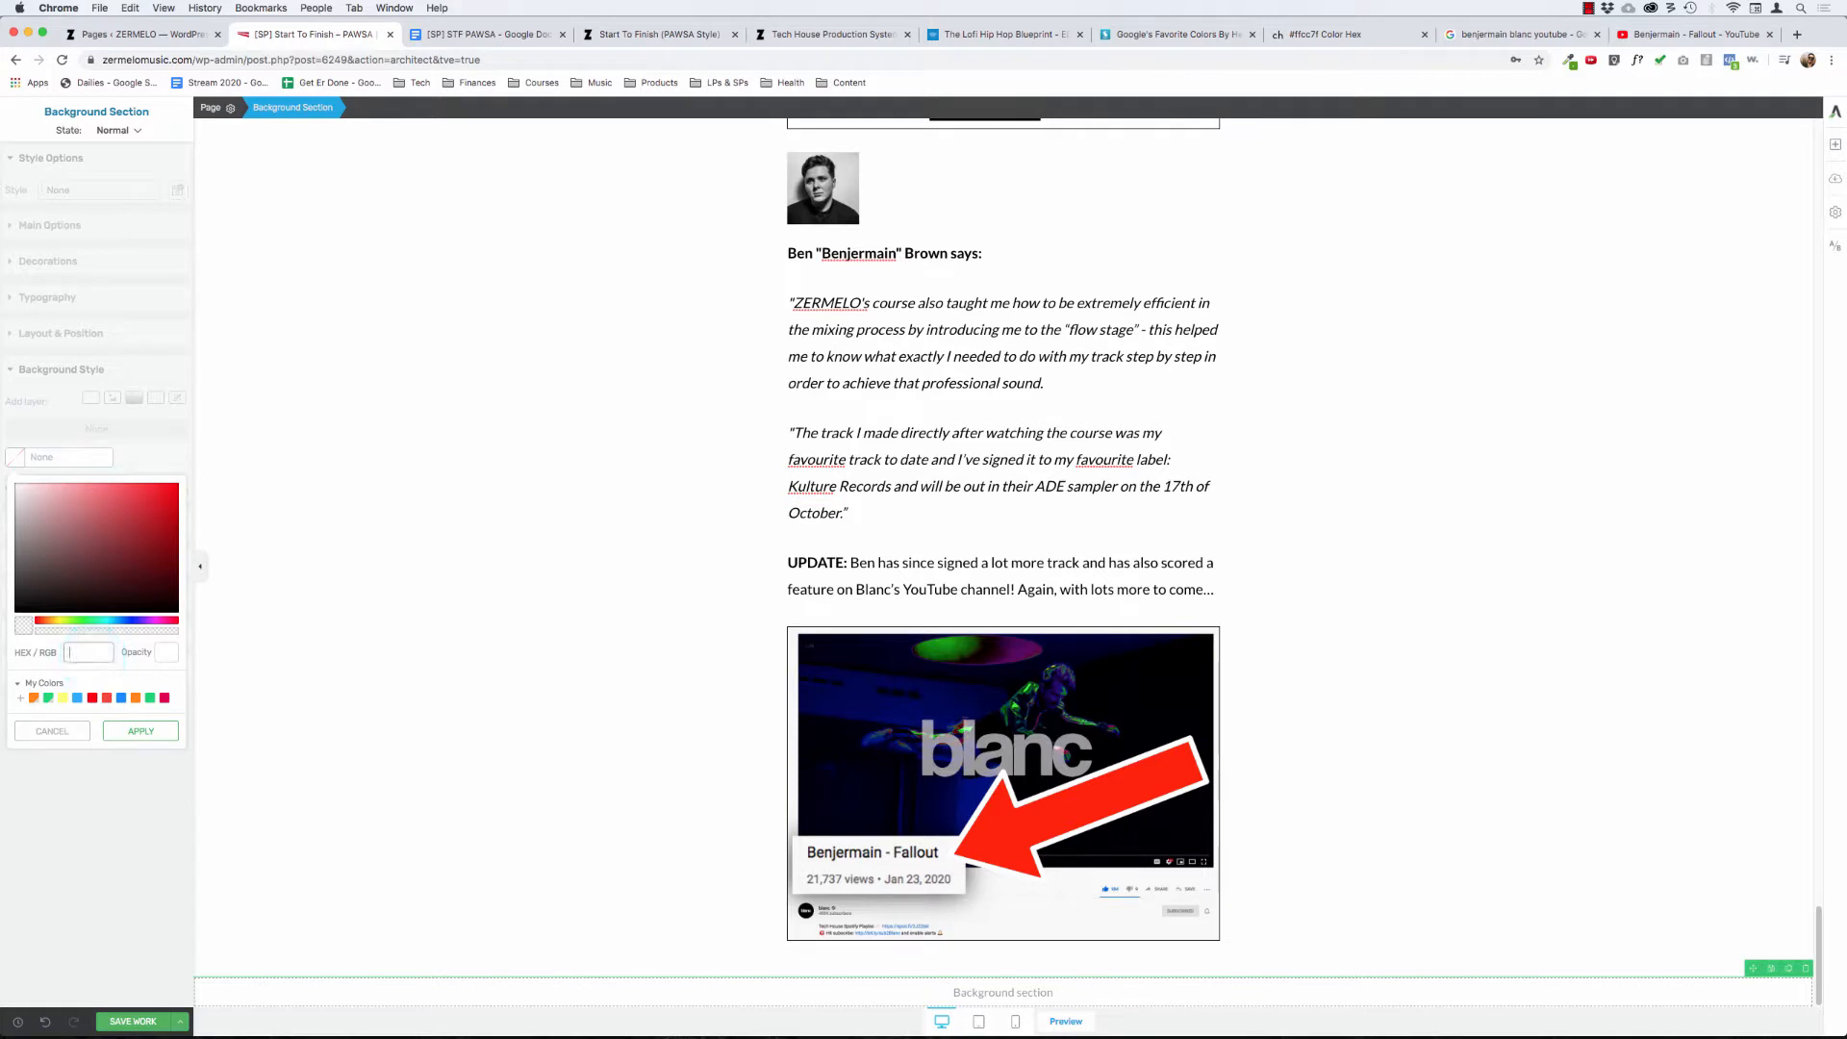
pyautogui.write('f2f2f2')
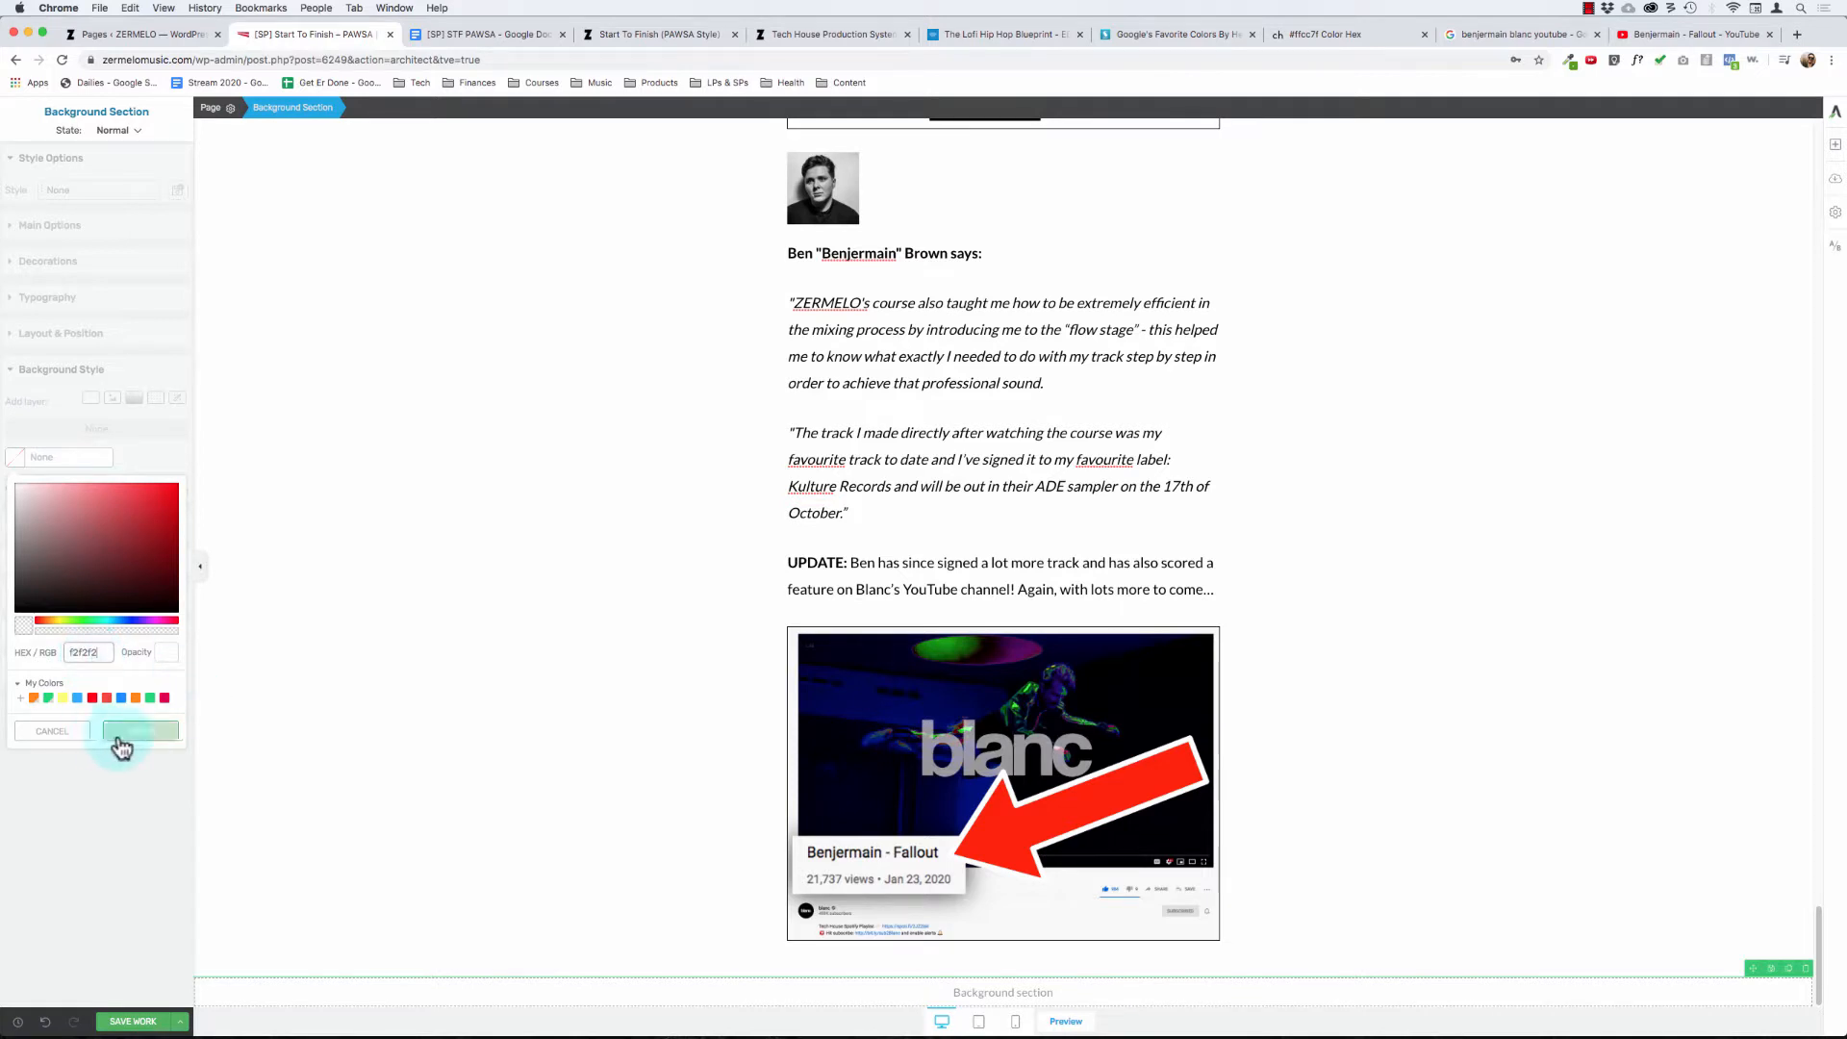
pyautogui.click(130, 733)
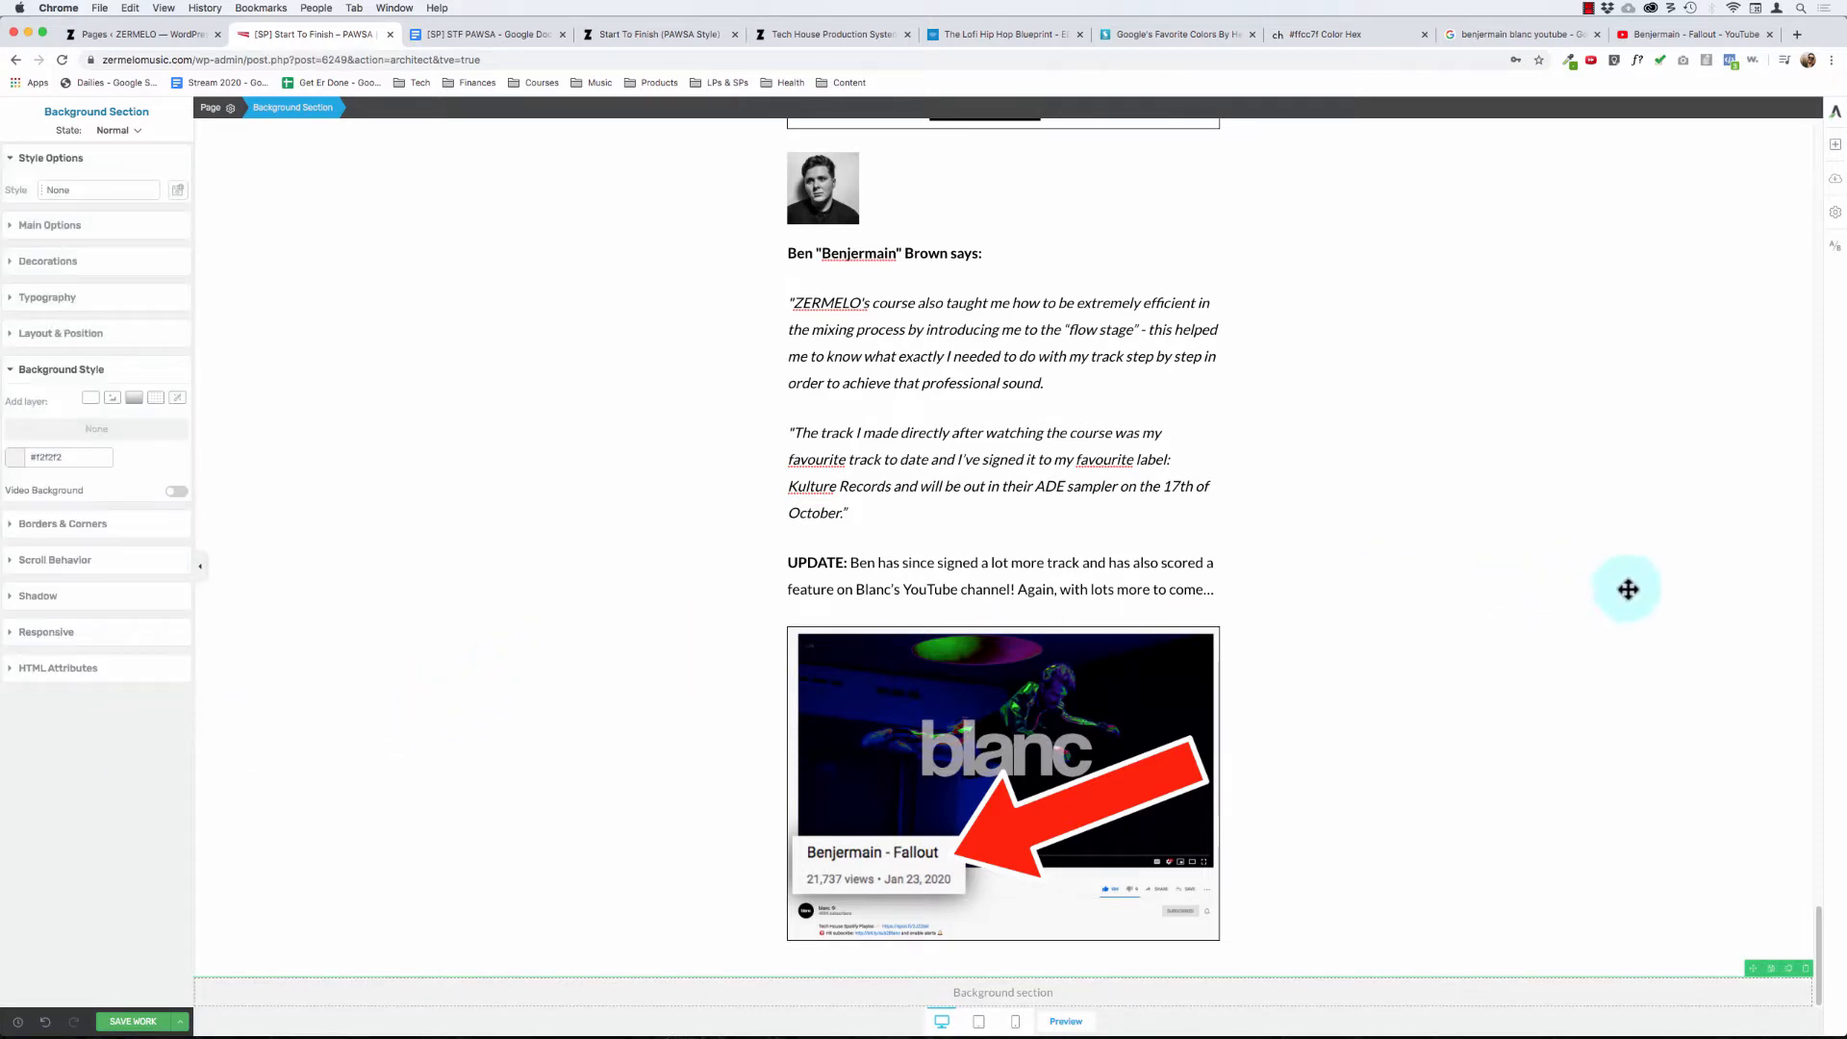
# - Add a content box to the empty gray background section and paste in the line "What kind of results can you expect?"
pyautogui.click(1835, 145)
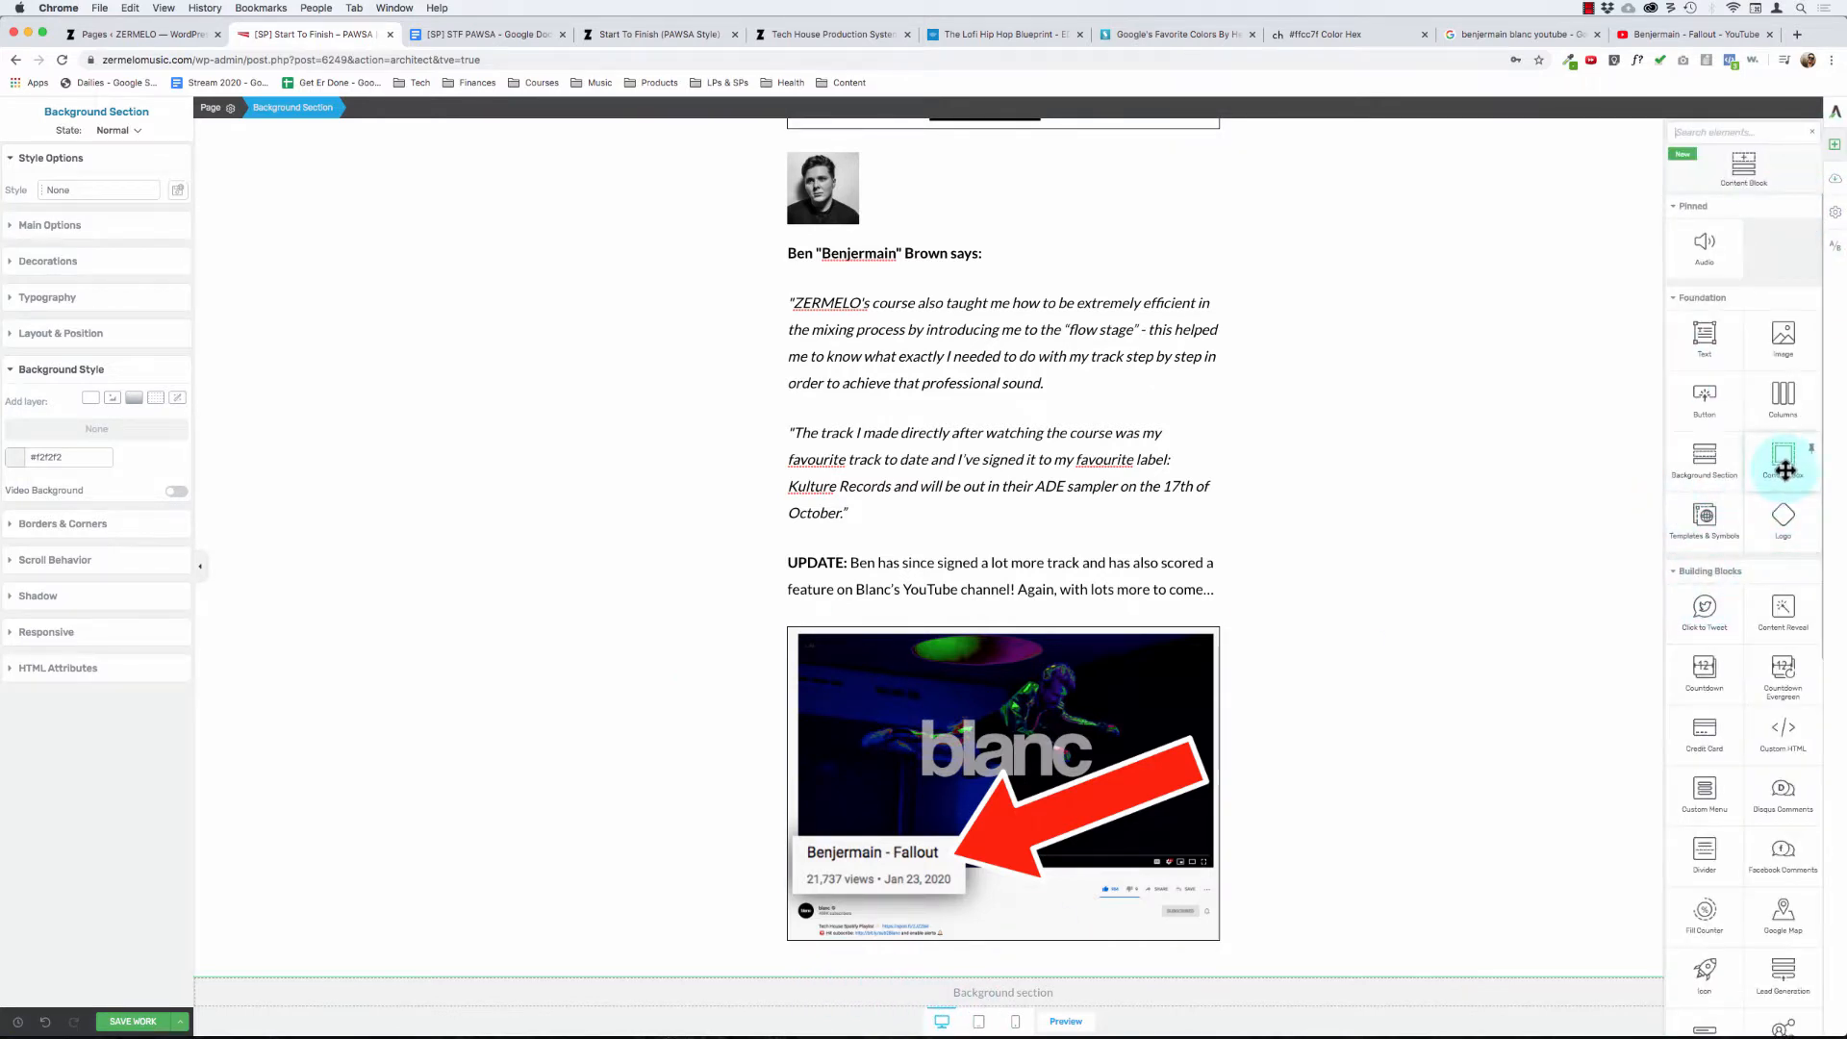
pyautogui.moveTo(1781, 477); pyautogui.dragTo(977, 1003)
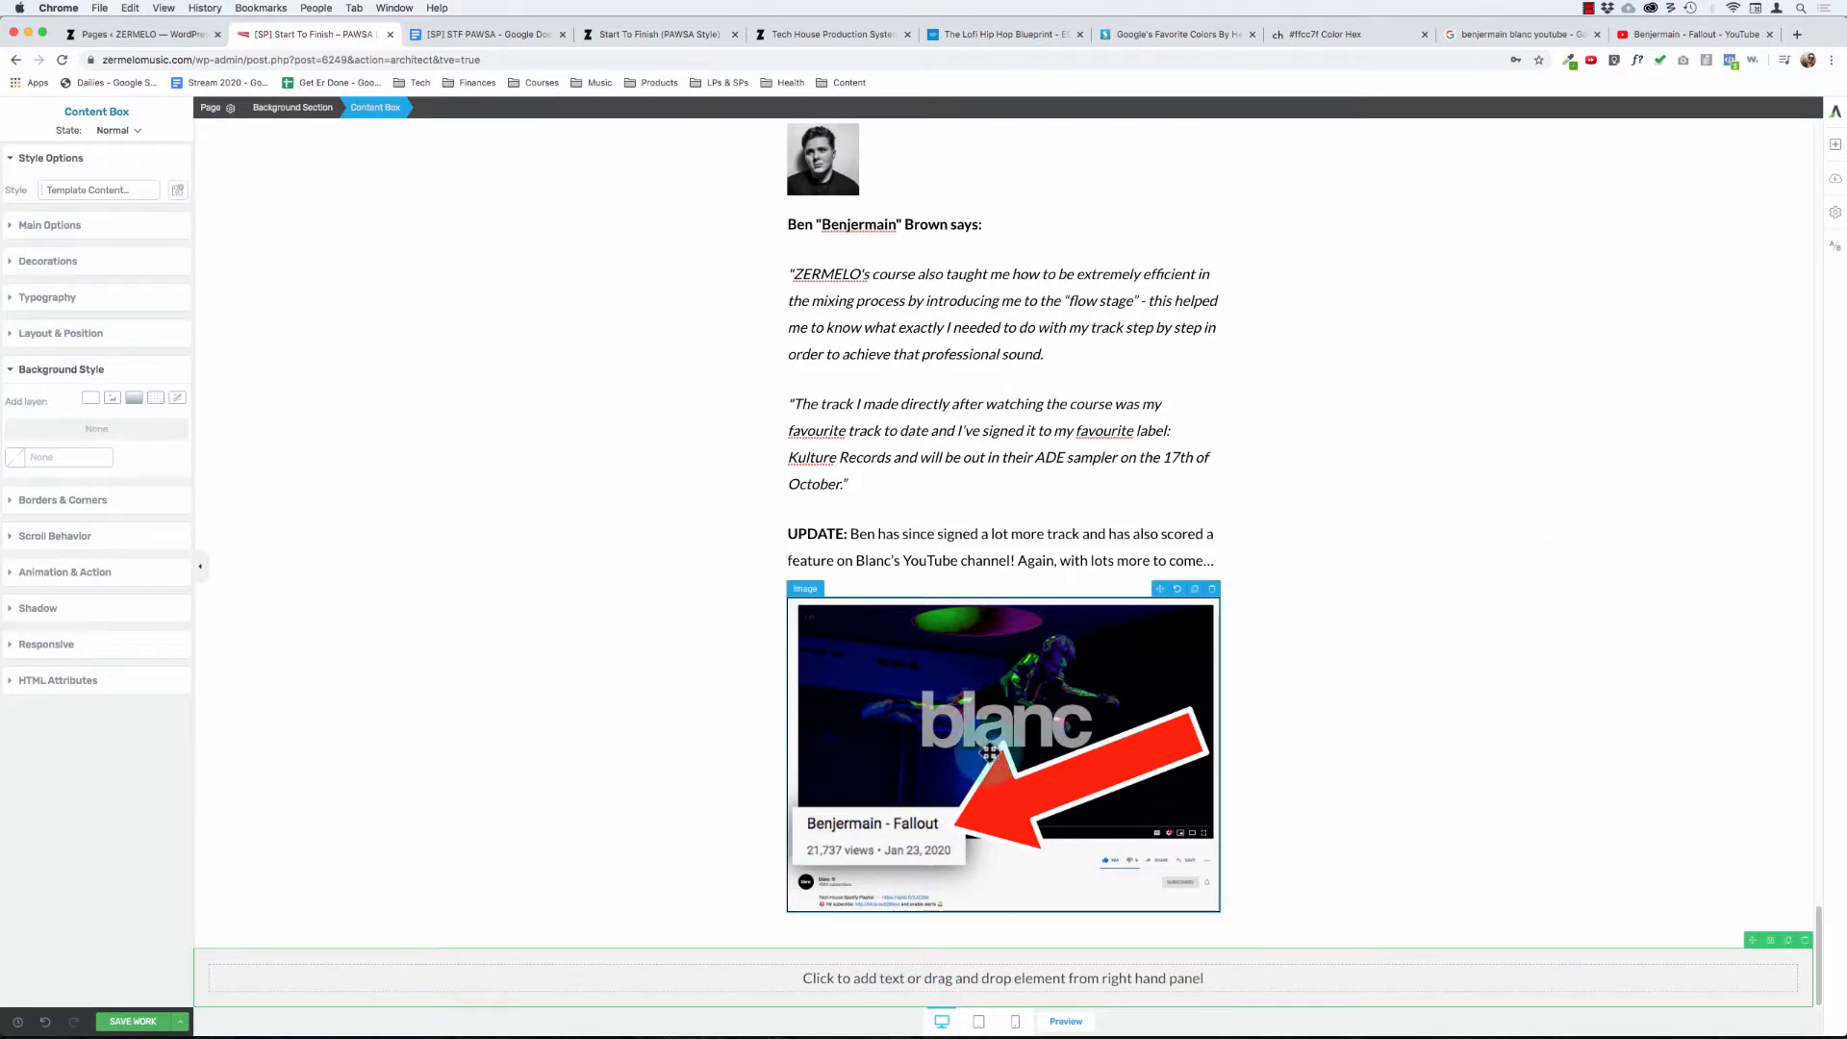
pyautogui.click(920, 982)
pyautogui.press('super+v')
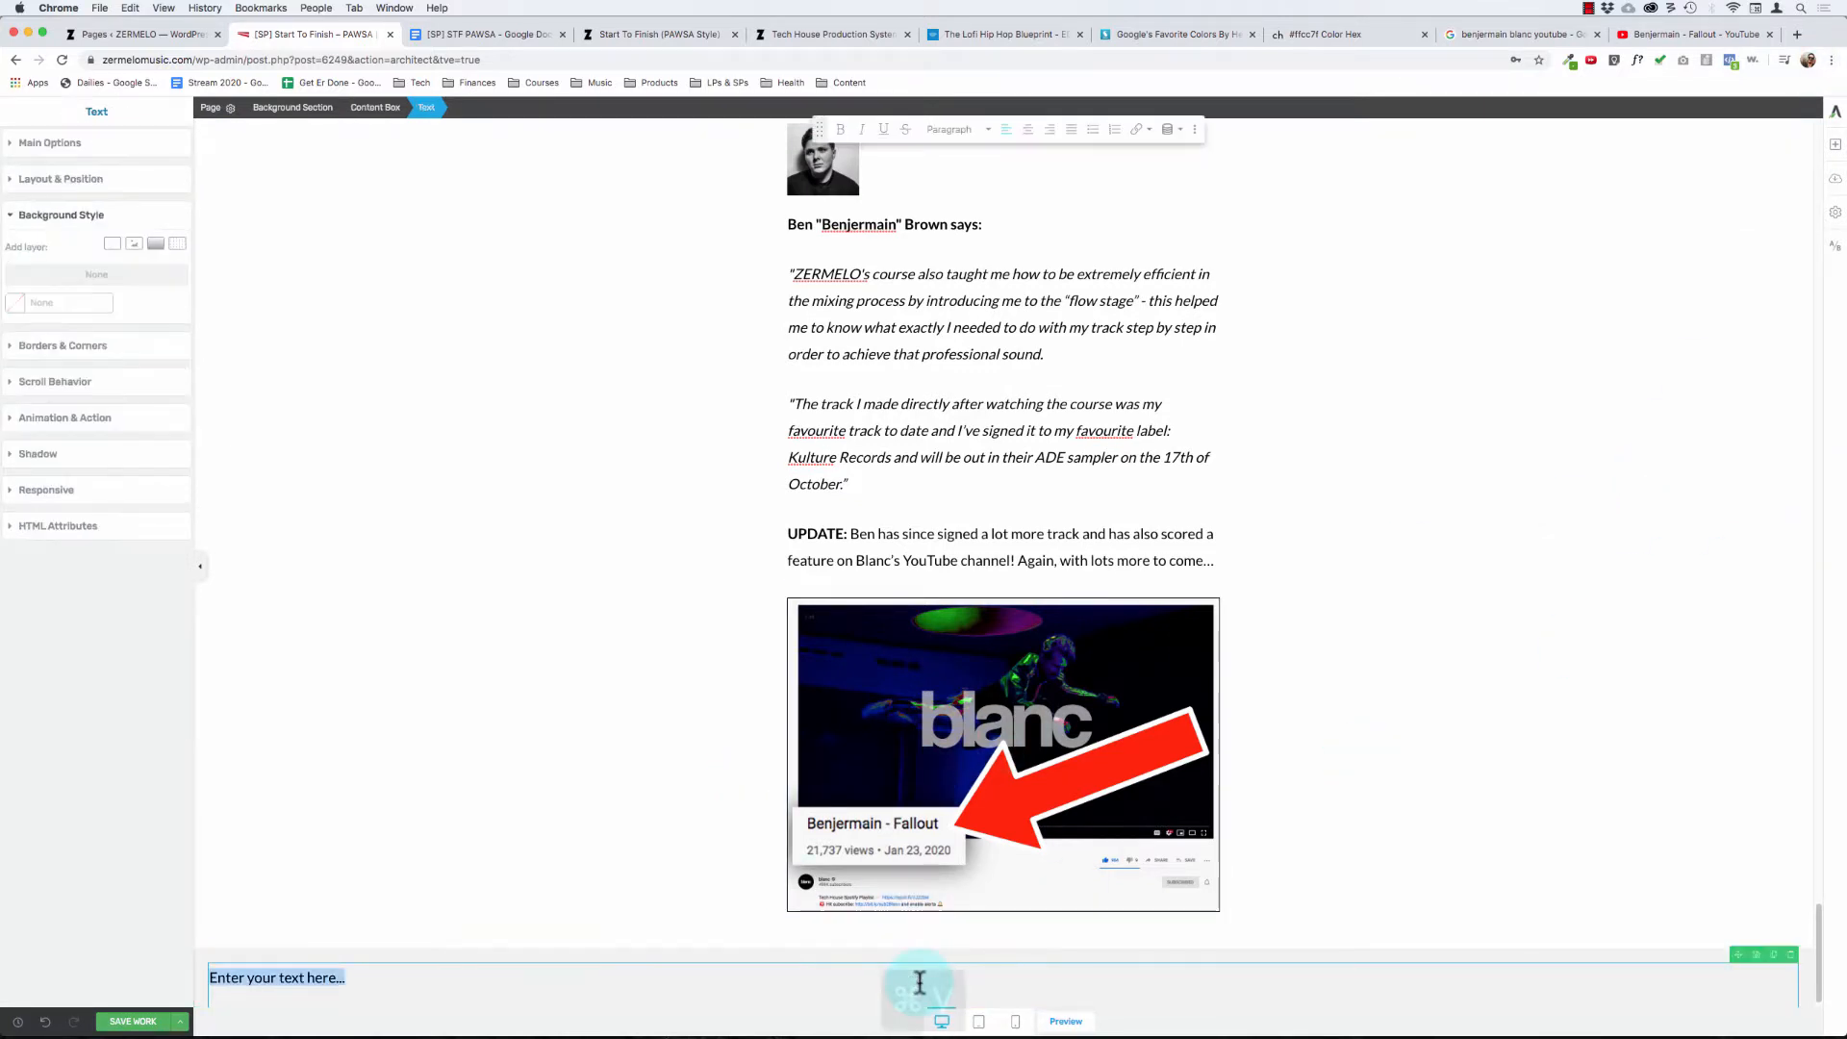
# - Change the word "you" to "YOU" in the pasted results question
pyautogui.hotkey('alt', 'Left')
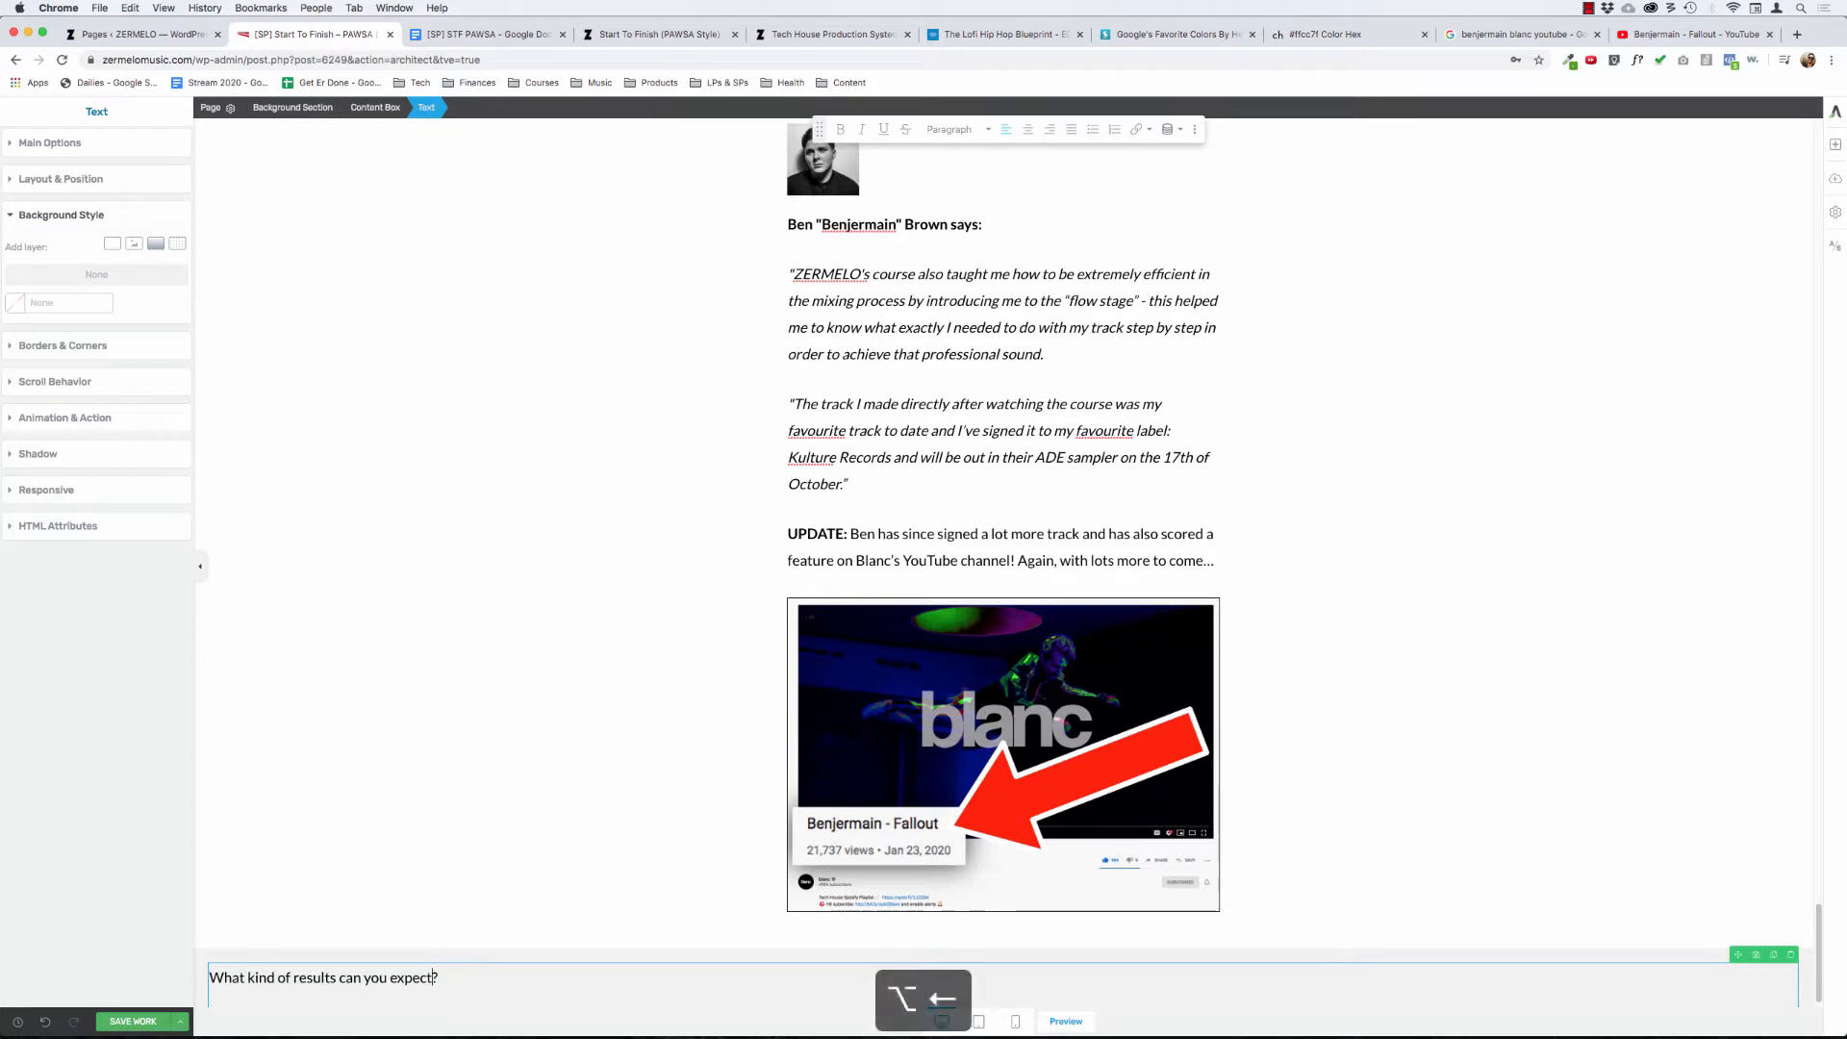
pyautogui.hotkey('alt', 'BackSpace')
pyautogui.write('YOU')
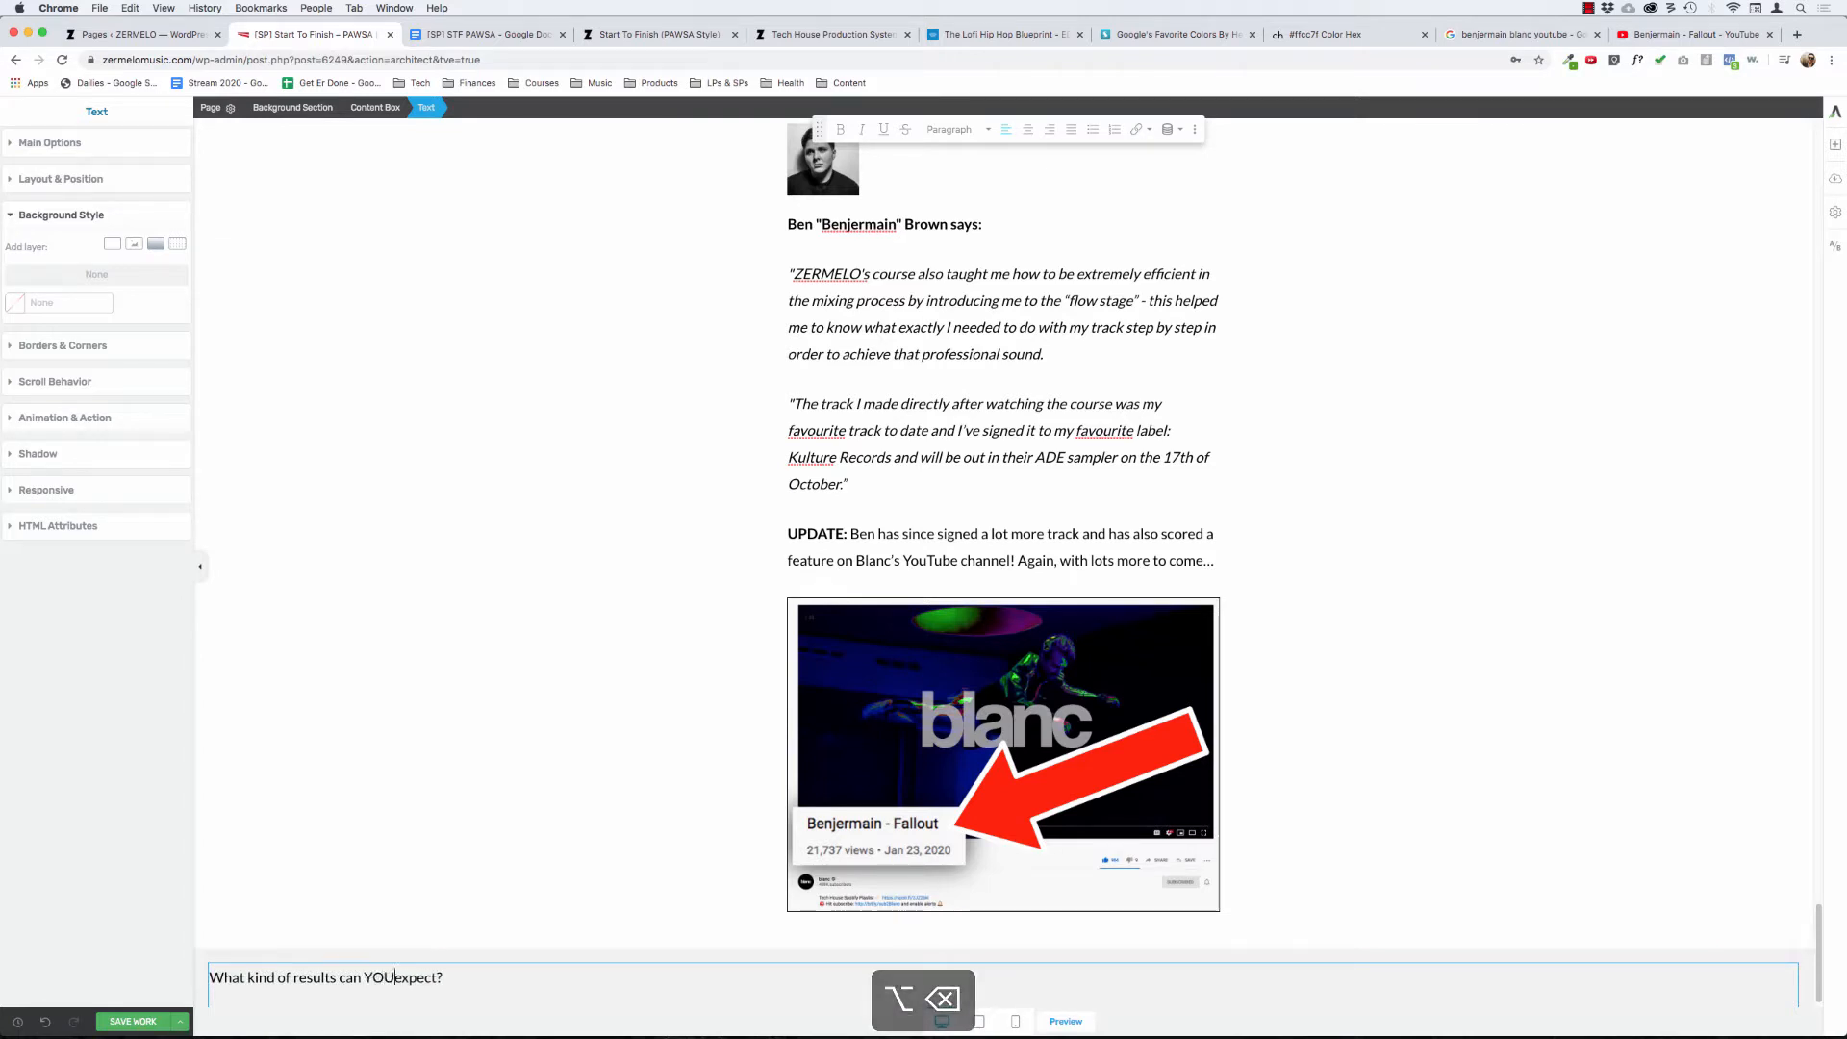
# - Set the whole "What kind of results can YOU expect?" line to font size 52 px and bold
pyautogui.press('super+Right')
pyautogui.press('super+shift+Left')
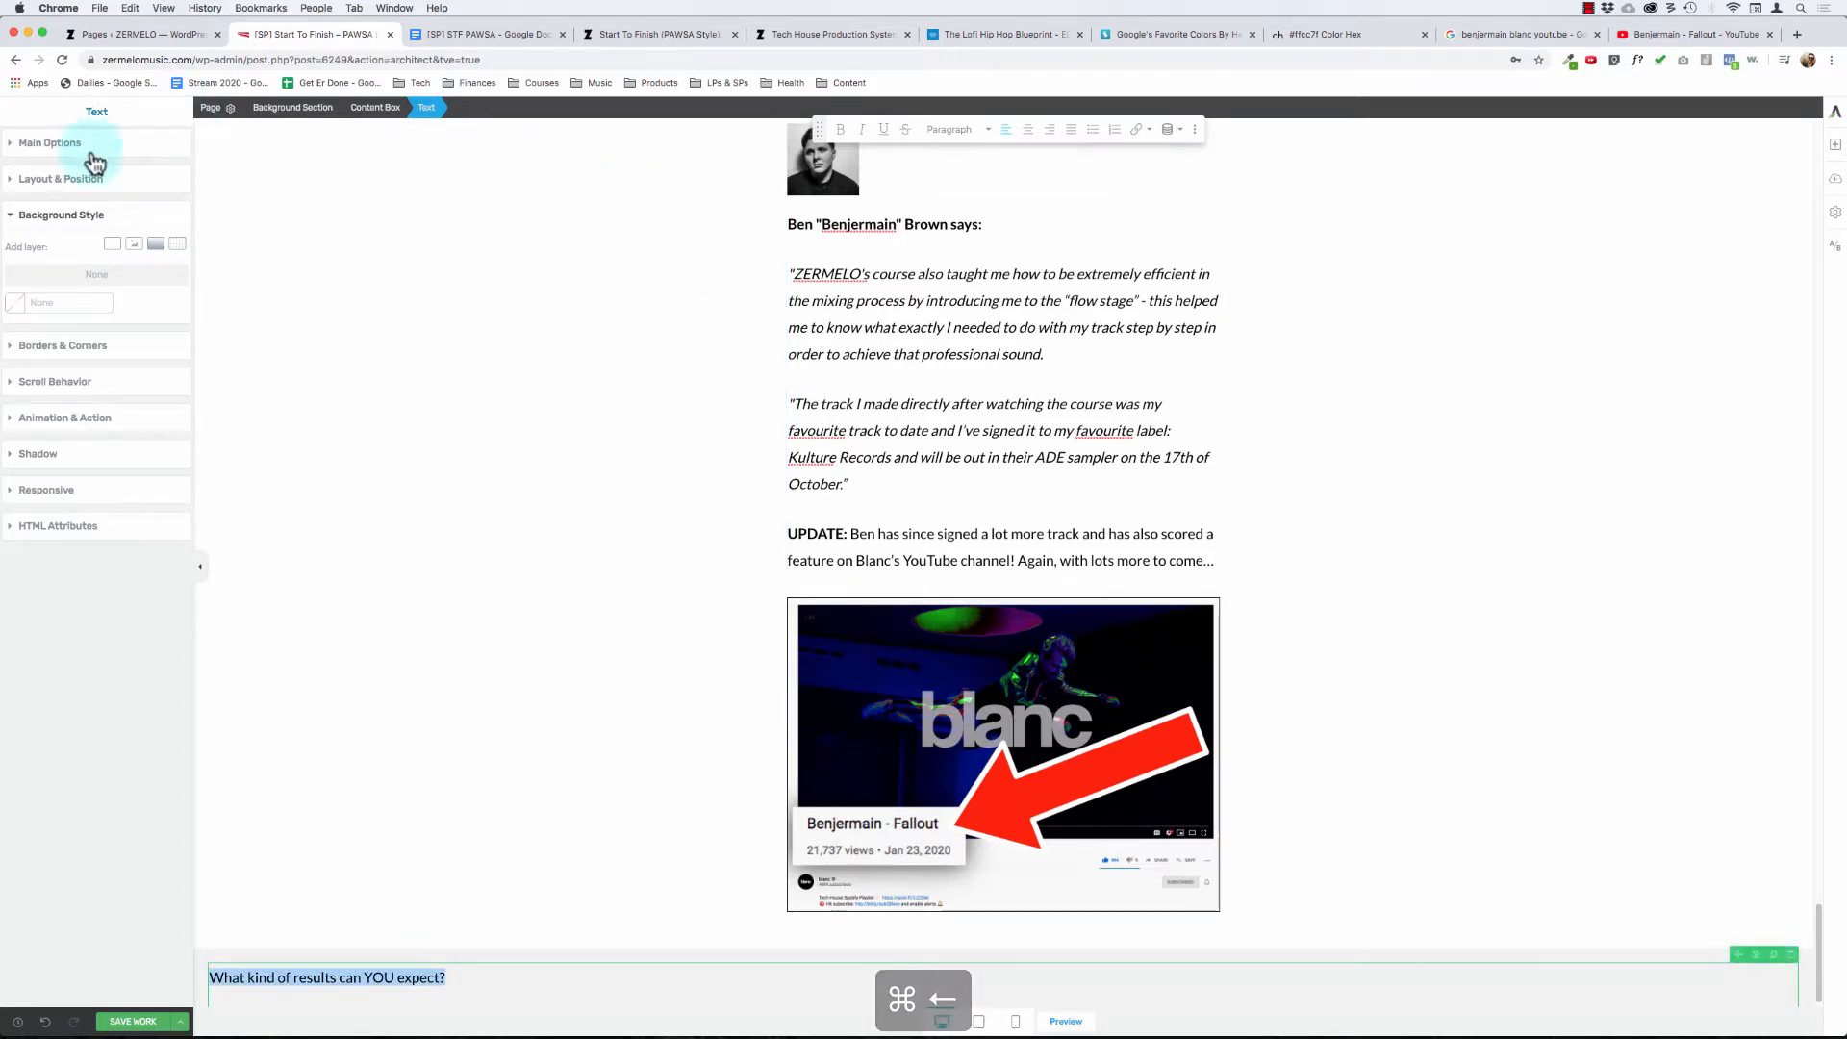
pyautogui.click(83, 144)
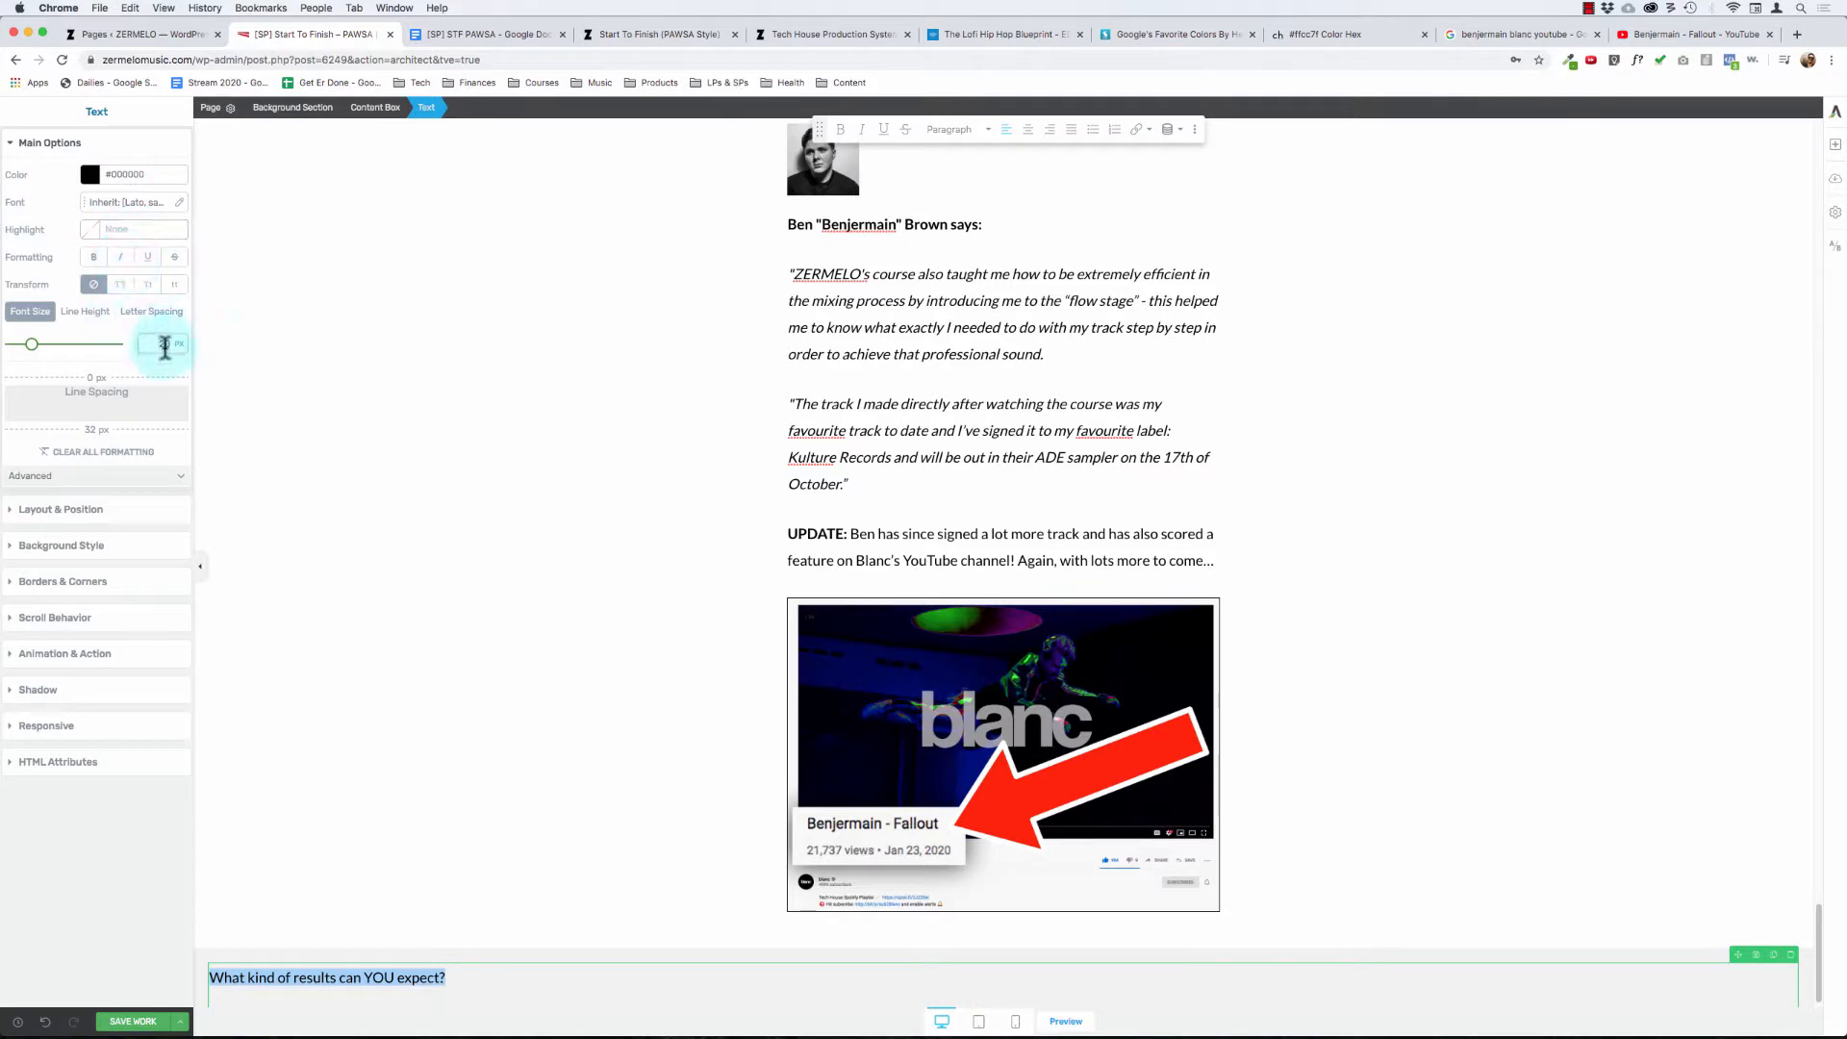
pyautogui.write('51')
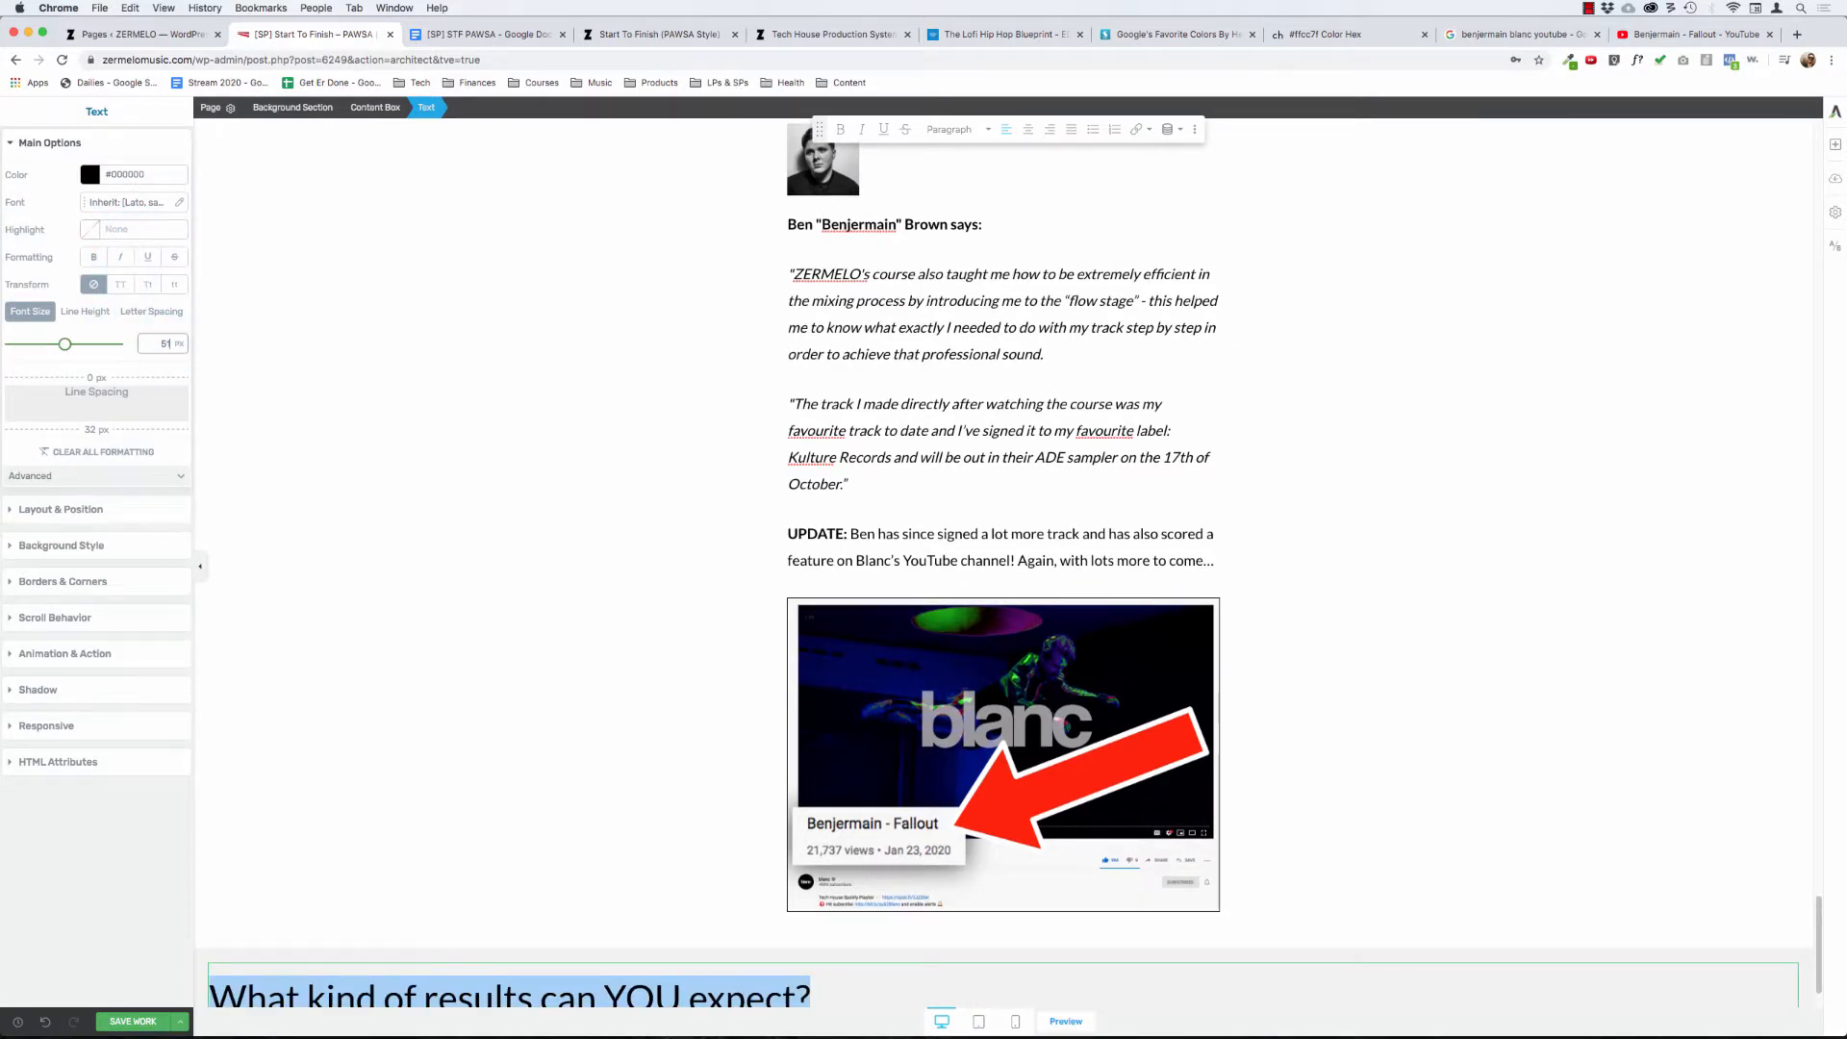
pyautogui.press('BackSpace')
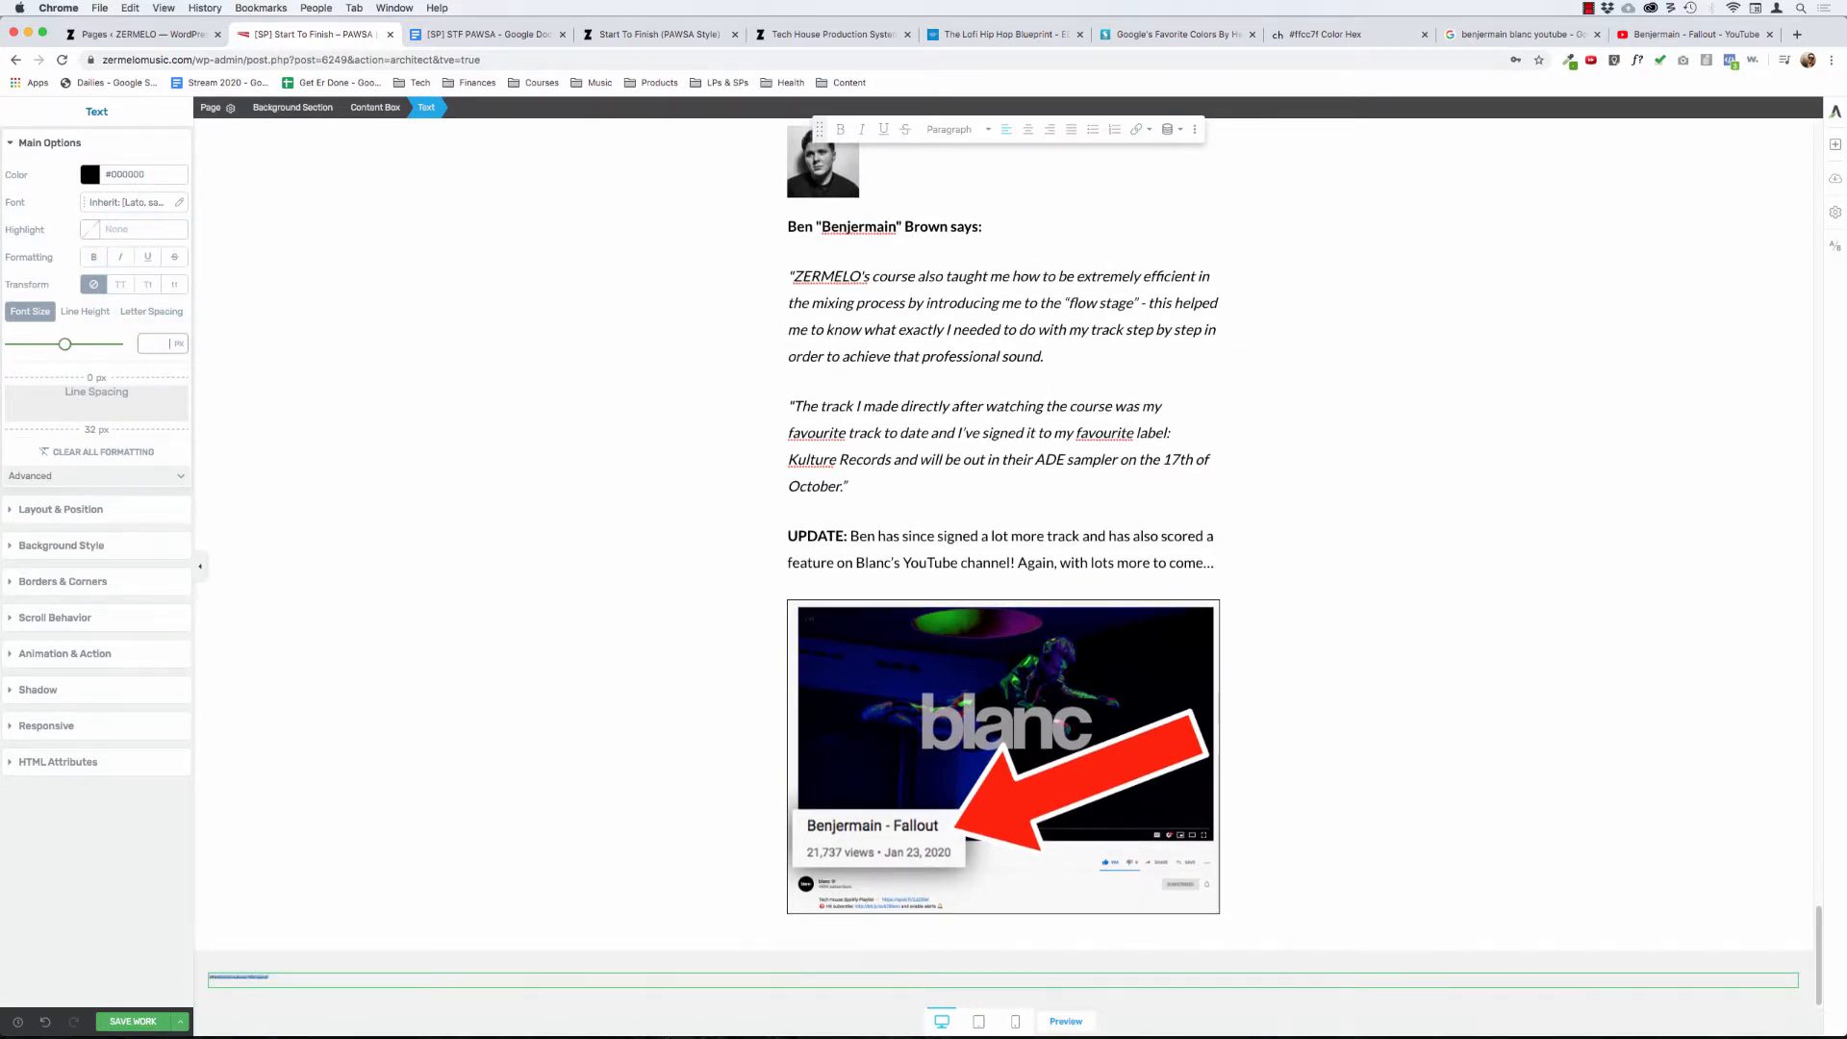
pyautogui.write('52')
pyautogui.scroll(-2, 429, 569)
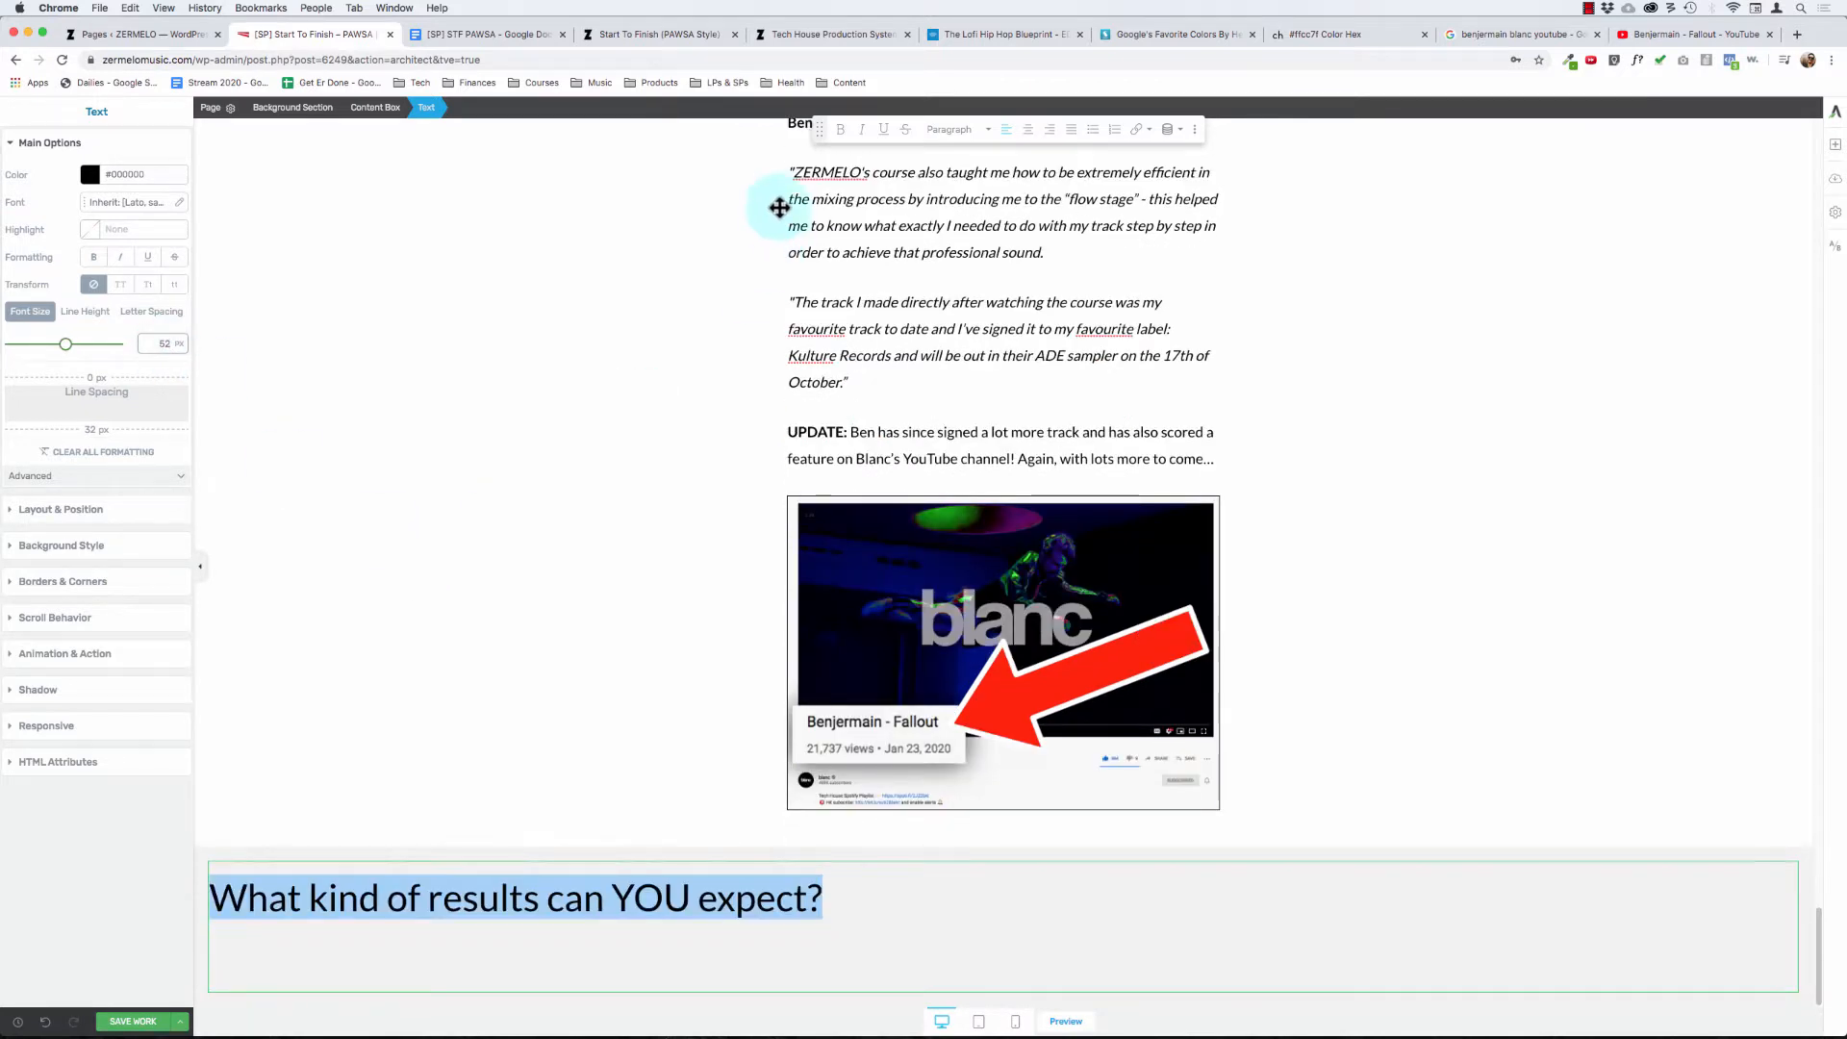
pyautogui.click(844, 135)
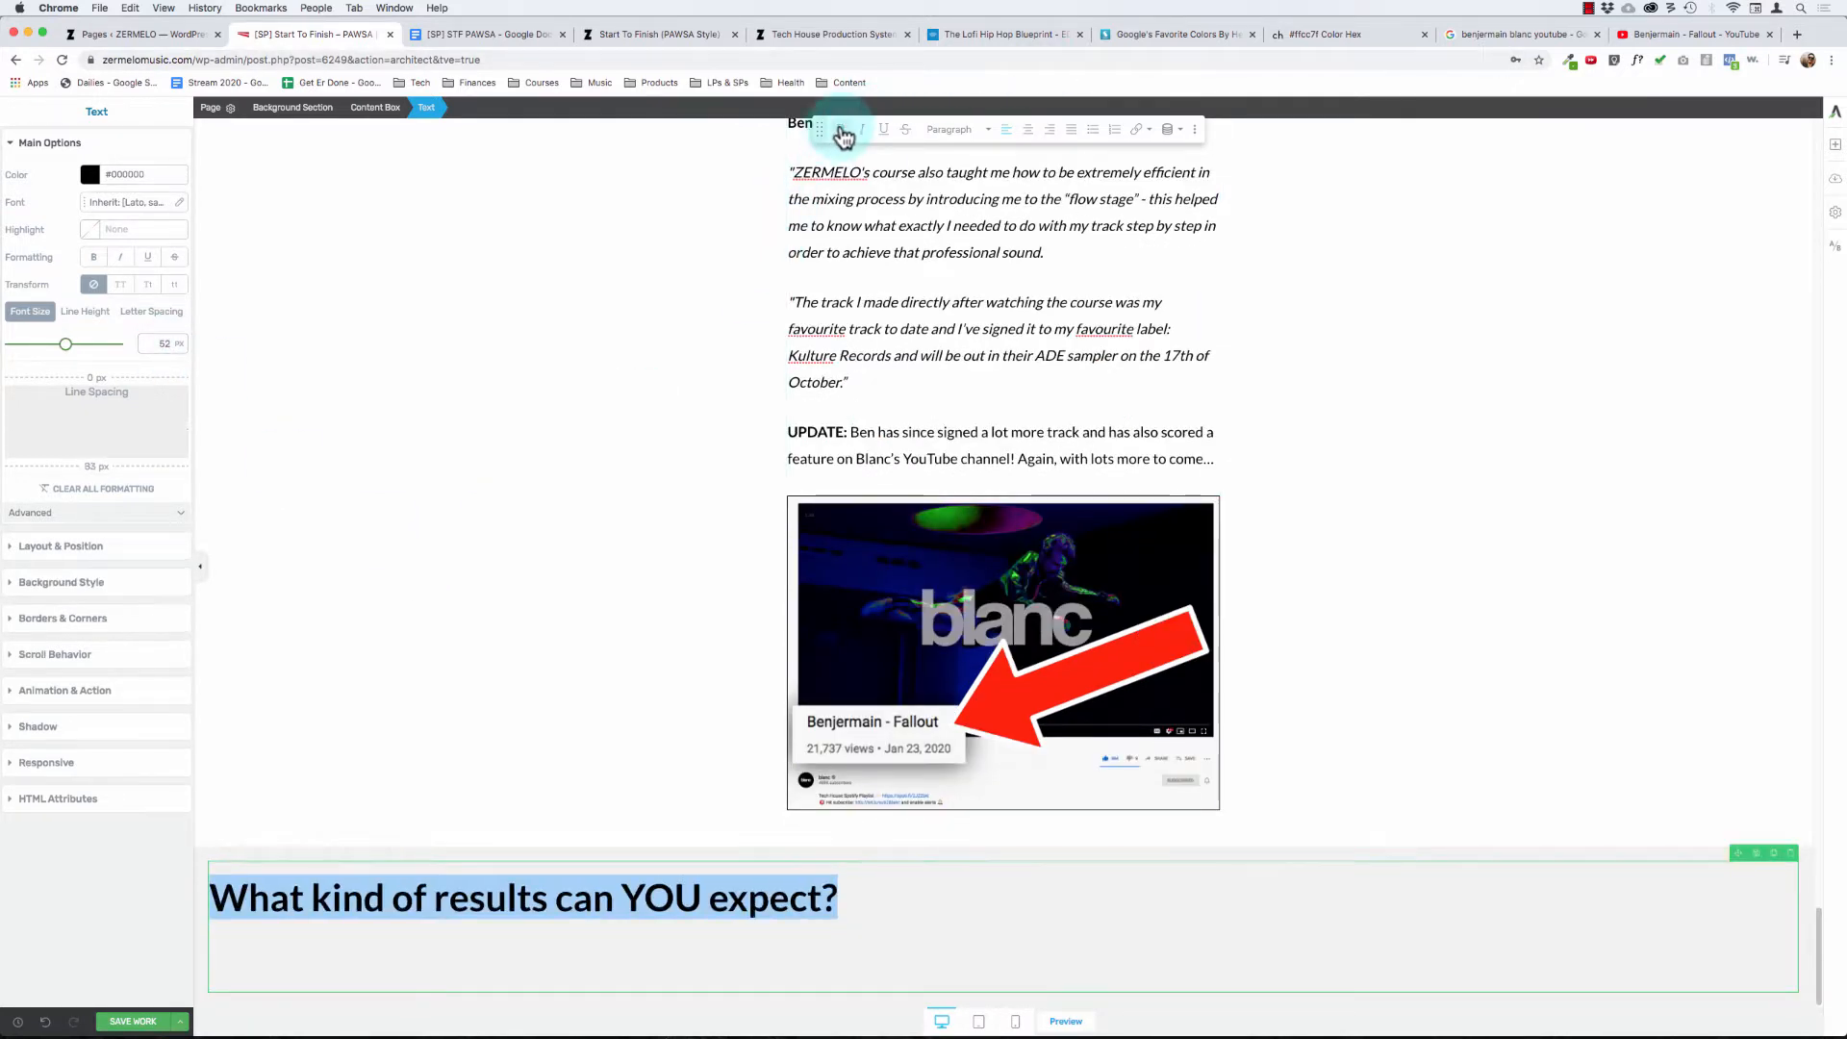
pyautogui.click(915, 898)
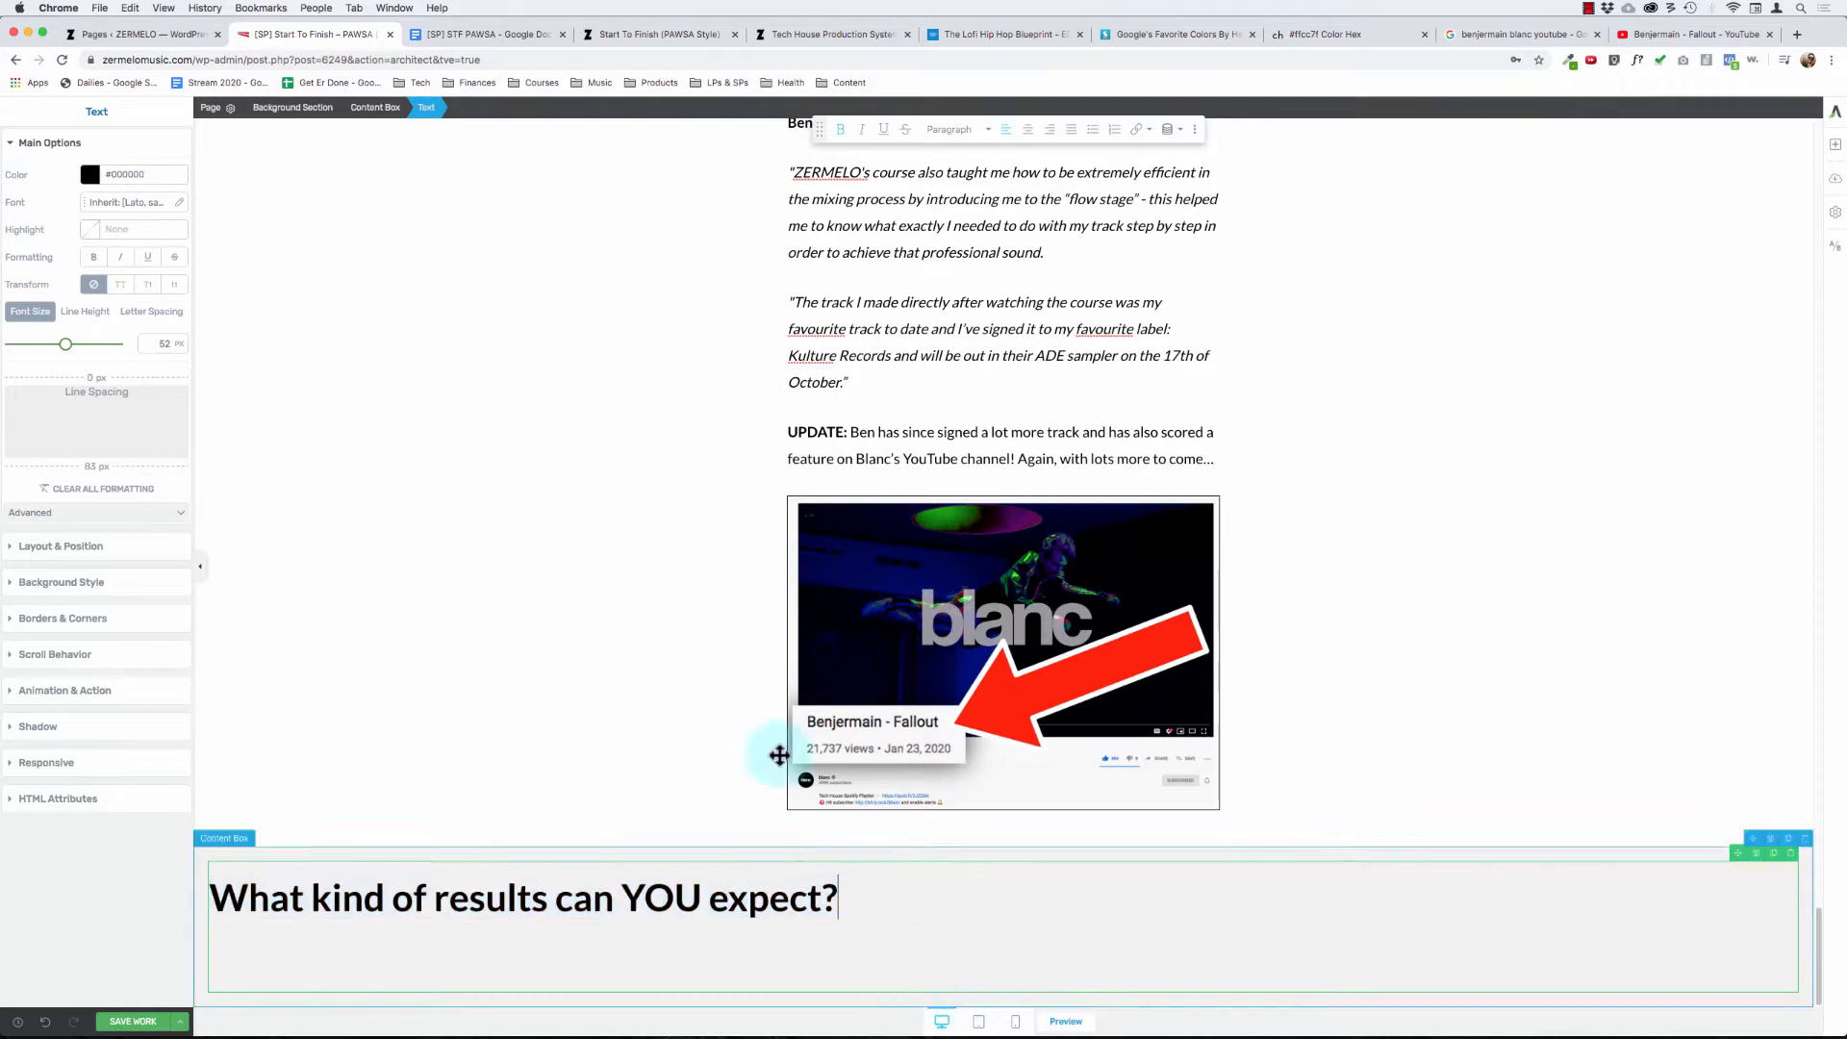
# - Limit the content box around the results question to a maximum width of 600 px and center the box
pyautogui.click(390, 107)
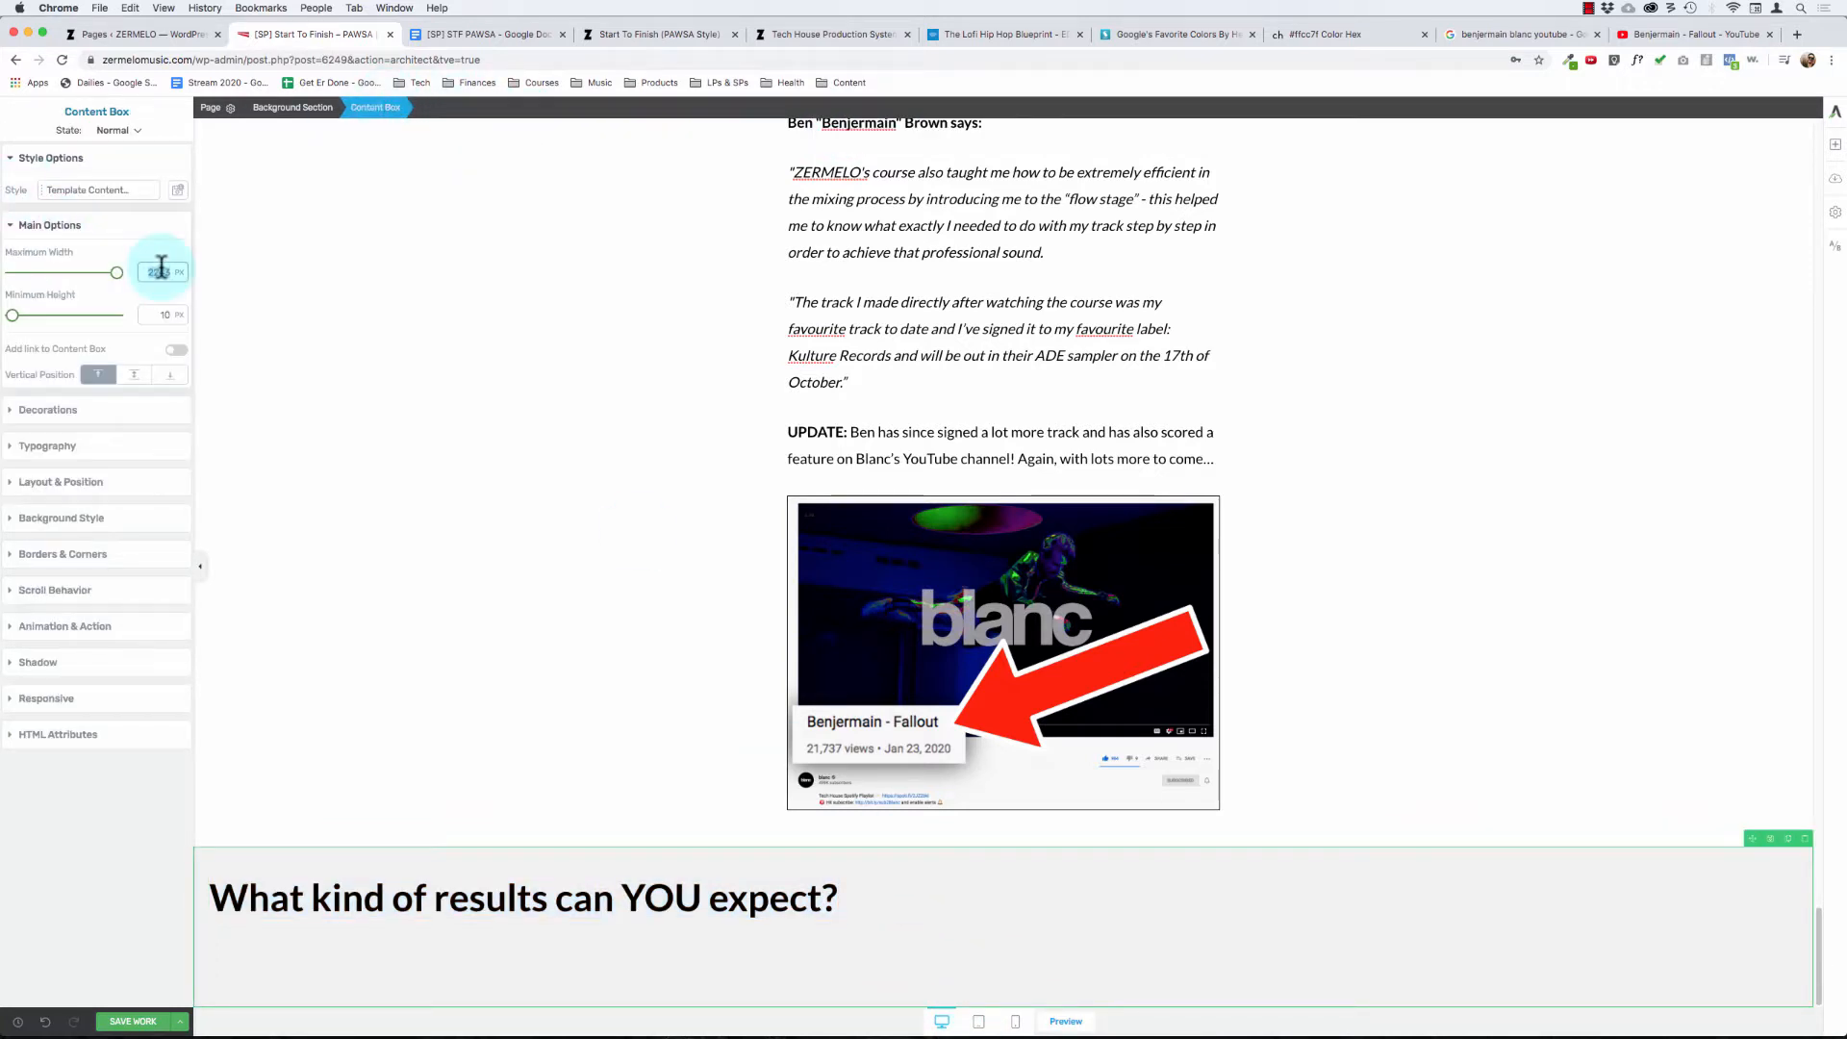
pyautogui.write('600')
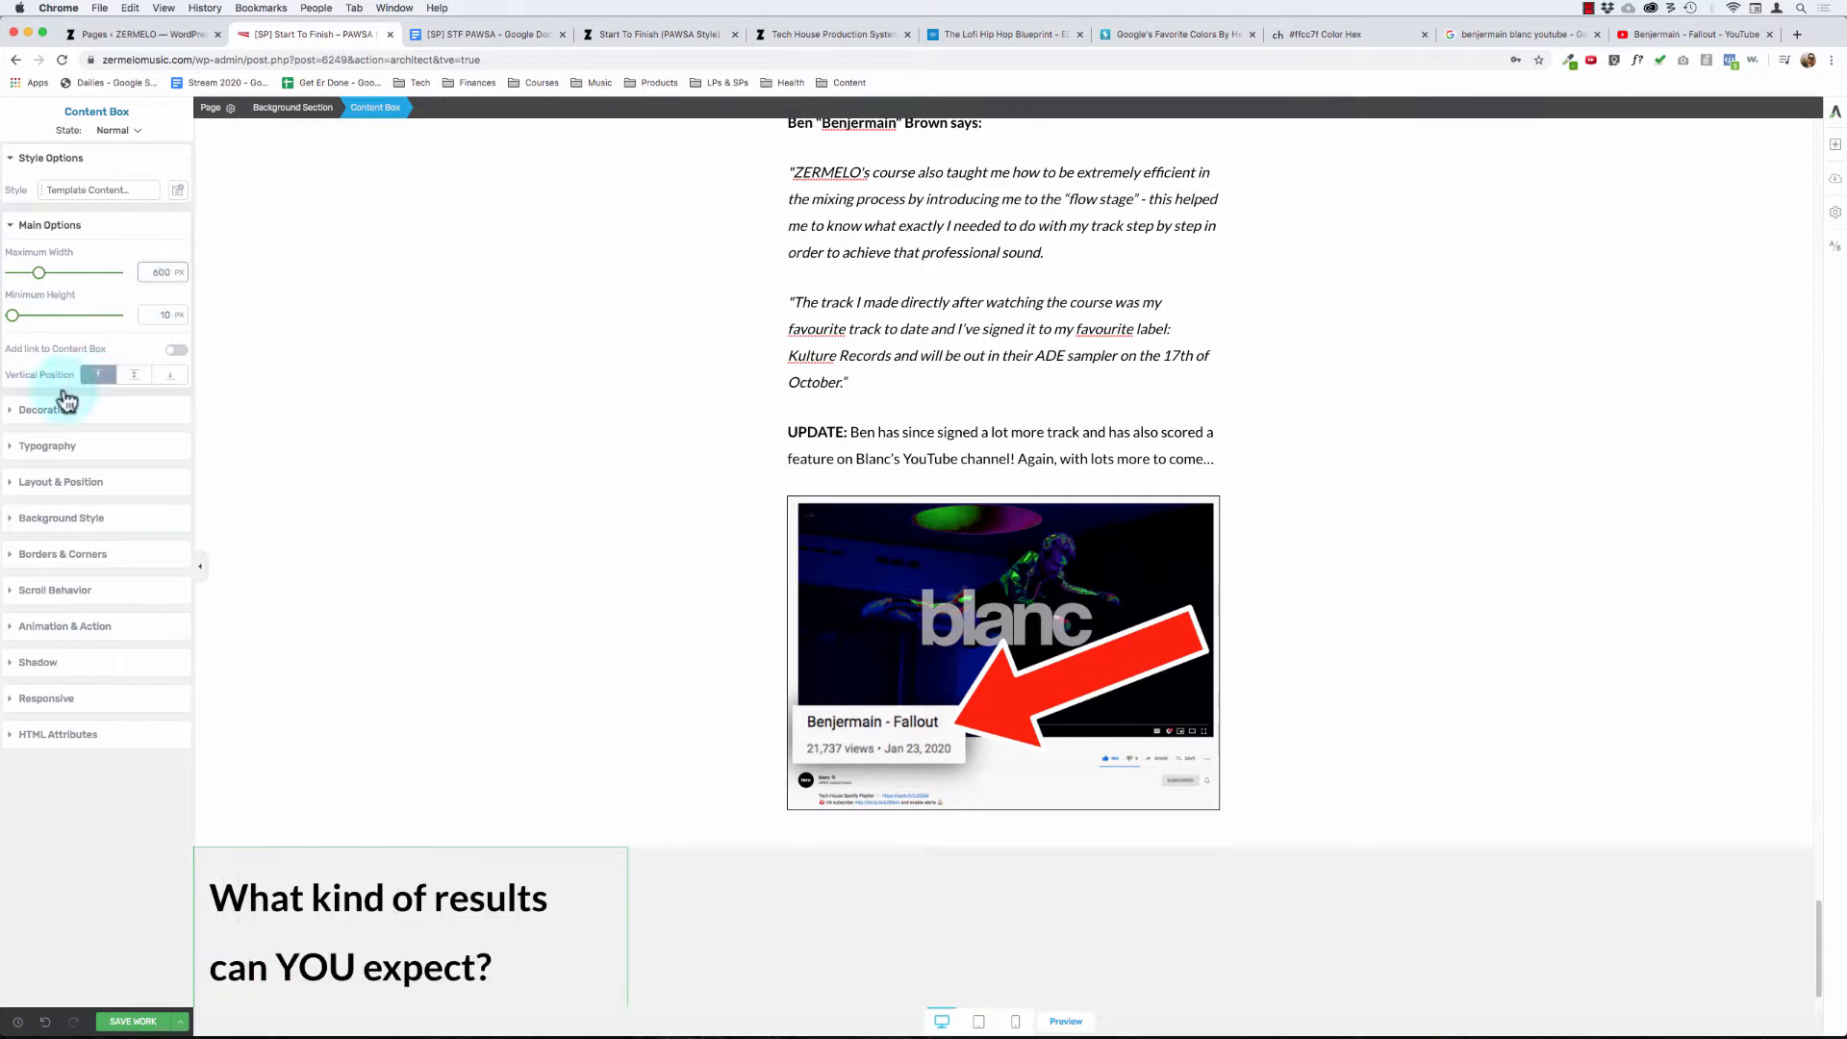
pyautogui.click(66, 482)
pyautogui.click(147, 630)
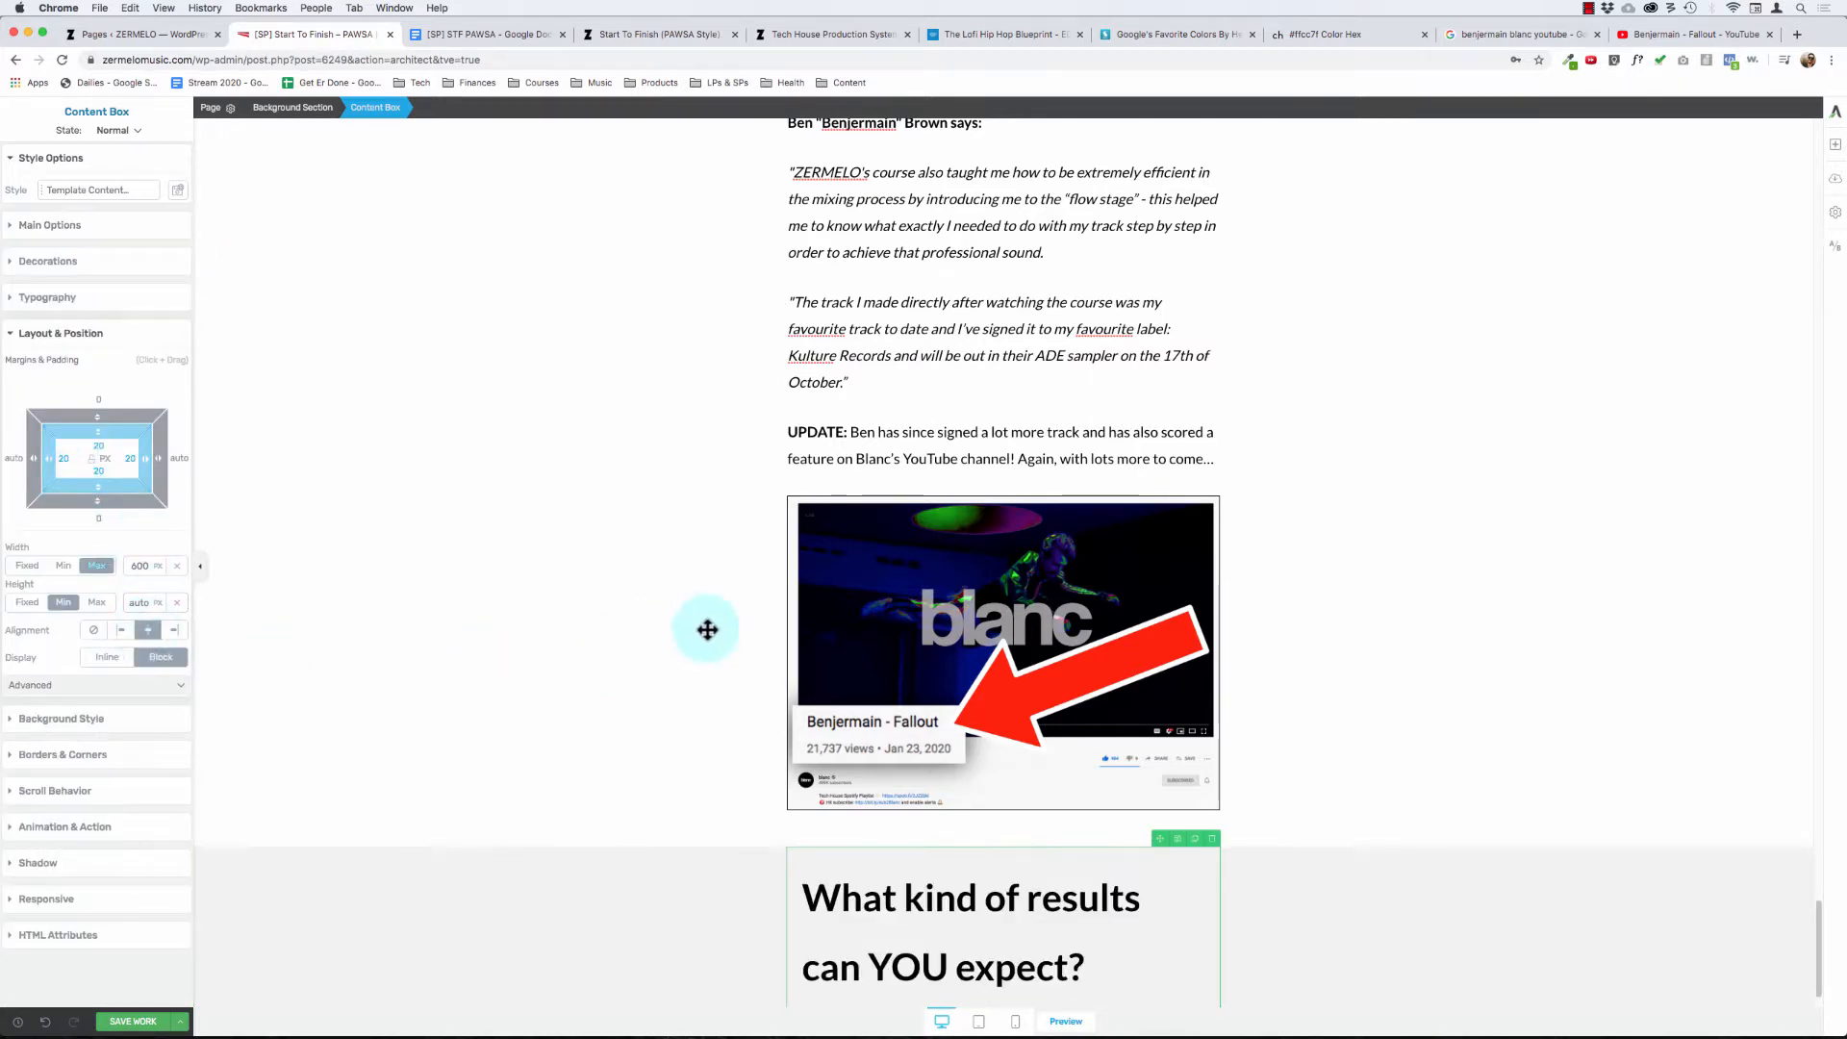
# - Center the text of the results question and reduce its line height to 1.70 em
pyautogui.scroll(-1, 757, 705)
pyautogui.click(1002, 871)
pyautogui.press('super+a')
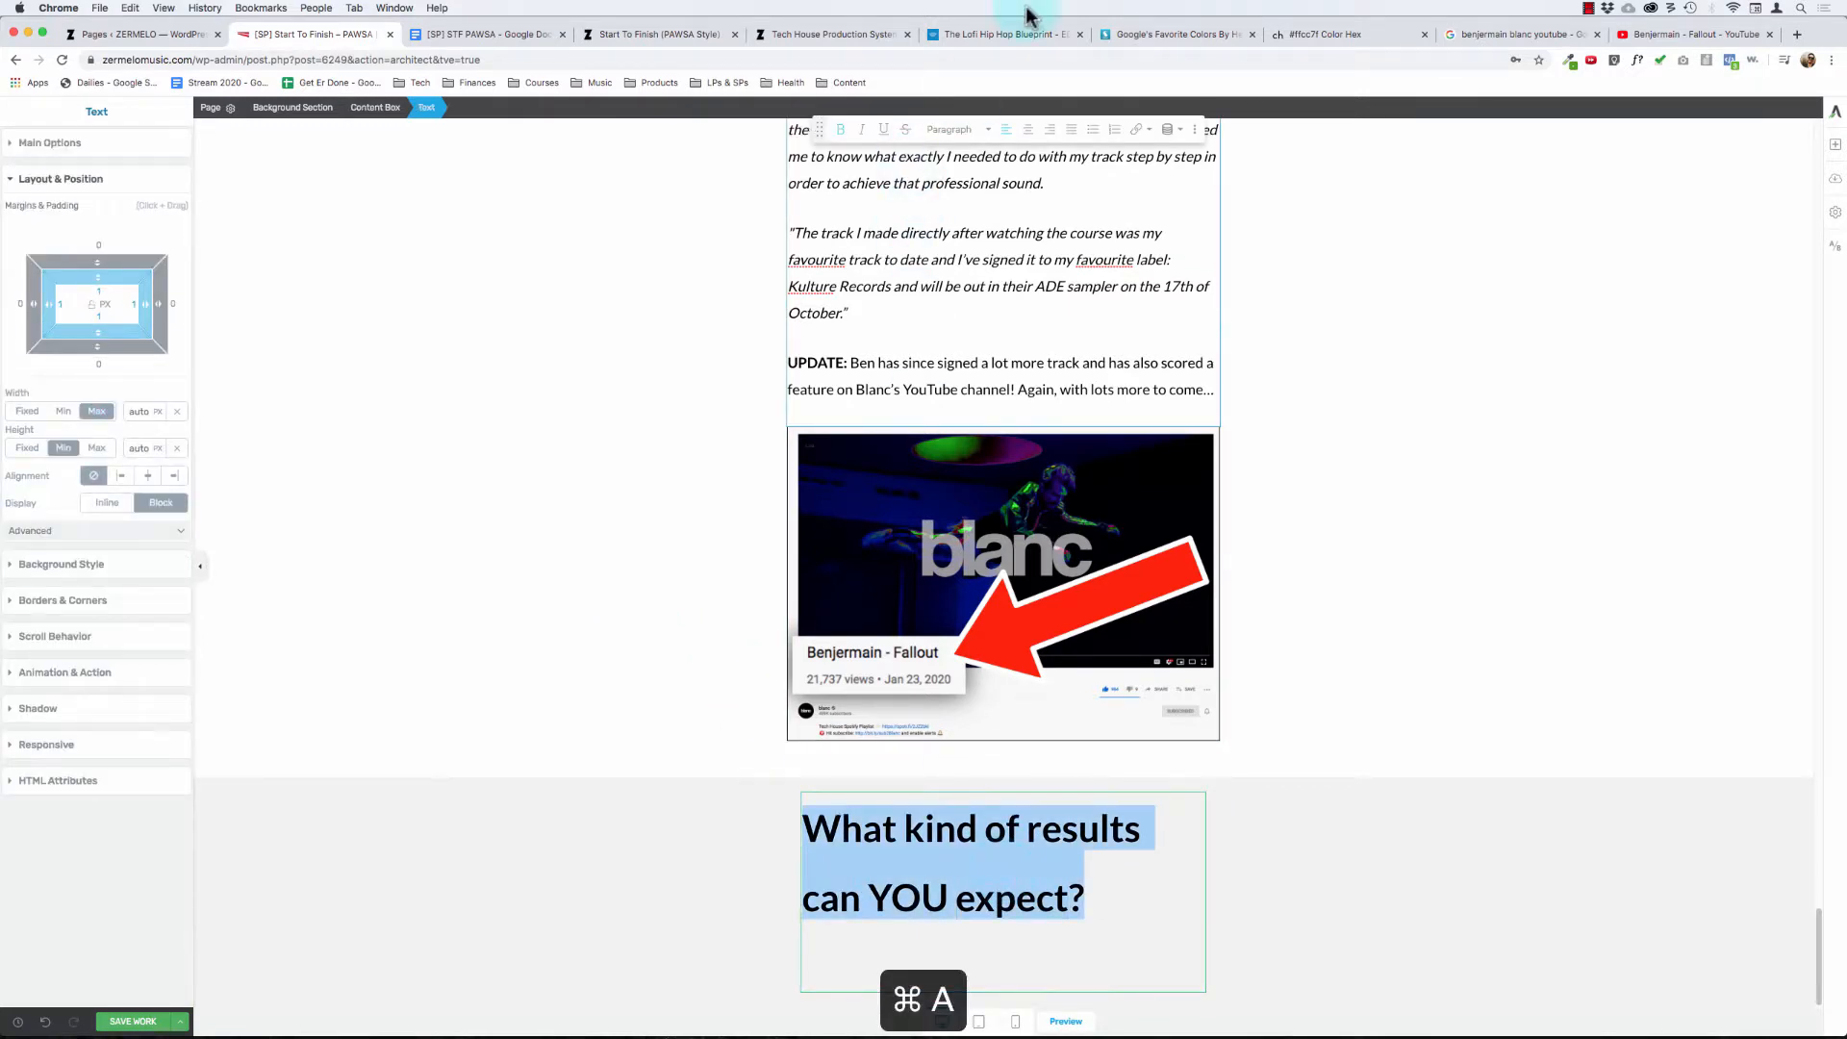
pyautogui.click(1028, 130)
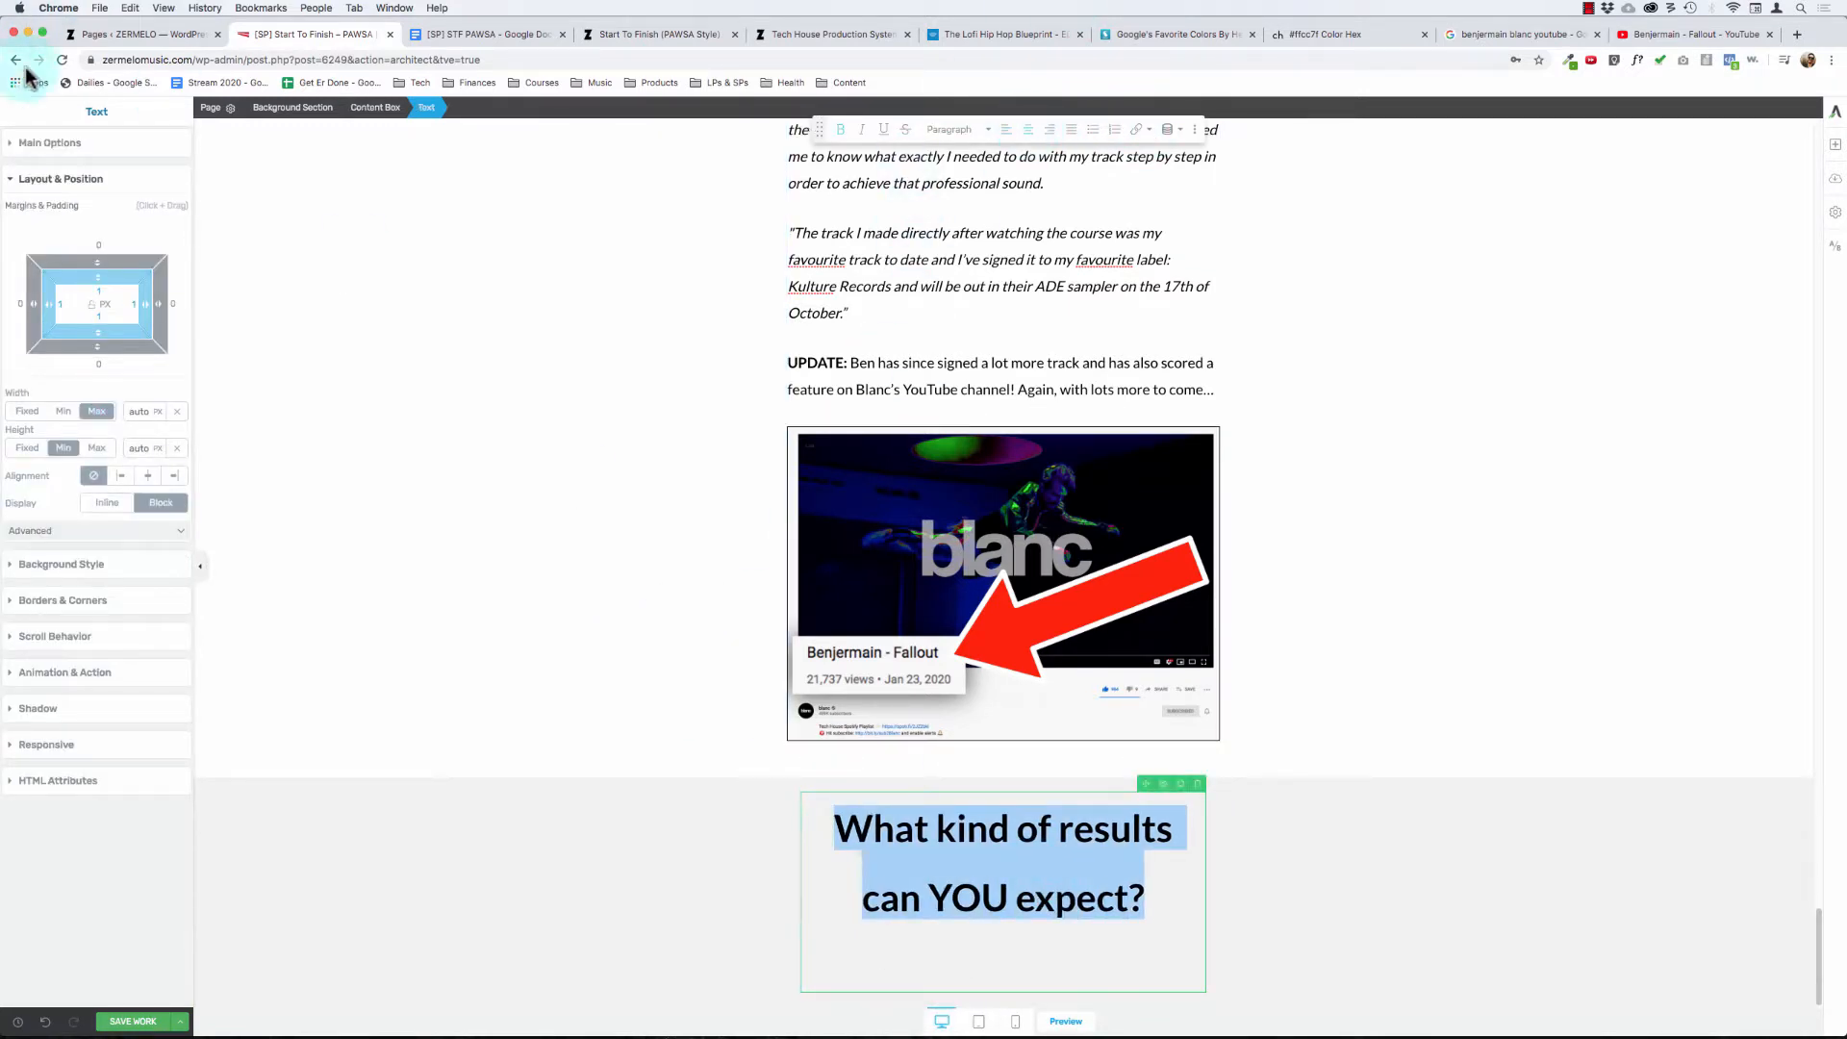
pyautogui.click(43, 145)
pyautogui.click(85, 312)
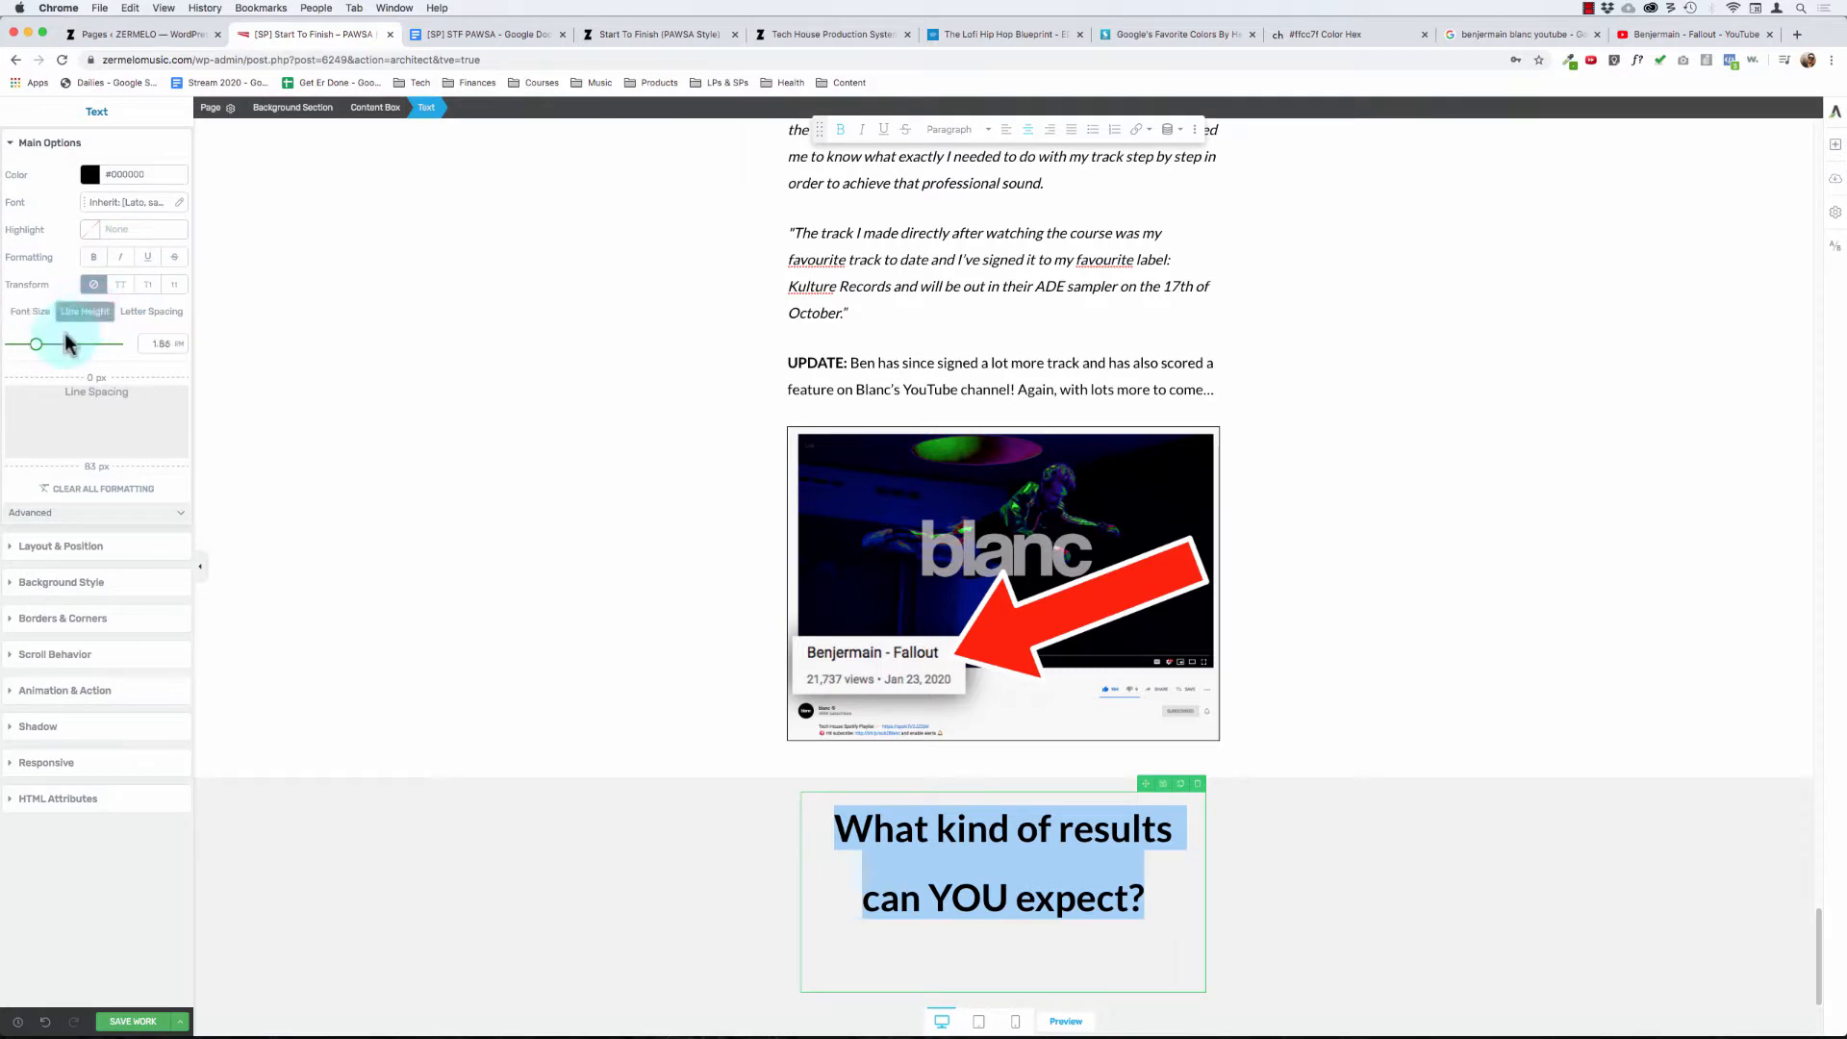
pyautogui.moveTo(36, 351); pyautogui.dragTo(36, 351)
# - Check the text style and font size of the "So... What's The Problem?" heading for comparison with the new results question
pyautogui.scroll(15, 1059, 761)
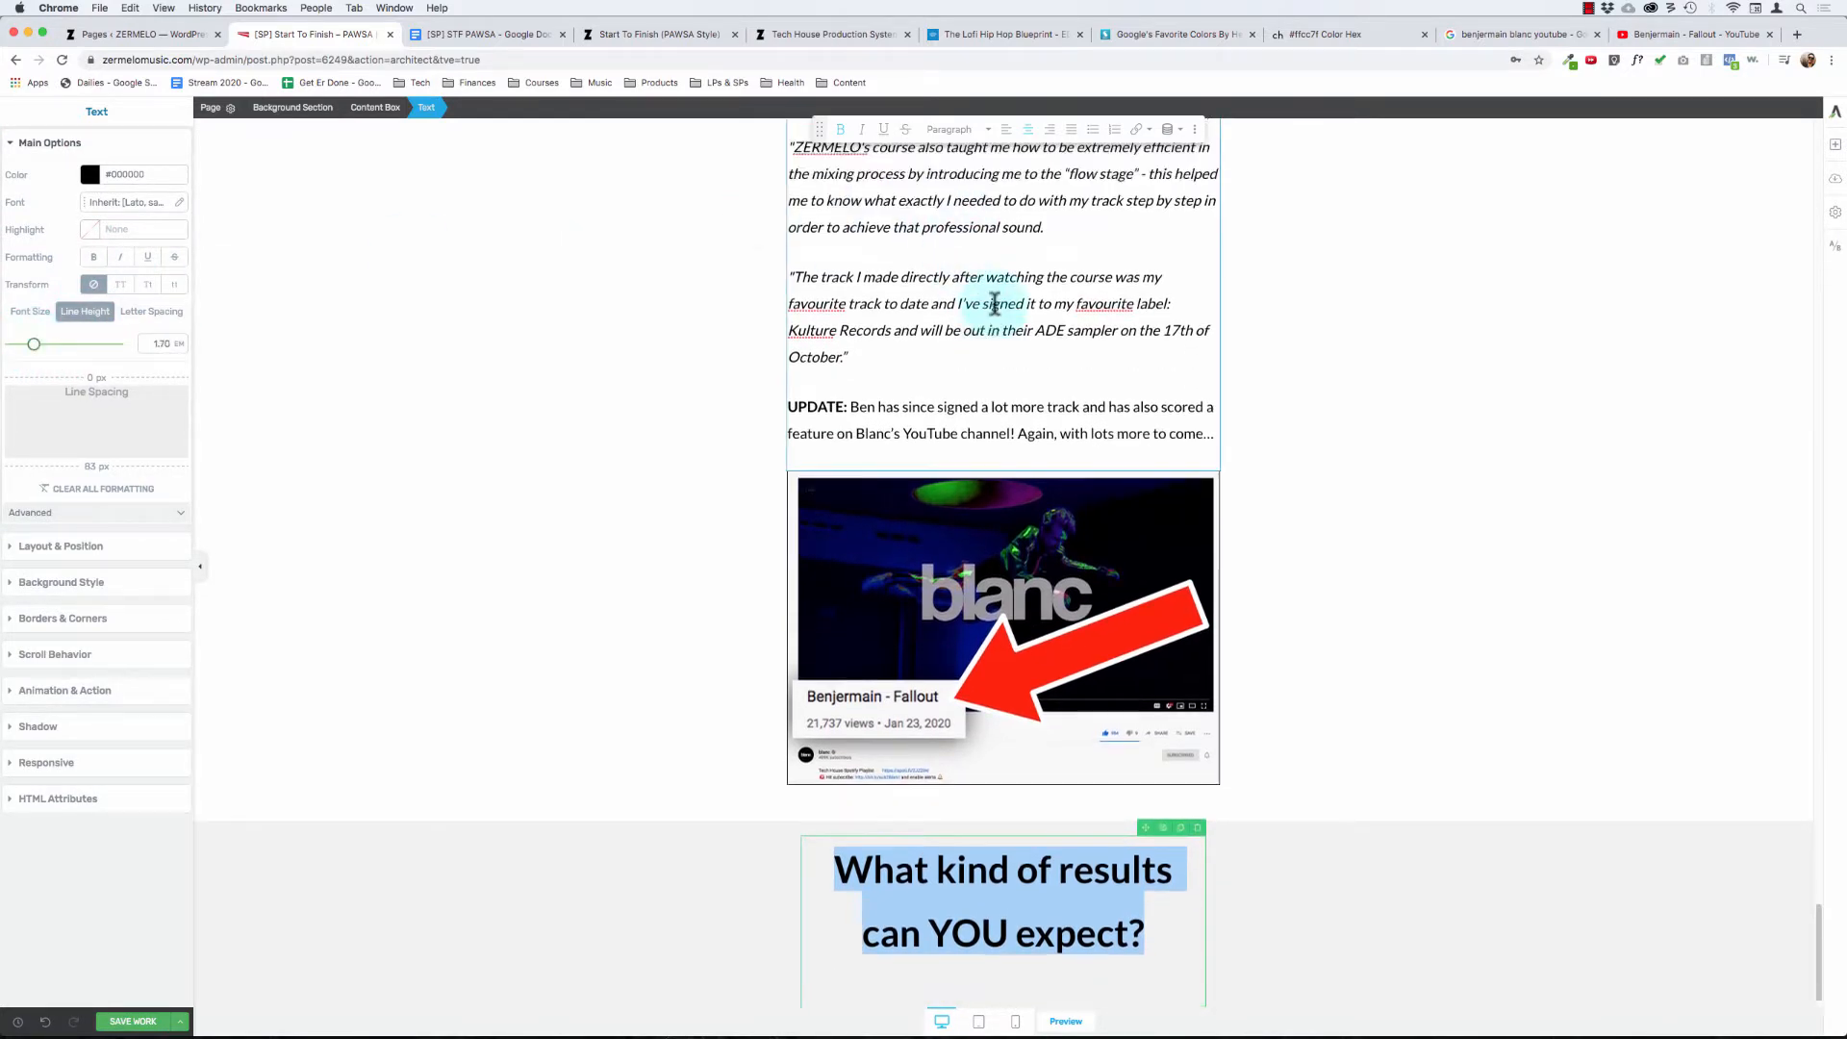
pyautogui.click(900, 631)
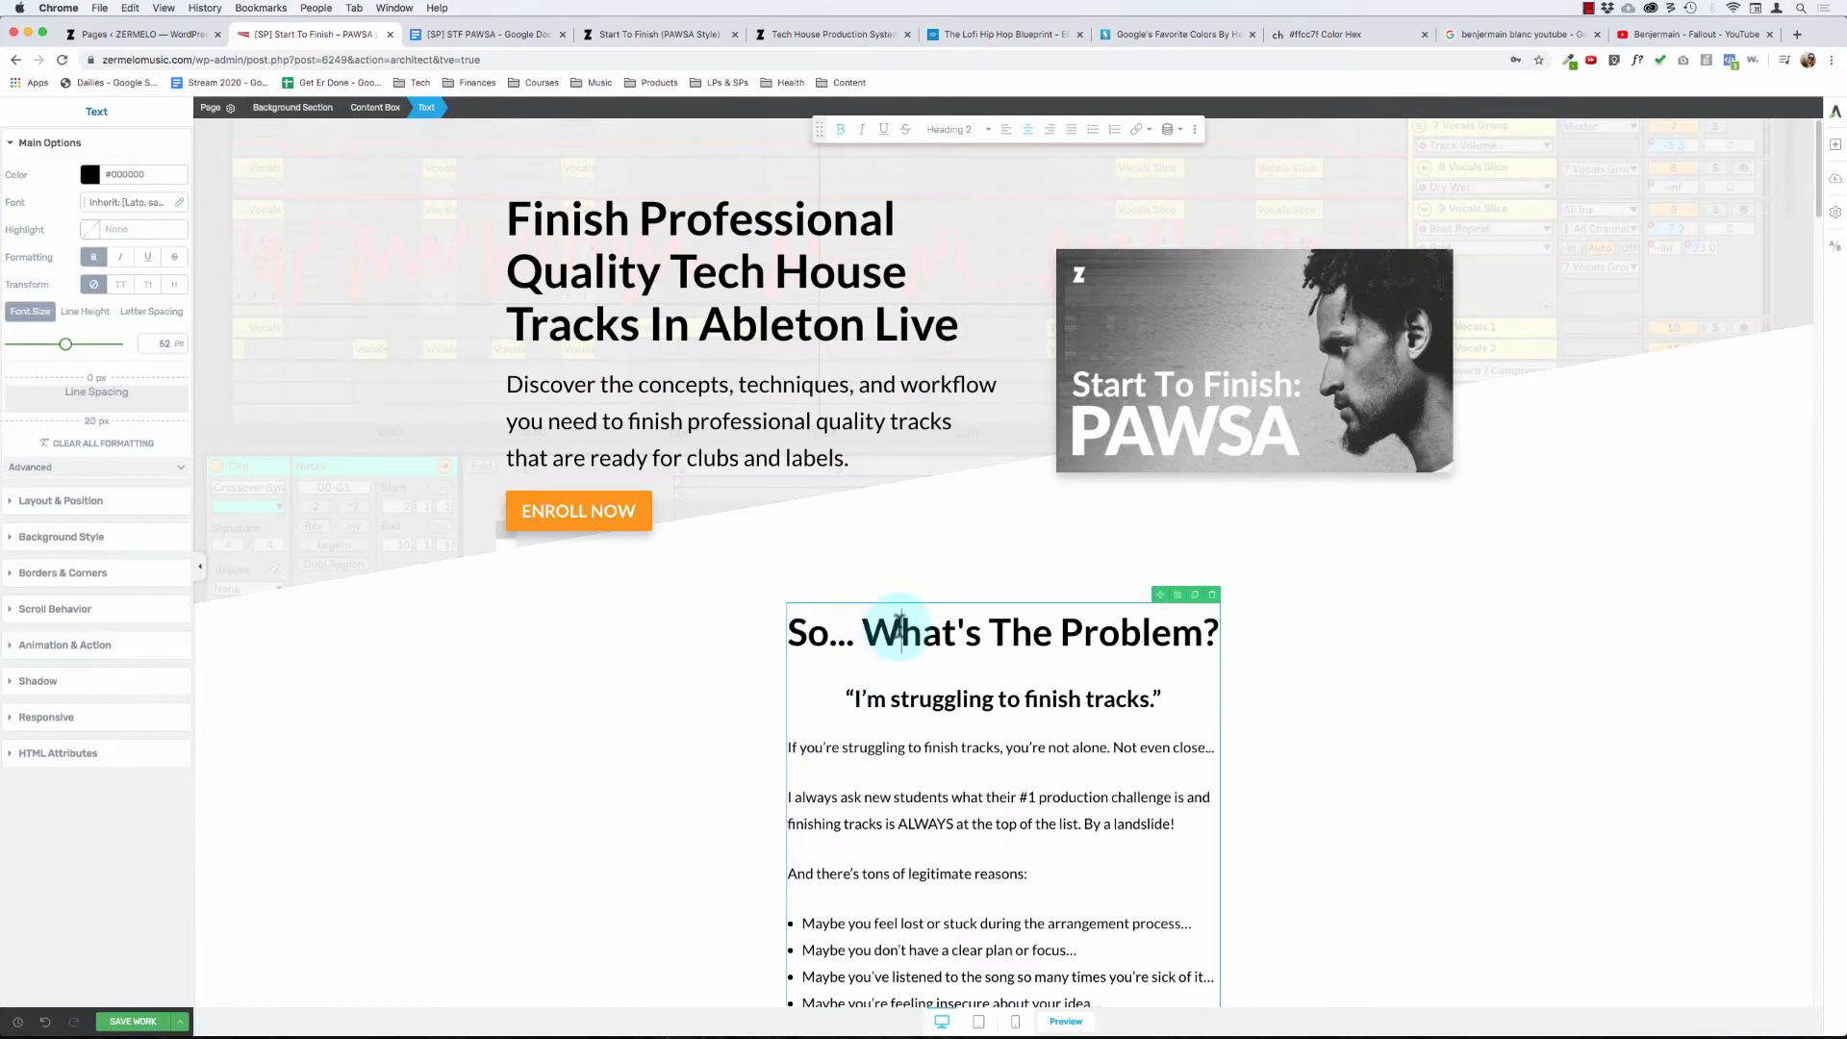
pyautogui.scroll(-20, 894, 620)
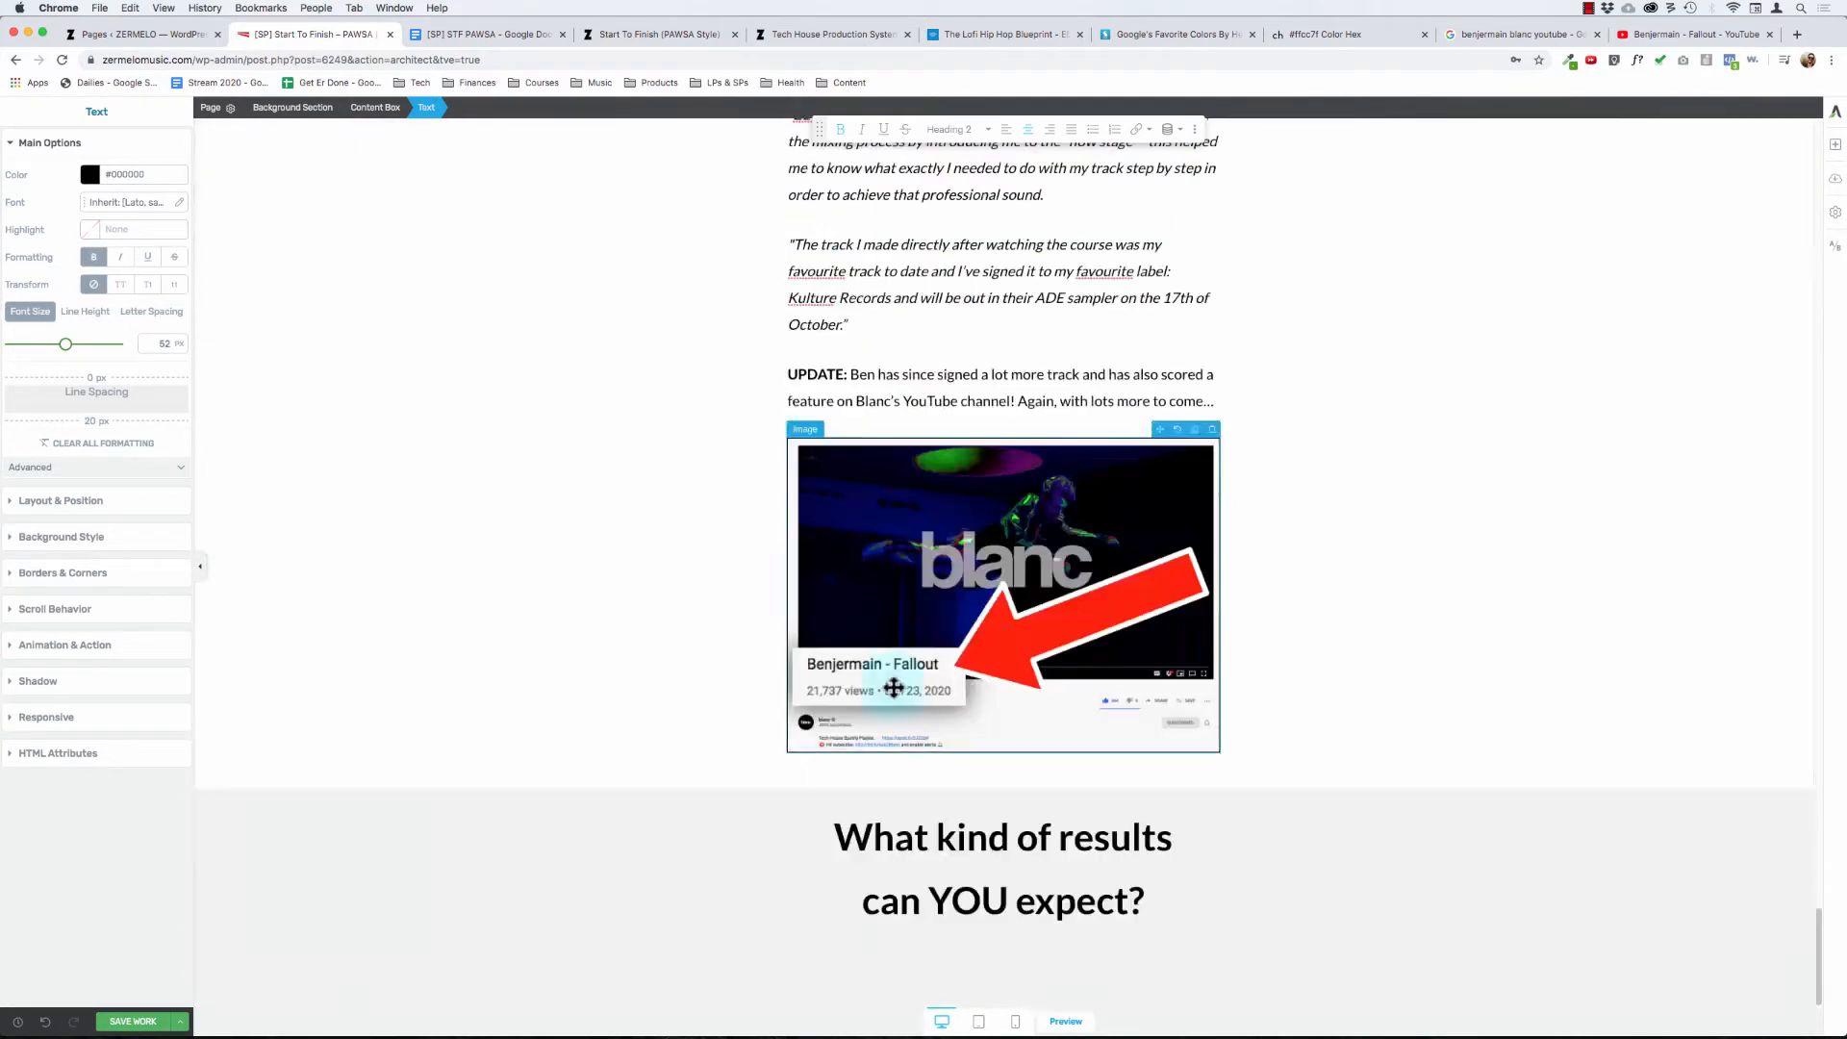
pyautogui.press('super+a')
pyautogui.scroll(20, 928, 768)
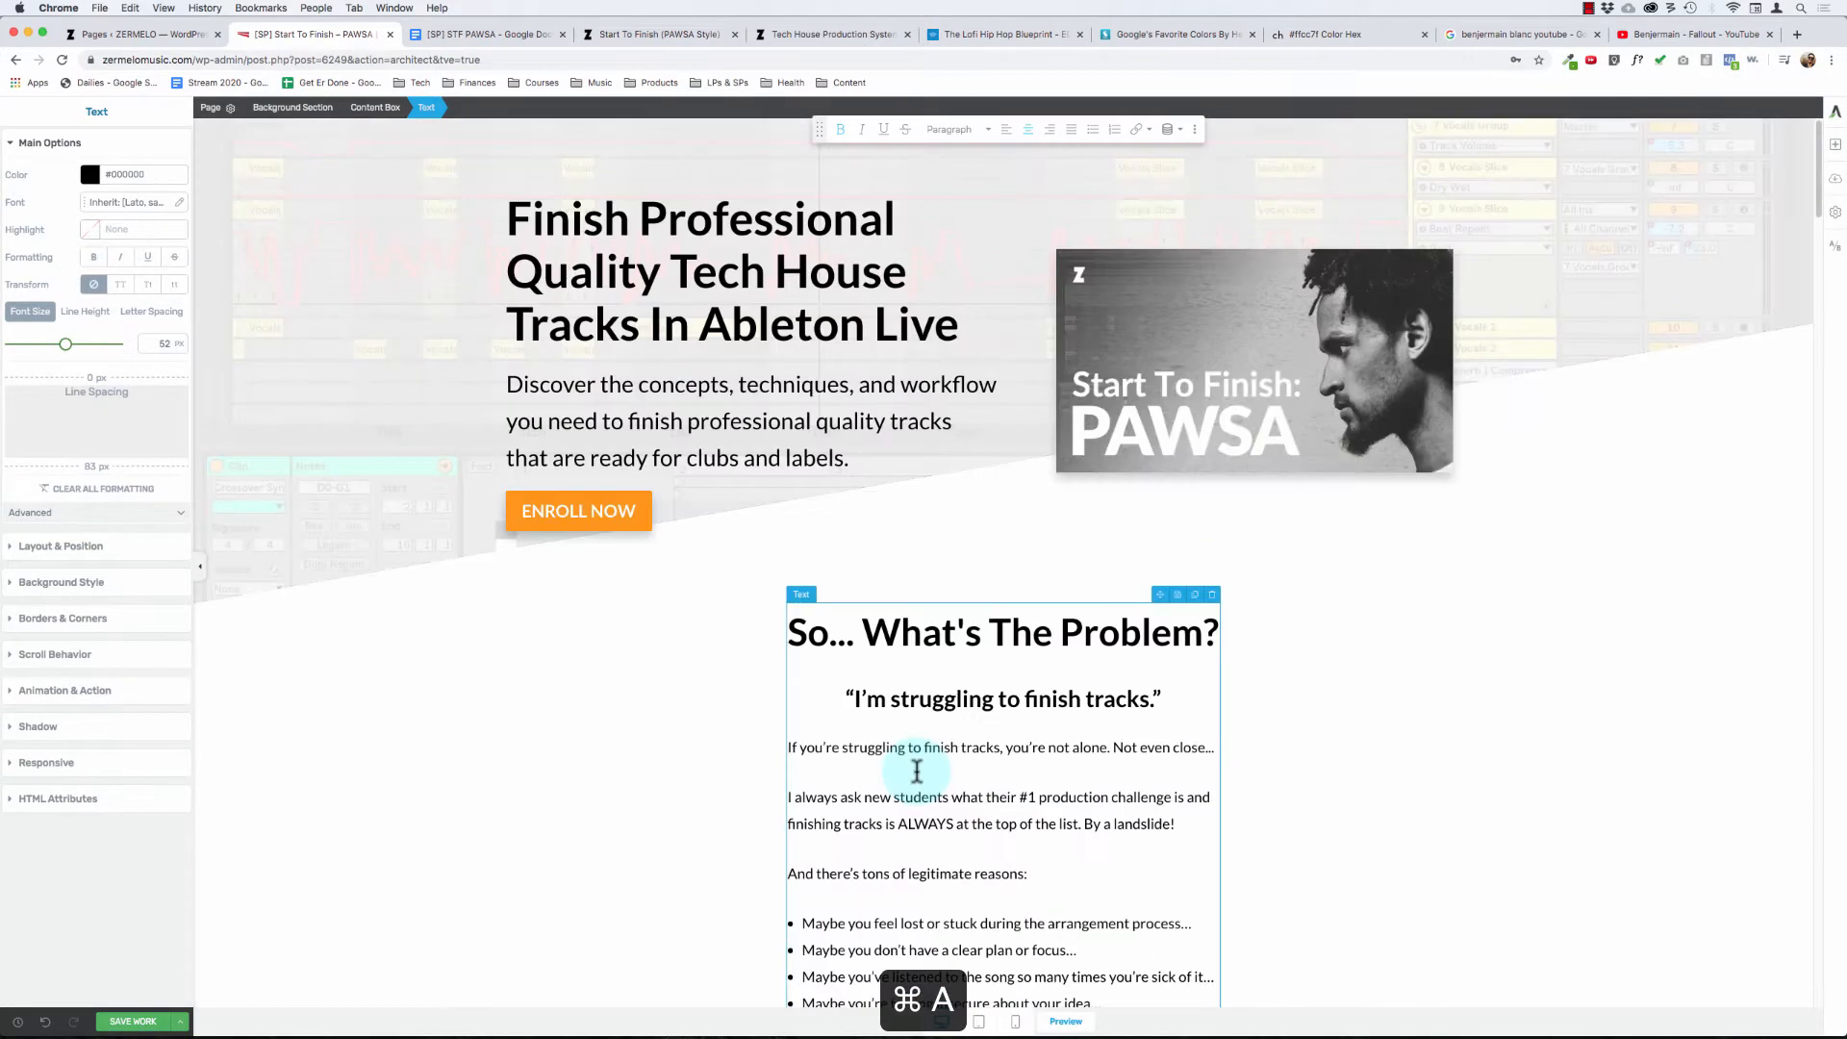
pyautogui.scroll(-20, 924, 765)
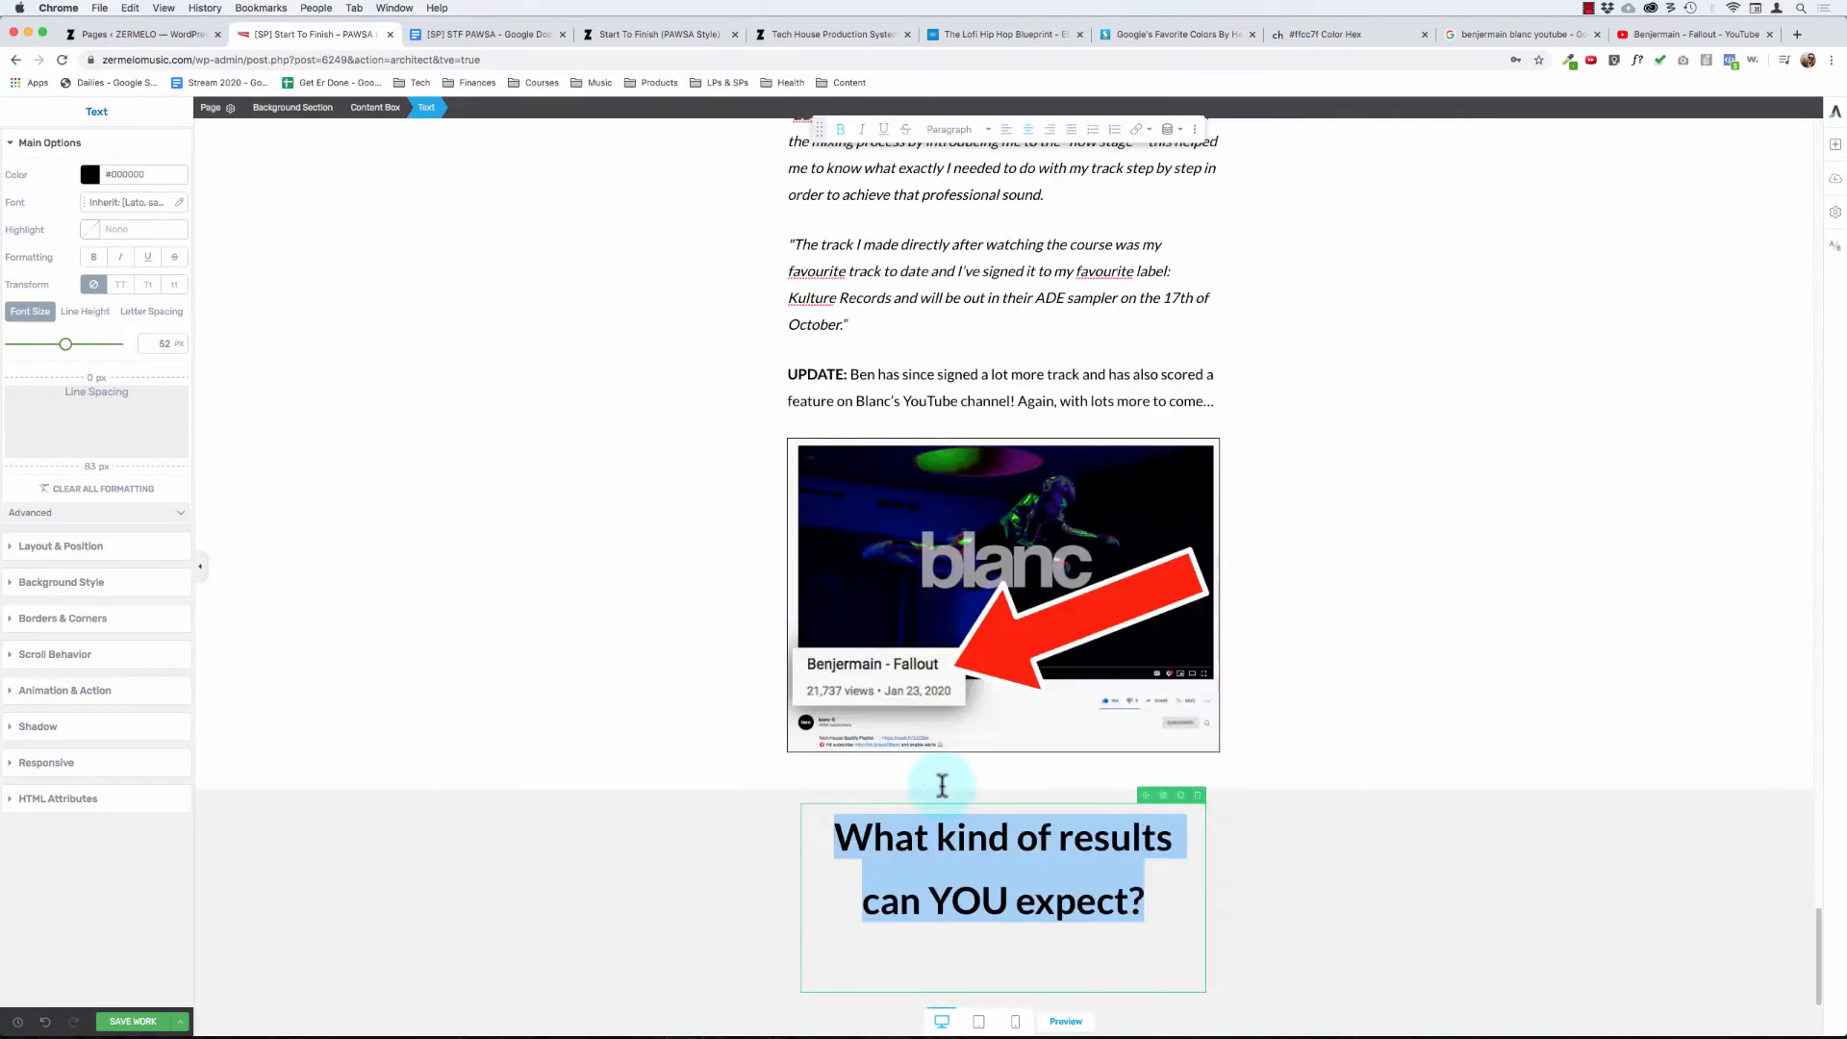
# - Apply the capitalize transform to every word of the results question
pyautogui.click(935, 852)
pyautogui.press('super+a')
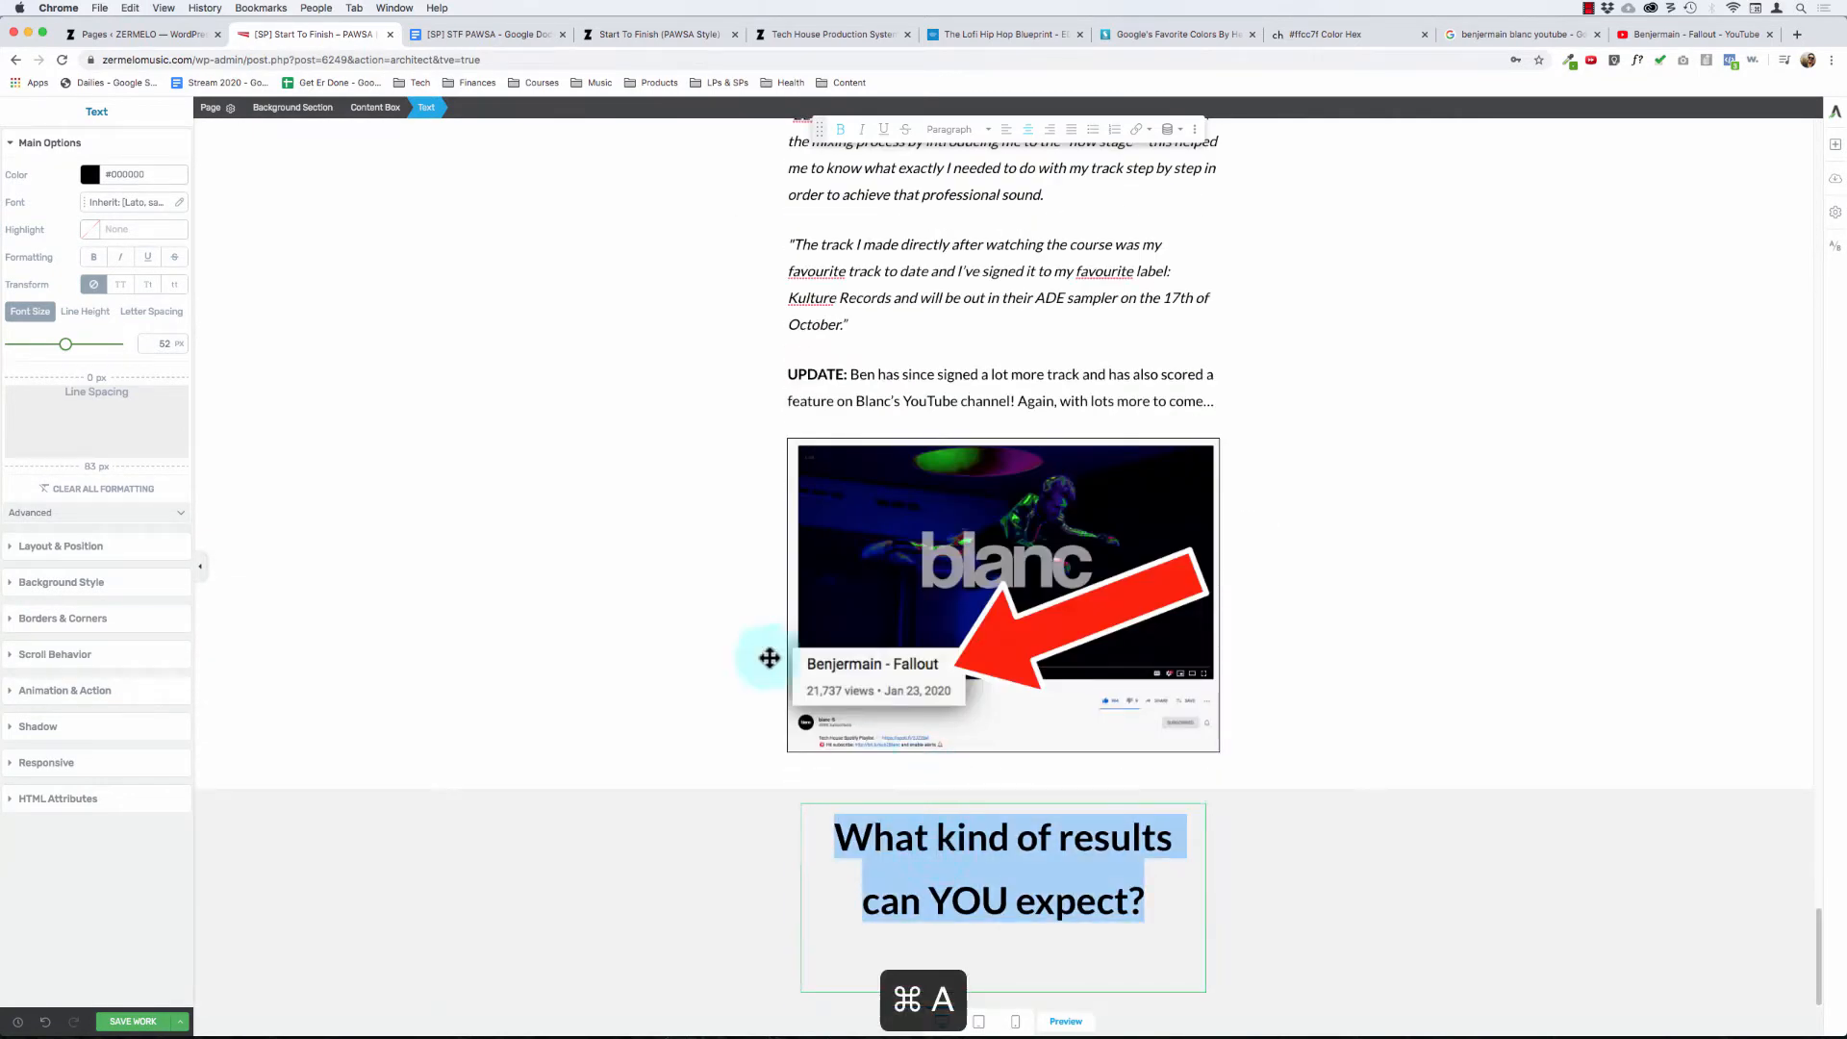
pyautogui.click(150, 288)
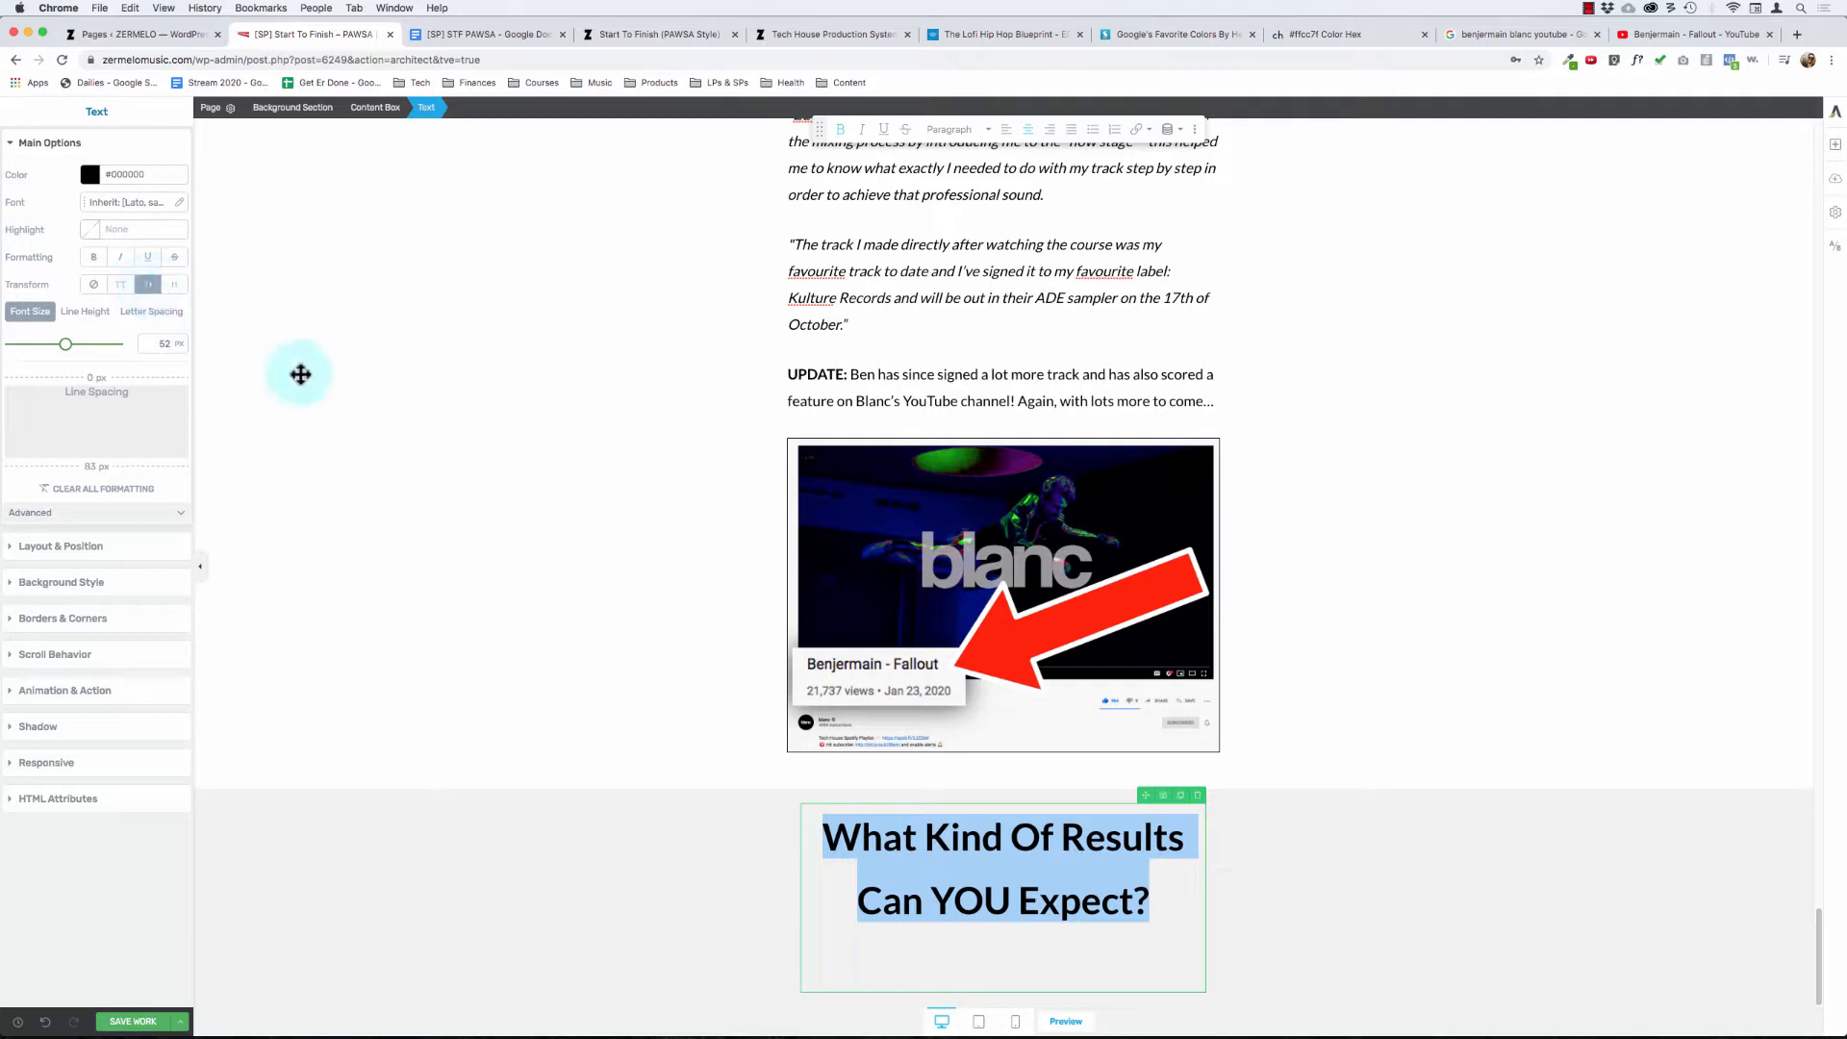
# - Convert the results question from a paragraph to Heading 2 and set its font size to 52 px
pyautogui.click(1026, 874)
pyautogui.press('super+a')
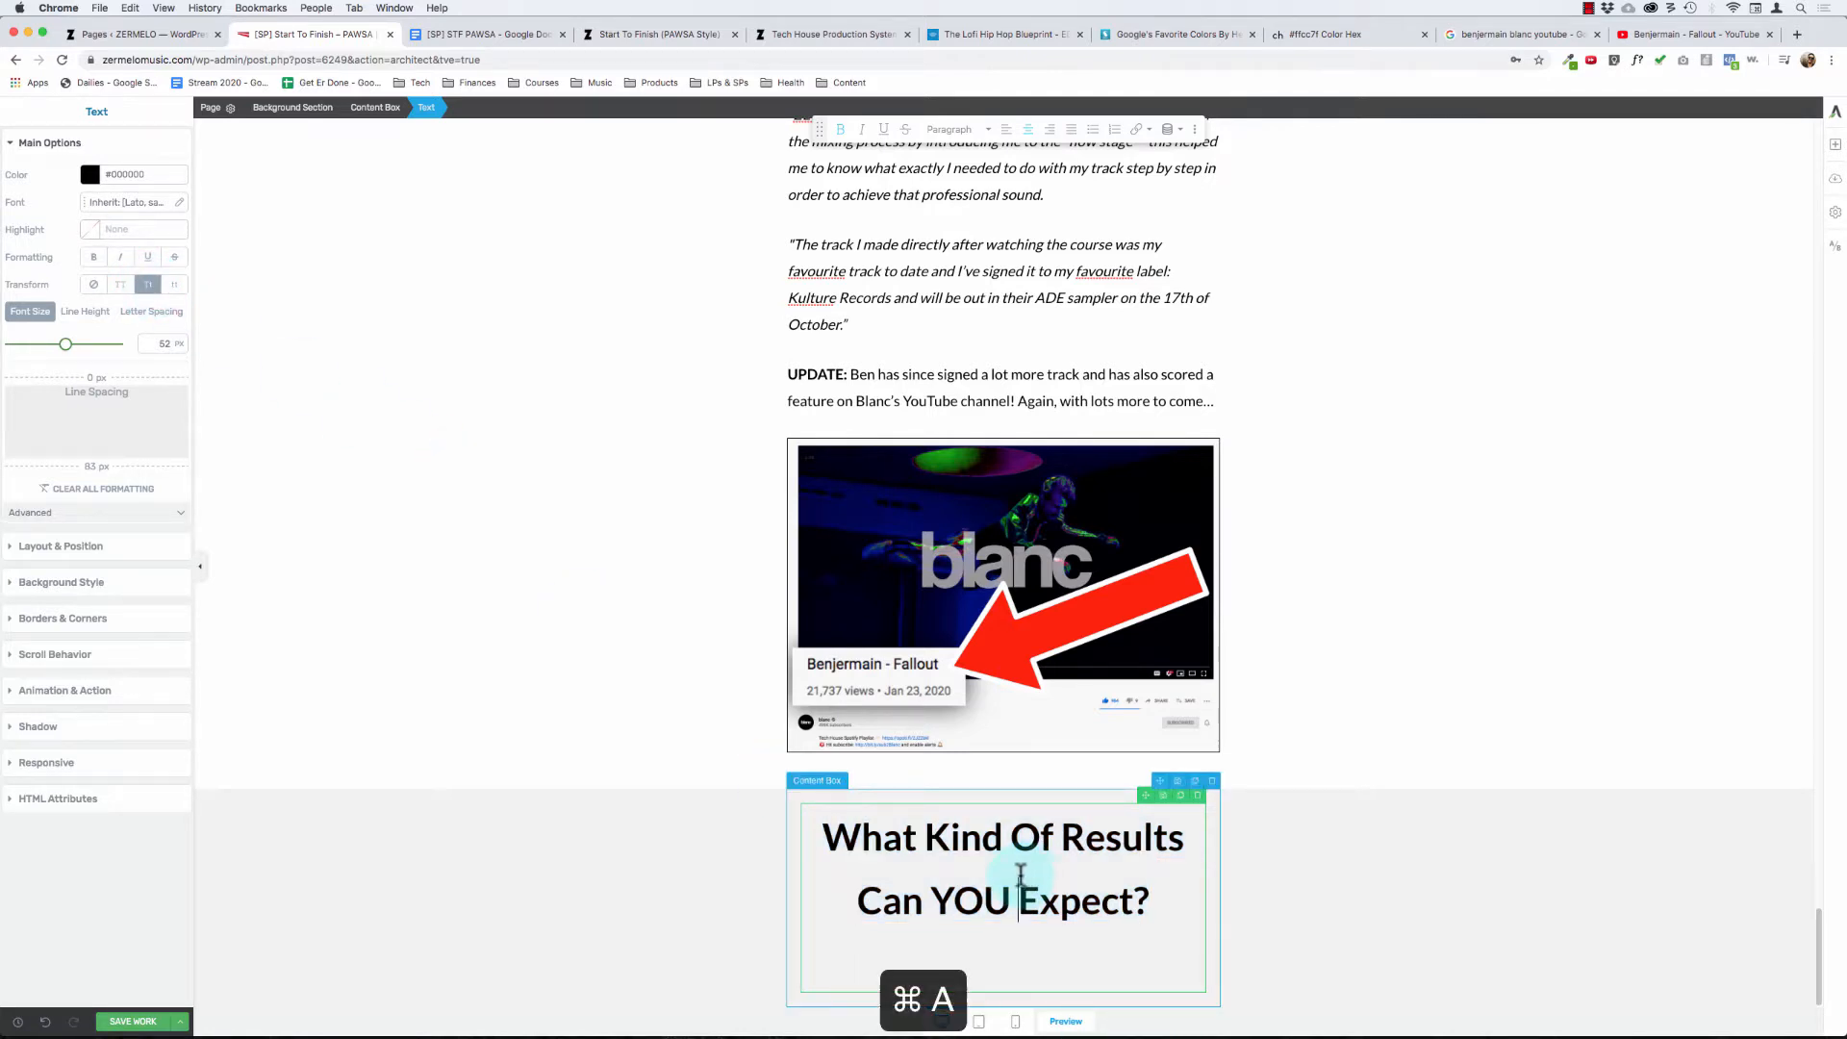
pyautogui.click(951, 135)
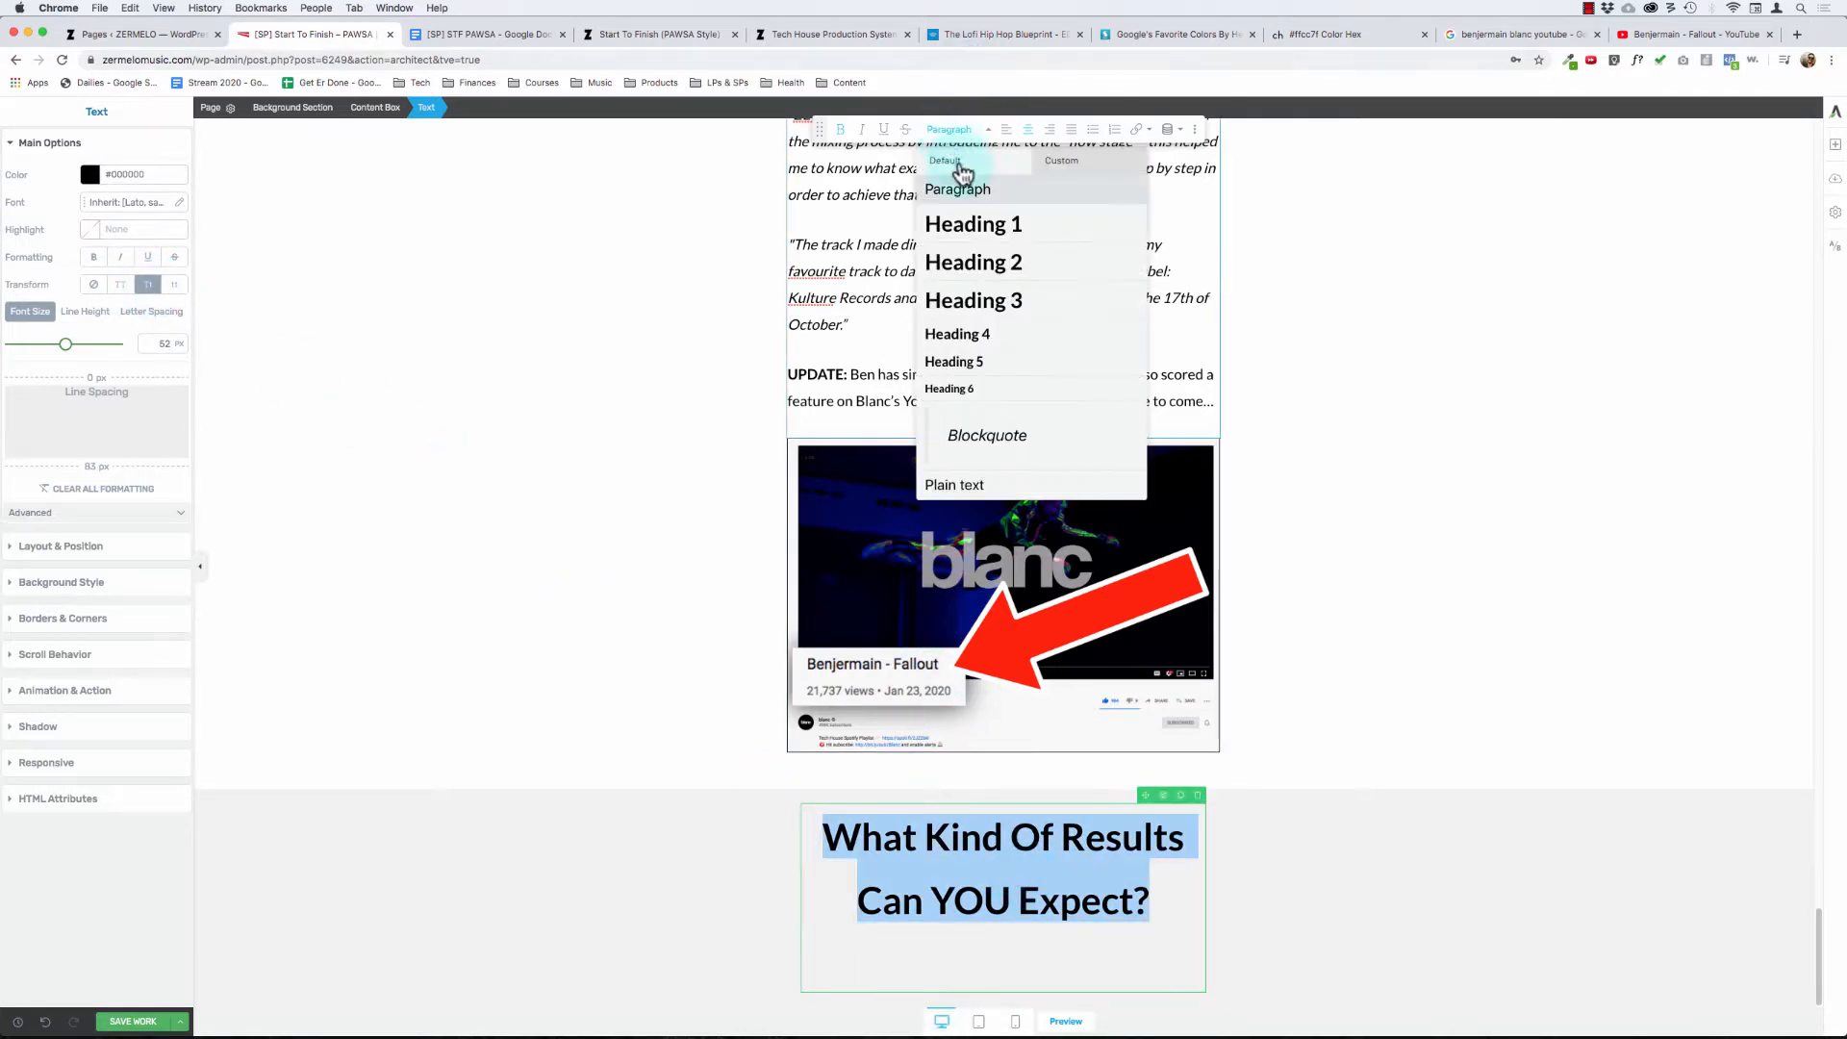
pyautogui.click(966, 278)
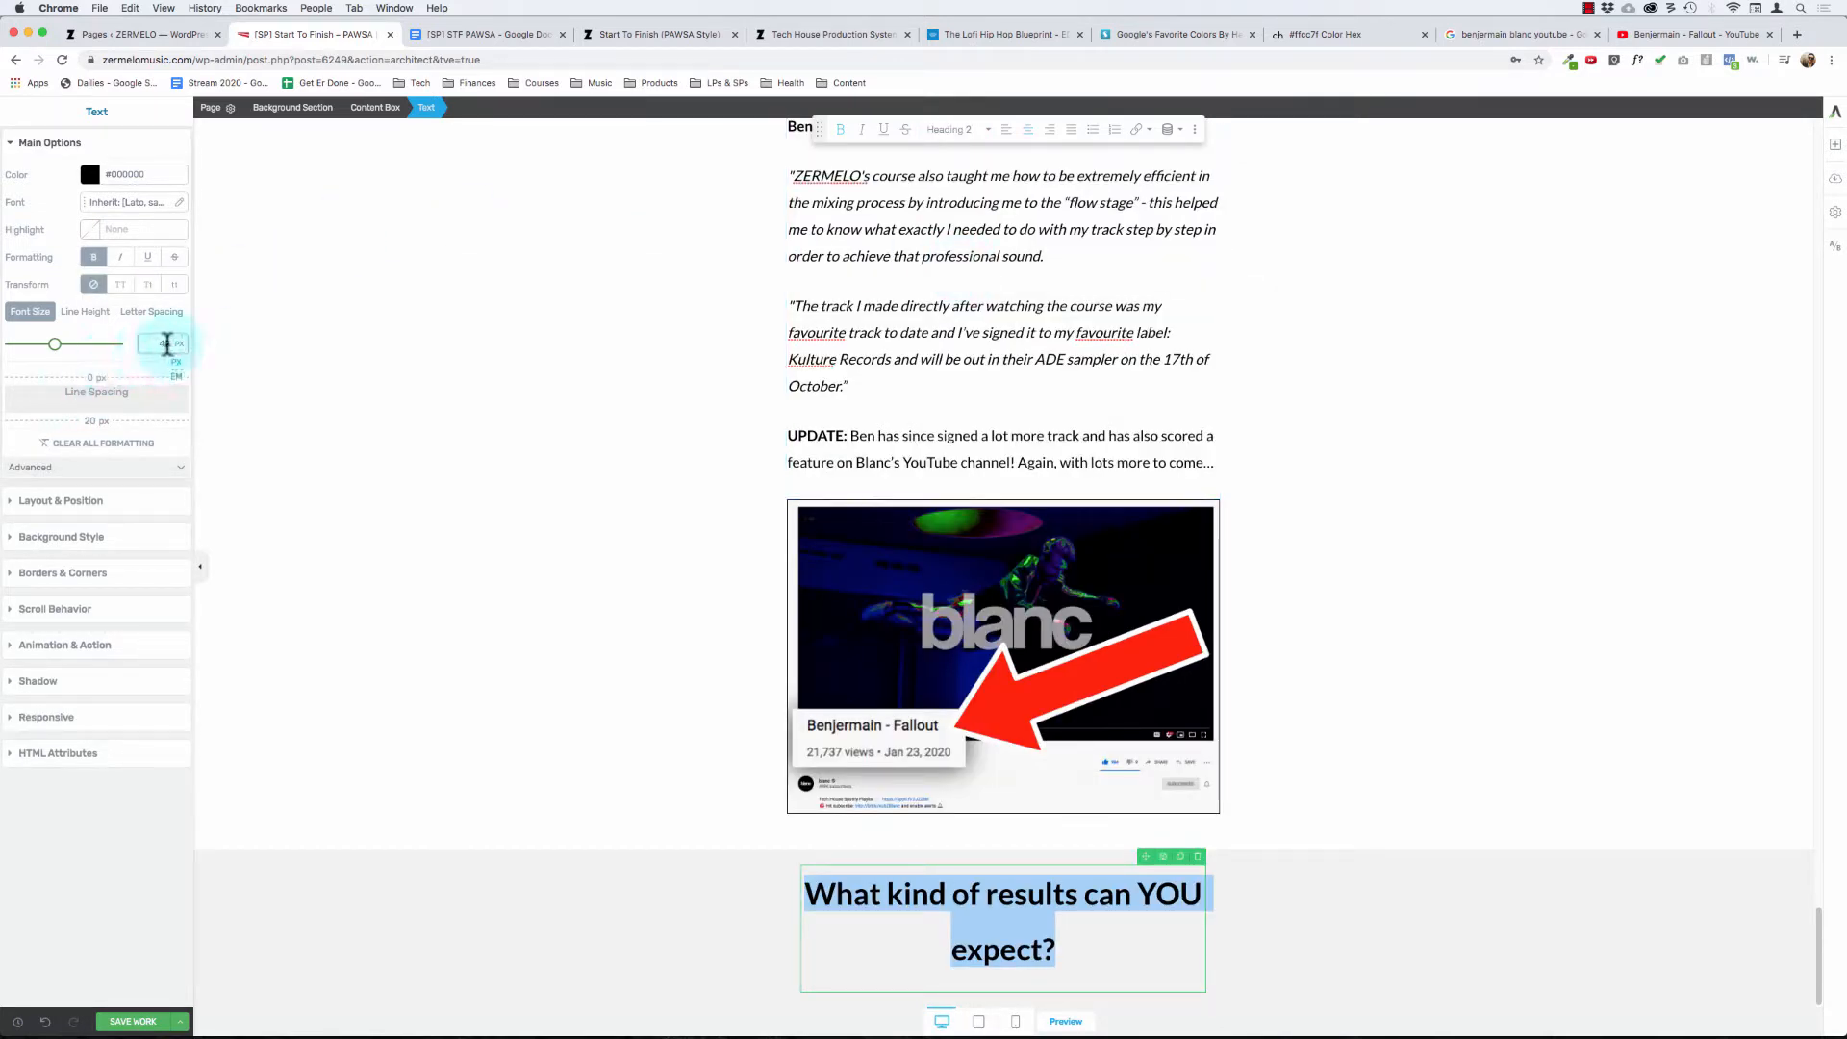
pyautogui.write('52')
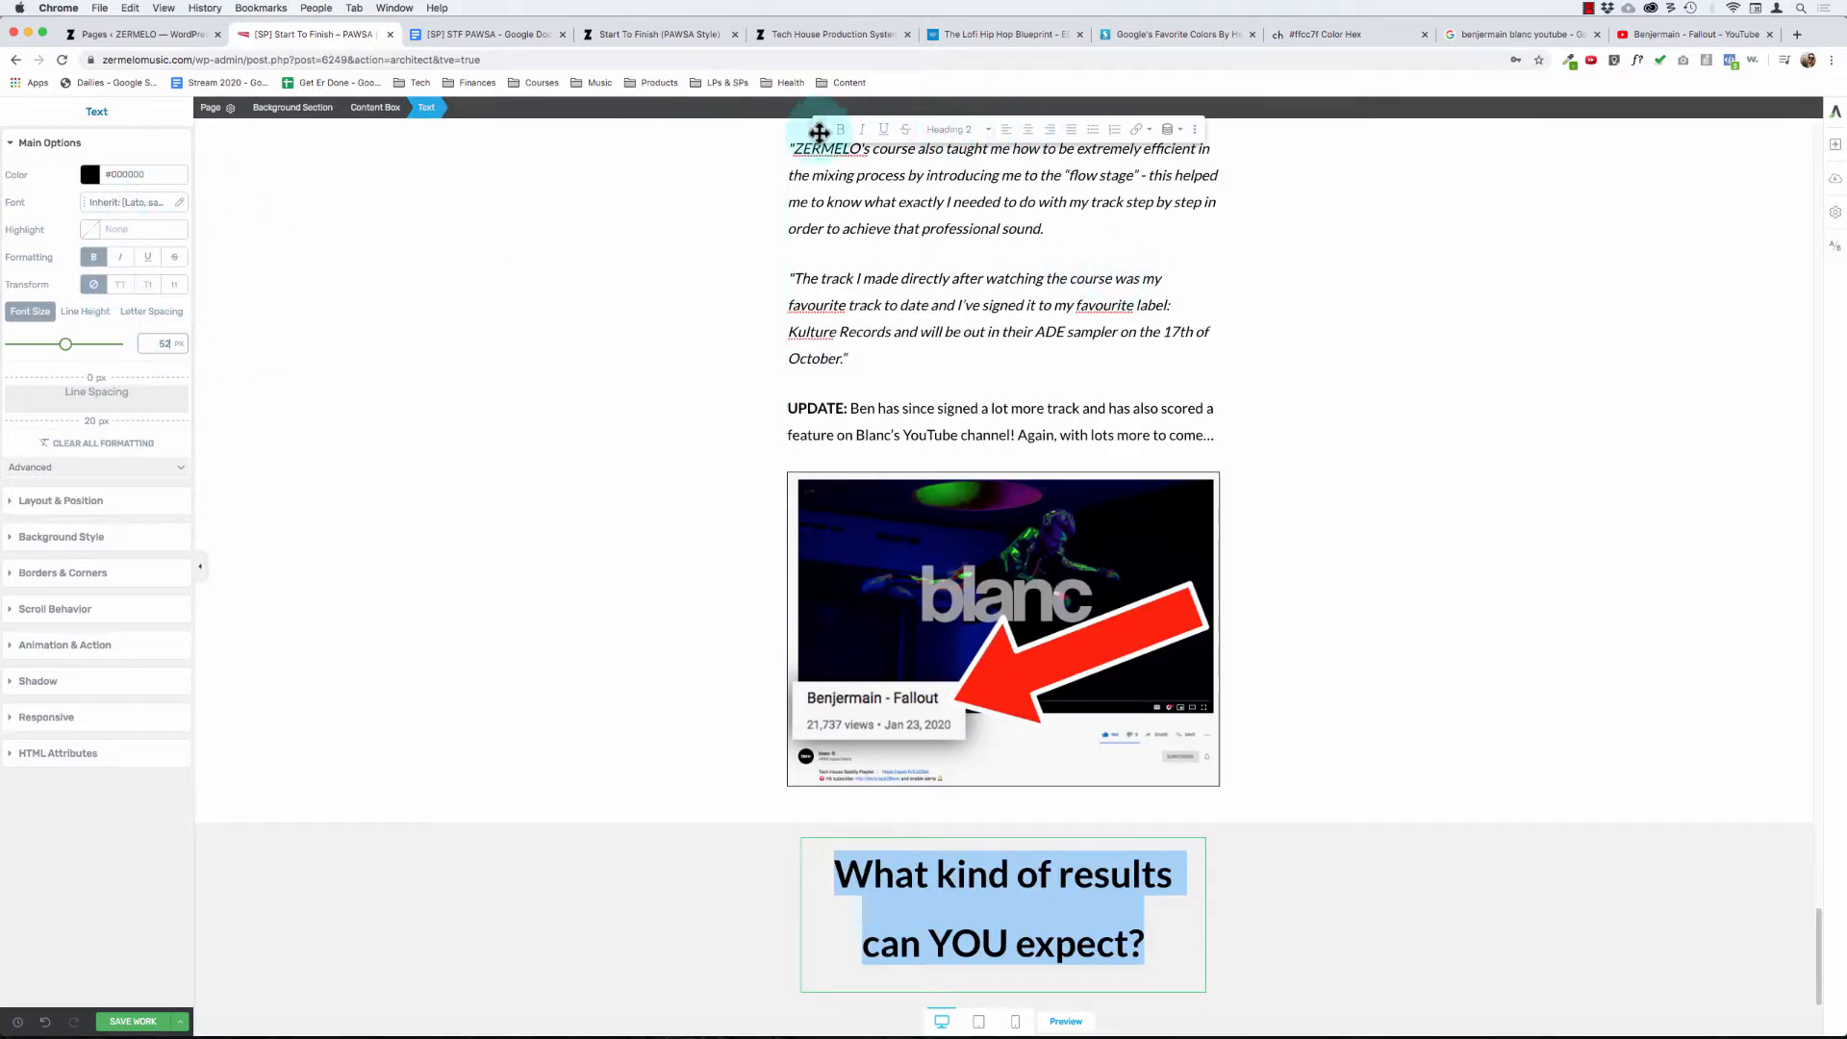
# - Capitalize each word of the "What Kind Of Results Can YOU Expect?" heading and tighten its line height
pyautogui.click(145, 289)
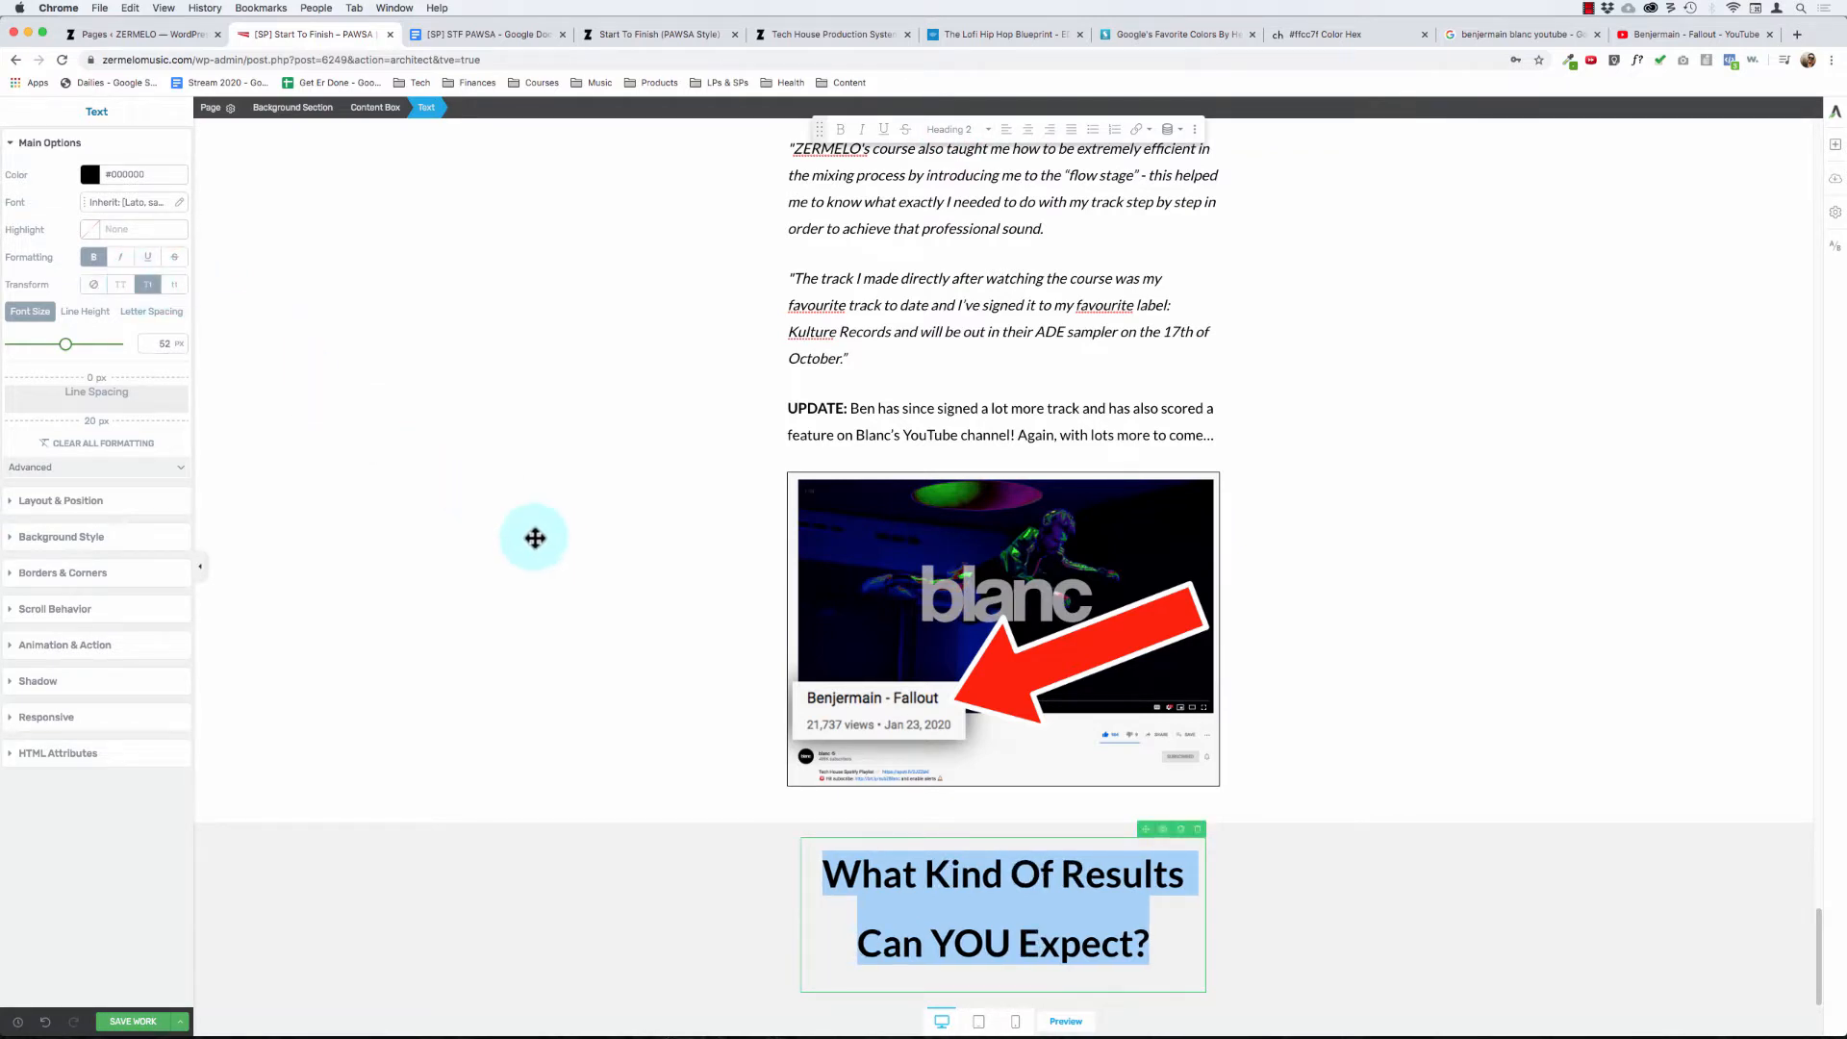
pyautogui.click(85, 311)
pyautogui.click(39, 347)
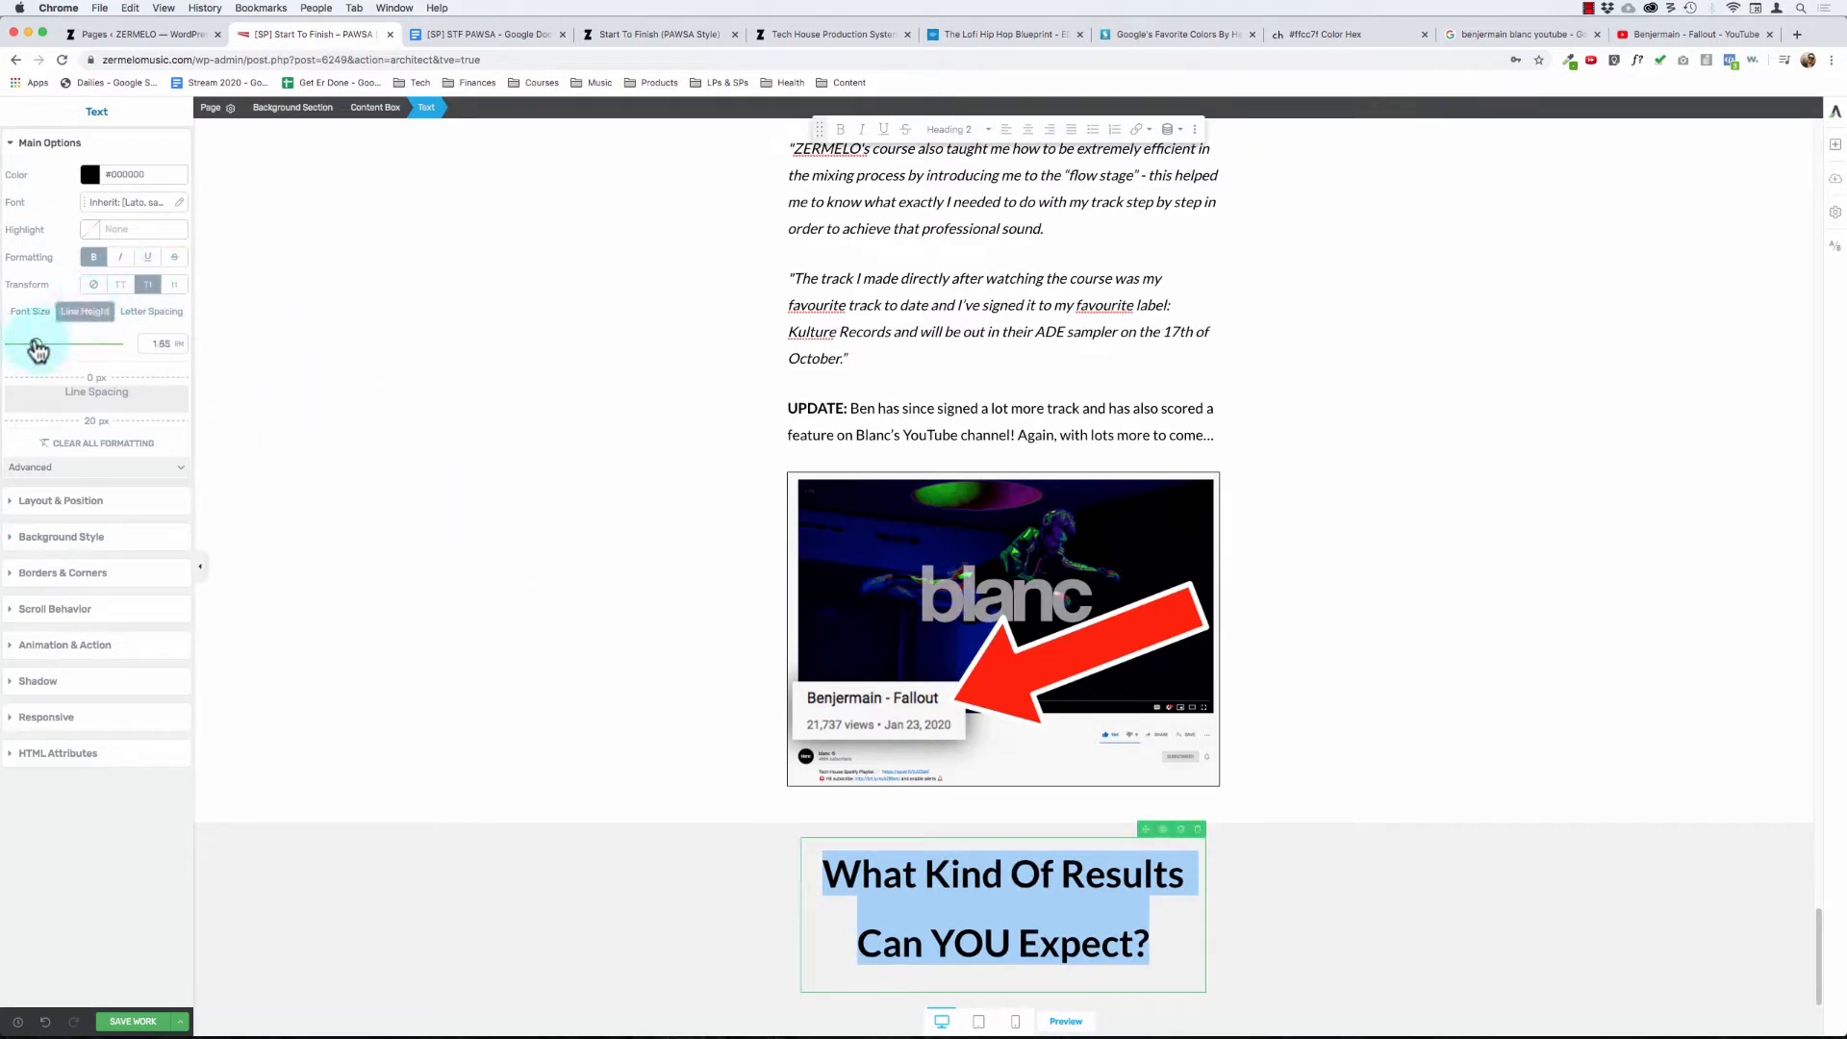
pyautogui.moveTo(38, 348); pyautogui.dragTo(35, 348)
pyautogui.click(972, 332)
# - Remove all padding from the content box around the "What Kind Of Results Can YOU Expect?" heading by setting it to 0 px
pyautogui.click(532, 373)
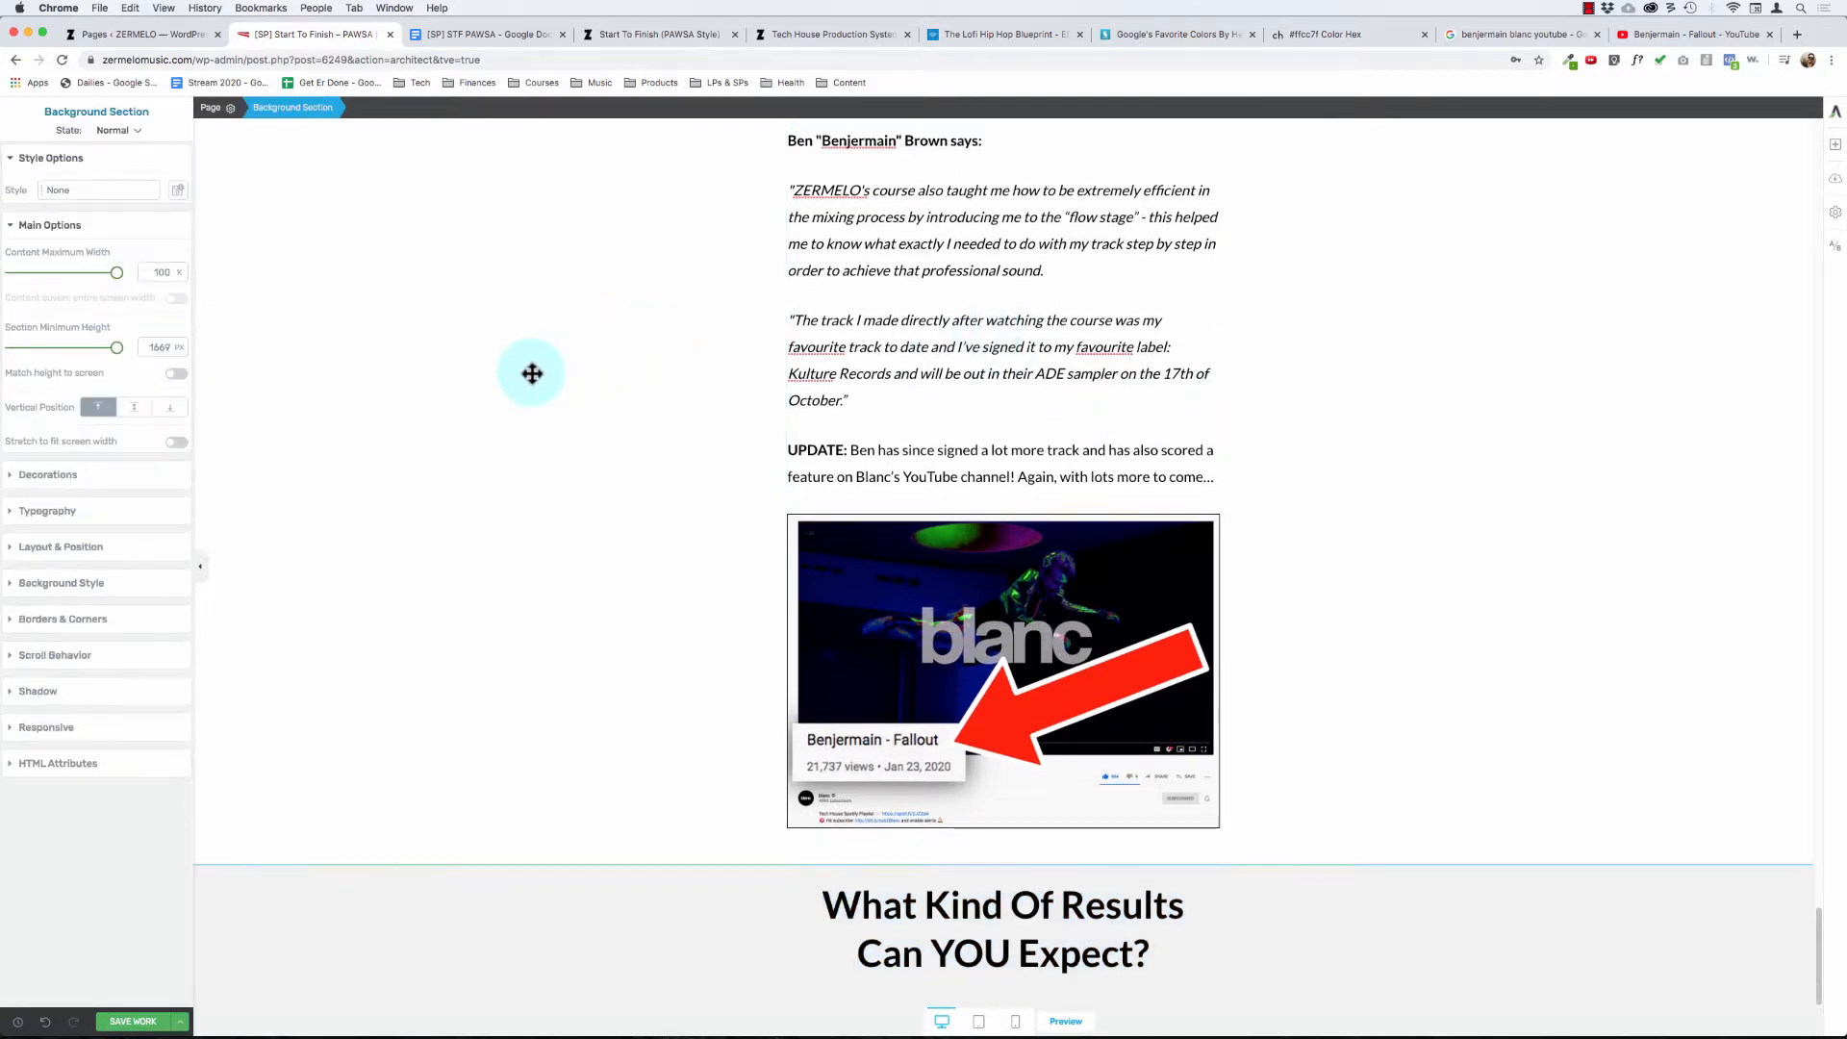
pyautogui.click(413, 874)
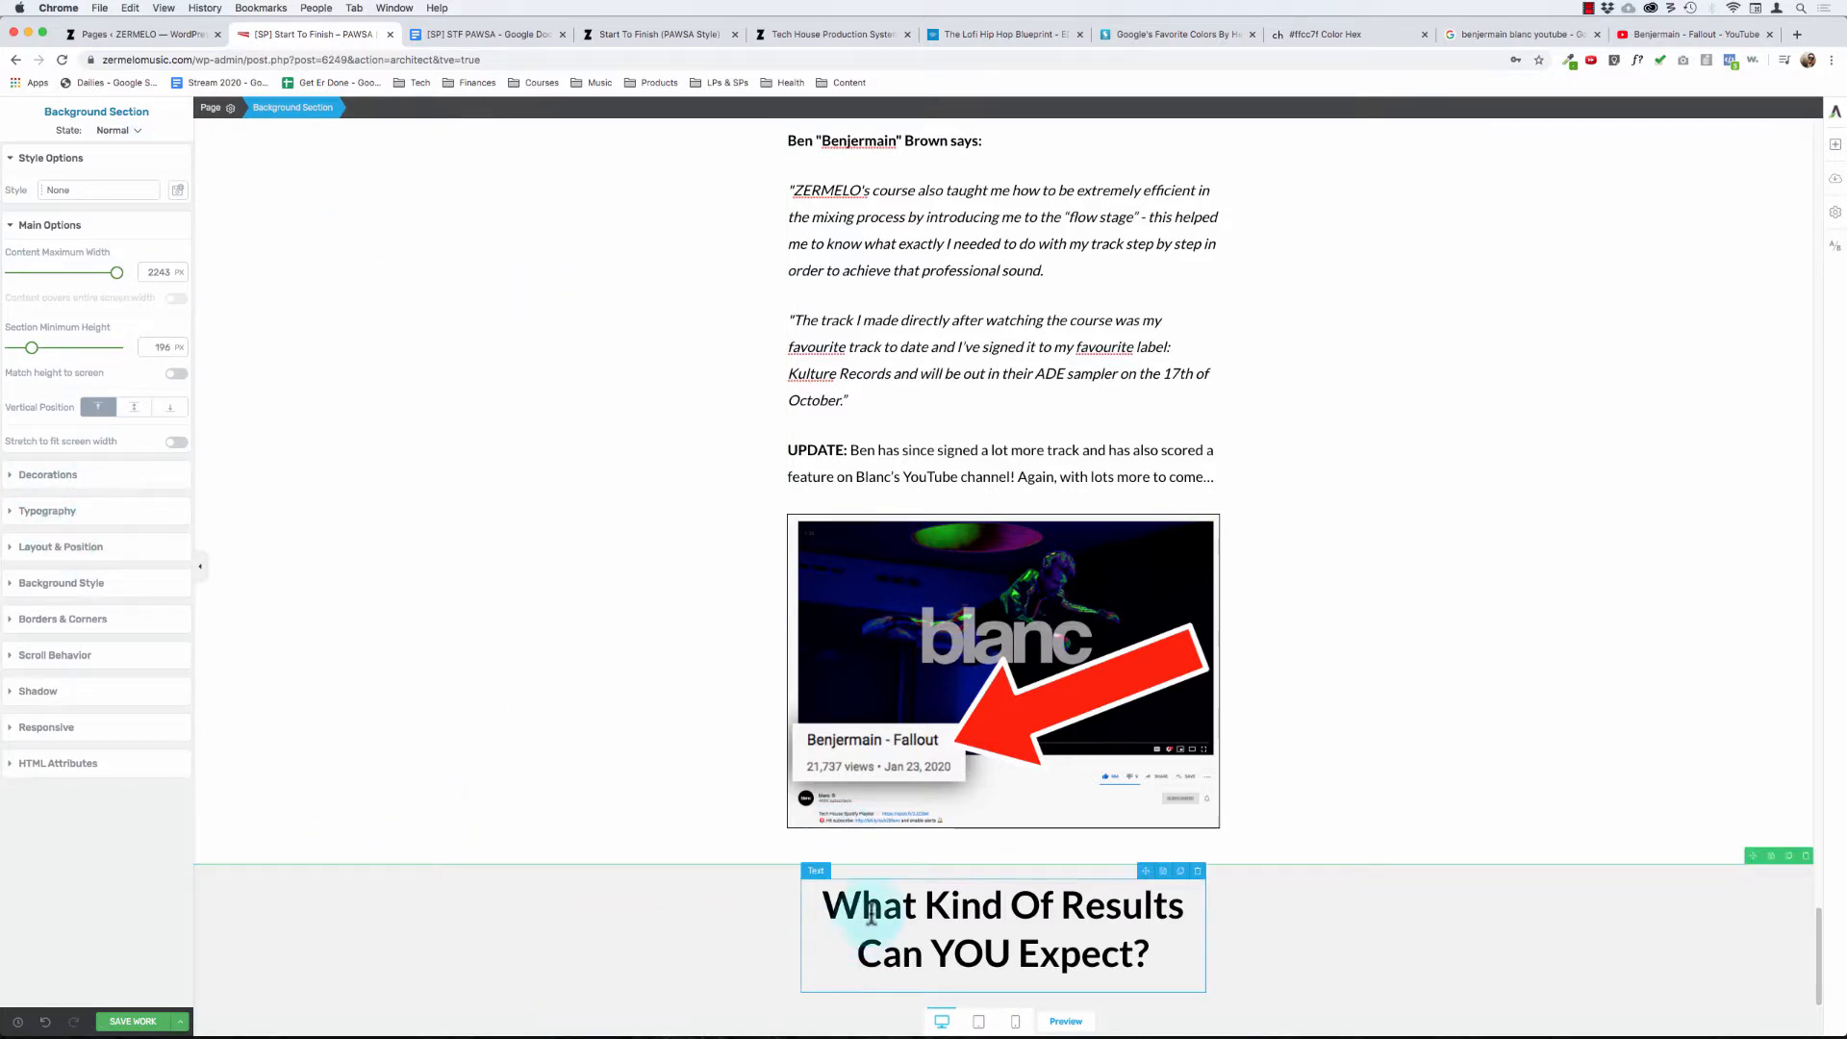
pyautogui.click(56, 549)
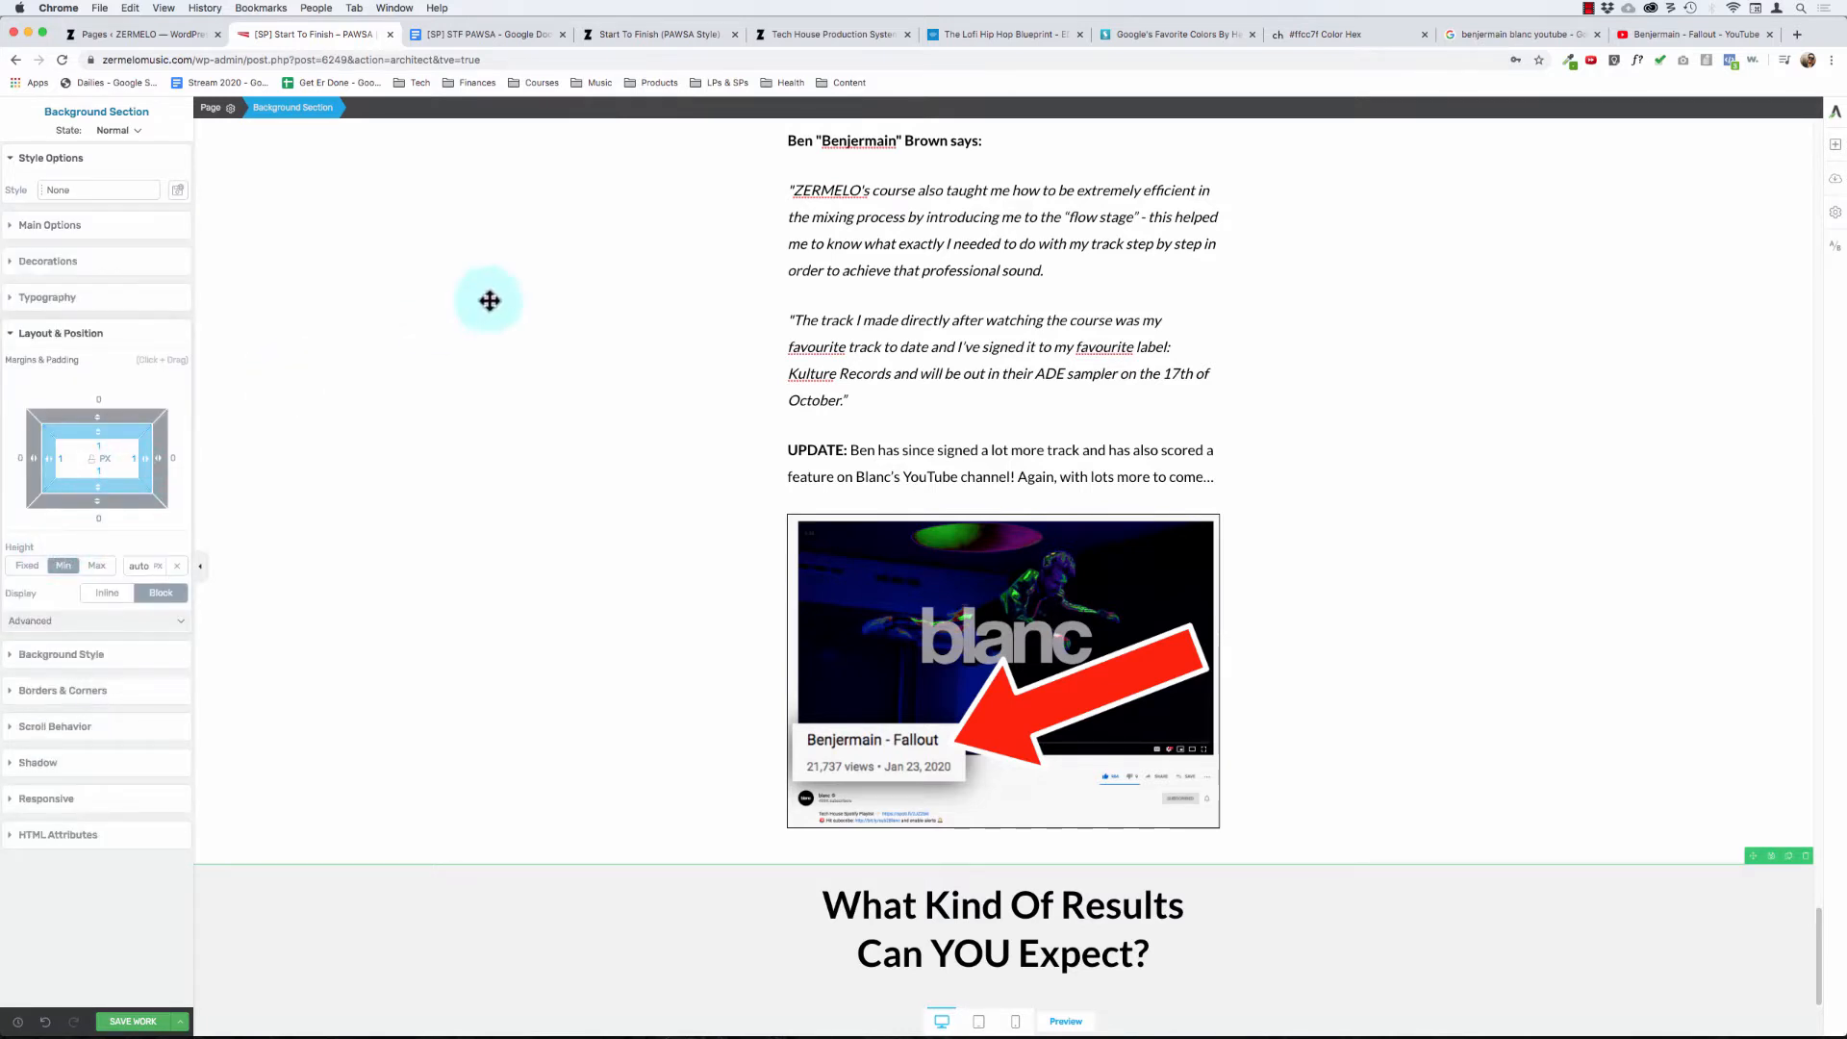
pyautogui.click(900, 928)
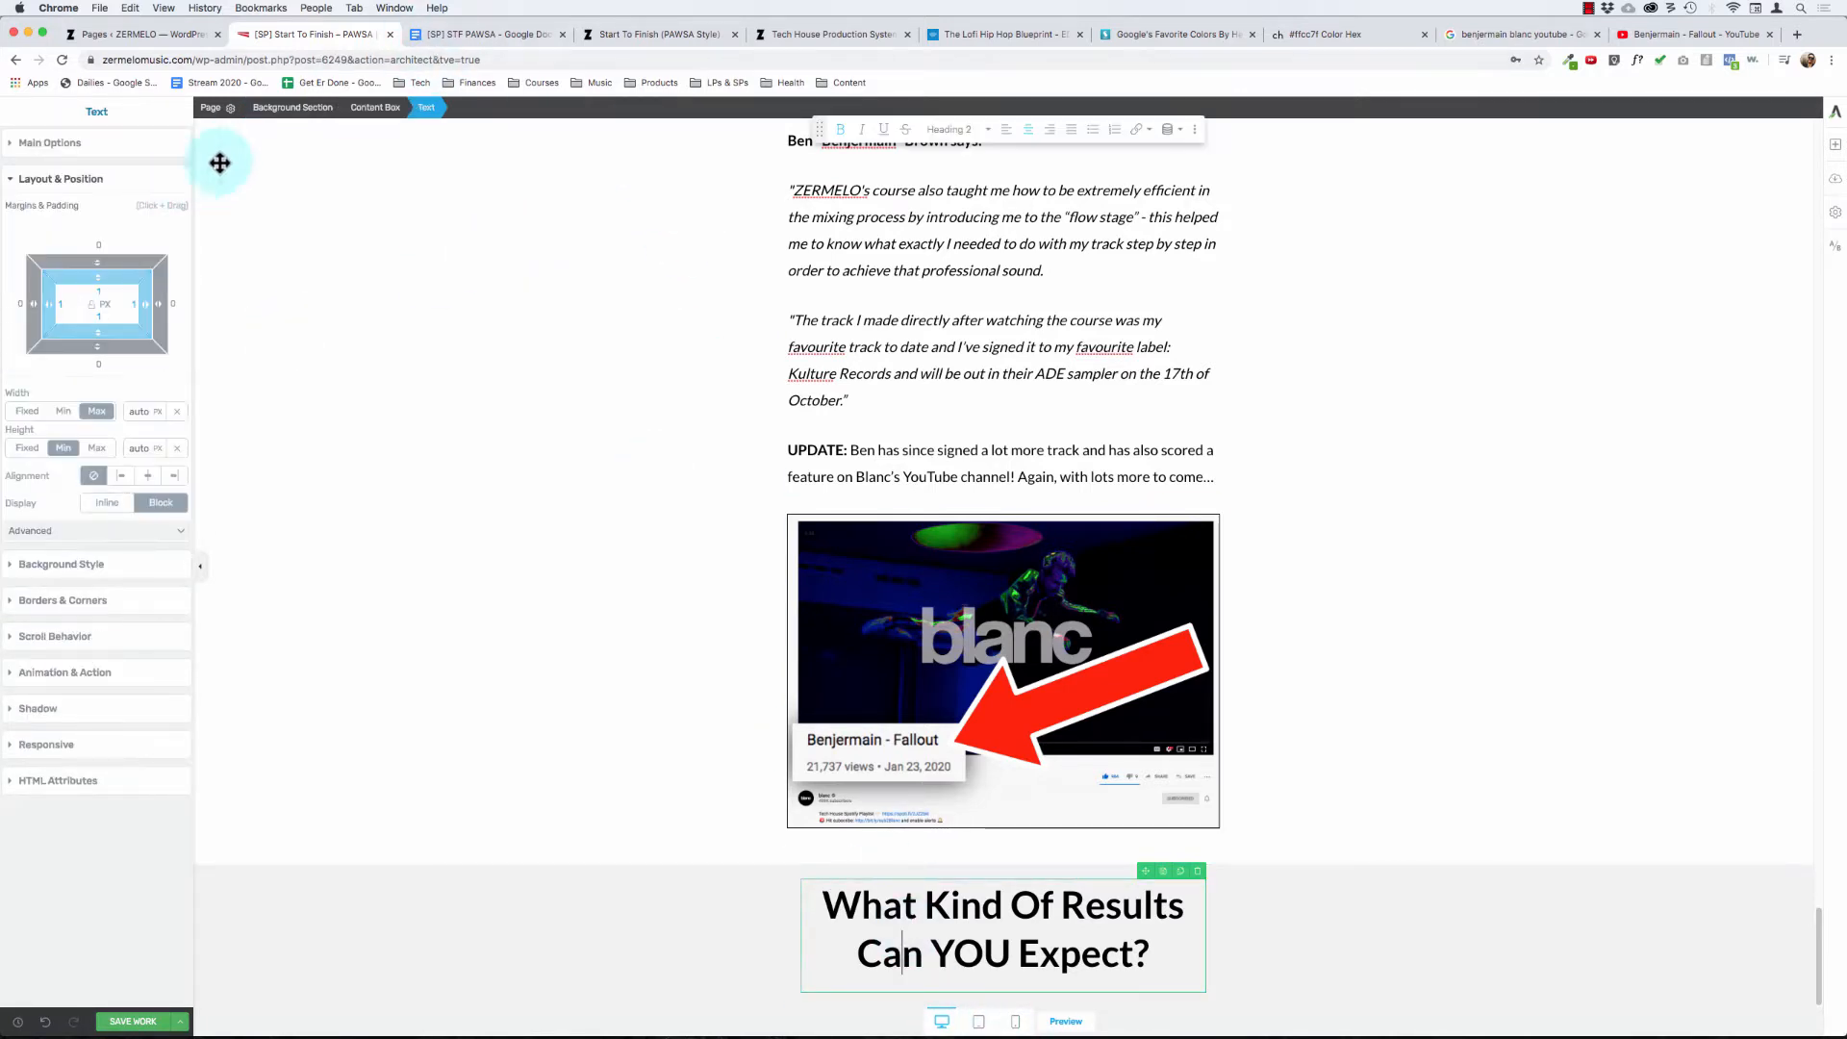
pyautogui.click(94, 304)
pyautogui.click(378, 108)
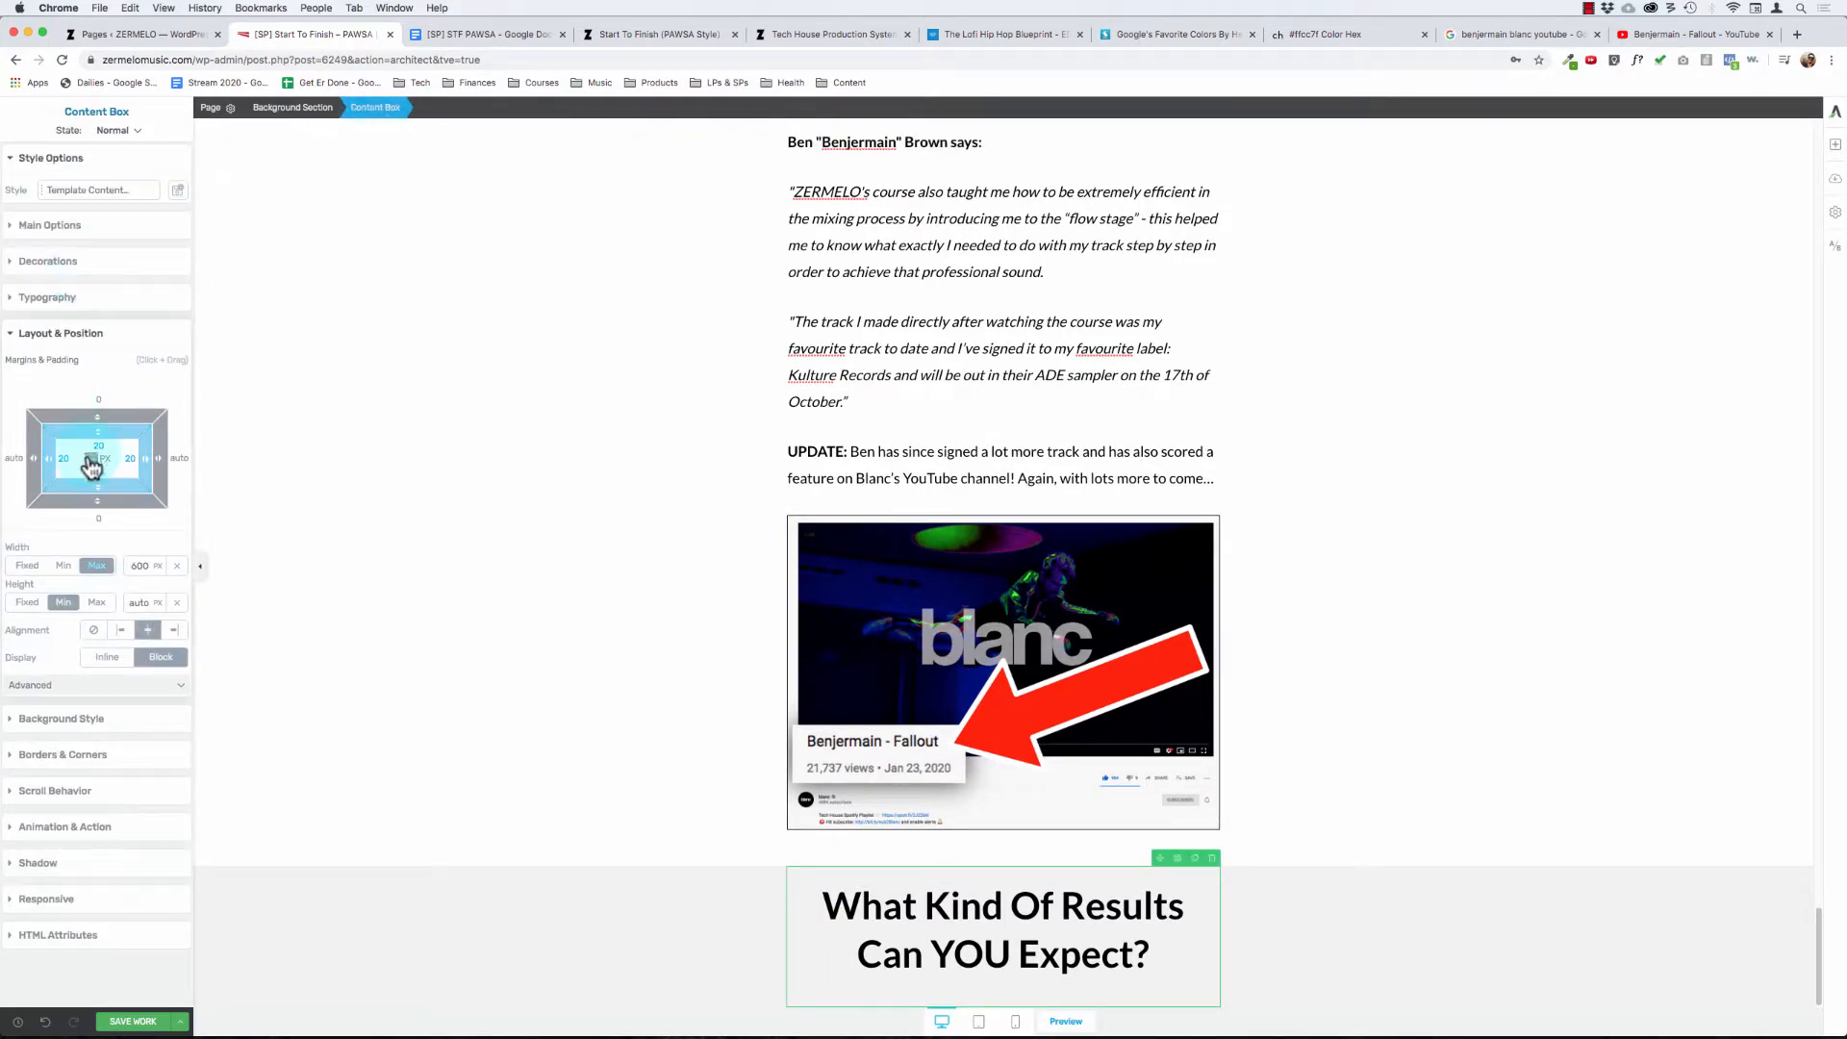
pyautogui.moveTo(106, 441); pyautogui.dragTo(107, 465)
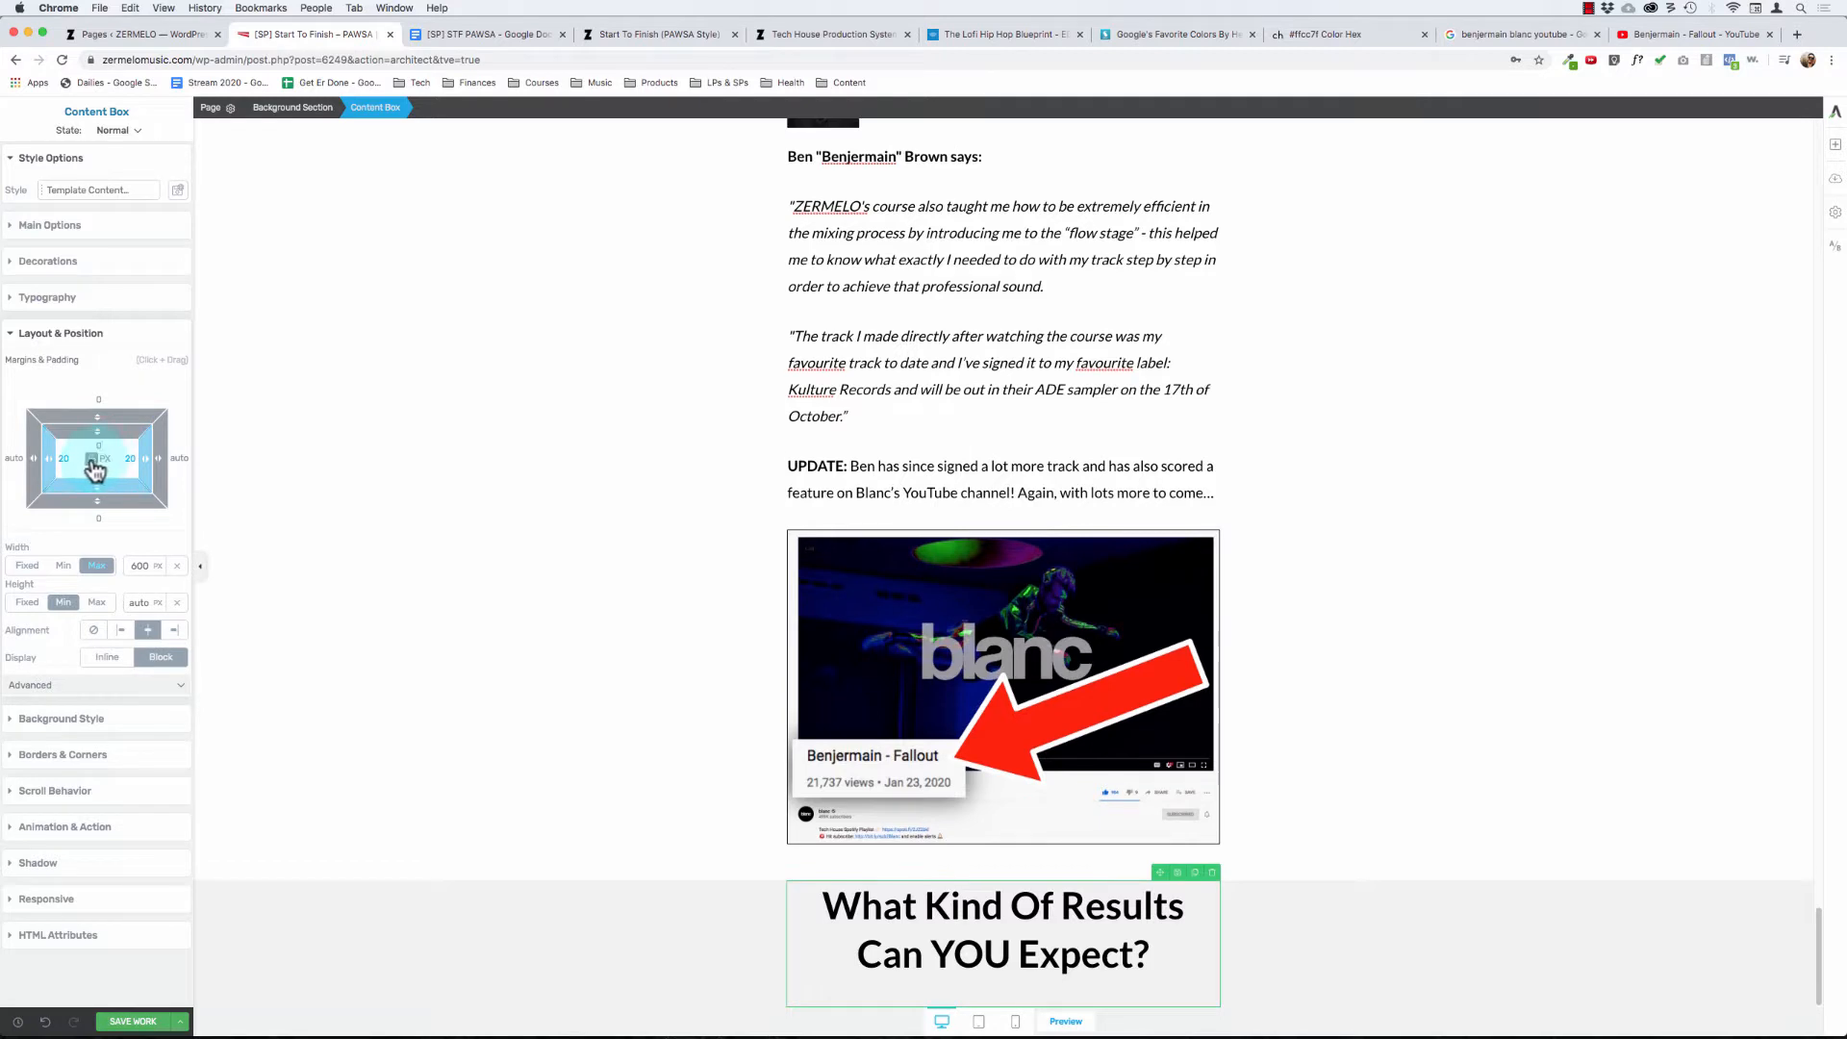
pyautogui.click(98, 461)
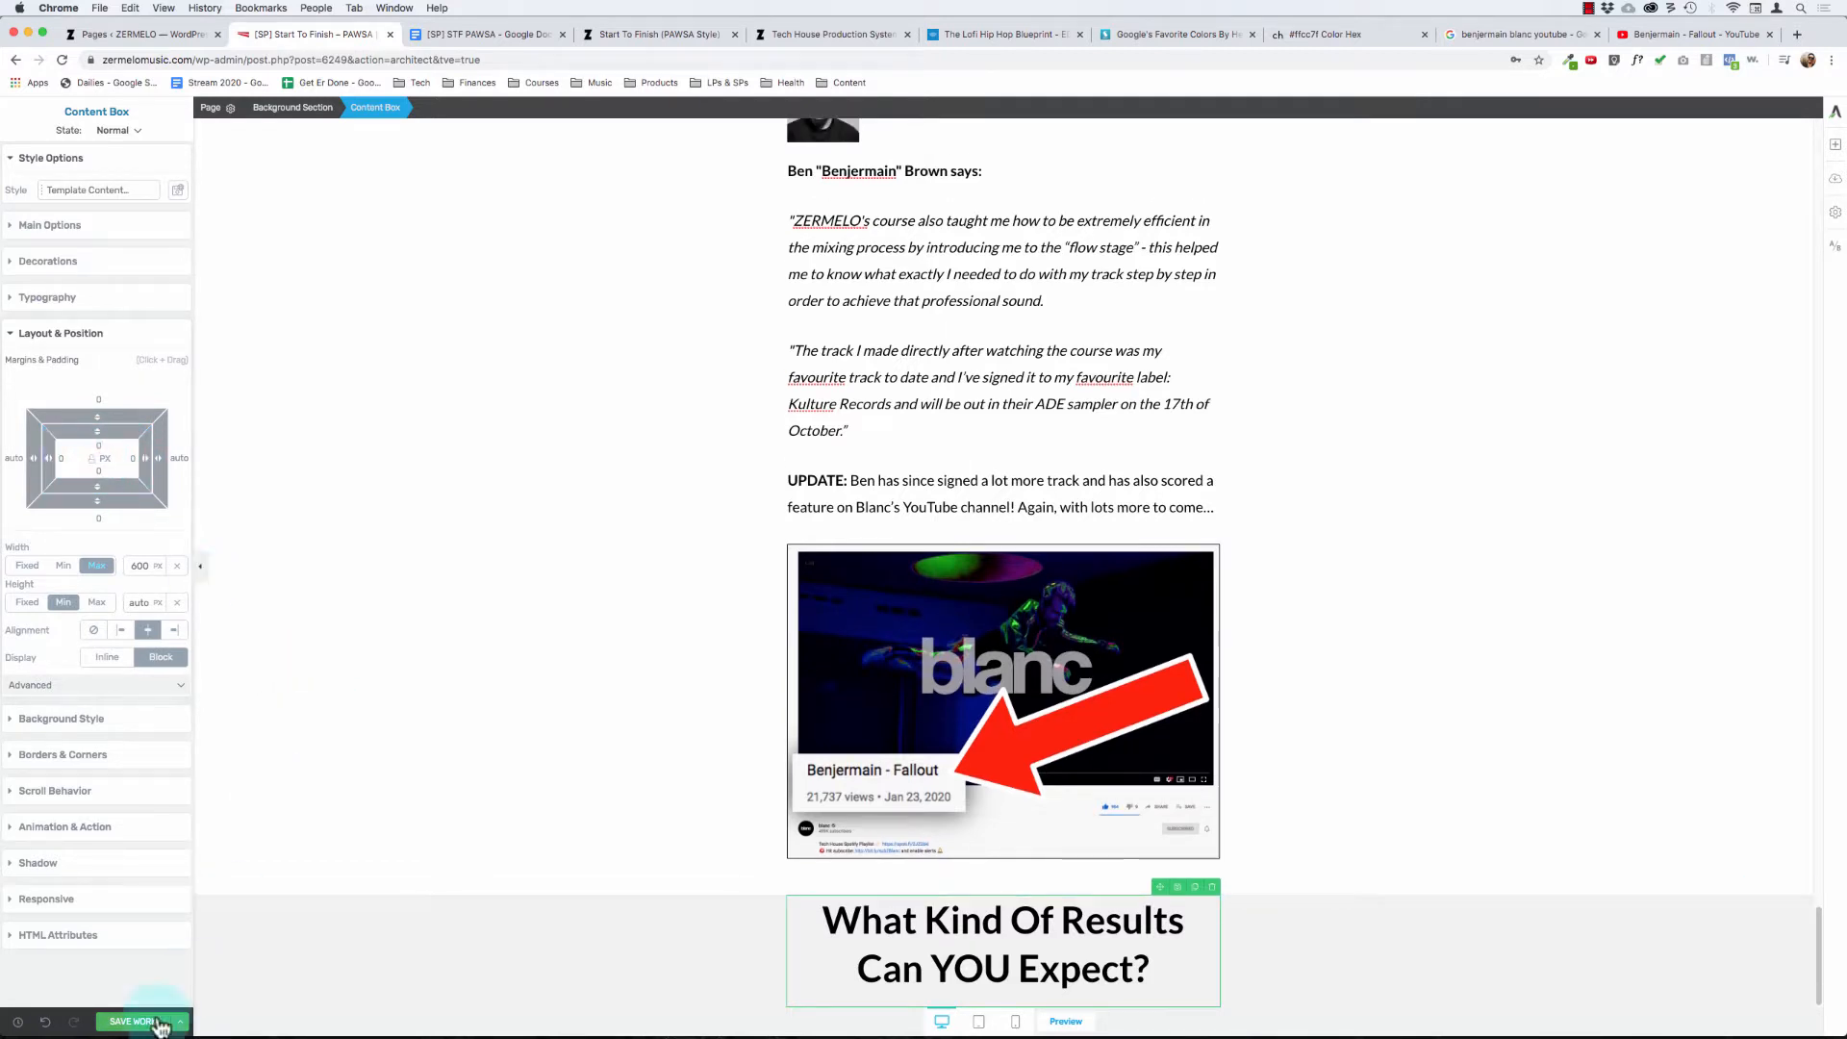
# - Reset the gray results background section's padding to 0 and set its top padding to 30 px
pyautogui.click(256, 944)
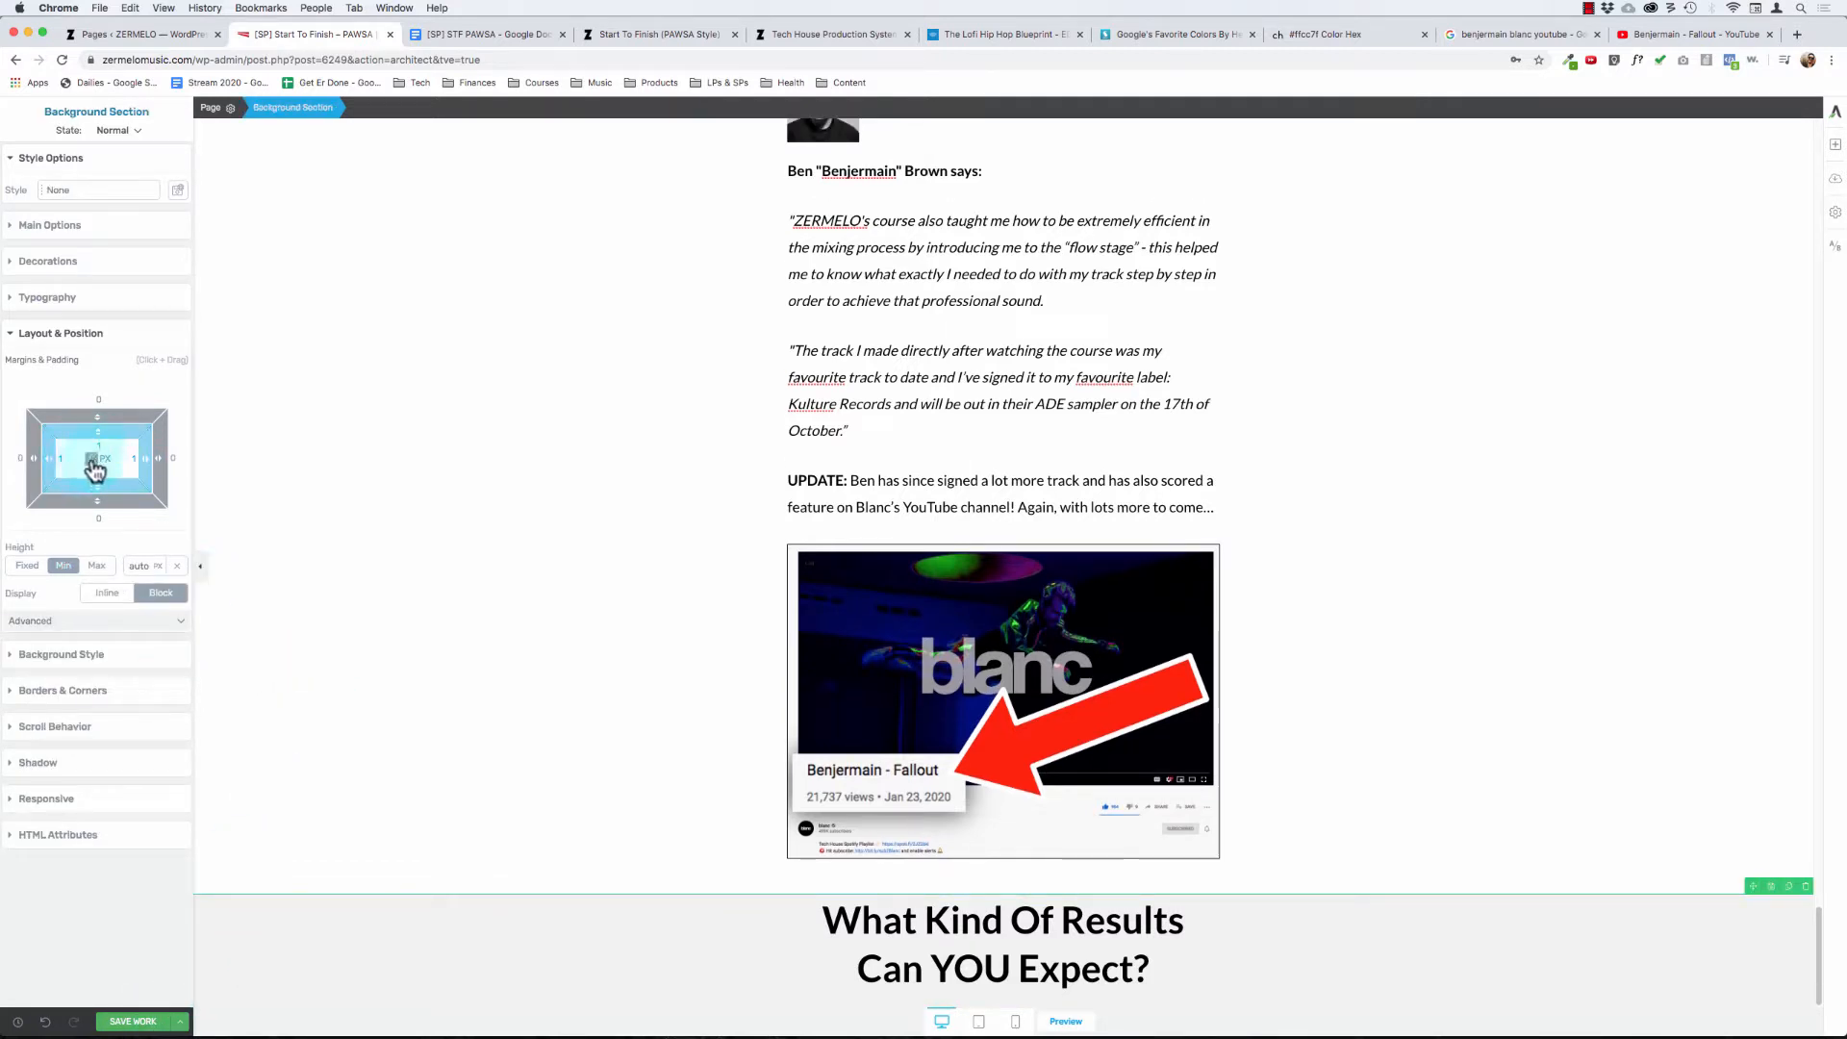
pyautogui.click(95, 468)
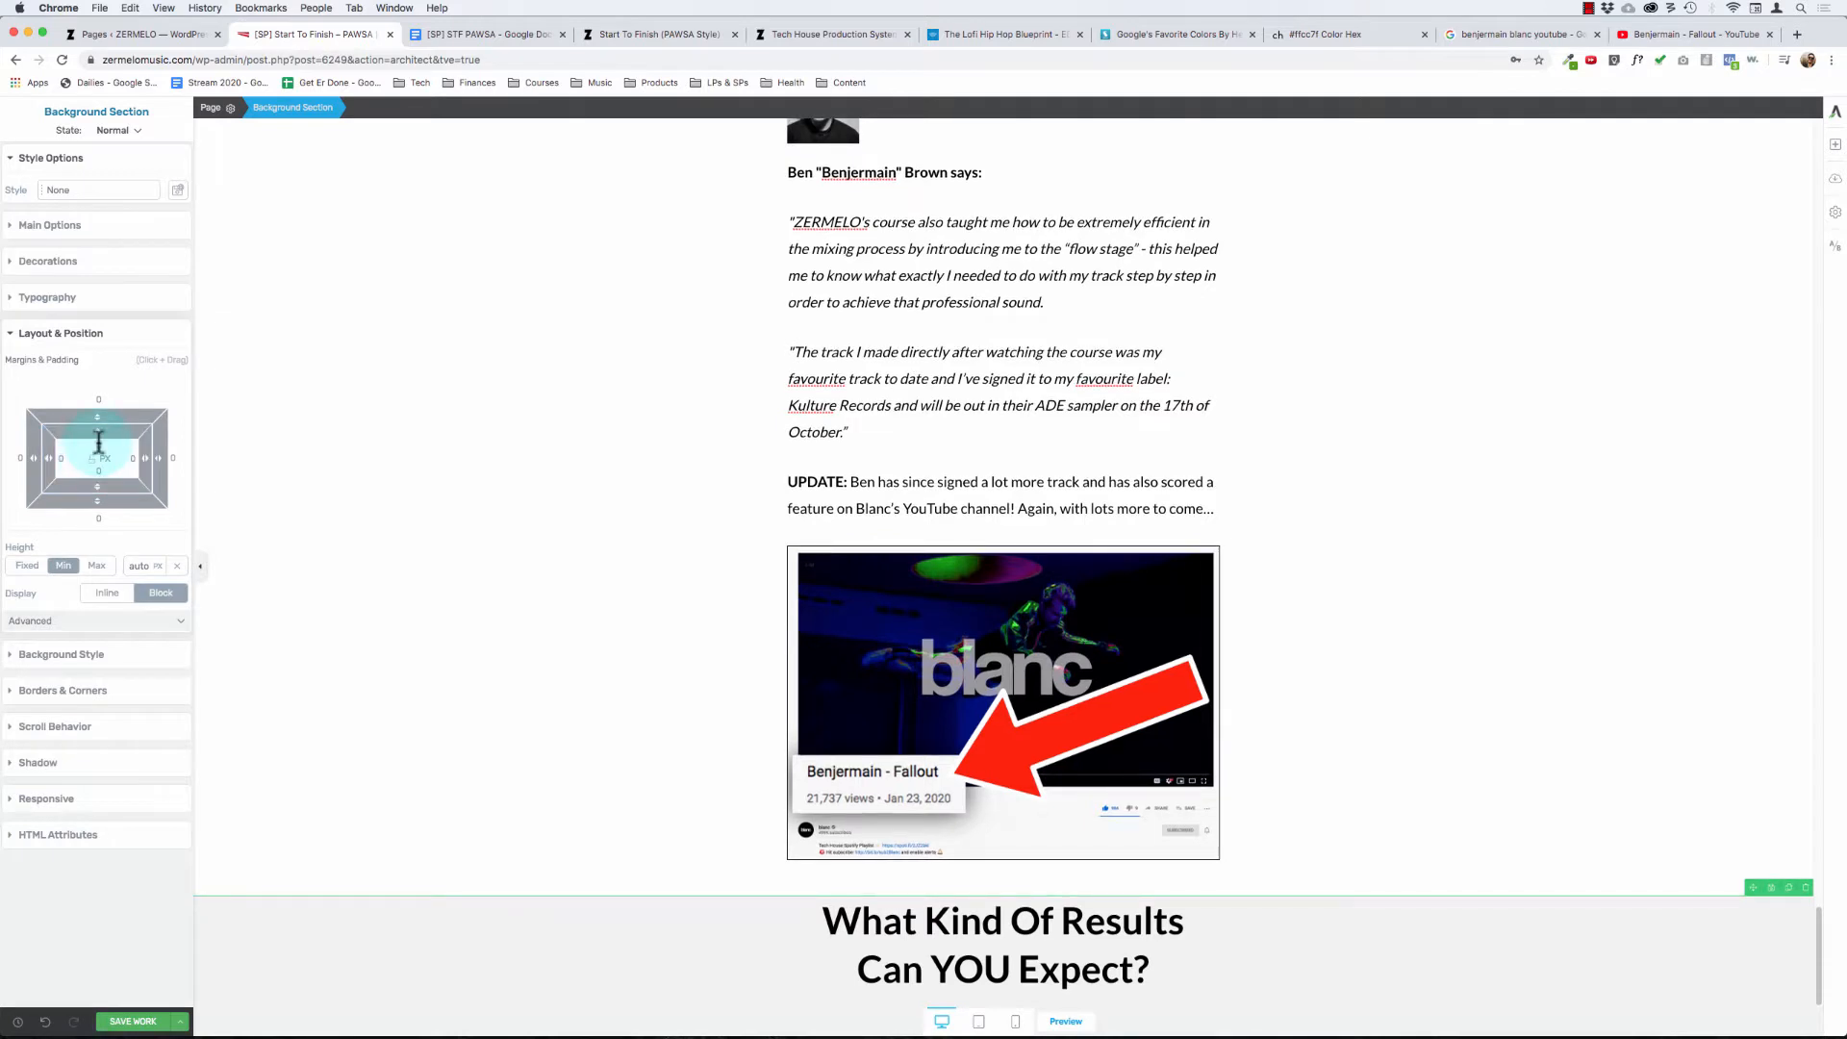
pyautogui.click(98, 442)
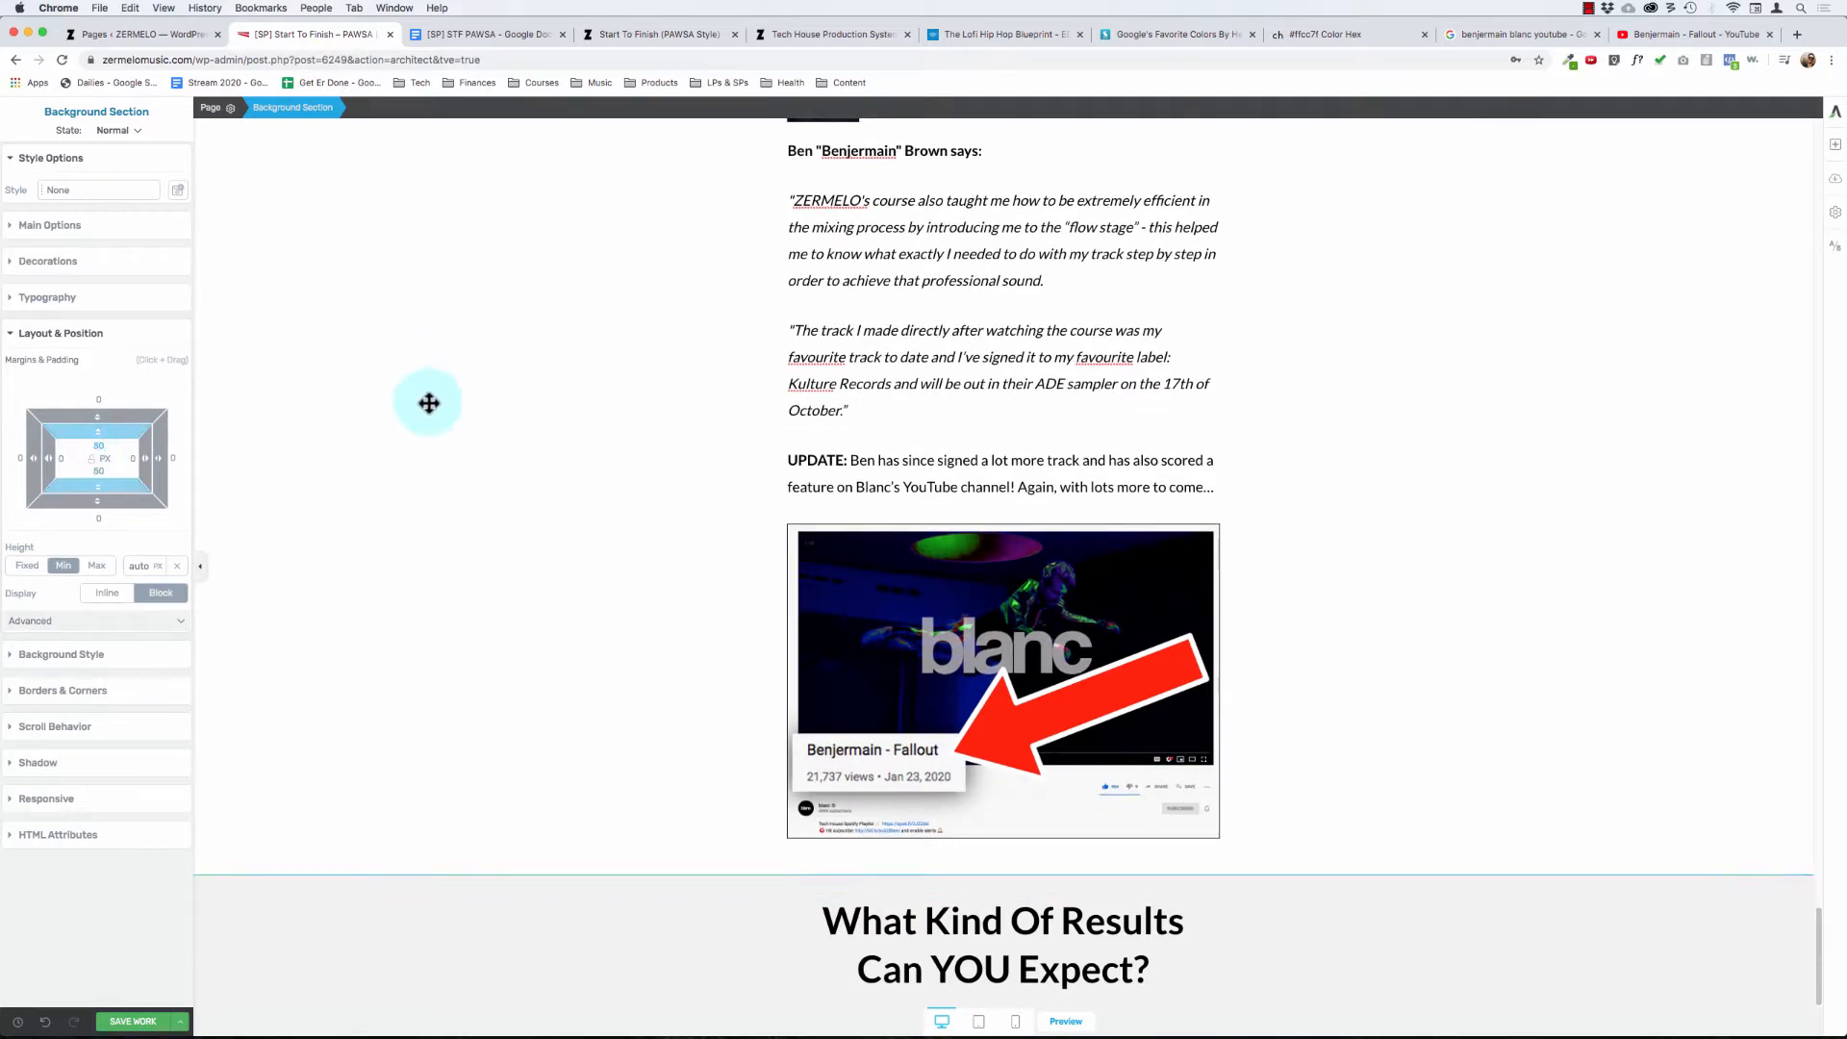
pyautogui.scroll(15, 464, 473)
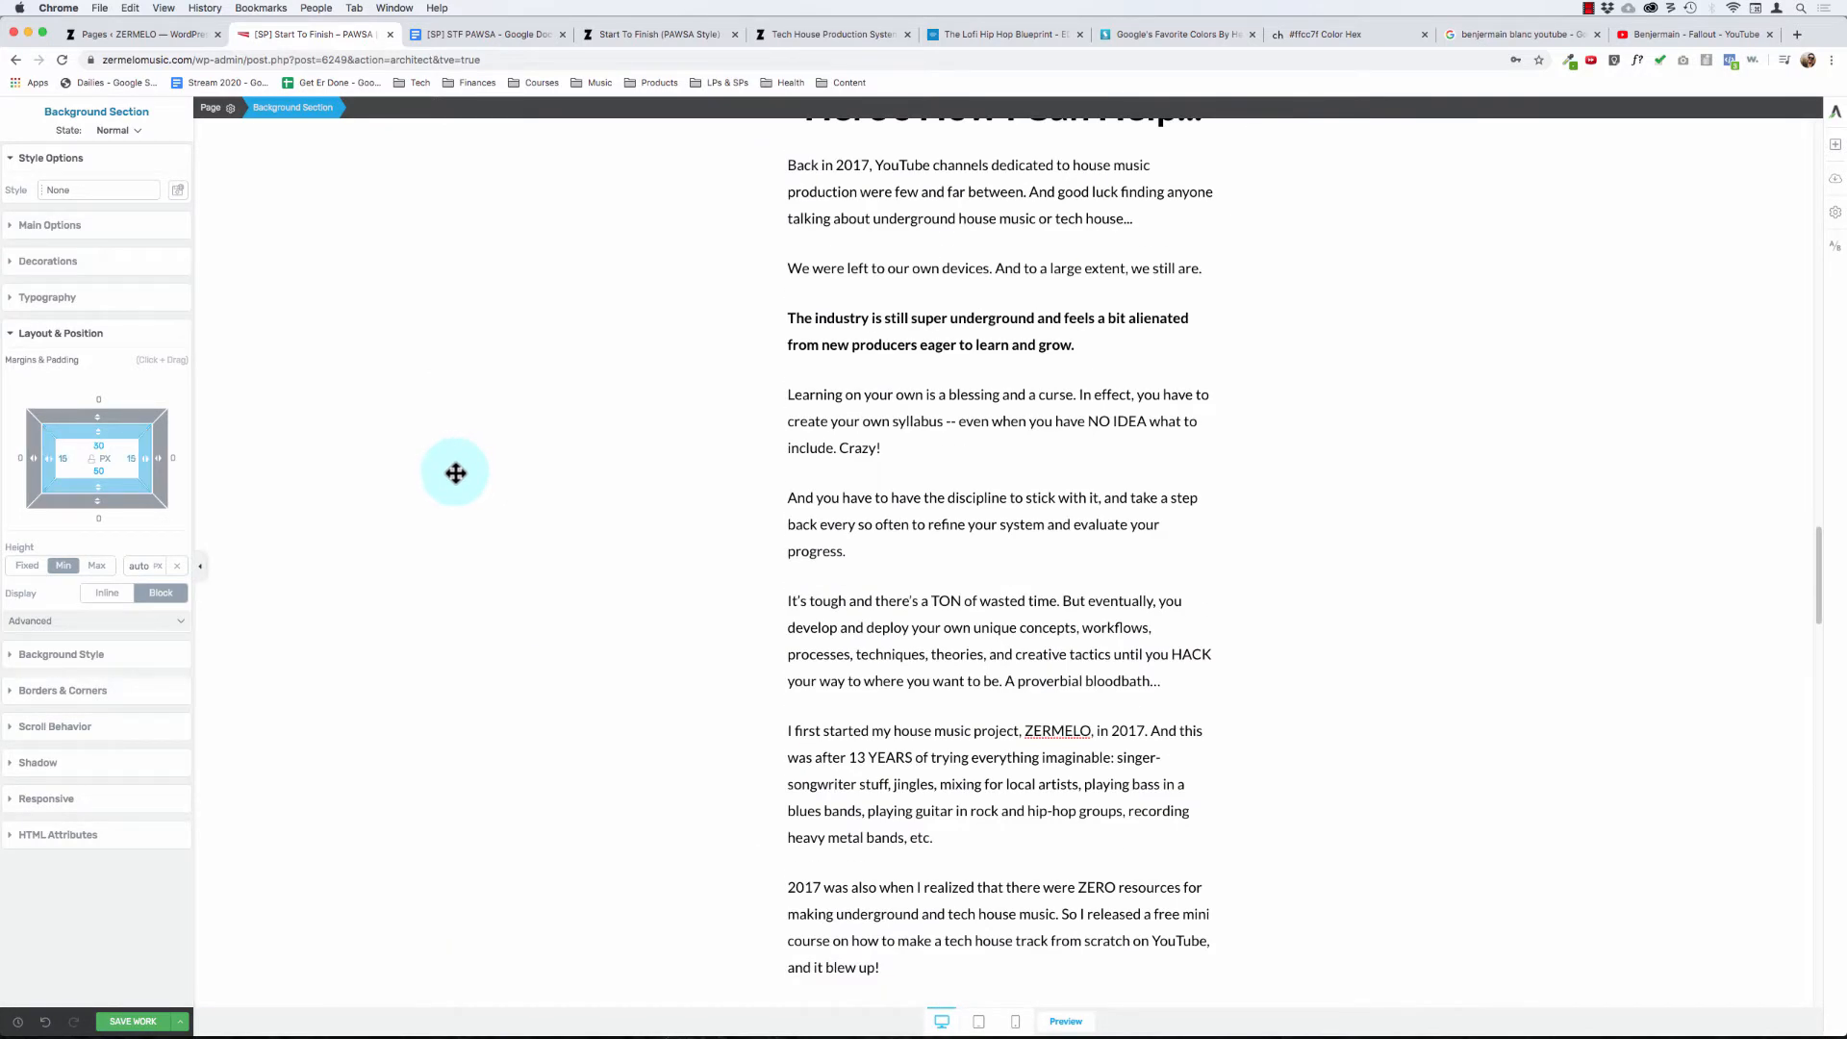
pyautogui.scroll(-15, 455, 473)
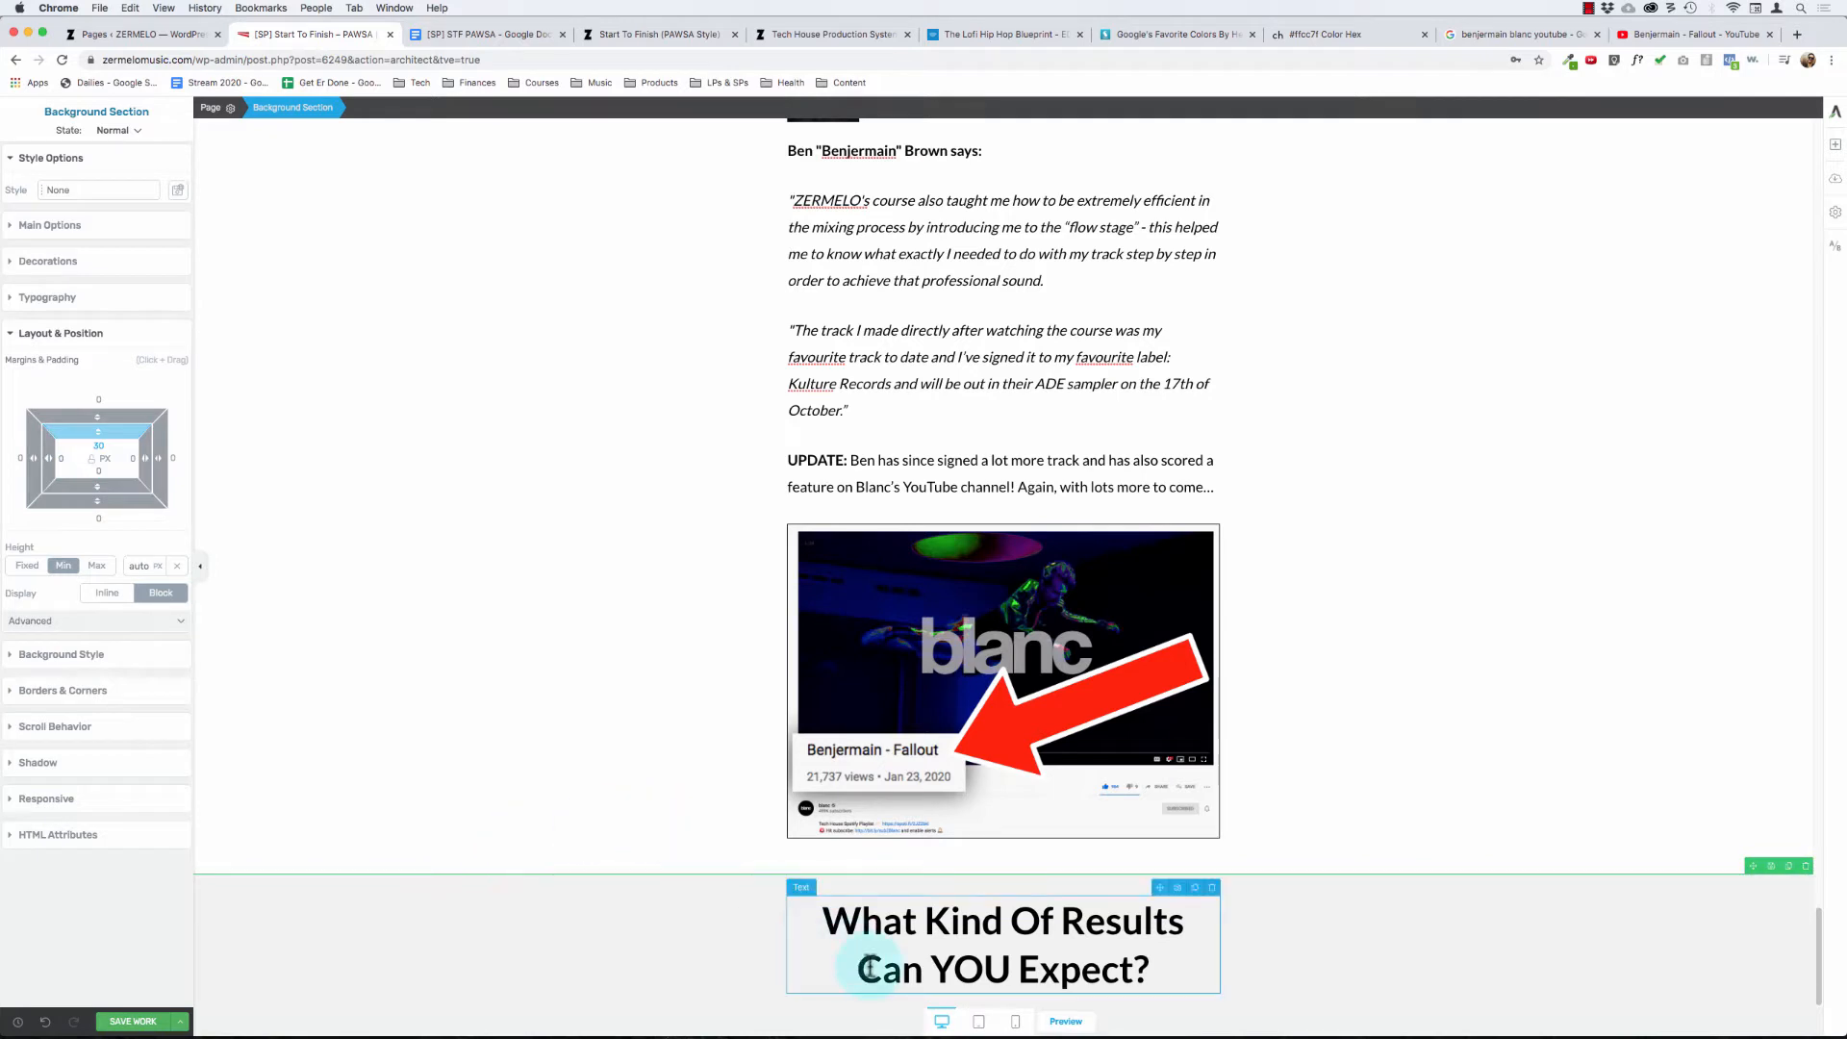
# - Add an empty background section below the gray results section and place a text element directly under the results heading
pyautogui.click(1835, 146)
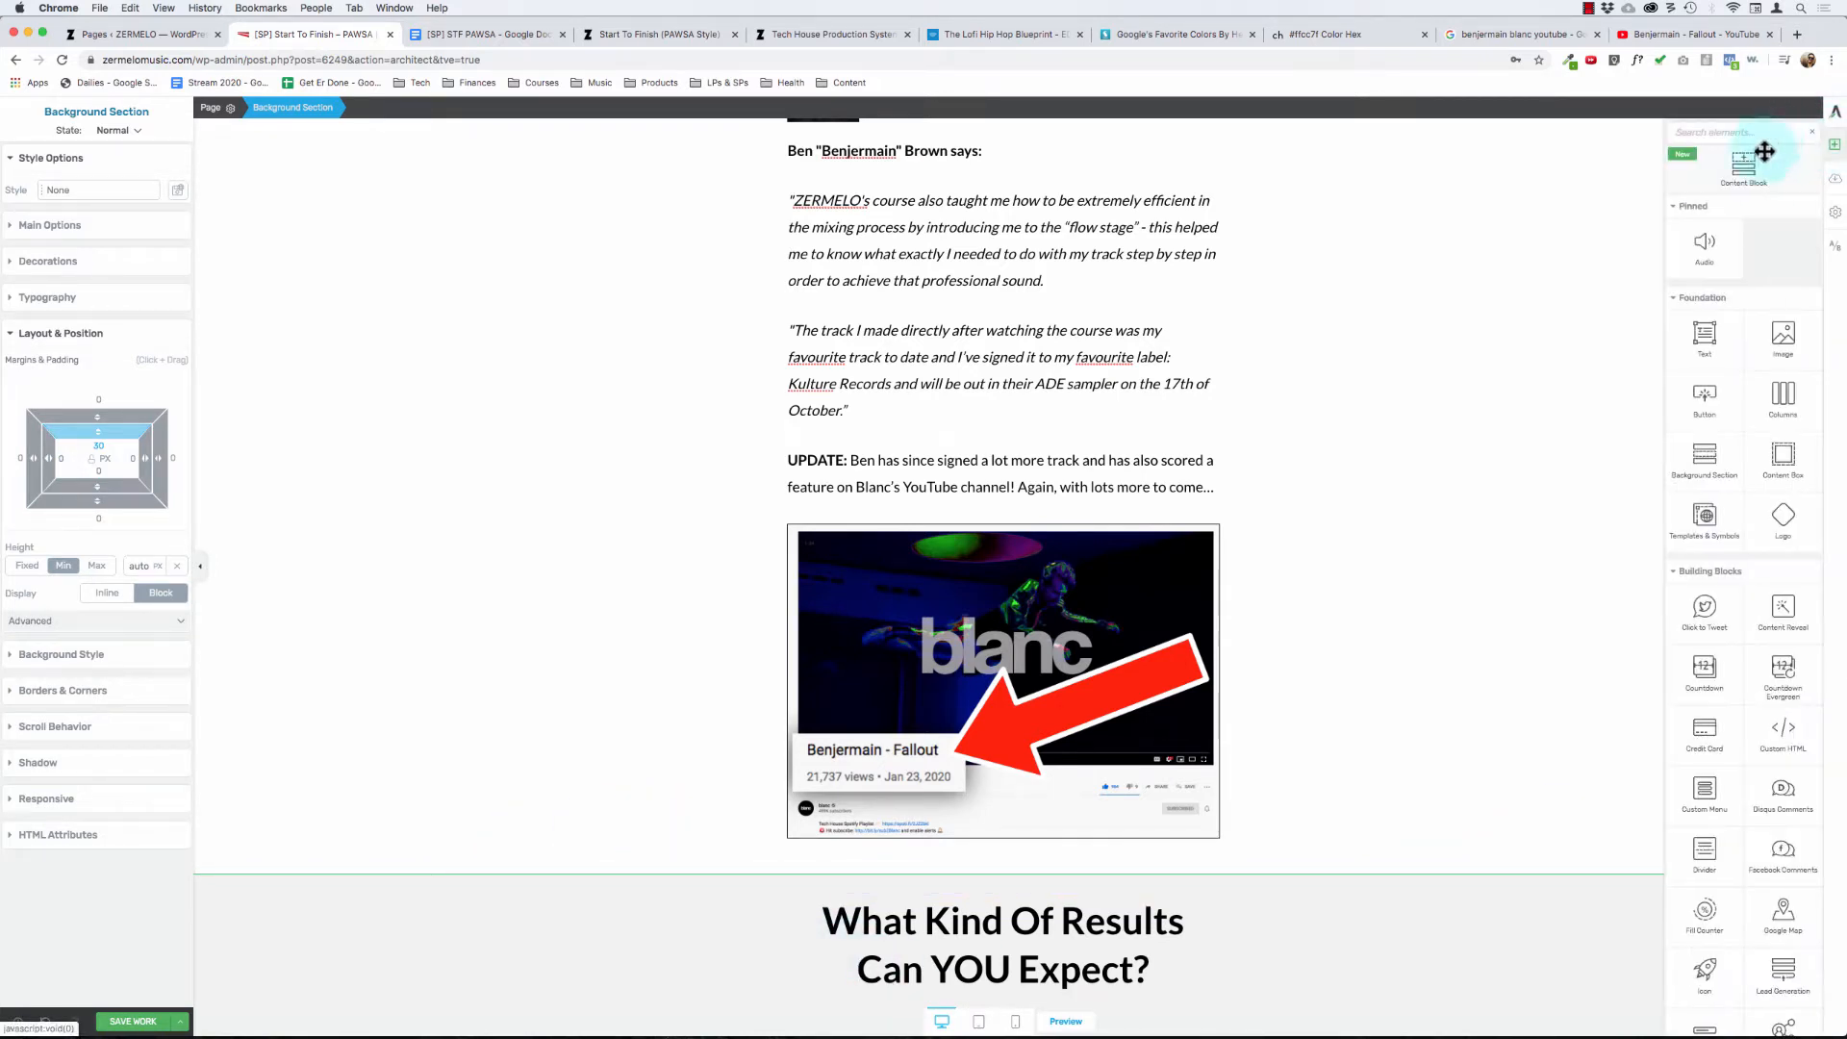
pyautogui.moveTo(1706, 462); pyautogui.dragTo(1055, 836)
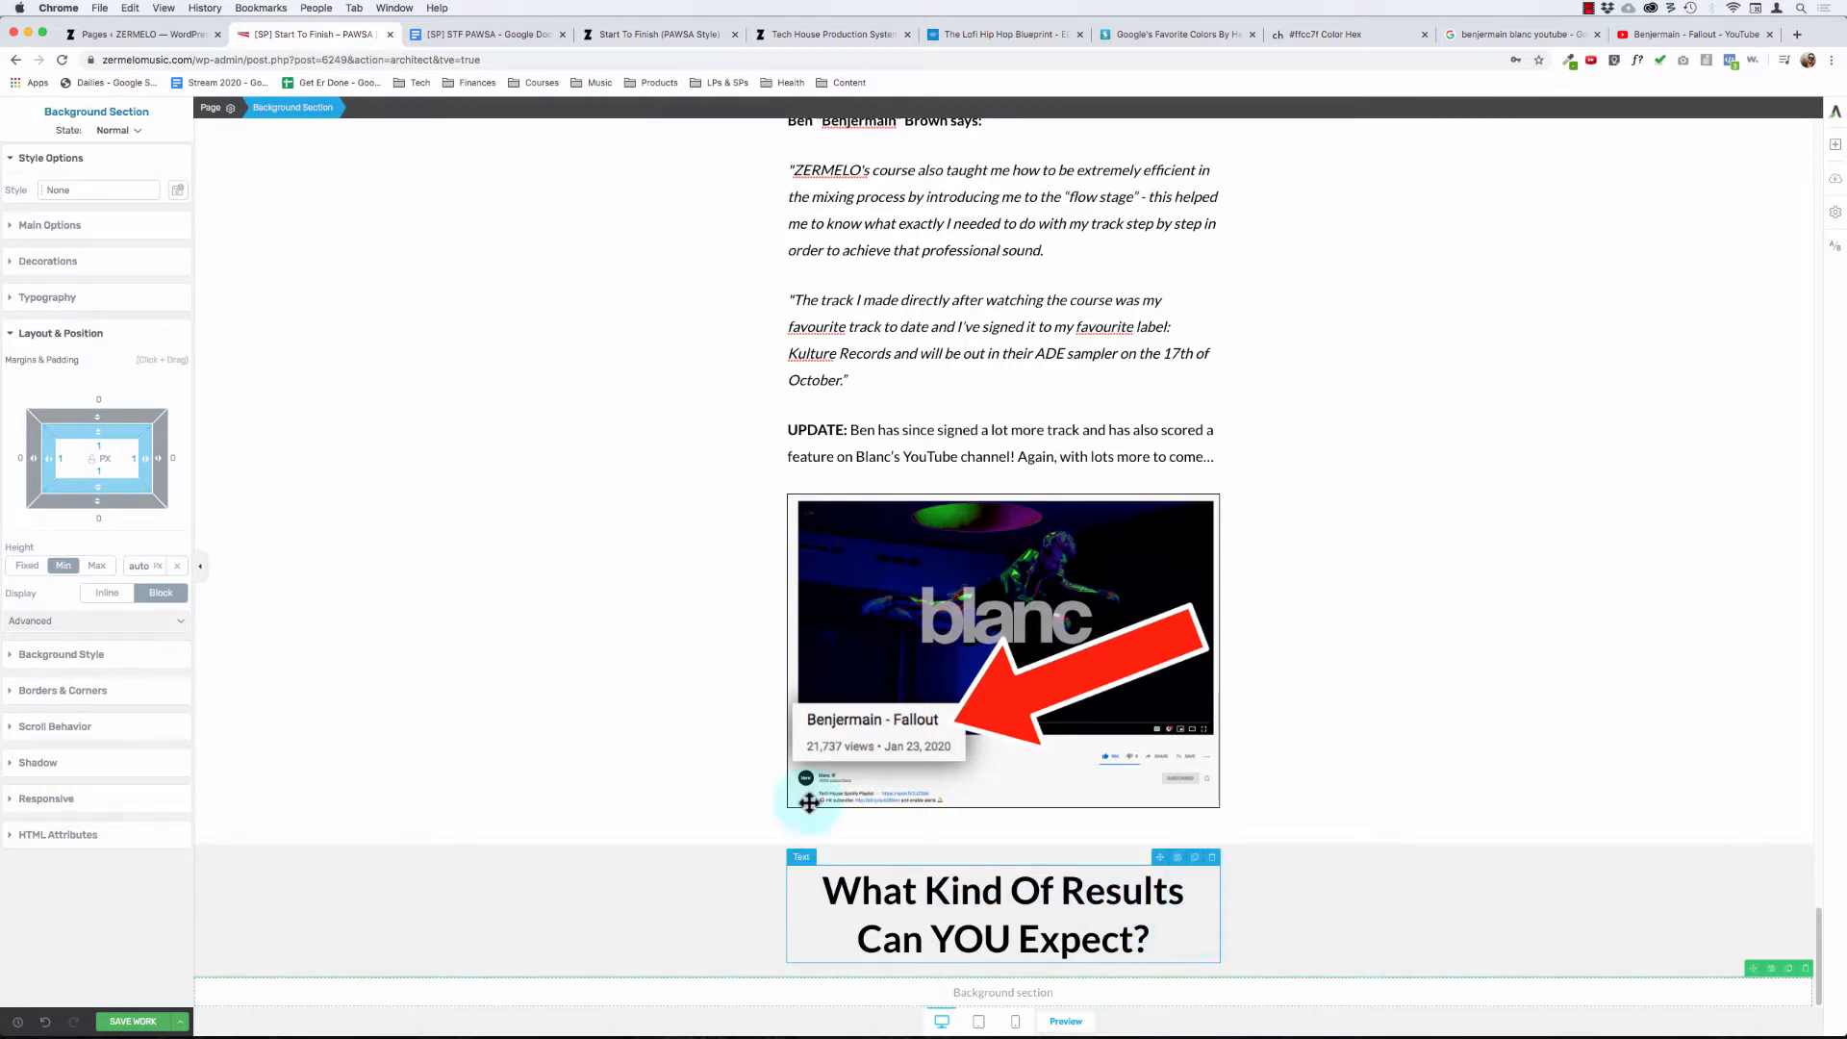
pyautogui.click(522, 528)
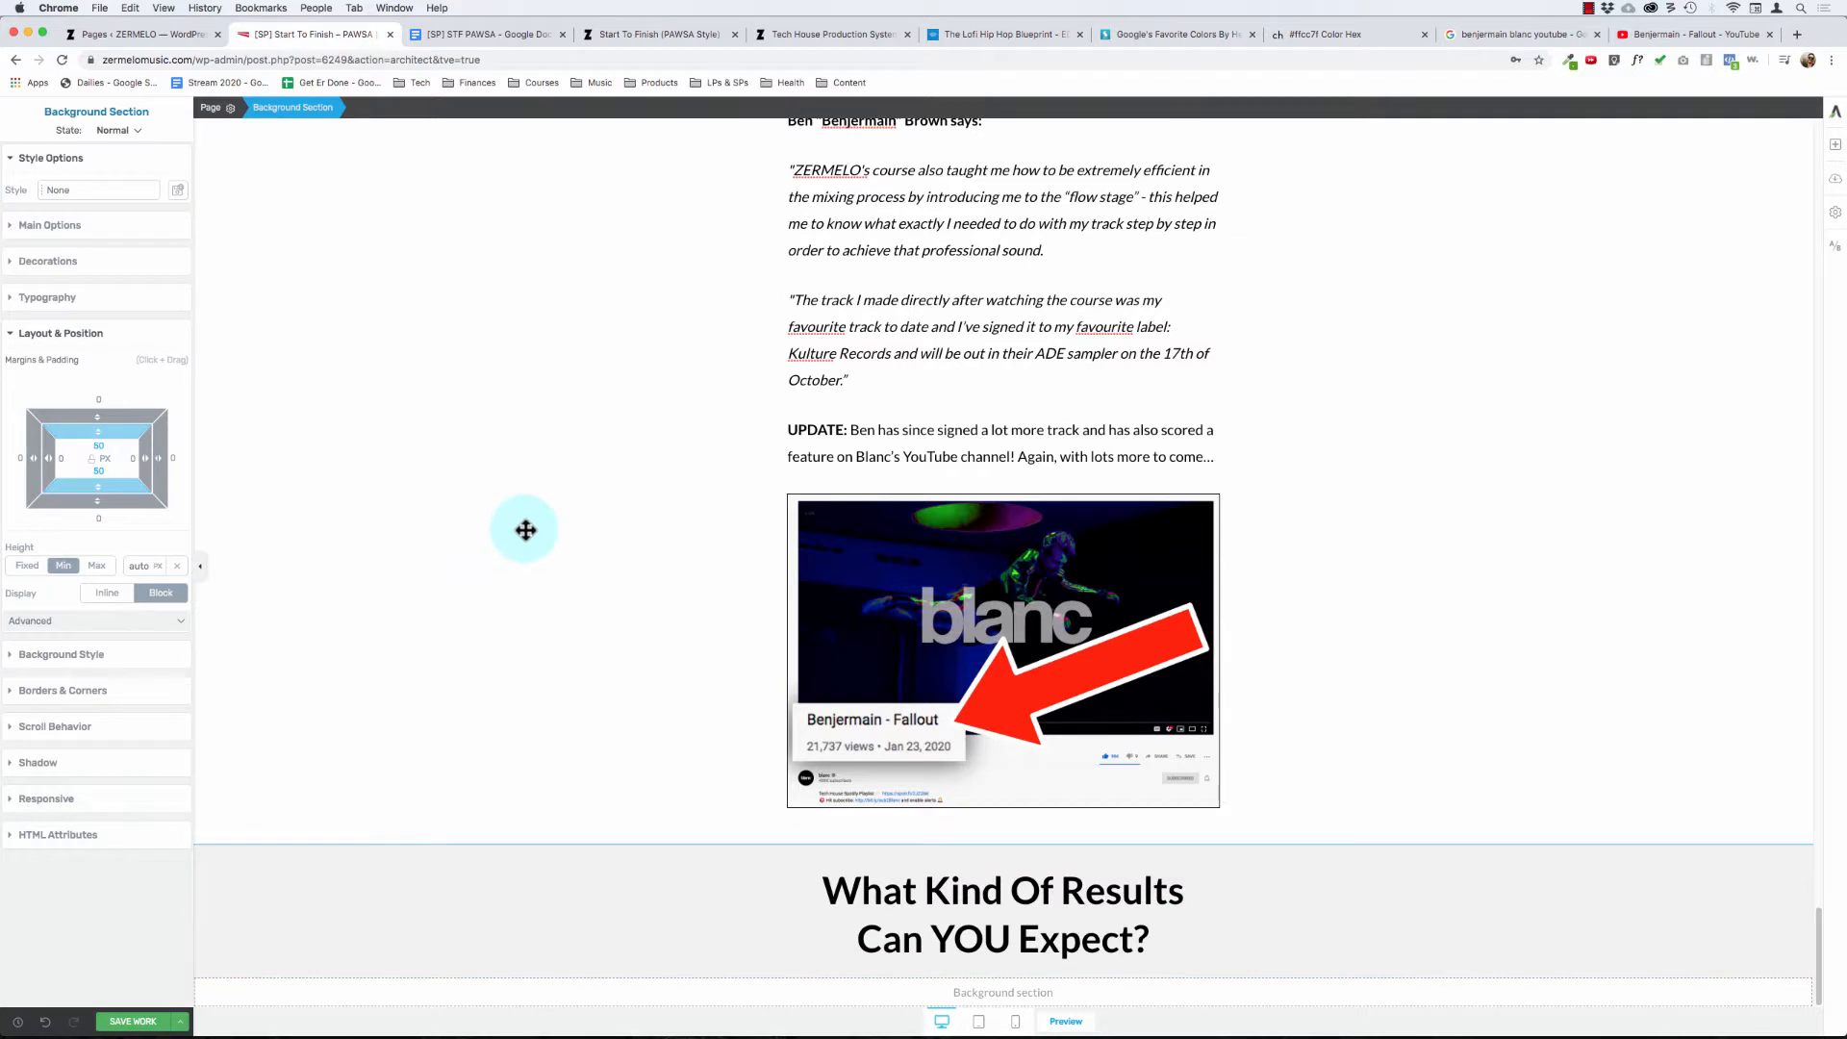
pyautogui.click(1838, 146)
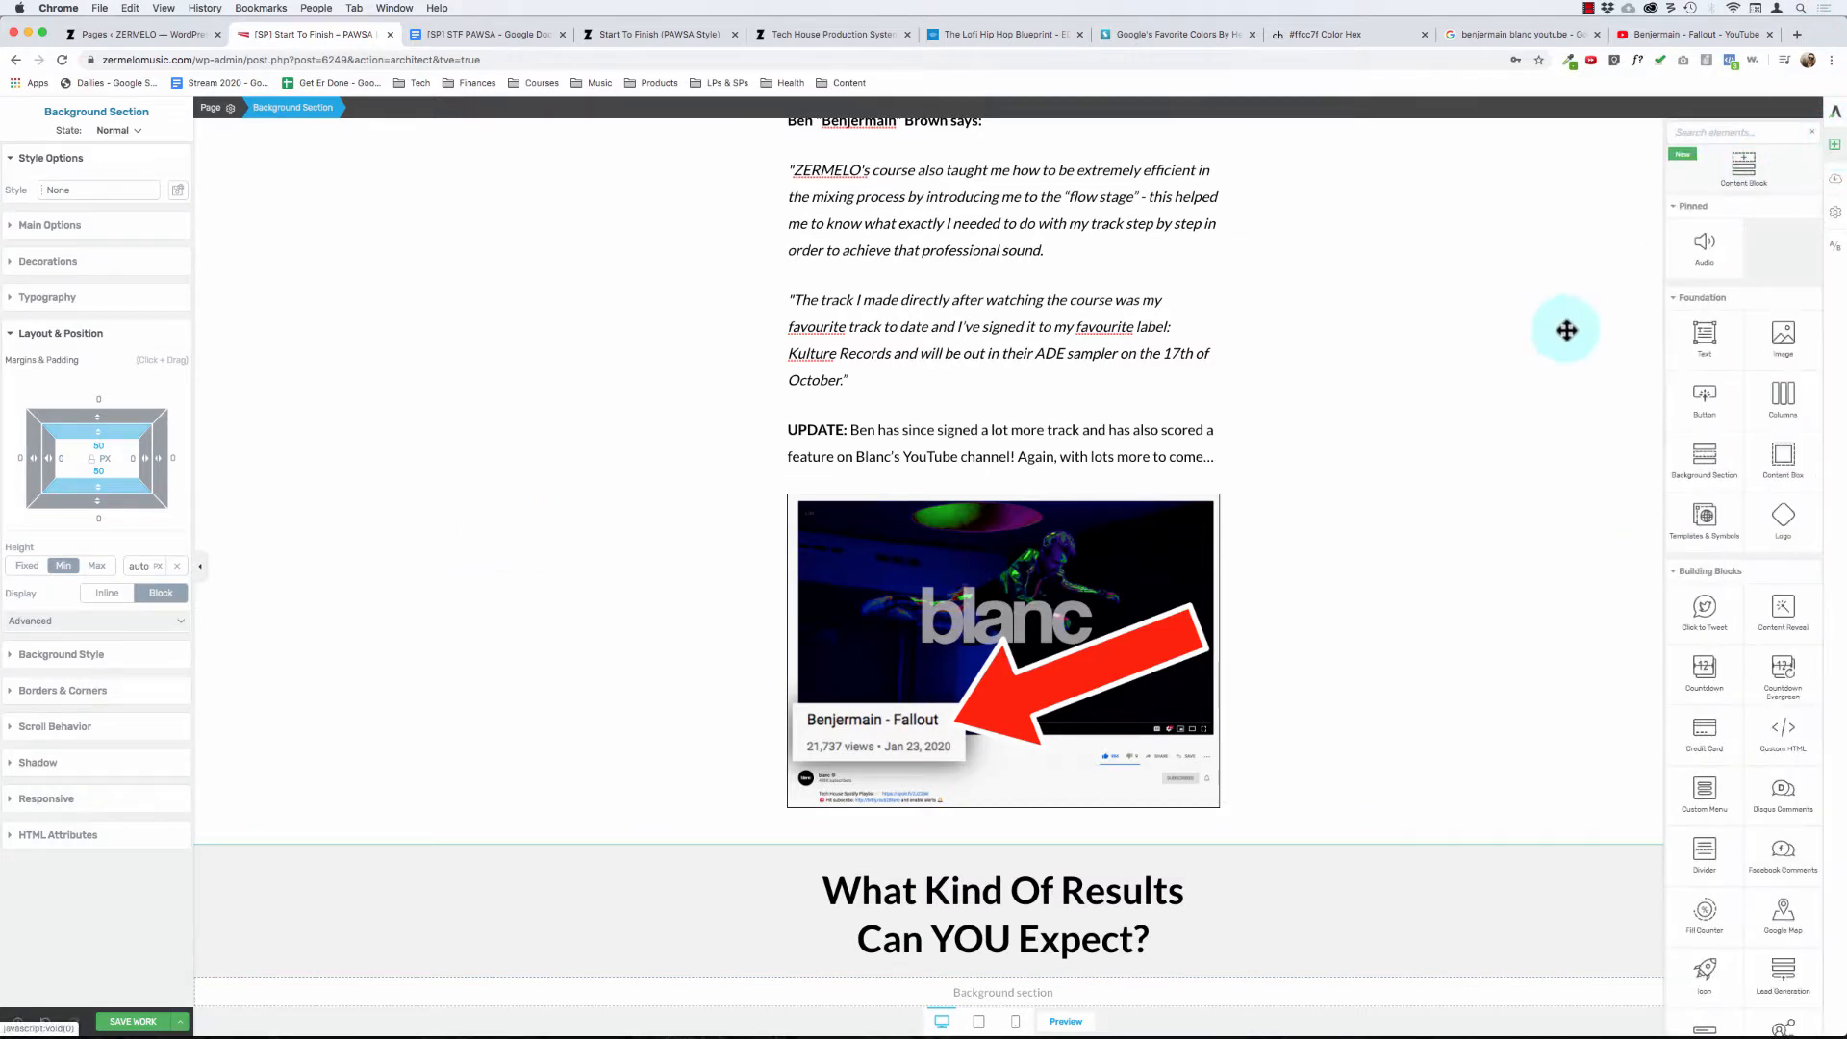
pyautogui.moveTo(1769, 332); pyautogui.dragTo(953, 967)
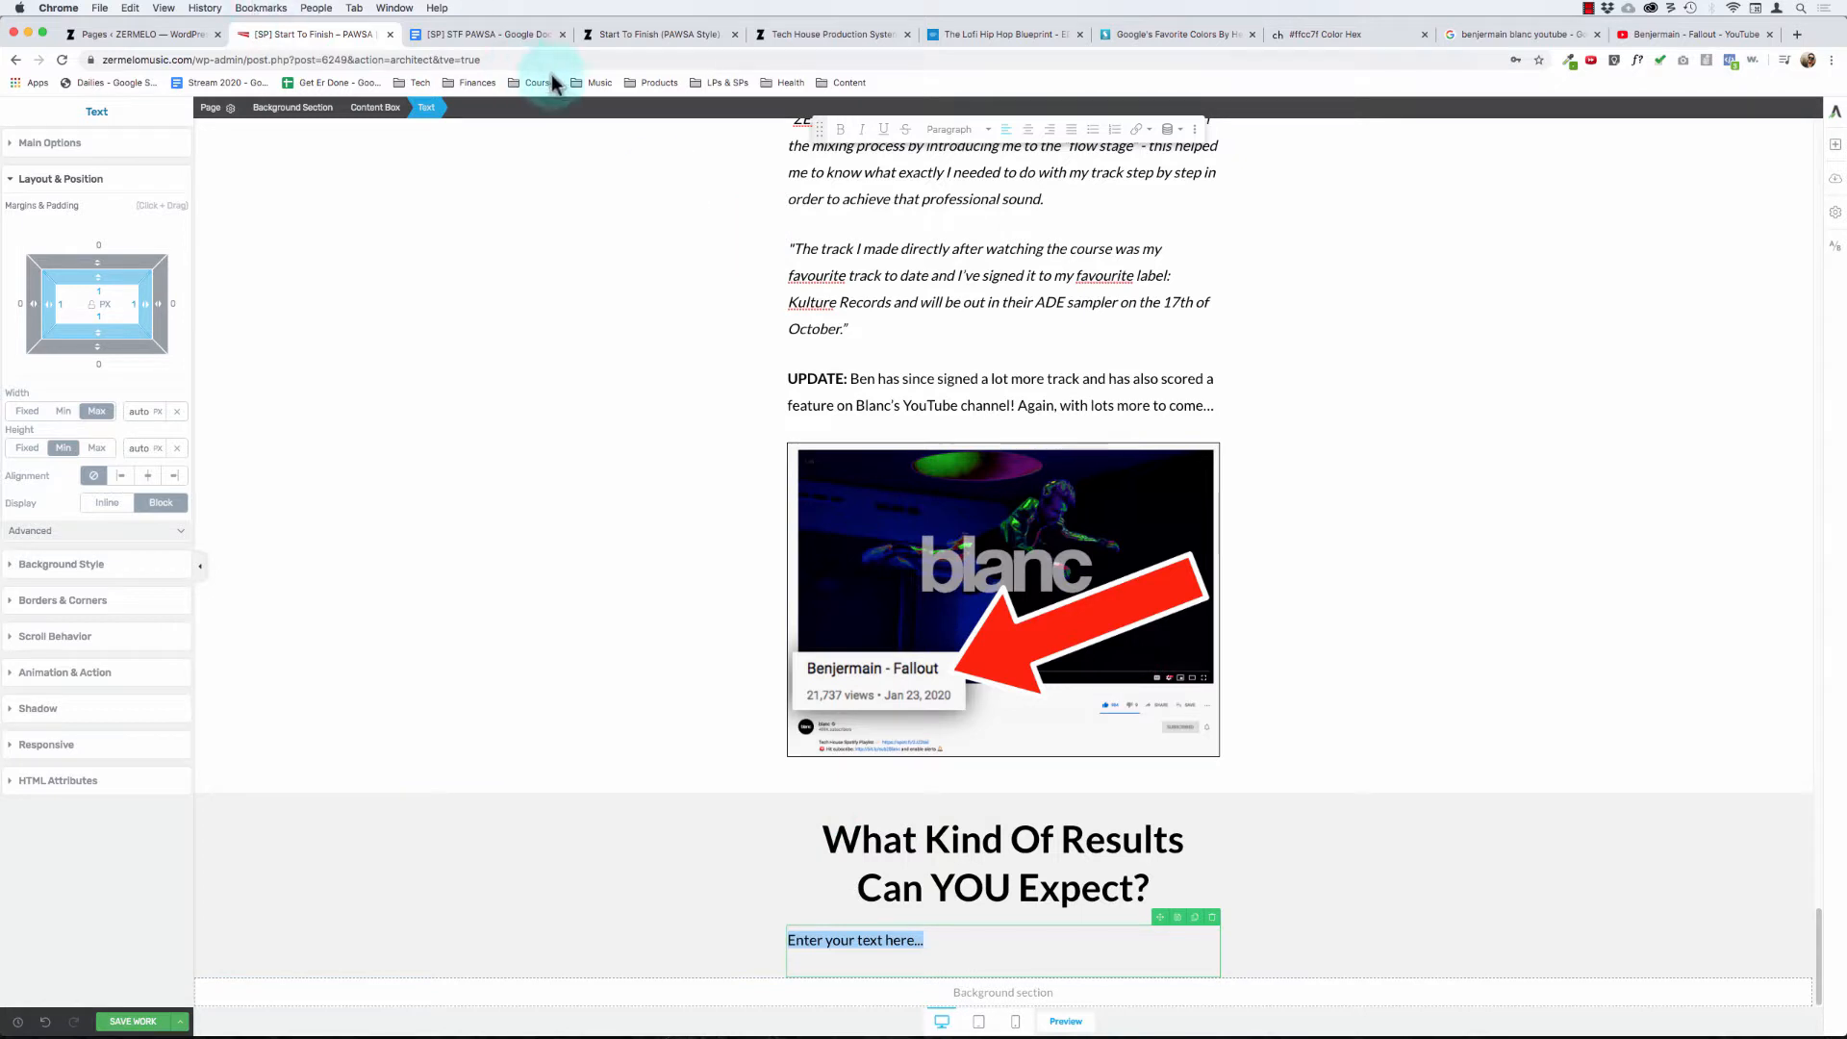
# - Copy the three paragraphs under "What kind of results can you expect?" from the STF PAWSA Google Doc and paste them over the placeholder text
pyautogui.click(500, 34)
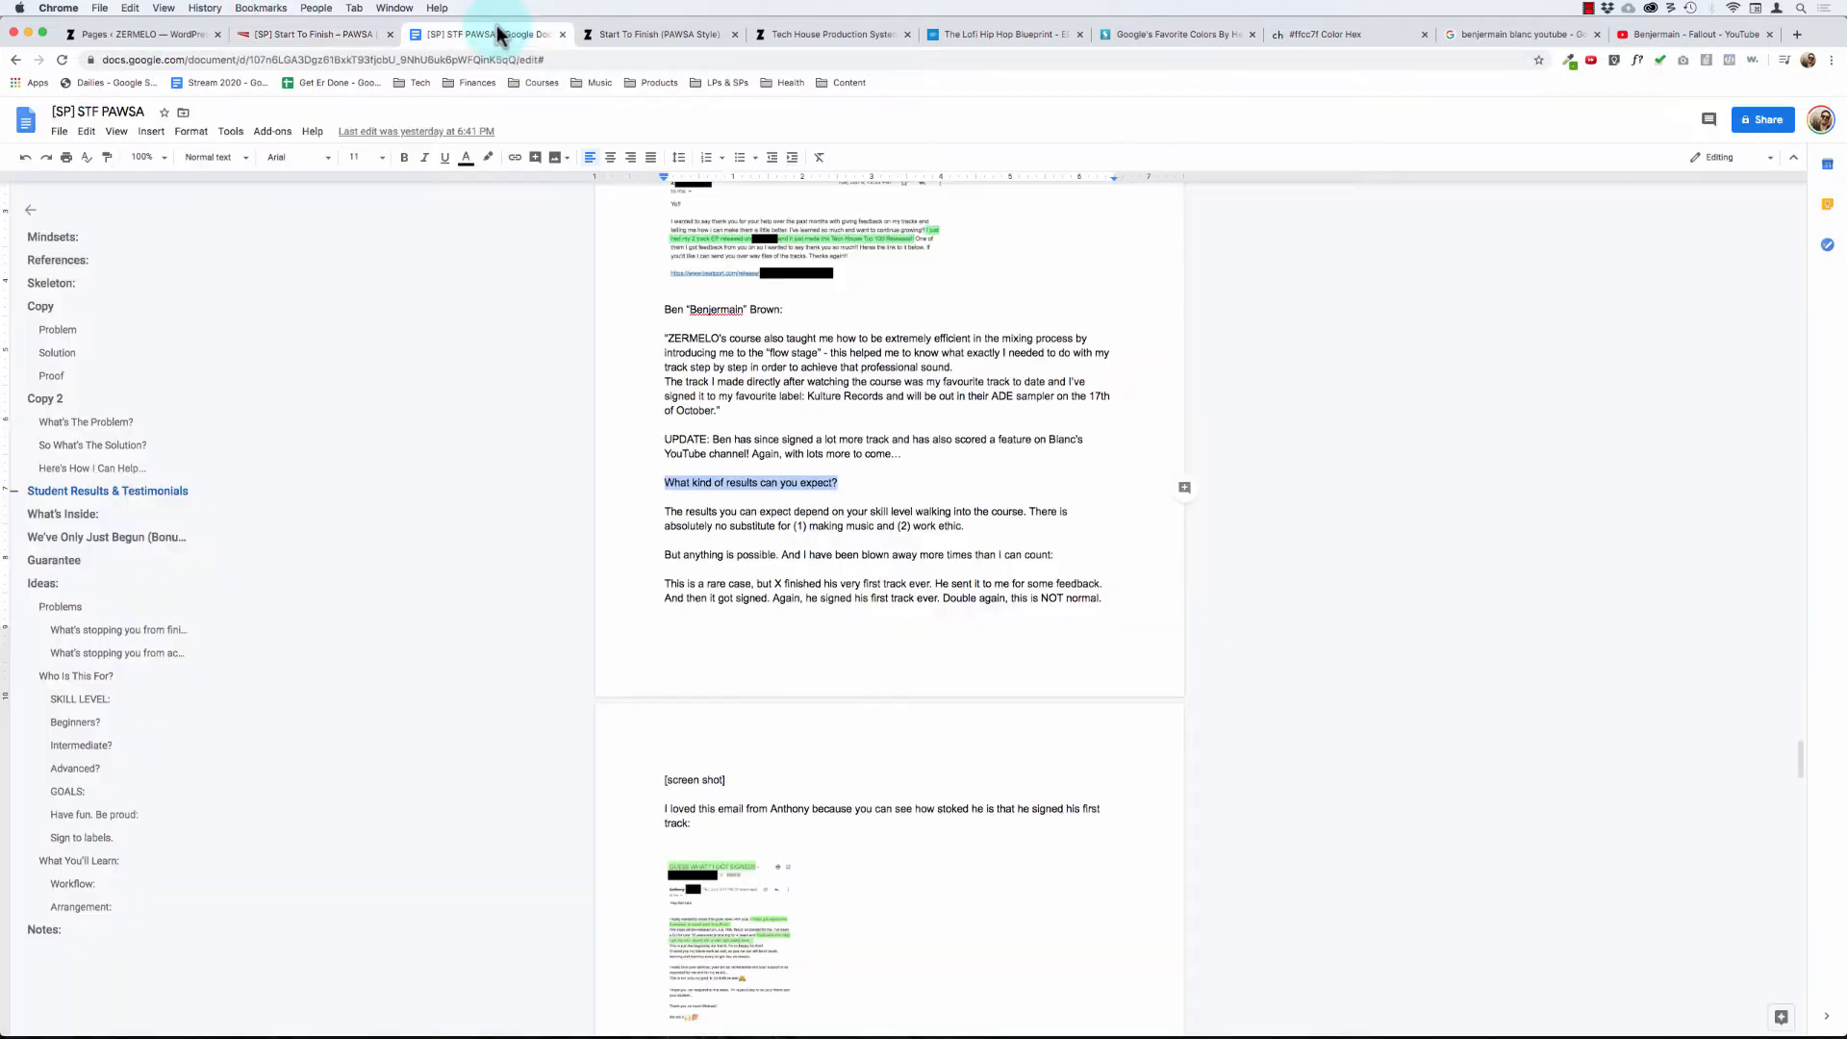
pyautogui.click(662, 507)
pyautogui.moveTo(662, 509); pyautogui.dragTo(1074, 558)
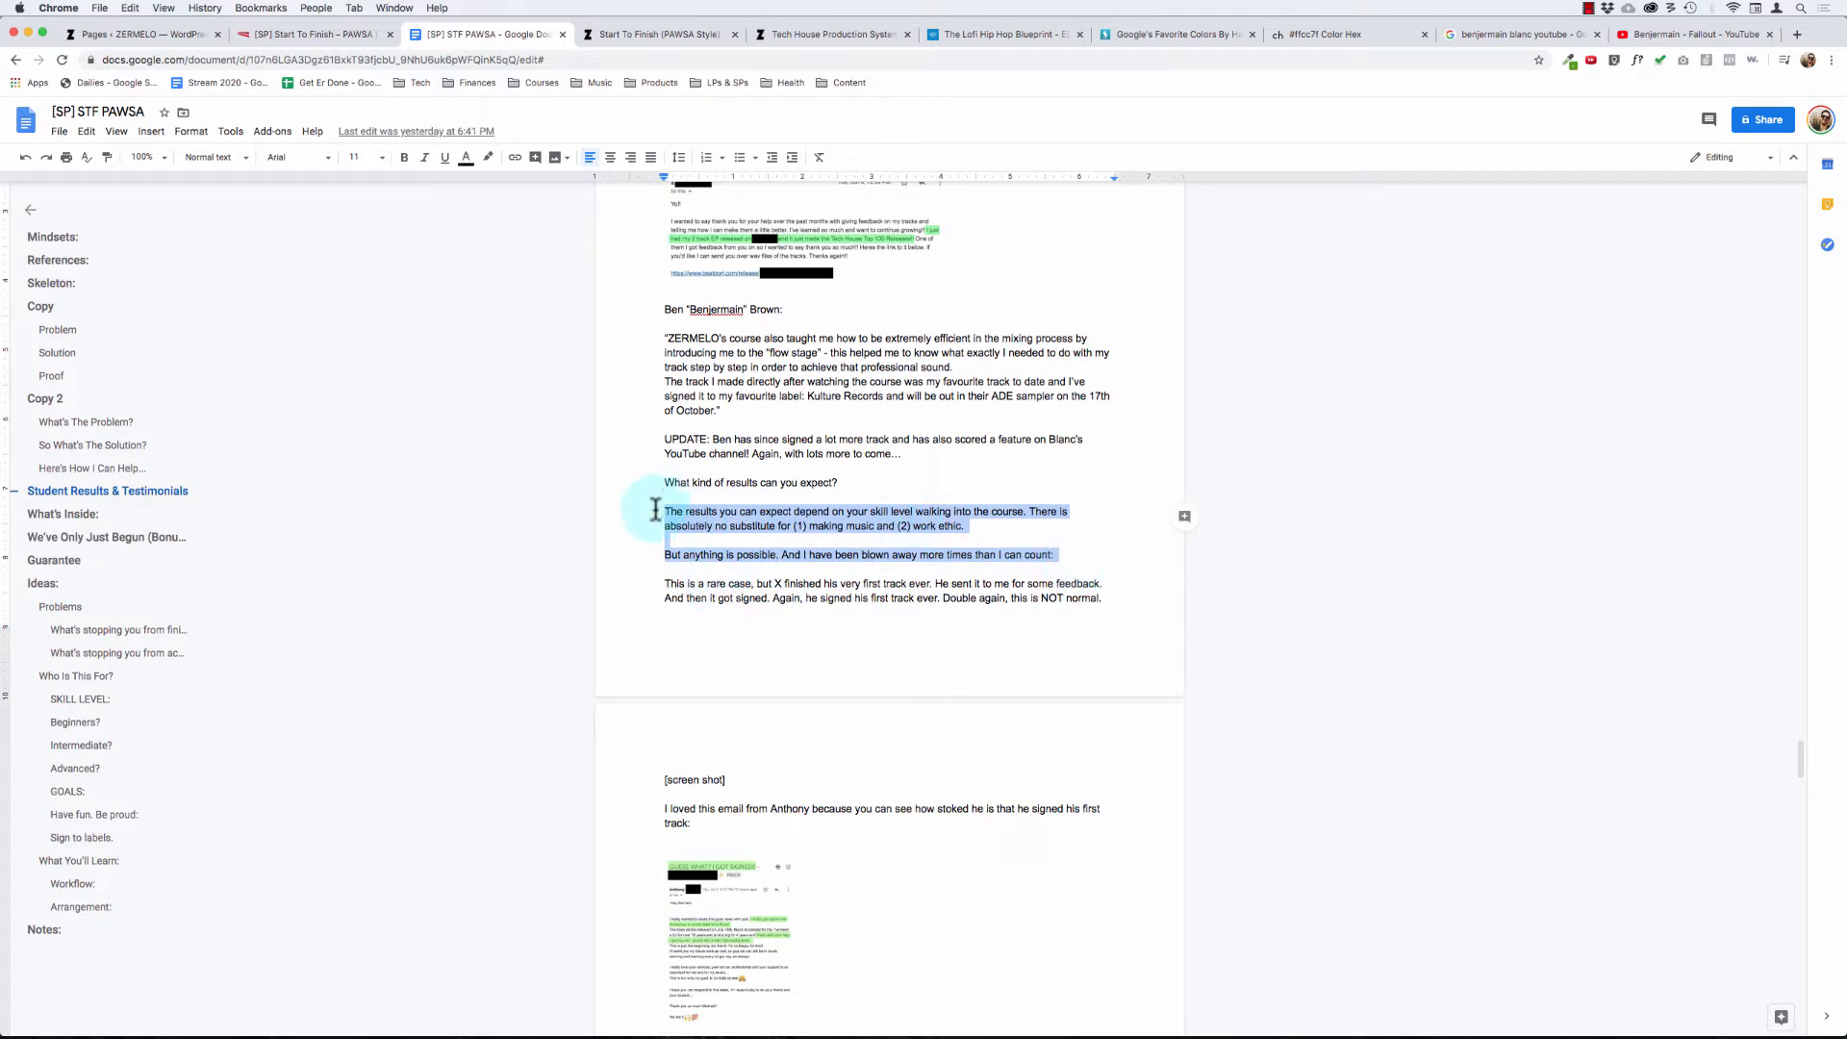
pyautogui.moveTo(662, 509); pyautogui.dragTo(1116, 592)
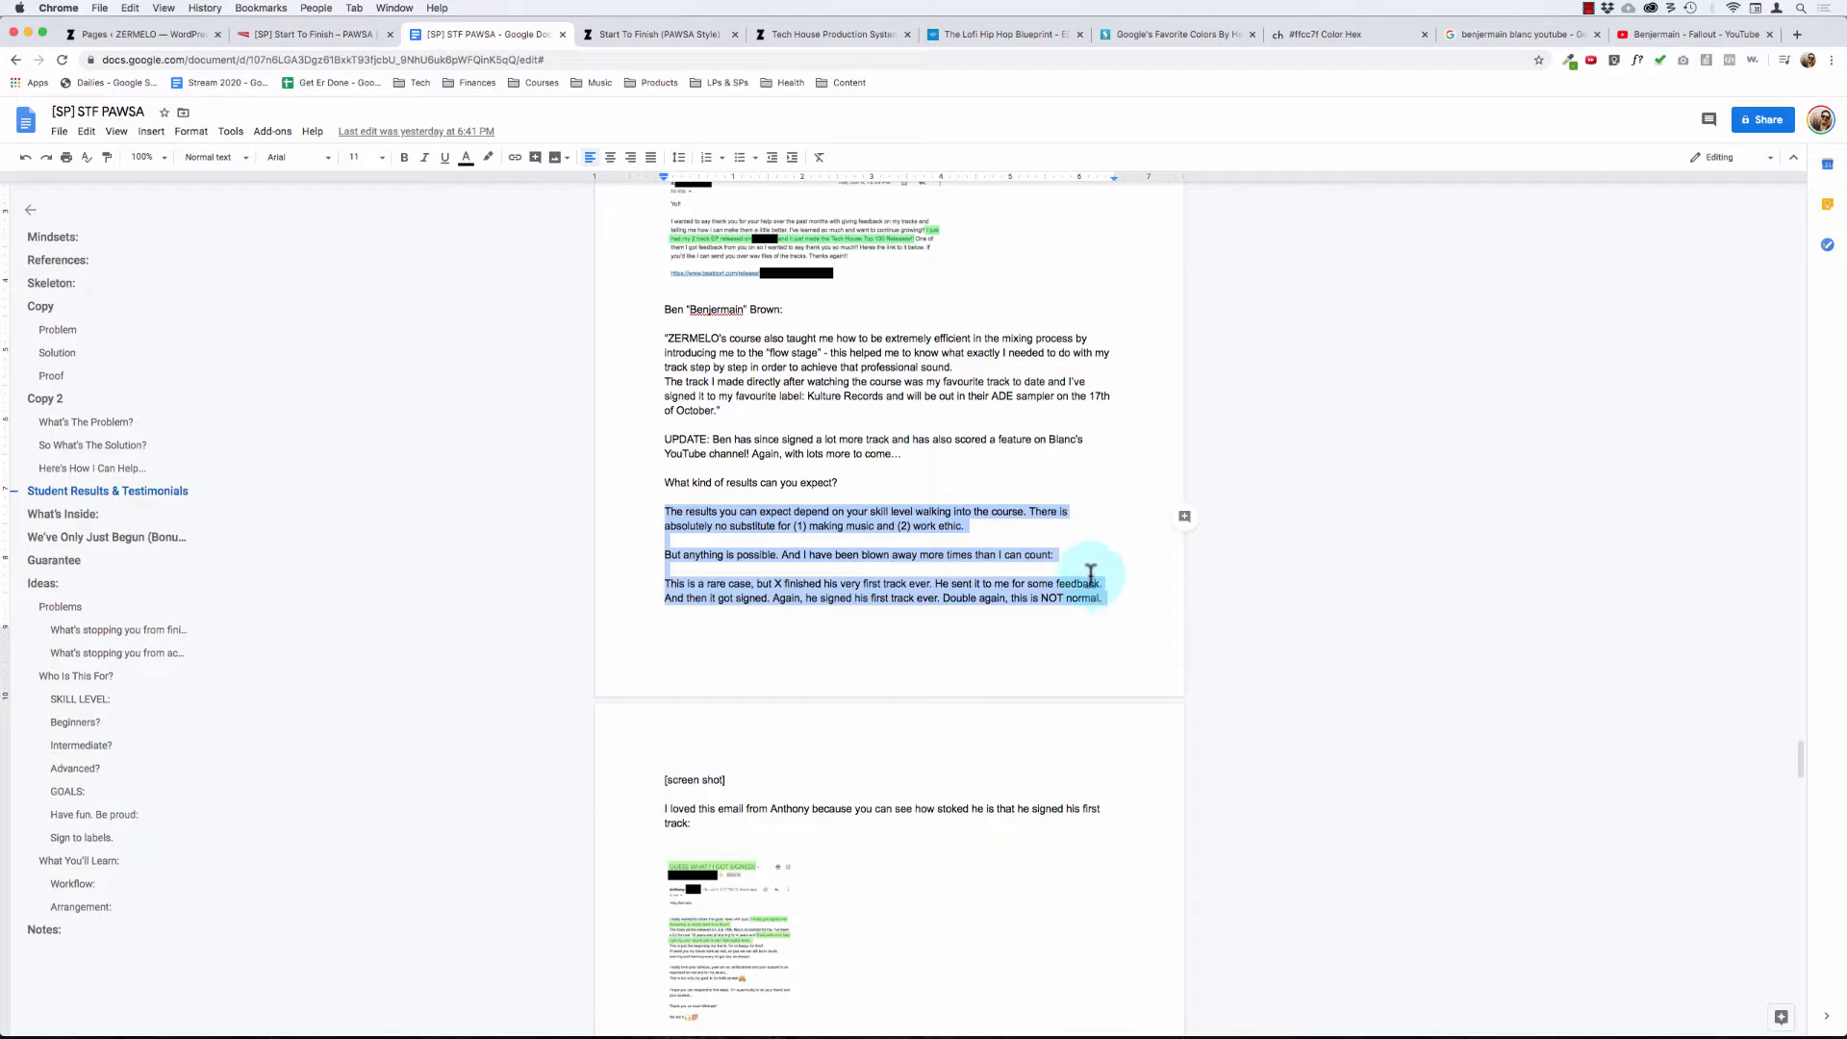
pyautogui.press('super+c')
pyautogui.click(304, 40)
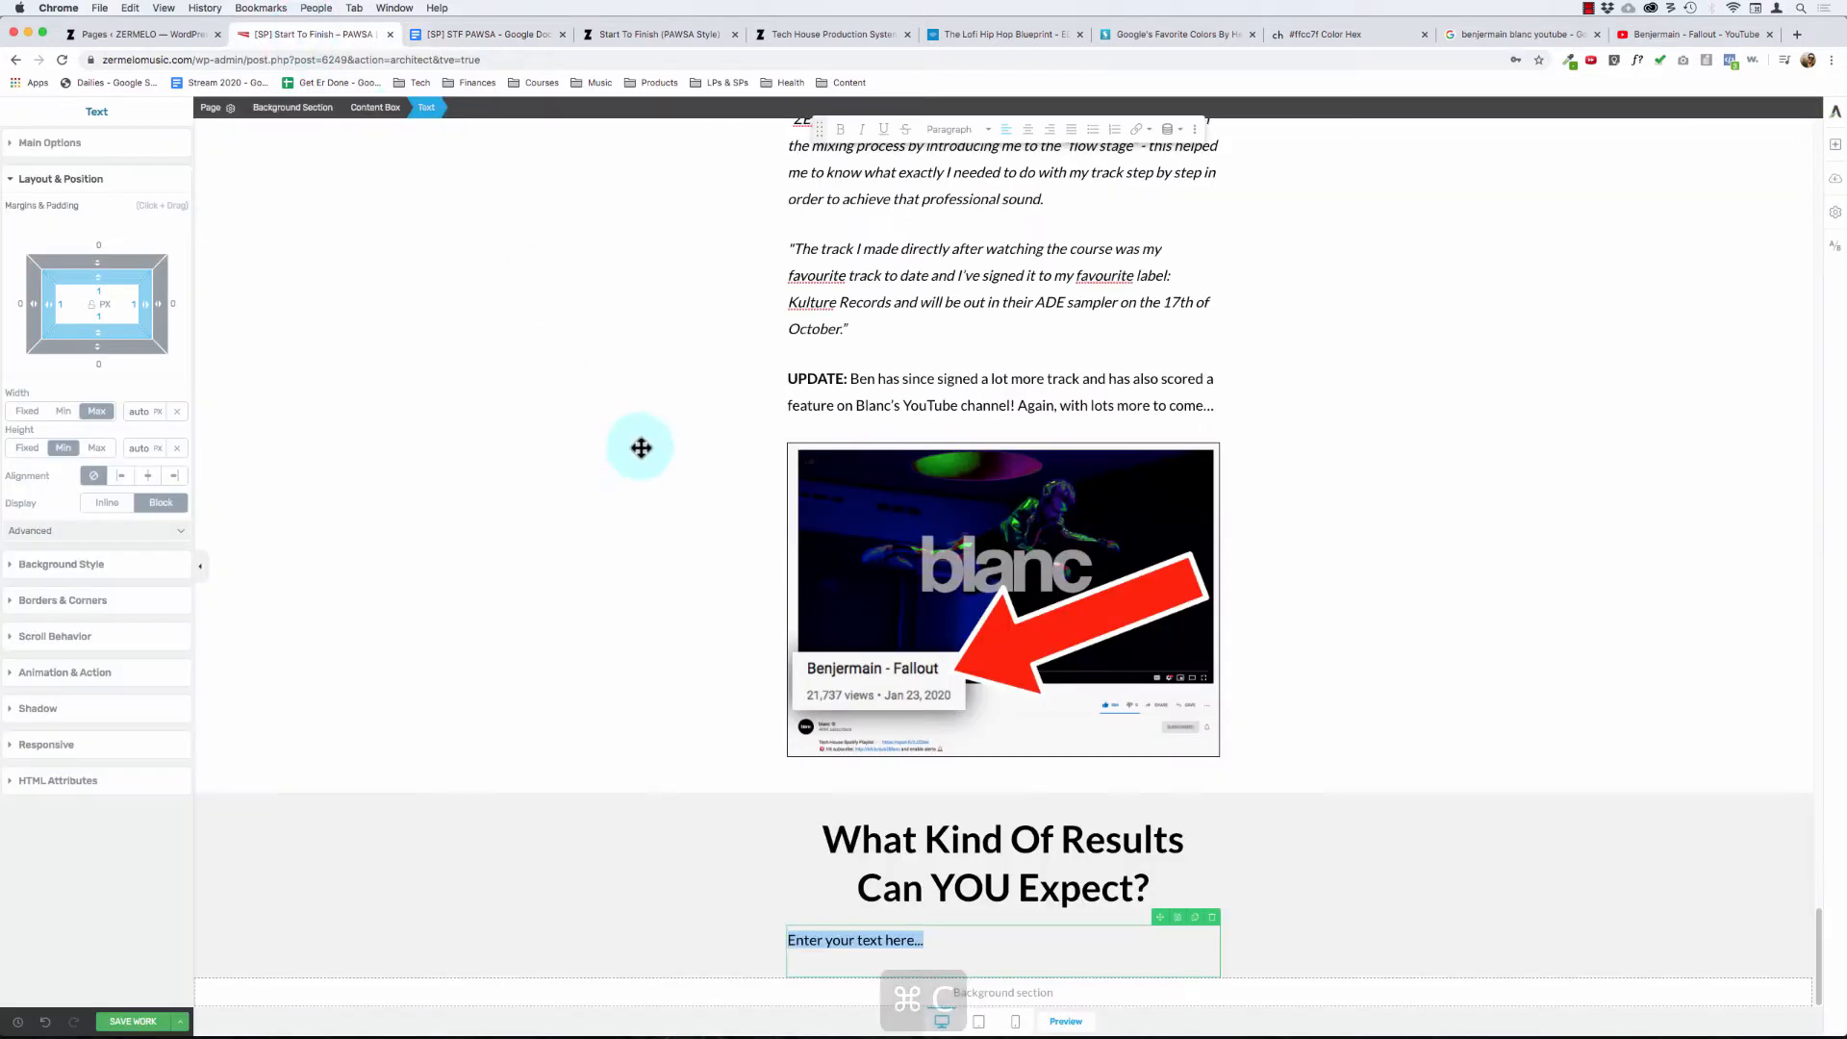
pyautogui.click(960, 939)
pyautogui.tripleClick(960, 939)
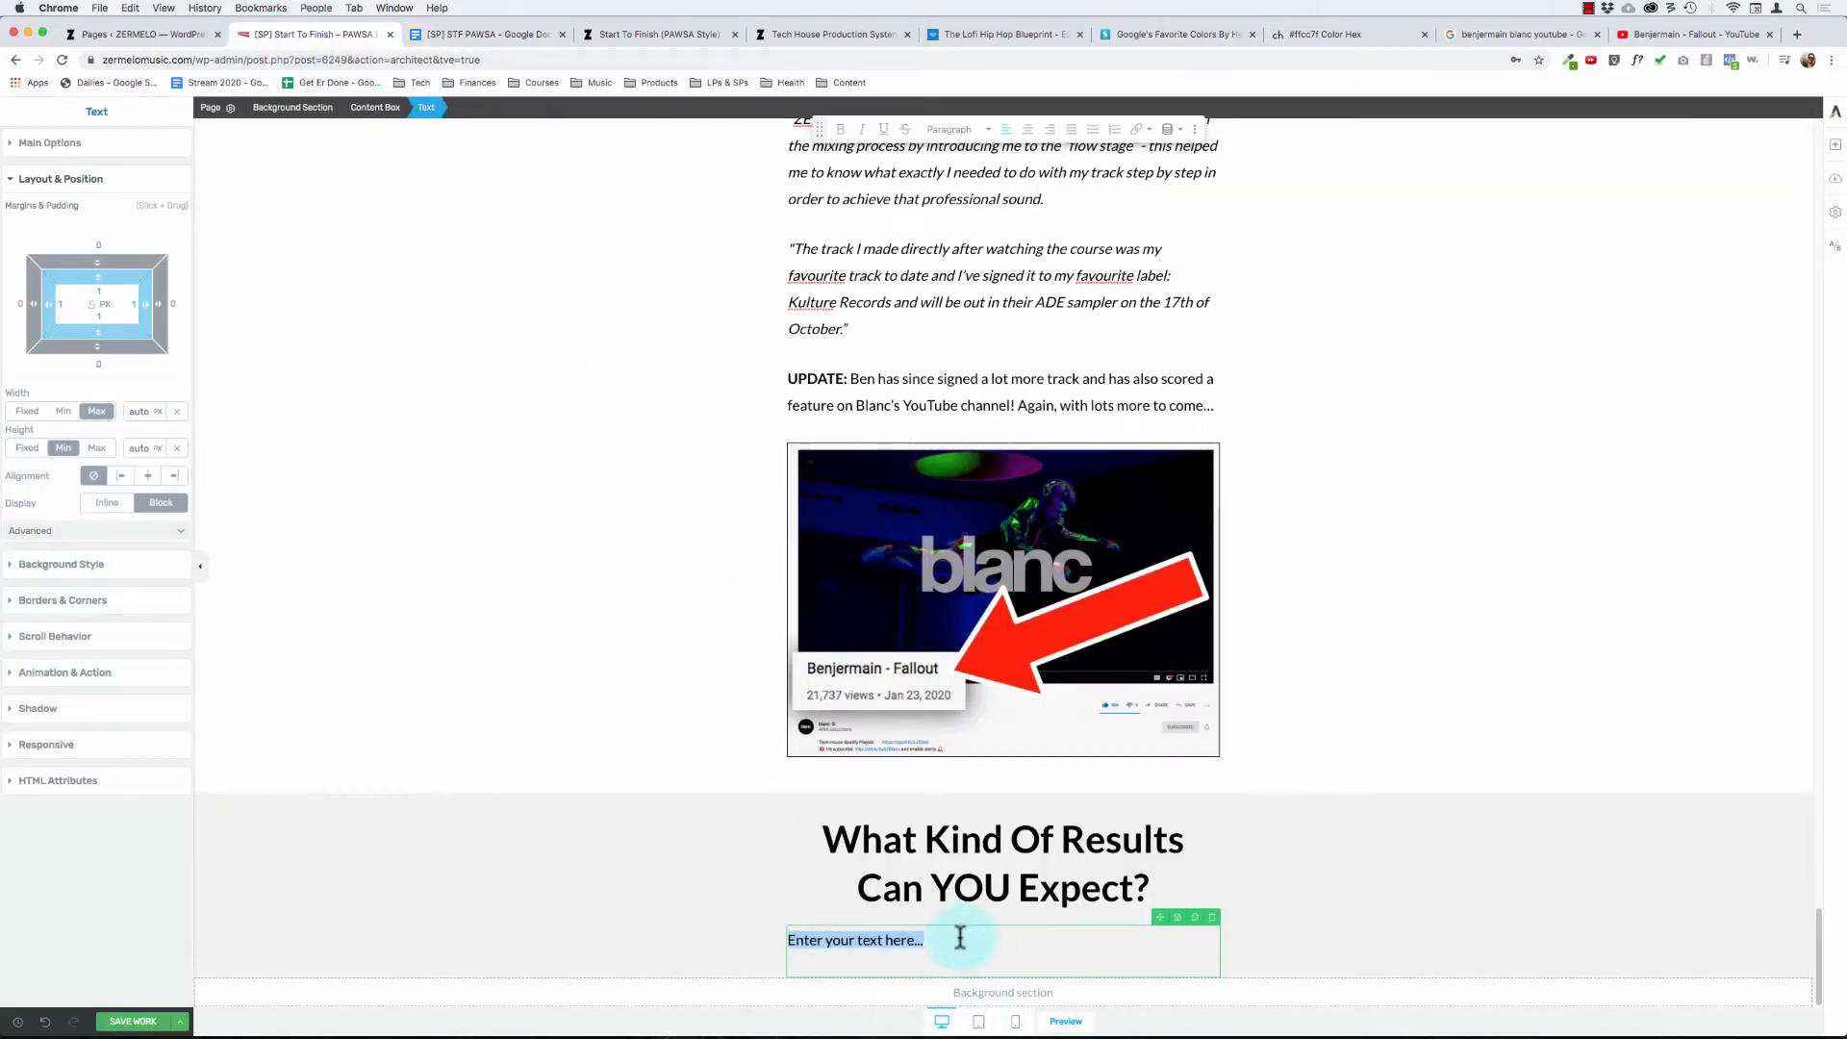
pyautogui.press('super+v')
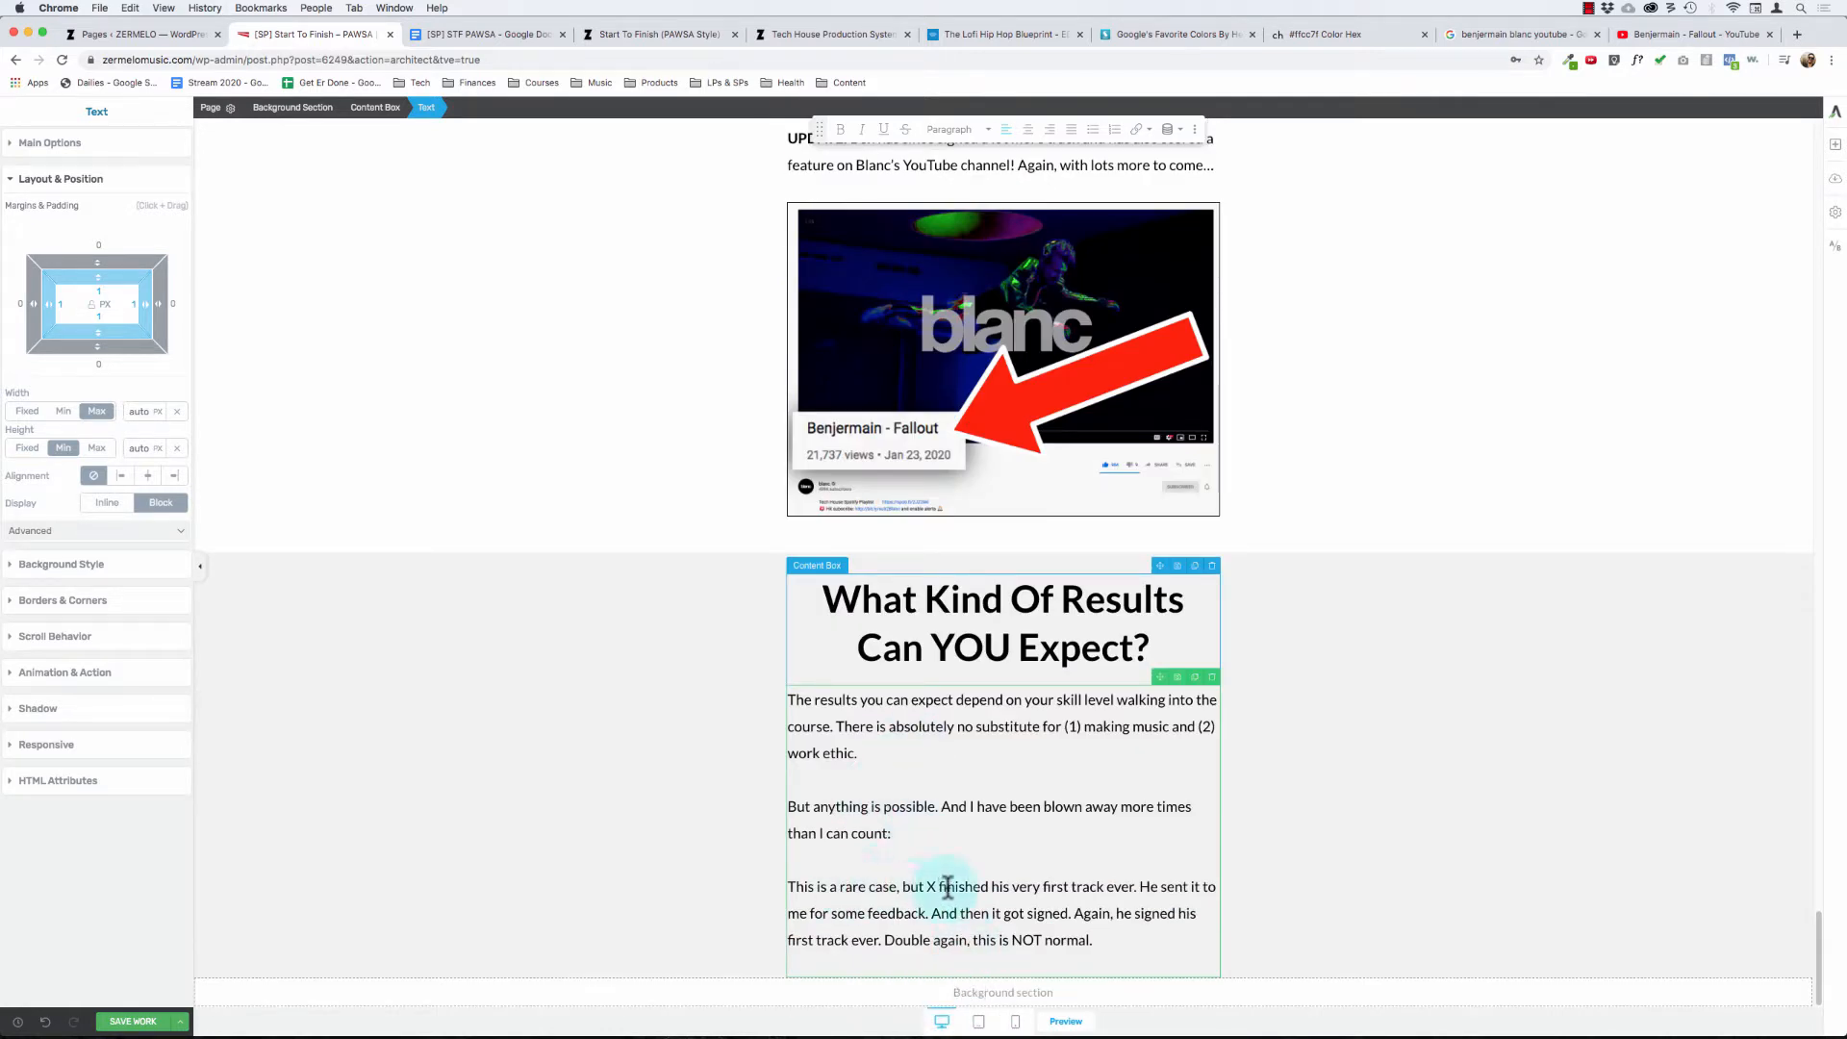
# - Insert "NAME:" at the start of the paragraph beginning "This is a rare case"
pyautogui.click(907, 837)
pyautogui.press('Return')
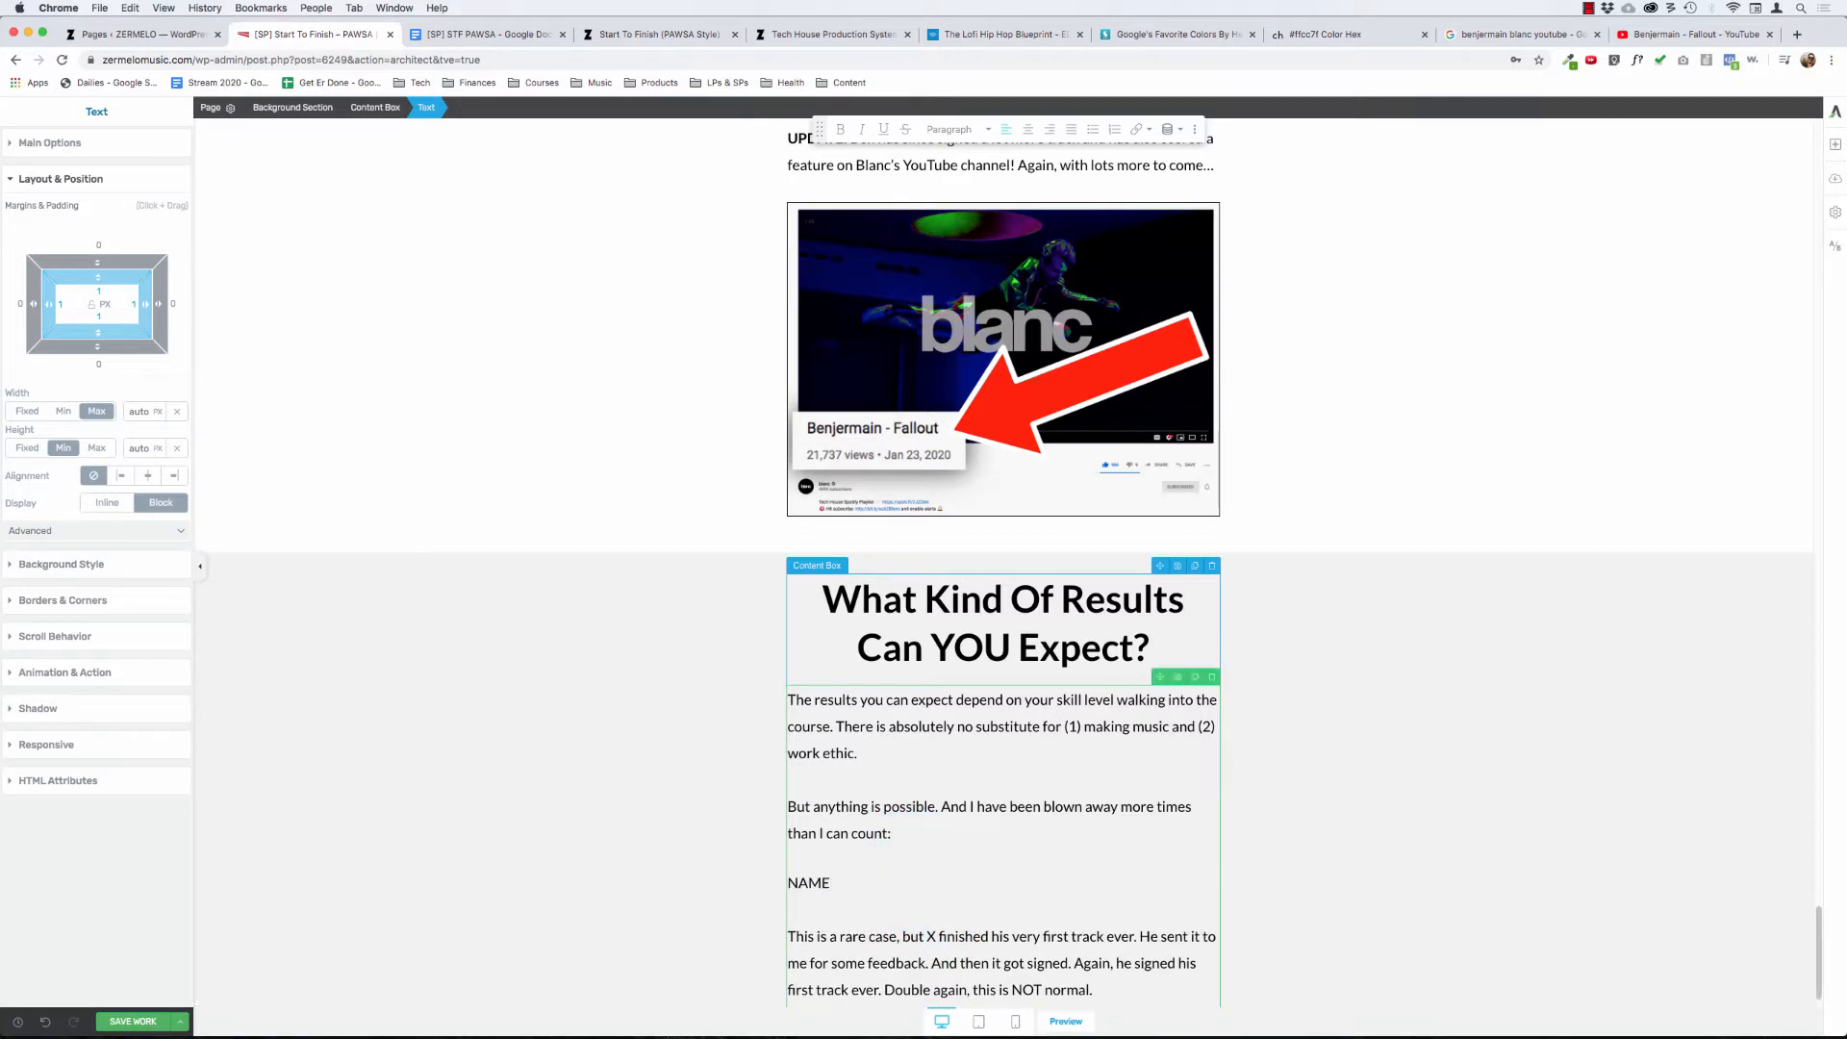
pyautogui.write('NAMEL')
pyautogui.write(':')
pyautogui.scroll(-1, 1044, 909)
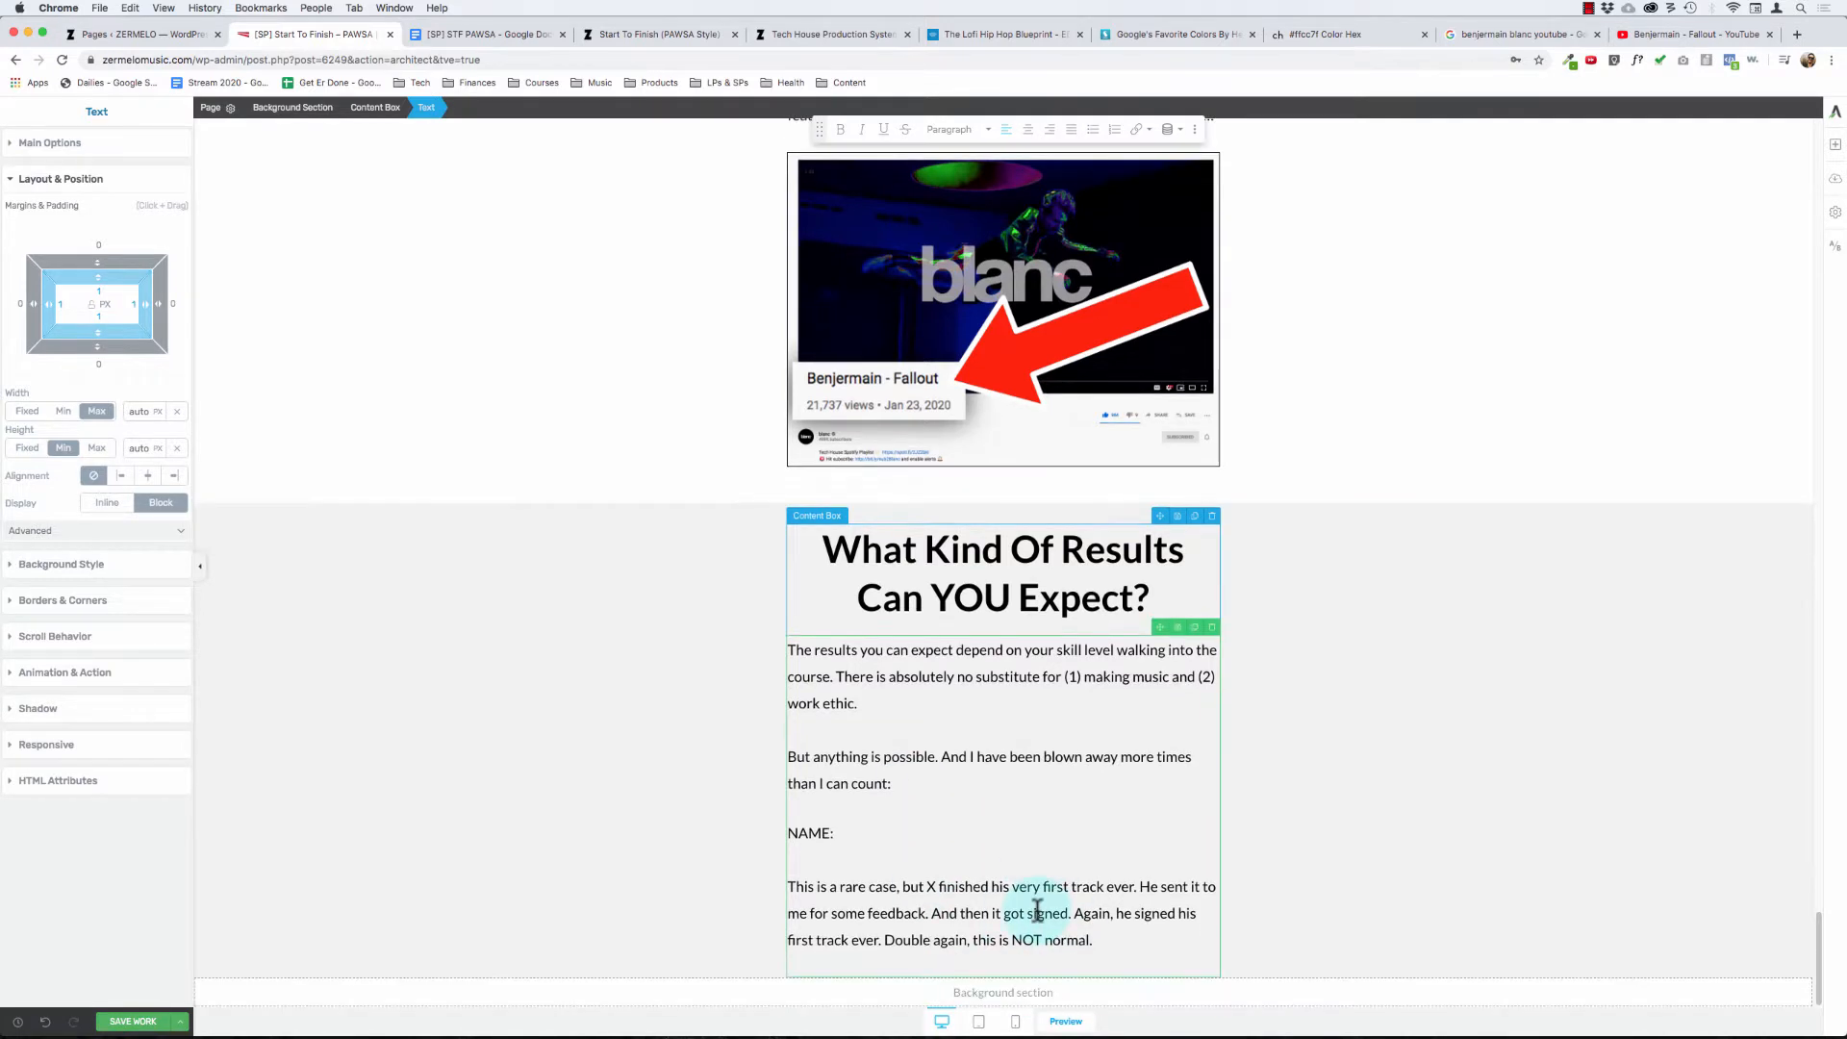
pyautogui.press('BackSpace')
pyautogui.press('Delete')
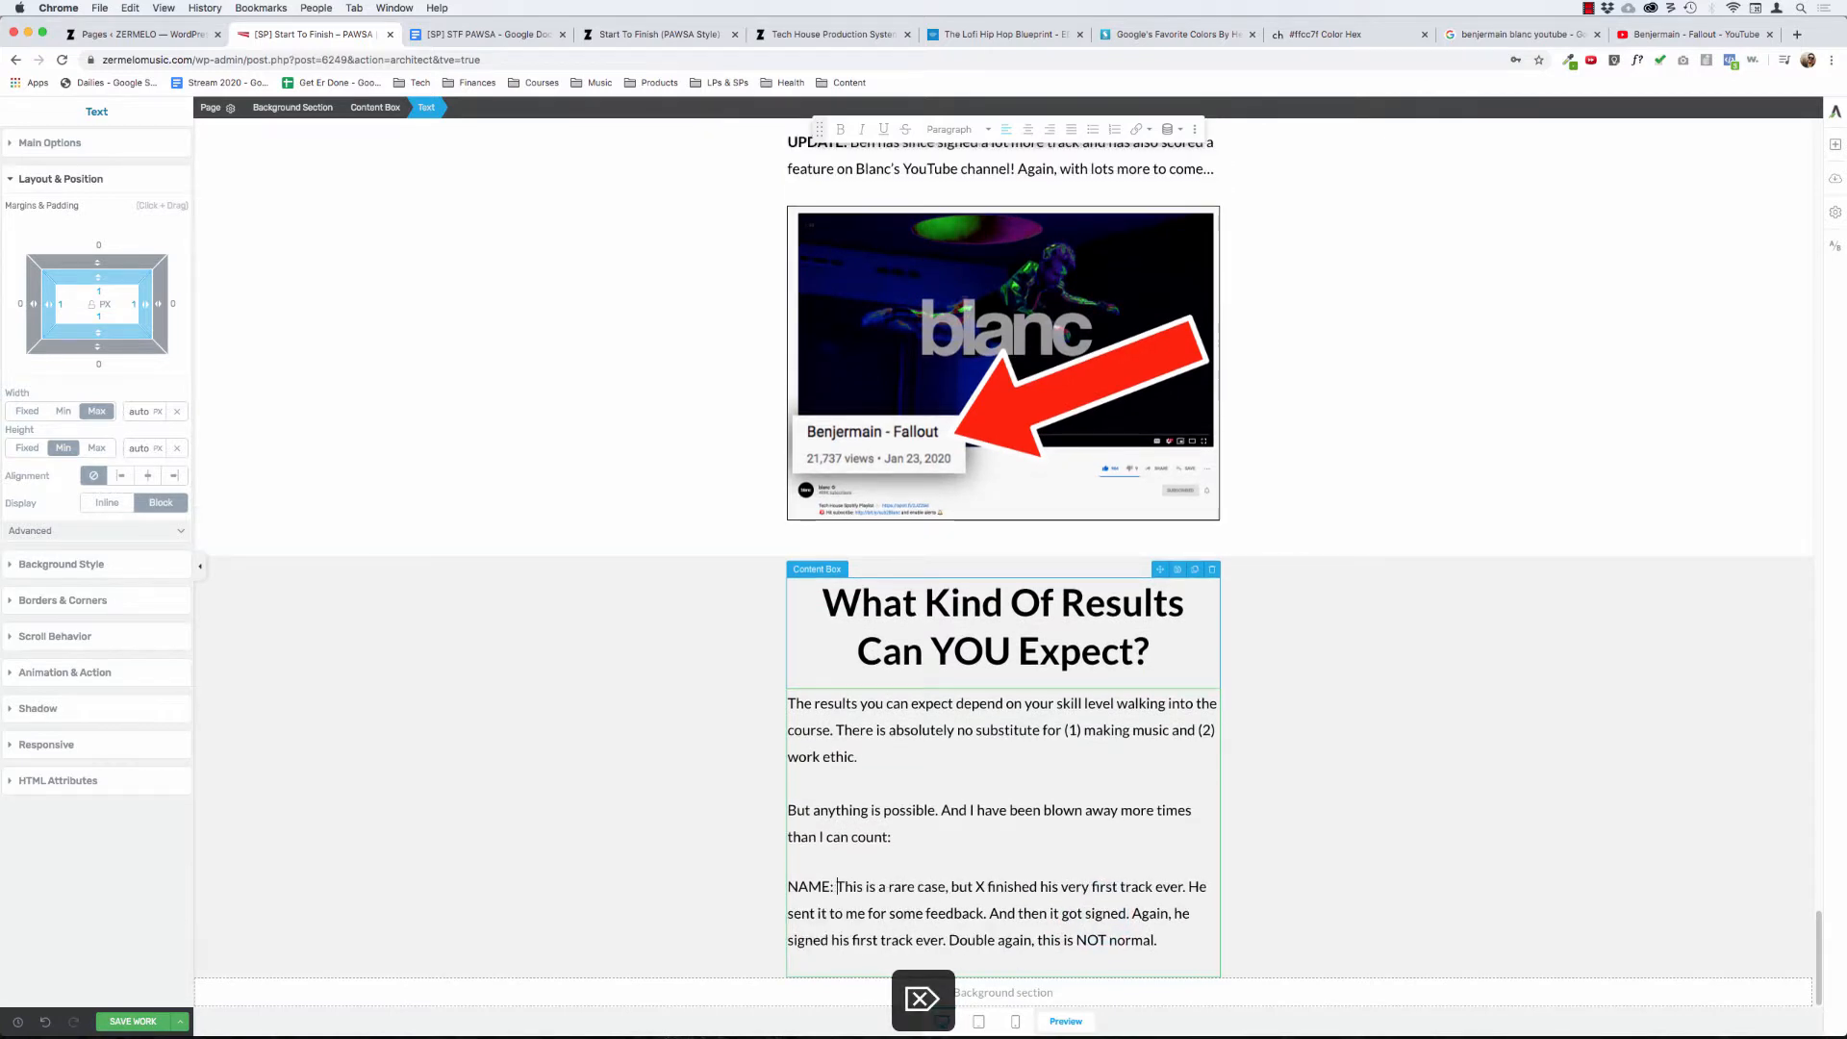
pyautogui.click(956, 670)
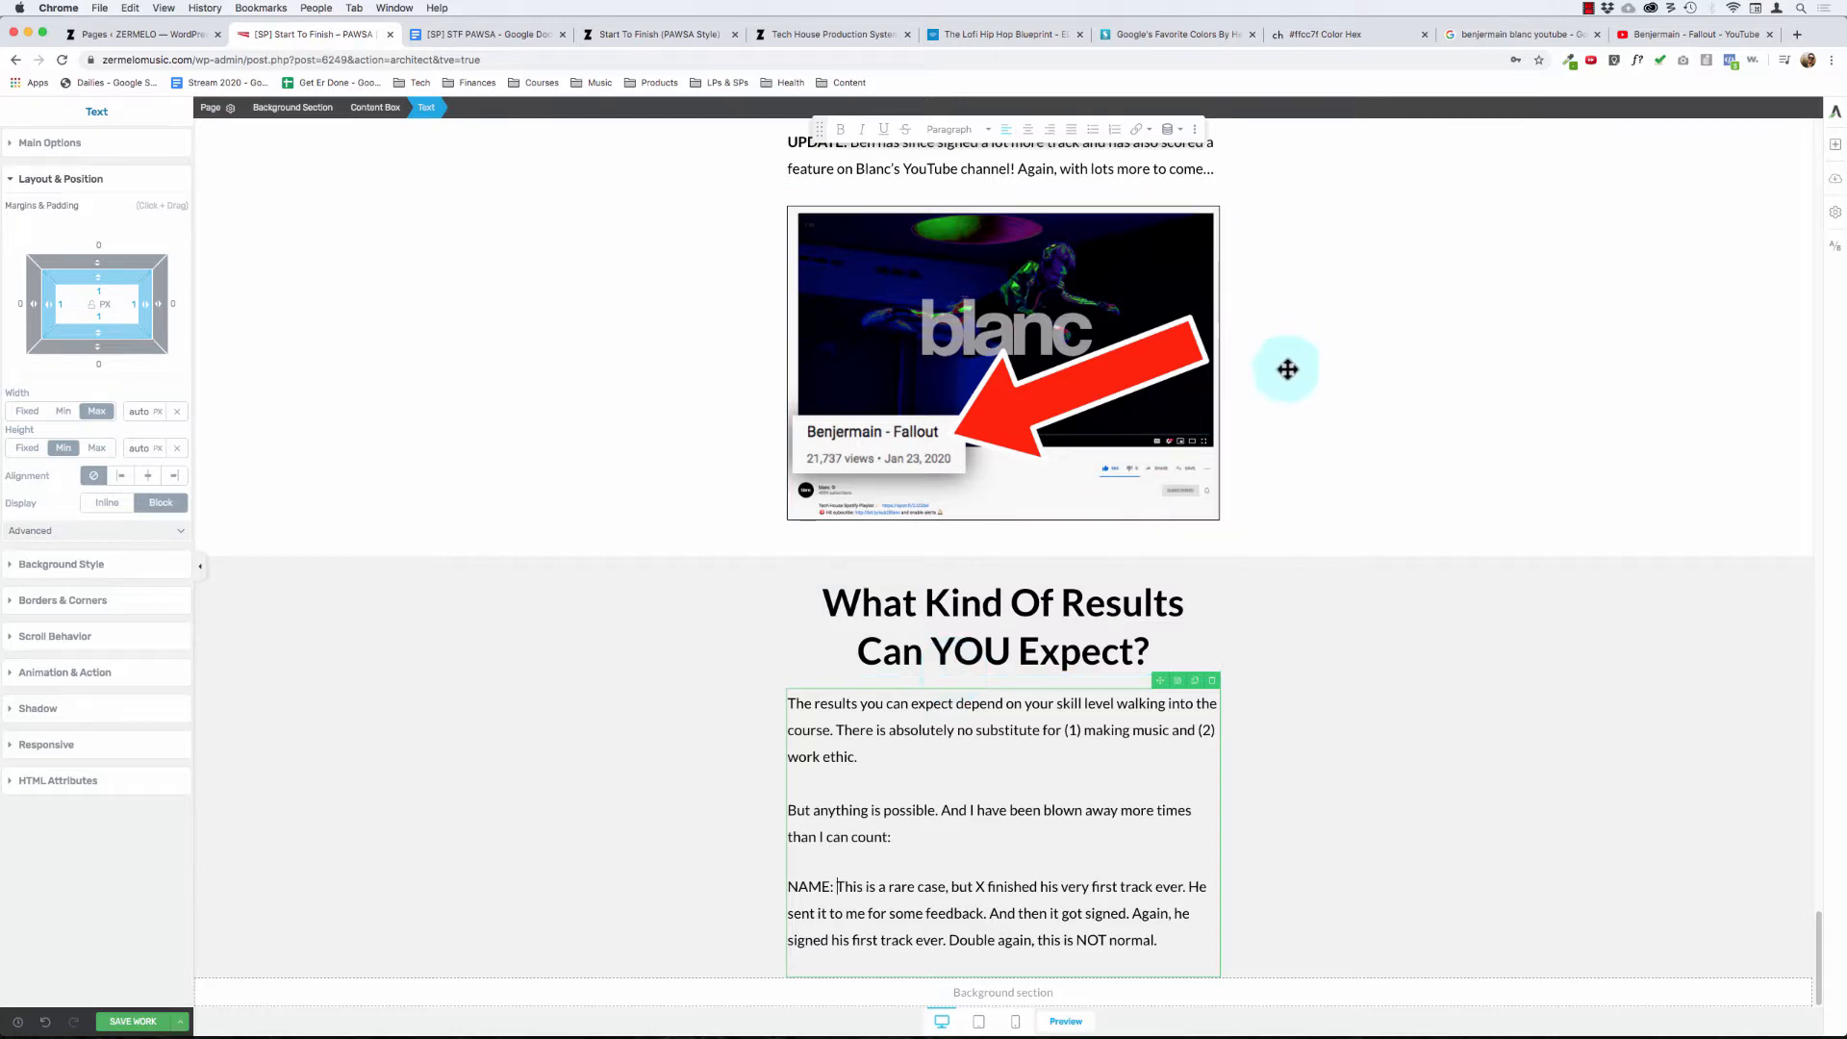
pyautogui.click(681, 723)
pyautogui.click(1139, 941)
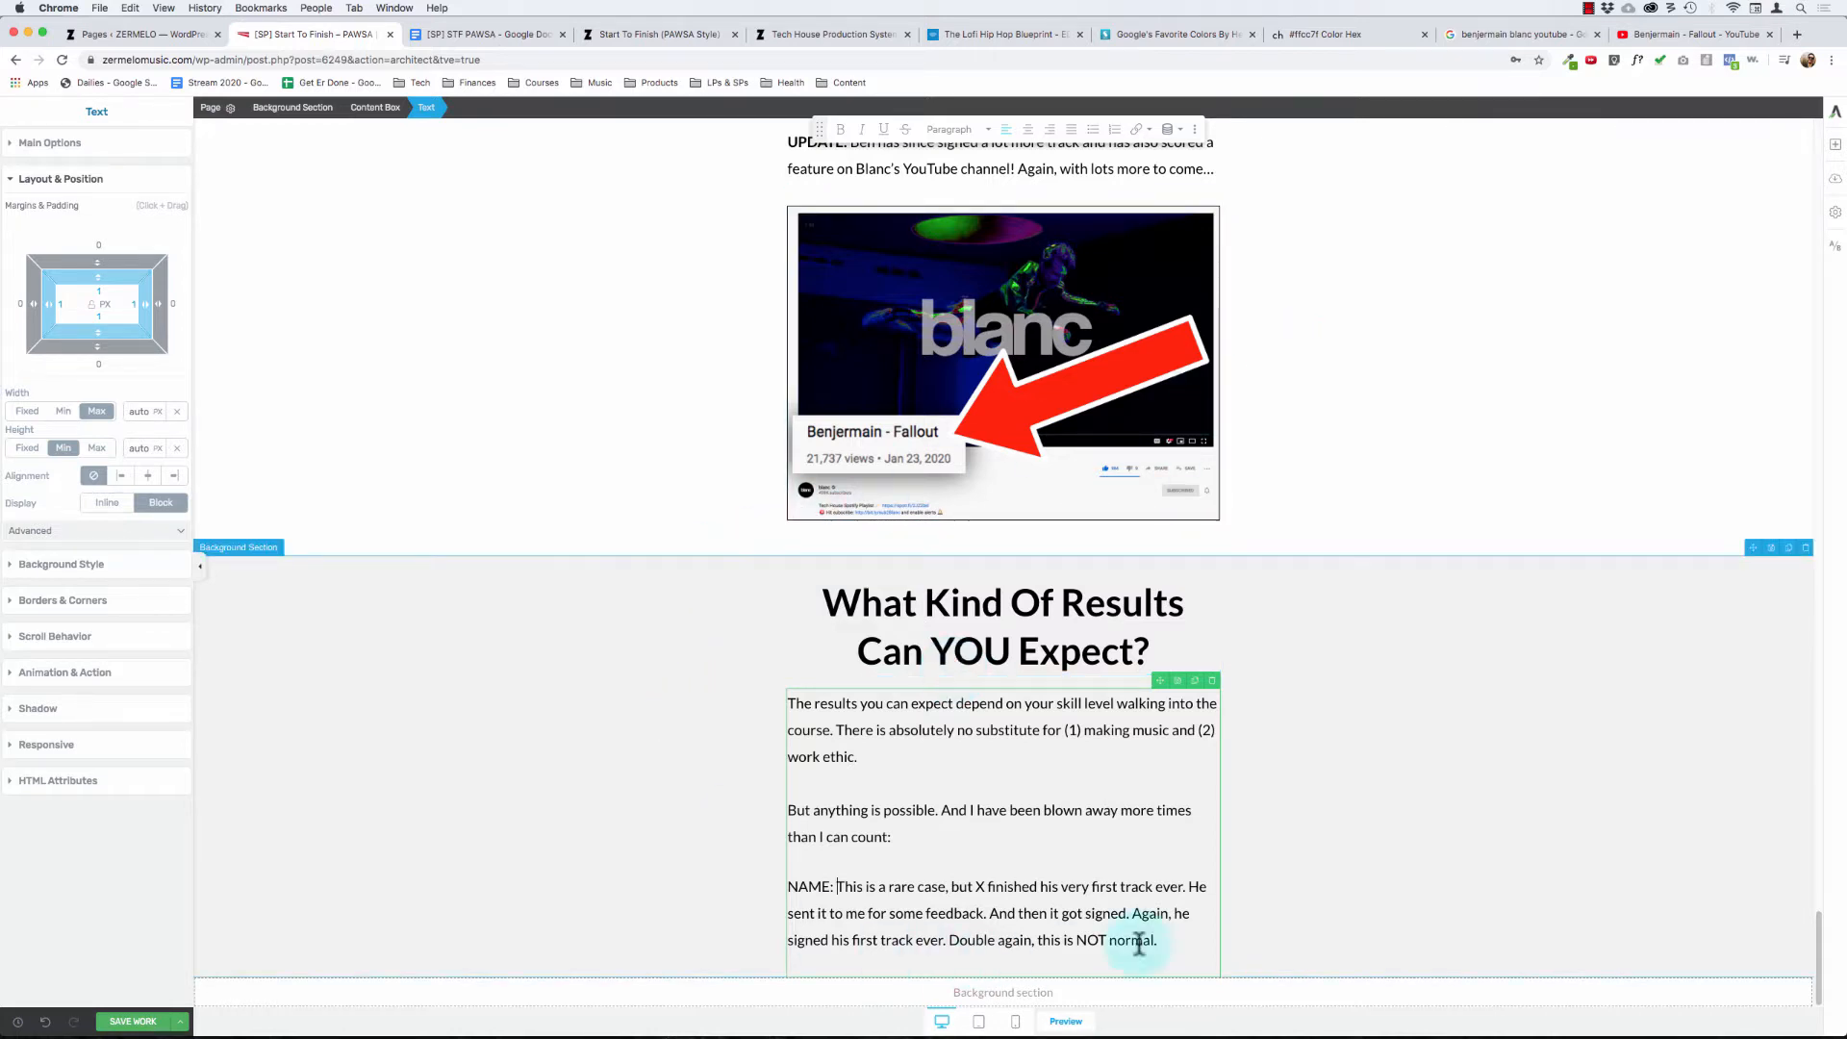
pyautogui.click(695, 710)
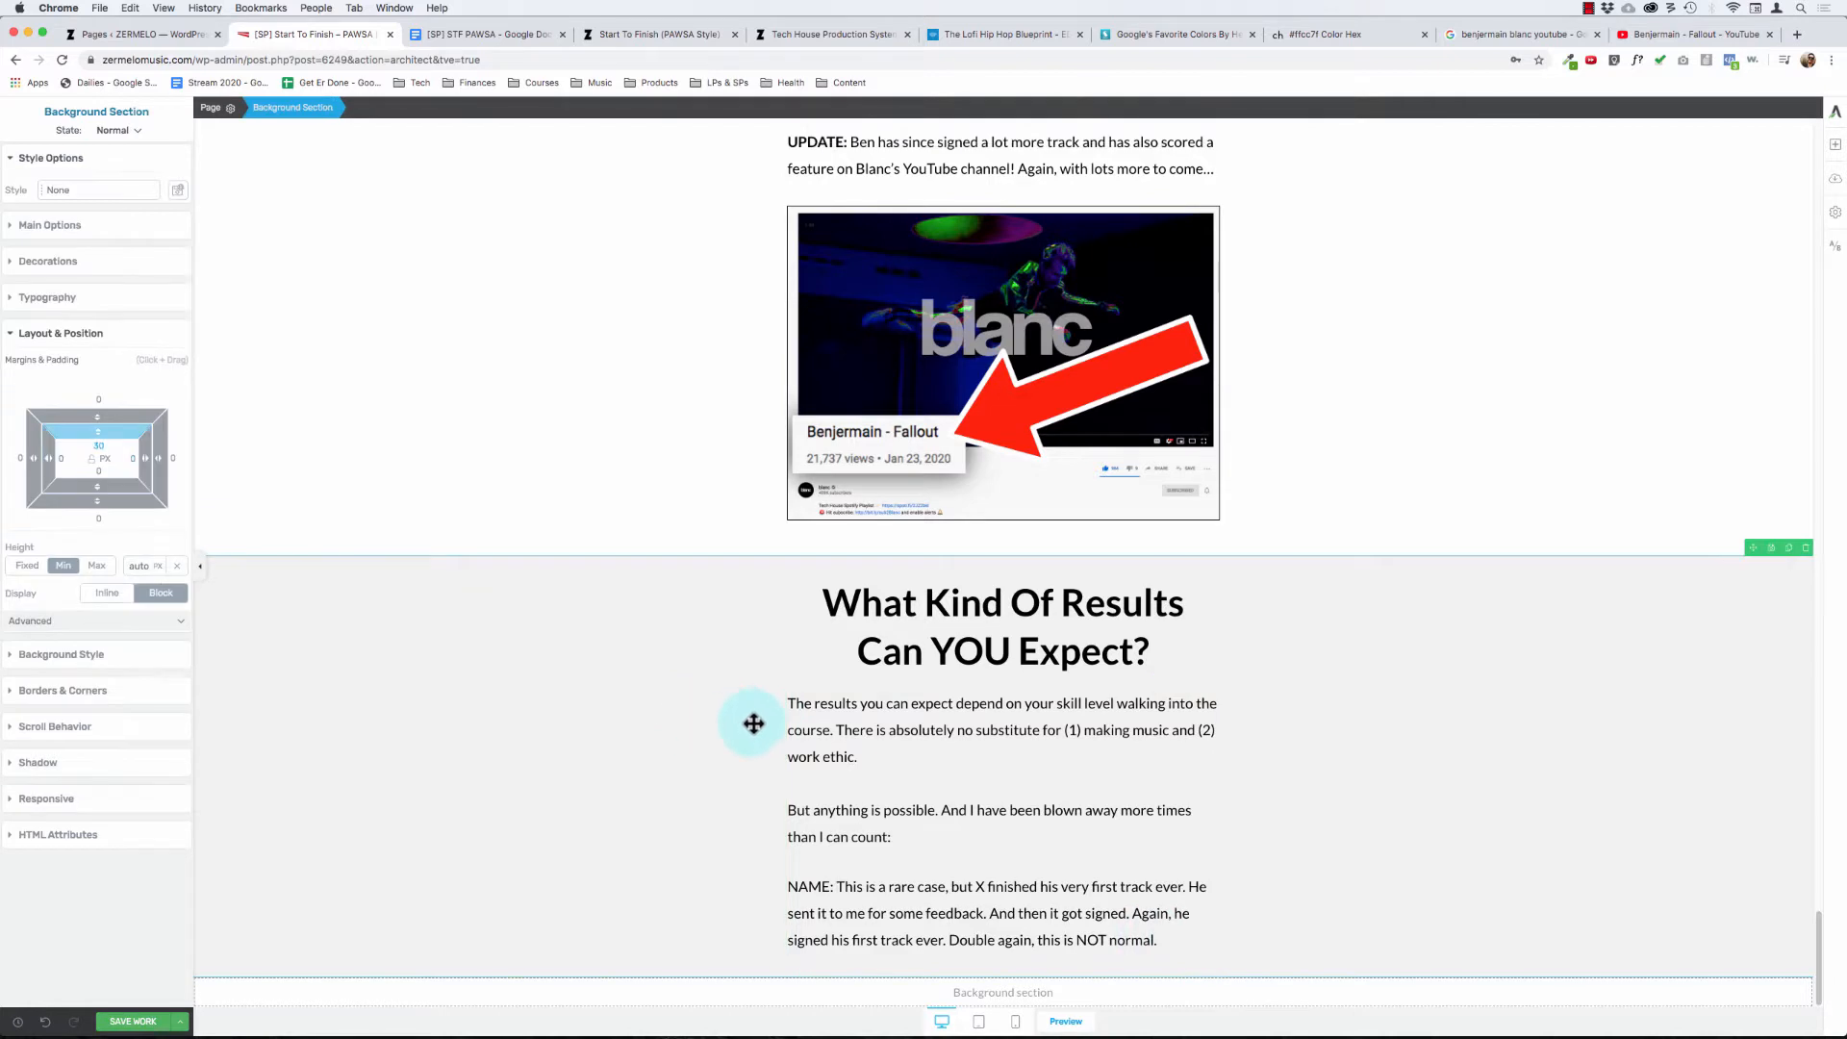
pyautogui.click(982, 612)
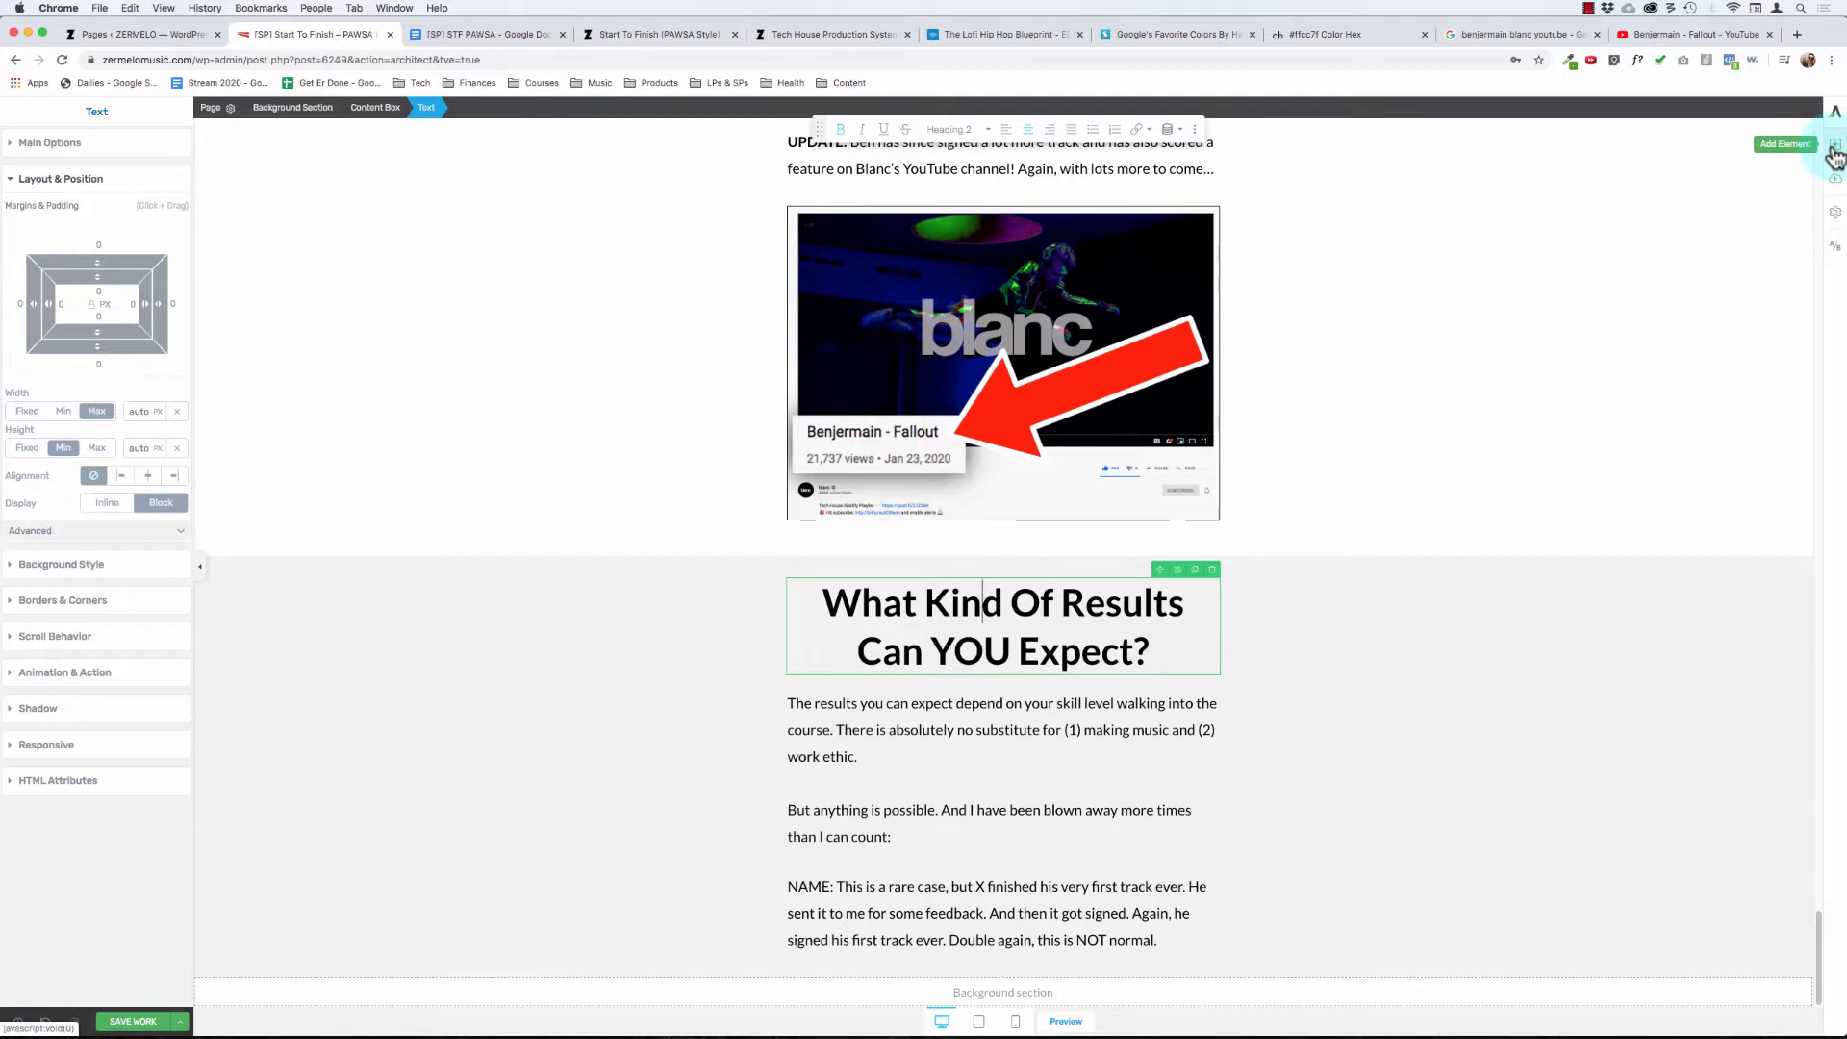
pyautogui.press('super+Tab')
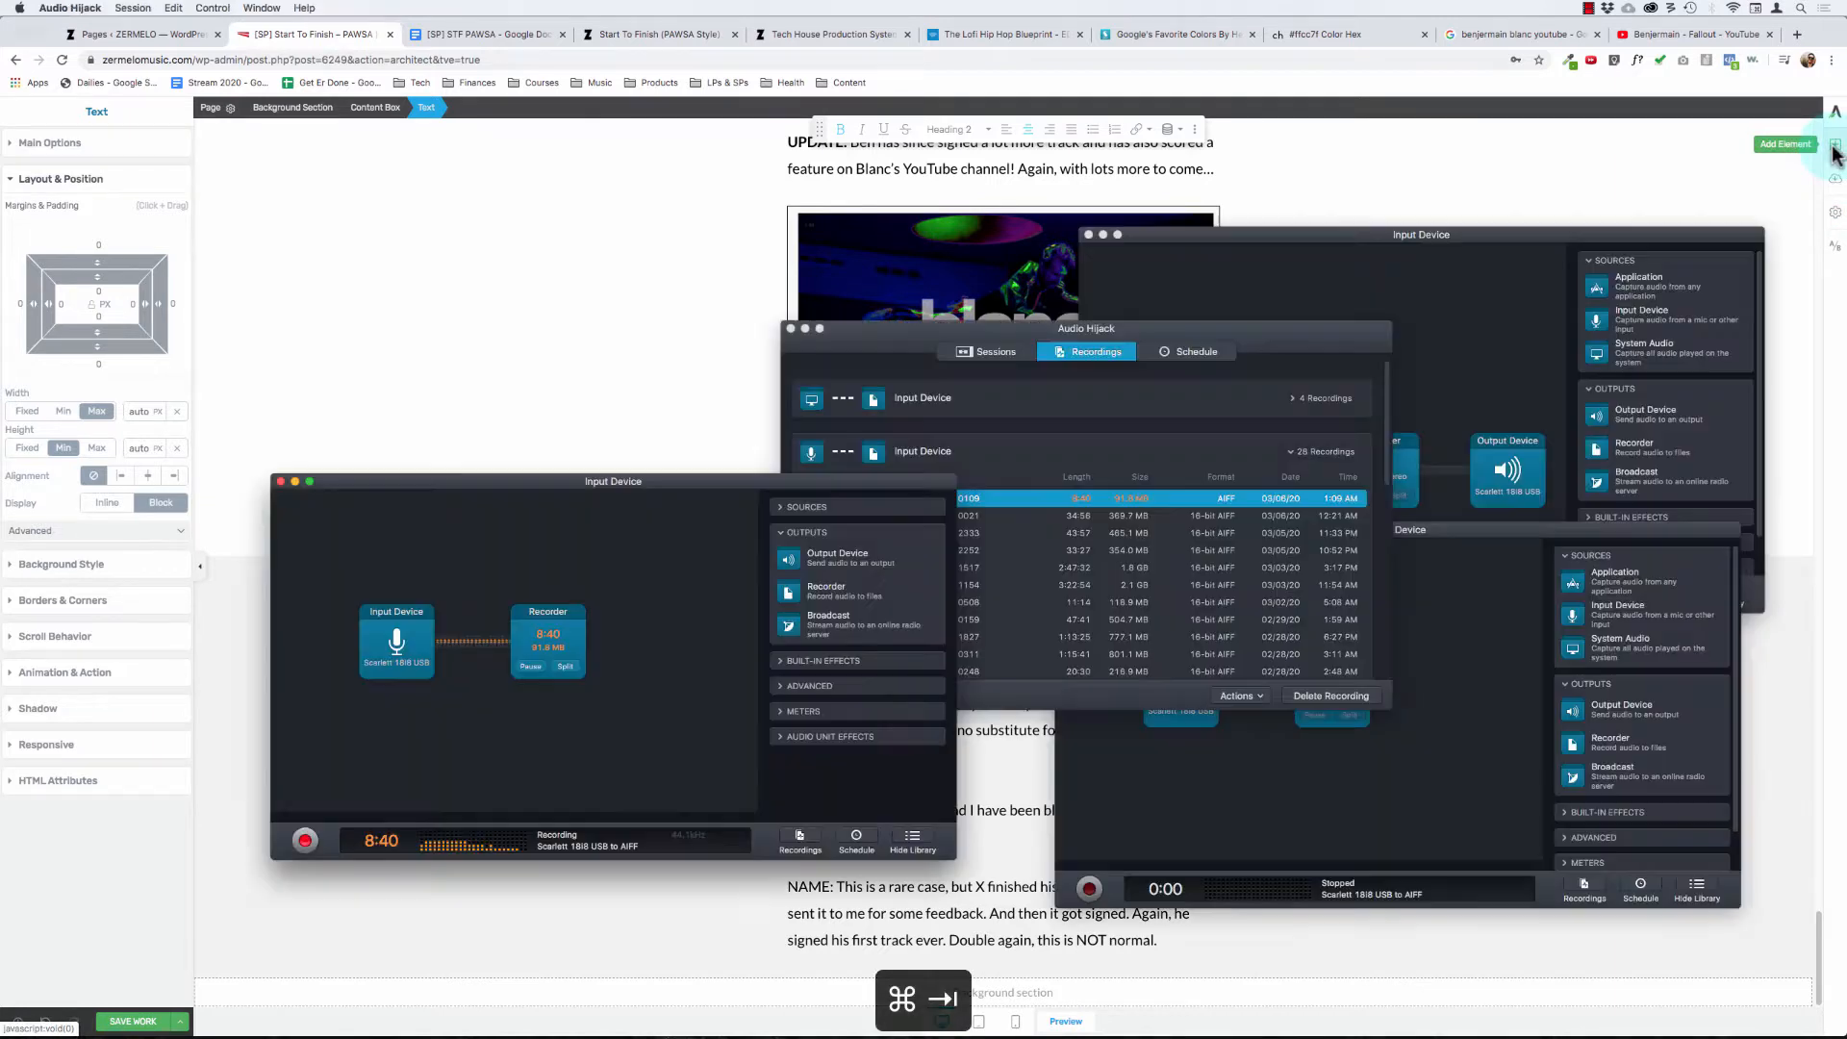
pyautogui.press('super+Tab')
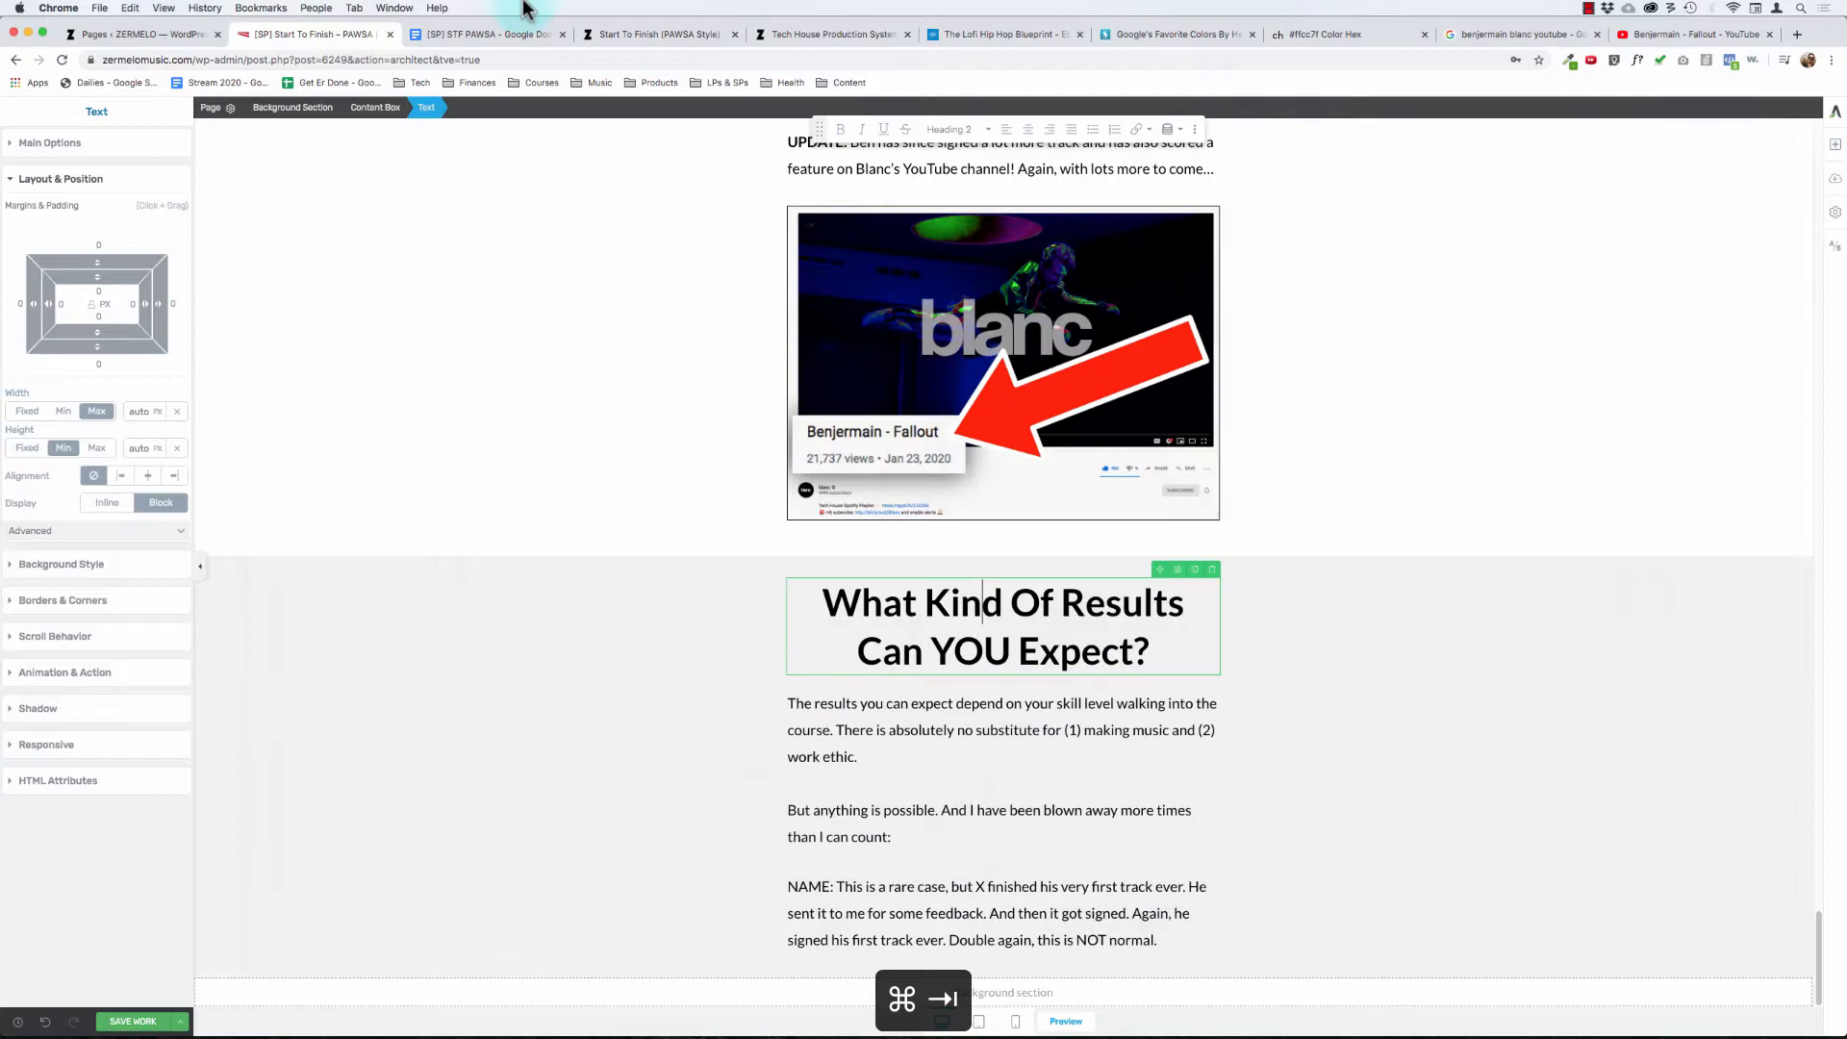
# - Copy the "[screen shot]" line and the signed-first-track email sentence from the STF PAWSA doc and paste them after "this is NOT normal."
pyautogui.click(478, 36)
pyautogui.scroll(-2, 664, 693)
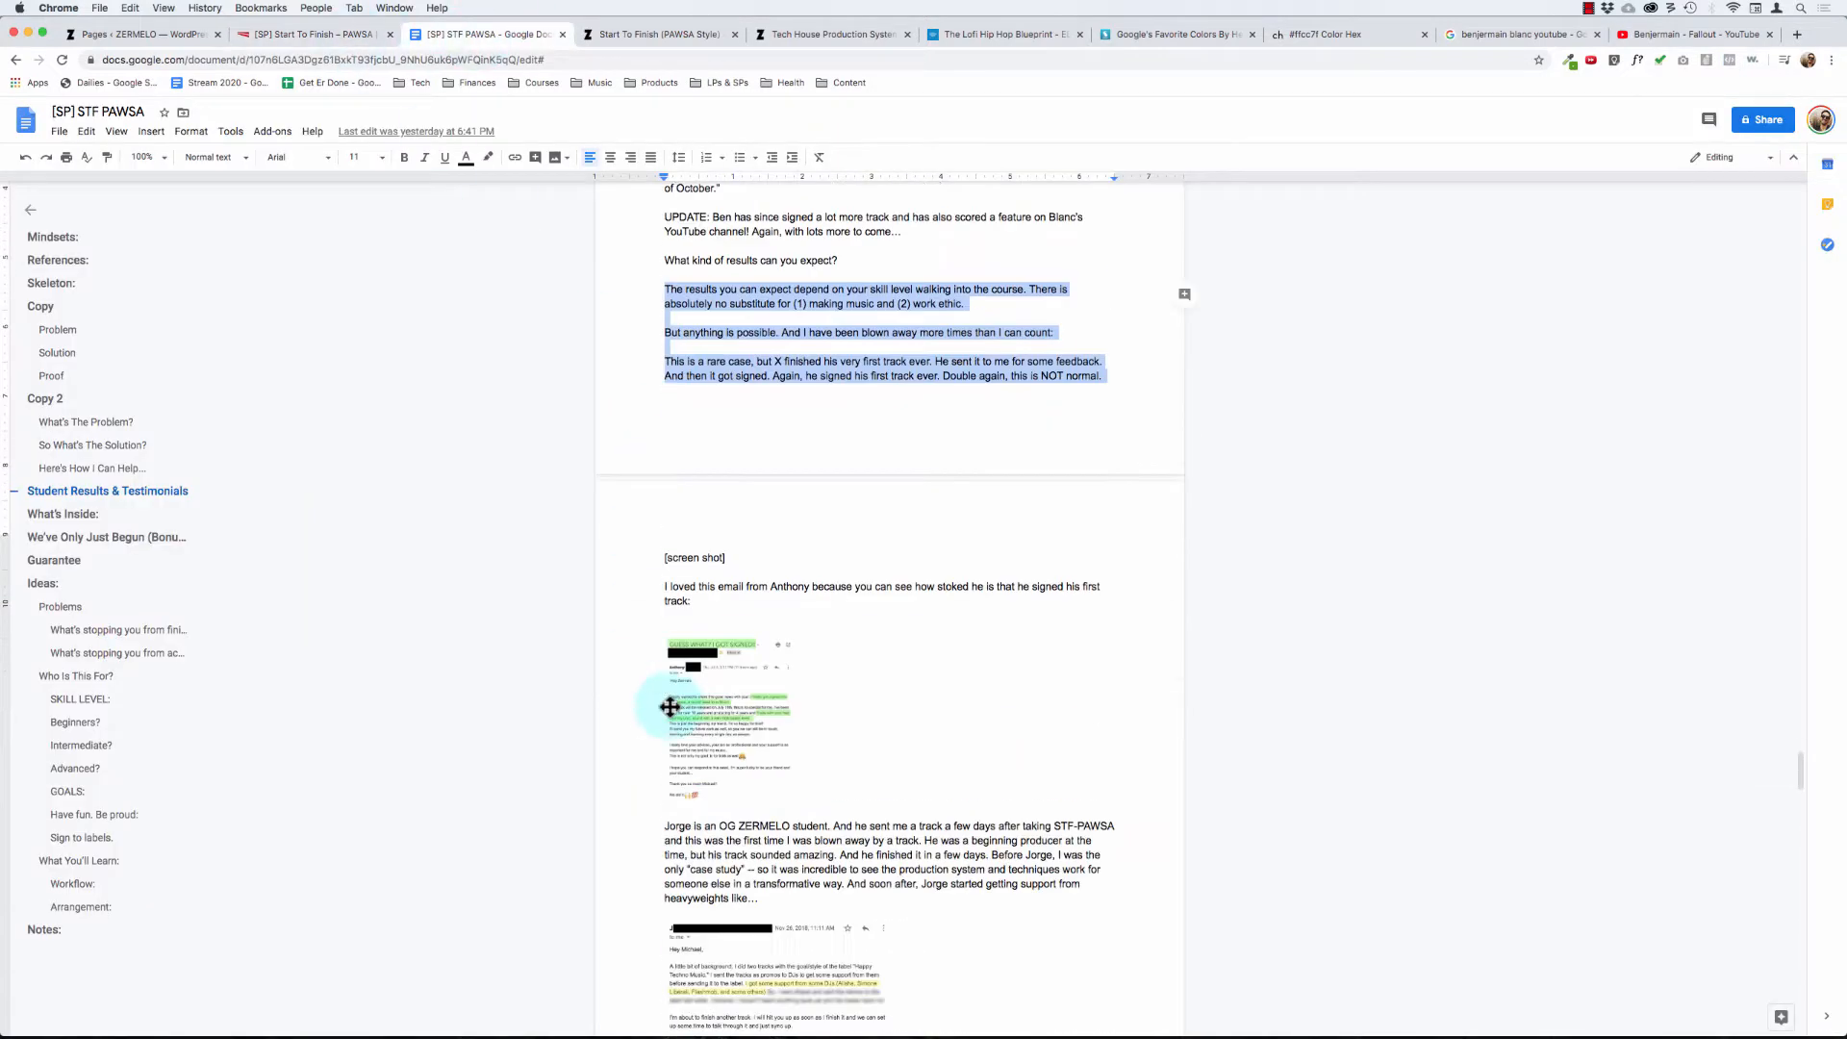
pyautogui.click(696, 600)
pyautogui.moveTo(685, 575); pyautogui.dragTo(656, 524)
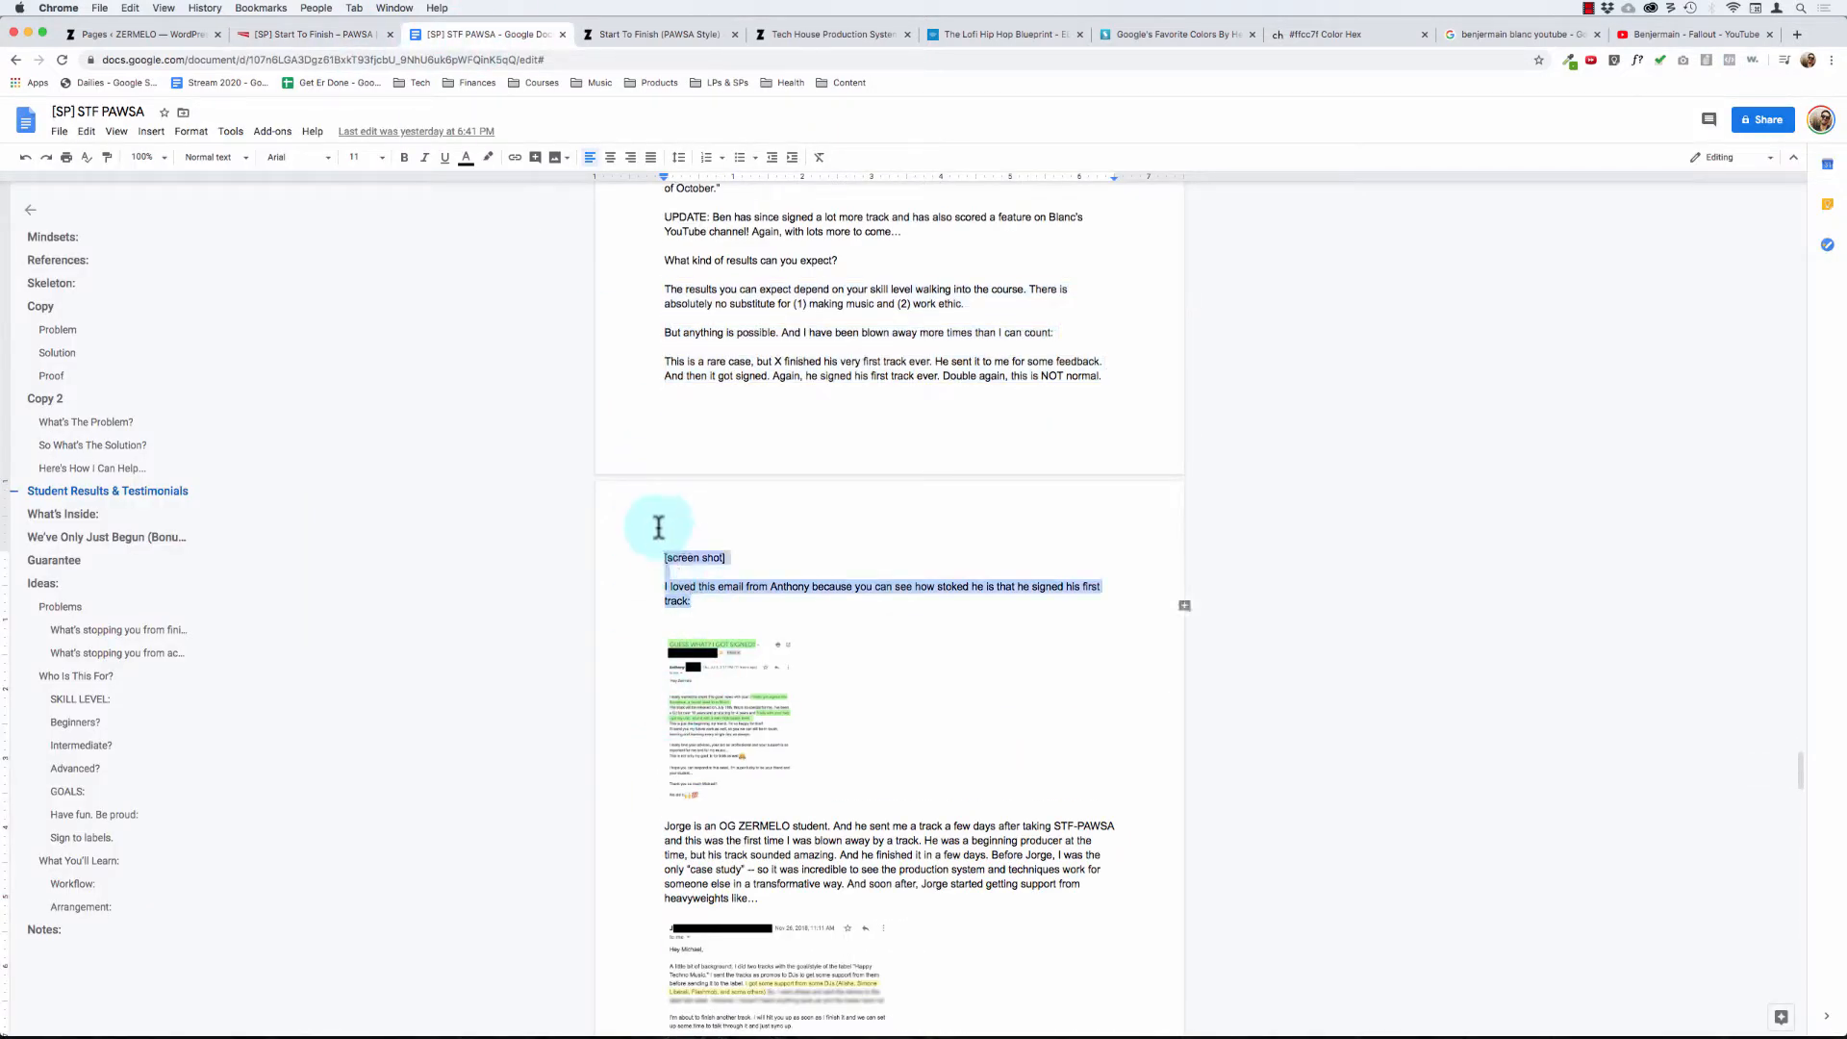
pyautogui.press('super+c')
pyautogui.click(295, 41)
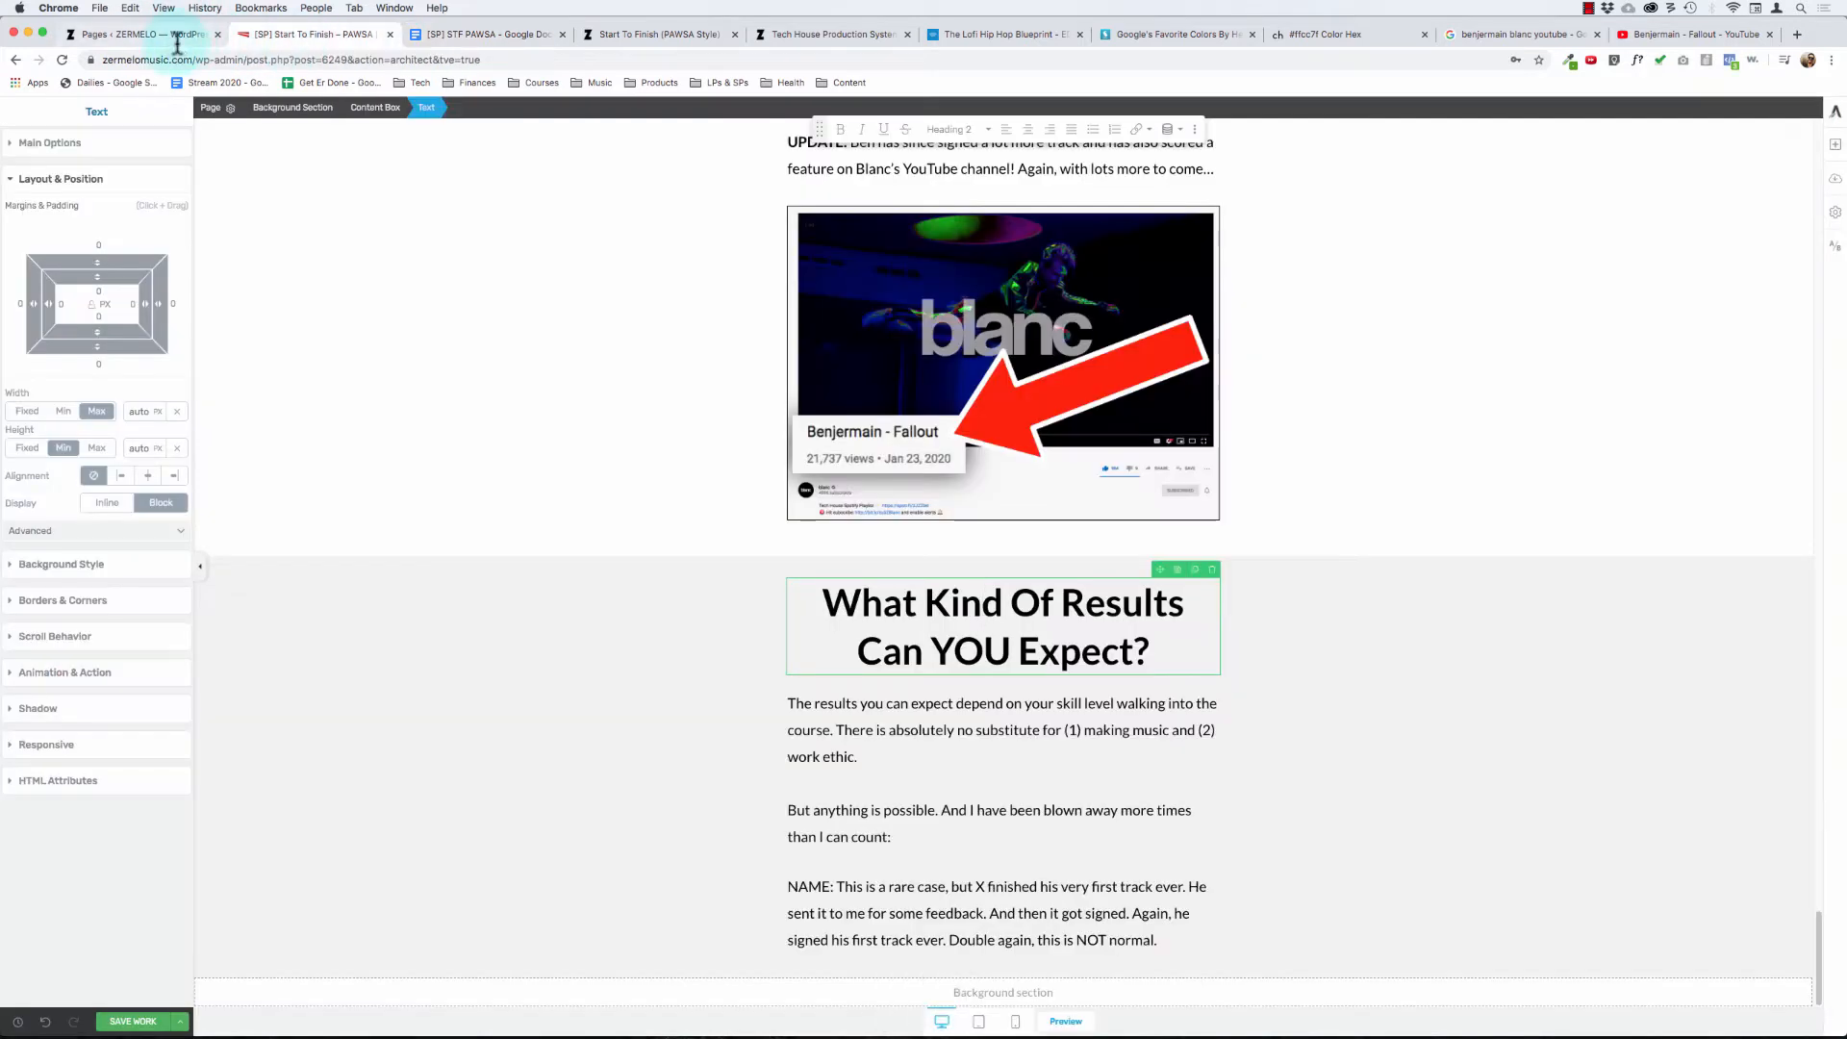
pyautogui.click(1172, 952)
pyautogui.click(1176, 951)
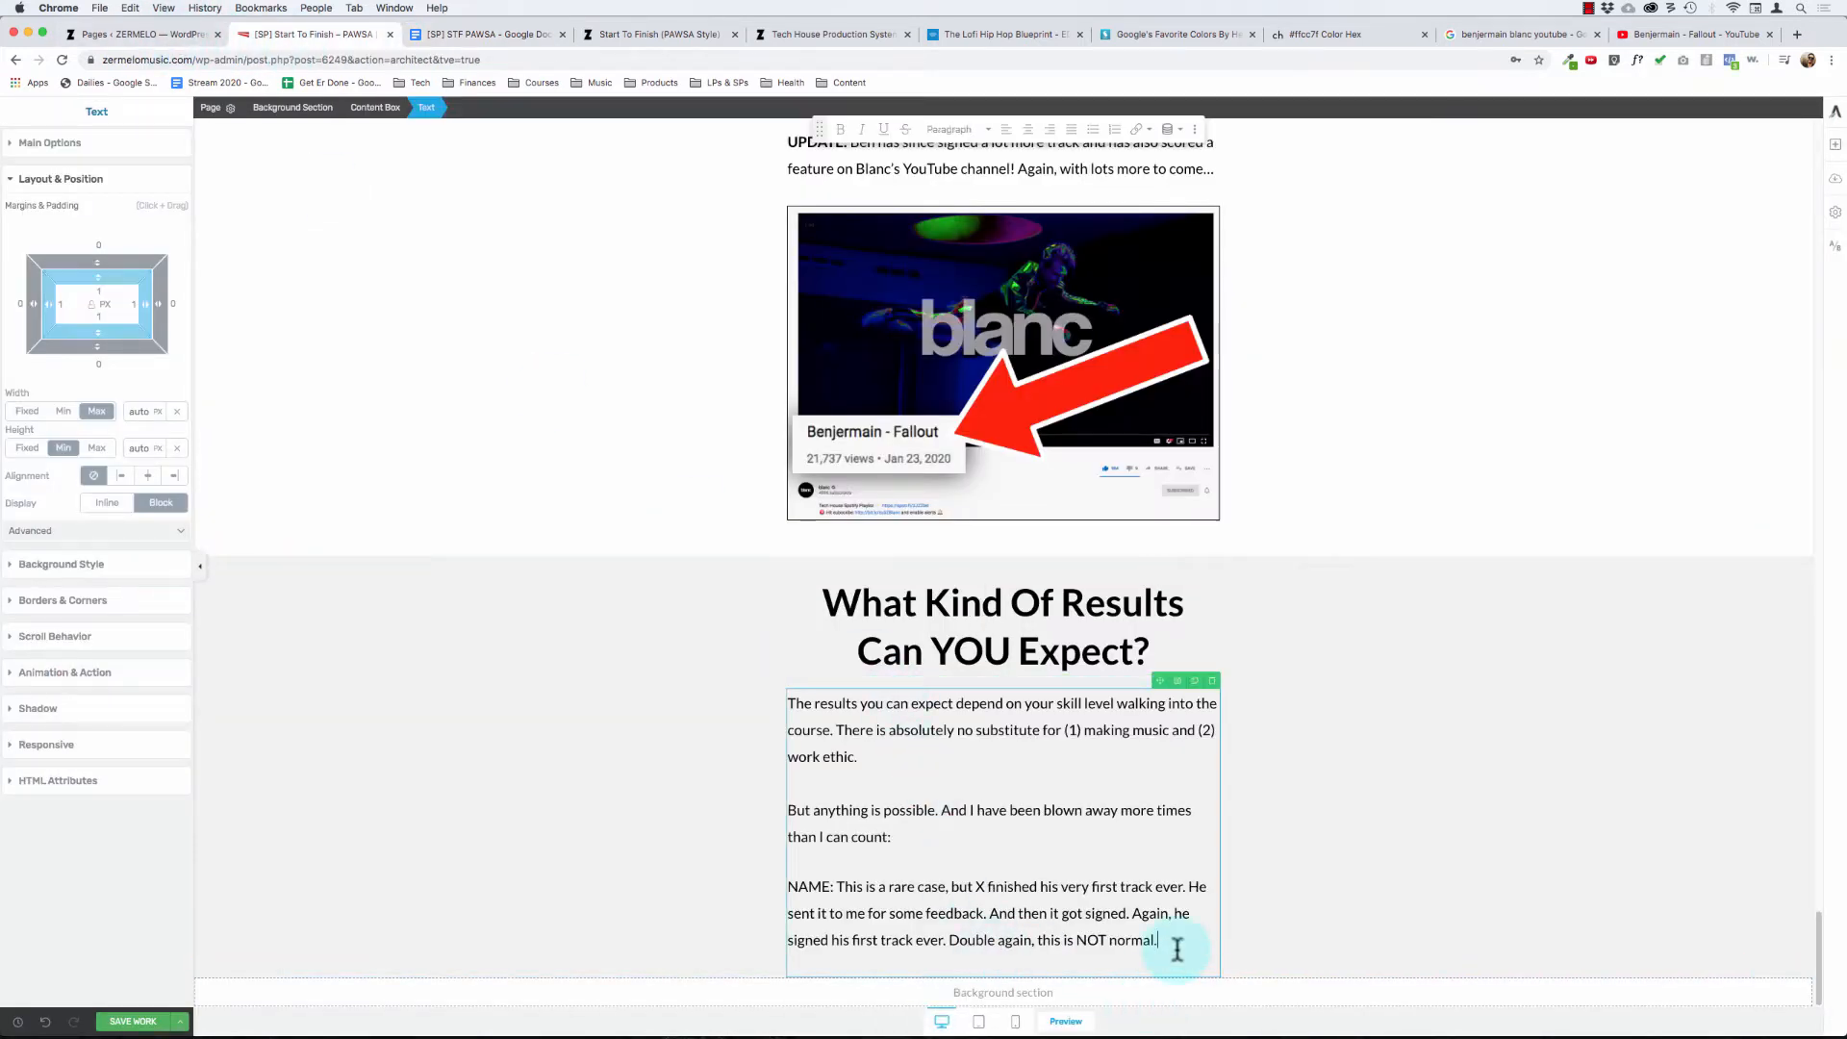
pyautogui.press('shift+super+v')
pyautogui.scroll(-2, 1136, 914)
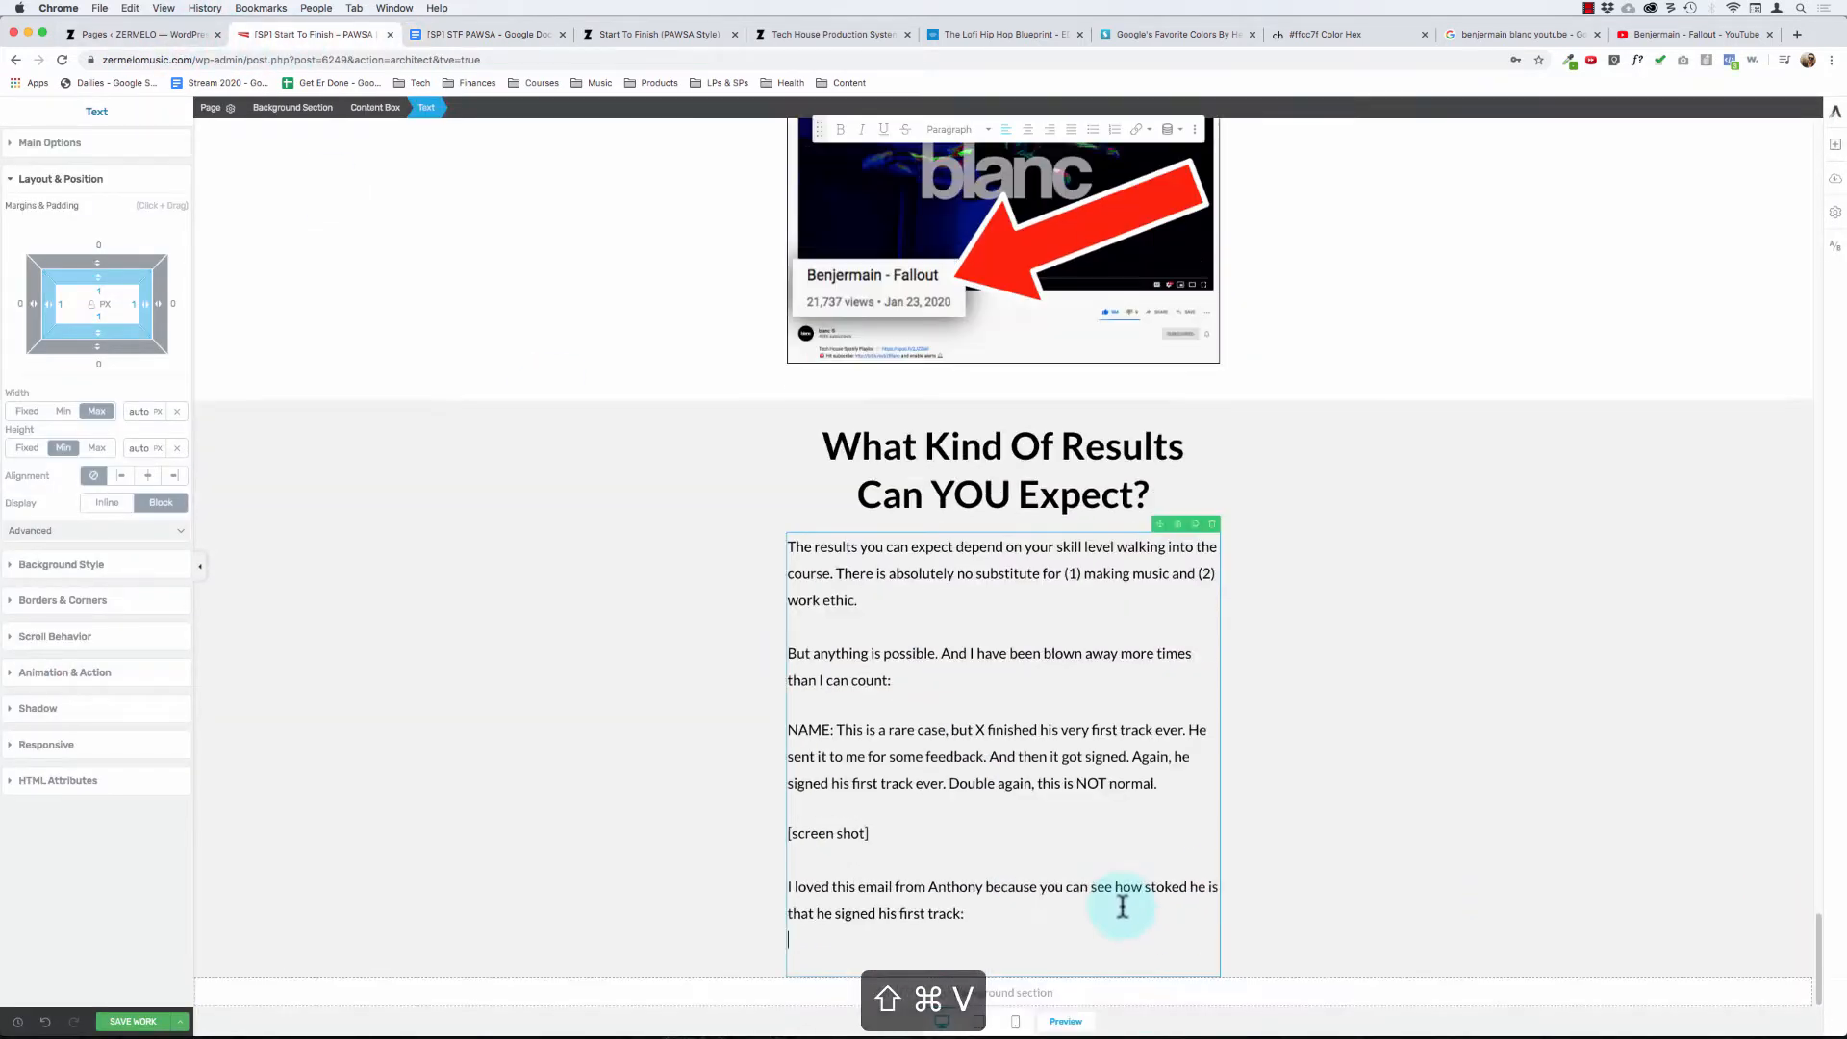
# - Copy the "OG ZERMELO student" paragraph from the doc and paste it below the email sentence, separated by a blank line
pyautogui.click(476, 34)
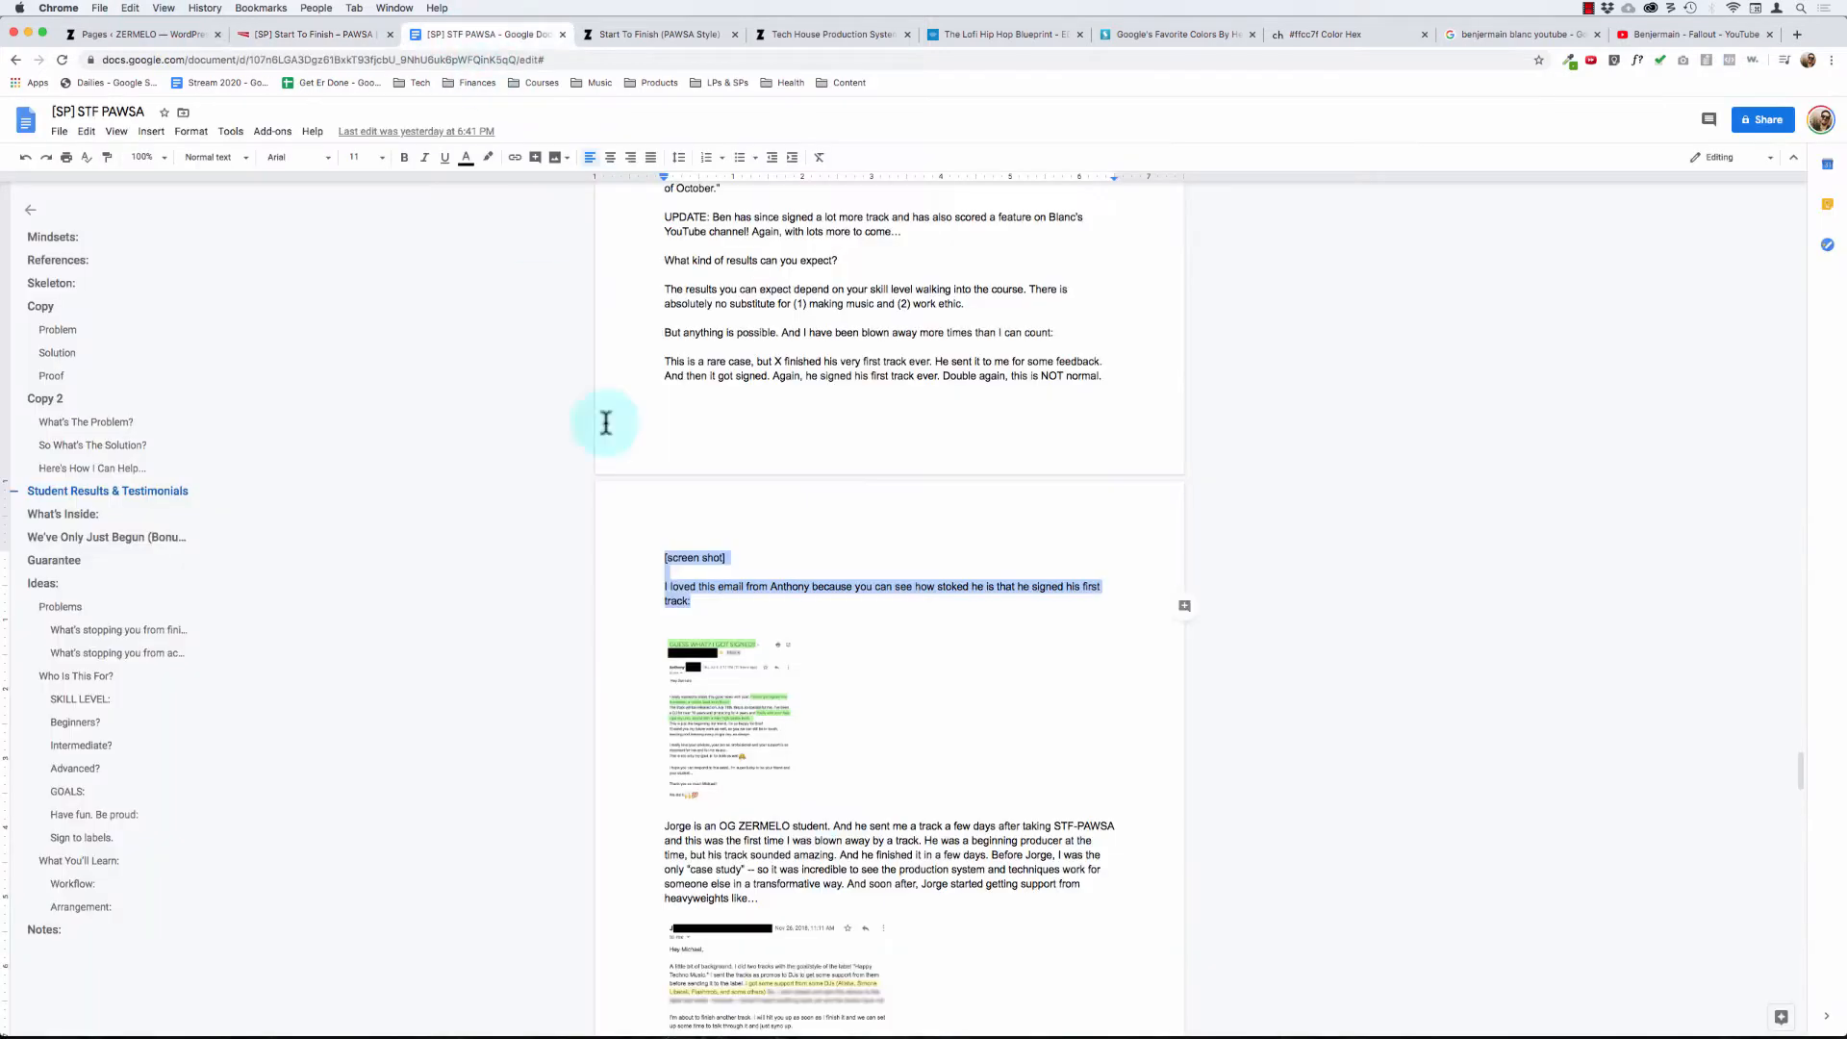
pyautogui.scroll(-2, 784, 745)
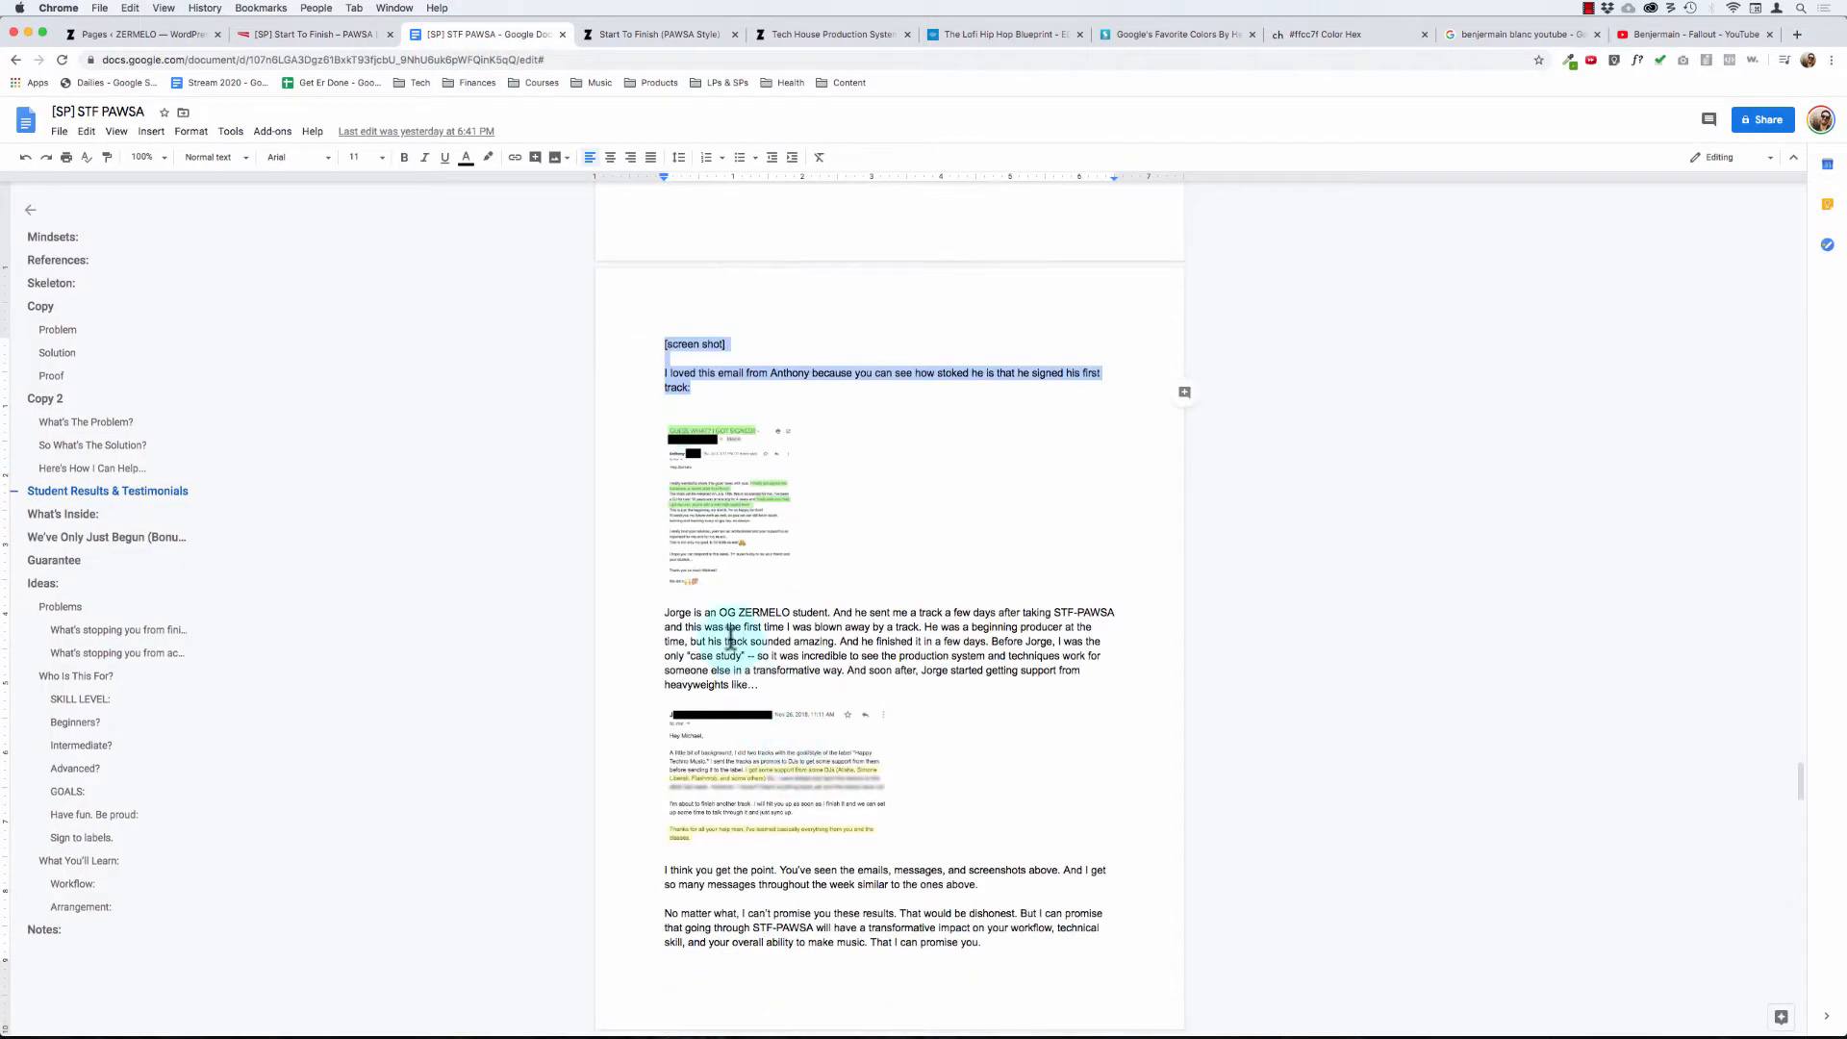
pyautogui.moveTo(778, 700); pyautogui.dragTo(644, 598)
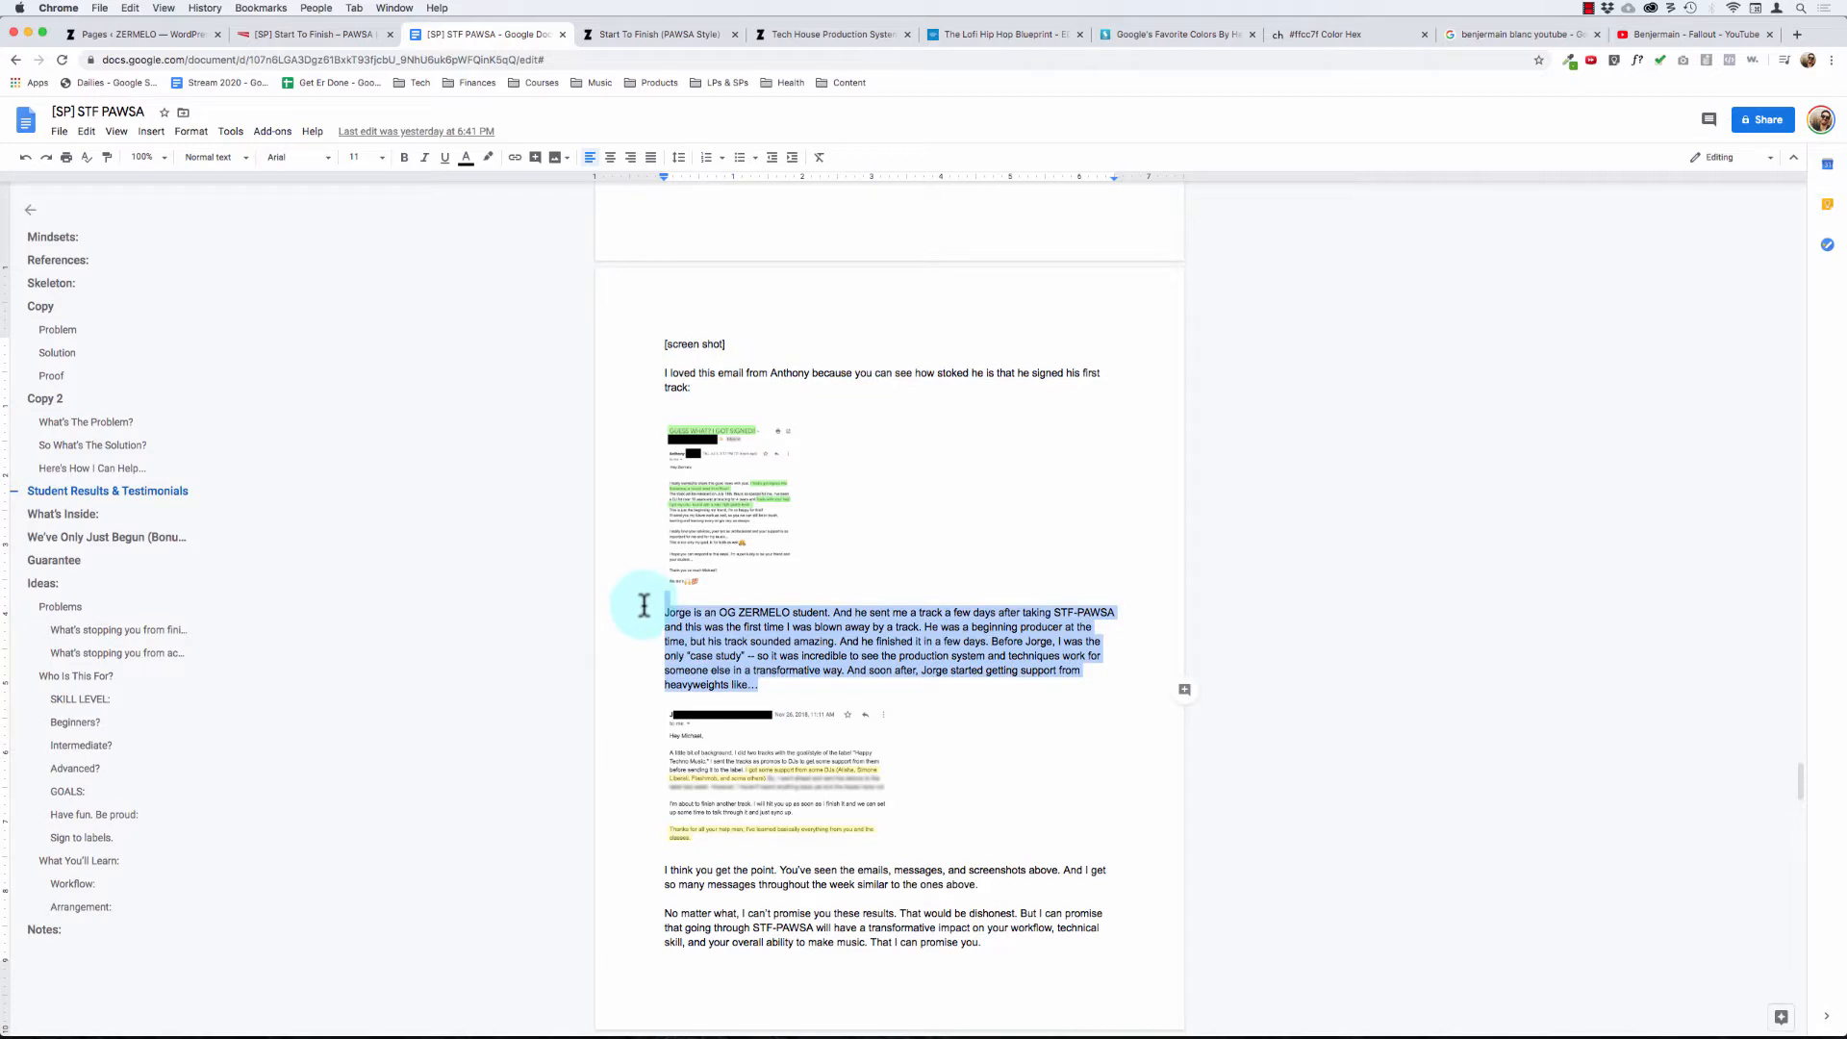
pyautogui.press('super+c')
pyautogui.click(332, 34)
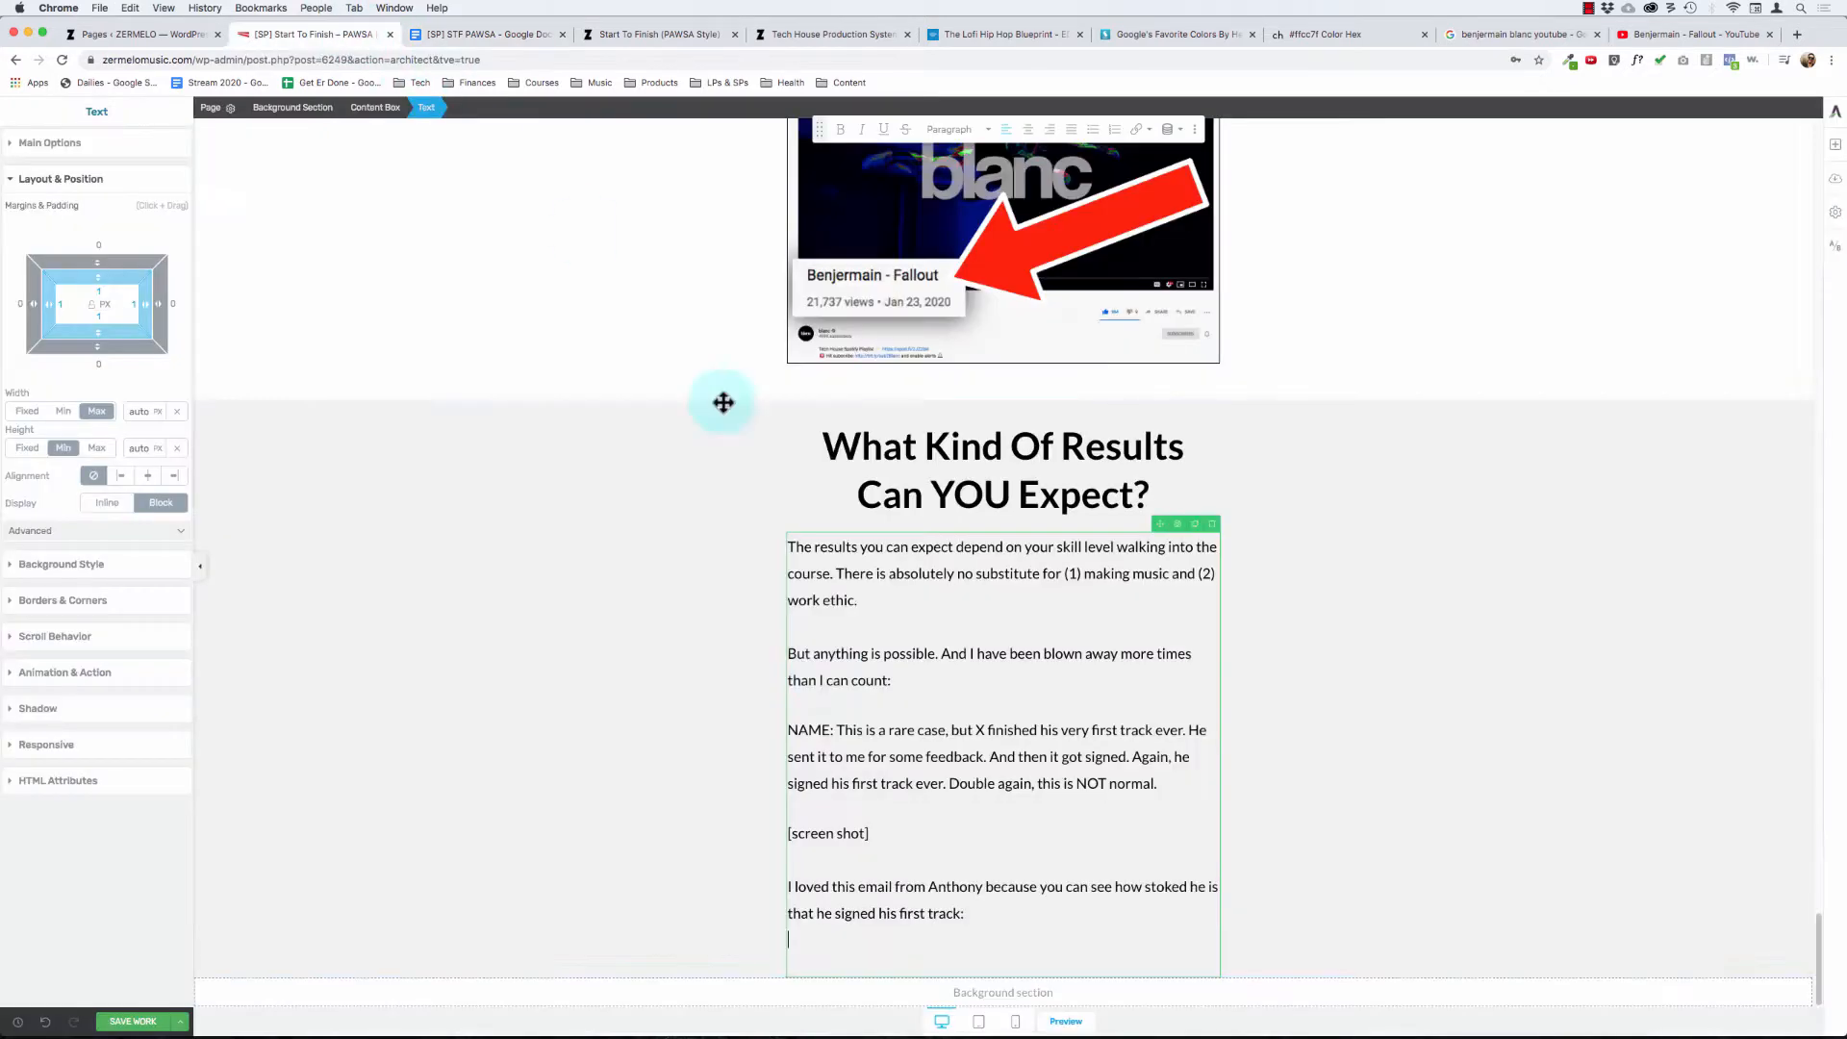
pyautogui.click(899, 895)
pyautogui.press('super+v')
pyautogui.scroll(-3, 821, 827)
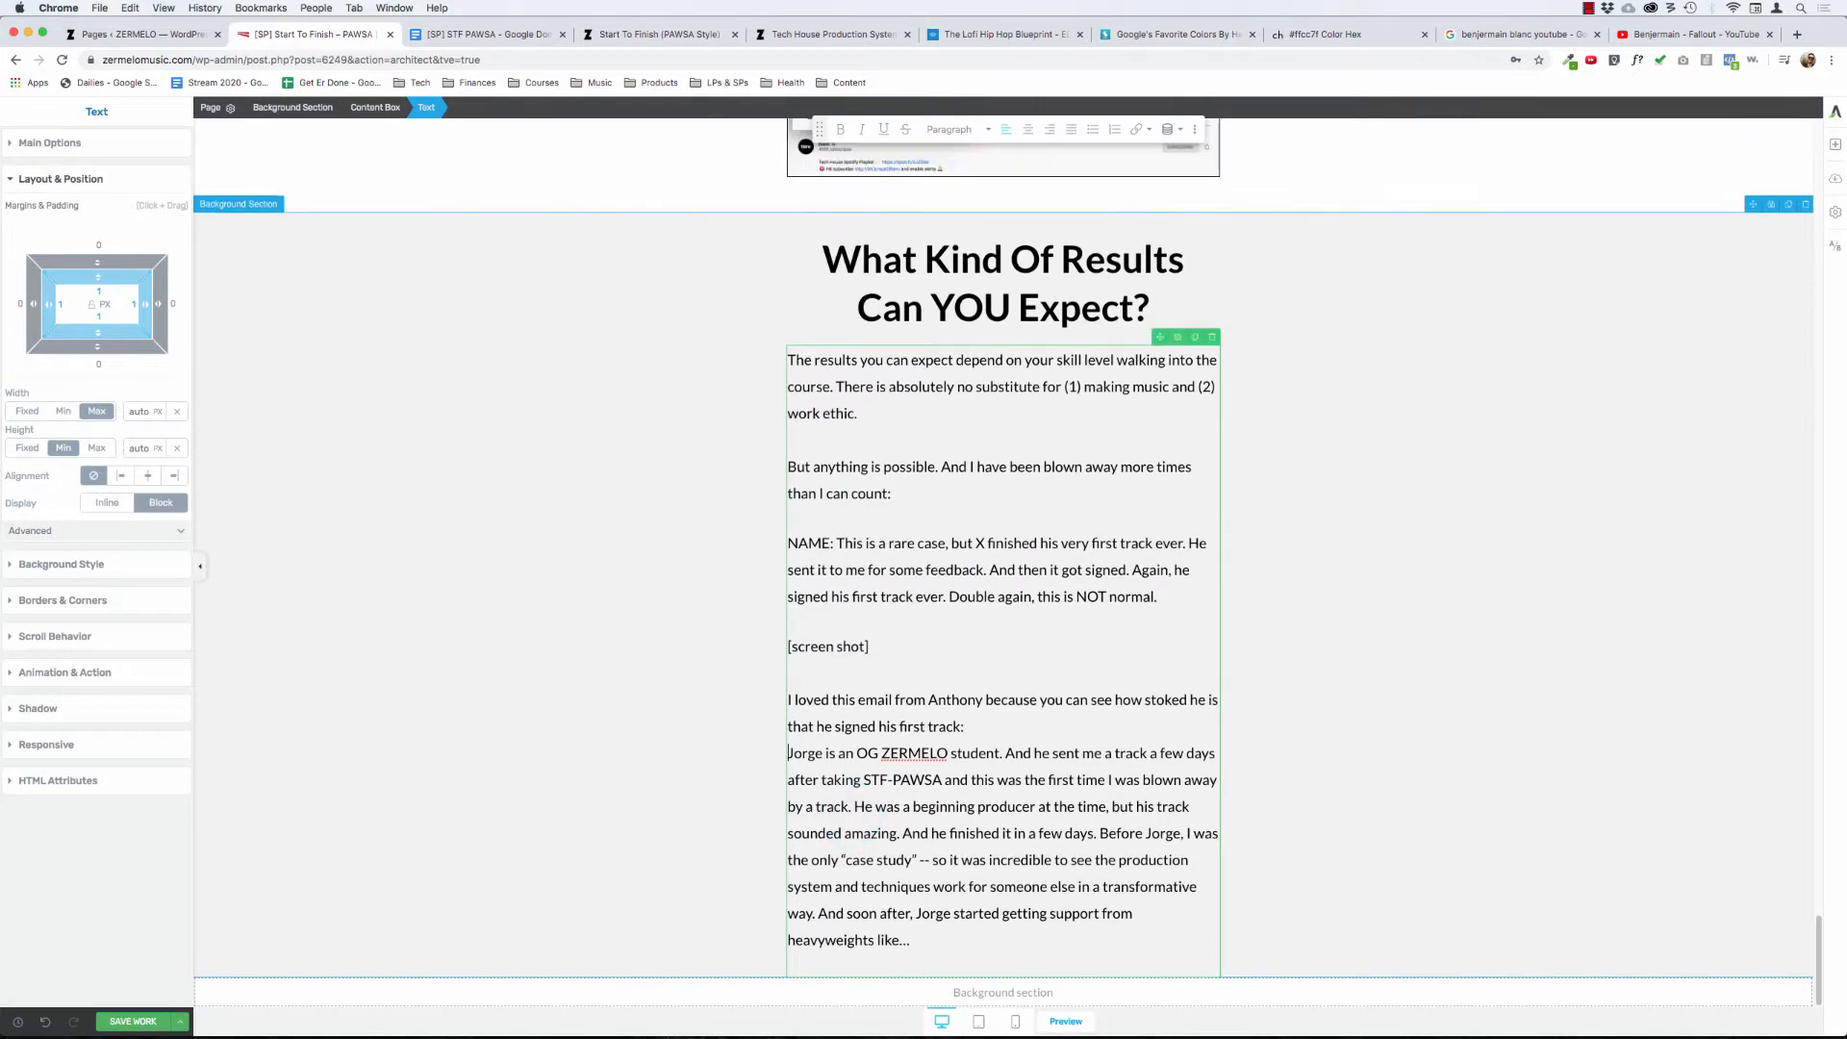
pyautogui.press('Return')
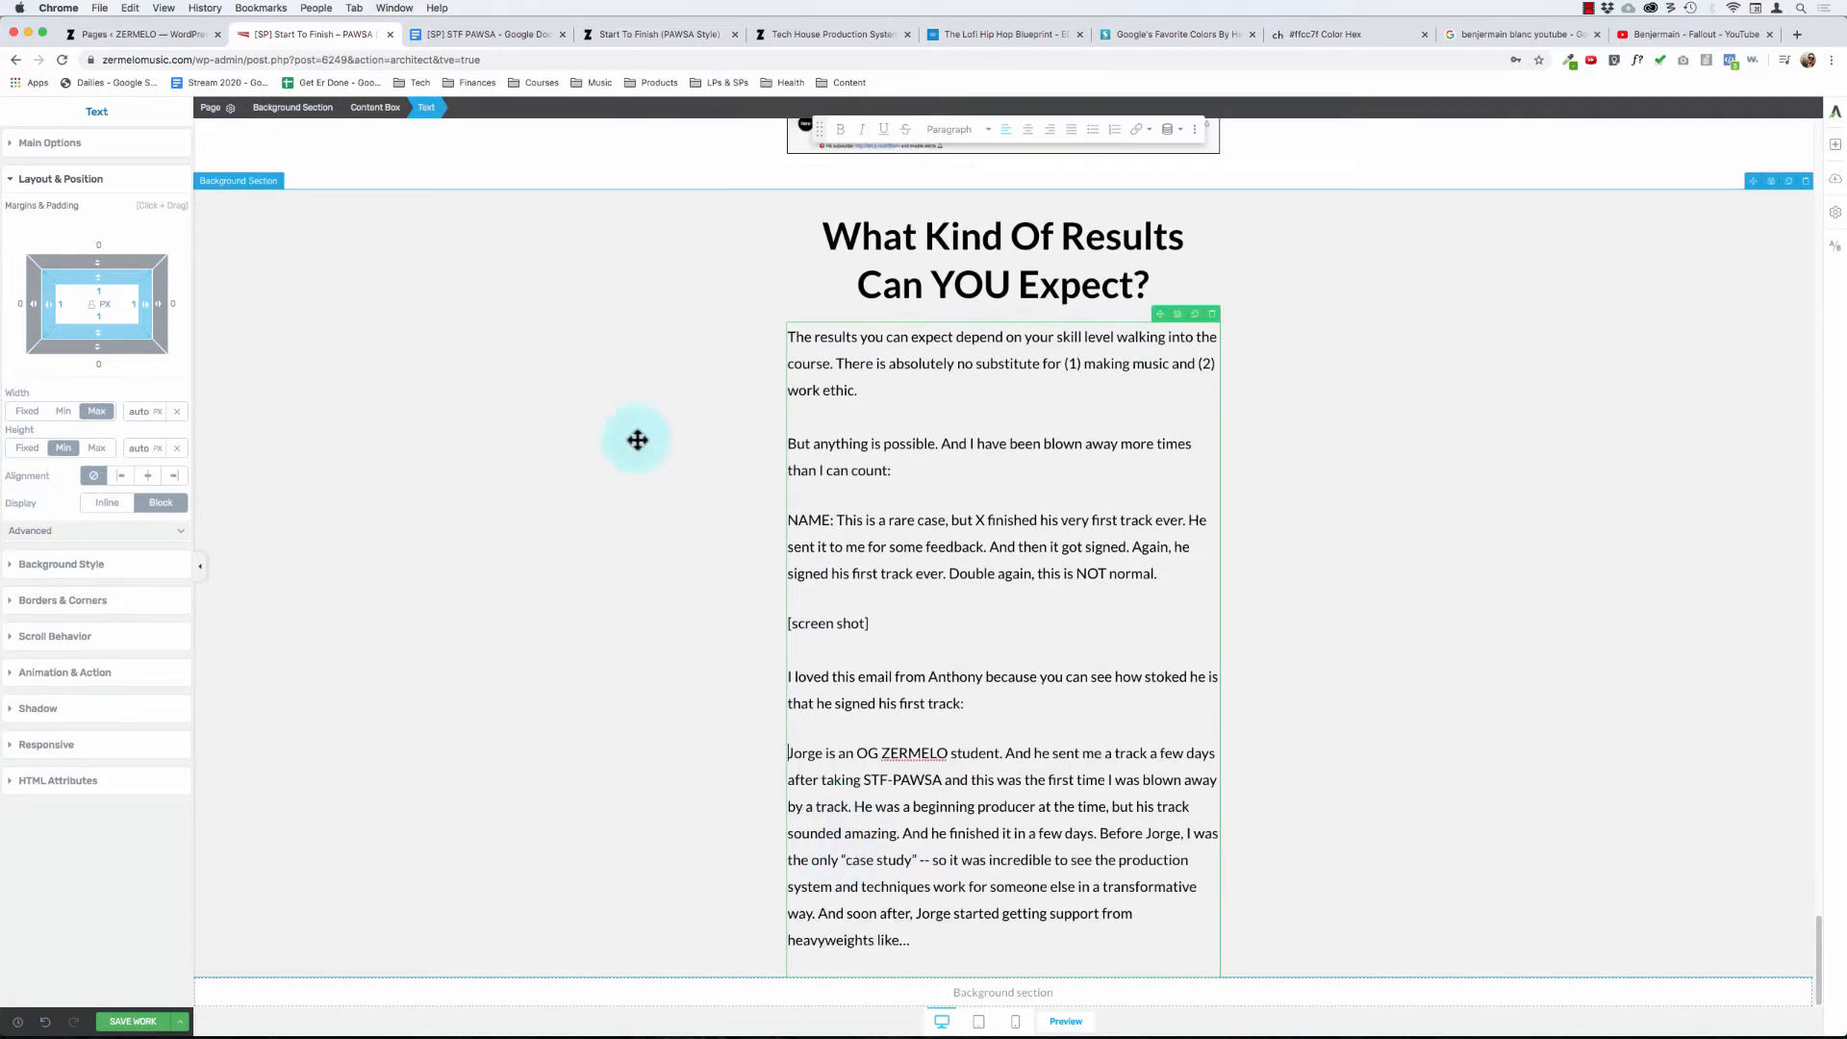
# - Copy the doc's text from "I think you get the point" through "what's inside the course…" and paste it unformatted after "heavyweights like…", trimming extra blank lines
pyautogui.click(446, 35)
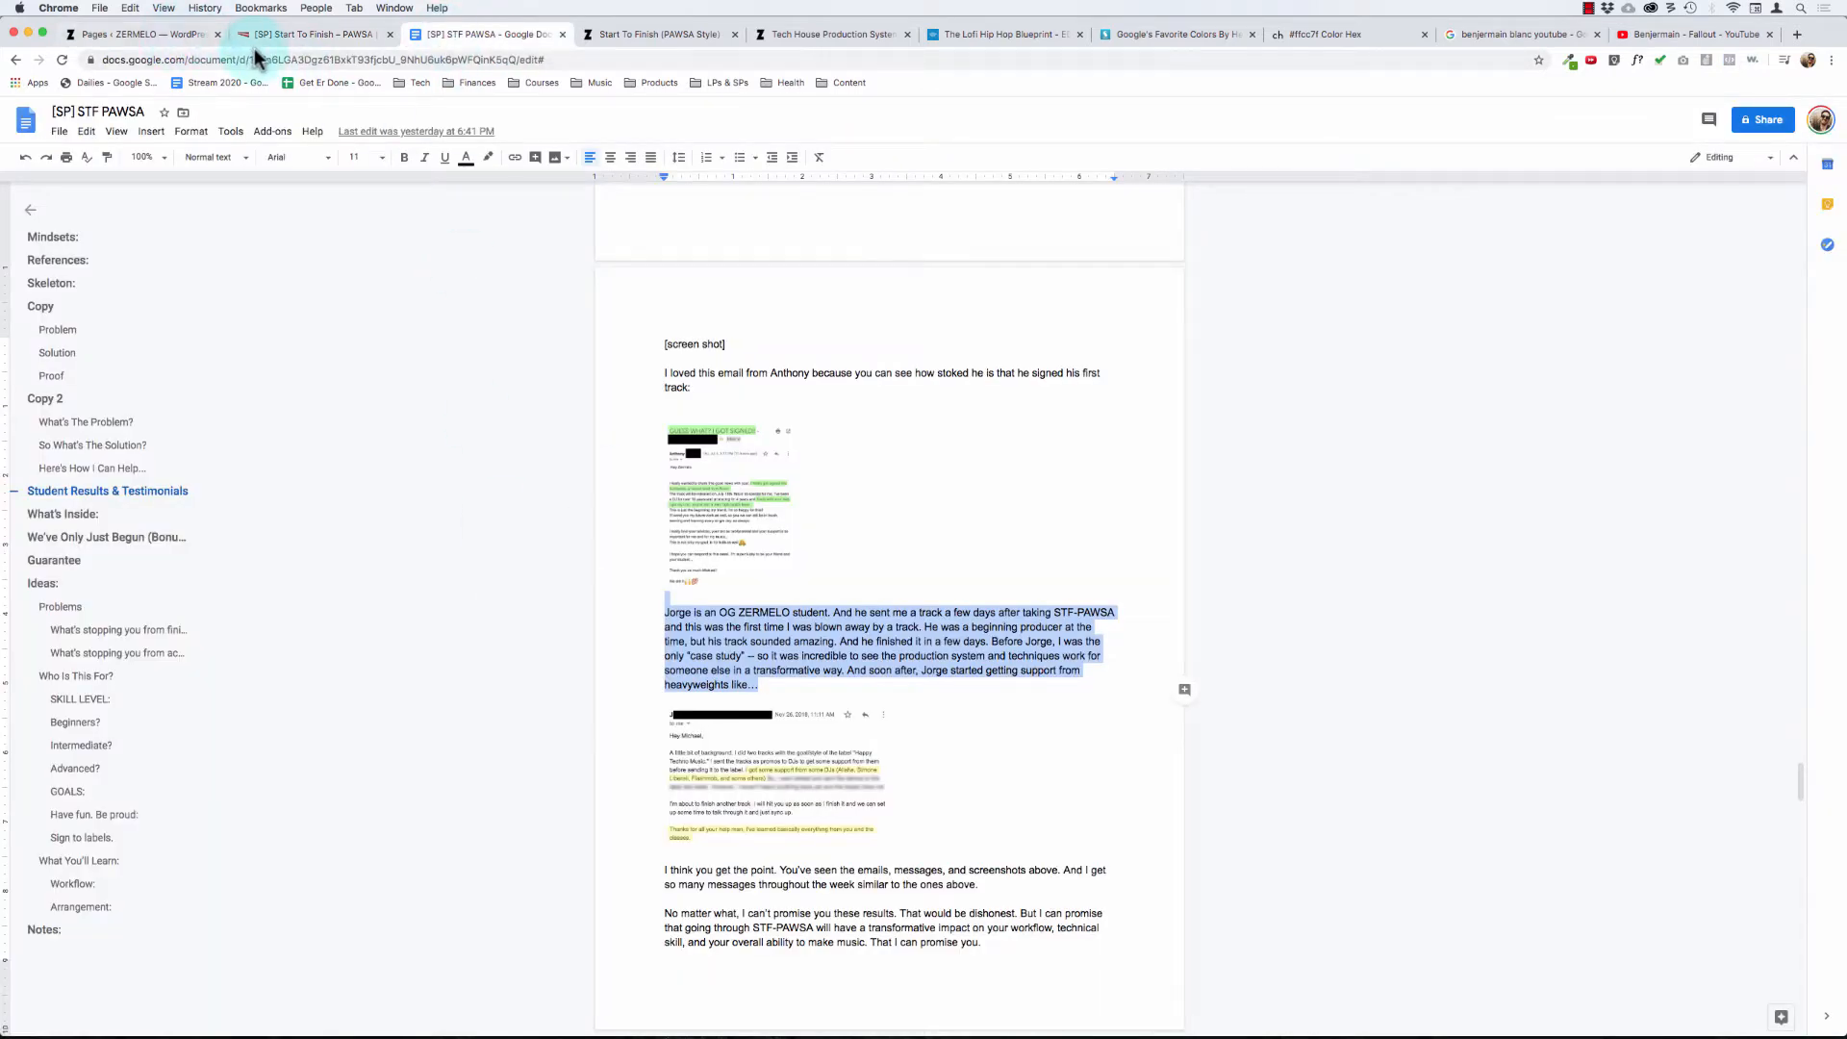
pyautogui.scroll(-5, 767, 763)
pyautogui.scroll(3, 729, 647)
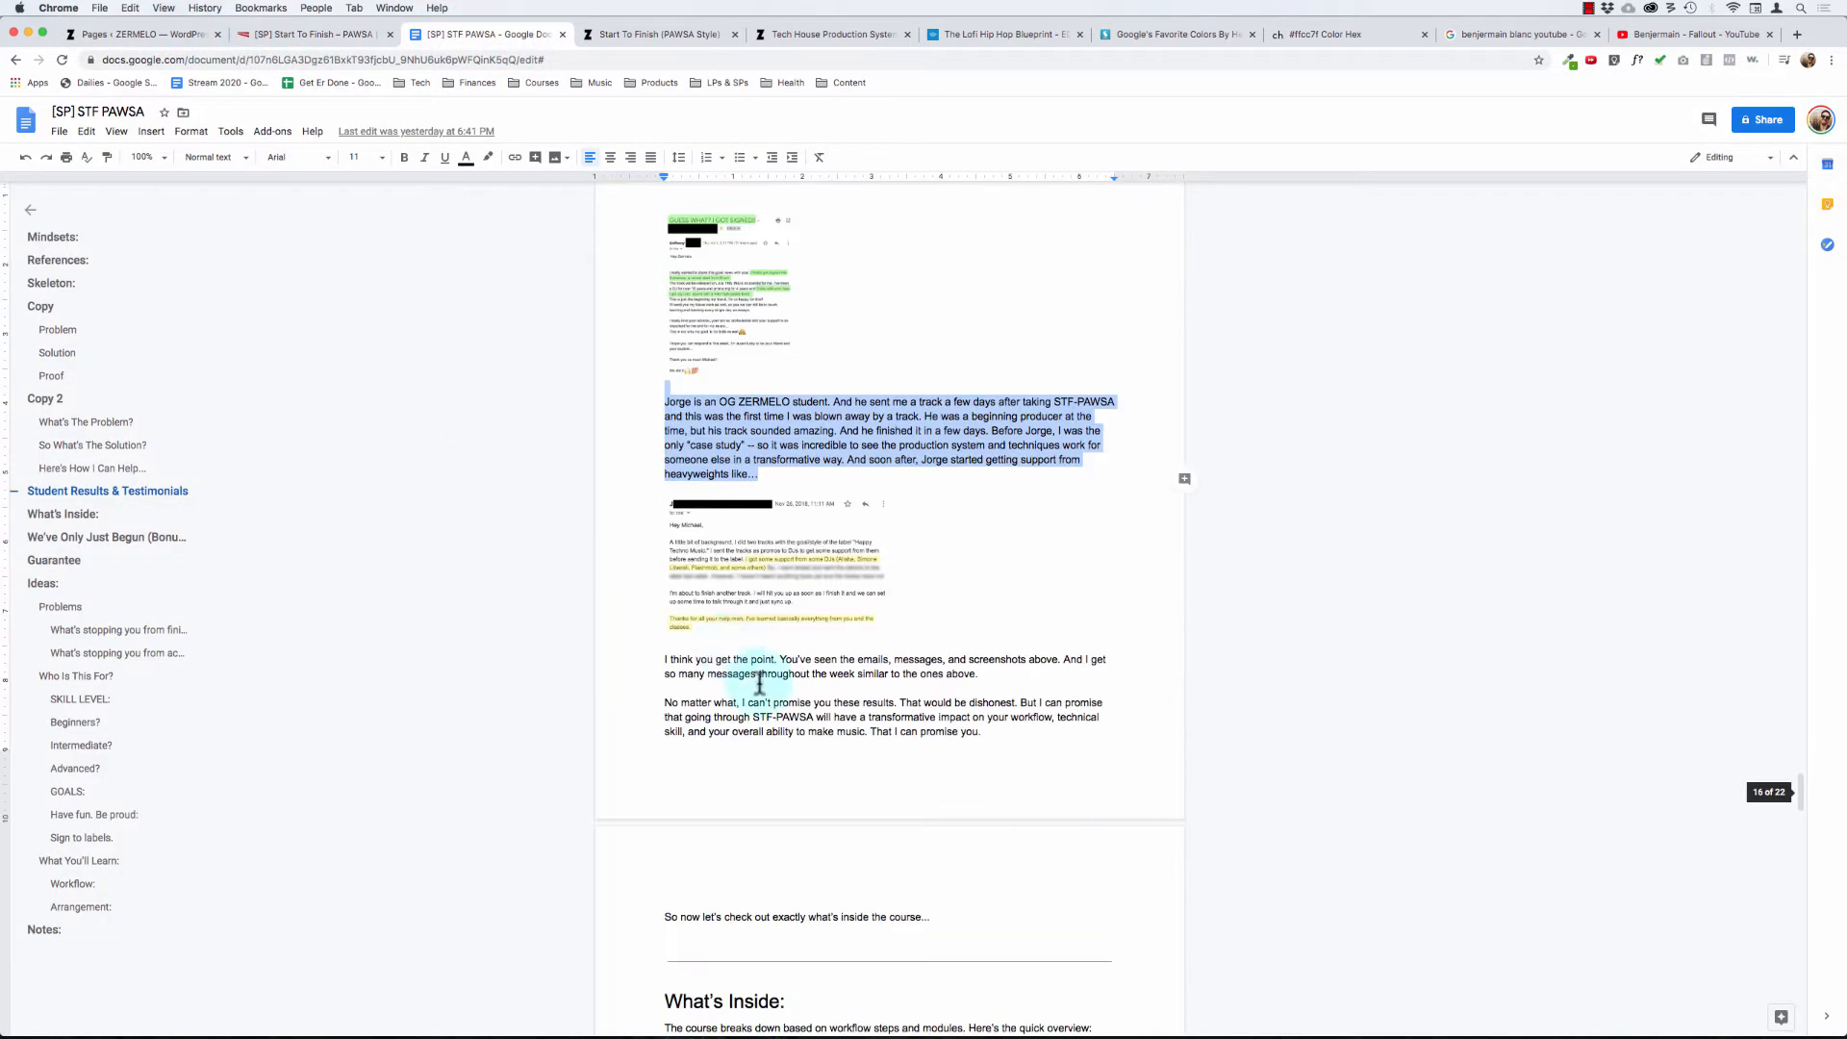
pyautogui.moveTo(944, 926); pyautogui.dragTo(666, 902)
pyautogui.moveTo(612, 680)
pyautogui.mouseDown()
pyautogui.moveTo(610, 631)
pyautogui.moveTo(610, 660)
pyautogui.mouseUp()
pyautogui.press('super+c')
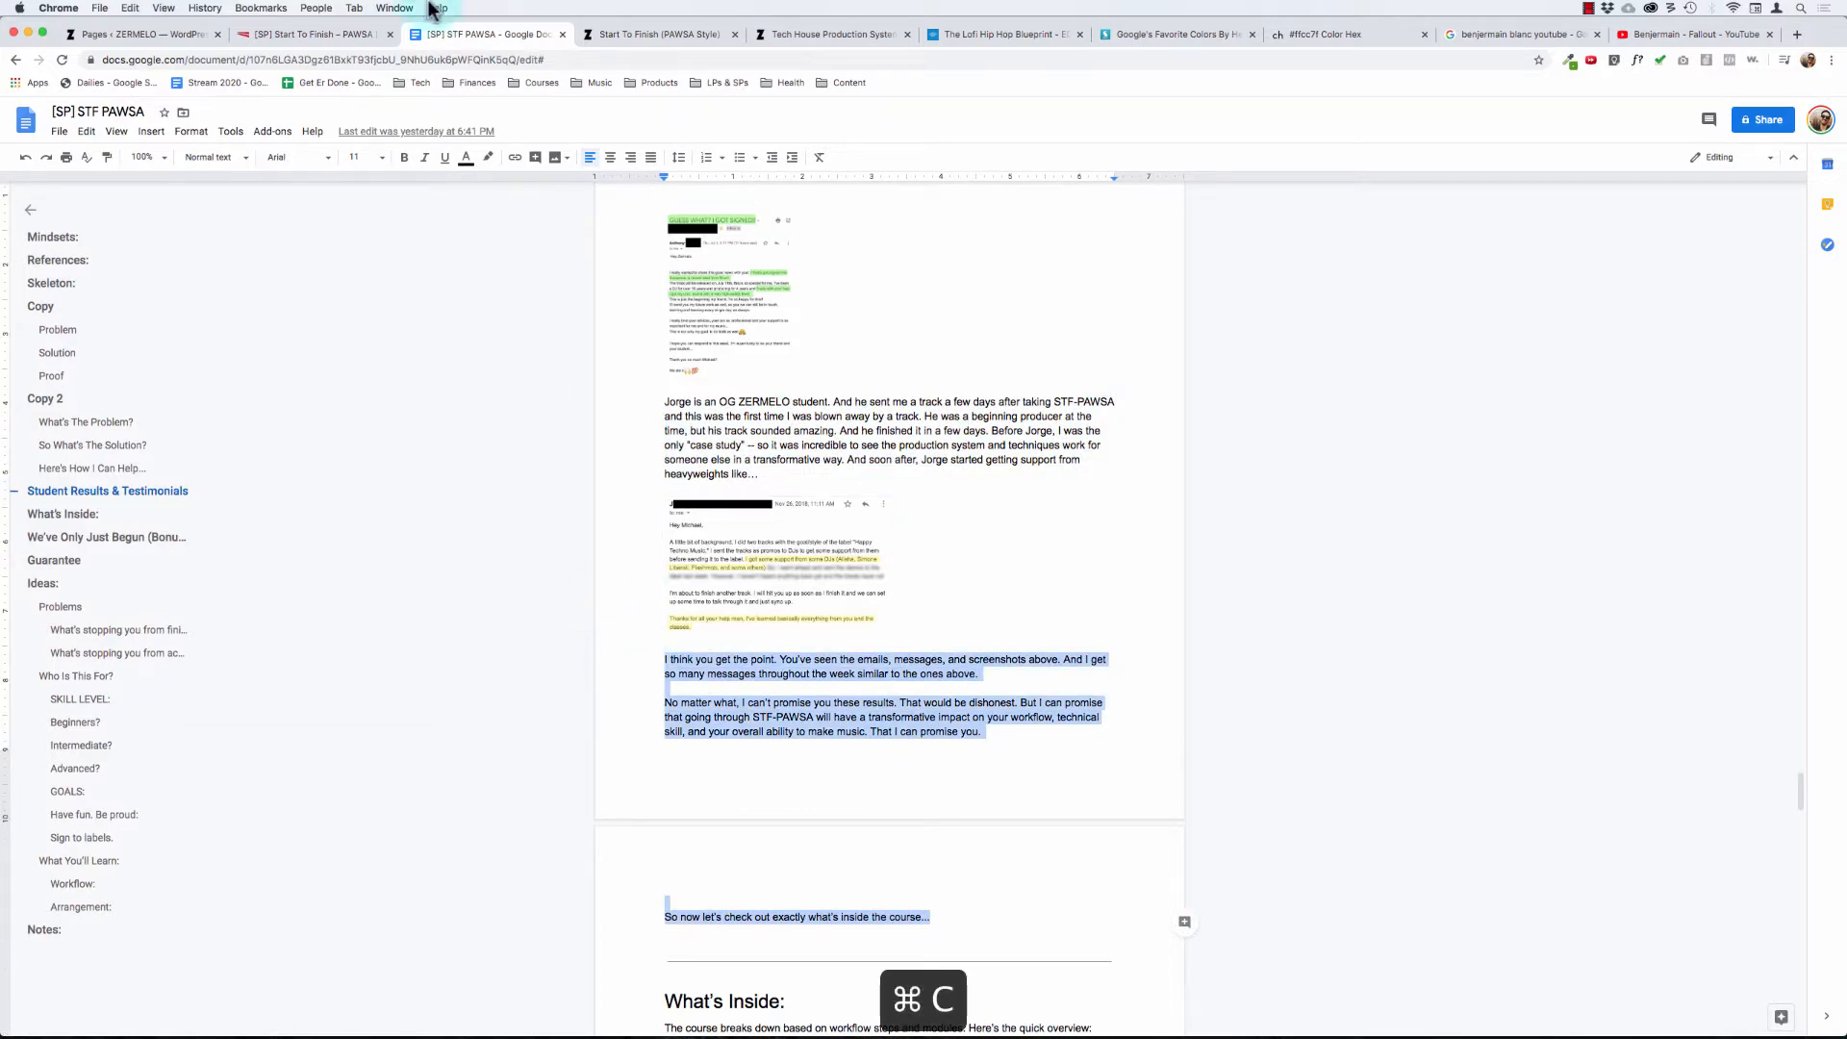
pyautogui.click(318, 35)
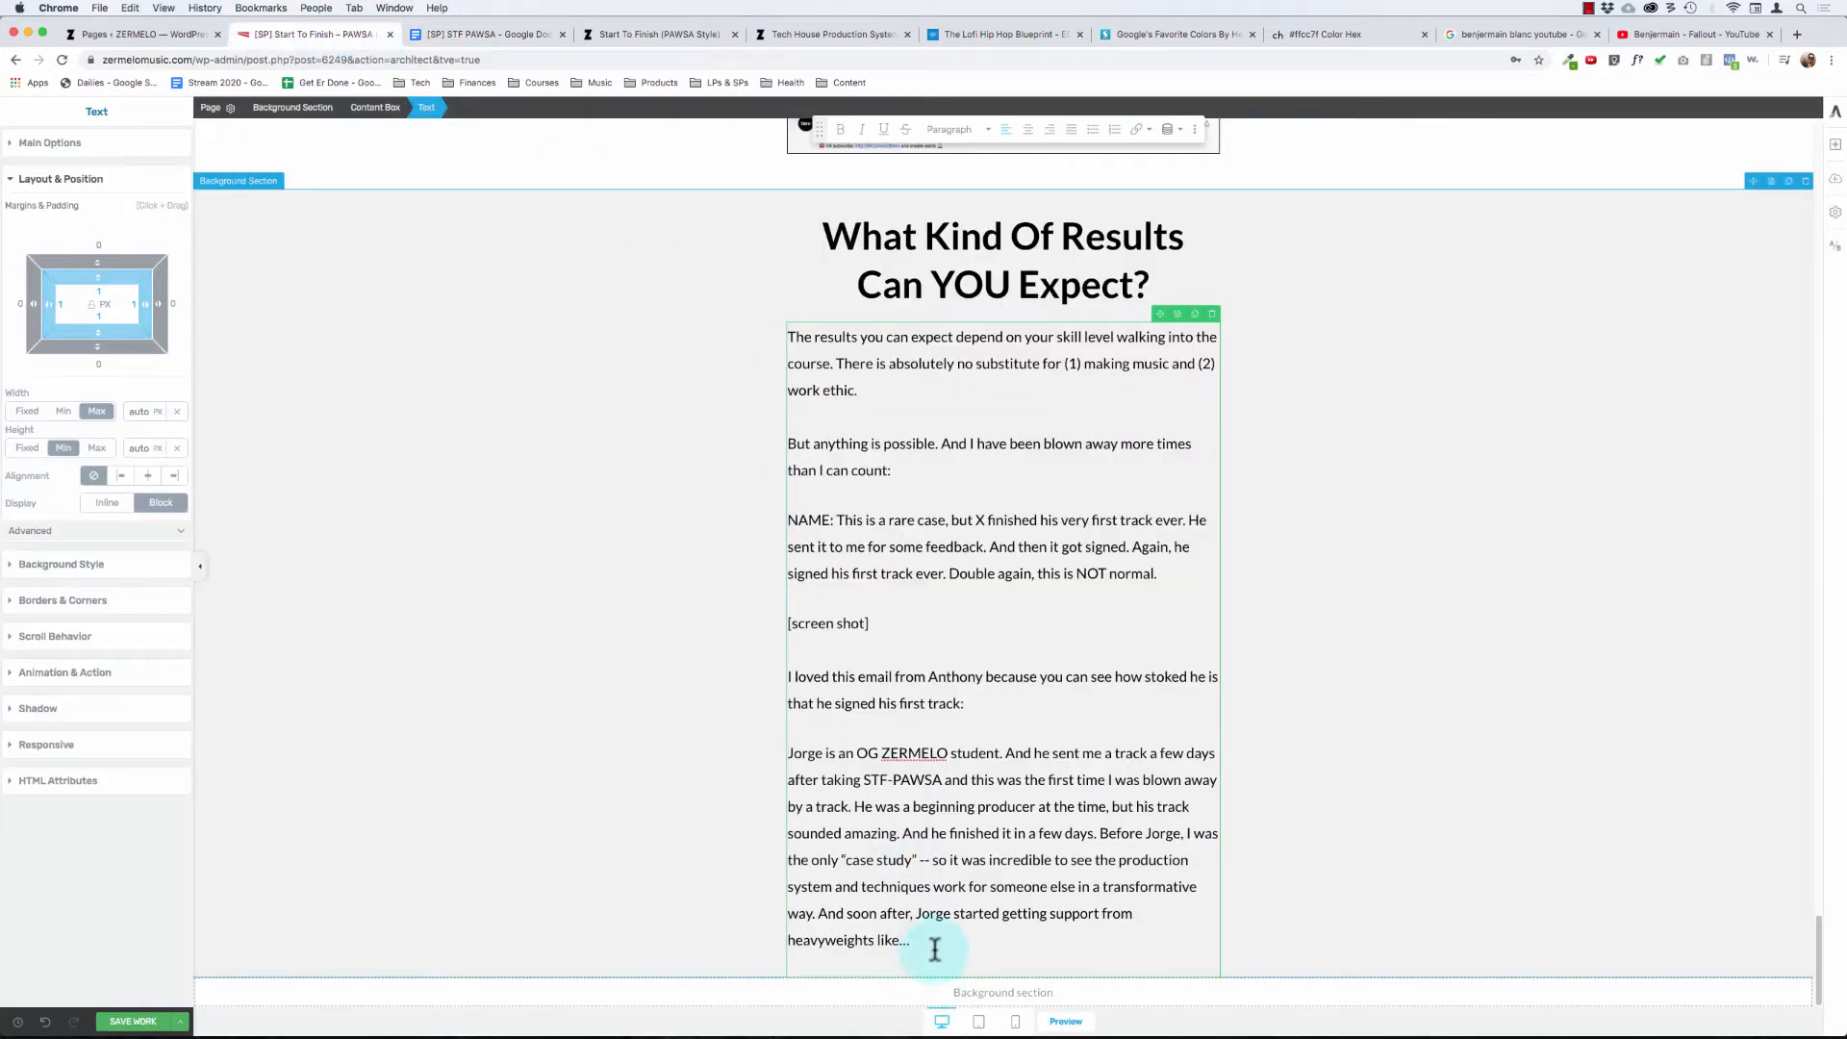
pyautogui.press('Return')
pyautogui.press('super+v')
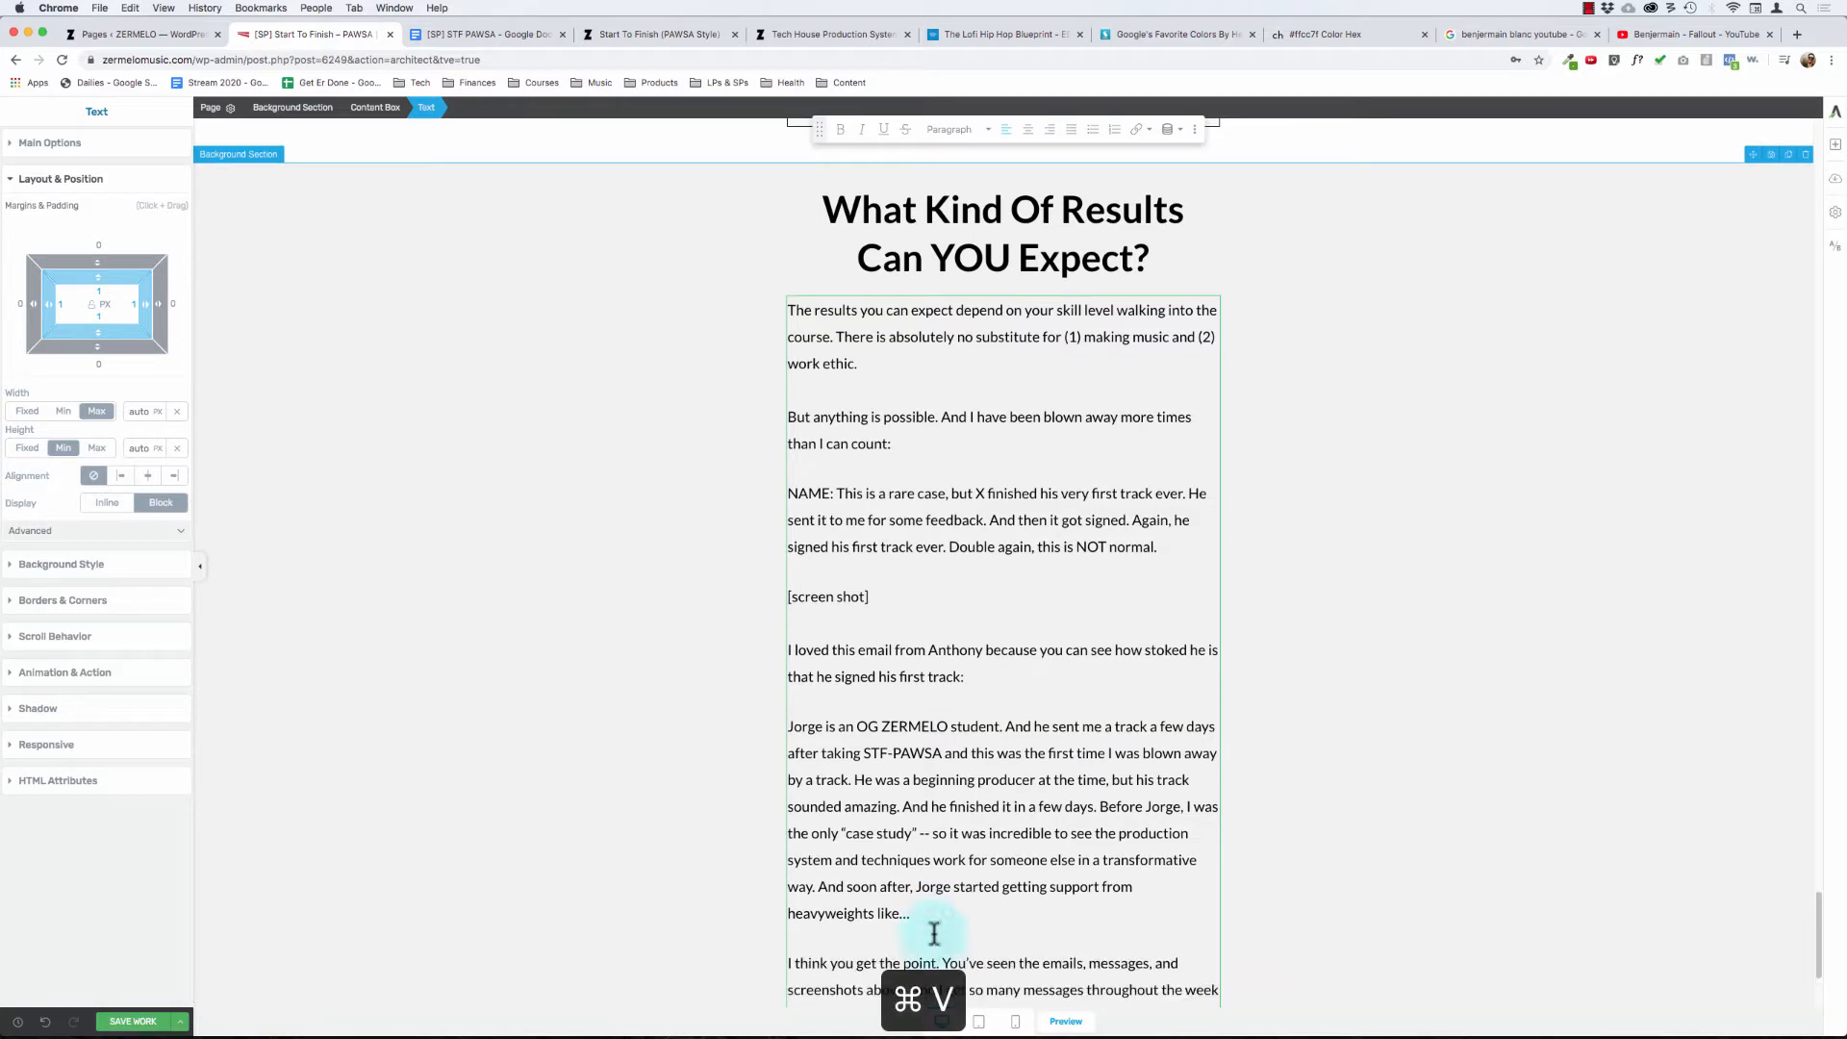
pyautogui.press('super+z')
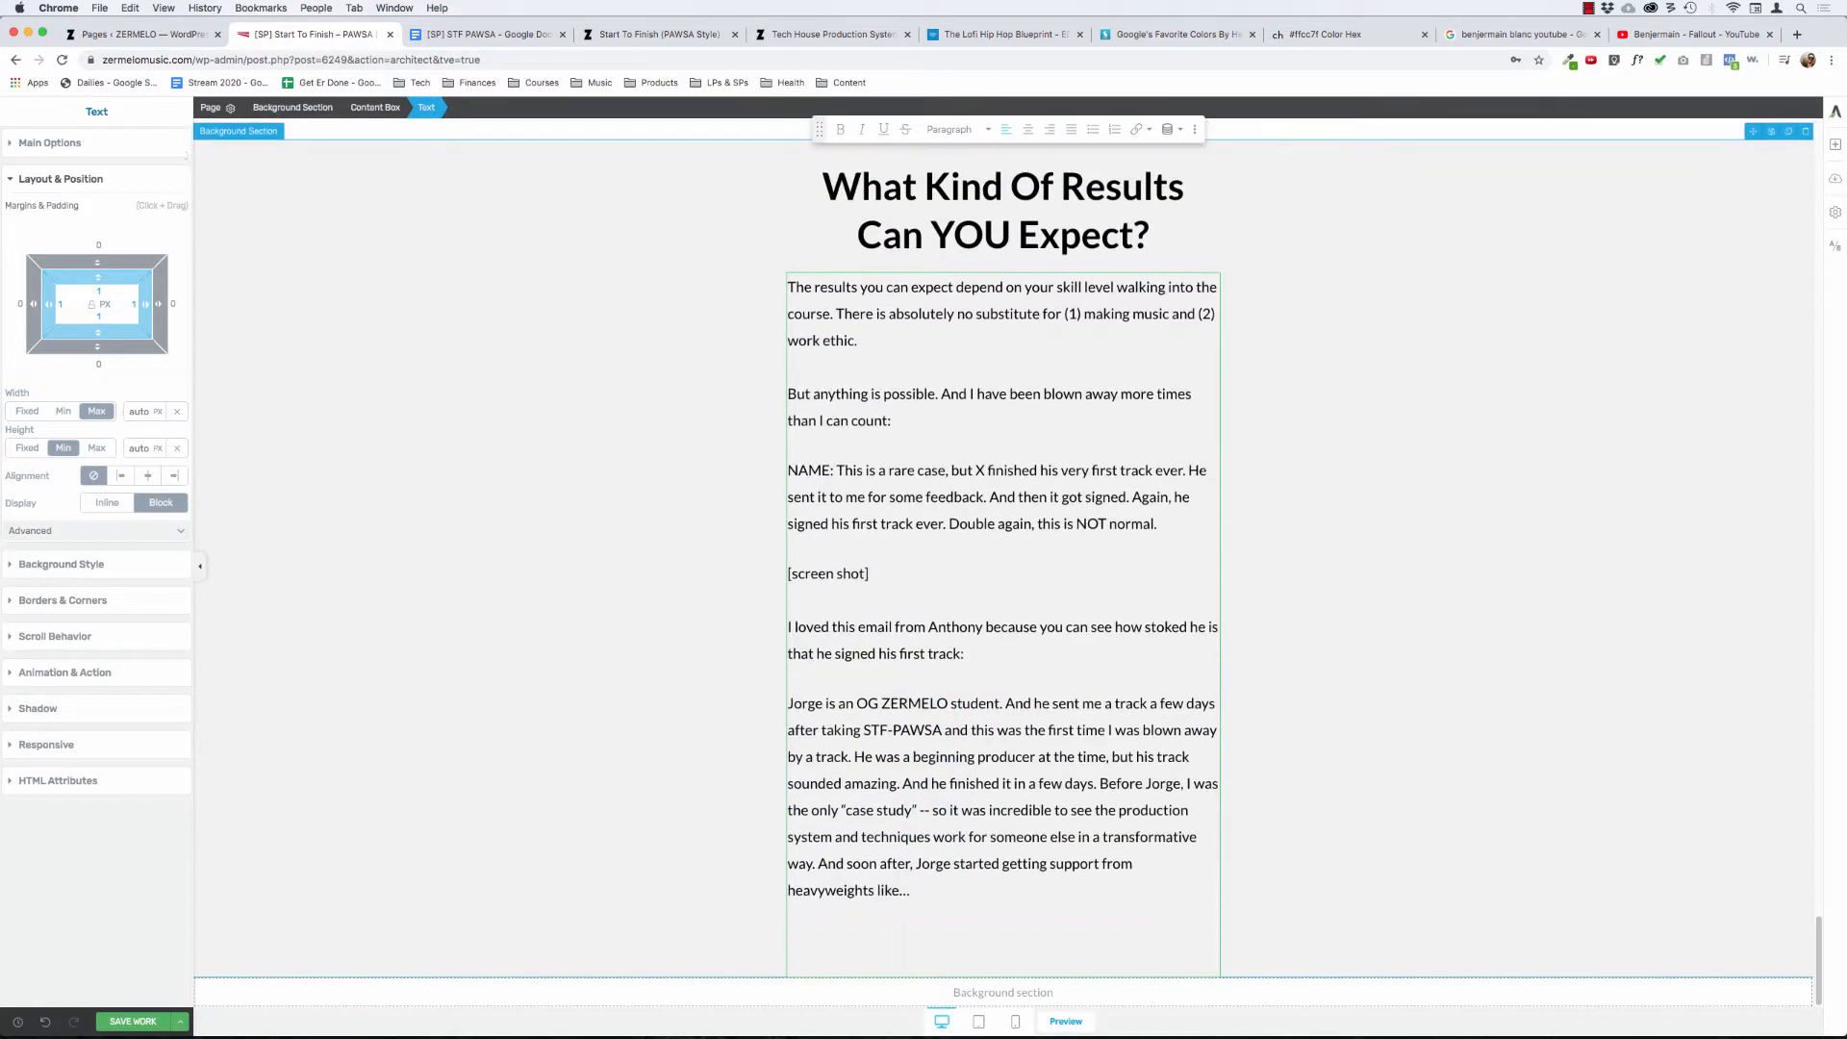
pyautogui.press('shift+super+v')
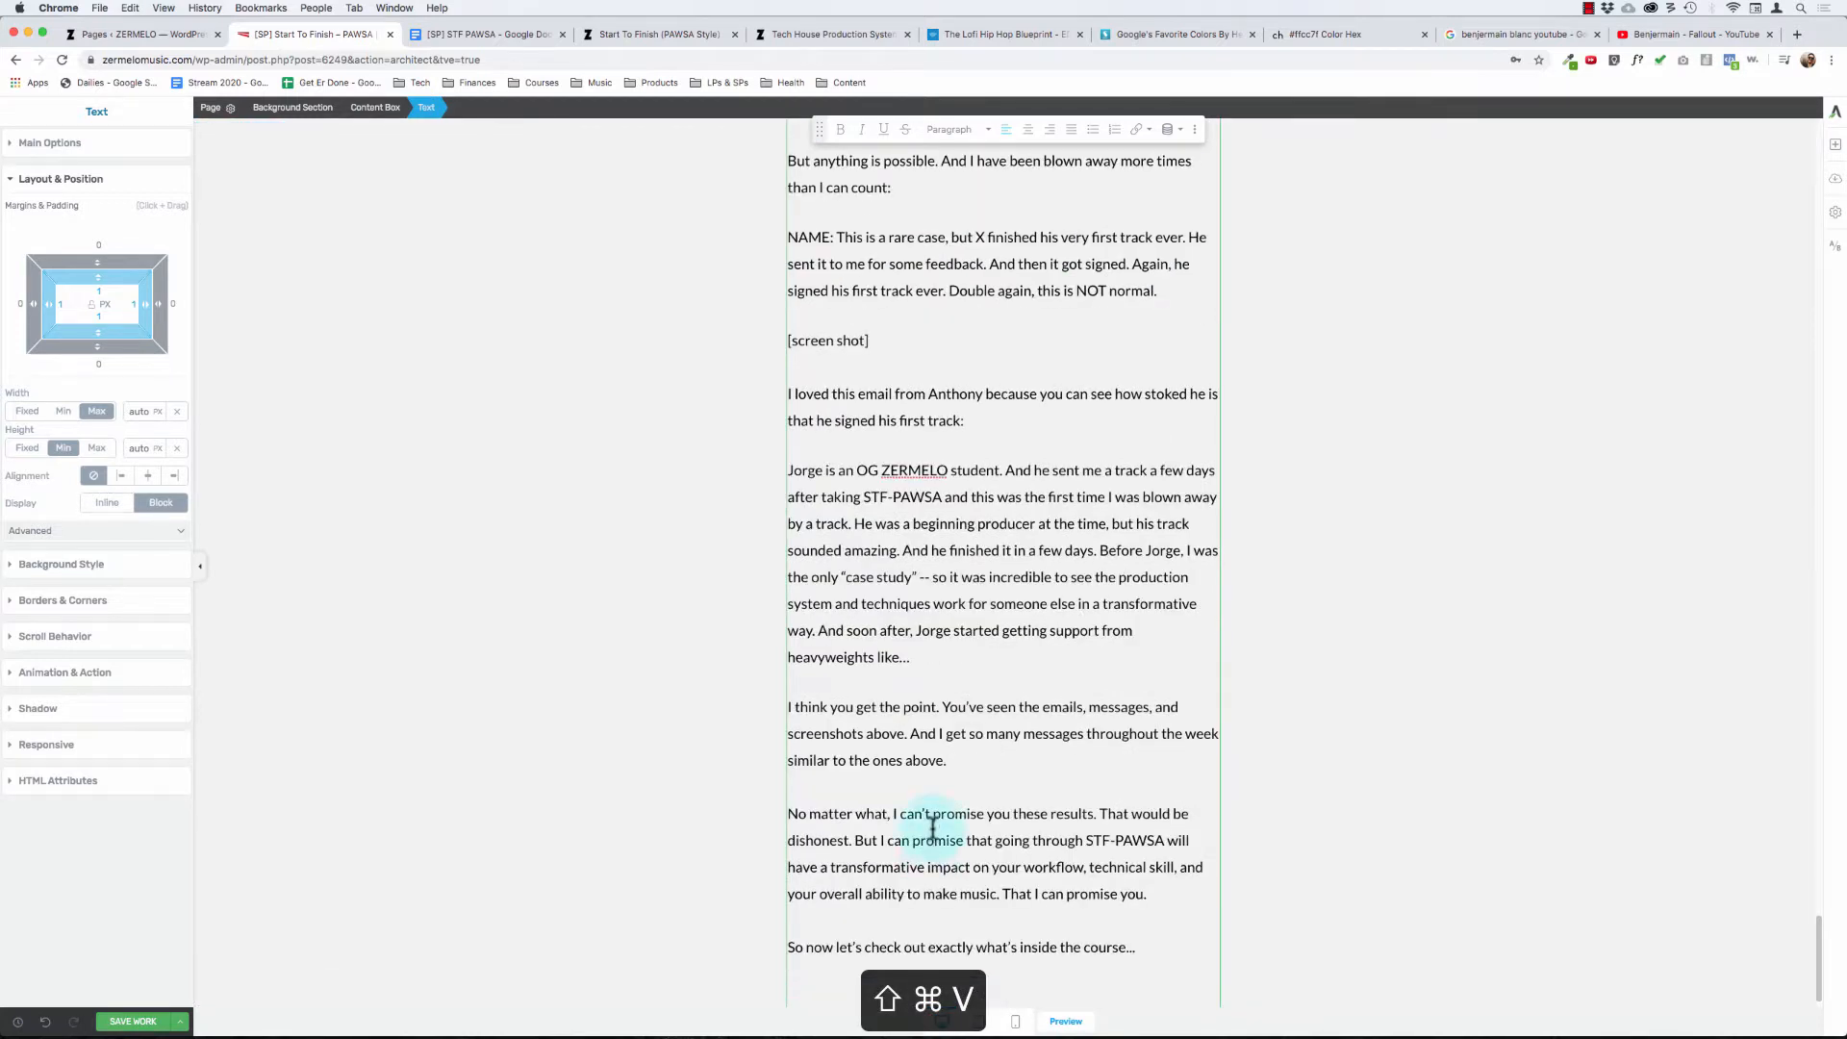
pyautogui.press('BackSpace')
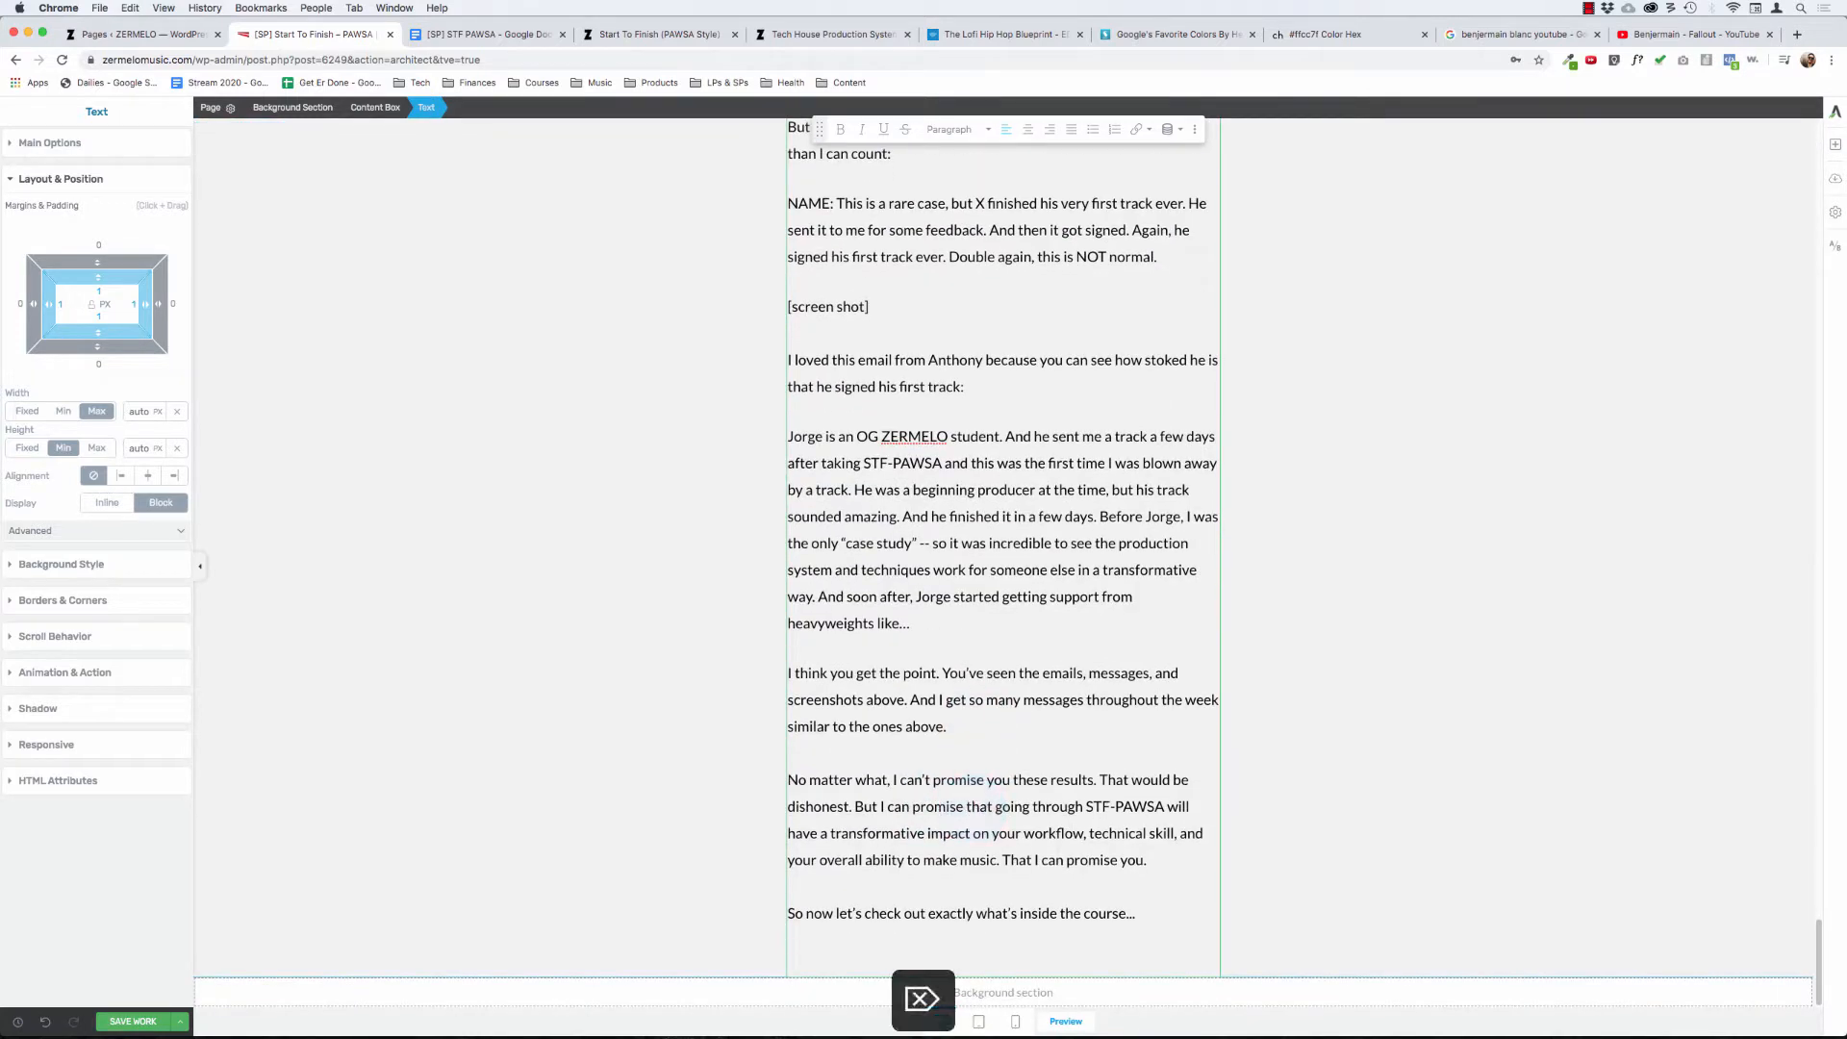
pyautogui.press('BackSpace')
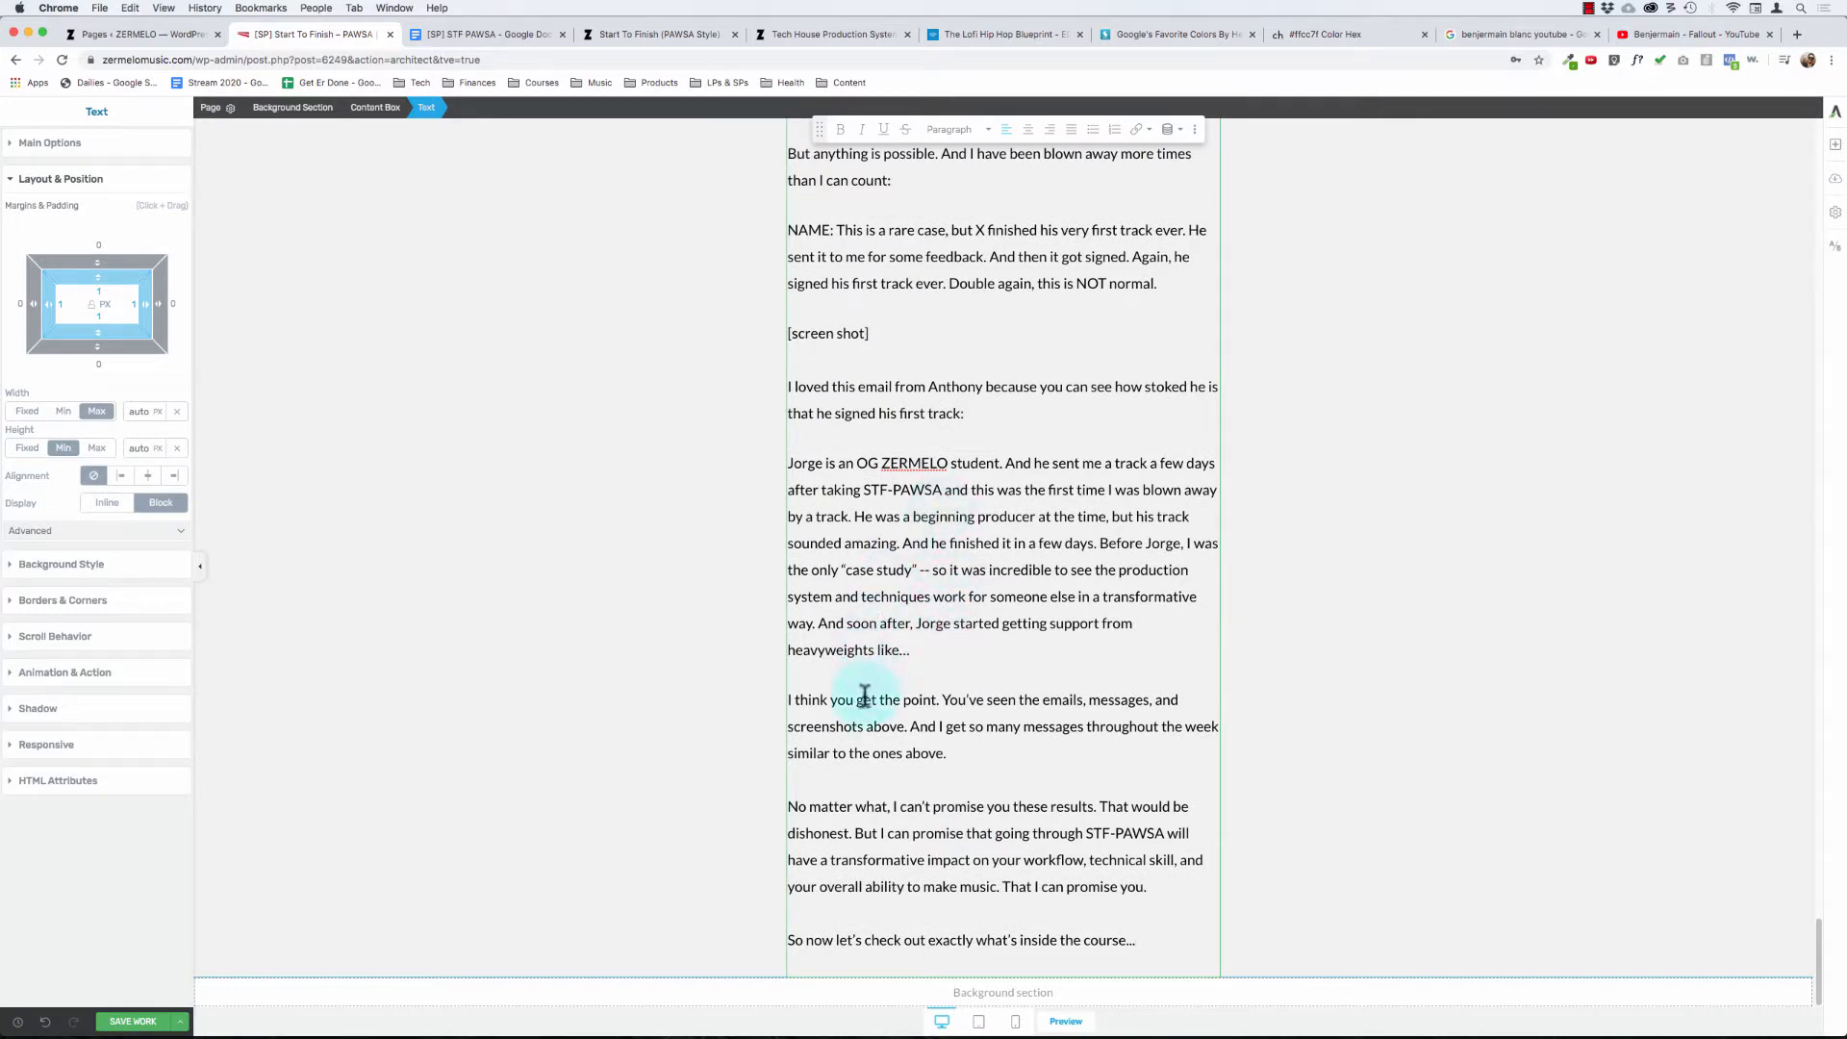
# - Replace the period after "But anything is possible" with an ellipsis that runs directly into "And I have been blown away"
pyautogui.press('super+Left')
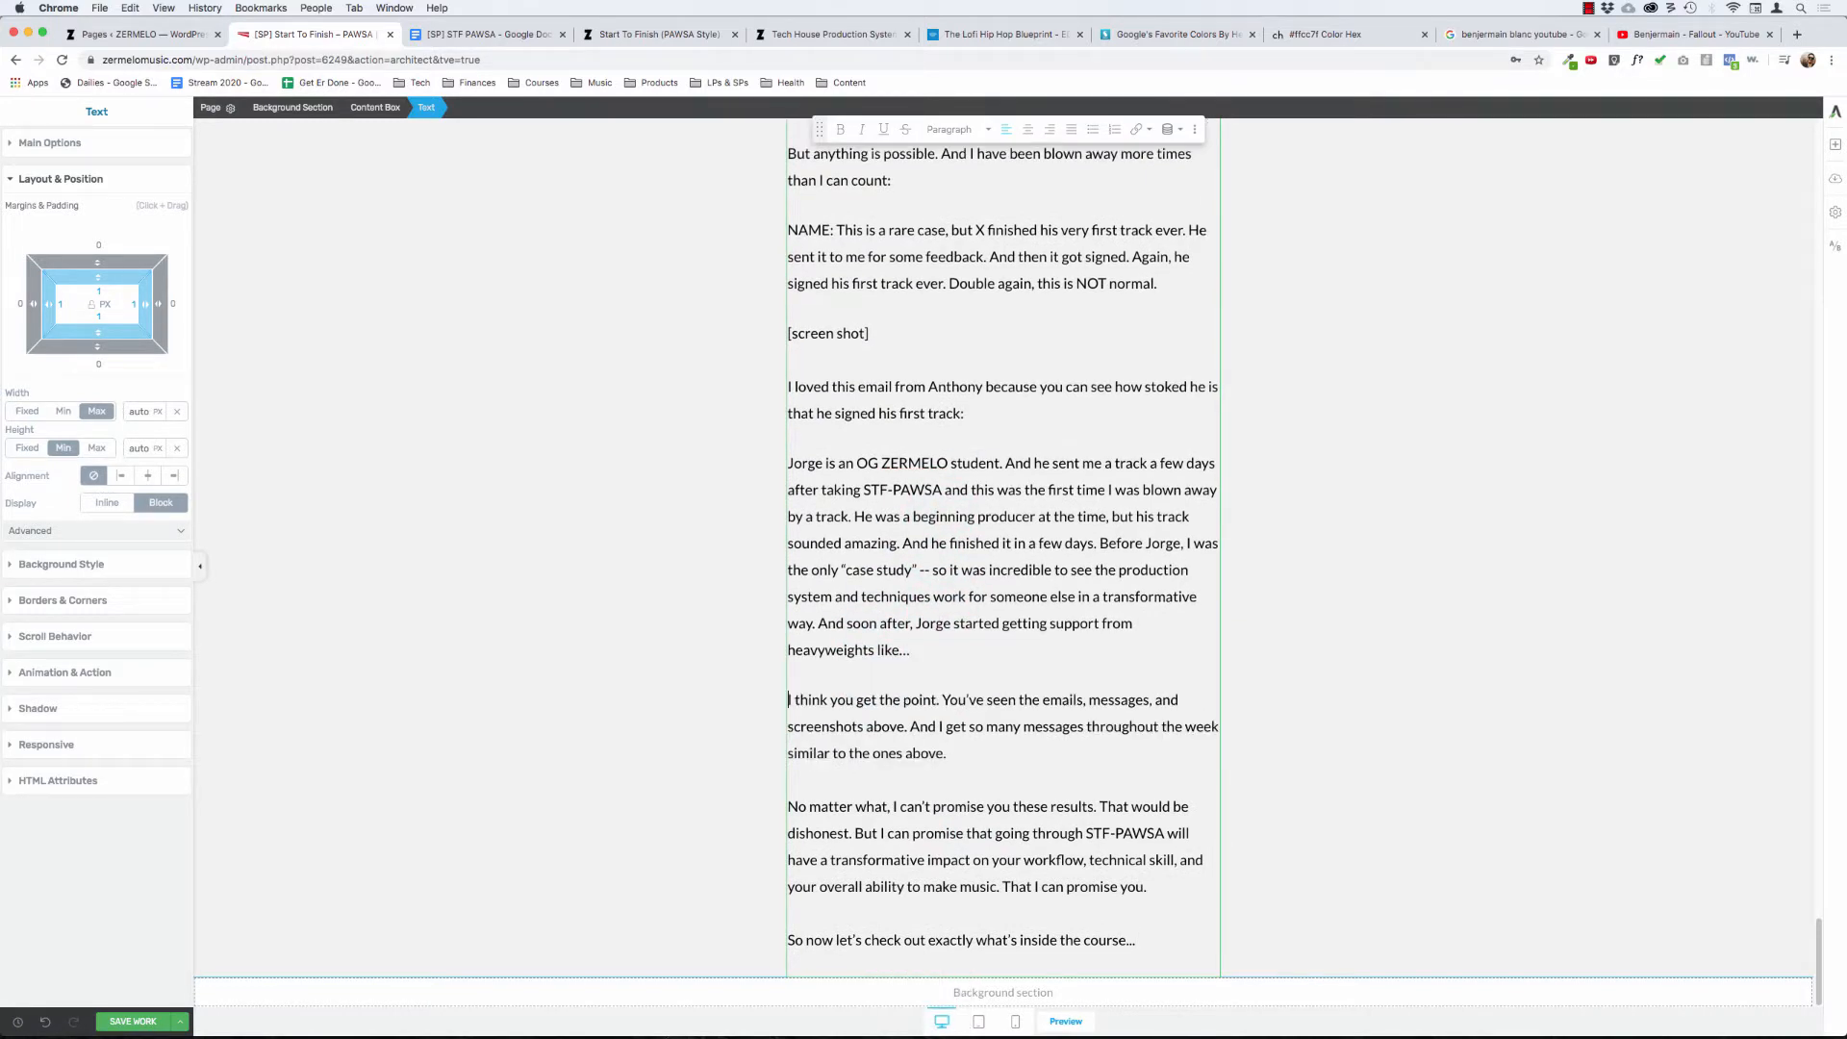
pyautogui.scroll(3, 905, 651)
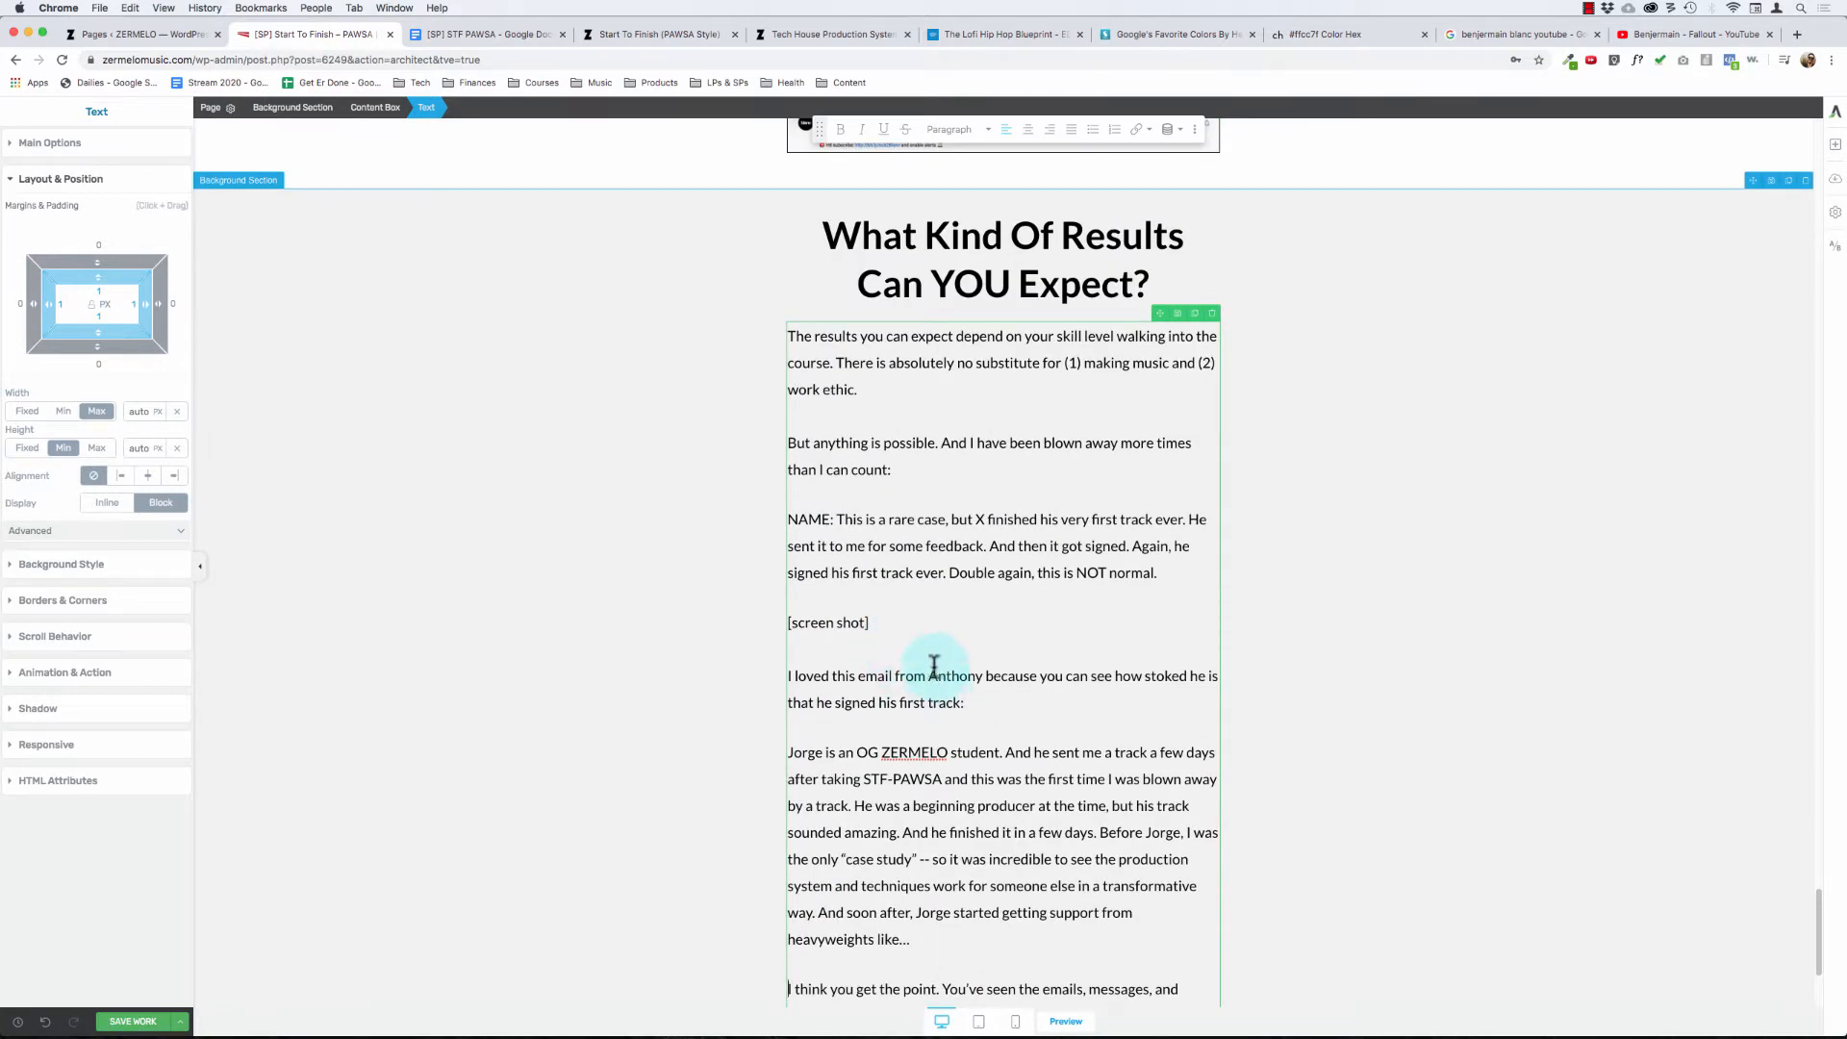
pyautogui.scroll(8, 843, 416)
pyautogui.scroll(-3, 845, 419)
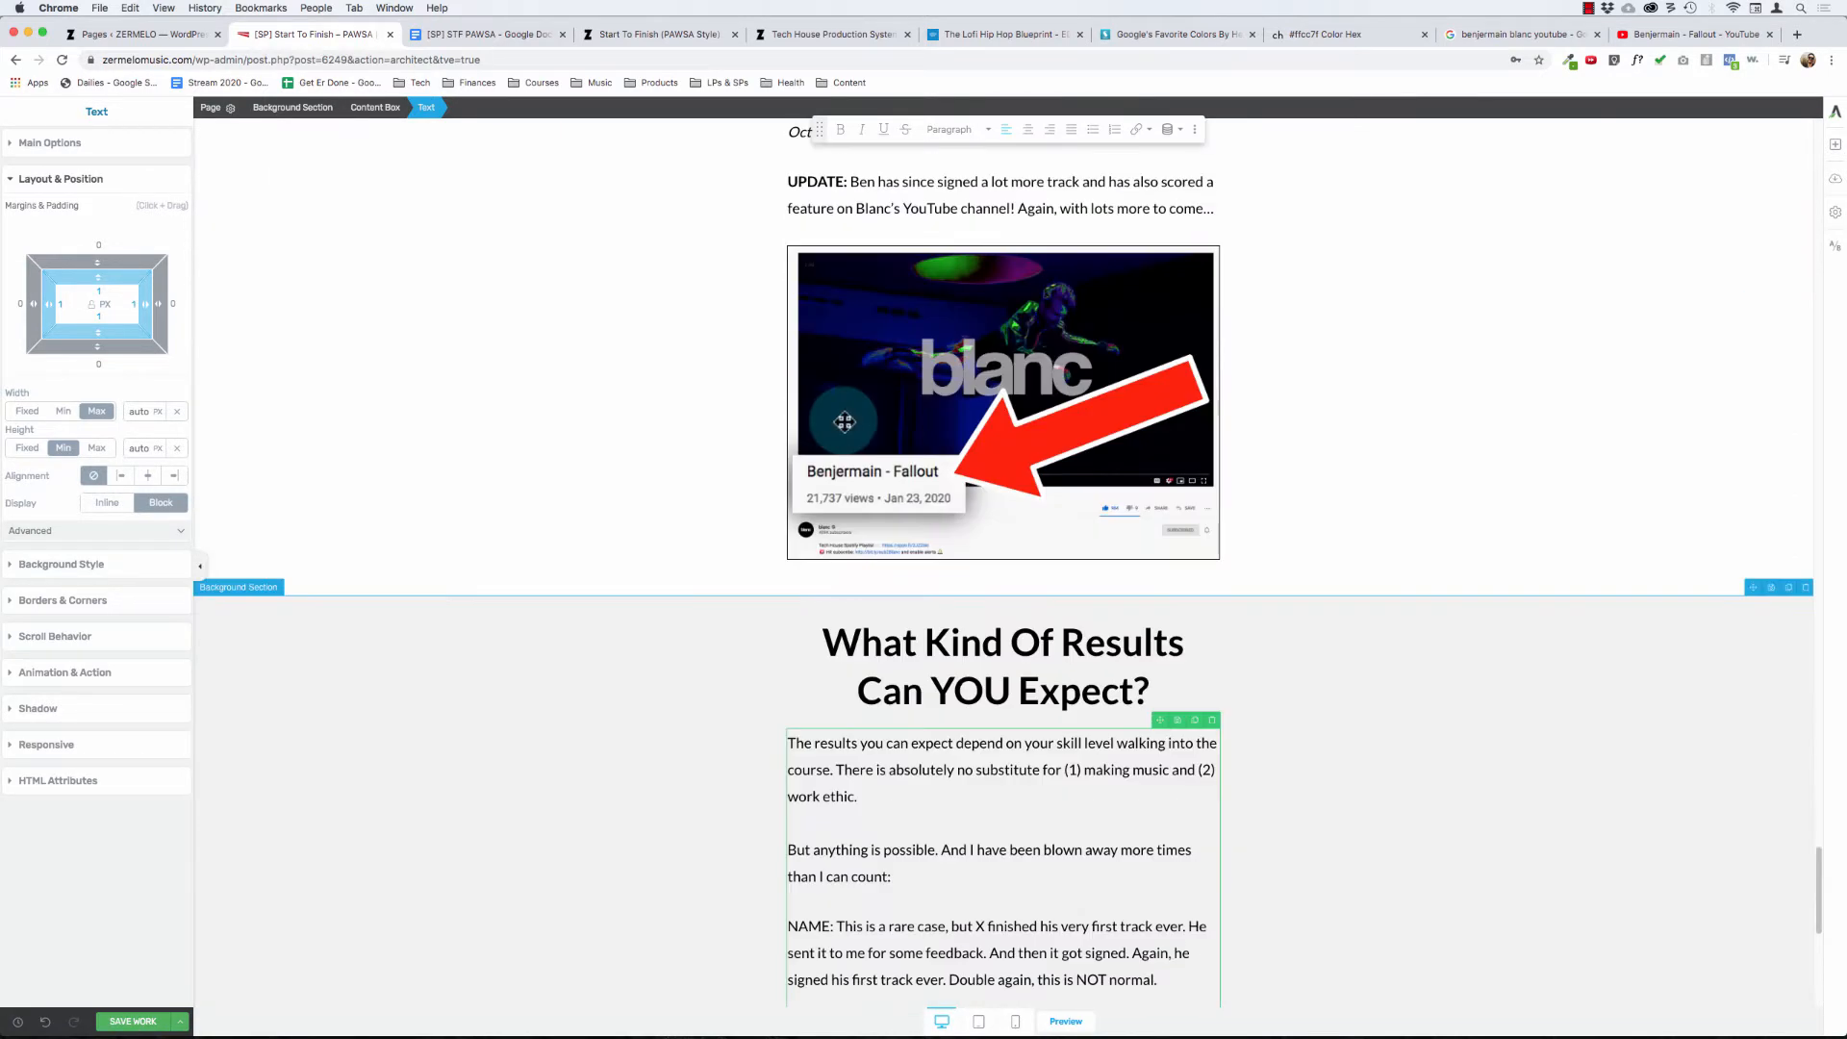
pyautogui.scroll(-4, 693, 606)
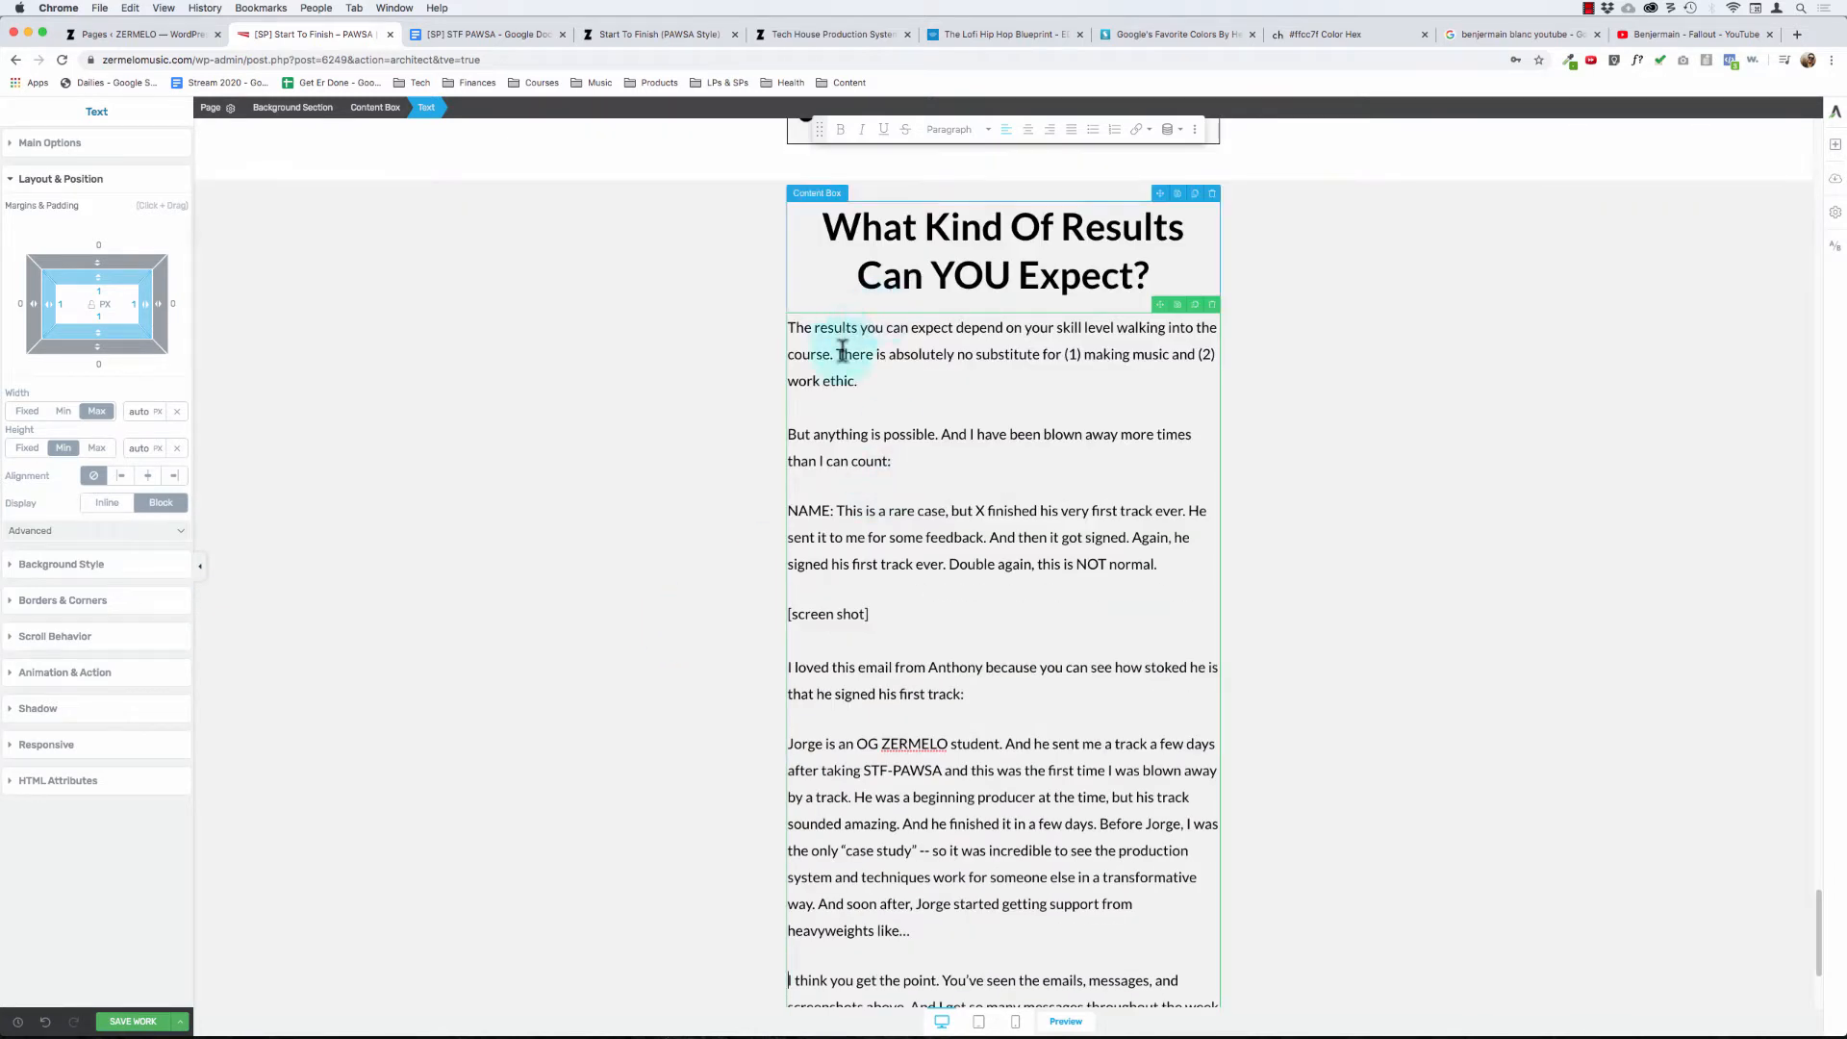
pyautogui.click(828, 434)
pyautogui.click(940, 434)
pyautogui.write('..')
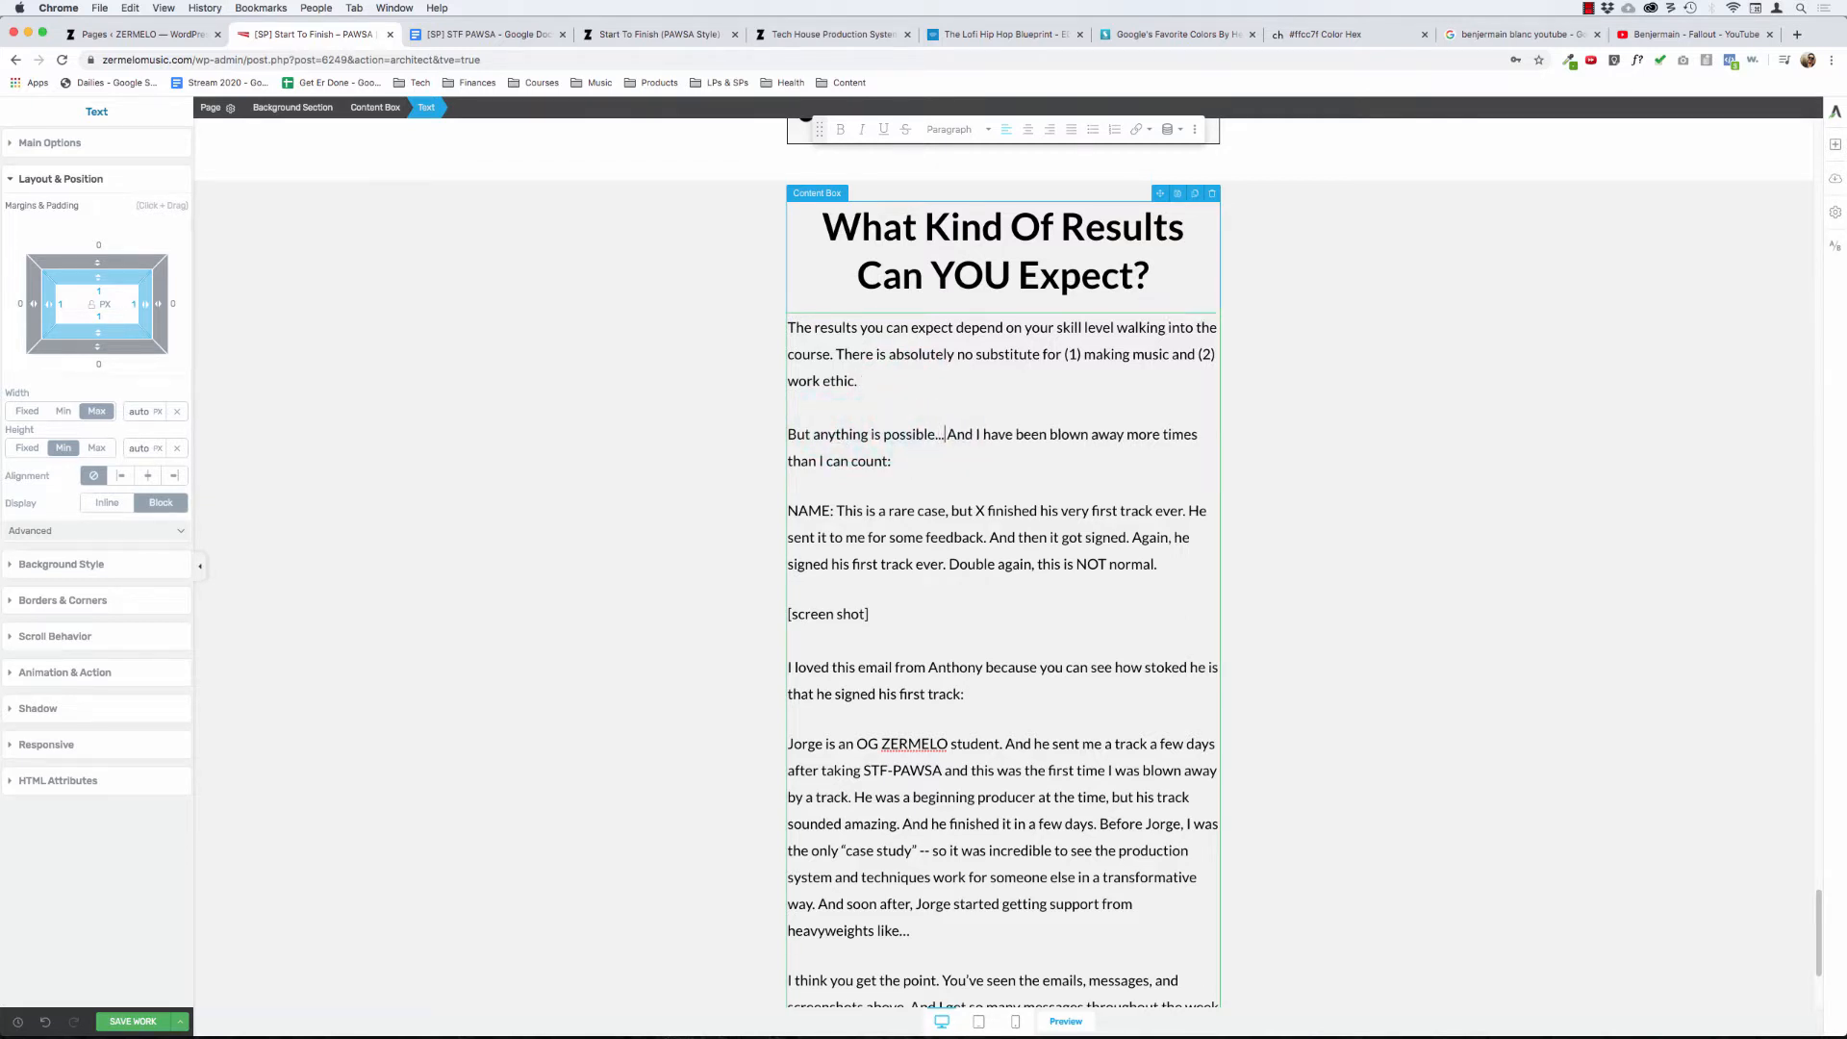
pyautogui.press('BackSpace')
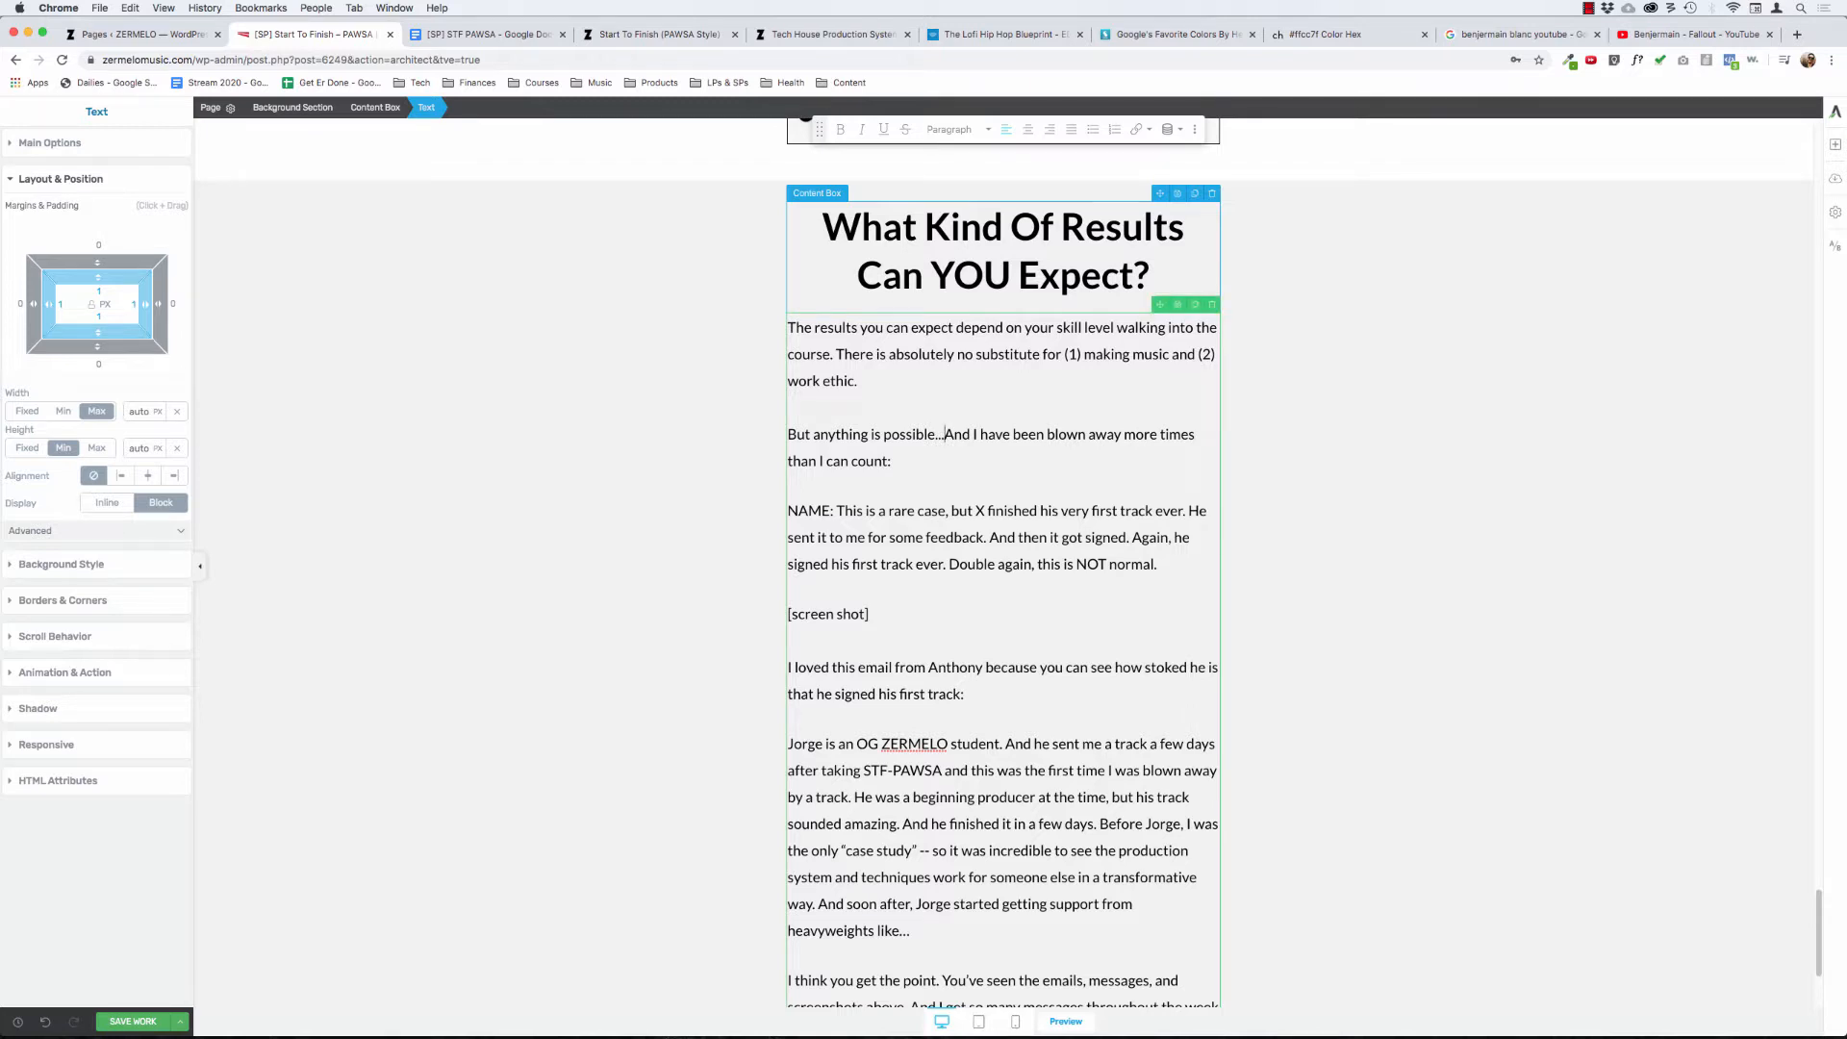
pyautogui.click(735, 347)
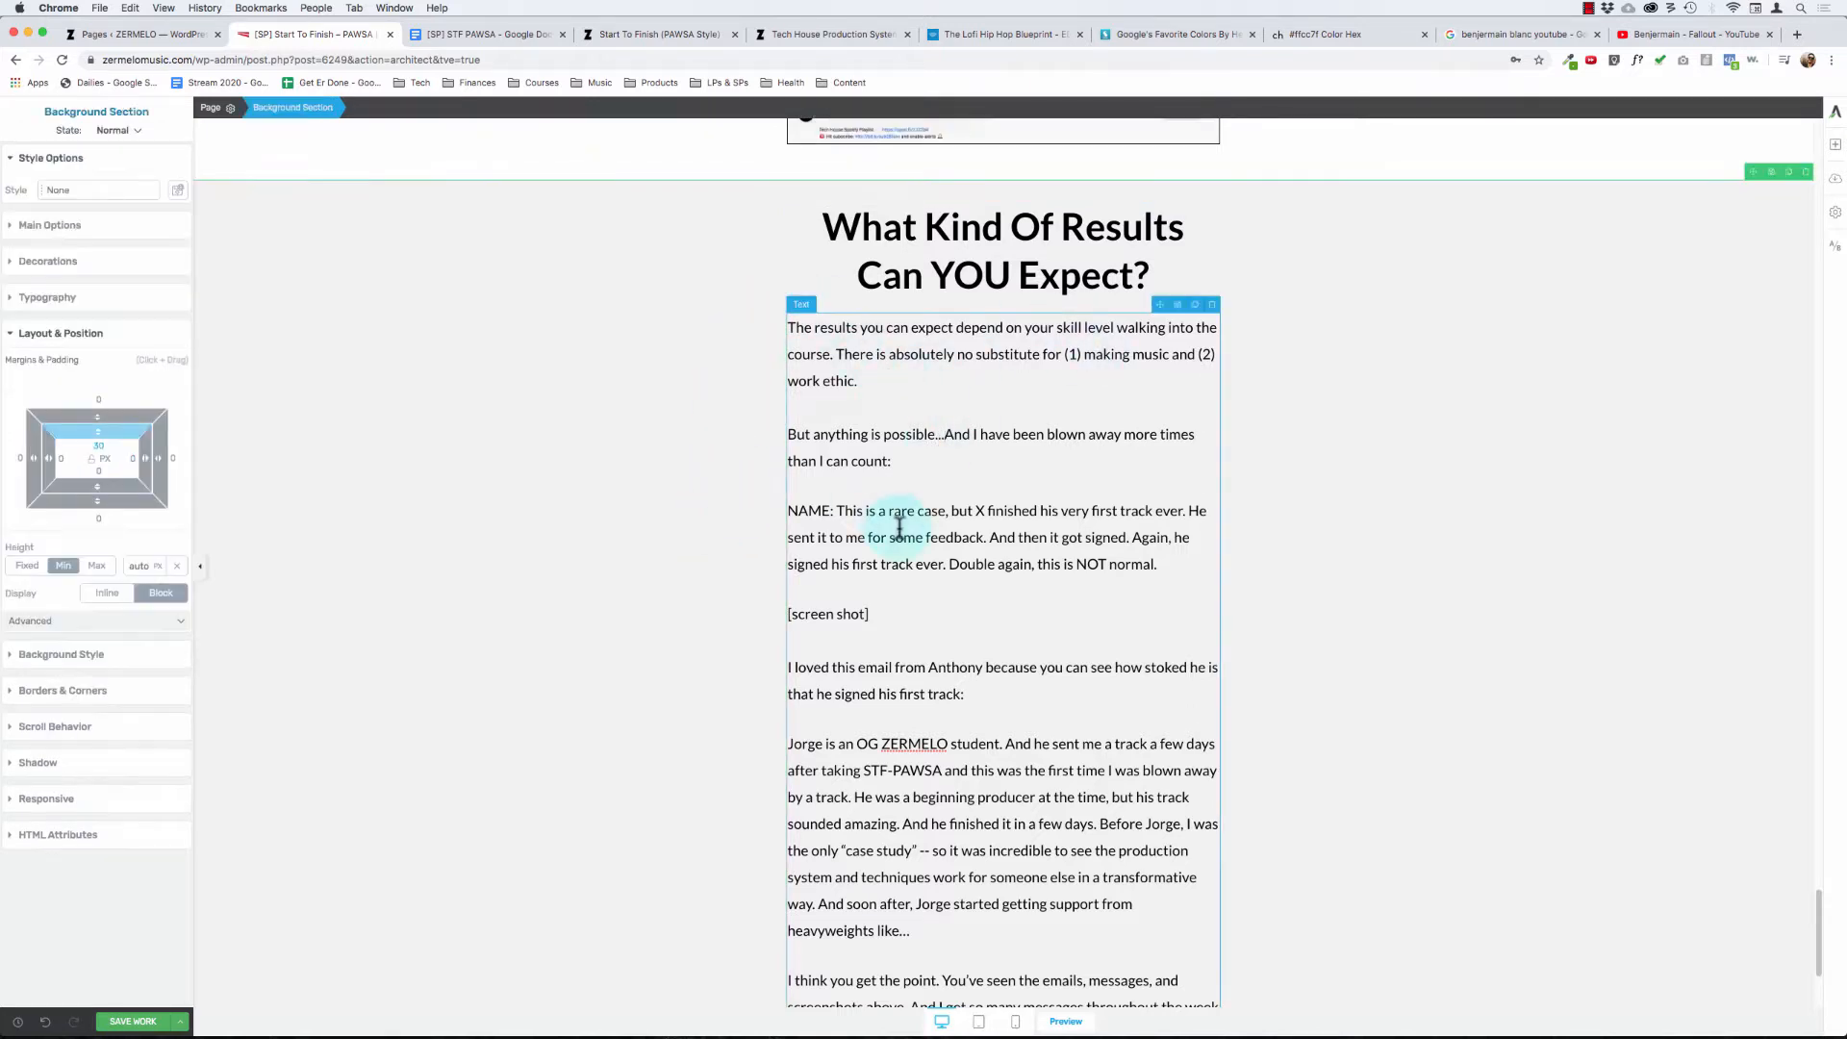
# - Delete the "[screen shot]" placeholder line and add an image element below the paragraph ending "this is NOT normal."
pyautogui.click(902, 643)
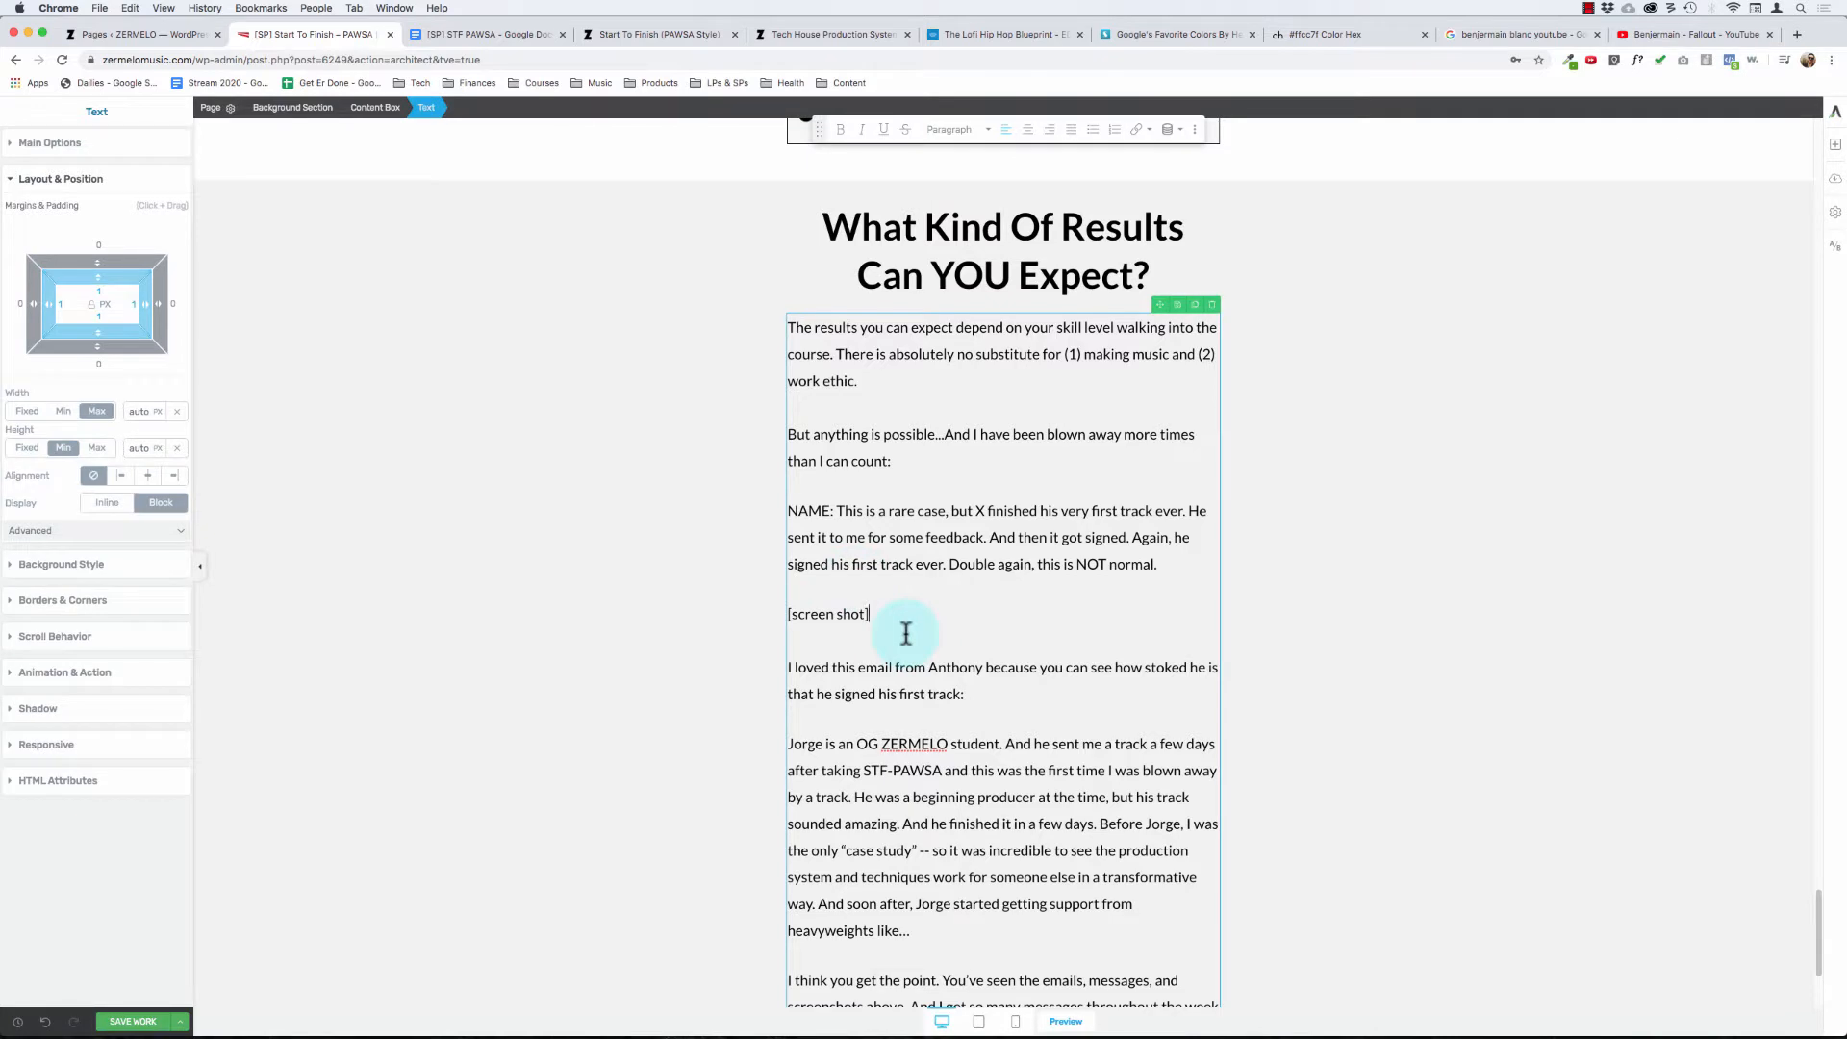
pyautogui.press('super+BackSpace')
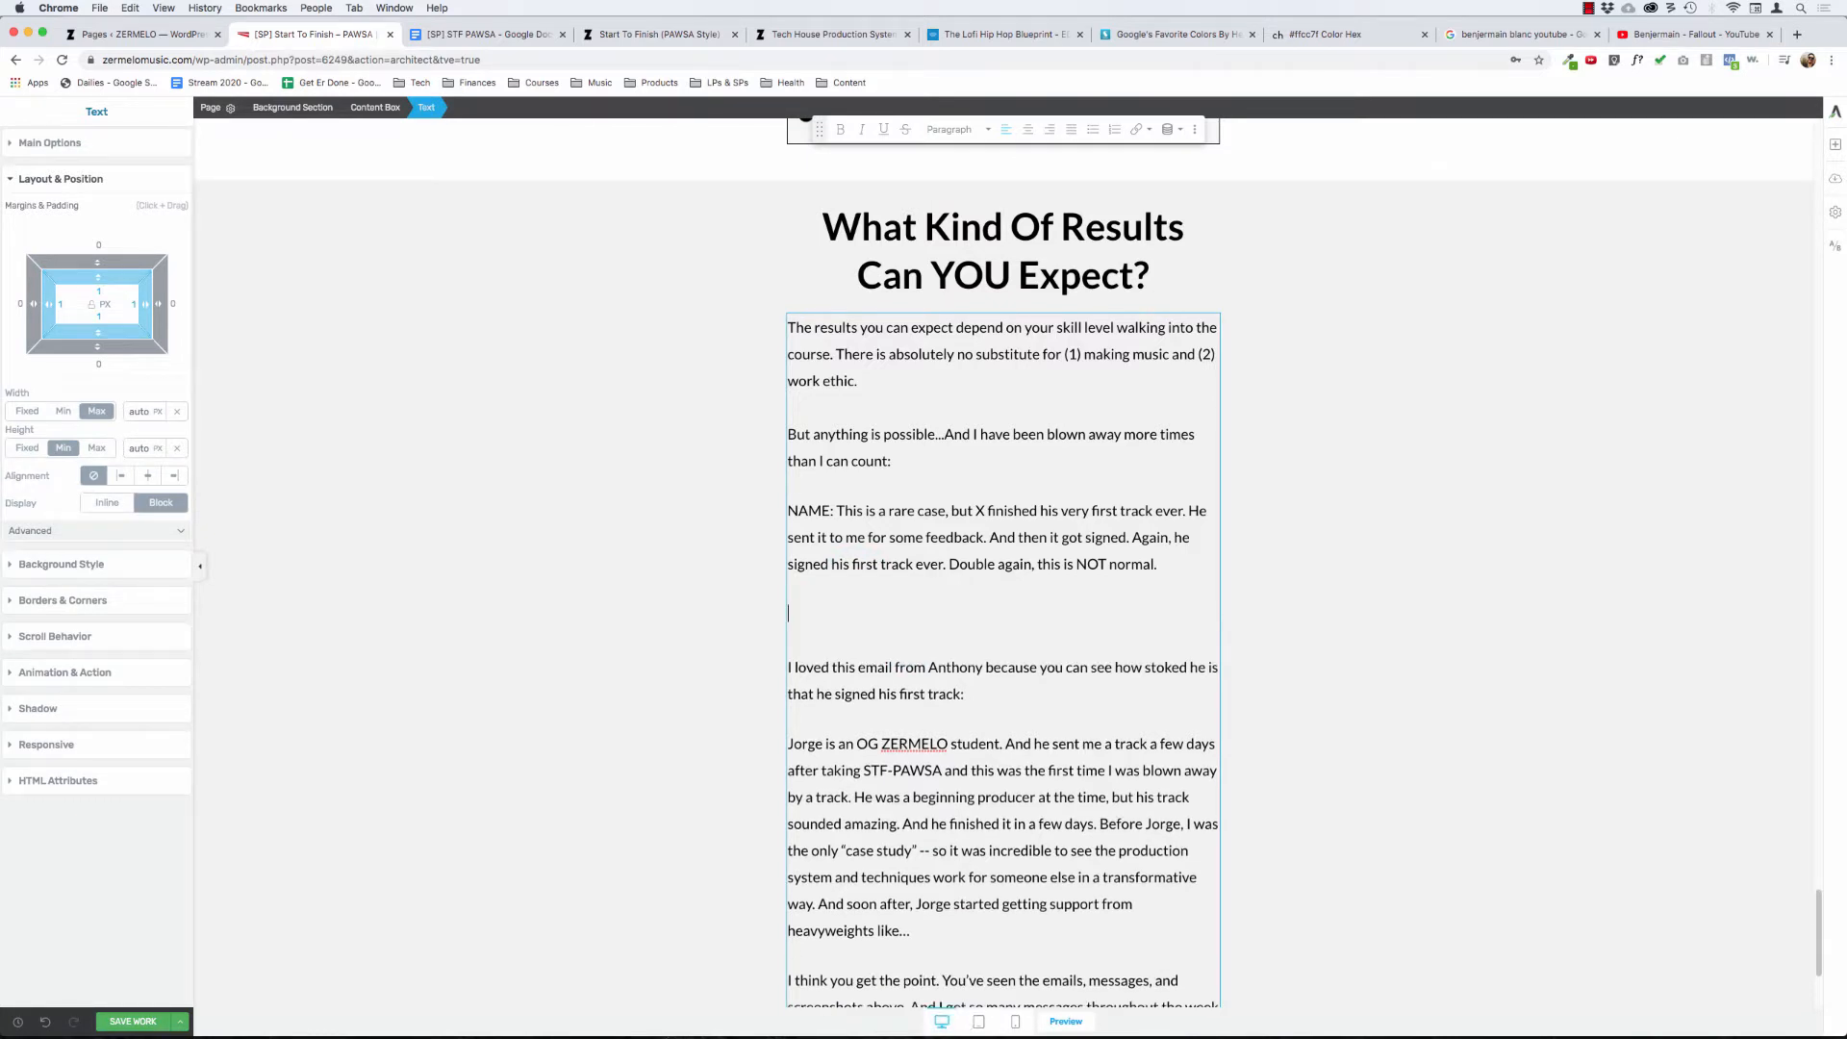
pyautogui.click(1836, 147)
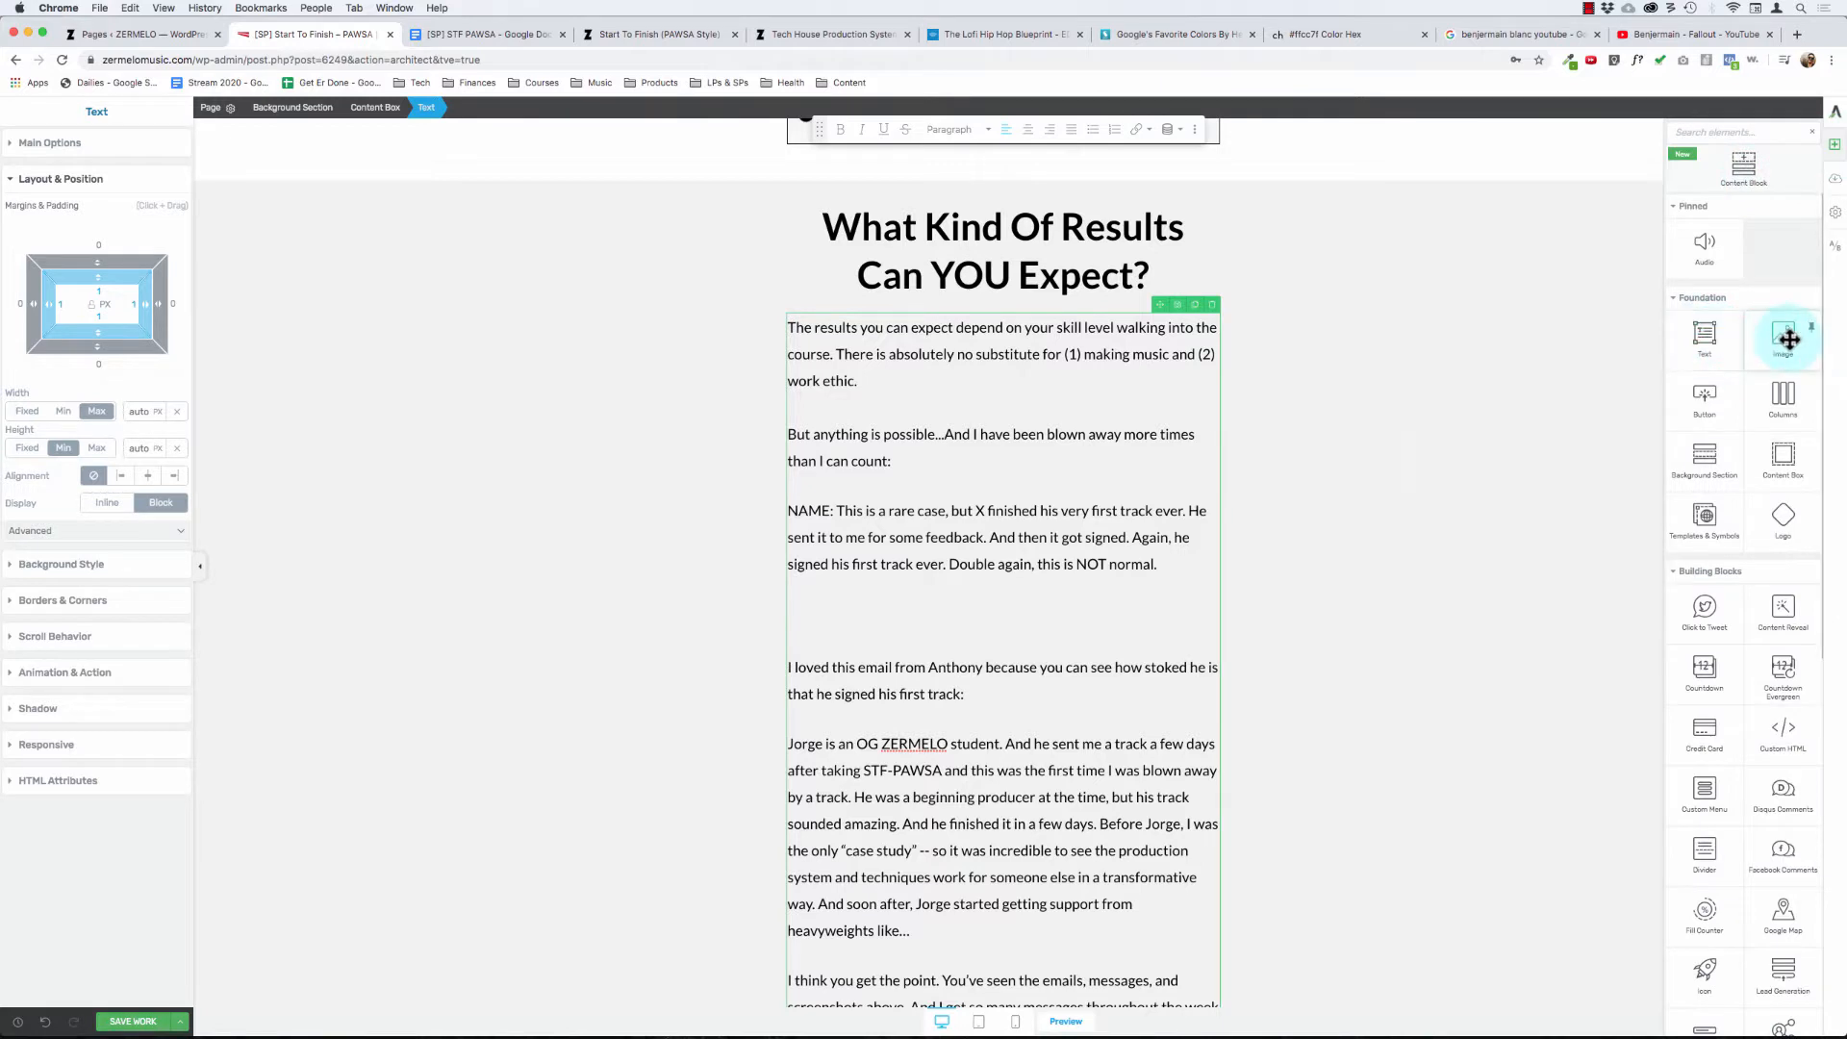
pyautogui.moveTo(1788, 339); pyautogui.dragTo(932, 566)
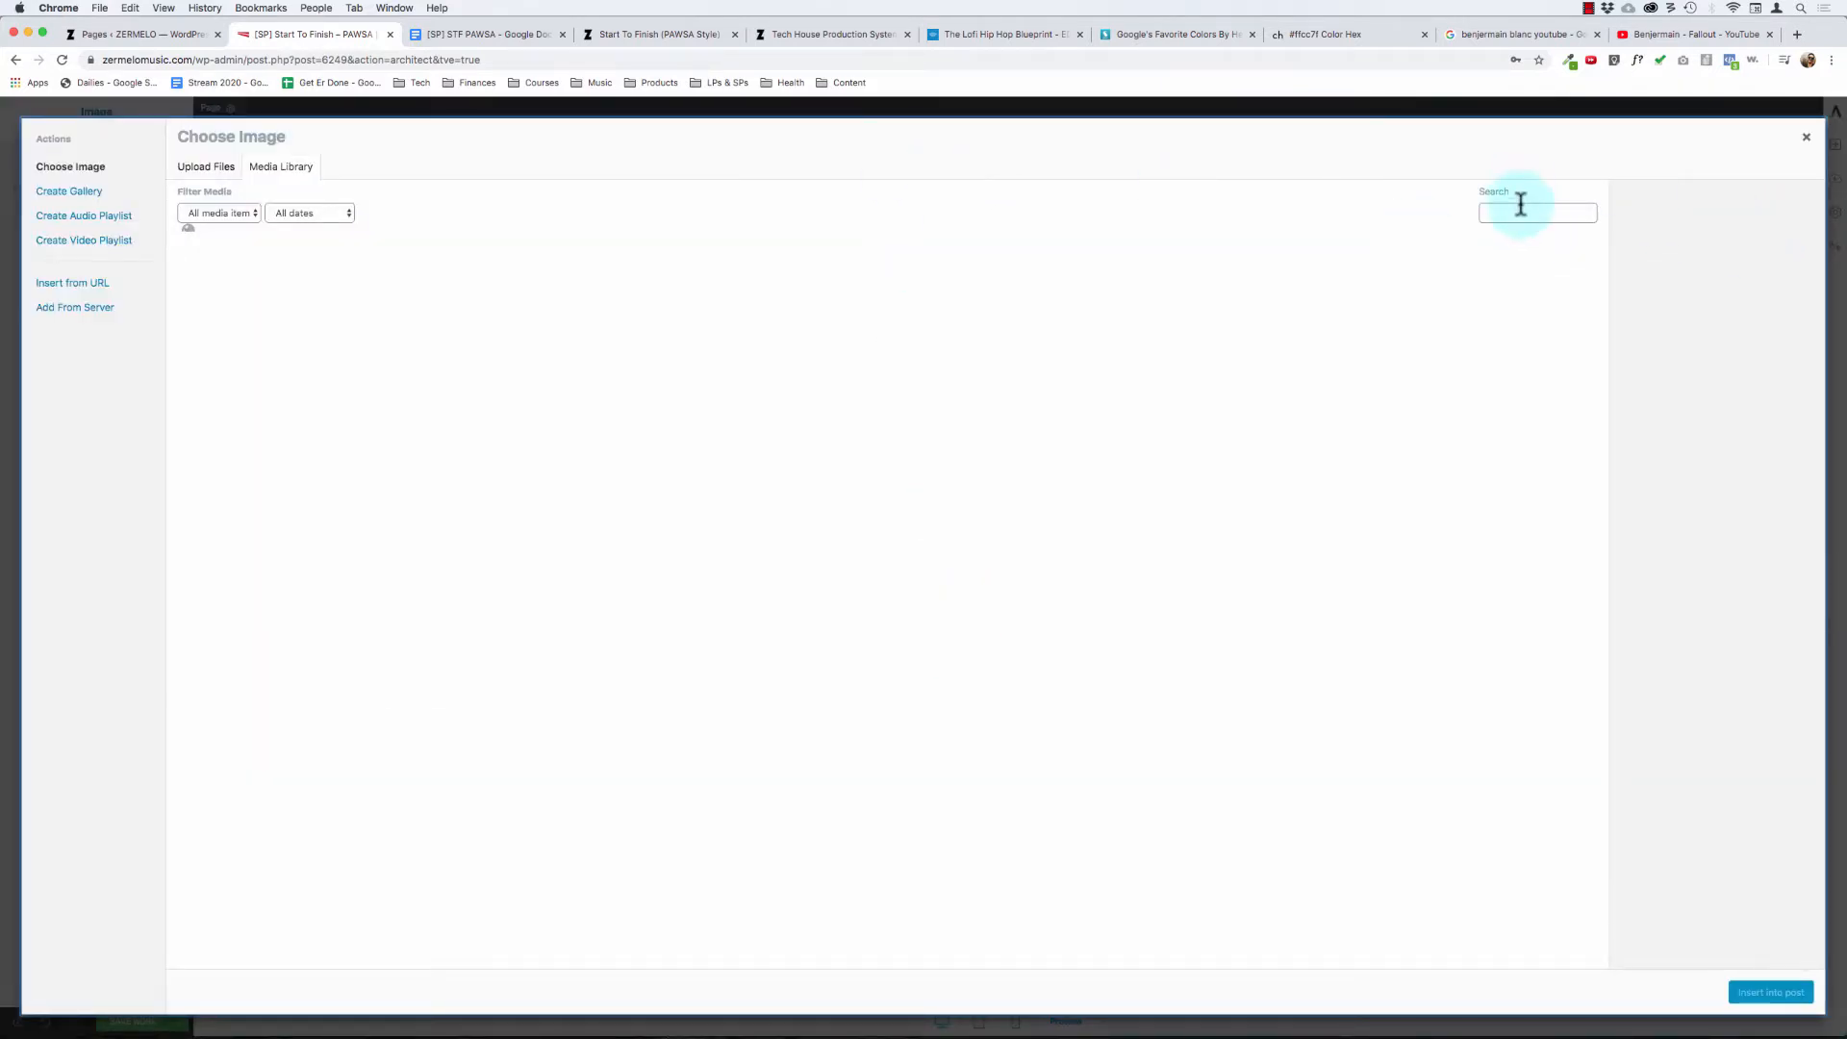
# - Search the media library for "test" and insert testimonial6arrow.png at full size into the image element
pyautogui.click(1525, 212)
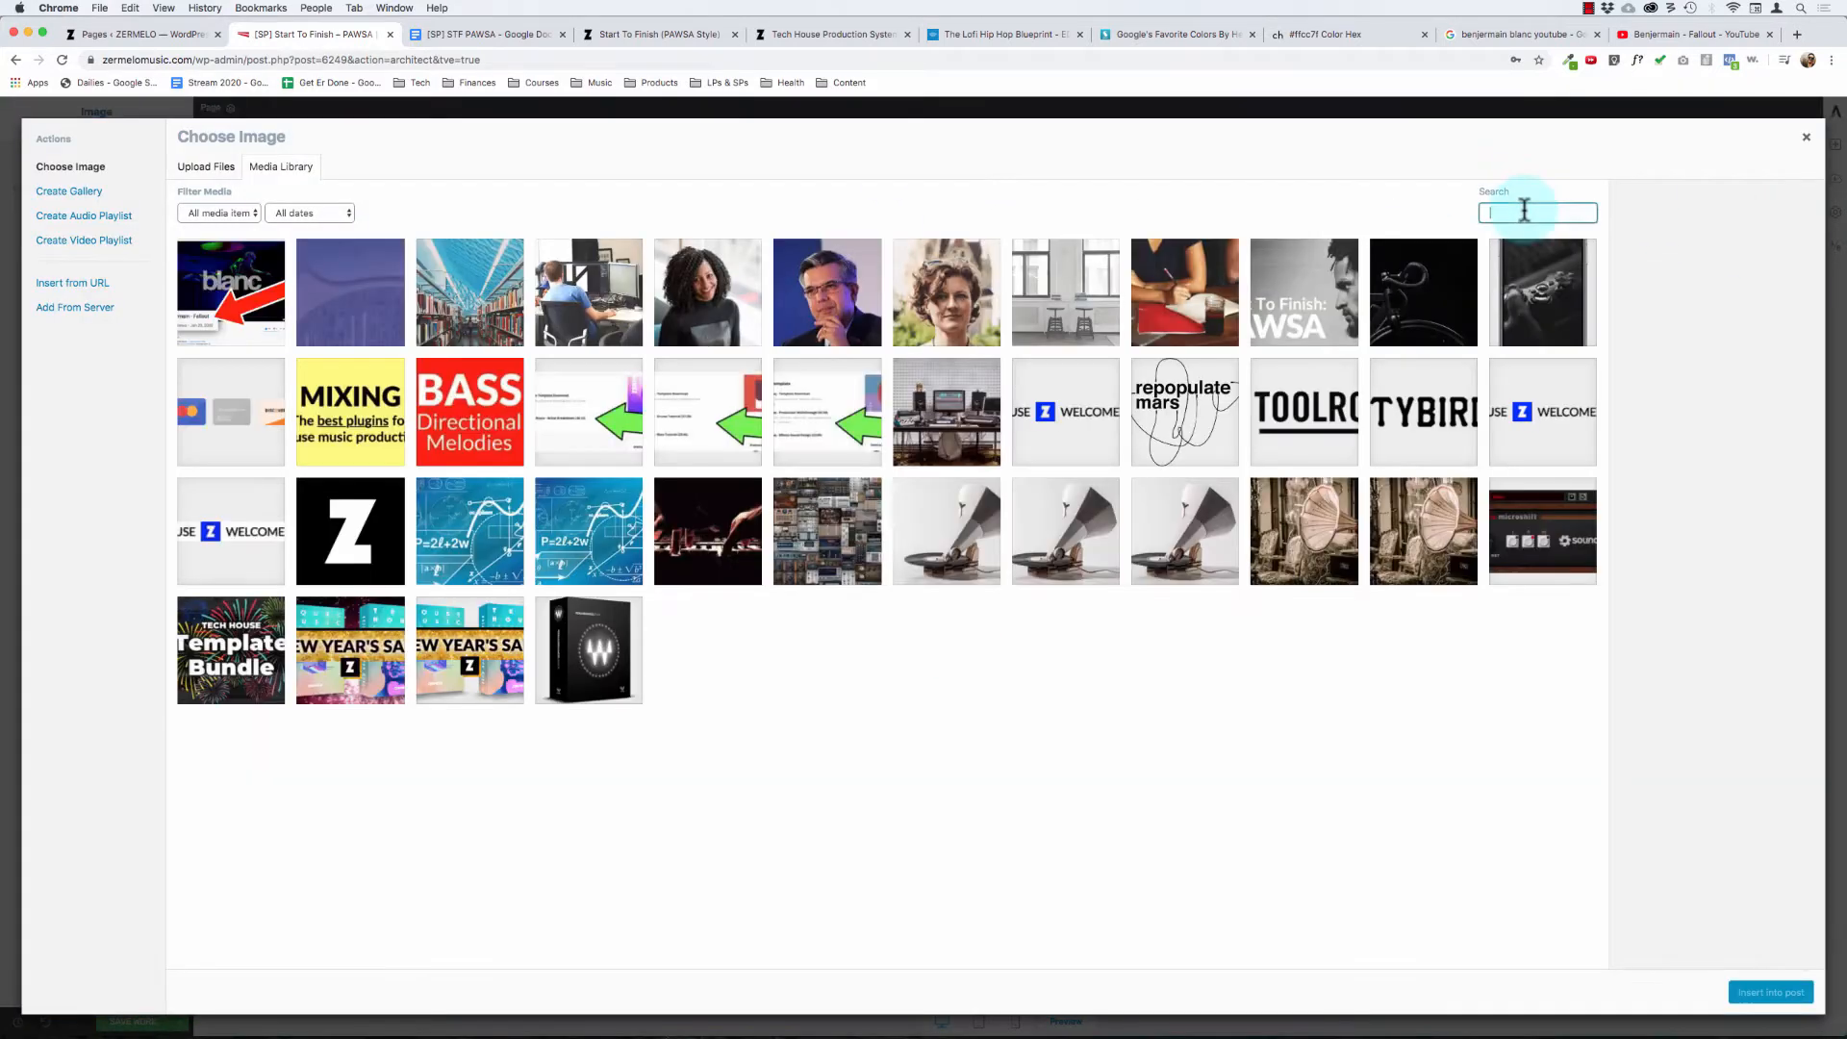
pyautogui.write('test')
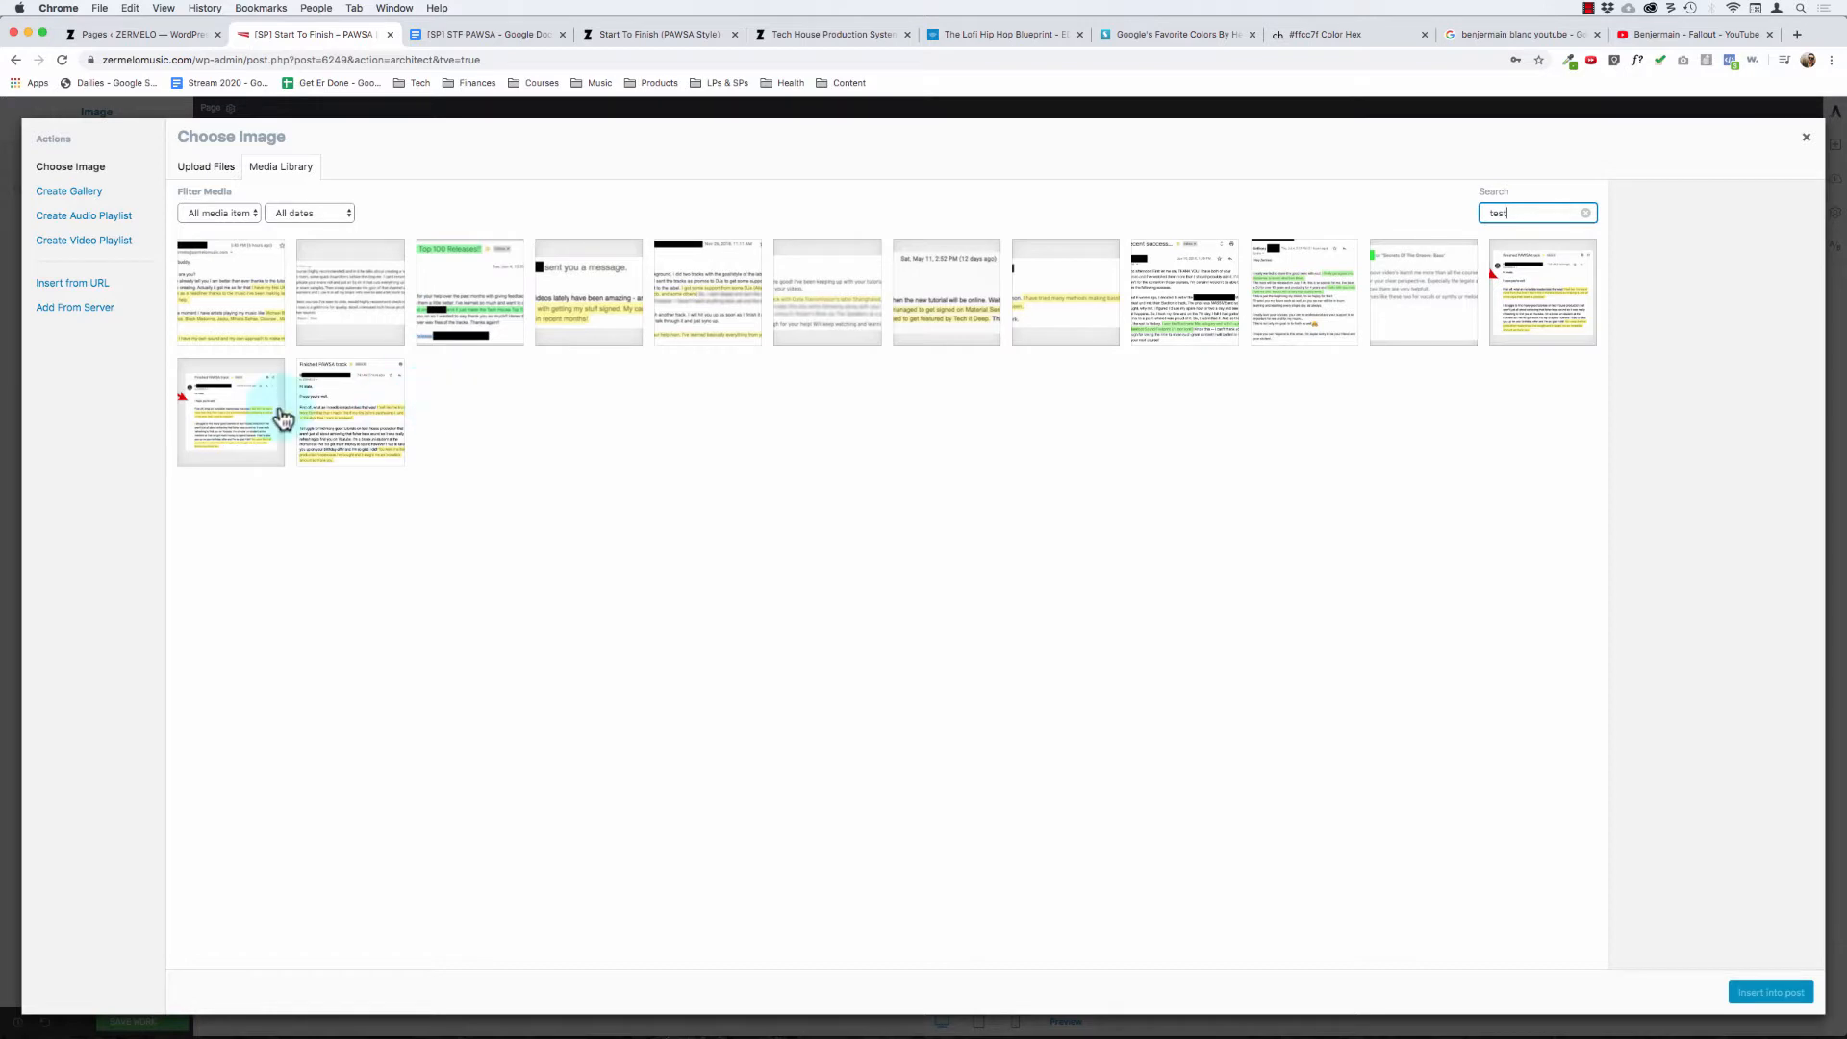
pyautogui.click(386, 249)
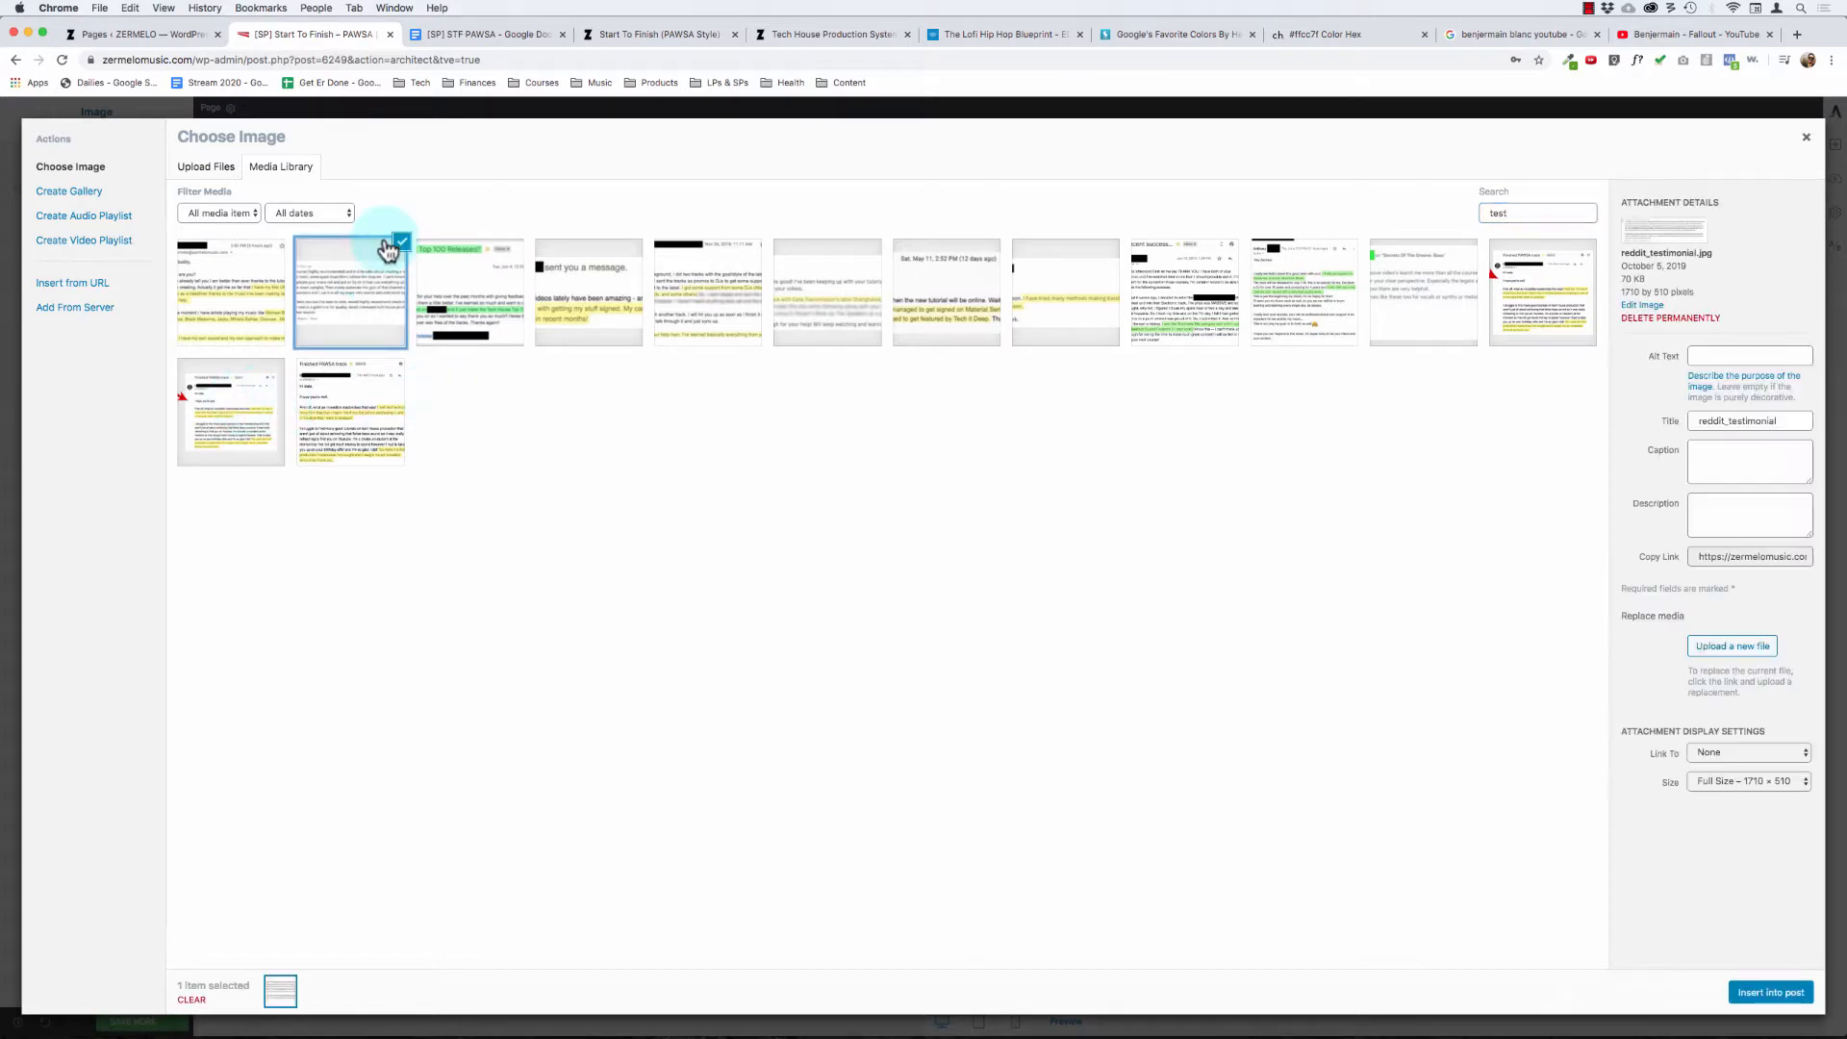
pyautogui.click(248, 409)
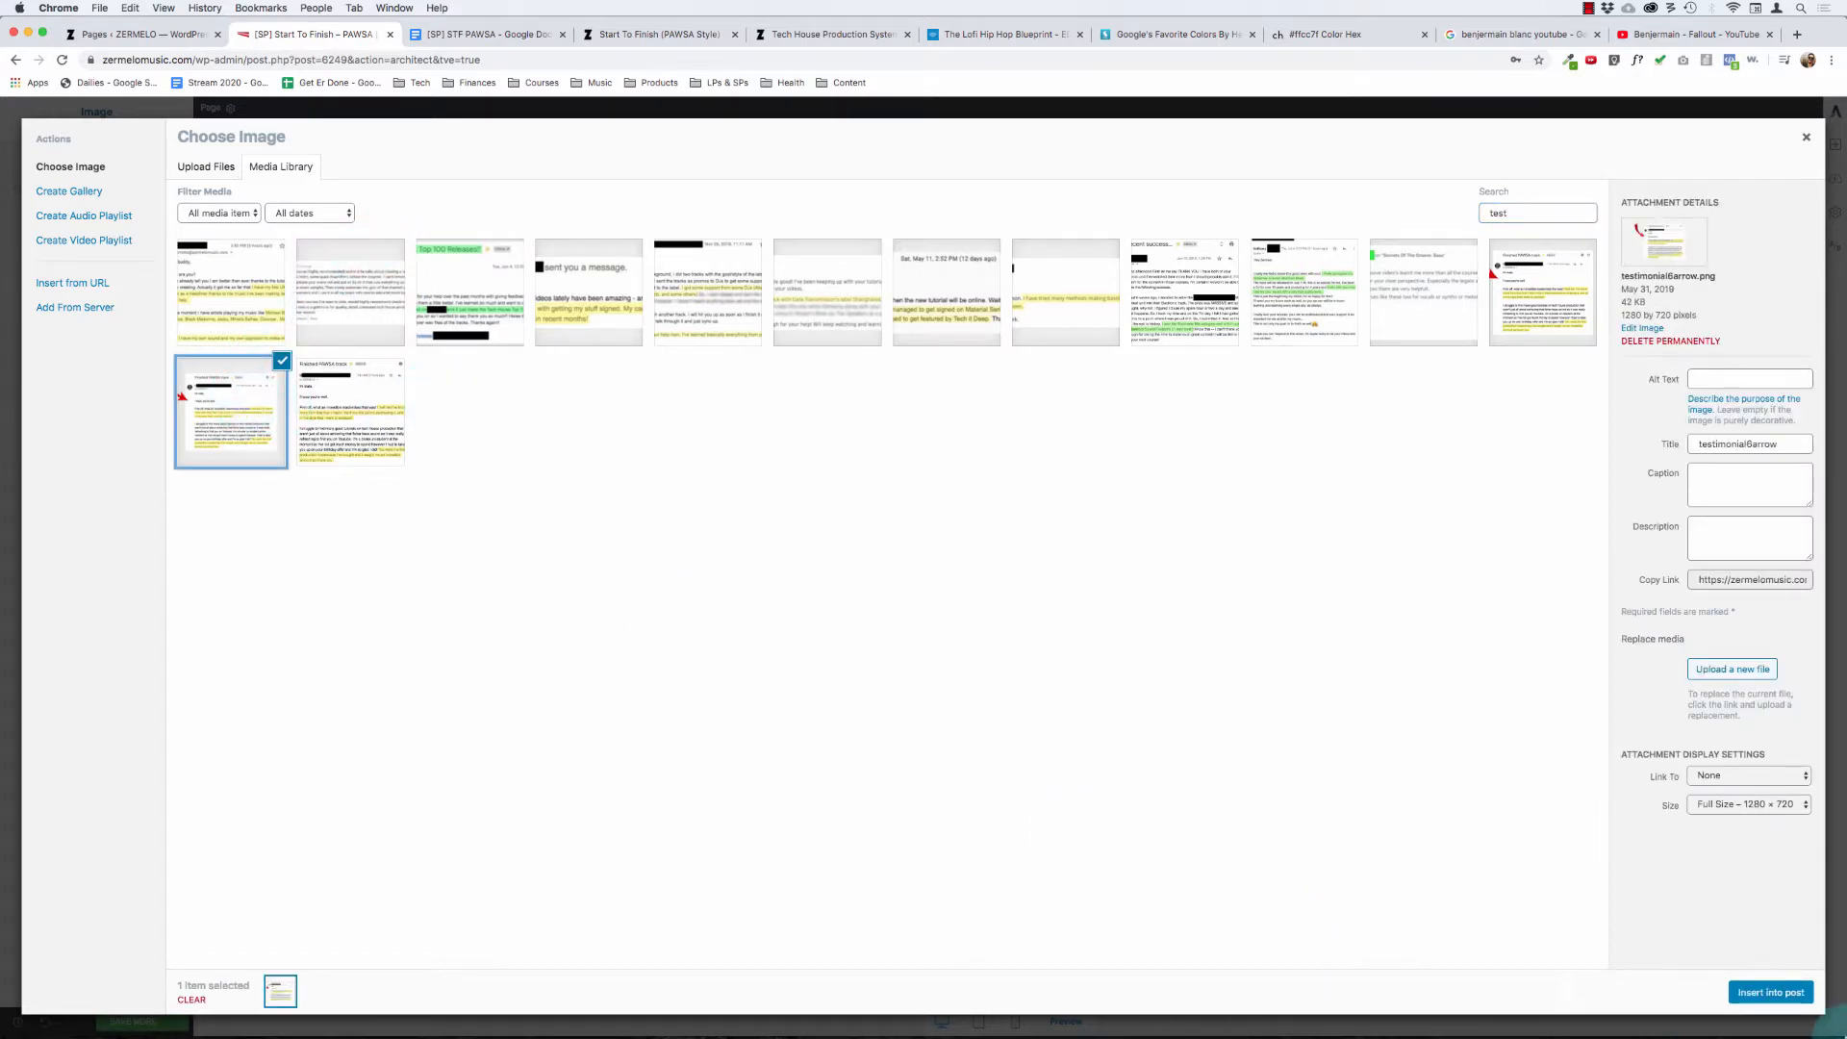
pyautogui.click(1780, 992)
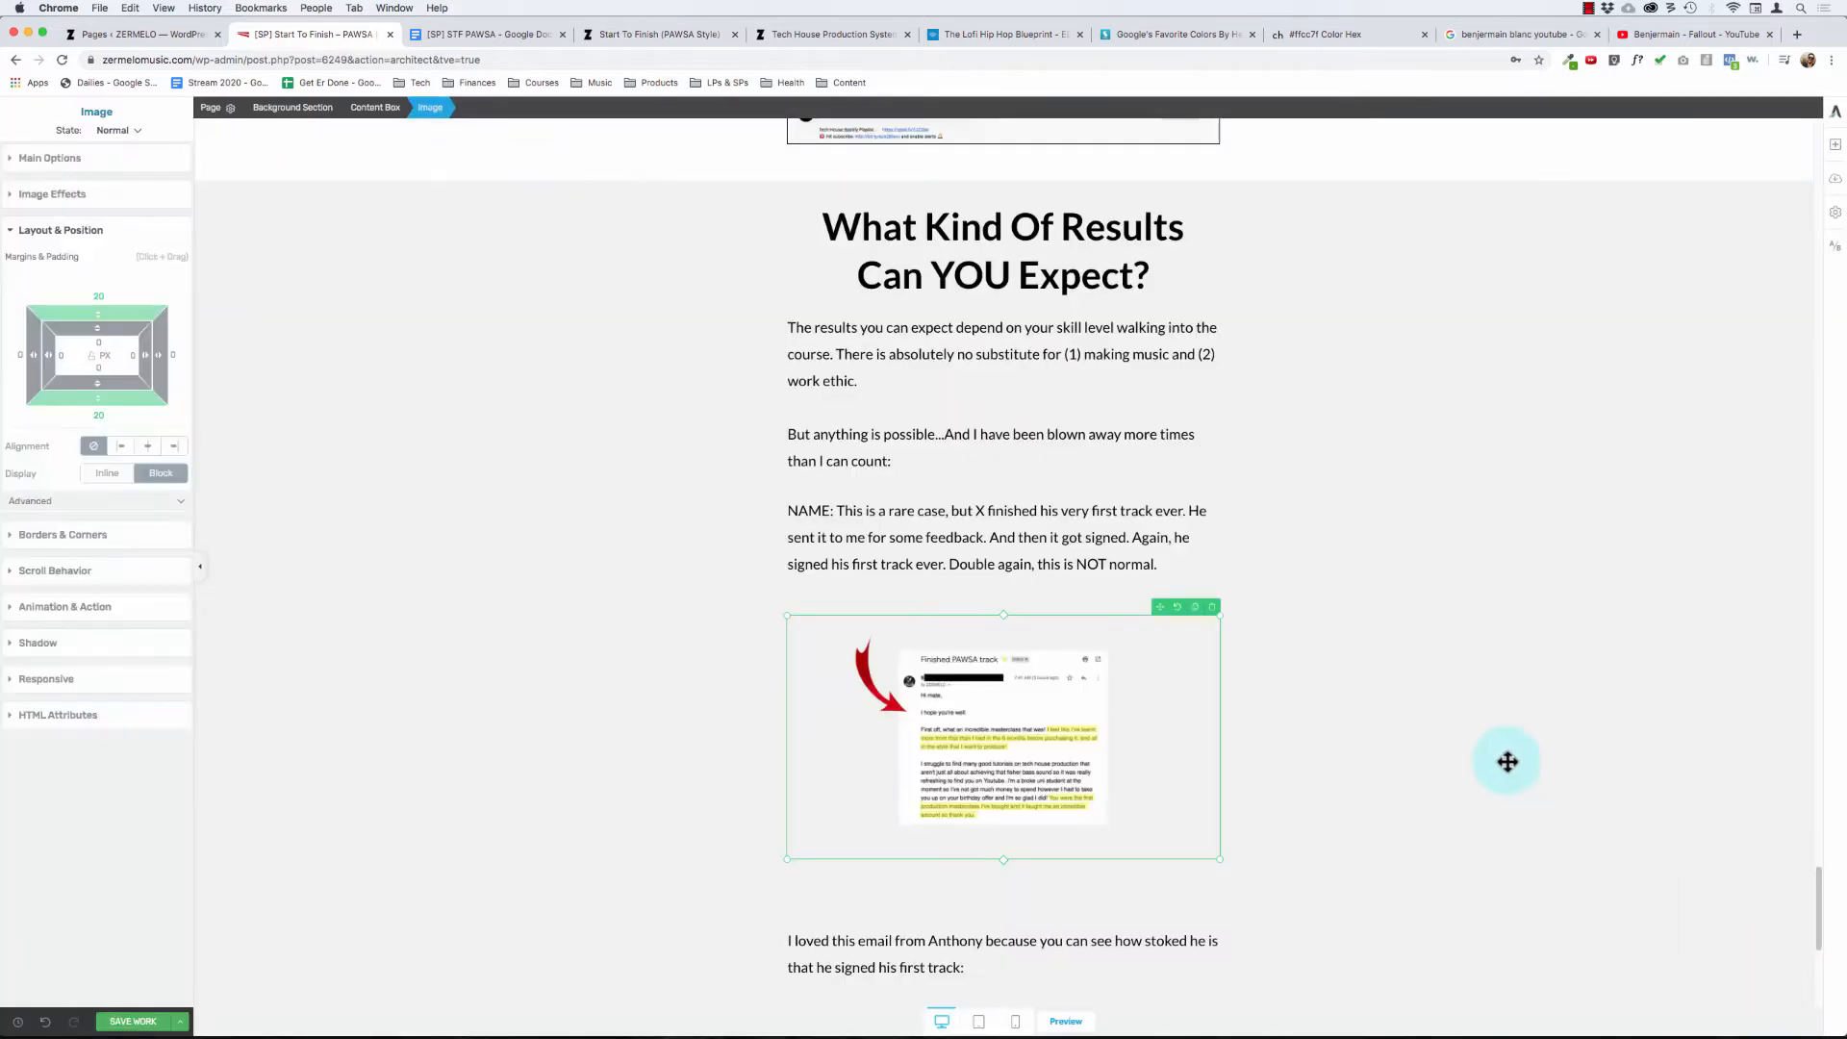
# - Set the left and right padding of the gray "What Kind Of Results Can YOU Expect?" background section to 15 px
pyautogui.click(639, 583)
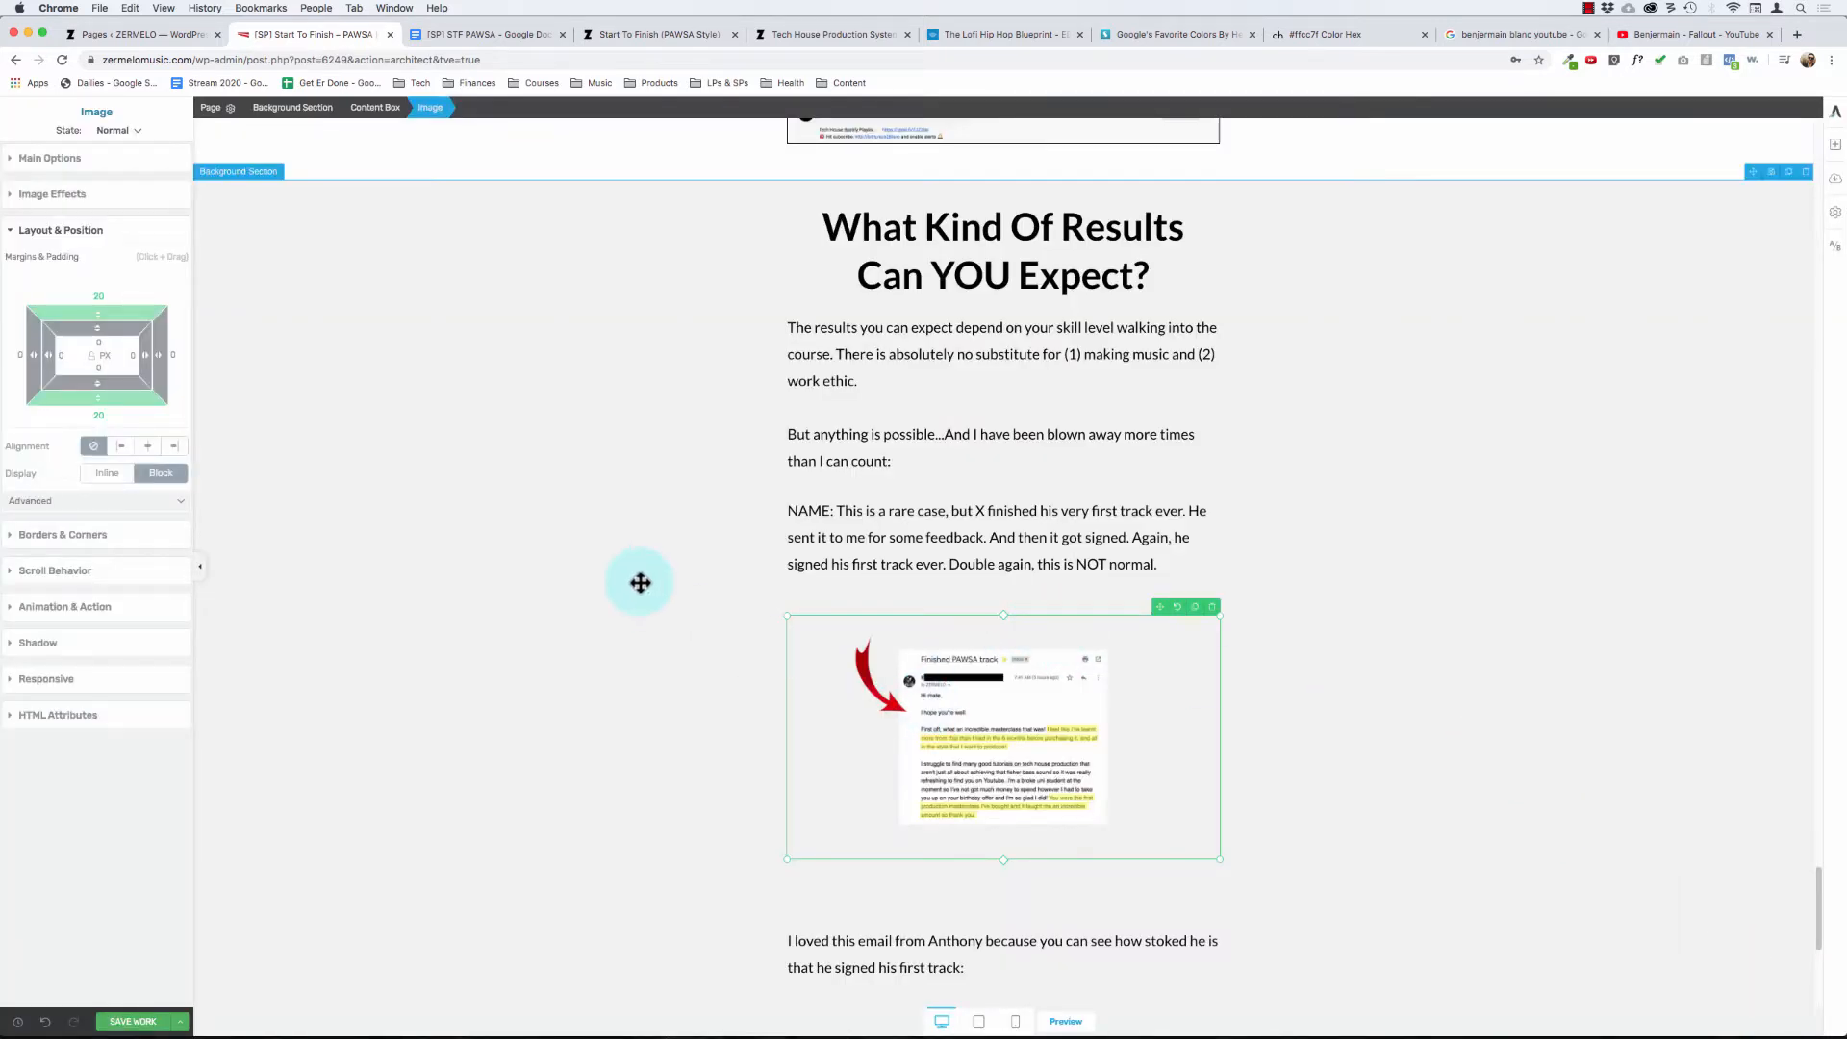
pyautogui.click(640, 512)
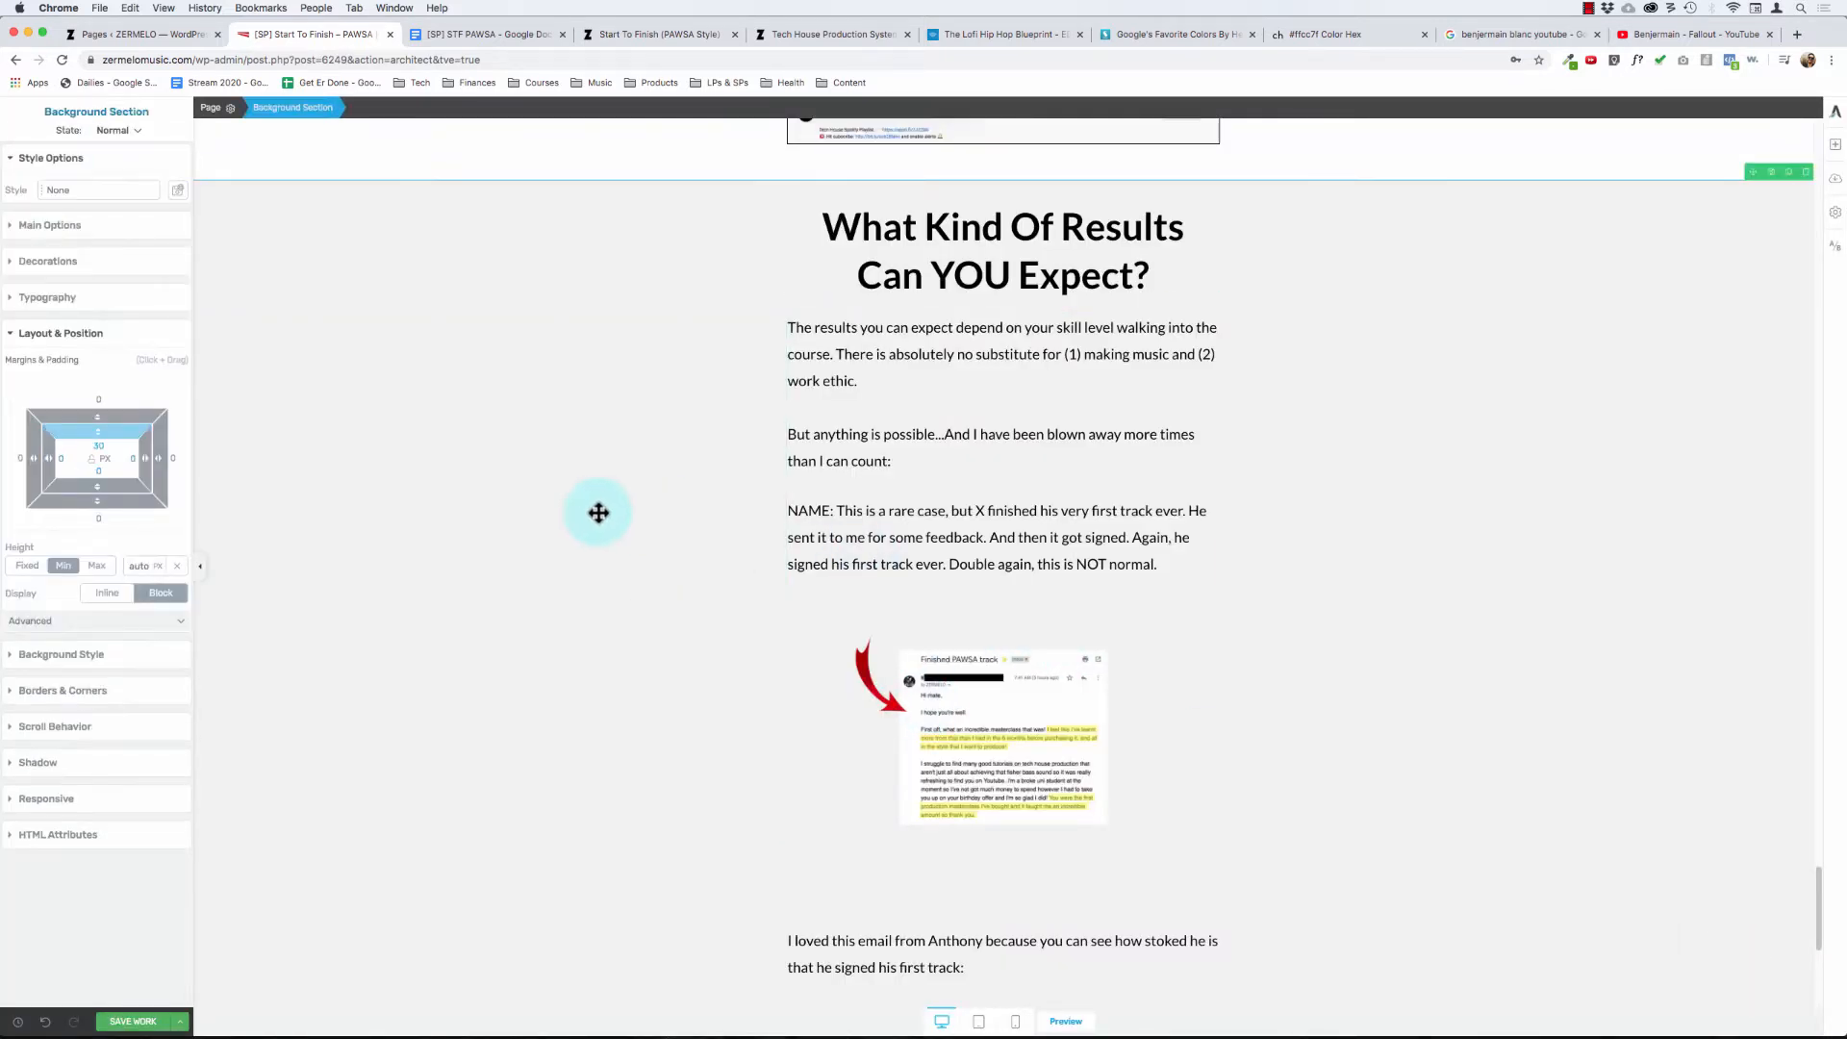
pyautogui.scroll(-3, 591, 507)
pyautogui.scroll(3, 598, 497)
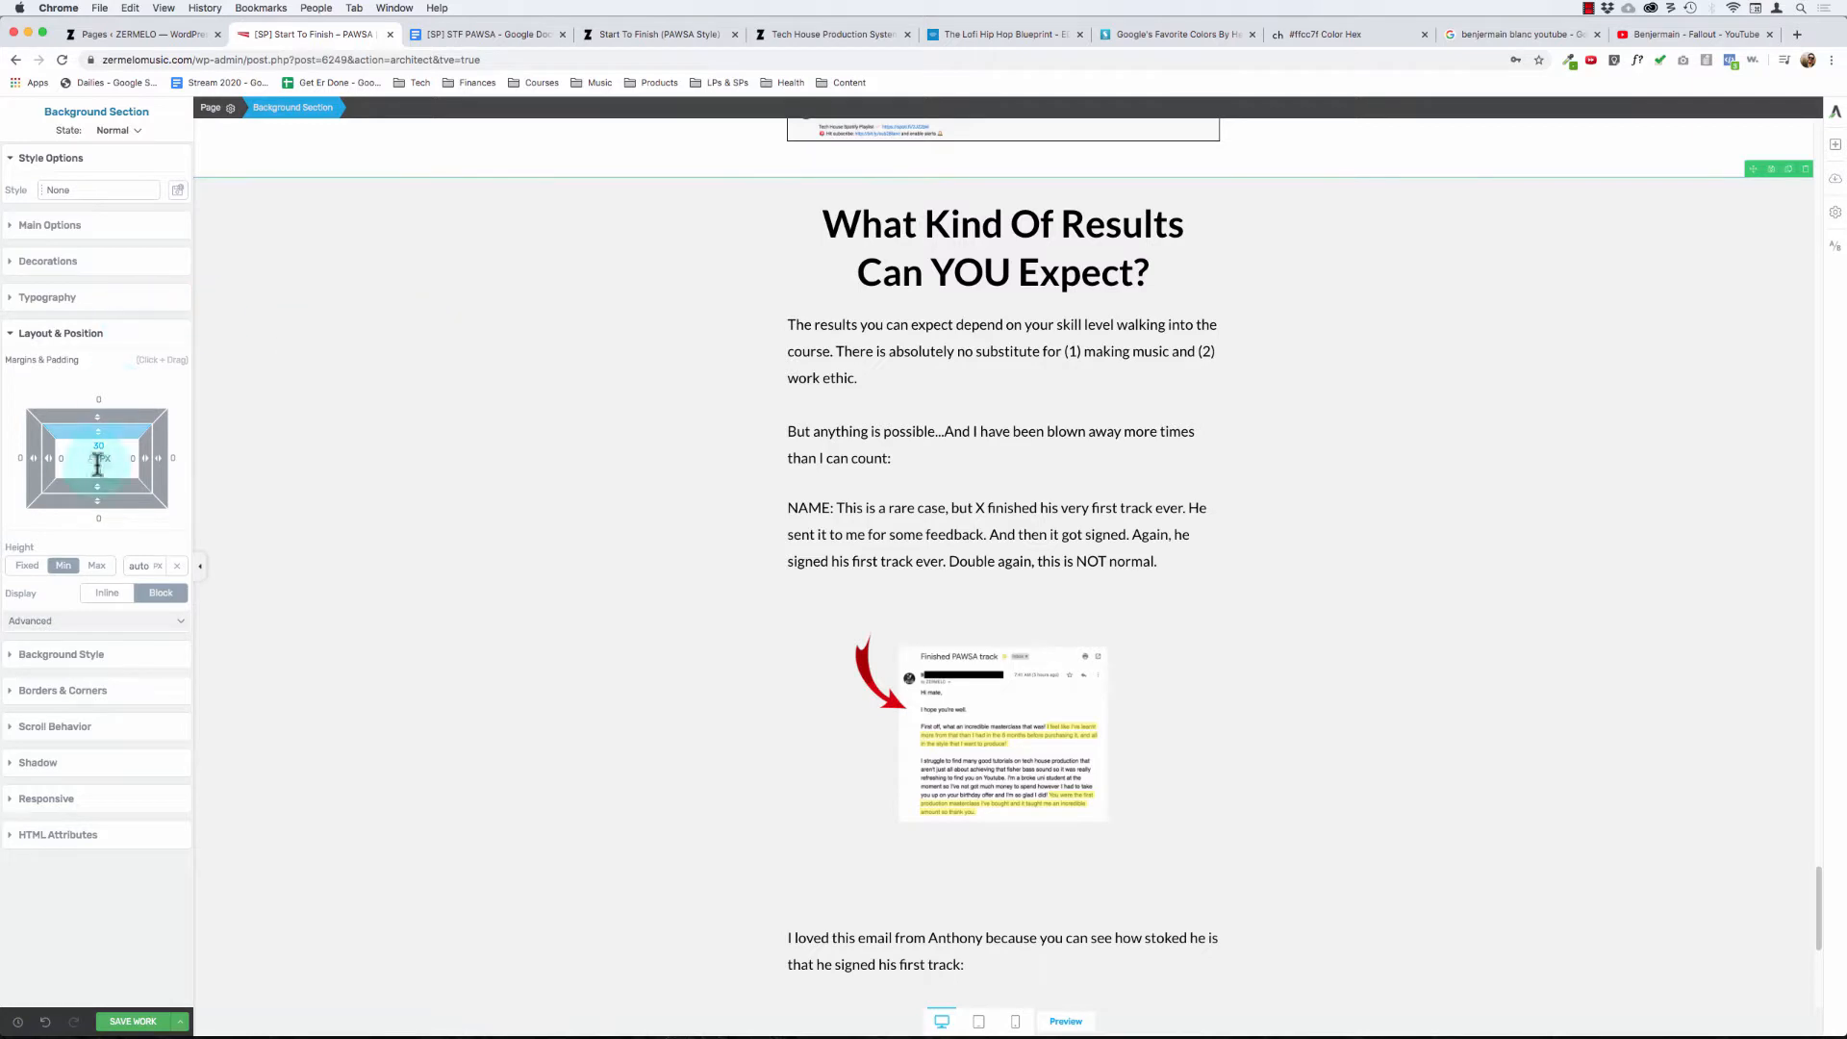
pyautogui.click(58, 458)
pyautogui.write('15')
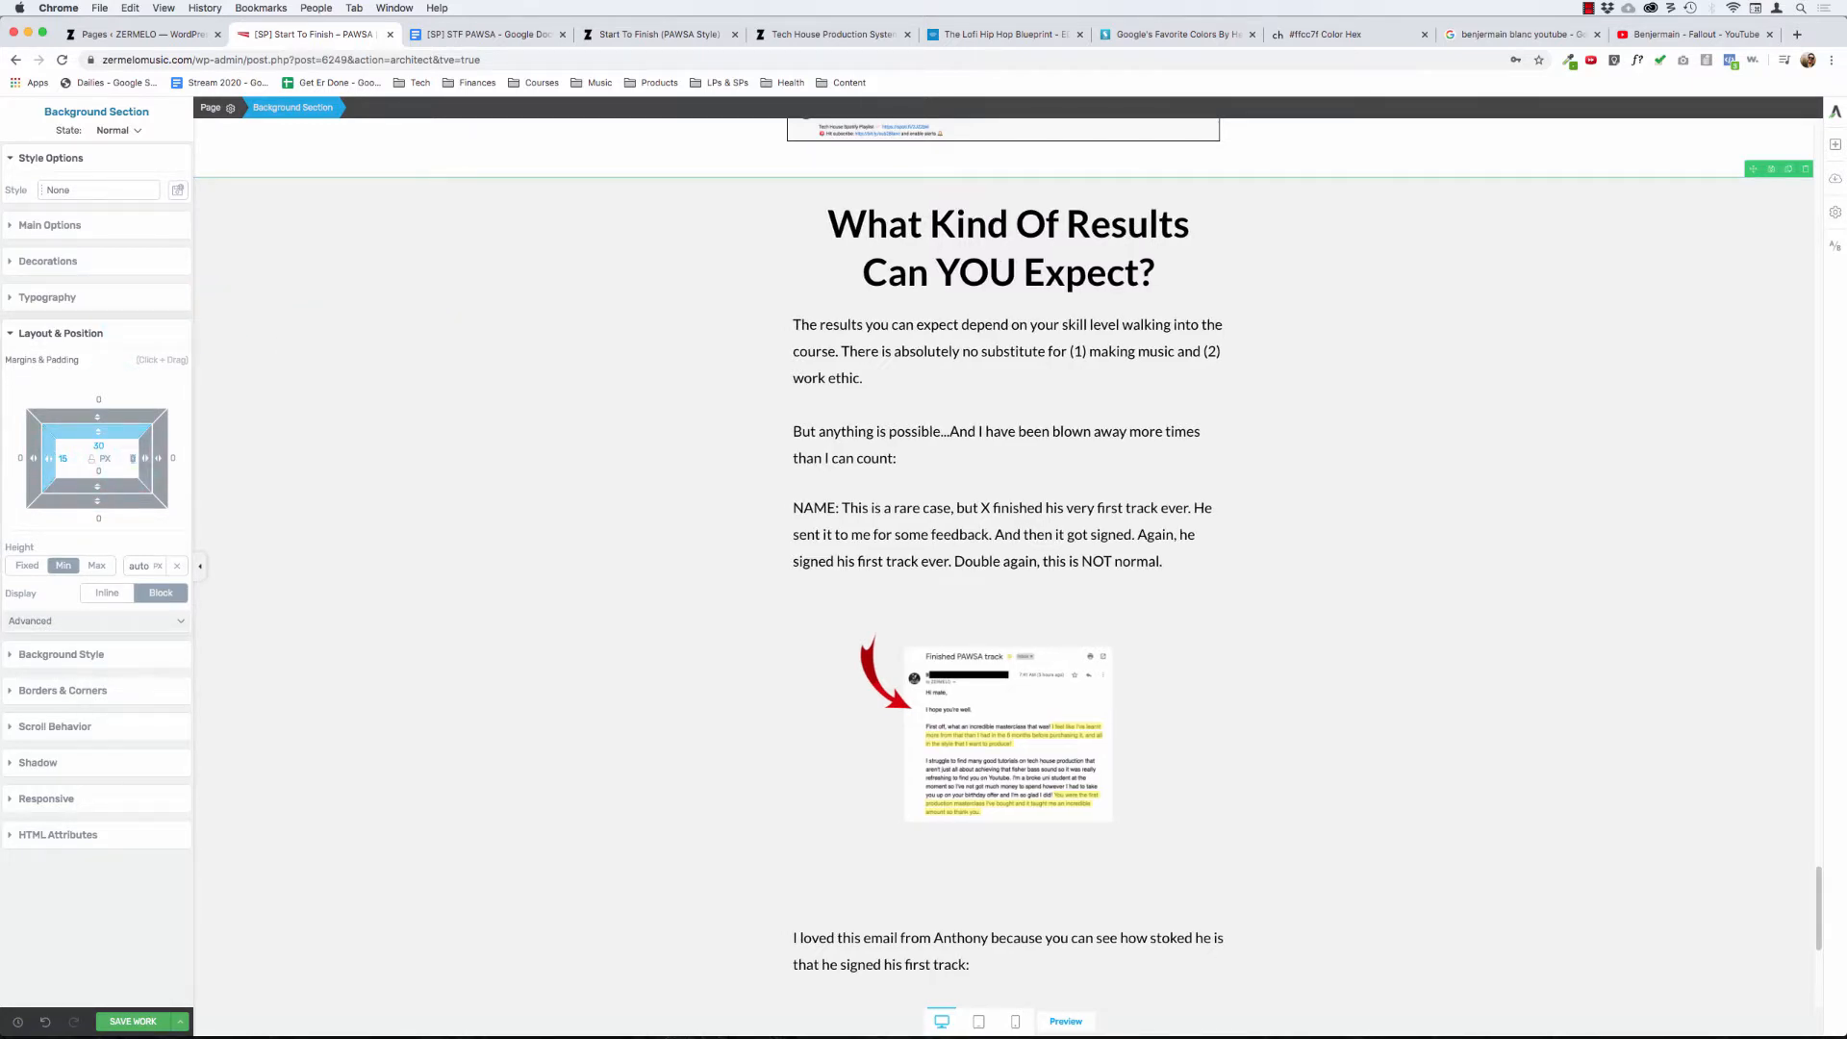
pyautogui.write('15')
# - Set the left and right padding of the white testimonial background section and the sections above it to 15 px
pyautogui.scroll(7, 342, 565)
pyautogui.click(269, 406)
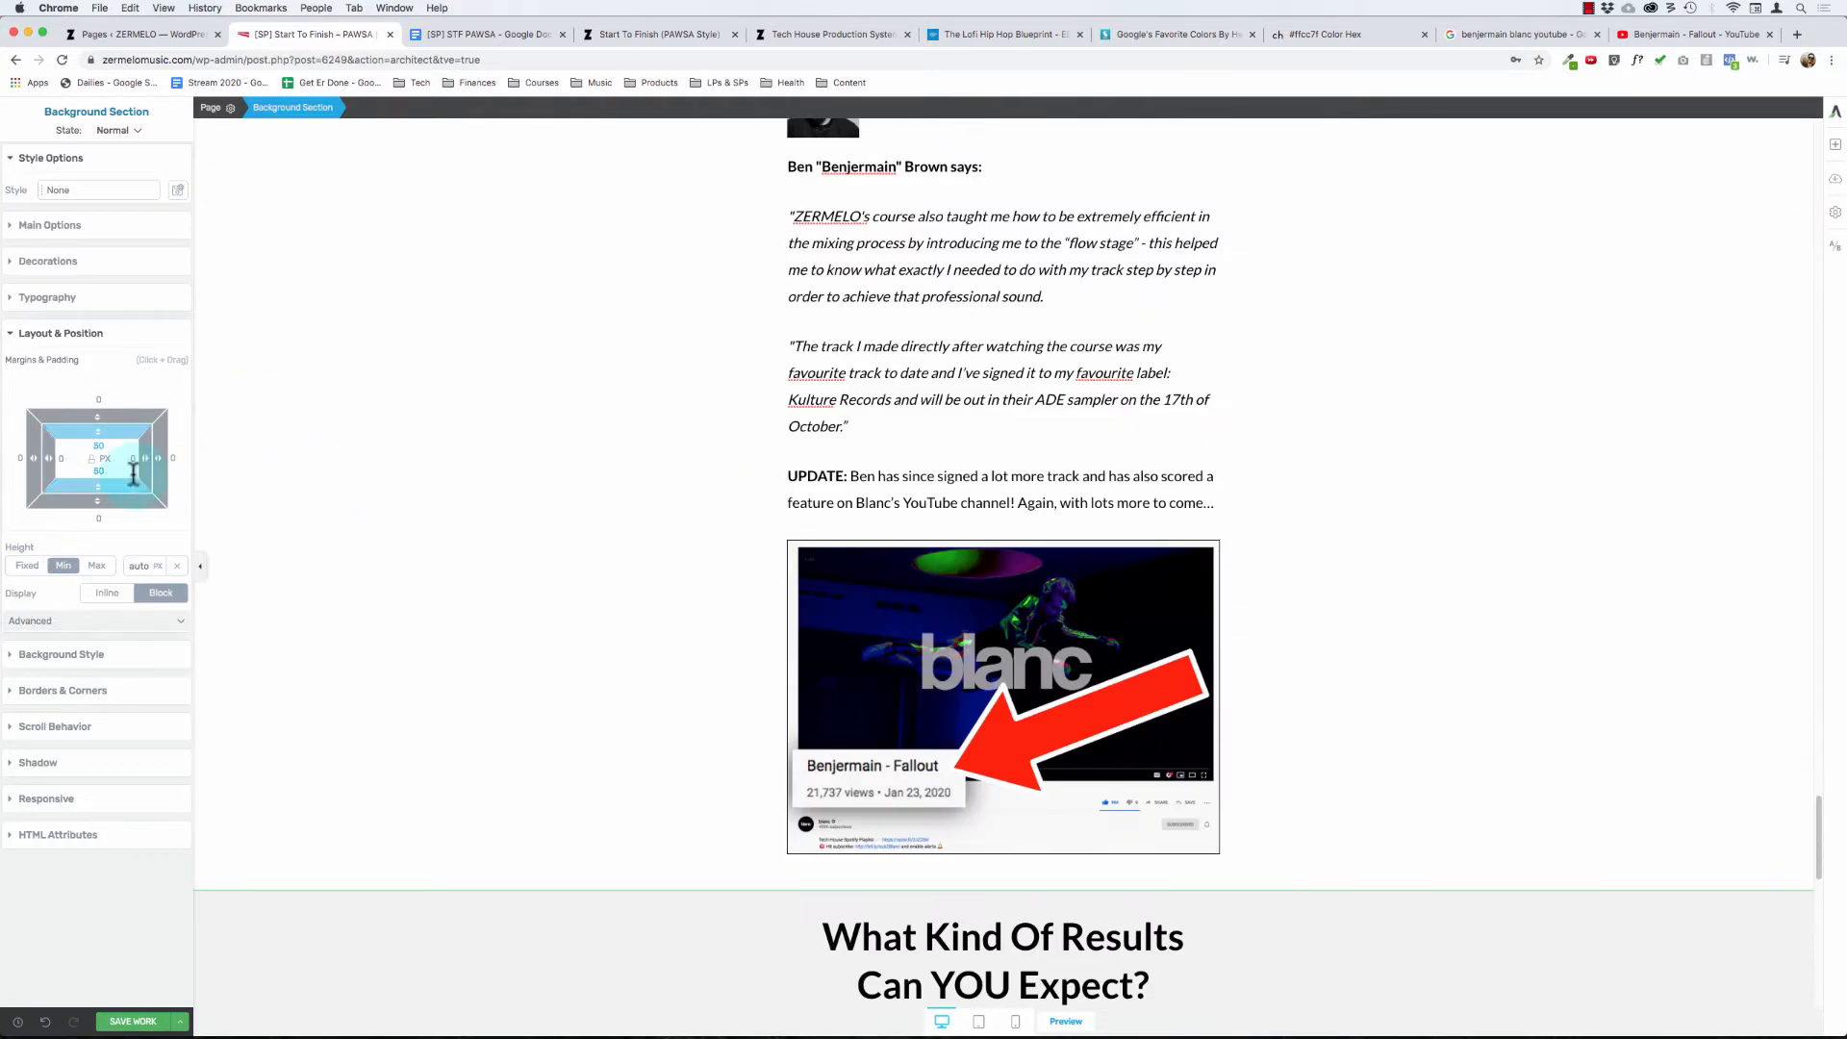
pyautogui.write('15')
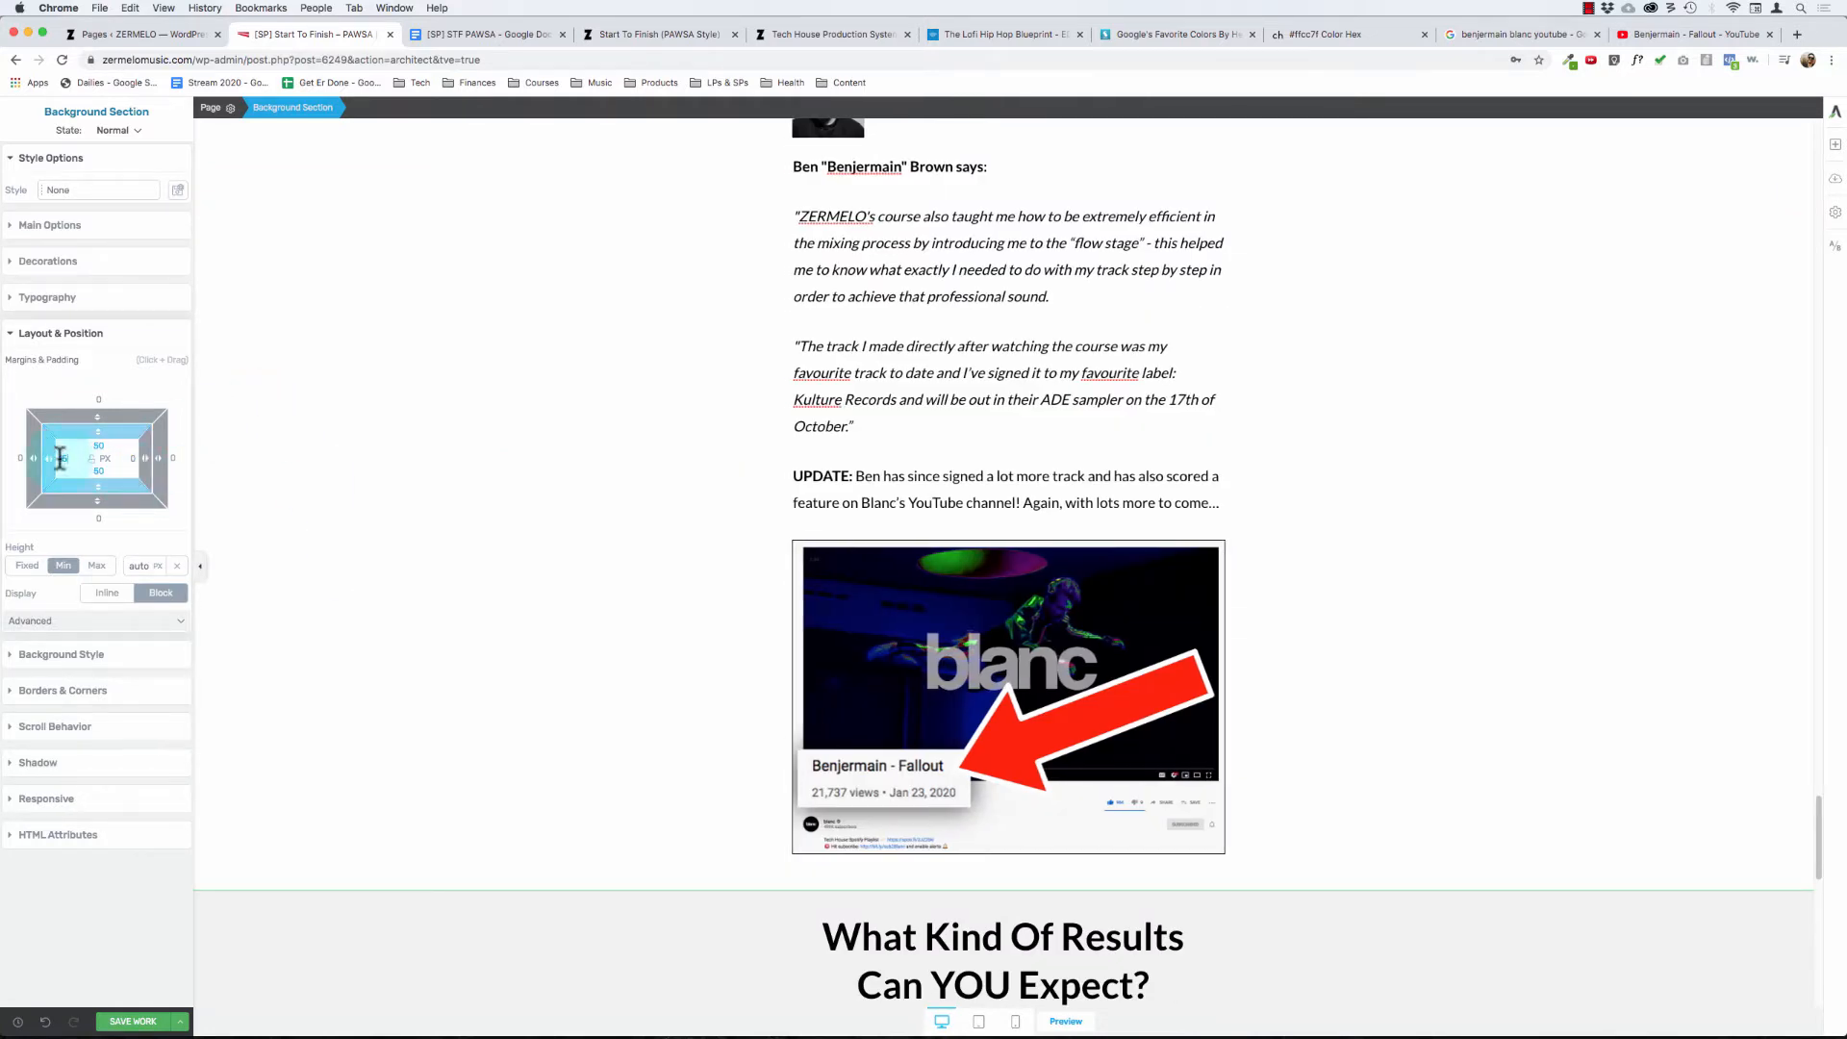
pyautogui.click(132, 459)
pyautogui.write('15')
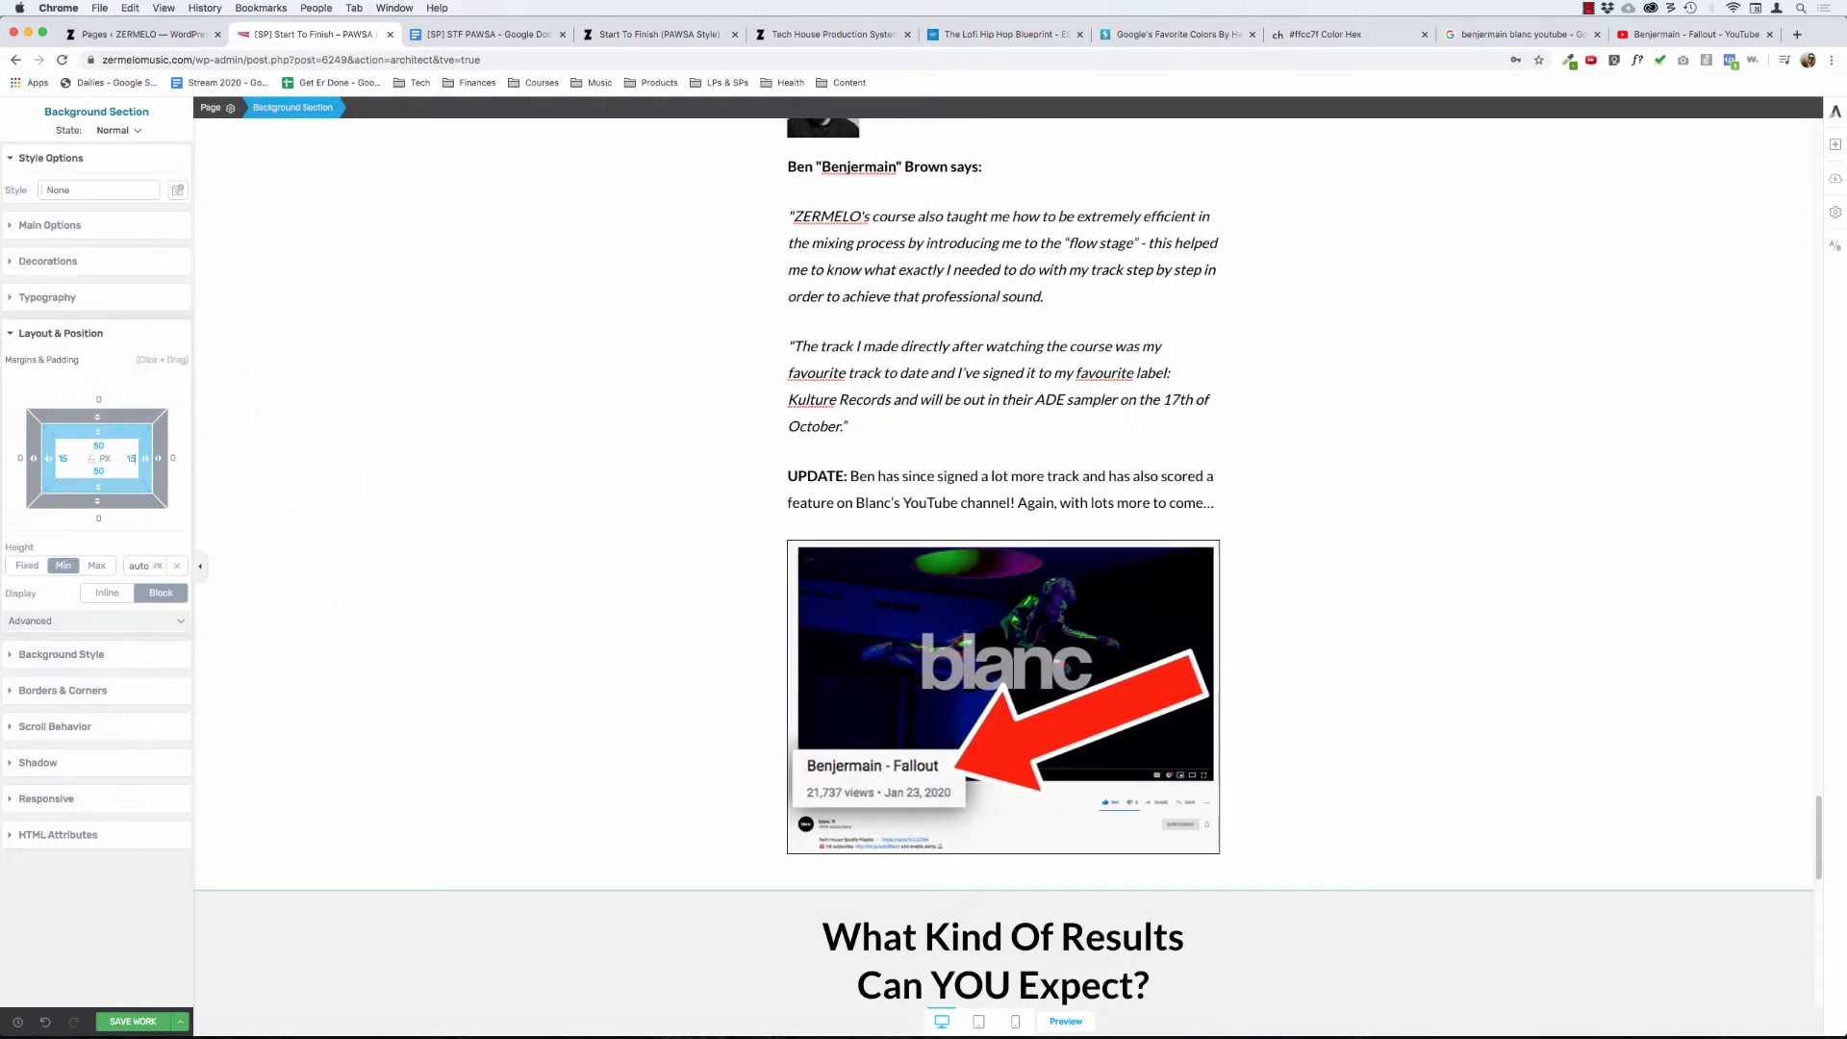
pyautogui.scroll(20, 449, 605)
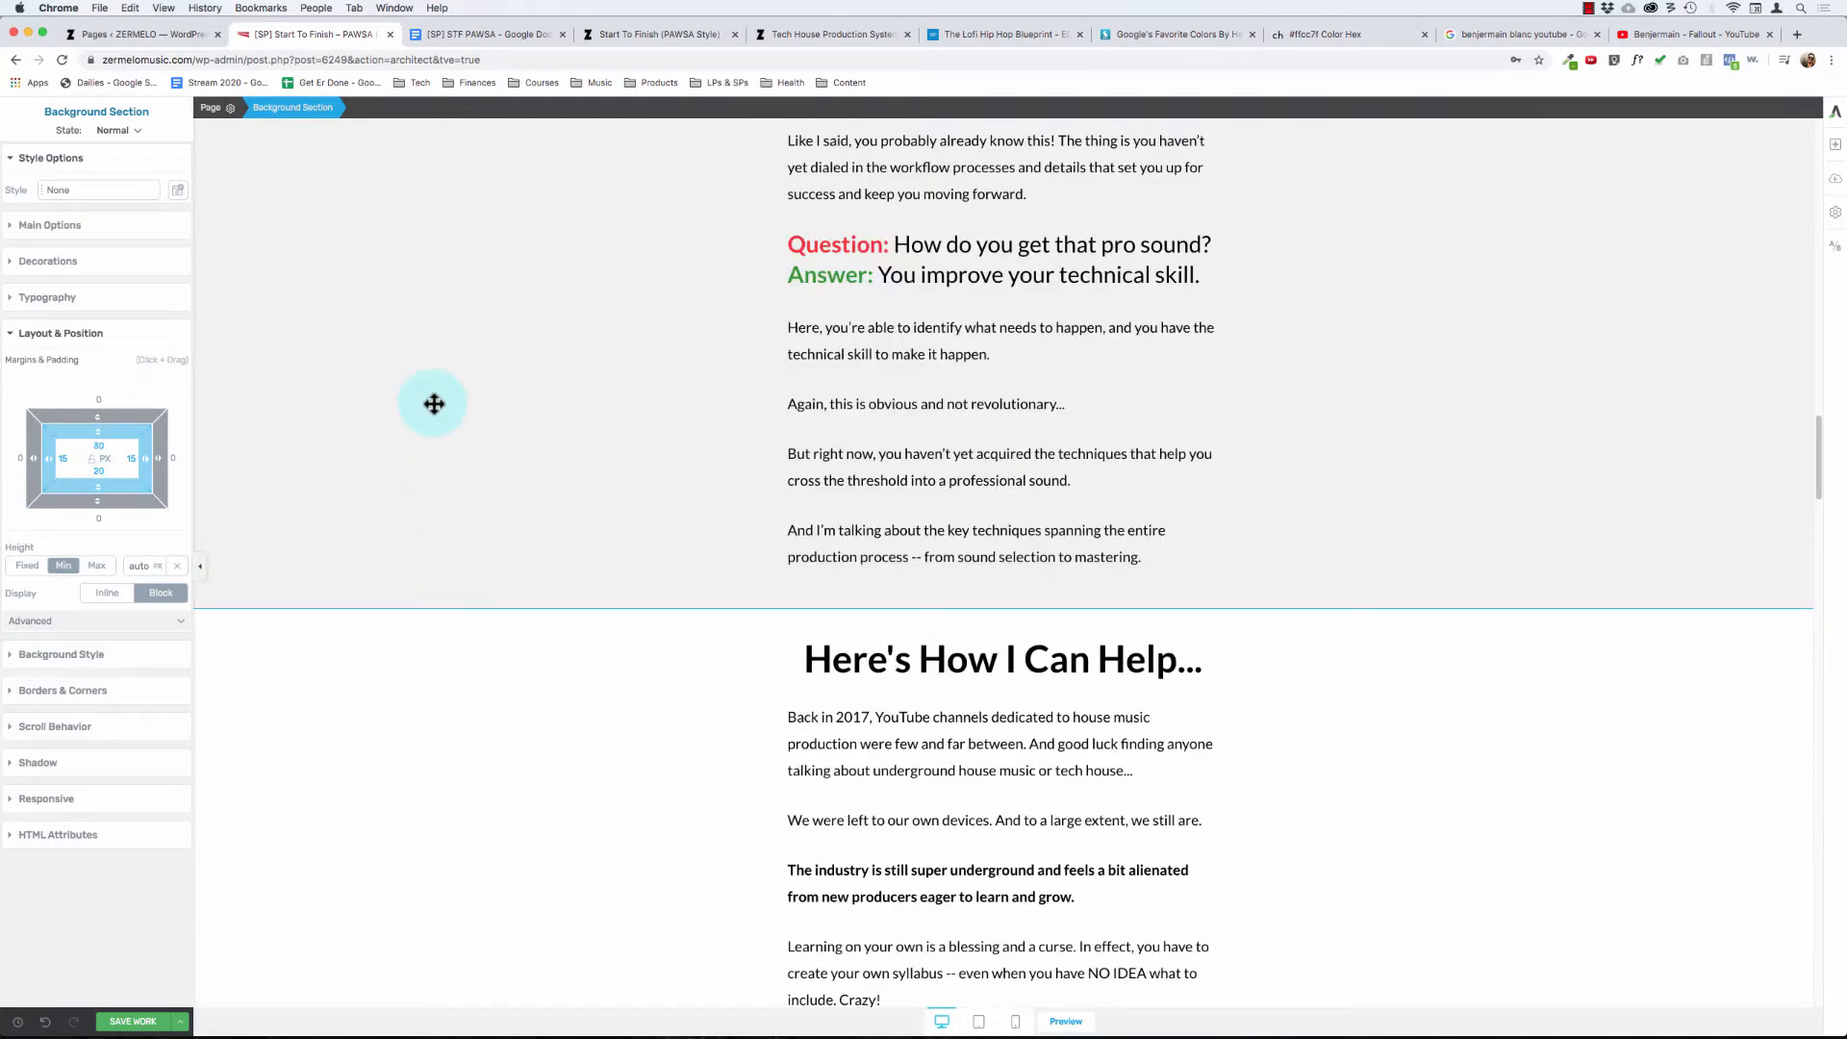
pyautogui.scroll(15, 432, 402)
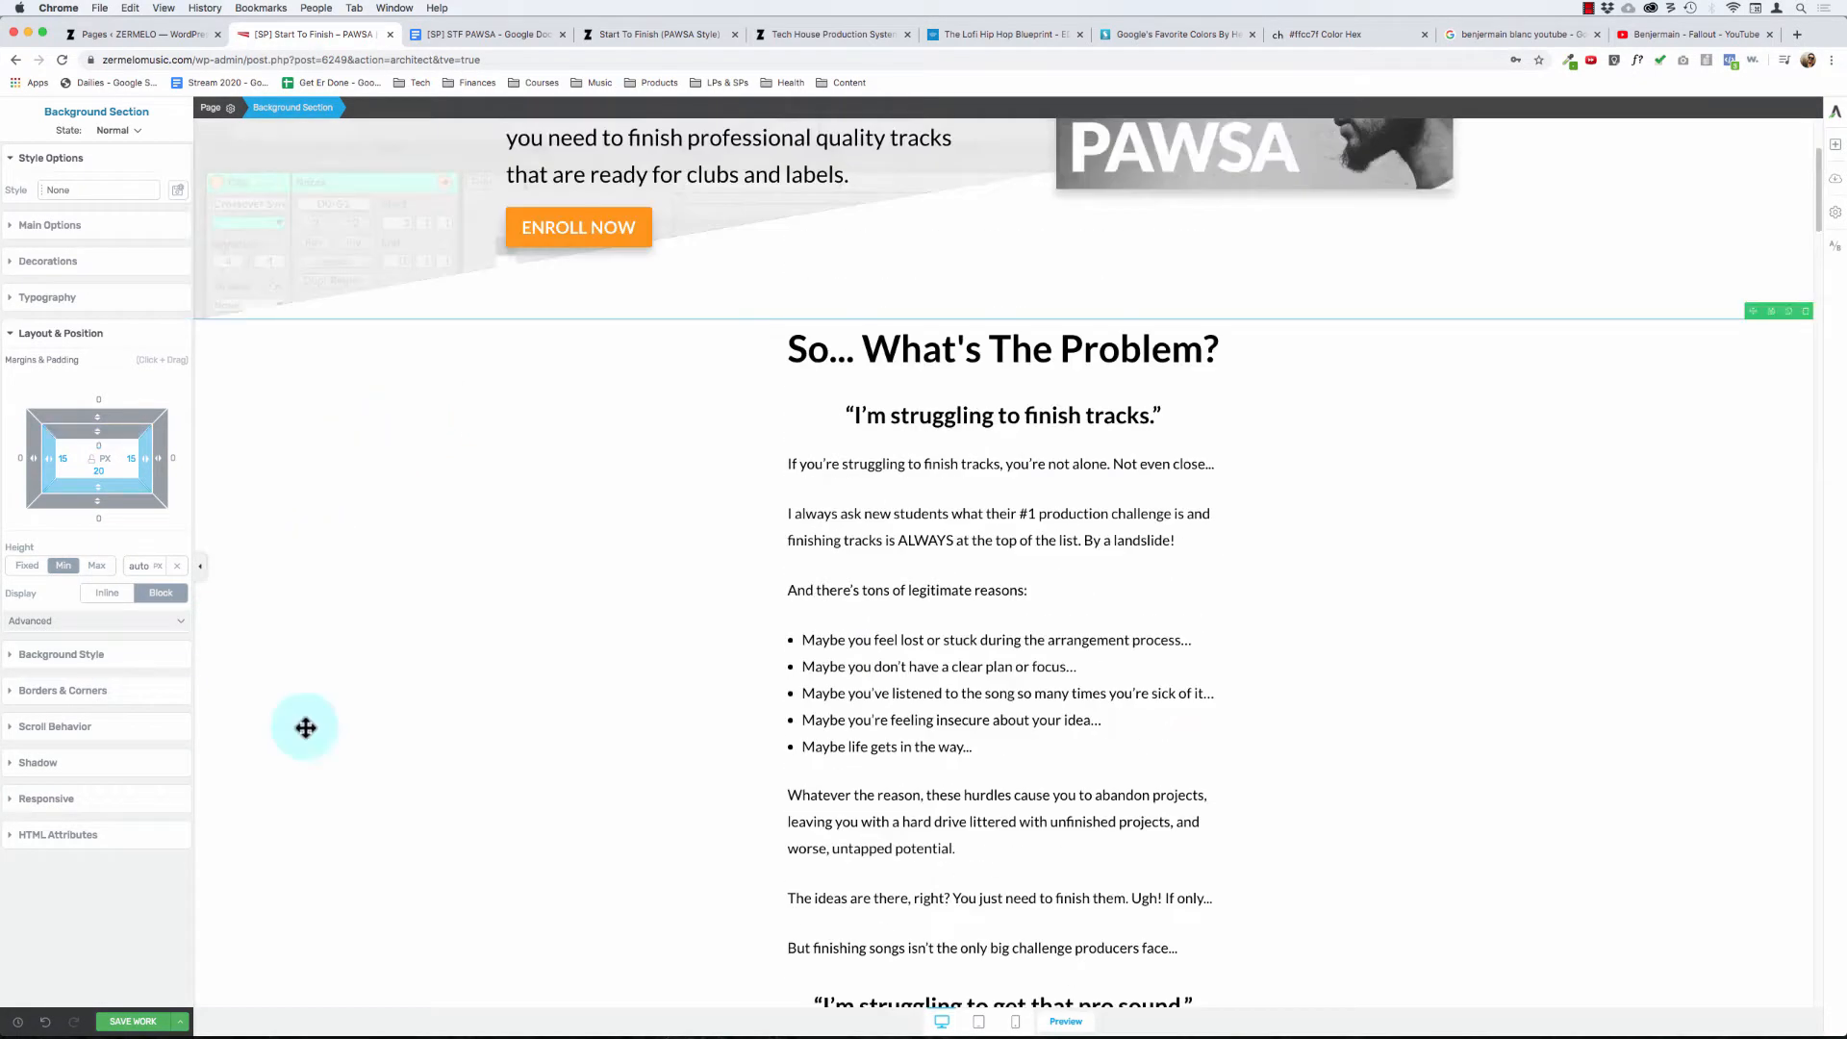
# - Switch to the mobile view and check the side spacing and text layout of the "So... What's The Problem?" section
pyautogui.click(1015, 1023)
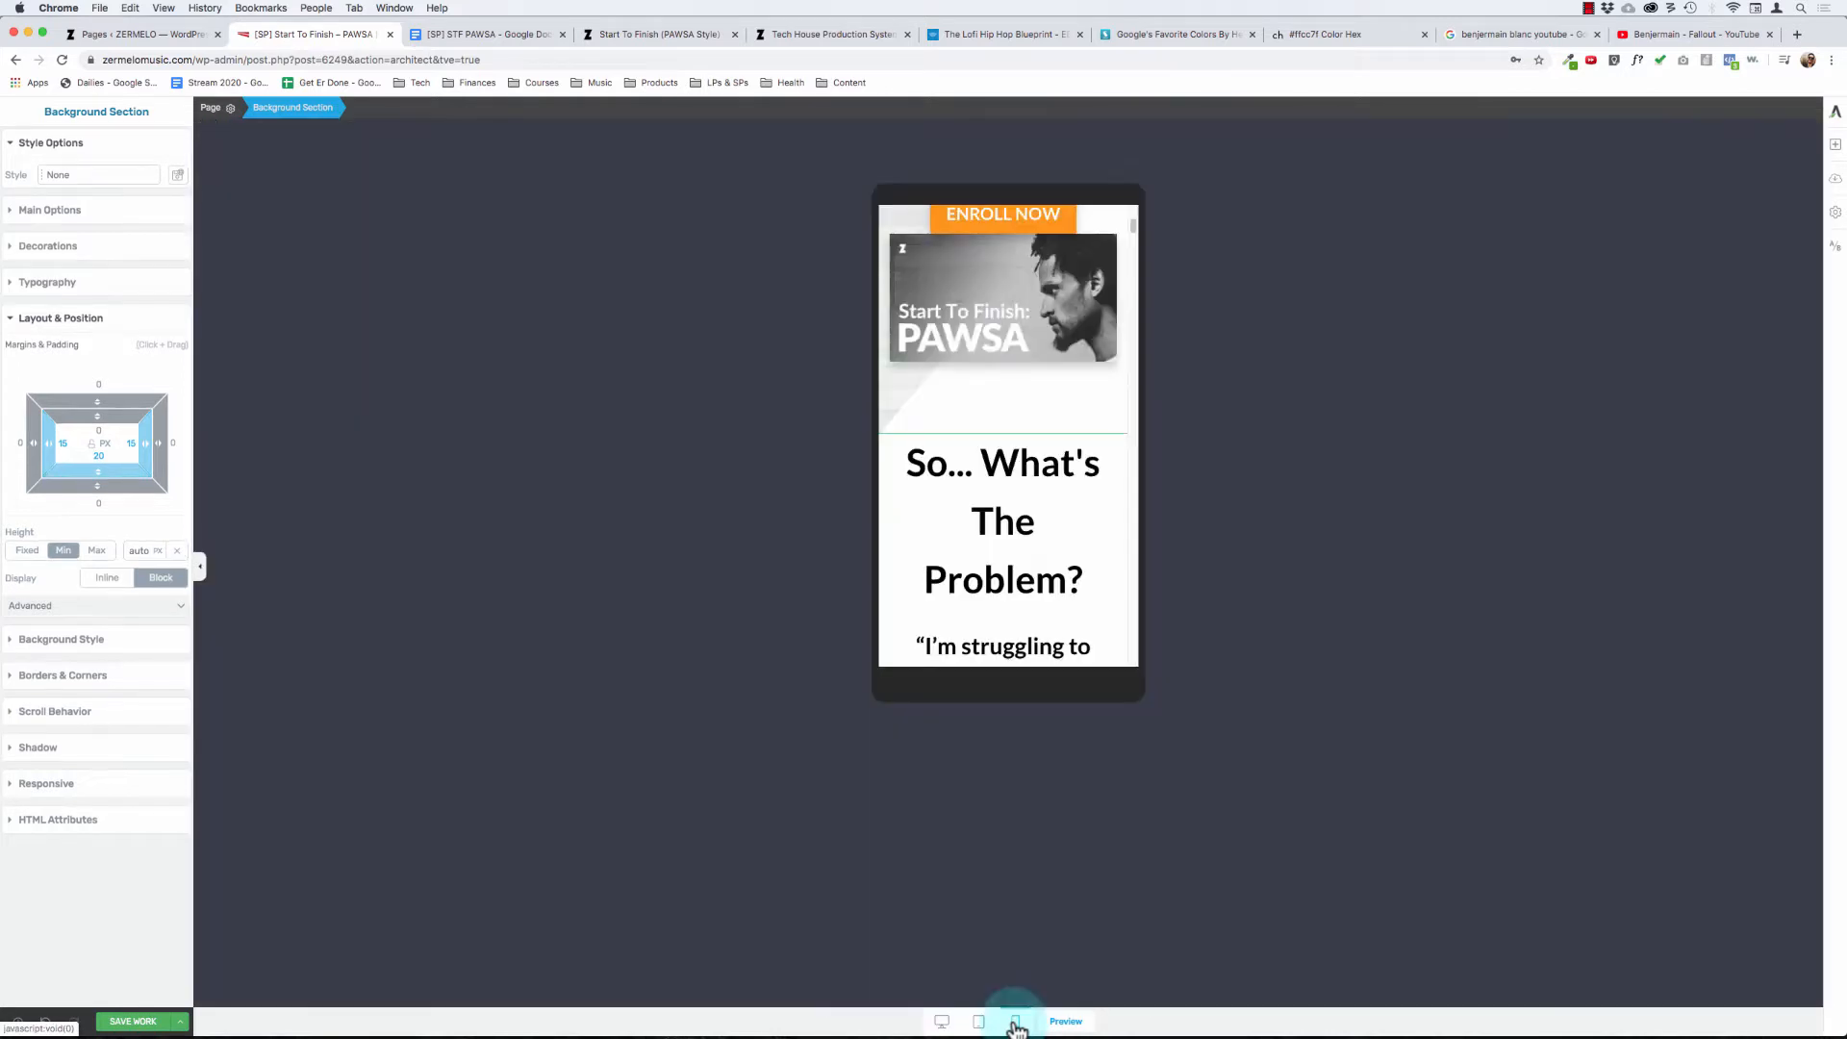
pyautogui.scroll(-5, 1023, 385)
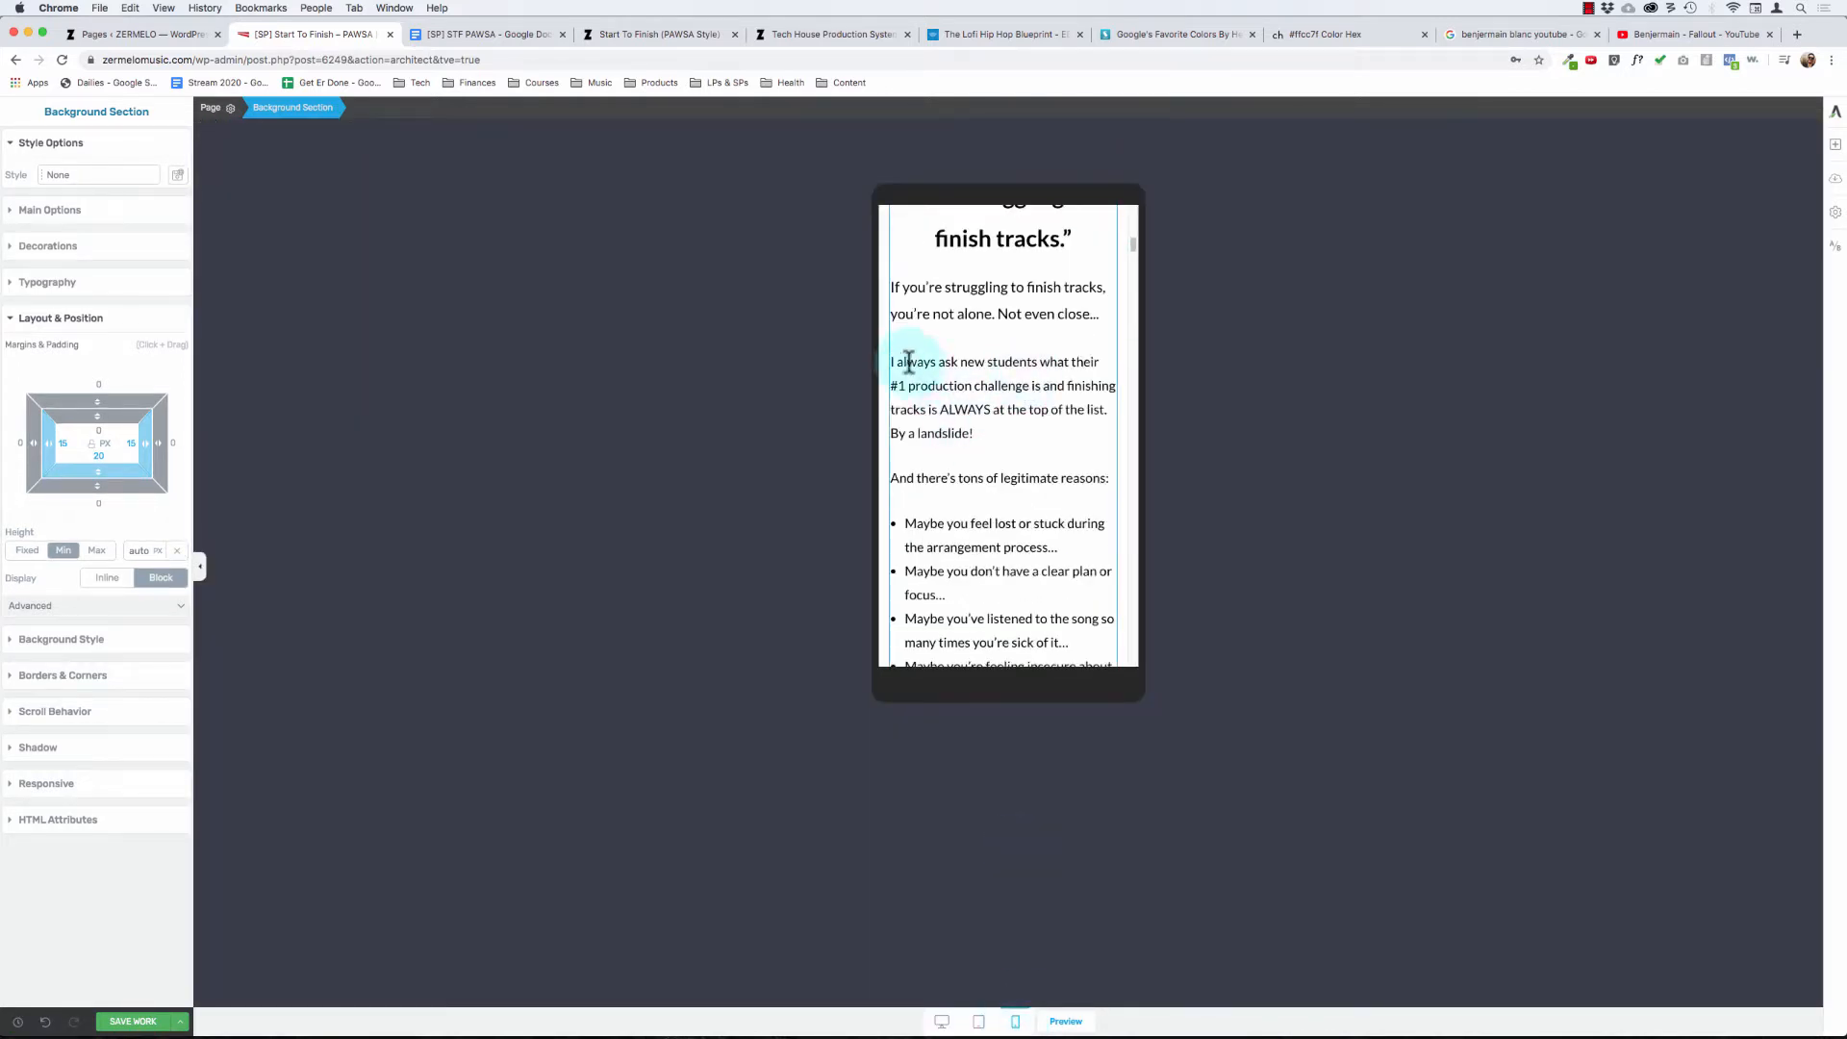
pyautogui.scroll(-1, 1025, 528)
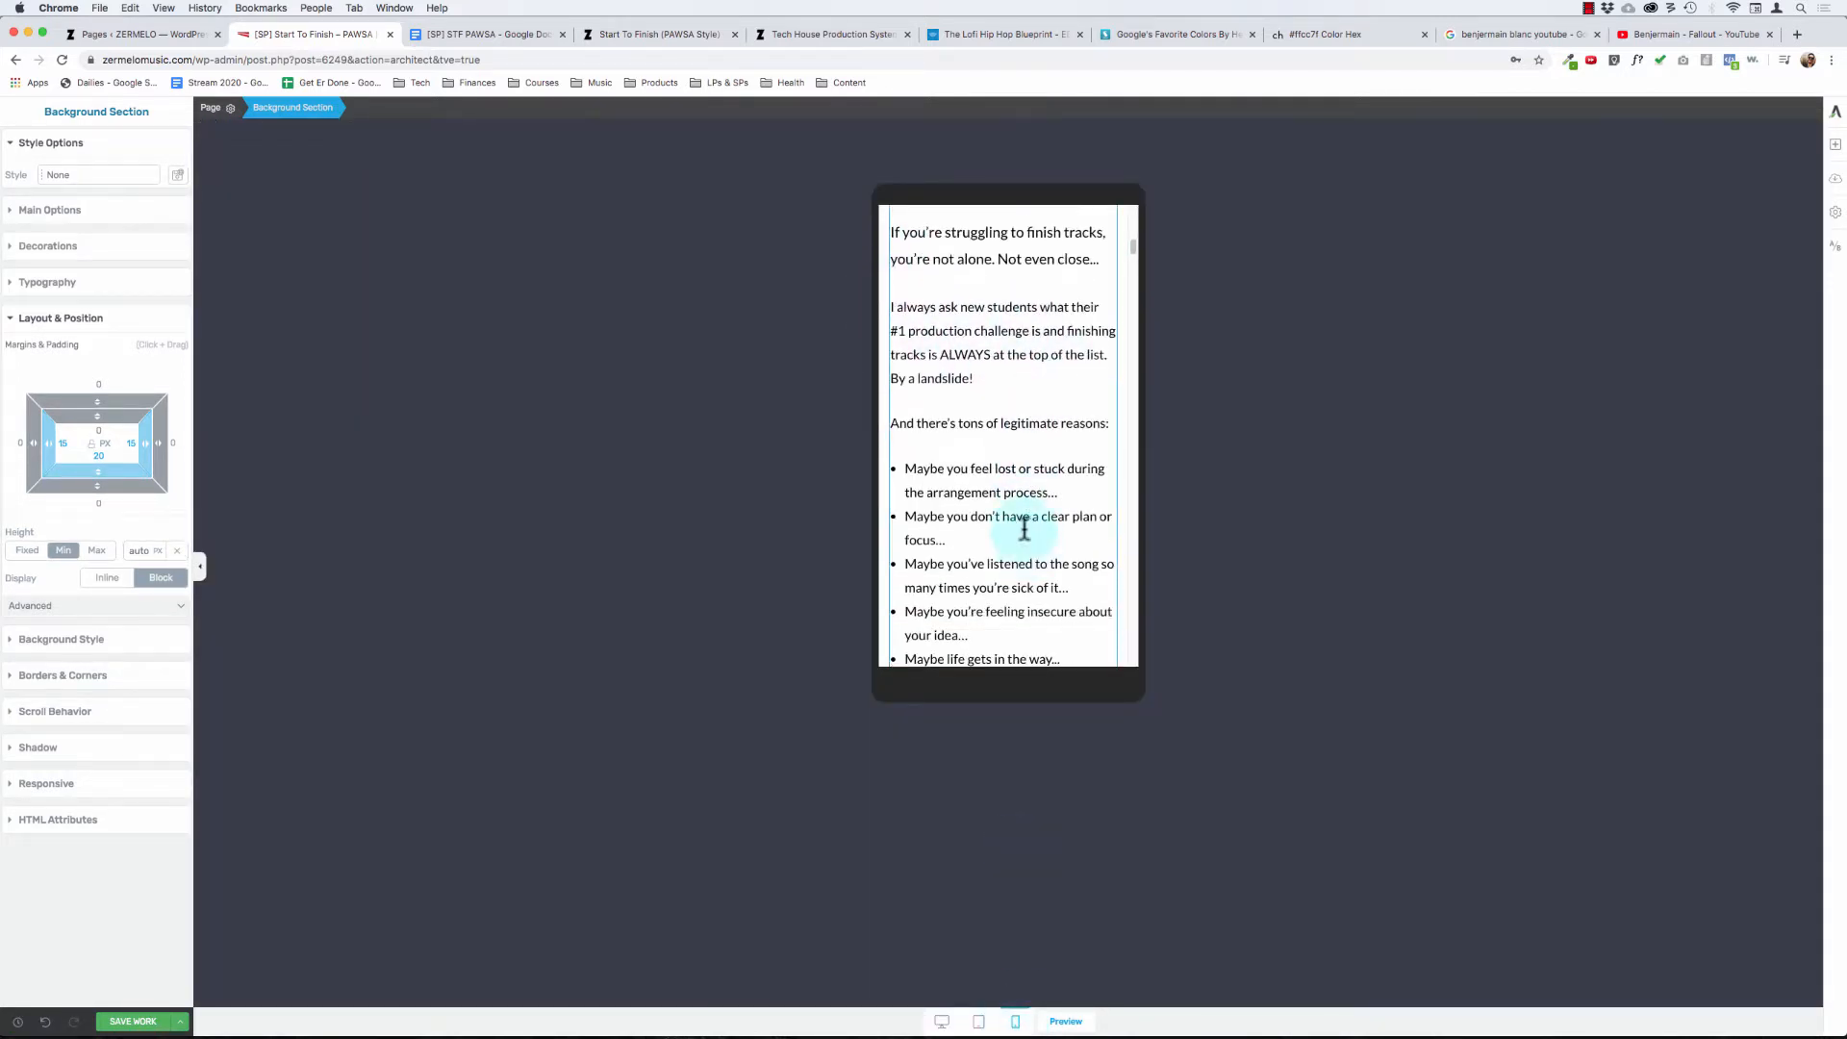
pyautogui.scroll(-8, 1005, 394)
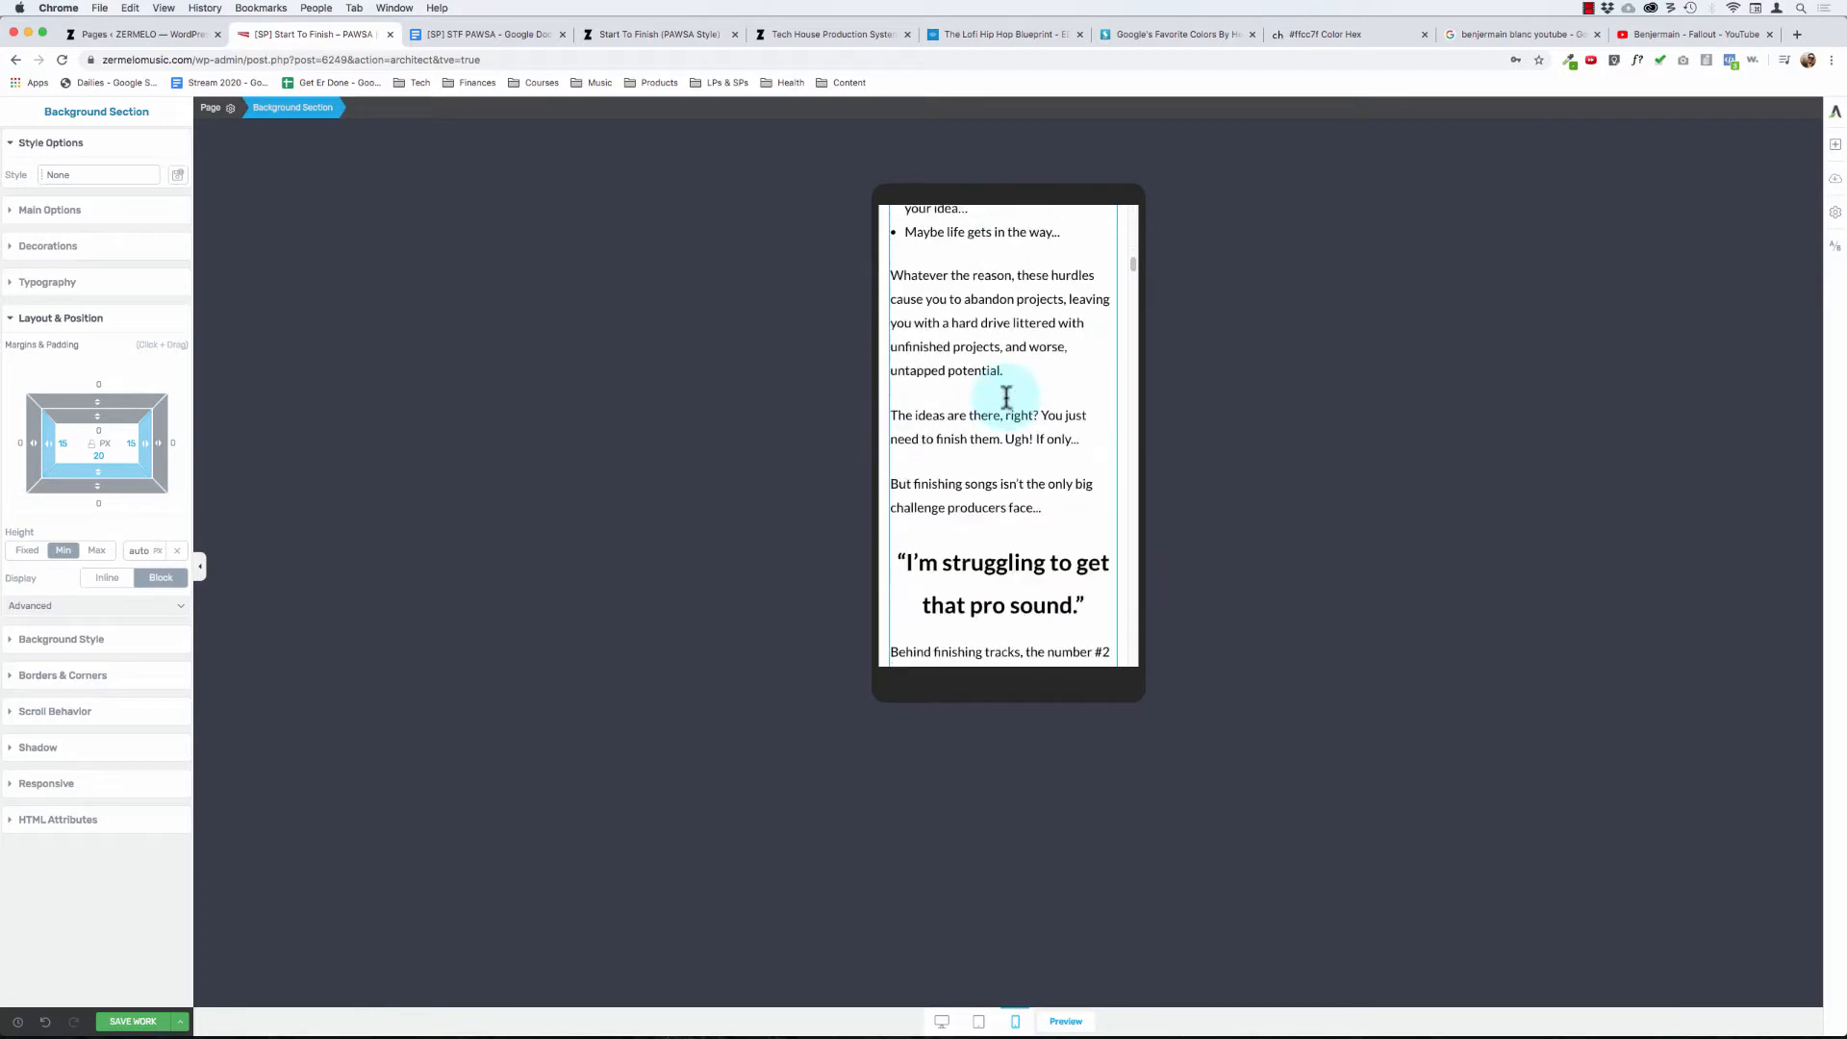
pyautogui.scroll(-6, 1006, 397)
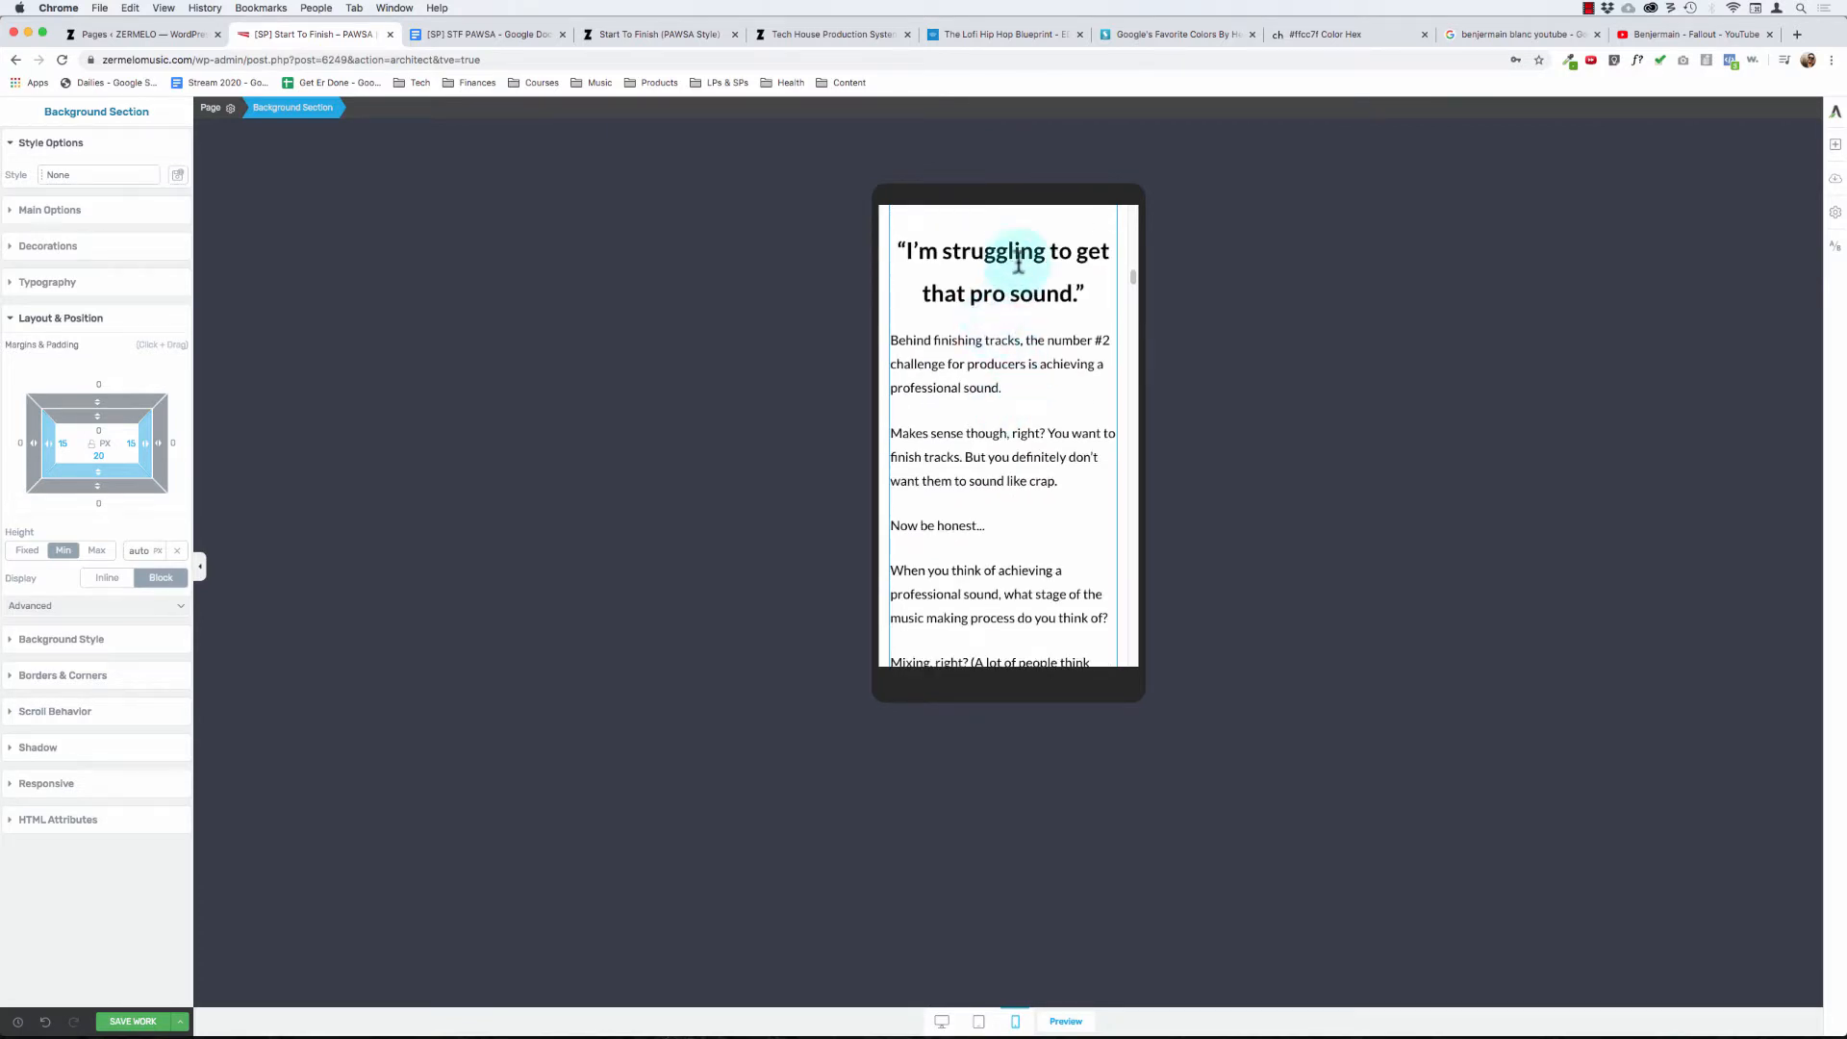
pyautogui.scroll(15, 1016, 366)
pyautogui.scroll(-6, 1020, 372)
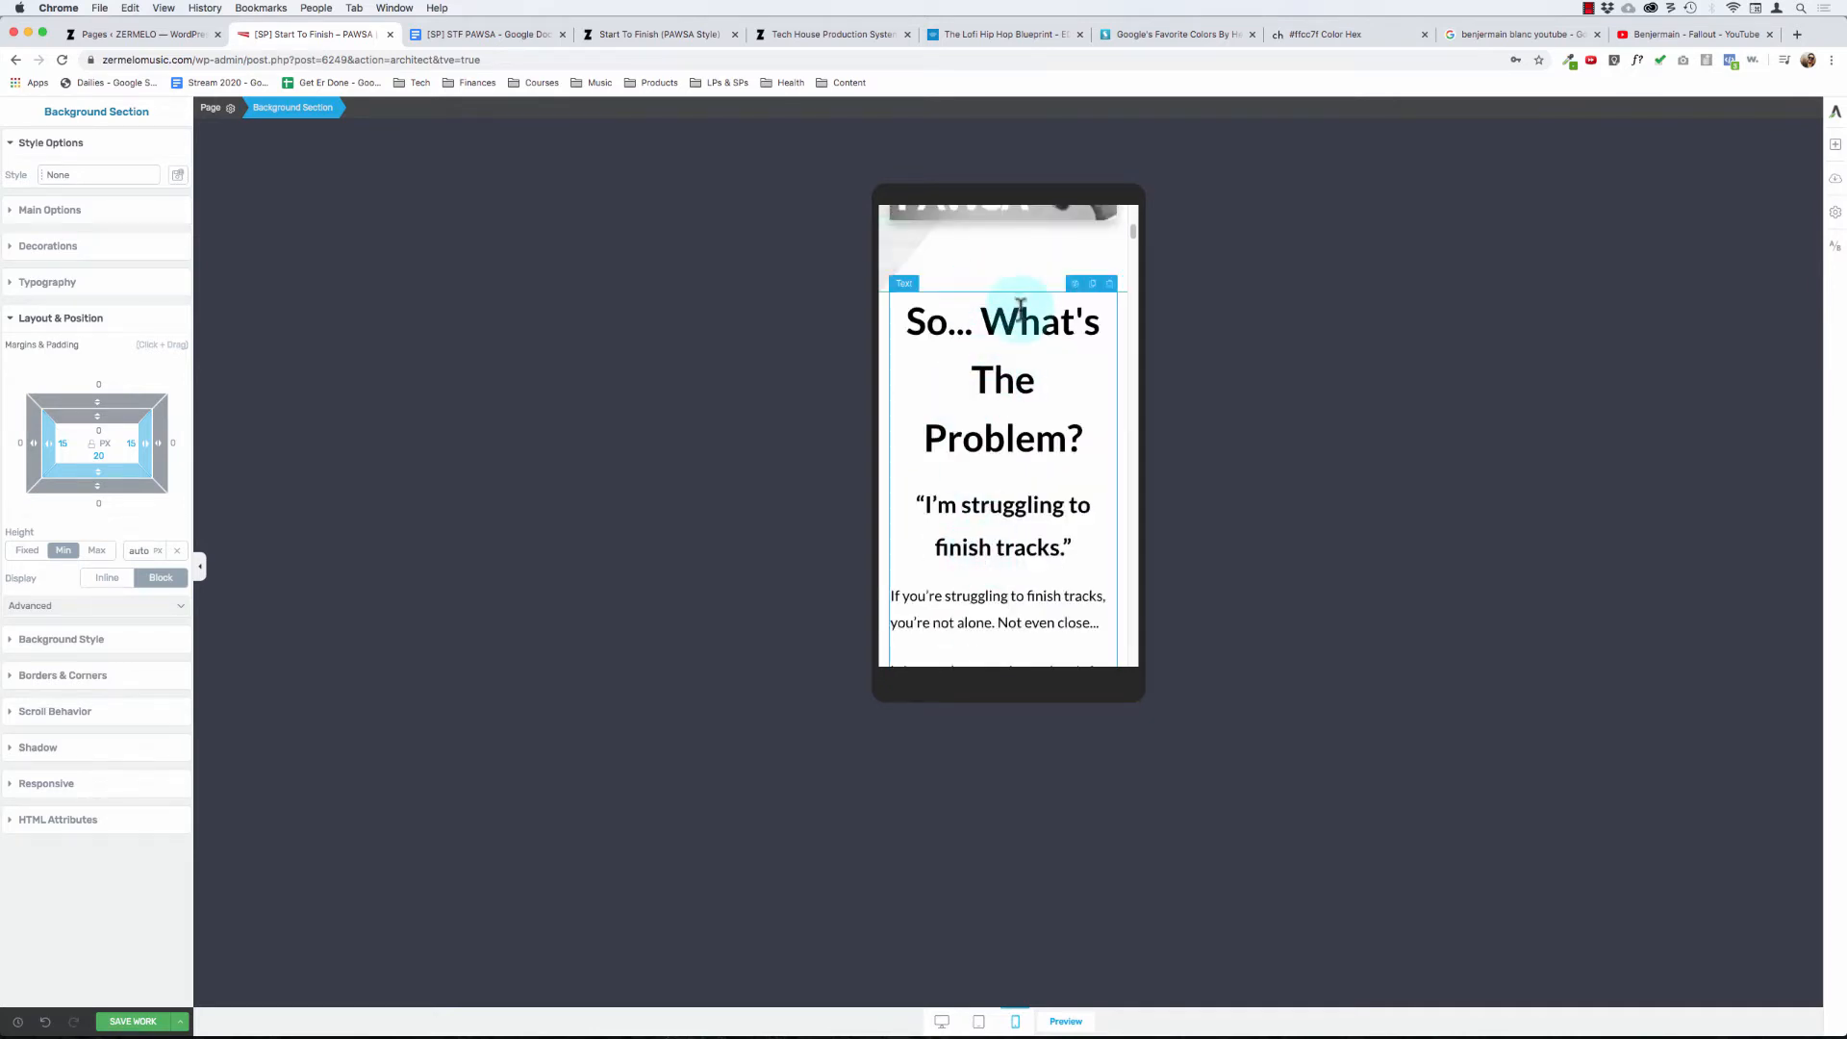
pyautogui.scroll(-5, 1001, 385)
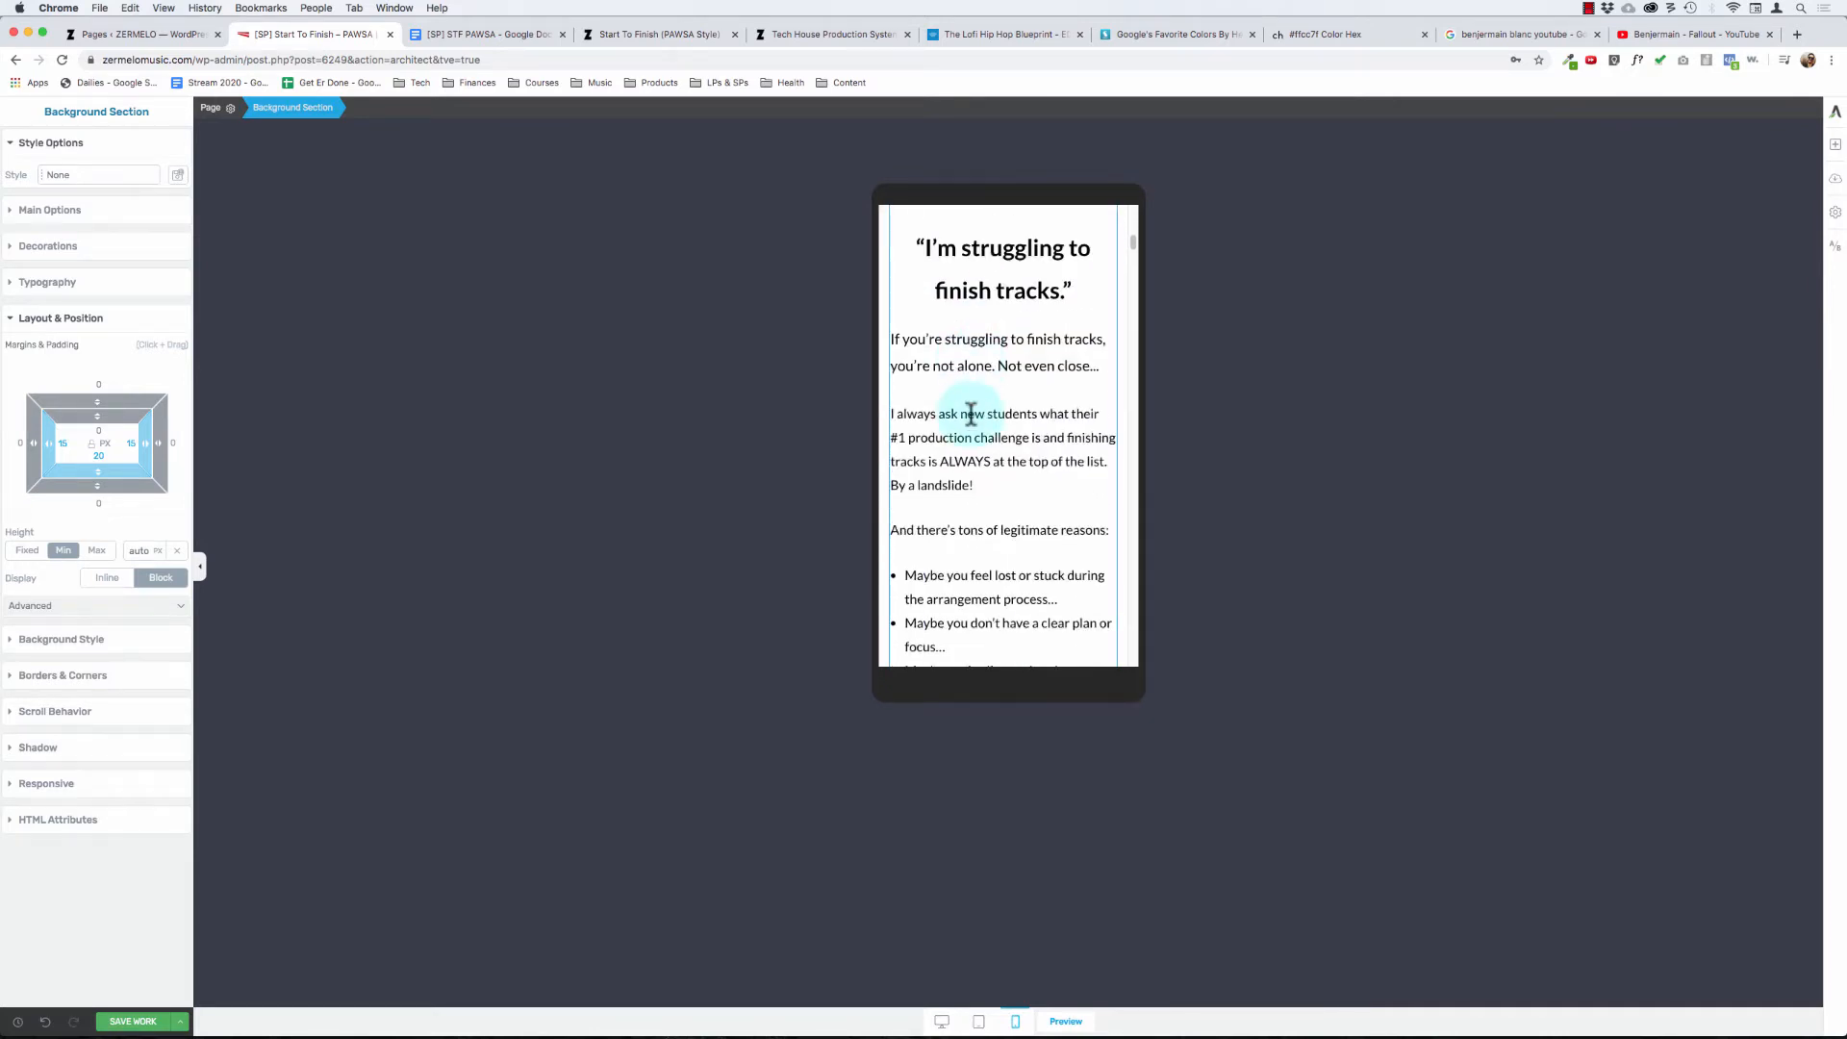
pyautogui.scroll(2, 978, 413)
pyautogui.scroll(-15, 971, 414)
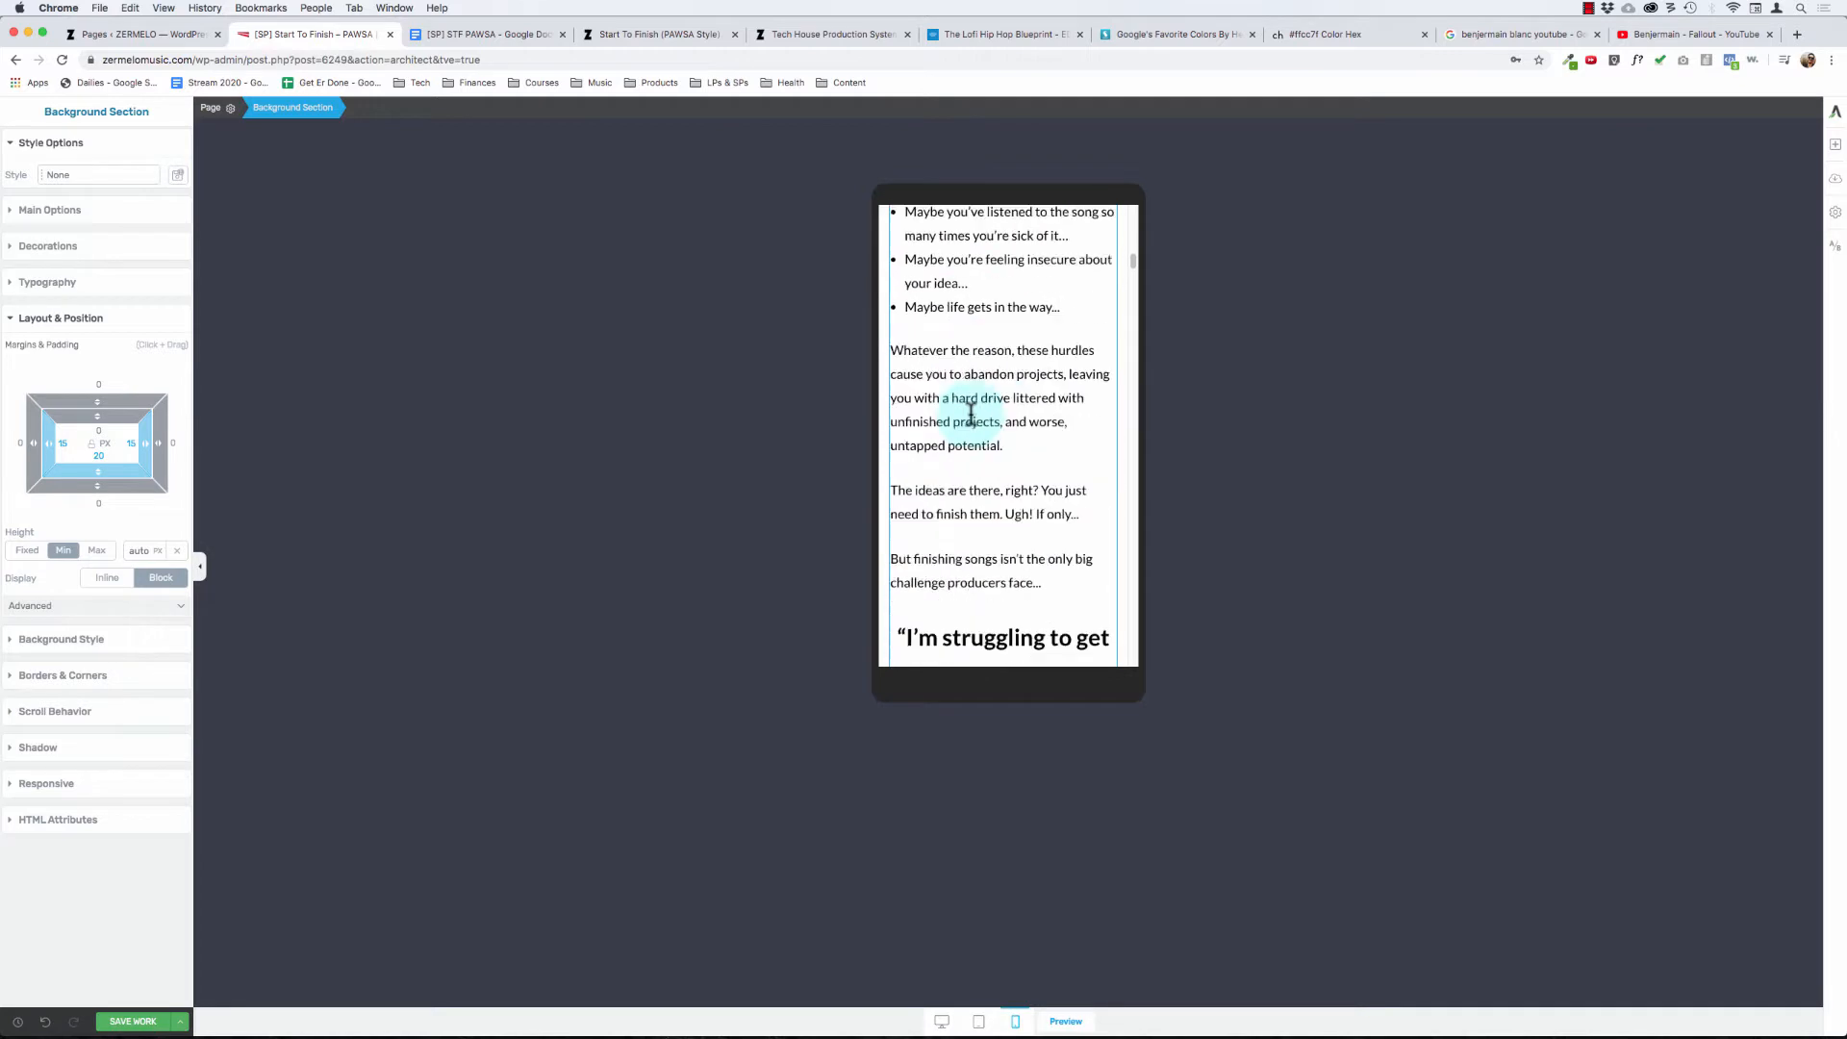
pyautogui.scroll(-15, 968, 414)
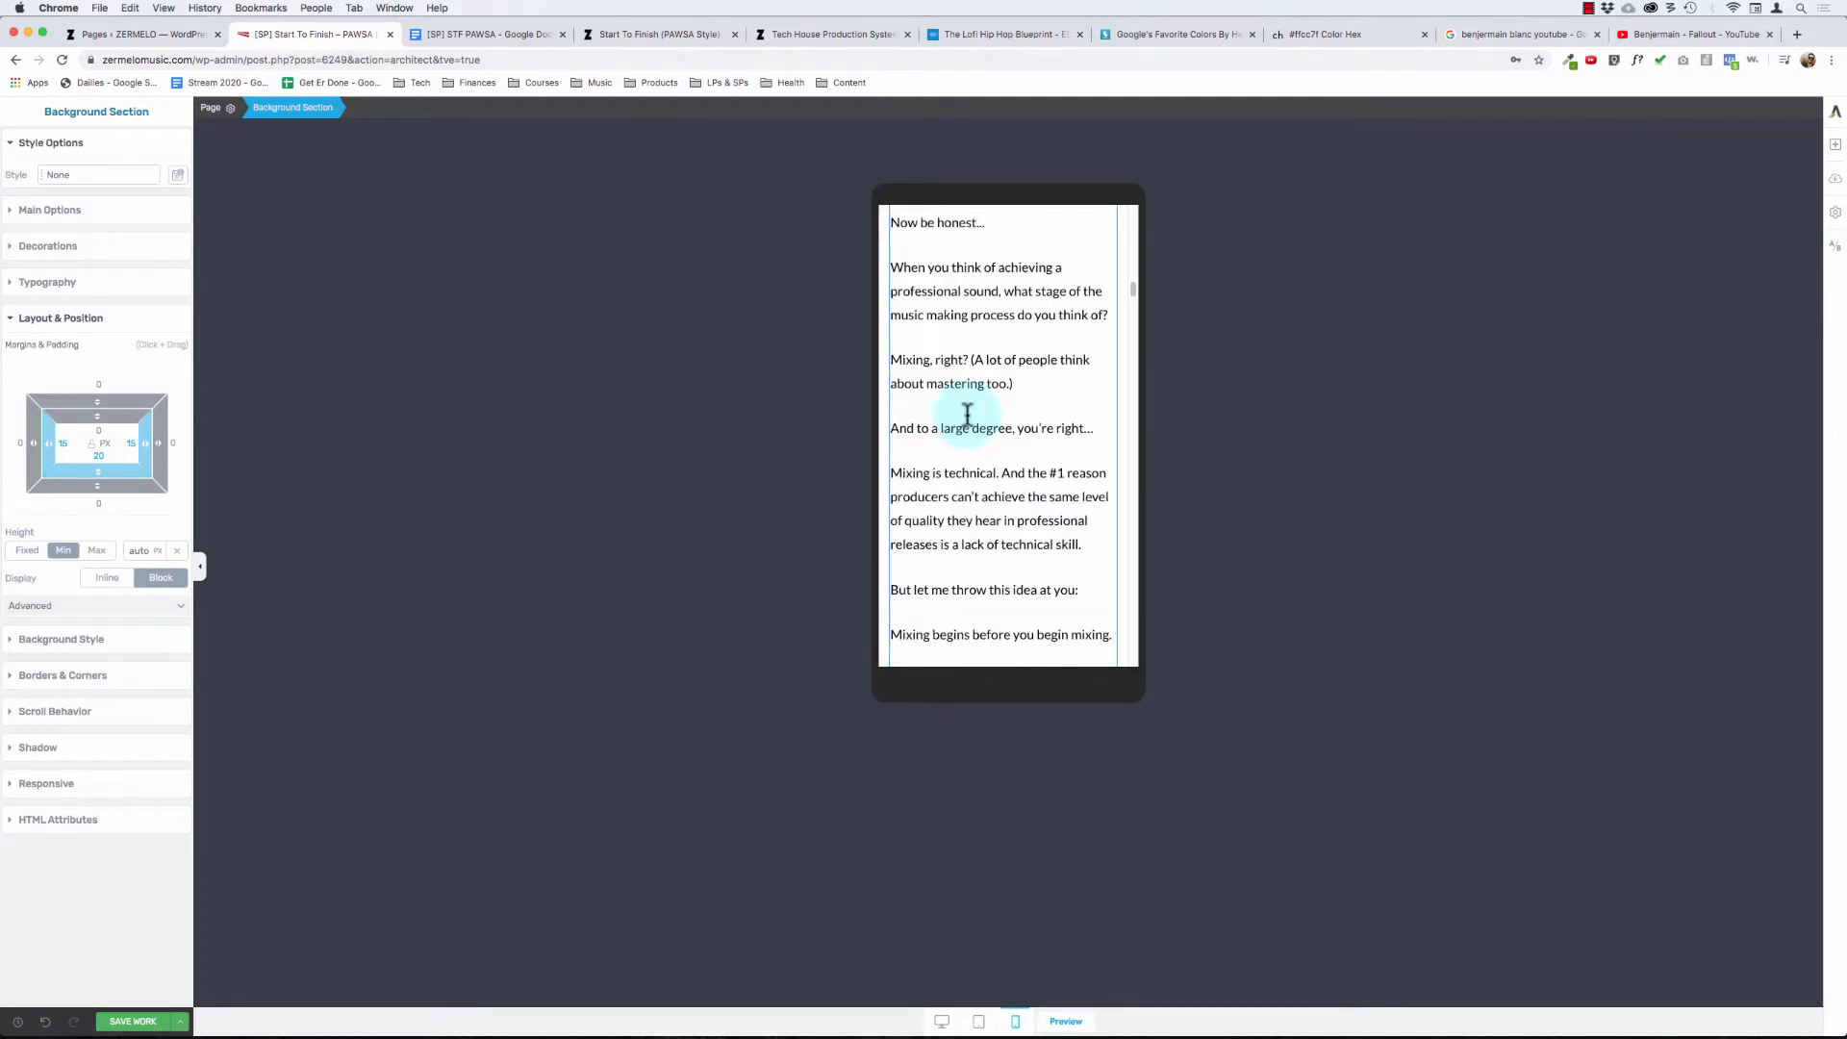
# - Check the mobile layout and side spacing from the "And The Solution Is...?" section through the label logos and the closing text before the course introduction
pyautogui.scroll(-8, 968, 414)
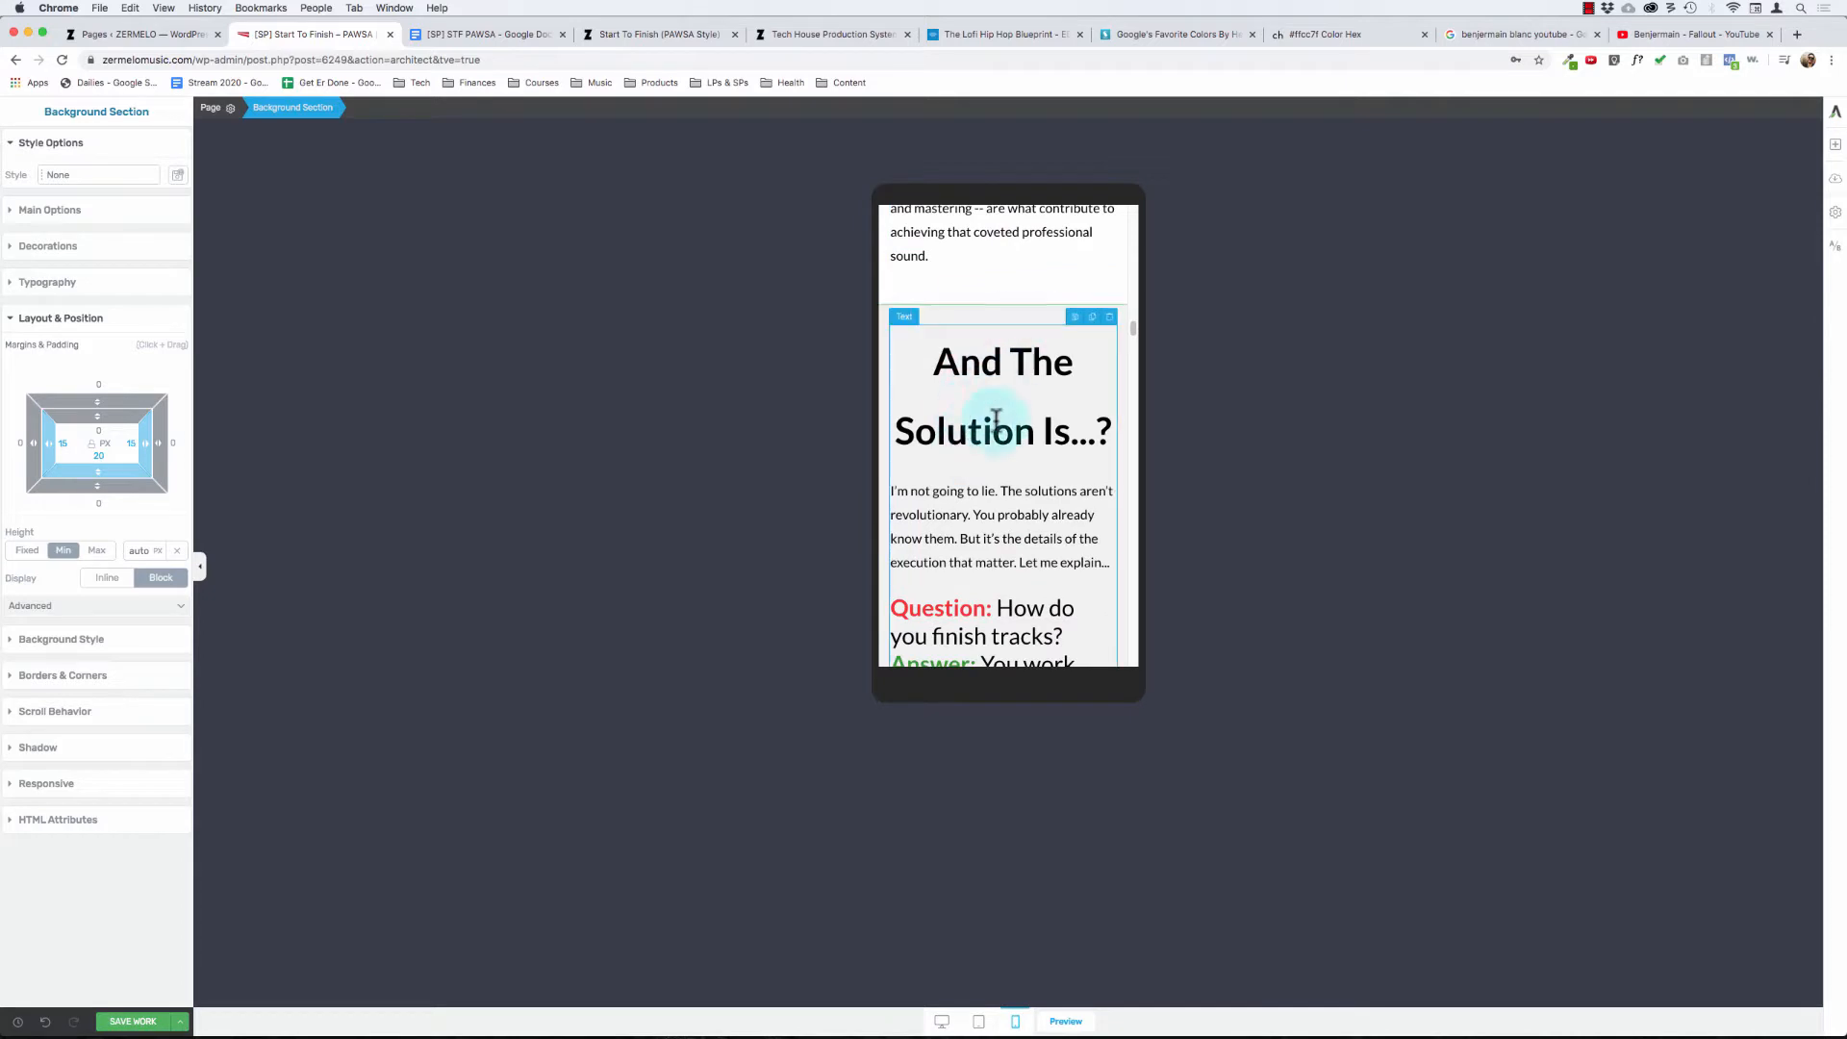
pyautogui.scroll(-3, 994, 400)
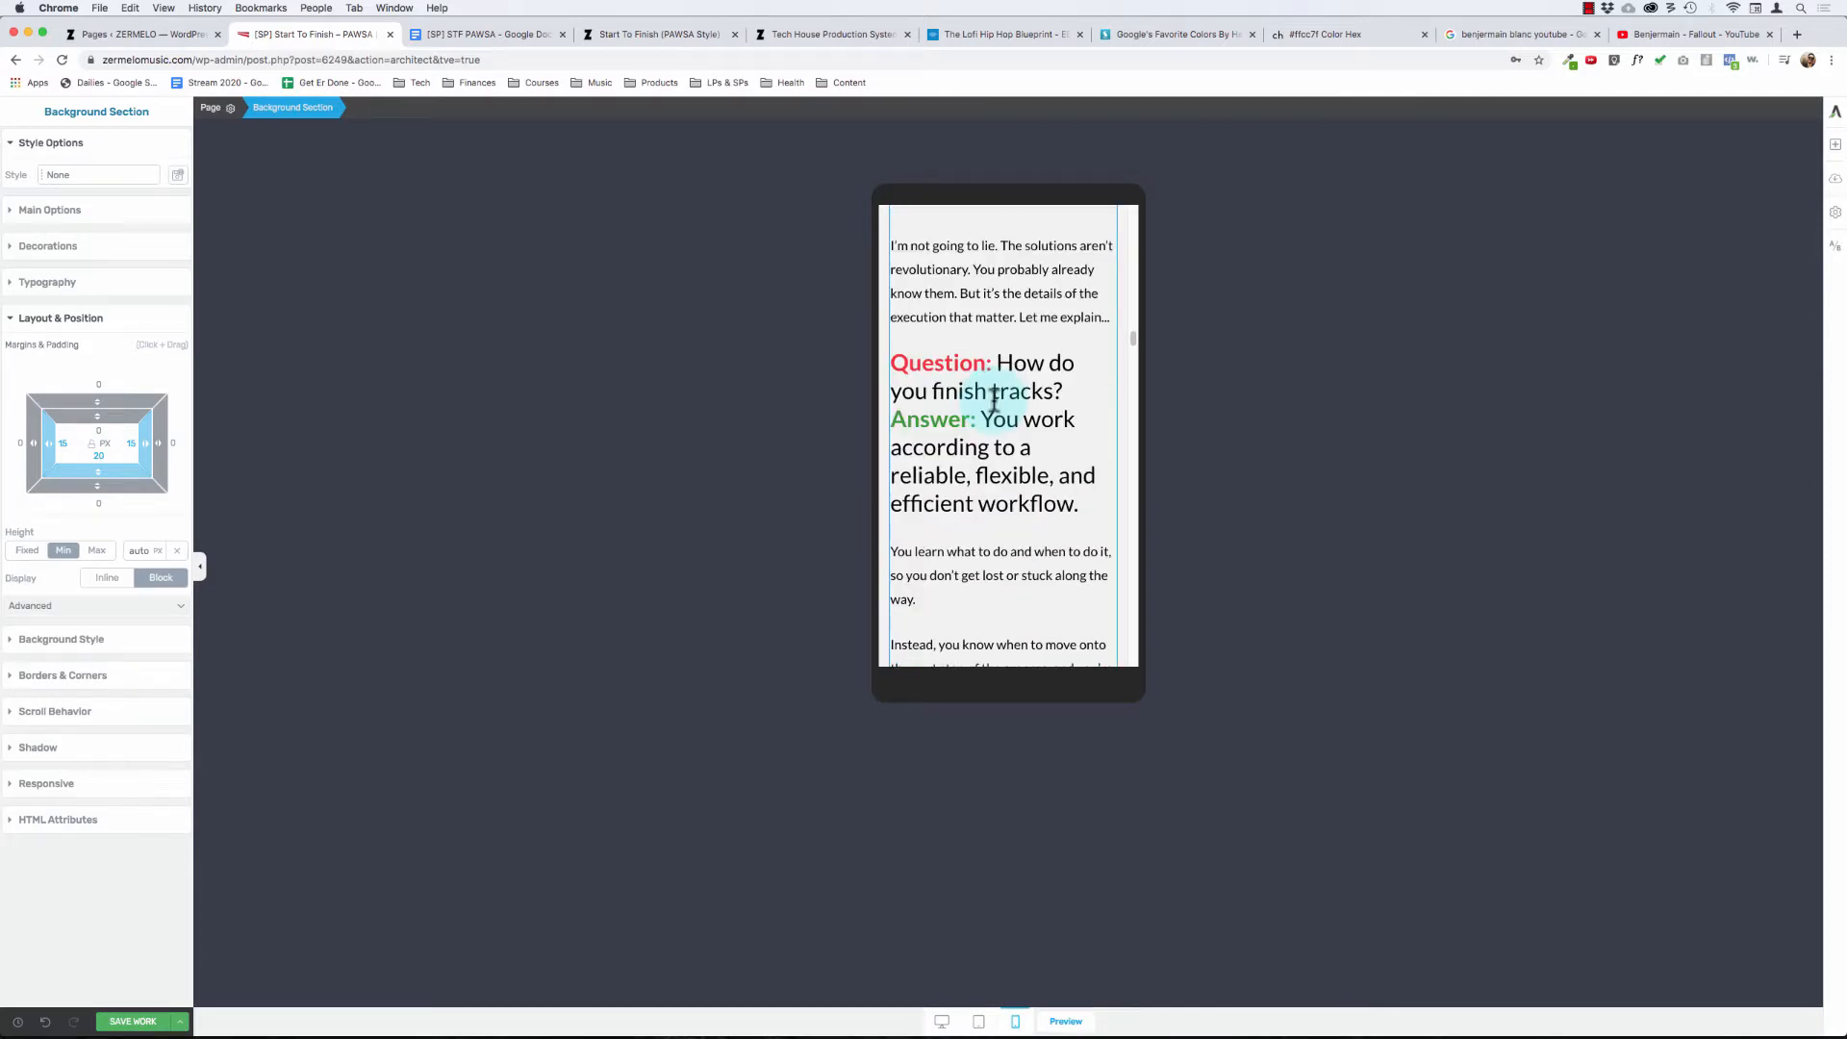
pyautogui.scroll(-1, 994, 400)
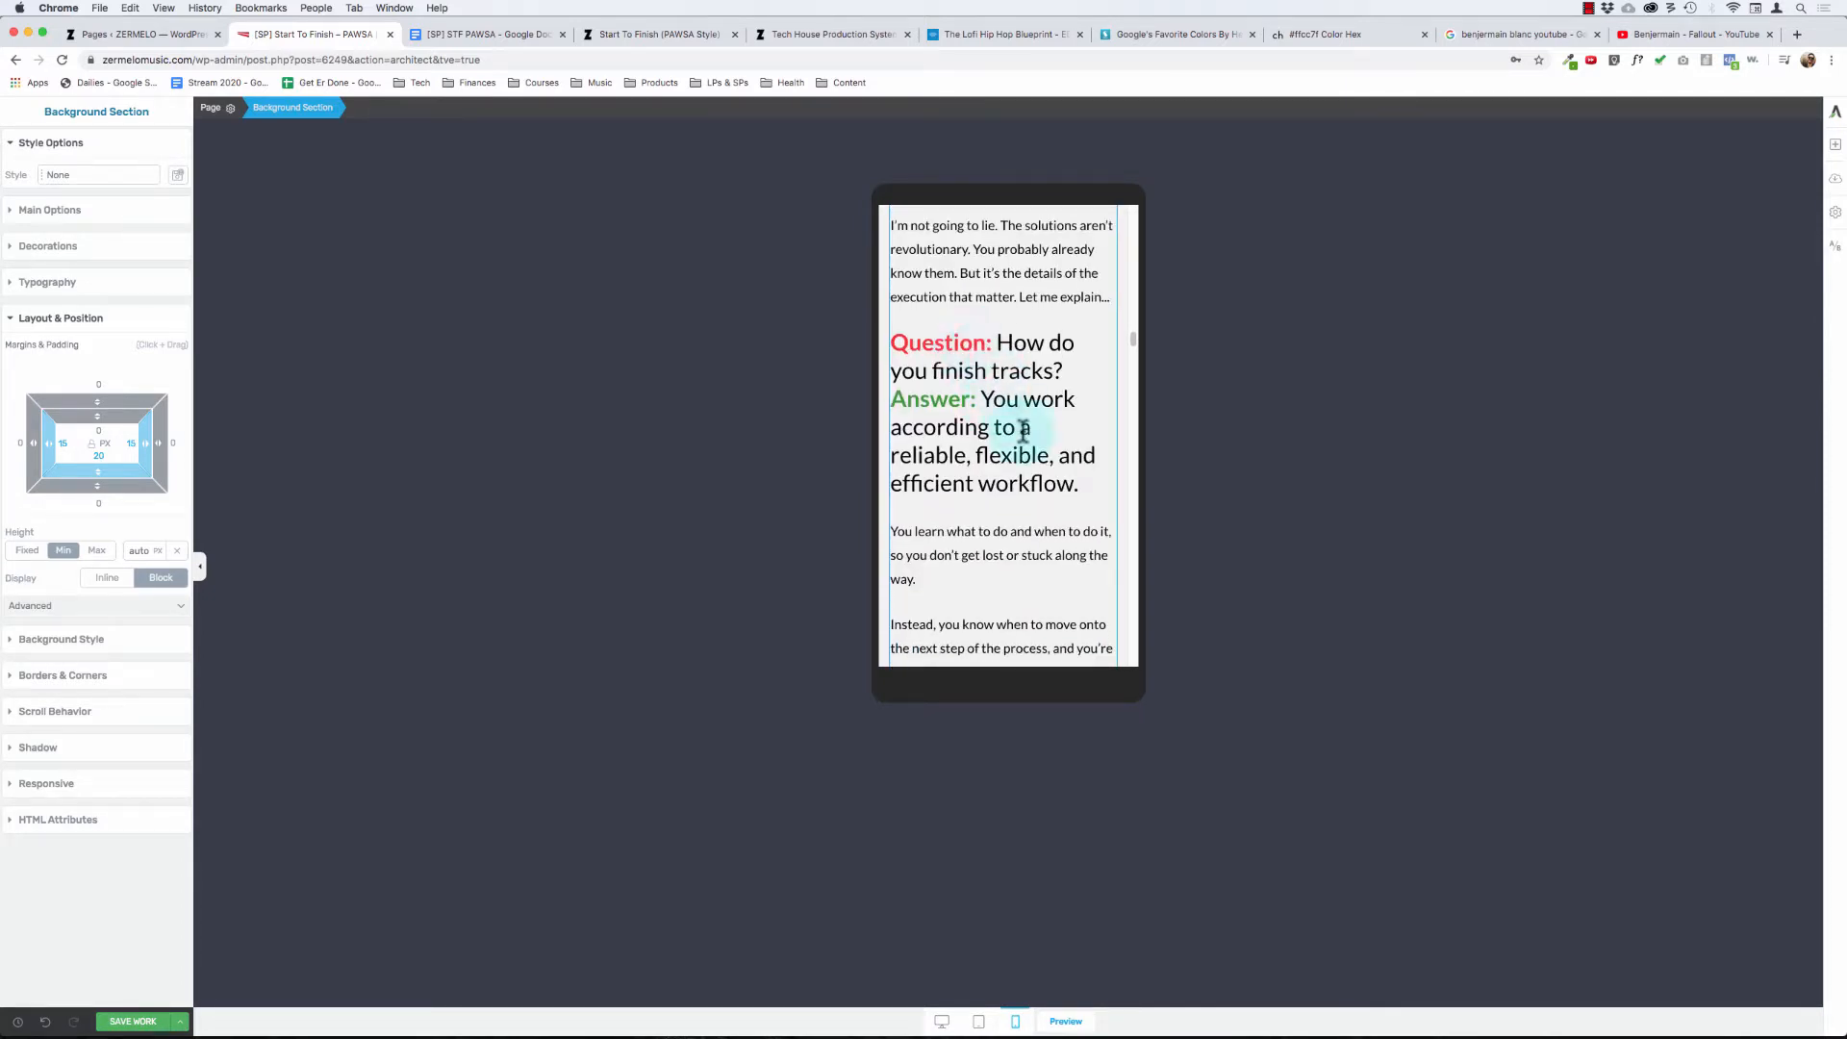
pyautogui.scroll(-15, 1001, 452)
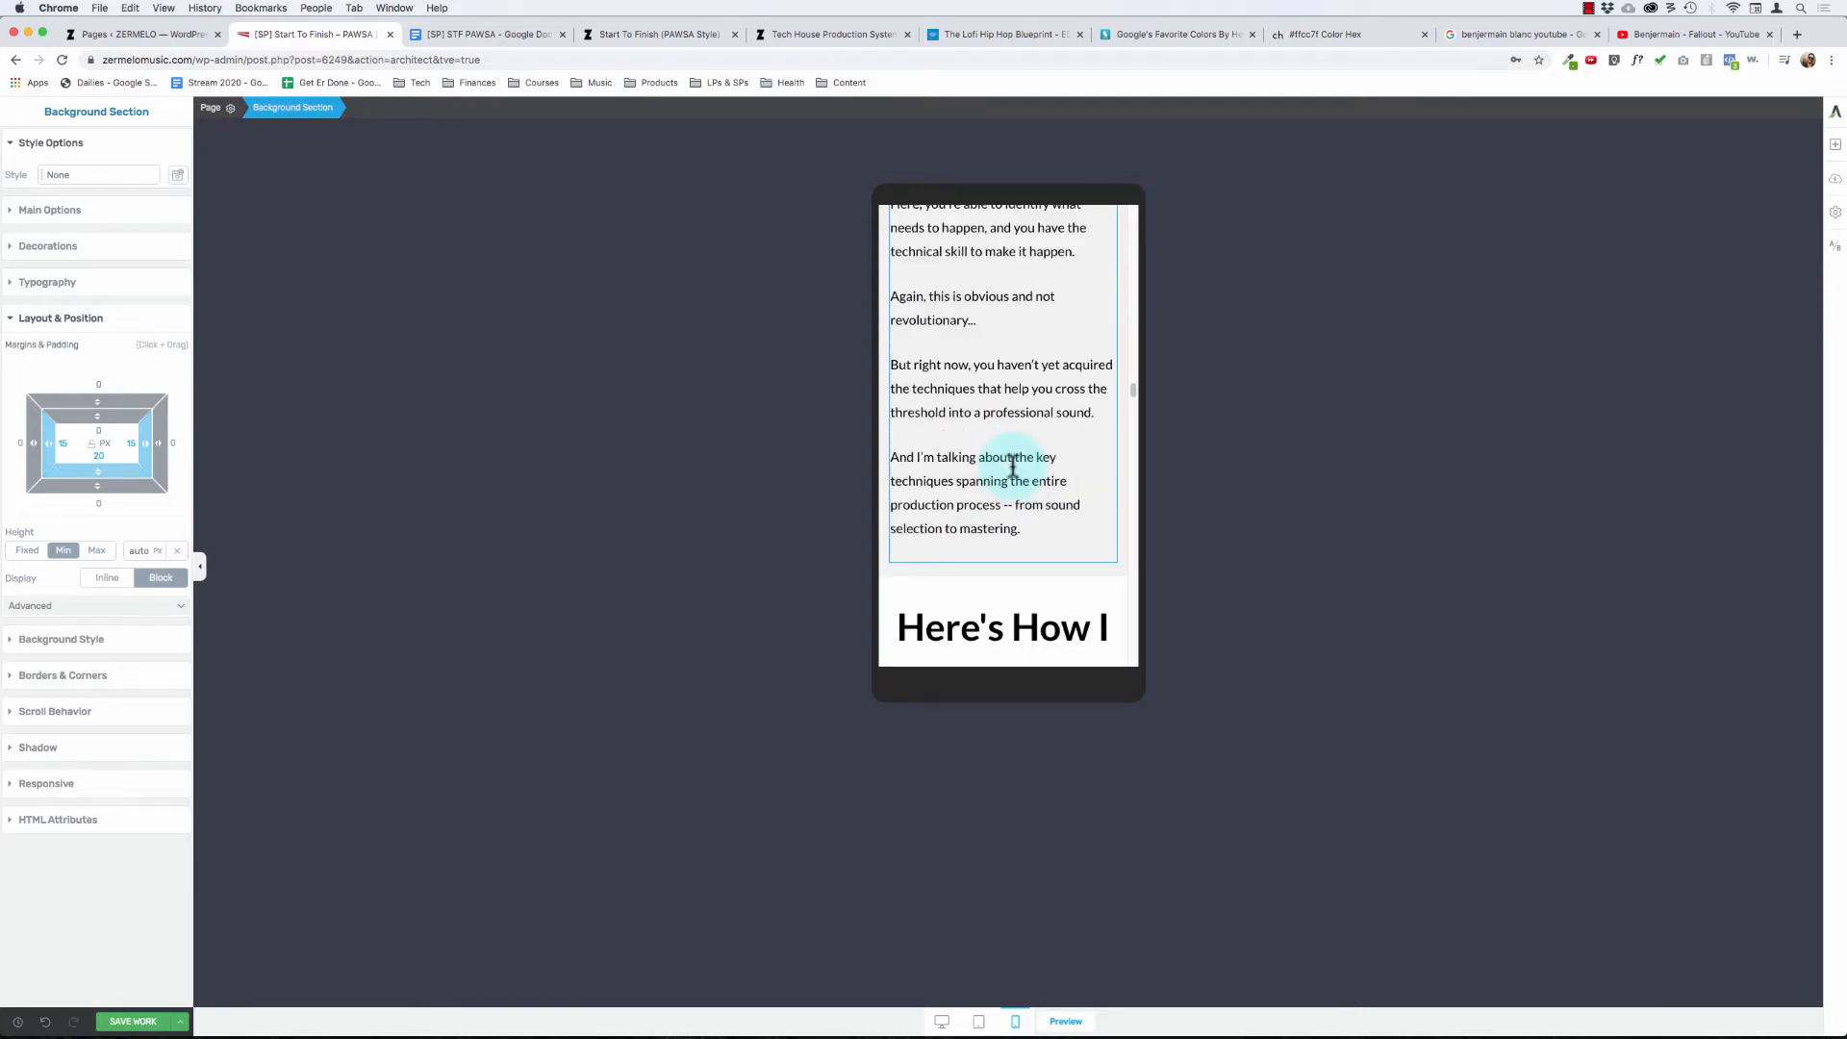
pyautogui.scroll(-15, 1013, 468)
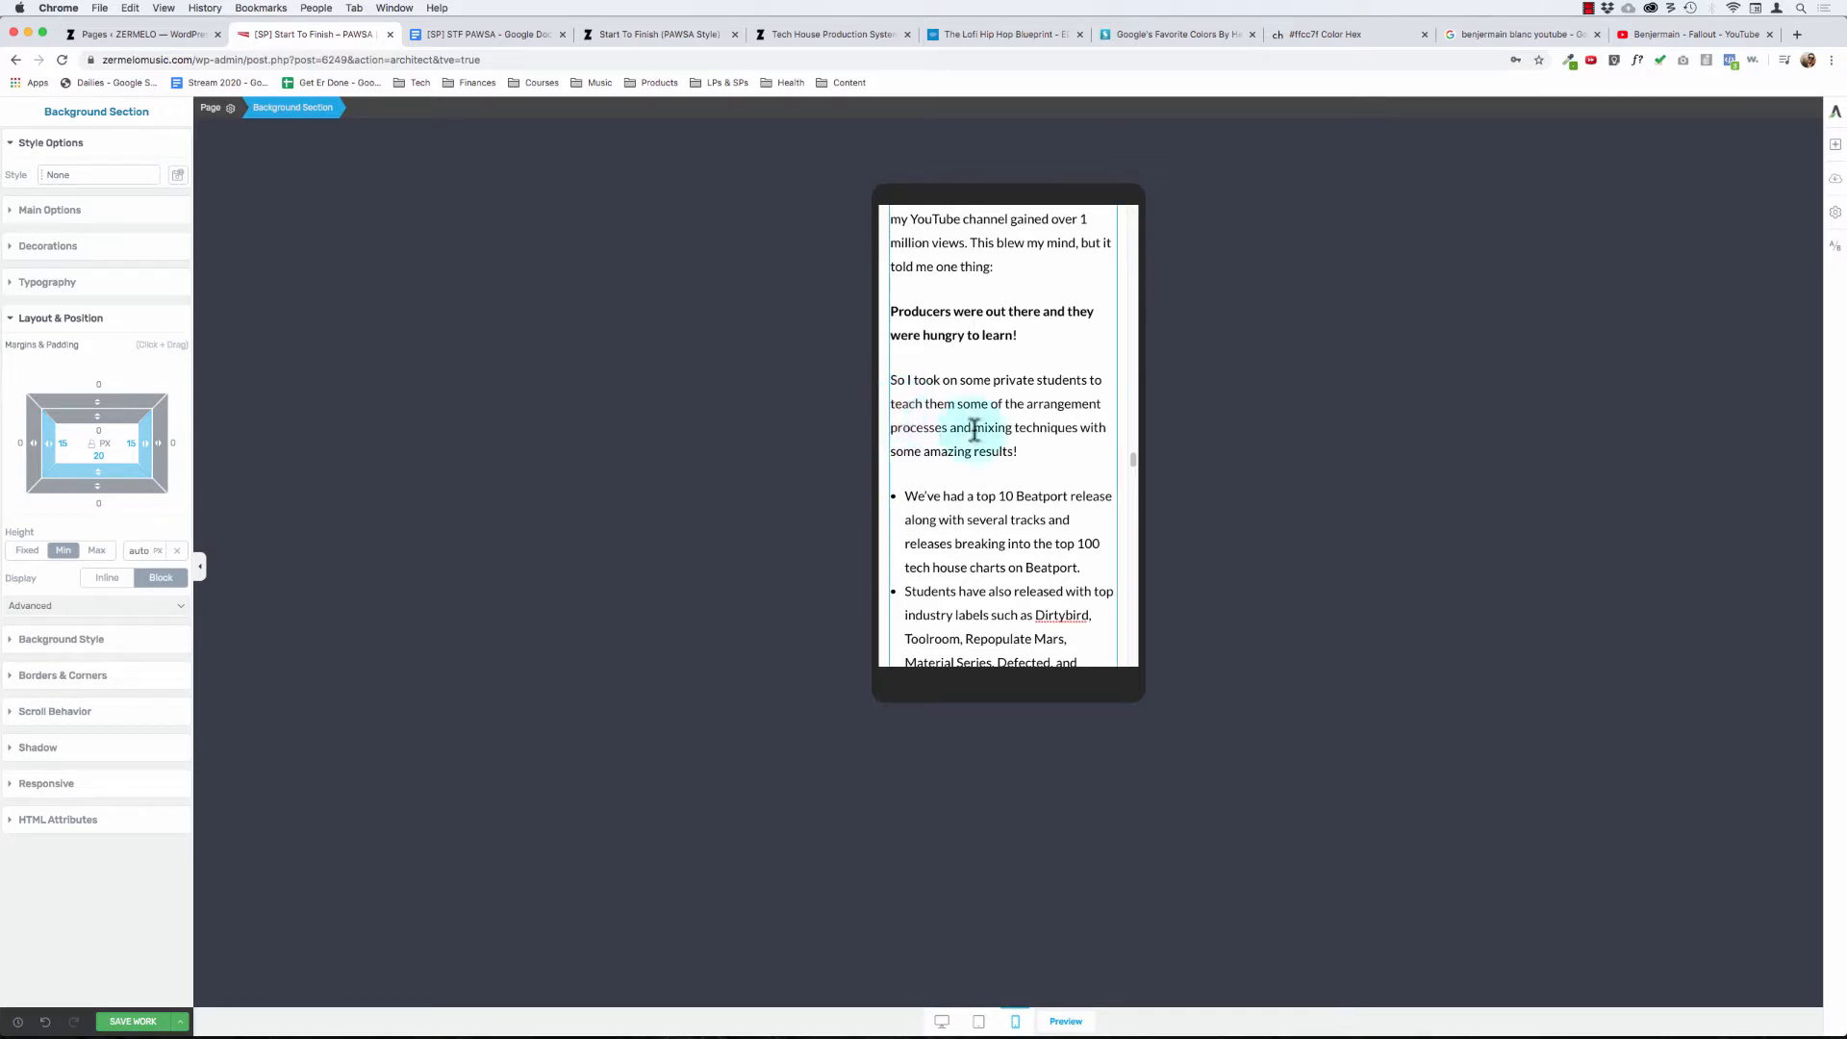
pyautogui.scroll(-4, 962, 592)
pyautogui.scroll(-6, 972, 592)
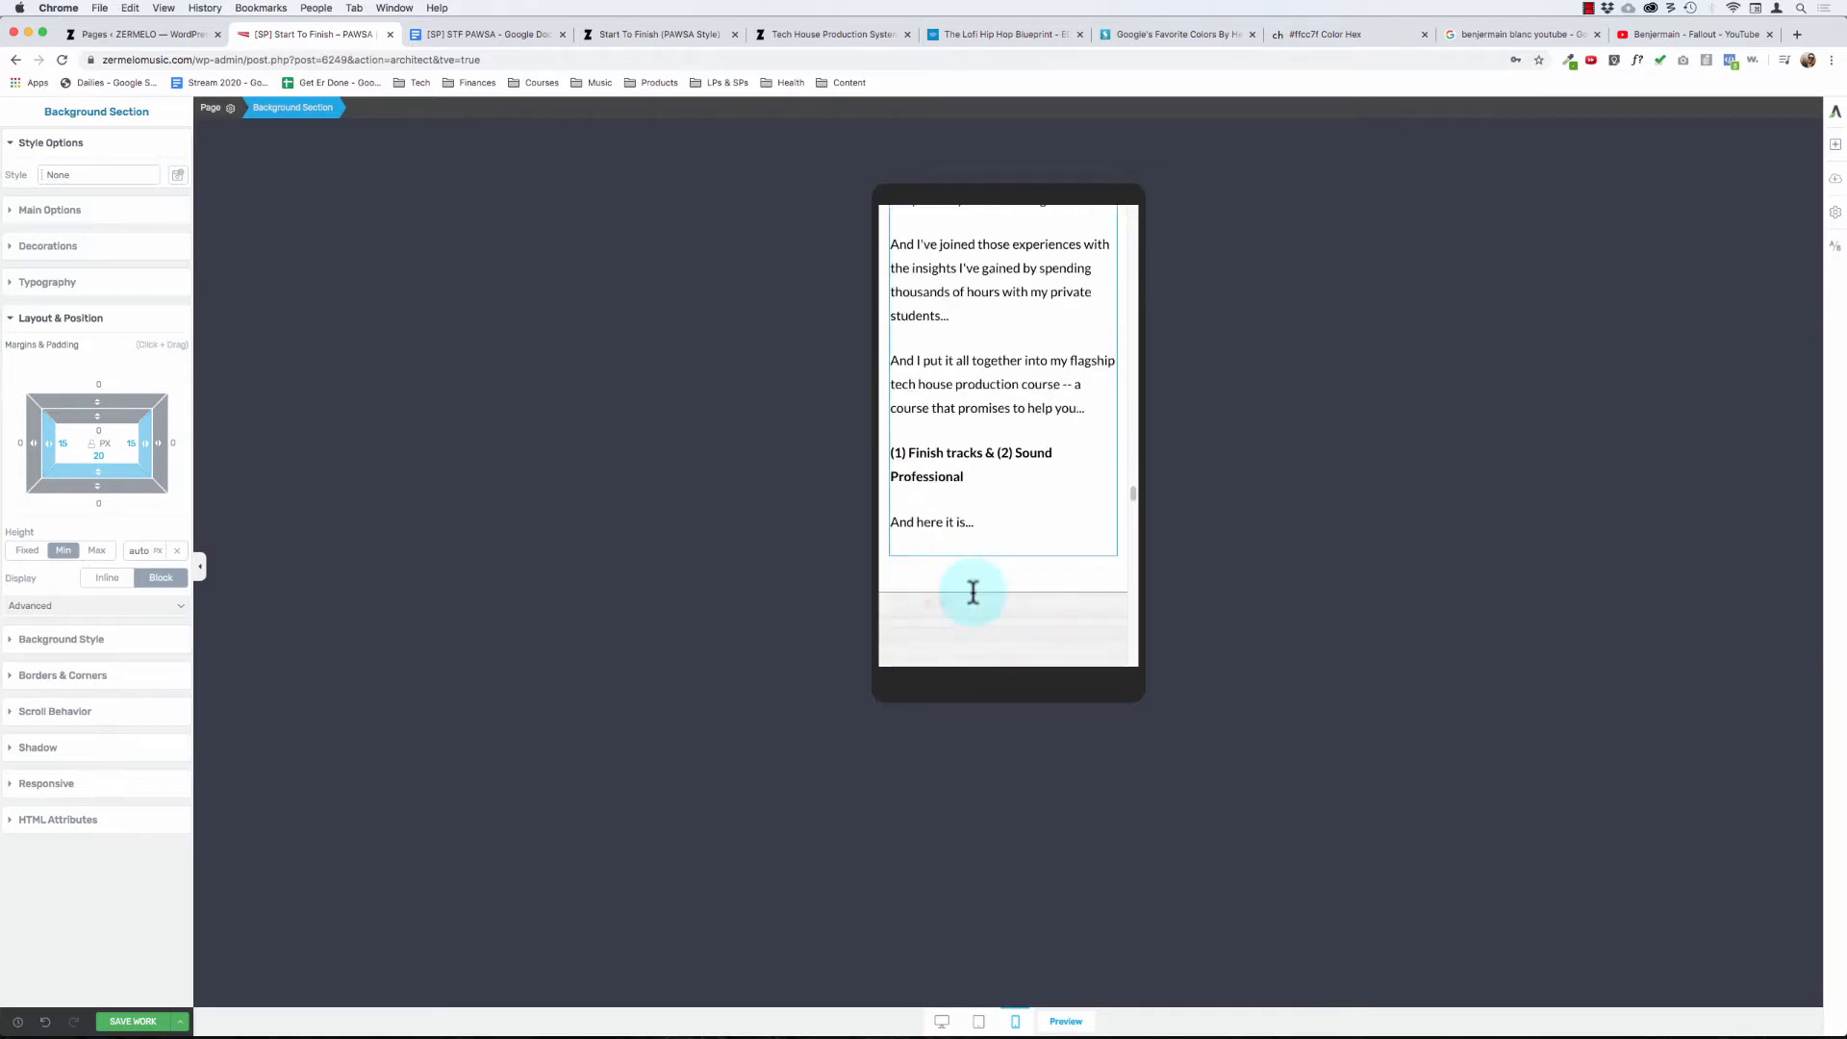
pyautogui.scroll(6, 974, 590)
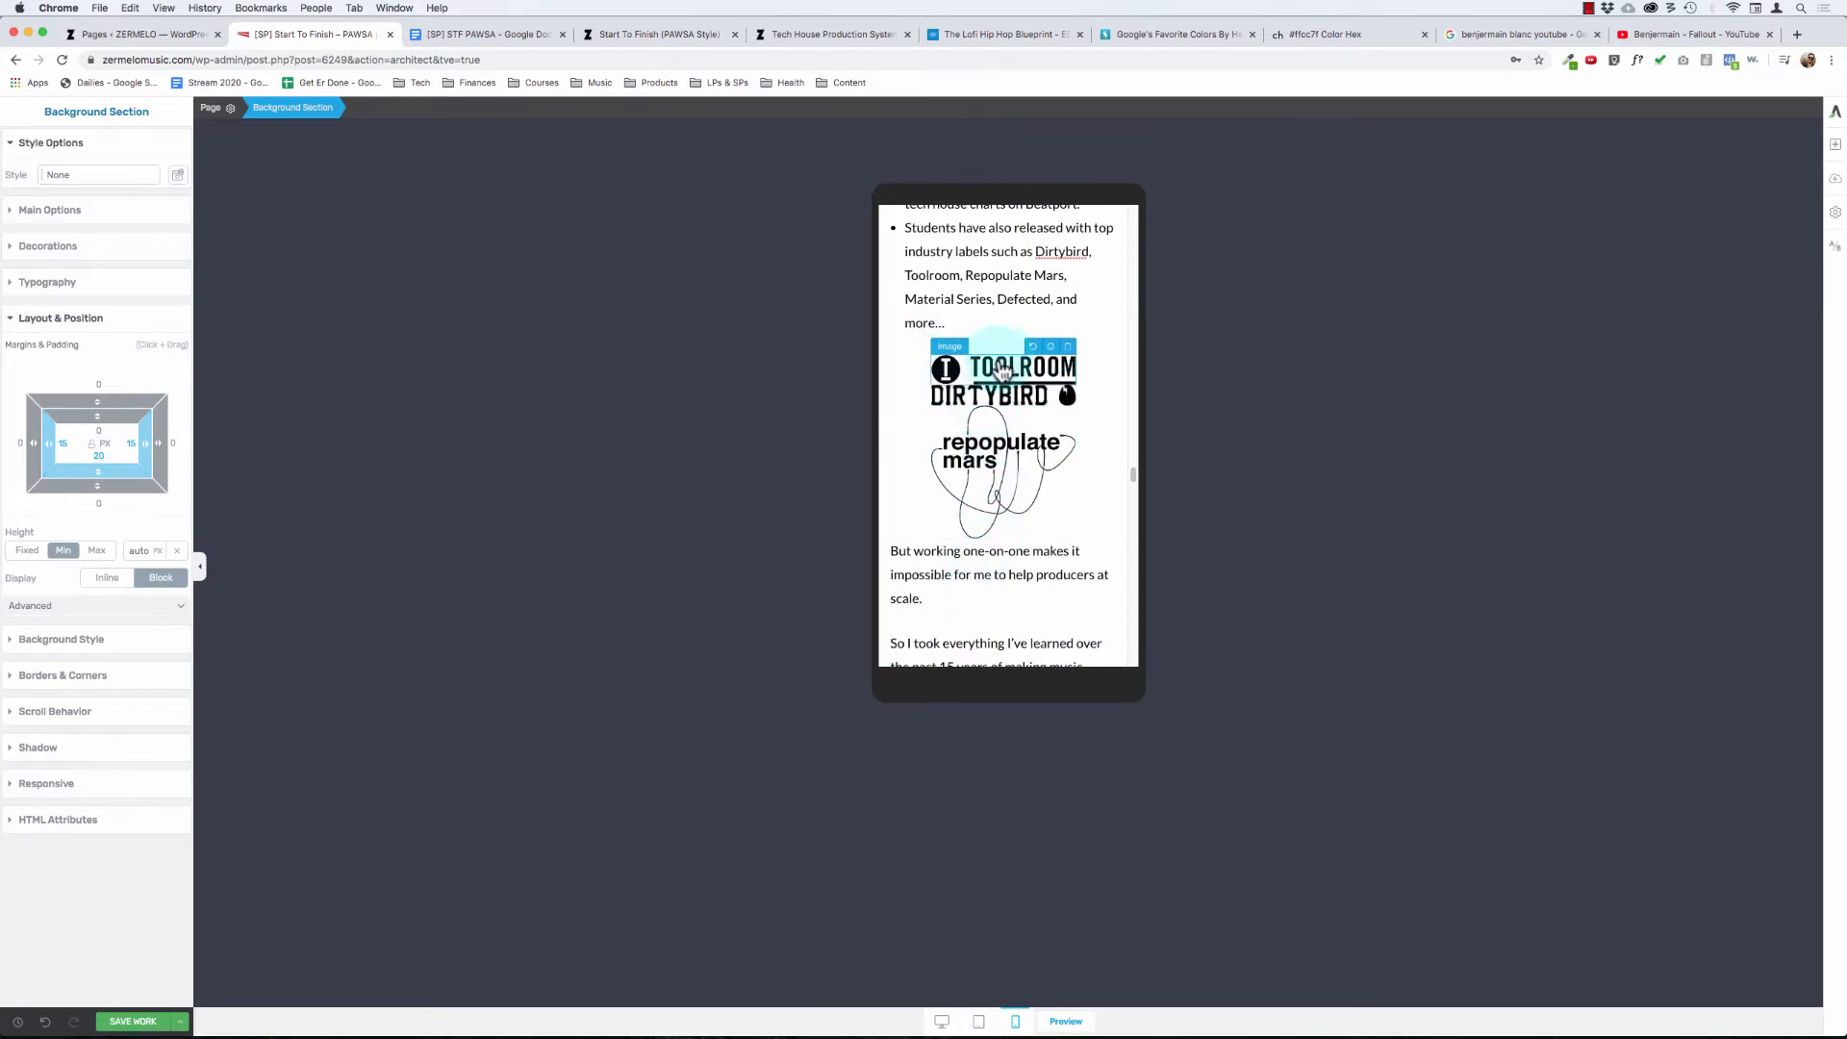
pyautogui.scroll(-5, 958, 491)
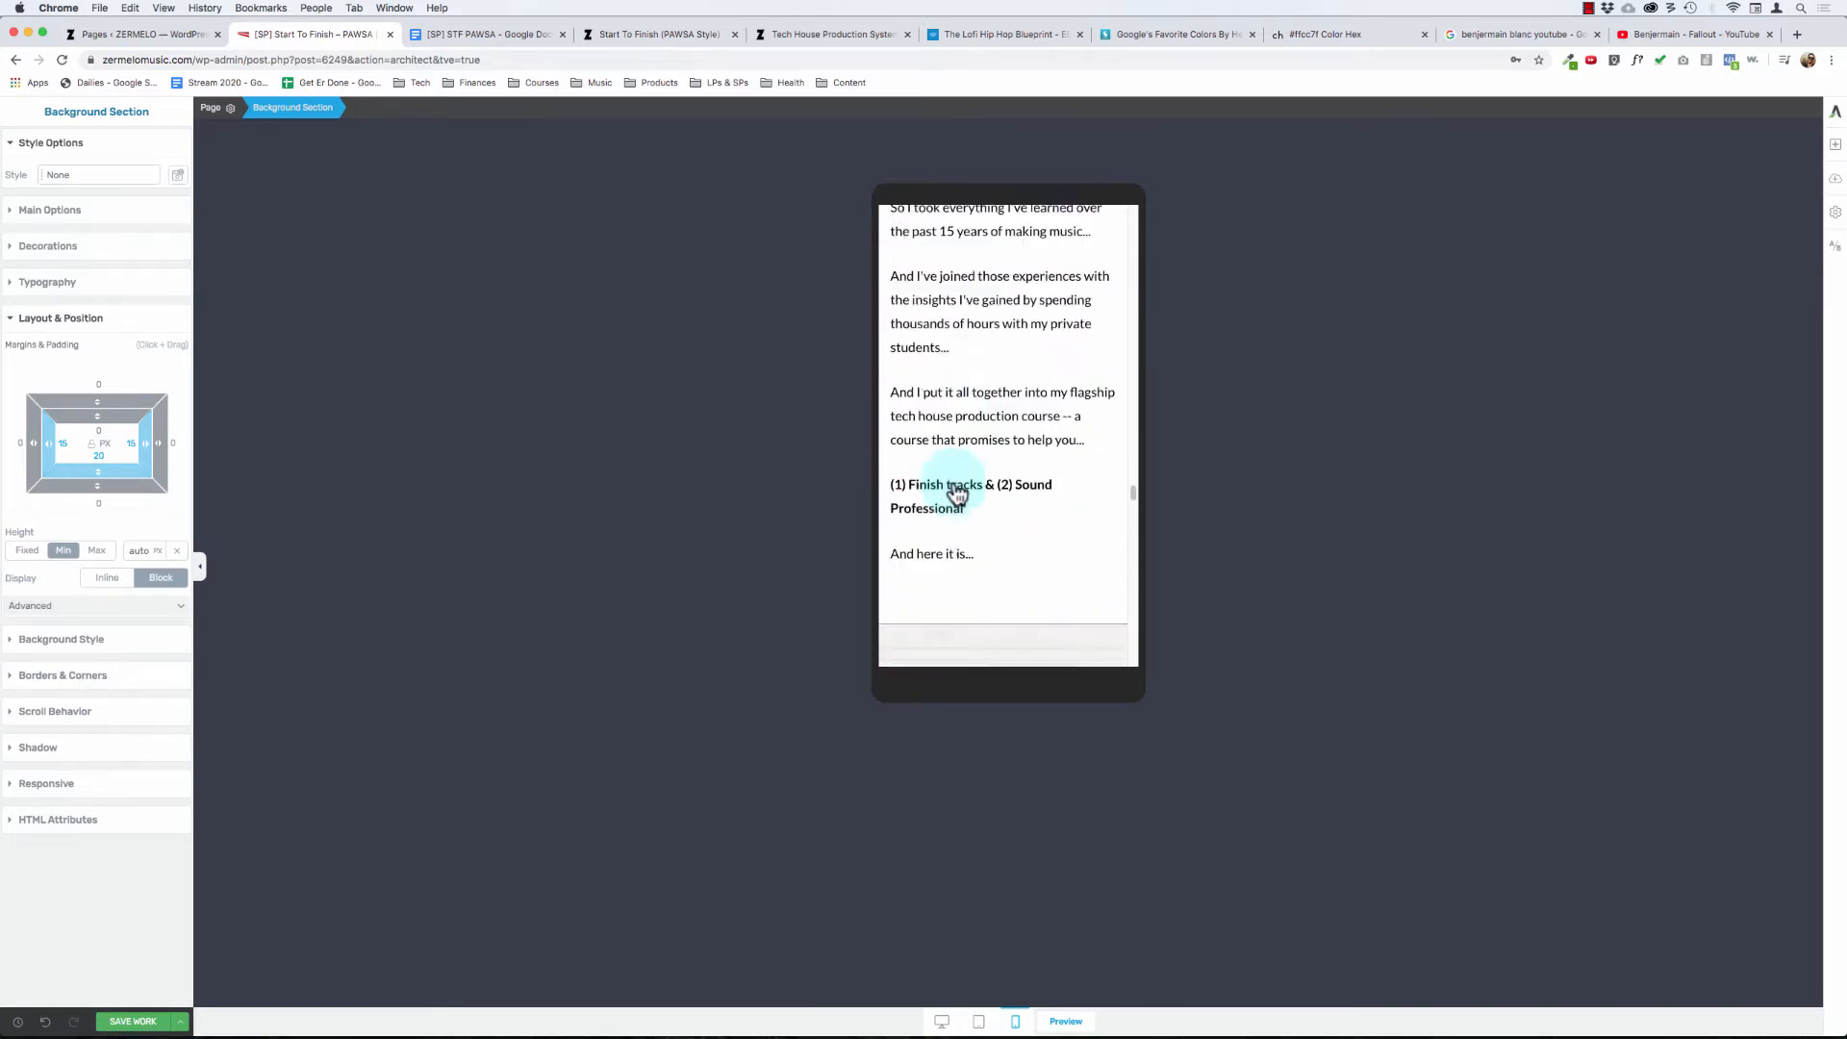
# - Check the mobile layout of the "Start To Finish: PAWSA" introduction, the student testimonials and the "What Kind Of Results Can YOU Expect?" section
pyautogui.scroll(-4, 958, 493)
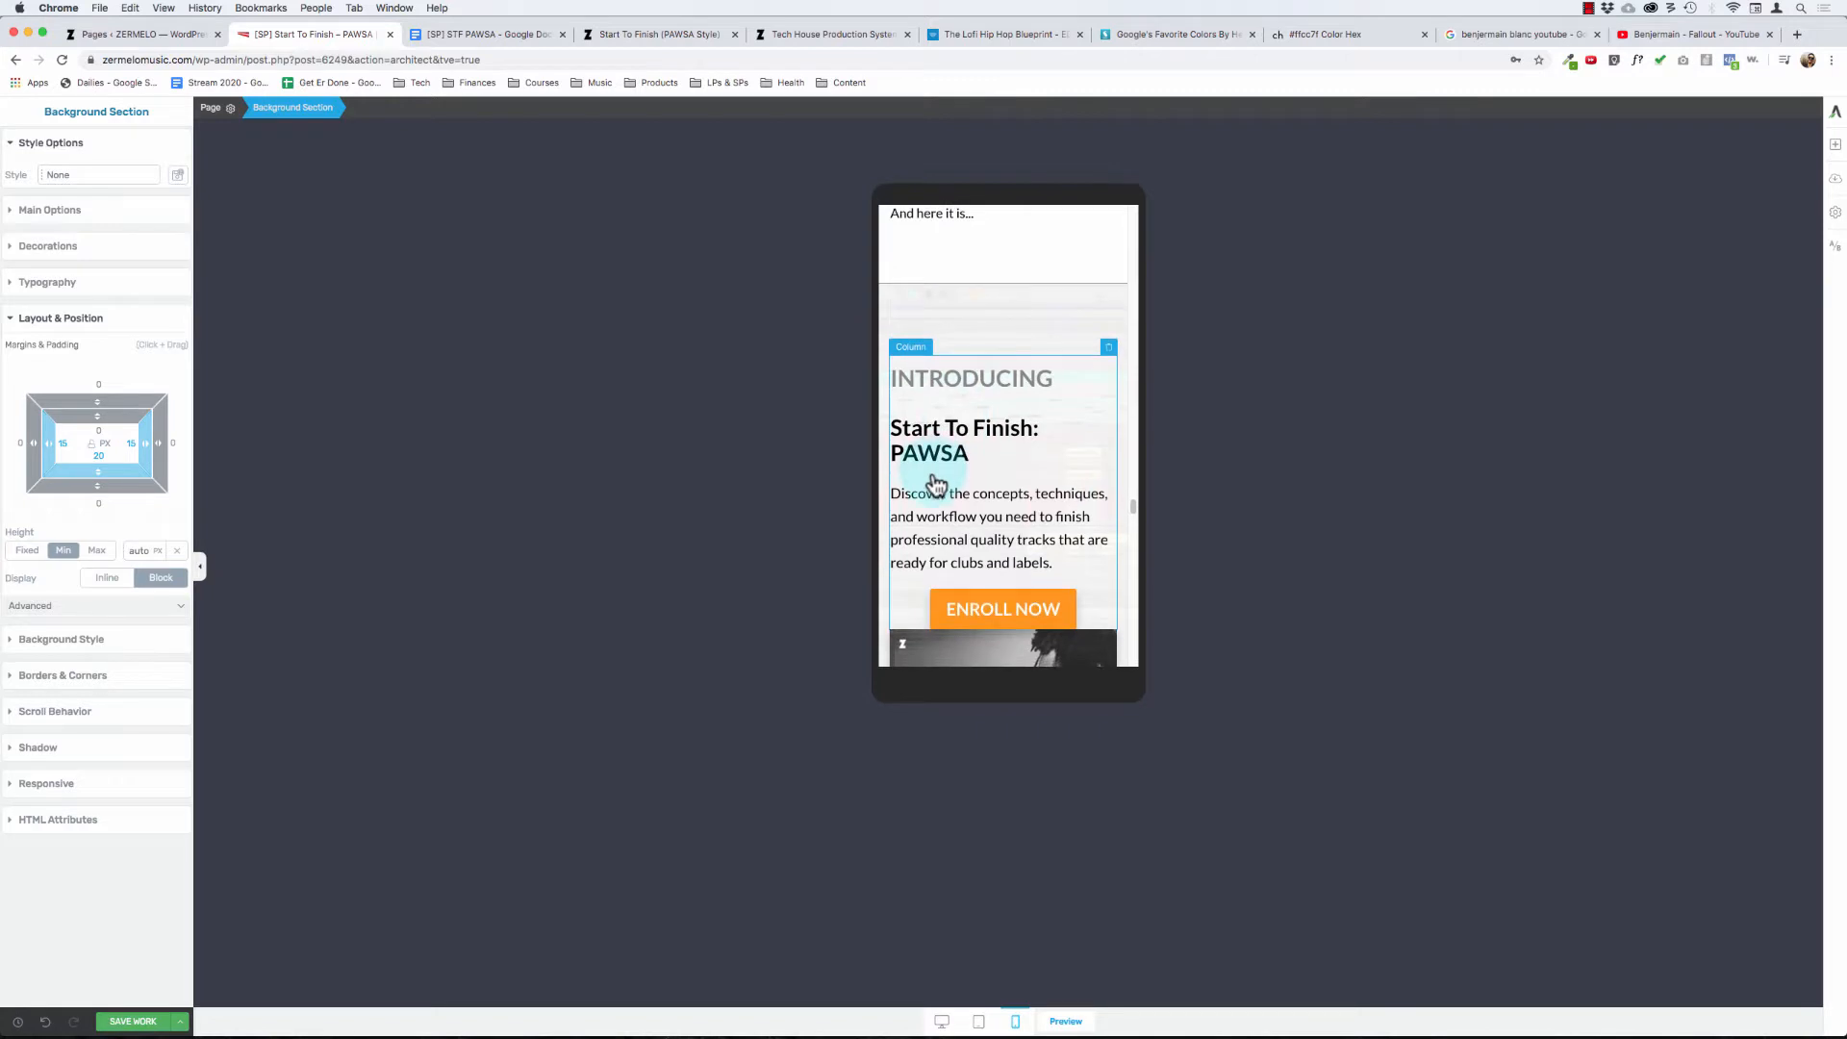
pyautogui.scroll(-2, 937, 486)
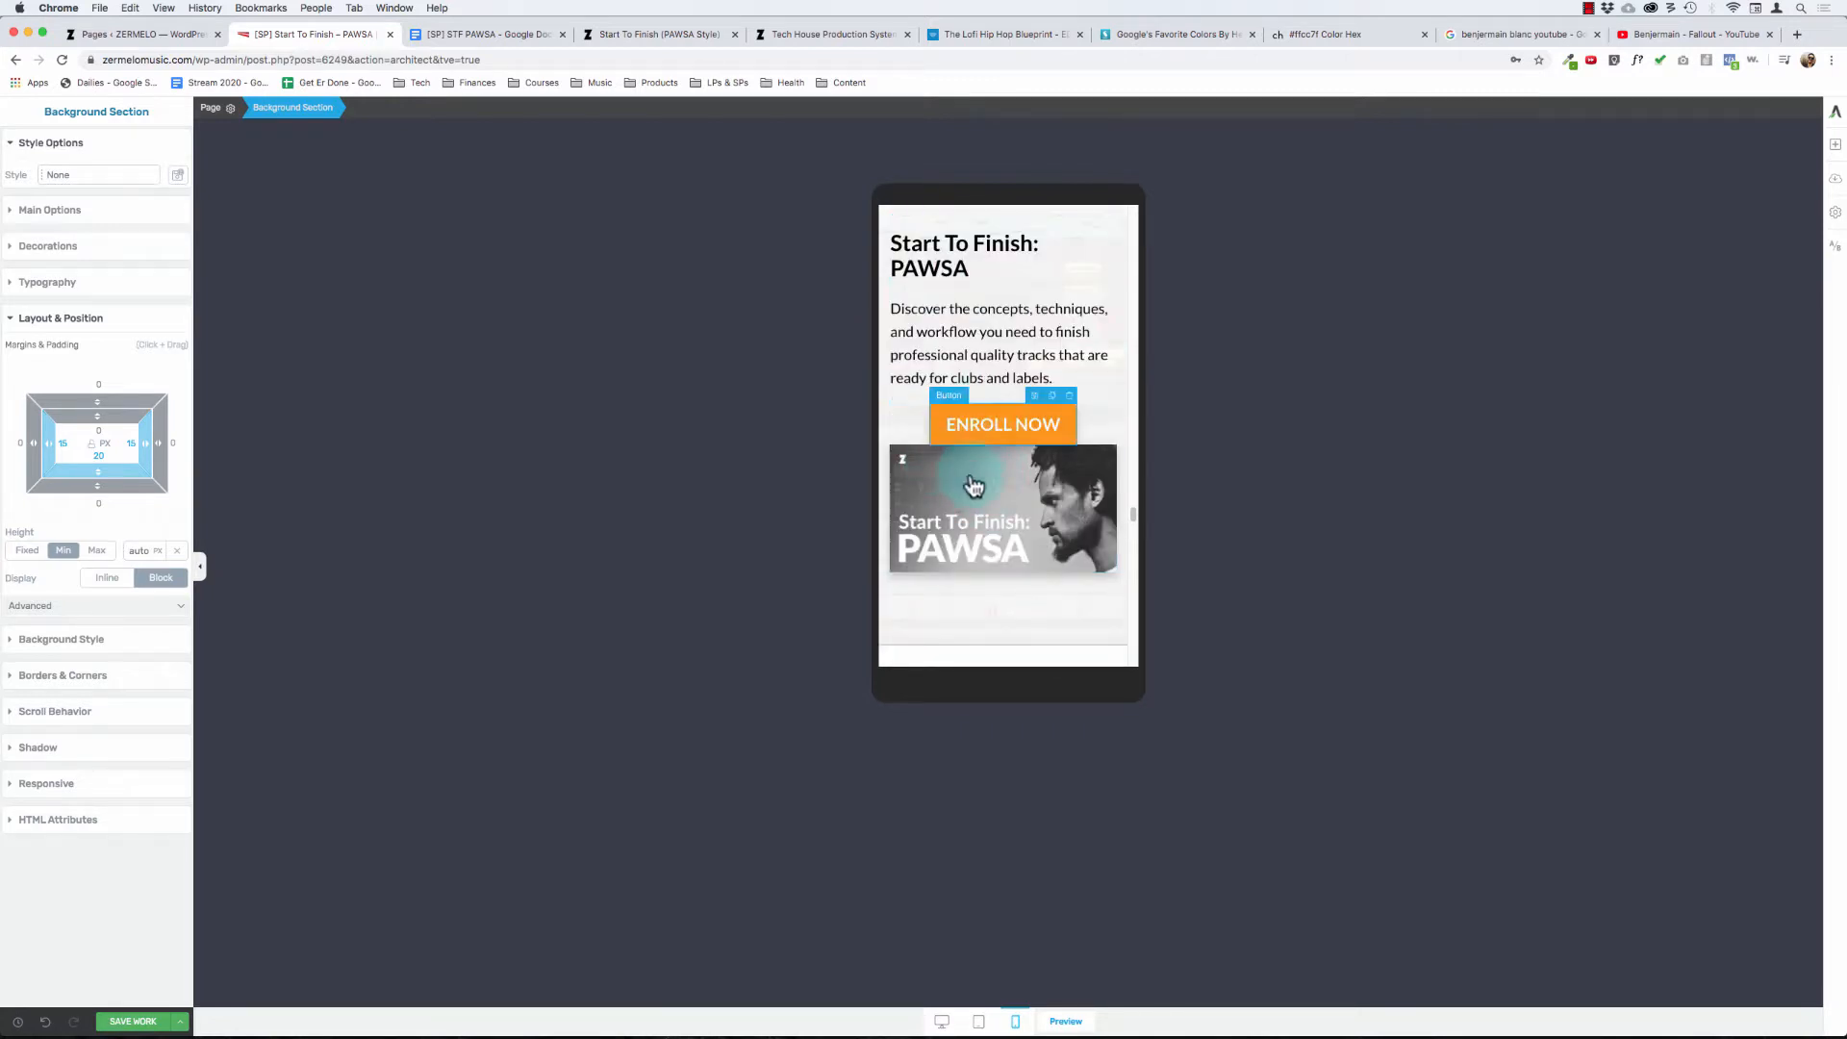
pyautogui.scroll(-4, 919, 345)
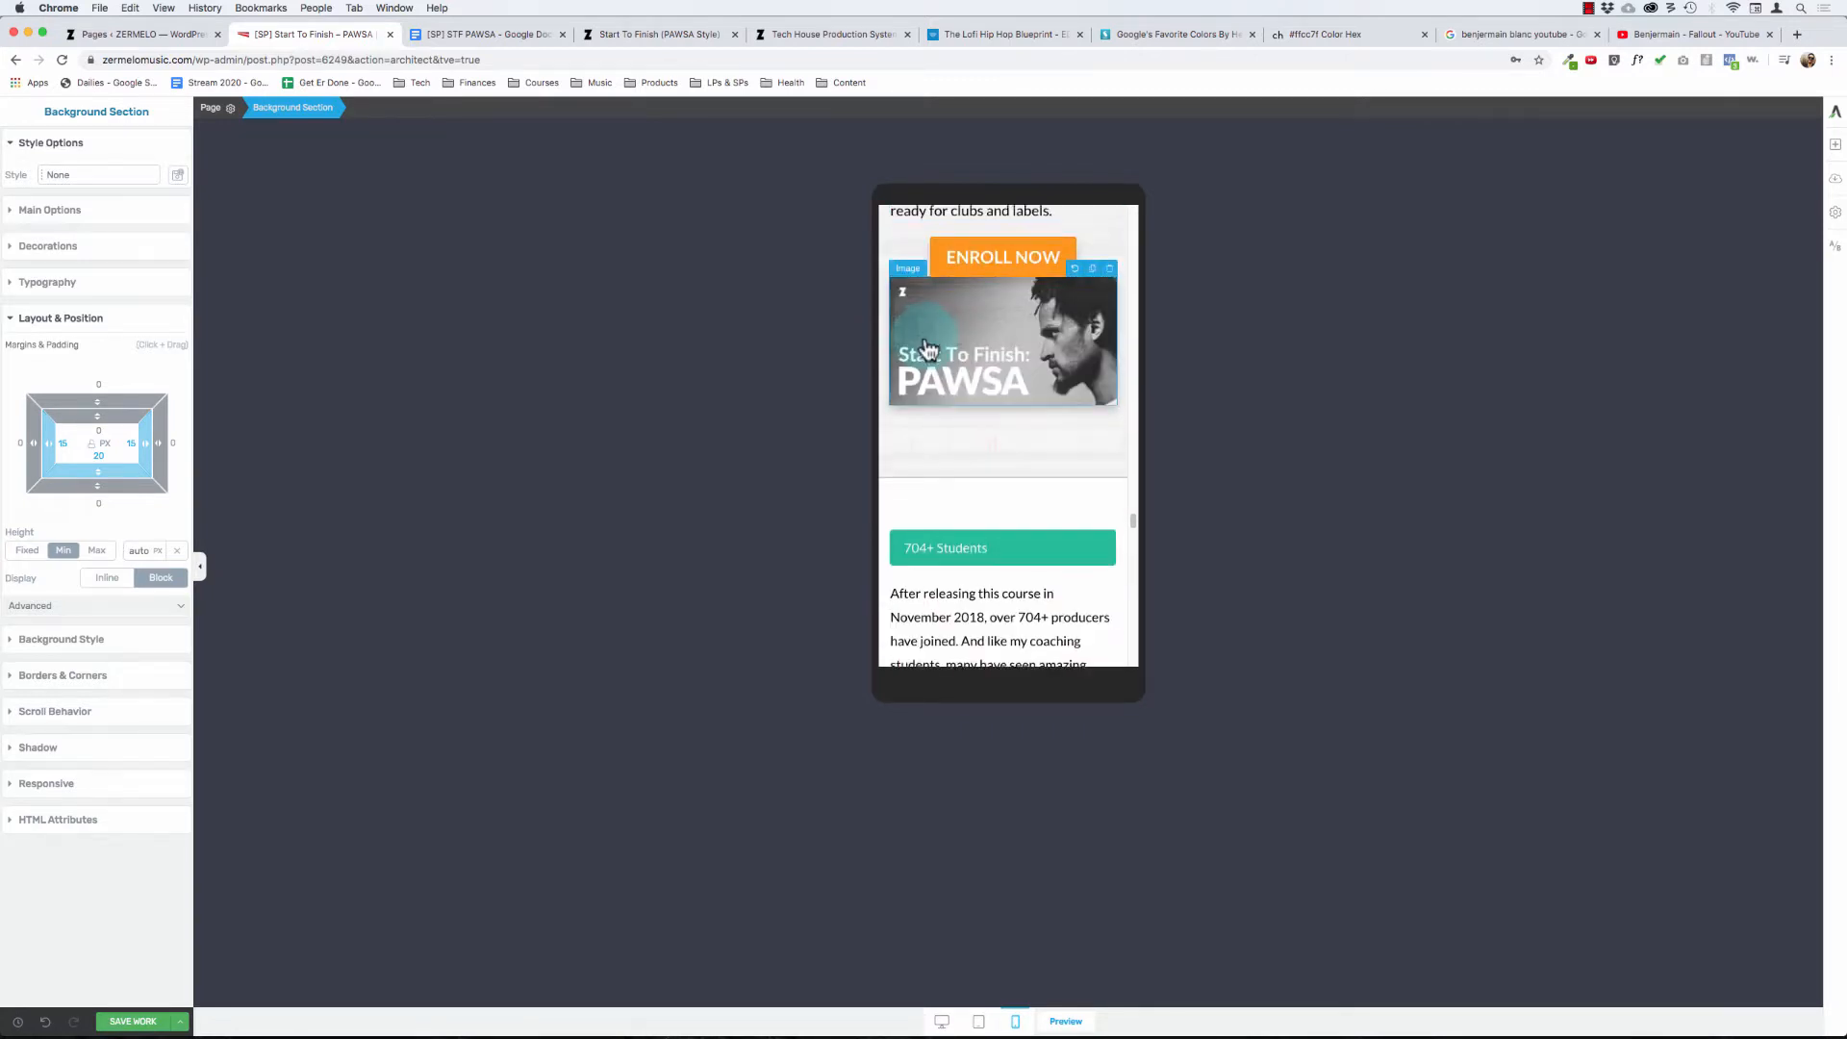
pyautogui.scroll(-8, 927, 348)
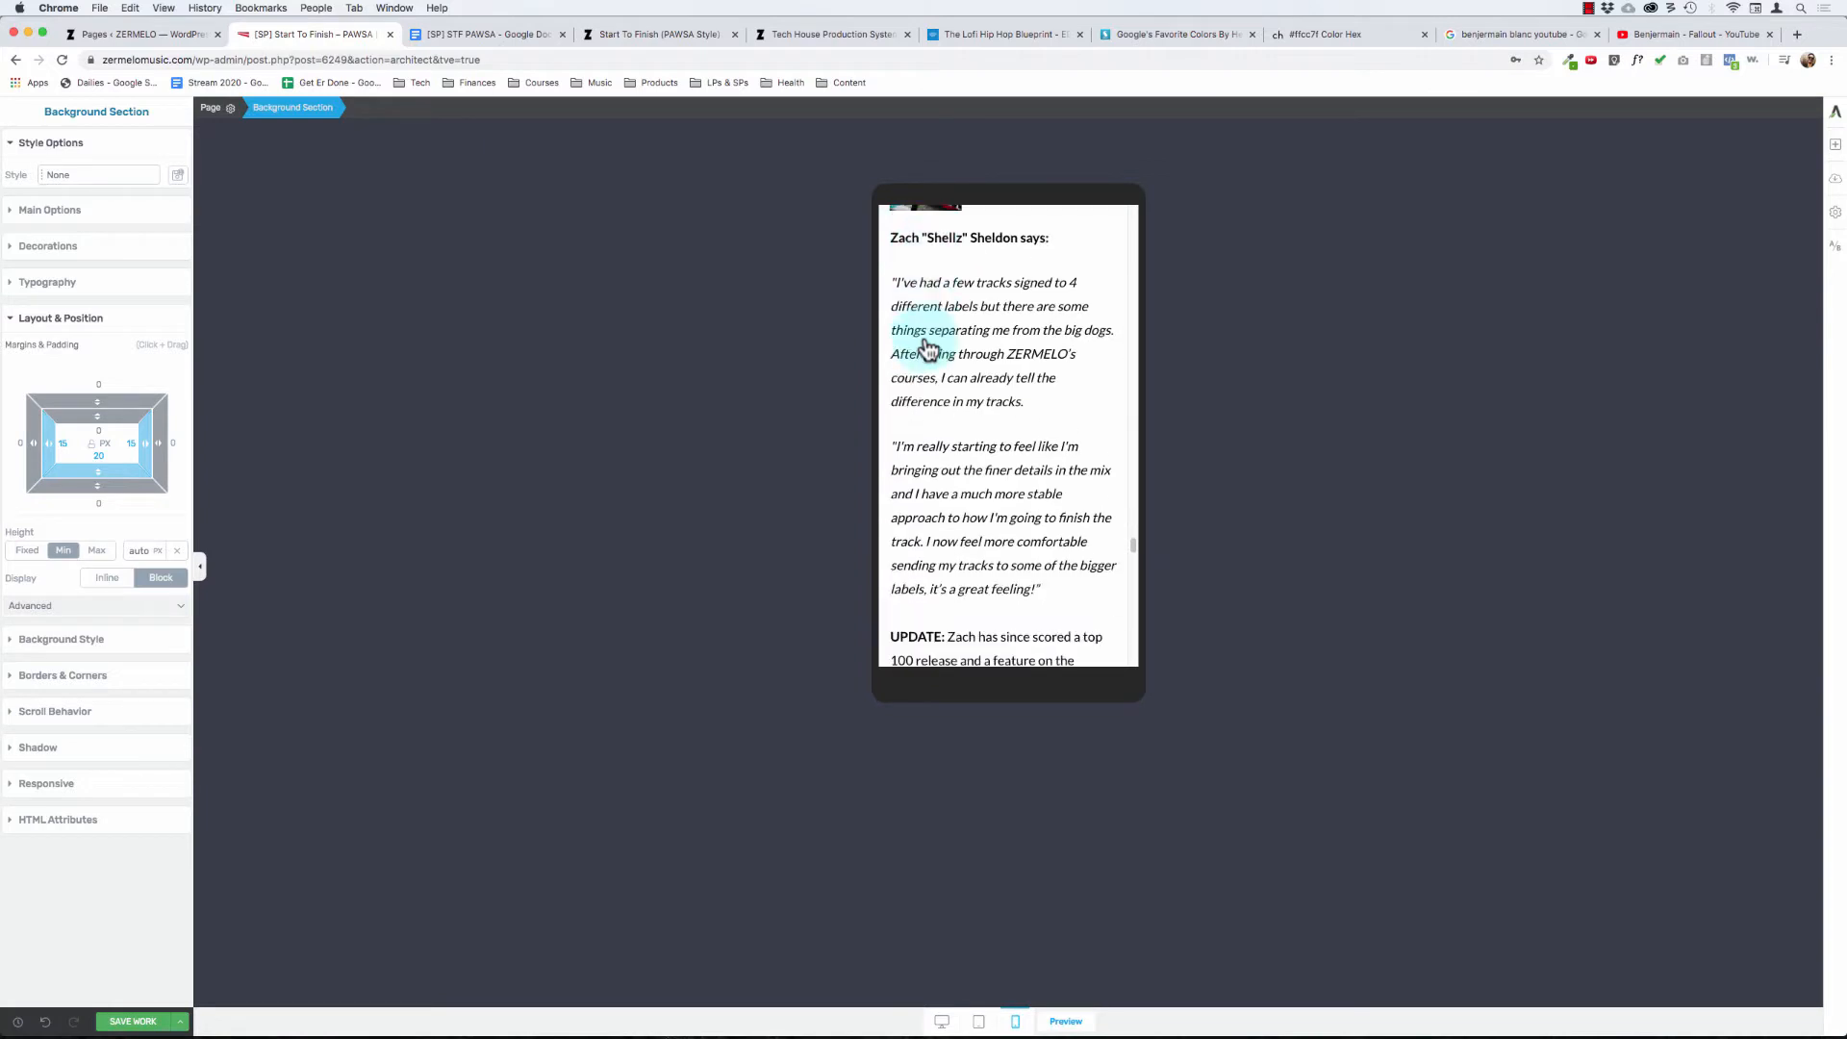
pyautogui.scroll(-1, 927, 348)
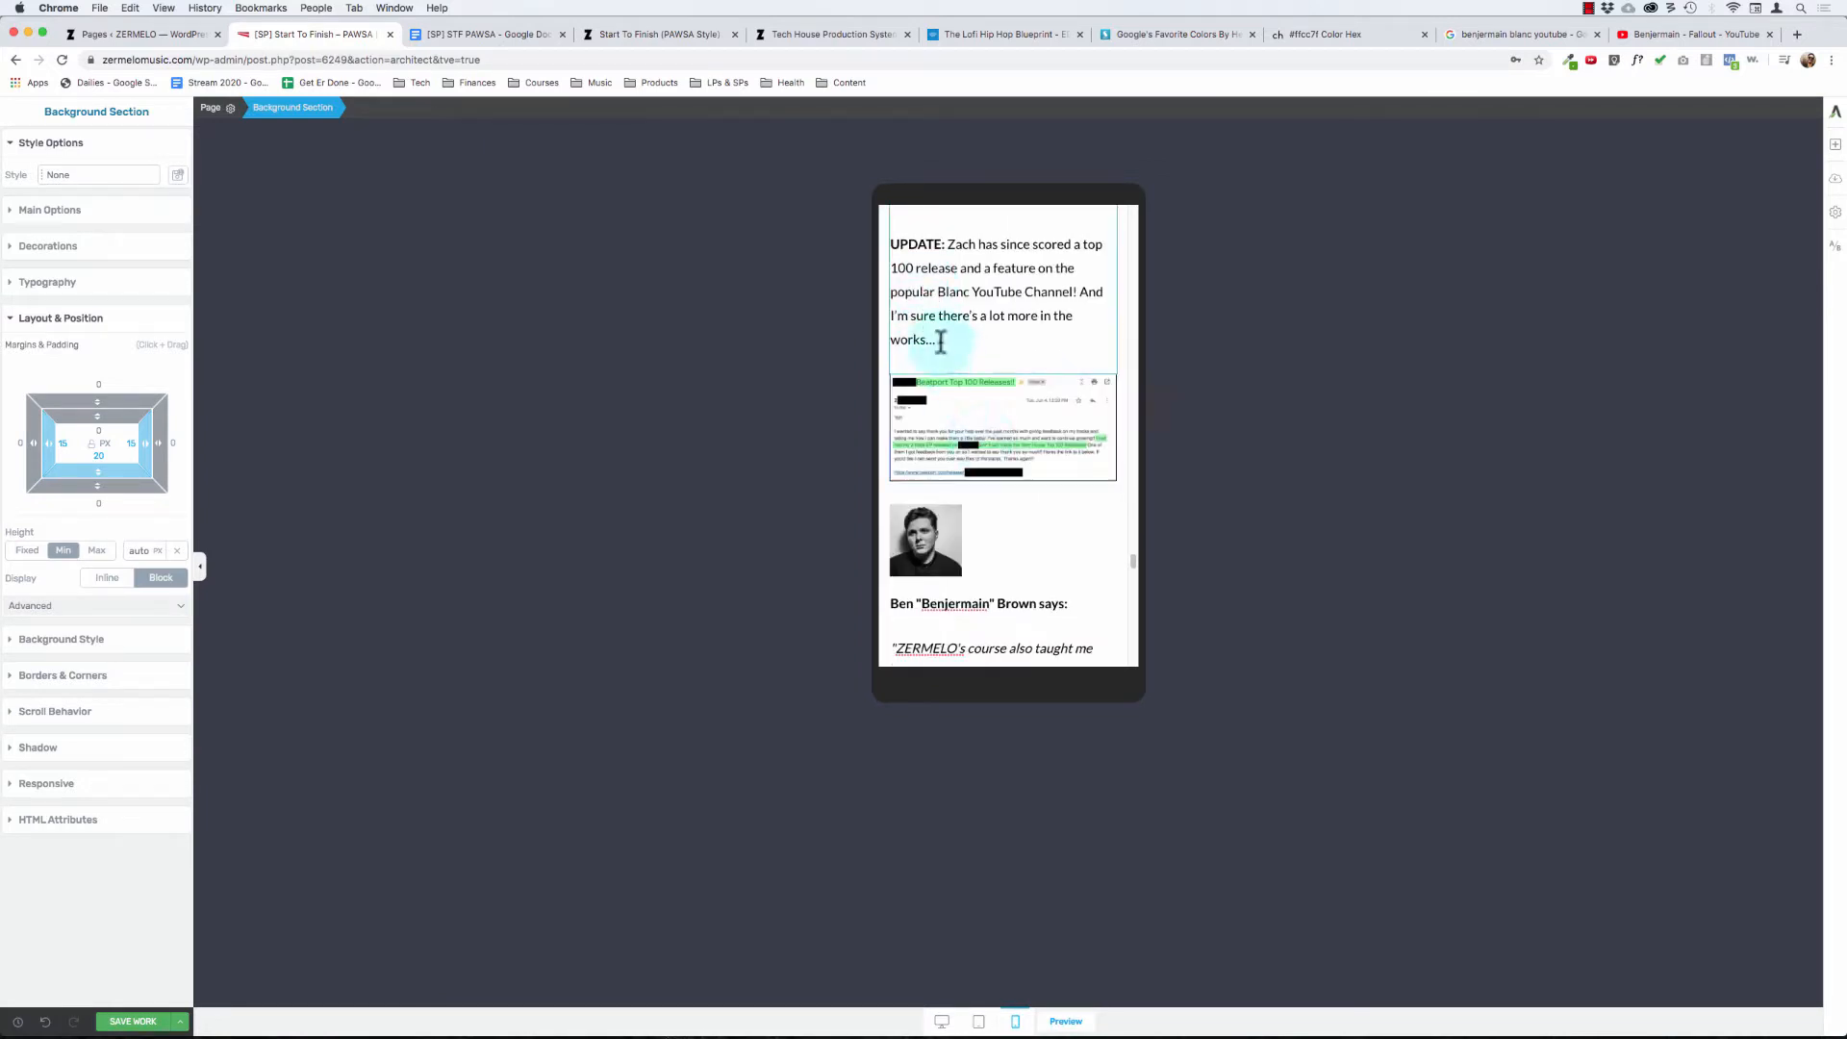
pyautogui.scroll(-8, 985, 365)
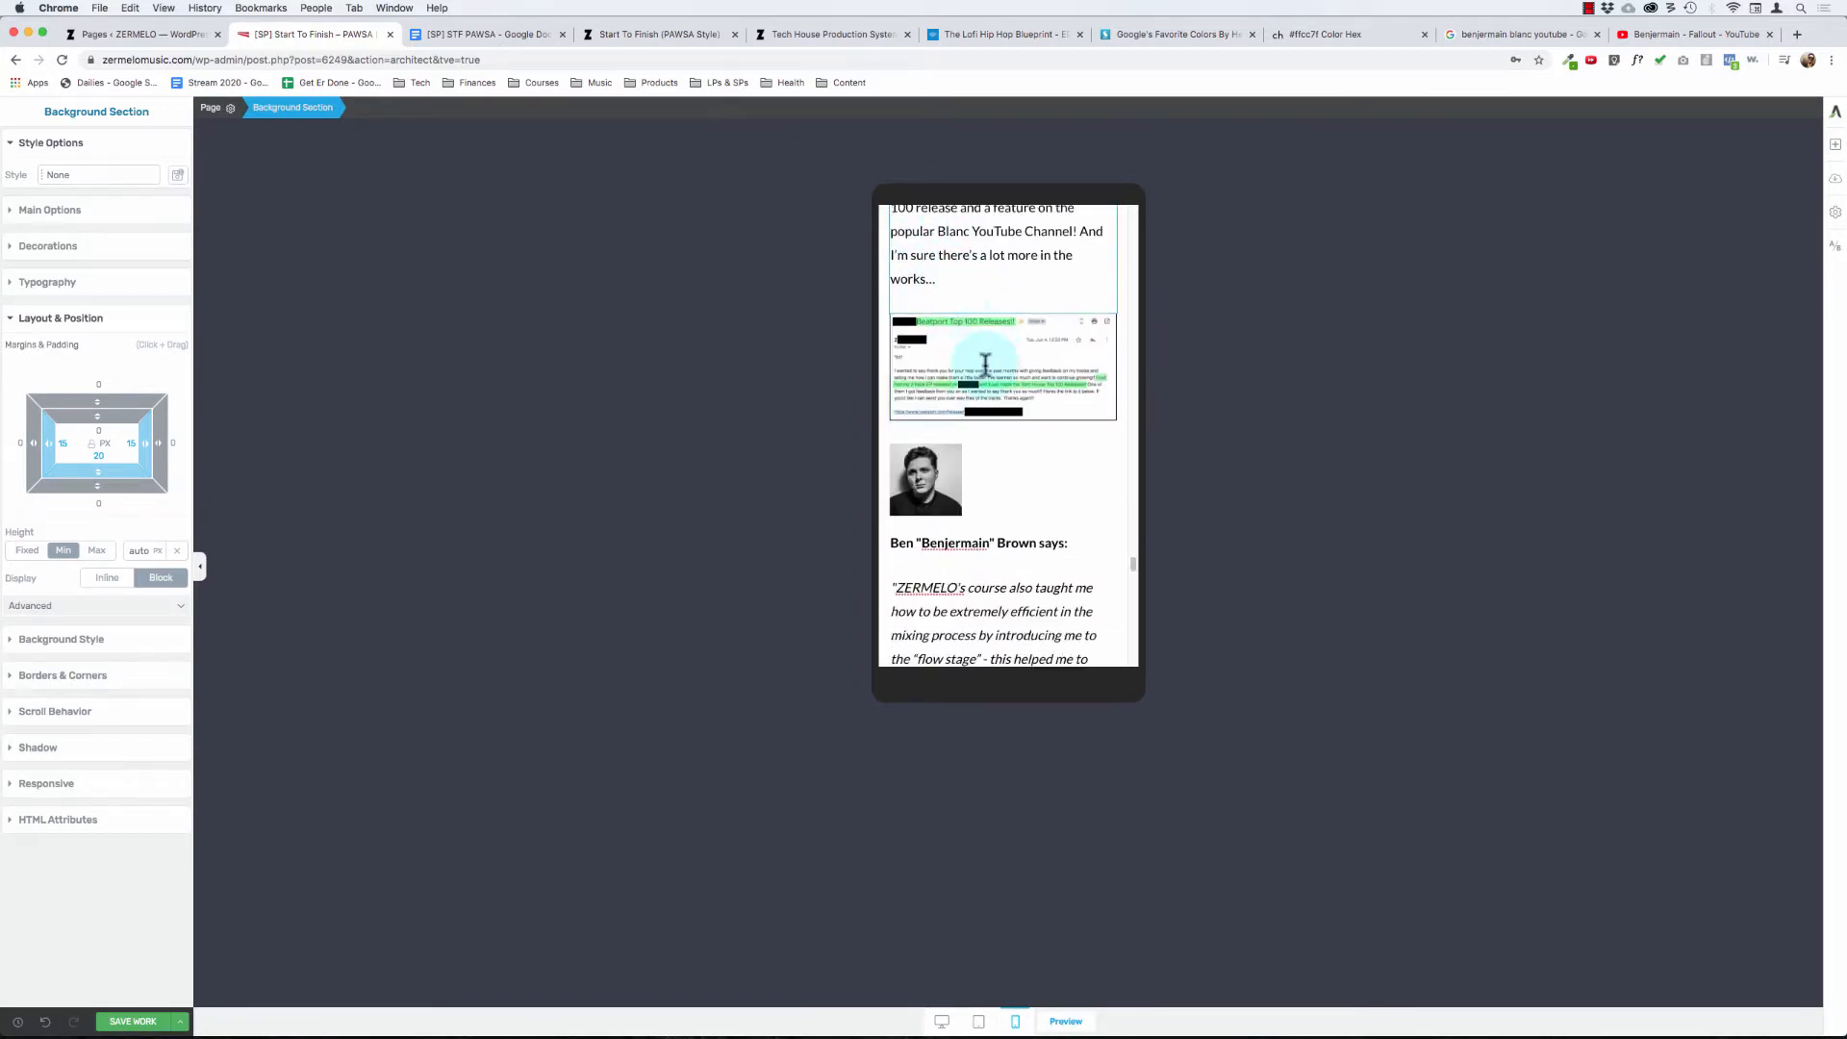
pyautogui.scroll(-2, 985, 365)
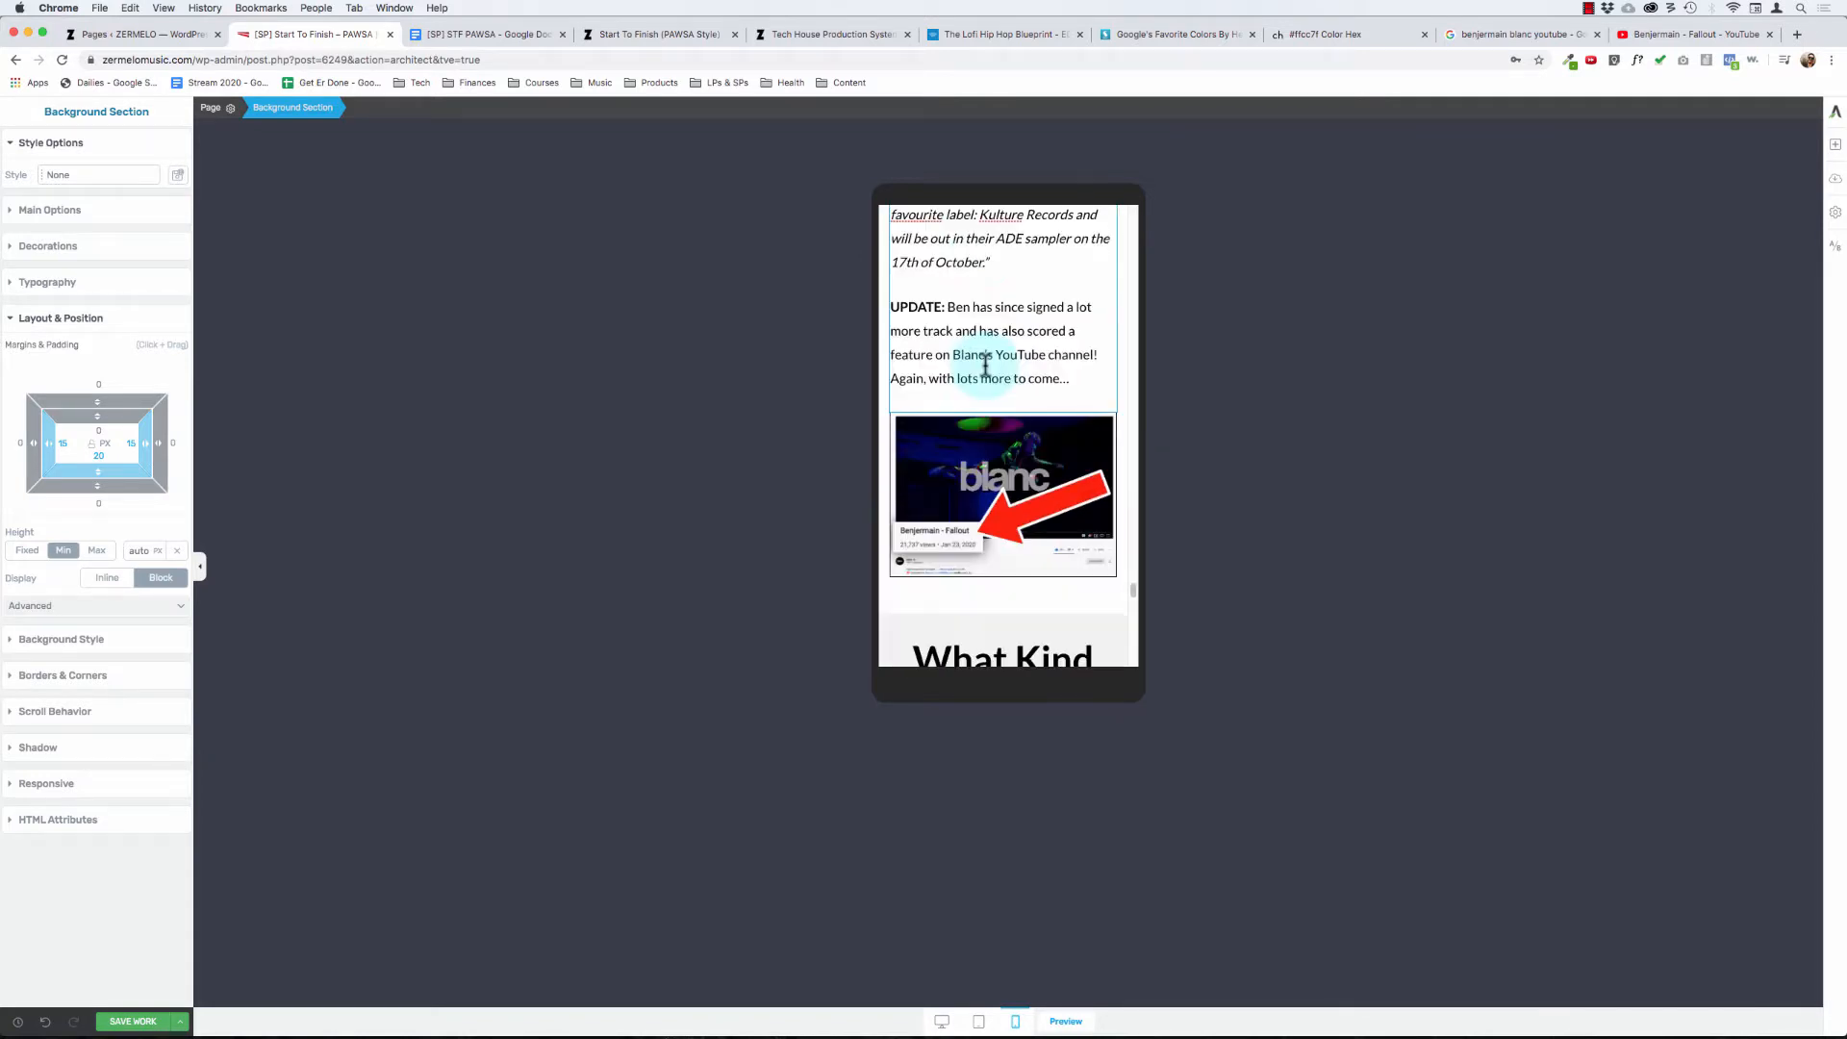
pyautogui.scroll(-5, 986, 366)
pyautogui.scroll(-10, 988, 375)
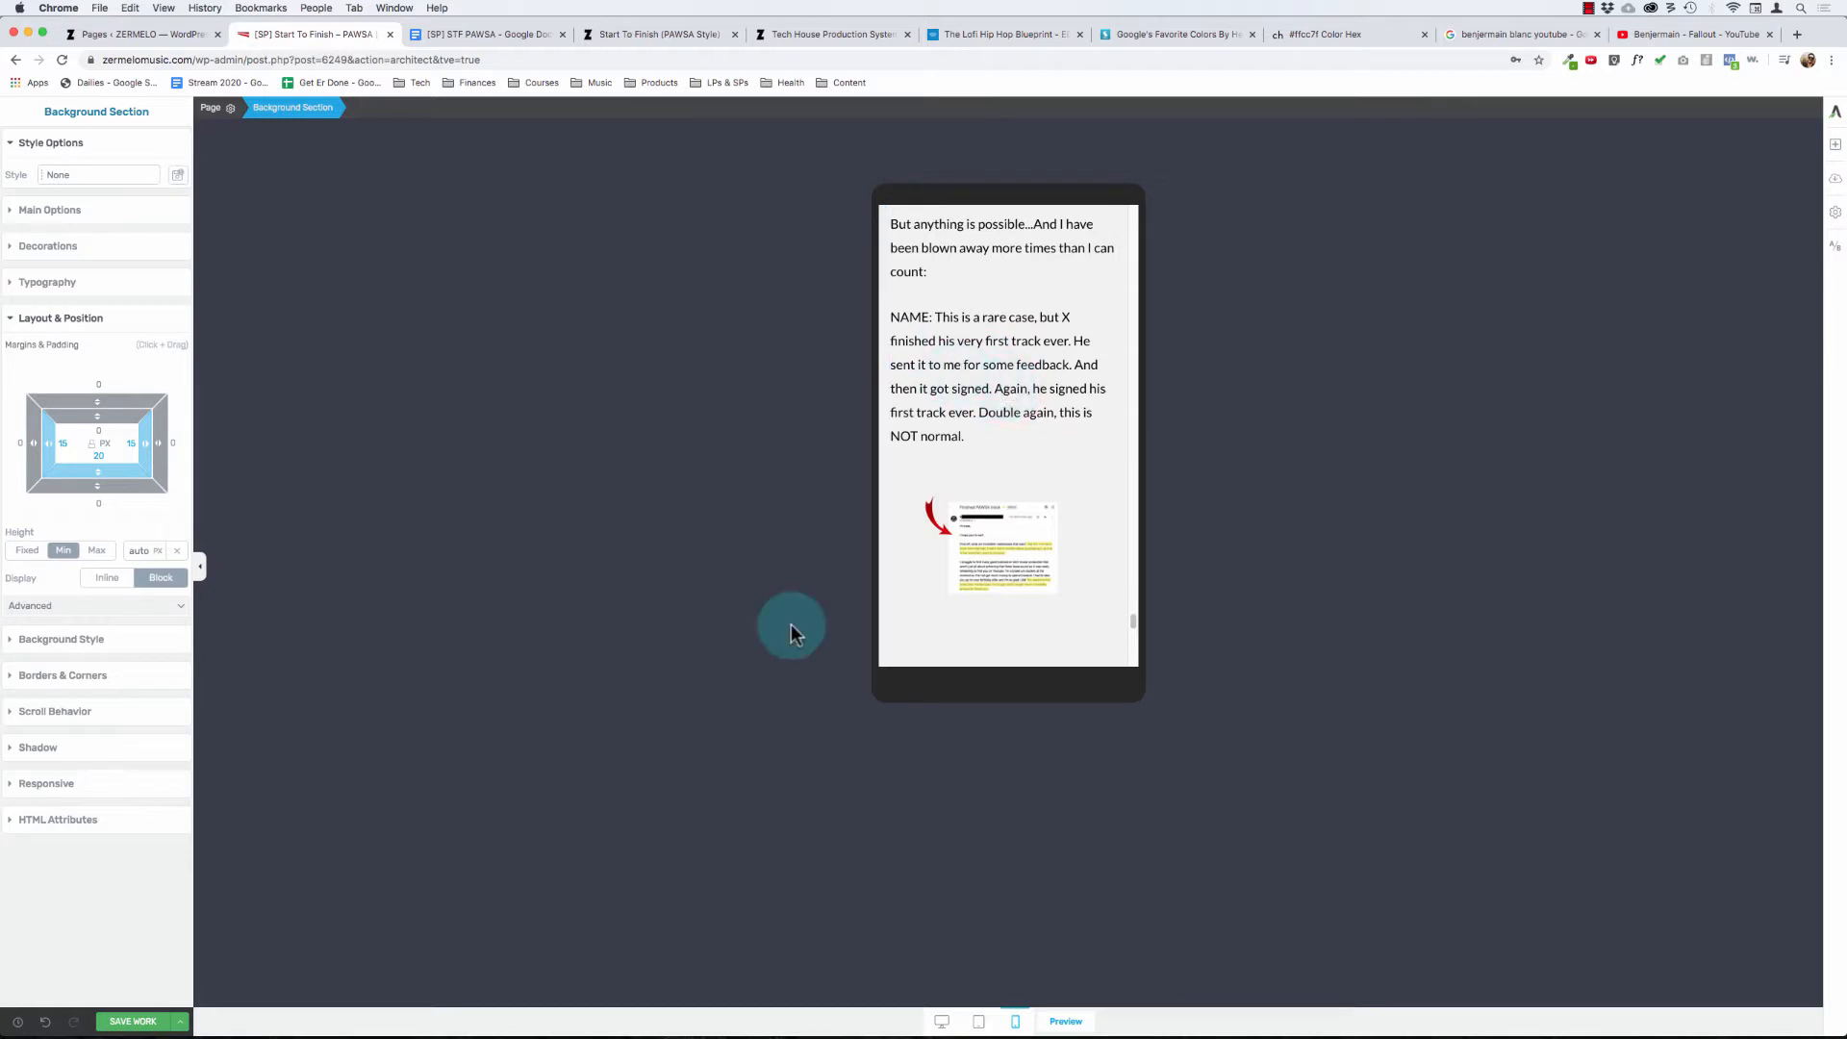
# - Return to the desktop view, remove the blank line above the "I loved this email" paragraph and start that paragraph with the student's first name and a colon
pyautogui.click(941, 1023)
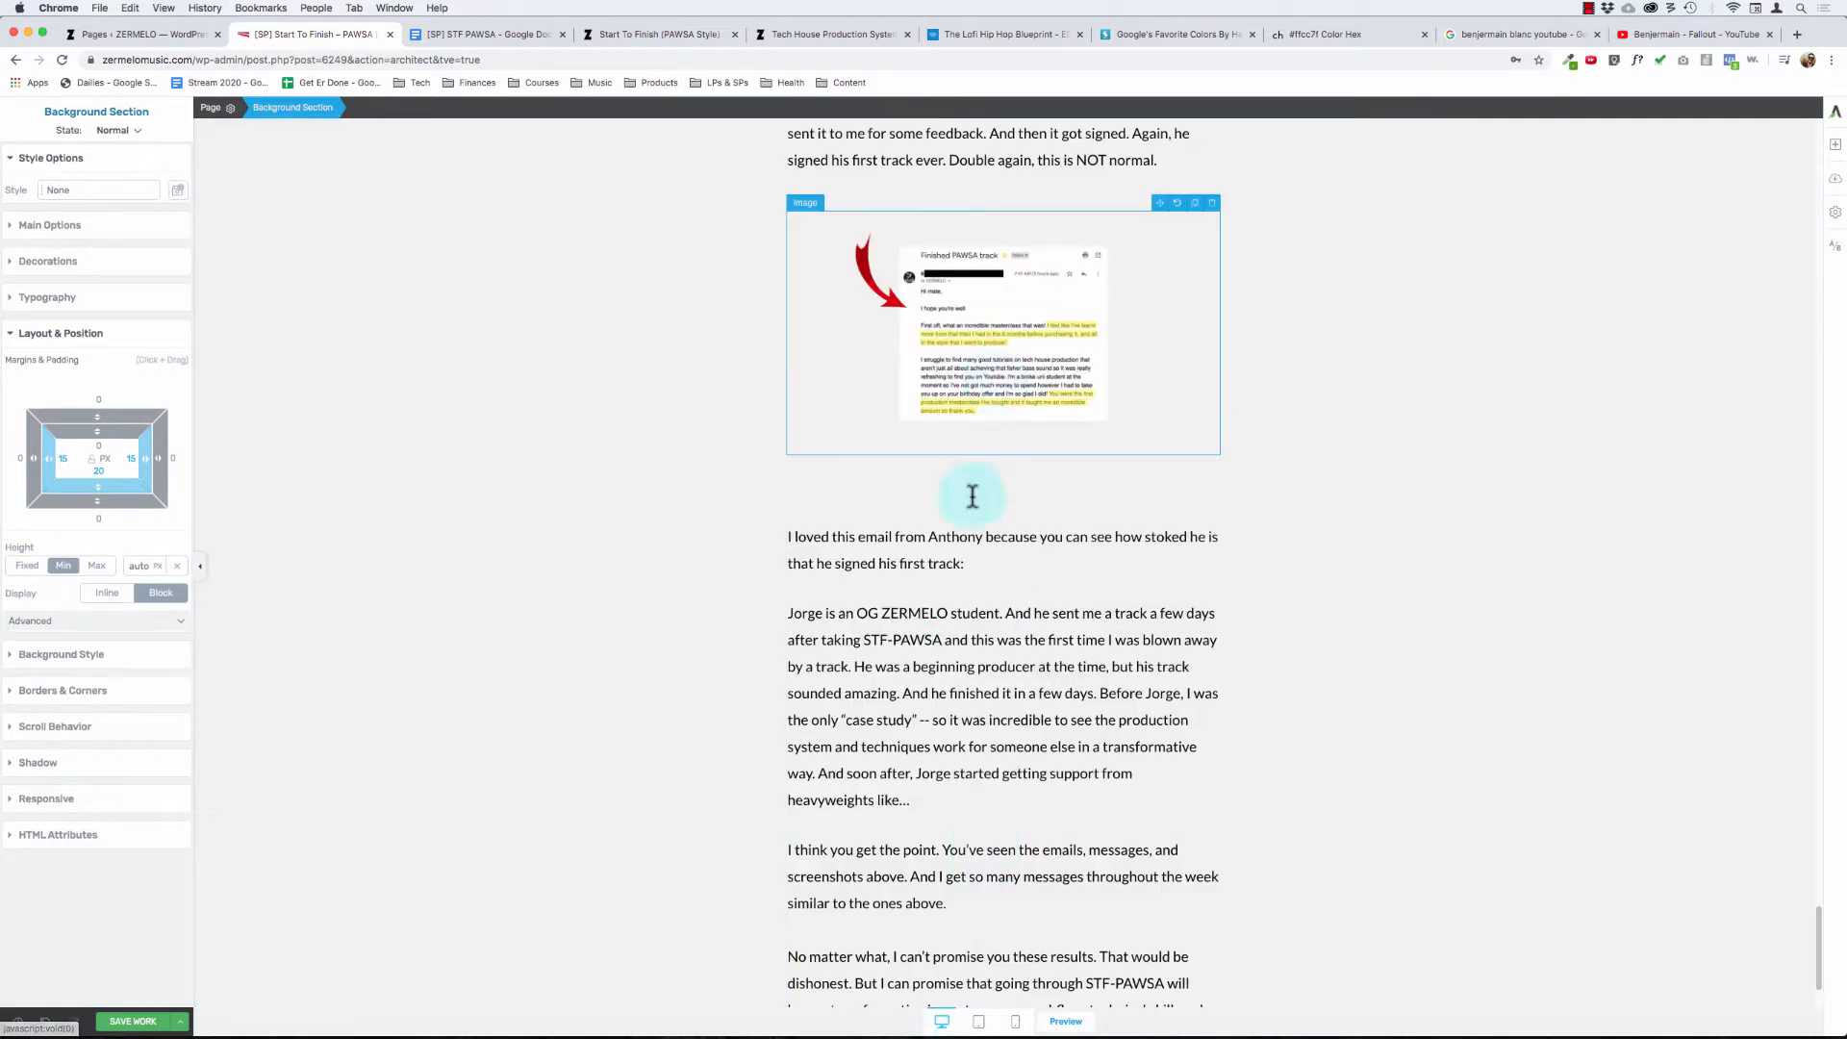
pyautogui.click(974, 568)
pyautogui.click(827, 410)
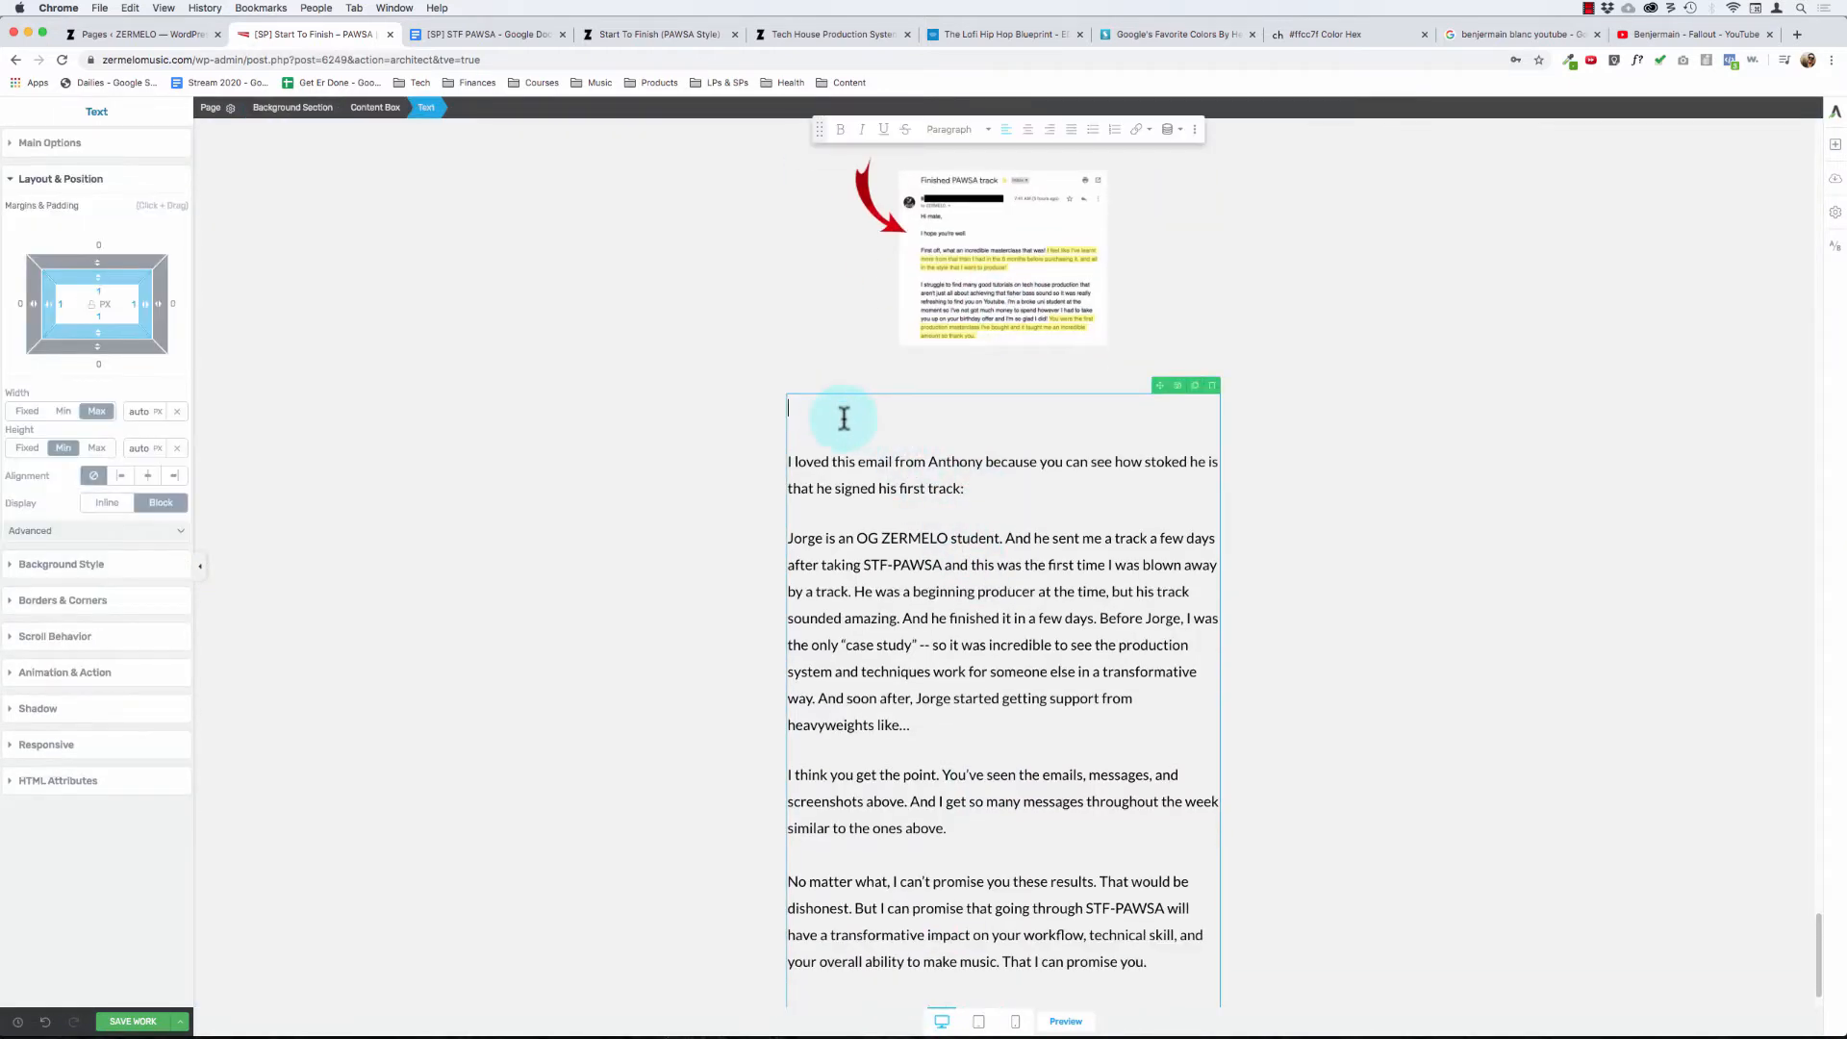
pyautogui.press('Delete')
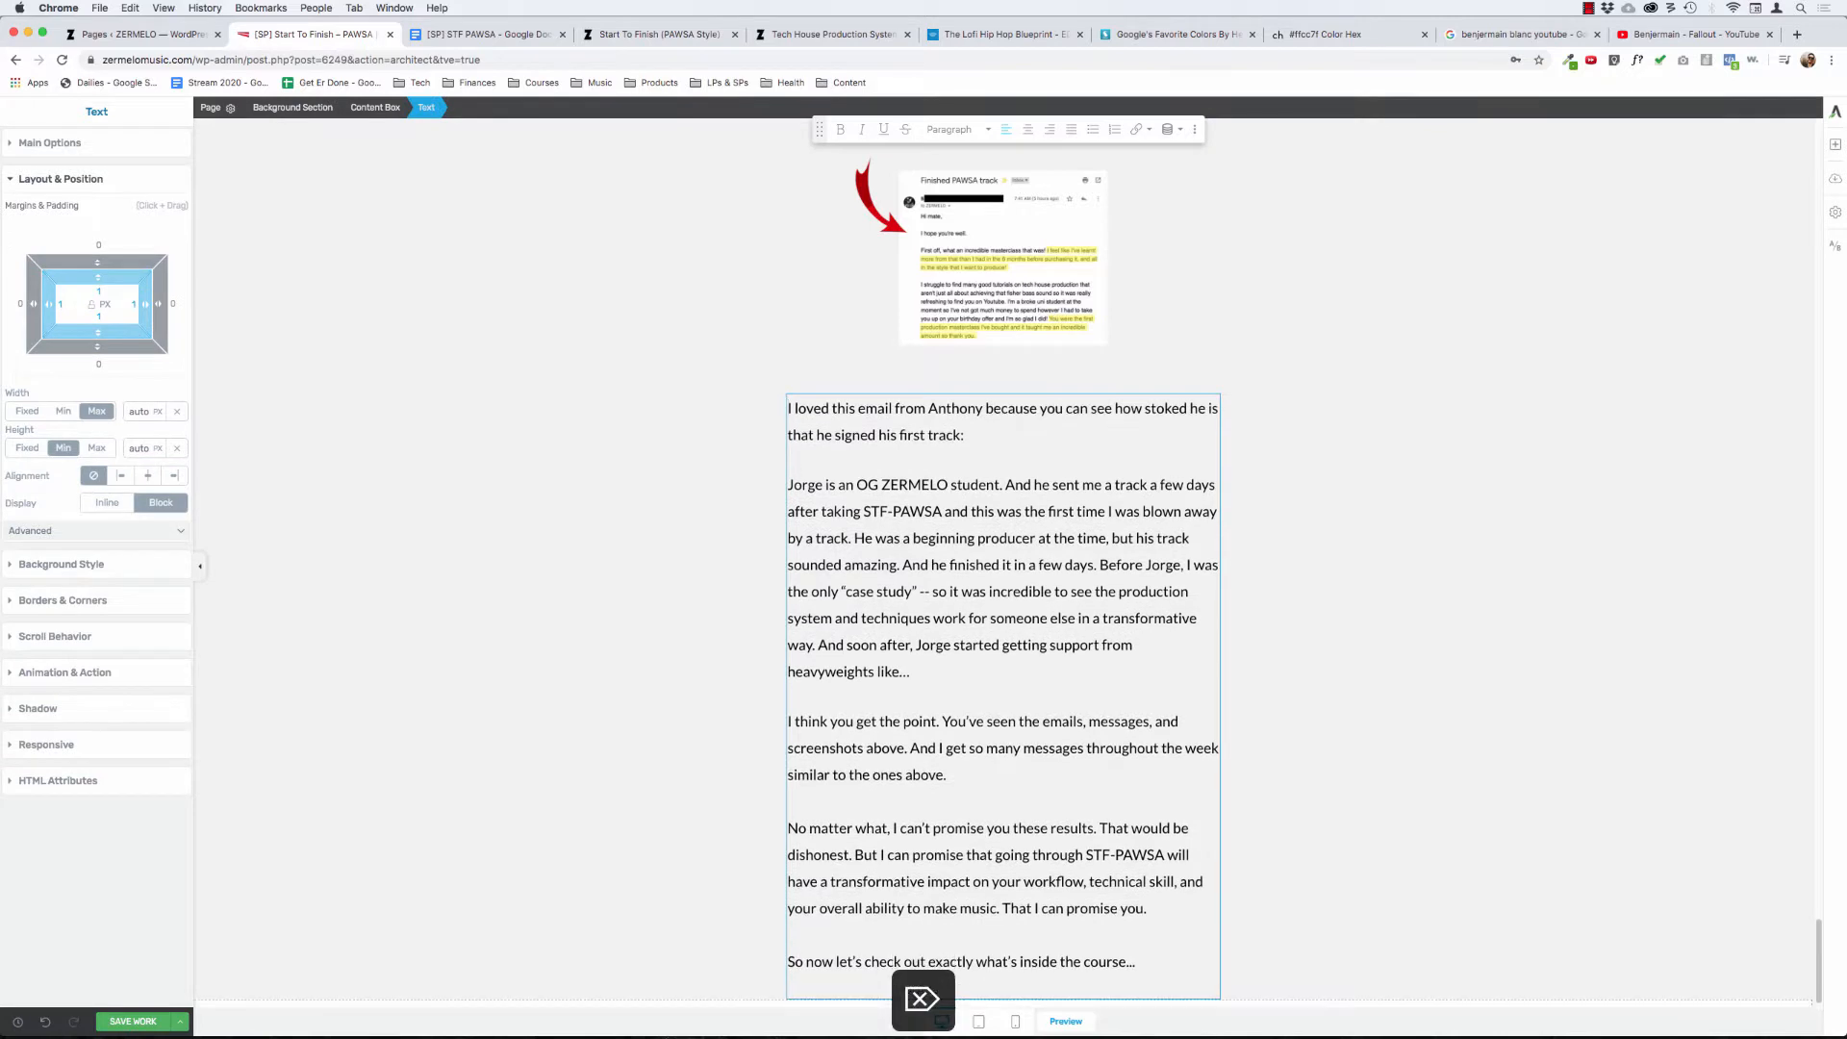
pyautogui.write('An')
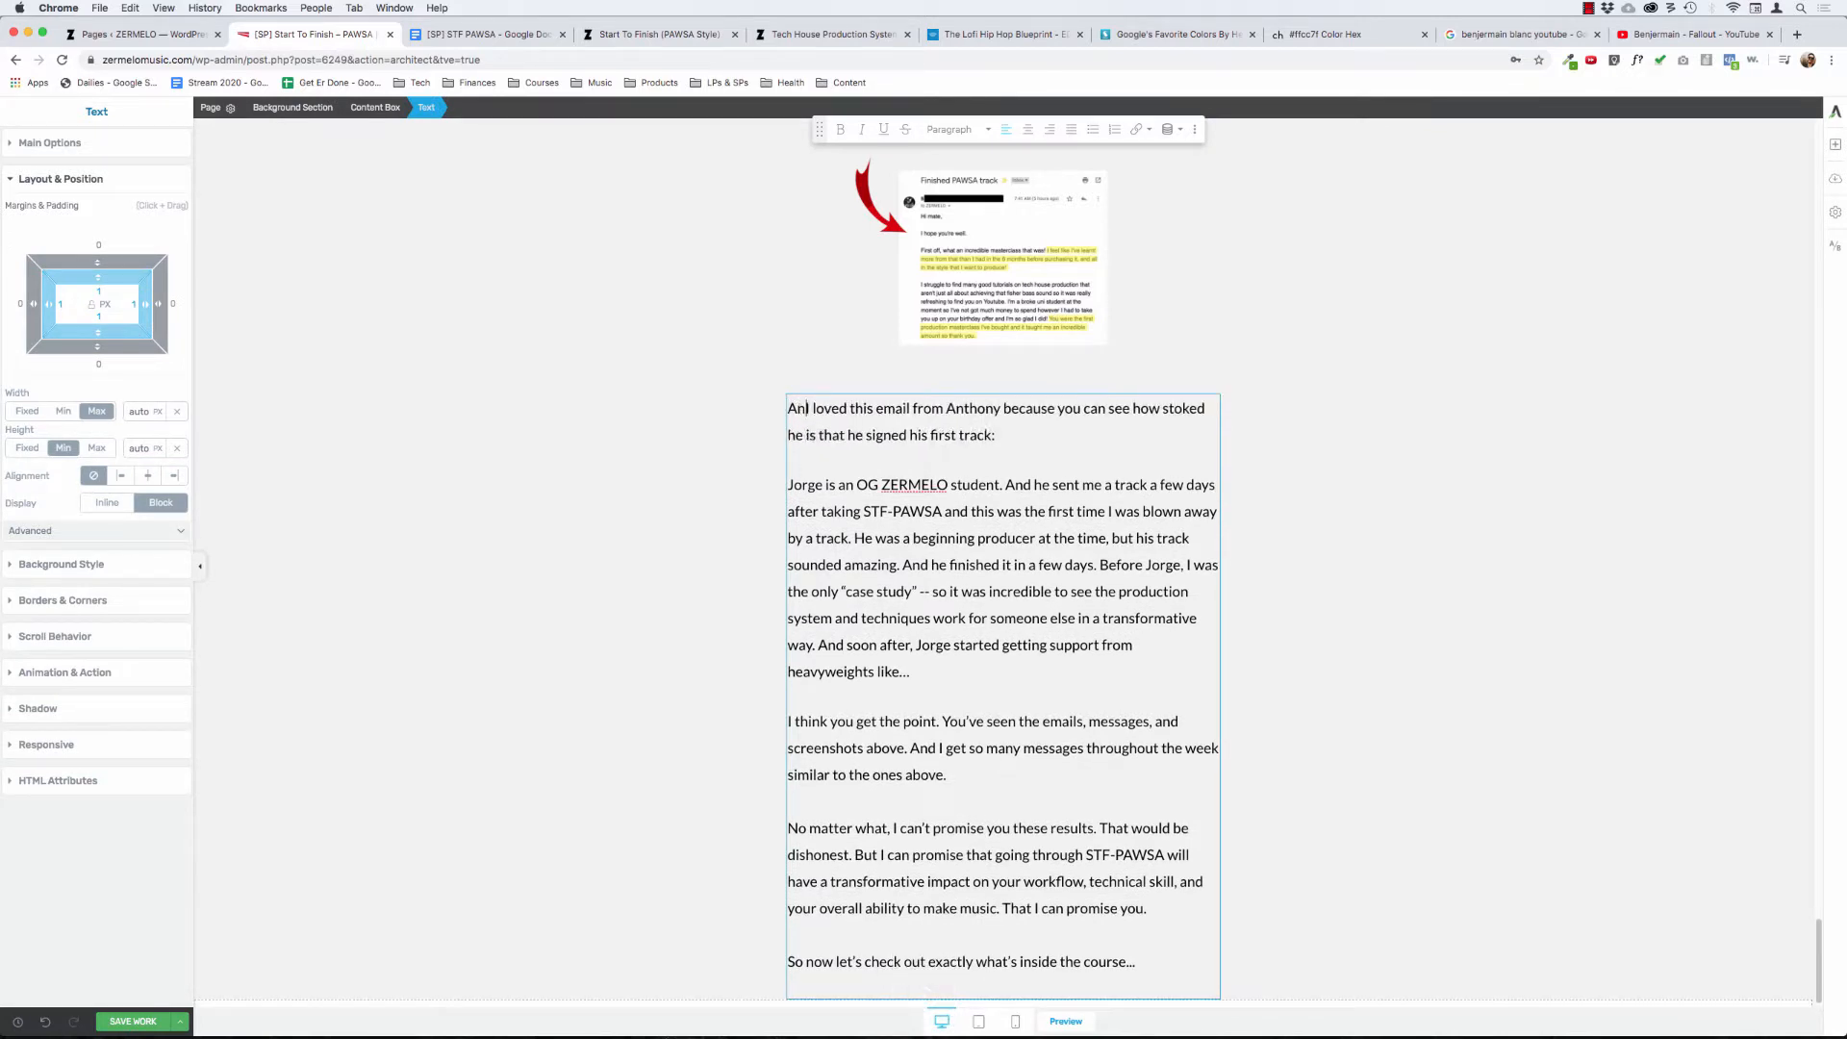
pyautogui.write('thony:')
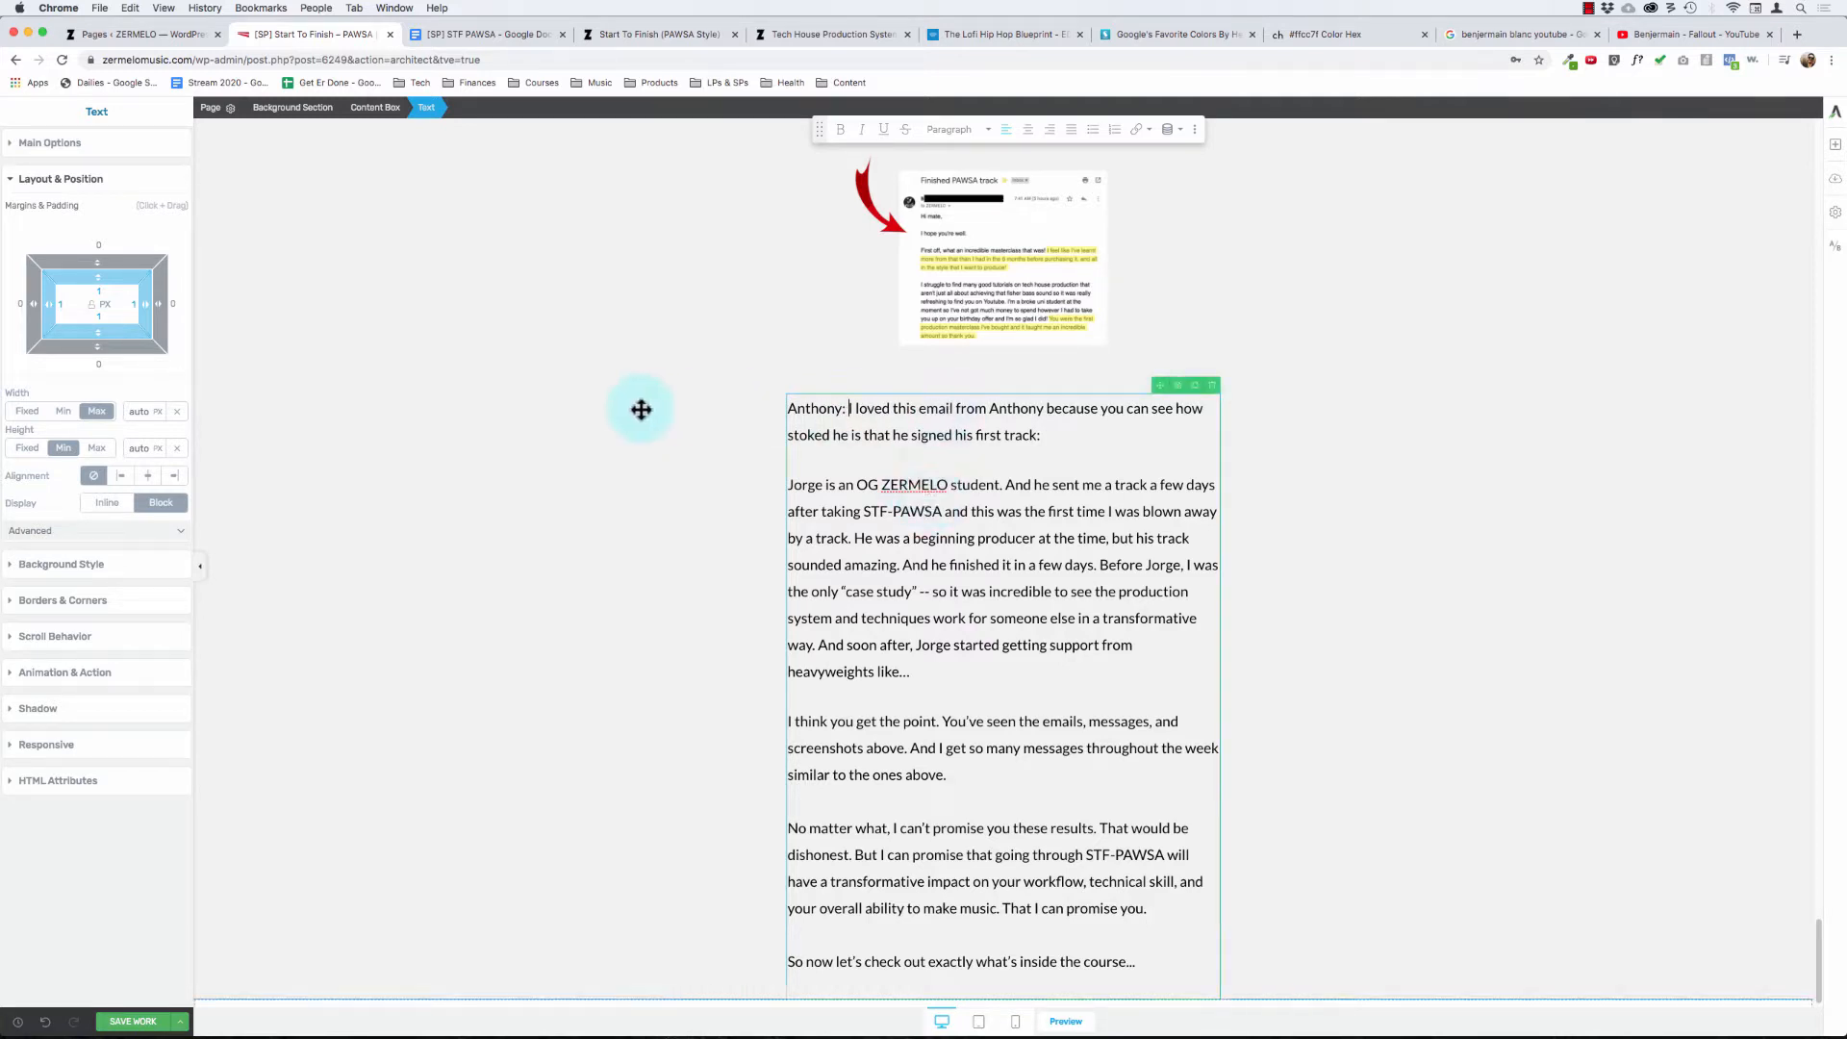
# - Add an image element between the "I loved this email" paragraph and the paragraph about the OG ZERMELO student
pyautogui.scroll(10, 639, 408)
pyautogui.scroll(-3, 641, 409)
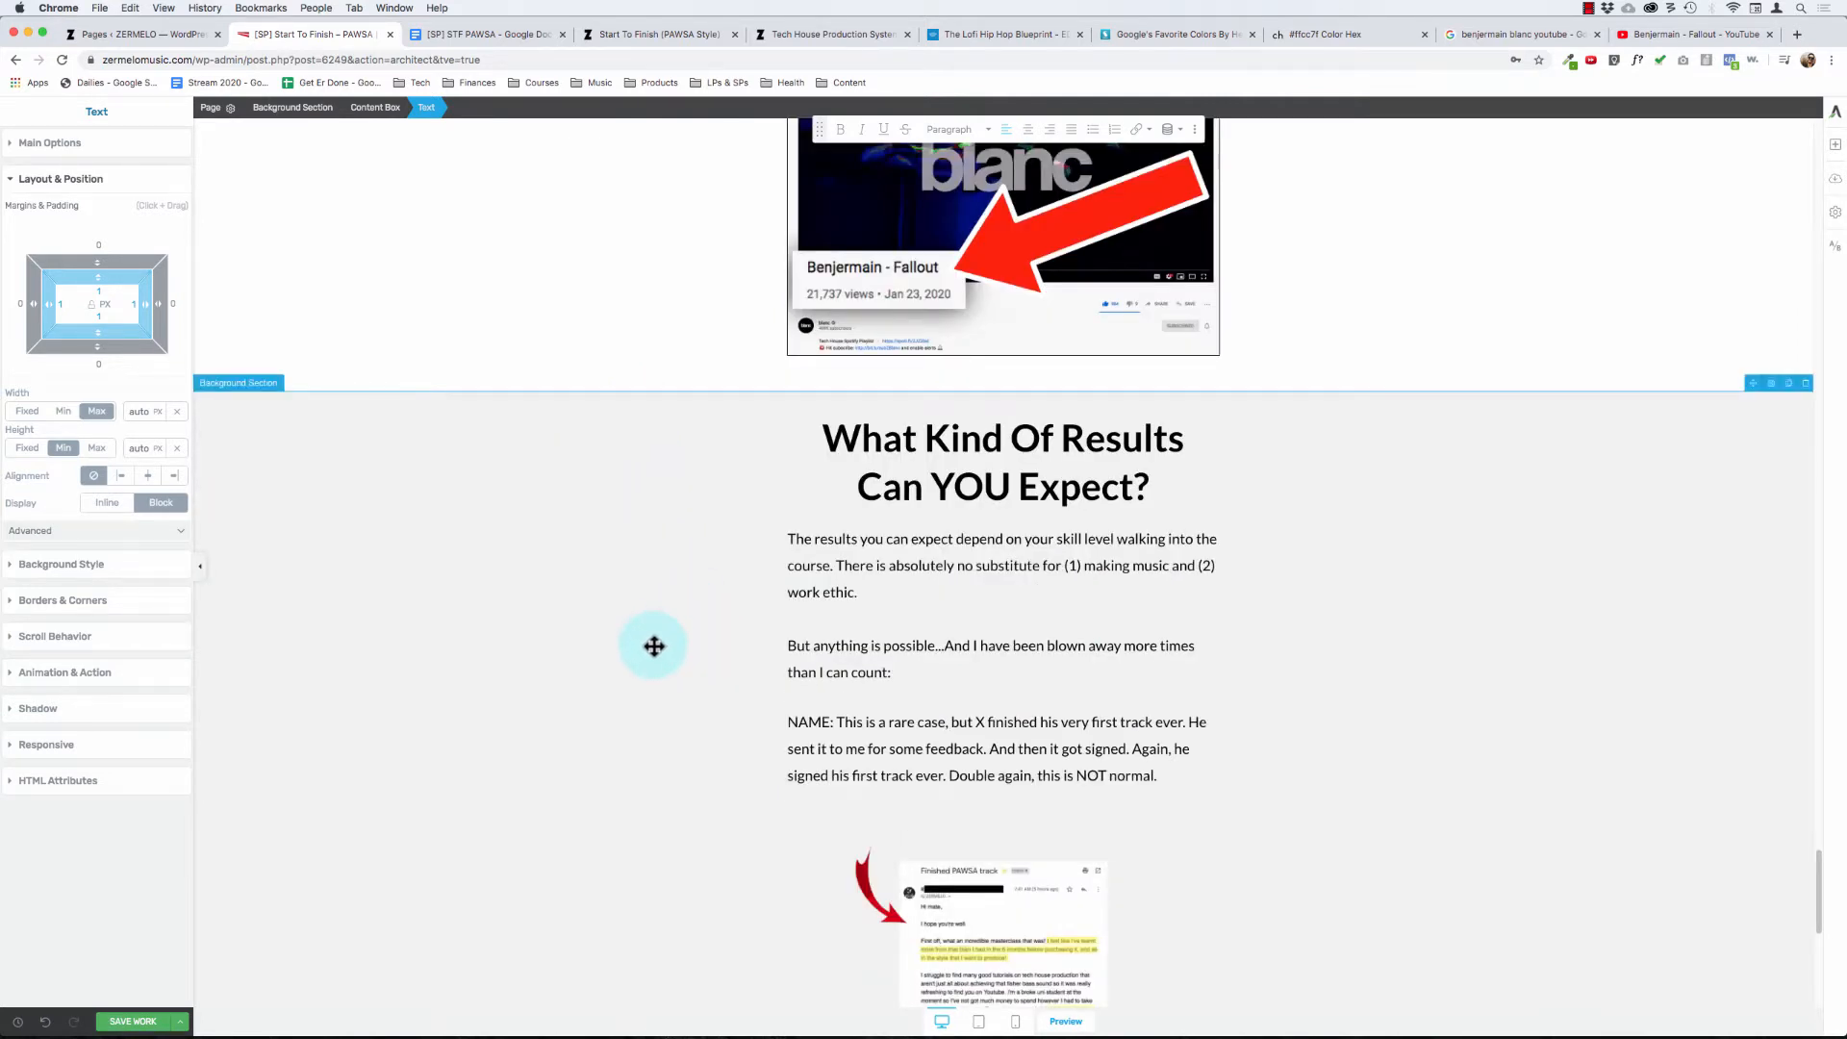
pyautogui.scroll(-2, 647, 651)
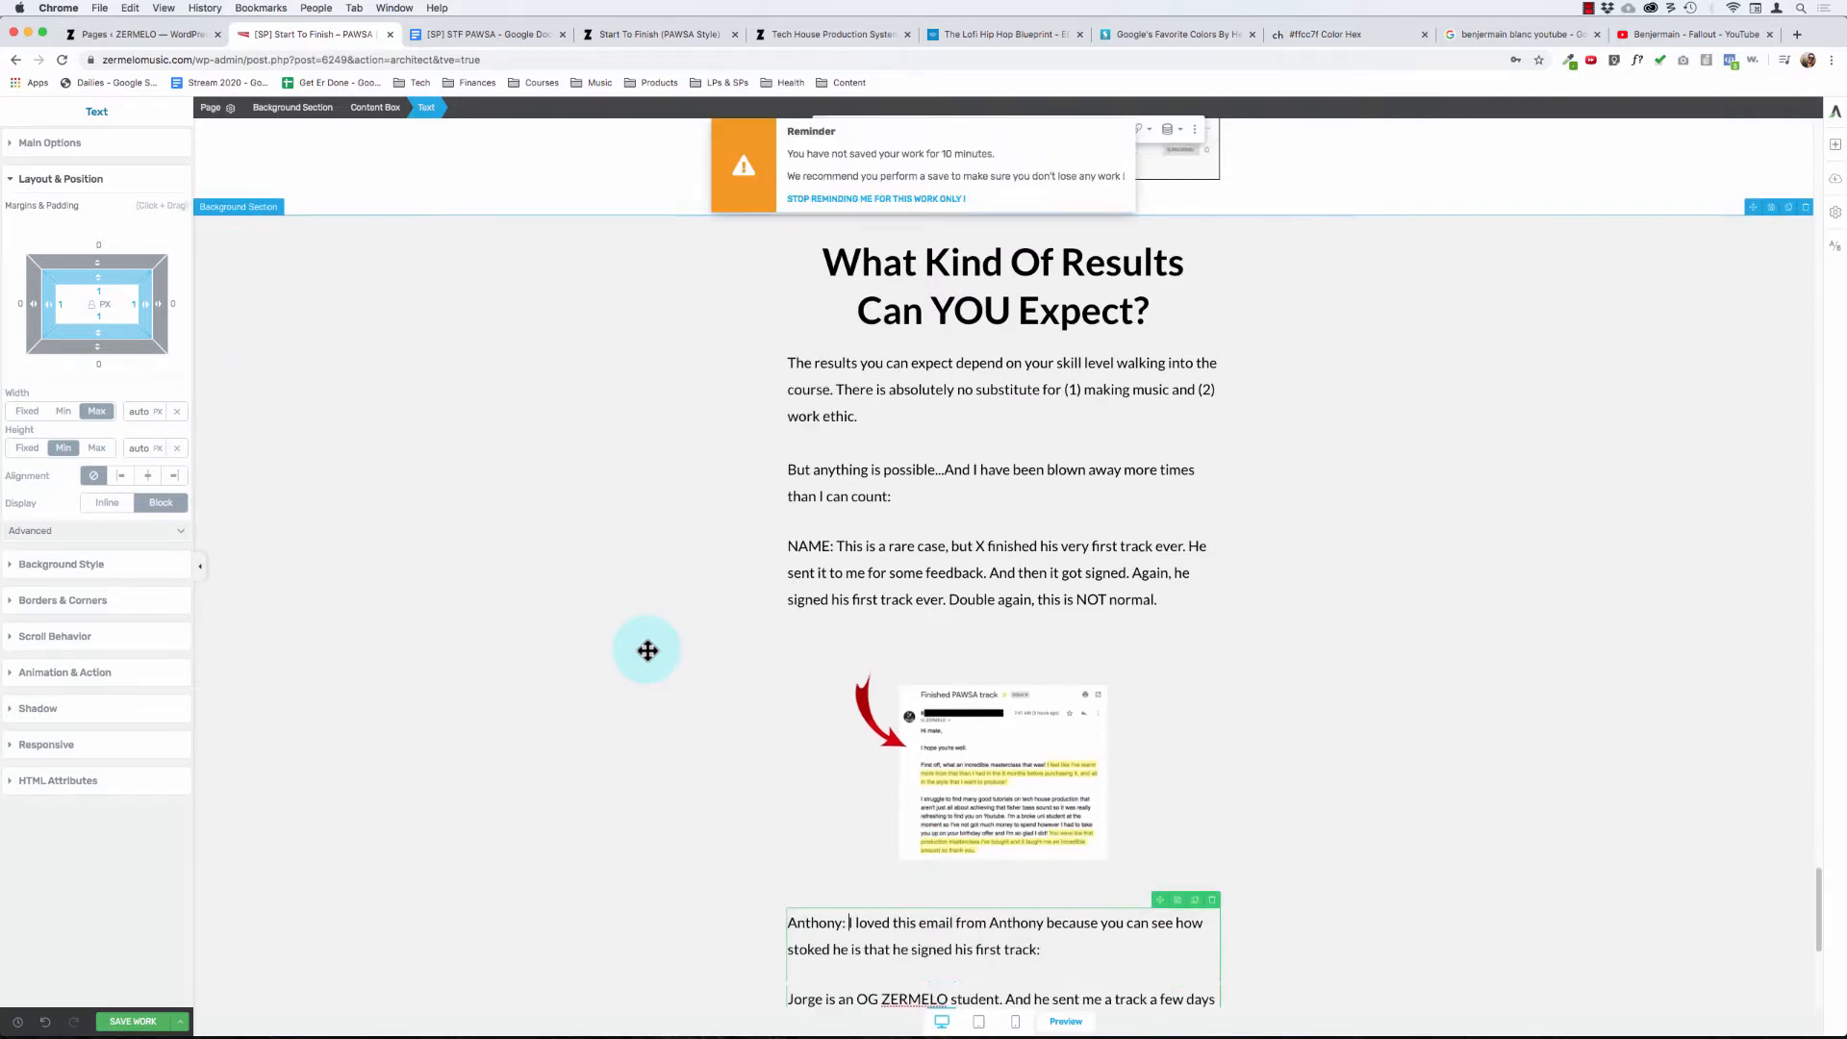
pyautogui.scroll(-4, 647, 651)
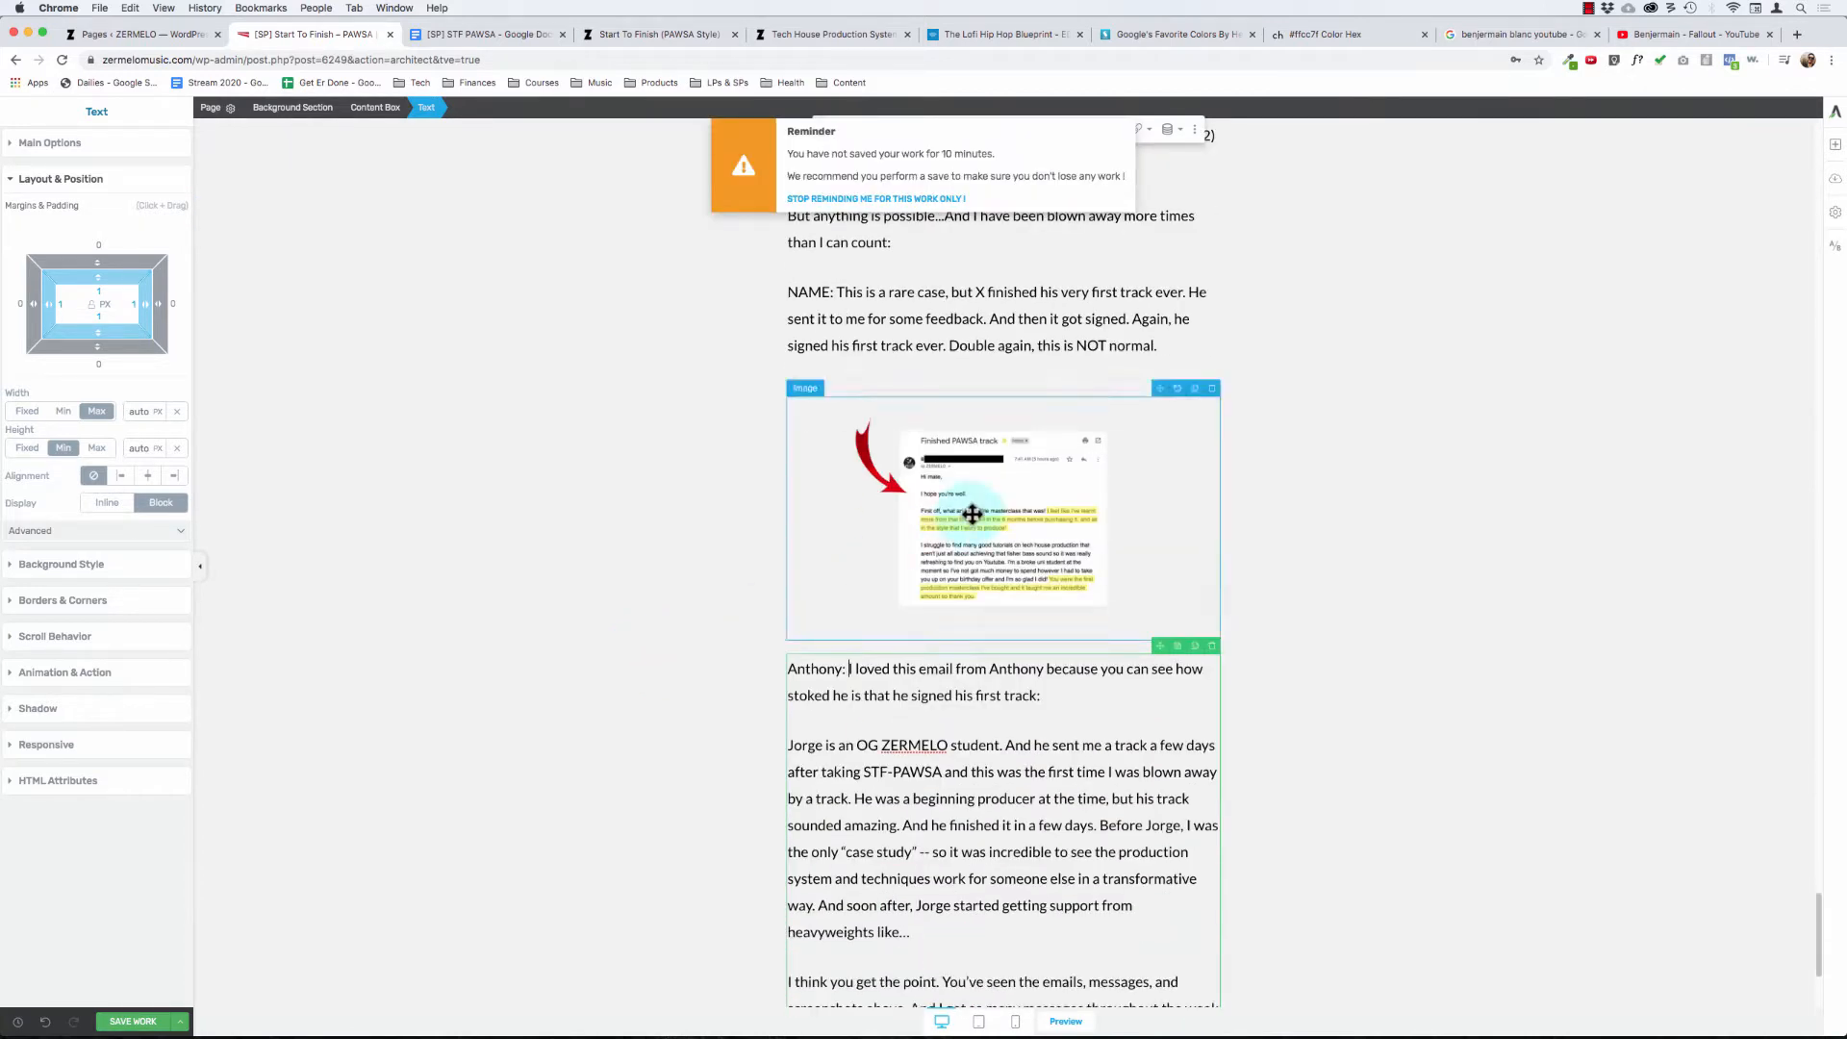
pyautogui.scroll(-4, 701, 610)
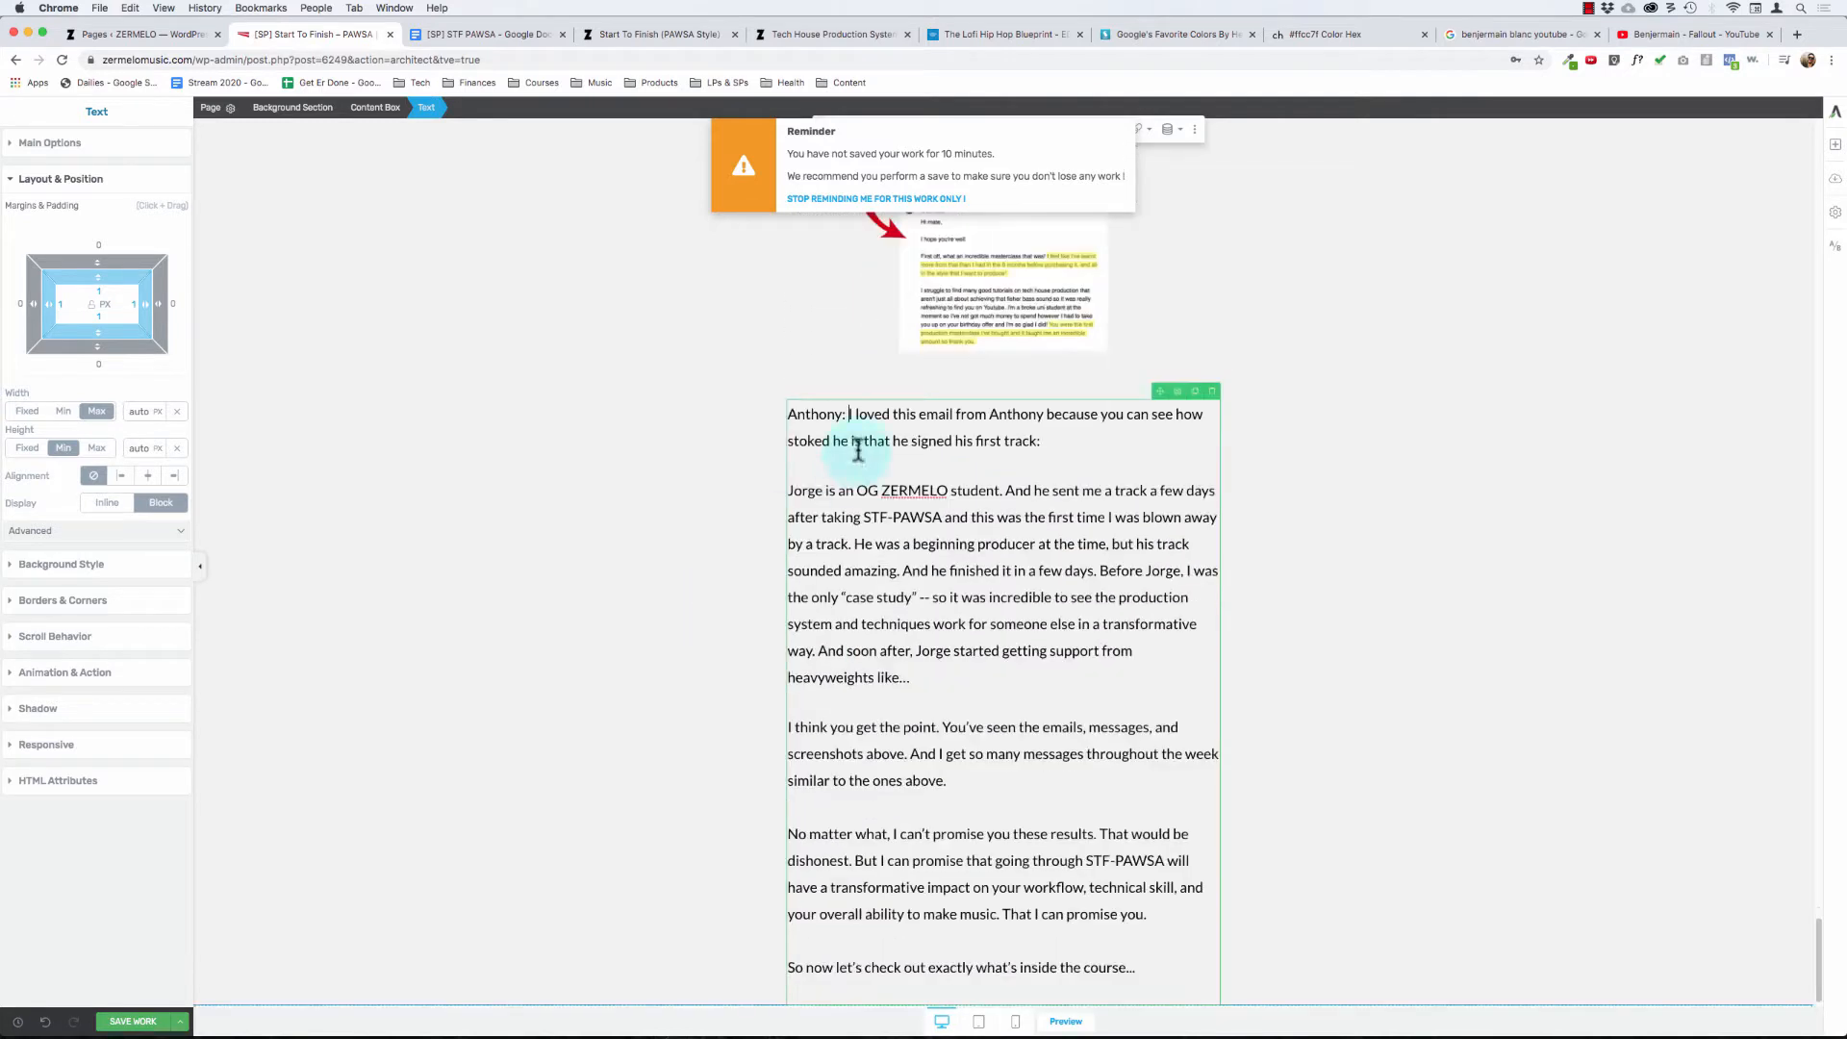
pyautogui.click(990, 402)
pyautogui.click(1043, 438)
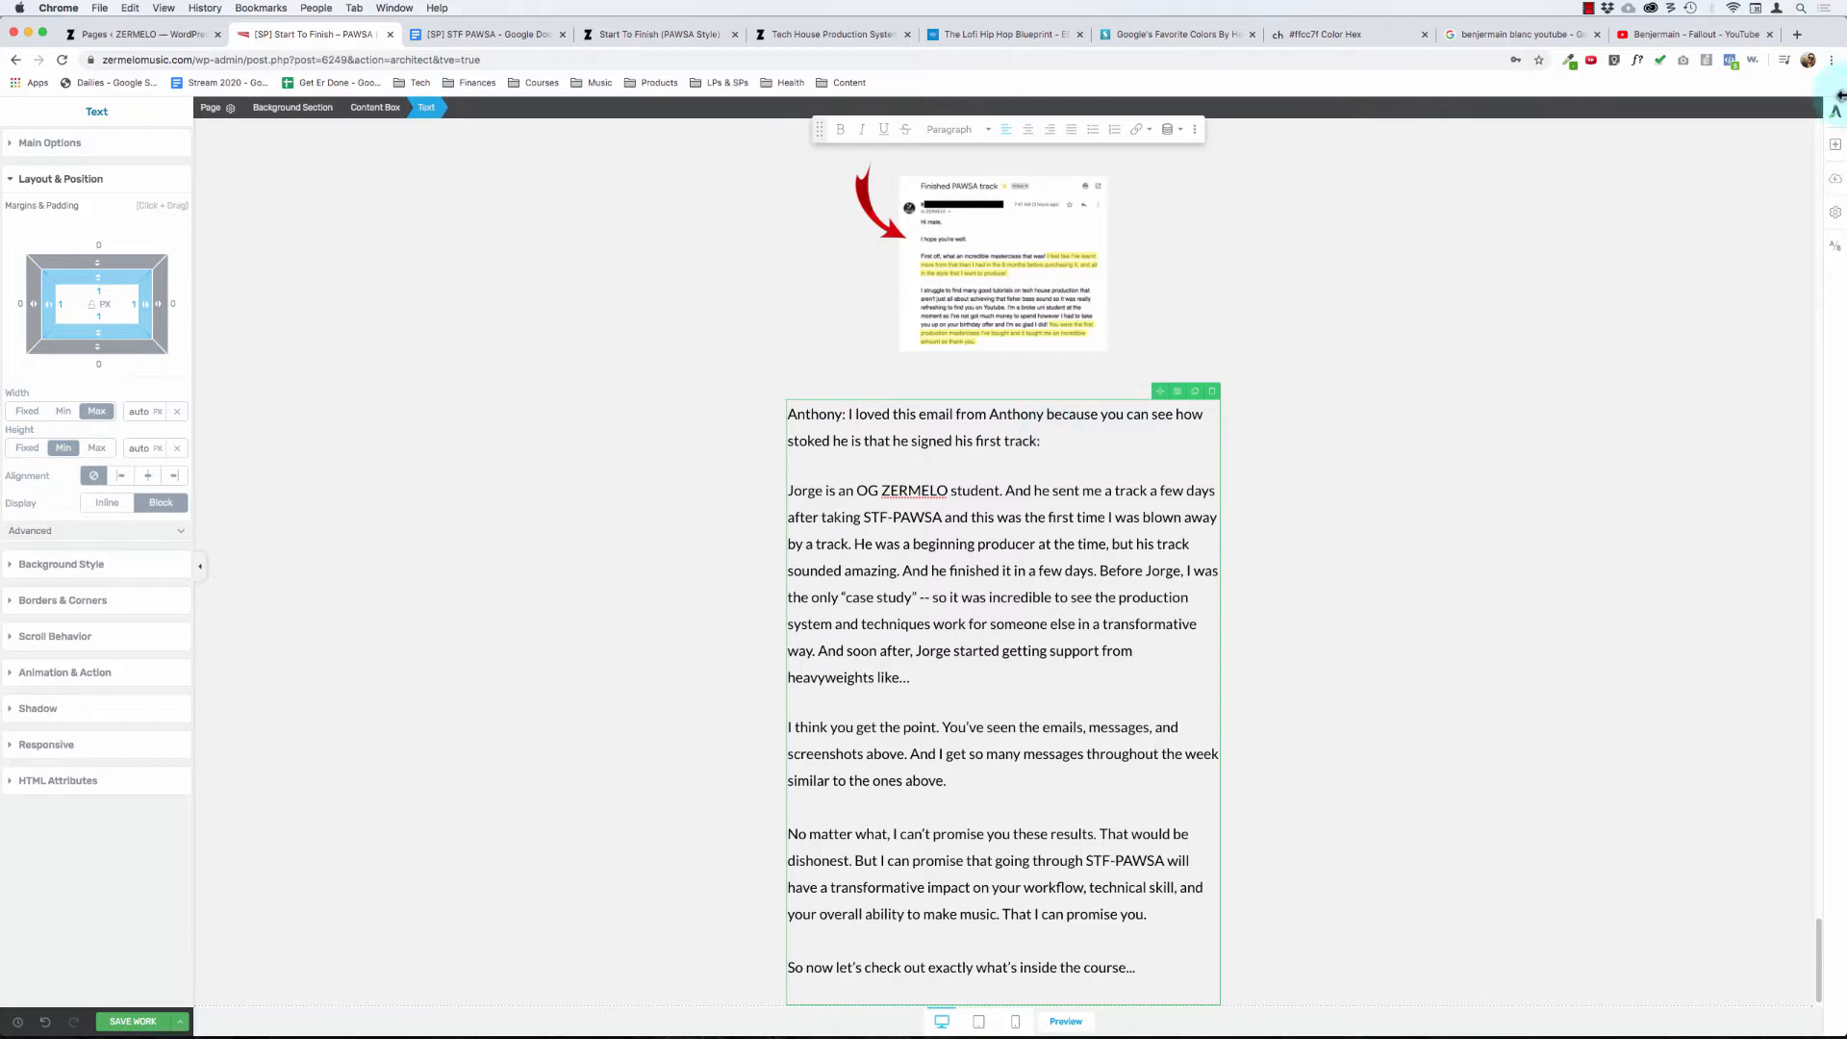
pyautogui.click(1835, 149)
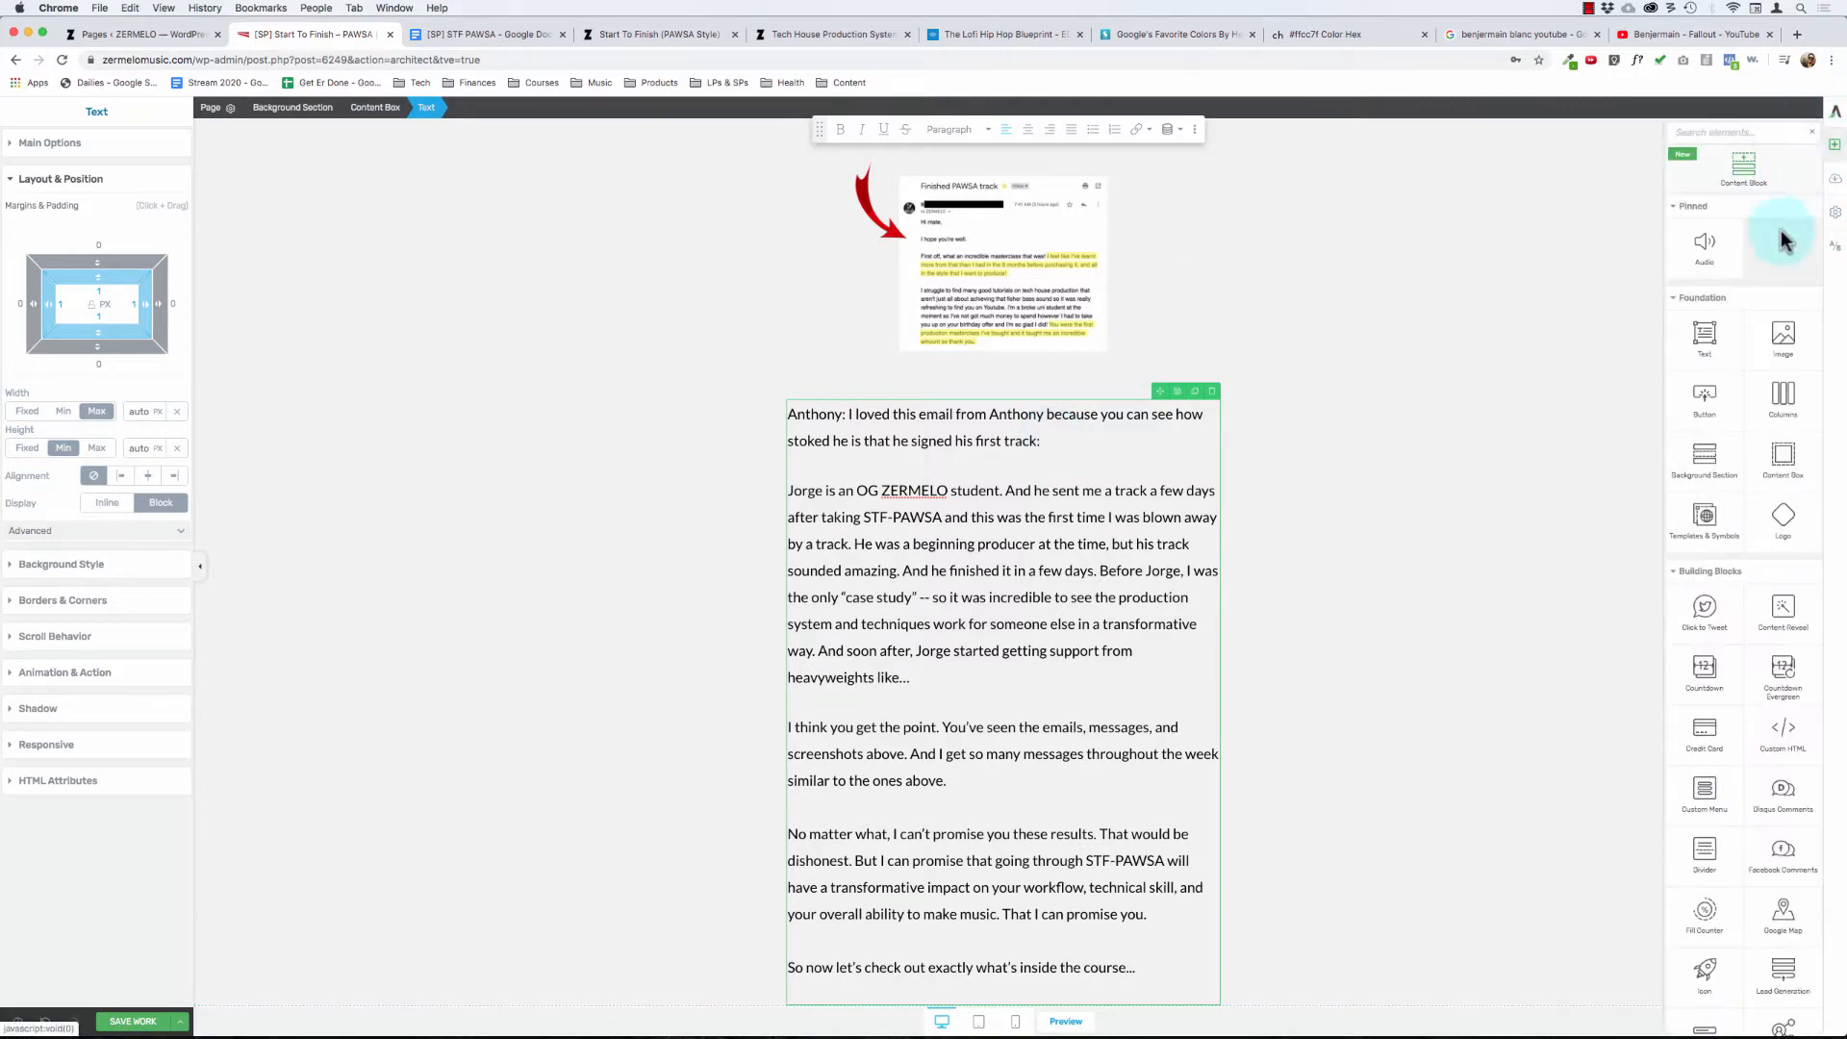
pyautogui.moveTo(1783, 337); pyautogui.dragTo(1049, 481)
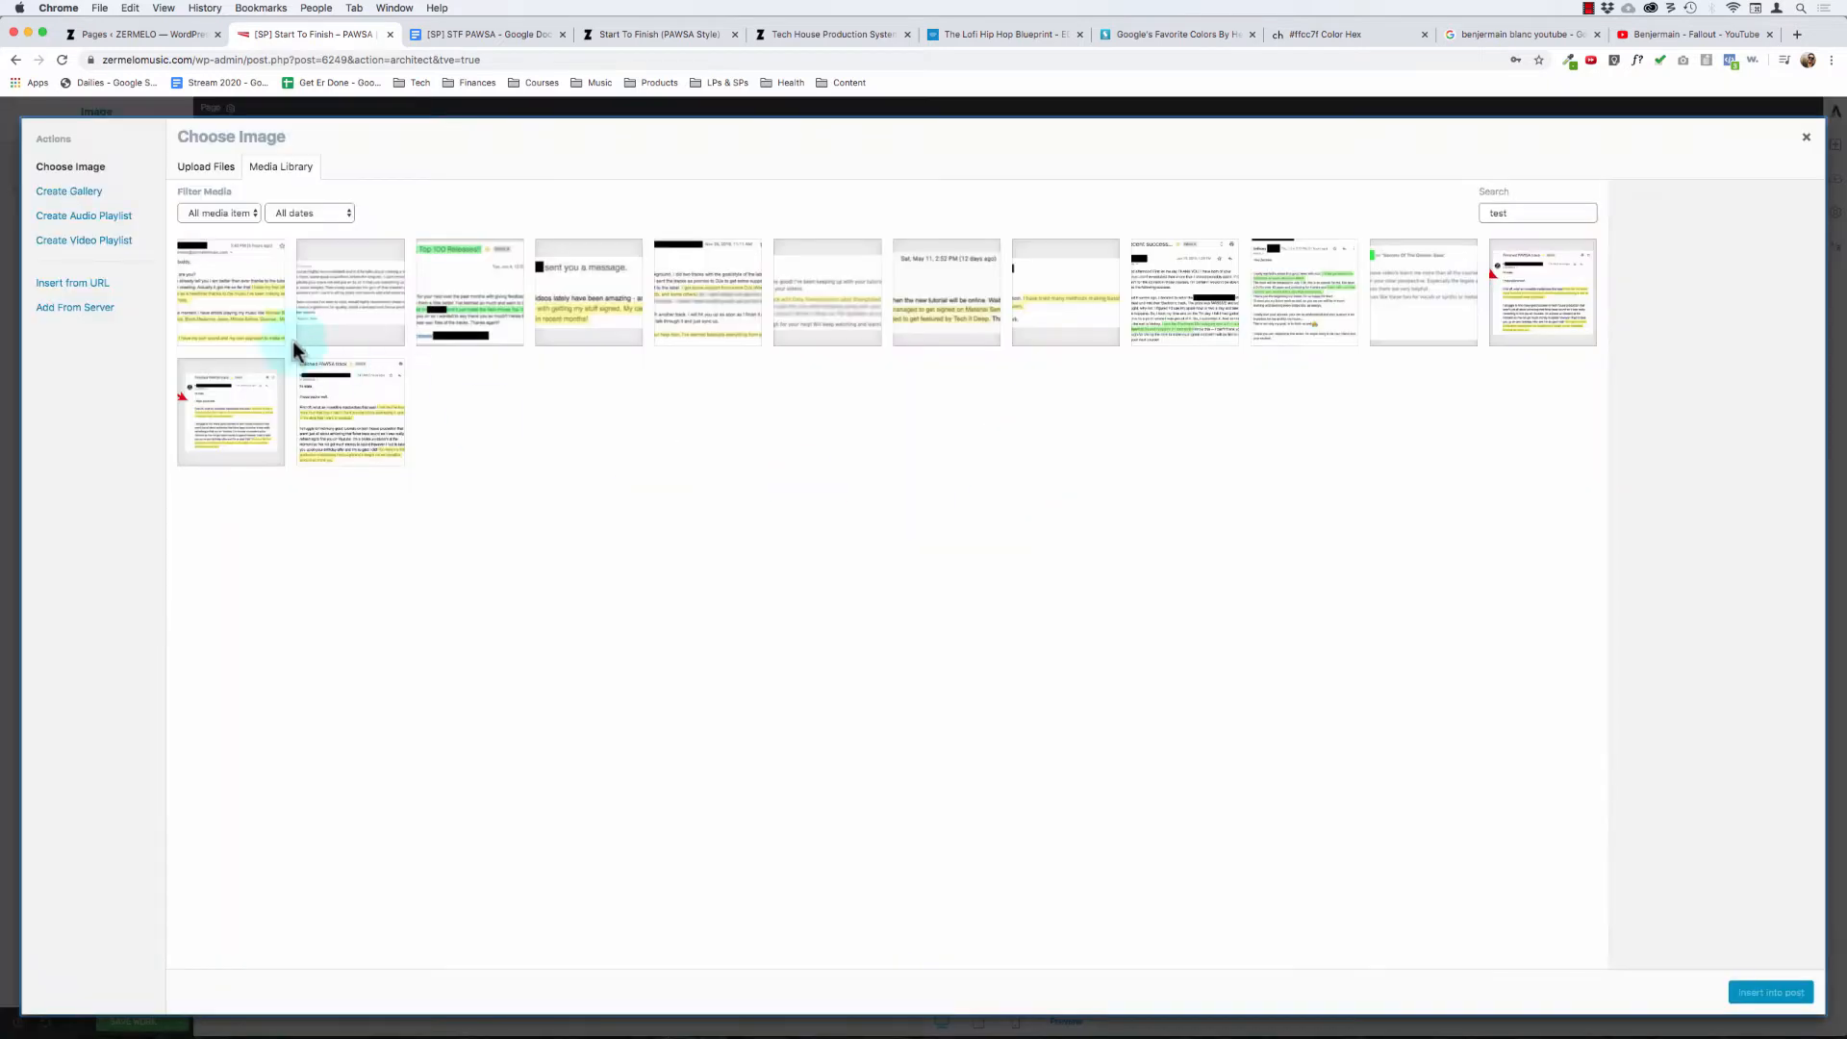
# - Pick testimonial_190704 from the testimonial screenshots in the media library and insert it below the "I loved this email" paragraph
pyautogui.click(464, 271)
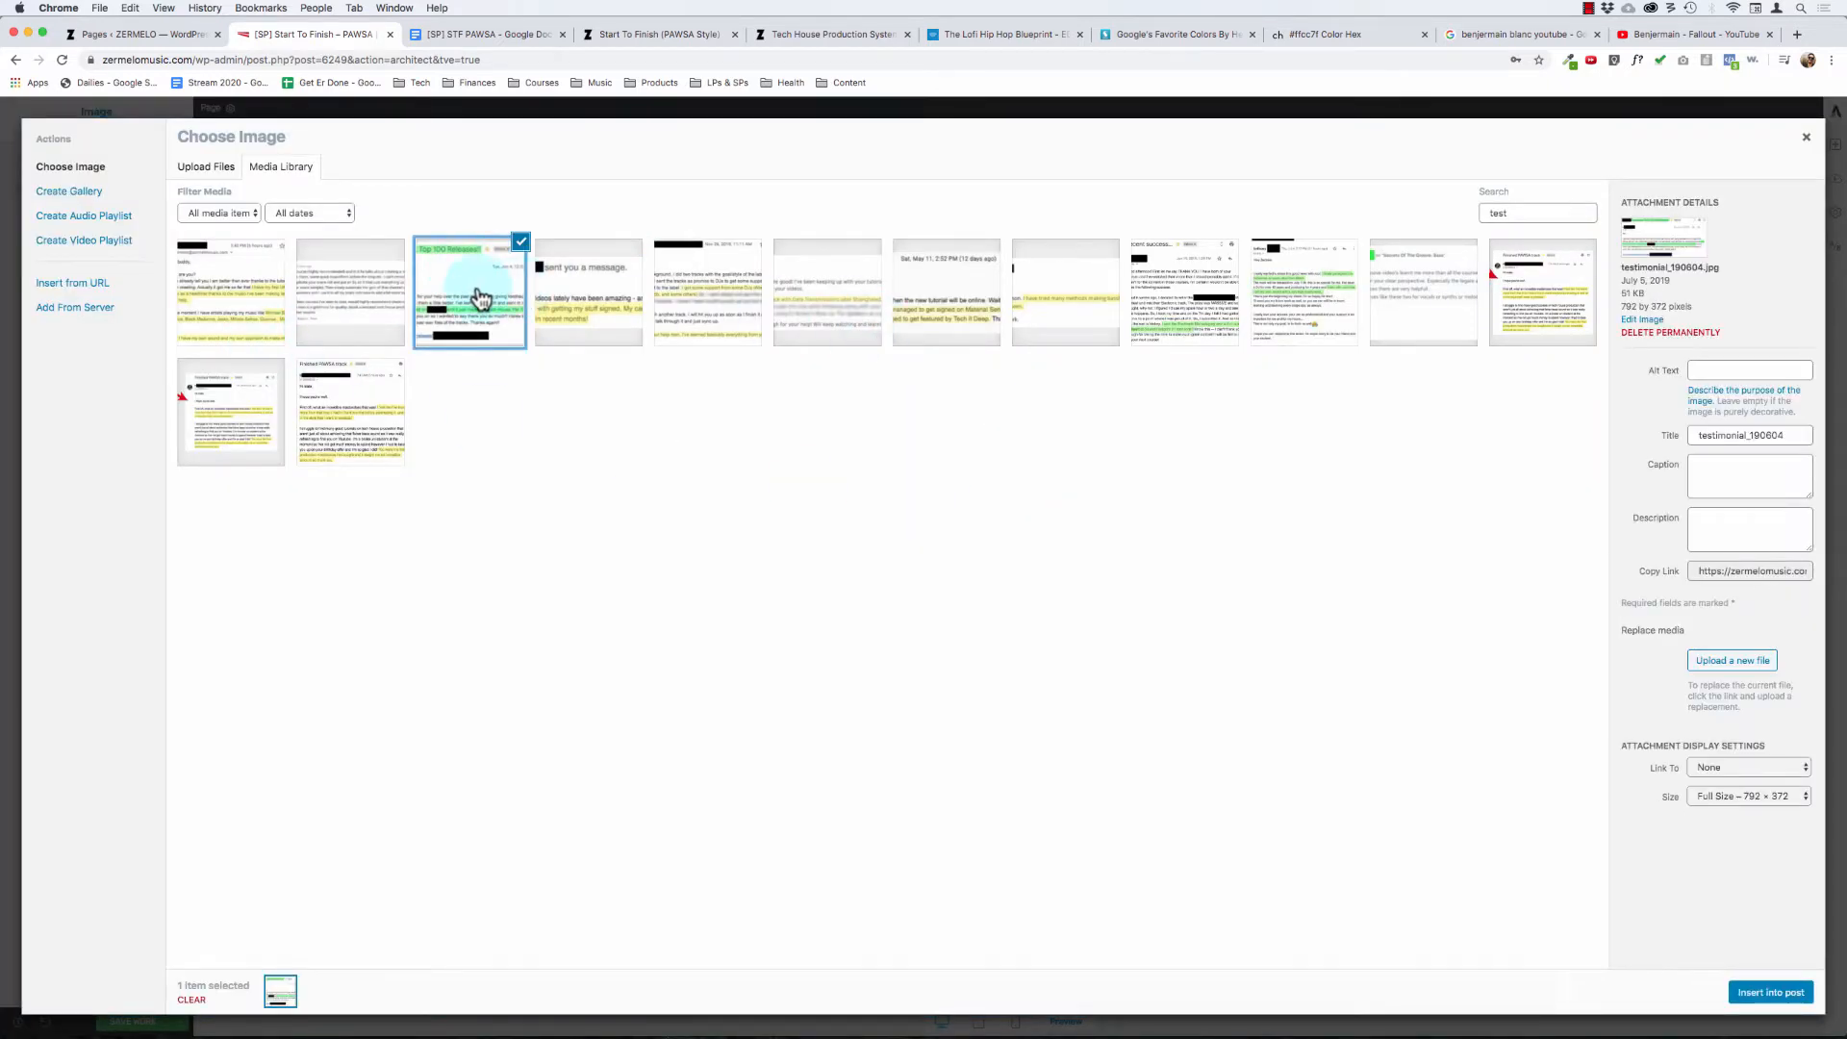
pyautogui.click(475, 300)
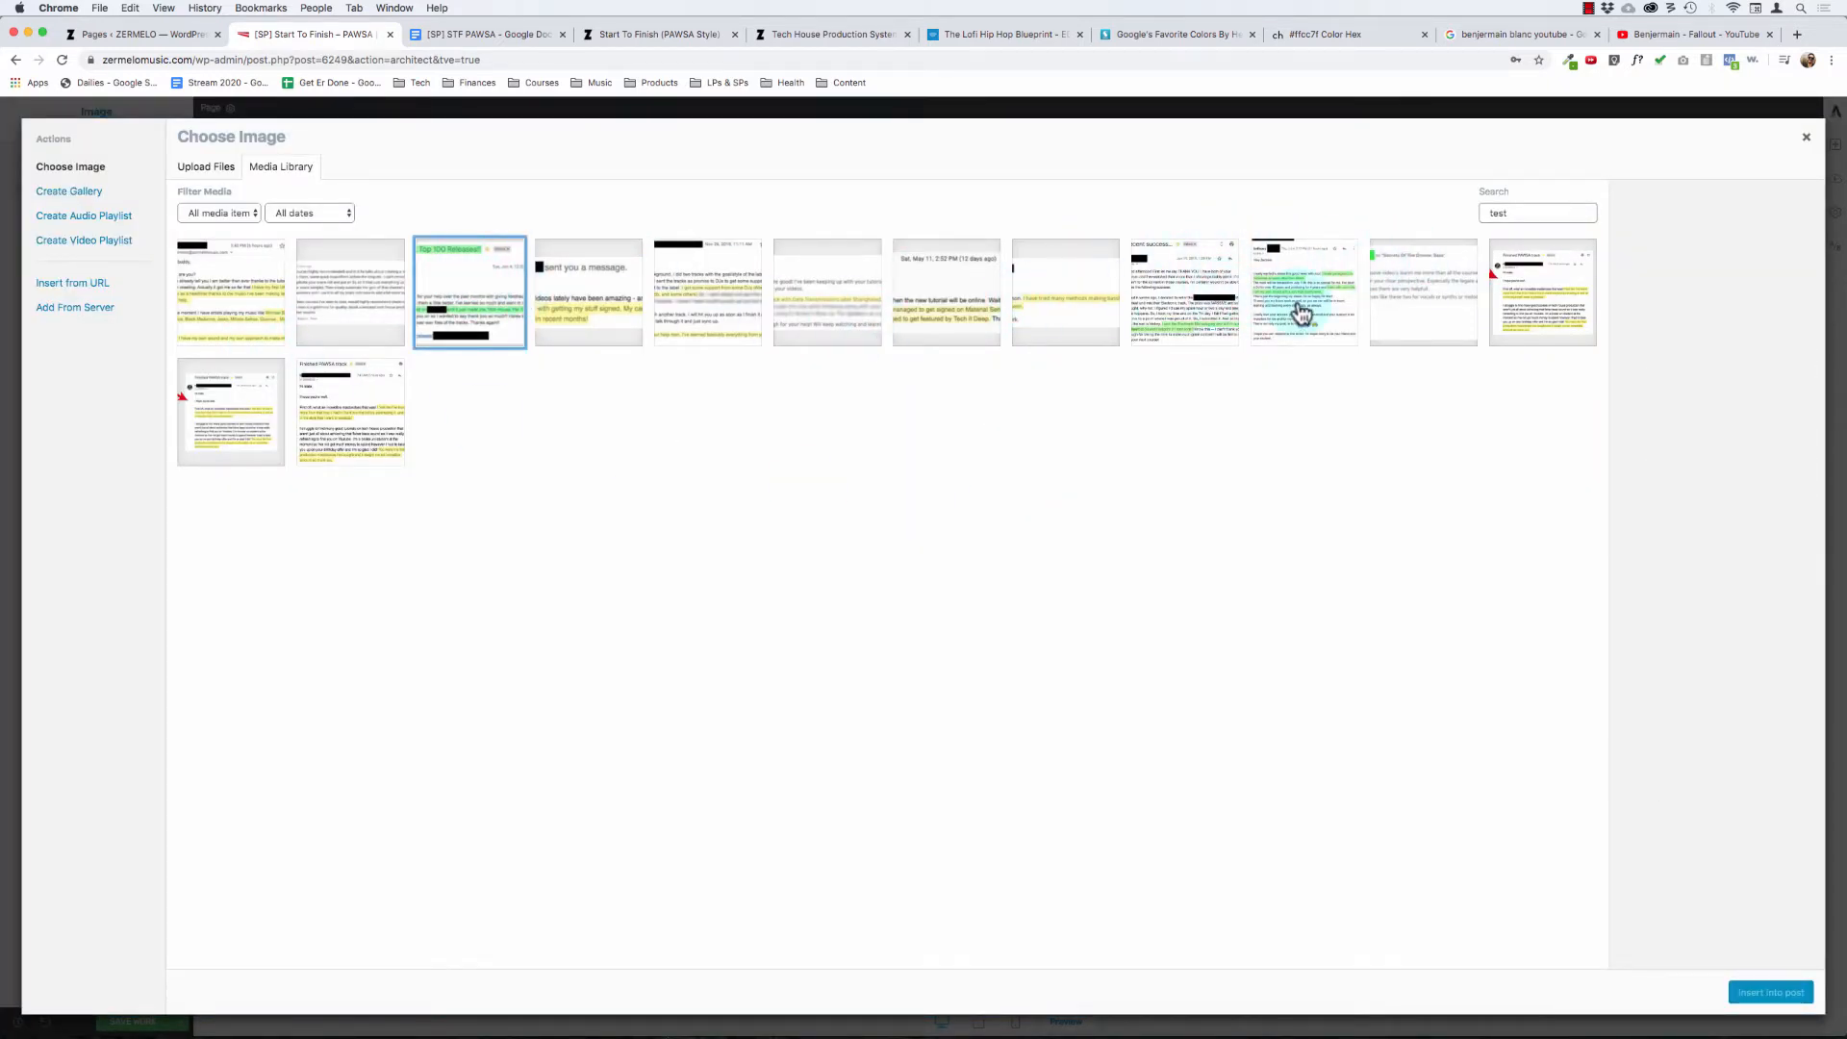
pyautogui.click(1183, 308)
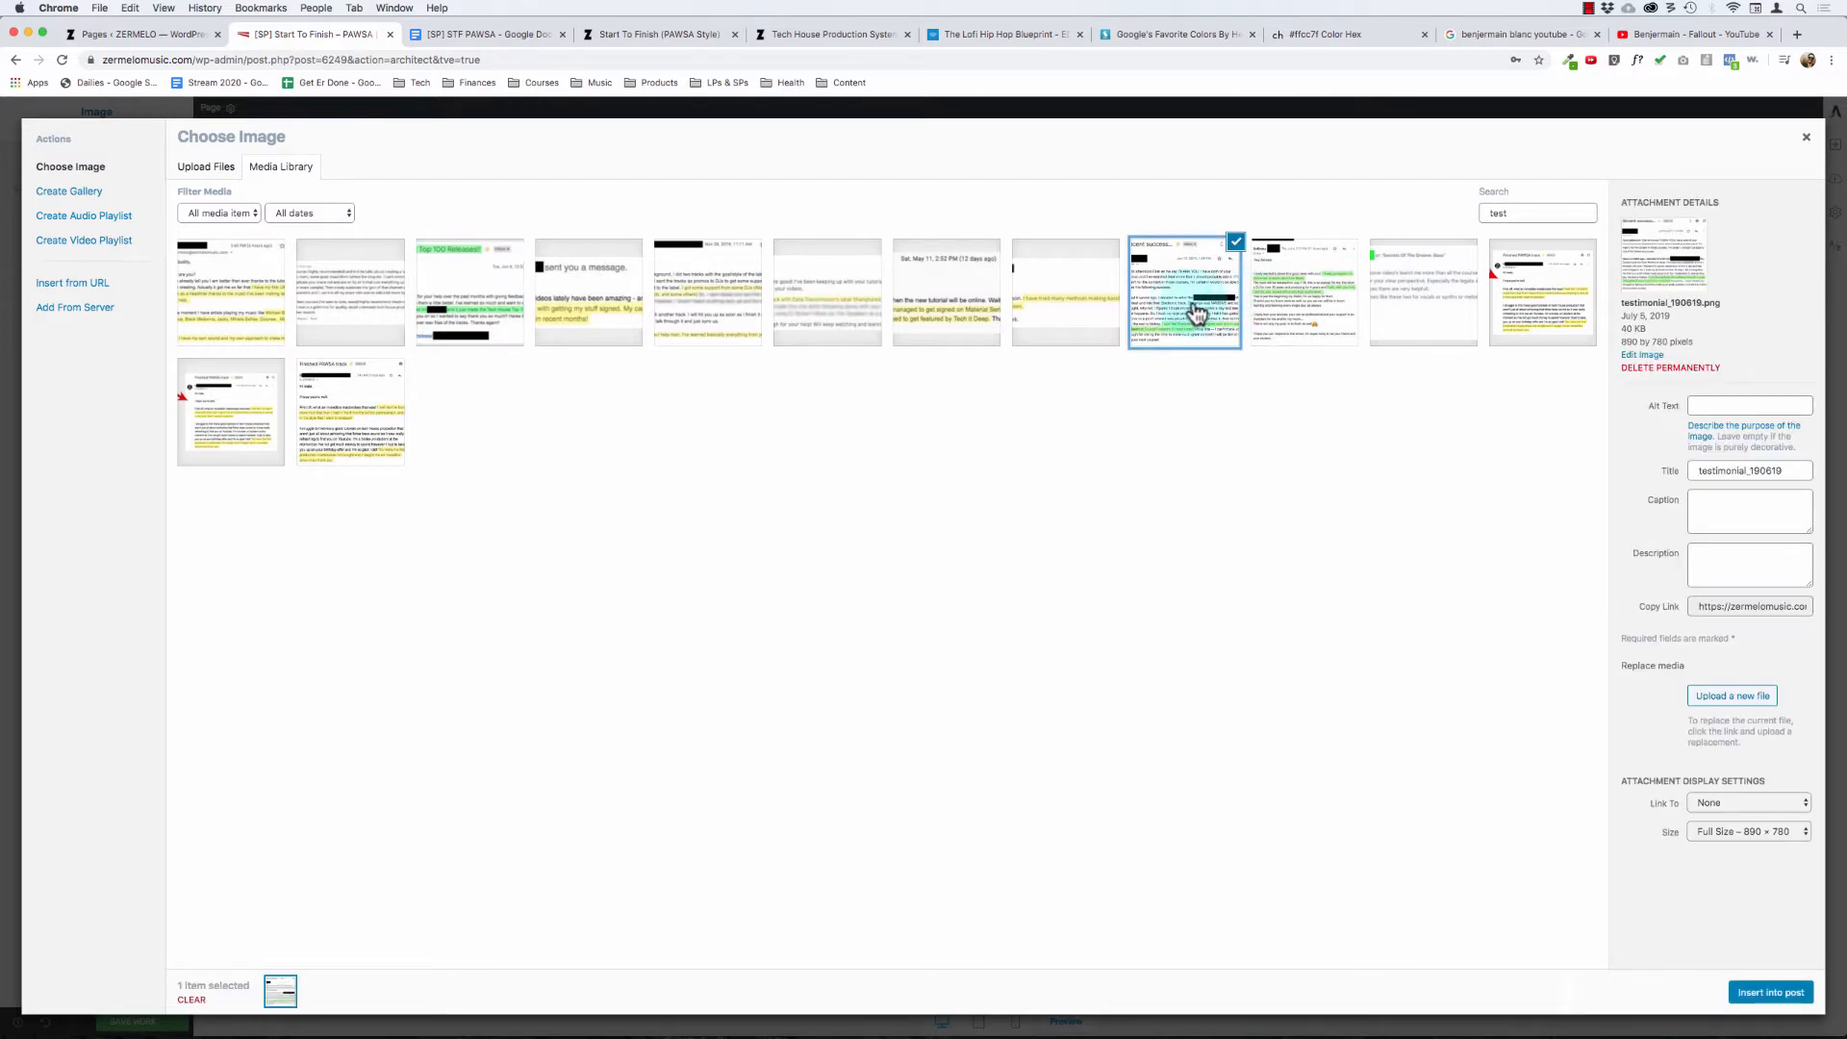
pyautogui.click(1196, 314)
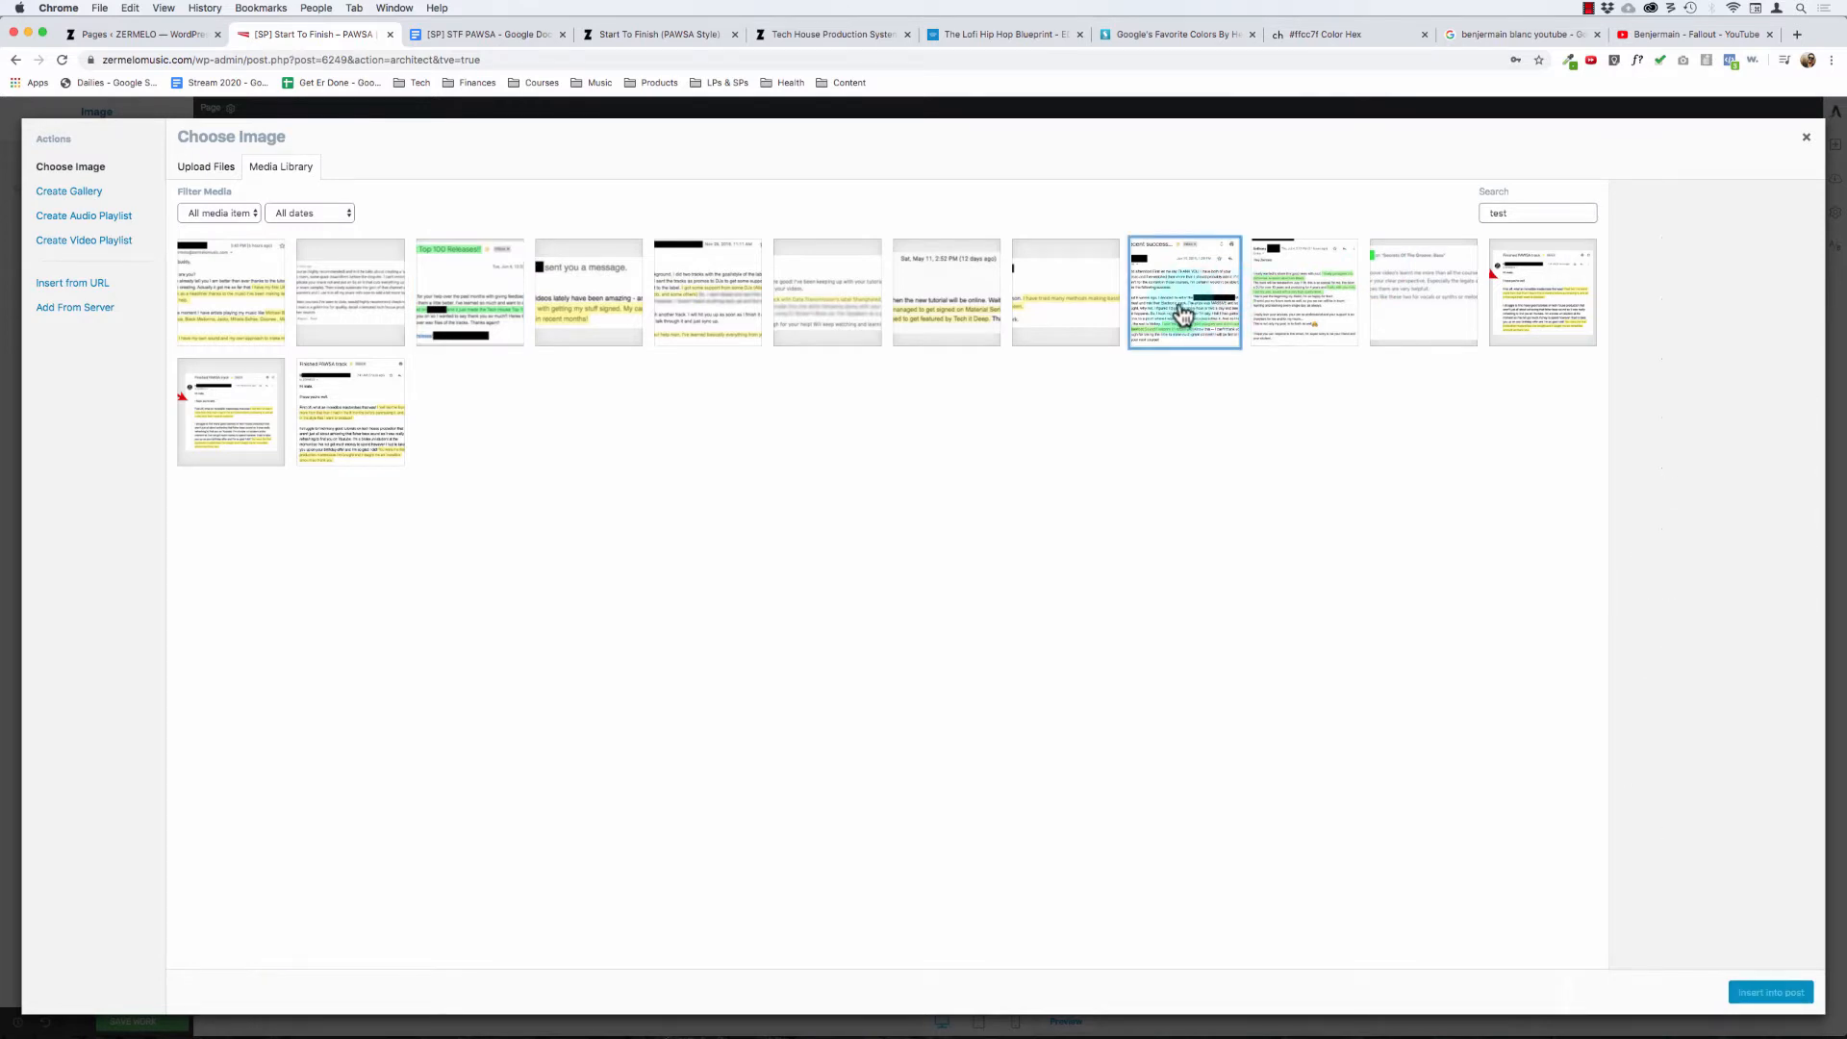
pyautogui.click(340, 440)
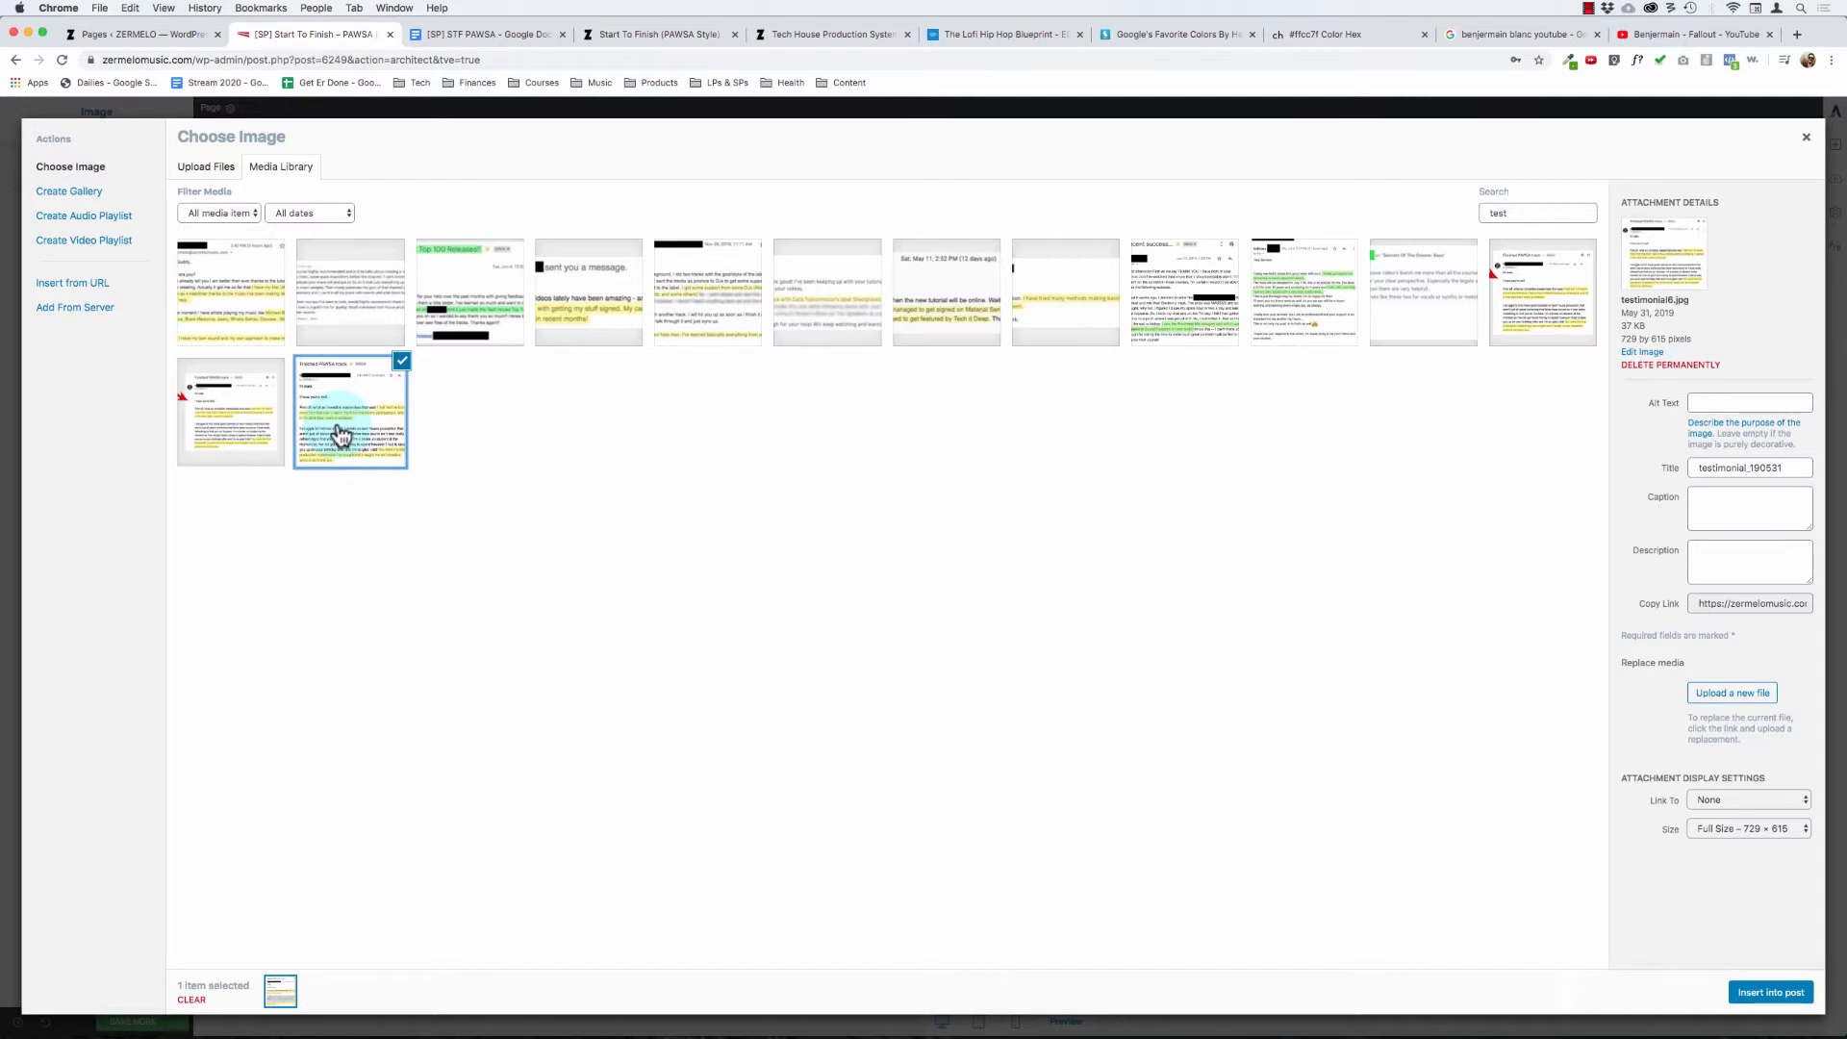
pyautogui.click(561, 284)
pyautogui.click(712, 281)
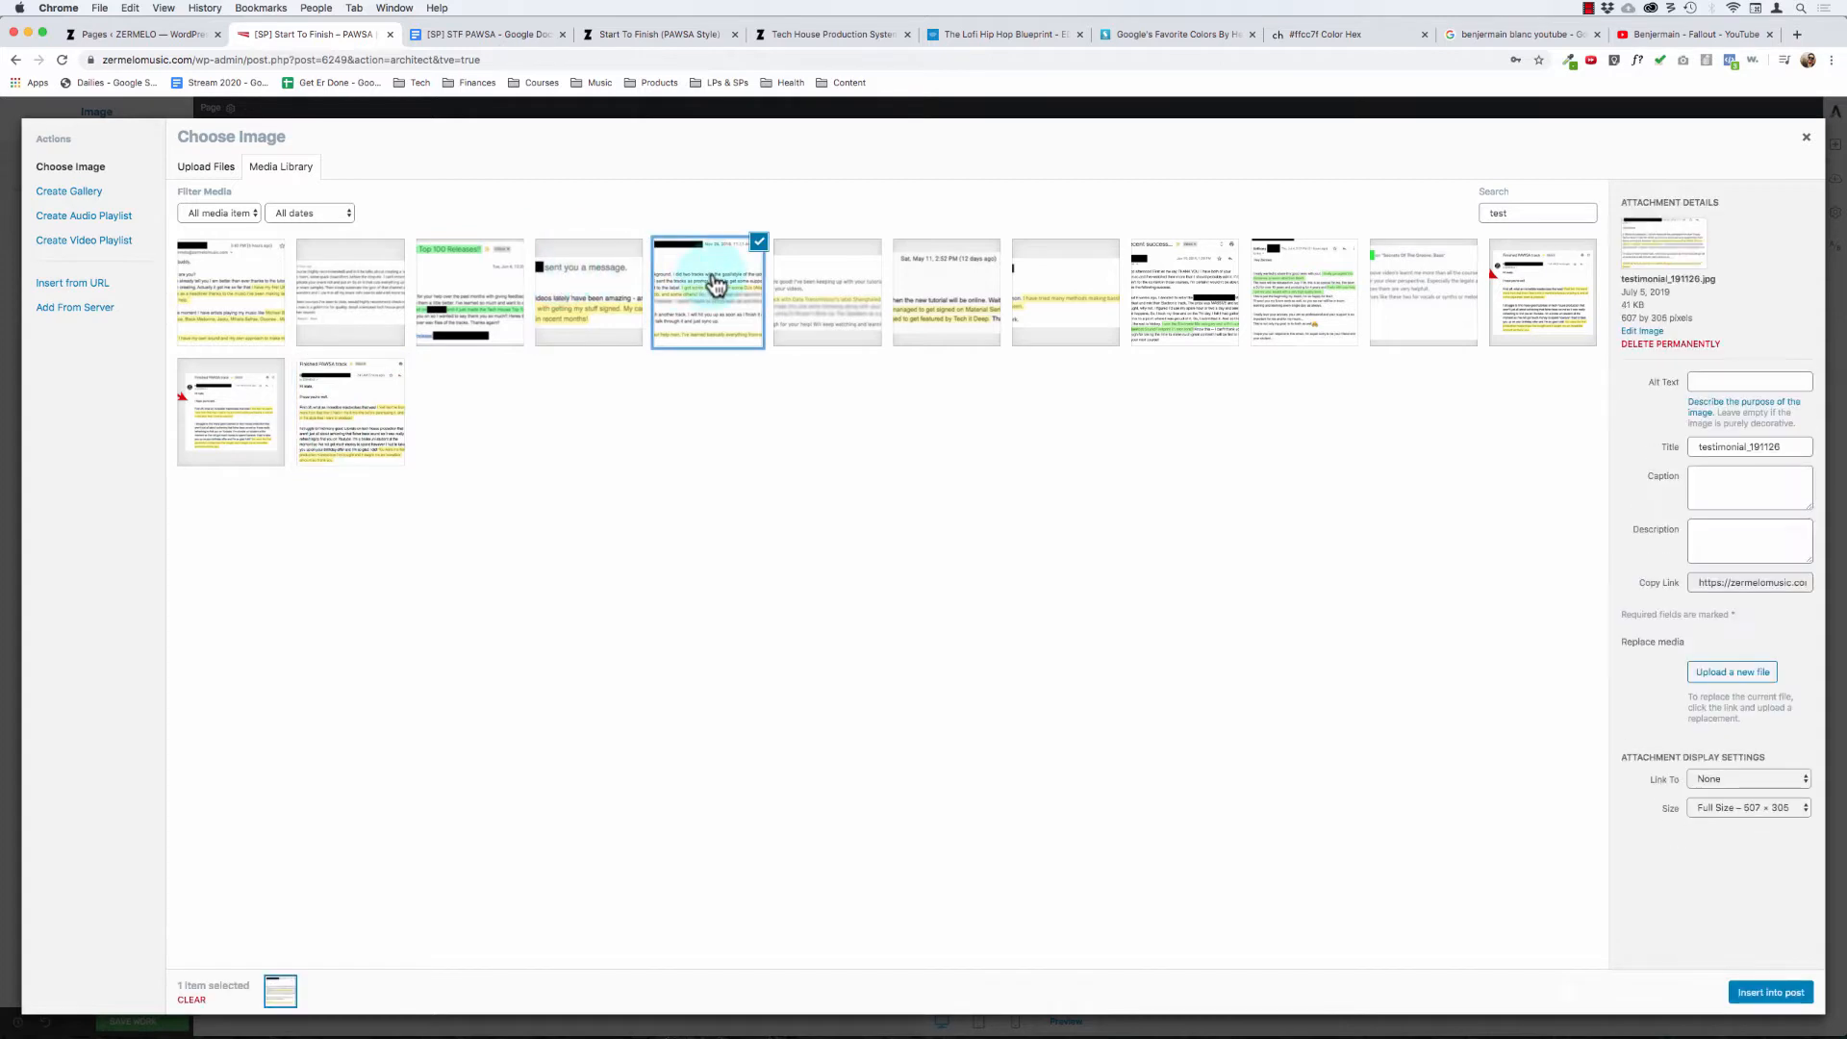
pyautogui.click(781, 294)
pyautogui.click(941, 292)
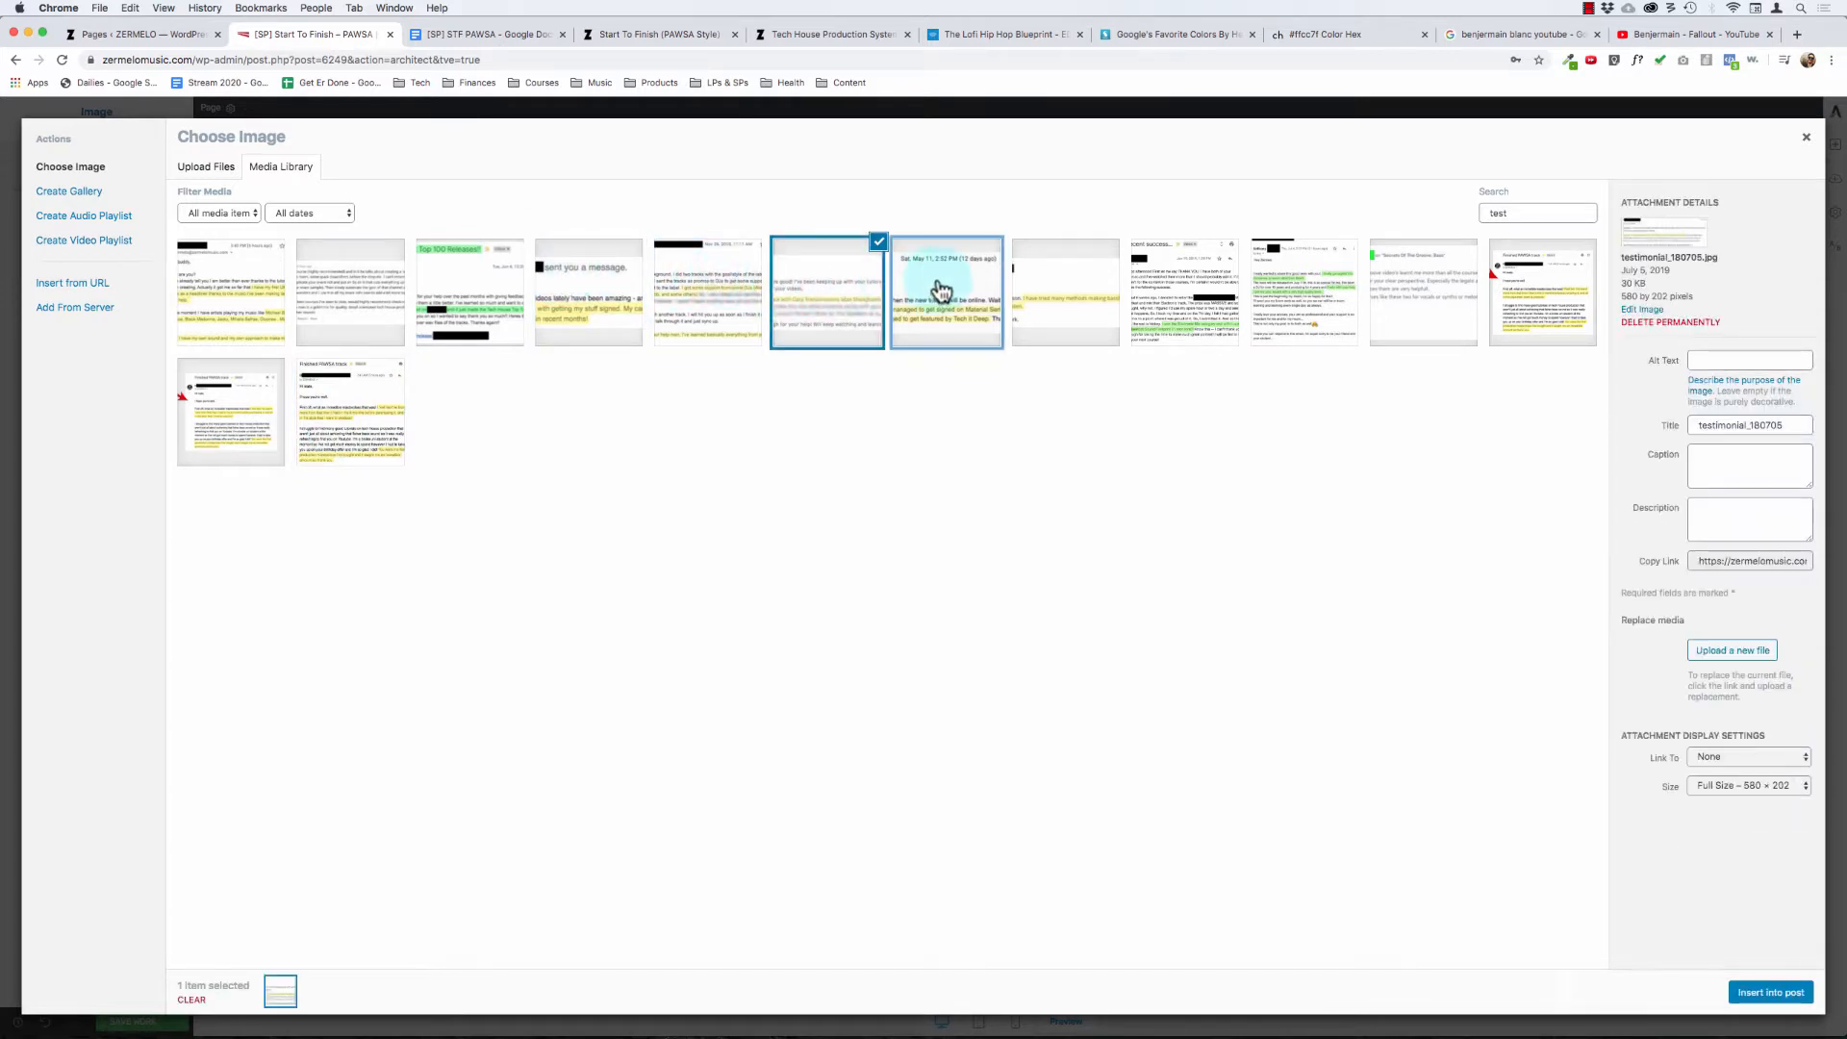
pyautogui.click(1066, 288)
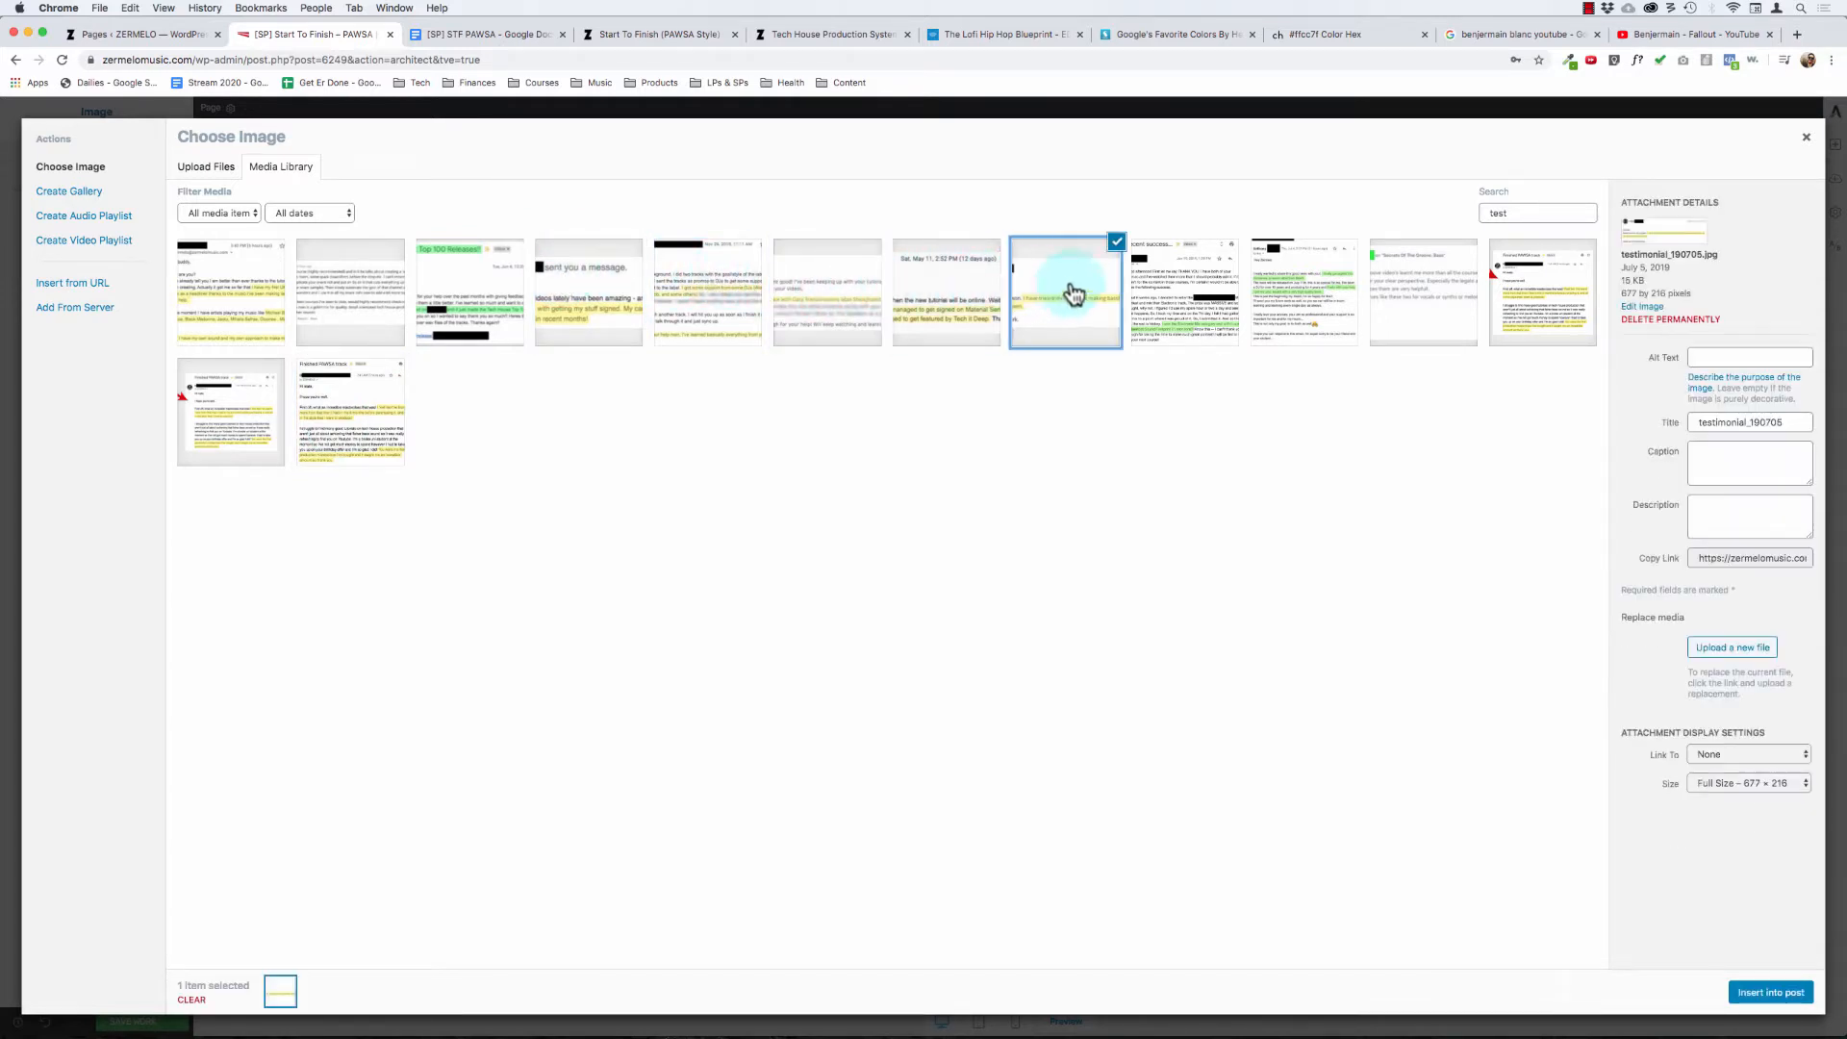
pyautogui.click(1262, 290)
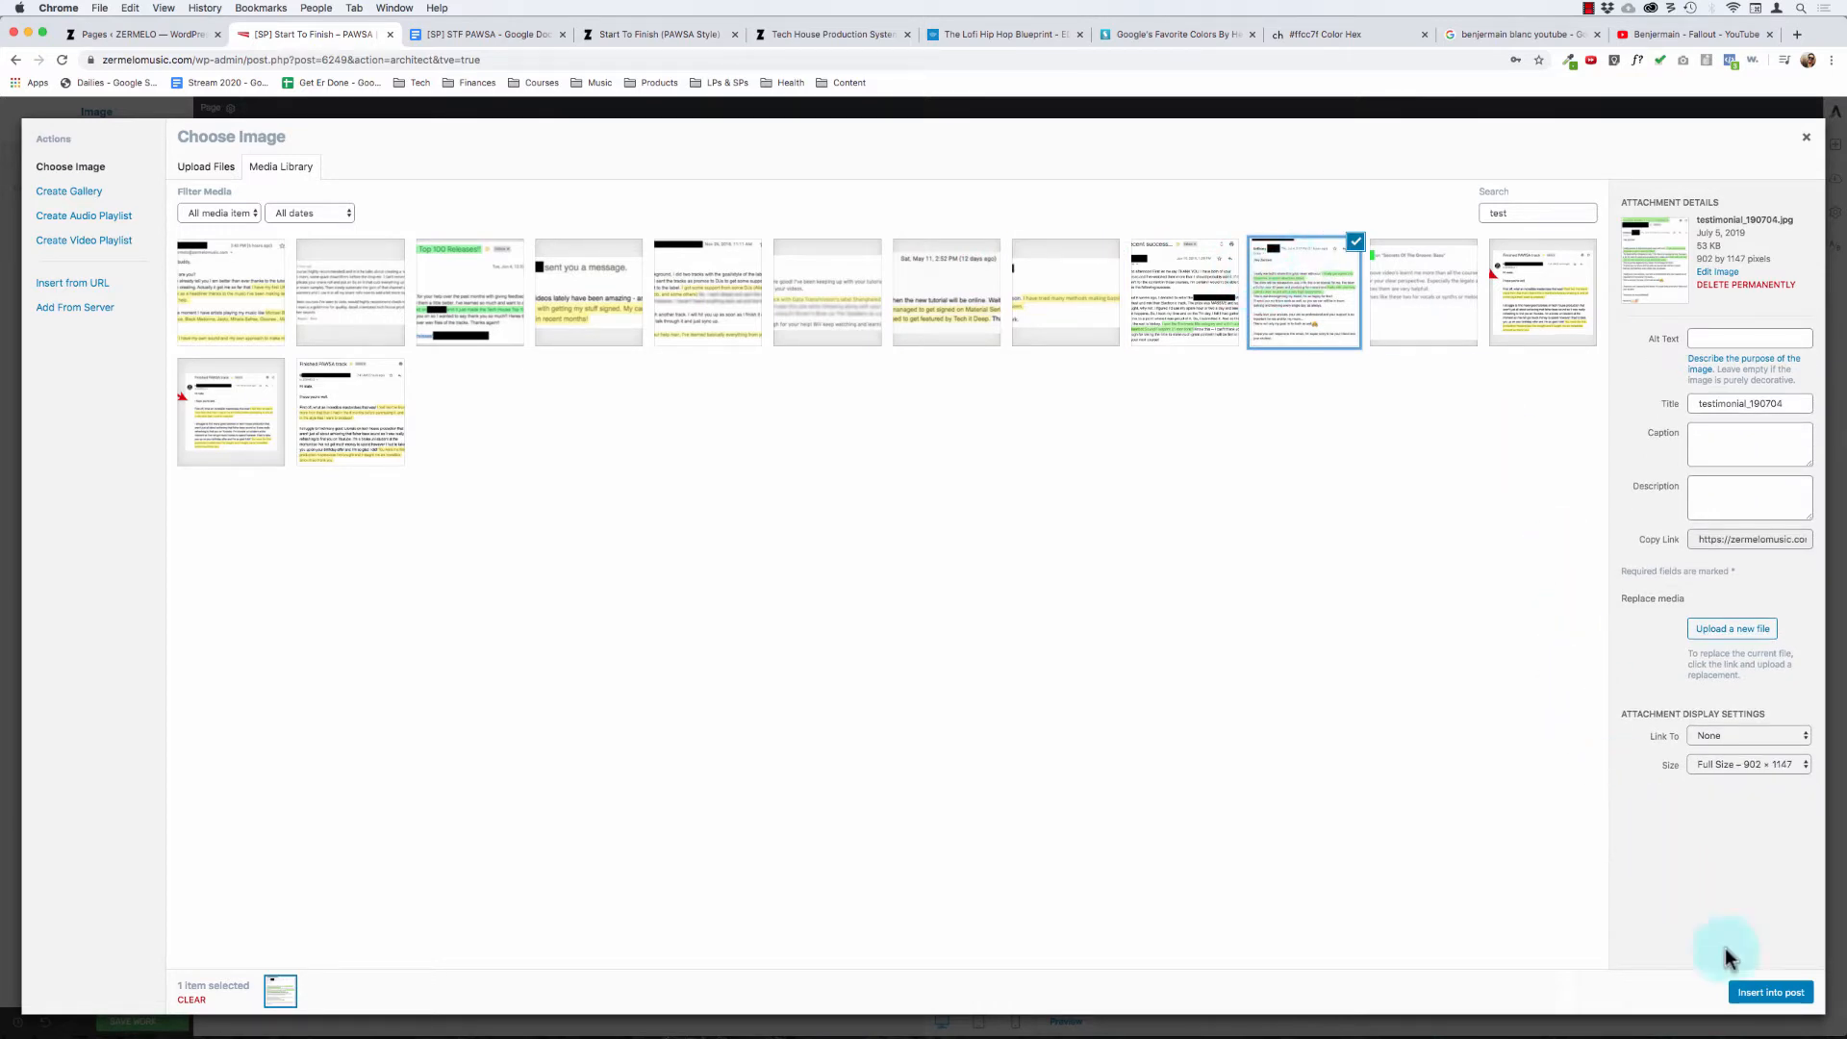
pyautogui.click(1761, 996)
# - Give the inserted "GUESS WHAT? I GOT SIGNED!!" email screenshot a solid black border
pyautogui.scroll(-2, 568, 452)
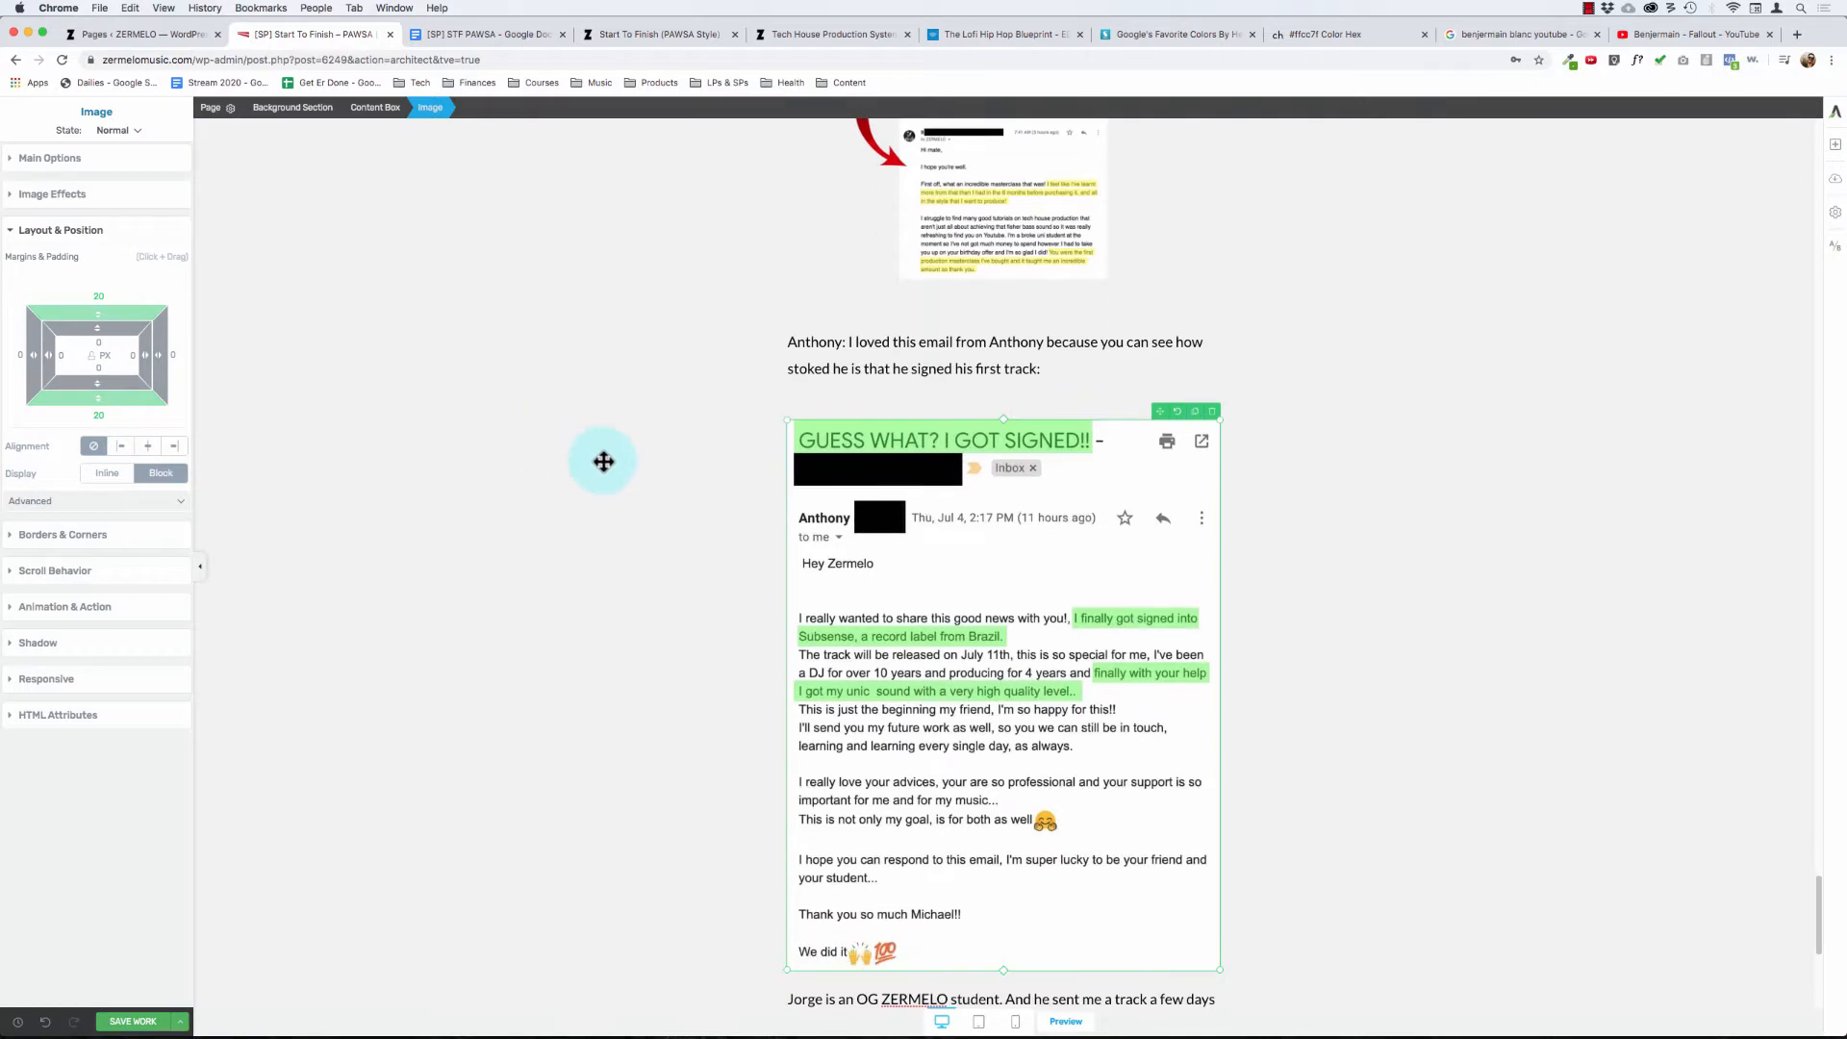
pyautogui.click(641, 360)
pyautogui.click(890, 520)
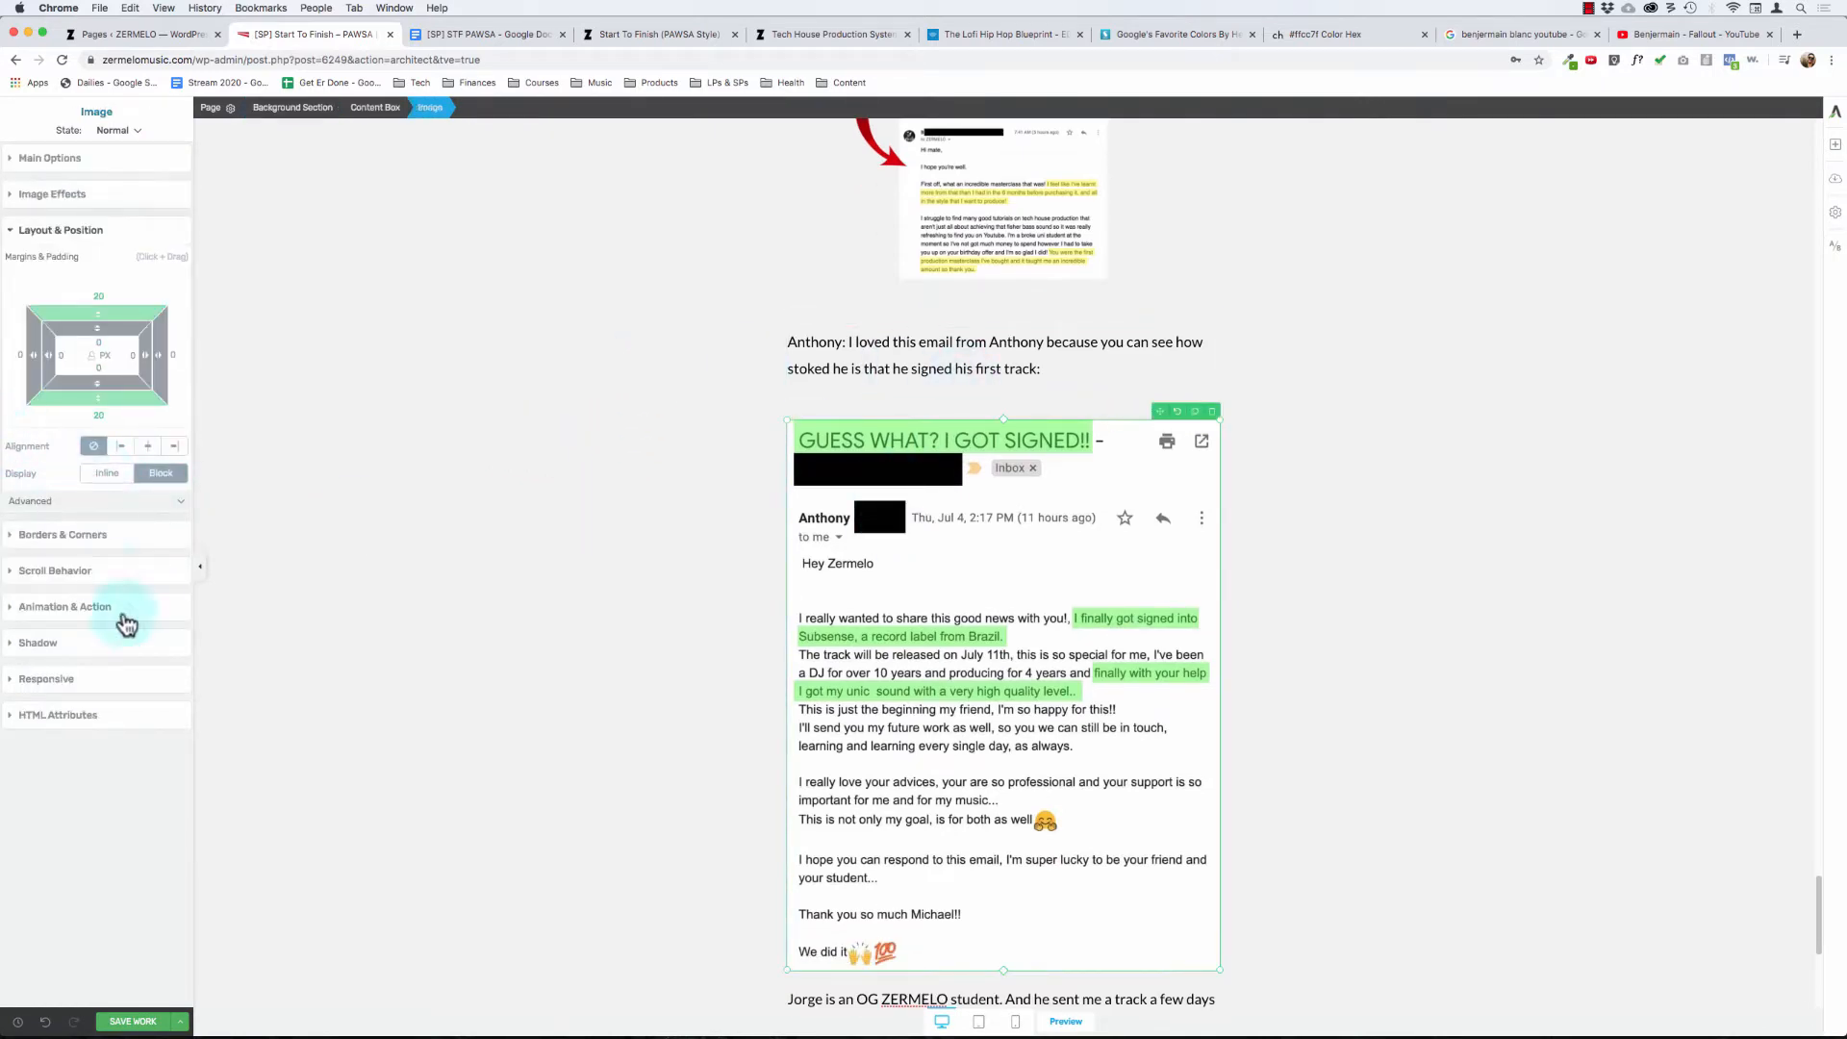
pyautogui.click(67, 536)
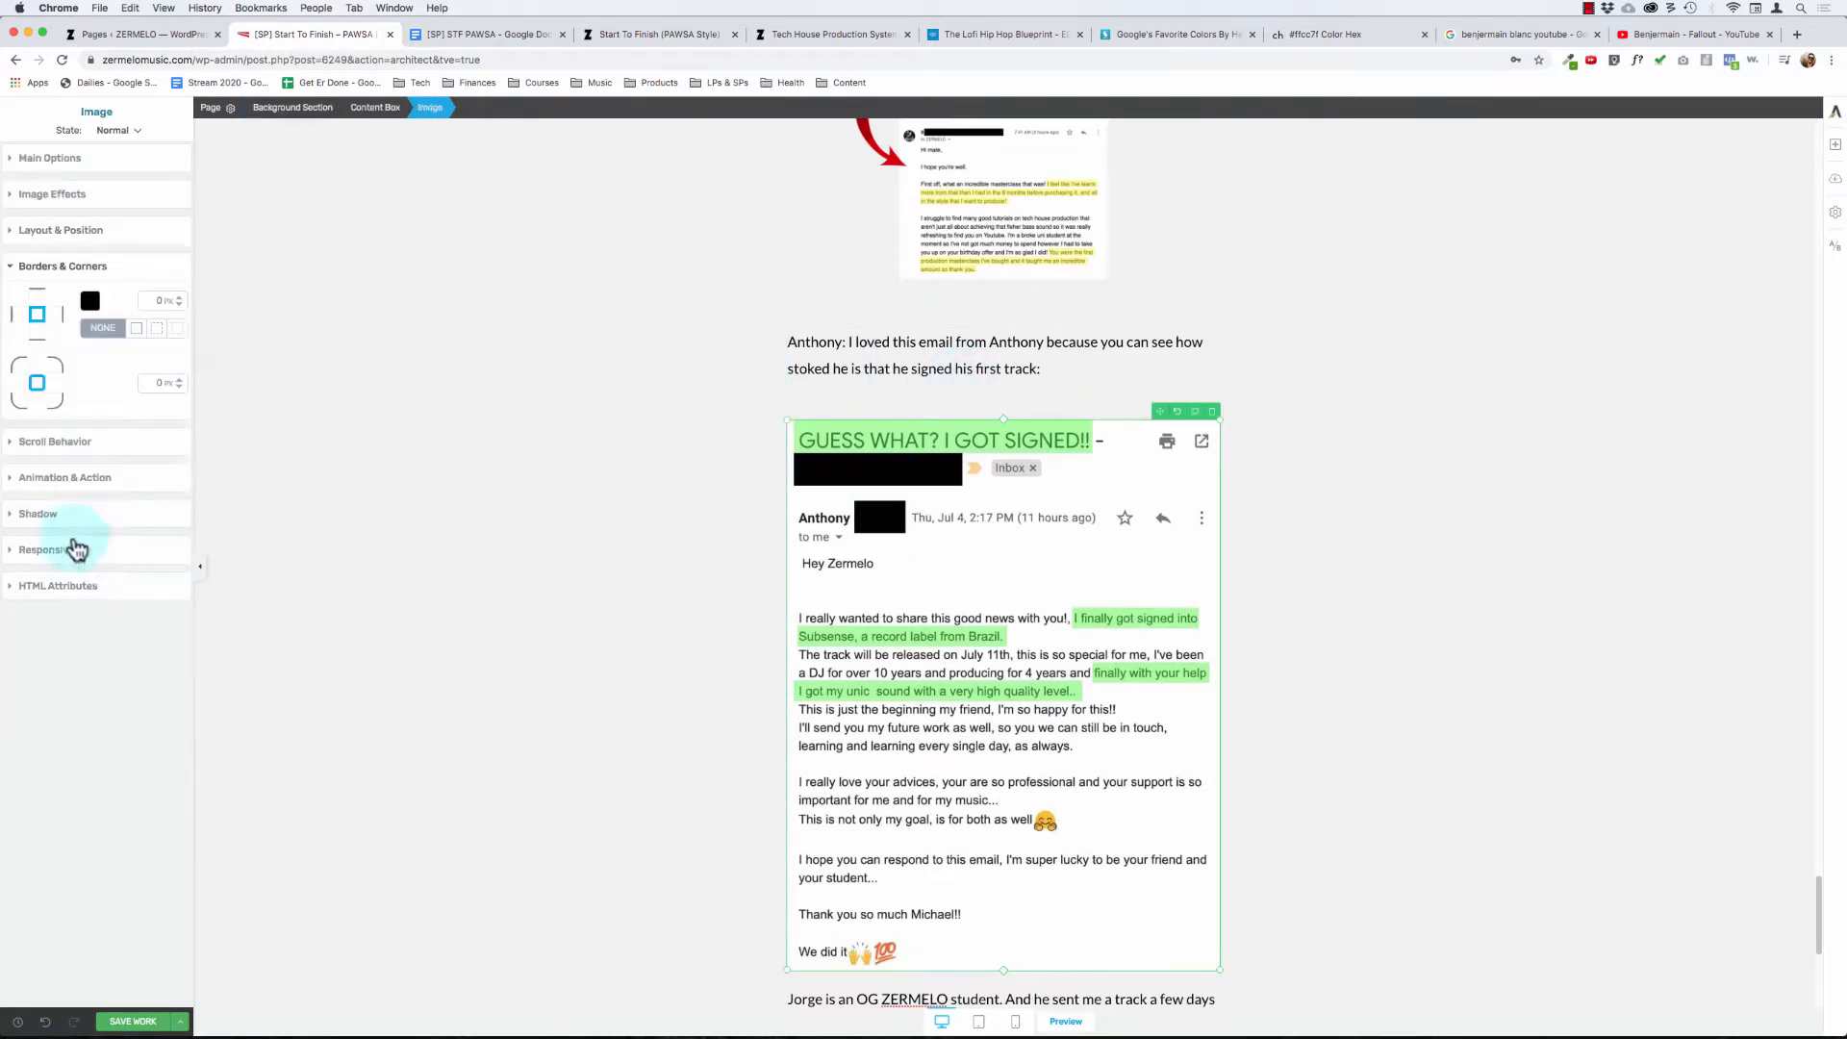
pyautogui.click(137, 329)
pyautogui.click(557, 359)
# - Add a blank line after the OG ZERMELO student paragraph that ends with "heavyweights like..."
pyautogui.scroll(-3, 557, 359)
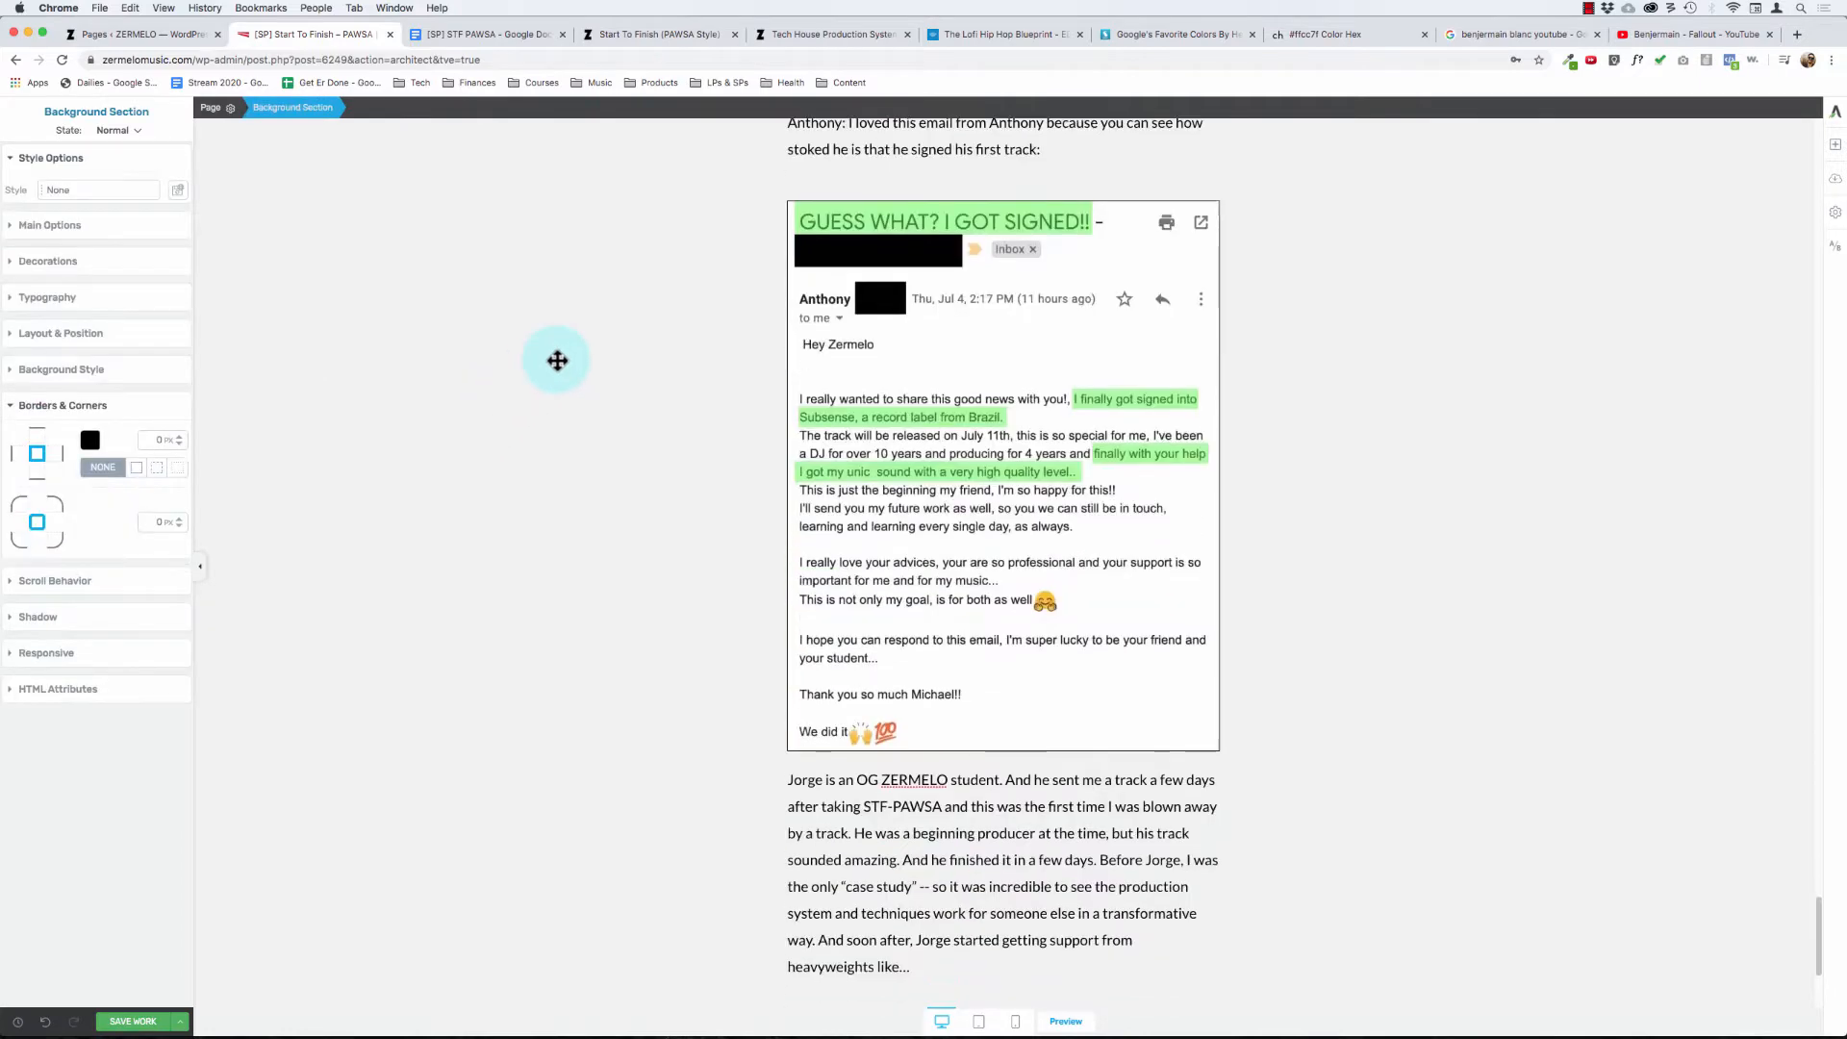
pyautogui.scroll(1, 557, 359)
pyautogui.scroll(4, 558, 360)
pyautogui.scroll(2, 776, 472)
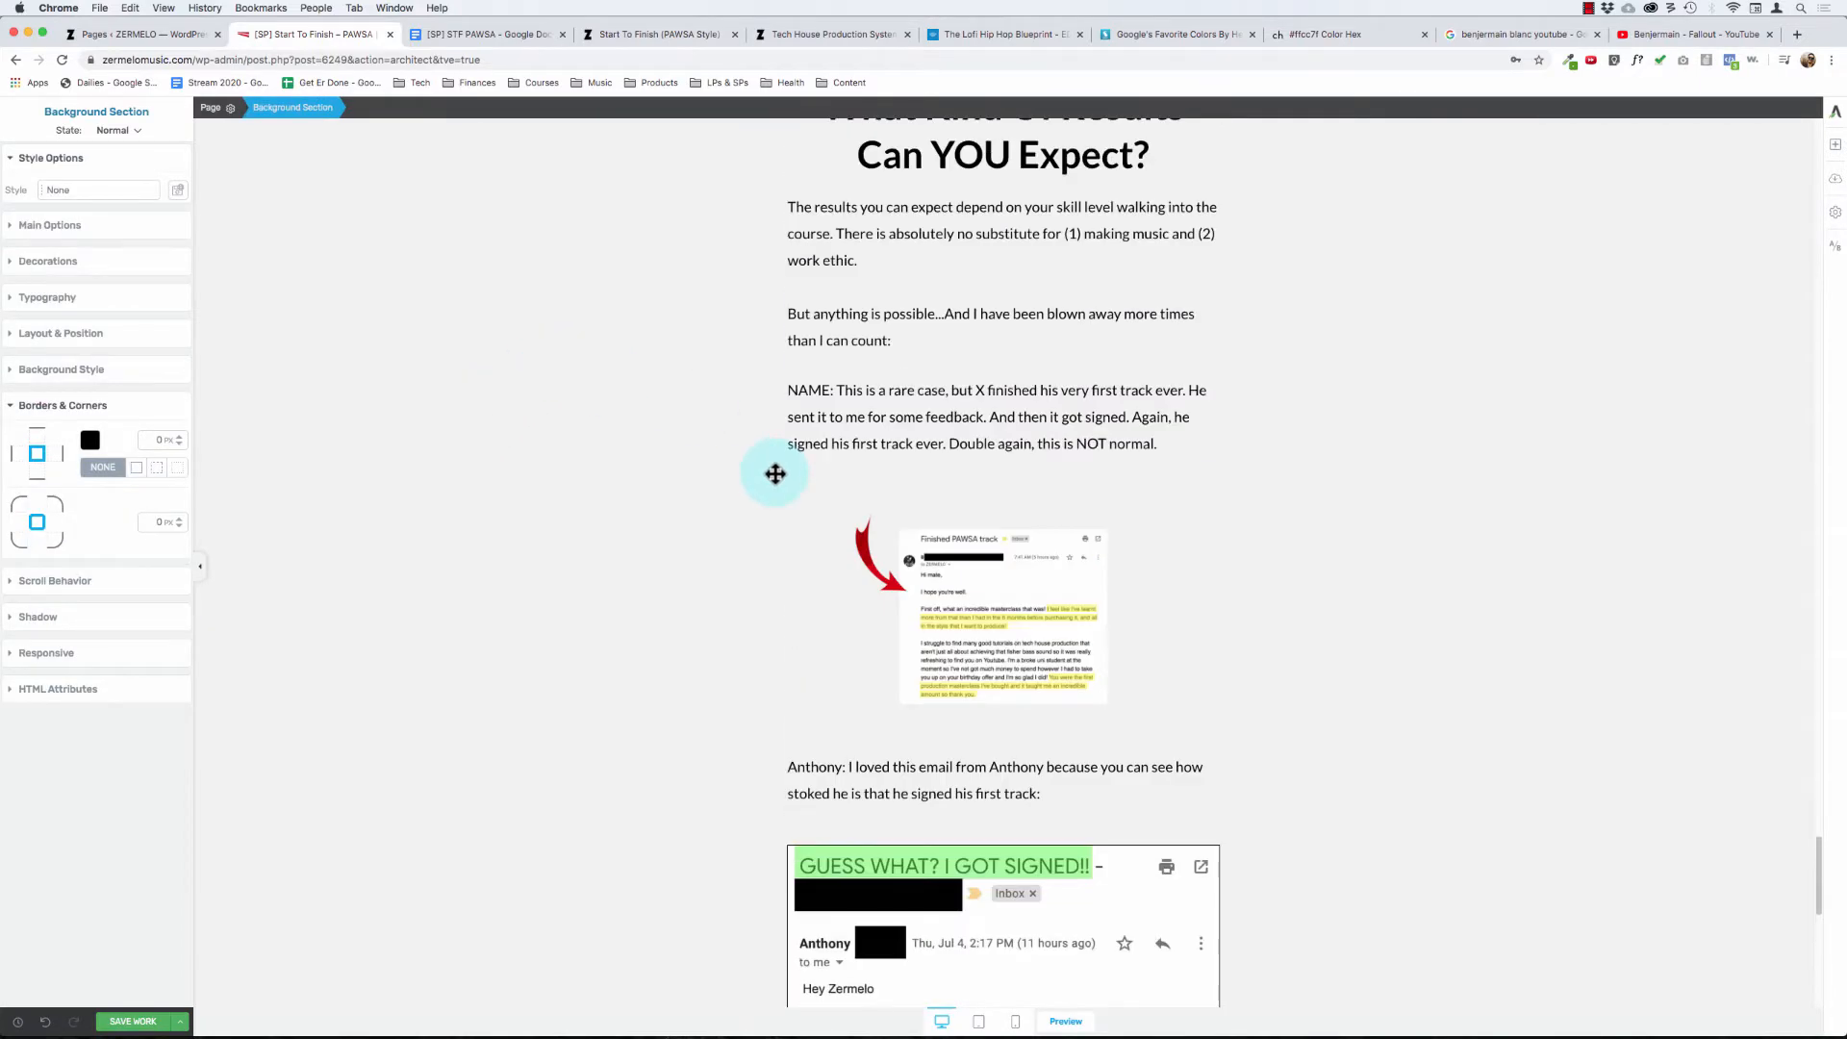
pyautogui.scroll(-6, 776, 474)
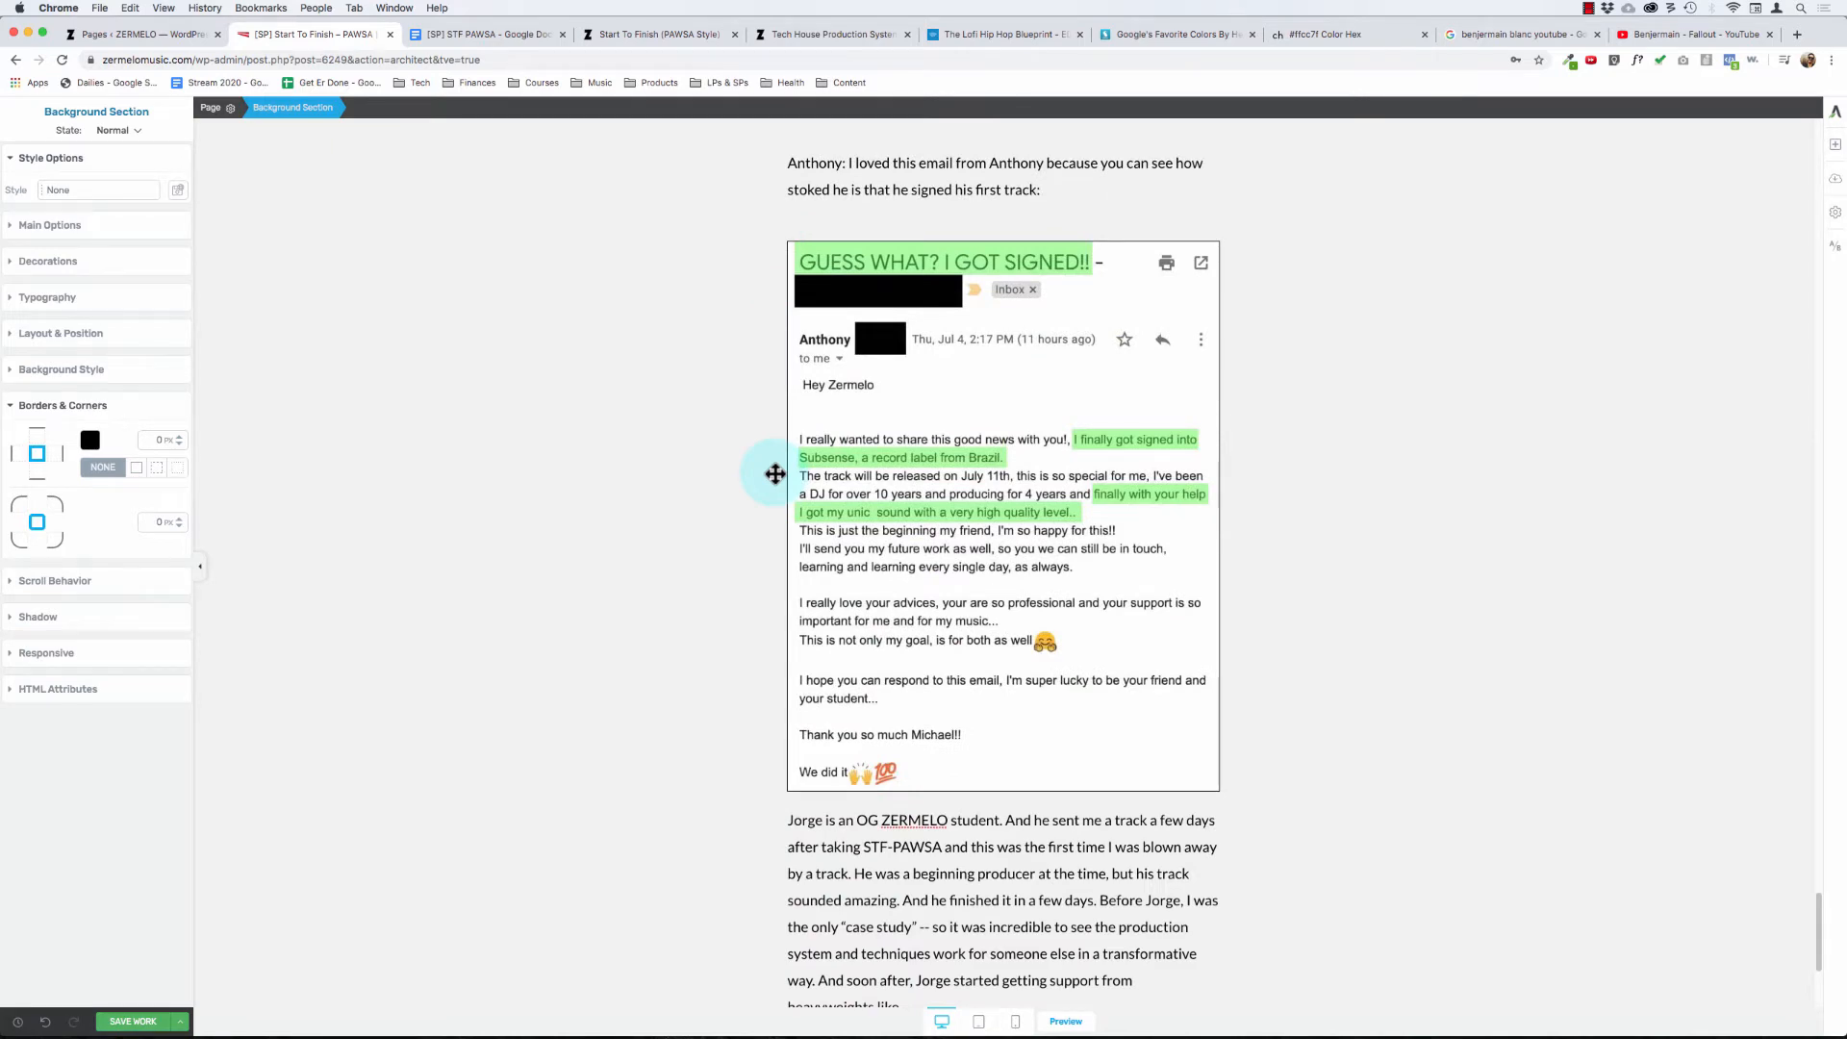
pyautogui.scroll(-2, 775, 474)
pyautogui.scroll(-2, 770, 554)
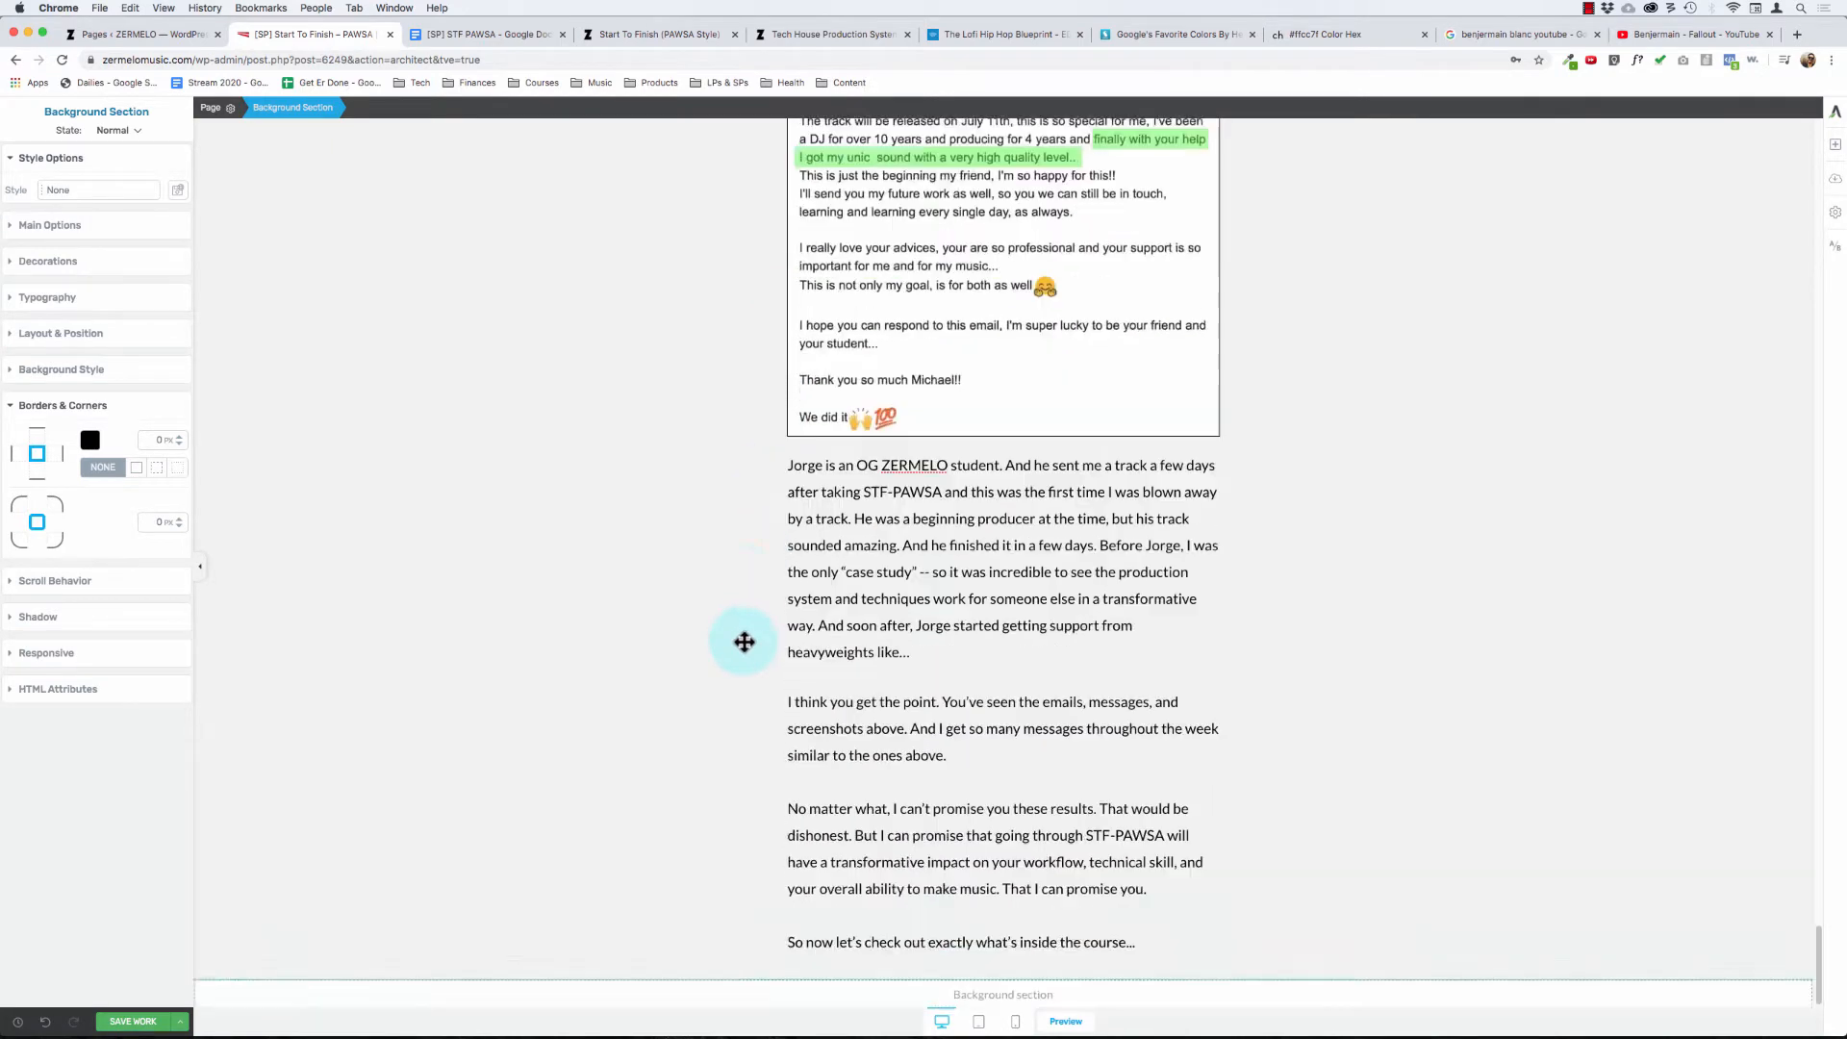
pyautogui.click(780, 582)
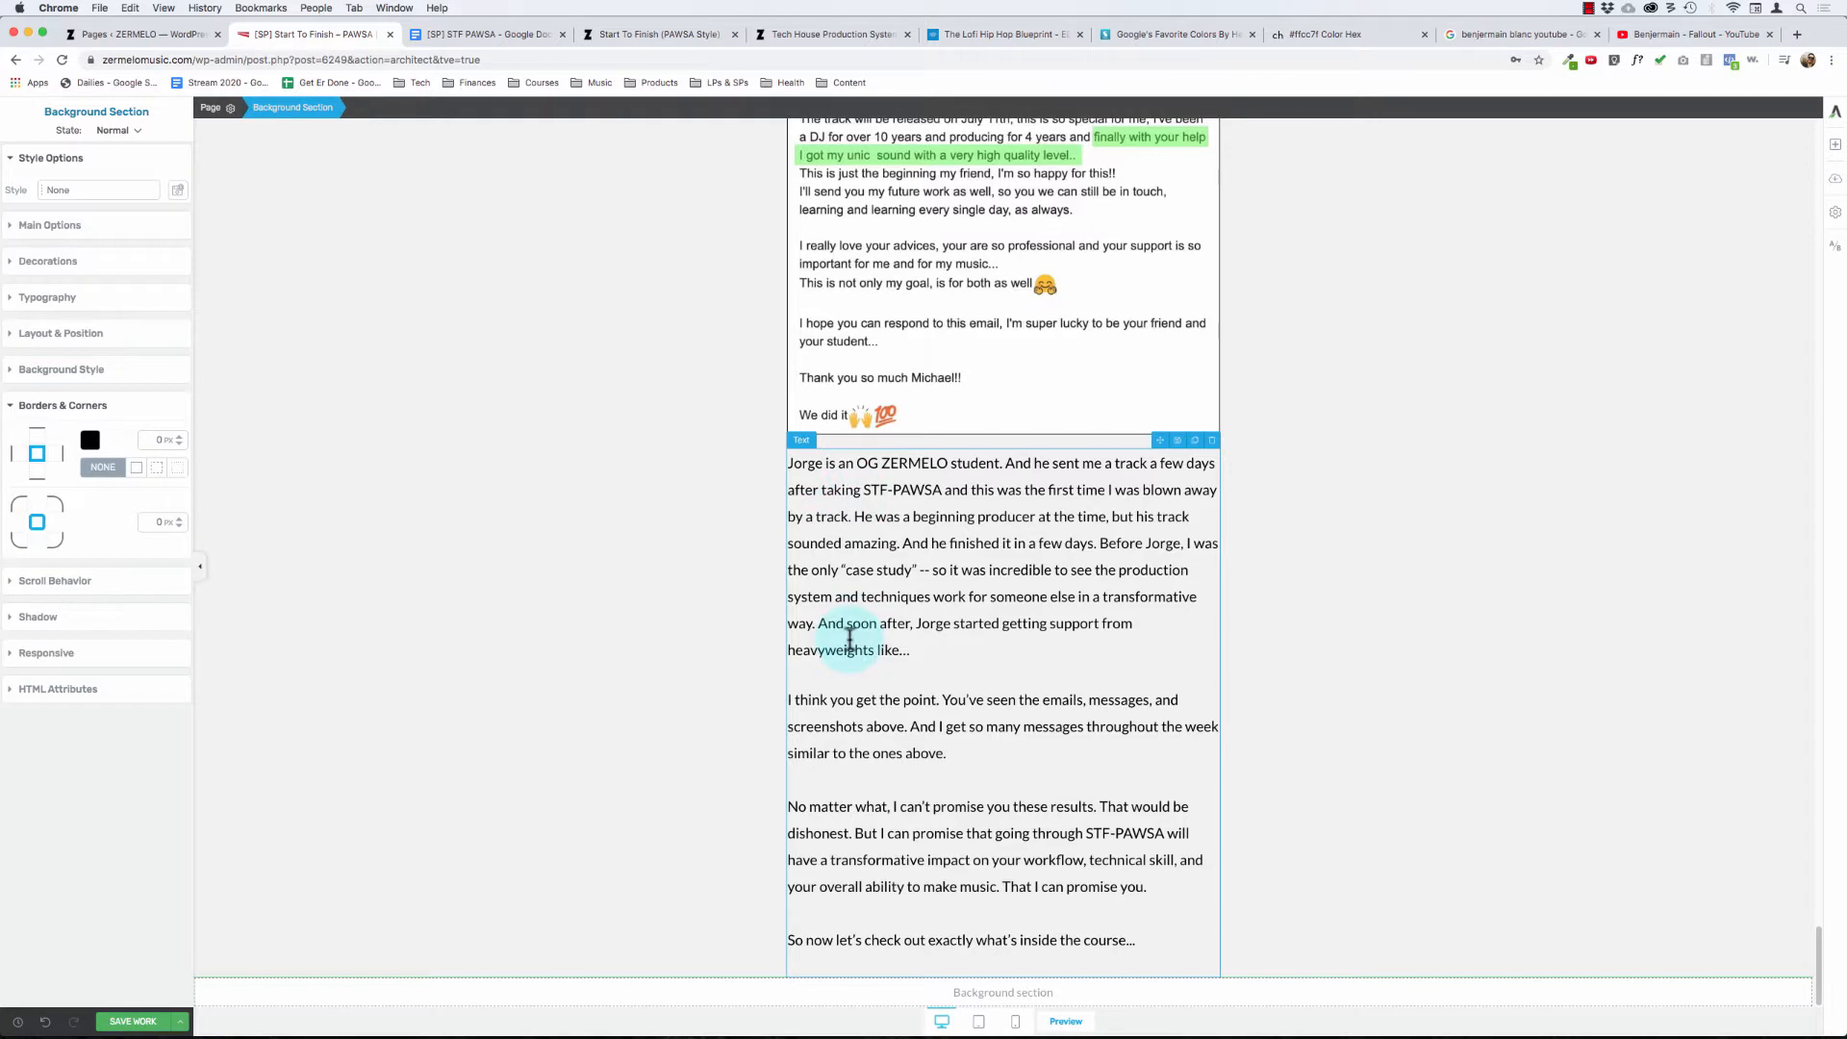
pyautogui.click(937, 656)
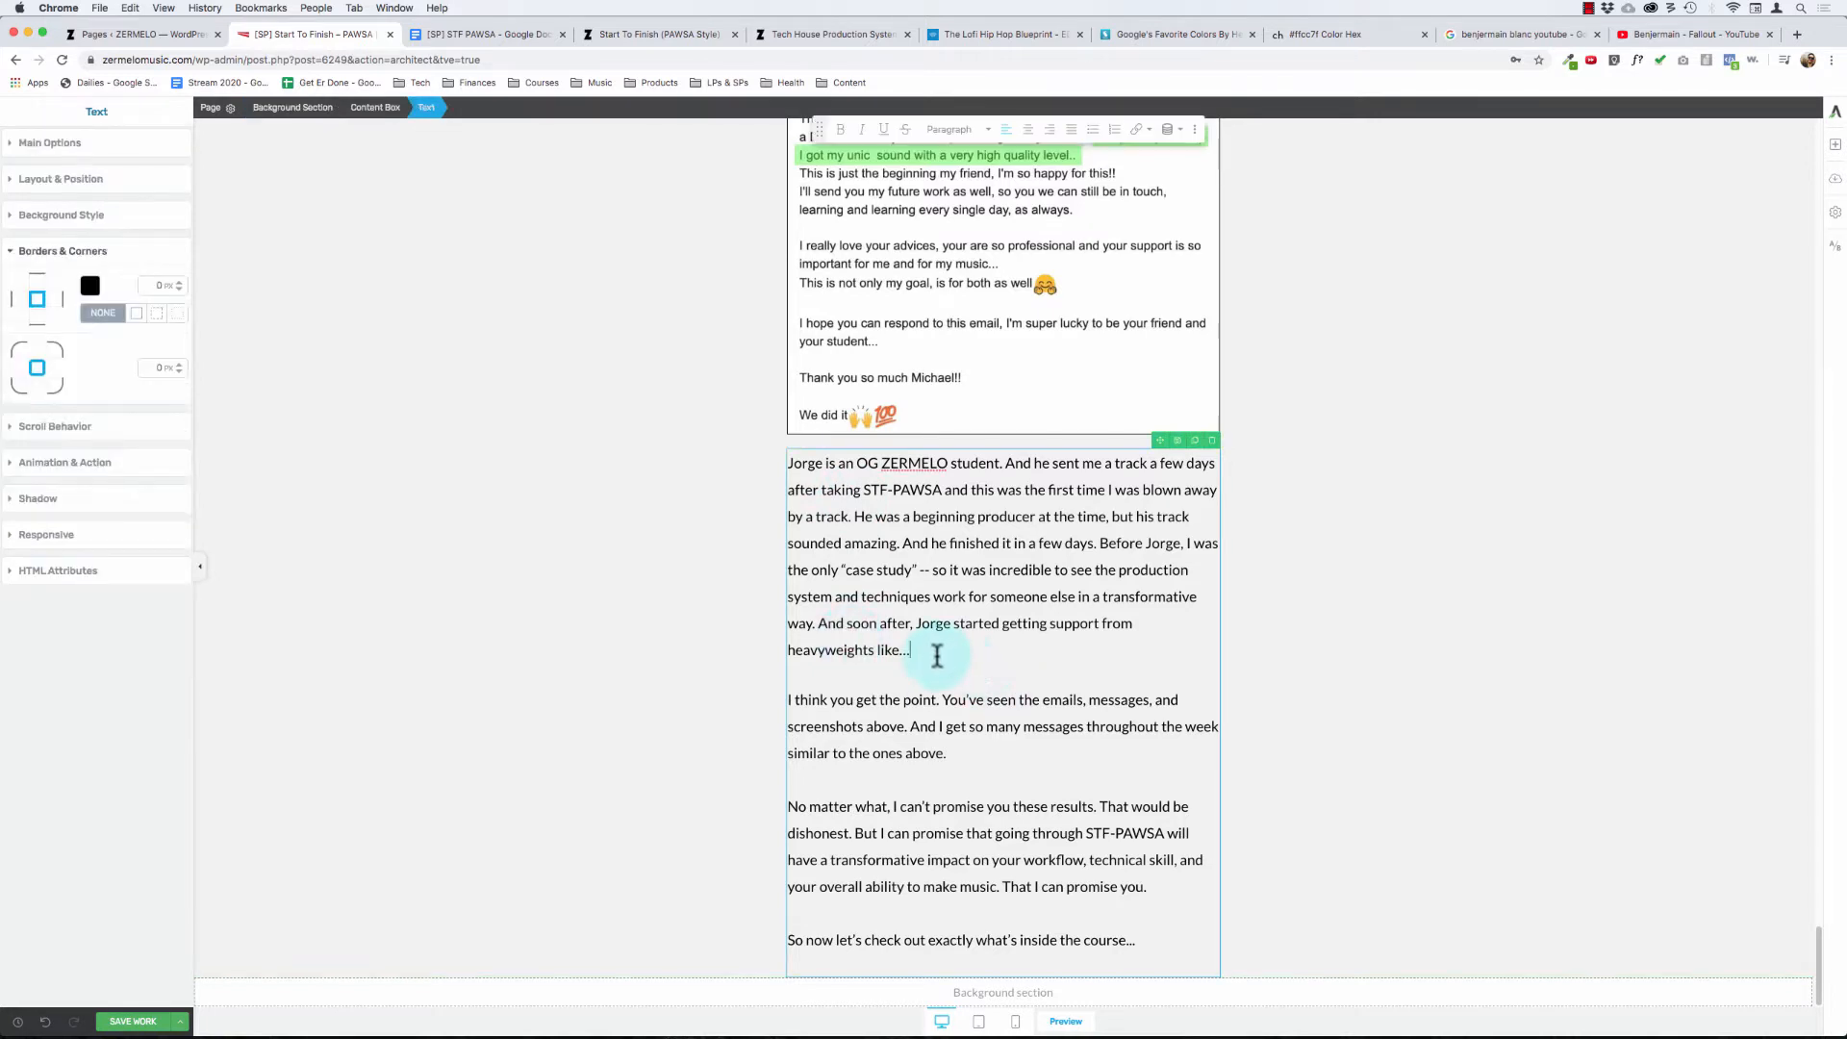
pyautogui.press('Return')
pyautogui.scroll(-1, 944, 697)
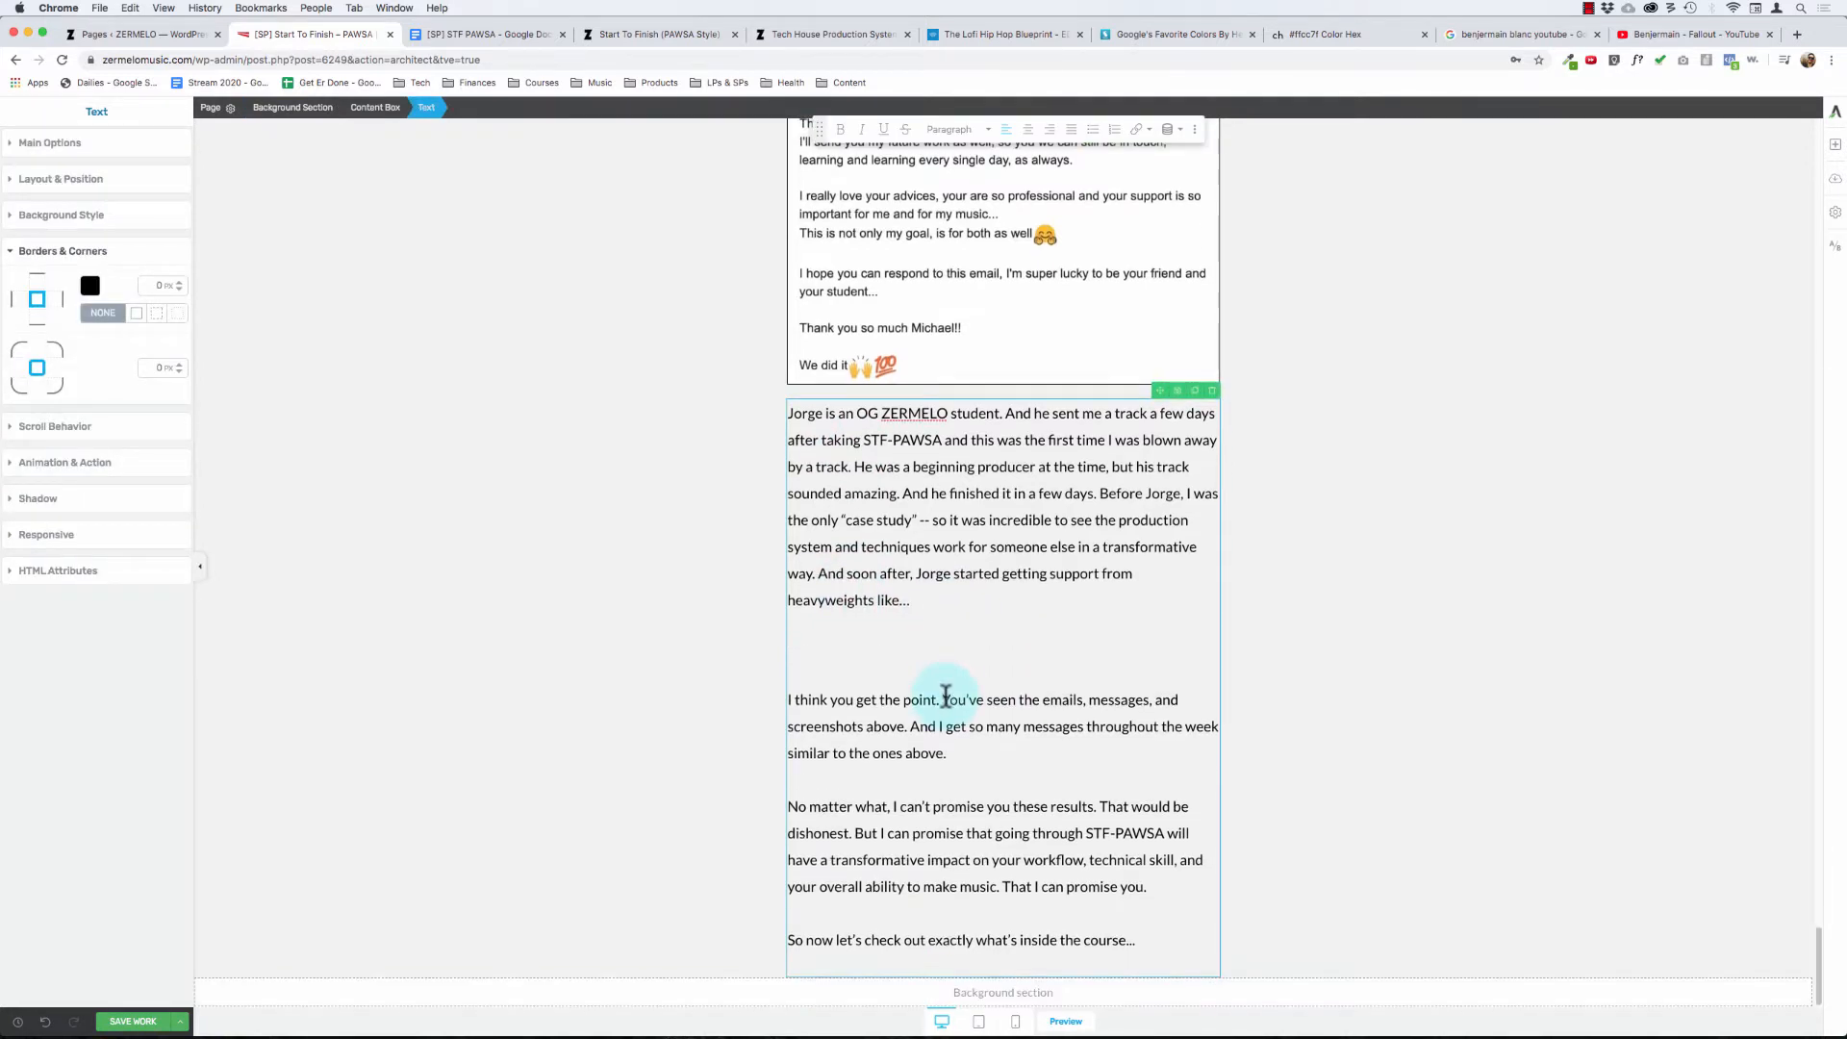
# - Add an image element below the "heavyweights like..." paragraph and fill it with testimonial_191126 from the media library
pyautogui.click(1835, 145)
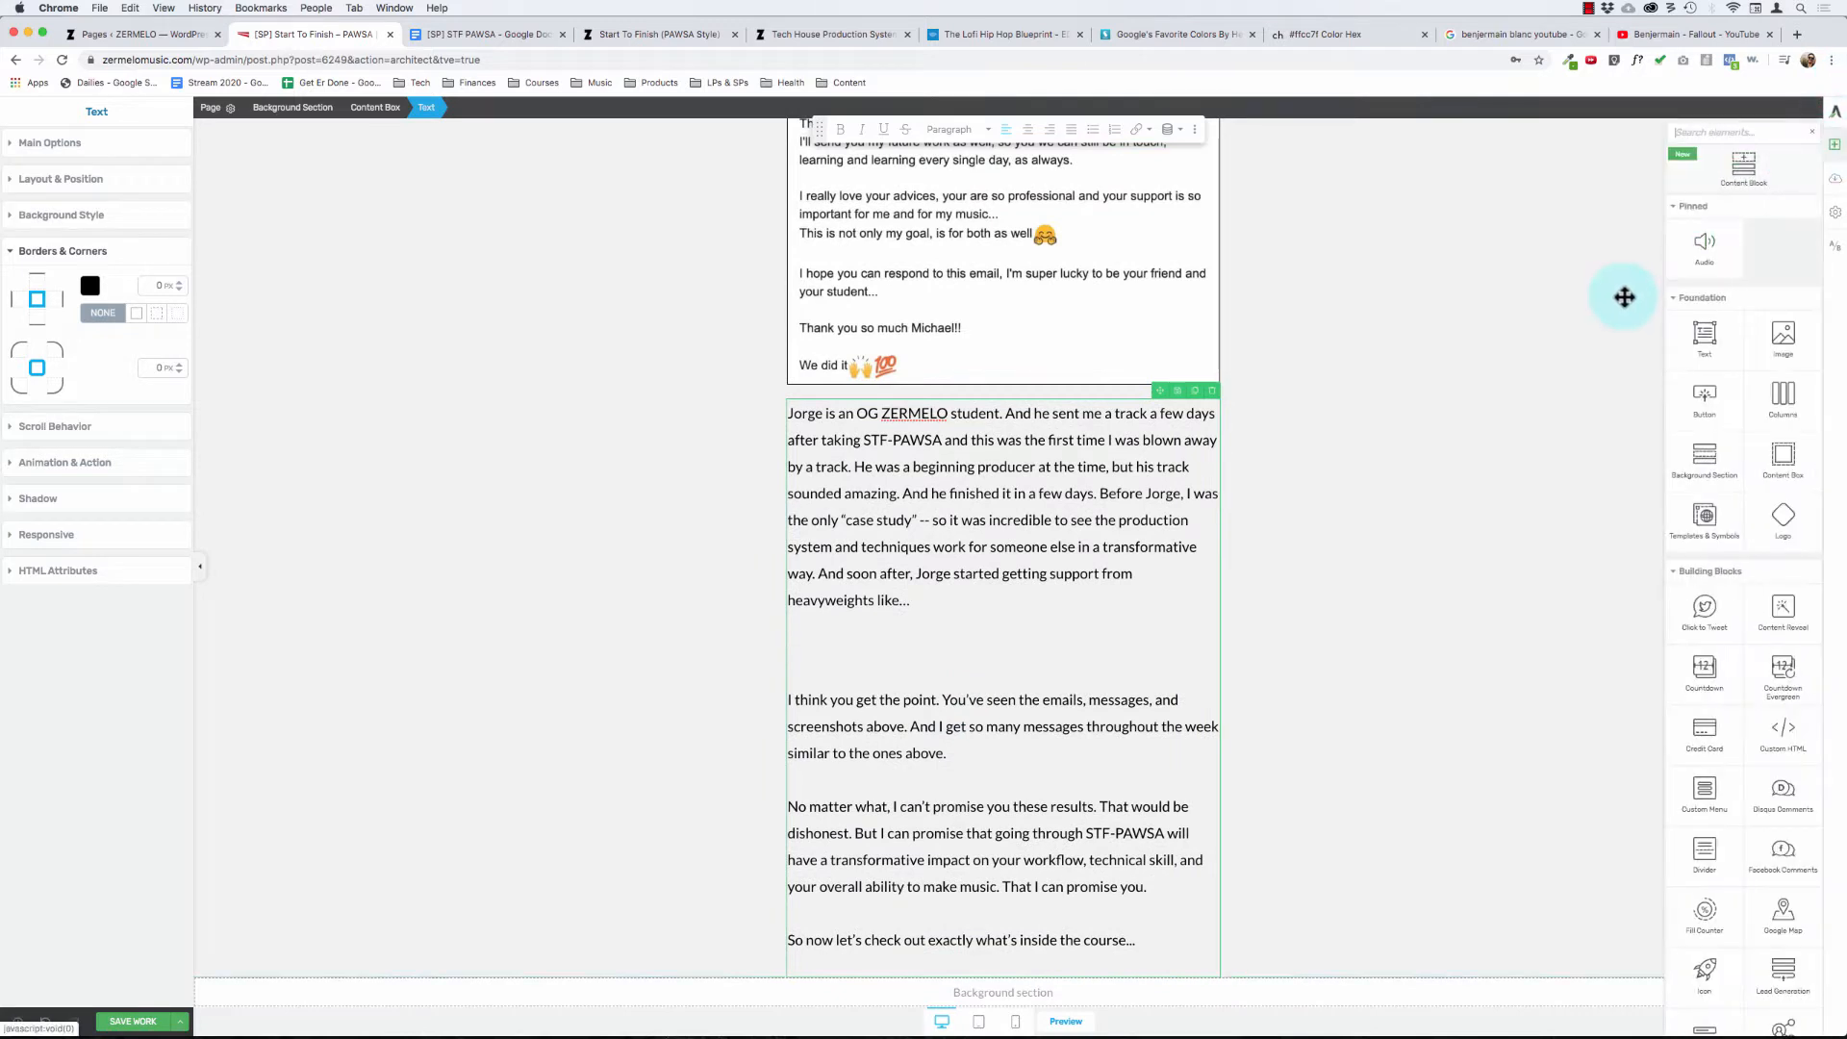
pyautogui.moveTo(1758, 330); pyautogui.dragTo(939, 579)
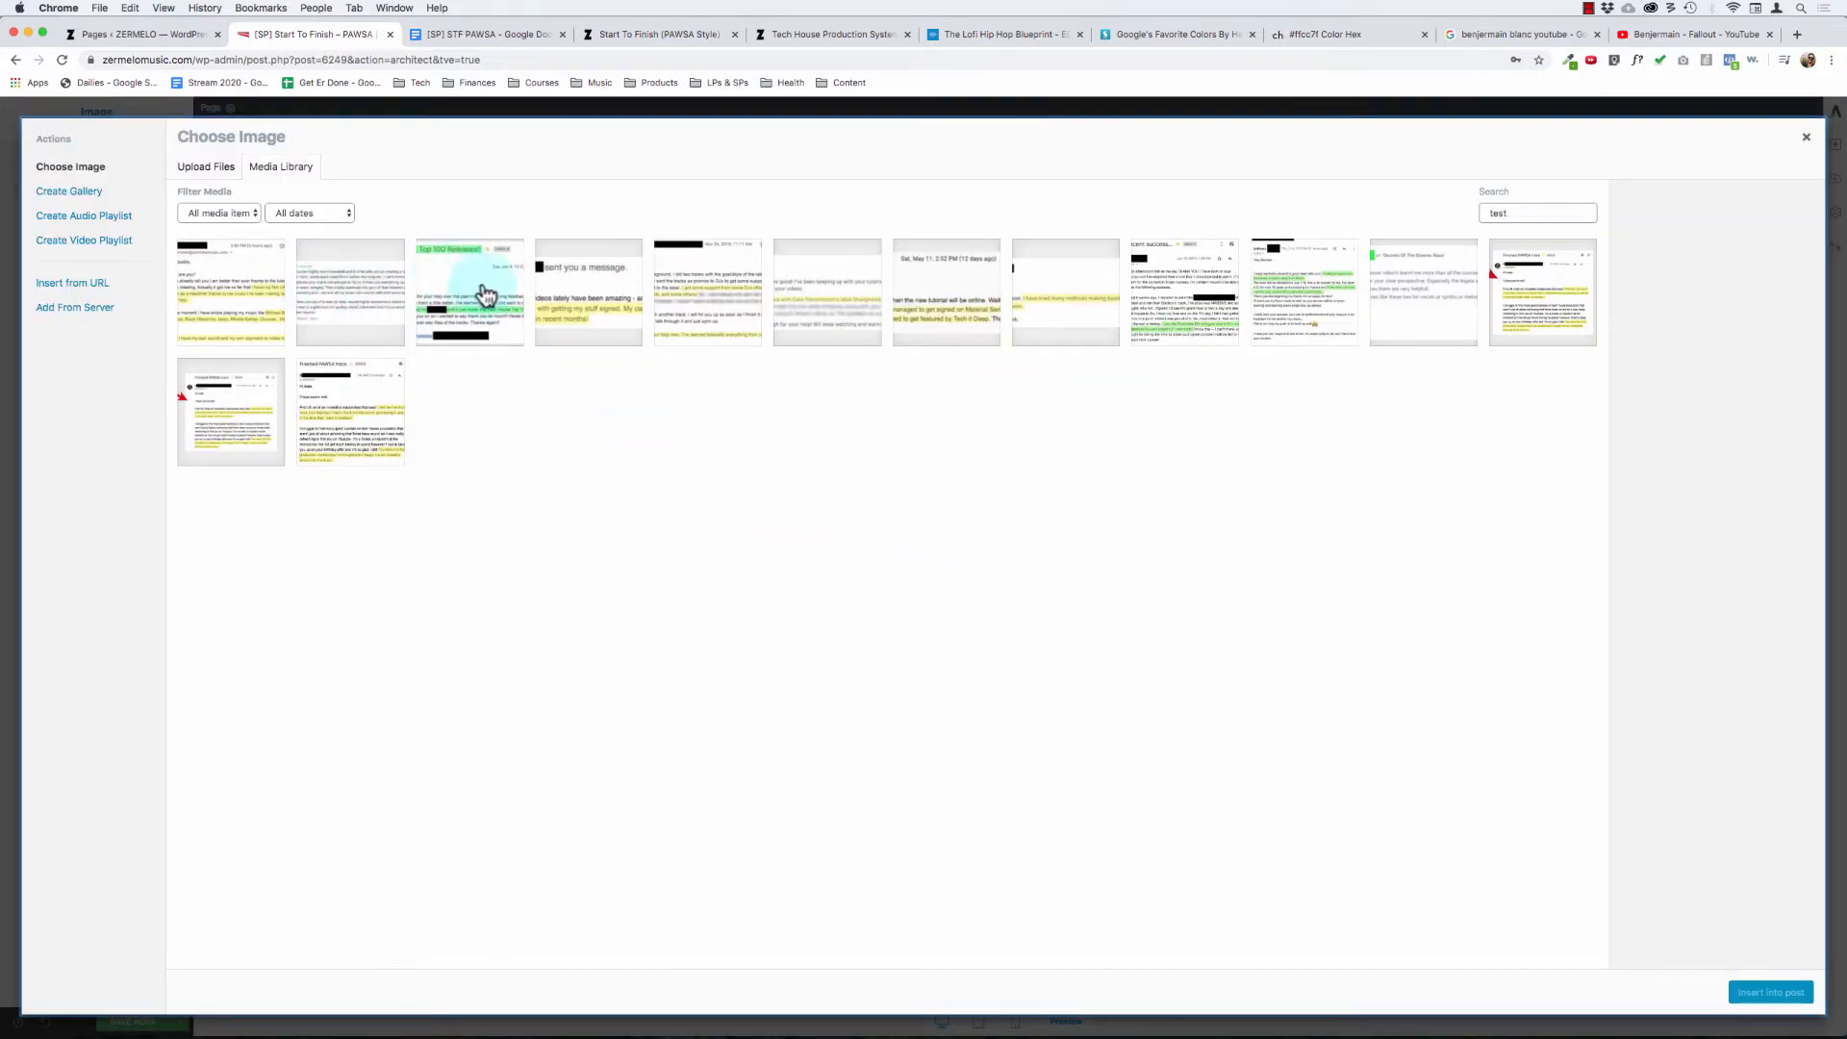
pyautogui.click(703, 306)
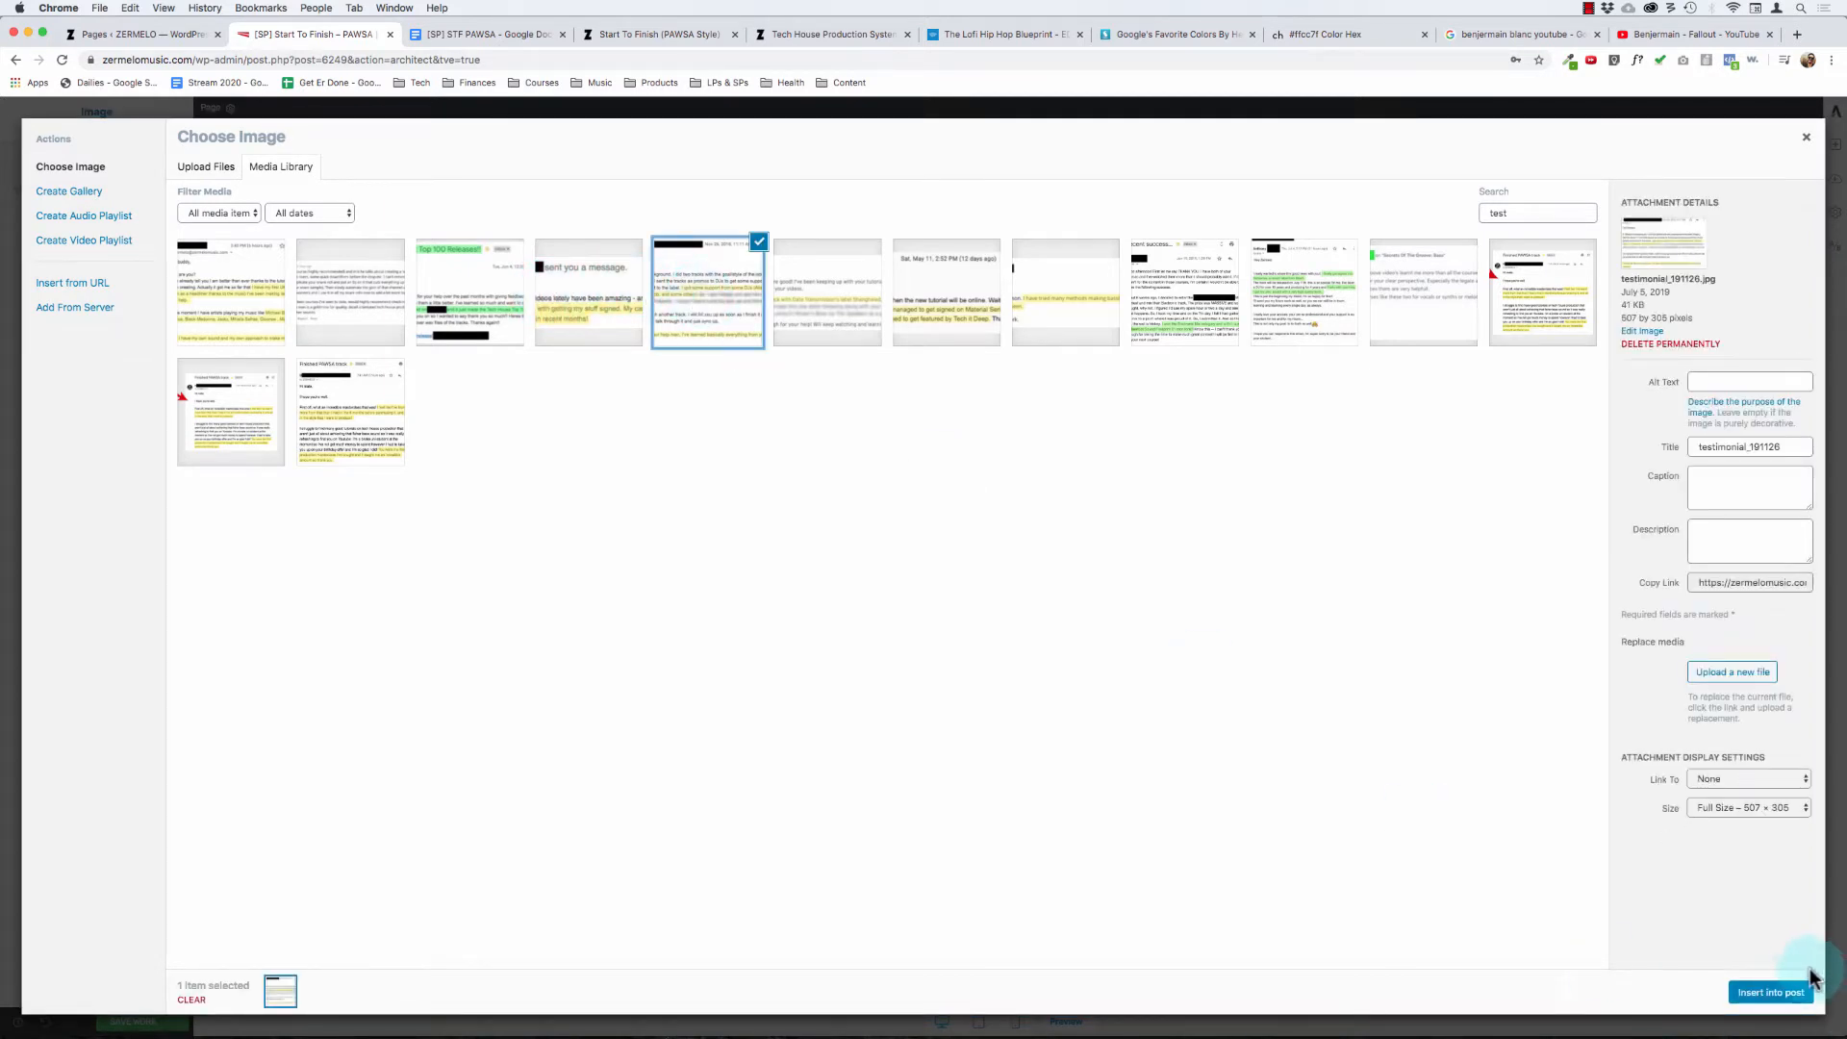
pyautogui.click(1772, 993)
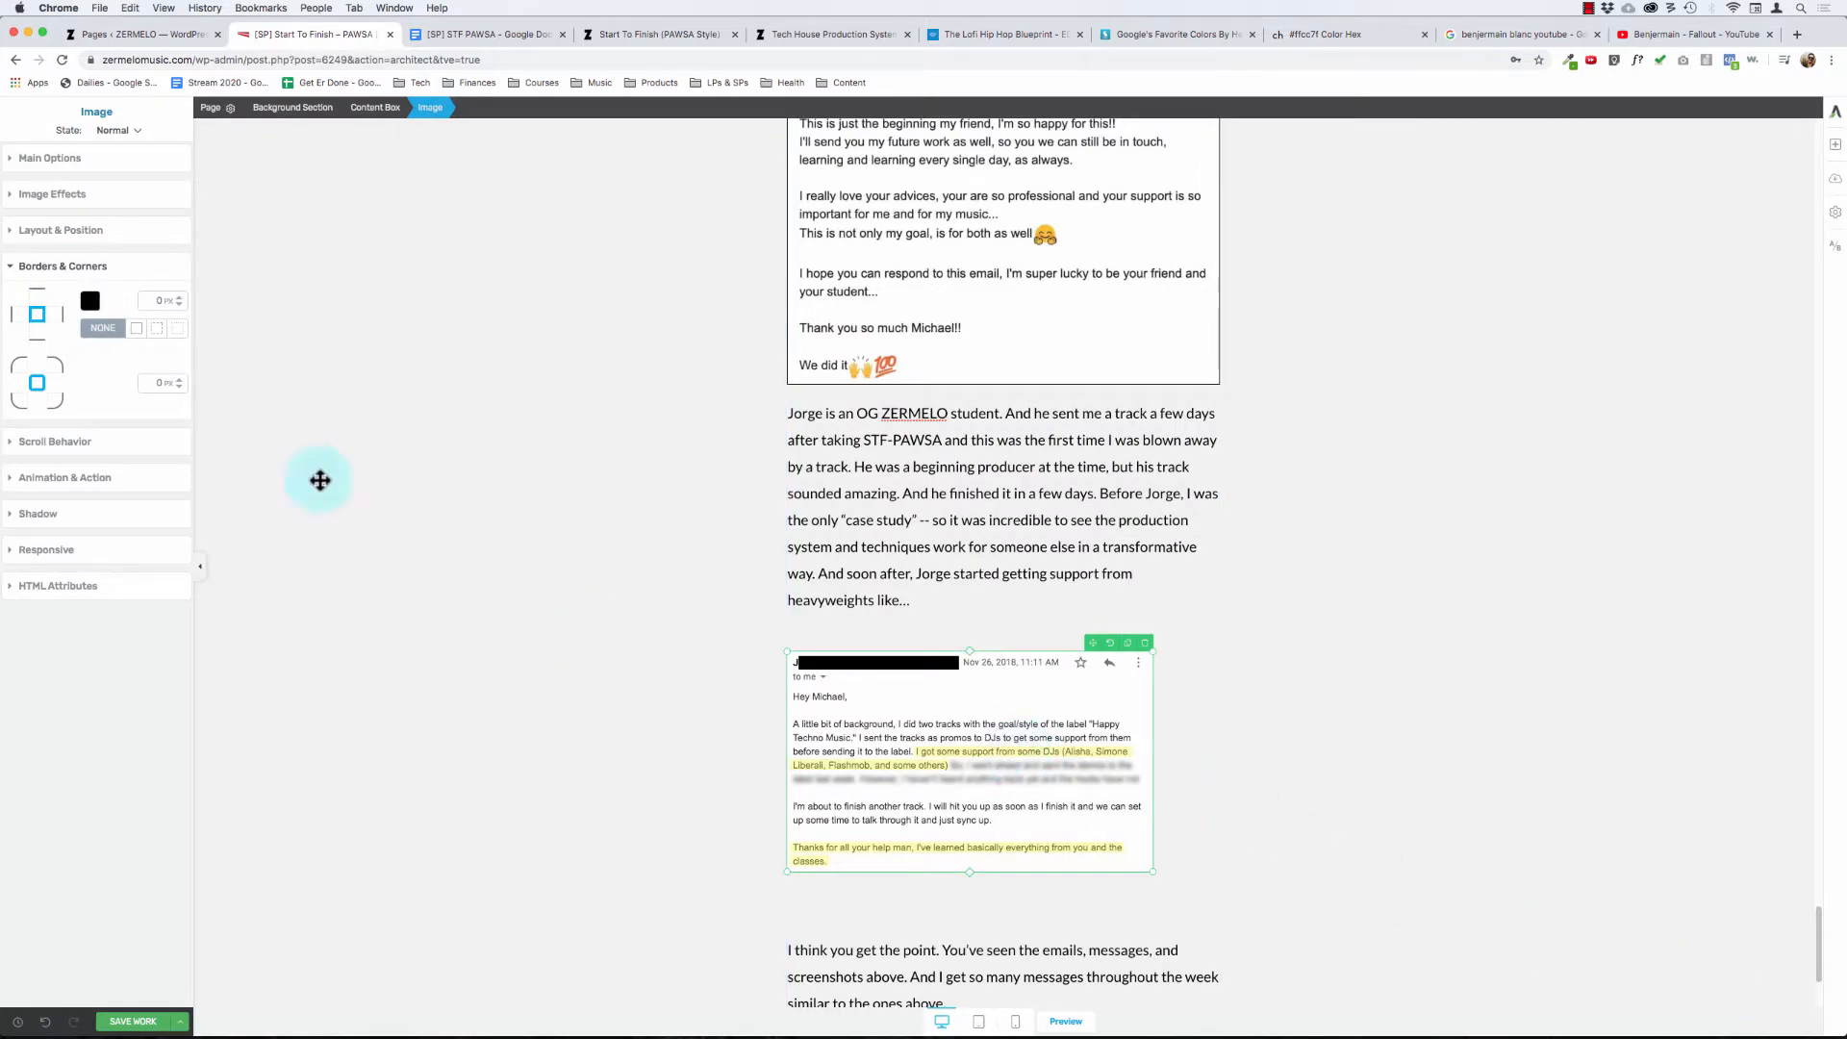
# - Set the testimonial_191126 screenshot's size to 600 px and give it a 1 px solid black border
pyautogui.click(48, 158)
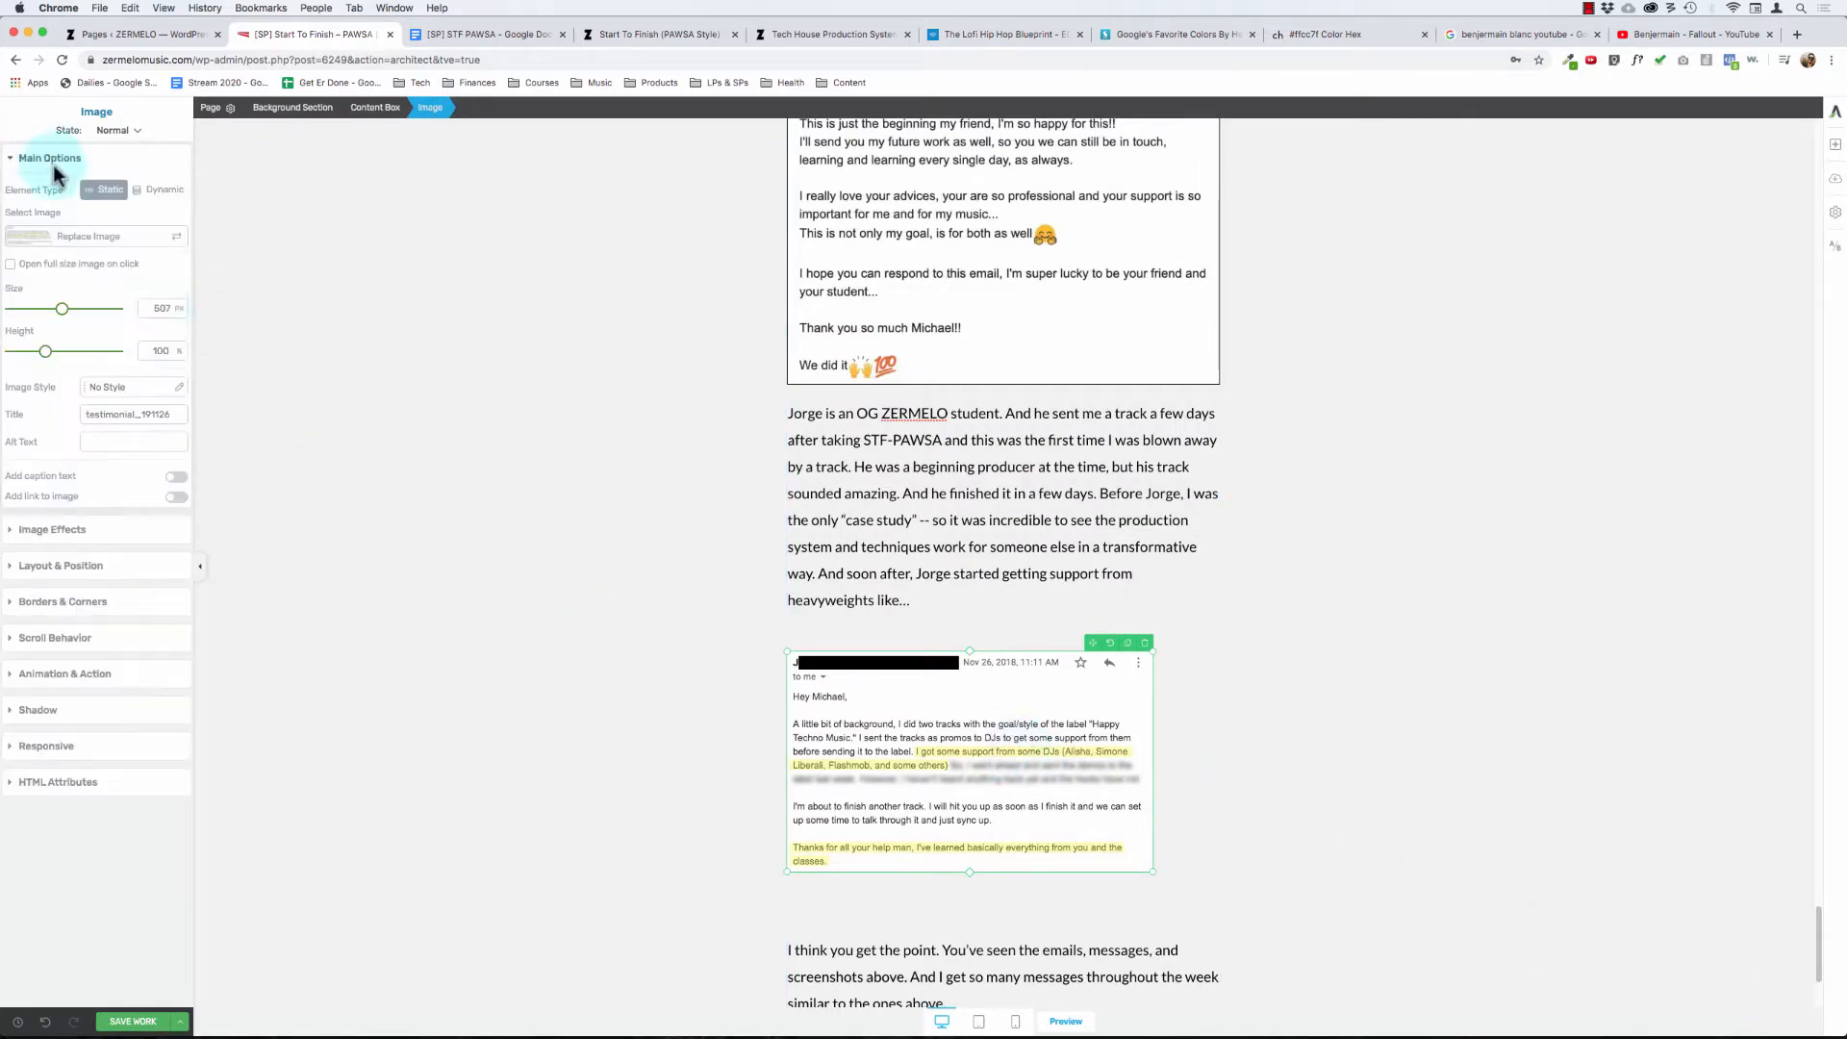
pyautogui.doubleClick(162, 308)
pyautogui.write('600')
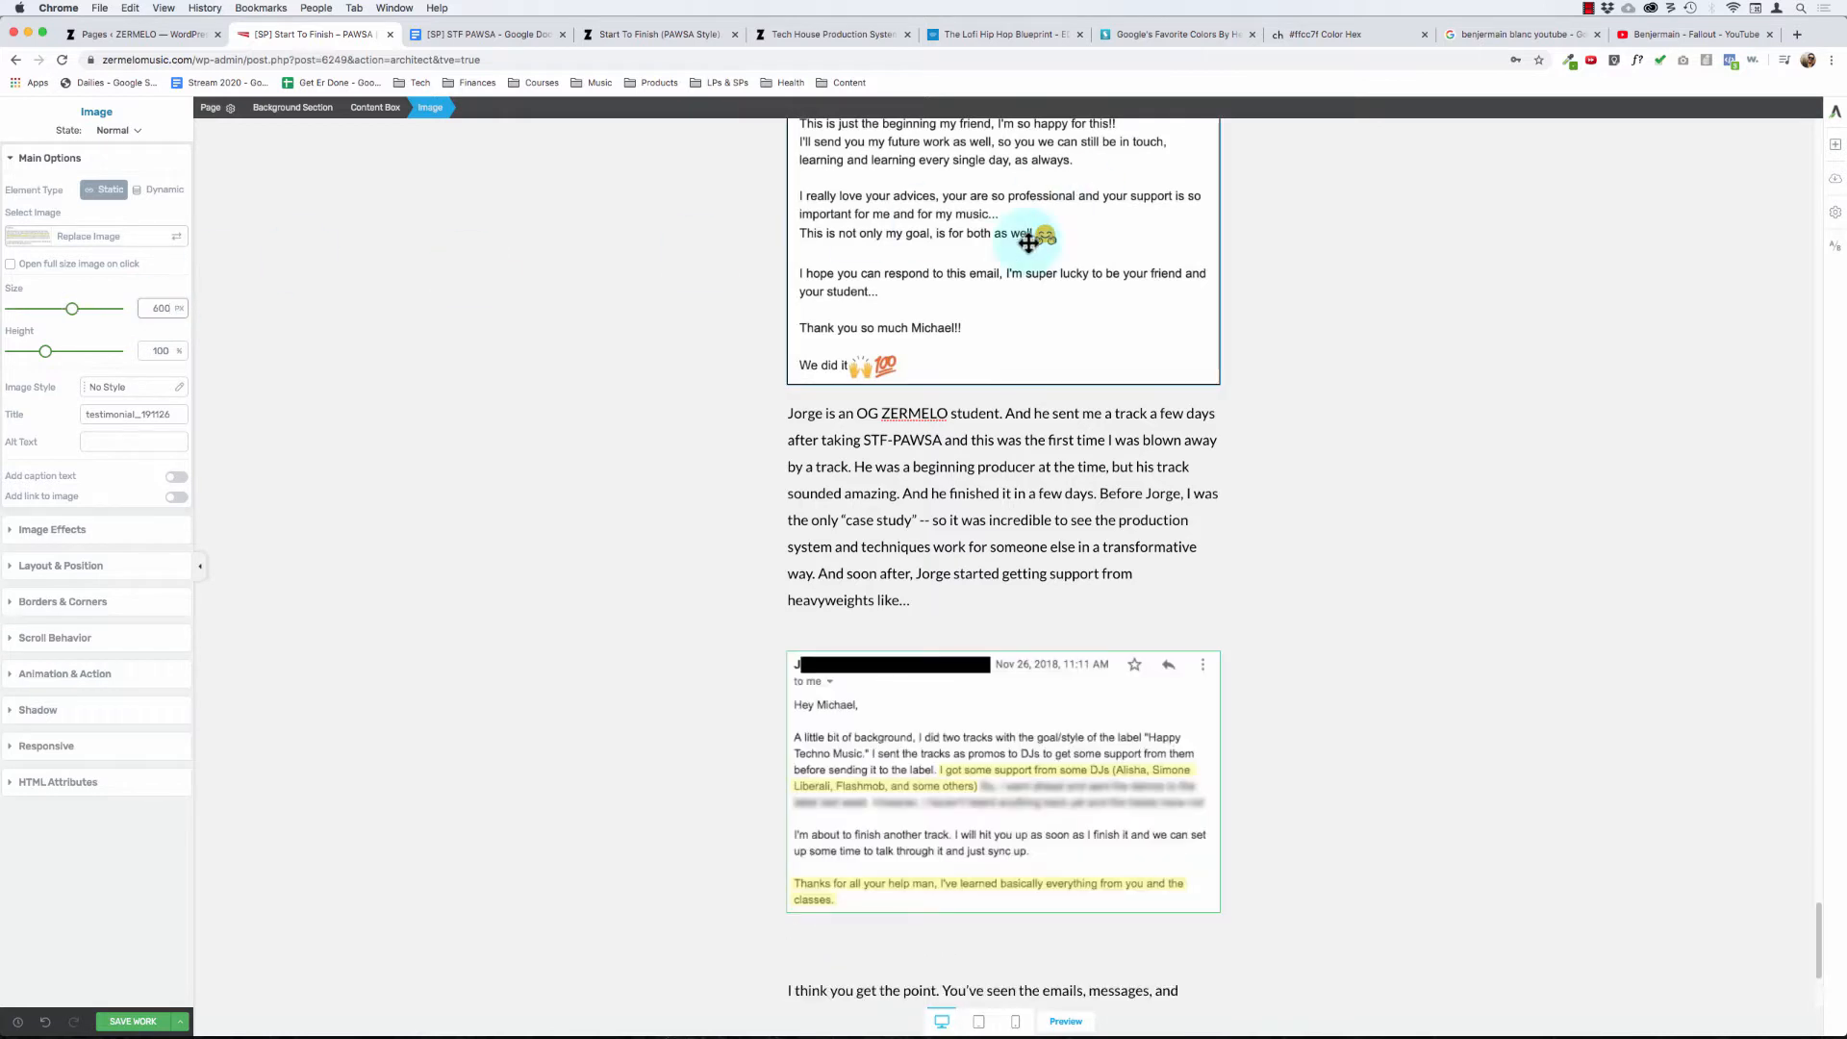
pyautogui.click(65, 602)
pyautogui.click(137, 328)
# - Set the top and bottom margins of the red-arrow "Finished PAWSA track" screenshot to 0
pyautogui.scroll(10, 524, 471)
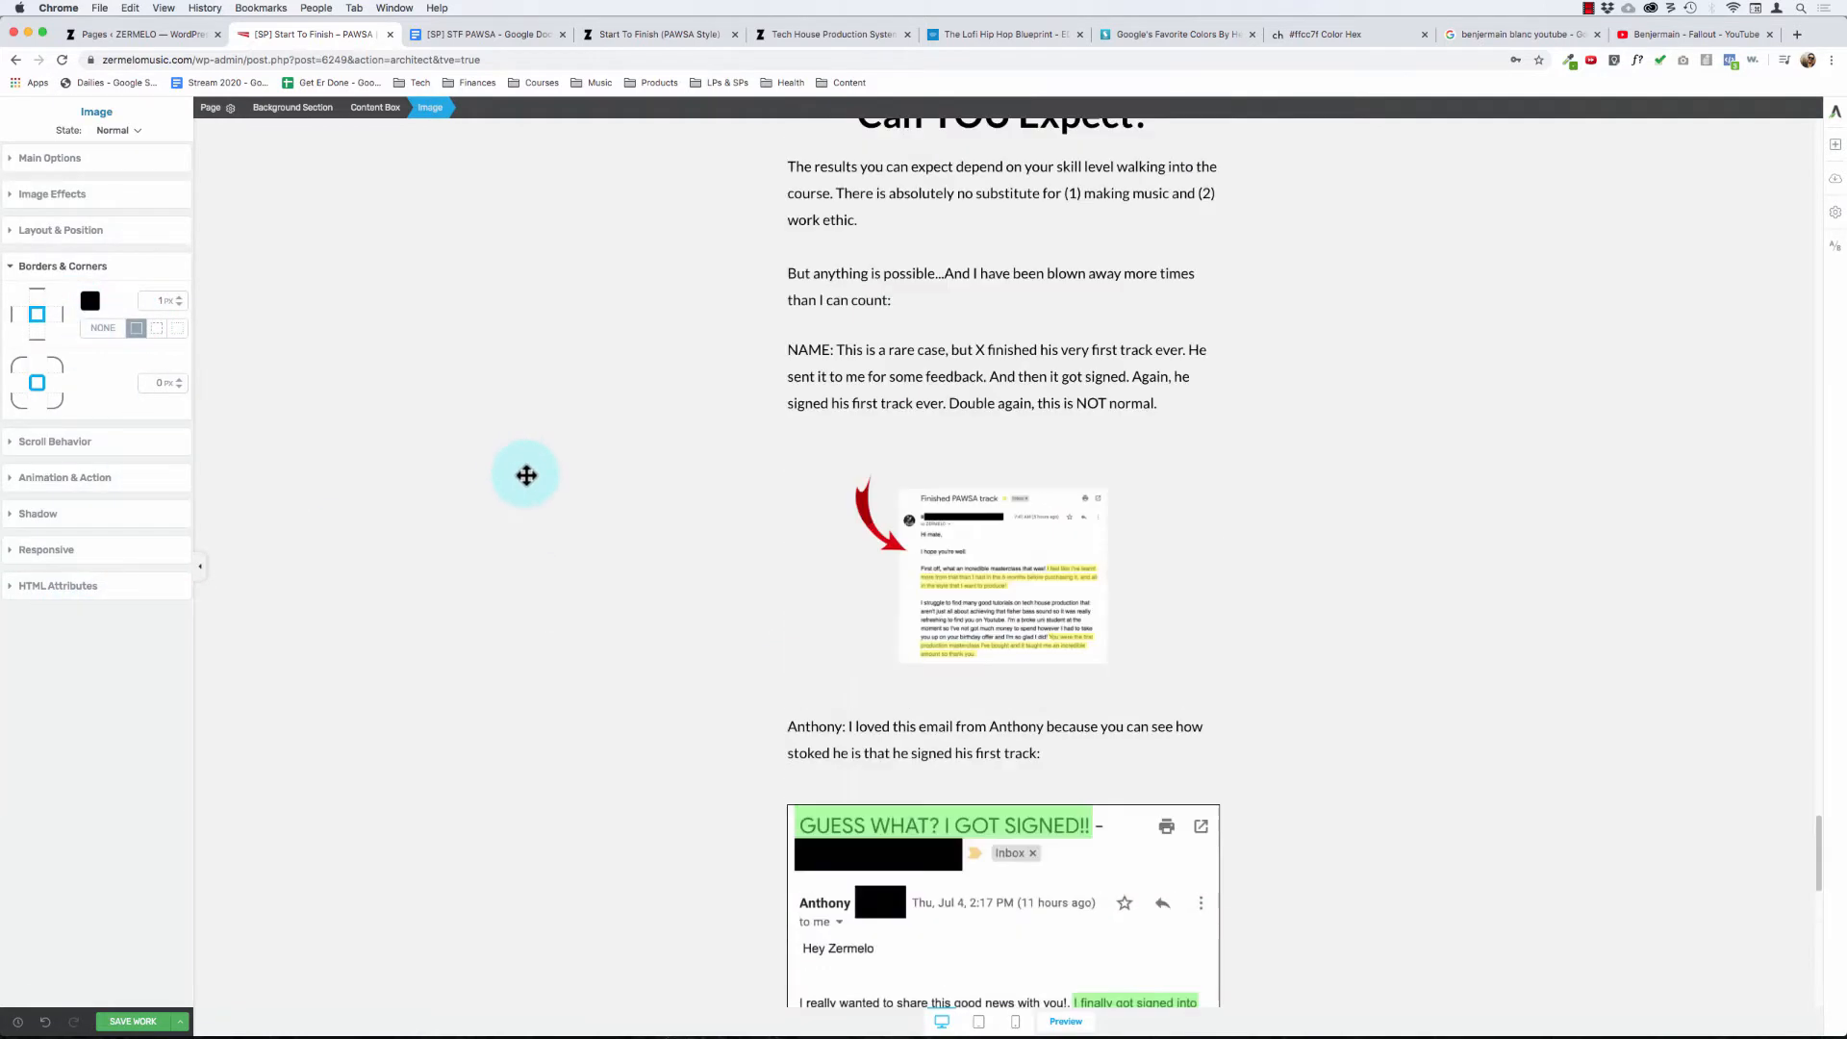
pyautogui.scroll(-2, 761, 464)
pyautogui.click(991, 464)
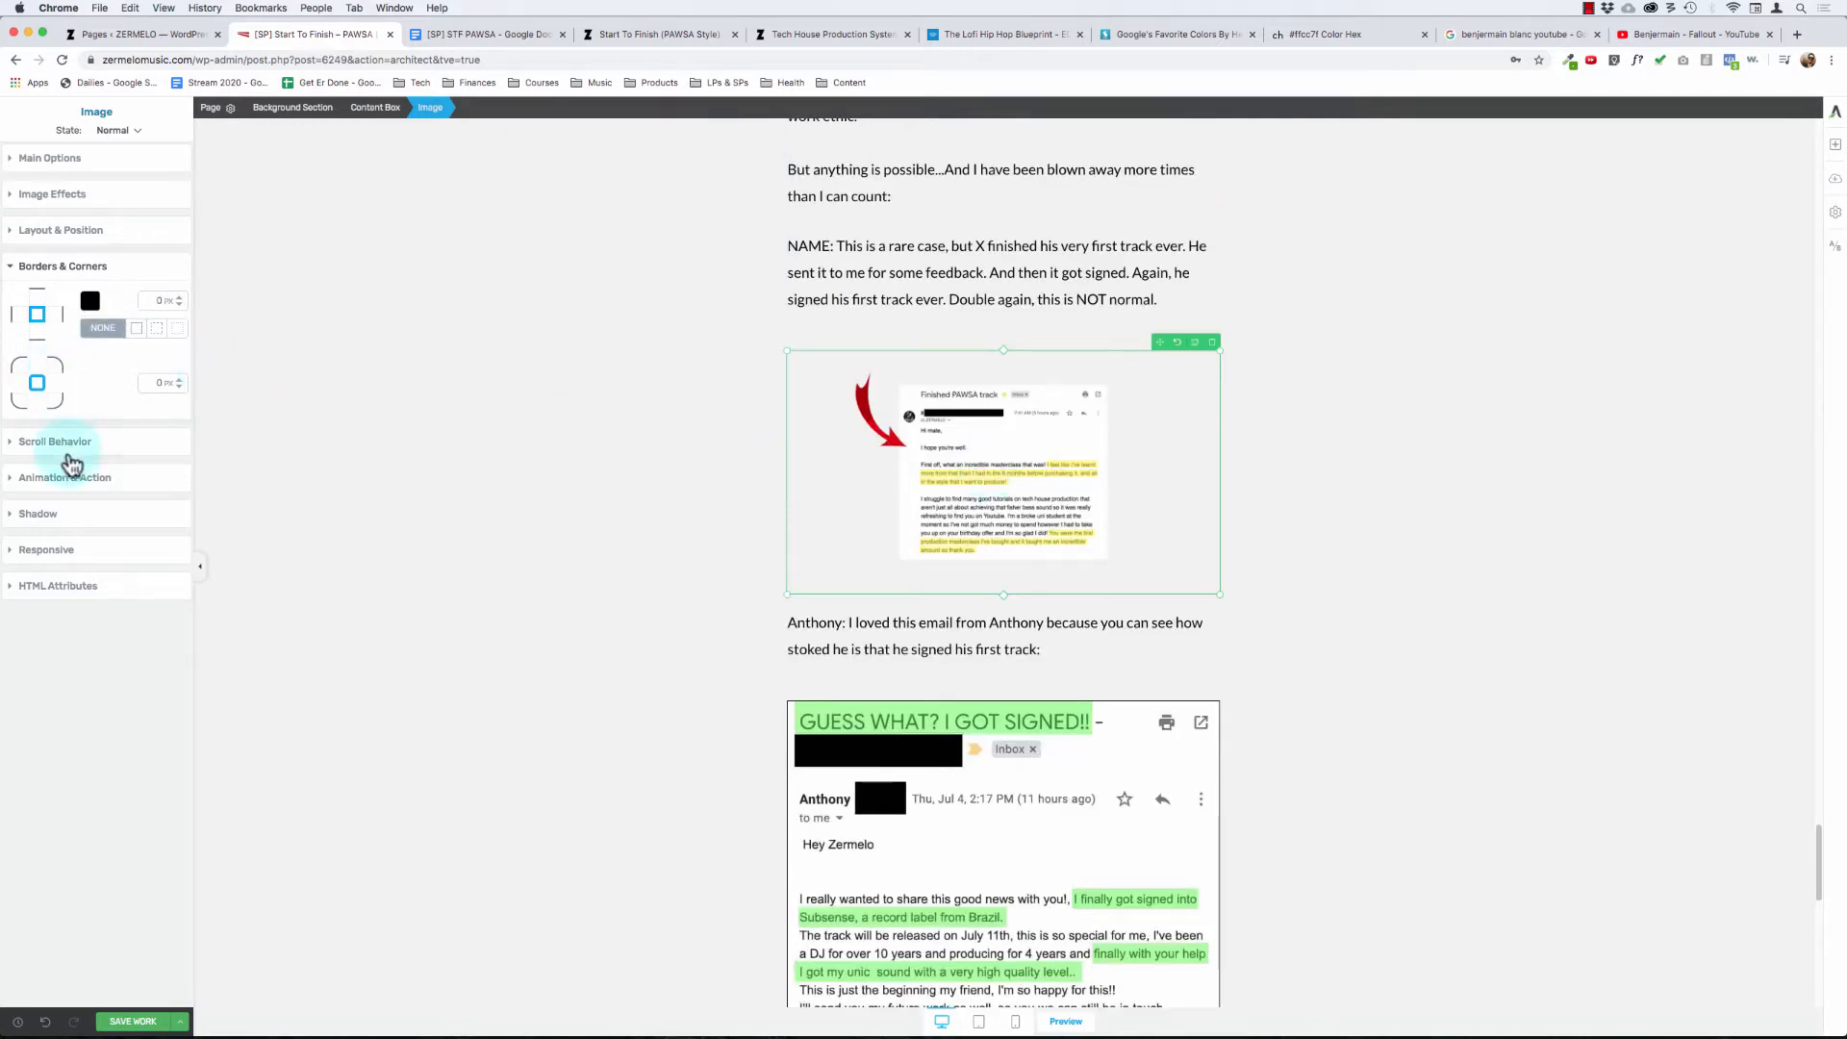
pyautogui.click(57, 230)
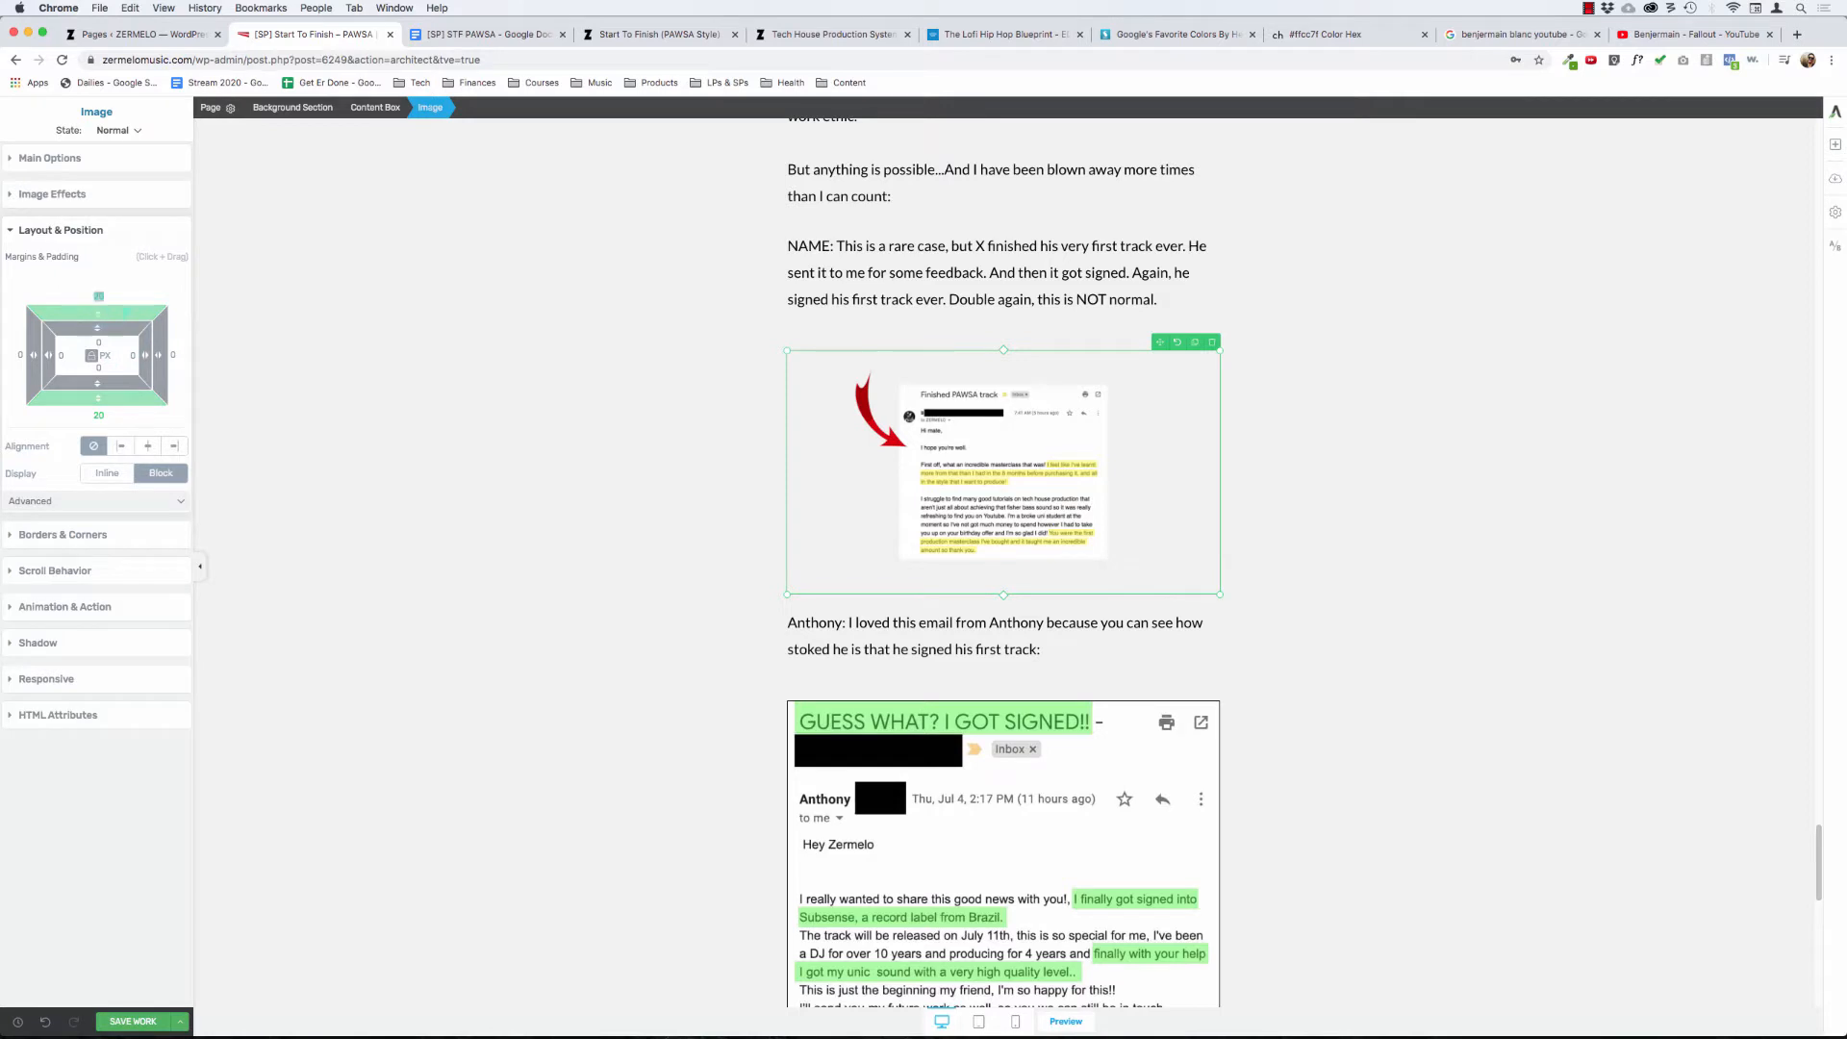
pyautogui.write('0')
pyautogui.click(92, 356)
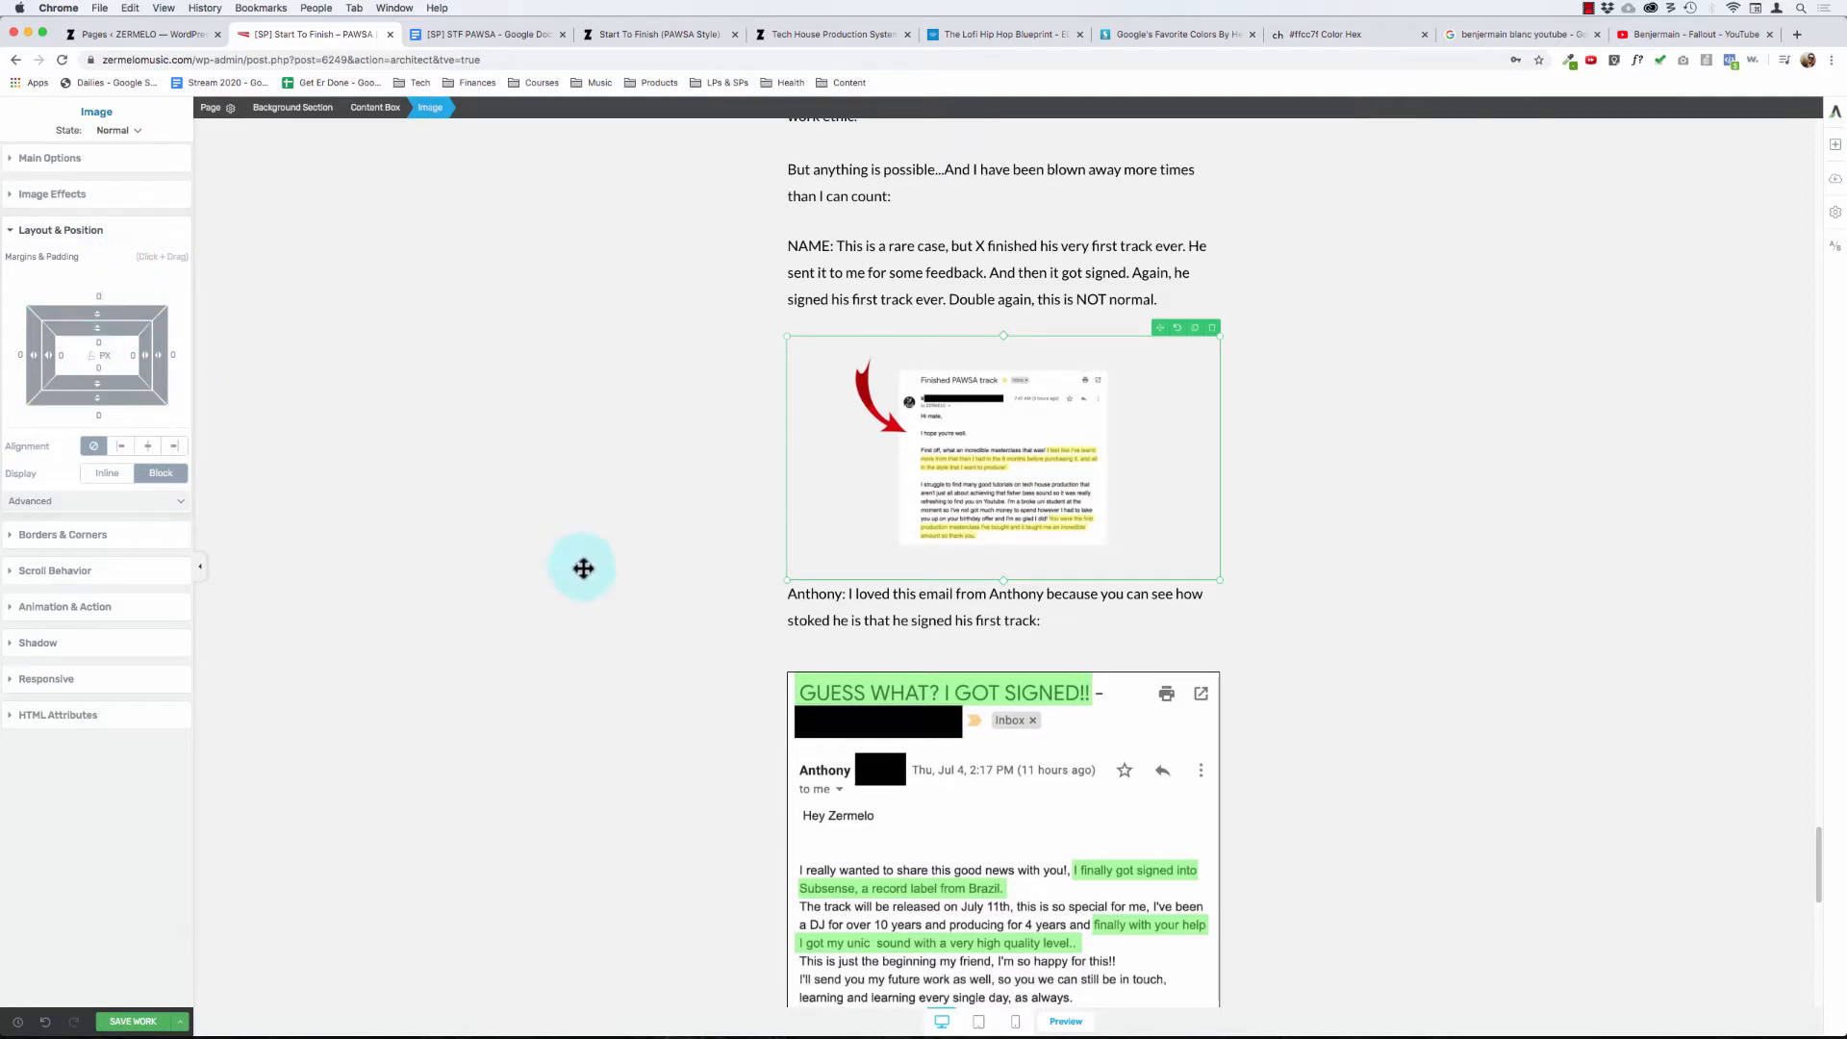
# - Set the top and bottom margins of the "GUESS WHAT? I GOT SIGNED!!" screenshot to 0
pyautogui.scroll(-2, 583, 567)
pyautogui.click(981, 661)
pyautogui.click(93, 357)
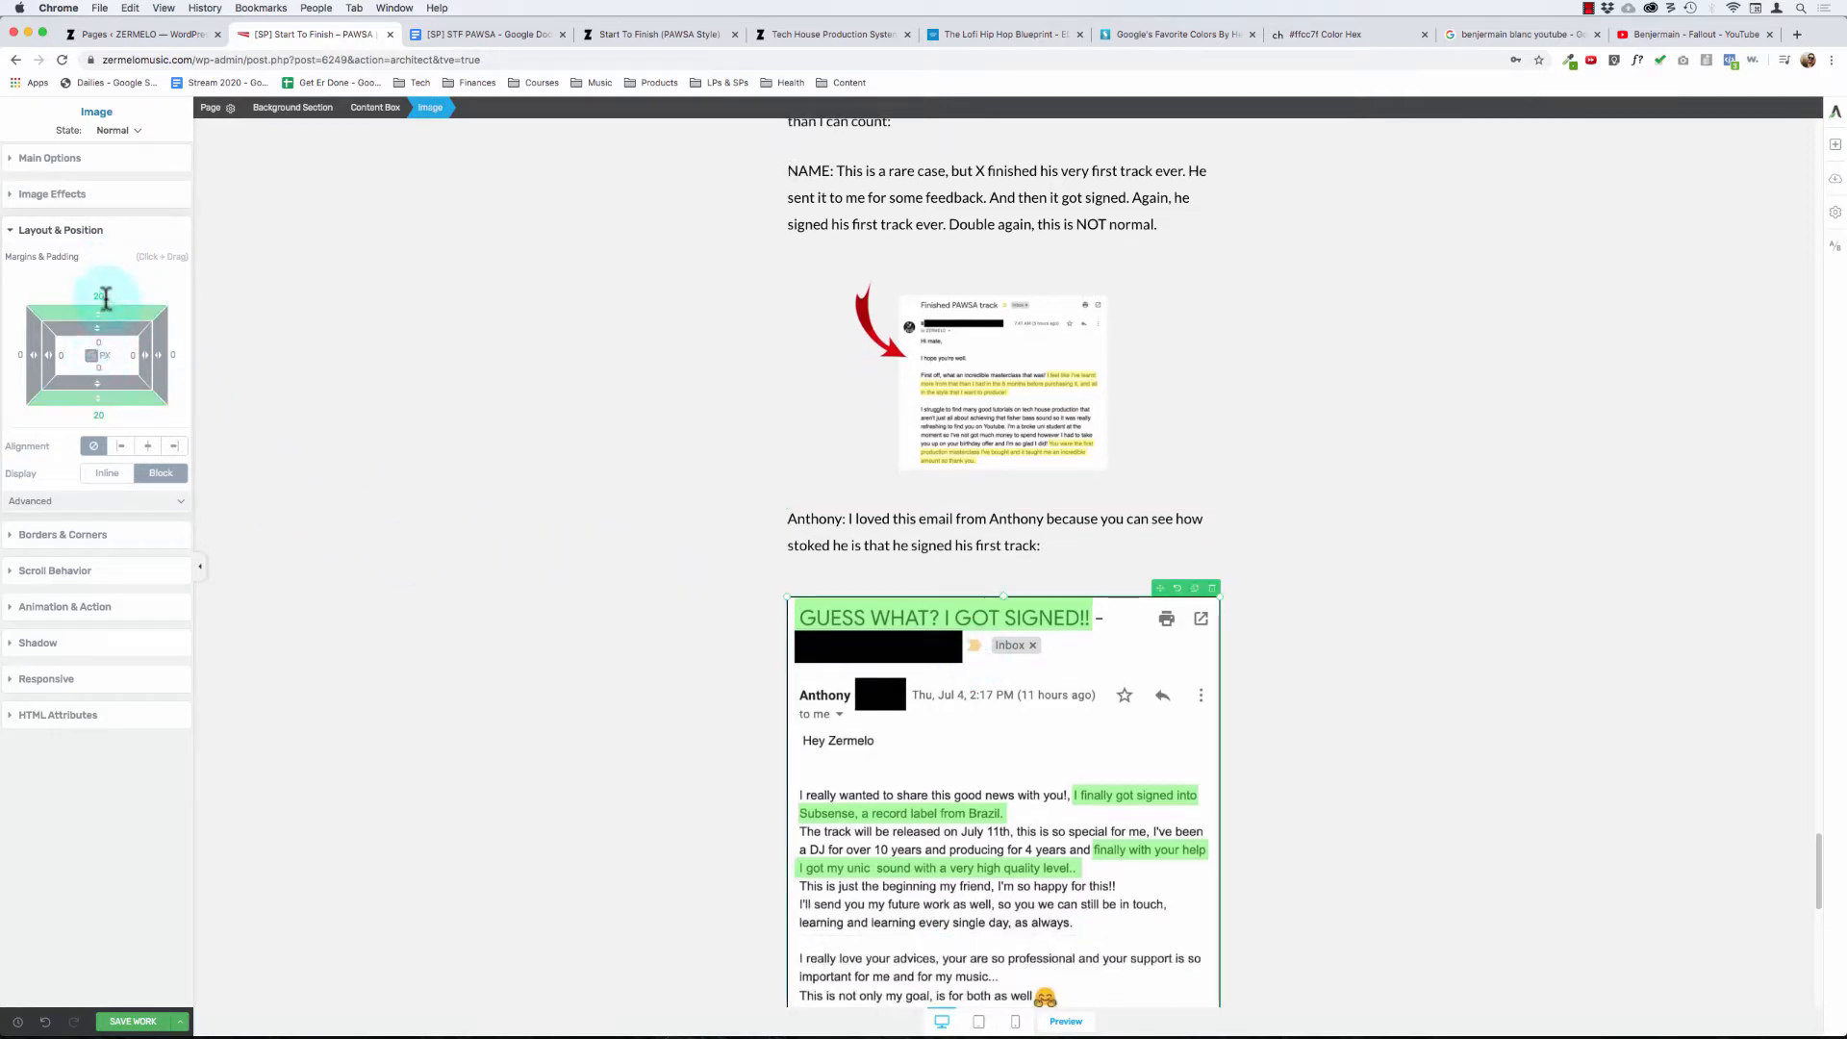
pyautogui.click(106, 298)
pyautogui.write('0')
# - Set the top and bottom margins of the testimonial screenshot below the OG ZERMELO student paragraph to 0
pyautogui.scroll(-8, 673, 529)
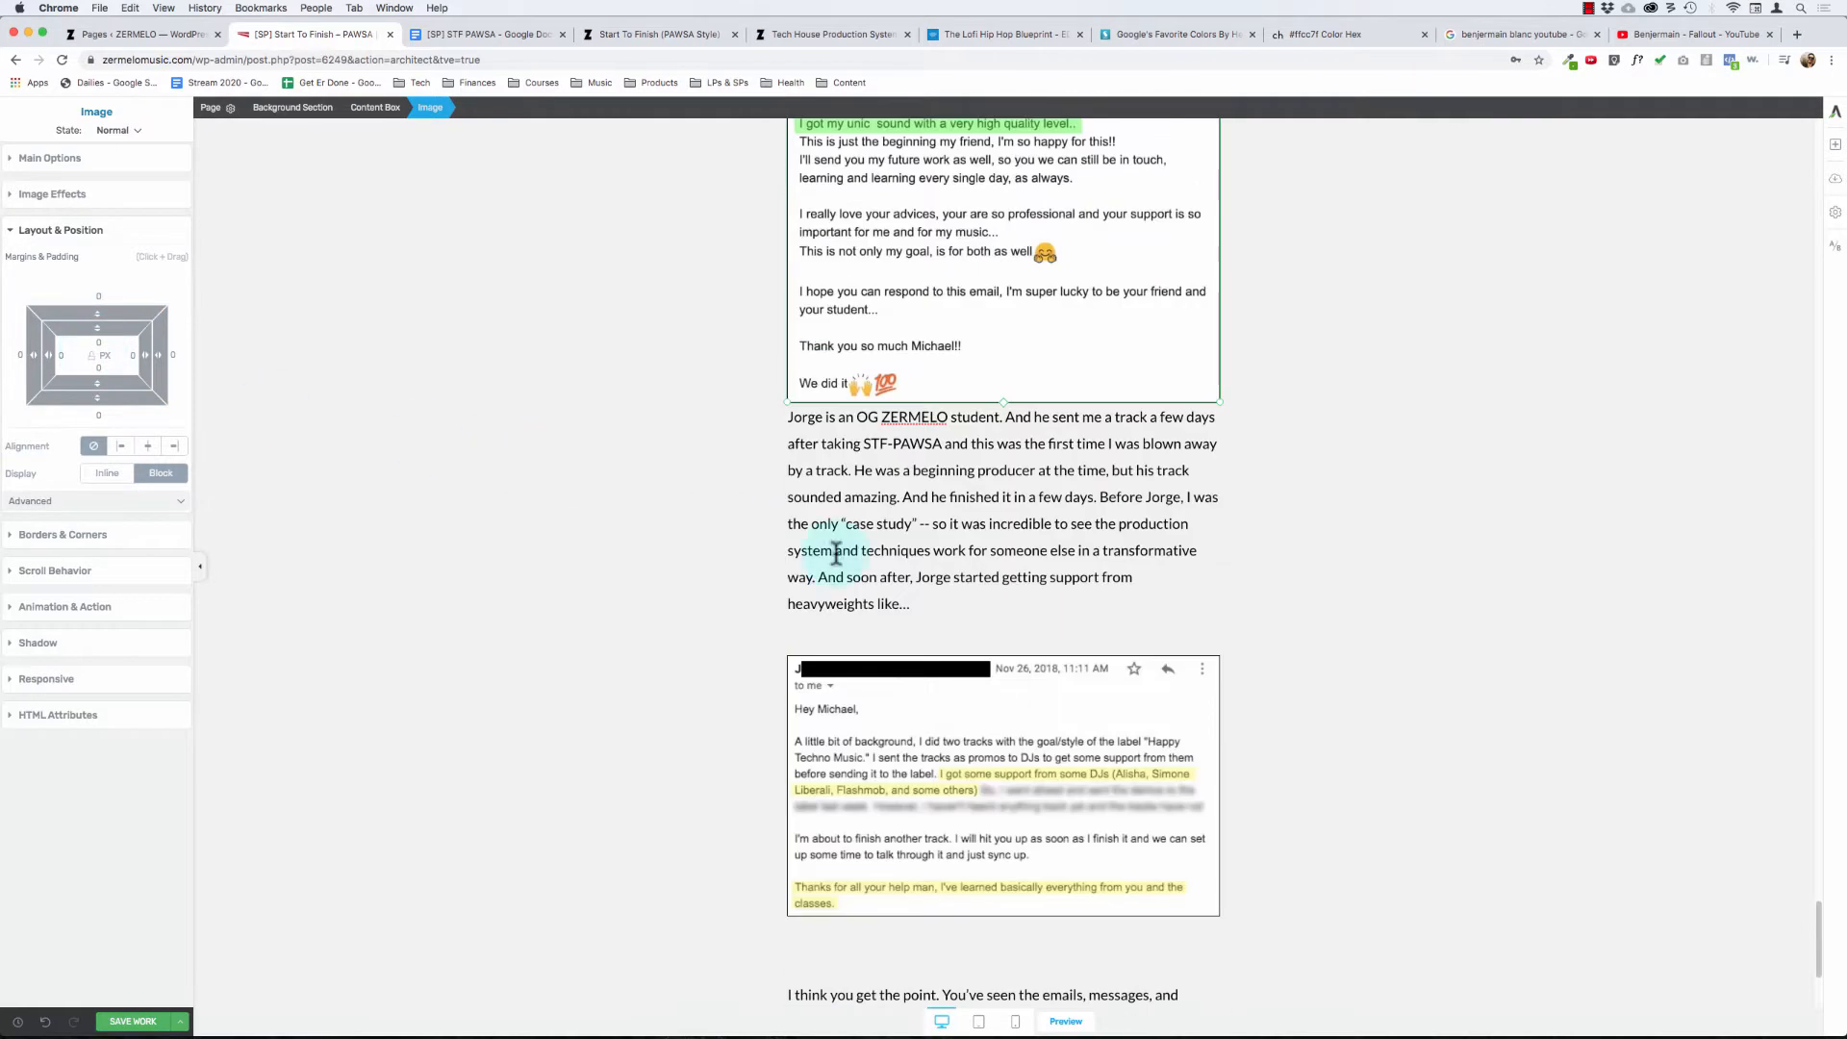
pyautogui.click(921, 746)
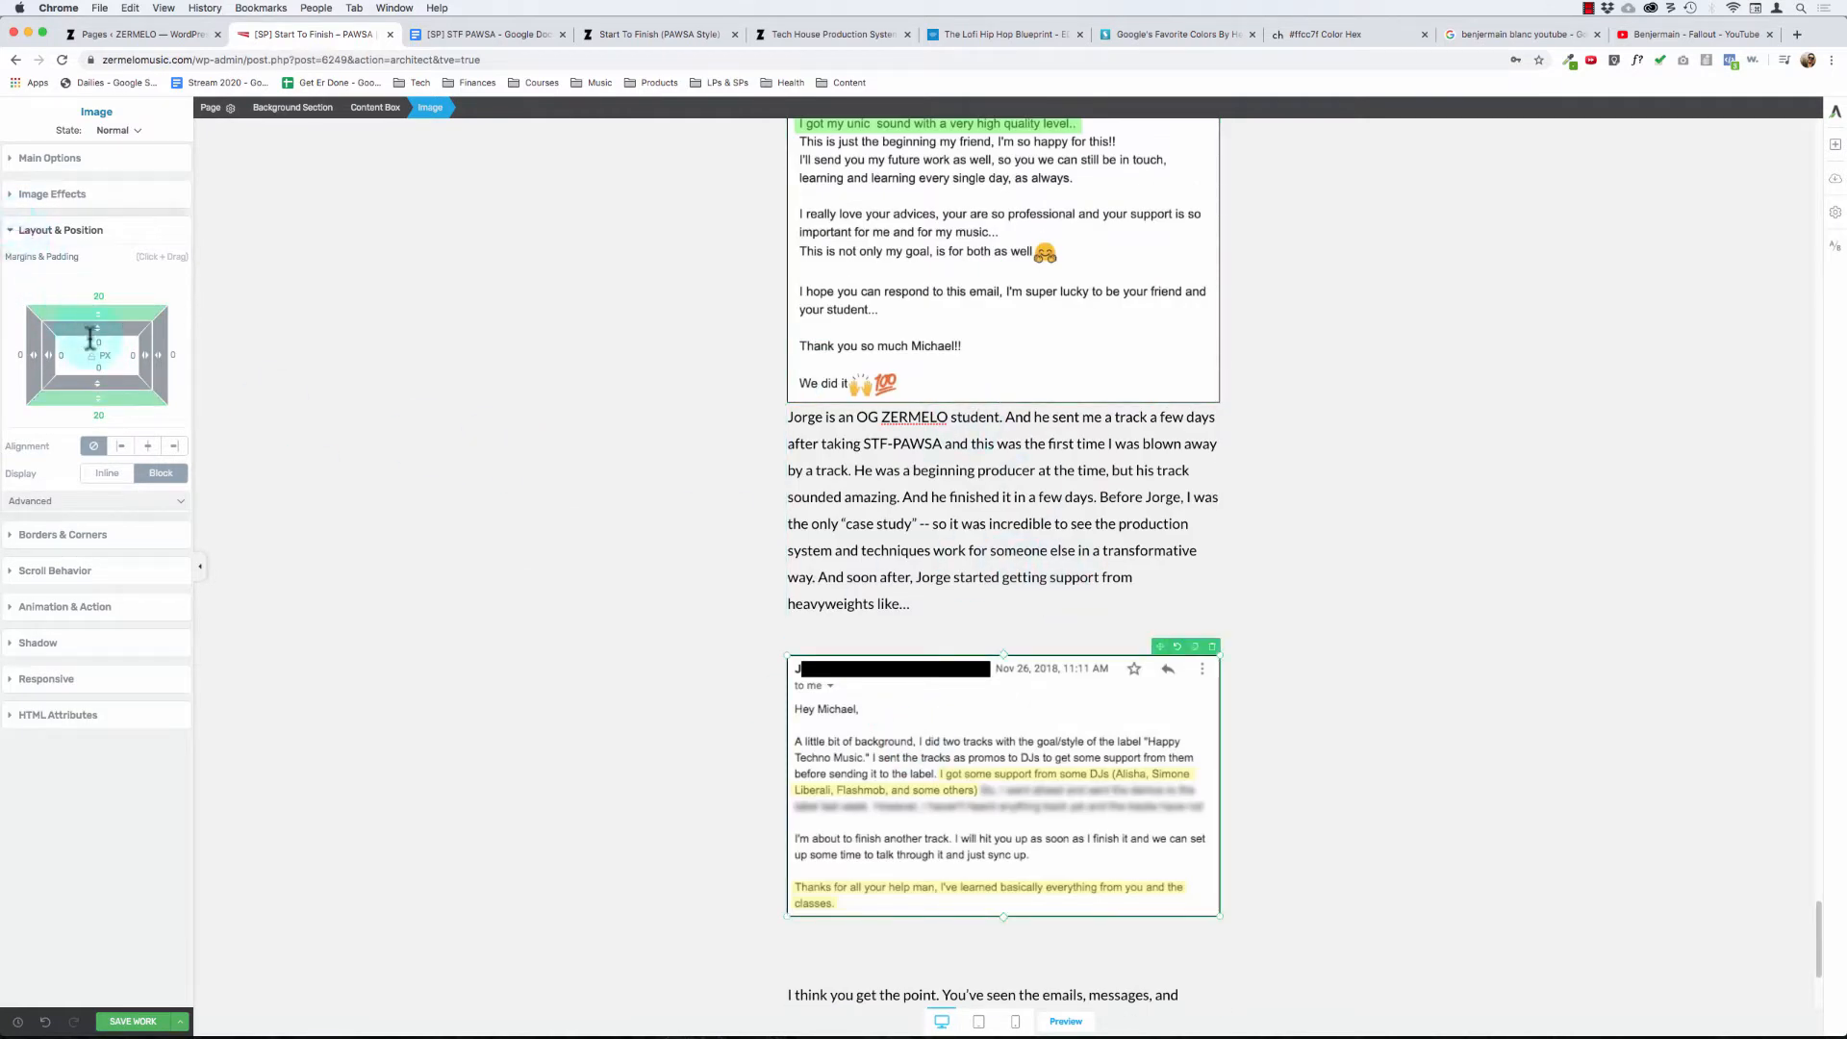
pyautogui.write('5')
# - Set only the bottom margin of the "GUESS WHAT? I GOT SIGNED!!" screenshot to 20 px
pyautogui.scroll(3, 585, 482)
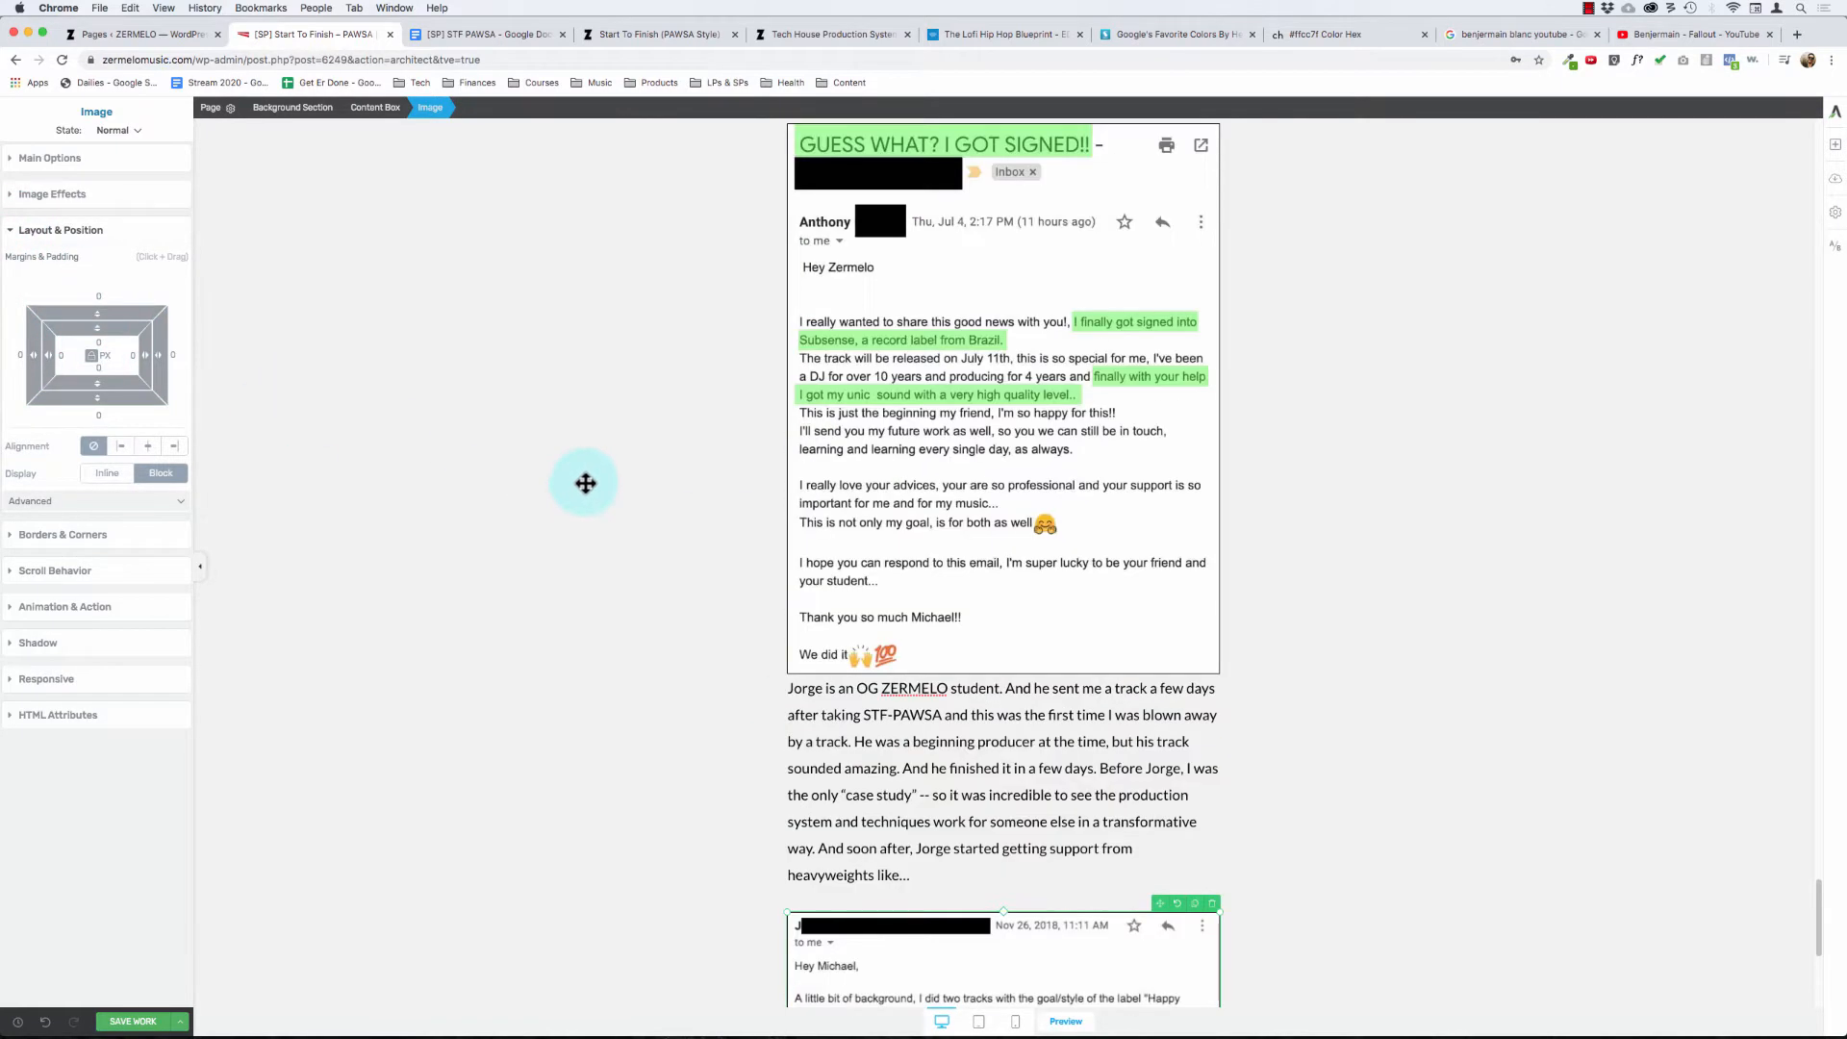
pyautogui.click(907, 493)
pyautogui.click(1158, 378)
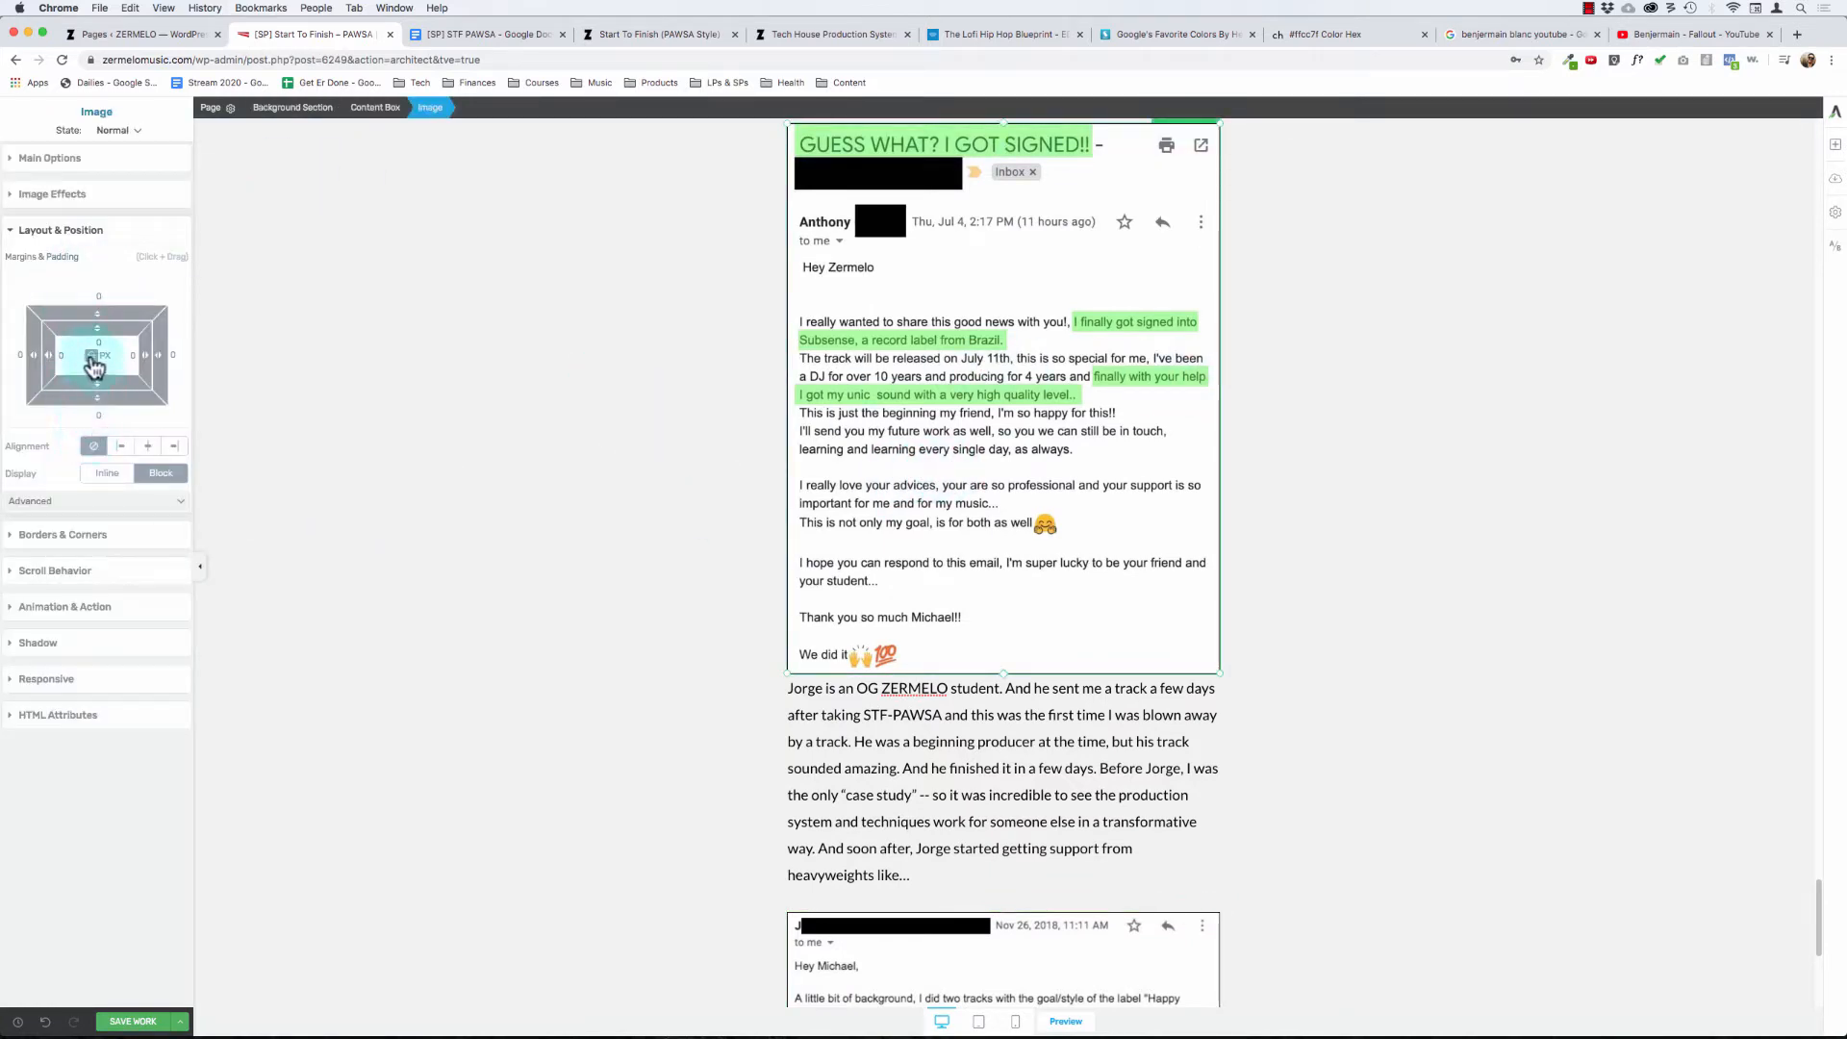
pyautogui.click(99, 414)
pyautogui.write('20')
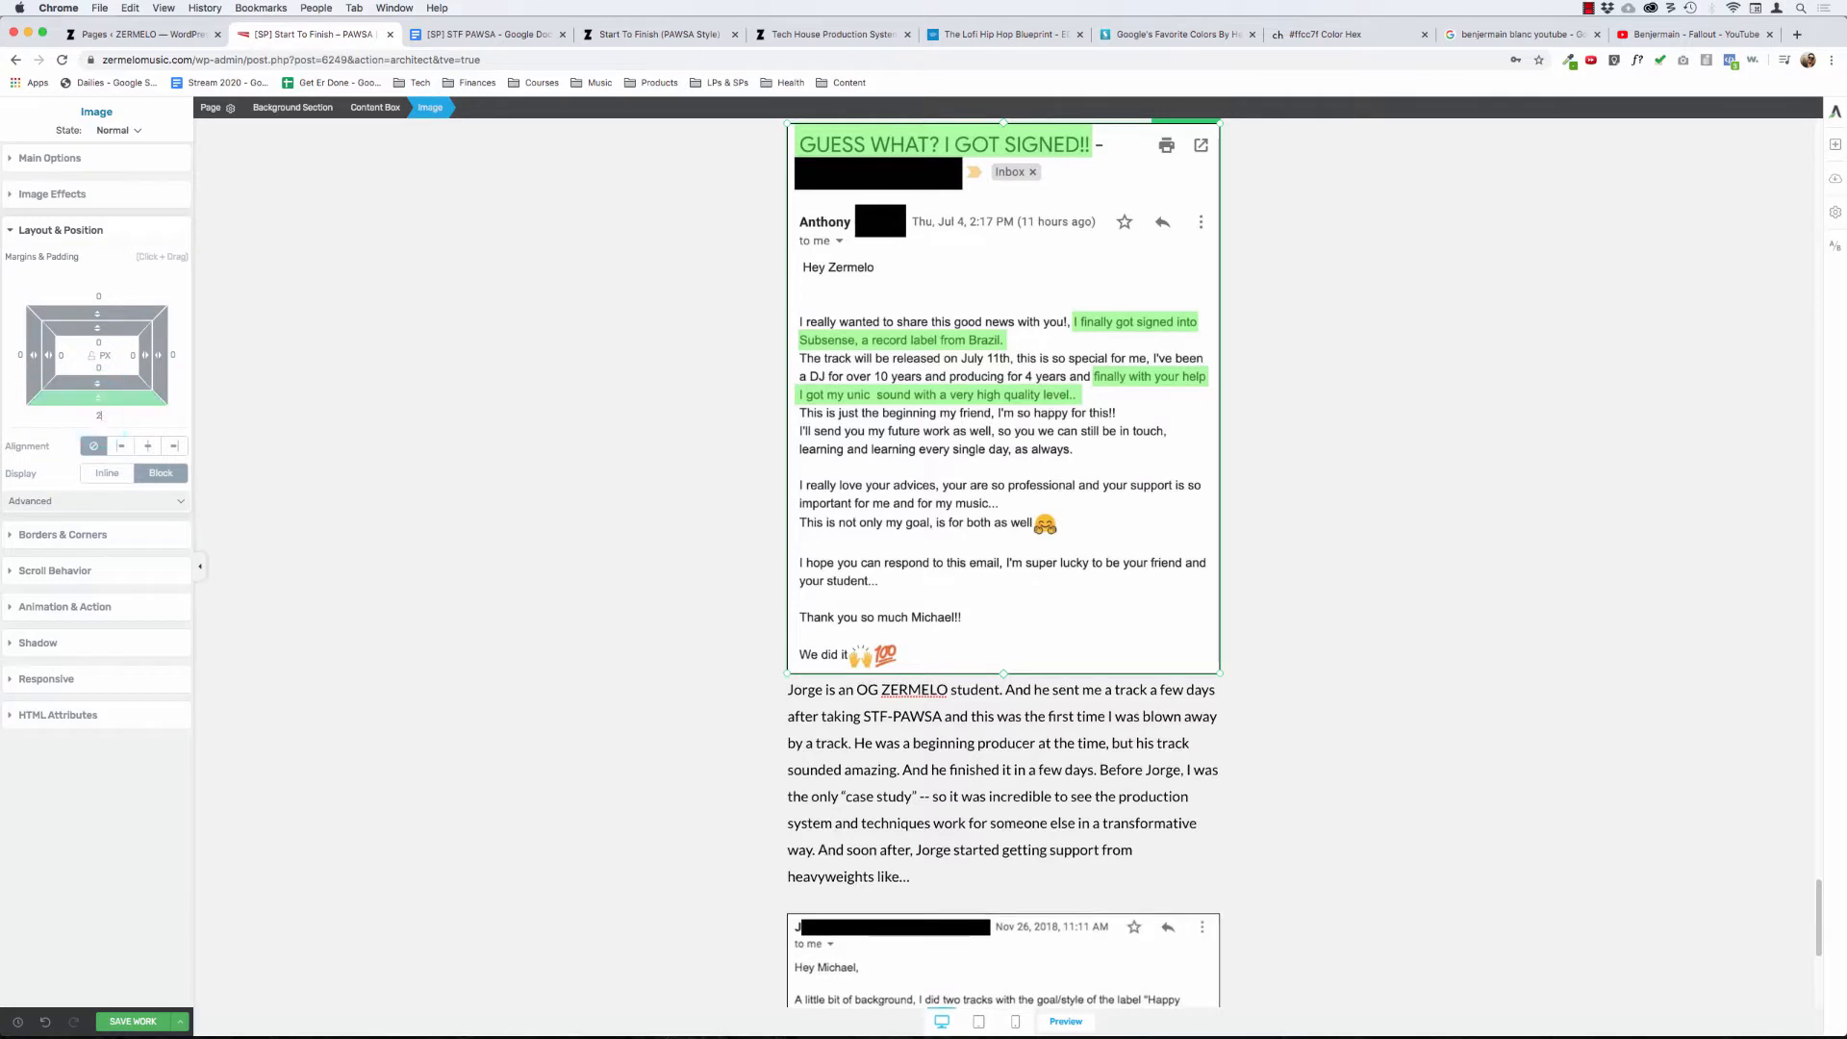
# - Increase the bottom margin of the "GUESS WHAT? I GOT SIGNED!!" screenshot to 30 px
pyautogui.click(823, 742)
pyautogui.click(84, 144)
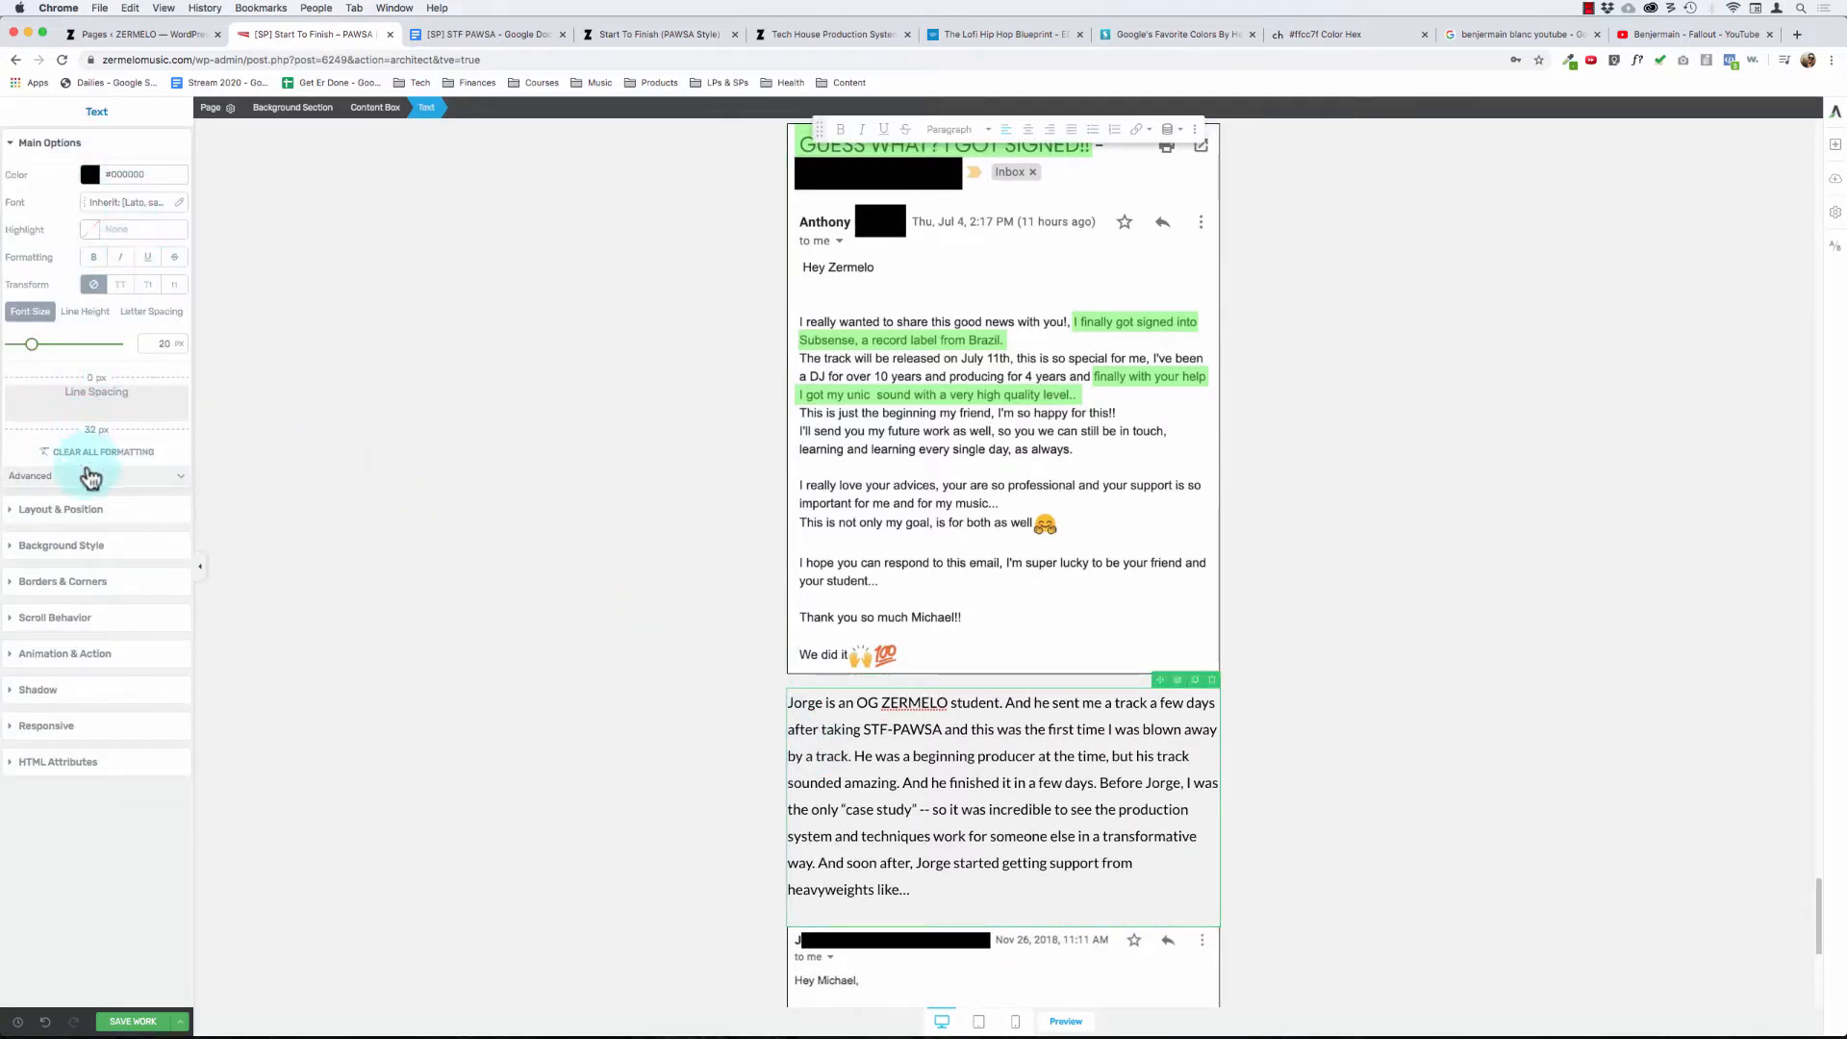
pyautogui.click(795, 423)
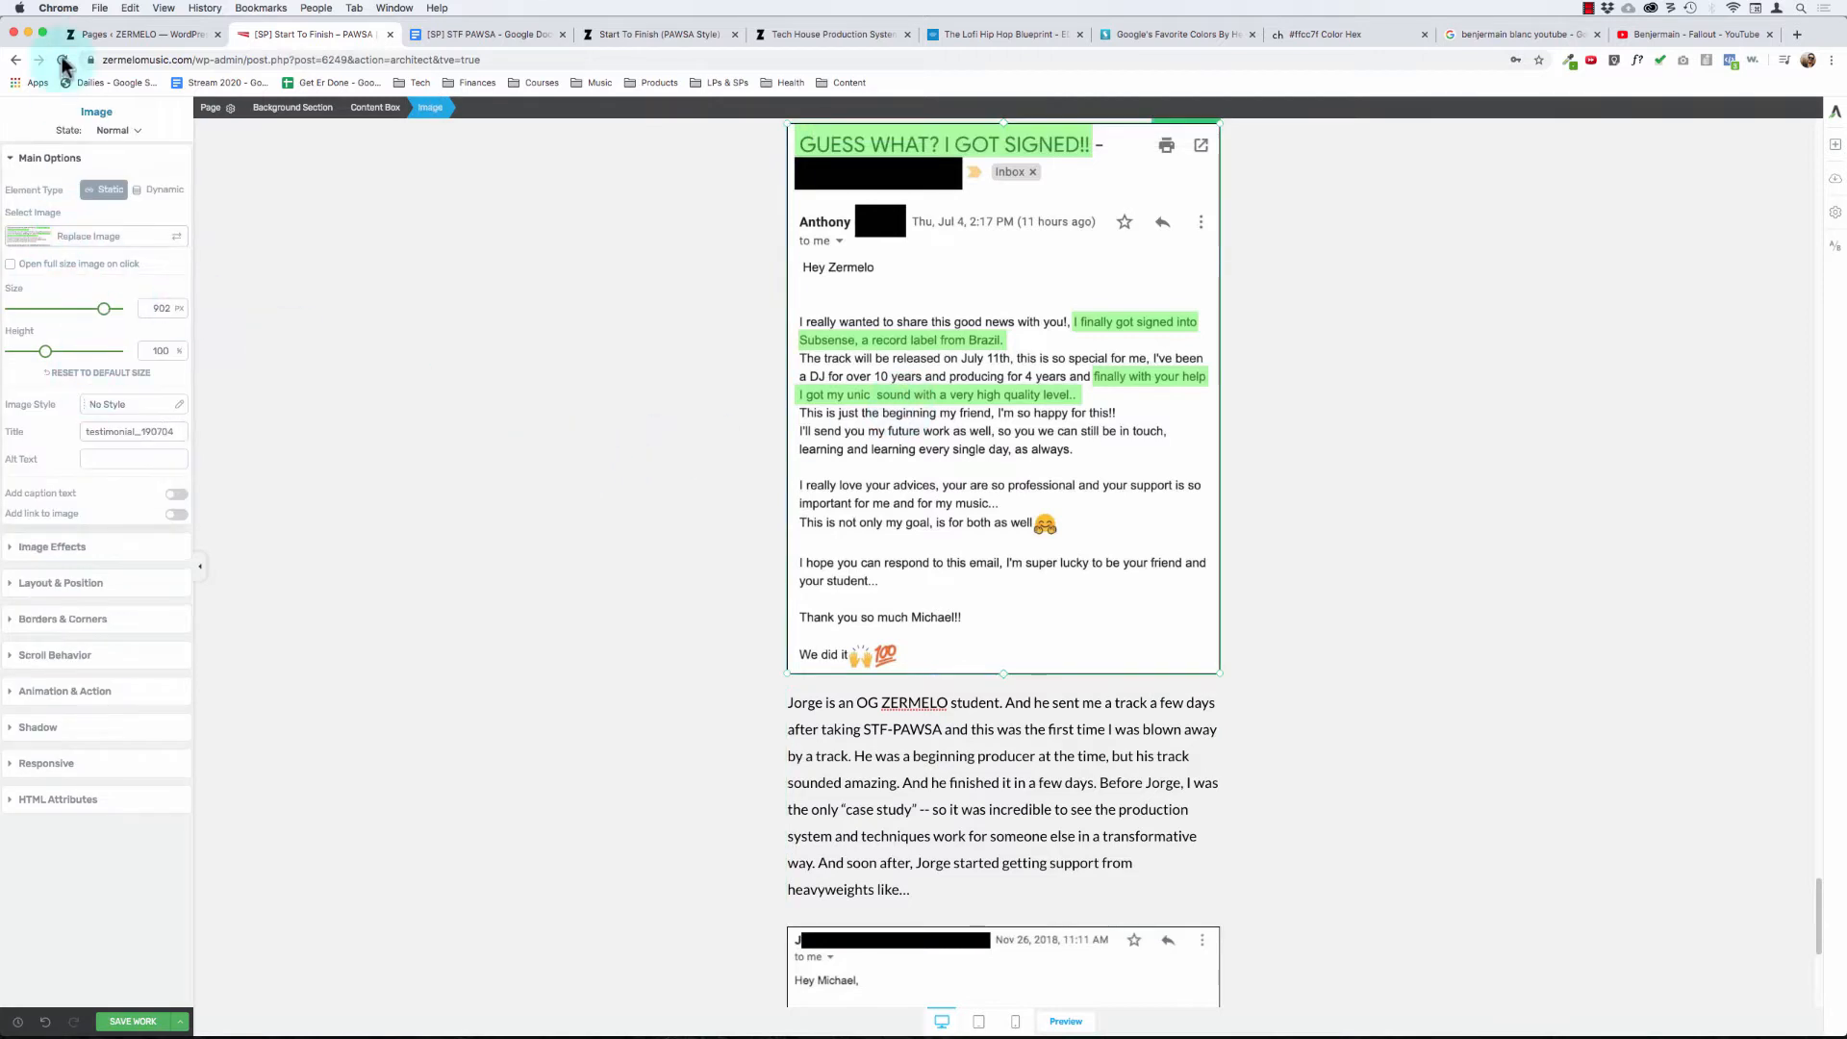
pyautogui.click(67, 160)
pyautogui.click(95, 236)
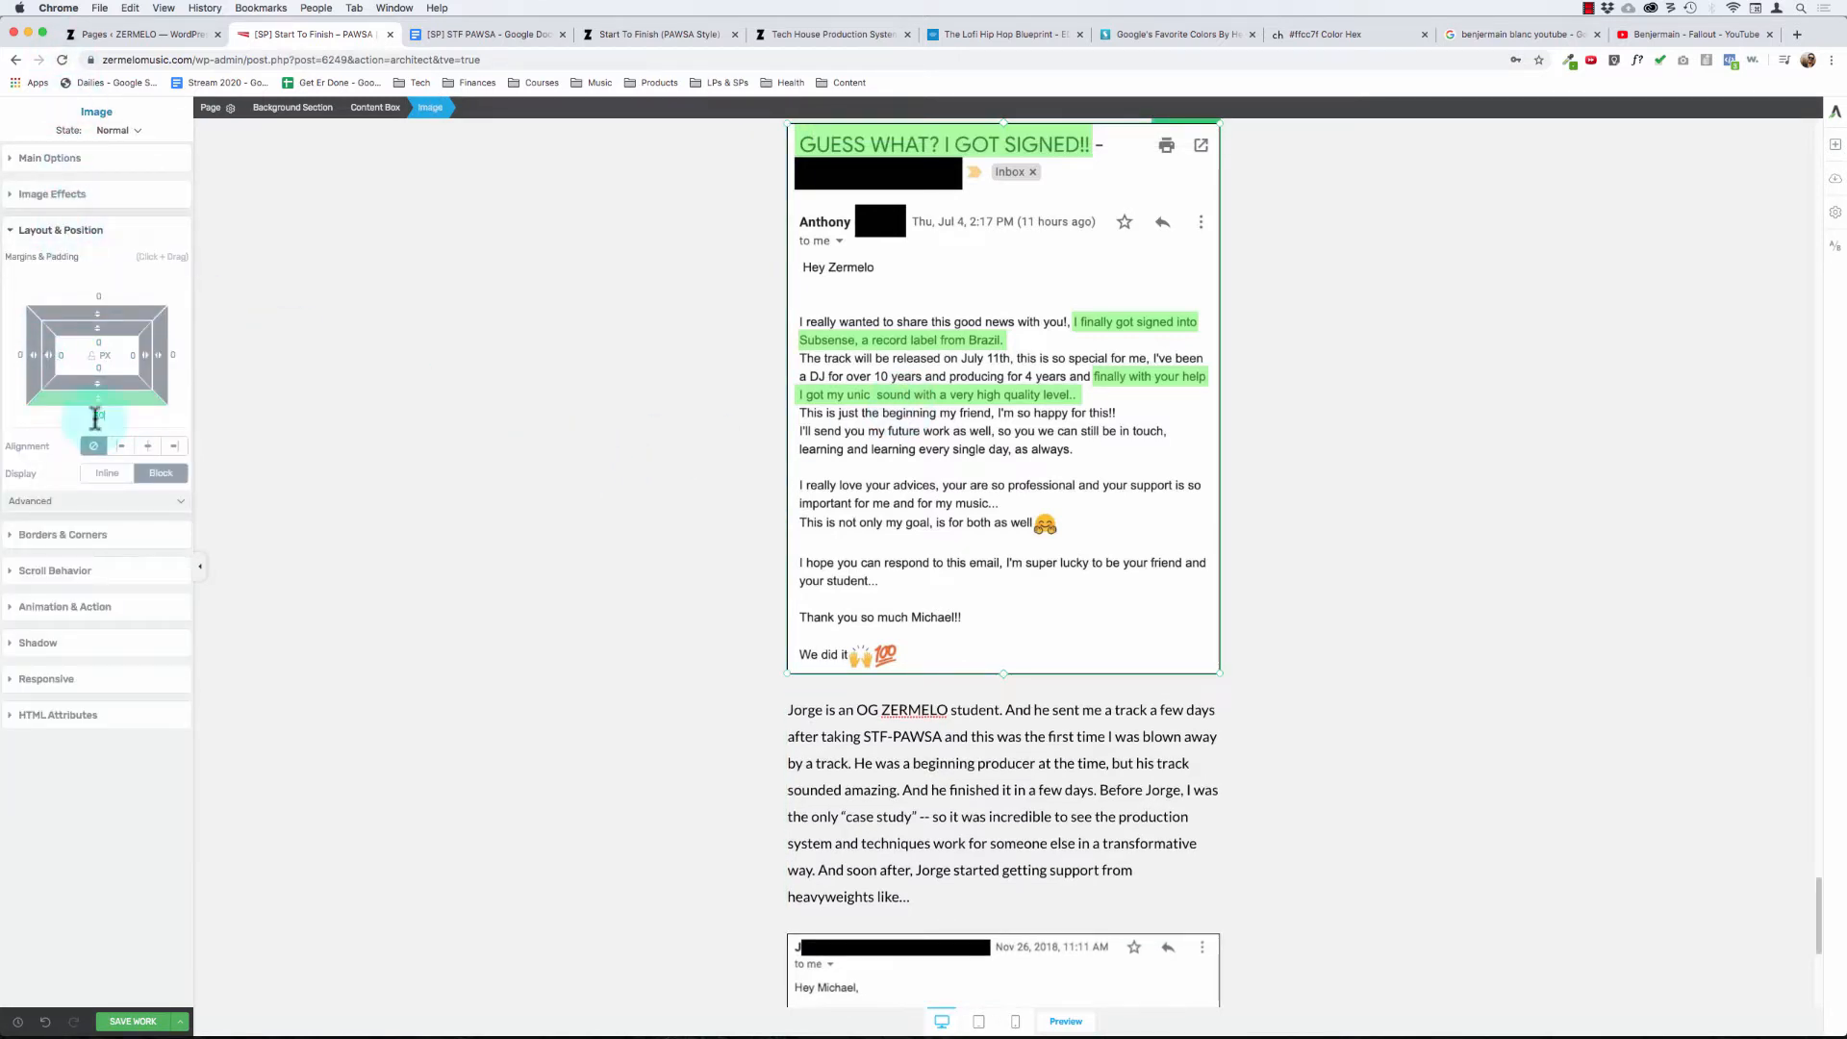
pyautogui.click(604, 433)
# - Adjust the bottom margin of the "Beatport Top 100 Releases!!" screenshot to match the other testimonial image's spacing
pyautogui.scroll(10, 606, 441)
pyautogui.click(838, 256)
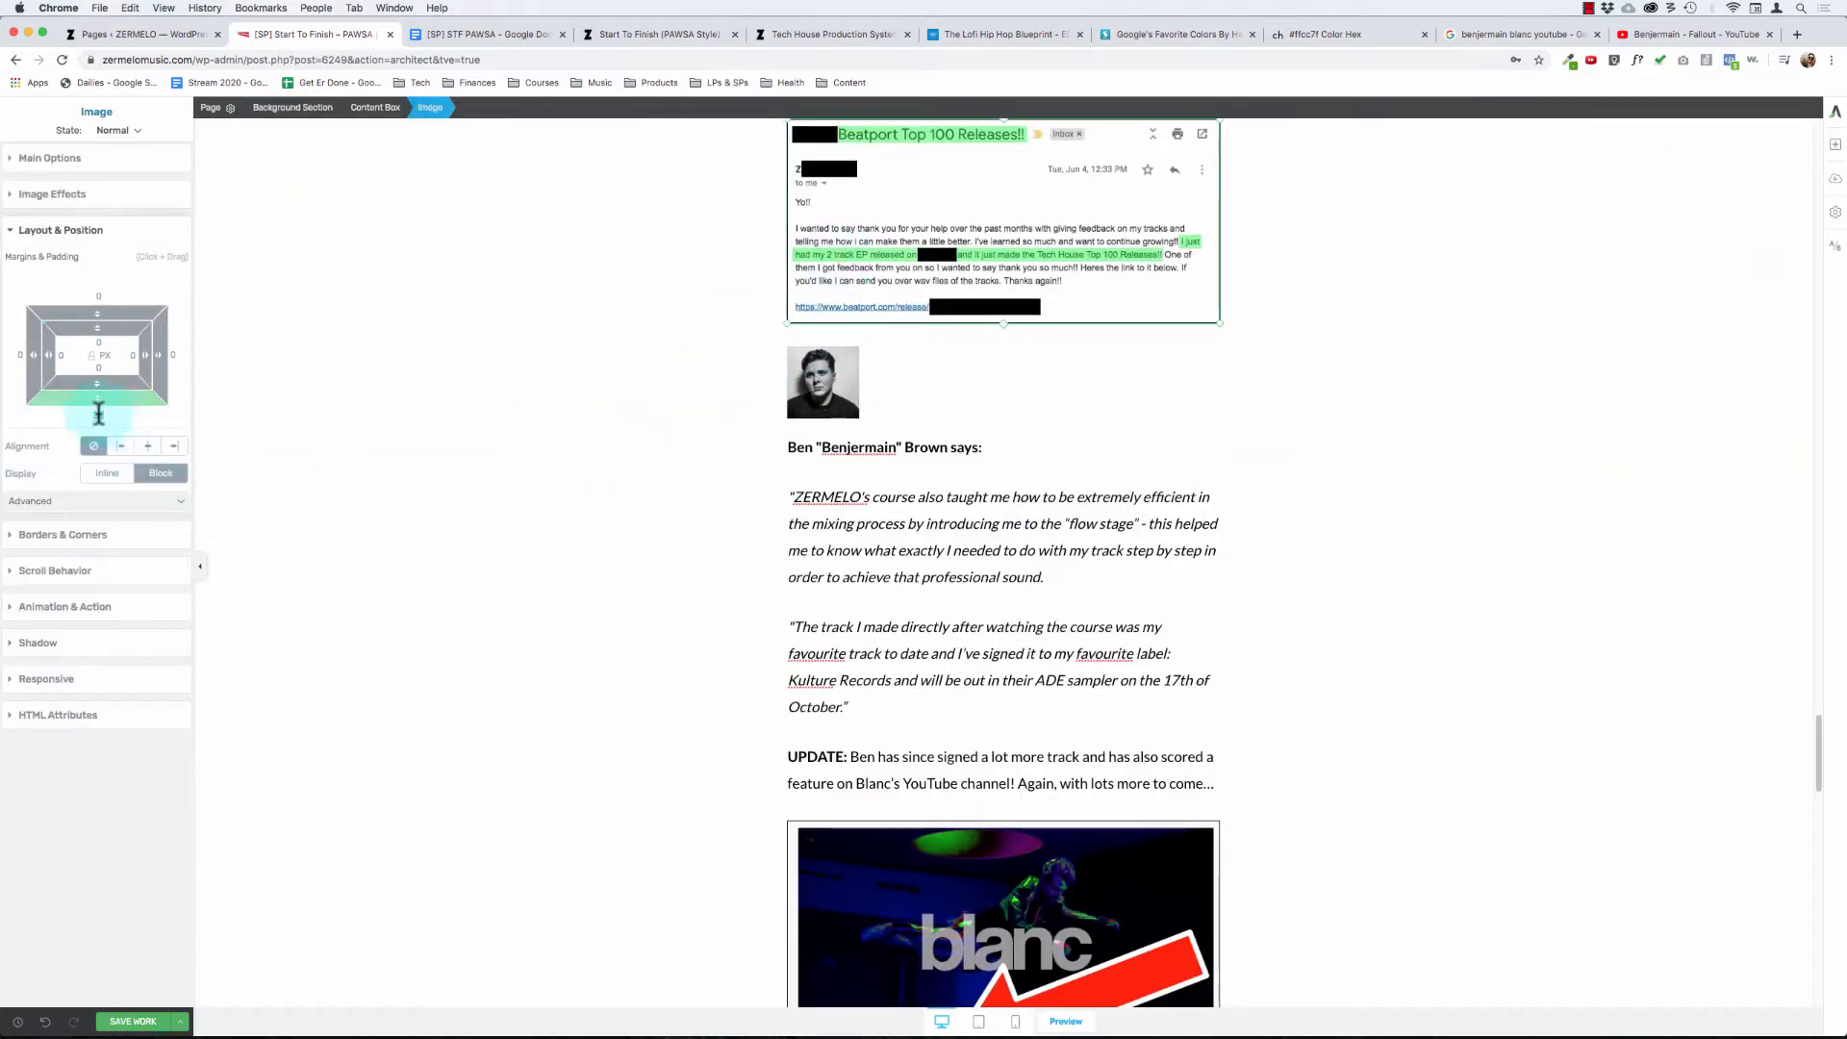
pyautogui.click(684, 569)
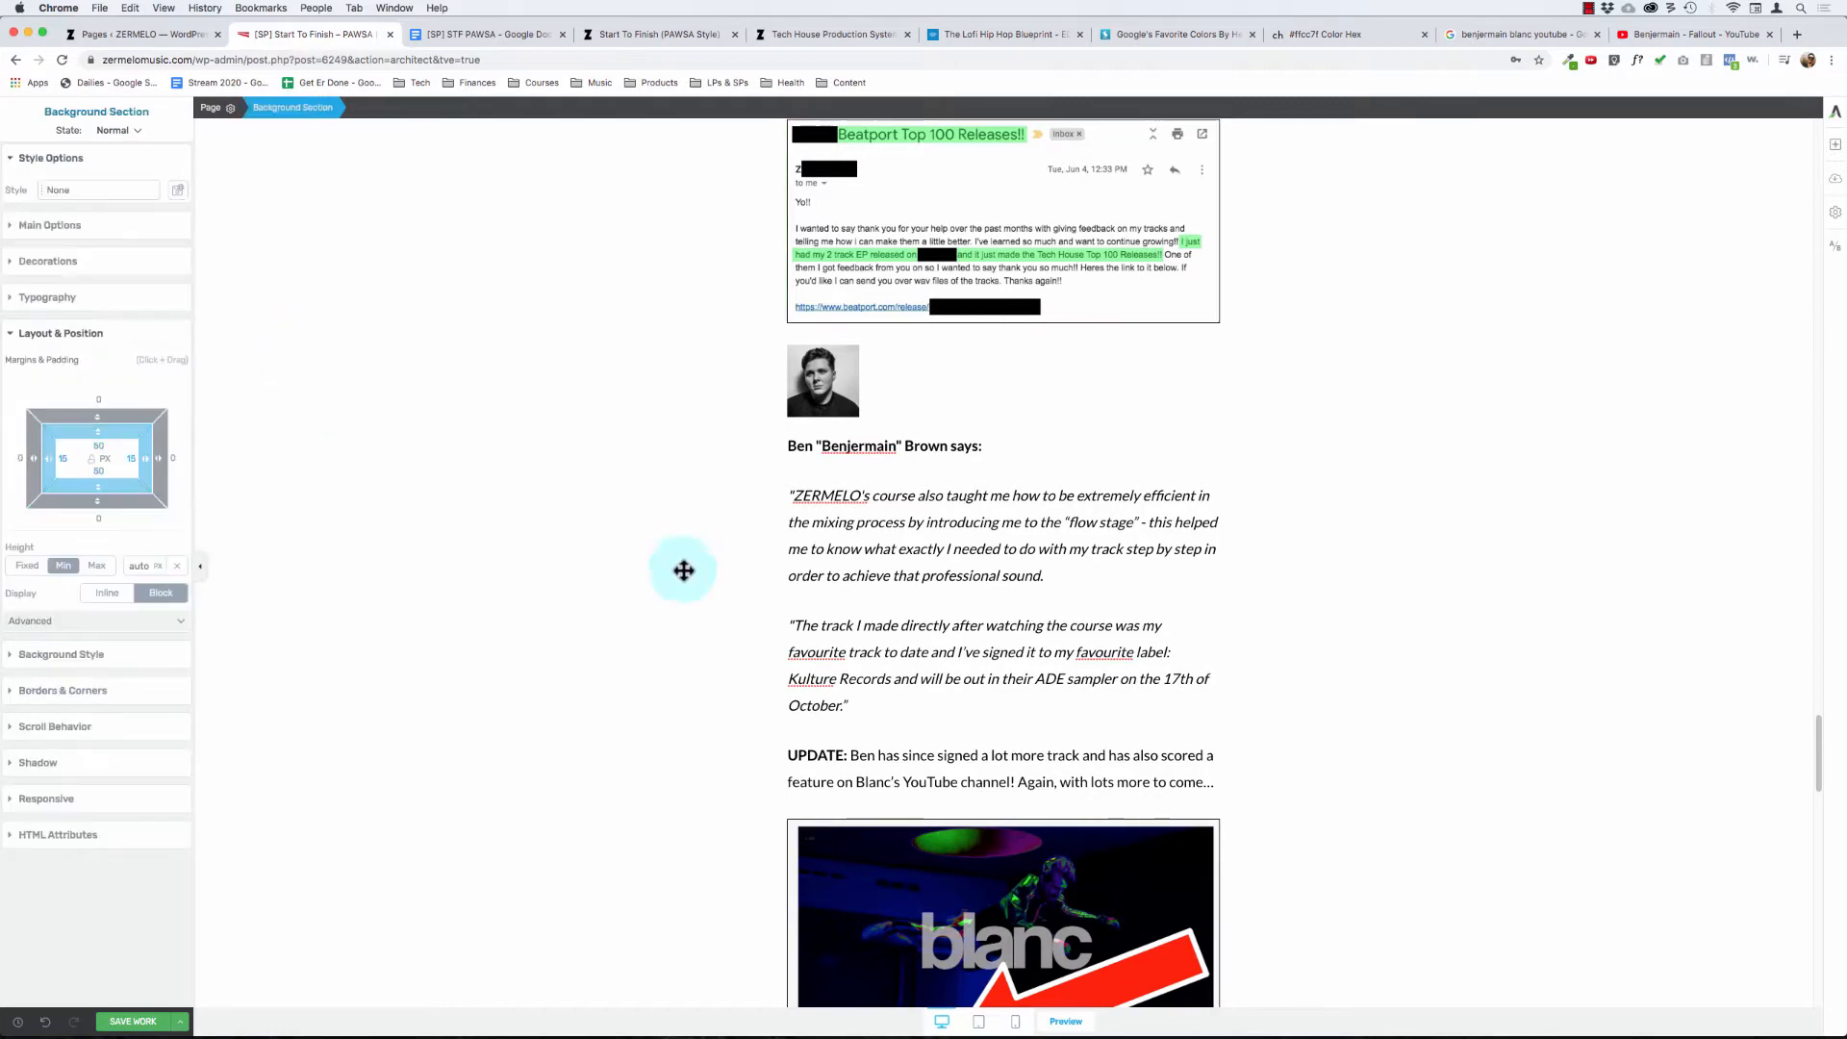
# - Set the bottom margin of the red-arrow "Finished PAWSA track" screenshot to 30 px
pyautogui.click(950, 623)
pyautogui.scroll(-10, 702, 577)
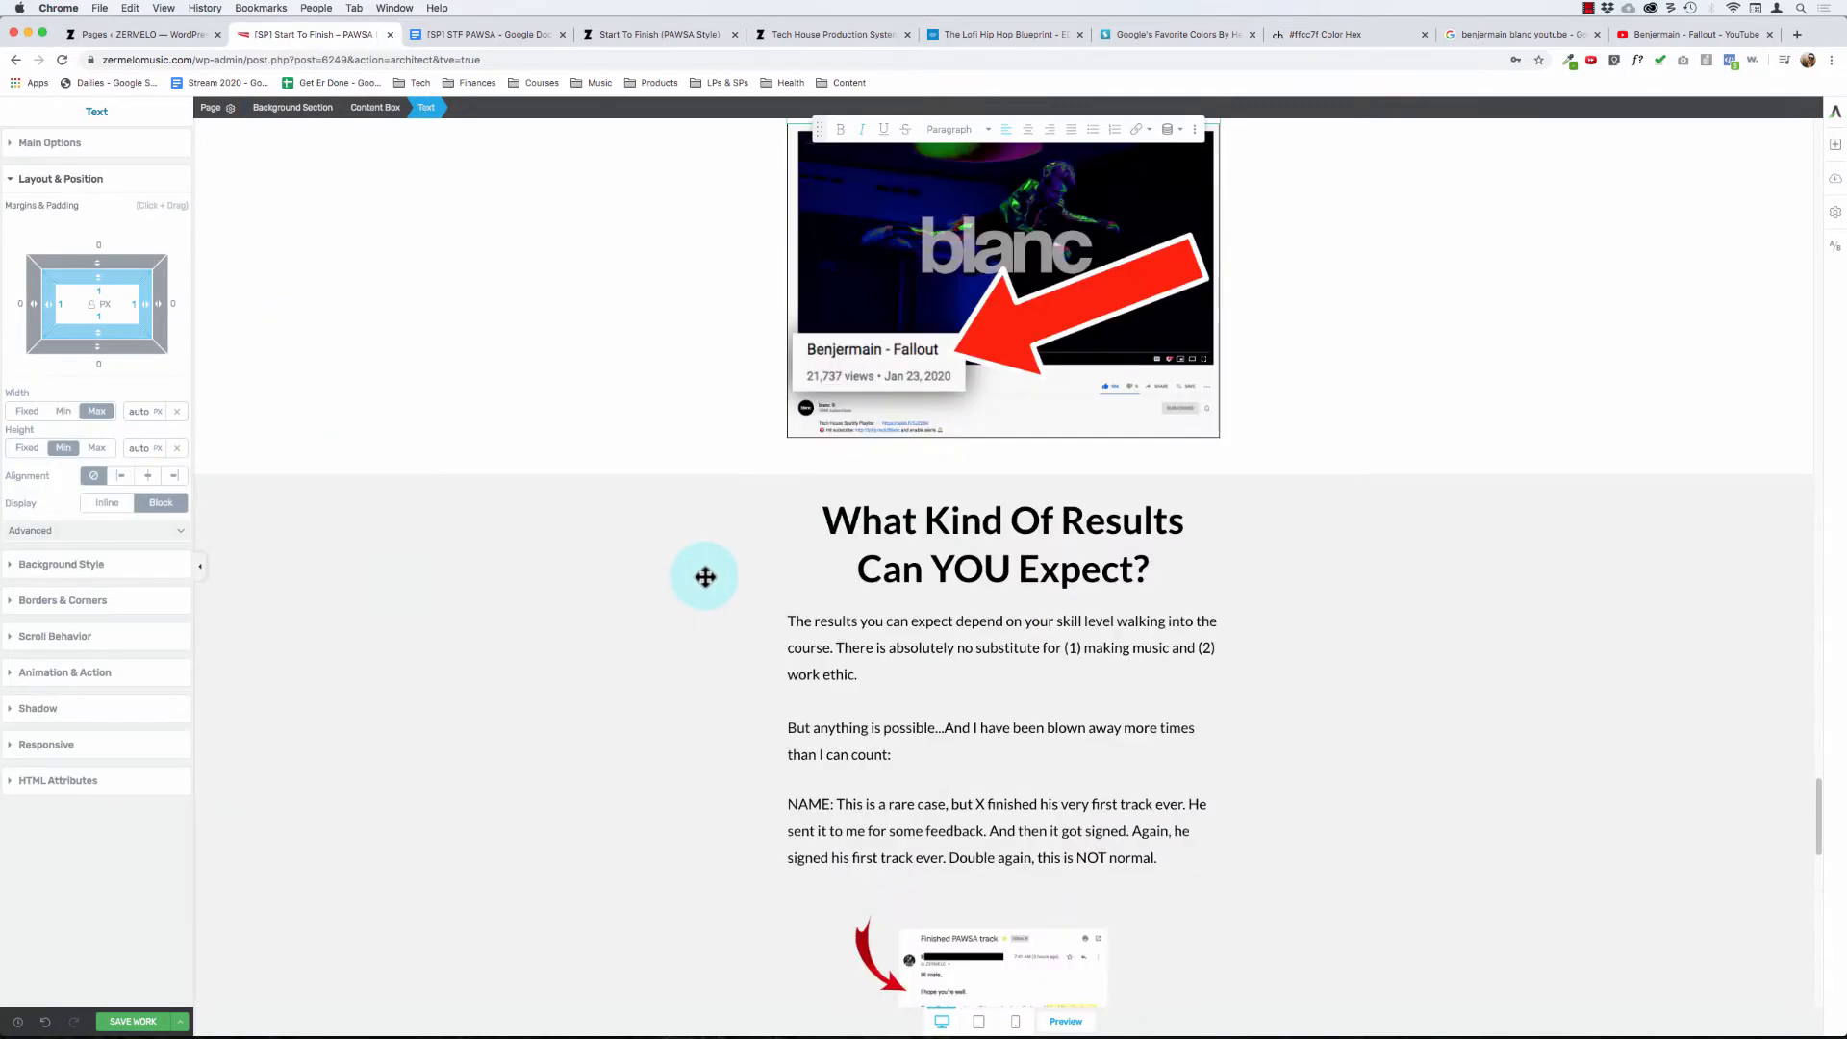
pyautogui.scroll(-5, 723, 577)
pyautogui.click(1005, 354)
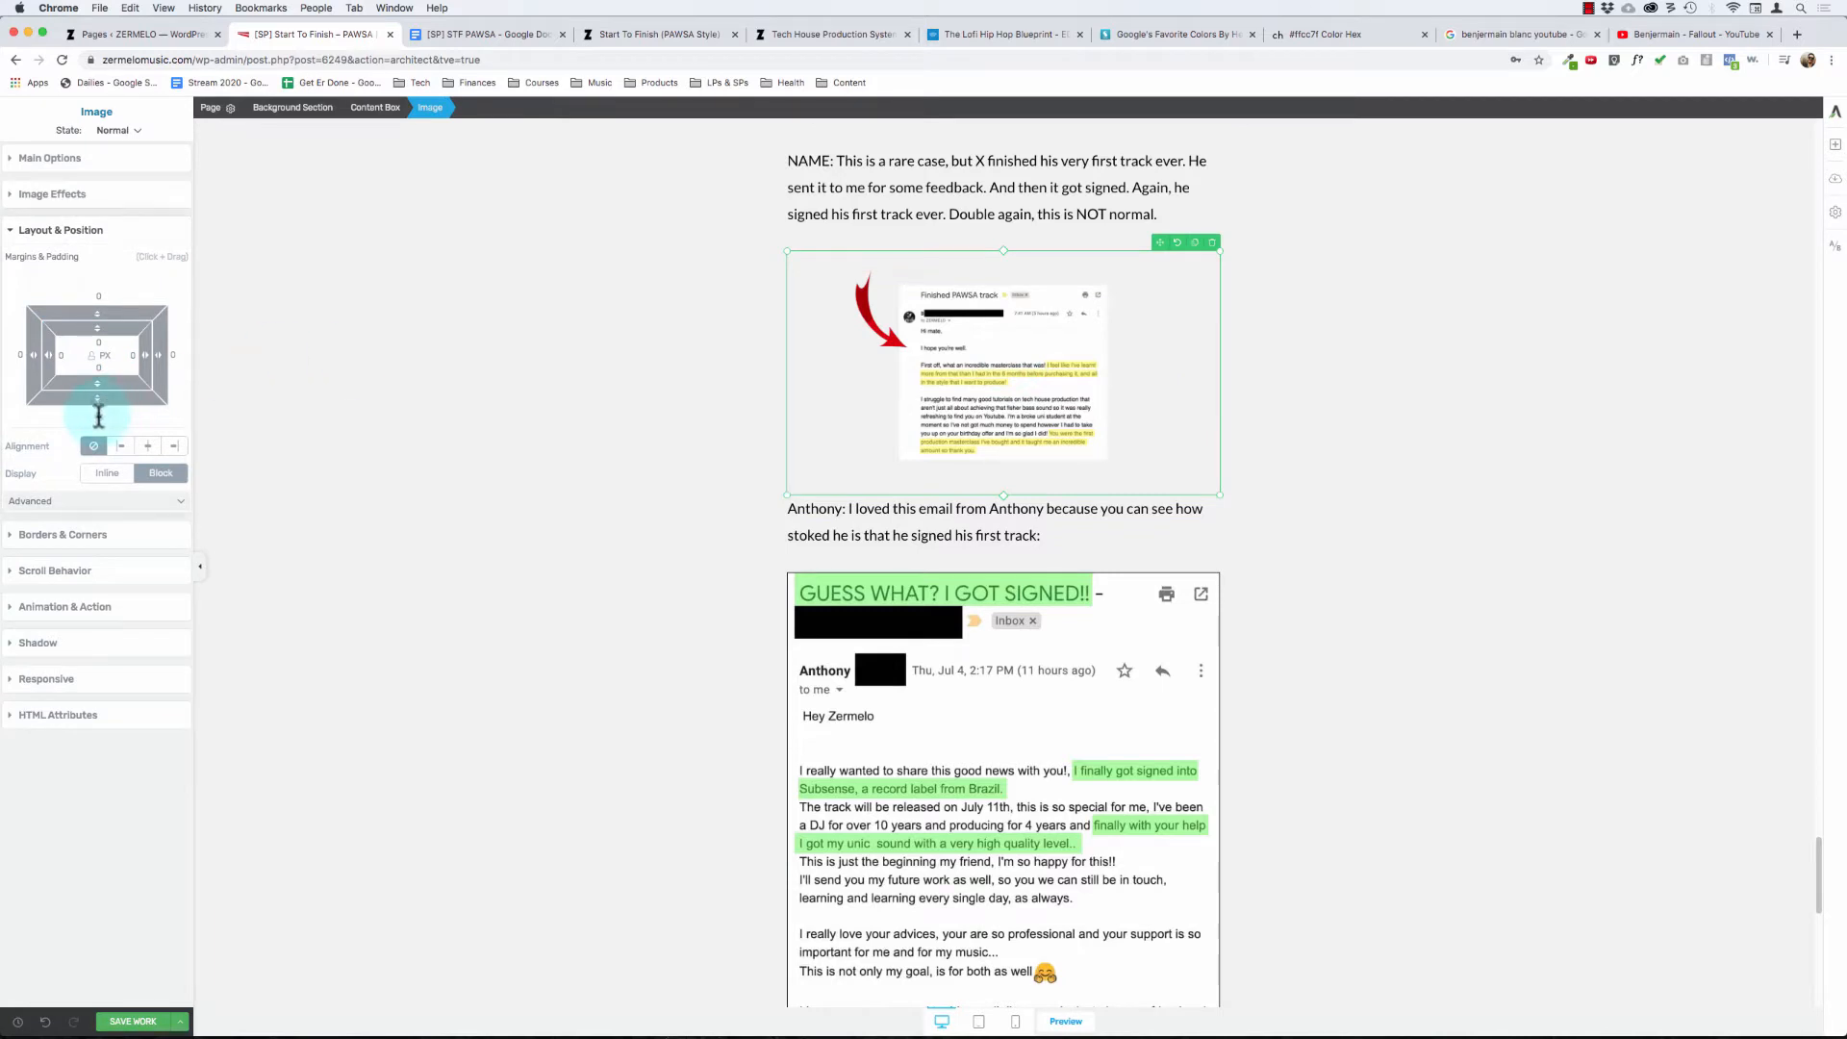
pyautogui.moveTo(98, 416); pyautogui.dragTo(99, 445)
# - Set the bottom margin of the Nov 26, 2018 email screenshot below the OG ZERMELO student paragraph to 30 px
pyautogui.scroll(-5, 625, 712)
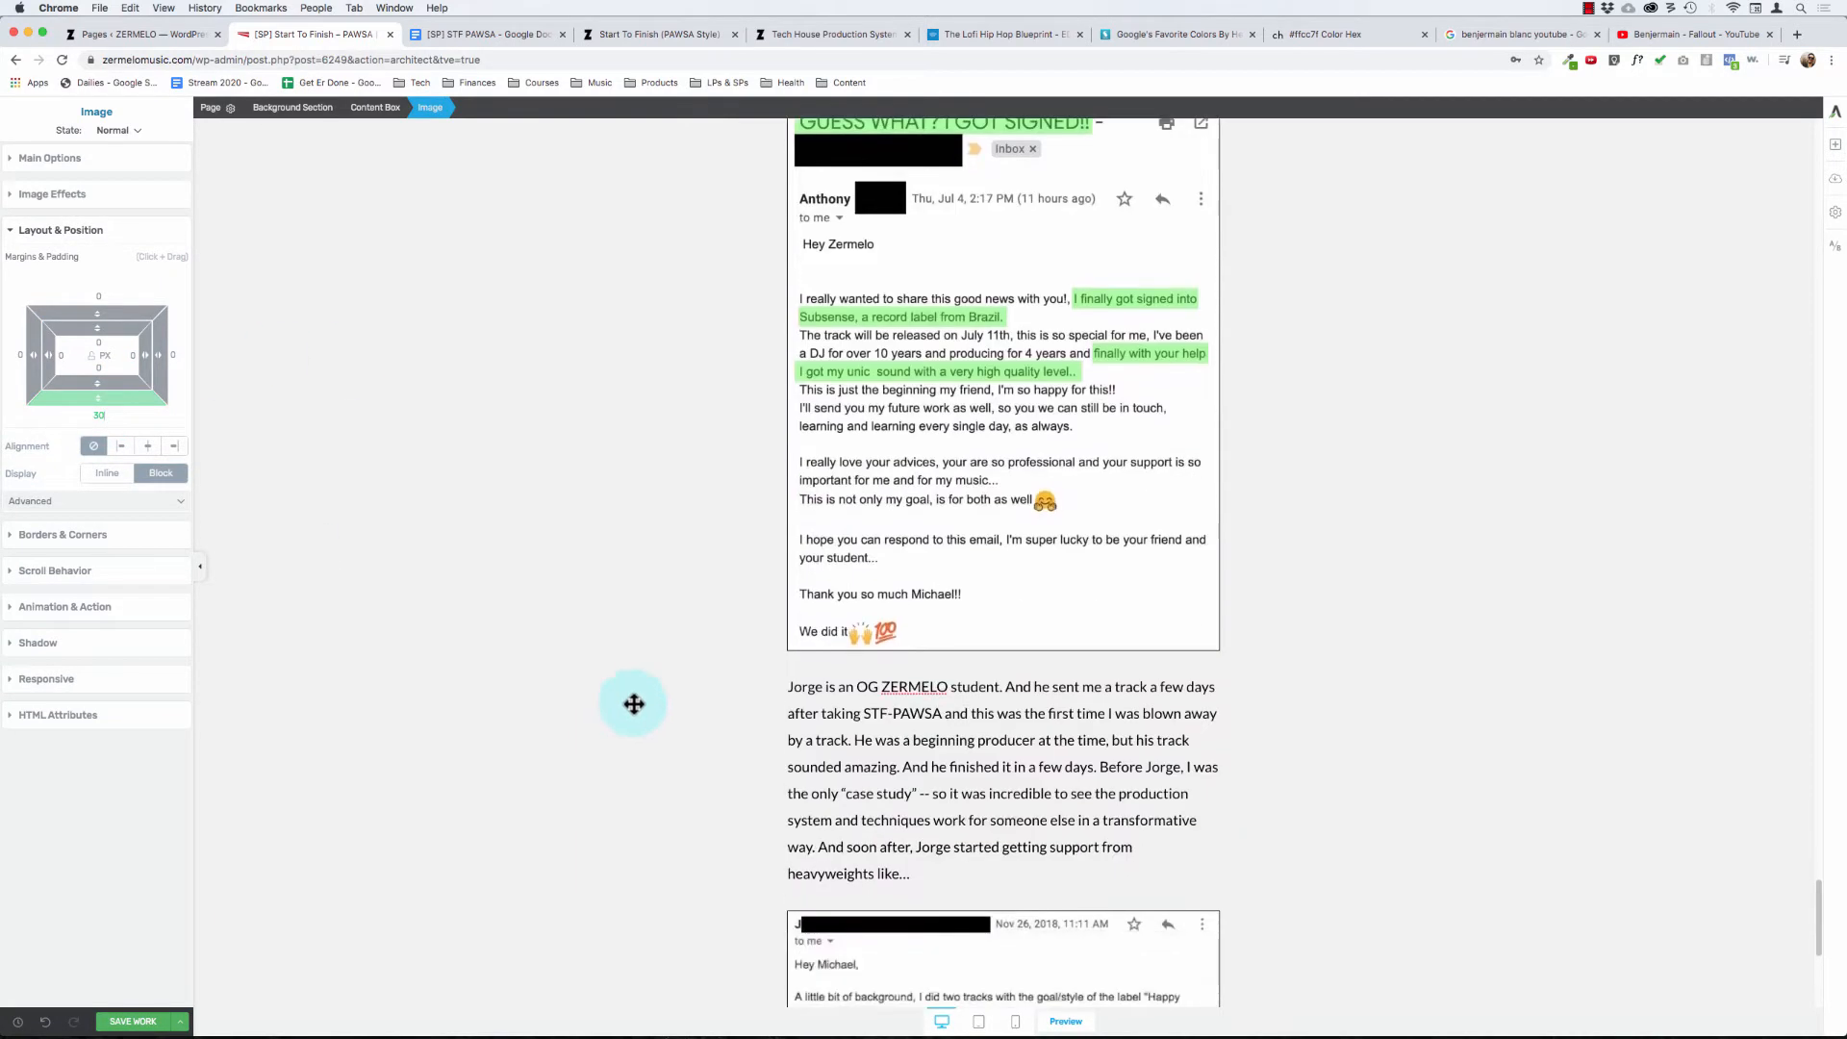
pyautogui.scroll(-5, 855, 529)
pyautogui.click(858, 565)
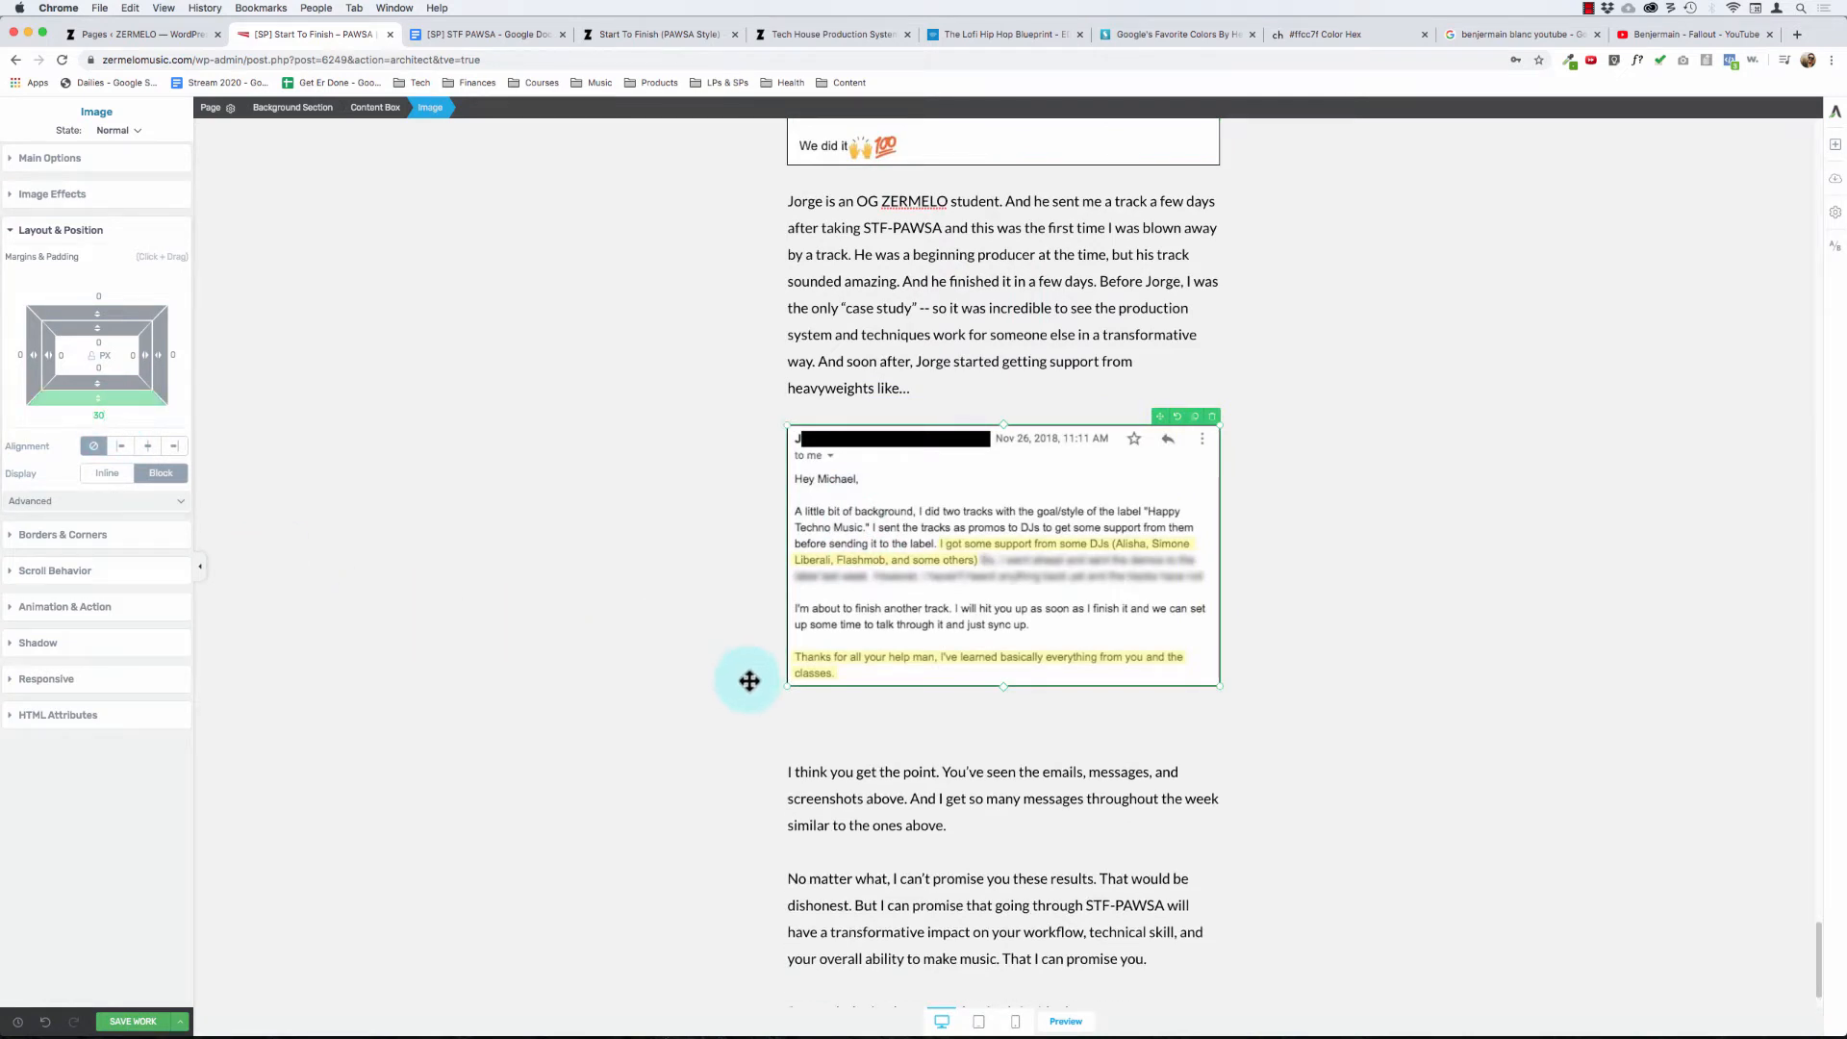
# - Remove the empty line above the "I think you get the point" paragraph
pyautogui.click(856, 784)
pyautogui.press('Delete')
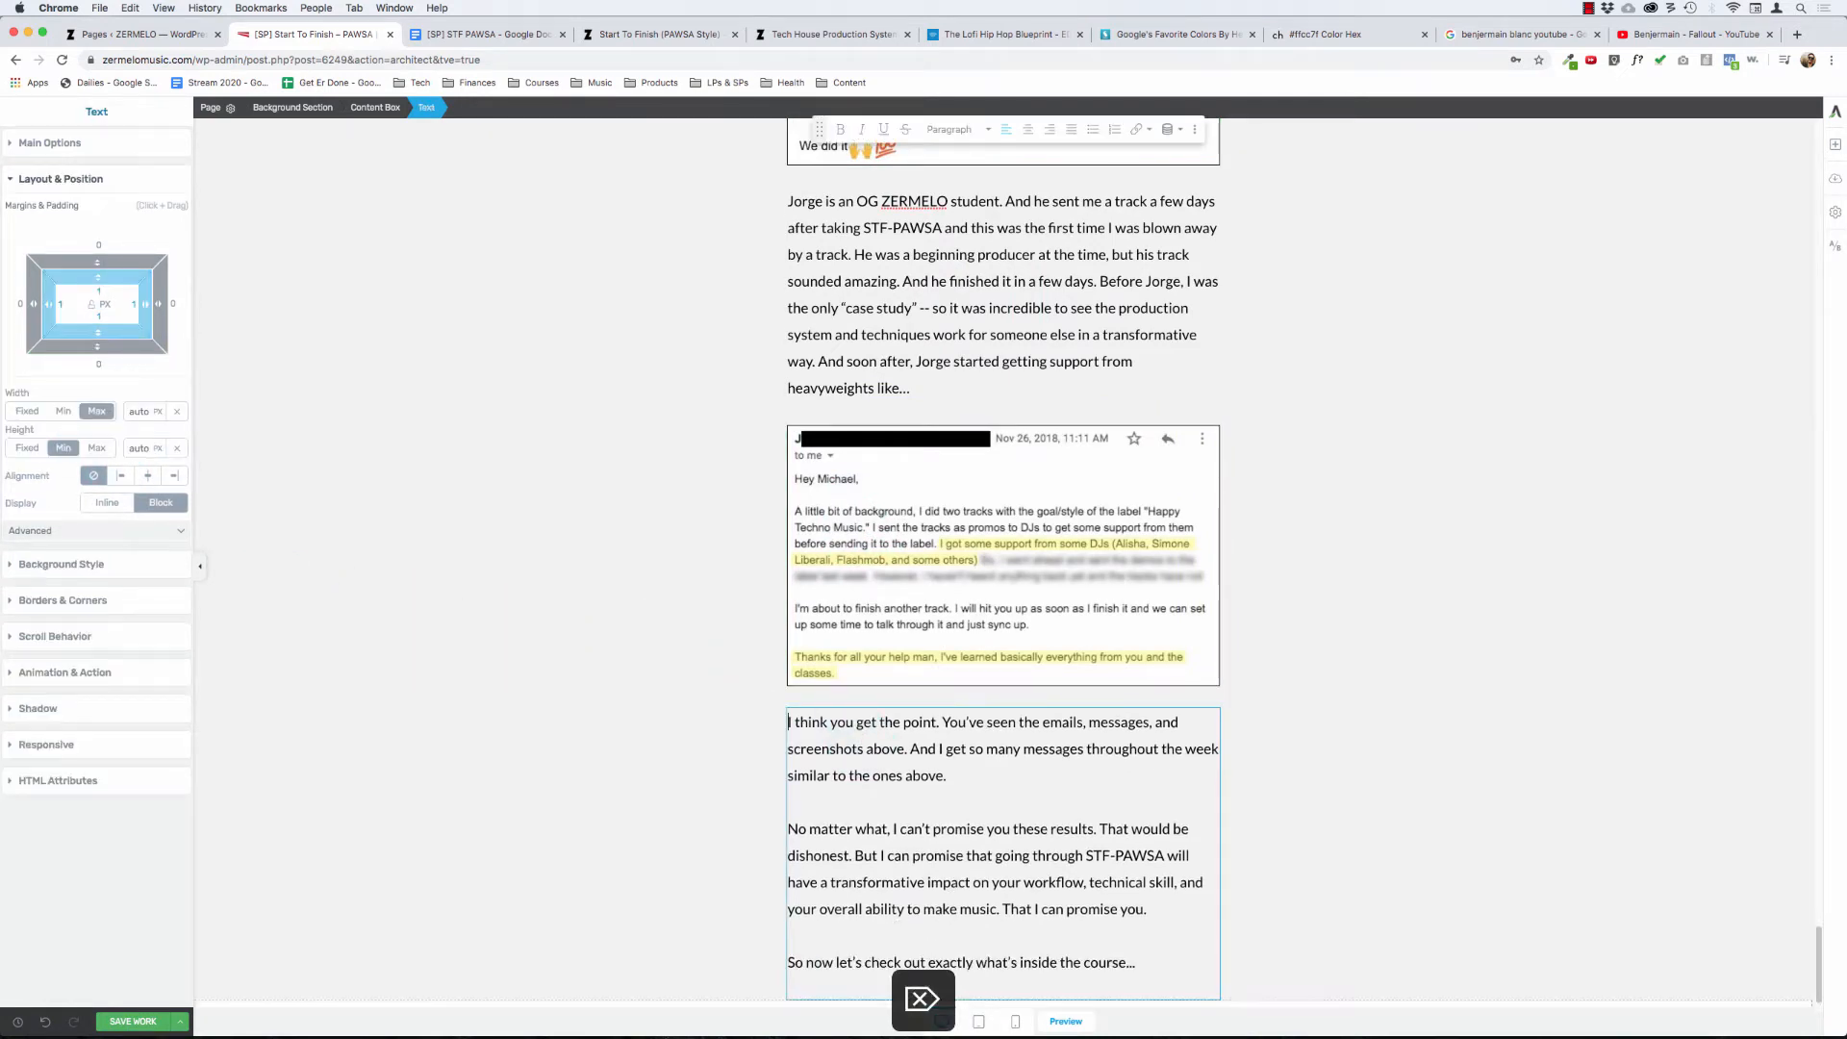
pyautogui.click(635, 645)
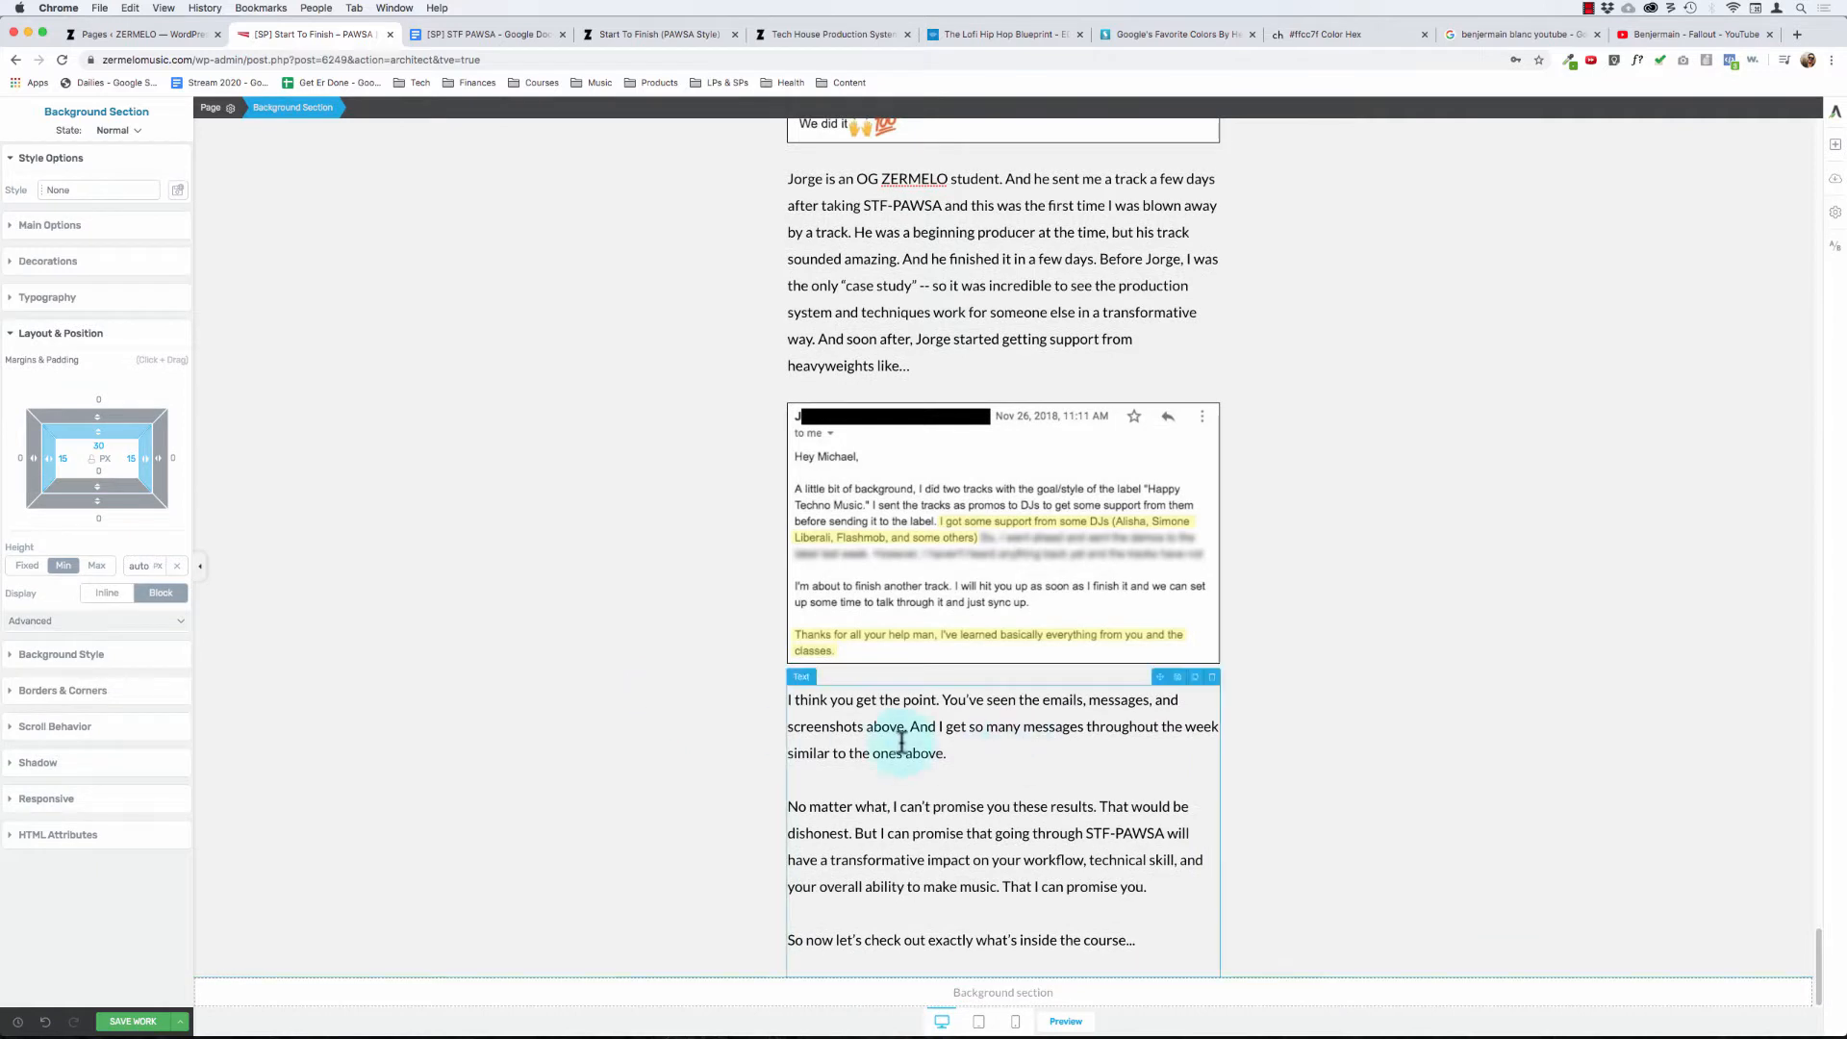
# - End the promise sentence with "But I can promise this..." and start a new paragraph with "Going through STF-PAWSA", dropping the word "that"
pyautogui.click(862, 823)
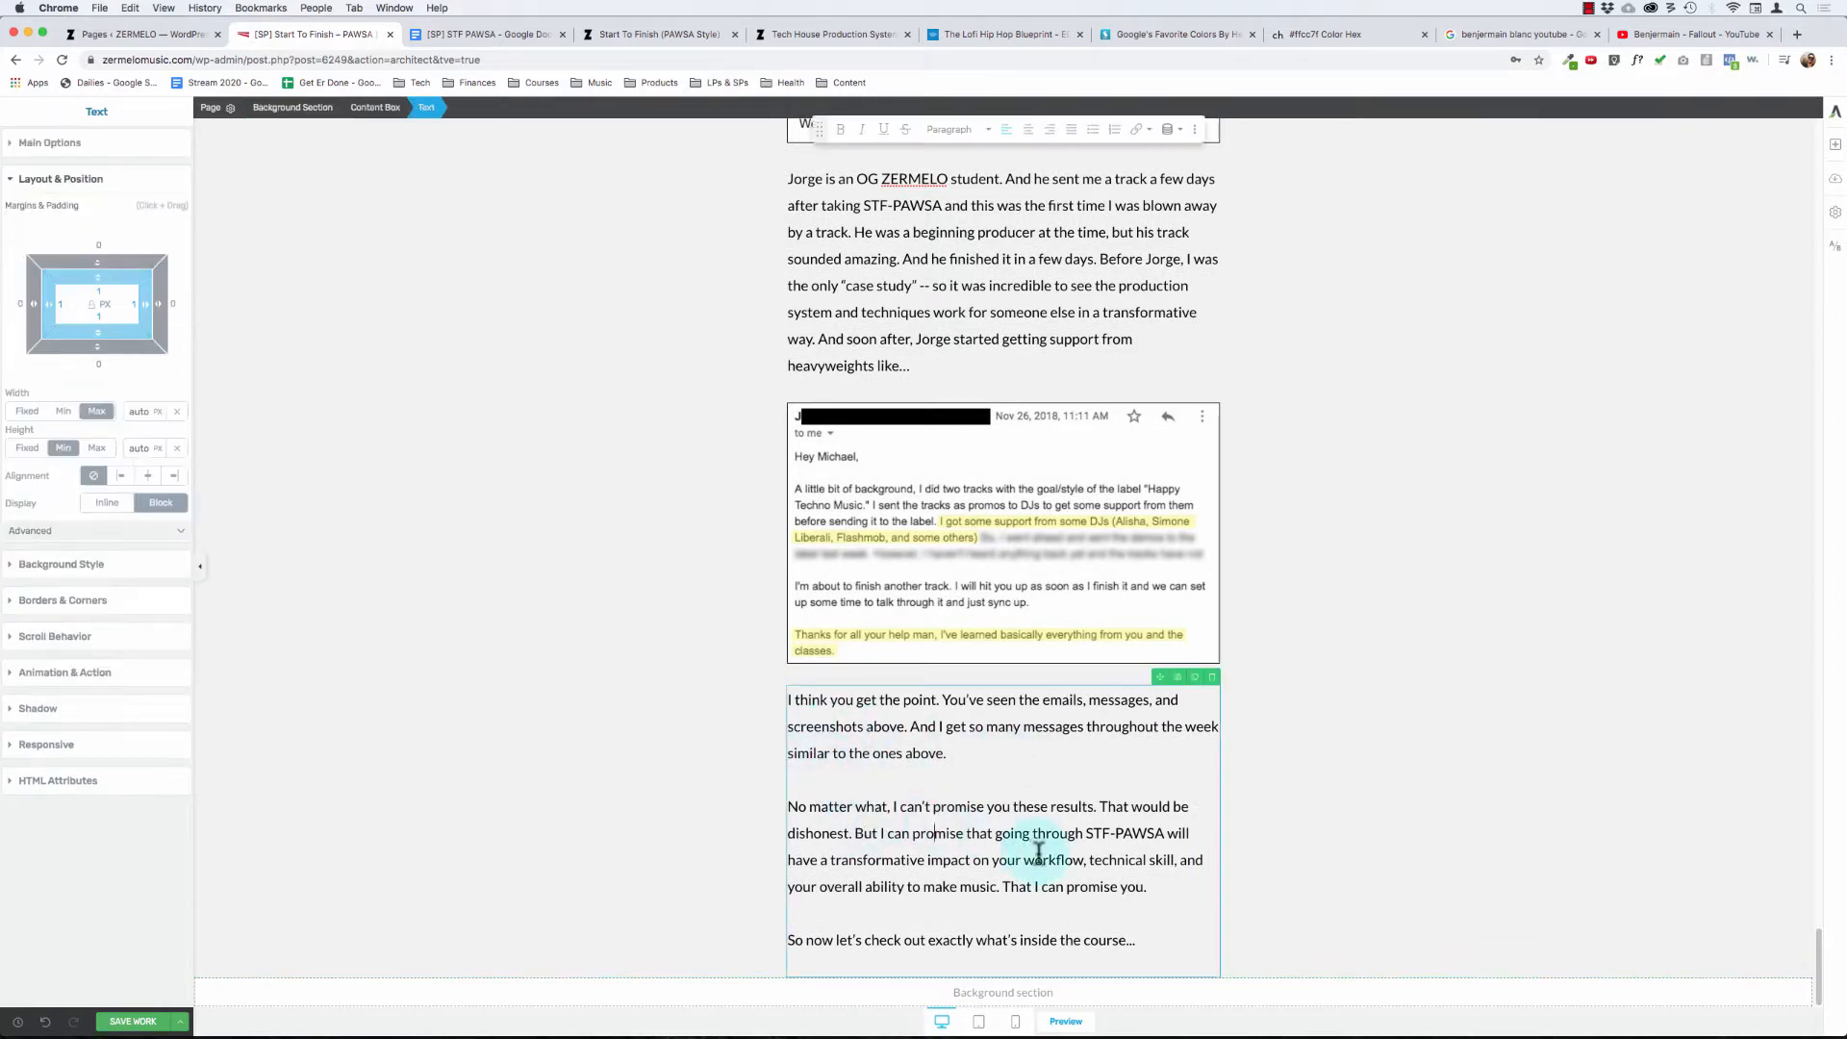
pyautogui.moveTo(875, 826); pyautogui.dragTo(1048, 839)
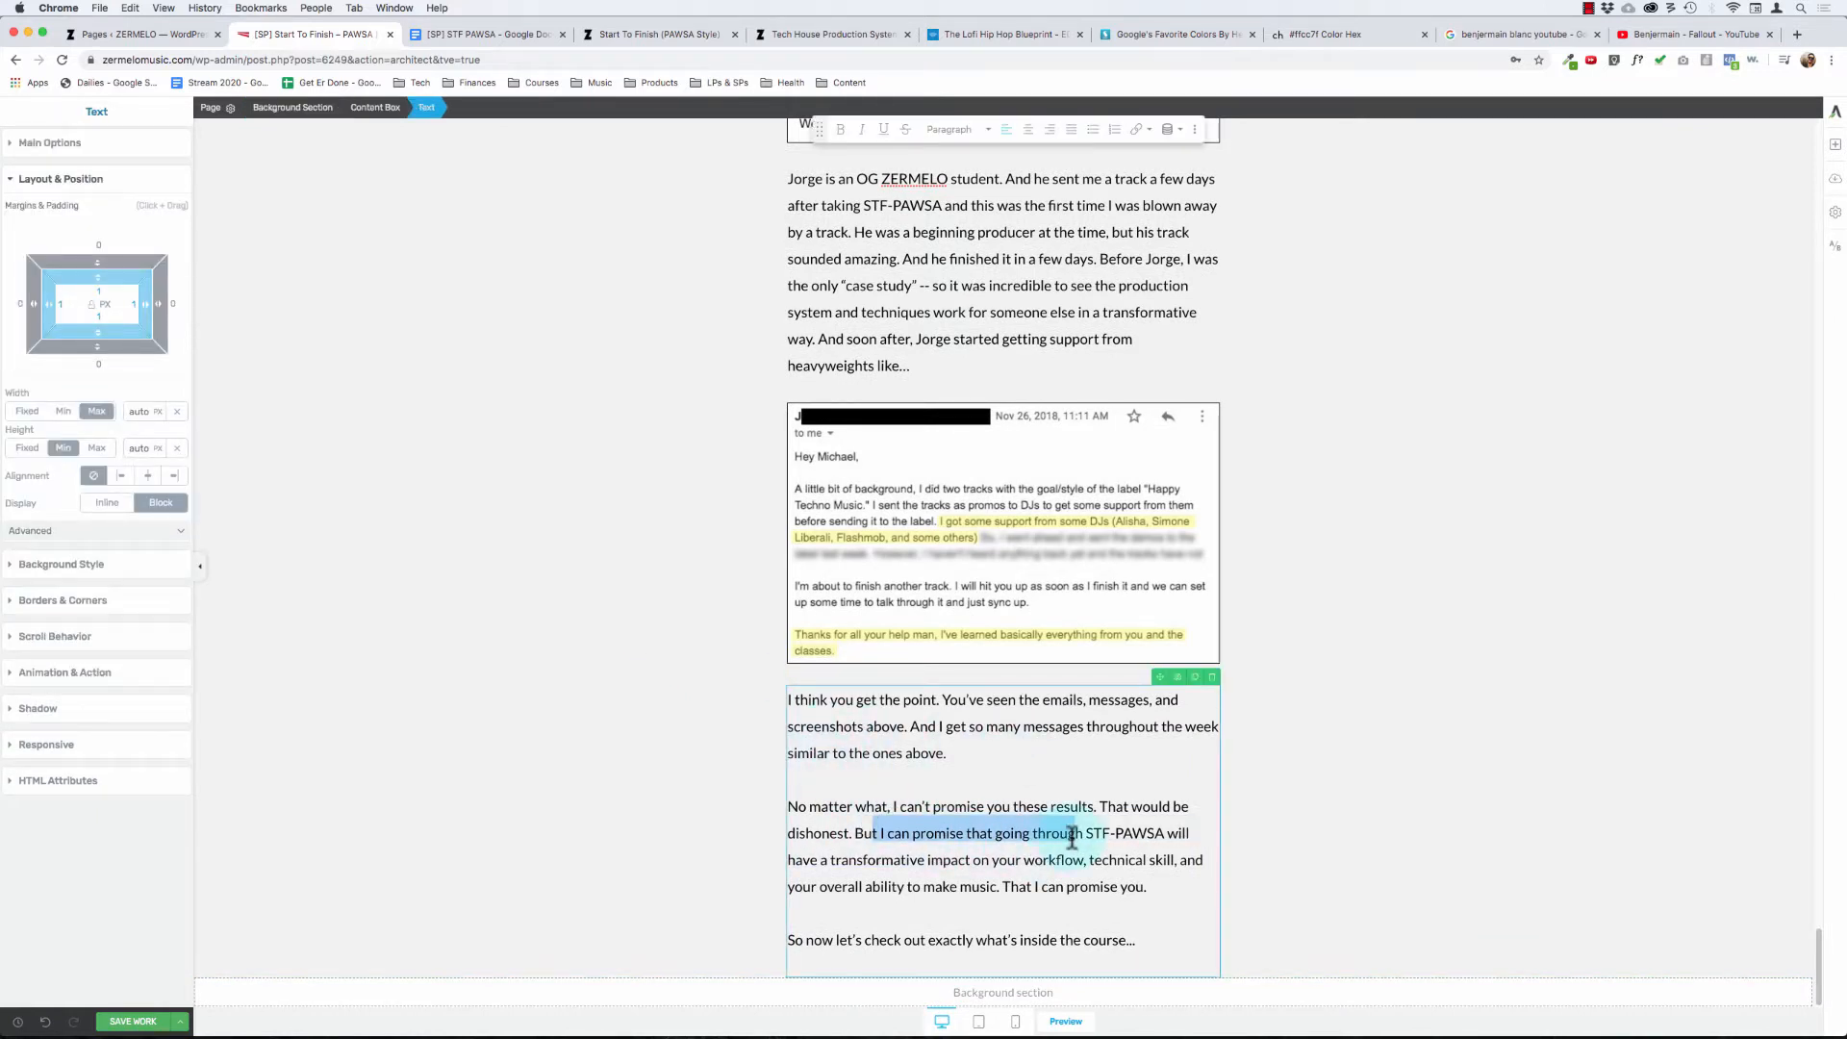
pyautogui.click(964, 833)
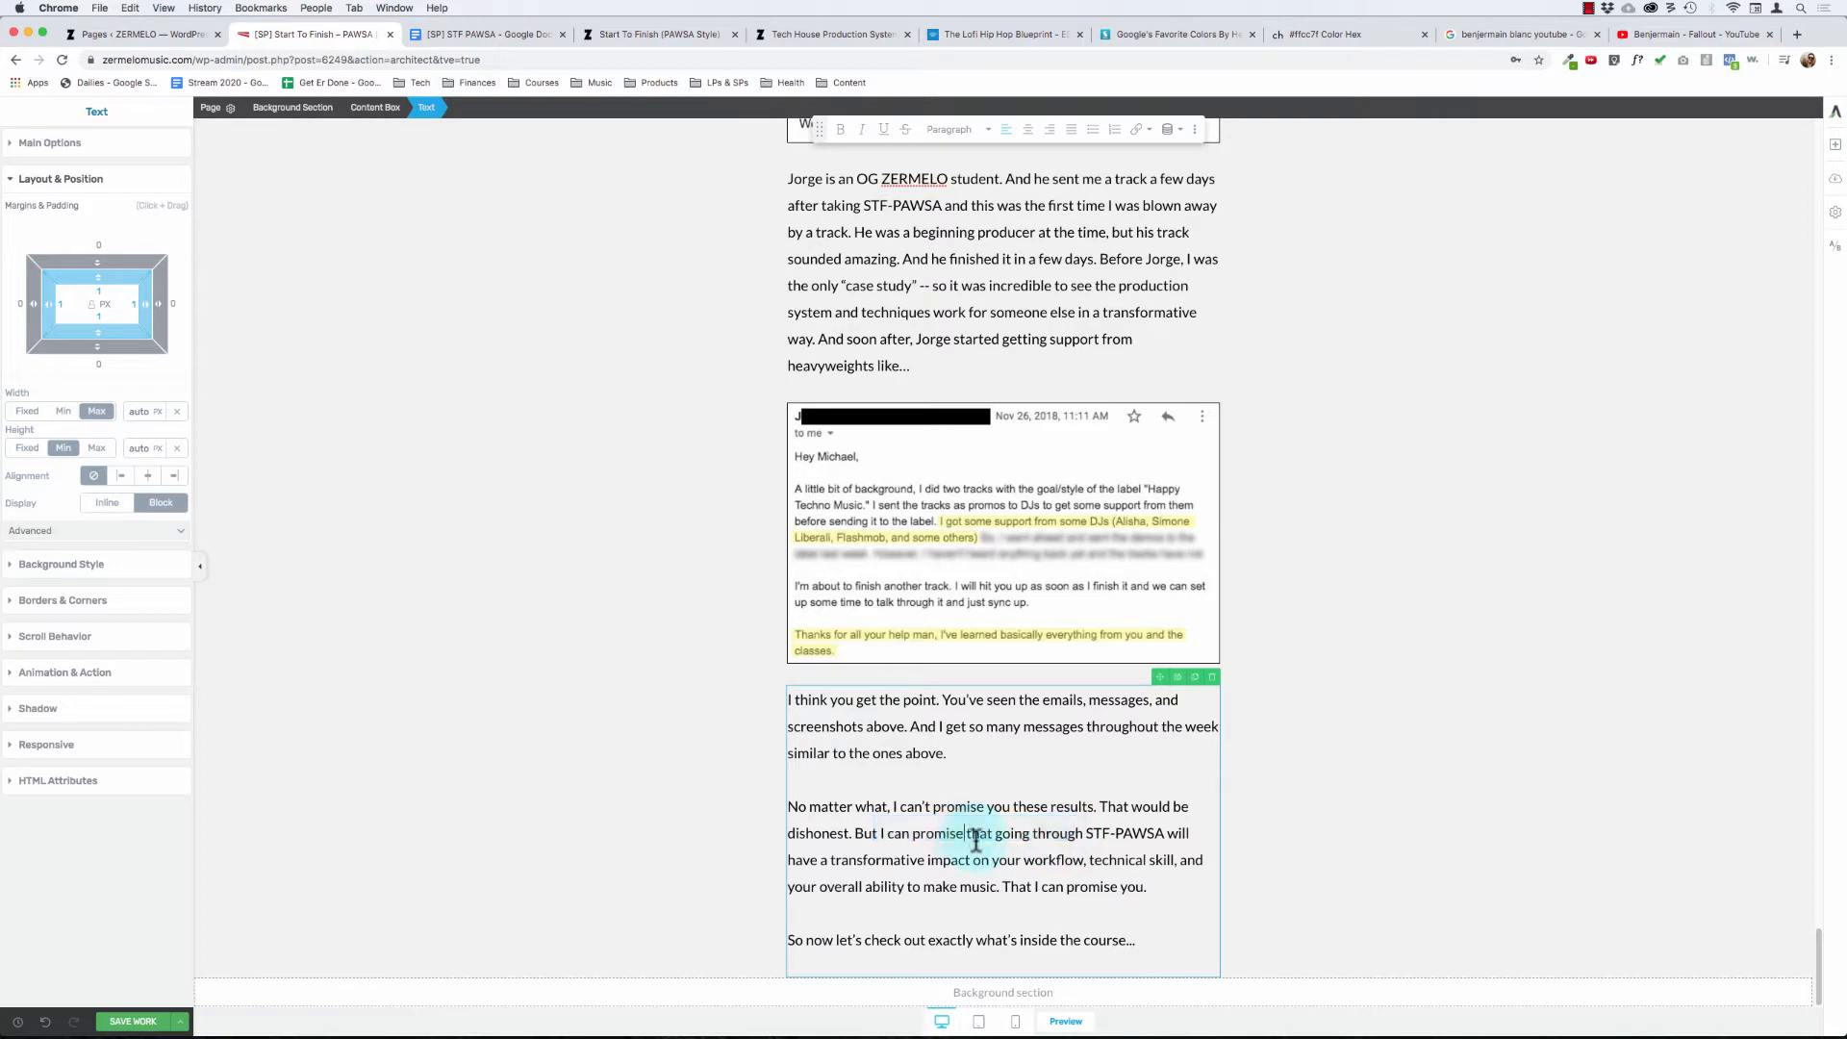
pyautogui.write('this')
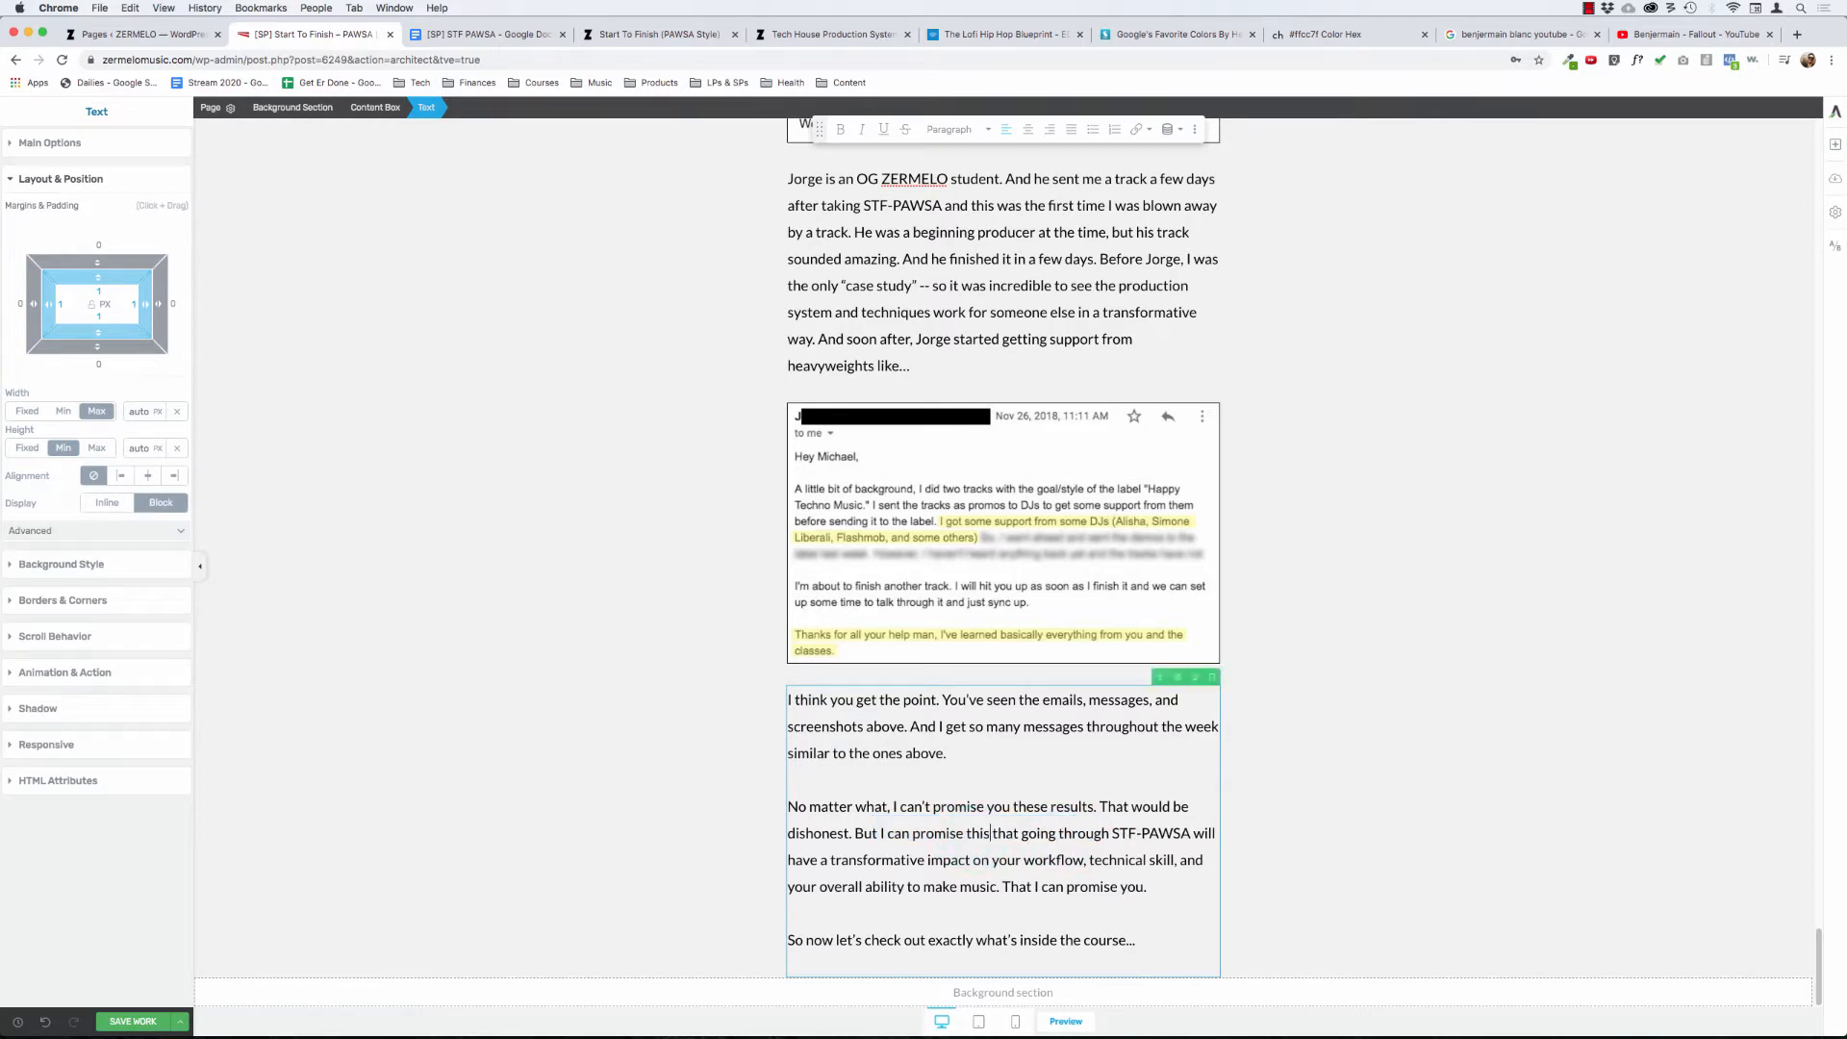
pyautogui.write('...')
pyautogui.press('Return')
pyautogui.hotkey('alt', 'shift', 'Right')
pyautogui.press('BackSpace')
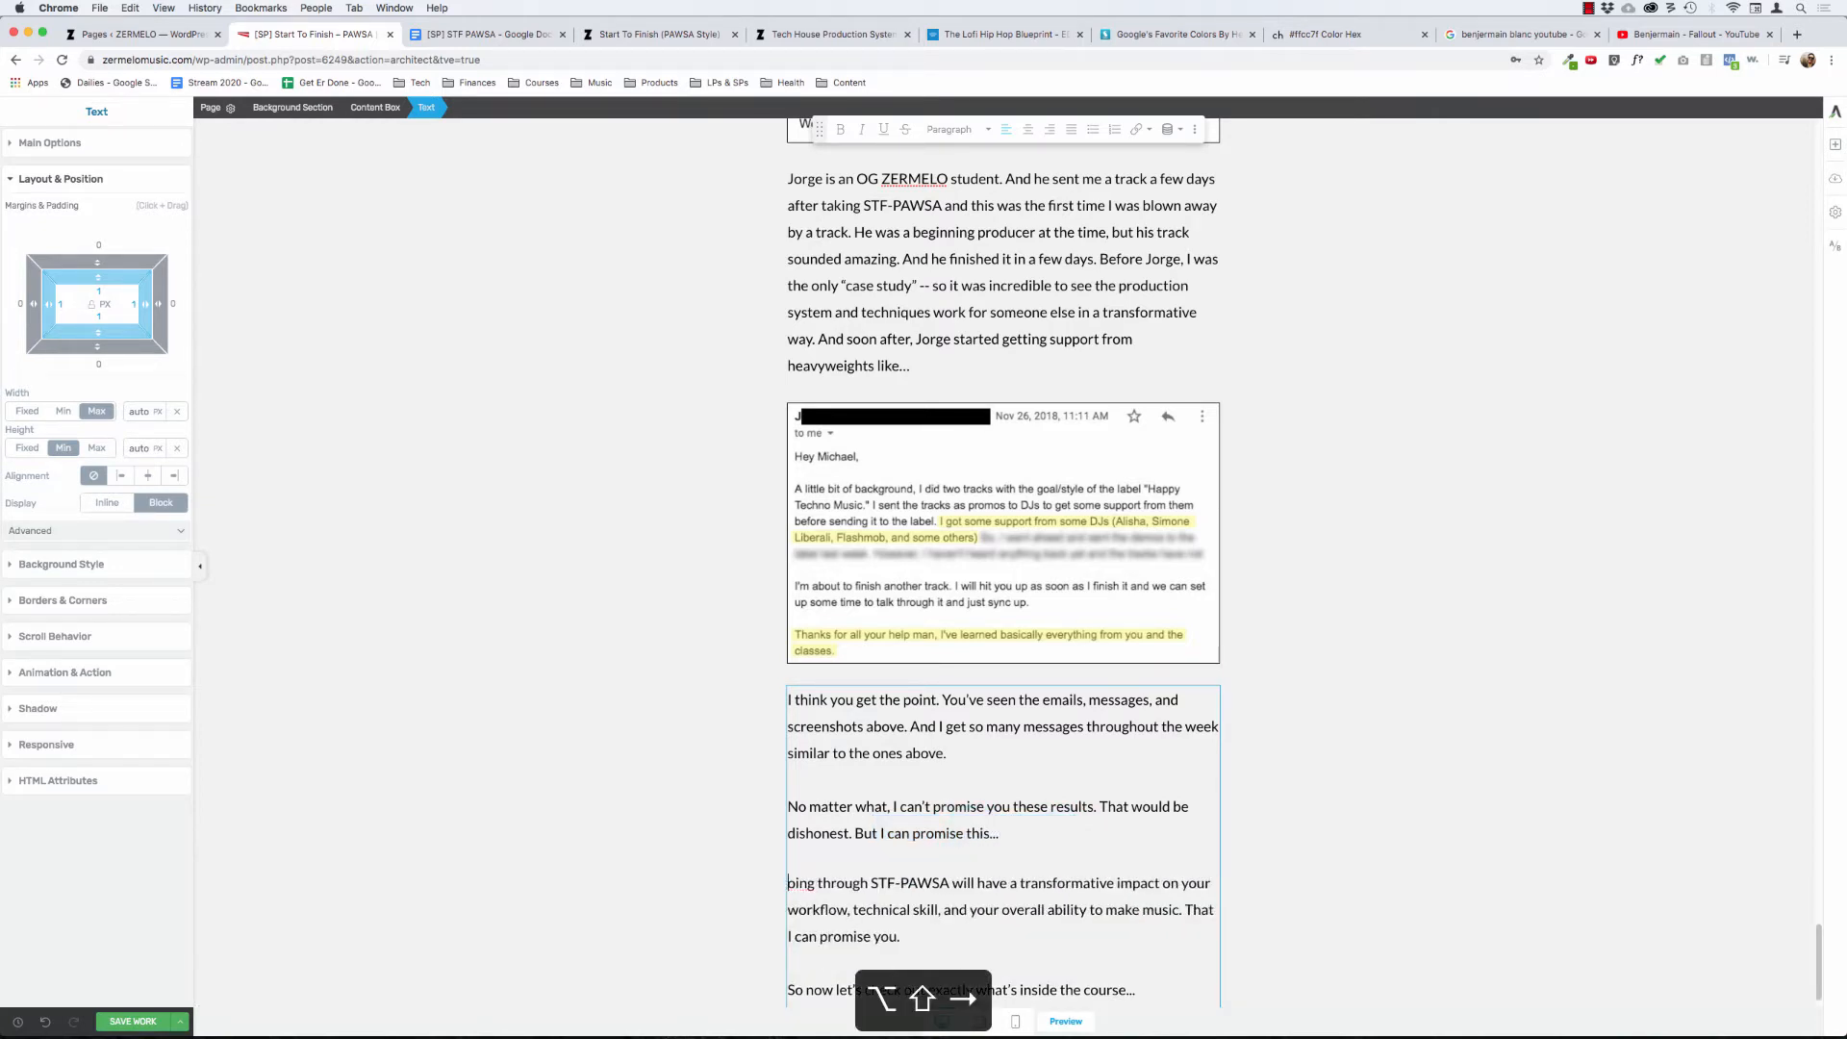
pyautogui.write('G')
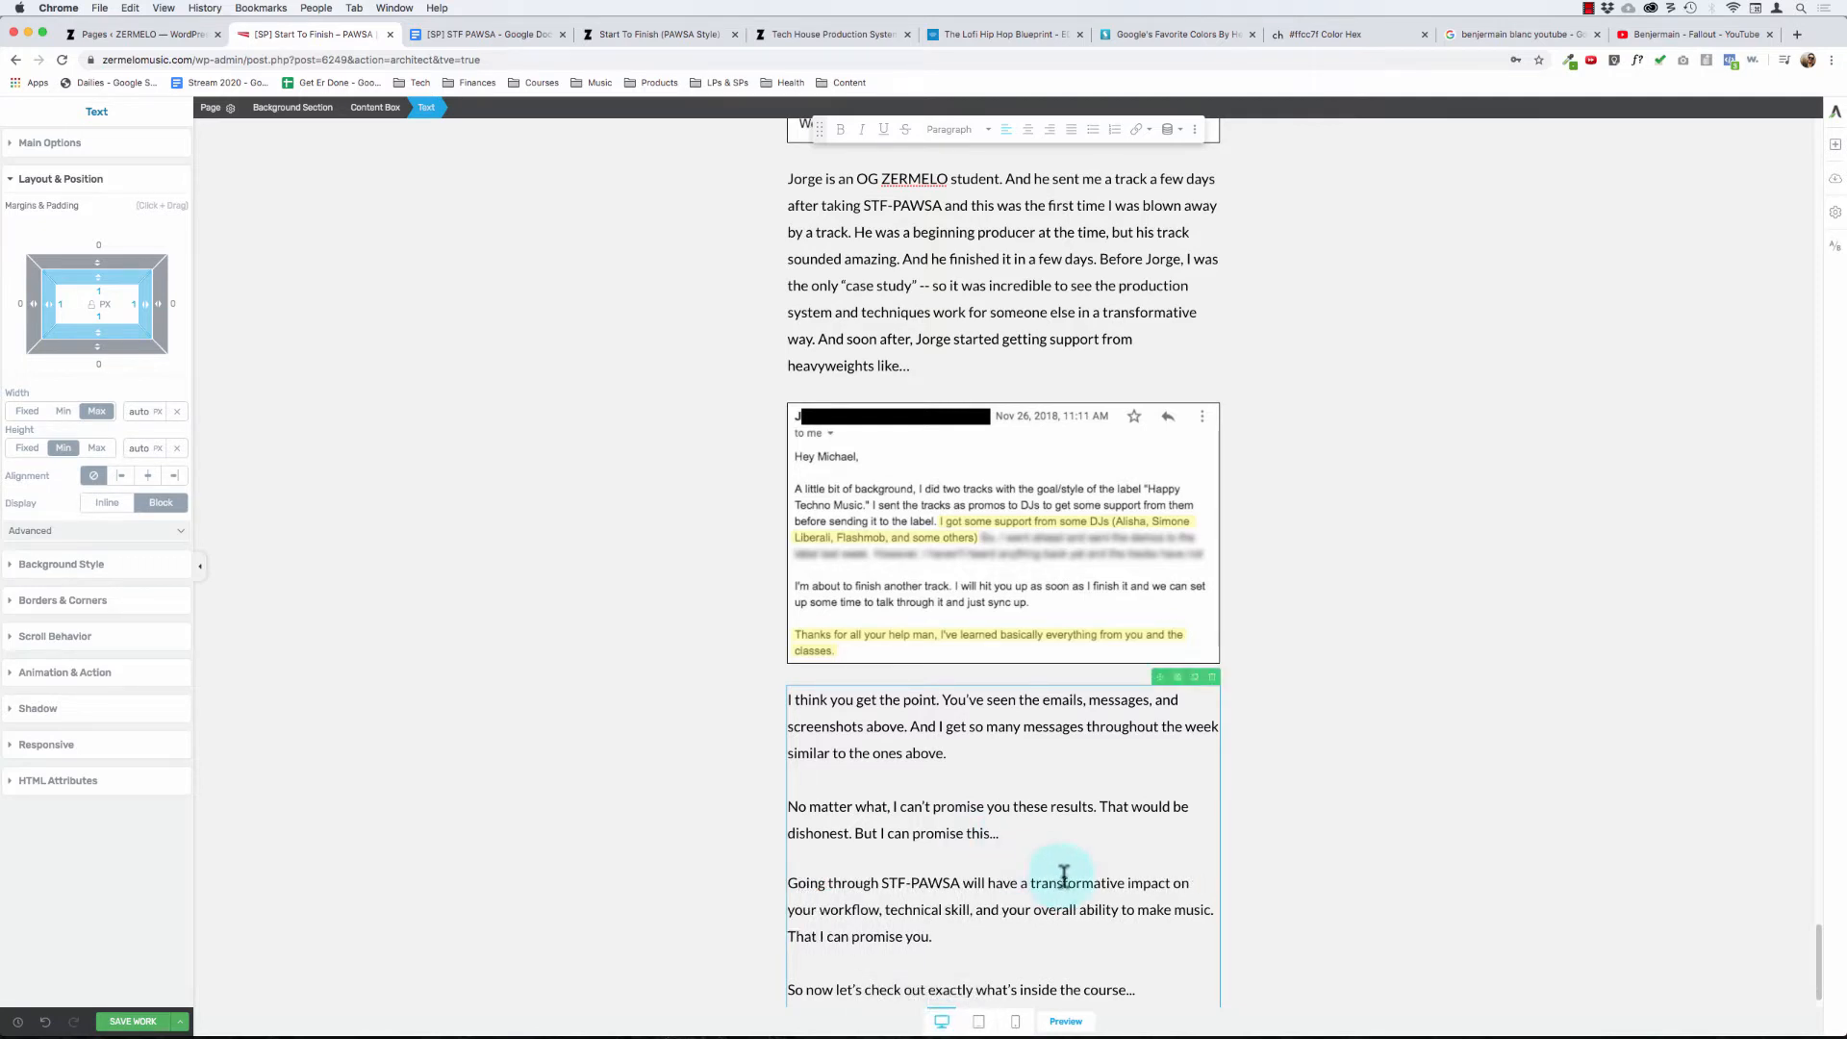
# - Delete the sentence "That I can promise you." and make the whole "Going through STF-PAWSA" paragraph bold
pyautogui.scroll(-1, 1064, 877)
pyautogui.press('super+BackSpace')
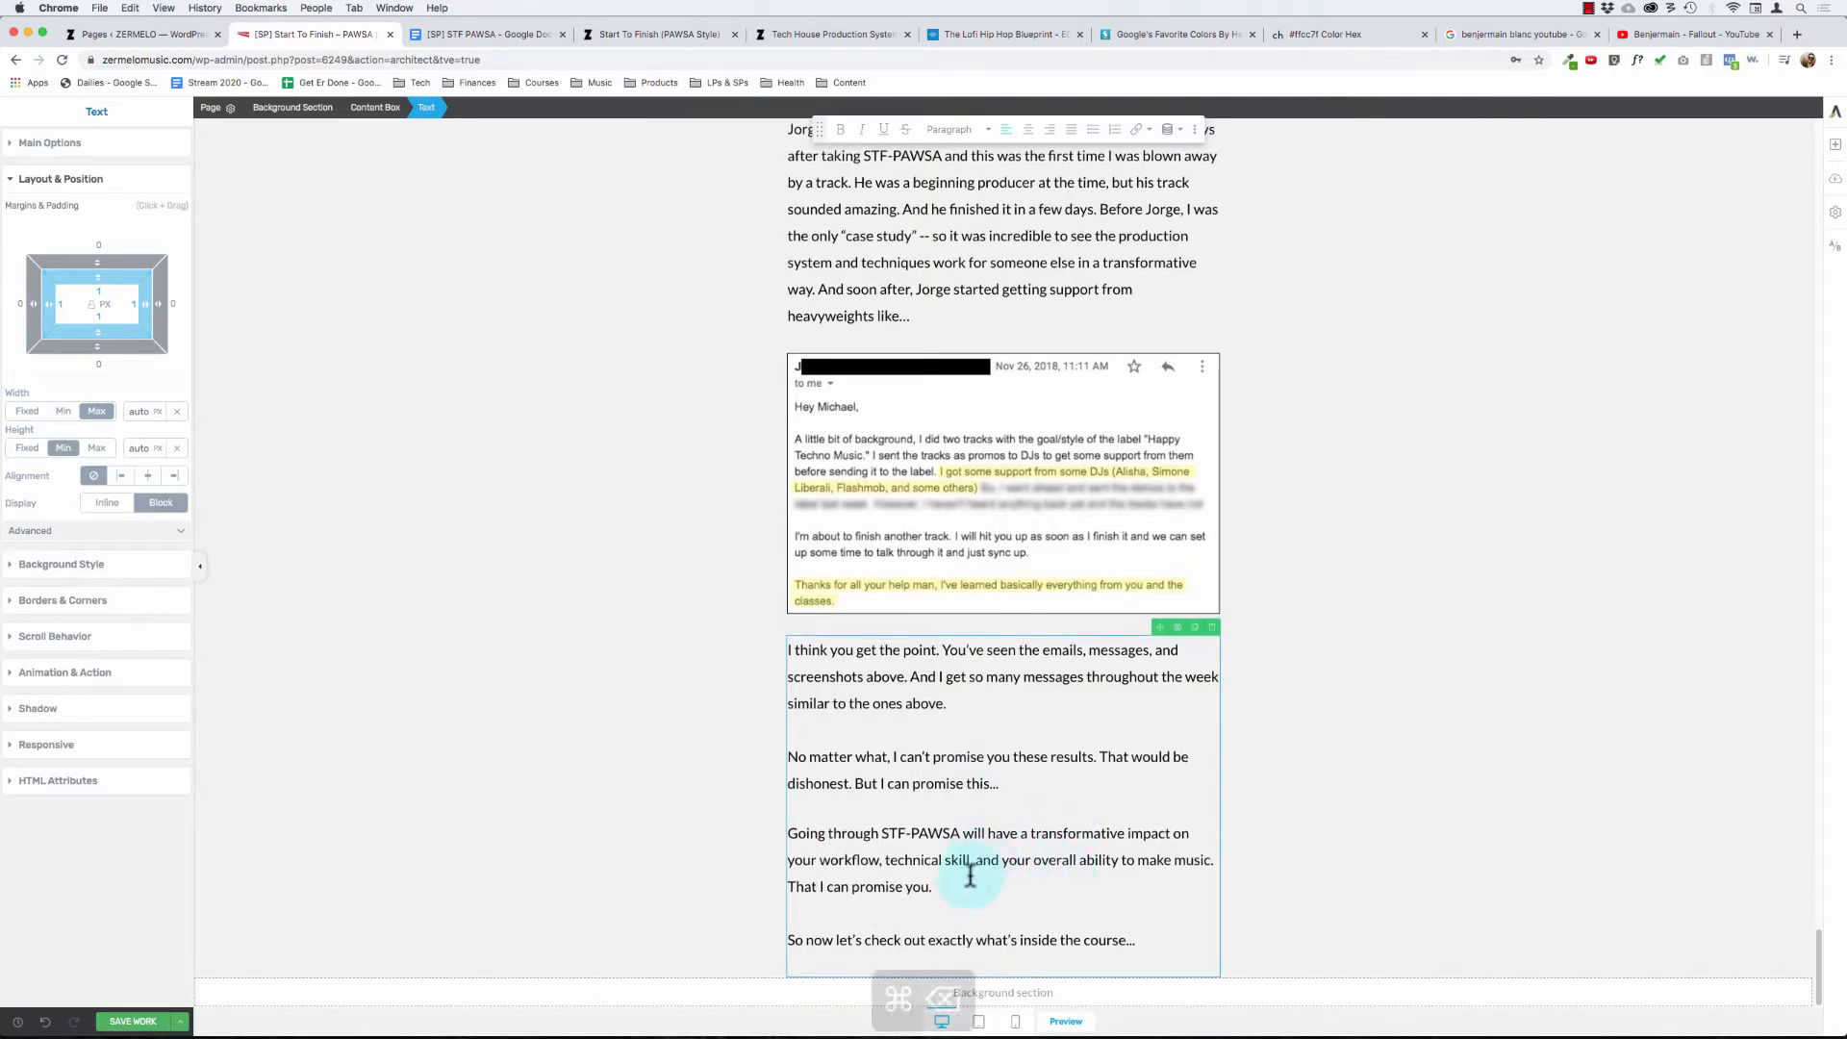
pyautogui.press('shift+super+Left')
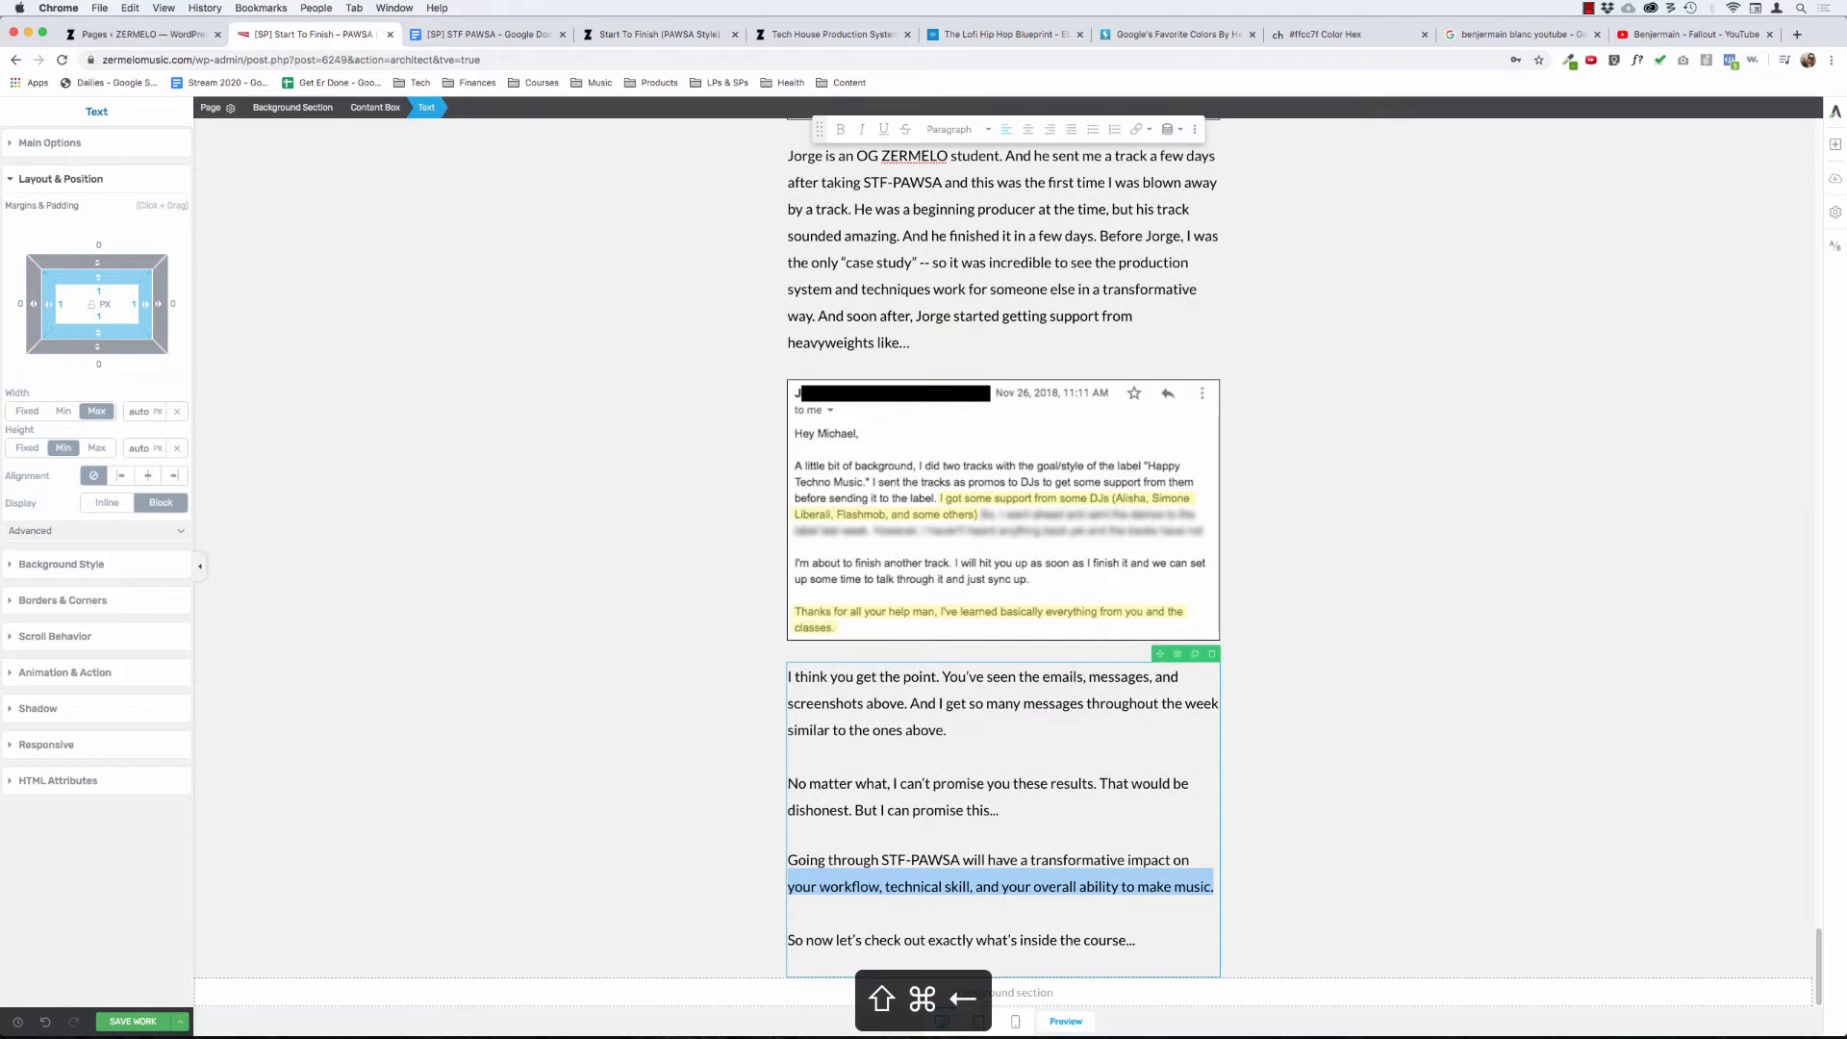
pyautogui.press('Up')
pyautogui.press('Up')
pyautogui.press('super+Left')
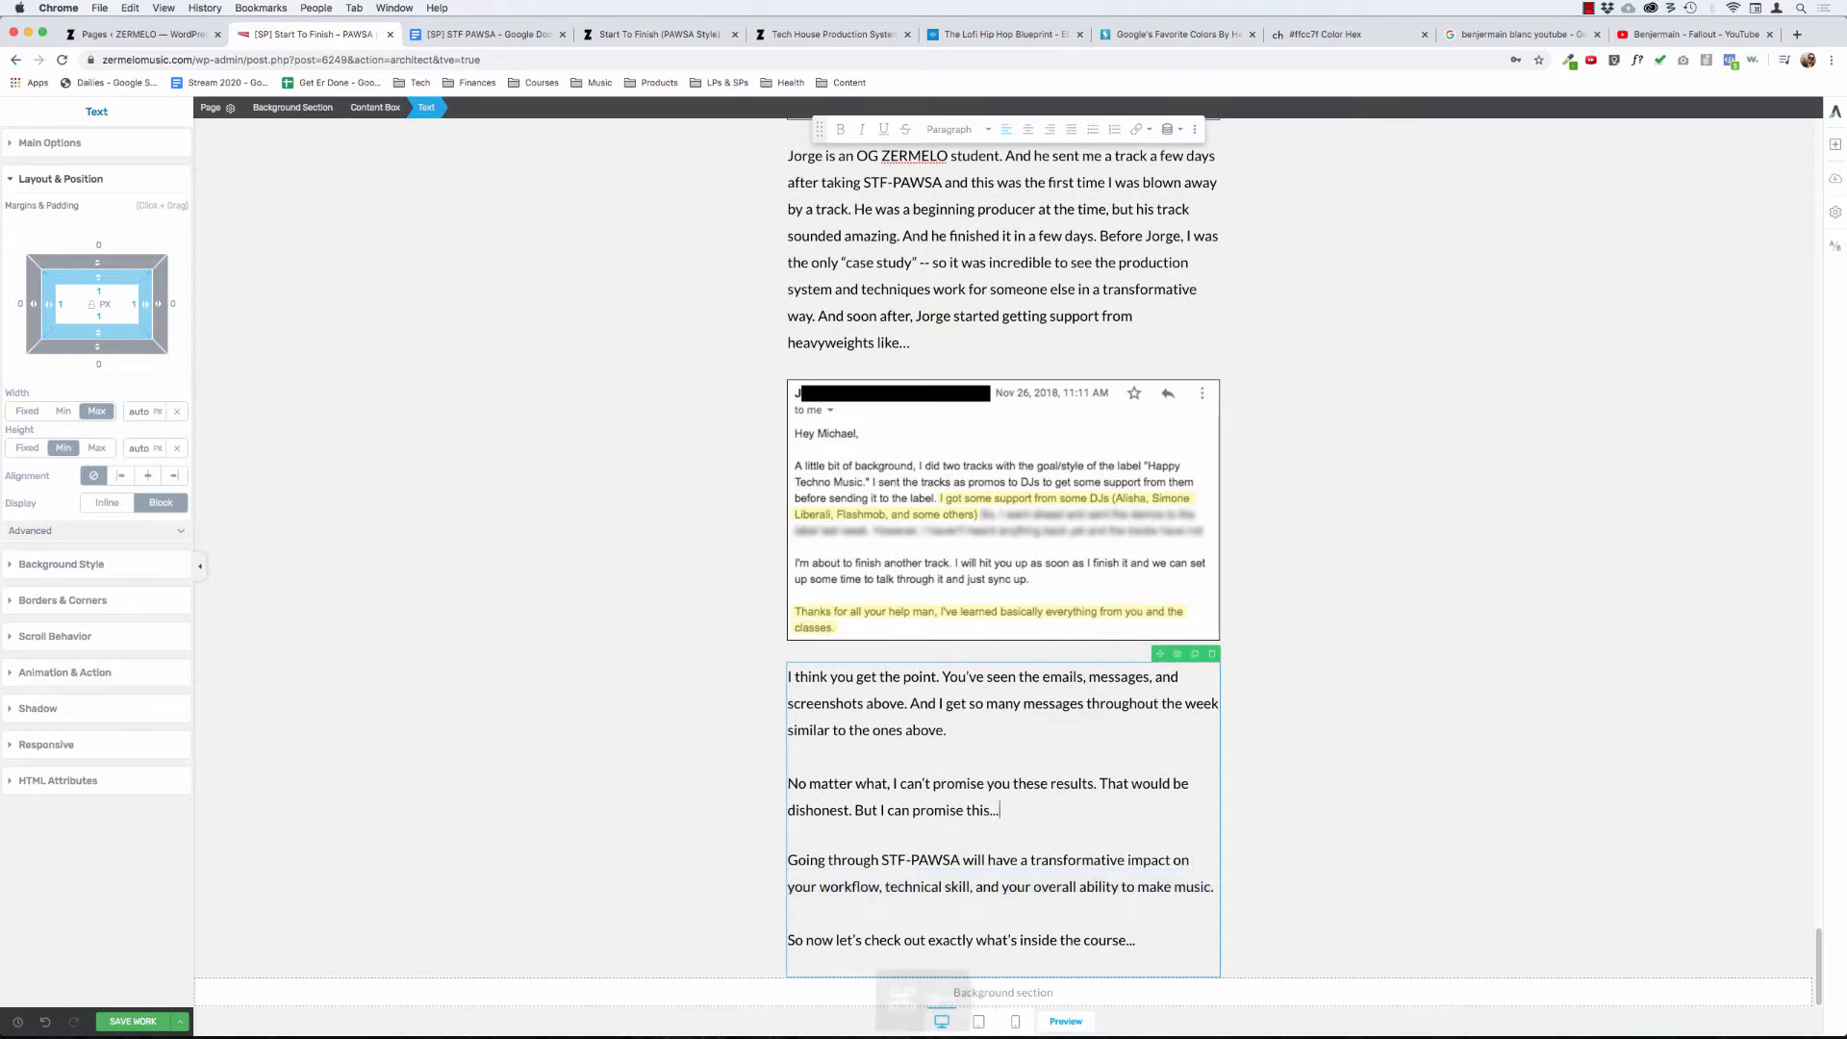
pyautogui.hotkey('shift', 'Down')
pyautogui.hotkey('shift', 'Down')
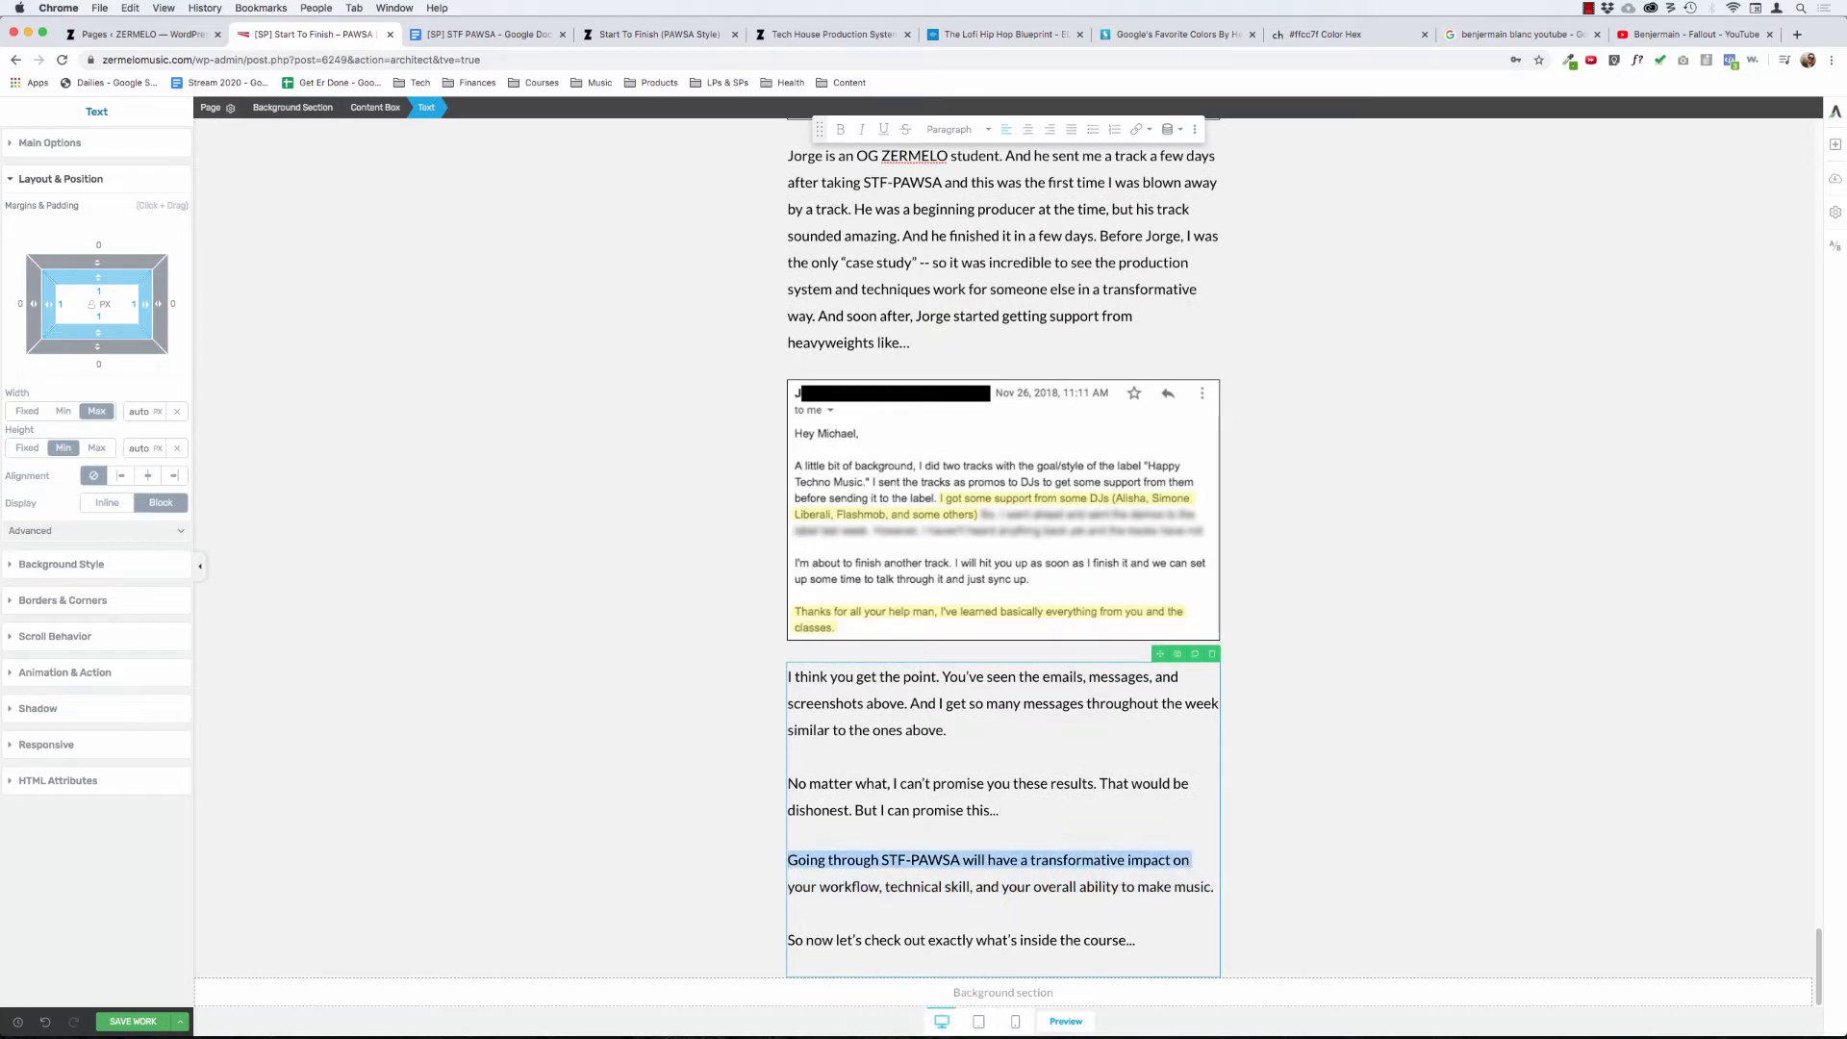
pyautogui.press('super+b')
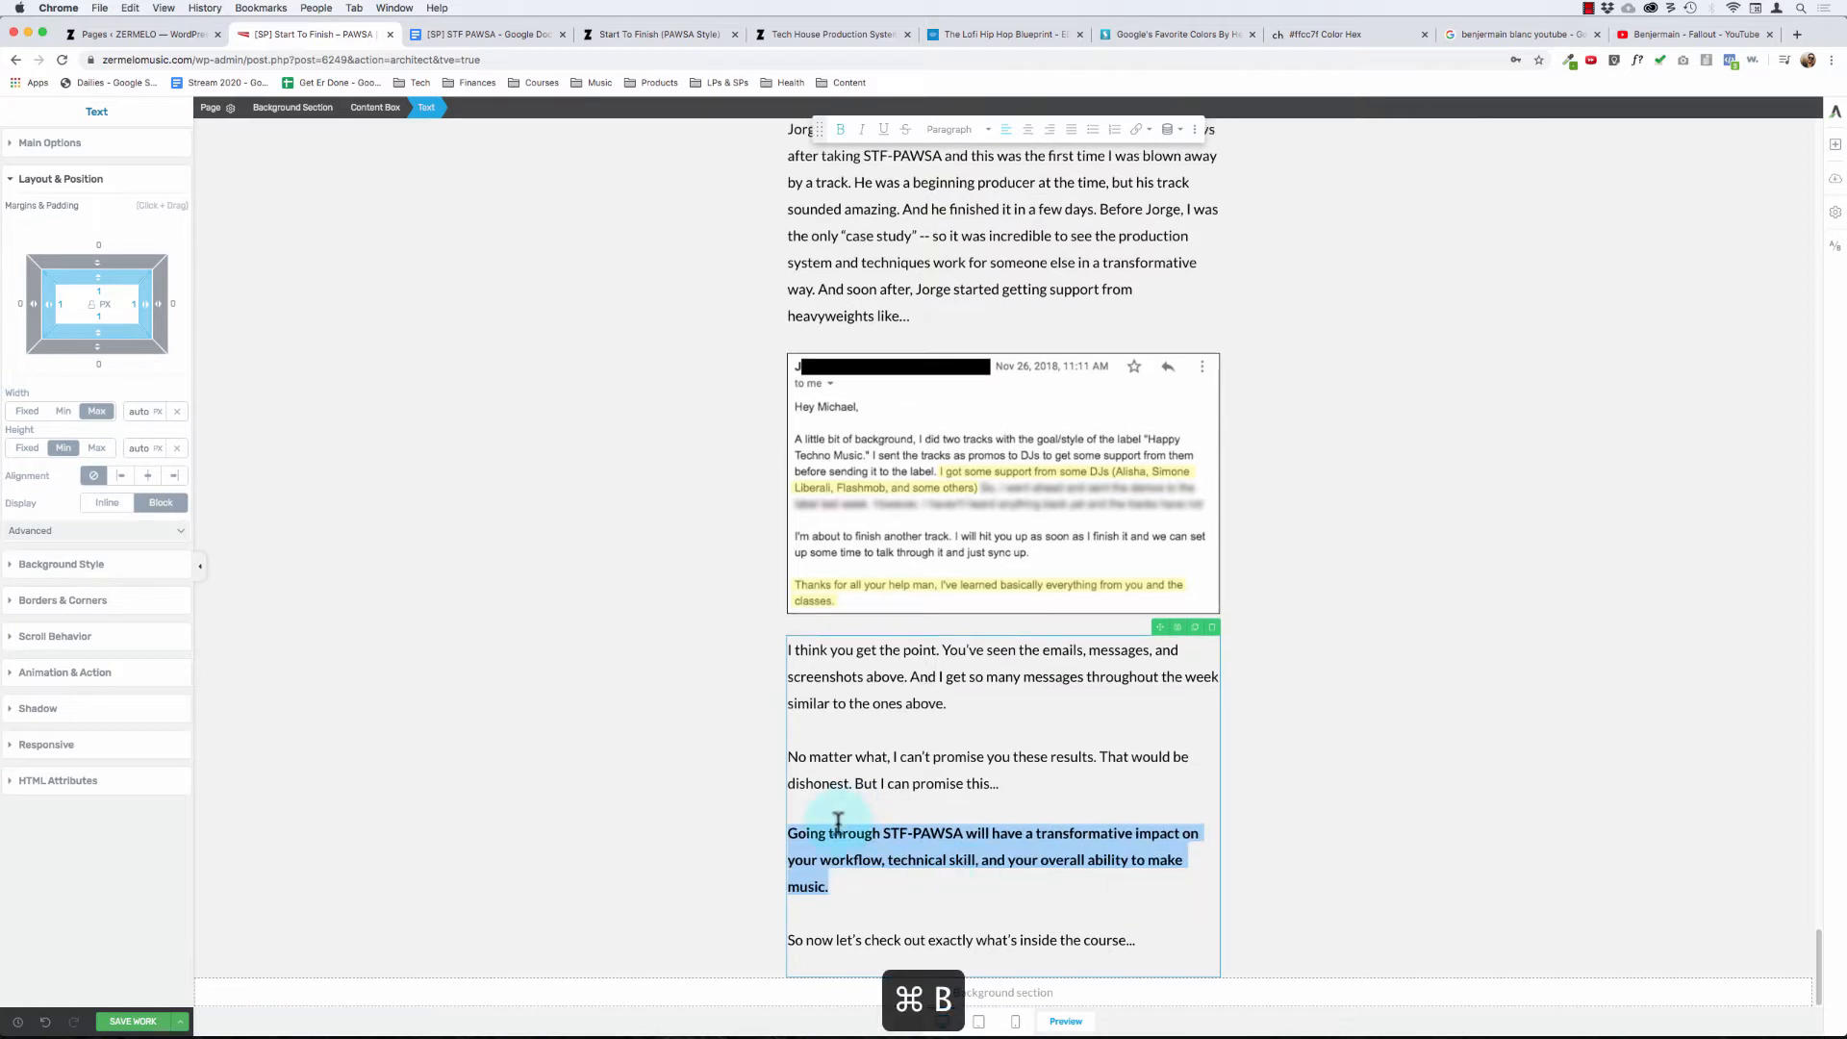
pyautogui.click(669, 764)
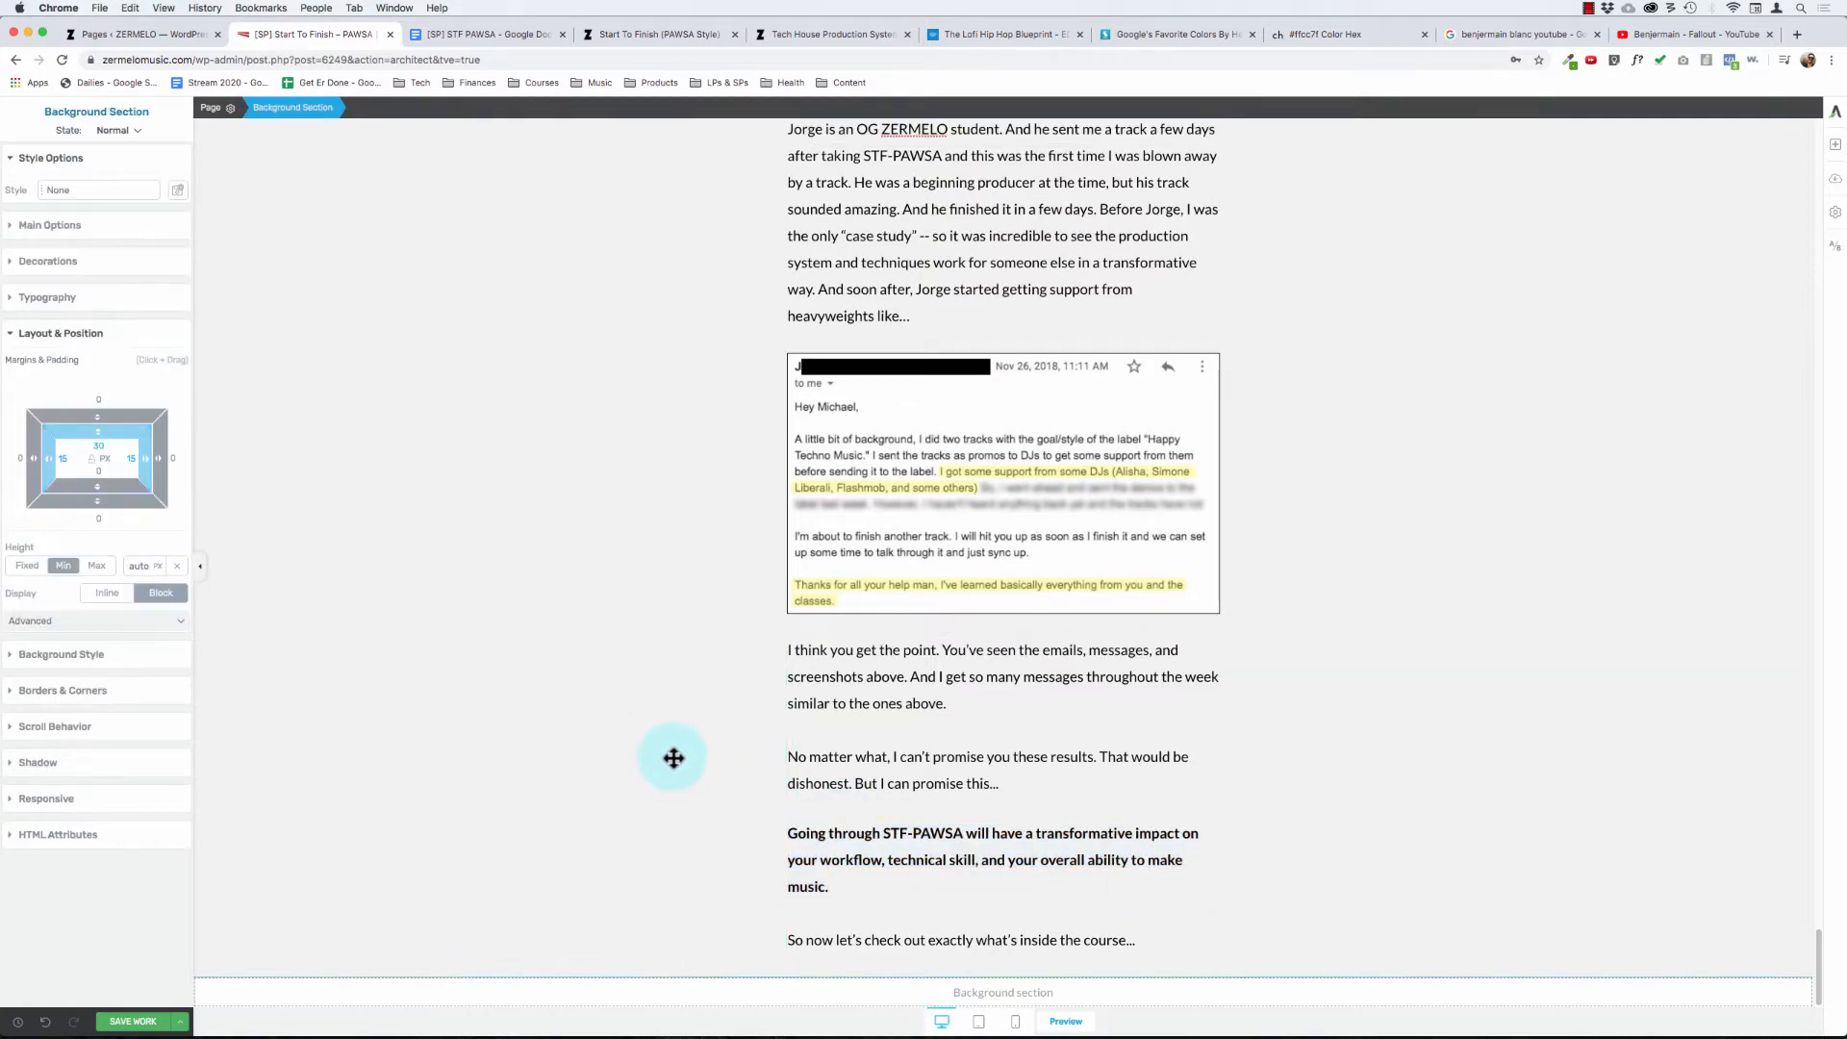
# - Append the bold sentence "This, I can promise you." to the end of the "Going through STF-PAWSA" paragraph
pyautogui.click(843, 888)
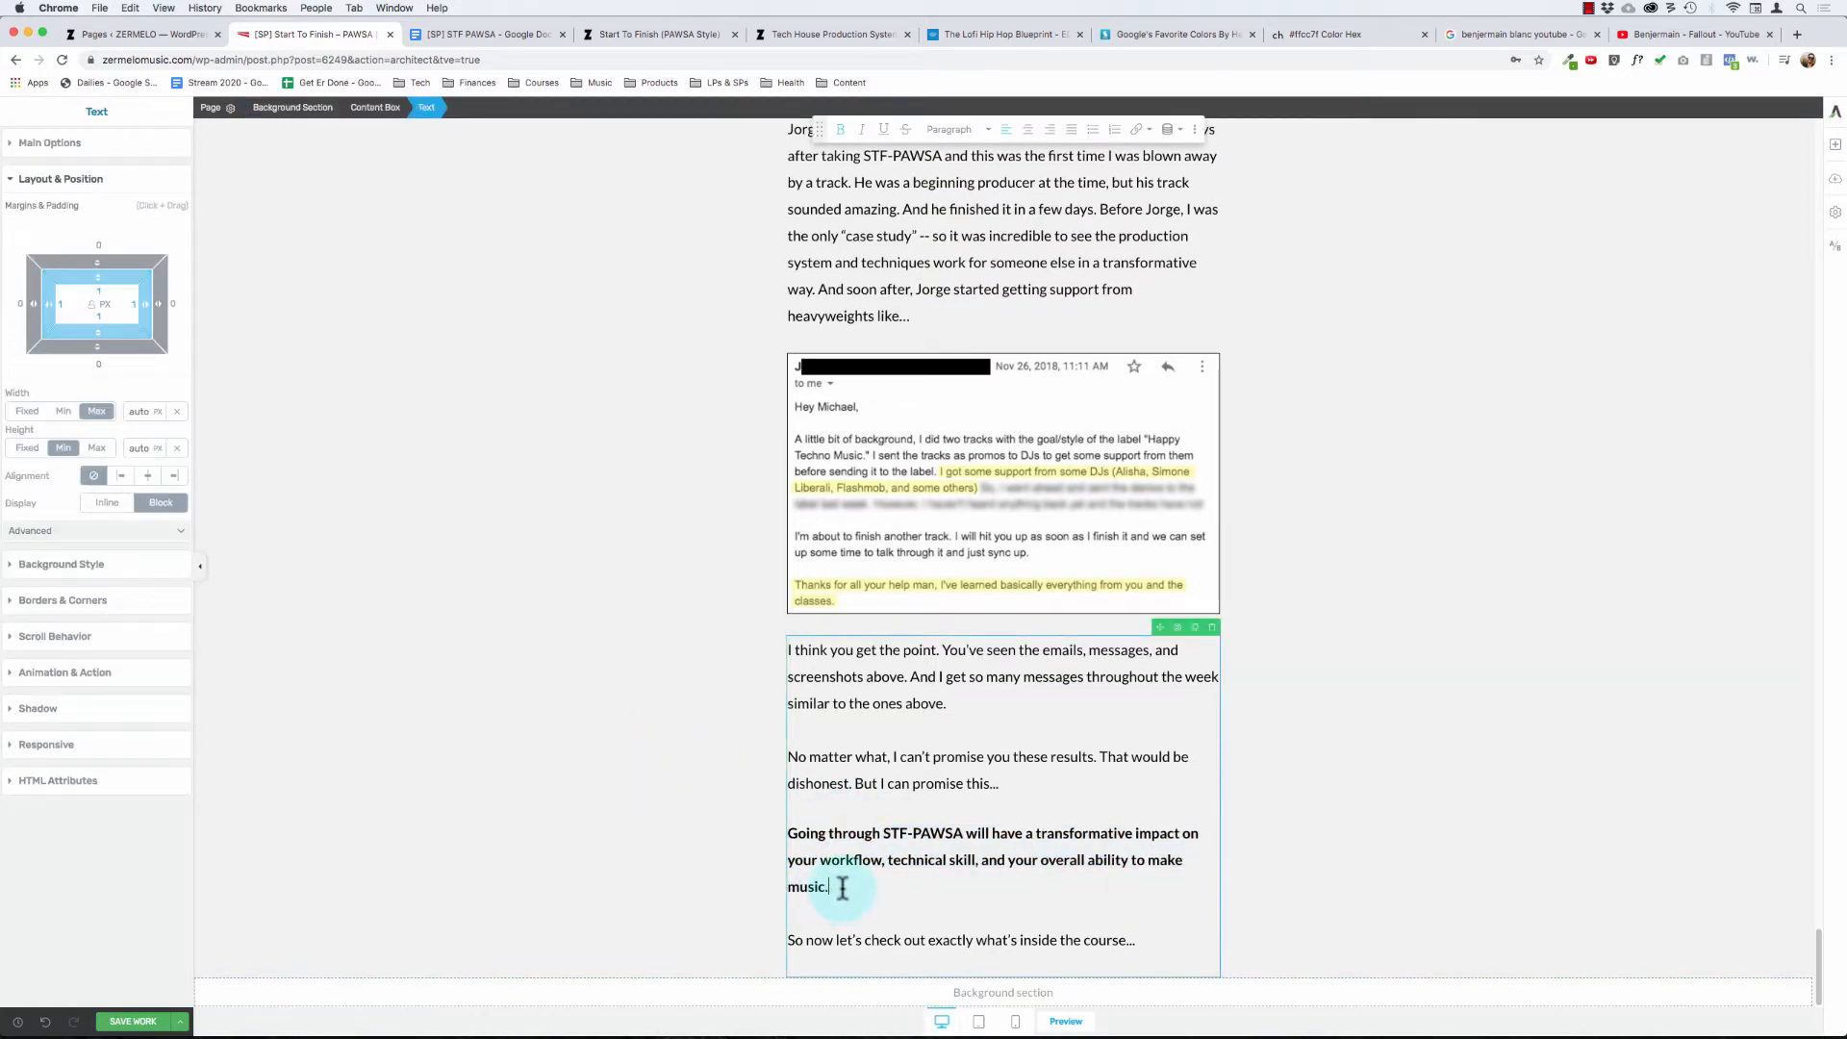
pyautogui.press('BackSpace')
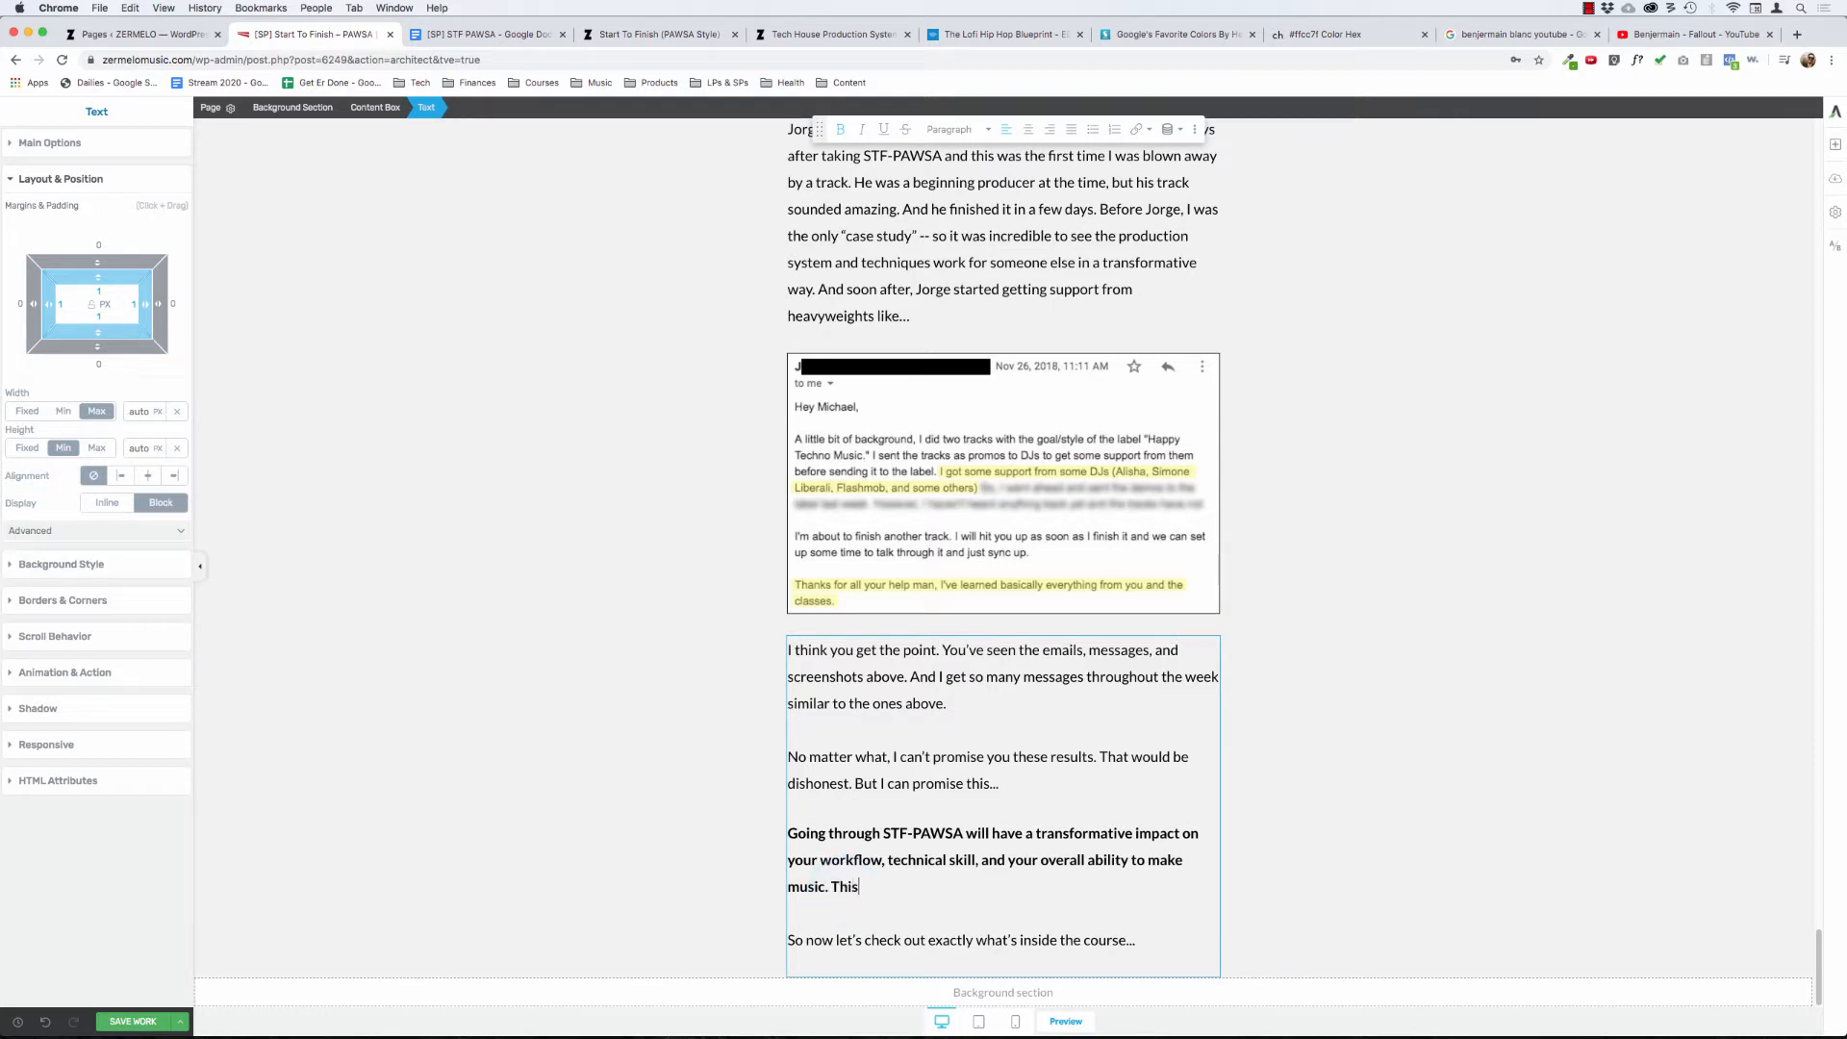
pyautogui.hotkey('alt', 'BackSpace')
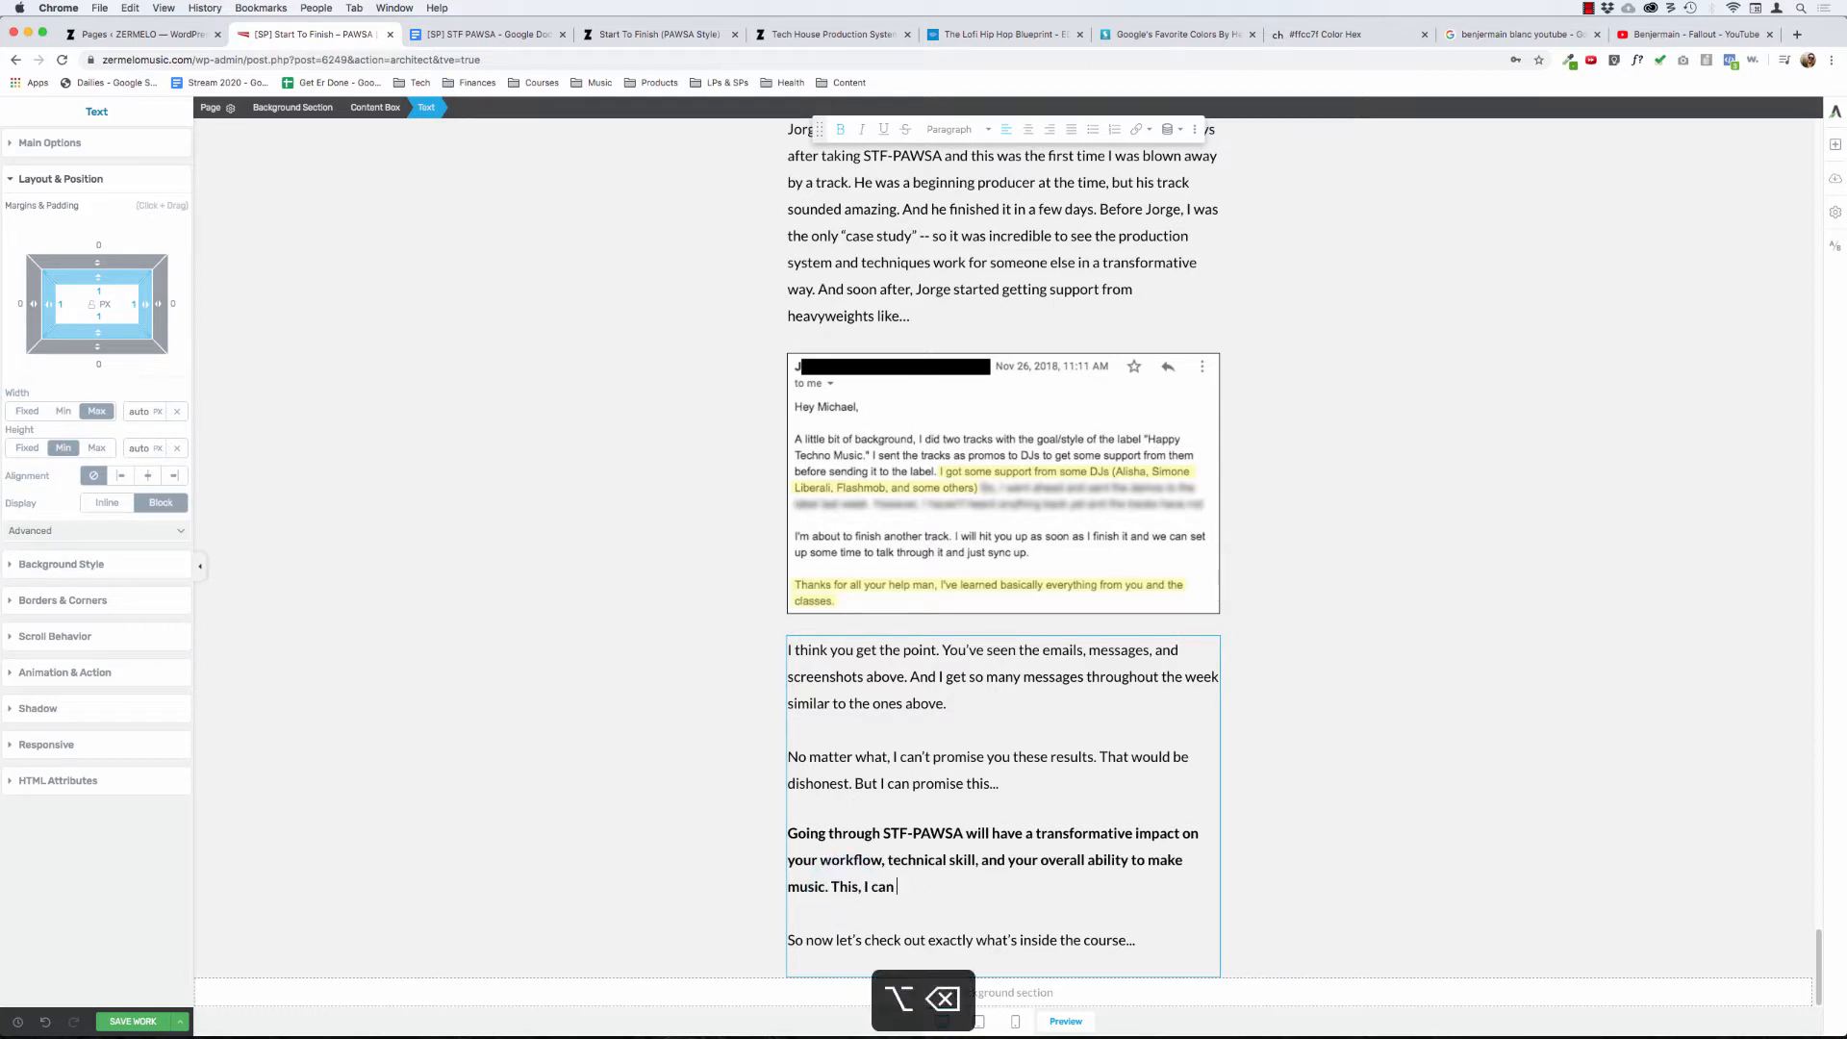
pyautogui.write('promis you')
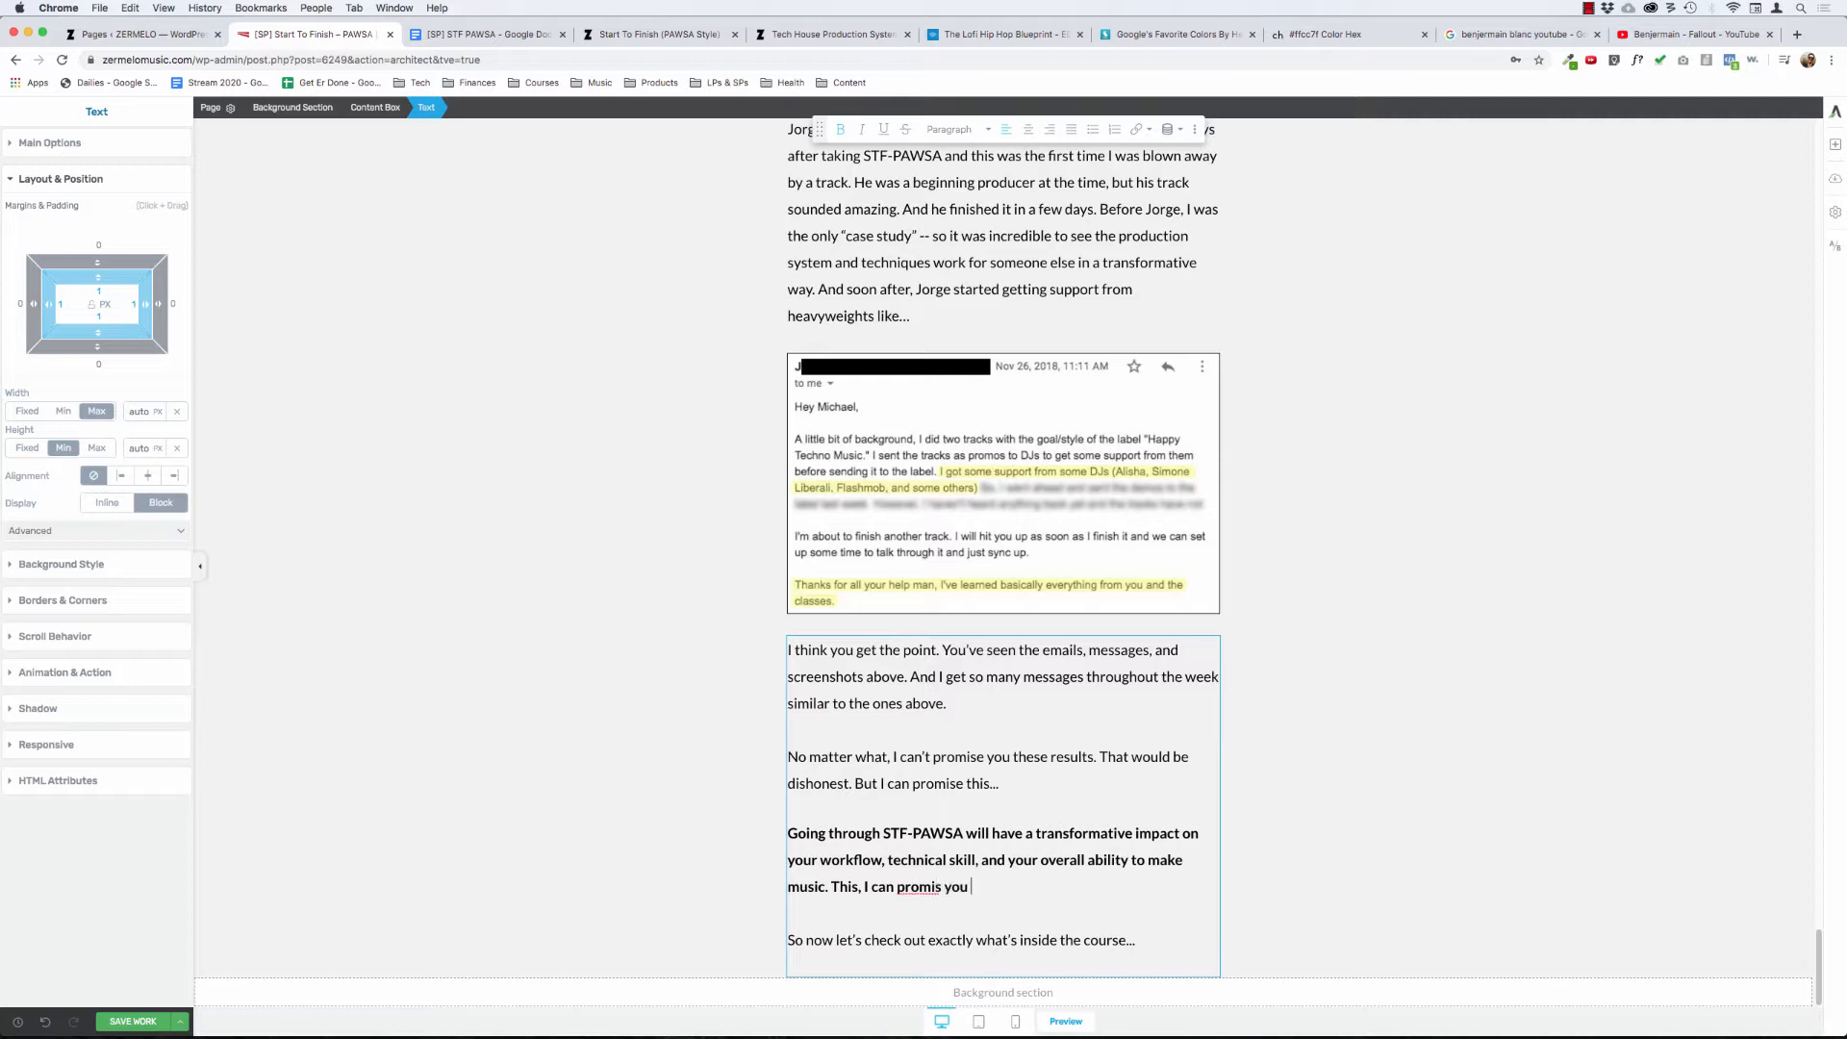
pyautogui.hotkey('alt', 'BackSpace')
pyautogui.write('you.')
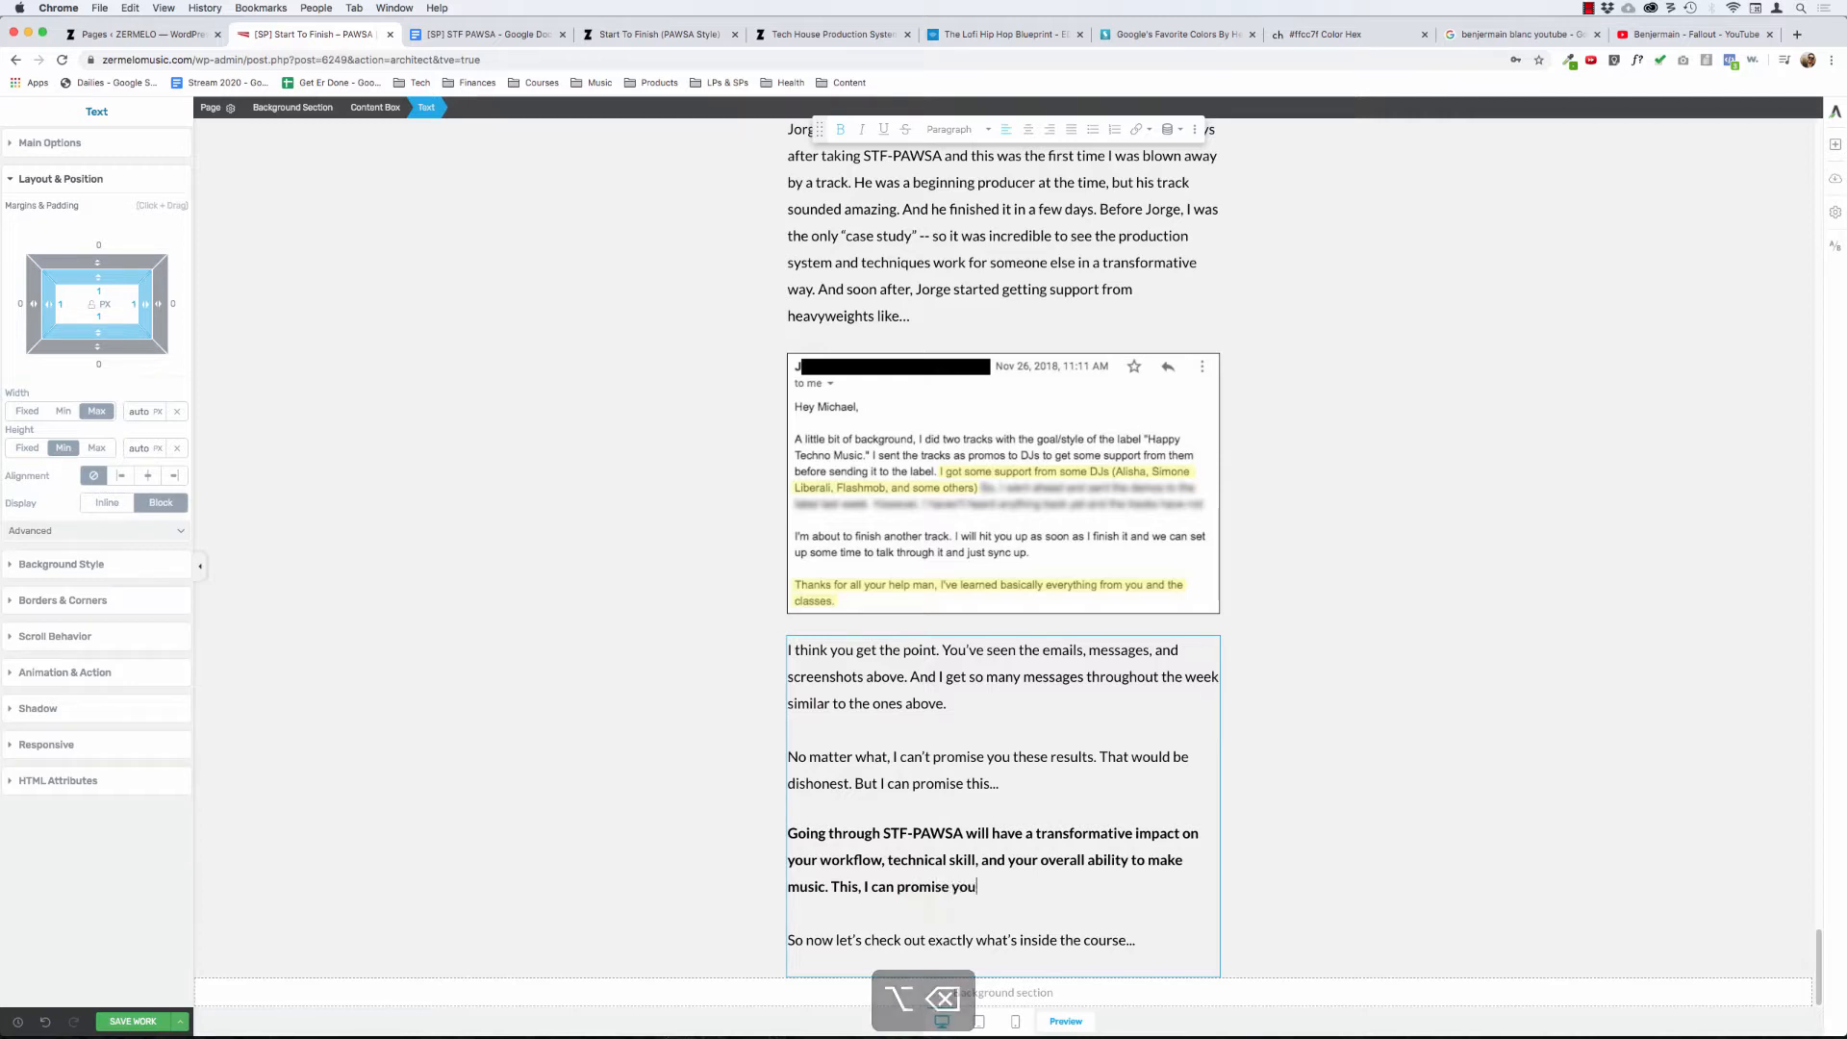
pyautogui.click(630, 716)
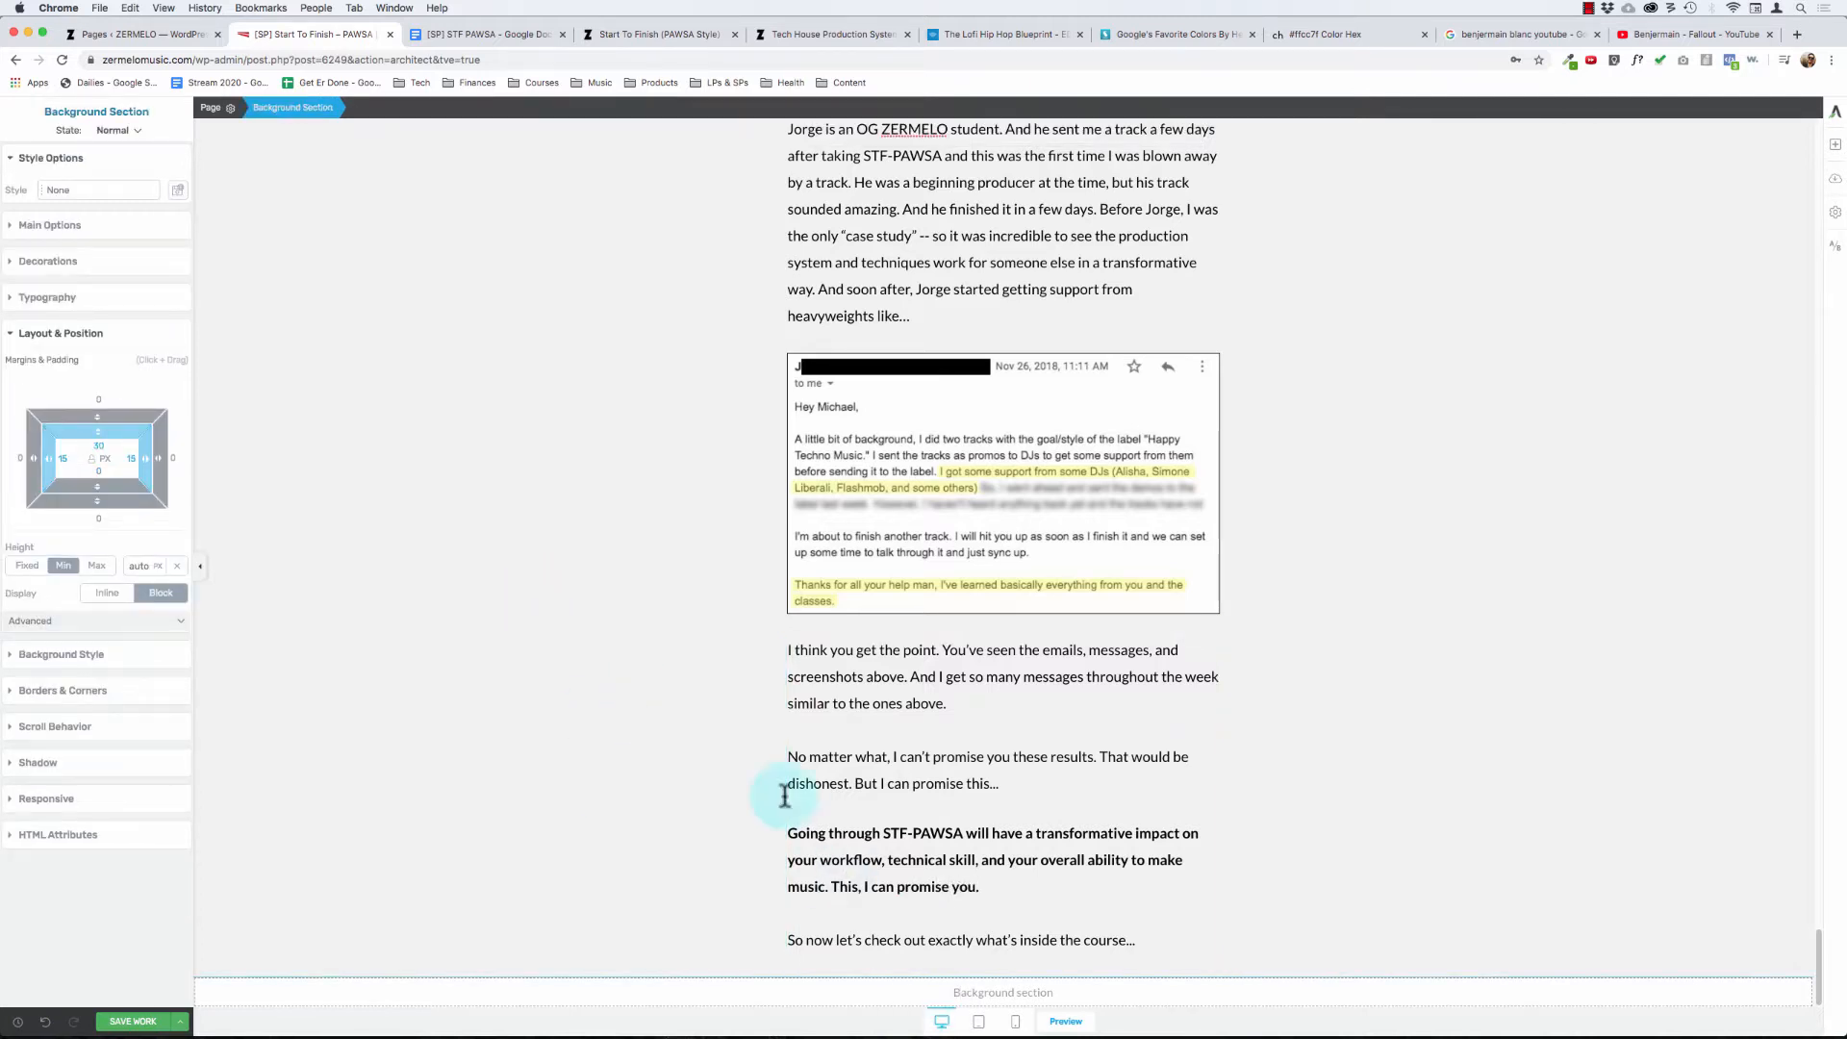
# - Look over the finished "What Kind Of Results Can YOU Expect?" section and save the page
pyautogui.click(935, 941)
pyautogui.click(561, 700)
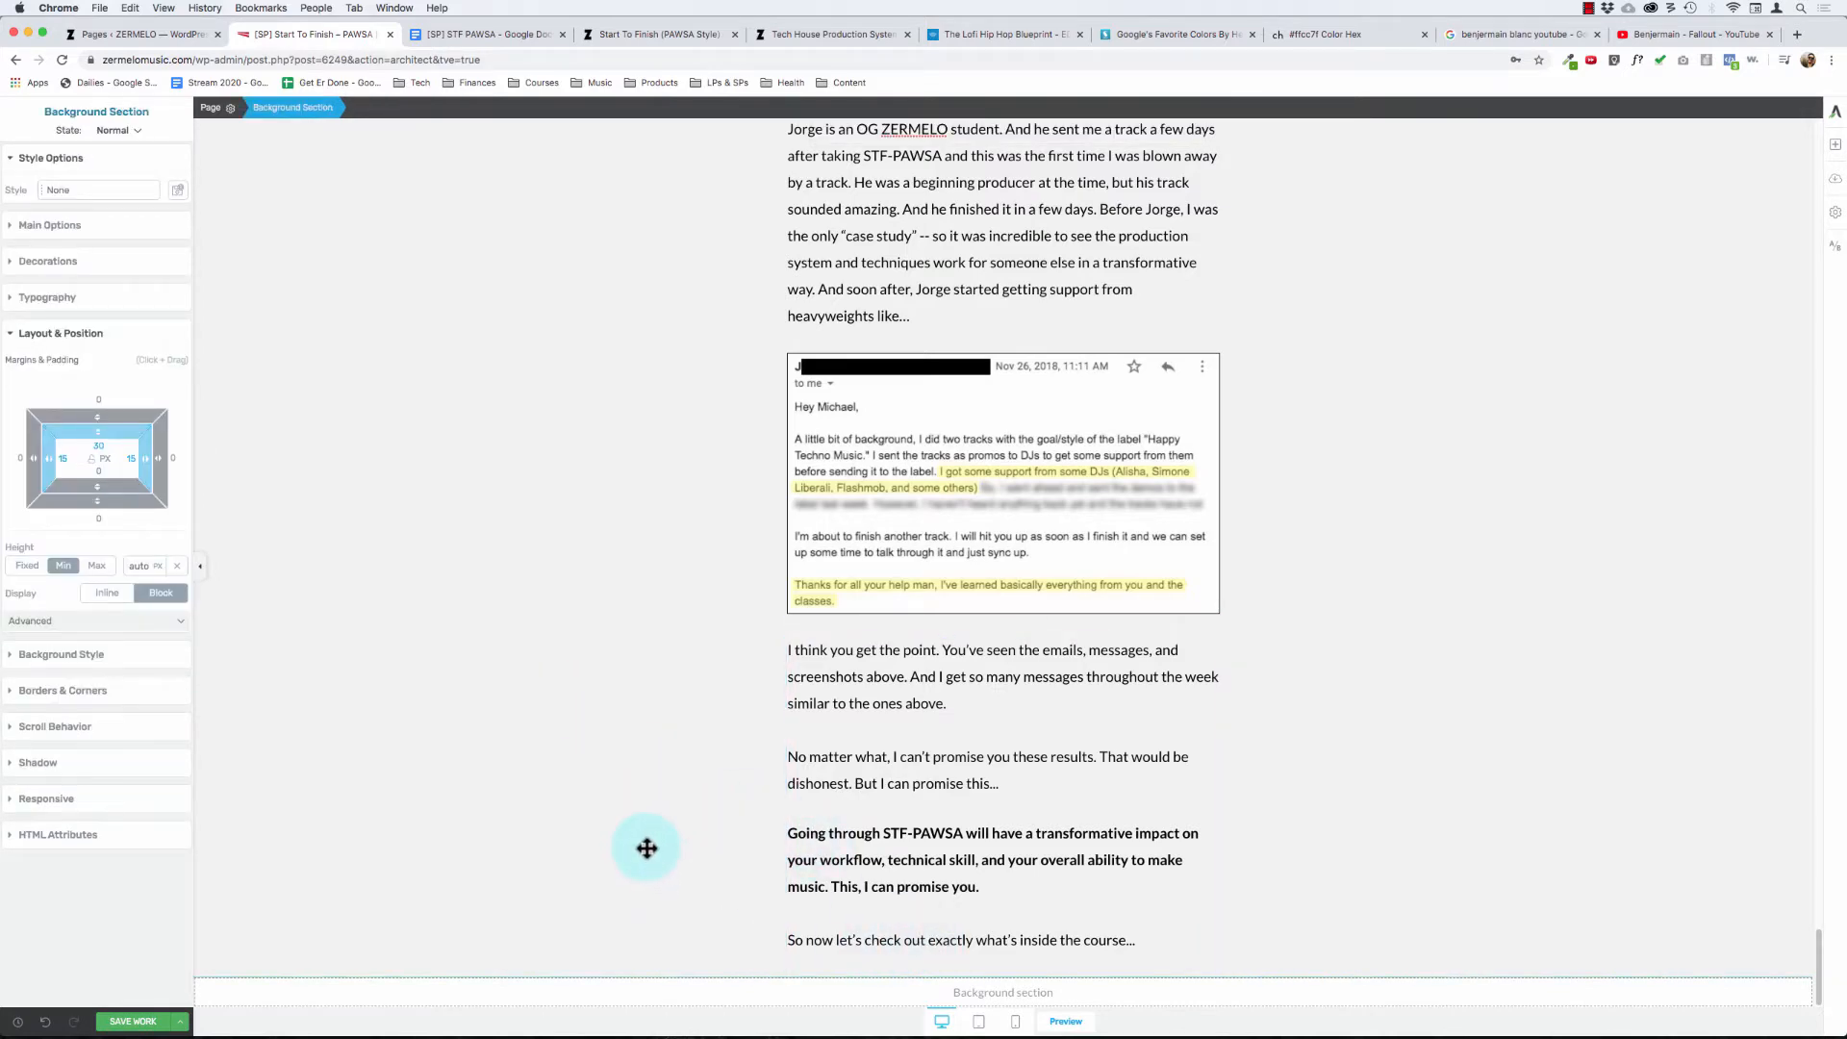
pyautogui.scroll(15, 647, 847)
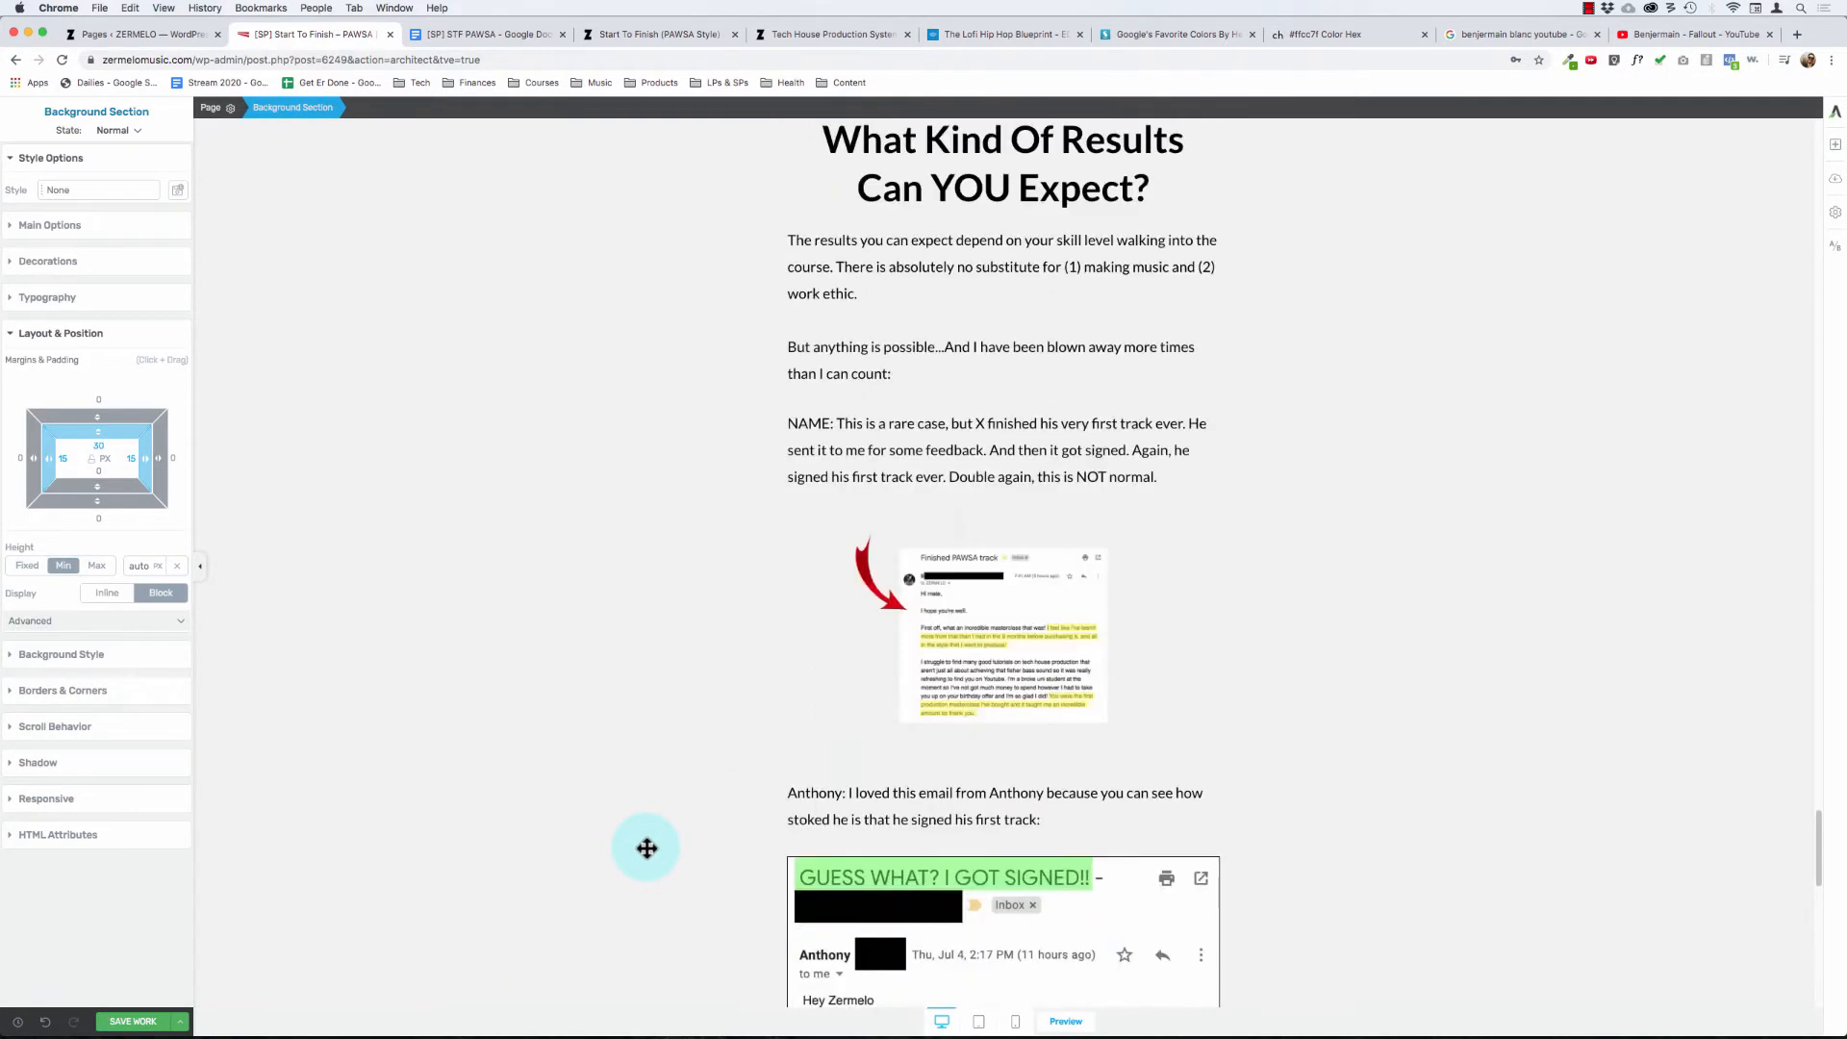
pyautogui.scroll(-15, 646, 848)
pyautogui.scroll(5, 685, 786)
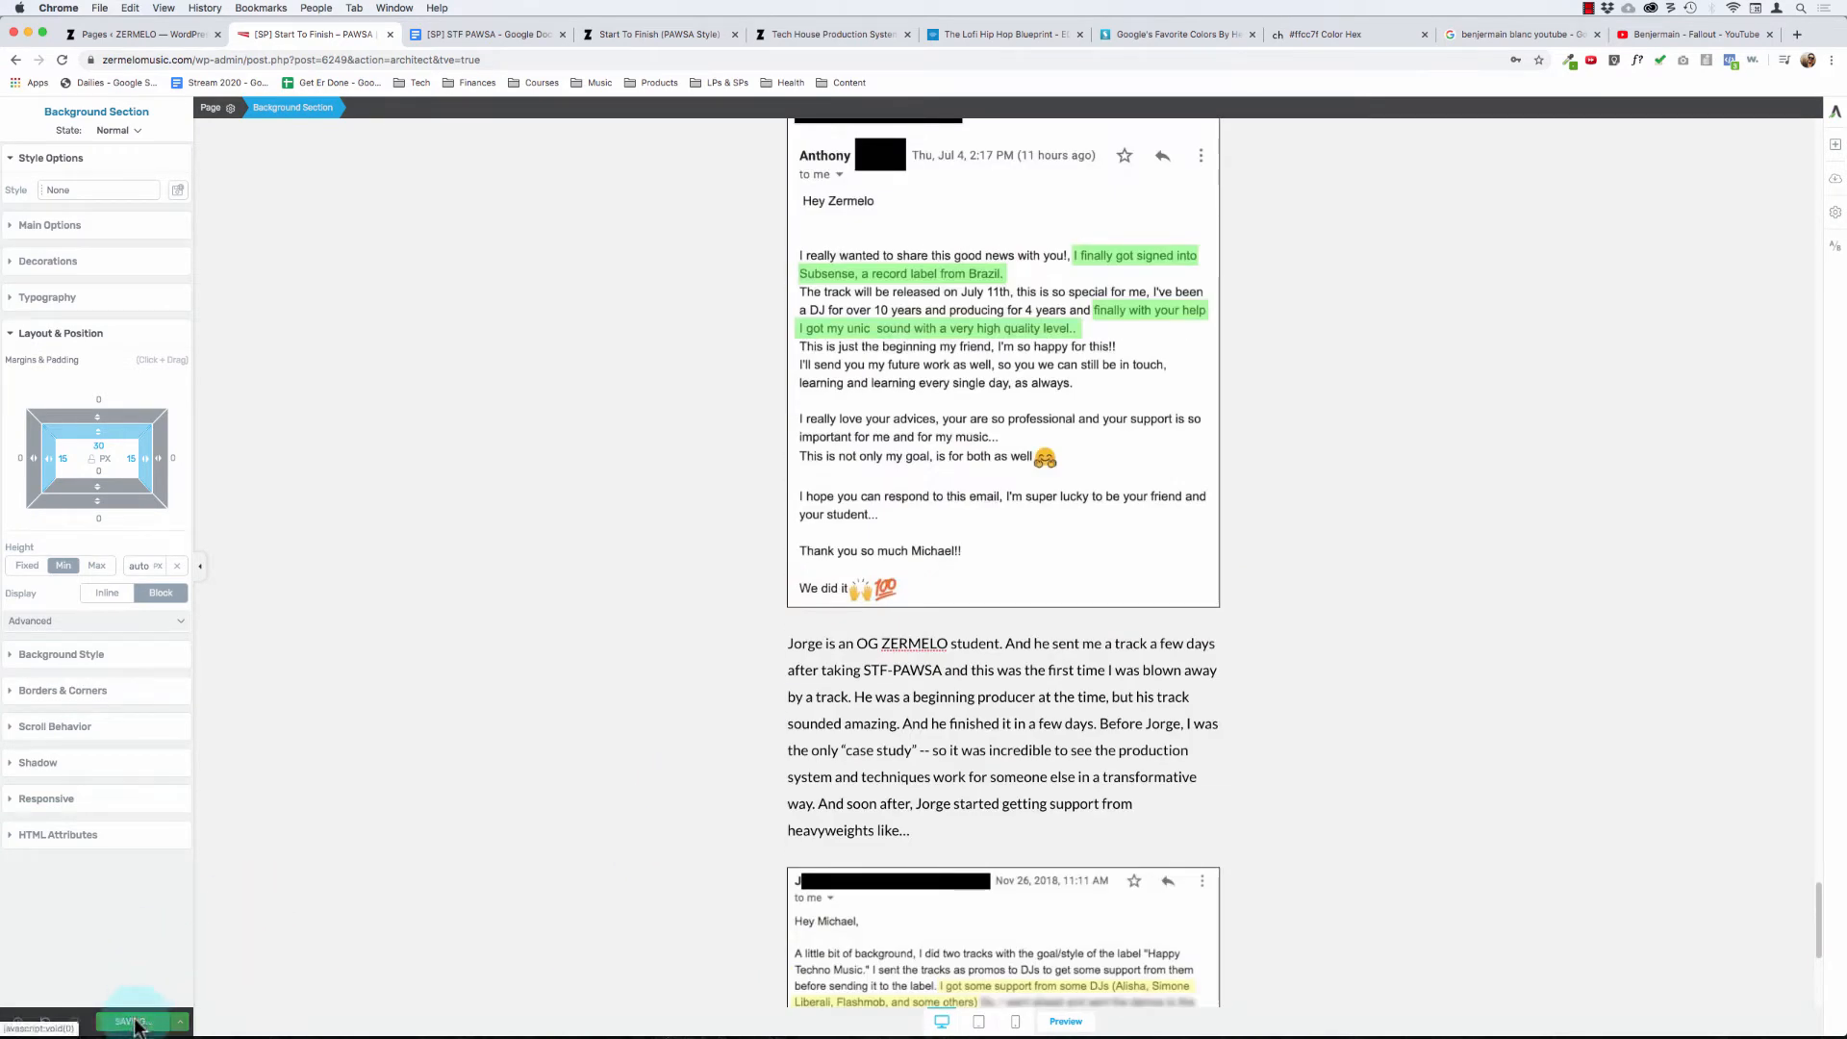
# - Check the layout and spacing of the student testimonials from the "704+ Students" bar downward
pyautogui.scroll(10, 1005, 651)
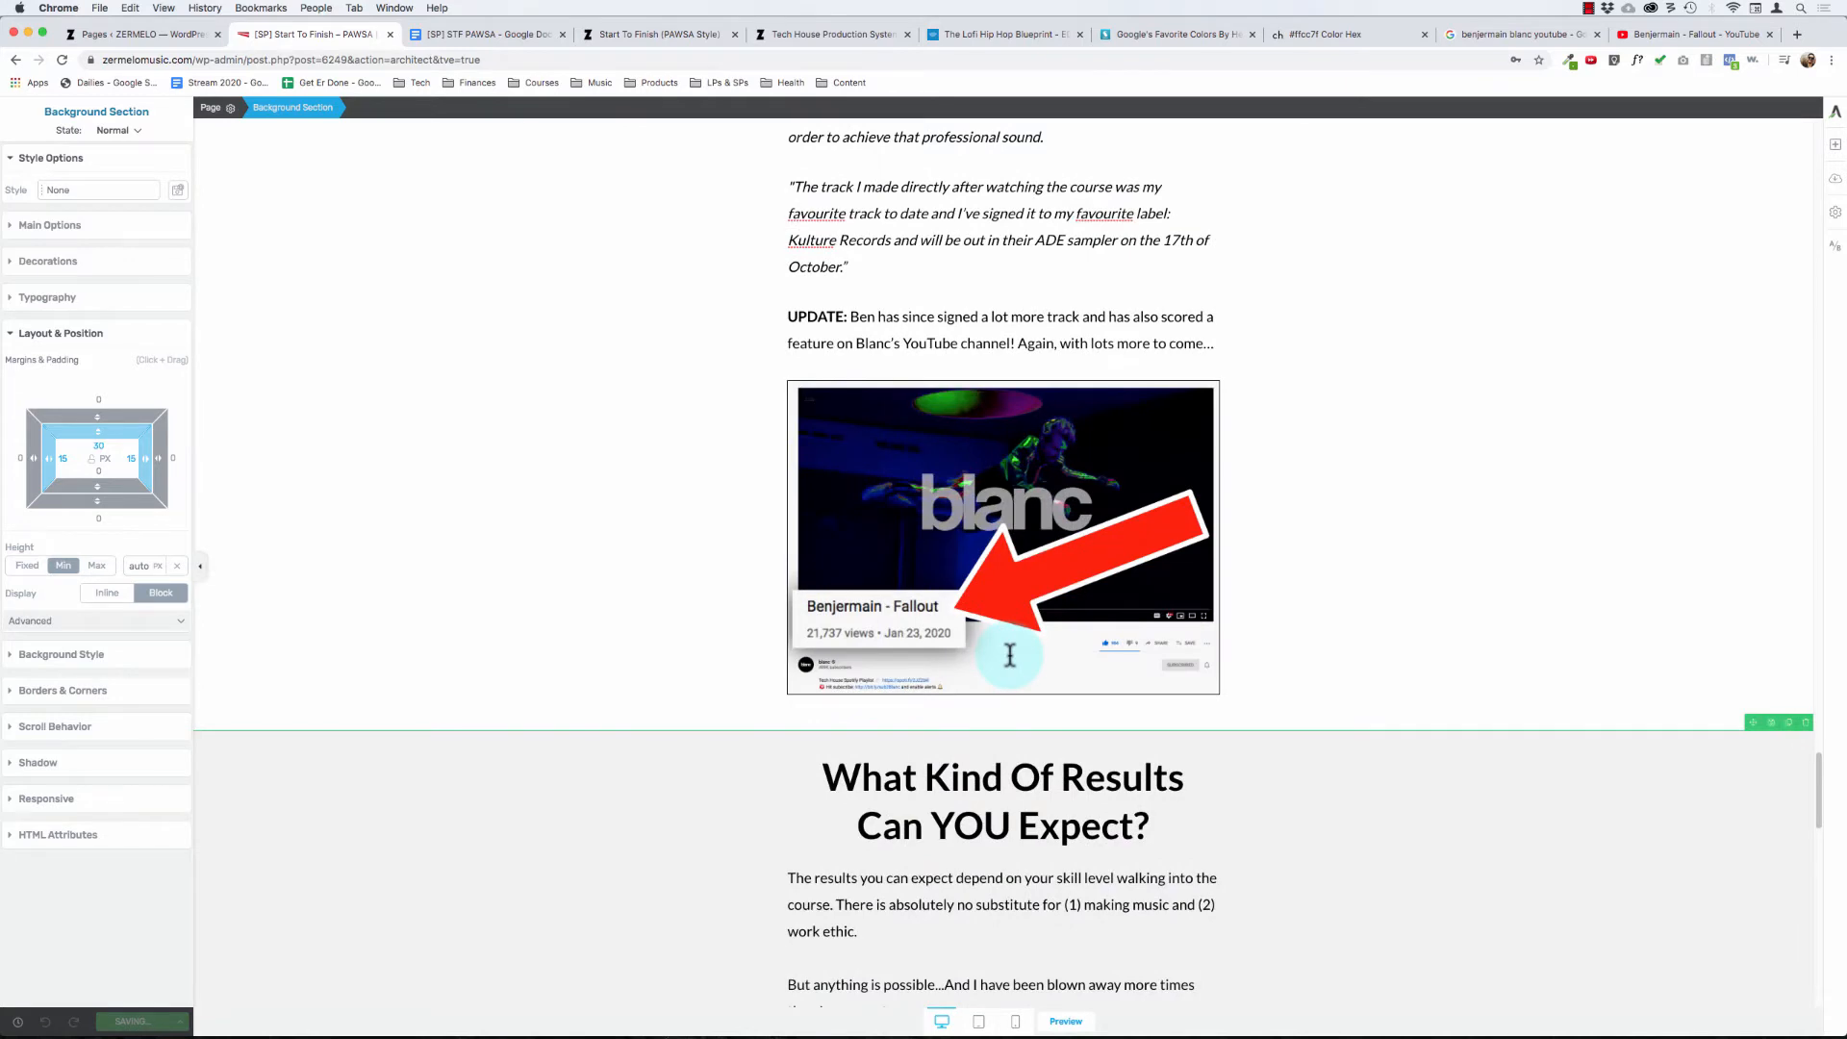
pyautogui.scroll(15, 1005, 616)
pyautogui.scroll(-5, 991, 442)
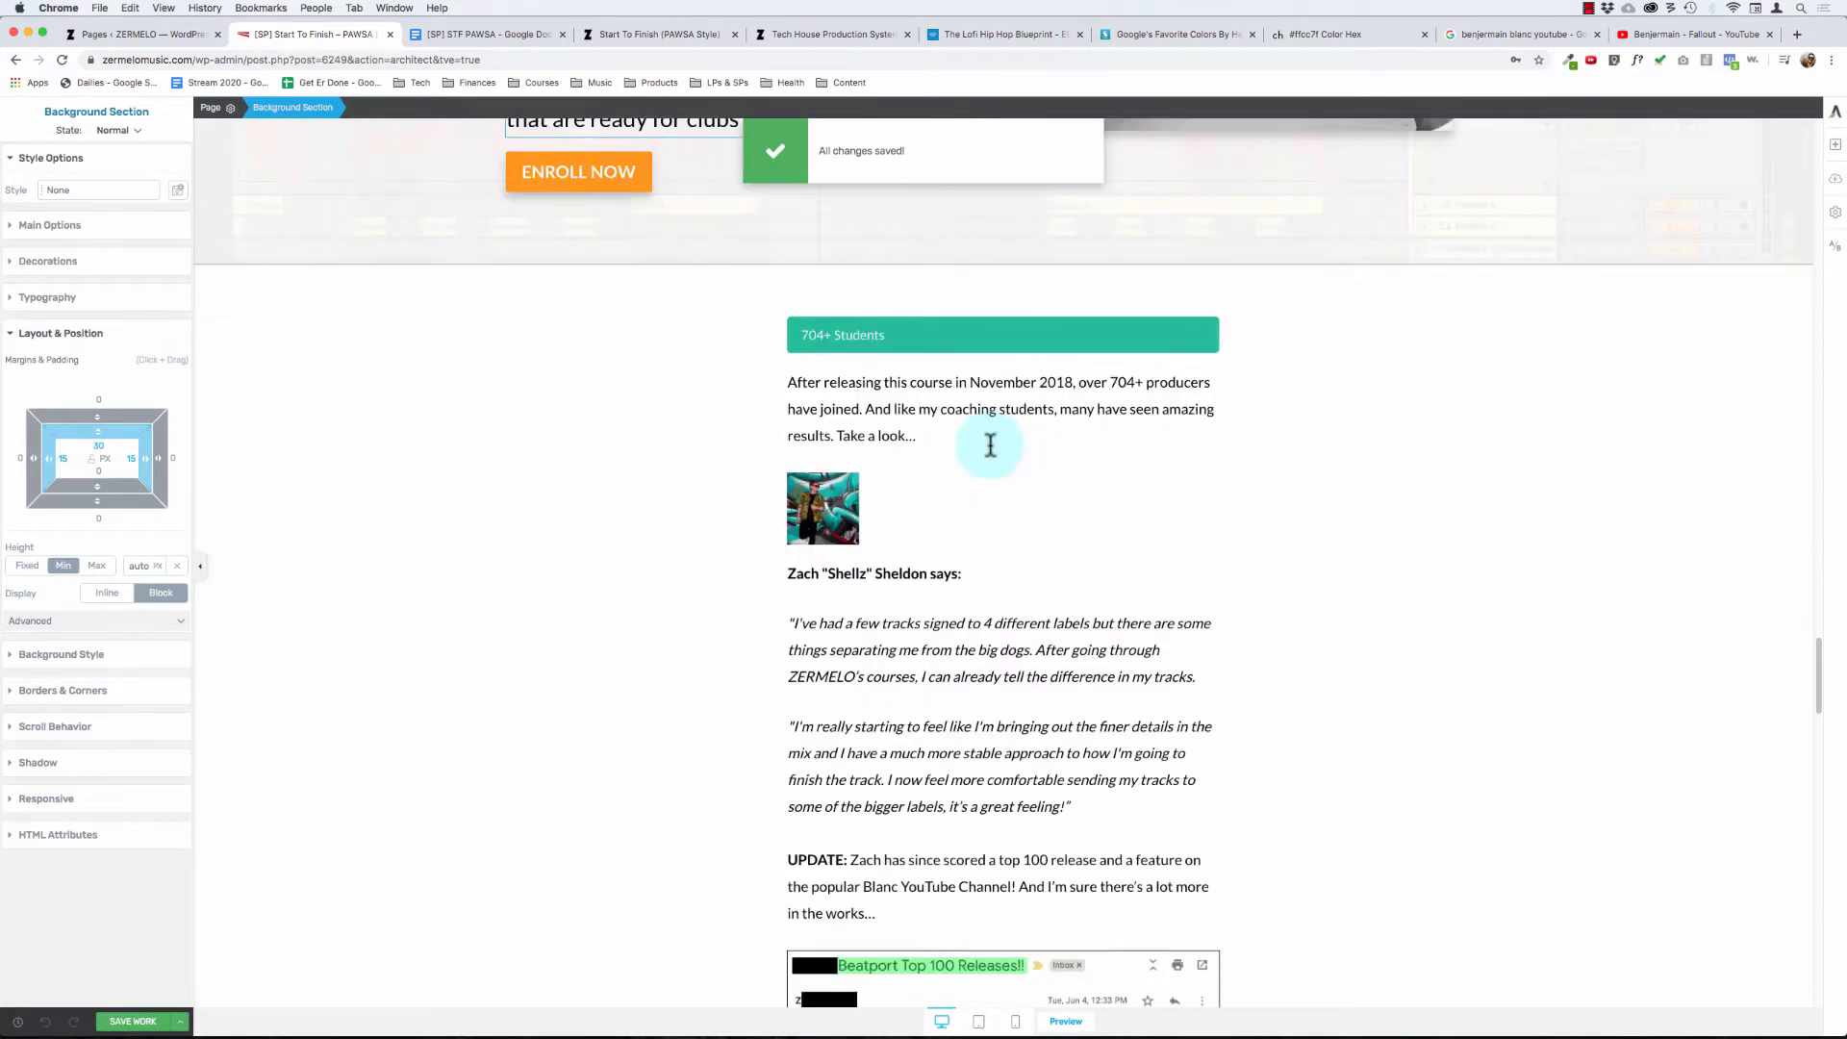
pyautogui.scroll(-3, 991, 444)
pyautogui.scroll(-1, 1540, 606)
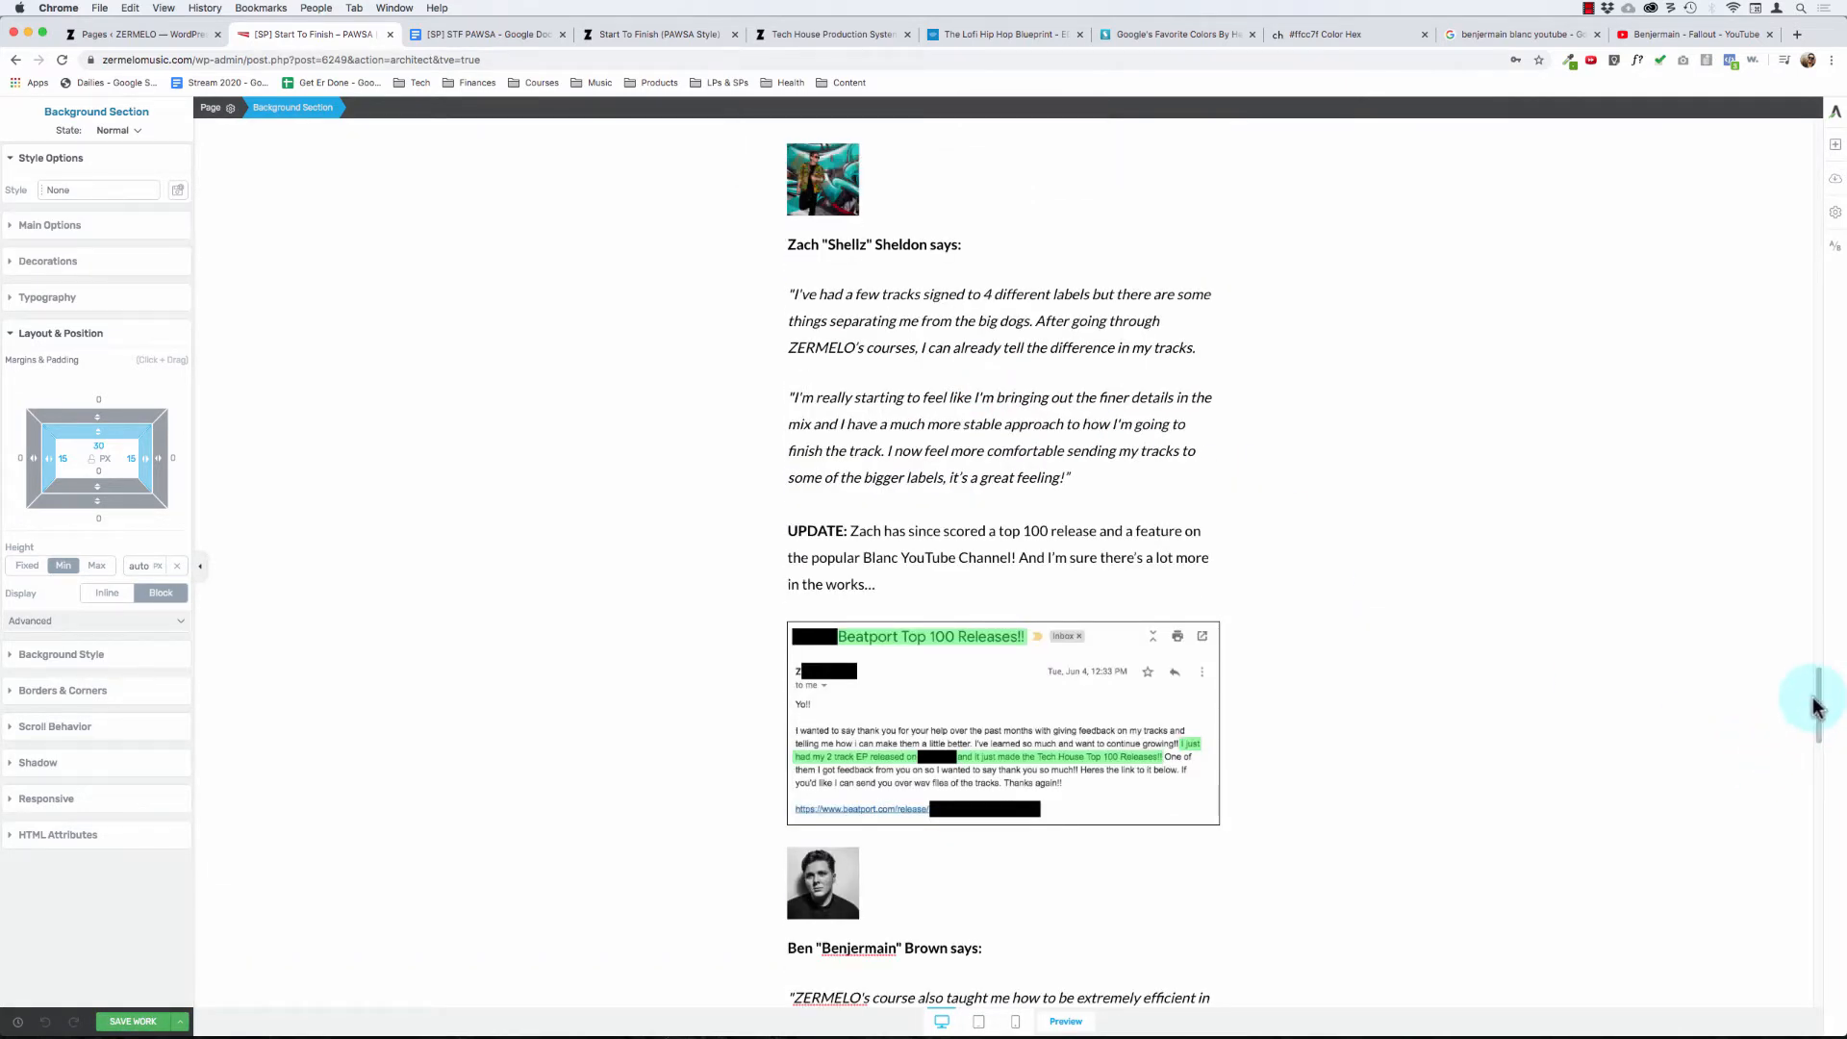
# - Replace the red-arrow screenshot below the "This is a rare case" paragraph with the testimonial_190531 image from the media library
pyautogui.moveTo(1819, 707); pyautogui.dragTo(1844, 844)
pyautogui.click(1064, 709)
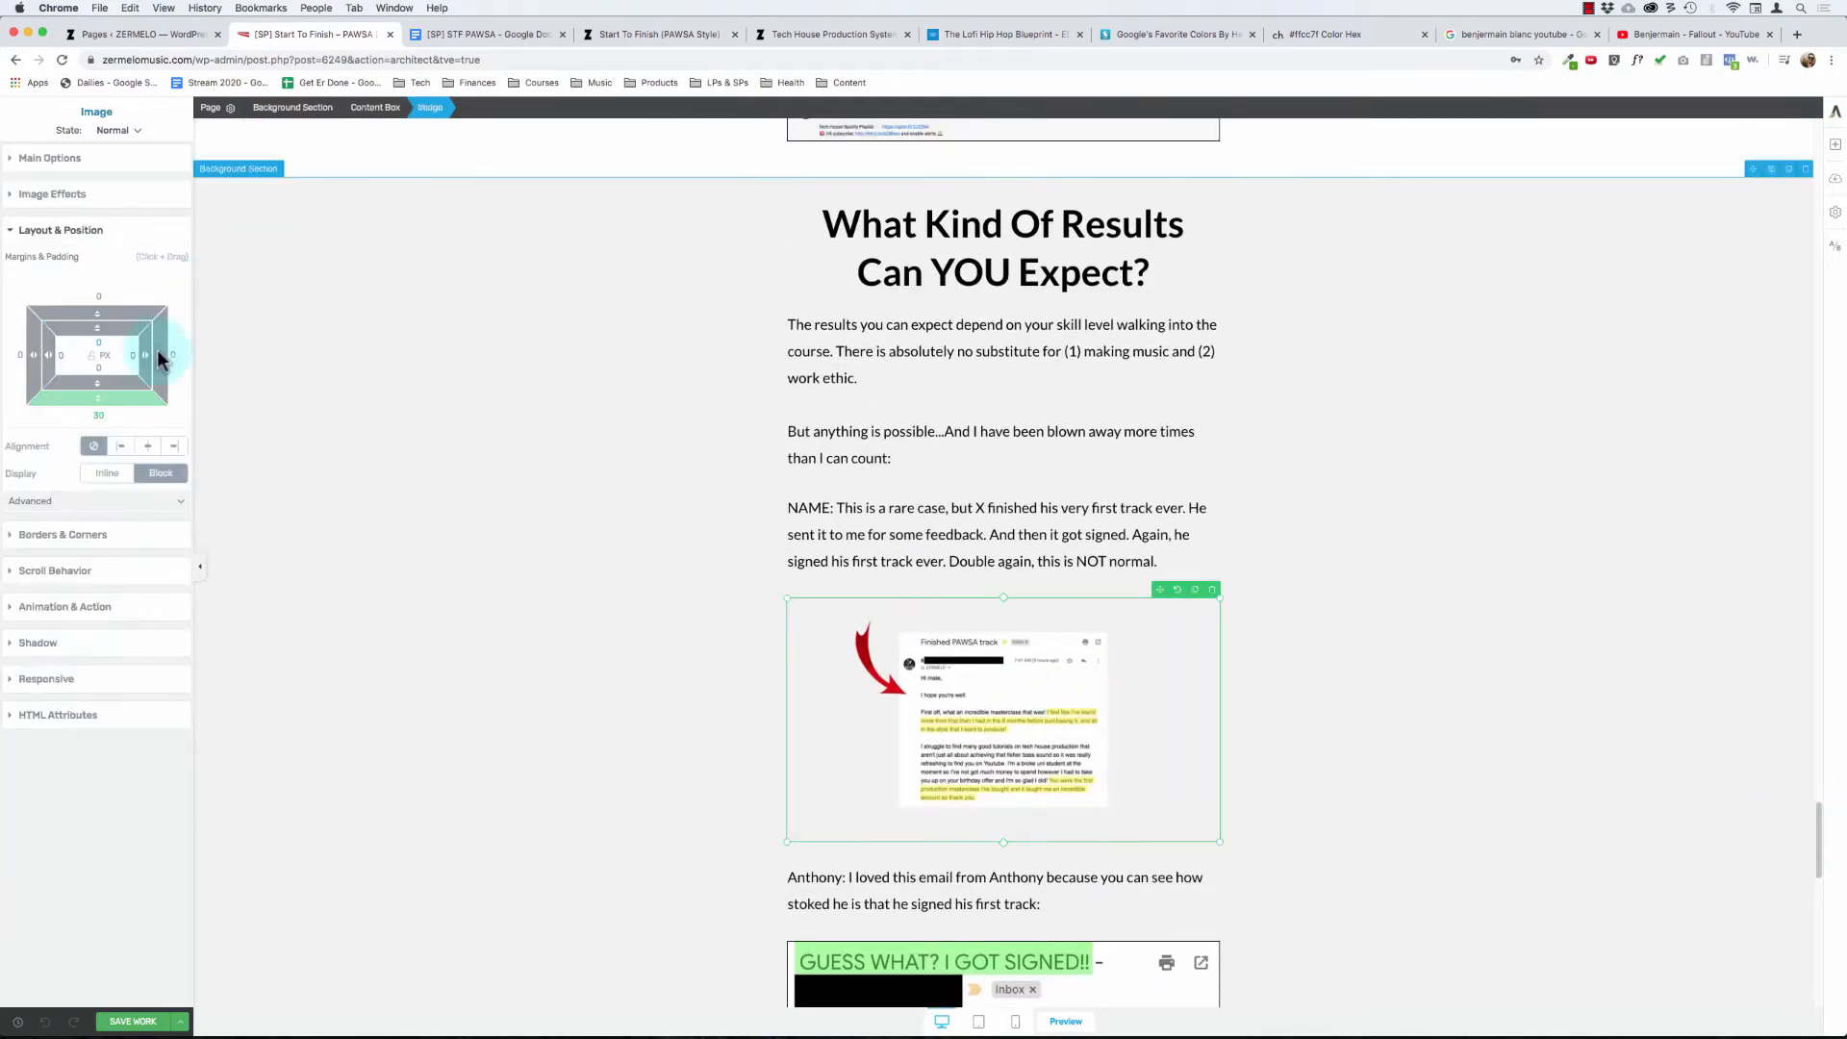
pyautogui.click(56, 163)
pyautogui.click(152, 310)
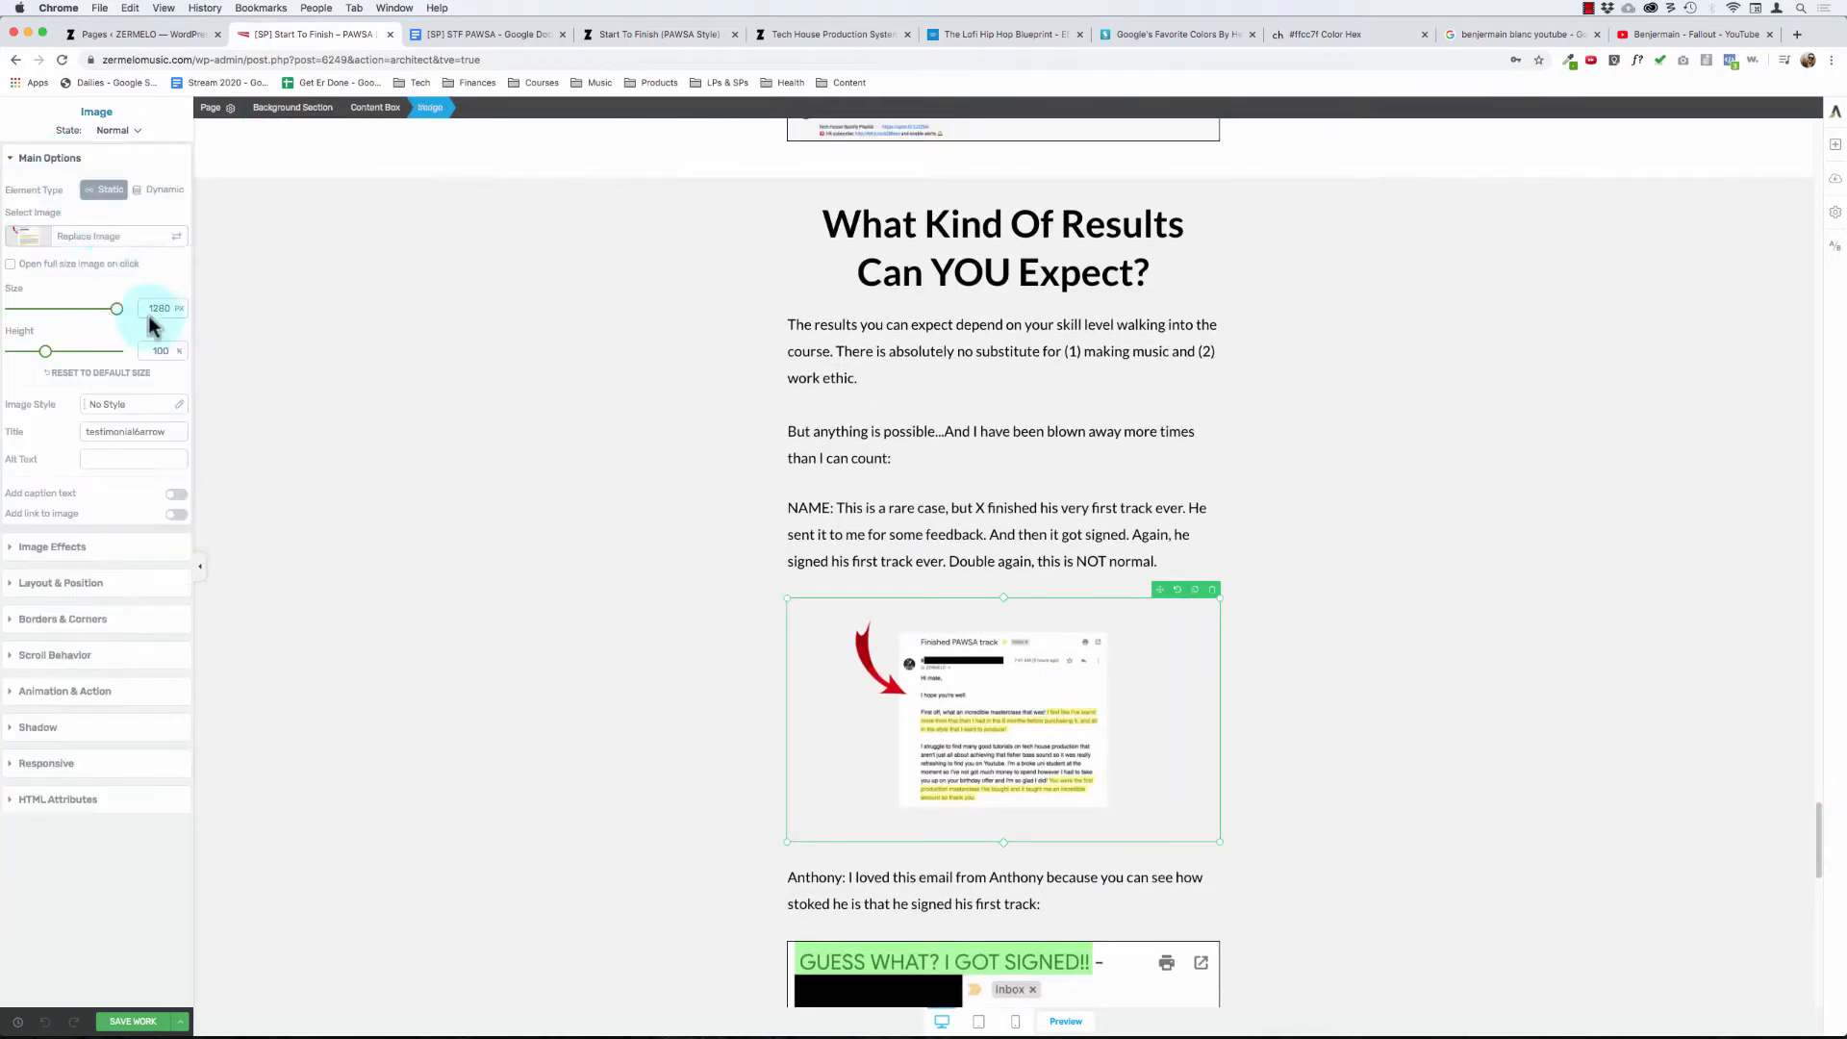
pyautogui.click(84, 241)
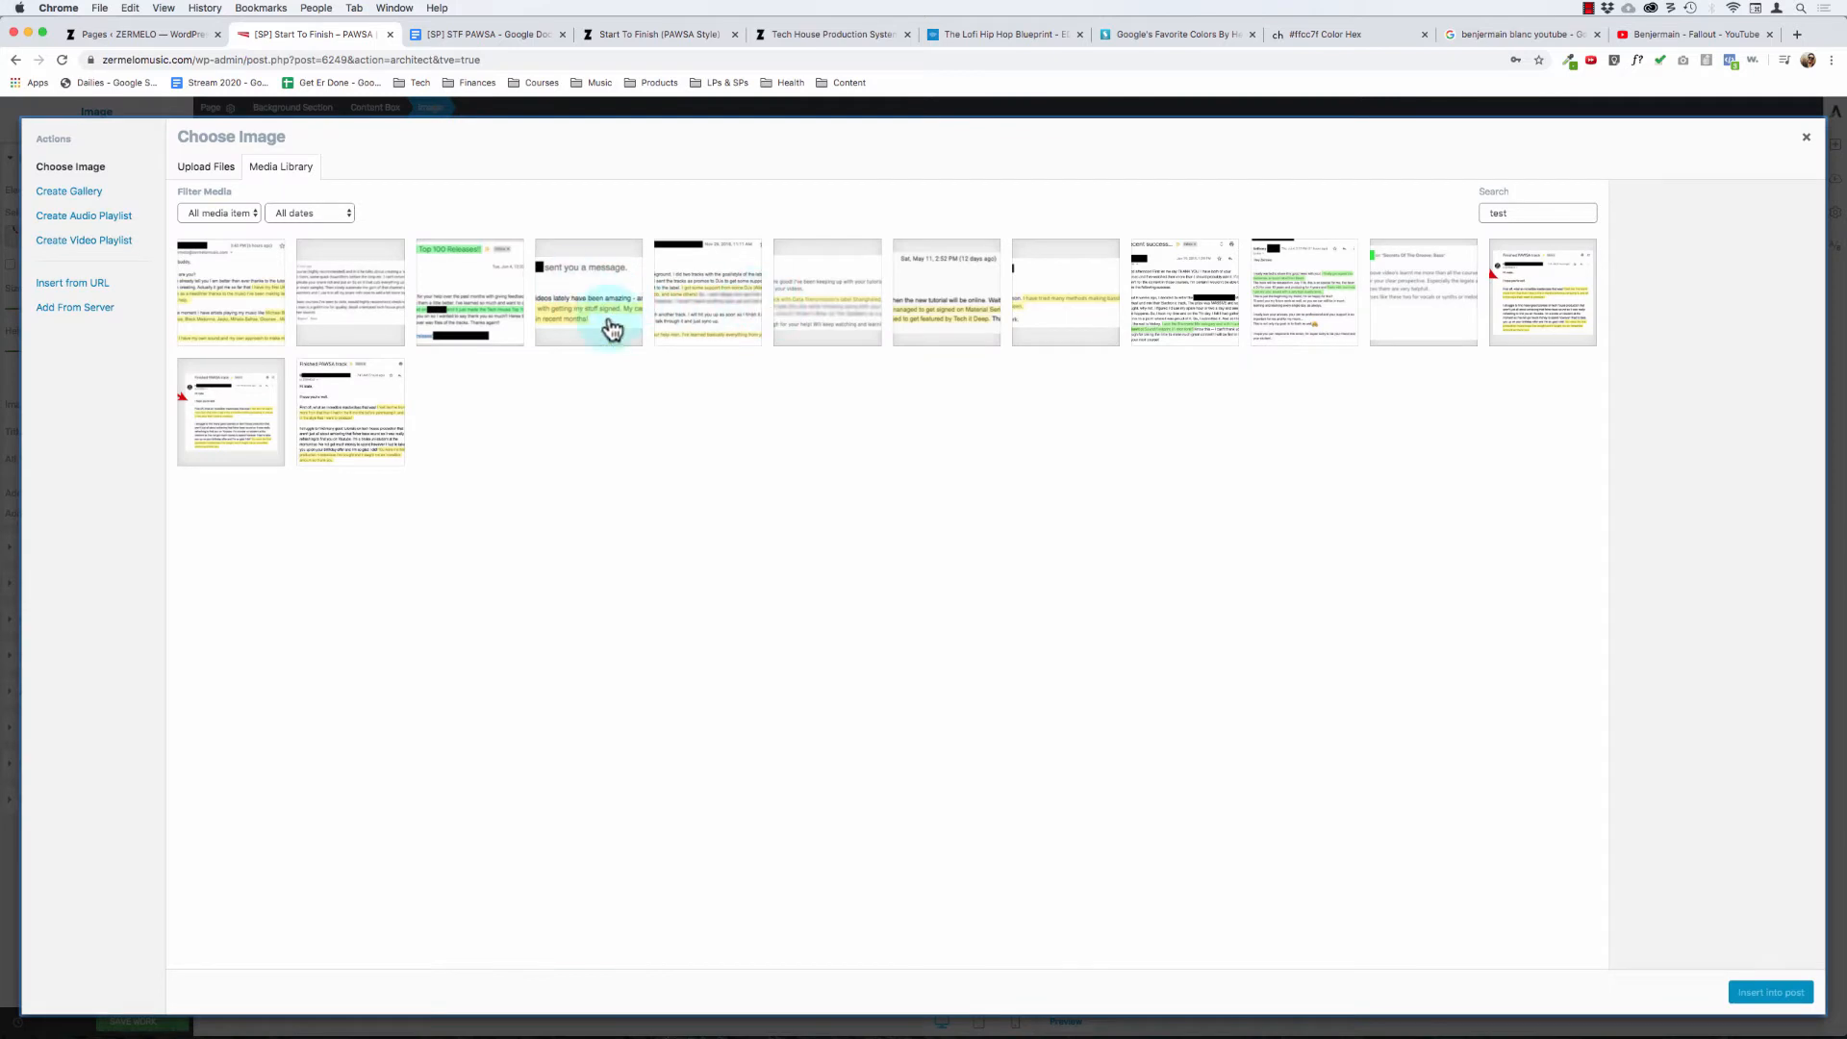
pyautogui.click(365, 426)
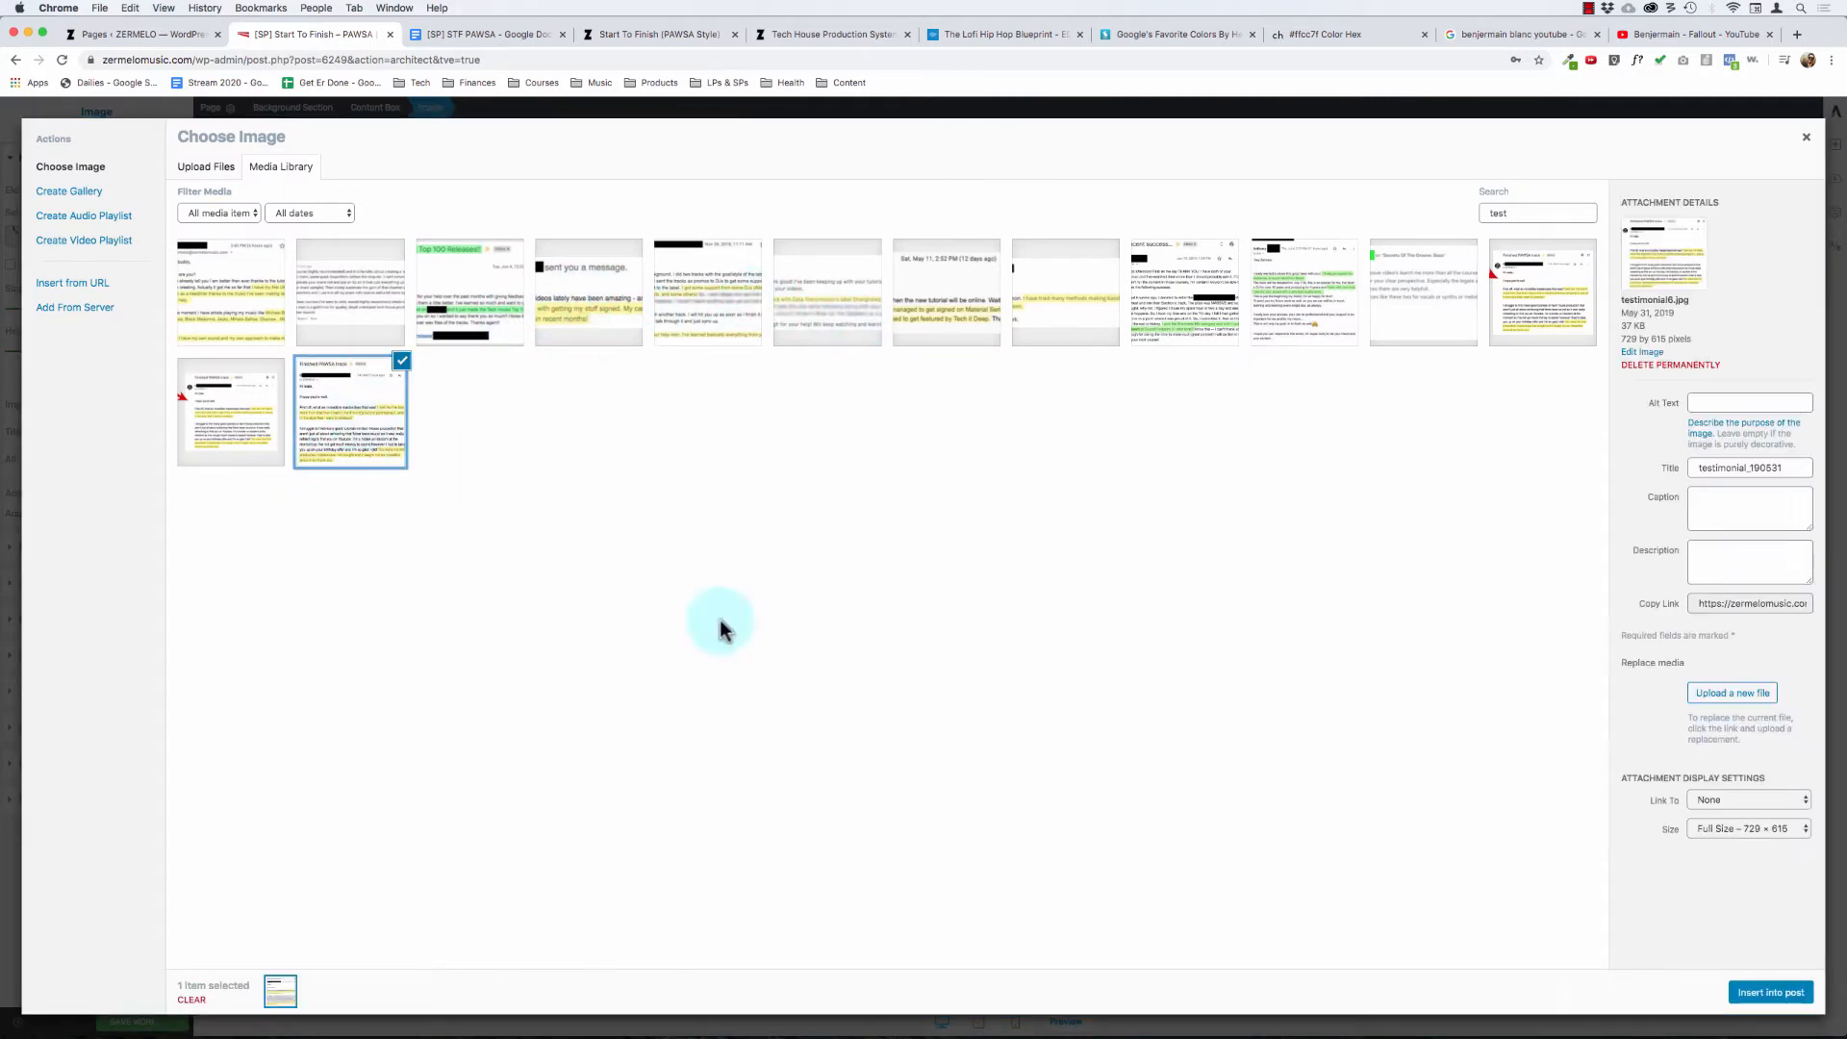
pyautogui.click(1770, 992)
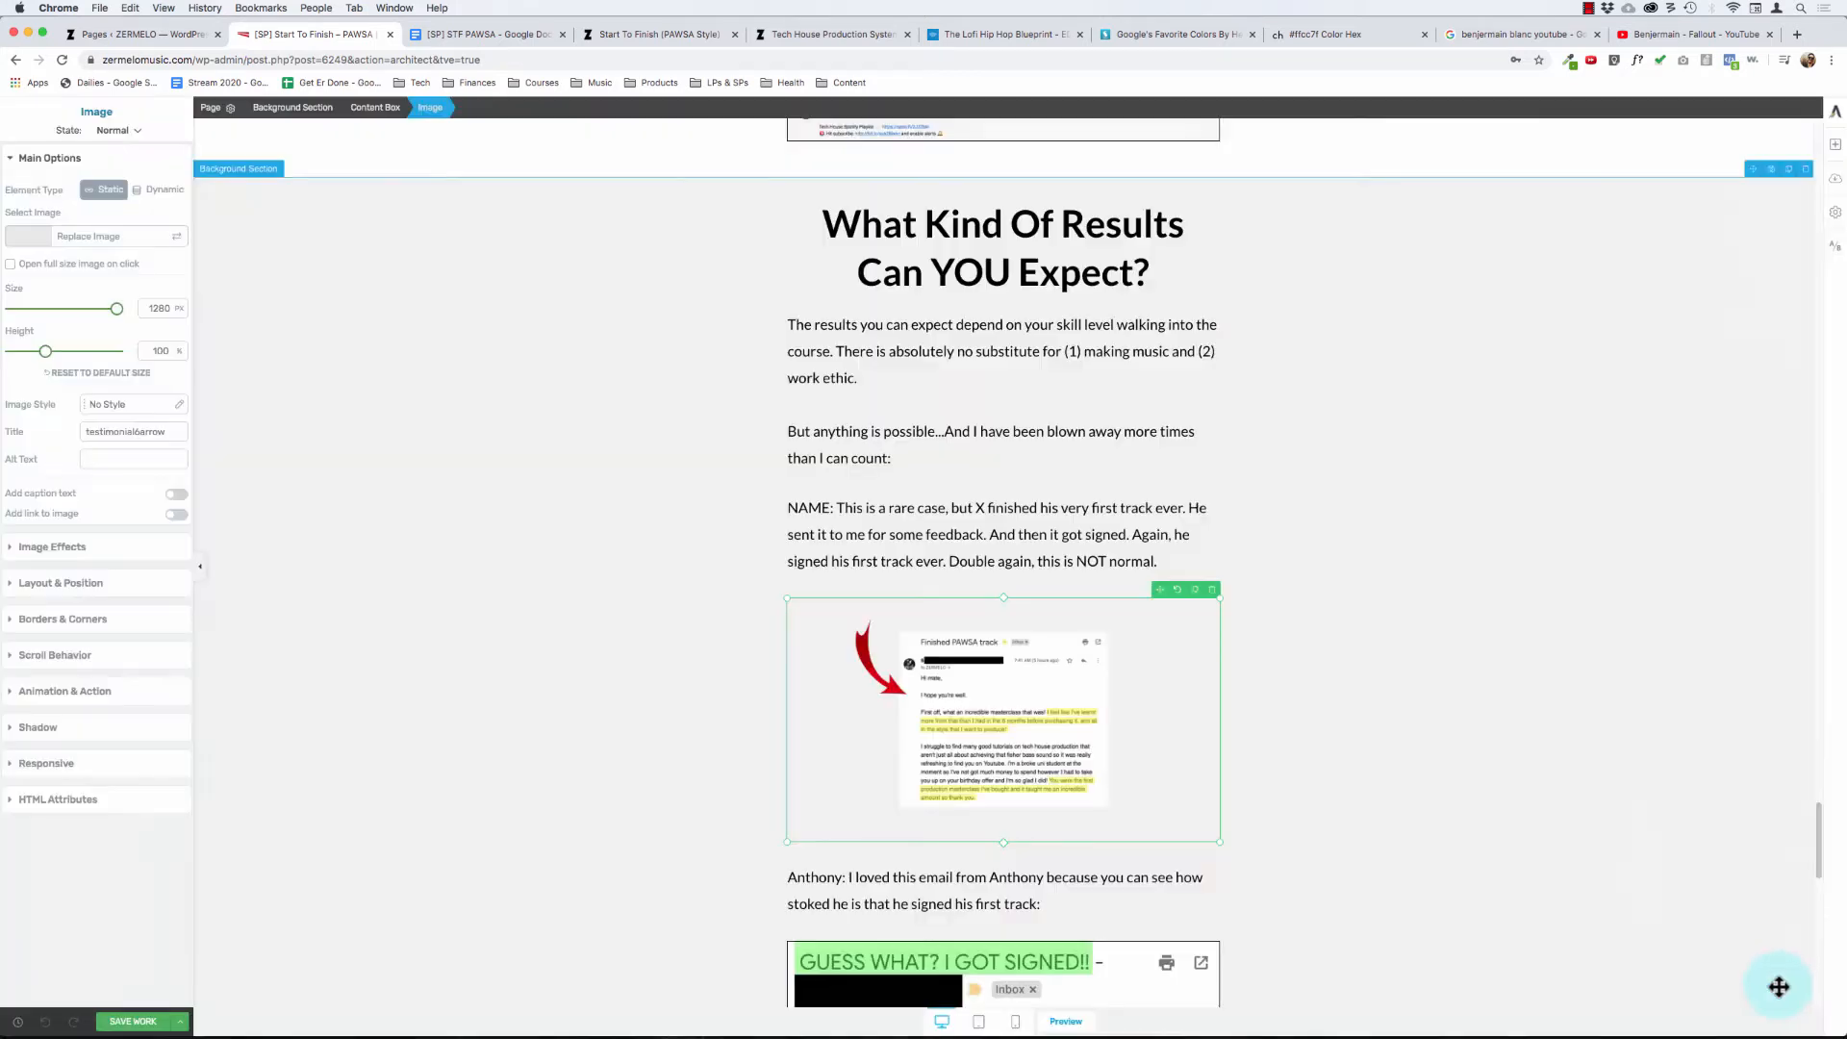
# - Check the replaced testimonial screenshot's layout and its spacing against the testimonials that follow in the results section
pyautogui.click(854, 479)
pyautogui.scroll(-10, 856, 476)
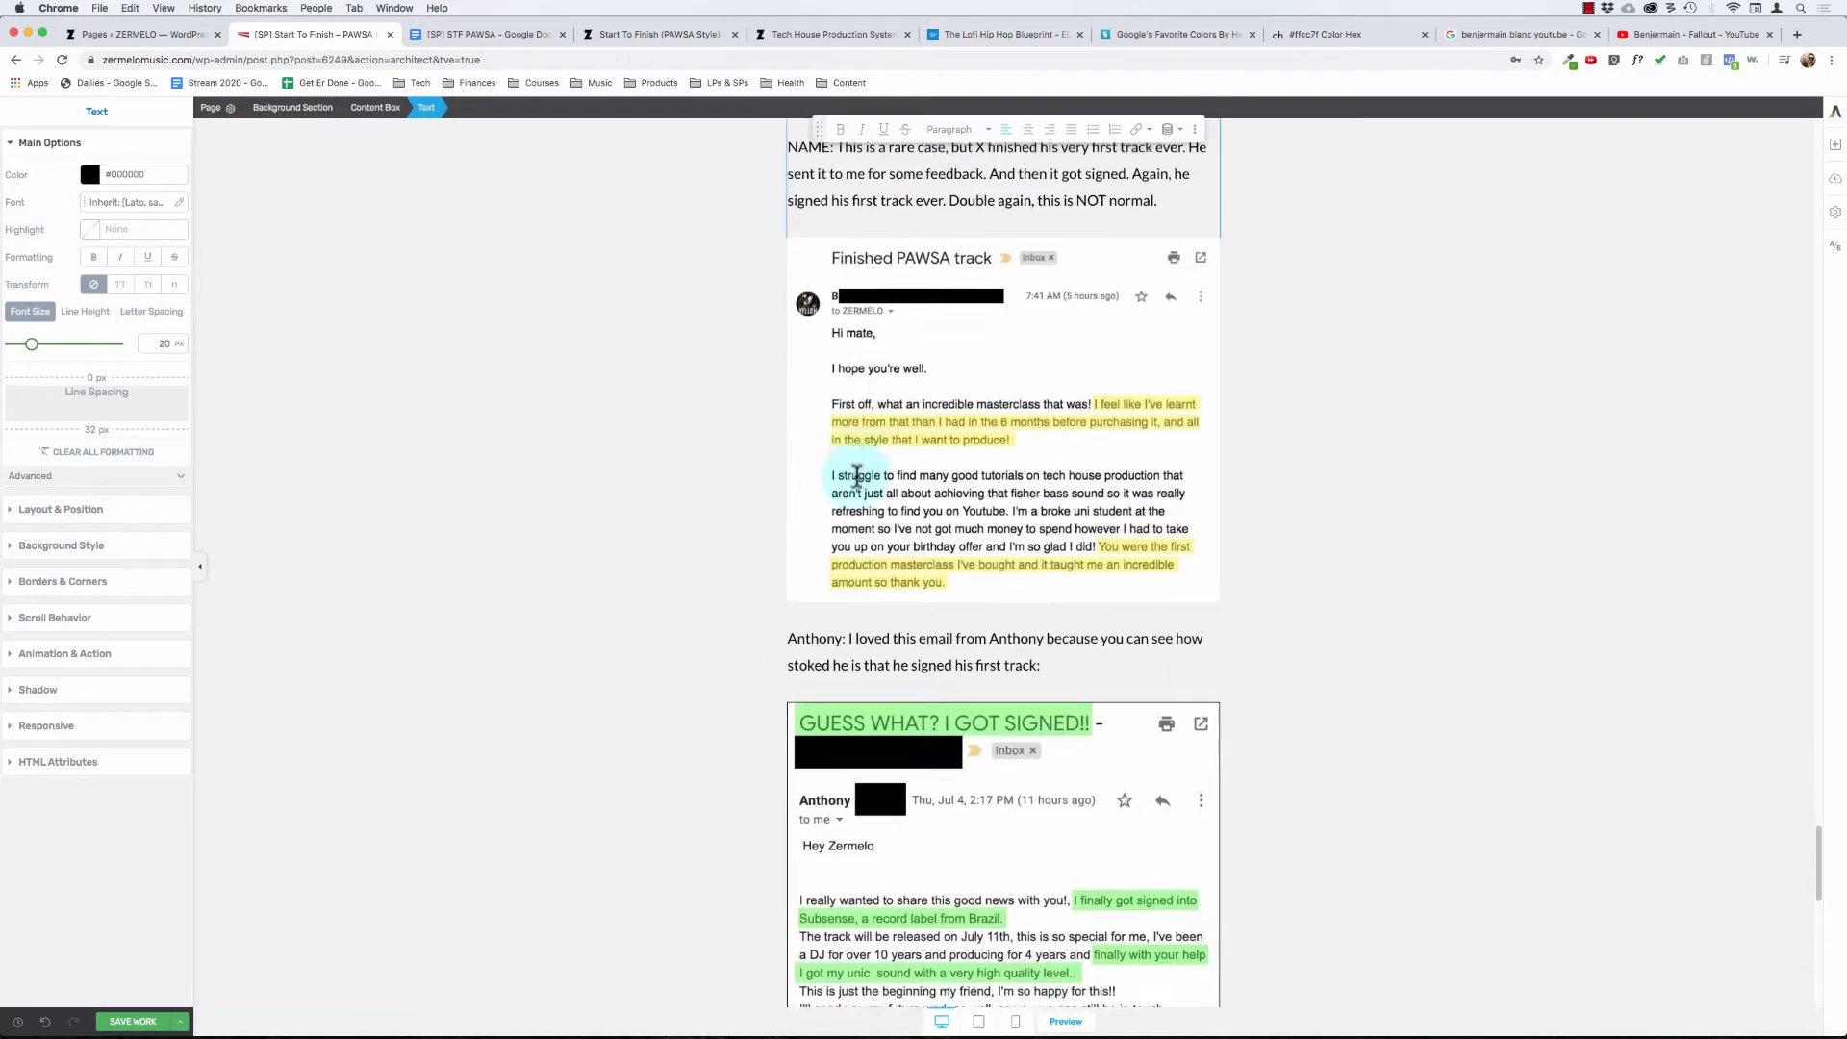
pyautogui.scroll(-4, 857, 476)
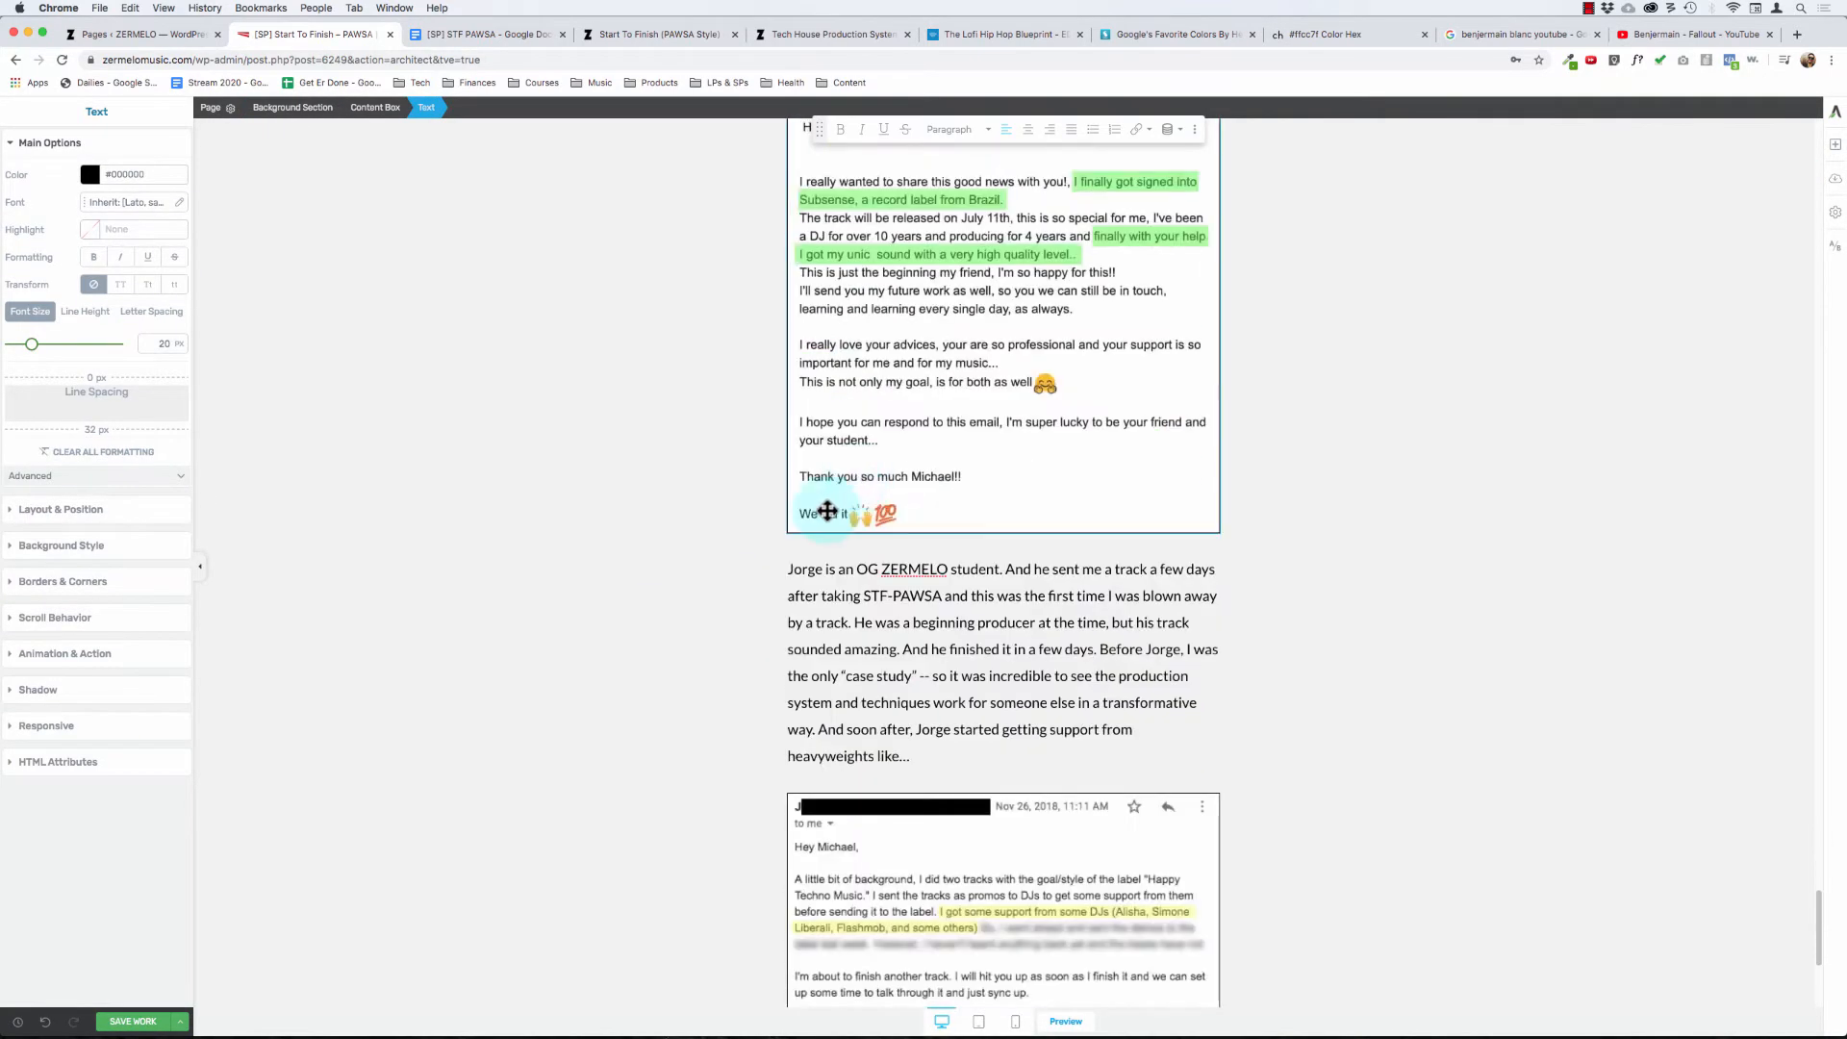
pyautogui.scroll(6, 994, 347)
pyautogui.click(969, 264)
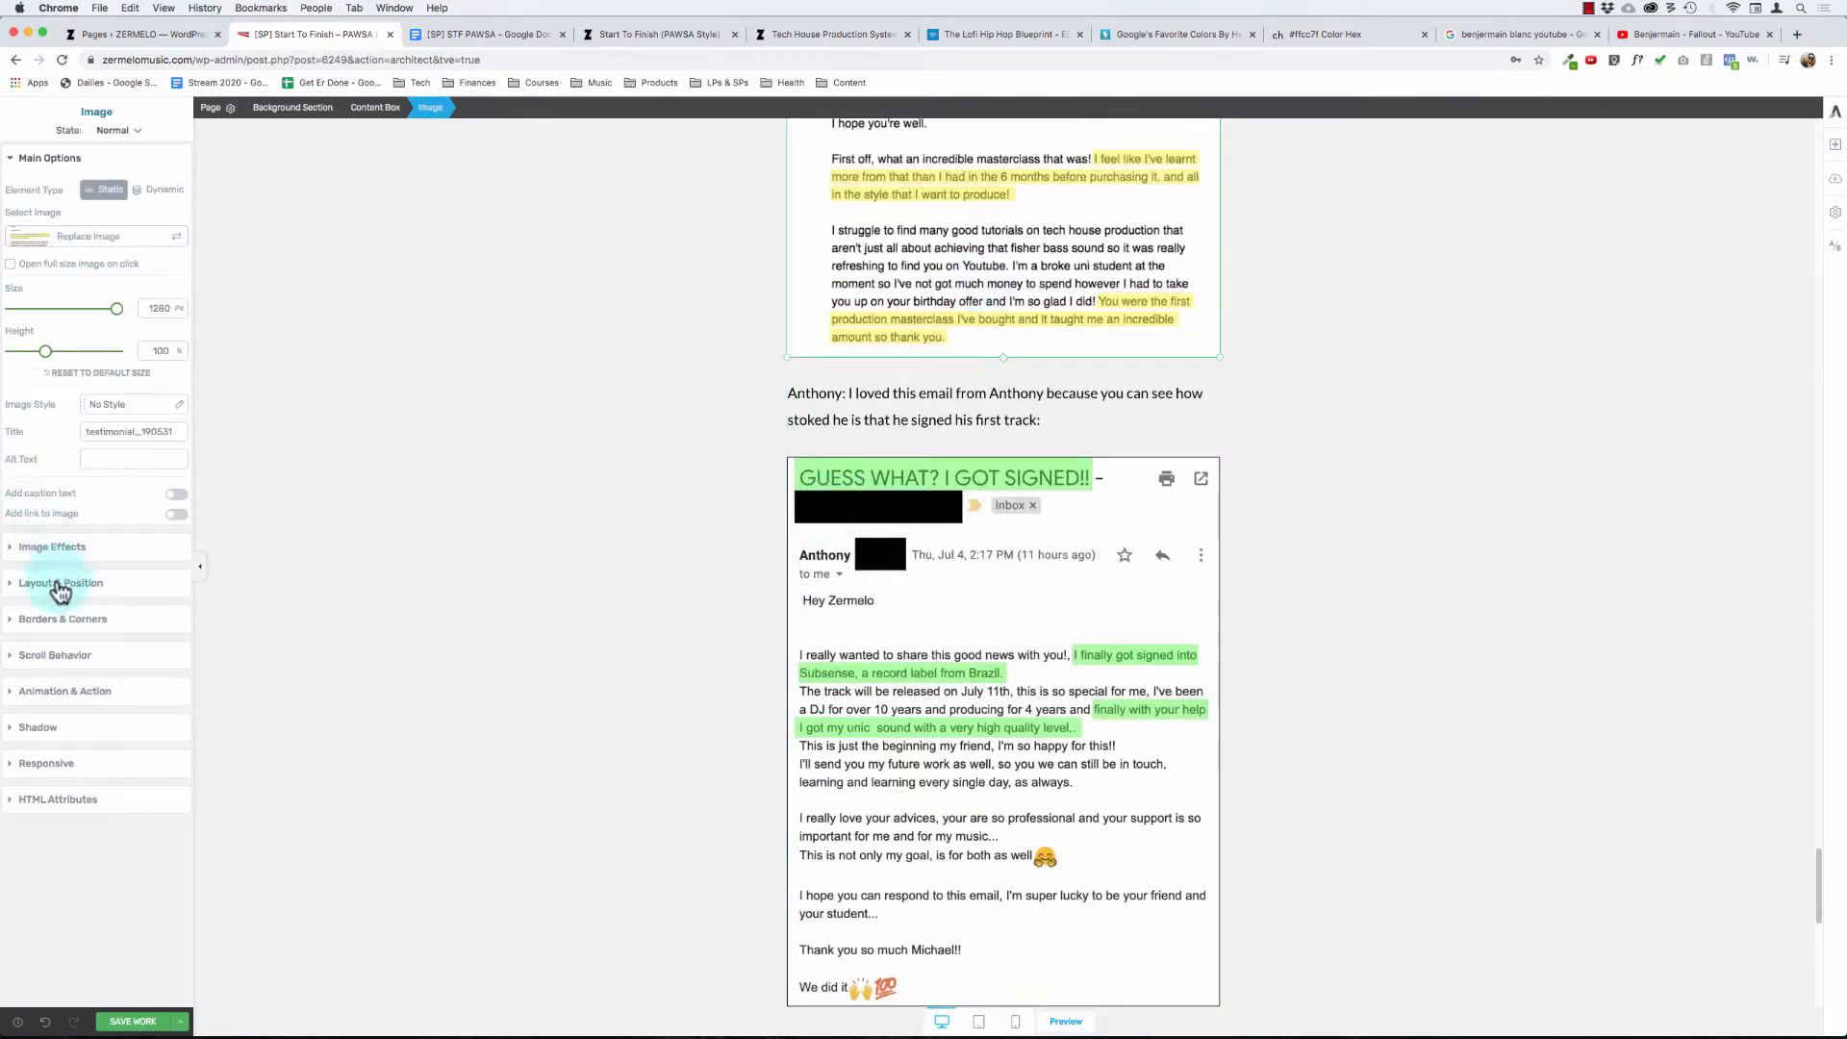
pyautogui.click(59, 587)
pyautogui.click(69, 233)
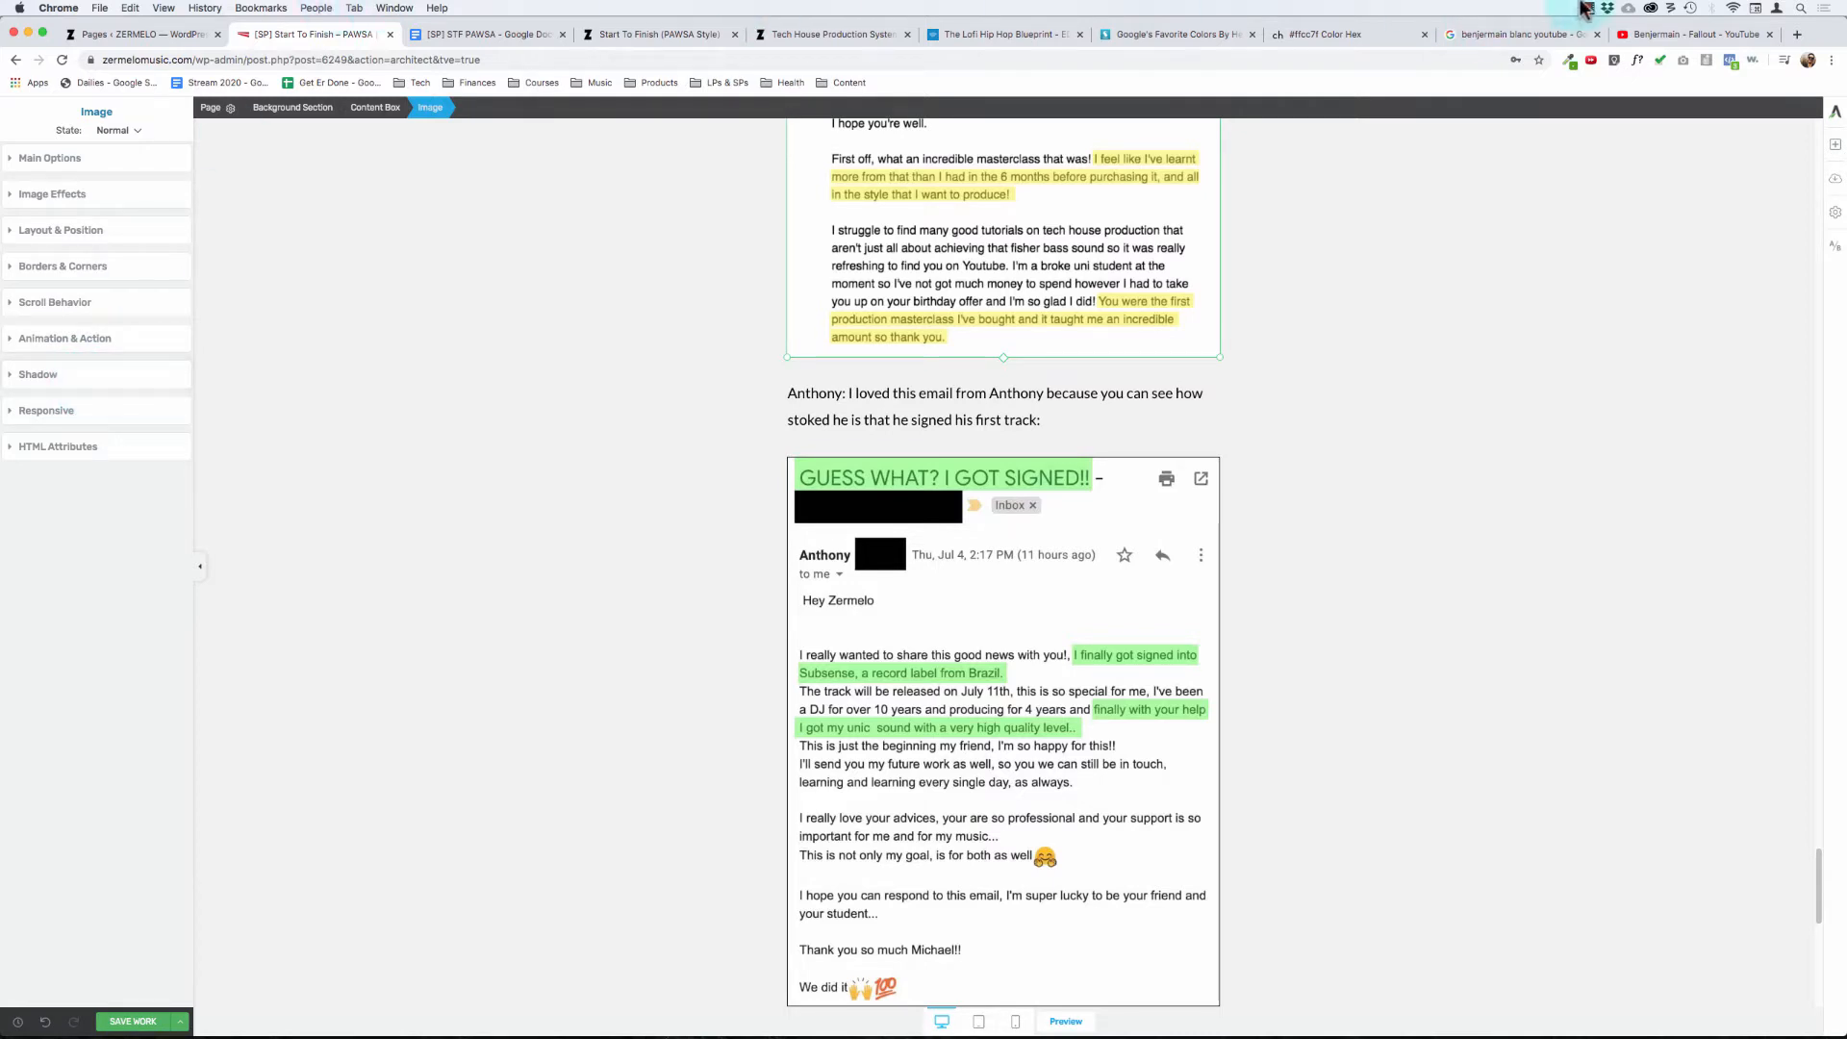
pyautogui.click(1586, 9)
pyautogui.click(1588, 10)
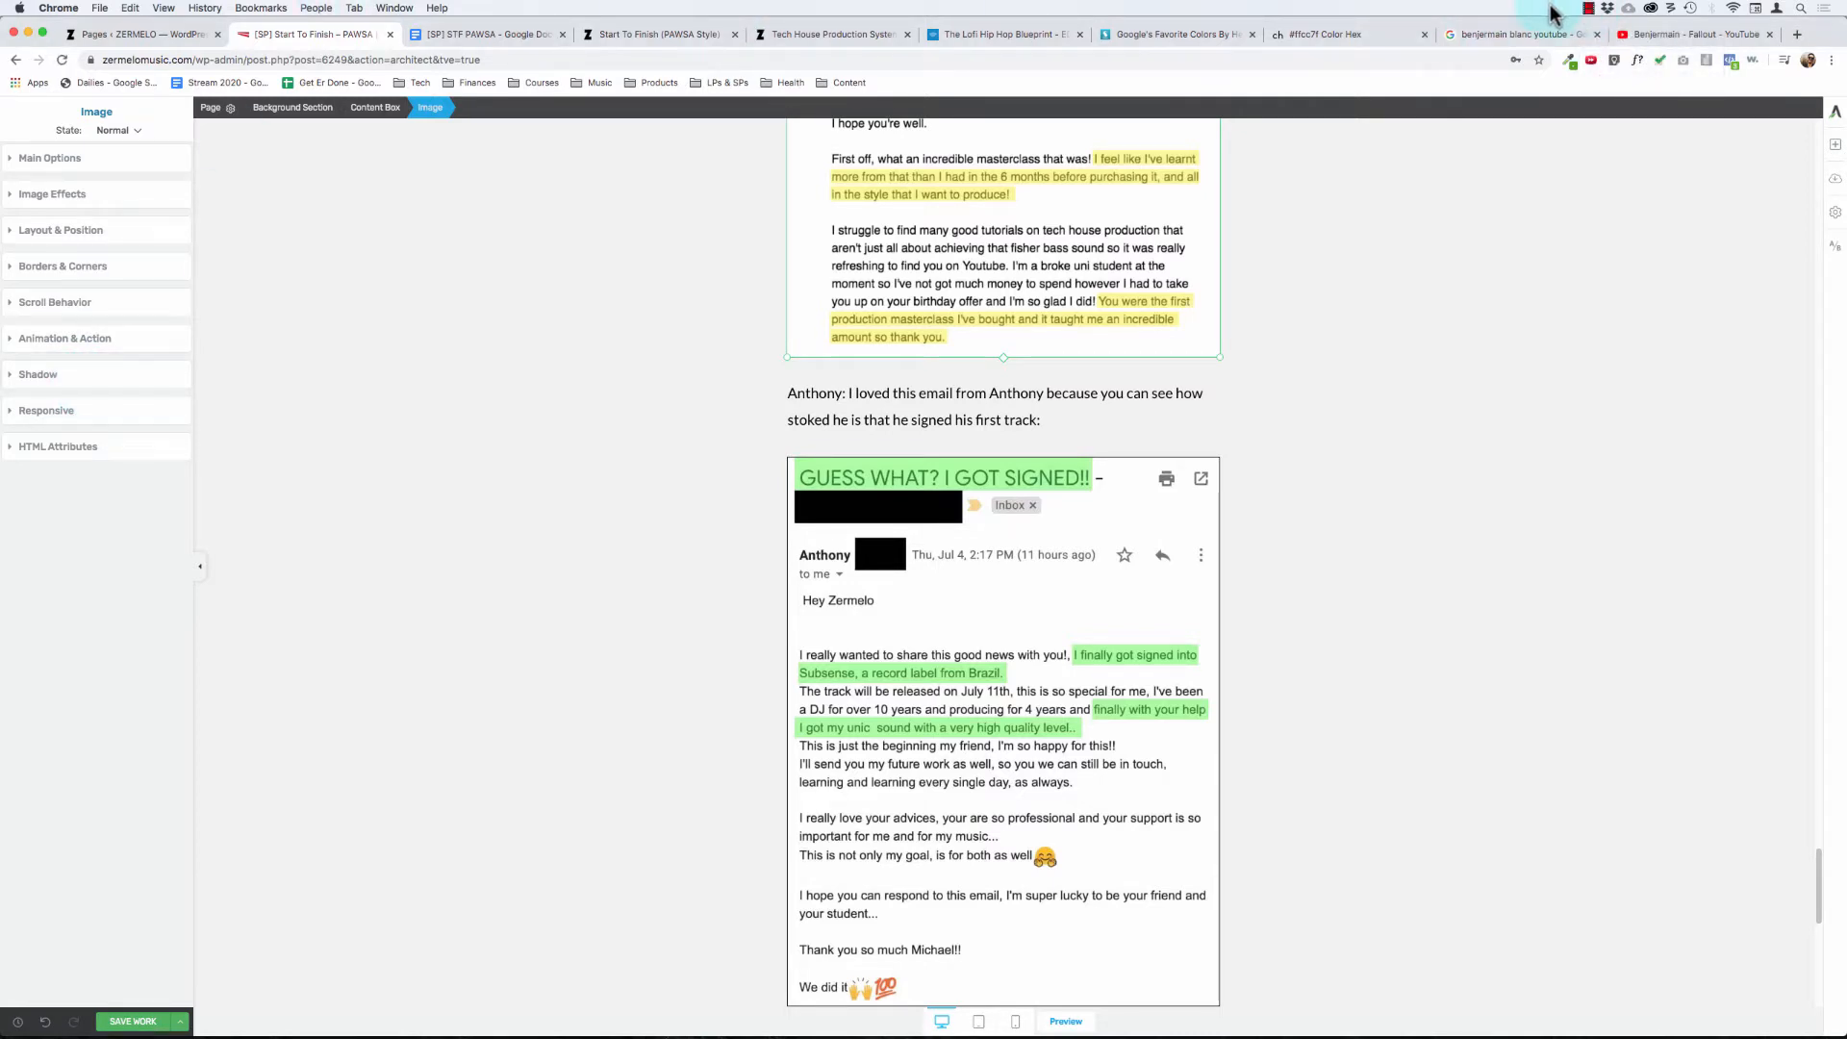
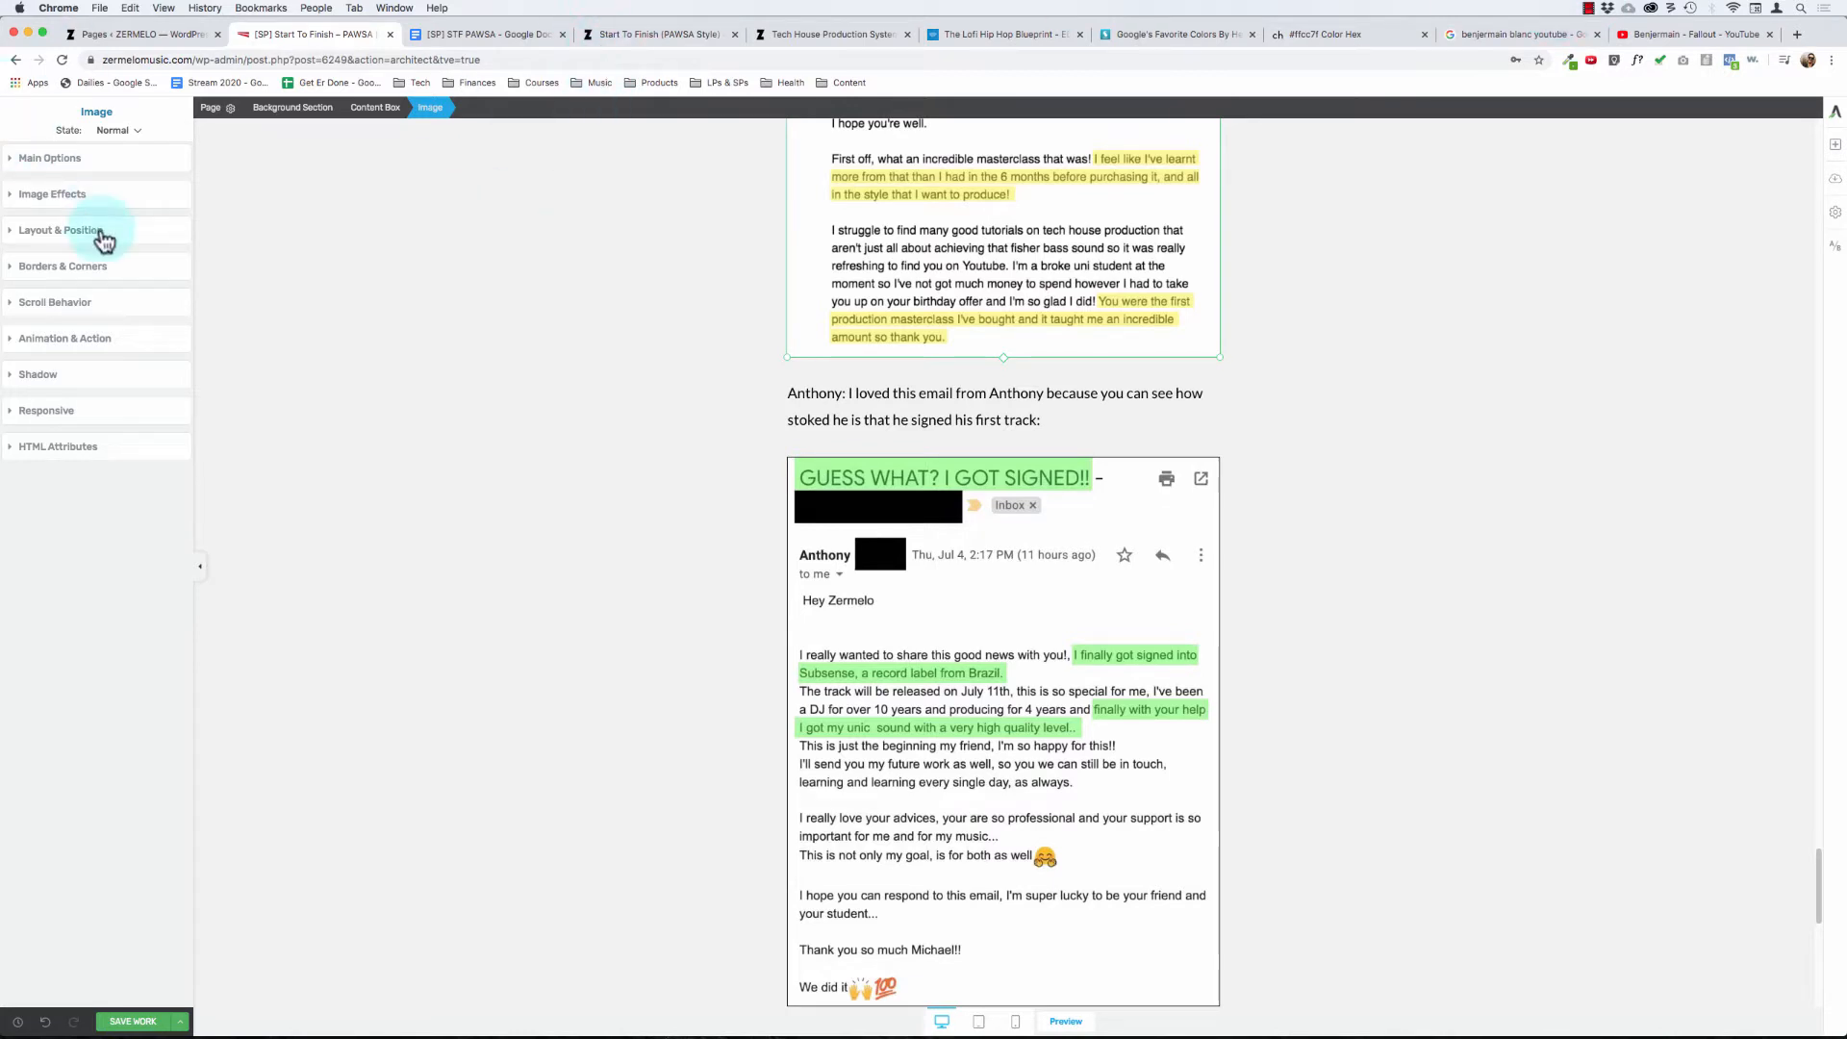
# - Give the replaced "Finished PAWSA track" testimonial screenshot a 1 px solid black border and save the page
pyautogui.click(84, 267)
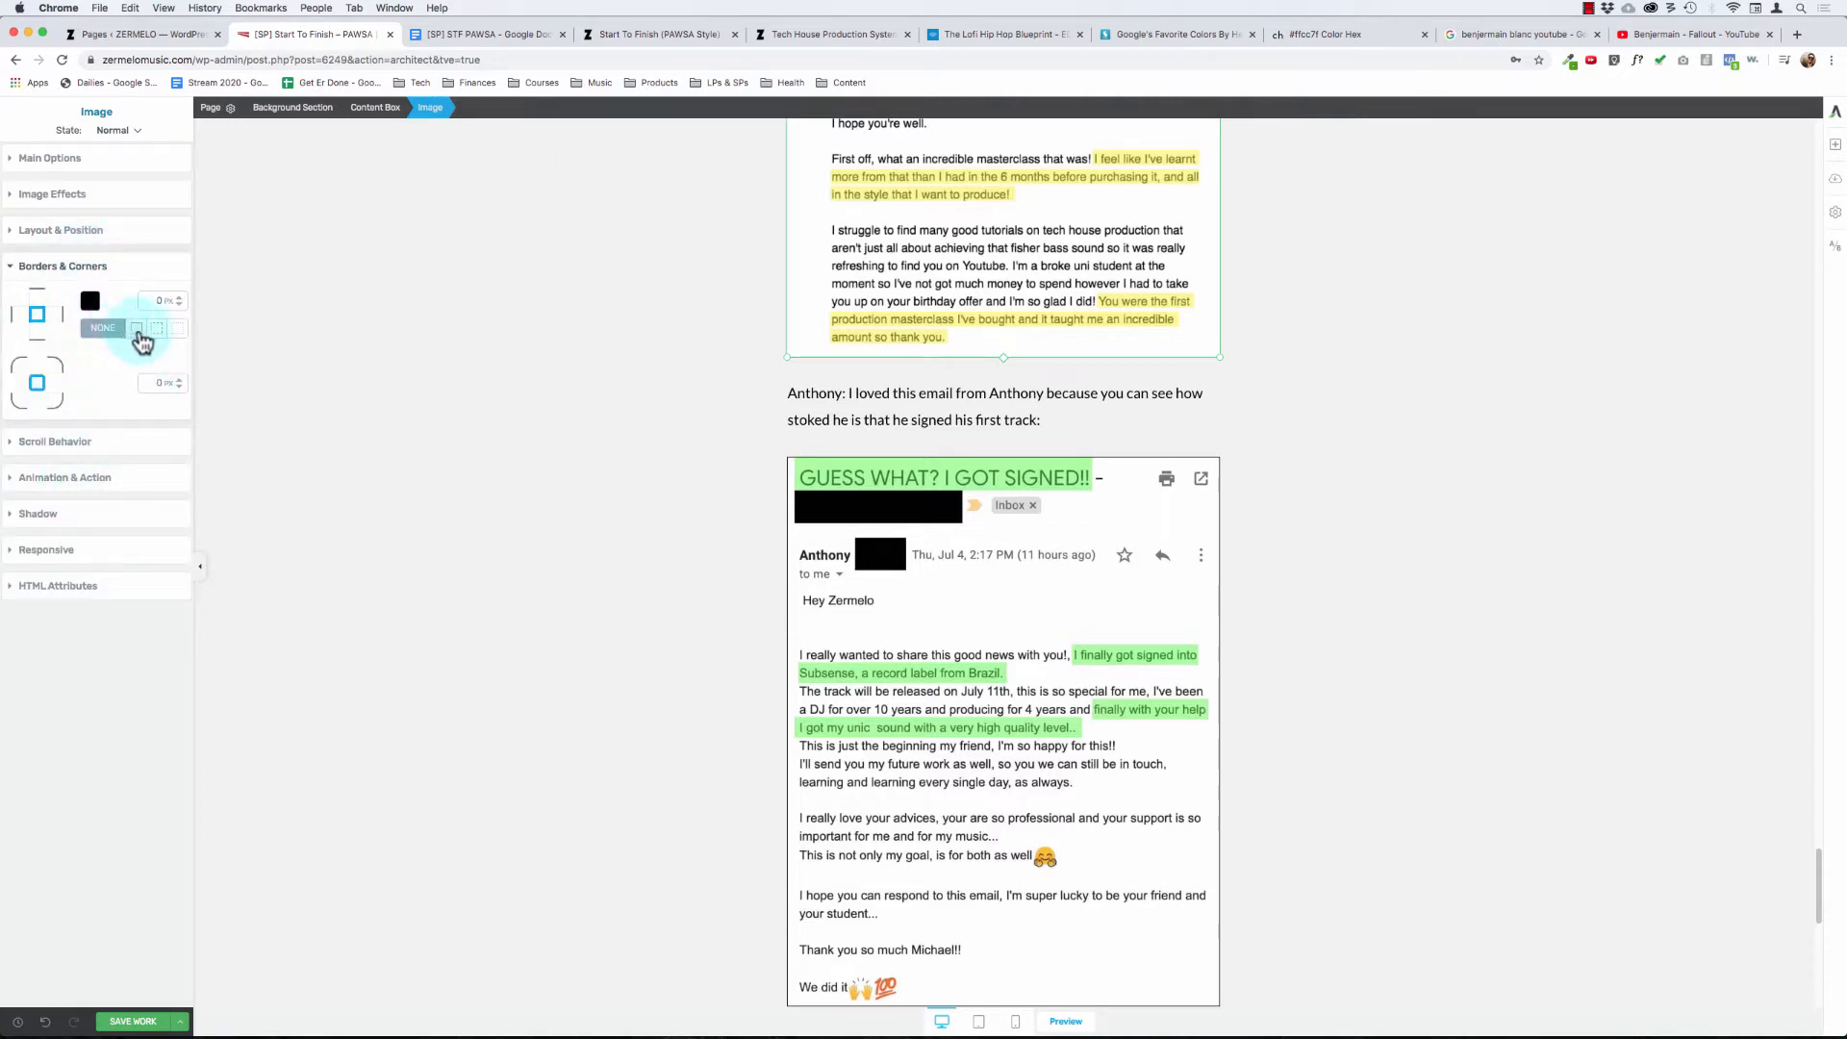
pyautogui.click(487, 456)
pyautogui.click(123, 1022)
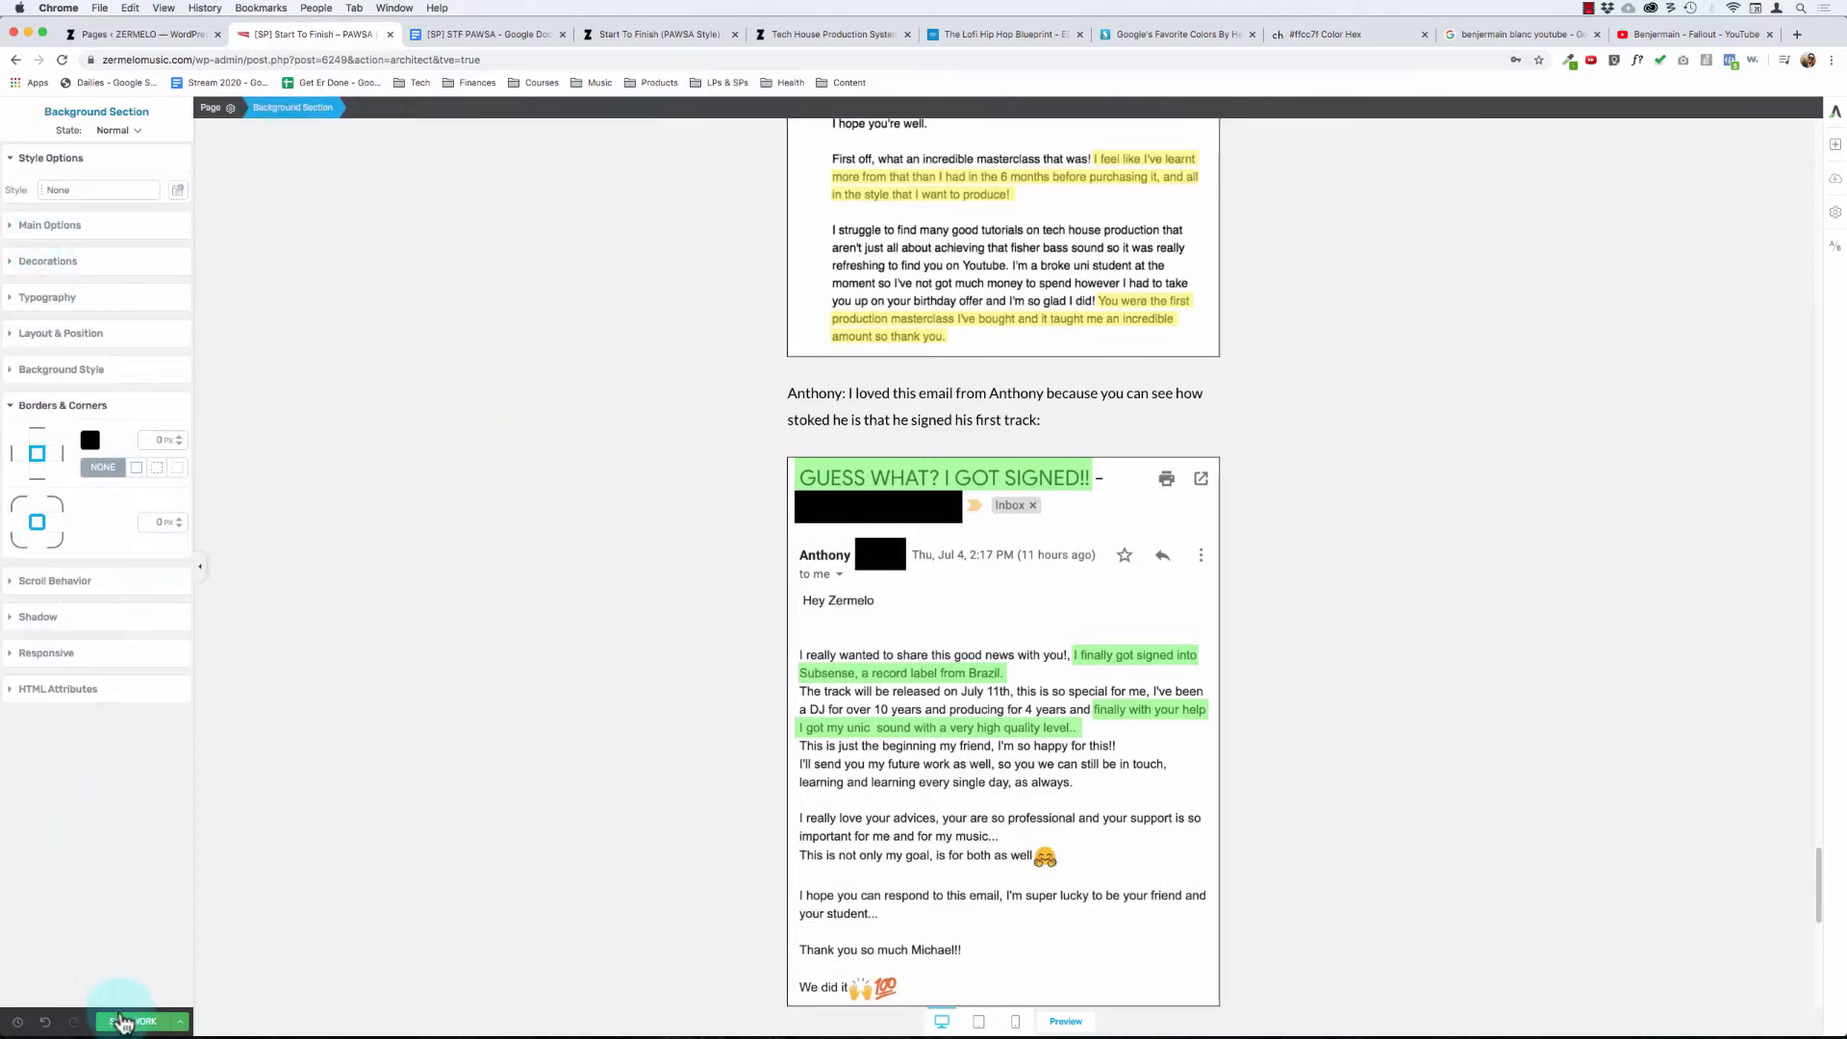
# - Review the testimonial screenshots, their intro paragraphs and the spacing throughout the "What Kind Of Results Can YOU Expect?" section
pyautogui.scroll(-2, 709, 781)
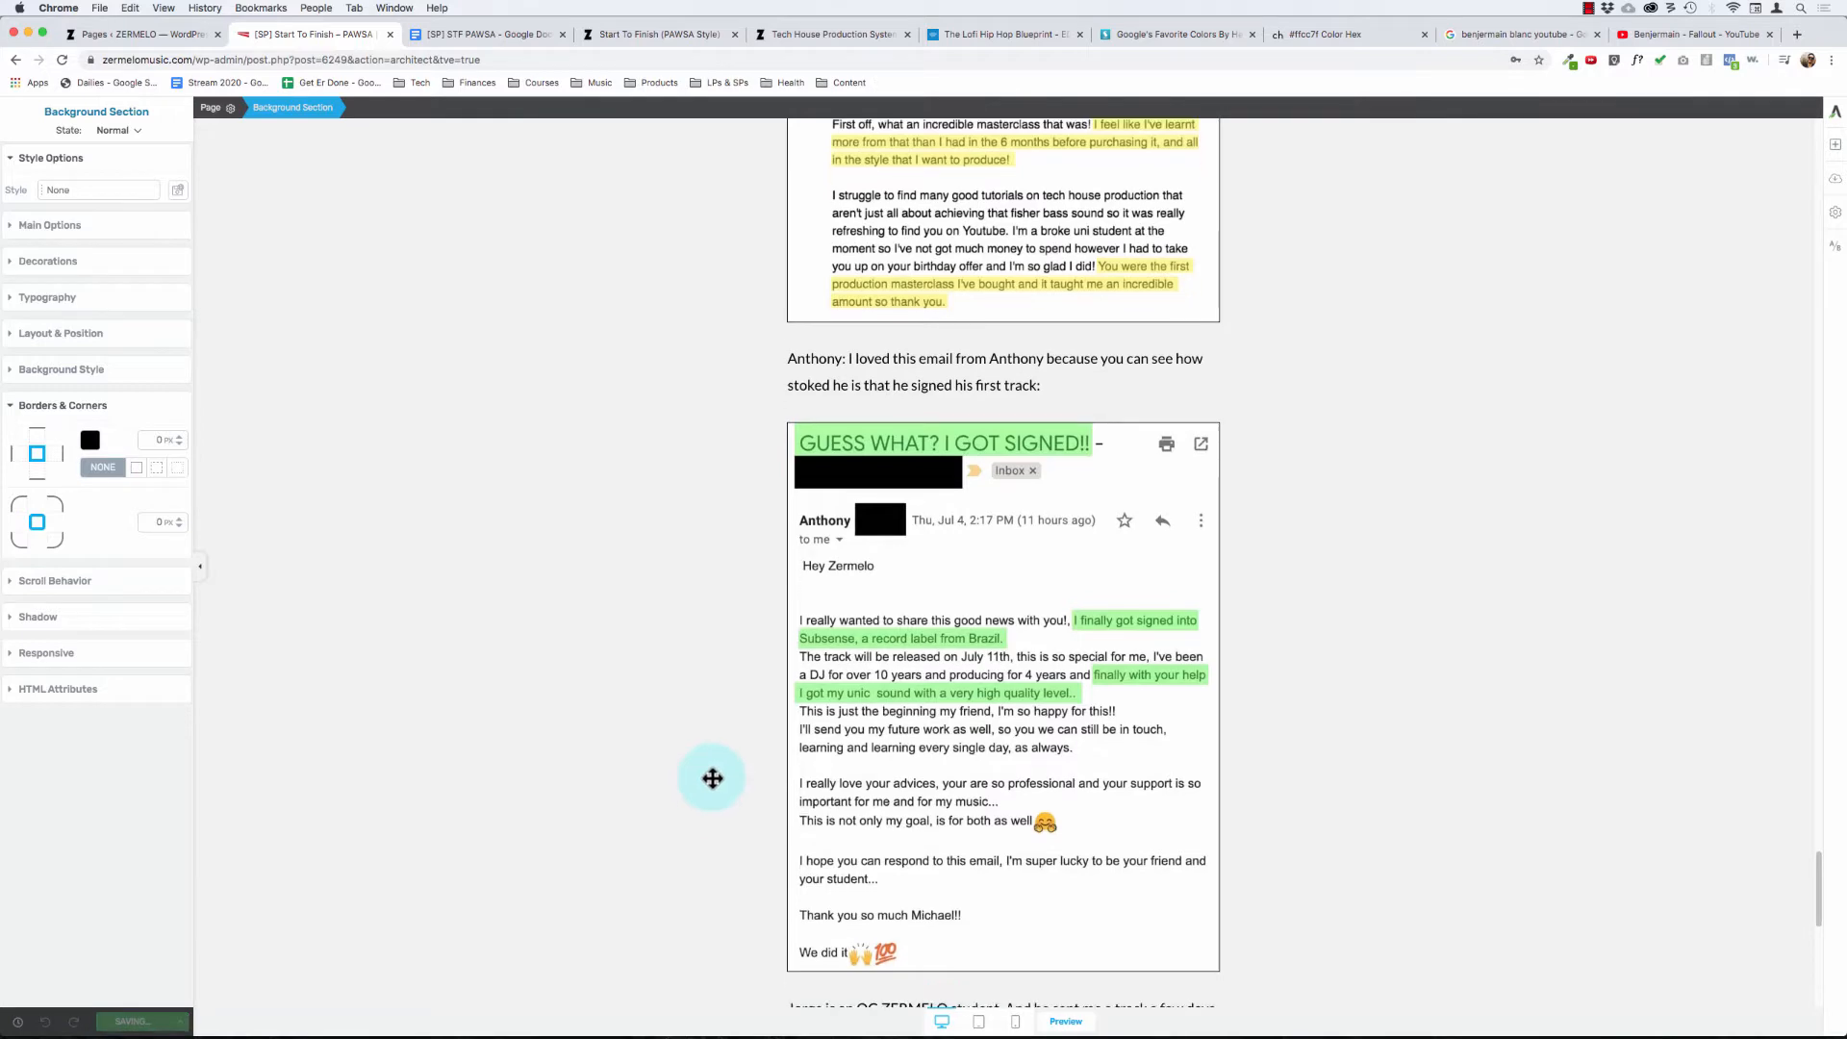
pyautogui.scroll(-10, 712, 779)
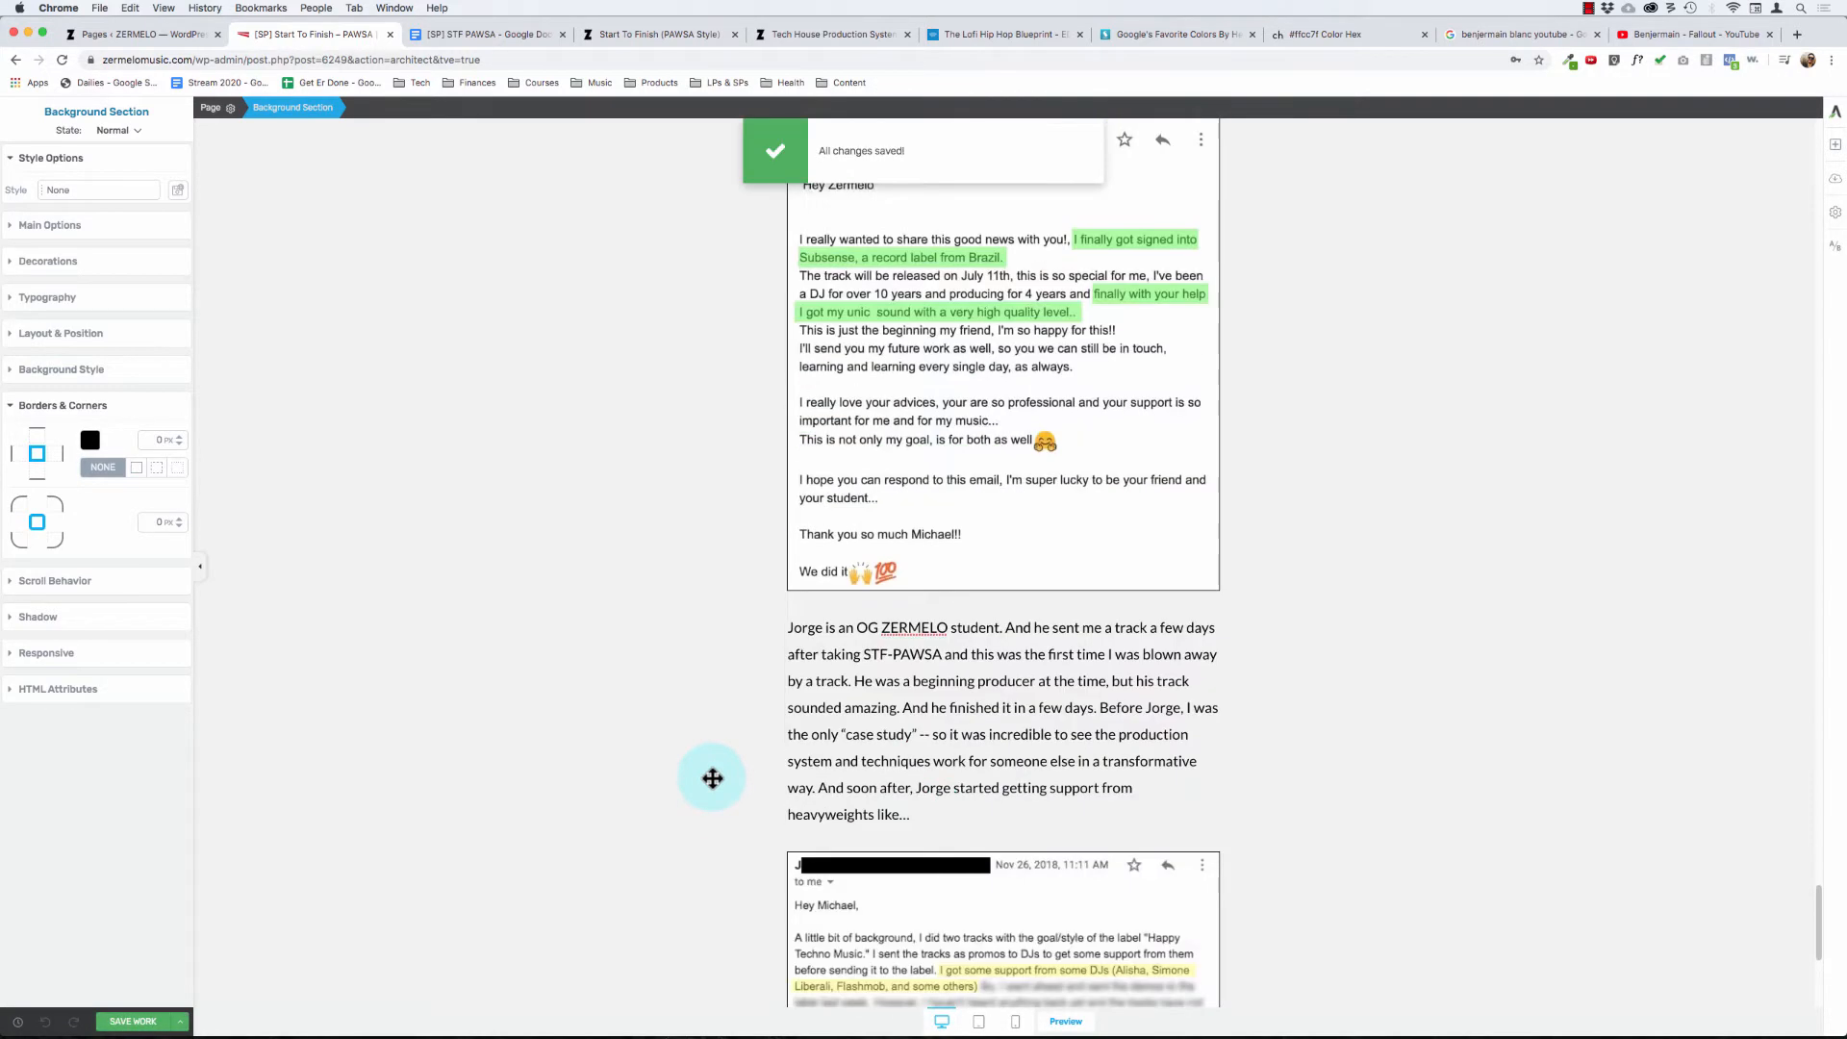
pyautogui.scroll(-4, 712, 778)
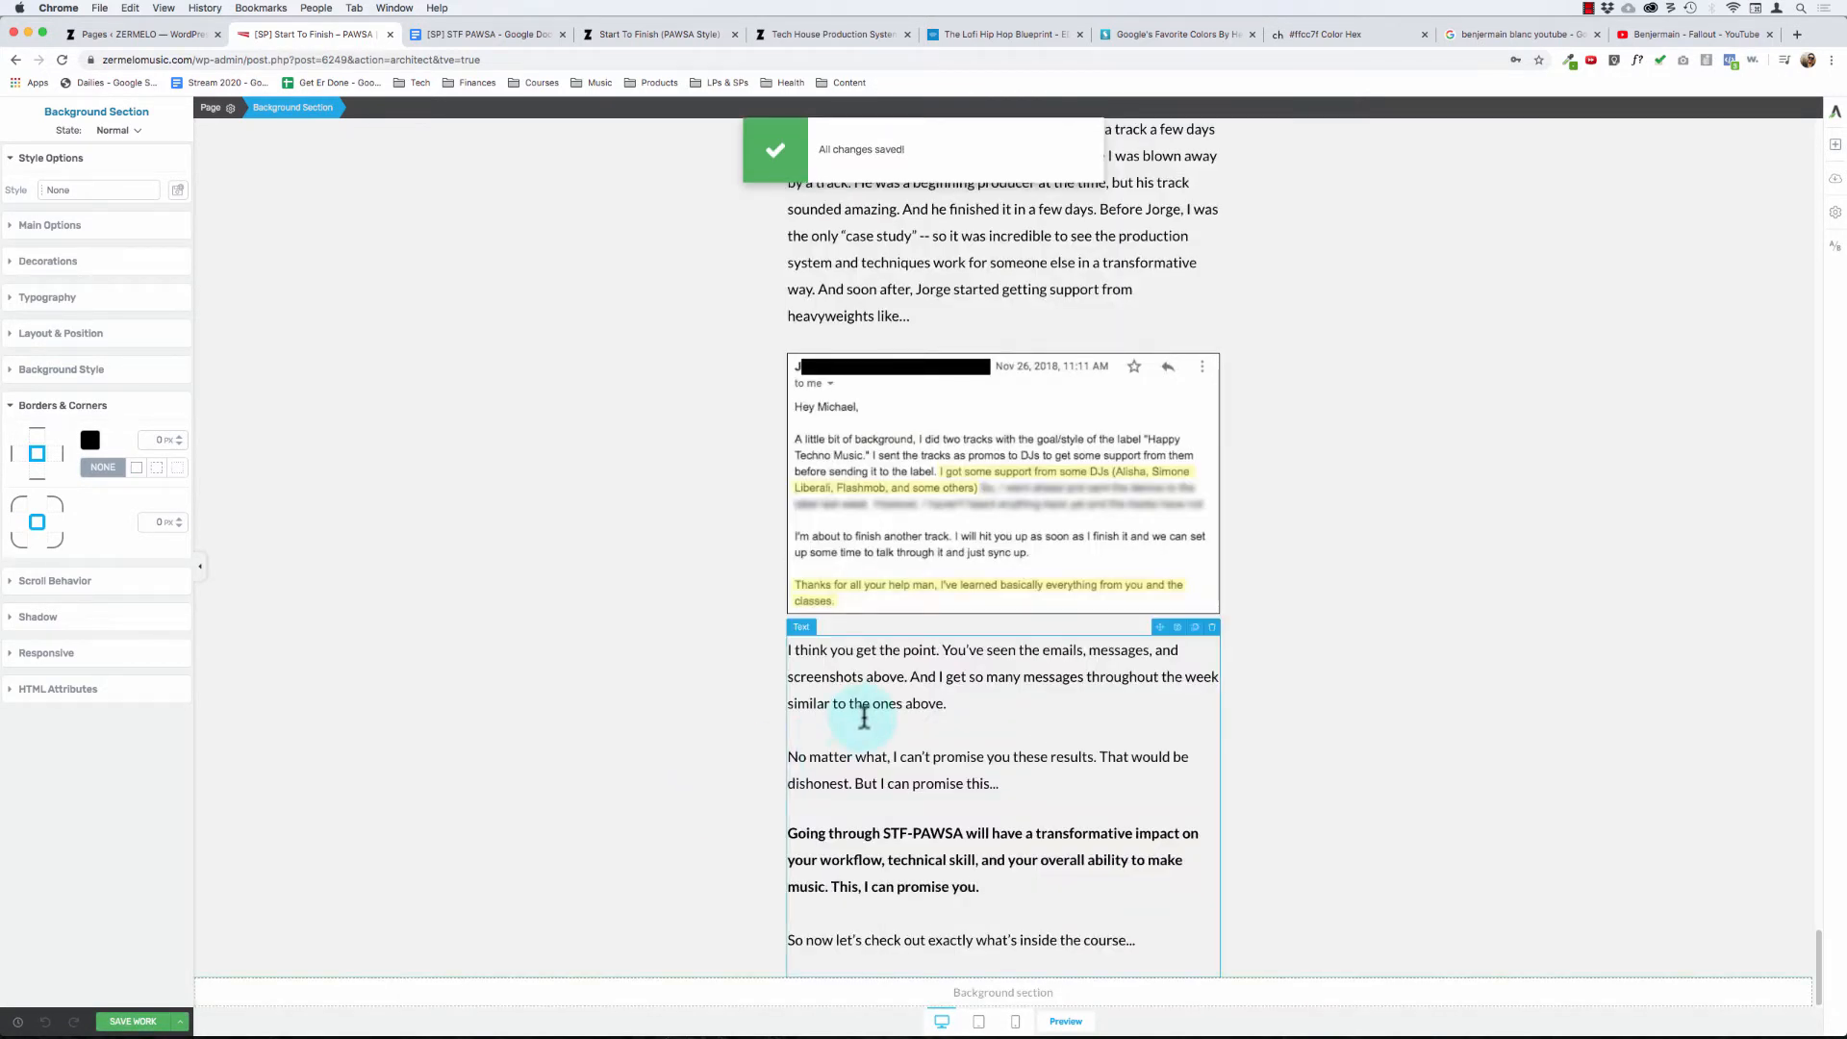
pyautogui.scroll(4, 864, 716)
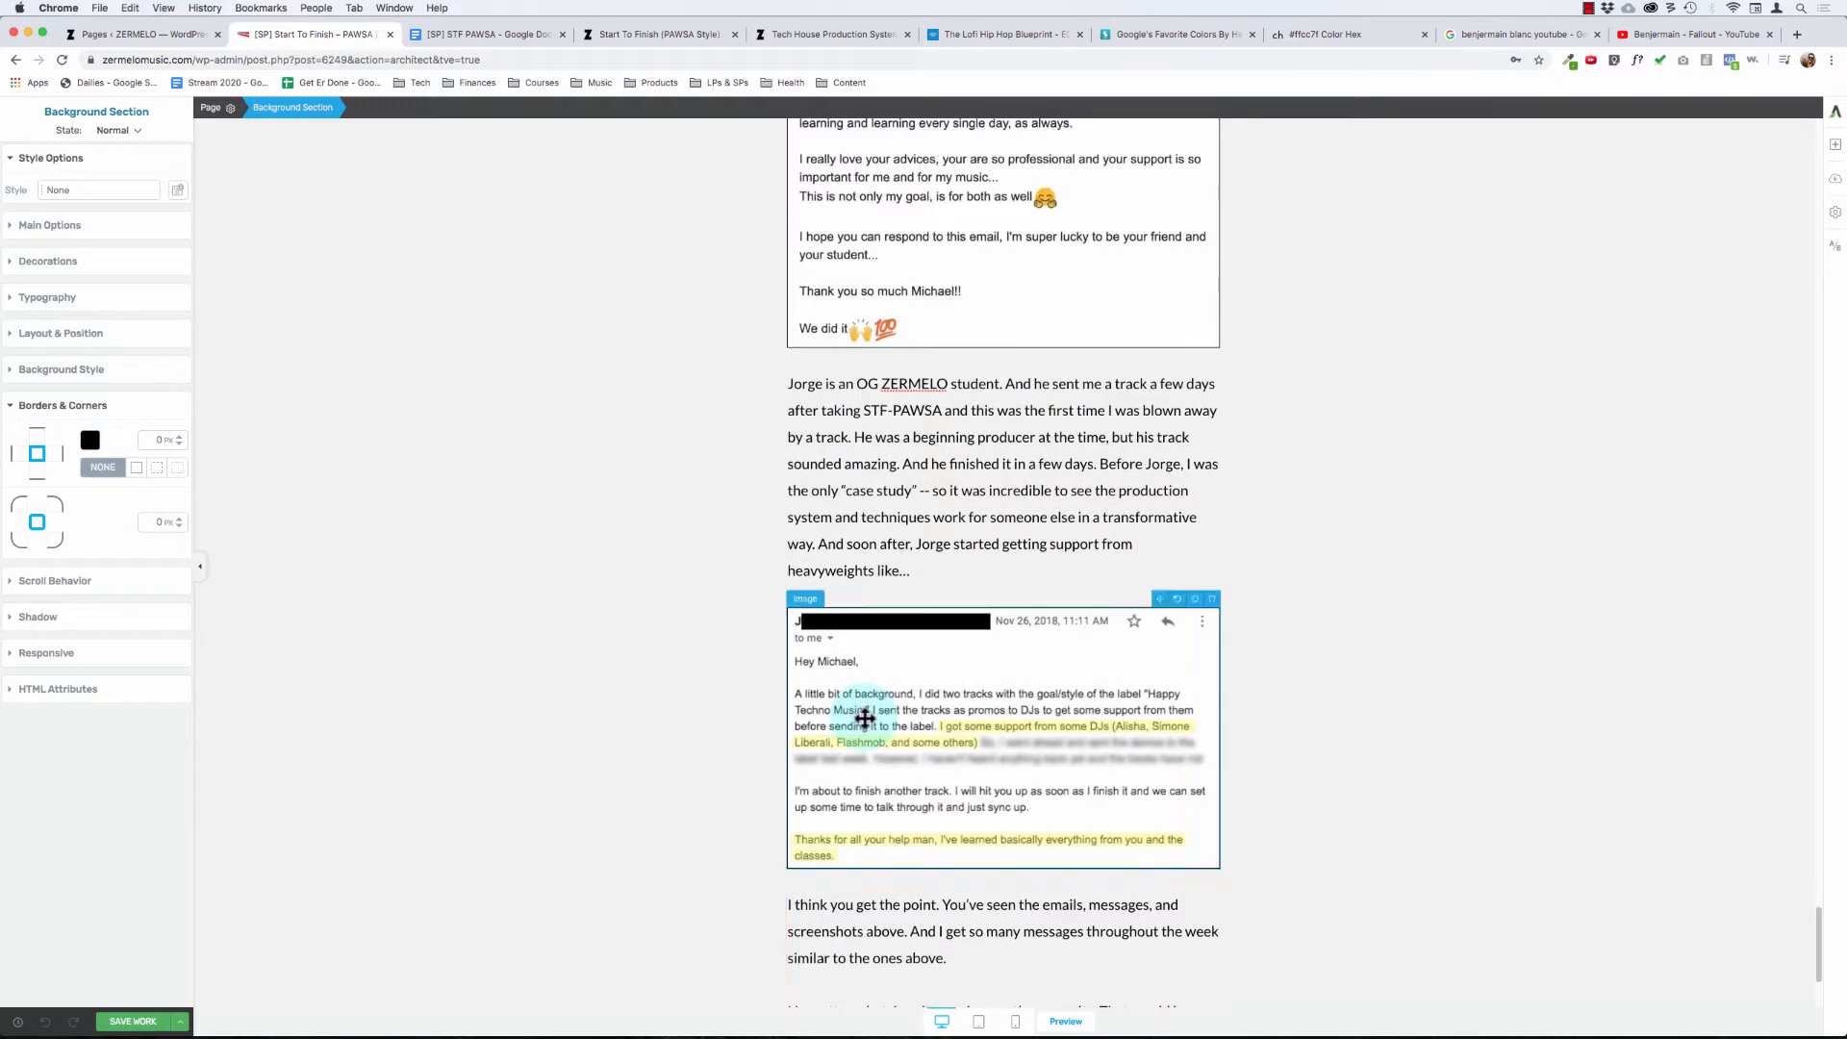
pyautogui.scroll(9, 864, 718)
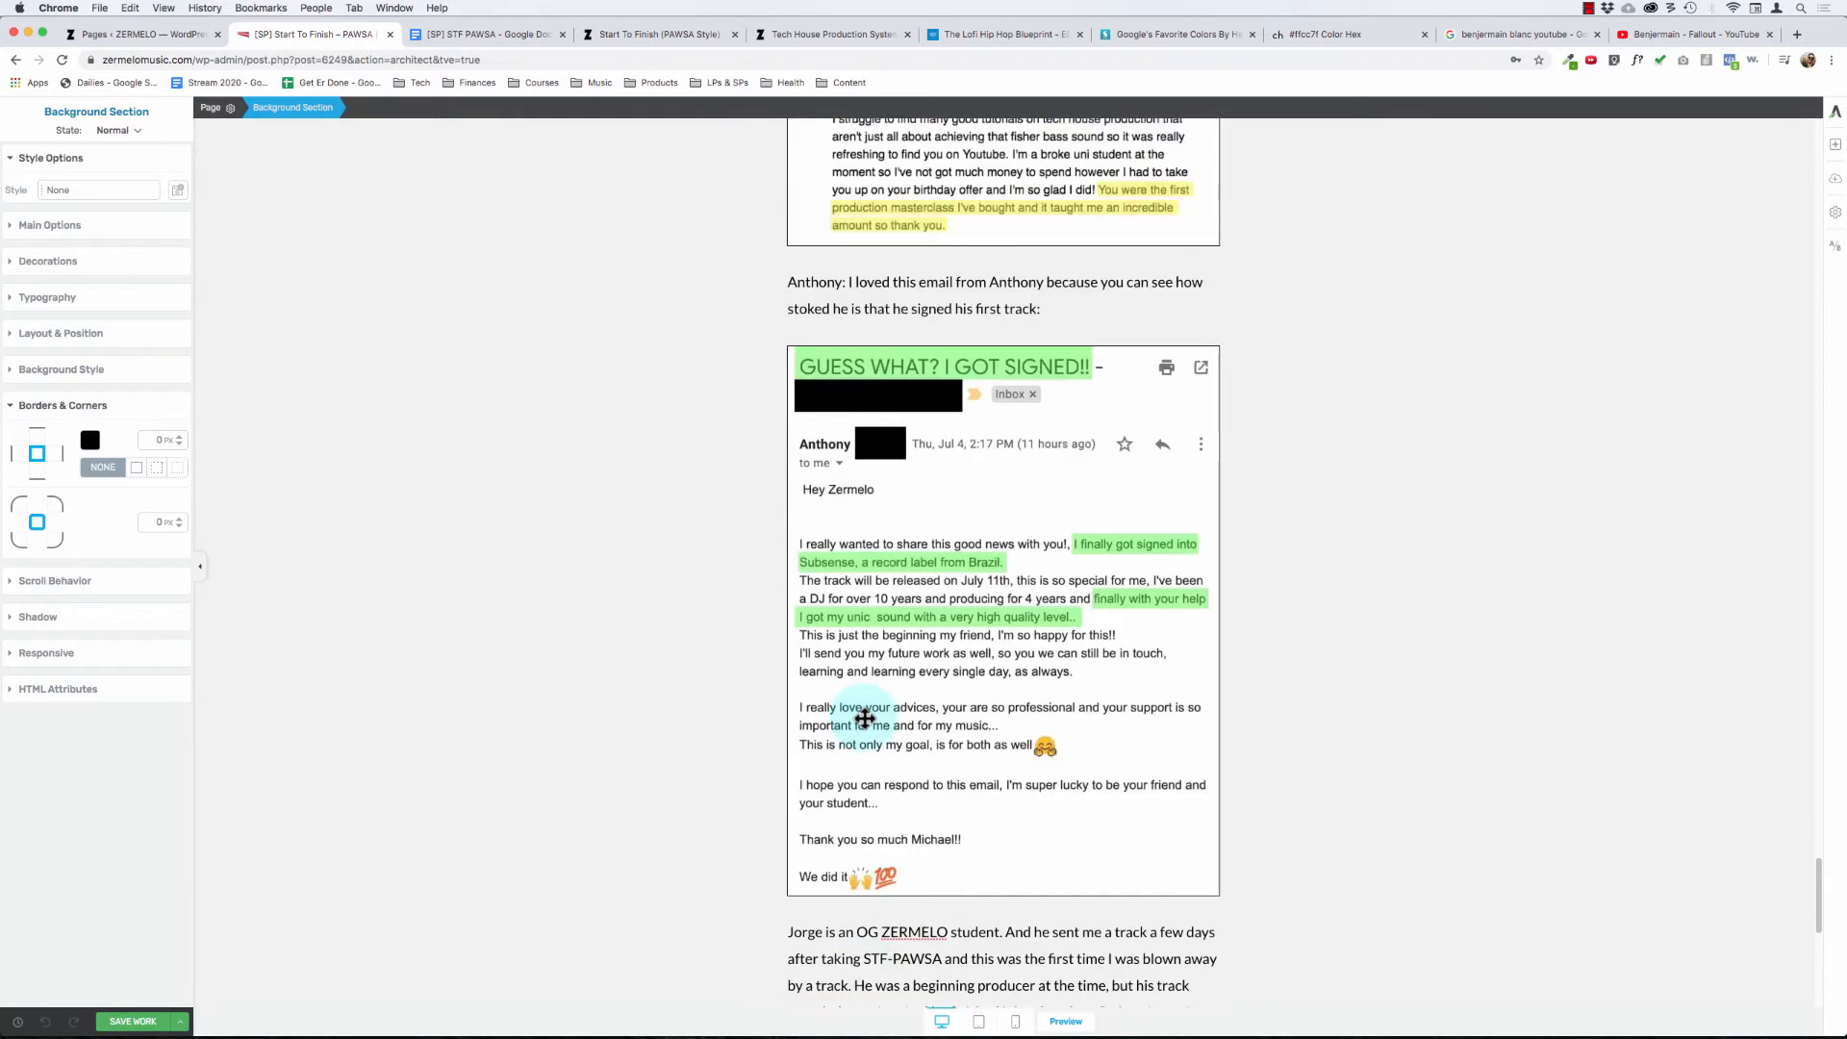
pyautogui.scroll(8, 864, 718)
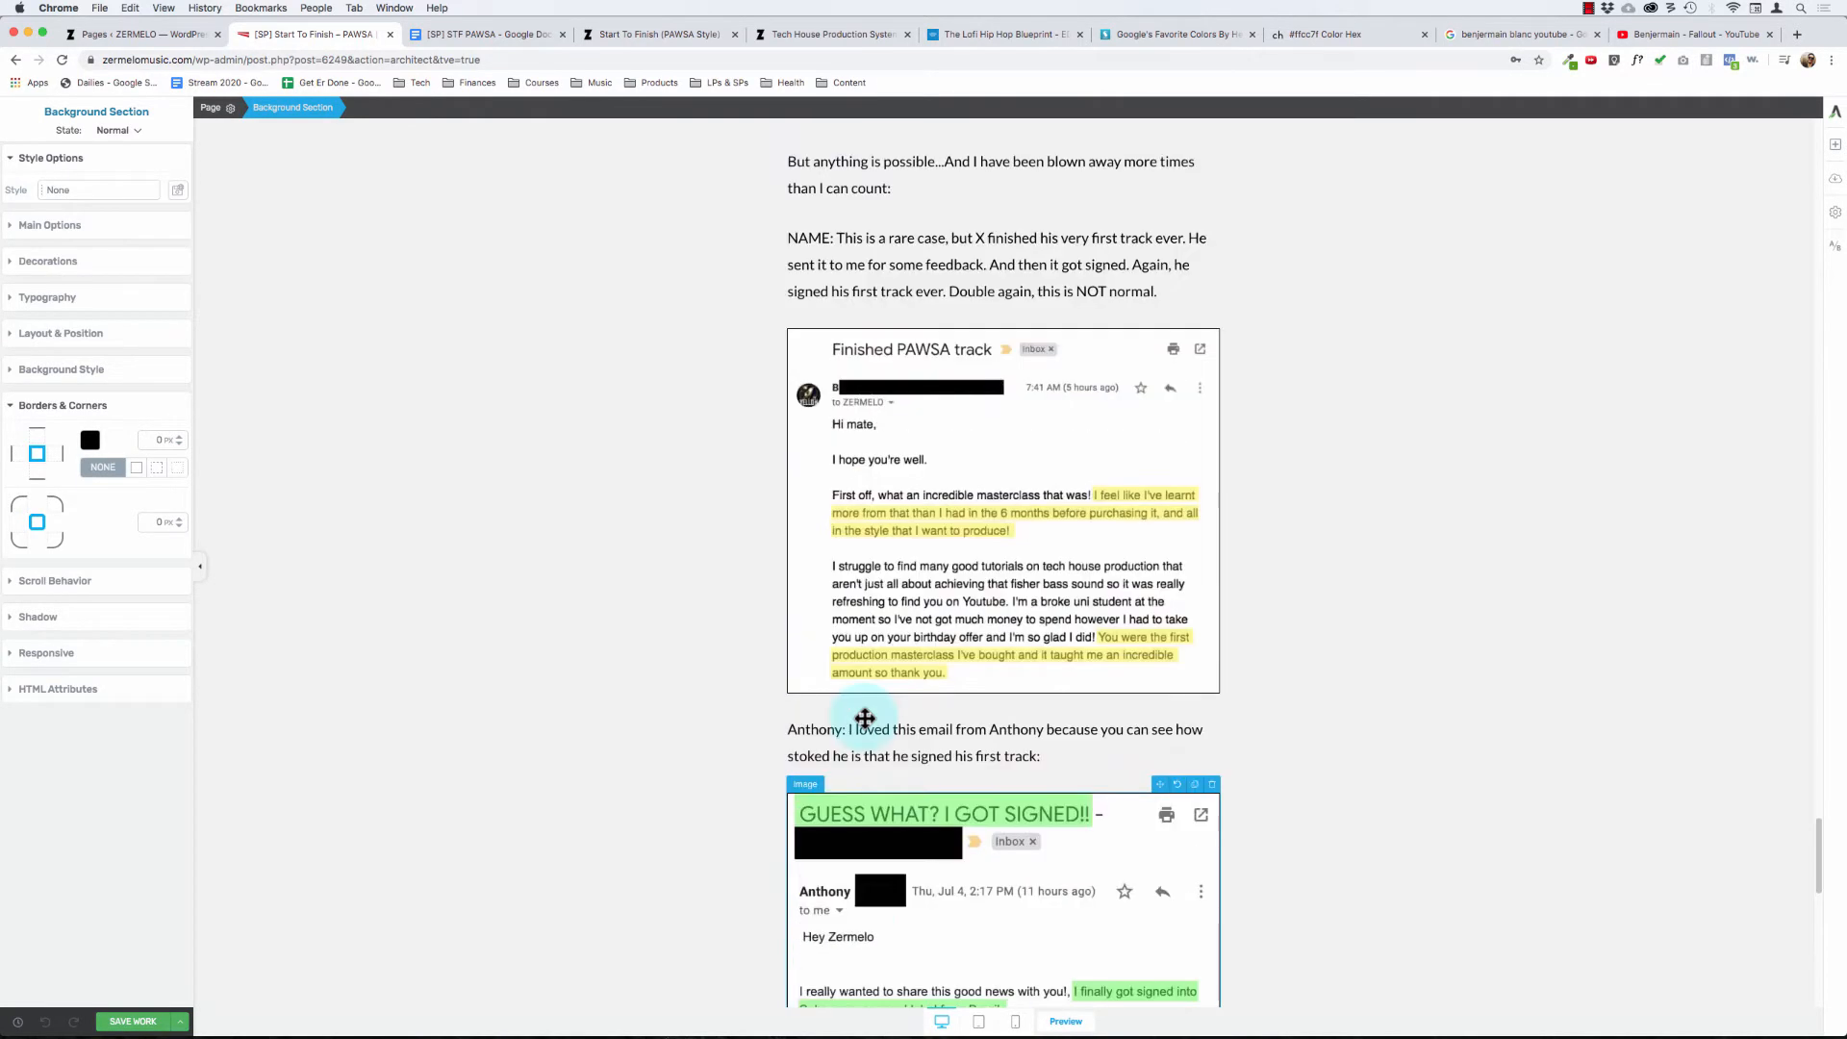
pyautogui.scroll(3, 864, 718)
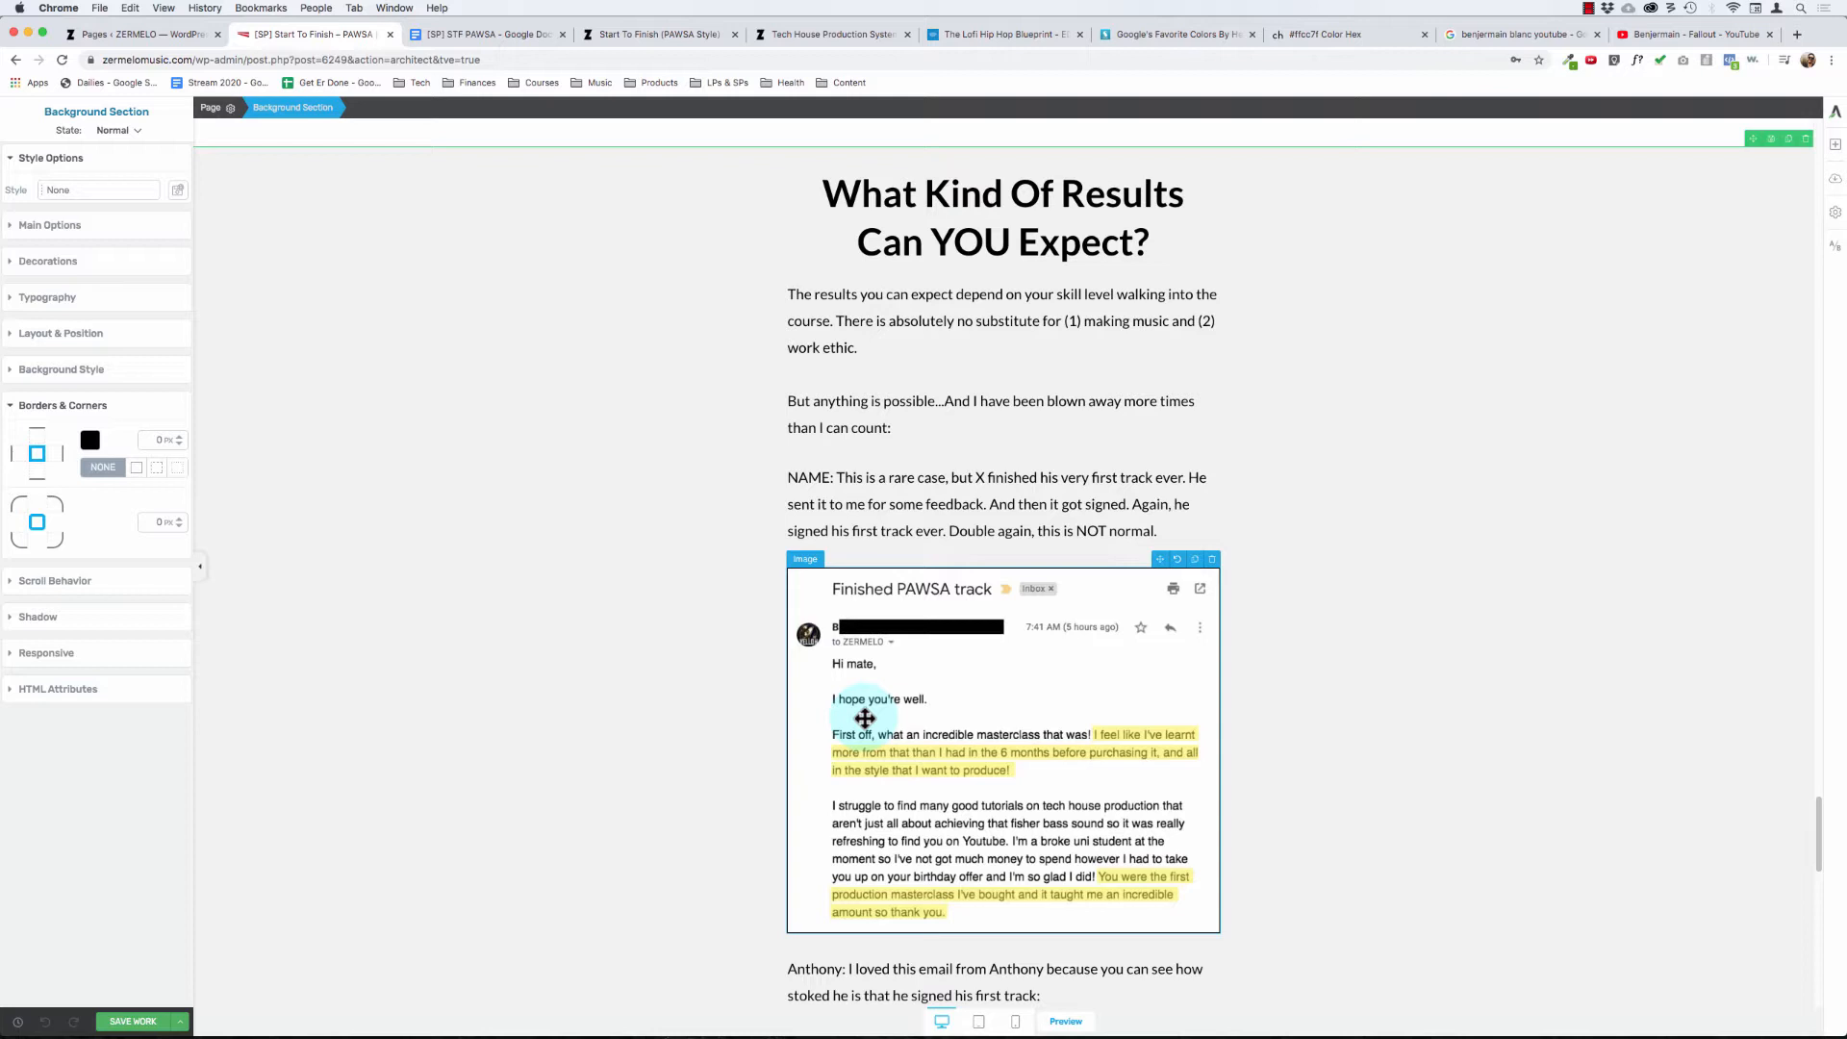
pyautogui.scroll(-1, 683, 612)
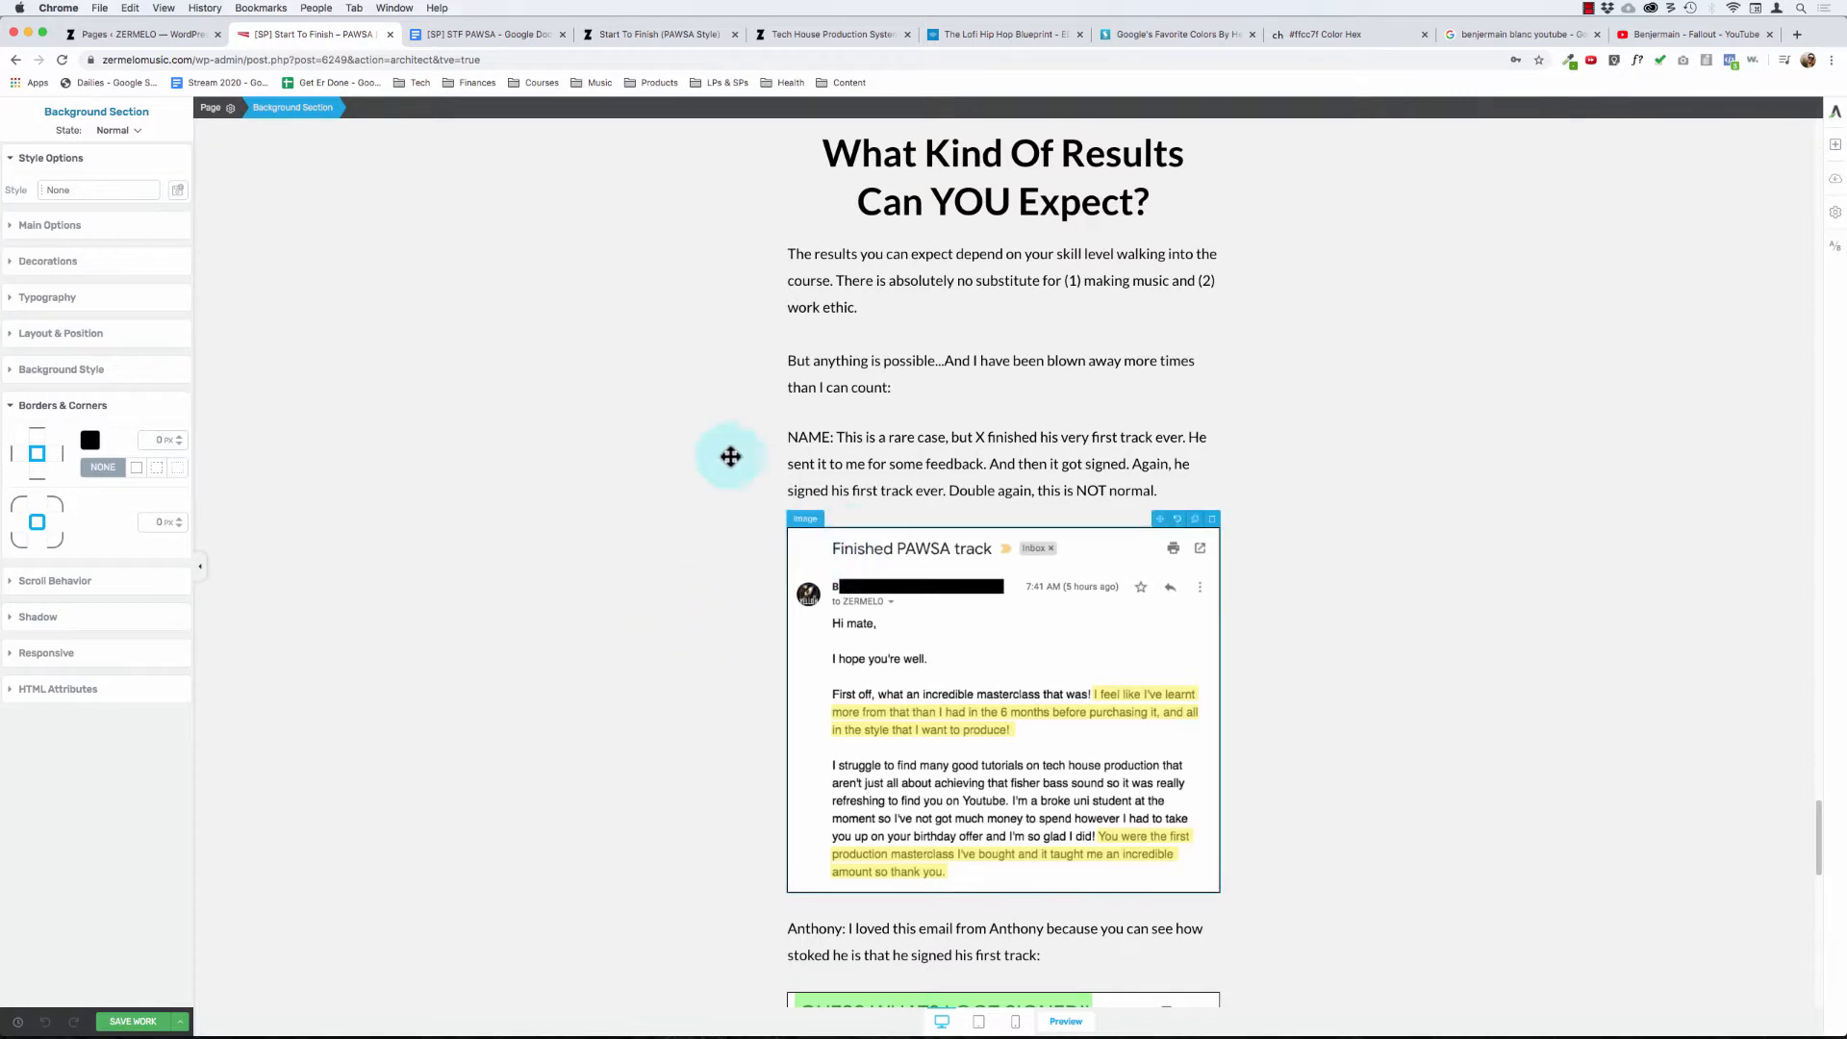
pyautogui.scroll(-1, 684, 479)
pyautogui.scroll(-3, 683, 479)
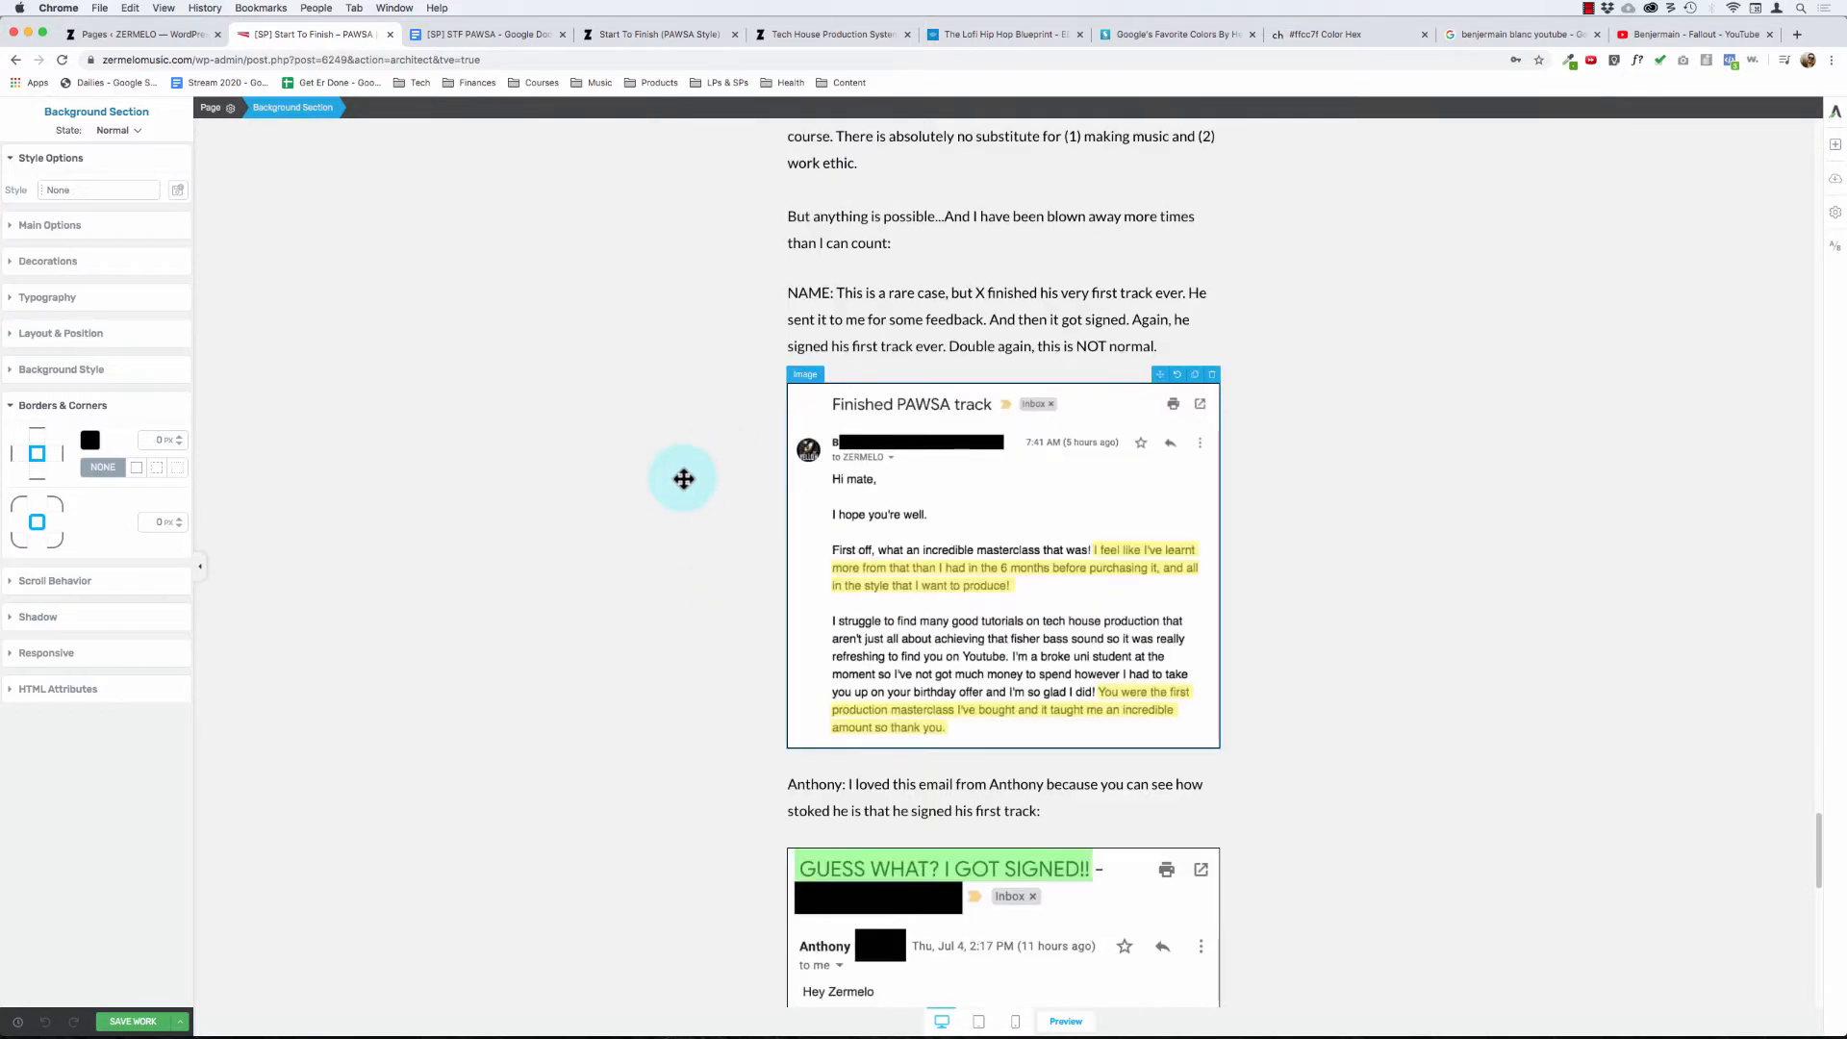
# - Place the "NAME: This is a rare case" paragraph below the "Finished PAWSA track" screenshot instead of above it
pyautogui.scroll(5, 743, 483)
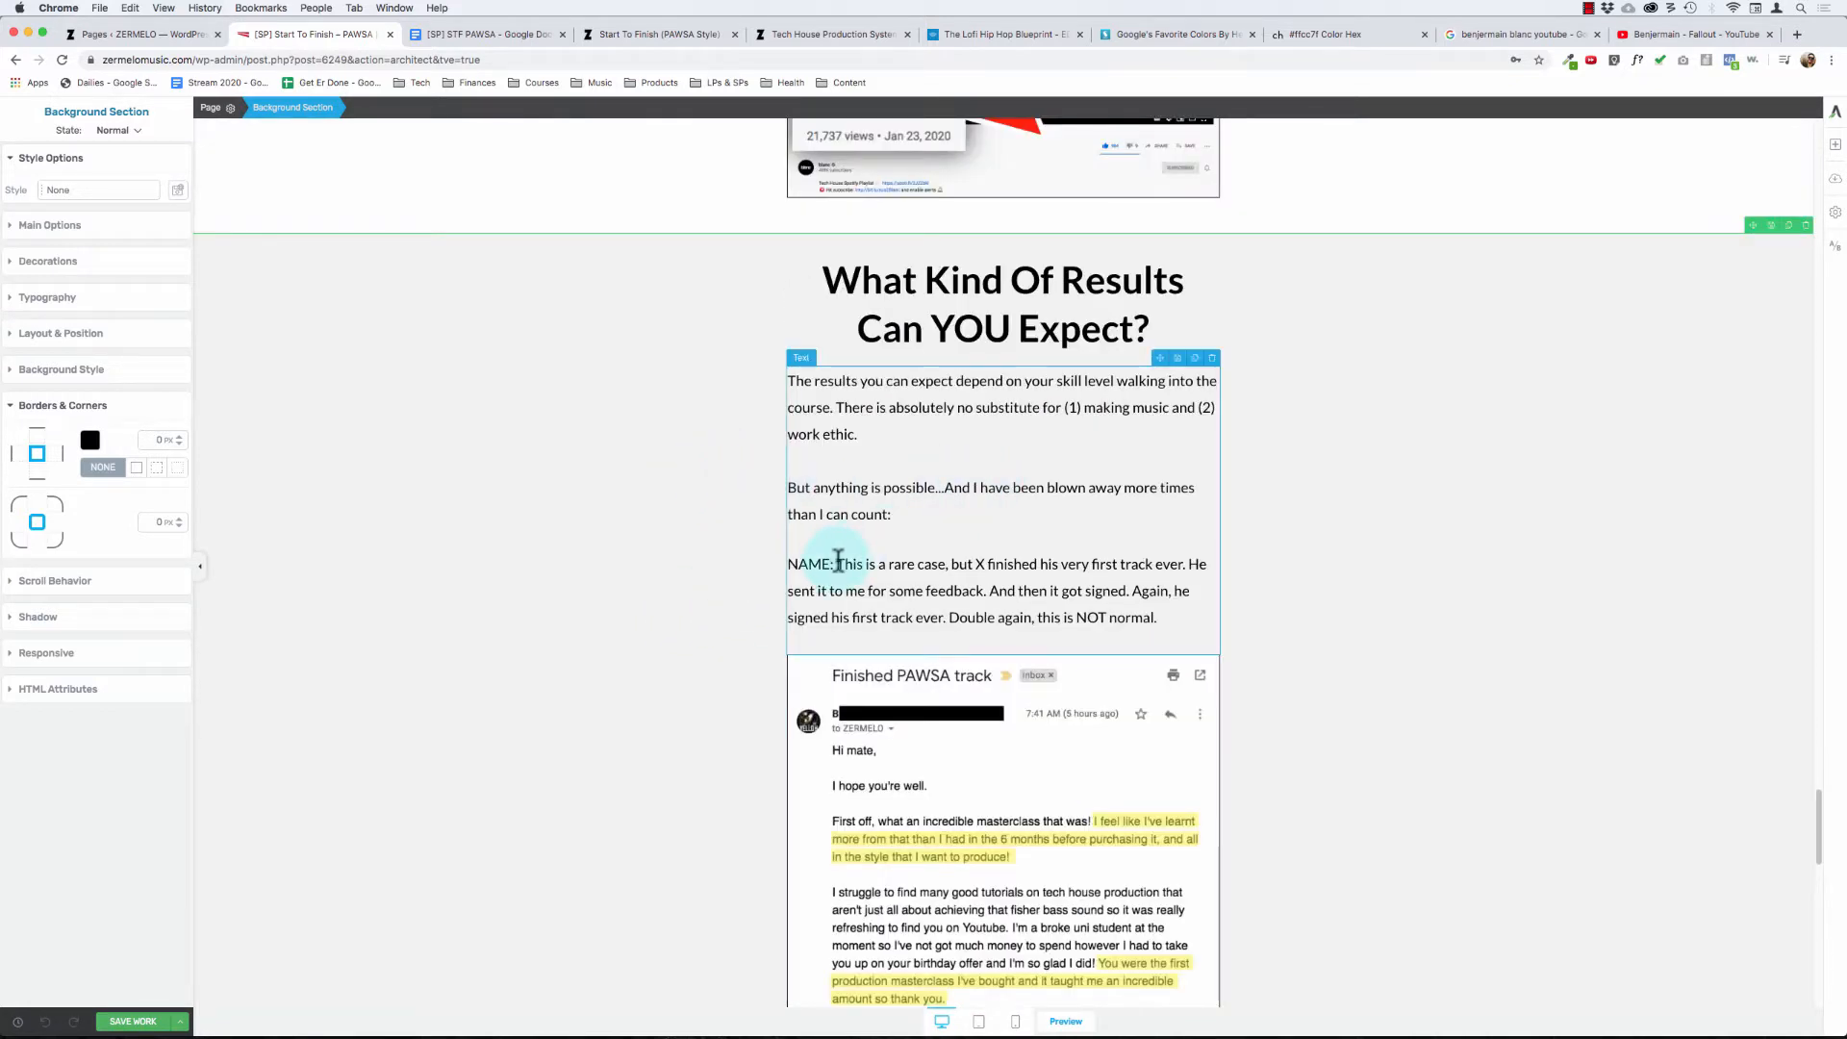
pyautogui.click(1836, 146)
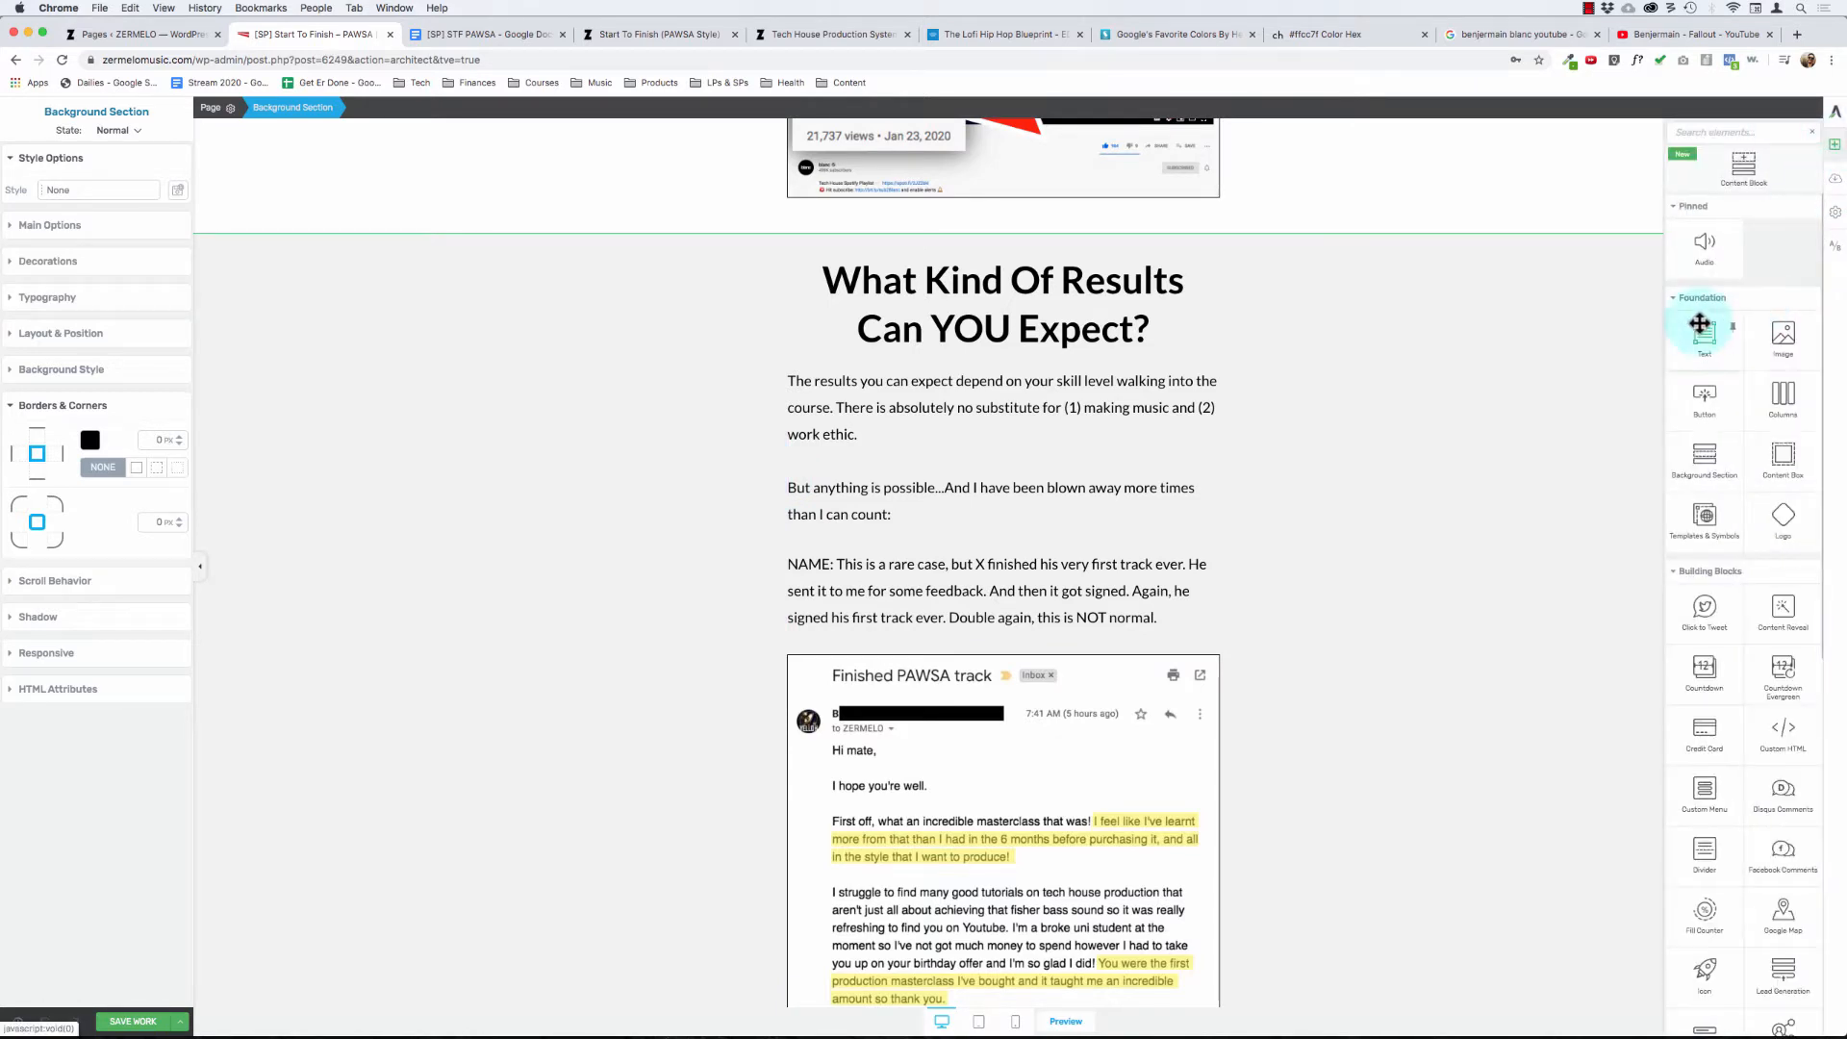
pyautogui.moveTo(1703, 330); pyautogui.dragTo(1065, 478)
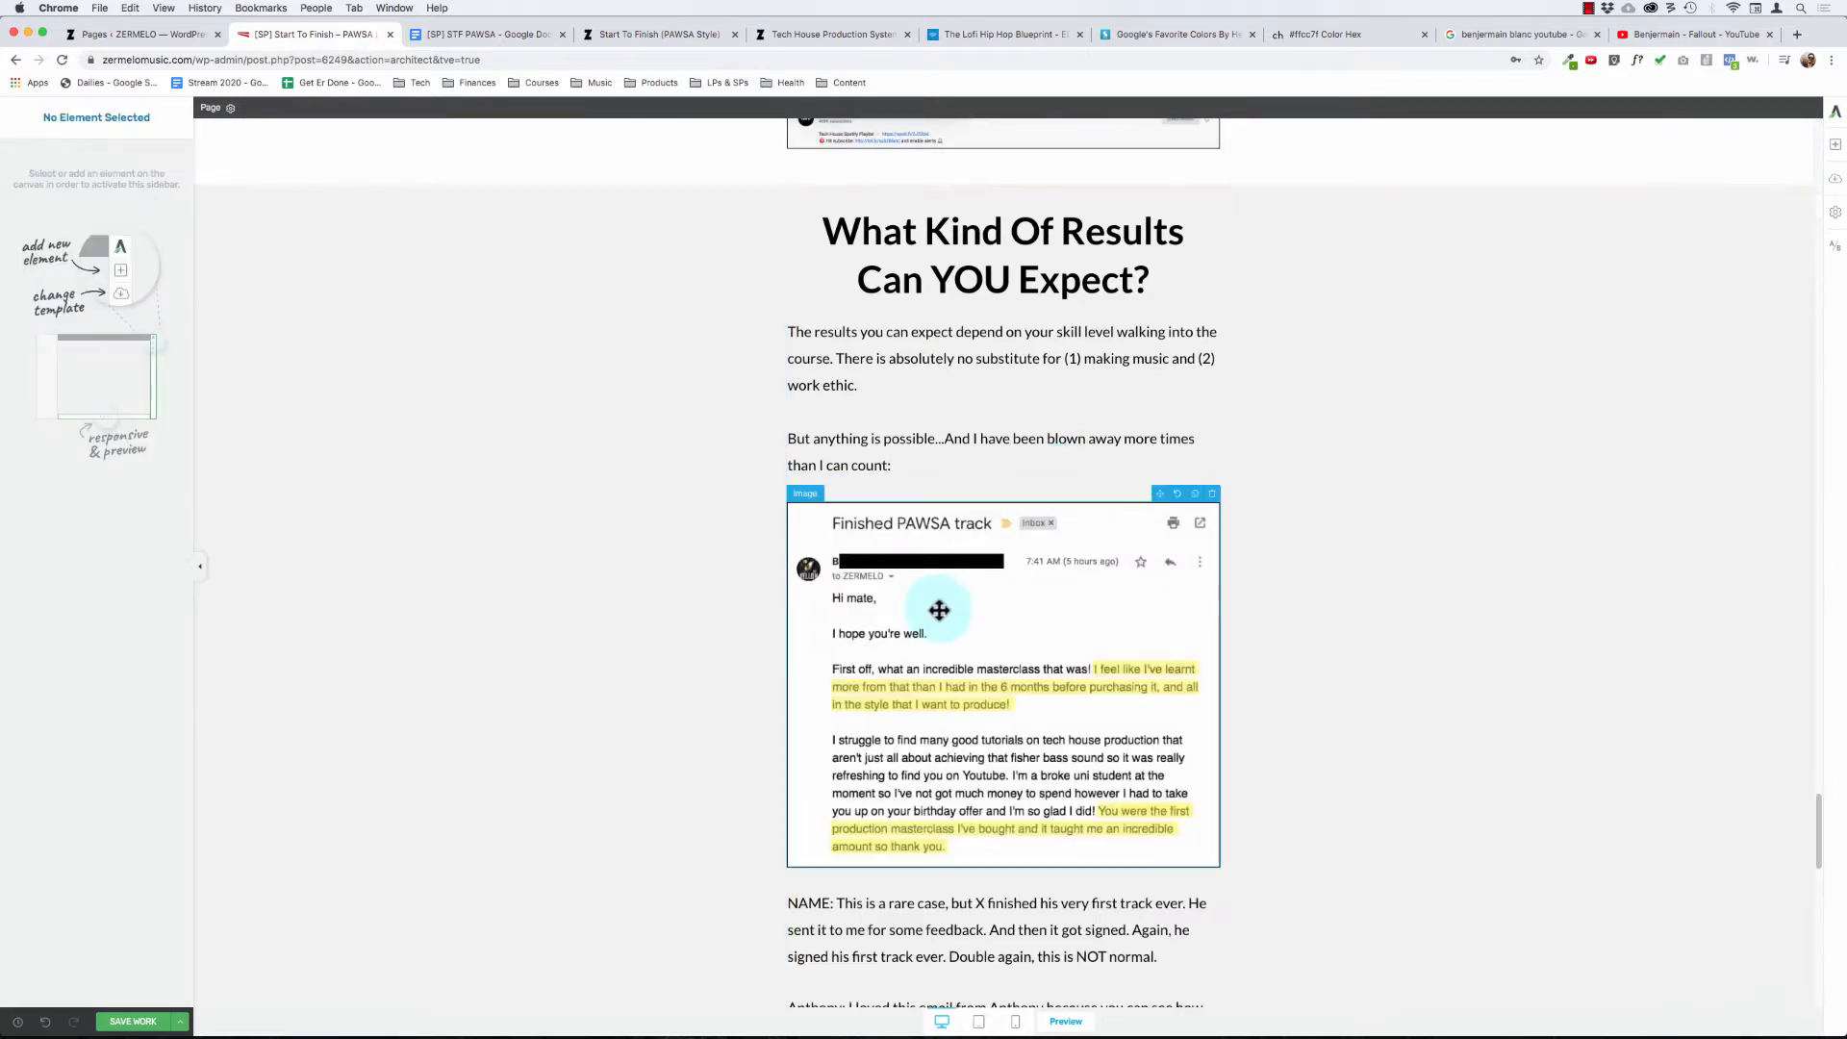
# - Enable a caption on the "Finished PAWSA track" screenshot and set its text to "Blah blah blah"
pyautogui.click(940, 610)
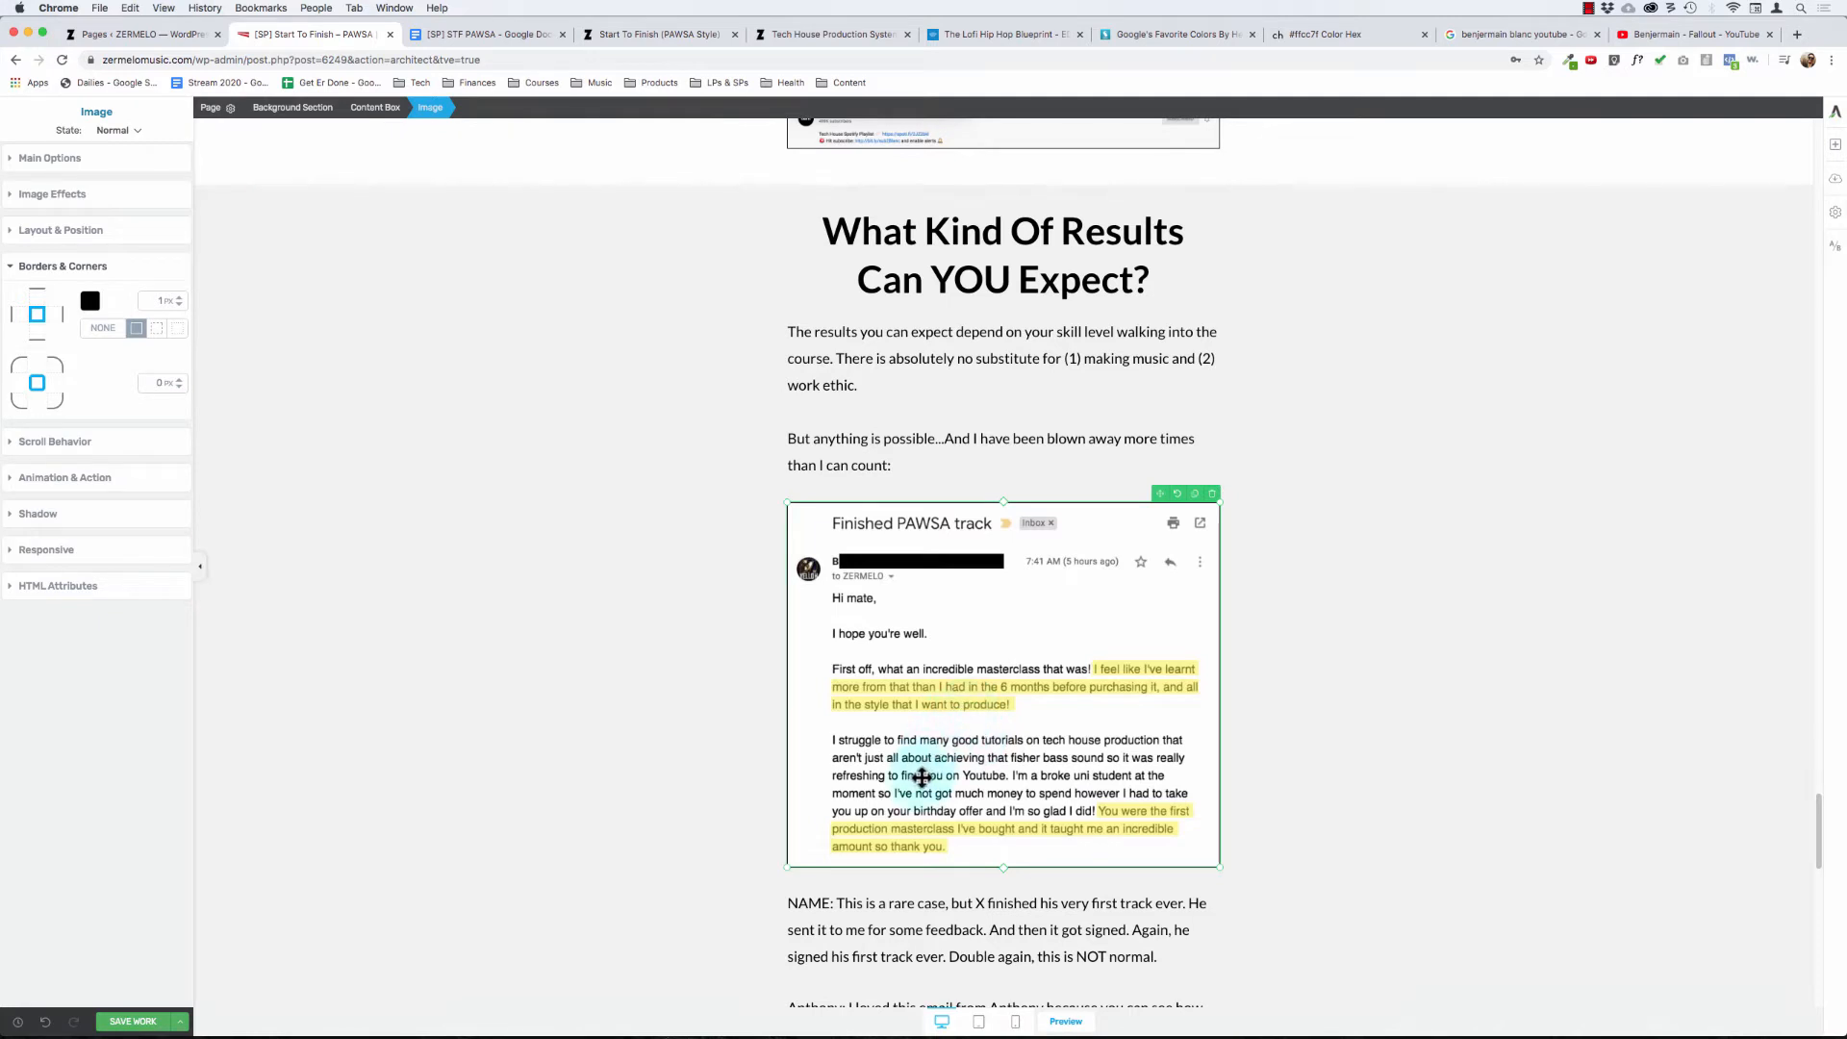
pyautogui.scroll(-1, 929, 765)
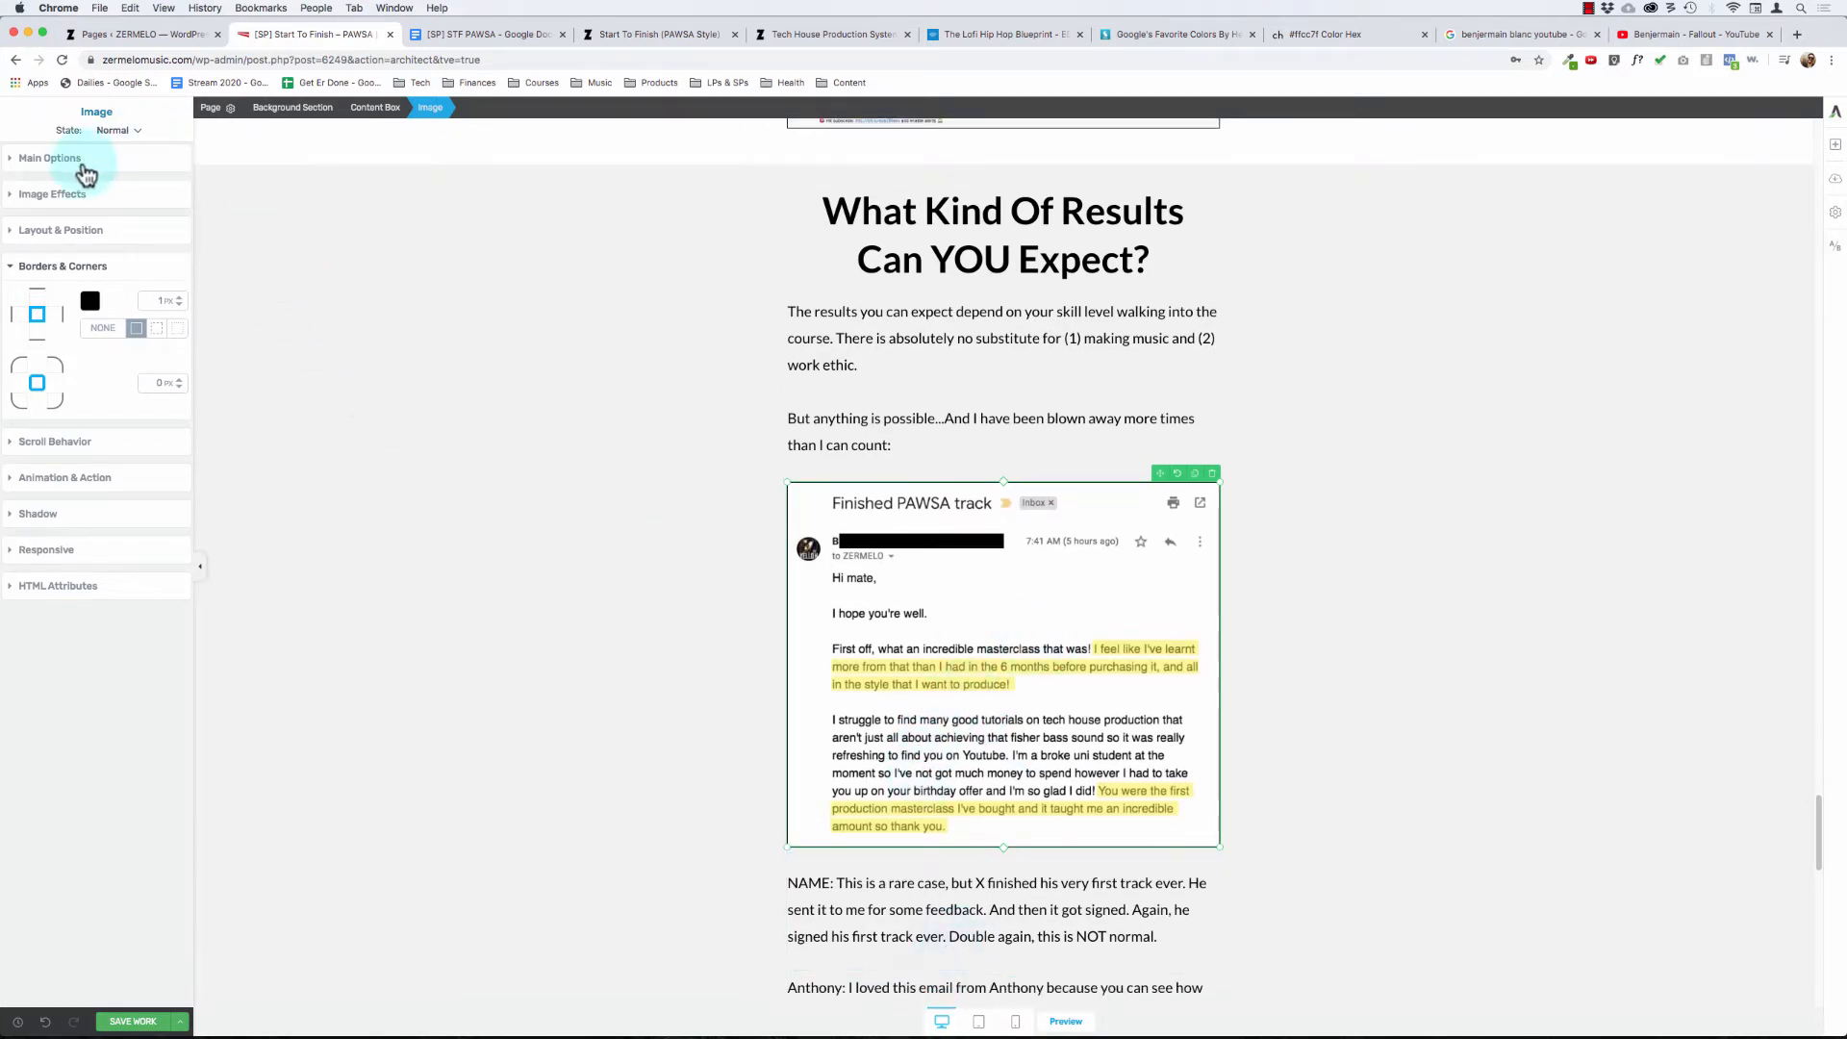
pyautogui.click(57, 194)
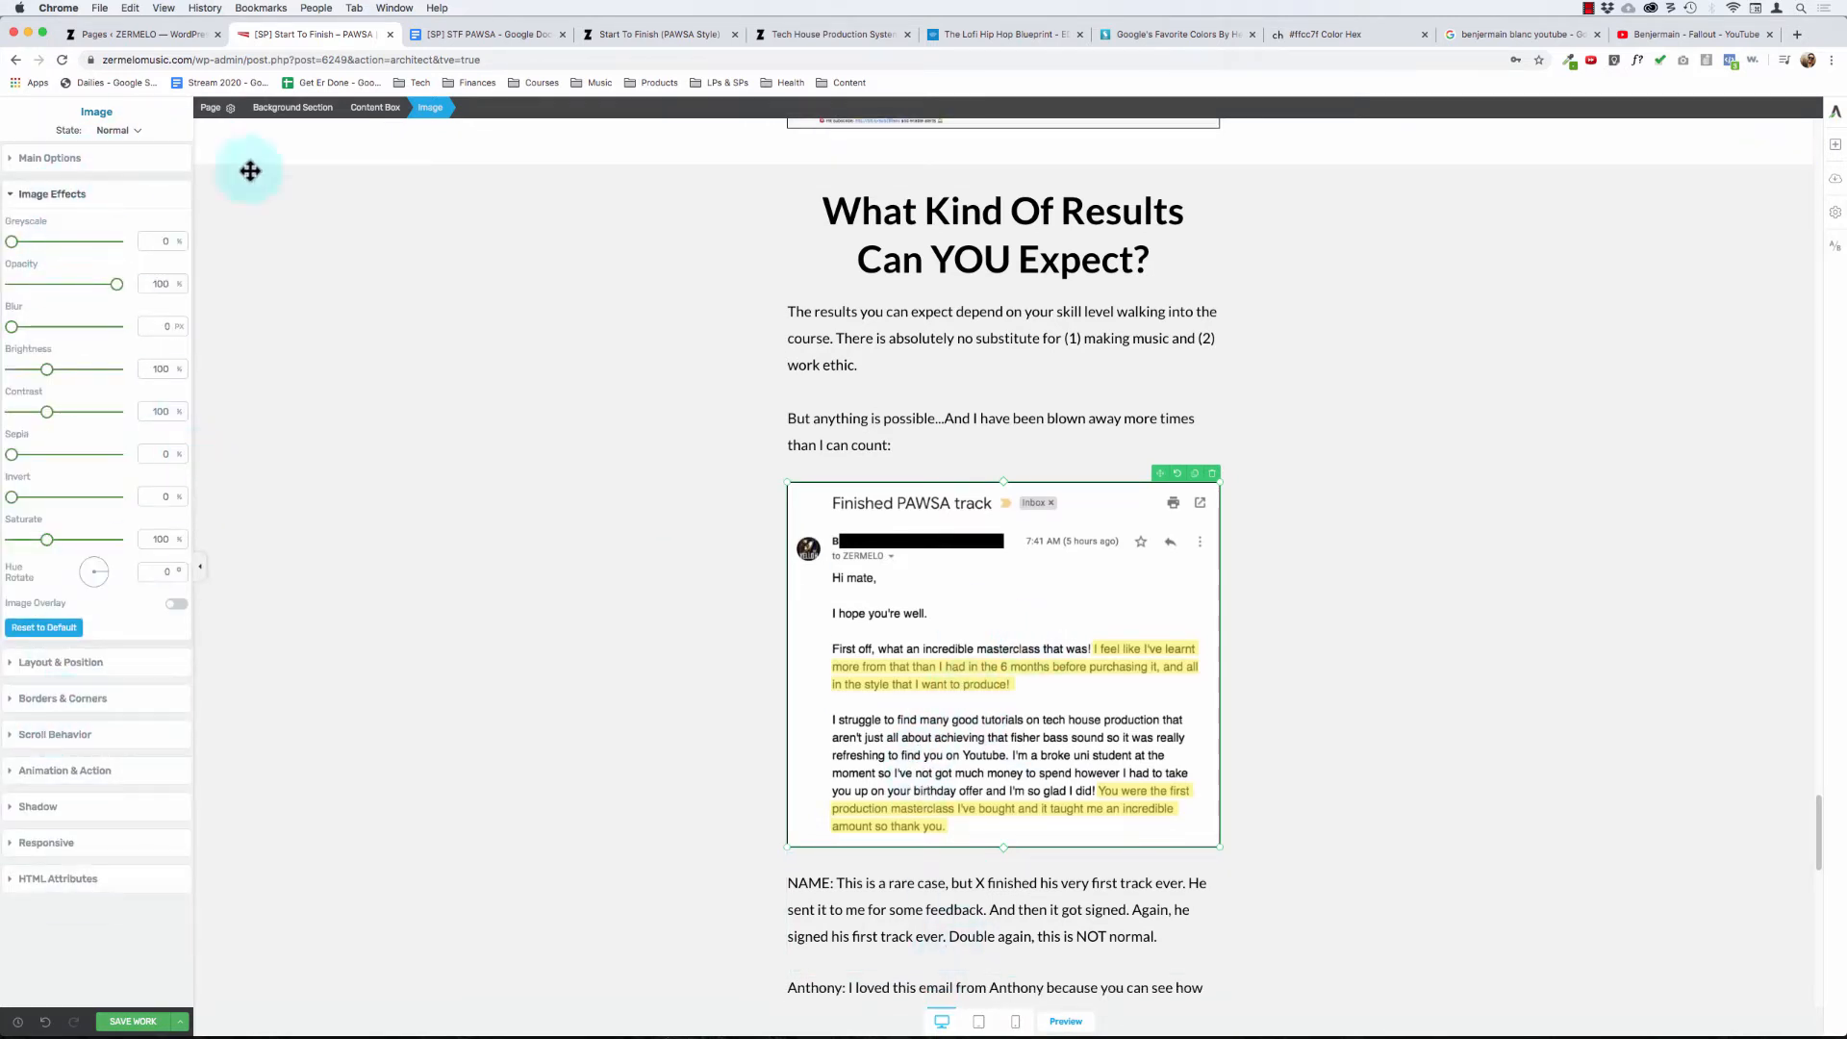
pyautogui.click(83, 155)
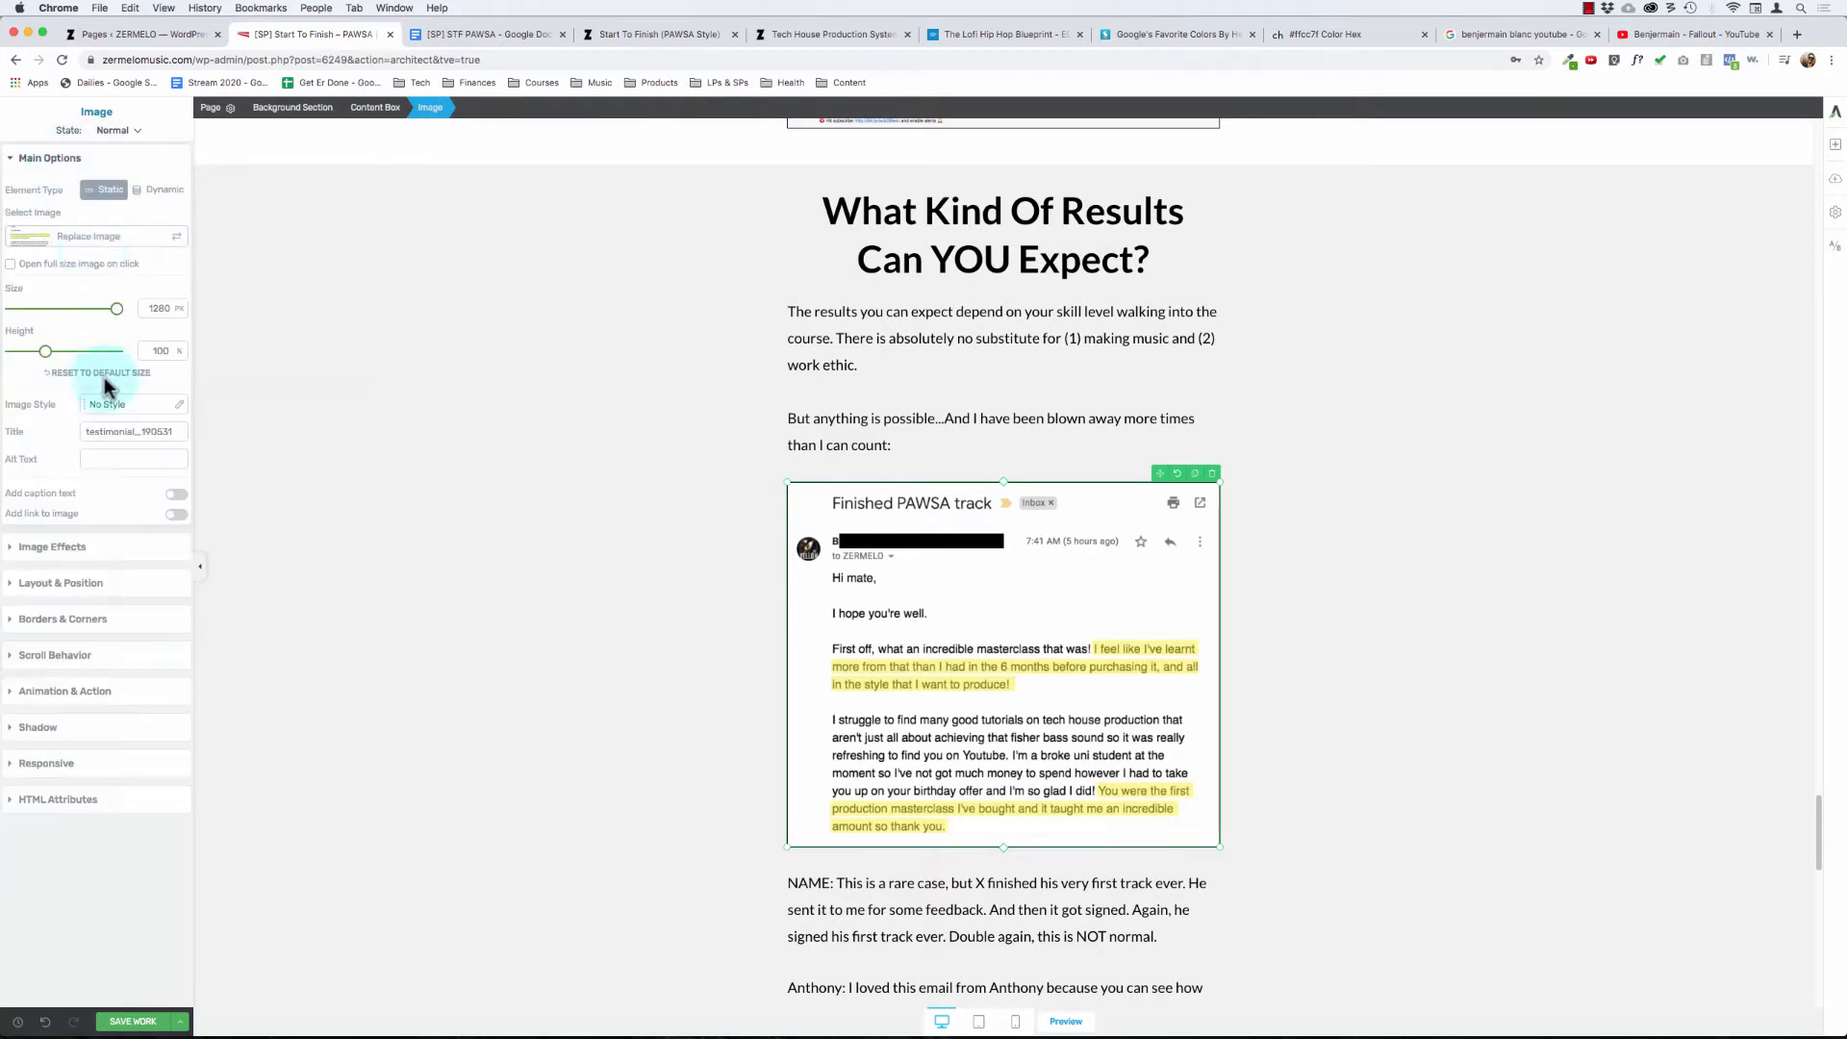
pyautogui.click(178, 498)
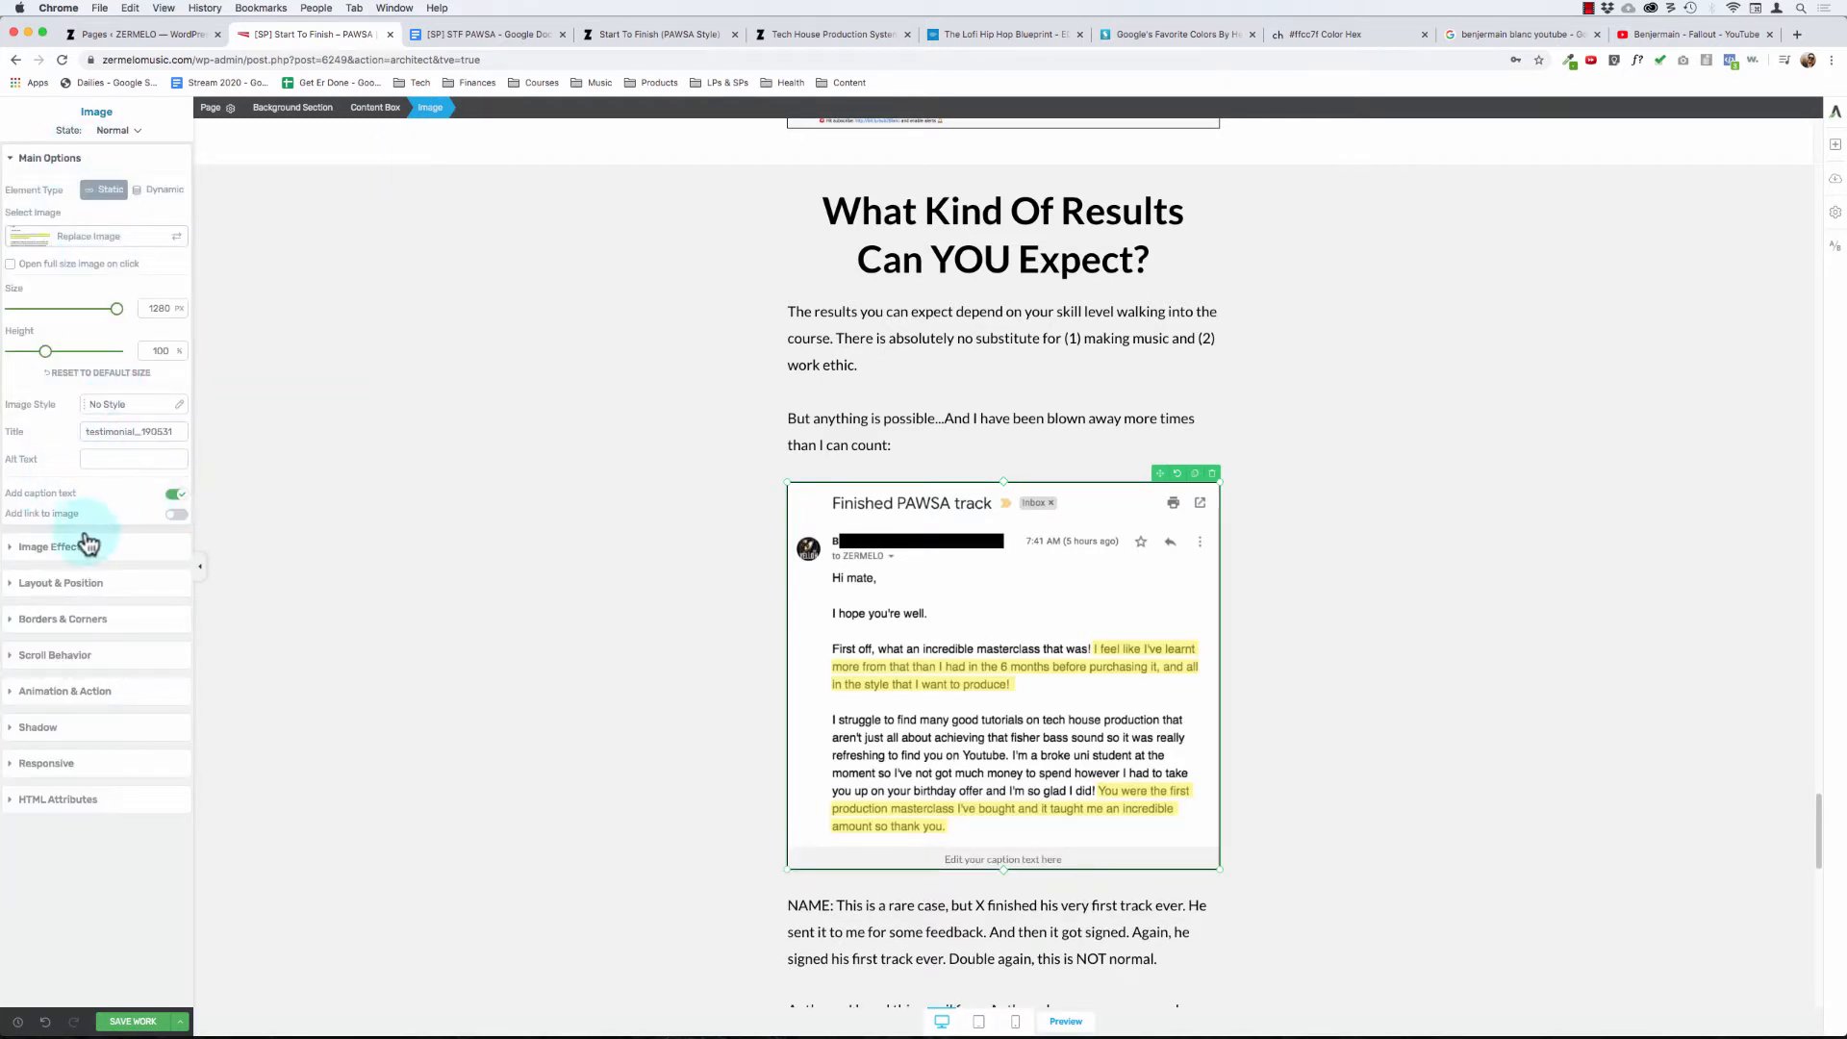
pyautogui.click(1040, 859)
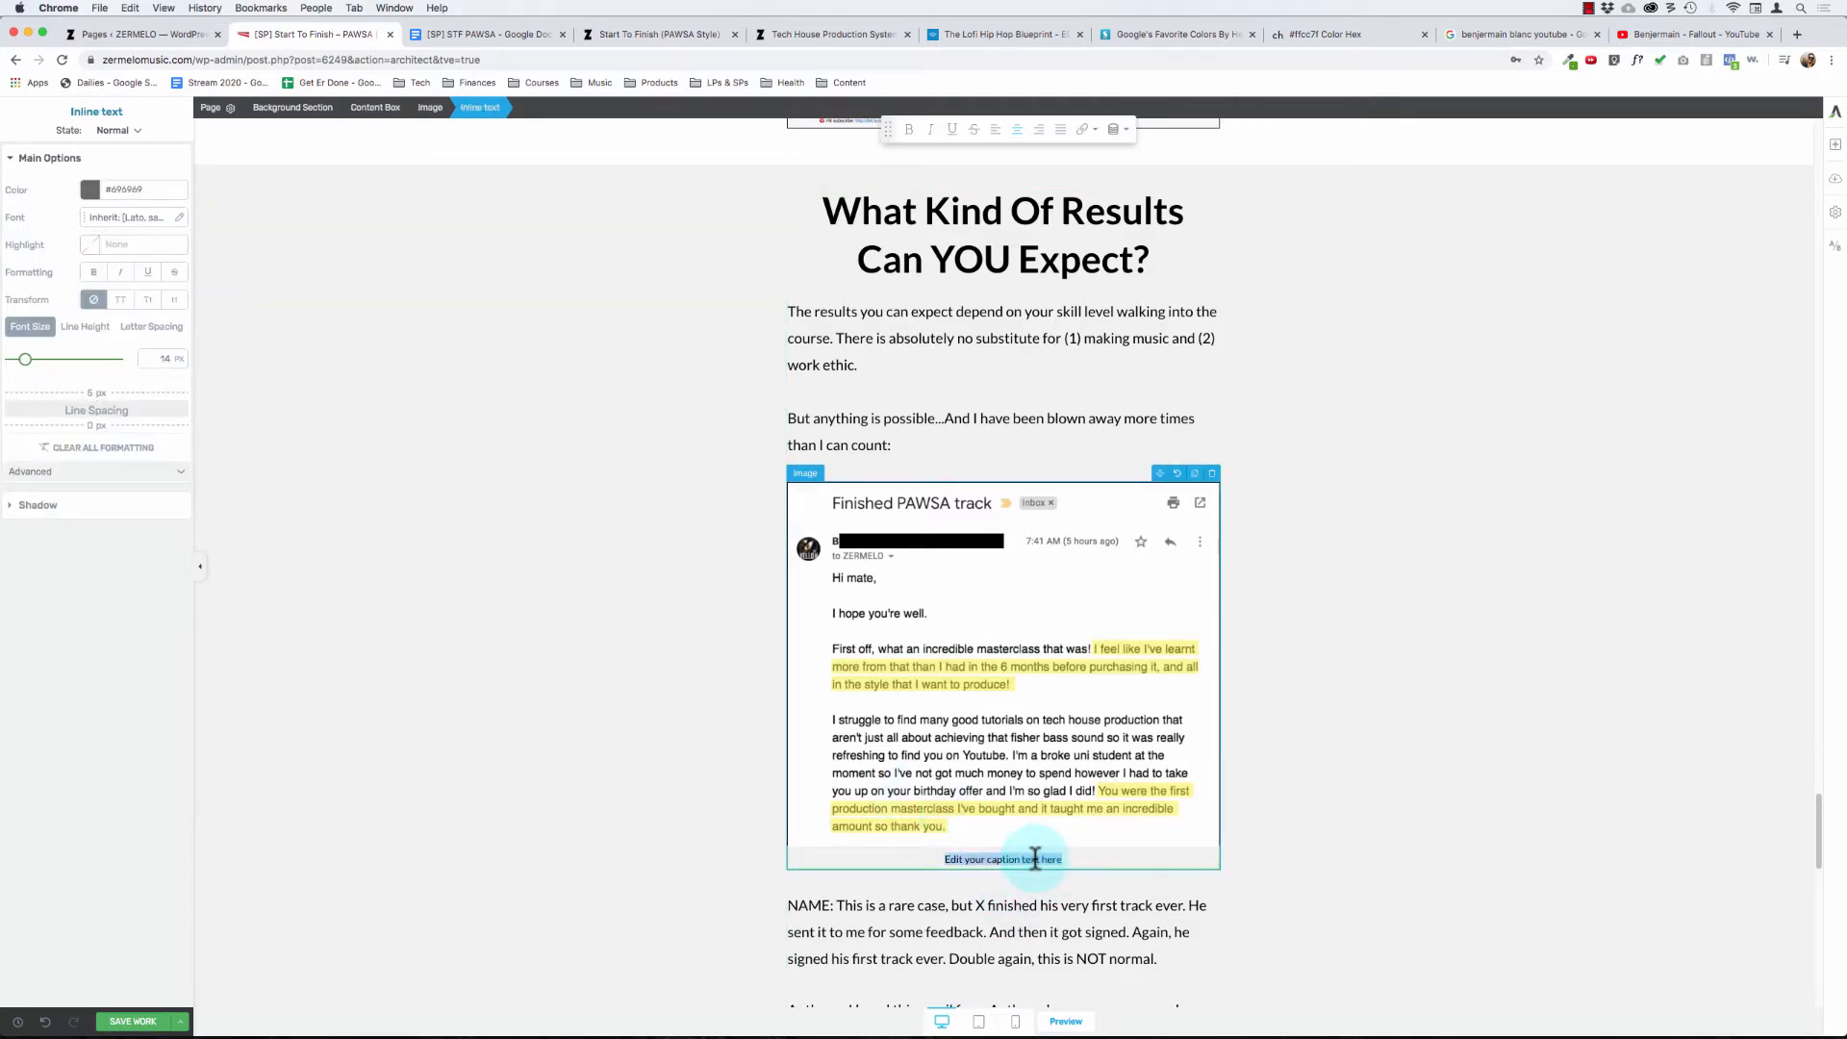
pyautogui.write('Blah blah blah')
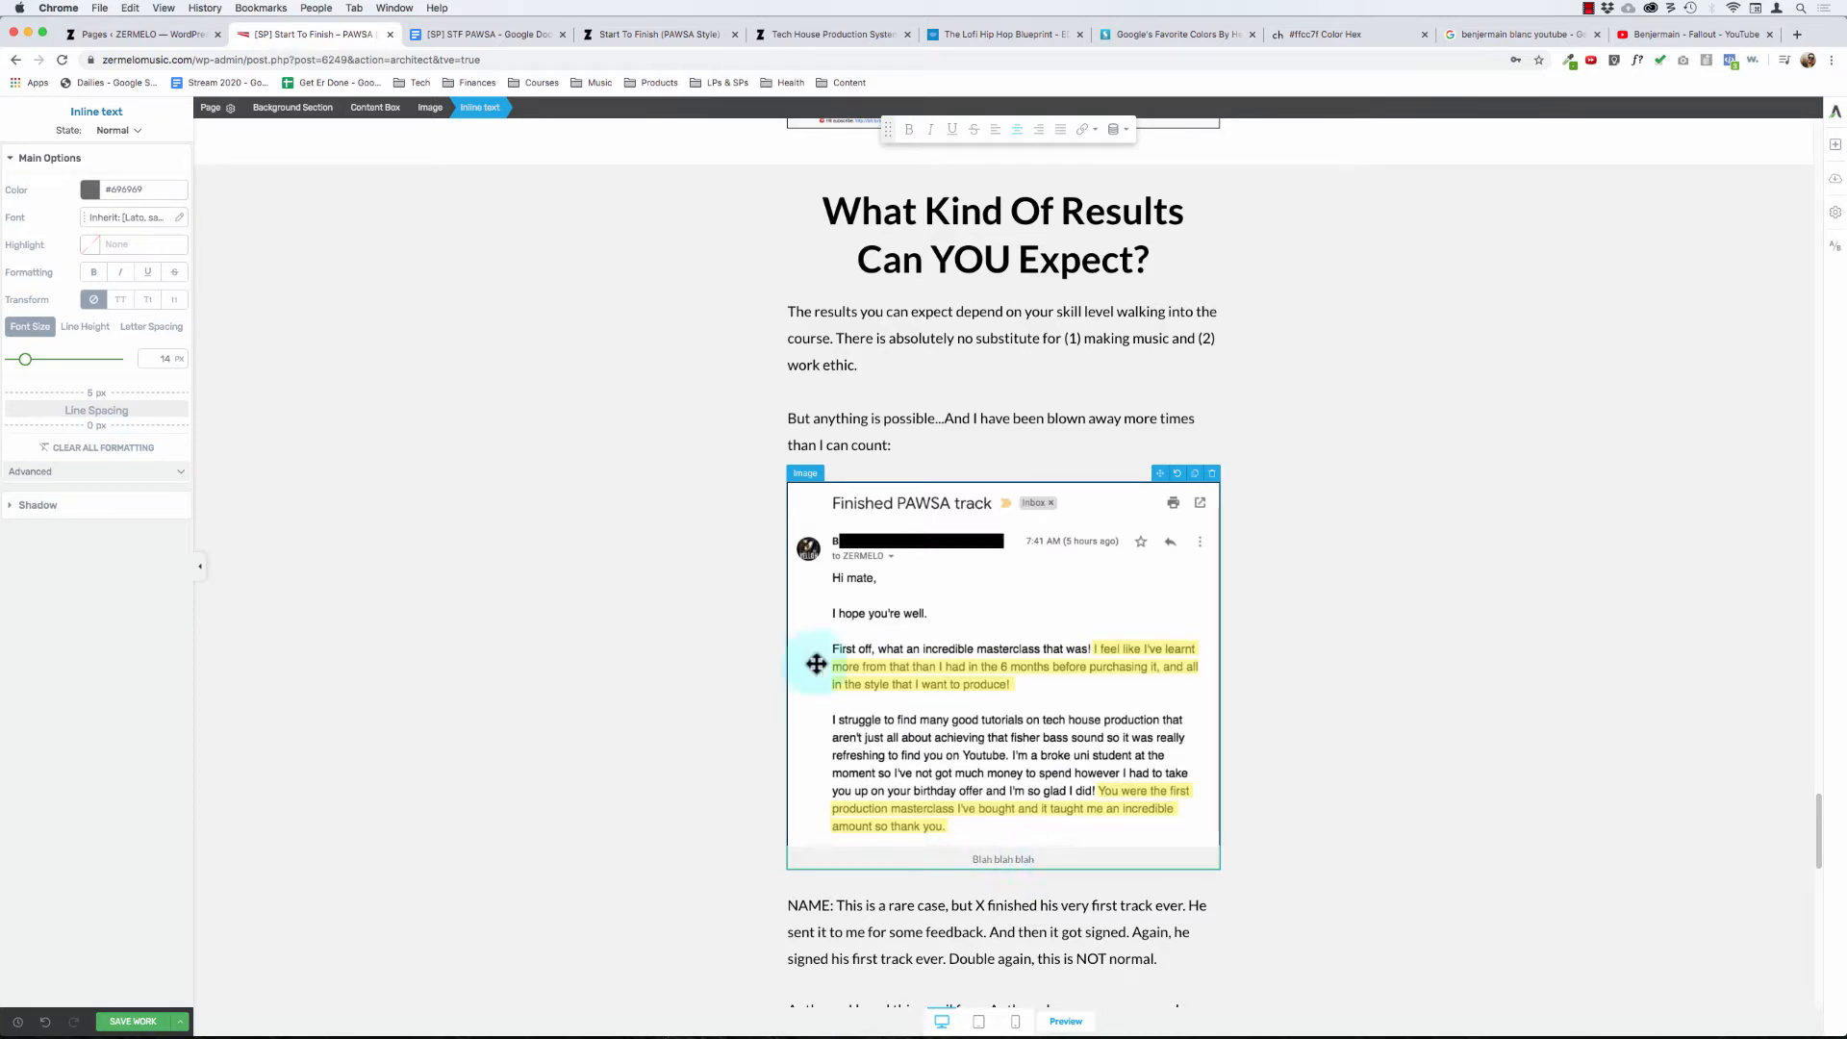
pyautogui.click(881, 418)
pyautogui.click(615, 399)
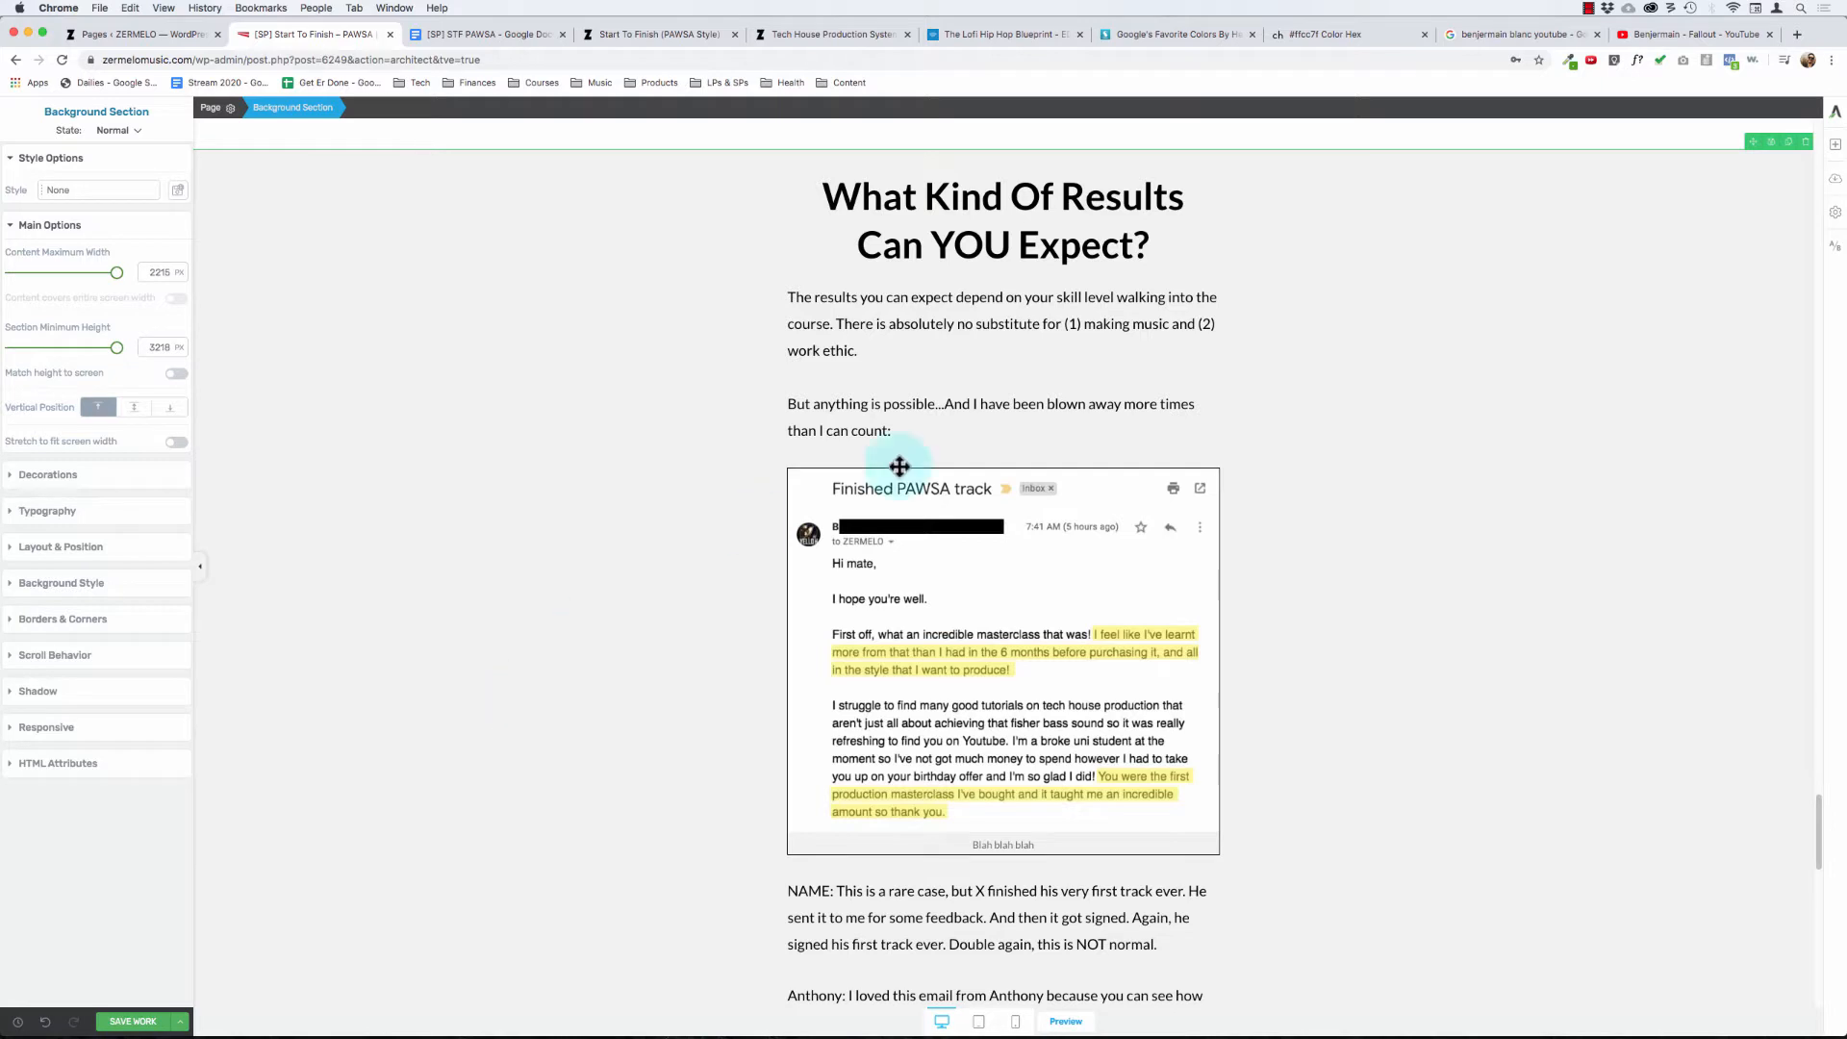
# - Add a text element reading "Name" directly above the "Finished PAWSA track" screenshot
pyautogui.click(1835, 145)
pyautogui.moveTo(1706, 343); pyautogui.dragTo(953, 500)
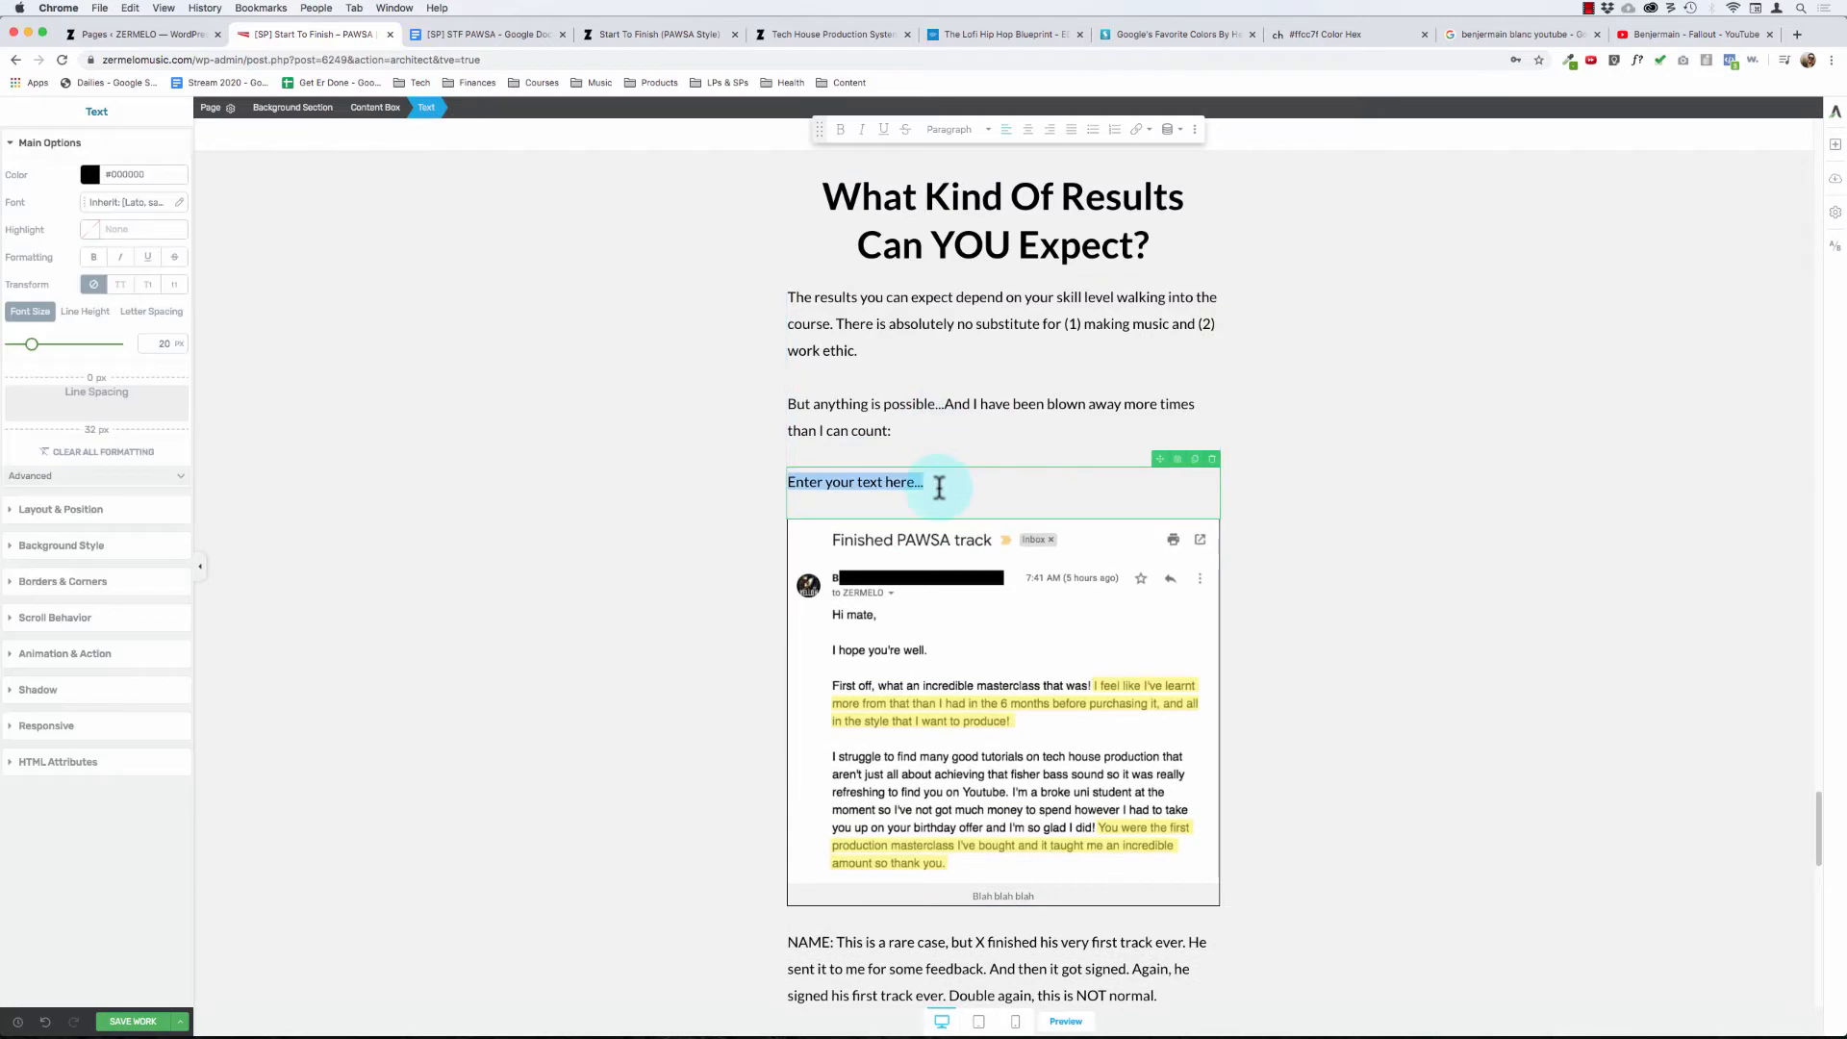
pyautogui.write('Name')
pyautogui.press('shift+super+Left')
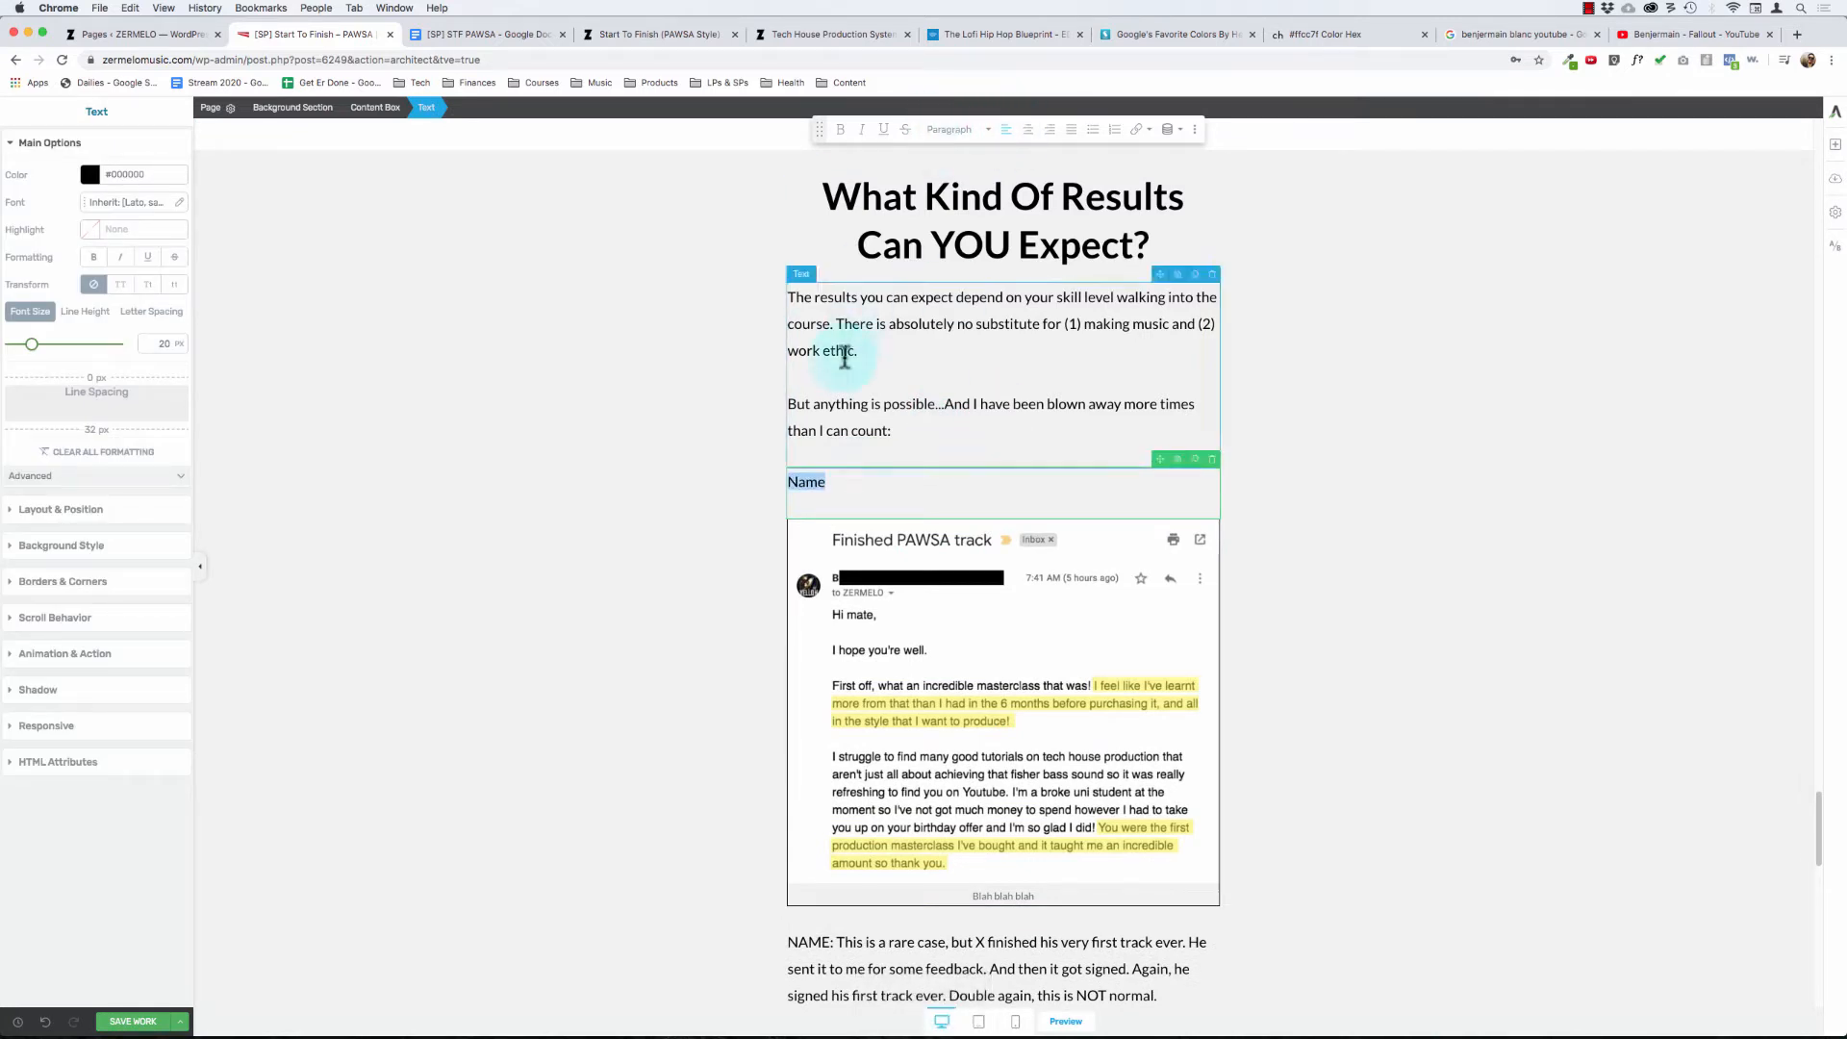
# - Check the heading style and font size of the "I'm struggling to finish tracks." subheading
pyautogui.scroll(20, 844, 358)
pyautogui.scroll(10, 842, 358)
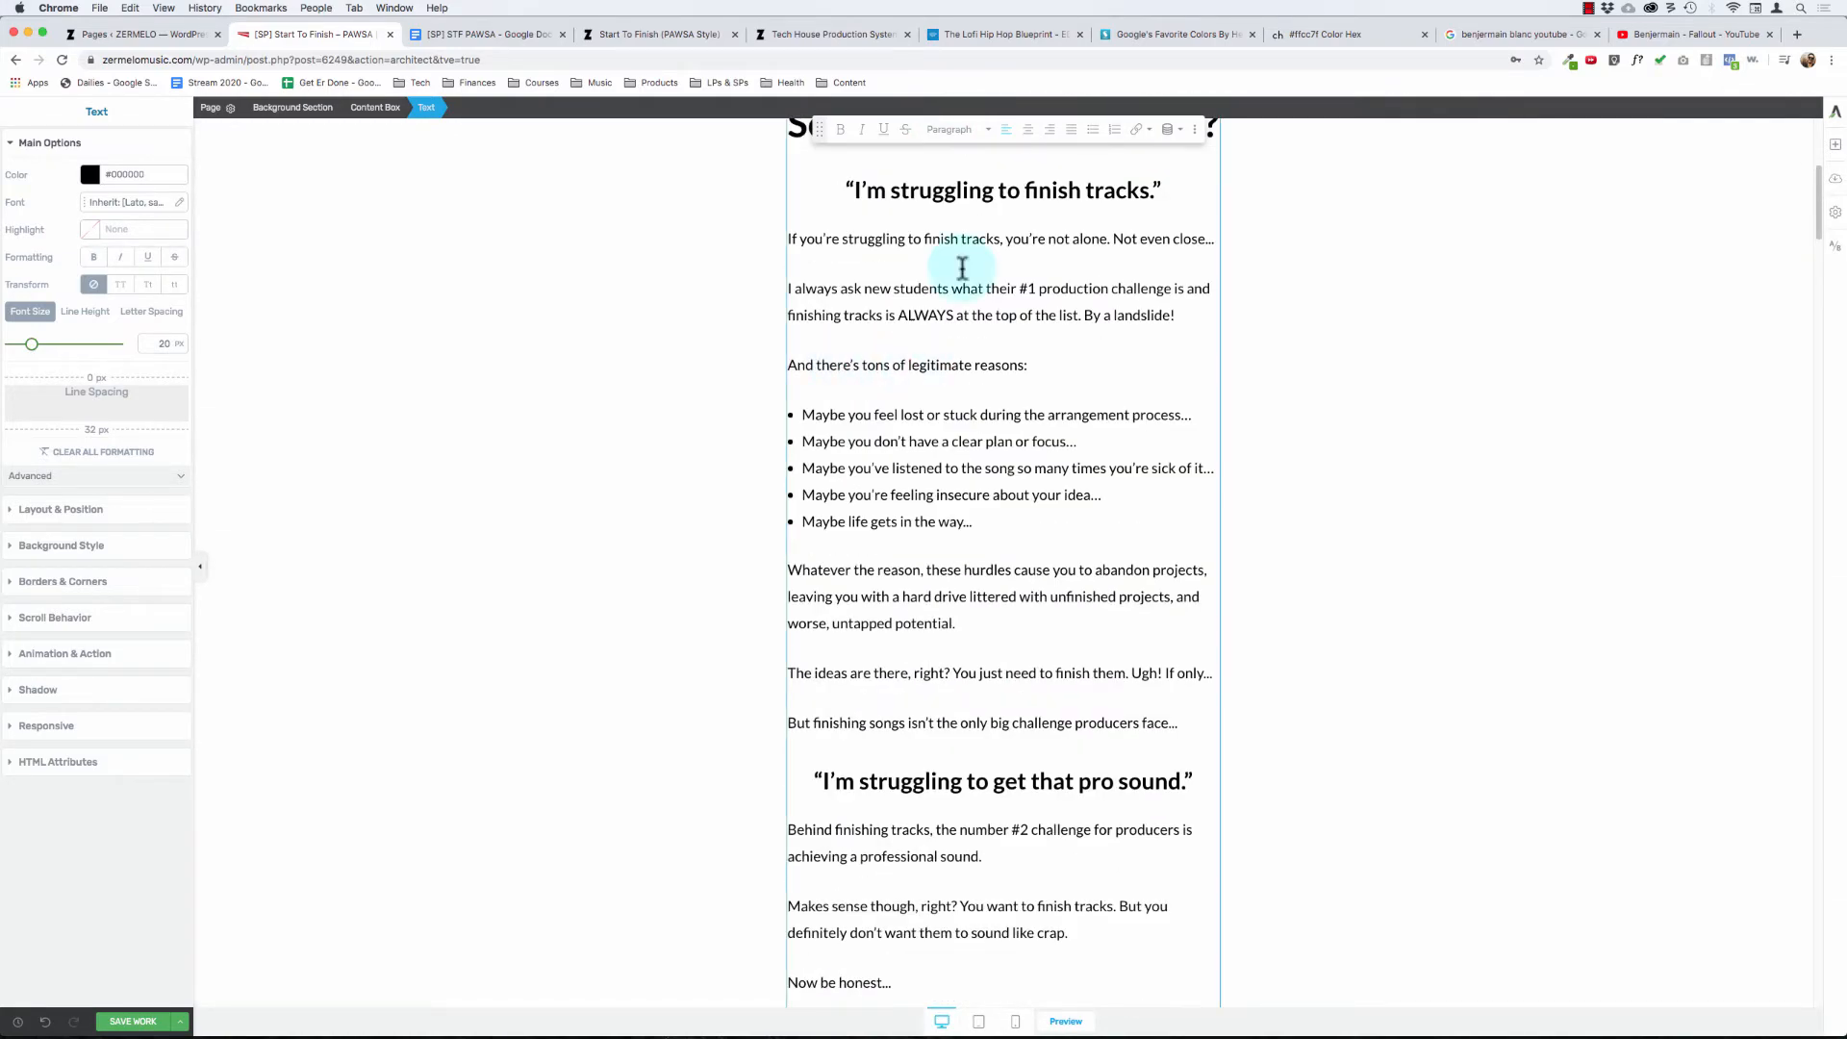
pyautogui.tripleClick(978, 183)
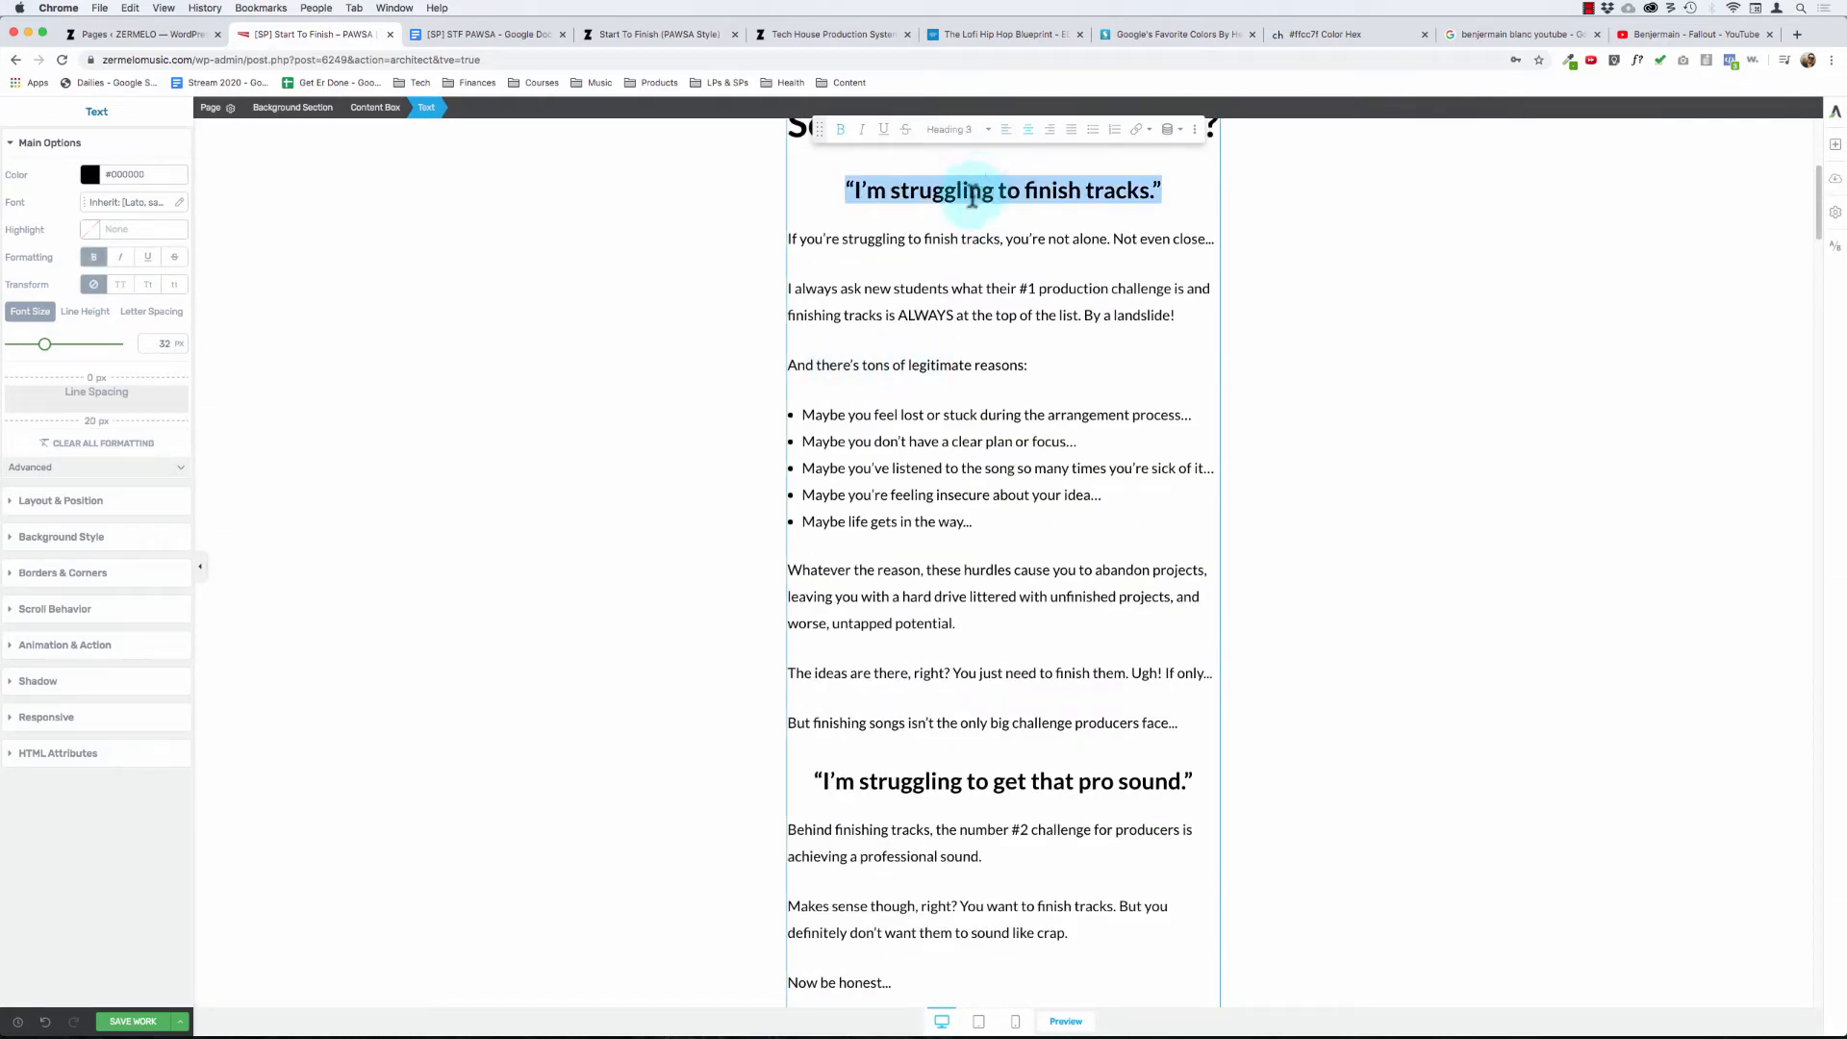
pyautogui.scroll(-12, 957, 414)
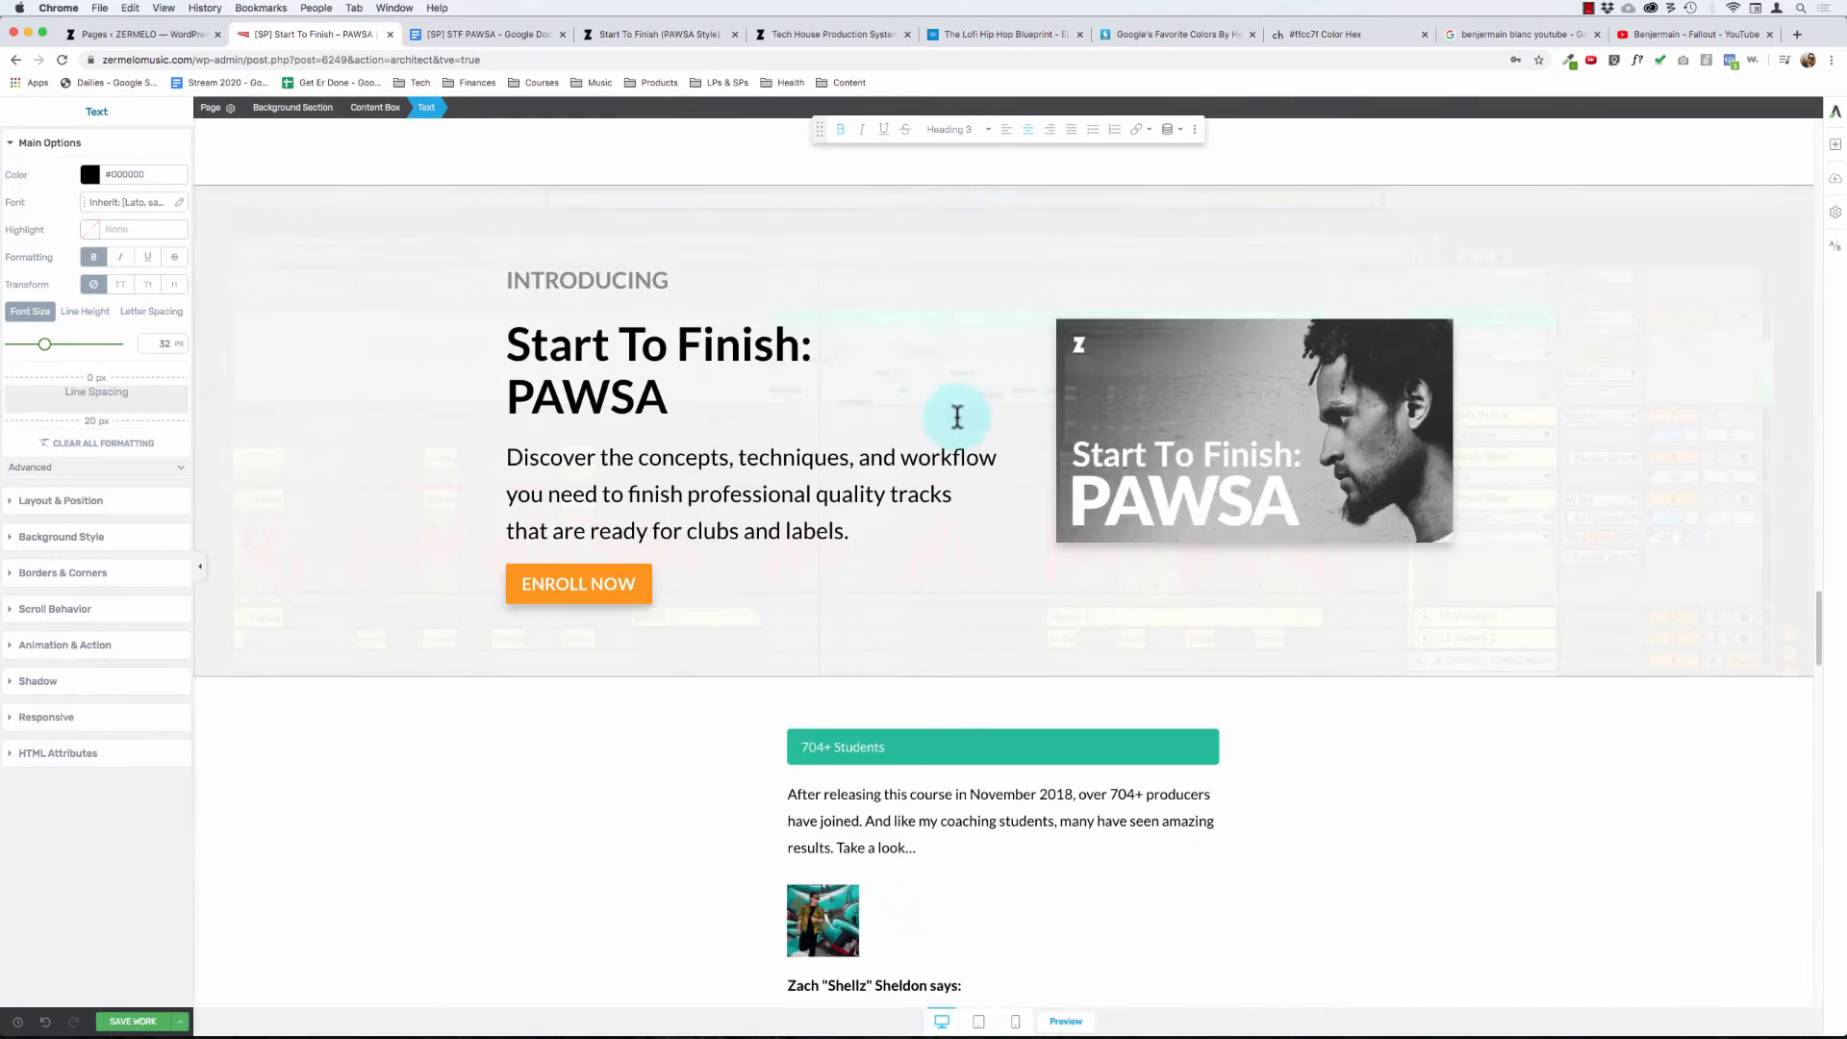
pyautogui.scroll(-15, 957, 416)
pyautogui.scroll(3, 957, 413)
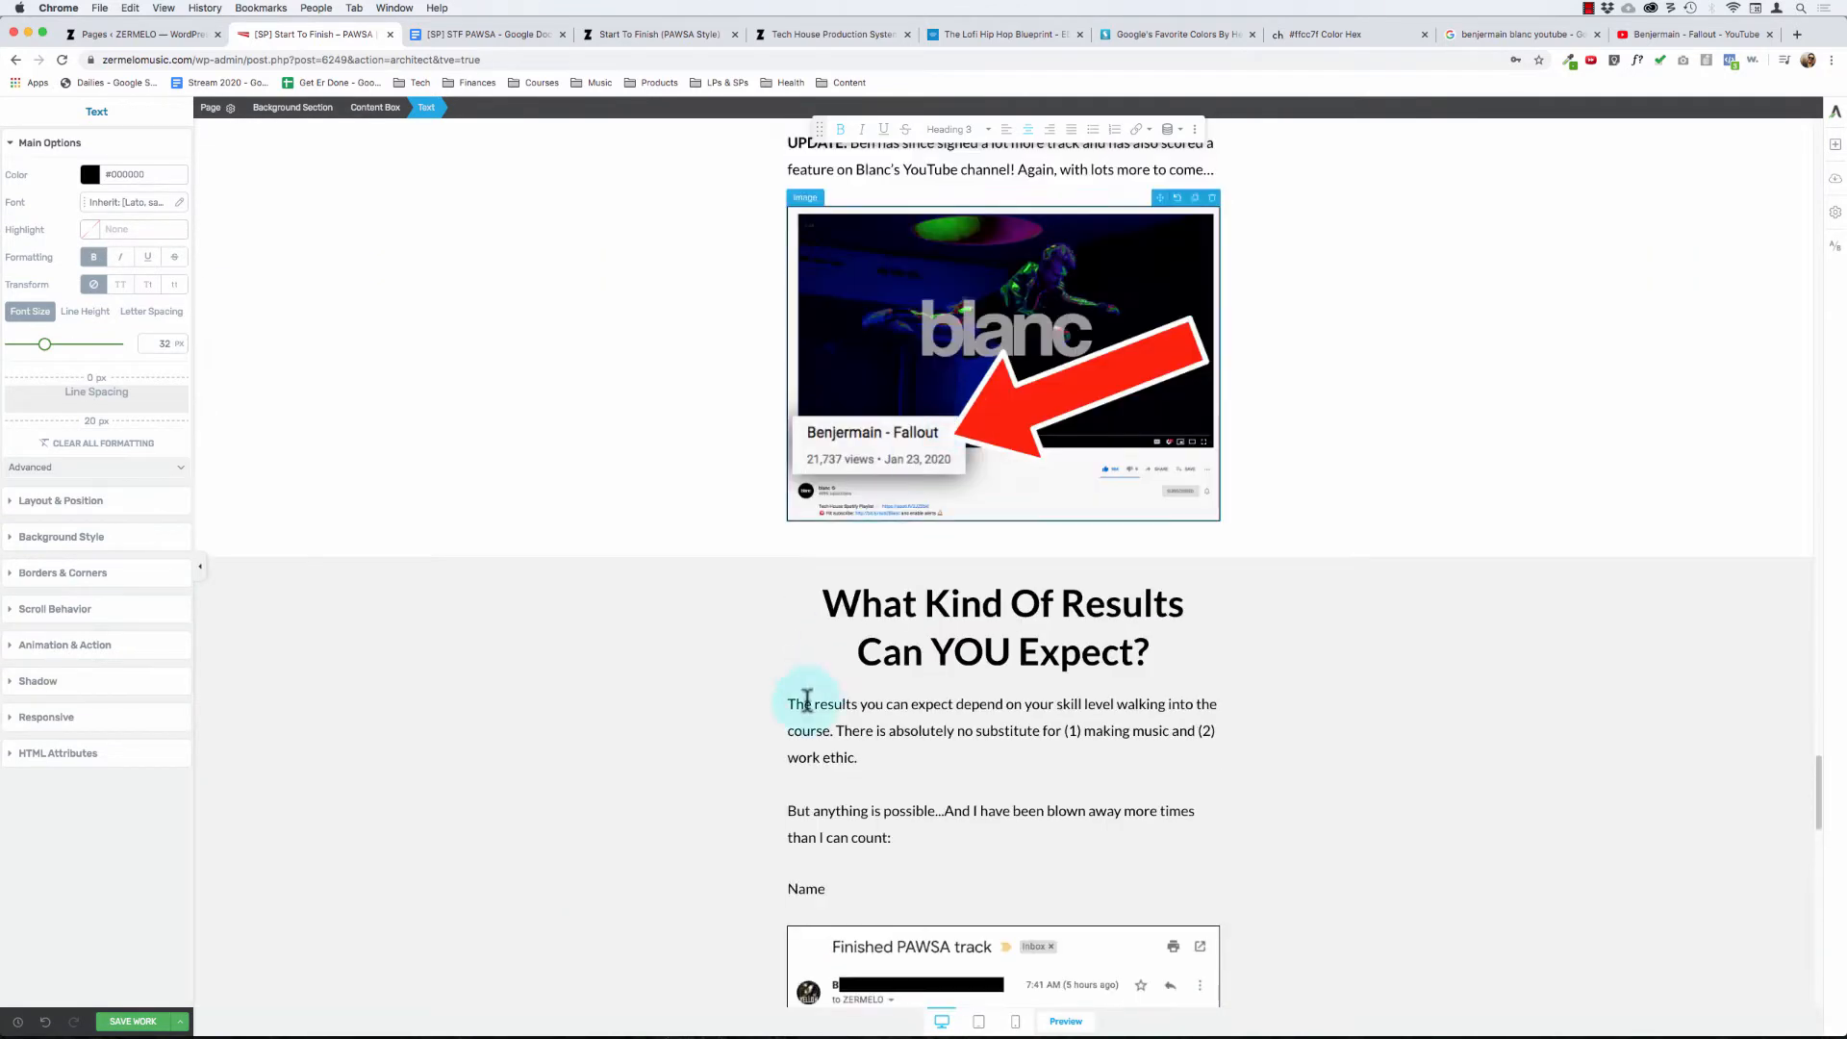
# - Extend the "Name" text above the testimonial screenshot to read "Name signed the first track he finished!"
pyautogui.click(809, 887)
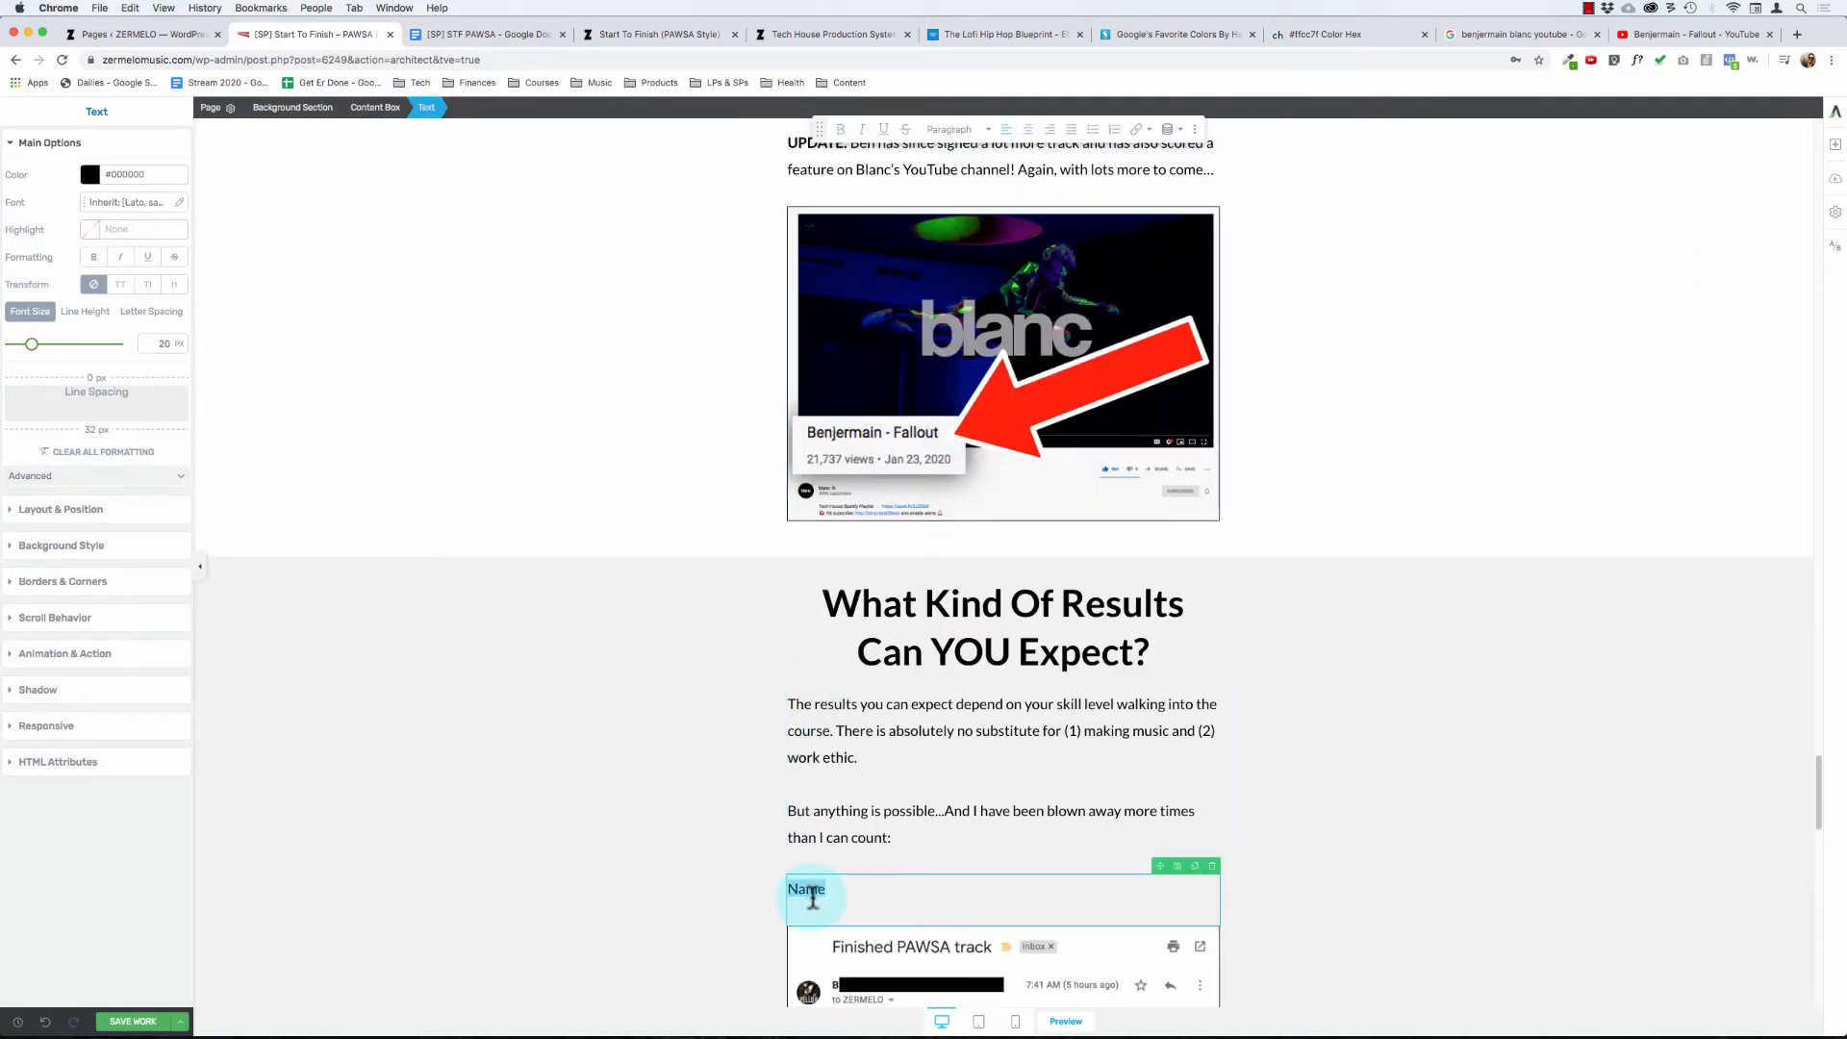
pyautogui.press('Right')
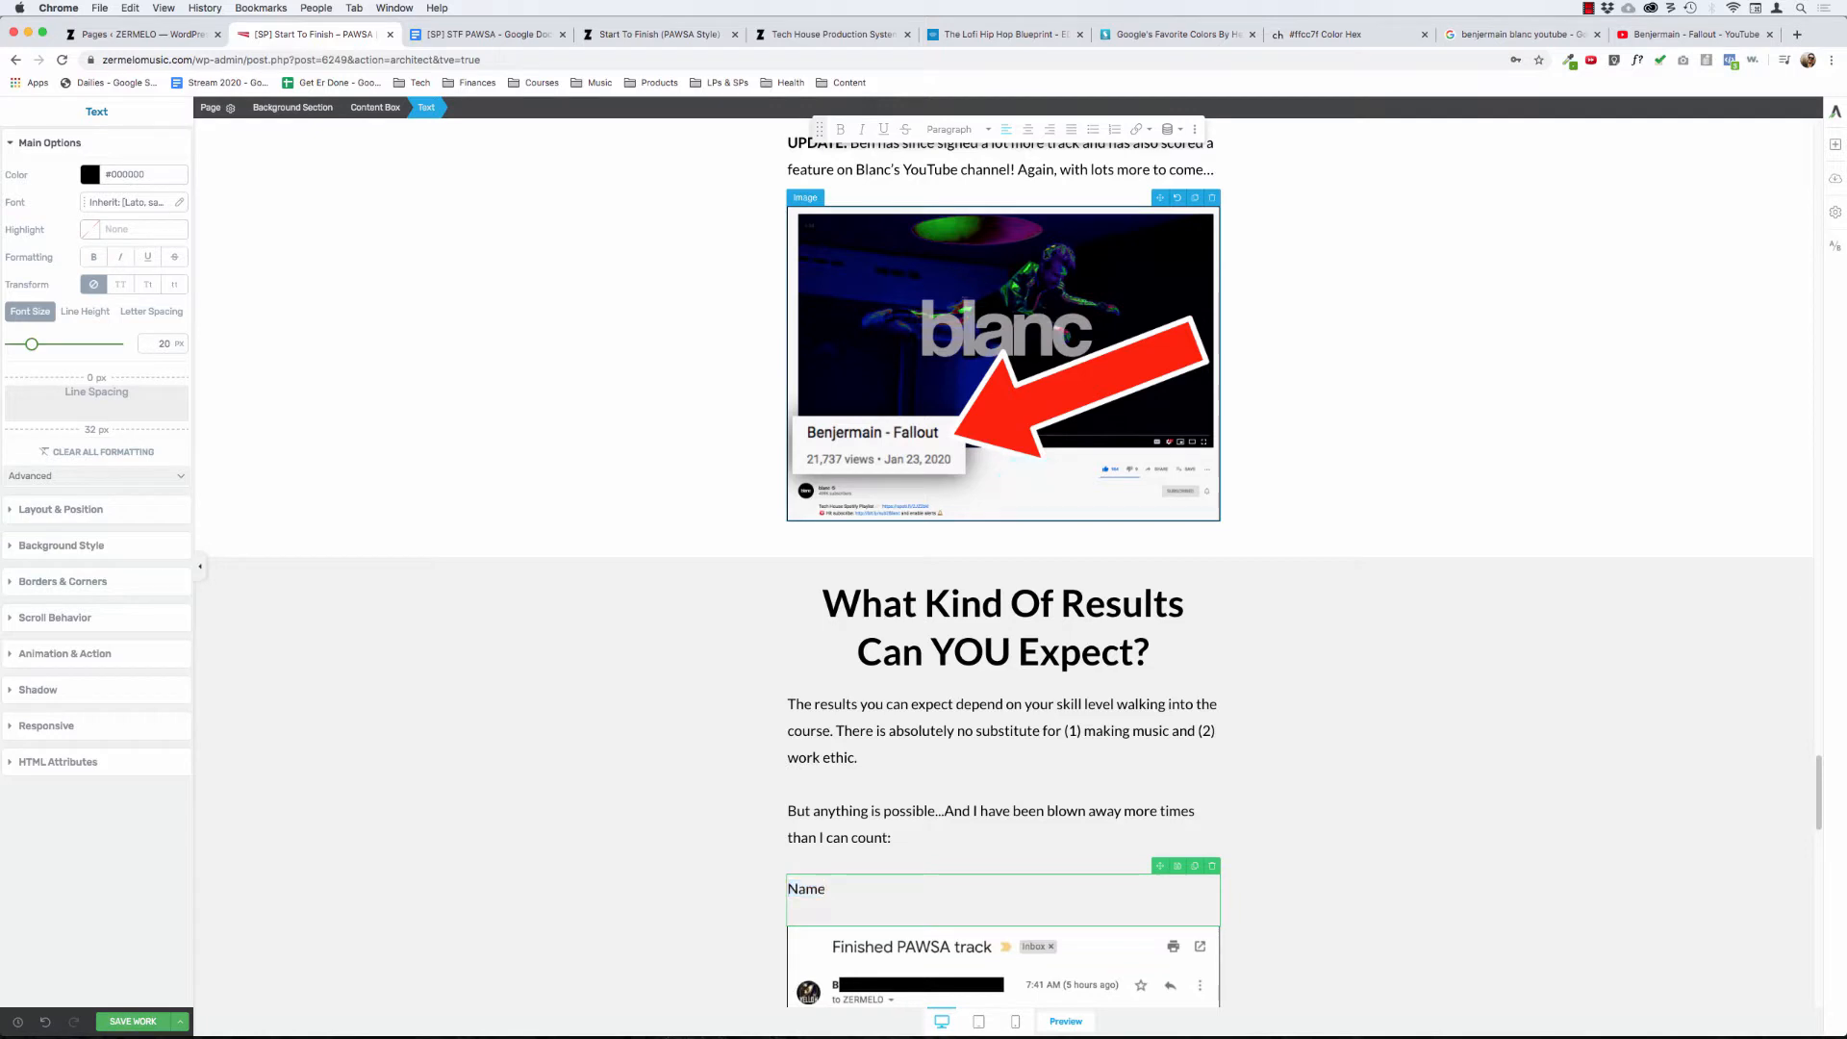
pyautogui.press('shift+super+Left')
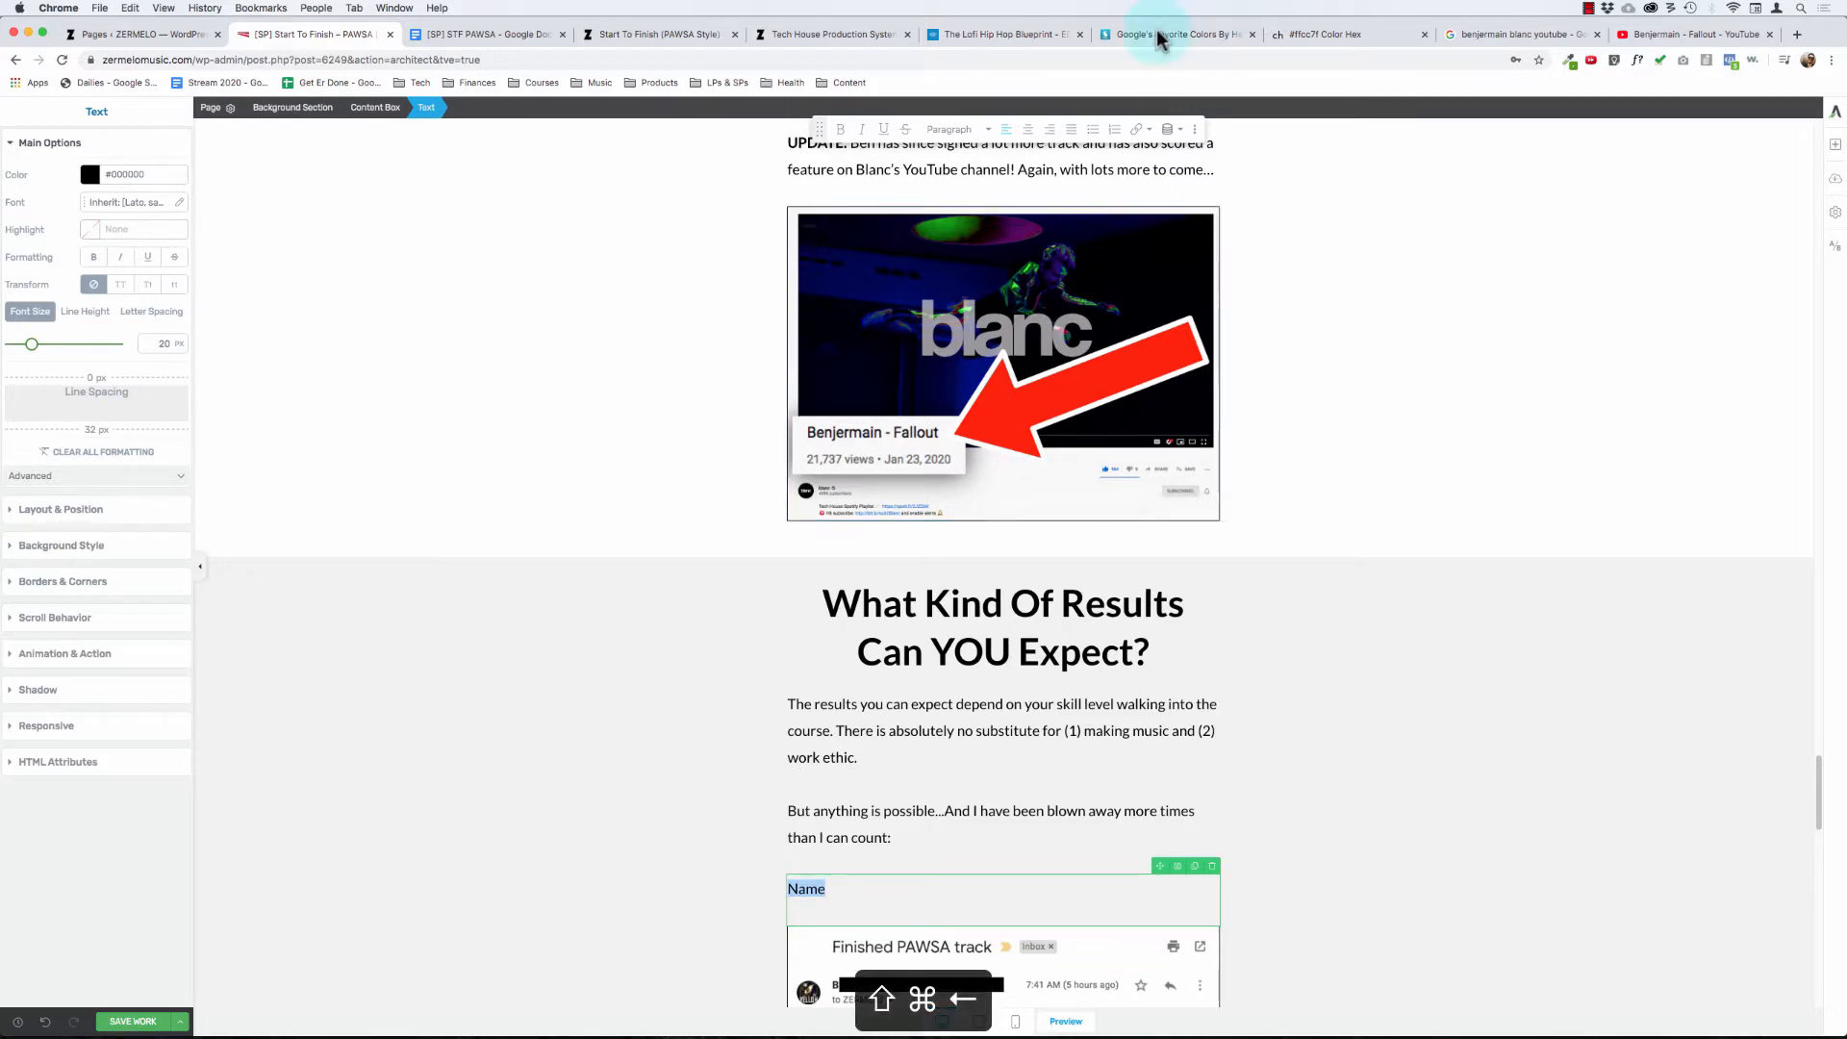
pyautogui.click(1068, 129)
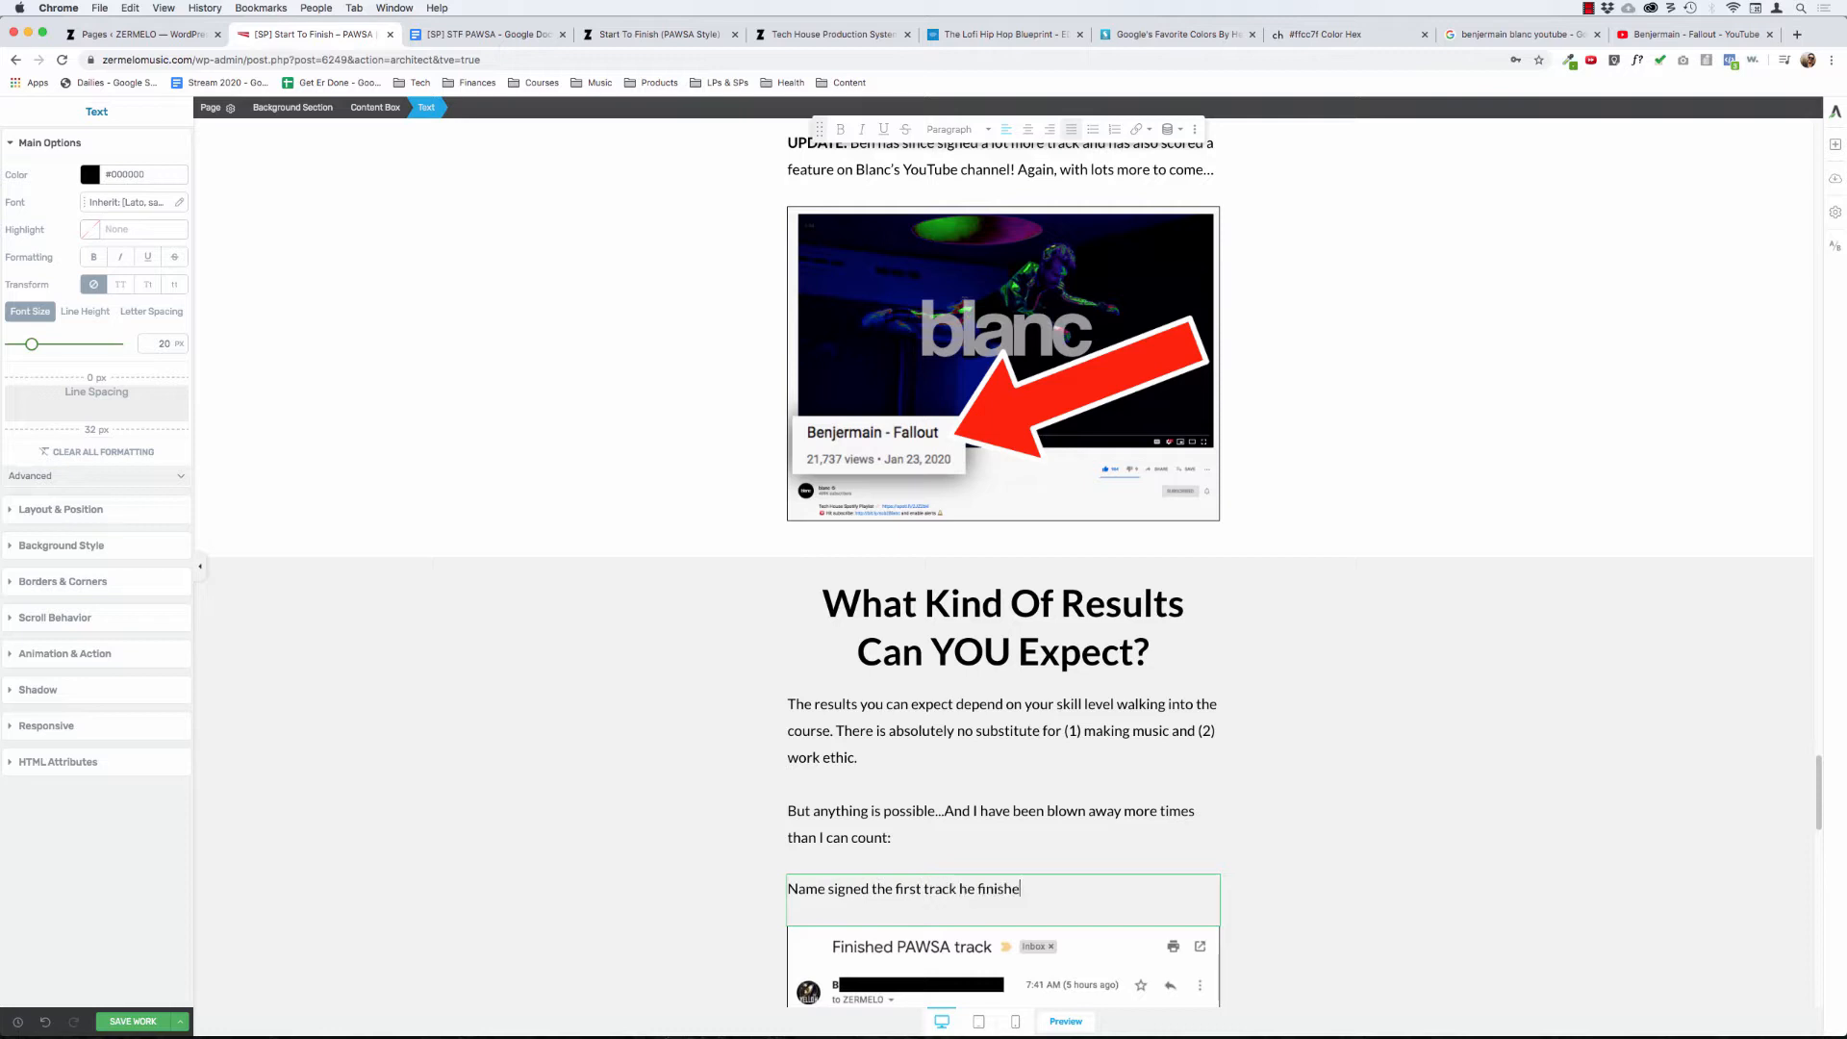
pyautogui.write('!')
# - Set the font size of the "Name signed the first track he finished!" line to 32 px
pyautogui.press('shift+super+Left')
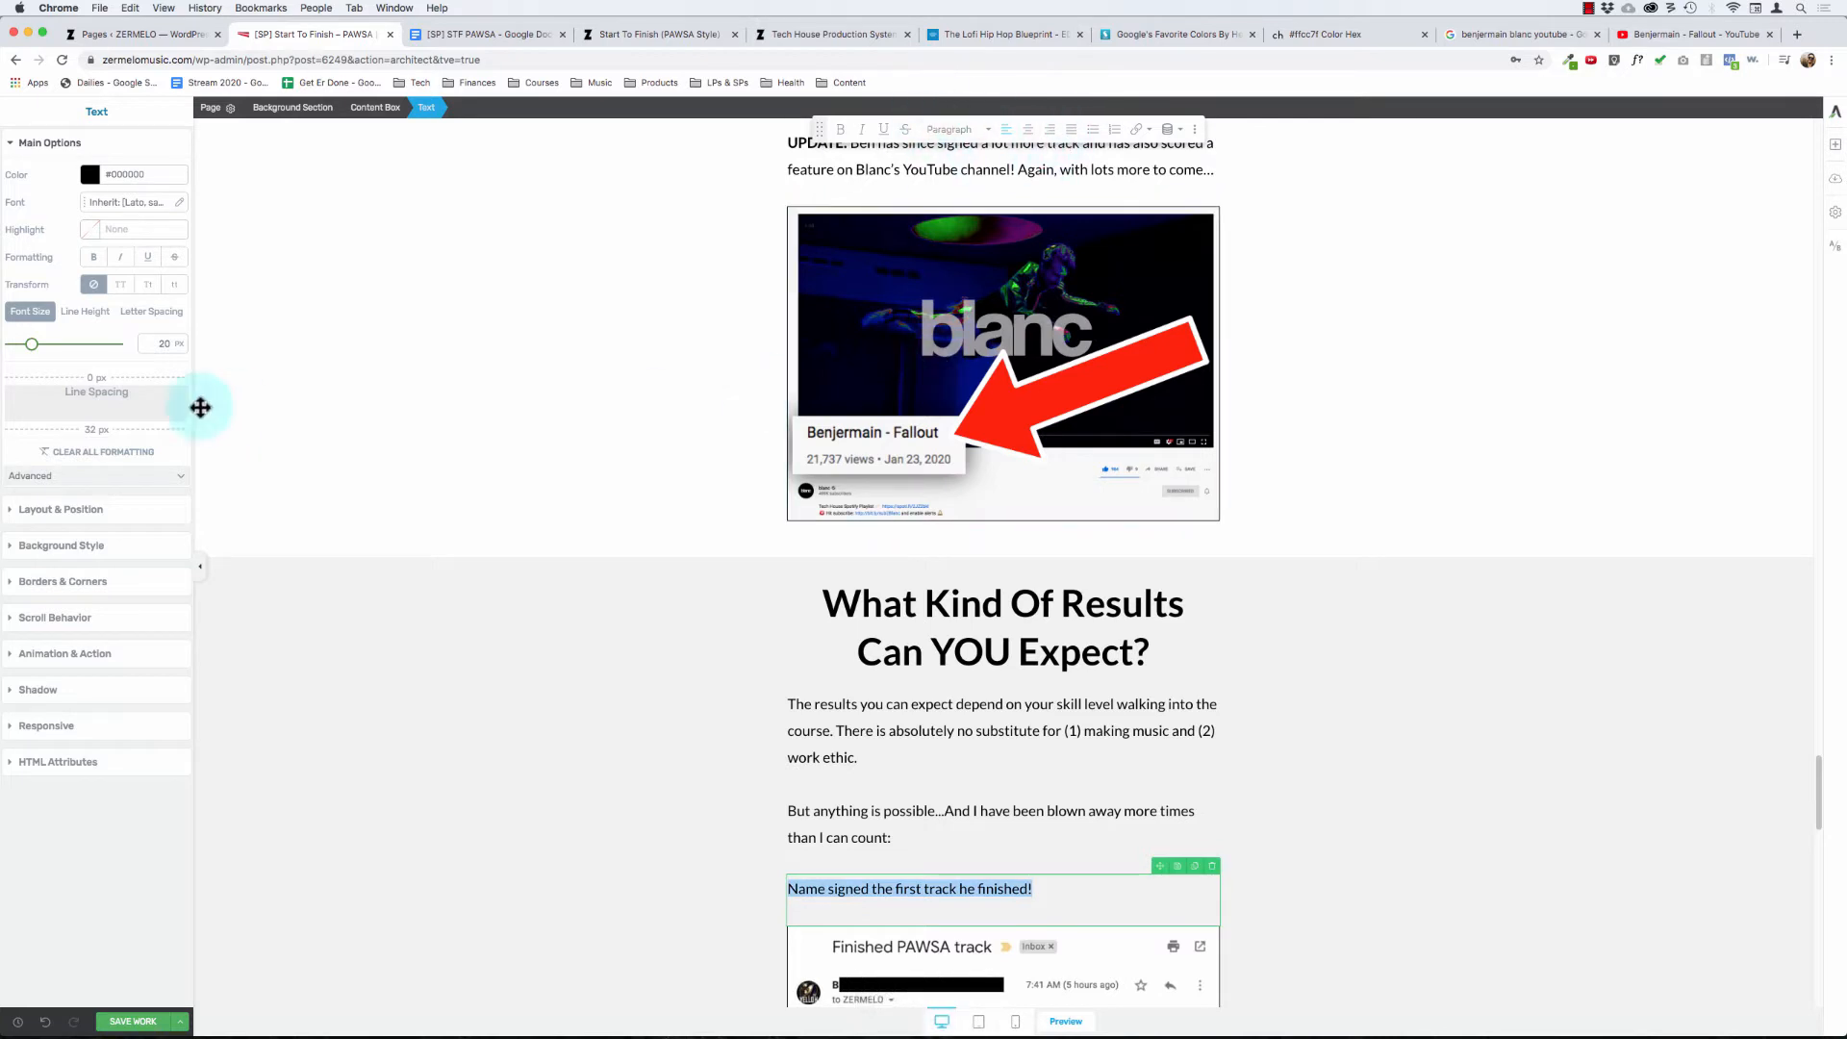
pyautogui.click(161, 337)
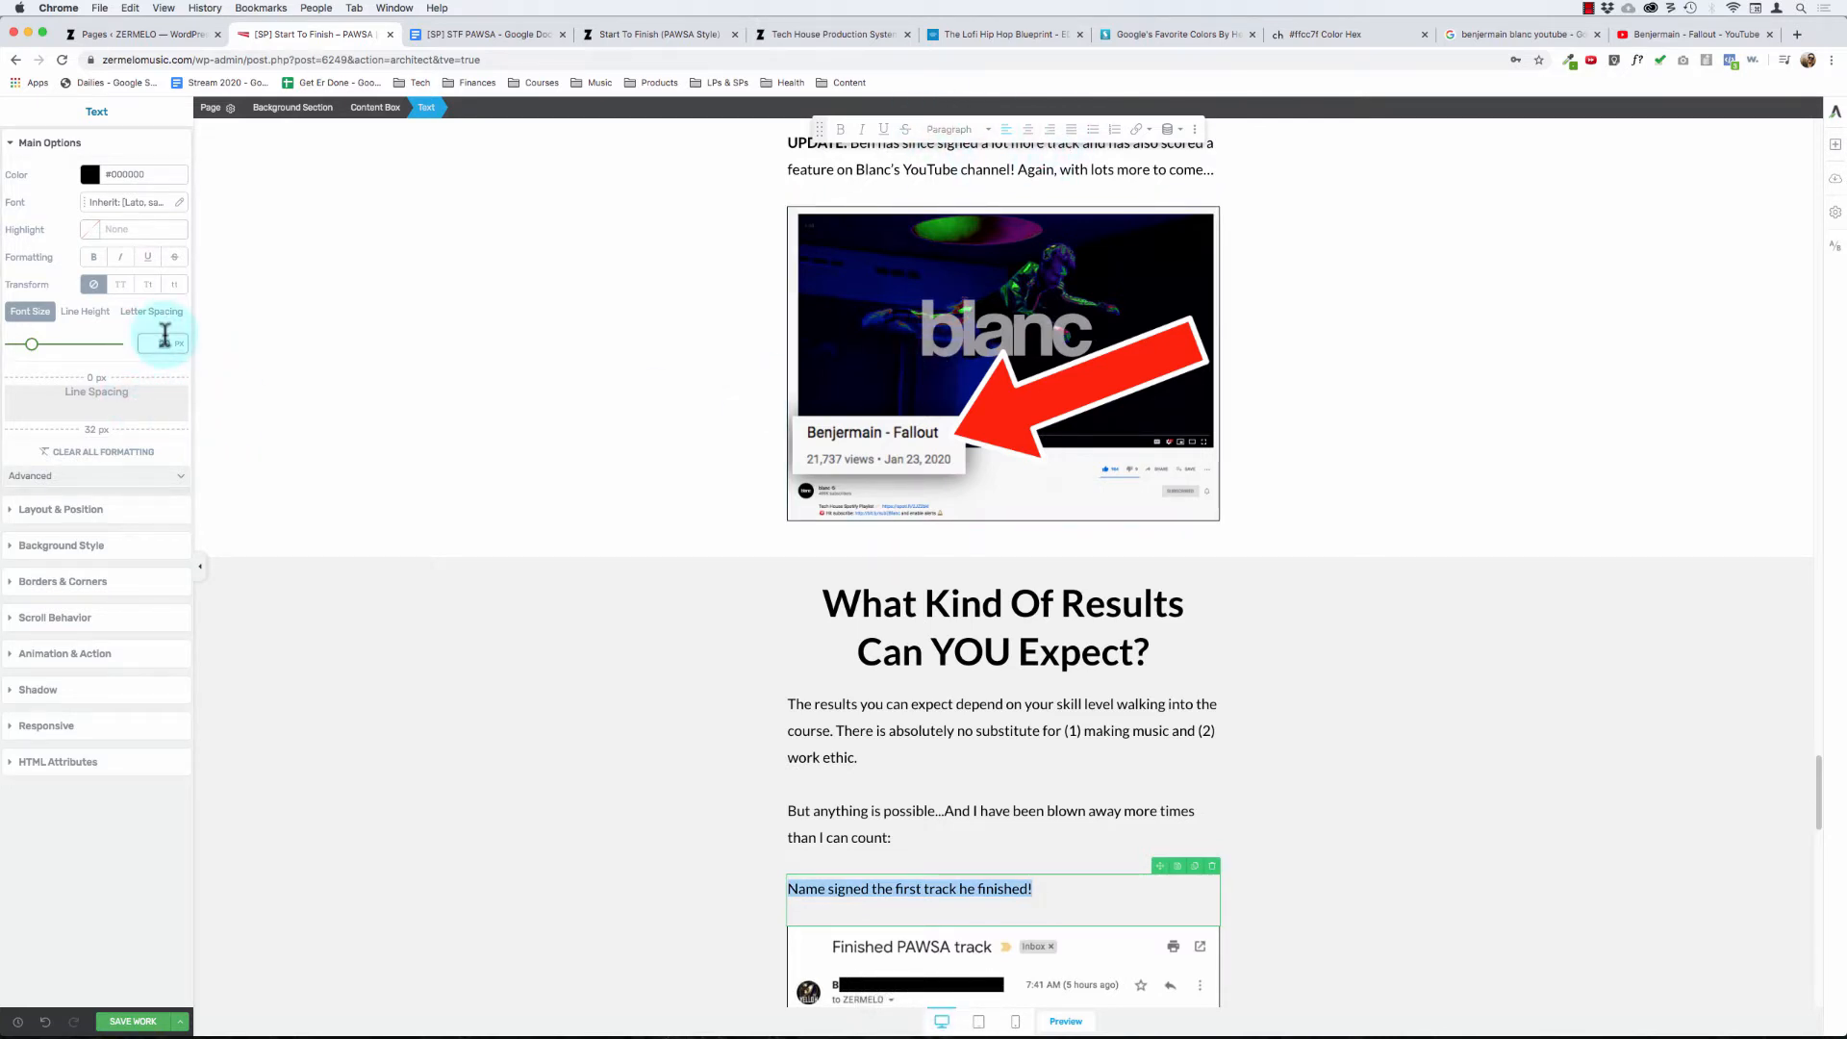
pyautogui.write('32')
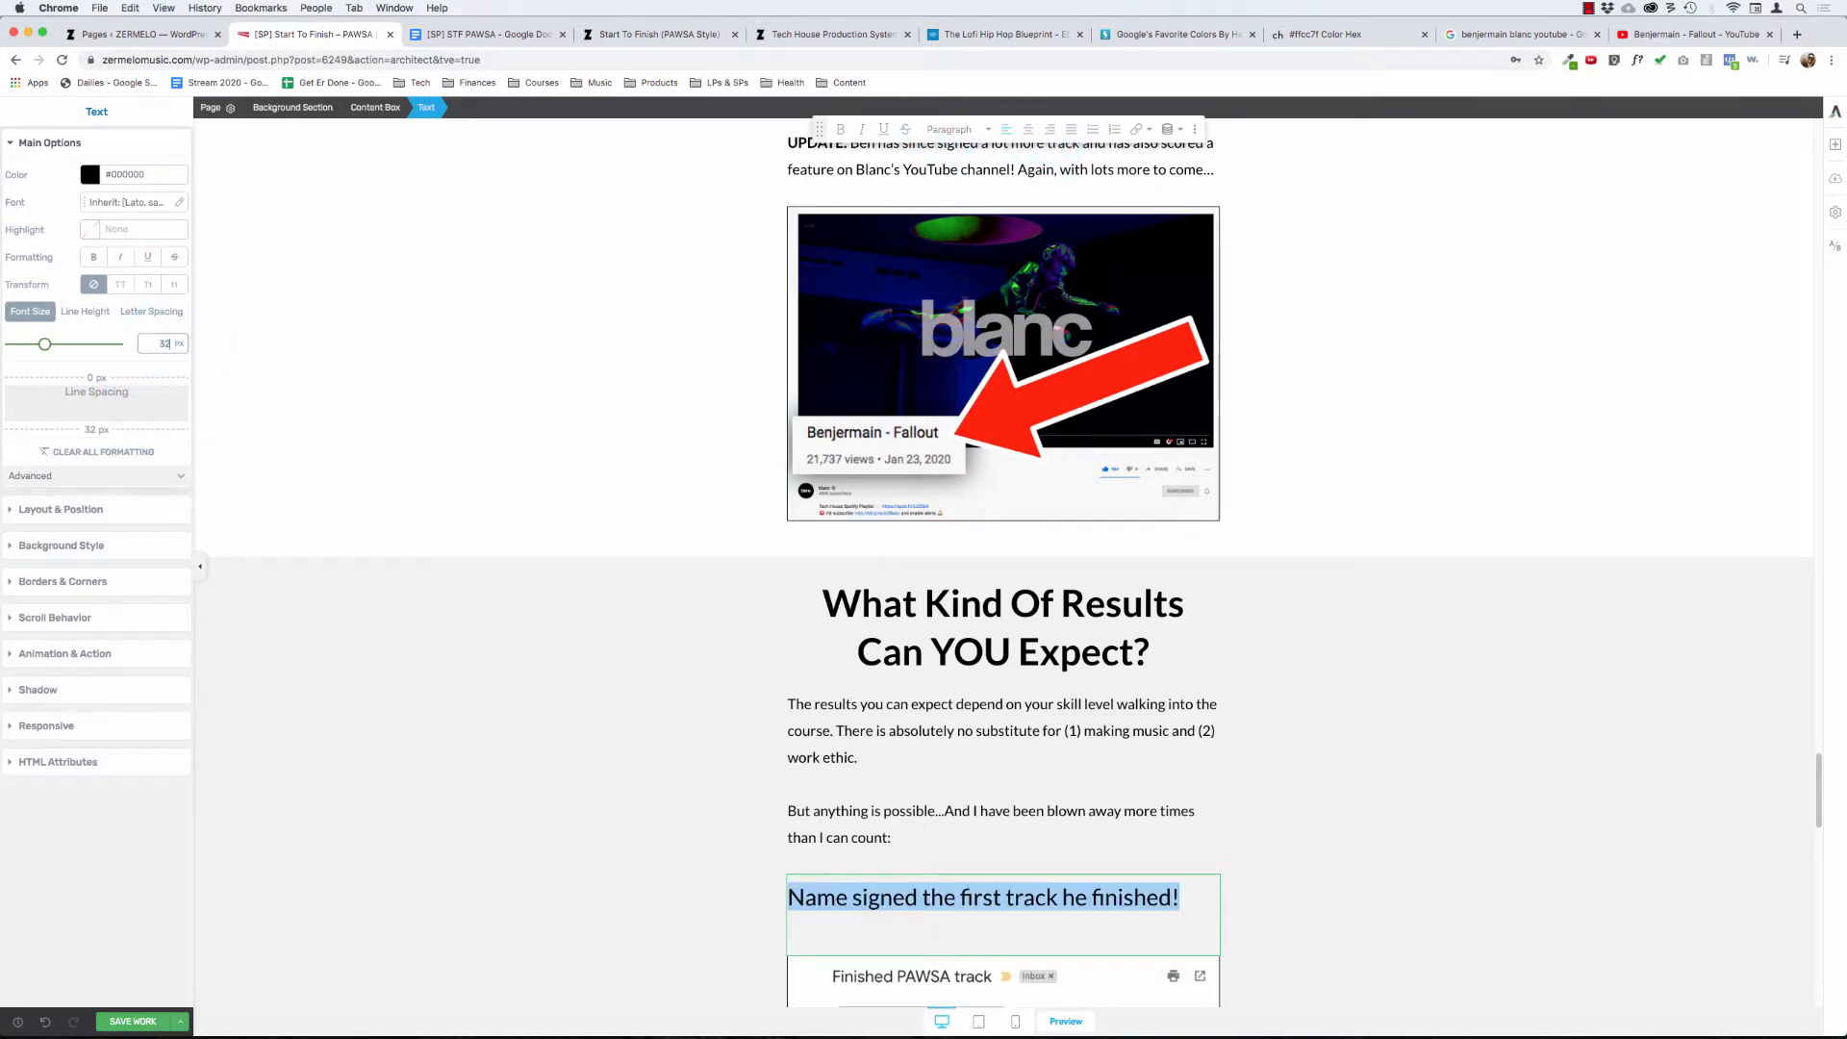
# - Reduce the bottom spacing of the "Name signed the first track he finished!" headline to 0 px and make it bold
pyautogui.click(843, 909)
pyautogui.moveTo(97, 429); pyautogui.dragTo(158, 288)
pyautogui.click(881, 887)
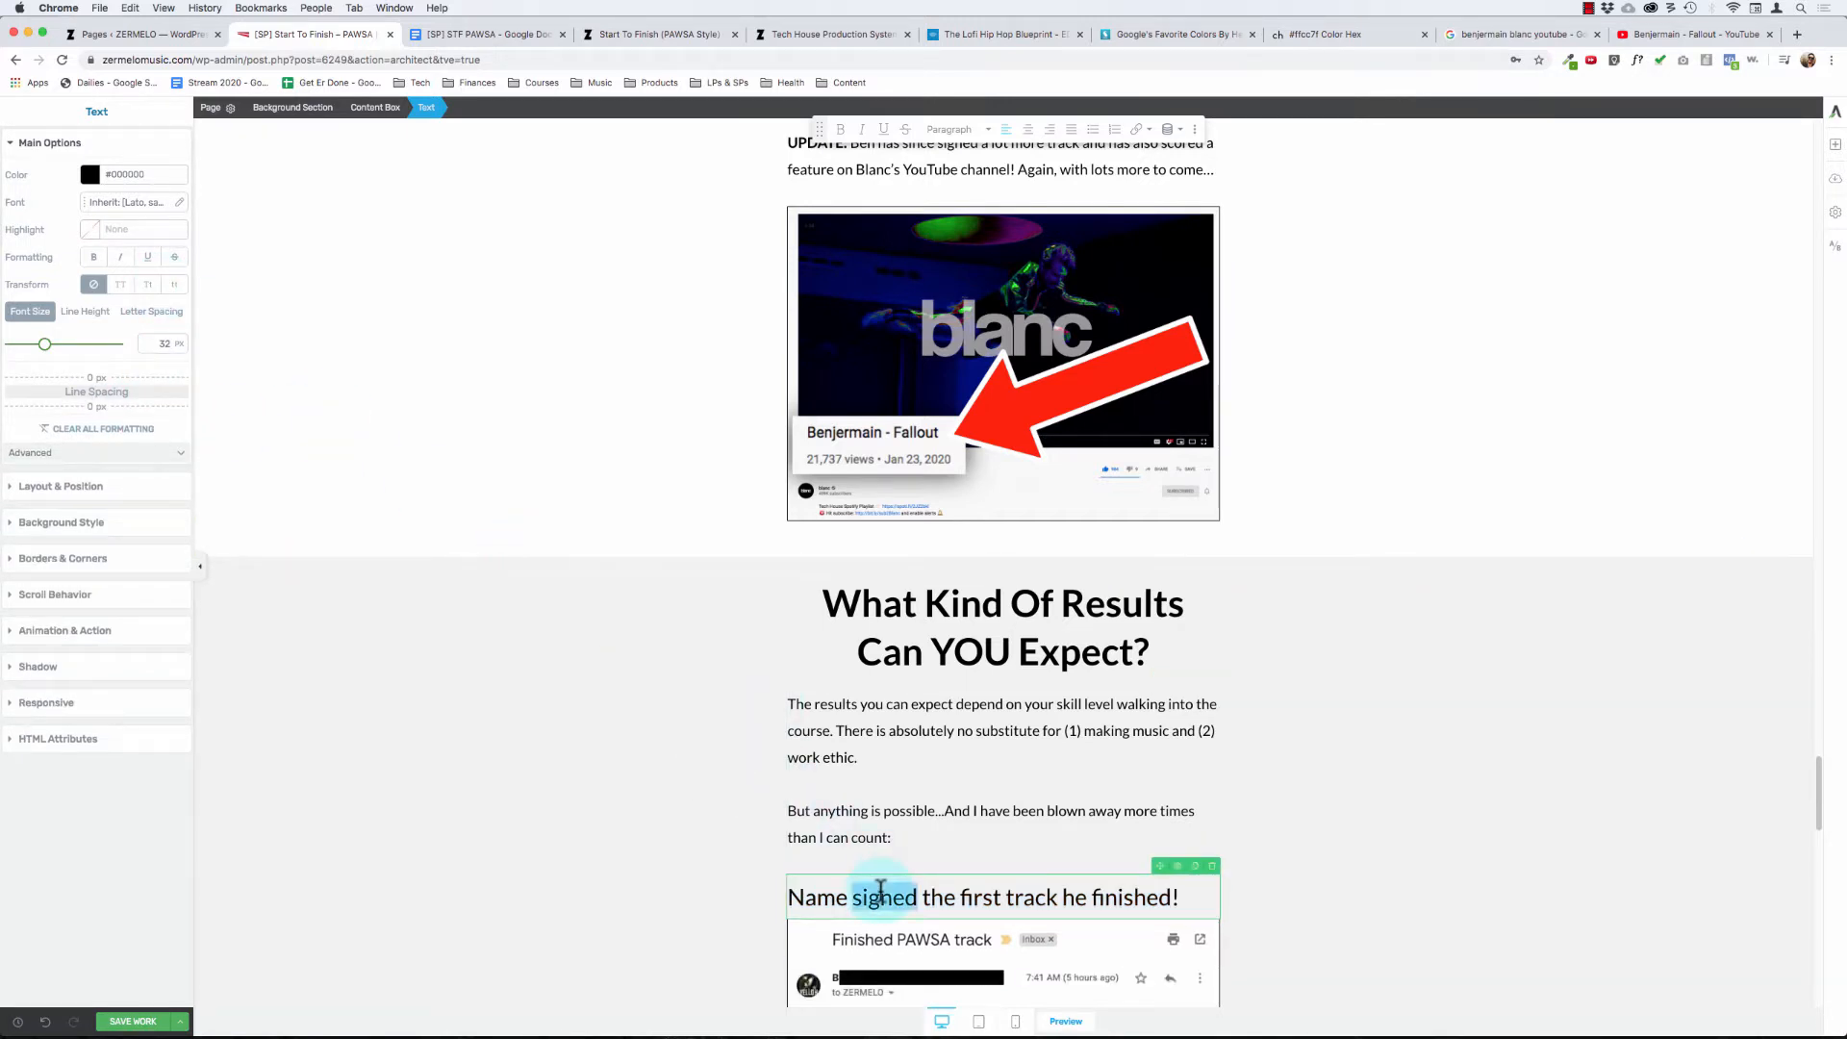
pyautogui.tripleClick(881, 887)
pyautogui.click(838, 133)
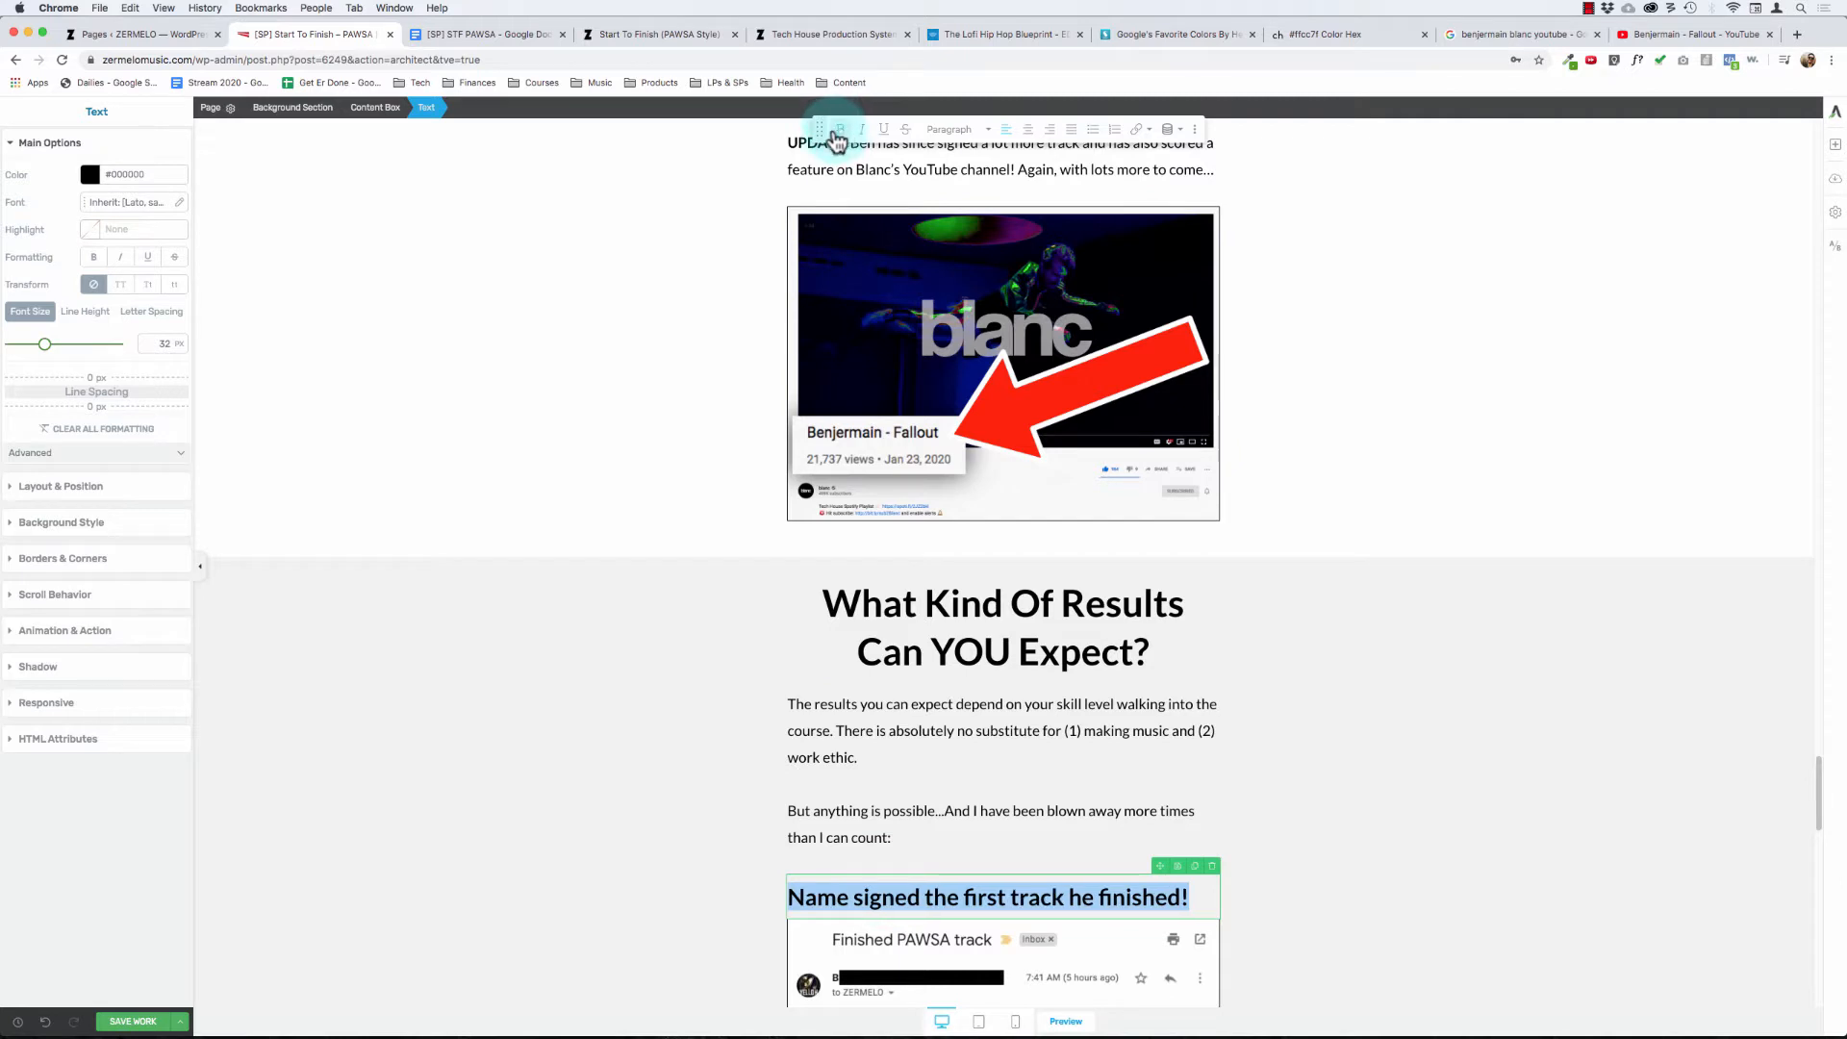
pyautogui.scroll(-3, 872, 840)
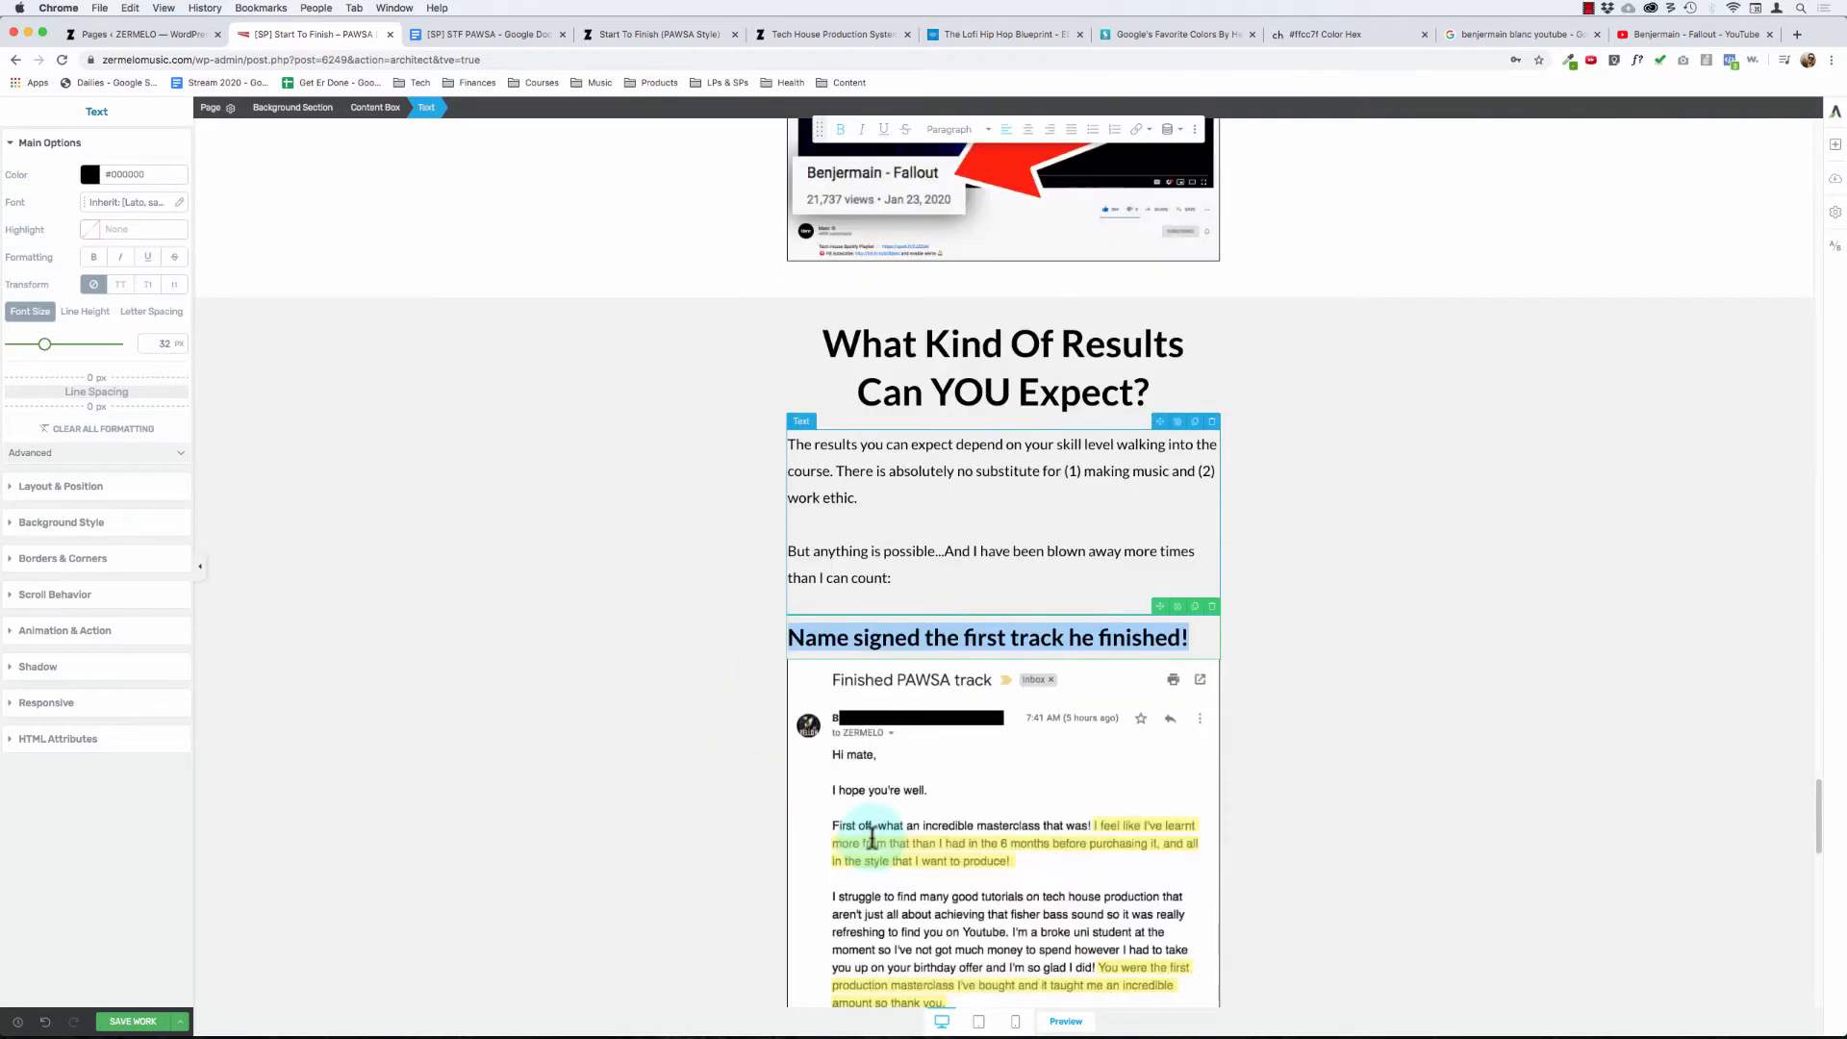
pyautogui.click(814, 616)
pyautogui.click(674, 664)
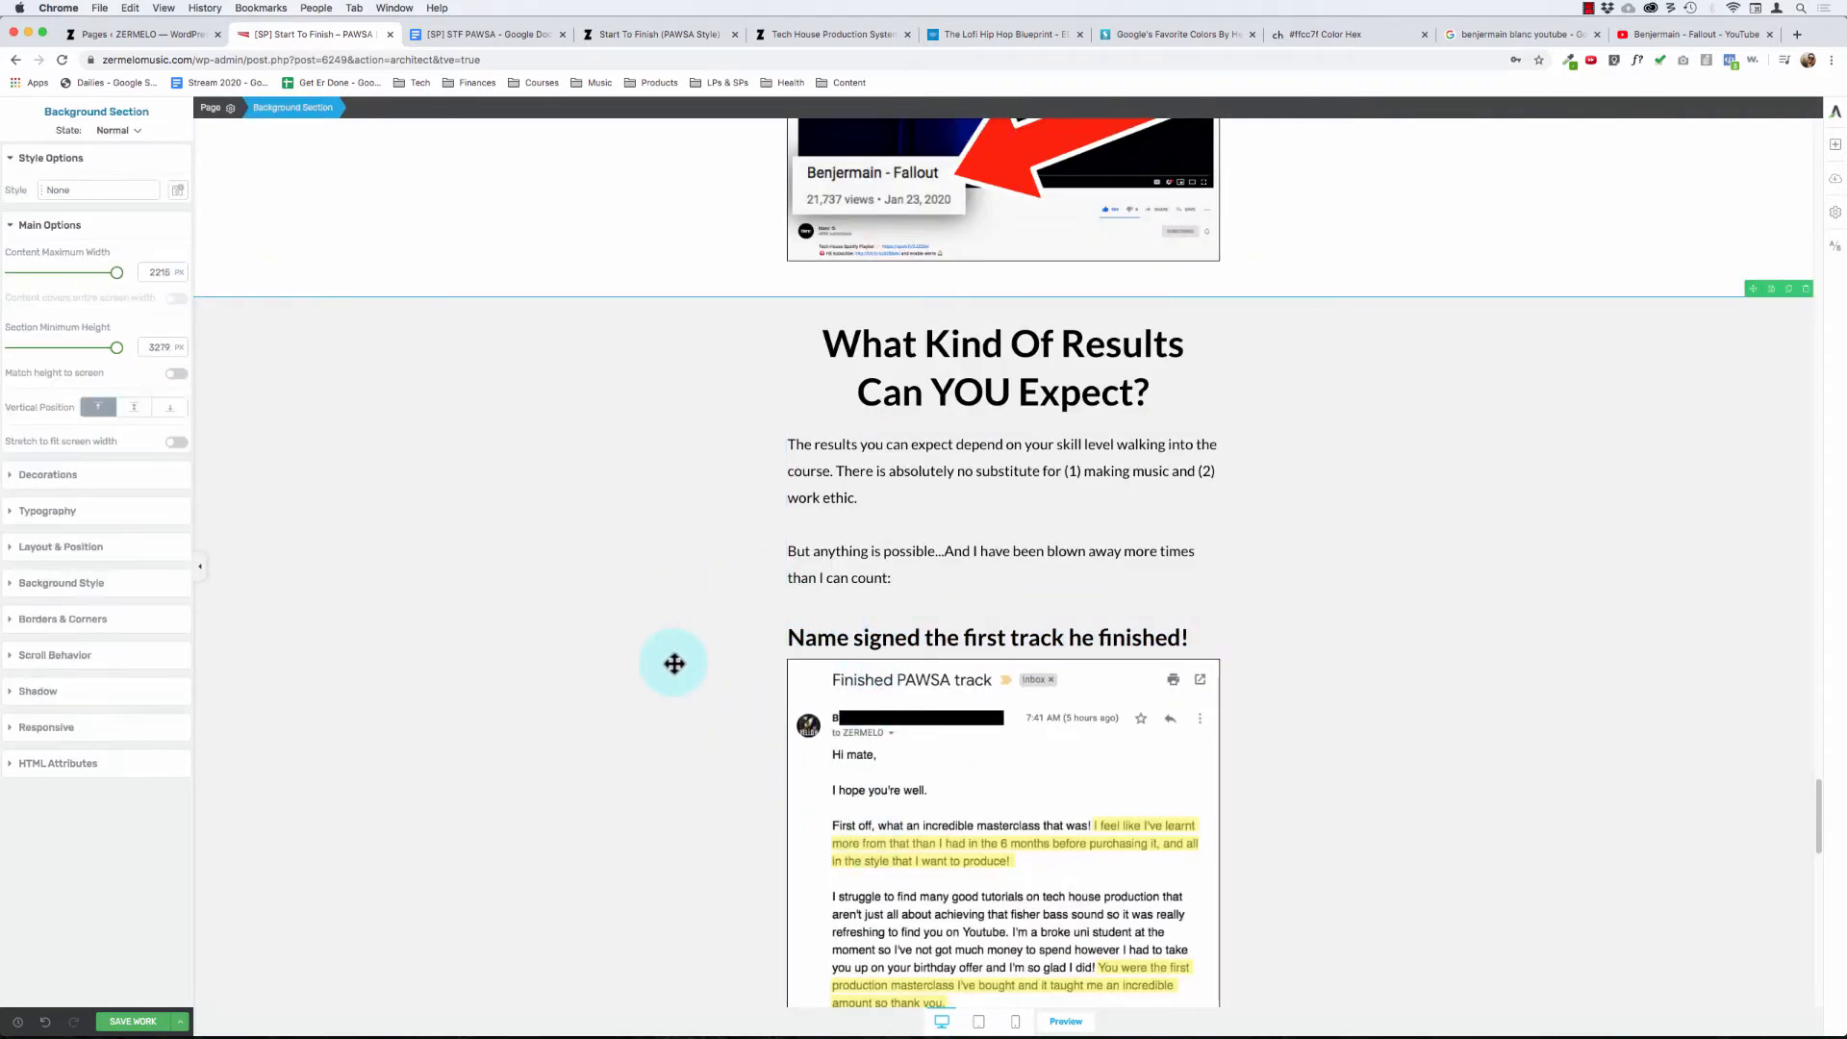
# - Center-align the "Name signed the first track he finished!" headline above the "Finished PAWSA track" screenshot
pyautogui.doubleClick(883, 640)
pyautogui.click(707, 743)
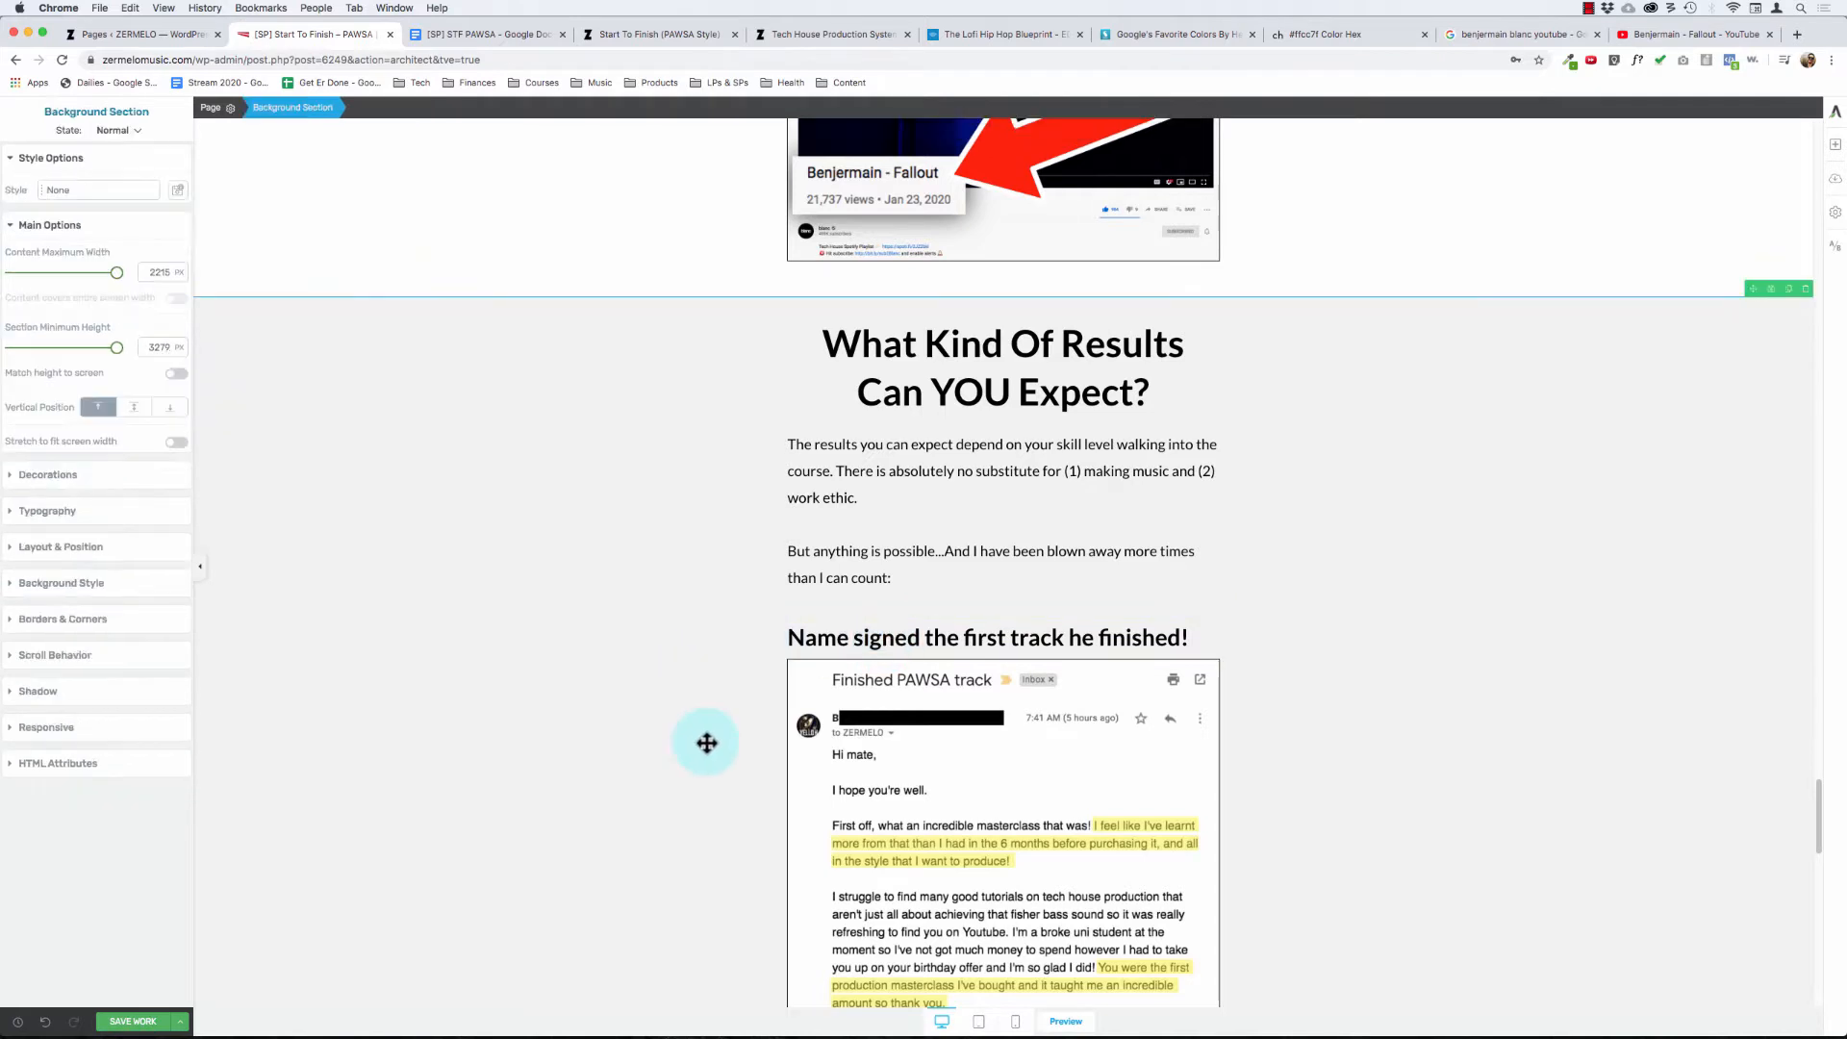
pyautogui.scroll(-3, 755, 845)
pyautogui.click(943, 430)
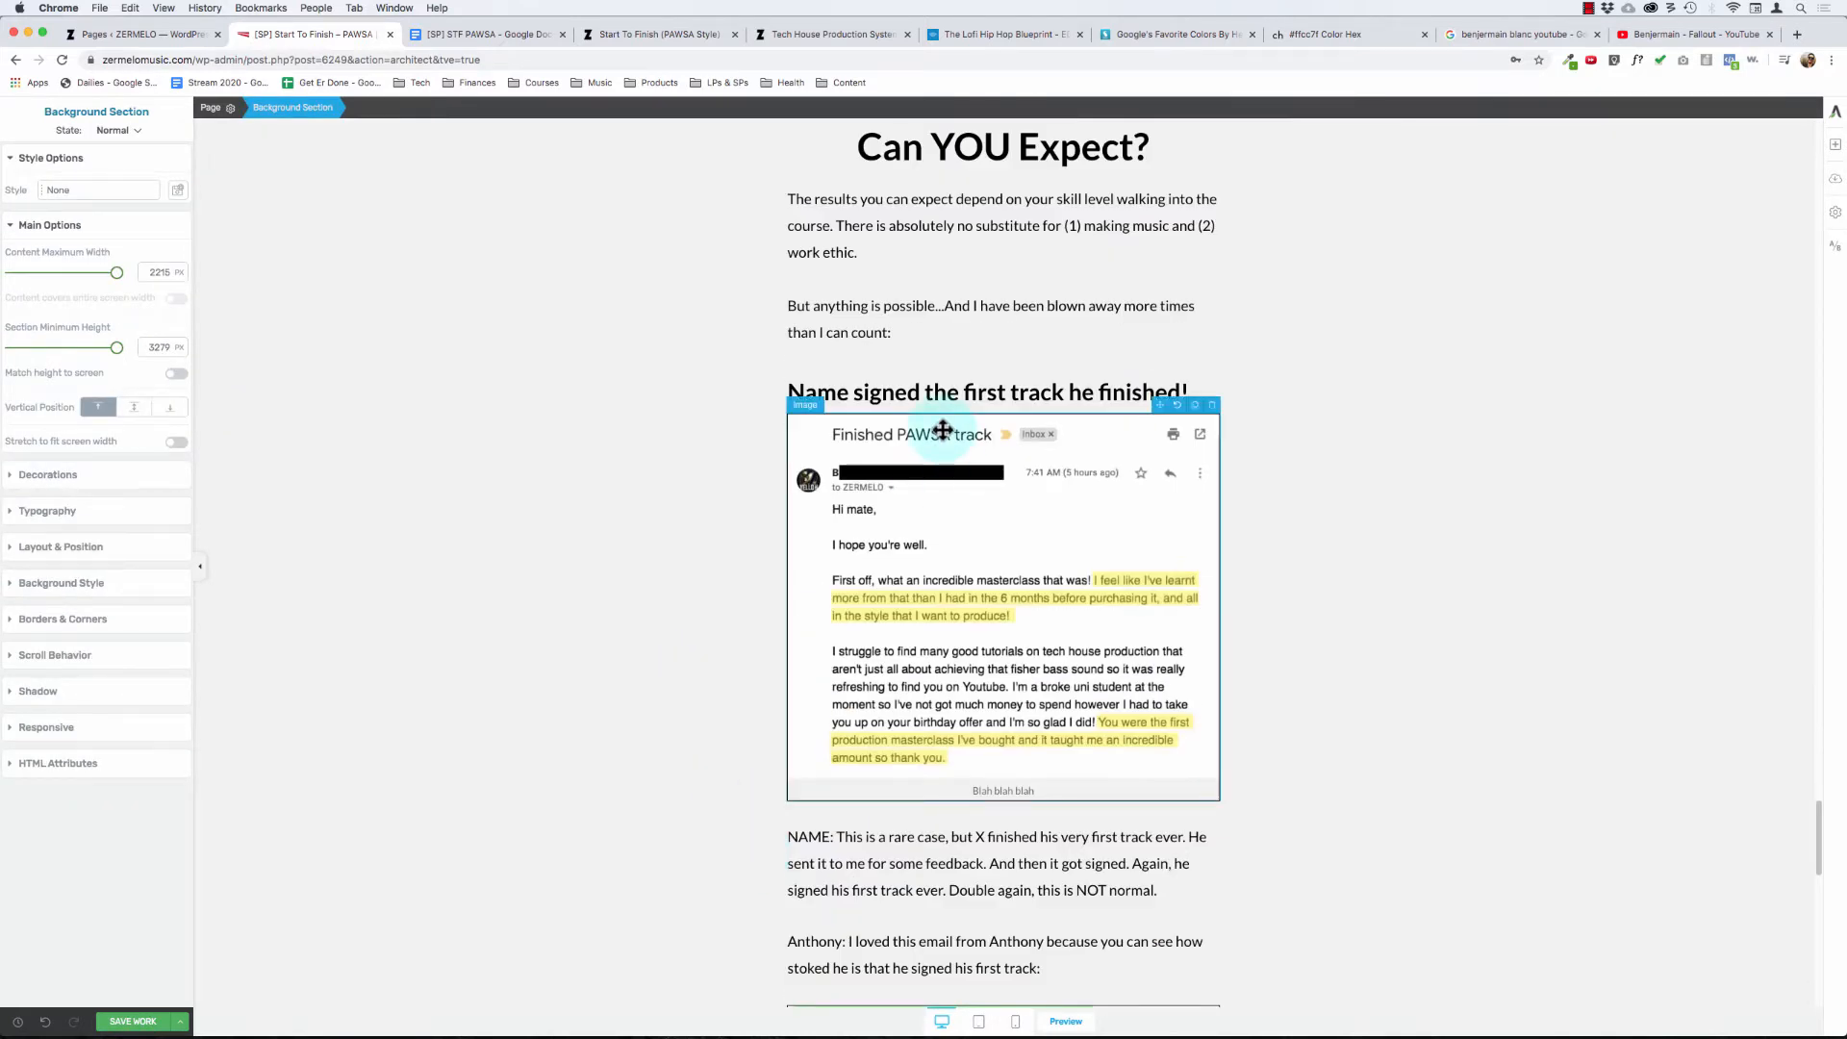
pyautogui.tripleClick(926, 392)
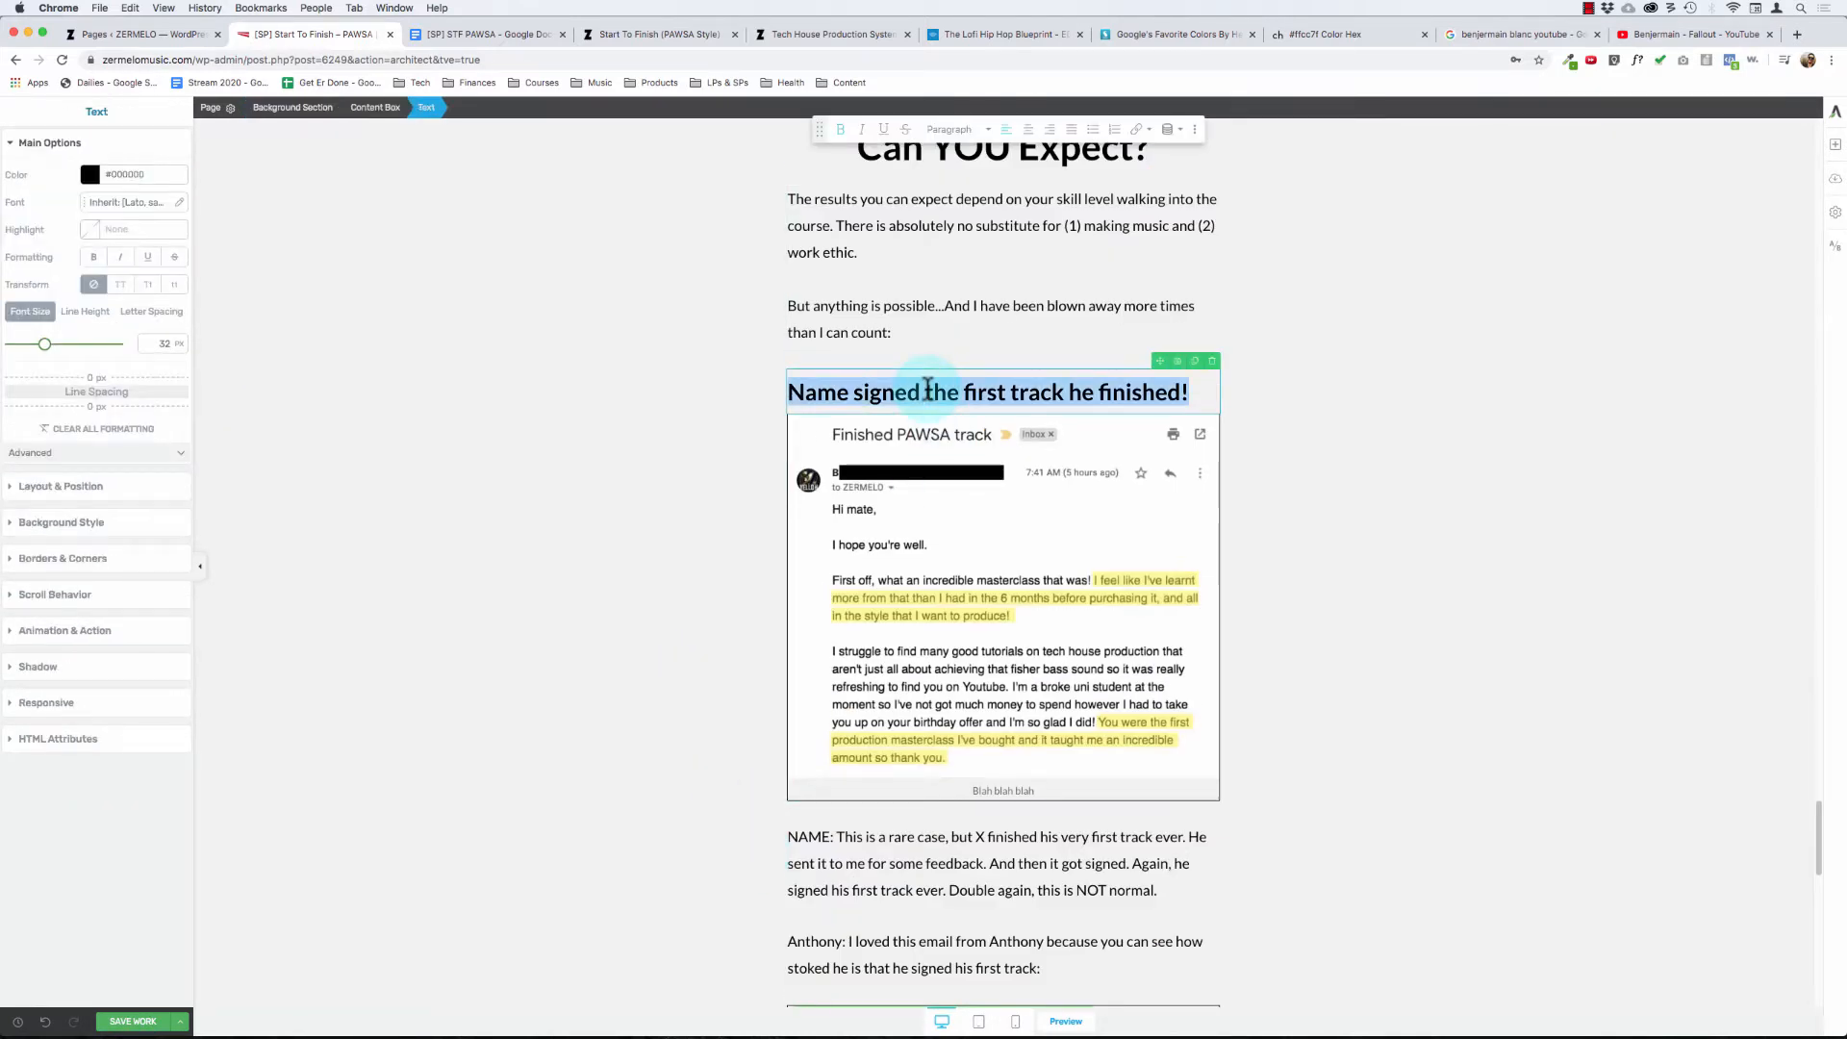
pyautogui.click(1022, 128)
pyautogui.click(879, 306)
# - Move the "GUESS WHAT? I GOT SIGNED!!" screenshot above its explanatory paragraph, directly below the "NAME: This is a rare case" text
pyautogui.scroll(-3, 908, 405)
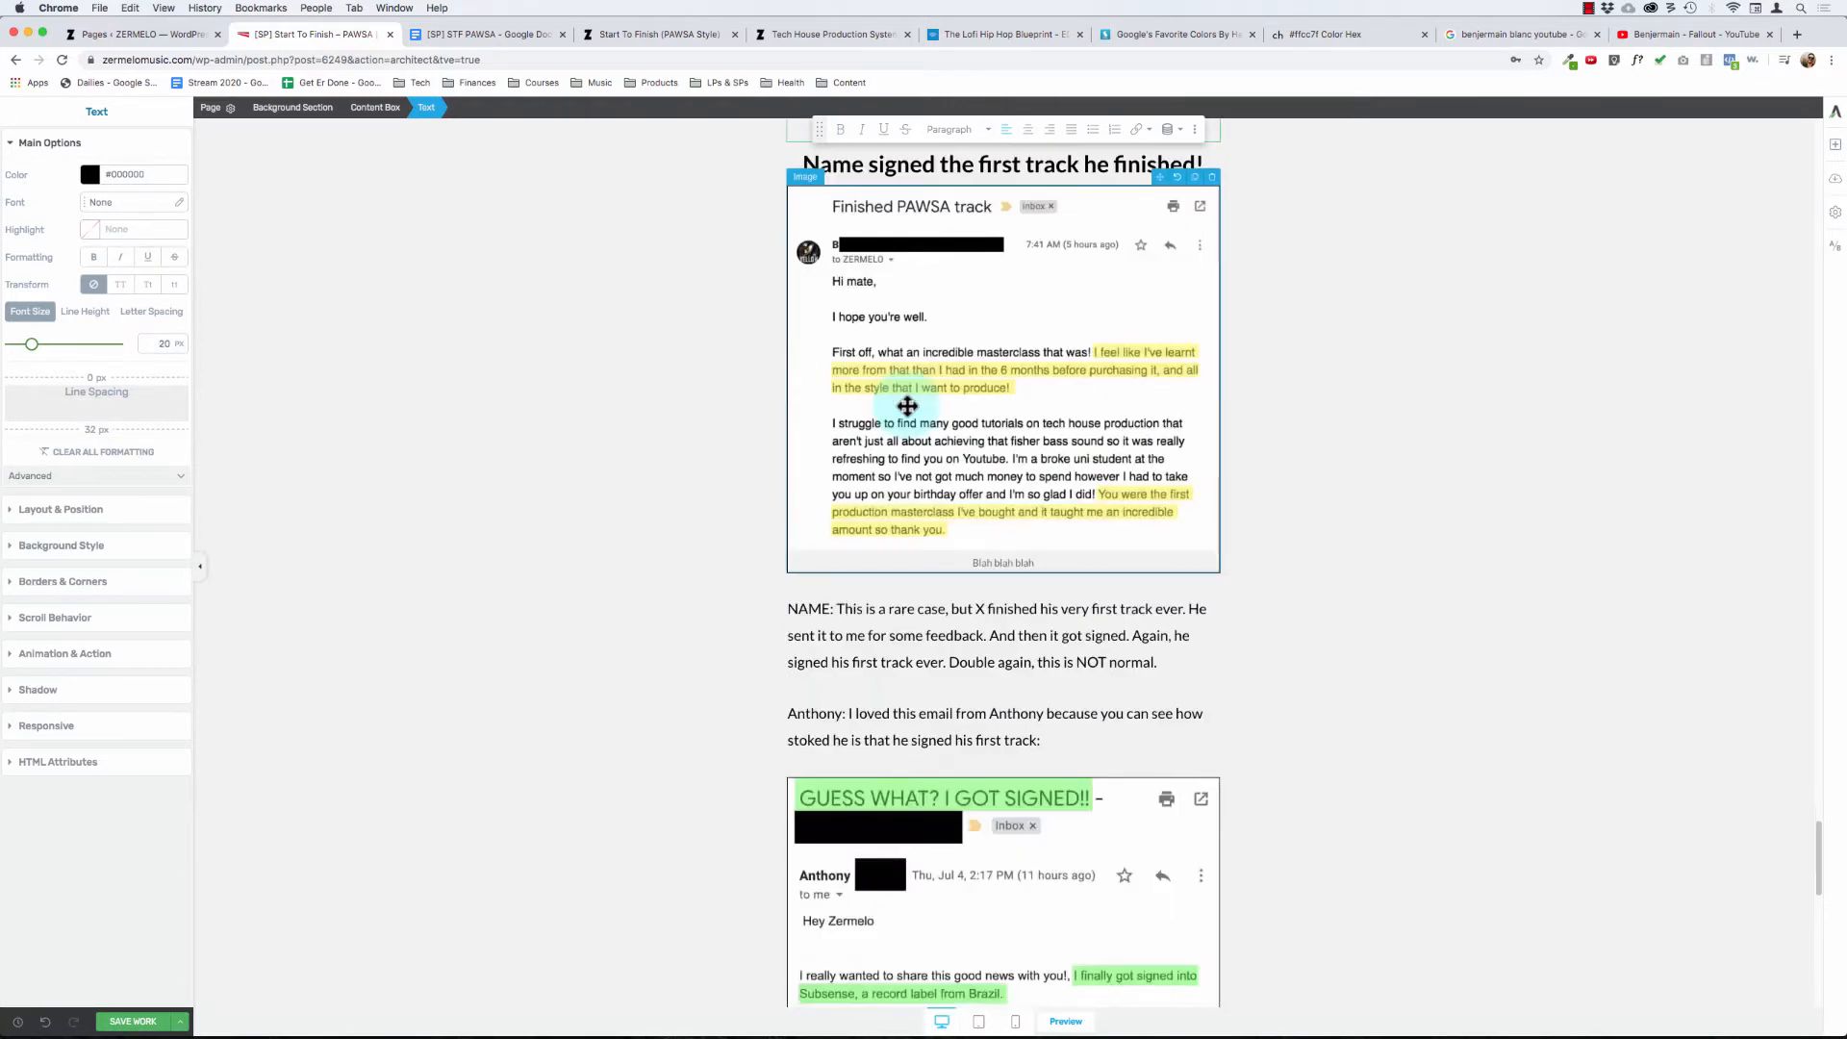
pyautogui.scroll(-1, 854, 573)
pyautogui.scroll(3, 854, 528)
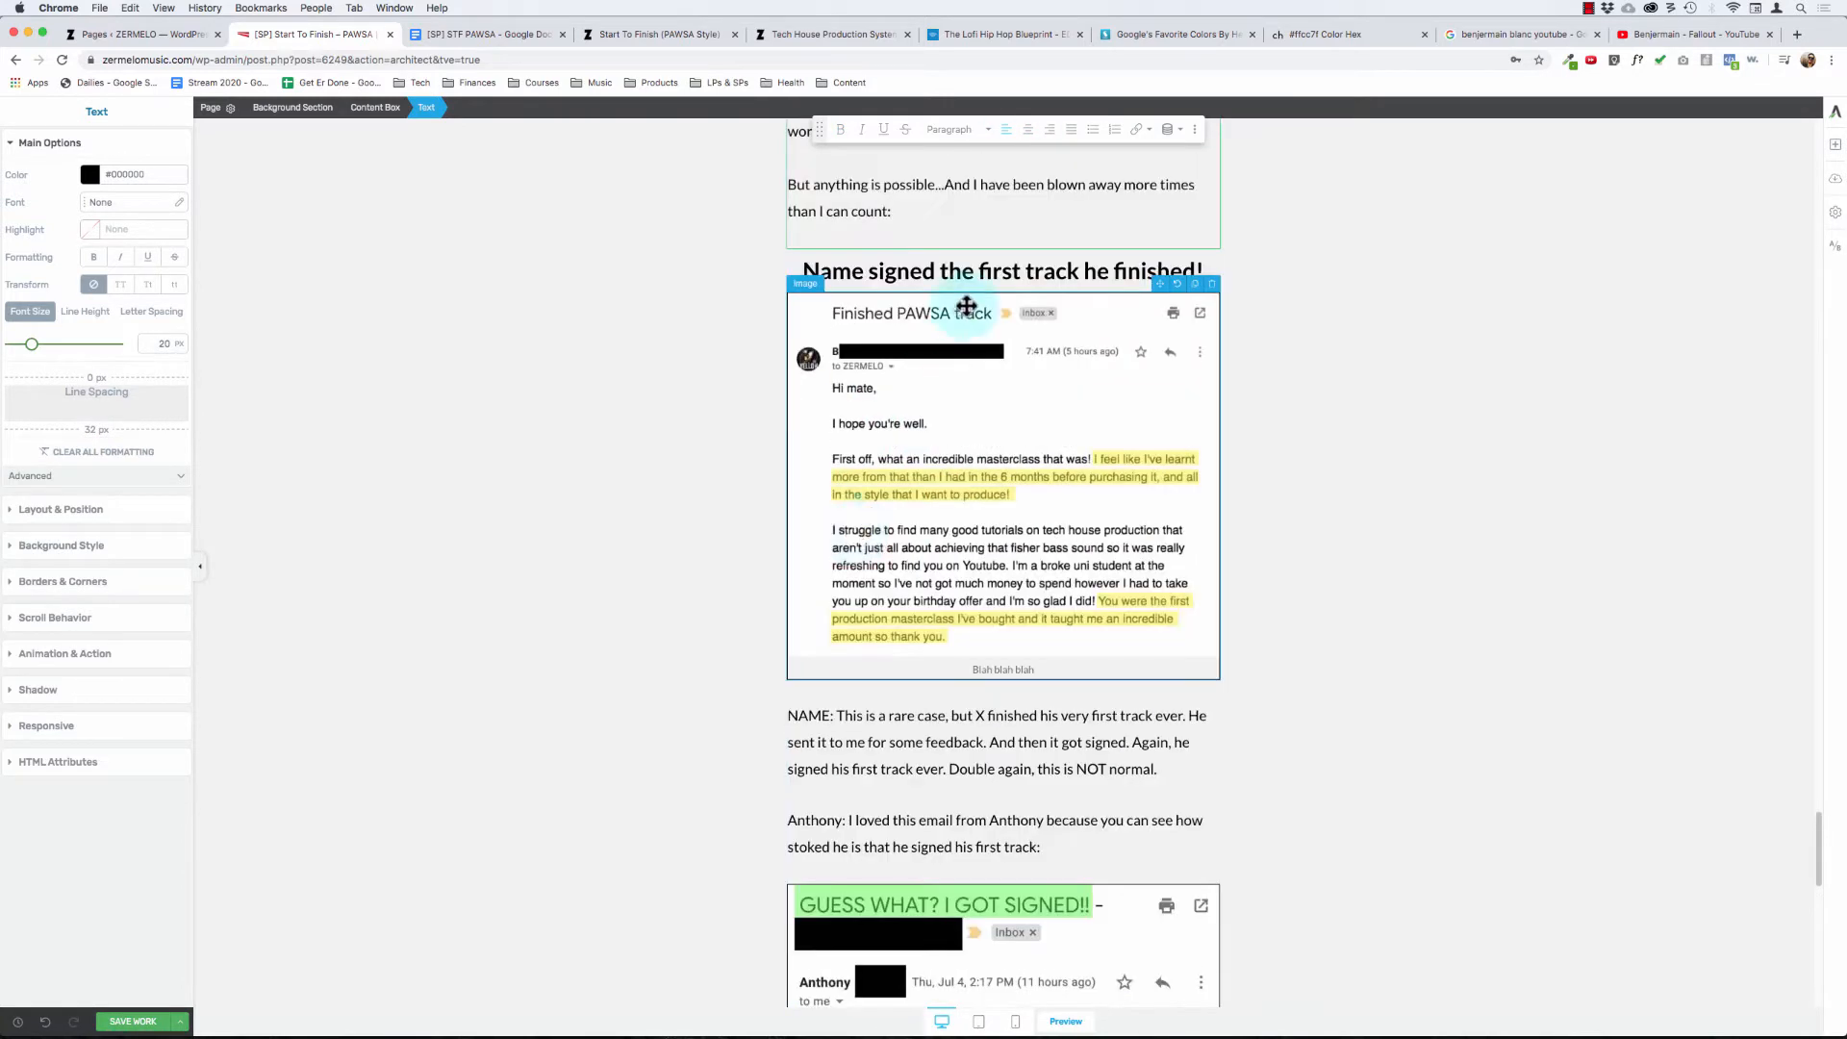
pyautogui.scroll(-1, 855, 770)
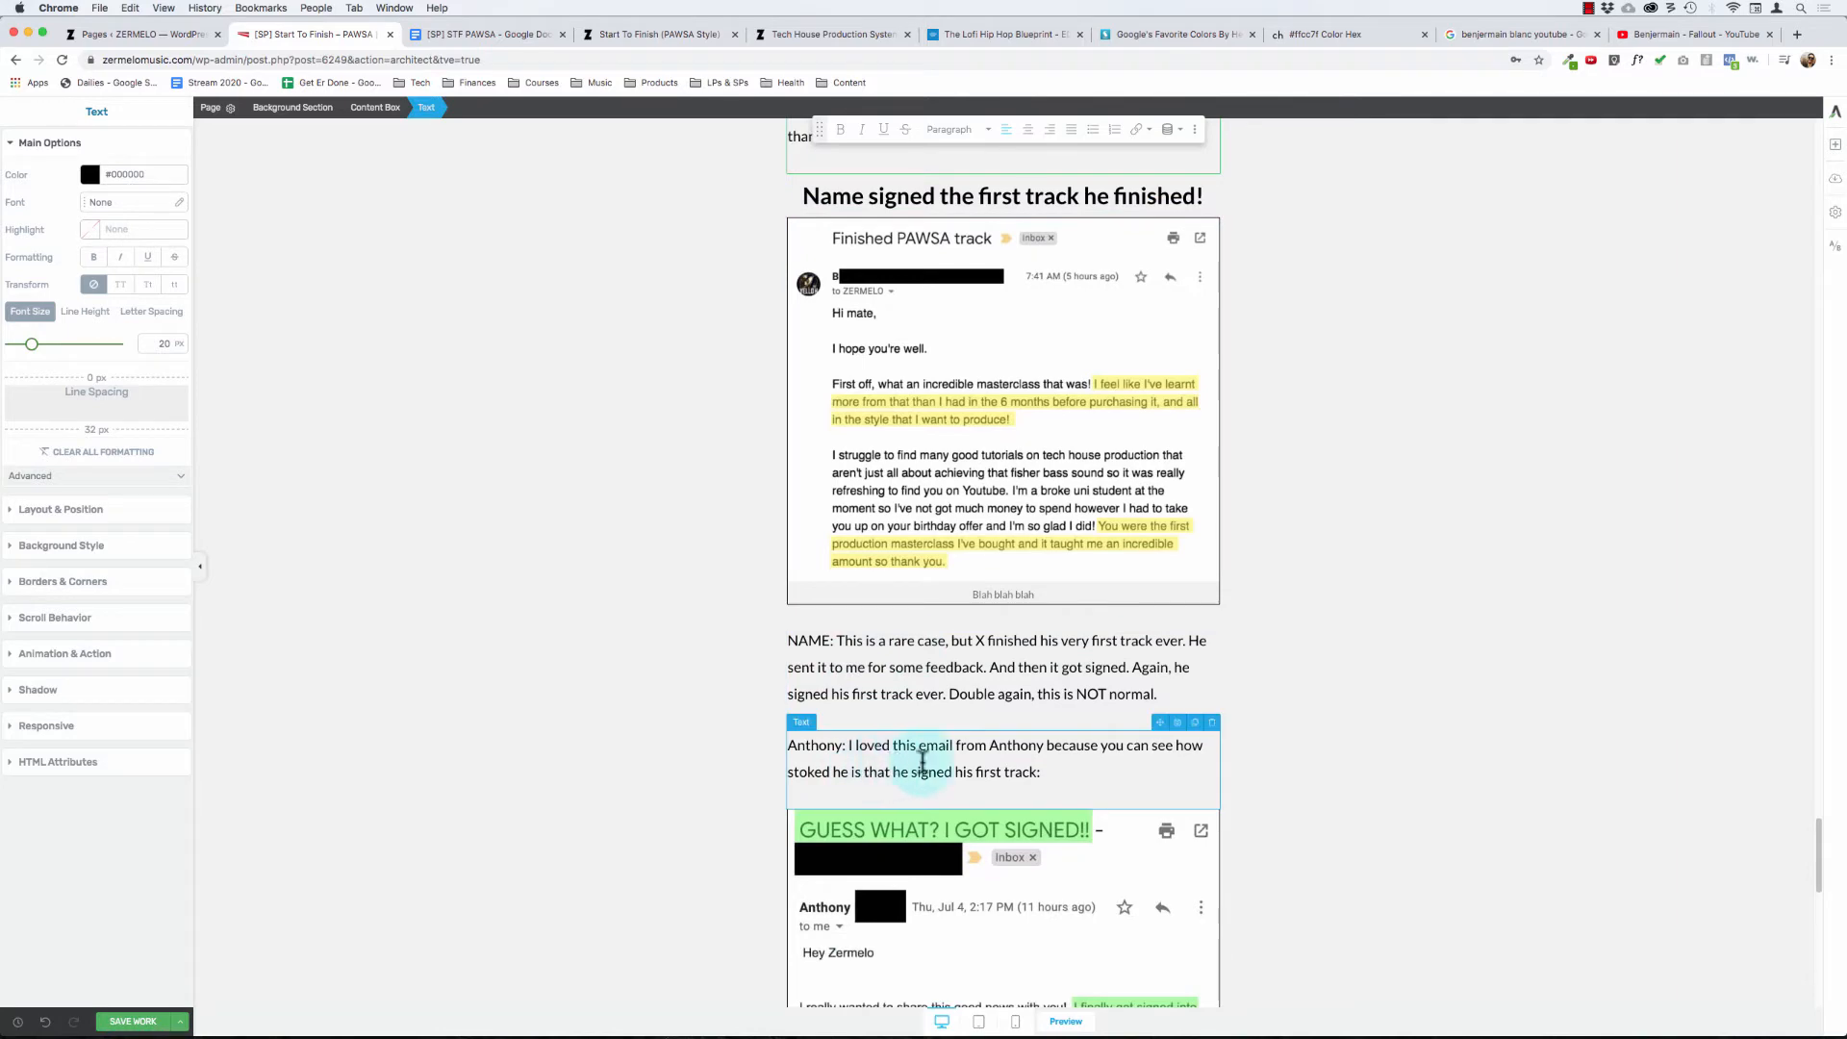
pyautogui.scroll(-1, 922, 762)
pyautogui.scroll(-3, 1143, 647)
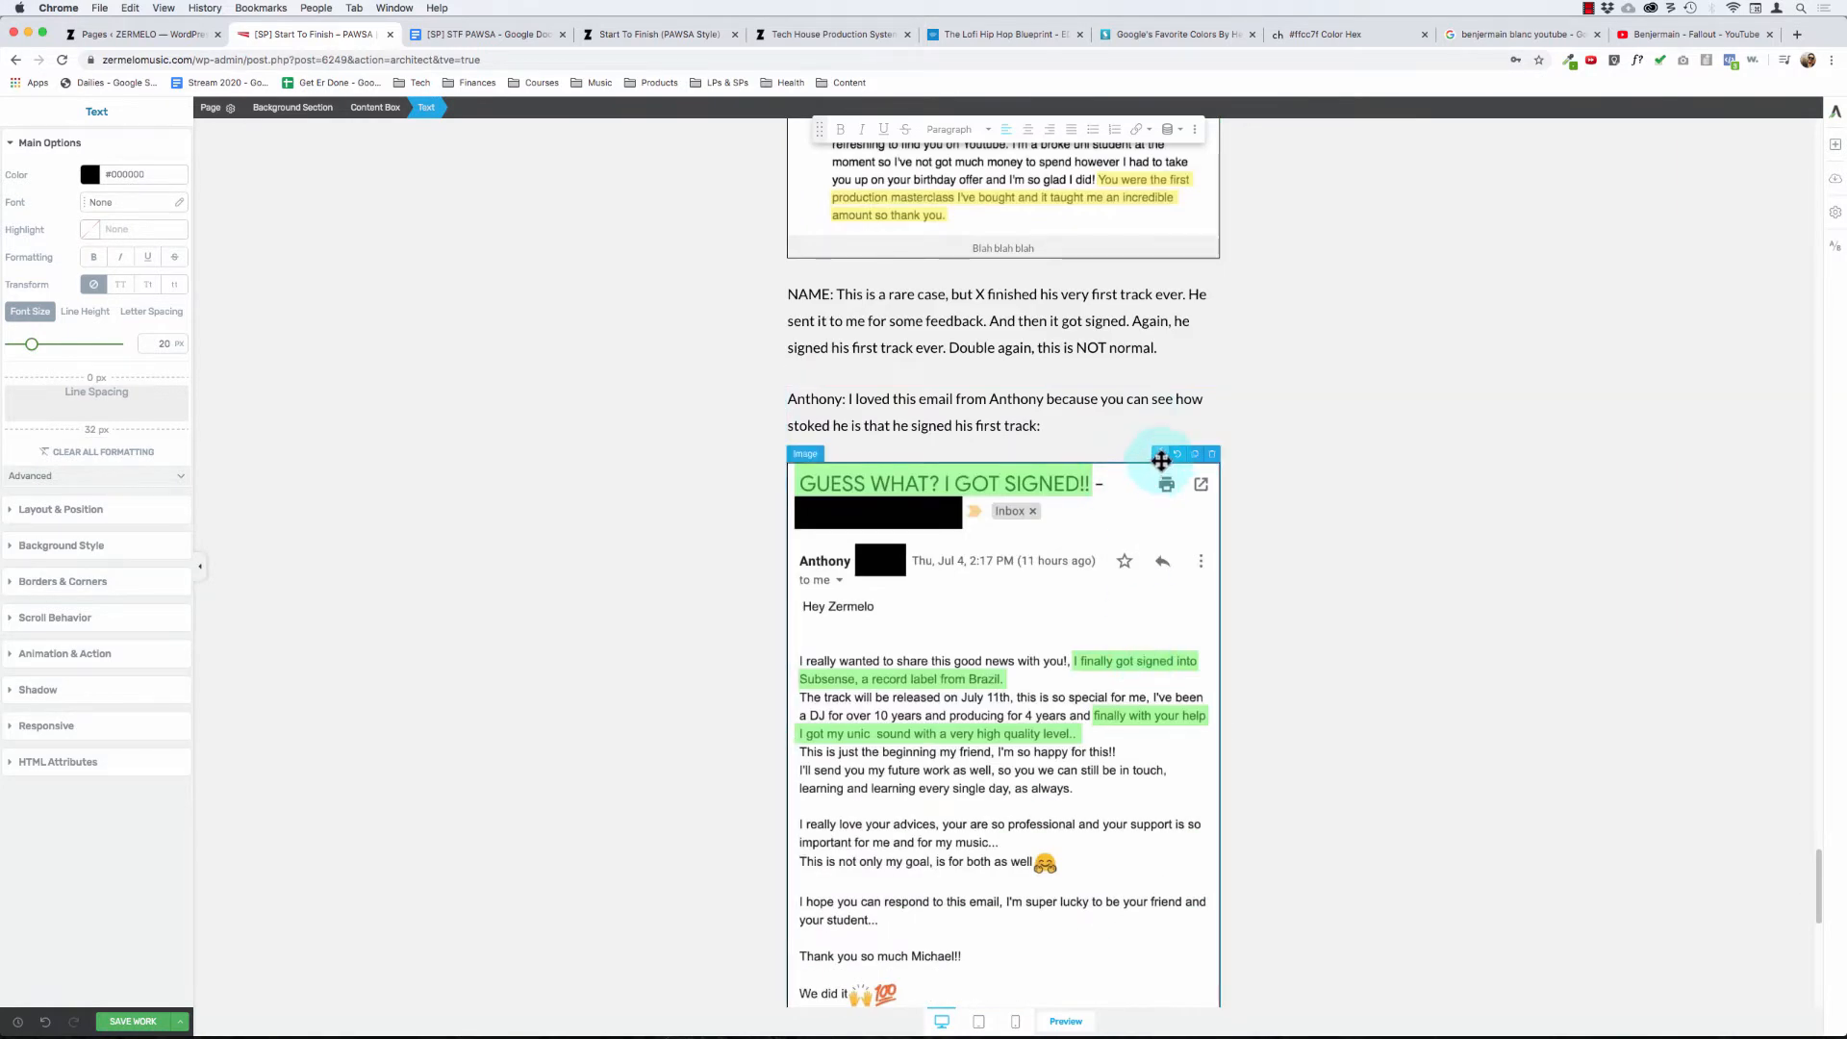
pyautogui.moveTo(1161, 461); pyautogui.dragTo(1063, 364)
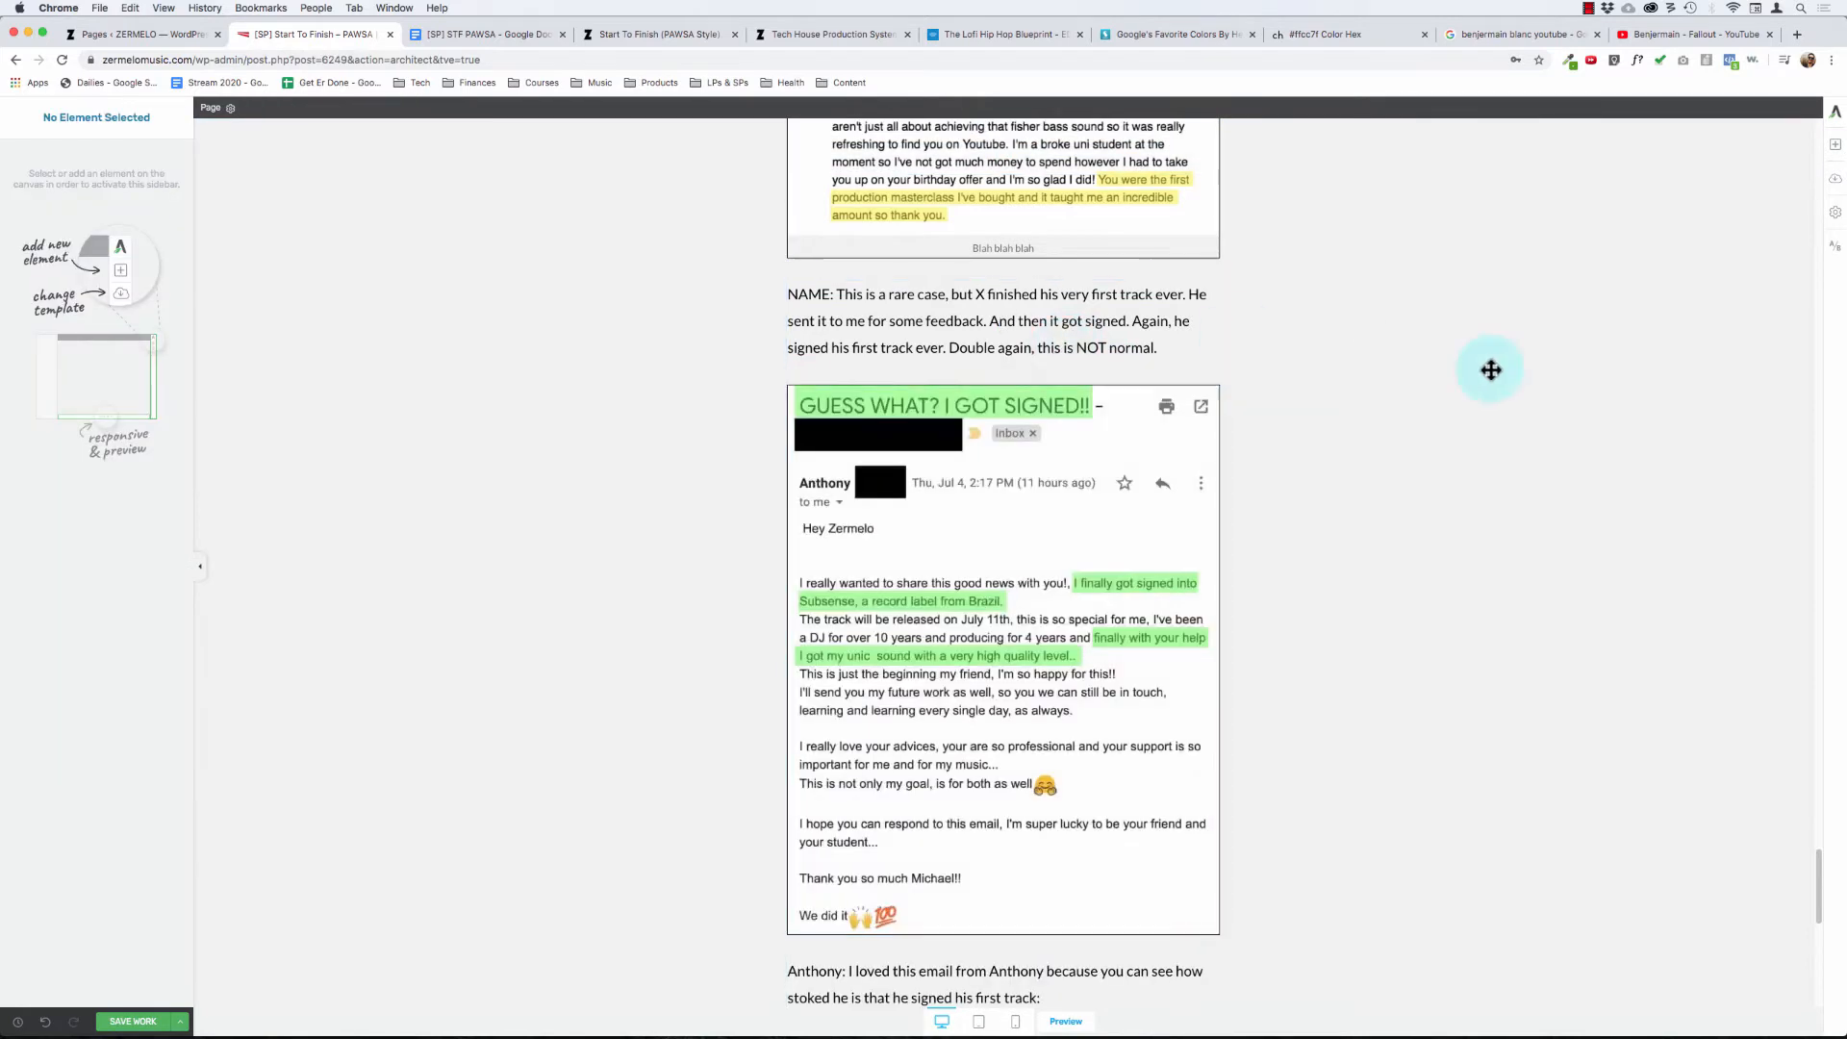
# - Add a text element above the "GUESS WHAT? I GOT SIGNED!!" screenshot with the student's first name followed by "signed his first track and is super stoked!"
pyautogui.click(1835, 147)
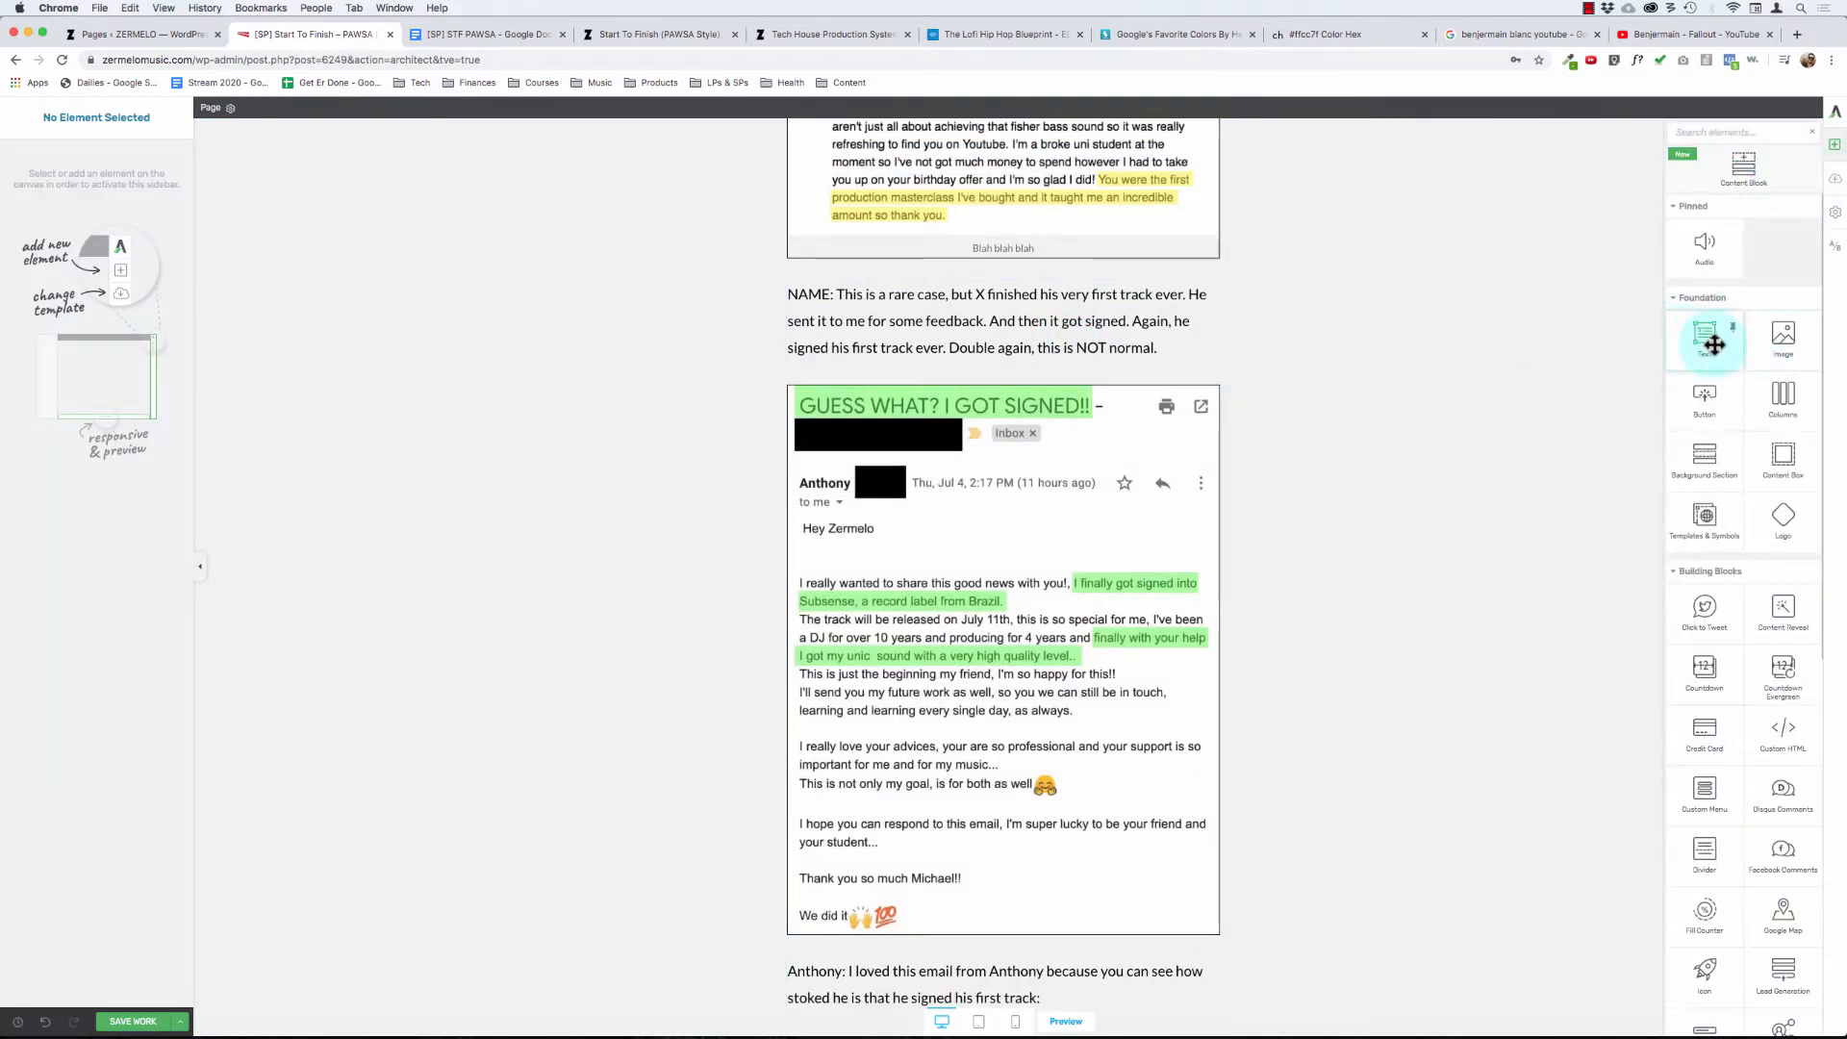
pyautogui.moveTo(1712, 343); pyautogui.dragTo(891, 402)
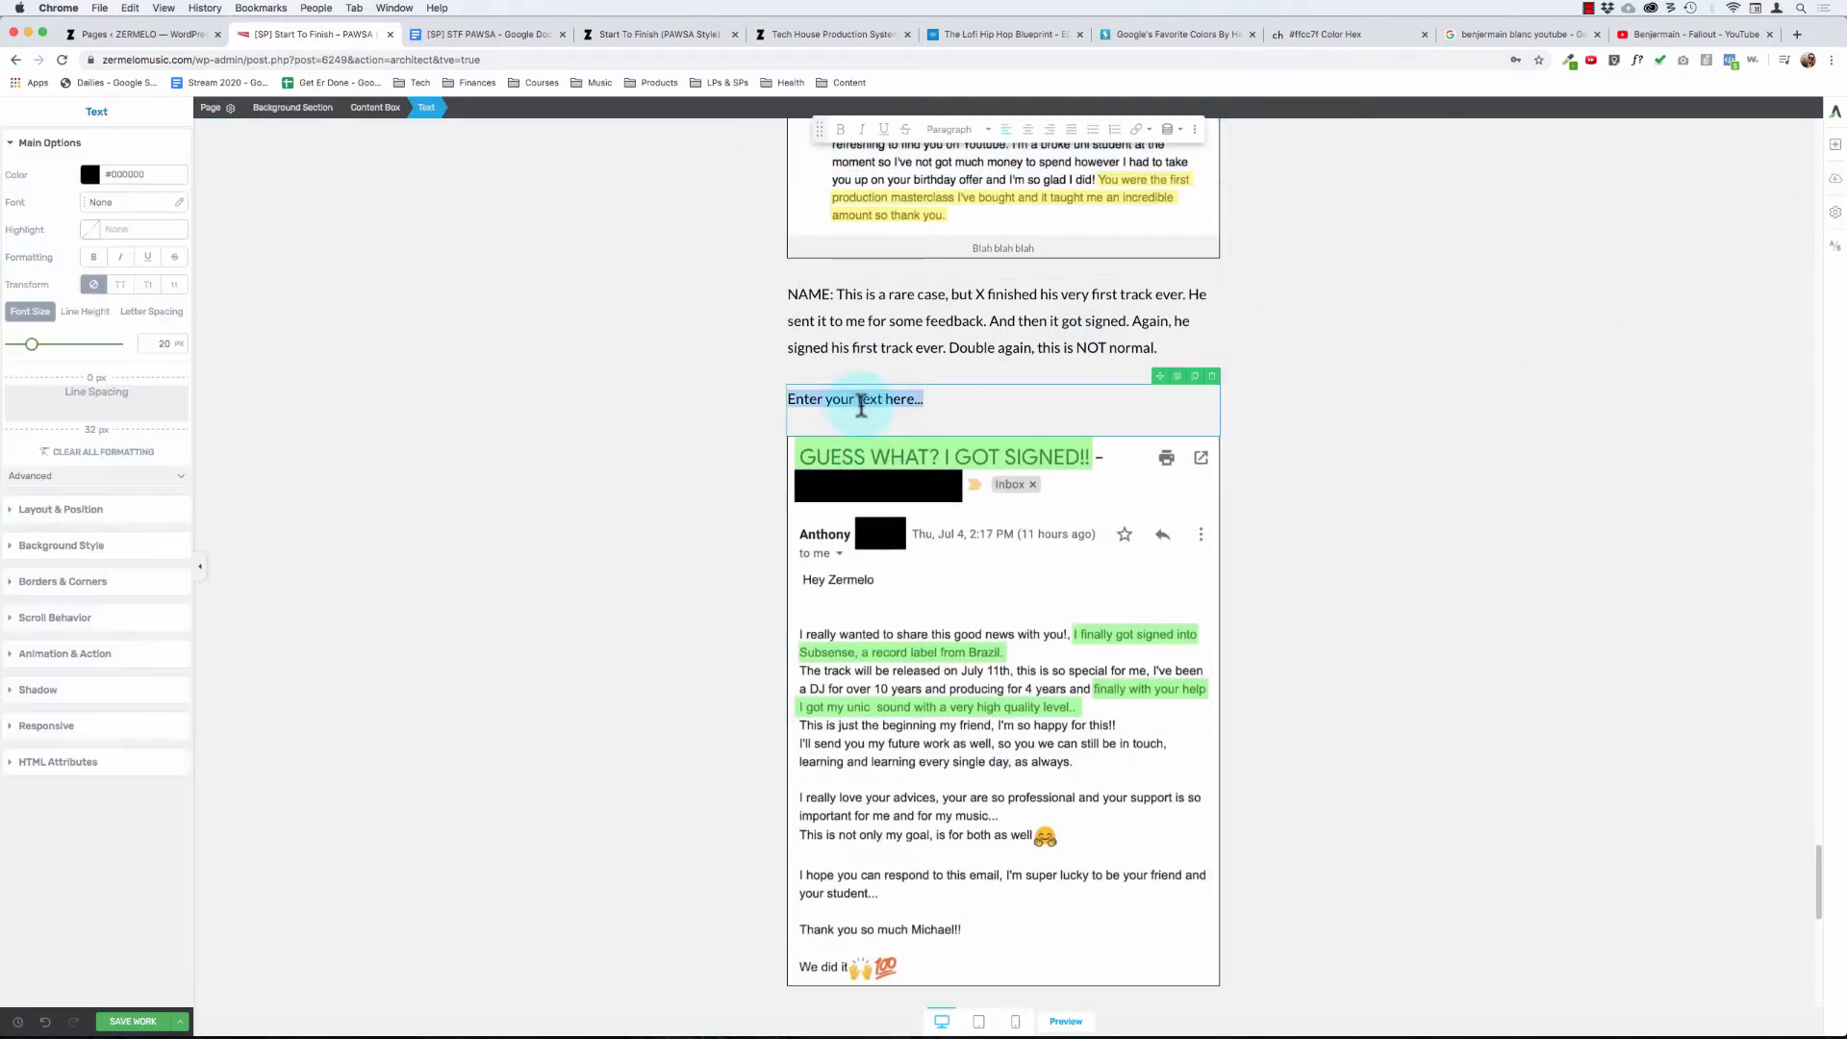
pyautogui.write('Anthony signed his first track and is super sto')
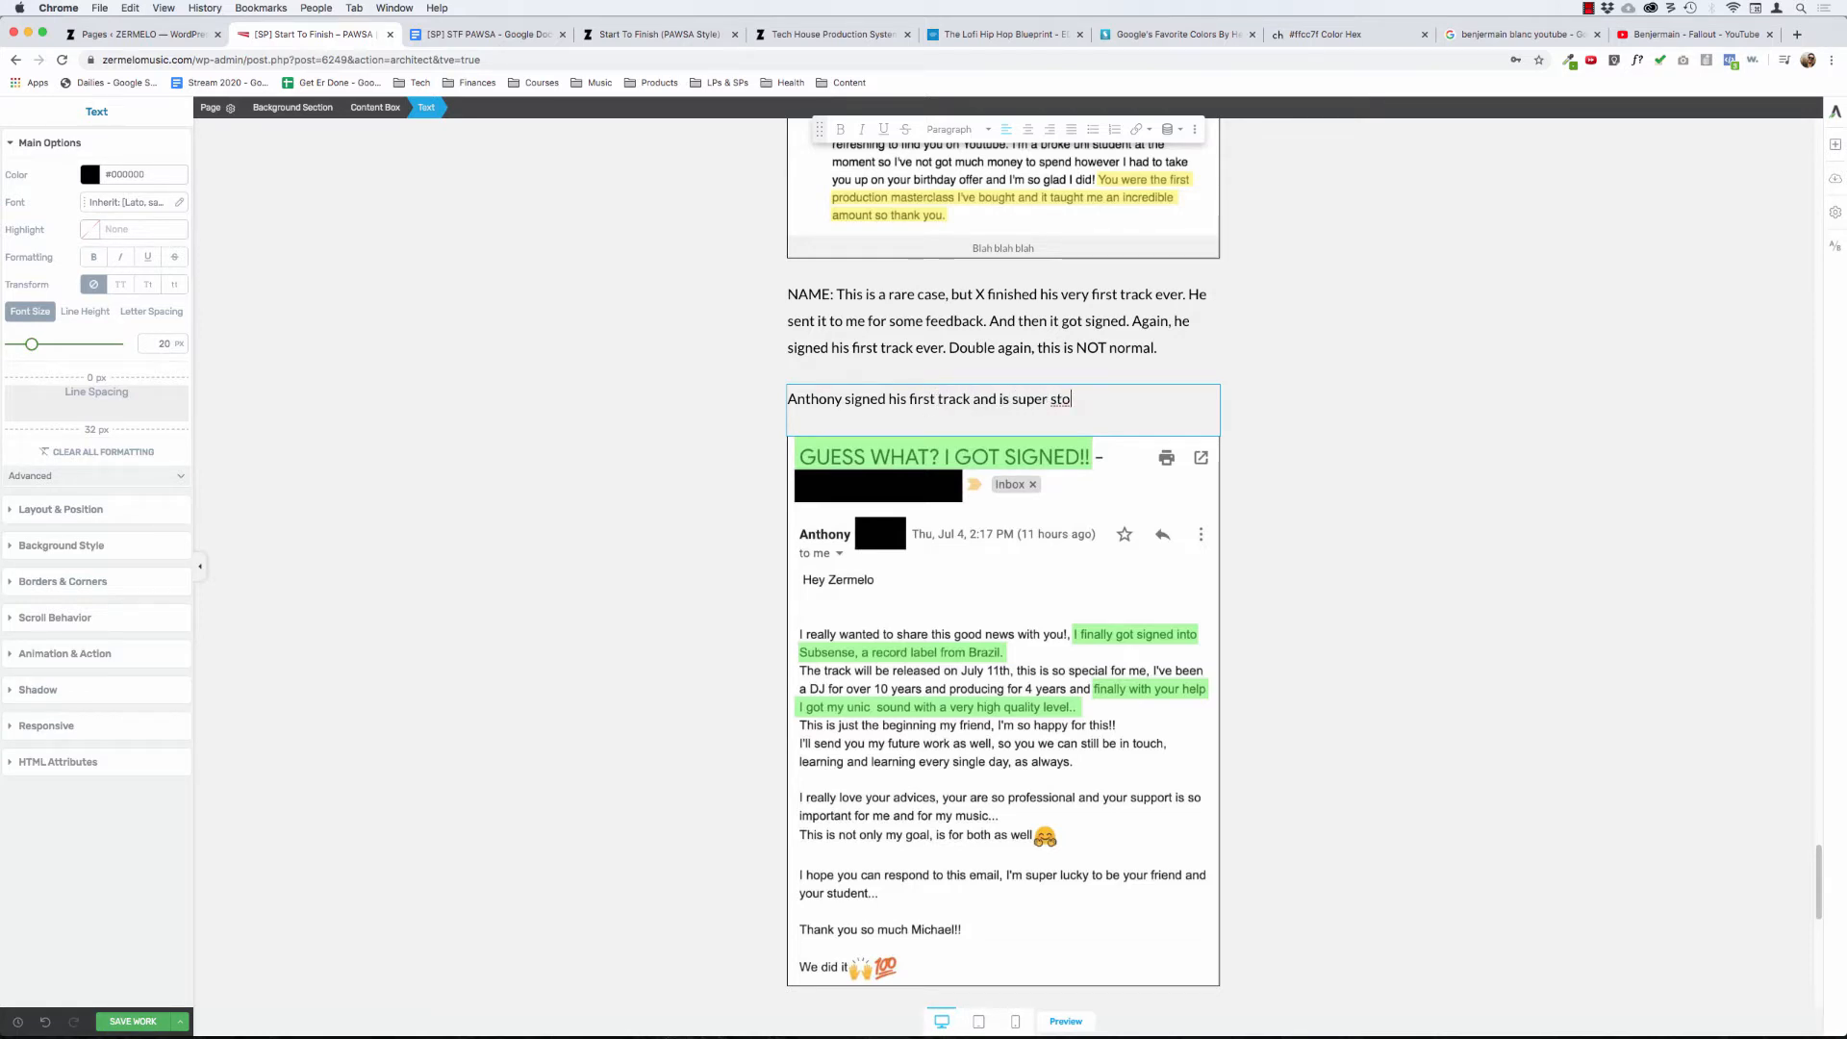
pyautogui.hotkey('alt', 'BackSpace')
pyautogui.hotkey('alt', 'BackSpace')
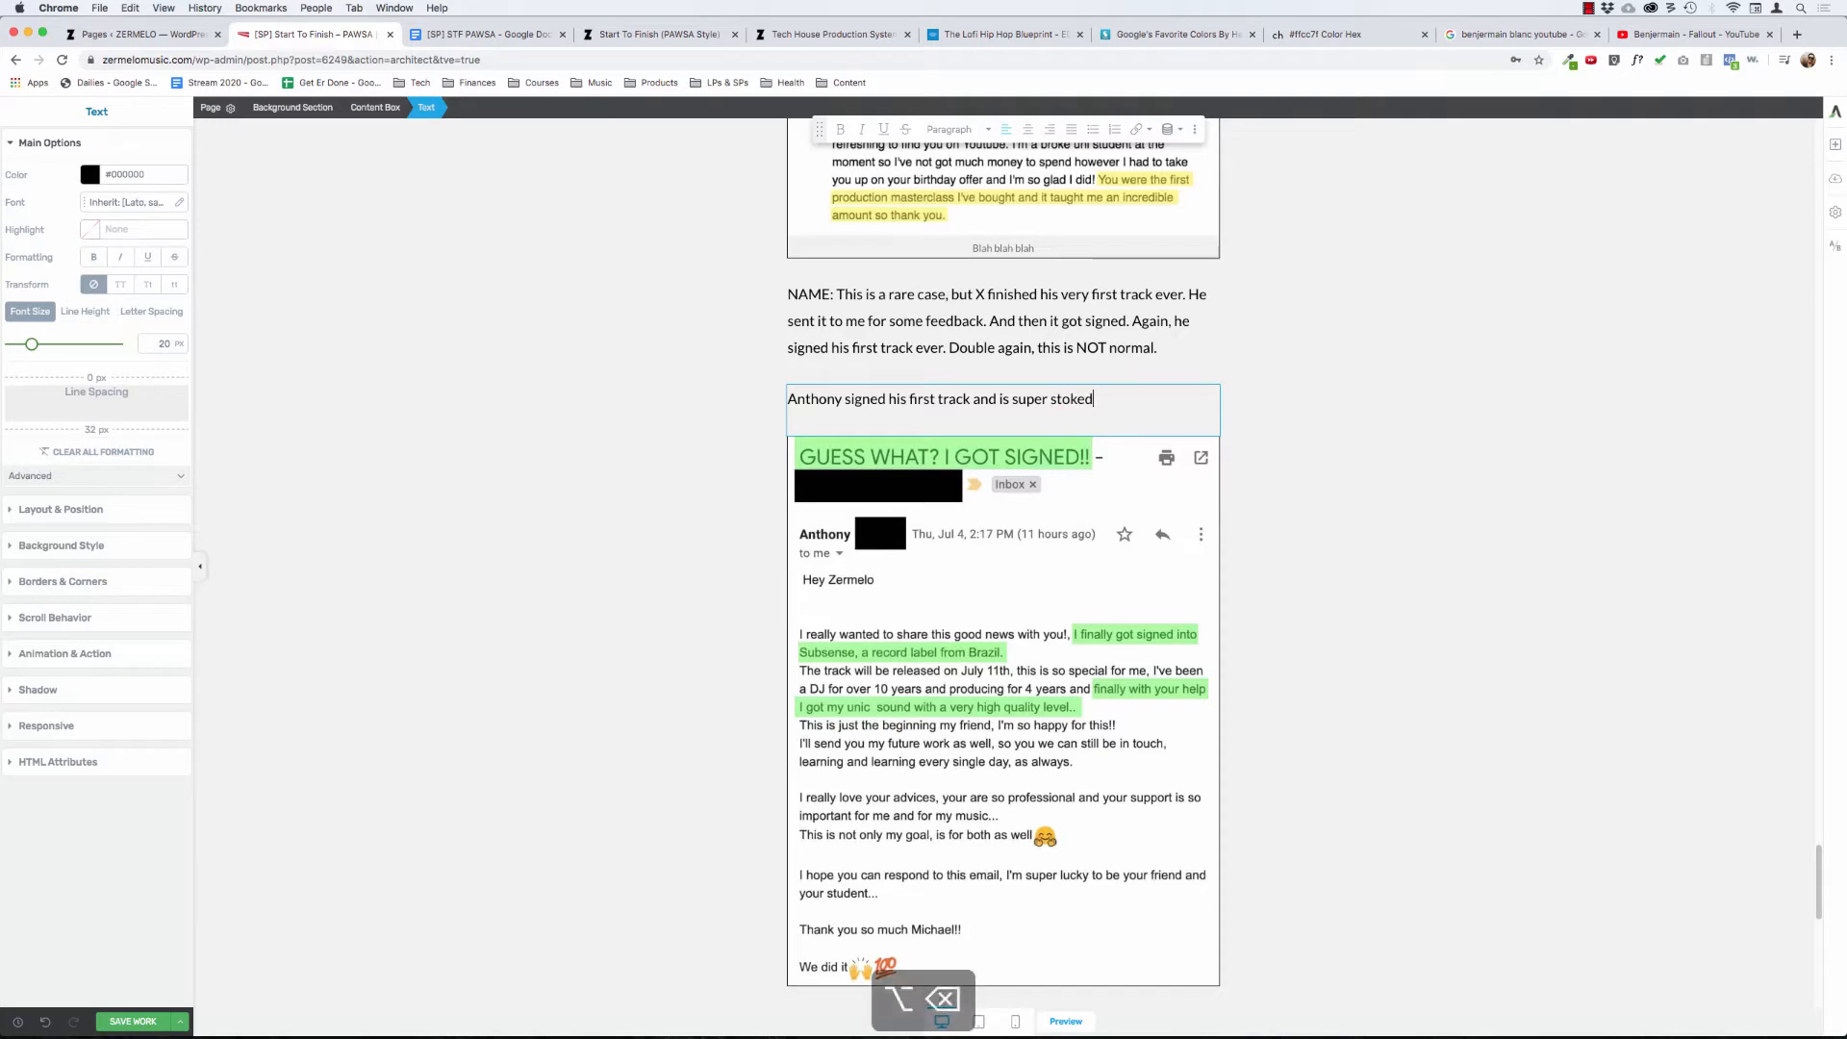
pyautogui.write('sto')
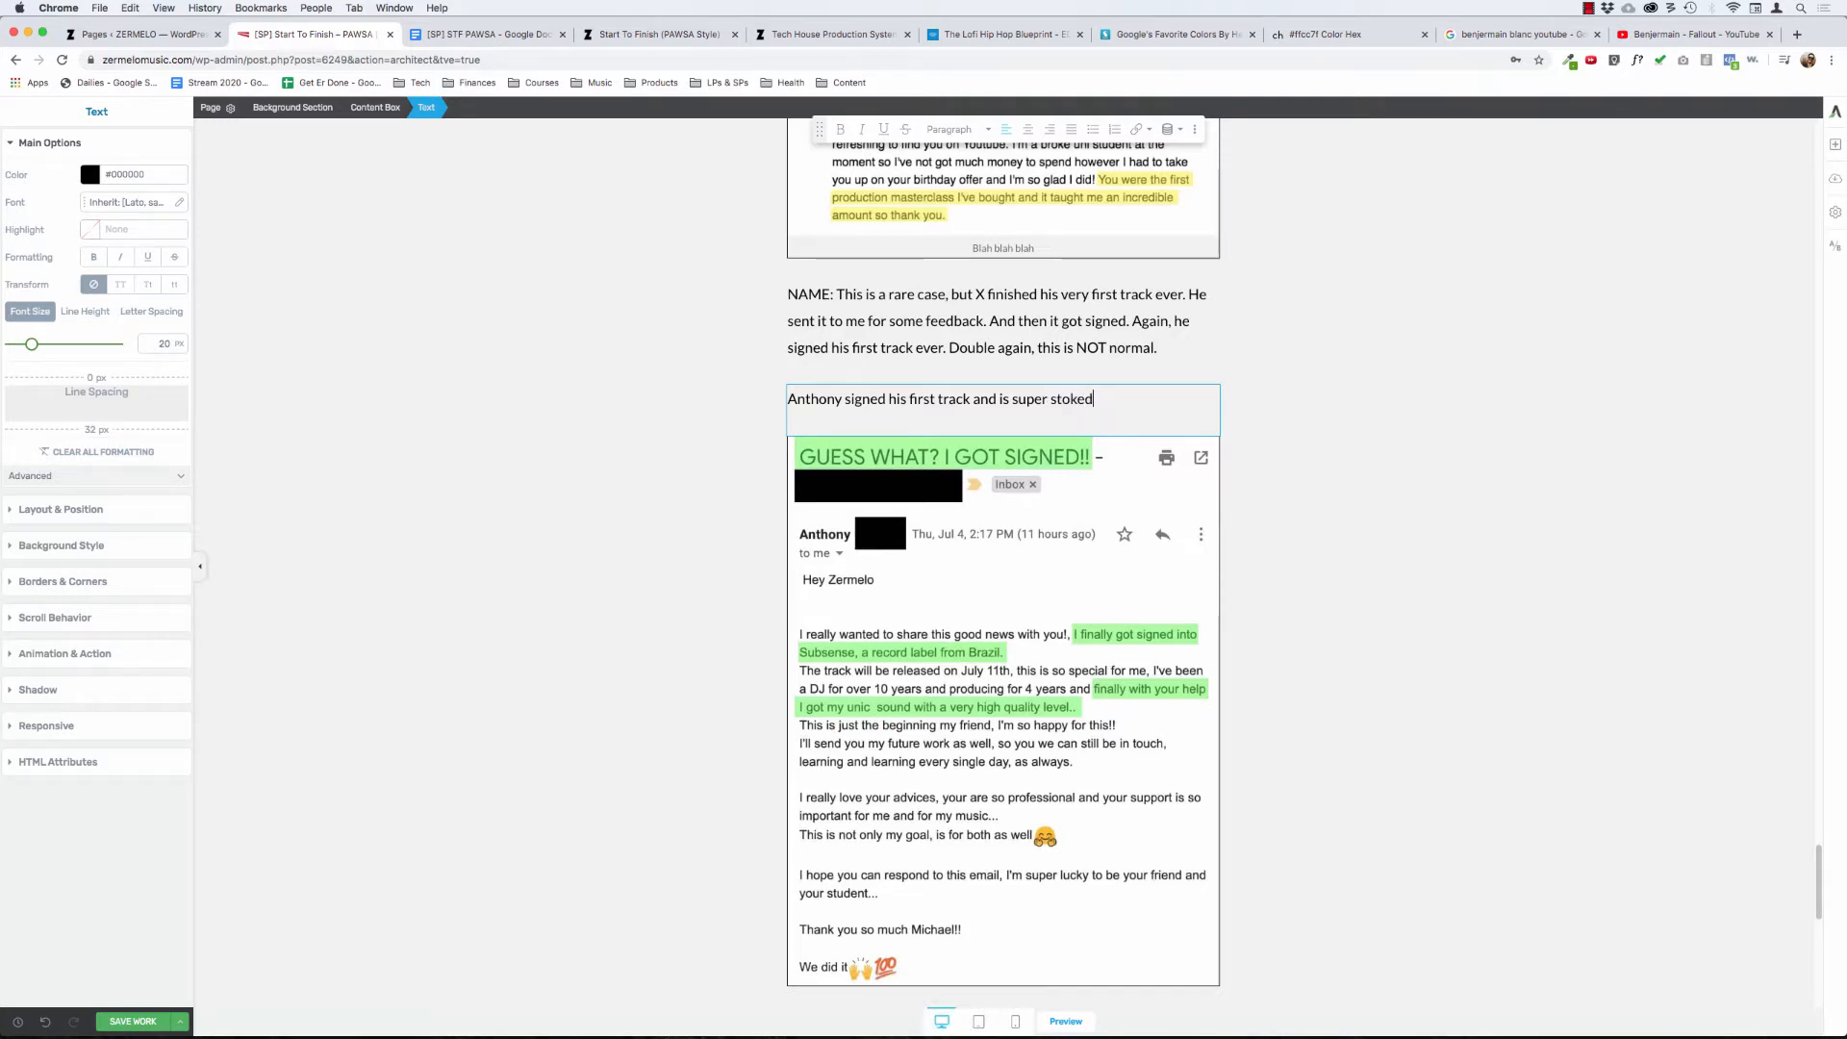
pyautogui.write('ked')
pyautogui.press('Return')
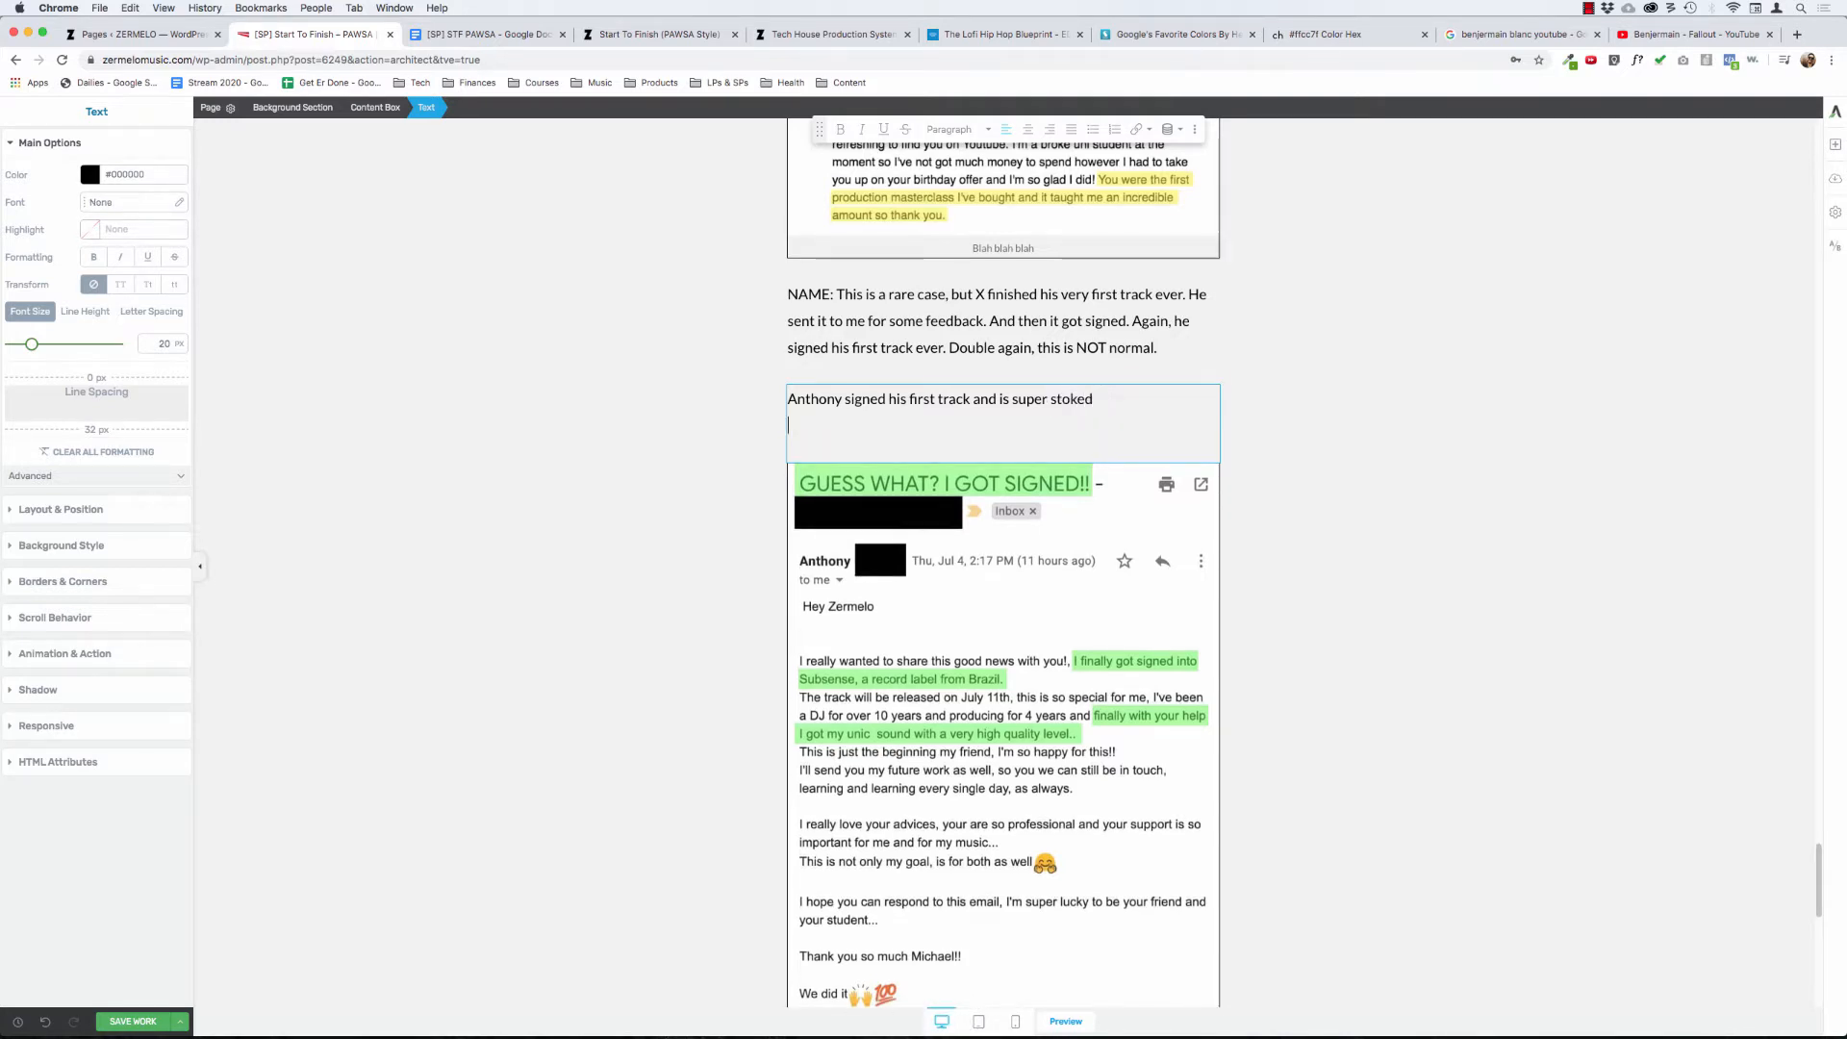
pyautogui.press('BackSpace')
pyautogui.write('!')
# - Make the "signed his first track and is super stoked!" headline bold and set its font size to 32 px
pyautogui.press('shift+super+Left')
pyautogui.press('super+b')
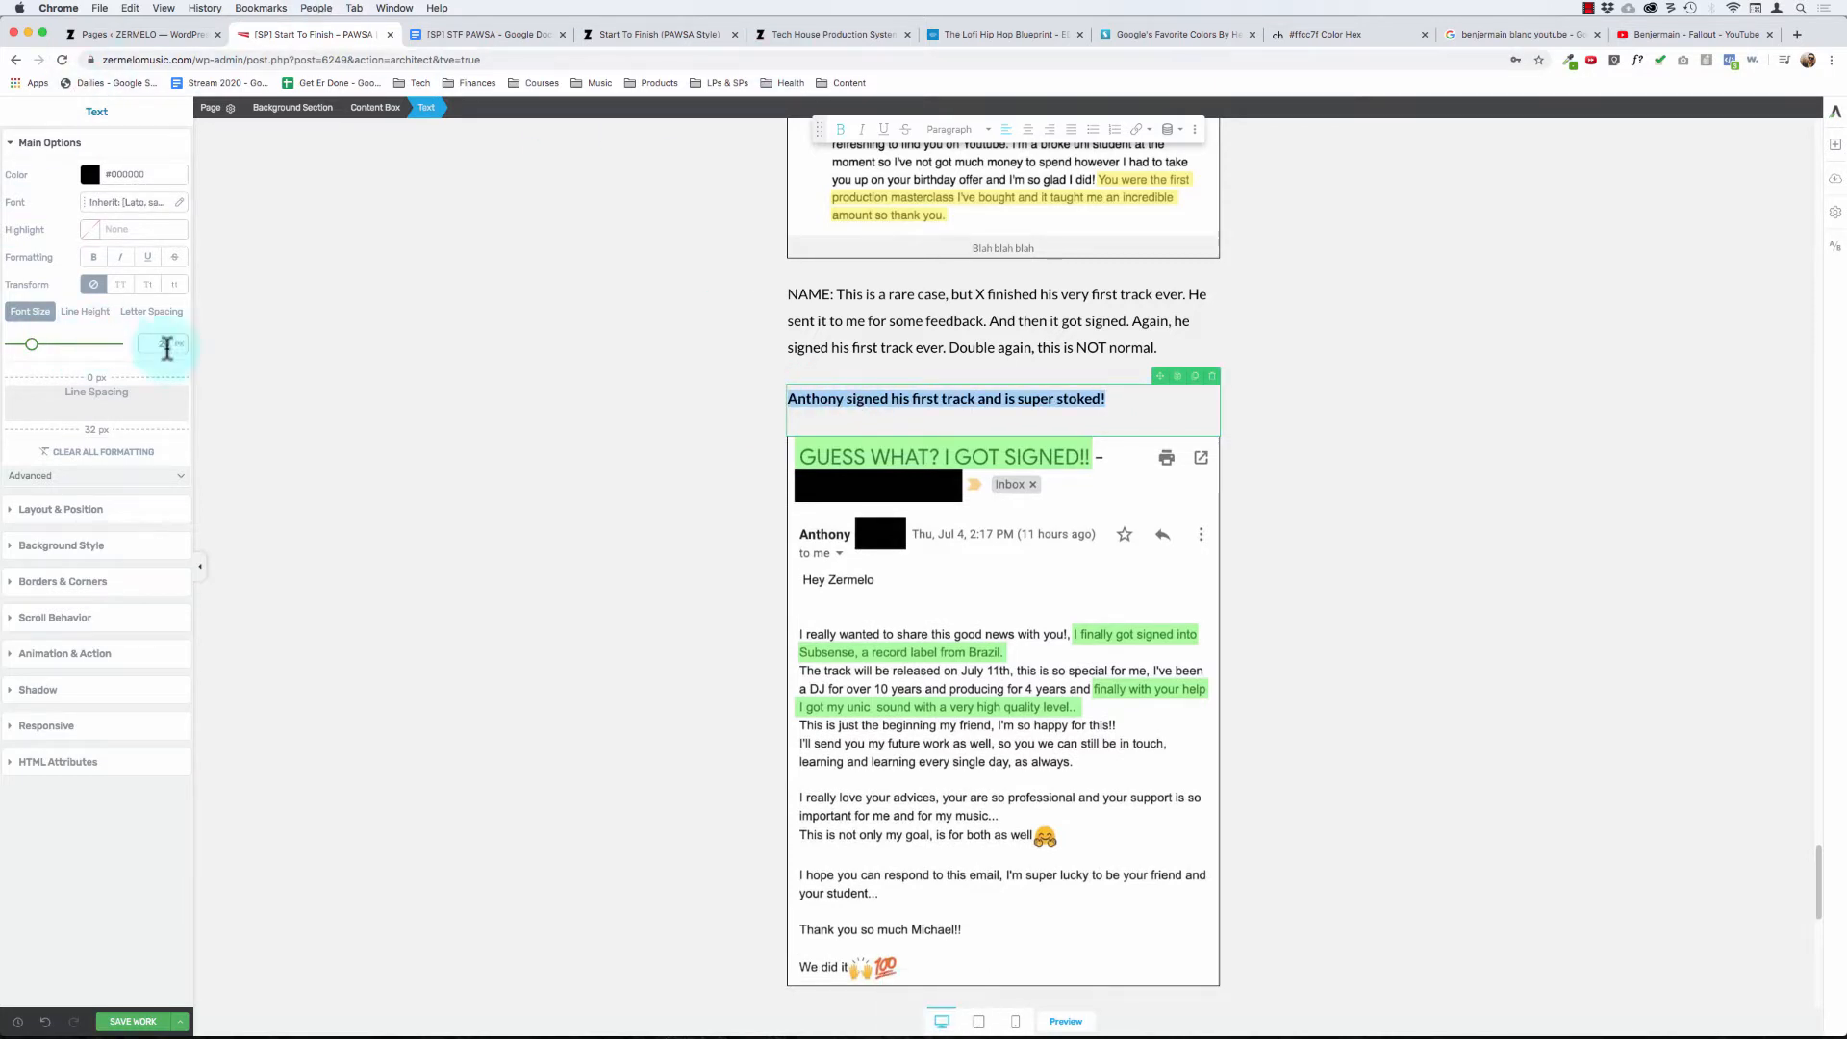
pyautogui.write('32')
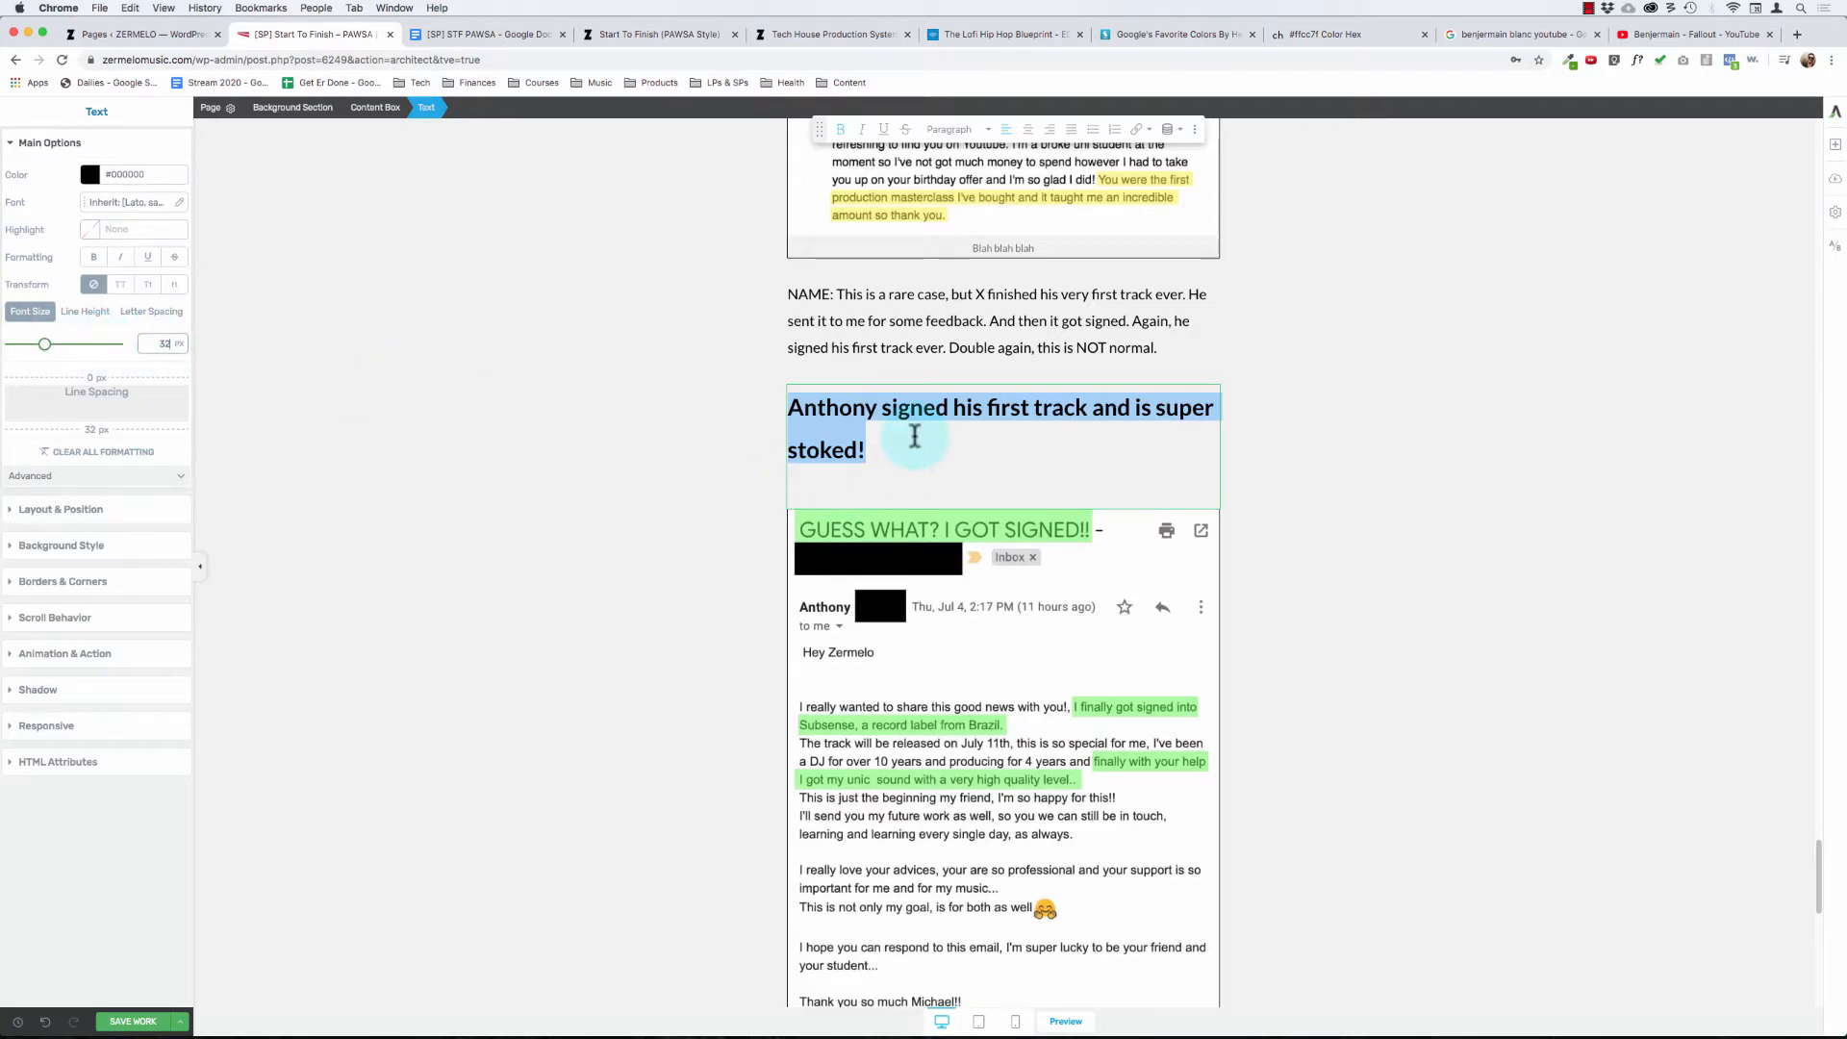
pyautogui.click(657, 453)
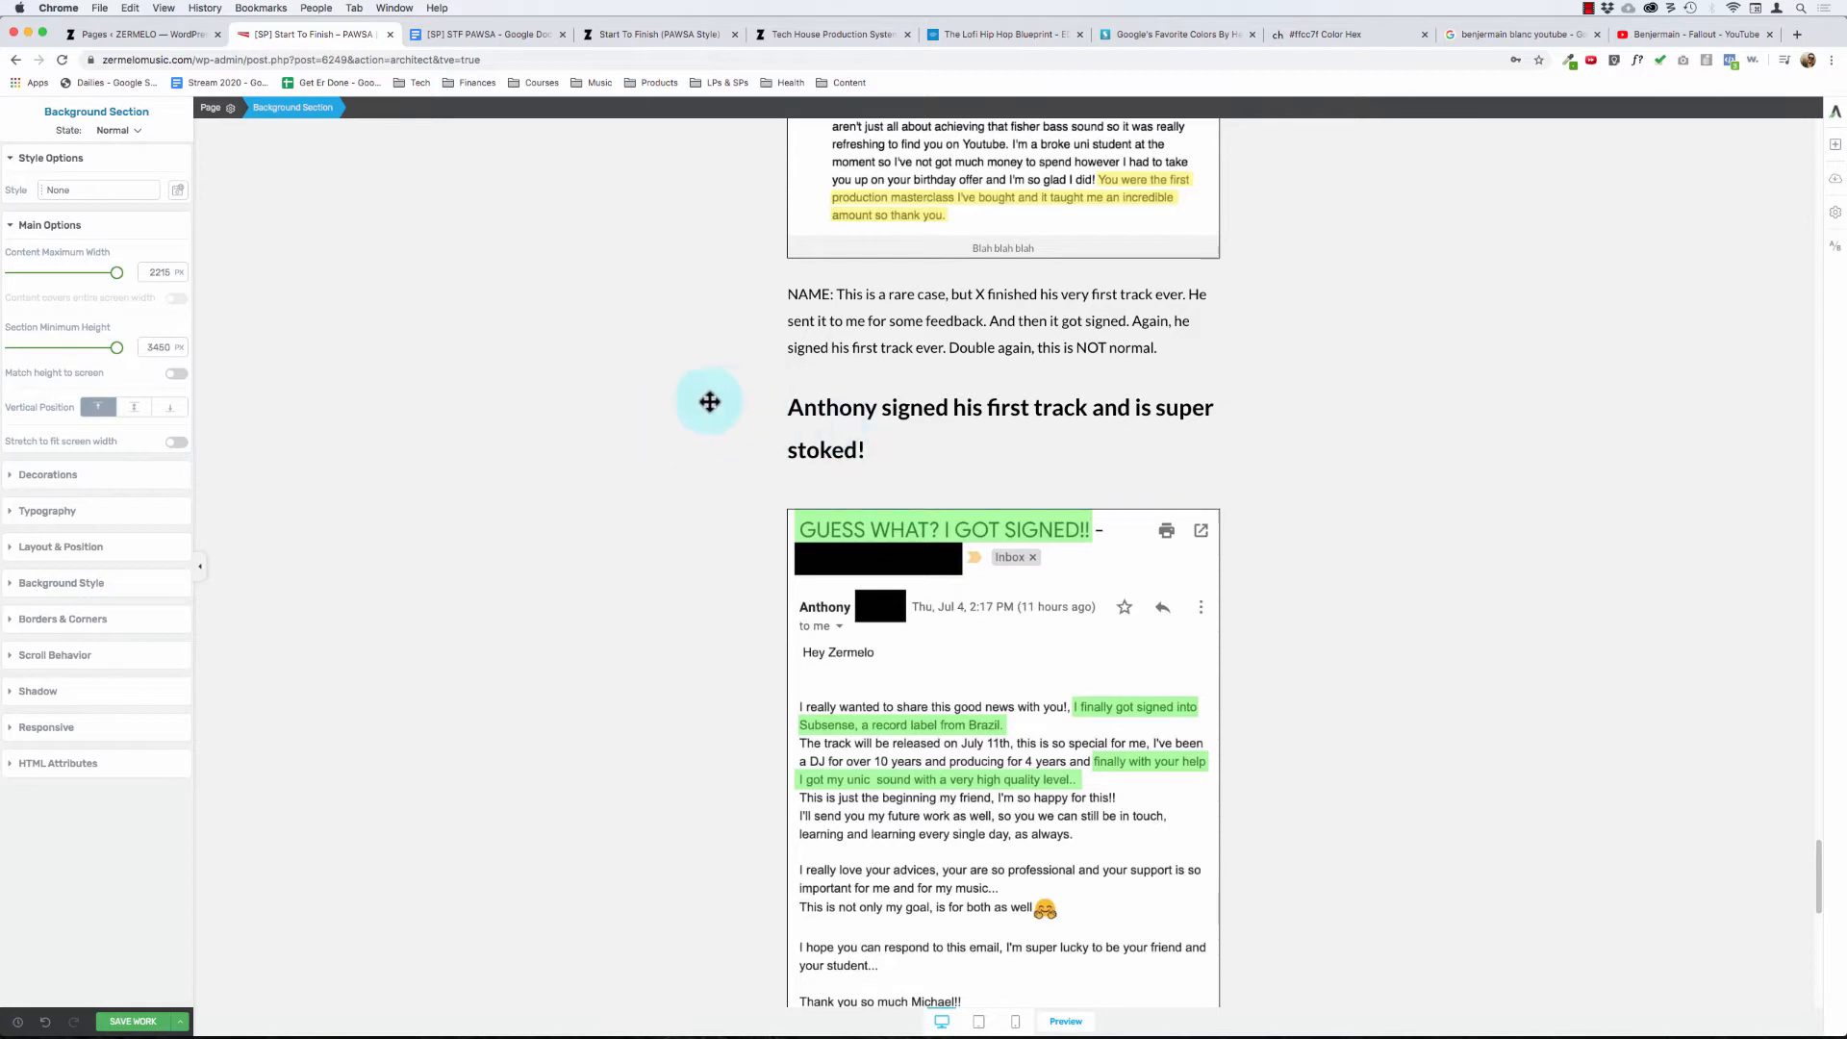
# - Center-align the "signed his first track and is super stoked!" headline
pyautogui.scroll(5, 709, 402)
pyautogui.scroll(-3, 701, 569)
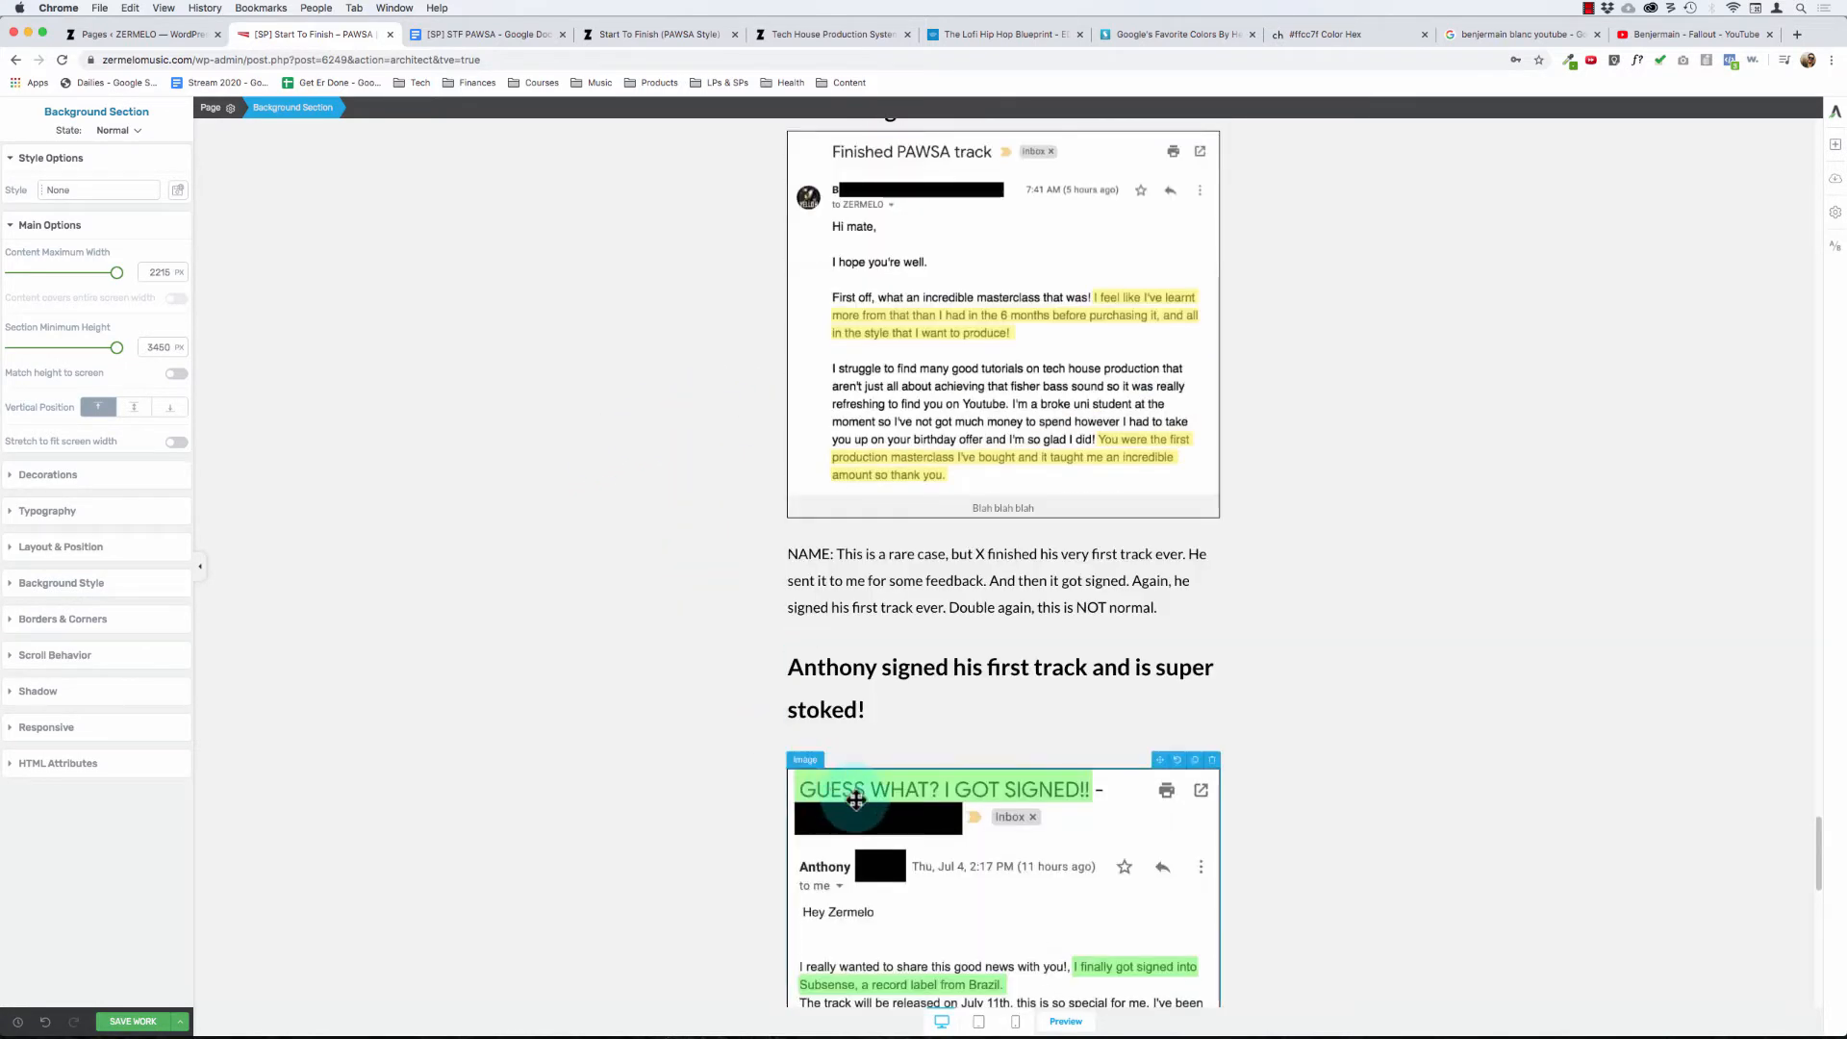
pyautogui.moveTo(890, 715); pyautogui.dragTo(784, 650)
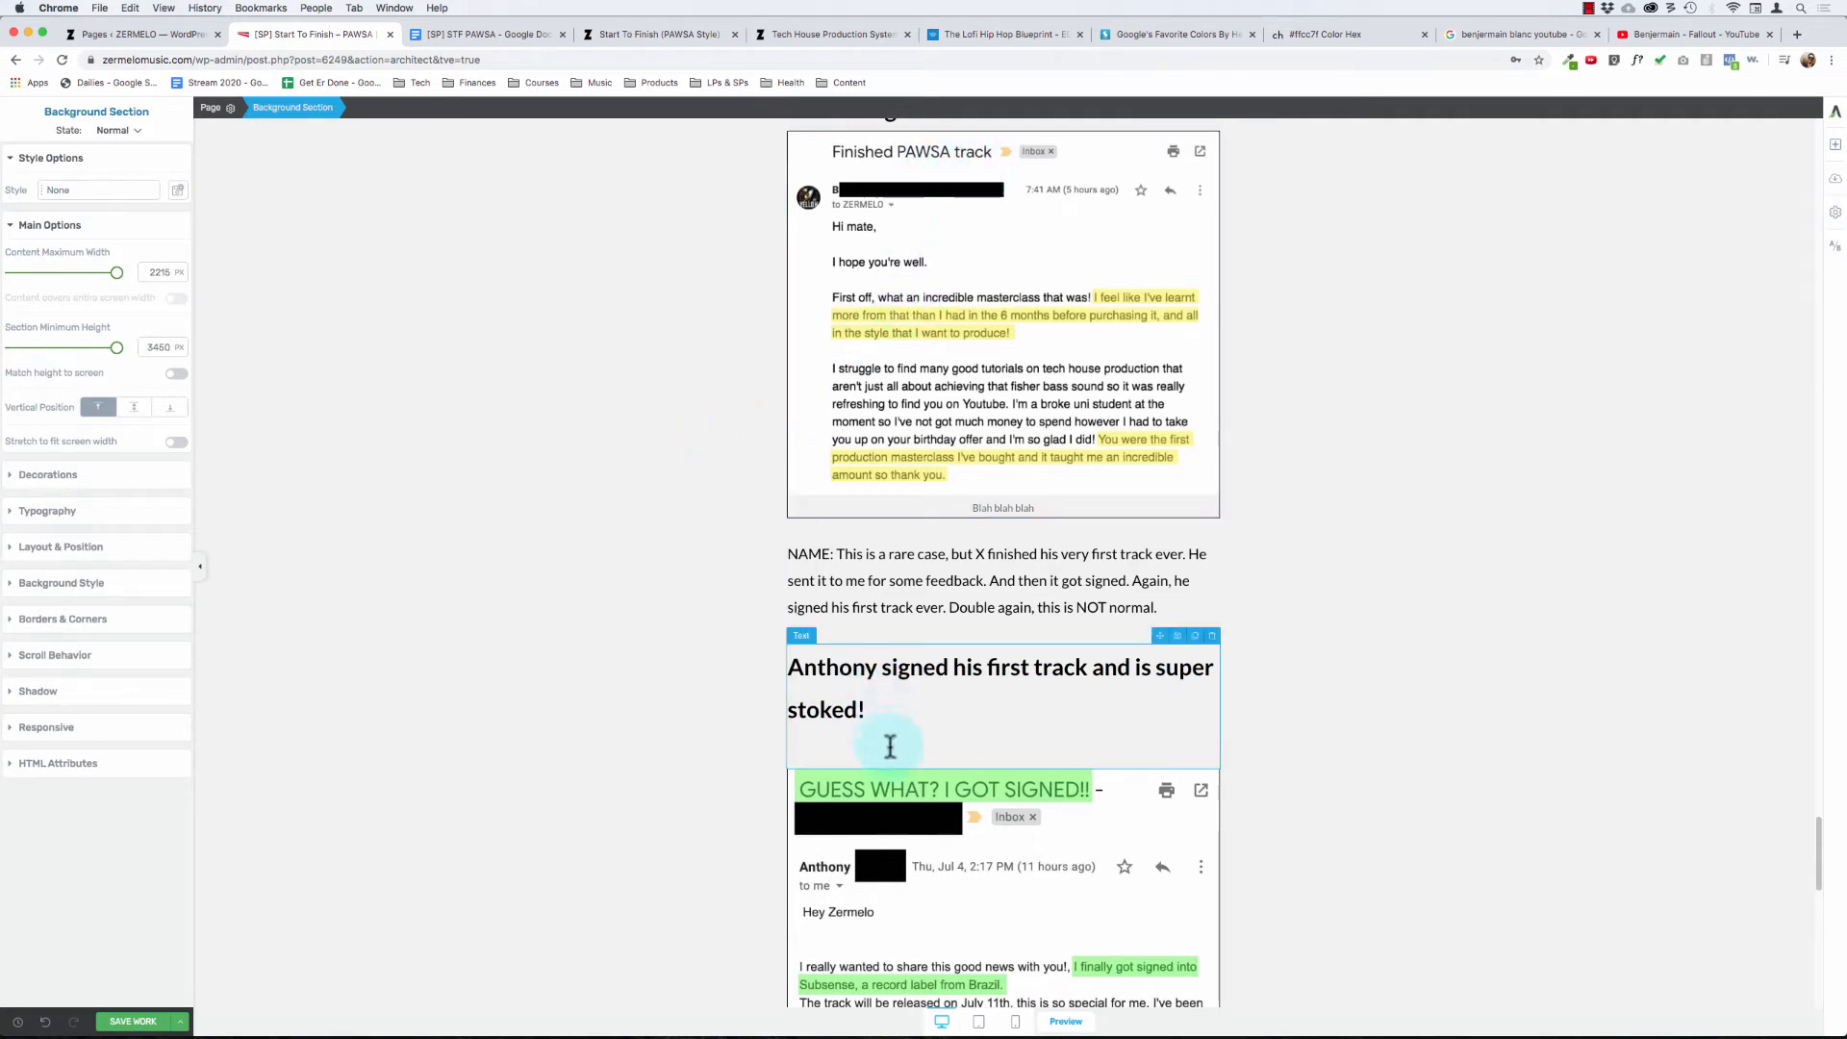
pyautogui.click(891, 695)
pyautogui.moveTo(827, 674); pyautogui.dragTo(796, 657)
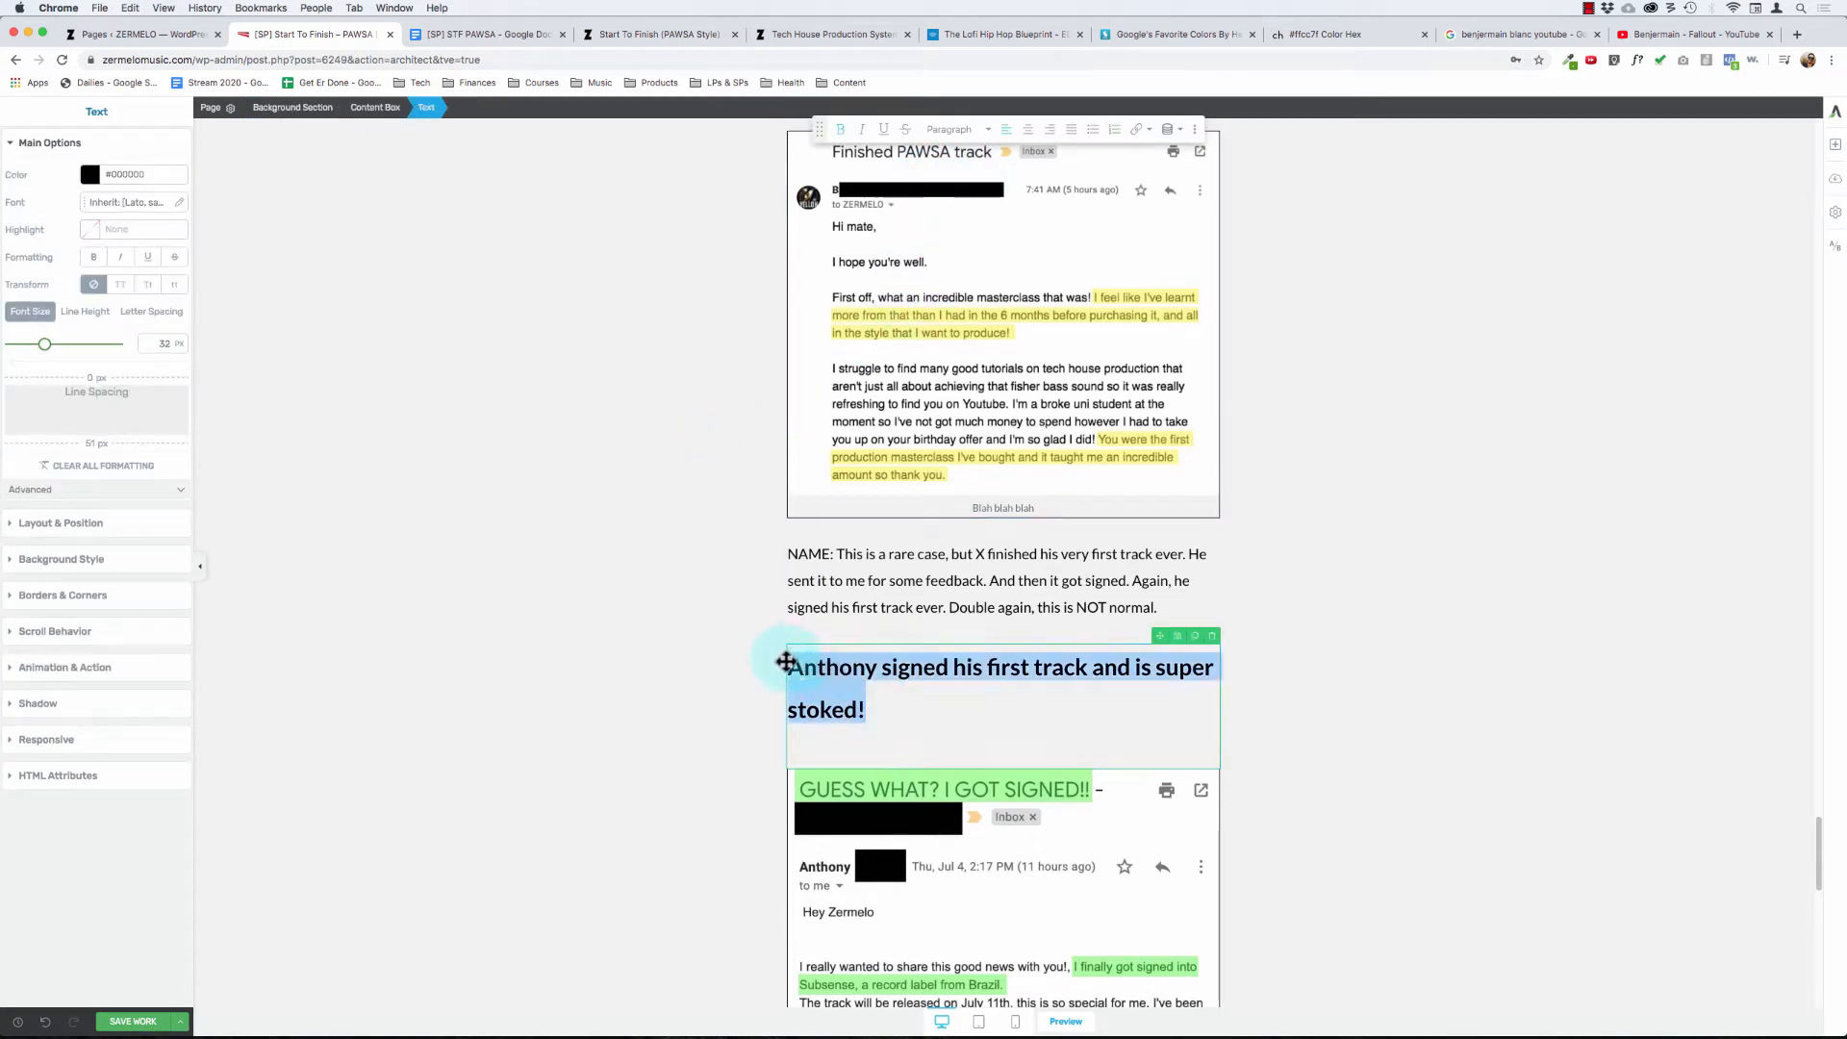
pyautogui.click(1028, 129)
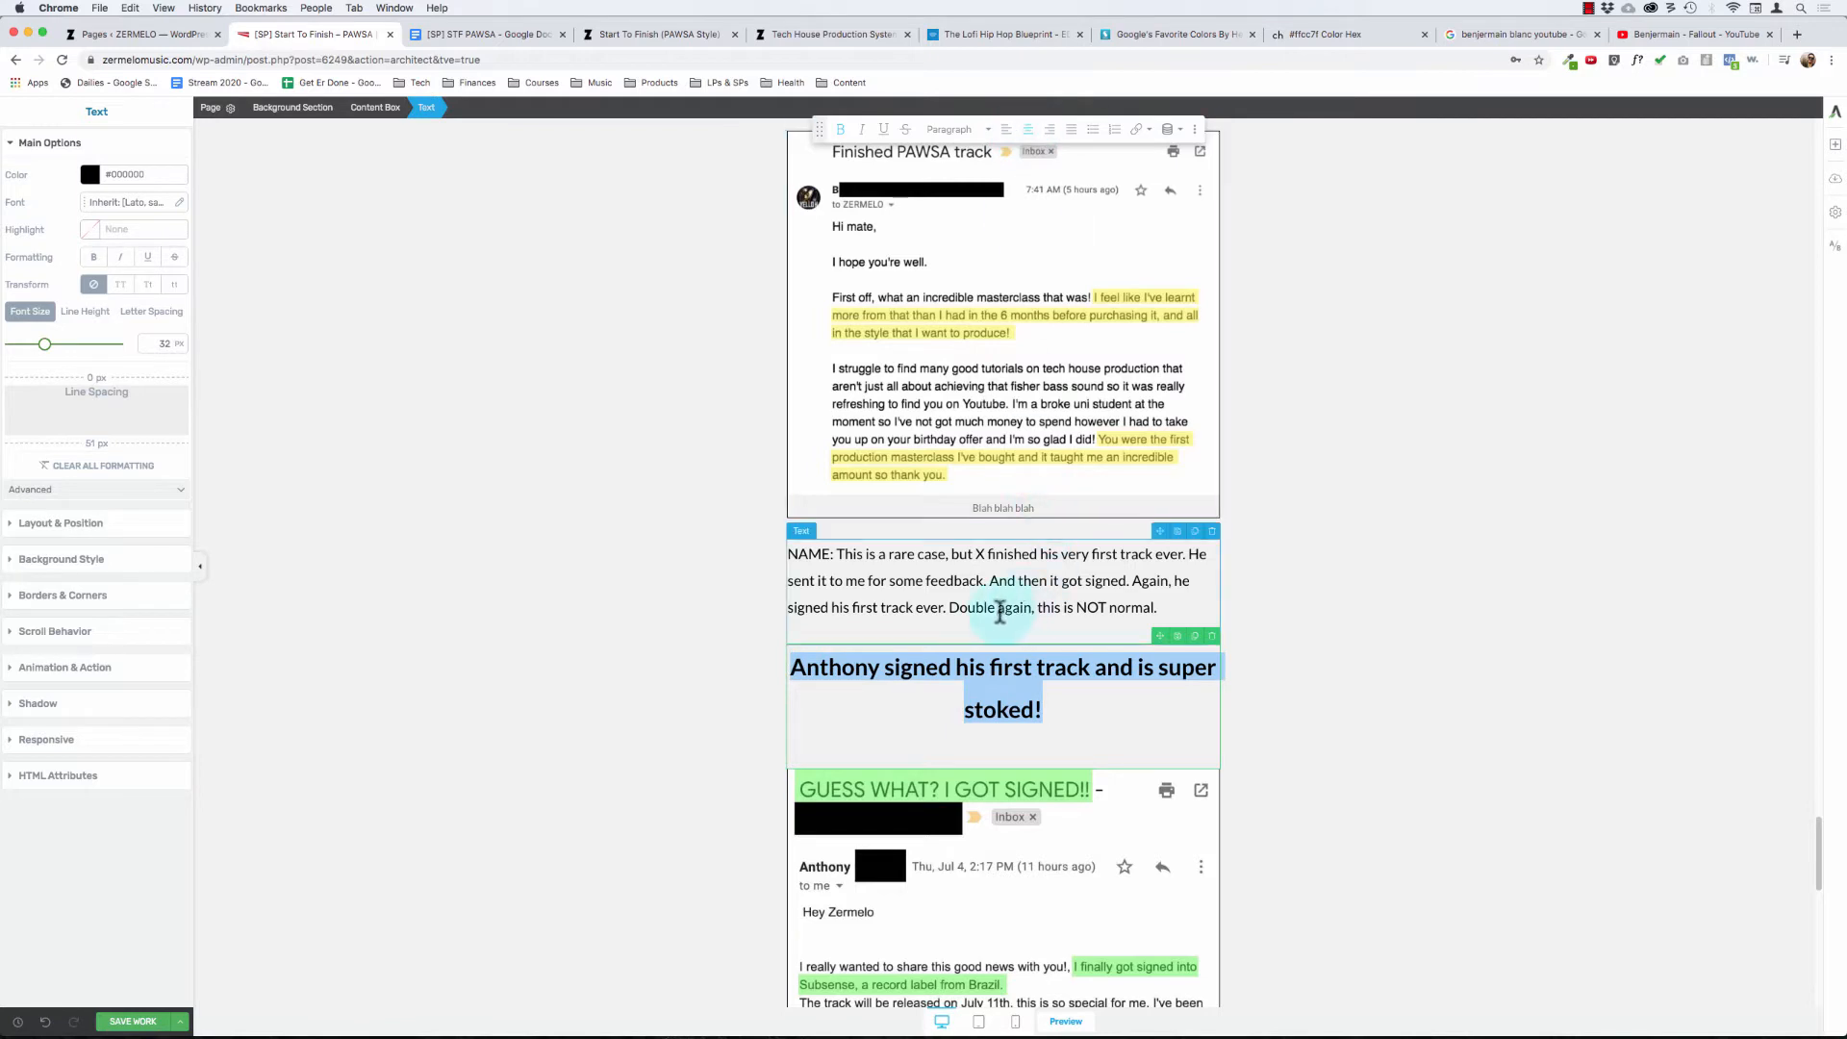
# - Reduce the bottom spacing of the "super stoked!" headline to 0 px so it sits against its screenshot
pyautogui.click(963, 712)
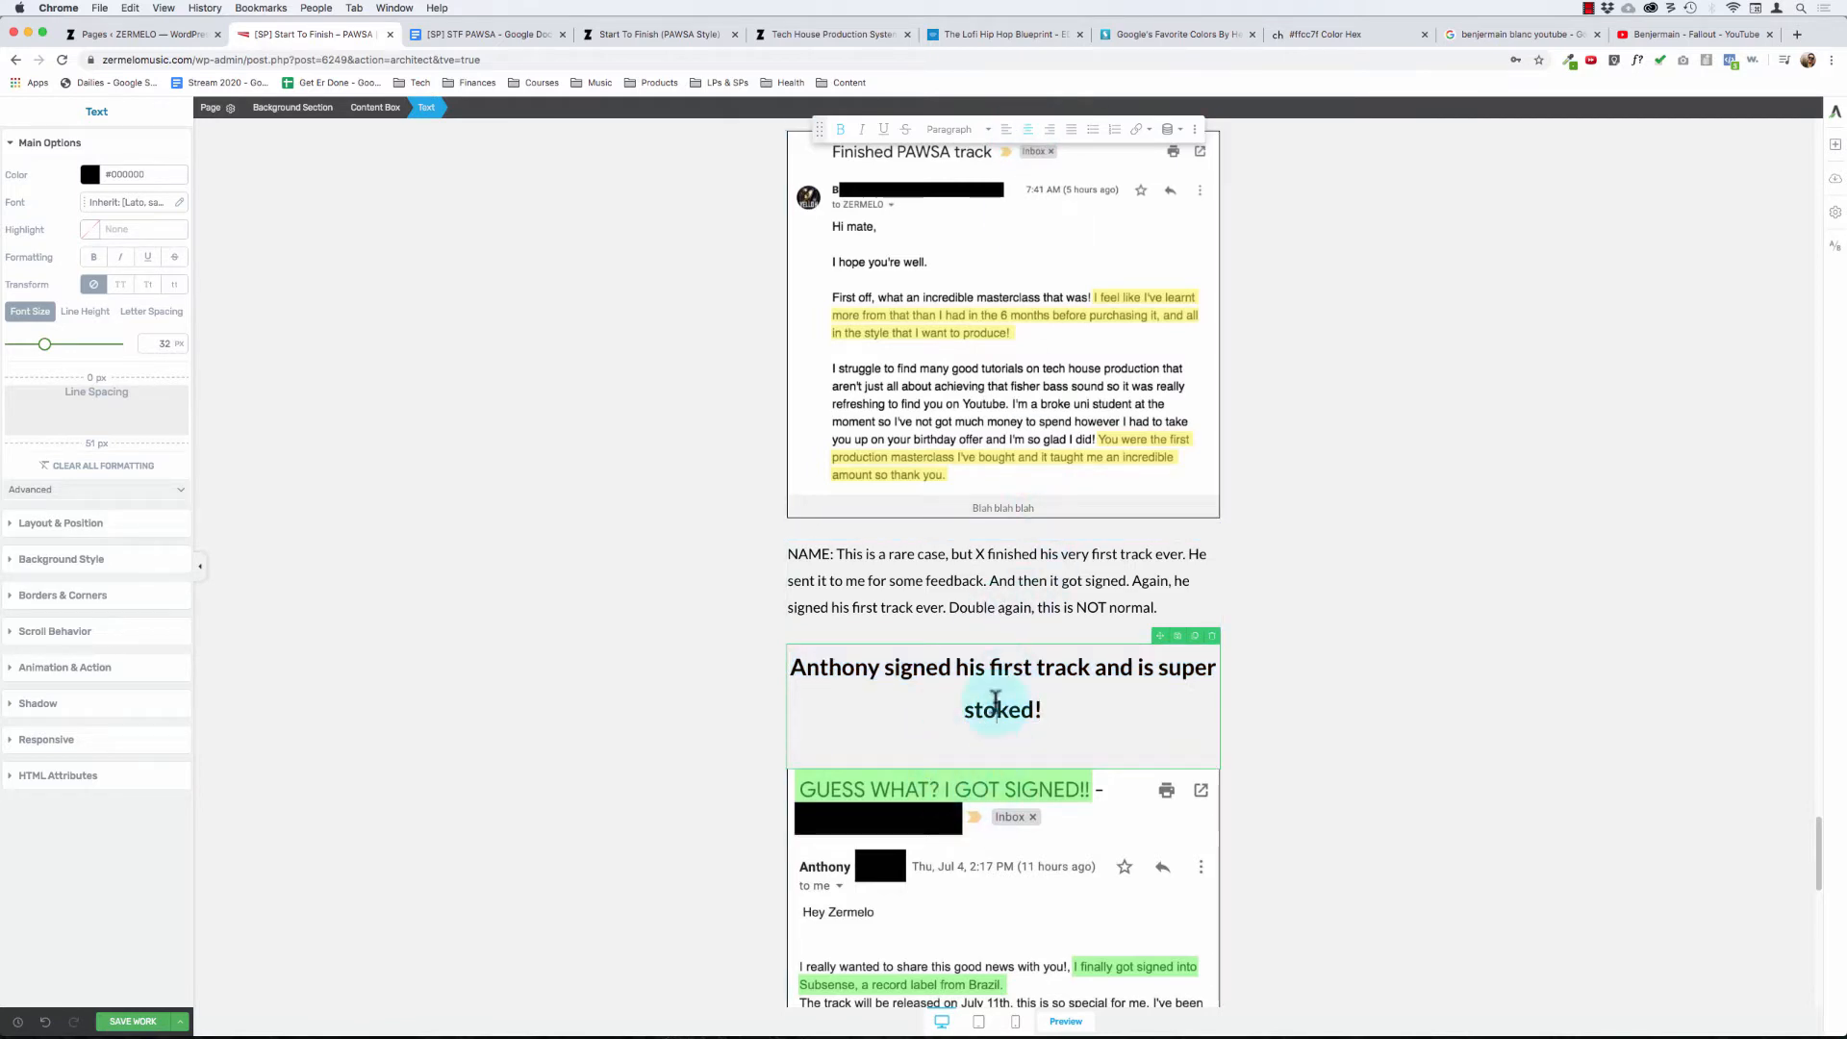
pyautogui.moveTo(101, 435); pyautogui.dragTo(169, 186)
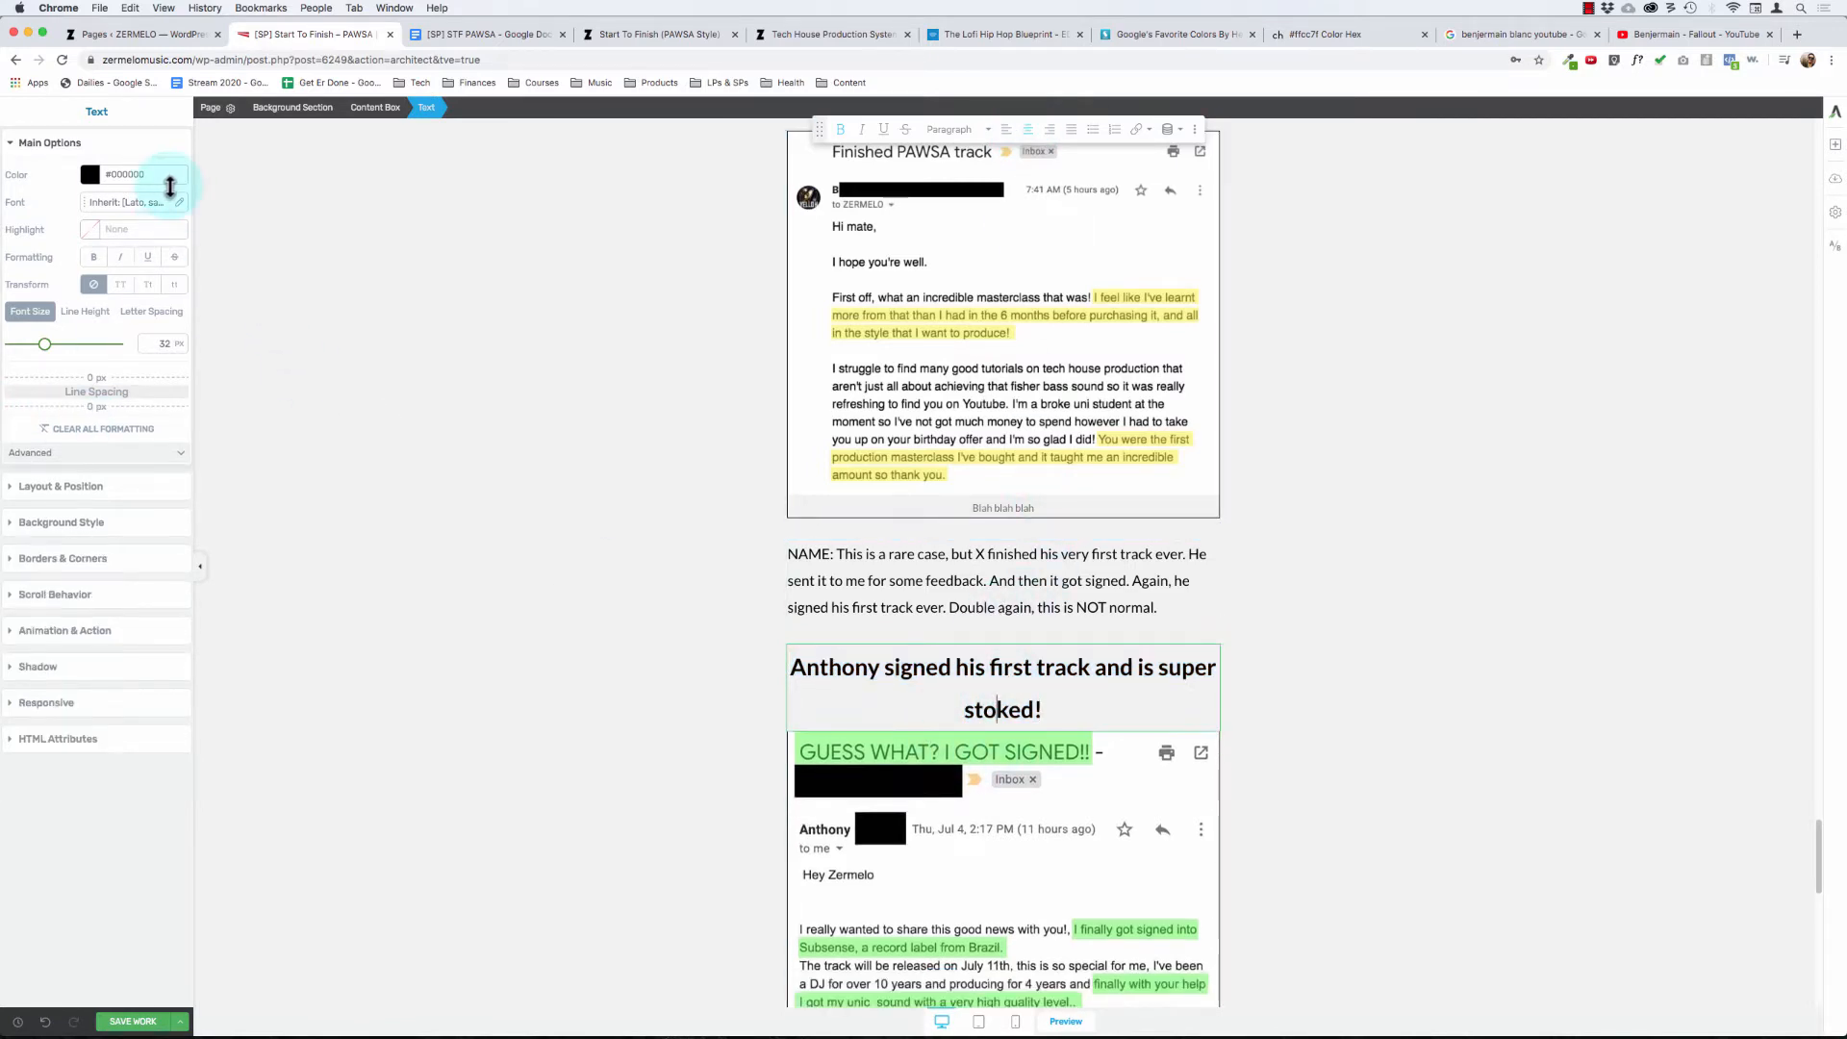
pyautogui.click(695, 683)
pyautogui.click(807, 666)
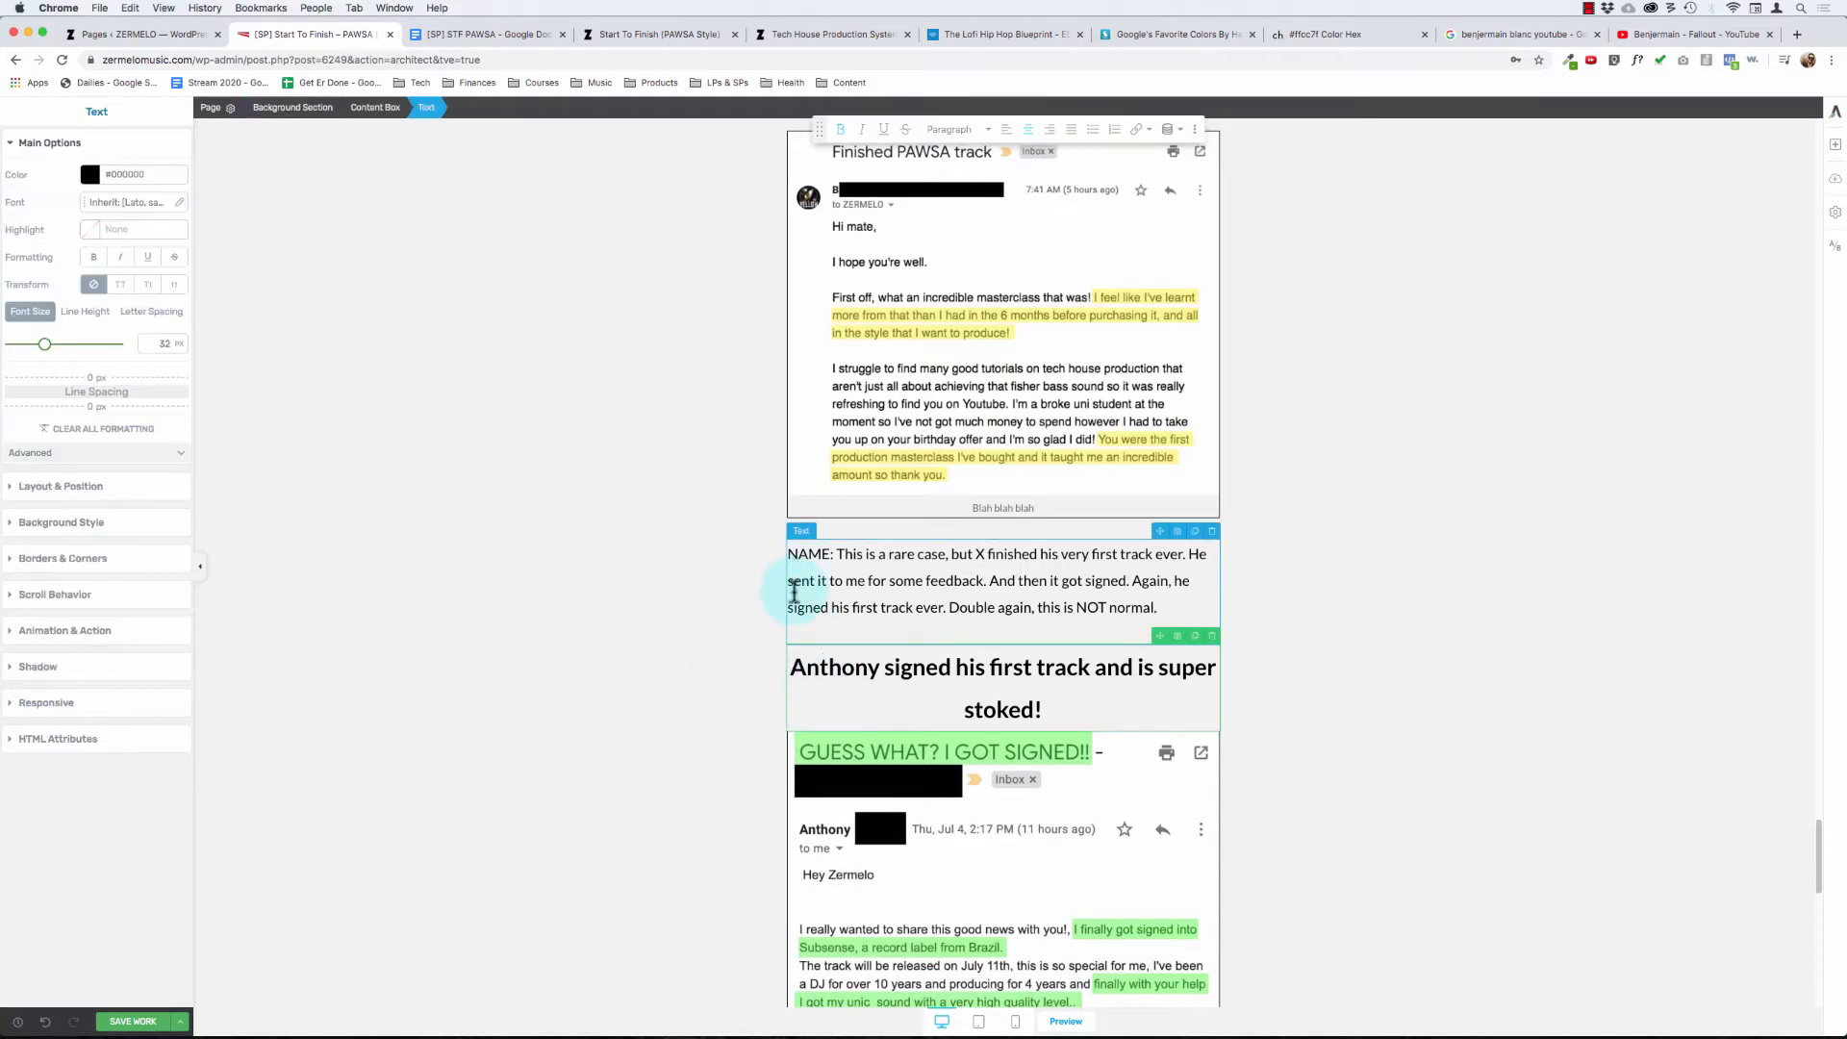
# - Move the Nov 26, 2018 email screenshot above the paragraph about the OG ZERMELO student
pyautogui.scroll(-8, 795, 592)
pyautogui.click(920, 660)
pyautogui.scroll(-4, 924, 673)
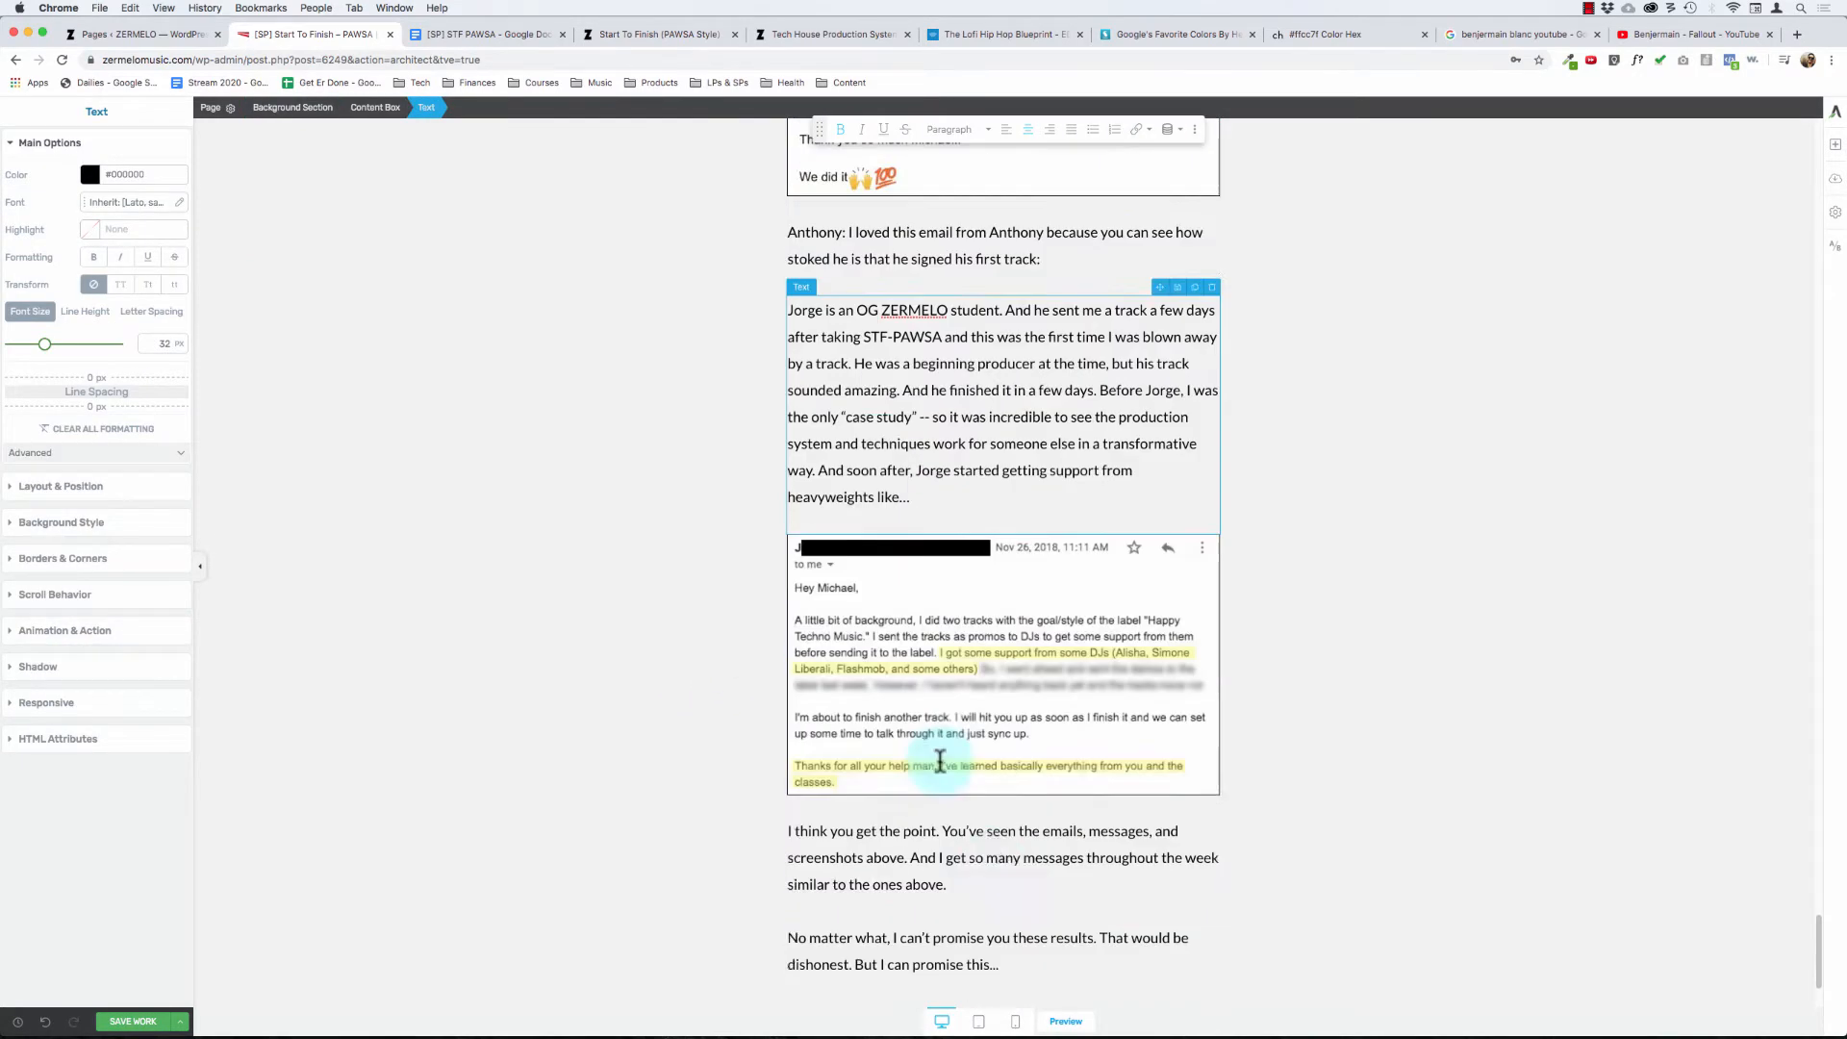
pyautogui.moveTo(1162, 527); pyautogui.dragTo(1002, 299)
# - Add a text element directly above the Nov 26, 2018 email screenshot and select its placeholder text
pyautogui.scroll(7, 841, 366)
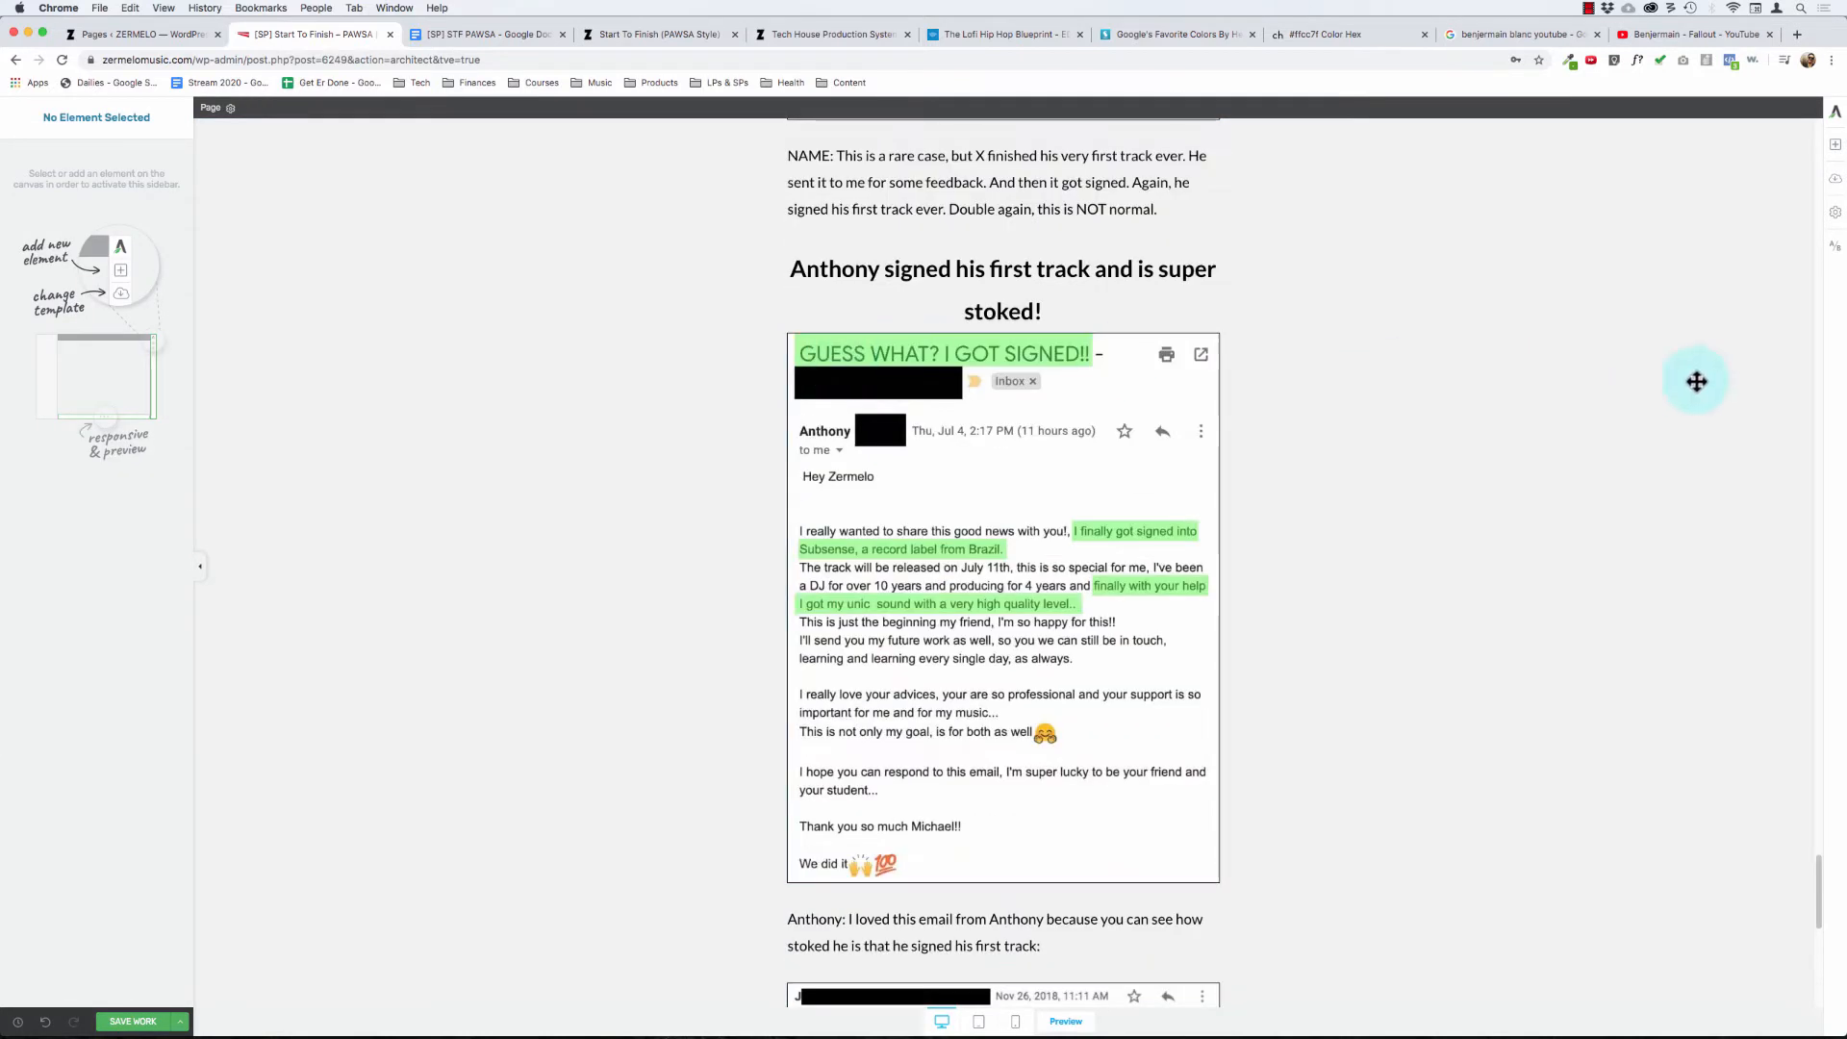
pyautogui.click(1836, 154)
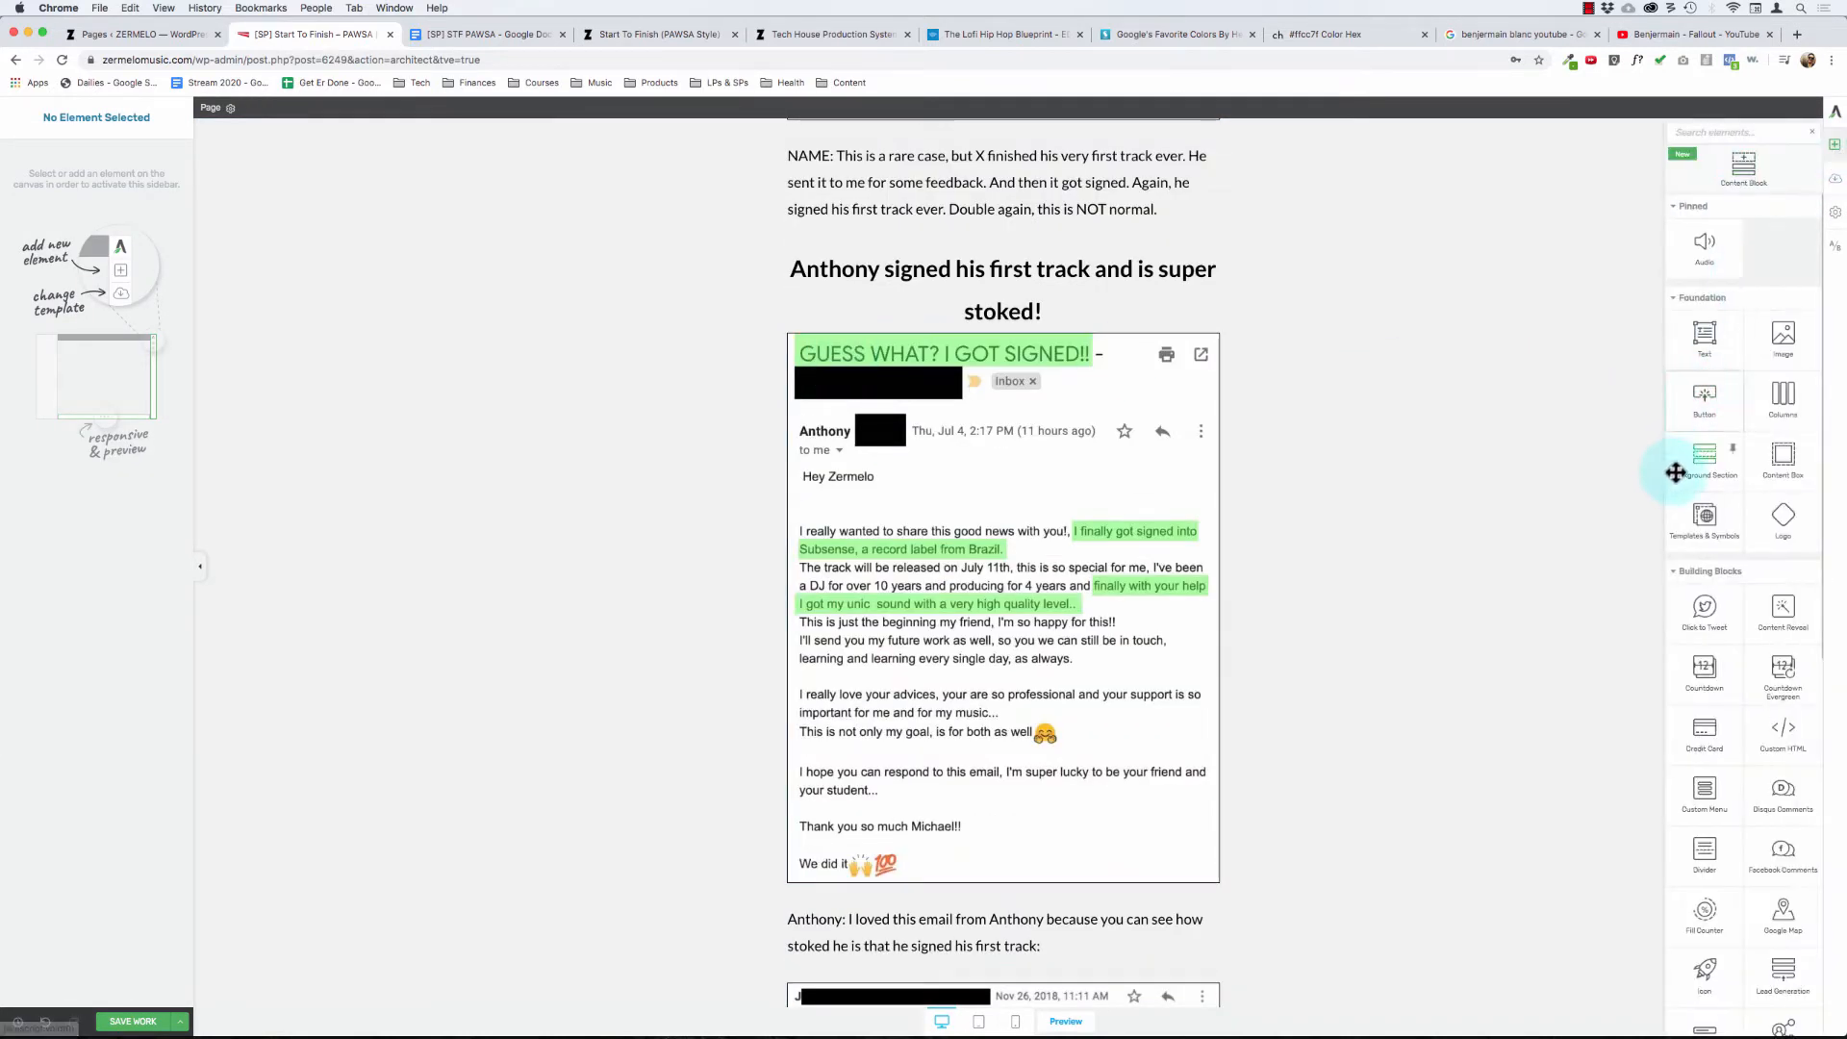
pyautogui.moveTo(1697, 367); pyautogui.dragTo(953, 996)
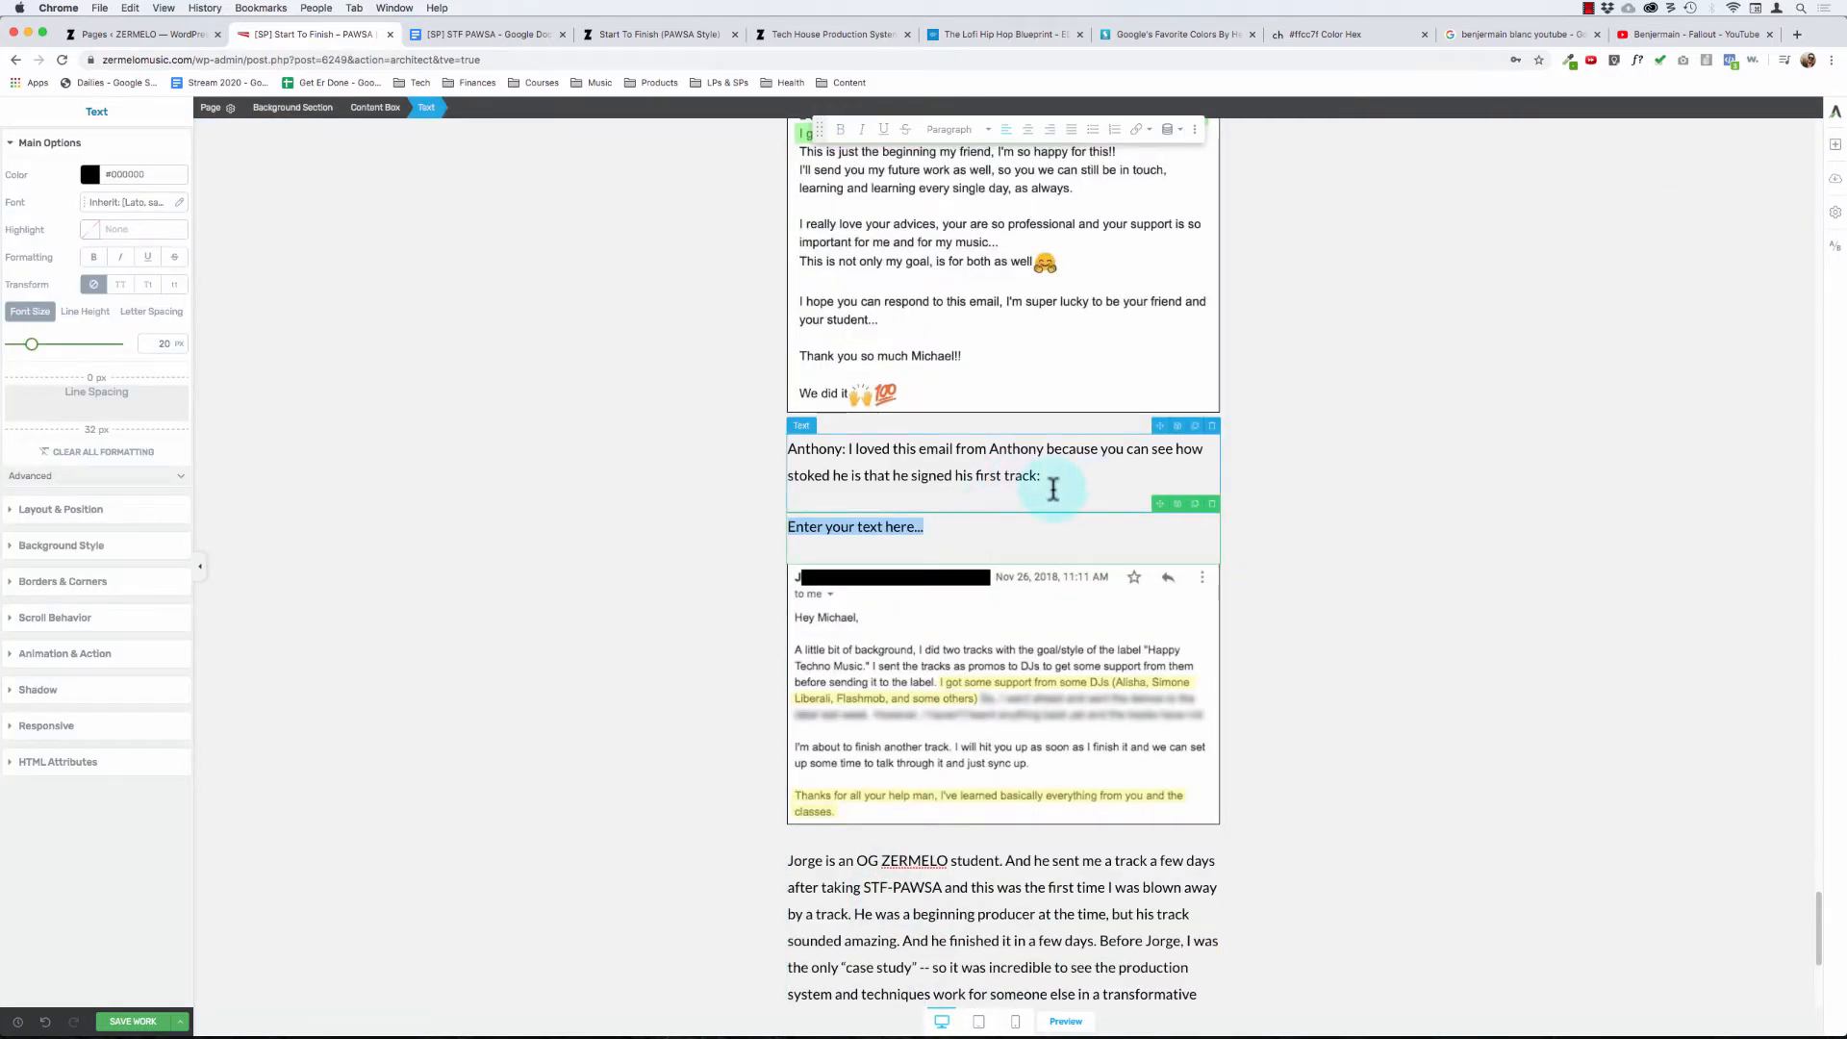
pyautogui.click(946, 532)
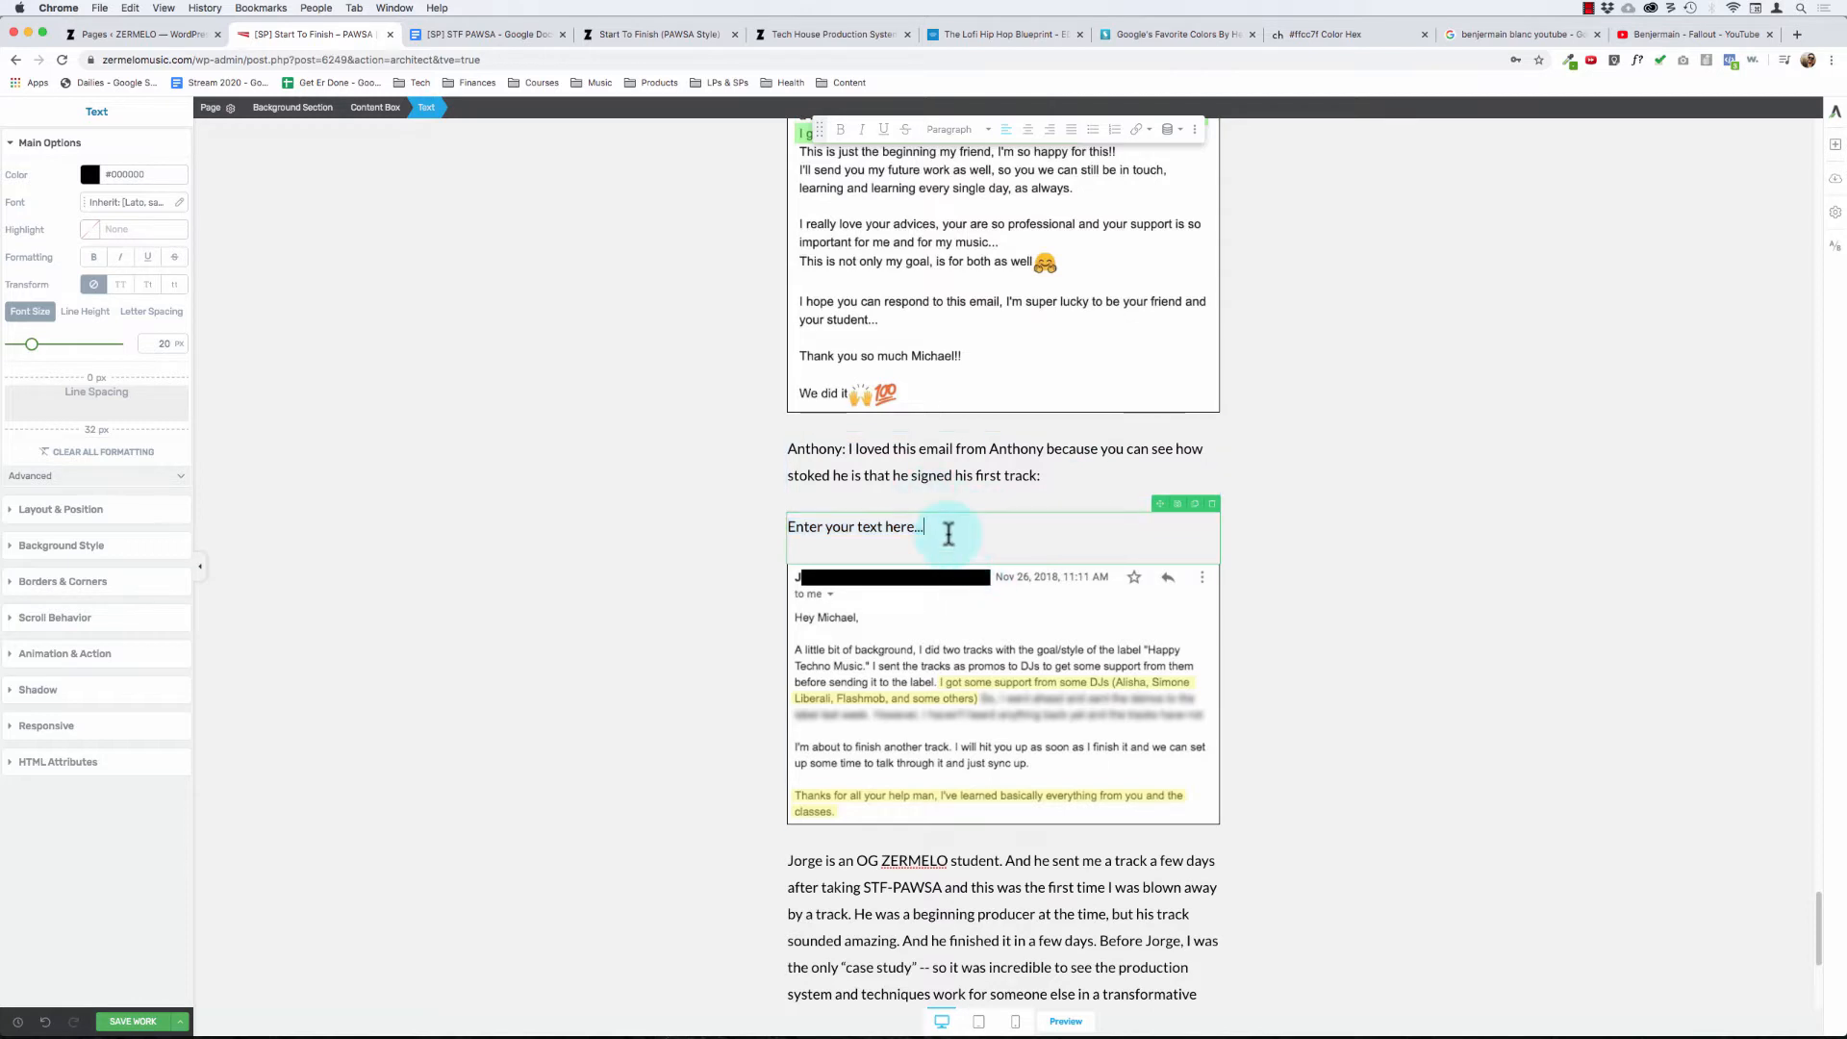
pyautogui.press('super+a')
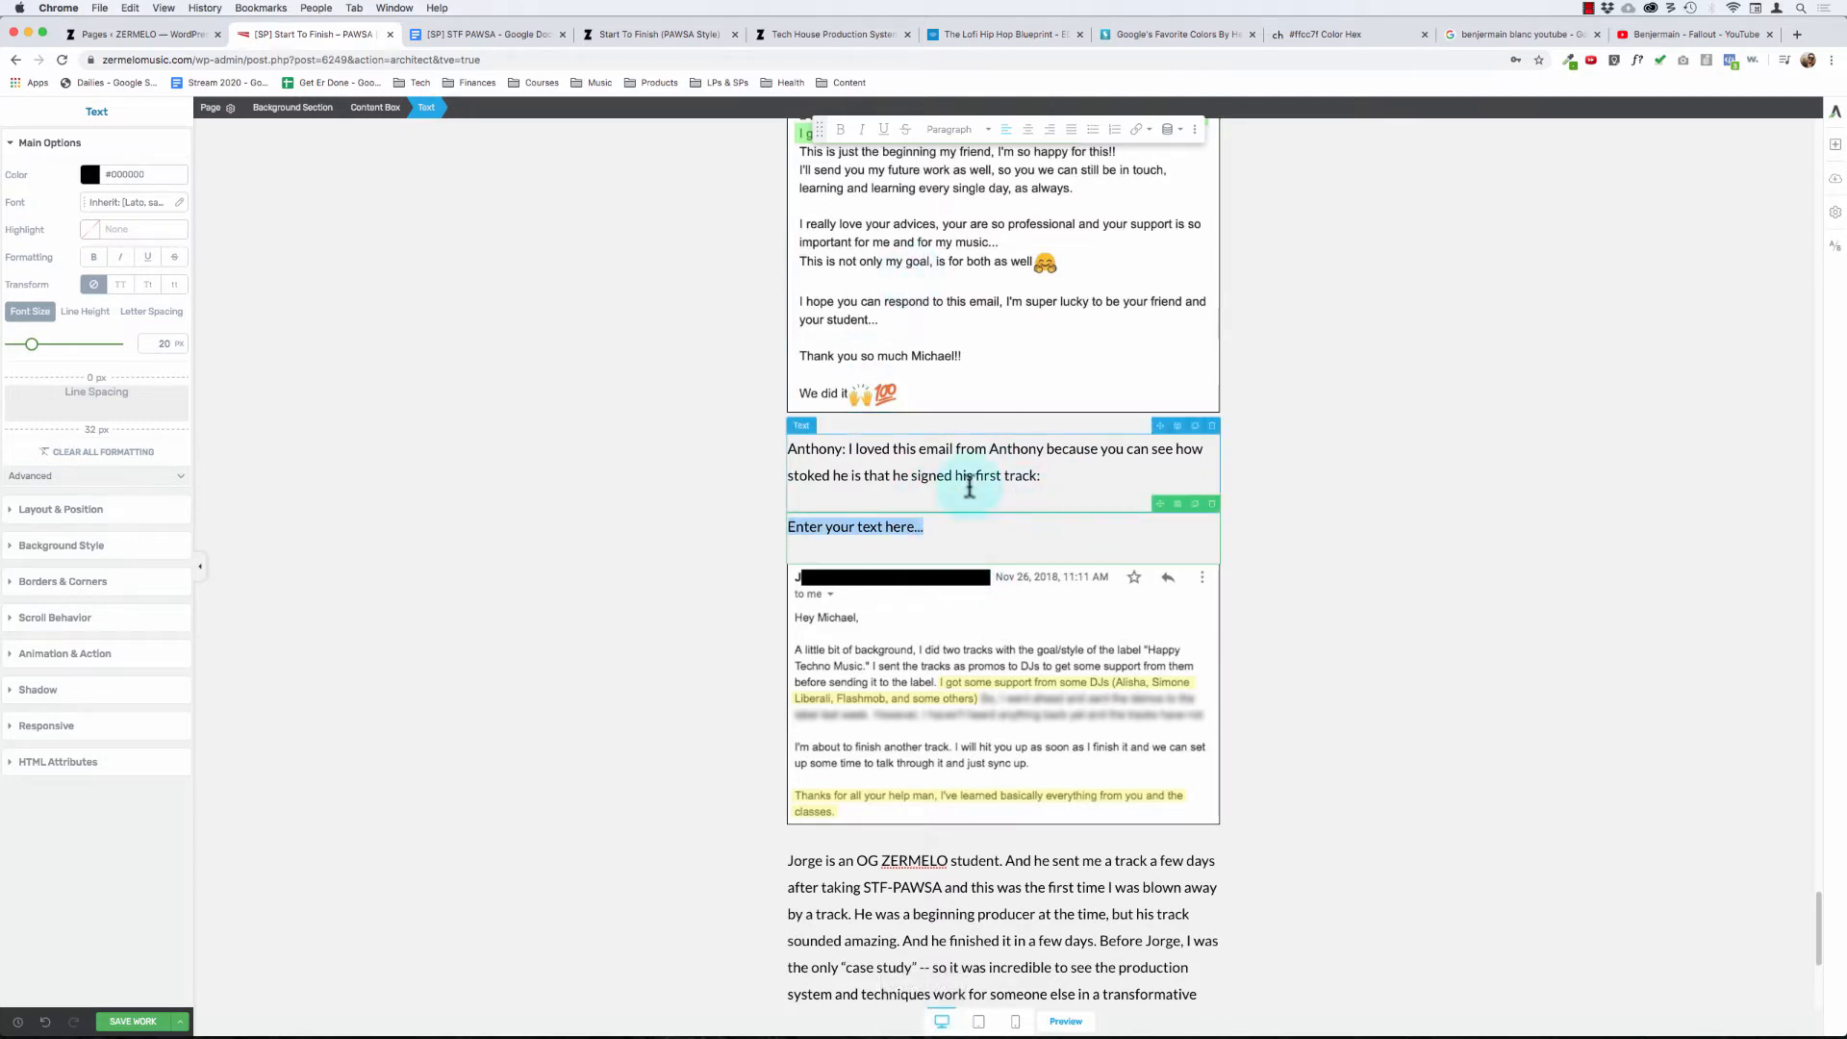
pyautogui.click(935, 481)
pyautogui.click(1081, 473)
pyautogui.press('Return')
pyautogui.write('sdlfkjsdlkfjsdof')
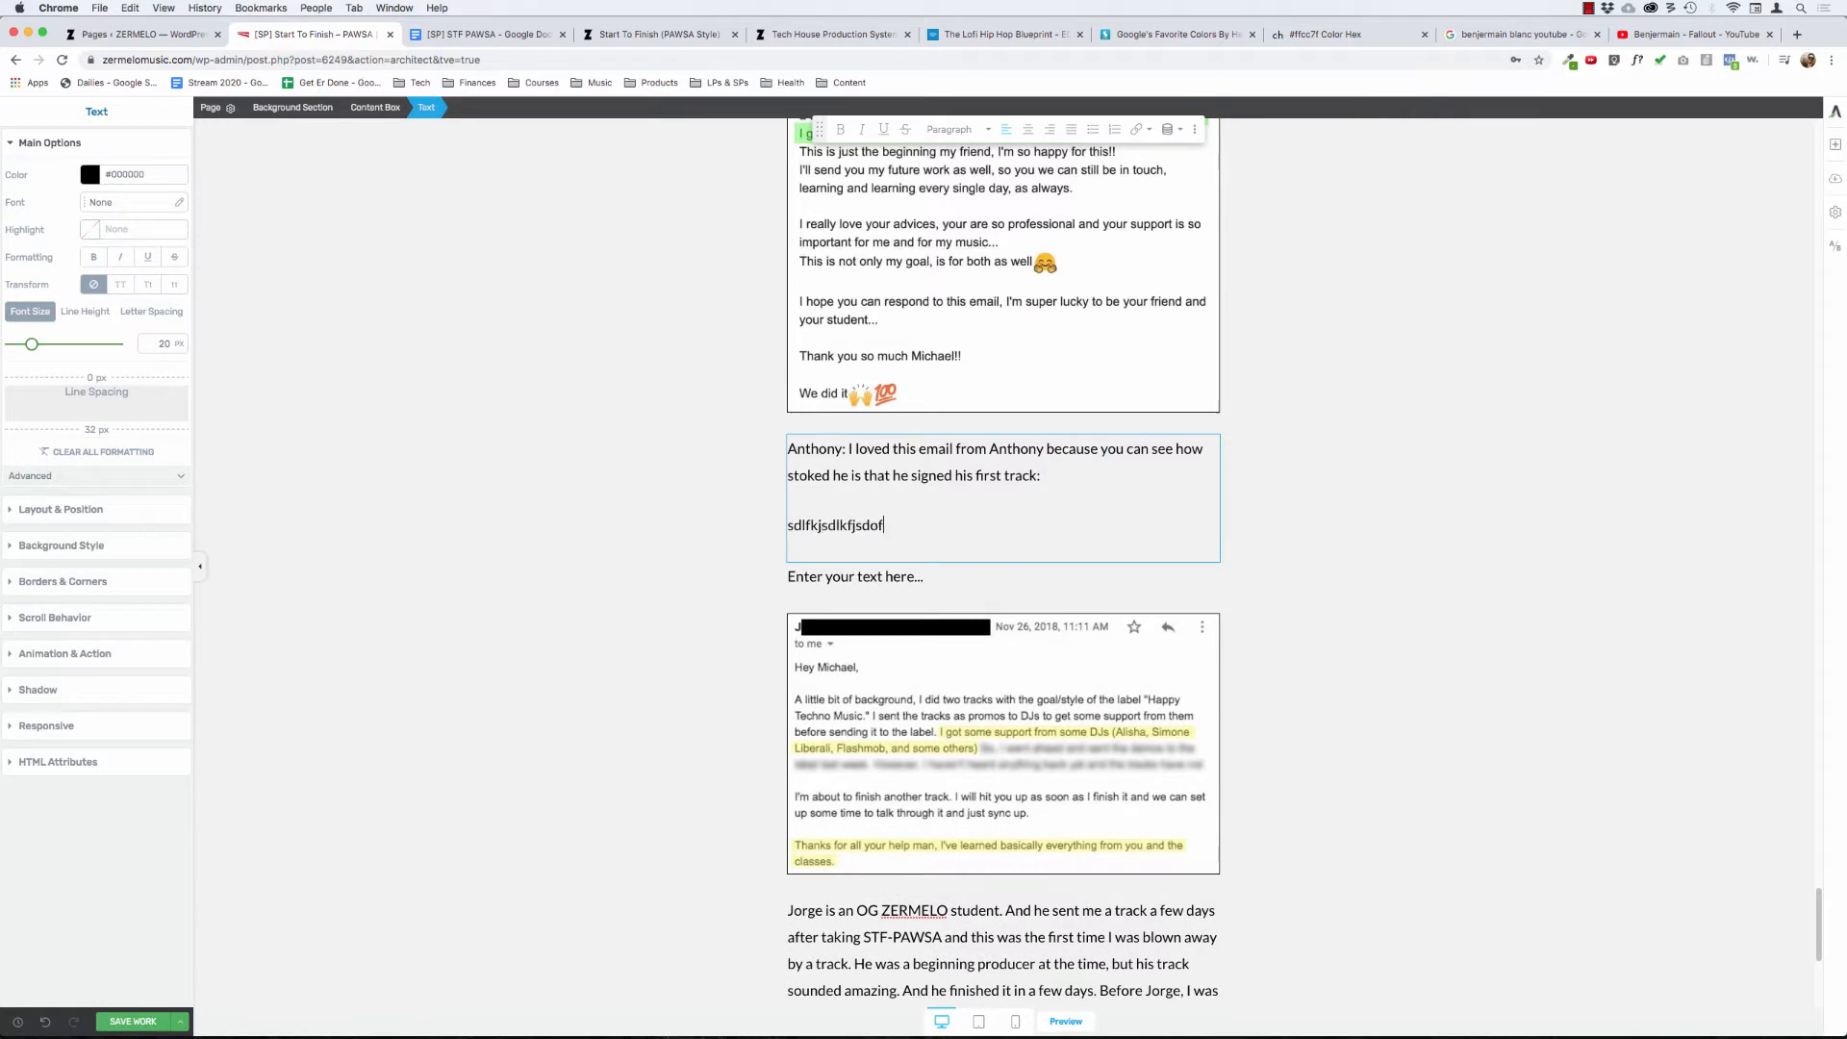
pyautogui.press('shift+super+Left')
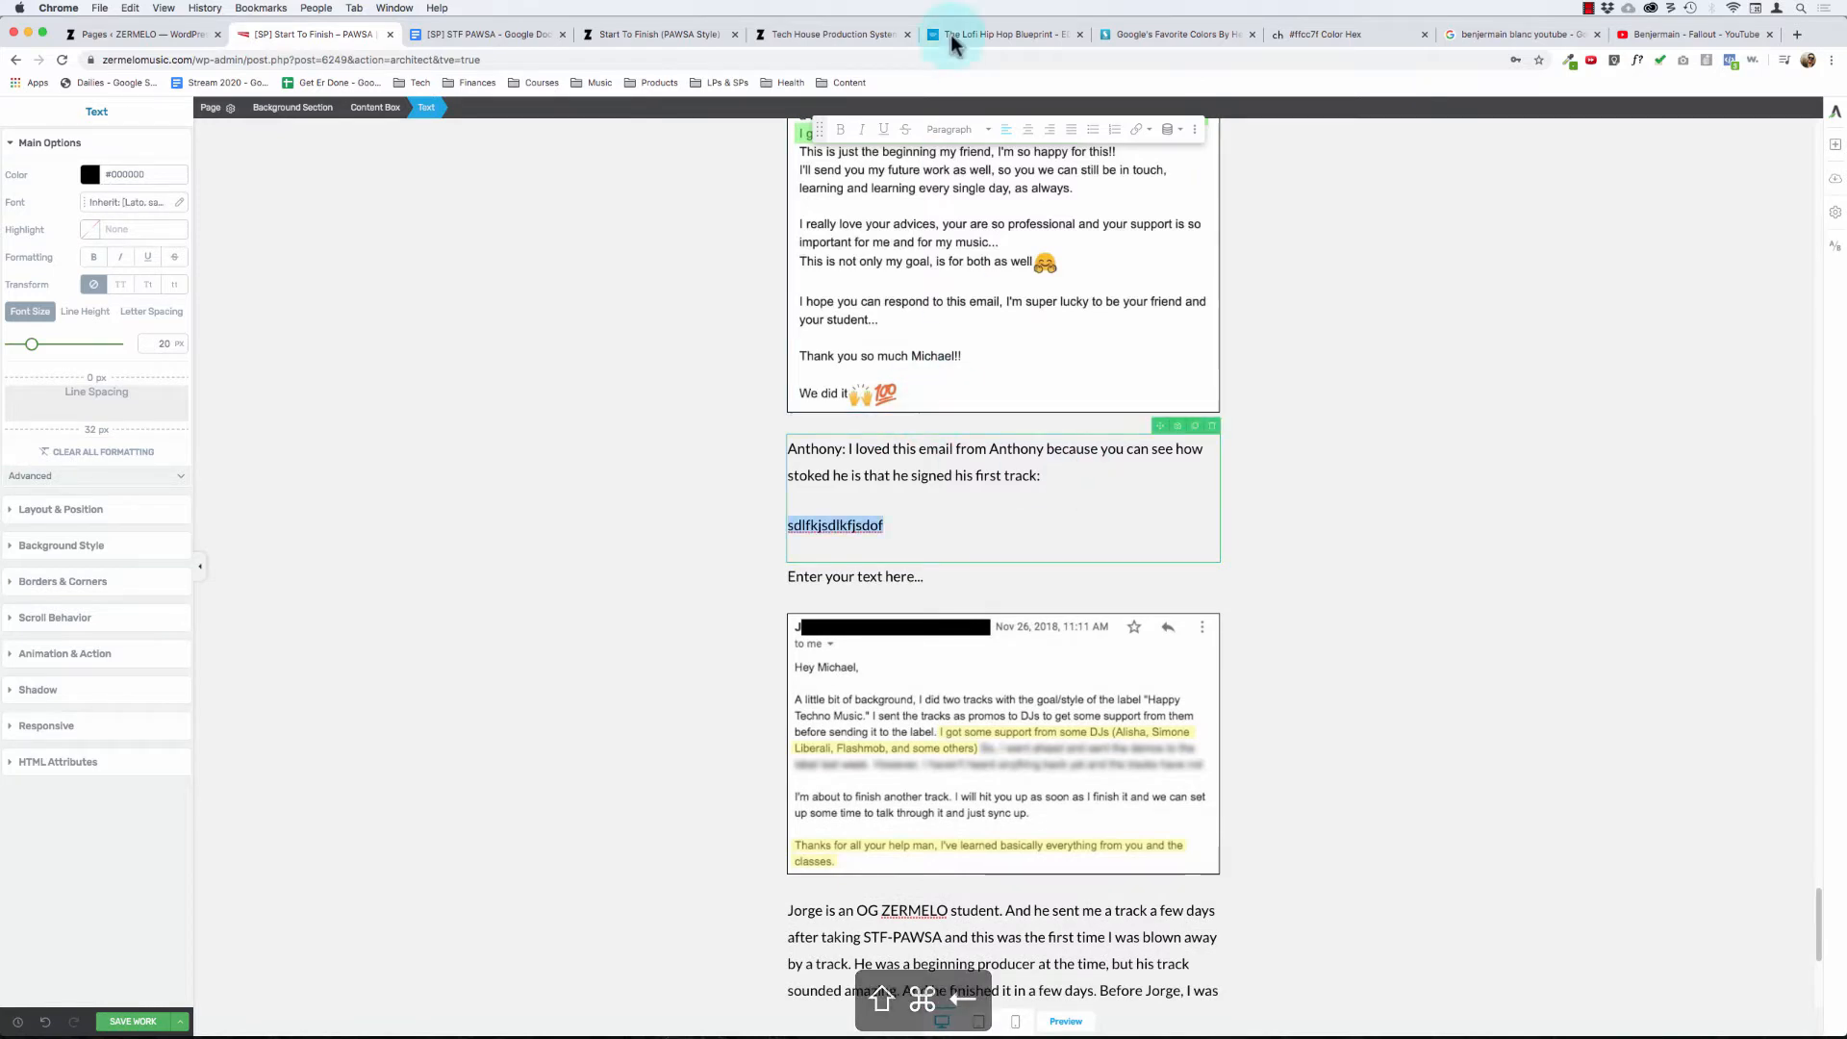
pyautogui.click(972, 181)
pyautogui.click(928, 525)
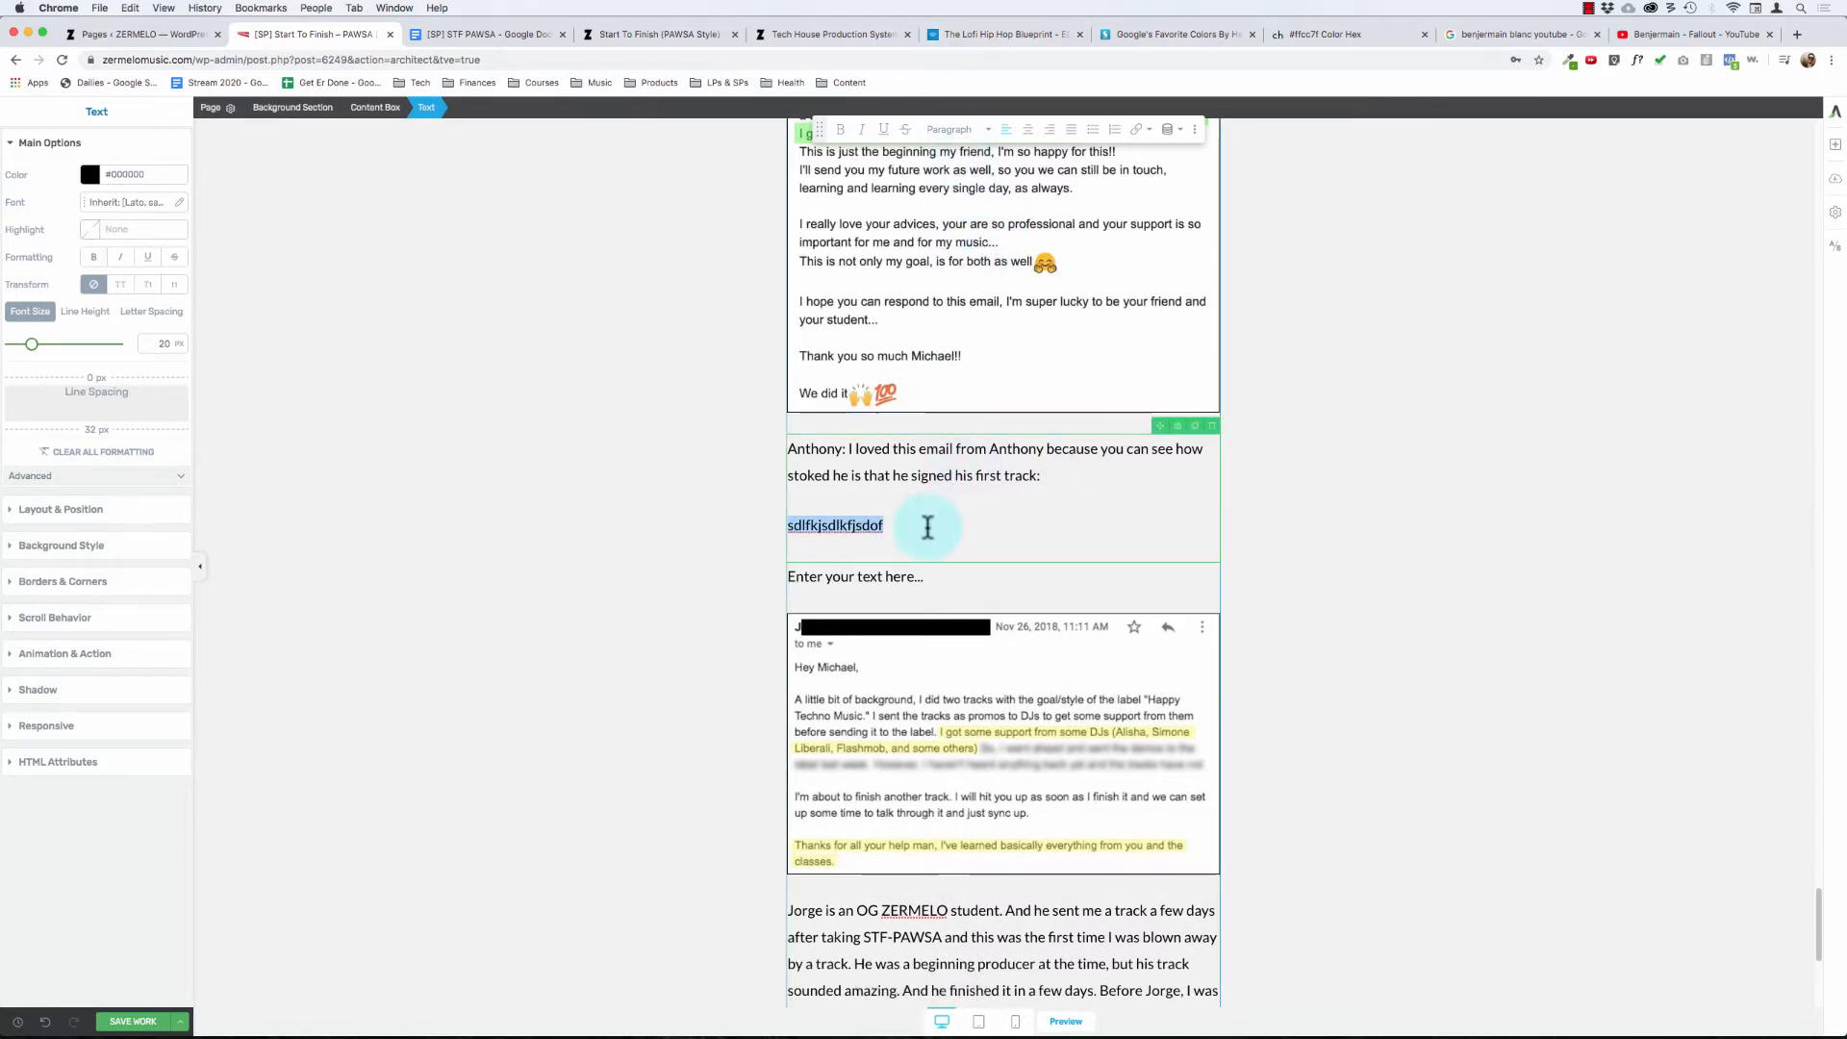
pyautogui.click(929, 475)
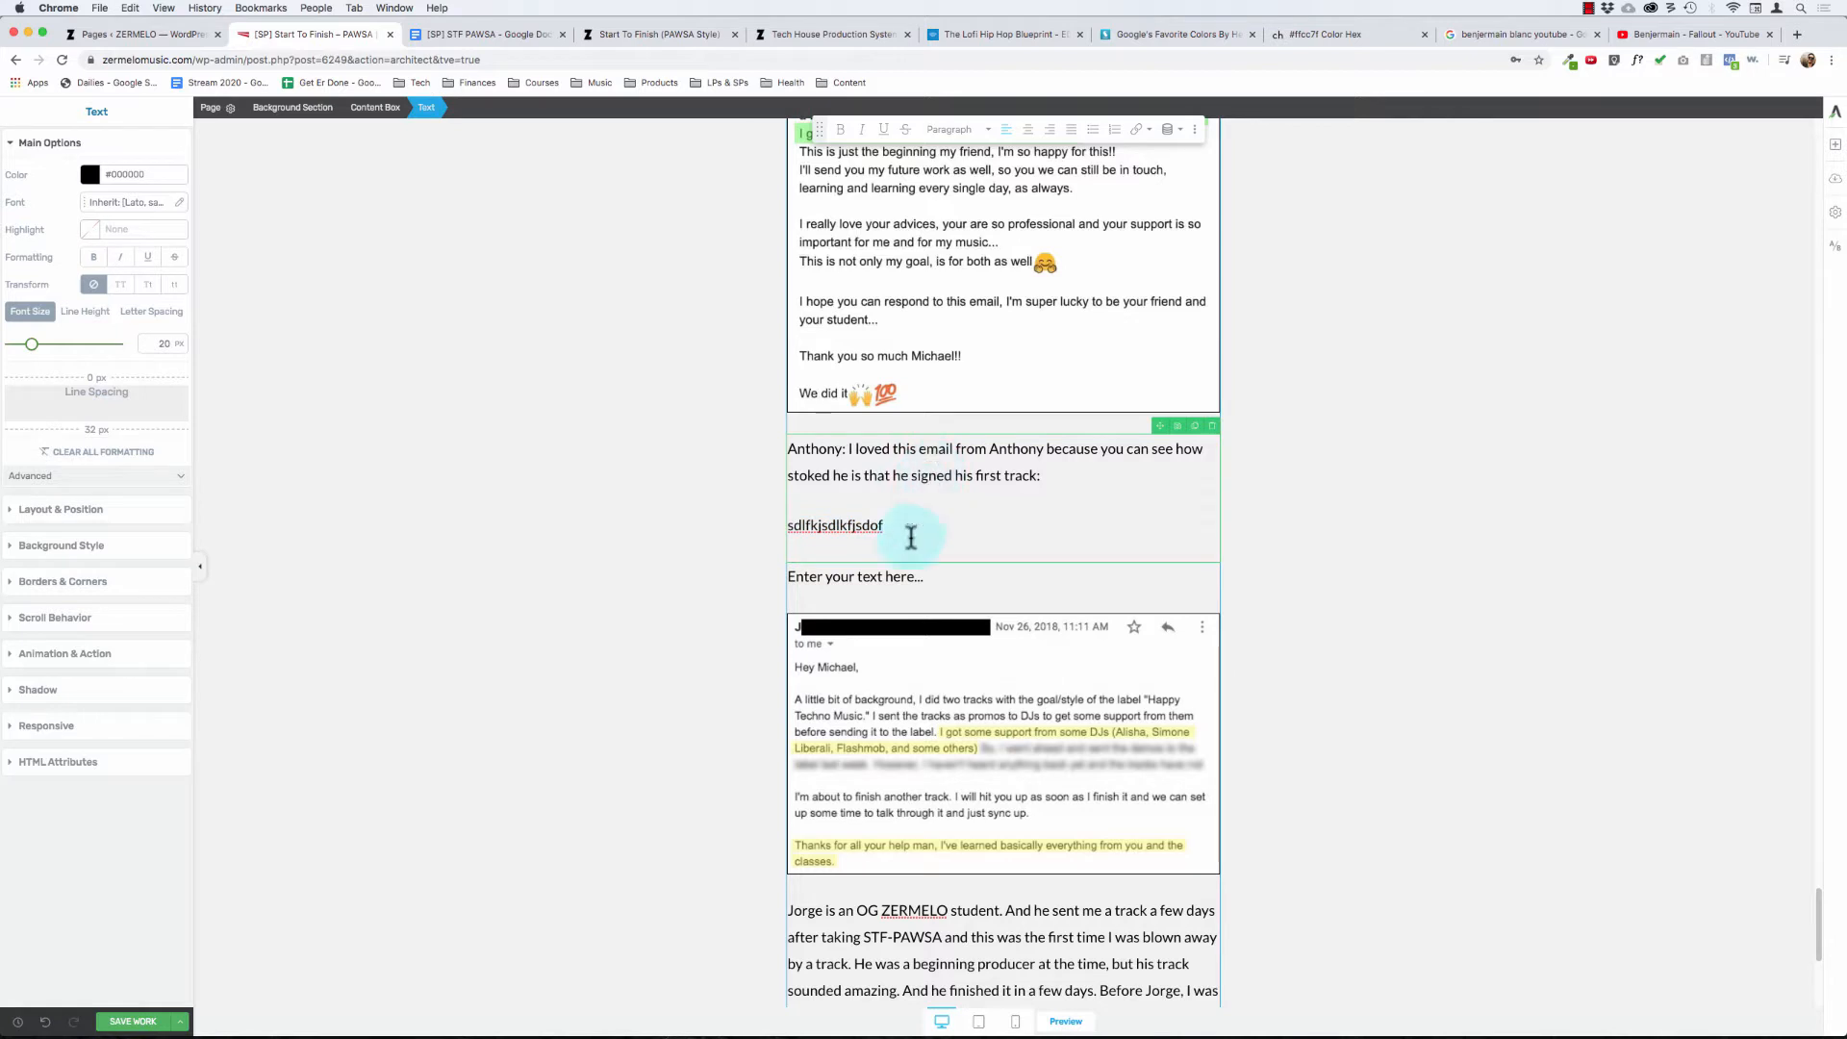
pyautogui.press('super+BackSpace')
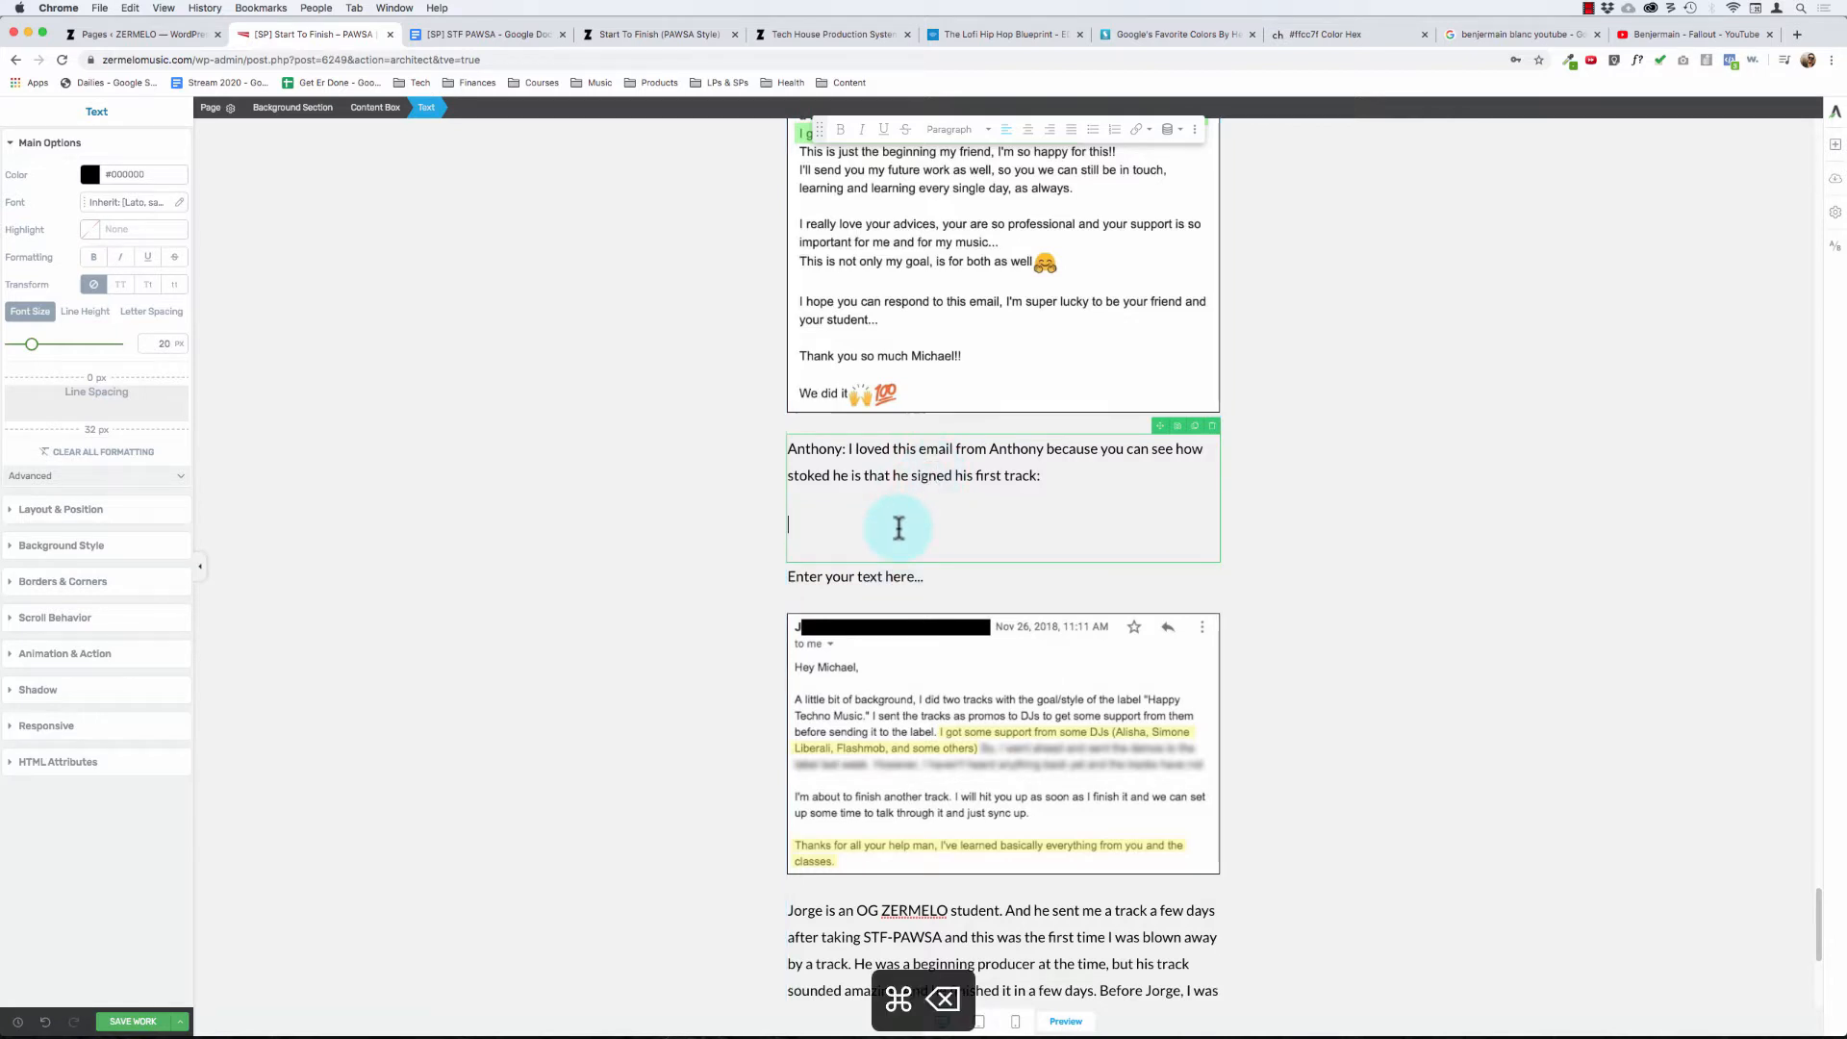
pyautogui.press('super+BackSpace')
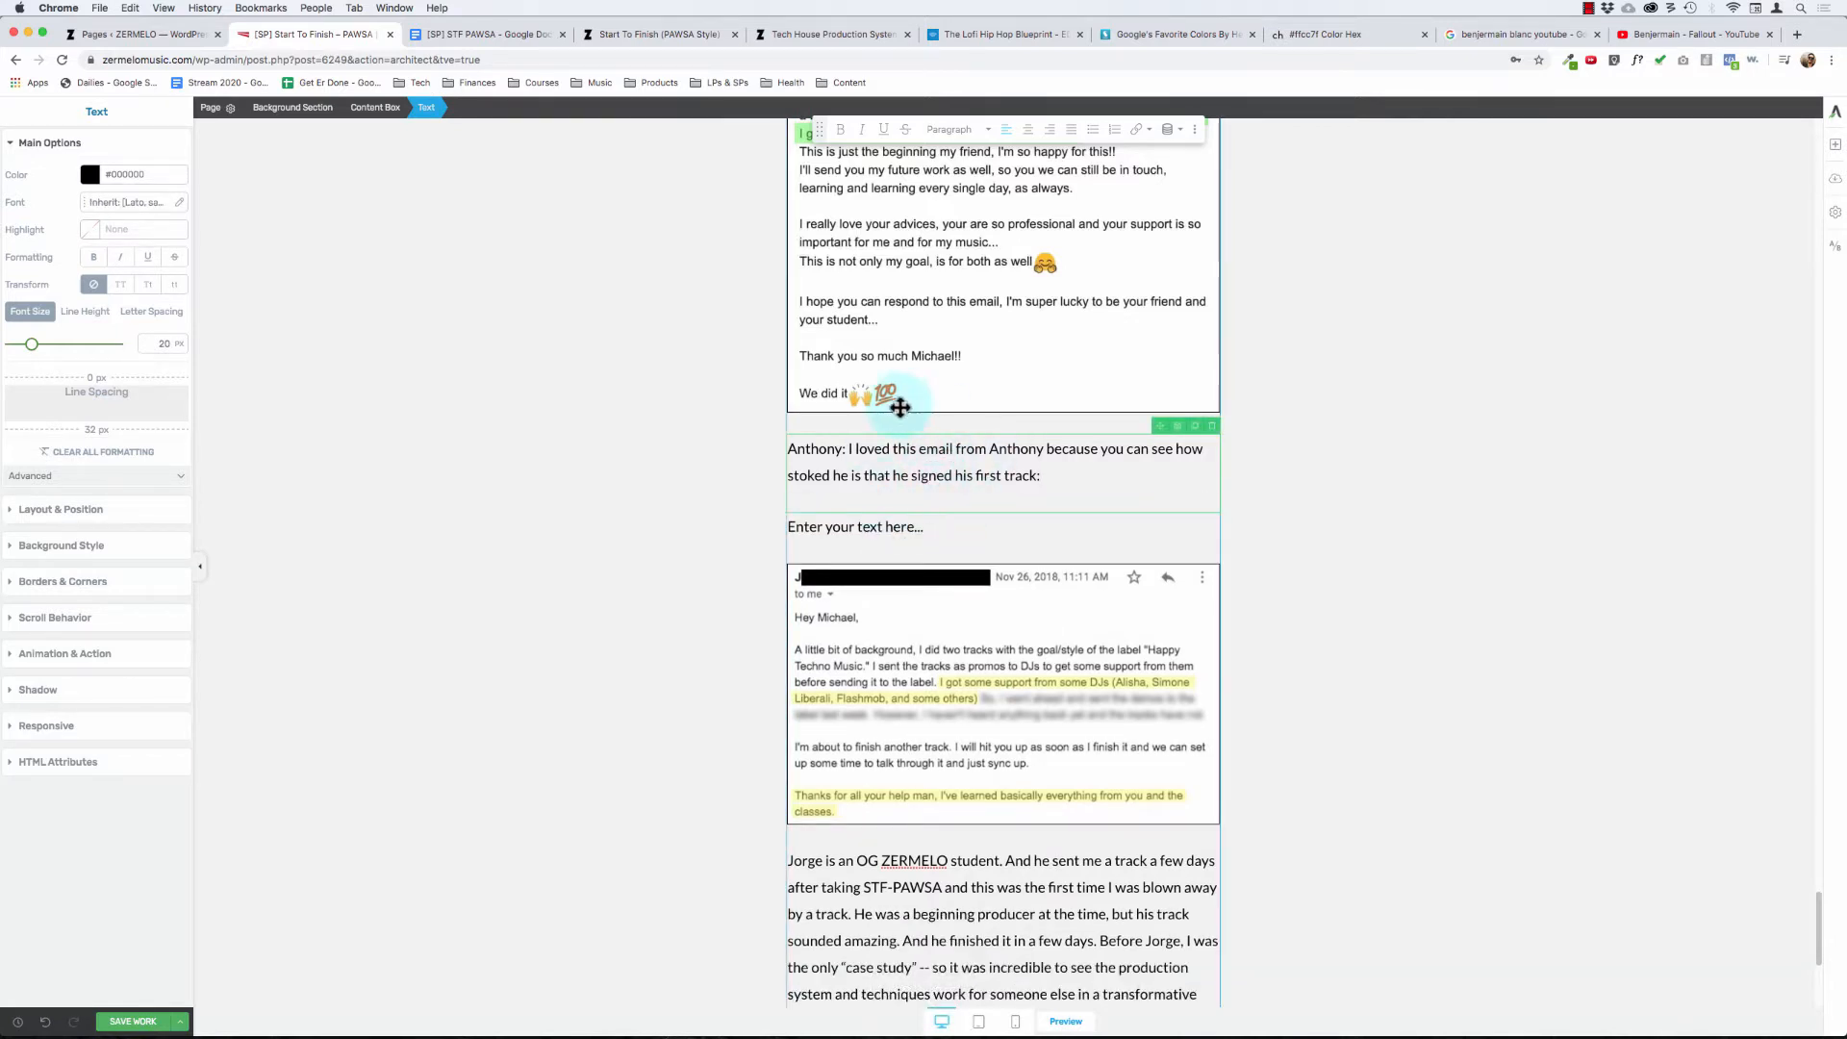
pyautogui.click(640, 433)
# - Replace the placeholder above the Nov 26, 2018 email screenshot with the student's first name followed by "got top DJ support!"
pyautogui.click(946, 539)
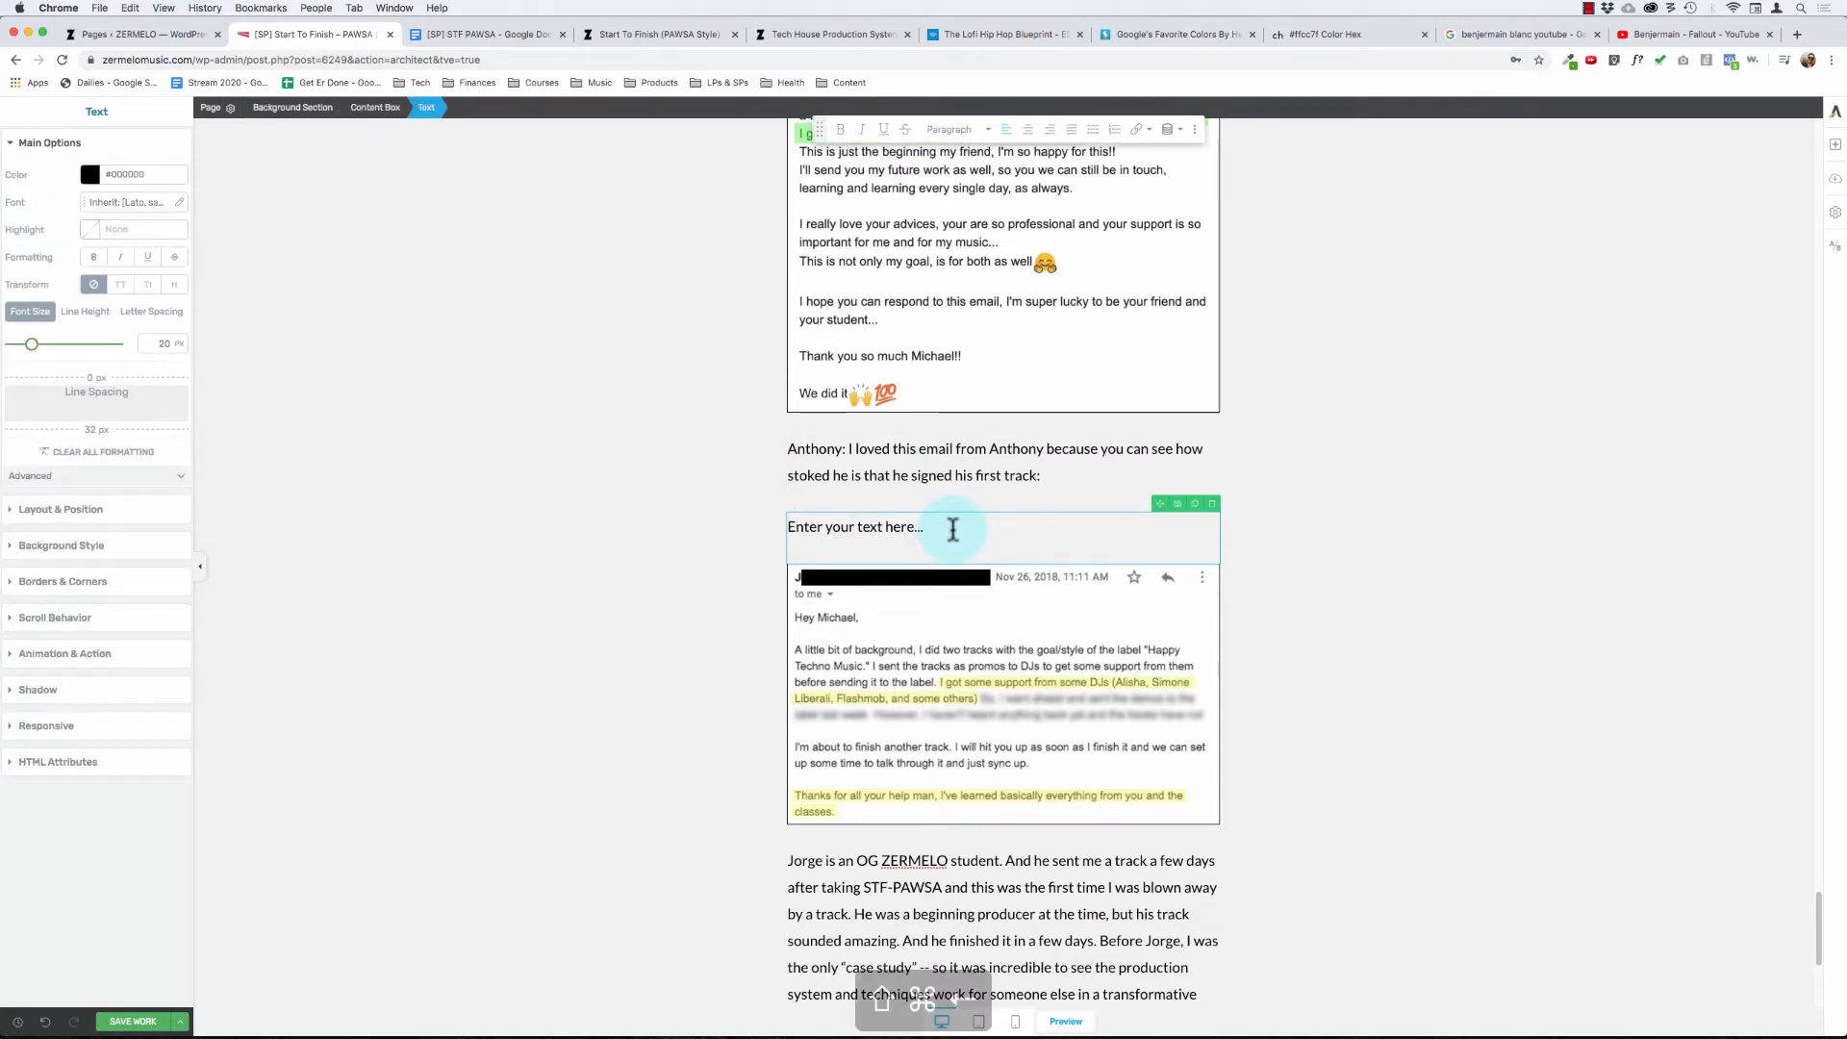
pyautogui.press('shift+super+Left')
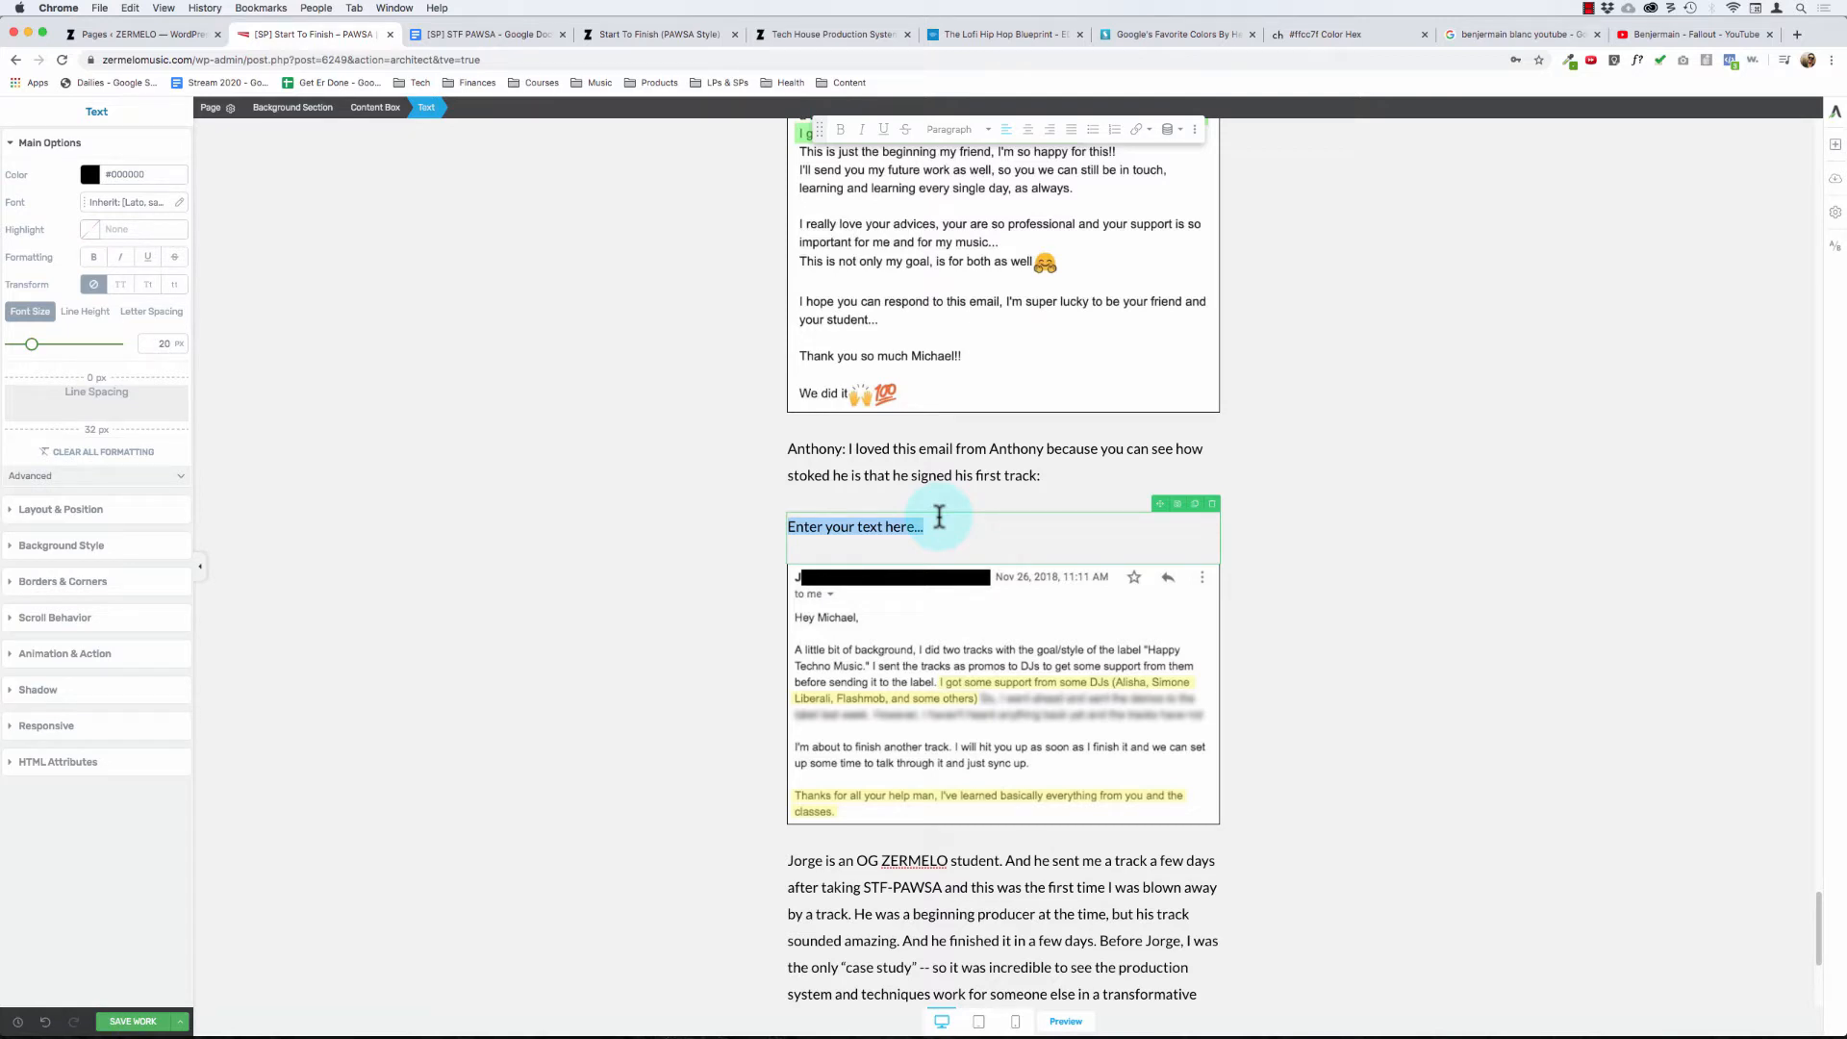
pyautogui.write('Jorge got top DJ supprt')
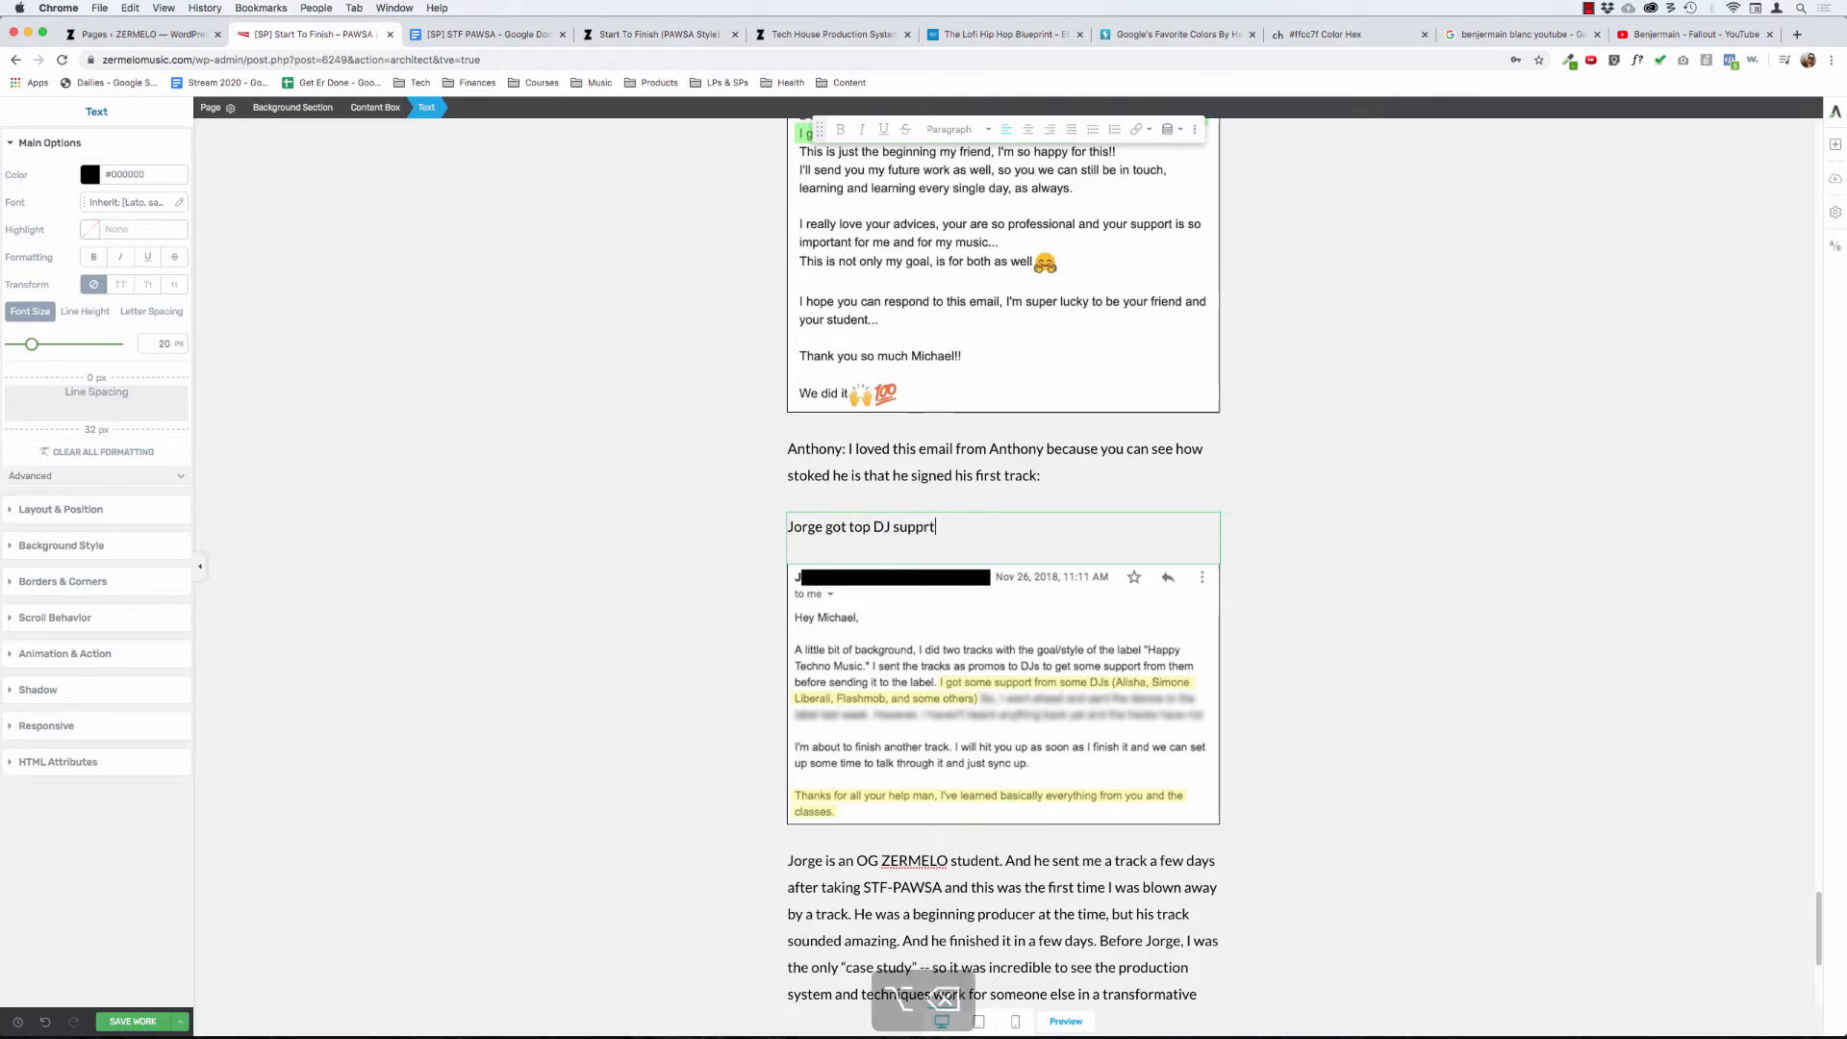
pyautogui.hotkey('alt', 'BackSpace')
pyautogui.write('su')
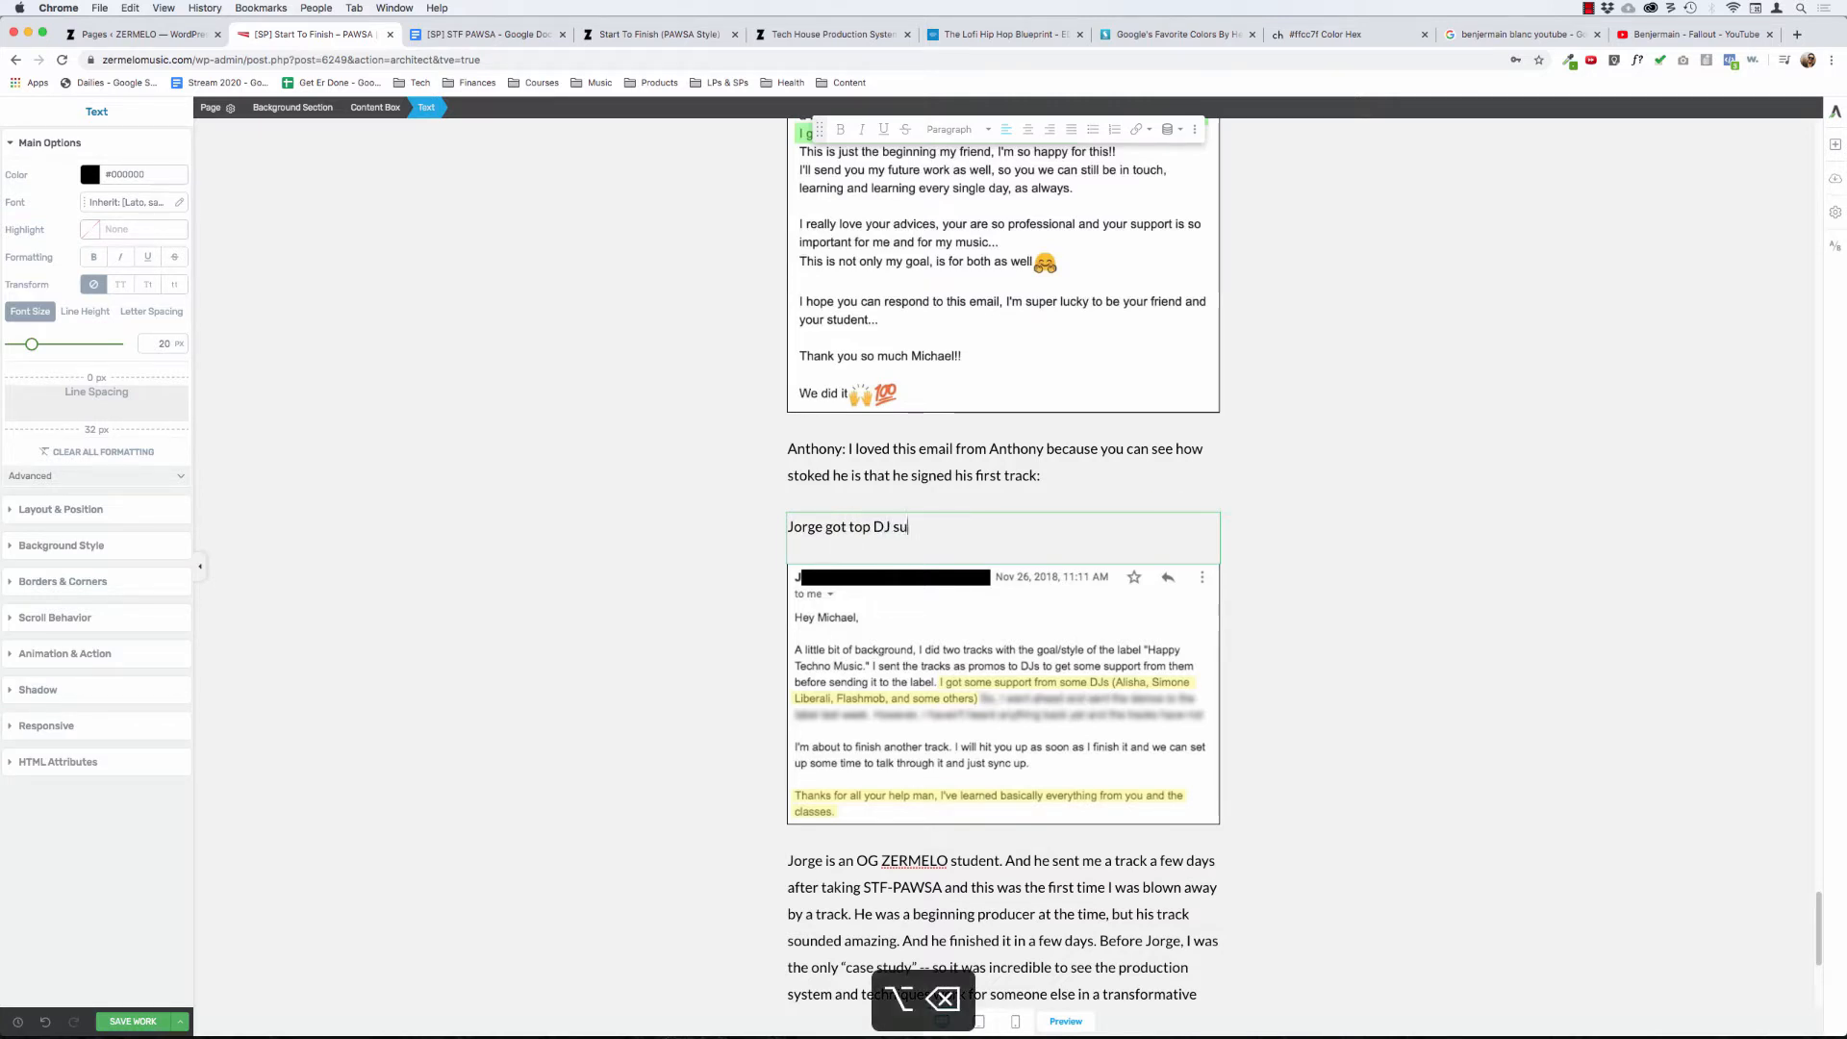
pyautogui.write('pport!')
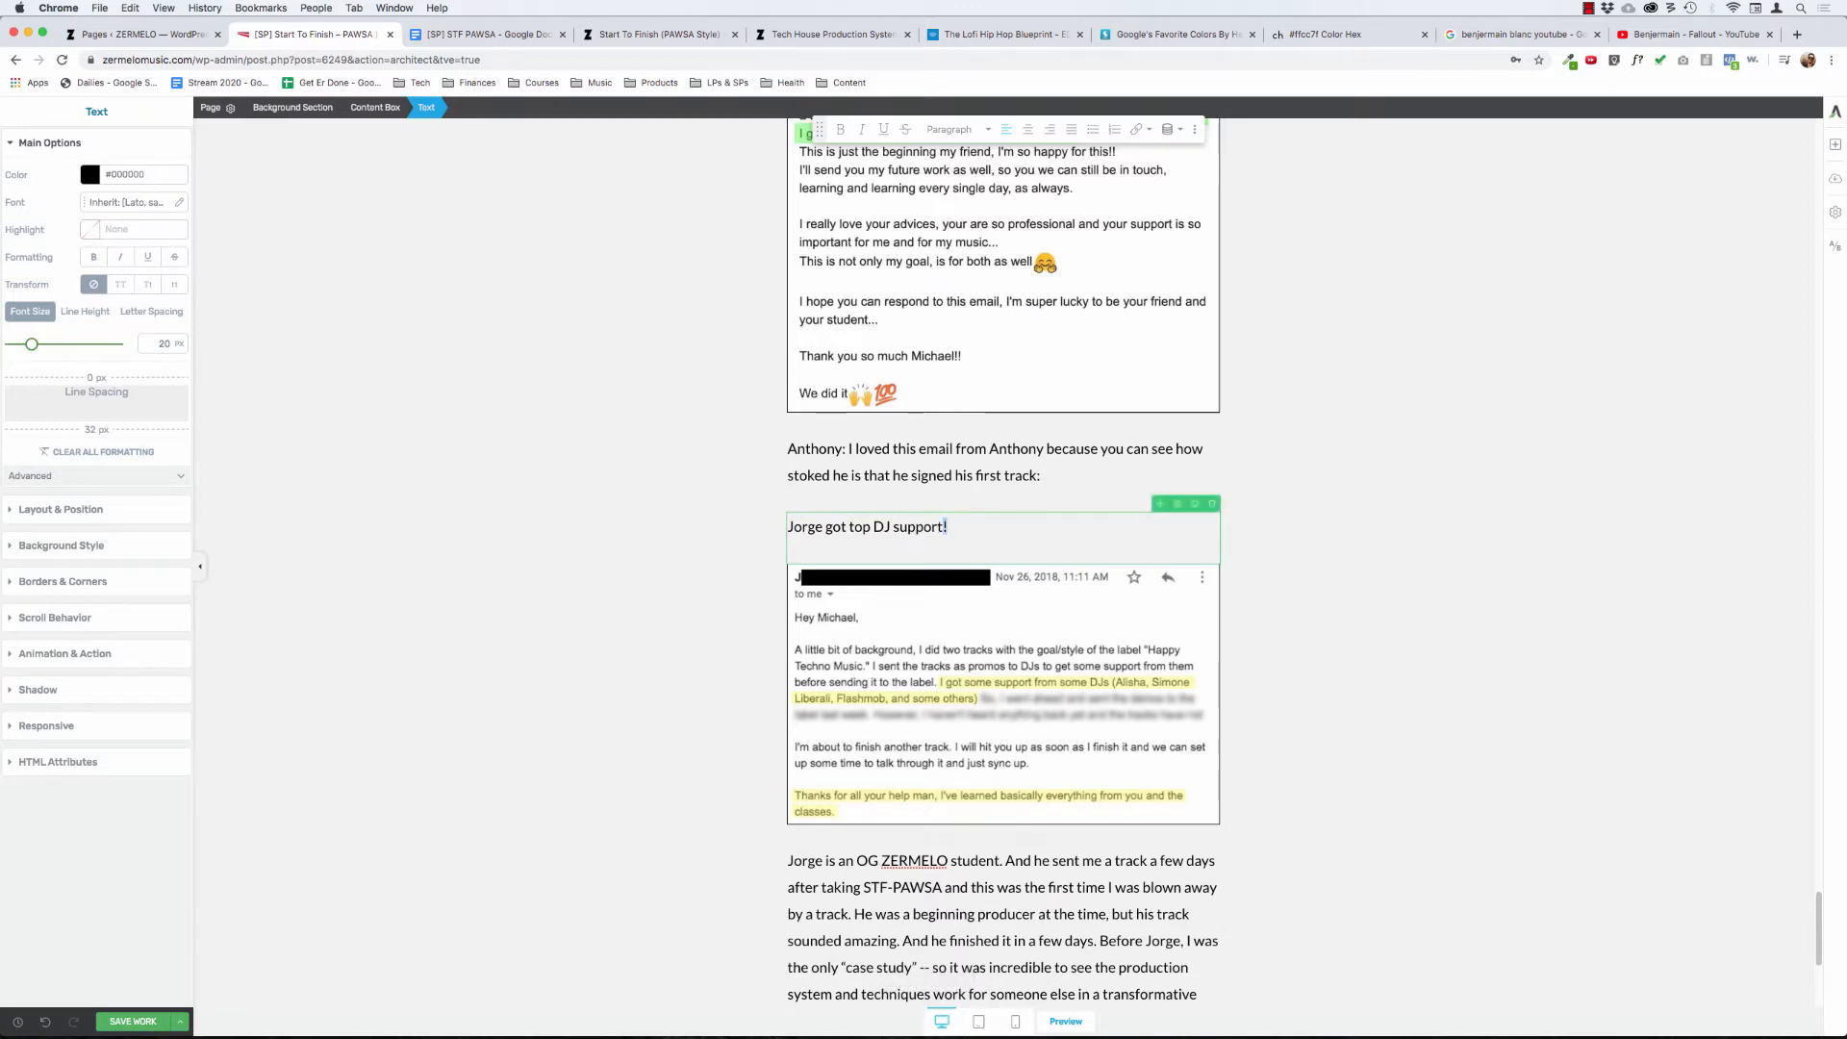
# - Format the "got top DJ support!" headline as bold 32 px text with 0 px bottom spacing
pyautogui.press('super+shift+Left')
pyautogui.press('super+b')
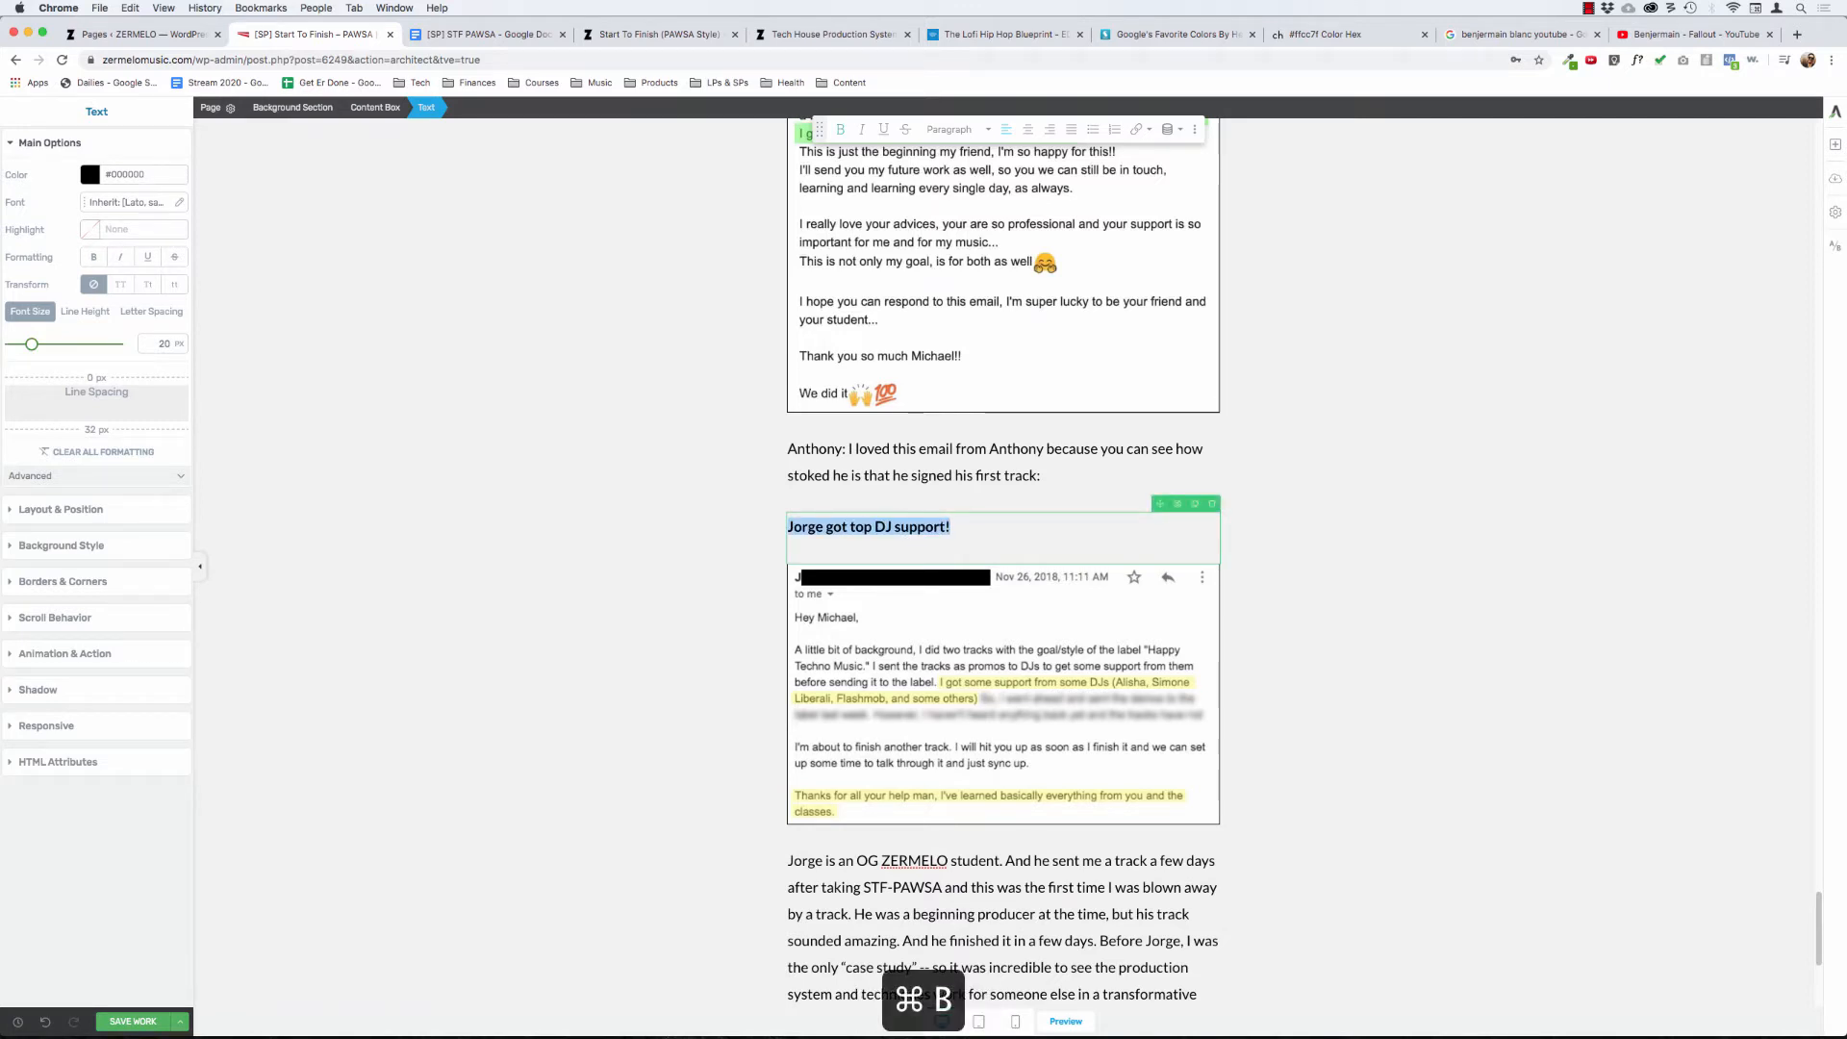
pyautogui.click(166, 345)
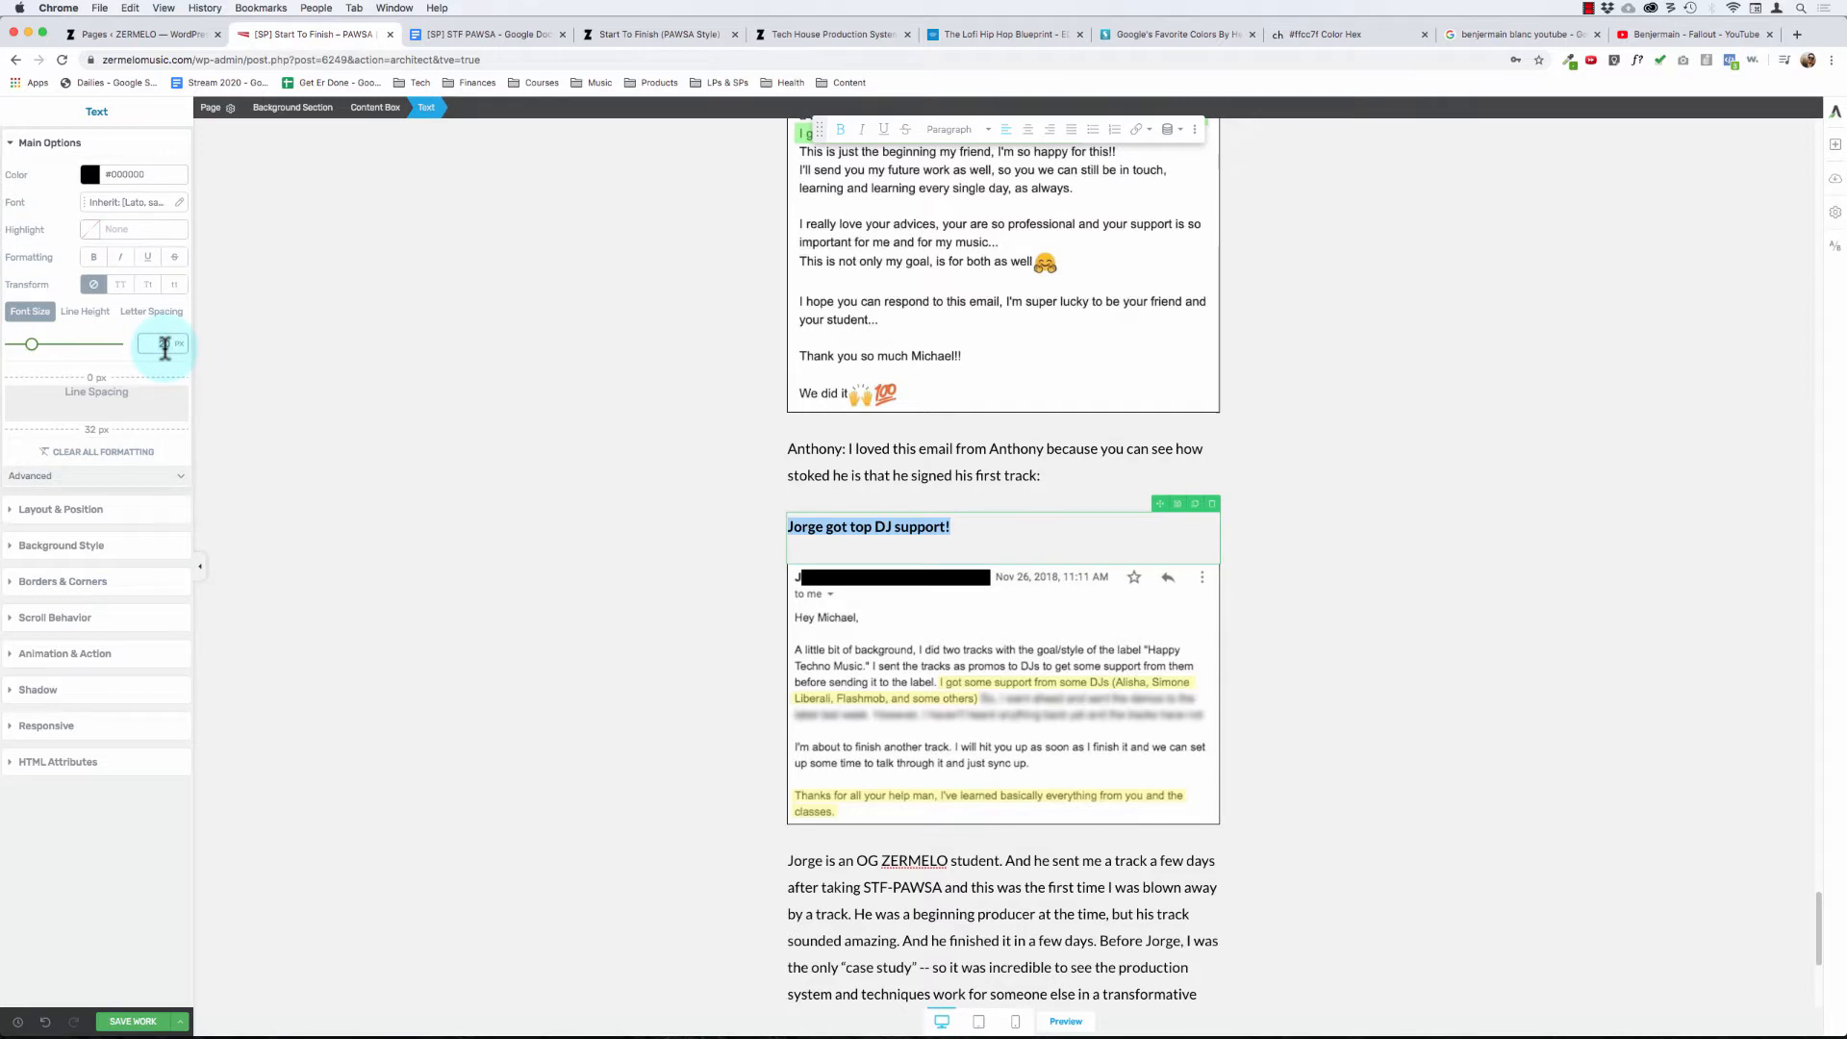
pyautogui.write('32')
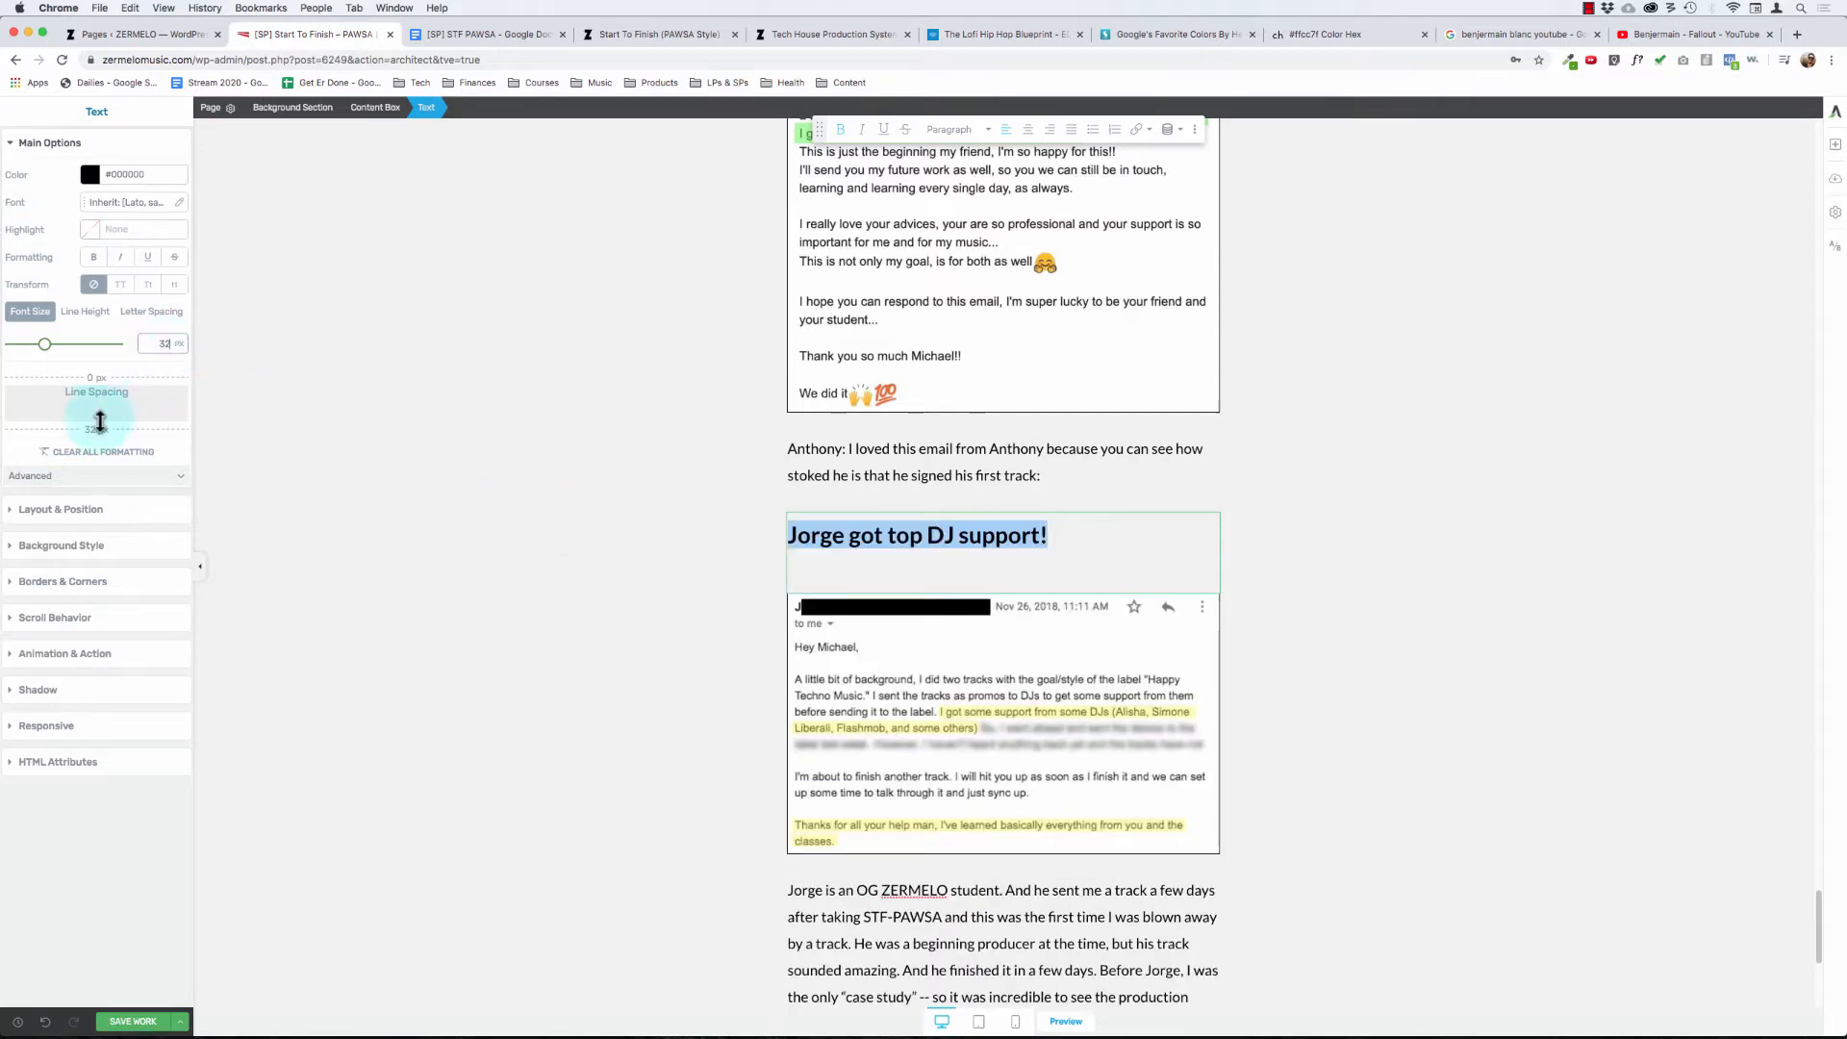
pyautogui.moveTo(100, 421); pyautogui.dragTo(254, 101)
pyautogui.scroll(-2, 903, 544)
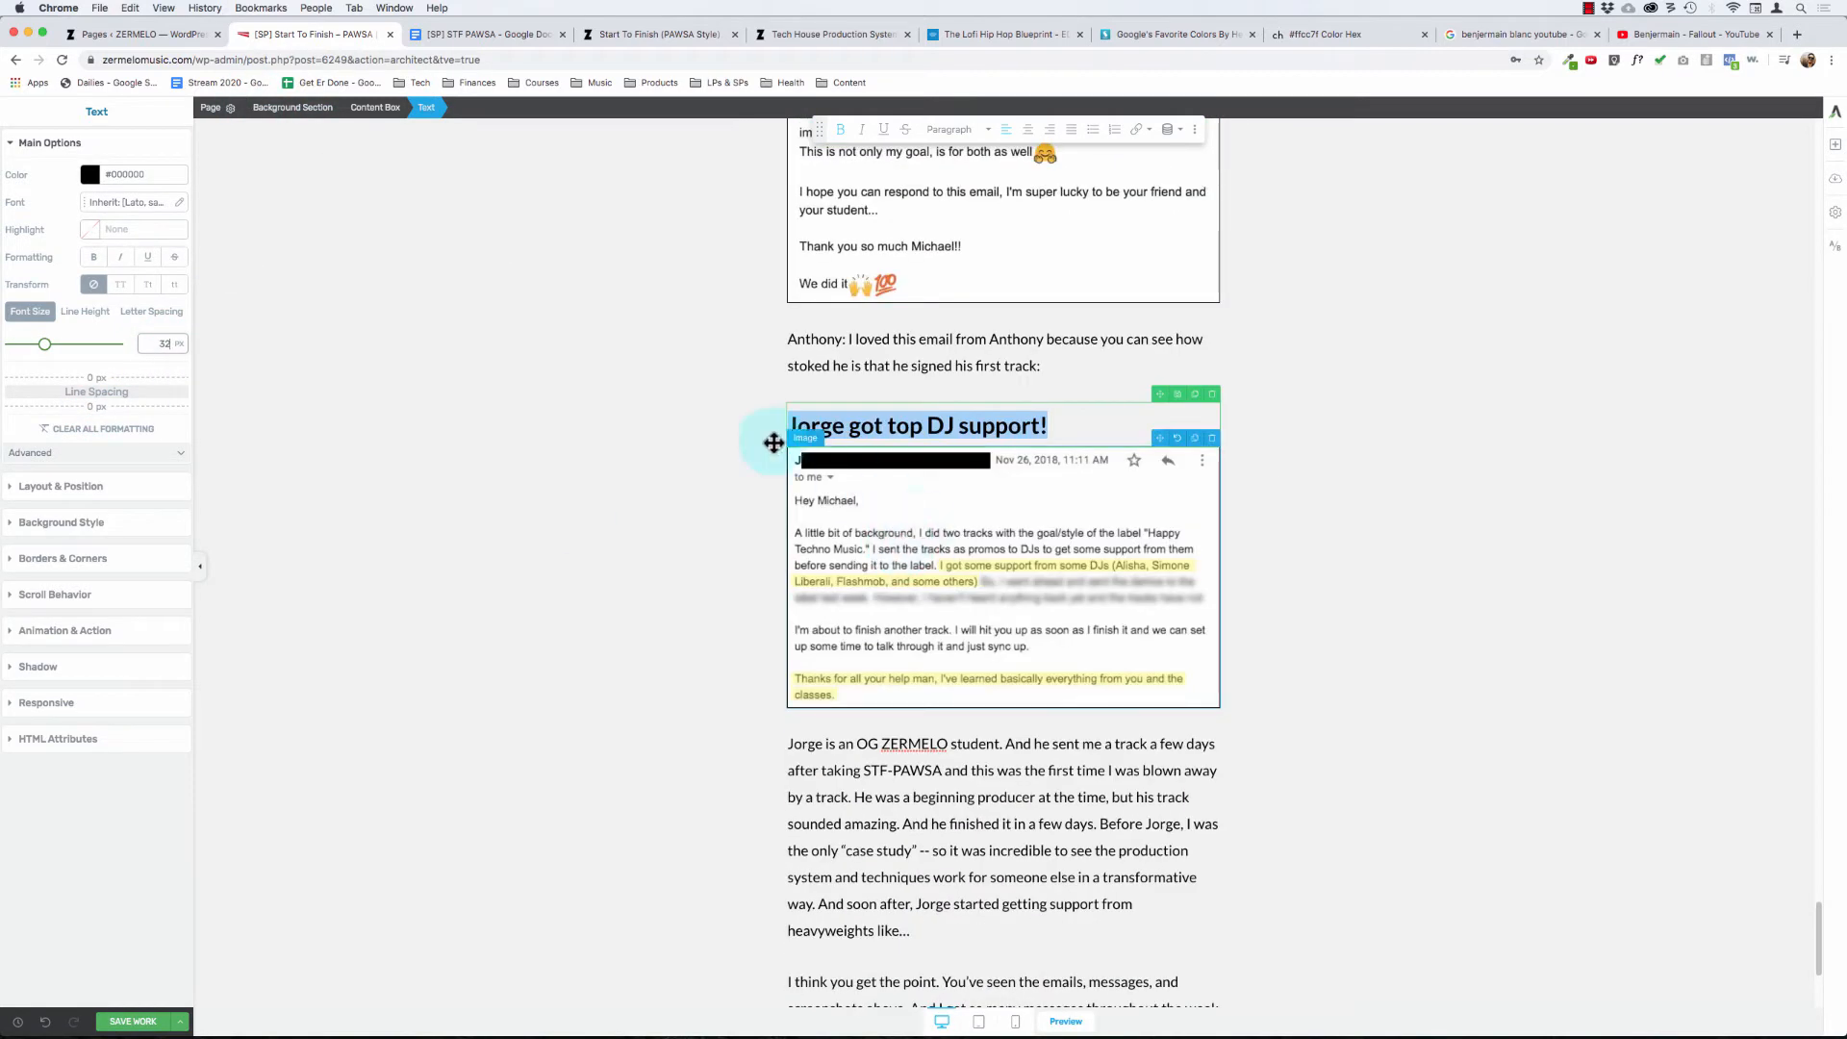
# - Examine the paragraphs around the Nov 26, 2018 email screenshot down to the end of the section
pyautogui.click(866, 343)
pyautogui.scroll(-3, 896, 717)
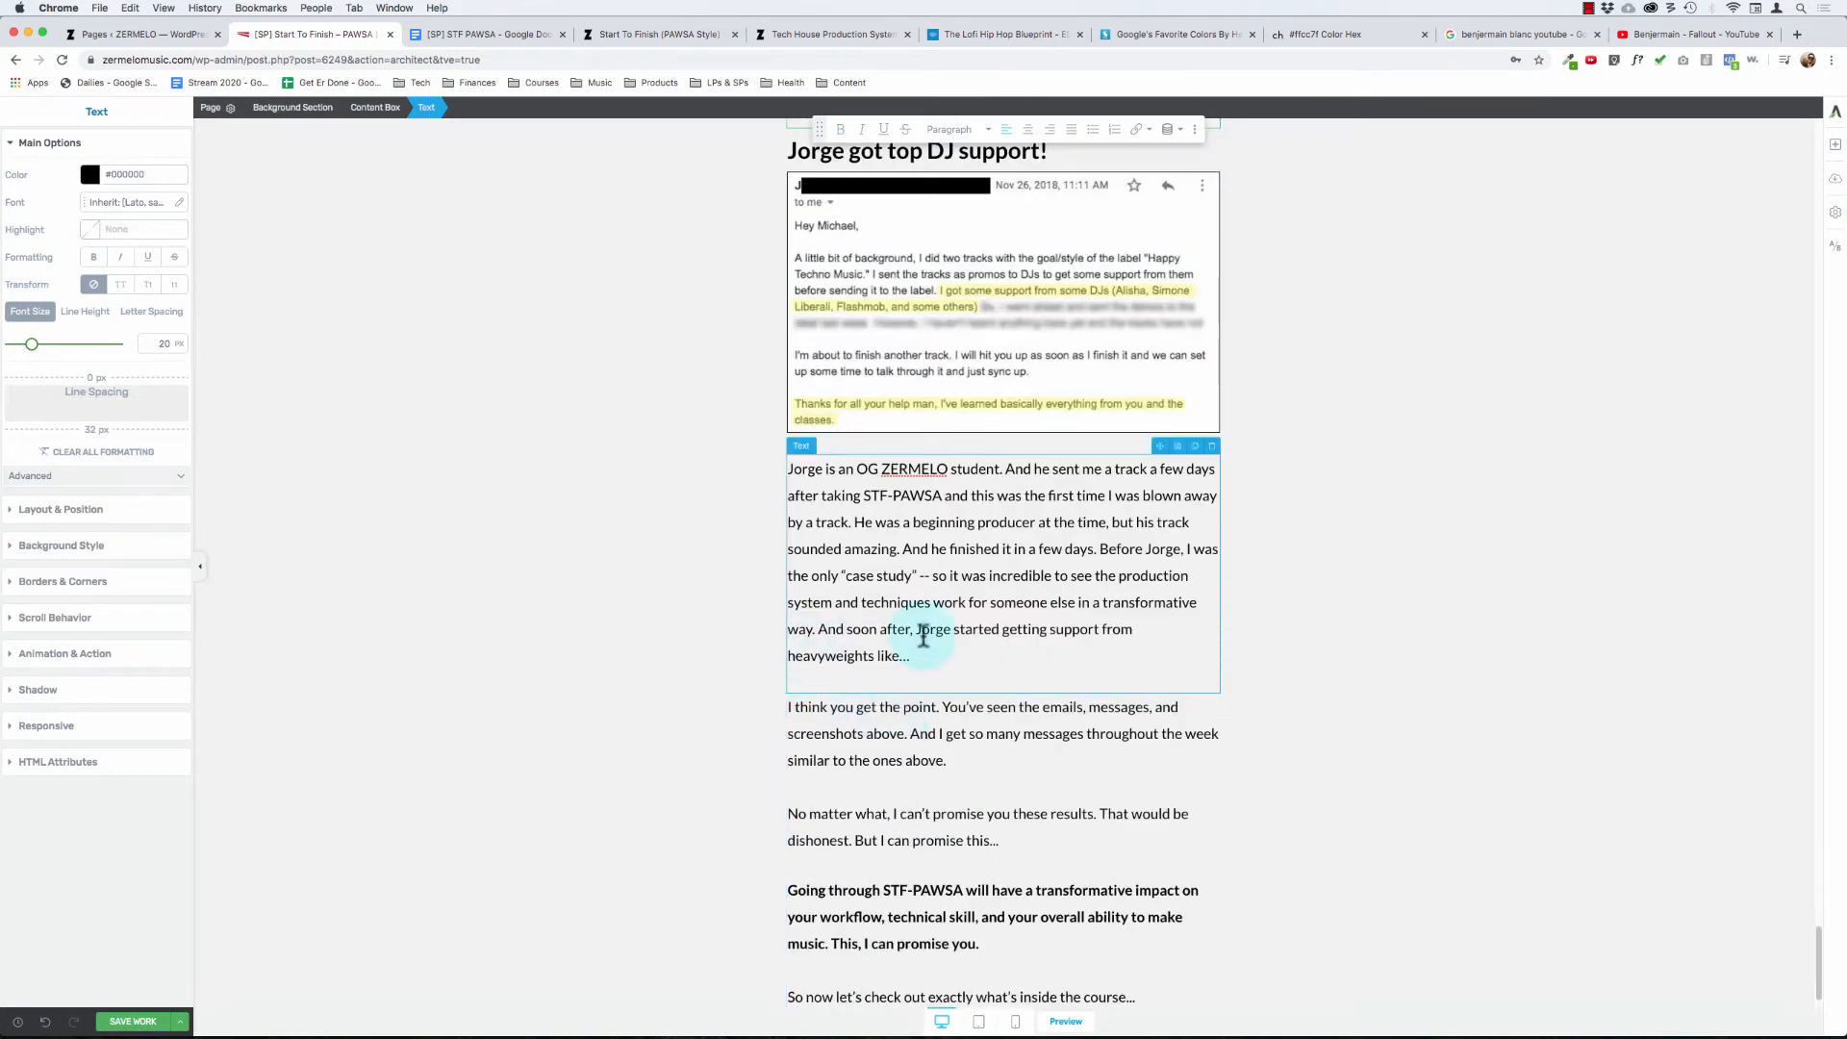
pyautogui.click(655, 693)
pyautogui.scroll(-1, 661, 694)
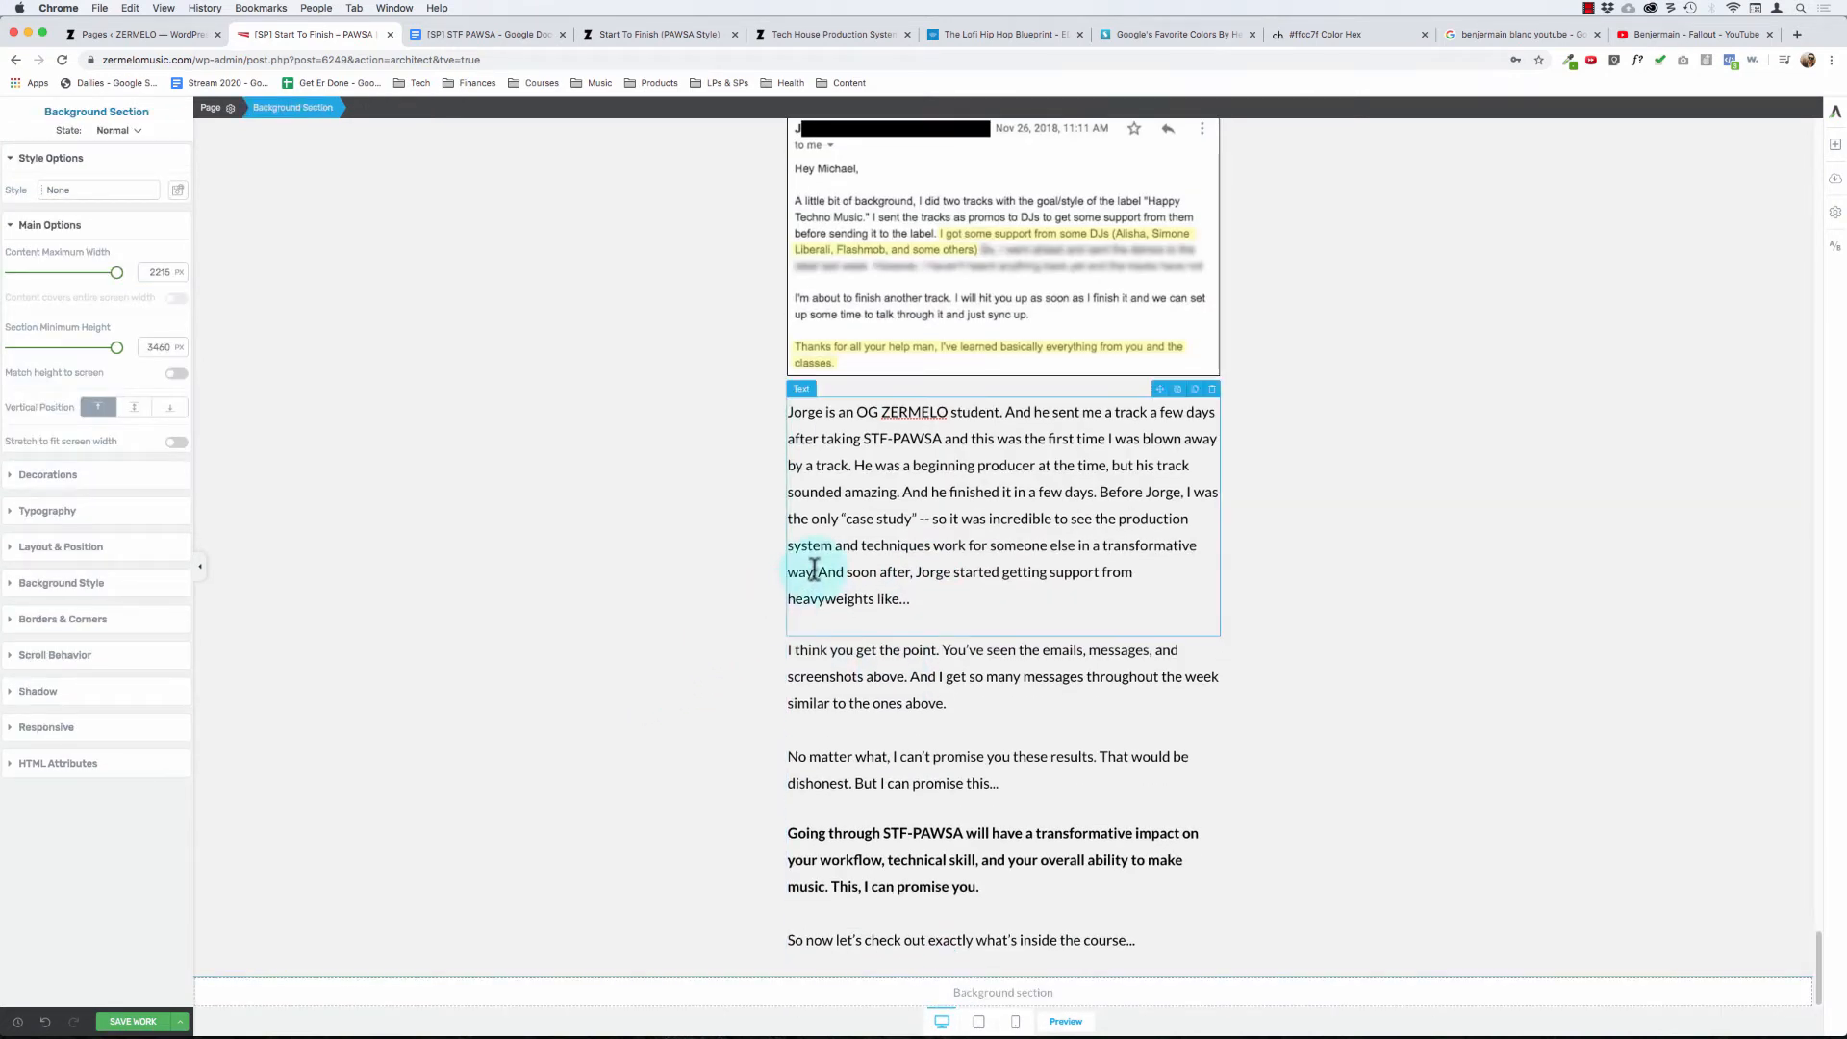
pyautogui.click(786, 544)
pyautogui.scroll(3, 786, 544)
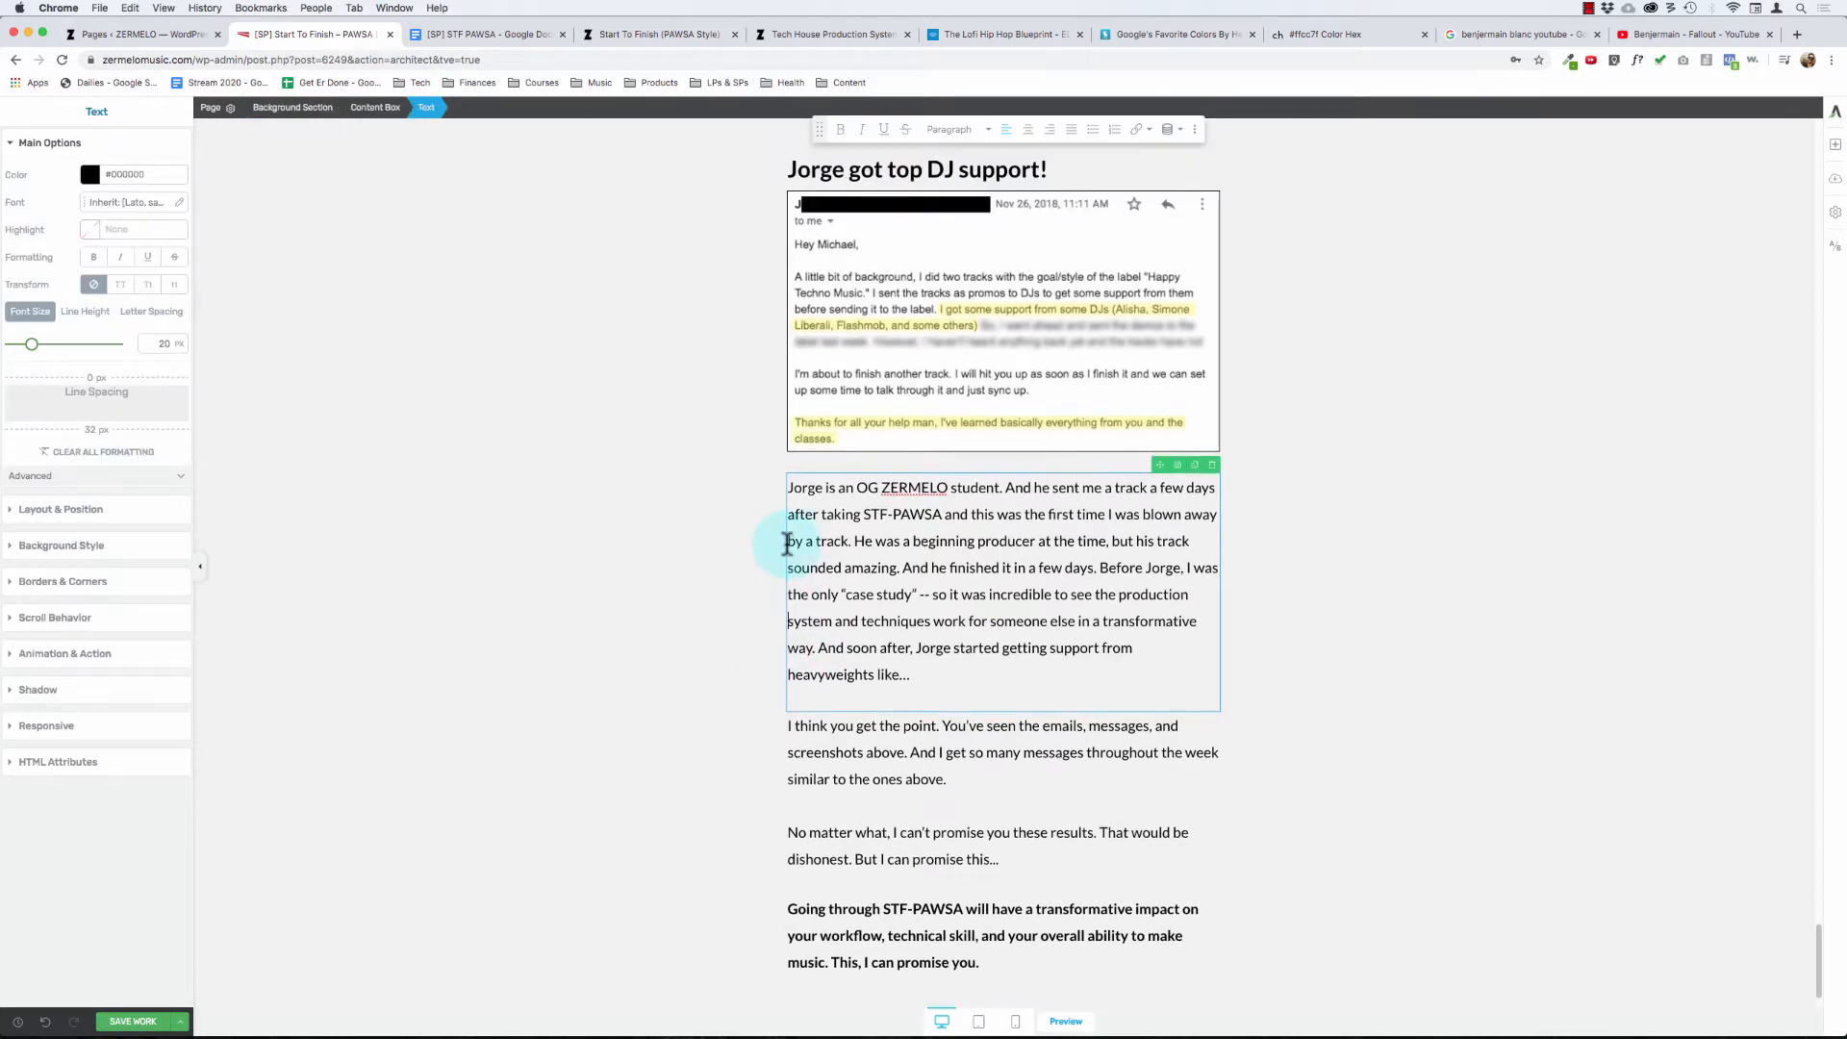
pyautogui.click(488, 378)
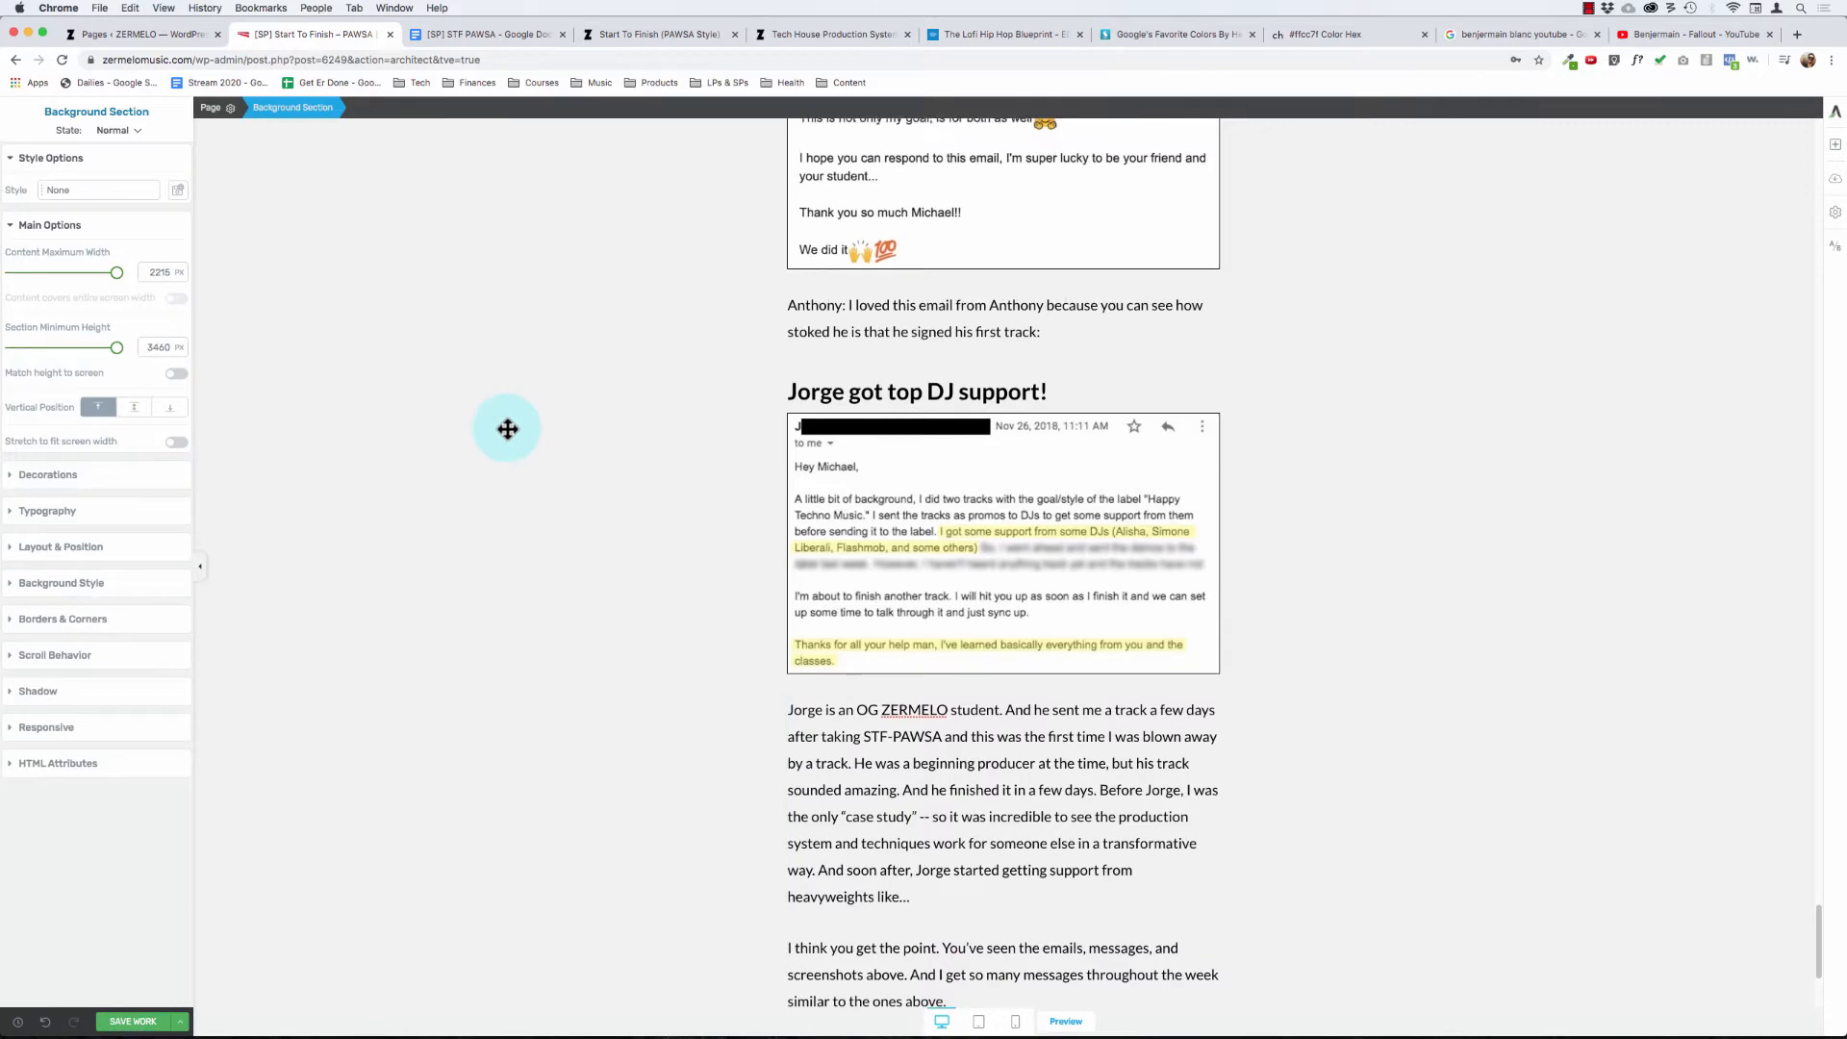
# - Save the sales page after checking the testimonials above the "got top DJ support!" headline
pyautogui.scroll(2, 508, 429)
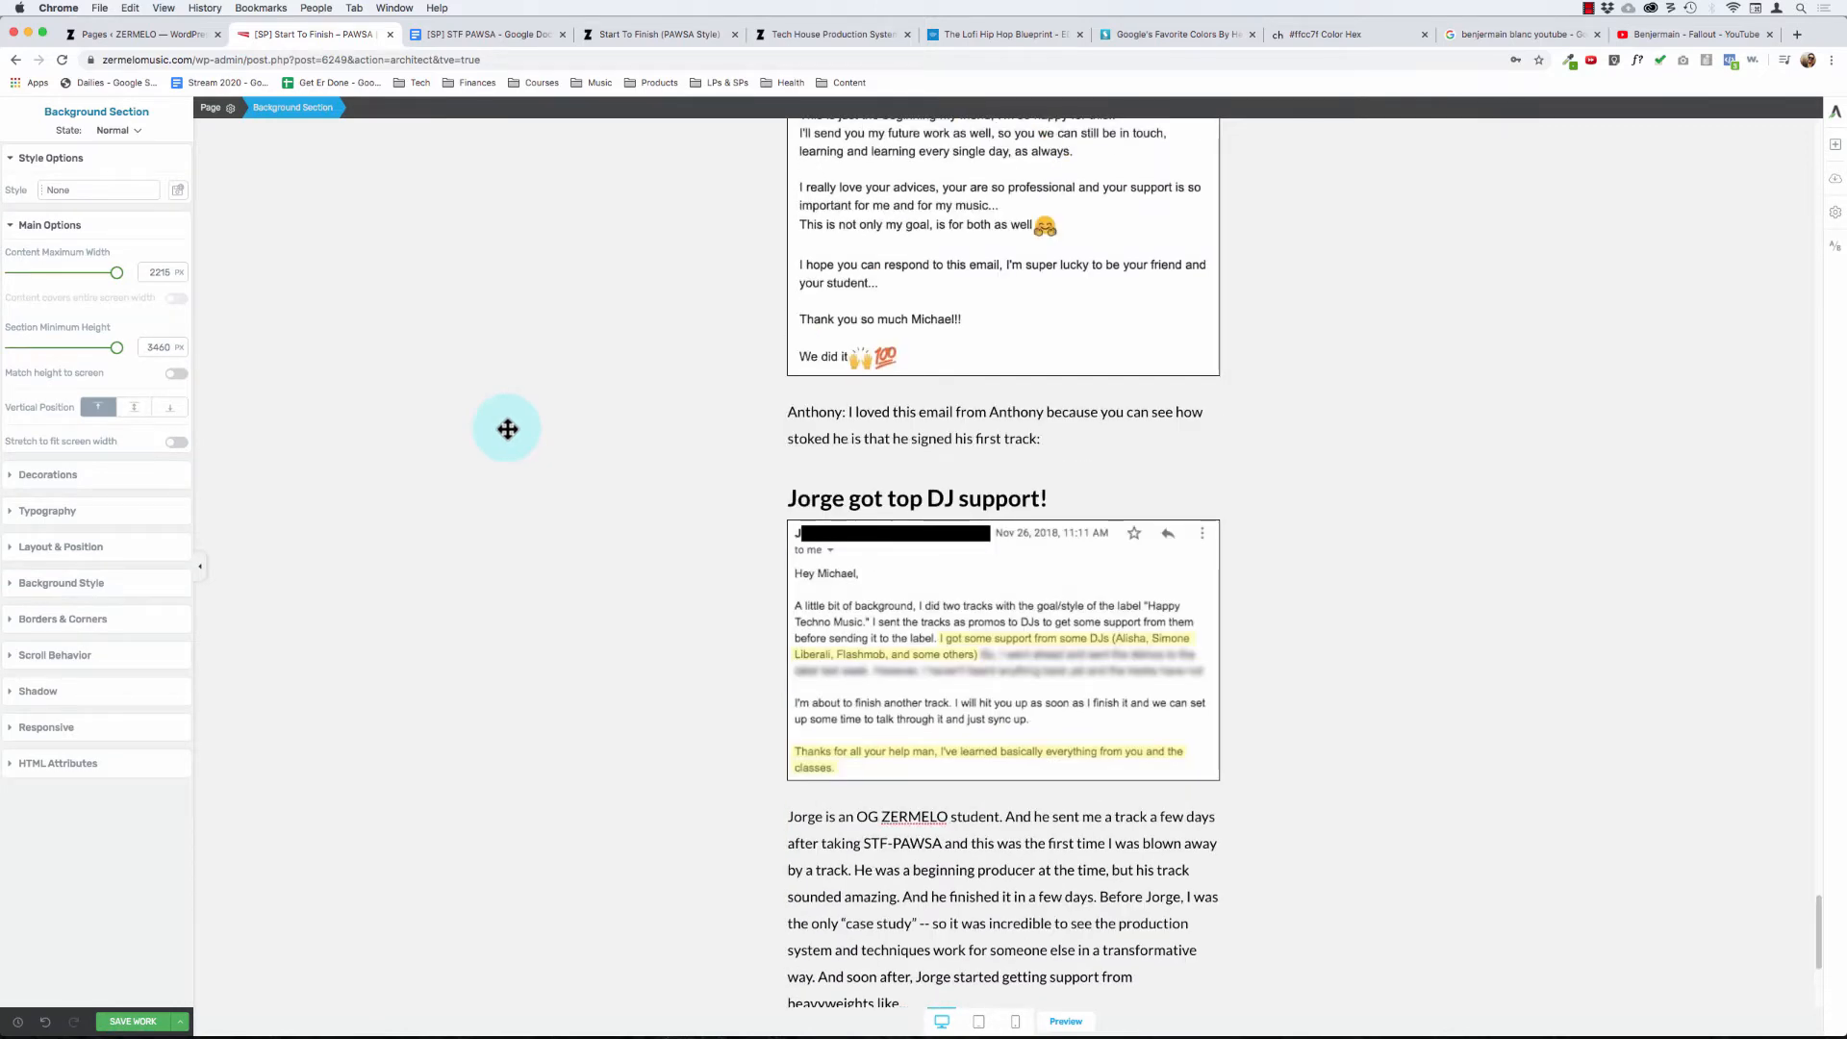
pyautogui.scroll(10, 530, 478)
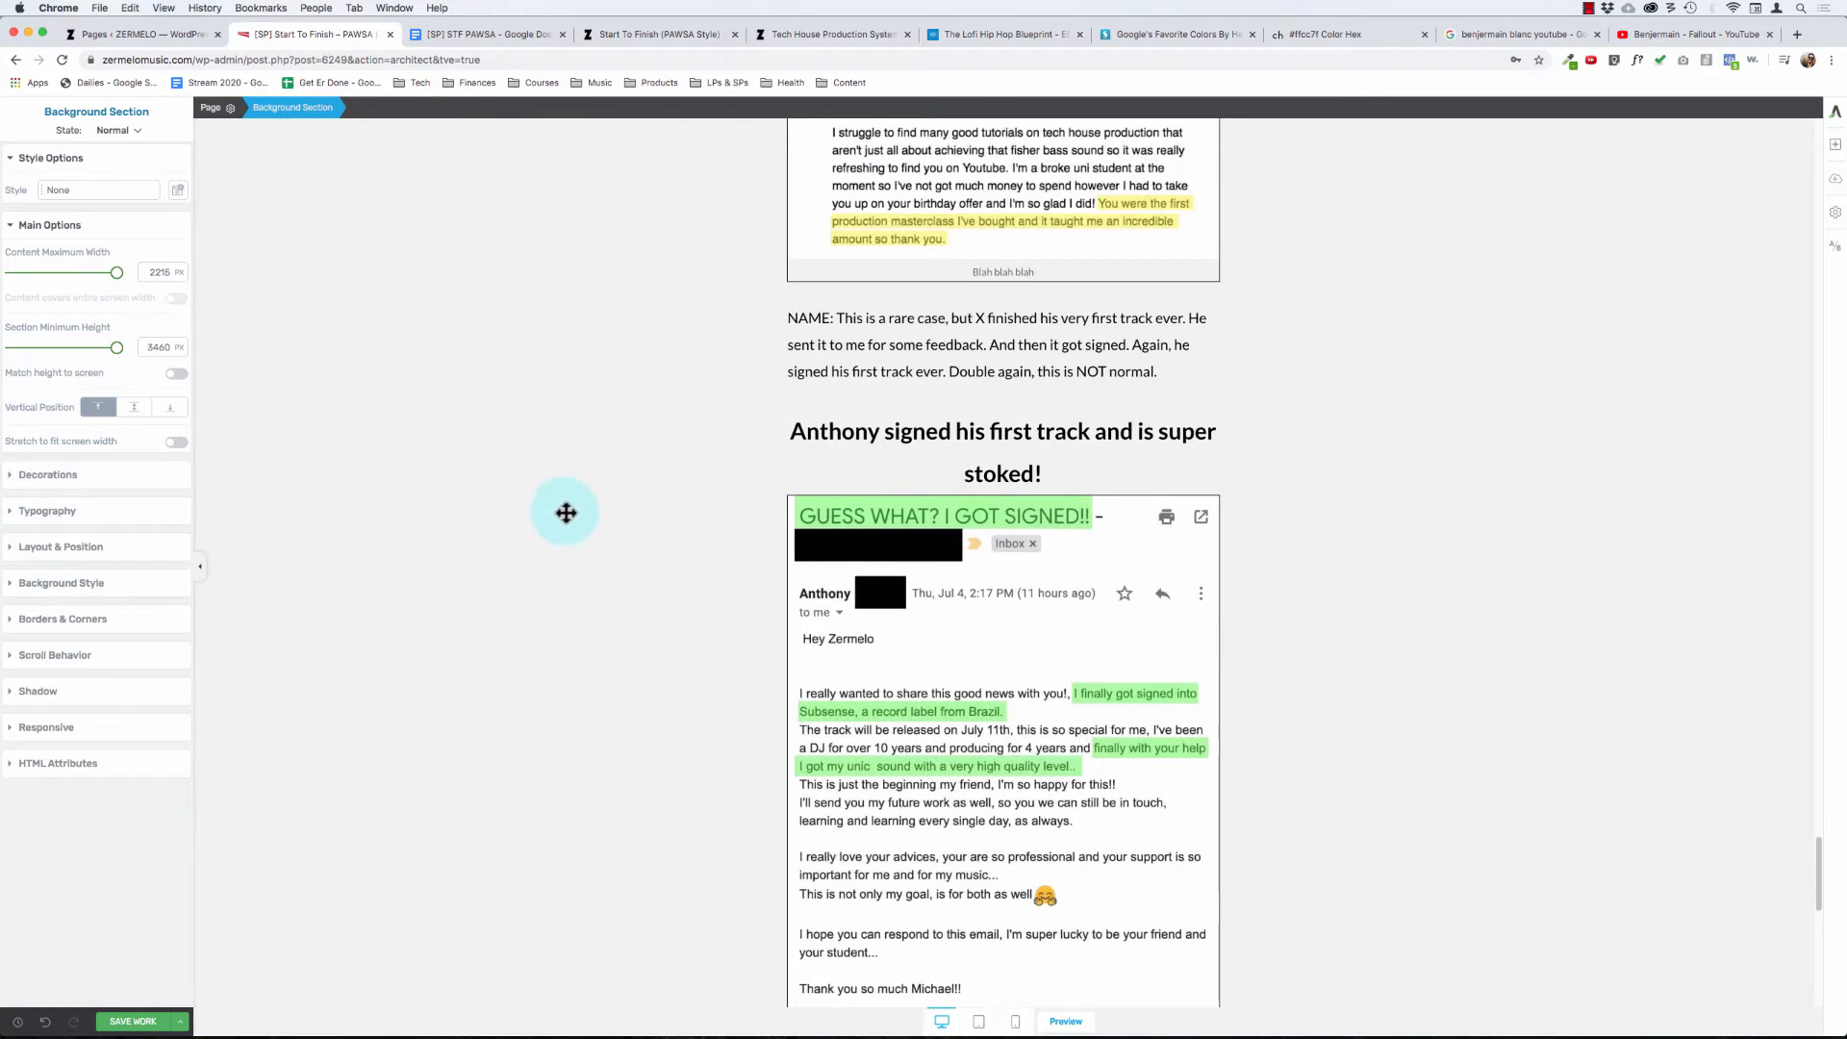
pyautogui.click(150, 1018)
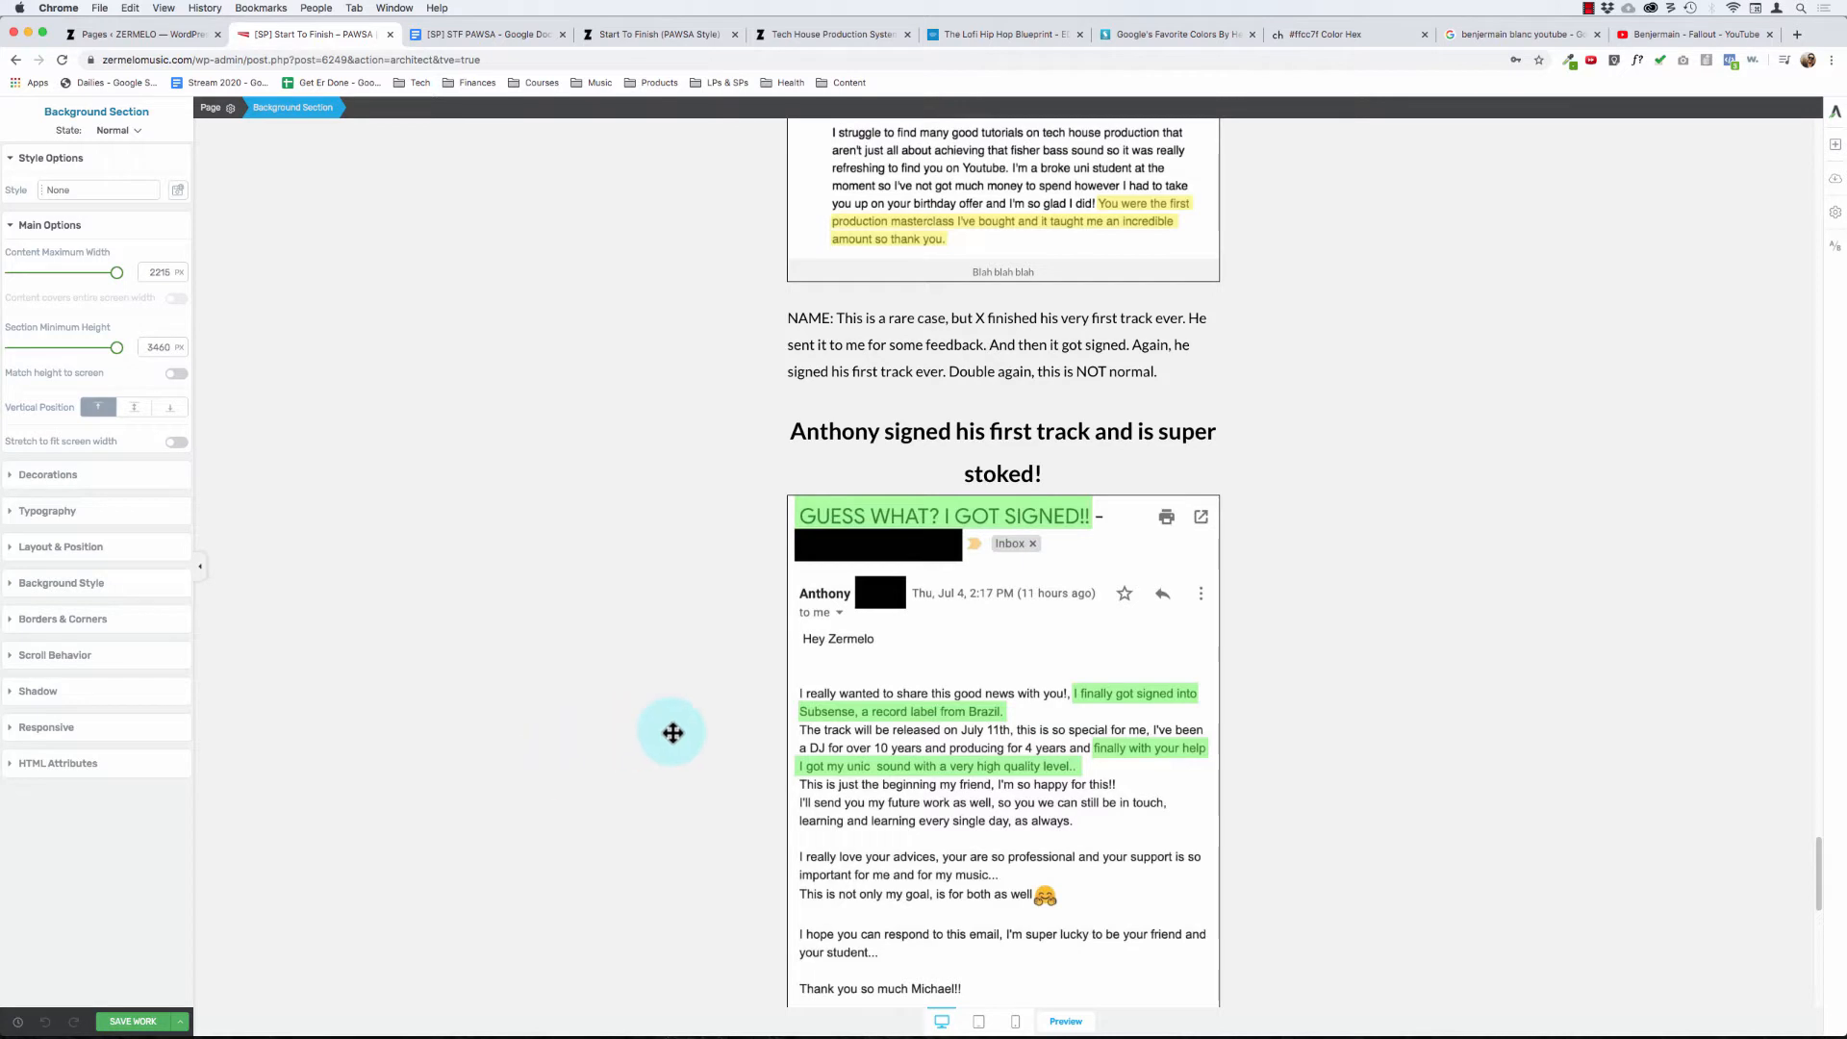
# - Enable caption text on the "GUESS WHAT? I GOT SIGNED!!" email screenshot and set the caption to "blah blah"
pyautogui.scroll(5, 700, 523)
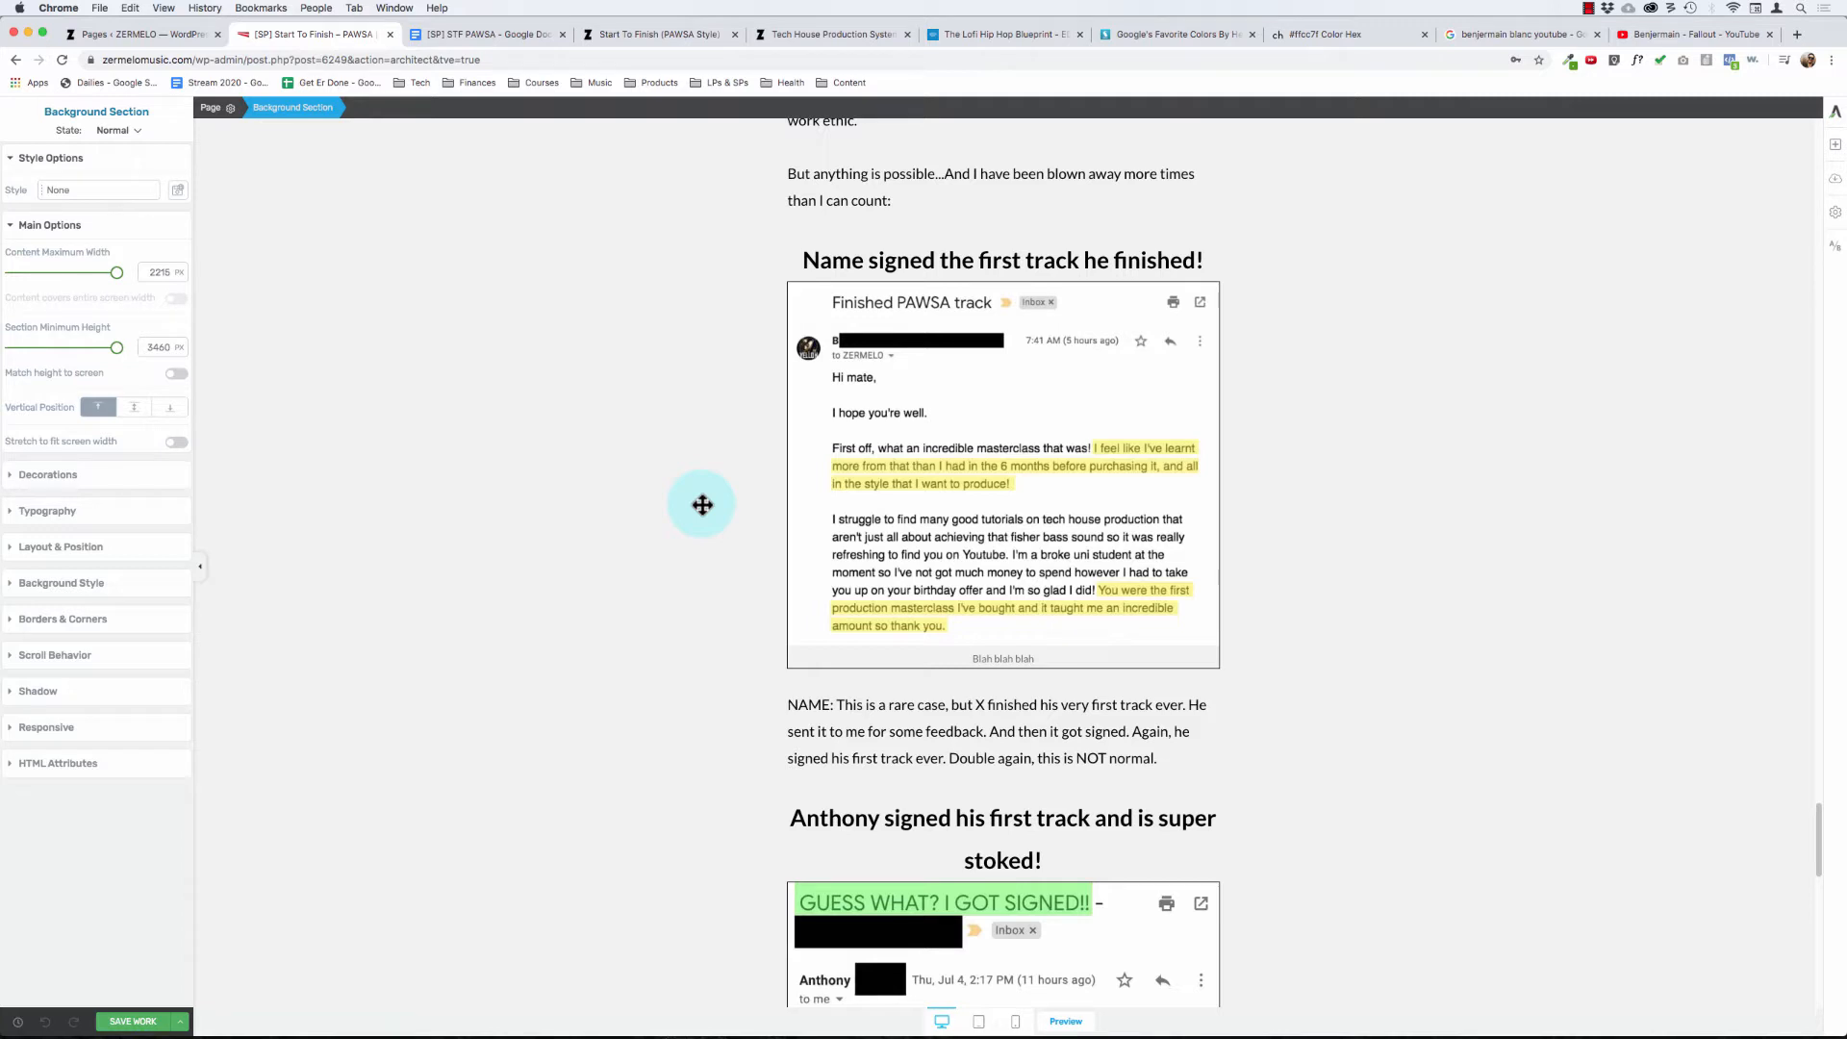
pyautogui.scroll(-5, 825, 545)
pyautogui.click(974, 678)
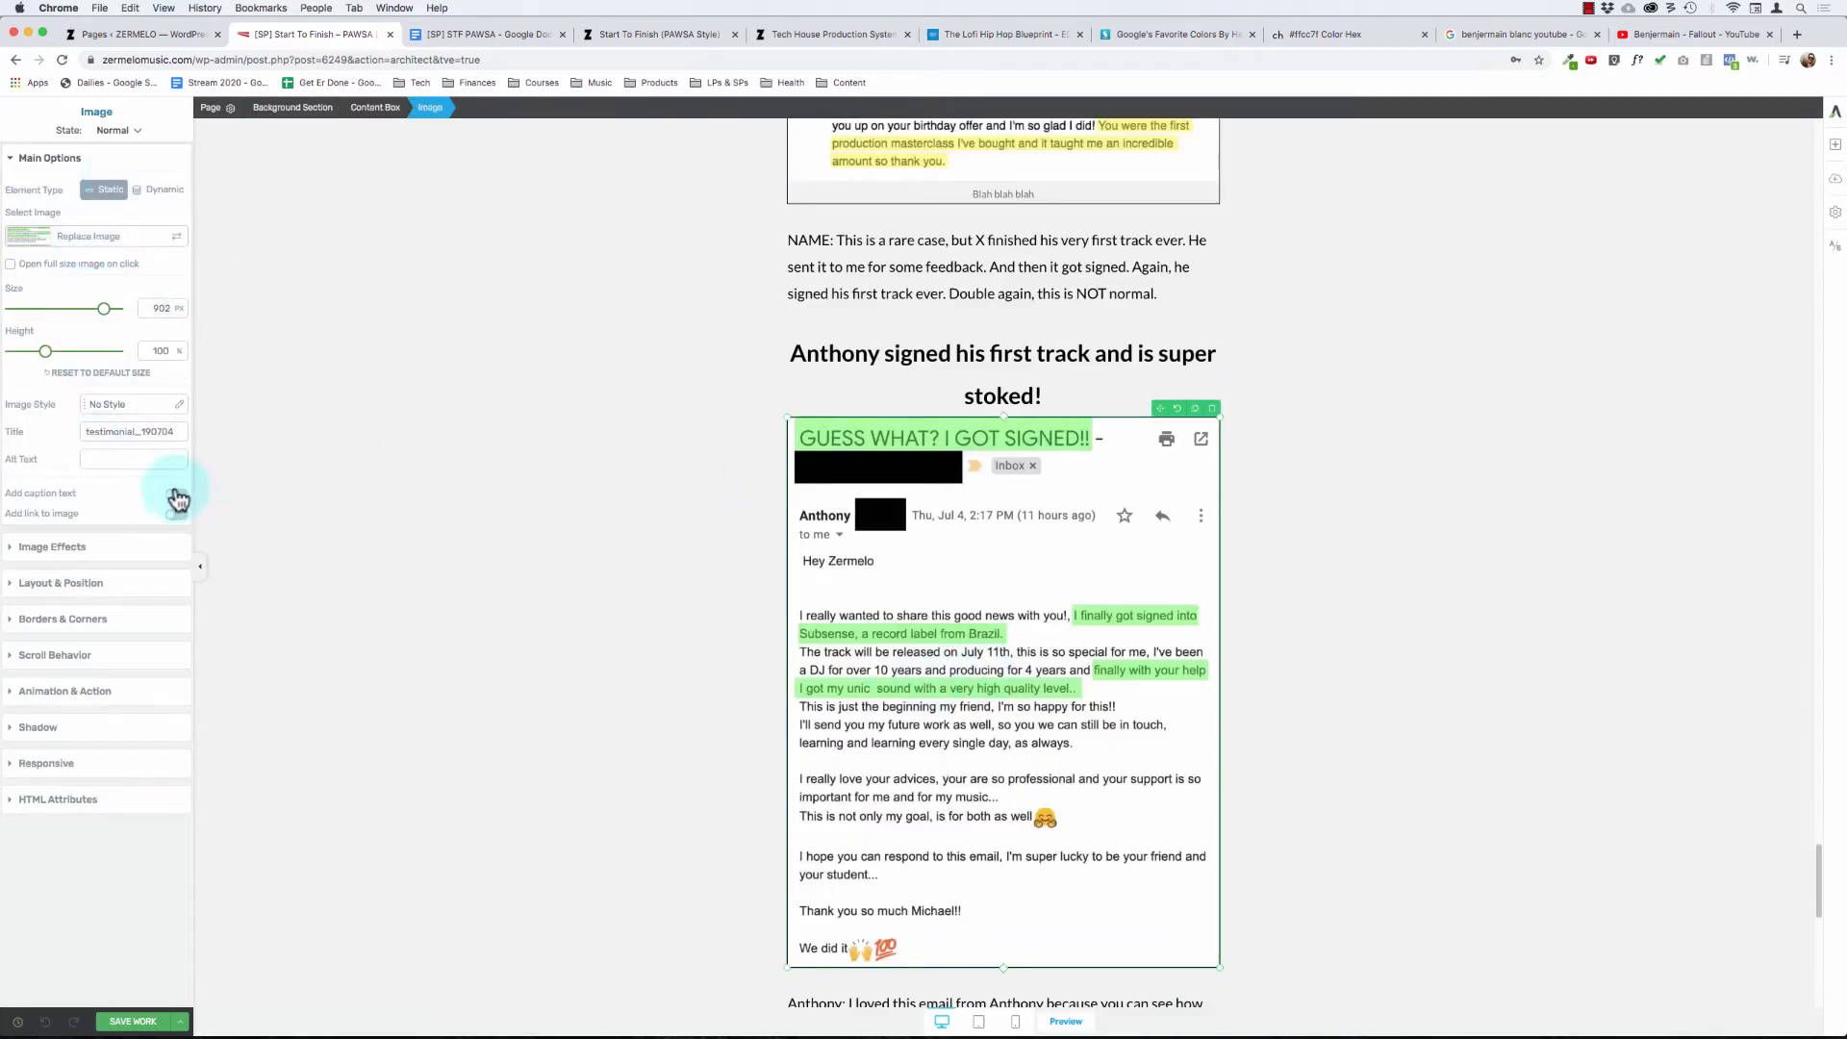
pyautogui.click(176, 494)
pyautogui.scroll(-3, 847, 678)
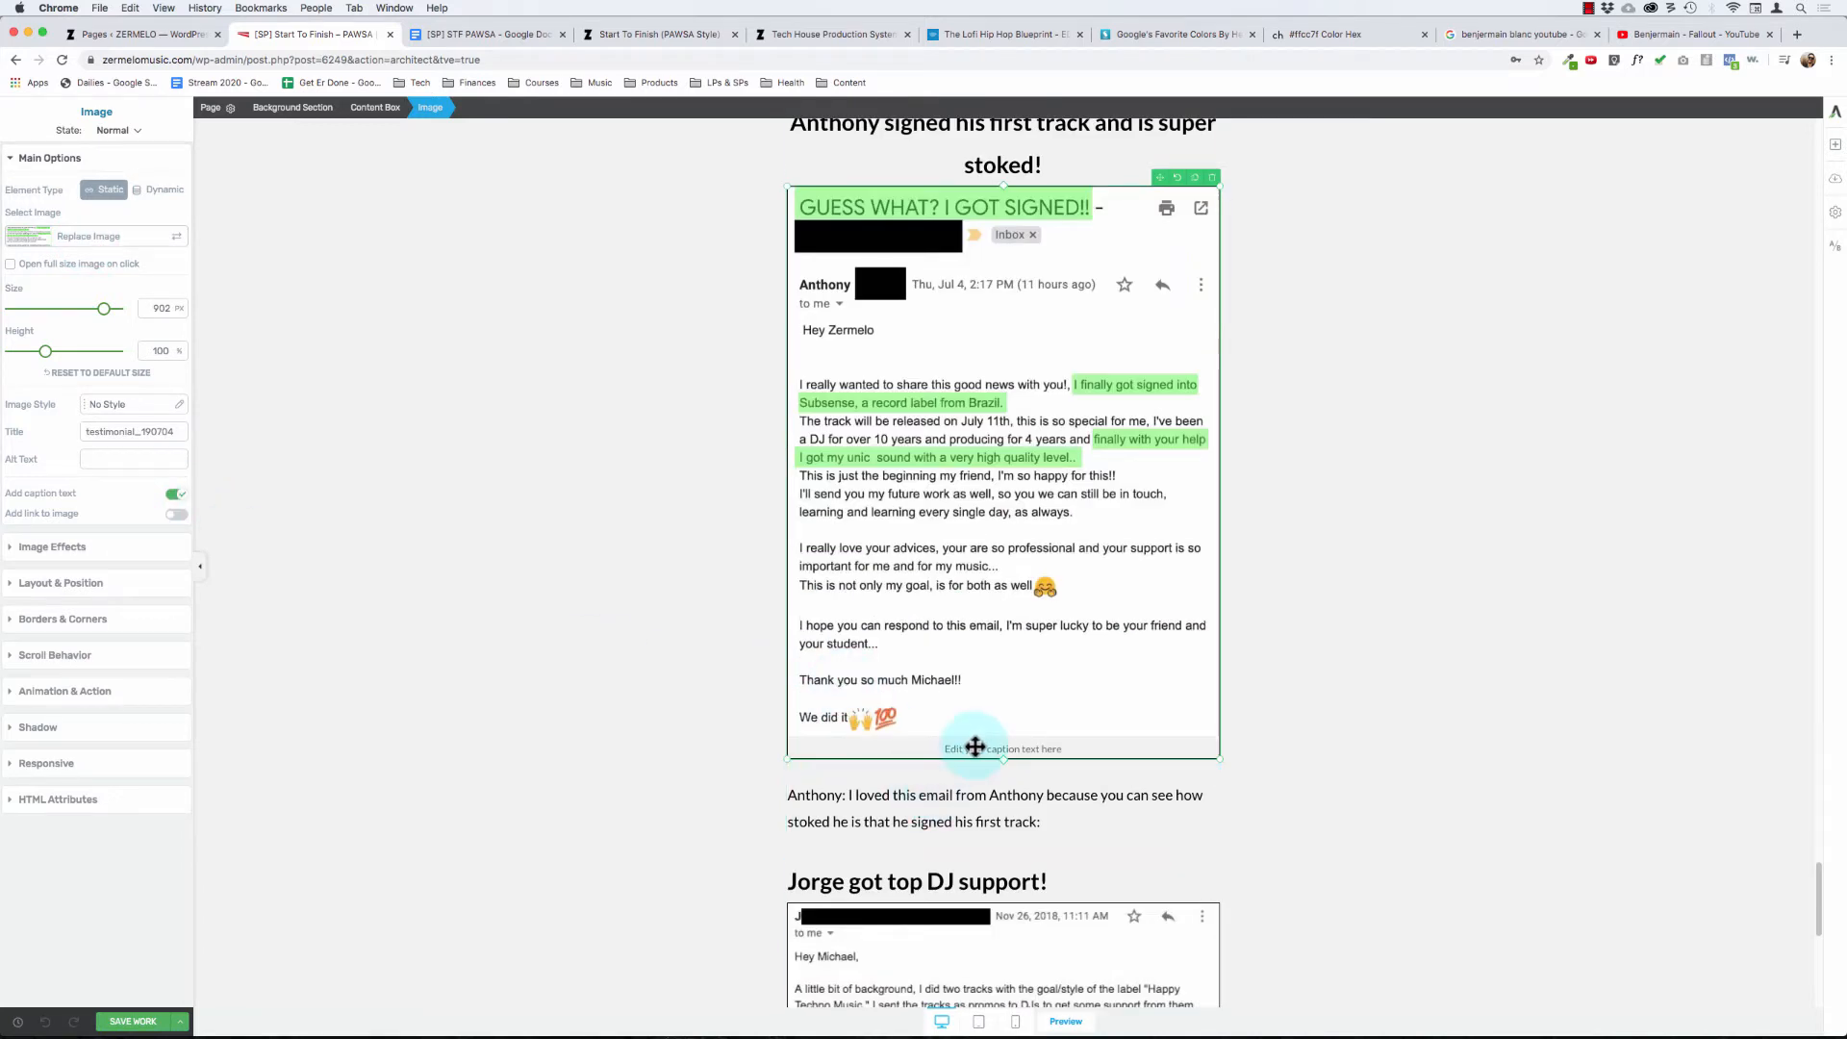
pyautogui.click(1049, 762)
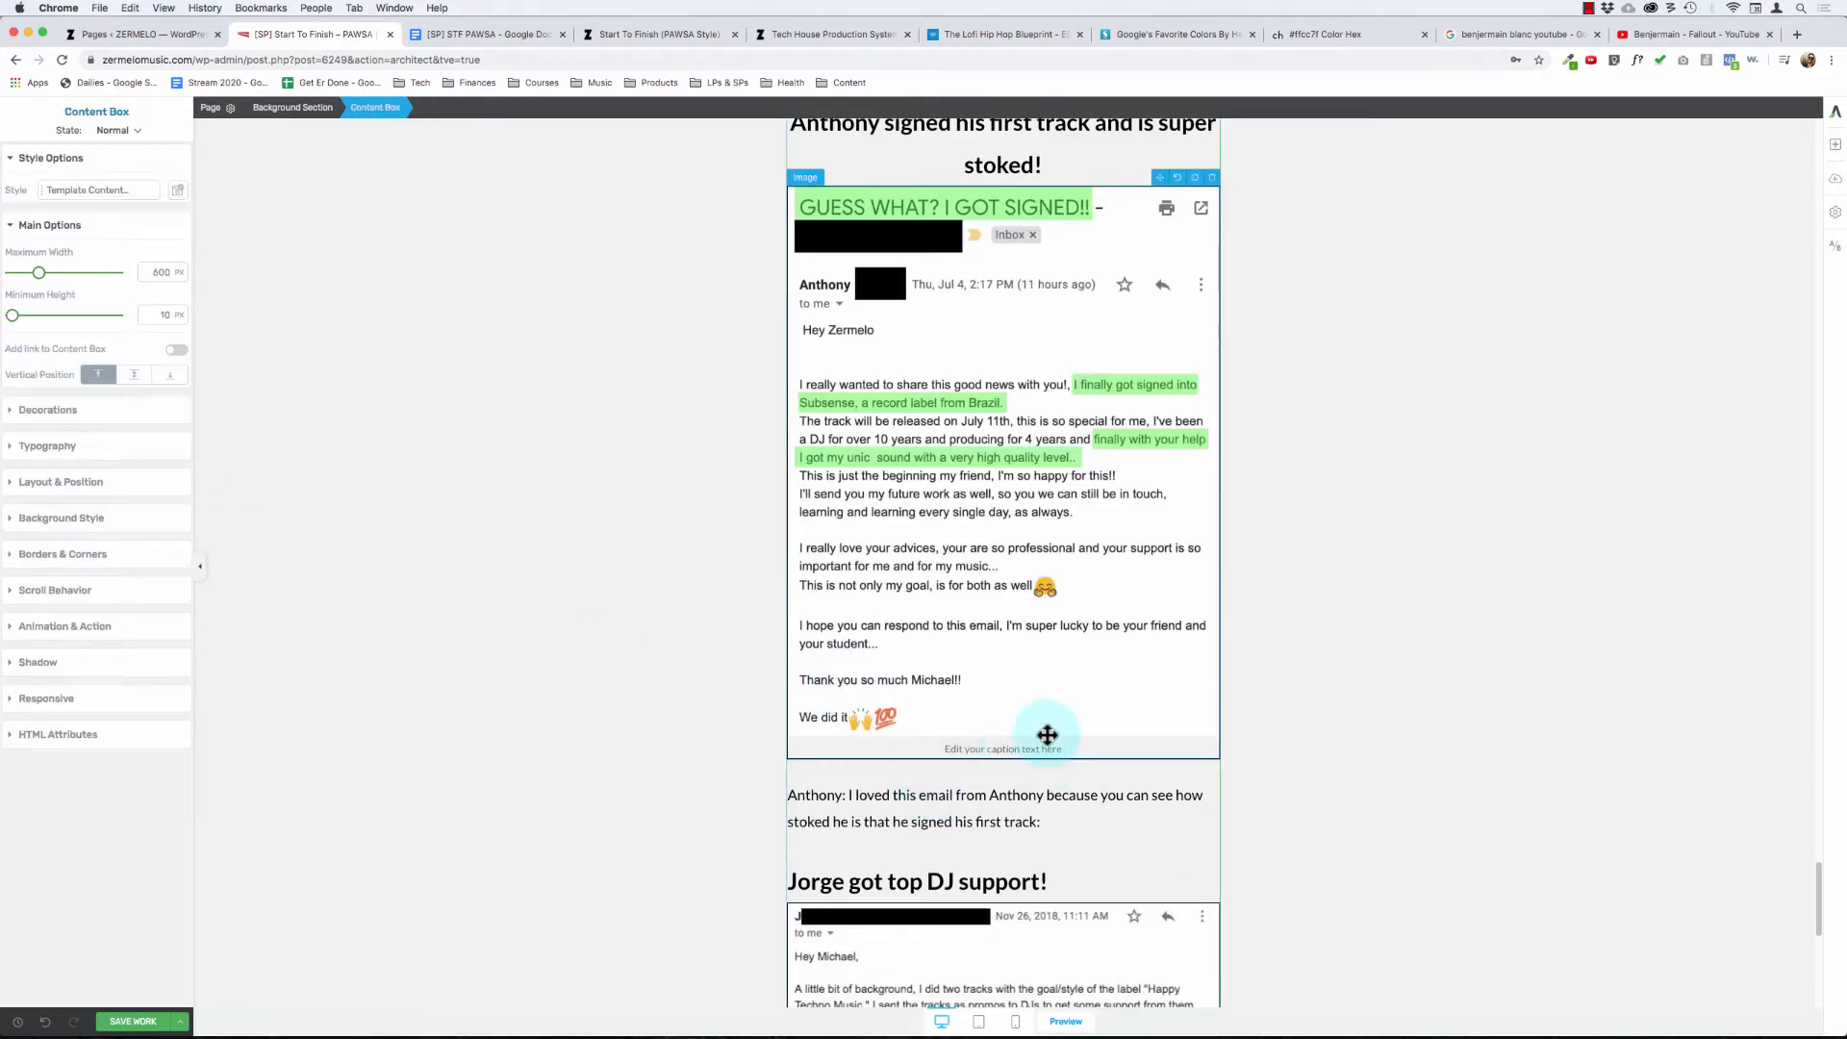
pyautogui.click(1047, 742)
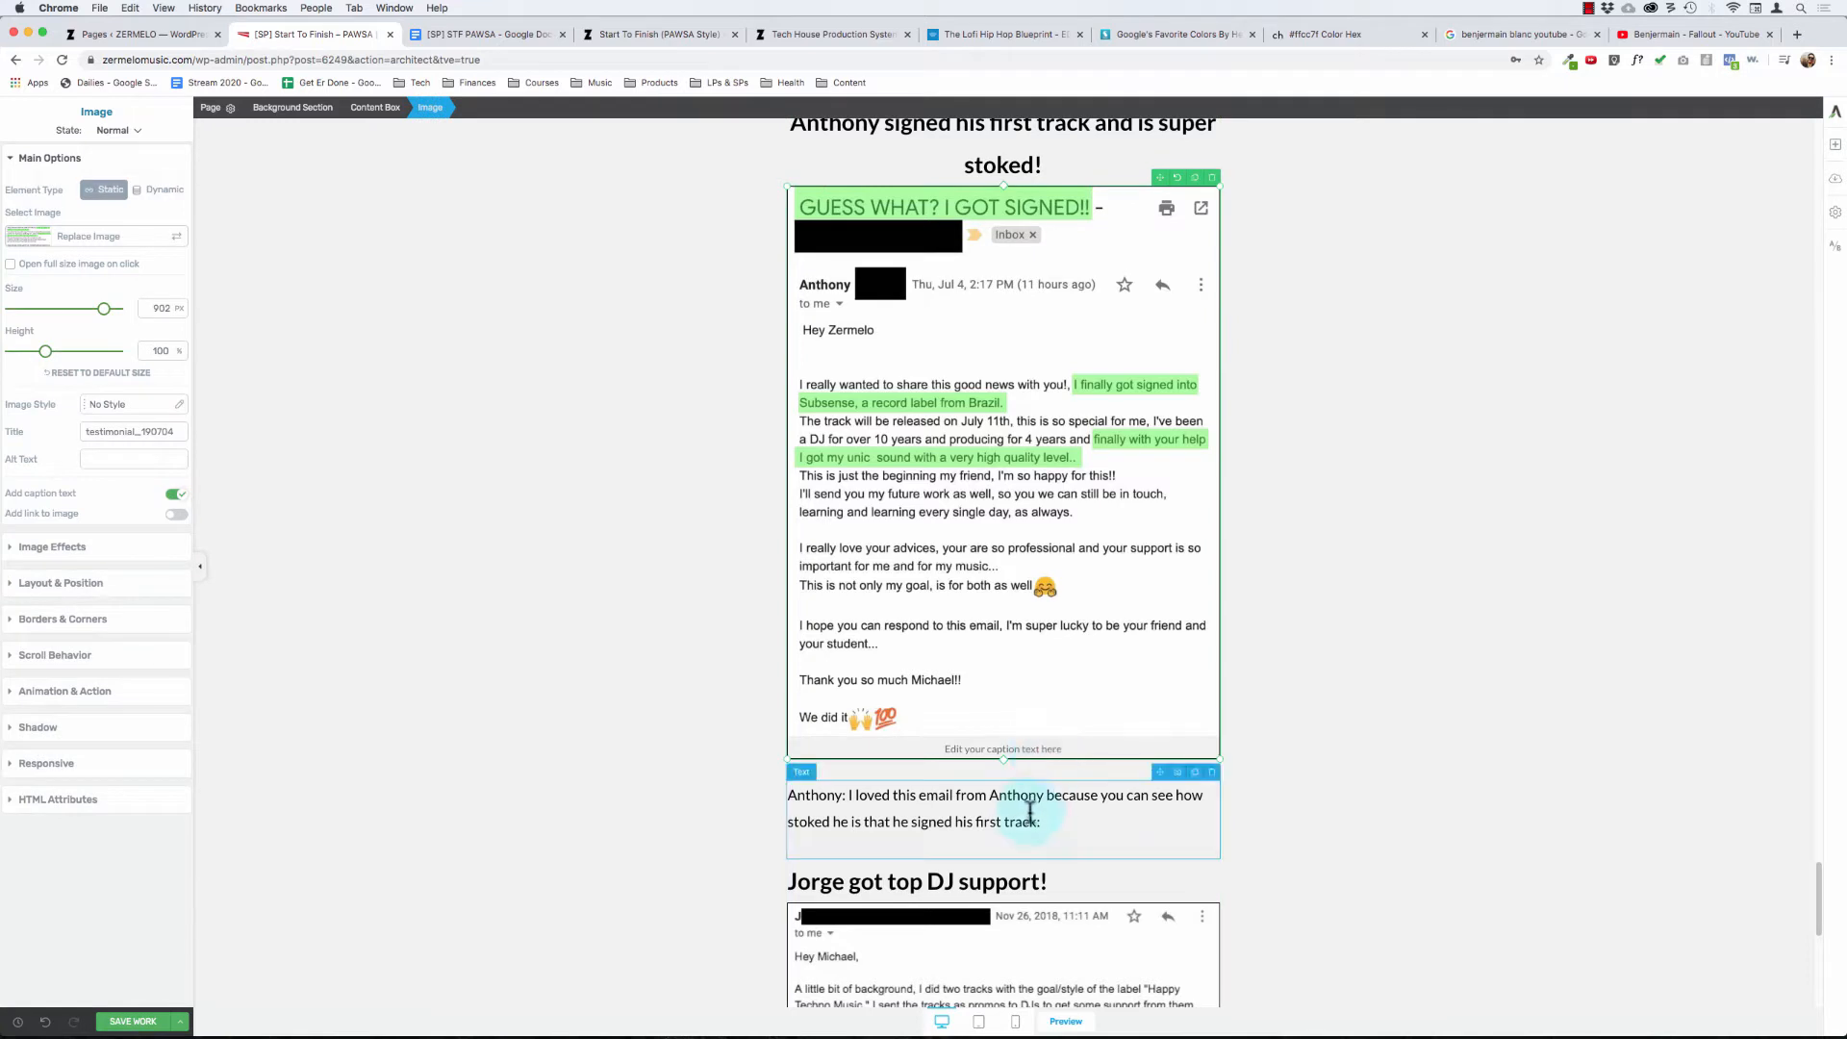
pyautogui.click(1023, 749)
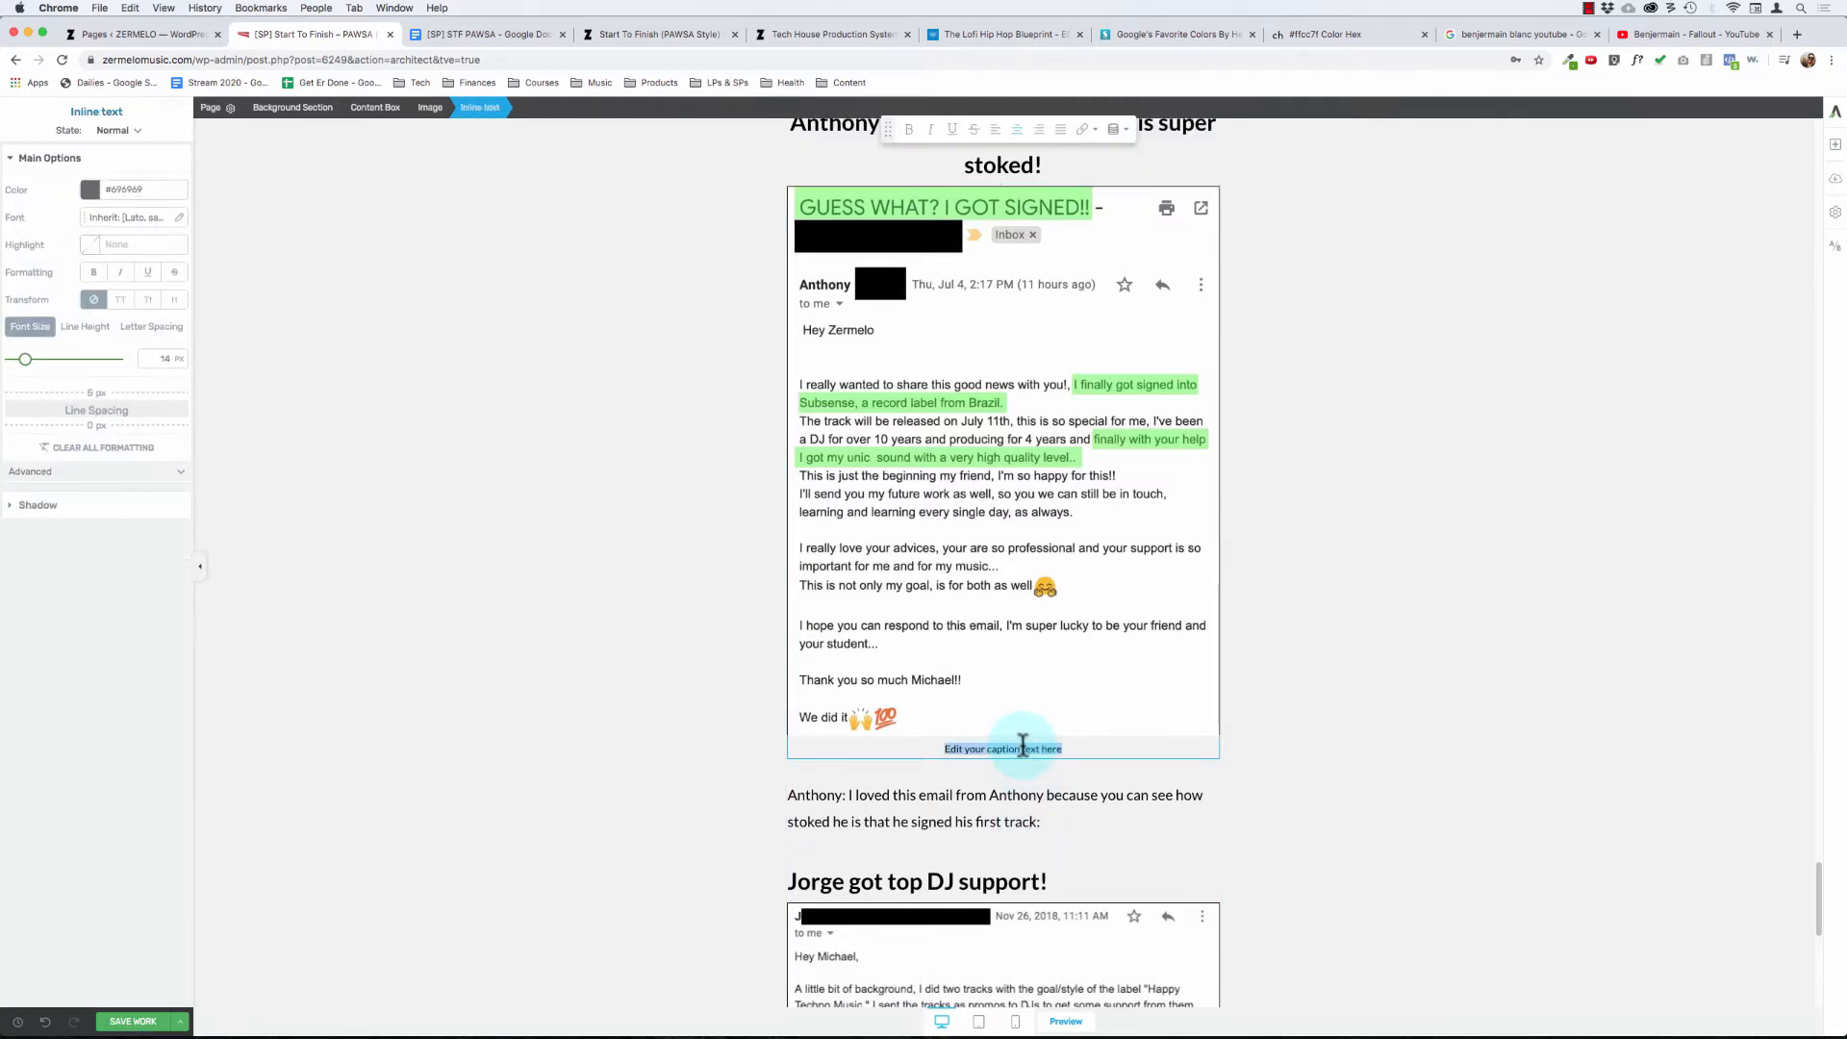
pyautogui.write('blah blah')
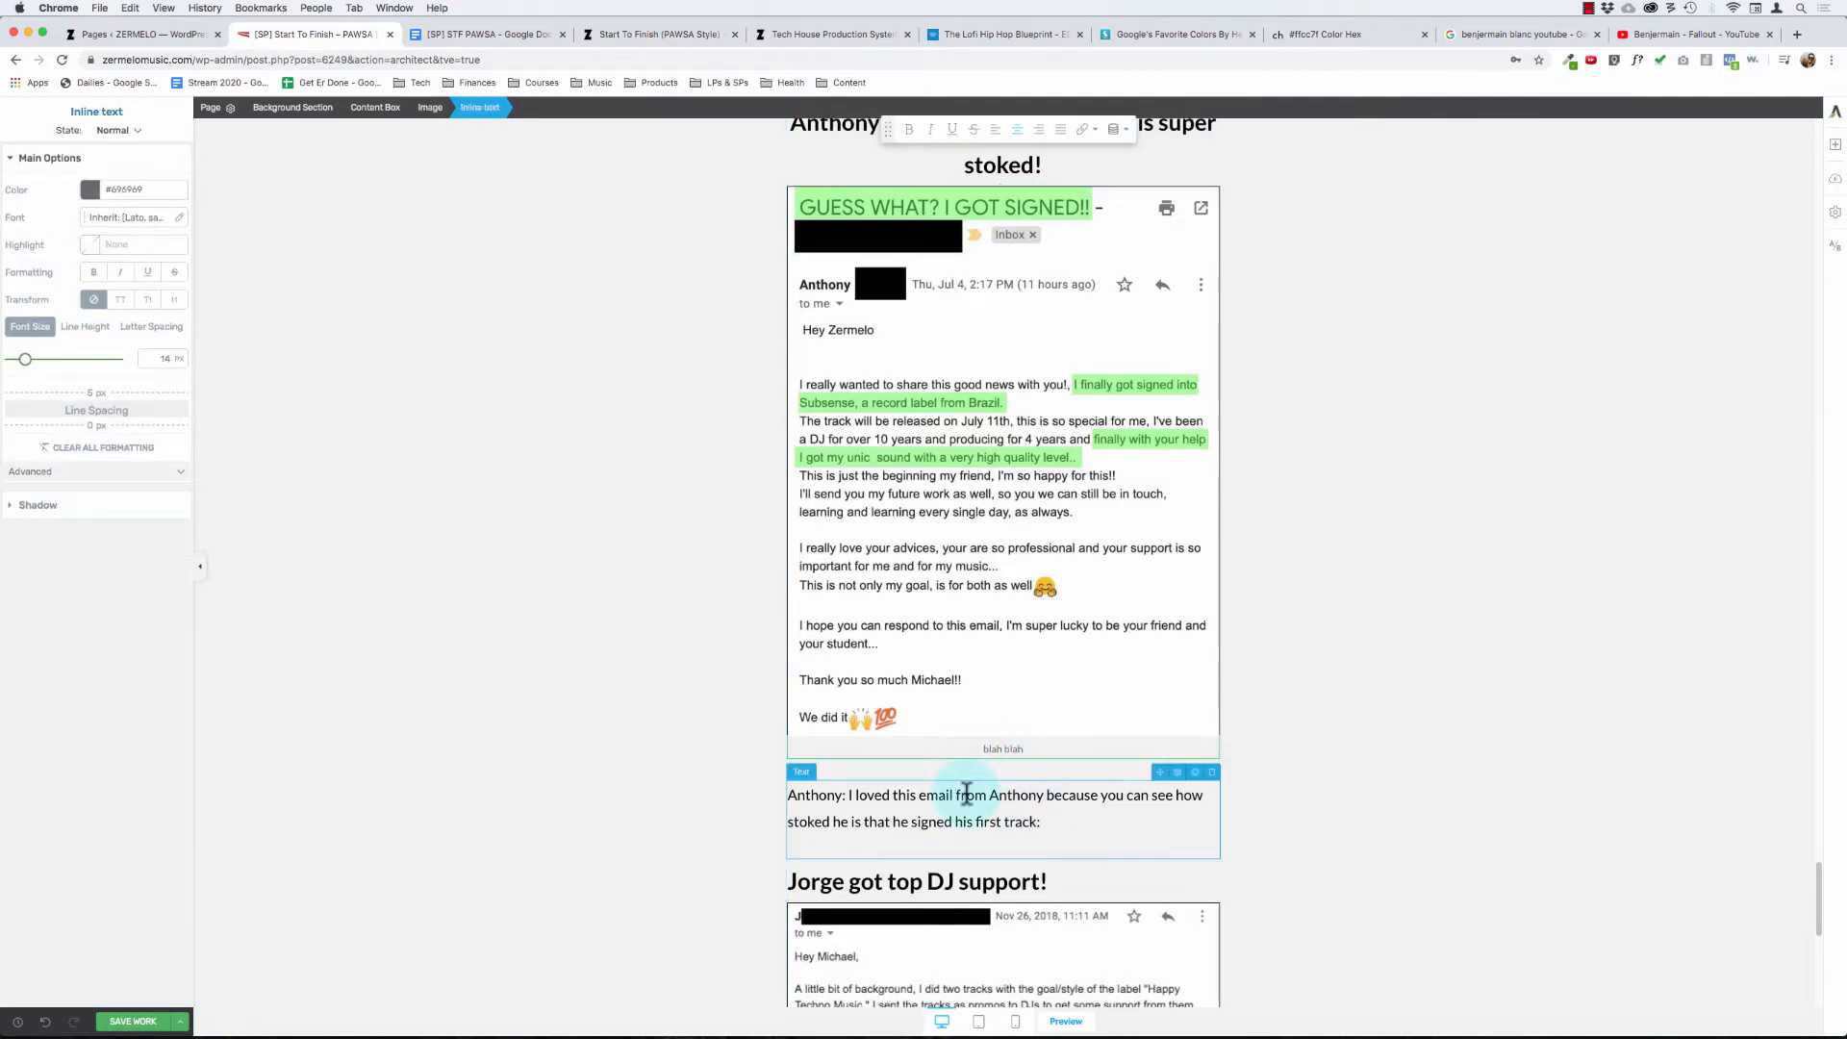
# - Enable caption text on the Nov 26, 2018 email screenshot and set the caption to "blah blah"
pyautogui.scroll(-5, 961, 792)
pyautogui.click(952, 736)
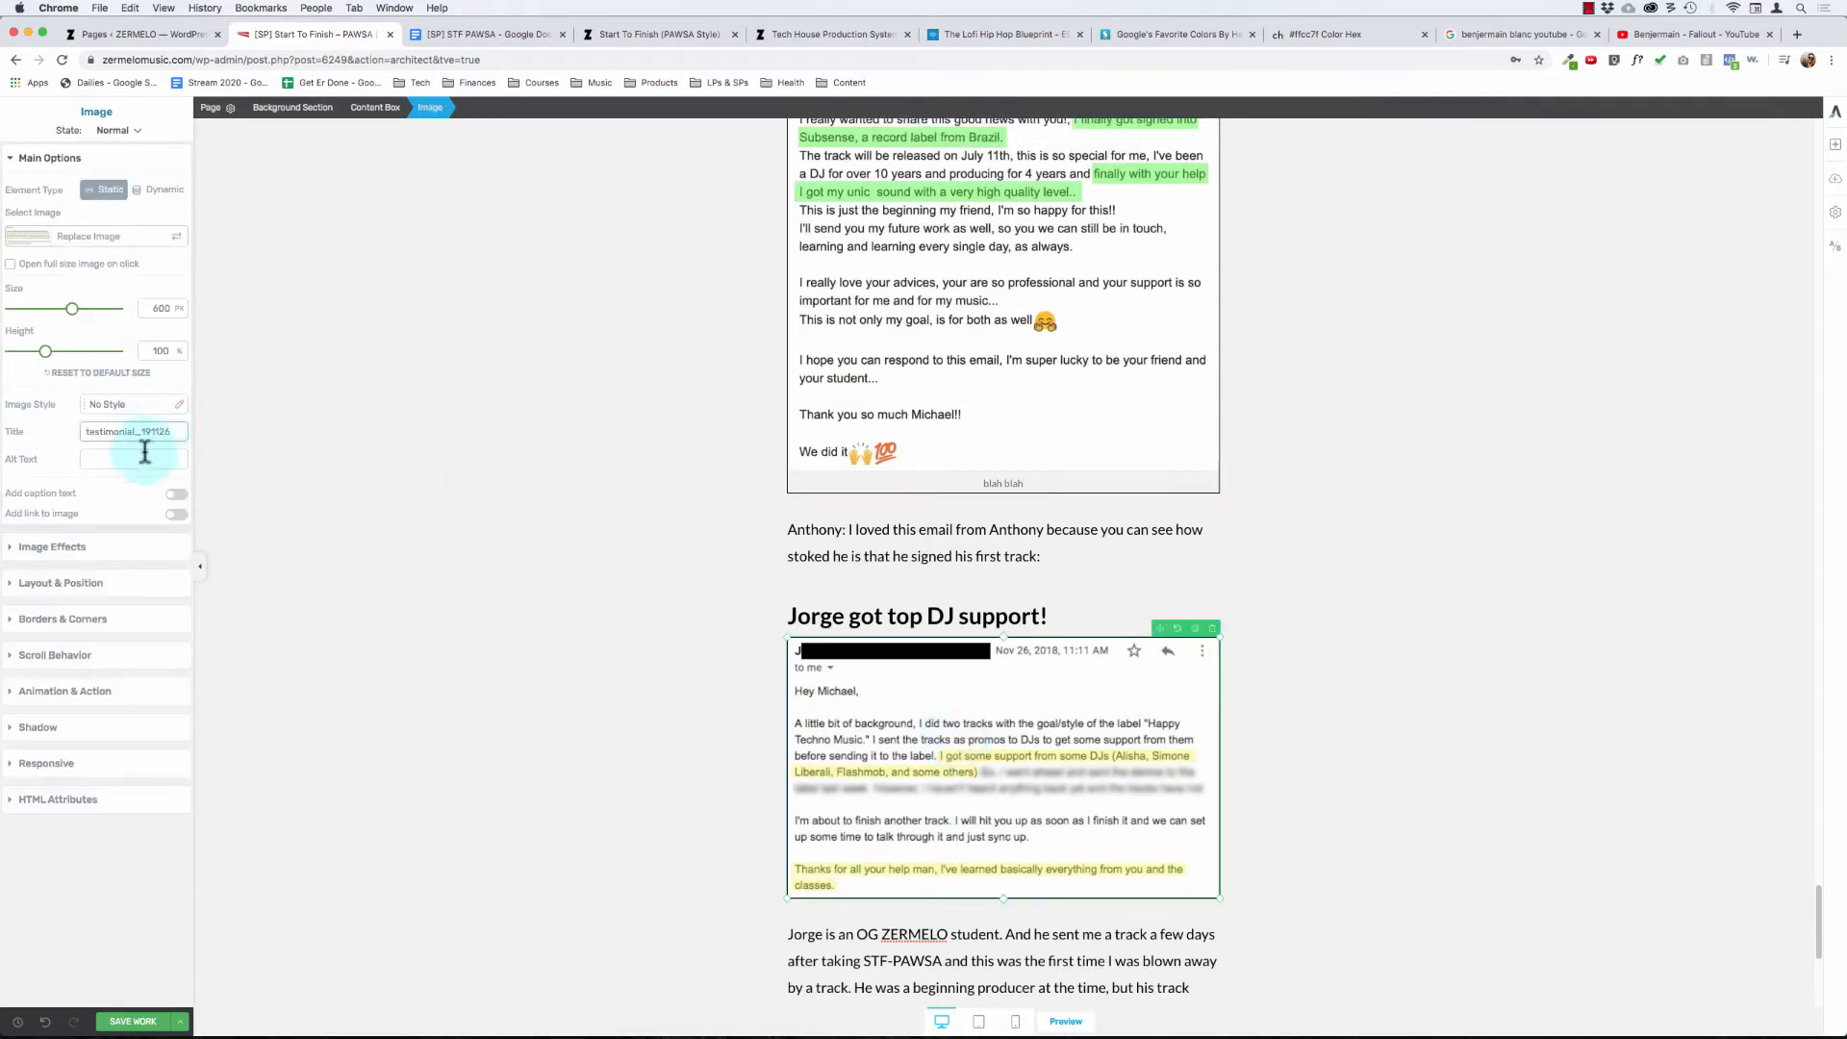
pyautogui.click(181, 499)
pyautogui.scroll(-8, 424, 672)
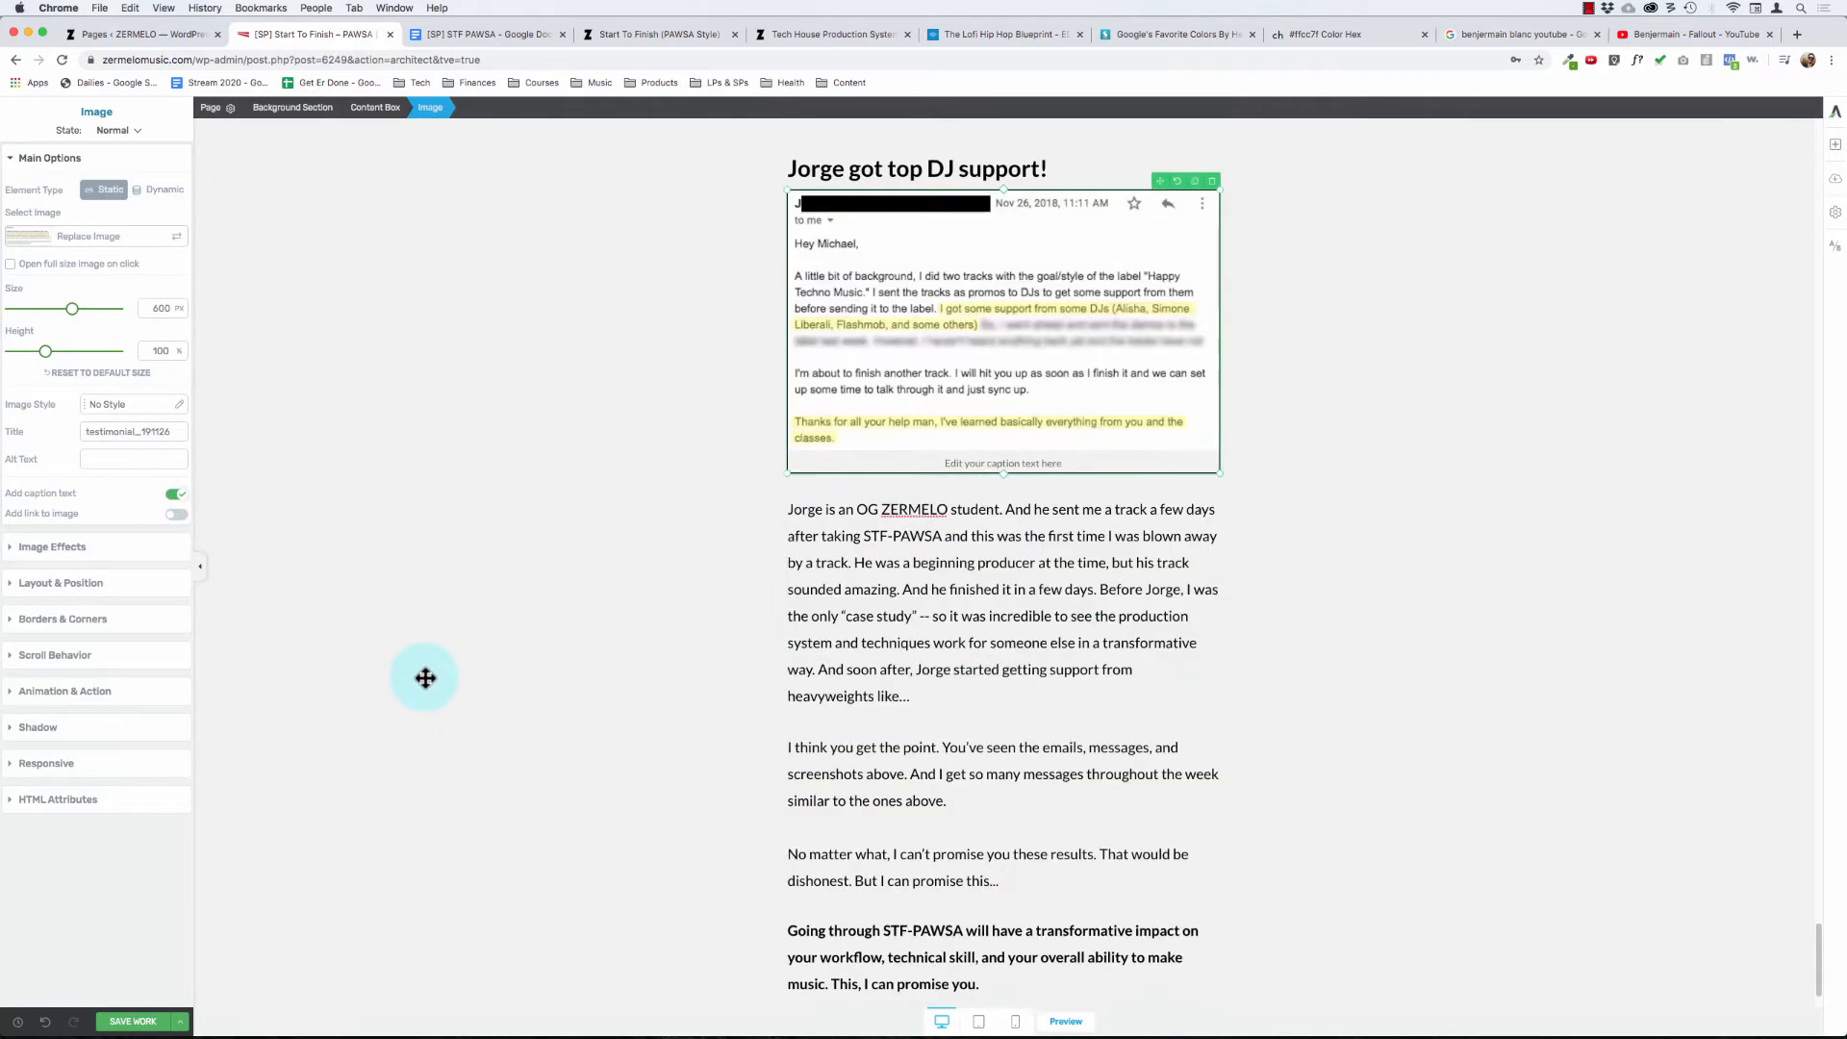
pyautogui.click(1052, 463)
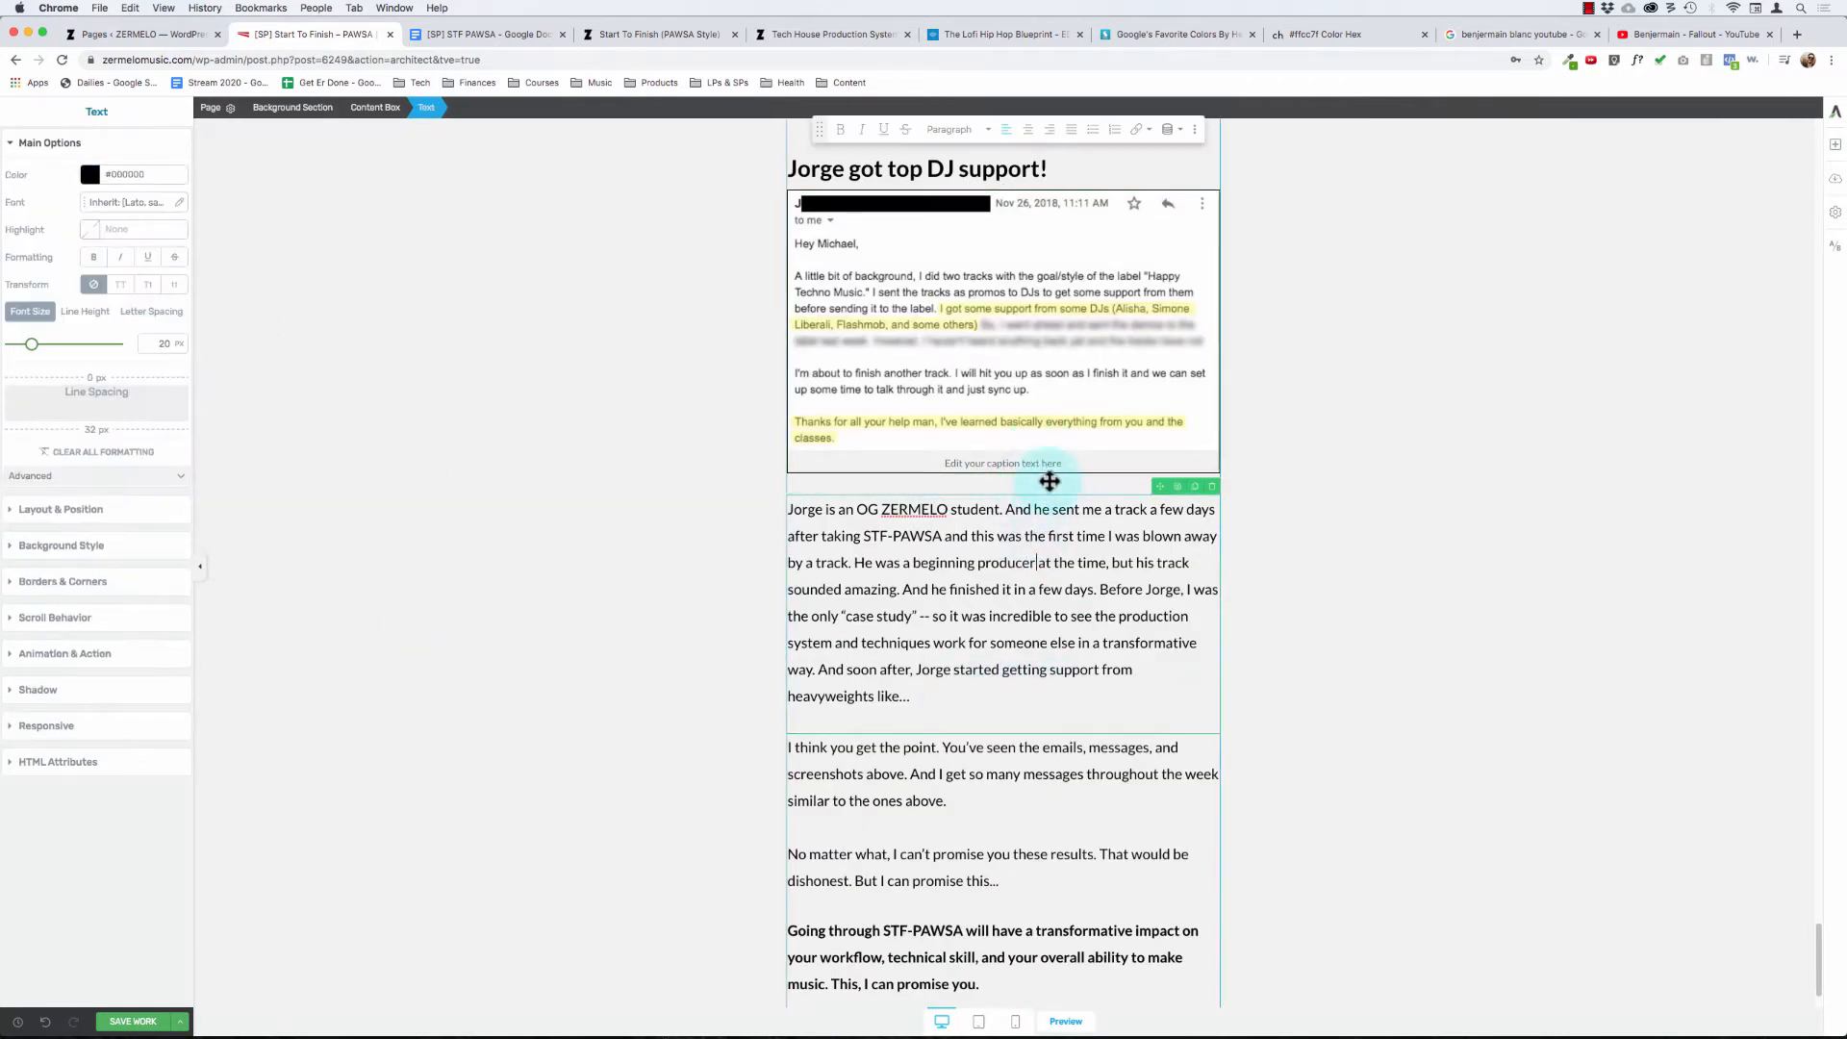
pyautogui.write('blah blah')
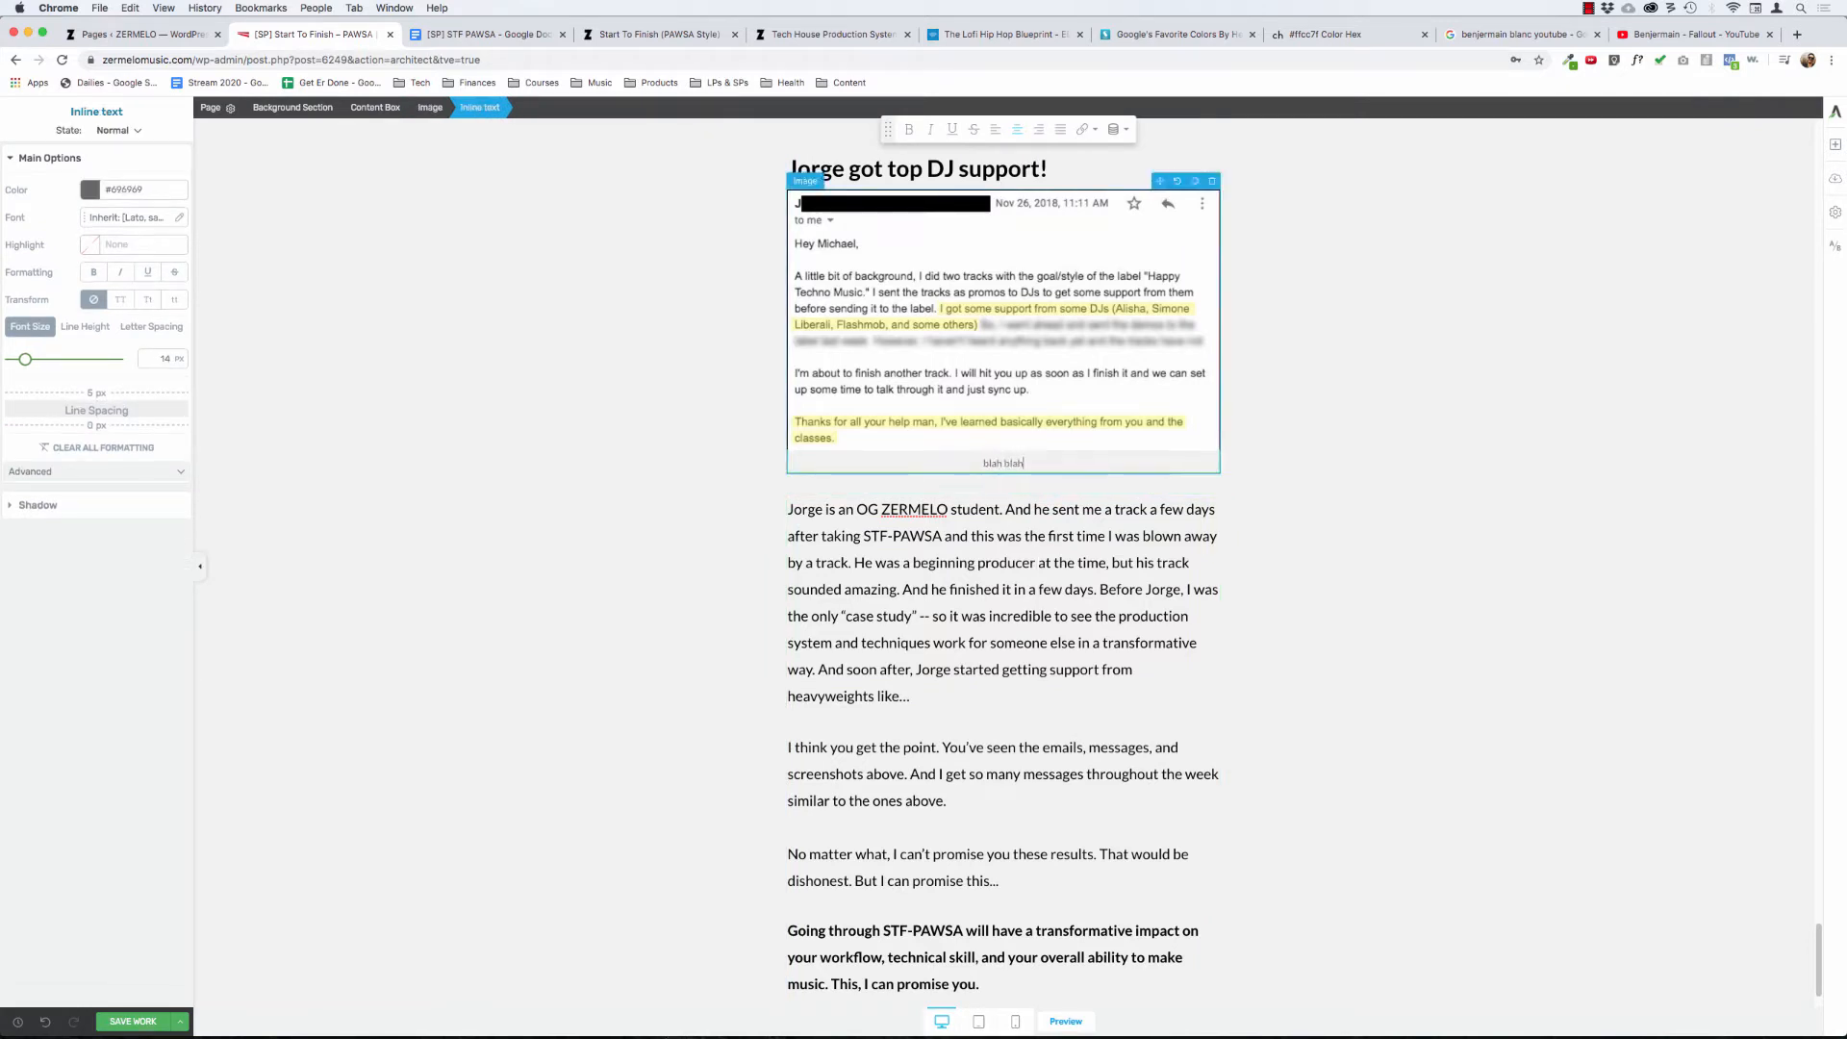
# - Split the OG ZERMELO student paragraph after "And he finished it in a few days." to start a new paragraph
pyautogui.click(935, 536)
pyautogui.scroll(-2, 731, 503)
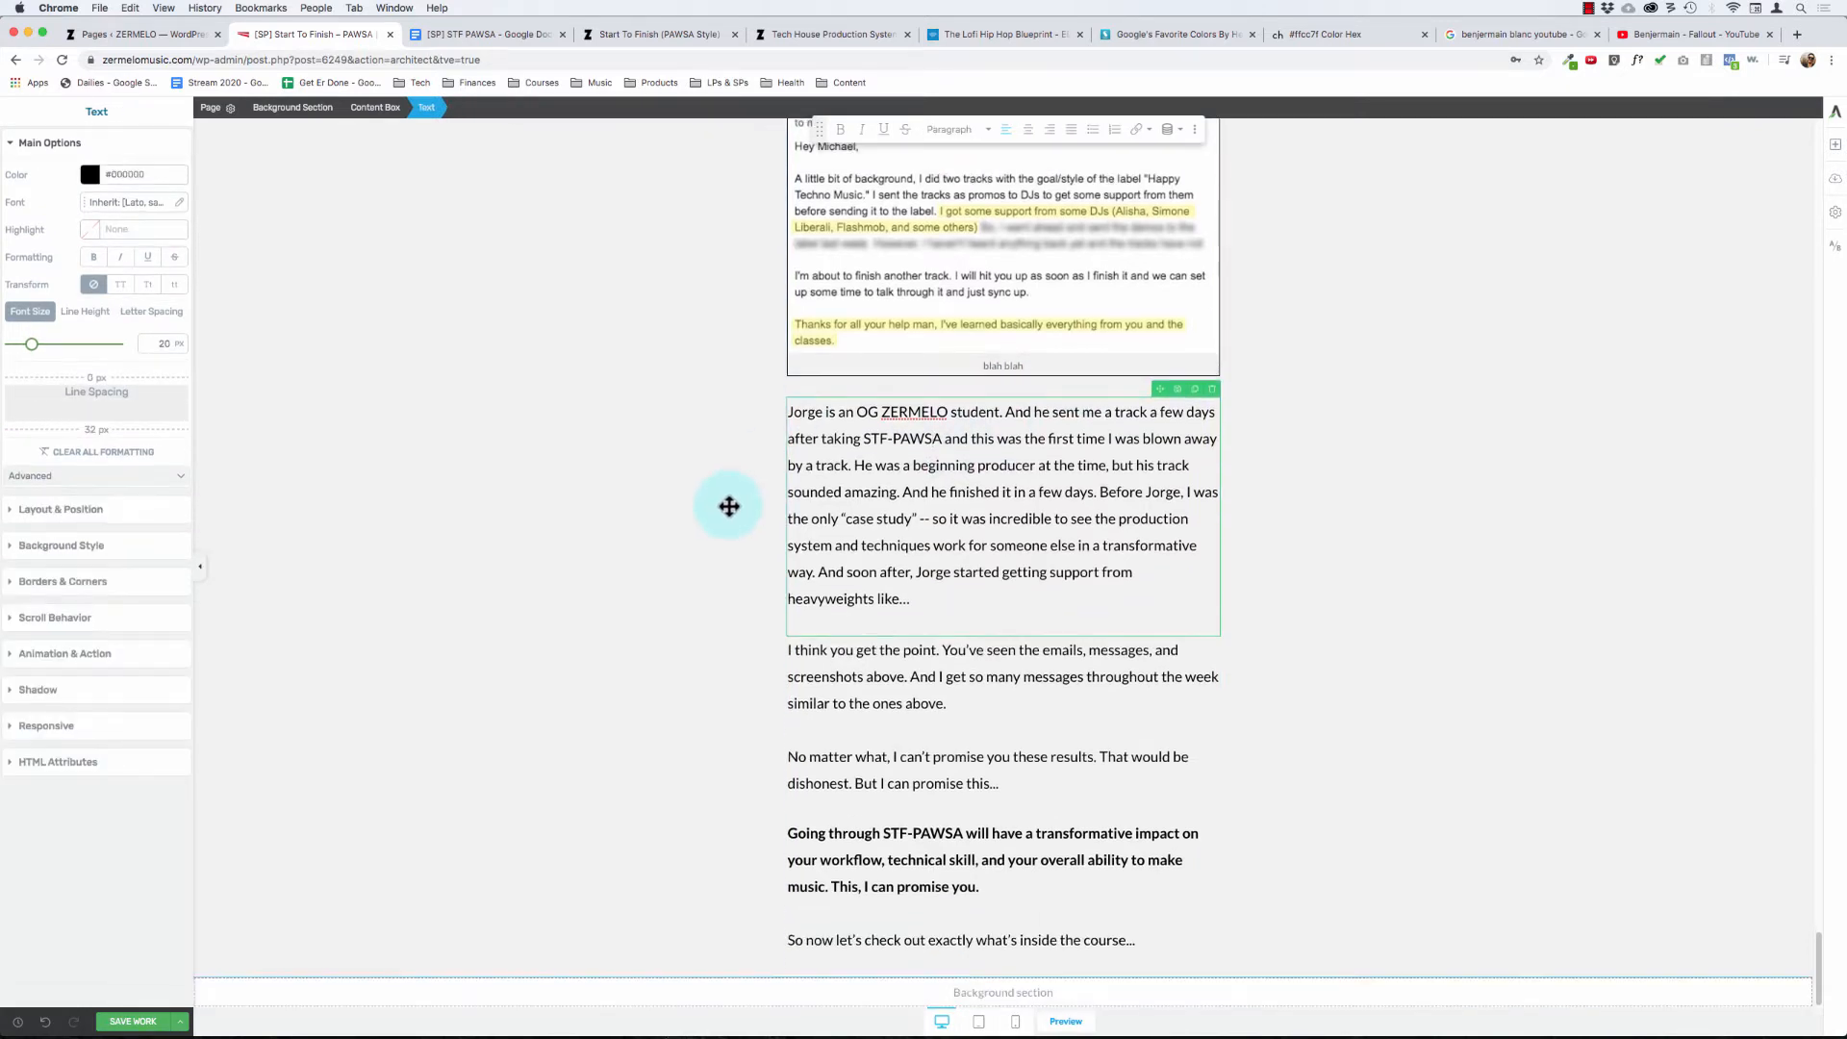
pyautogui.click(1101, 493)
pyautogui.press('Return')
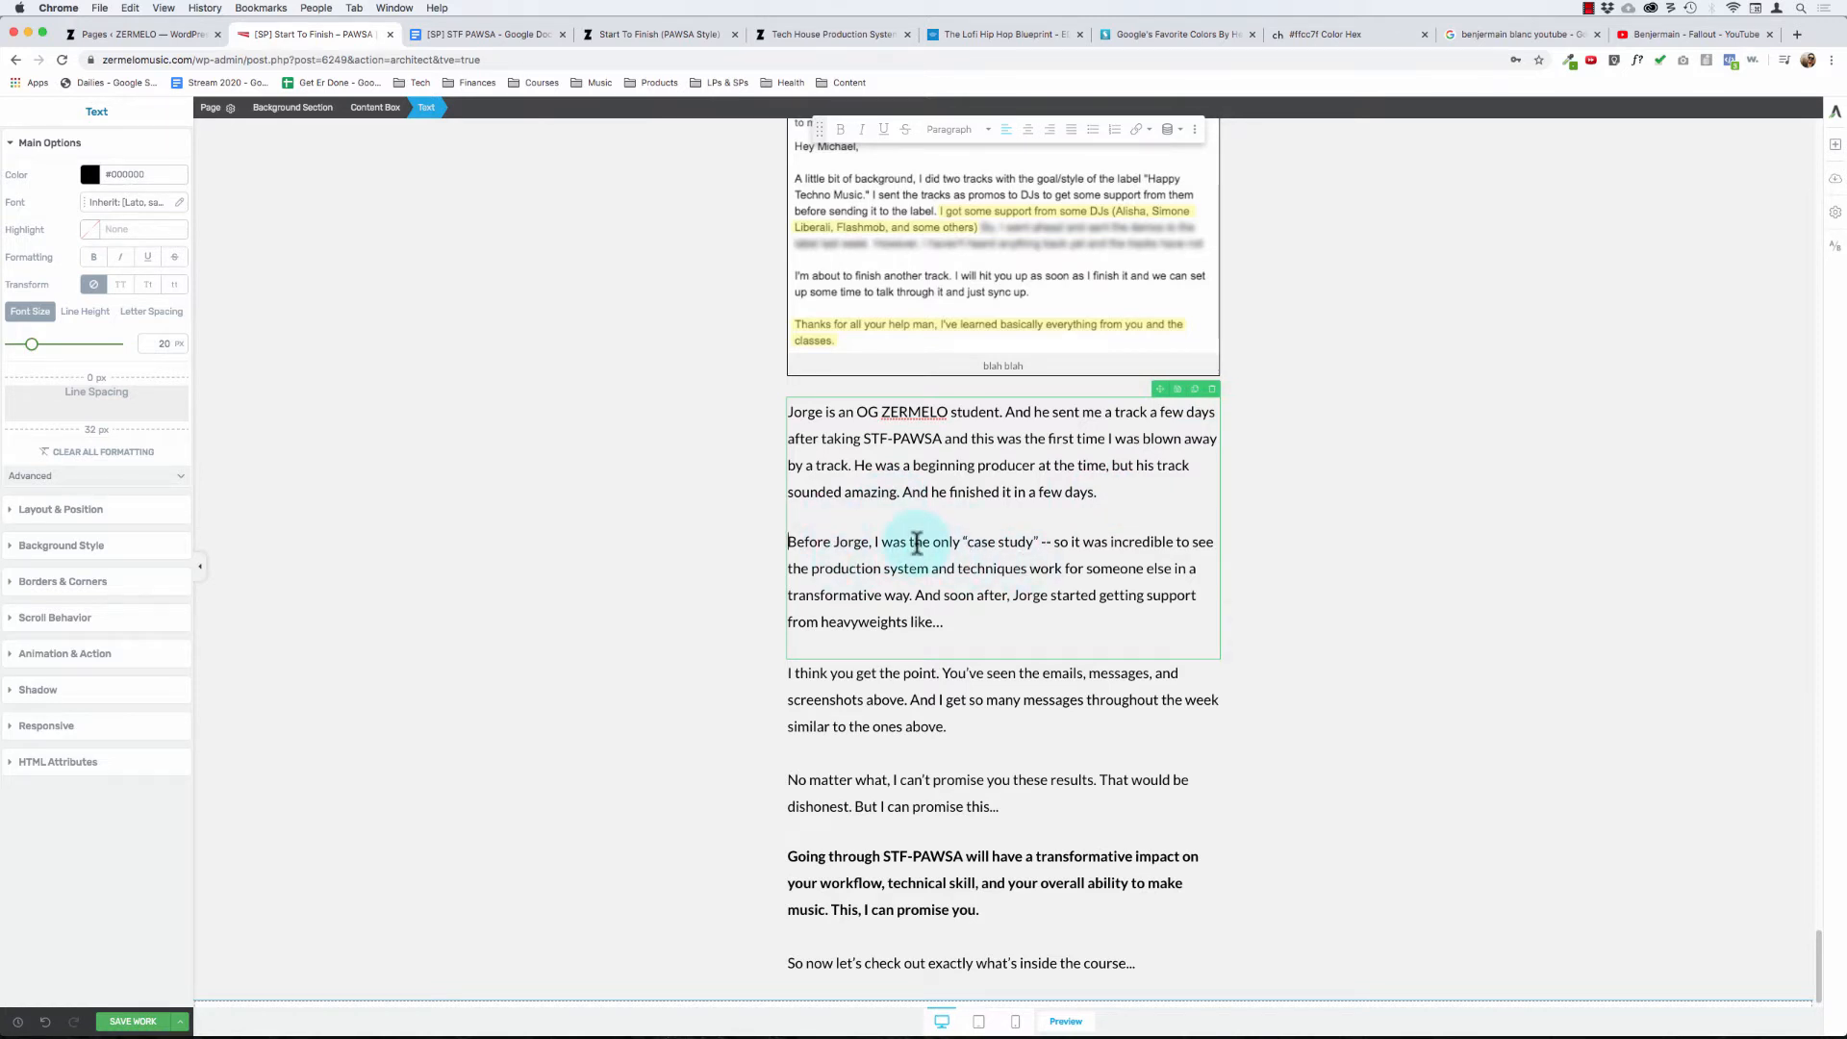
# - Read through the closing paragraphs below the last email screenshot, from the case study text to the bold STF-PAWSA promise
pyautogui.click(667, 552)
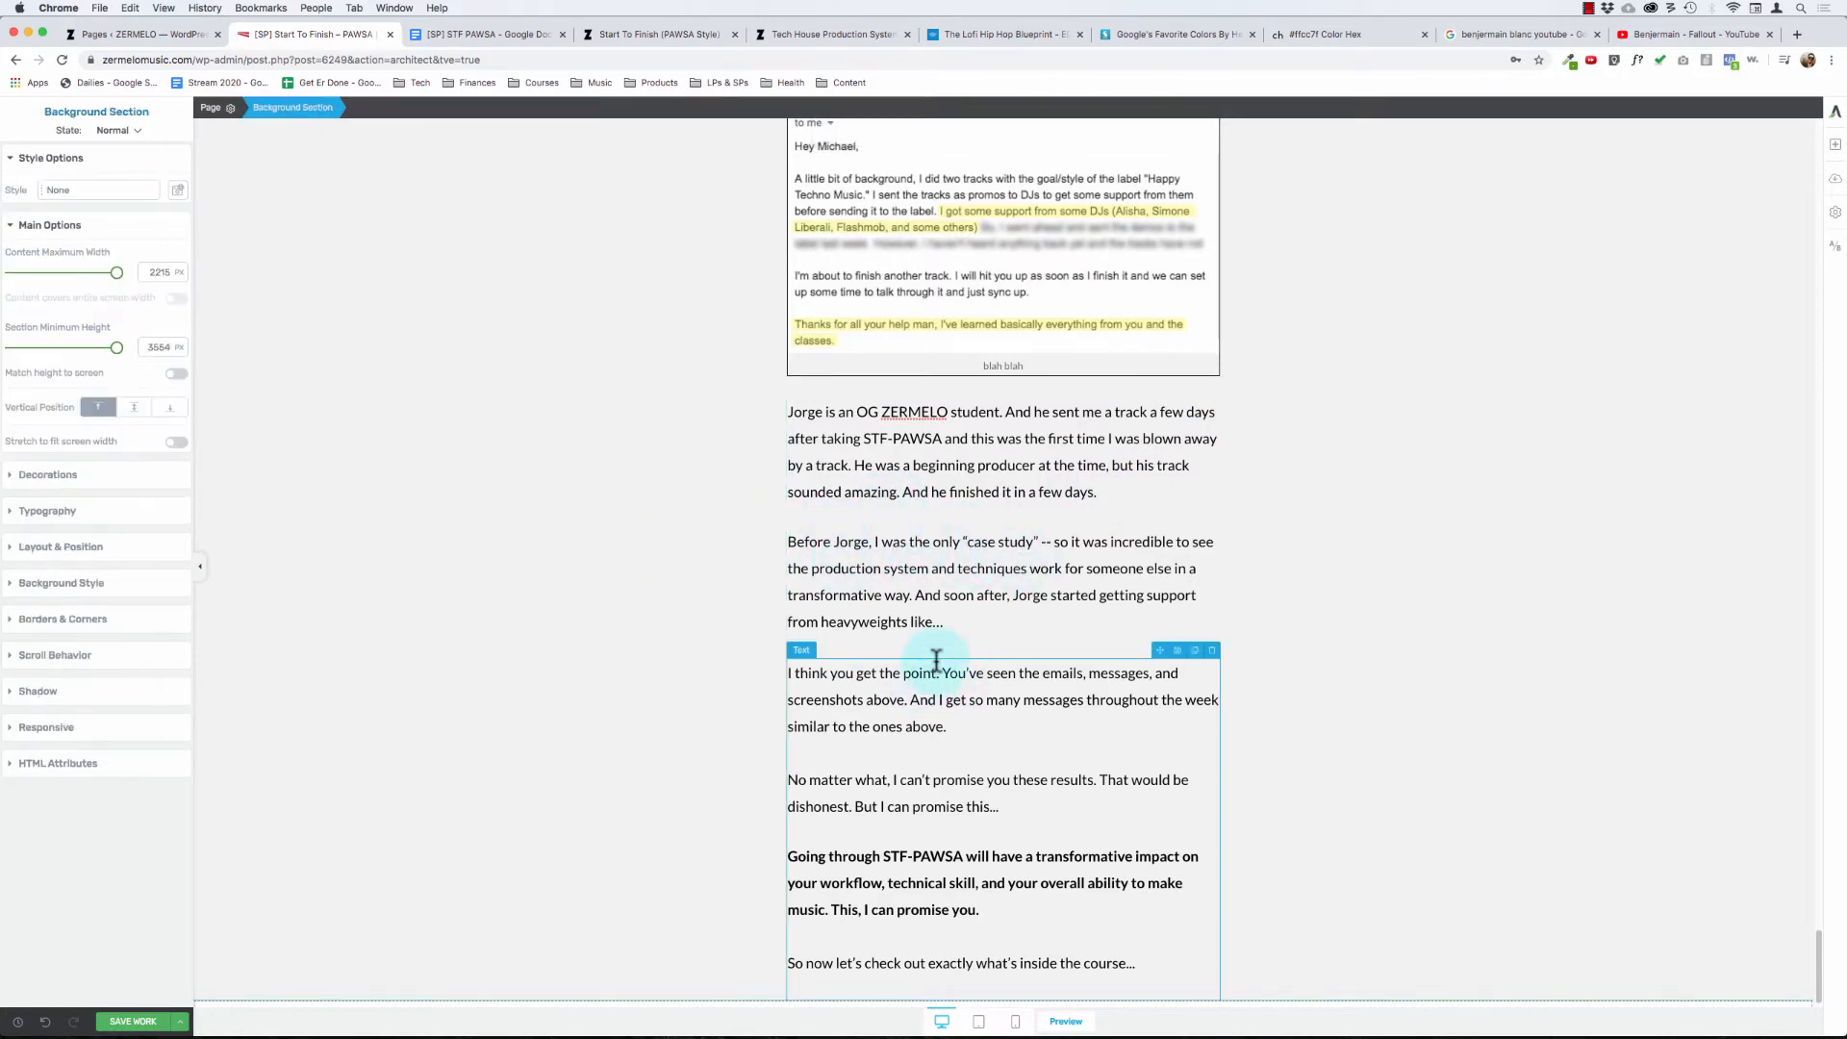
pyautogui.click(937, 662)
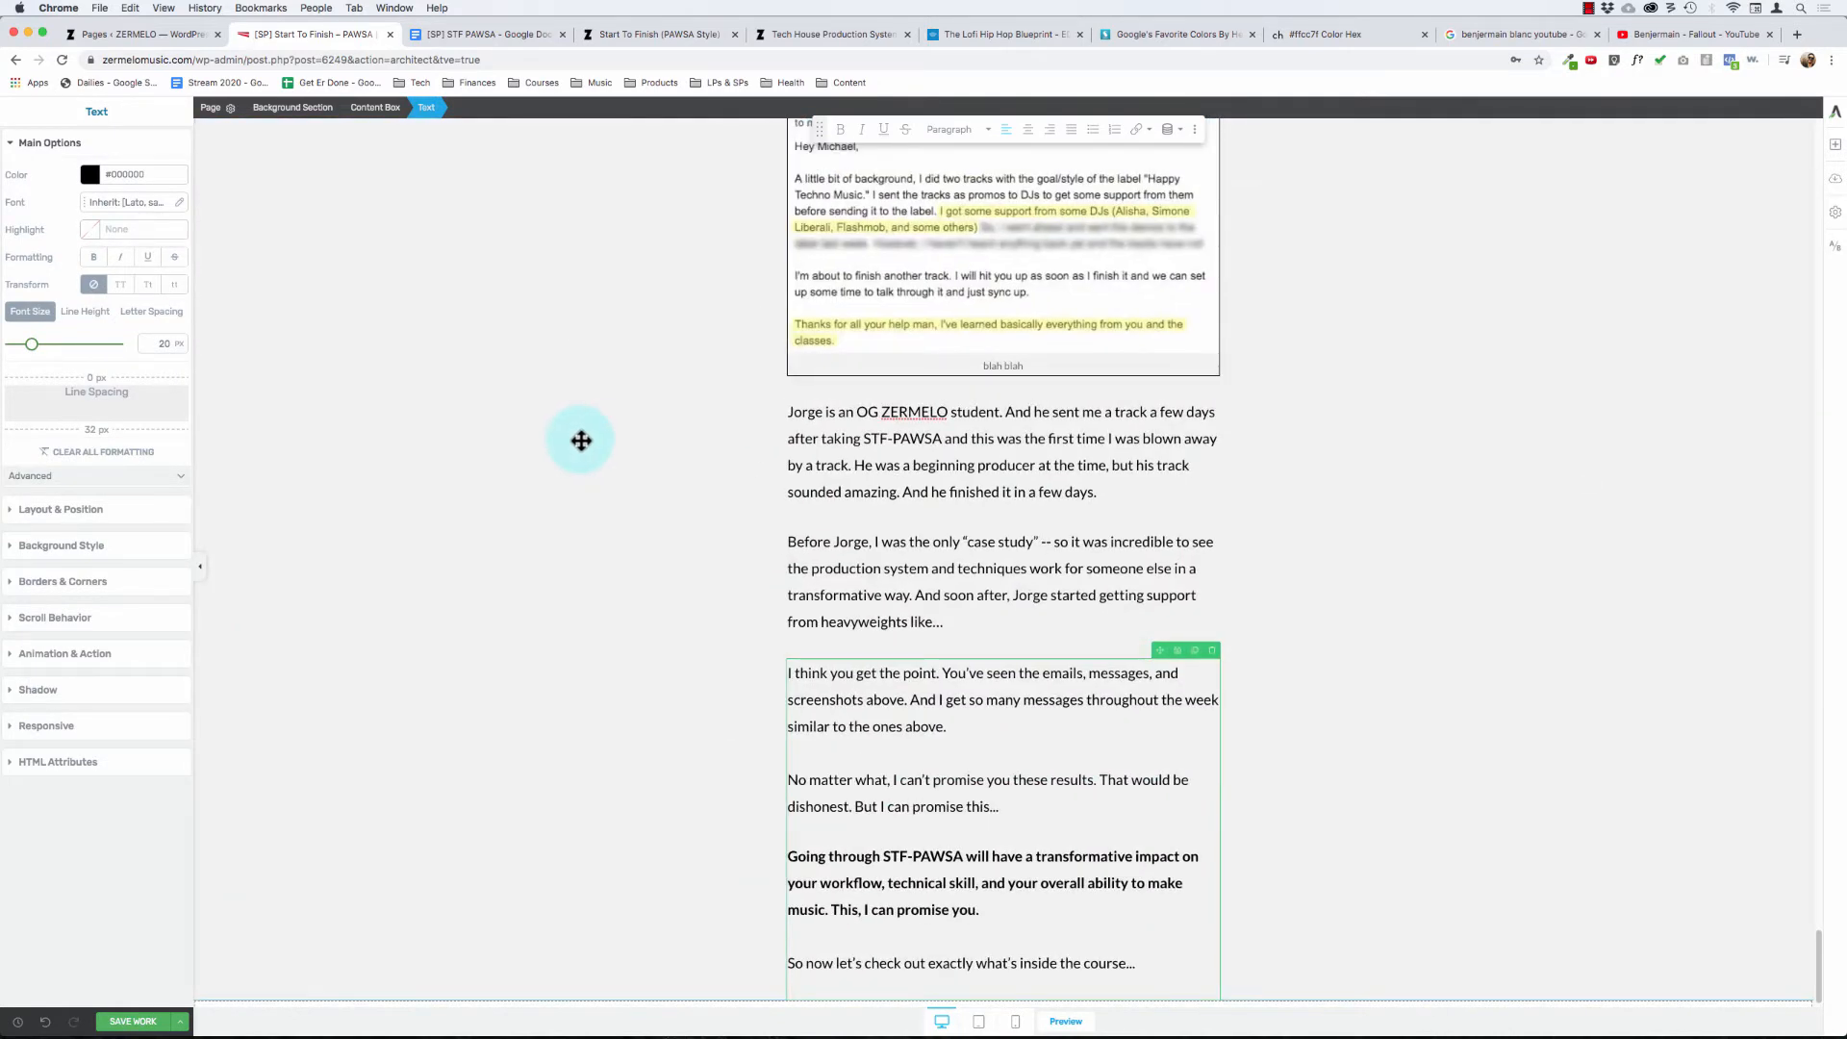
pyautogui.click(581, 437)
pyautogui.click(904, 569)
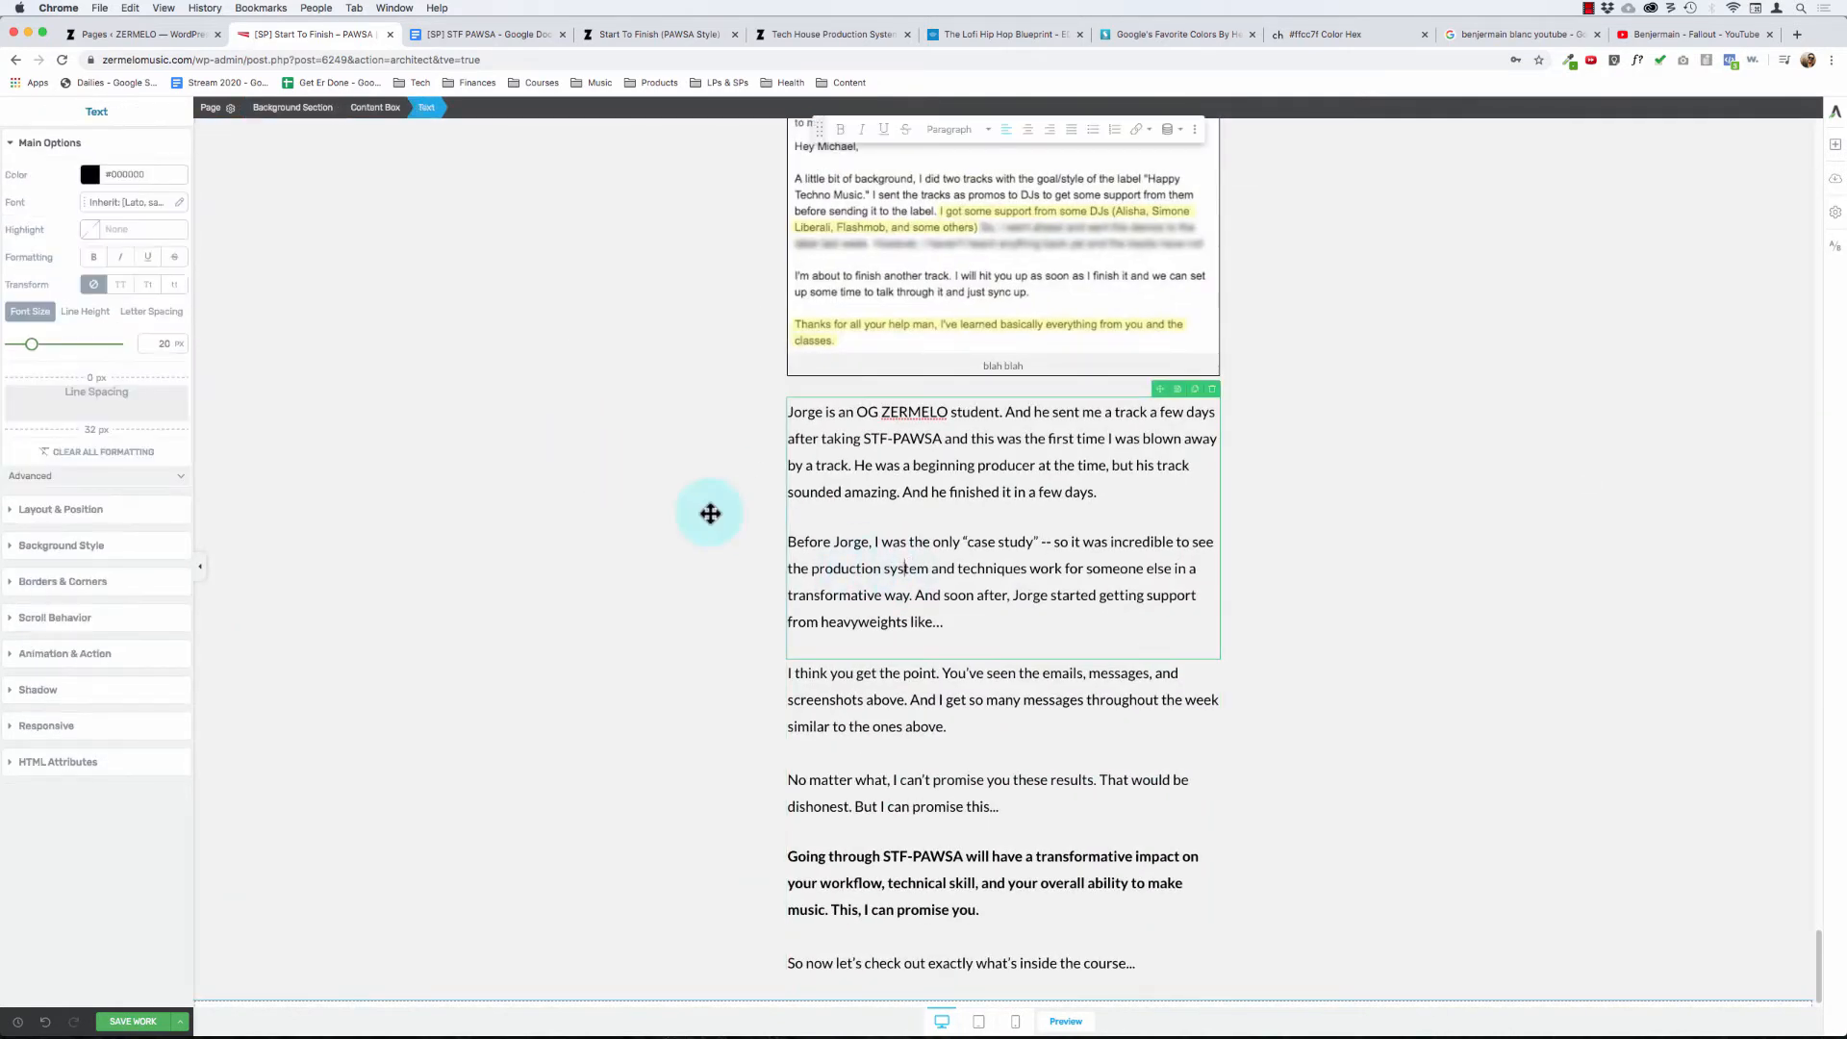
pyautogui.scroll(2, 709, 511)
pyautogui.scroll(-3, 709, 511)
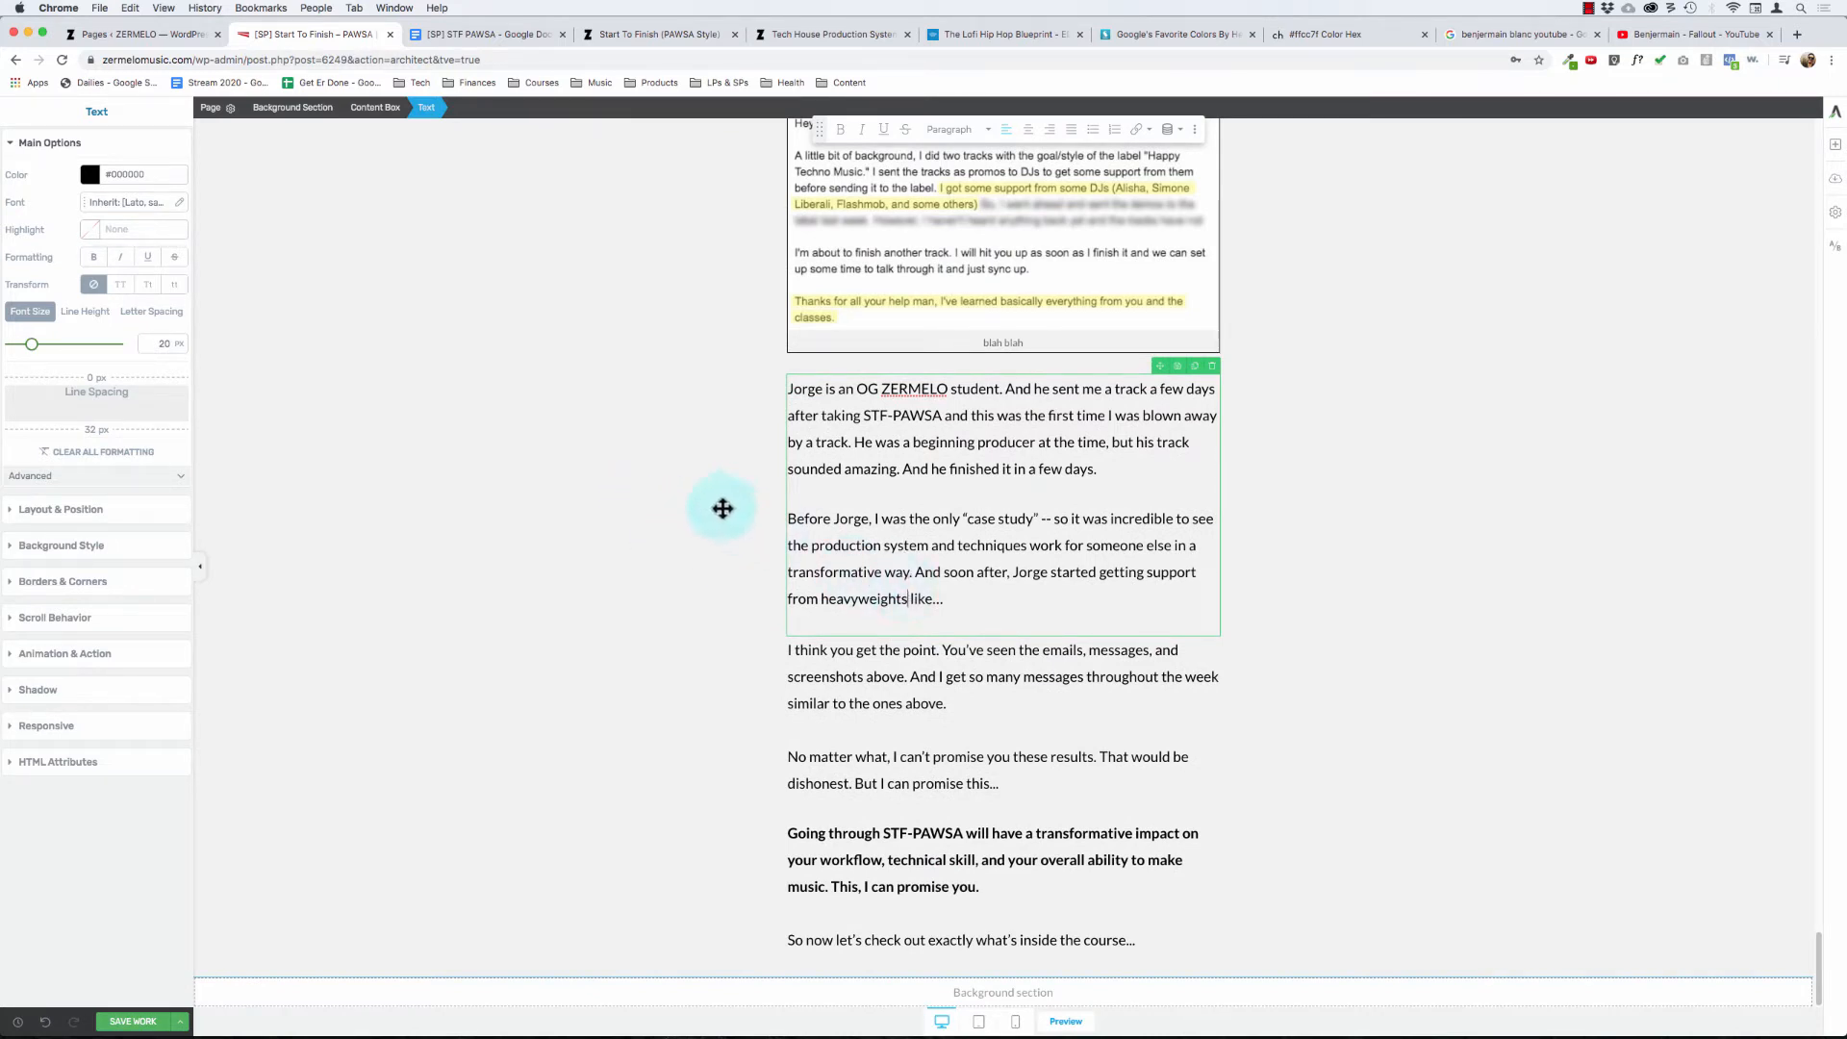
pyautogui.moveTo(822, 652); pyautogui.dragTo(959, 712)
pyautogui.click(958, 712)
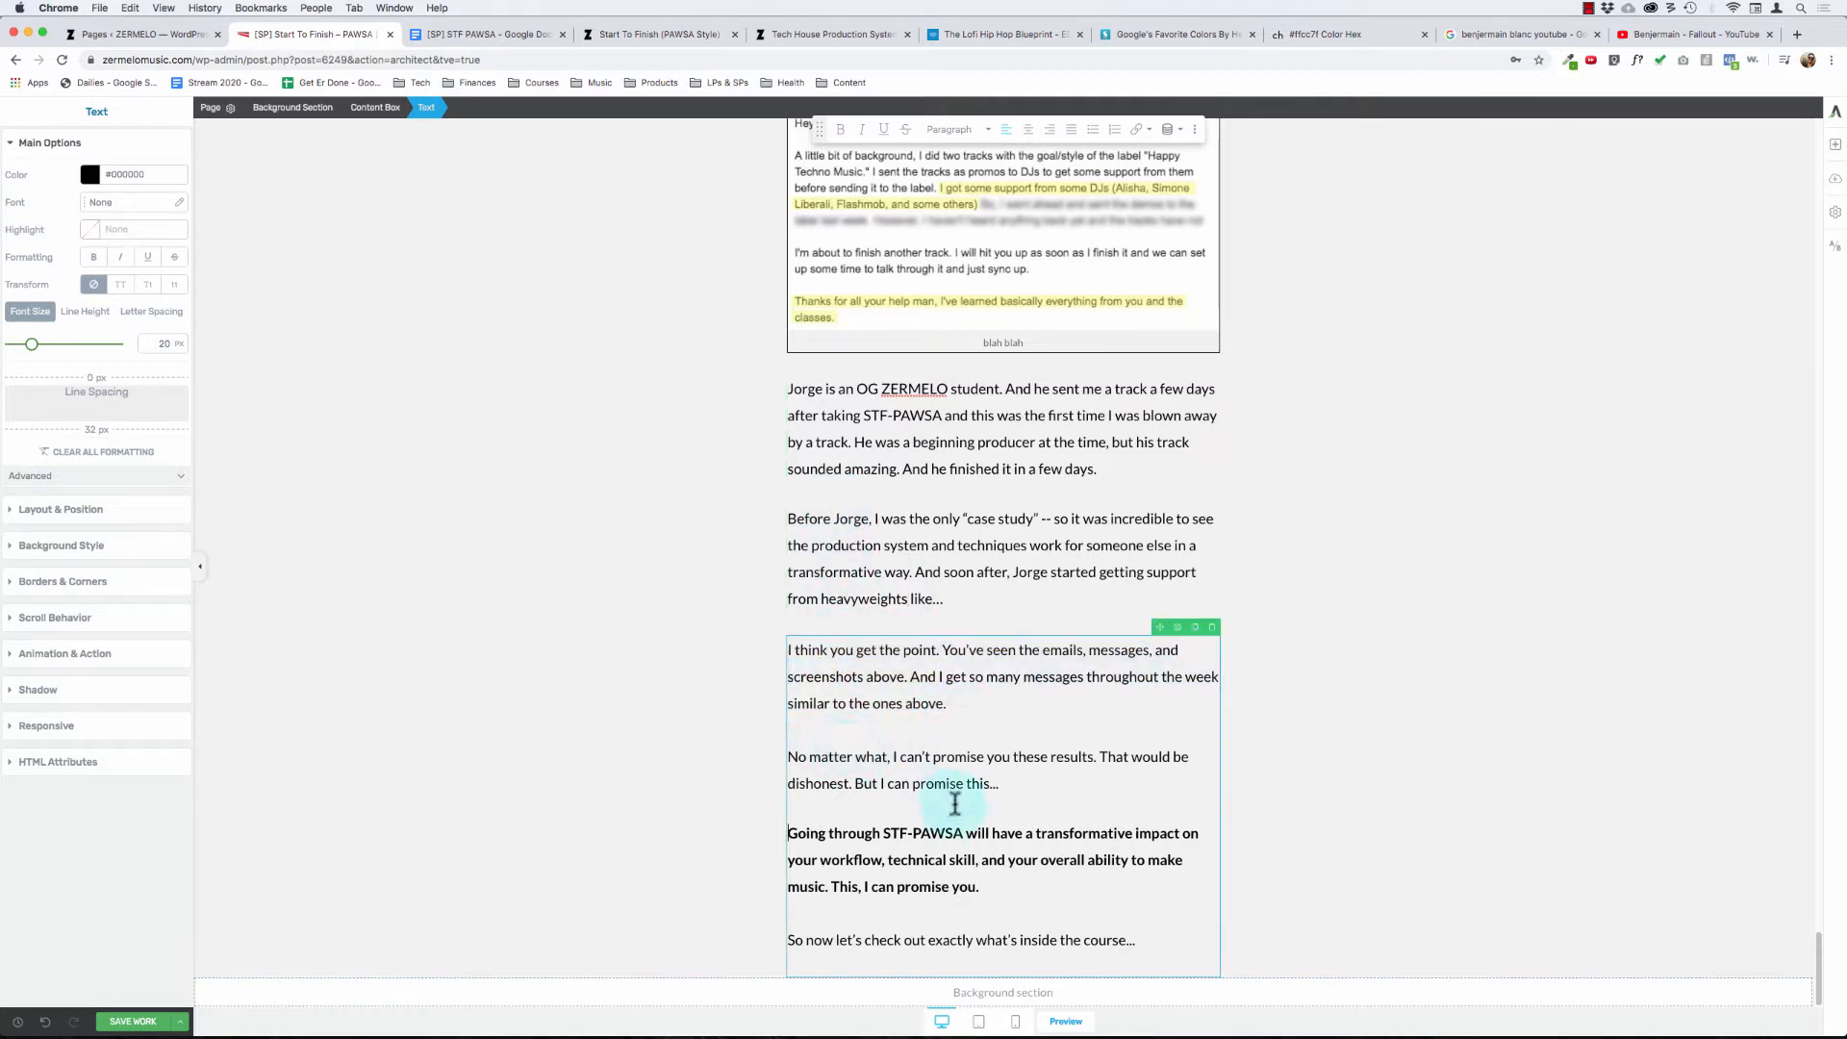
pyautogui.moveTo(963, 786); pyautogui.dragTo(805, 754)
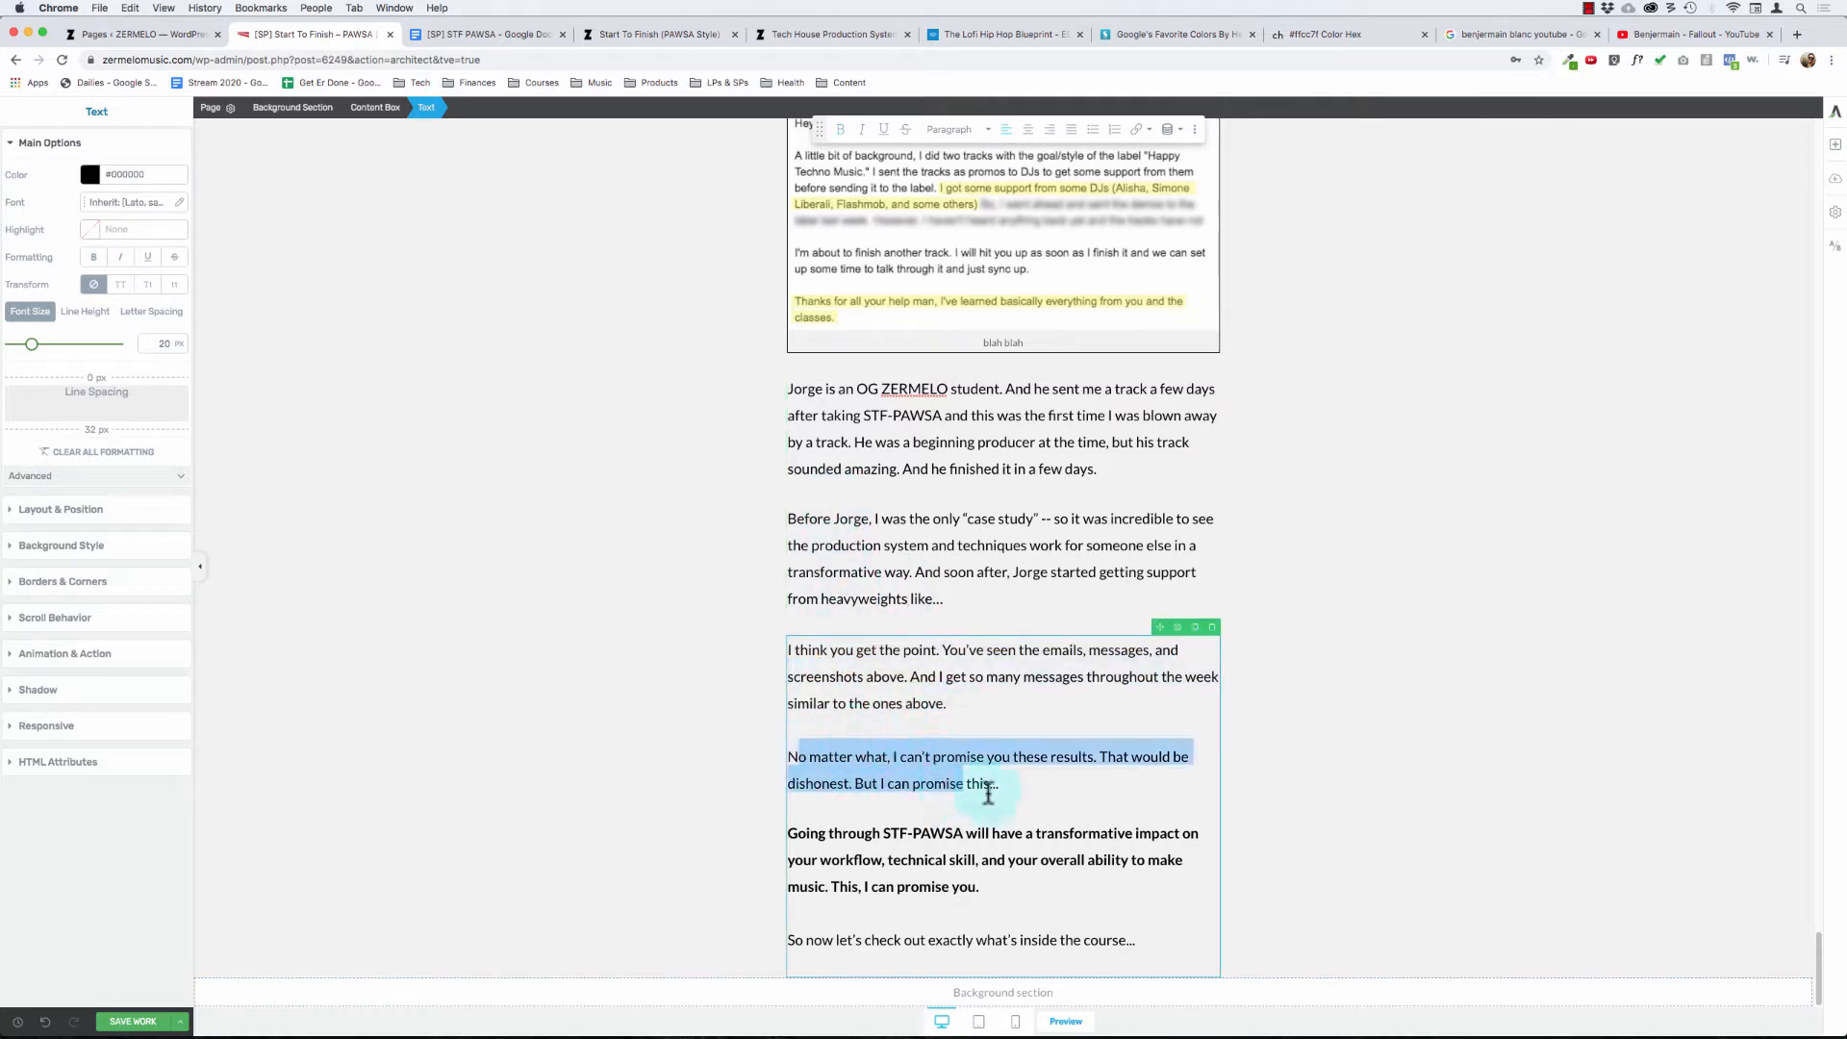
pyautogui.moveTo(988, 794); pyautogui.dragTo(1037, 794)
pyautogui.click(871, 772)
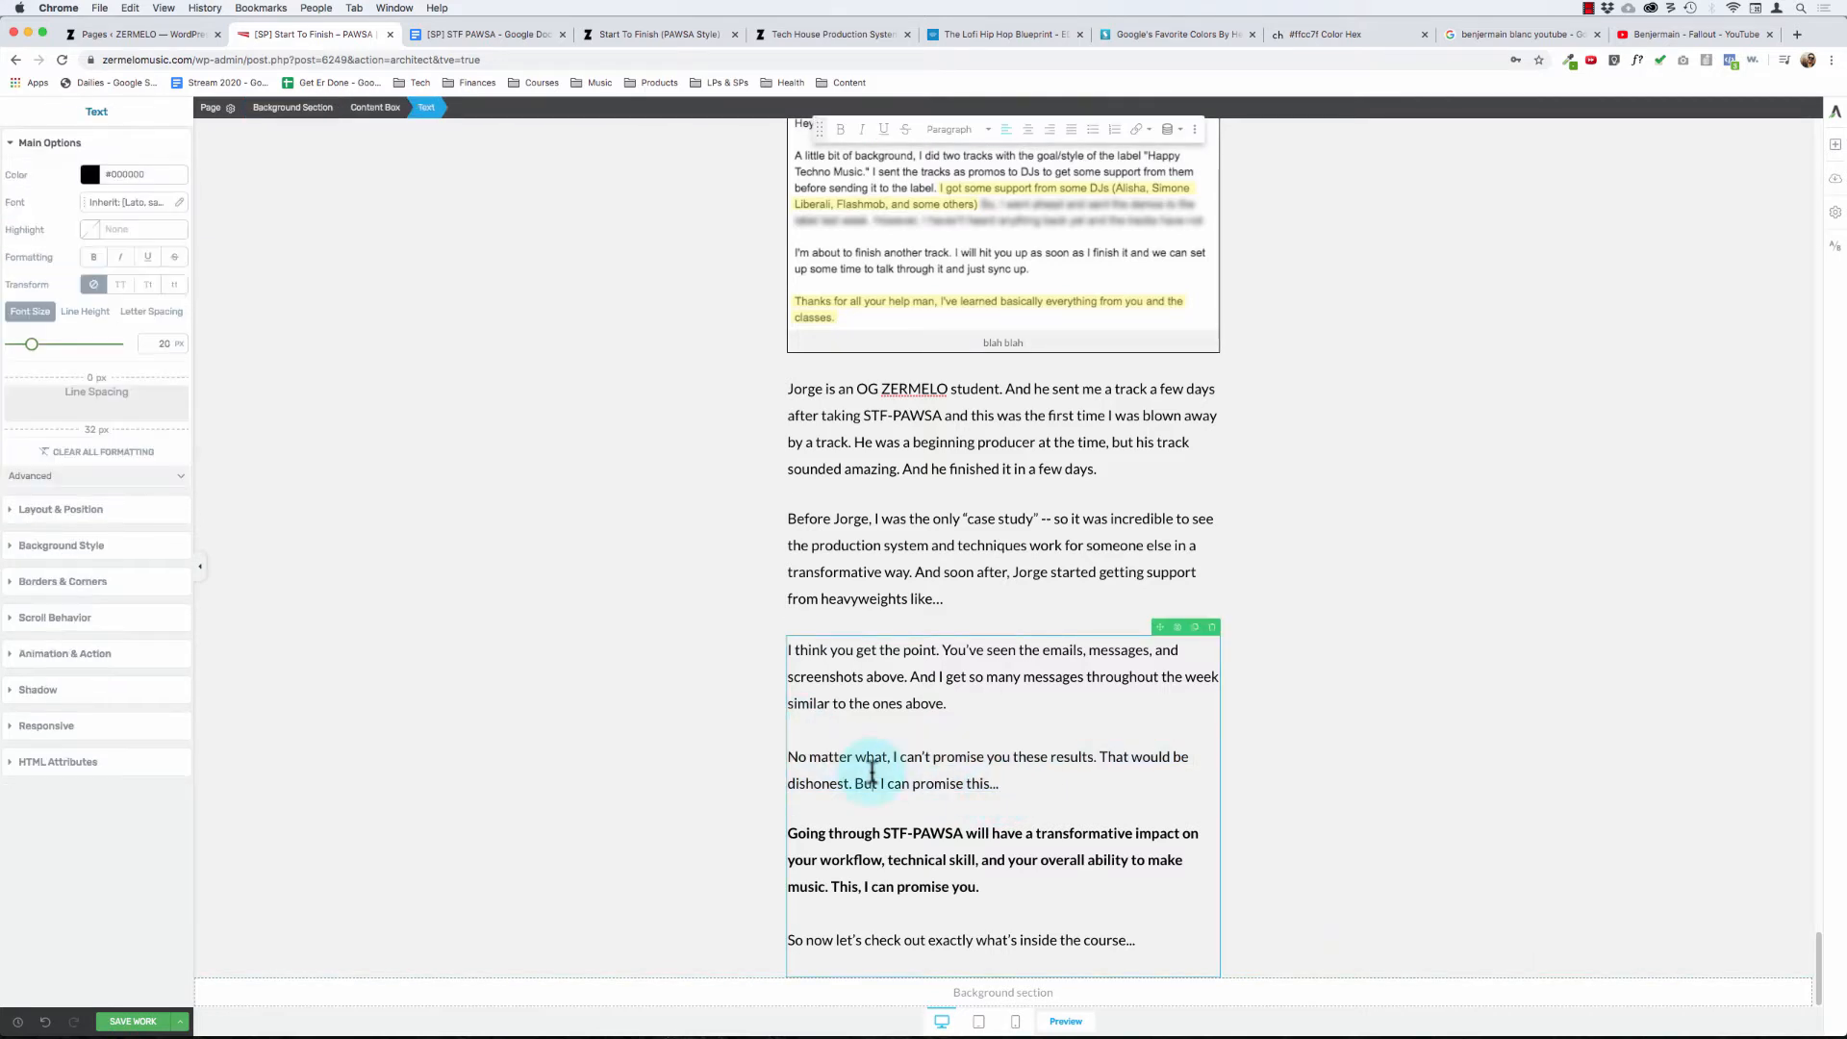
pyautogui.tripleClick(867, 836)
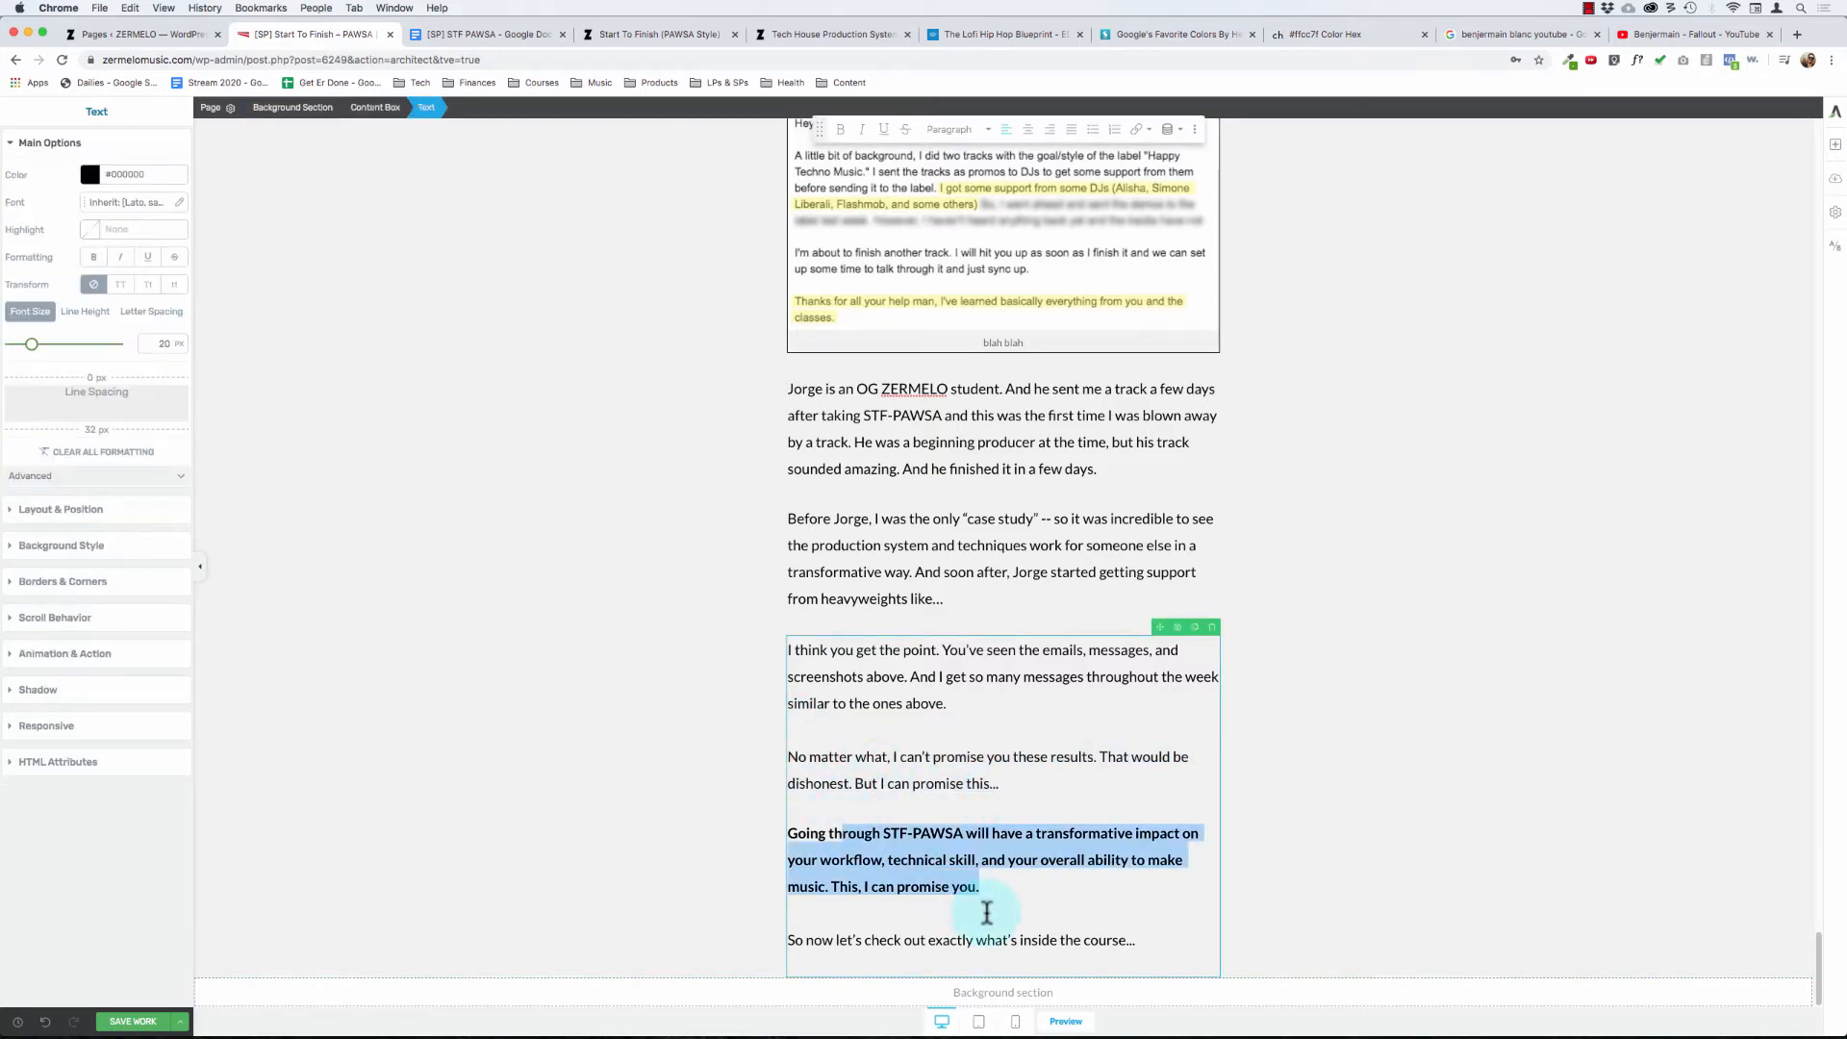
pyautogui.click(1020, 897)
# - Check the sales page from its opening section through the student testimonials to the closing text, and save the page
pyautogui.scroll(20, 1005, 718)
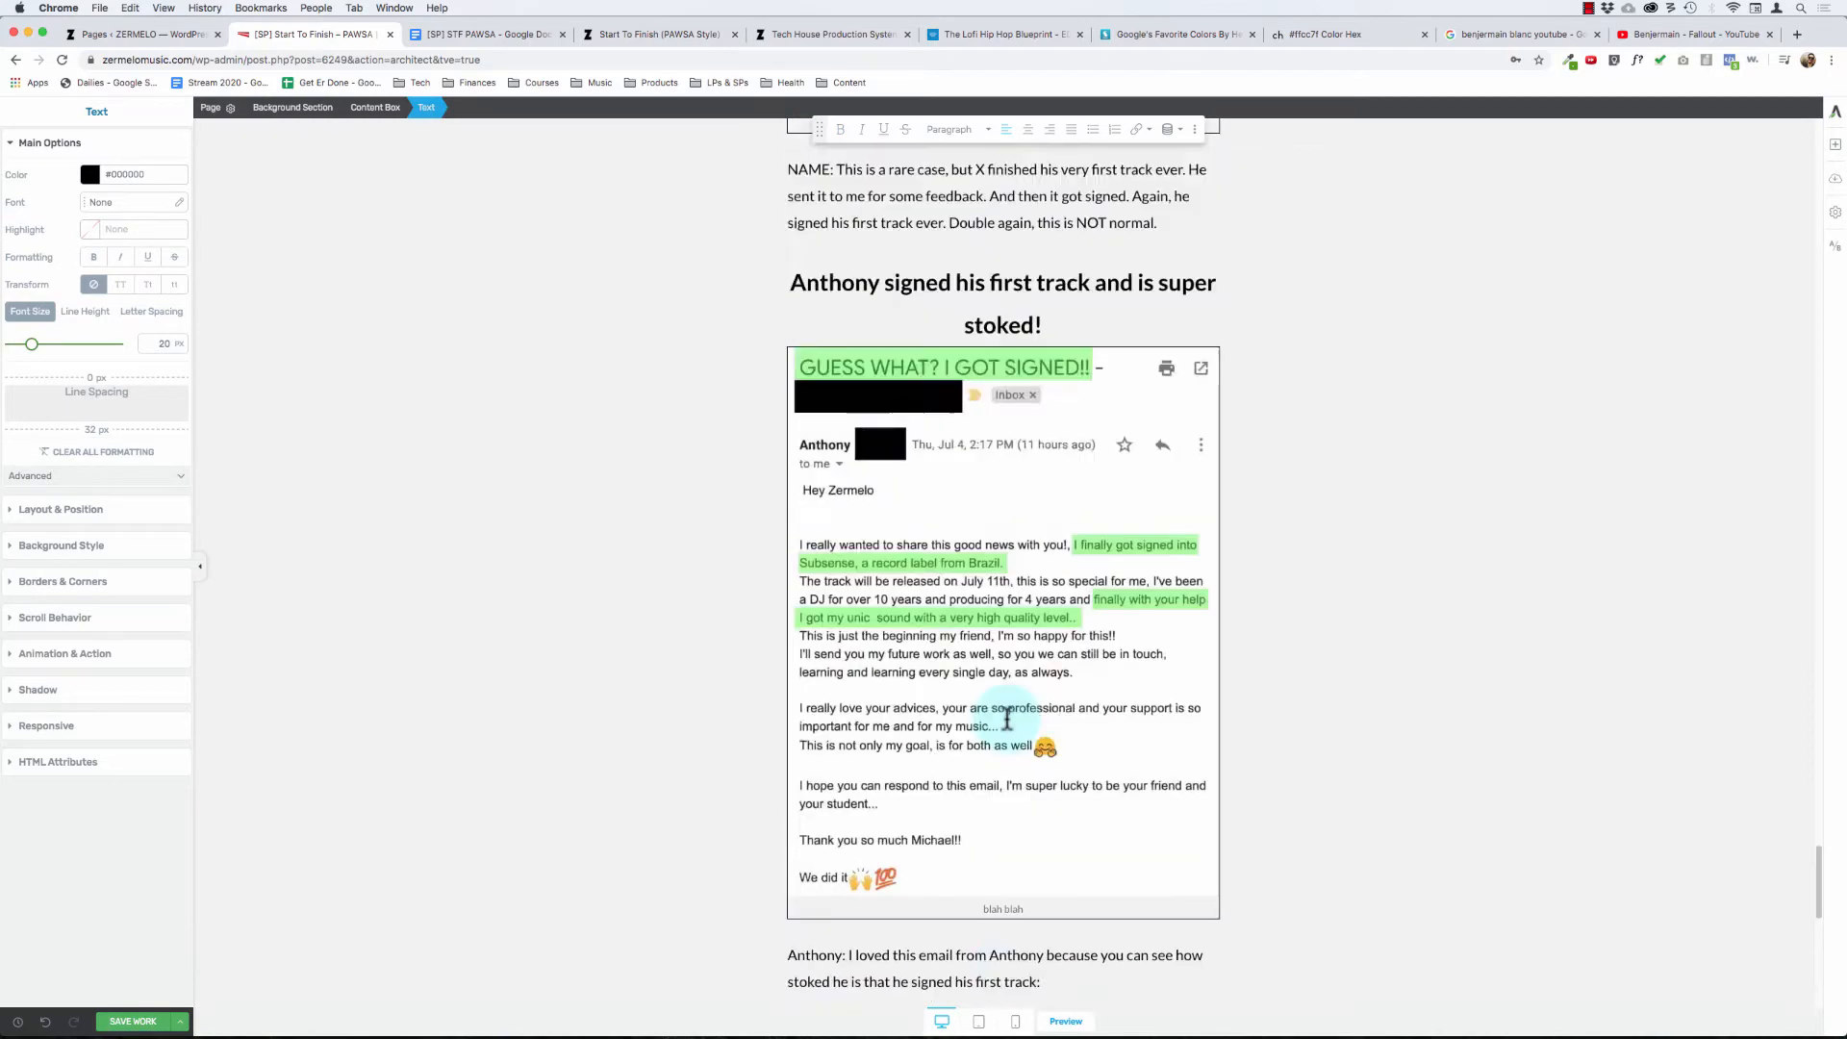
pyautogui.scroll(15, 1007, 718)
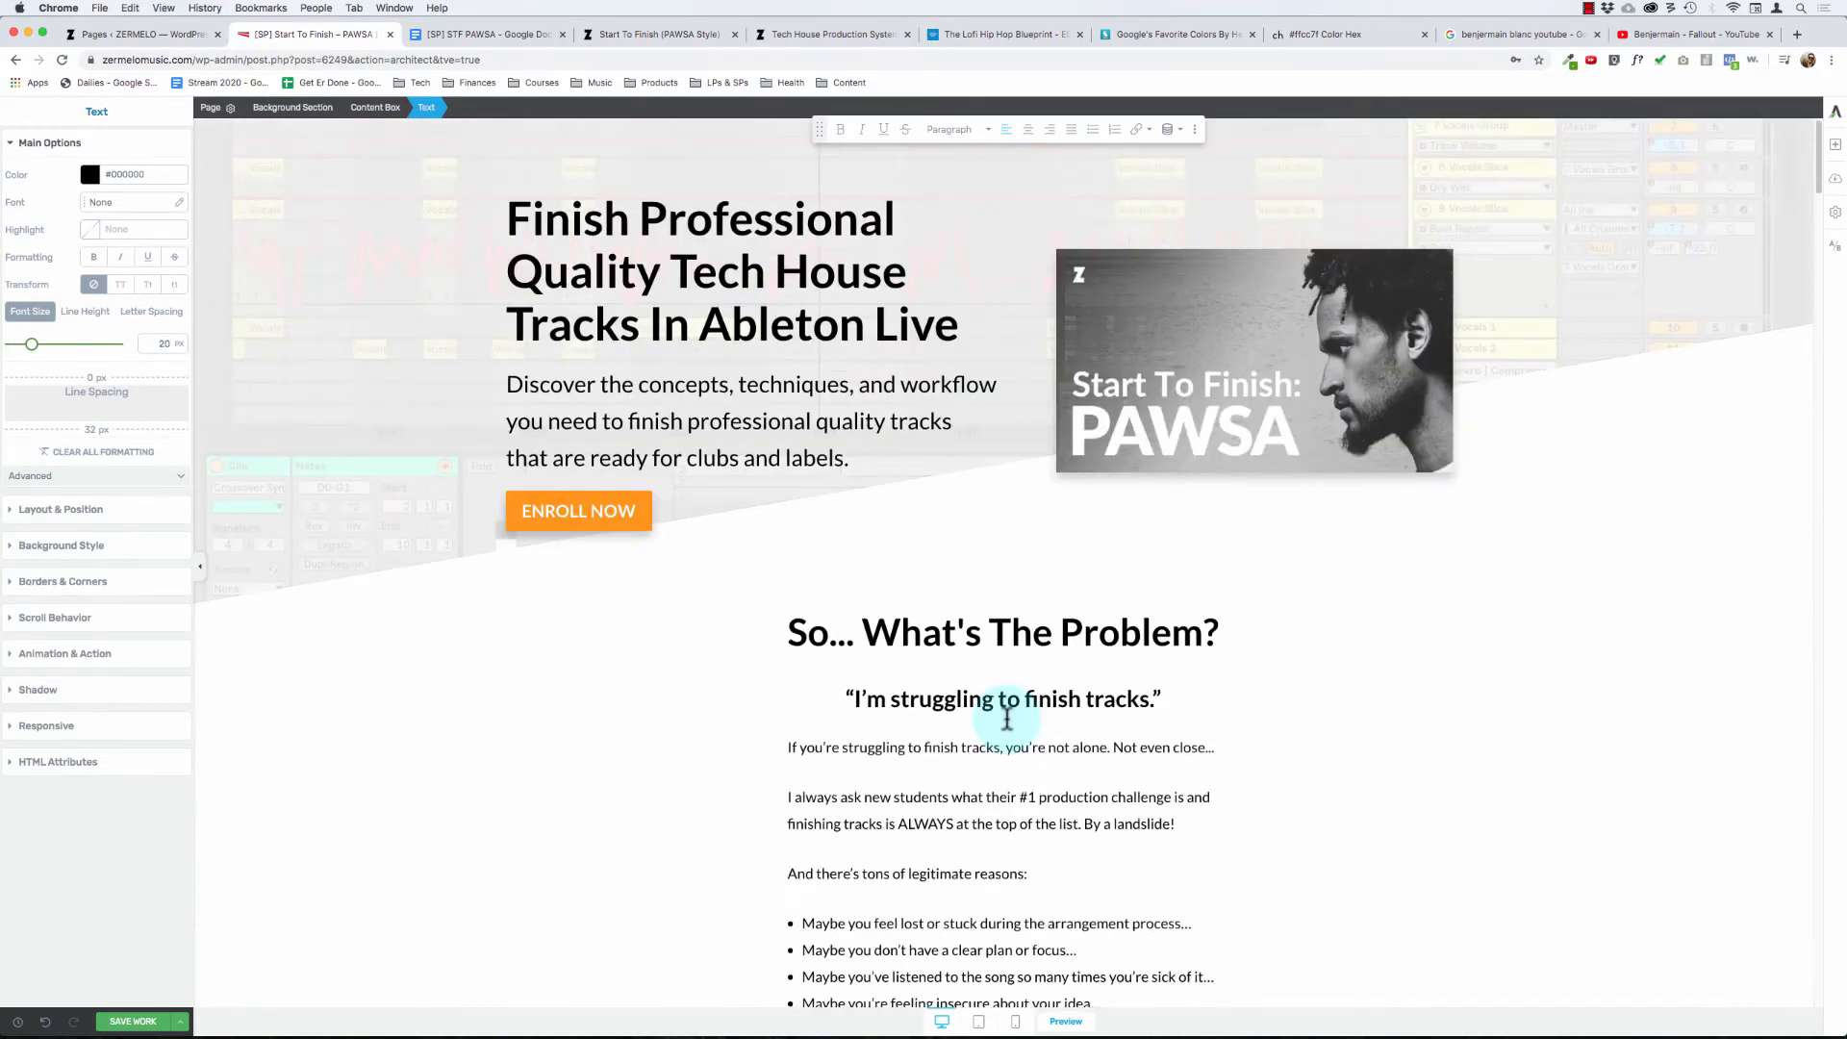
pyautogui.scroll(-20, 1006, 717)
pyautogui.scroll(-15, 1006, 718)
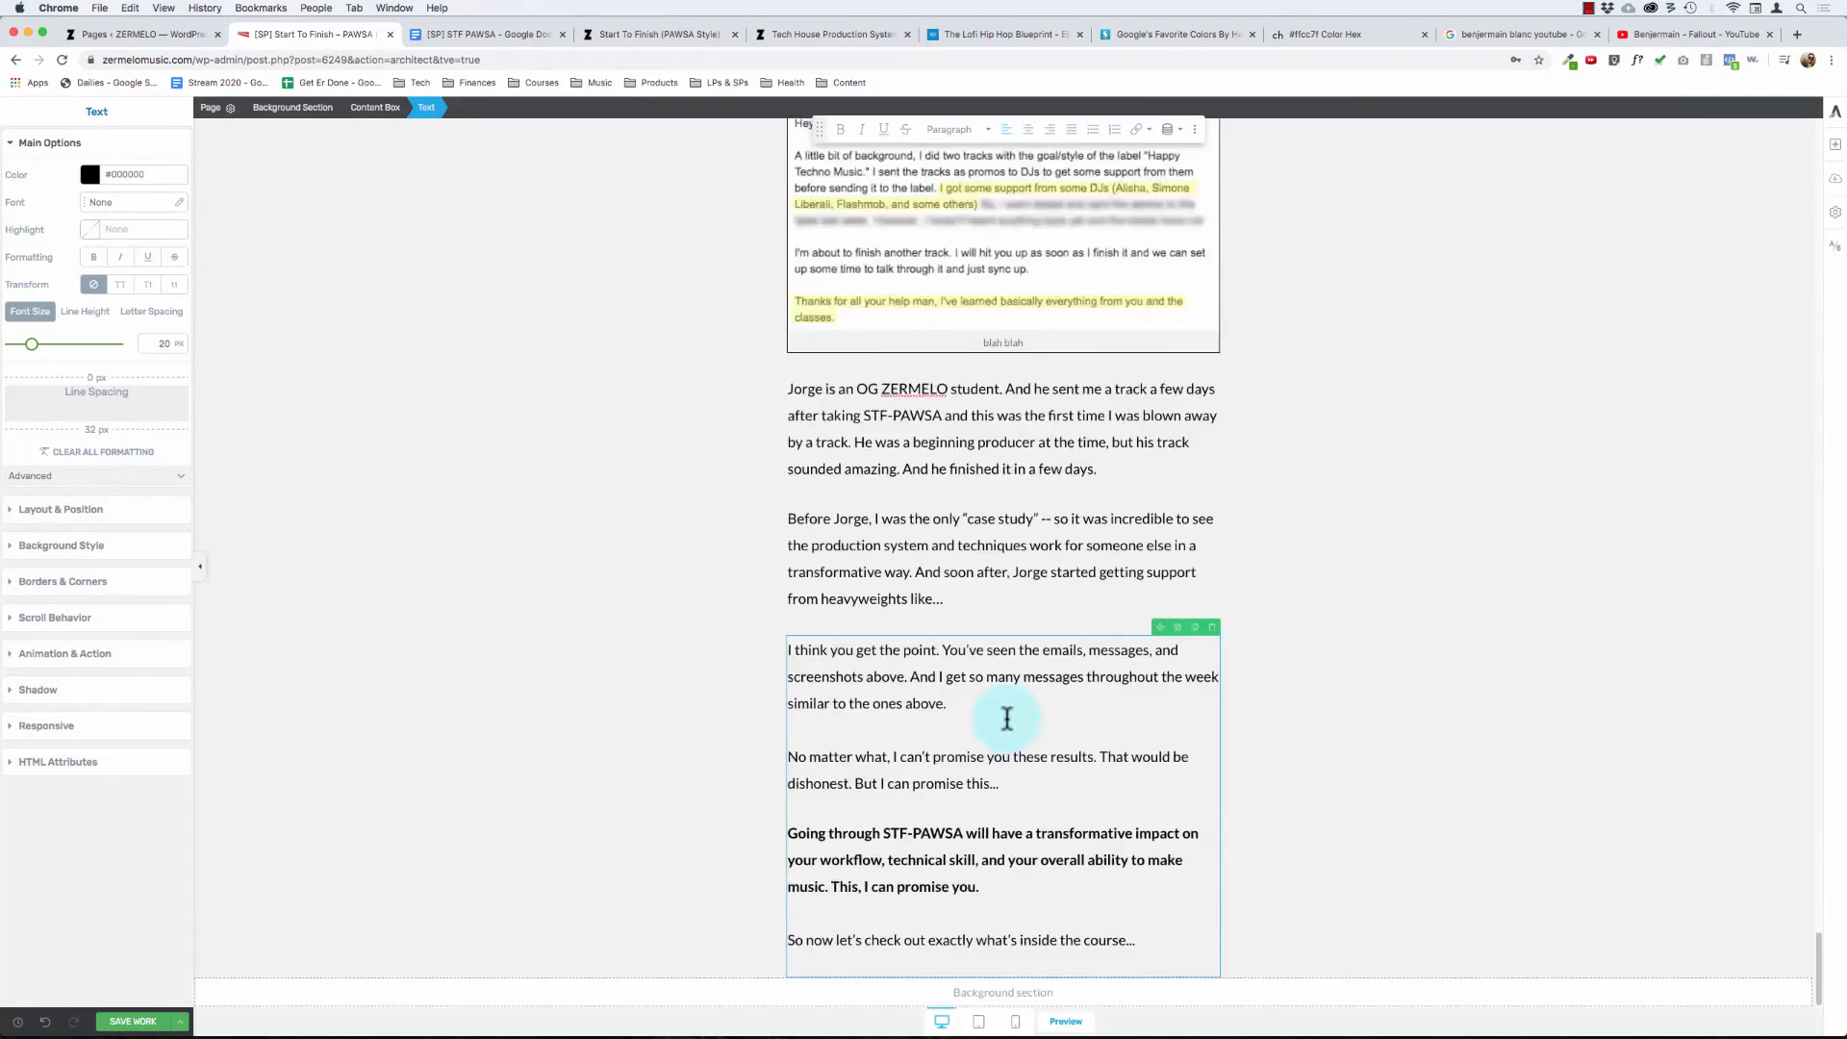
pyautogui.scroll(20, 1006, 718)
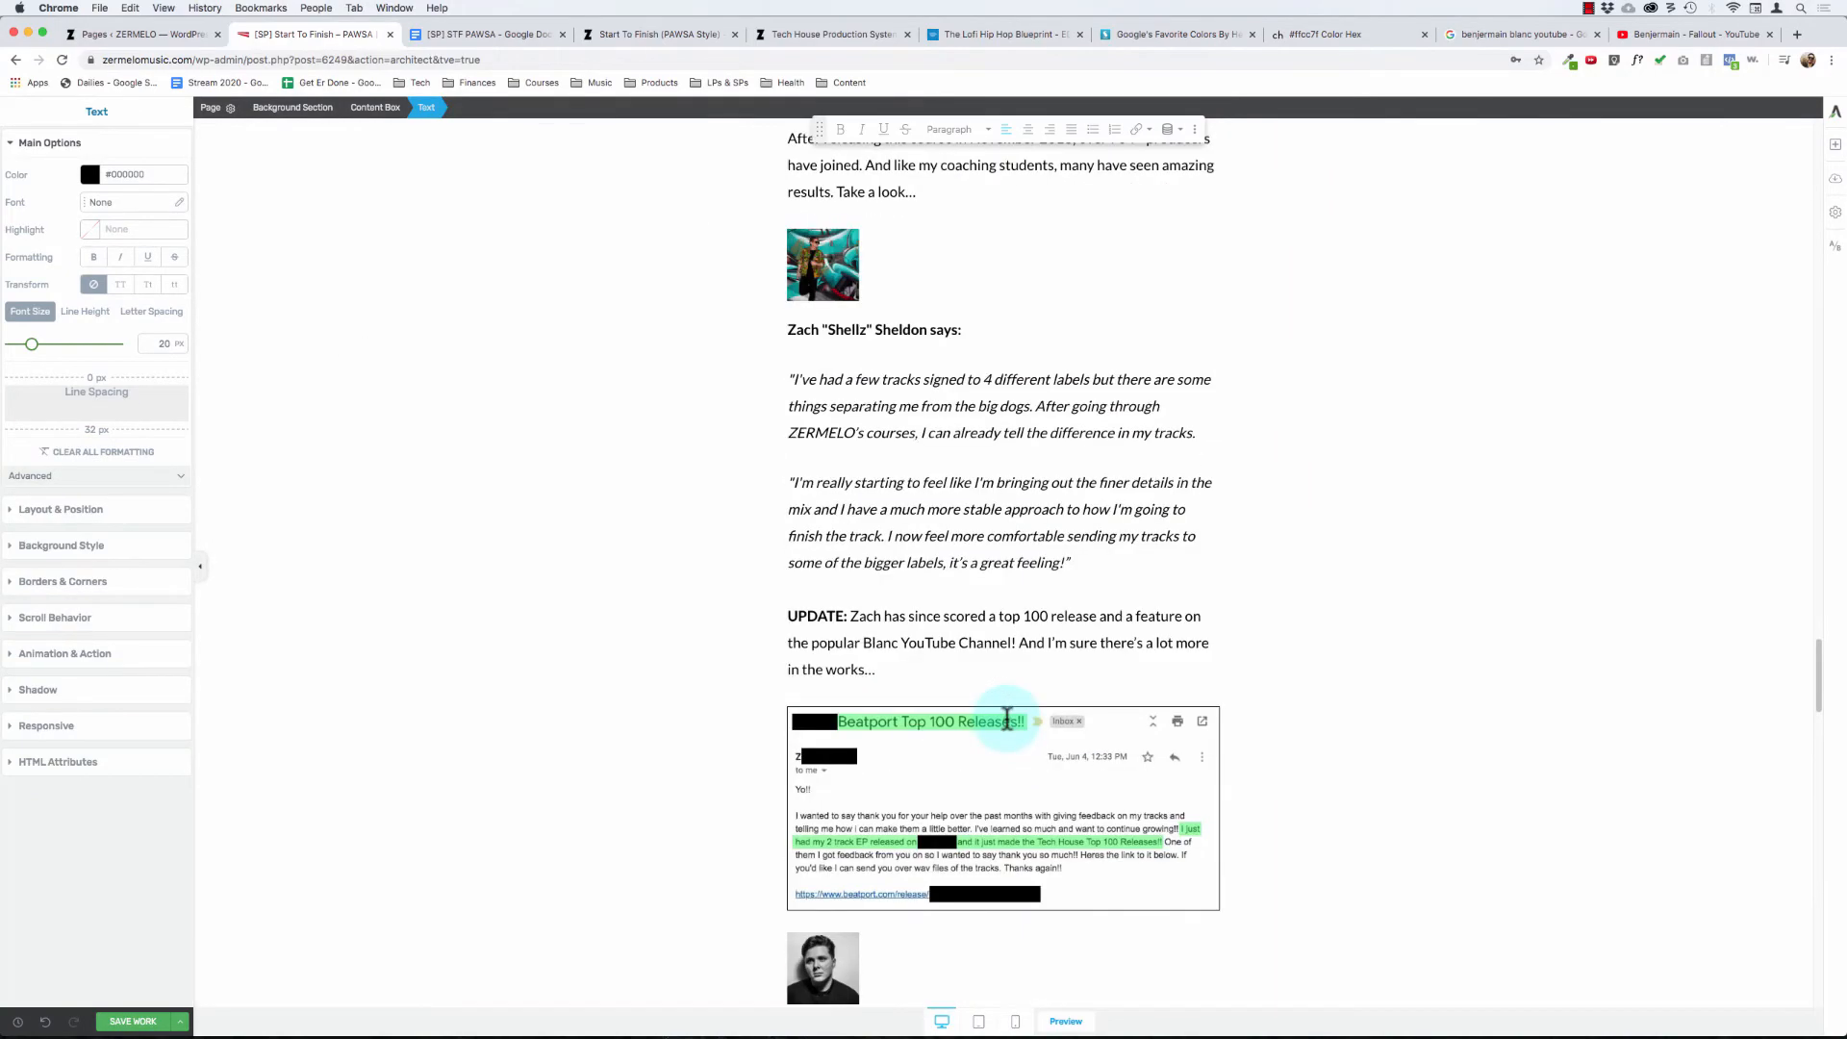
pyautogui.scroll(1, 1007, 718)
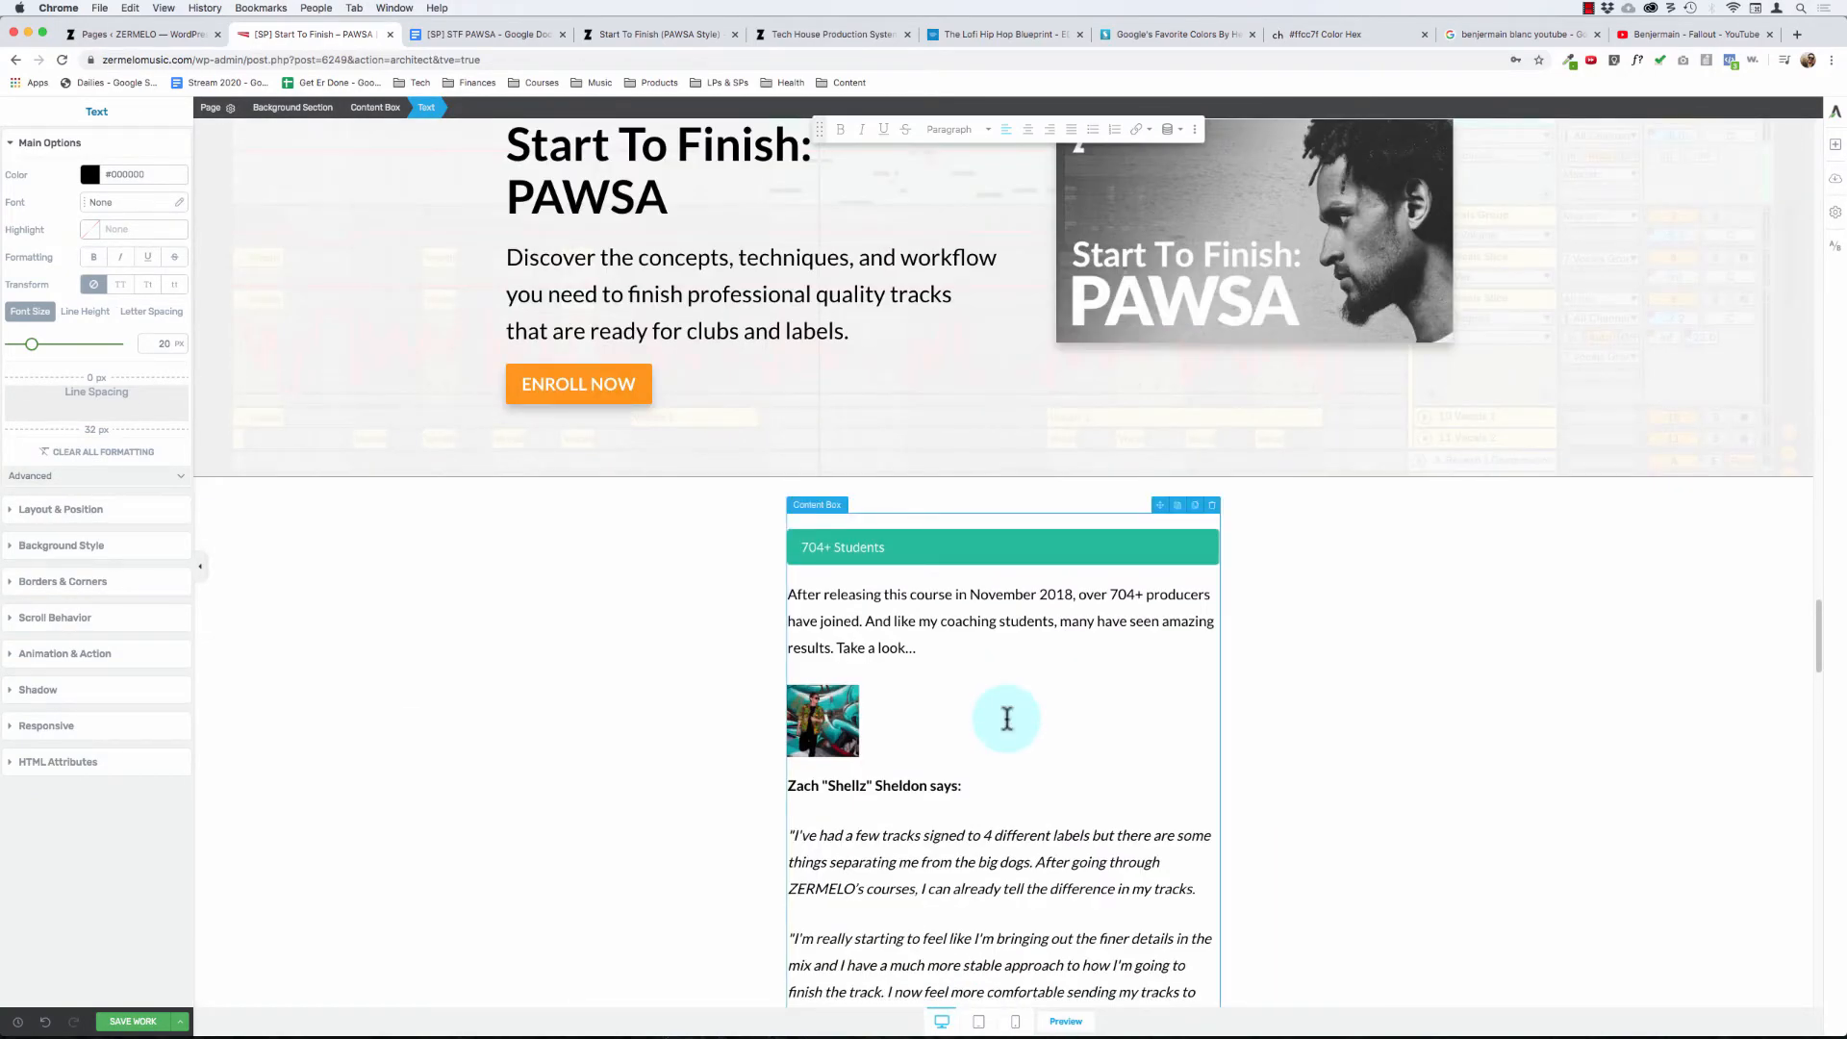
pyautogui.scroll(-20, 1006, 718)
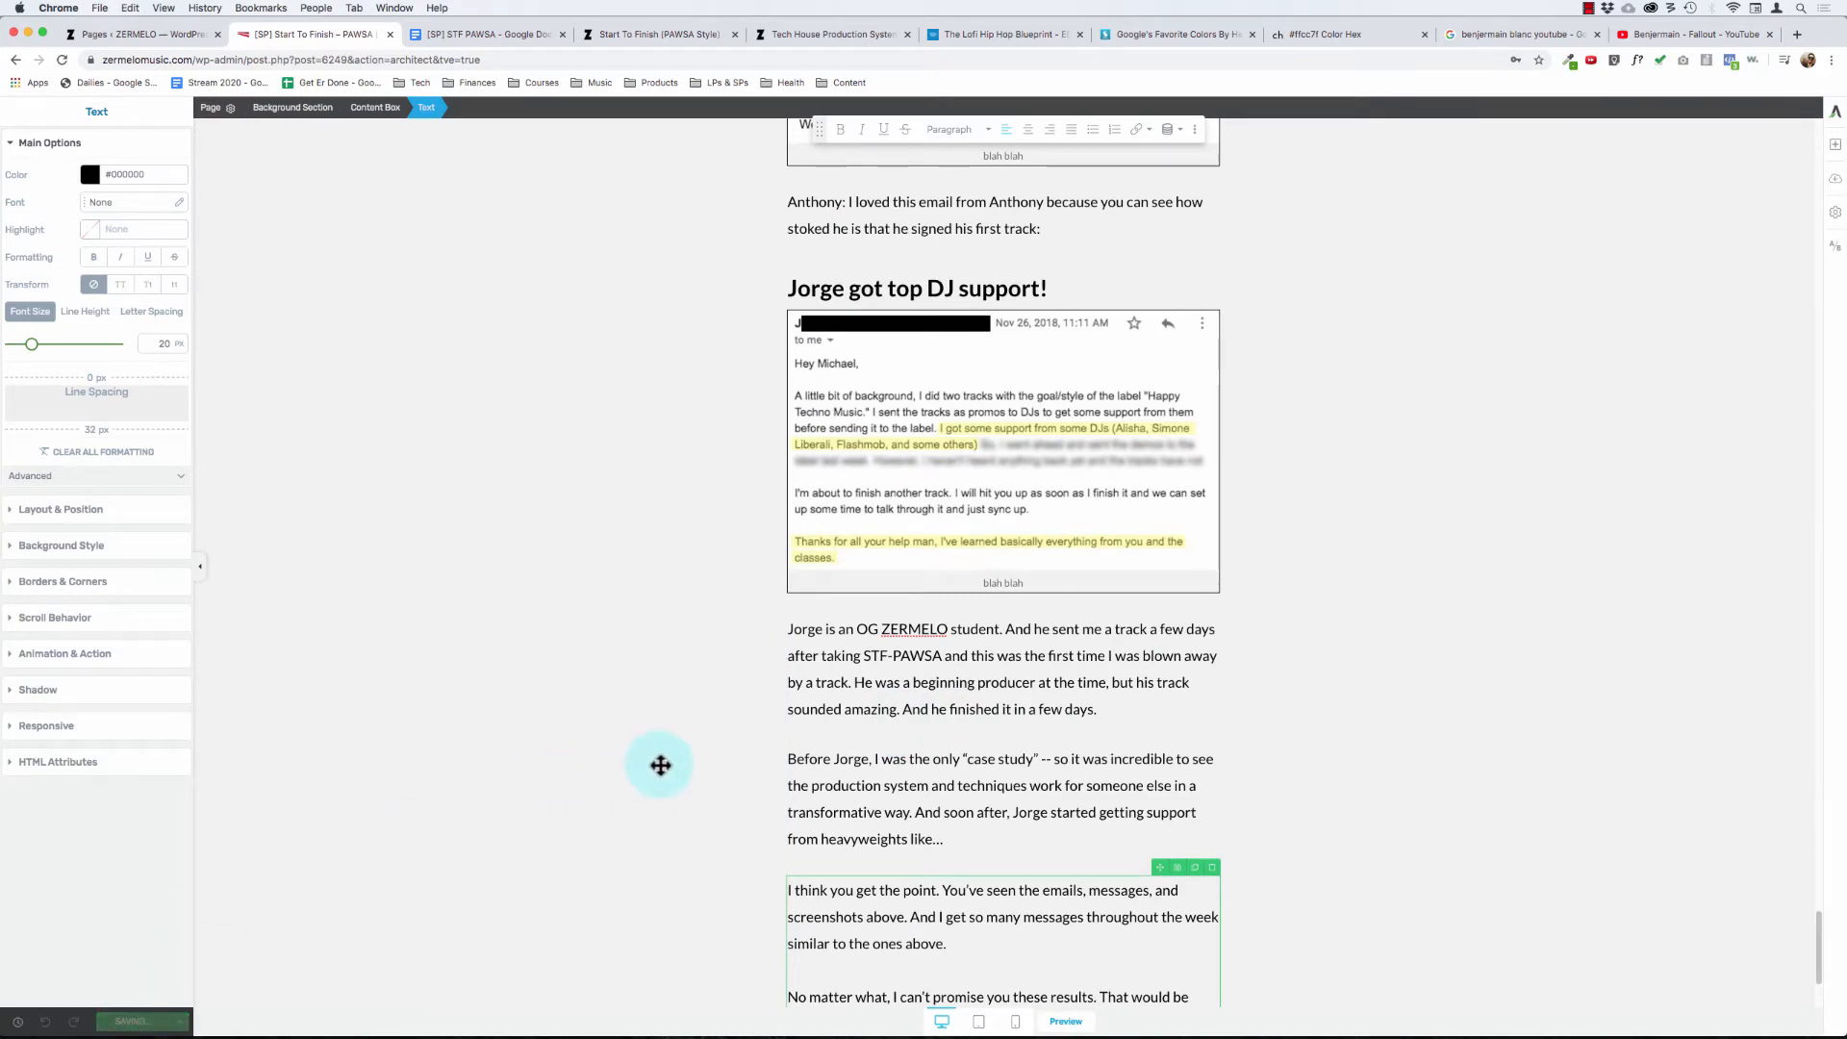
# - Switch to the STF PAWSA Google Doc and examine the "What's Inside:" heading and its module overview
pyautogui.click(476, 32)
pyautogui.scroll(-4, 688, 482)
pyautogui.scroll(-3, 709, 550)
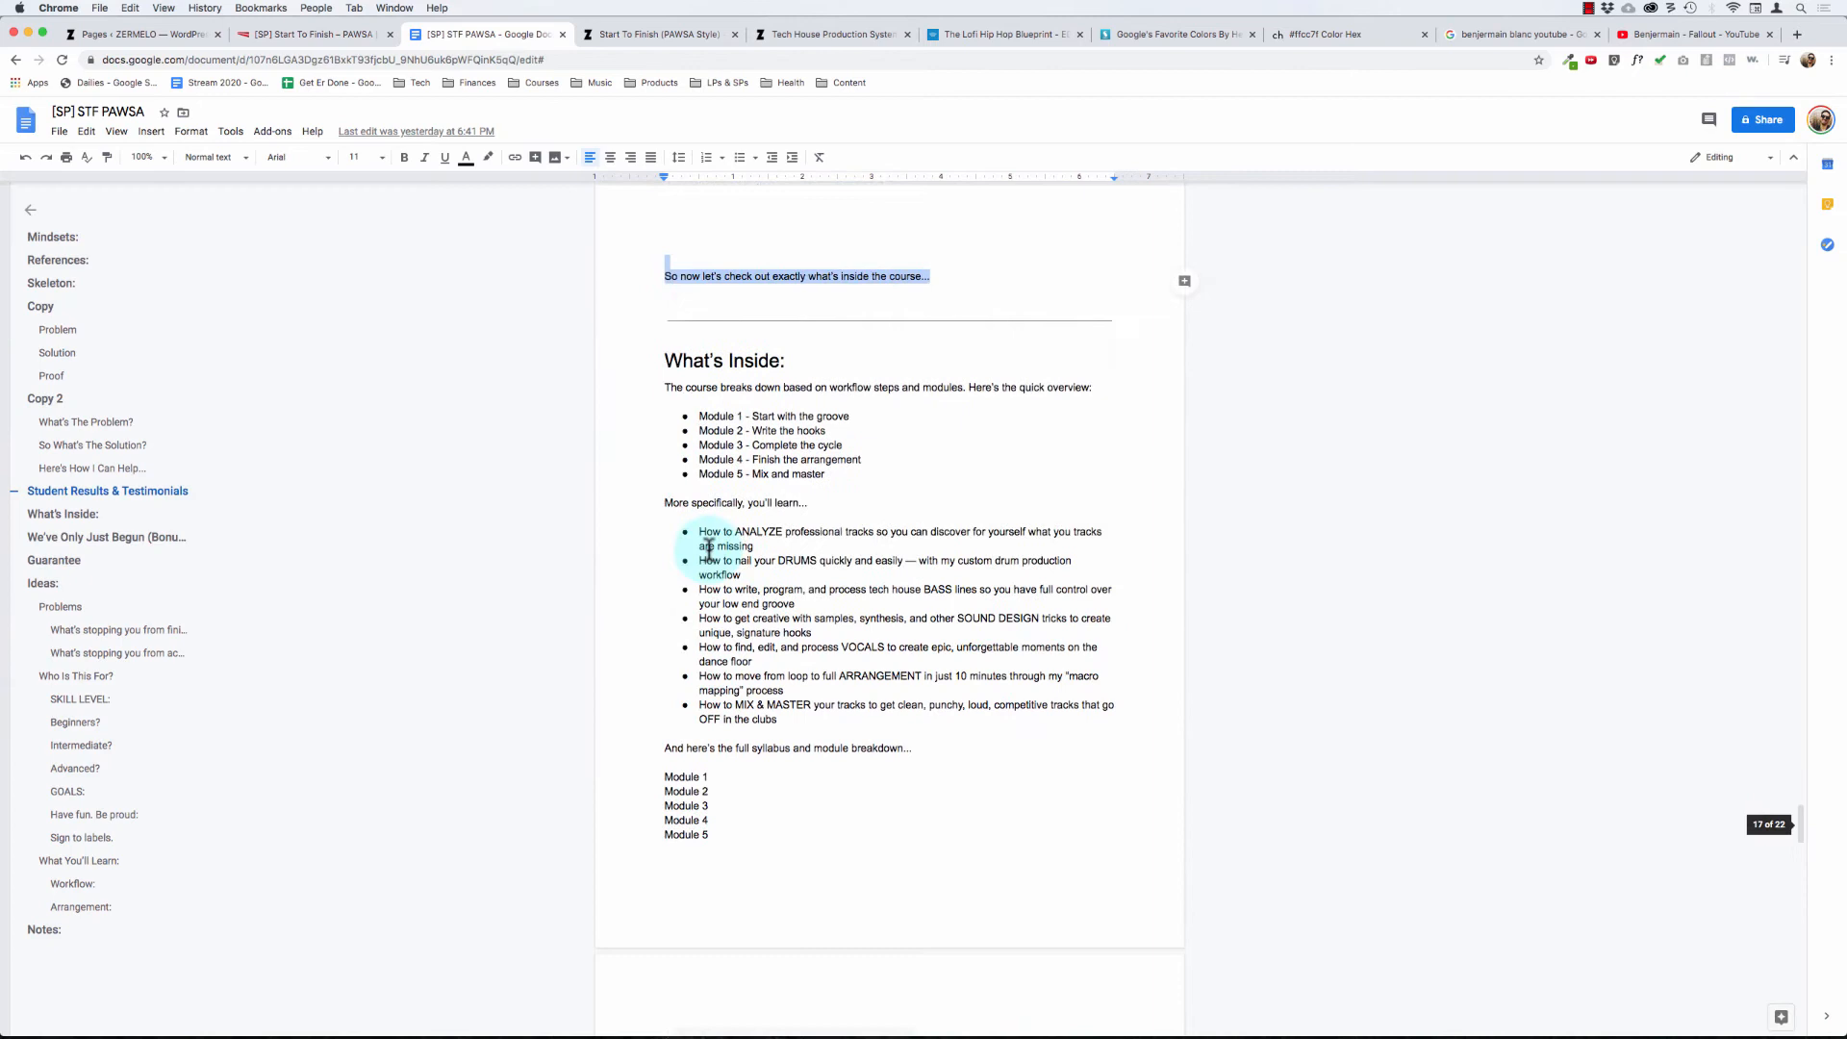
pyautogui.click(670, 358)
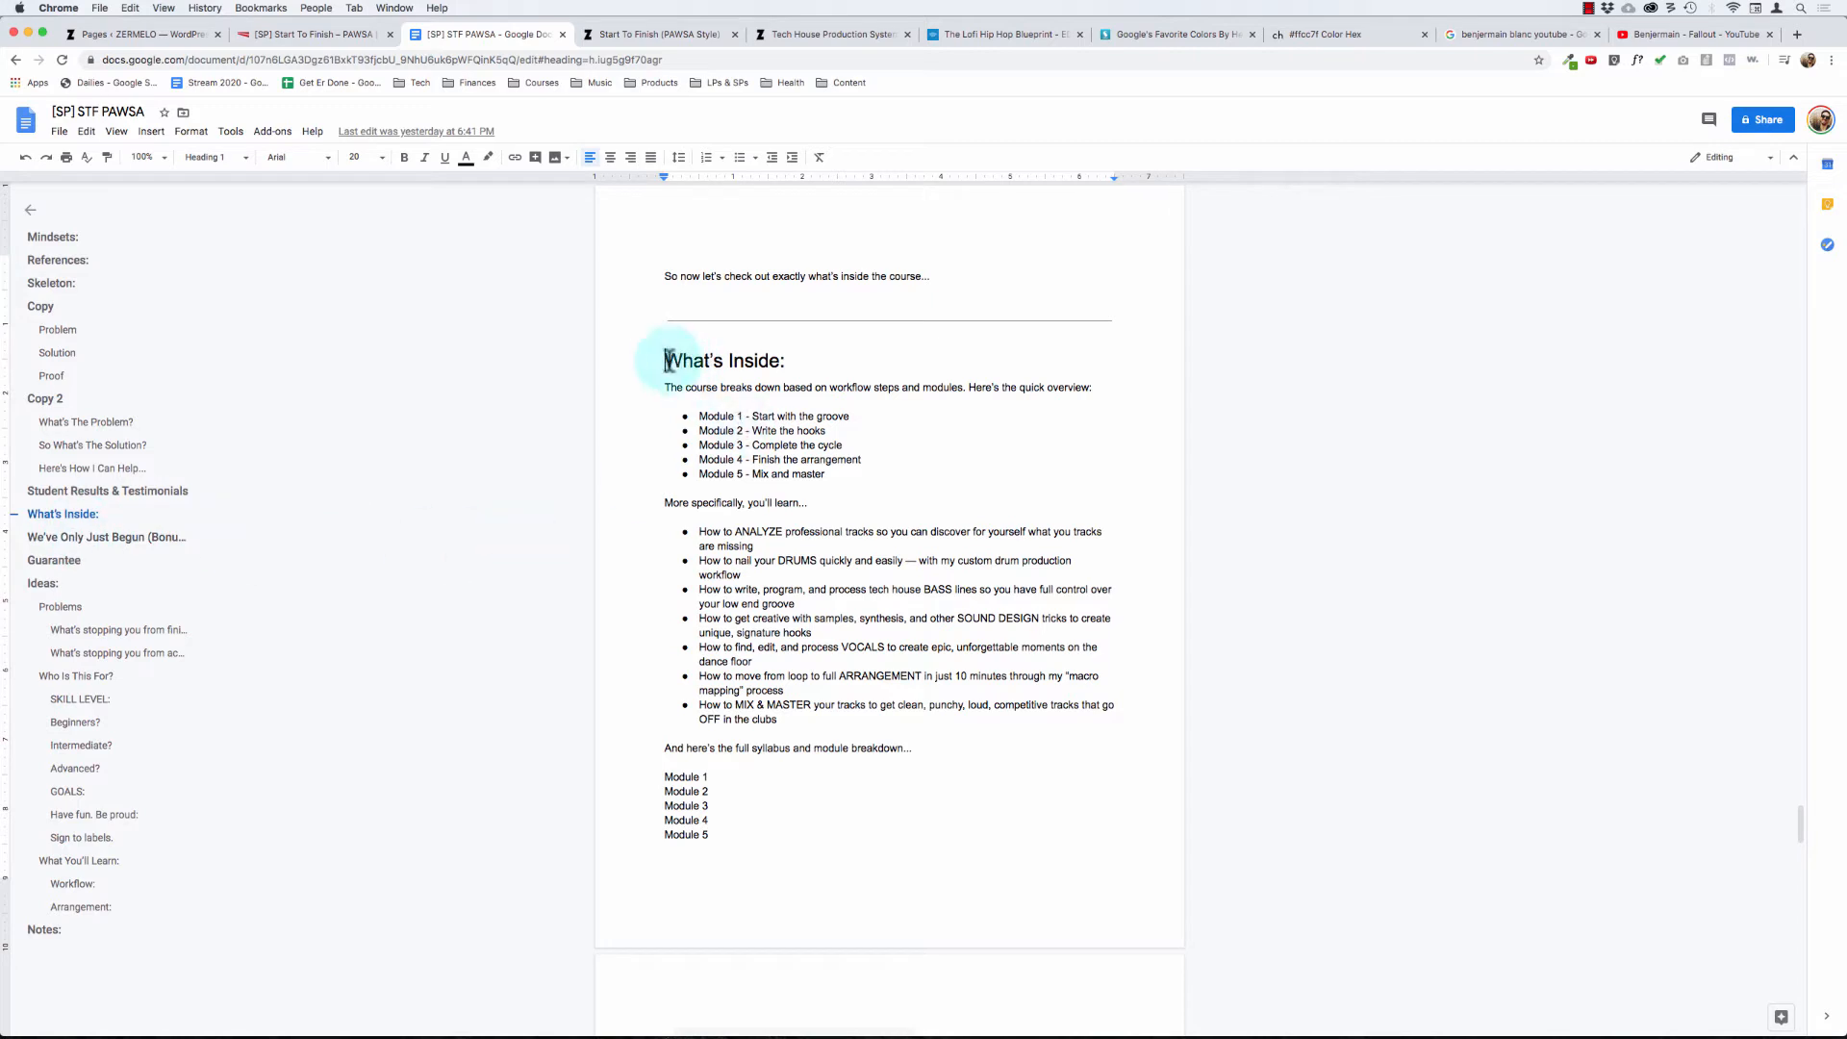
pyautogui.moveTo(665, 359); pyautogui.dragTo(756, 409)
pyautogui.click(760, 363)
# - Return to the sales page editor and select the empty background section below the closing text
pyautogui.click(323, 34)
pyautogui.click(861, 523)
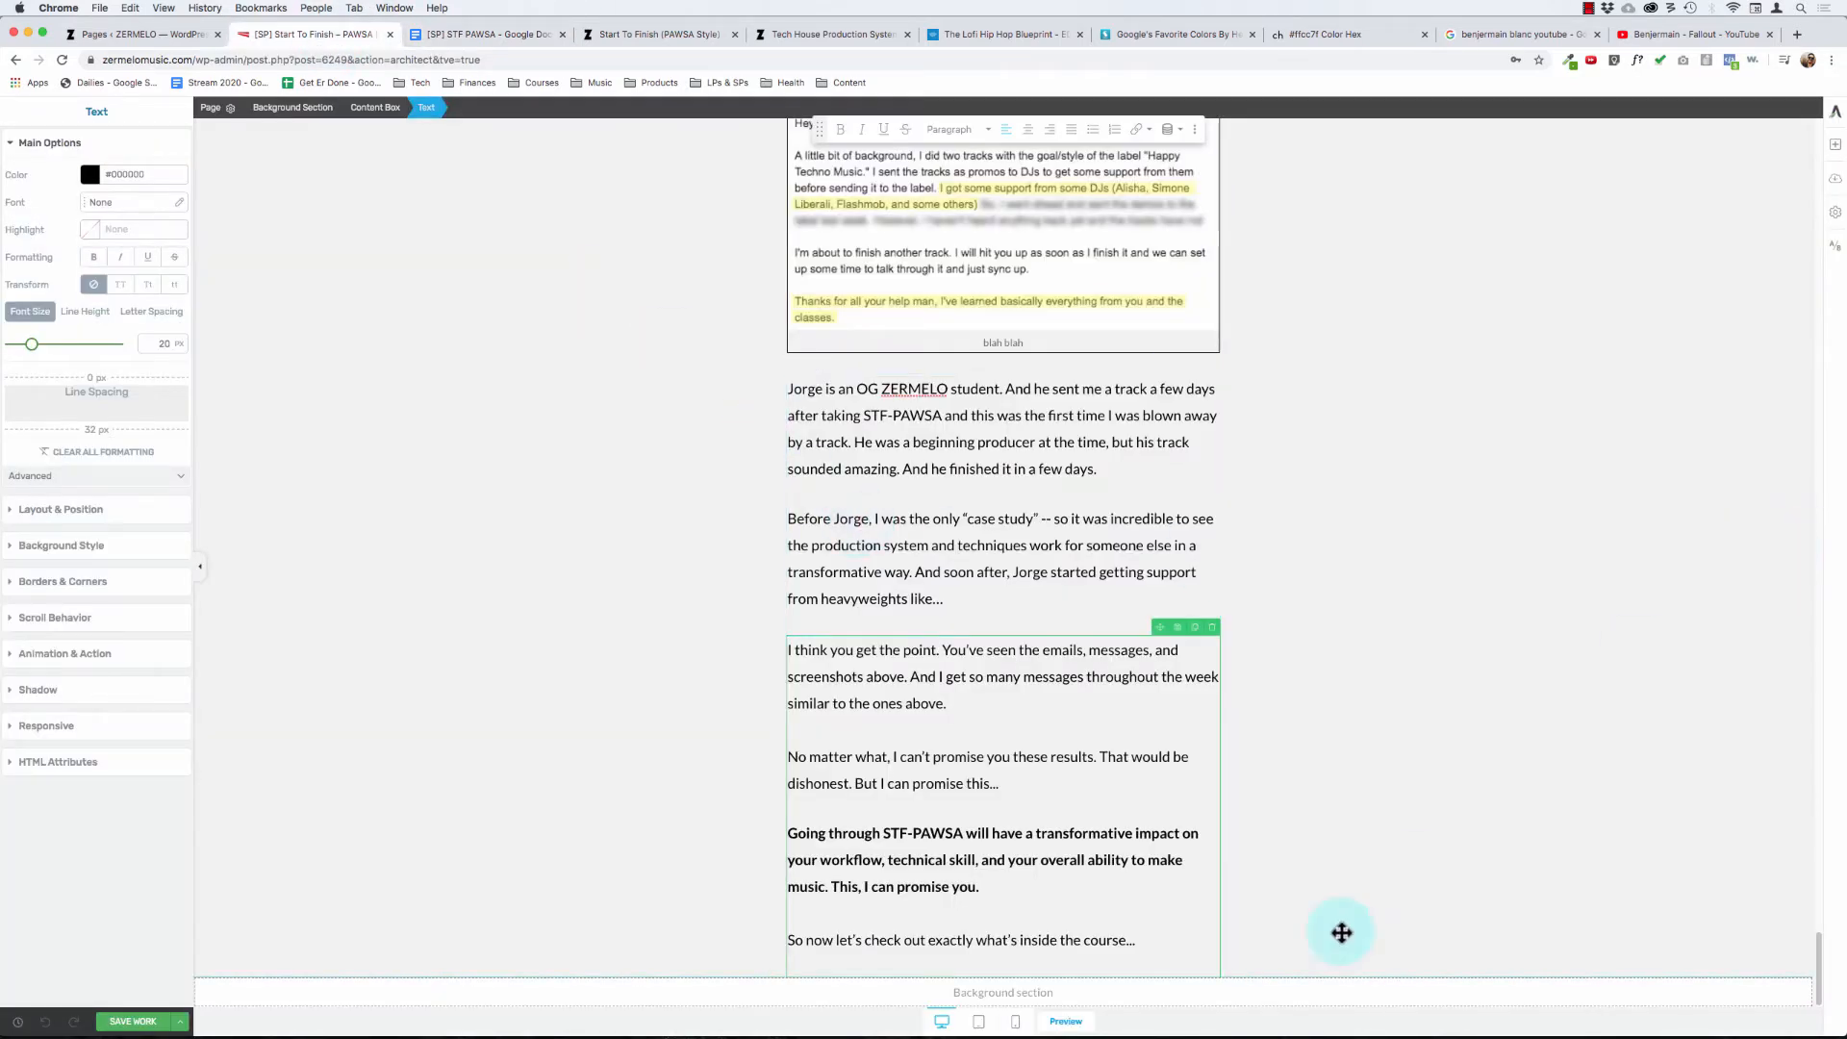
pyautogui.click(1222, 988)
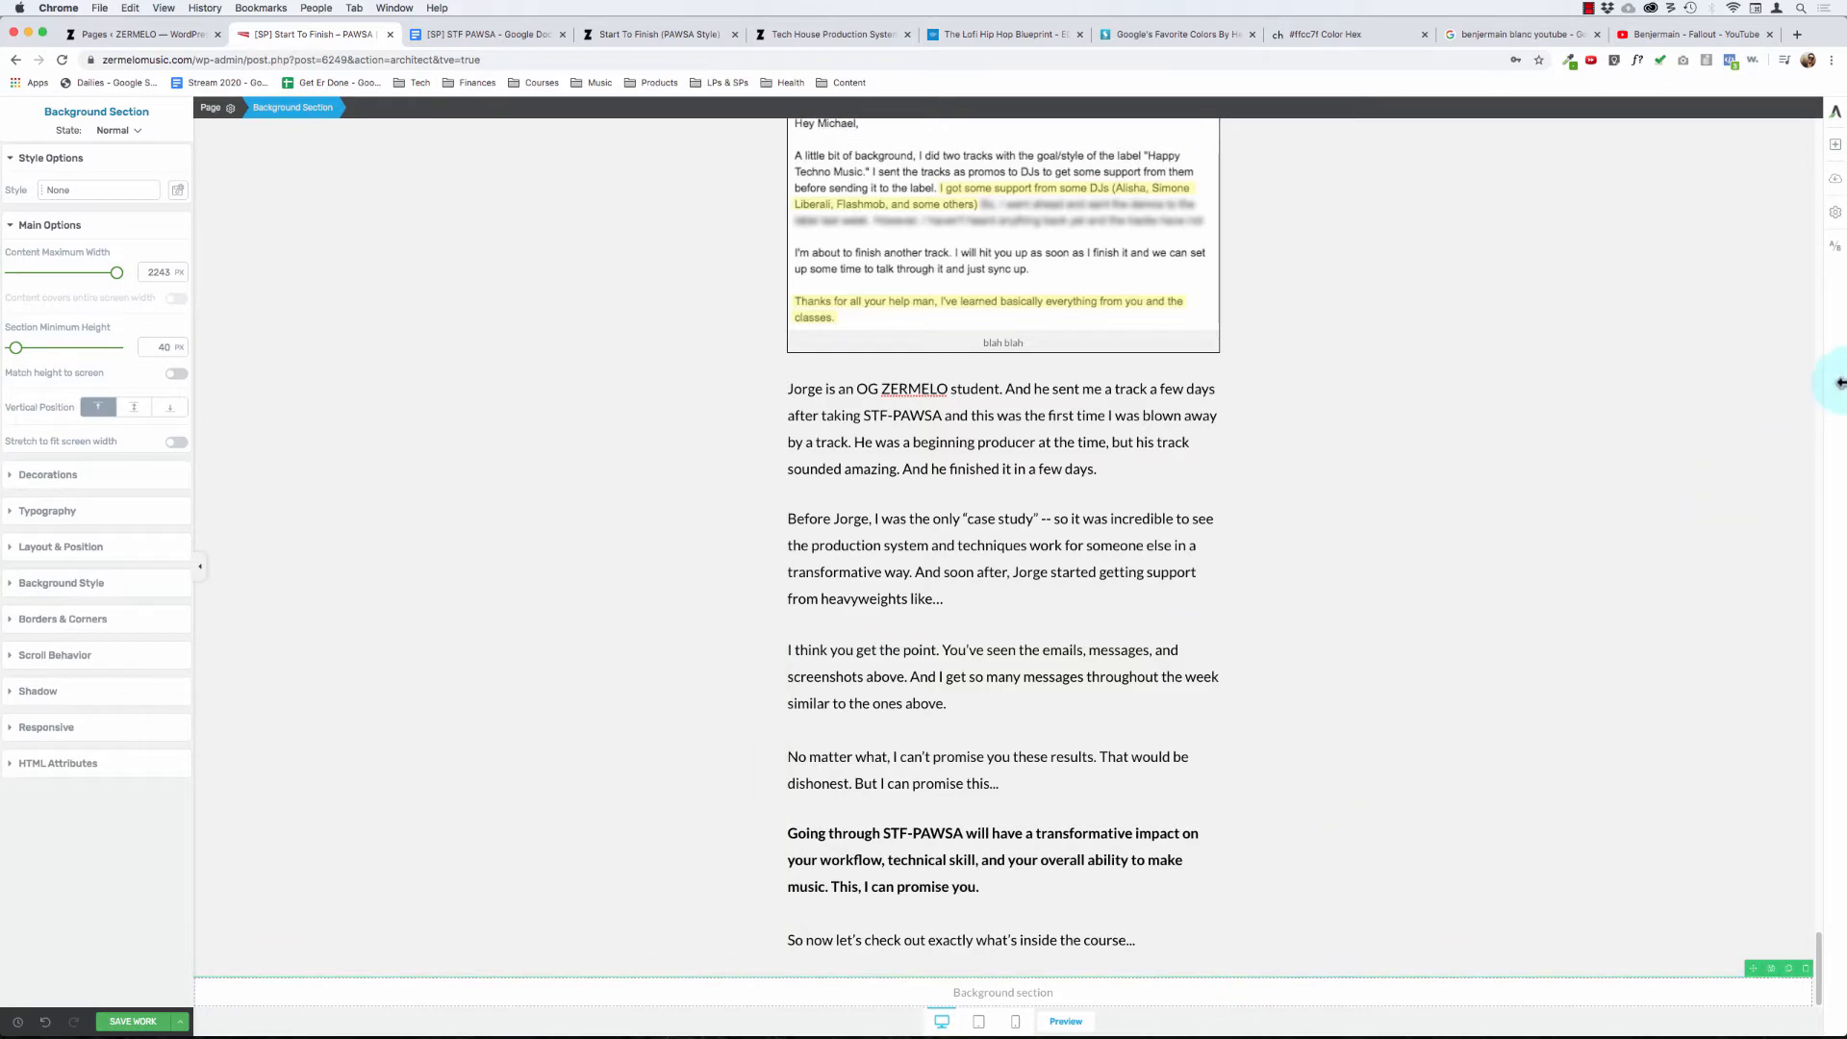
# - Switch to the Lofi Hip Hop Blueprint page and examine the syllabus heading and the layout of its module boxes
pyautogui.click(979, 35)
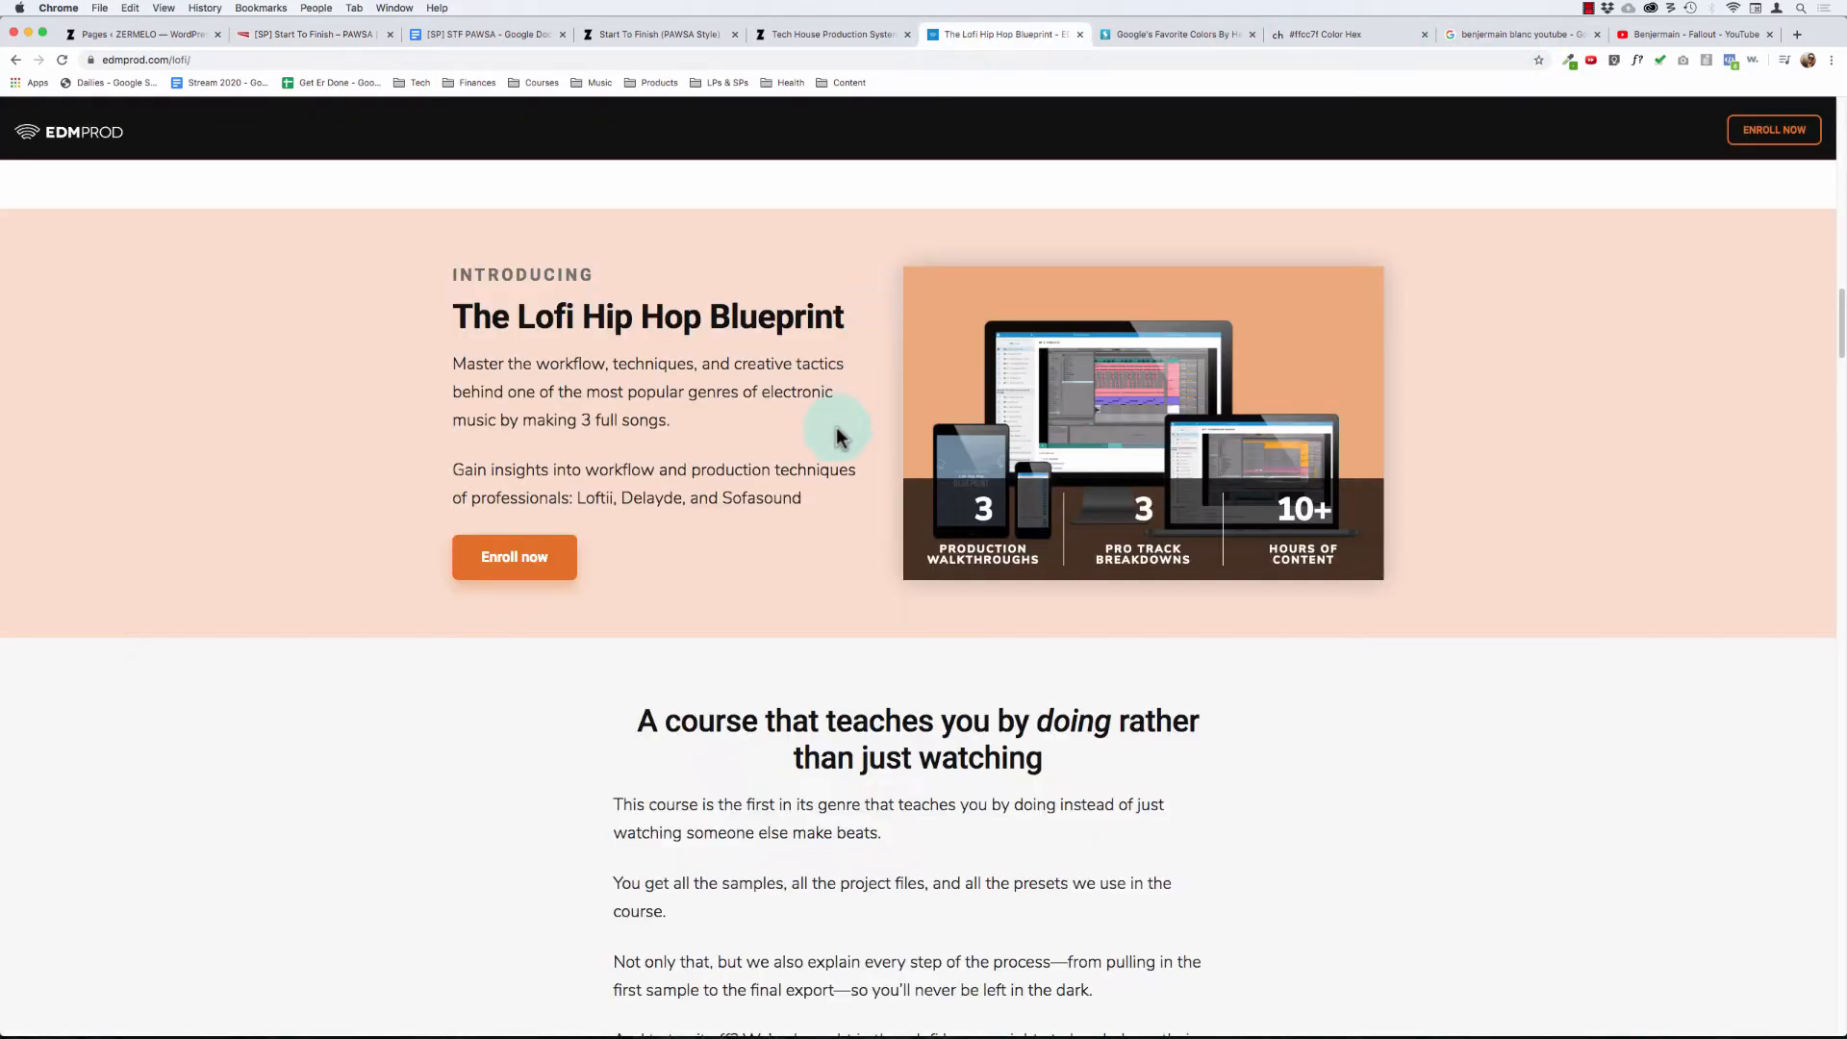
pyautogui.scroll(-10, 837, 385)
pyautogui.scroll(-11, 835, 429)
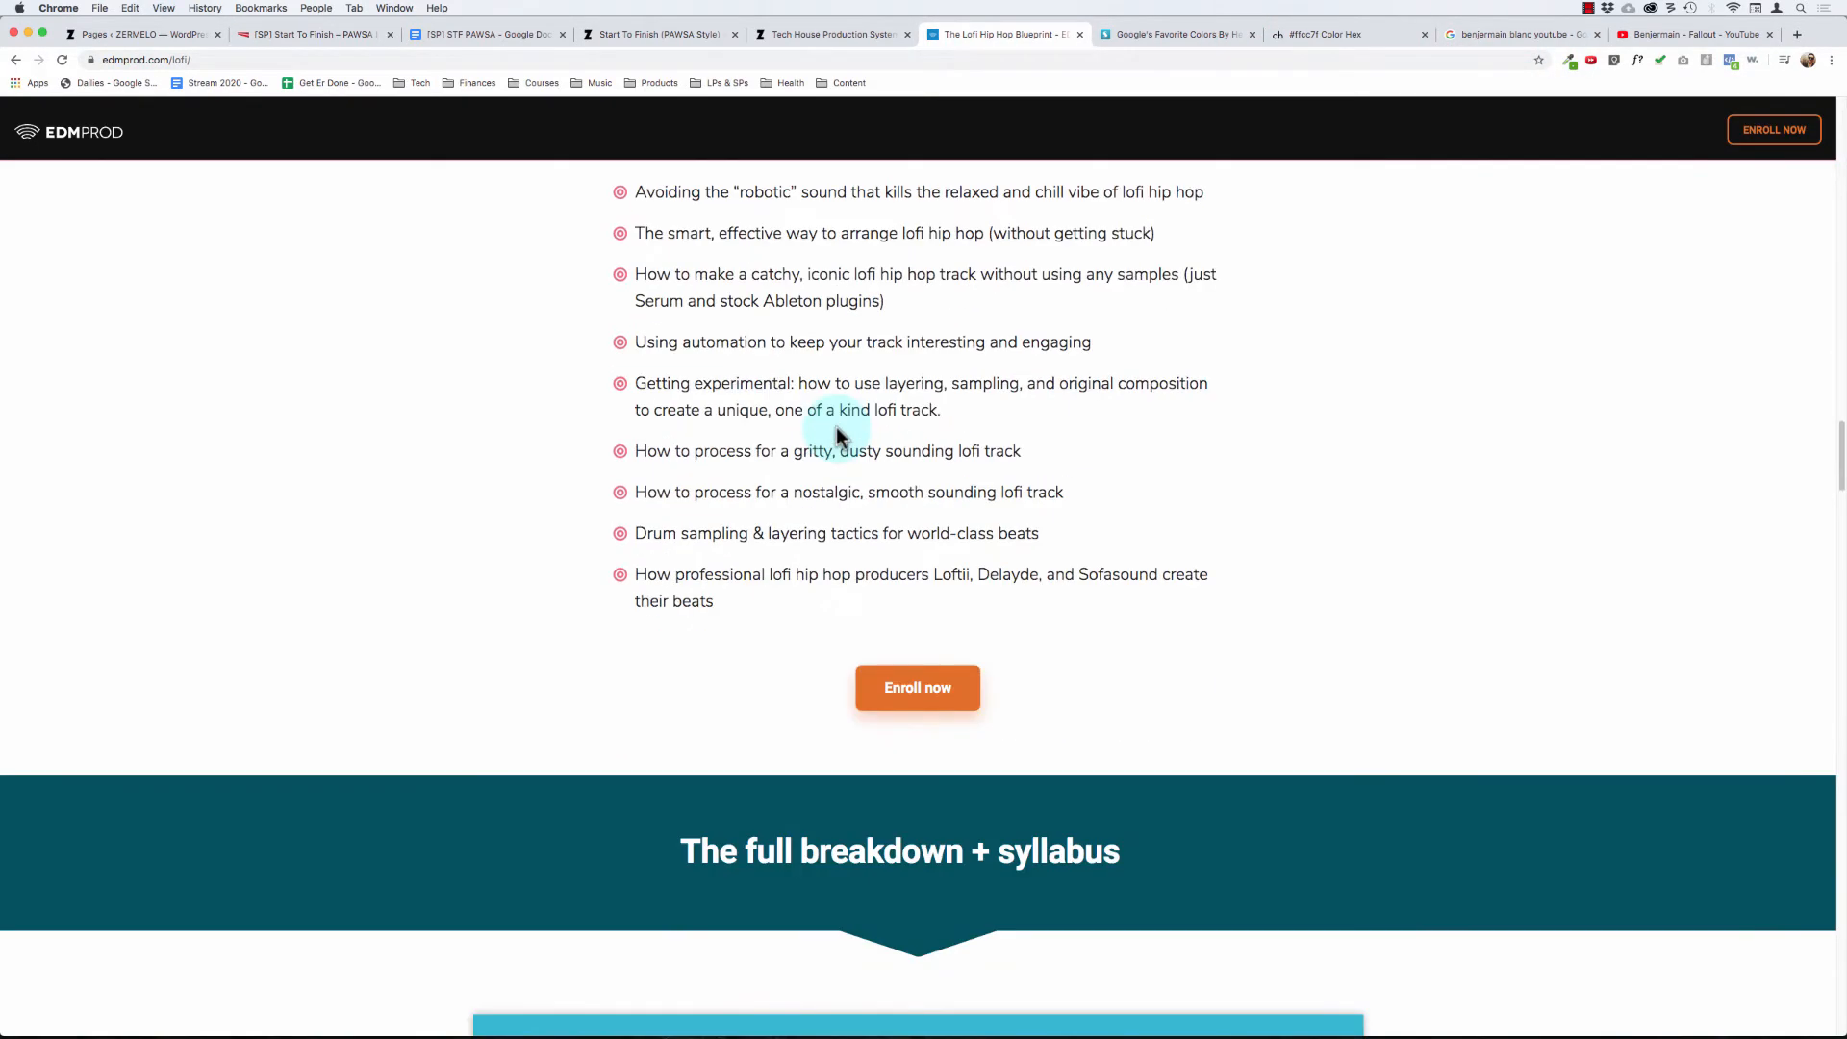
pyautogui.scroll(-3, 835, 435)
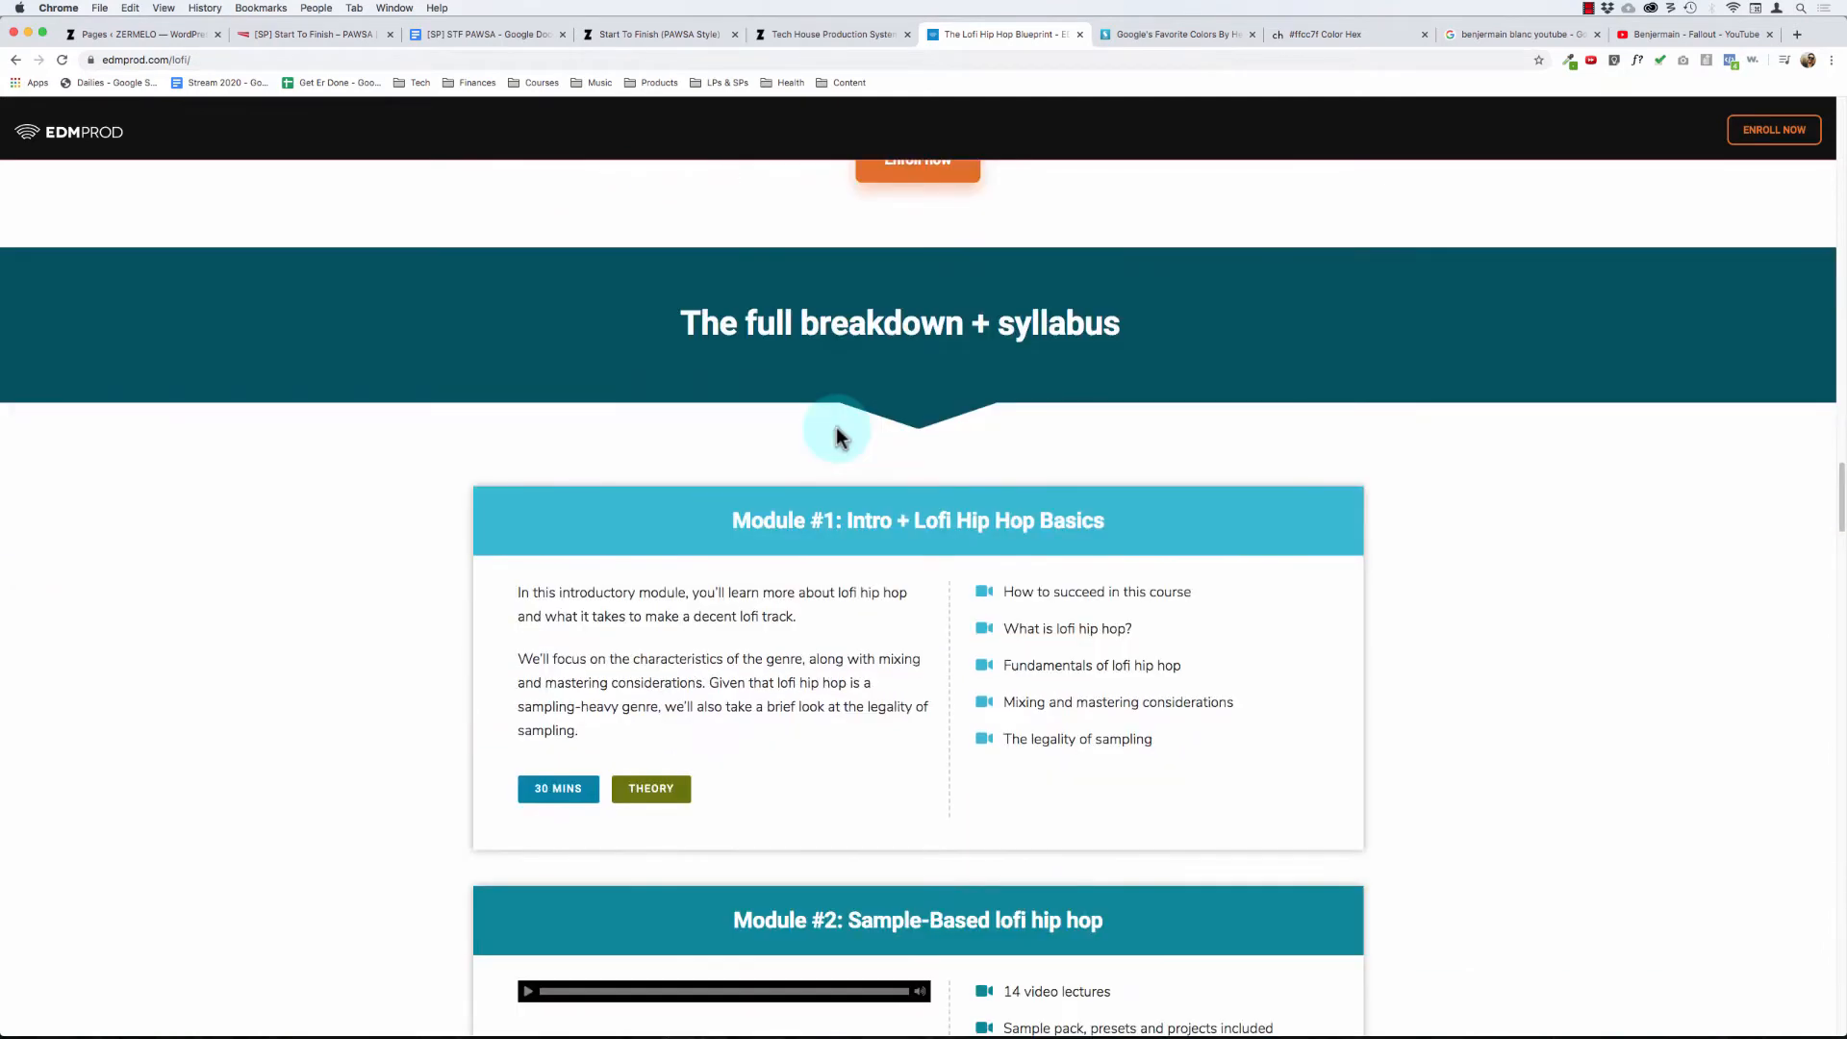
pyautogui.scroll(-1, 676, 441)
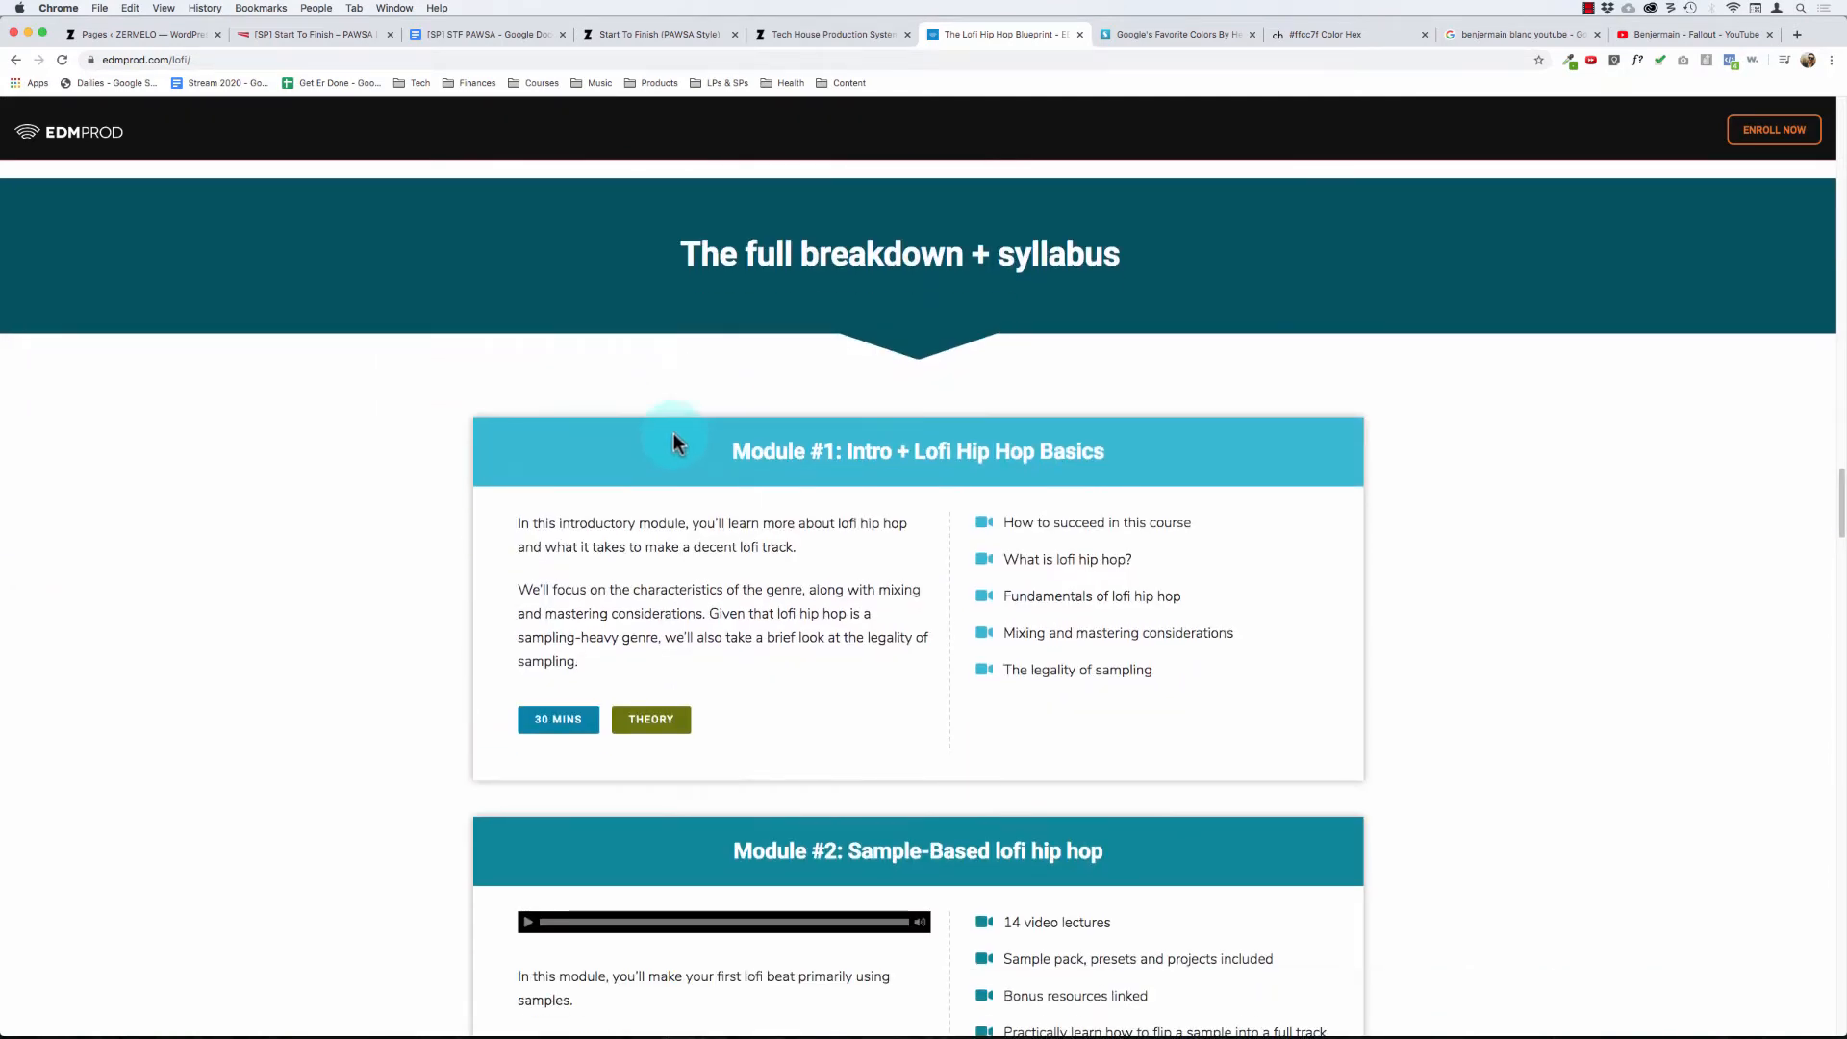
pyautogui.scroll(-10, 350, 441)
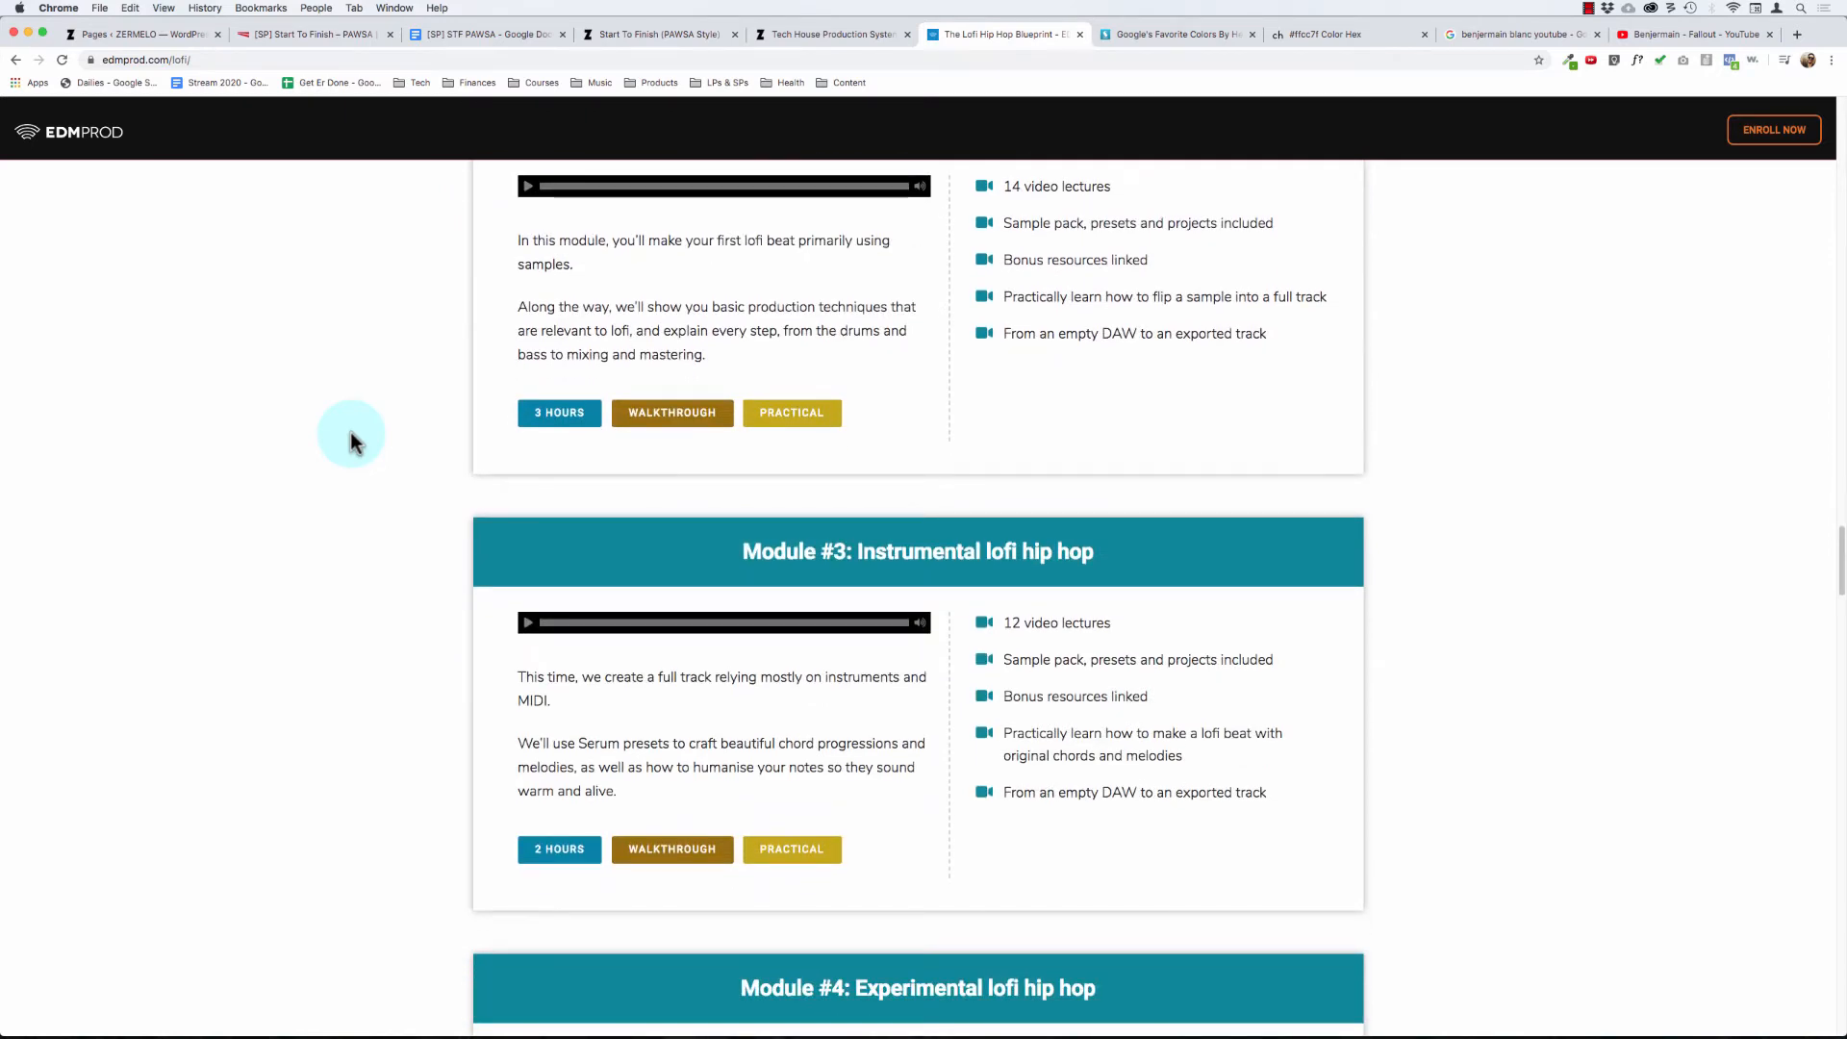
pyautogui.scroll(-6, 350, 438)
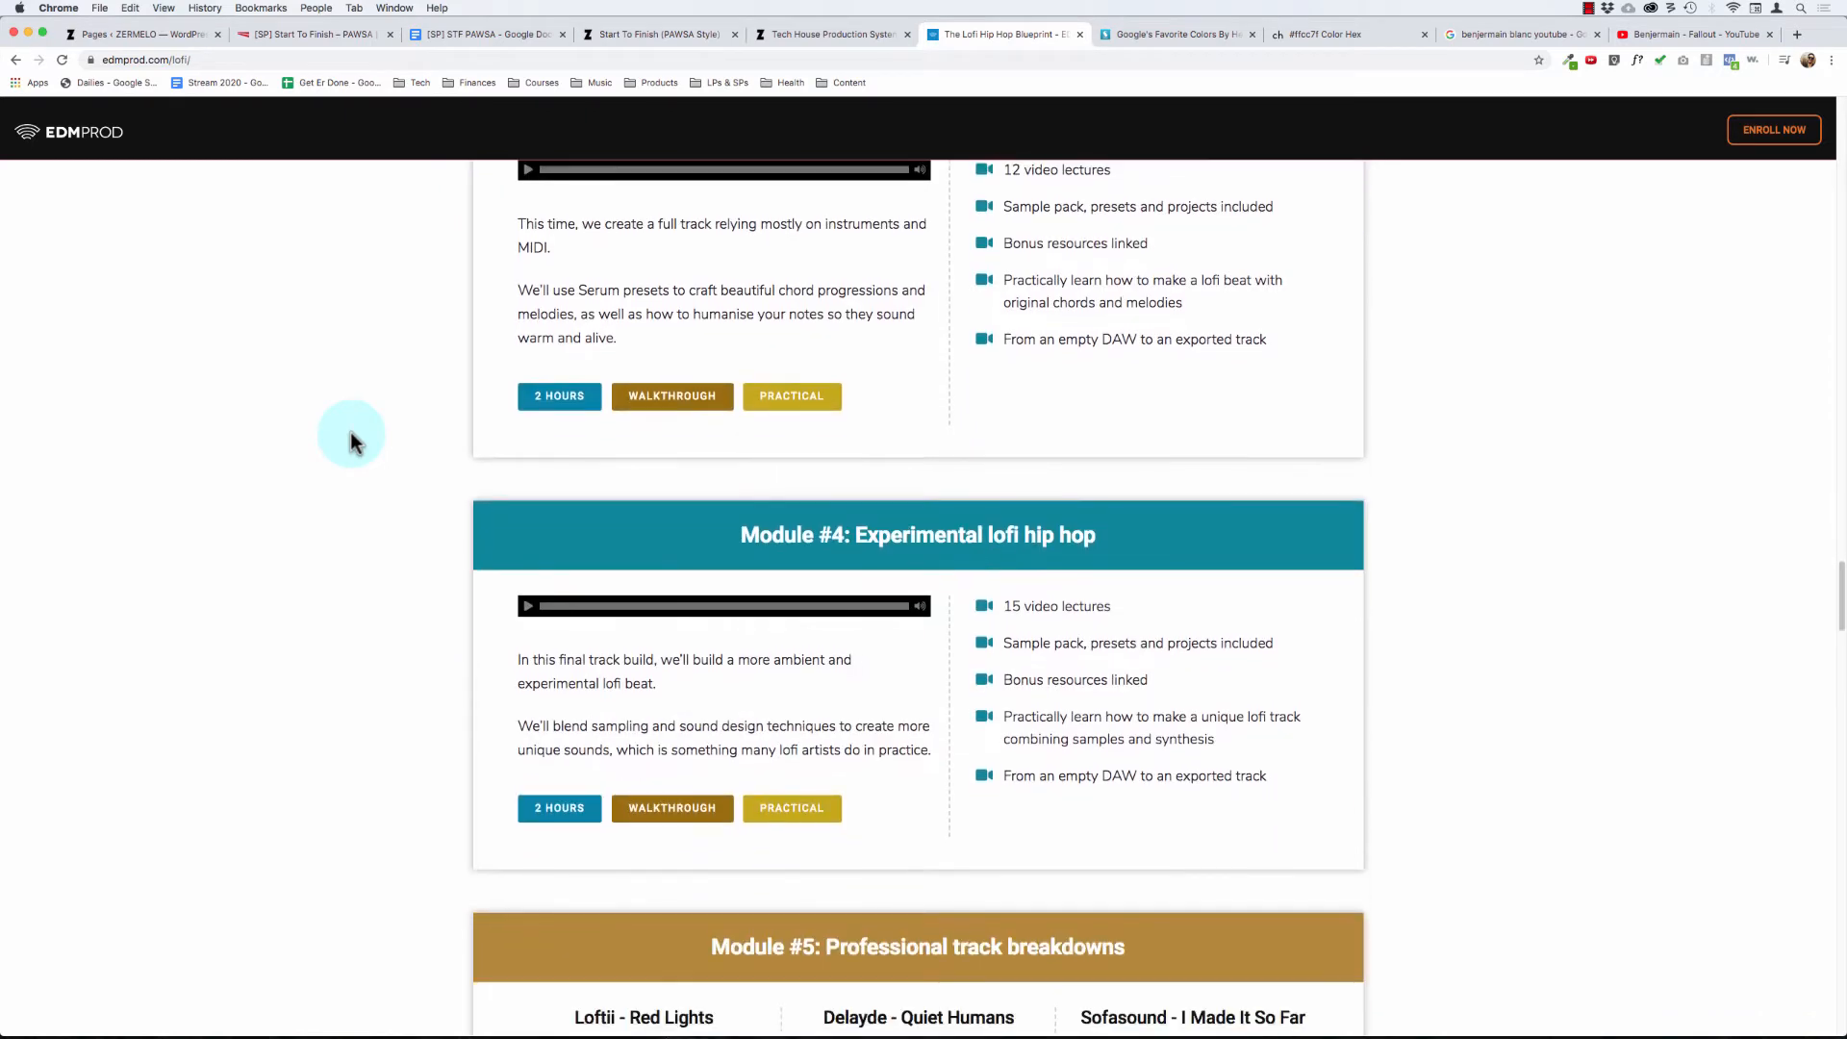
pyautogui.scroll(-6, 351, 438)
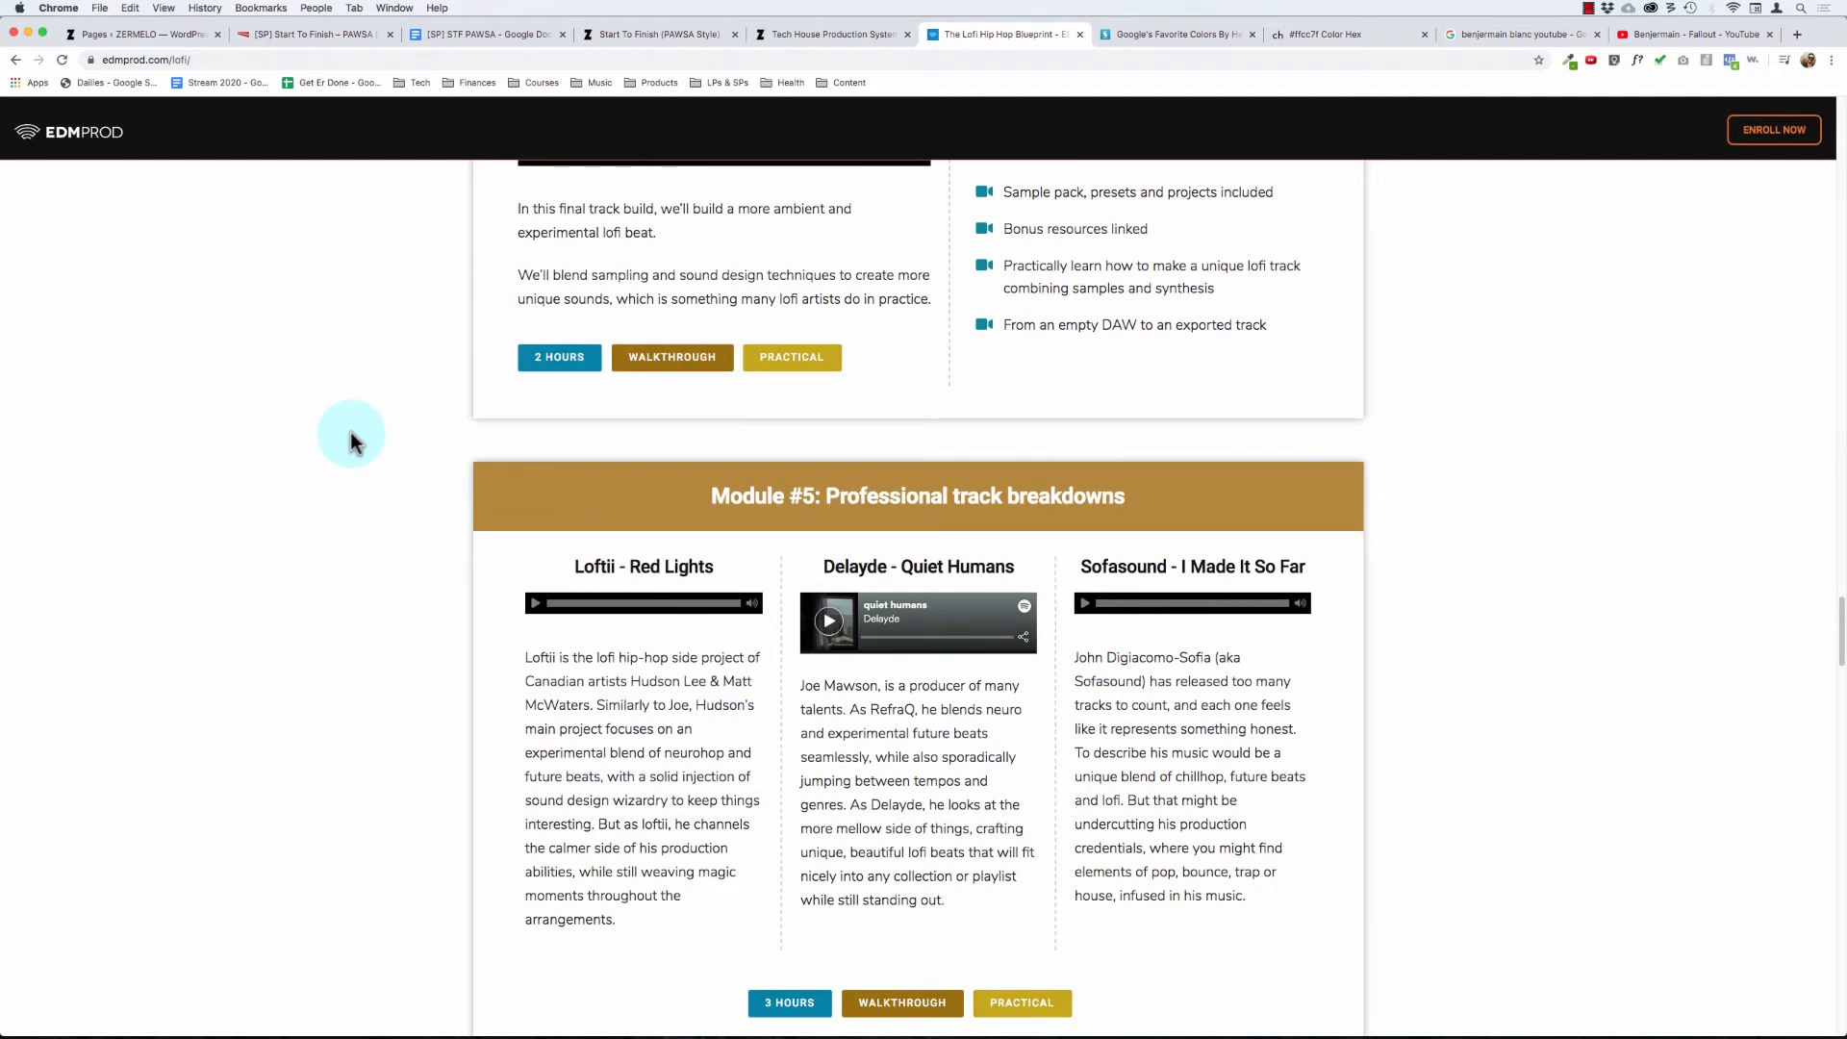
pyautogui.scroll(15, 350, 431)
# - Recheck the "What's Inside:" copy in the Google Doc and return to the sales page editor
pyautogui.click(300, 36)
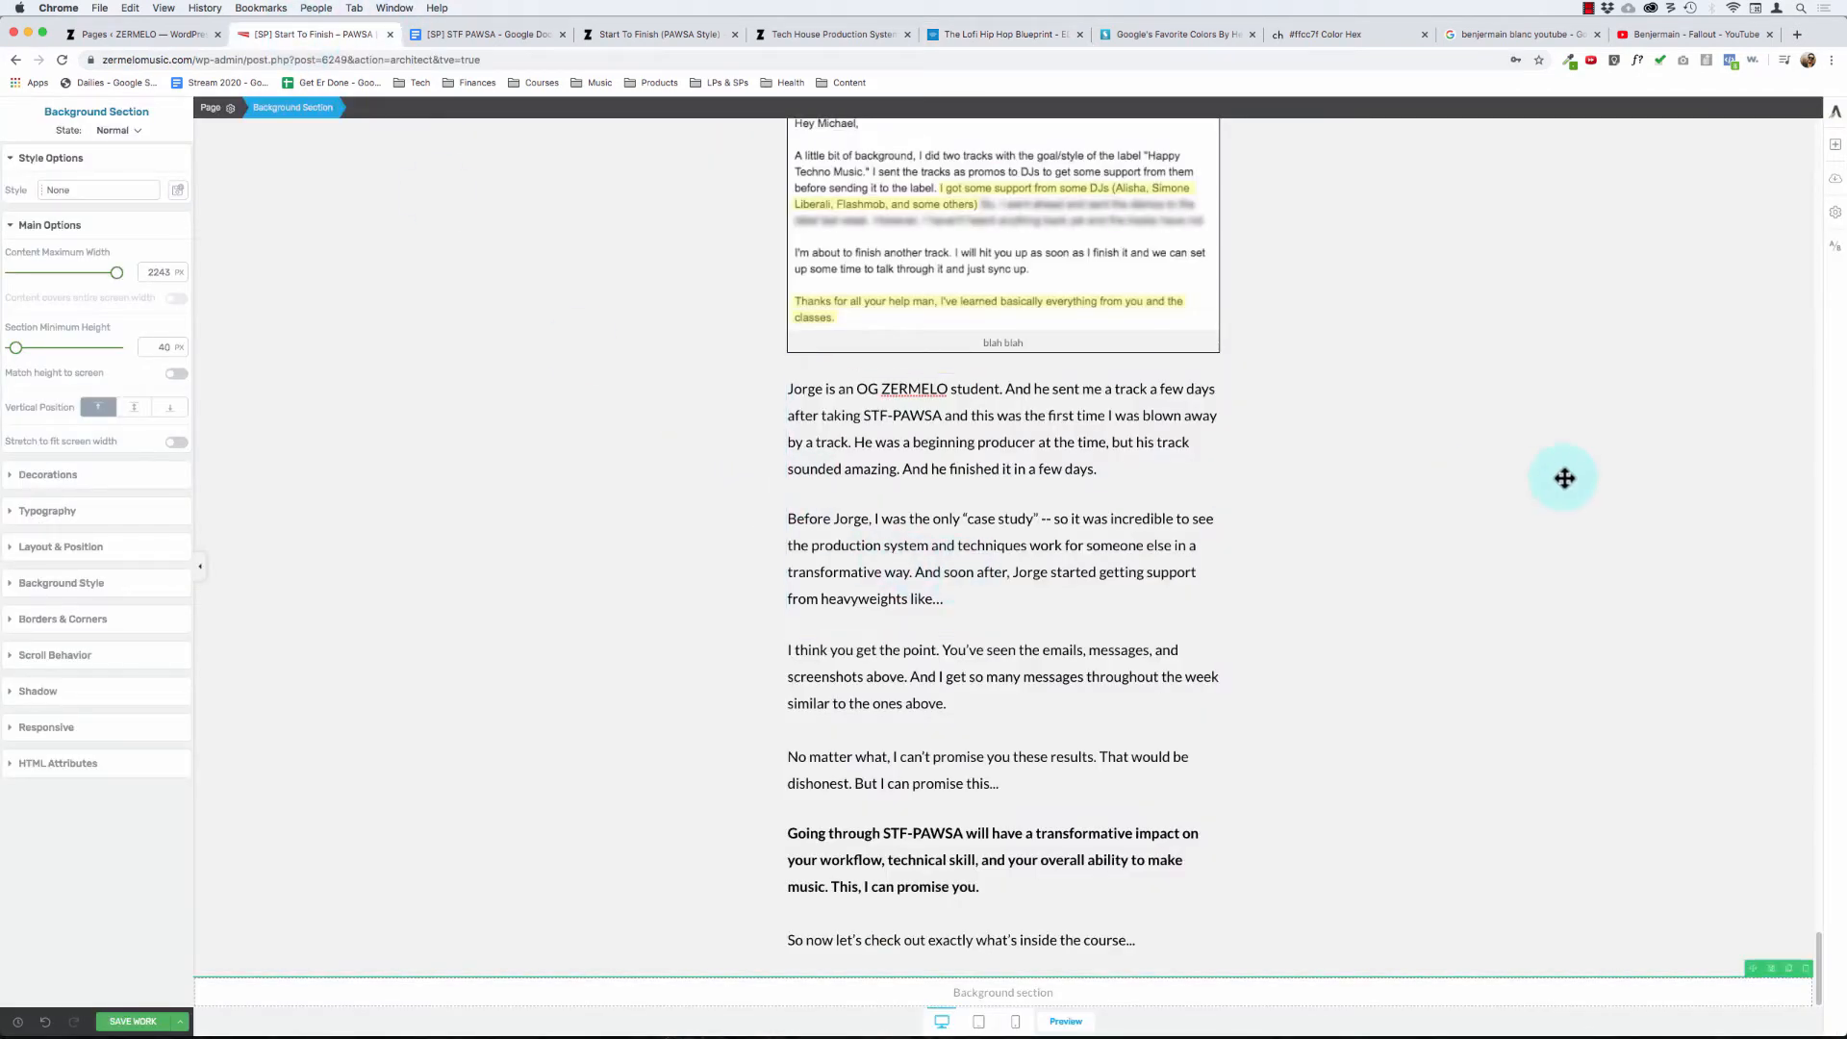
pyautogui.click(1835, 146)
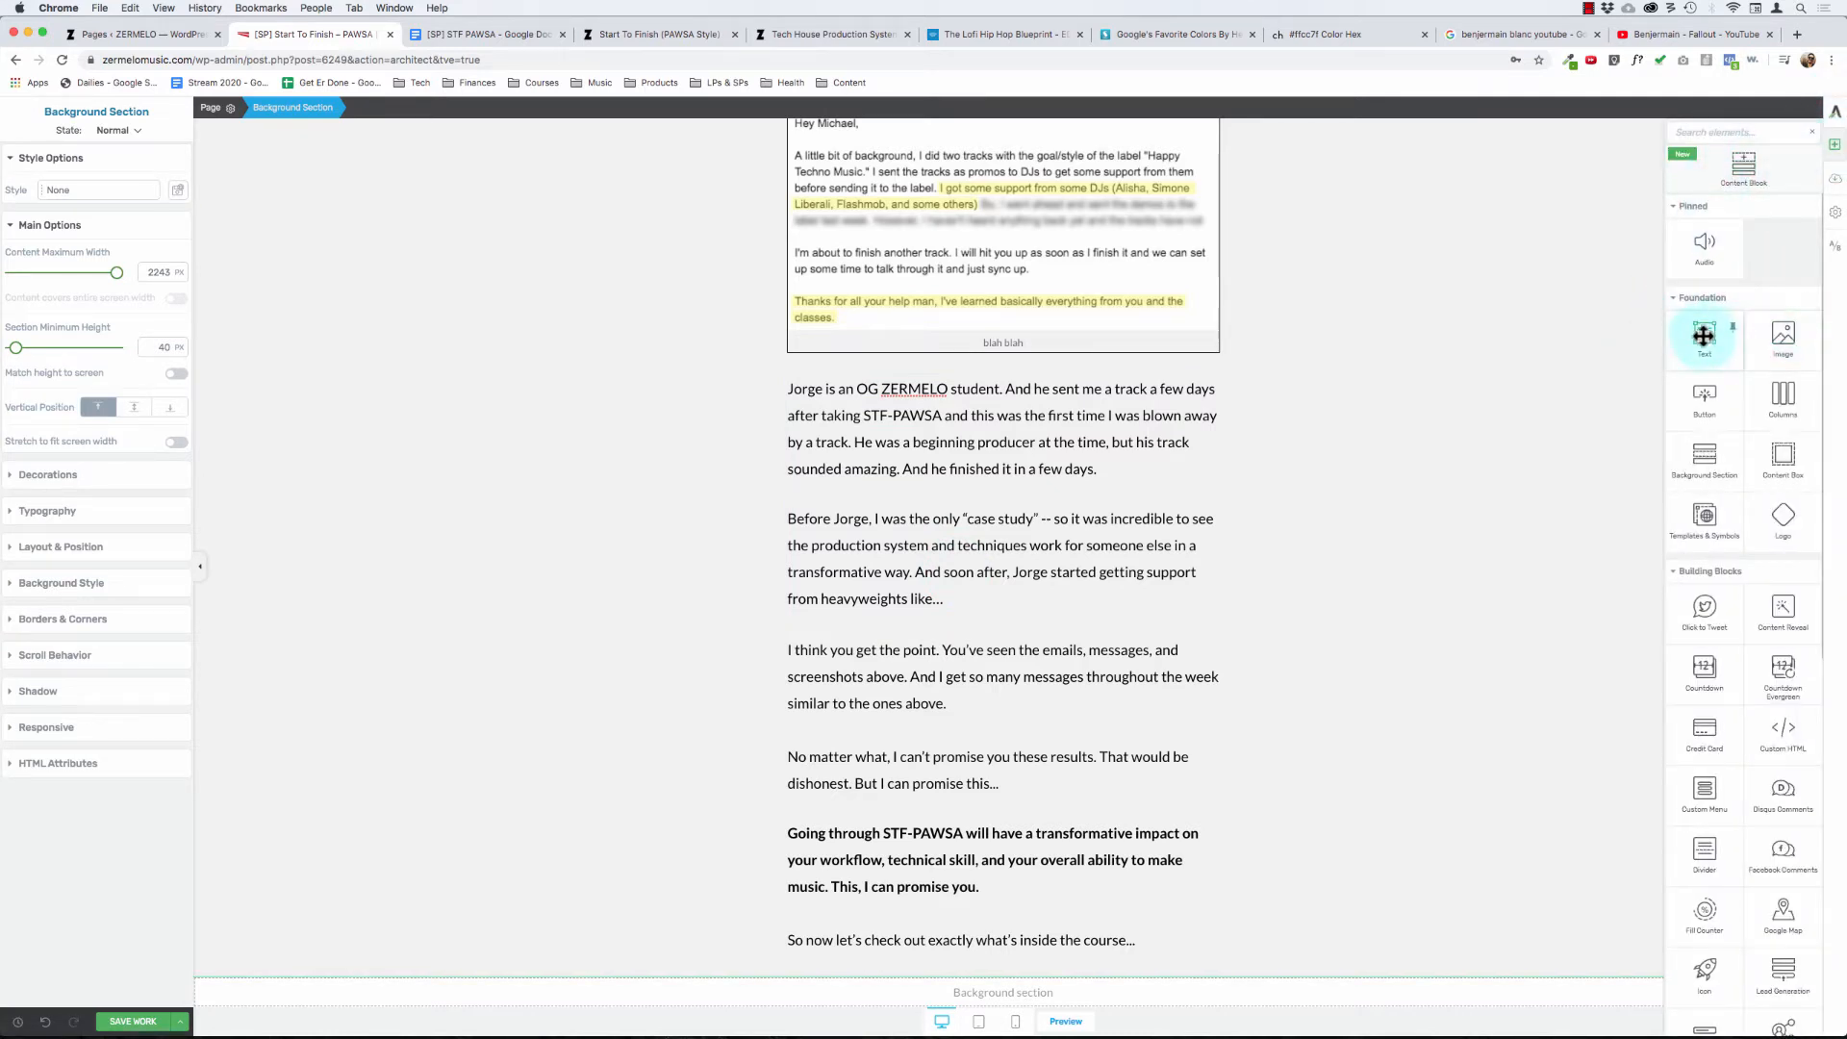
pyautogui.click(134, 33)
pyautogui.click(308, 34)
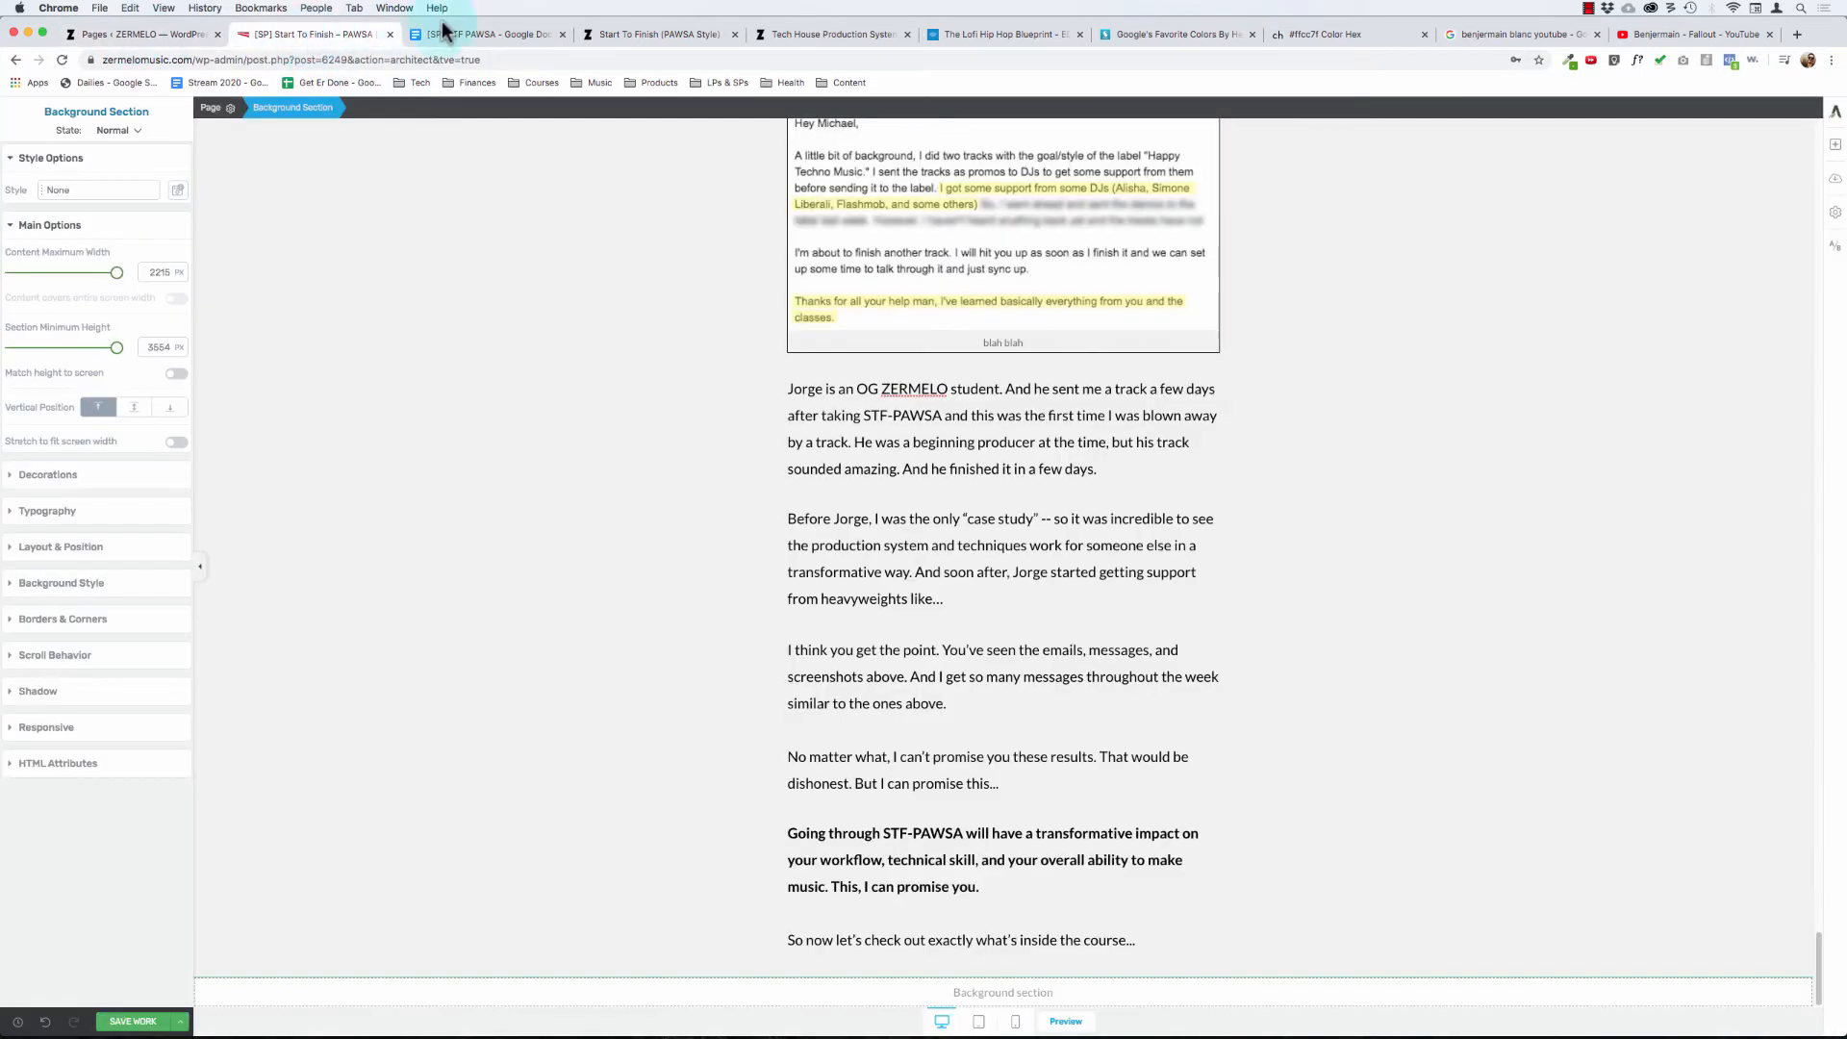
pyautogui.click(438, 34)
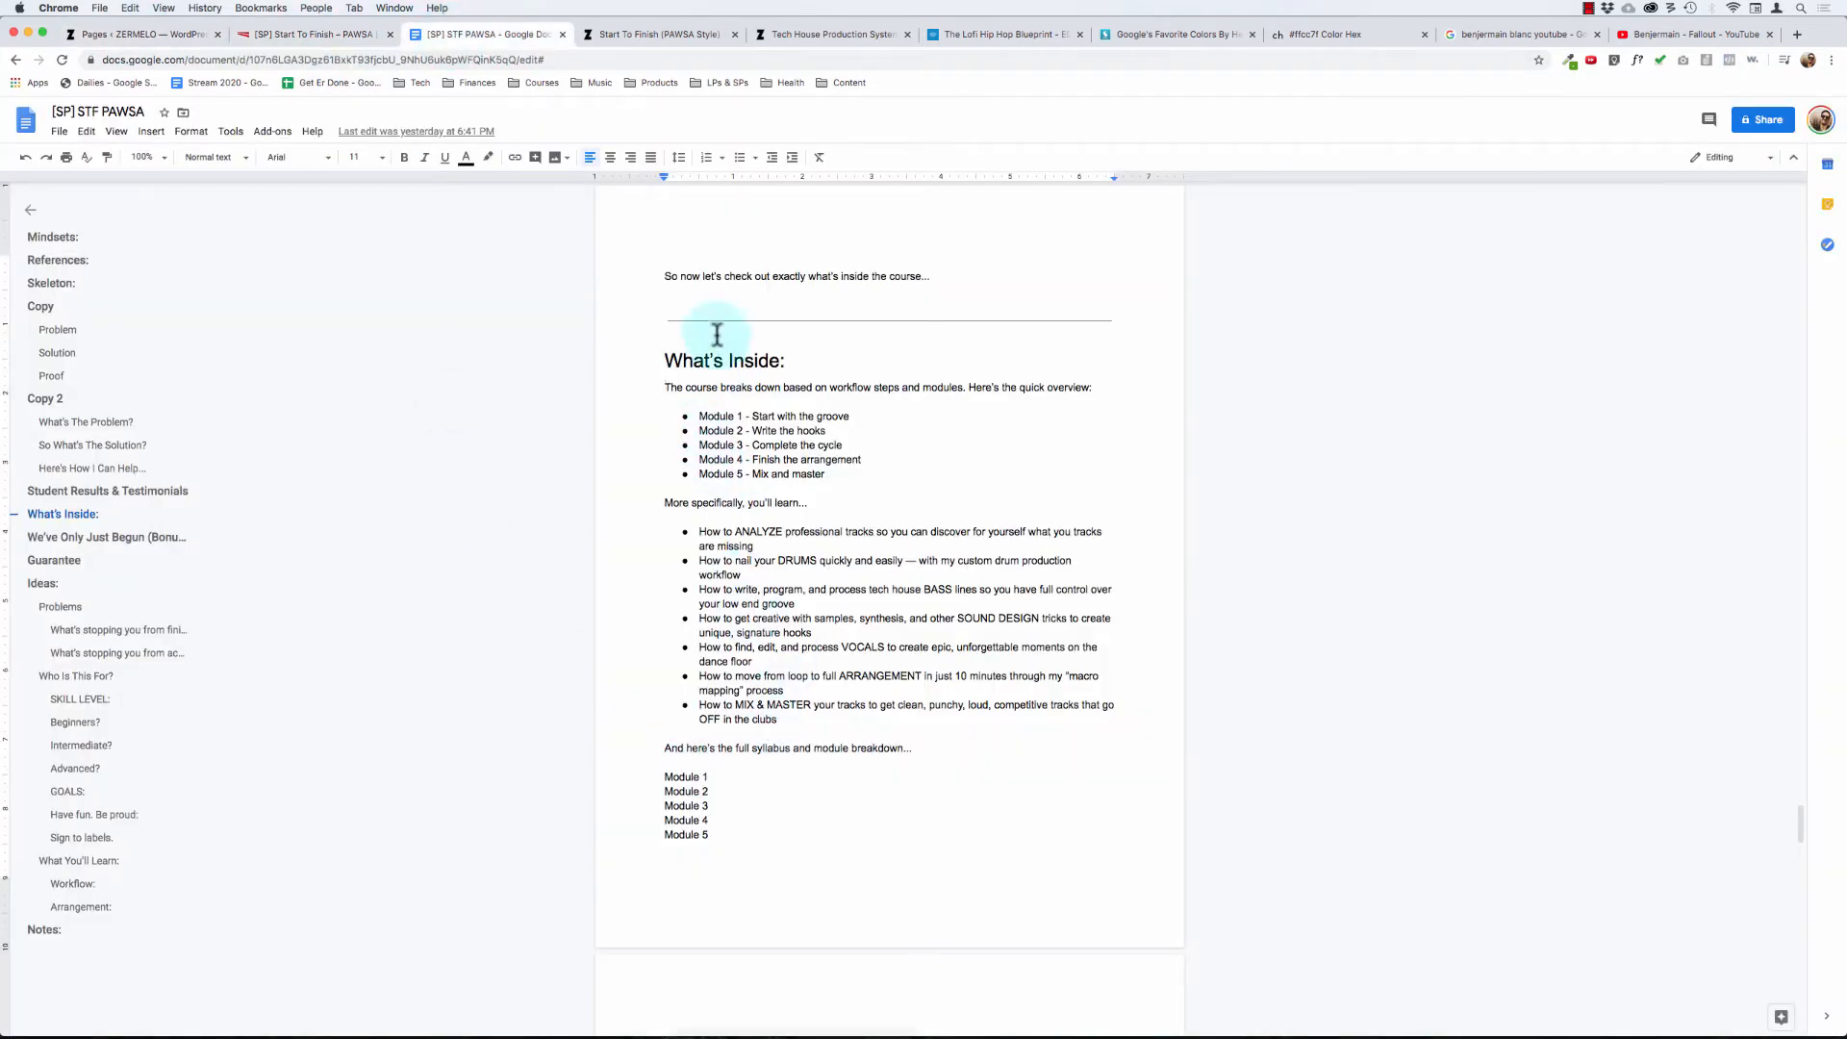
pyautogui.click(308, 36)
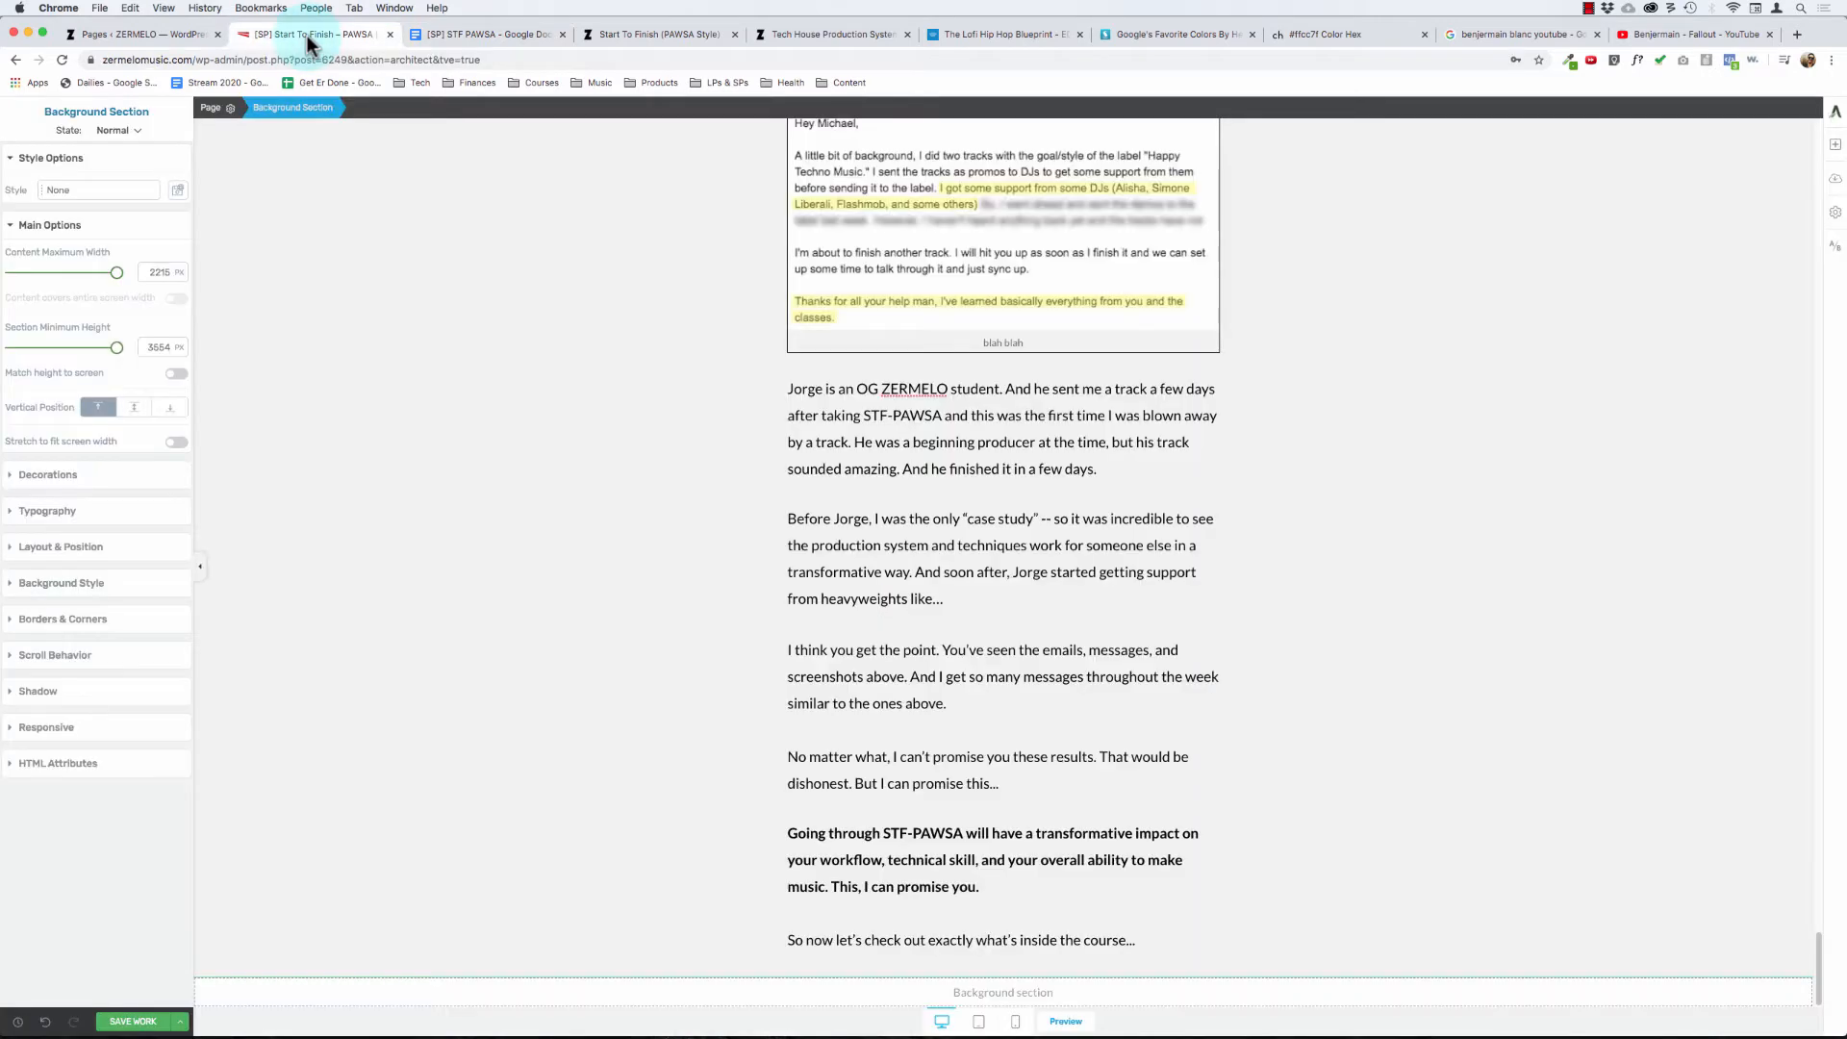
# - Add a content box to the empty background section below the closing text and start a text element inside it
pyautogui.click(1836, 144)
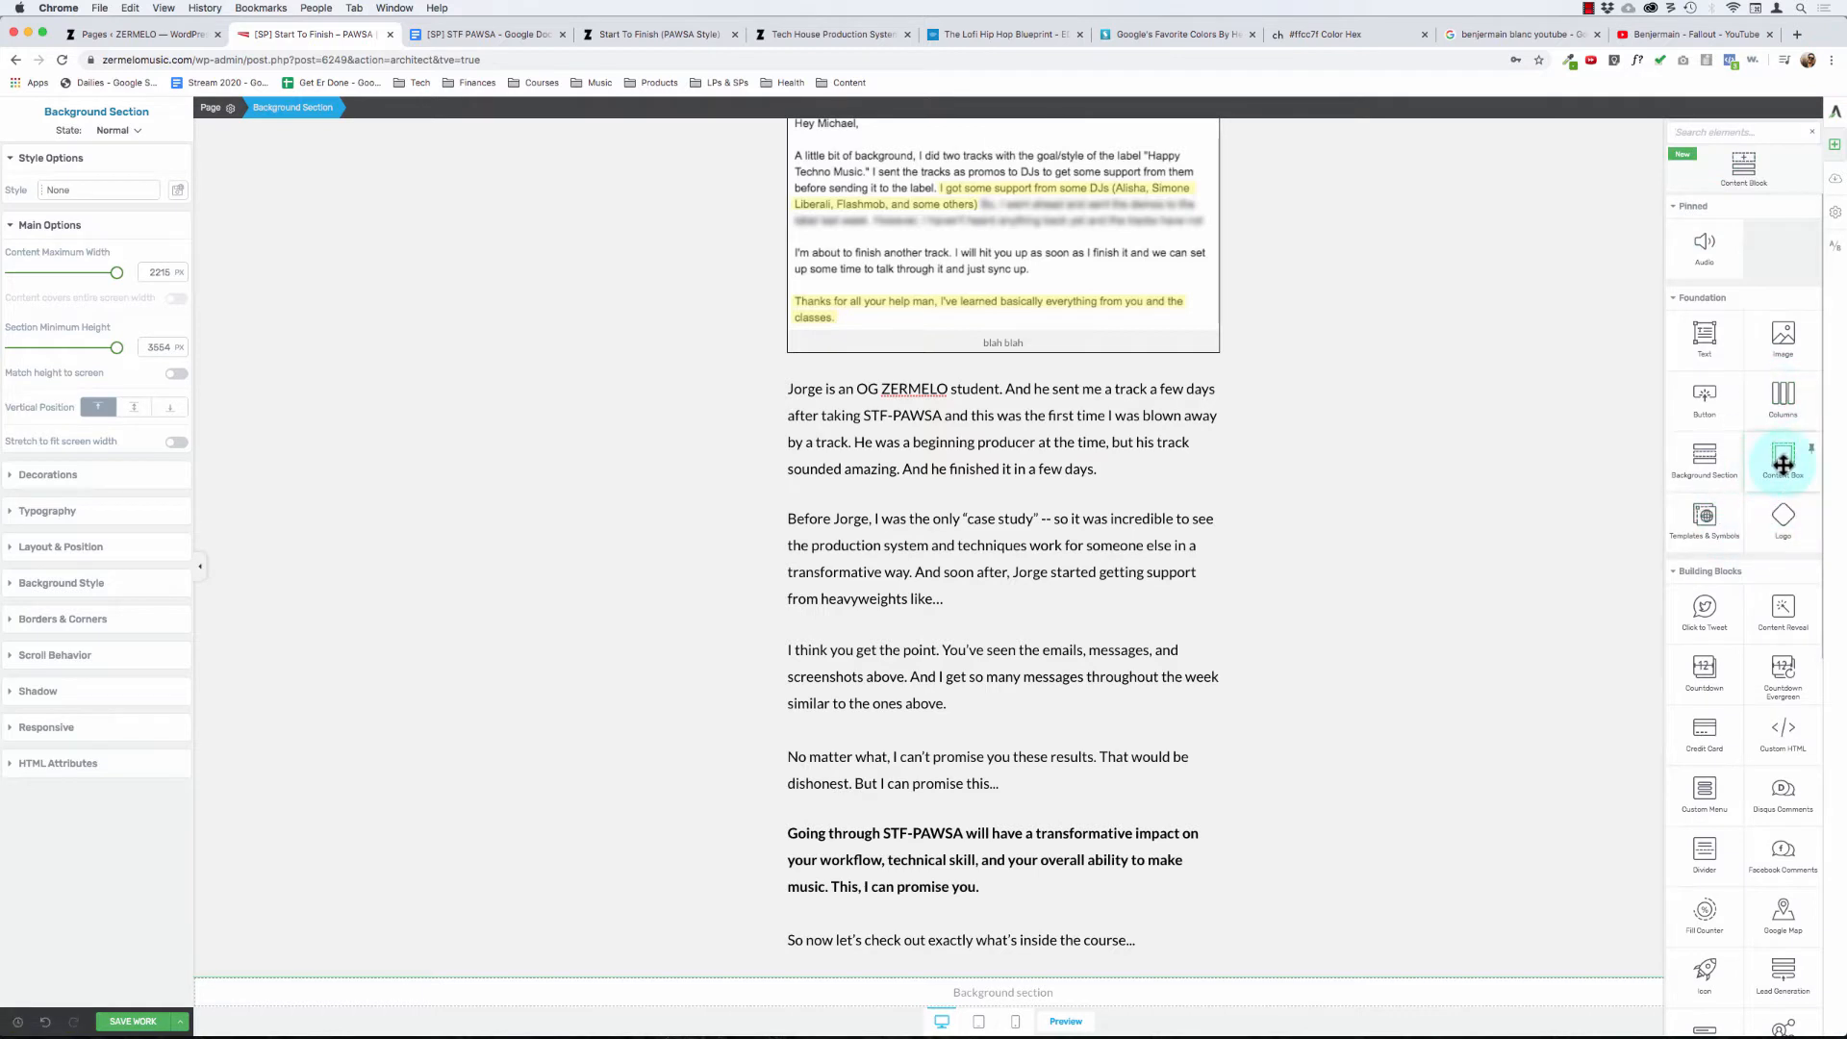
pyautogui.moveTo(1783, 464); pyautogui.dragTo(1028, 981)
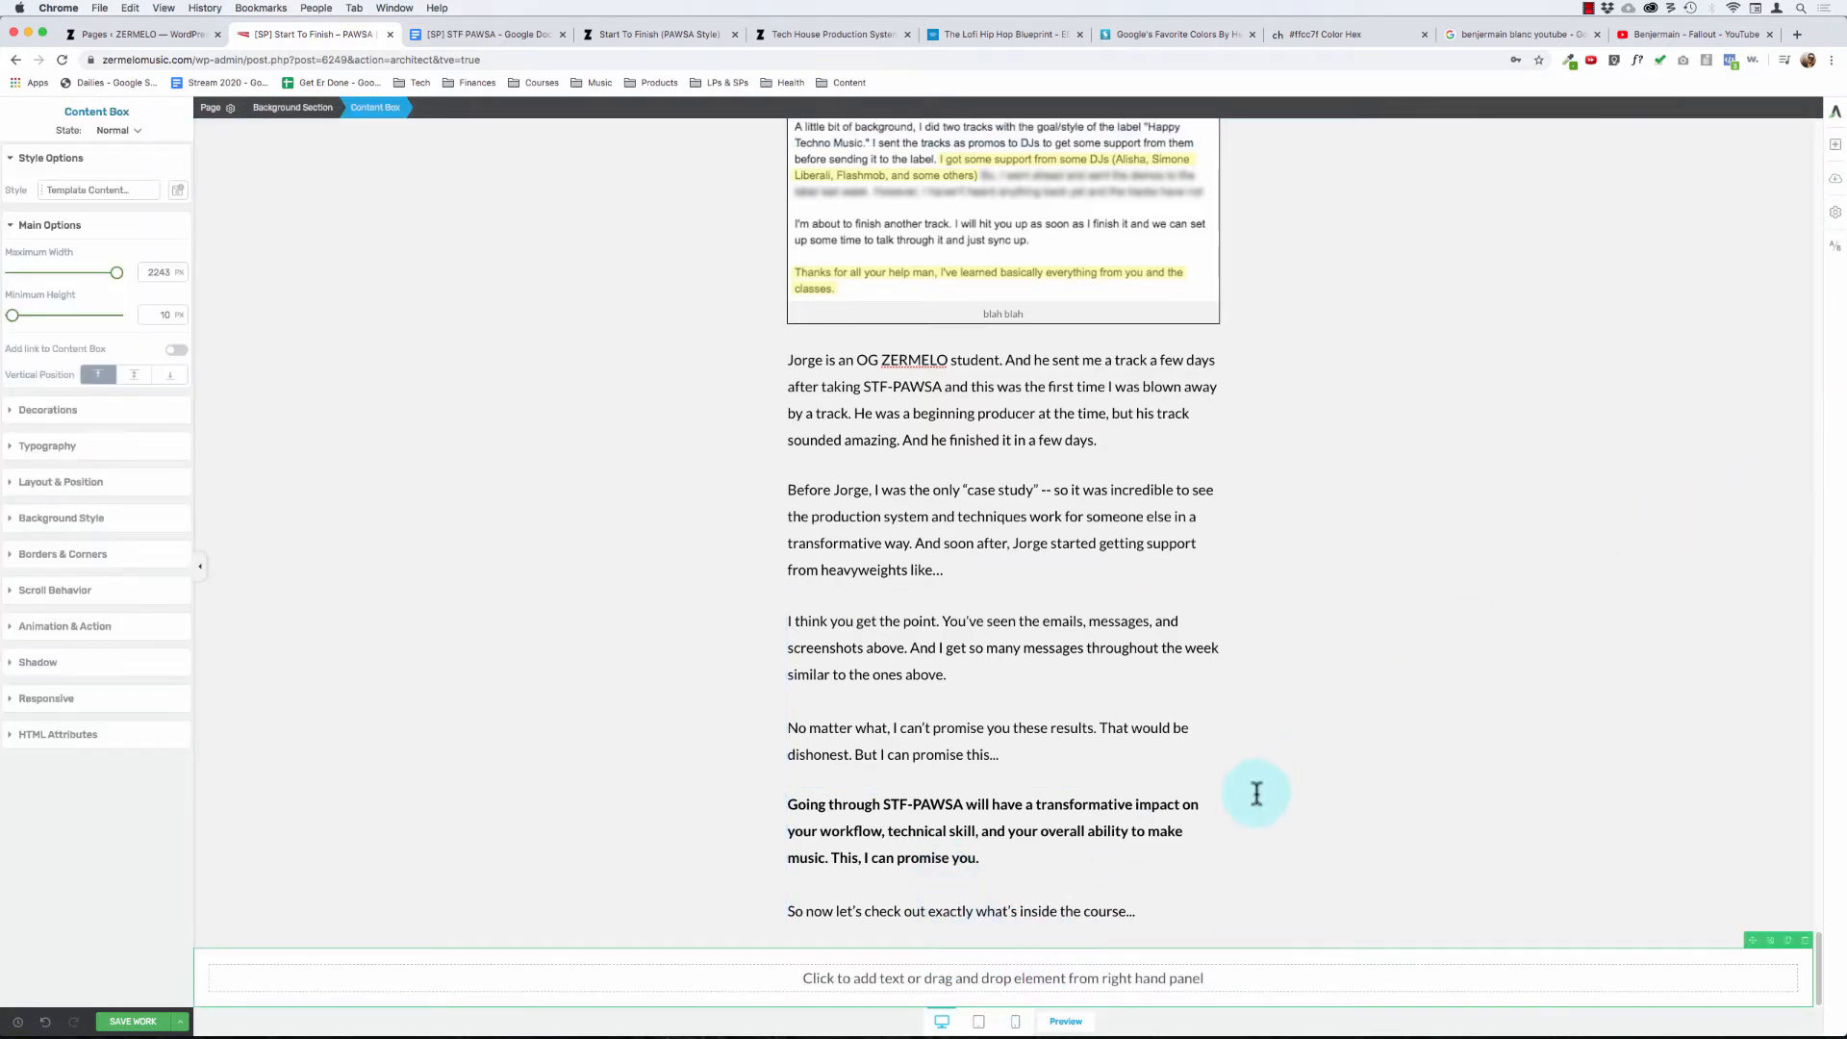
pyautogui.click(993, 975)
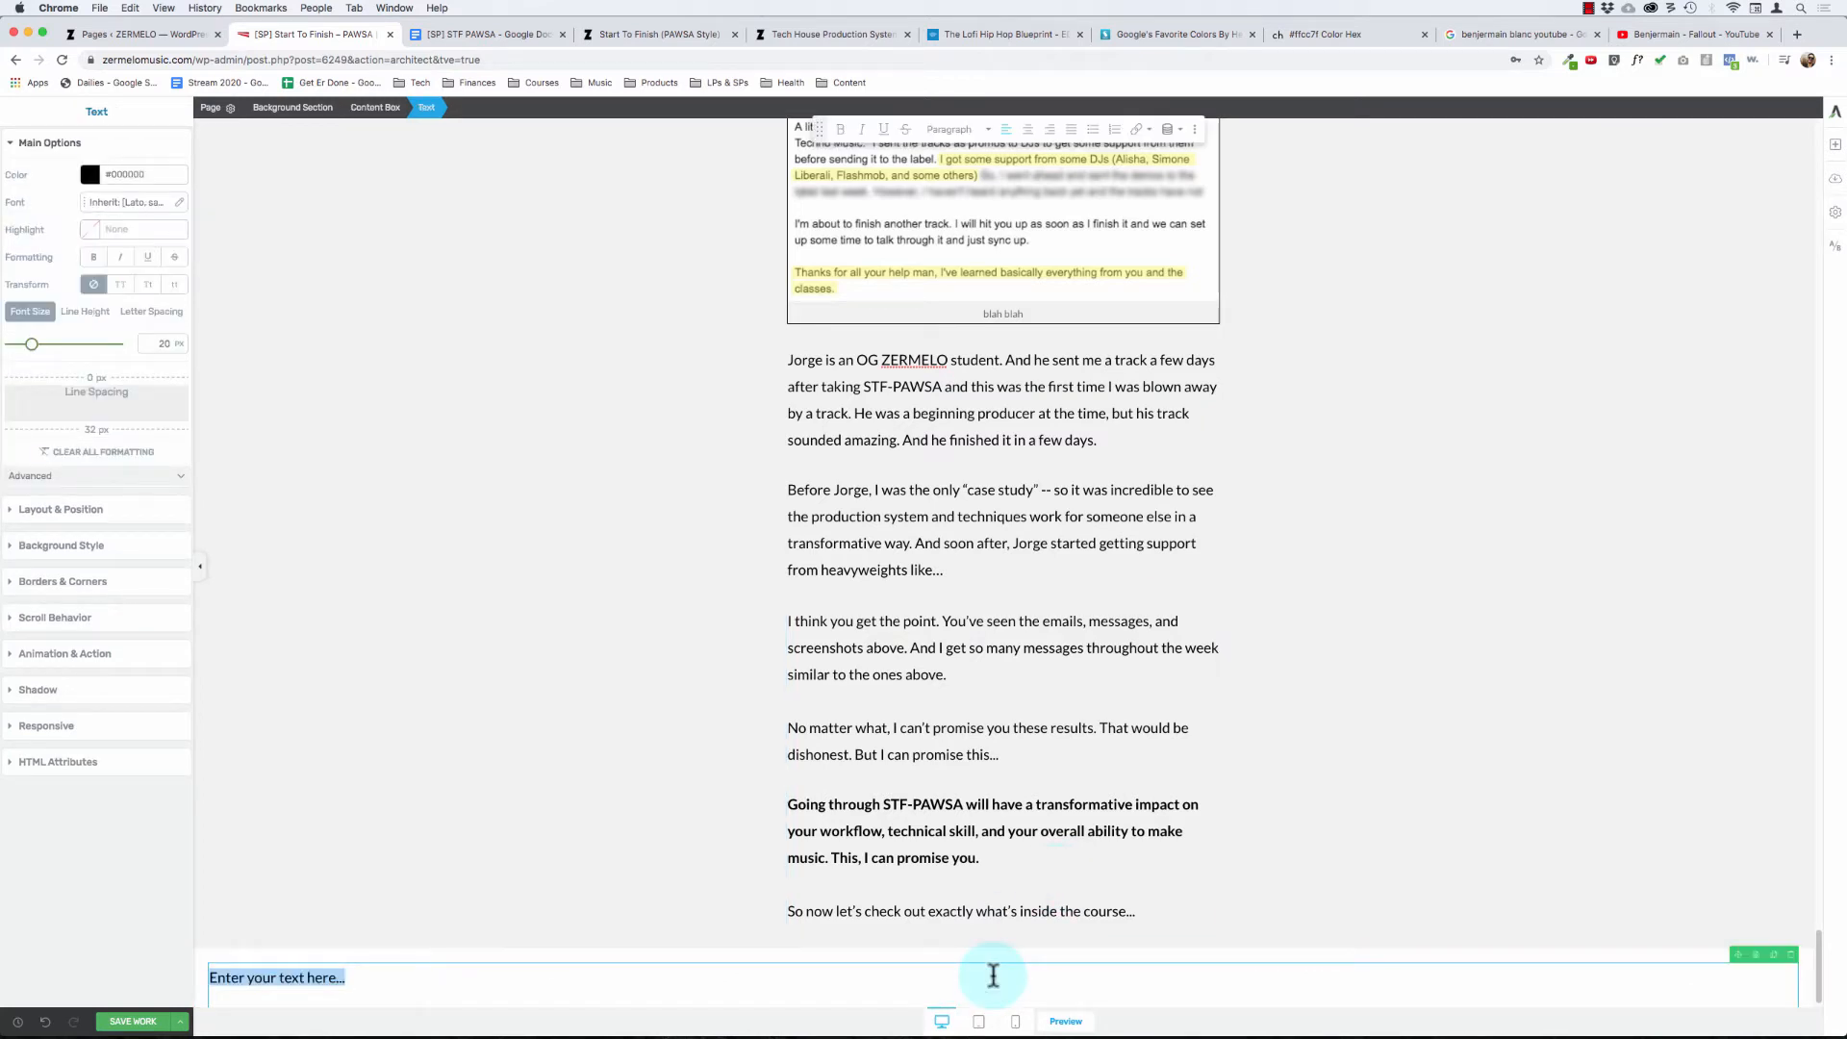
# - Enter "Here's Exactly What You Get" as the text of the new content box
pyautogui.write("Here's Exactly WhatYo")
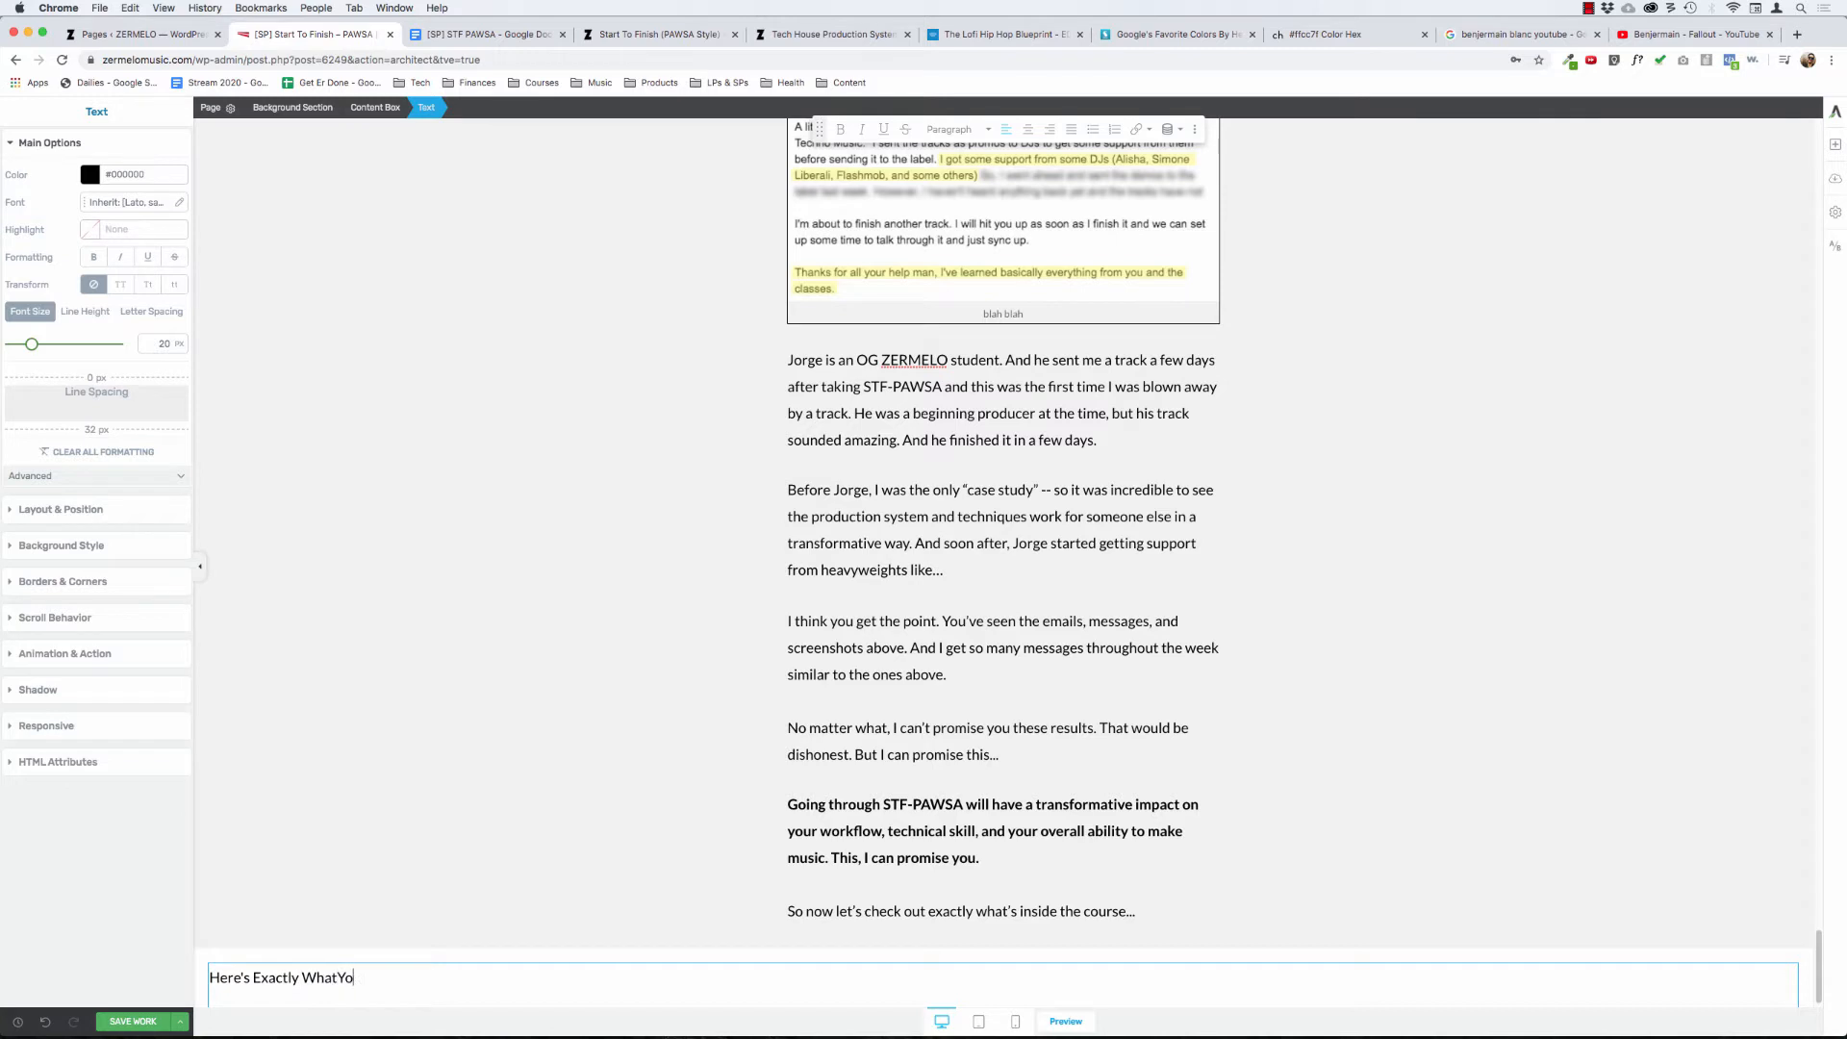
pyautogui.hotkey('alt', 'BackSpace')
pyautogui.hotkey('alt', 'BackSpace')
pyautogui.write('What You GEt')
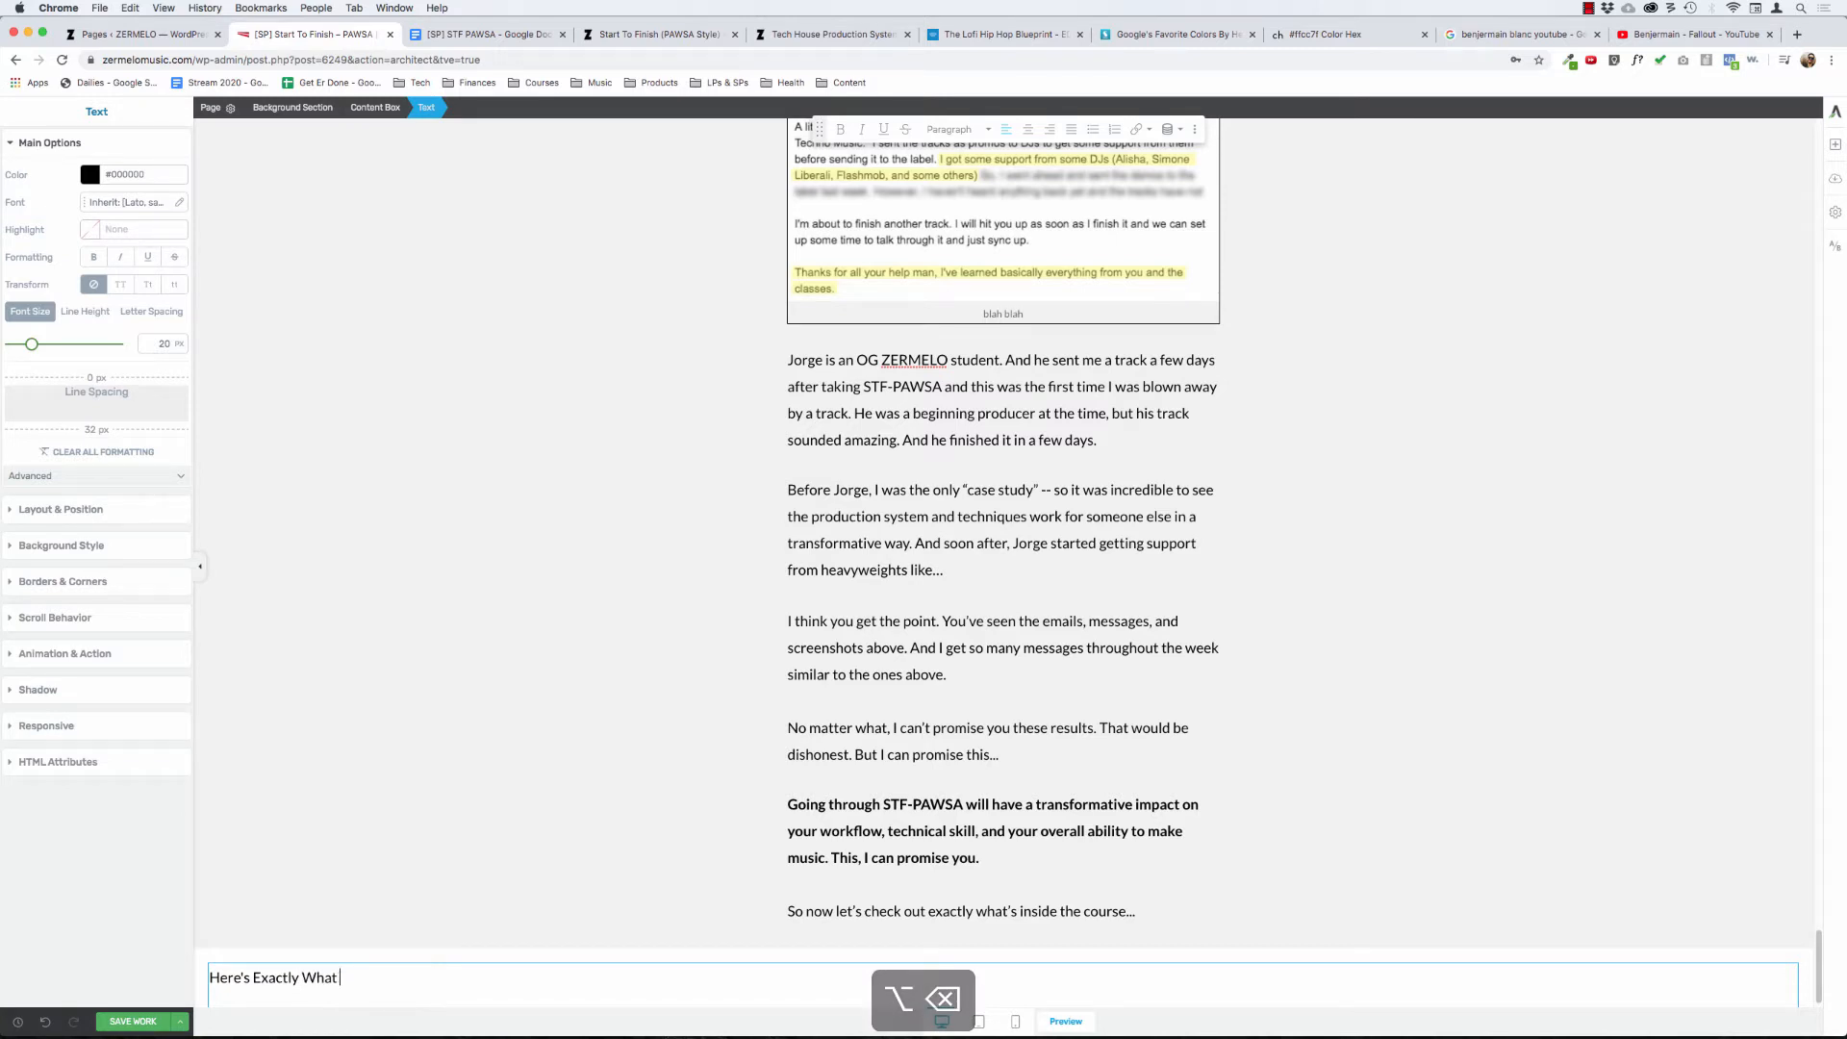
pyautogui.press('shift+super+Left')
pyautogui.press('Right')
pyautogui.hotkey('alt', 'BackSpace')
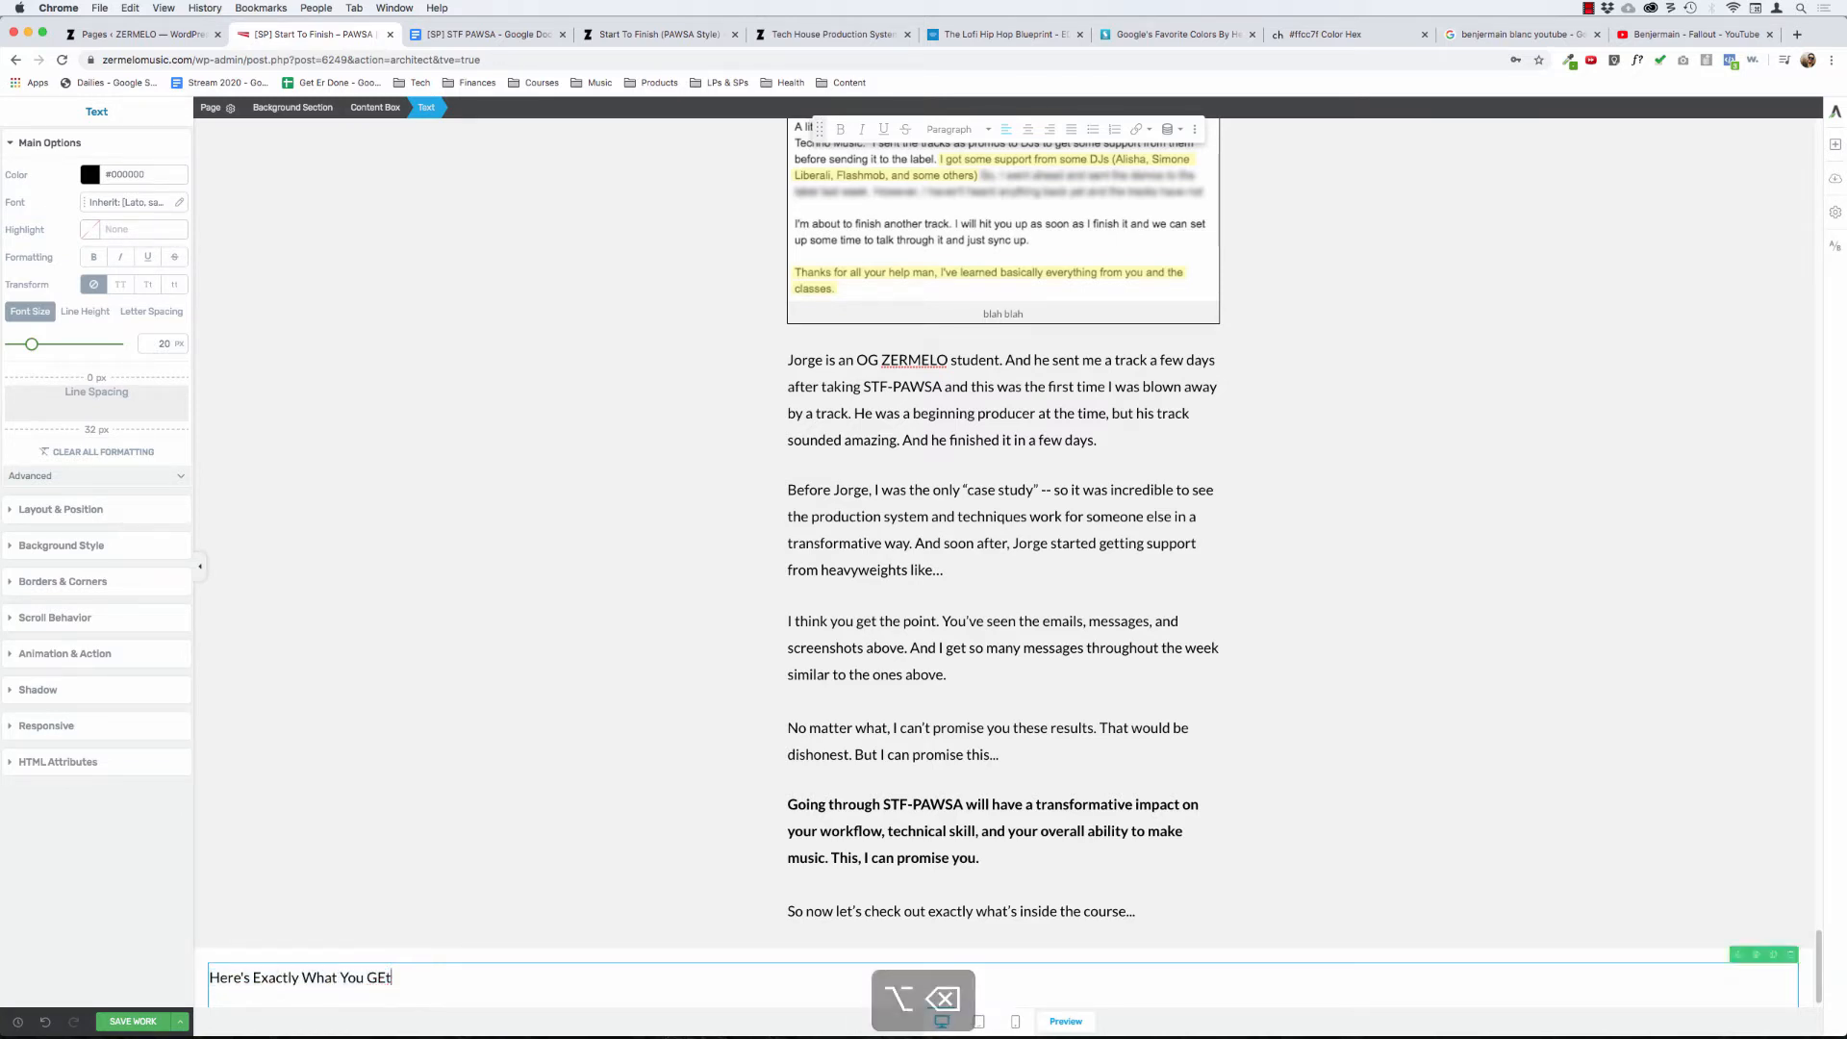
# - Format the new line as Heading 2 with a 52 px font size and append an ellipsis to it
pyautogui.press('shift+super+Left')
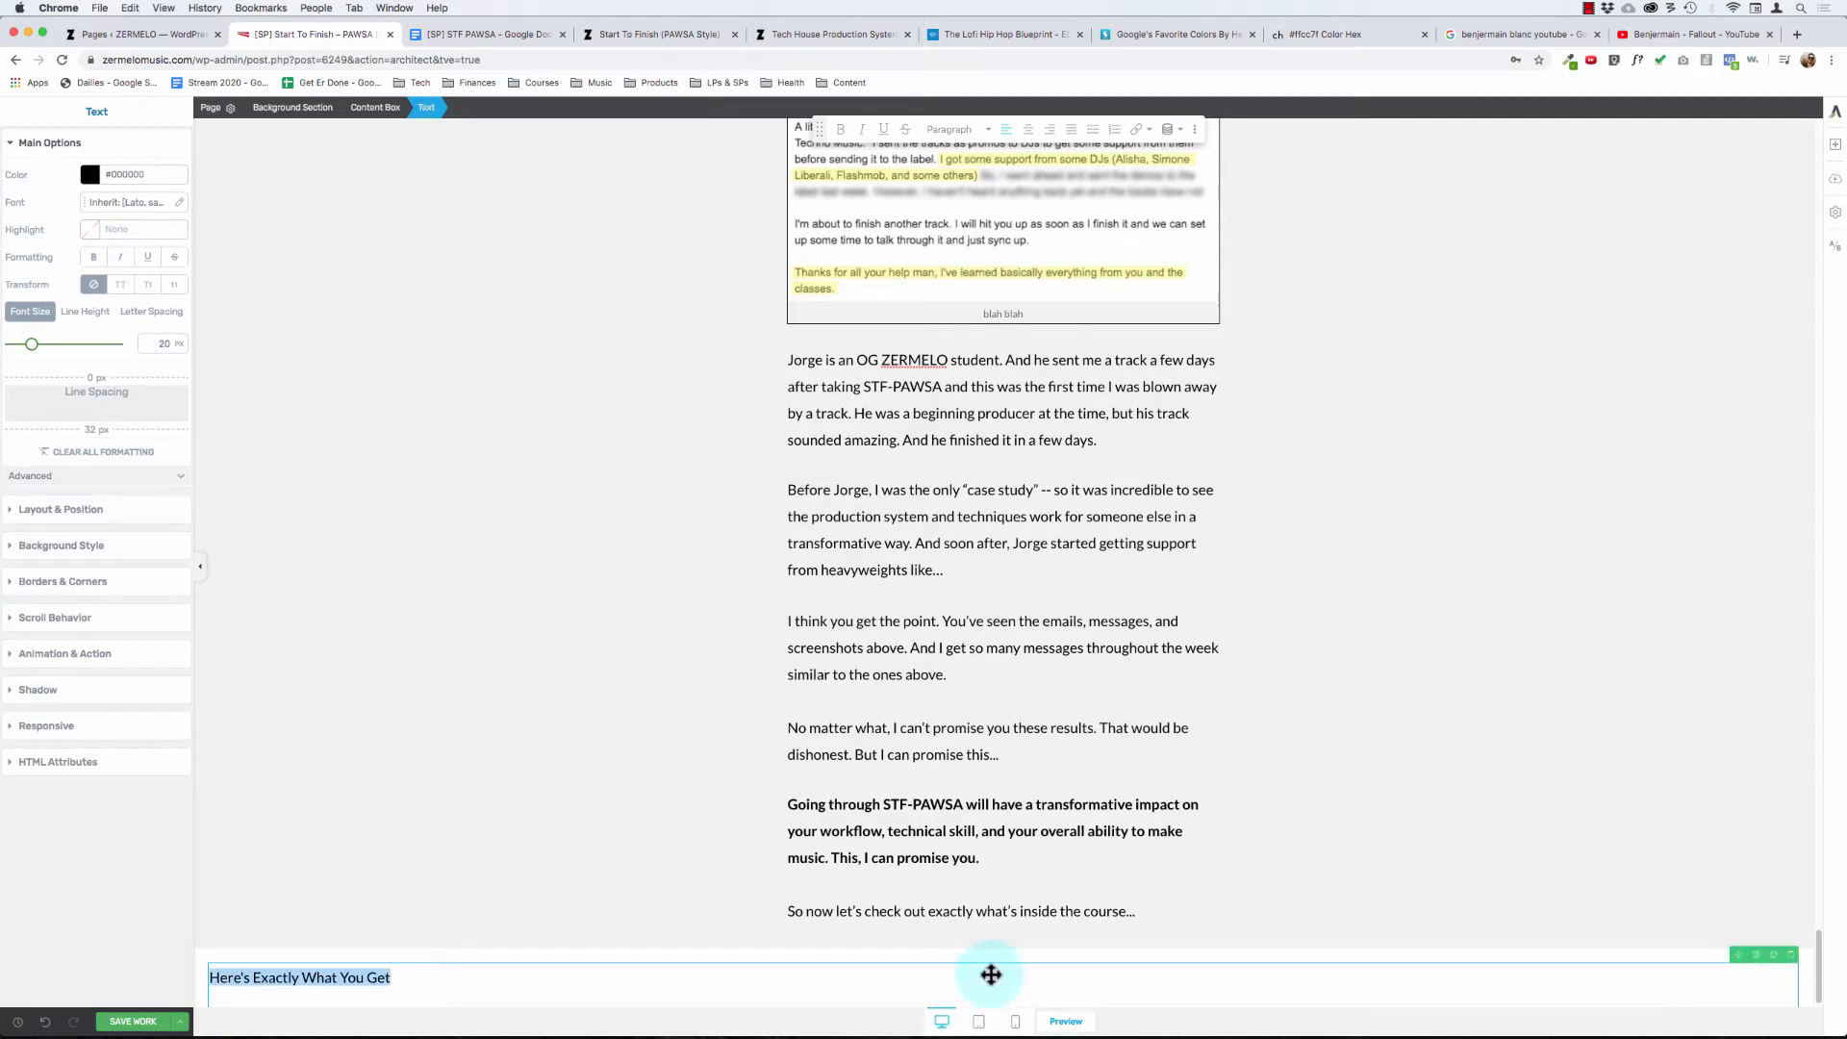
pyautogui.click(952, 132)
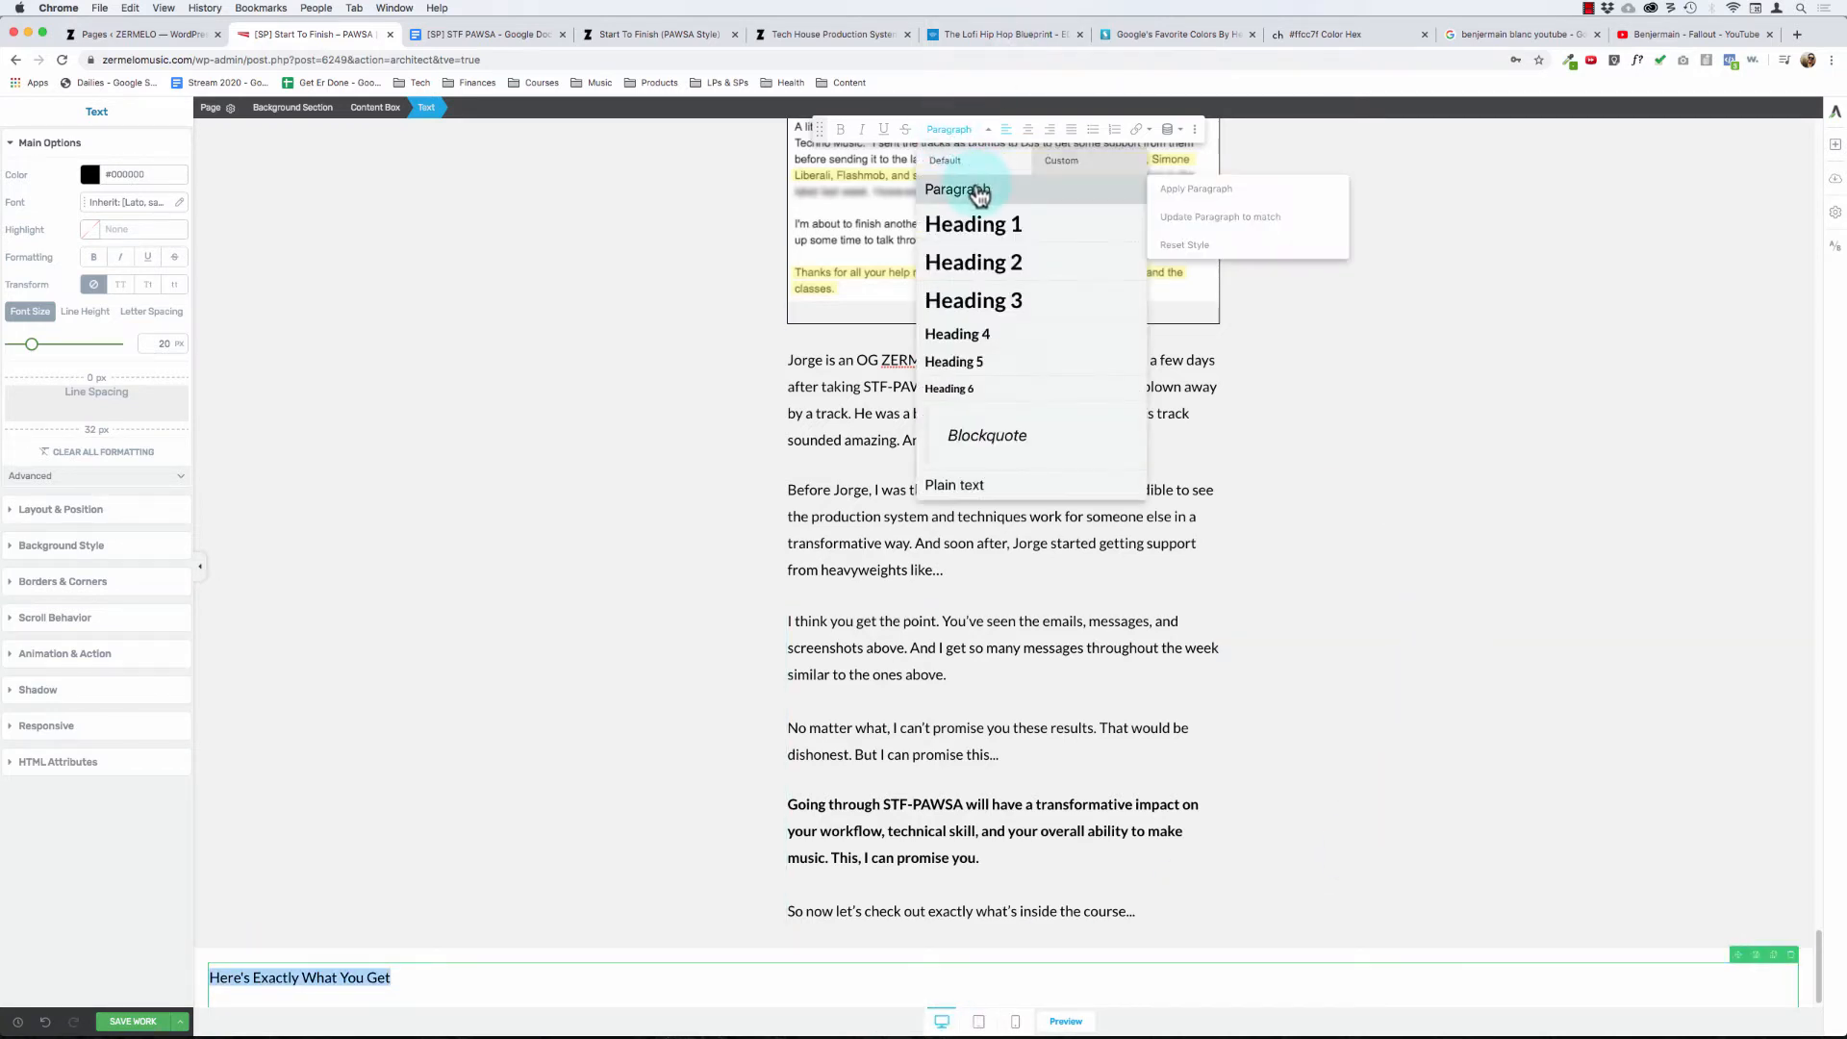
pyautogui.click(972, 267)
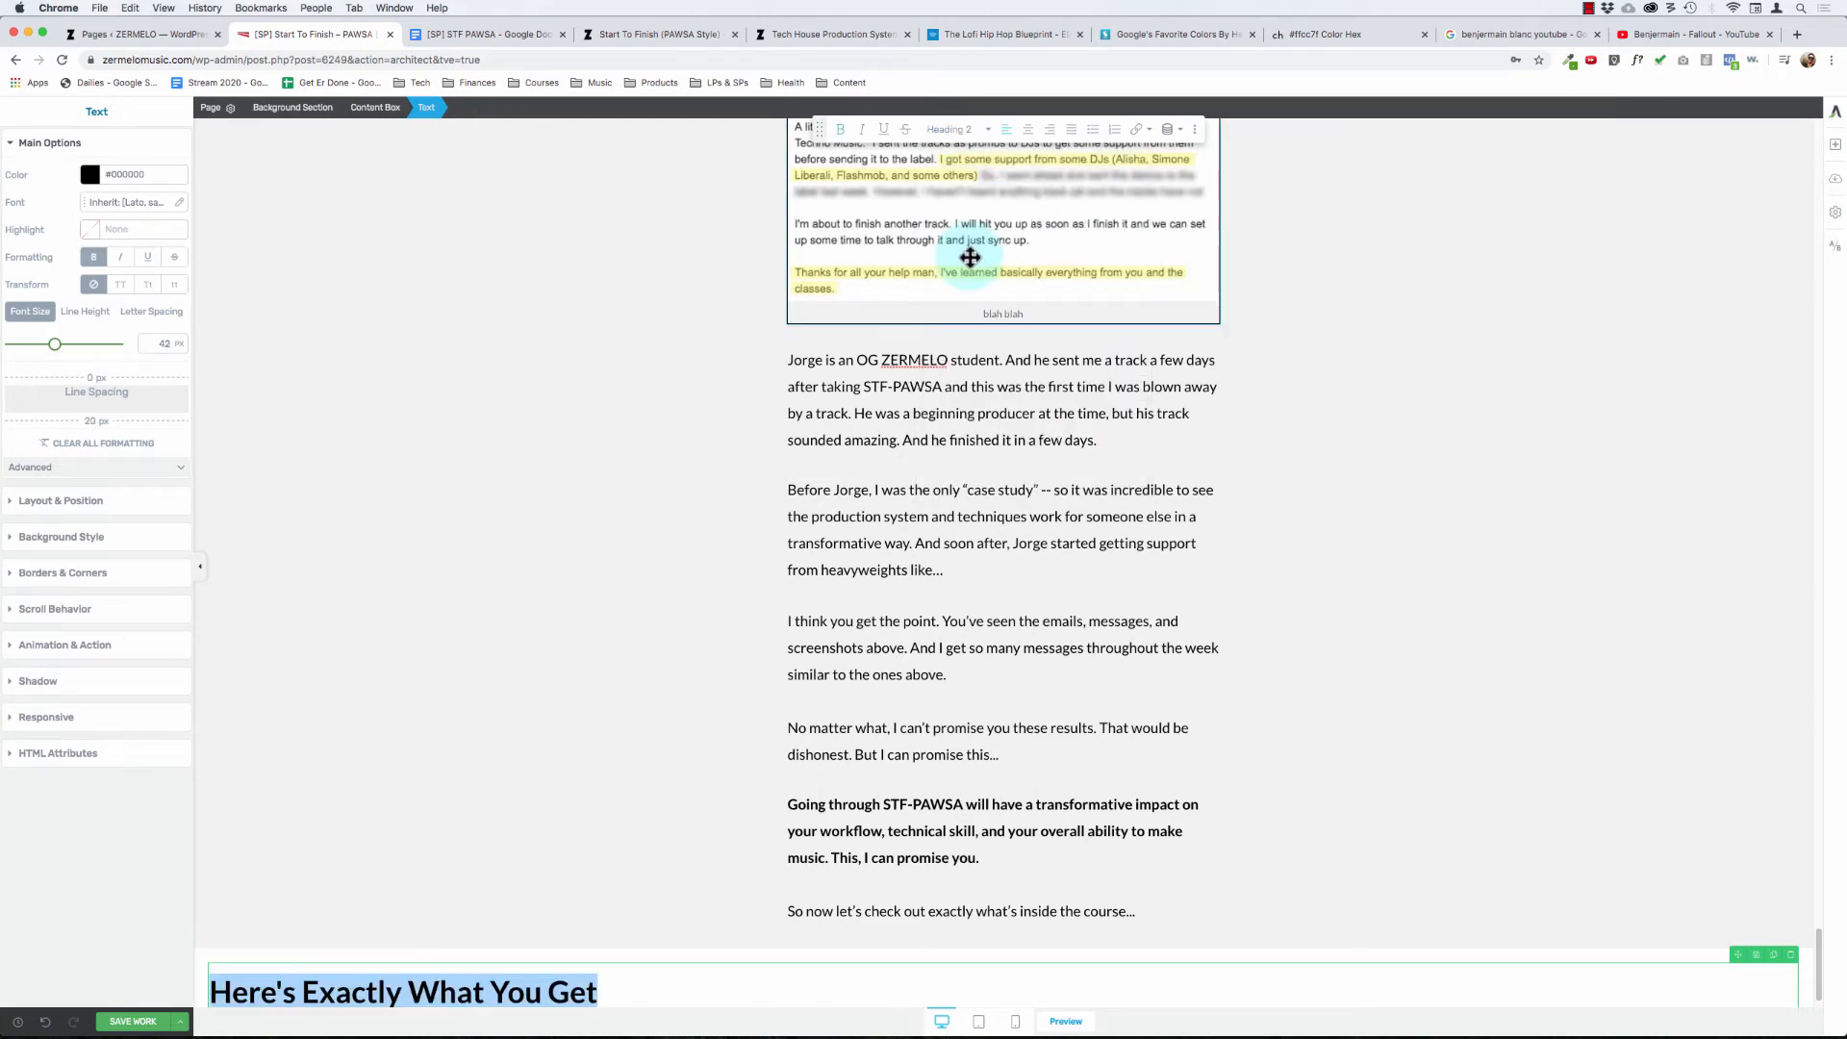
pyautogui.click(149, 340)
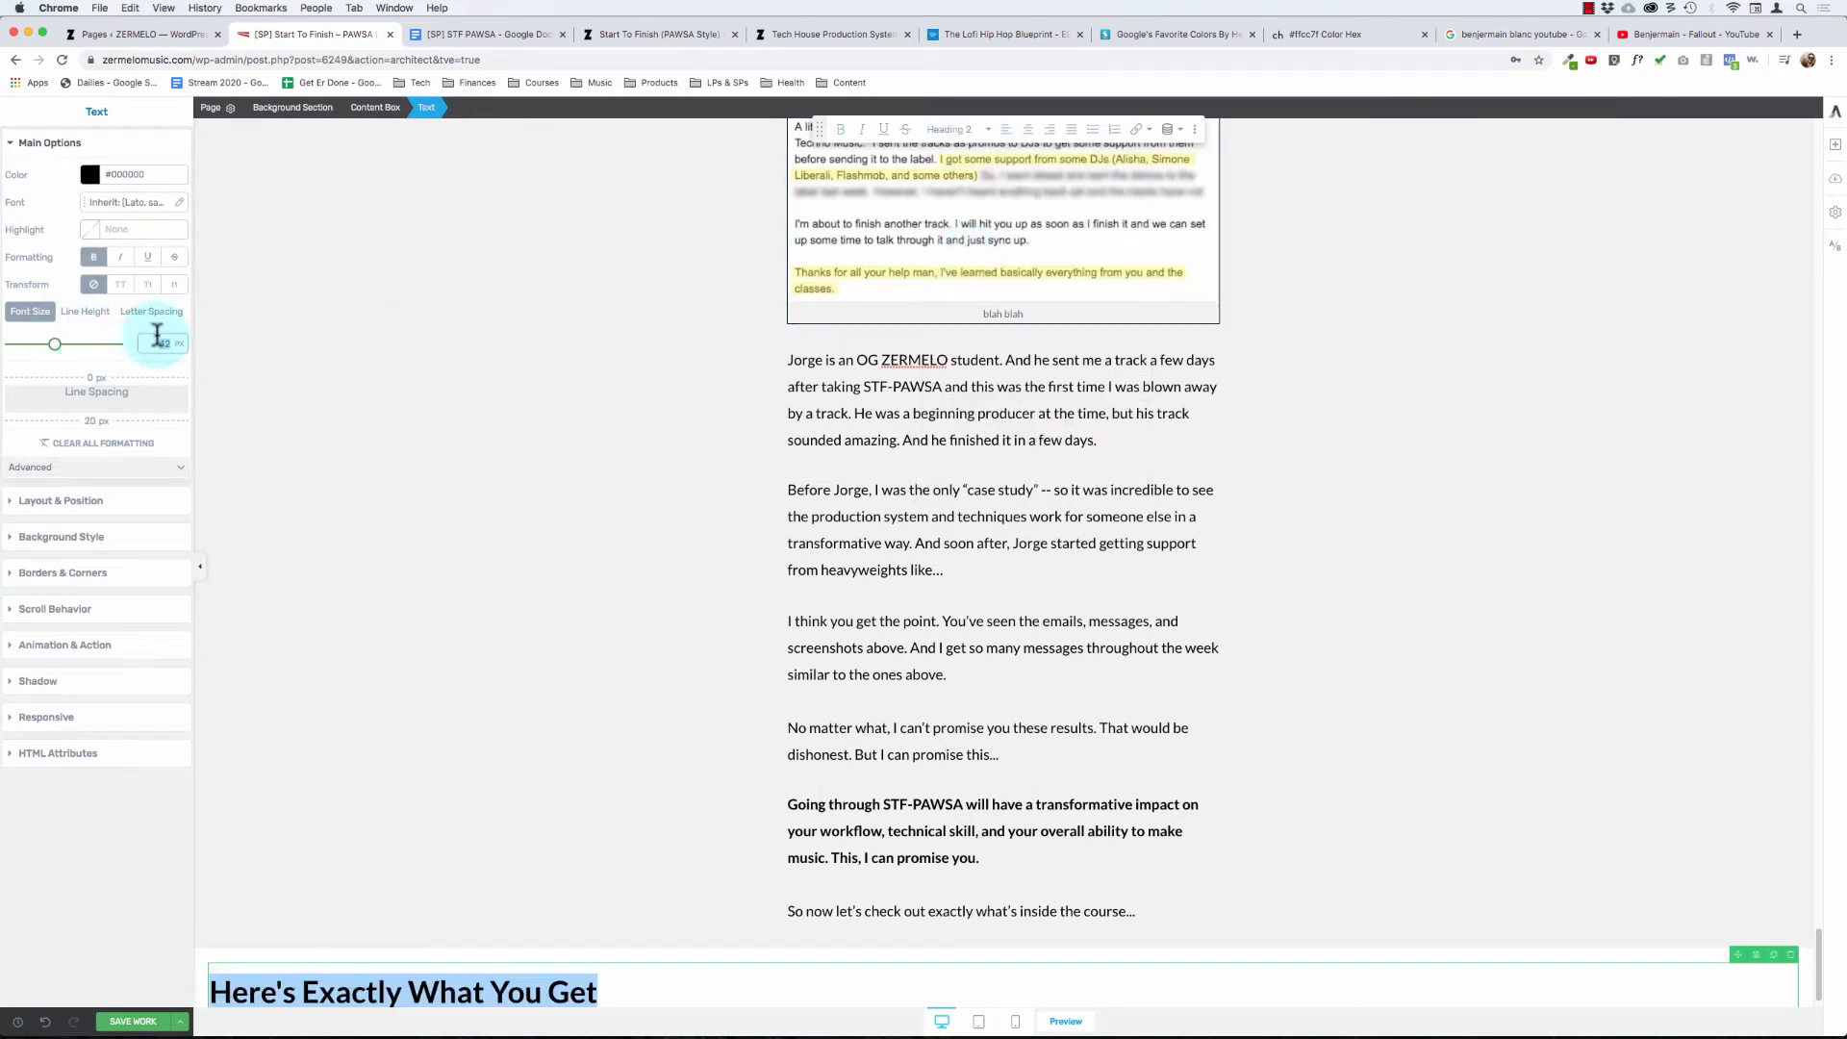
pyautogui.write('52')
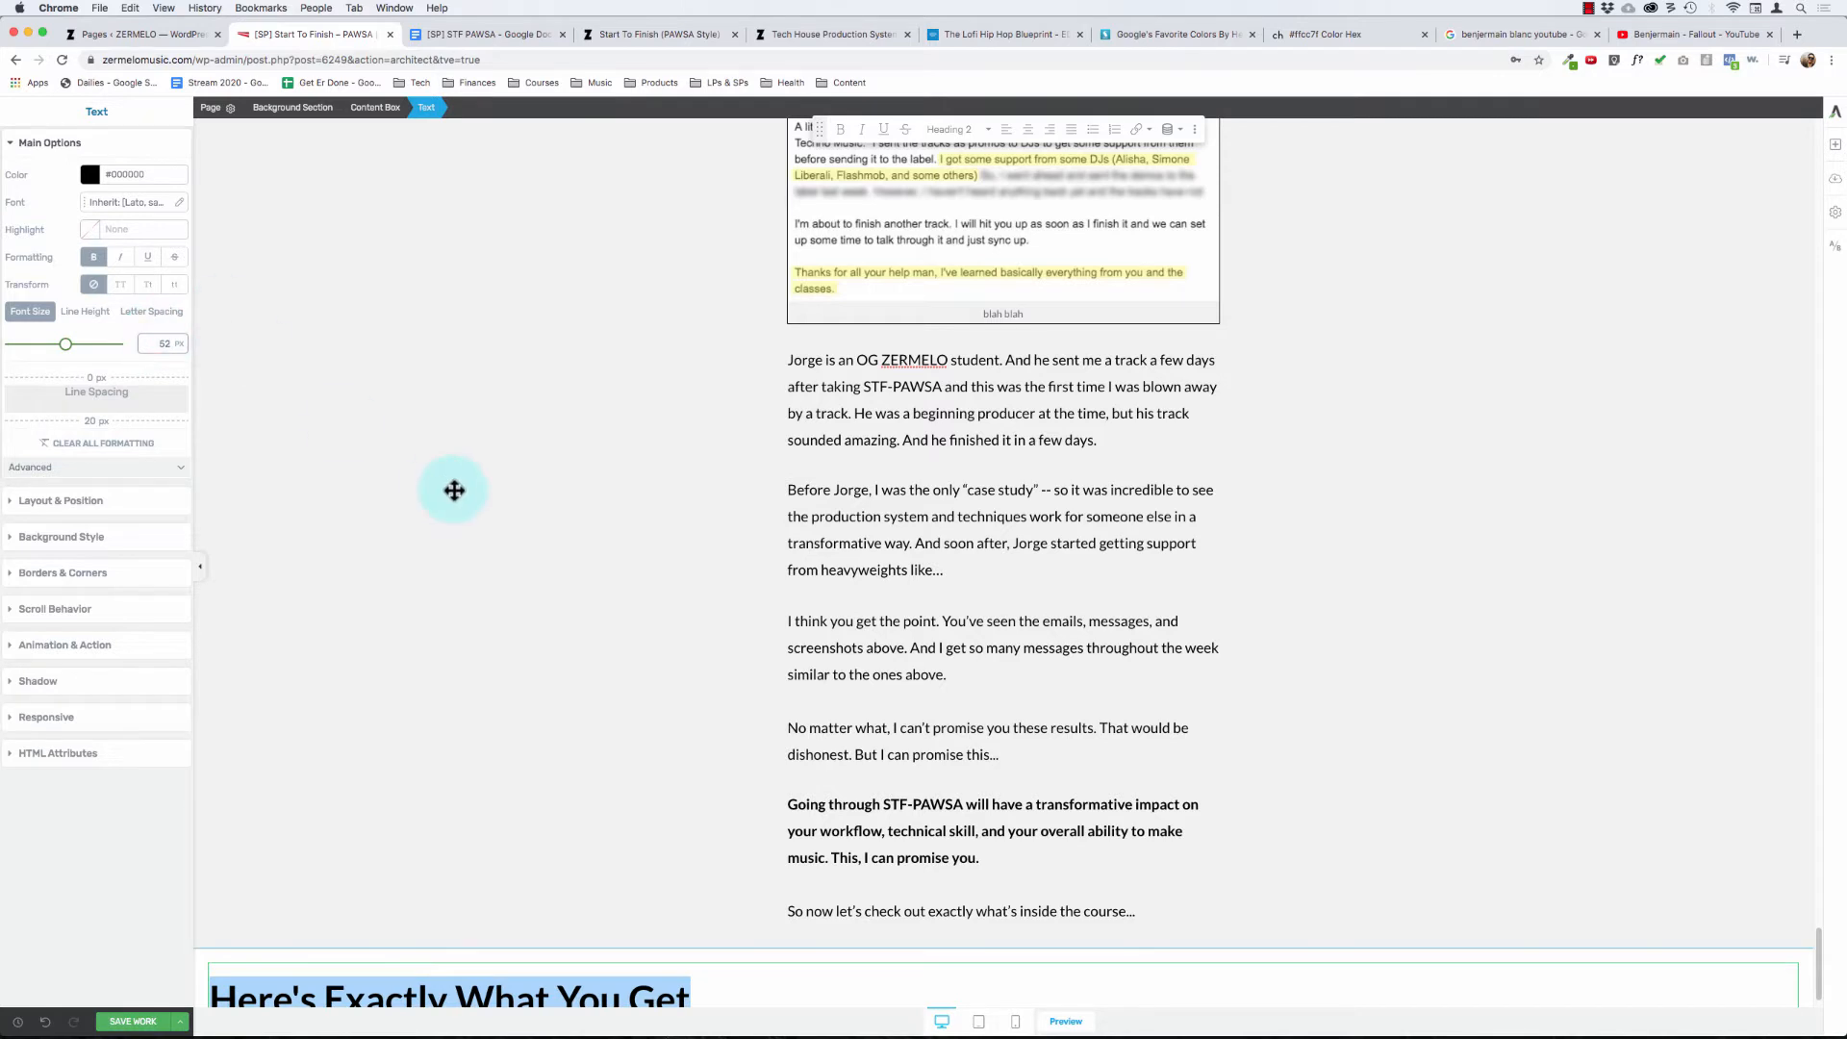
pyautogui.click(604, 854)
pyautogui.click(691, 942)
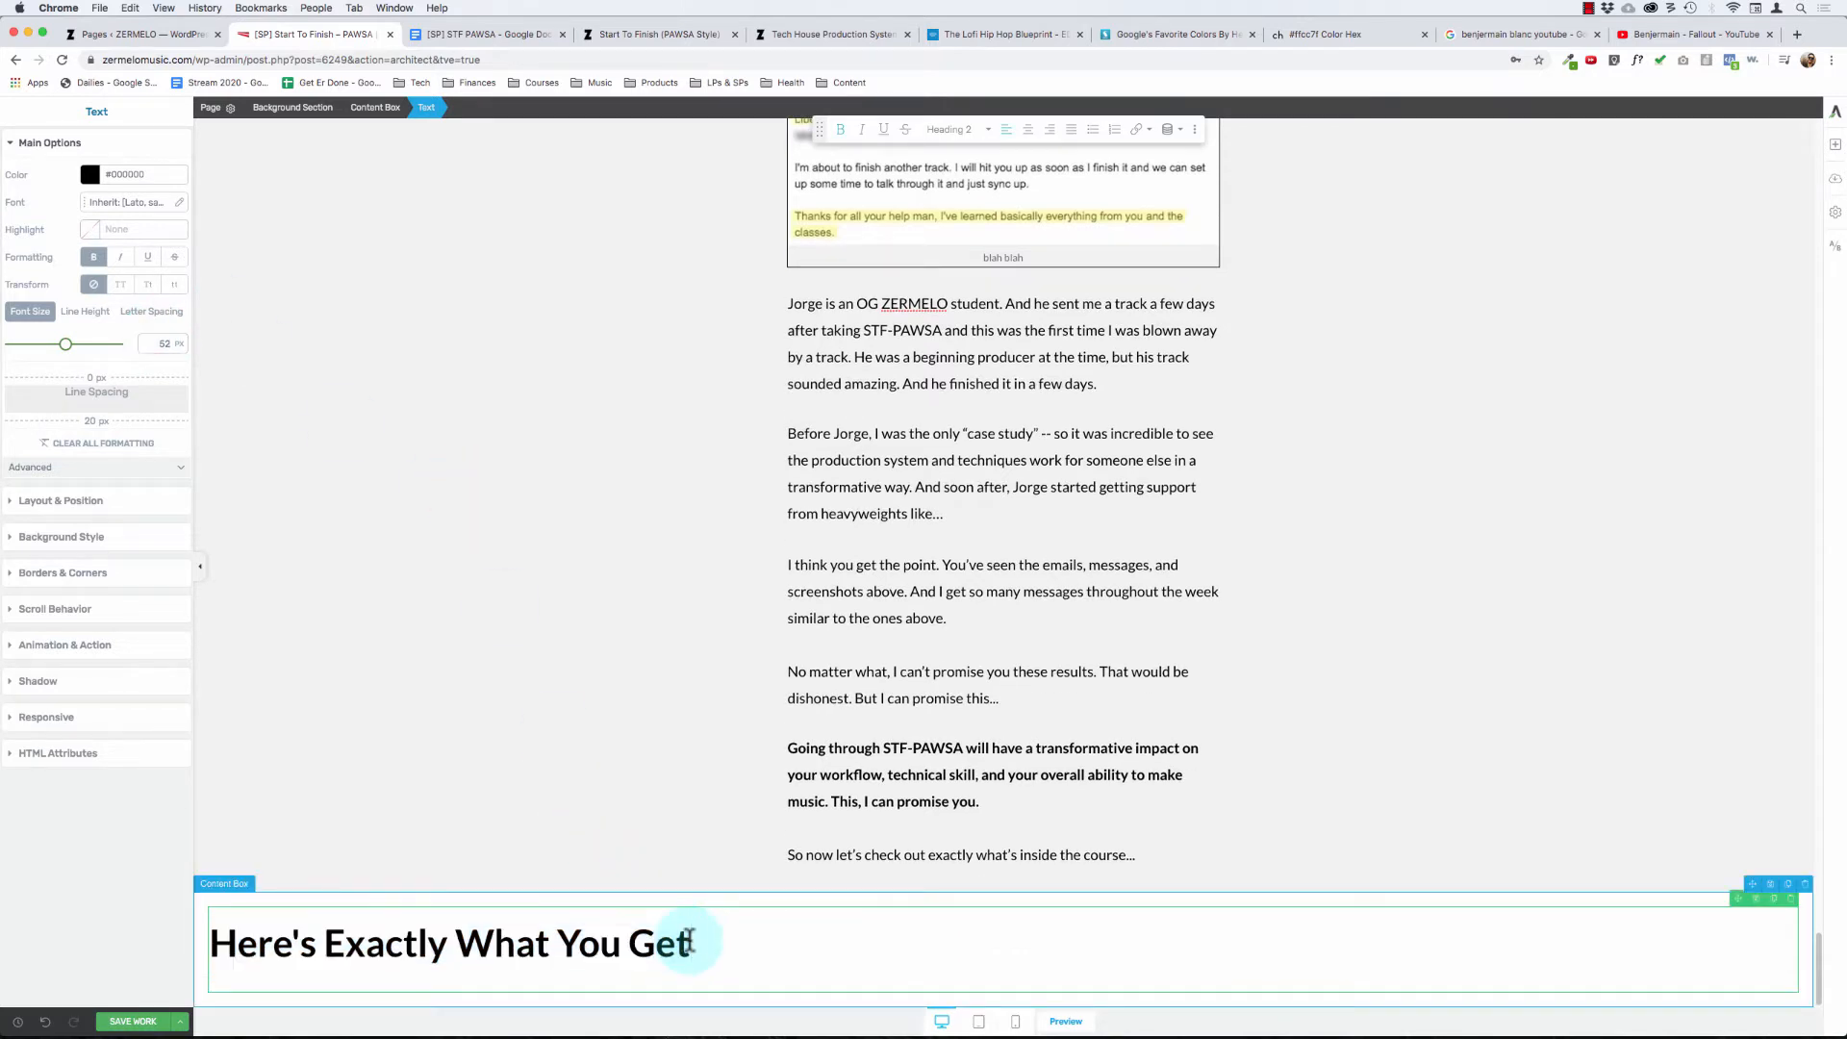
pyautogui.write('...')
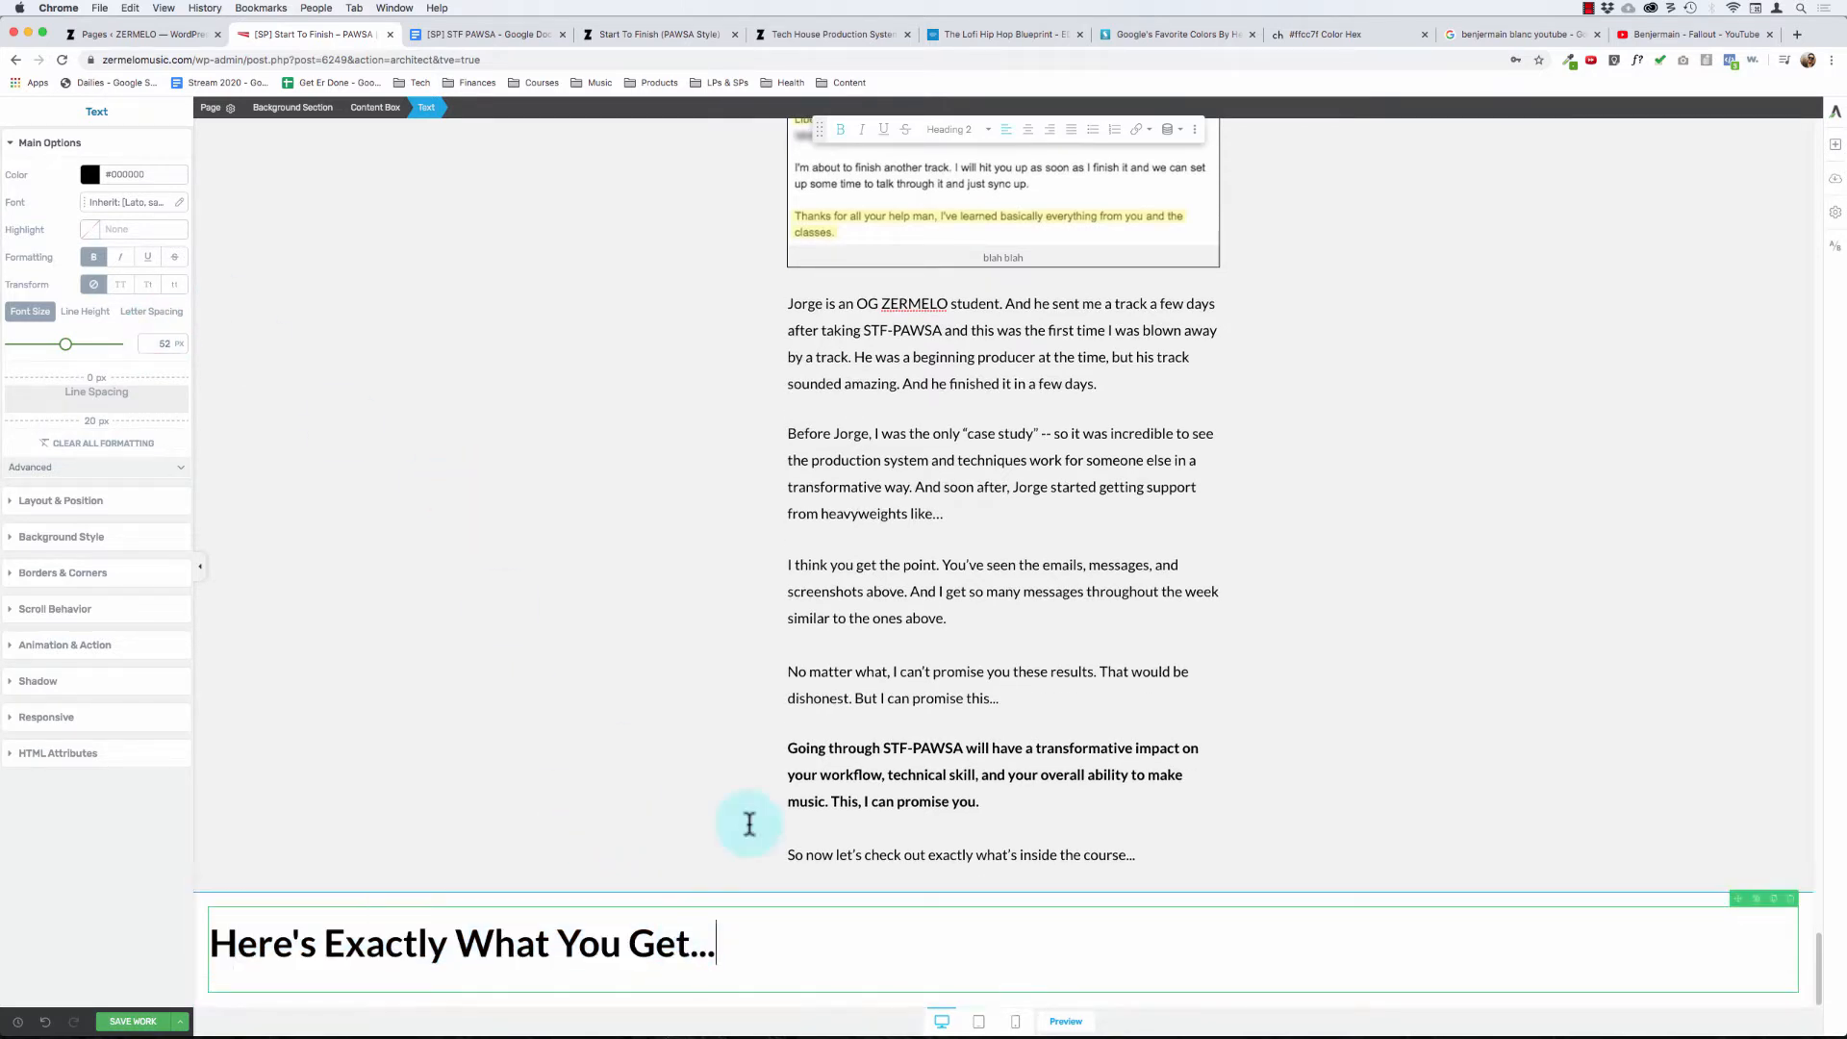
# - Limit the heading's content box to a maximum width of 600 px and centre it in the section
pyautogui.click(375, 108)
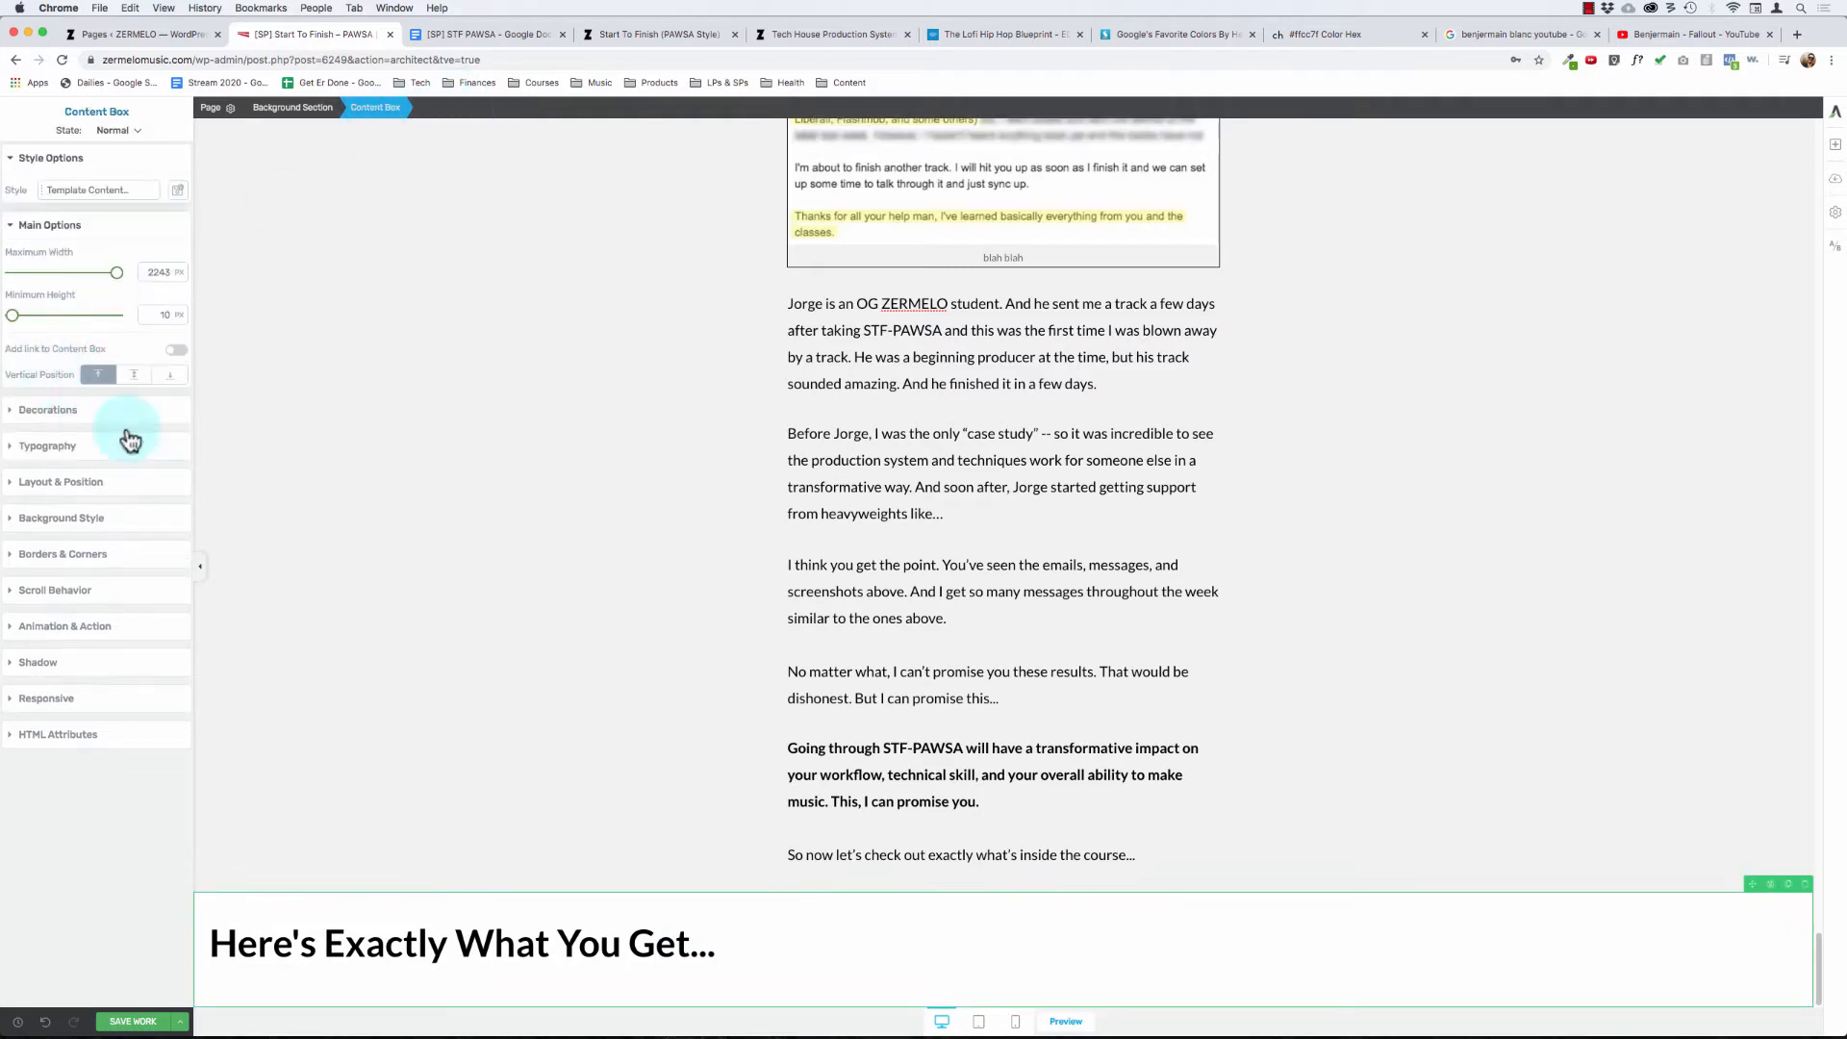
pyautogui.click(82, 502)
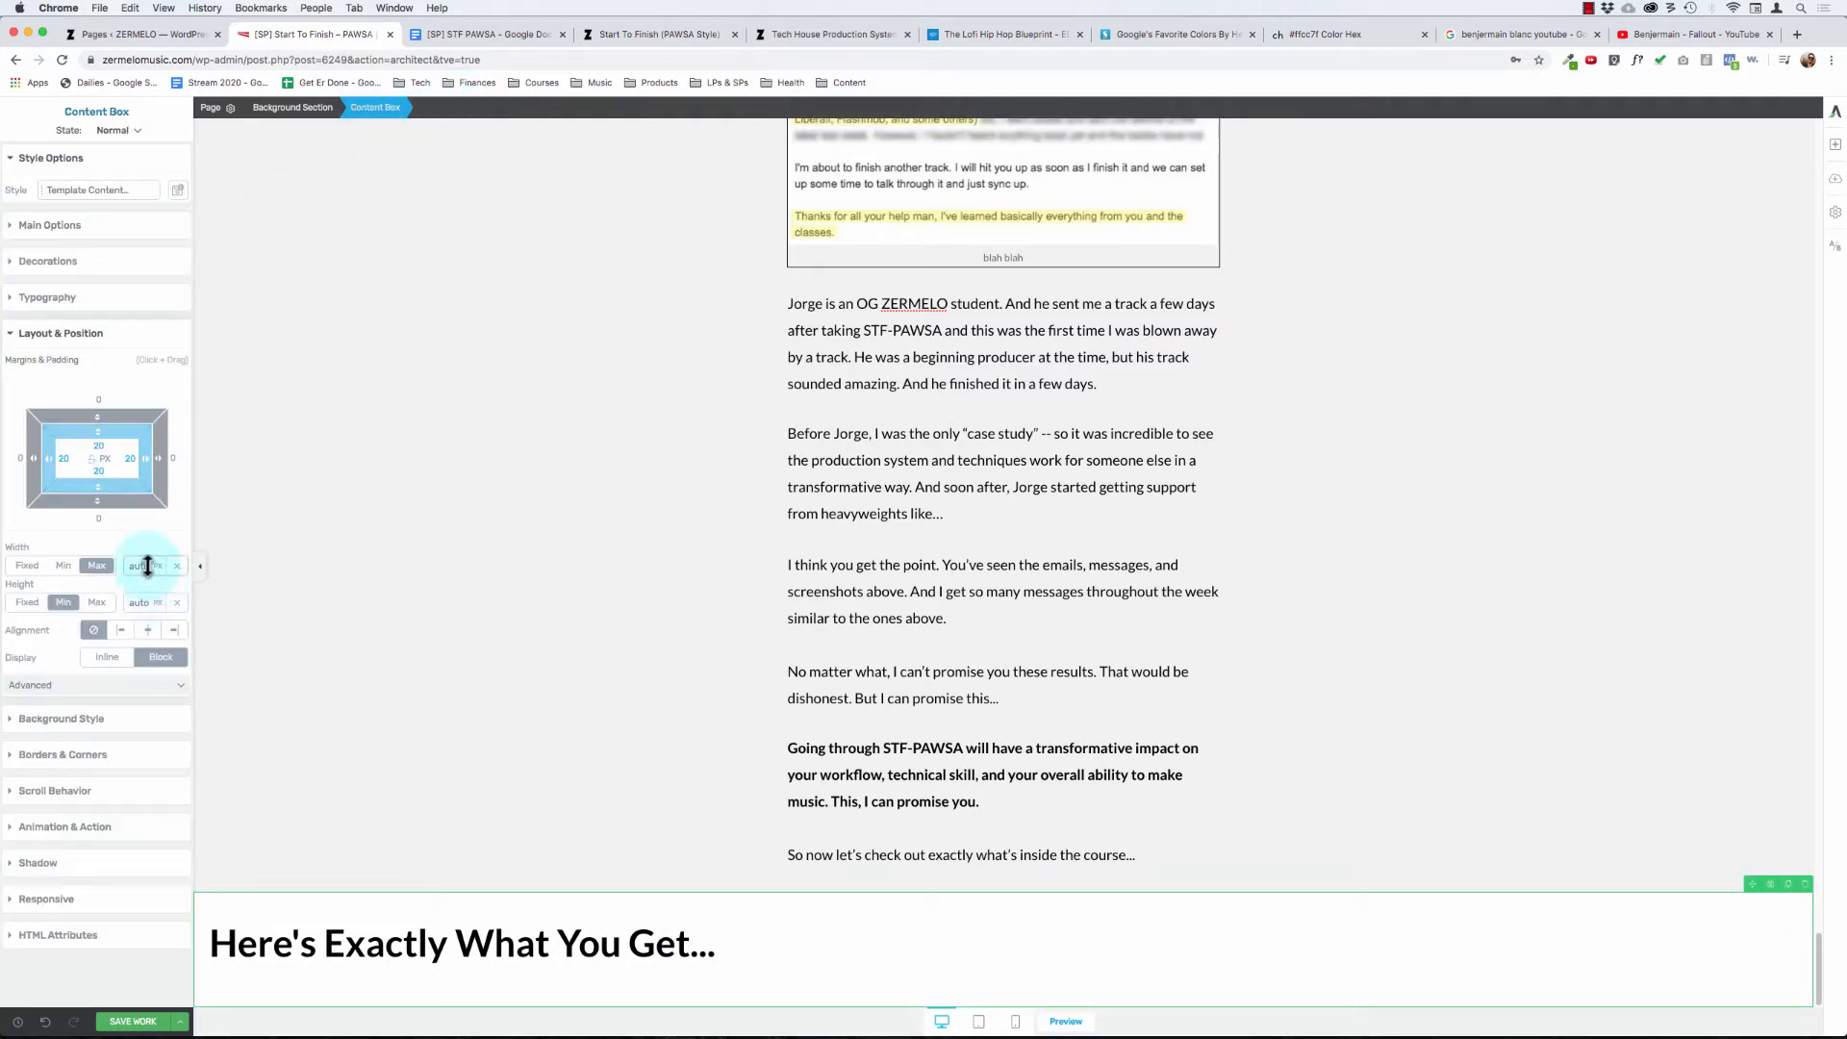
pyautogui.write('6')
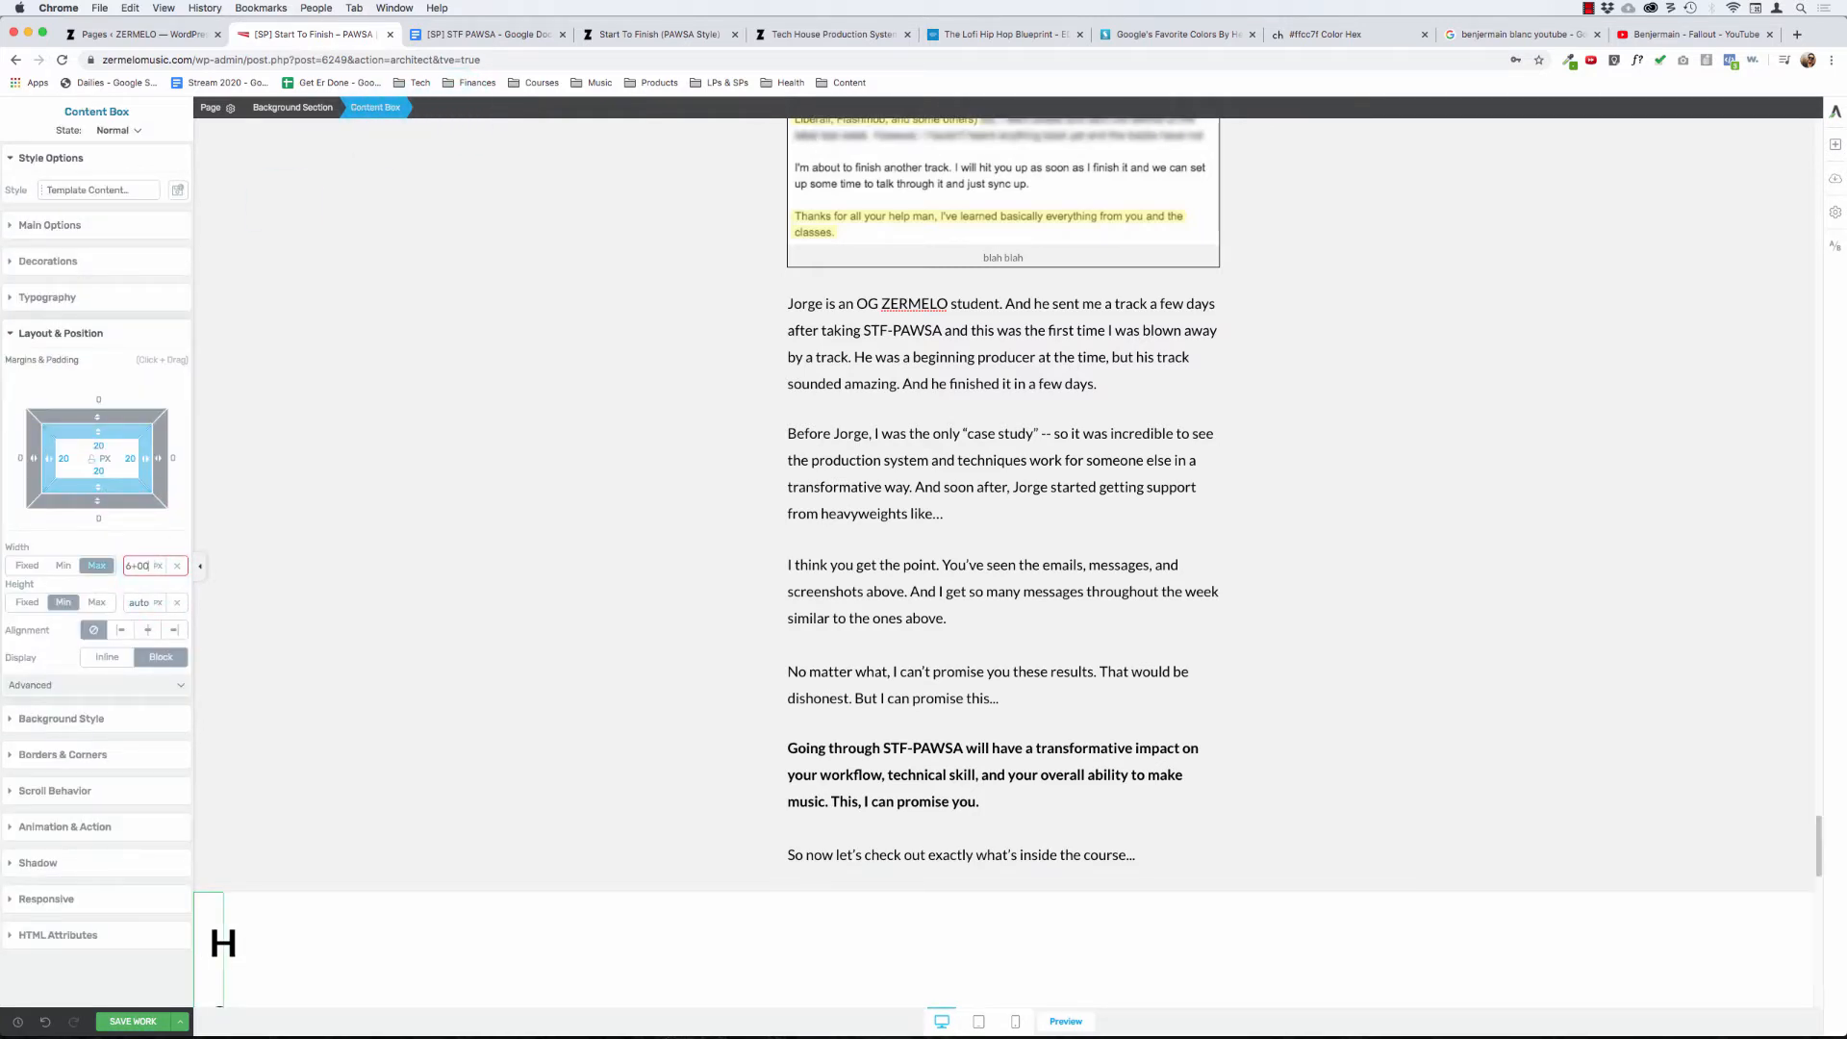
pyautogui.write('00')
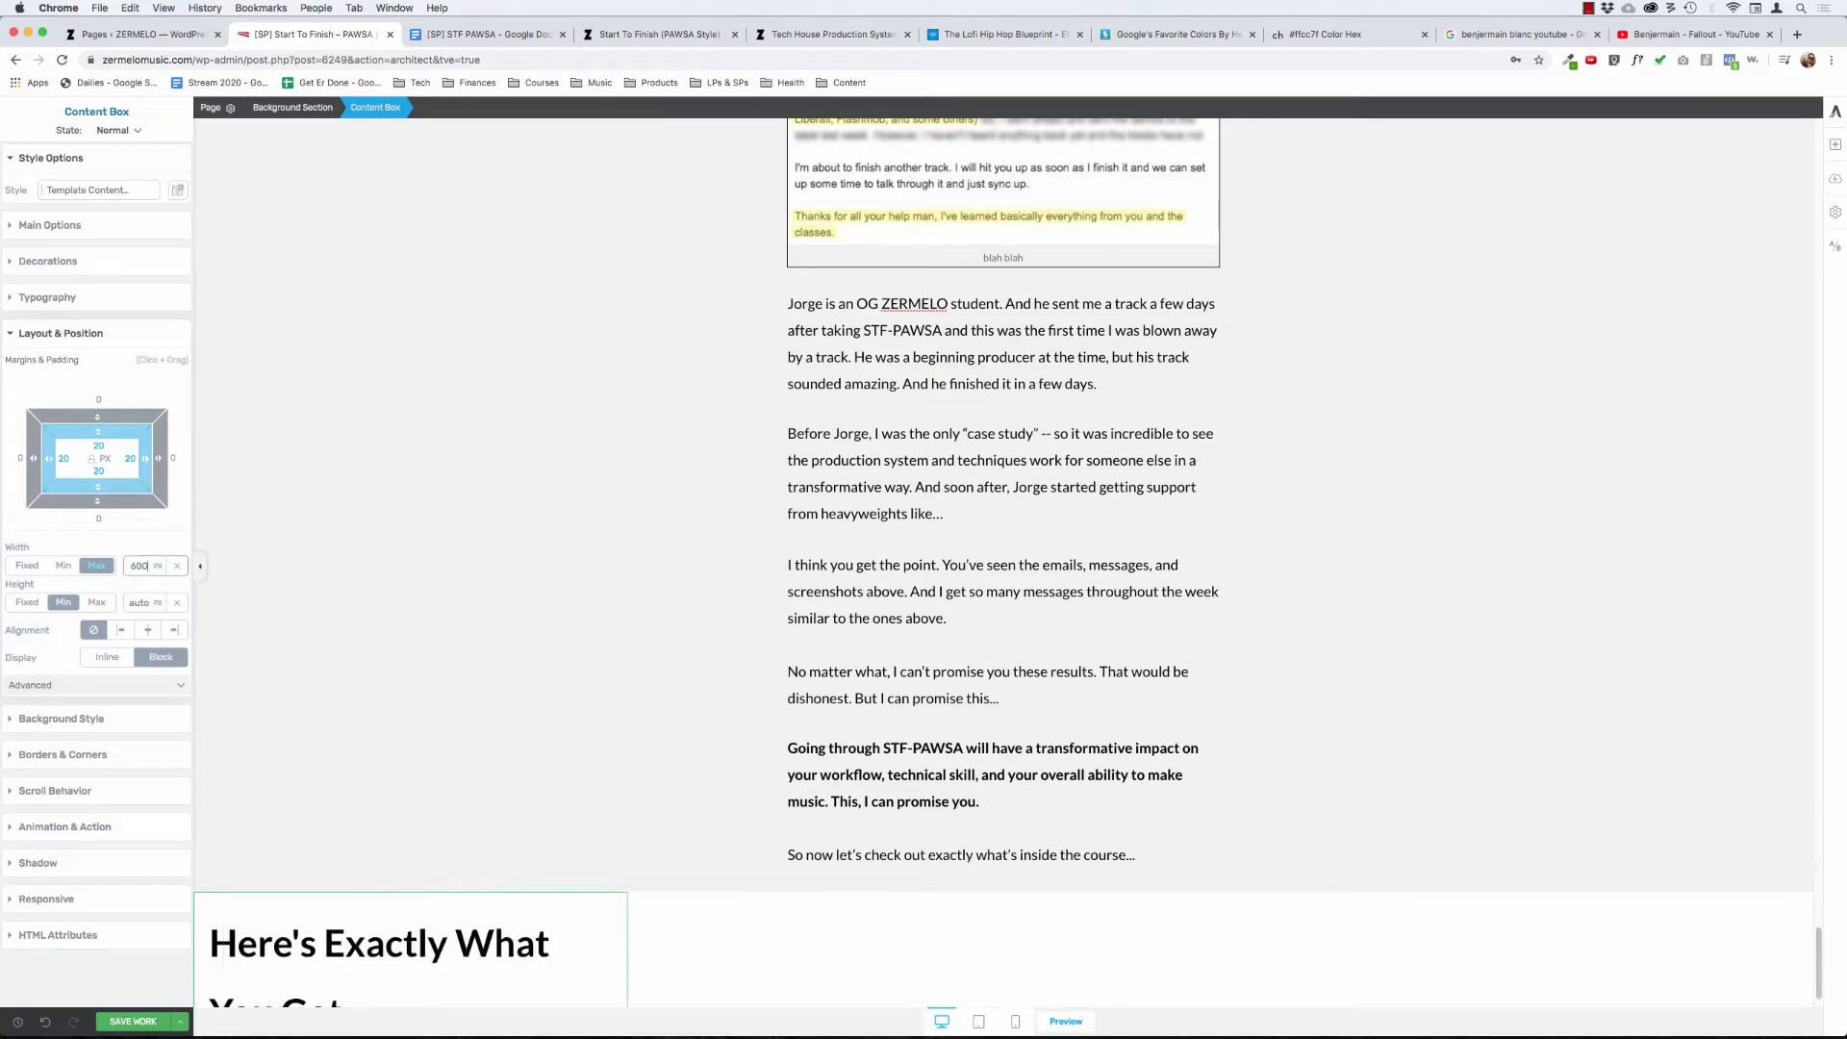
pyautogui.click(75, 227)
pyautogui.scroll(-1, 813, 673)
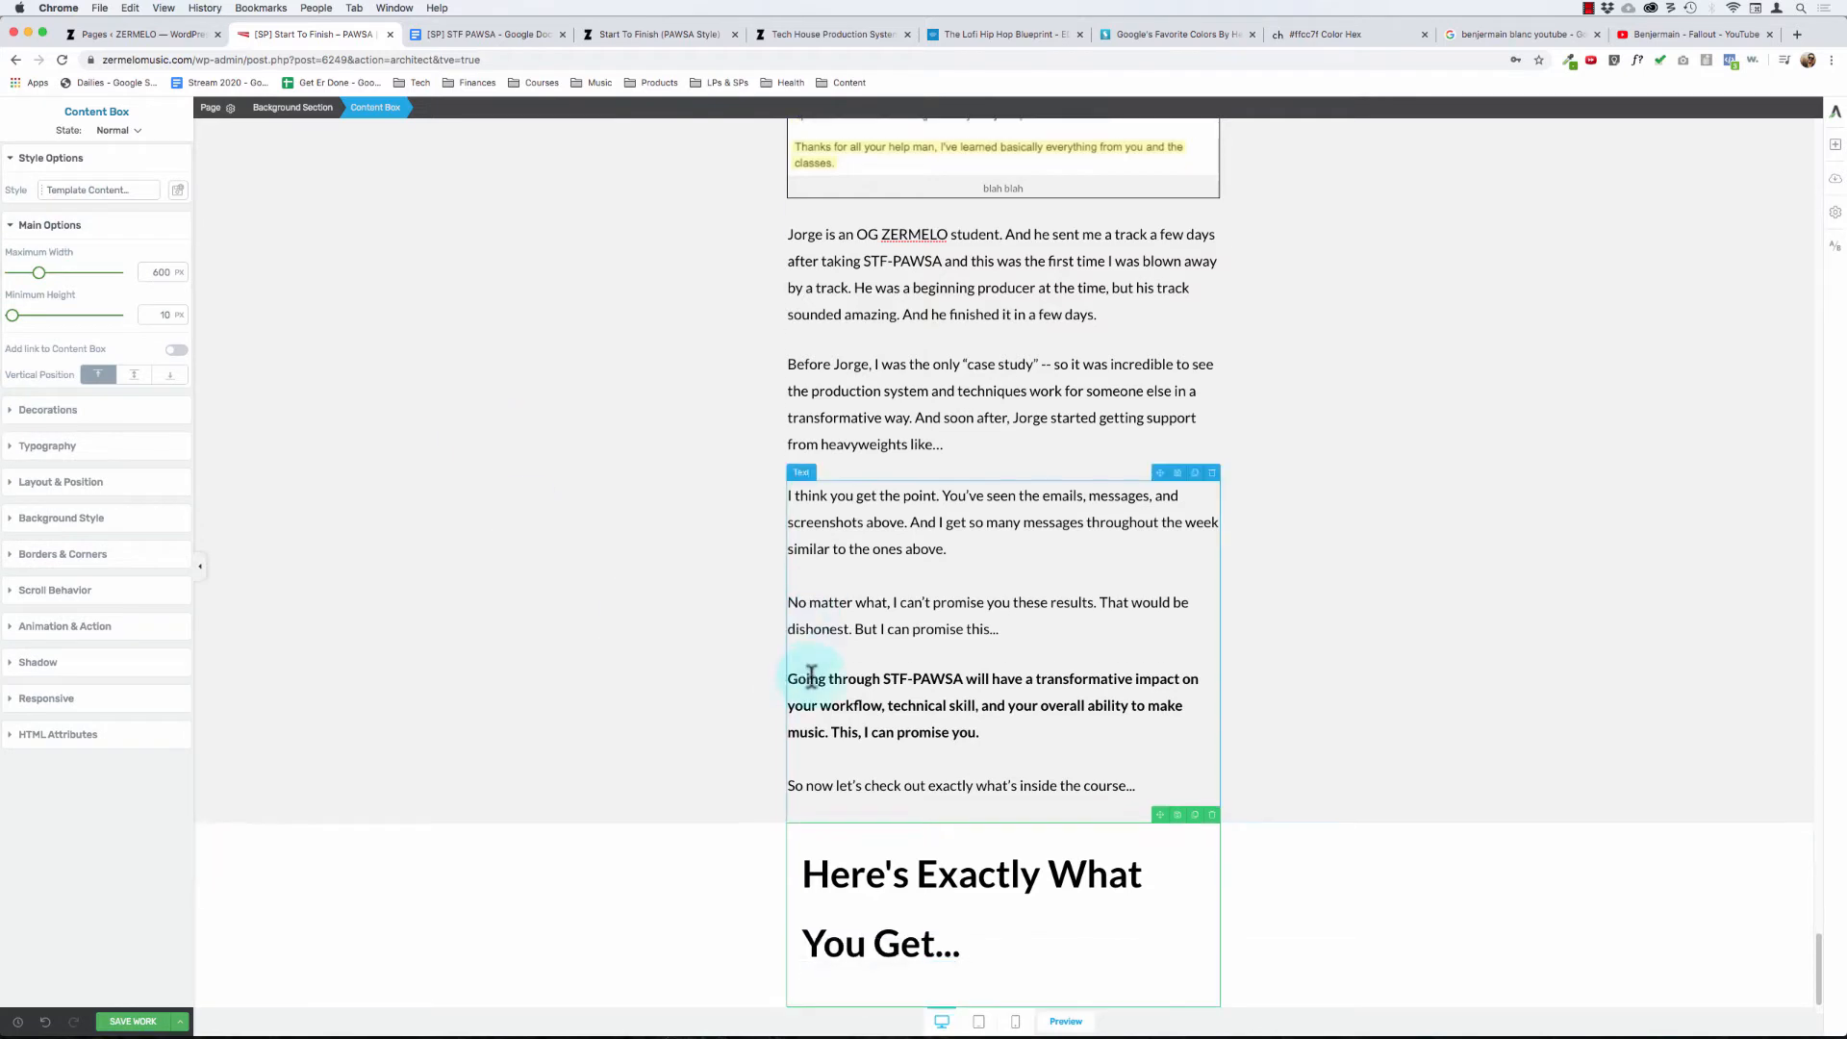
# - Centre the "Here's Exactly What You Get..." heading text and reduce its line height to 1.55 em
pyautogui.click(899, 882)
pyautogui.press('super+a')
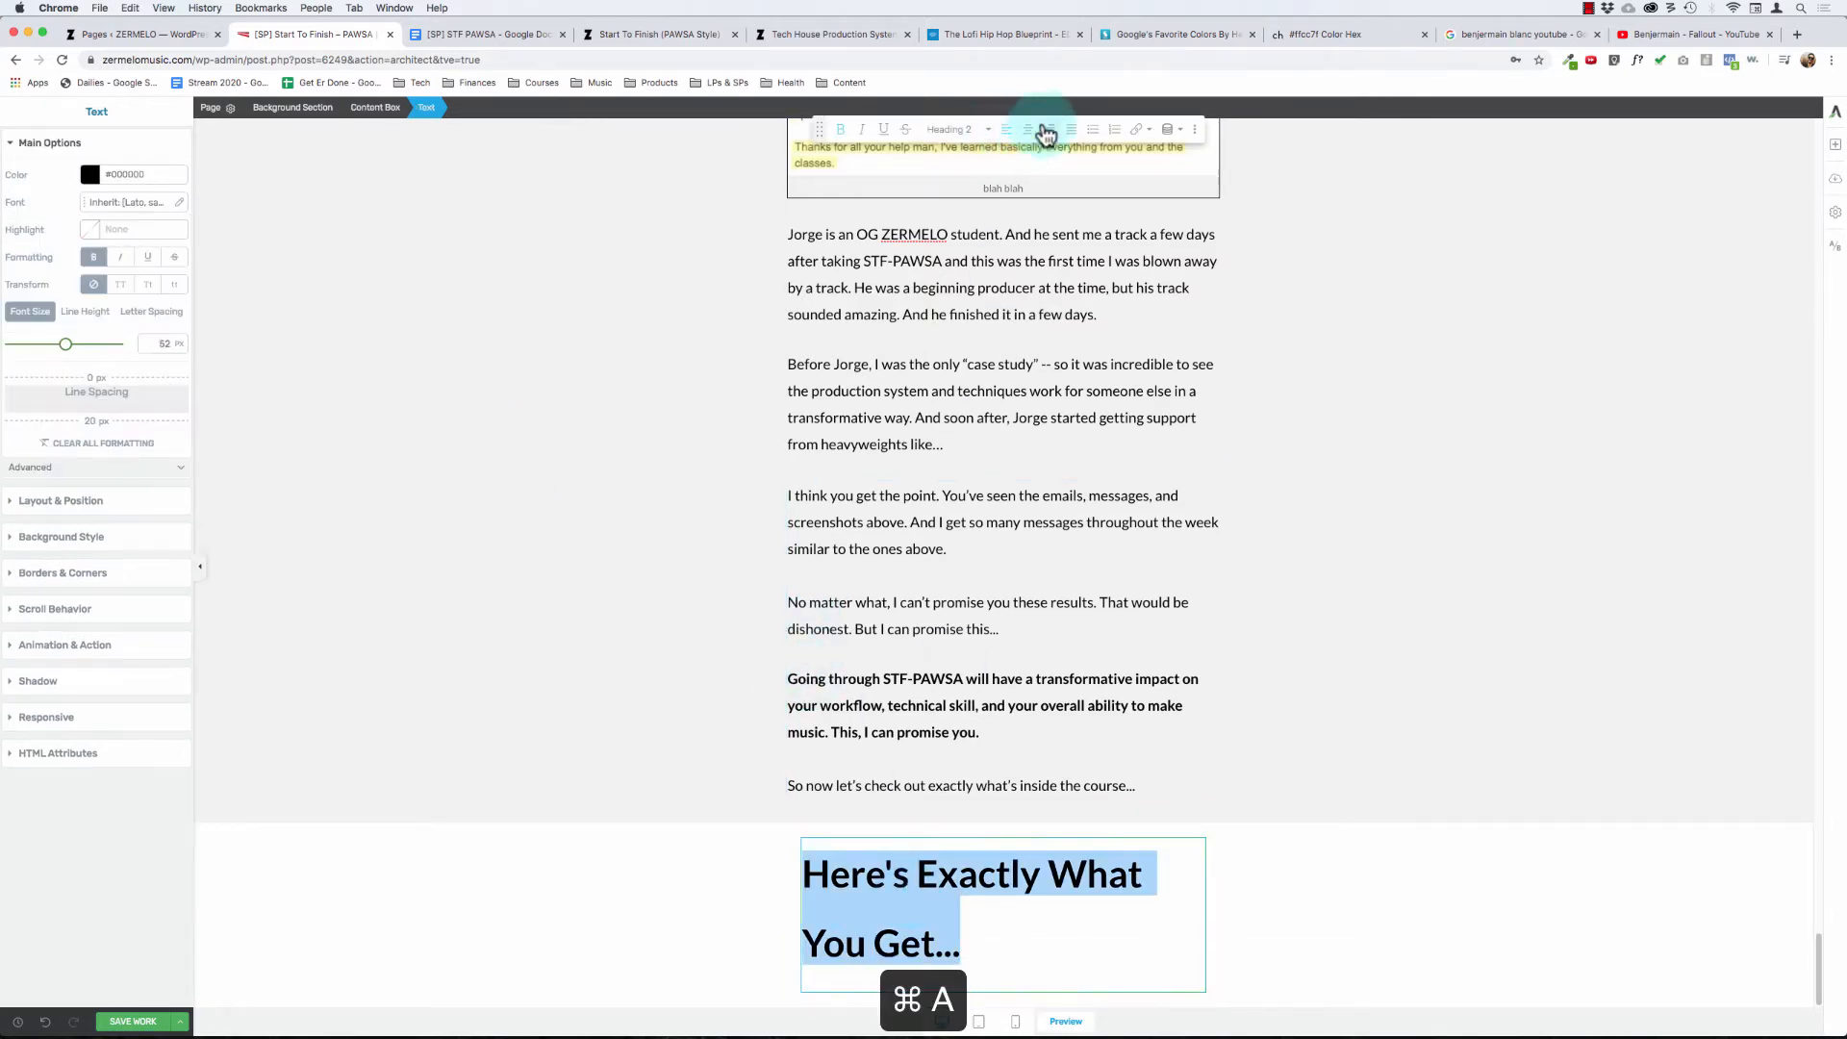
pyautogui.click(1028, 129)
pyautogui.click(77, 311)
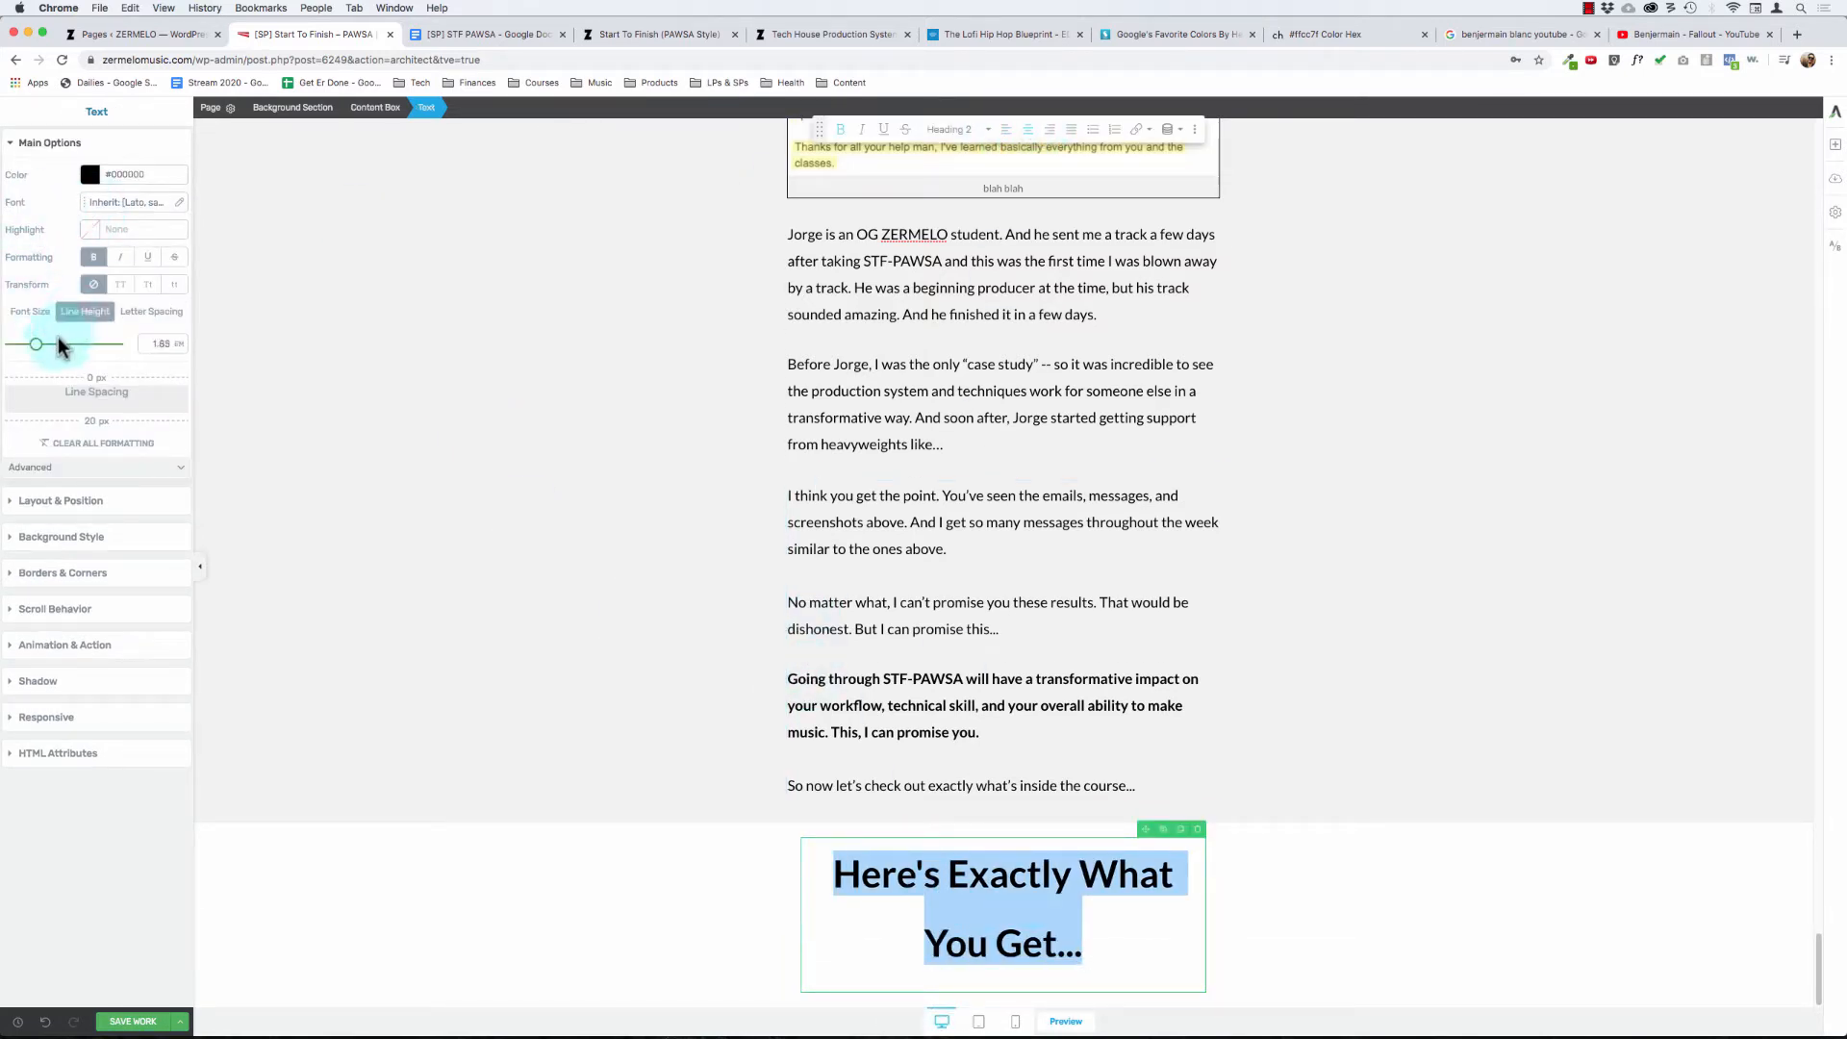
pyautogui.moveTo(38, 348); pyautogui.dragTo(31, 345)
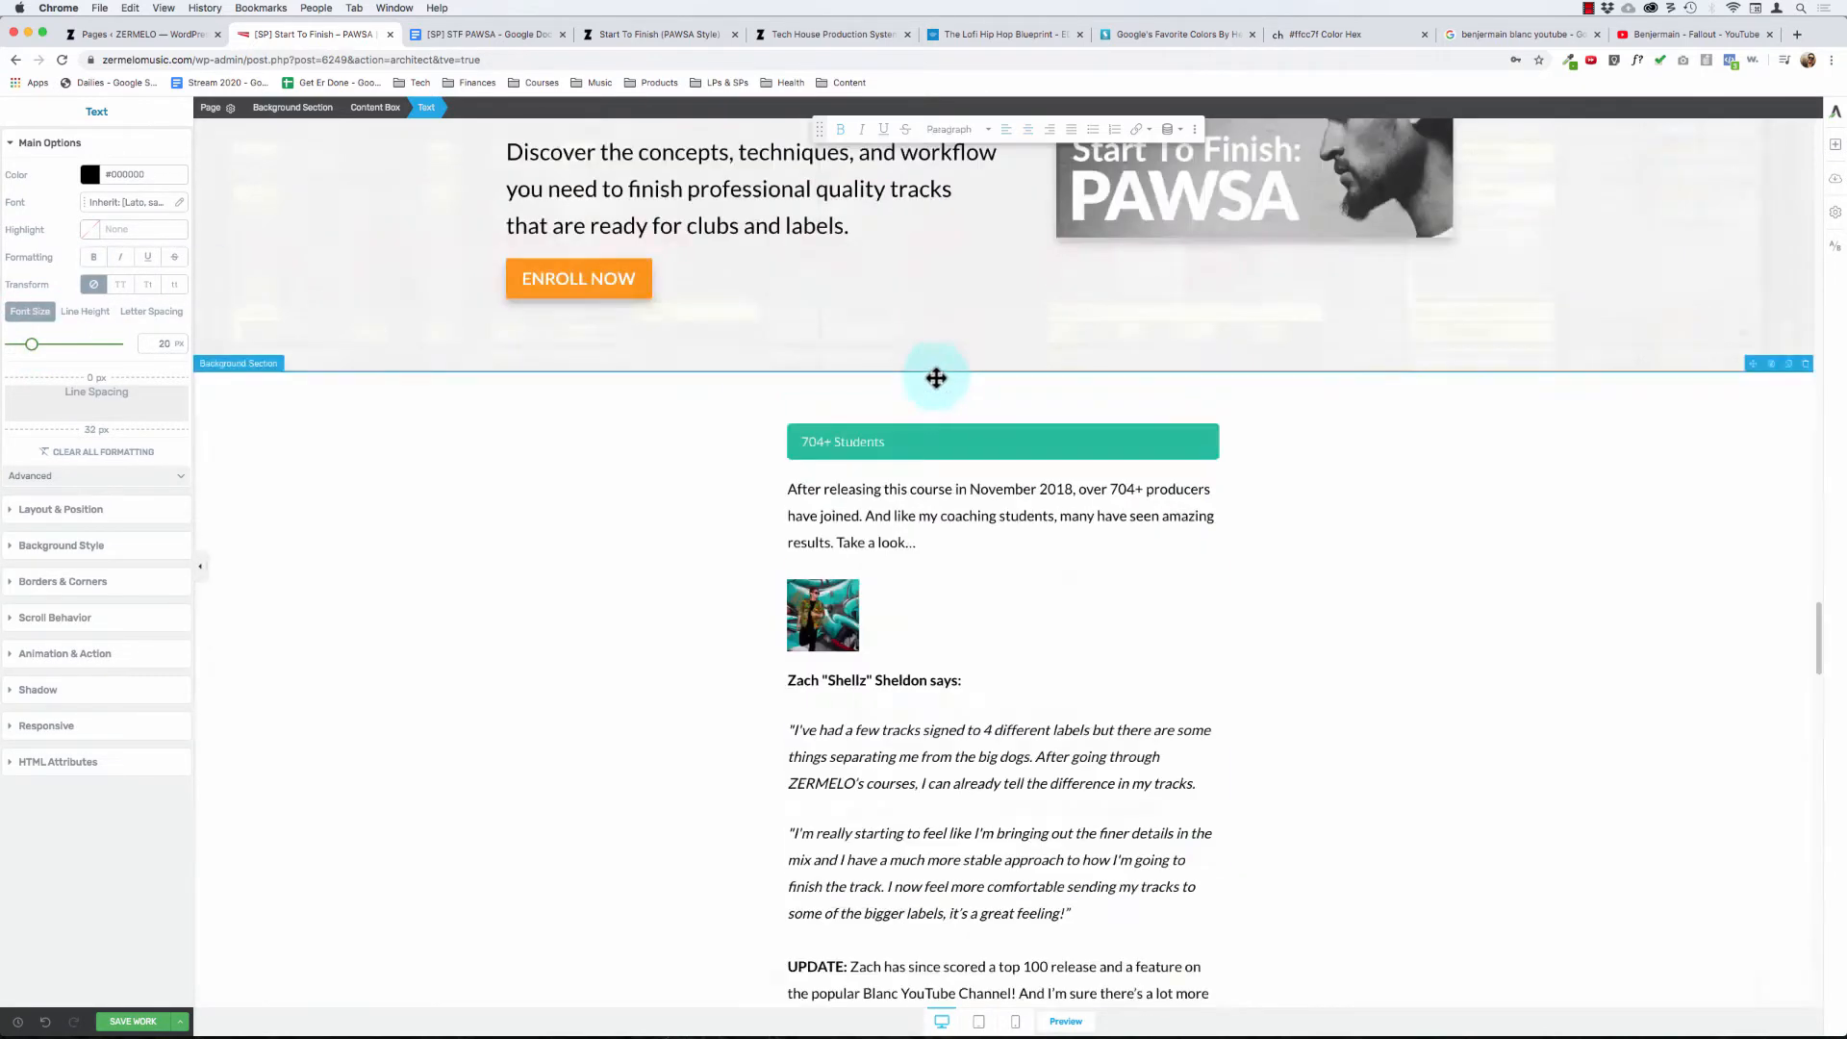
# - Check the line height of the "What Kind Of Results Can YOU Expect?" heading and set the new heading's line height to 1.30 em
pyautogui.scroll(-15, 953, 604)
pyautogui.click(927, 608)
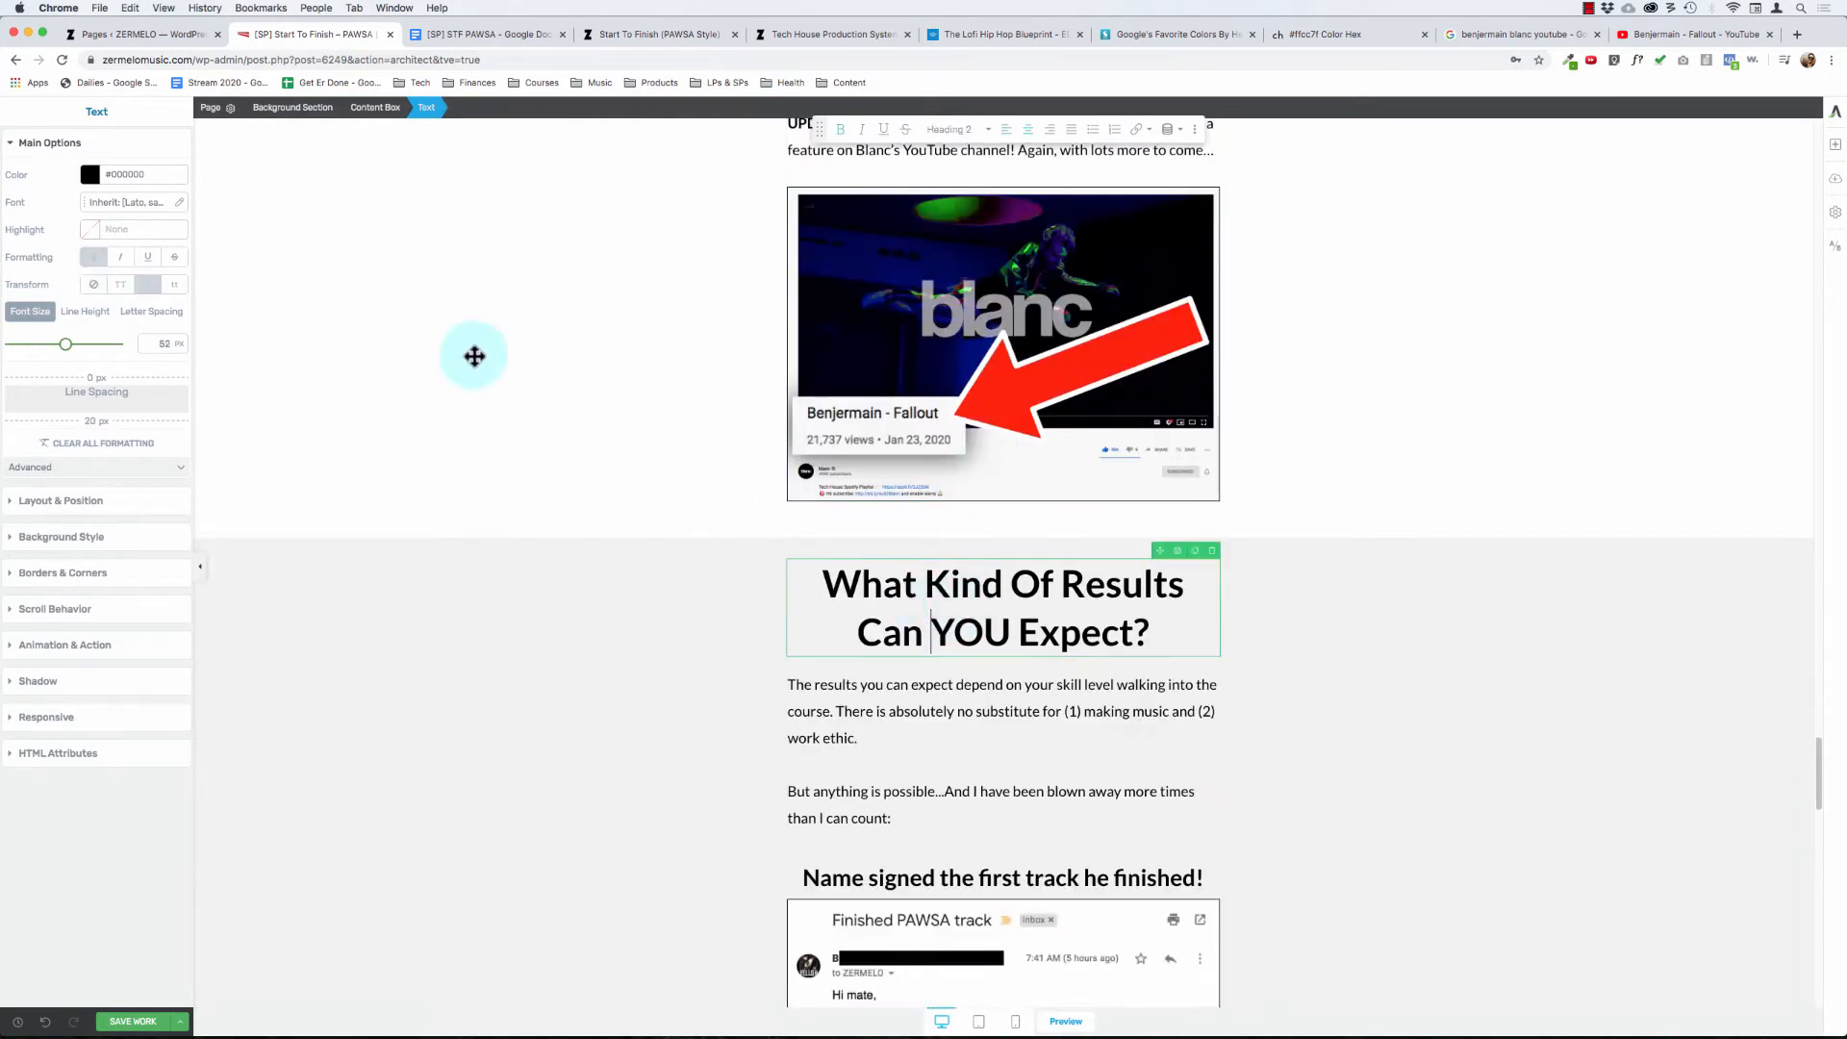
pyautogui.click(96, 312)
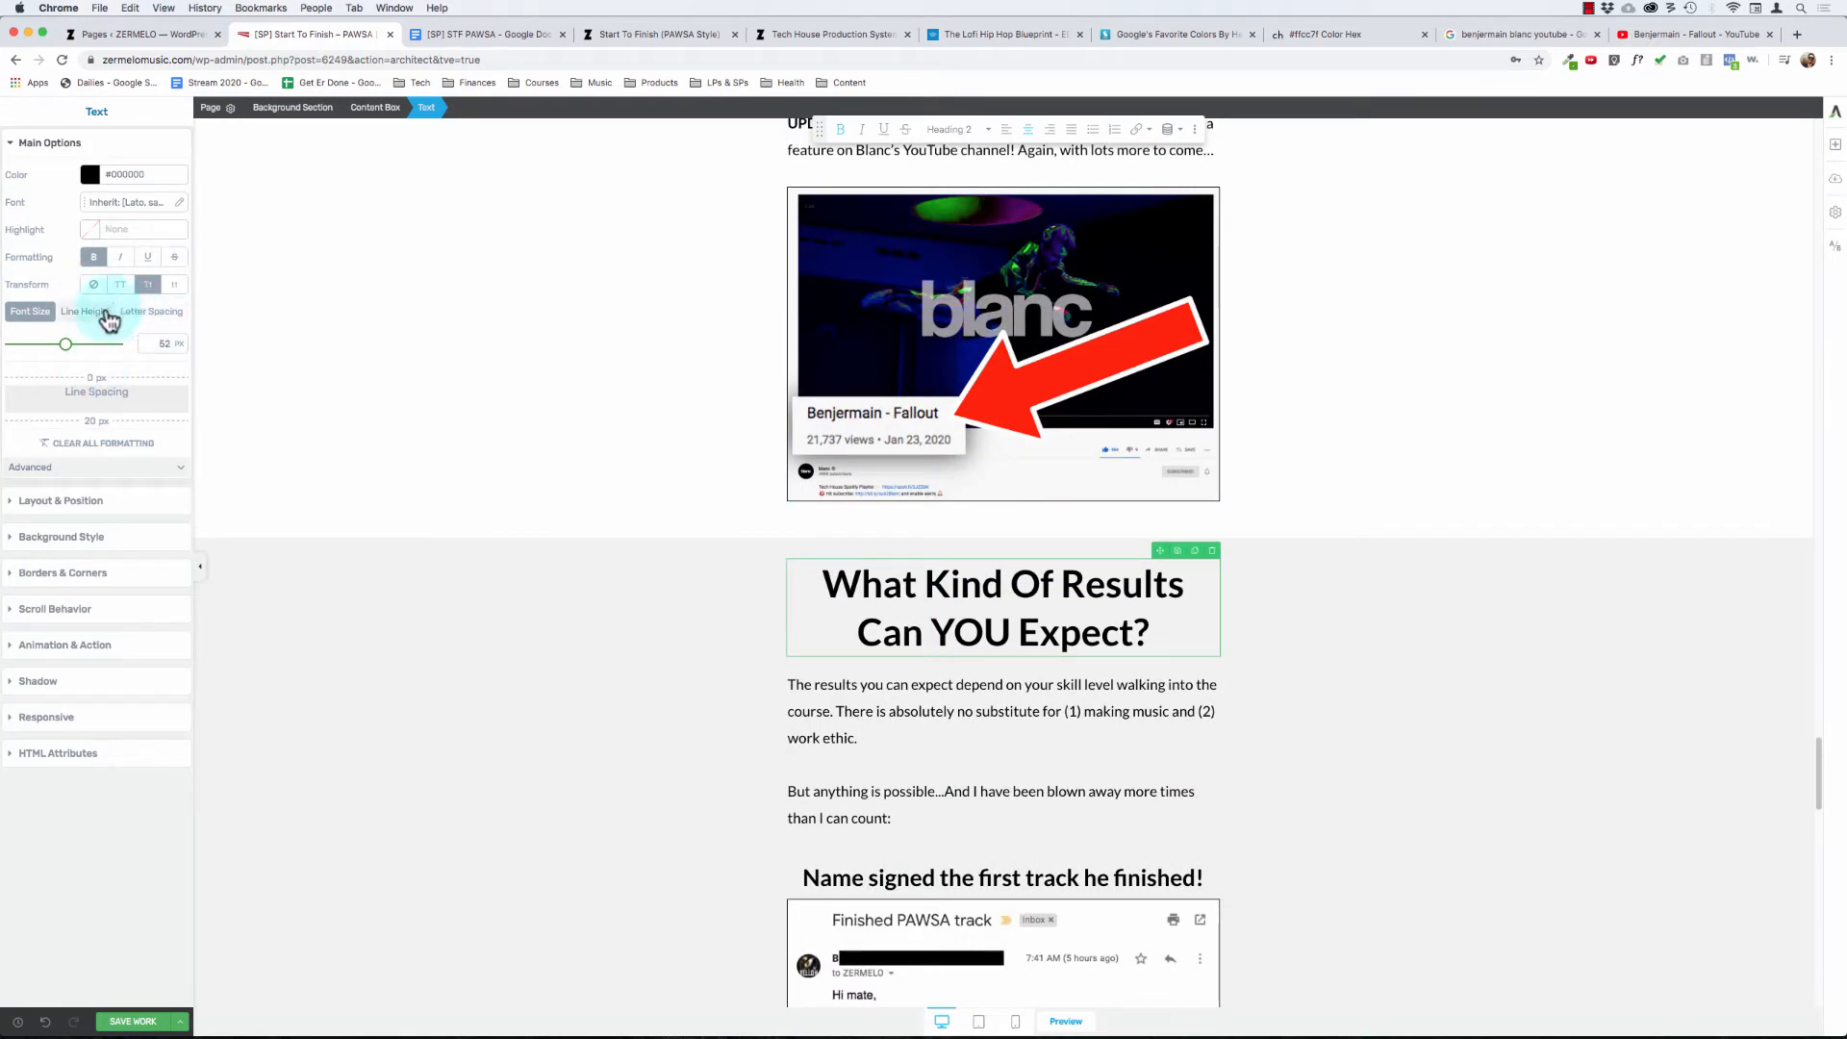
pyautogui.scroll(-15, 900, 598)
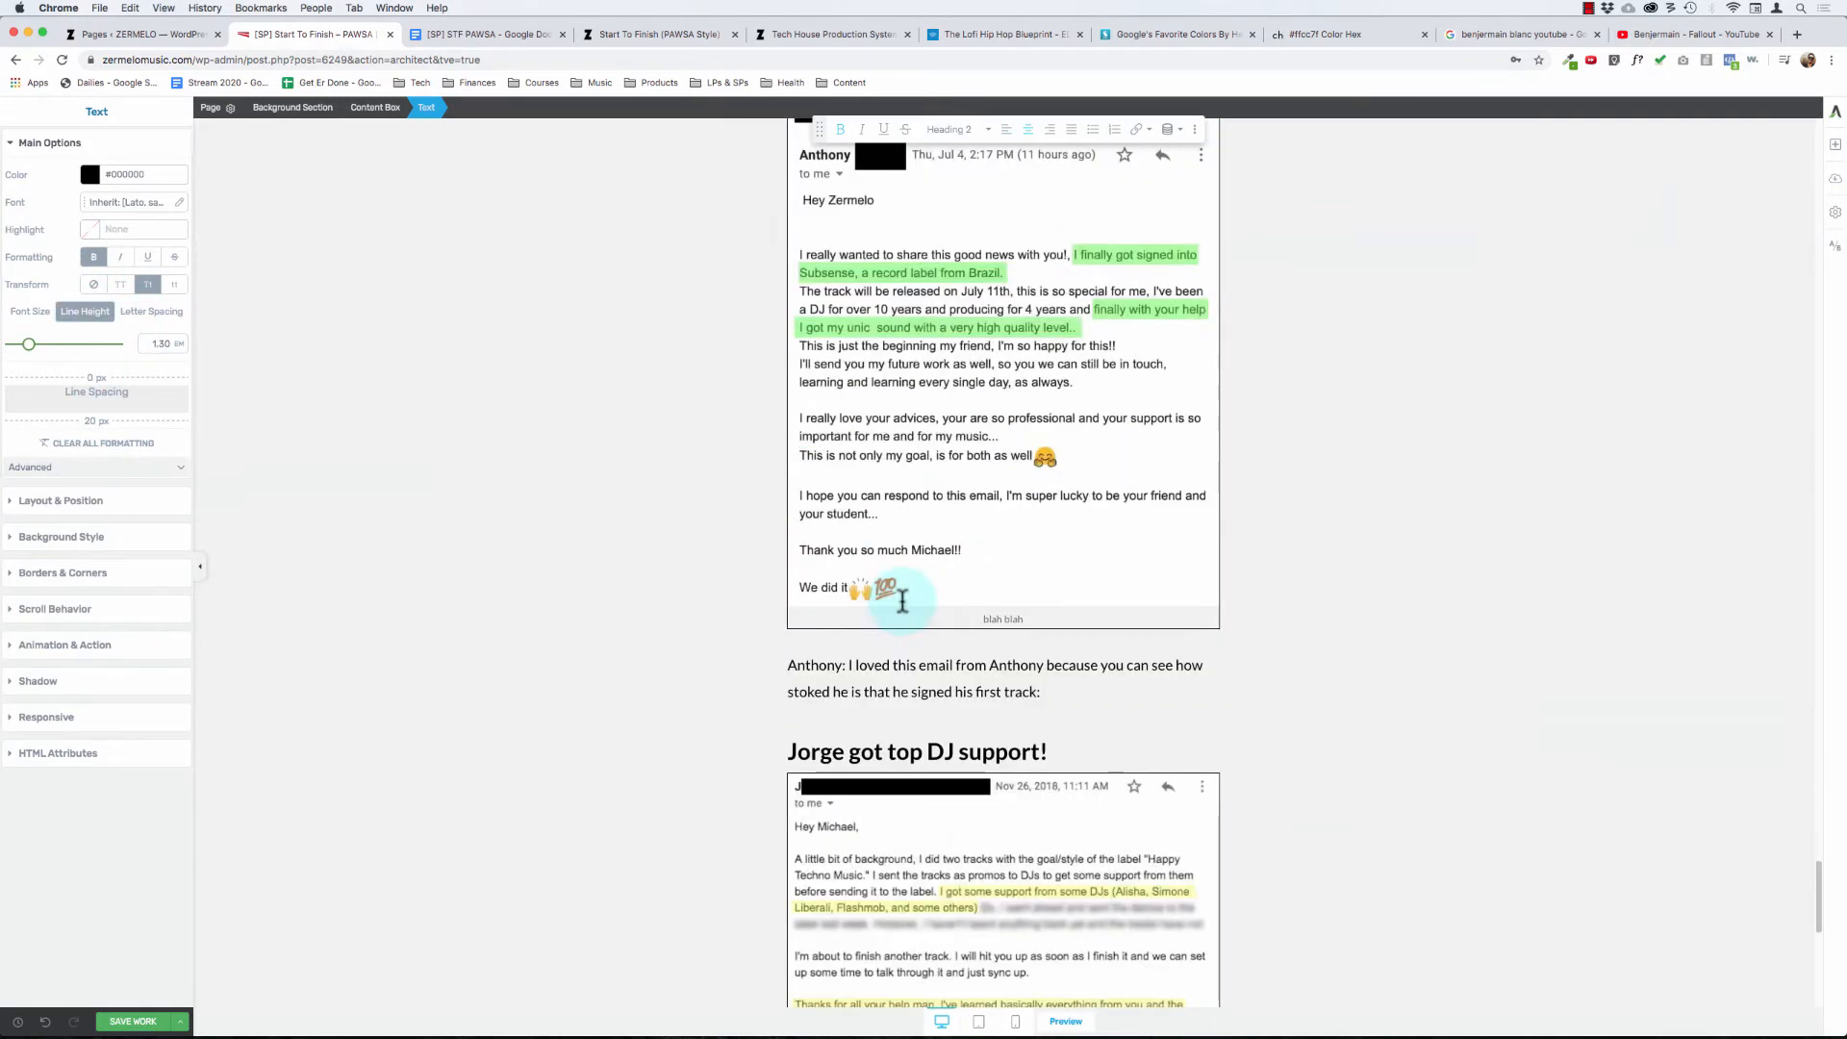
pyautogui.click(897, 892)
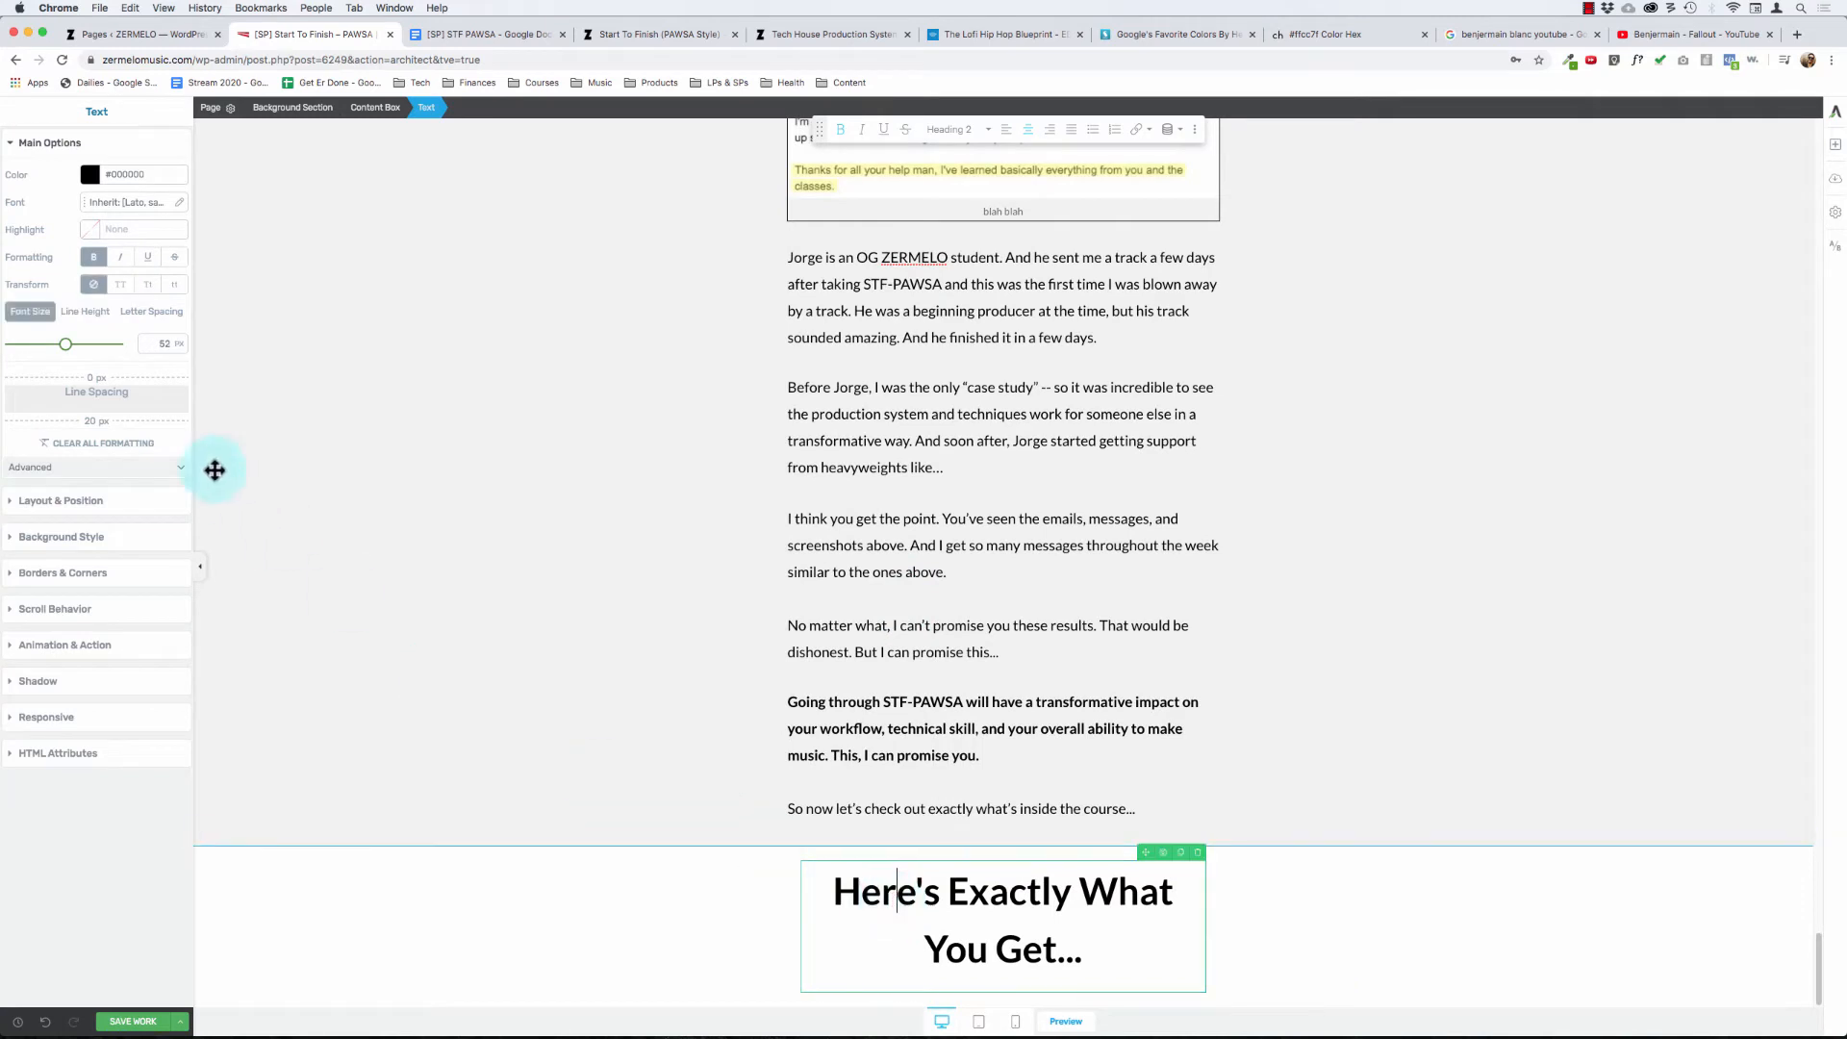
pyautogui.click(85, 311)
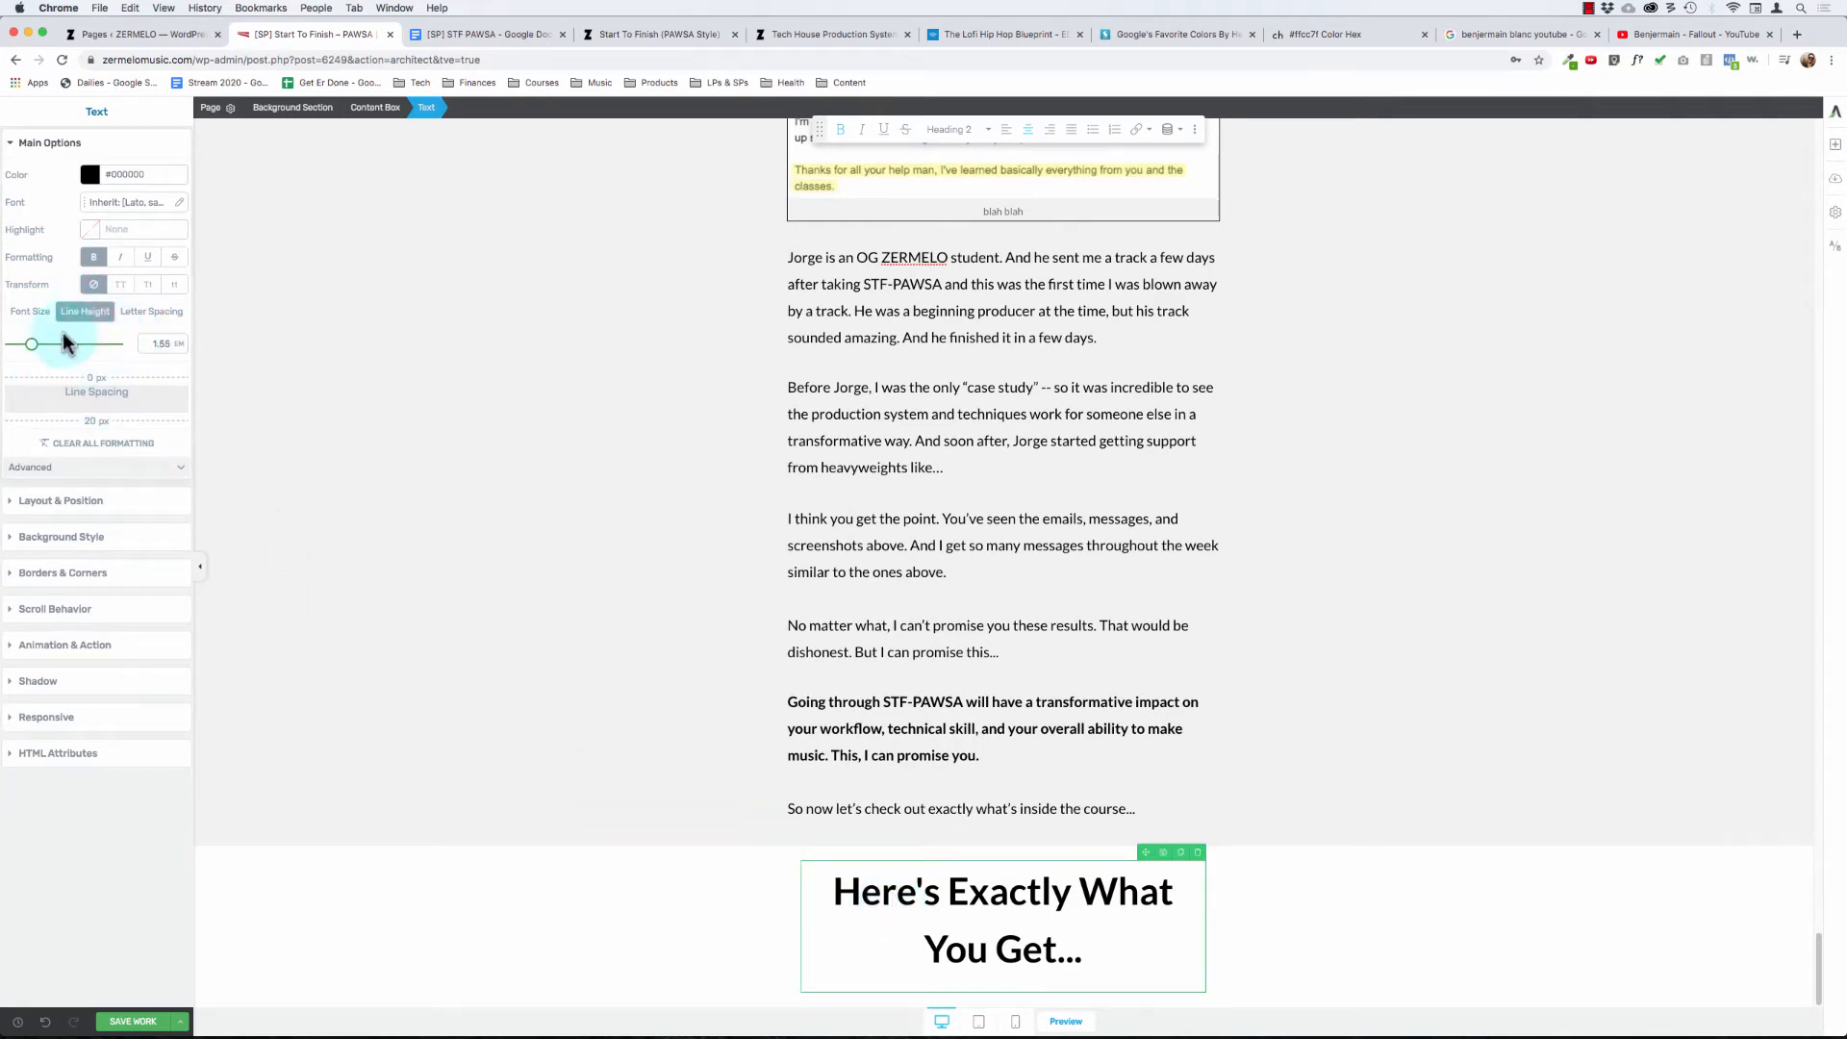
pyautogui.moveTo(30, 349); pyautogui.dragTo(28, 350)
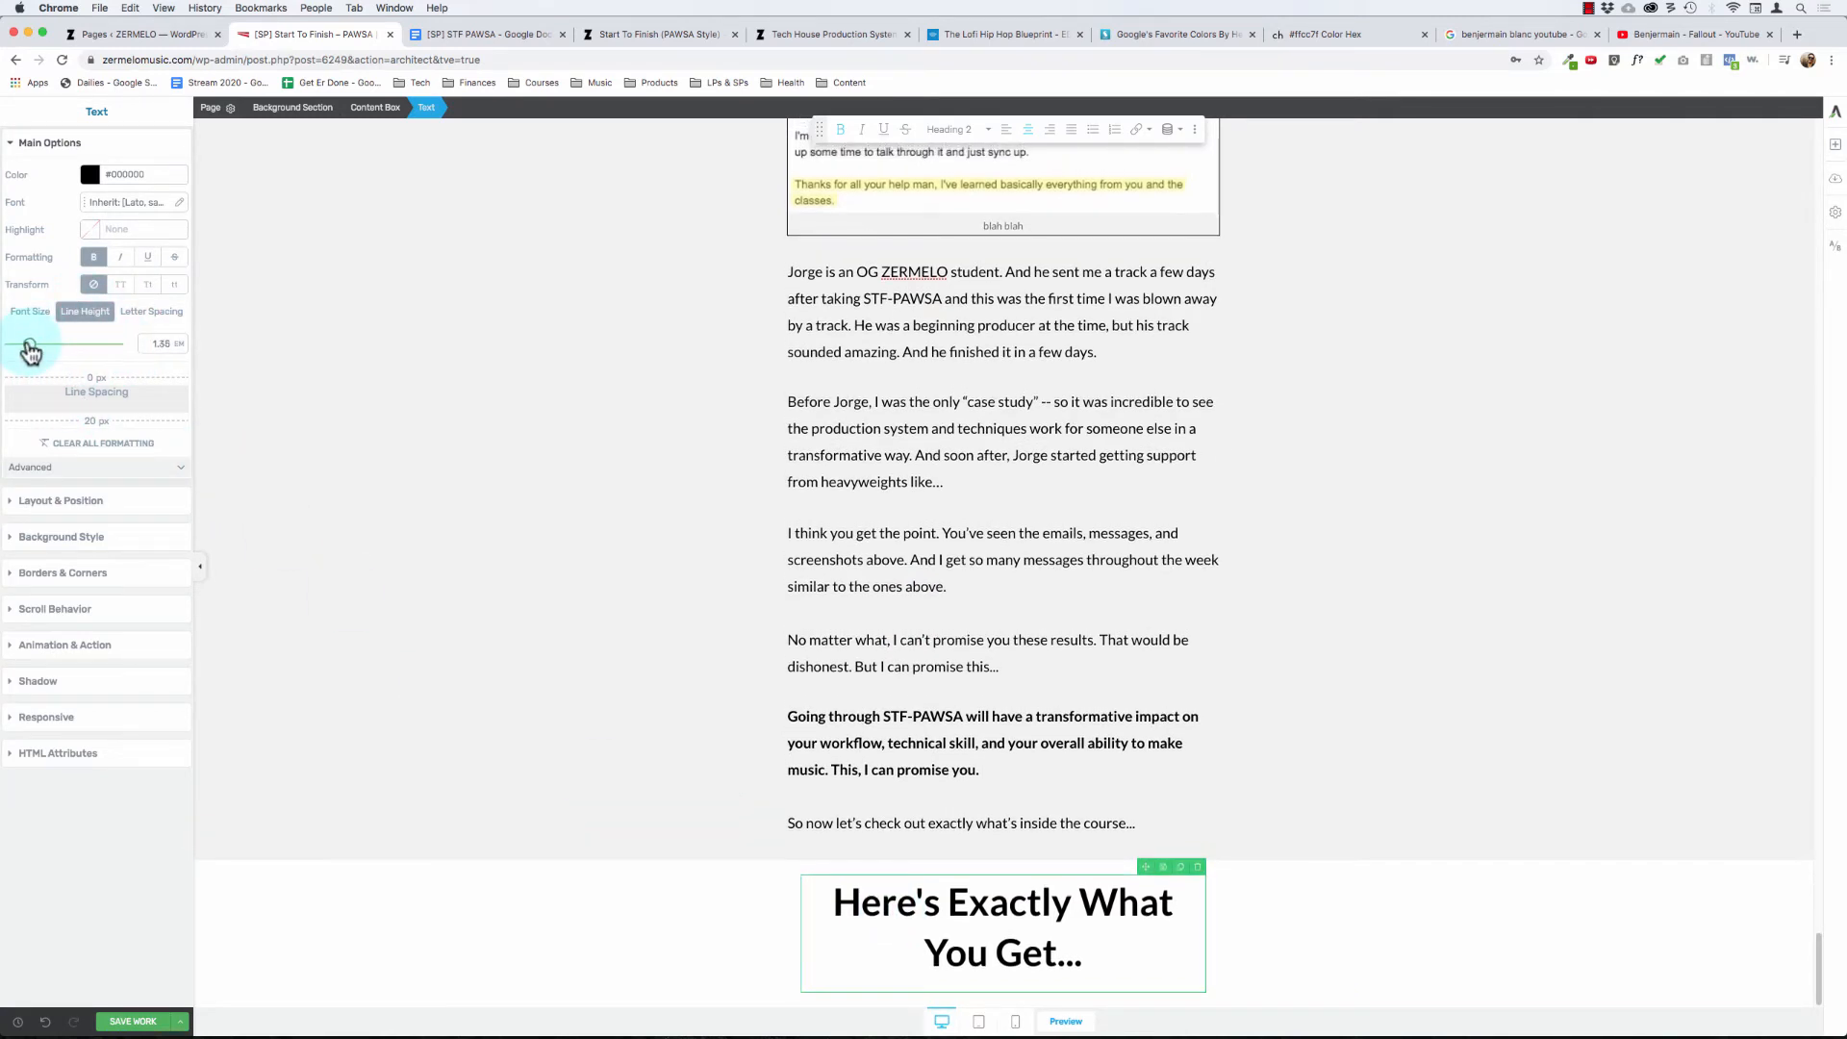
# - Add bottom padding to the grey section and set the white heading section's padding to 30 px on top and 0 on the other sides
pyautogui.click(847, 778)
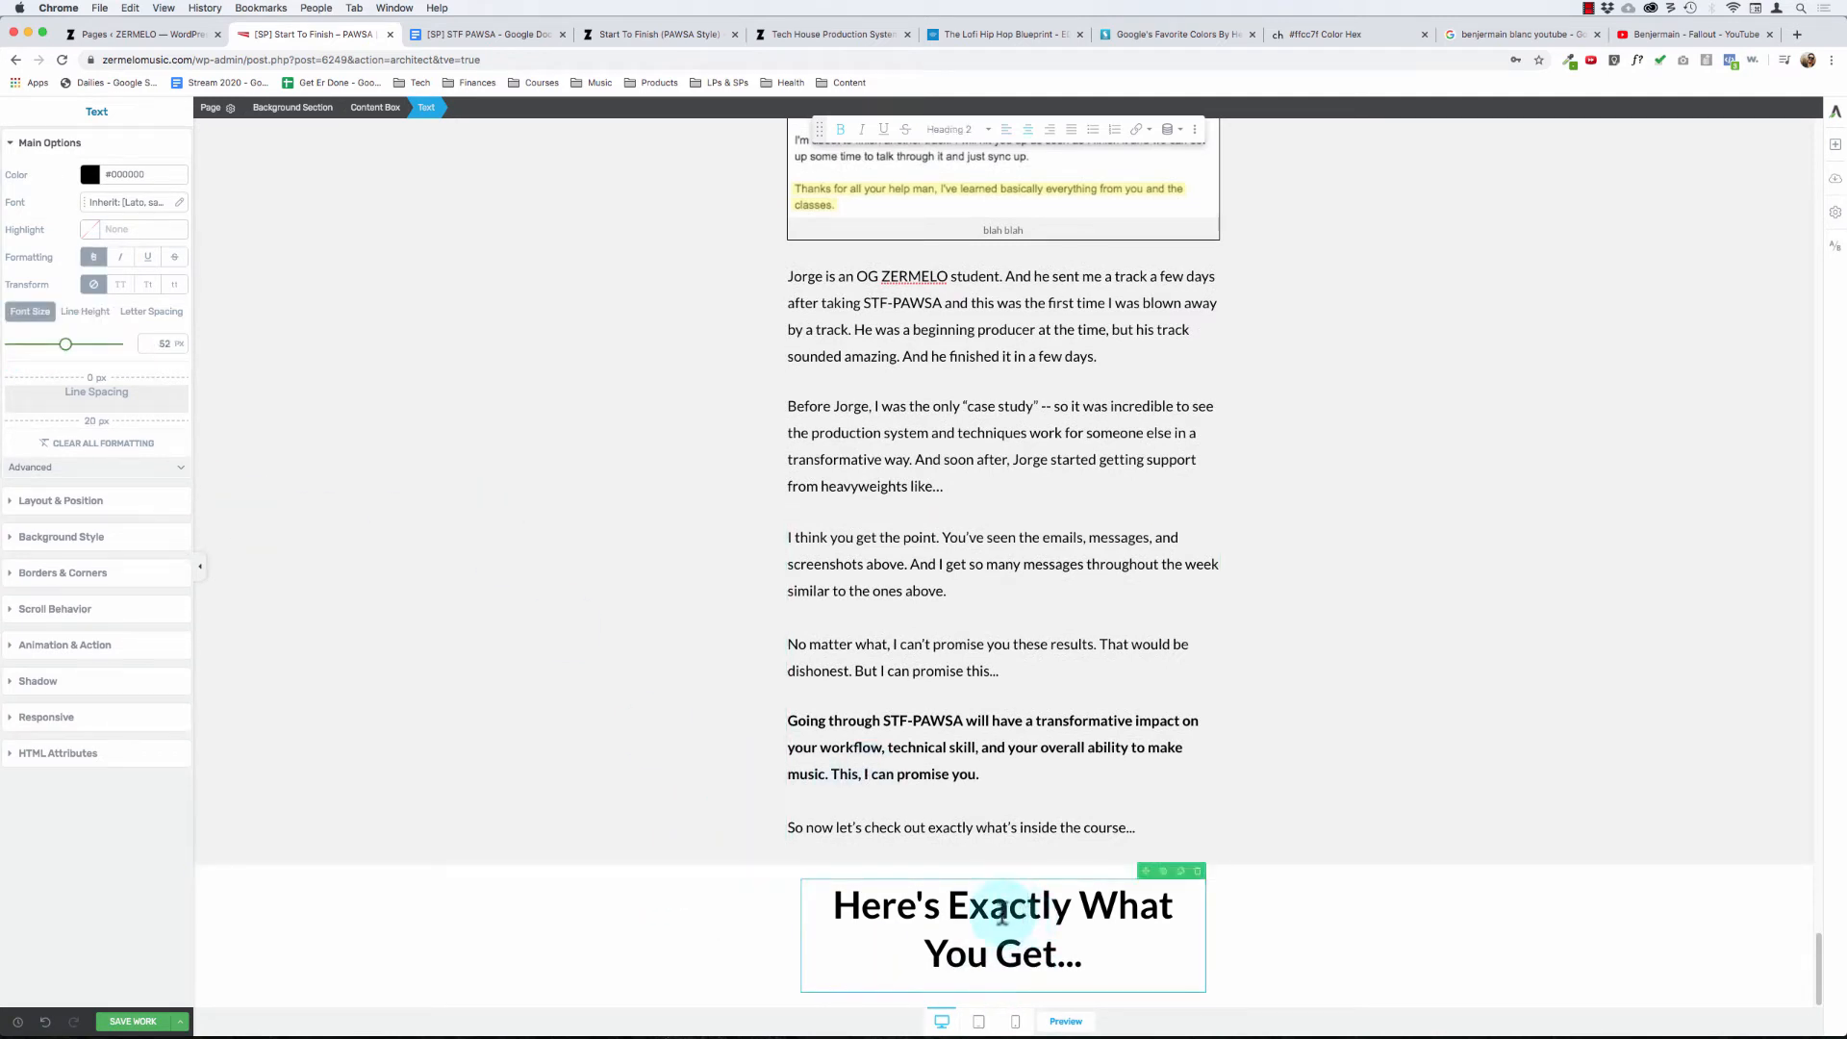
pyautogui.click(816, 748)
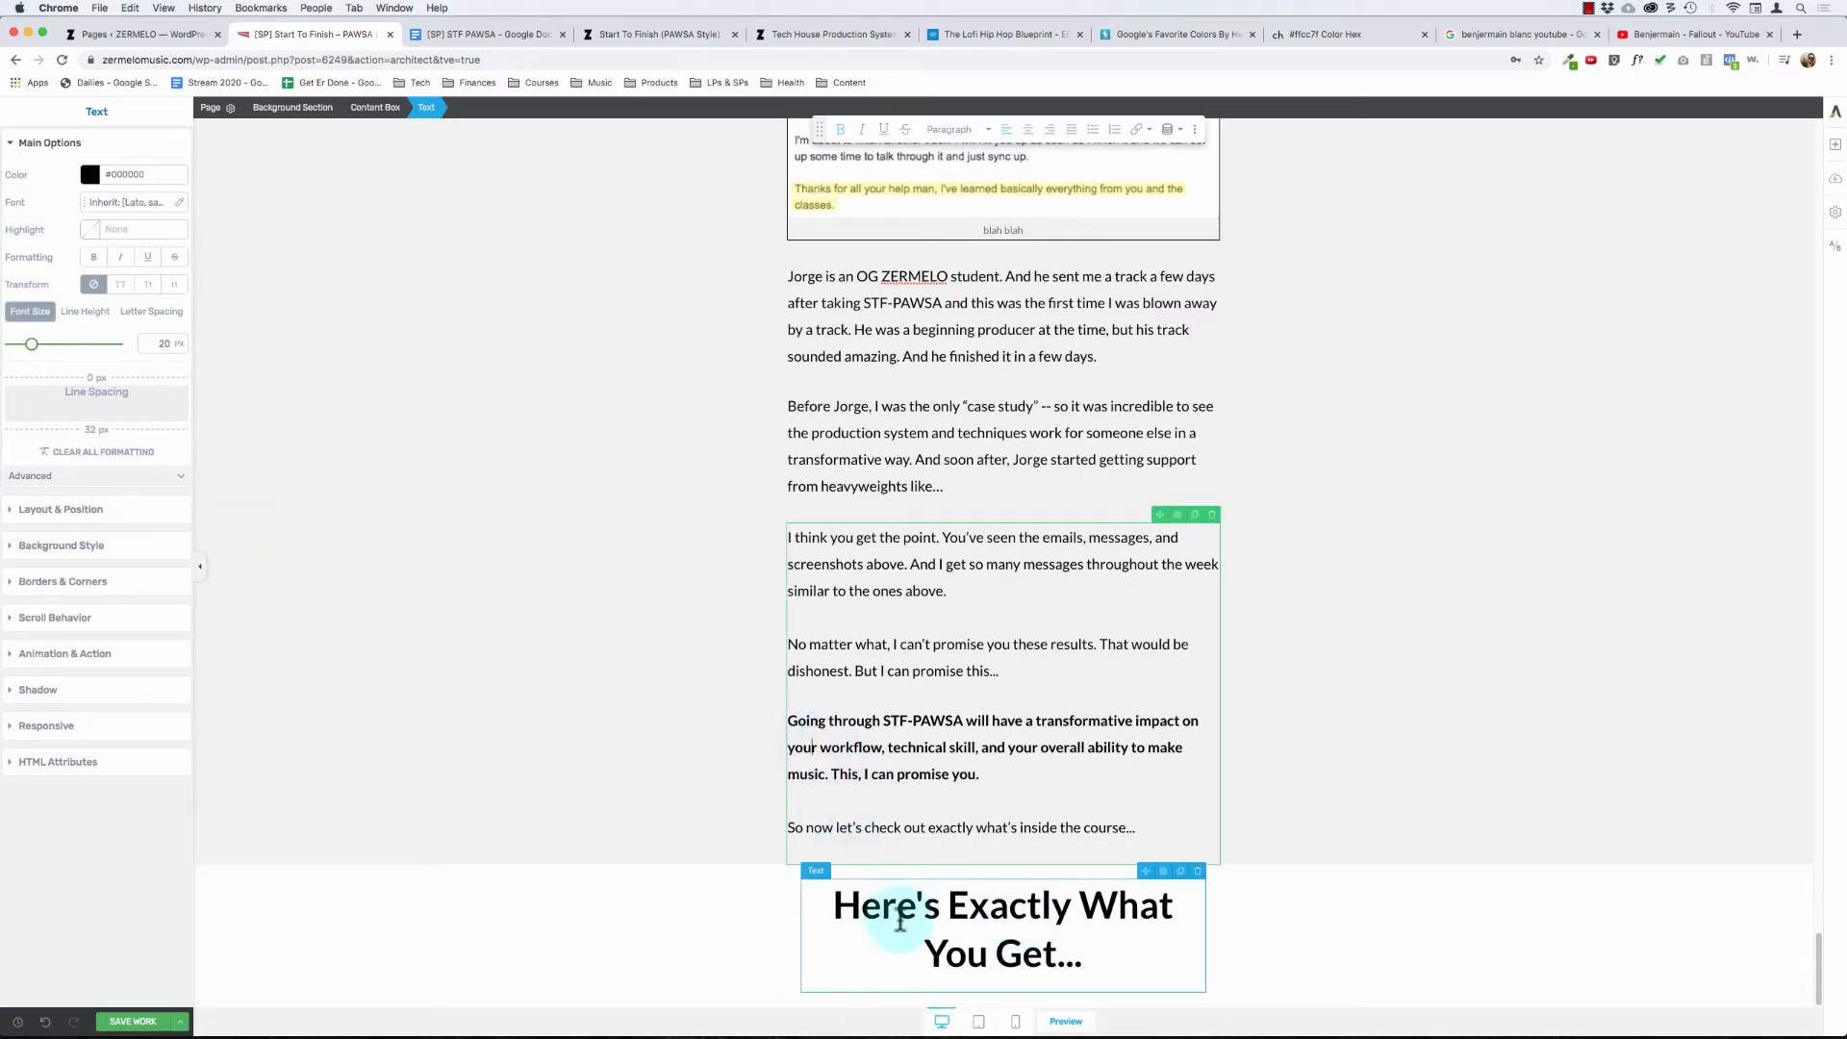
pyautogui.click(663, 684)
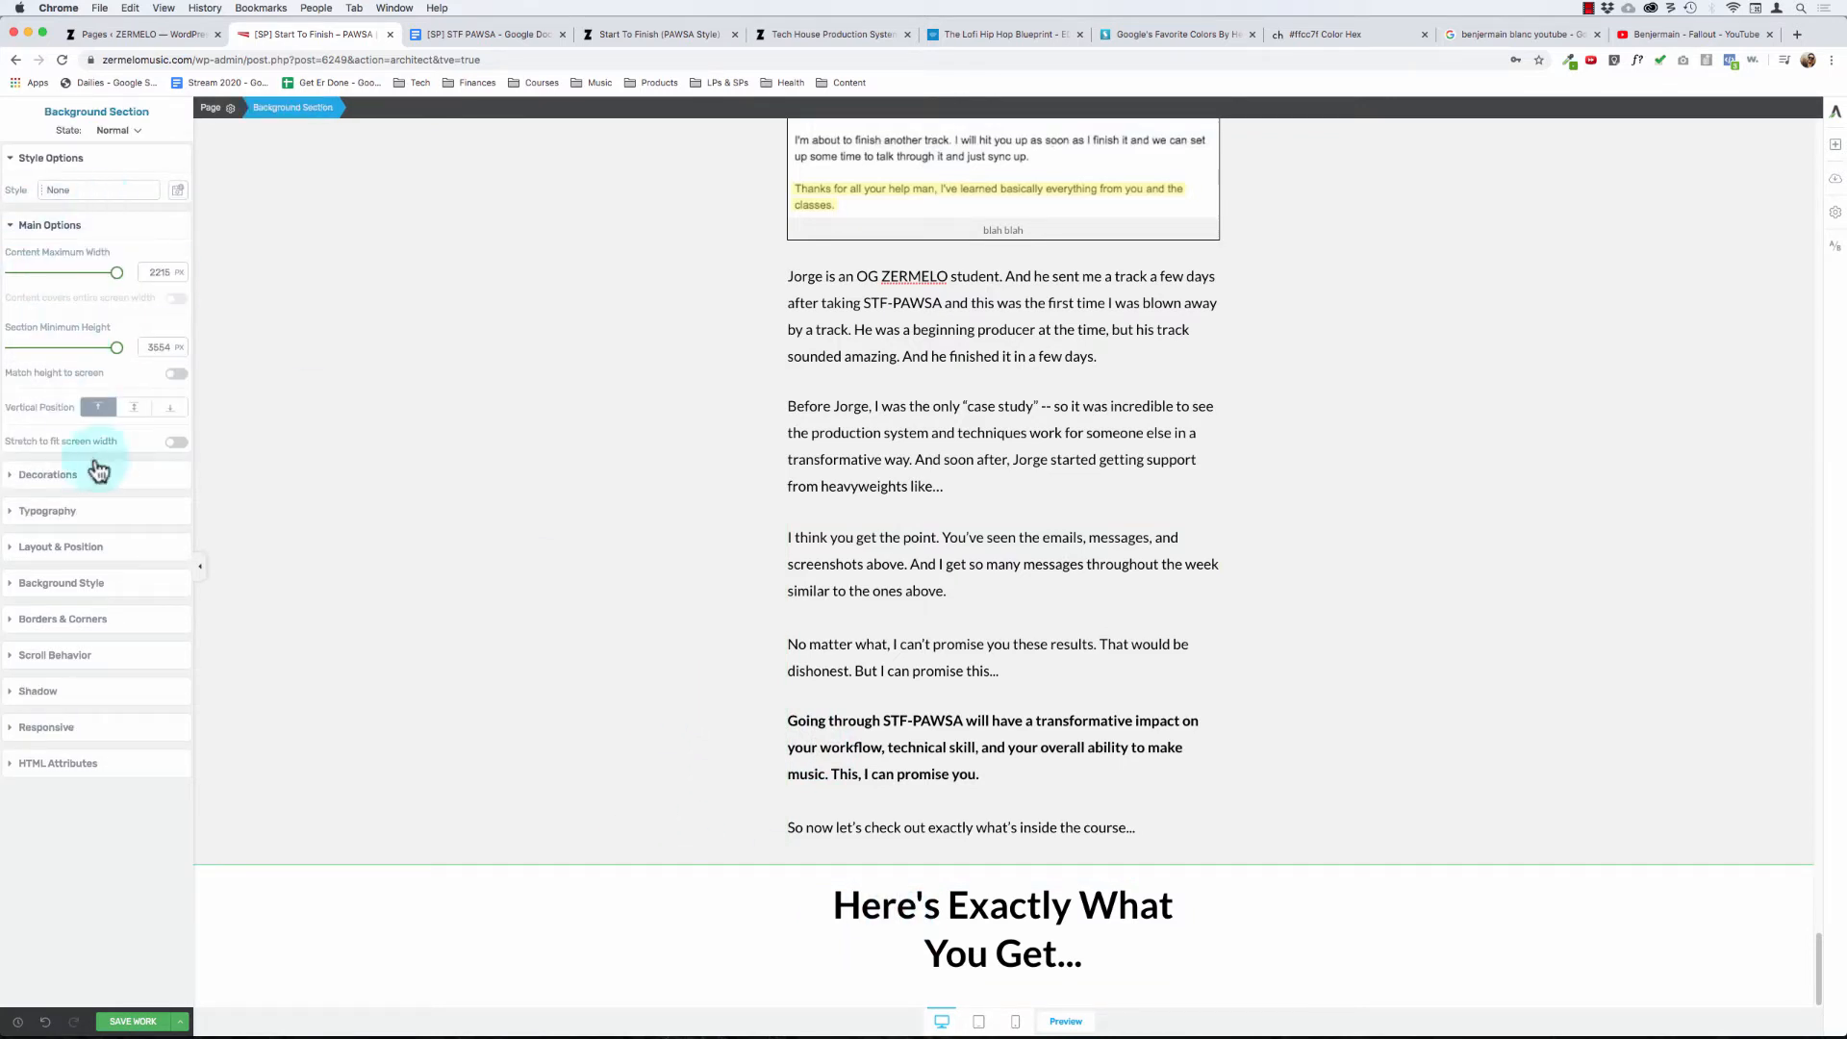
pyautogui.click(65, 546)
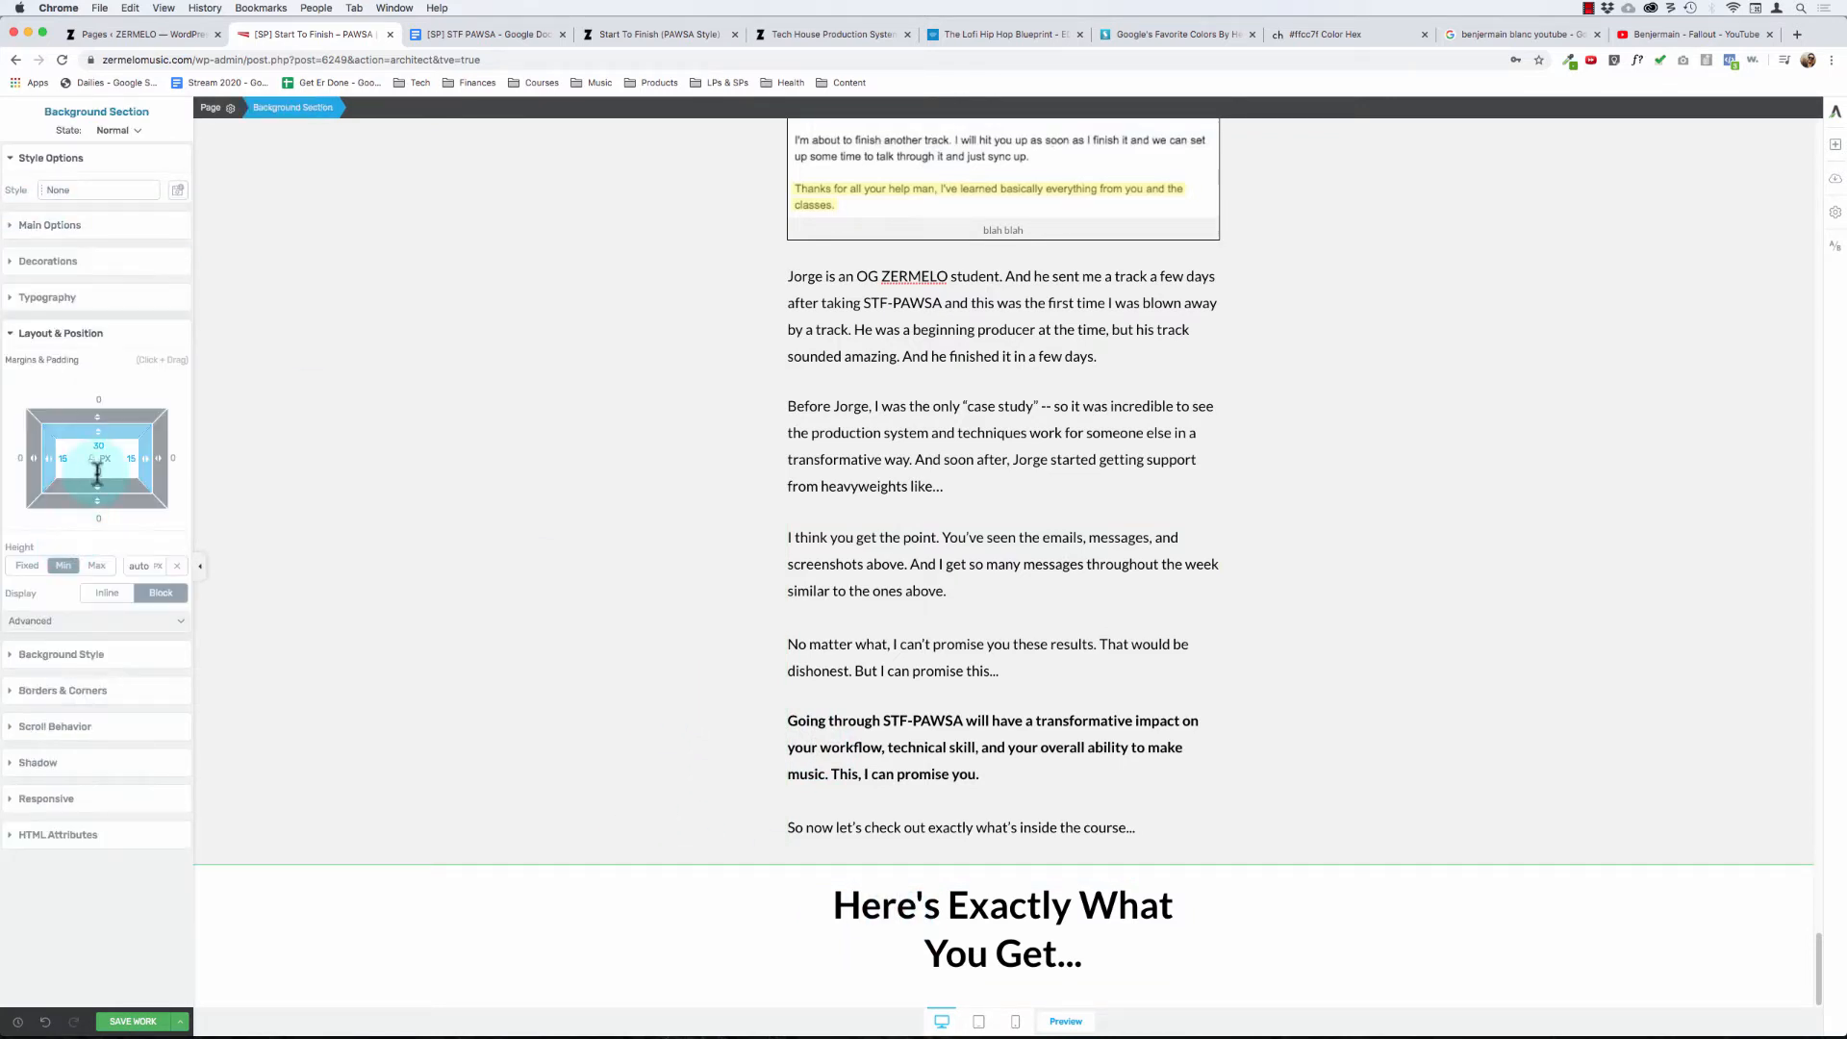
pyautogui.write('15')
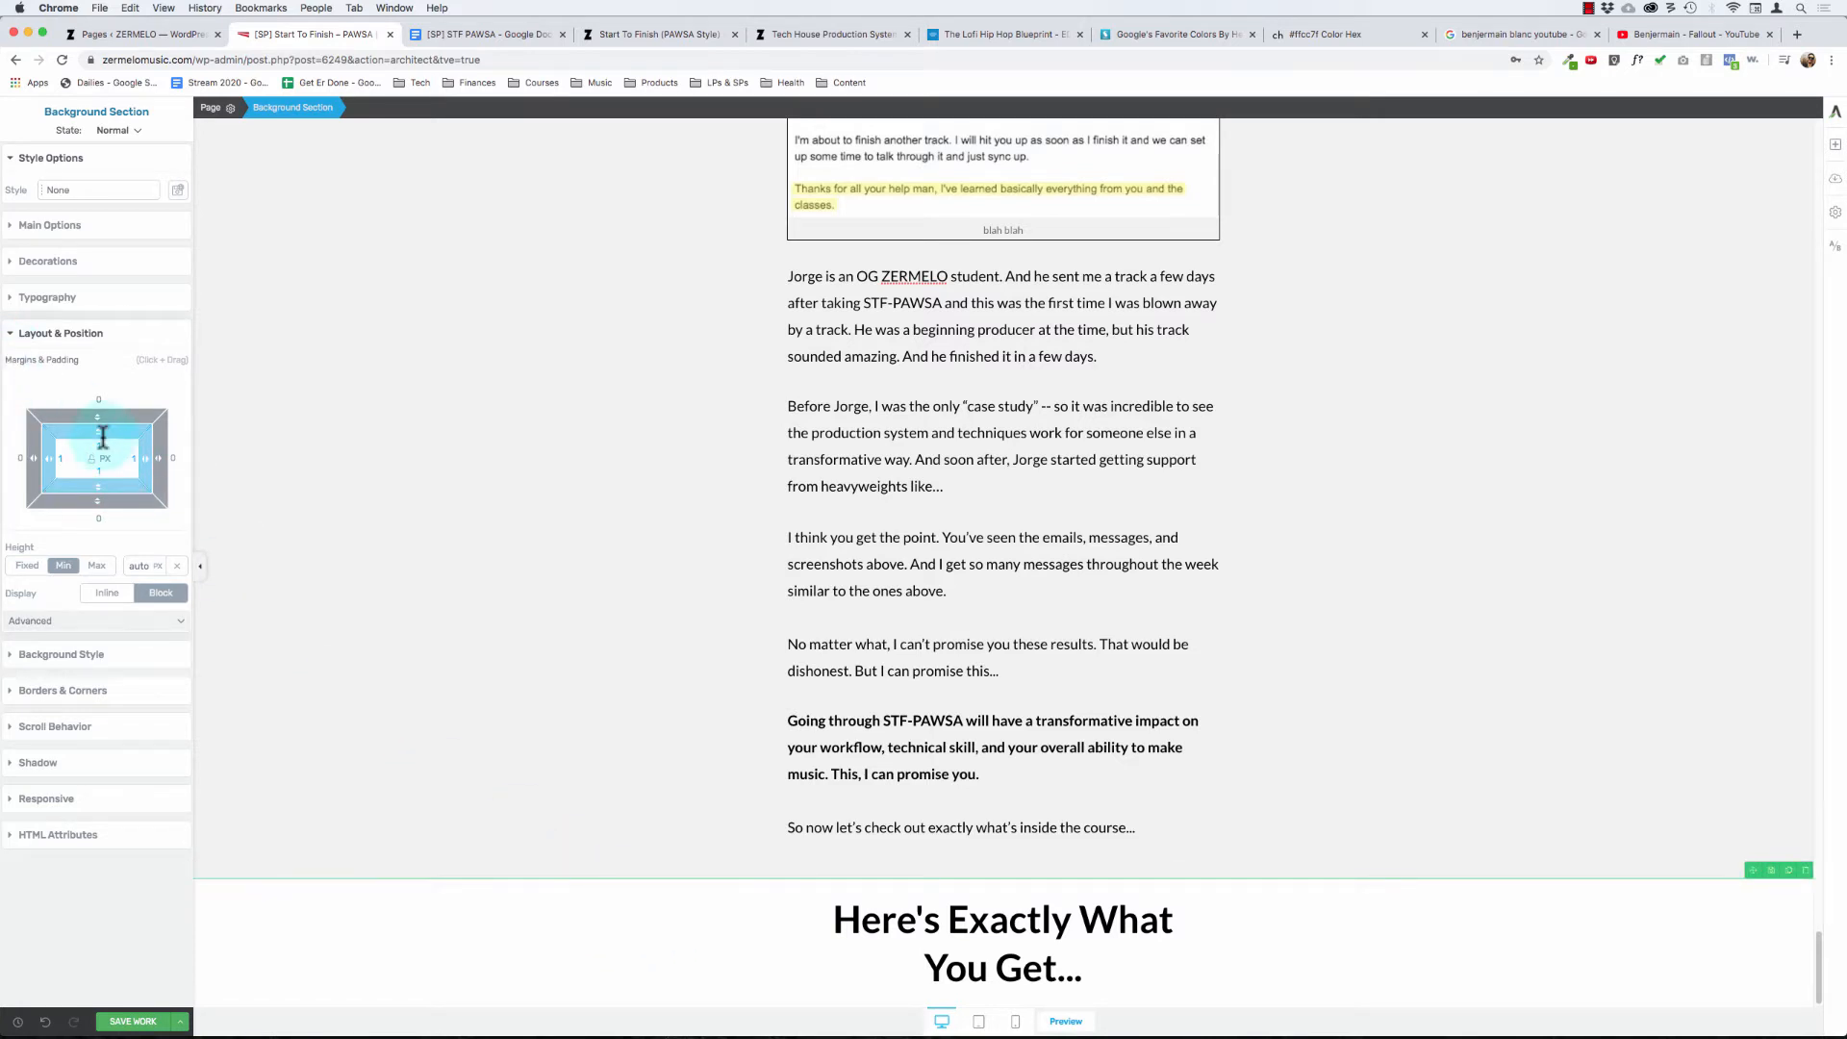
pyautogui.click(97, 443)
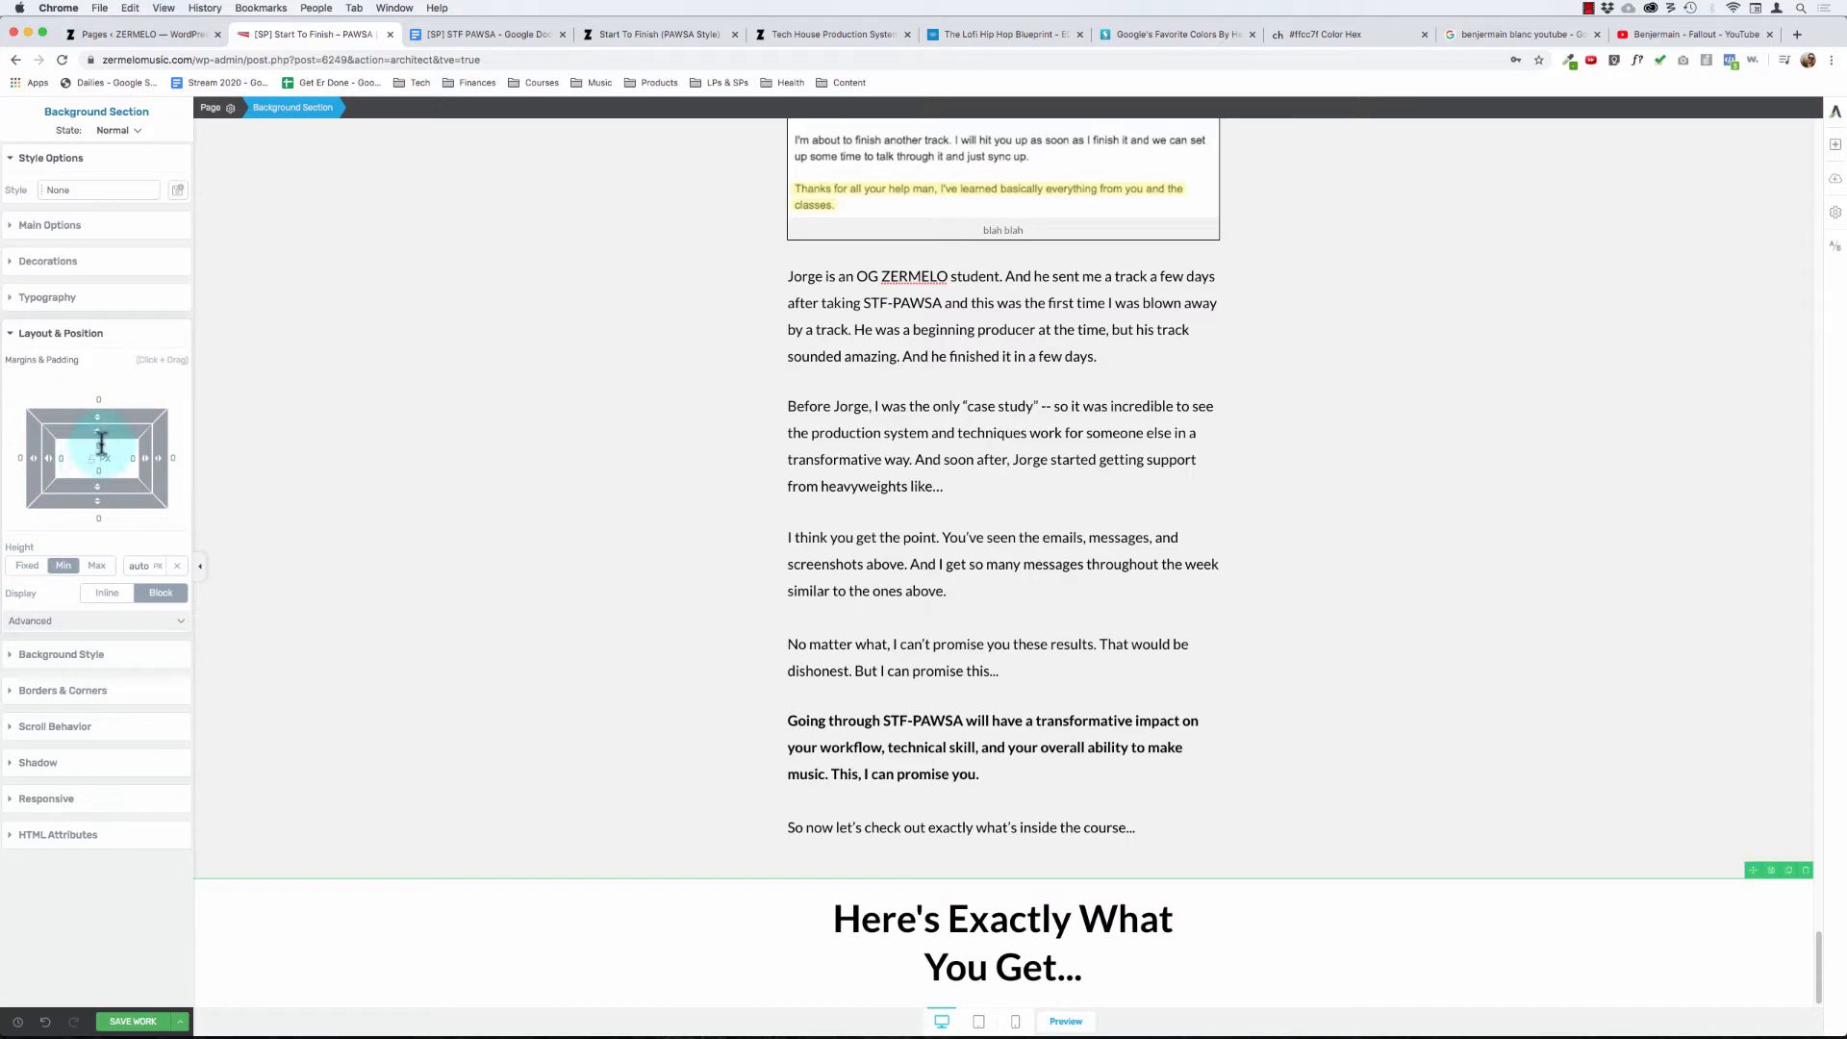
pyautogui.write('30')
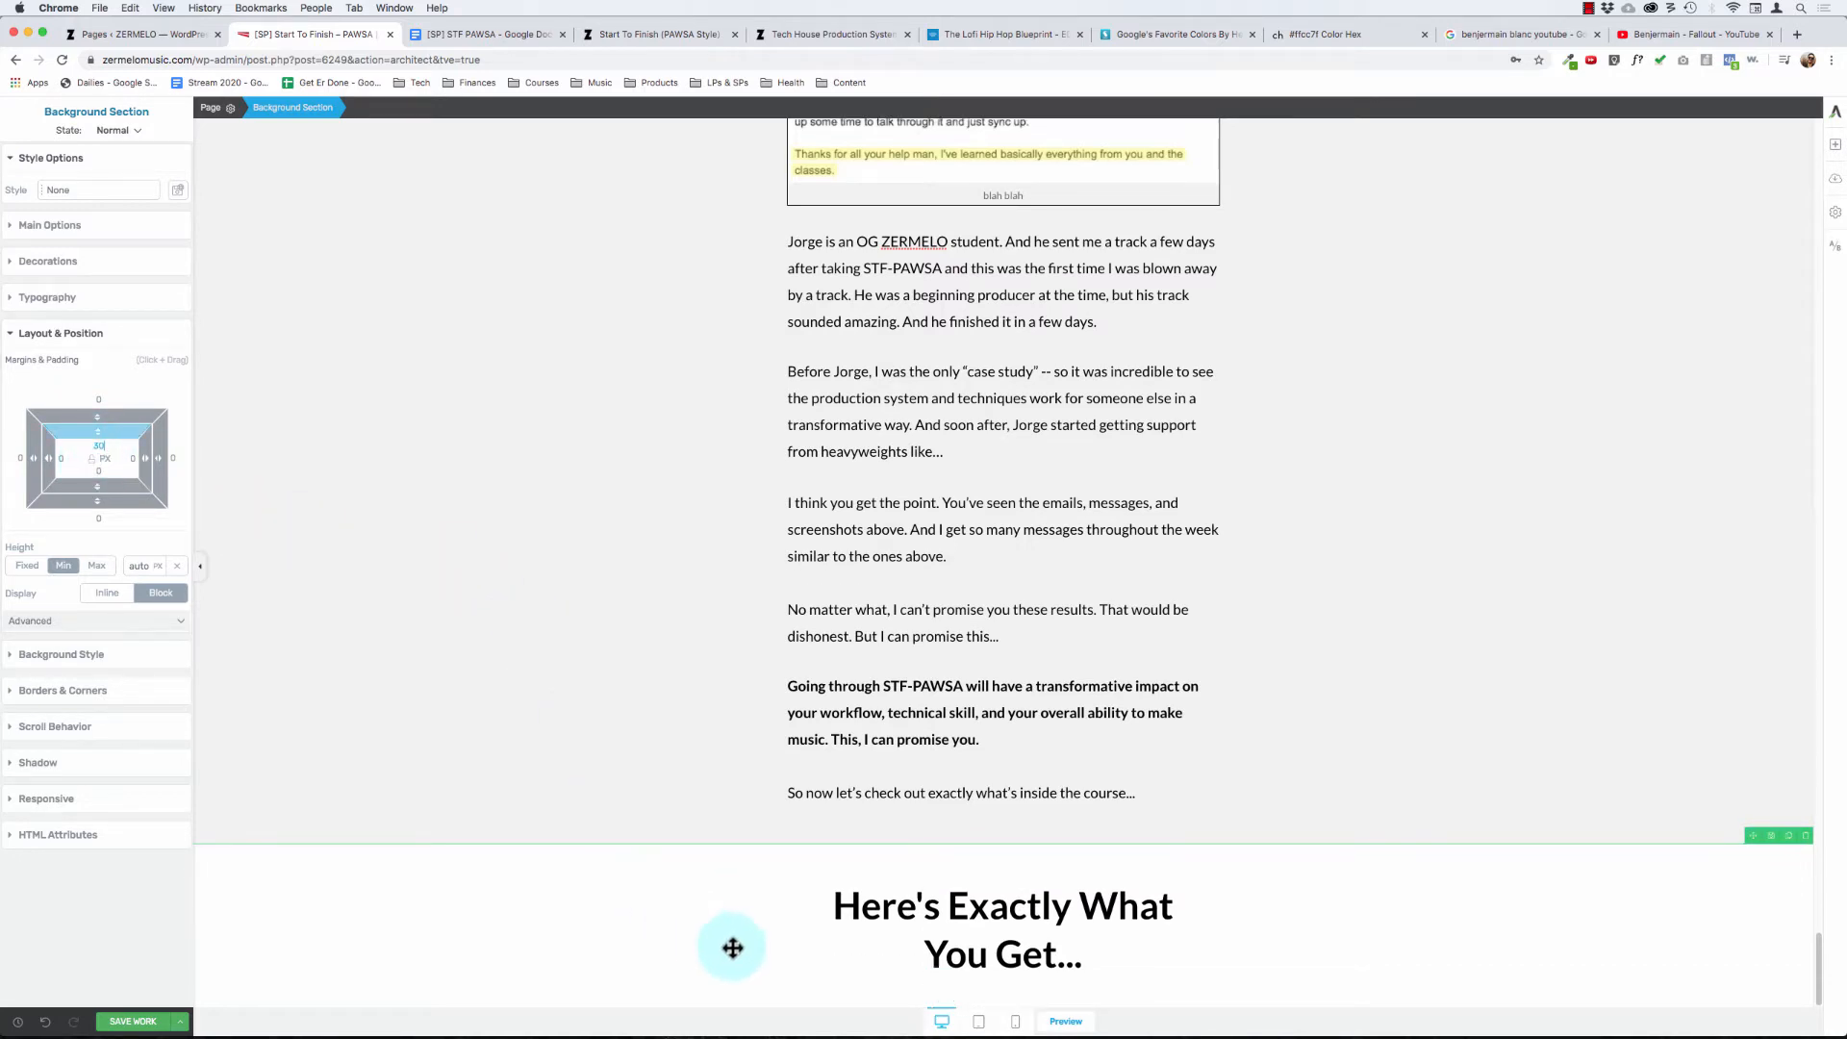
pyautogui.click(967, 938)
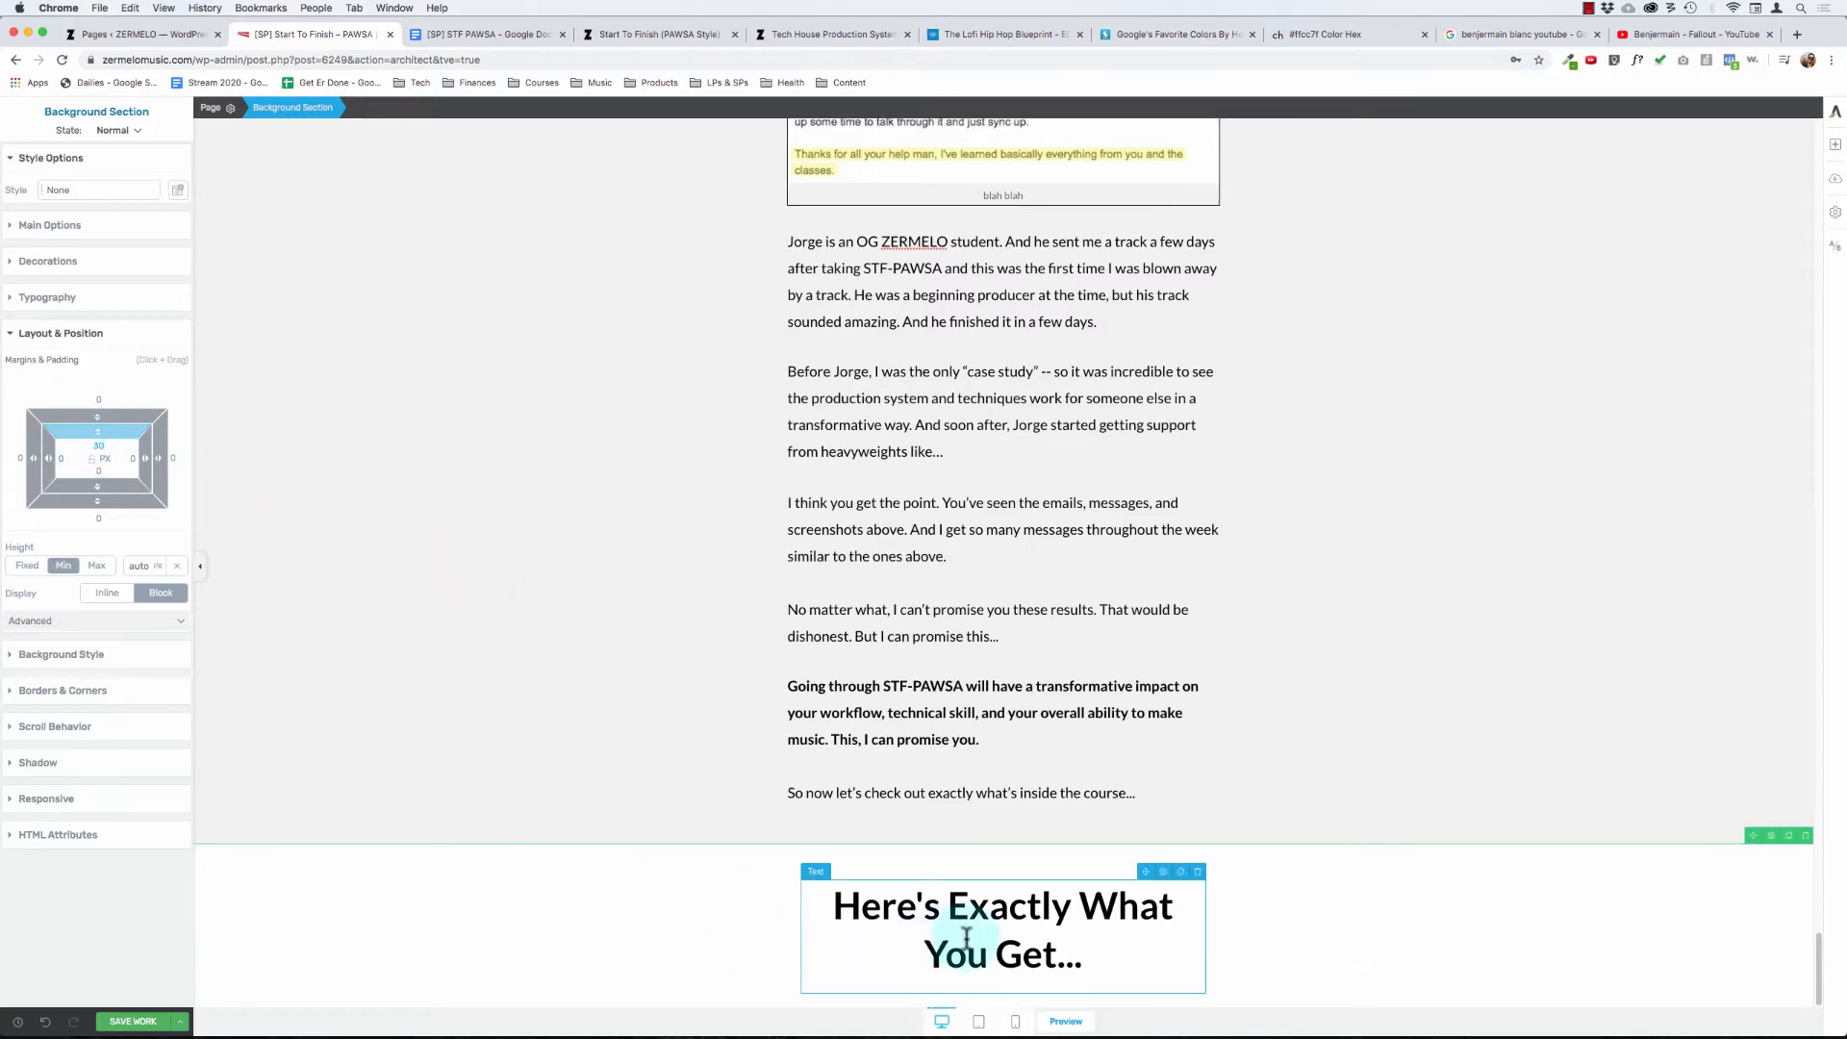
# - Try adding a background section below the "Here's Exactly What You Get..." section and editing its content box's padding, and undo the recent layout changes
pyautogui.click(1835, 142)
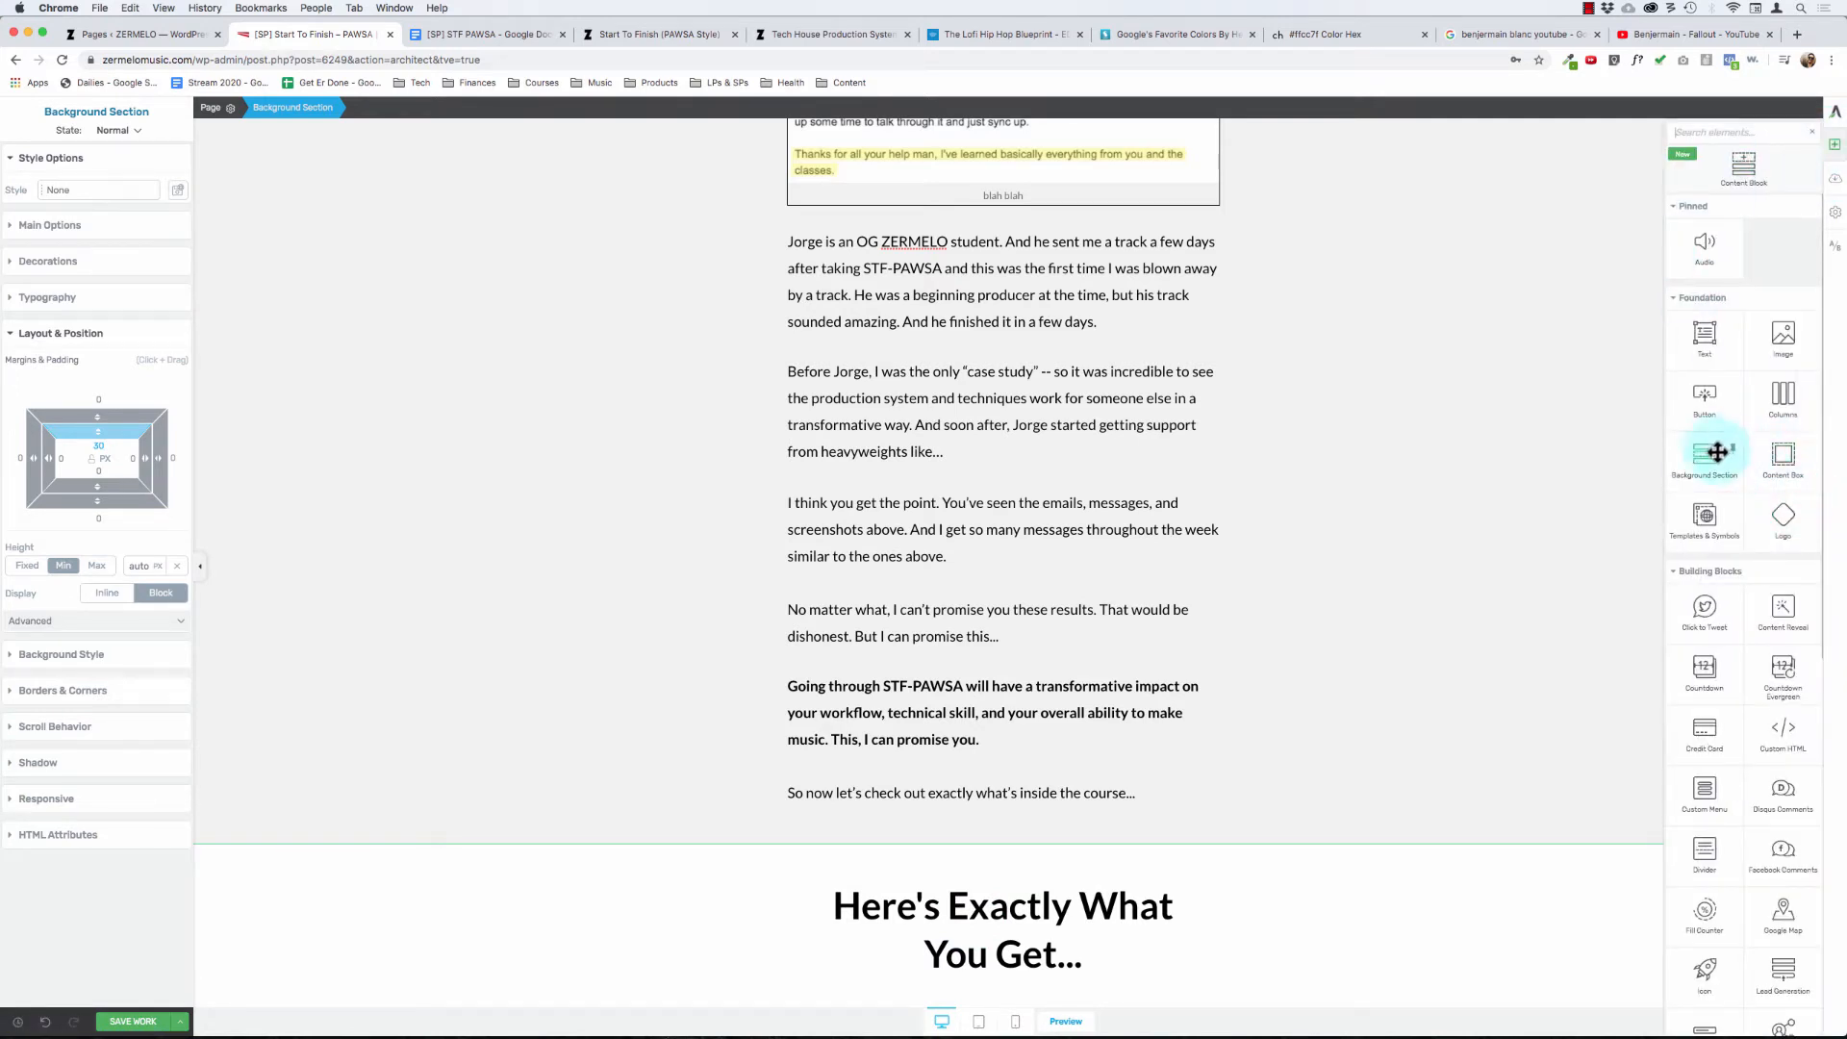
pyautogui.moveTo(1708, 452); pyautogui.dragTo(1295, 372)
pyautogui.click(895, 931)
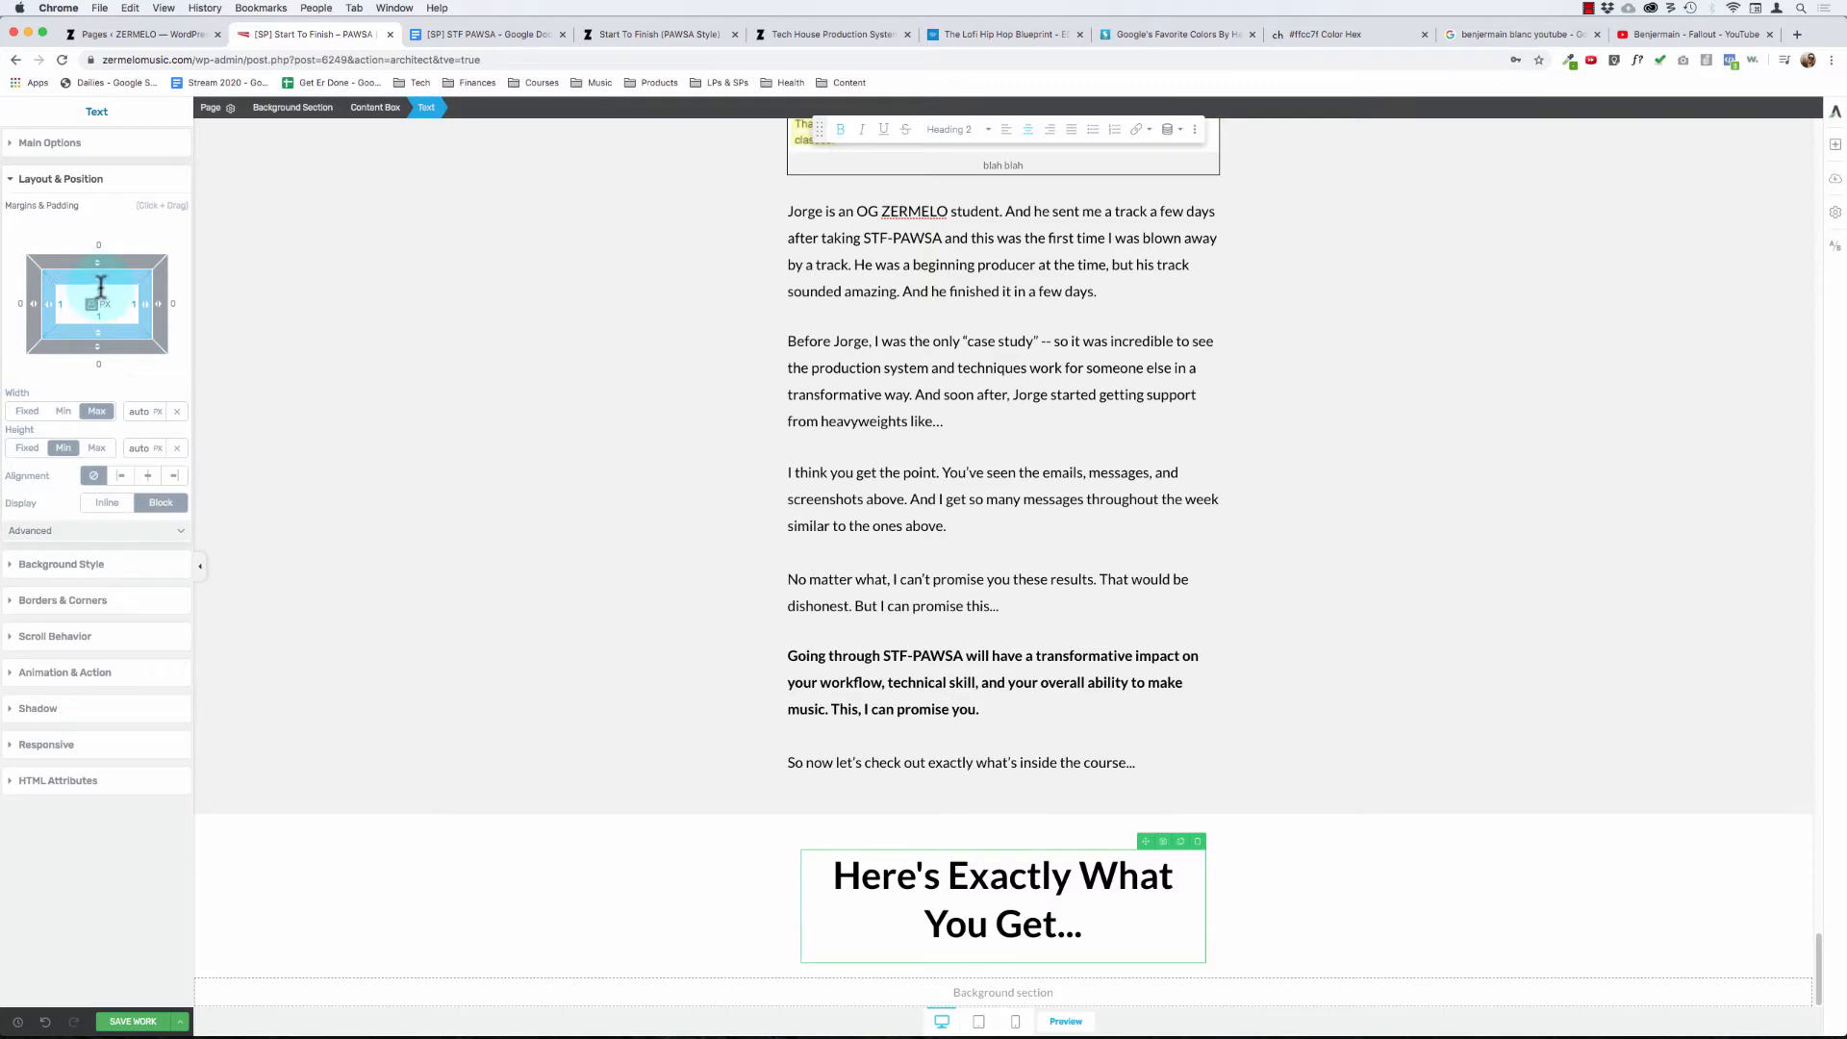
pyautogui.click(372, 108)
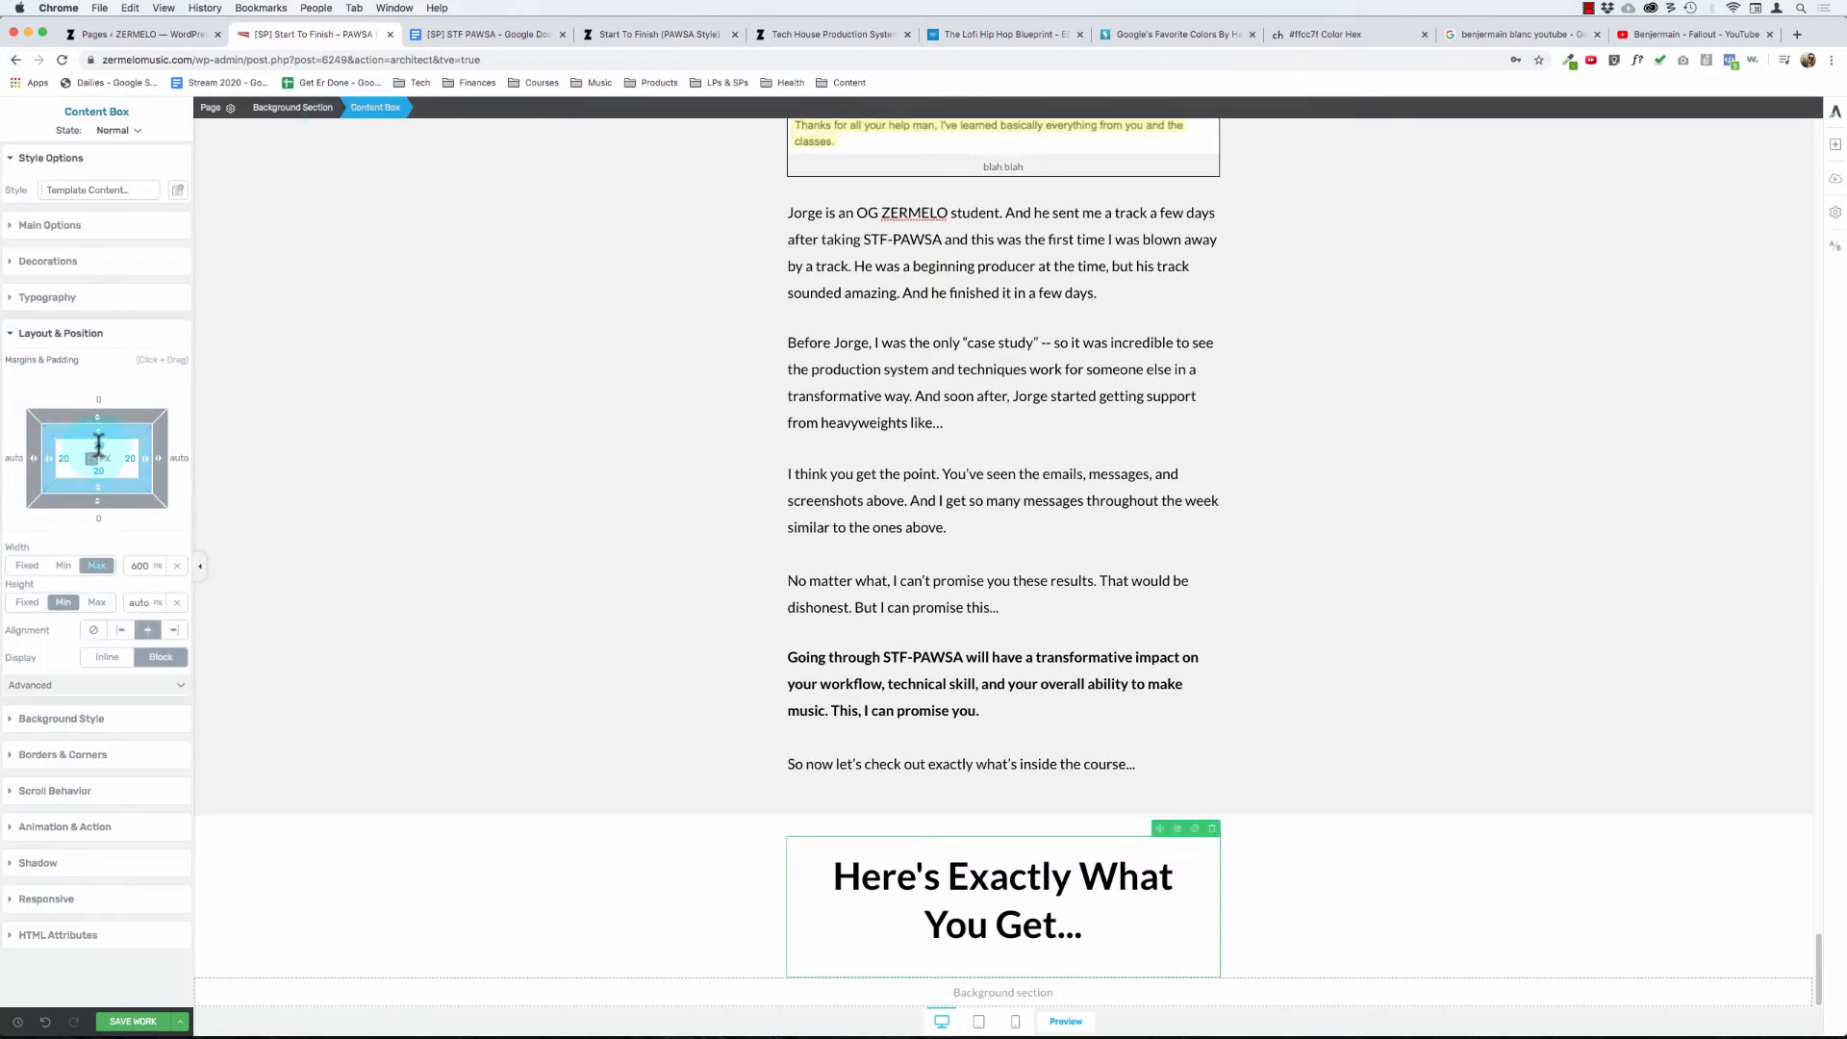
pyautogui.click(98, 445)
pyautogui.press('super+z')
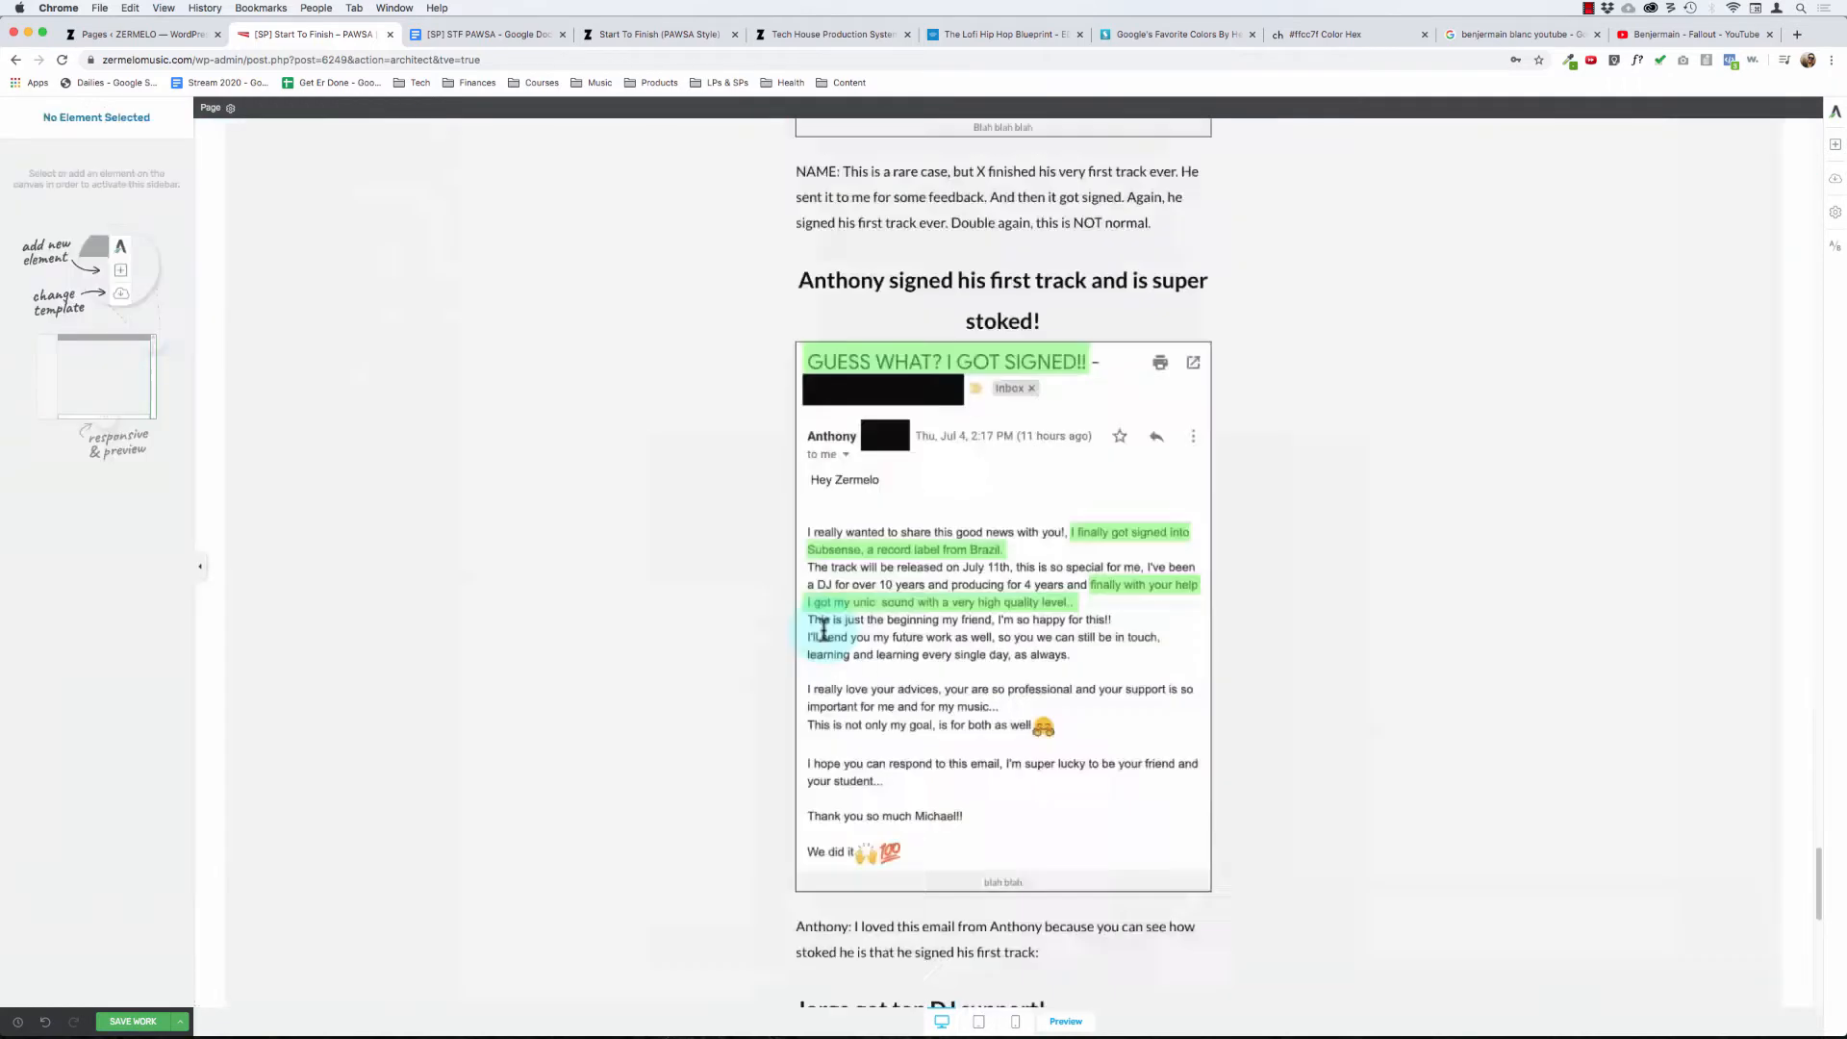
# - Try to move the "Here's Exactly What You Get..." heading text by itself into the empty background section below the grey results section
pyautogui.scroll(-10, 799, 626)
pyautogui.click(795, 626)
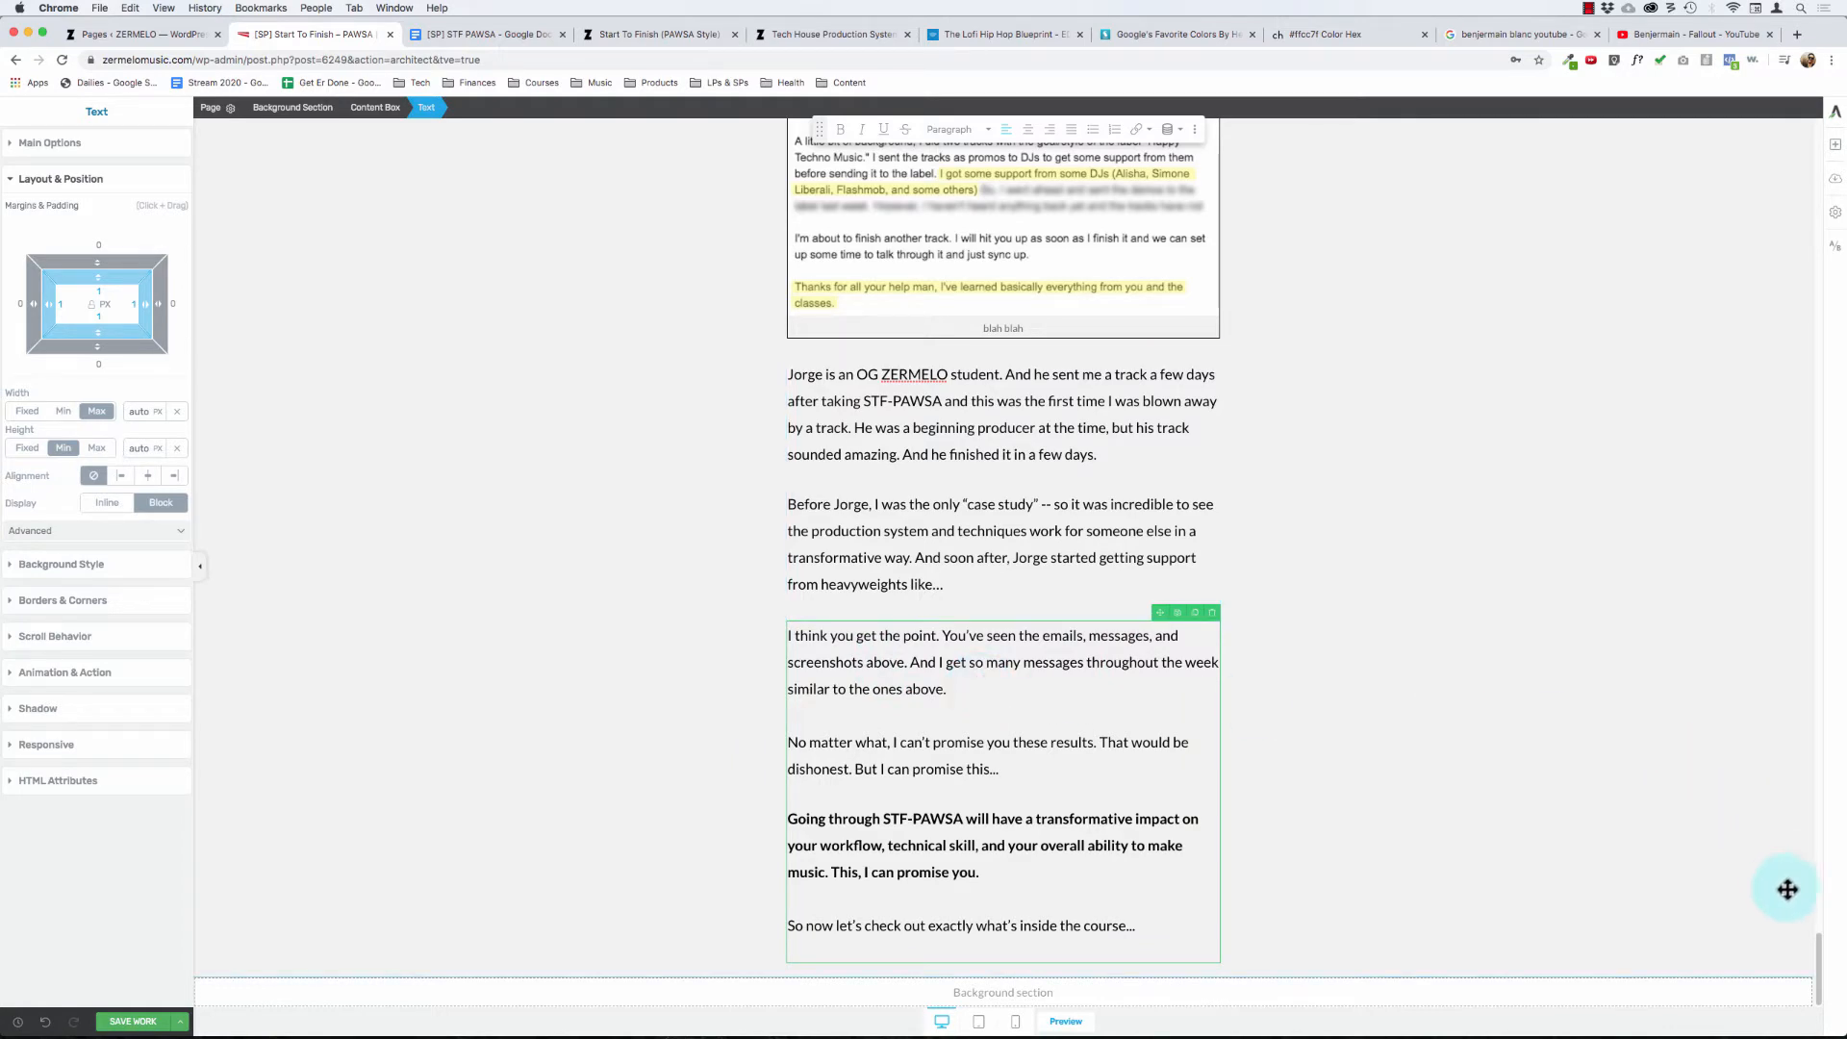
pyautogui.moveTo(1818, 953); pyautogui.dragTo(1843, 787)
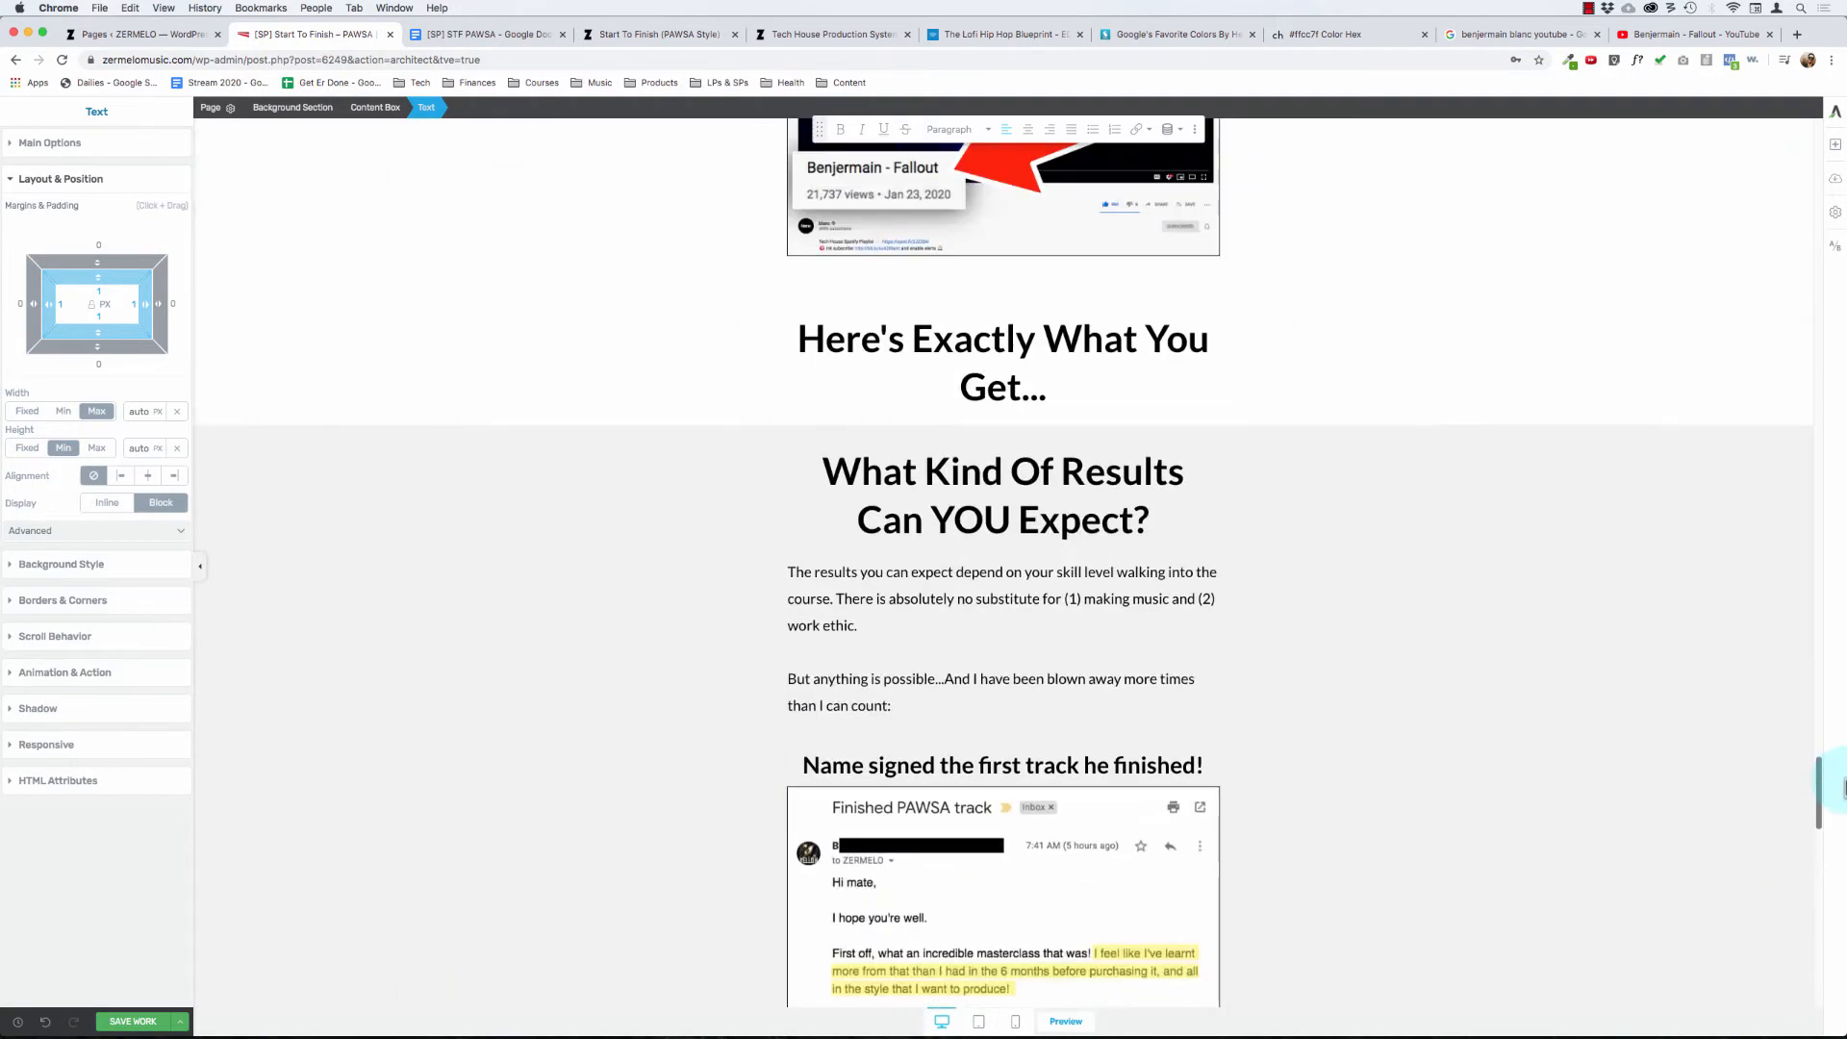
pyautogui.click(1133, 343)
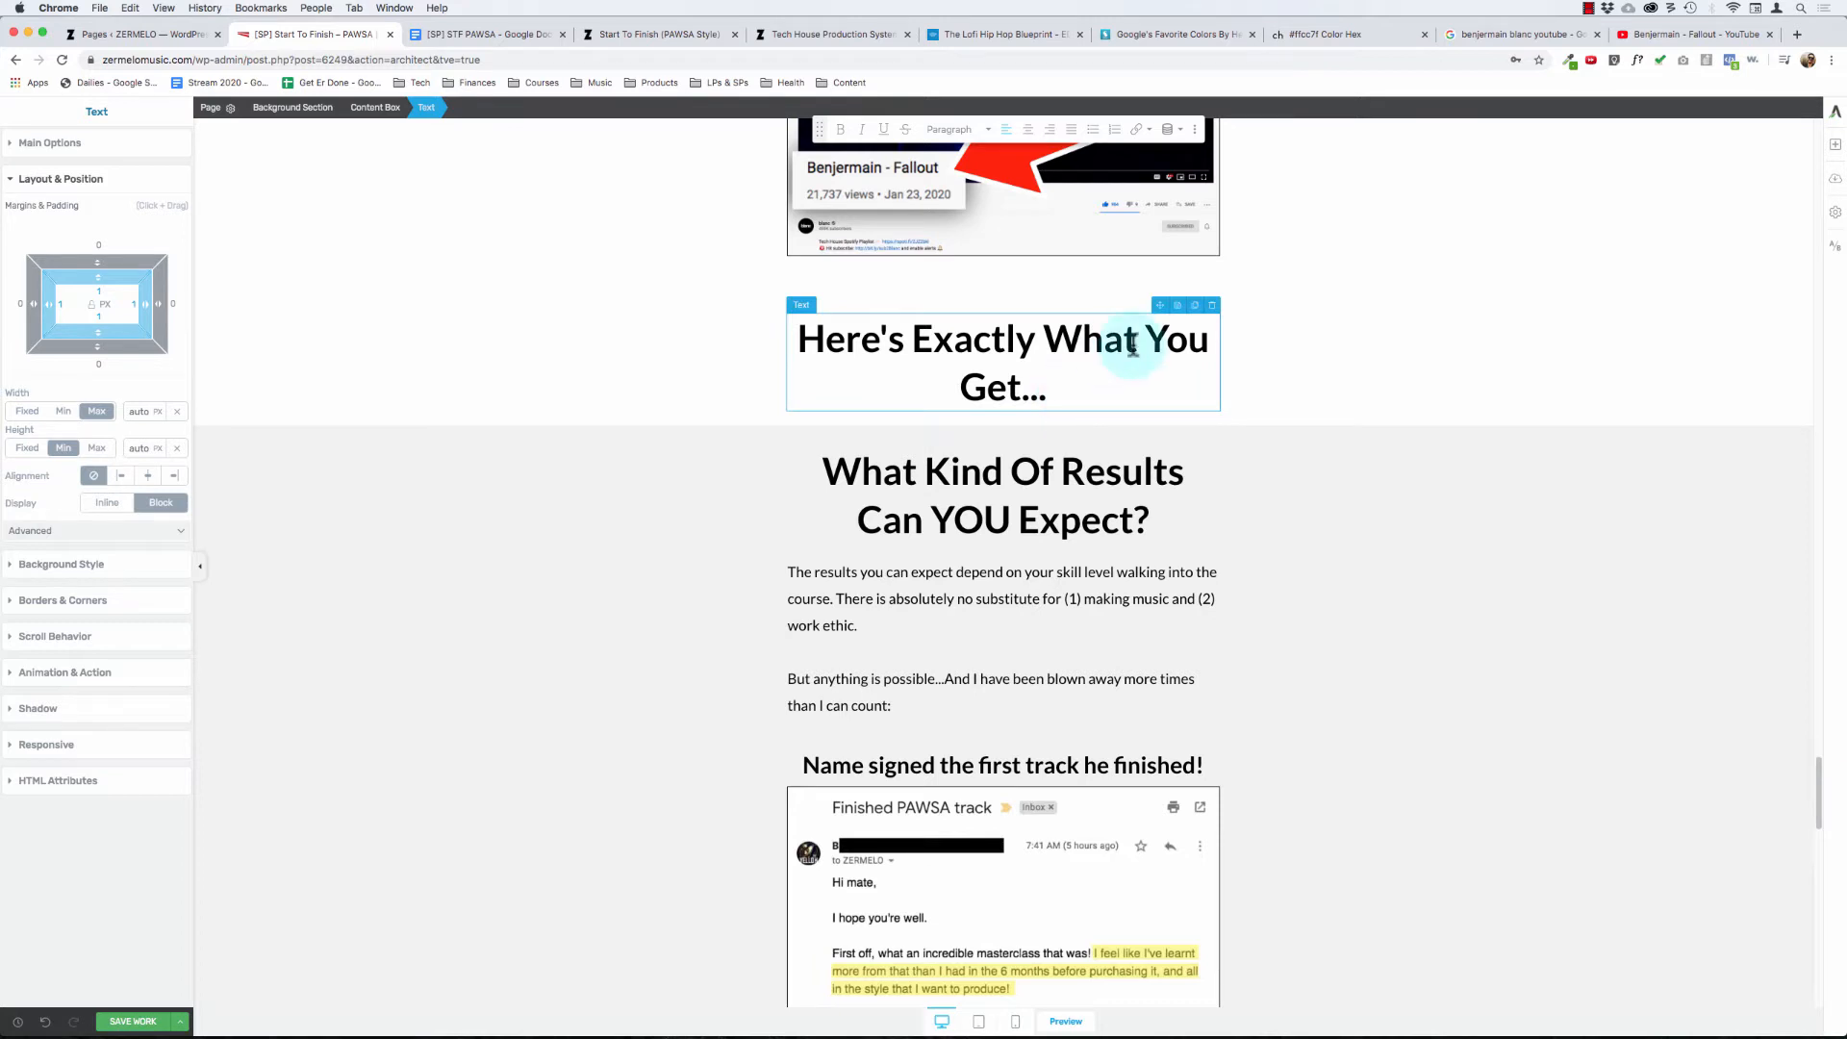
pyautogui.moveTo(1165, 310); pyautogui.dragTo(1056, 992)
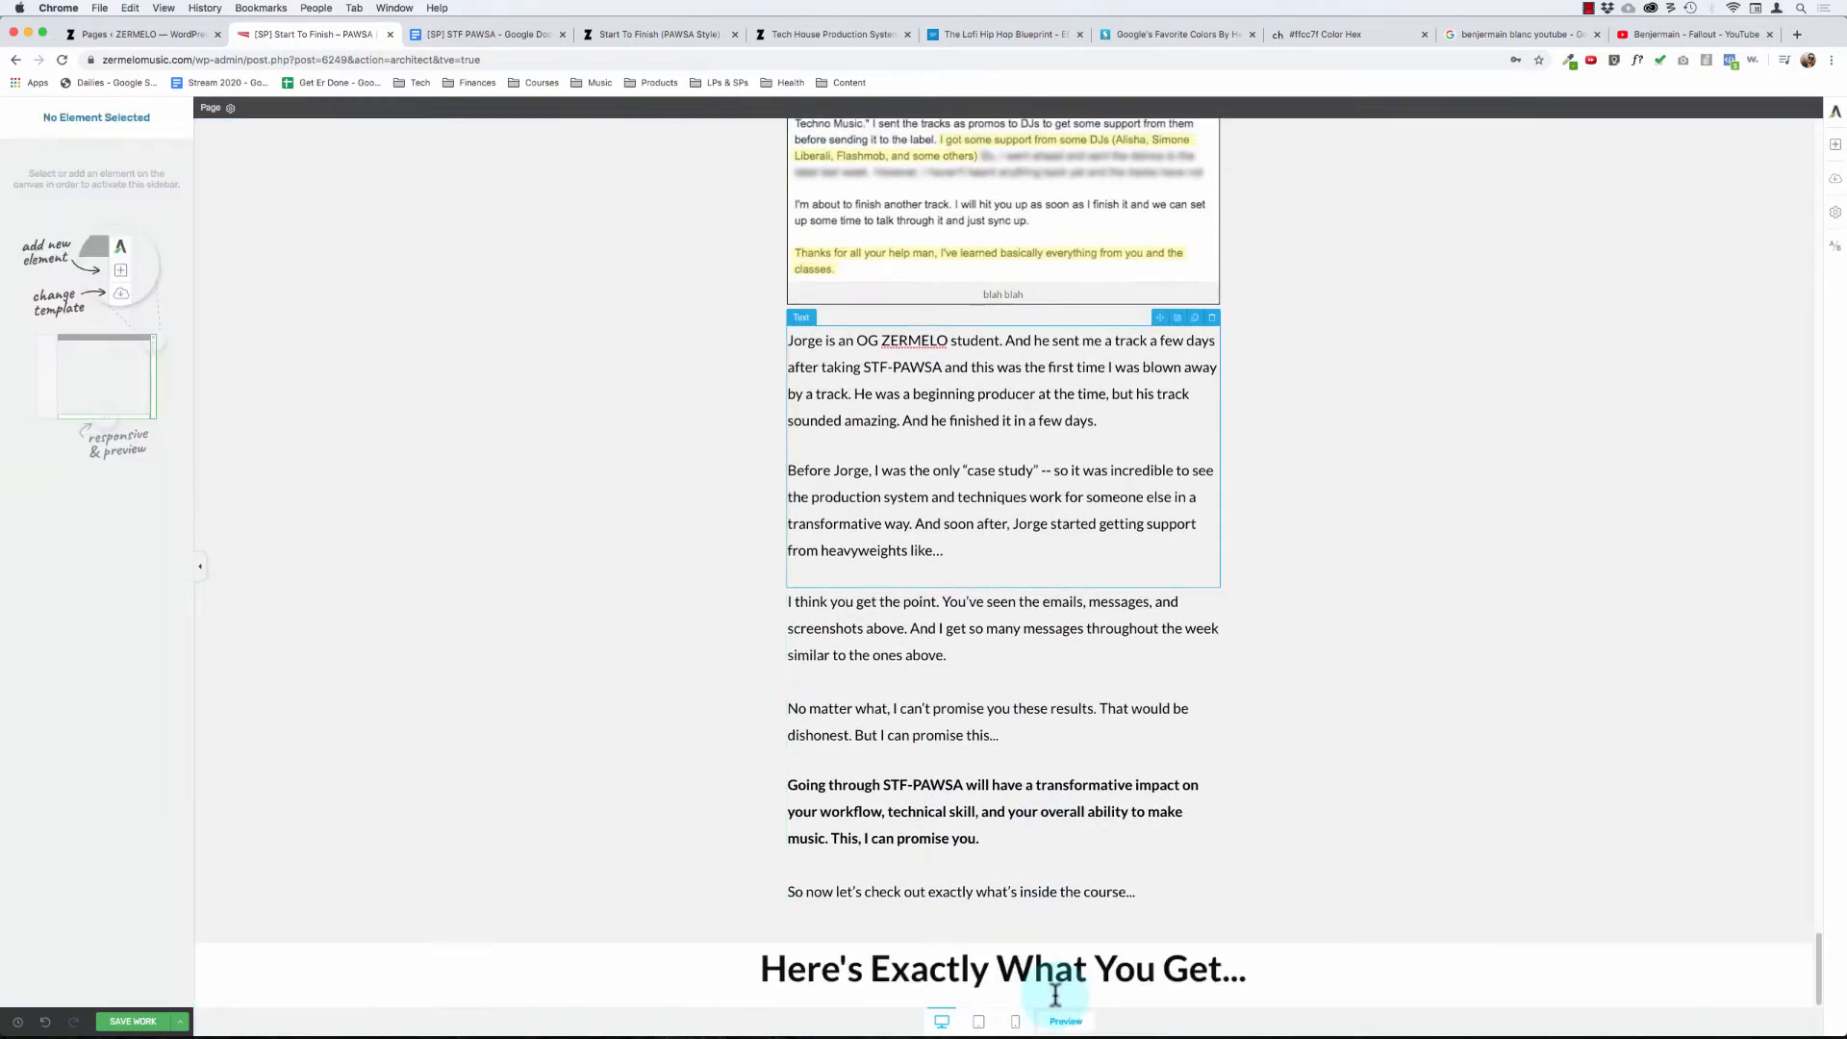
# - Check the moved heading's text and section settings, and undo the move of the heading text
pyautogui.click(512, 787)
pyautogui.click(75, 333)
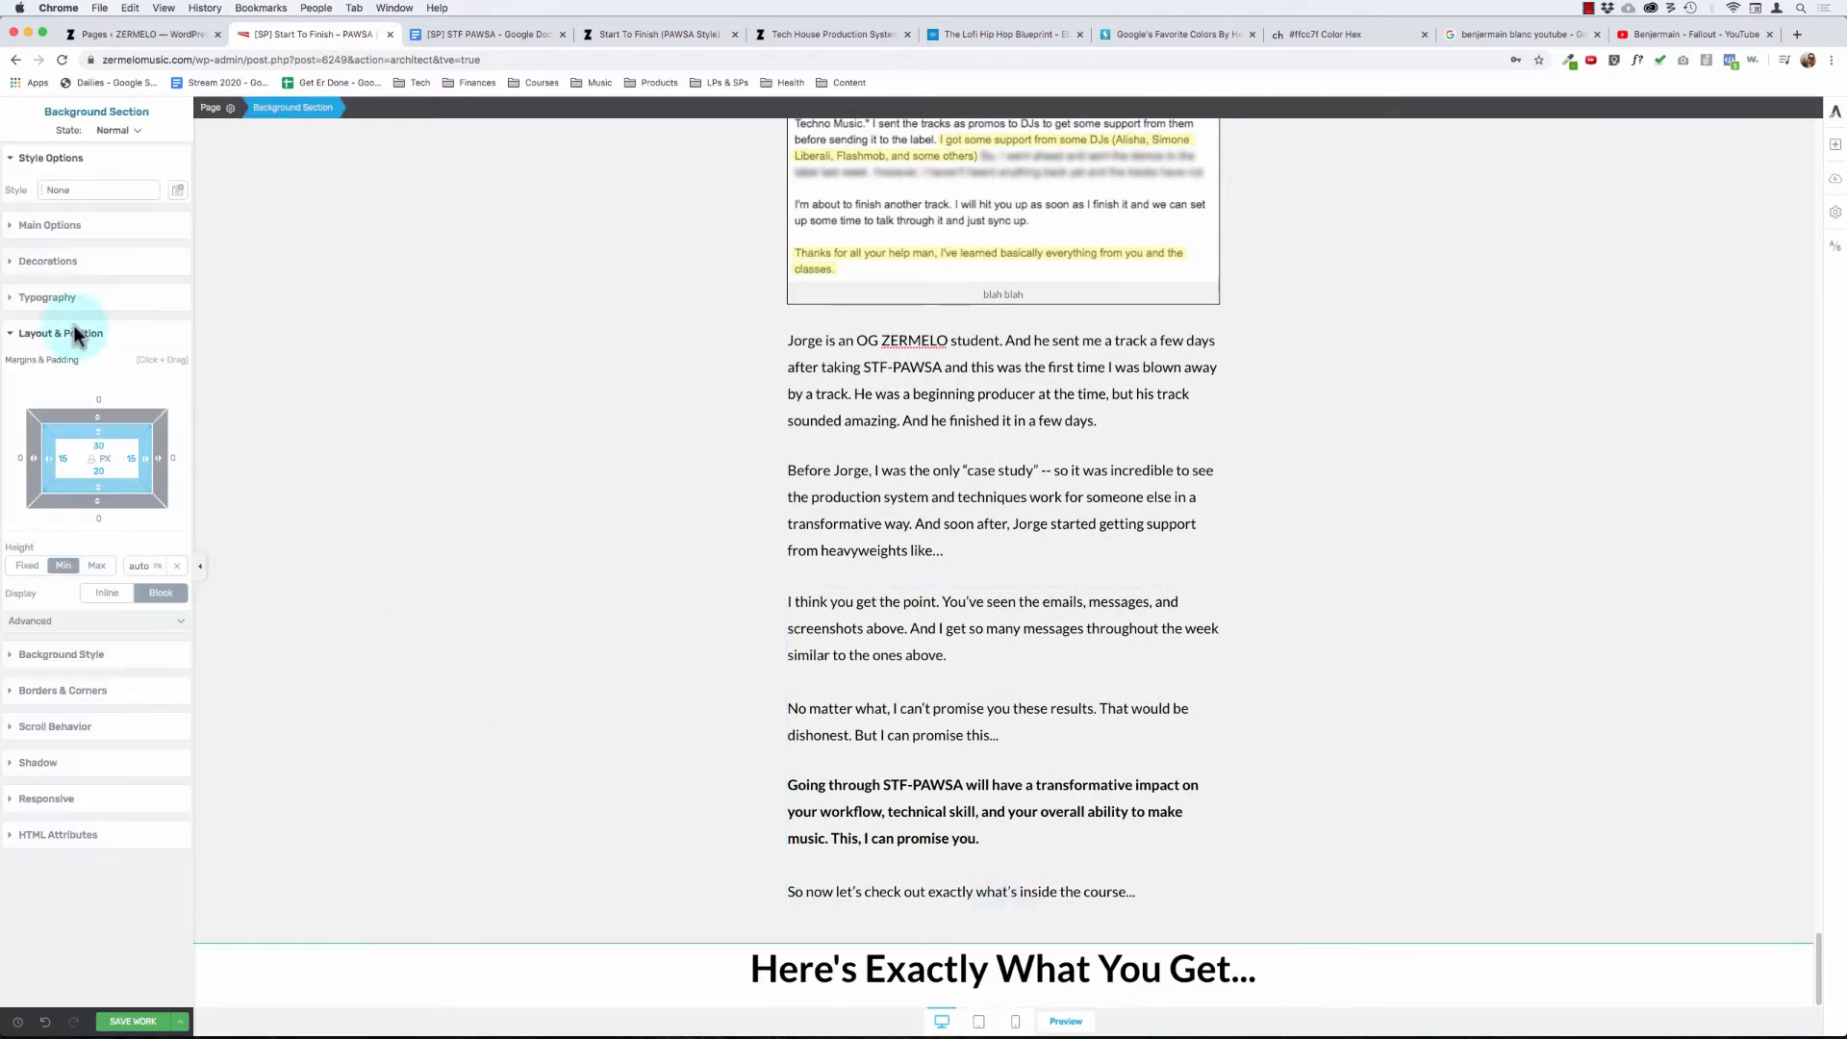
pyautogui.click(402, 964)
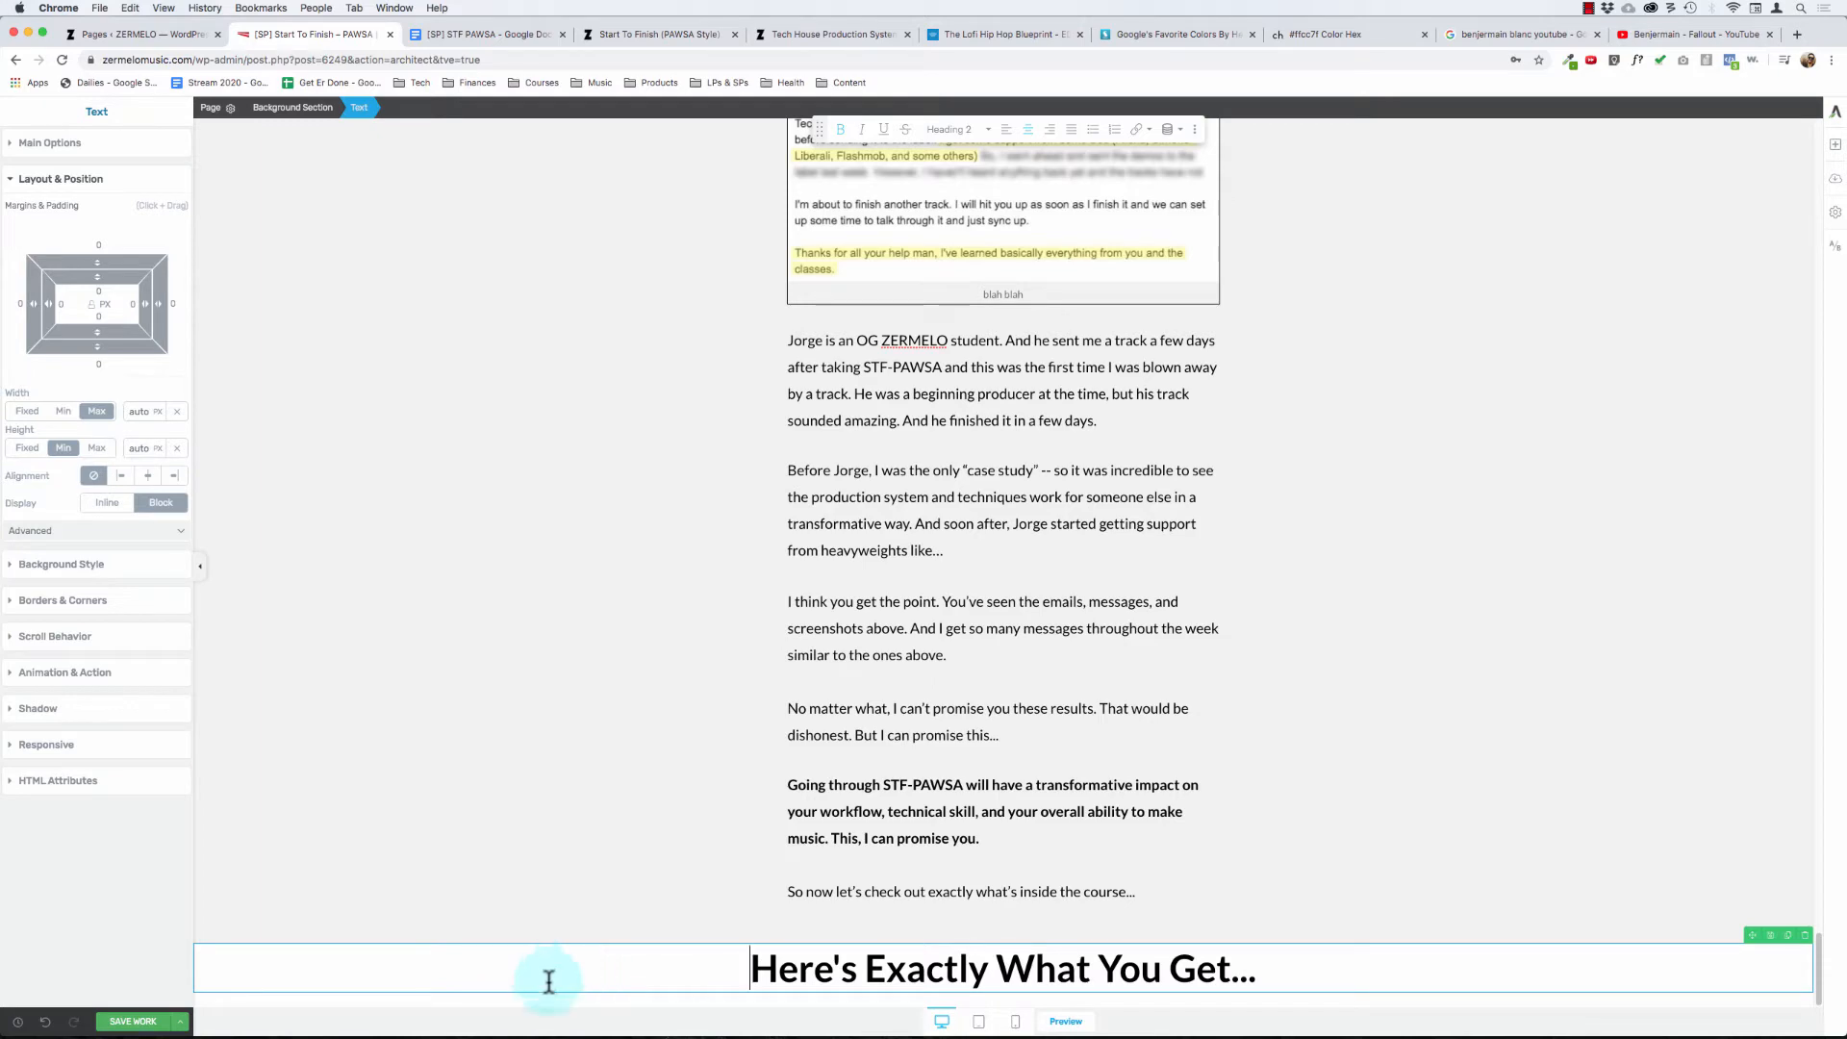
pyautogui.click(652, 1002)
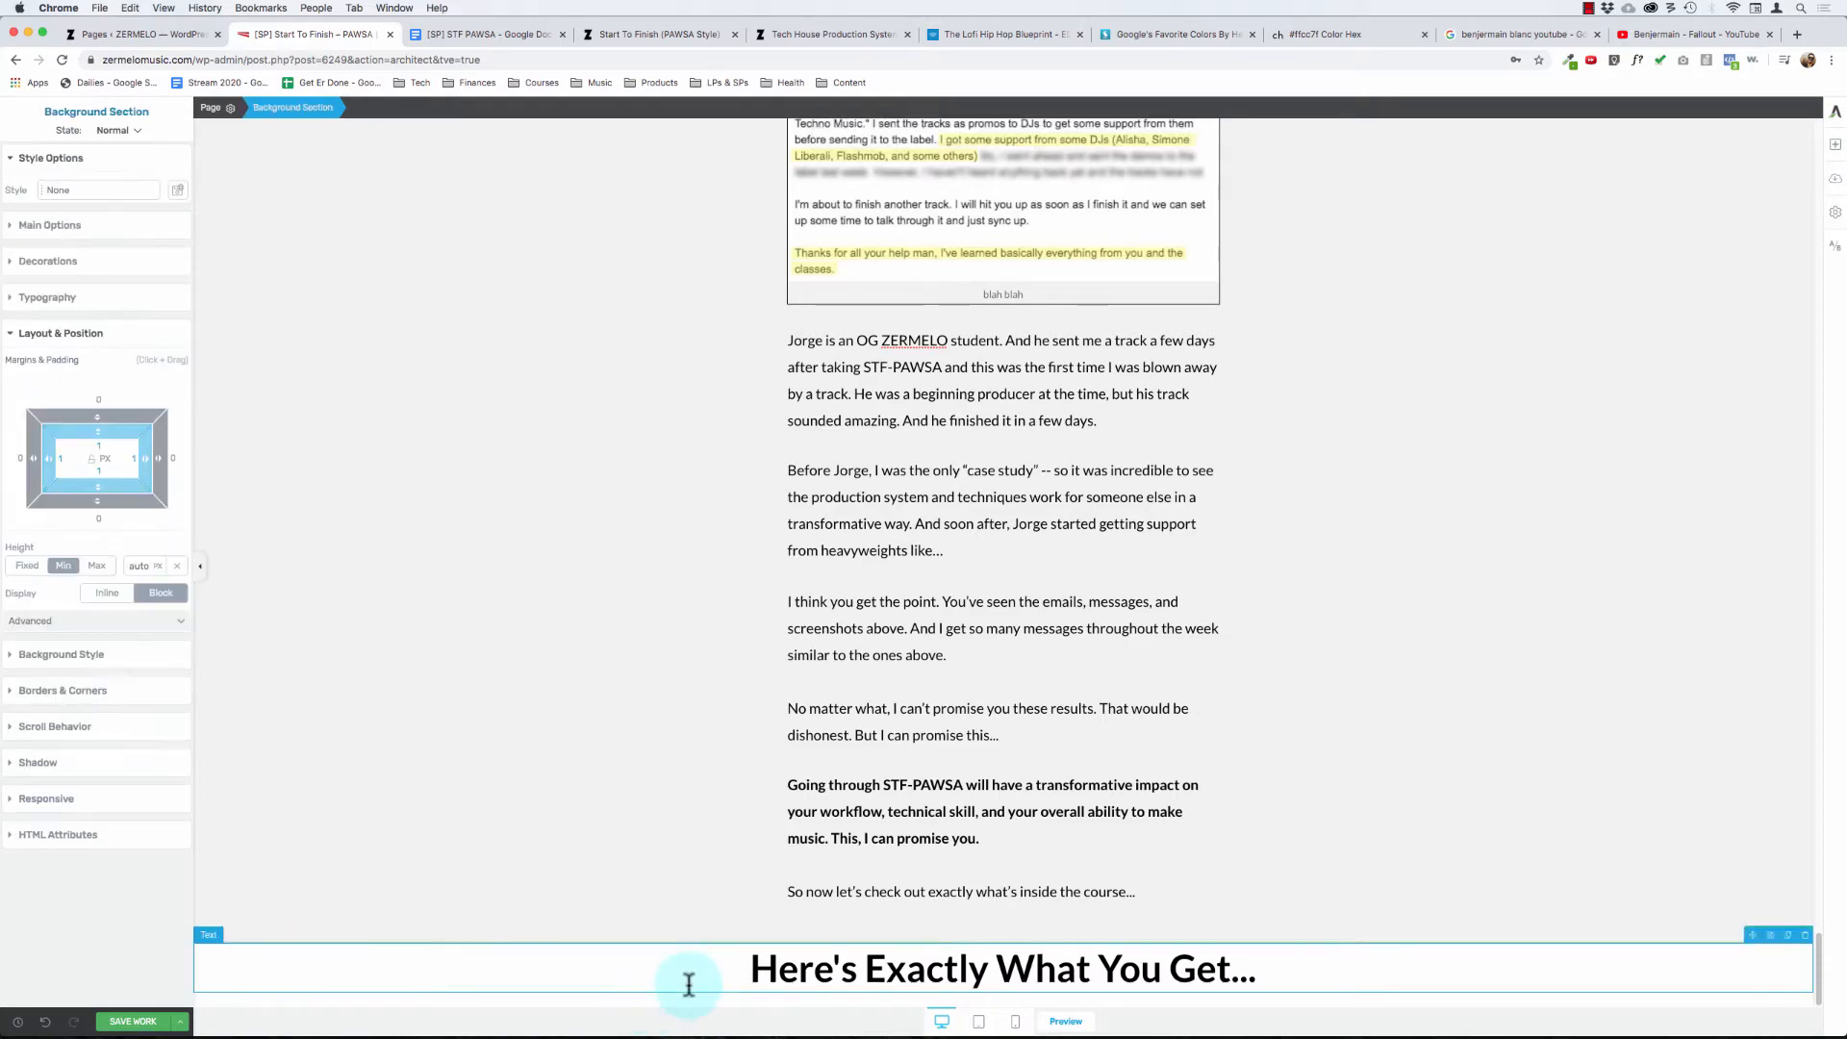
pyautogui.click(689, 983)
pyautogui.scroll(20, 851, 489)
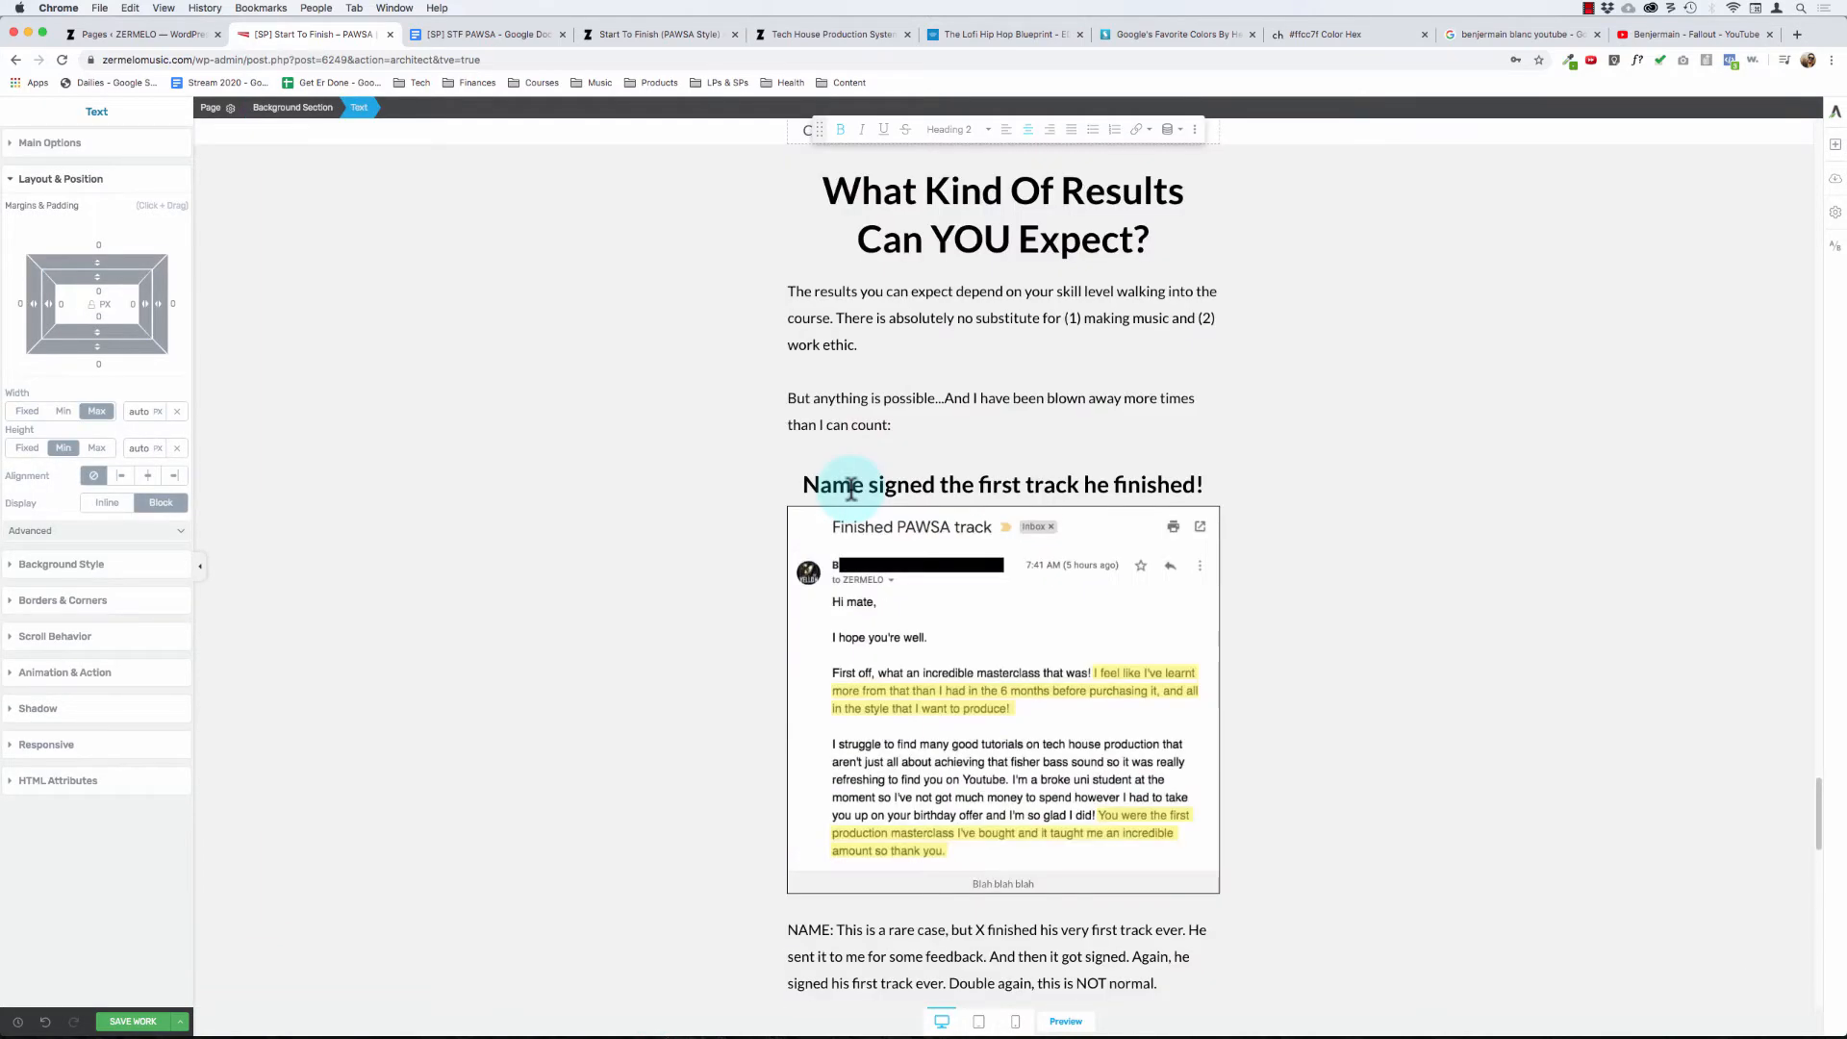
pyautogui.scroll(-1, 852, 489)
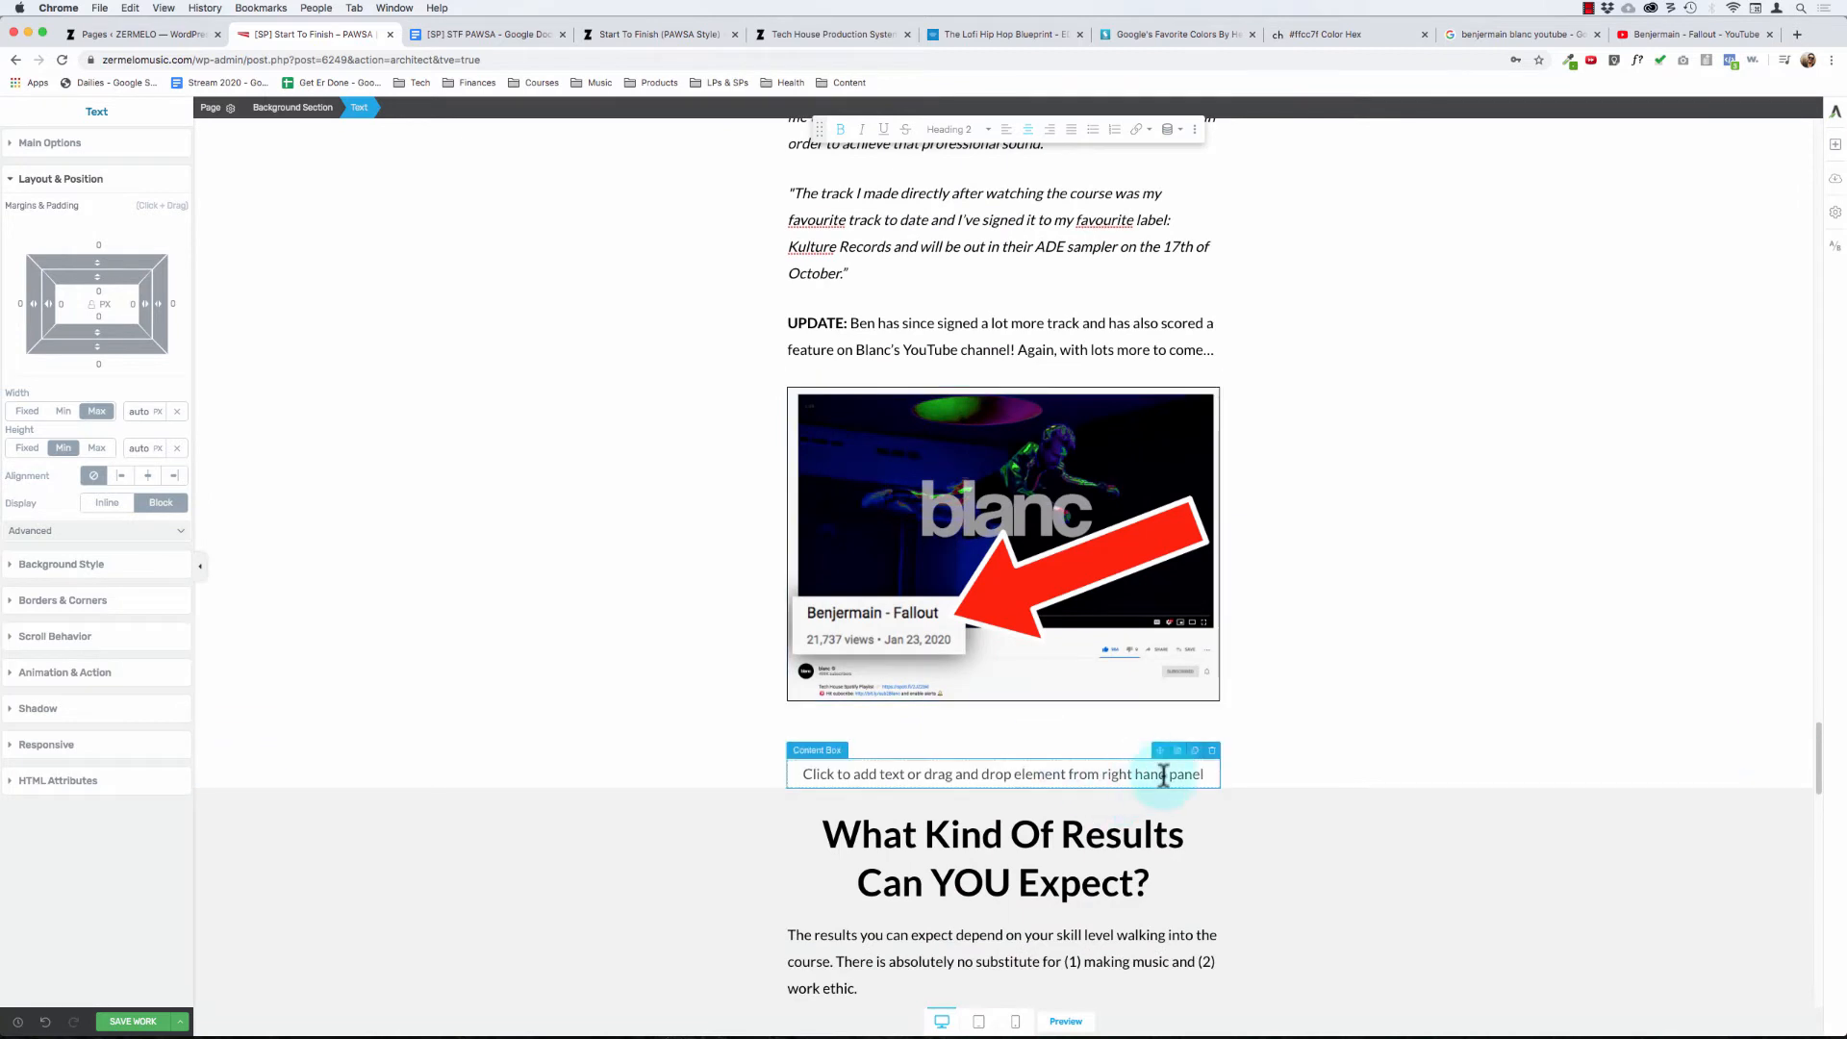
pyautogui.click(45, 1023)
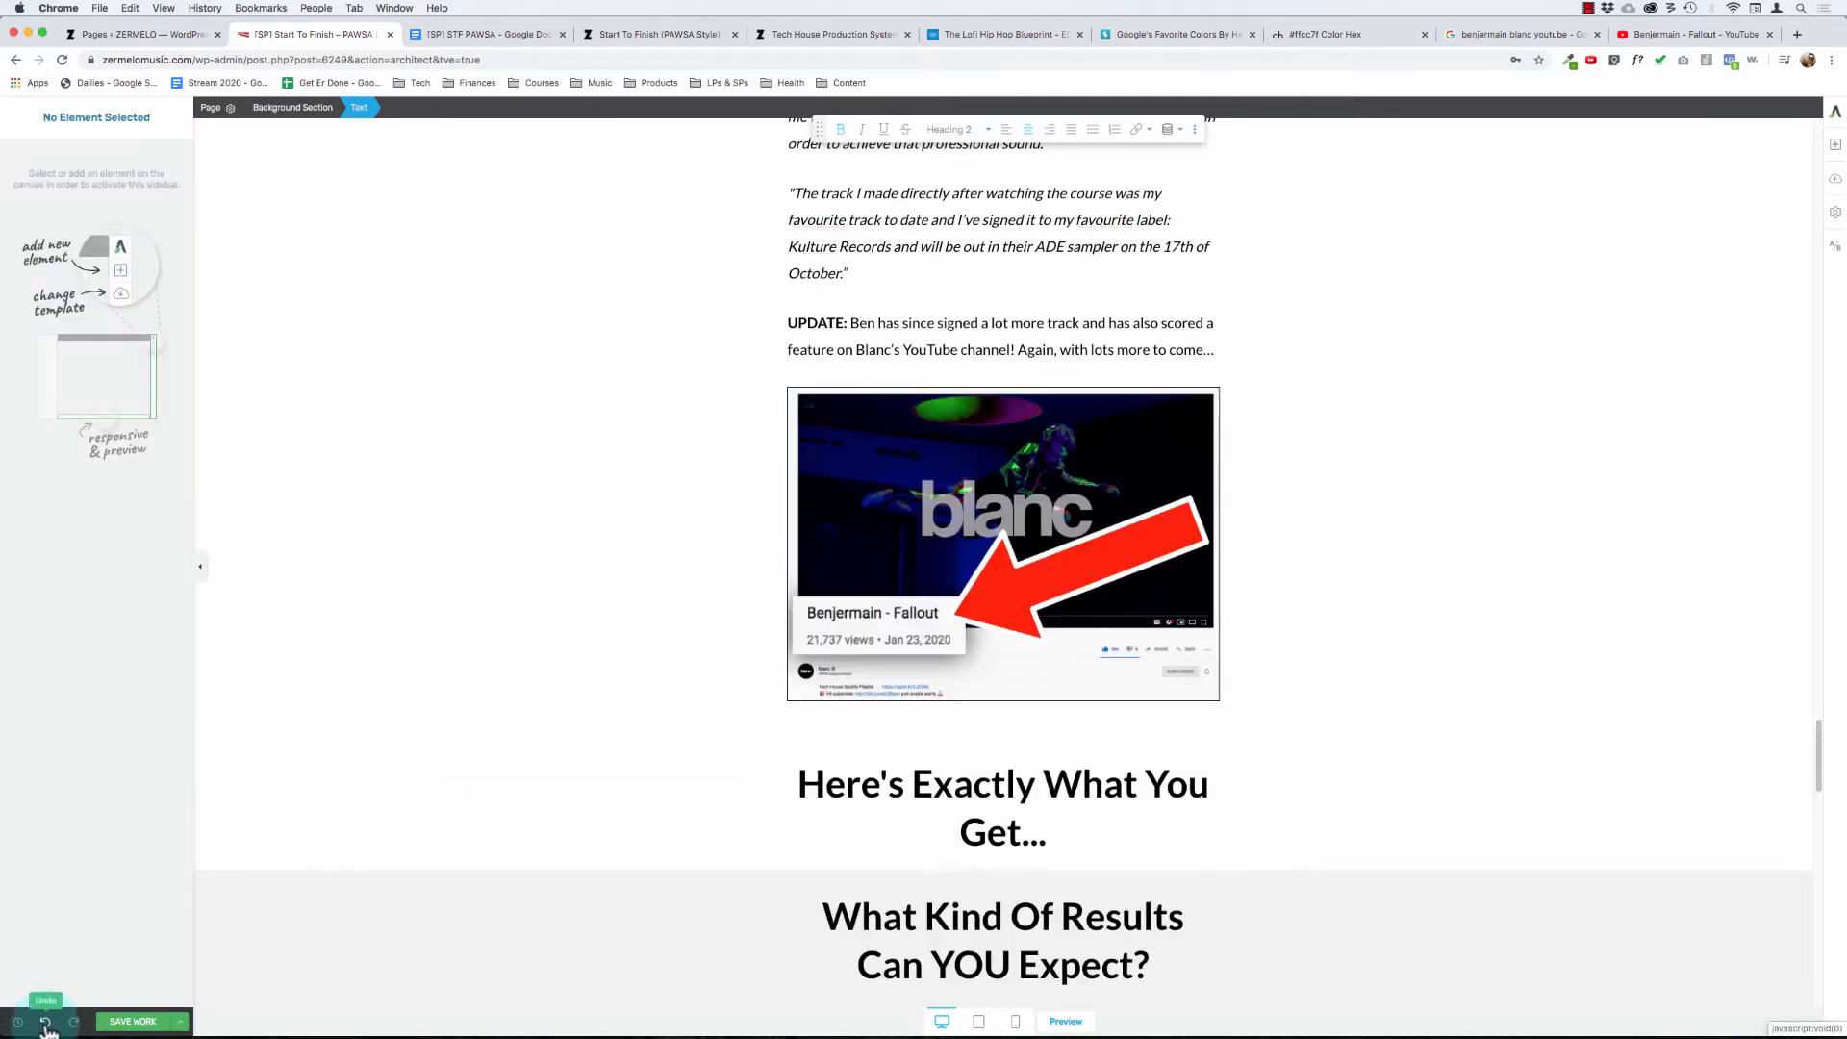
# - Move the content box holding the "Here's Exactly What You Get..." heading into the empty background section below the grey results section
pyautogui.click(1051, 784)
pyautogui.click(394, 111)
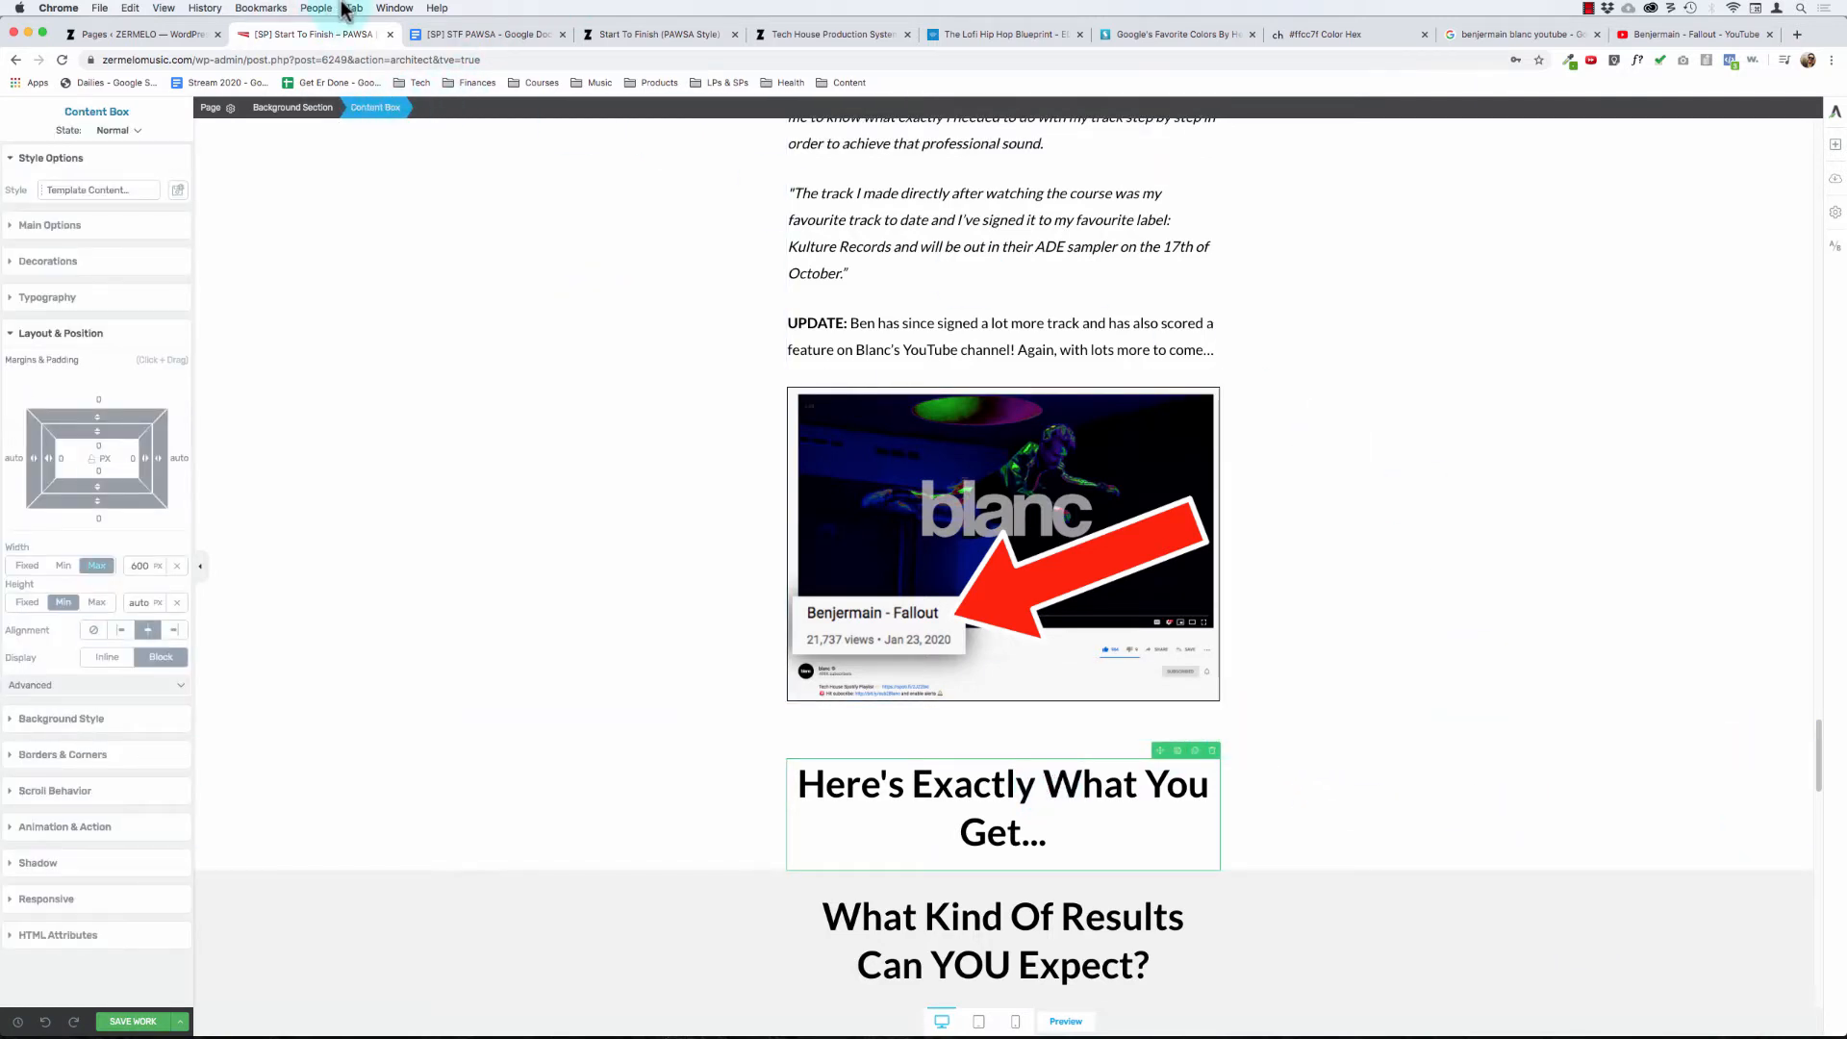
pyautogui.moveTo(1158, 751)
pyautogui.mouseDown()
pyautogui.moveTo(1106, 962)
pyautogui.moveTo(1062, 1001)
pyautogui.mouseUp()
pyautogui.scroll(-2, 961, 879)
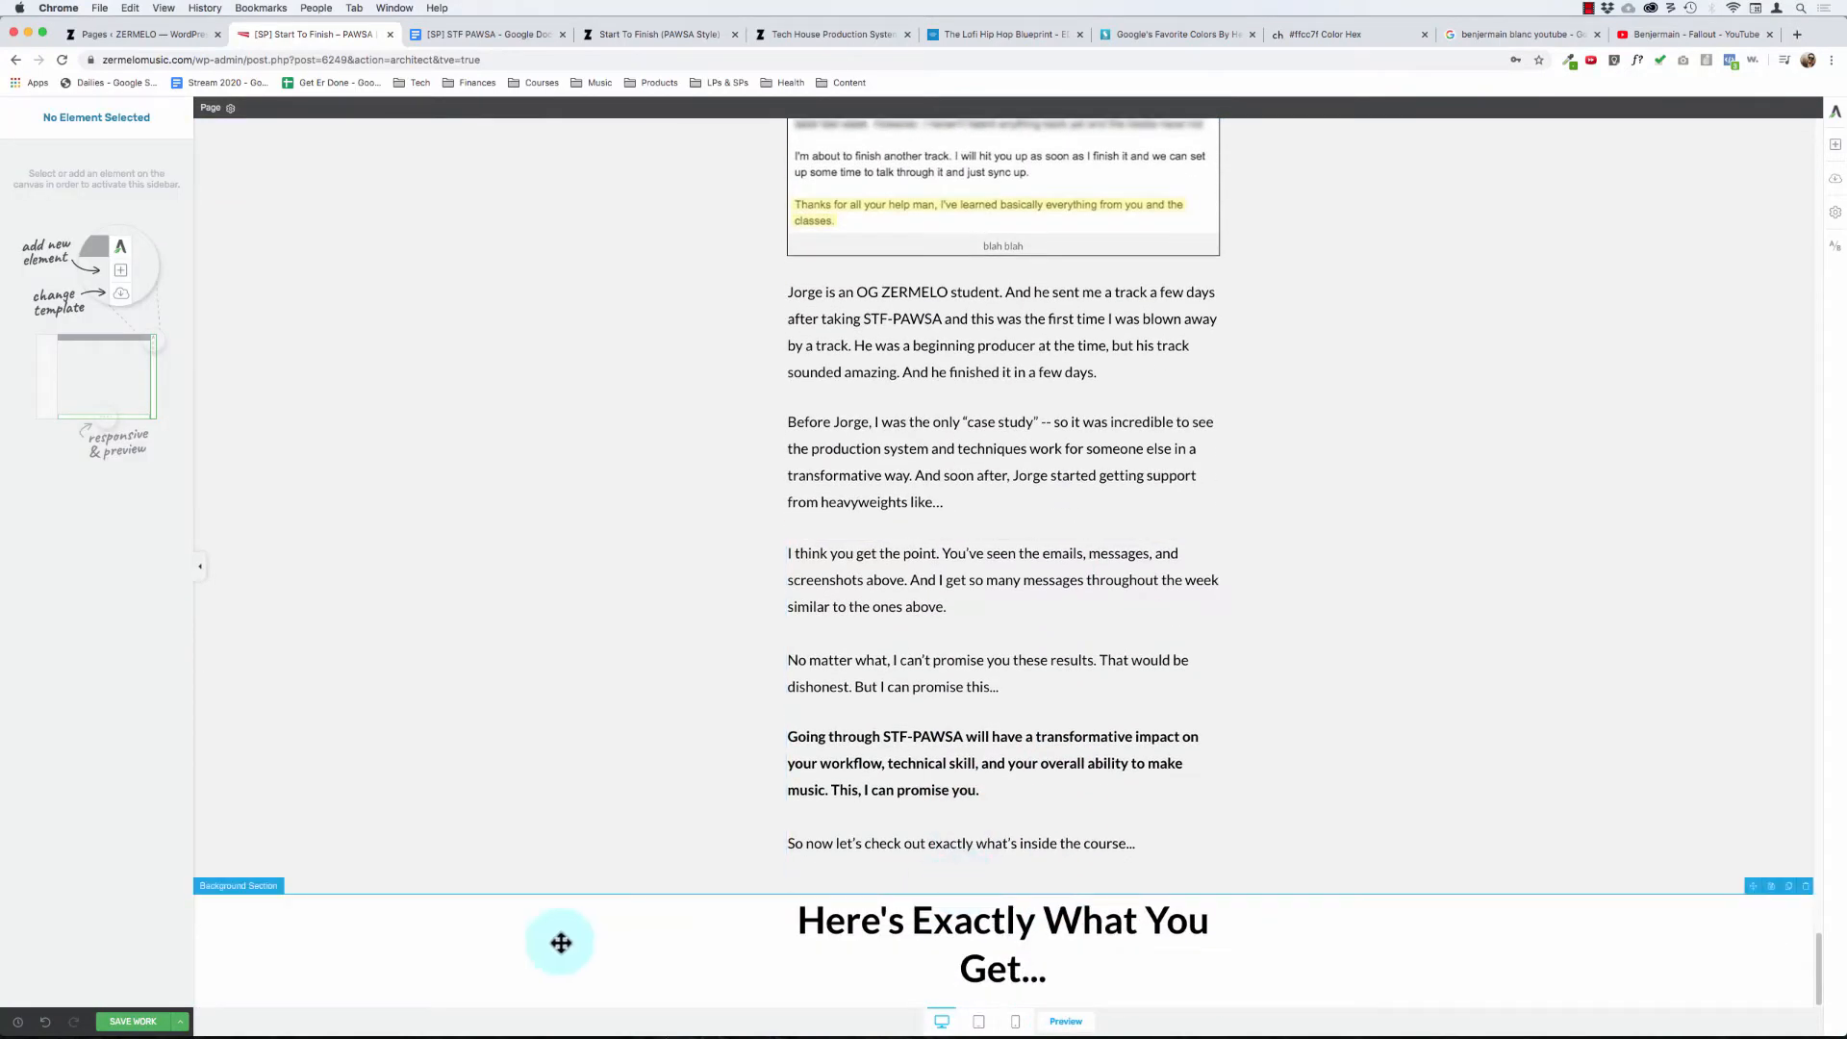
# - Set the white heading section's padding to 30 px on top and 0 on the other sides
pyautogui.click(453, 912)
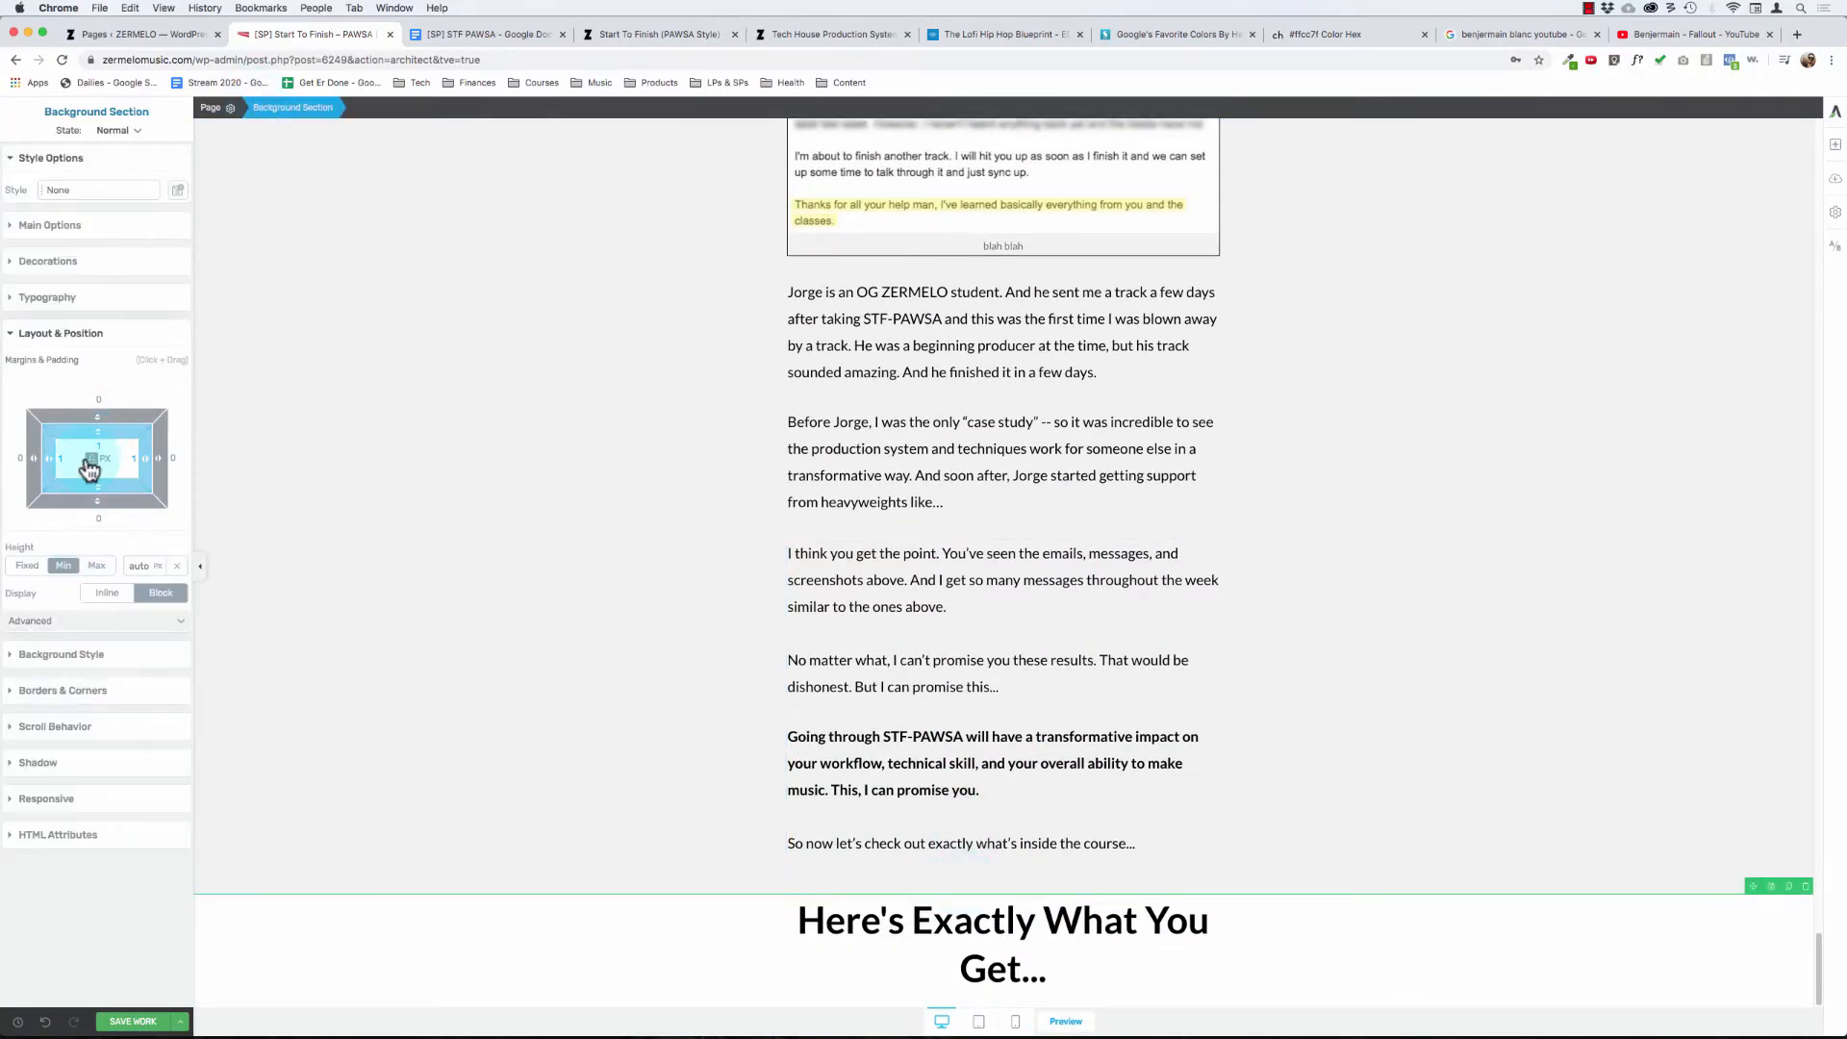
pyautogui.write('0')
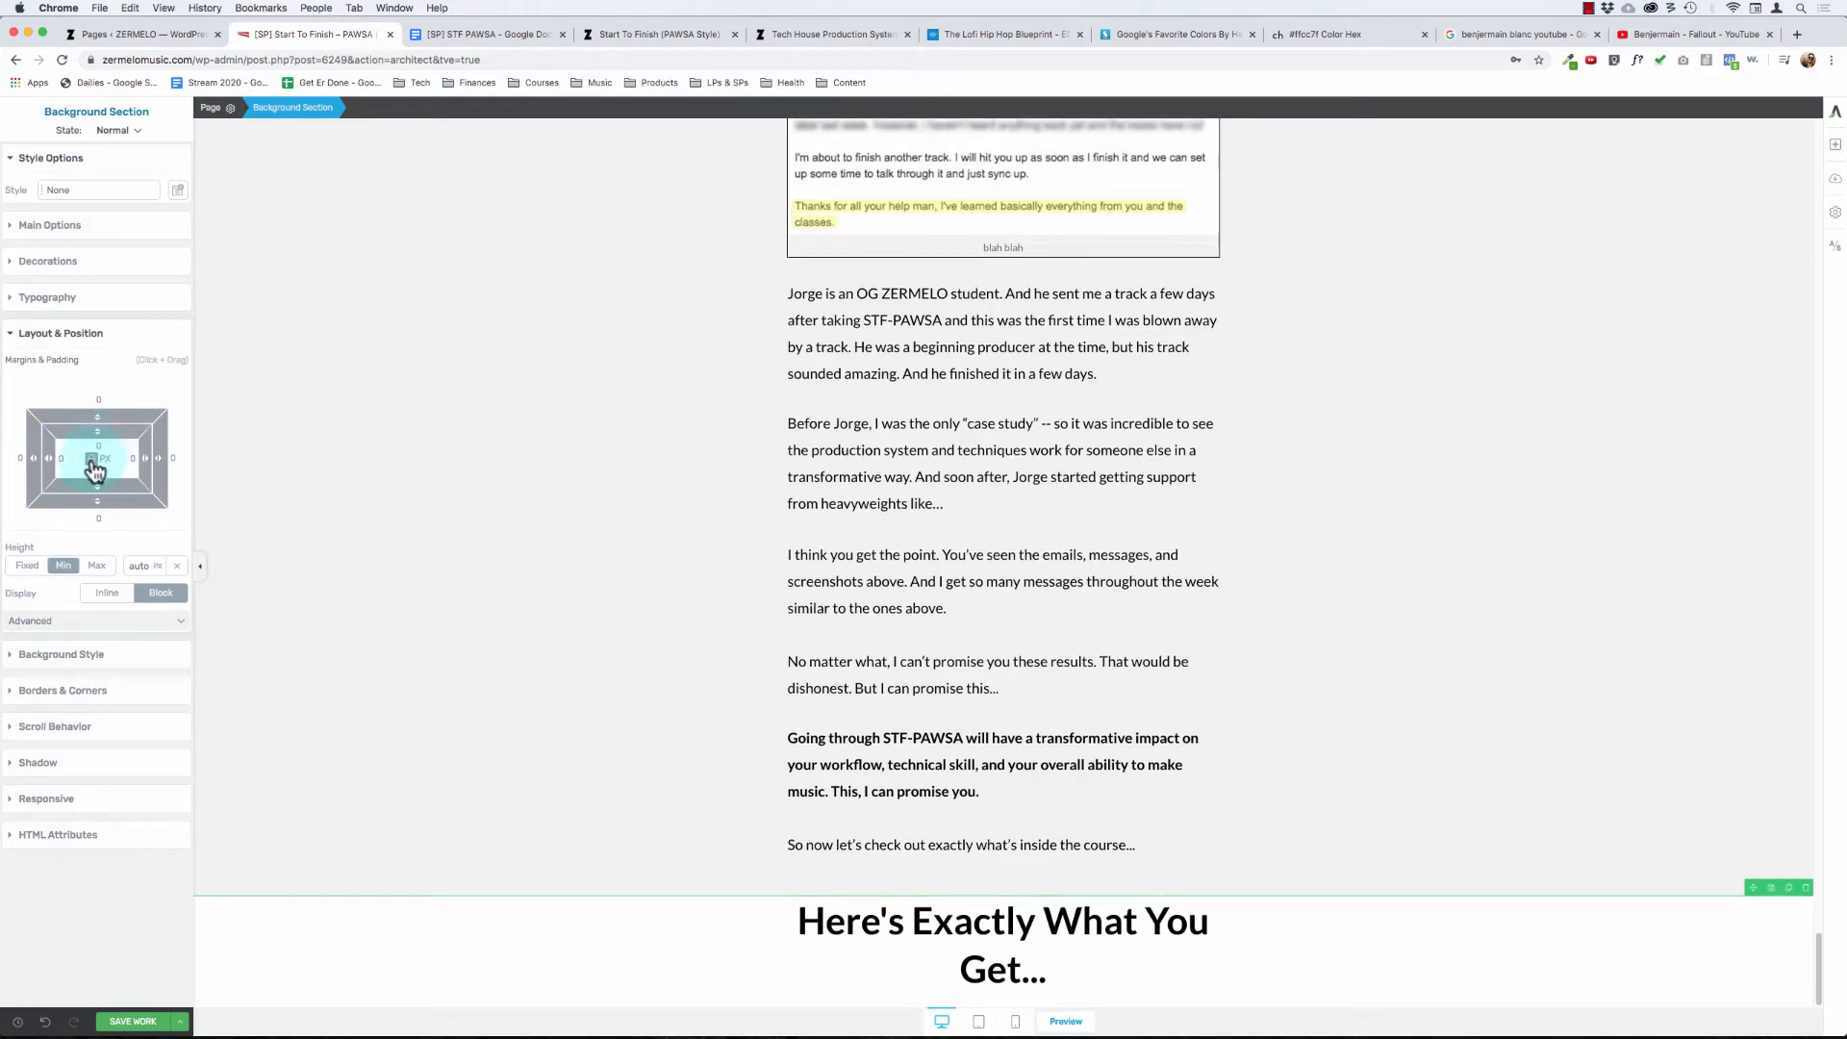
pyautogui.click(1089, 928)
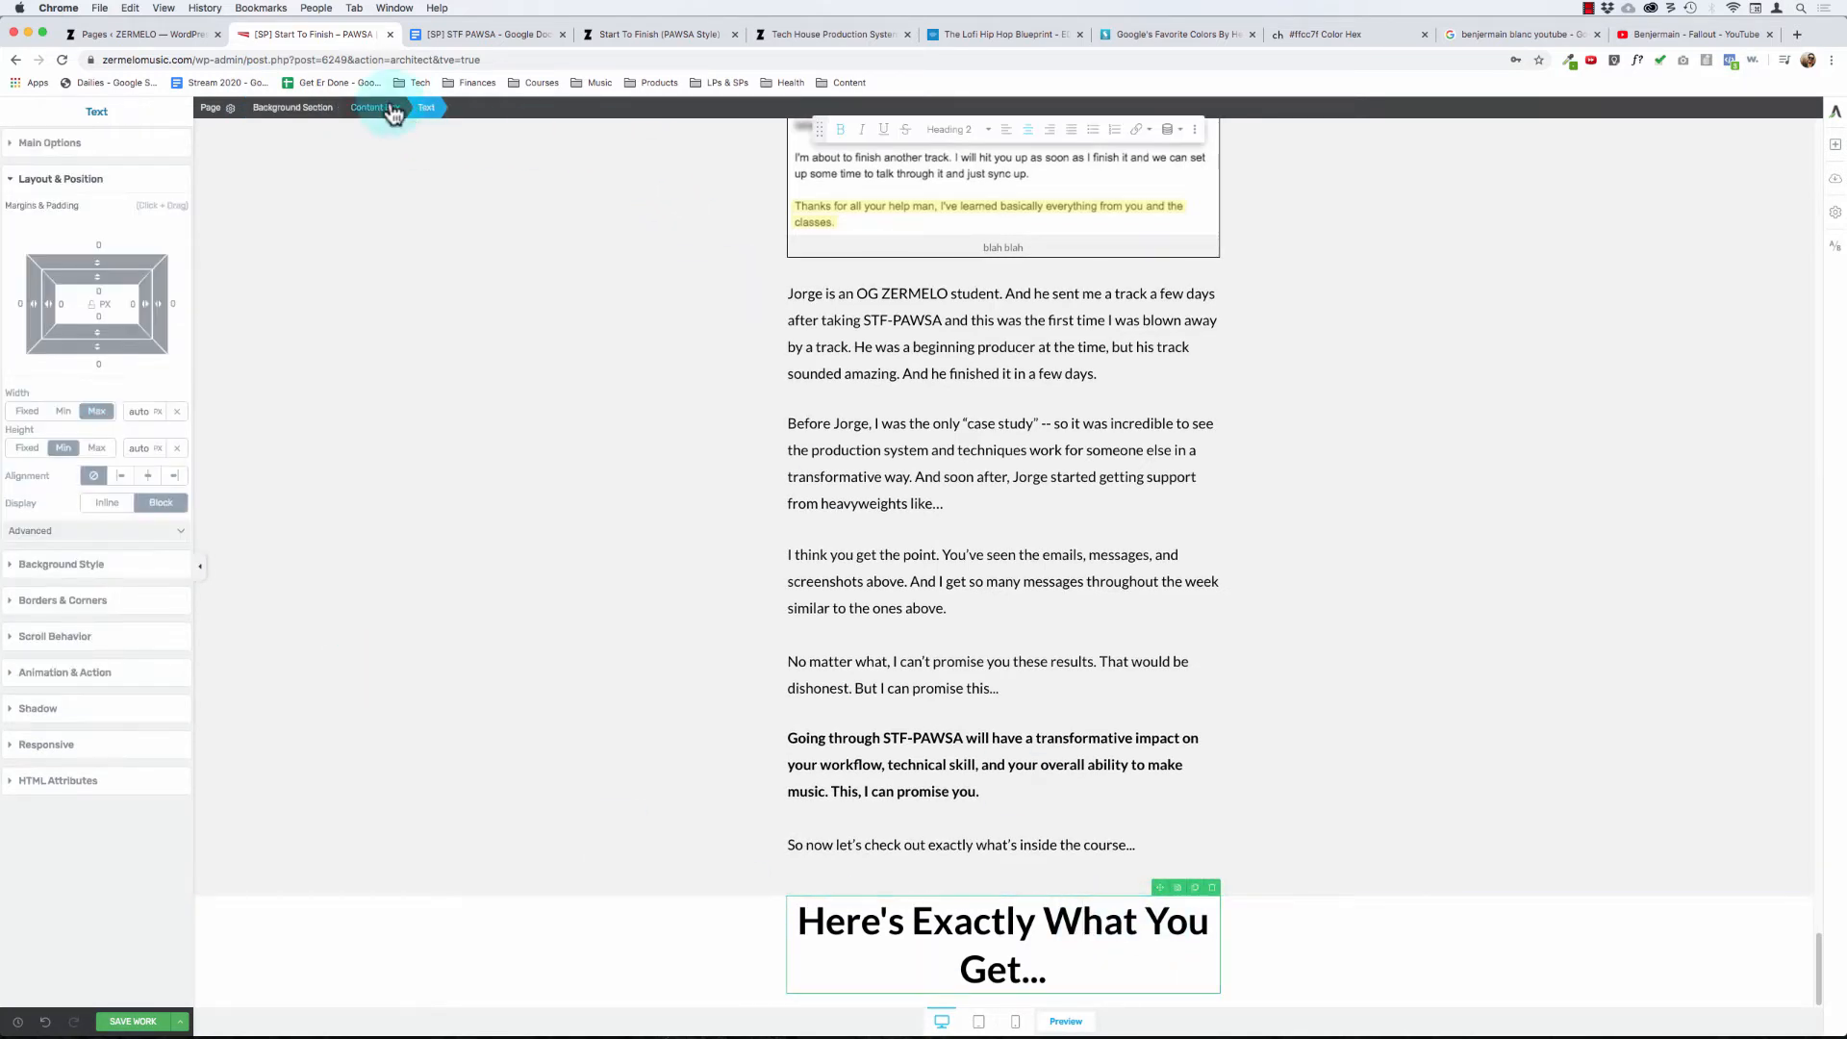
pyautogui.click(376, 107)
pyautogui.click(332, 109)
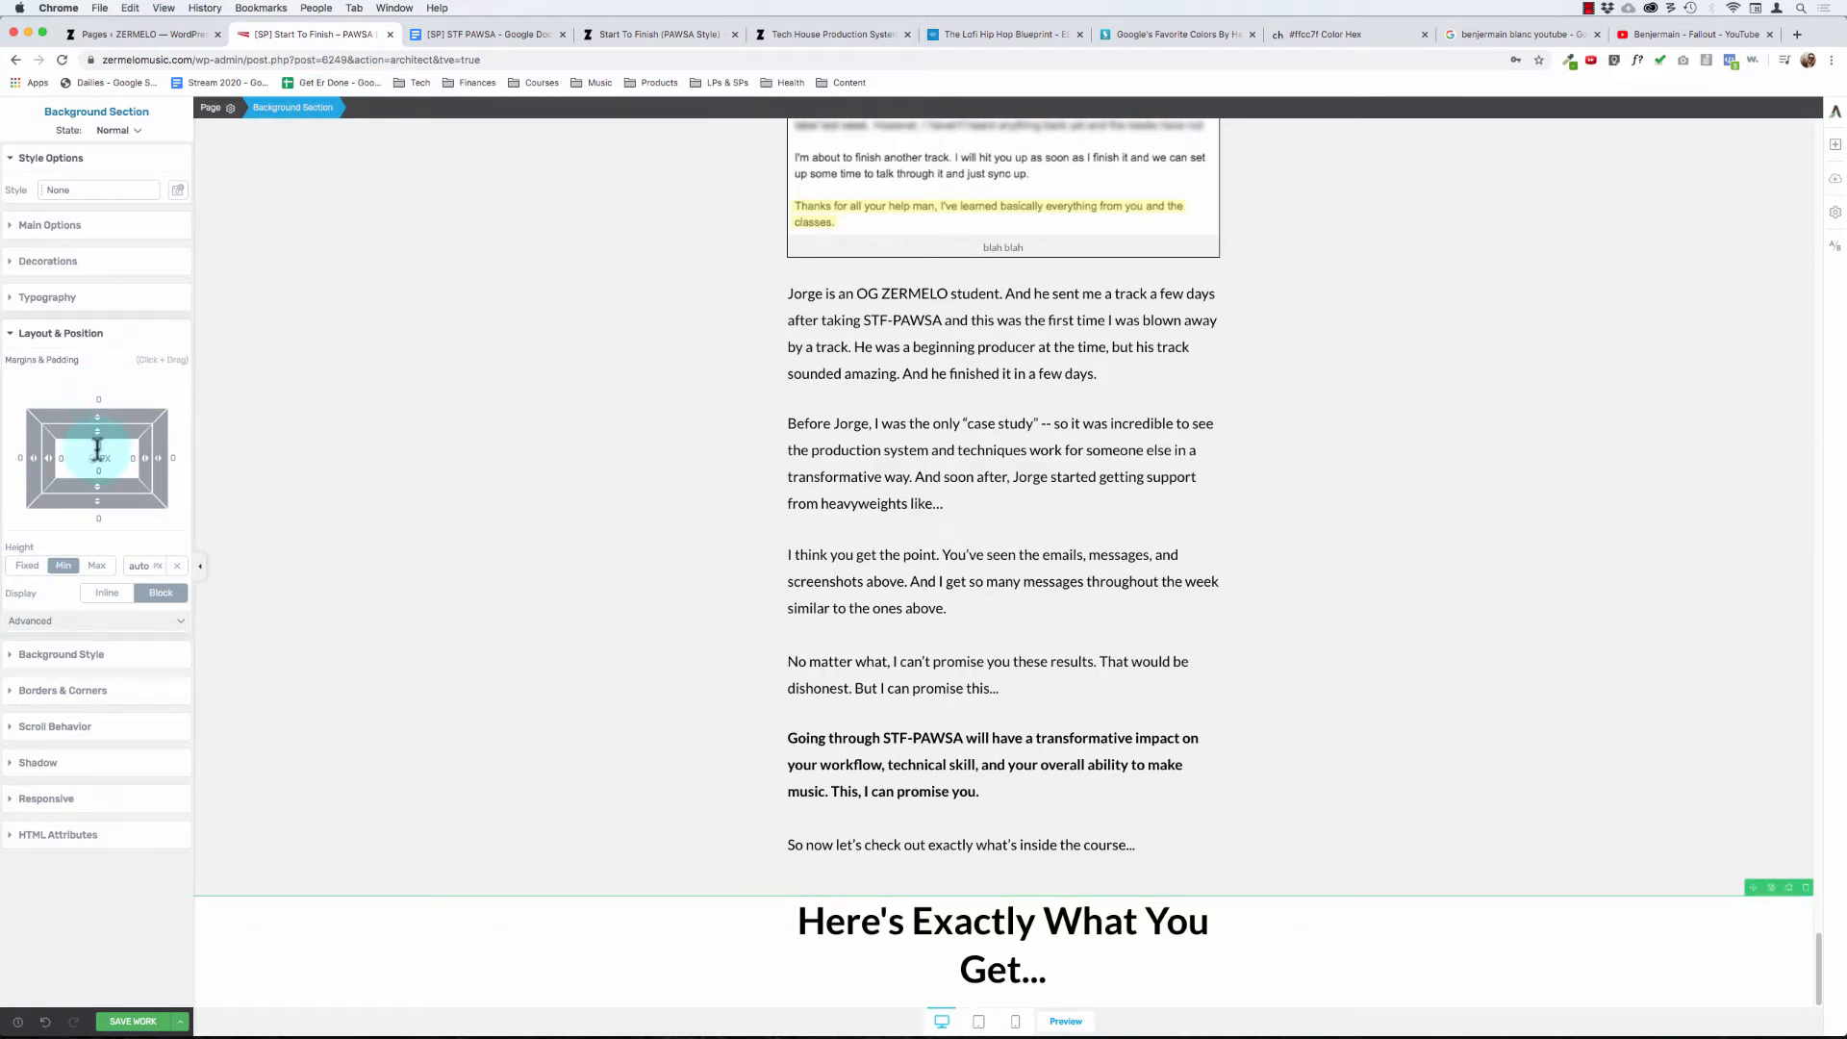
pyautogui.moveTo(97, 449); pyautogui.dragTo(555, 849)
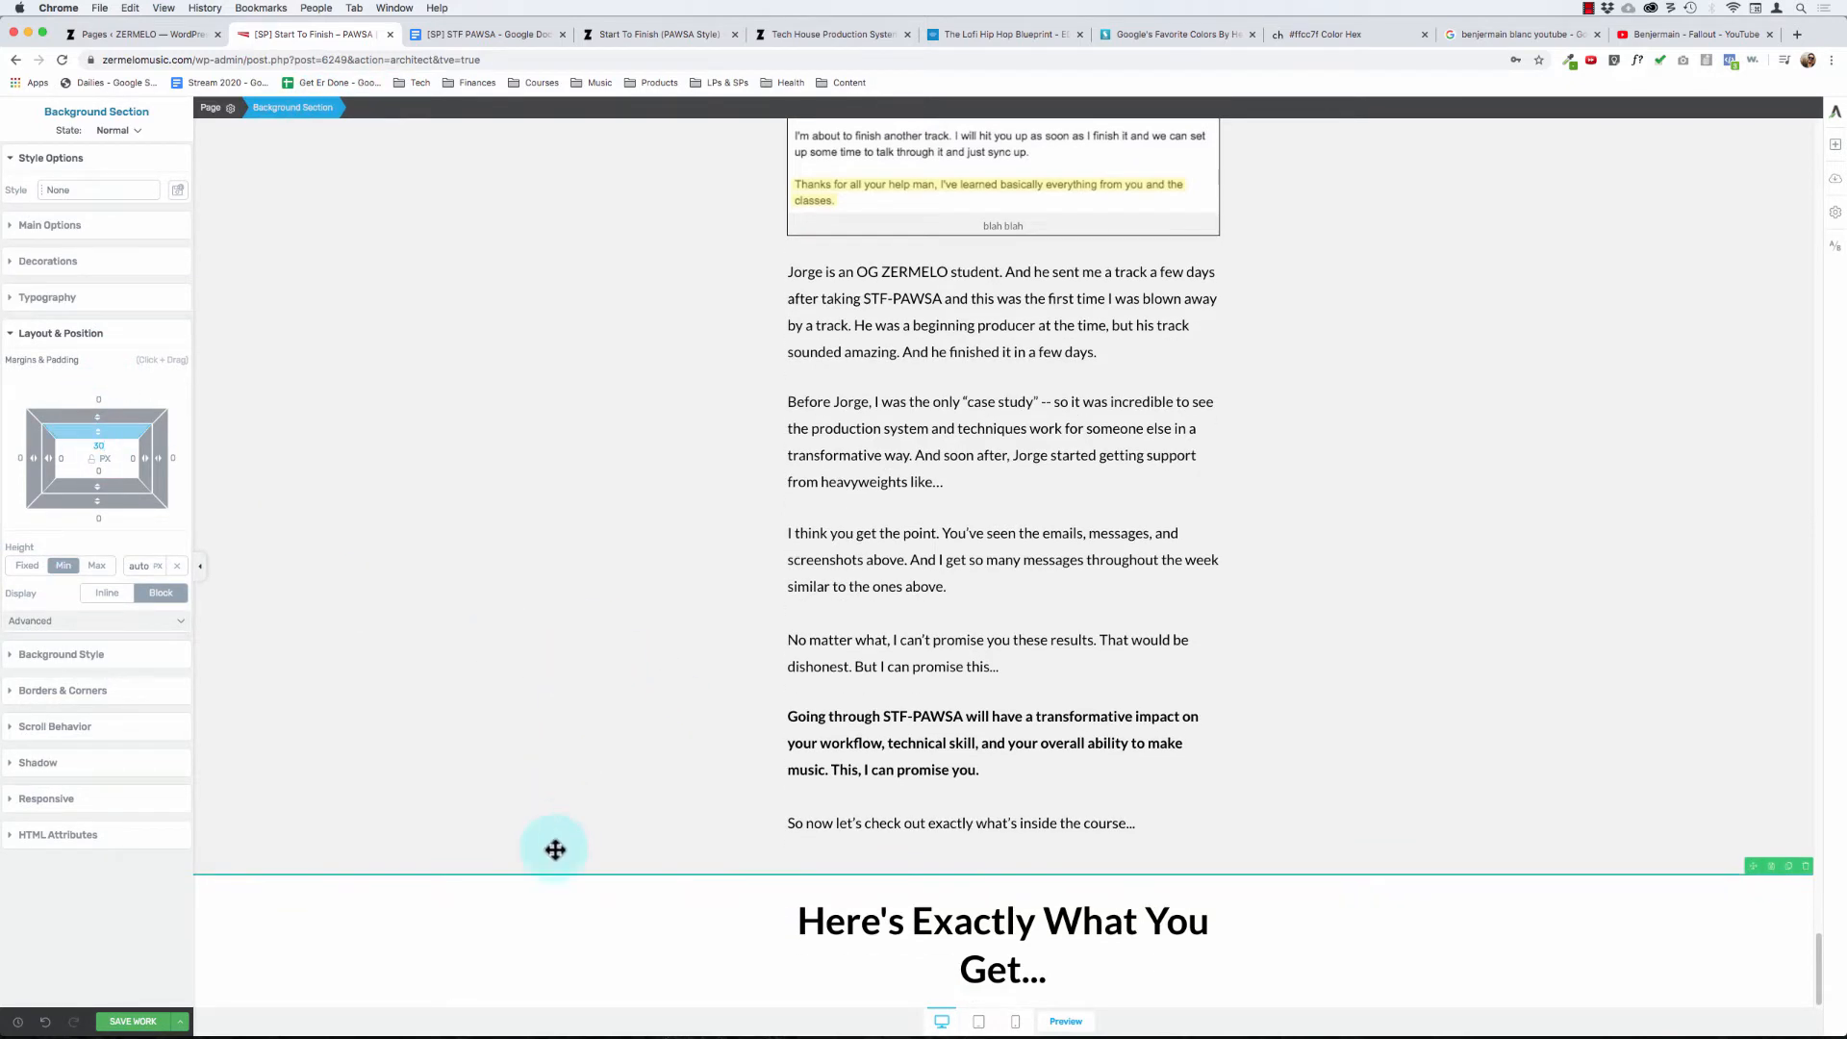
# - Add an empty background section below the "Here's Exactly What You Get..." section and select the heading text
pyautogui.click(1836, 147)
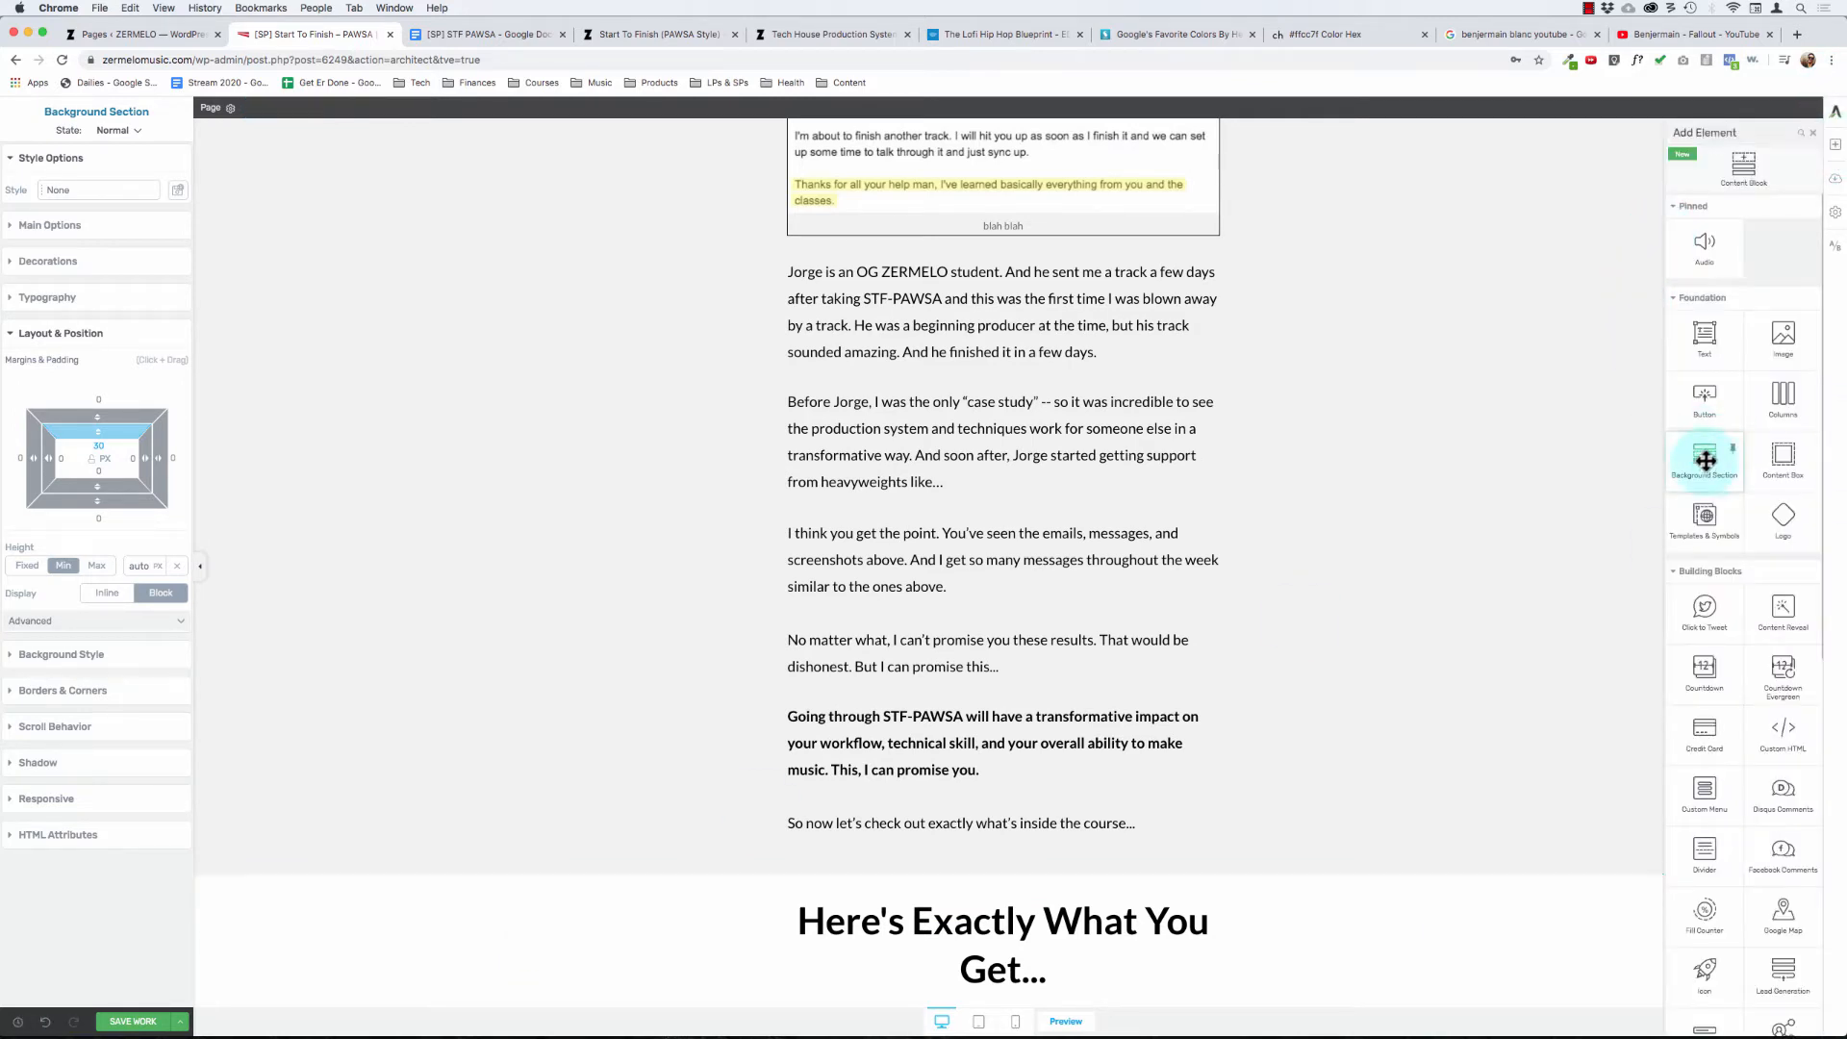
pyautogui.moveTo(1705, 462); pyautogui.dragTo(1113, 471)
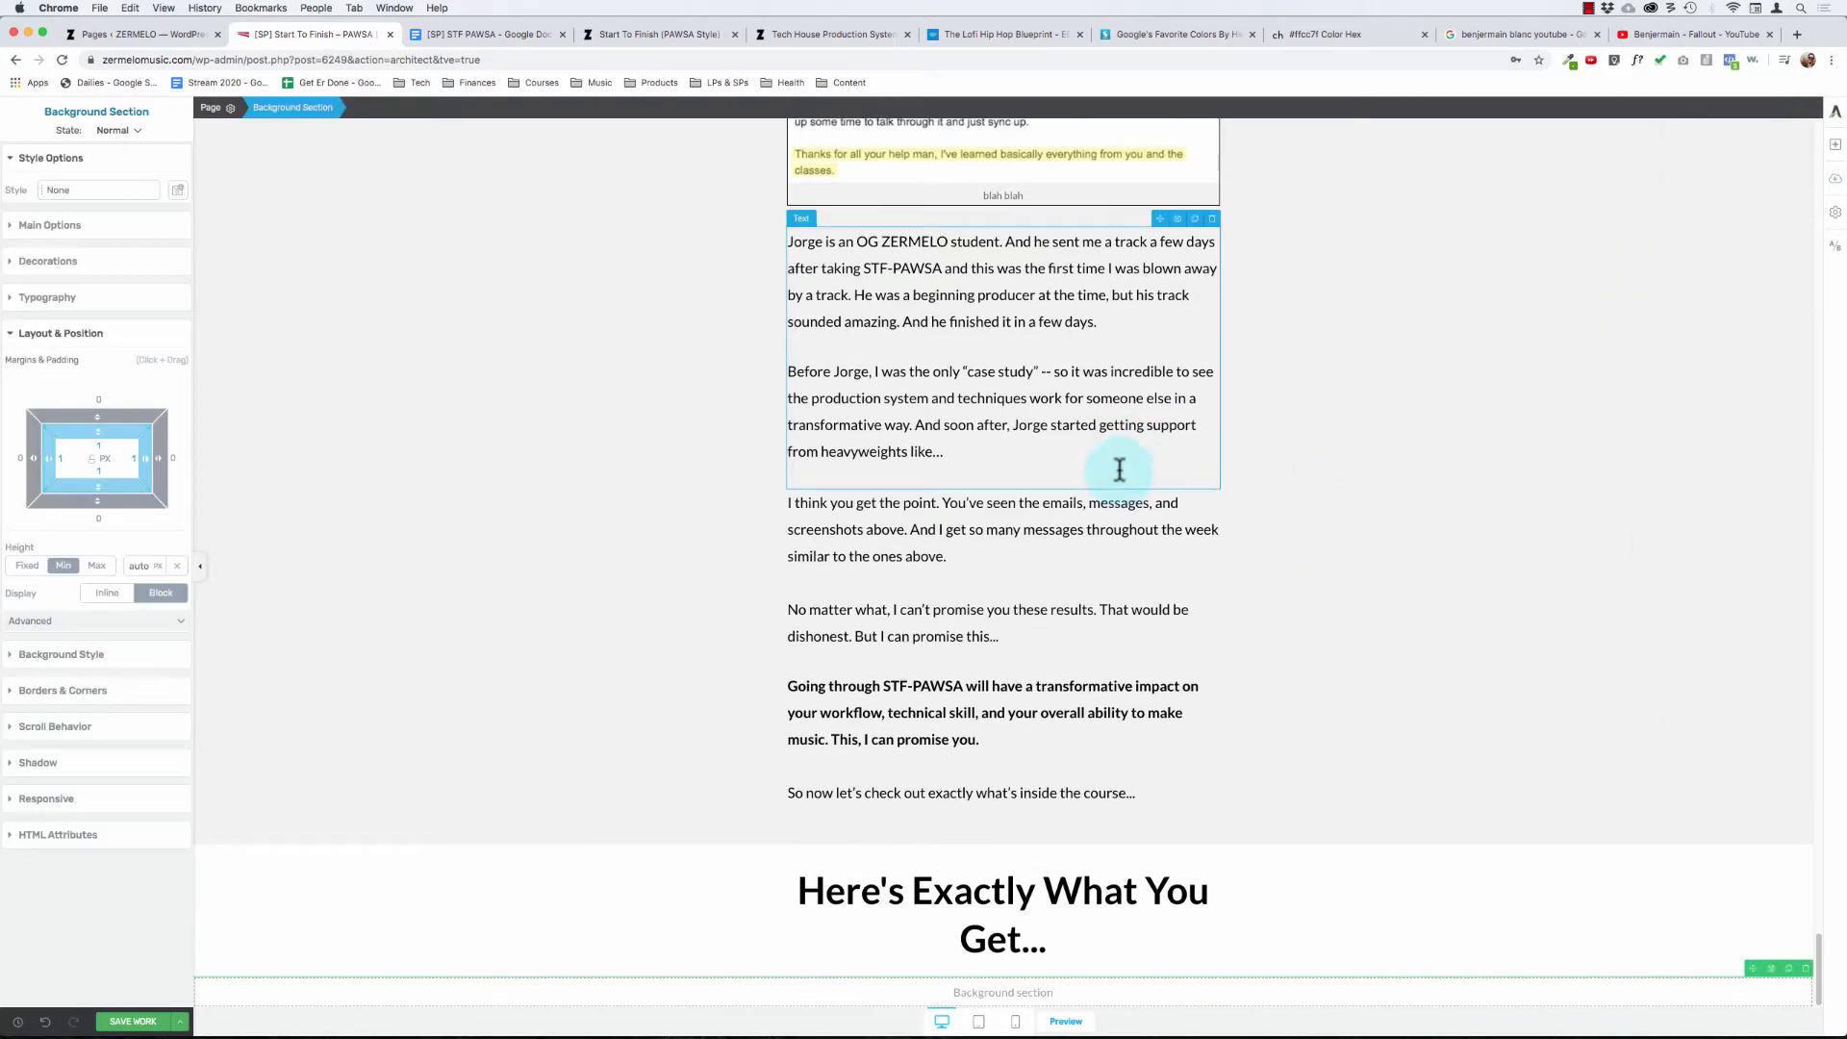
pyautogui.click(979, 910)
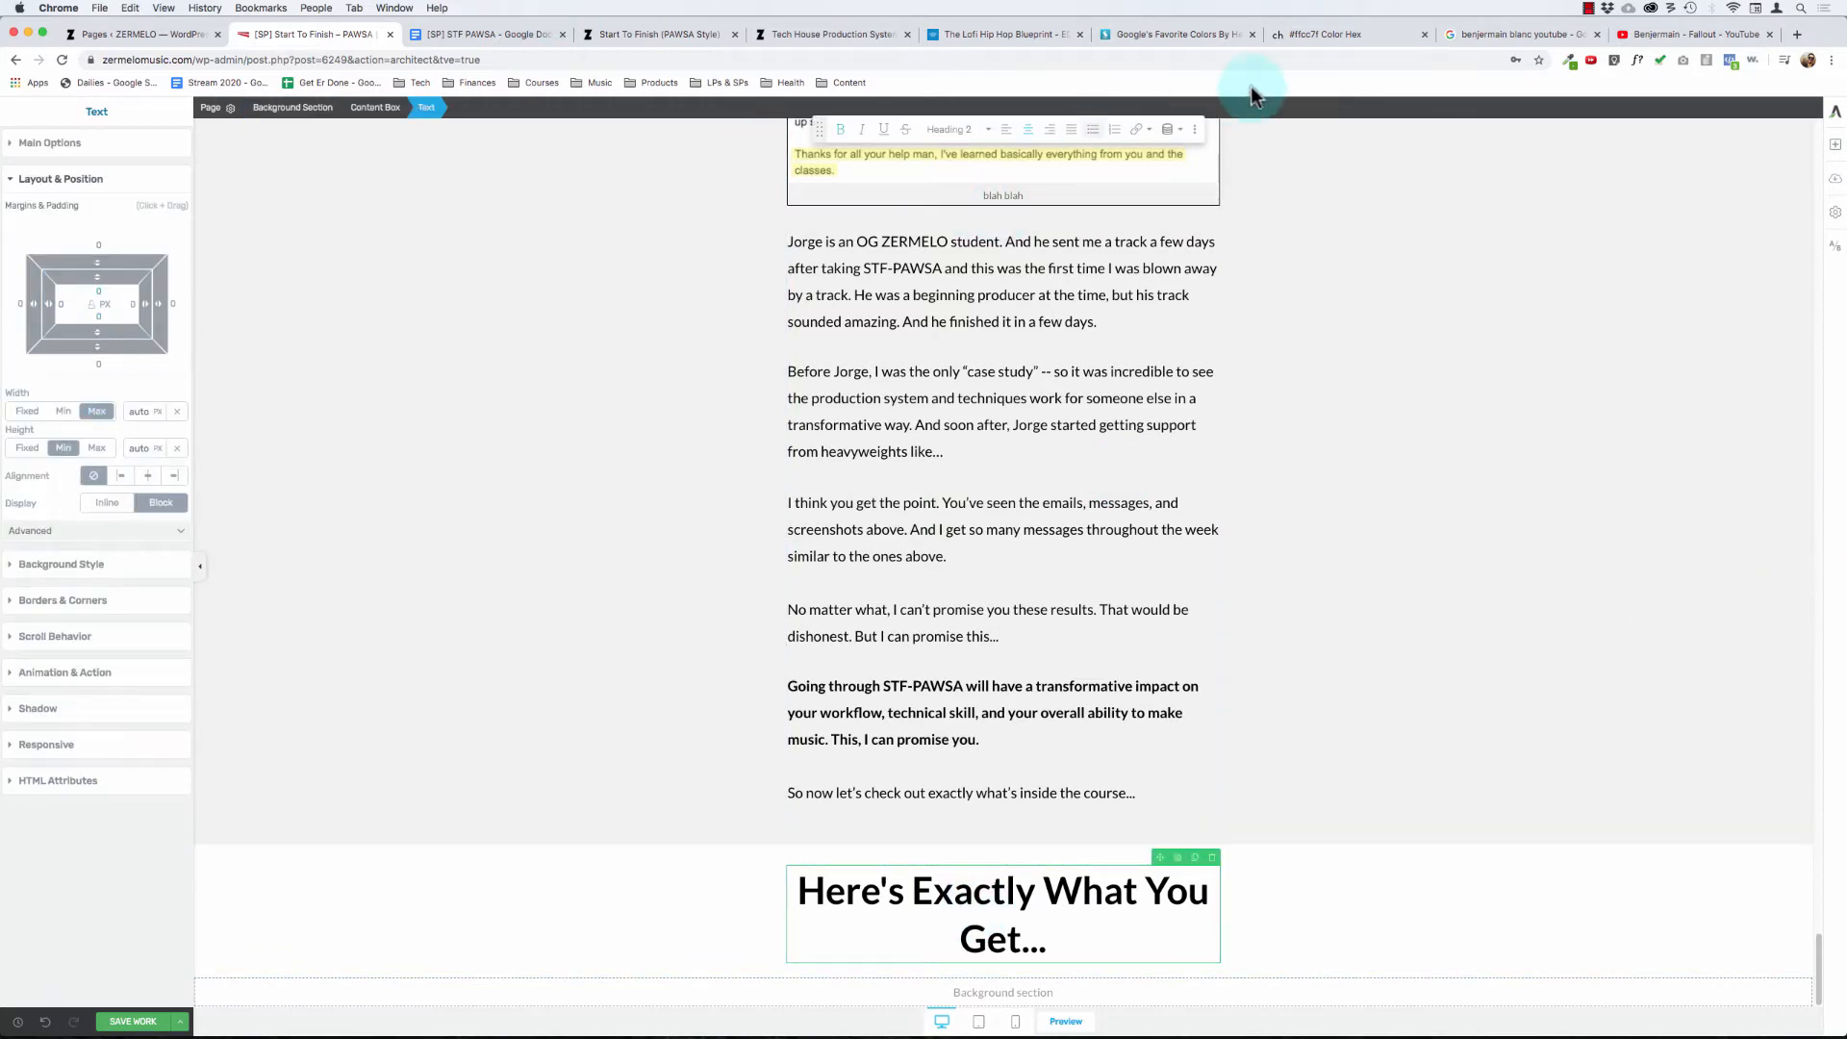
# - Switch to the [SP] STF PAWSA Google Doc and copy the "What's Inside:" overview from "The course breaks down" through "More specifically, you'll learn..."
pyautogui.click(505, 35)
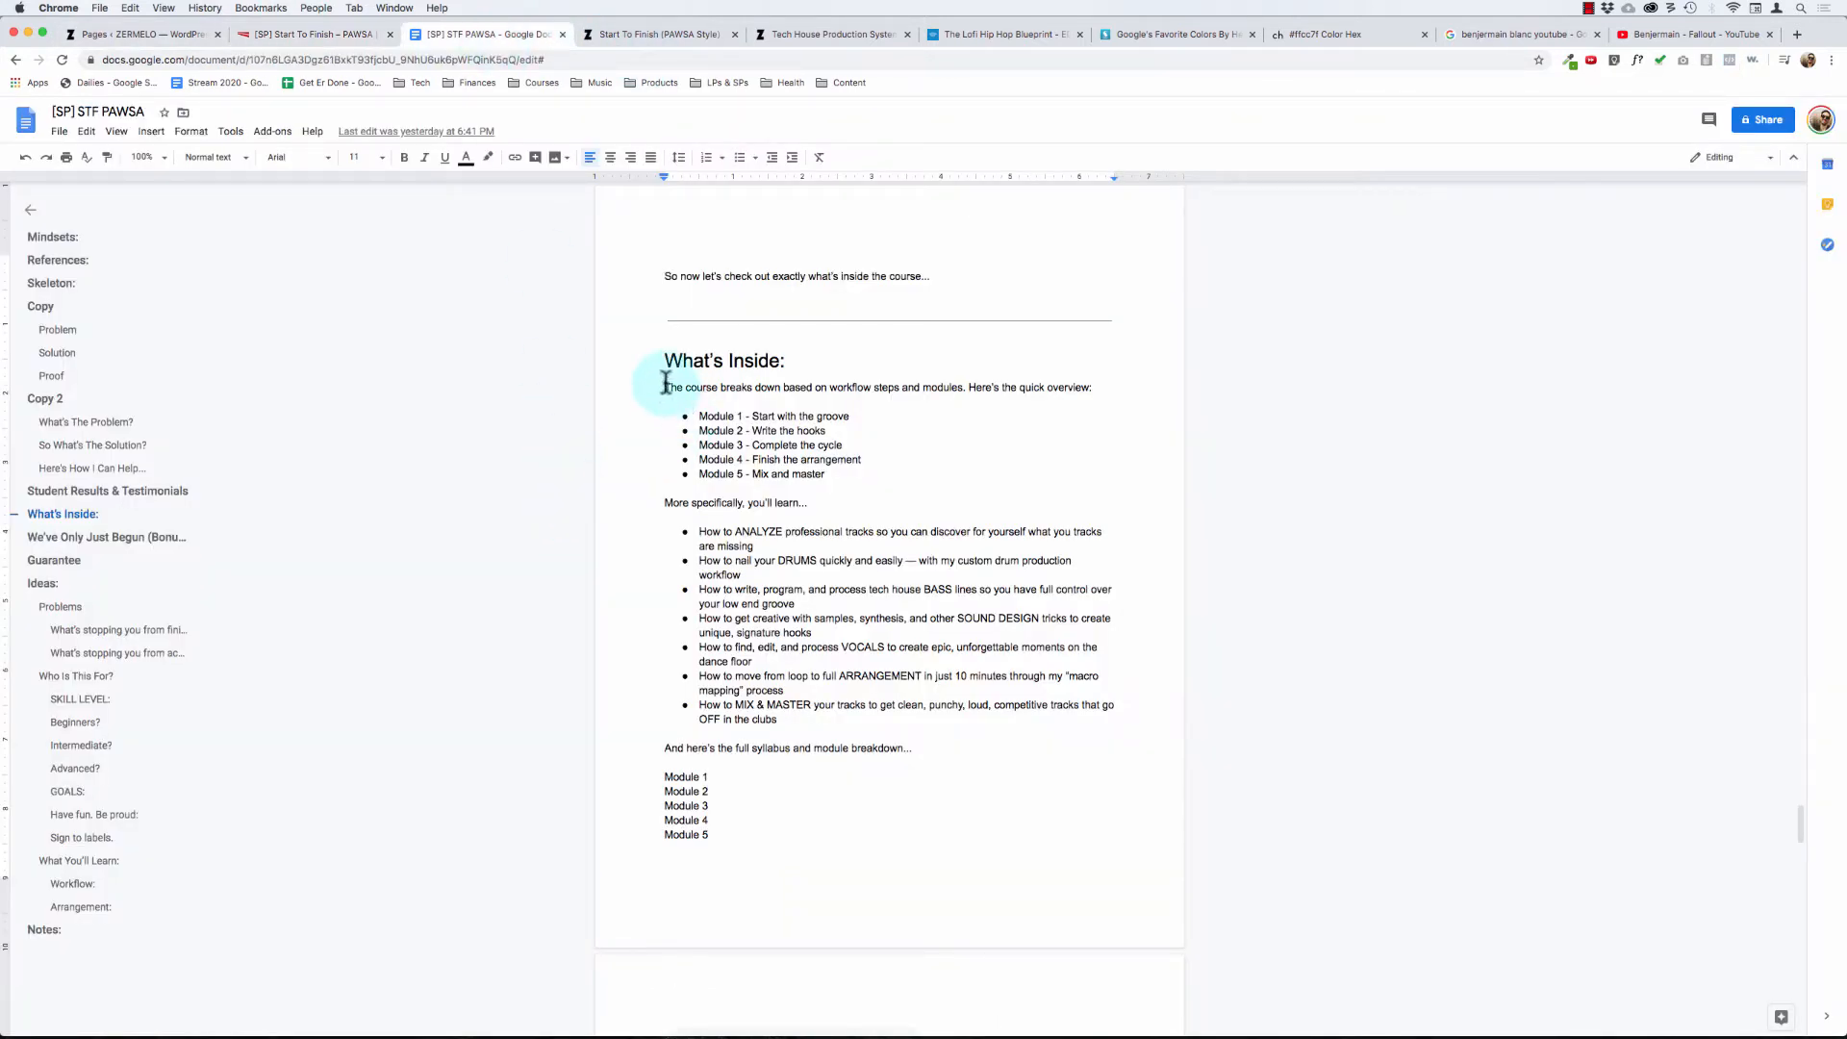
pyautogui.moveTo(665, 385); pyautogui.dragTo(951, 520)
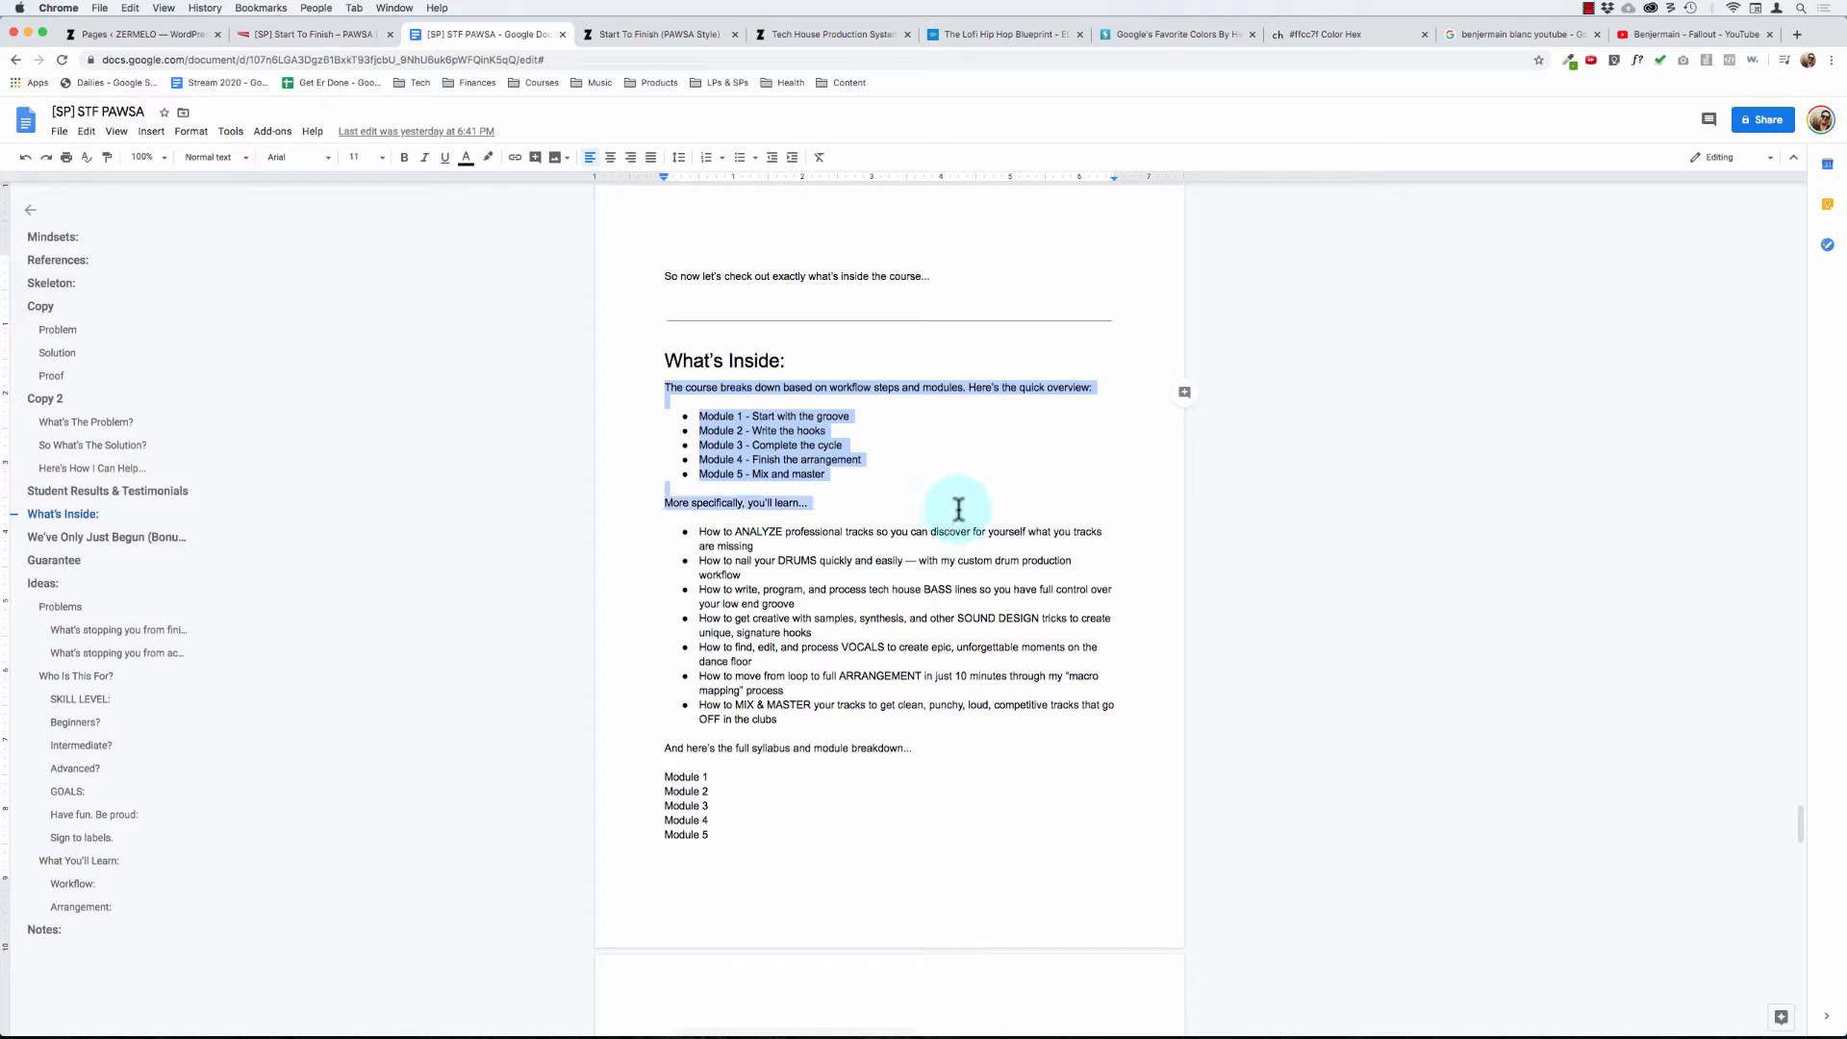
pyautogui.press('super+c')
# - Back in Thrive Architect, add a text element below the "Here's Exactly What You Get..." heading and paste the copied overview without formatting
pyautogui.click(332, 38)
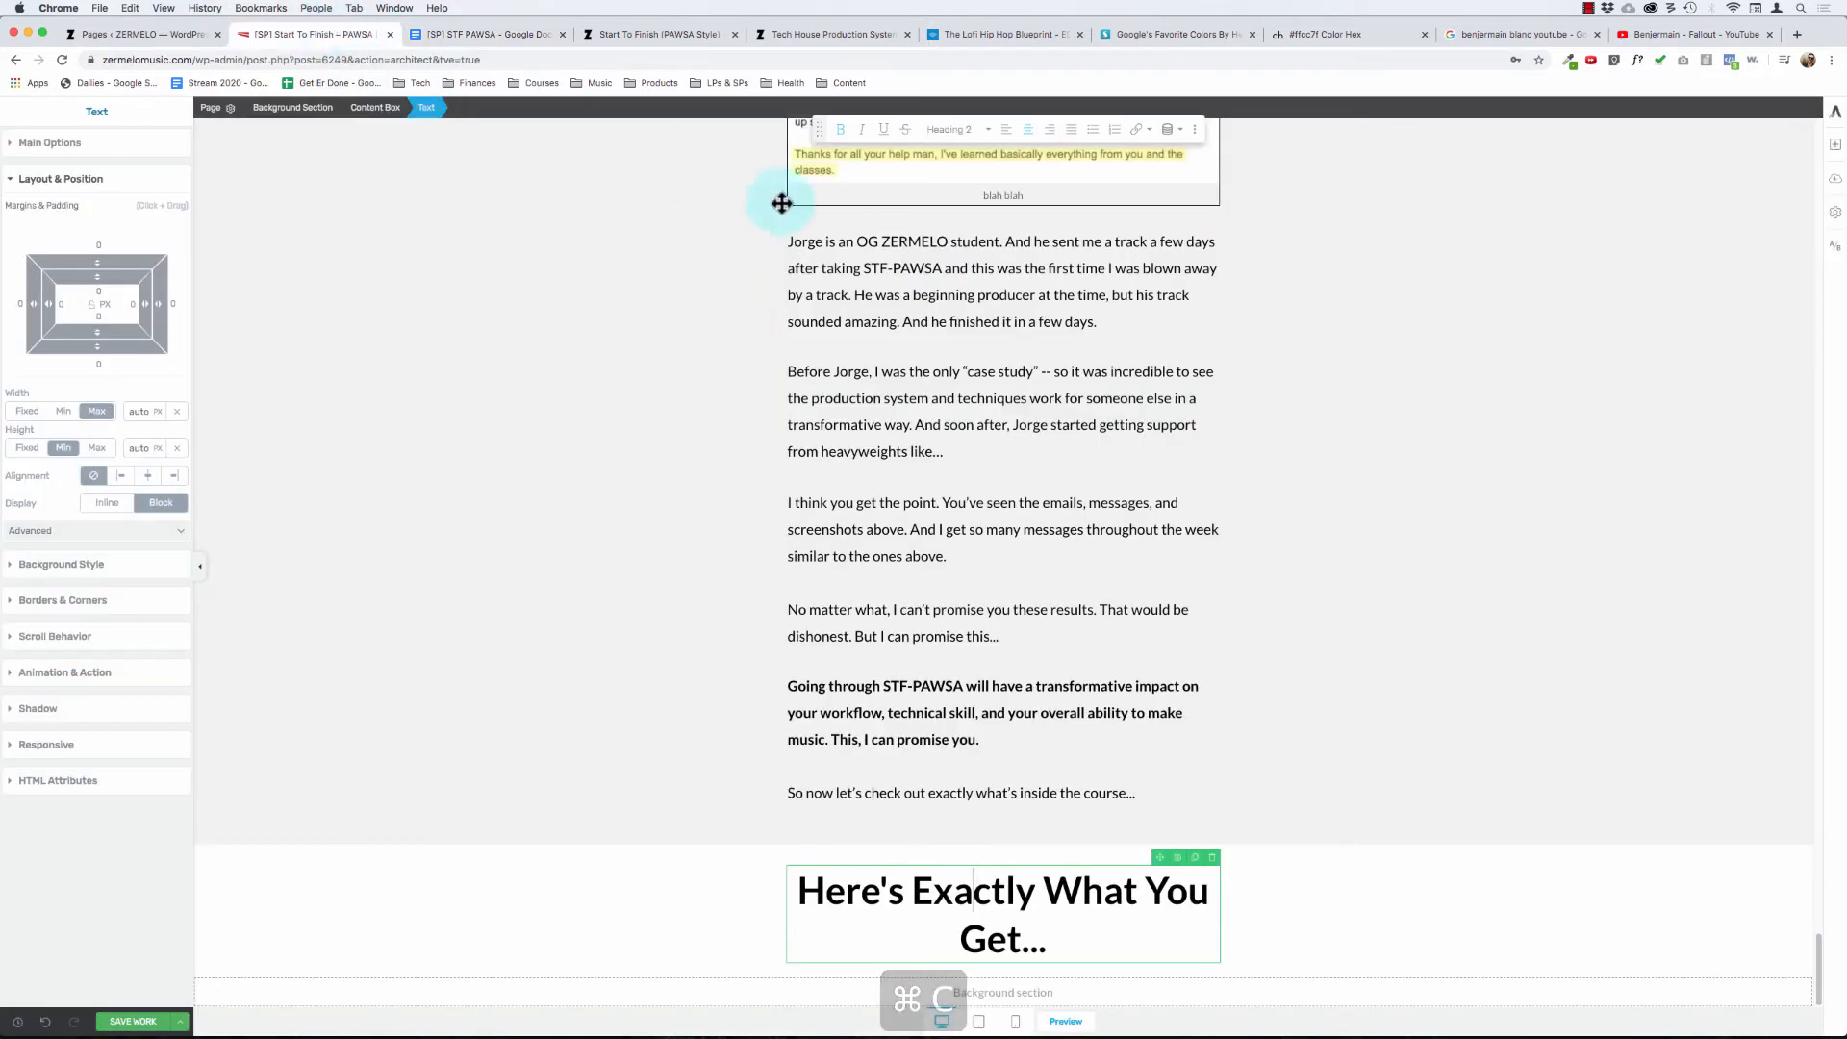
pyautogui.click(1834, 152)
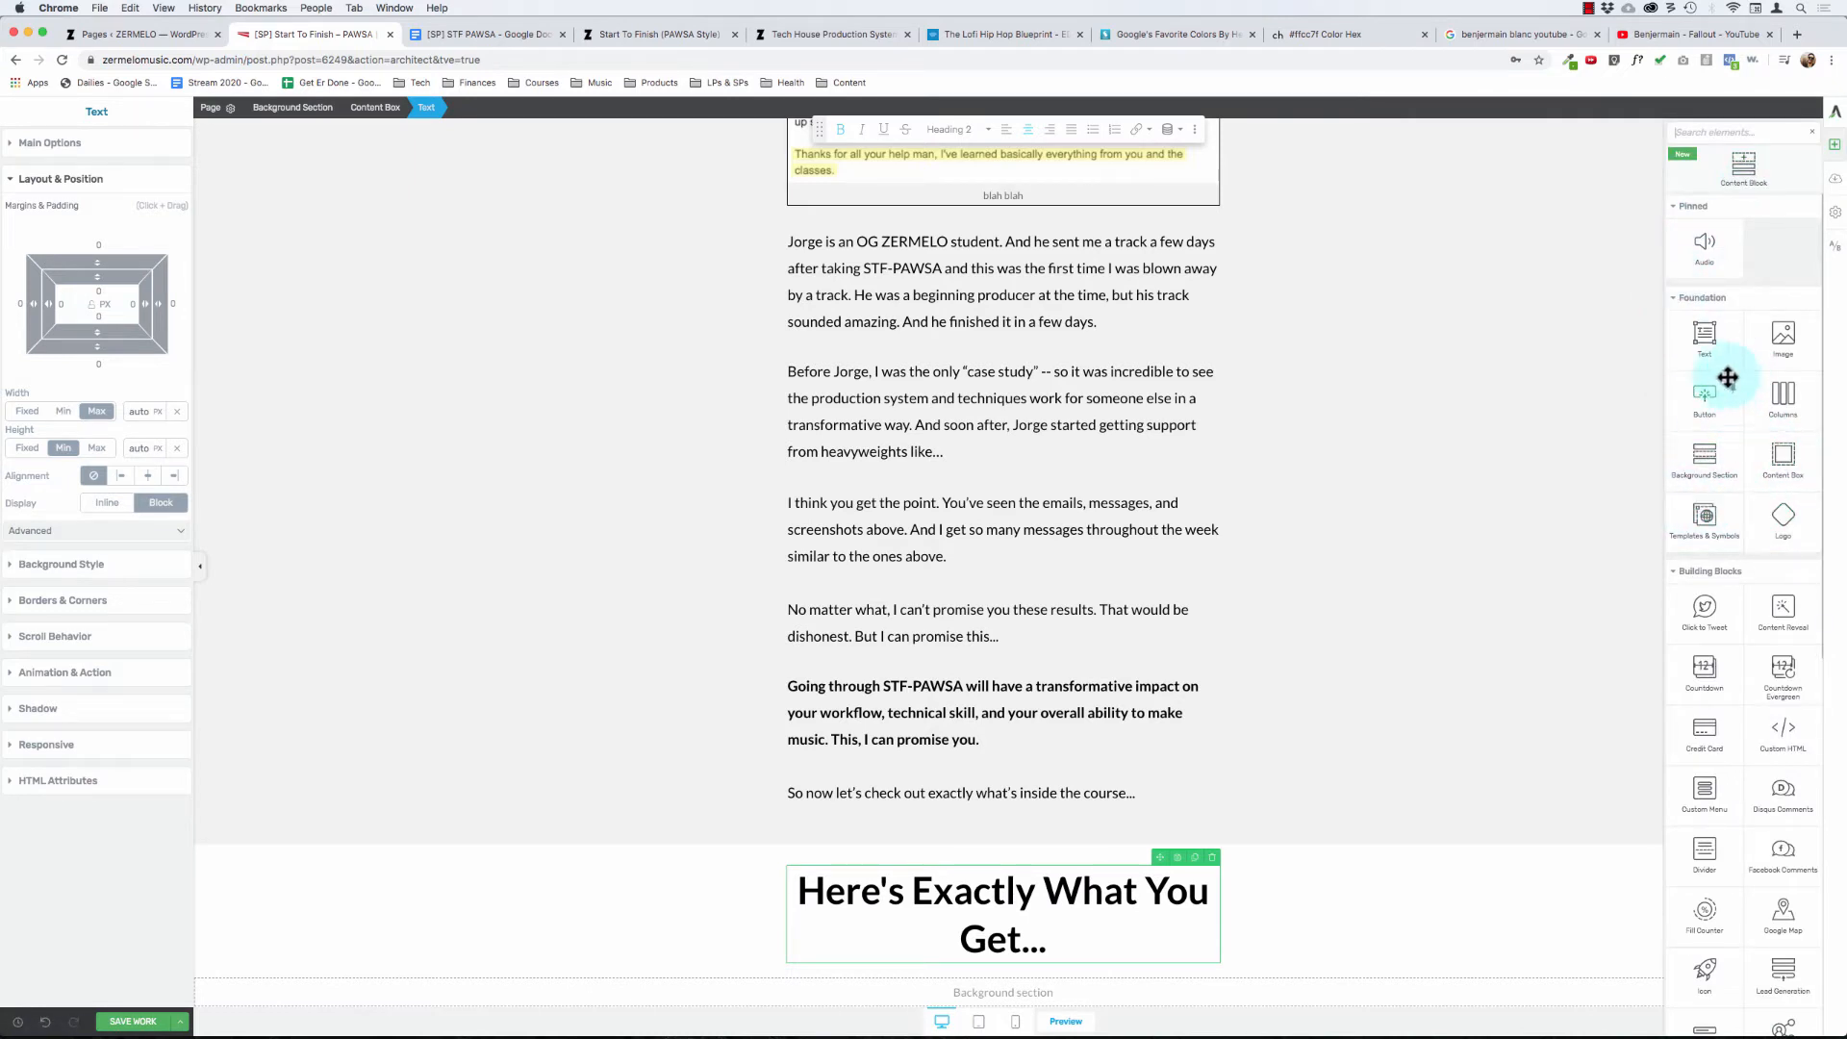
pyautogui.moveTo(1729, 379); pyautogui.dragTo(940, 879)
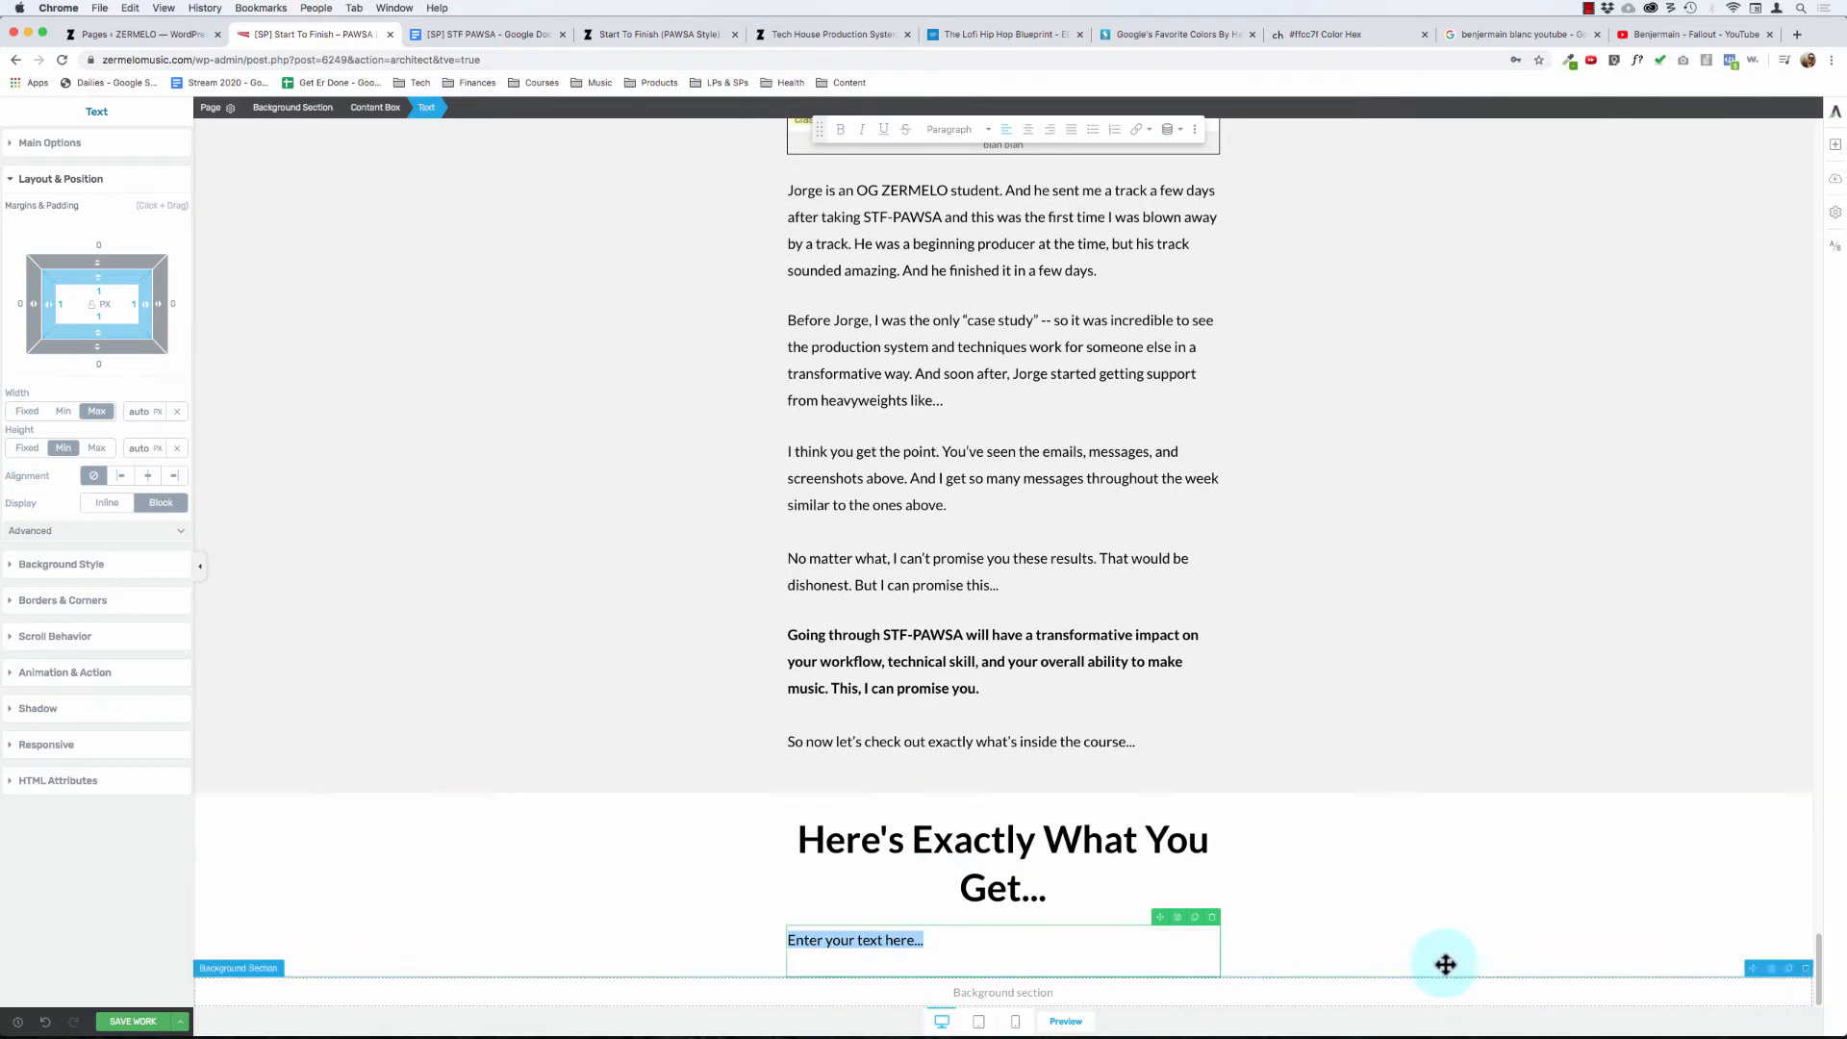
pyautogui.press('super+shift+v')
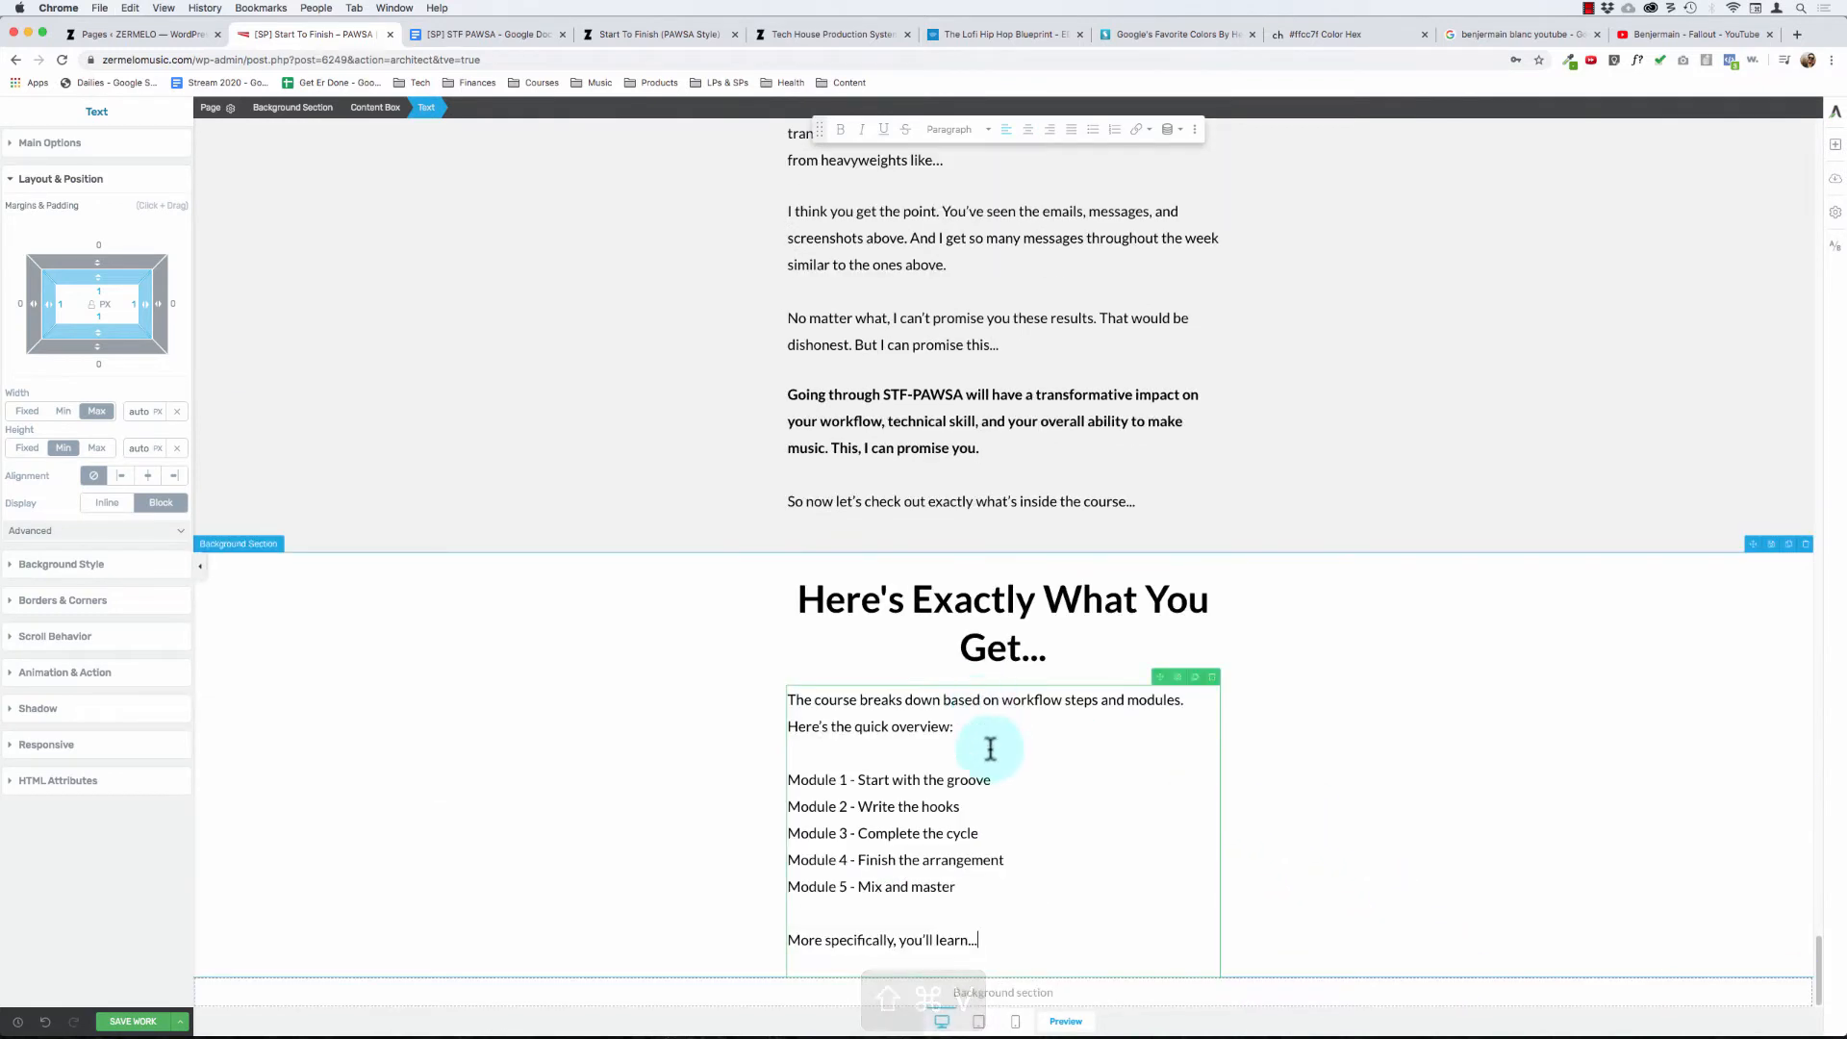
# - Try to turn the lines "Module 1 - Start with the groove" through "Module 5 - Mix and master" into a bulleted list
pyautogui.moveTo(1002, 886); pyautogui.dragTo(805, 751)
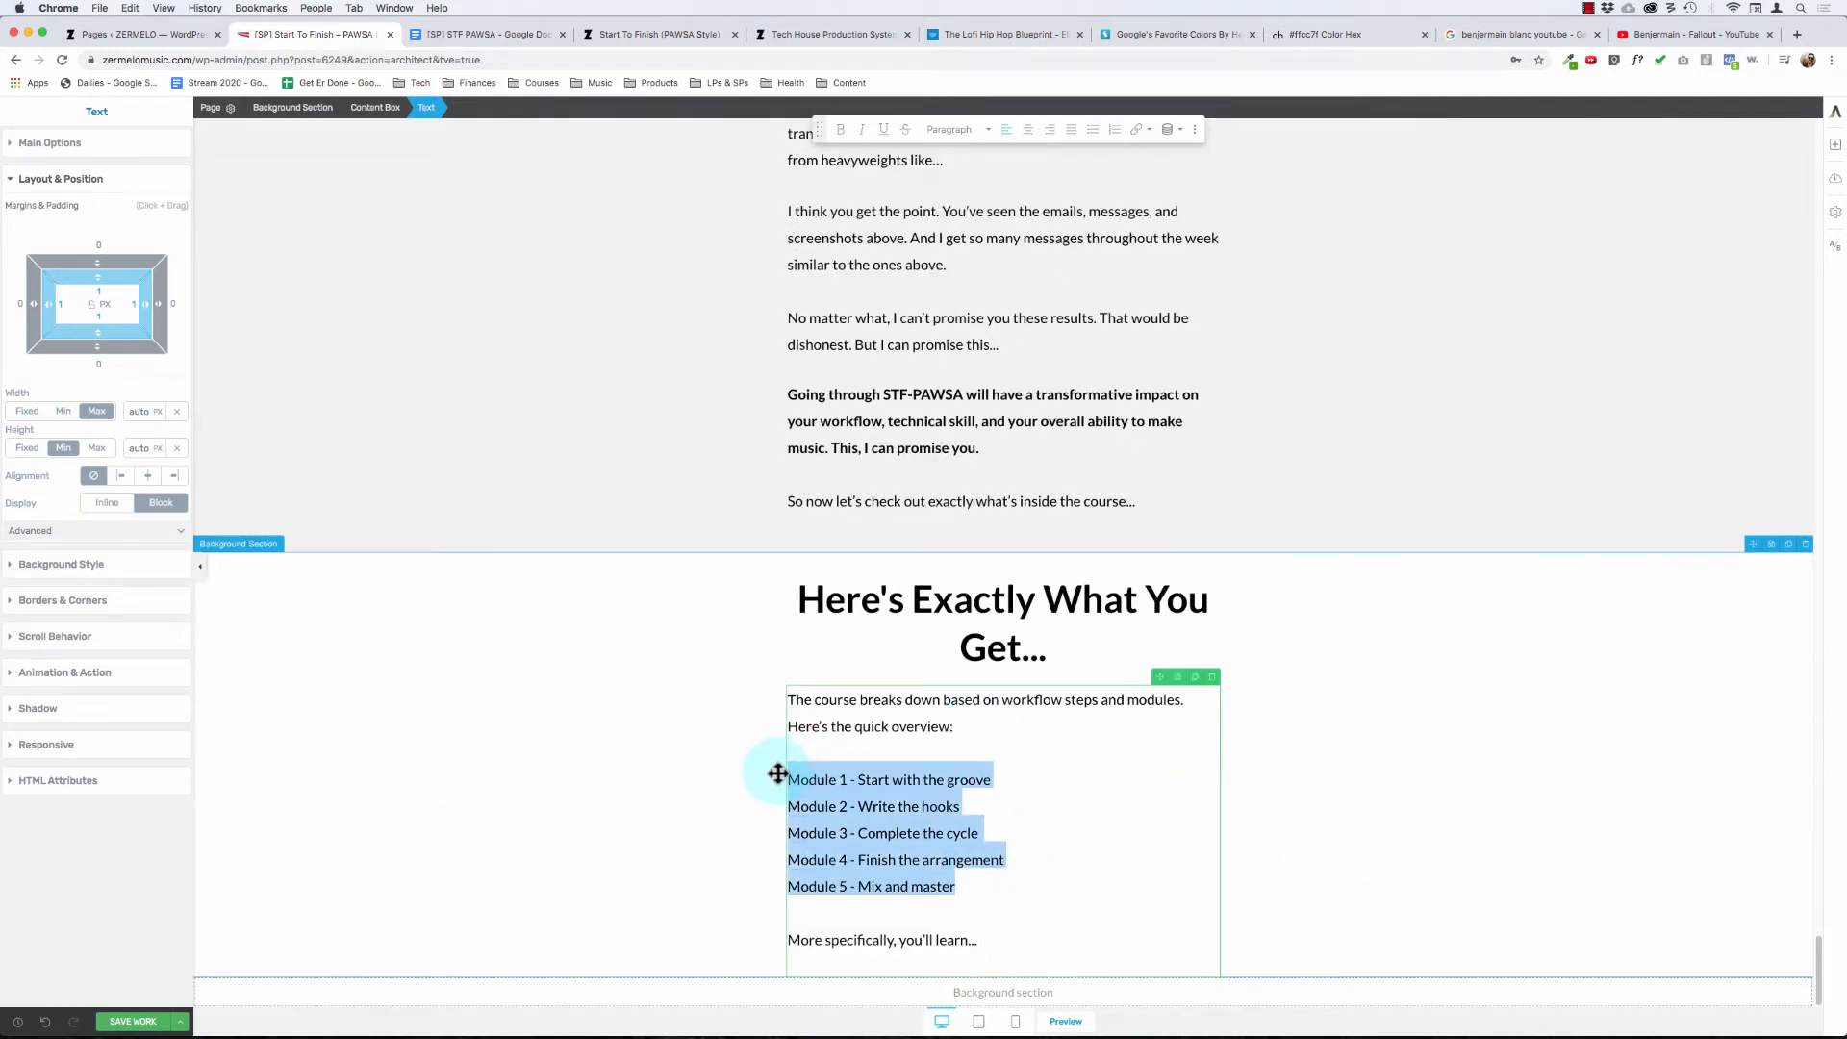
pyautogui.click(778, 774)
pyautogui.click(981, 901)
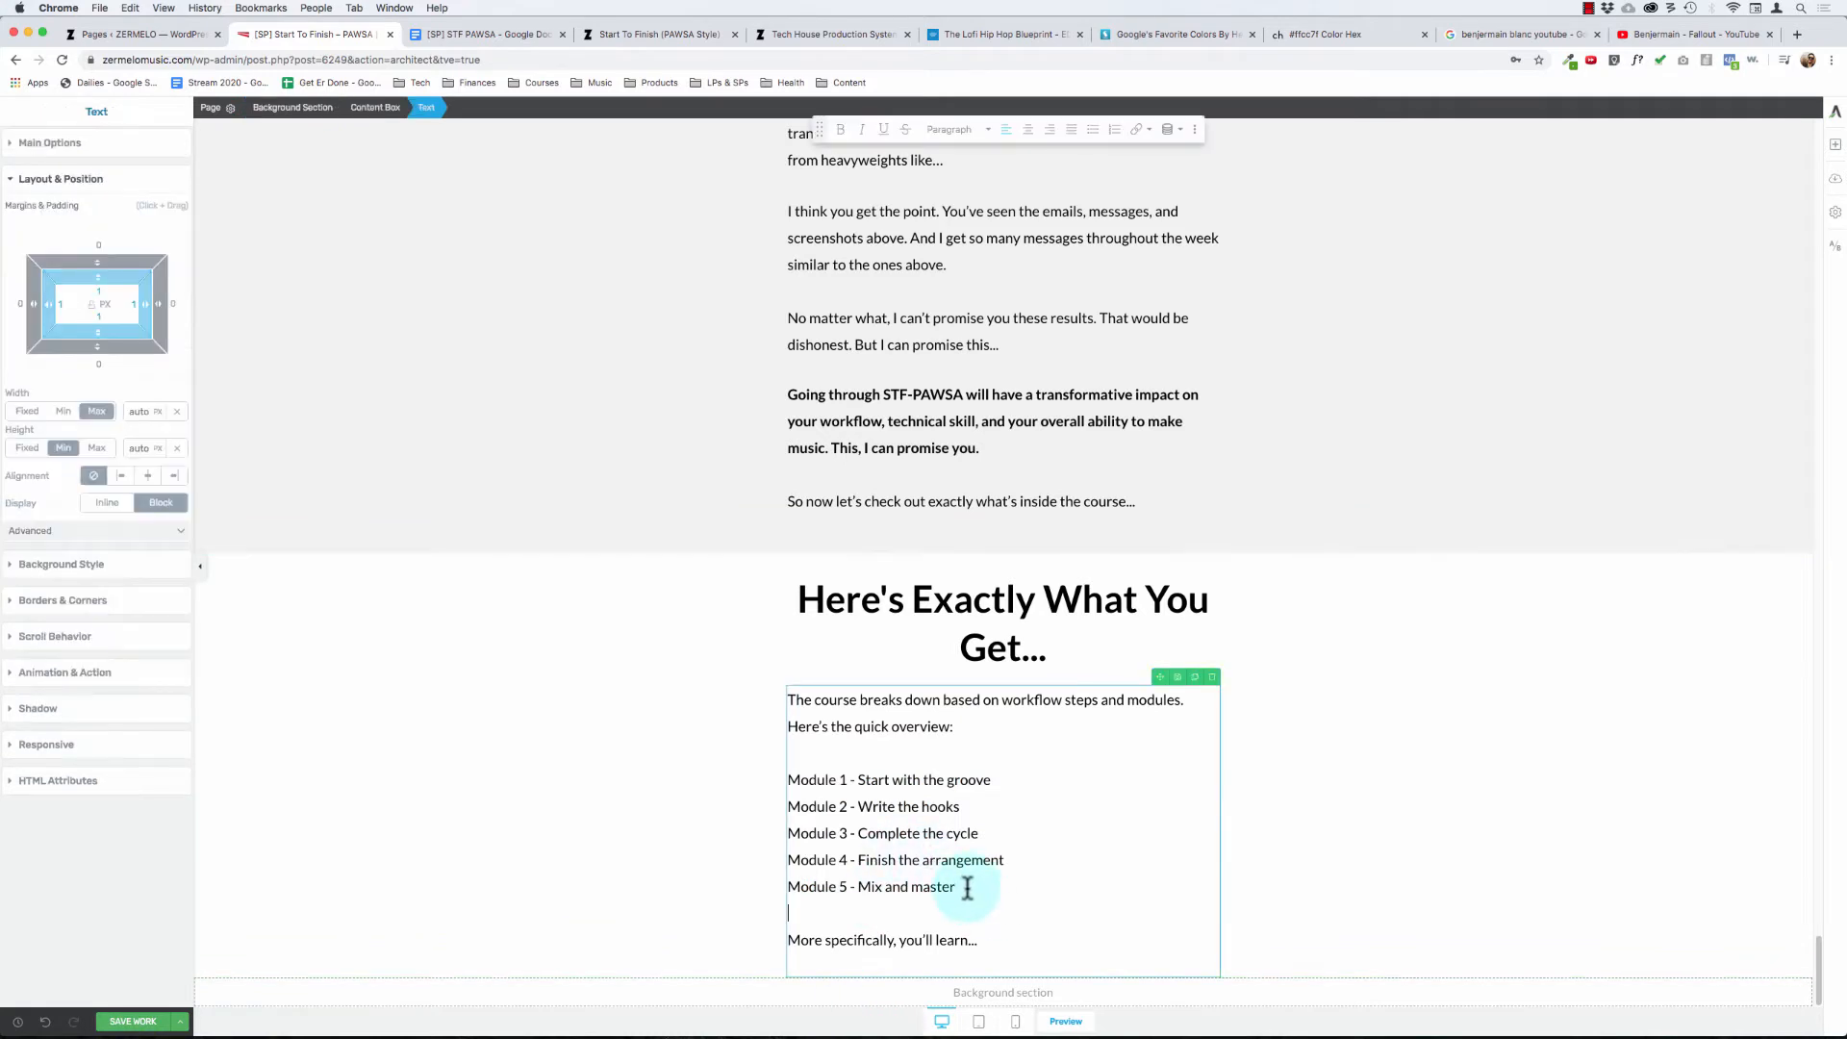
pyautogui.moveTo(970, 886); pyautogui.dragTo(784, 784)
pyautogui.click(779, 778)
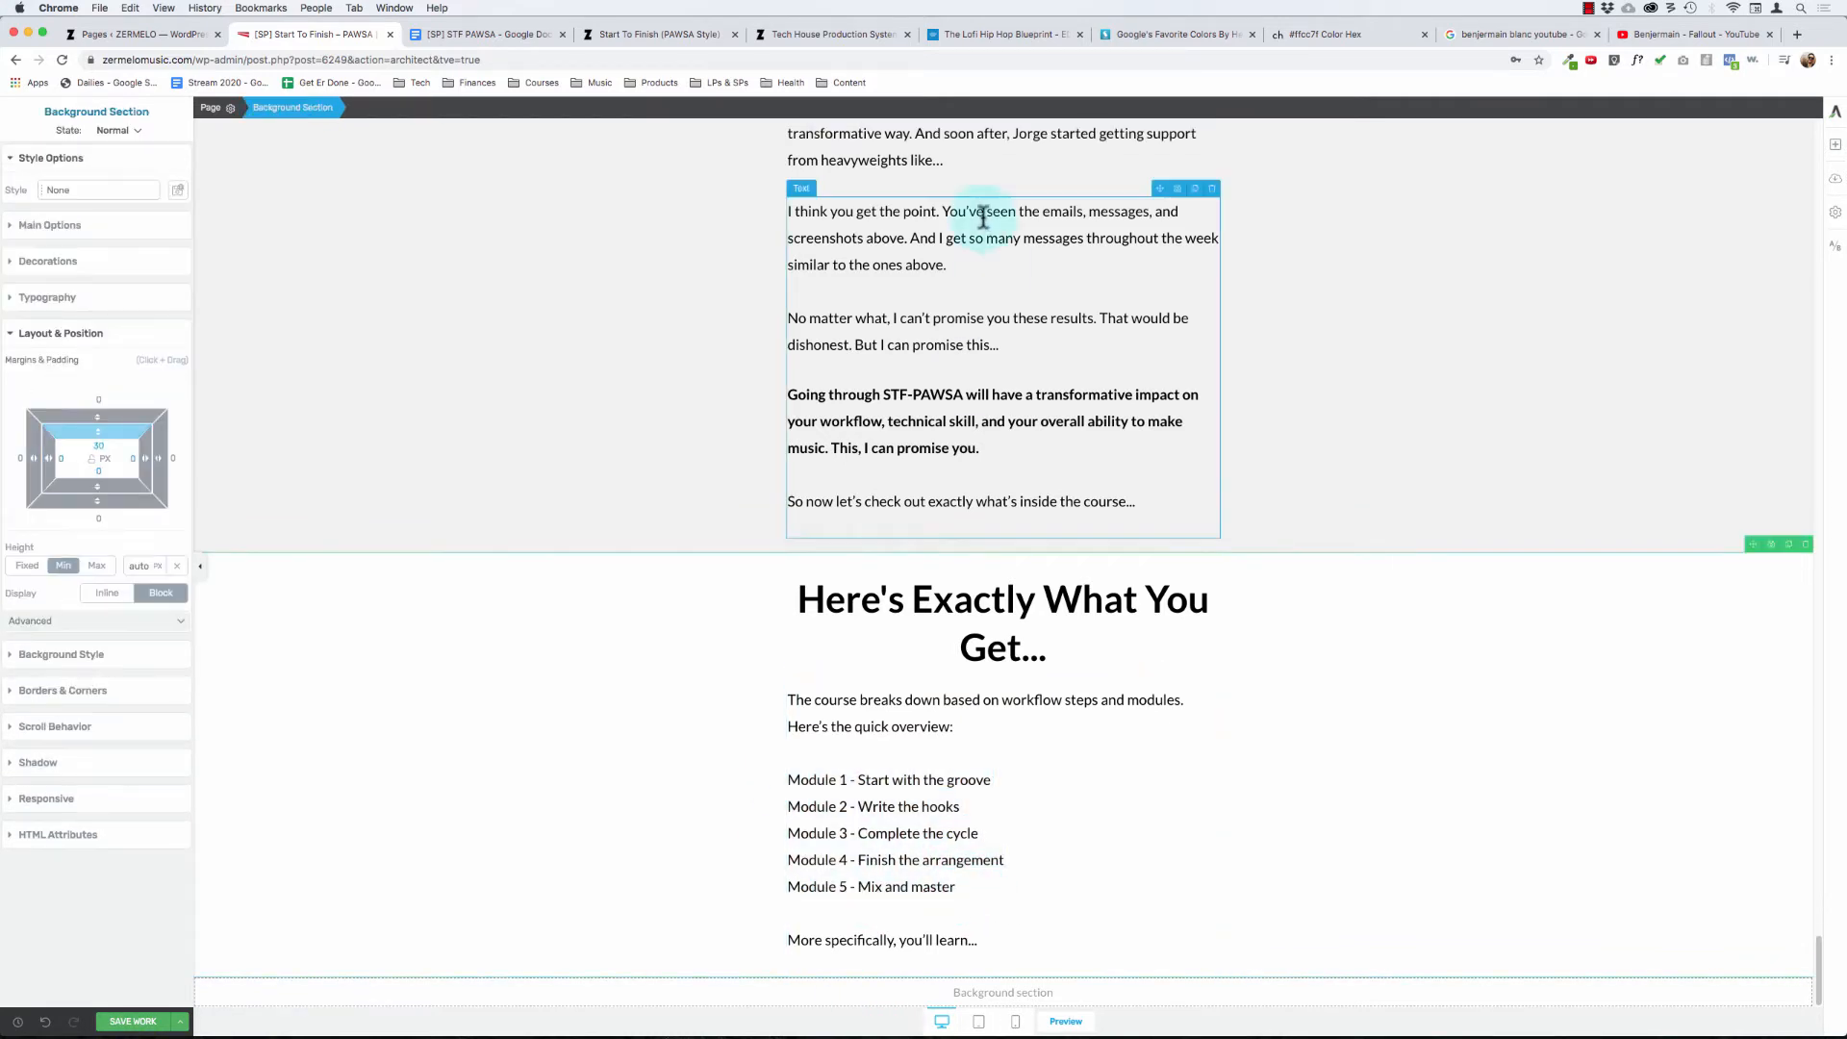
pyautogui.moveTo(990, 898); pyautogui.dragTo(941, 778)
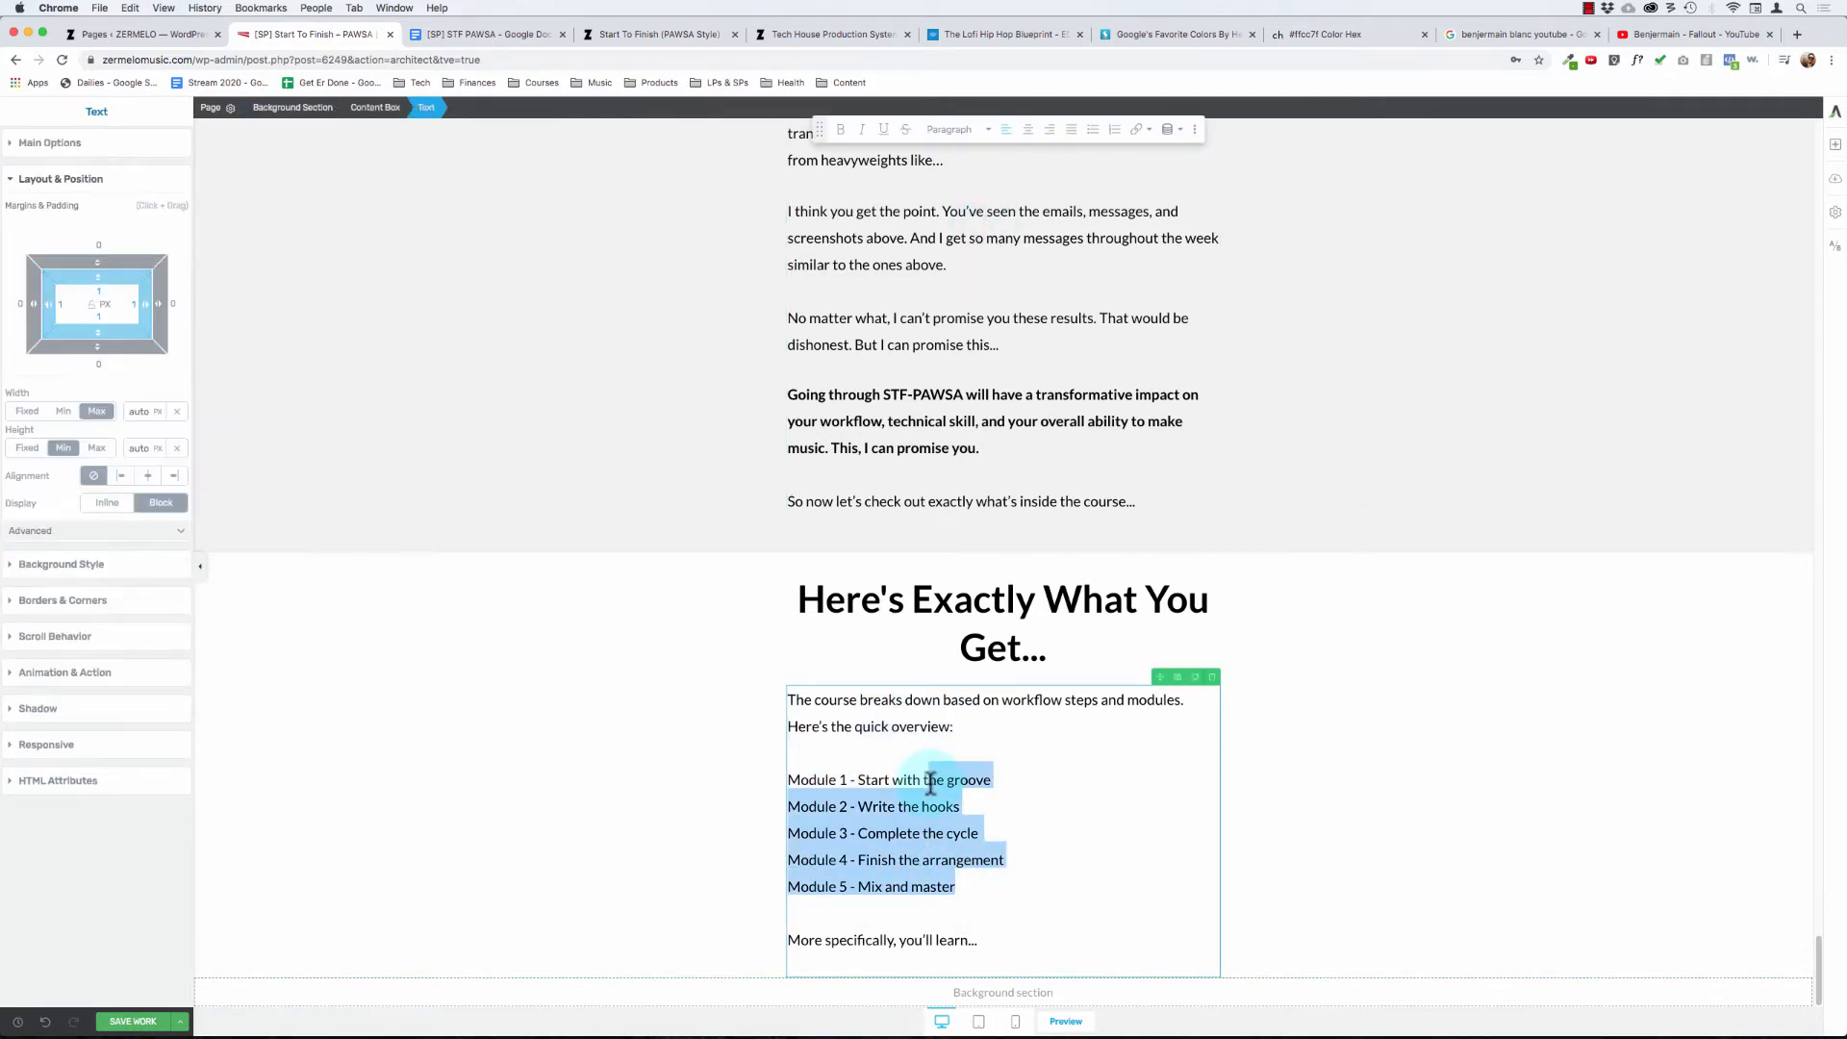
pyautogui.press('shift+super+Left')
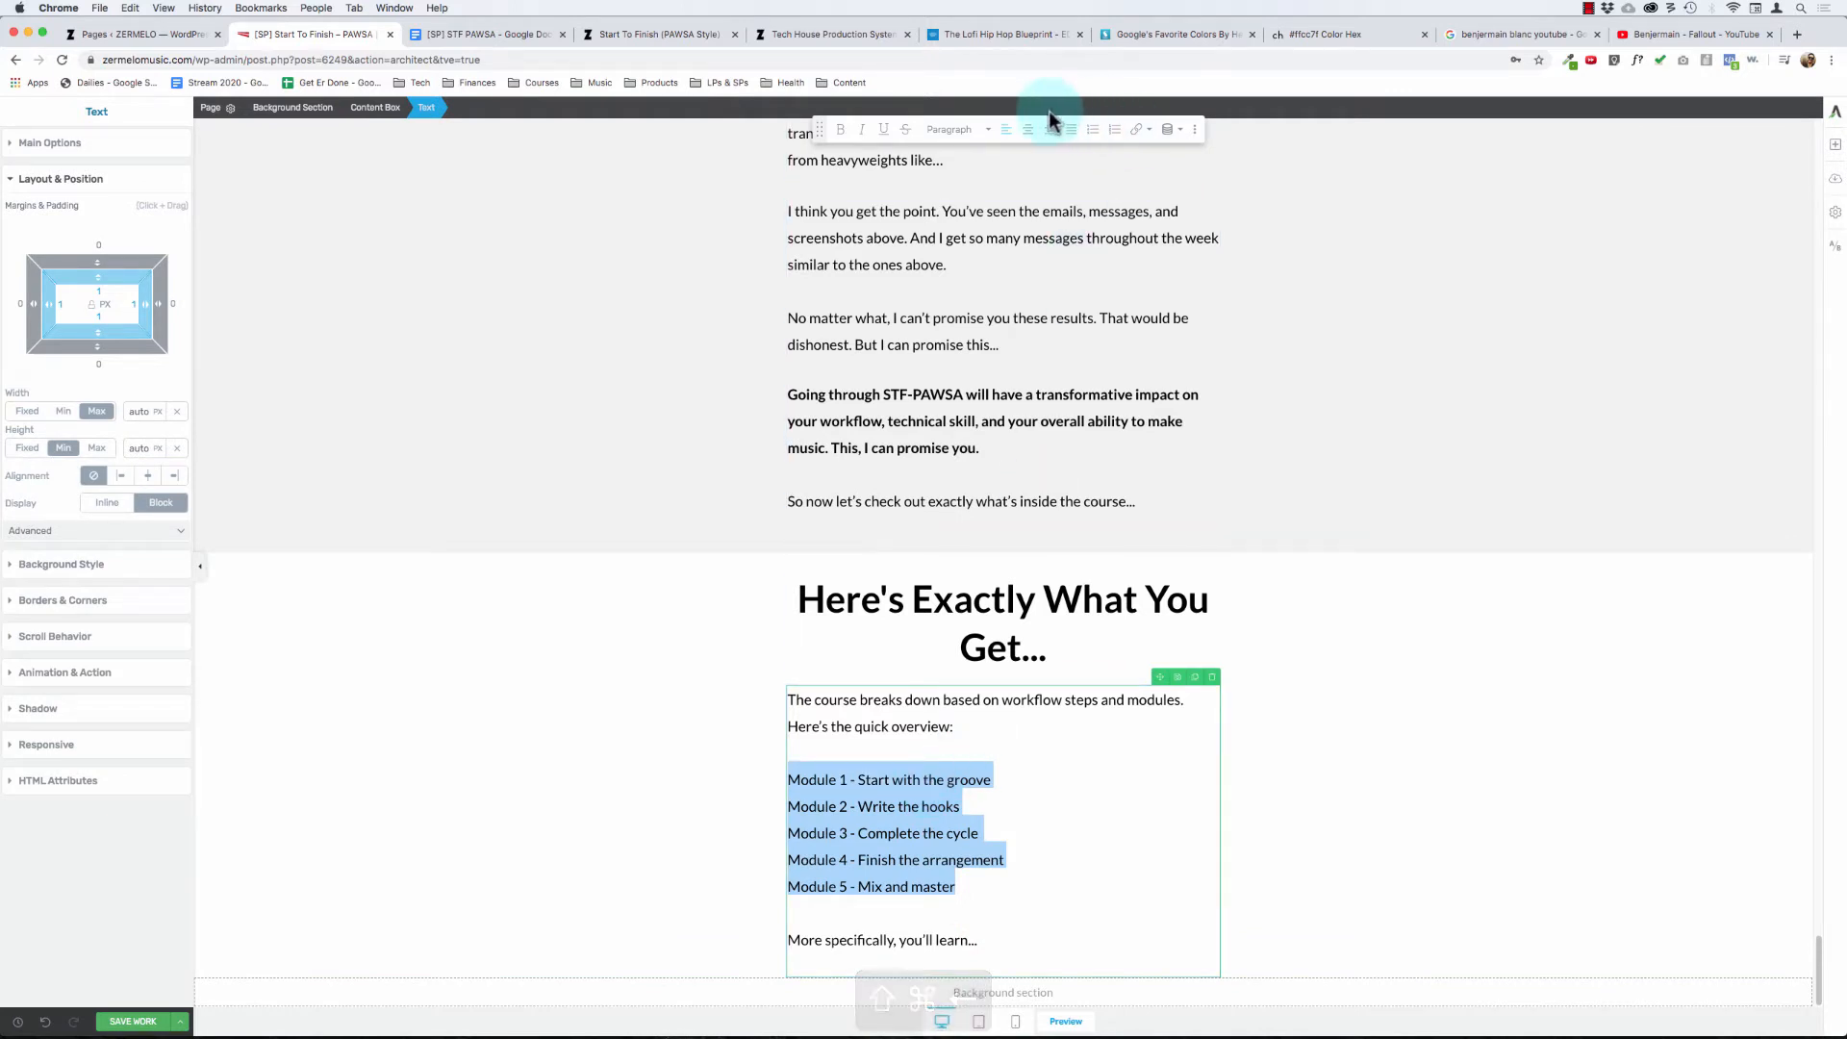
pyautogui.click(1089, 134)
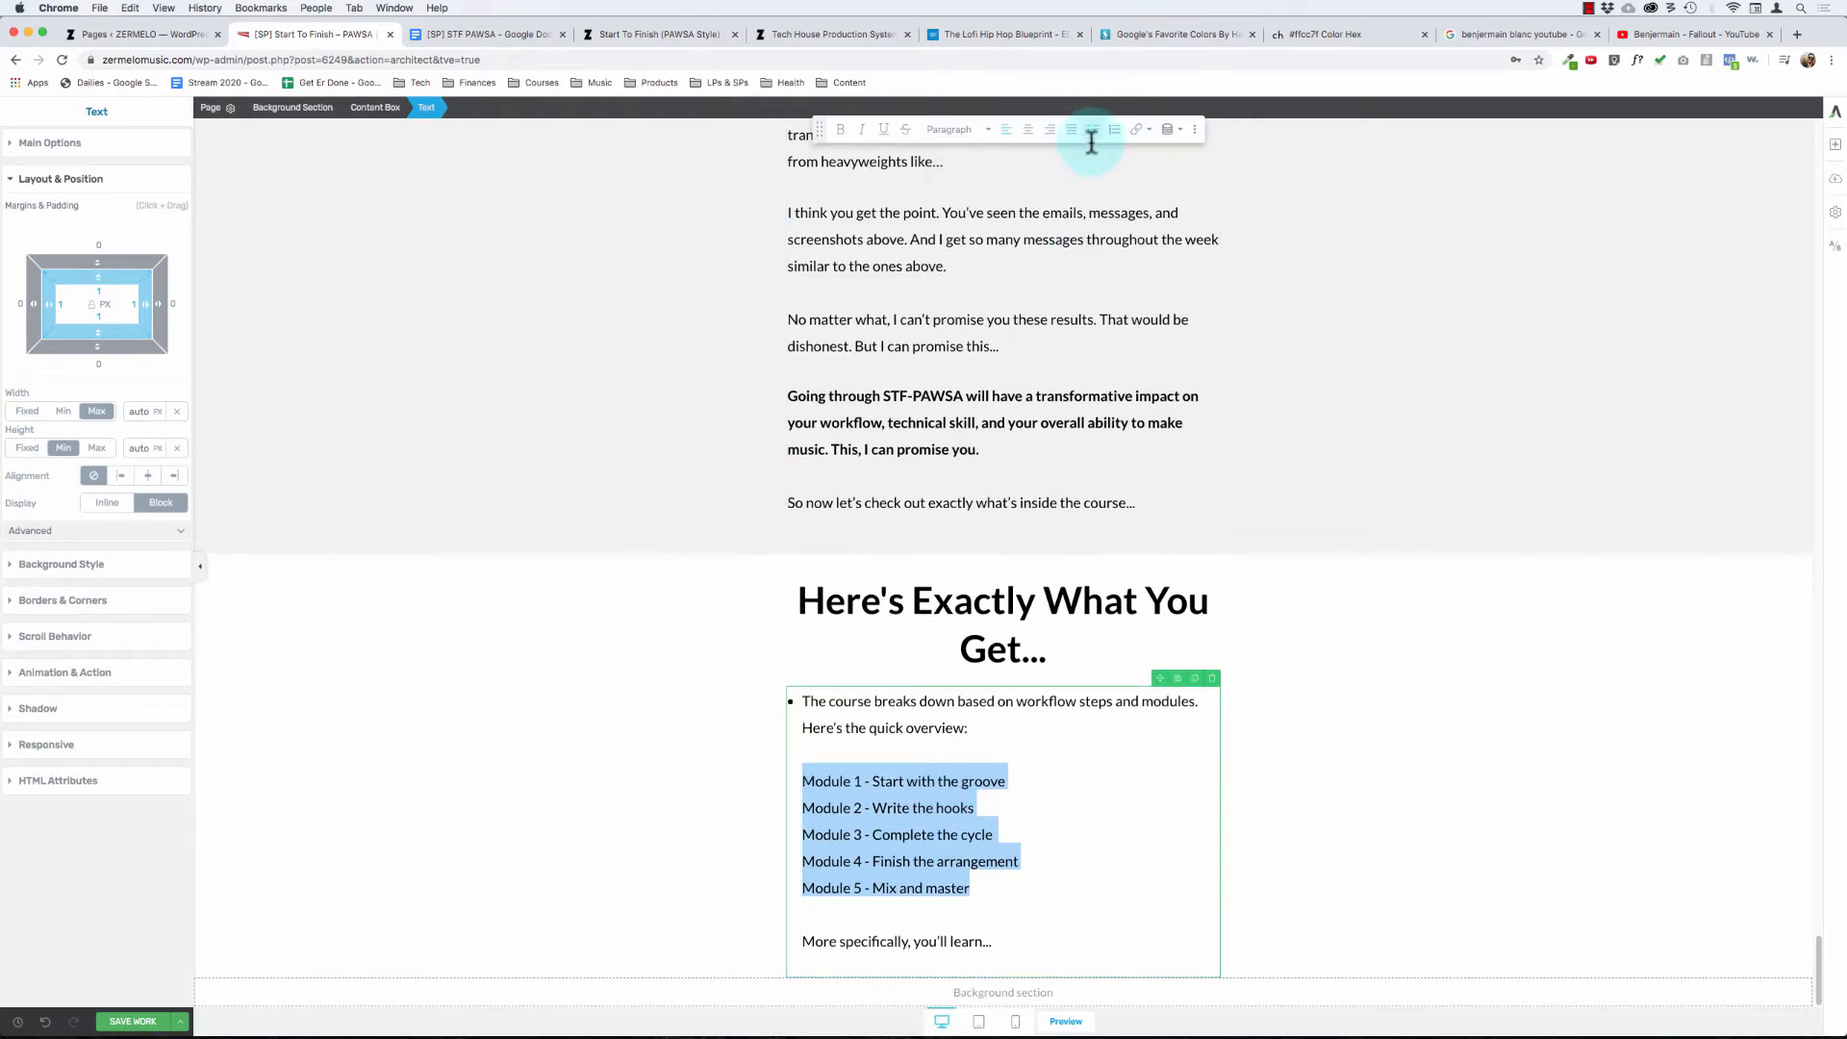
pyautogui.press('super+z')
# - Replace all of the overview text below the heading with a fresh paste of the copied overview without formatting
pyautogui.click(847, 782)
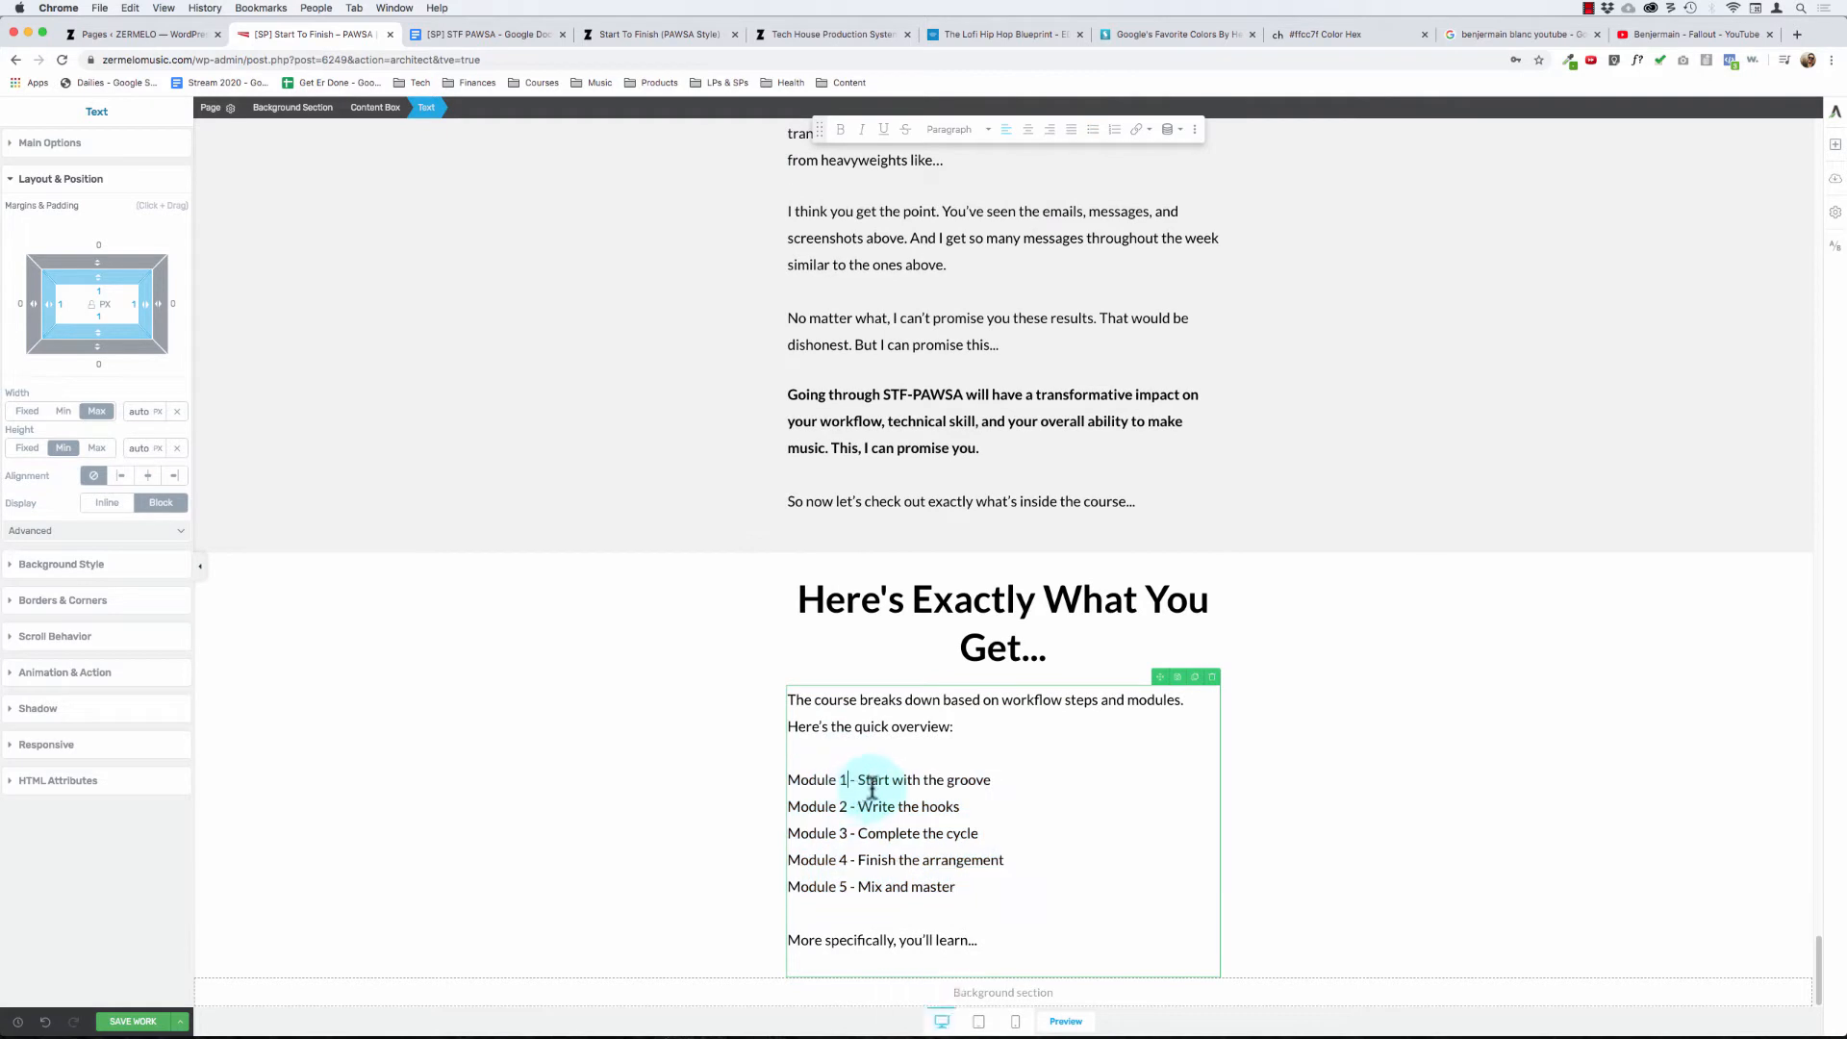
pyautogui.press('super+a')
pyautogui.press('BackSpace')
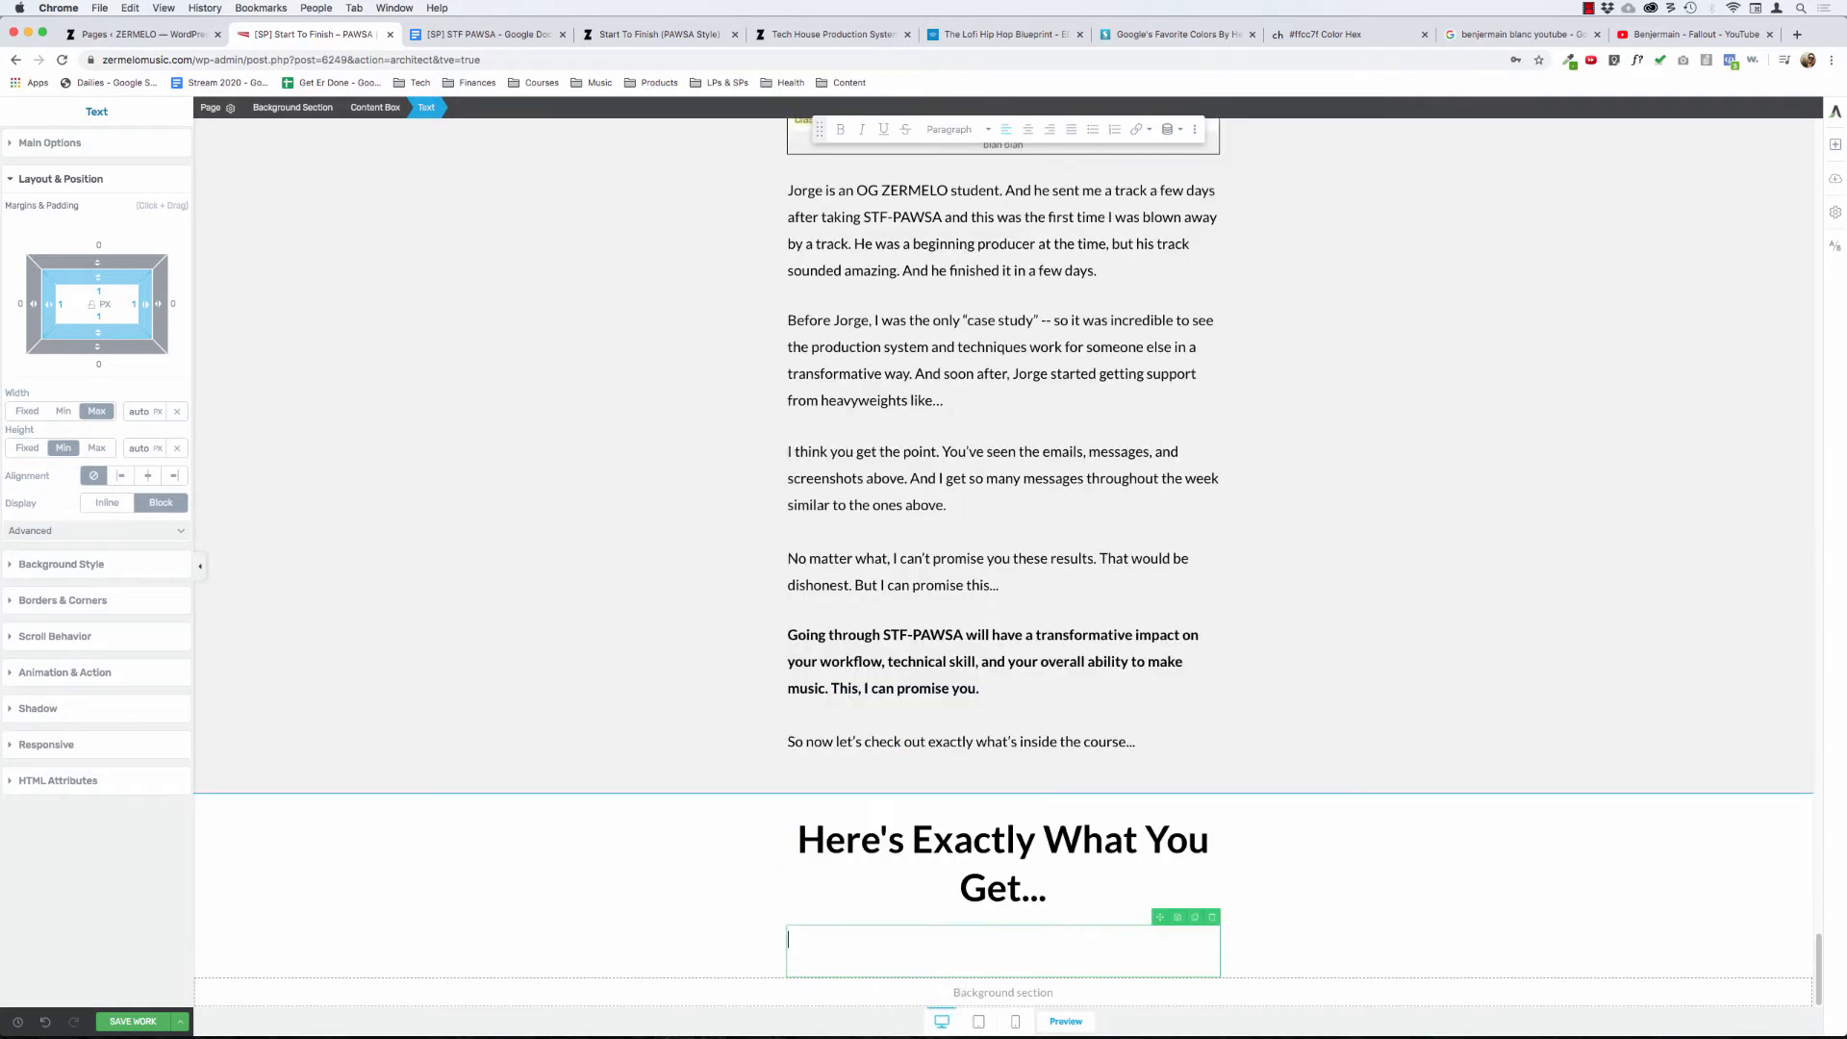
pyautogui.press('shift+super+v')
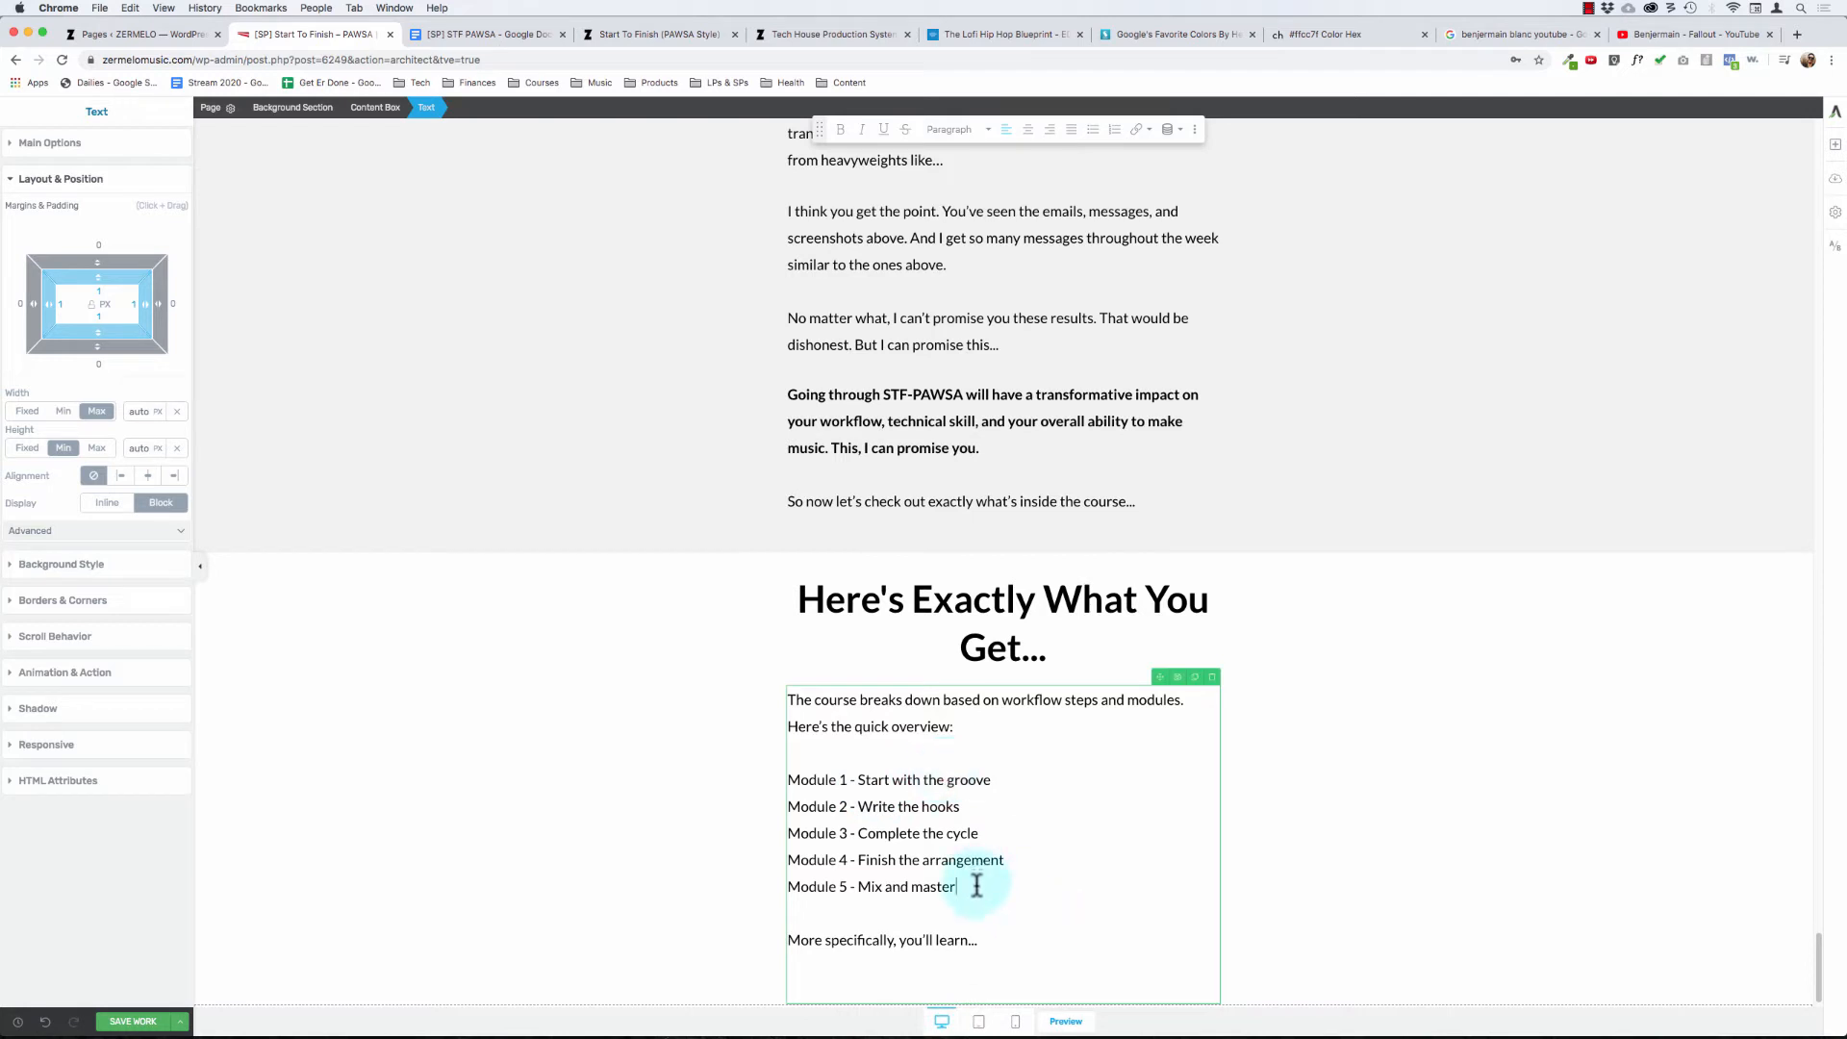
# - Try again to apply bullets to the five module lines in the repasted overview, and undo the change
pyautogui.moveTo(978, 882); pyautogui.dragTo(772, 767)
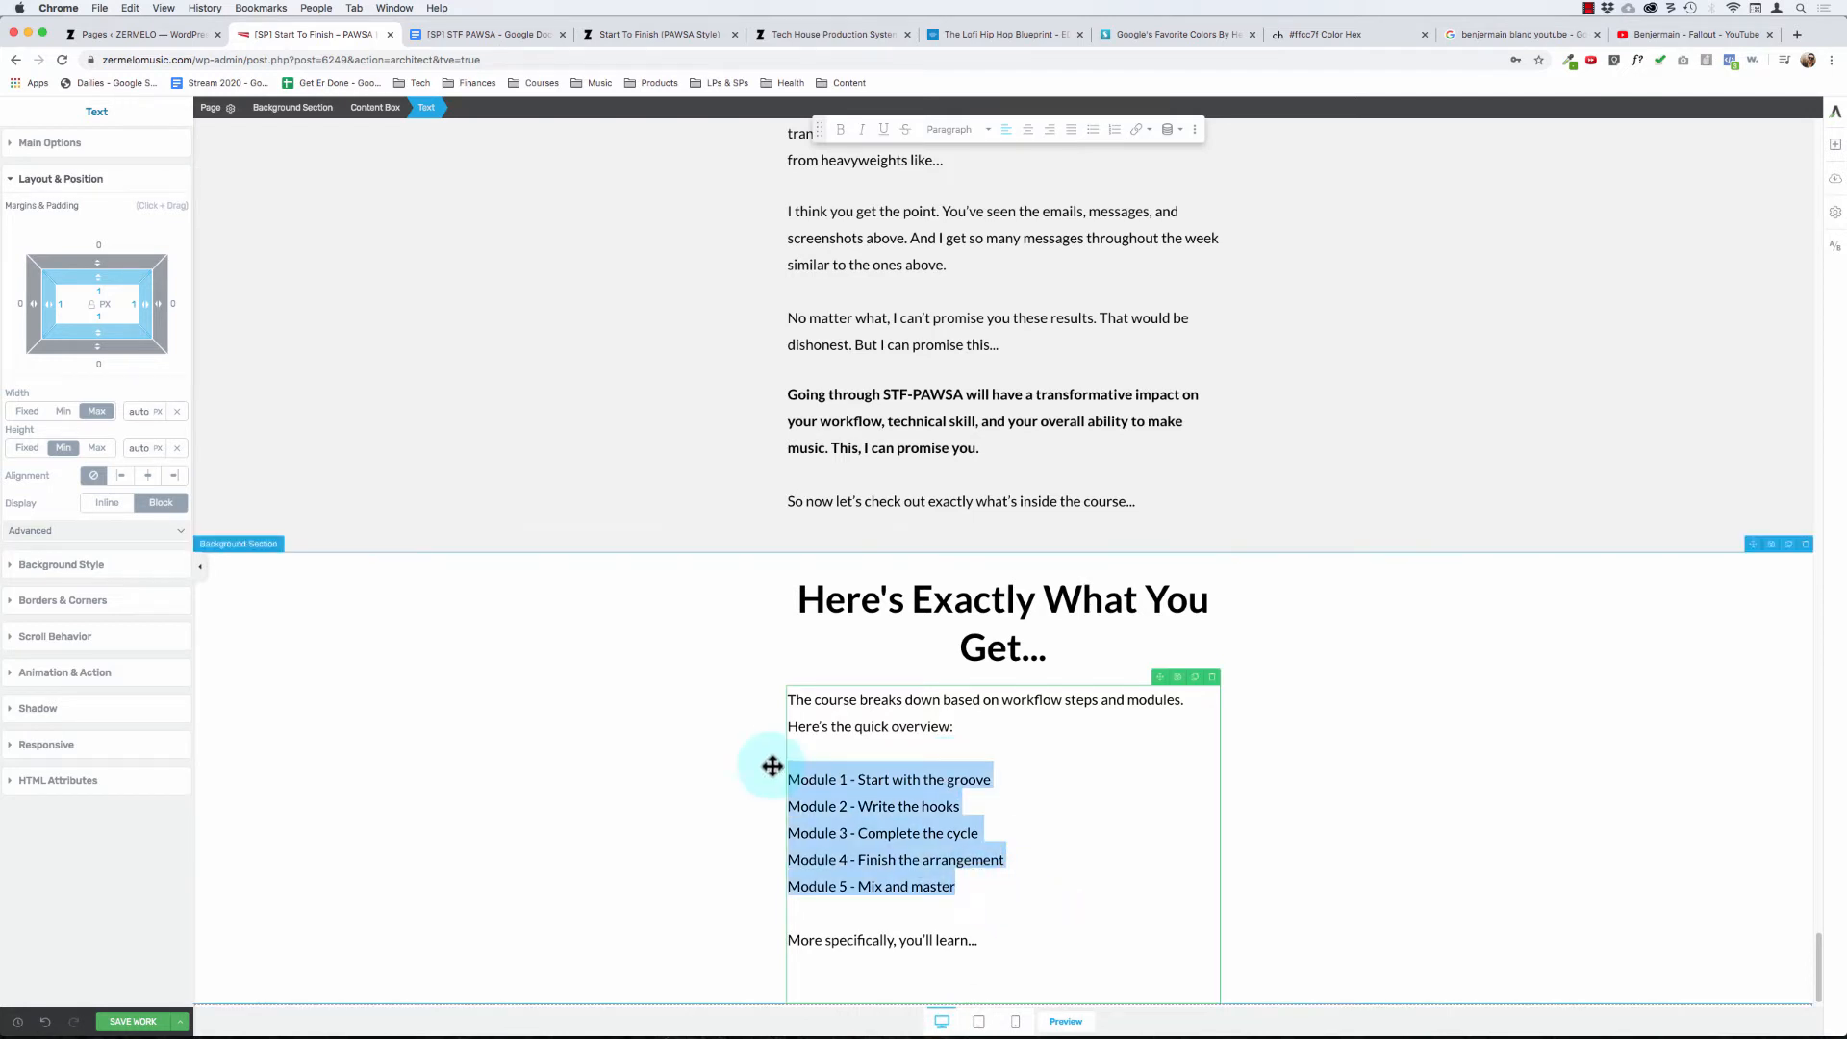
pyautogui.click(1093, 131)
pyautogui.press('super+z')
pyautogui.click(956, 886)
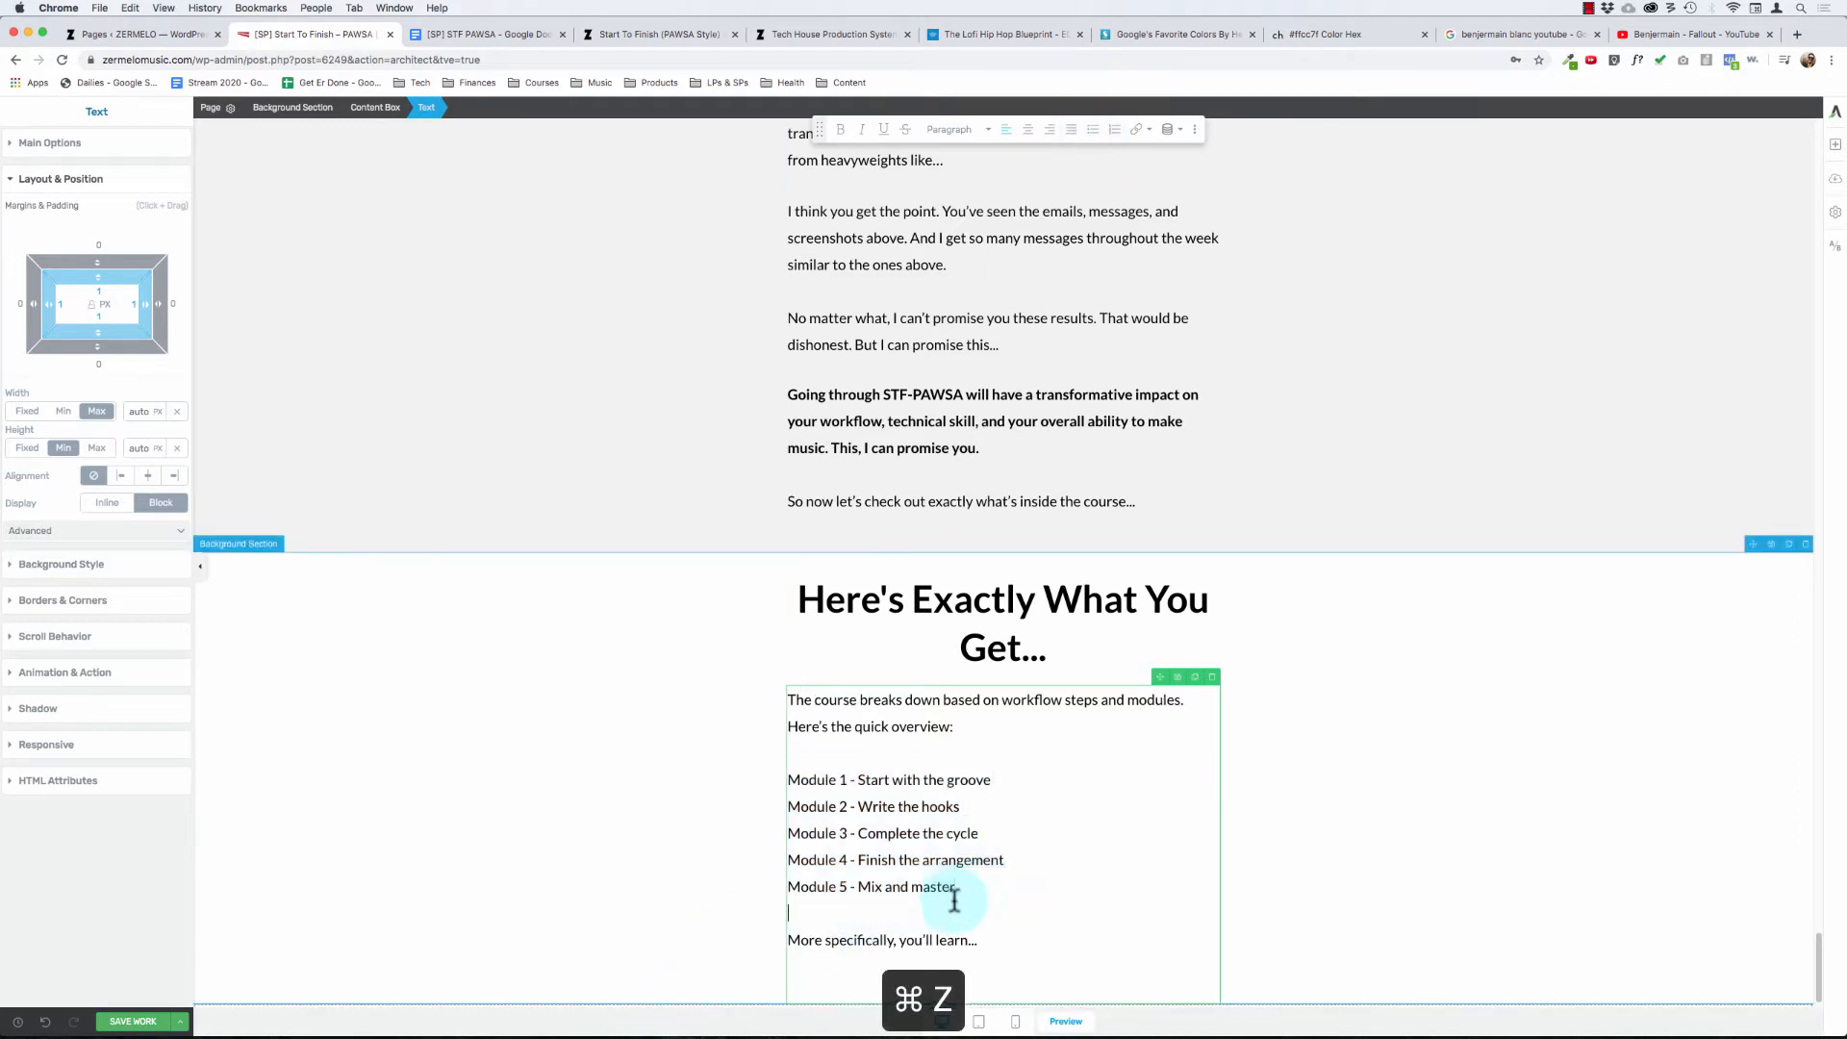
# - Split "Module 1 - Start with the groove" from the introduction so that it starts a new paragraph
pyautogui.click(998, 778)
pyautogui.press('super+Left')
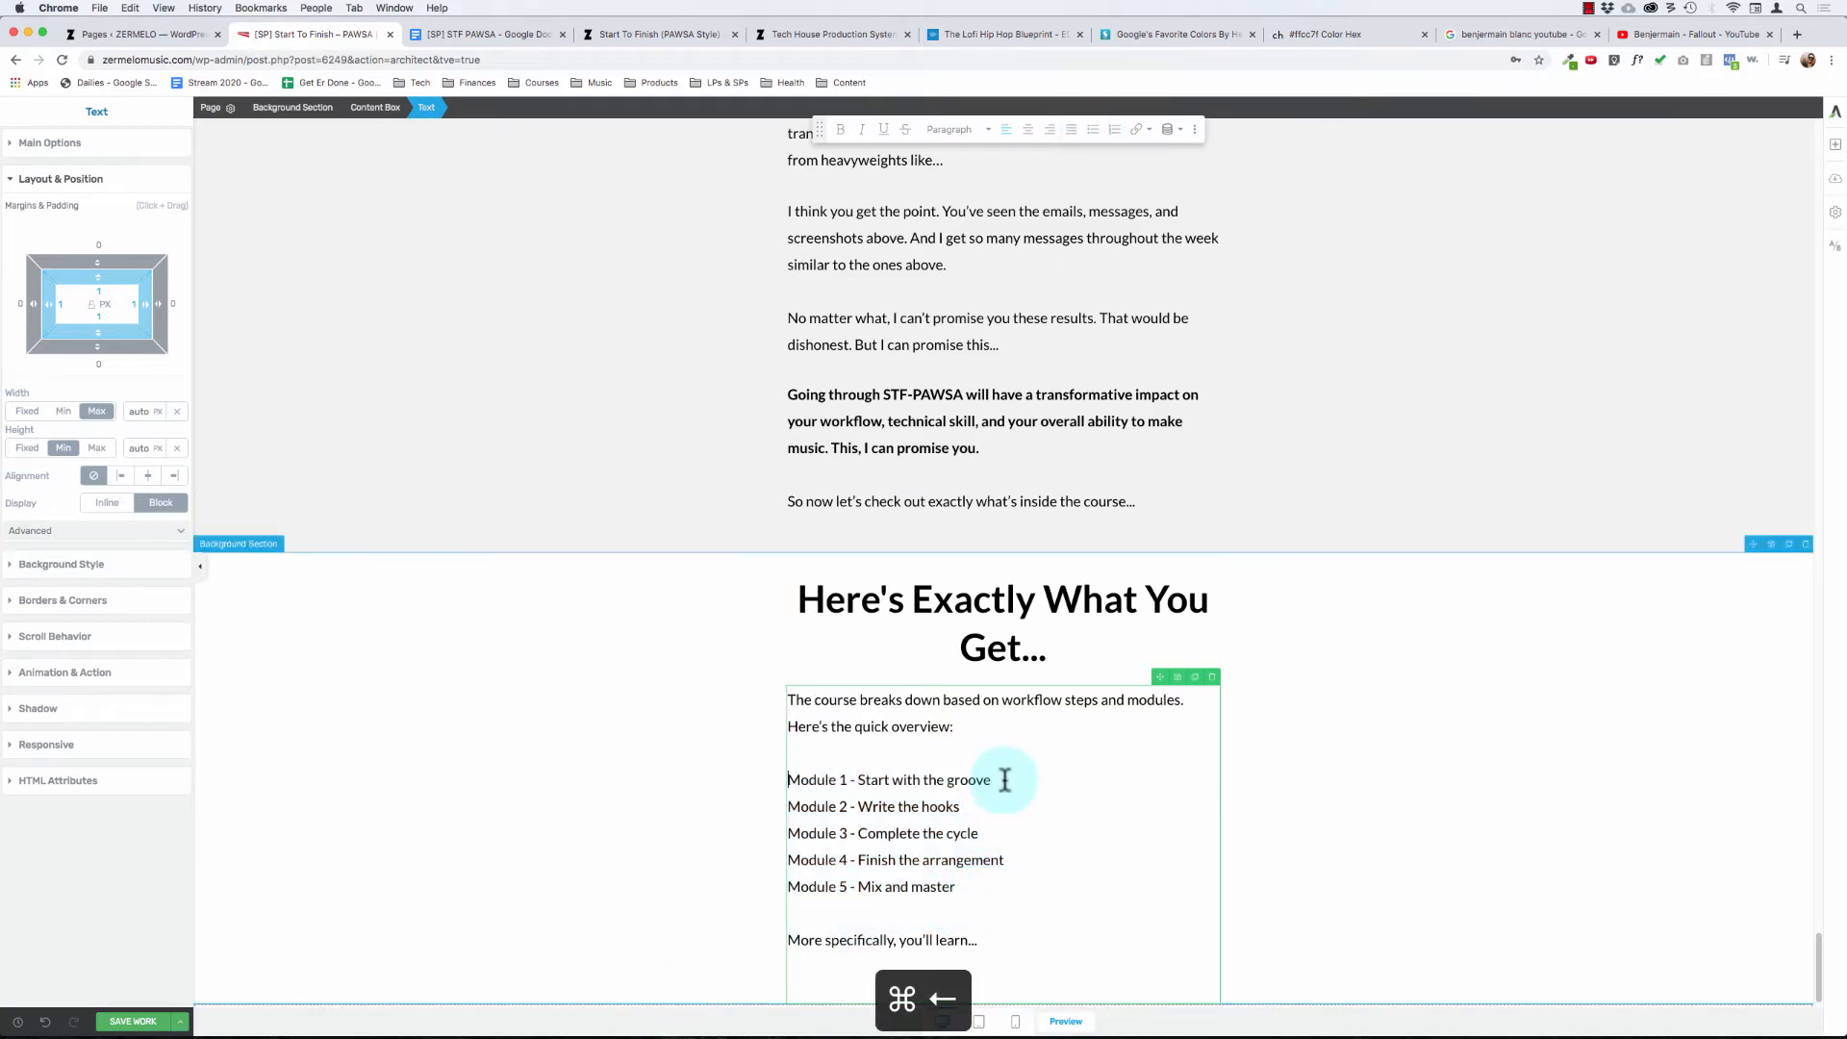
pyautogui.press('BackSpace')
pyautogui.press('BackSpace')
pyautogui.press('Return')
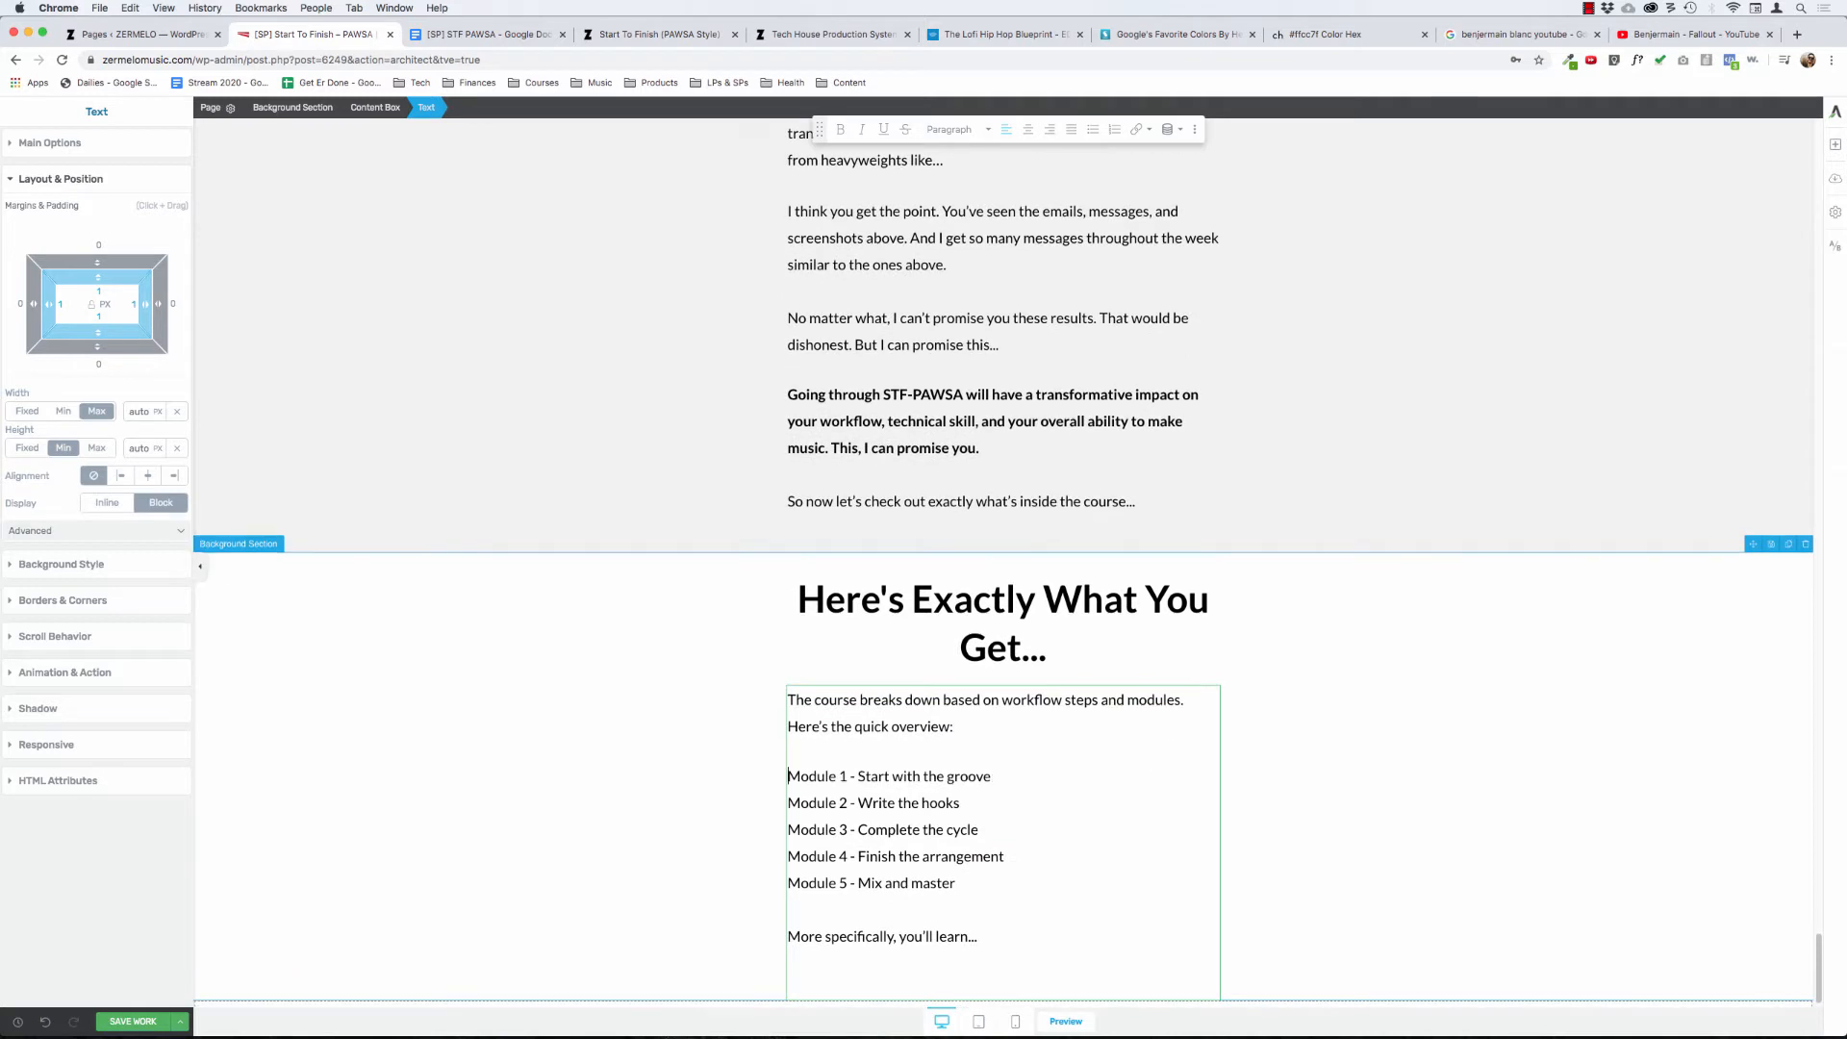
pyautogui.moveTo(973, 892); pyautogui.dragTo(797, 778)
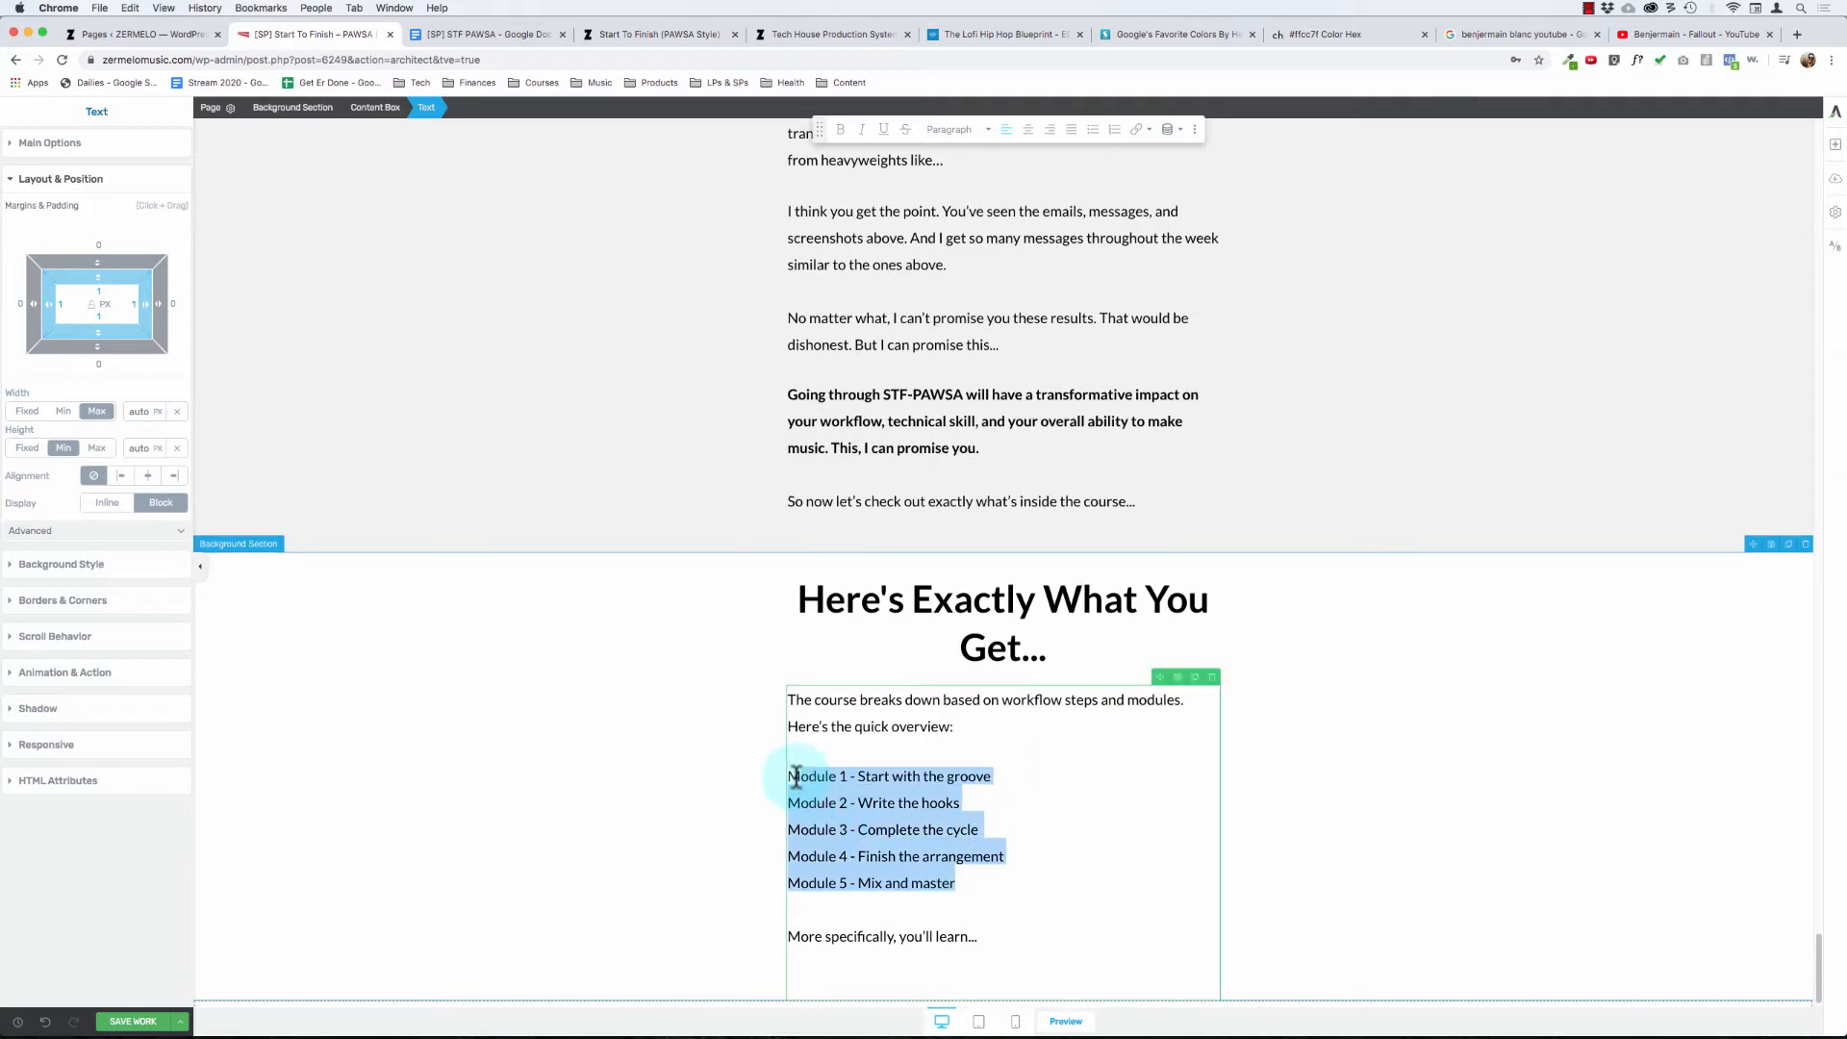
pyautogui.click(862, 809)
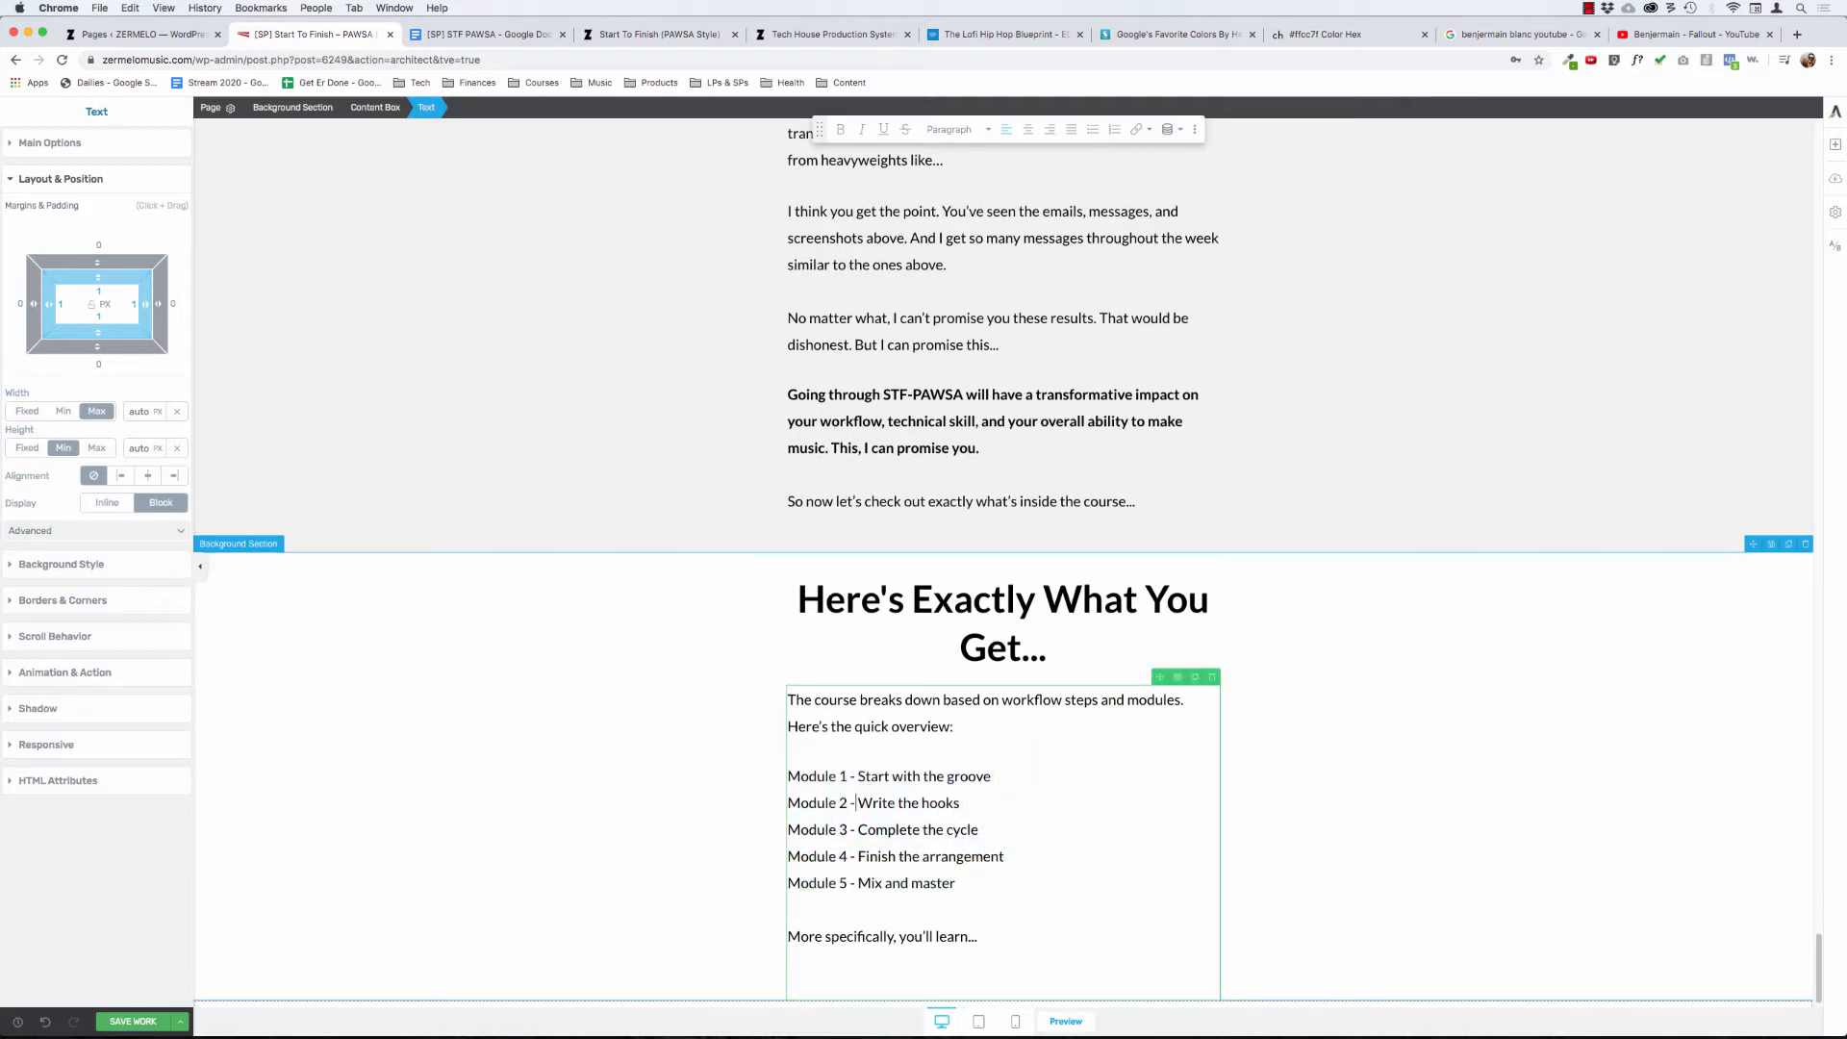
# - Put the Module 2, Module 3, Module 4 and Module 5 lines each into a separate paragraph
pyautogui.press('super+Left')
pyautogui.press('BackSpace')
pyautogui.press('Return')
pyautogui.press('Down')
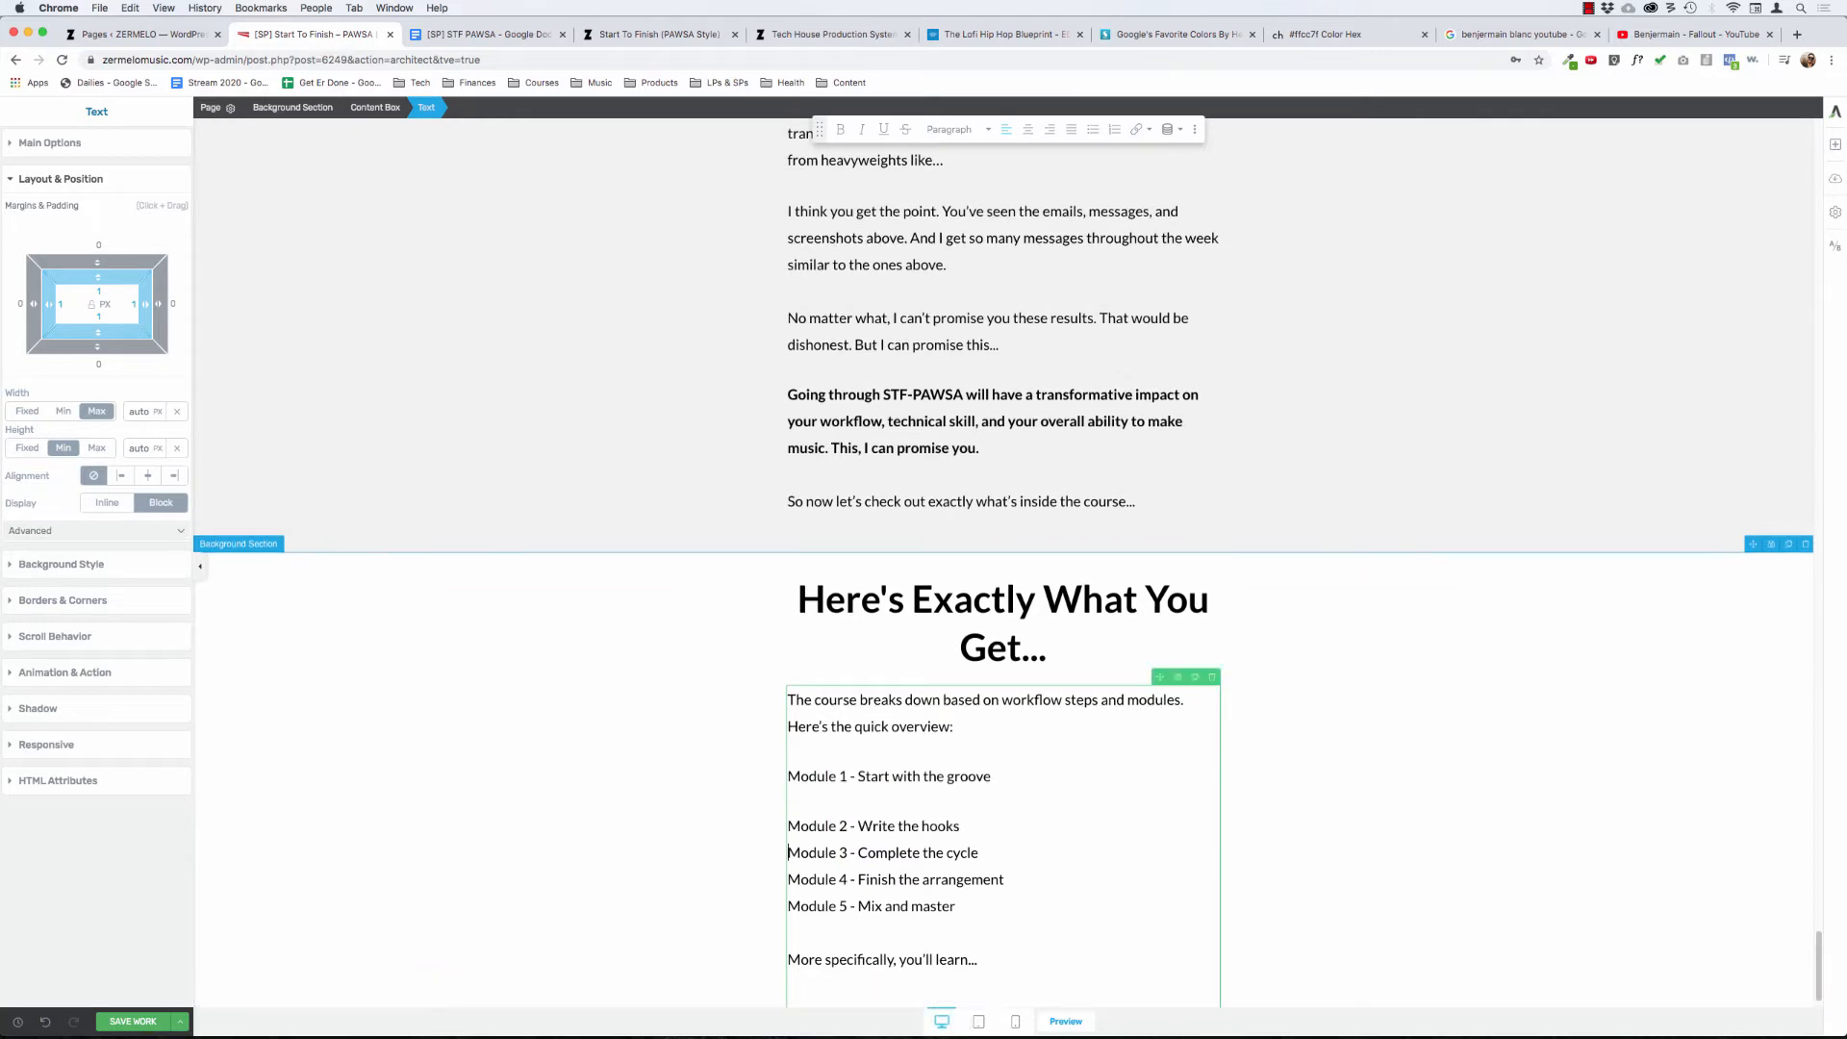
pyautogui.press('Return')
pyautogui.press('Return')
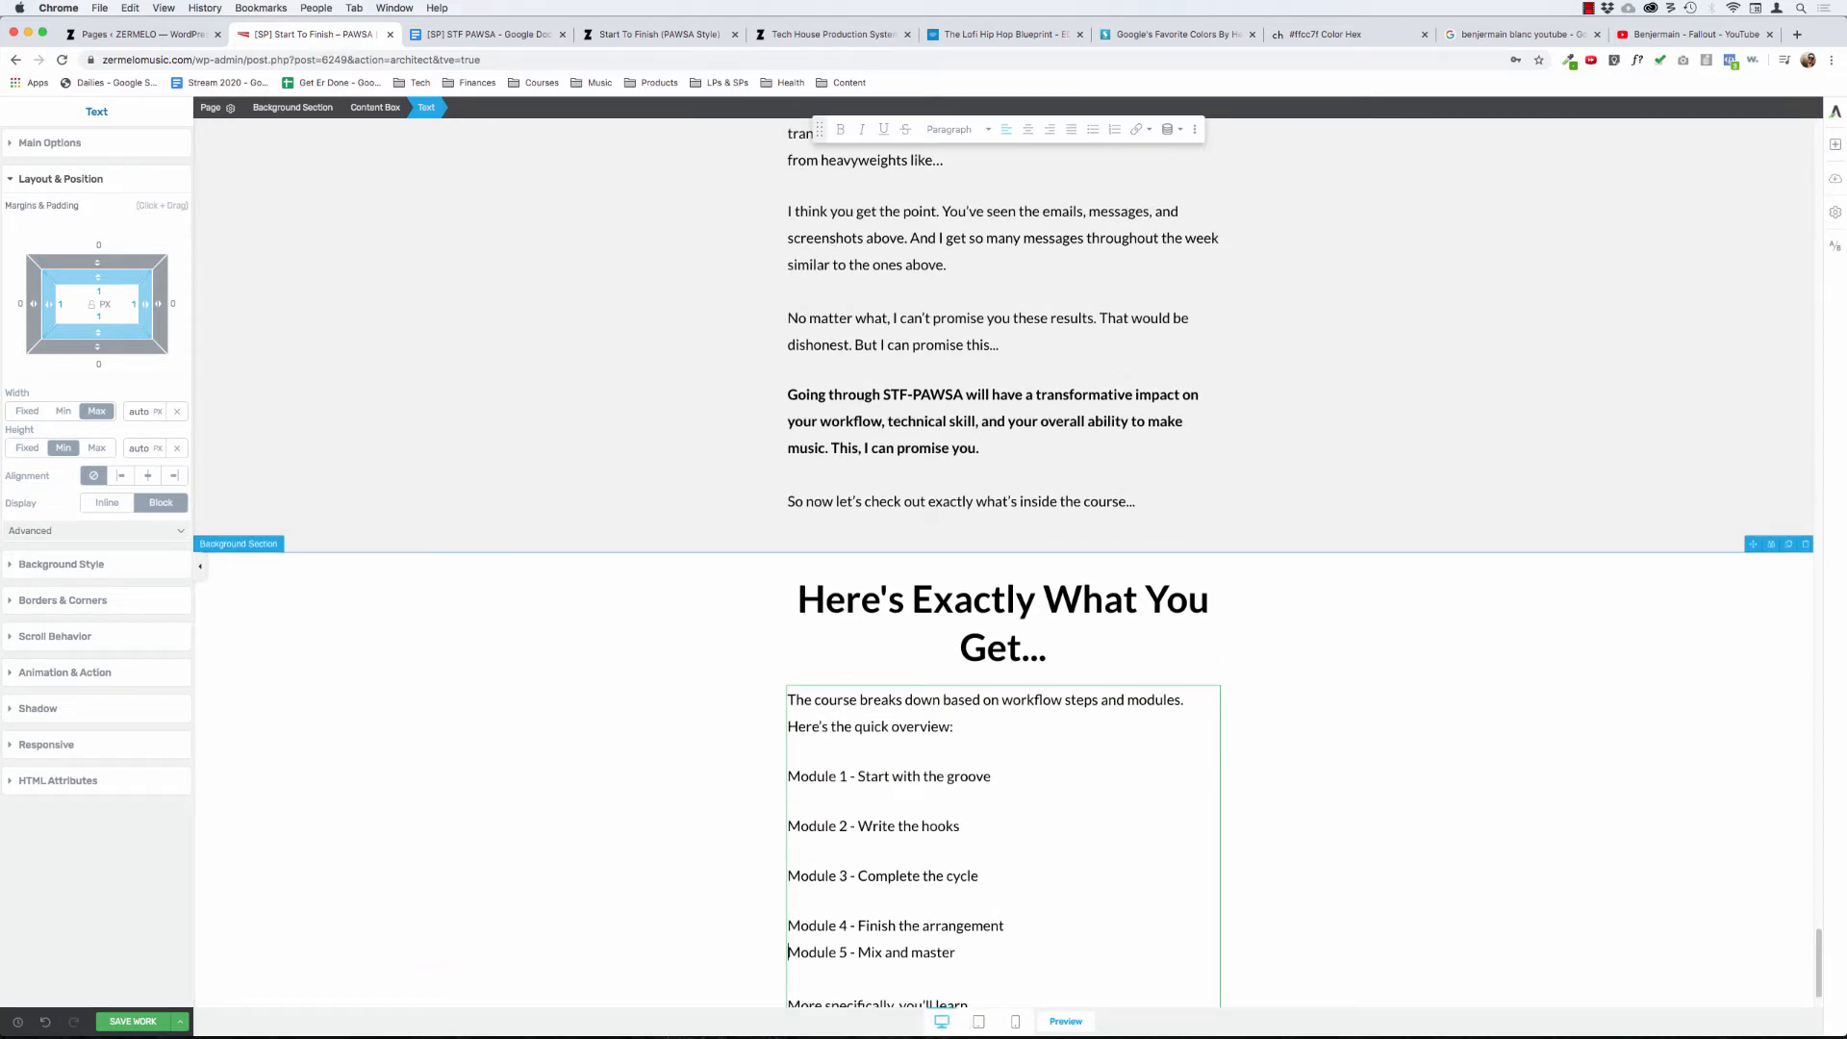
pyautogui.press('BackSpace')
pyautogui.press('Return')
pyautogui.press('Down')
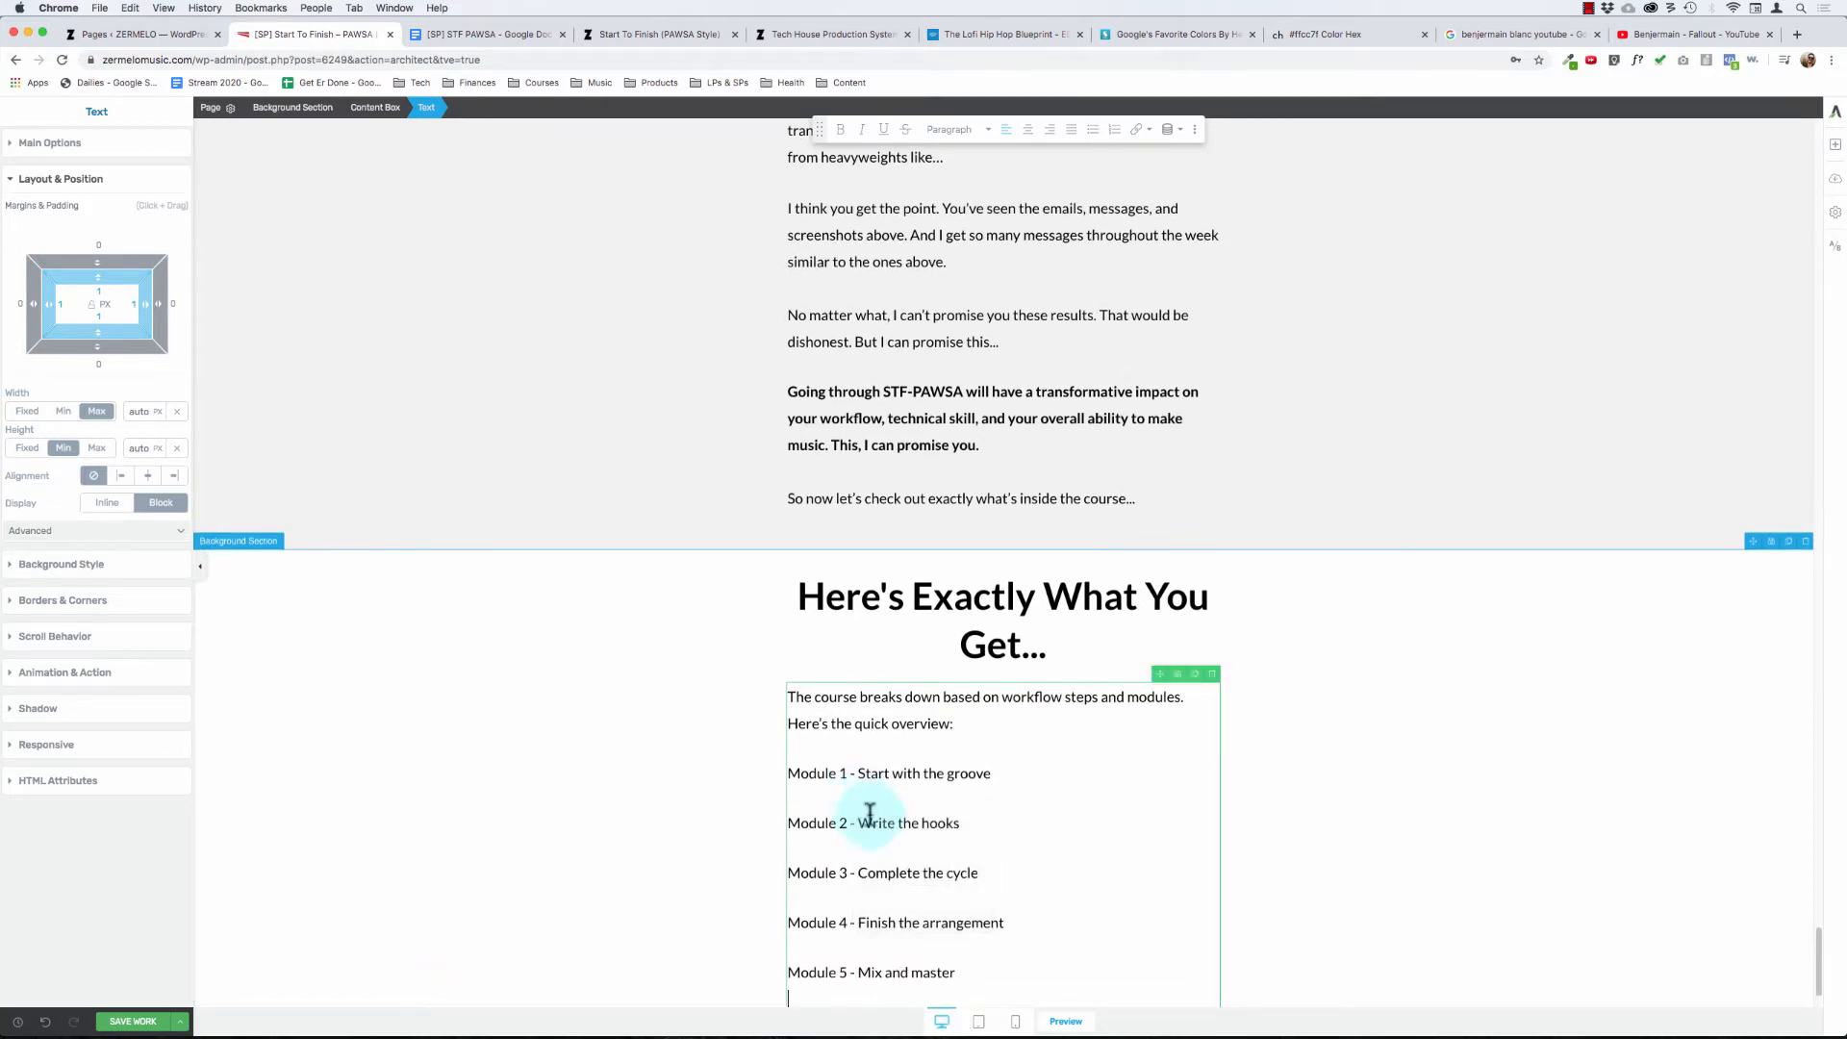
# - Try clearing the overview text's formatting and deleting the "More specifically, you'll learn..." line, and undo the last edits
pyautogui.scroll(-2, 871, 811)
pyautogui.press('super+a')
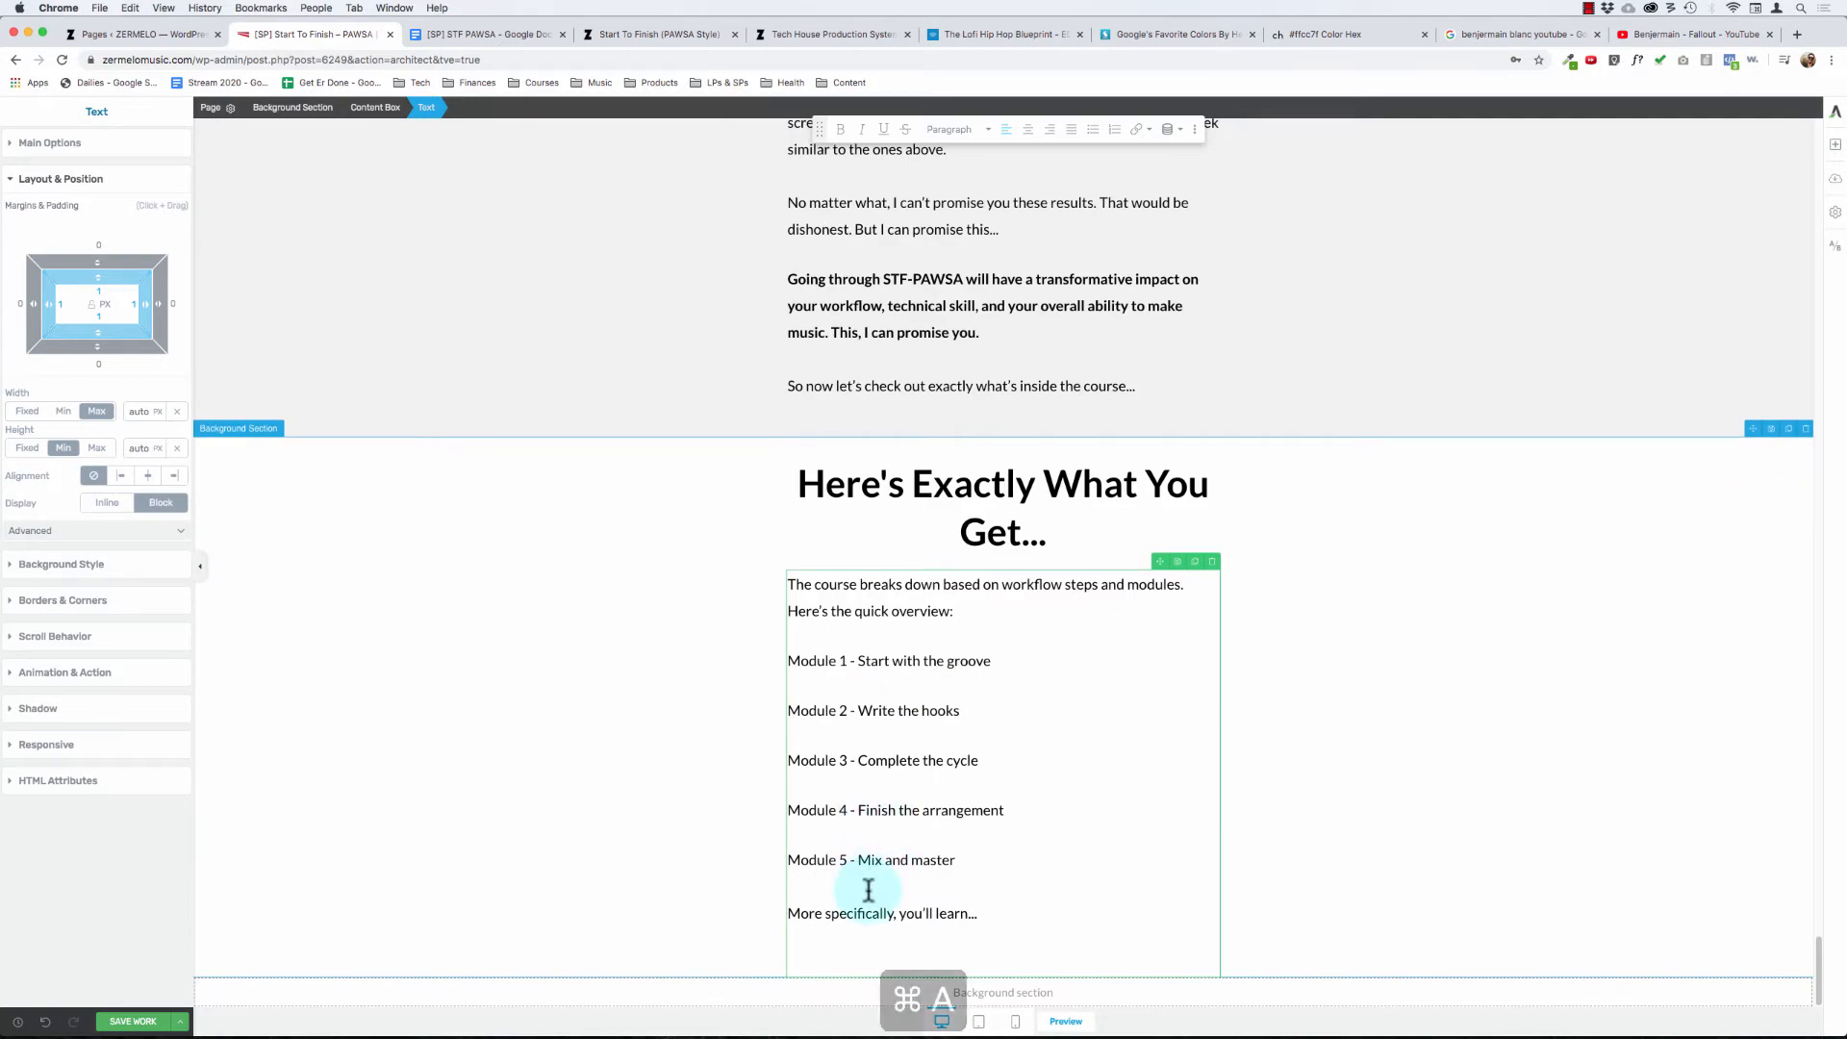
pyautogui.press('super+backslash')
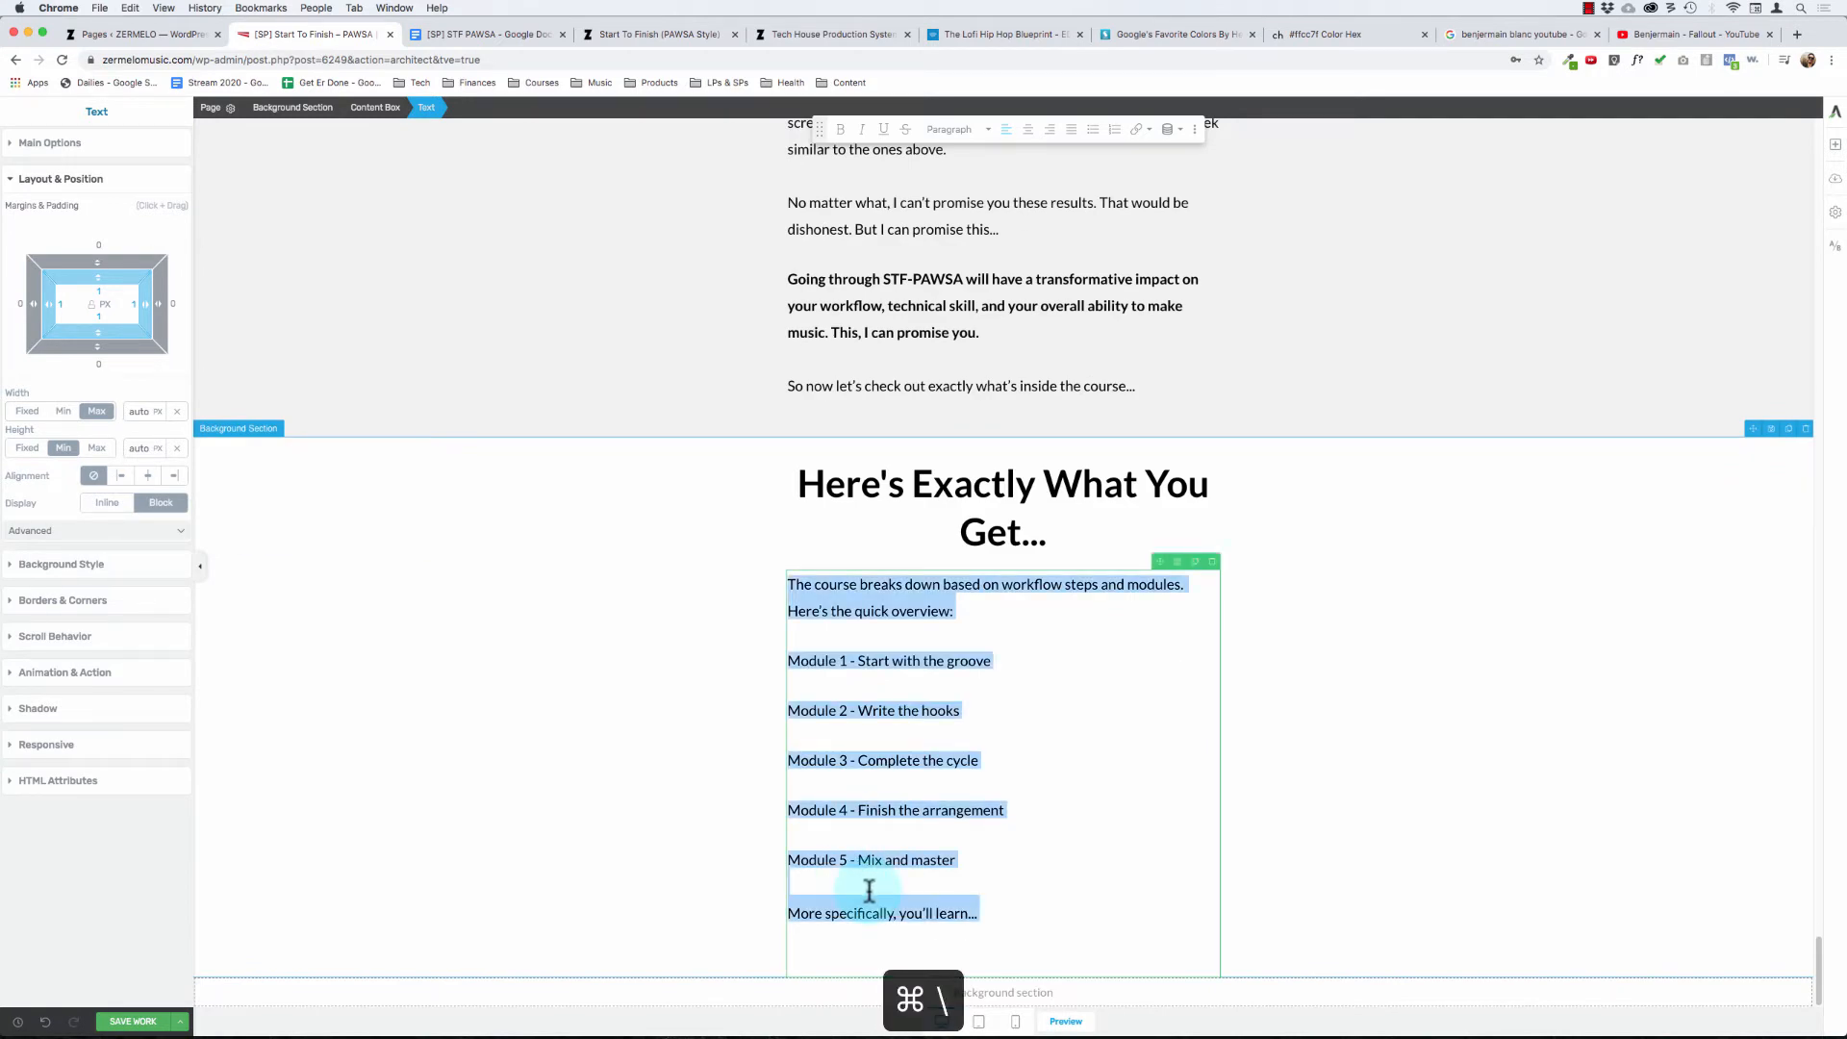
pyautogui.click(1009, 923)
pyautogui.press('shift+super+Left')
pyautogui.press('shift+super+Left')
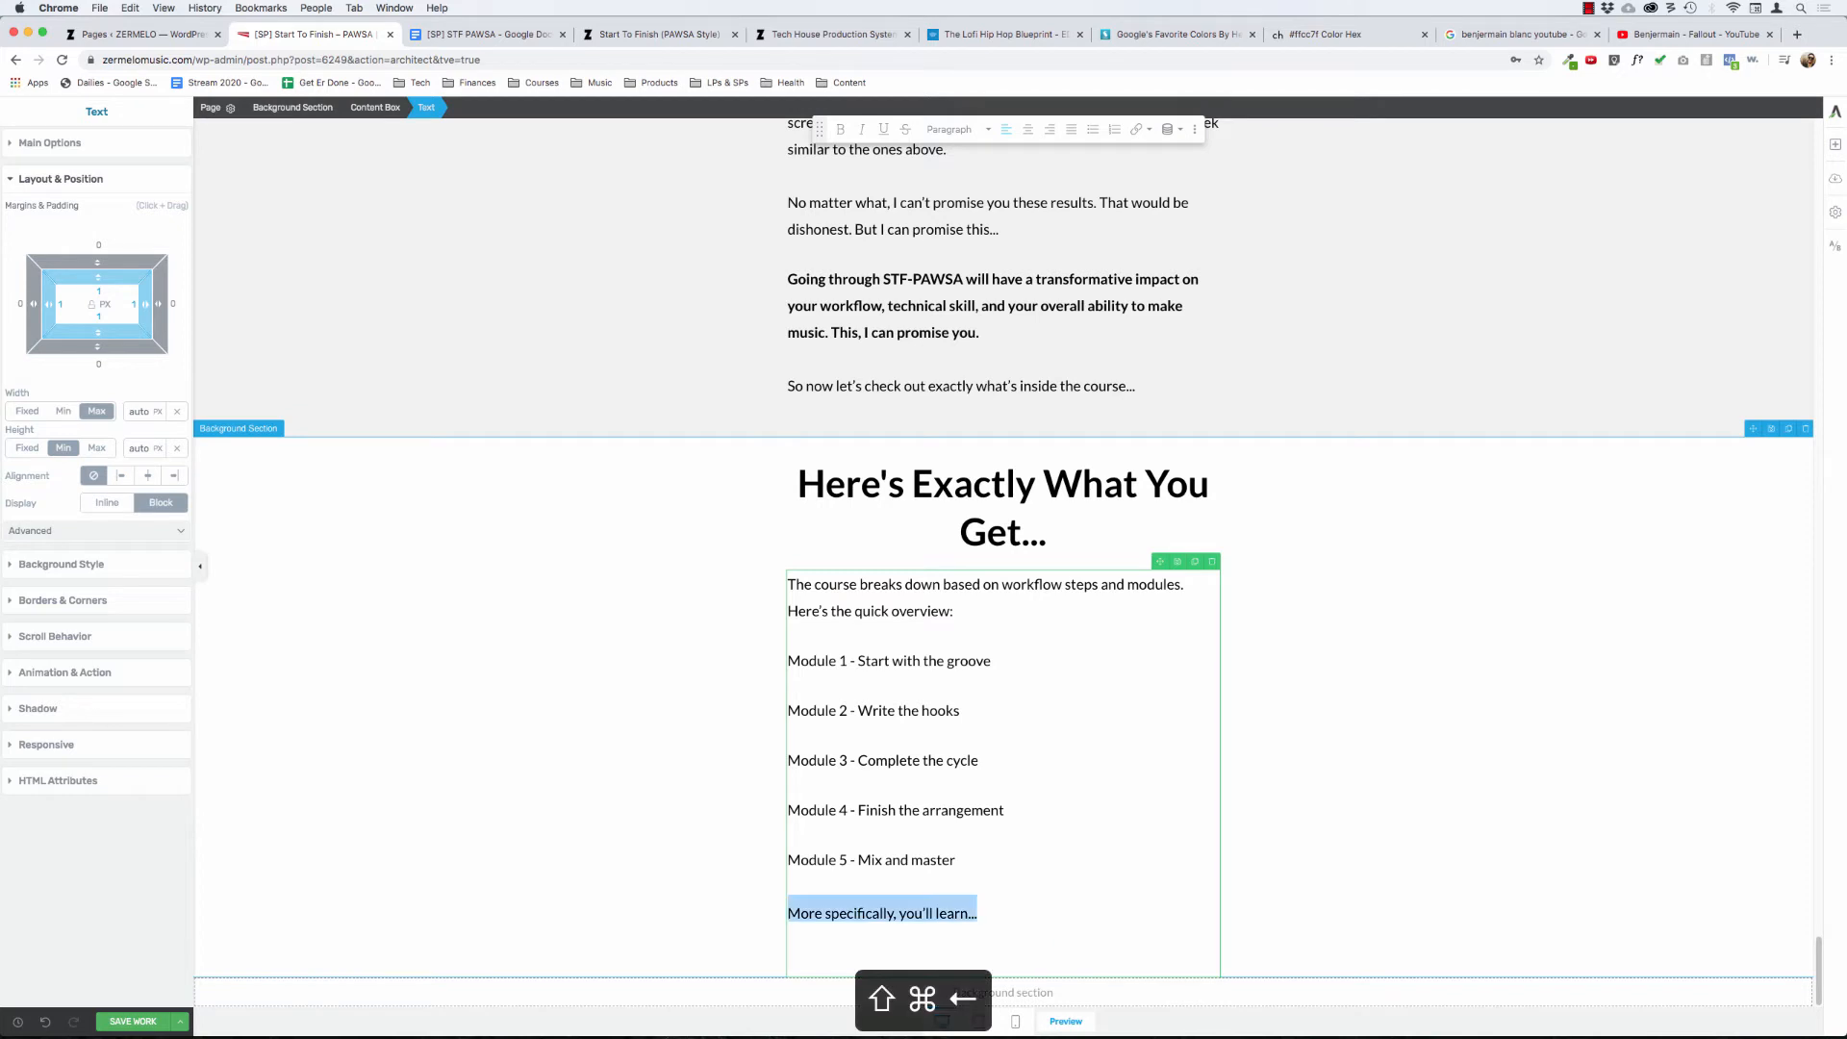
pyautogui.press('BackSpace')
pyautogui.press('super+z')
pyautogui.press('super+z')
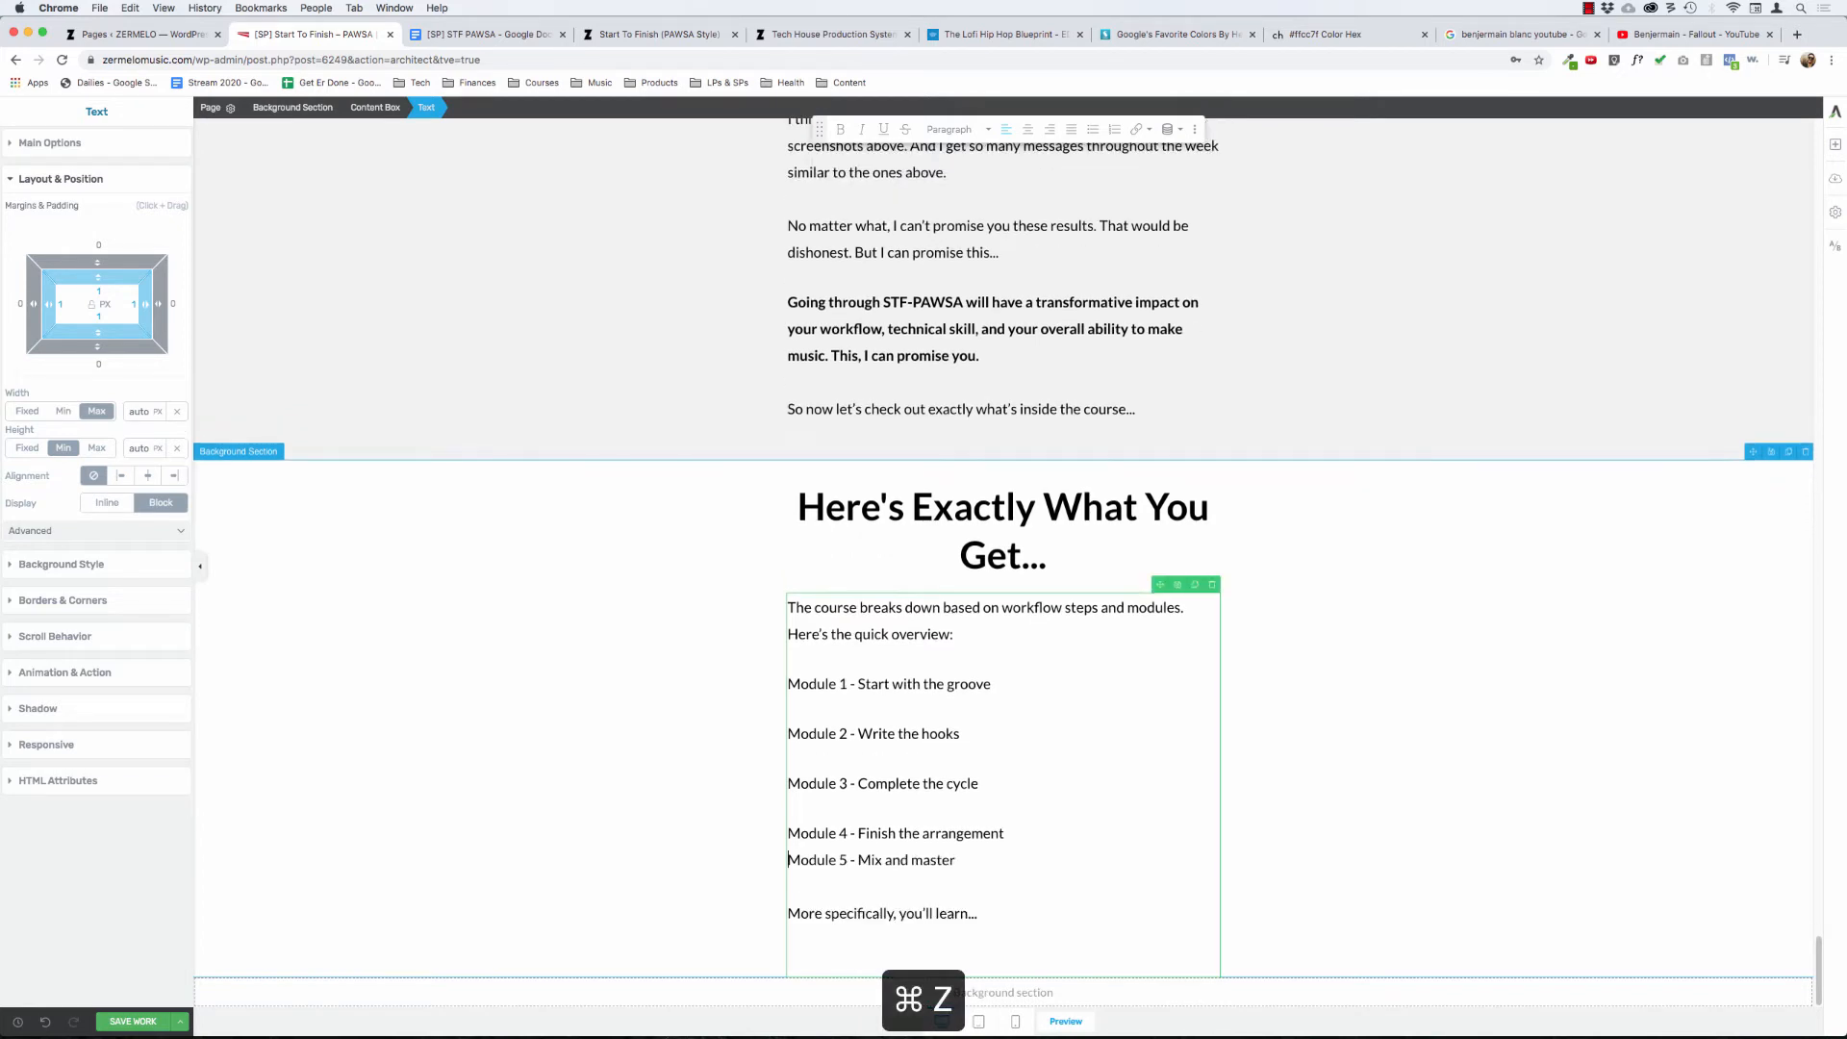
# - Open the overview text's main formatting options and split "Module 5 - Mix and master" into its own paragraph again
pyautogui.press('super+a')
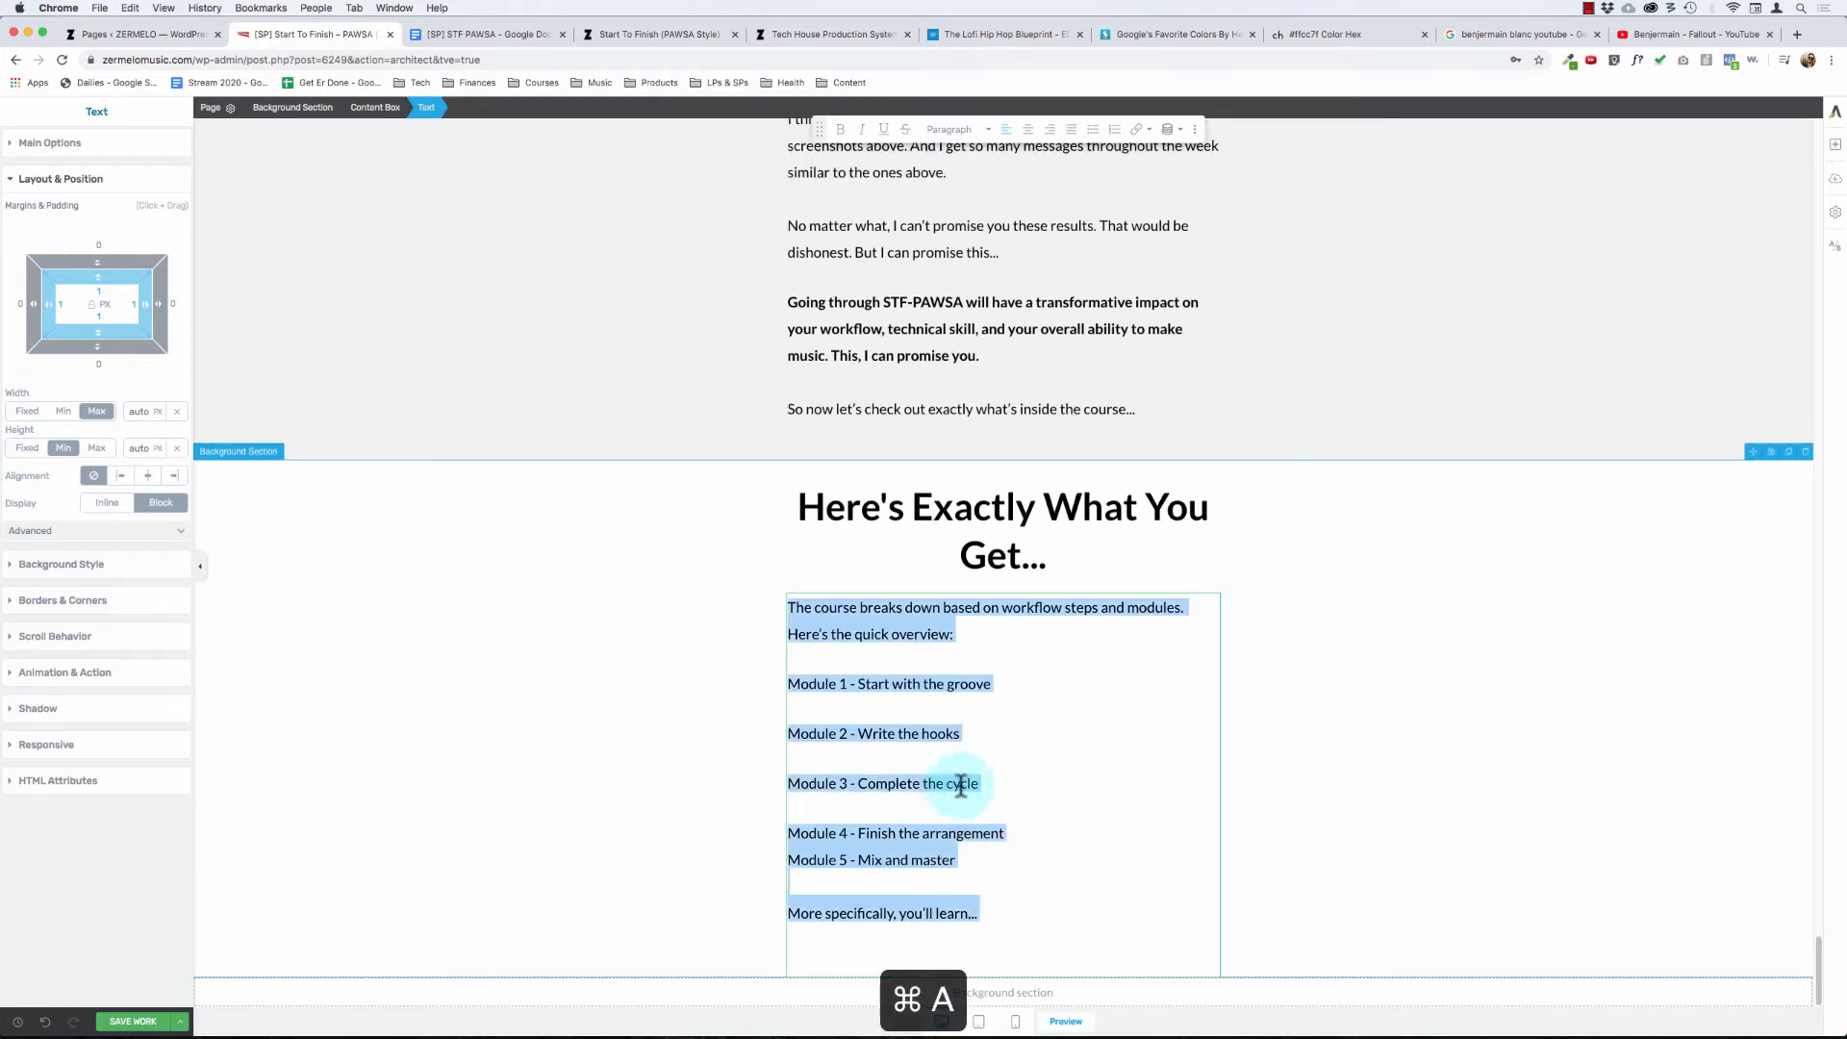
pyautogui.click(46, 143)
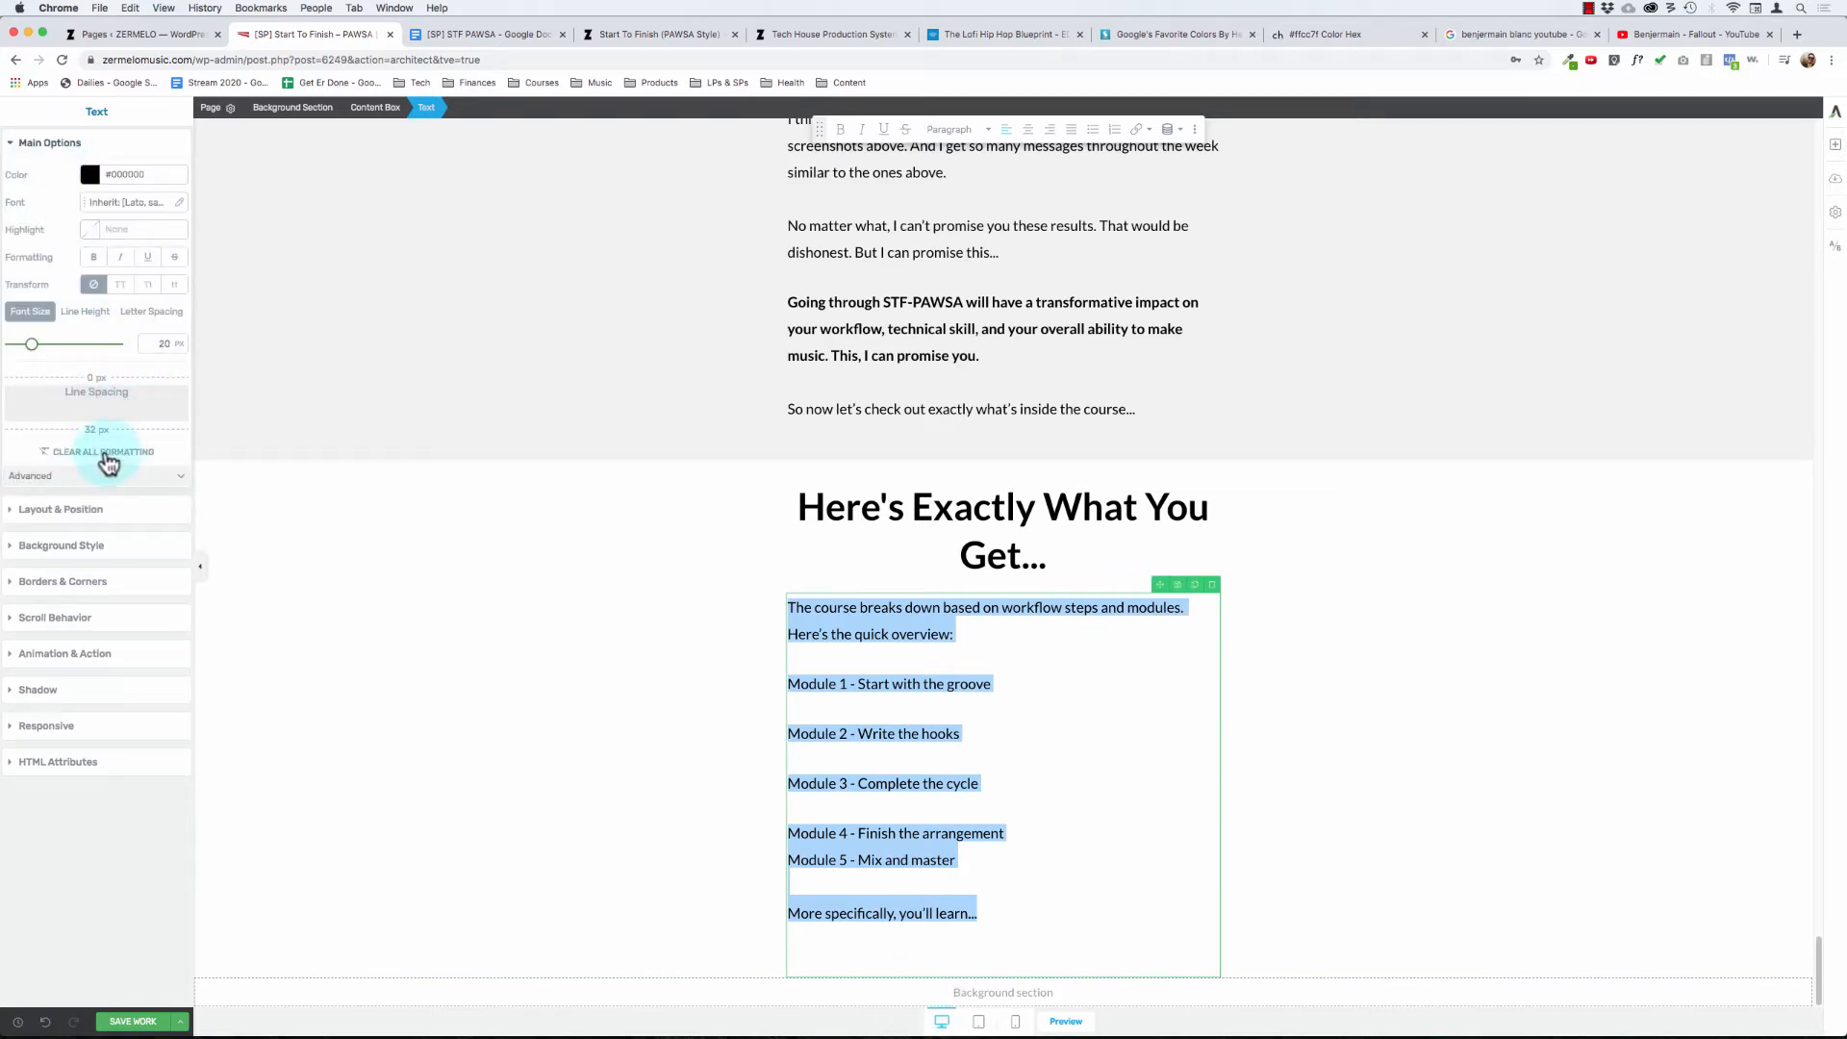
pyautogui.click(848, 867)
pyautogui.press('super+Left')
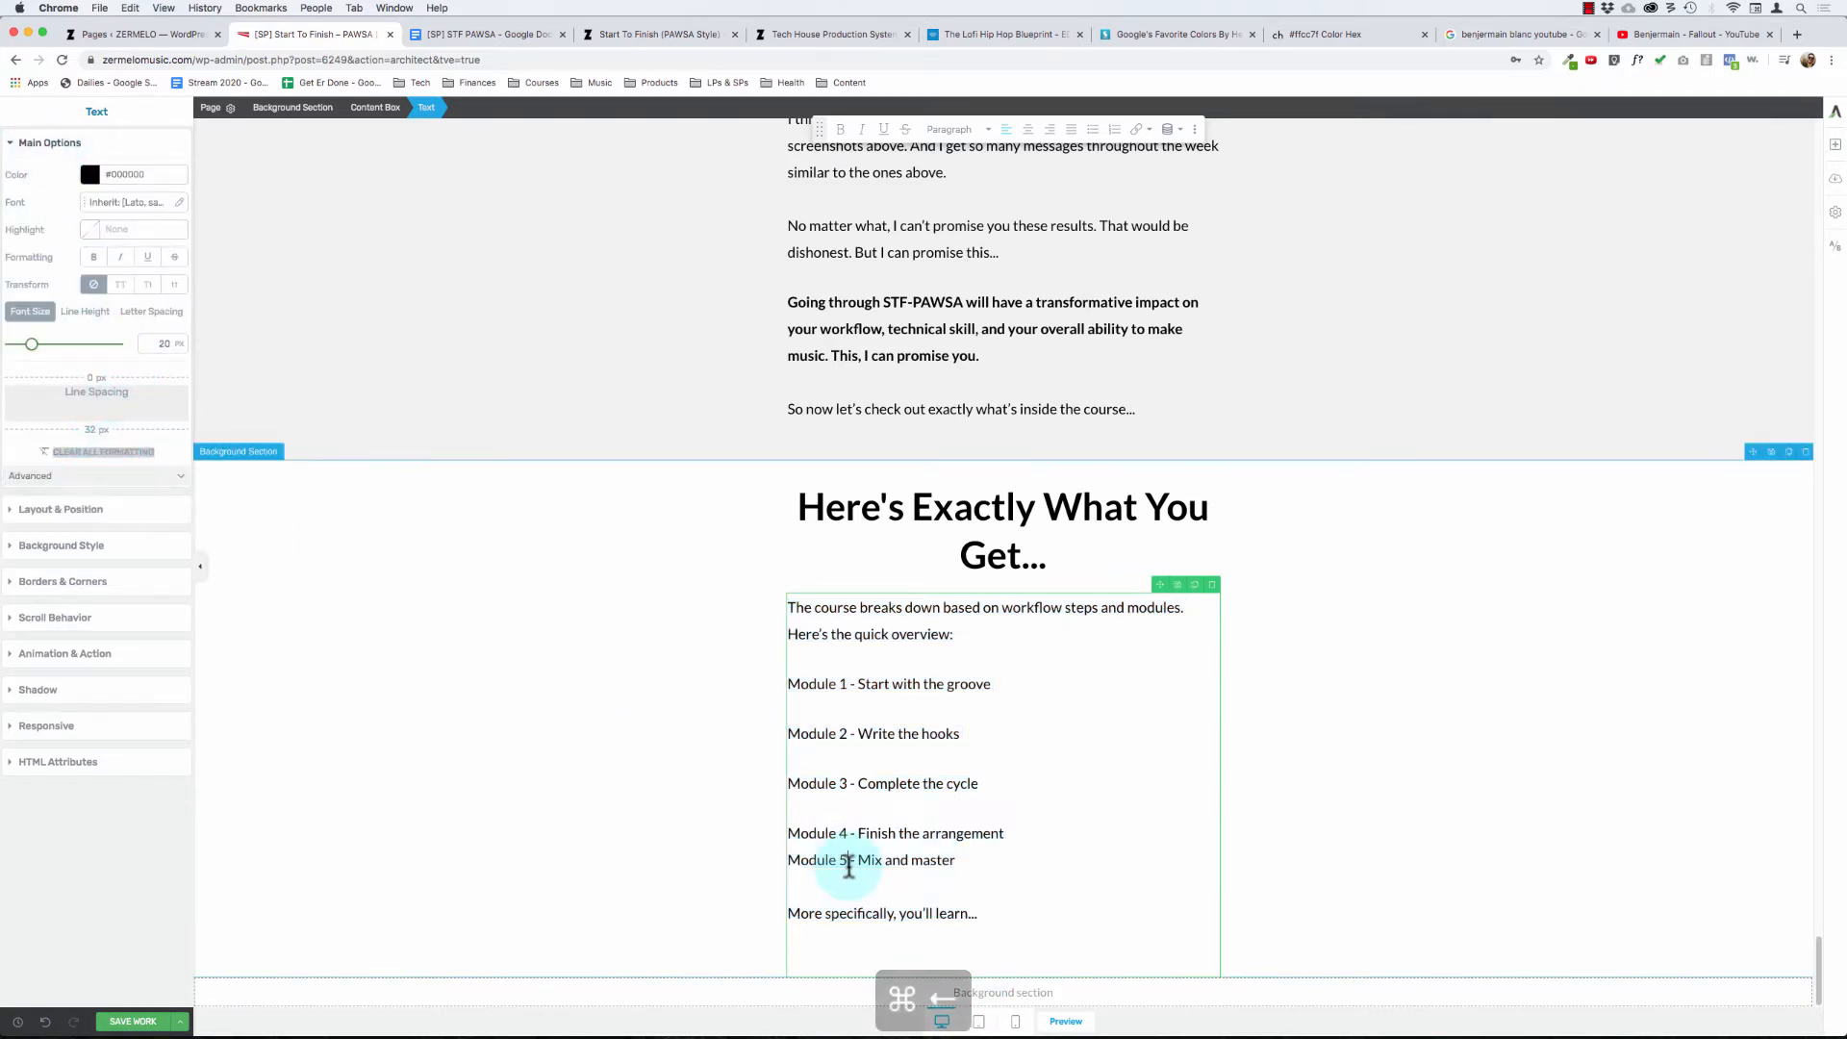
pyautogui.press('Return')
pyautogui.click(896, 880)
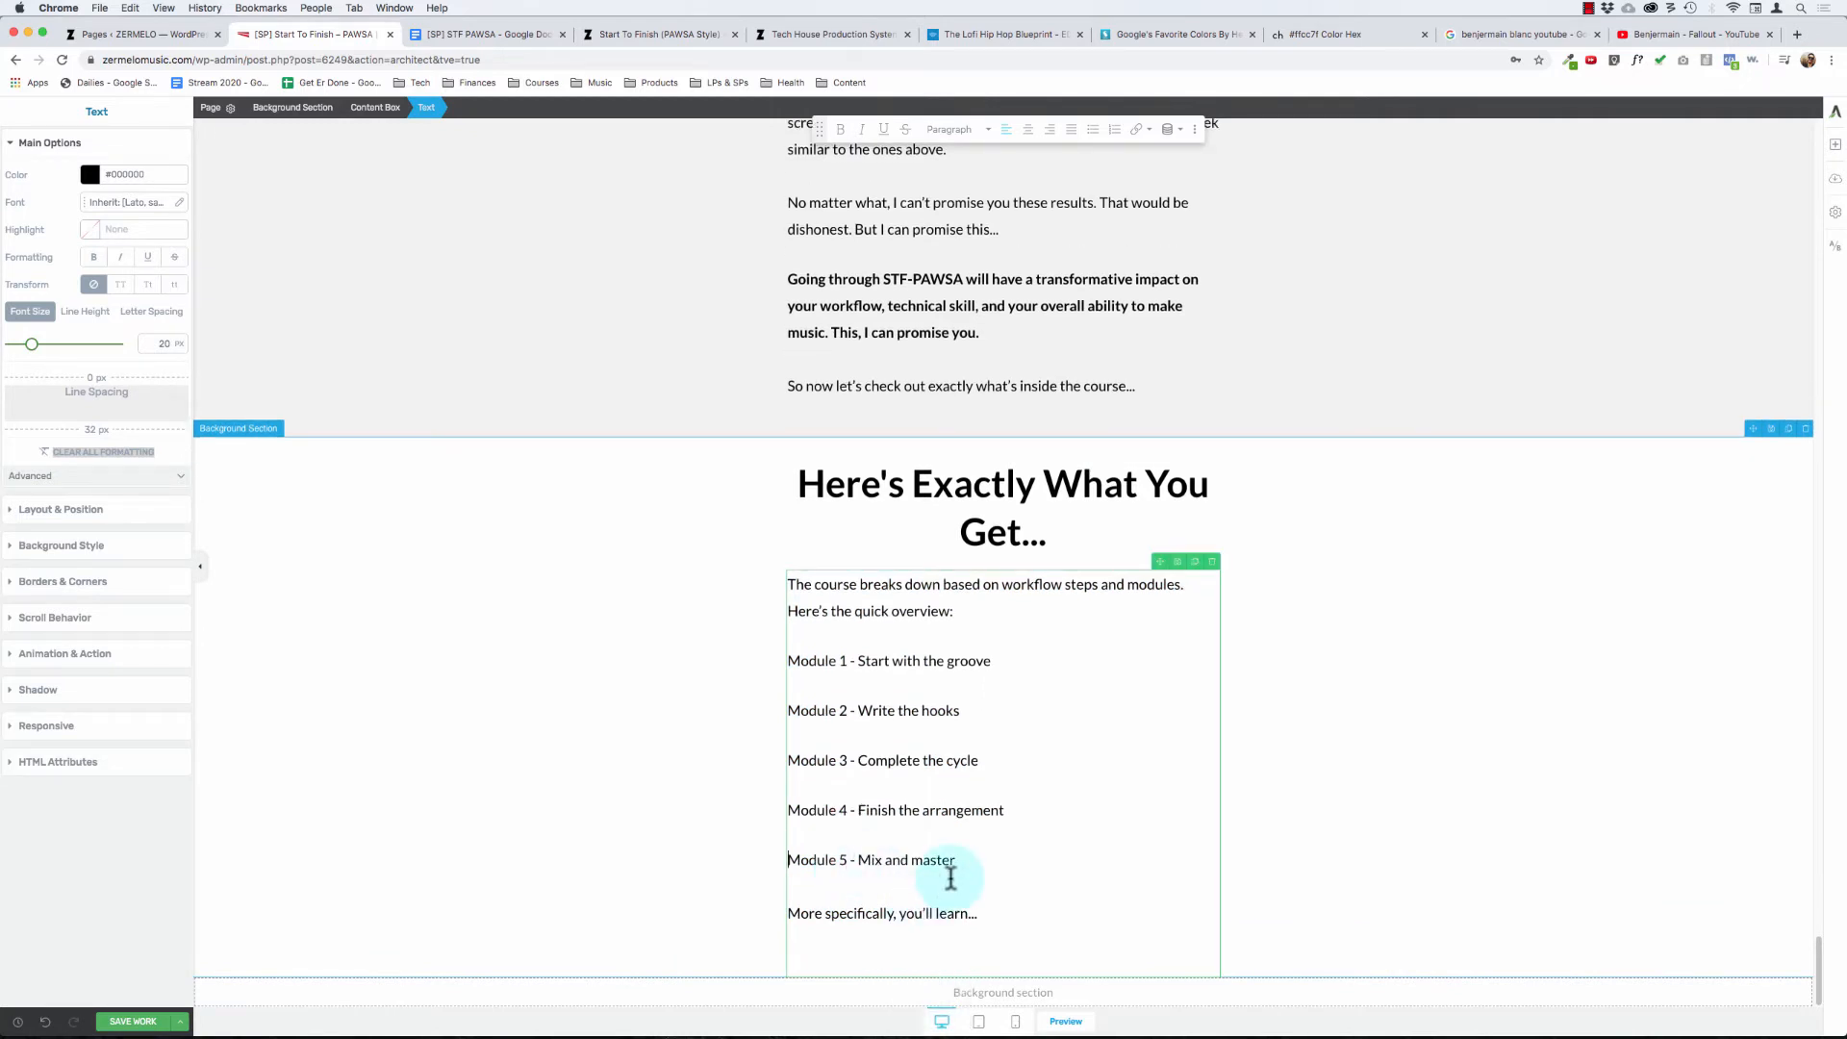
# - Try formatting the five separate module paragraphs as a bulleted list
pyautogui.moveTo(949, 871); pyautogui.dragTo(896, 653)
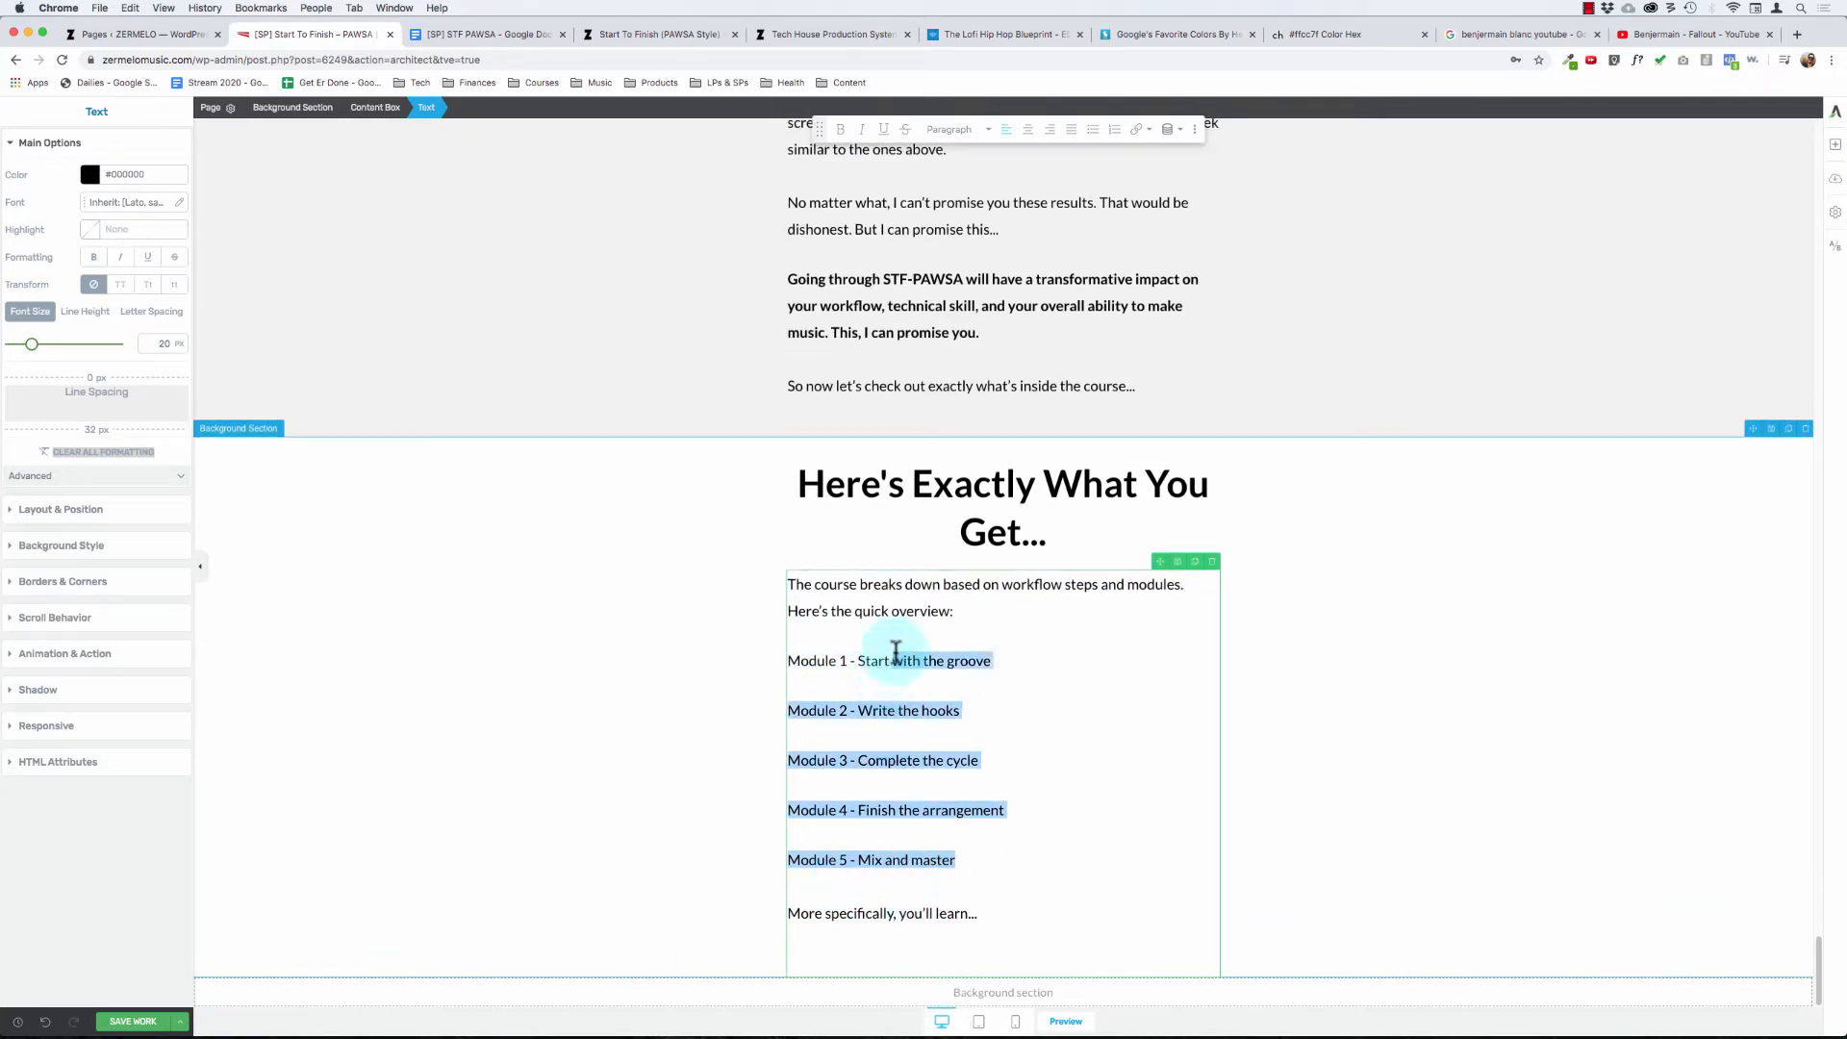
pyautogui.press('shift+super+Left')
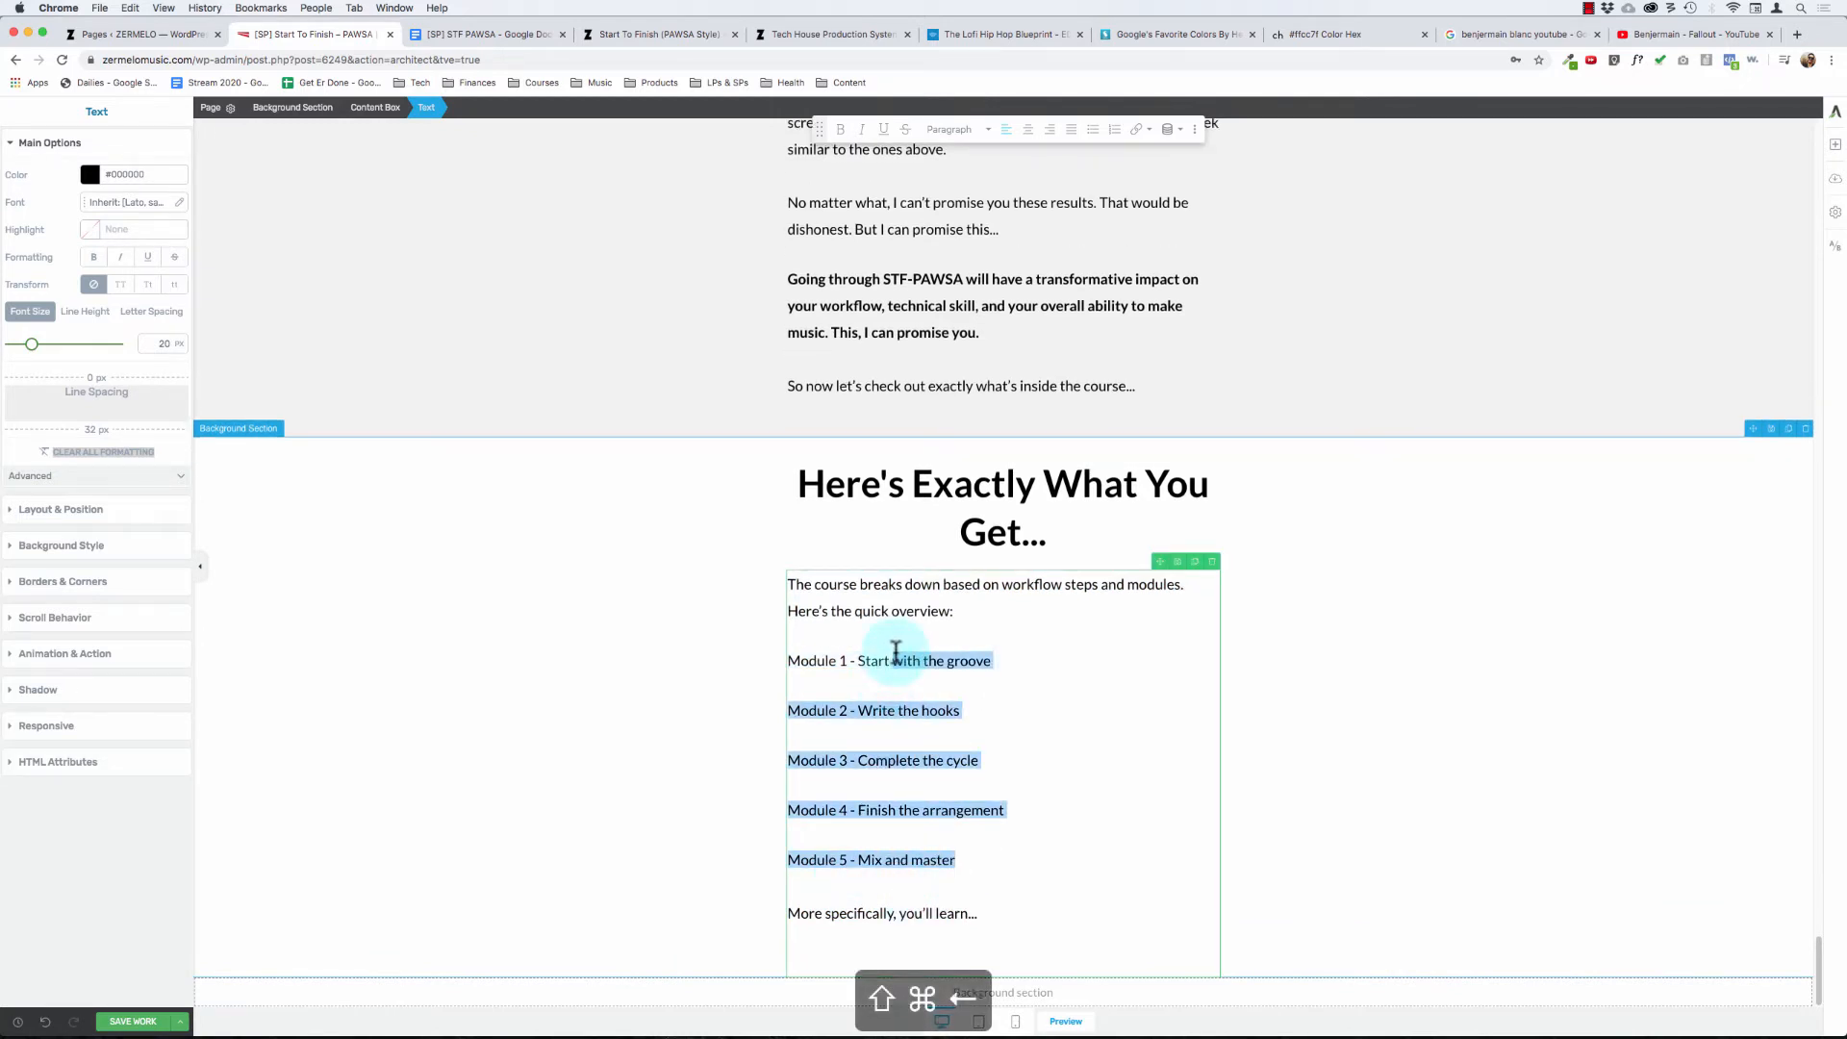
pyautogui.click(1093, 129)
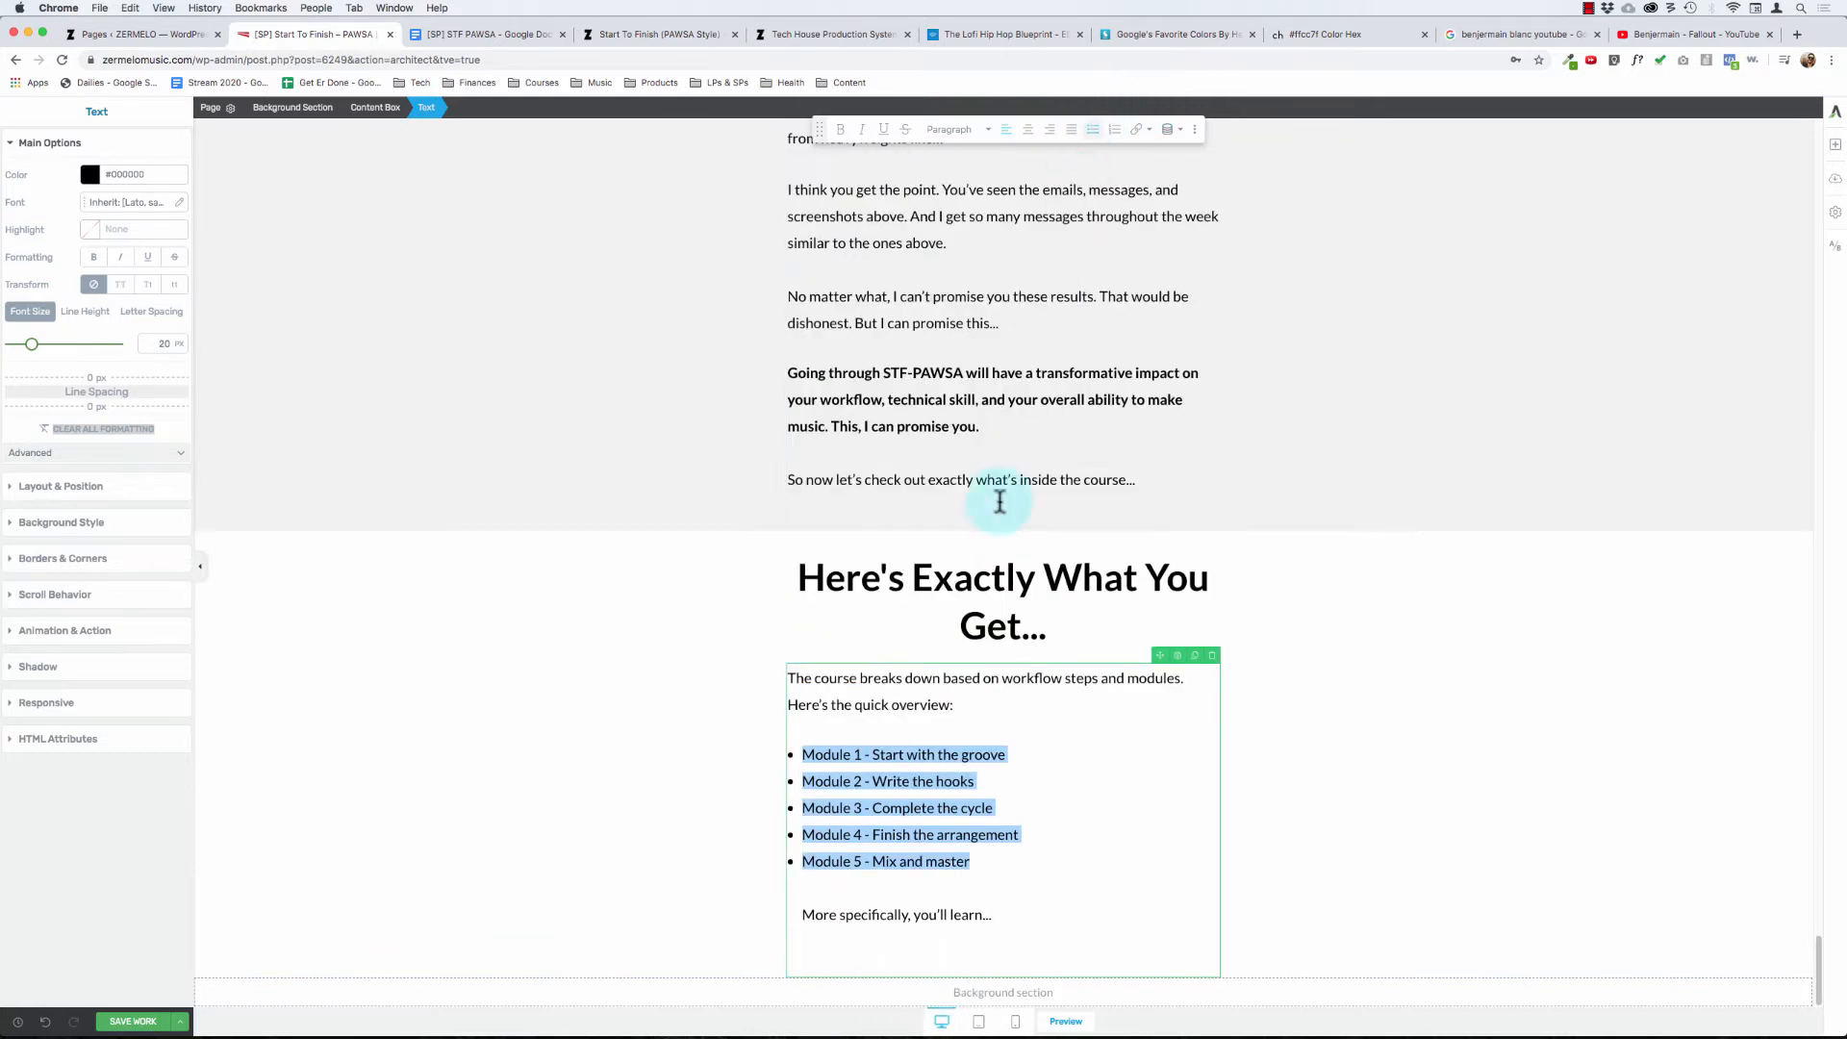
# - Try to separate "More specifically, you'll learn..." from the last bullet by changing its line breaks, and undo the edits including the bullets
pyautogui.click(834, 930)
pyautogui.press('BackSpace')
pyautogui.press('BackSpace')
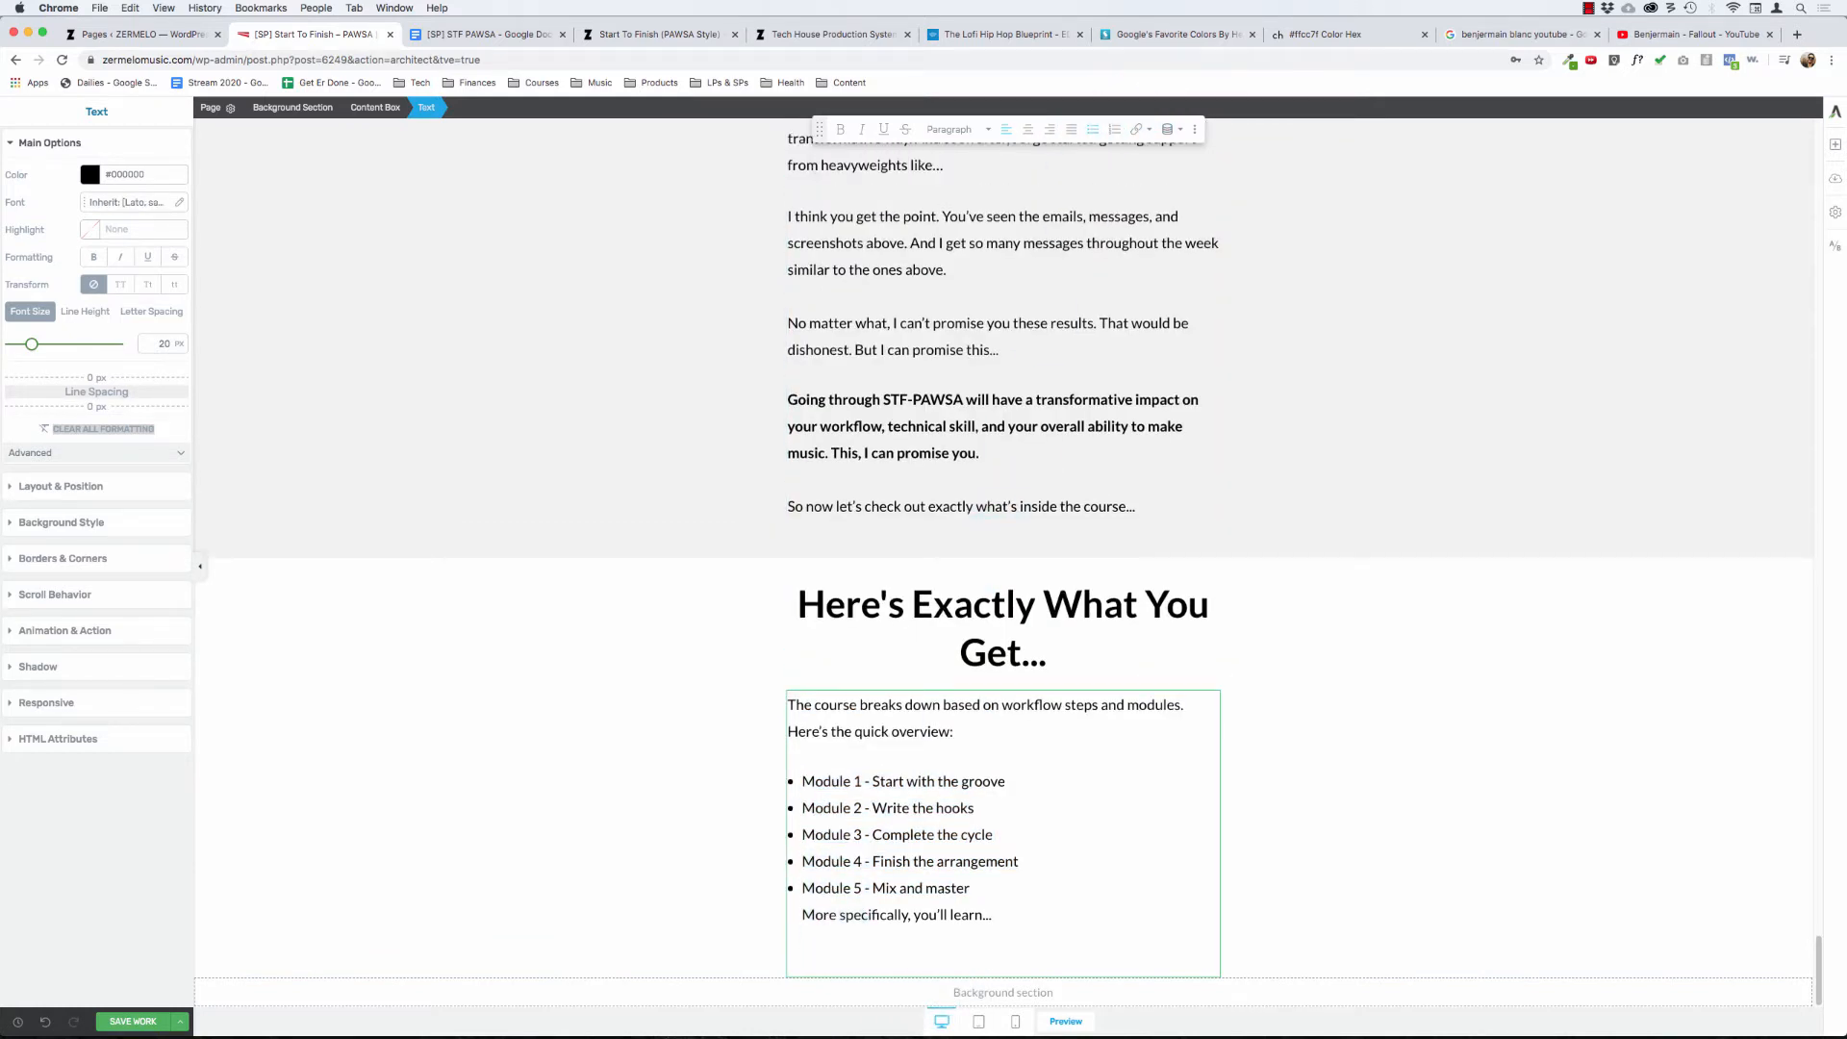
pyautogui.press('Return')
pyautogui.press('Return')
pyautogui.press('super+z')
pyautogui.press('super+z')
pyautogui.press('super+z')
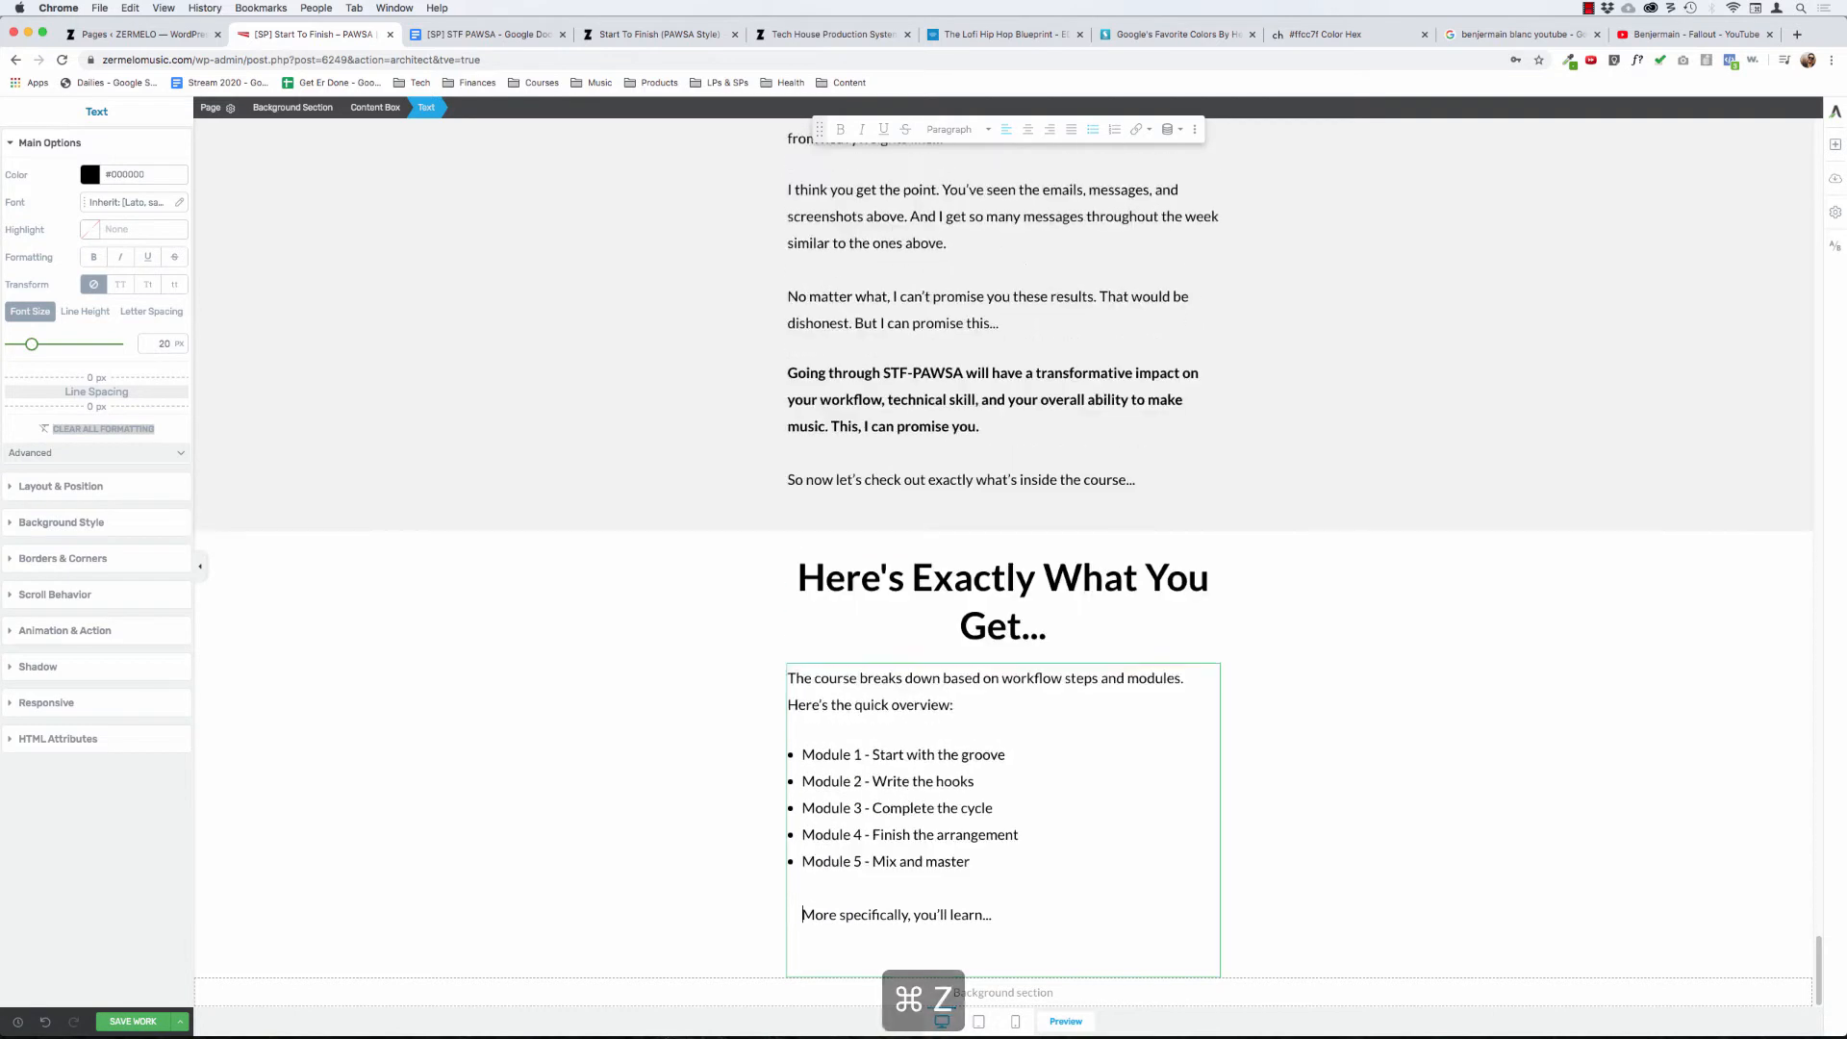
# - Format the paragraphs from "Module 1 - Start with the groove" through "Module 5 - Mix and master" as a bulleted list
pyautogui.click(956, 861)
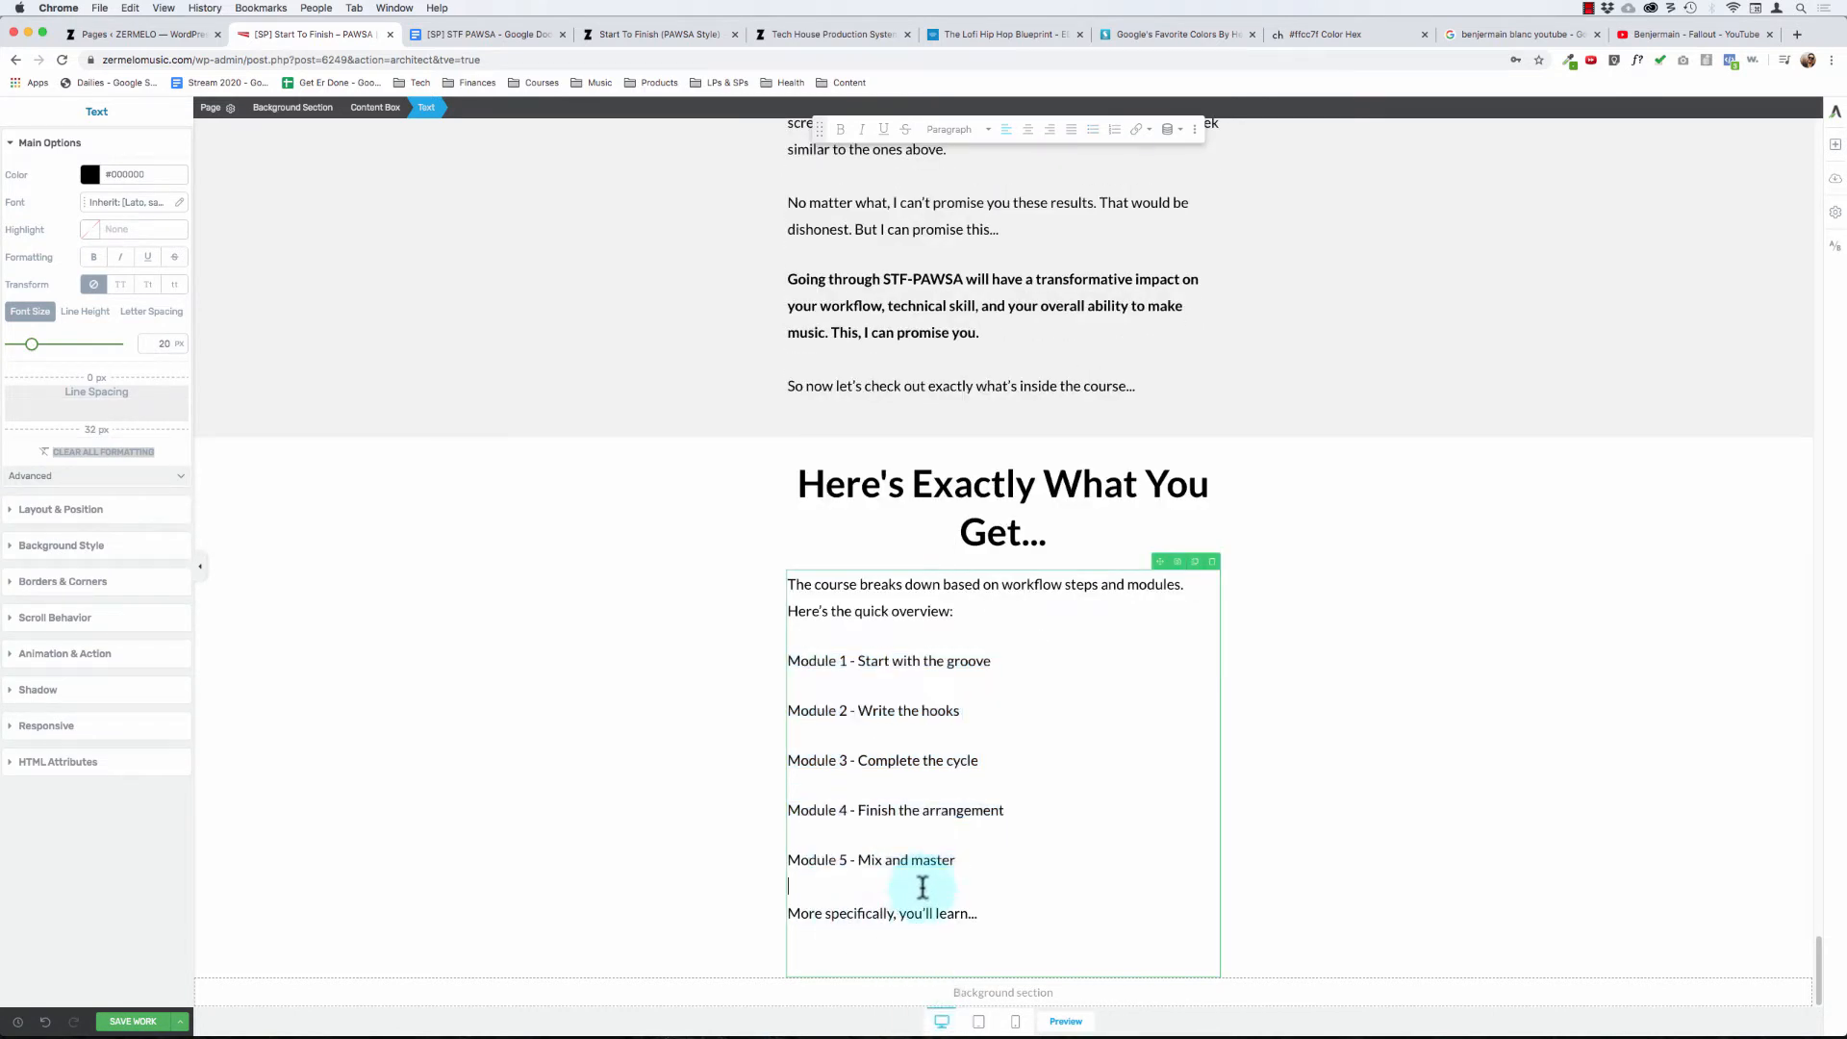
pyautogui.moveTo(956, 861); pyautogui.dragTo(788, 710)
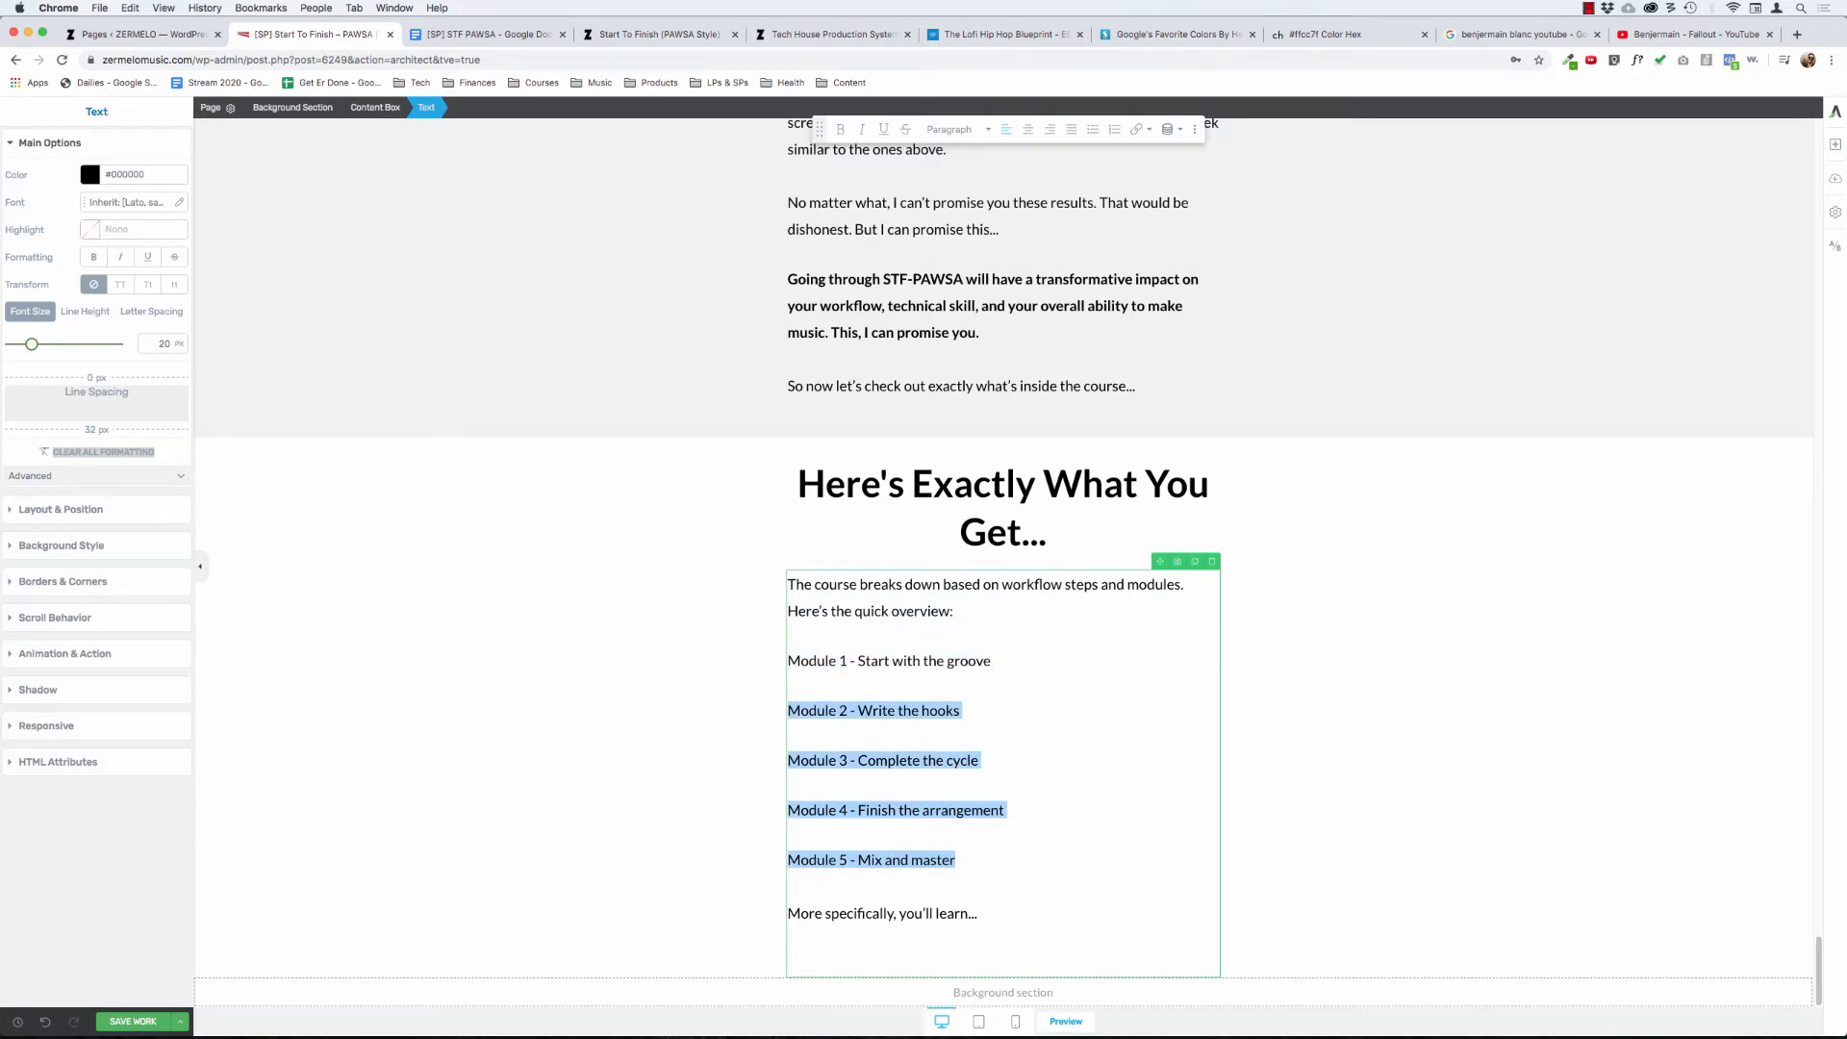
pyautogui.press('shift+super+Left')
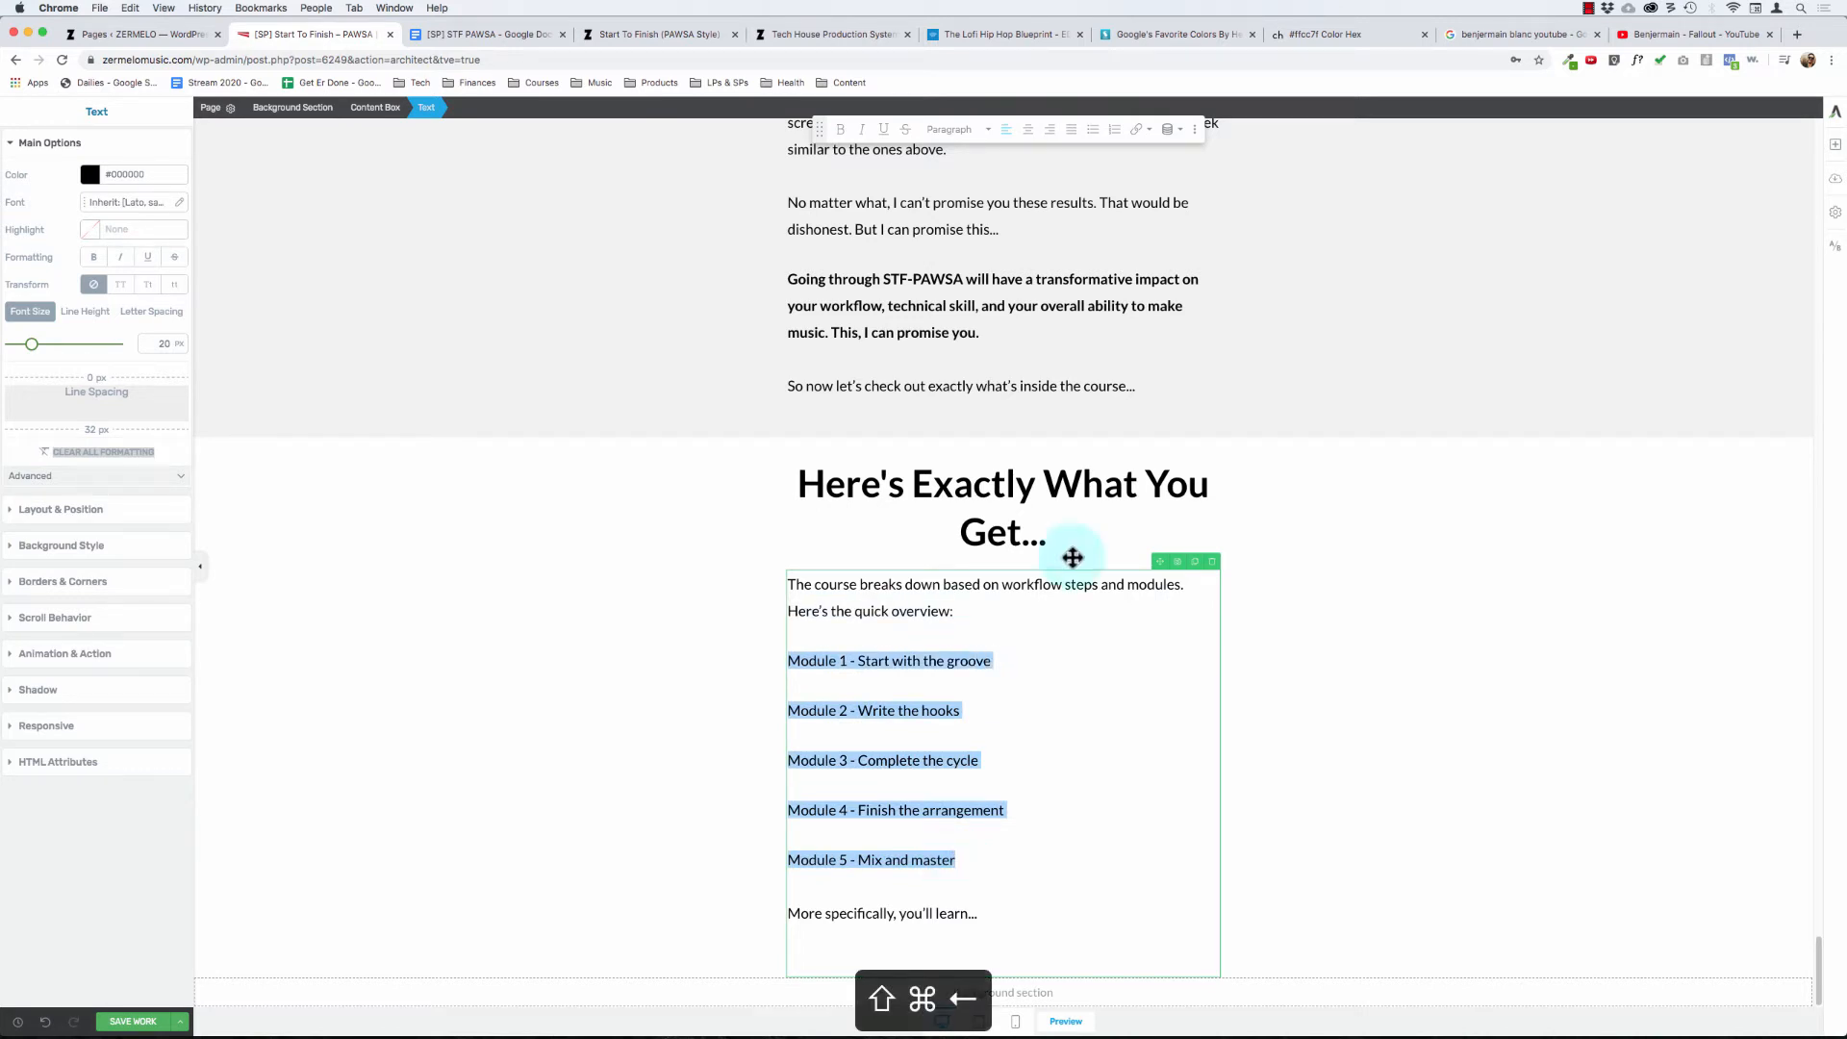
pyautogui.click(1094, 131)
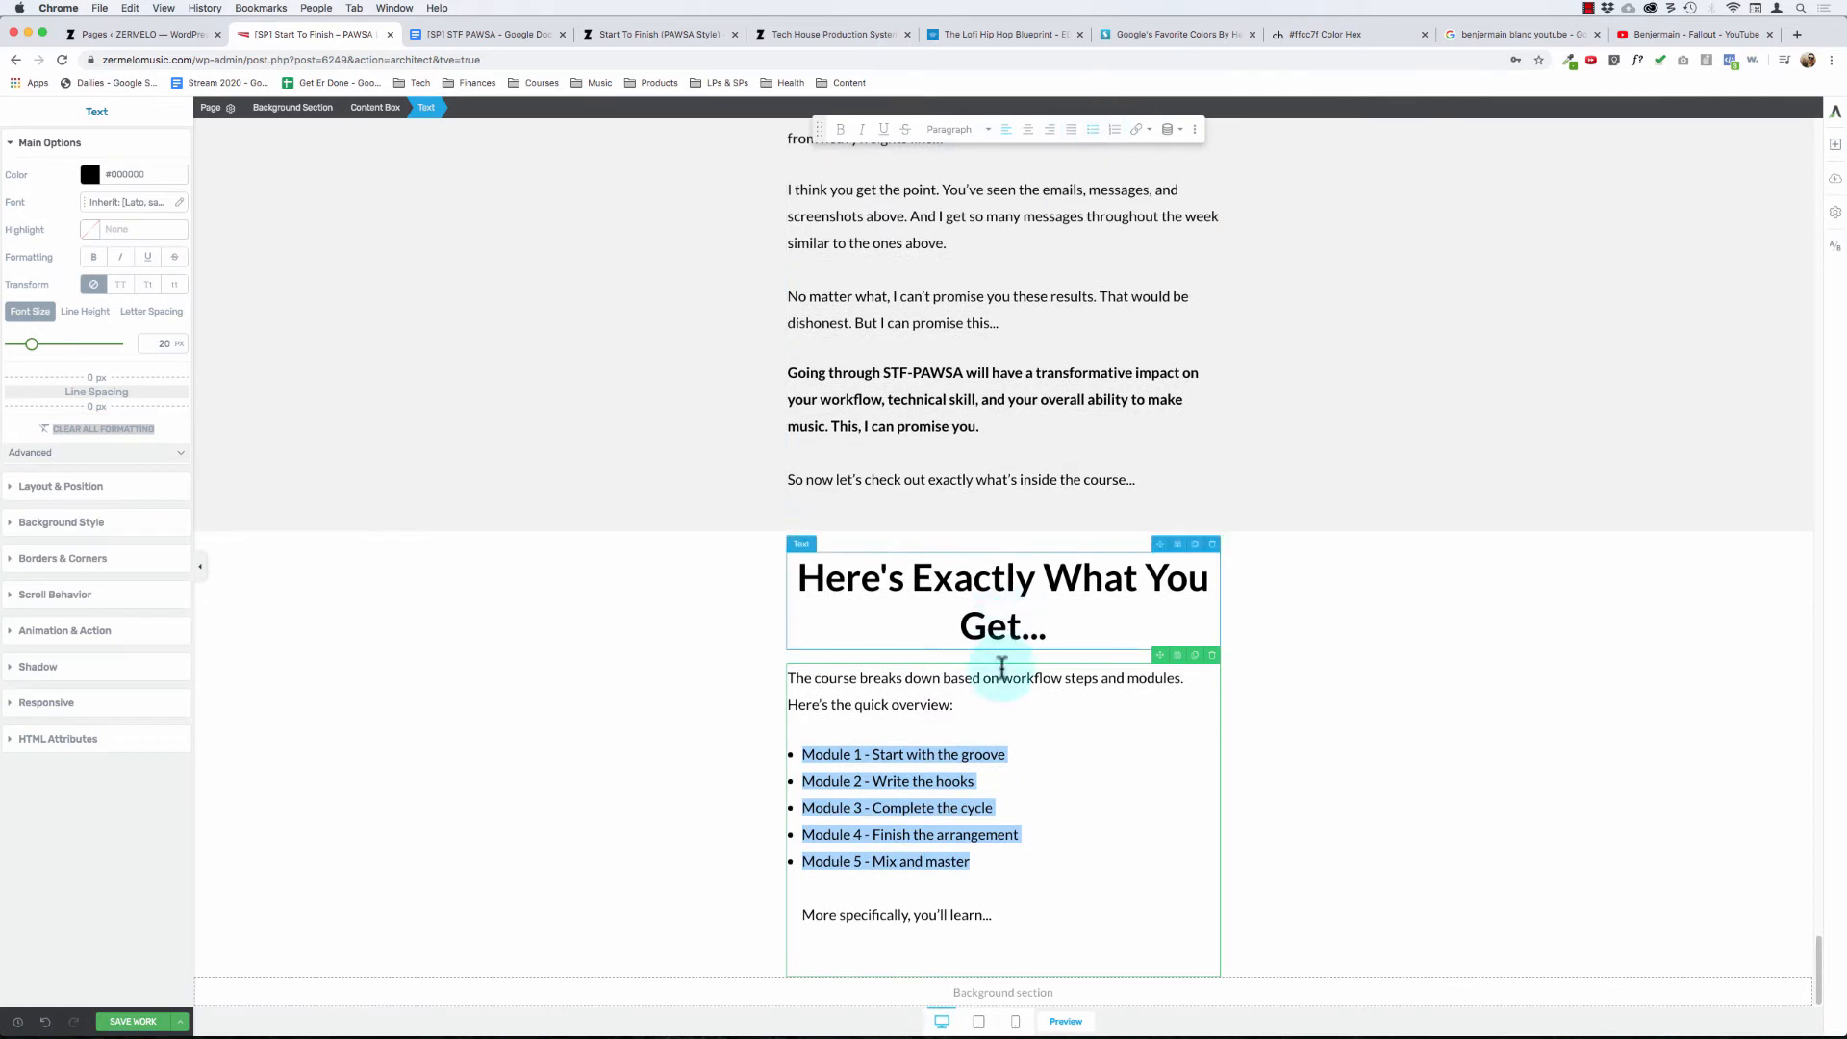
# - Undo the bulleted list and separate "More specifically, you'll learn..." from "Module 5 - Mix and master" as its own paragraph
pyautogui.press('super+z')
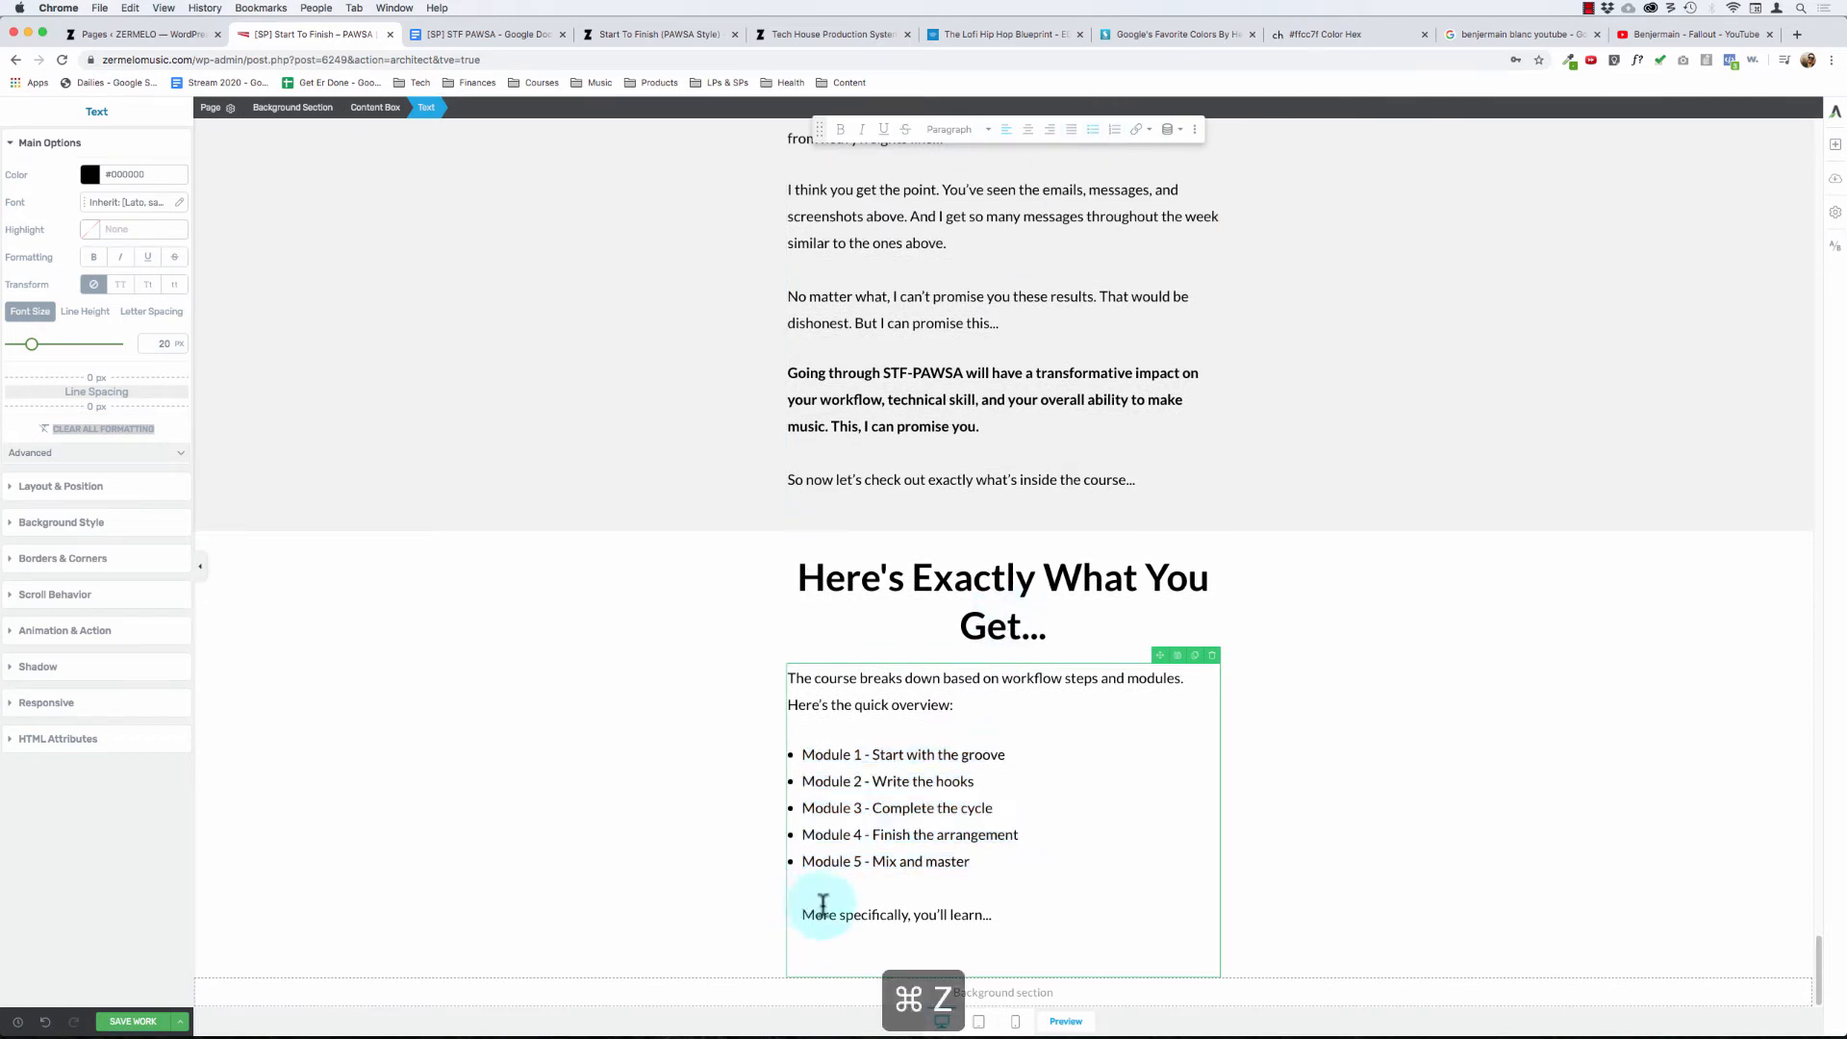
pyautogui.click(788, 886)
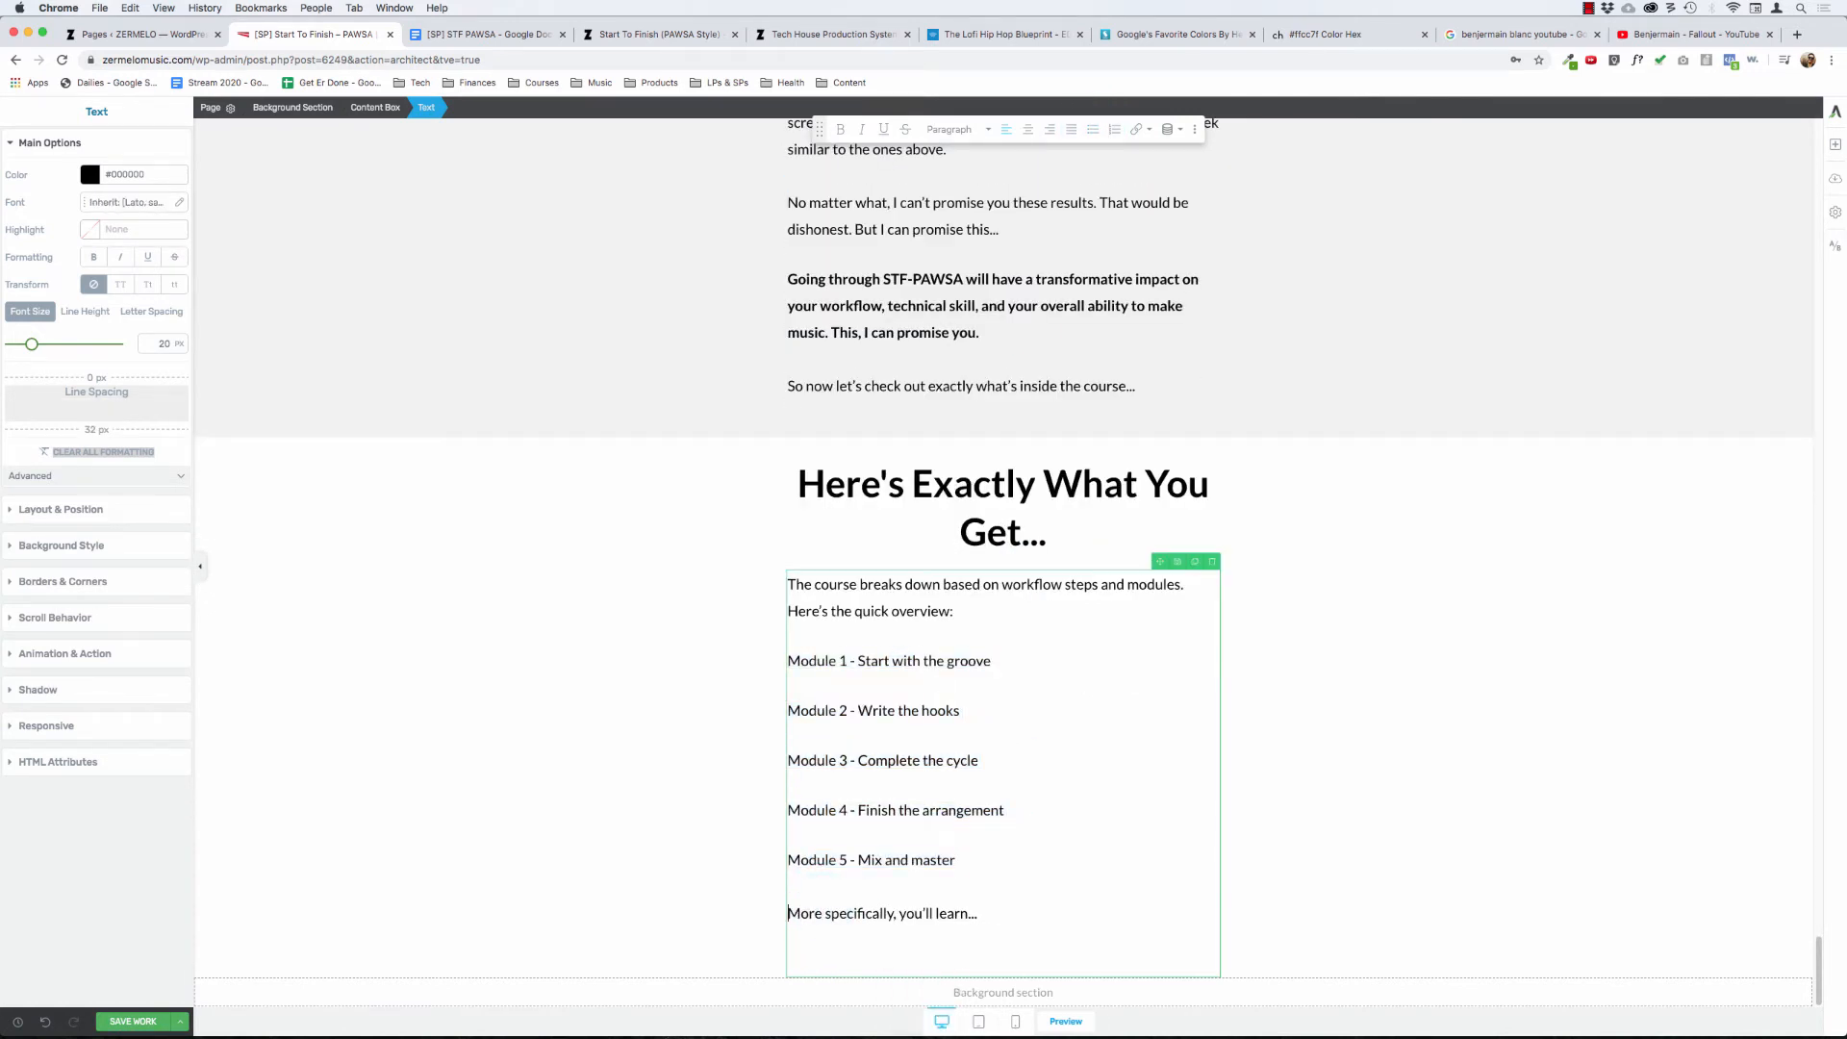
pyautogui.press('BackSpace')
pyautogui.press('BackSpace')
pyautogui.press('Return')
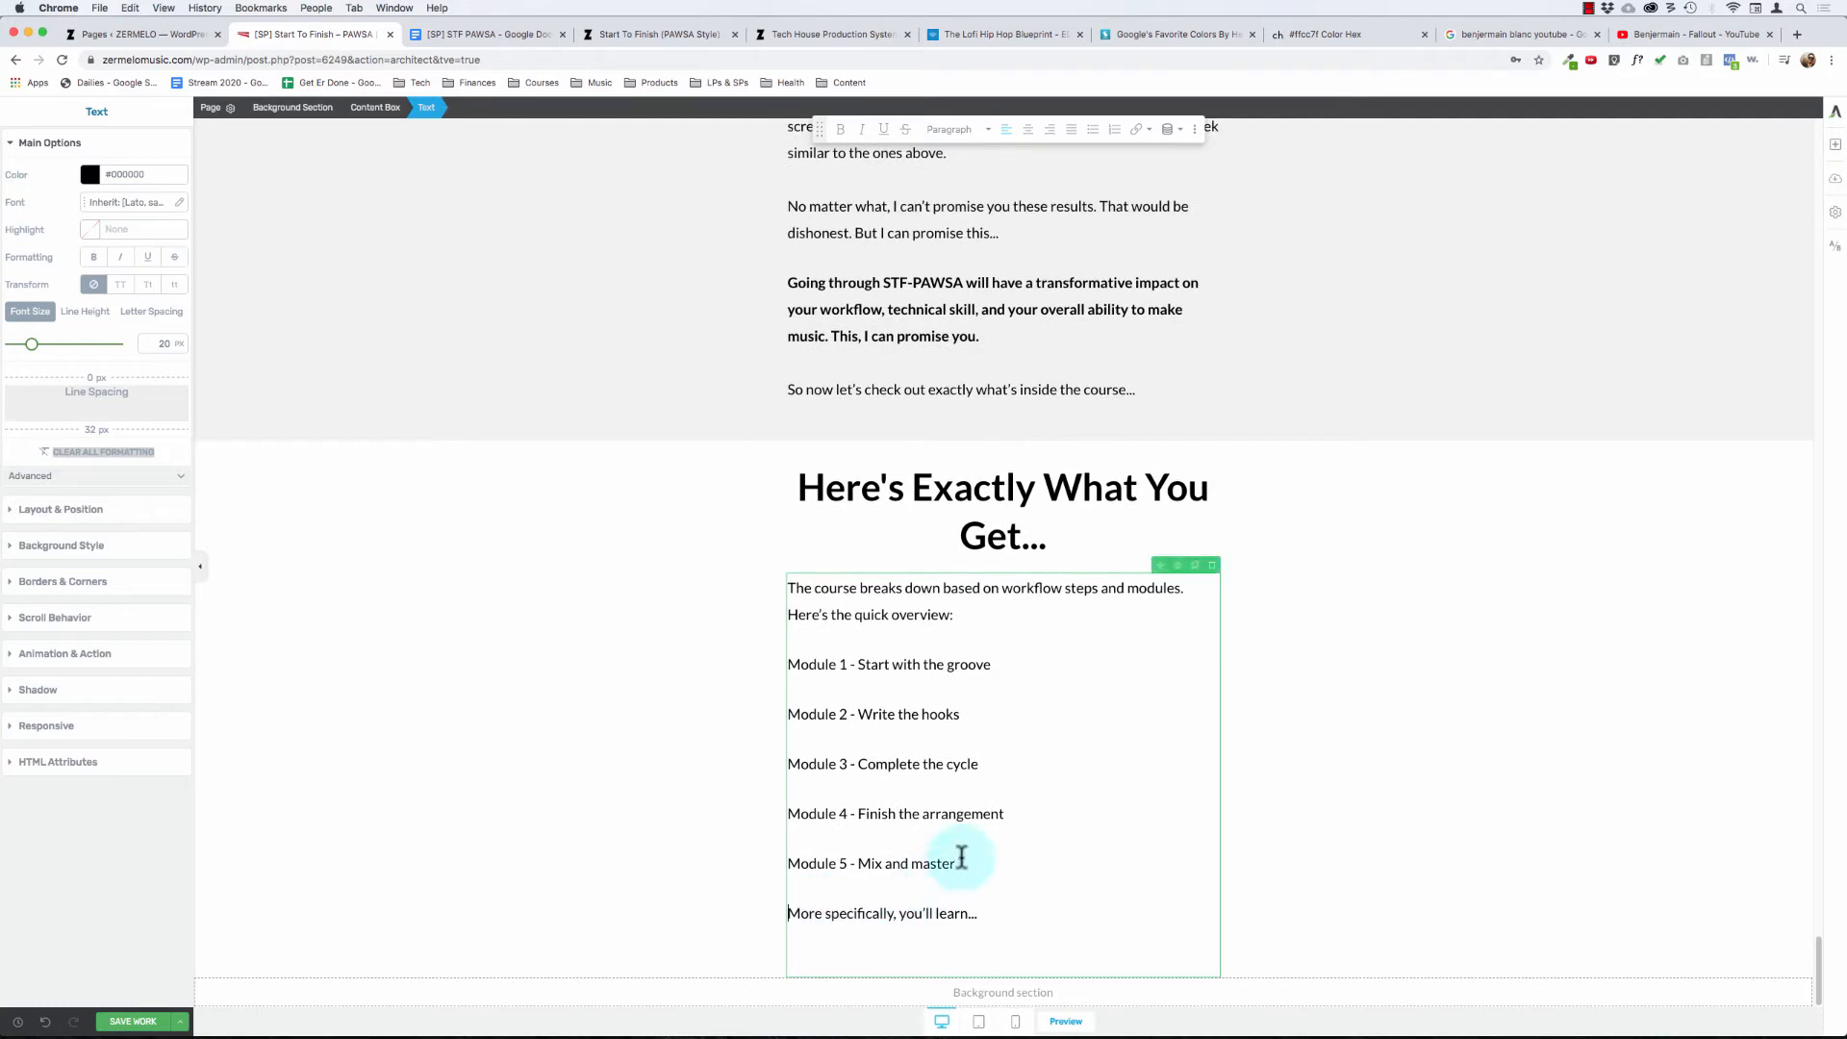
# - Format the five module paragraphs, from "Module 1 - Start with the groove" through "Module 5 - Mix and master", as a bulleted list
pyautogui.moveTo(963, 869); pyautogui.dragTo(928, 660)
pyautogui.press('shift+super+Left')
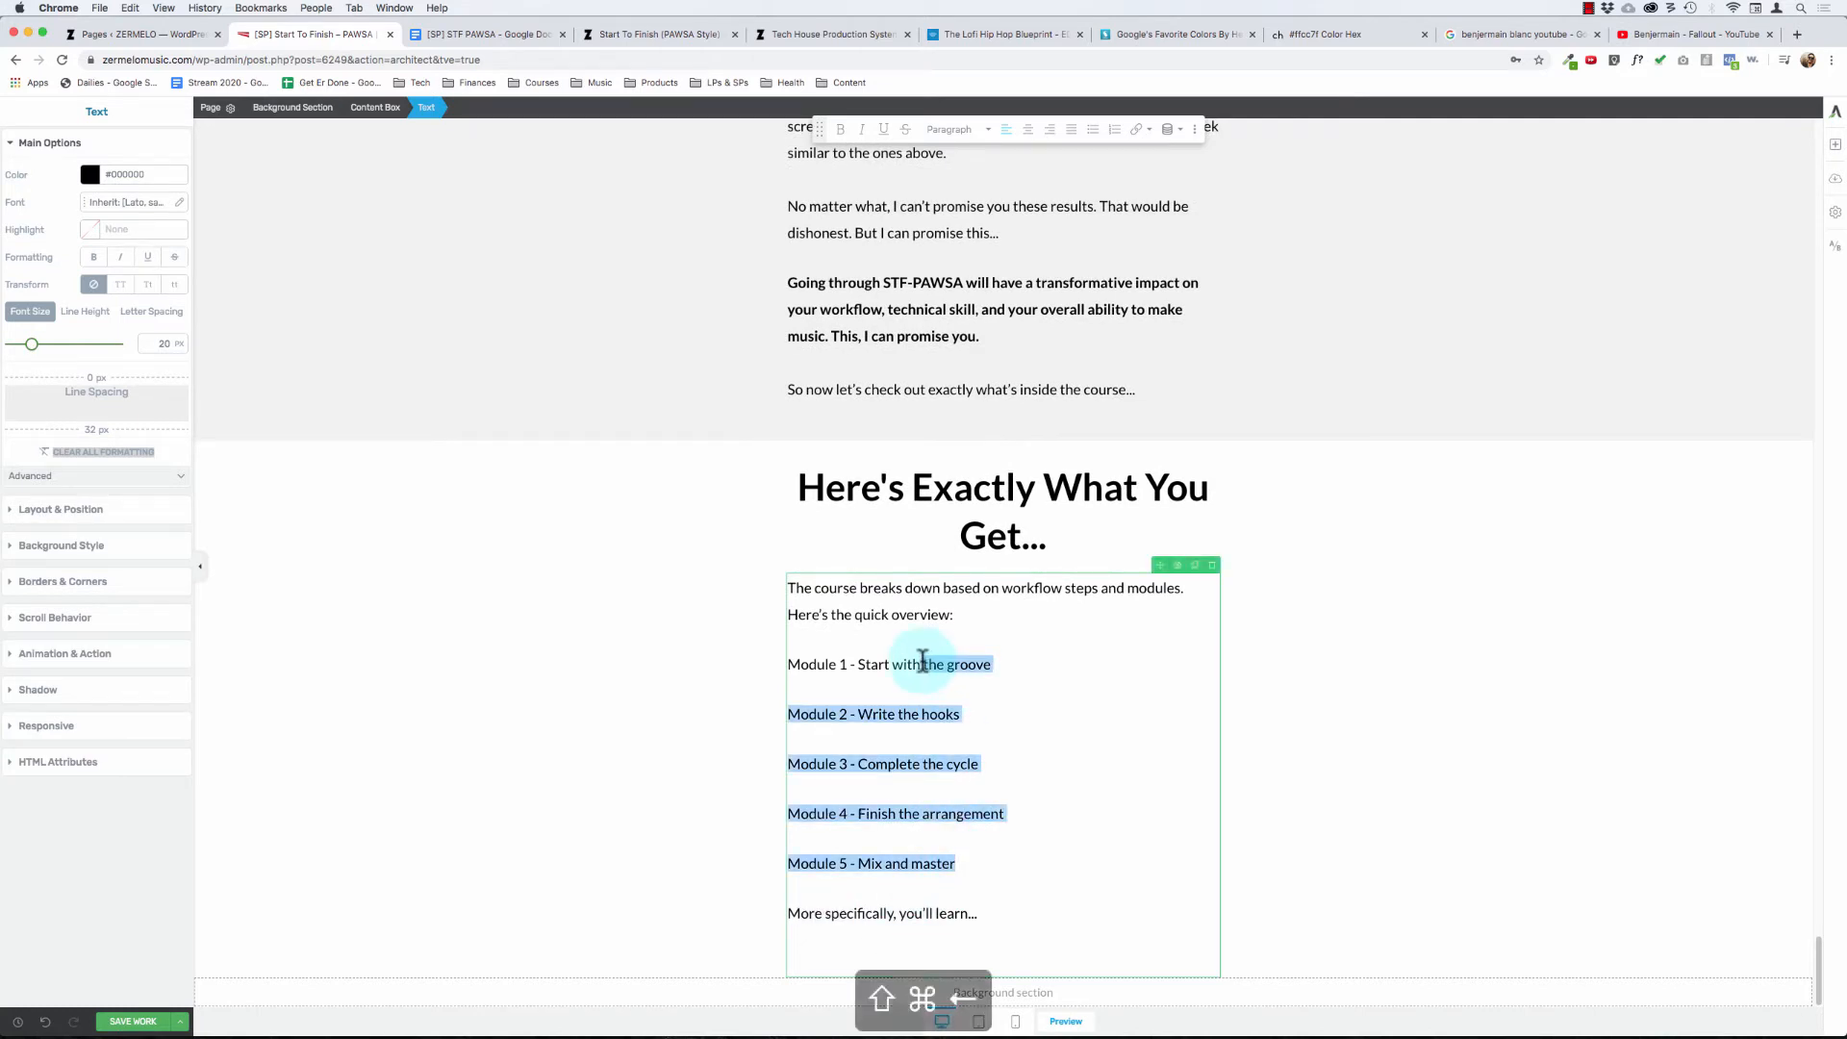
pyautogui.click(1093, 131)
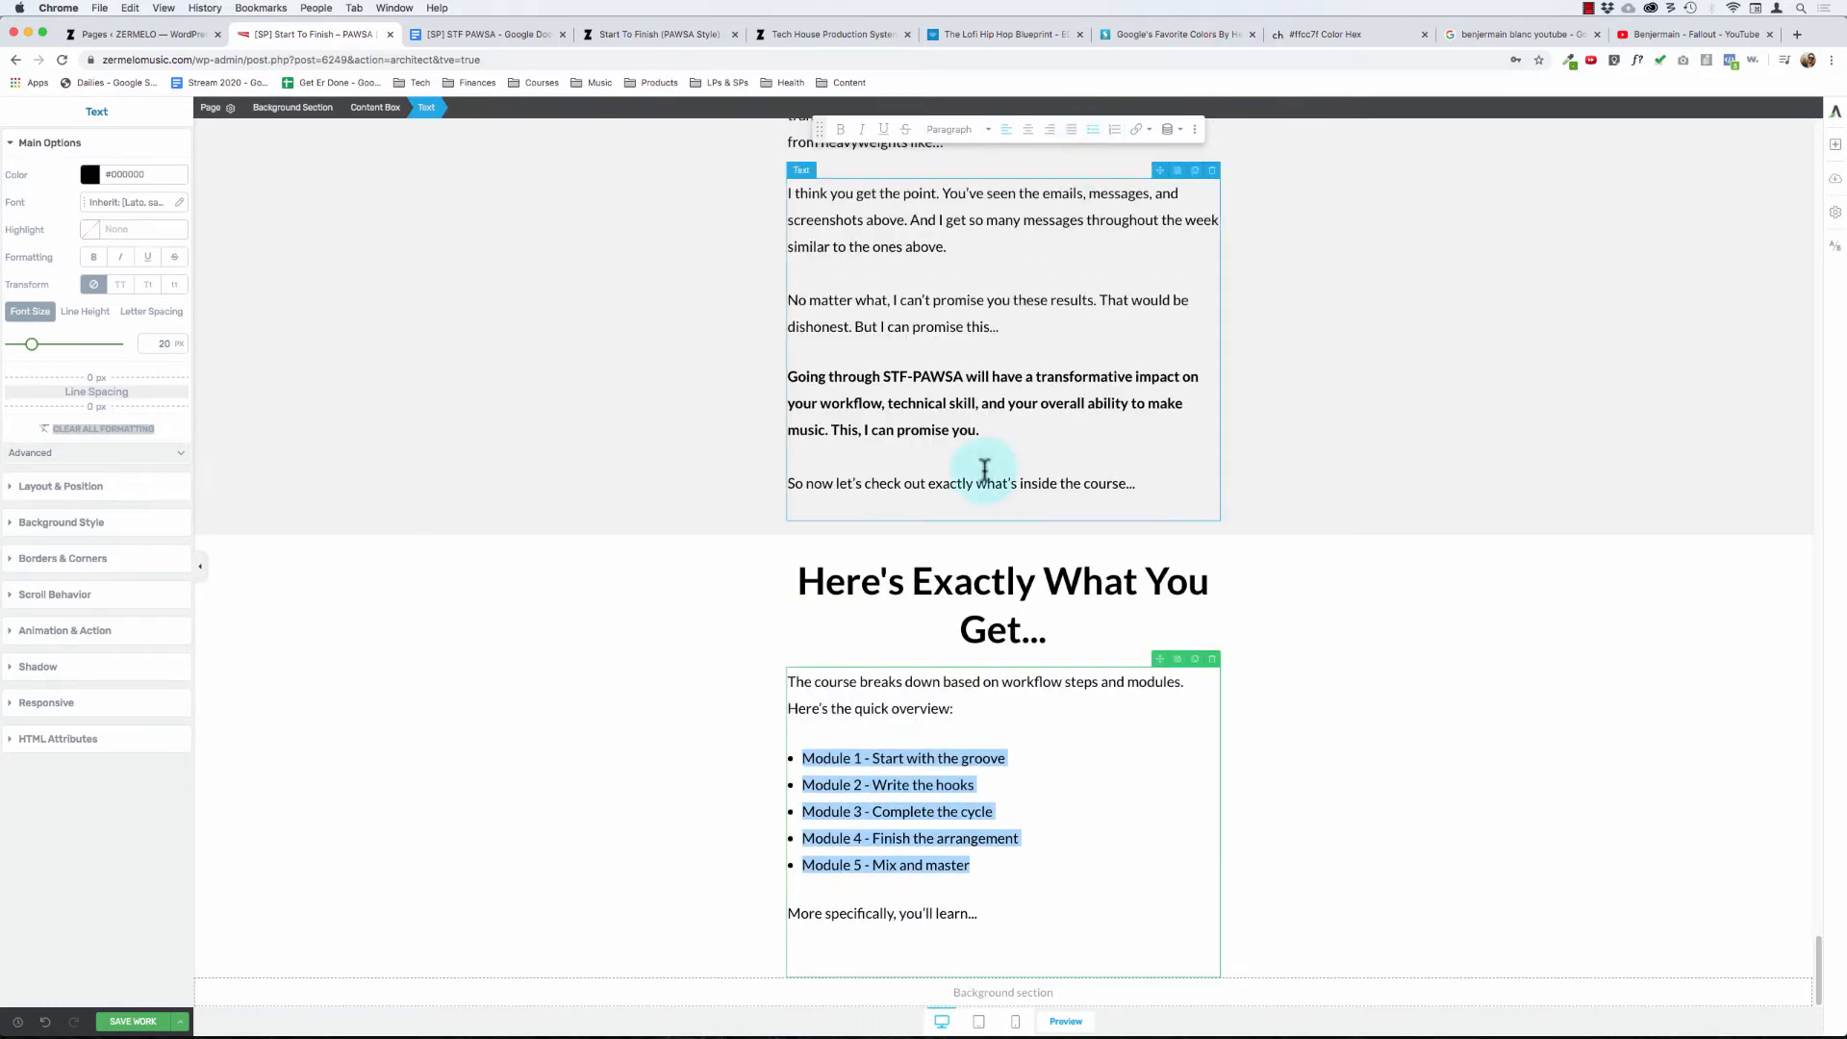
# - Remove the empty line after "More specifically, you'll learn..." and save the page
pyautogui.click(987, 928)
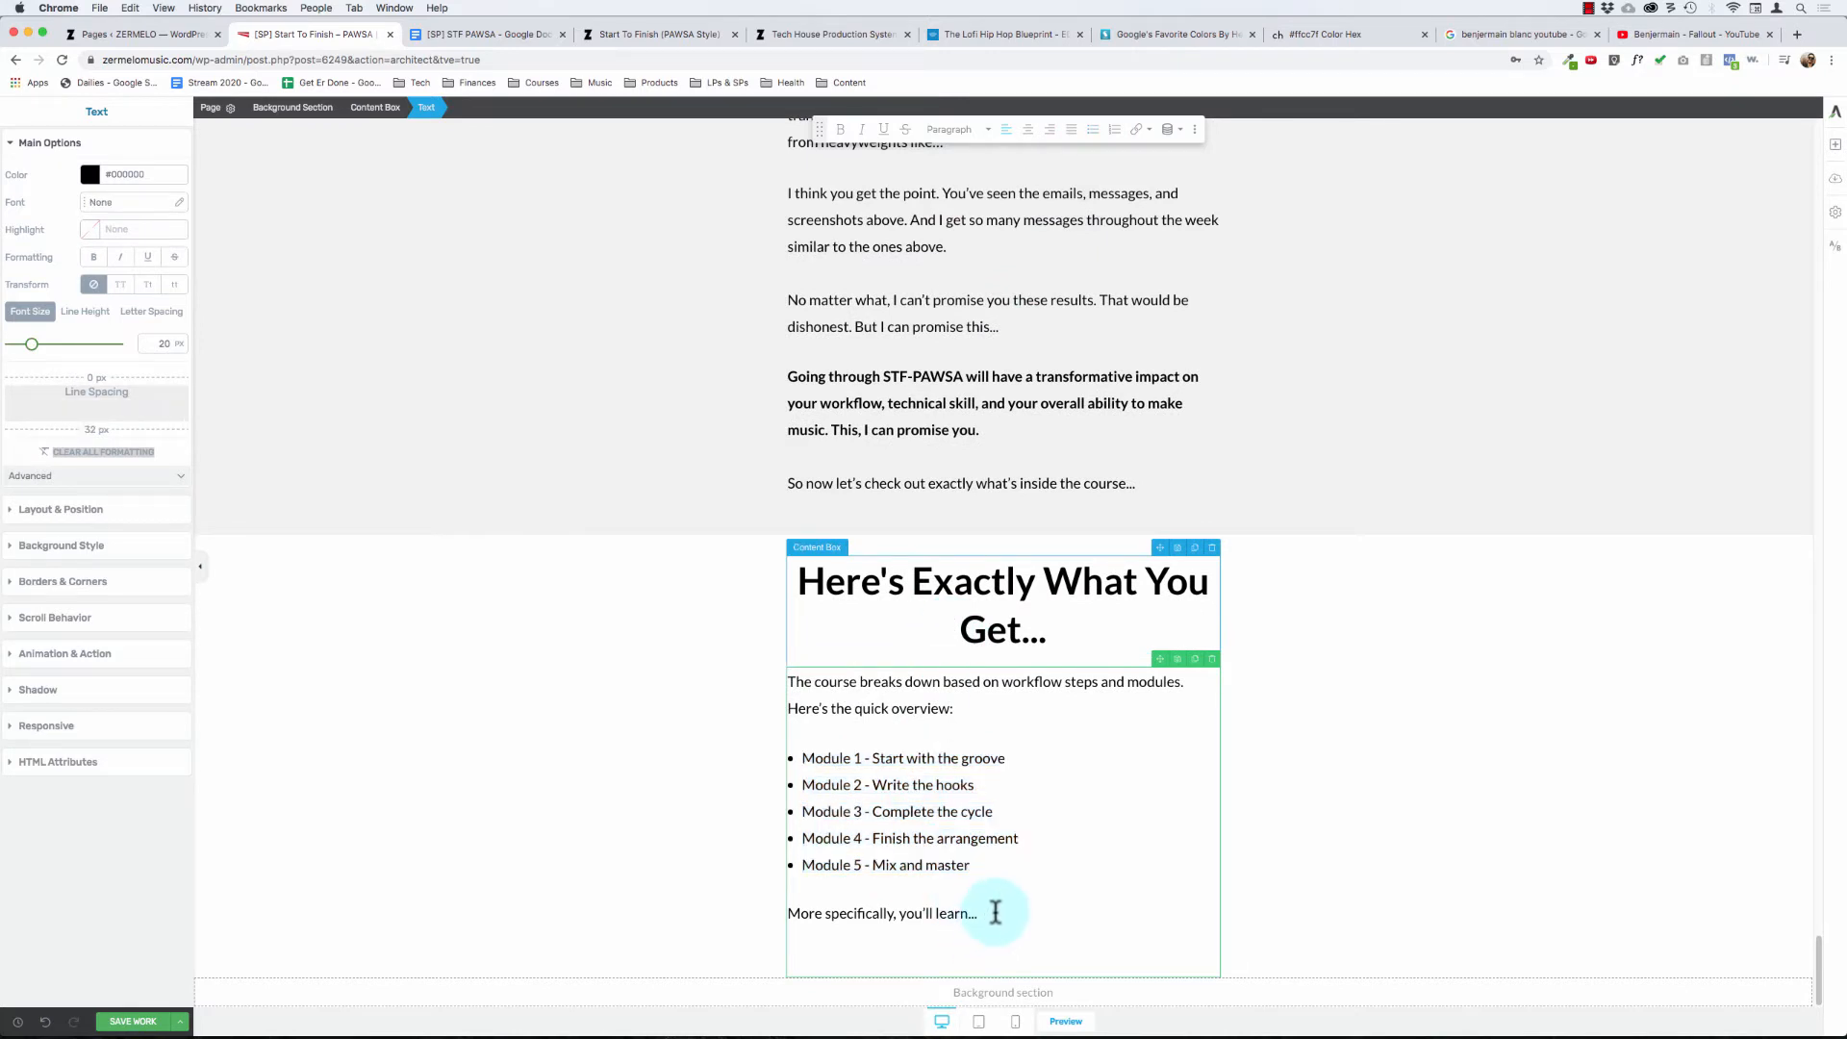
pyautogui.press('BackSpace')
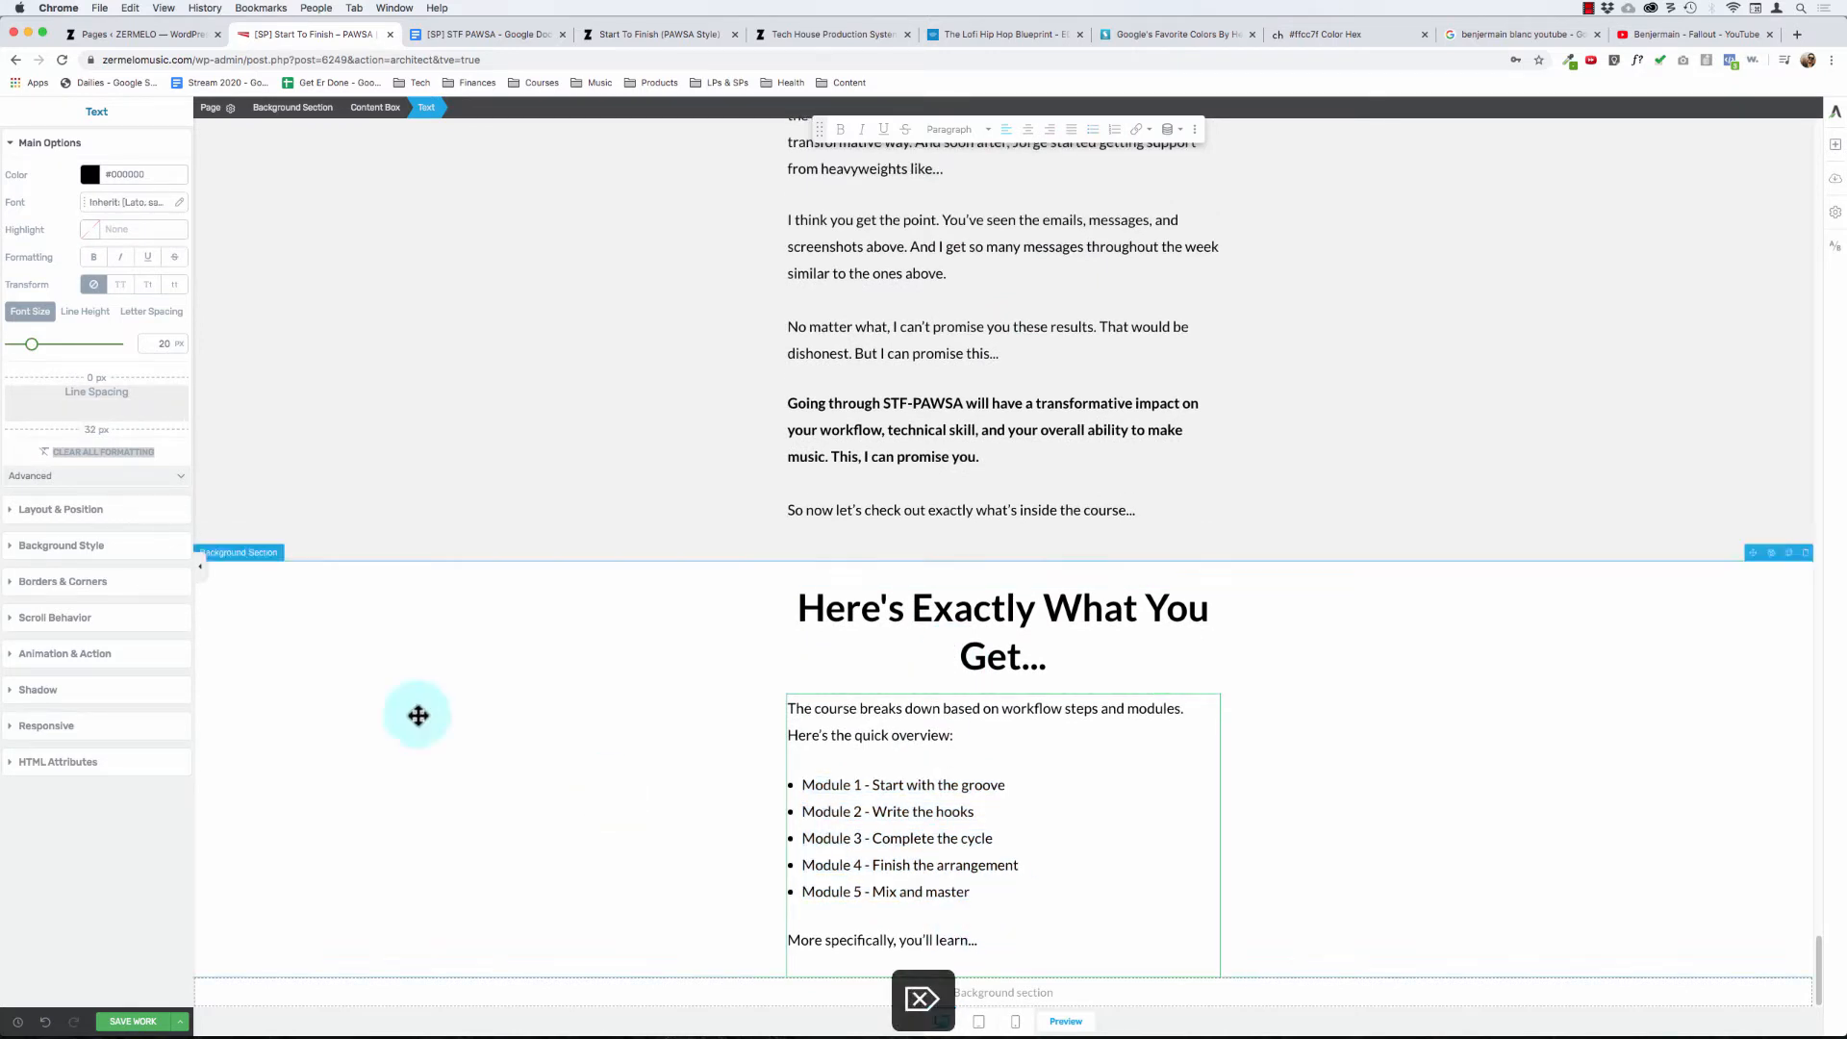
pyautogui.click(132, 1024)
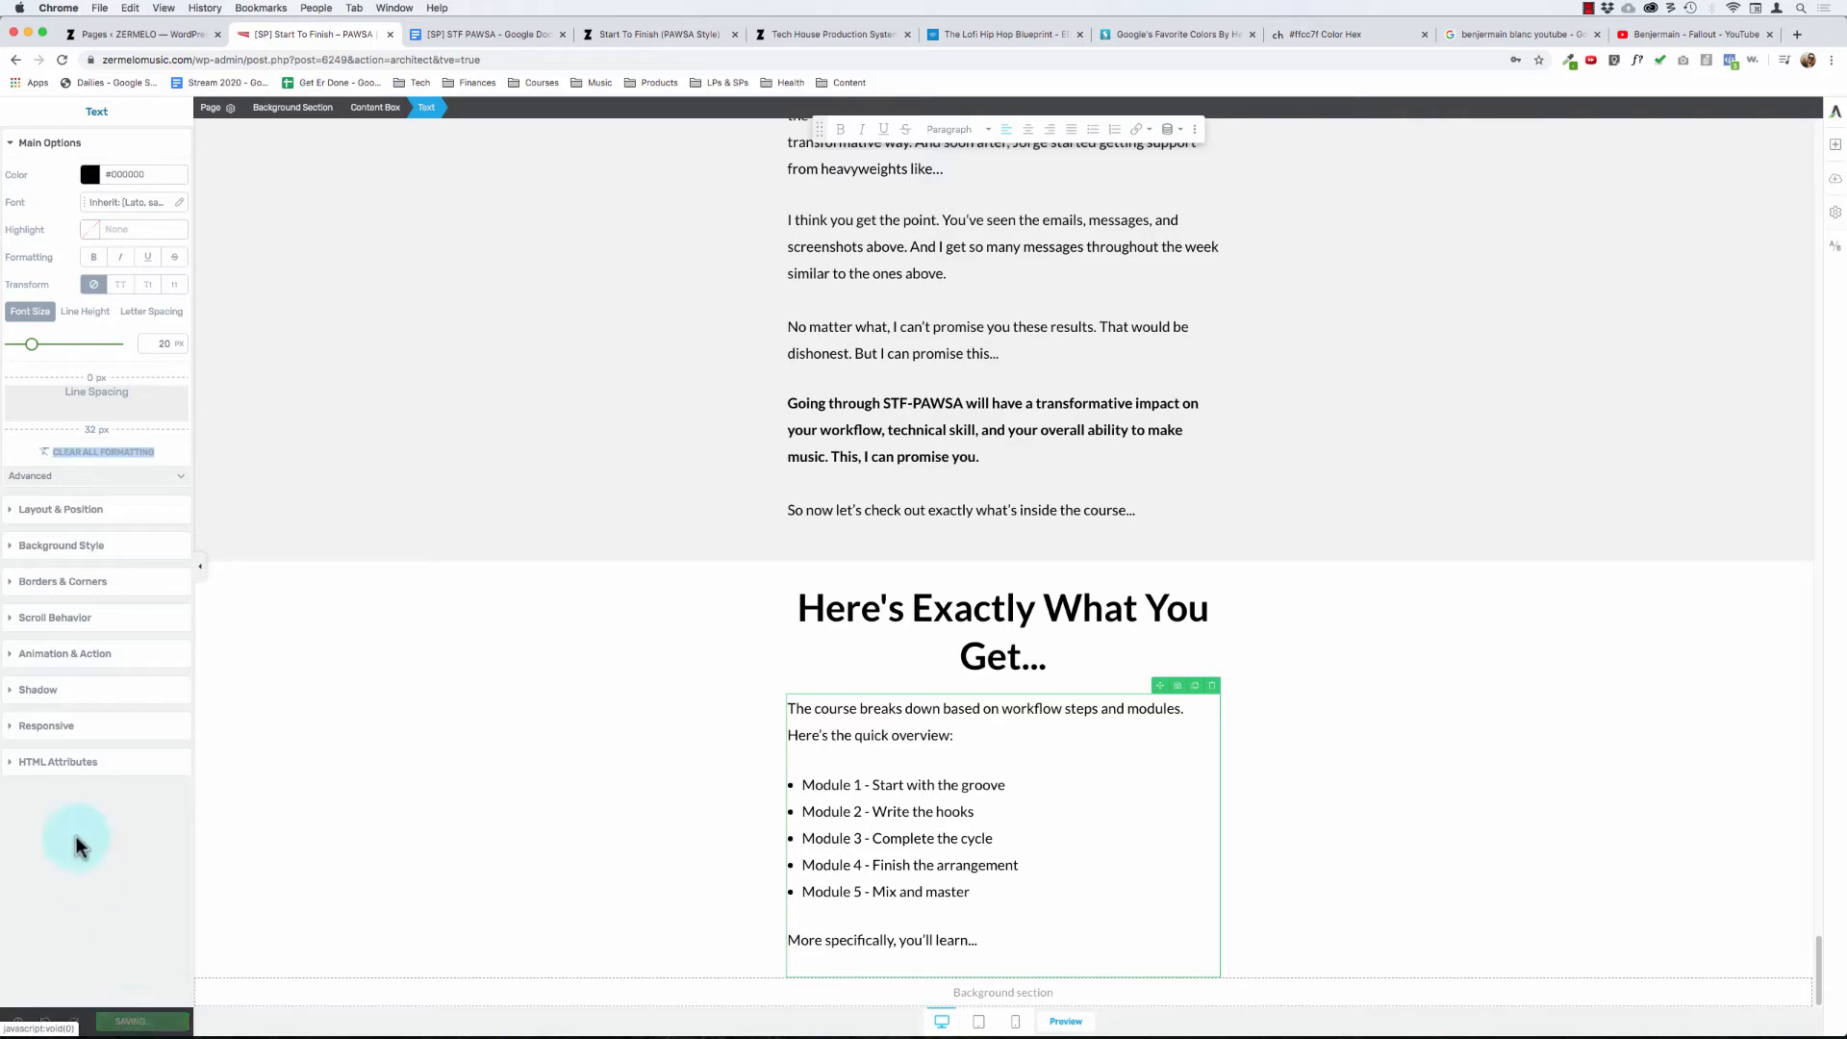
# - Examine the "You'll also learn:" checklist on the published Tech House Production System sales page
pyautogui.click(670, 37)
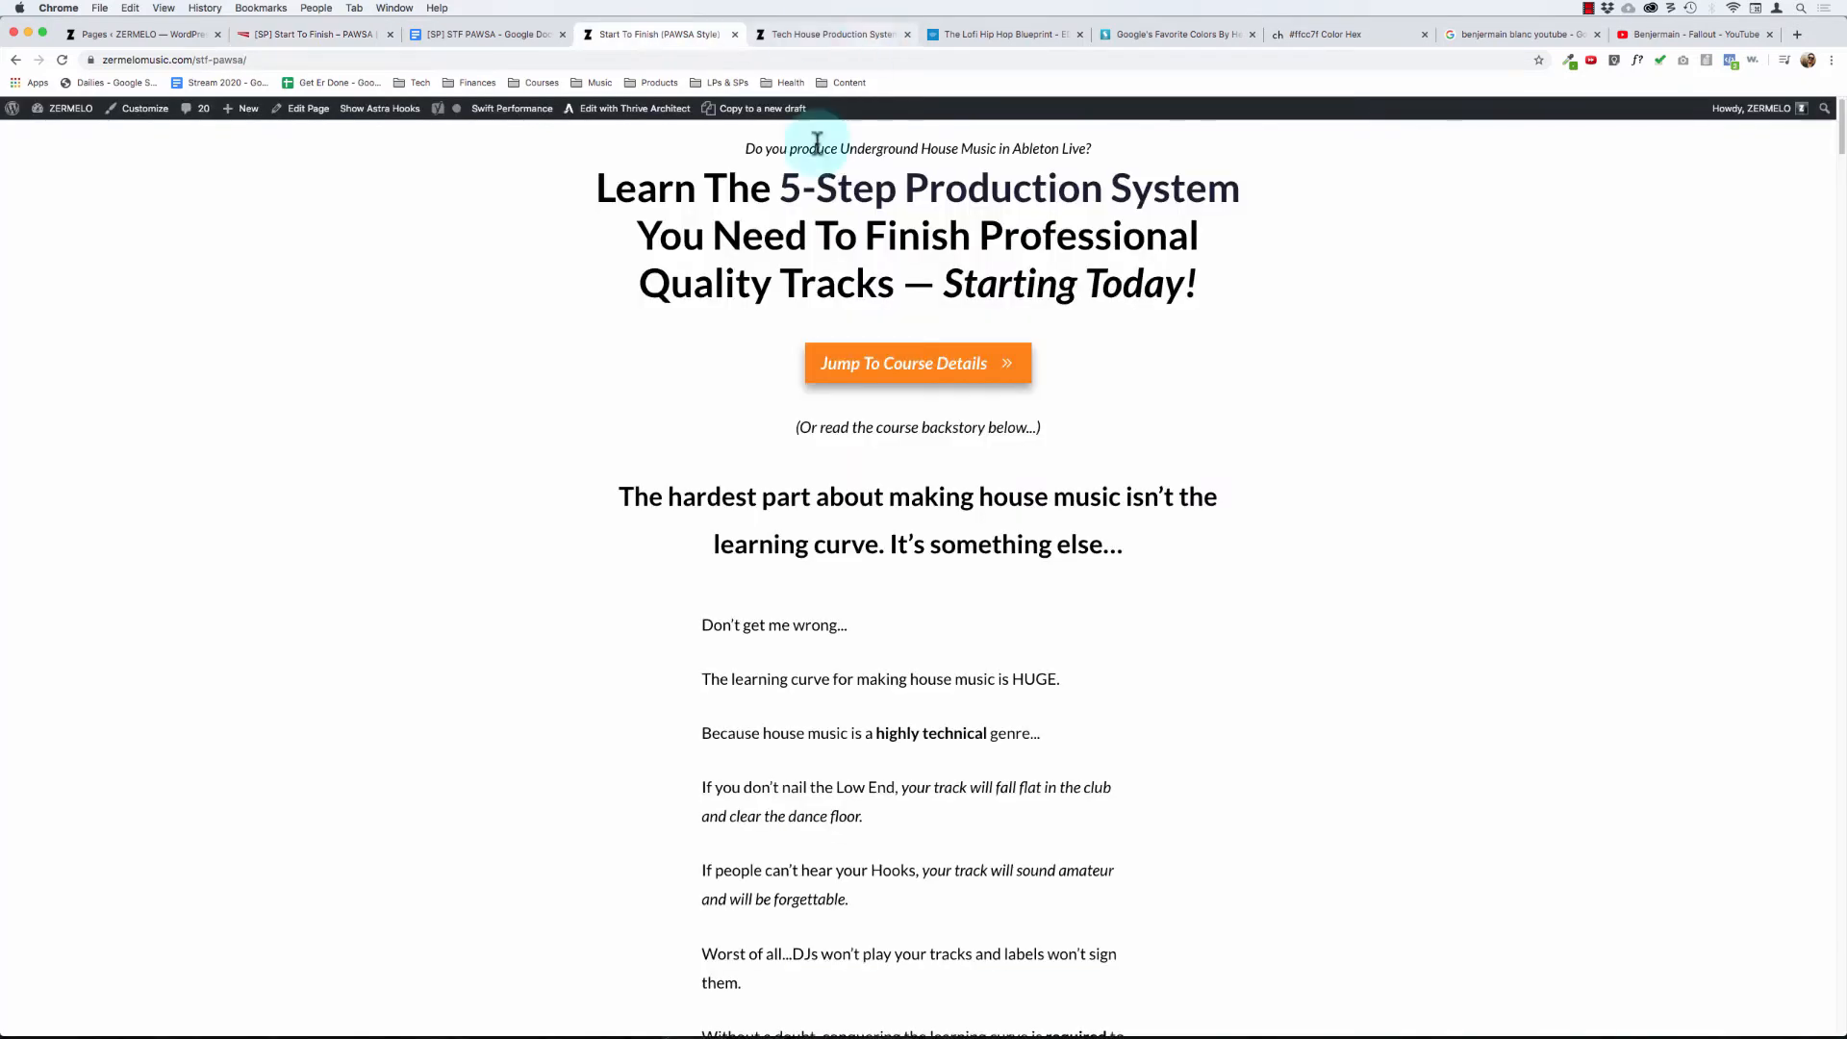
pyautogui.click(833, 37)
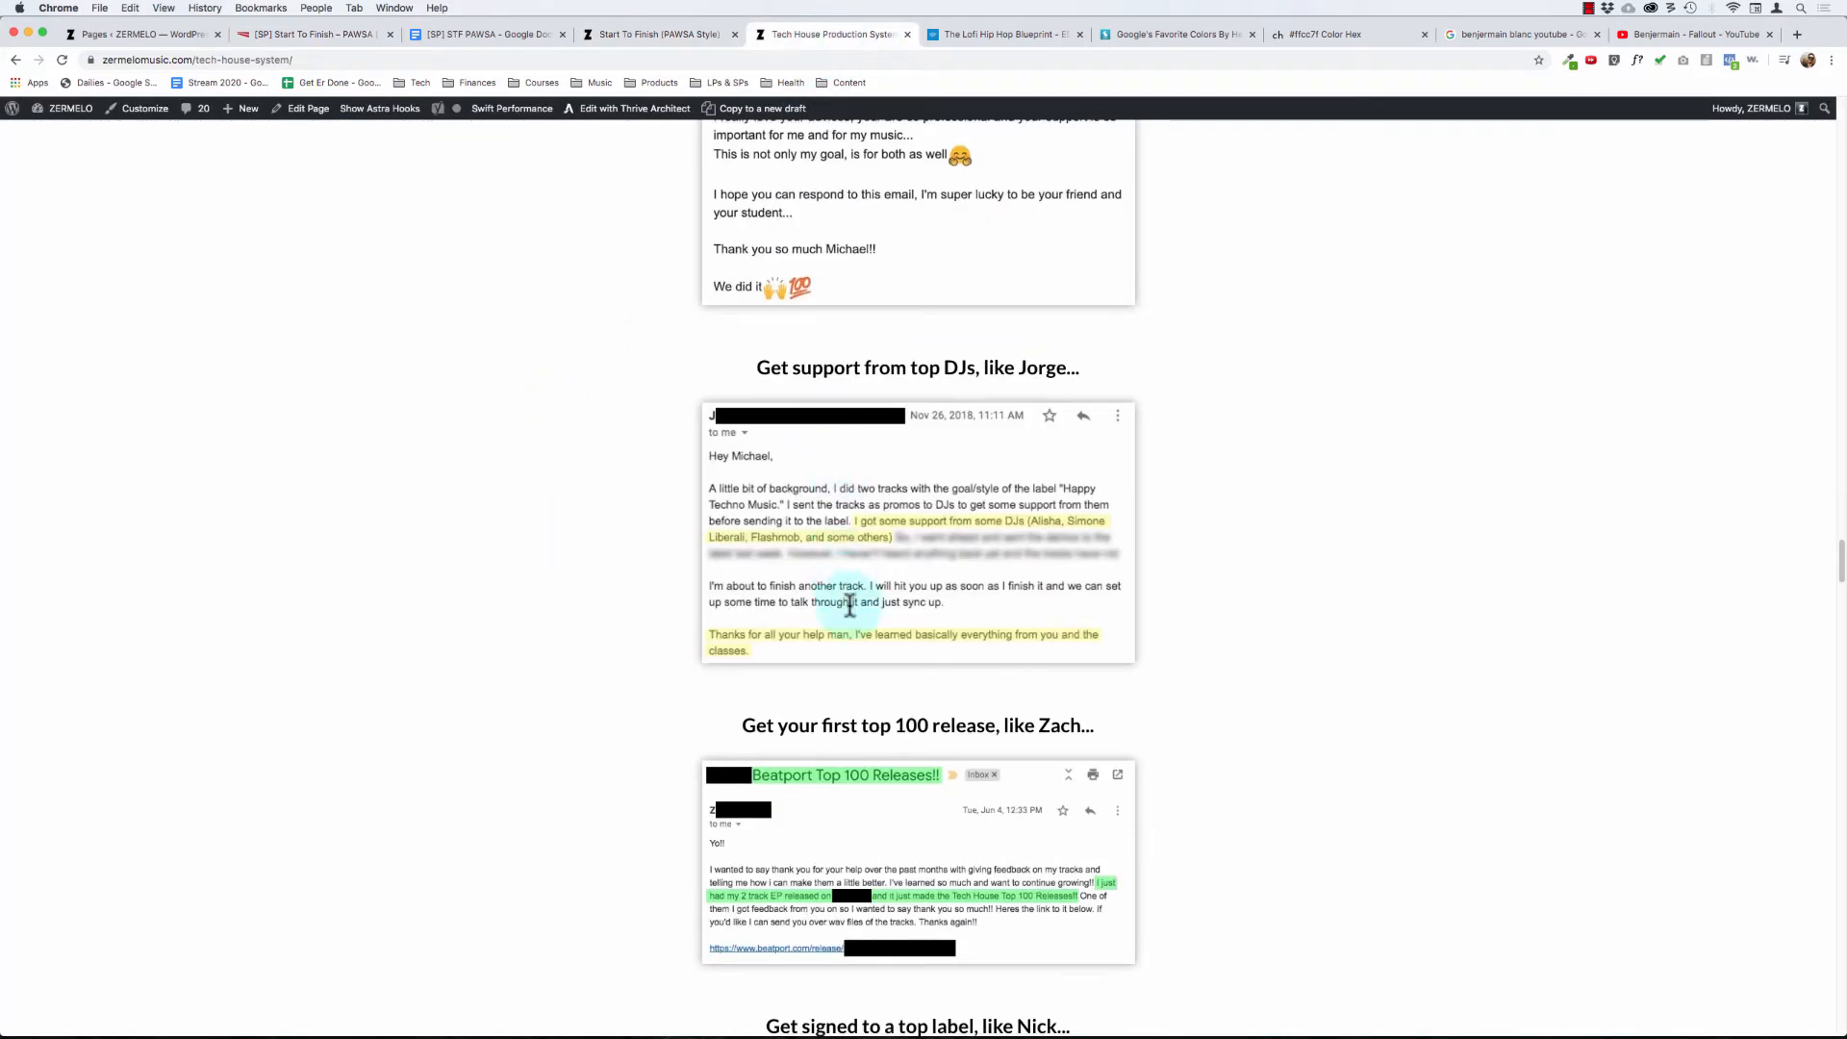
pyautogui.scroll(-20, 852, 614)
pyautogui.scroll(20, 853, 614)
pyautogui.scroll(20, 854, 624)
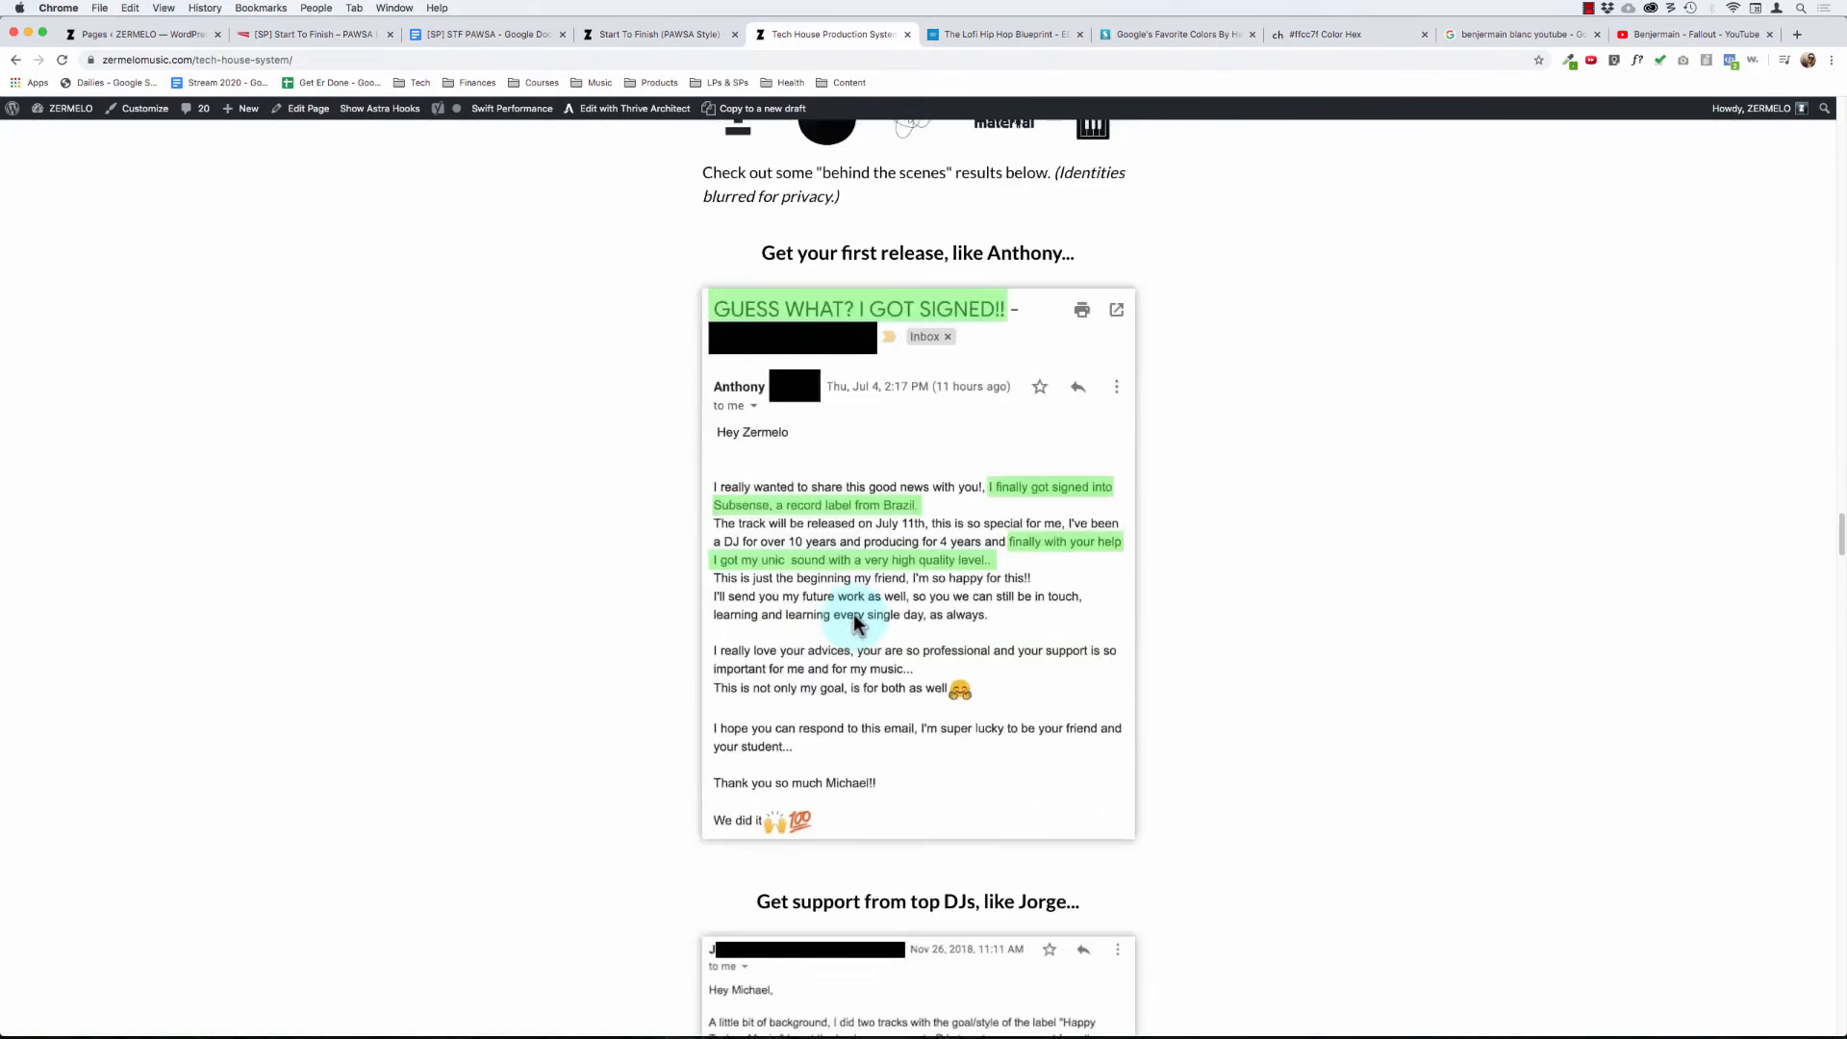
pyautogui.scroll(-10, 852, 620)
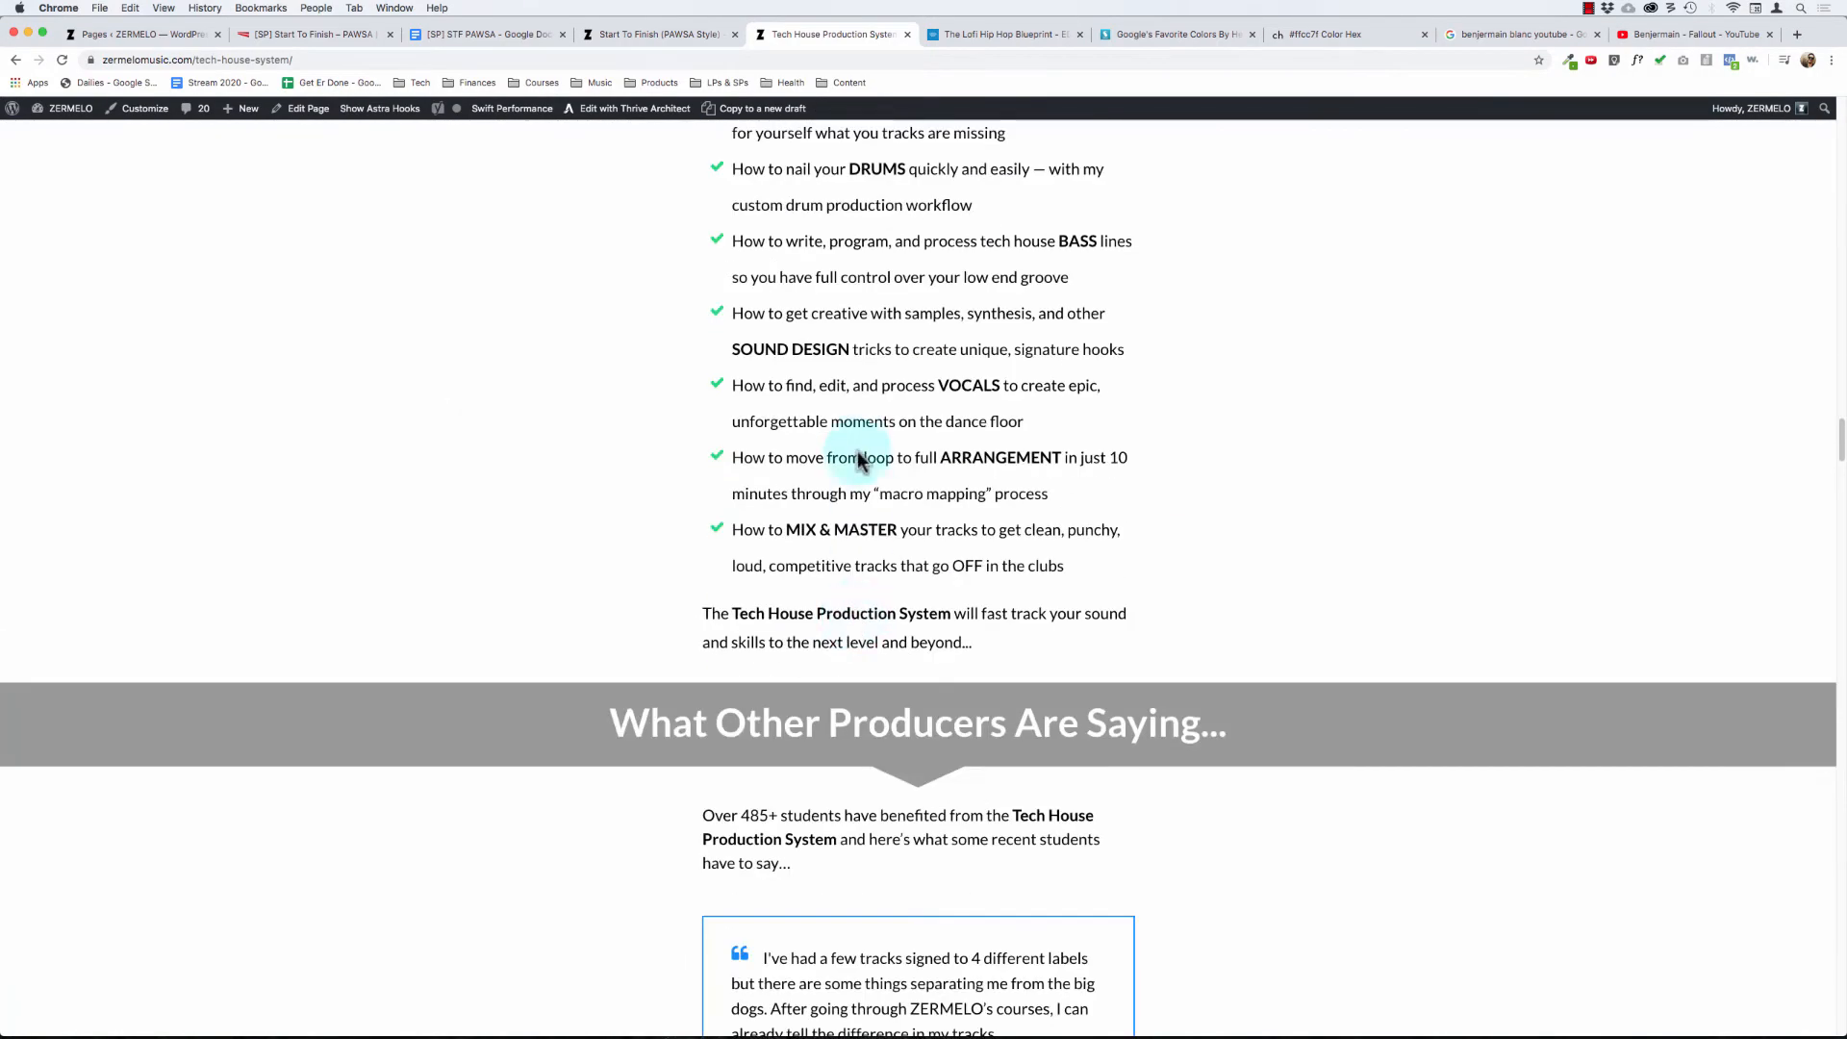
pyautogui.scroll(2, 845, 424)
pyautogui.moveTo(754, 203); pyautogui.dragTo(1066, 650)
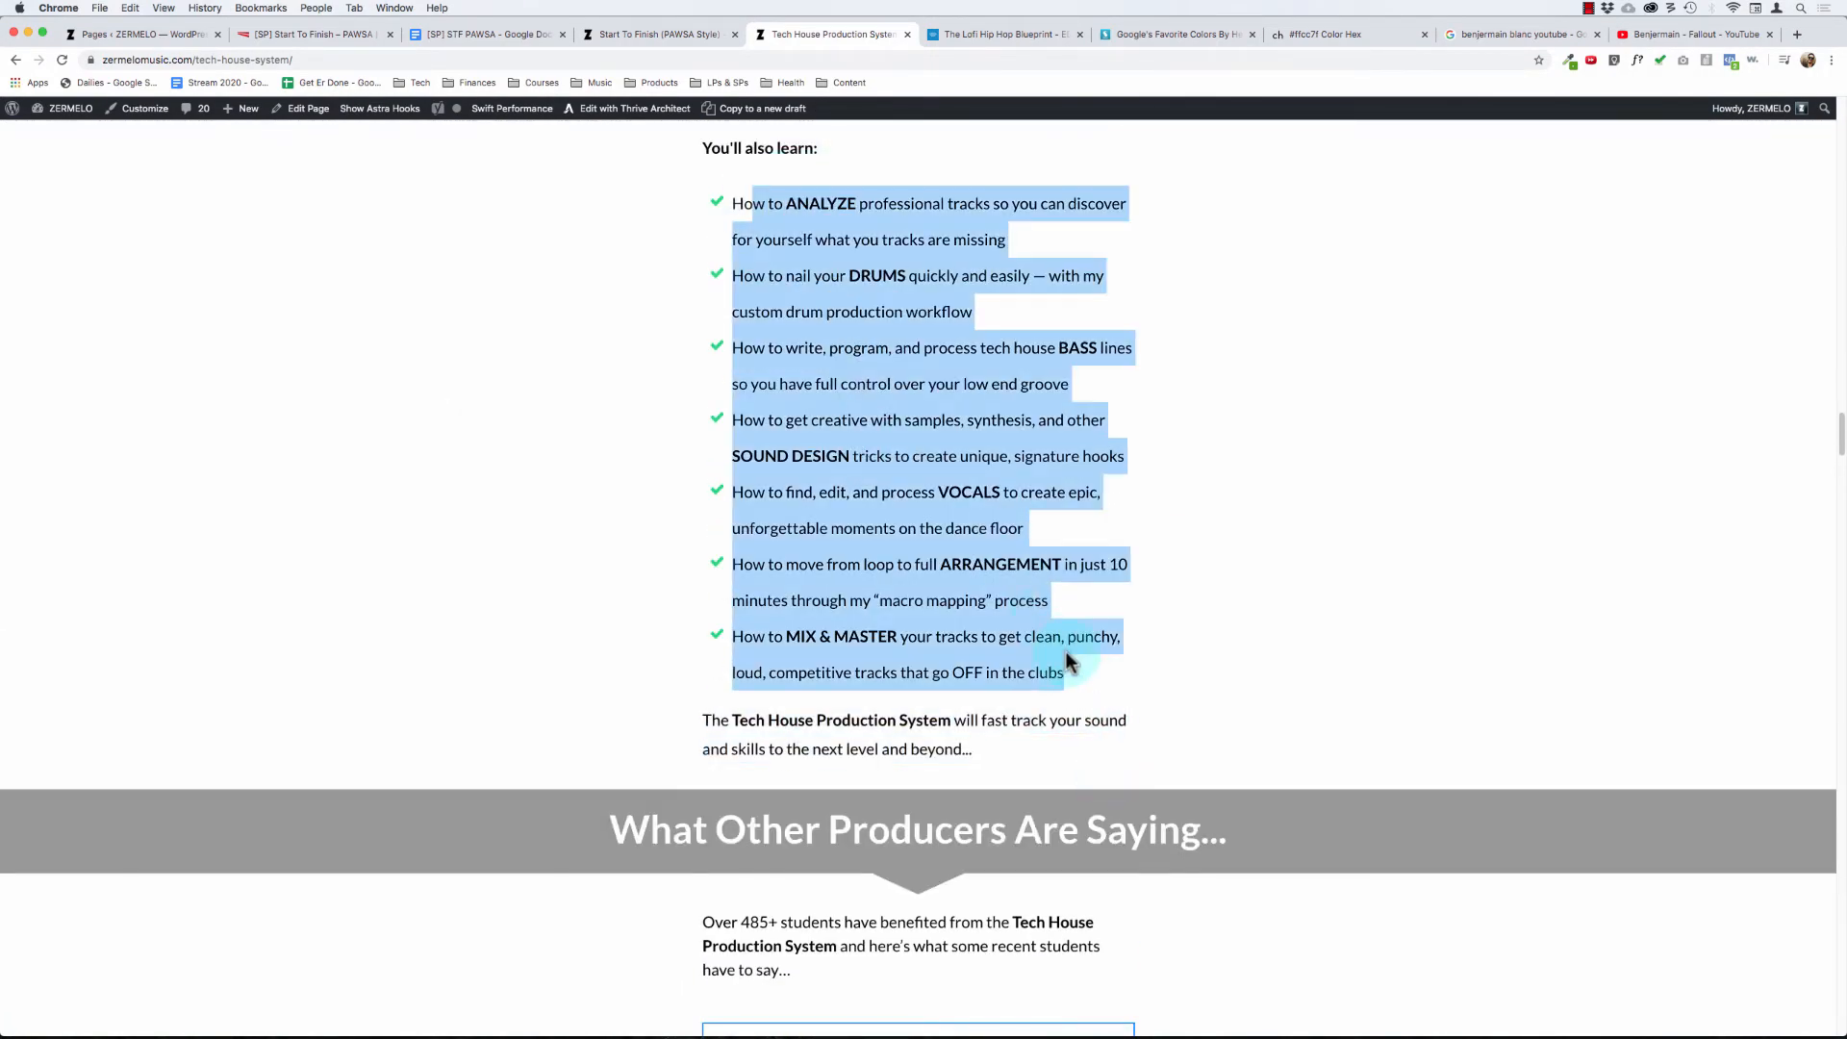
pyautogui.click(1066, 650)
pyautogui.scroll(3, 1066, 650)
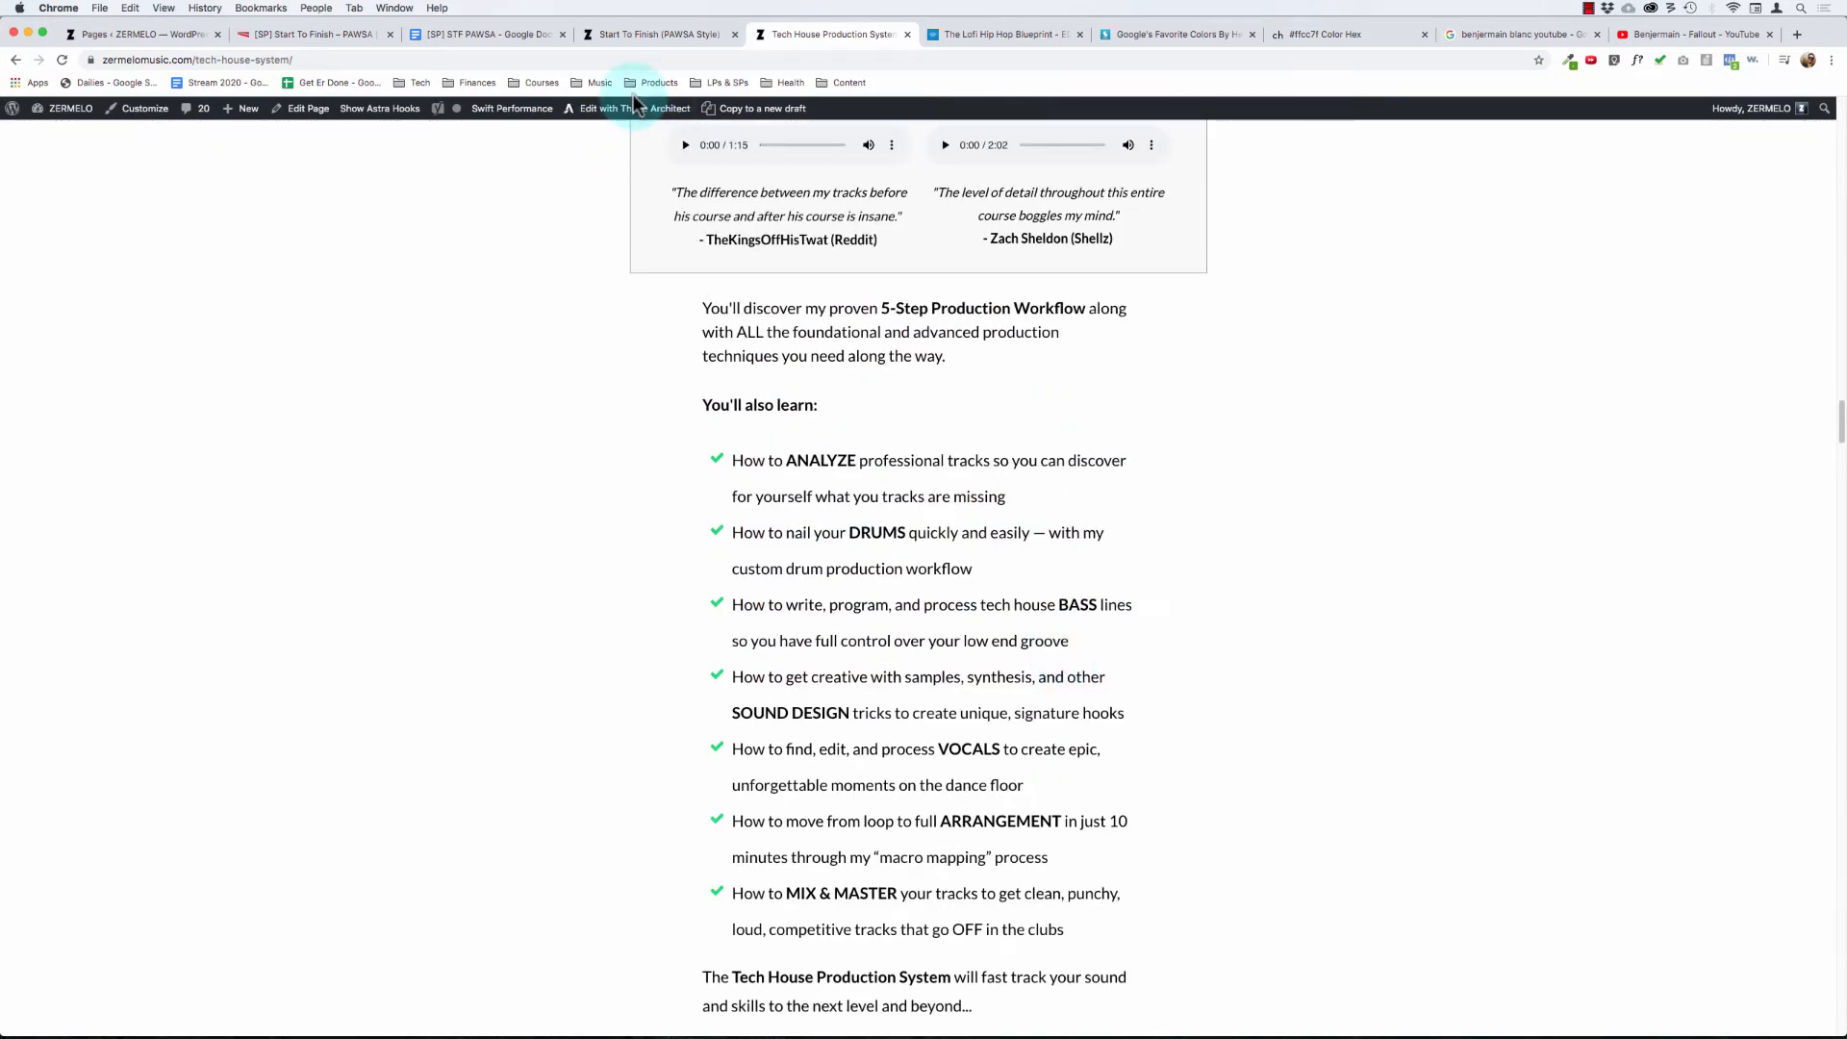
# - Return to the Start To Finish: PAWSA page editor, then save the page and open its preview
pyautogui.click(650, 29)
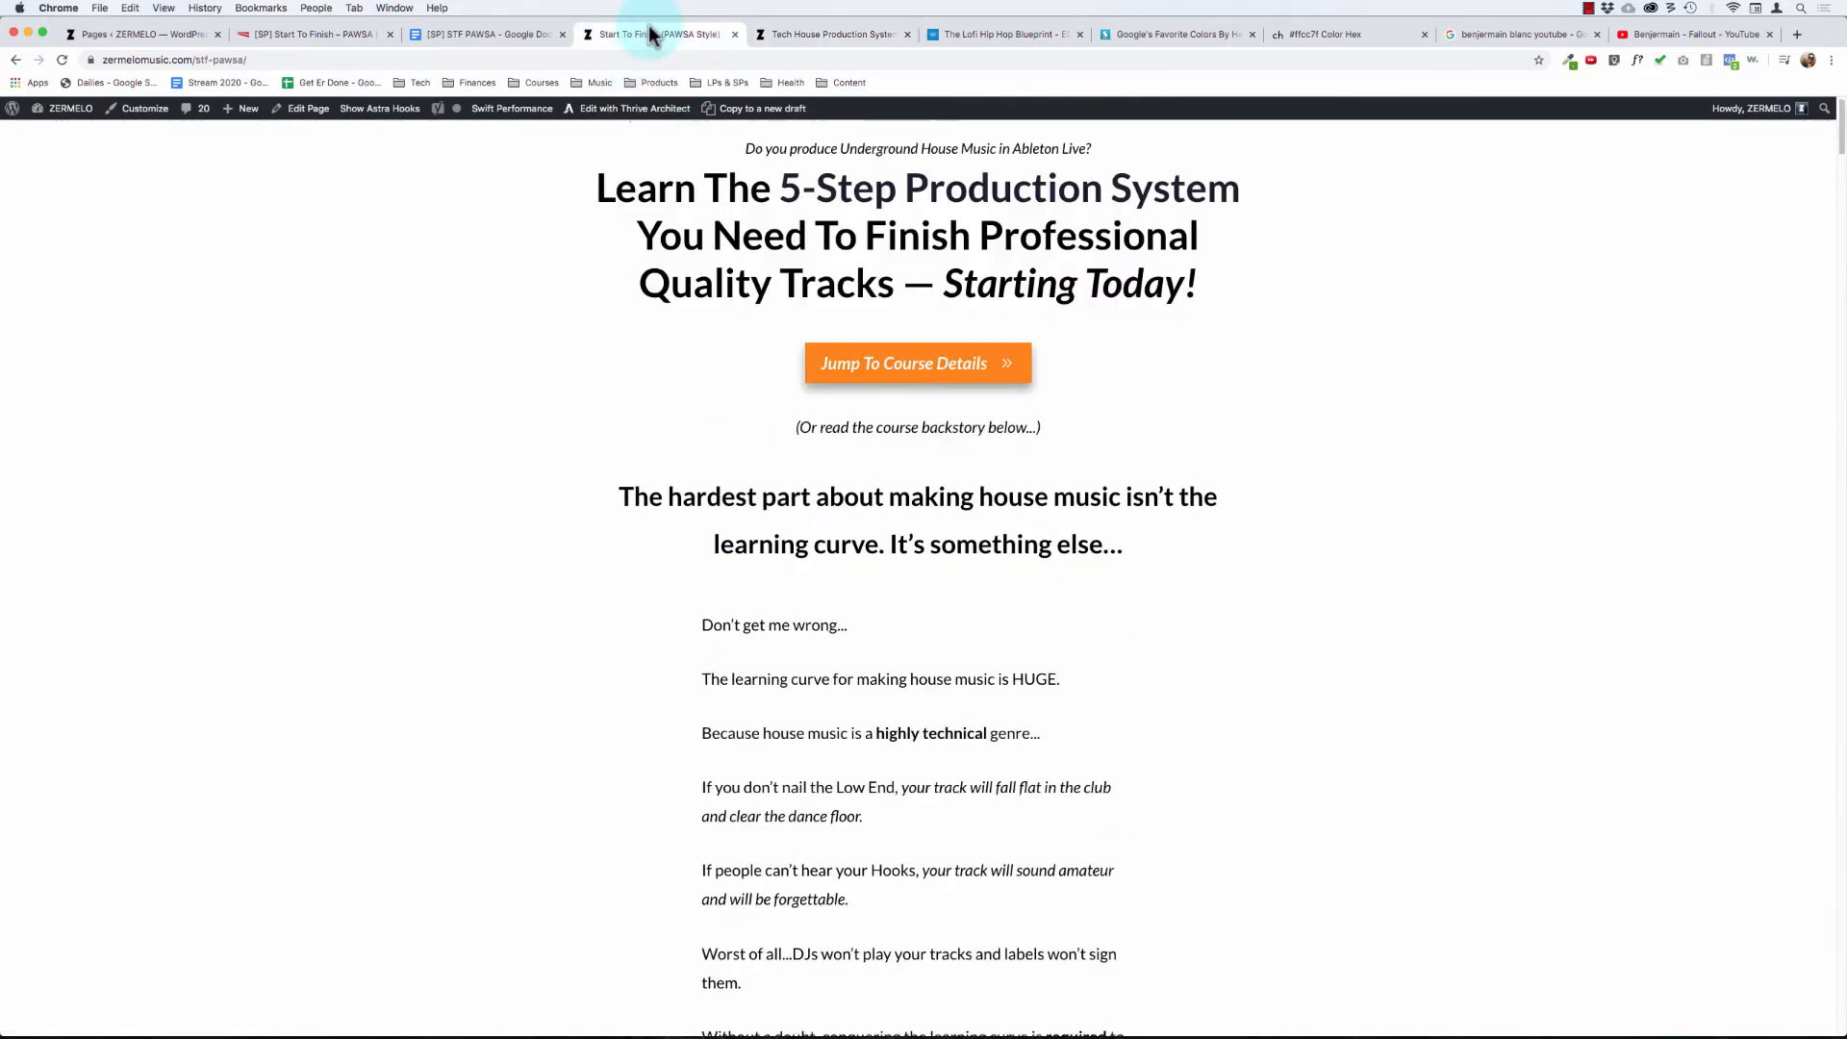
pyautogui.click(330, 36)
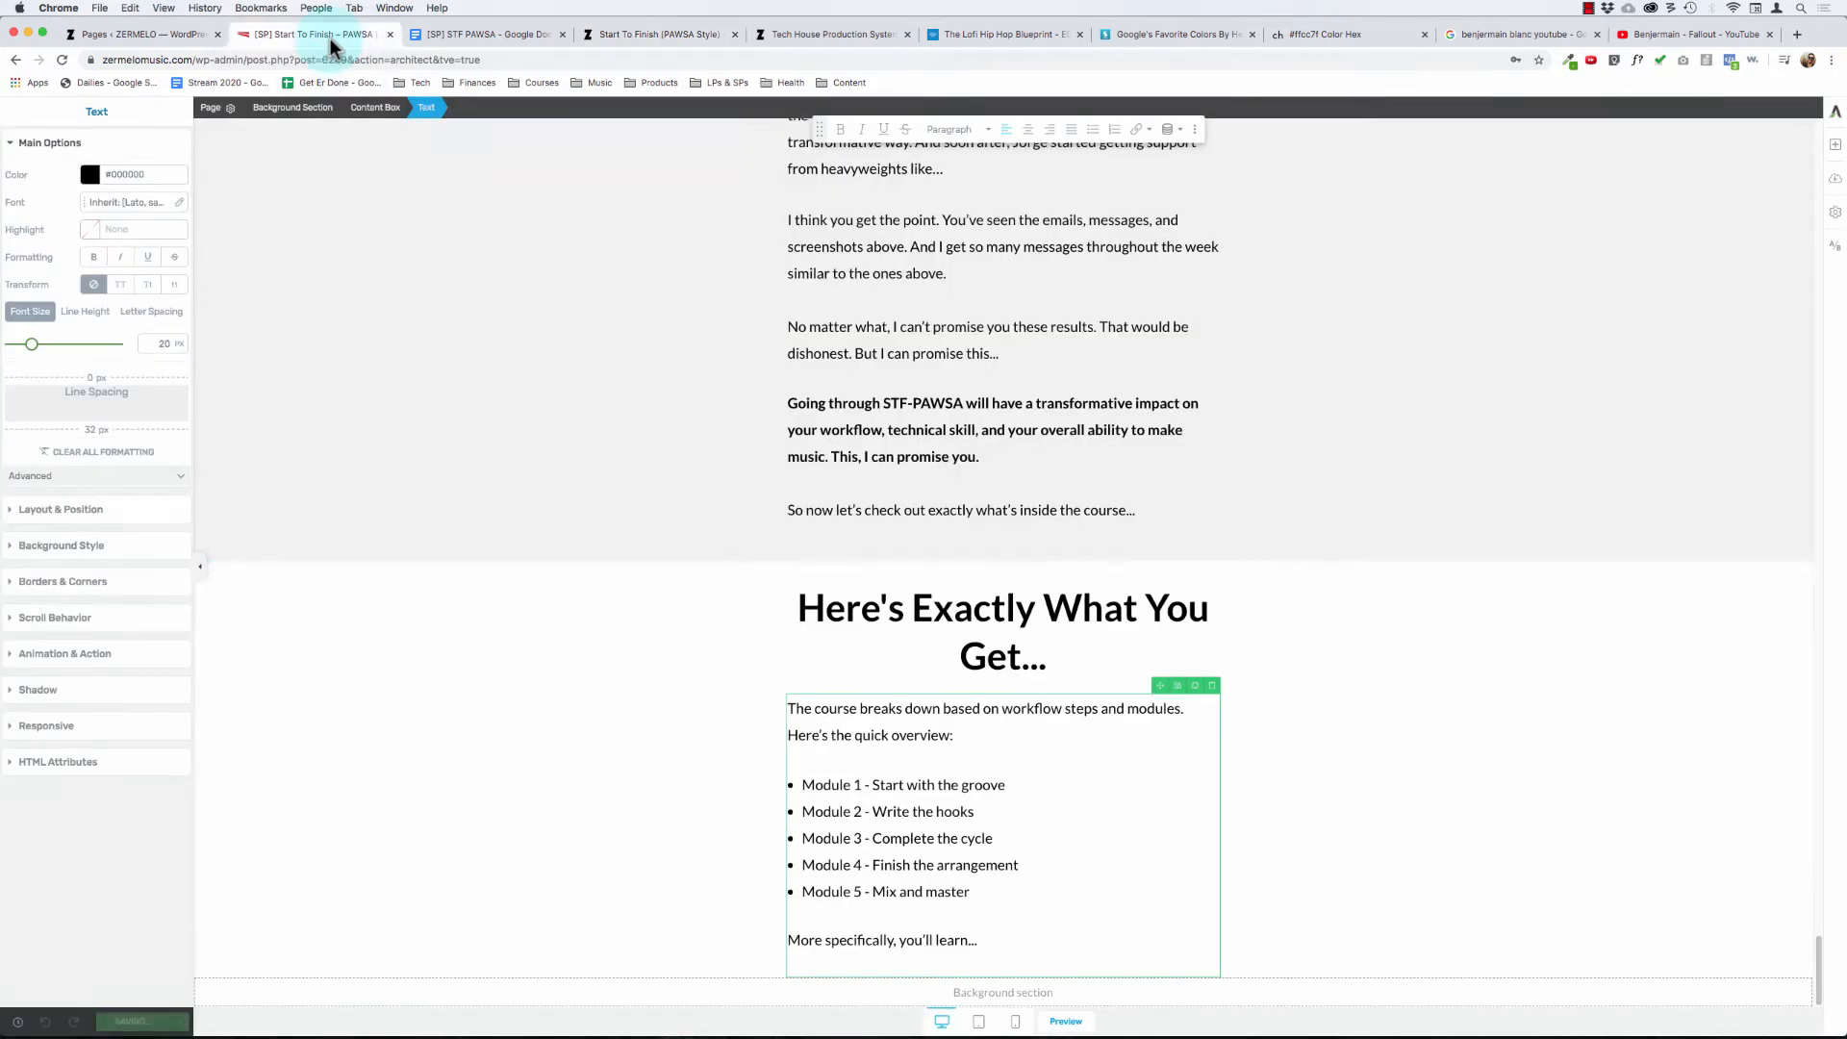
pyautogui.click(174, 1026)
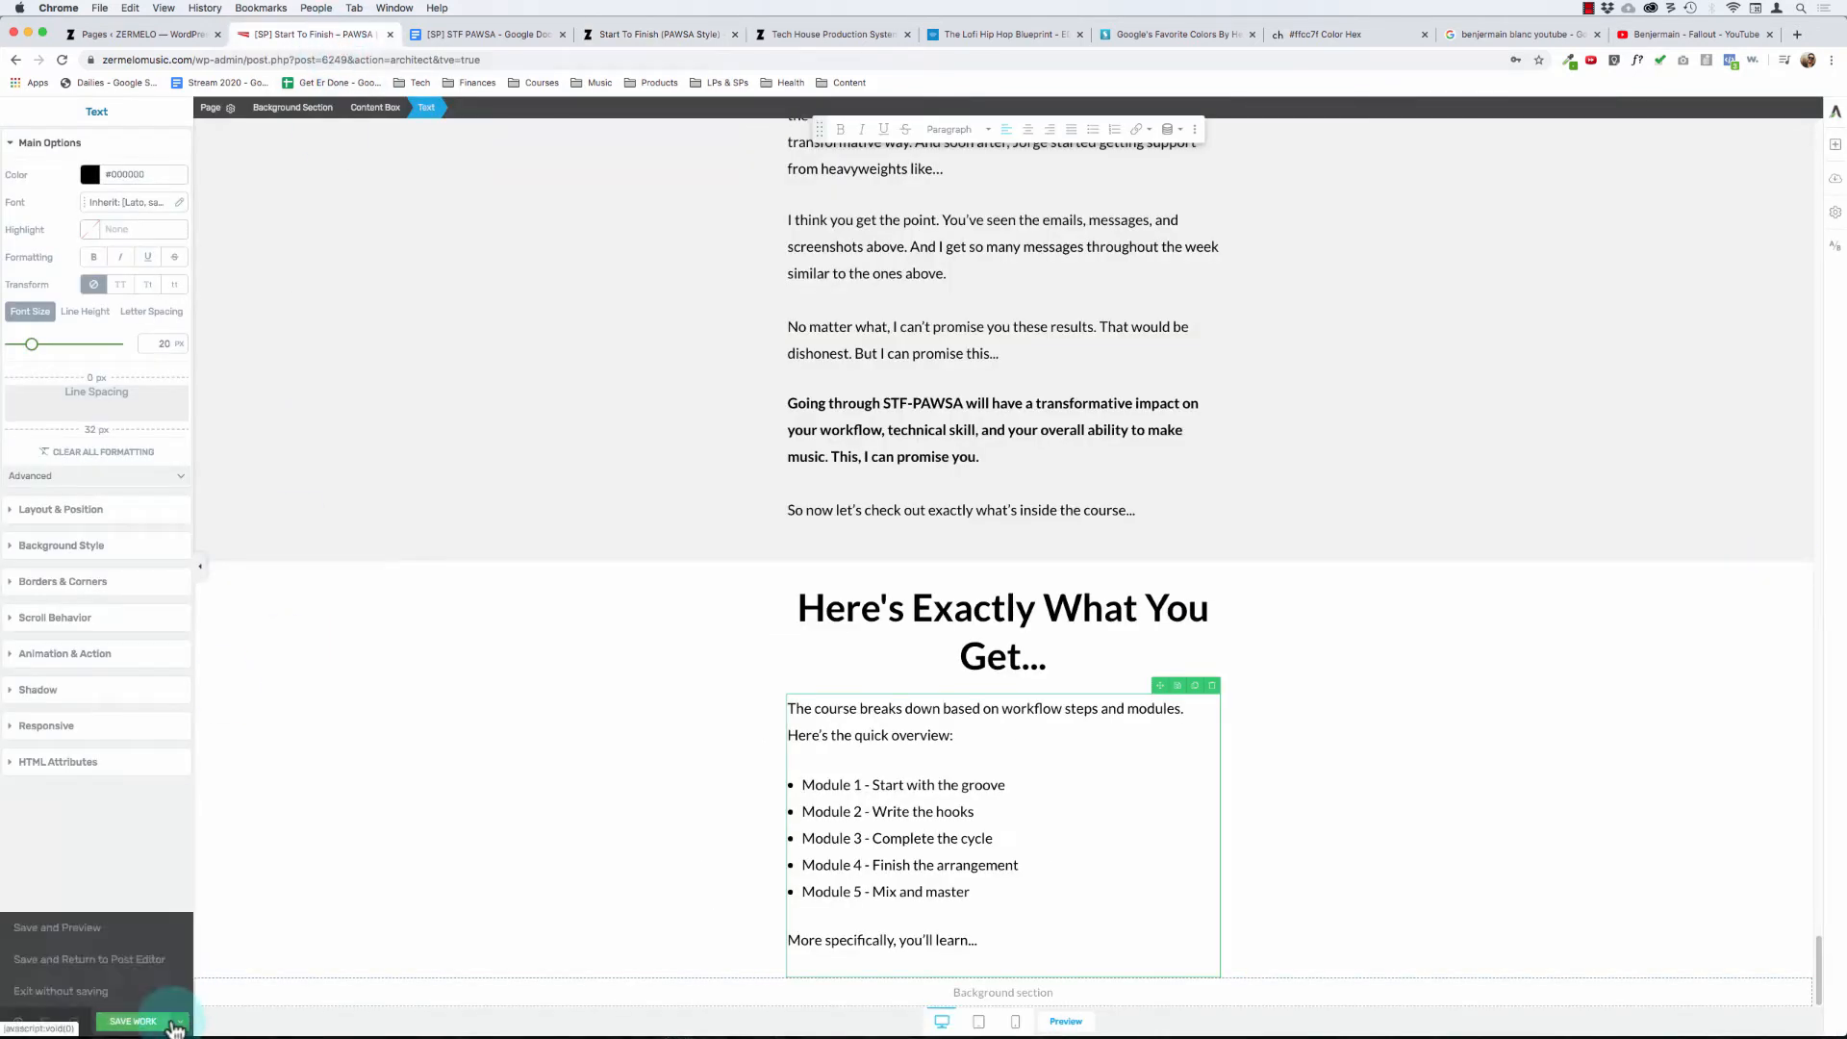
pyautogui.click(73, 928)
# - Open the Tech House Production System page for editing in Thrive Architect
pyautogui.click(670, 36)
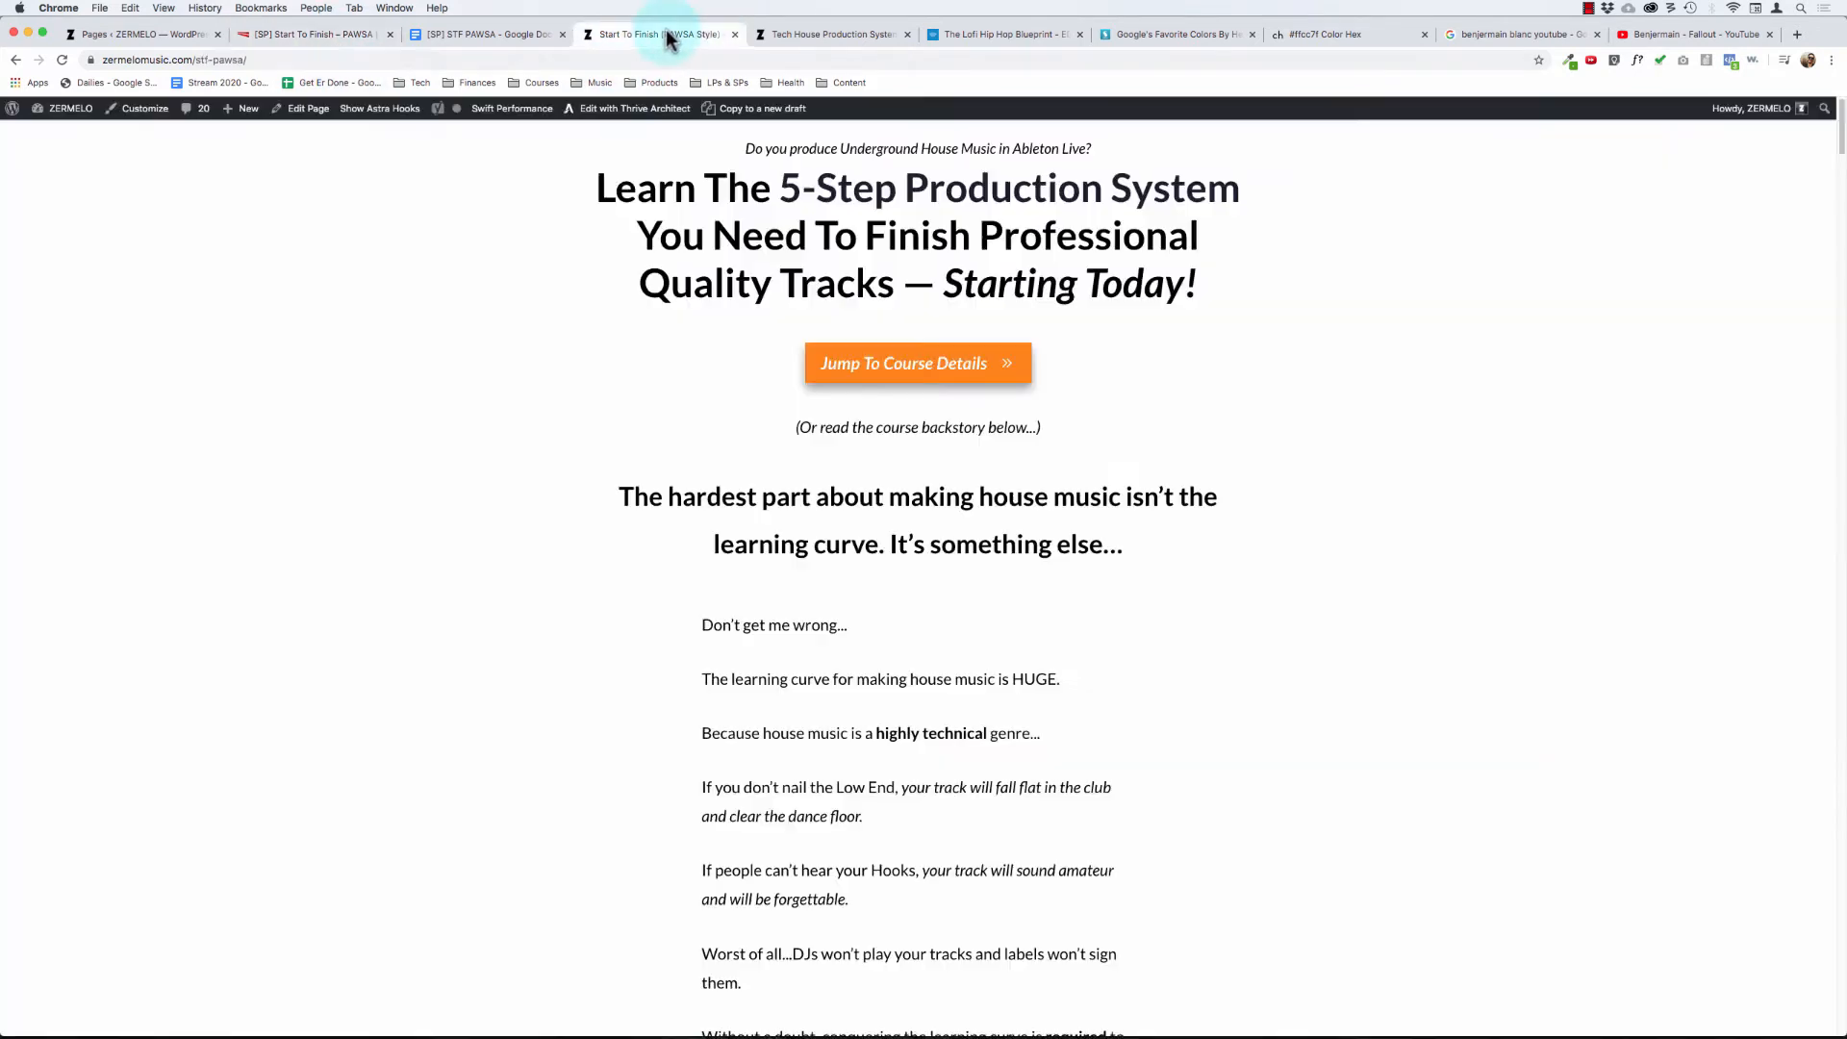
pyautogui.click(816, 34)
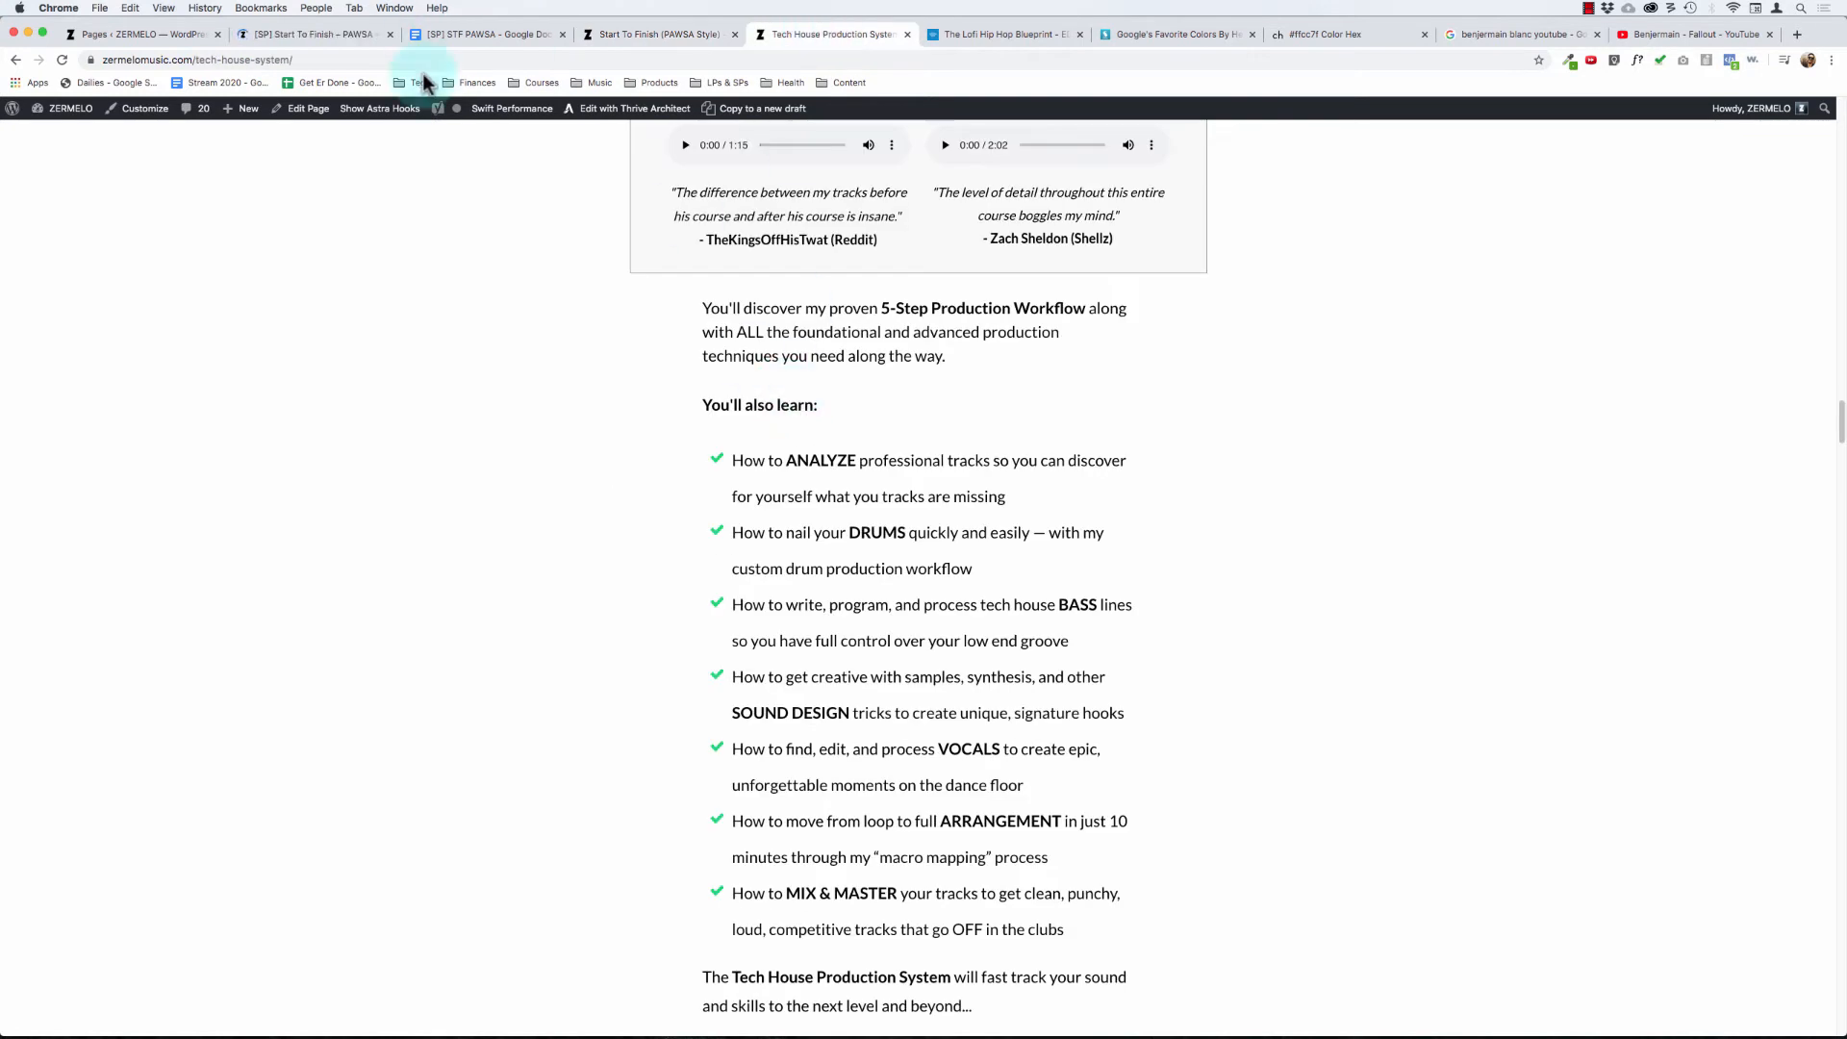
pyautogui.click(595, 111)
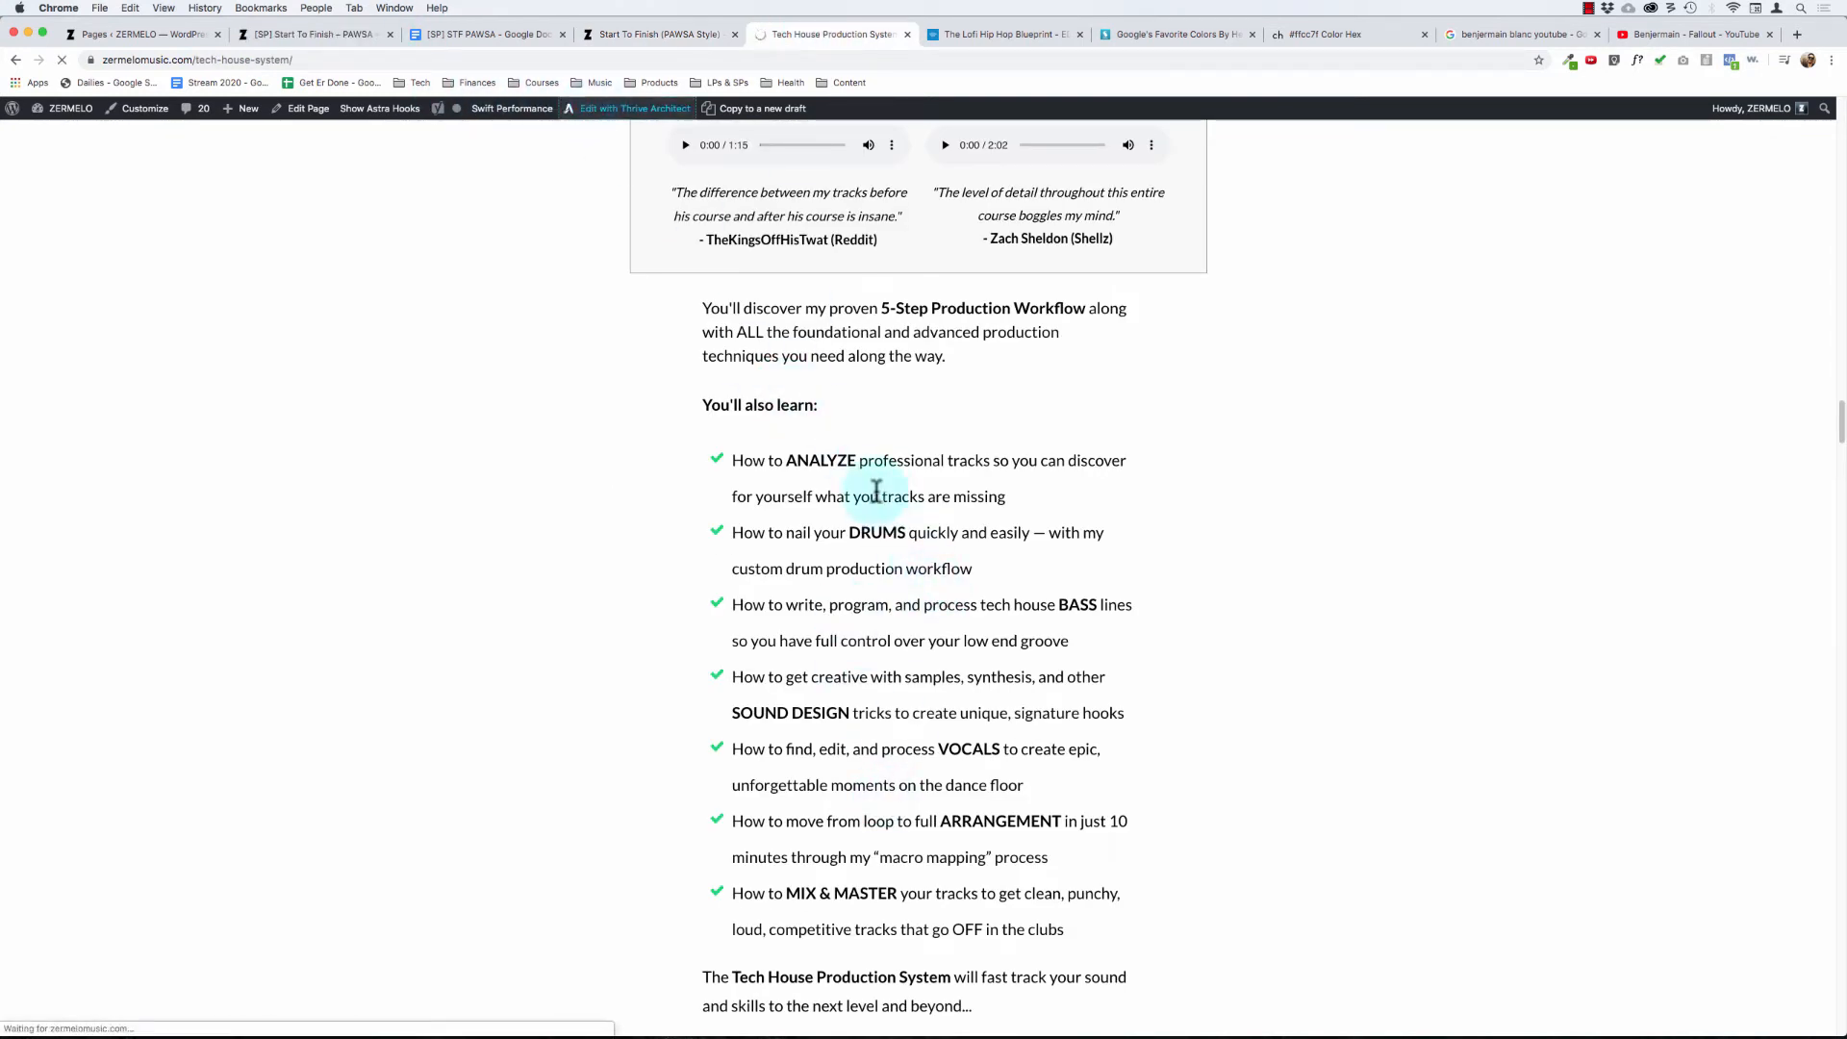
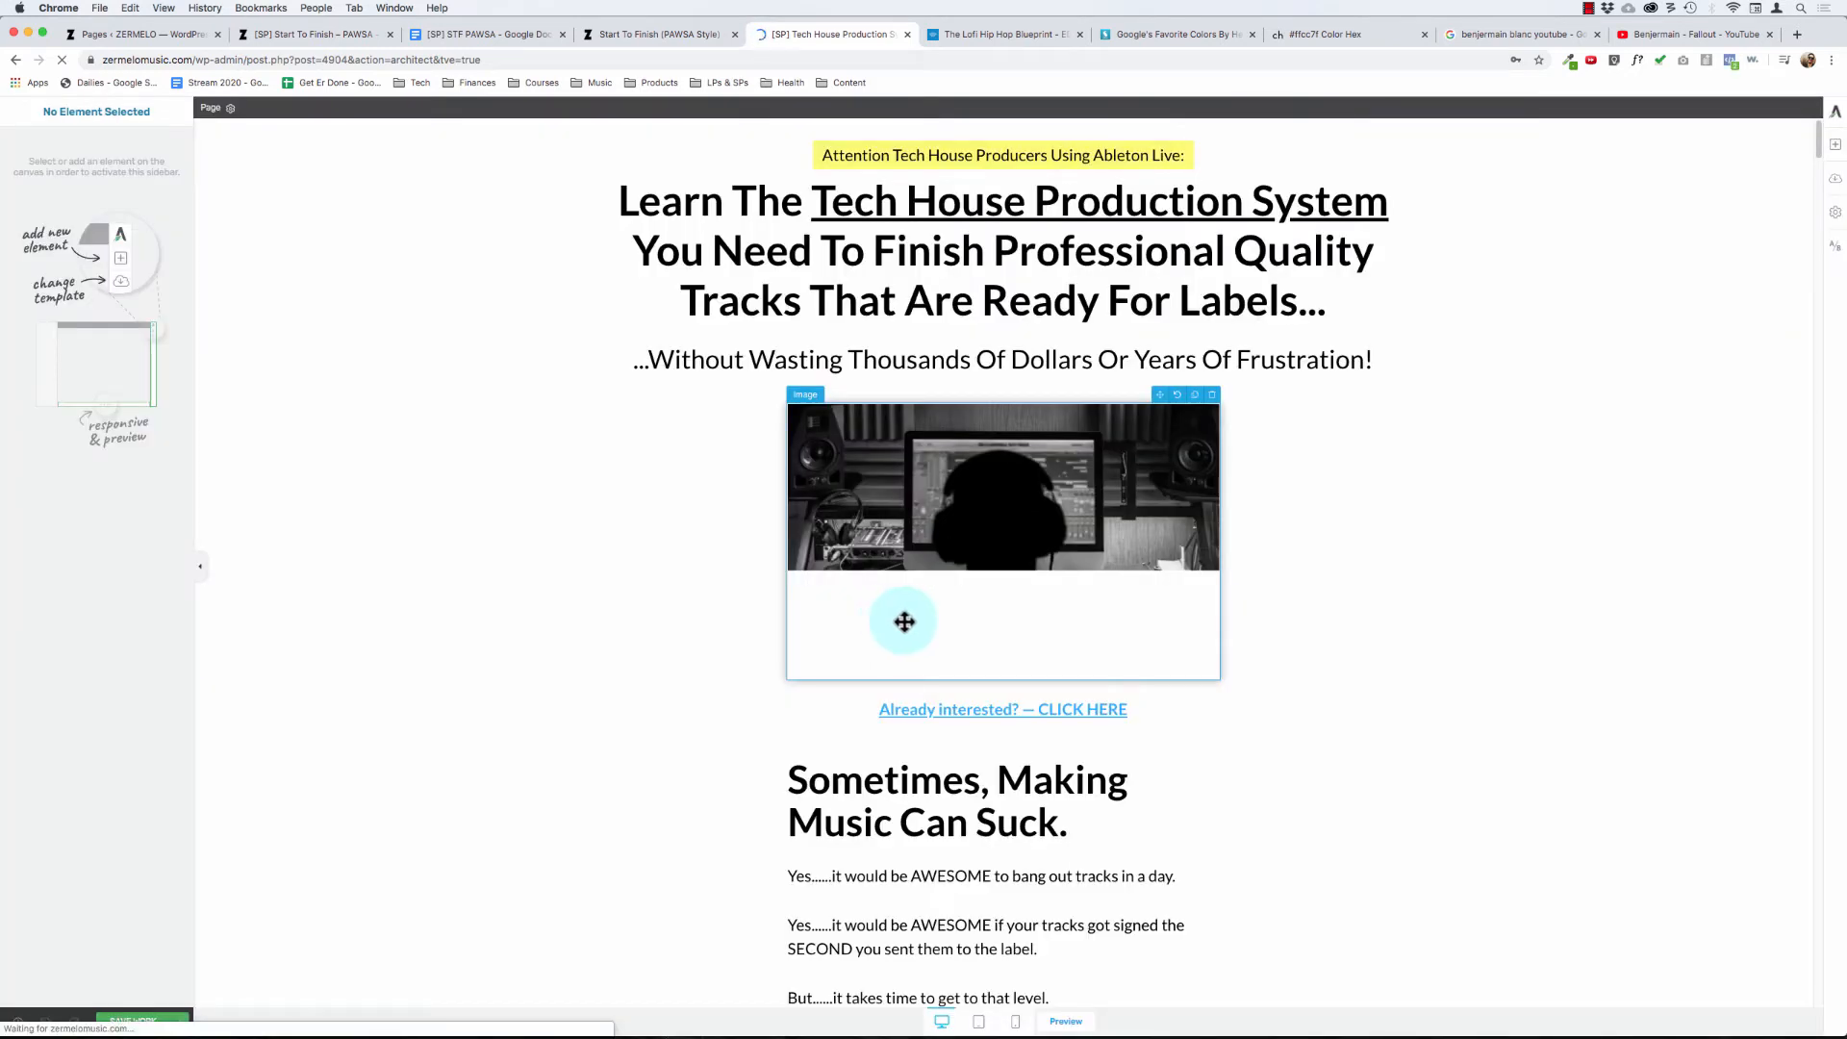
# - Add an empty content box between the "You'll also learn:" line and its green-check list
pyautogui.scroll(-7, 904, 621)
pyautogui.scroll(-9, 933, 732)
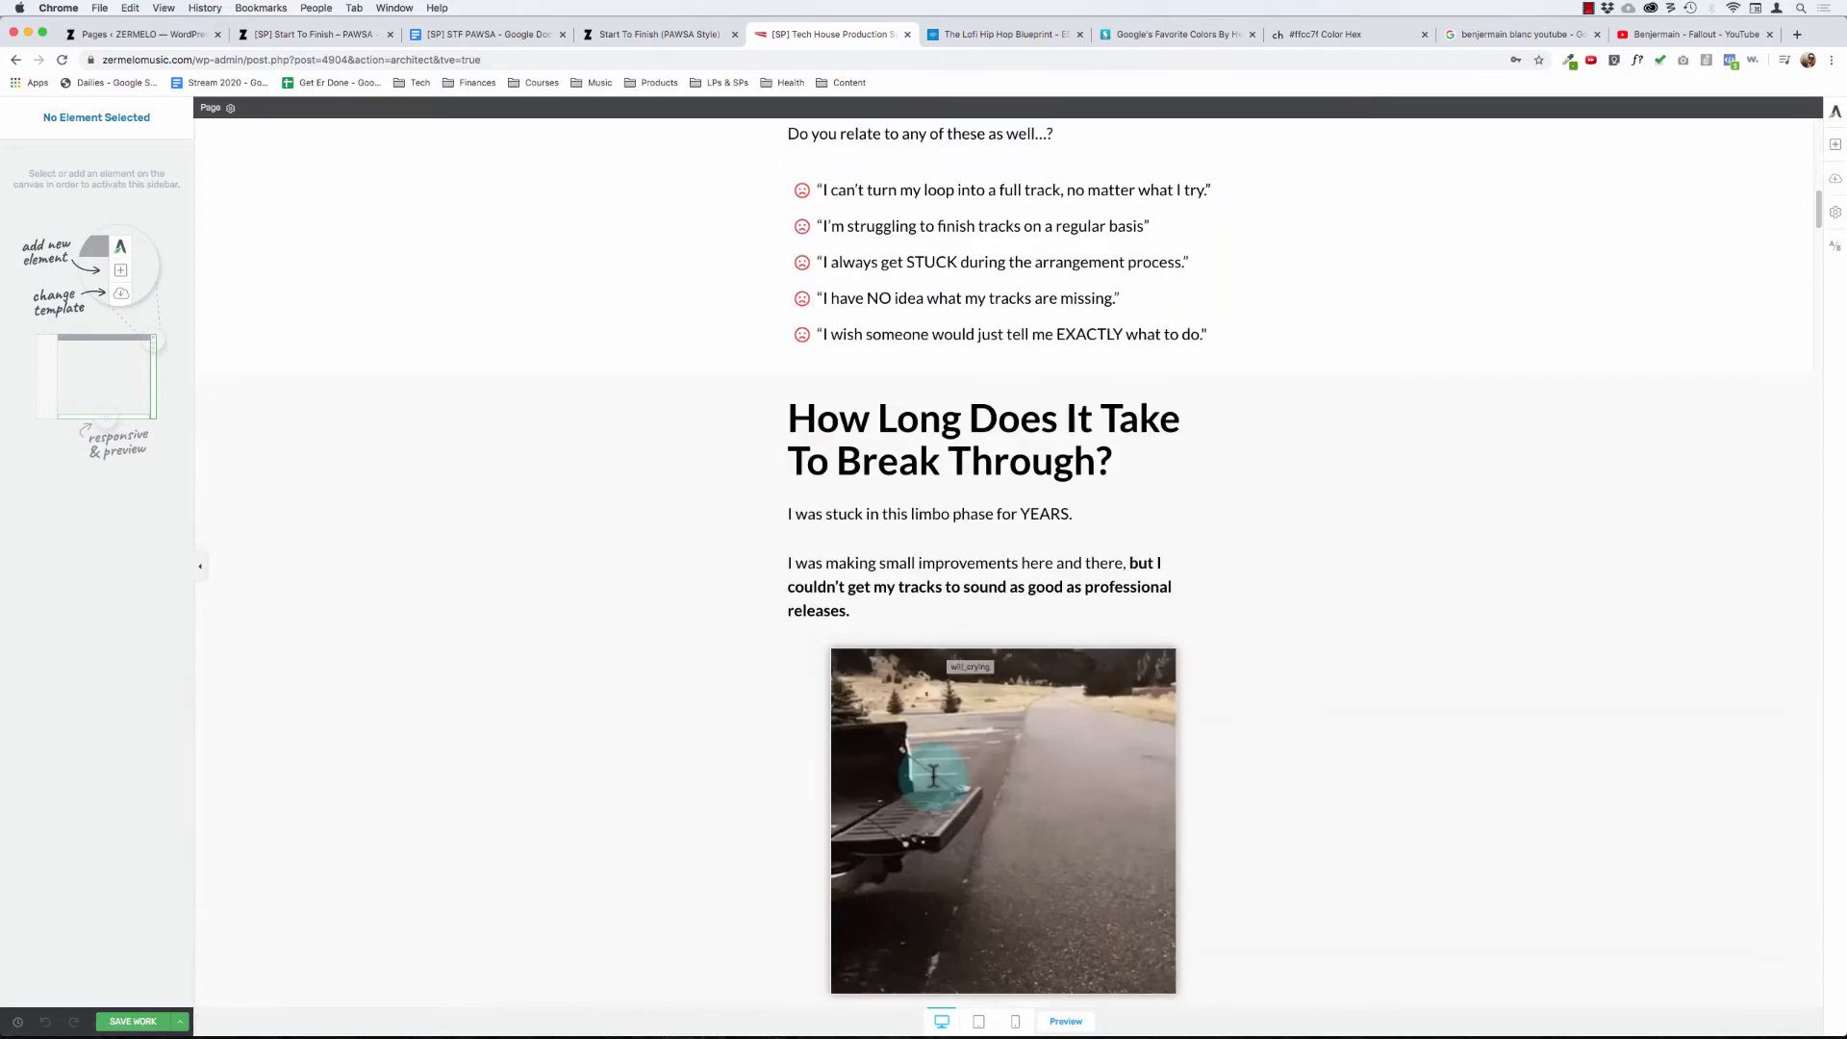
pyautogui.scroll(-20, 933, 776)
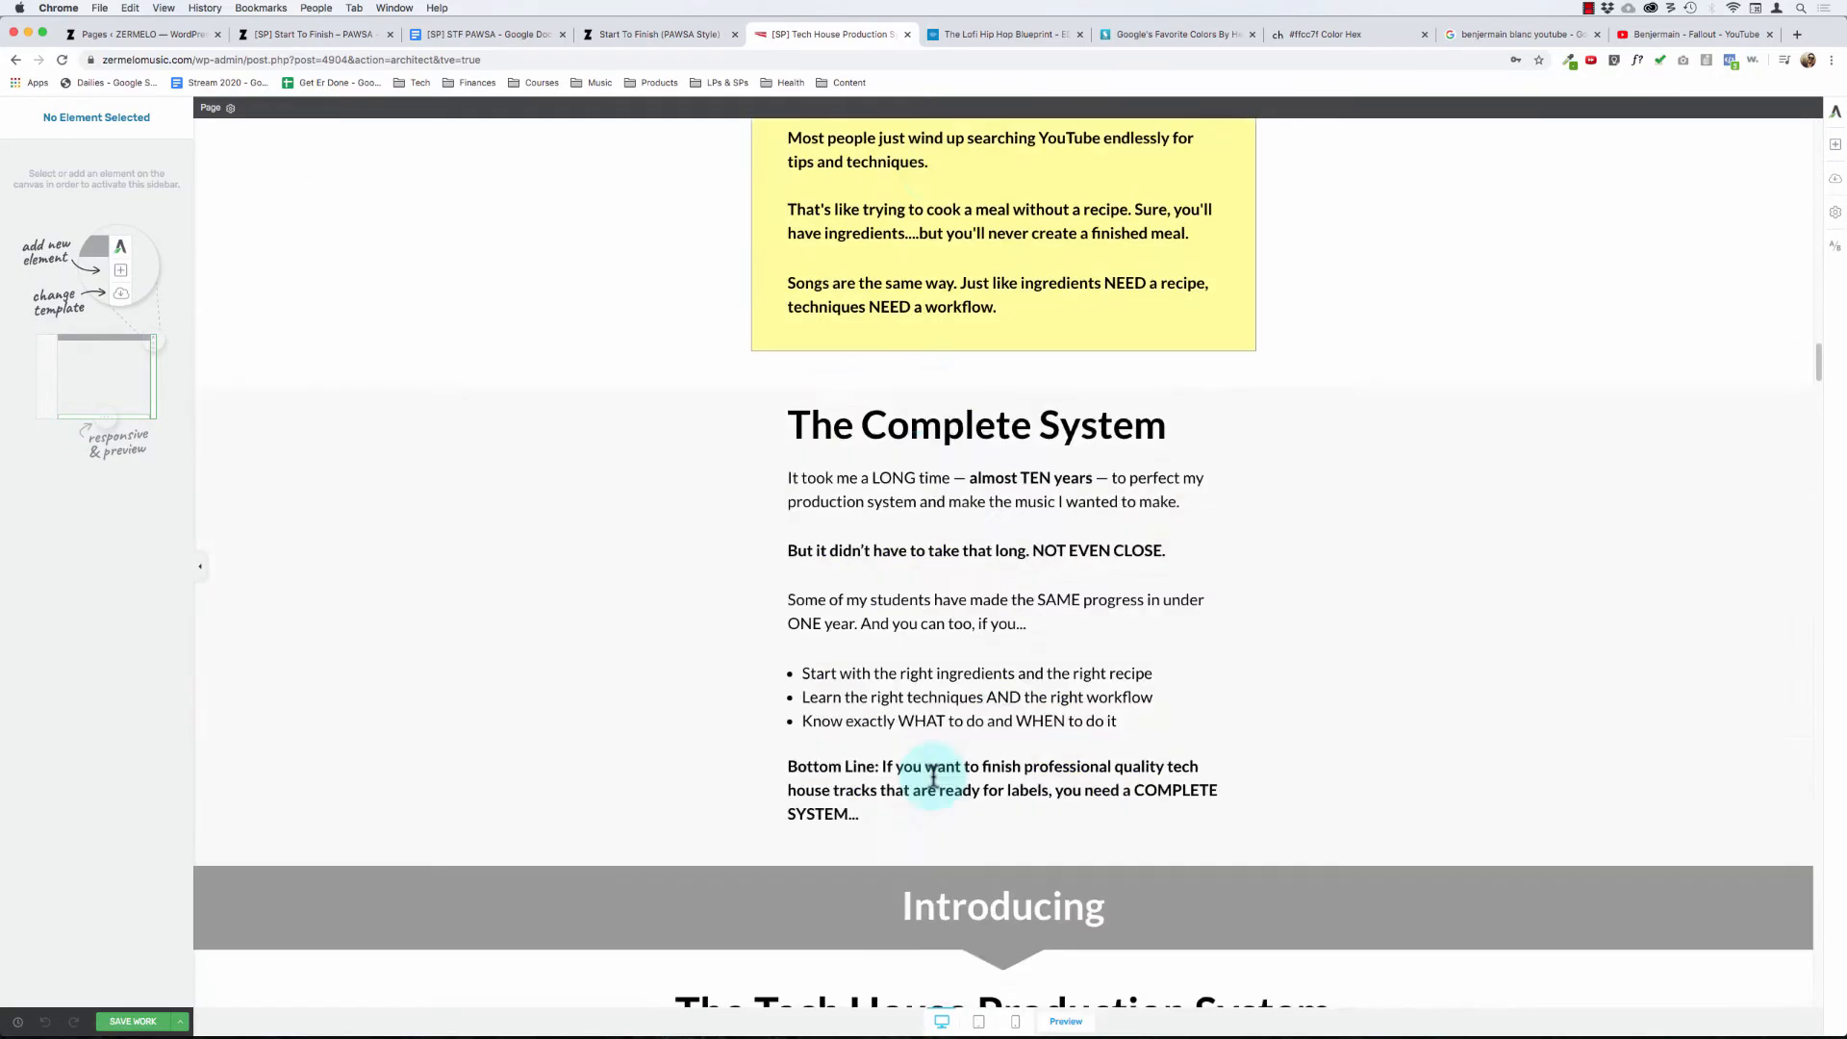
pyautogui.scroll(-20, 933, 779)
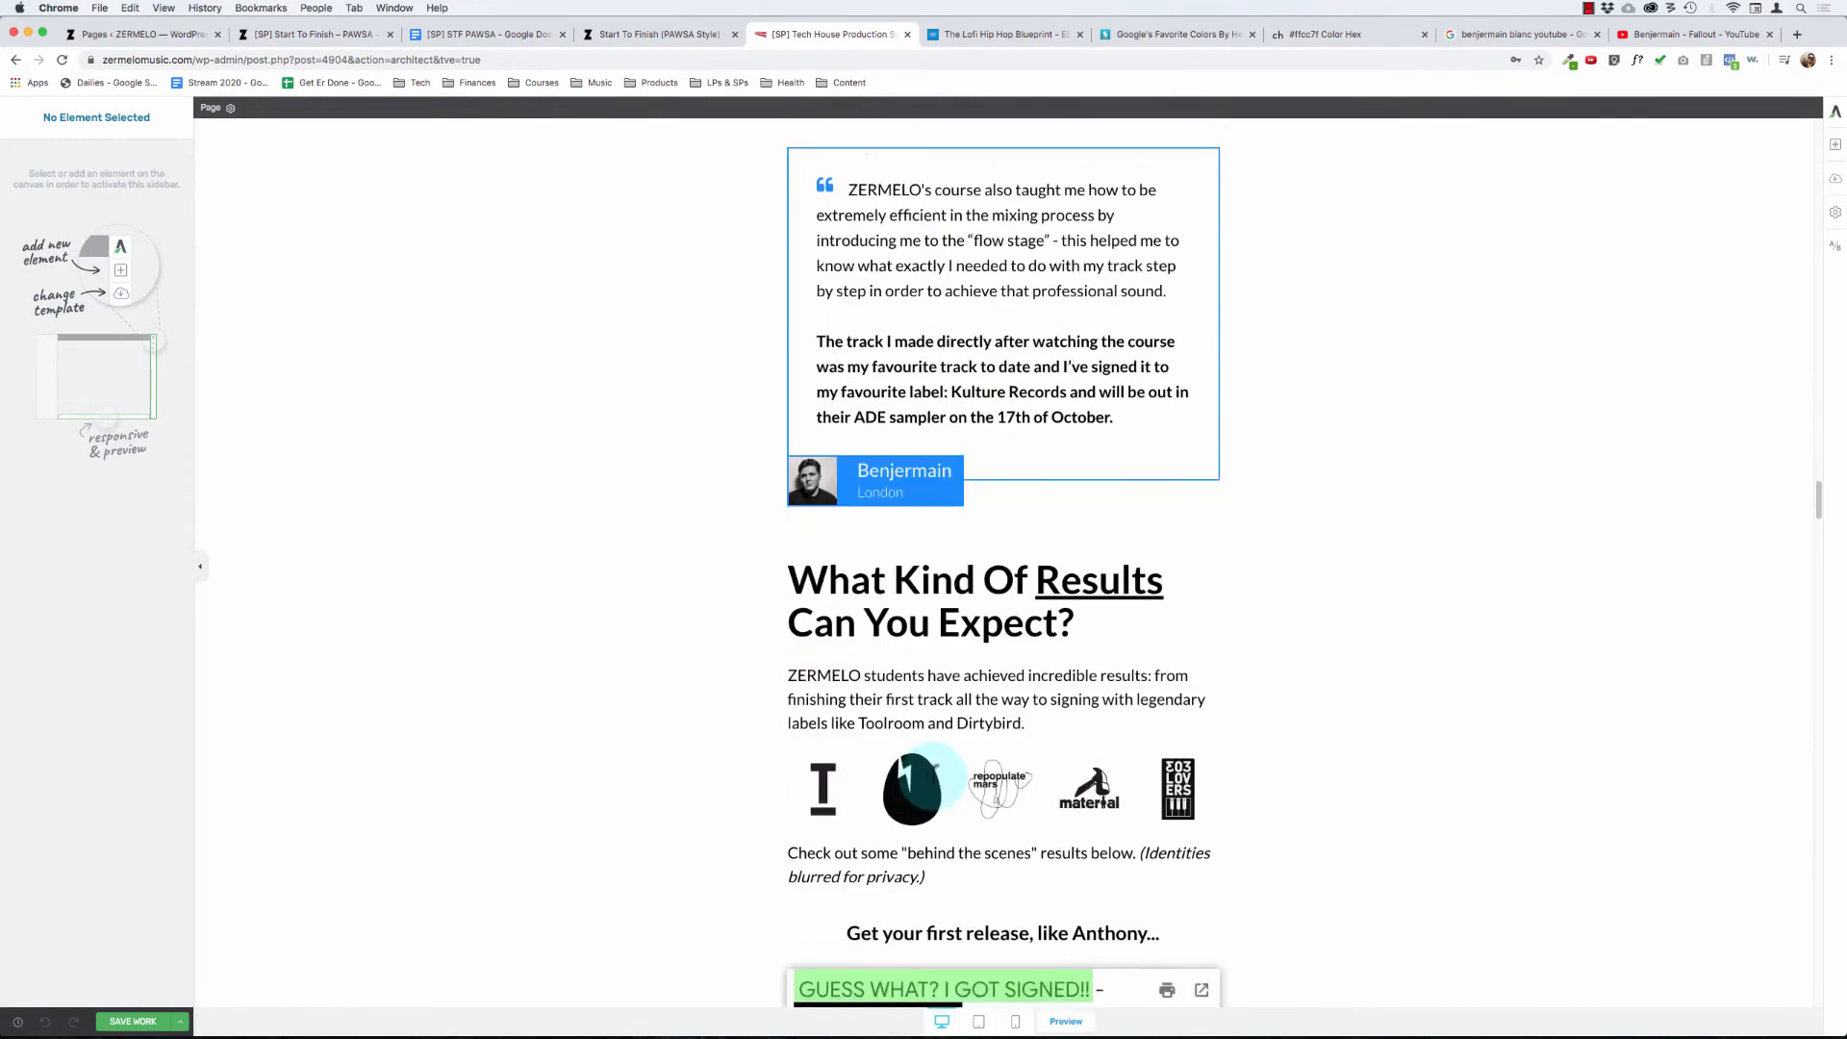
pyautogui.scroll(-12, 928, 774)
pyautogui.scroll(20, 899, 616)
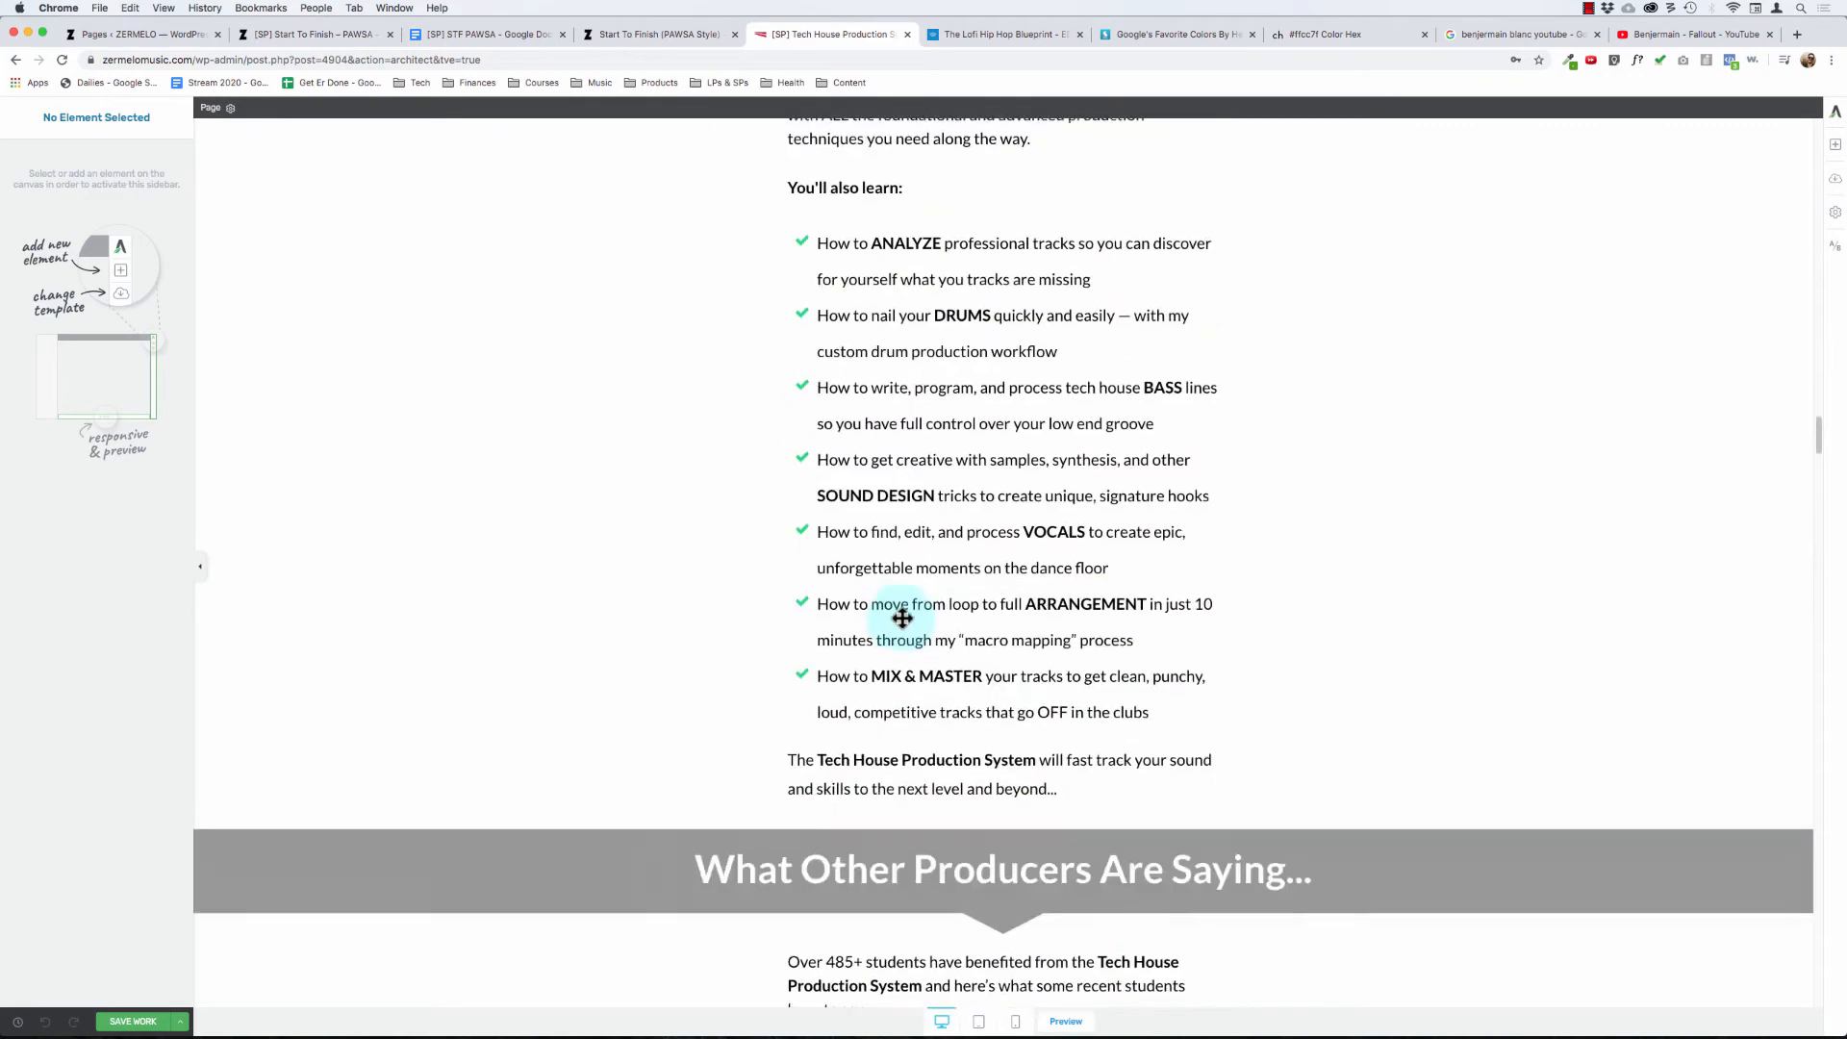
pyautogui.scroll(3, 902, 619)
pyautogui.click(938, 404)
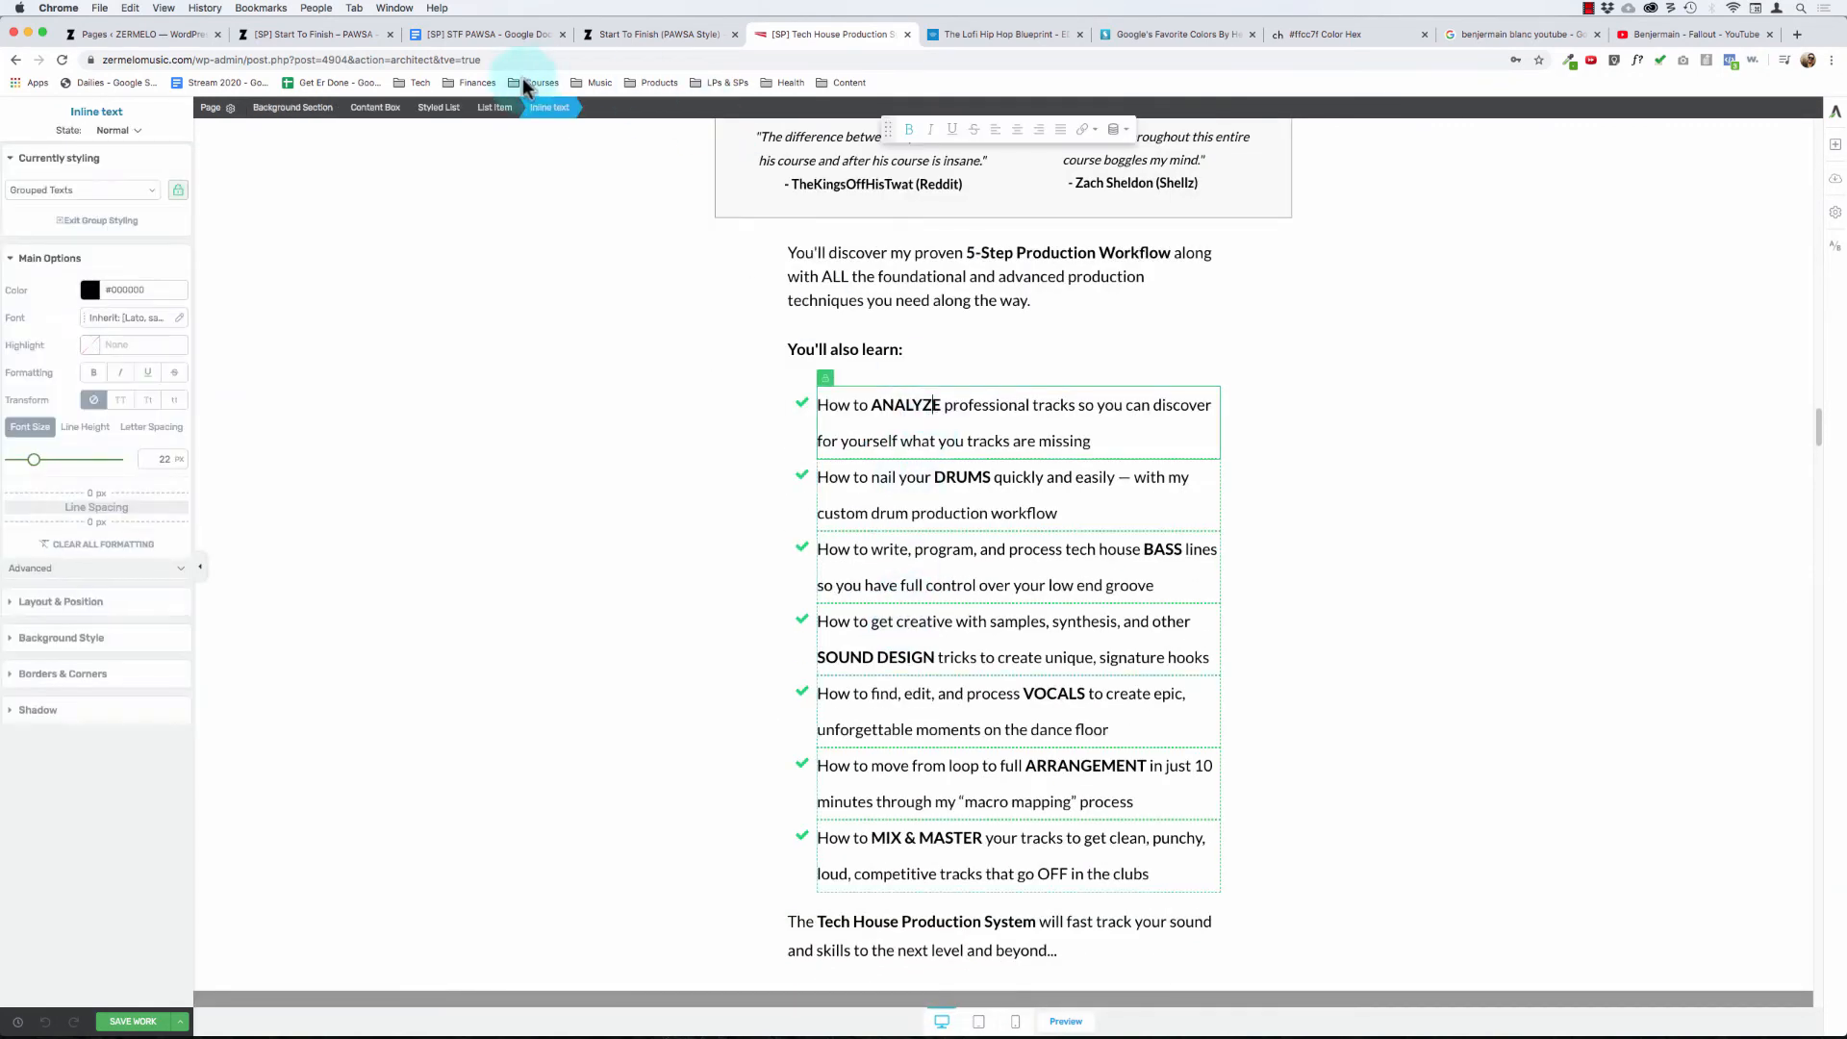
pyautogui.click(439, 107)
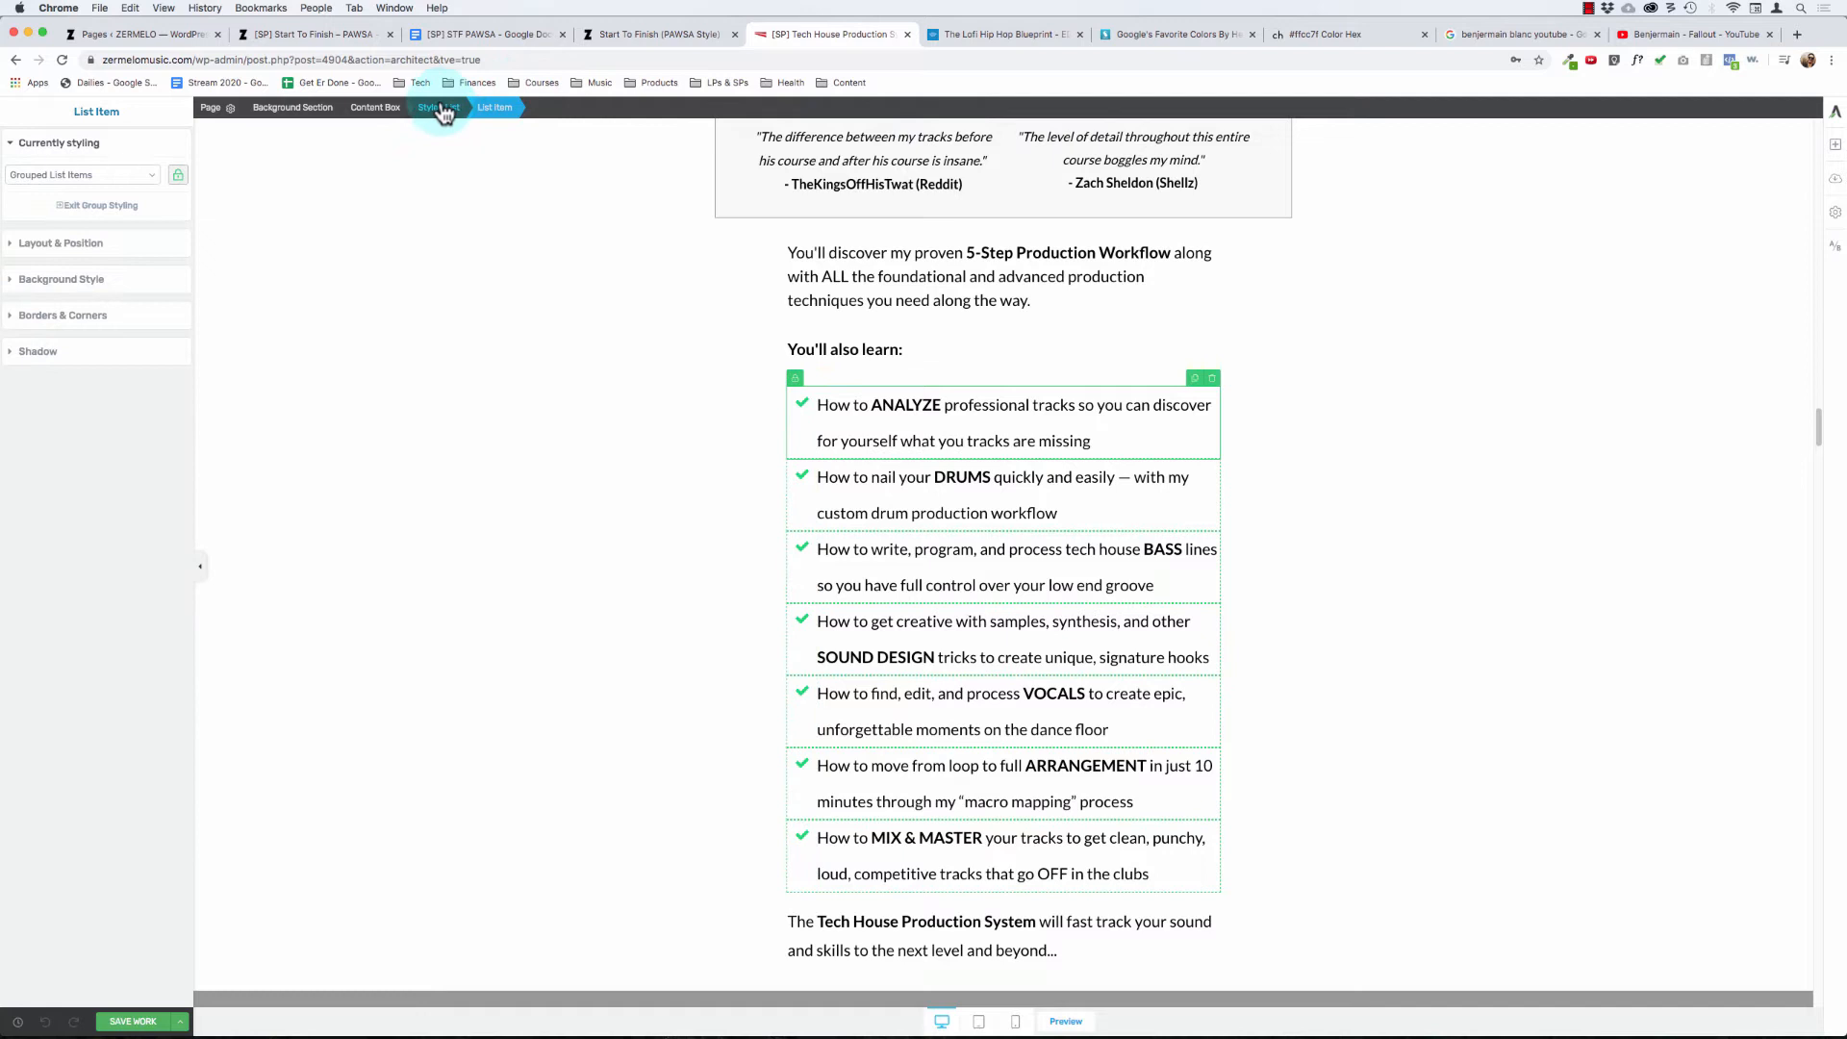
pyautogui.click(383, 104)
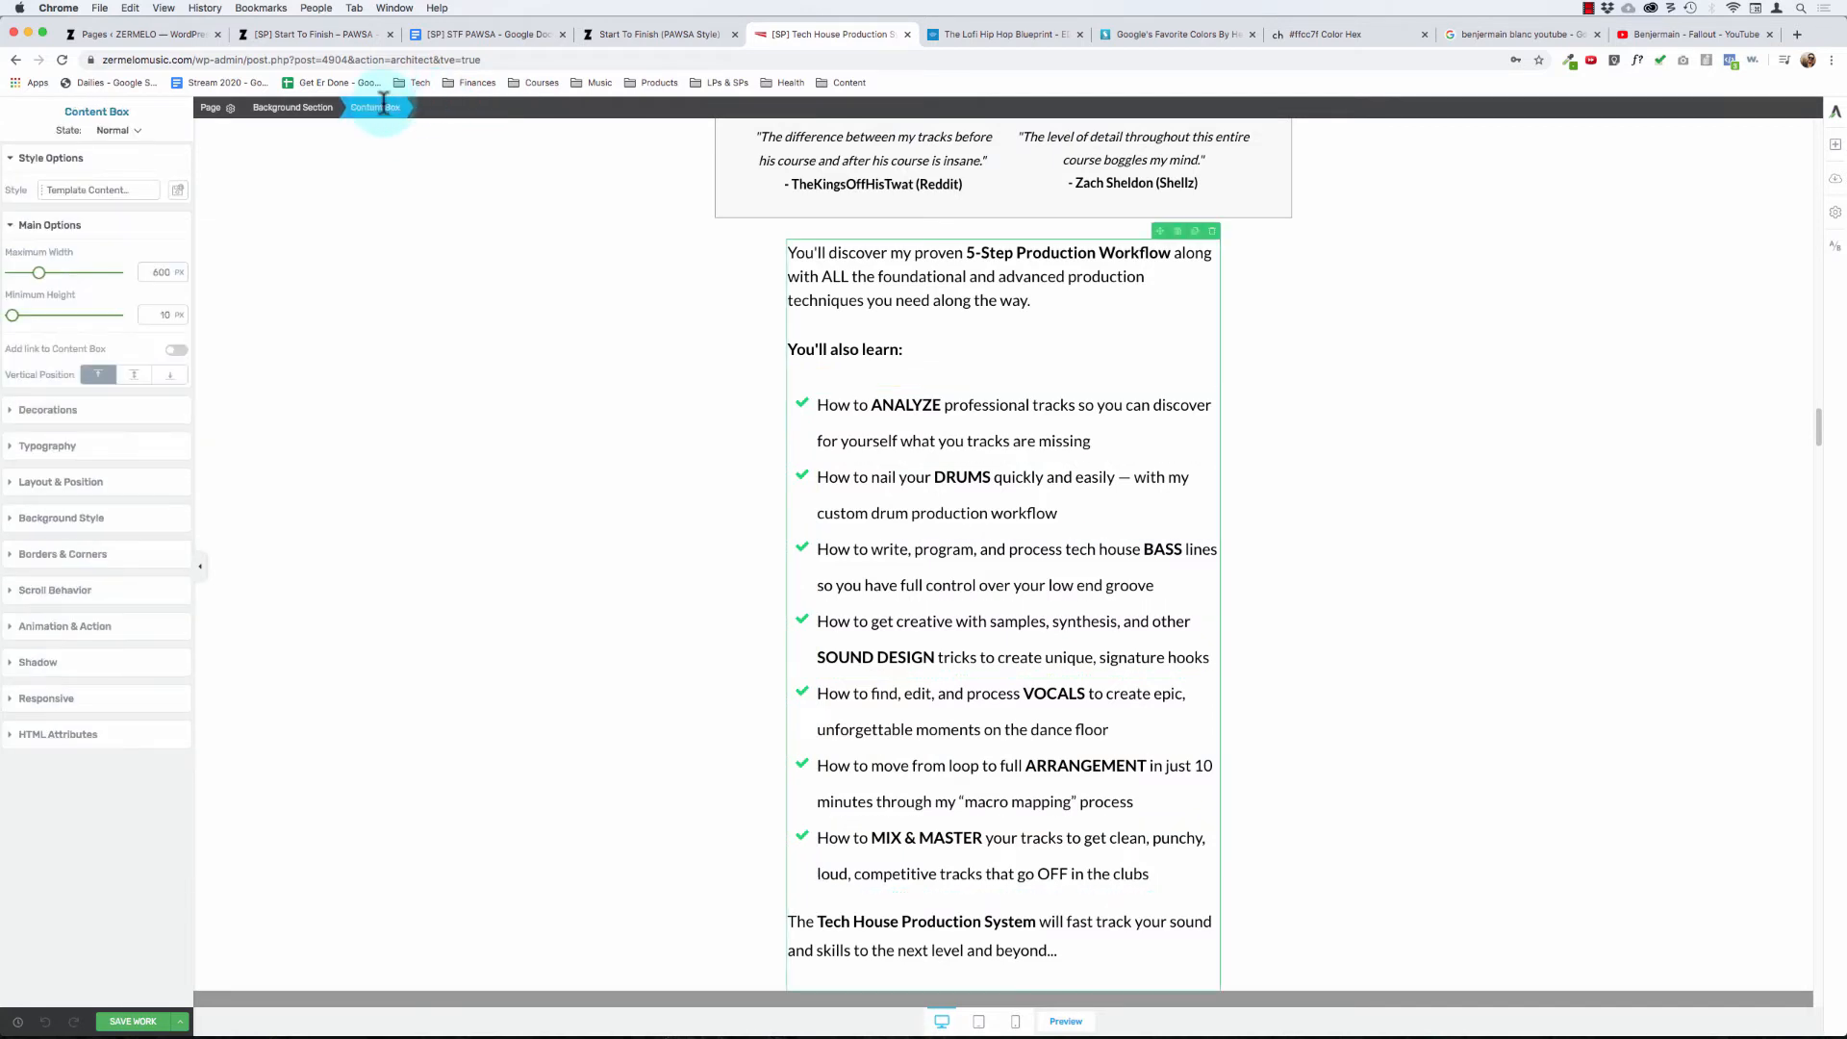
pyautogui.click(1015, 441)
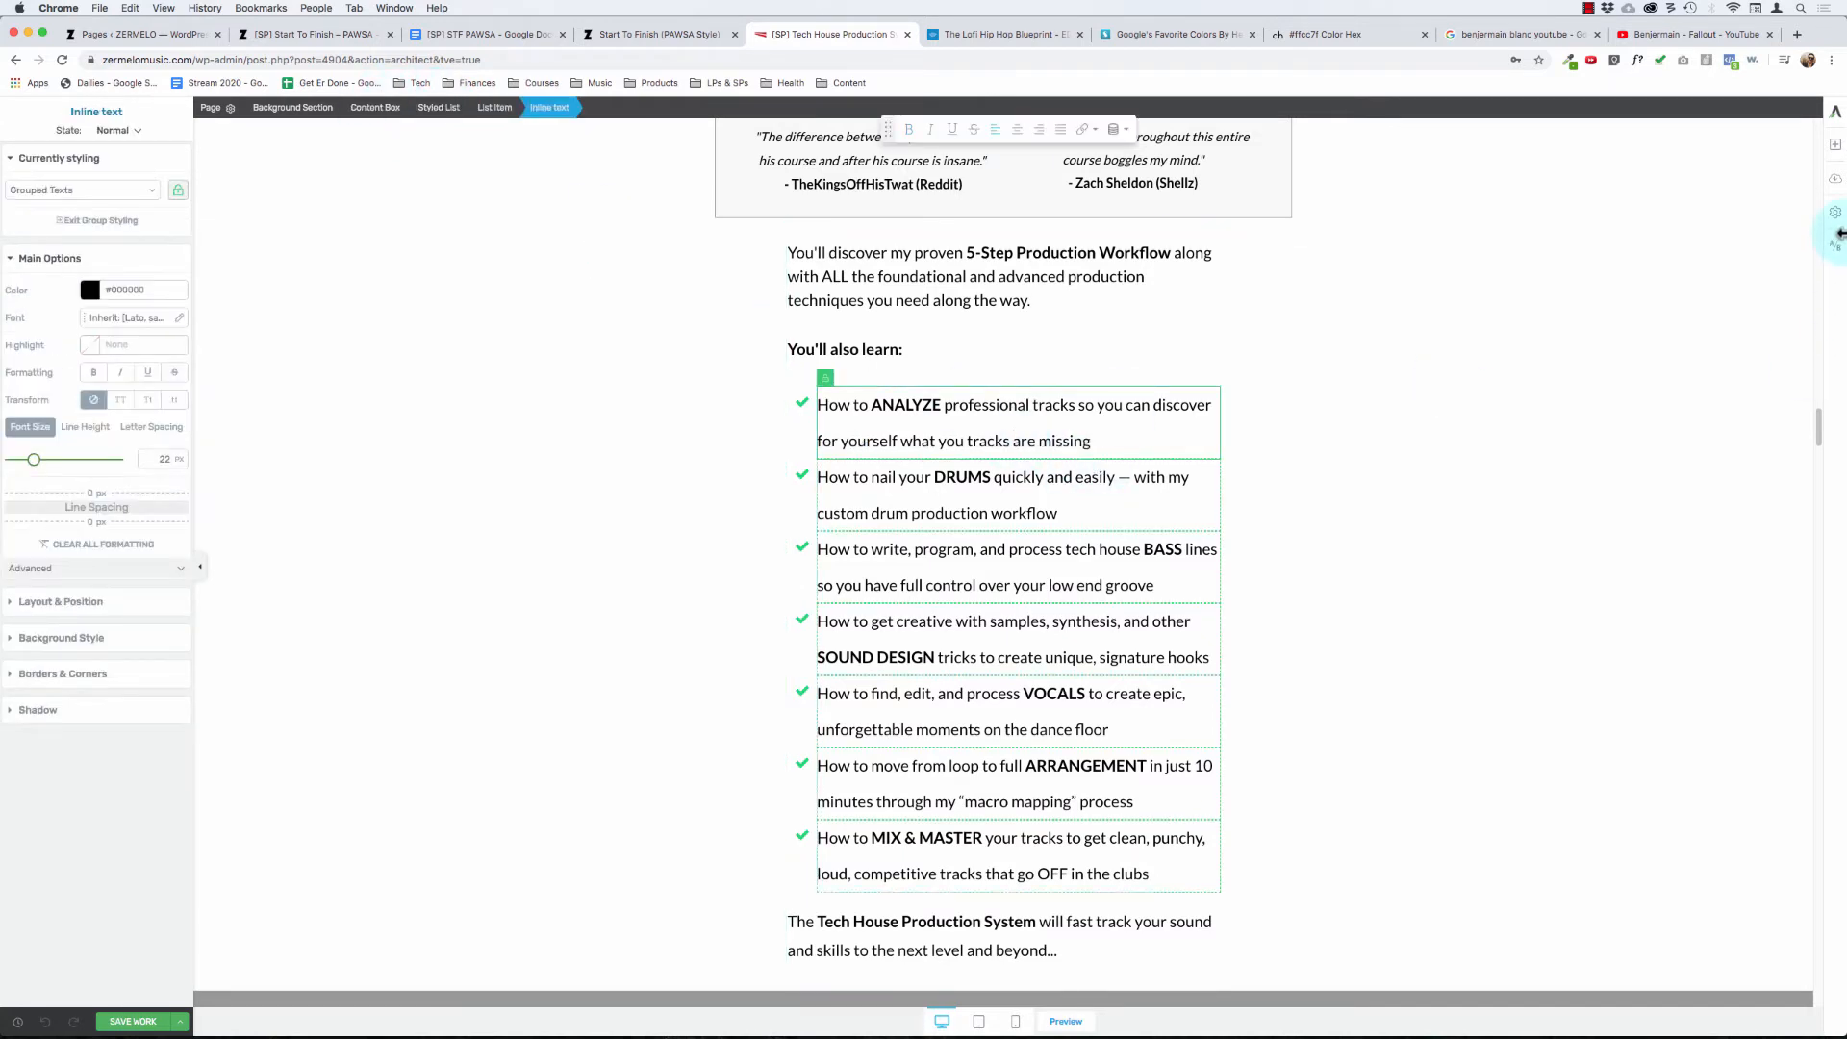
pyautogui.click(1835, 150)
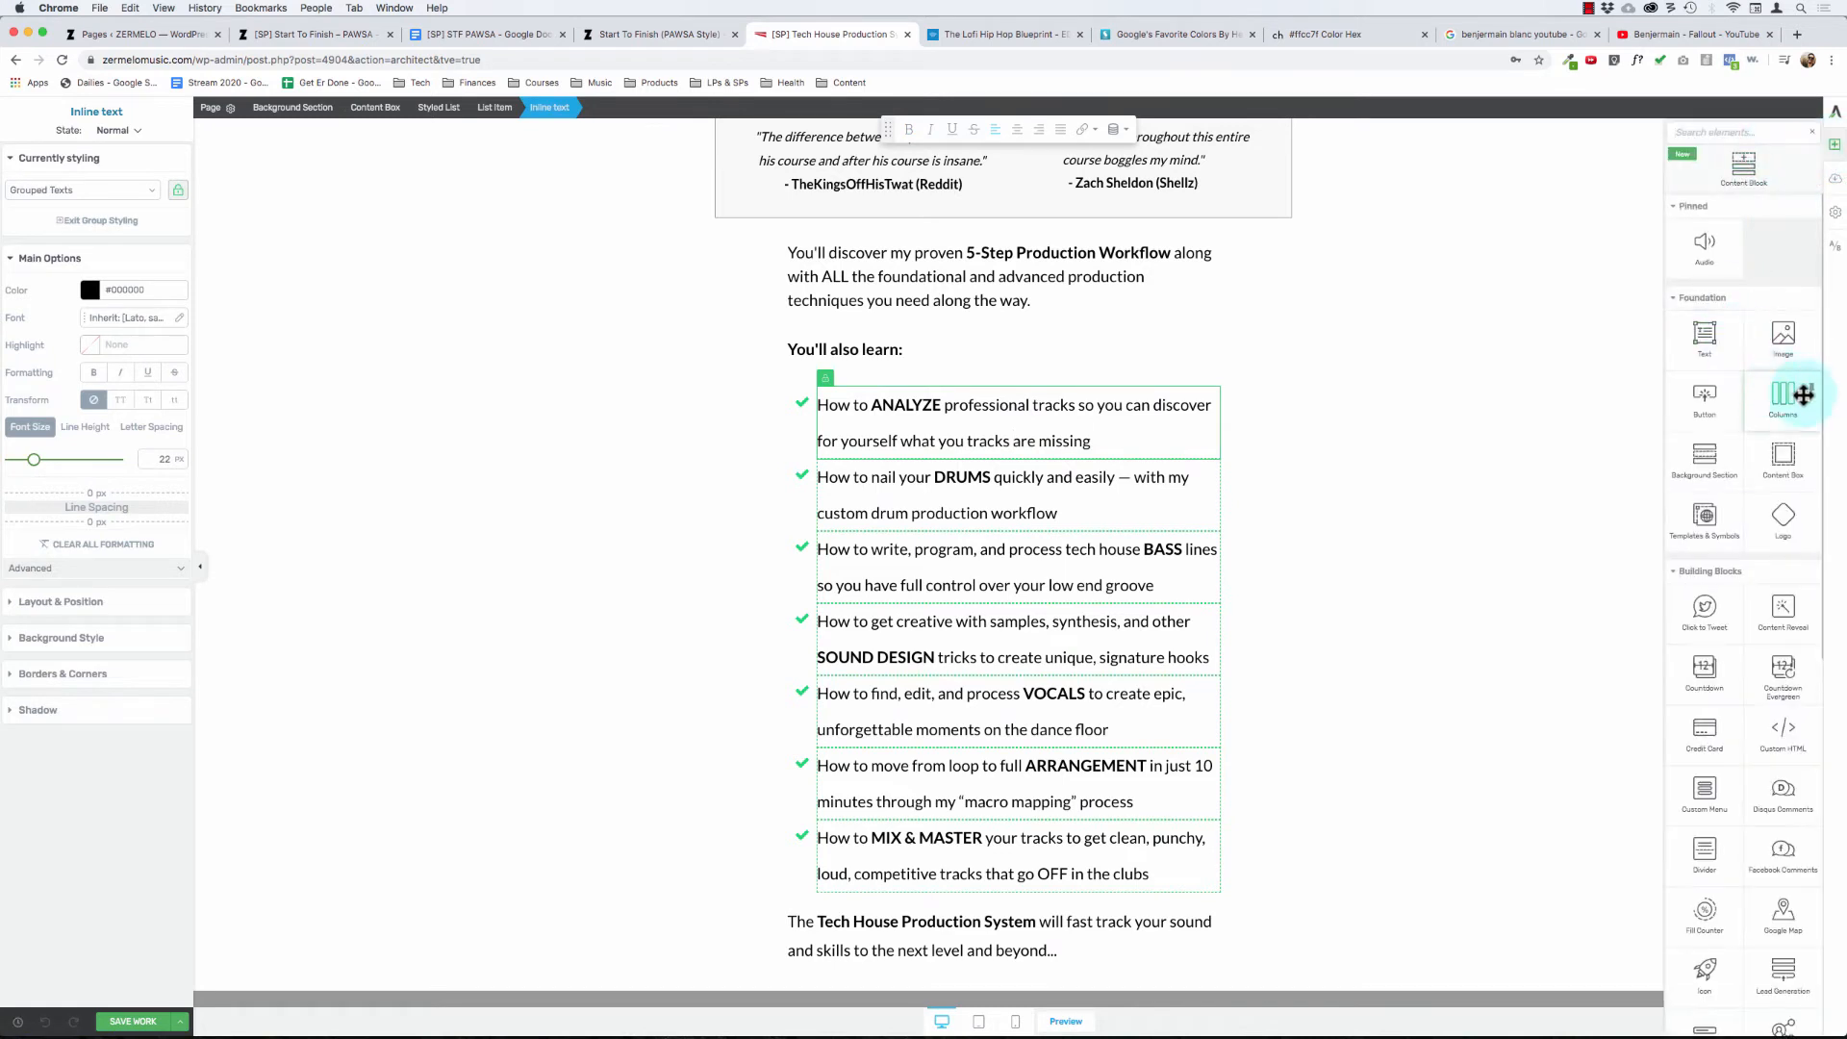
pyautogui.moveTo(1788, 460)
pyautogui.mouseDown()
pyautogui.moveTo(1166, 348)
pyautogui.moveTo(852, 360)
pyautogui.moveTo(931, 365)
pyautogui.mouseUp()
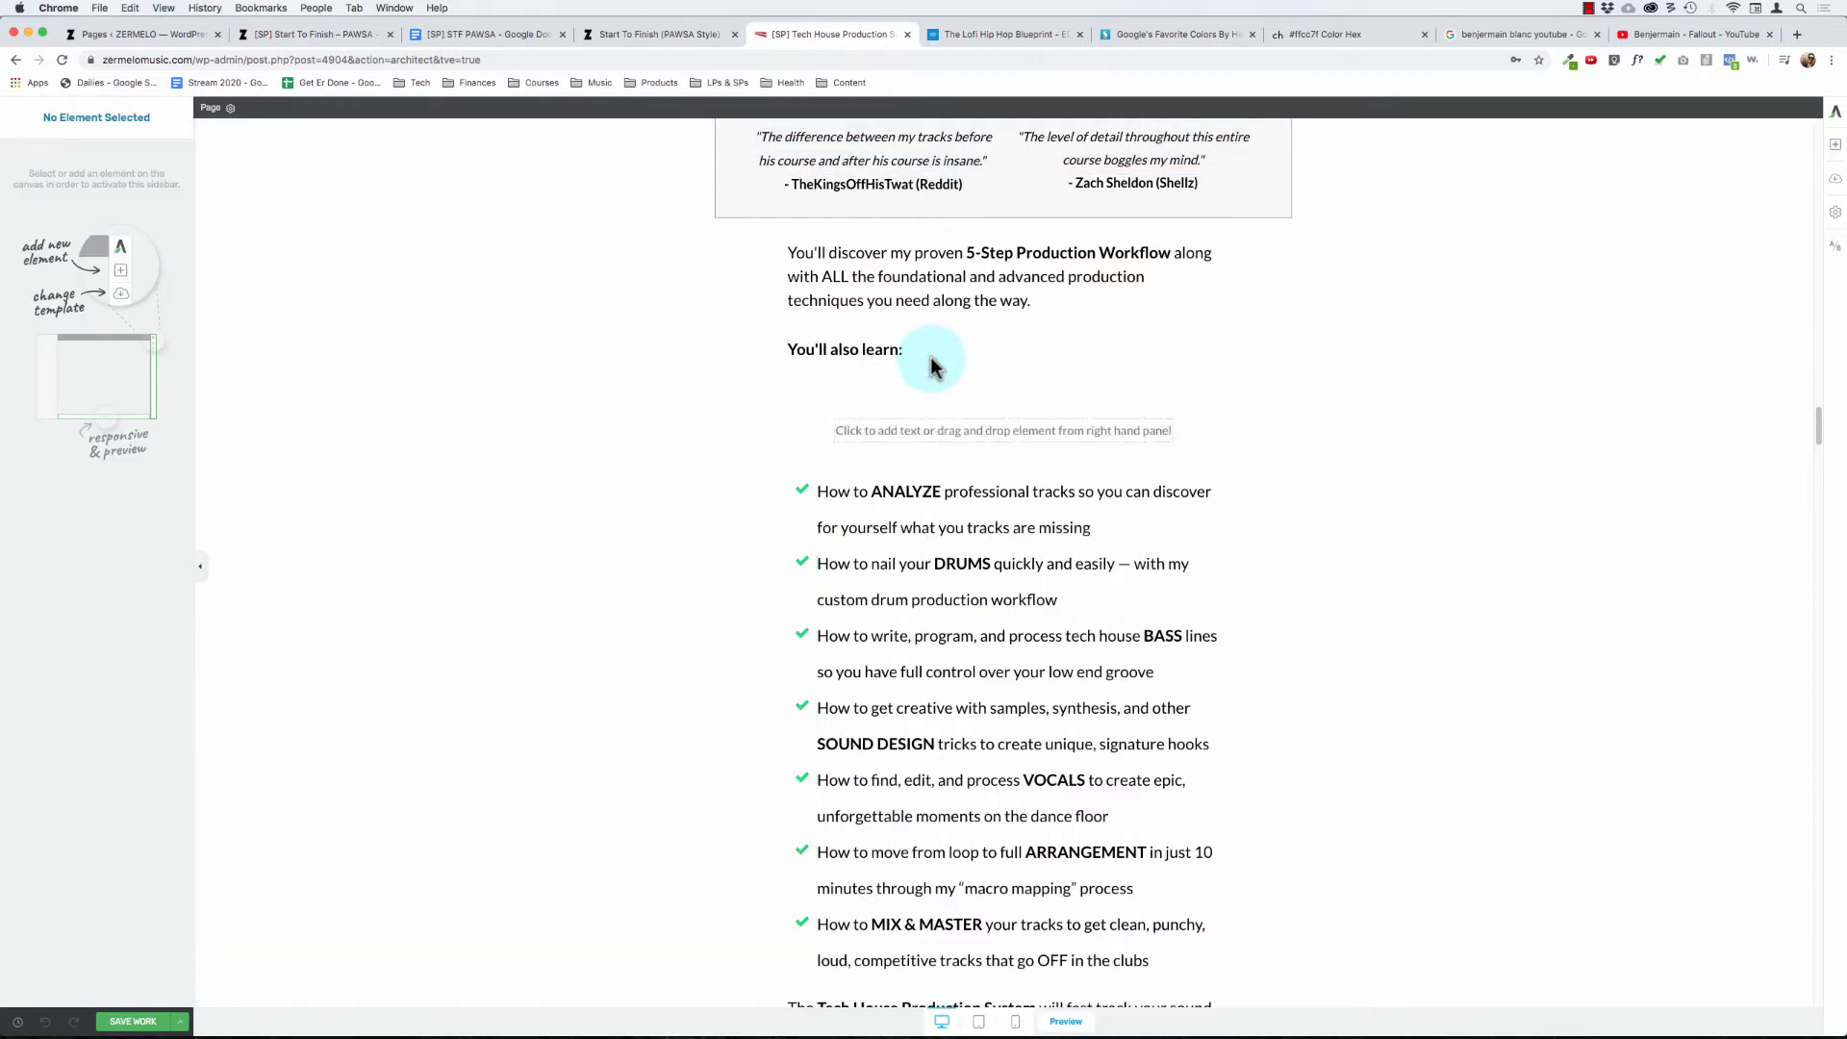
# - Move the whole "You'll also learn:" checklist into the new content box
pyautogui.click(996, 502)
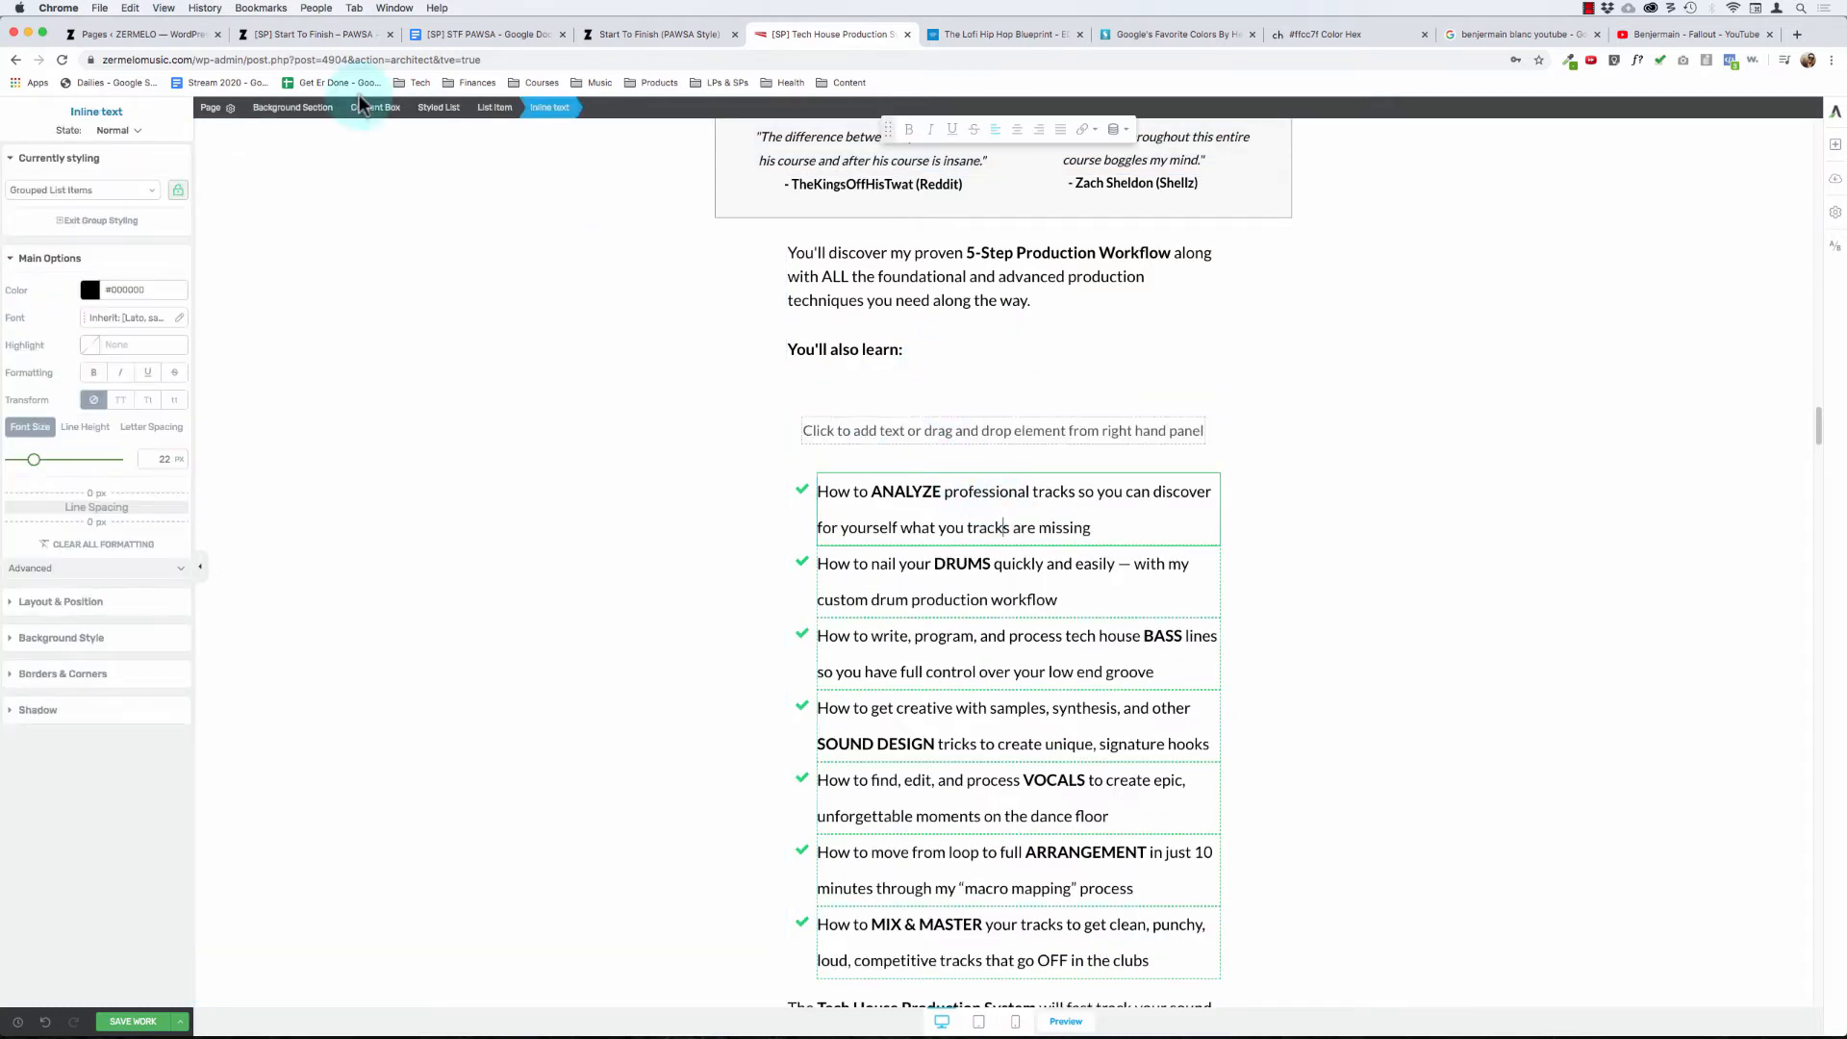
pyautogui.click(441, 109)
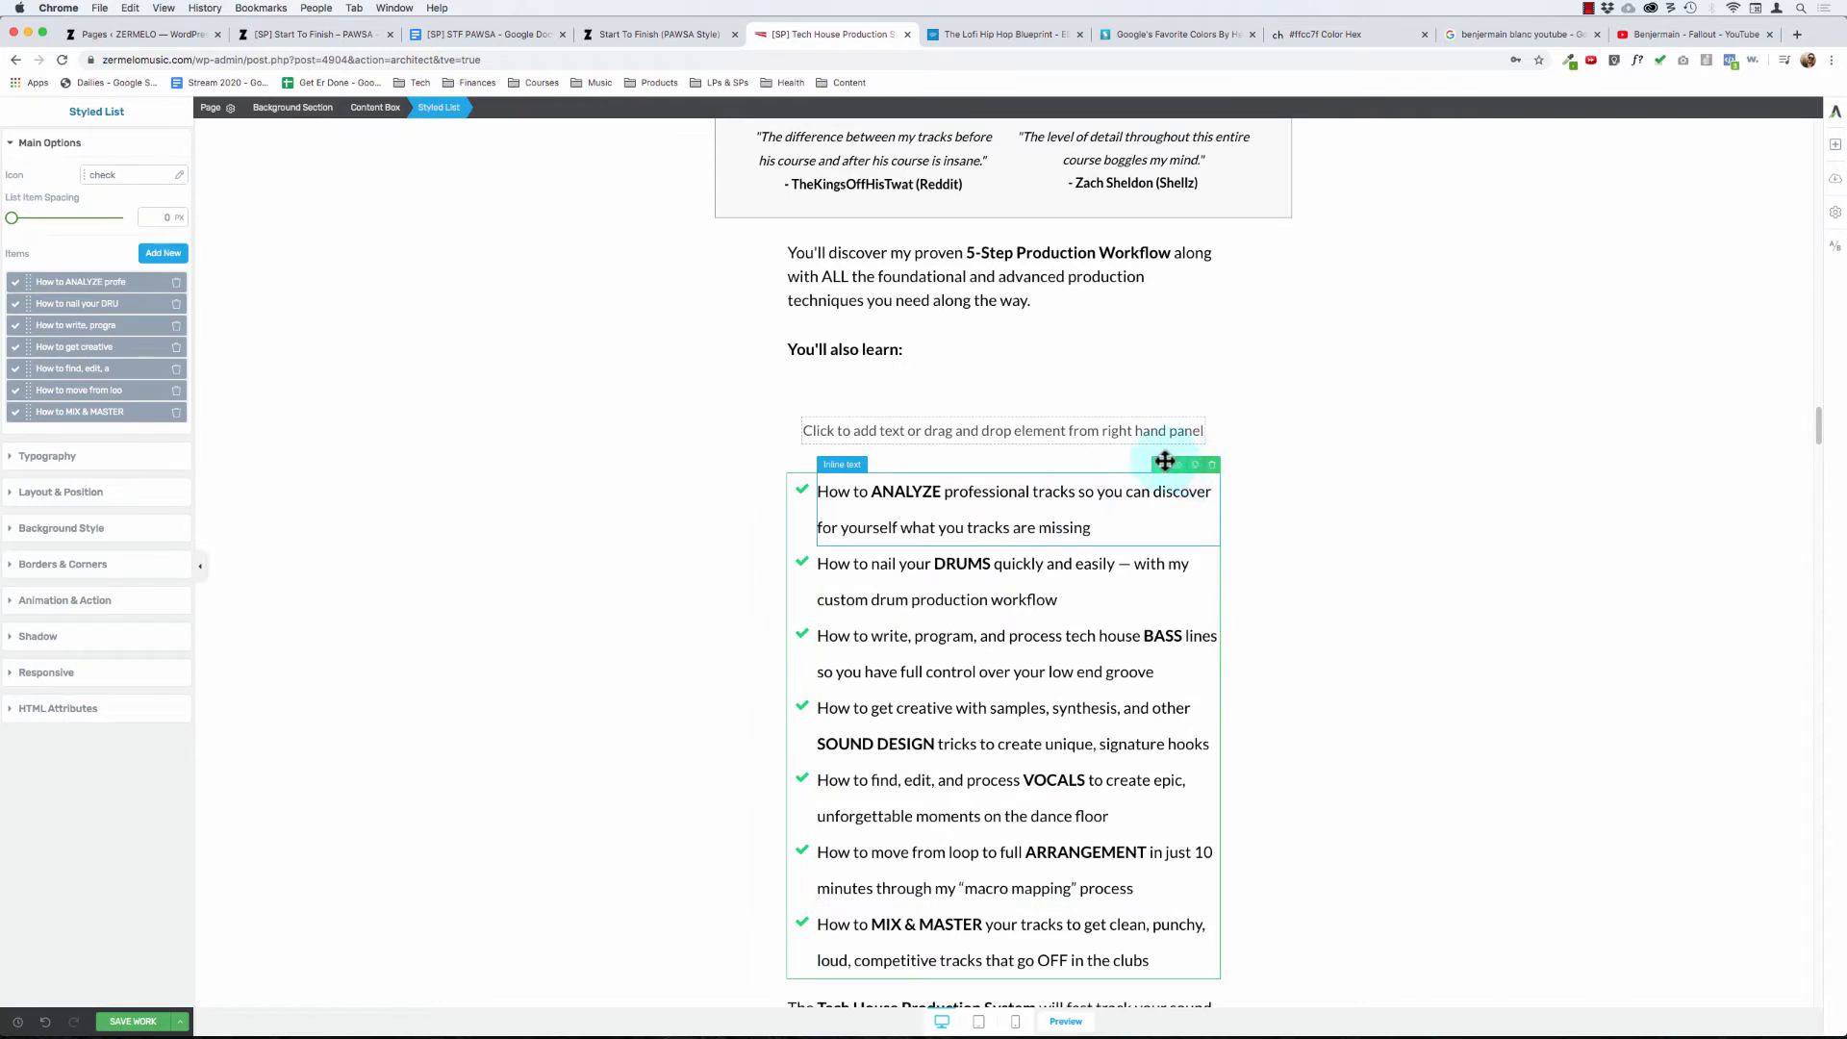
pyautogui.moveTo(1129, 443); pyautogui.dragTo(1109, 424)
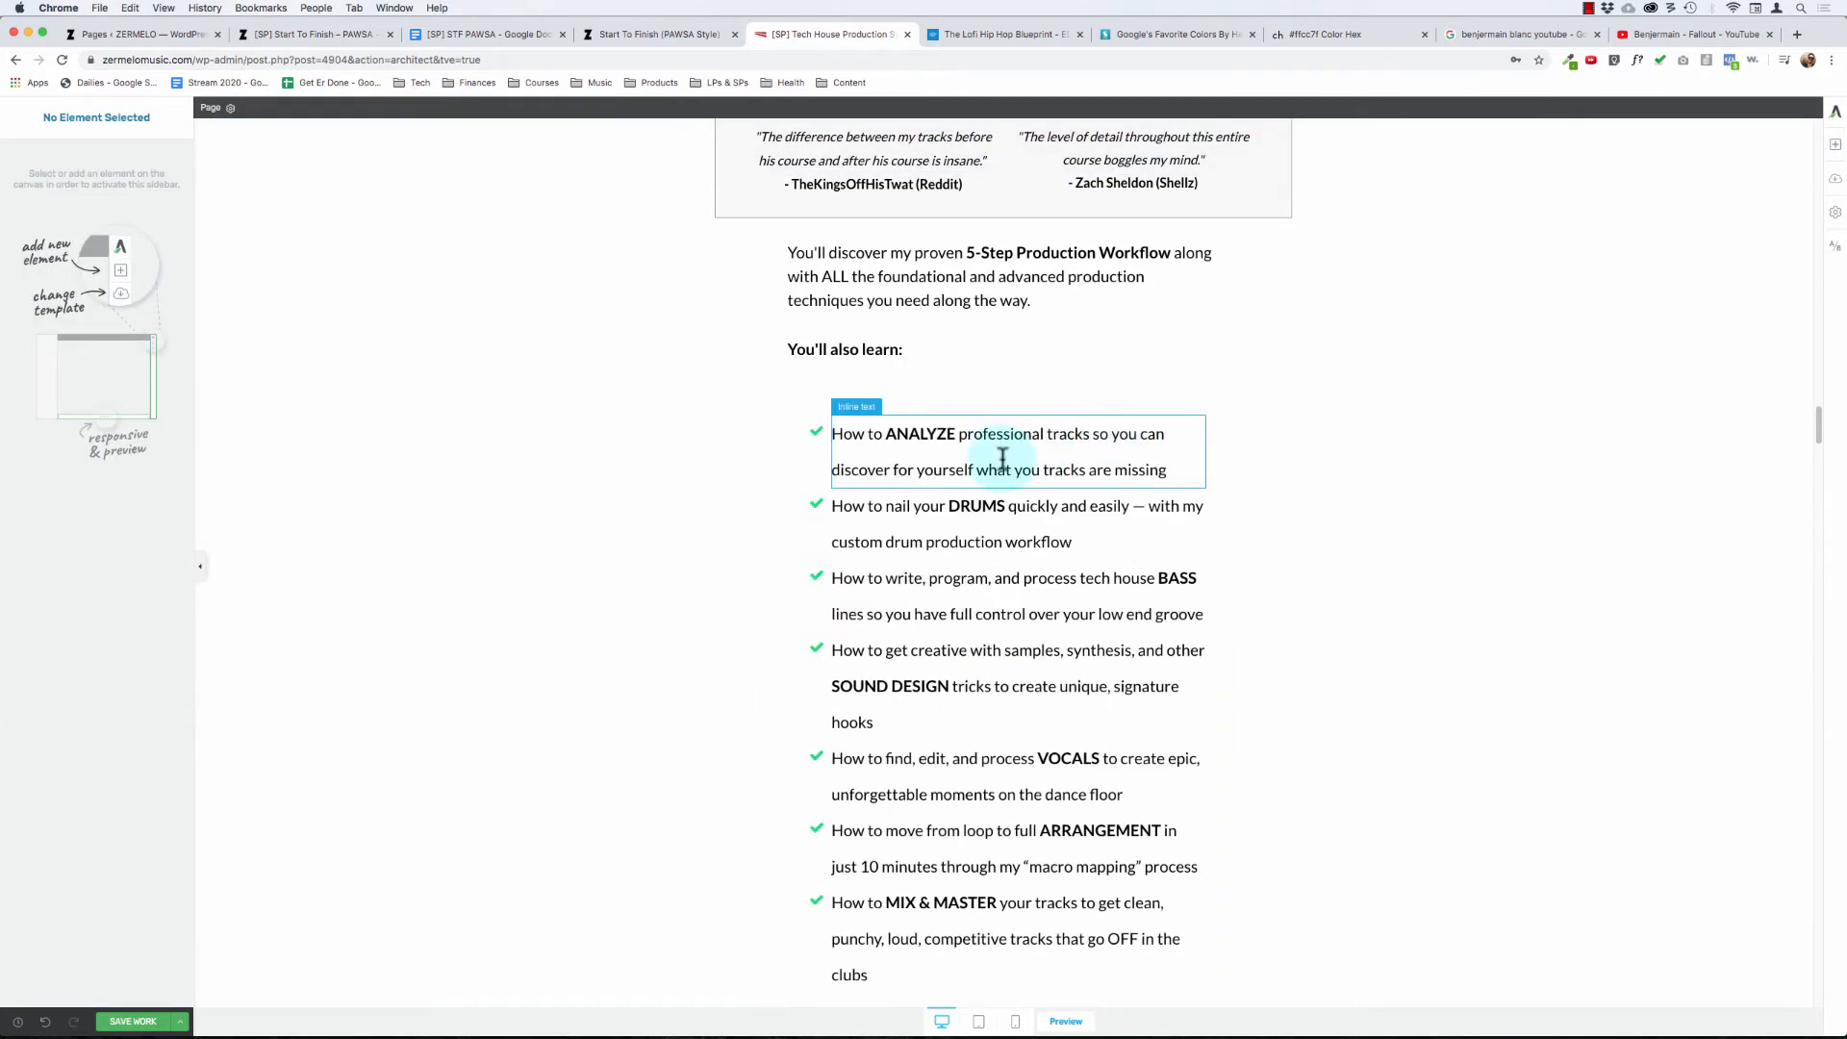
# - Set the padding and the top and bottom margins of the checklist's content box to 0
pyautogui.click(998, 470)
pyautogui.click(438, 109)
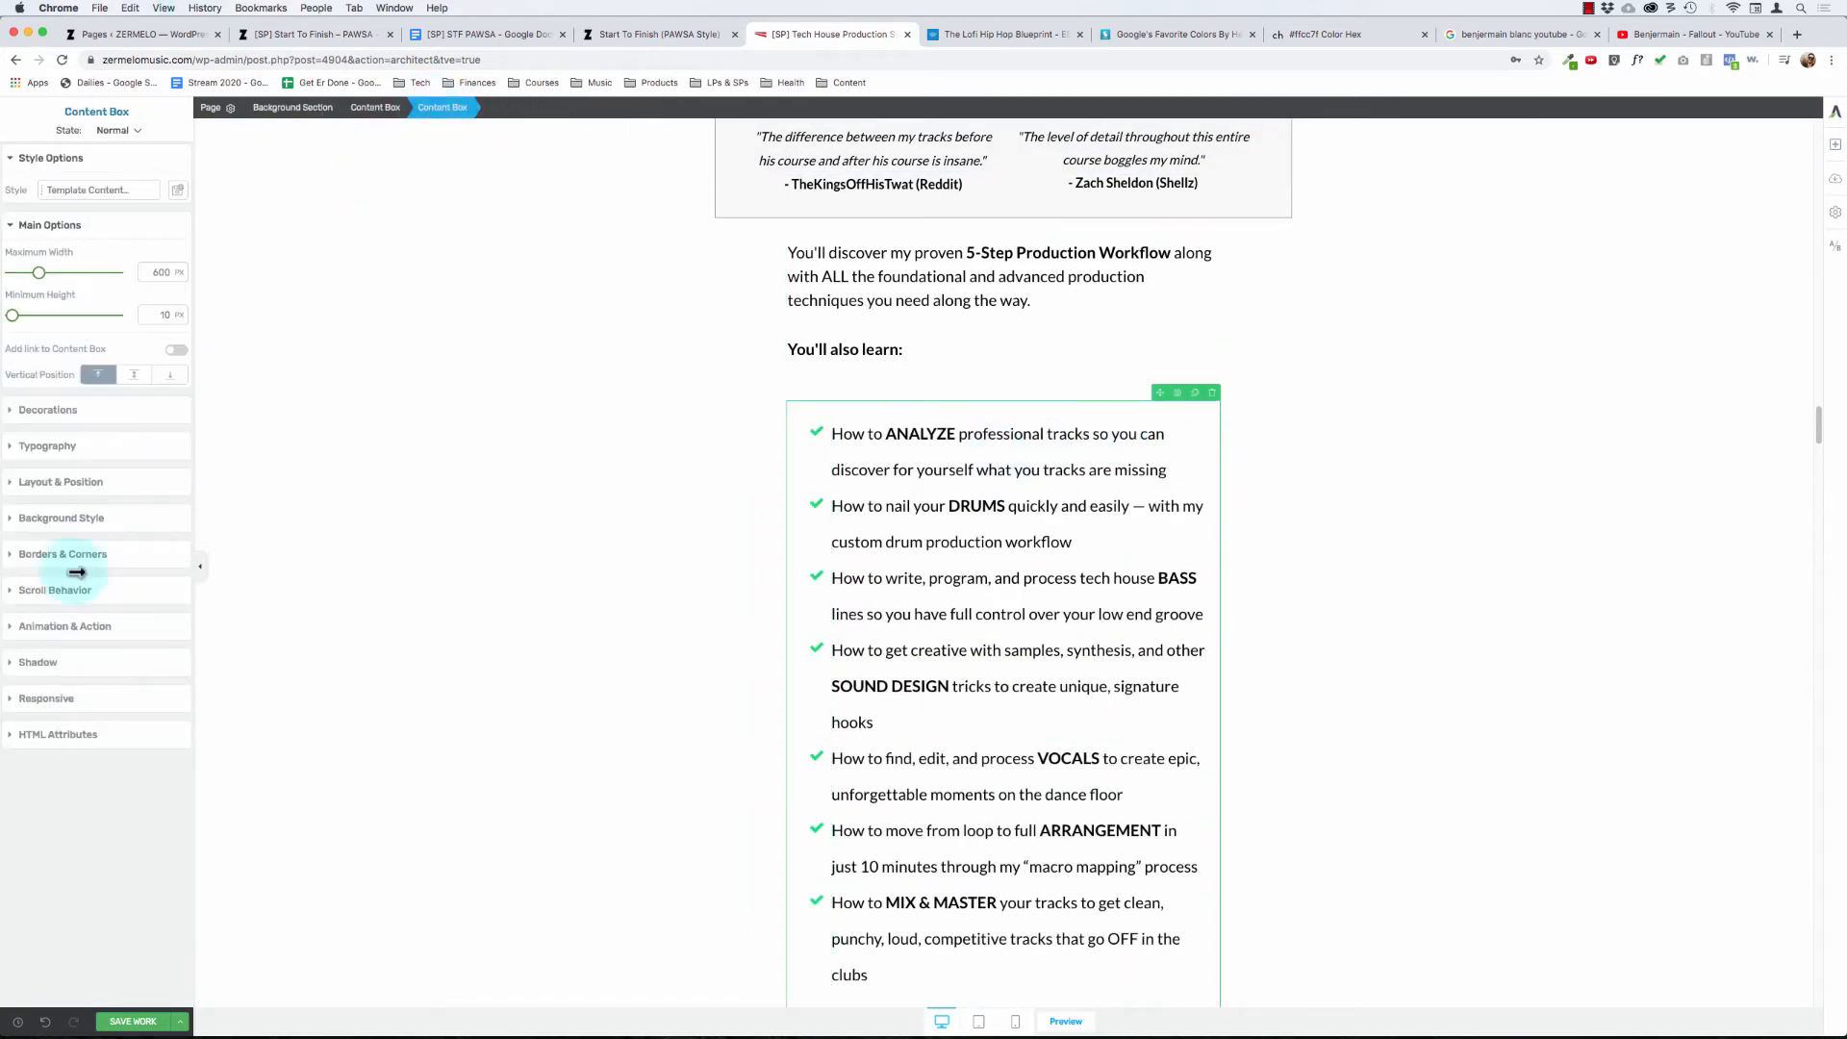
pyautogui.click(61, 484)
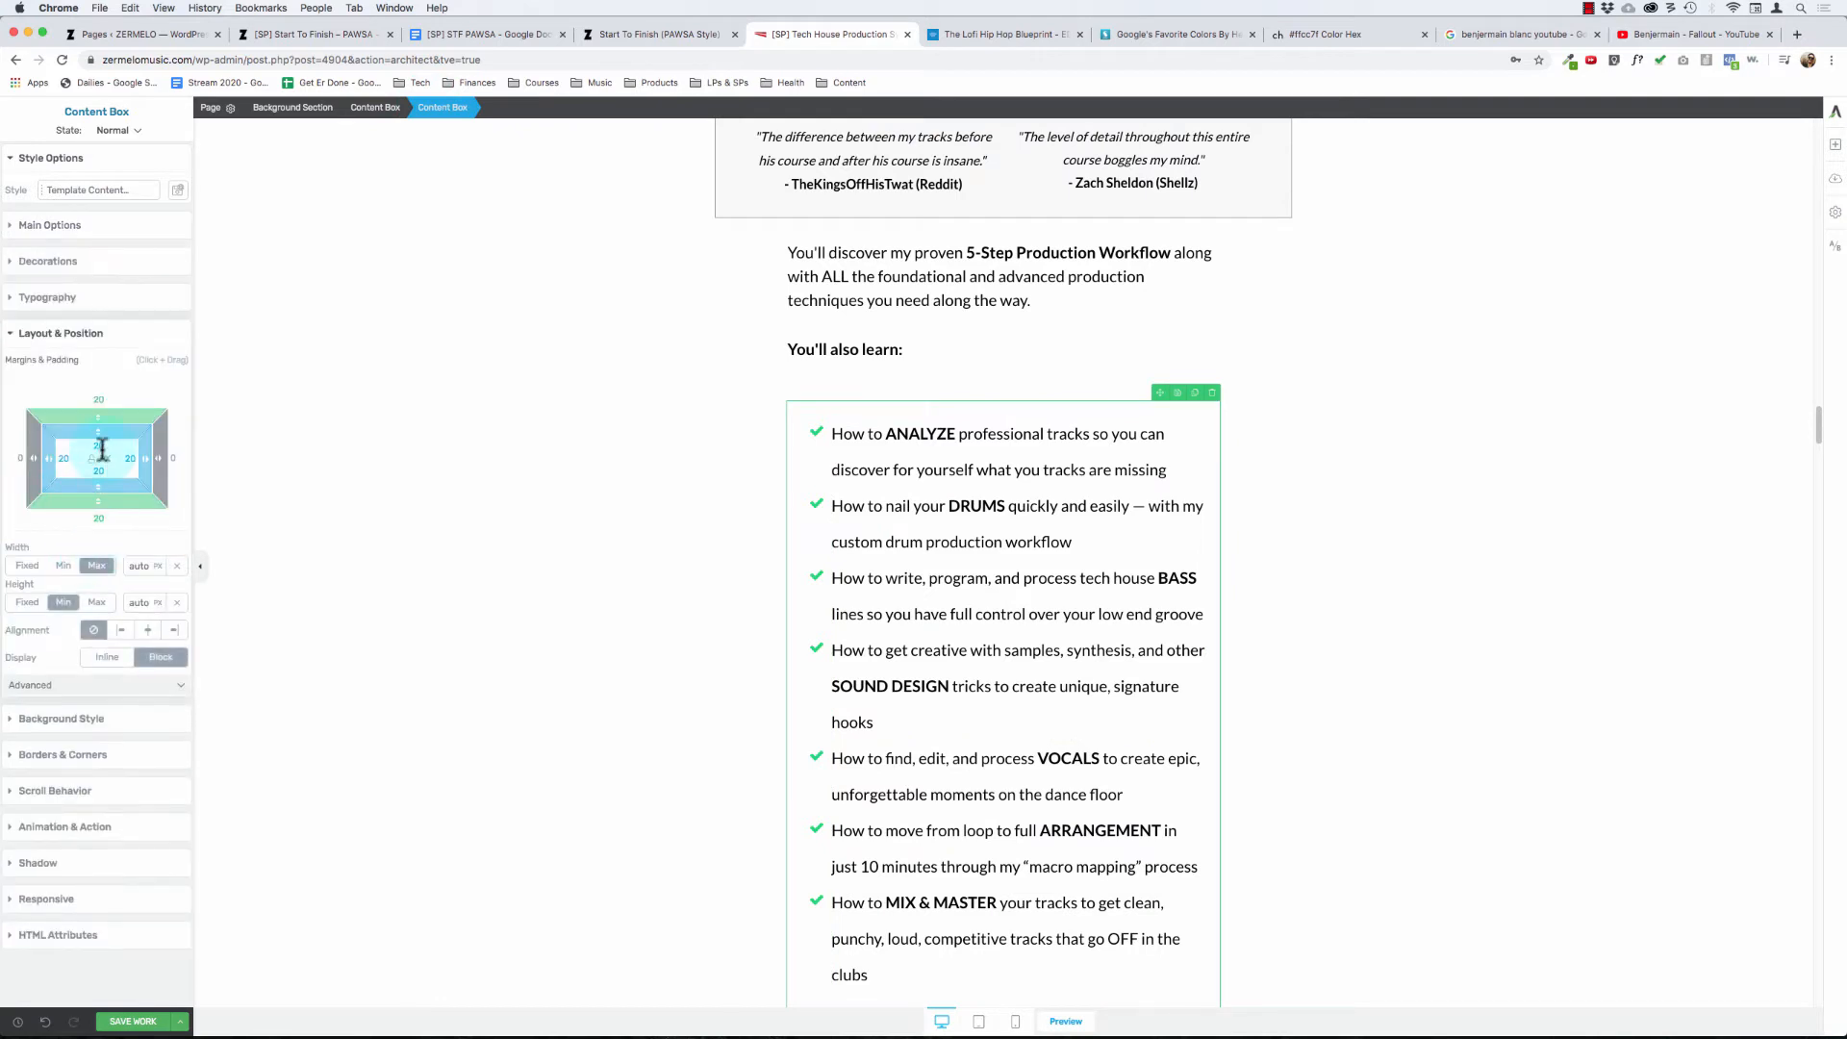
pyautogui.moveTo(110, 426); pyautogui.dragTo(99, 392)
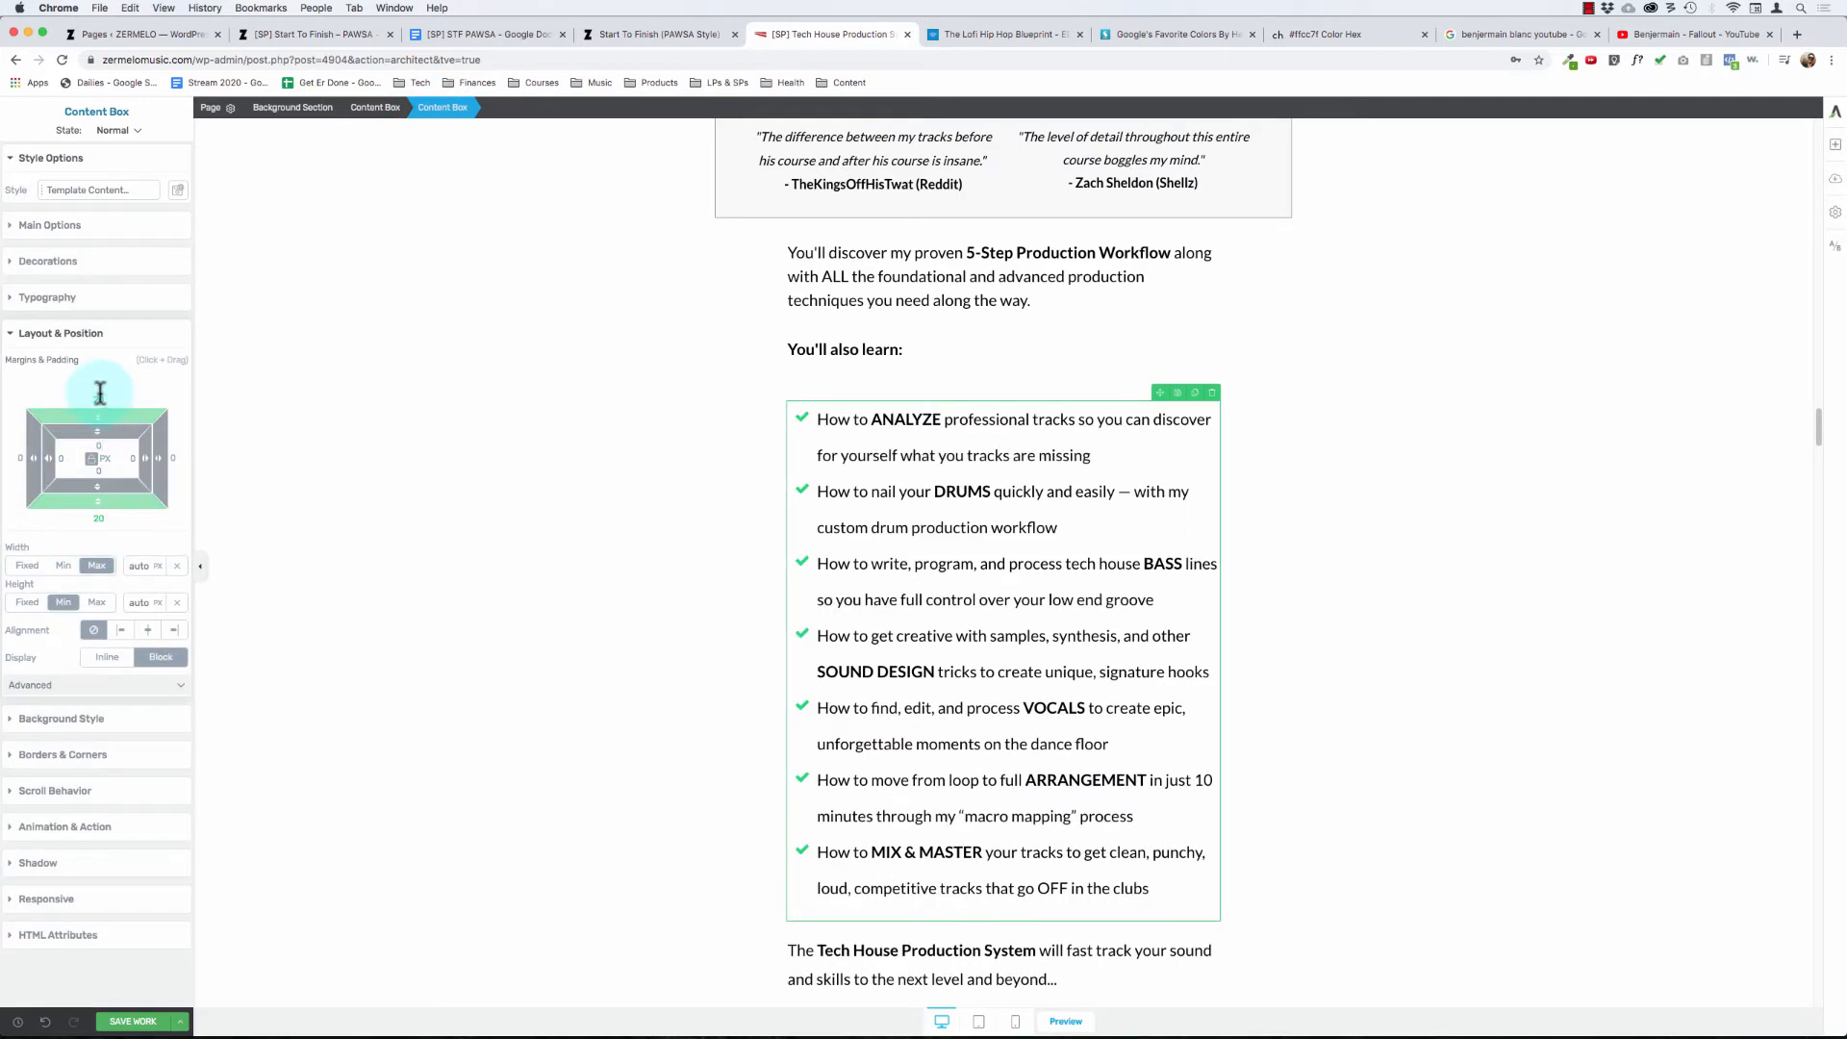
pyautogui.click(92, 460)
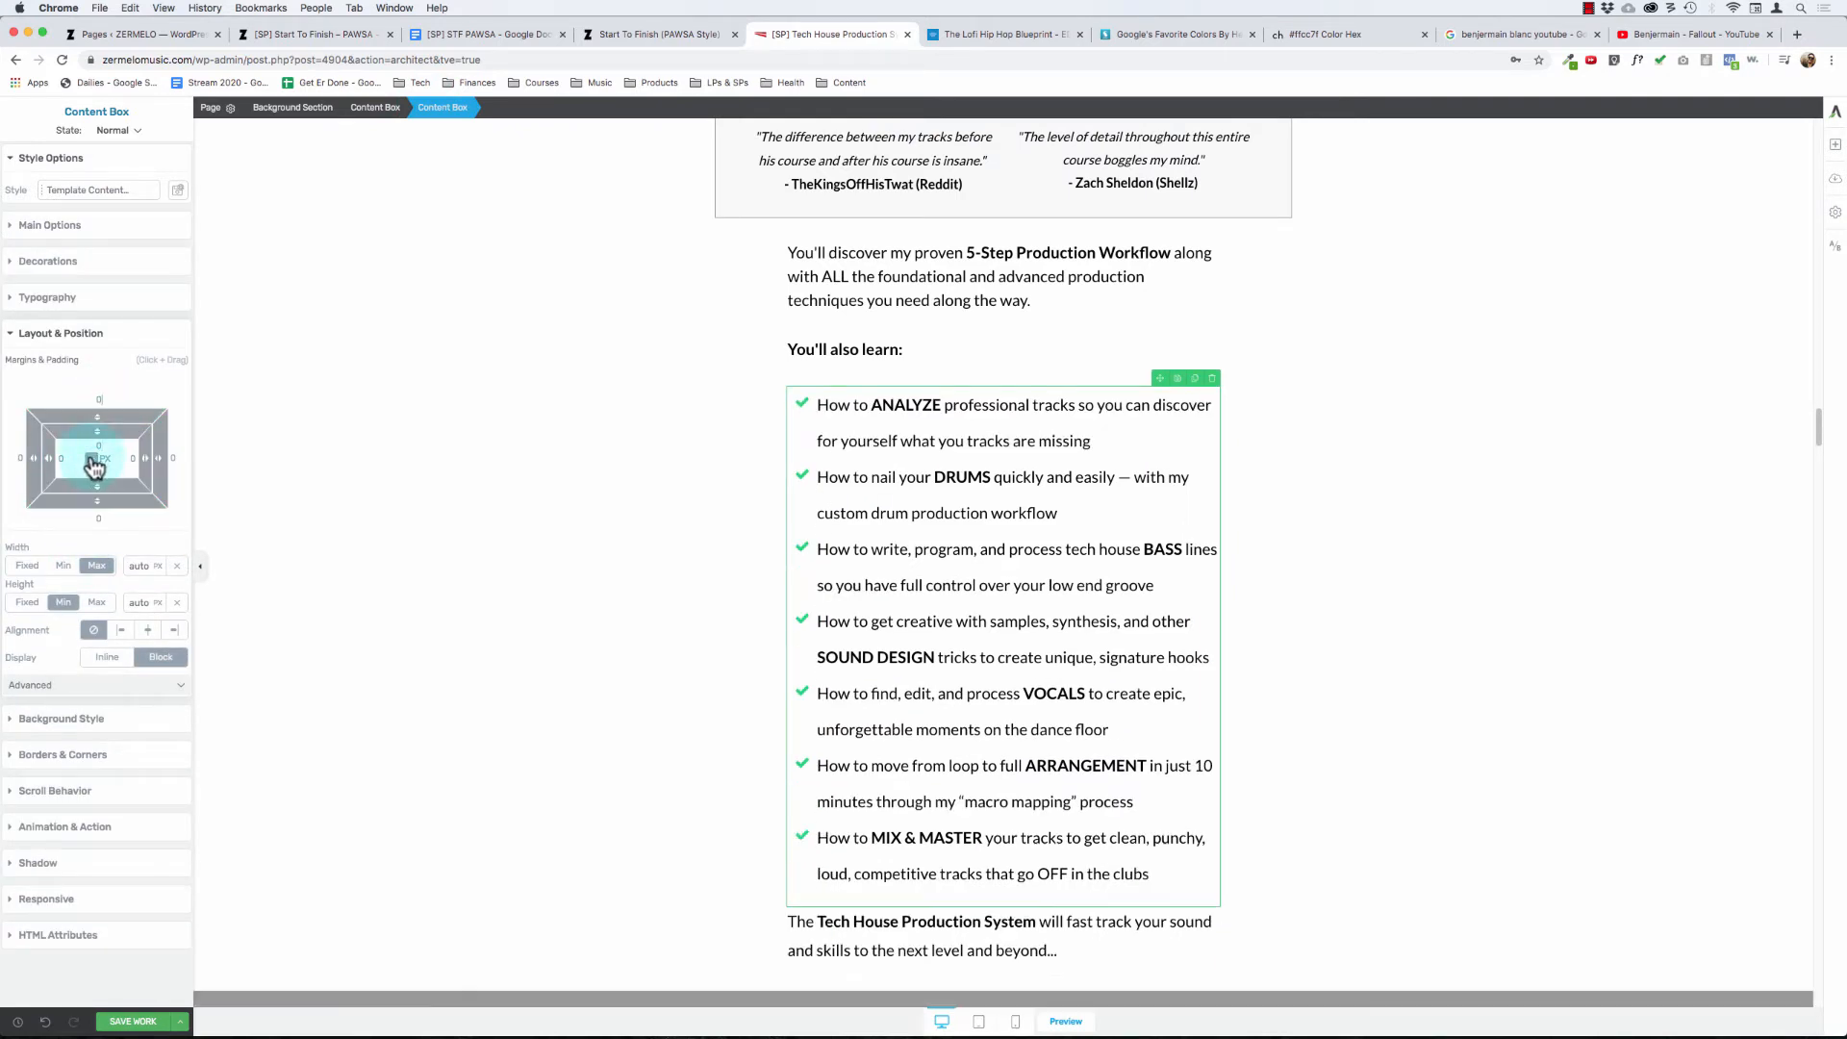
# - Save the checklist's content box as a template named "What You'll Learn", and save and preview the page
pyautogui.click(913, 513)
pyautogui.click(435, 112)
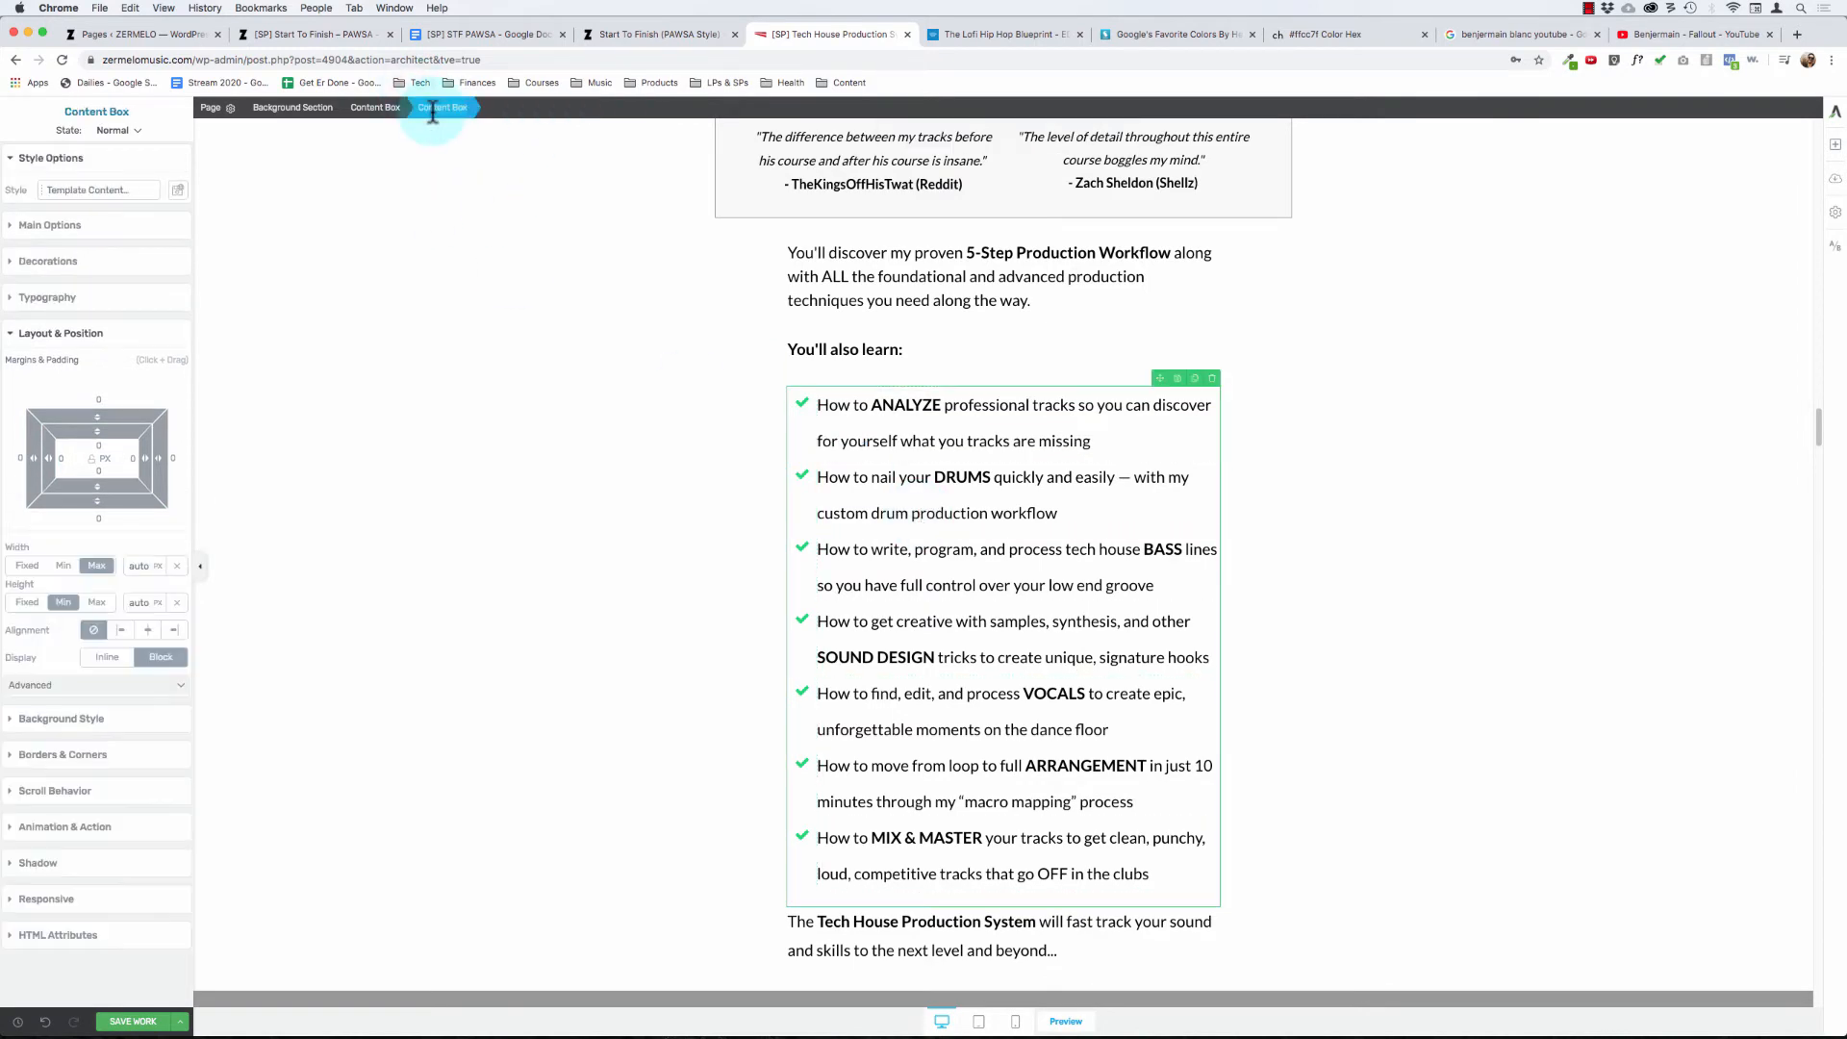
pyautogui.click(1179, 379)
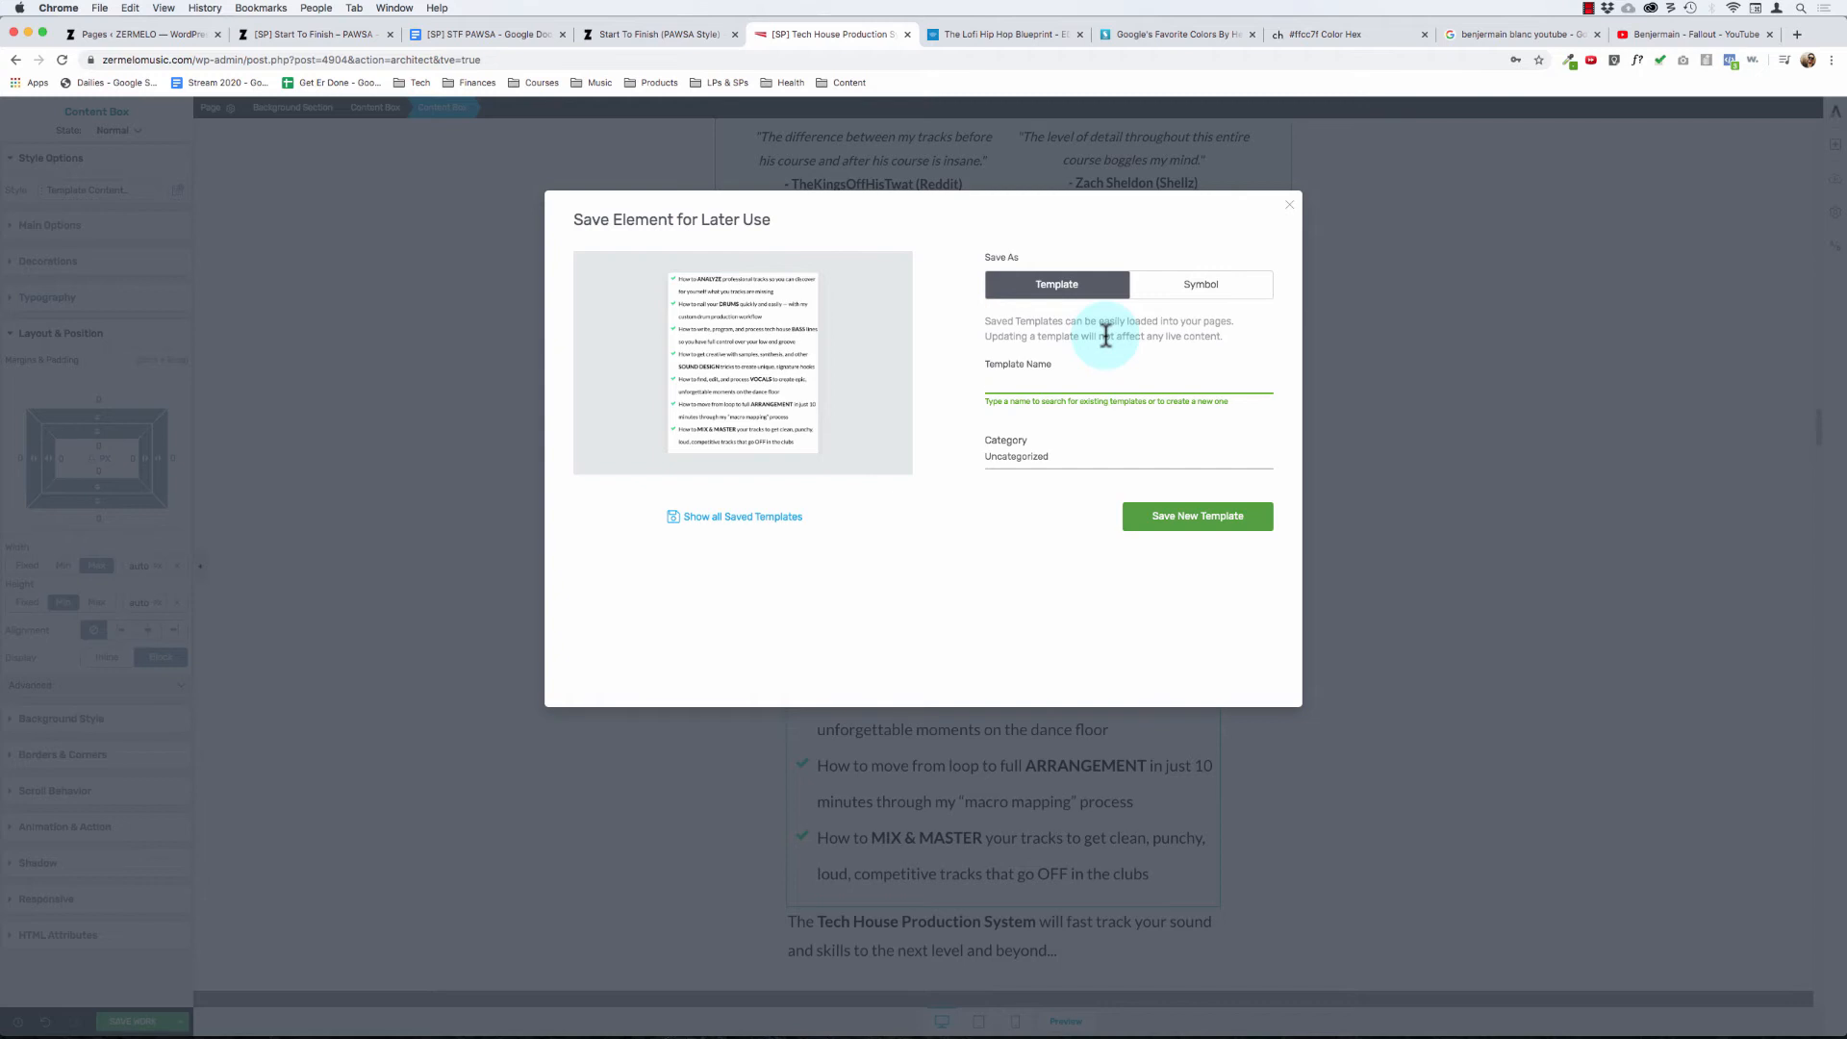
pyautogui.write("What You'll Learn")
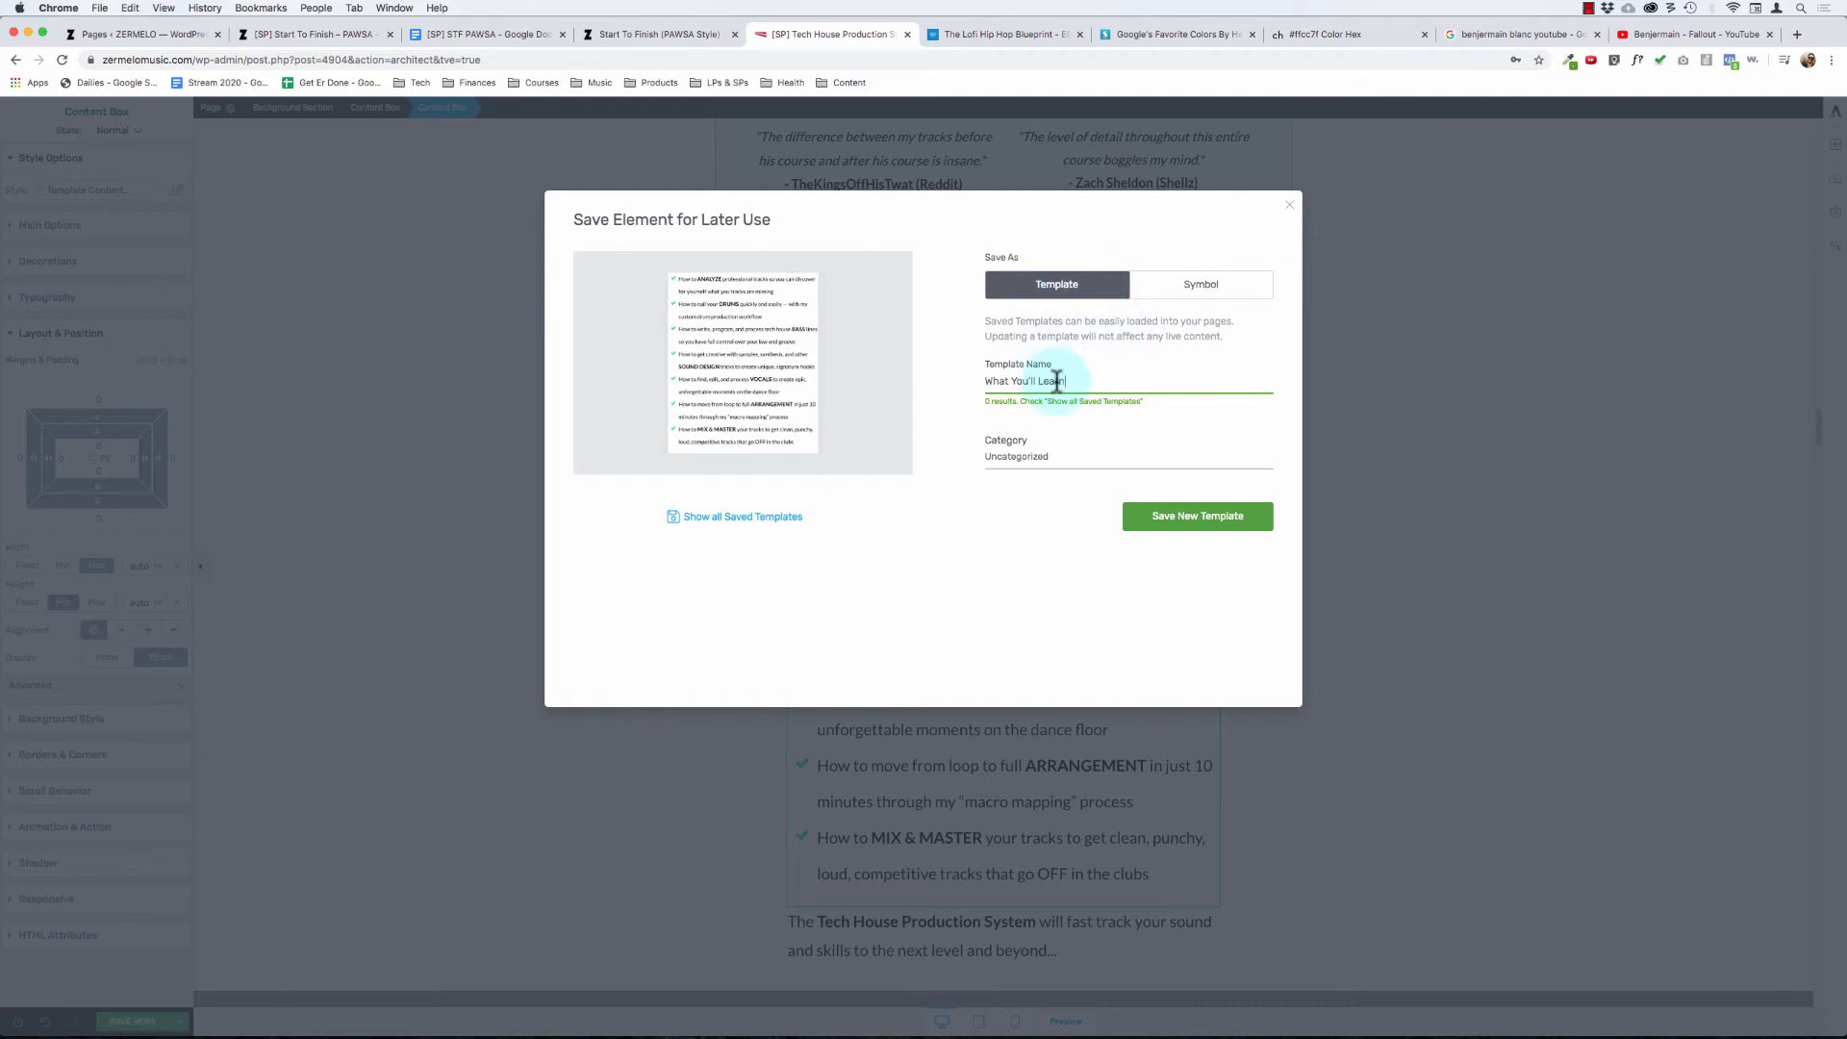
pyautogui.click(1032, 456)
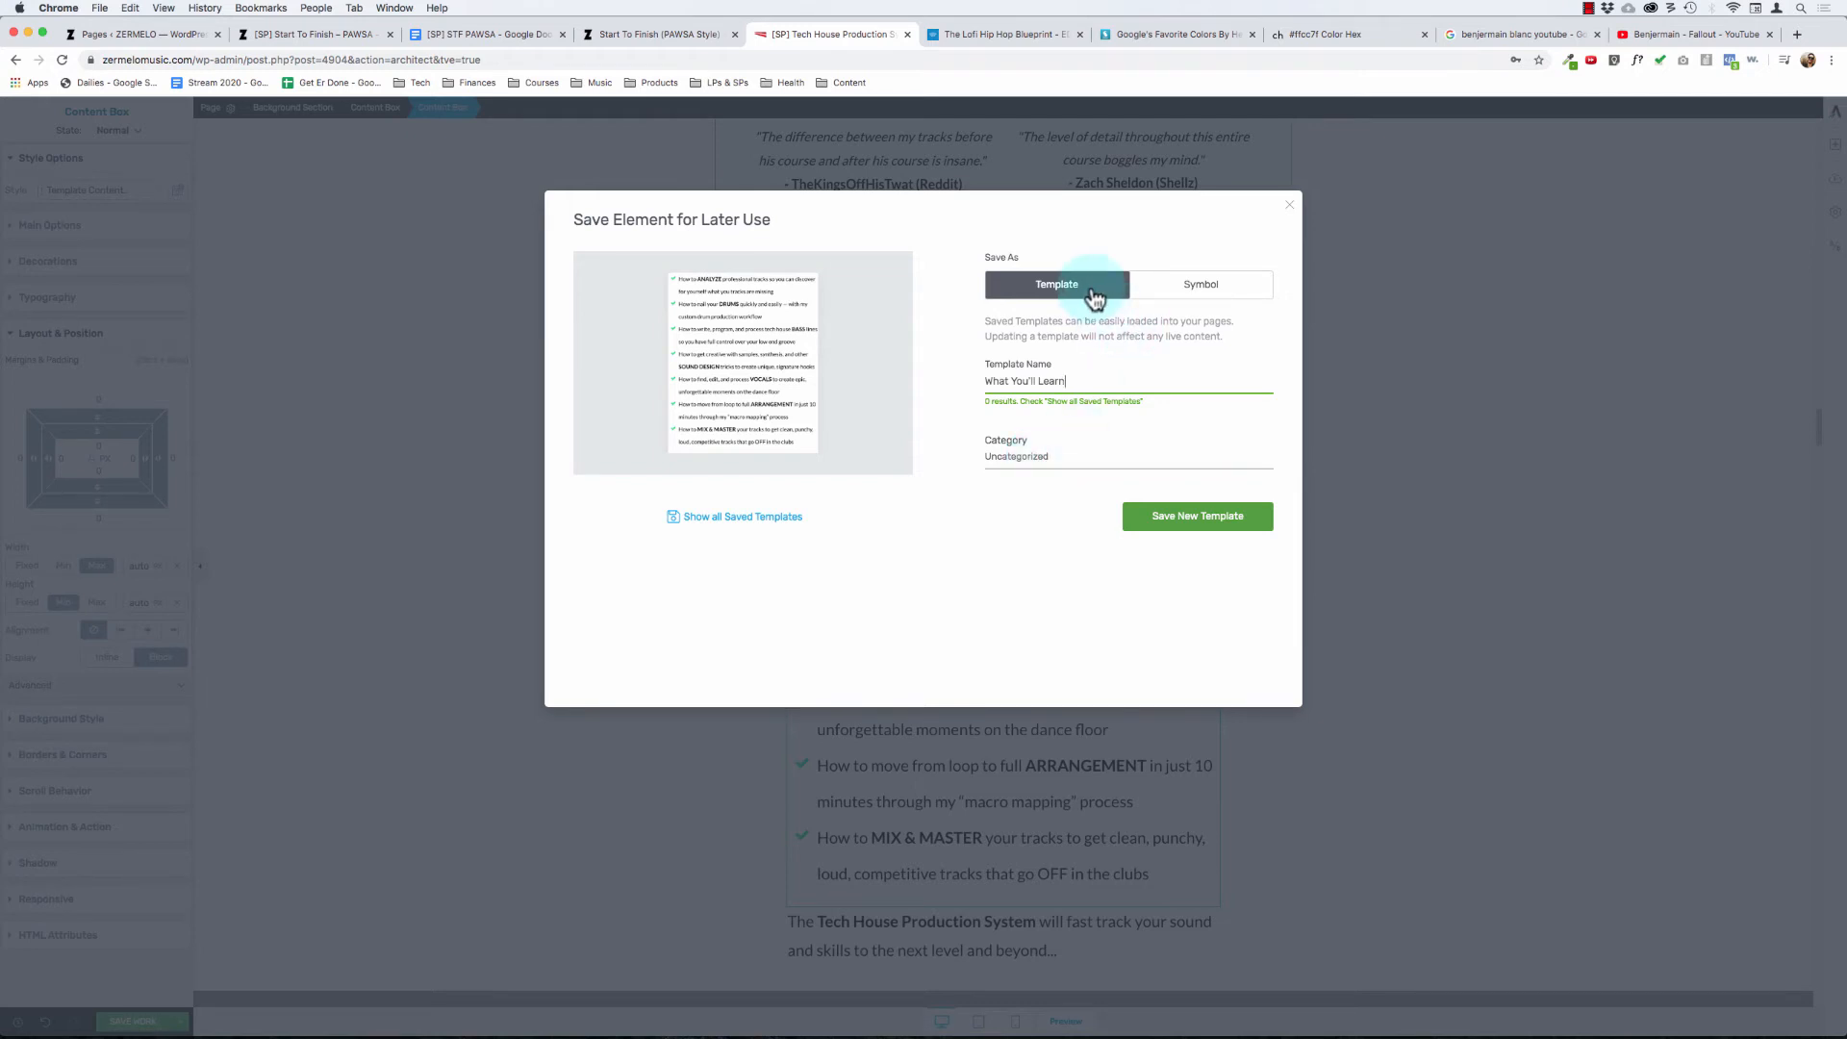
pyautogui.click(1232, 501)
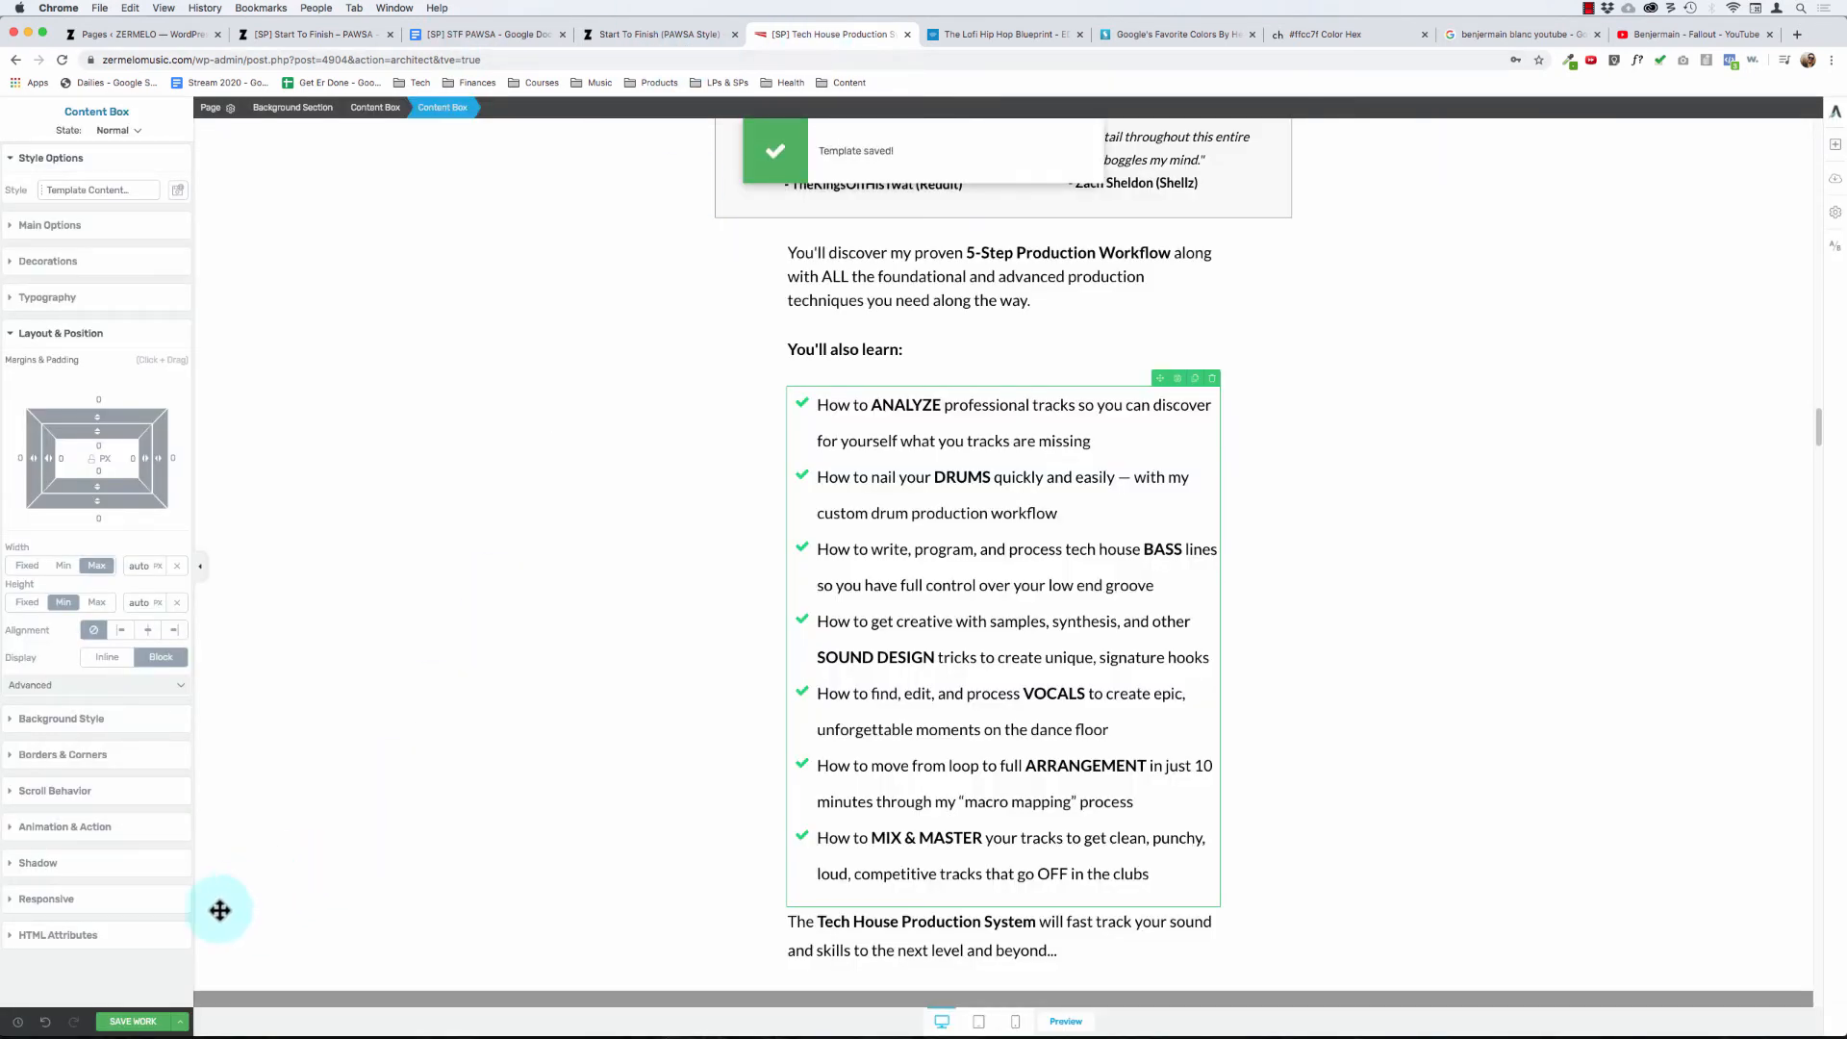
pyautogui.click(182, 1023)
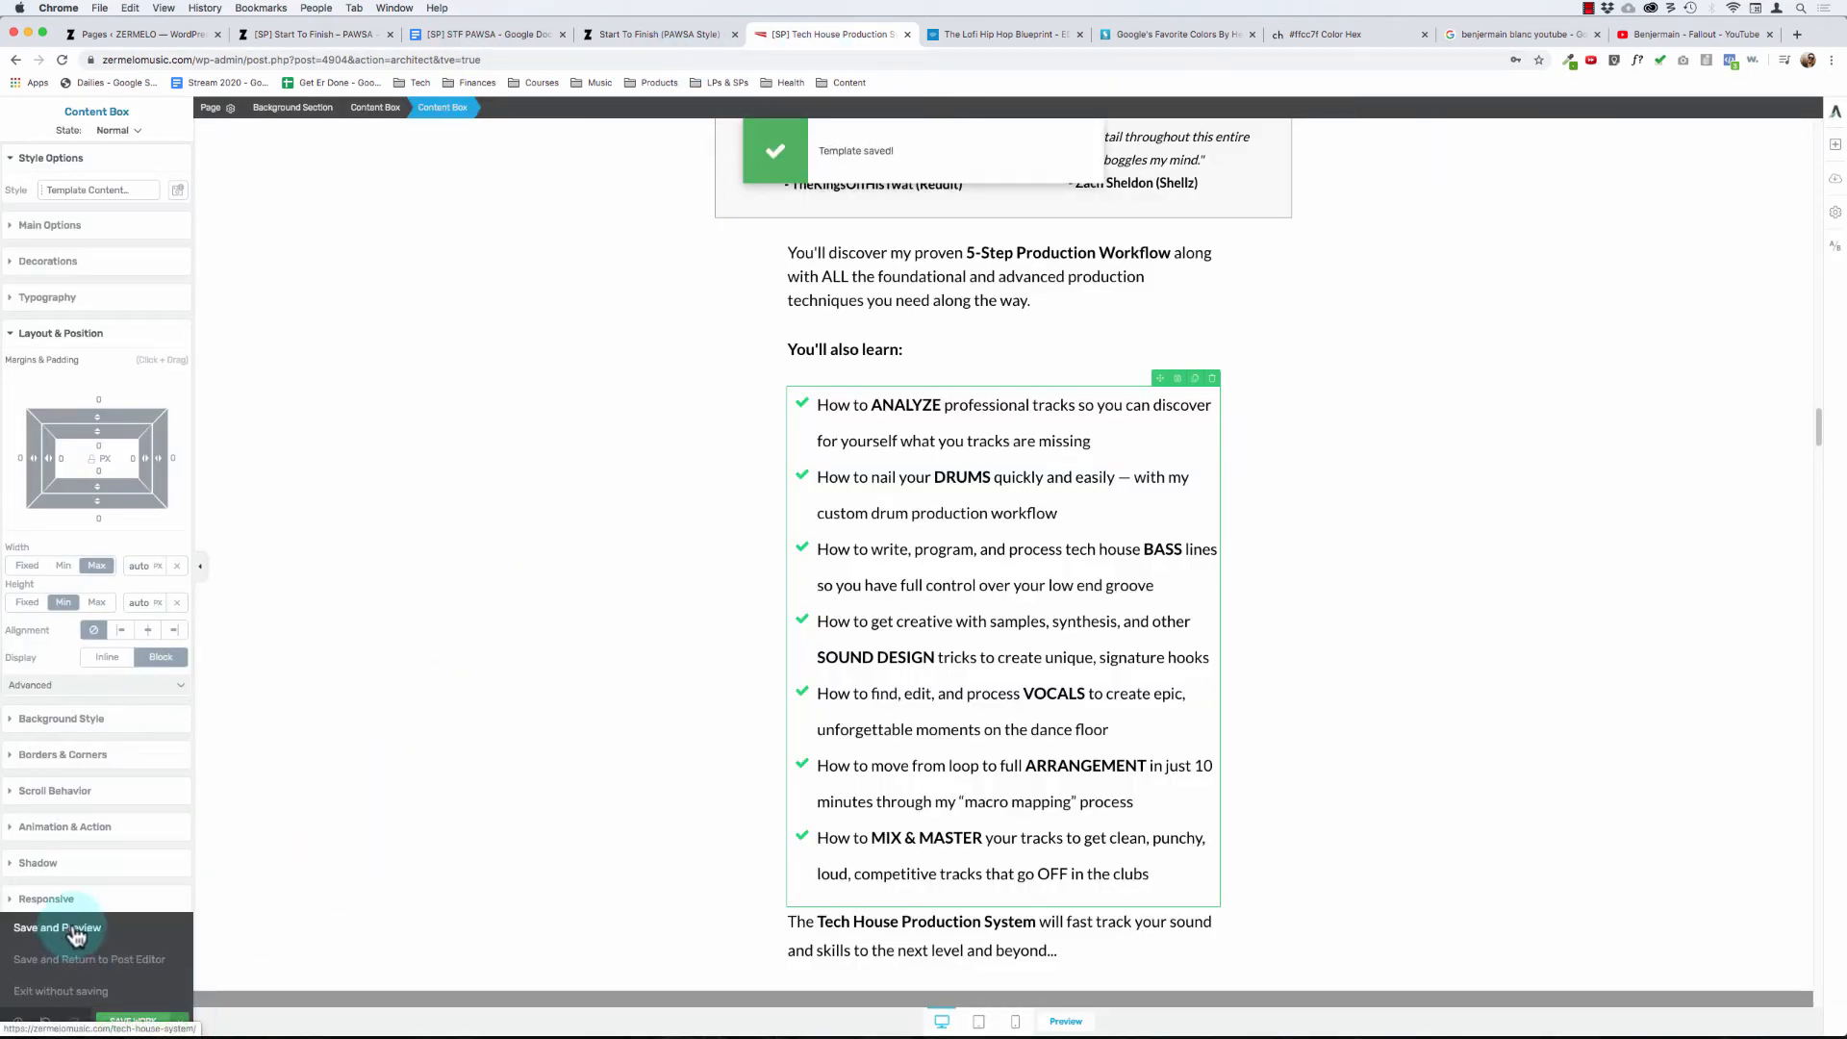
pyautogui.click(76, 929)
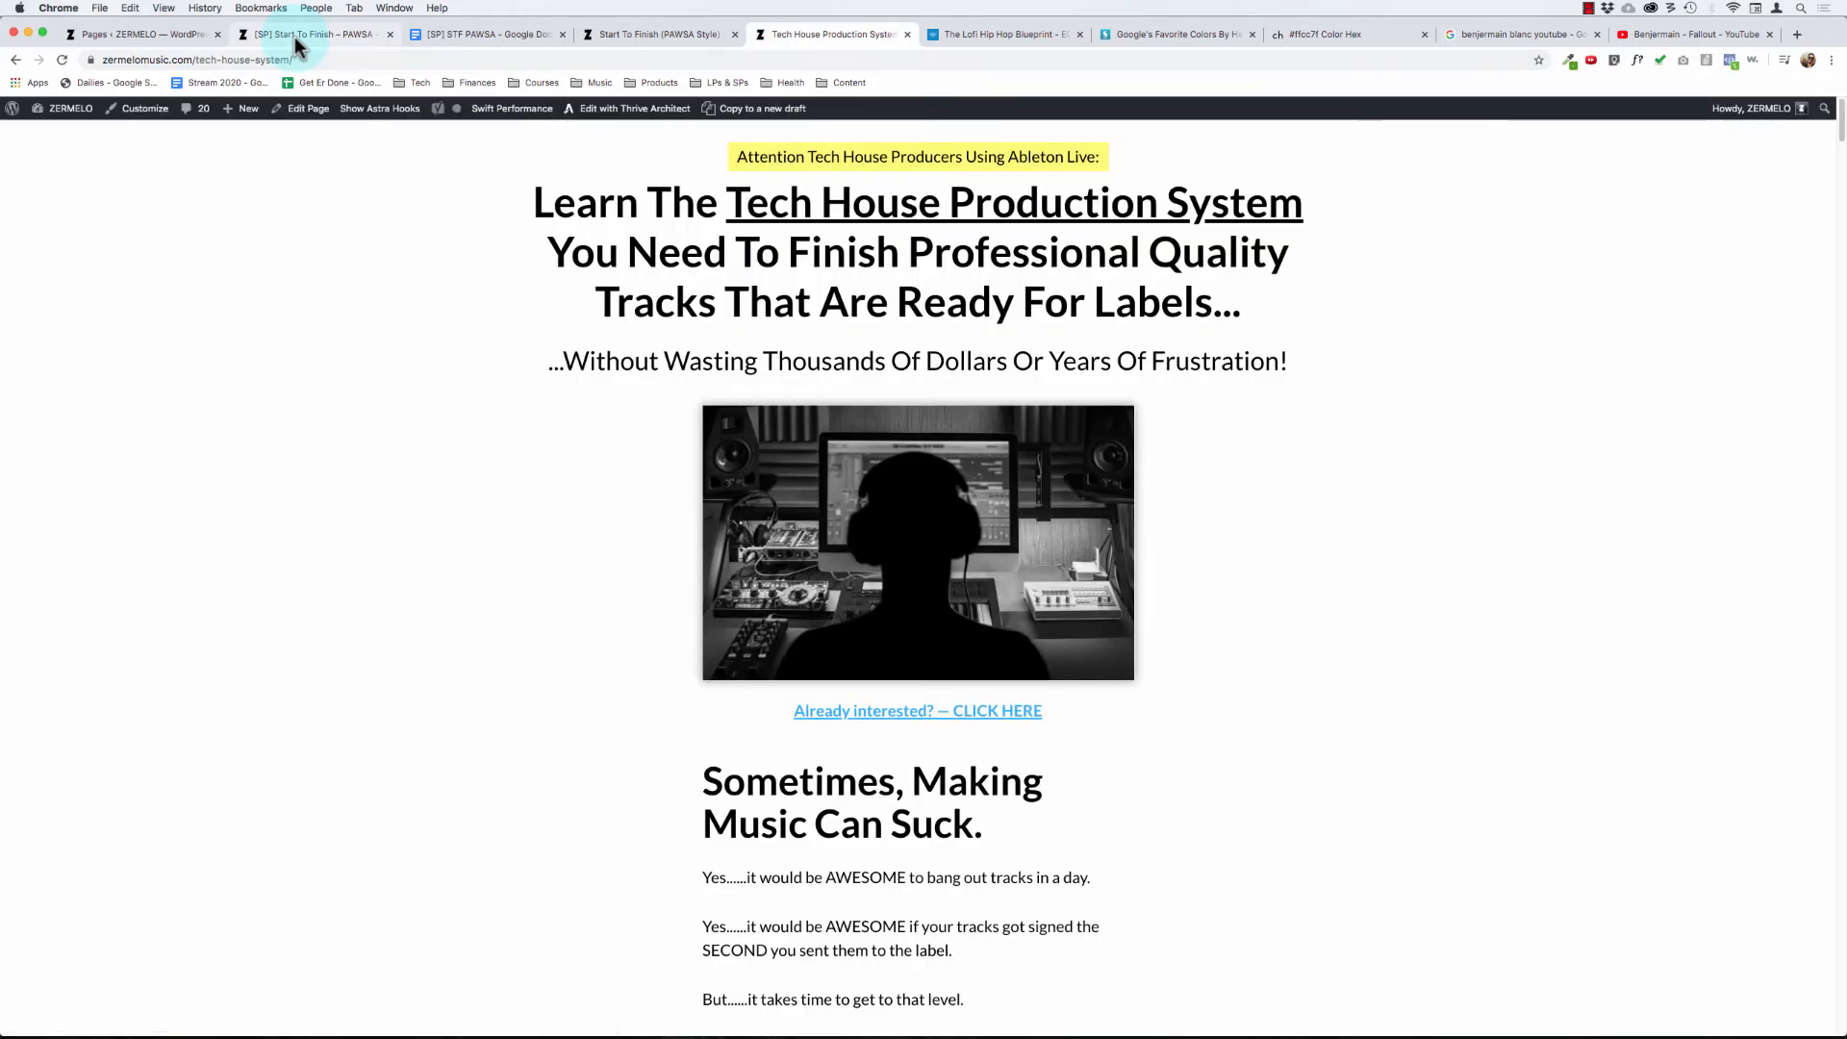
# - Switch to the Start To Finish: PAWSA page and open it for editing in Thrive Architect
pyautogui.click(296, 37)
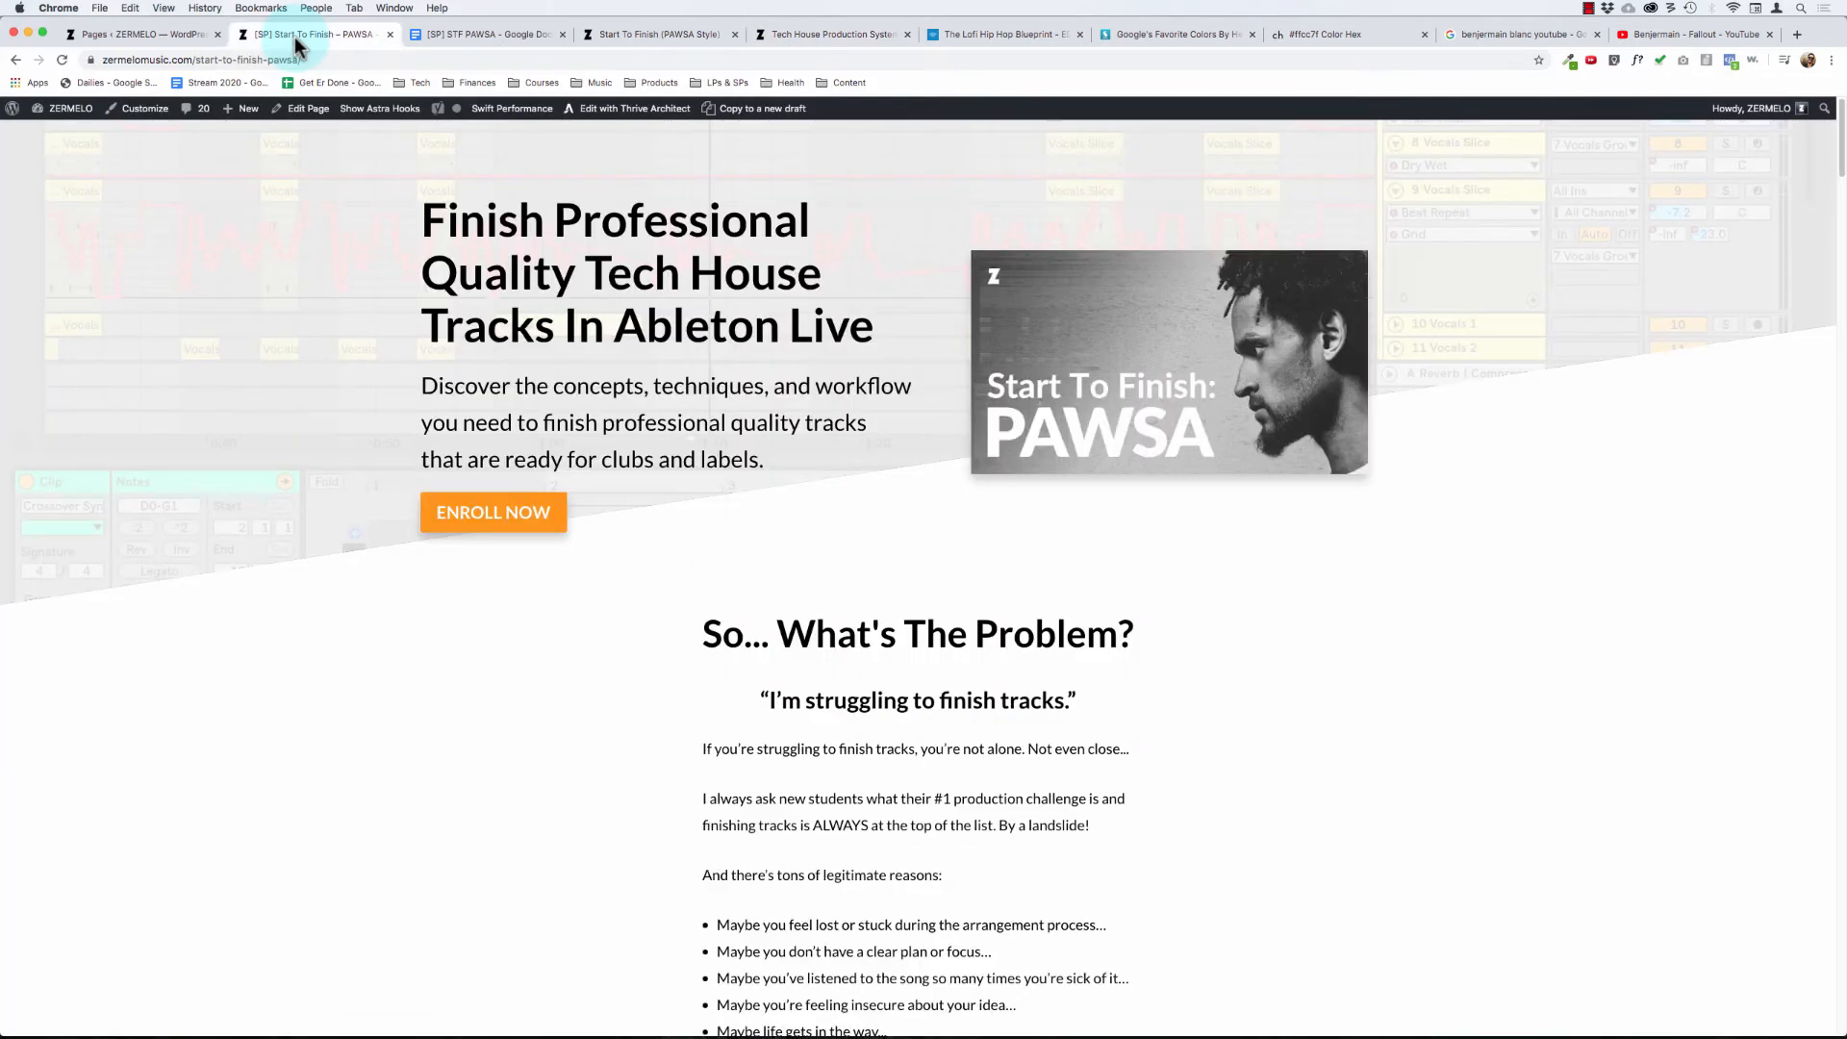
pyautogui.scroll(-7, 771, 348)
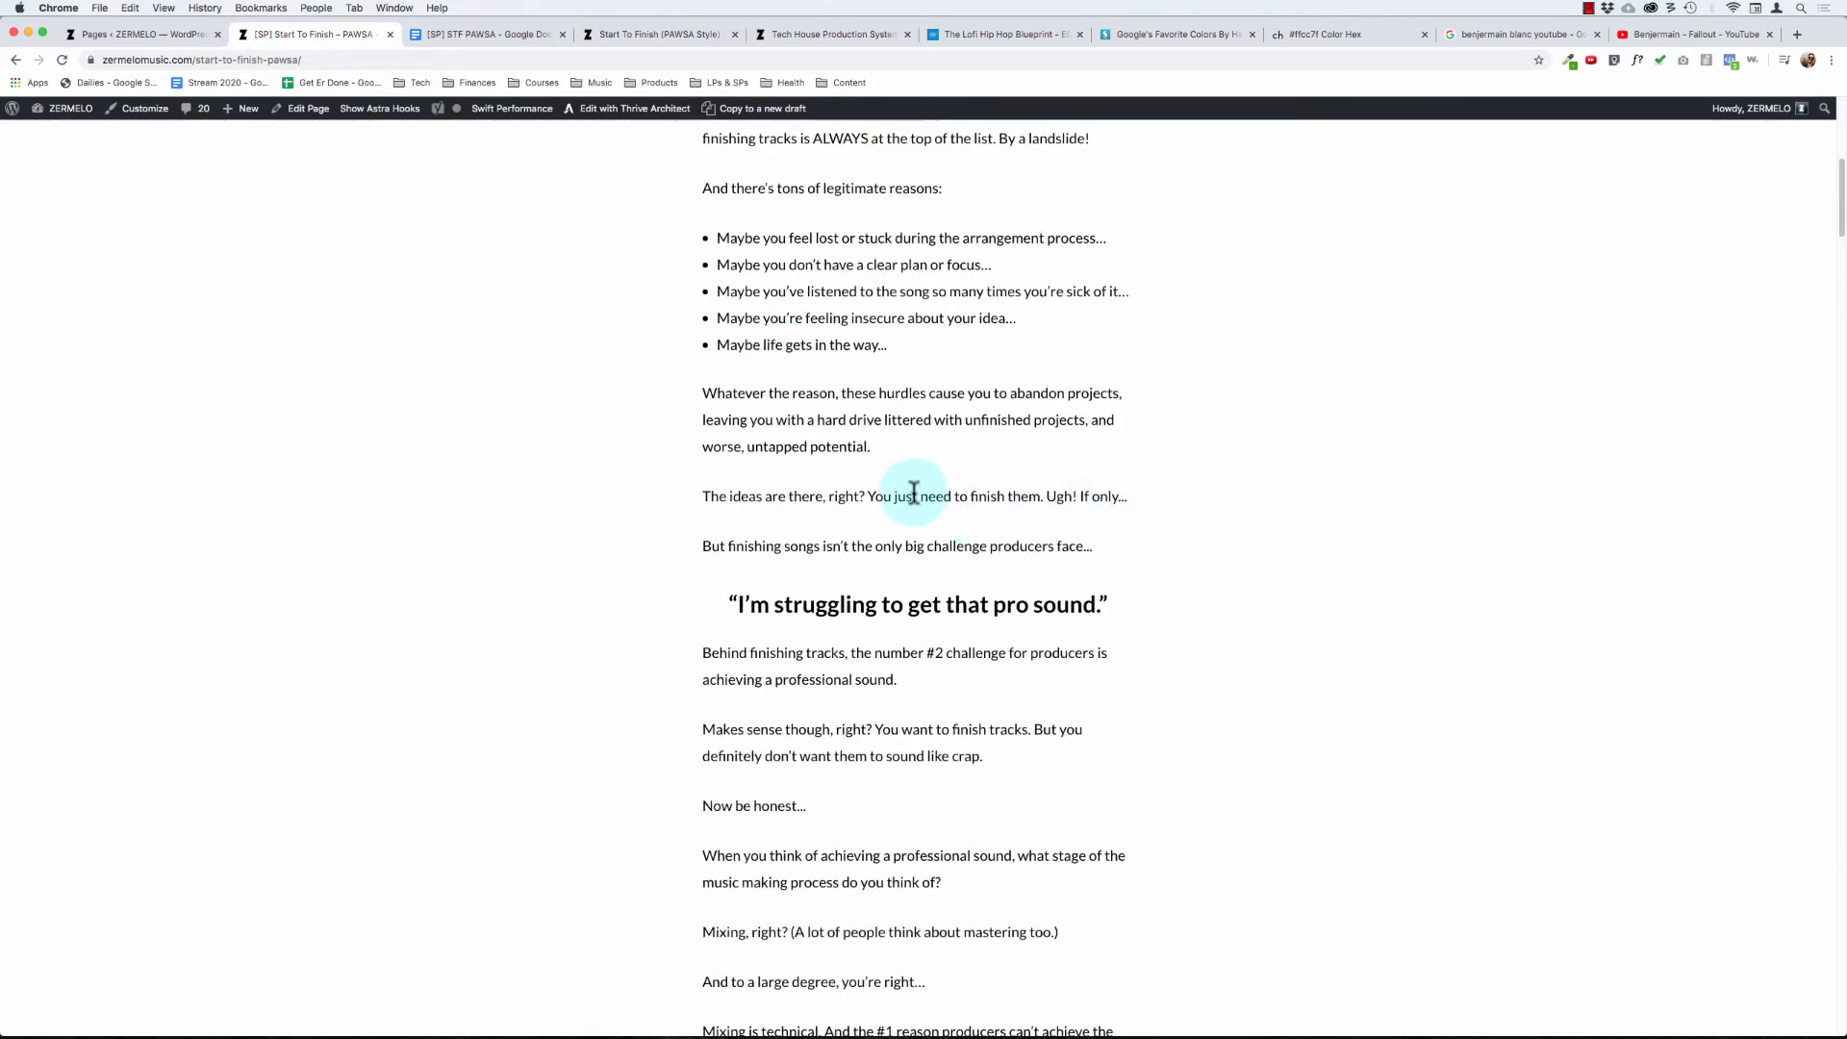
pyautogui.scroll(-15, 914, 492)
pyautogui.scroll(20, 914, 493)
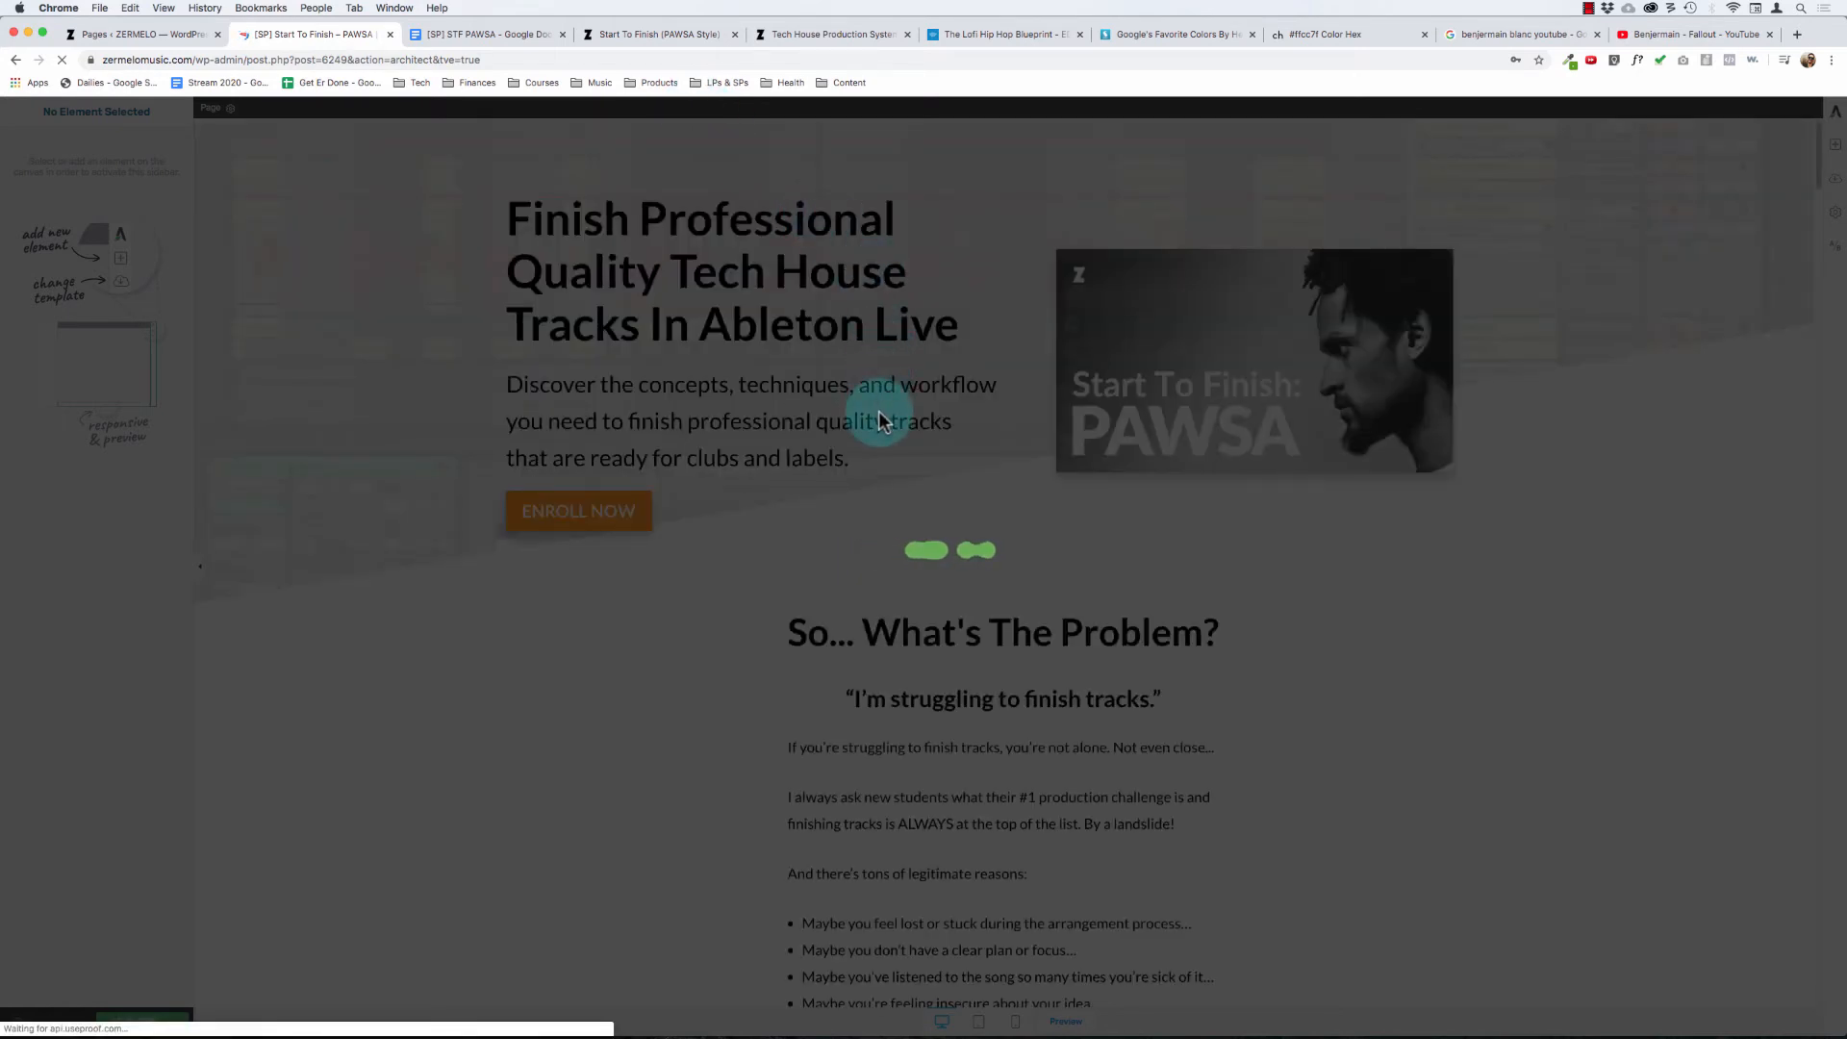
# - Add a Templates & Symbols element below the "More specifically, you'll learn..." line
pyautogui.scroll(-20, 870, 524)
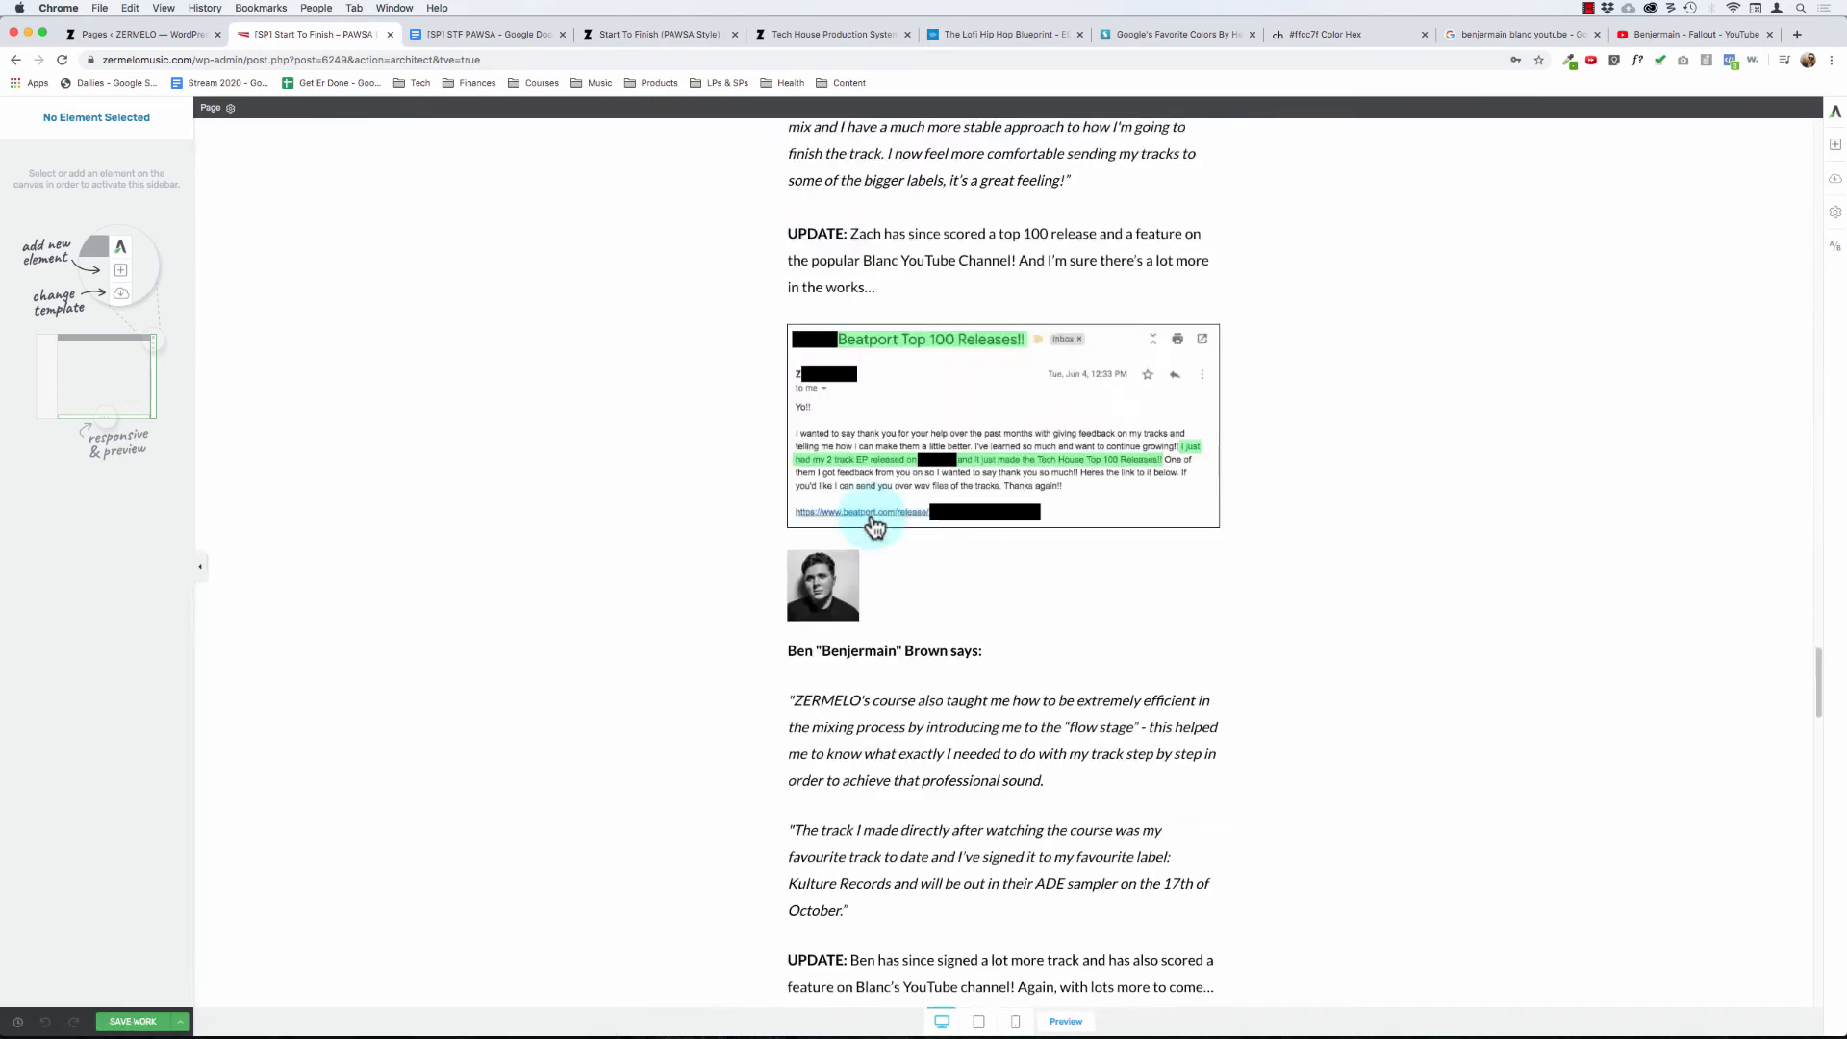
pyautogui.scroll(-20, 871, 525)
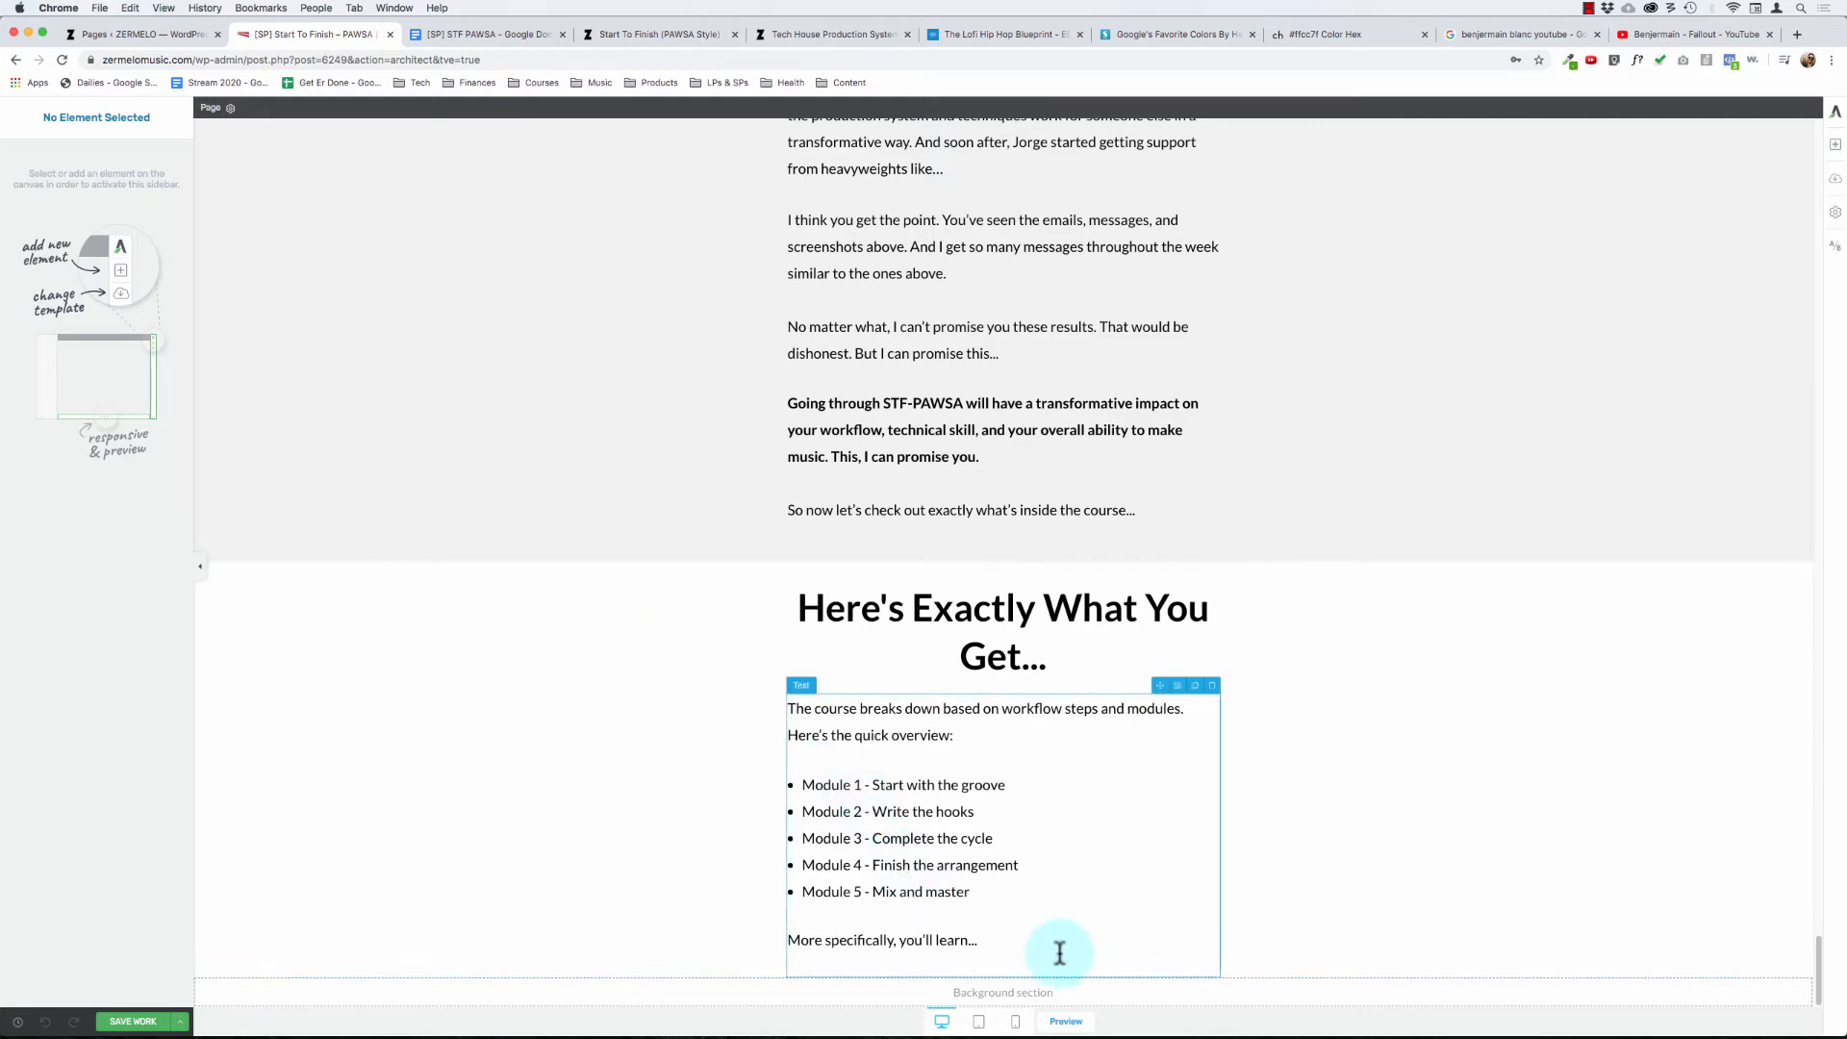
pyautogui.click(1026, 940)
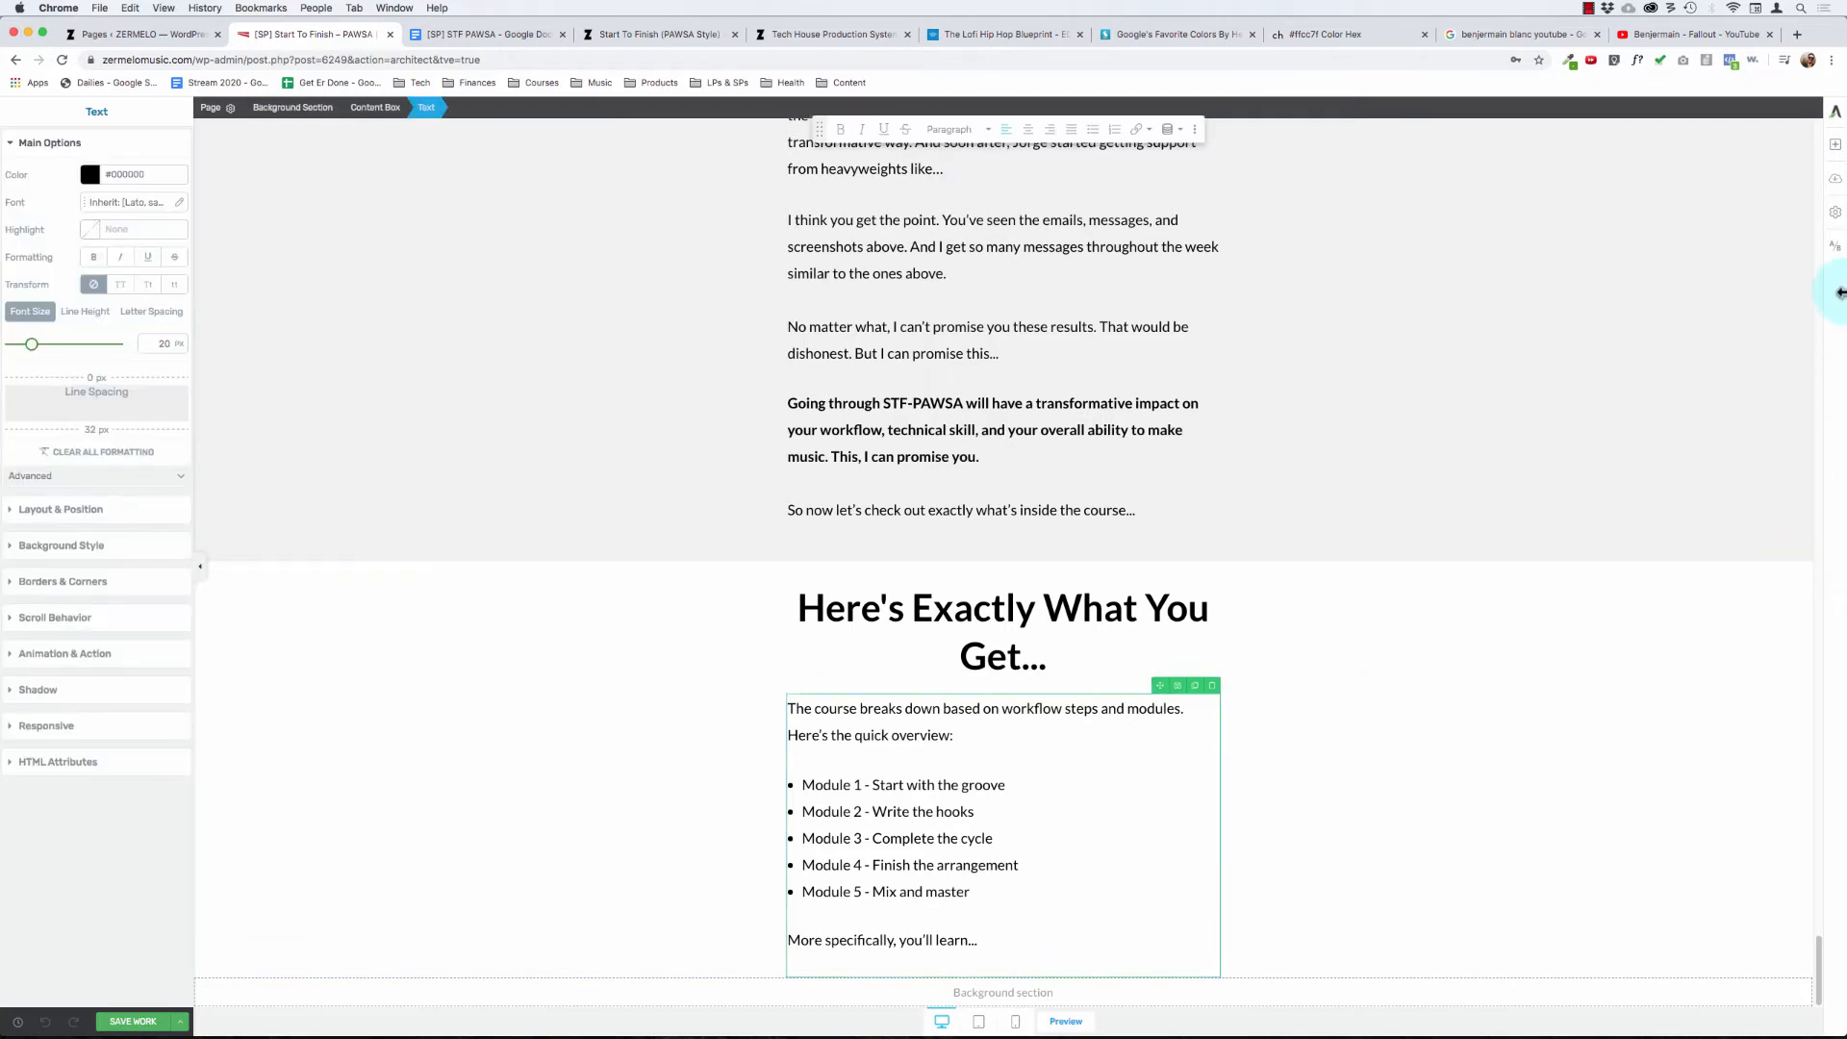
pyautogui.click(1836, 154)
pyautogui.moveTo(1683, 544); pyautogui.dragTo(899, 968)
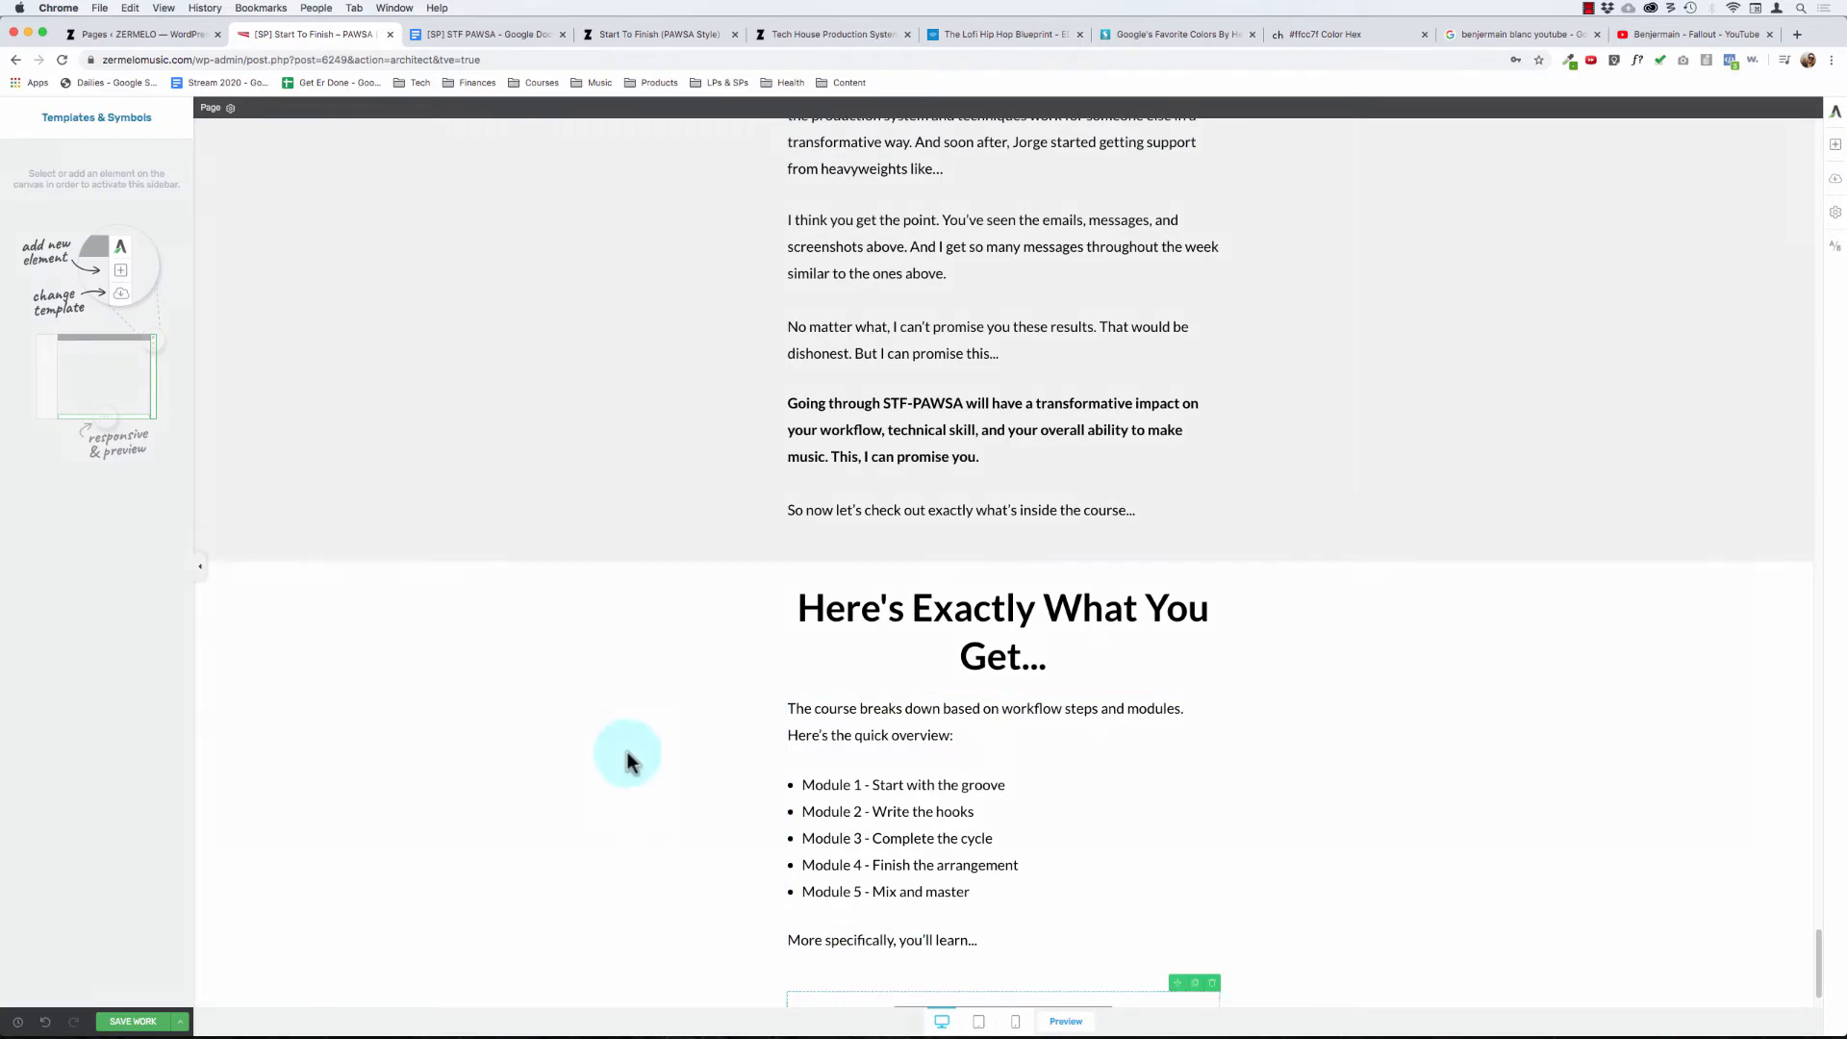
# - Insert the saved "What You'll Learn" template below the "More specifically, you'll learn..." line
pyautogui.scroll(-5, 832, 465)
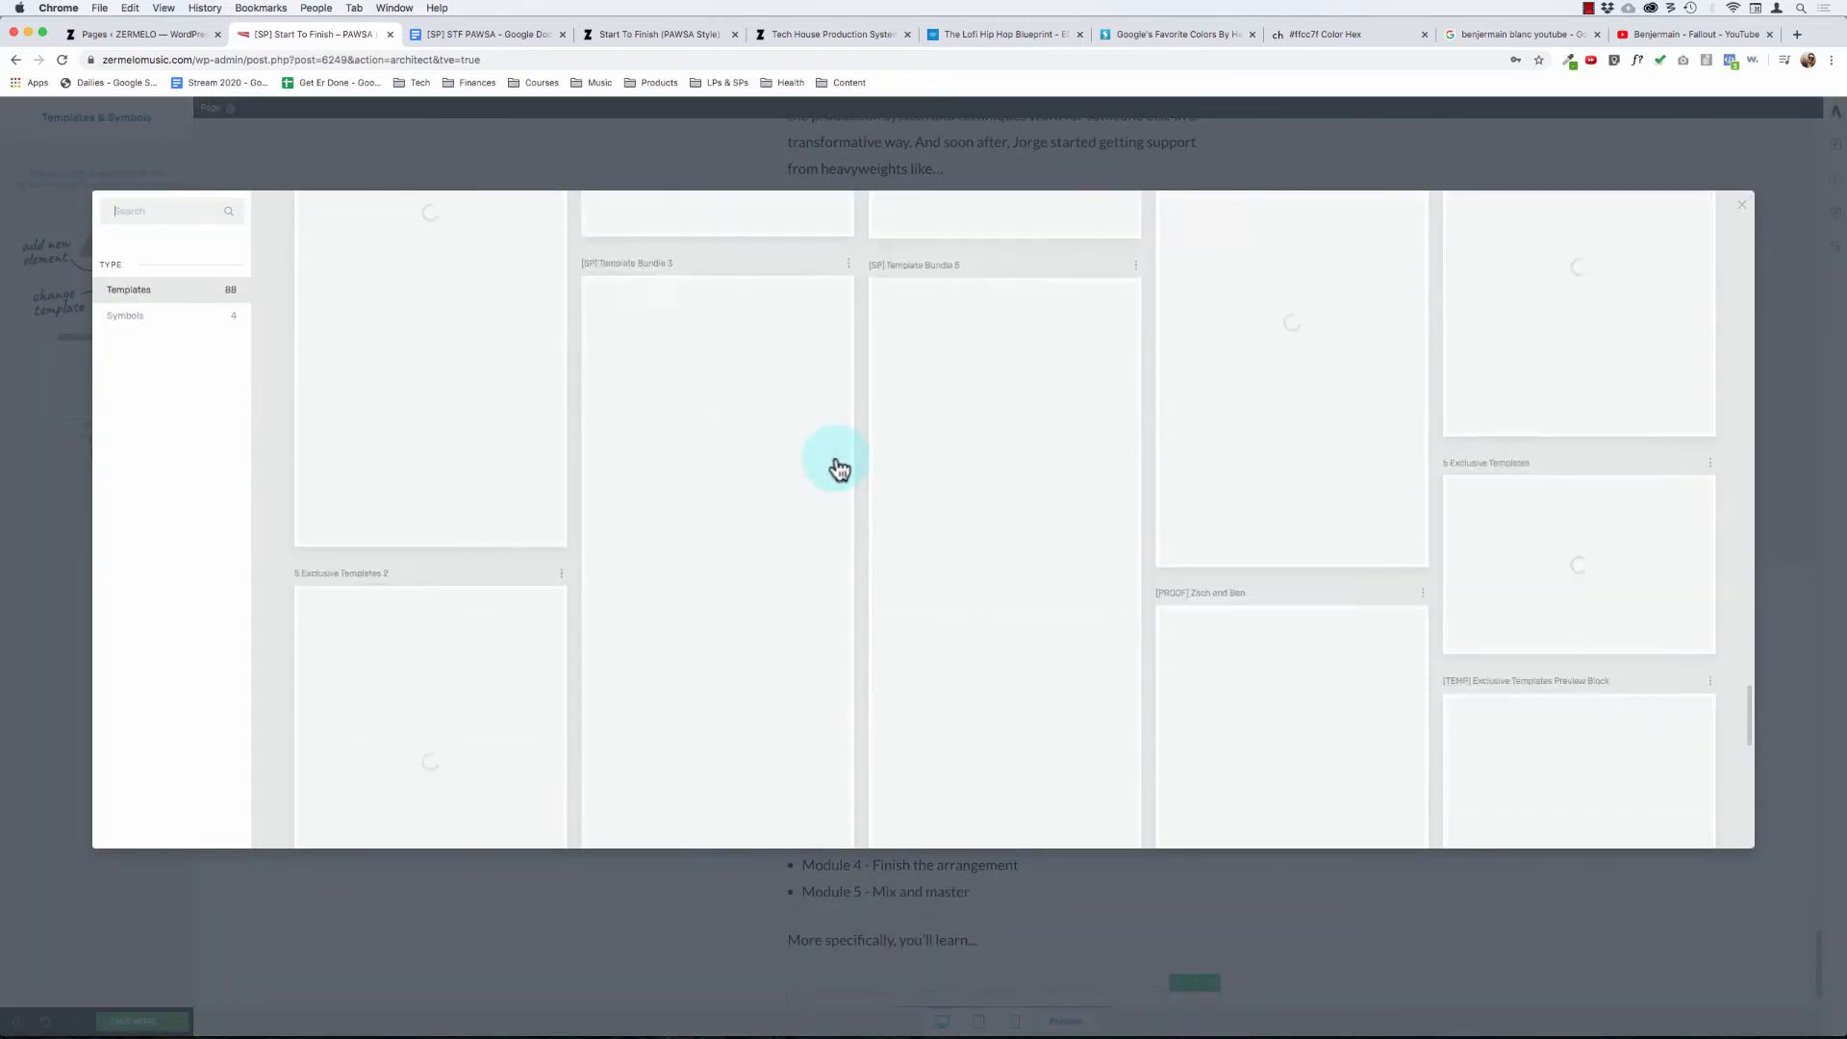
pyautogui.scroll(-5, 835, 466)
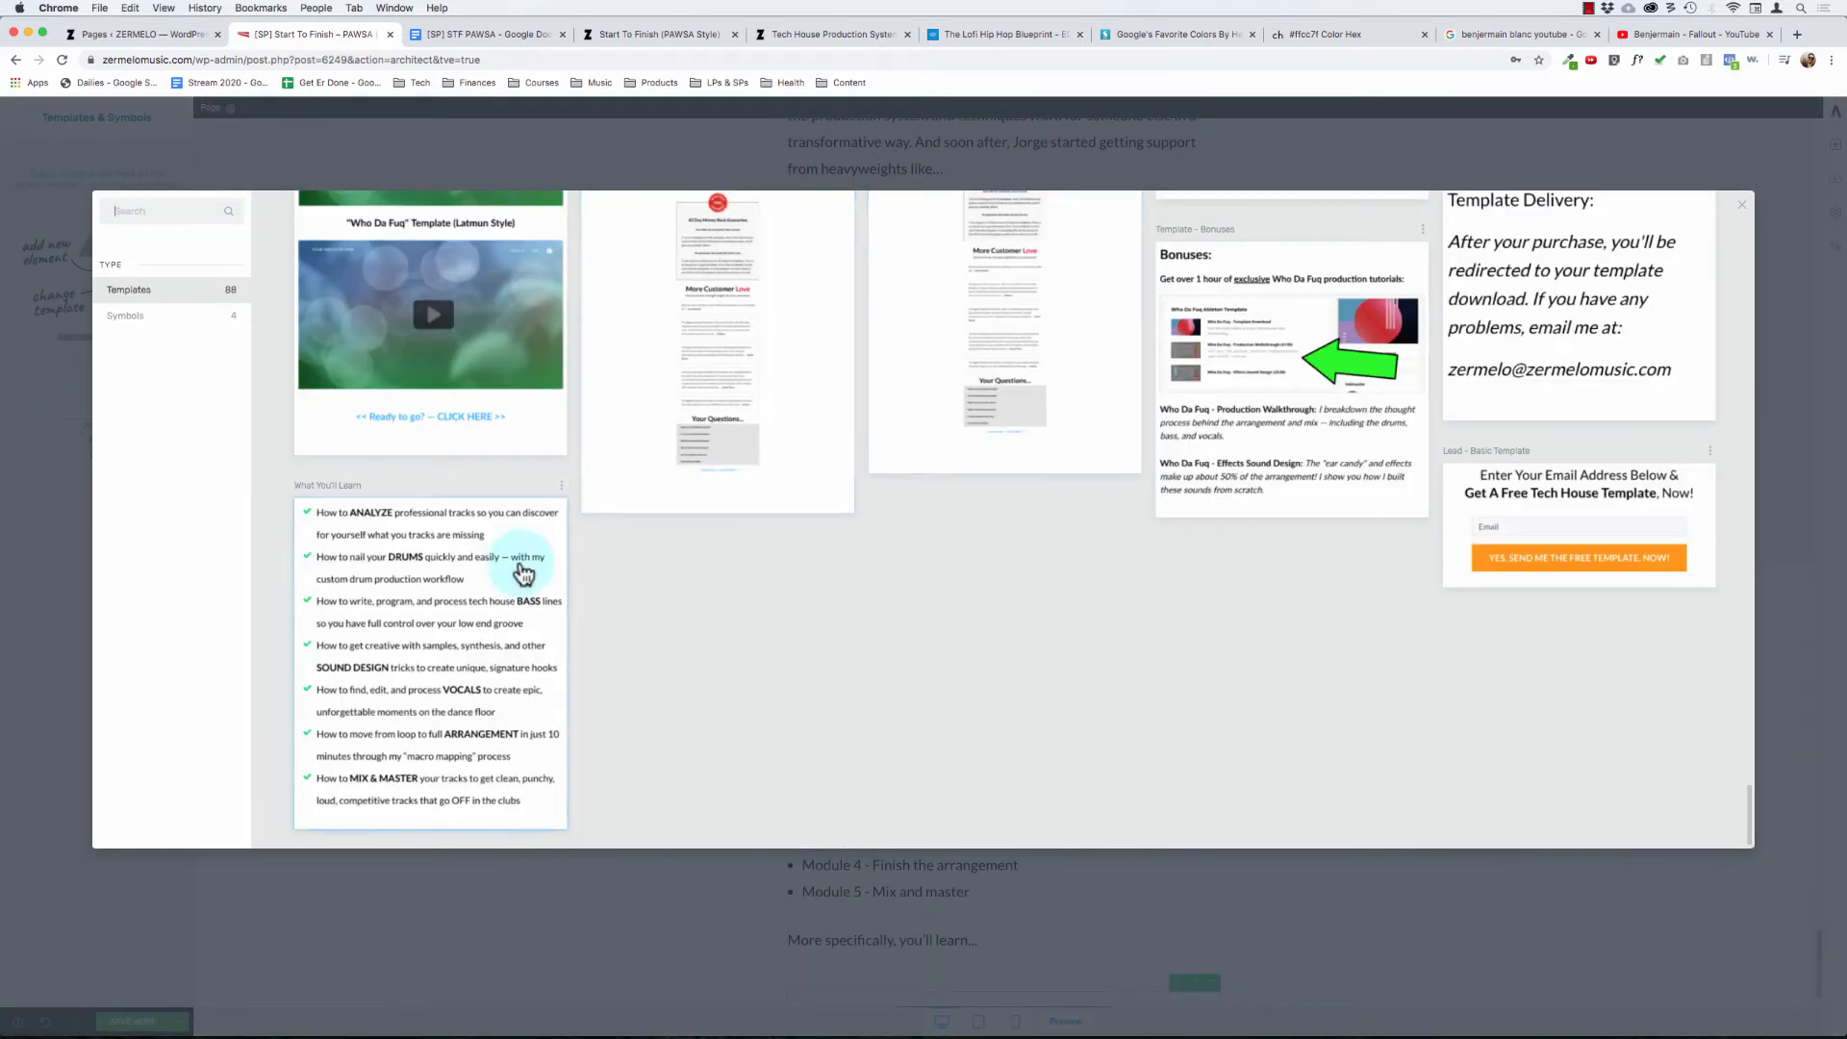
pyautogui.scroll(5, 1043, 614)
pyautogui.scroll(10, 1047, 612)
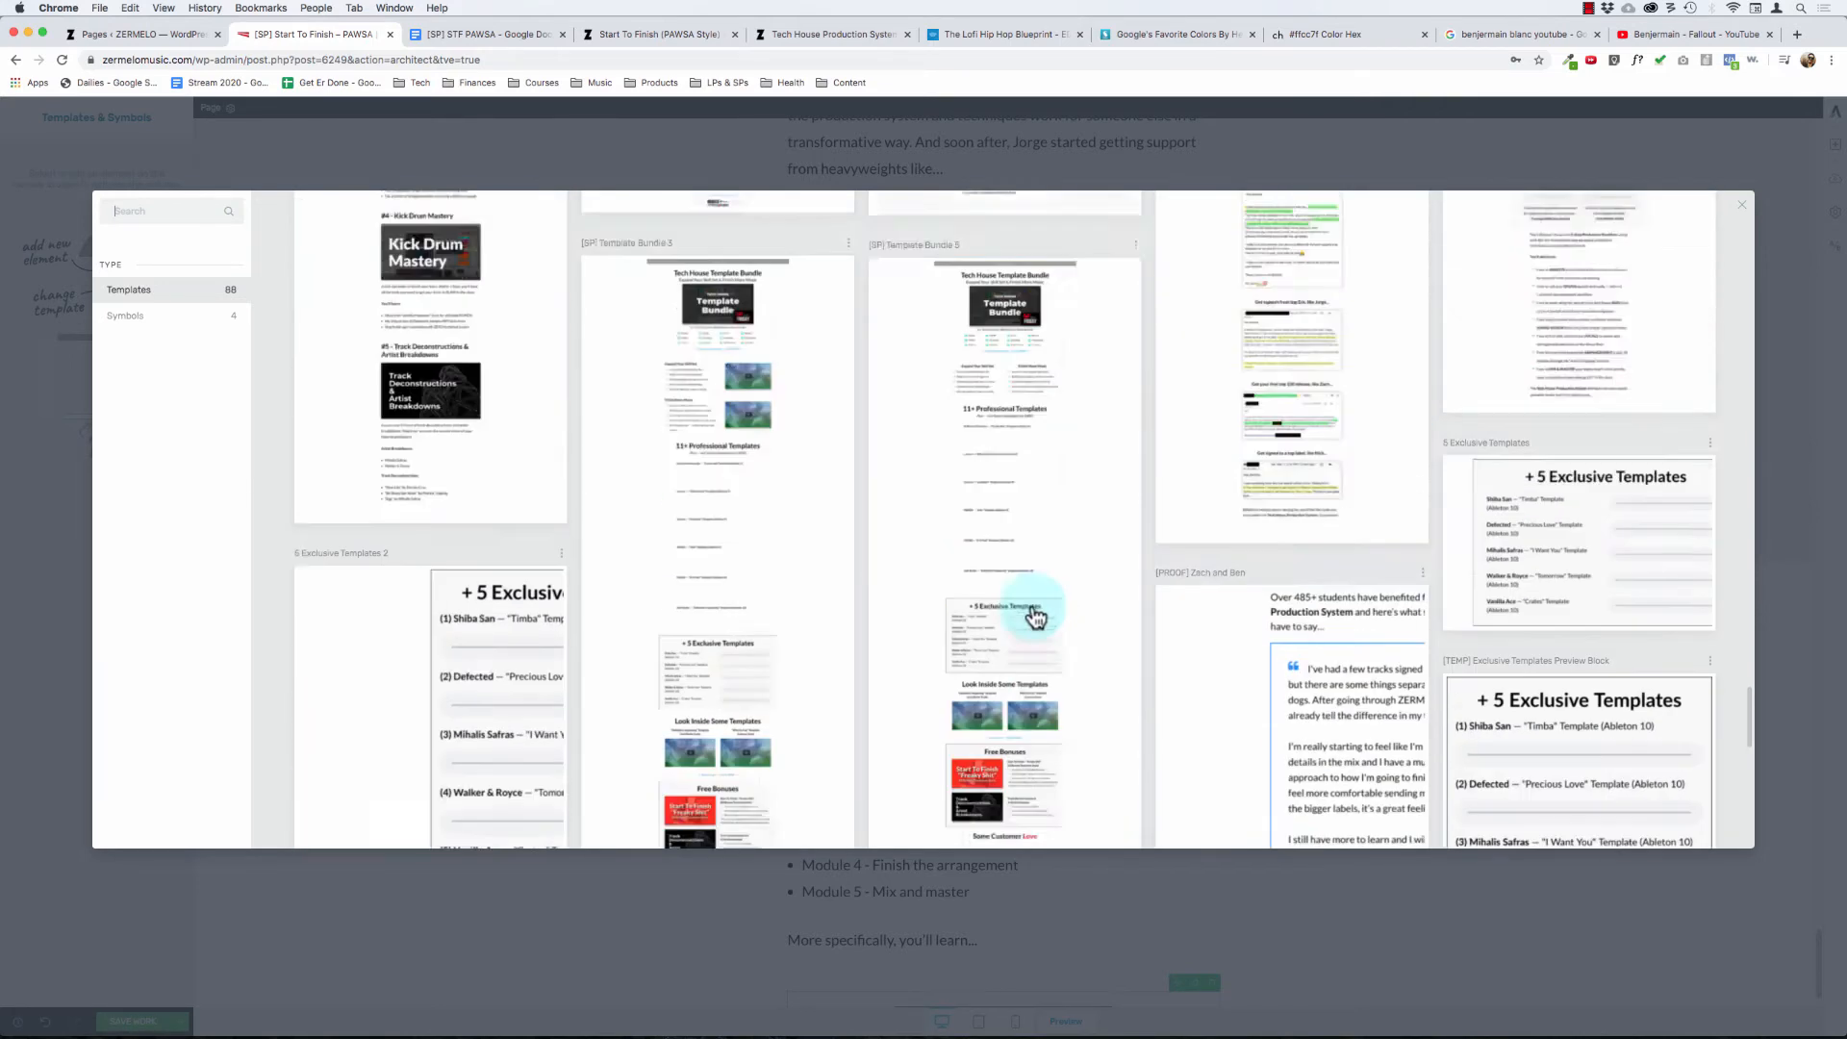
pyautogui.scroll(3, 1035, 616)
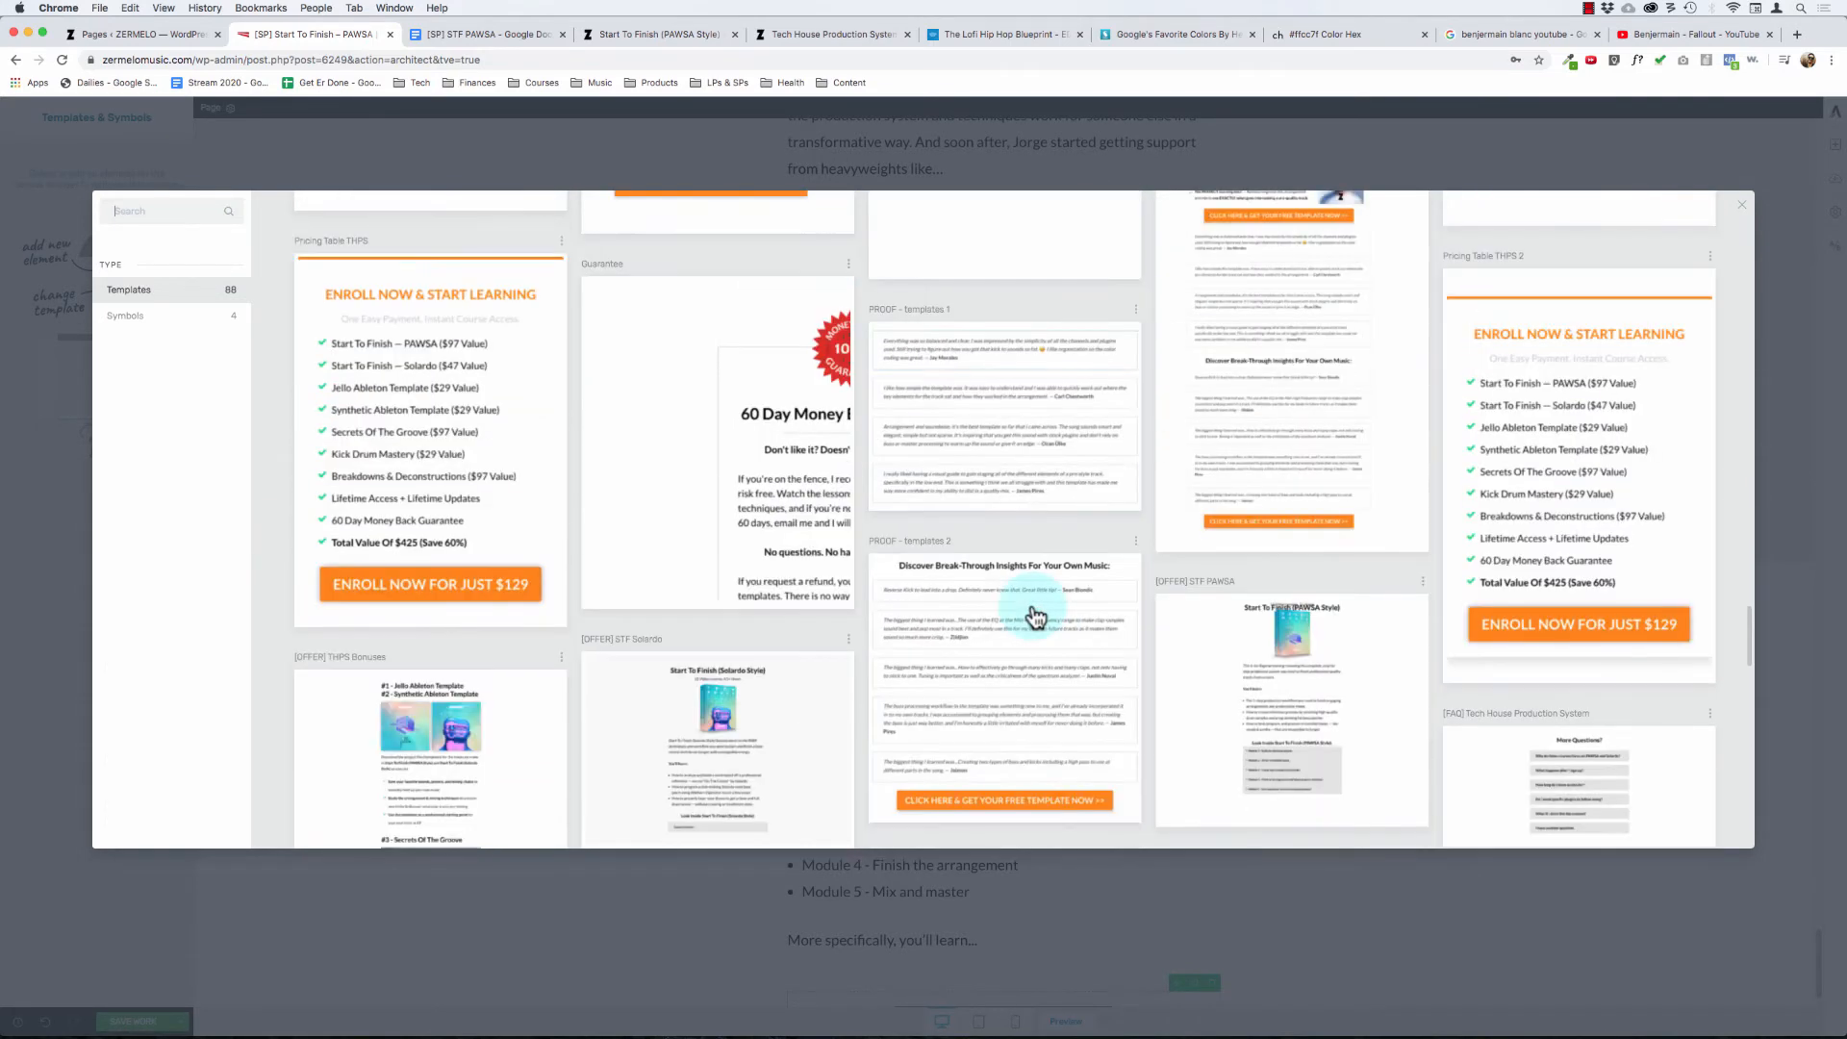
pyautogui.scroll(8, 1514, 471)
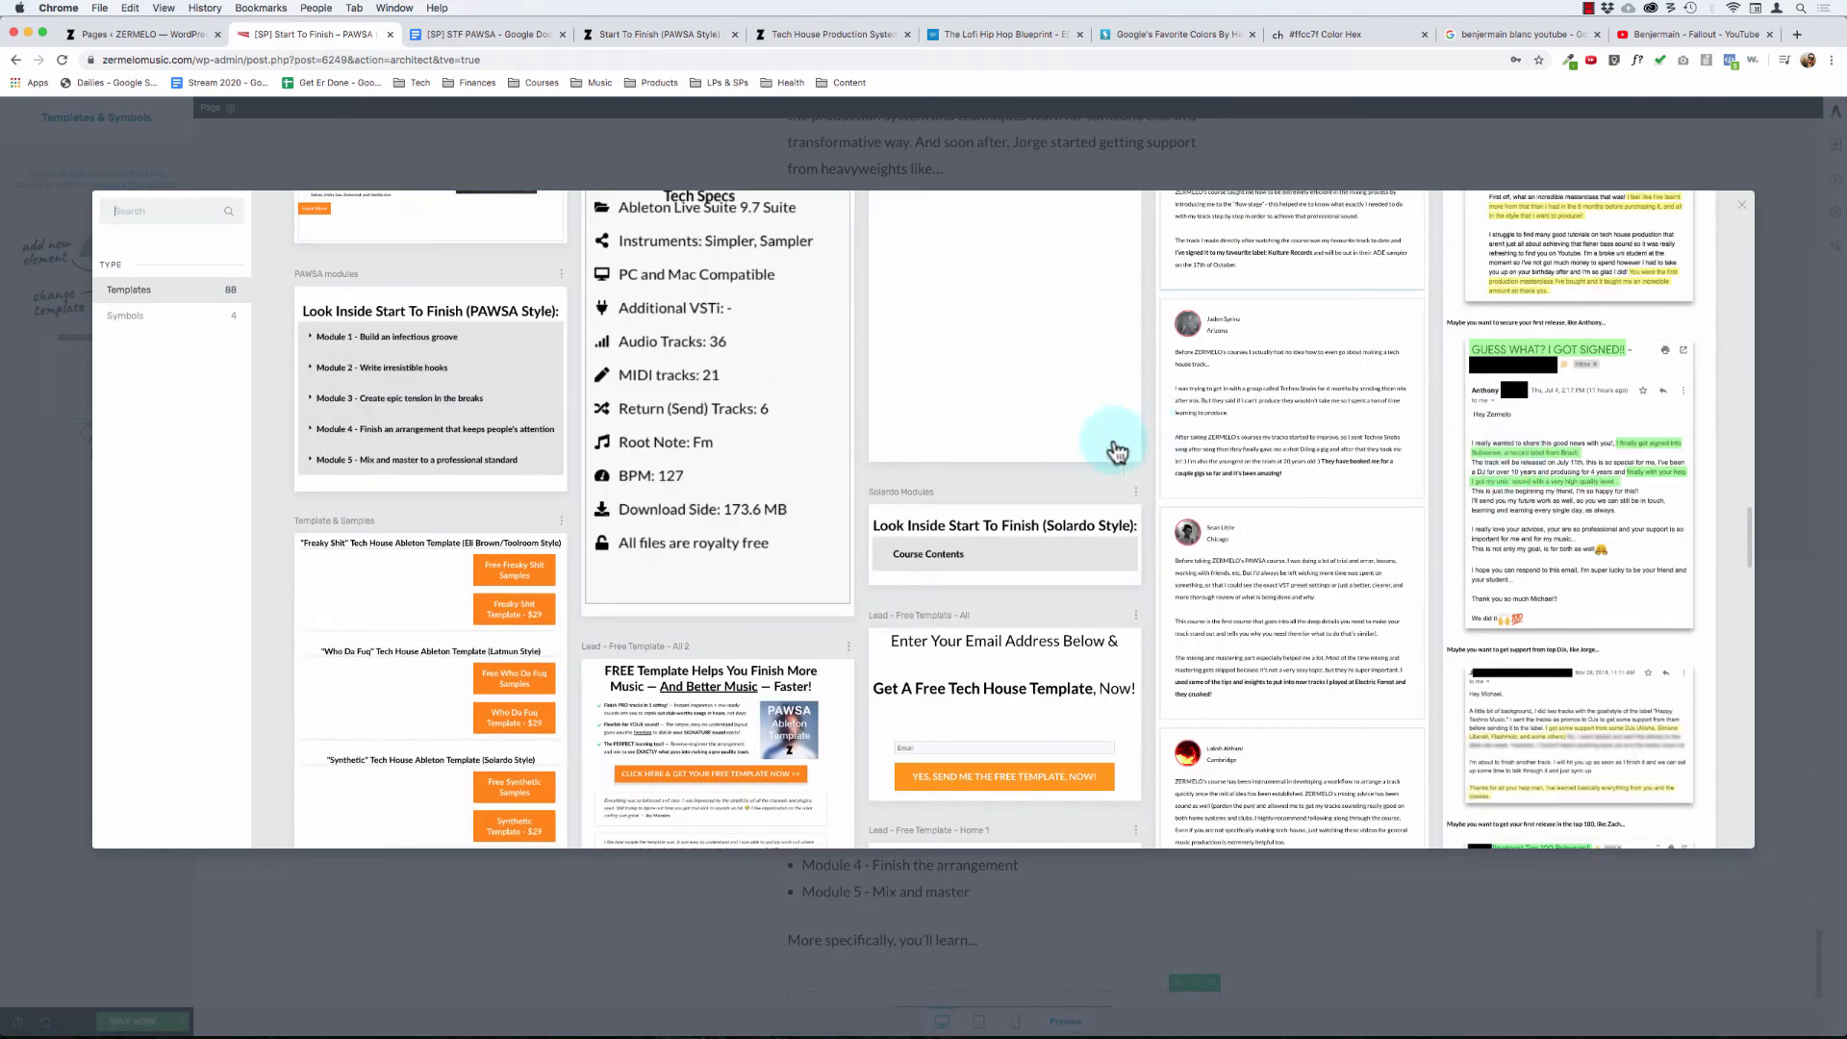
pyautogui.scroll(3, 961, 493)
pyautogui.scroll(-10, 960, 494)
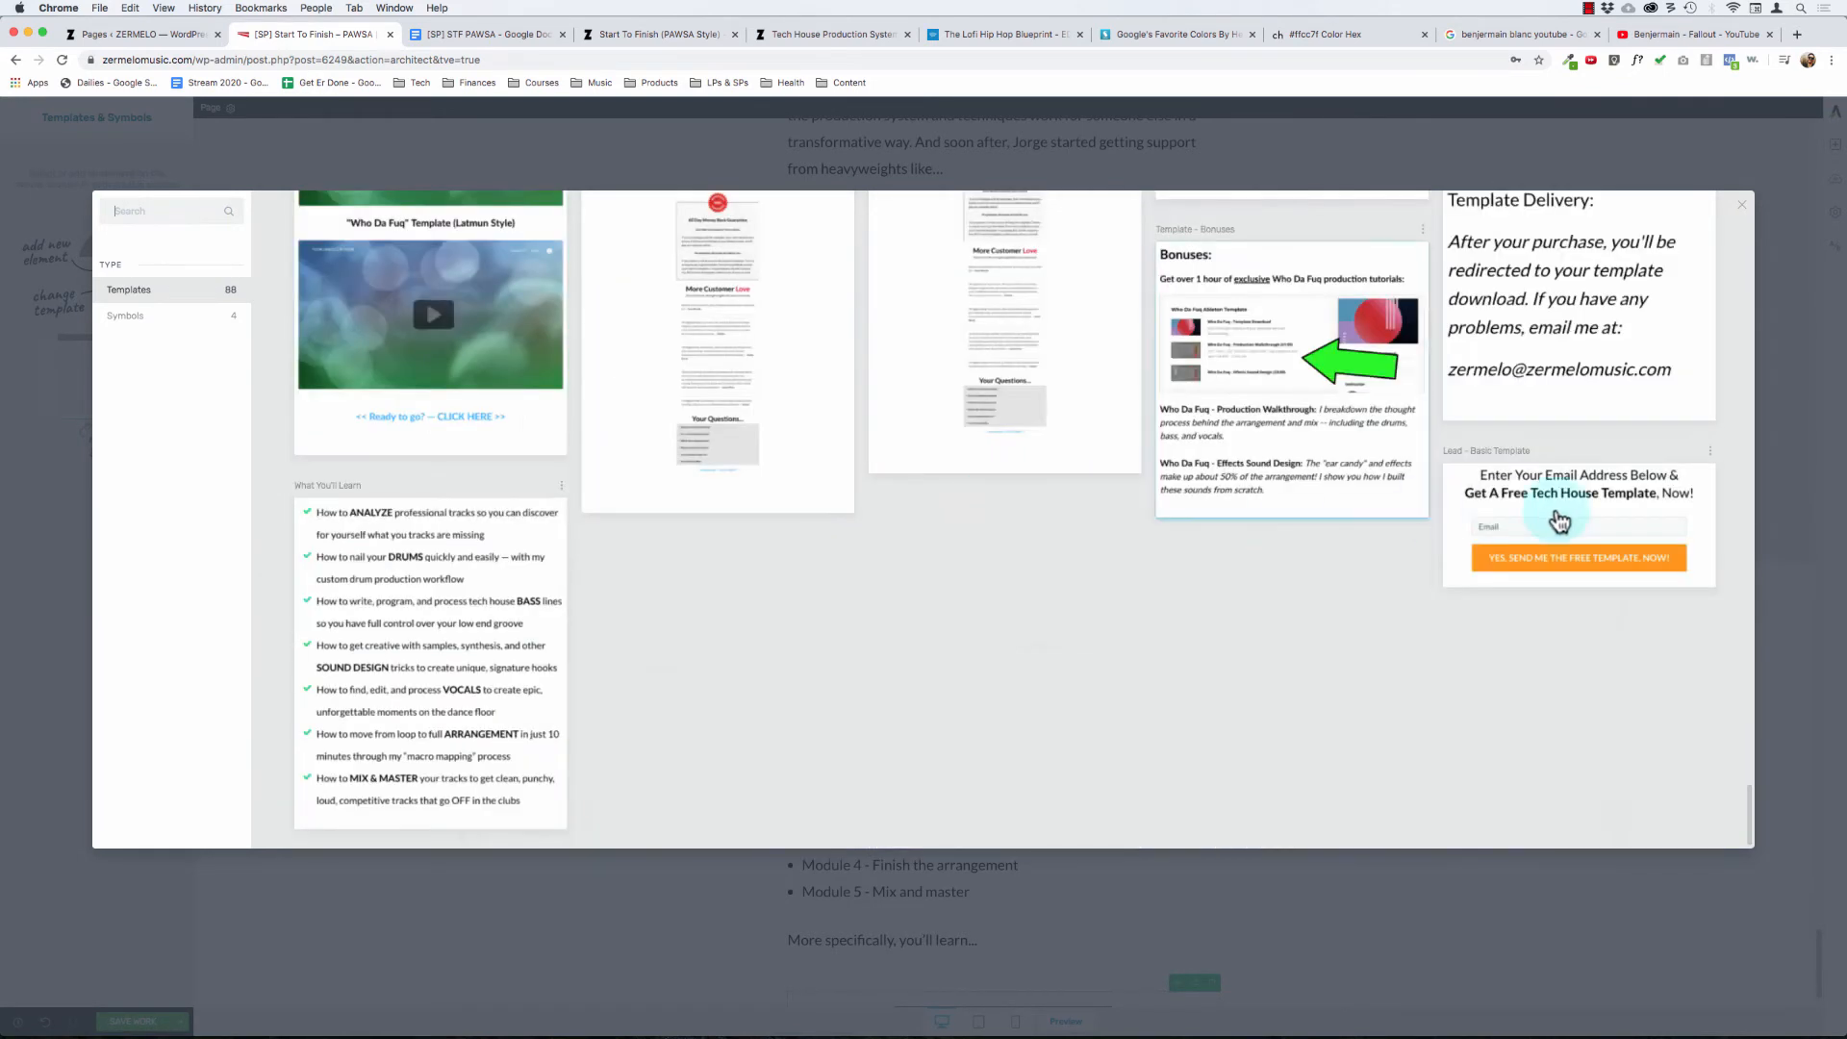
pyautogui.click(413, 644)
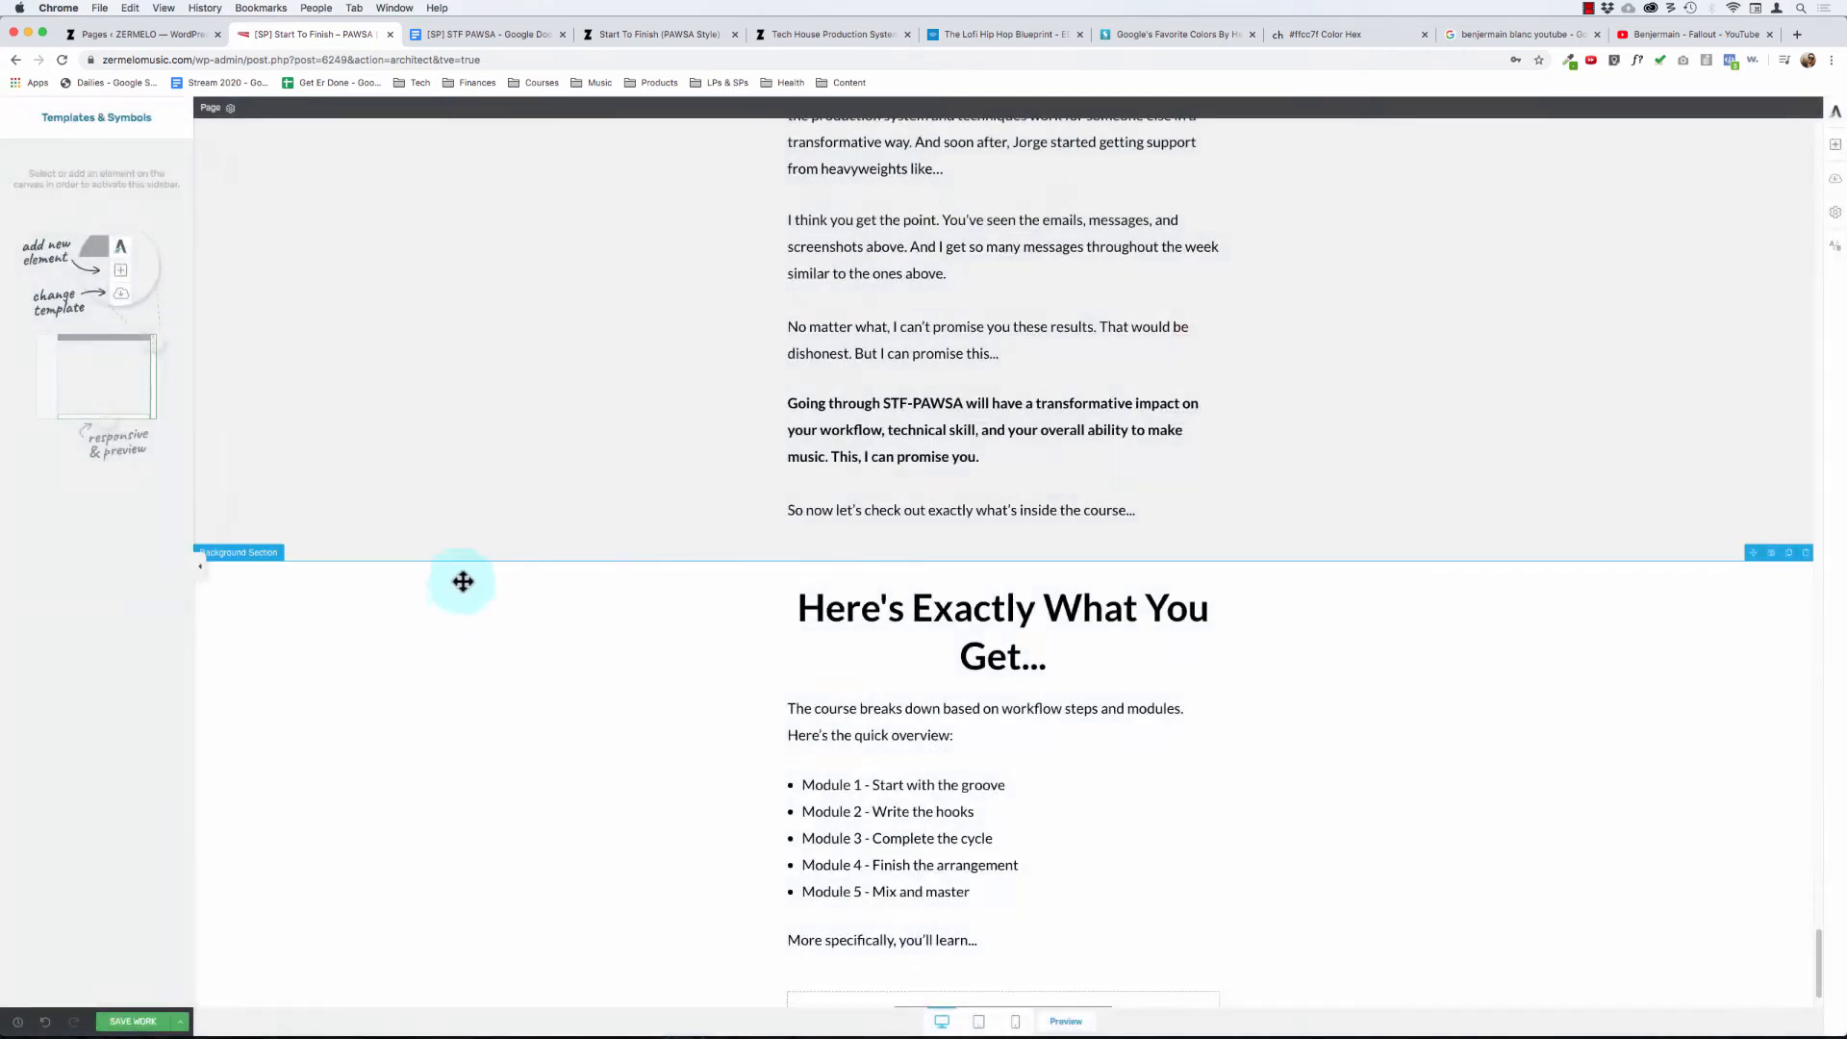
pyautogui.scroll(-5, 664, 668)
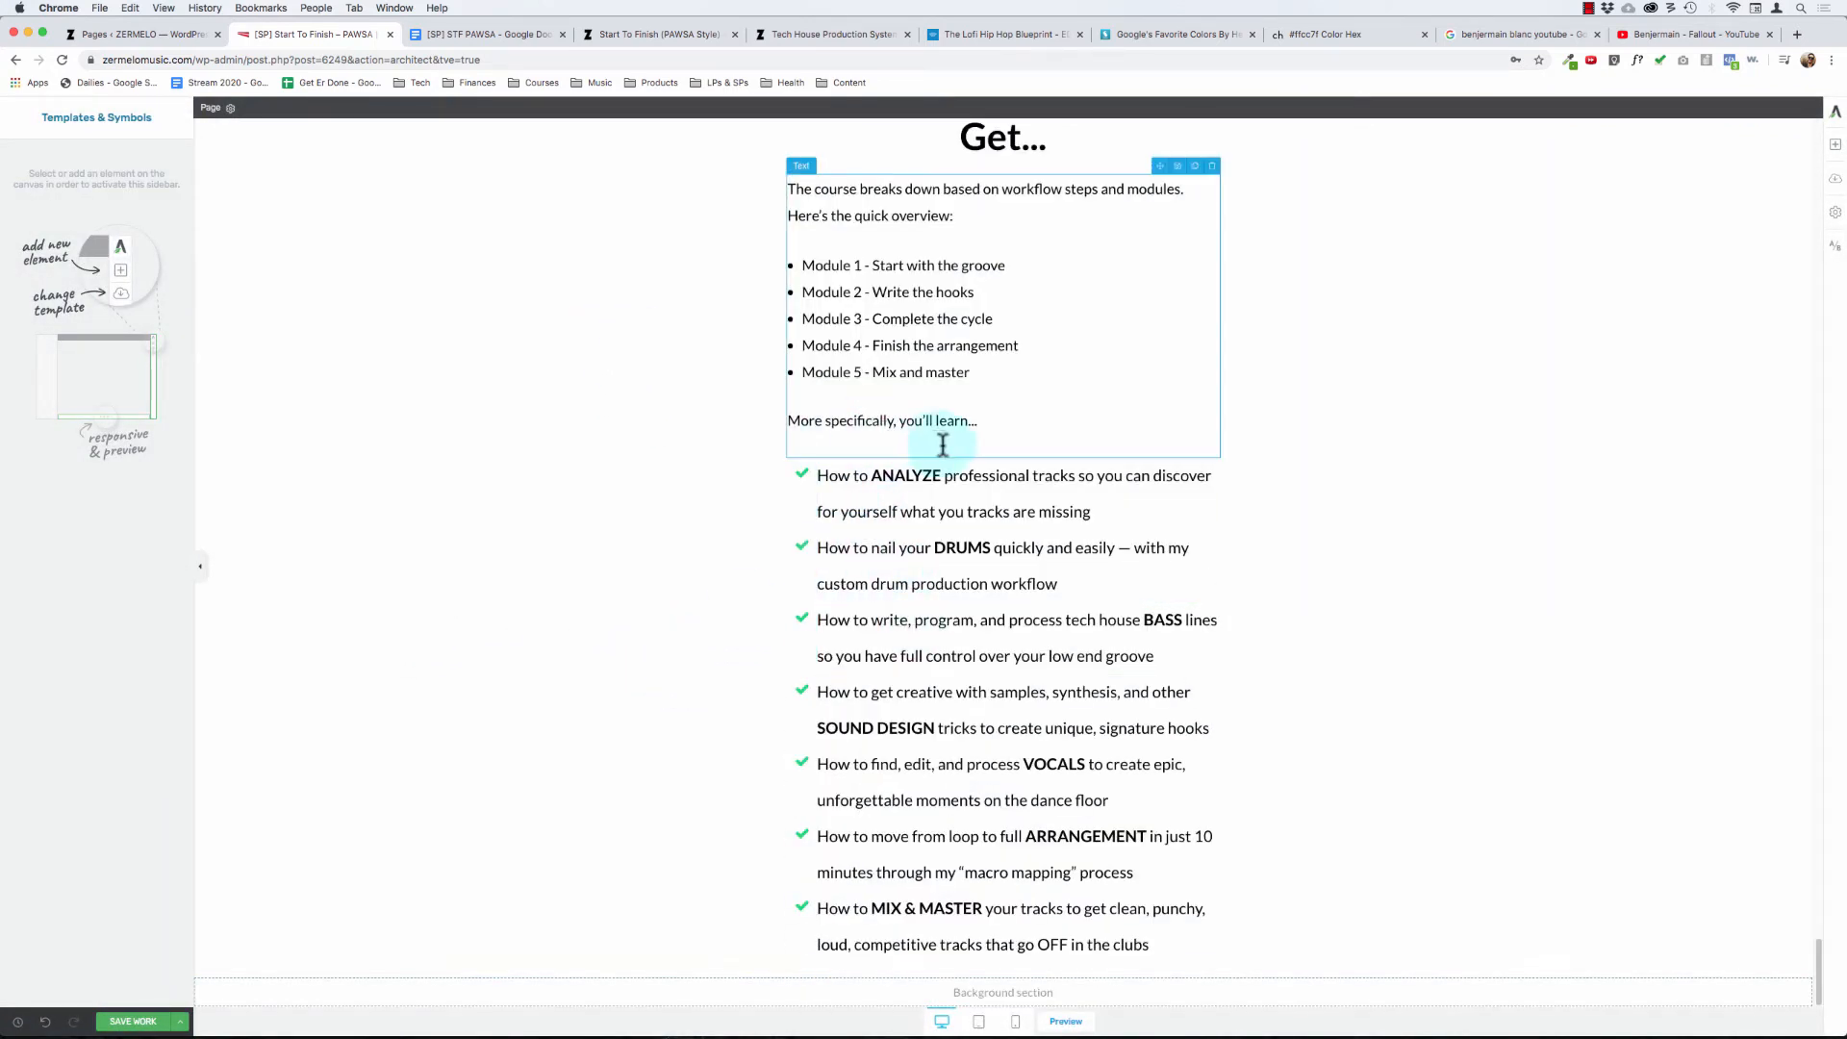
# - Save the page with the inserted learning-points checklist
pyautogui.click(1003, 418)
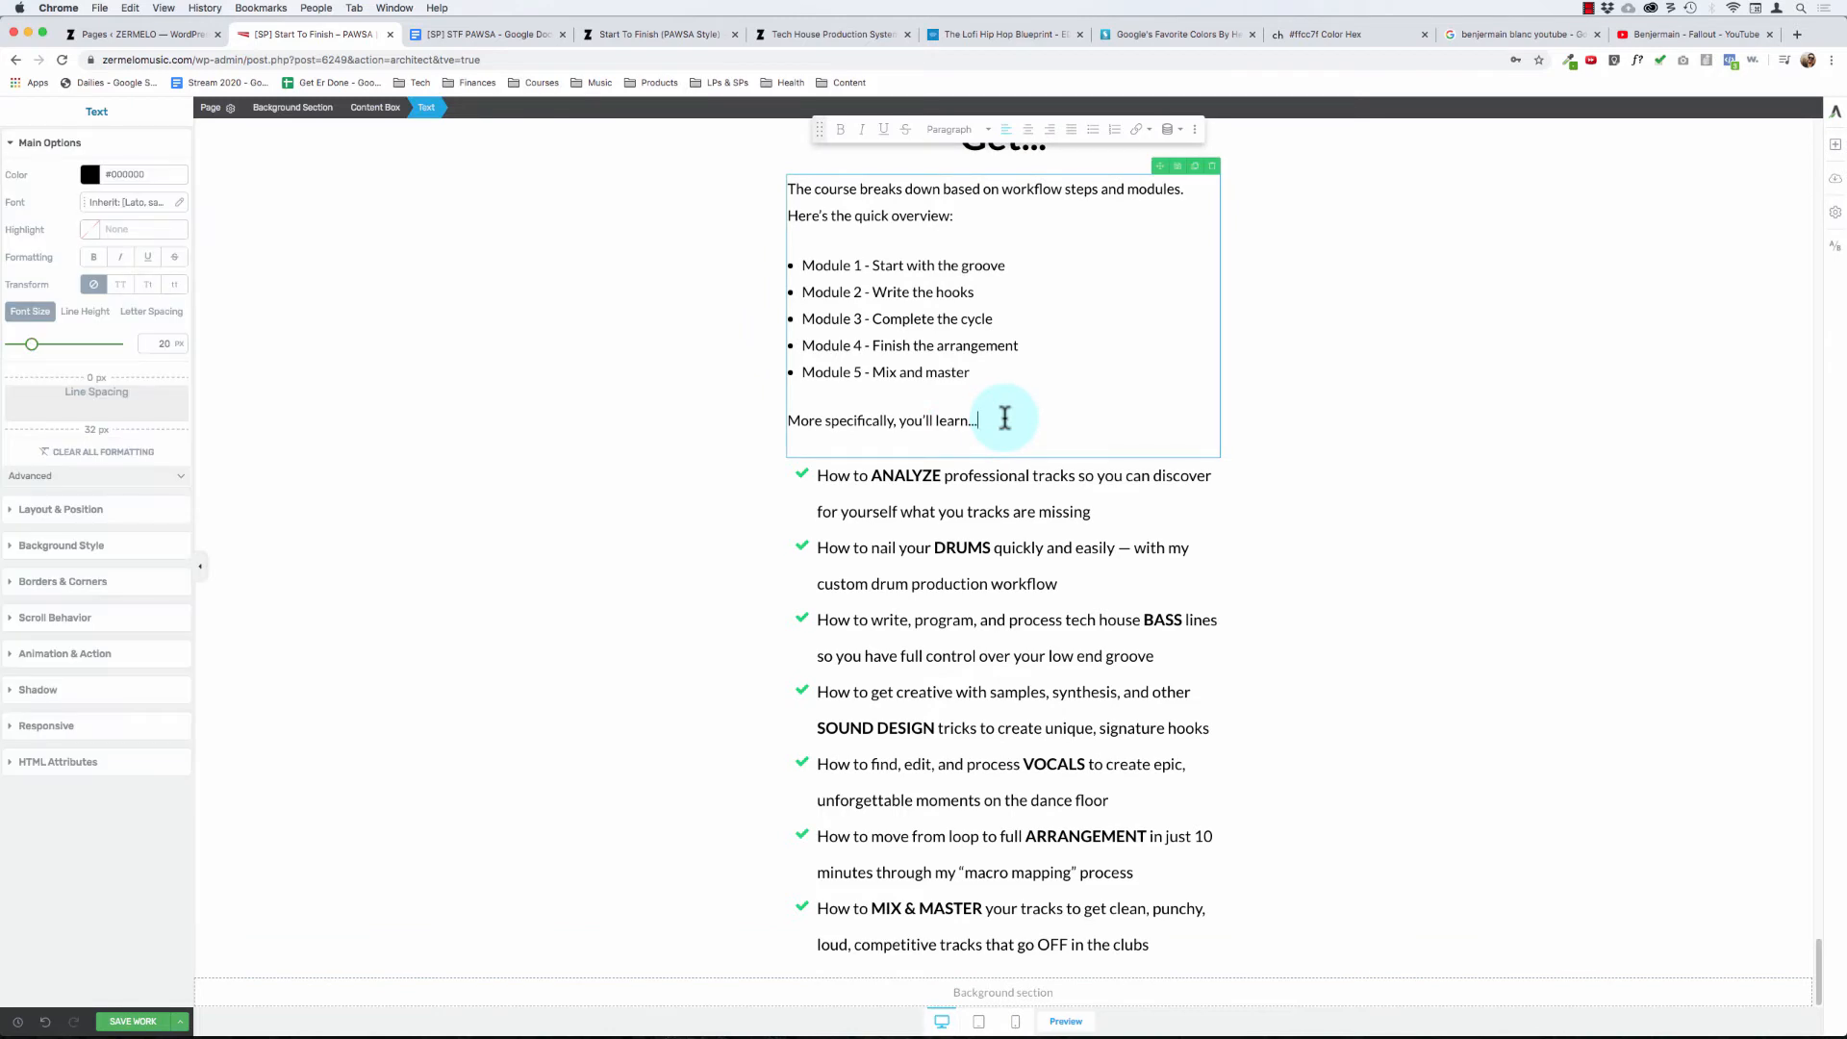
pyautogui.click(567, 250)
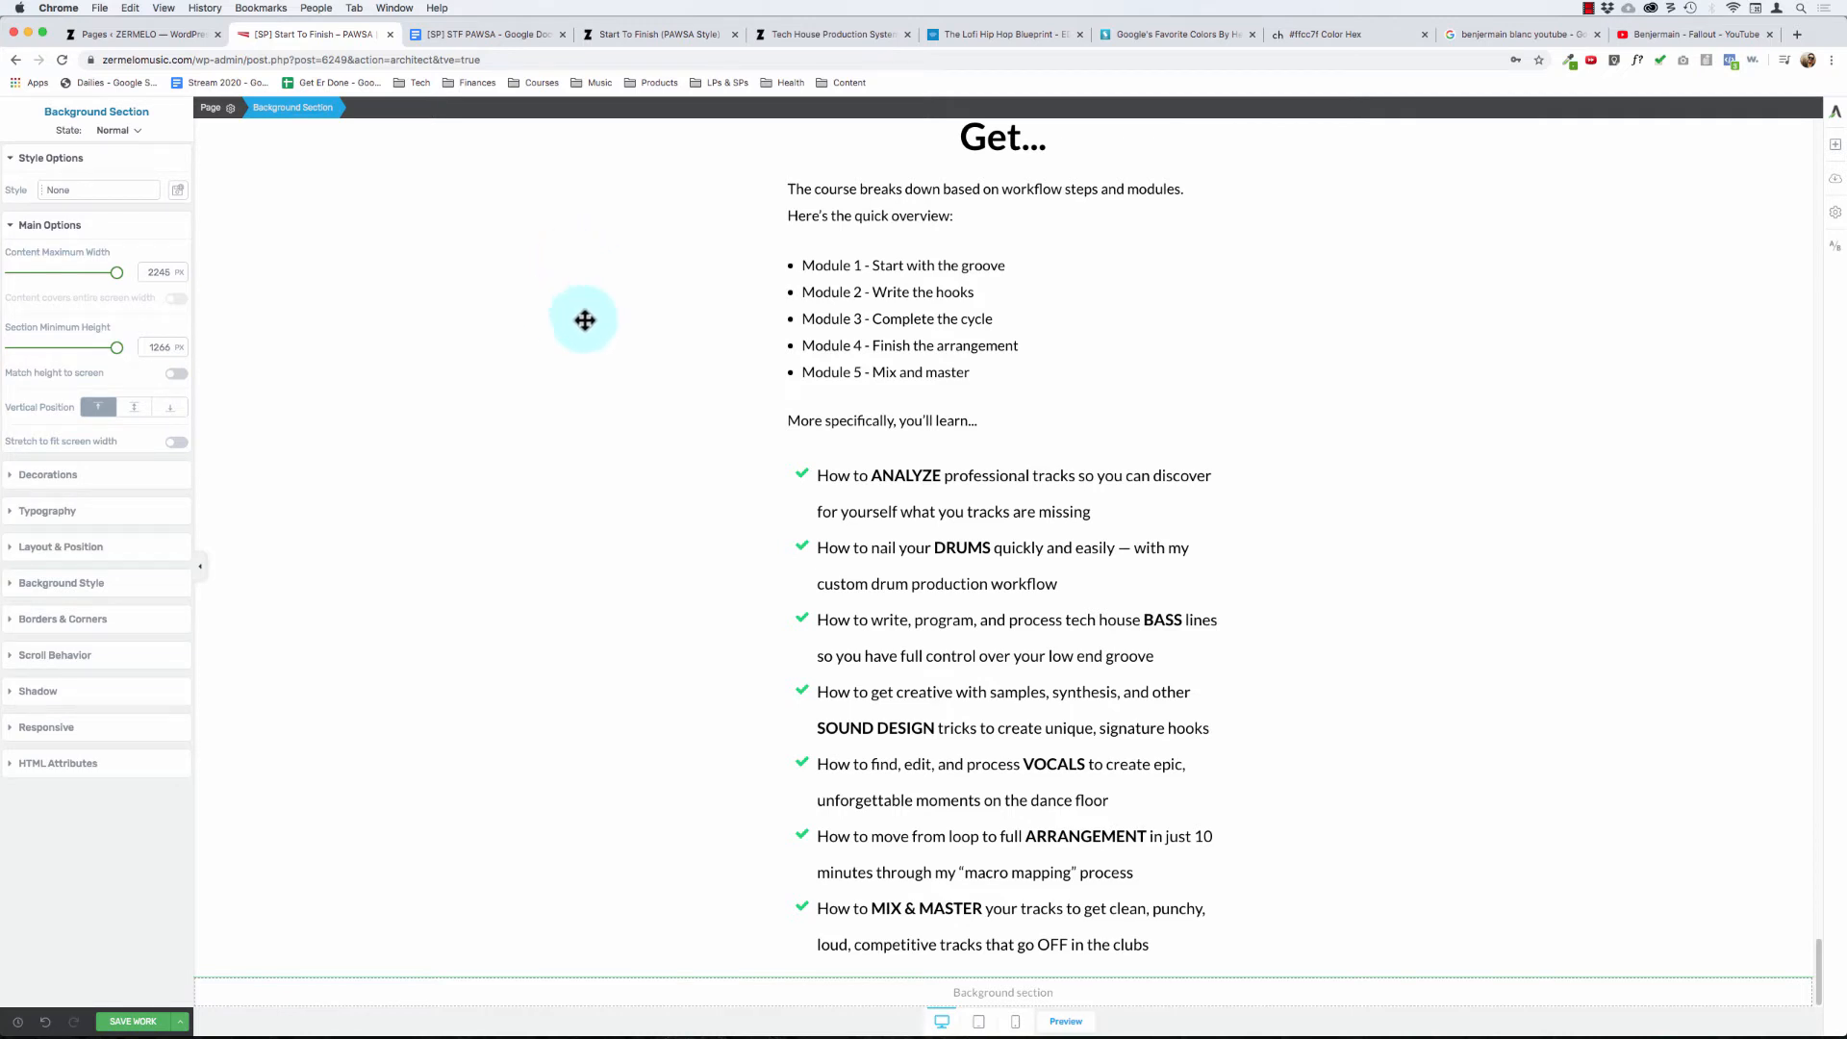
pyautogui.click(139, 1020)
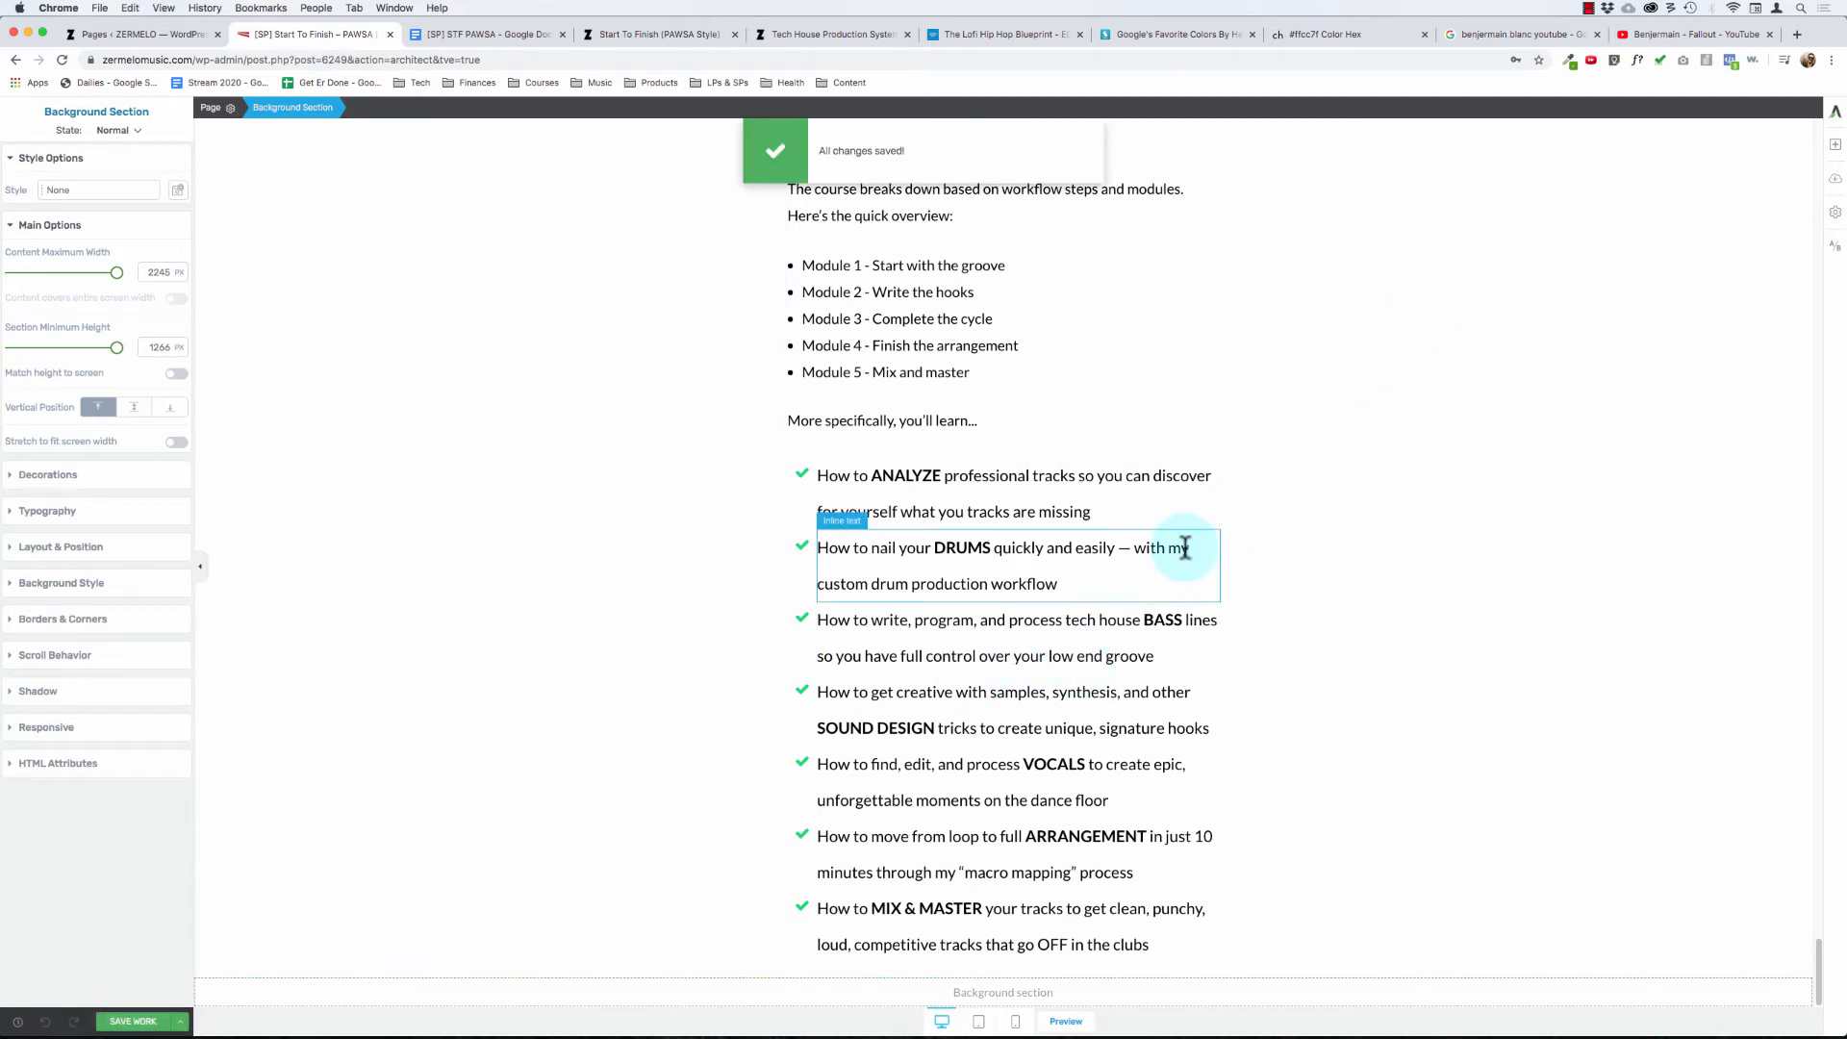
# - Copy "And here's the full syllabus and module breakdown..." from the STF PAWSA Google Doc, and return to the Thrive Architect page and save it
pyautogui.click(447, 38)
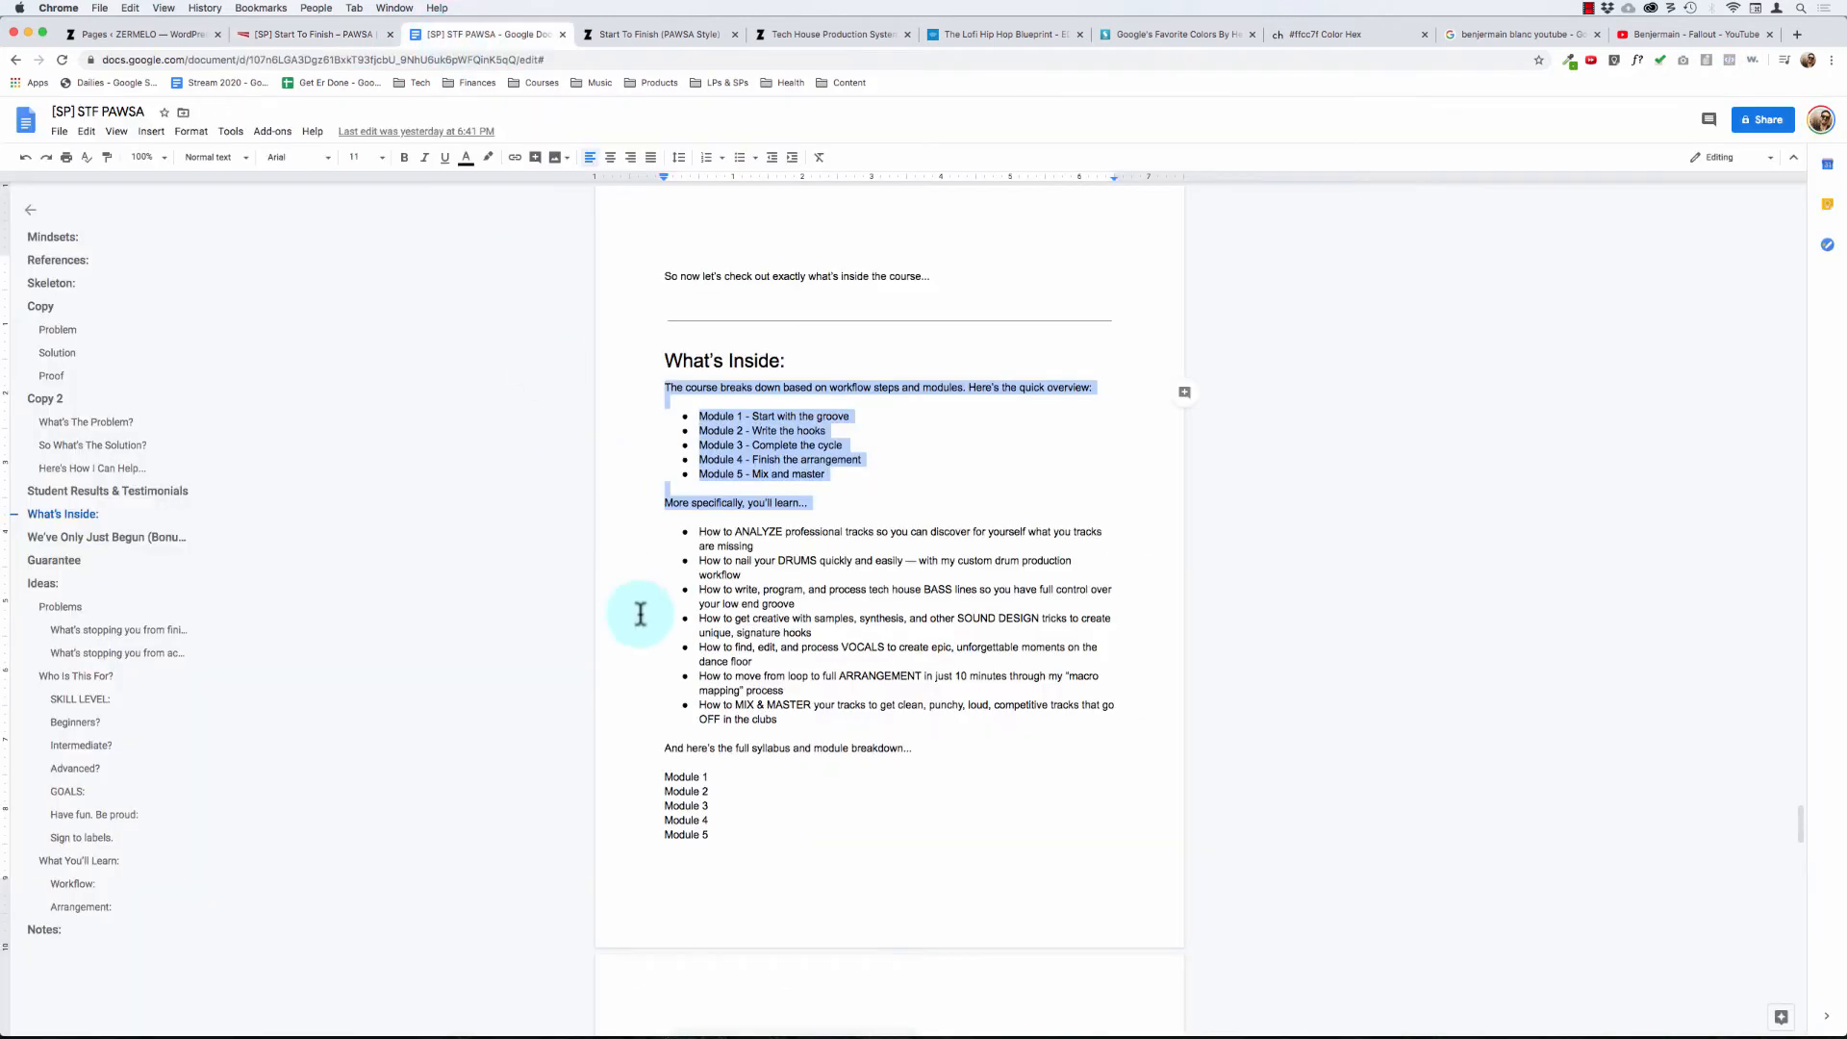
pyautogui.click(688, 744)
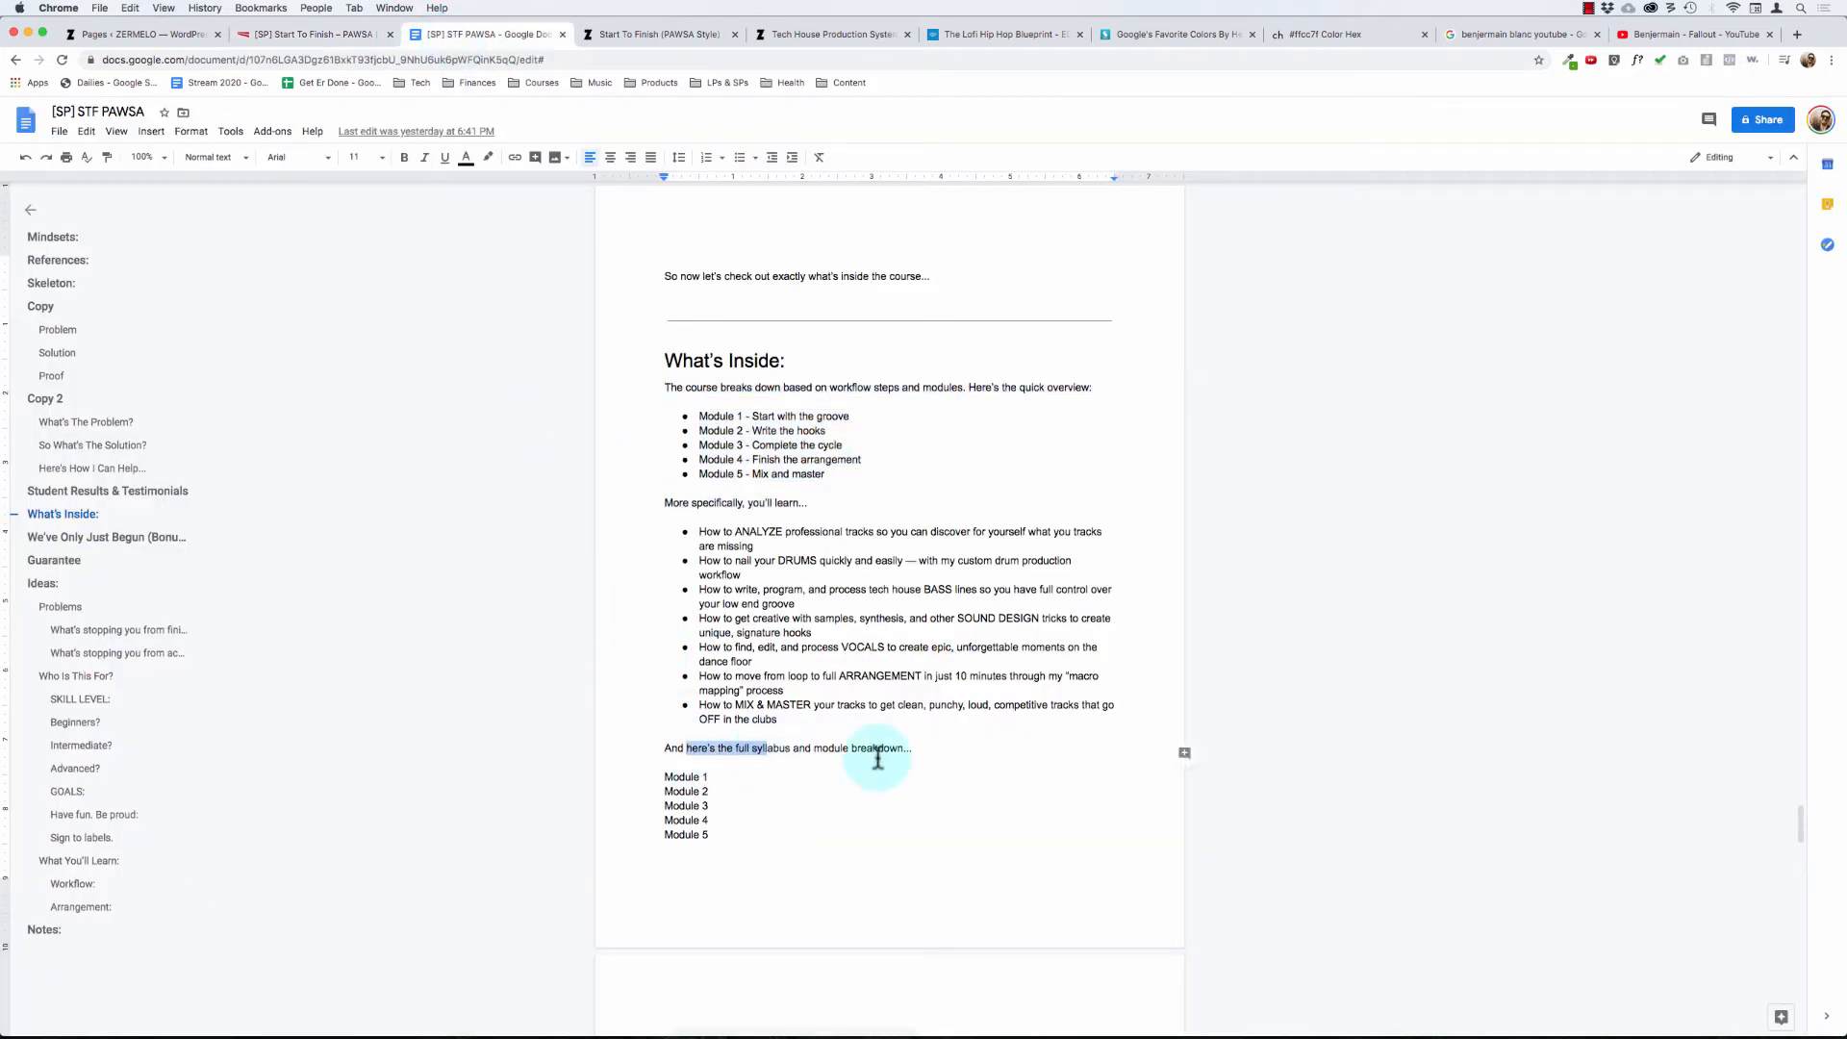
pyautogui.click(915, 756)
pyautogui.press('shift+super+Left')
pyautogui.press('super+c')
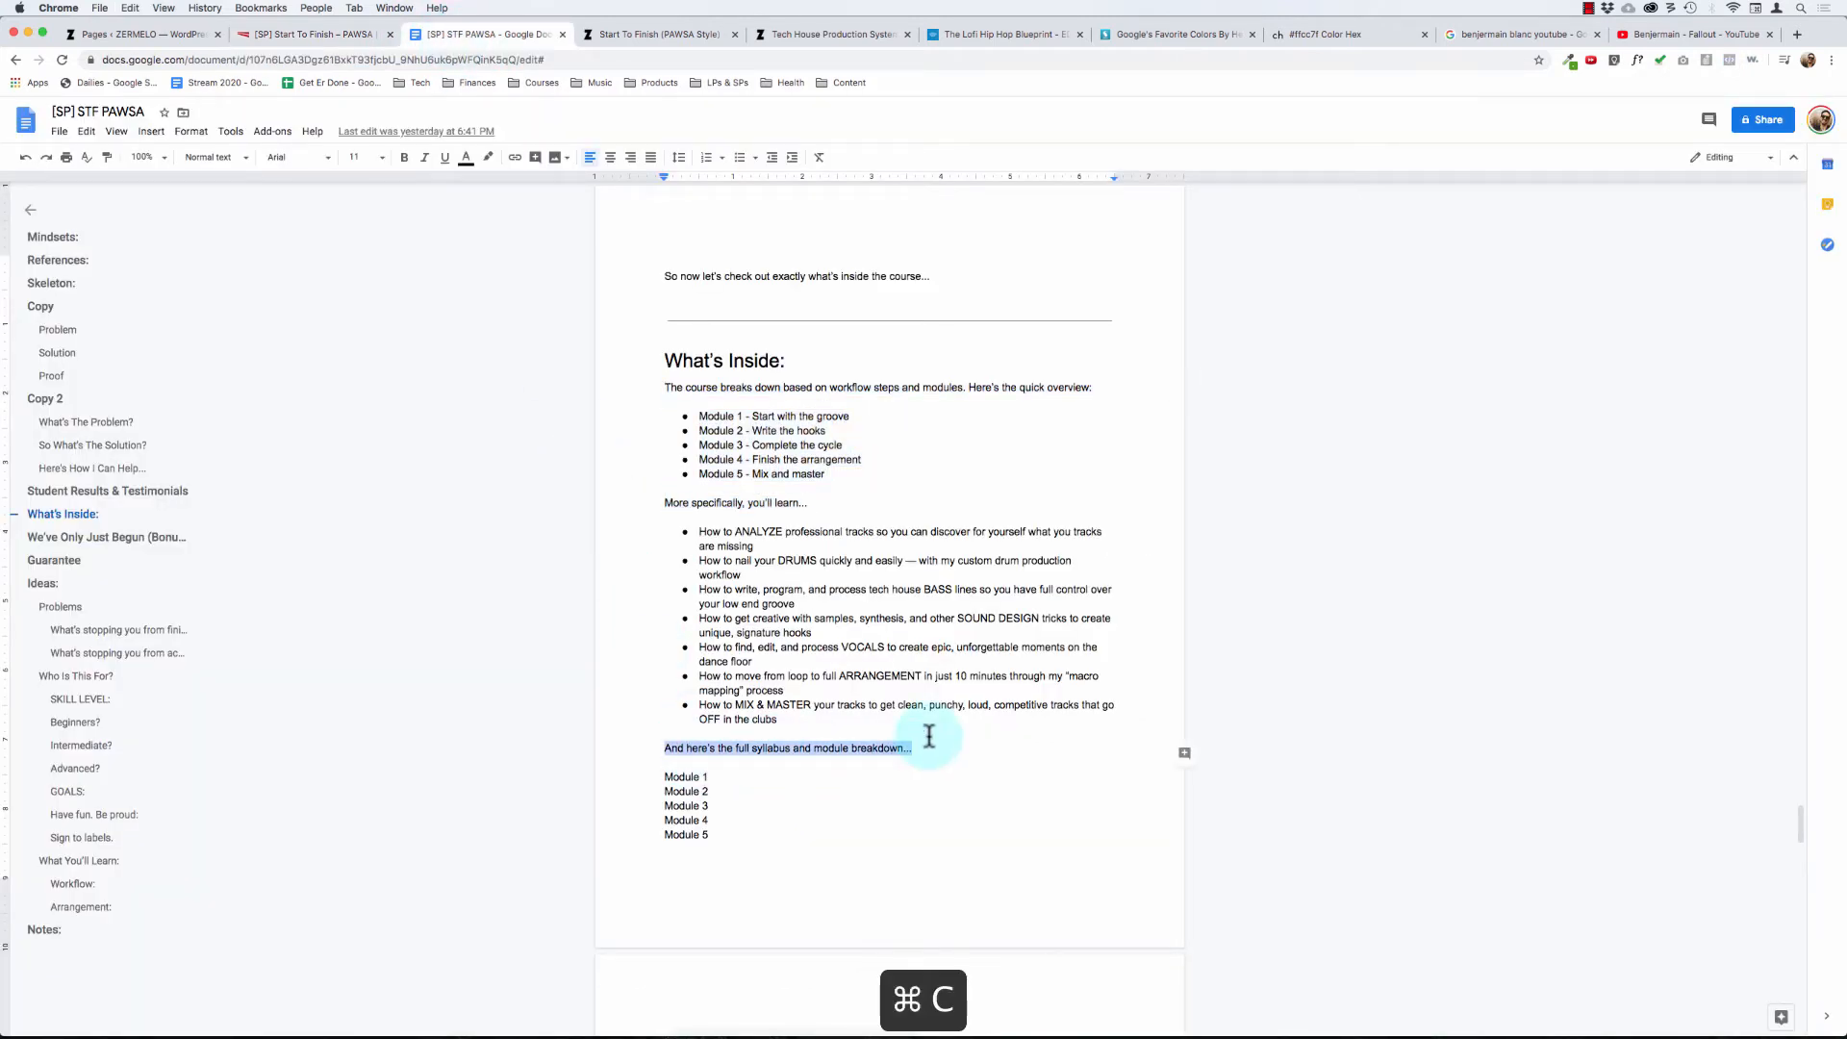
pyautogui.click(279, 38)
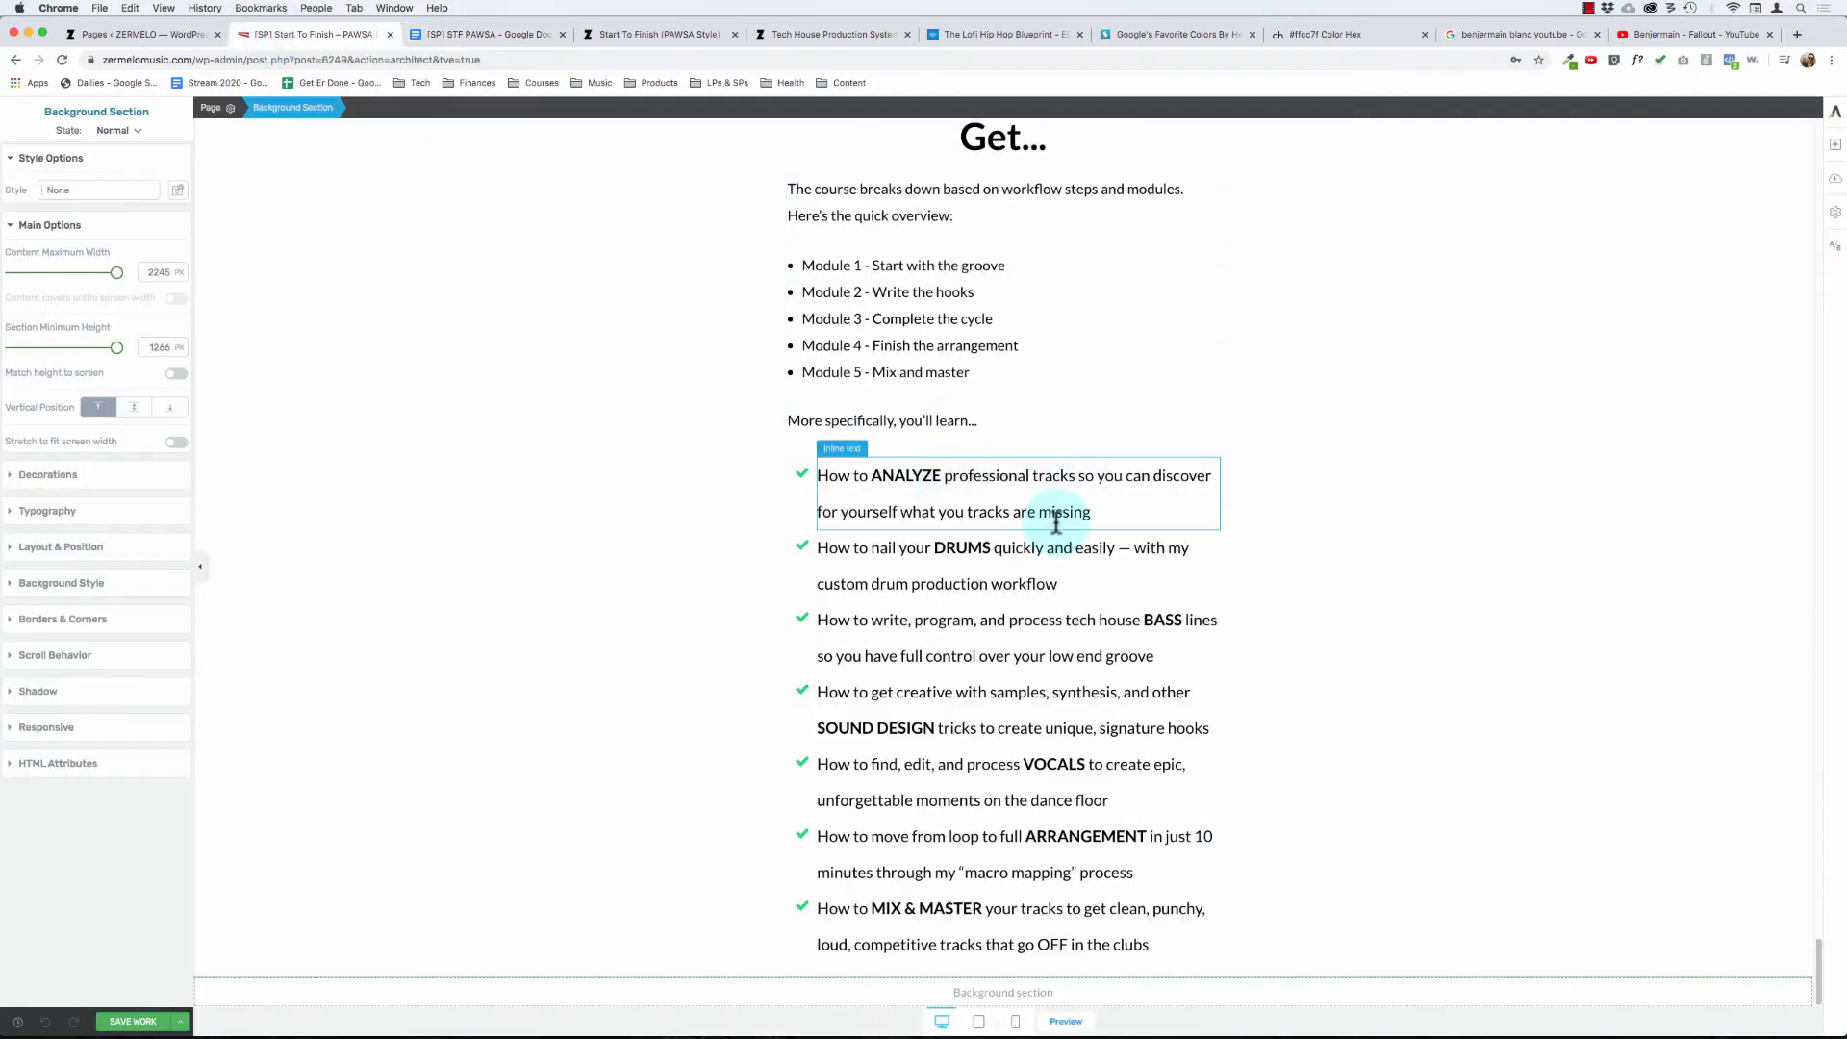
pyautogui.click(134, 1022)
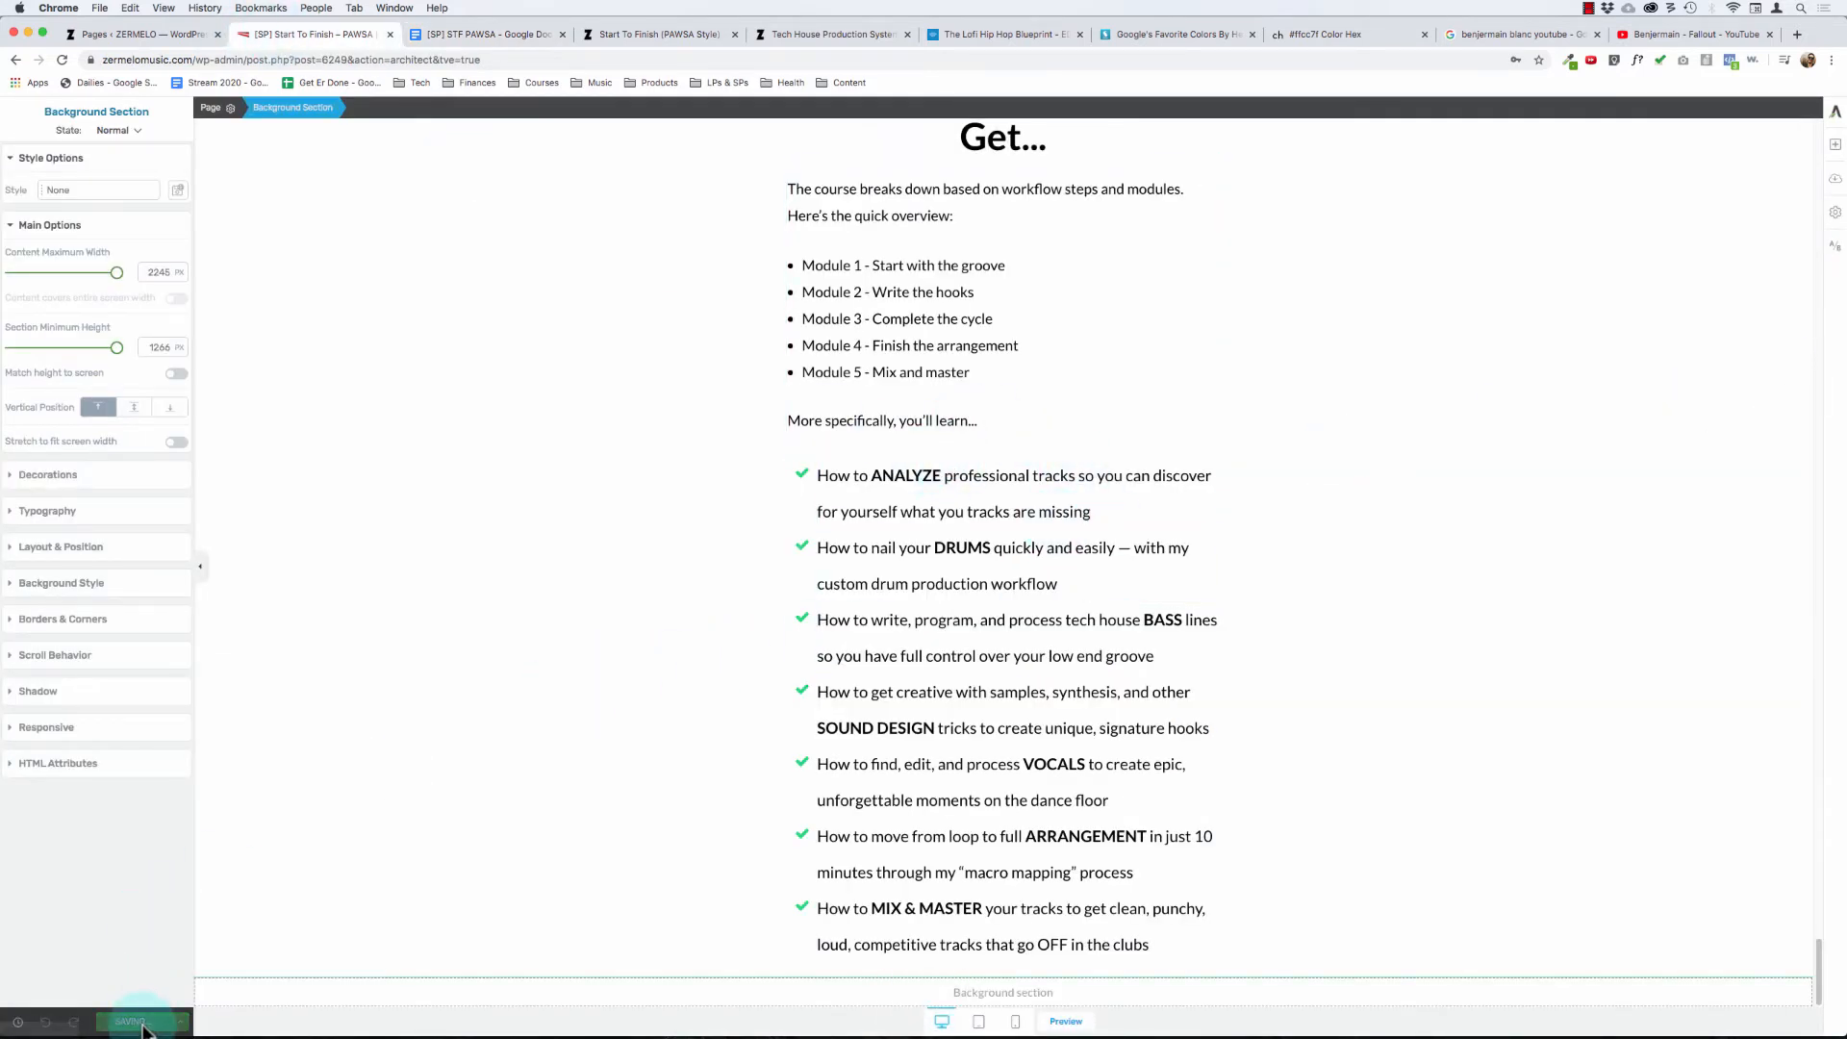
pyautogui.click(1835, 143)
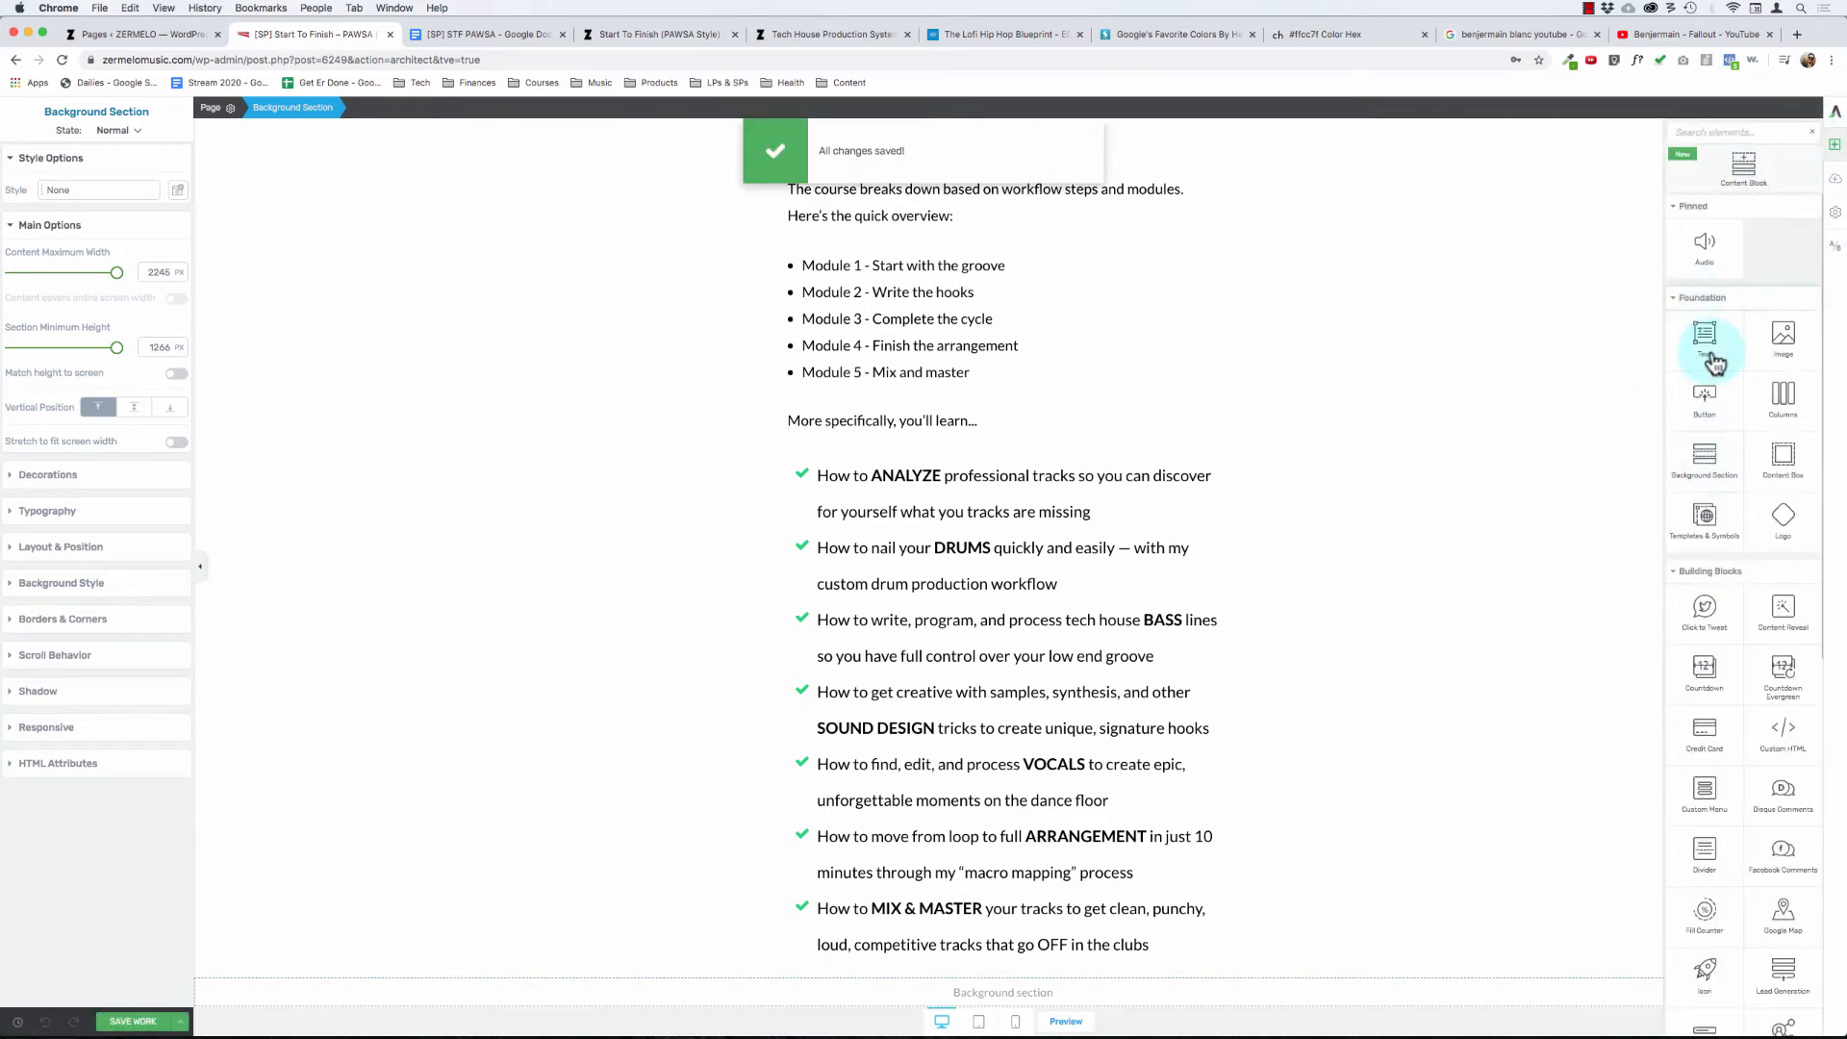
pyautogui.moveTo(1706, 347); pyautogui.dragTo(942, 952)
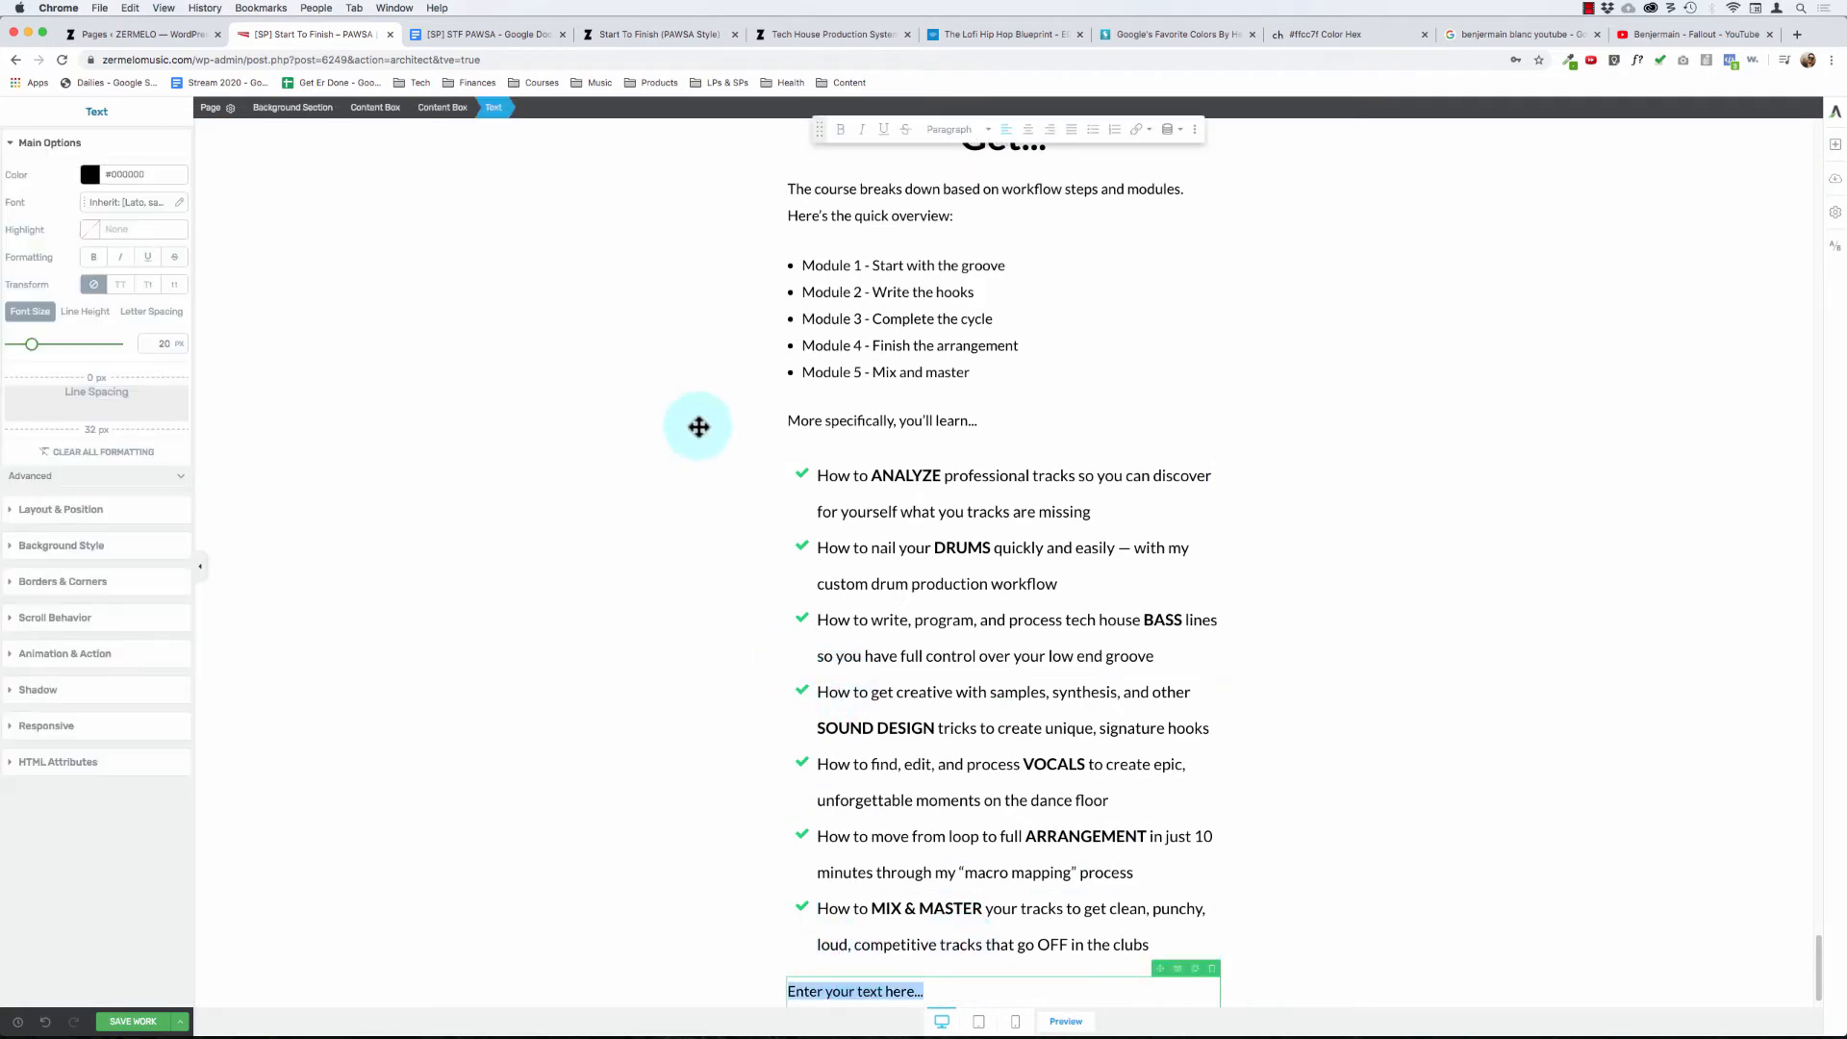
pyautogui.scroll(-1, 760, 664)
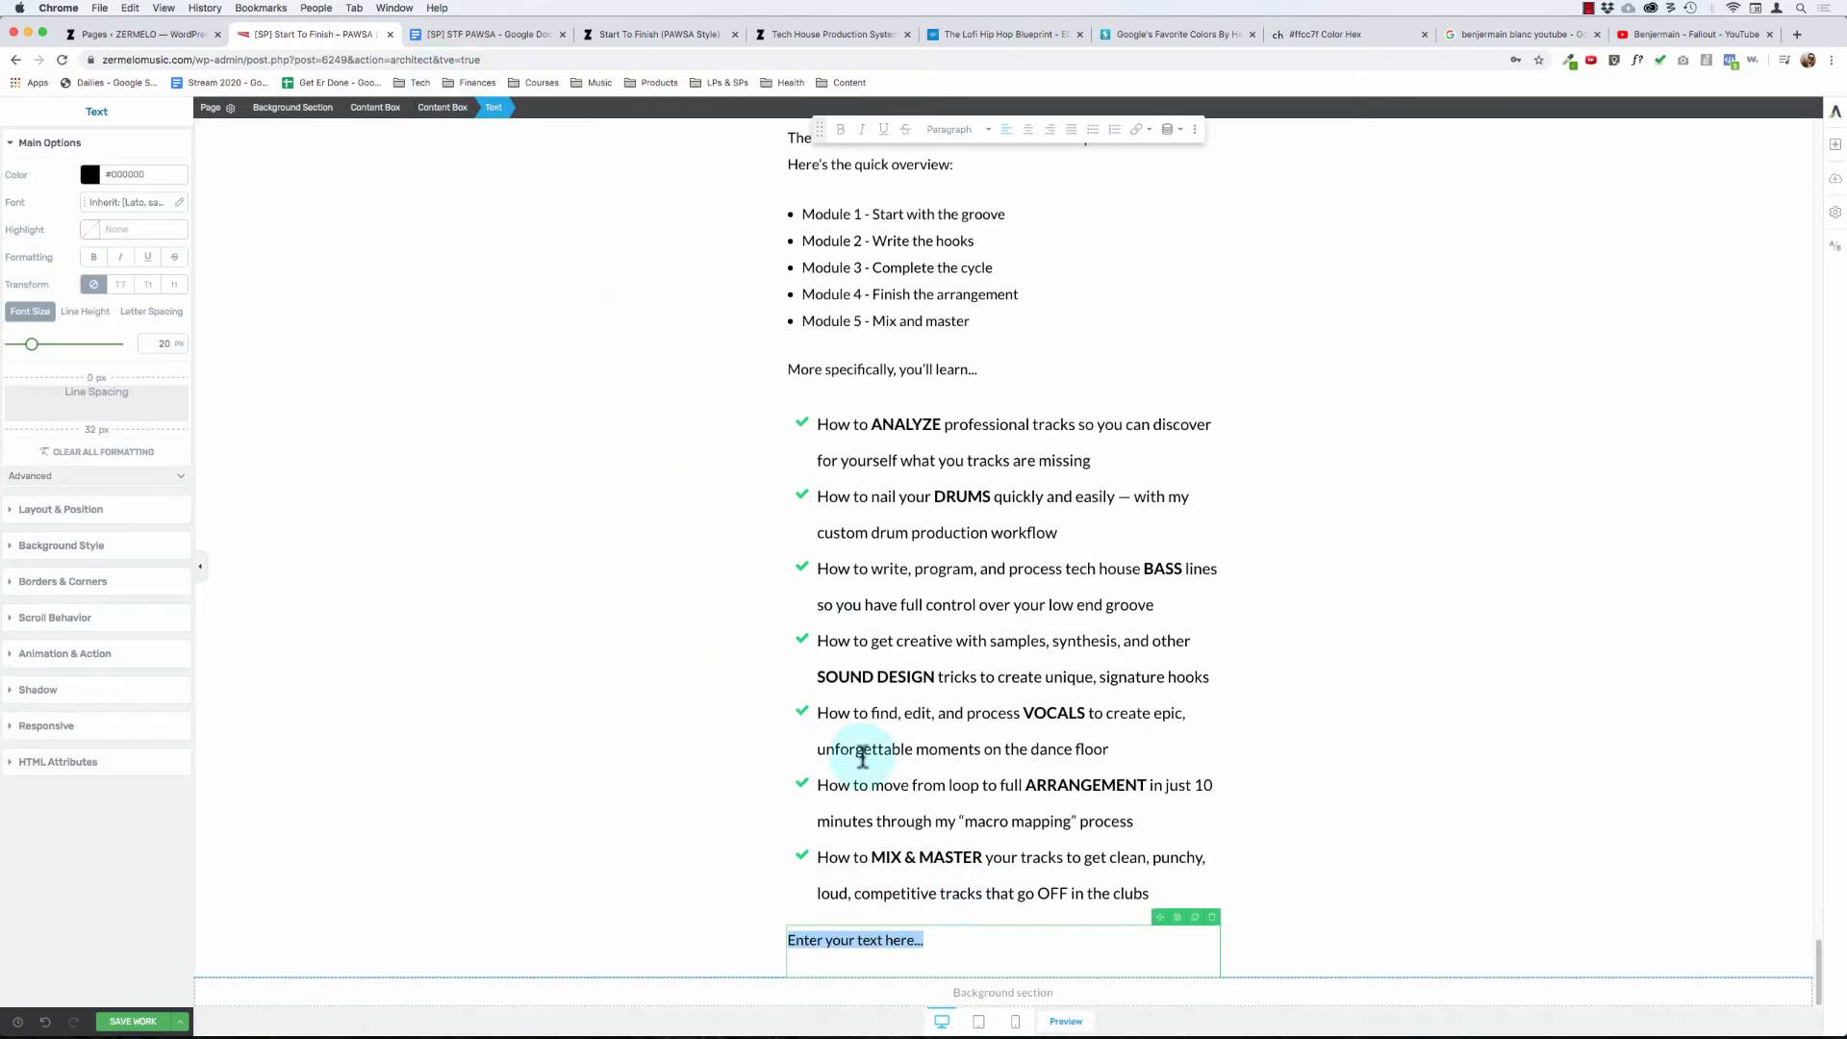
pyautogui.click(1212, 918)
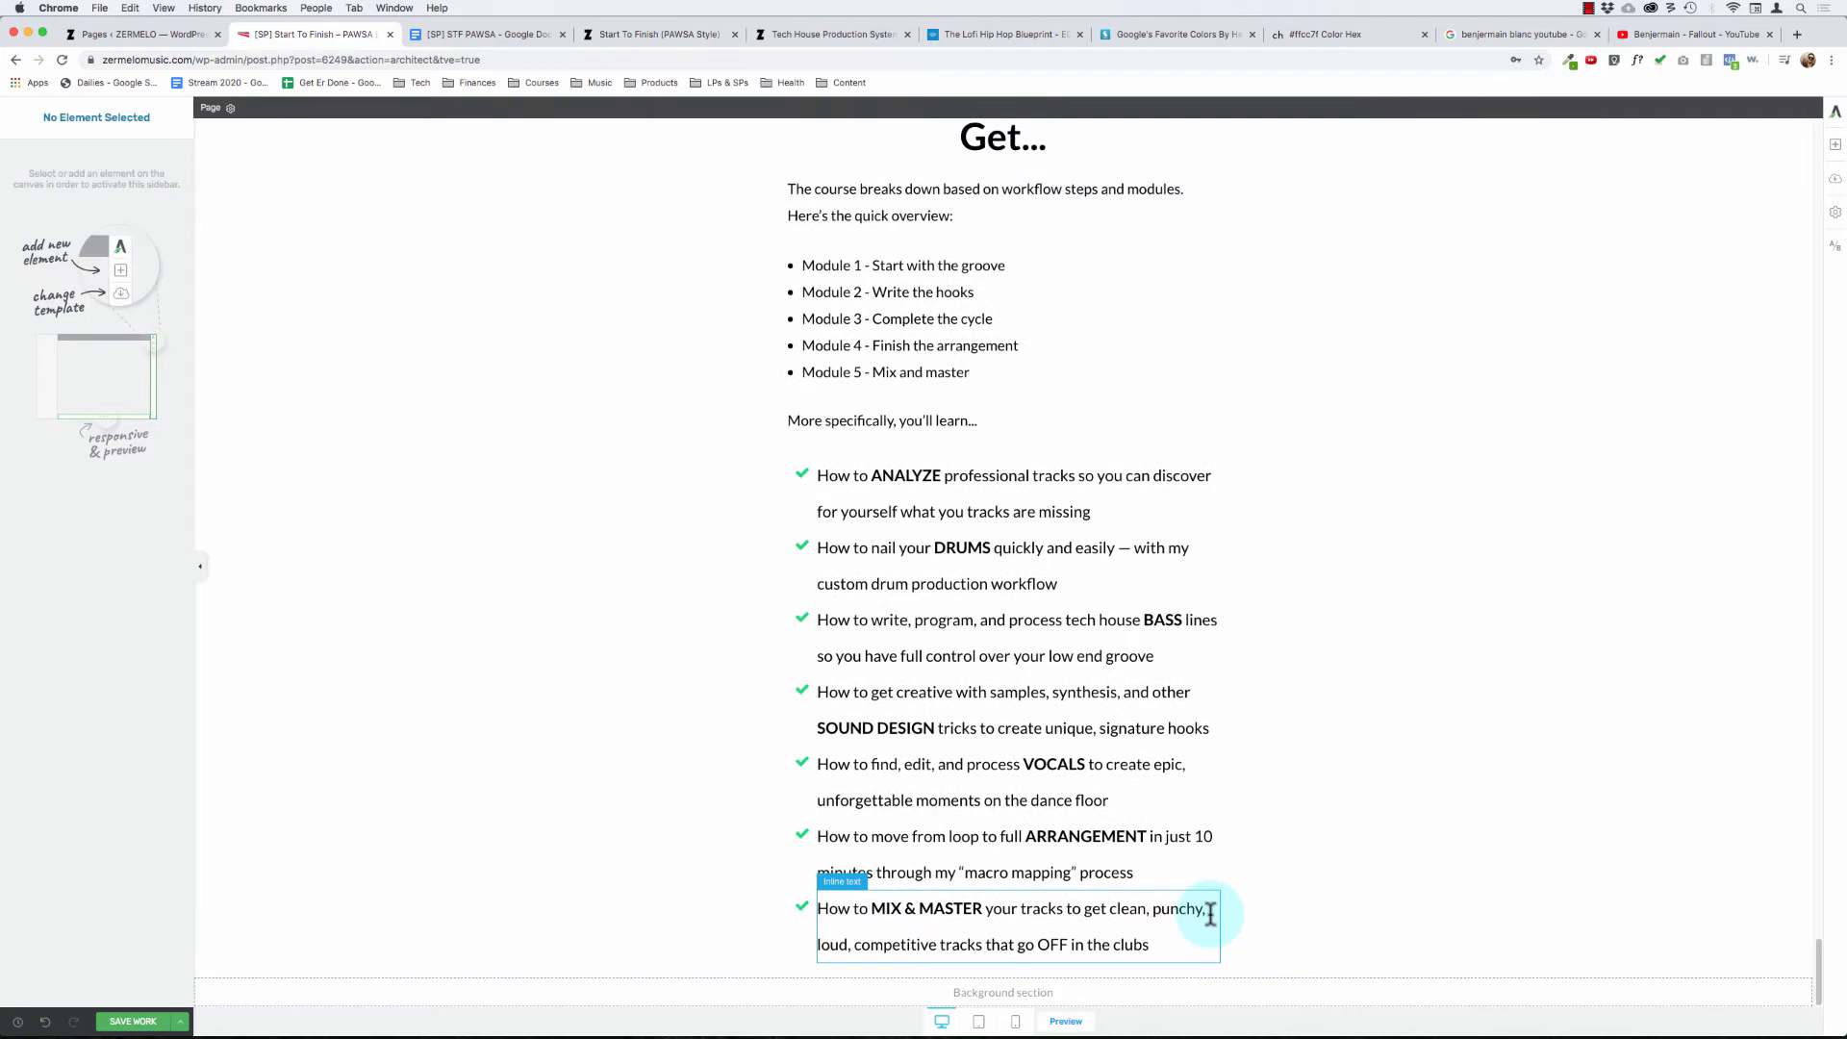
pyautogui.click(921, 472)
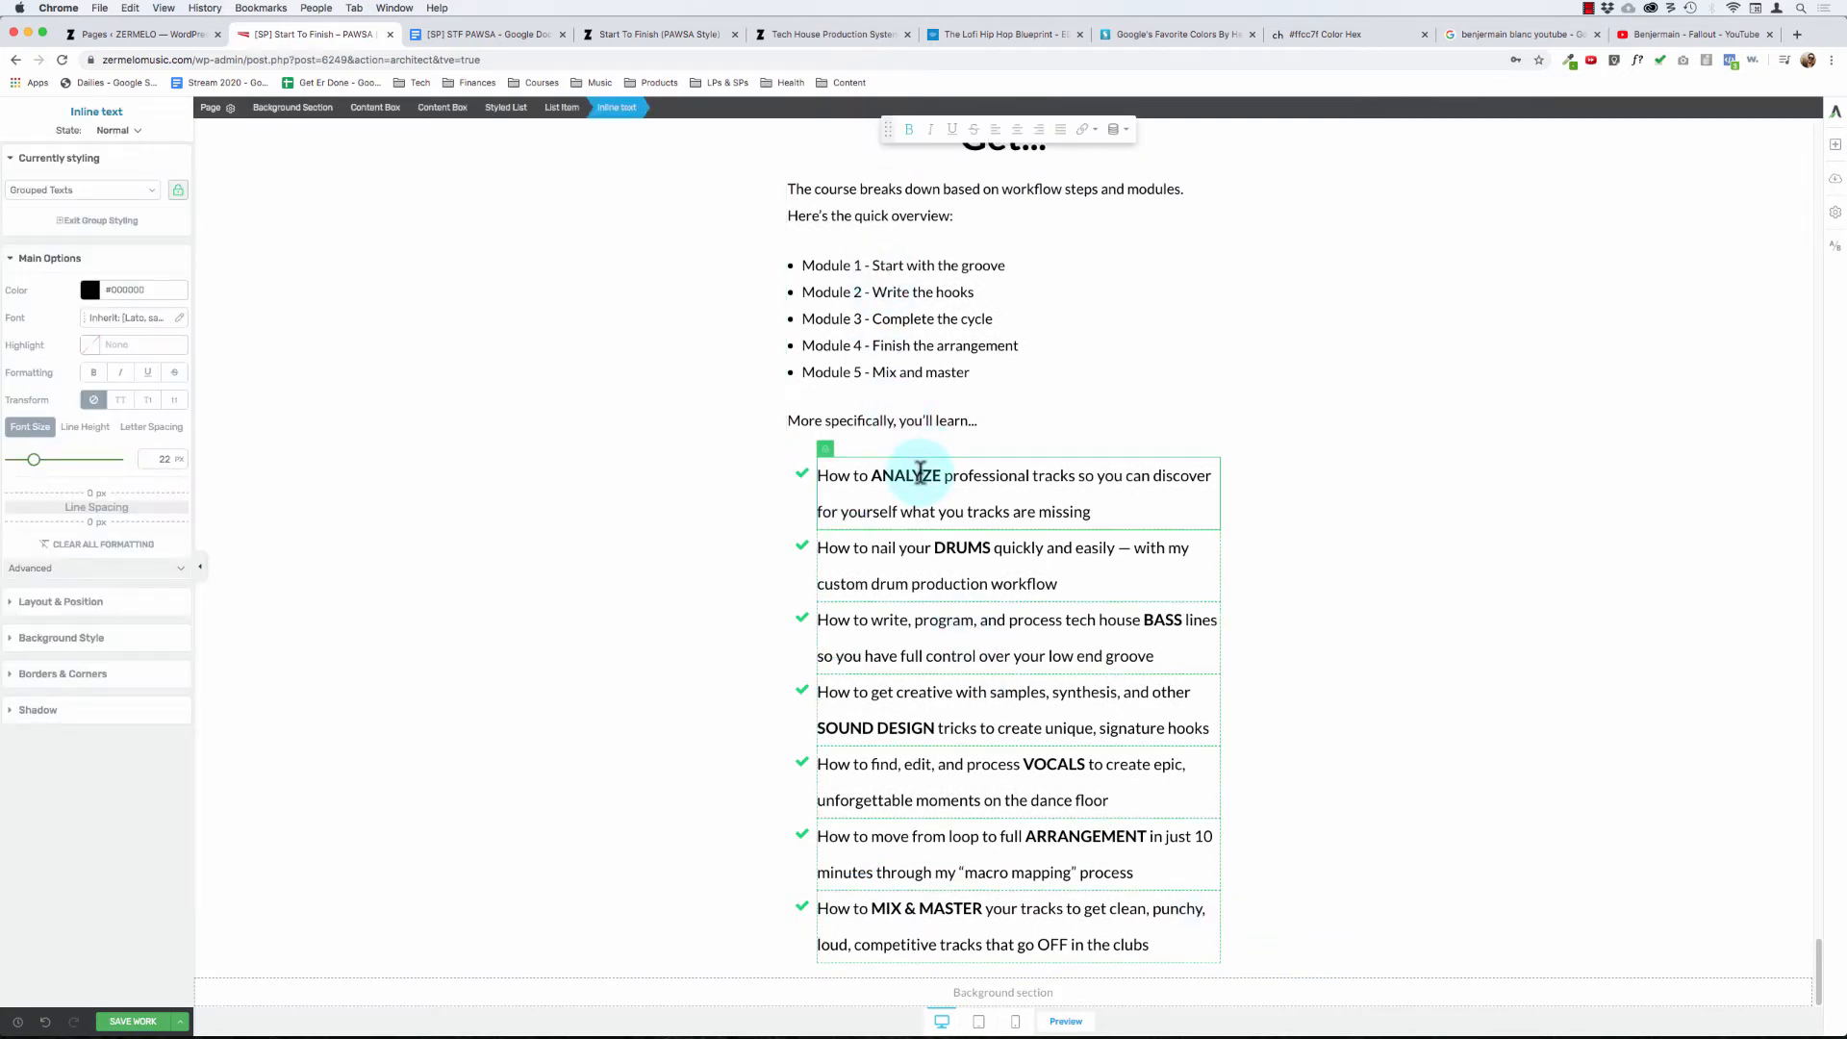
pyautogui.click(915, 530)
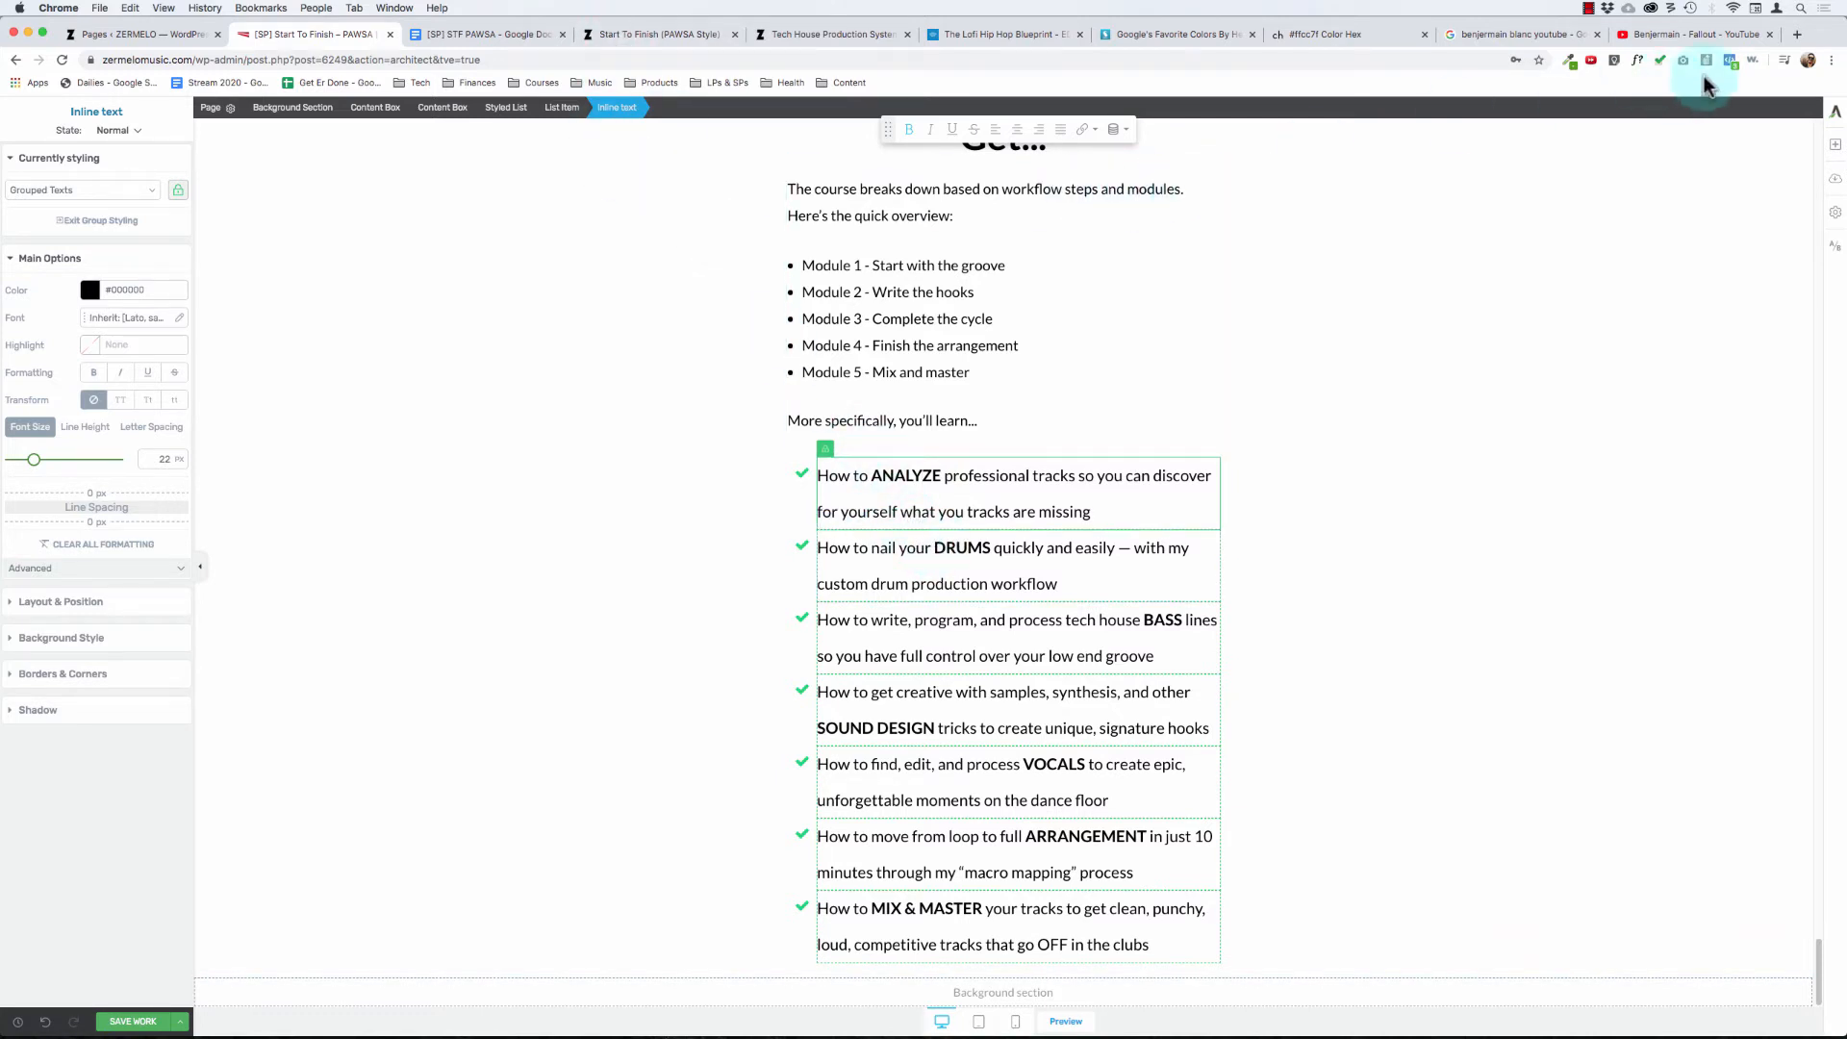
# - Add a text element below the checklist, outside its content box, reading "And here's the full syllabus and module breakdown..."
pyautogui.click(1835, 145)
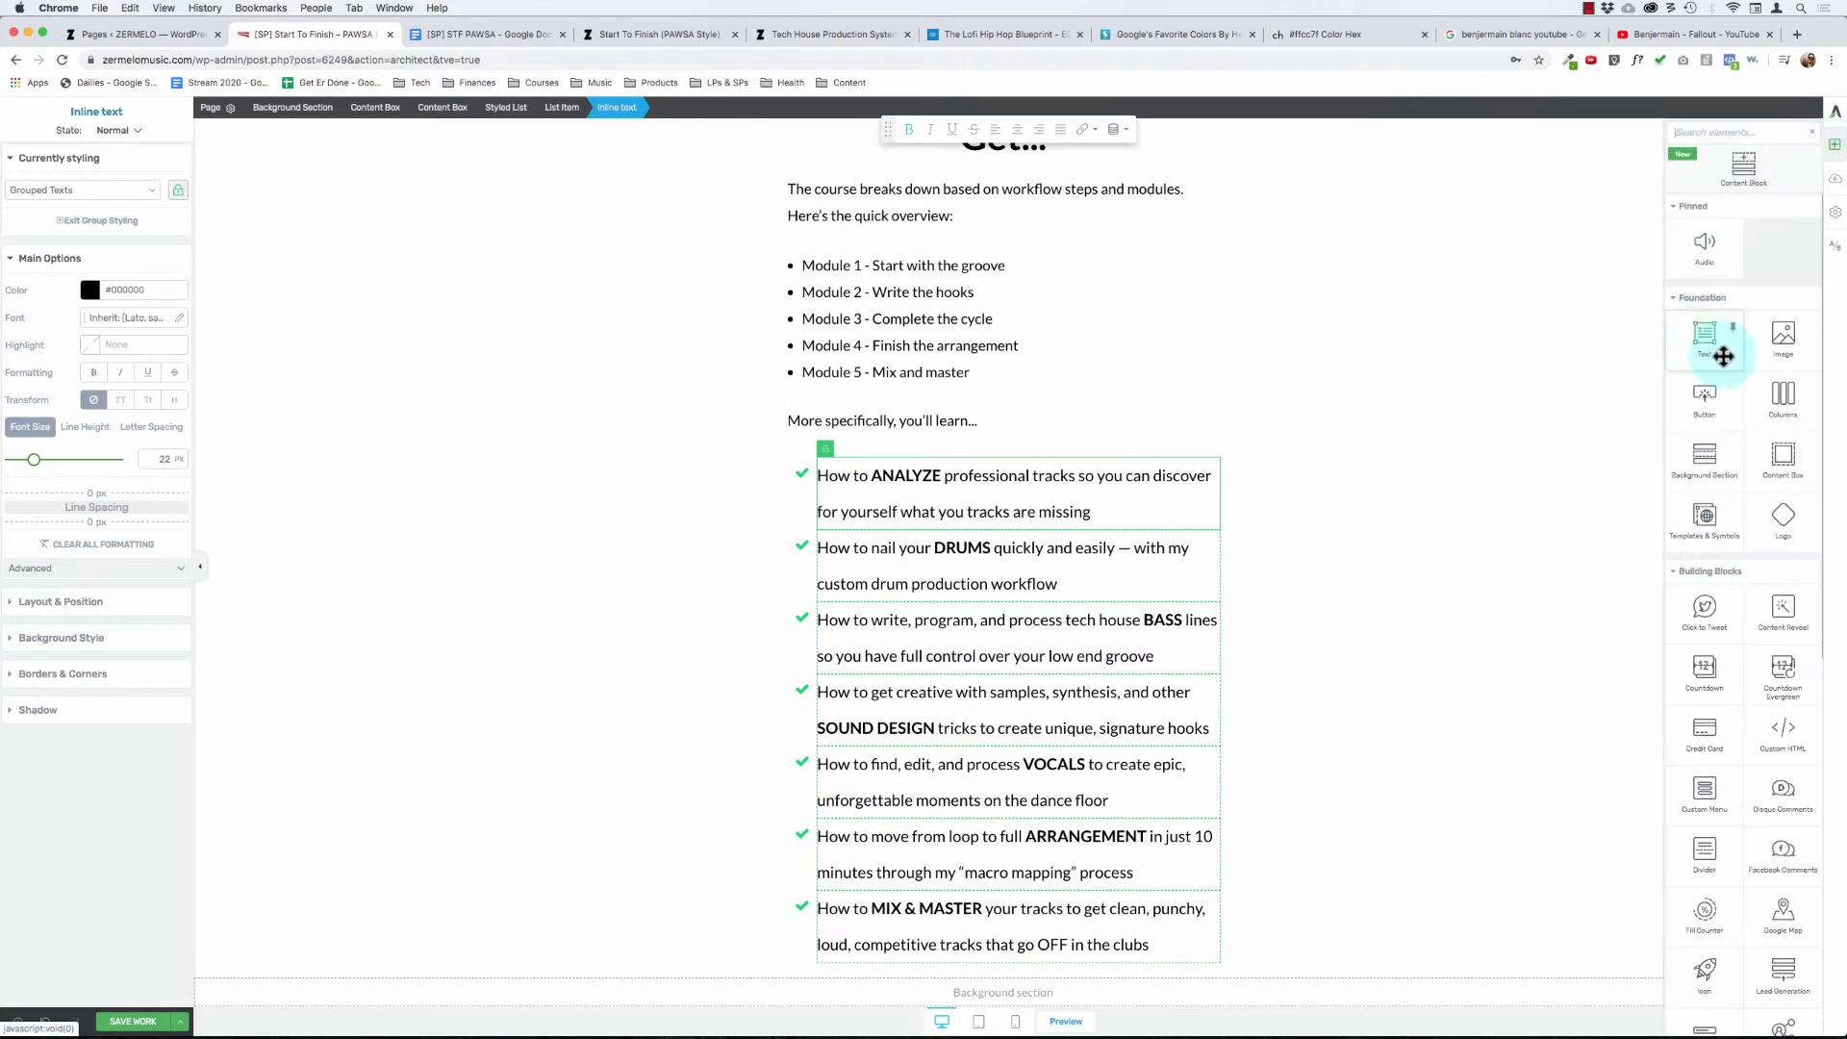
pyautogui.moveTo(1705, 336); pyautogui.dragTo(1122, 973)
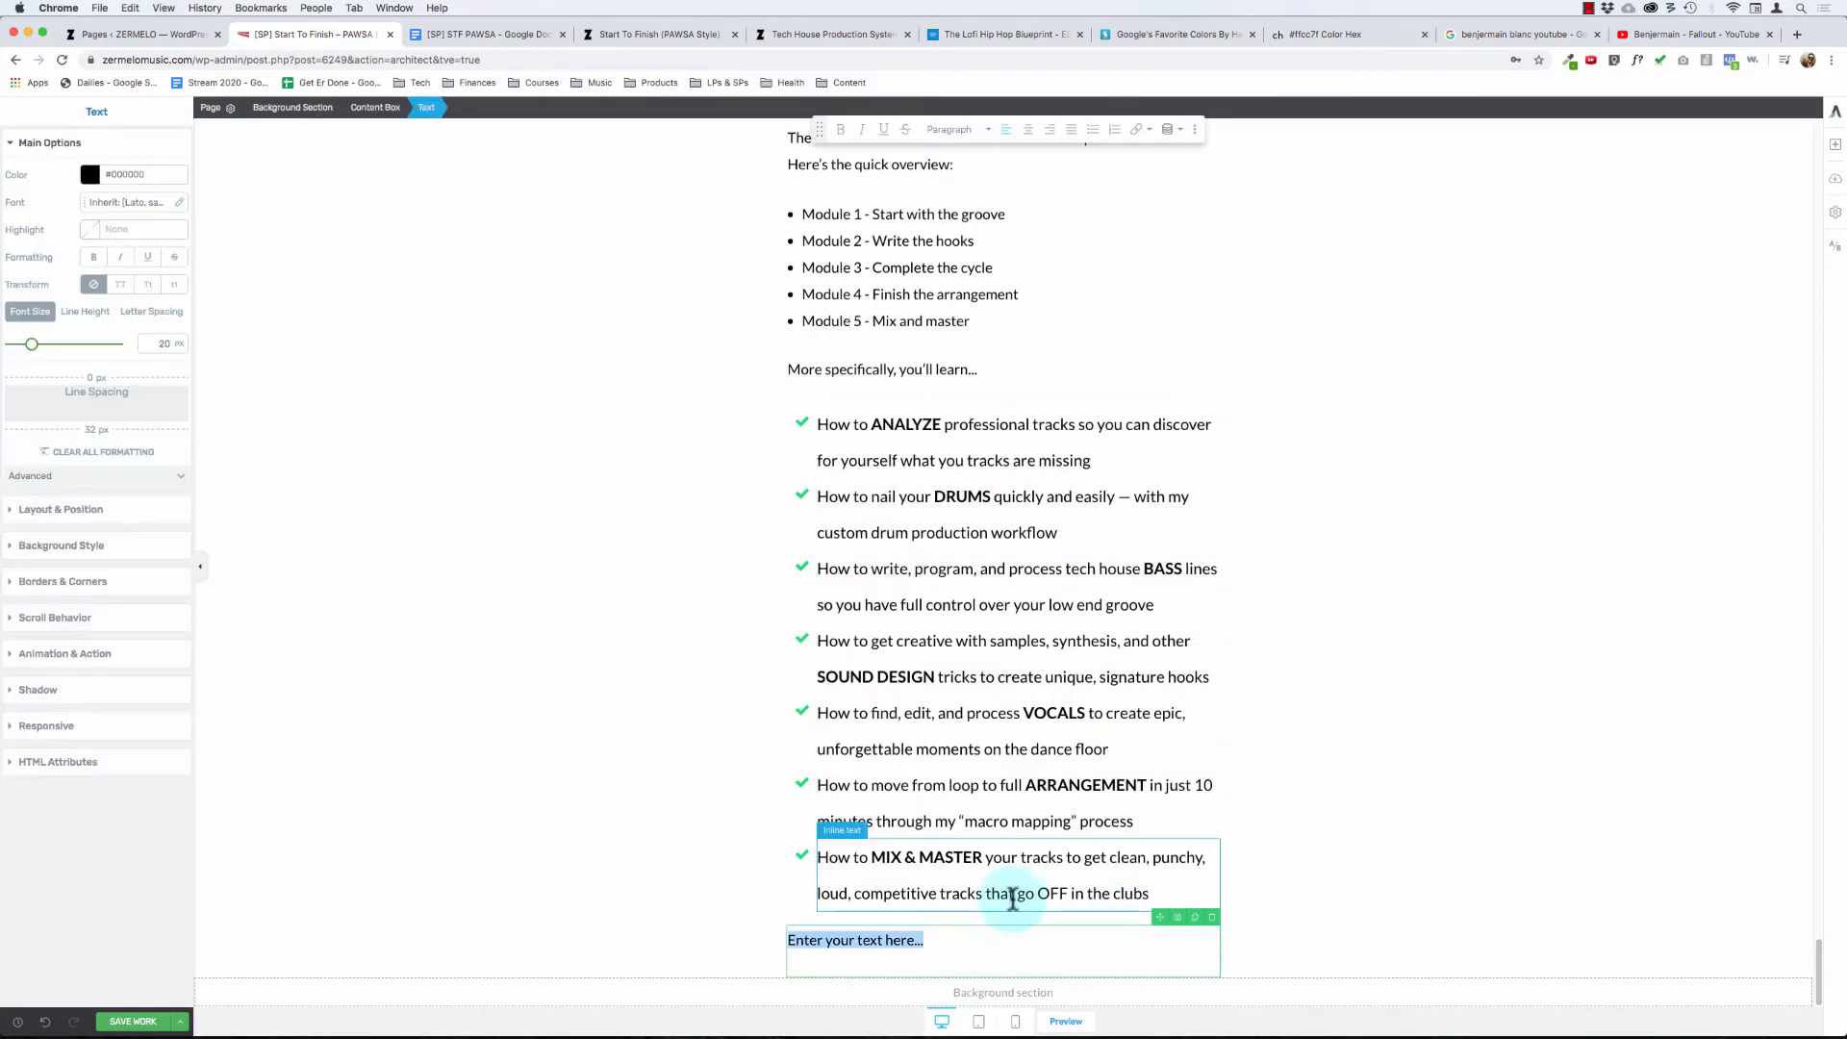
pyautogui.click(928, 819)
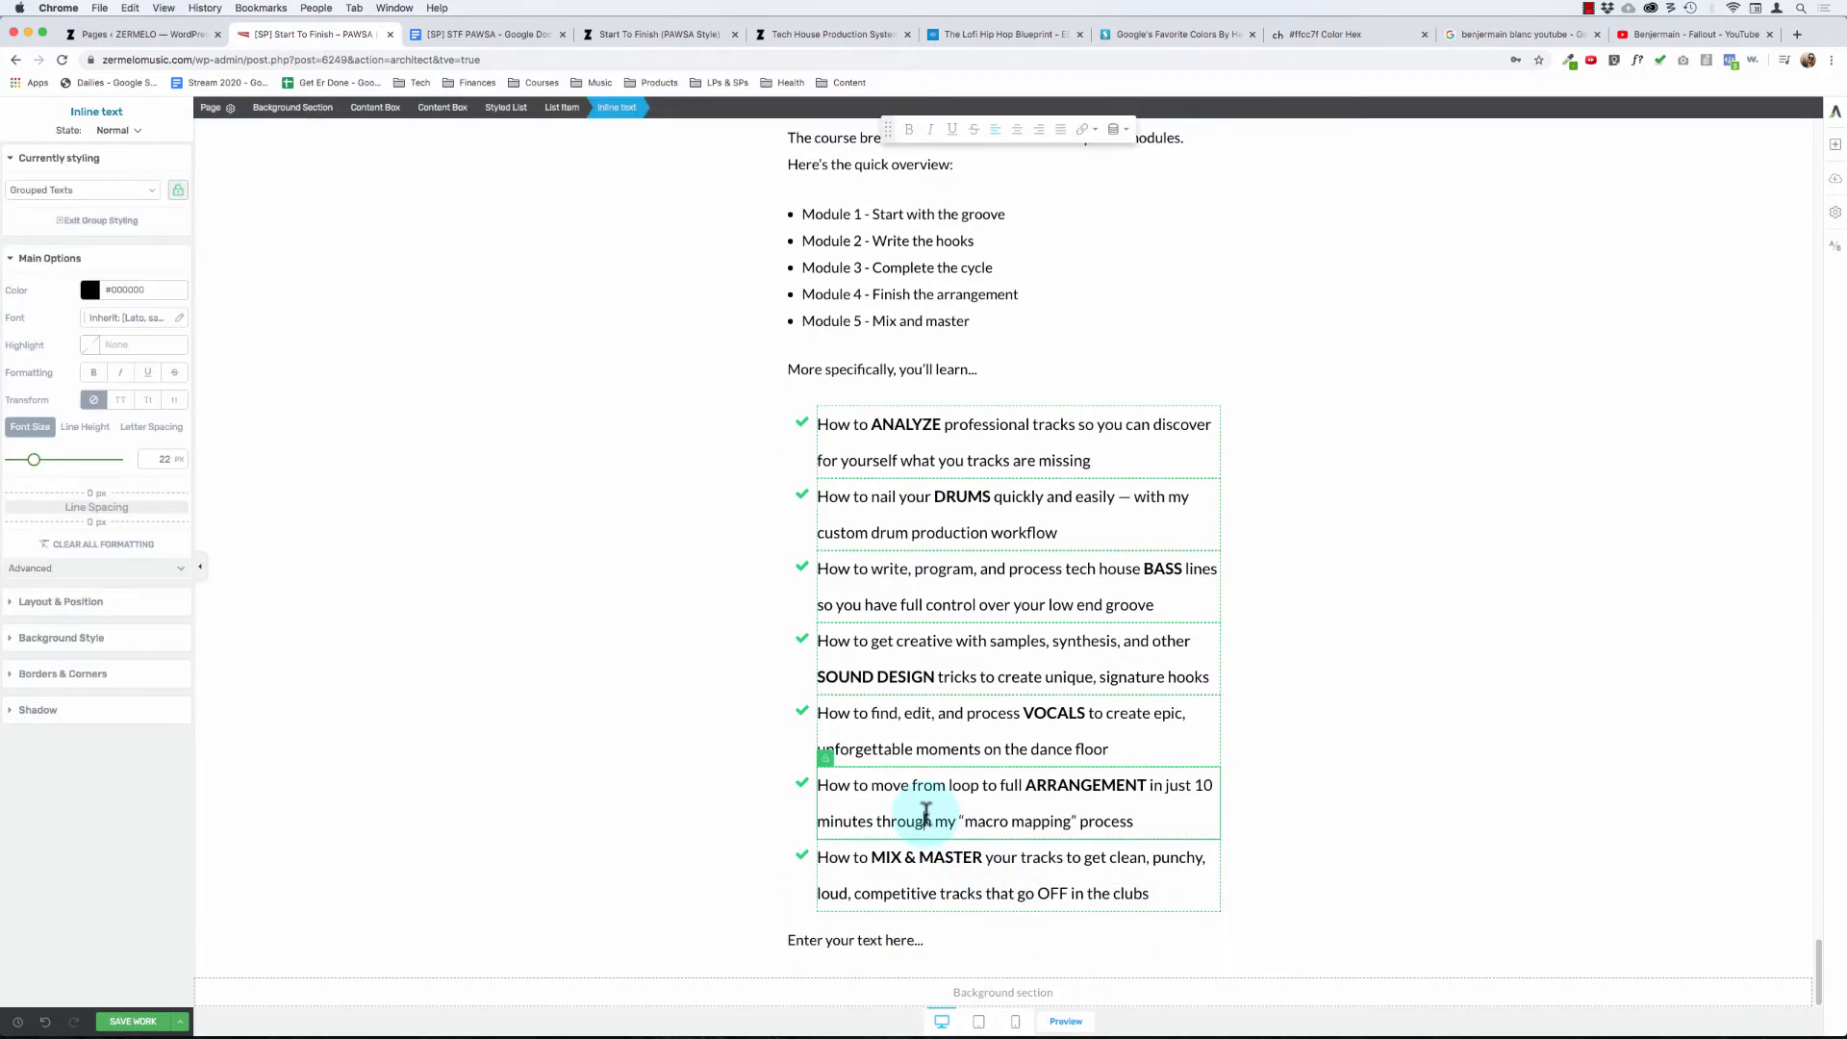
pyautogui.click(443, 108)
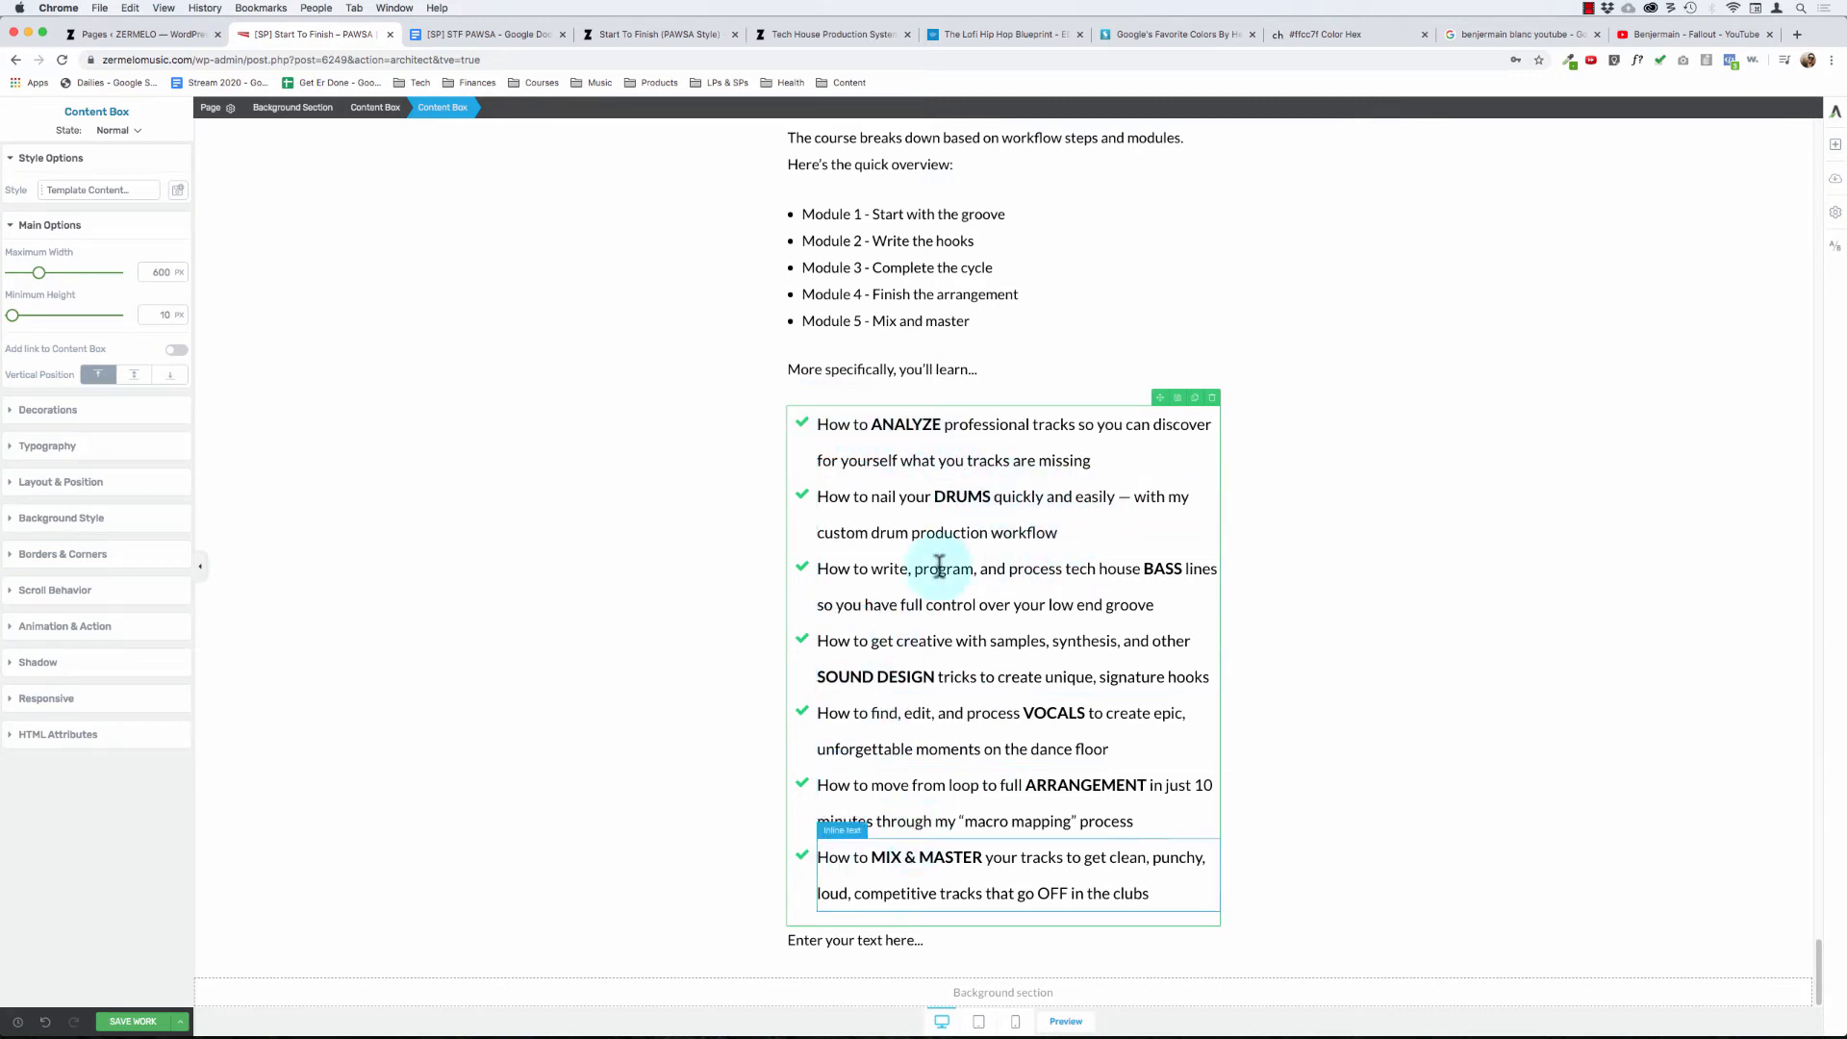
pyautogui.click(883, 940)
pyautogui.tripleClick(882, 940)
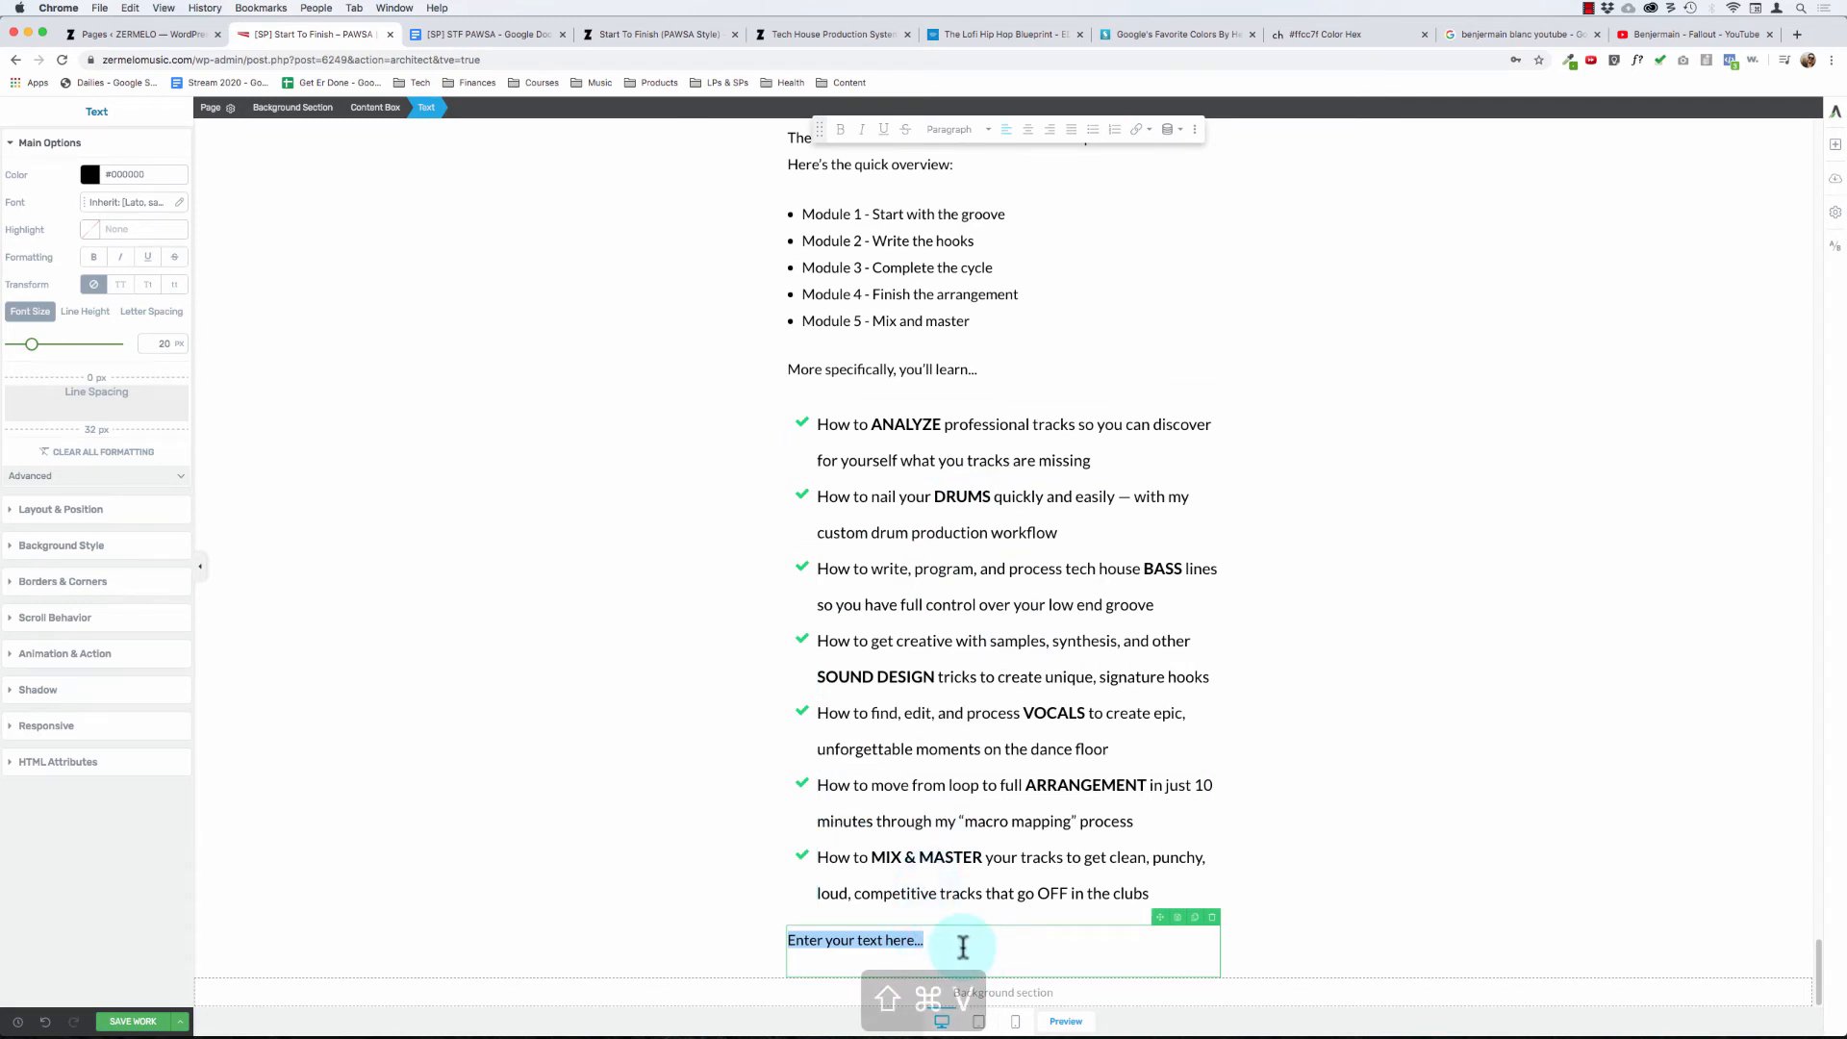
pyautogui.write("And here's the full syllabus and module breakdown...")
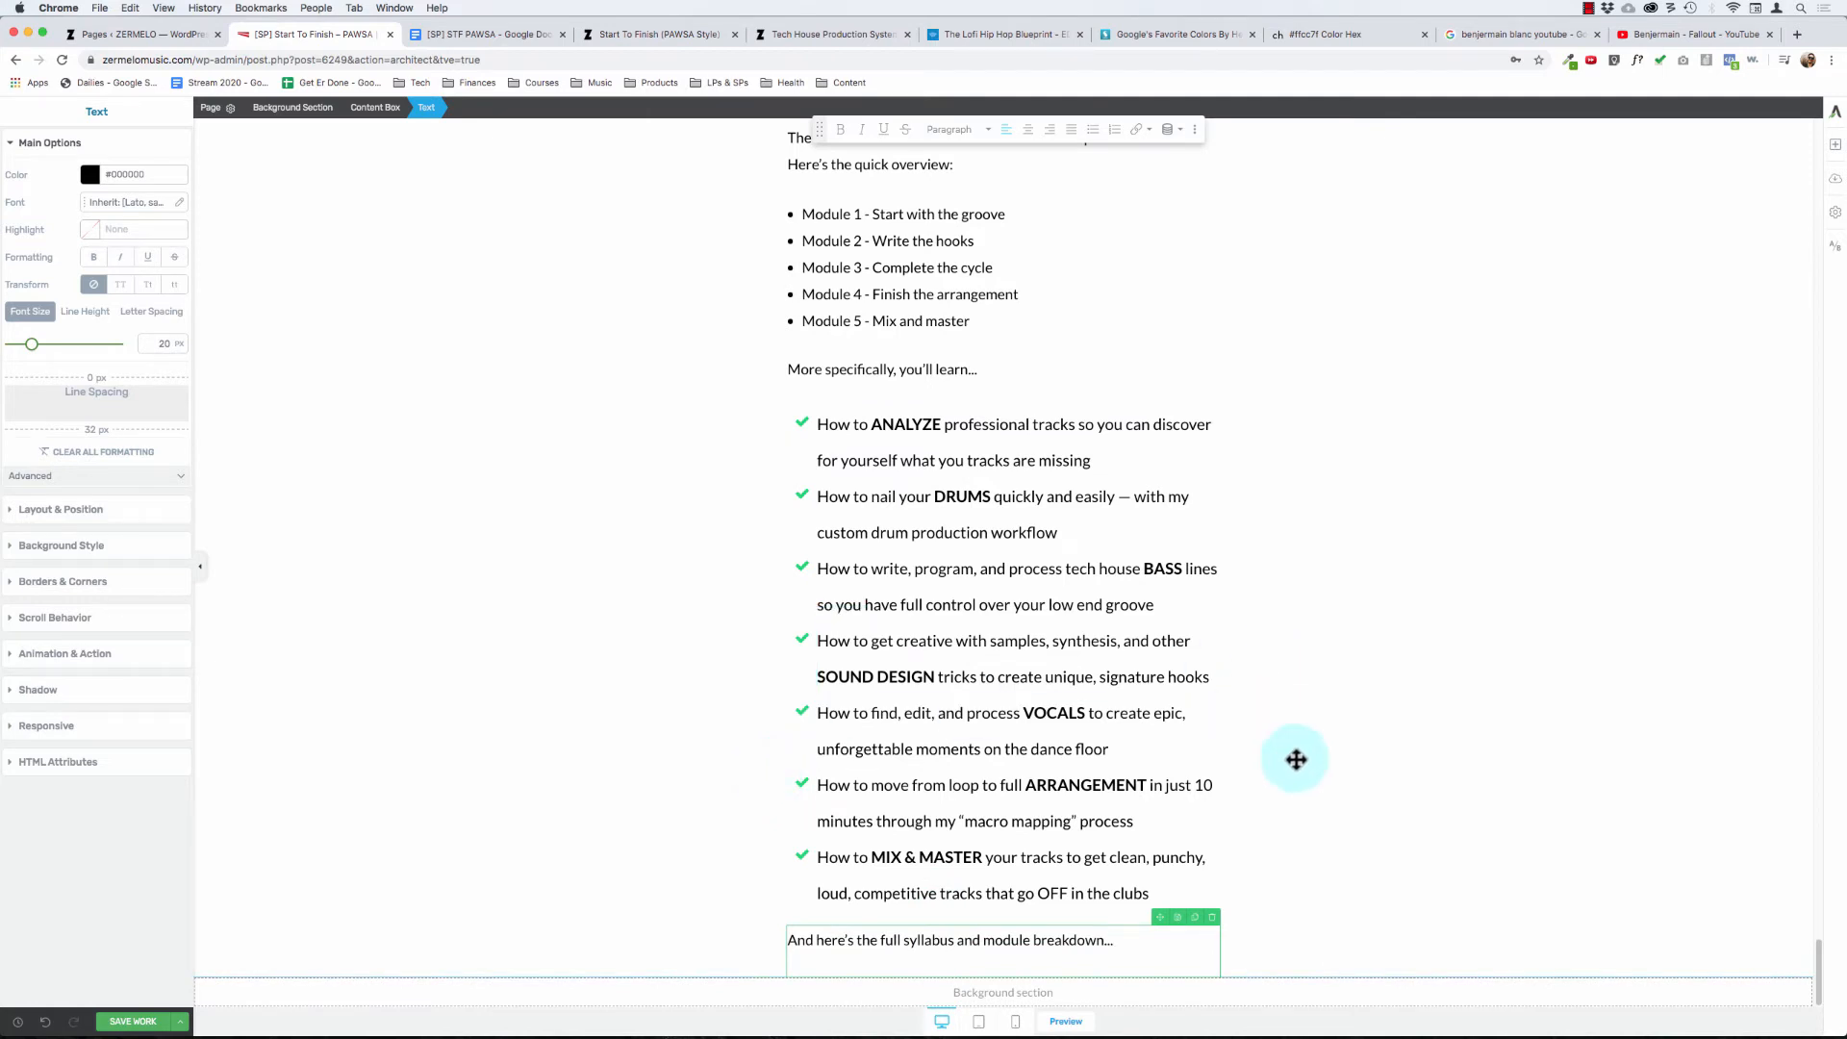
# - Insert the saved "PAWSA modules" template below the "And here's the full syllabus and module breakdown..." line
pyautogui.click(1835, 145)
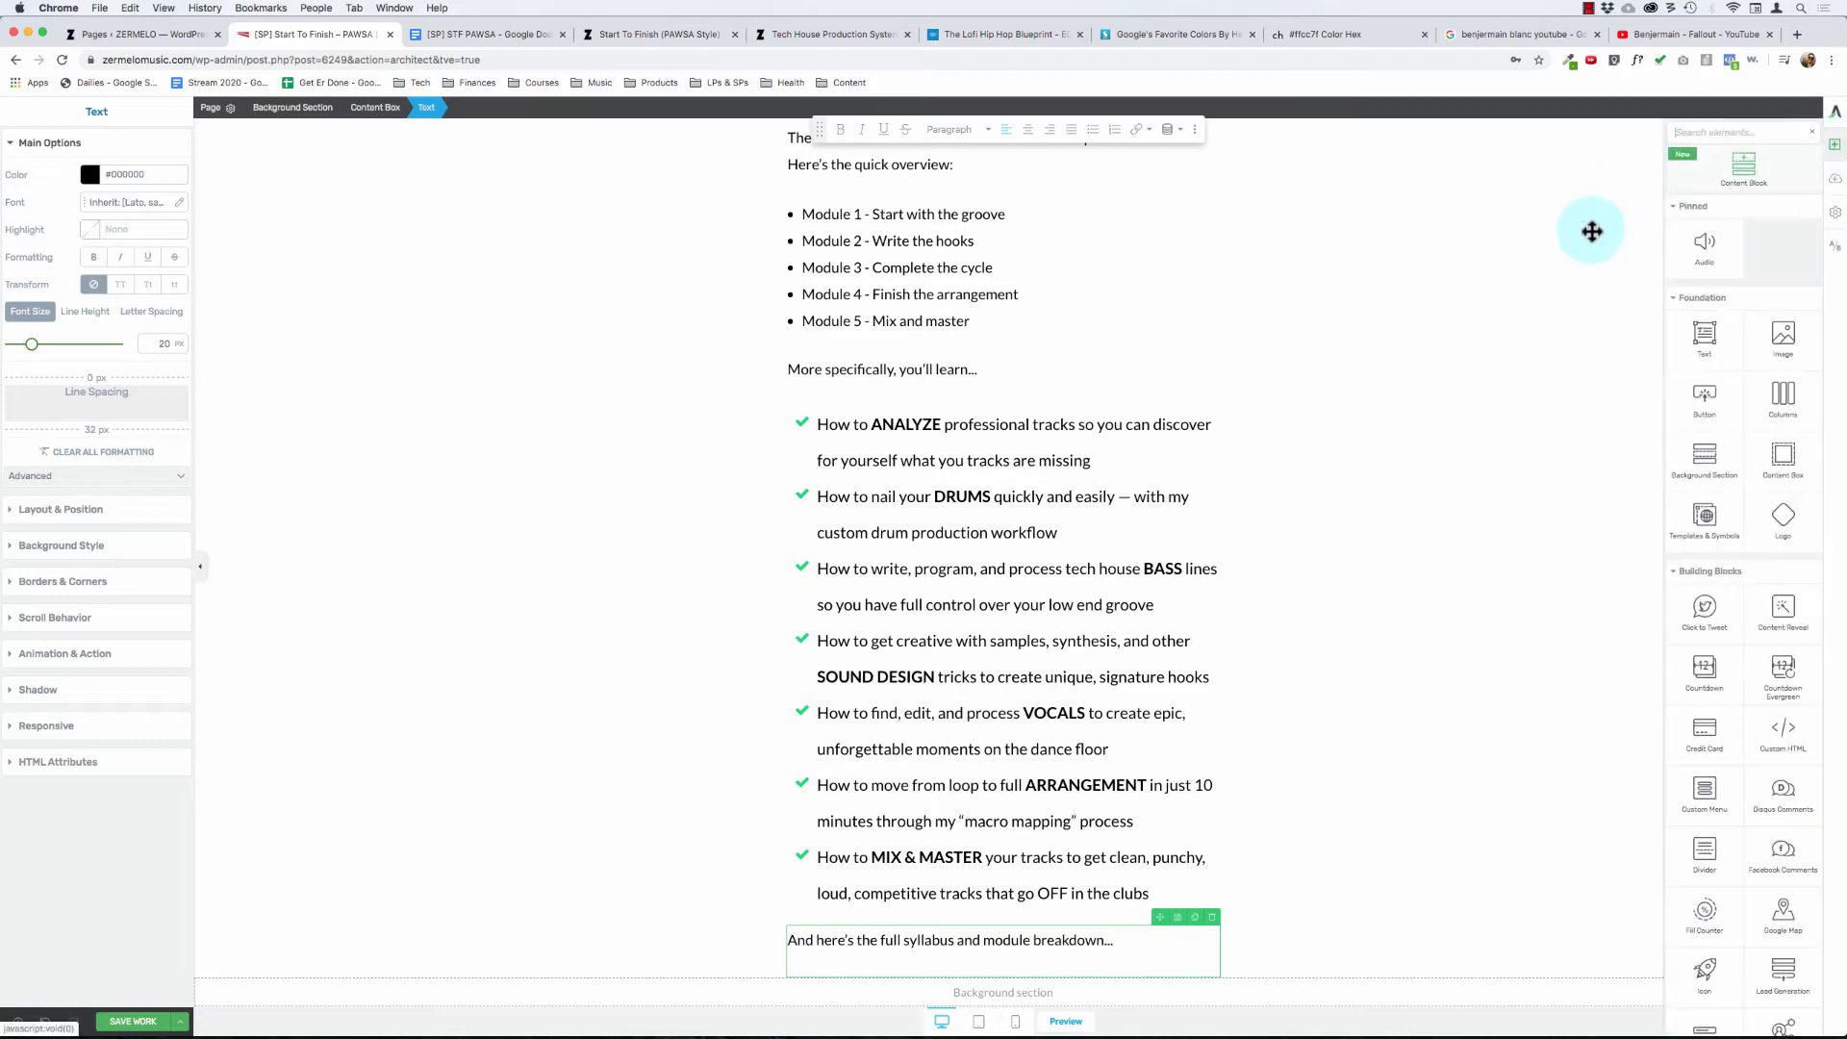
pyautogui.moveTo(1719, 383); pyautogui.dragTo(1010, 949)
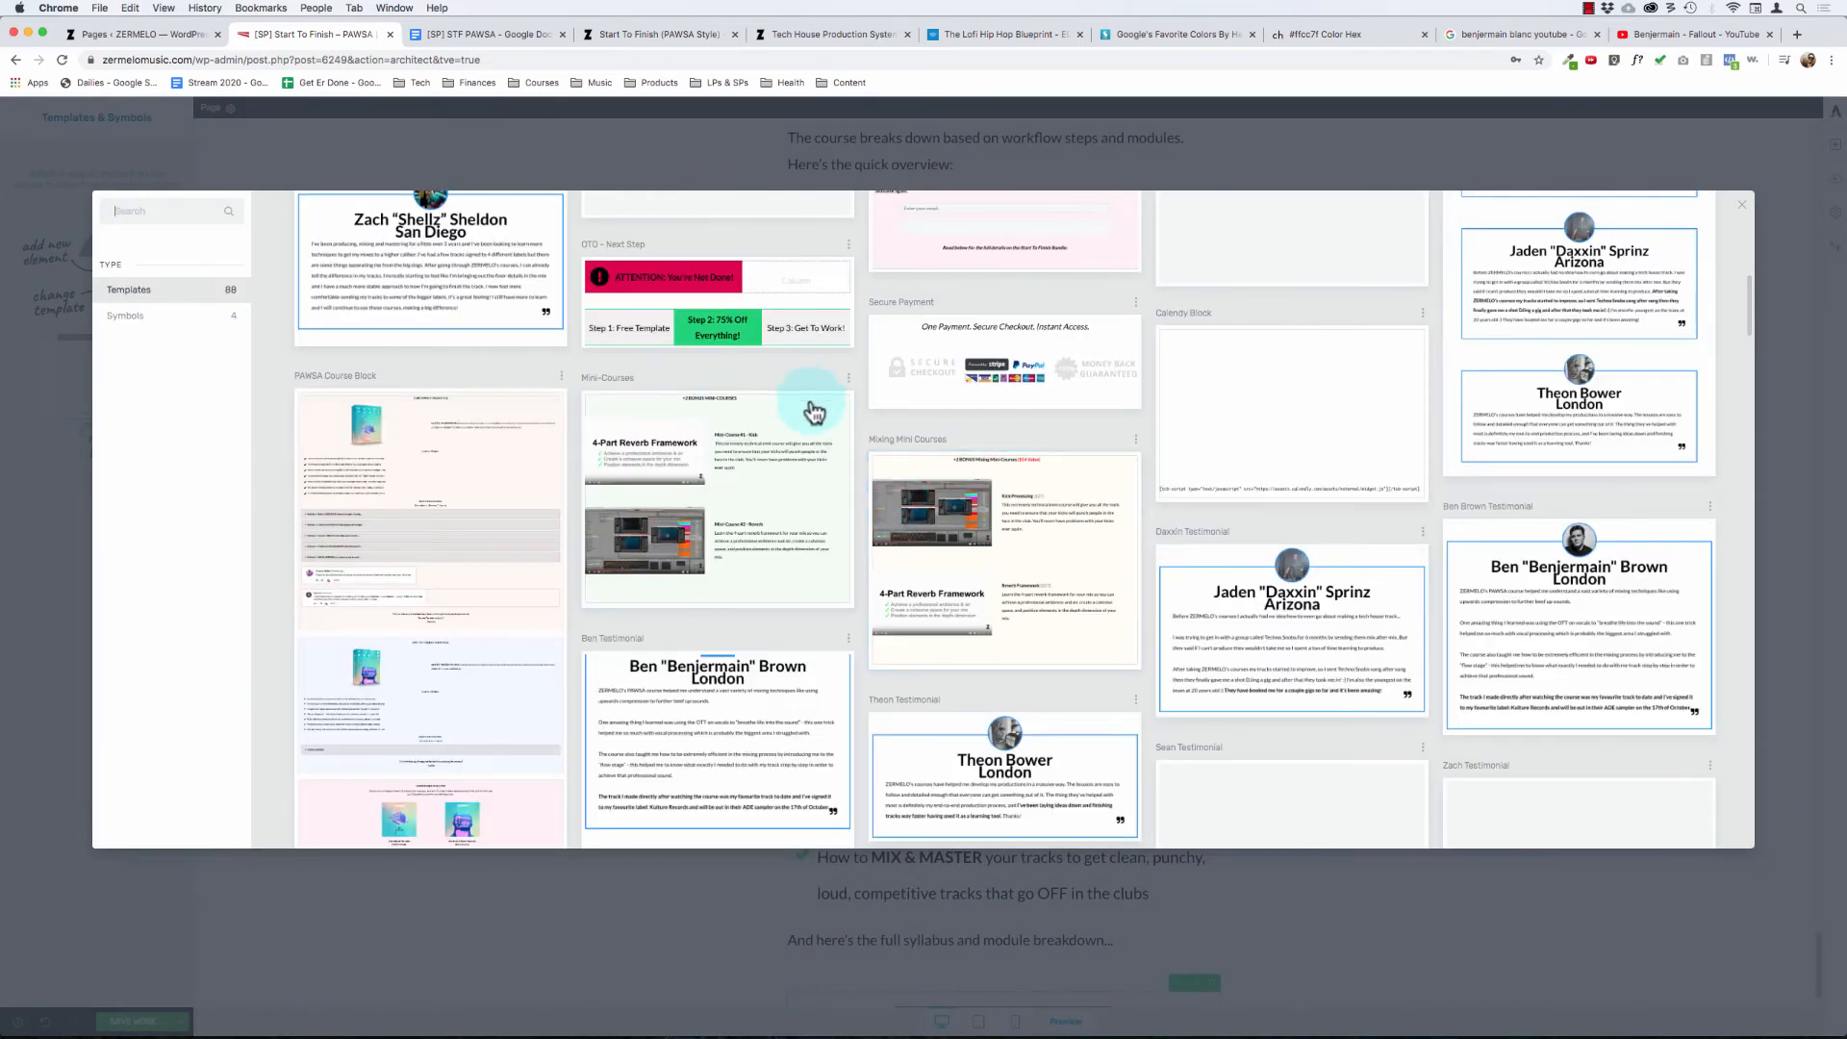
pyautogui.scroll(-5, 842, 433)
pyautogui.scroll(-5, 842, 435)
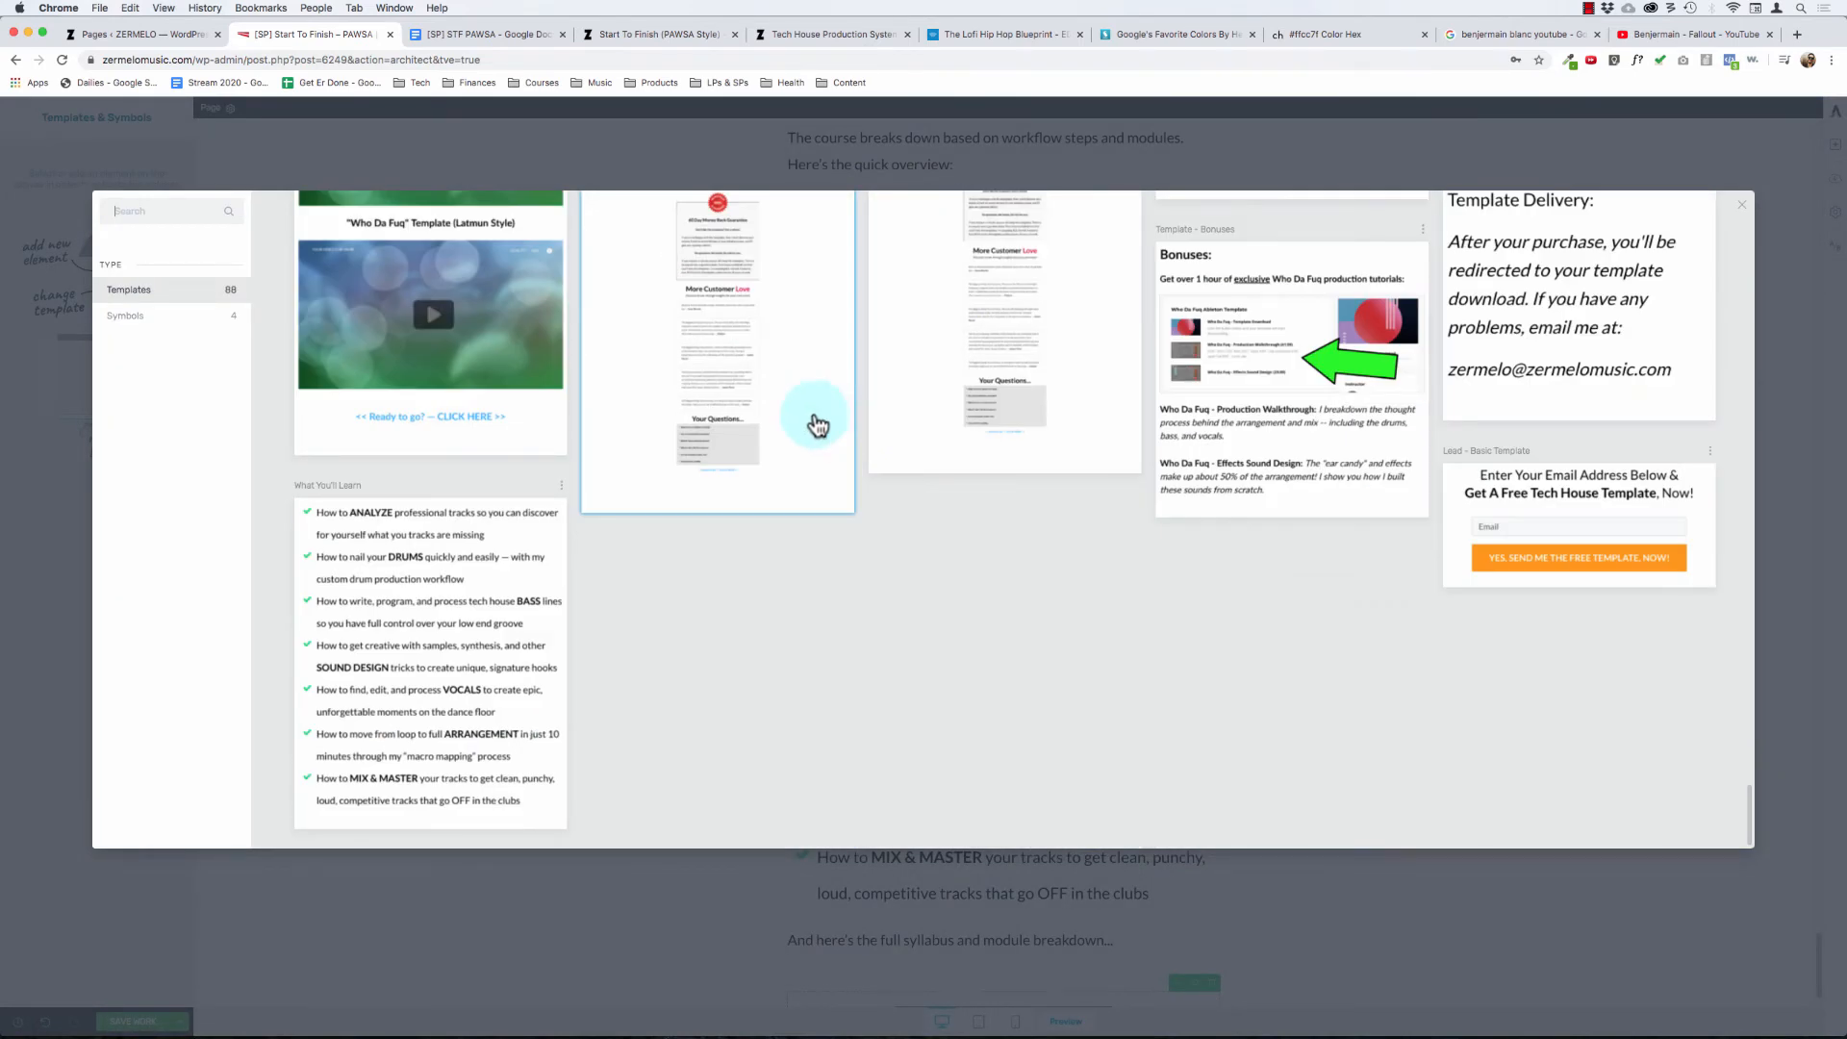
pyautogui.scroll(3, 777, 424)
pyautogui.scroll(10, 777, 424)
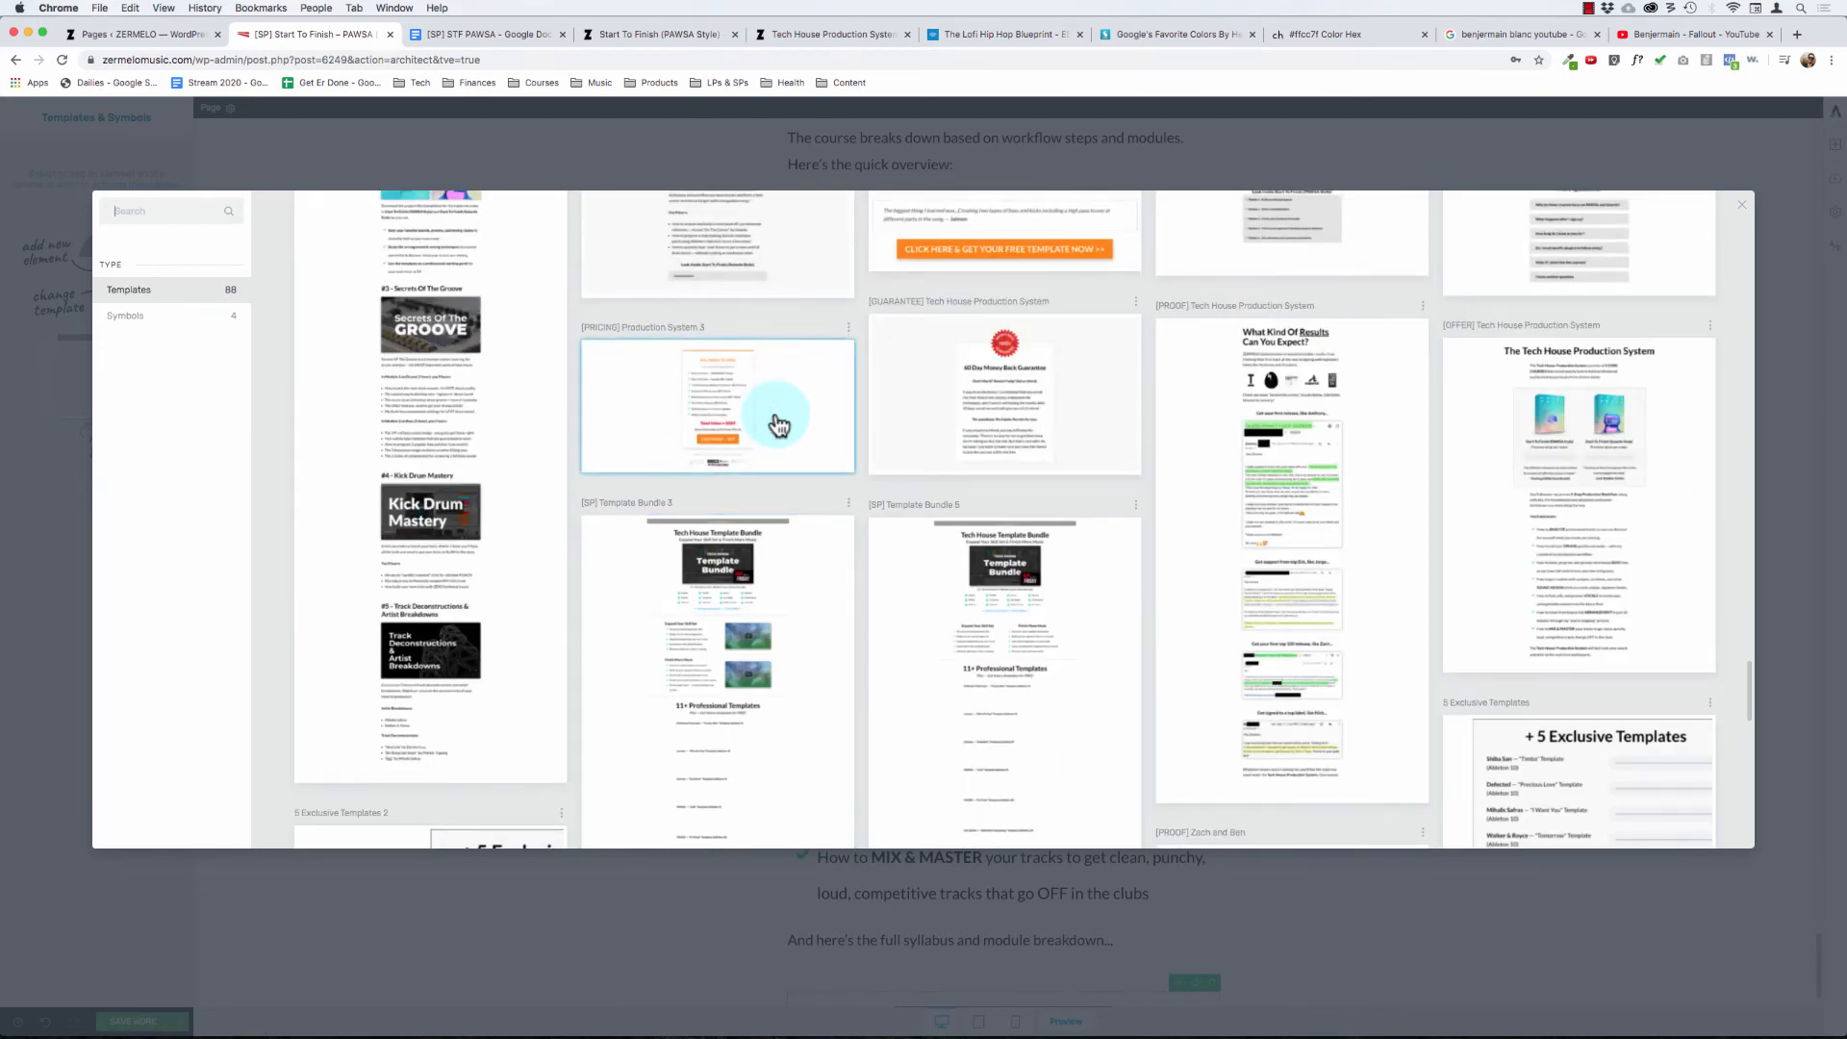
pyautogui.scroll(5, 846, 423)
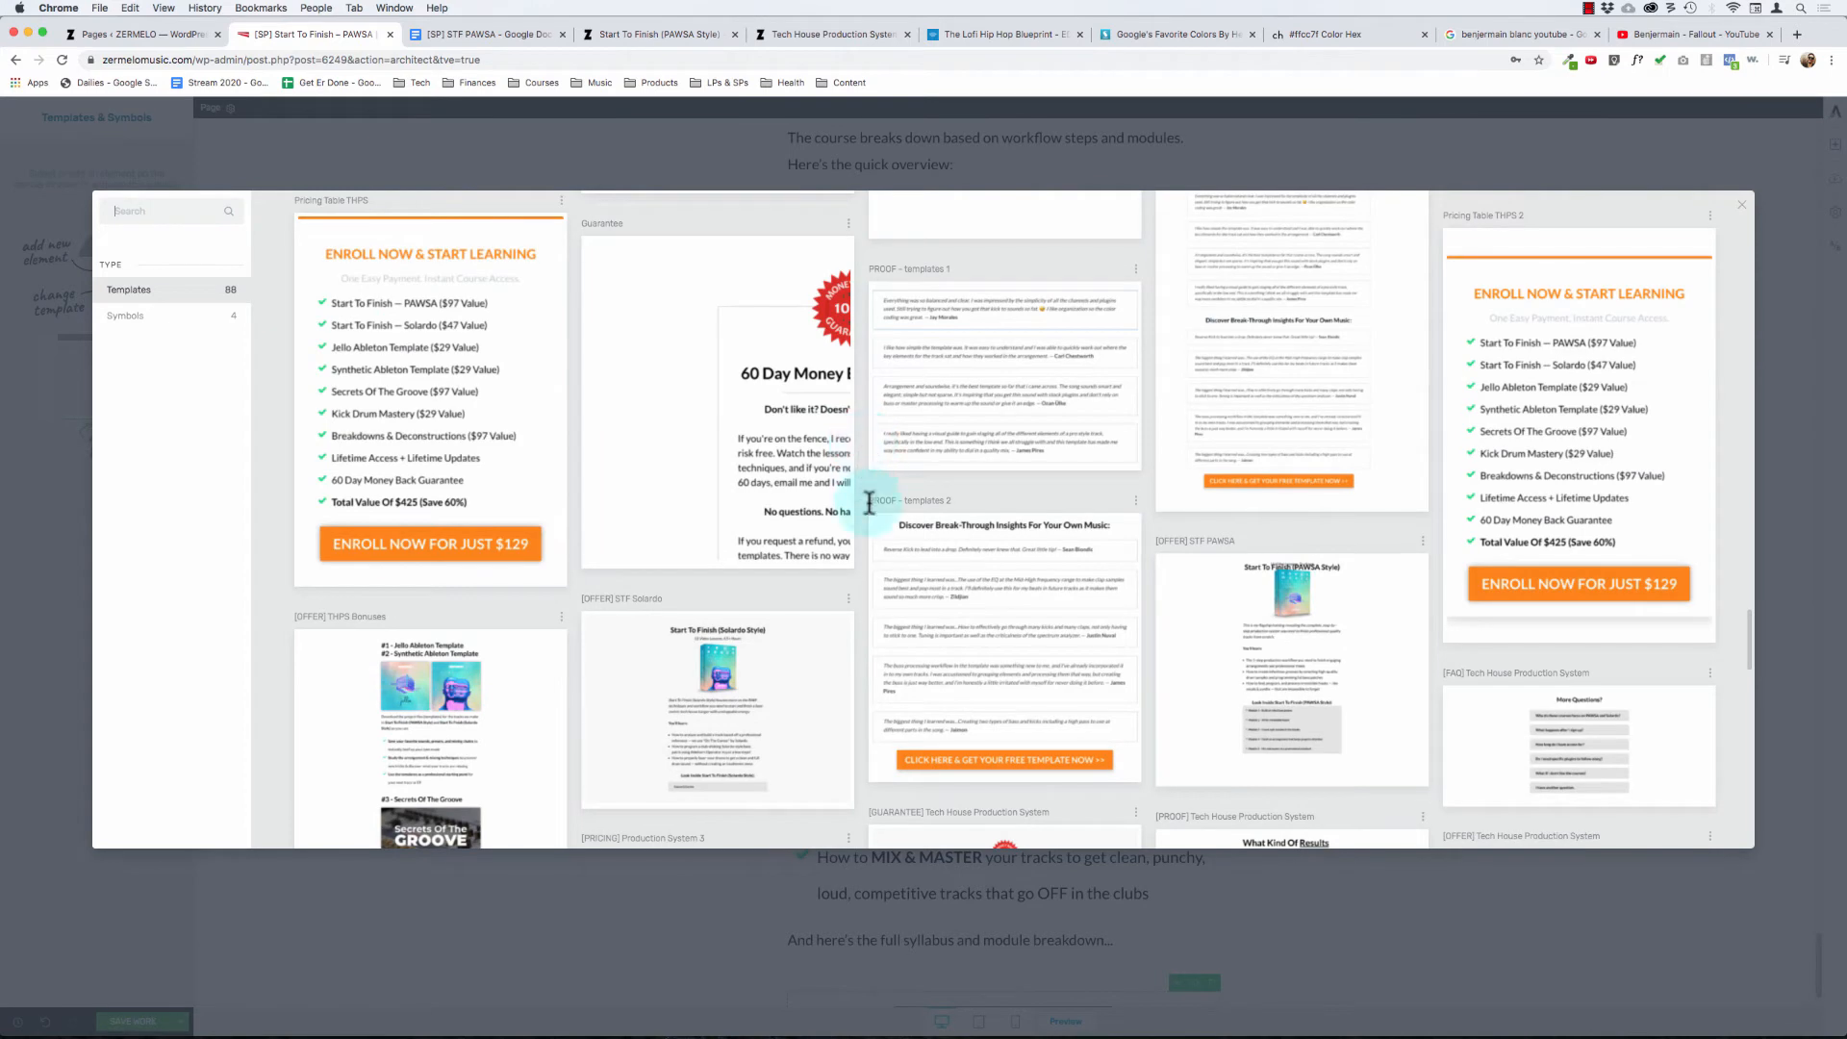
pyautogui.scroll(8, 1167, 648)
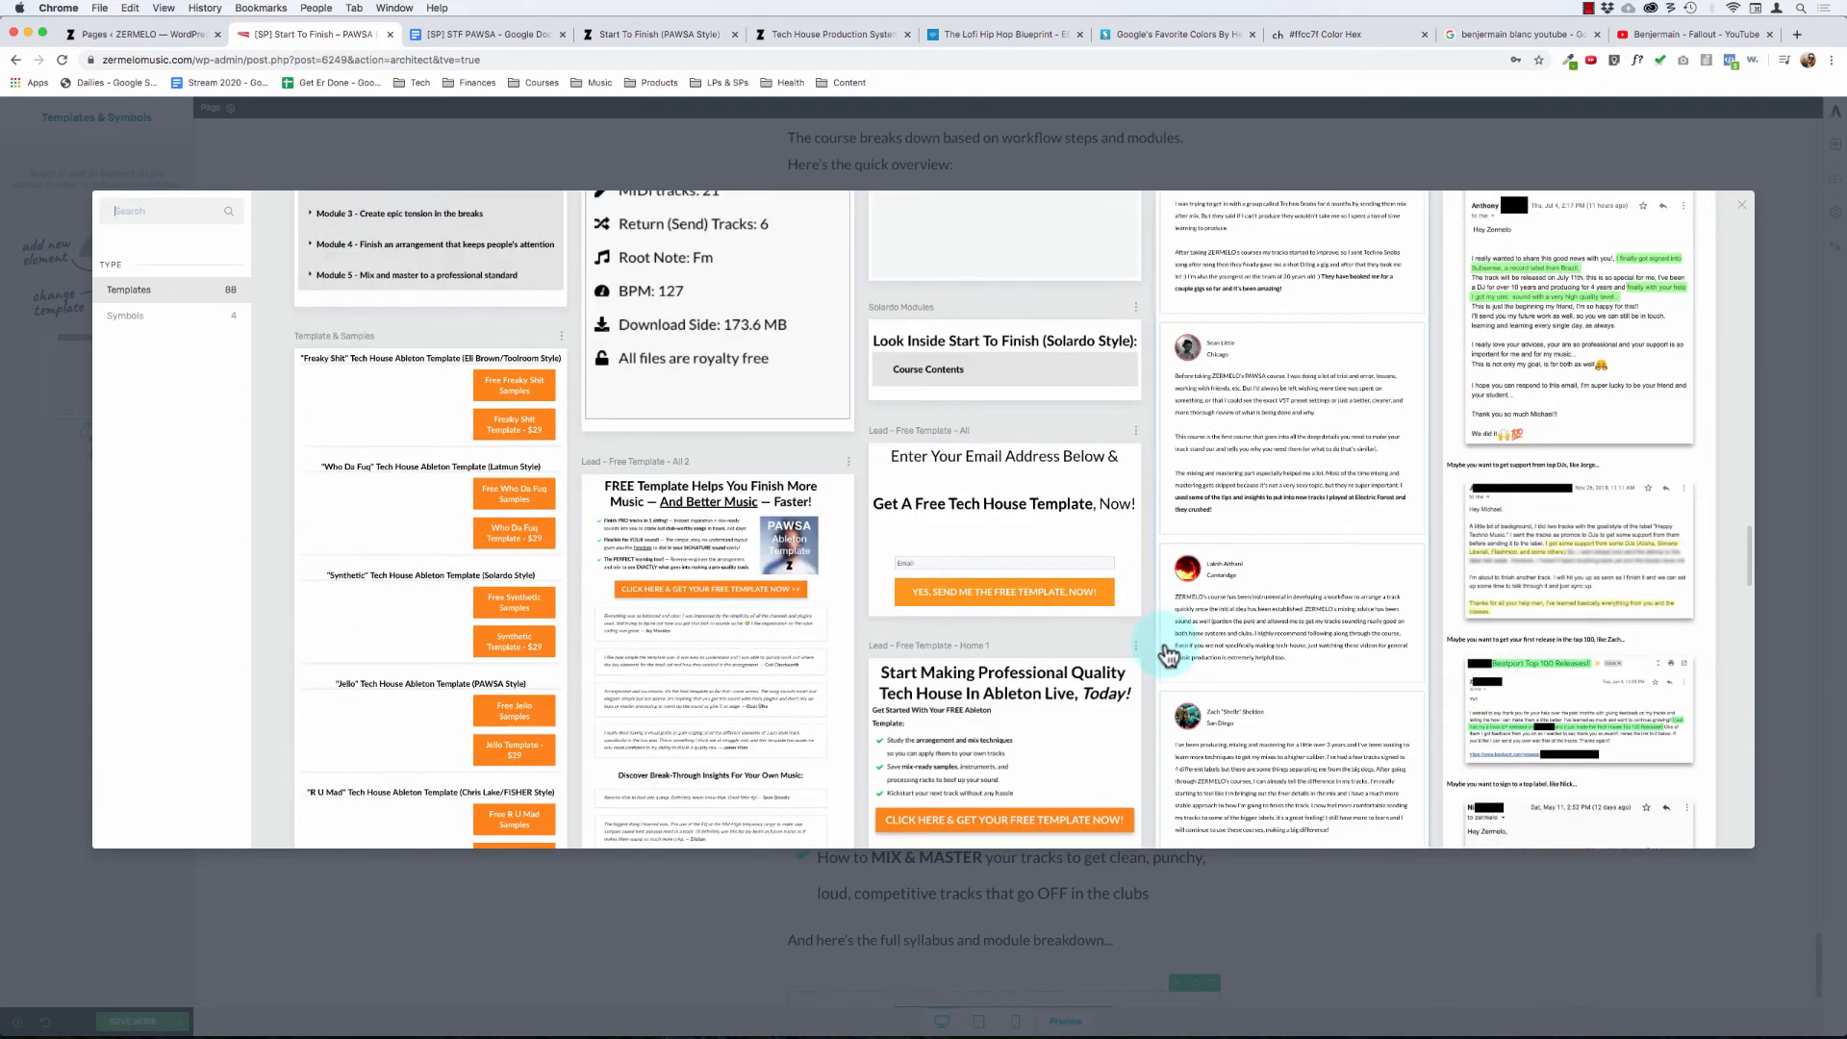
pyautogui.scroll(2, 1167, 654)
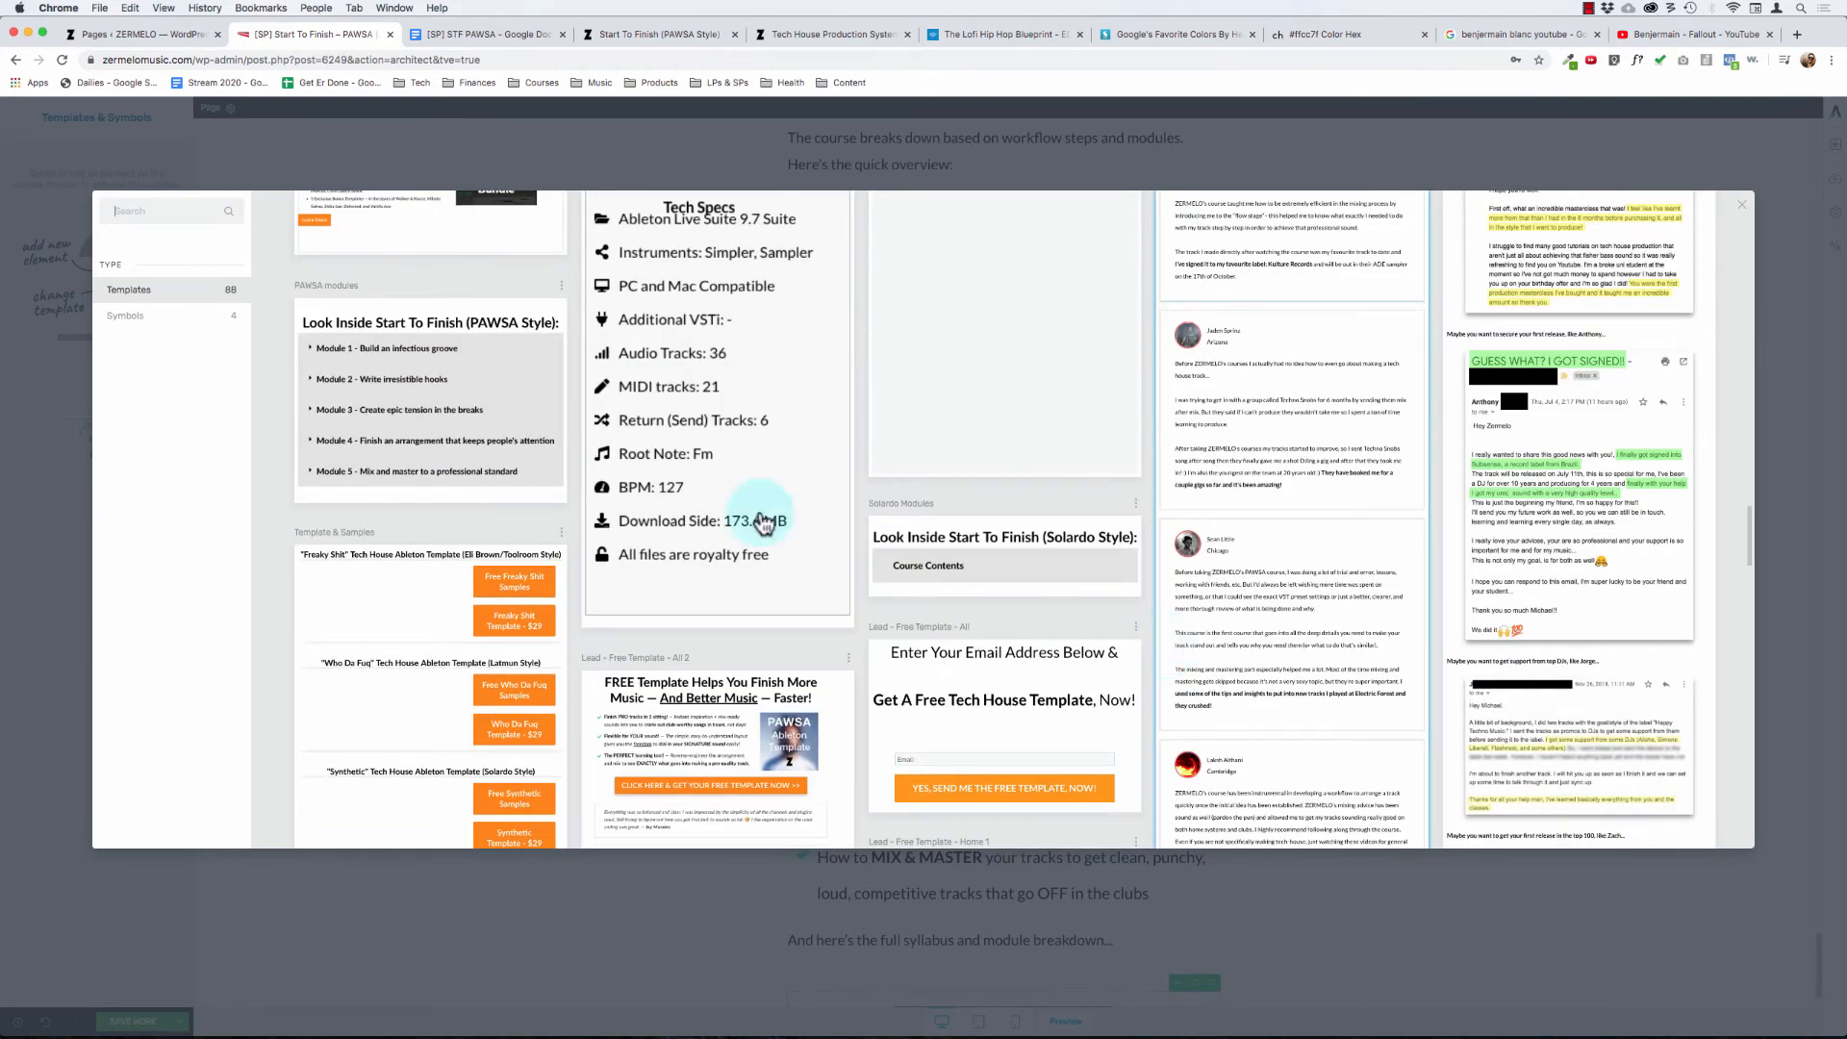
pyautogui.scroll(1, 495, 321)
pyautogui.click(470, 493)
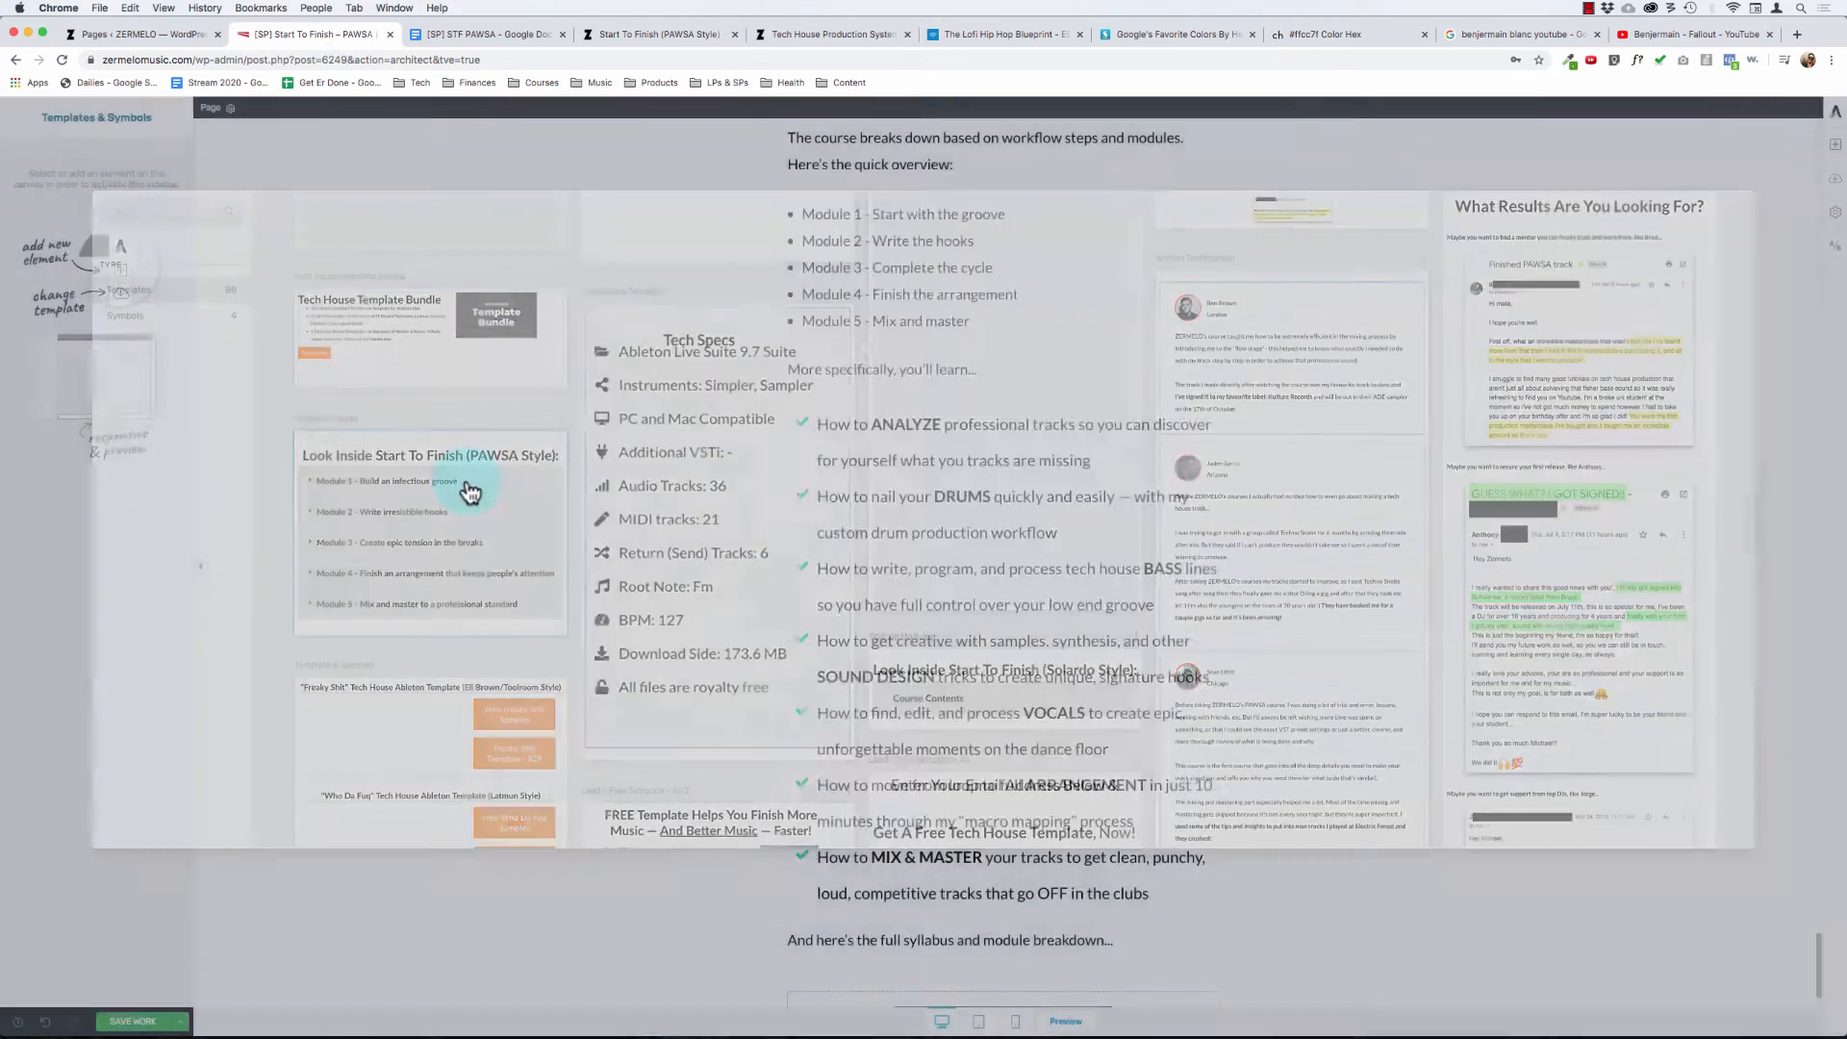
pyautogui.scroll(-3, 783, 686)
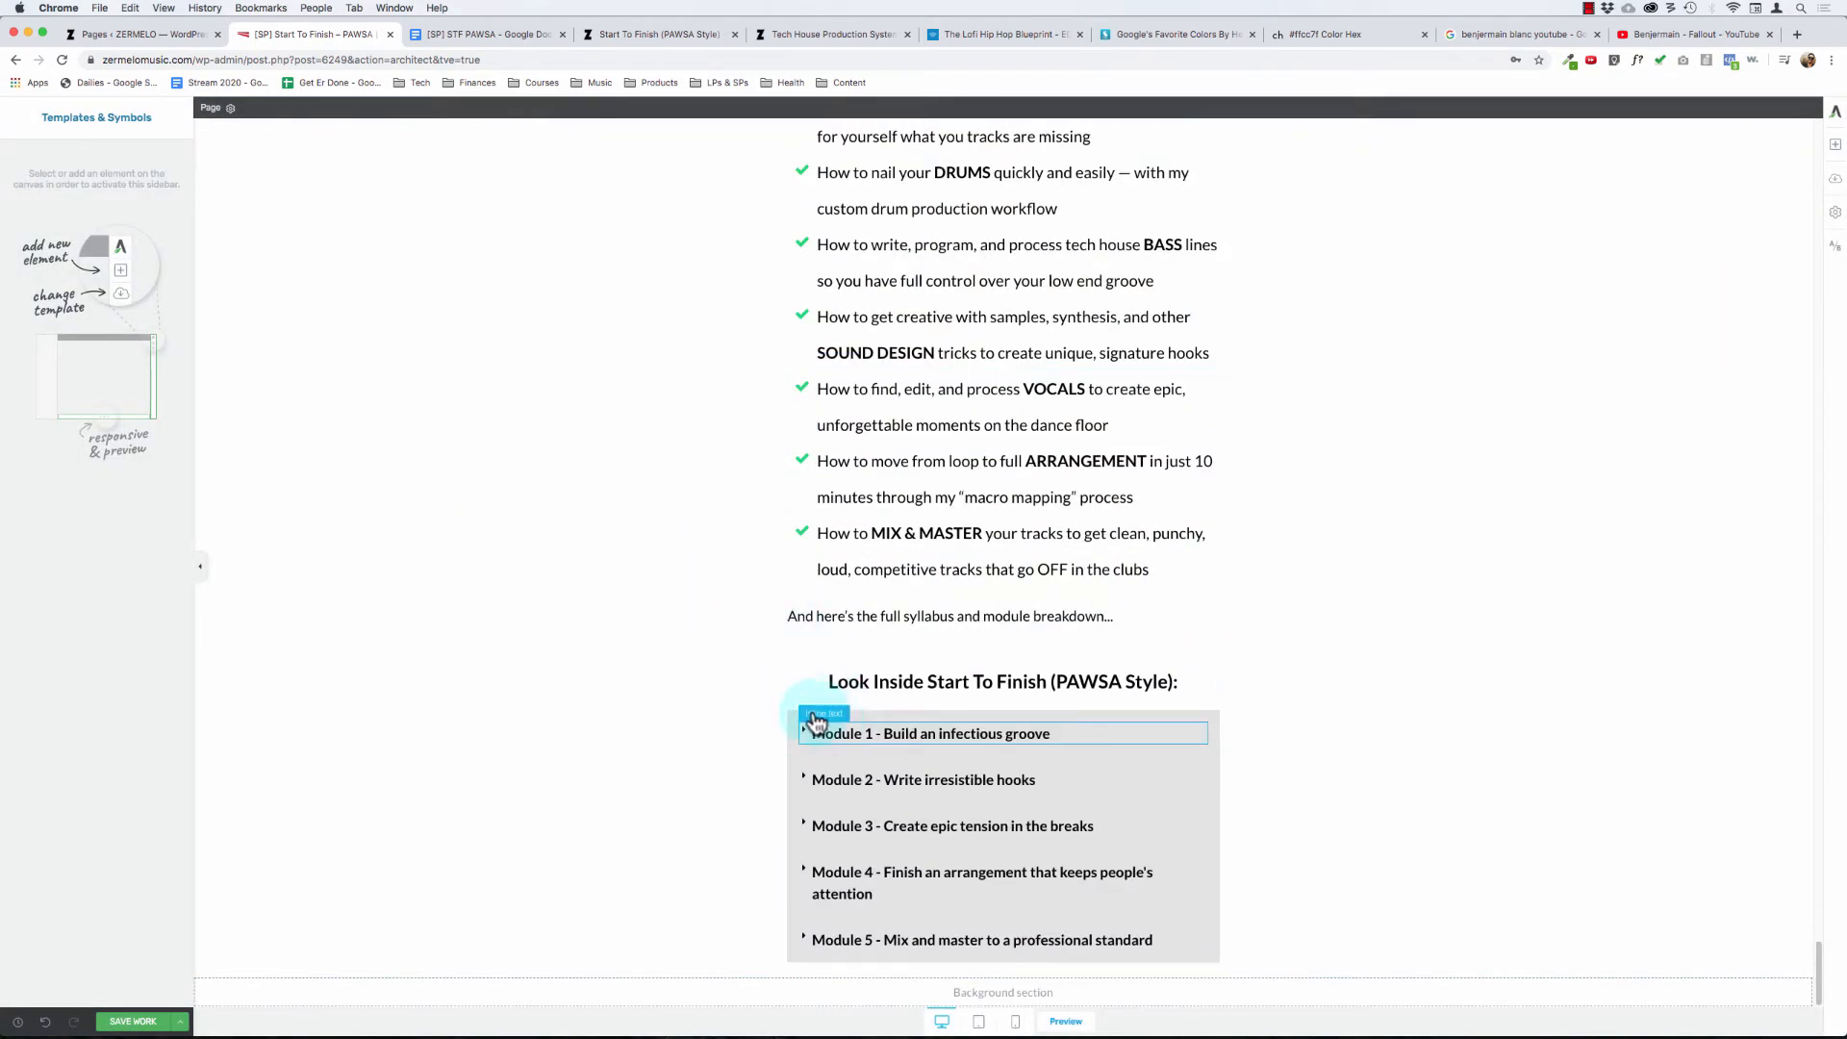
# - Expand the Module 1 toggle to check its lesson list, and collapse it again
pyautogui.click(811, 720)
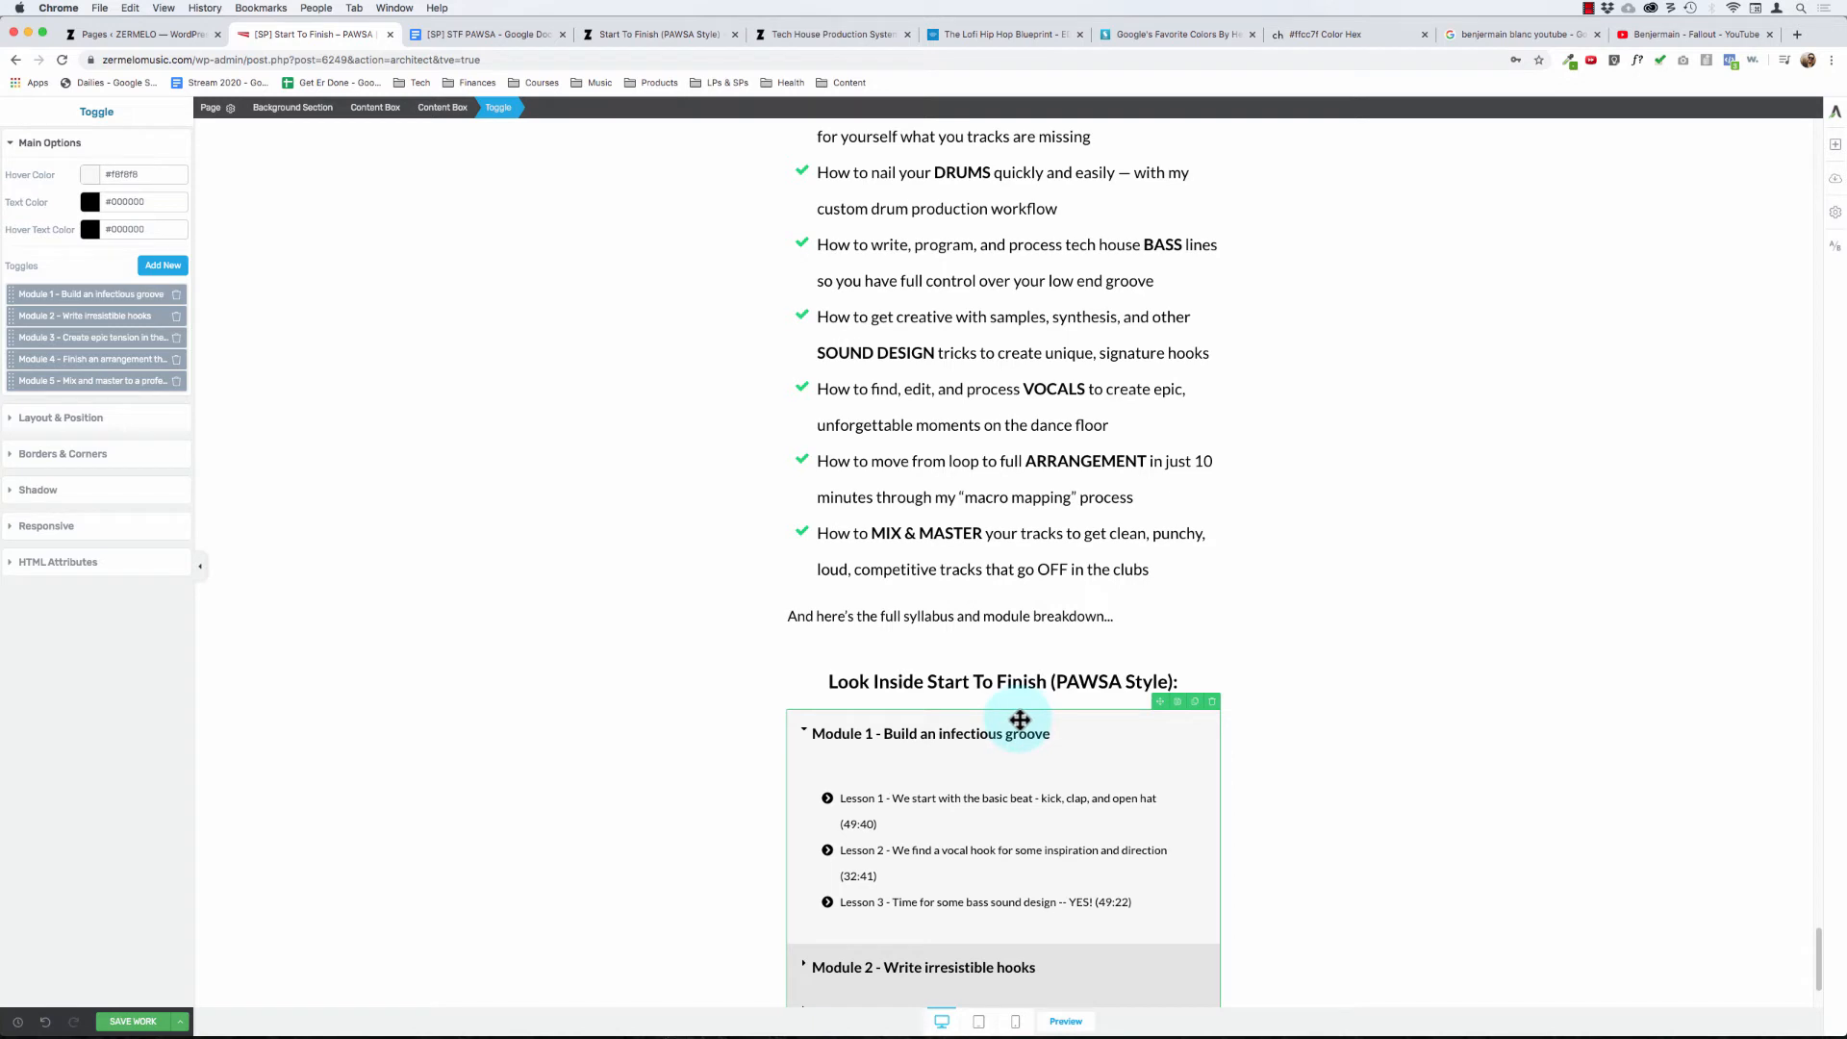
pyautogui.click(943, 616)
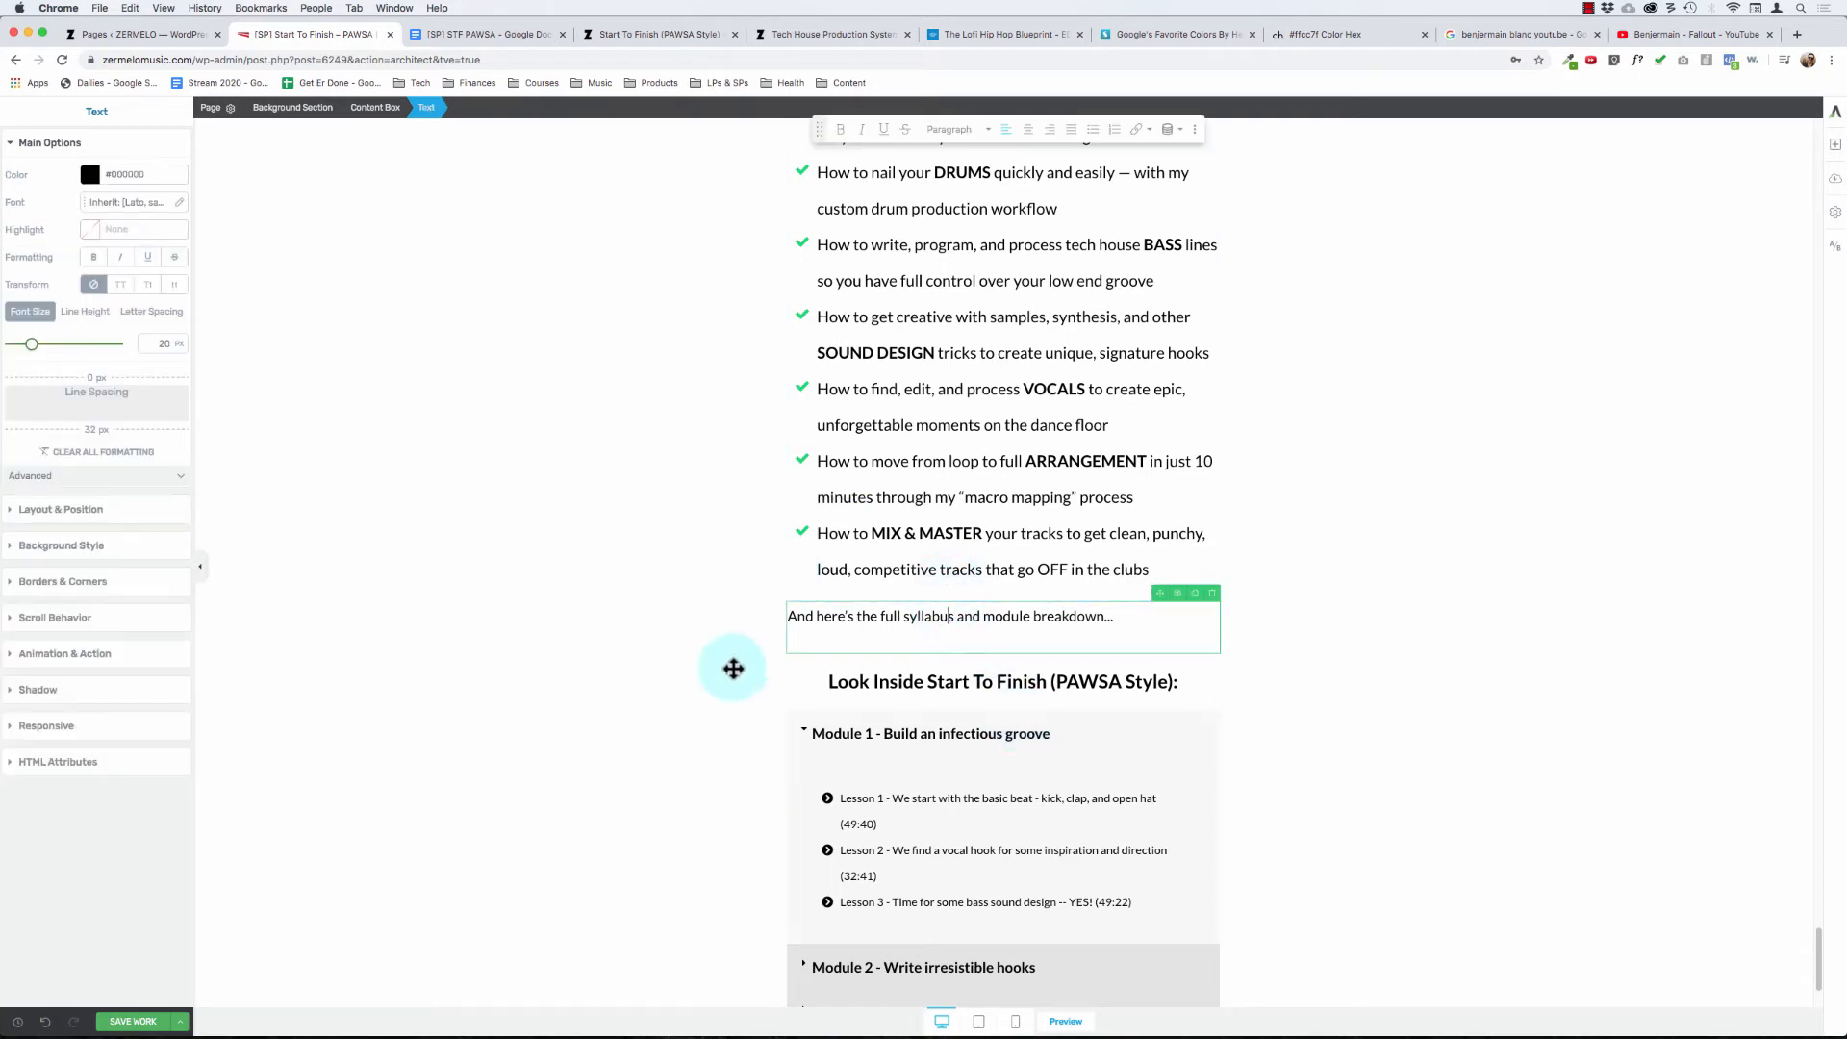
pyautogui.click(840, 734)
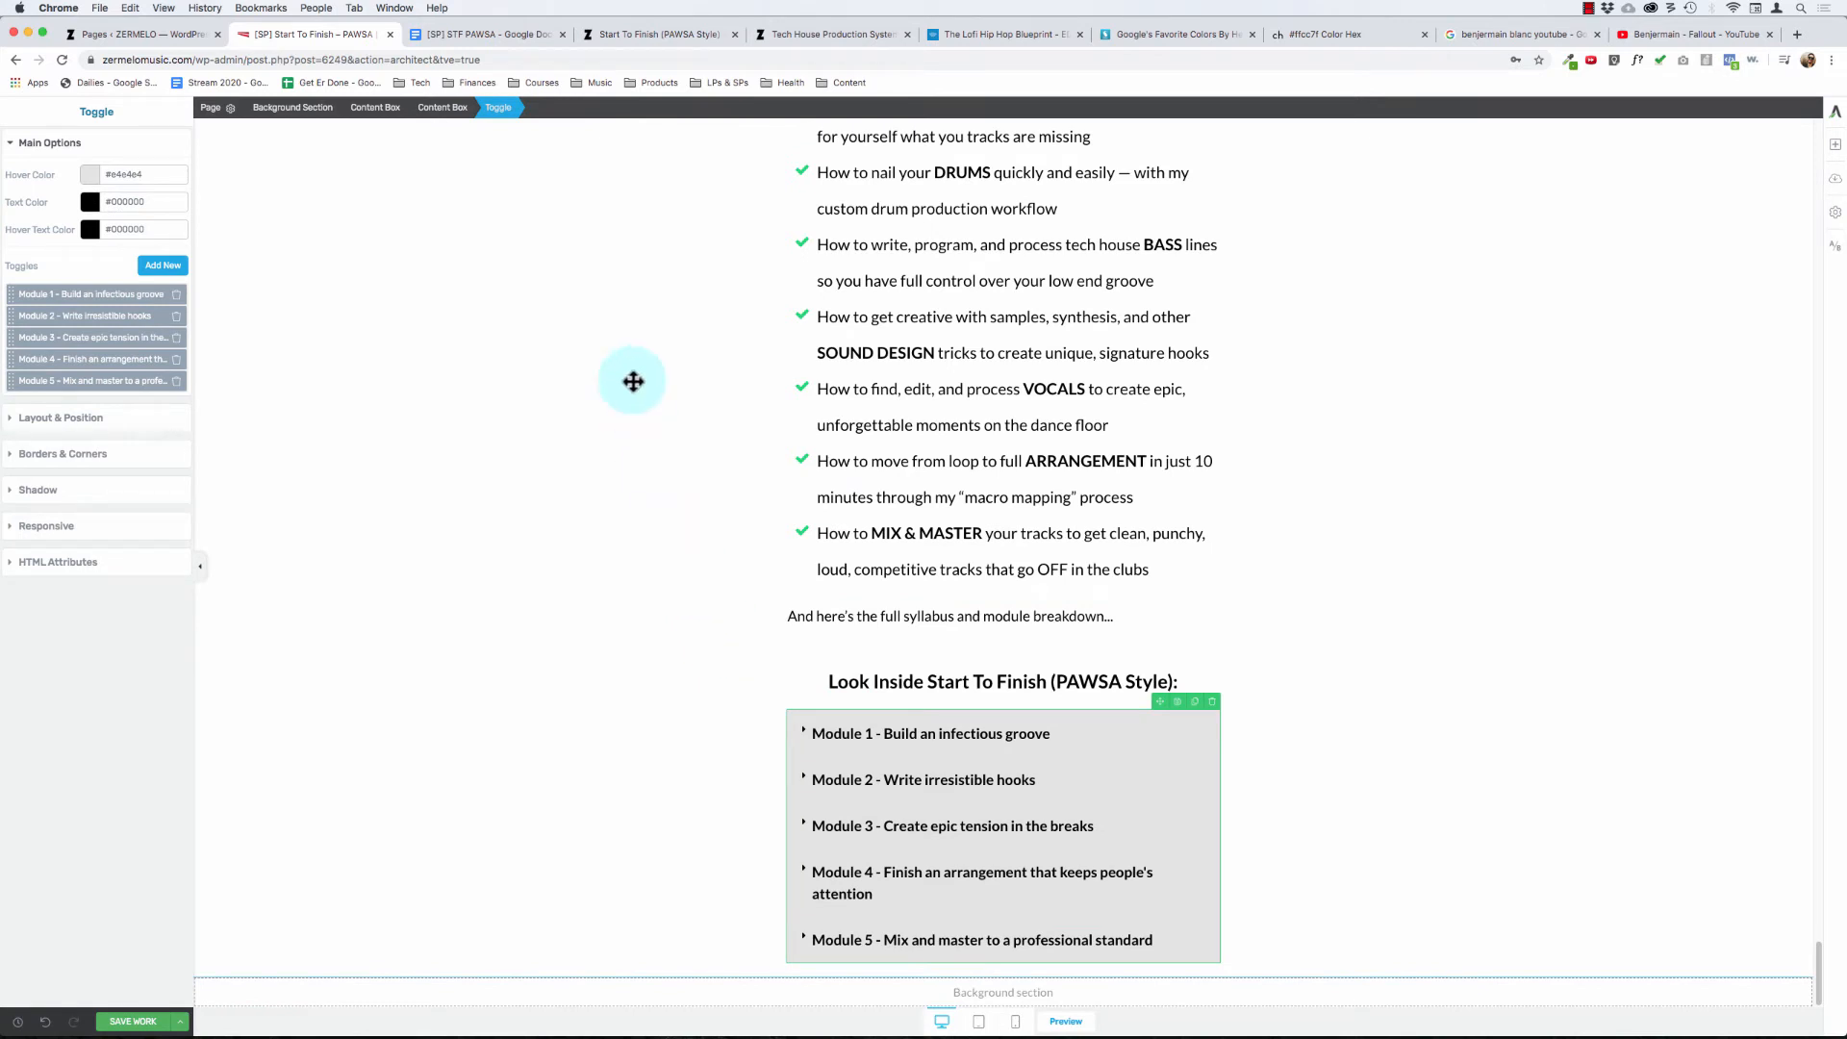
# - Delete the "Look Inside Start To Finish (PAWSA Style):" heading above the module toggles, keeping a single set of toggles
pyautogui.tripleClick(895, 681)
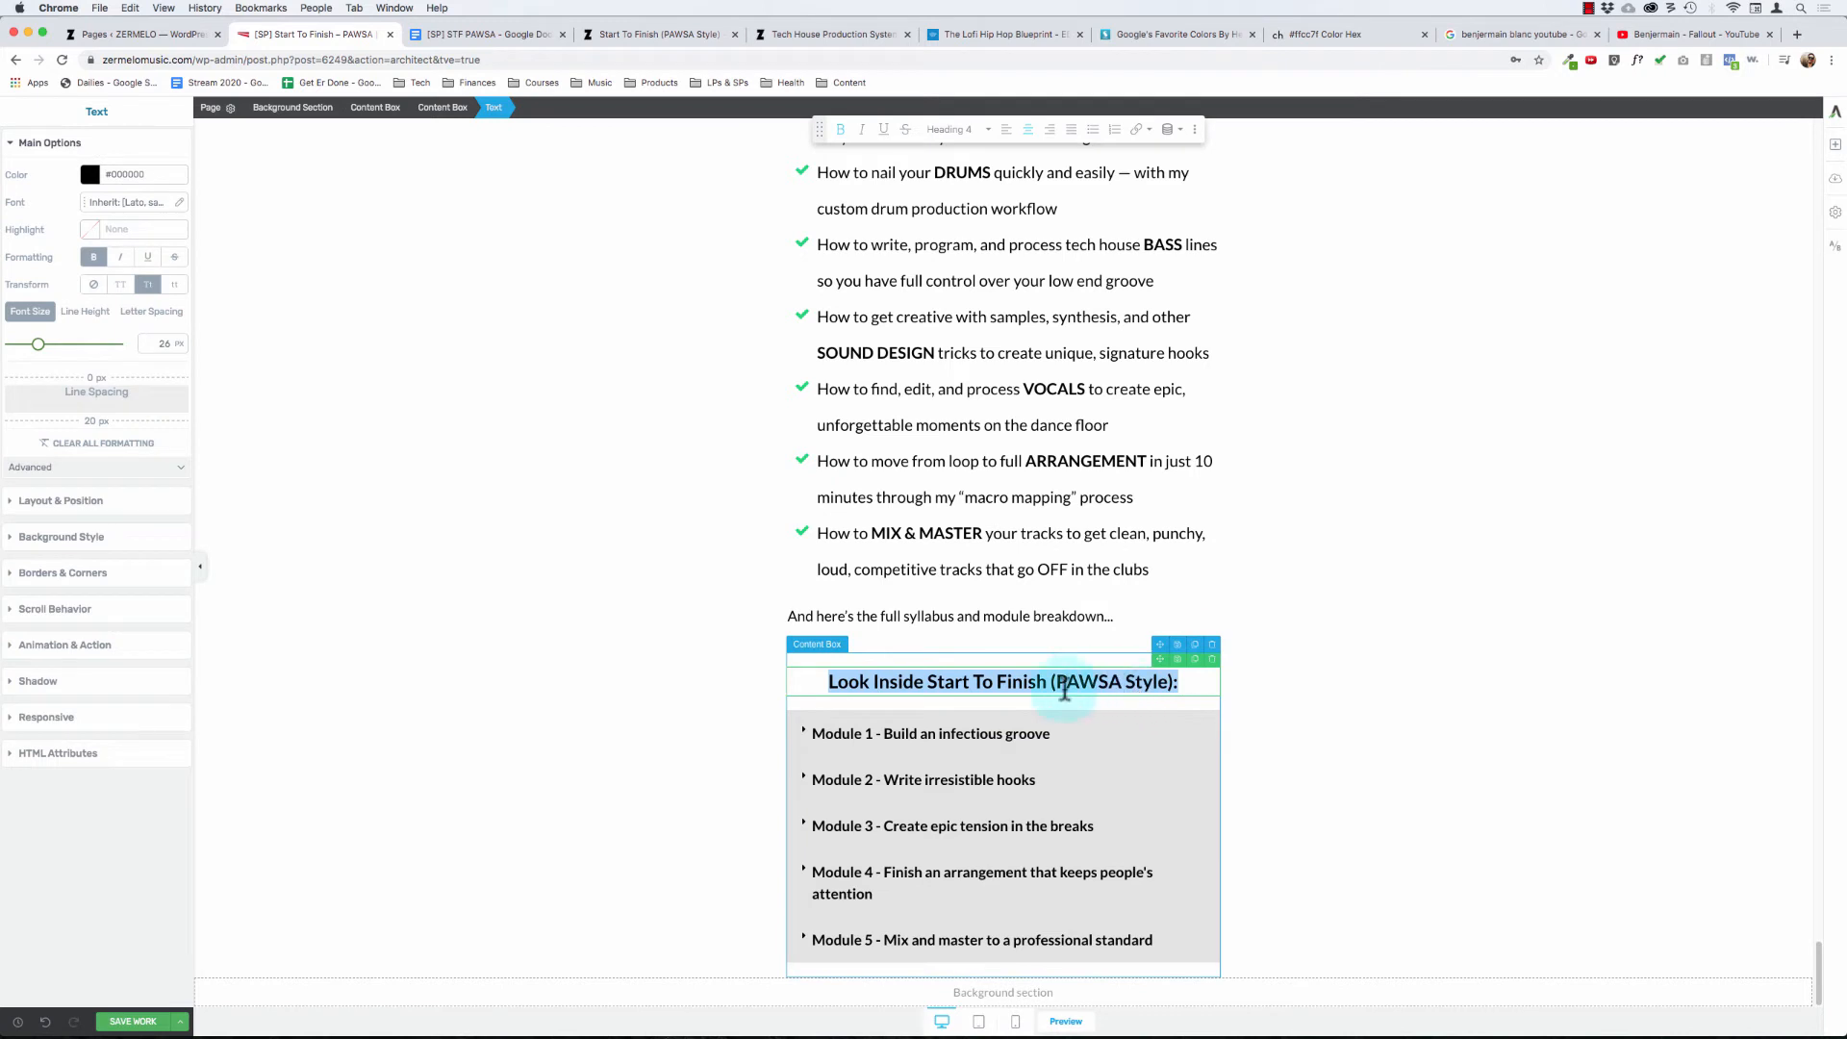
pyautogui.click(1208, 686)
pyautogui.click(1037, 880)
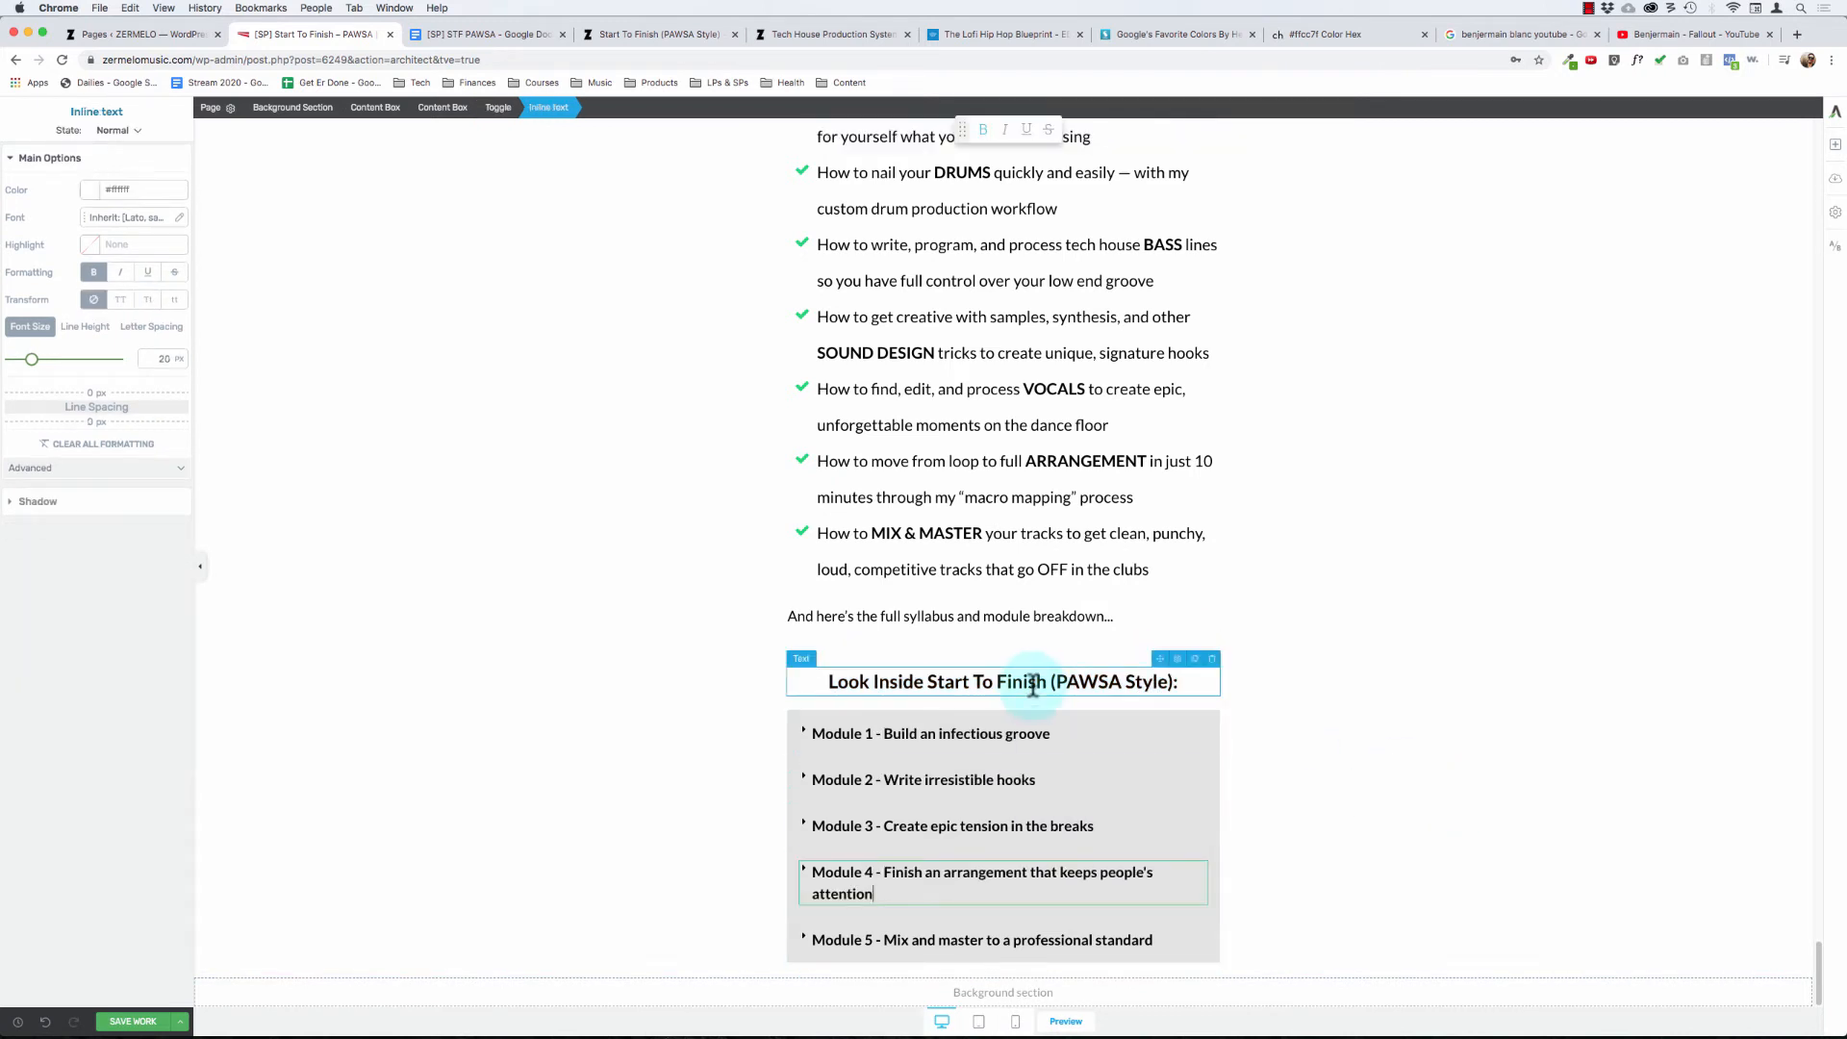
pyautogui.click(1032, 687)
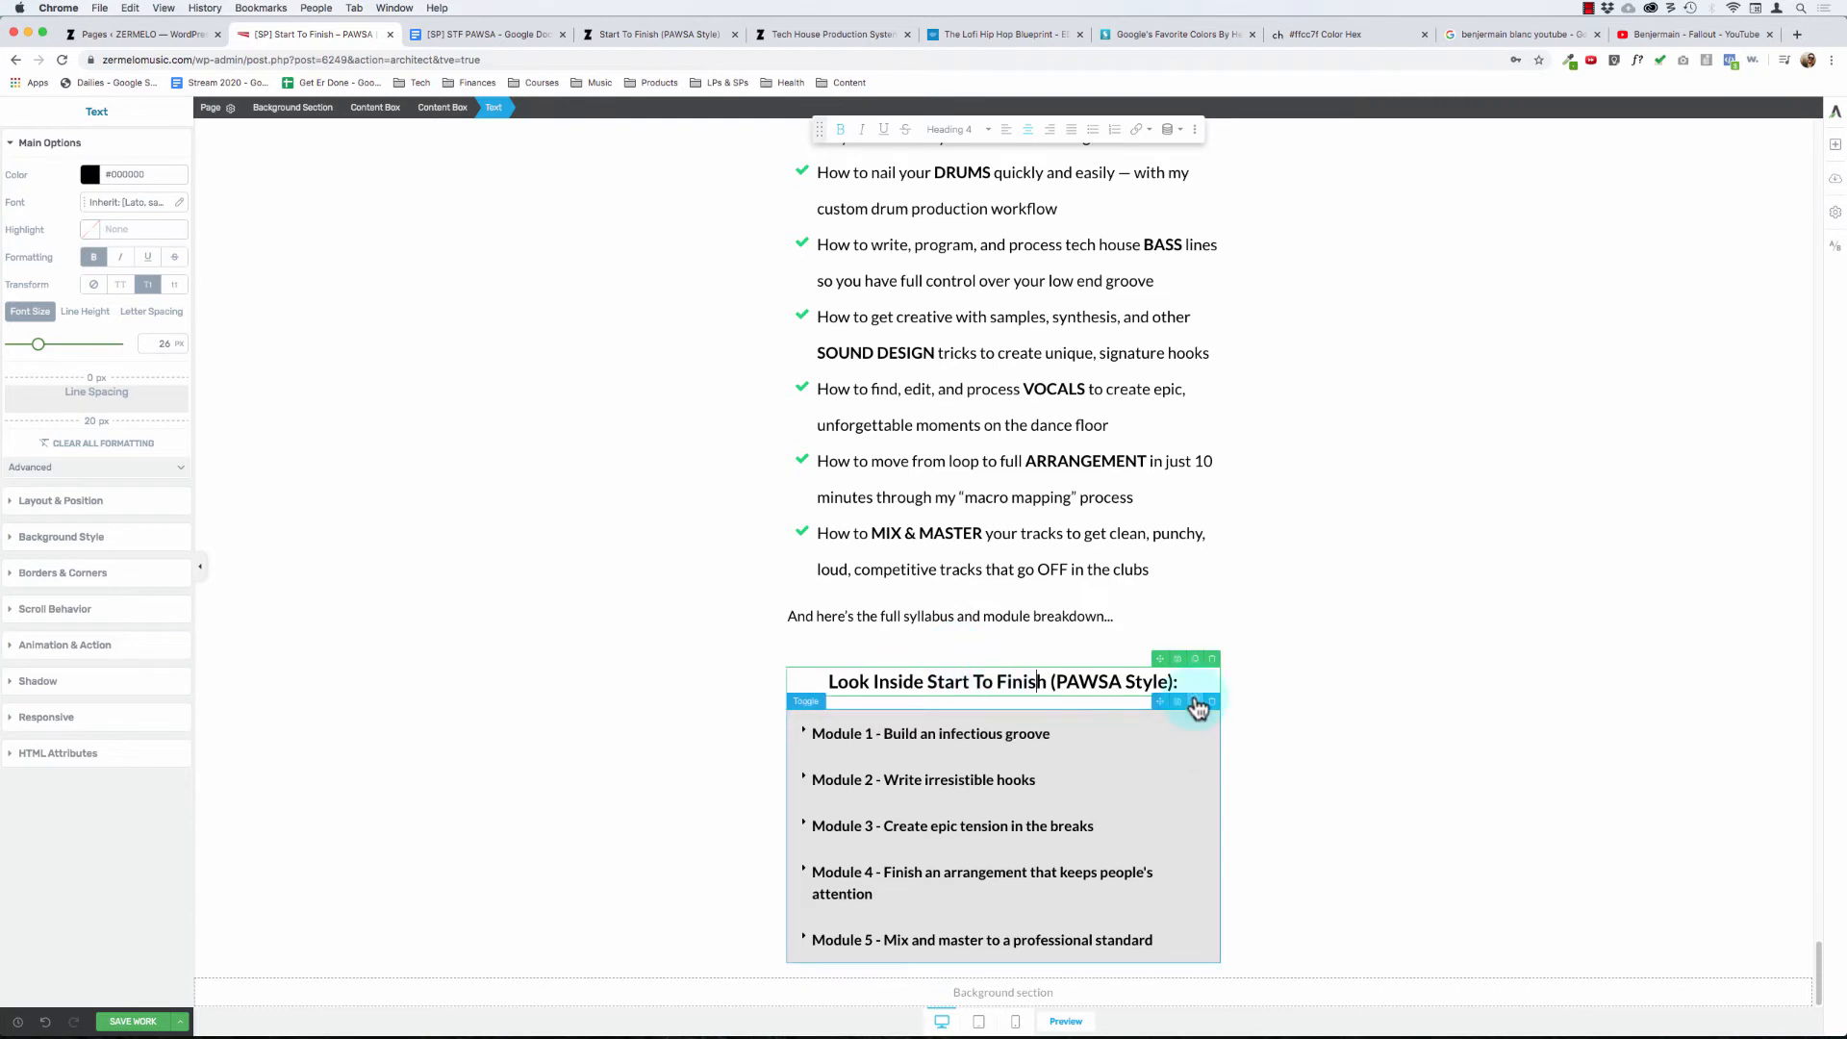
pyautogui.click(1195, 701)
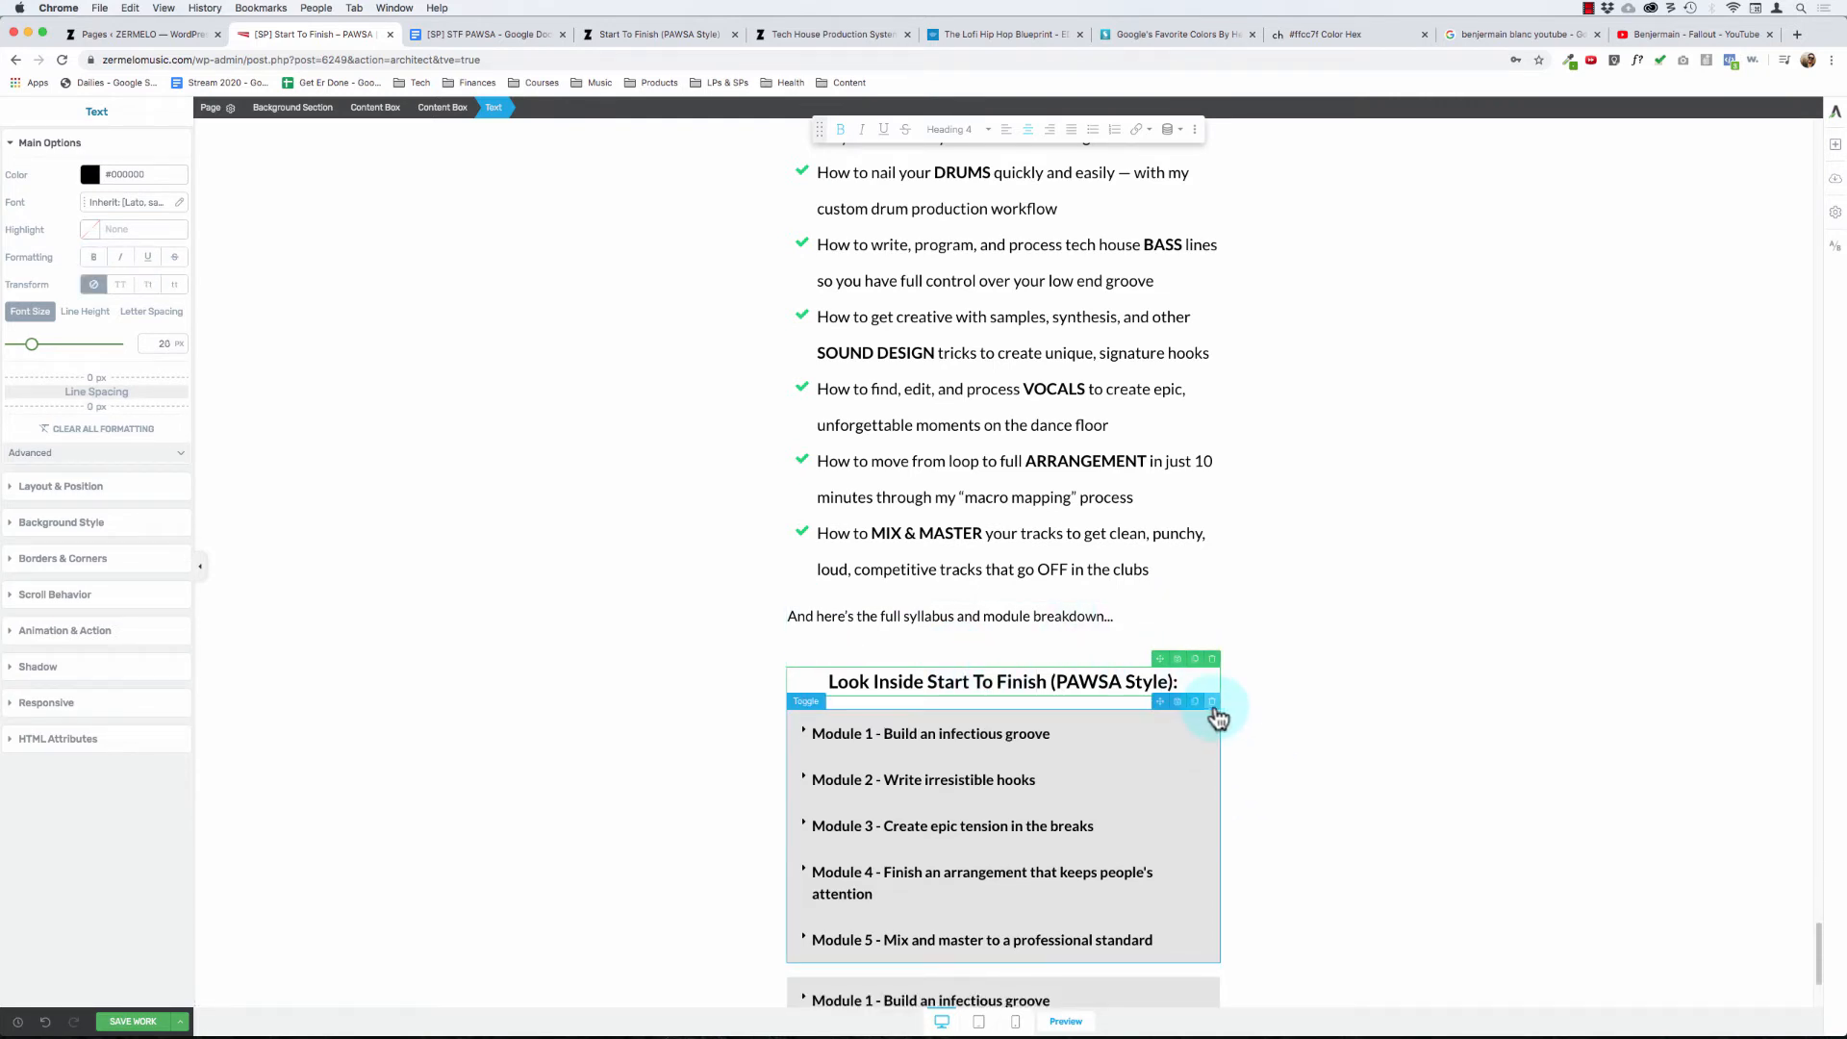
pyautogui.click(1214, 704)
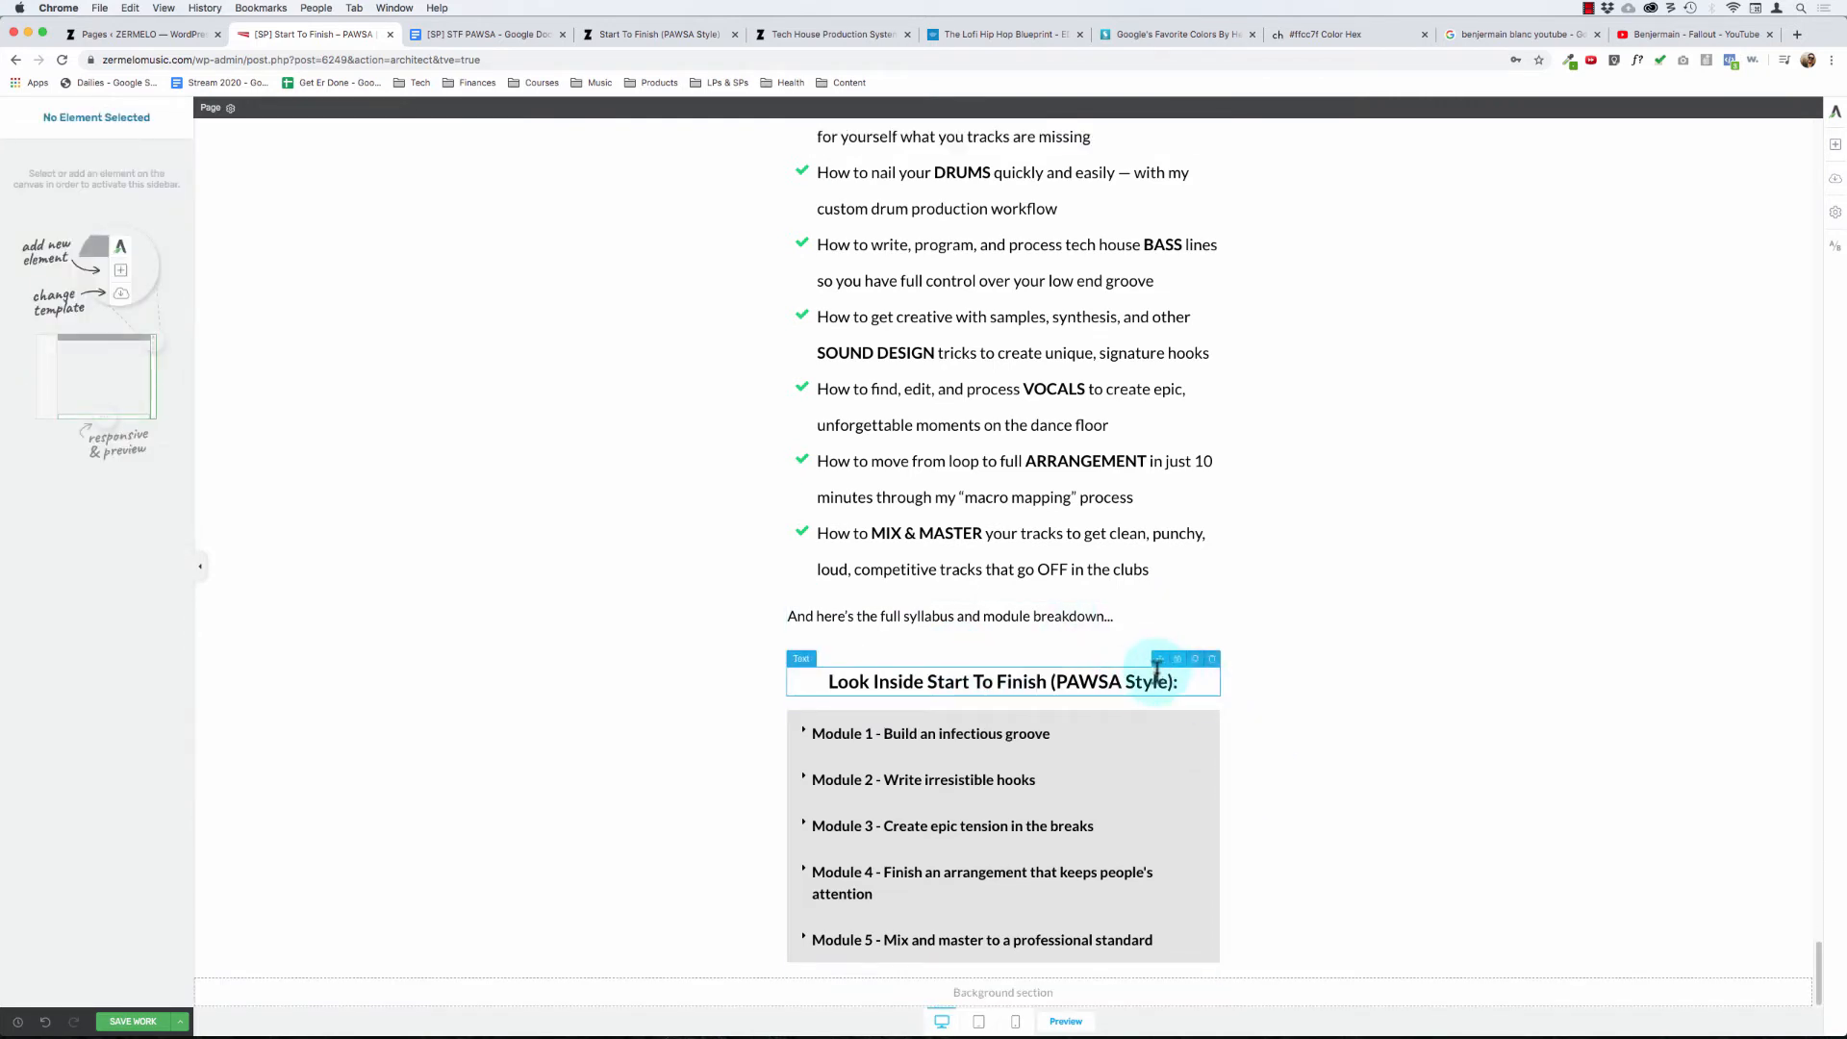
pyautogui.click(1211, 659)
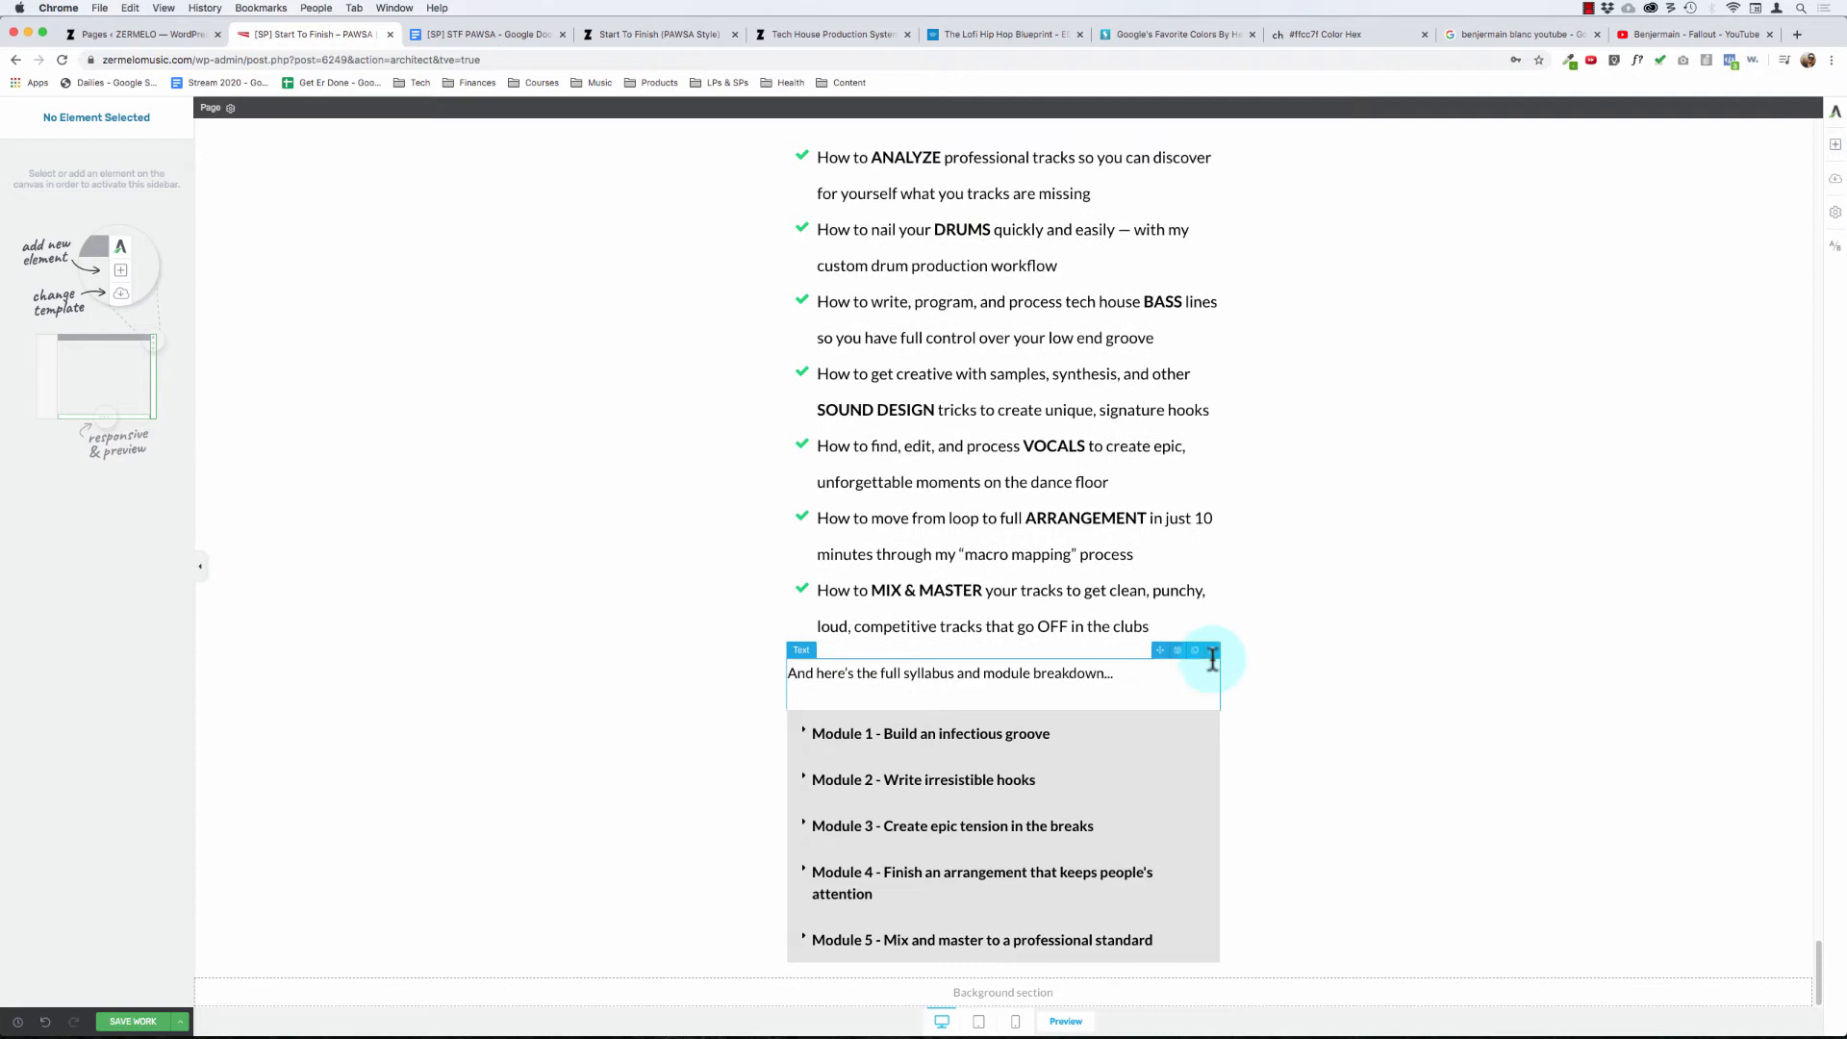
pyautogui.click(1045, 682)
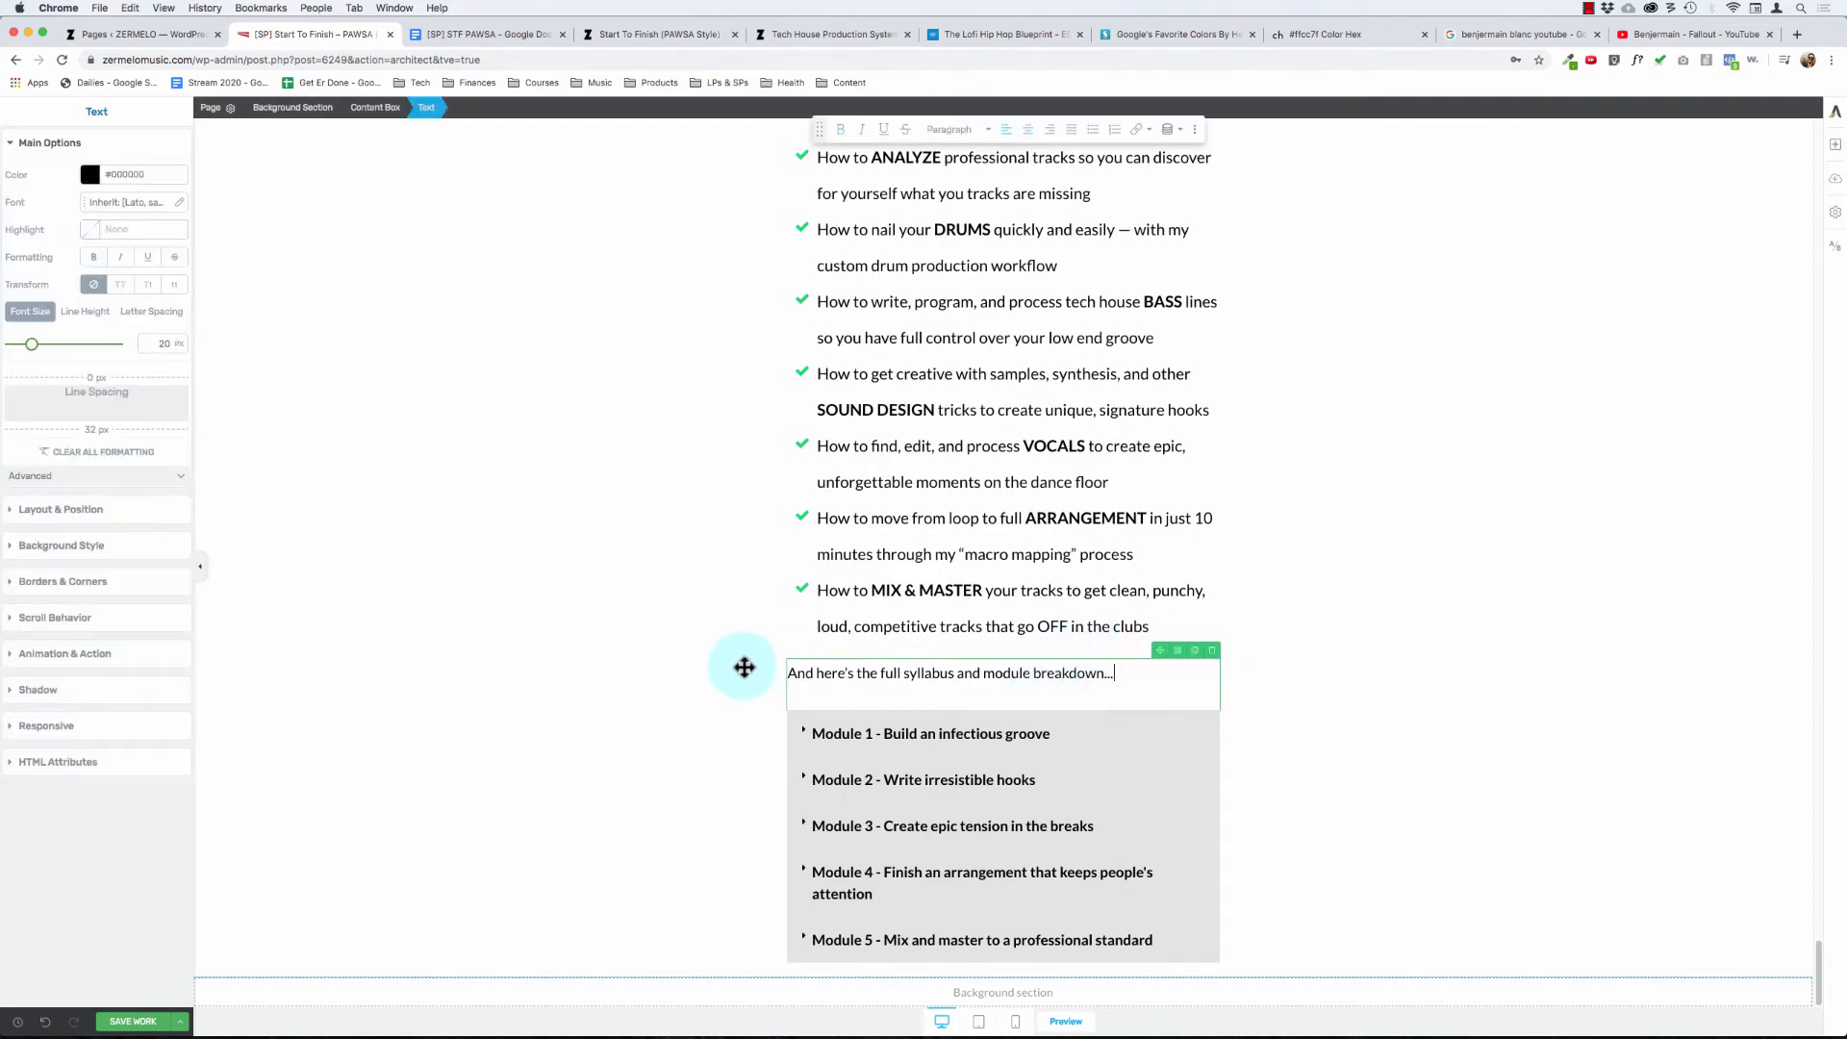
pyautogui.click(644, 679)
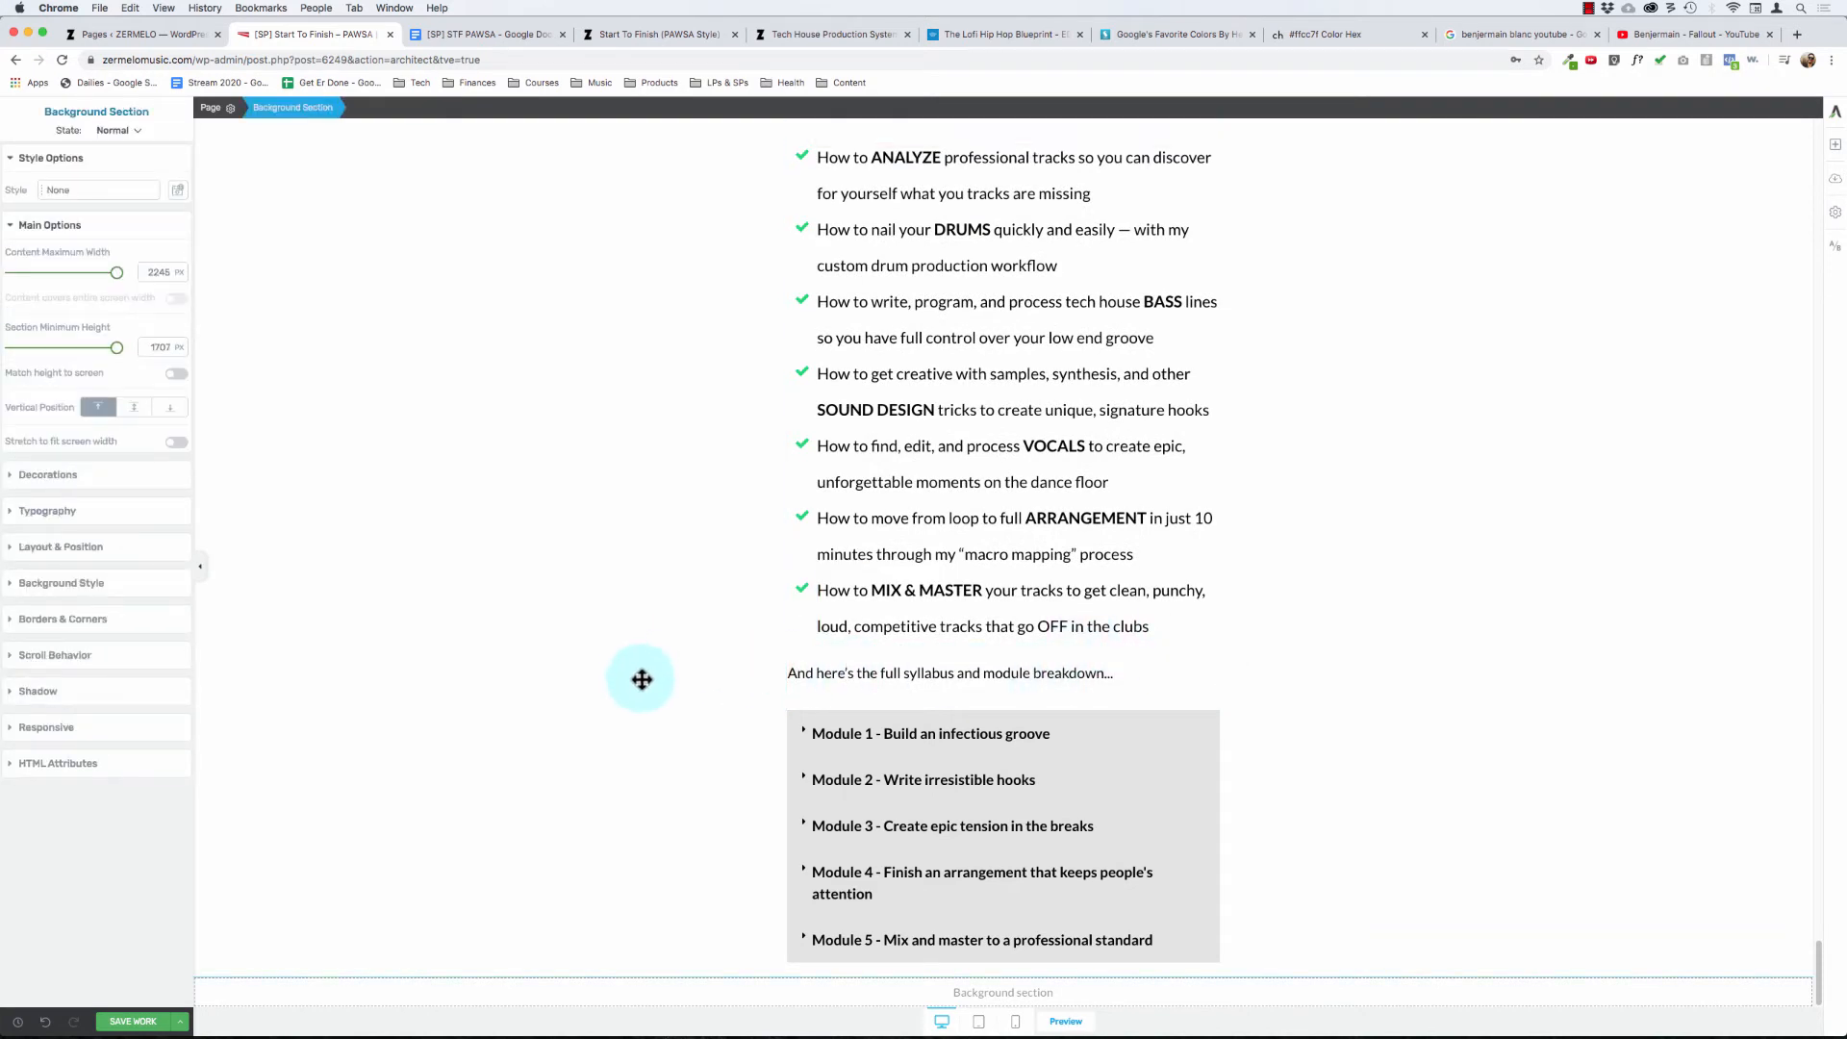
# - Review the module breakdown notes in the STF PAWSA Google Doc, and return to the Thrive Architect page
pyautogui.click(174, 36)
pyautogui.click(477, 35)
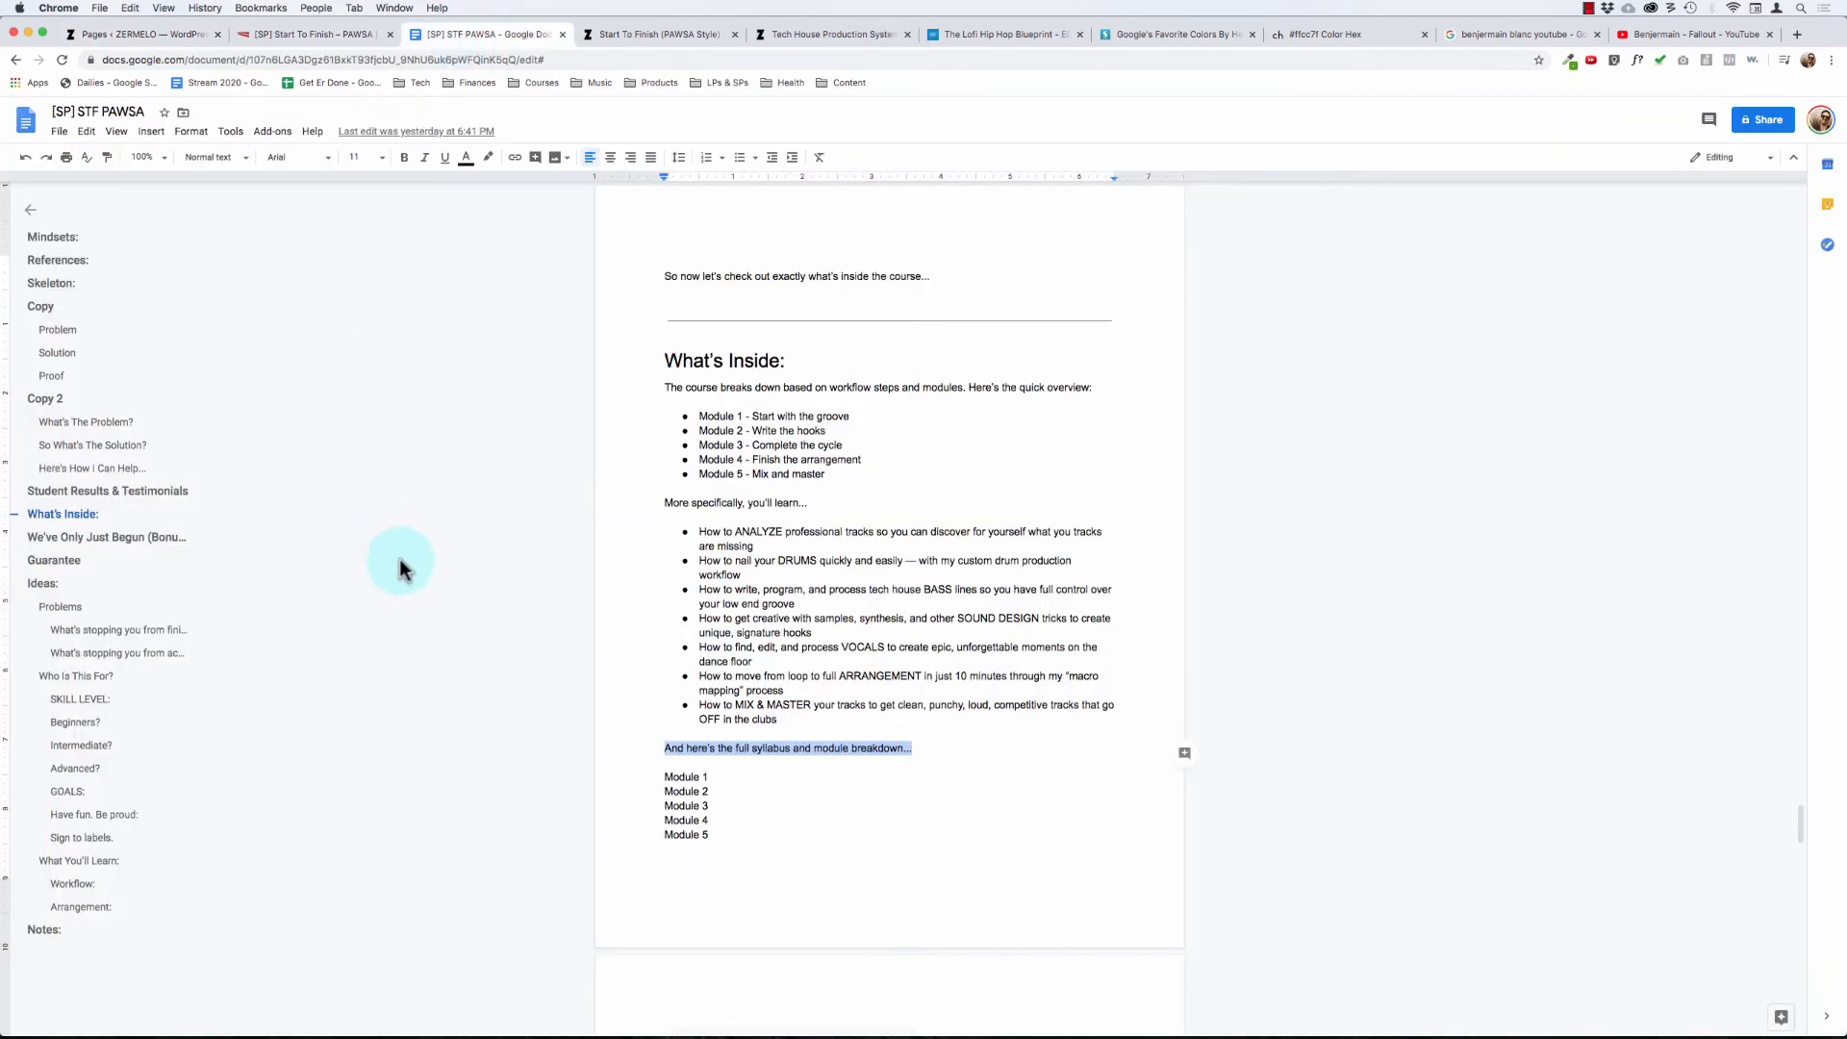
pyautogui.scroll(-5, 610, 660)
pyautogui.scroll(5, 730, 634)
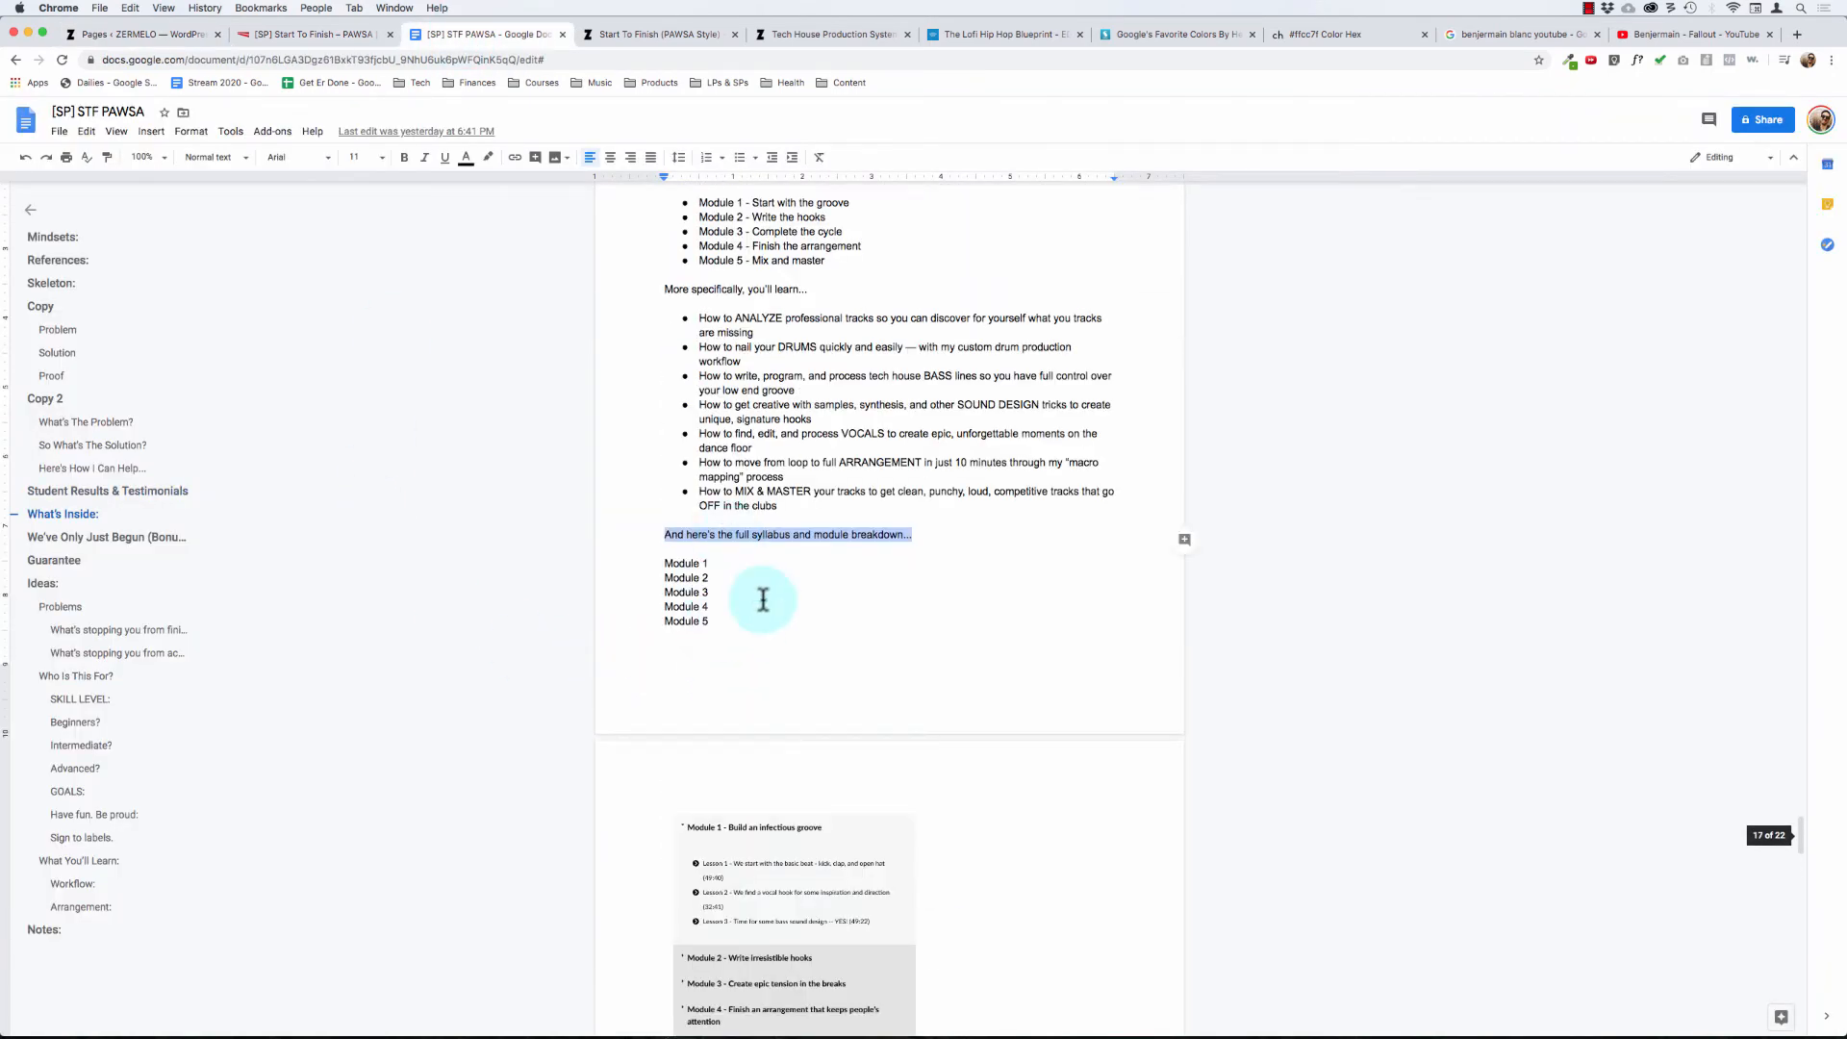
pyautogui.scroll(-4, 765, 616)
pyautogui.scroll(1, 760, 673)
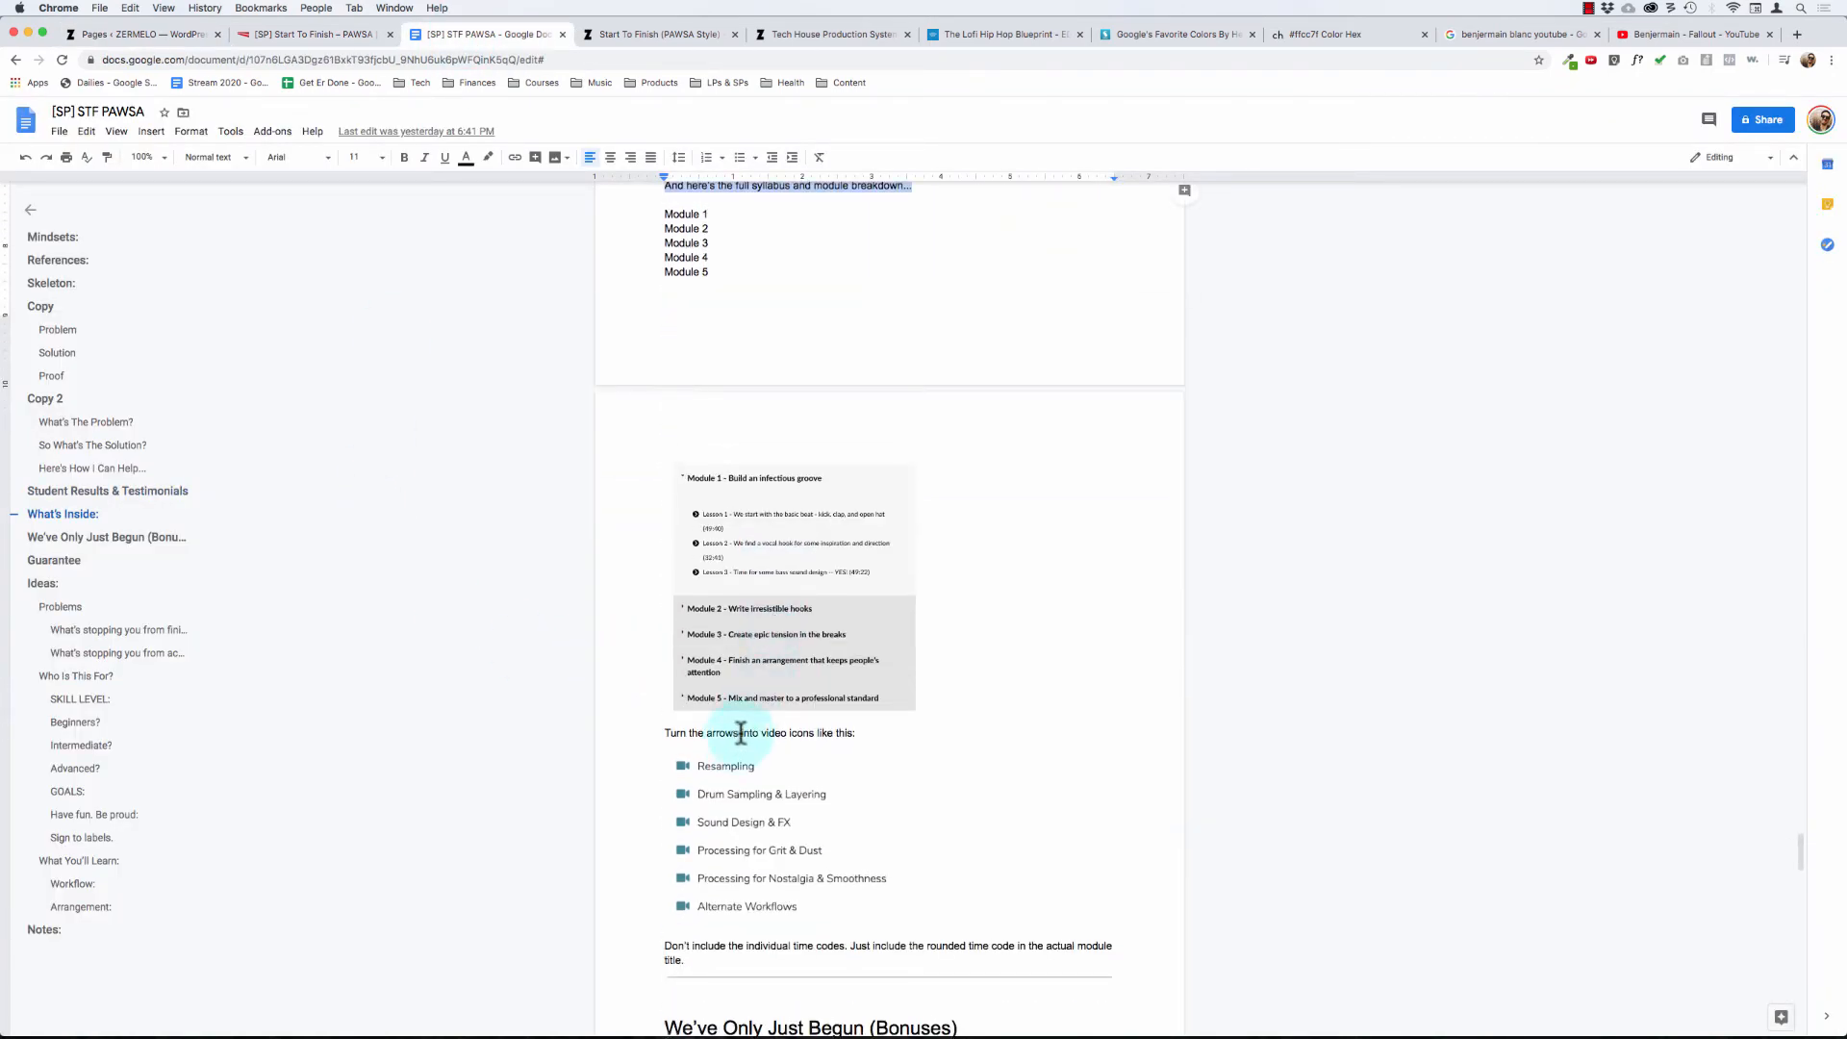
pyautogui.click(344, 35)
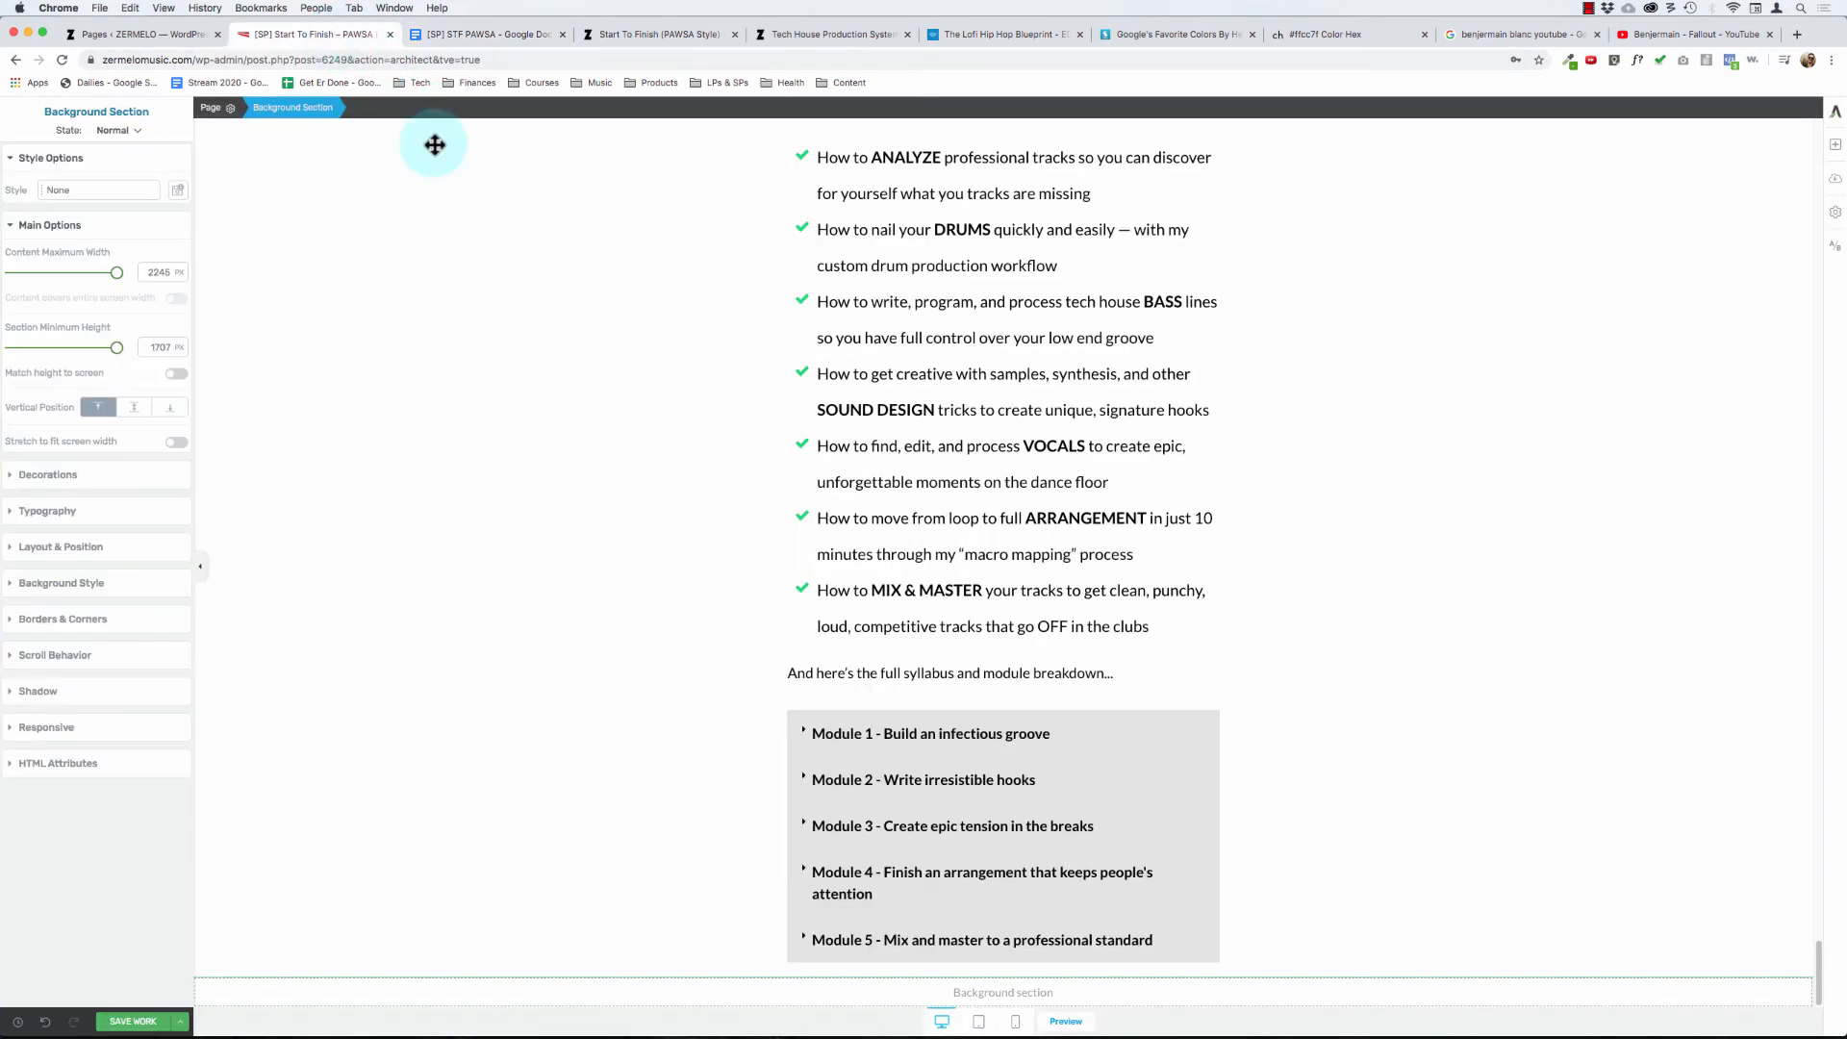
# - Expand the Module 1 toggle and add "(2 hours)" to the end of its title
pyautogui.click(899, 736)
pyautogui.click(805, 730)
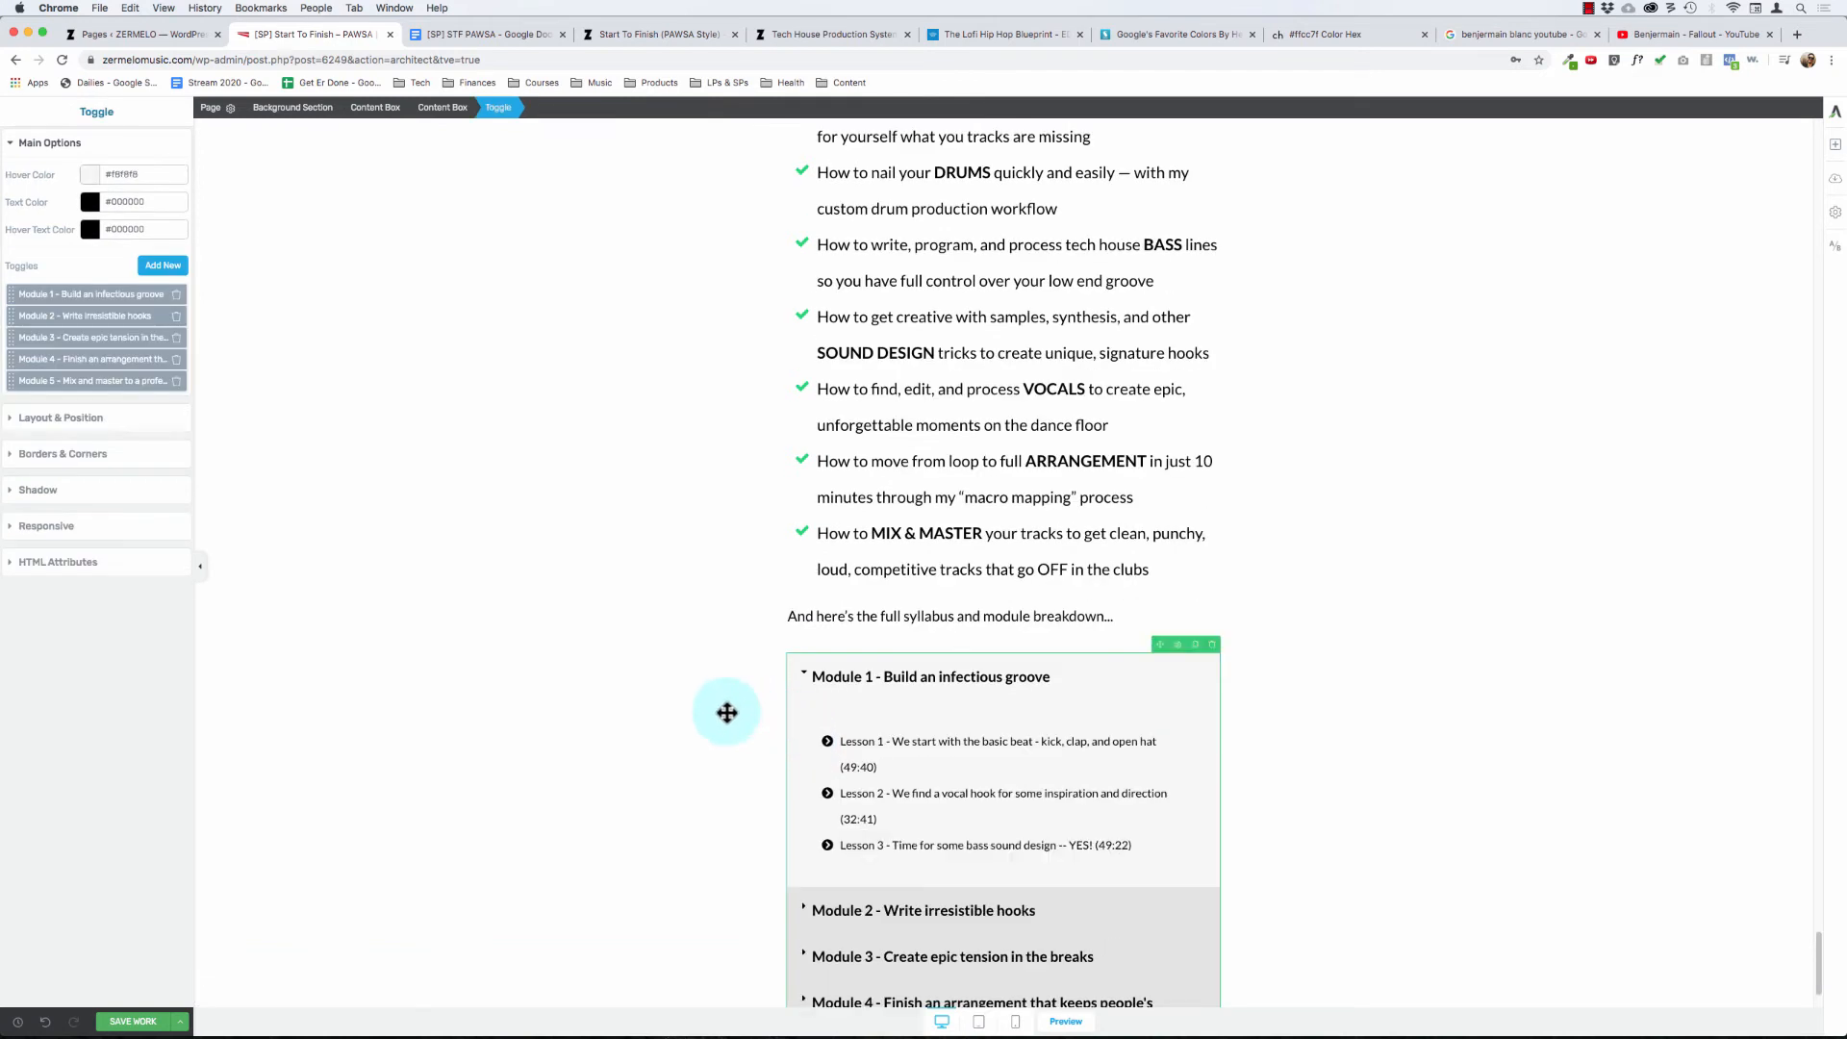
pyautogui.scroll(-4, 770, 692)
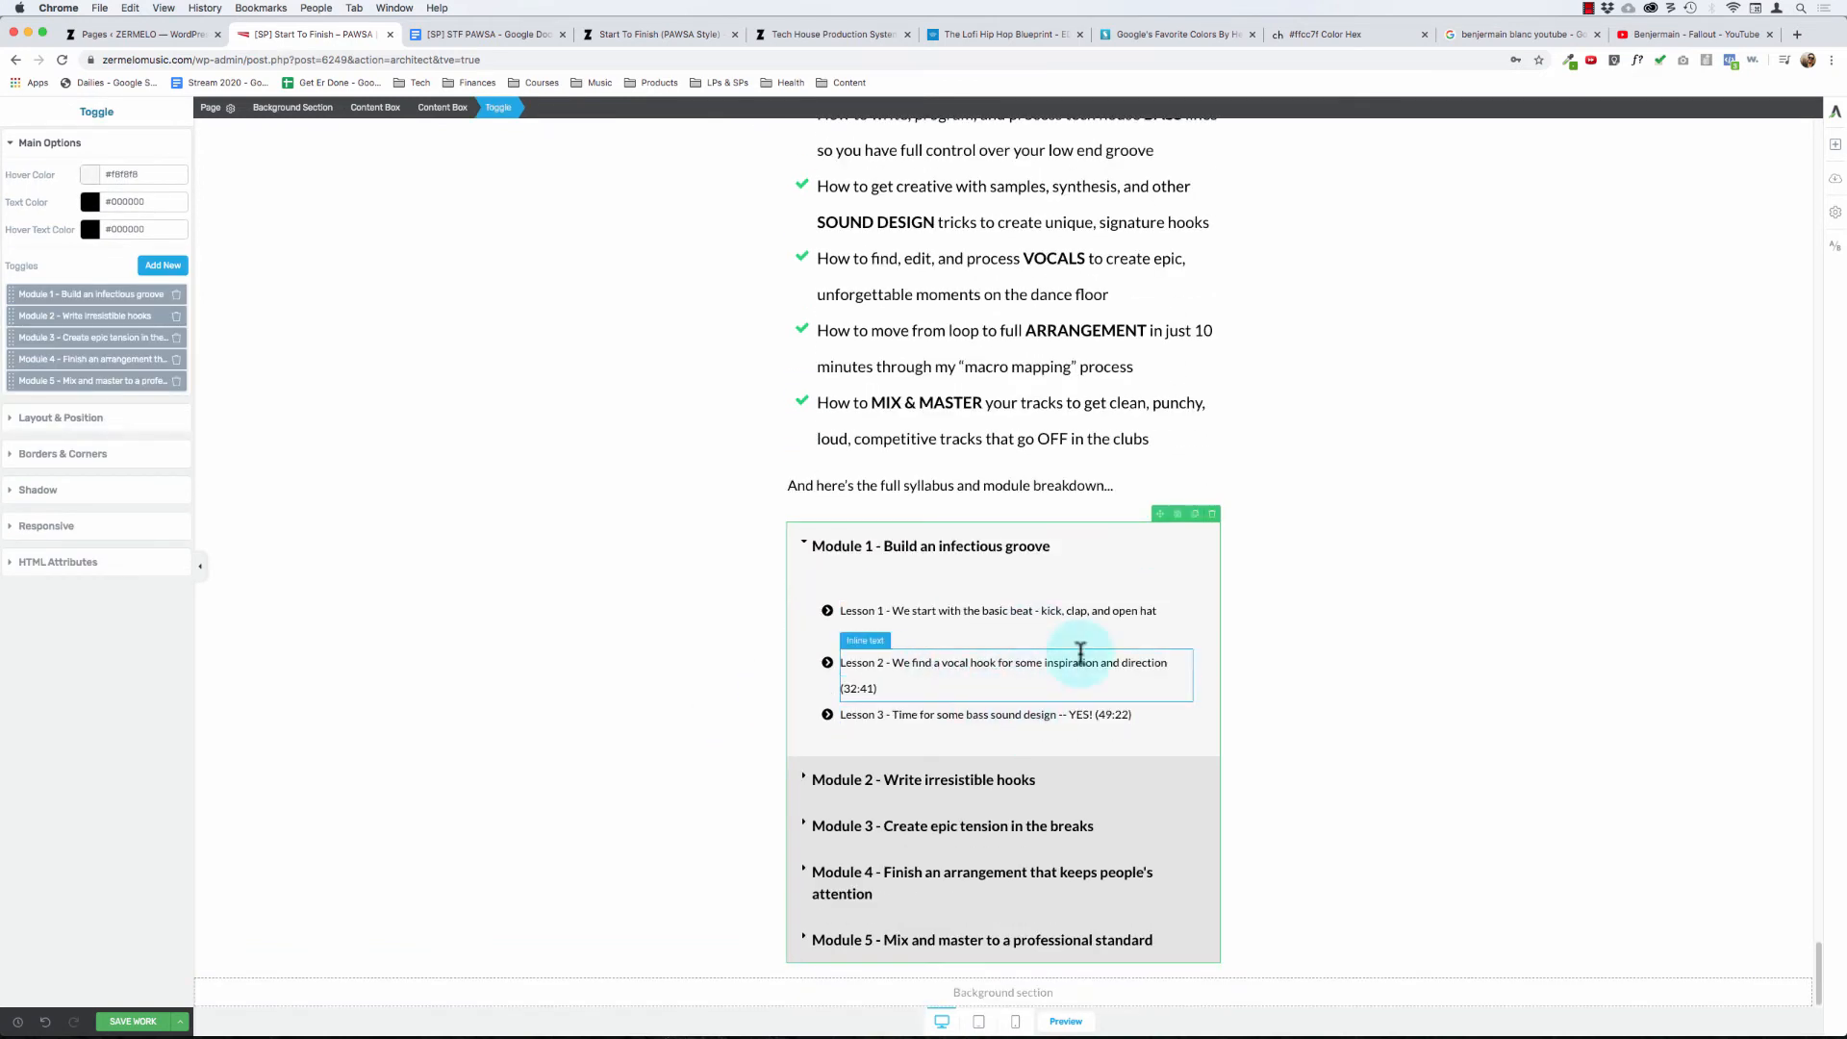
pyautogui.click(1079, 546)
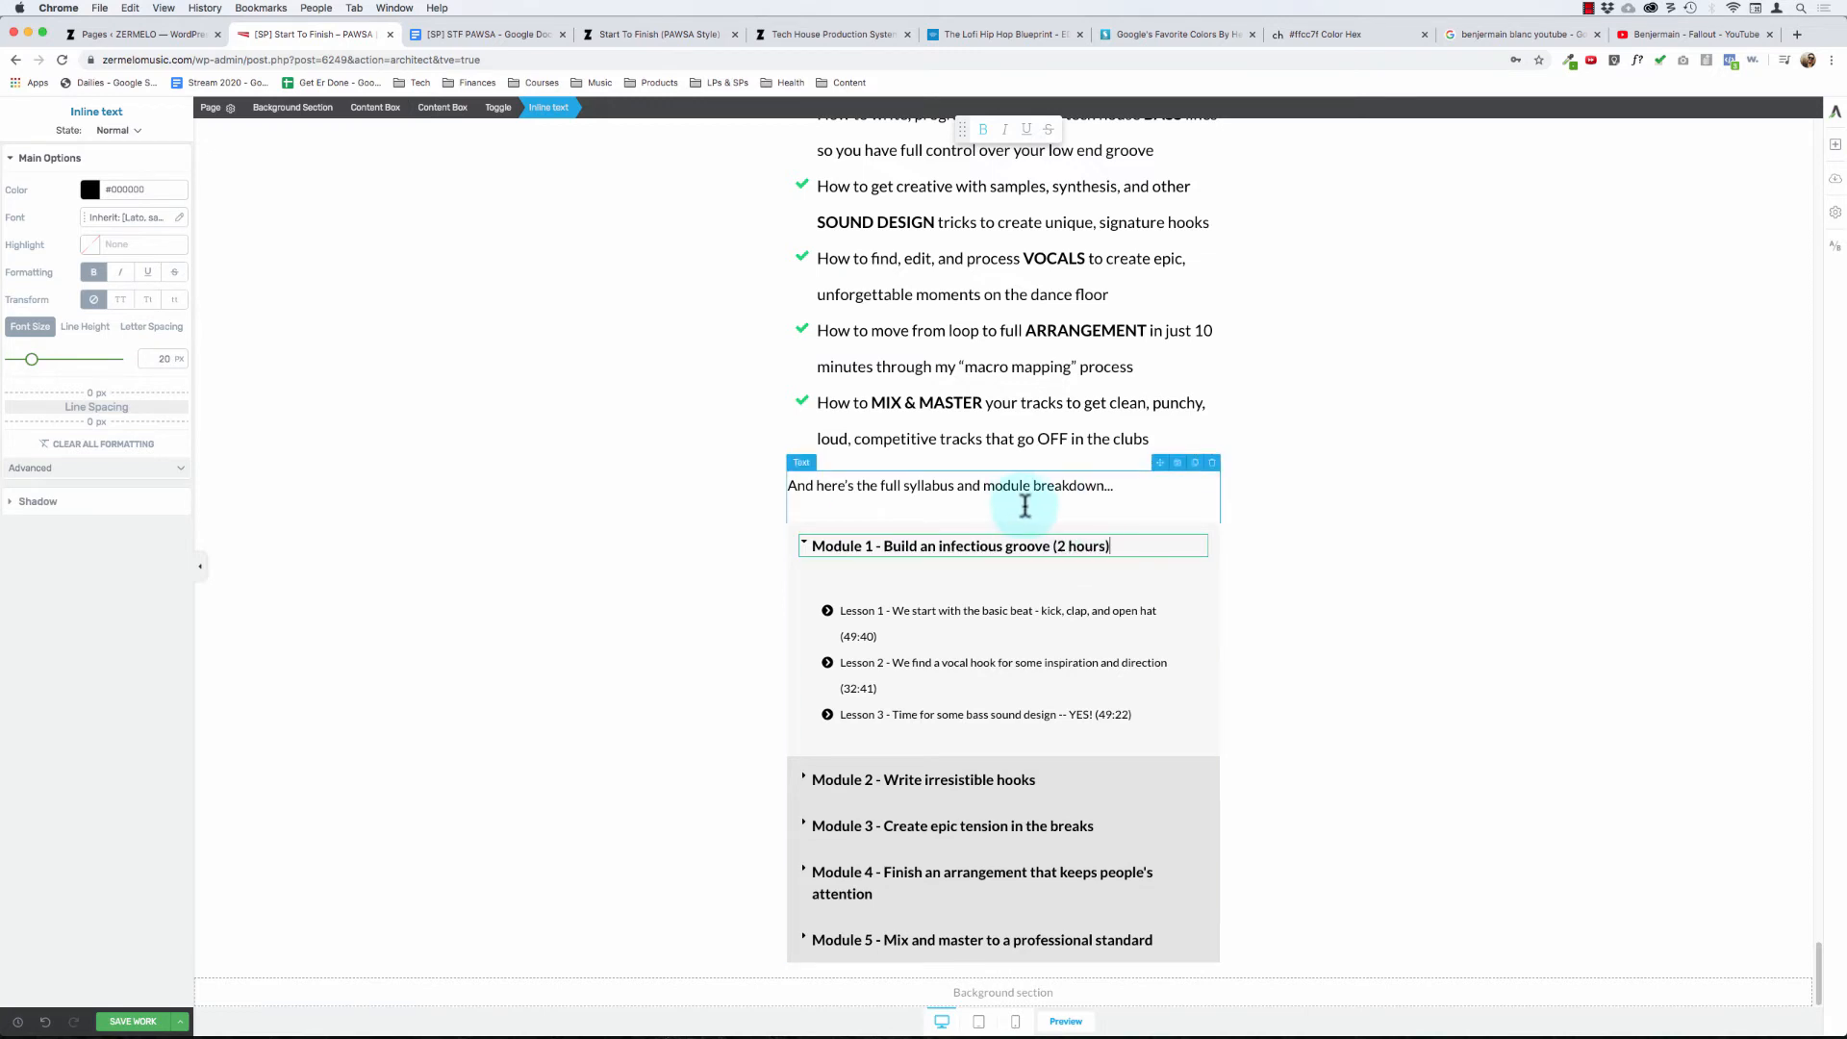
# - Change the grouped icons of the Module 1 lesson list to the solid video camera icon
pyautogui.click(828, 612)
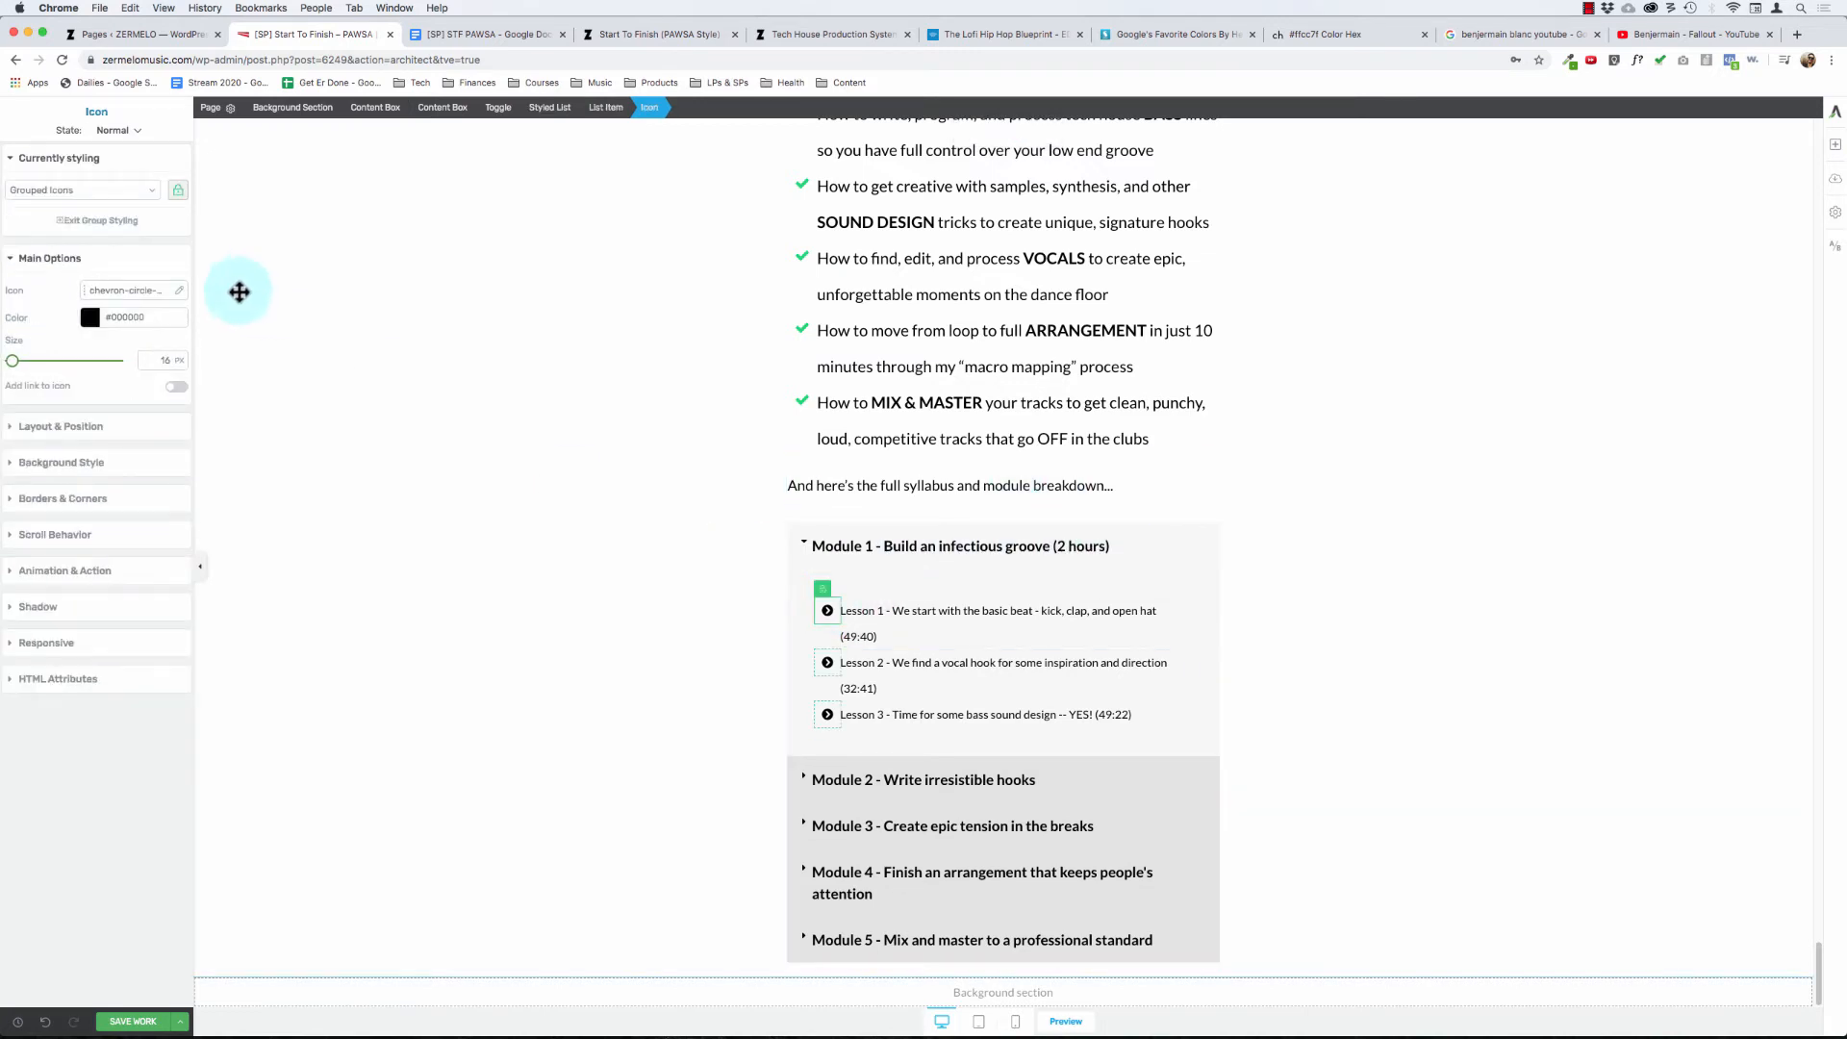
pyautogui.click(178, 291)
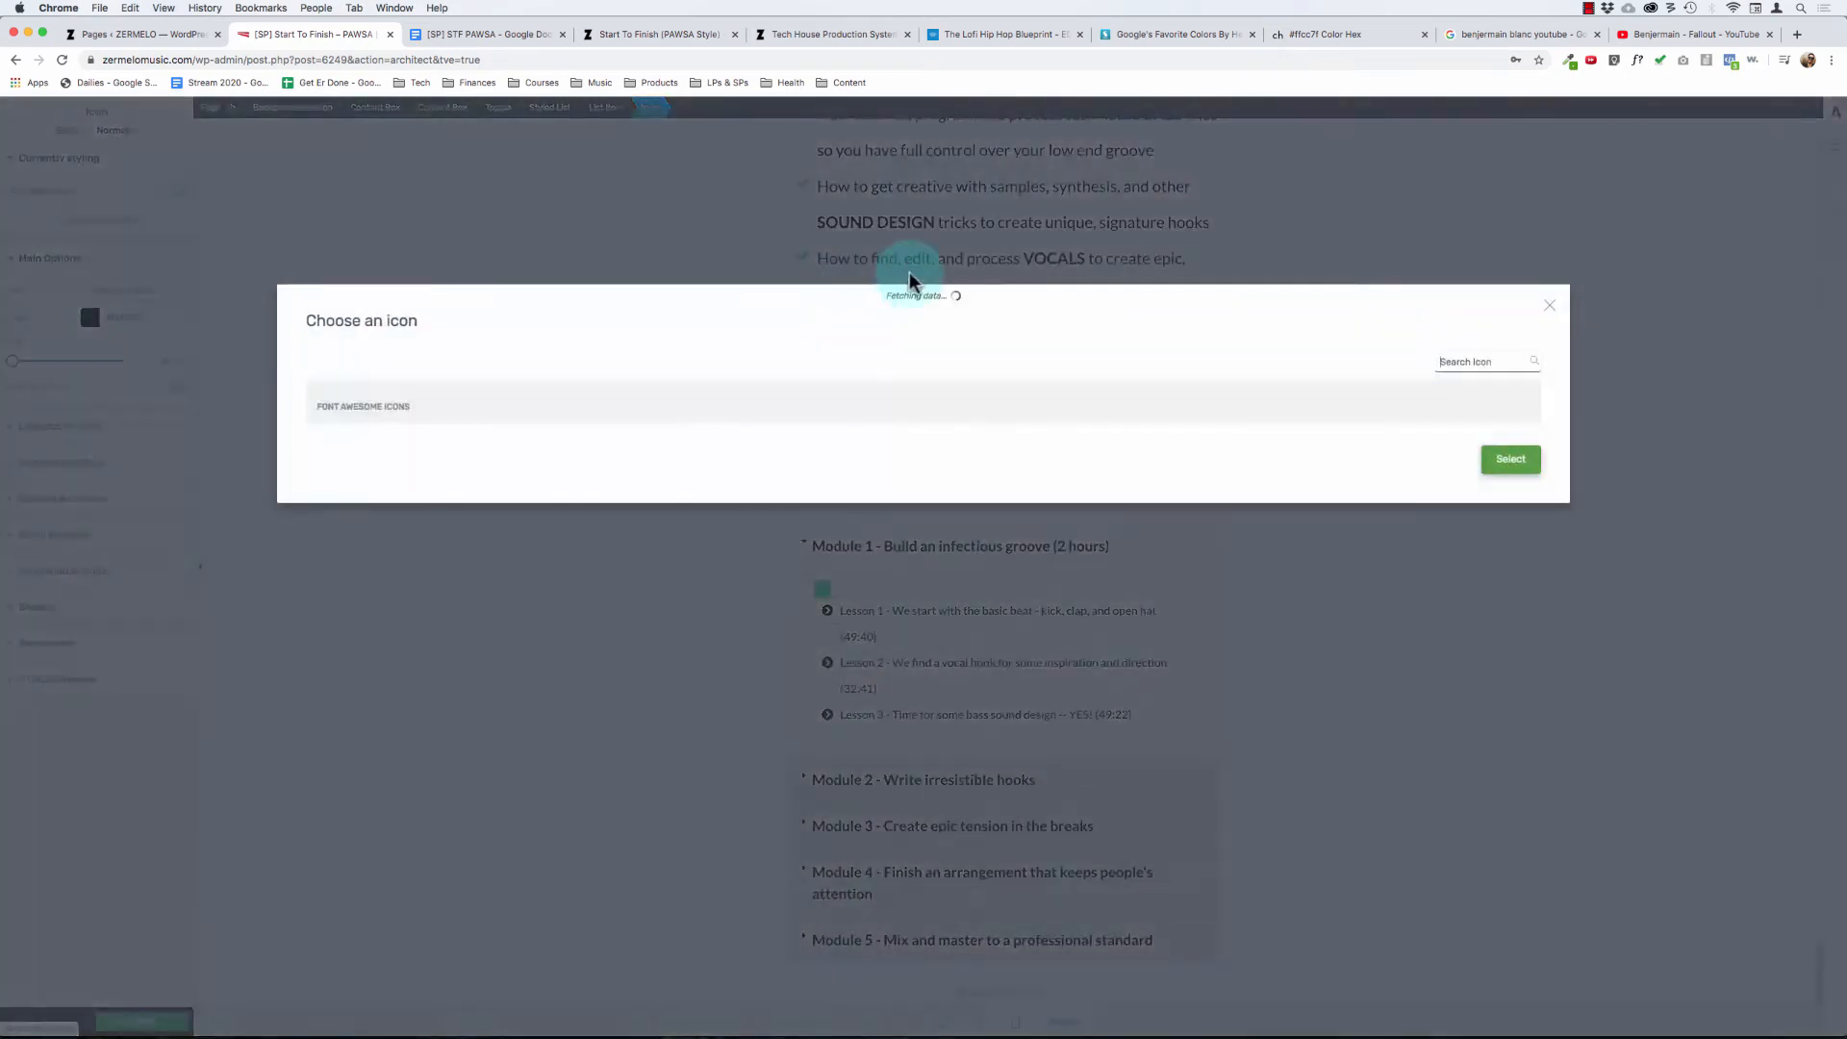
pyautogui.click(1506, 361)
pyautogui.write('v')
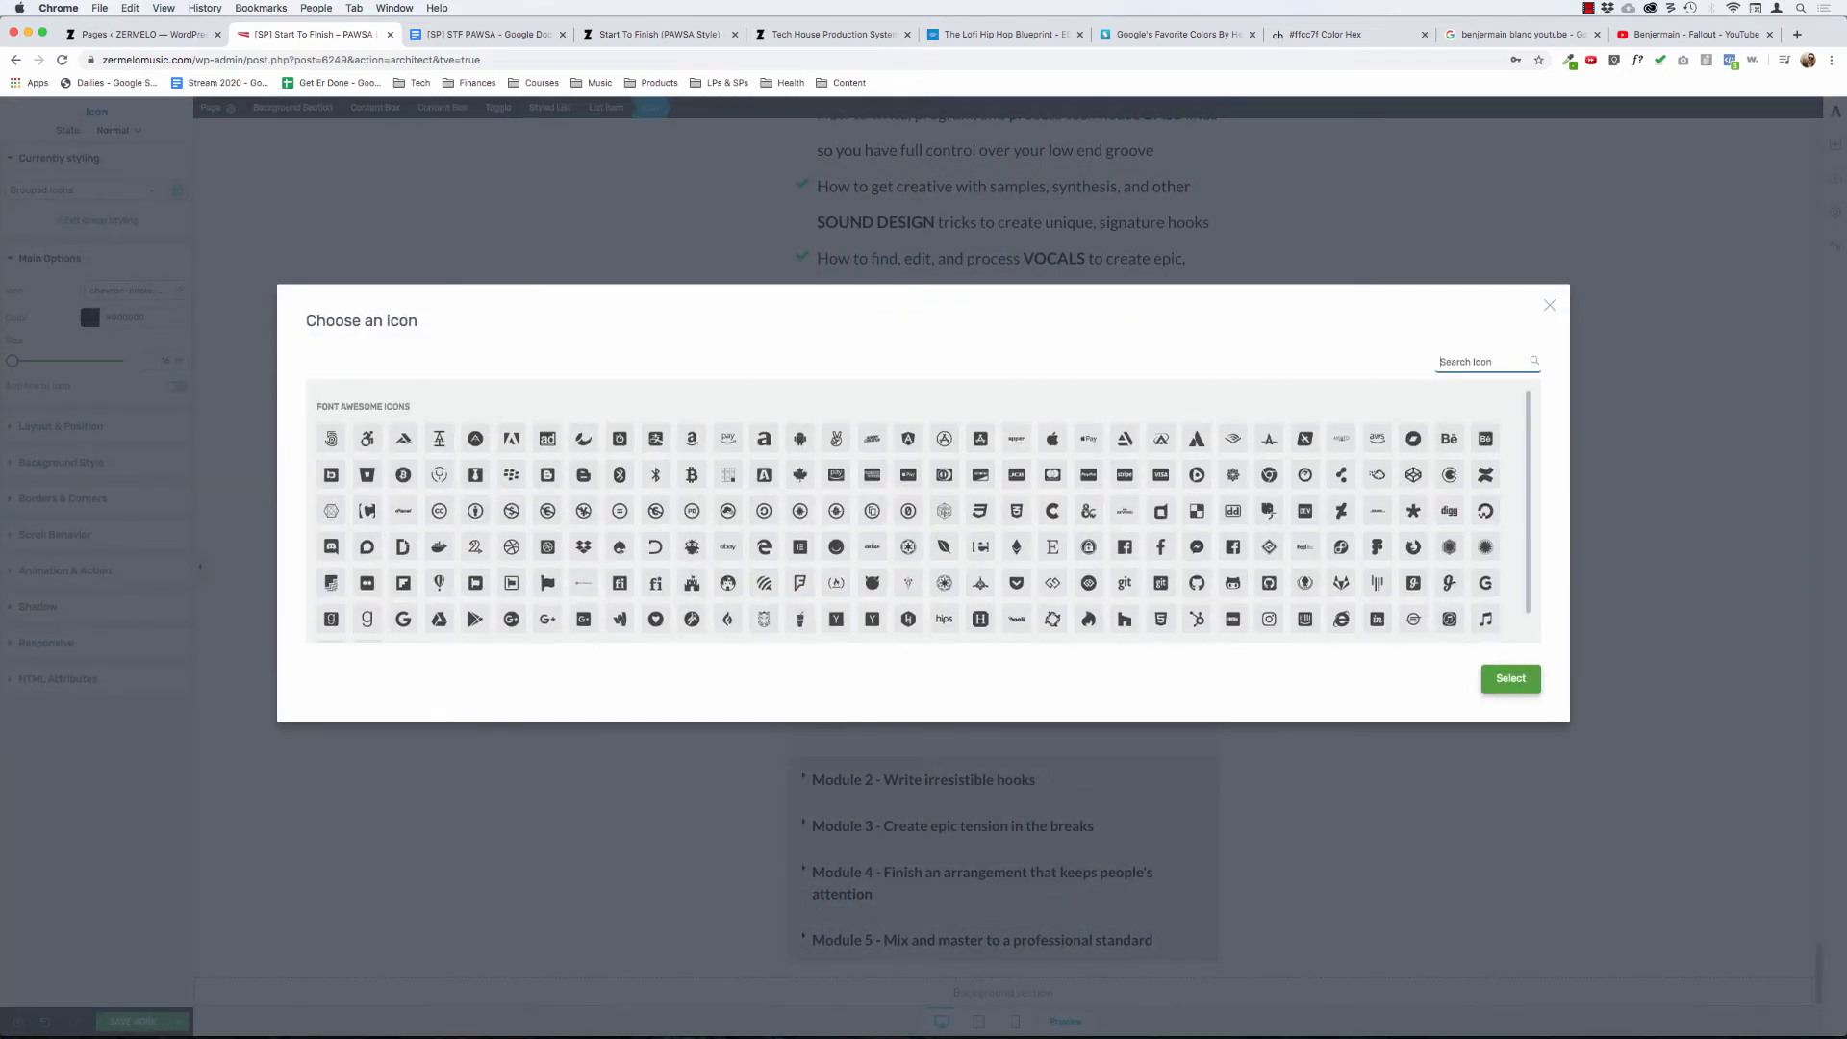
pyautogui.write('video')
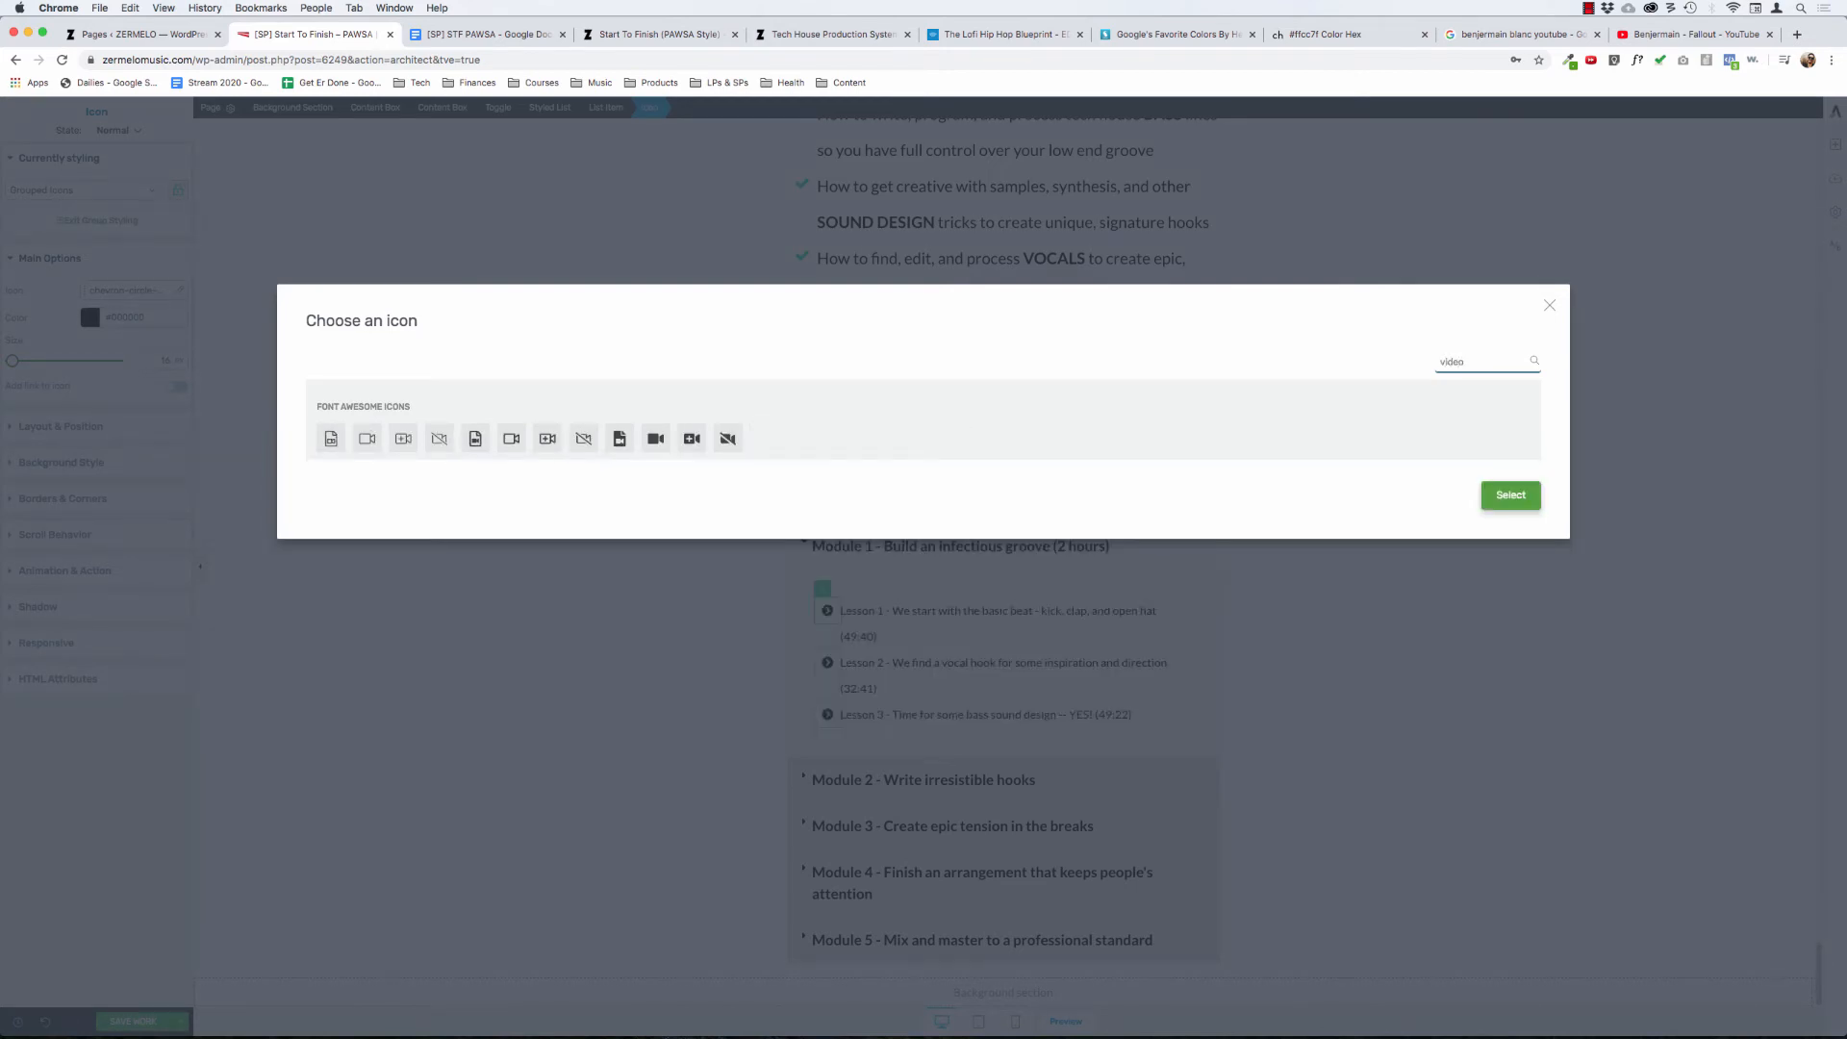
pyautogui.click(657, 440)
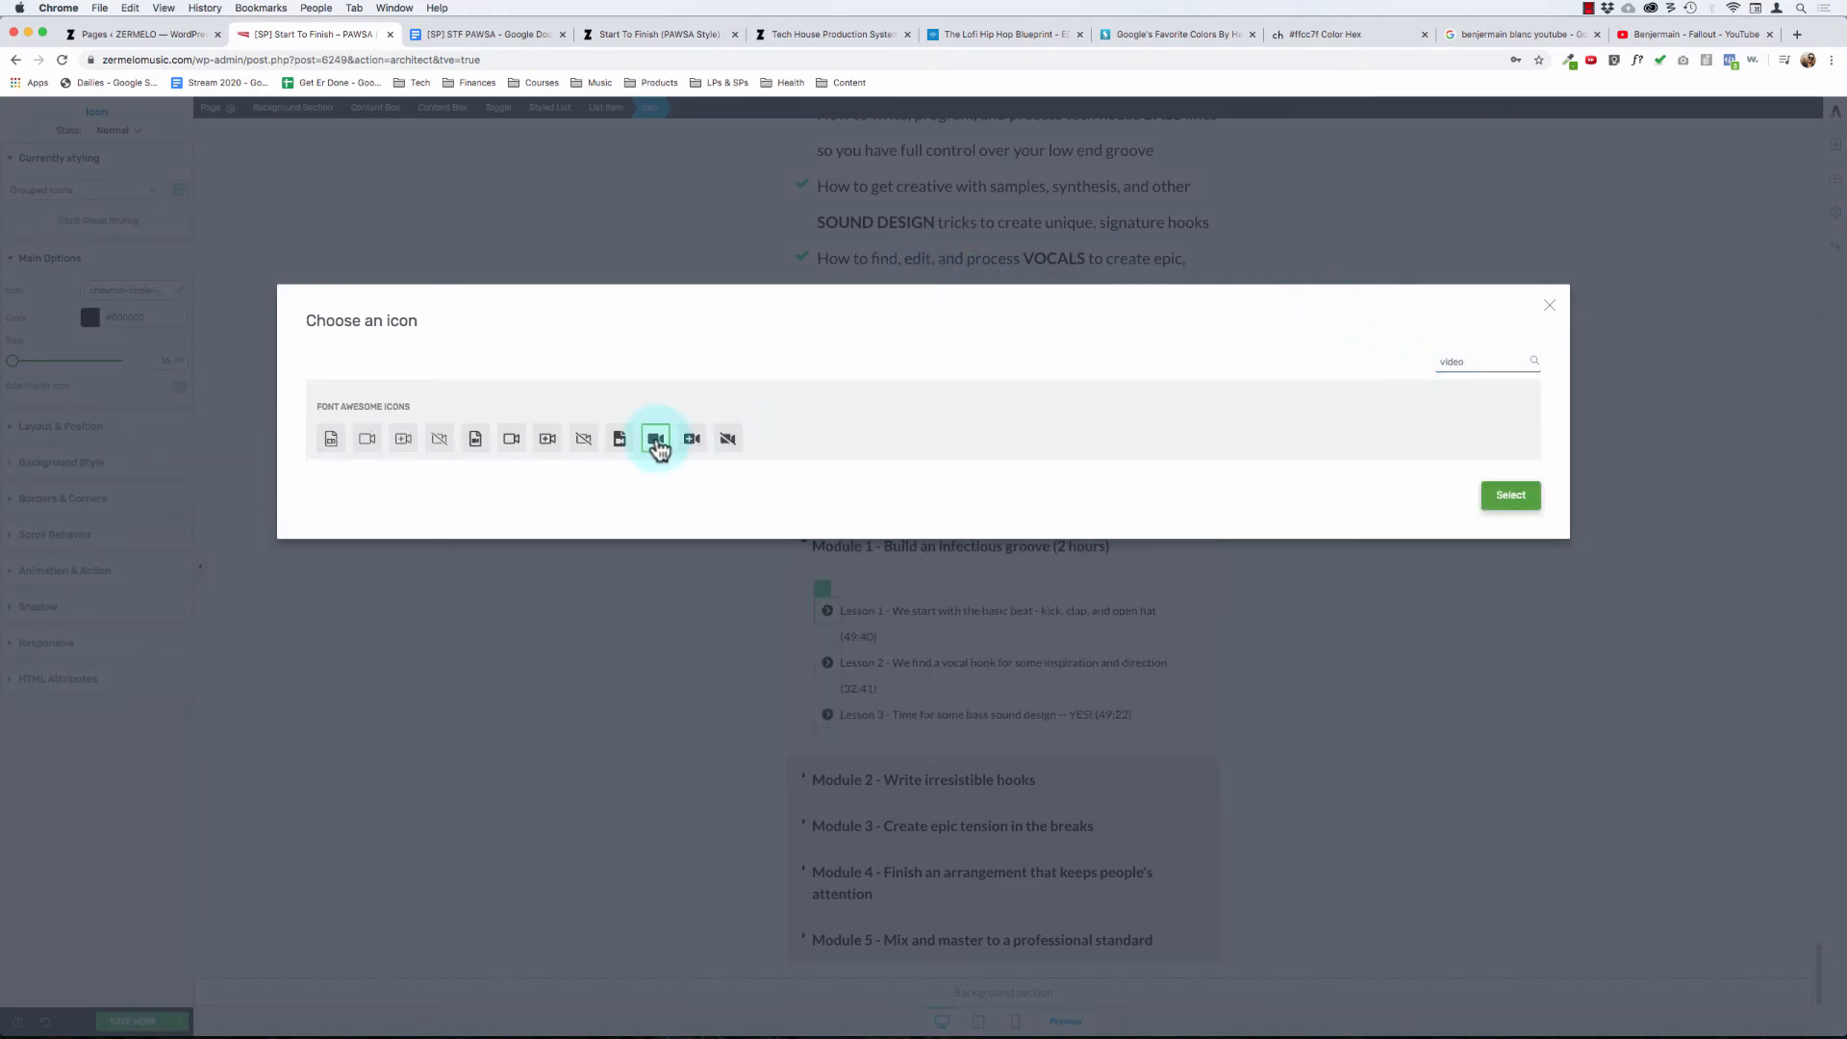
pyautogui.click(1509, 499)
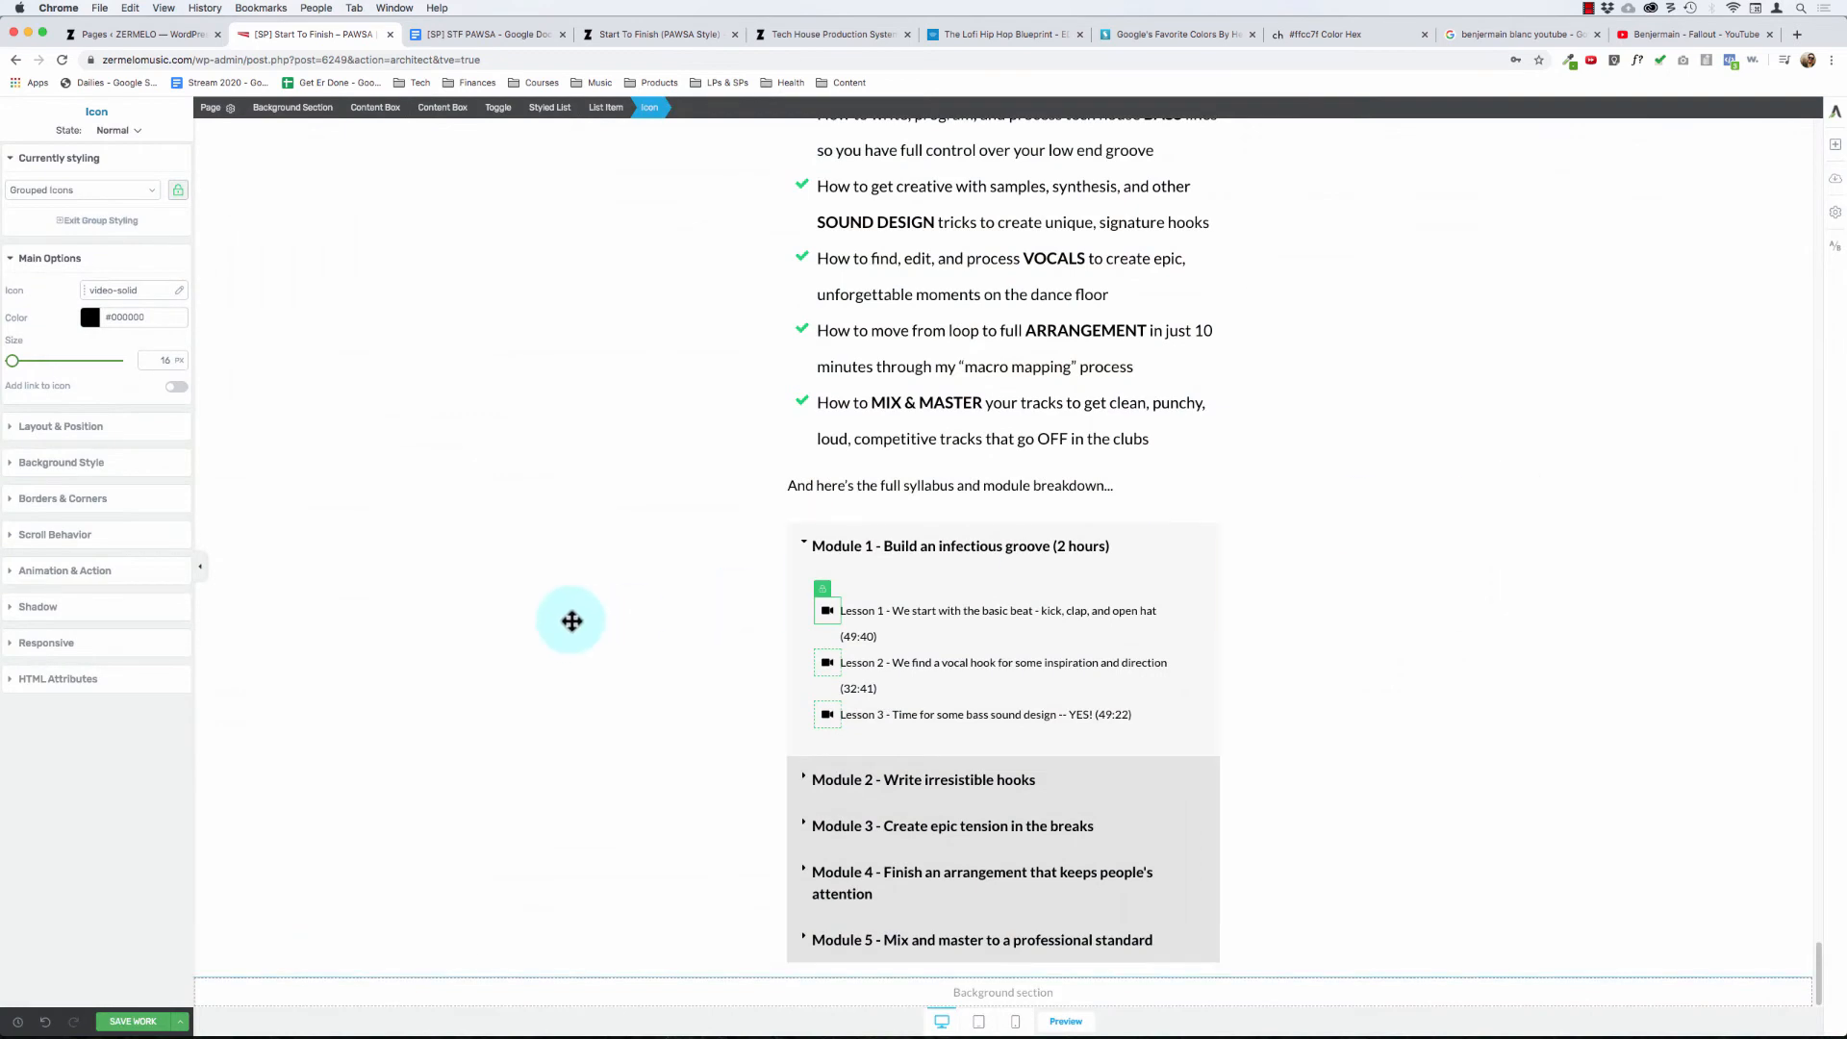
# - Remove the "Lesson 1 - " prefix from the first lesson in the Module 1 list
pyautogui.click(903, 639)
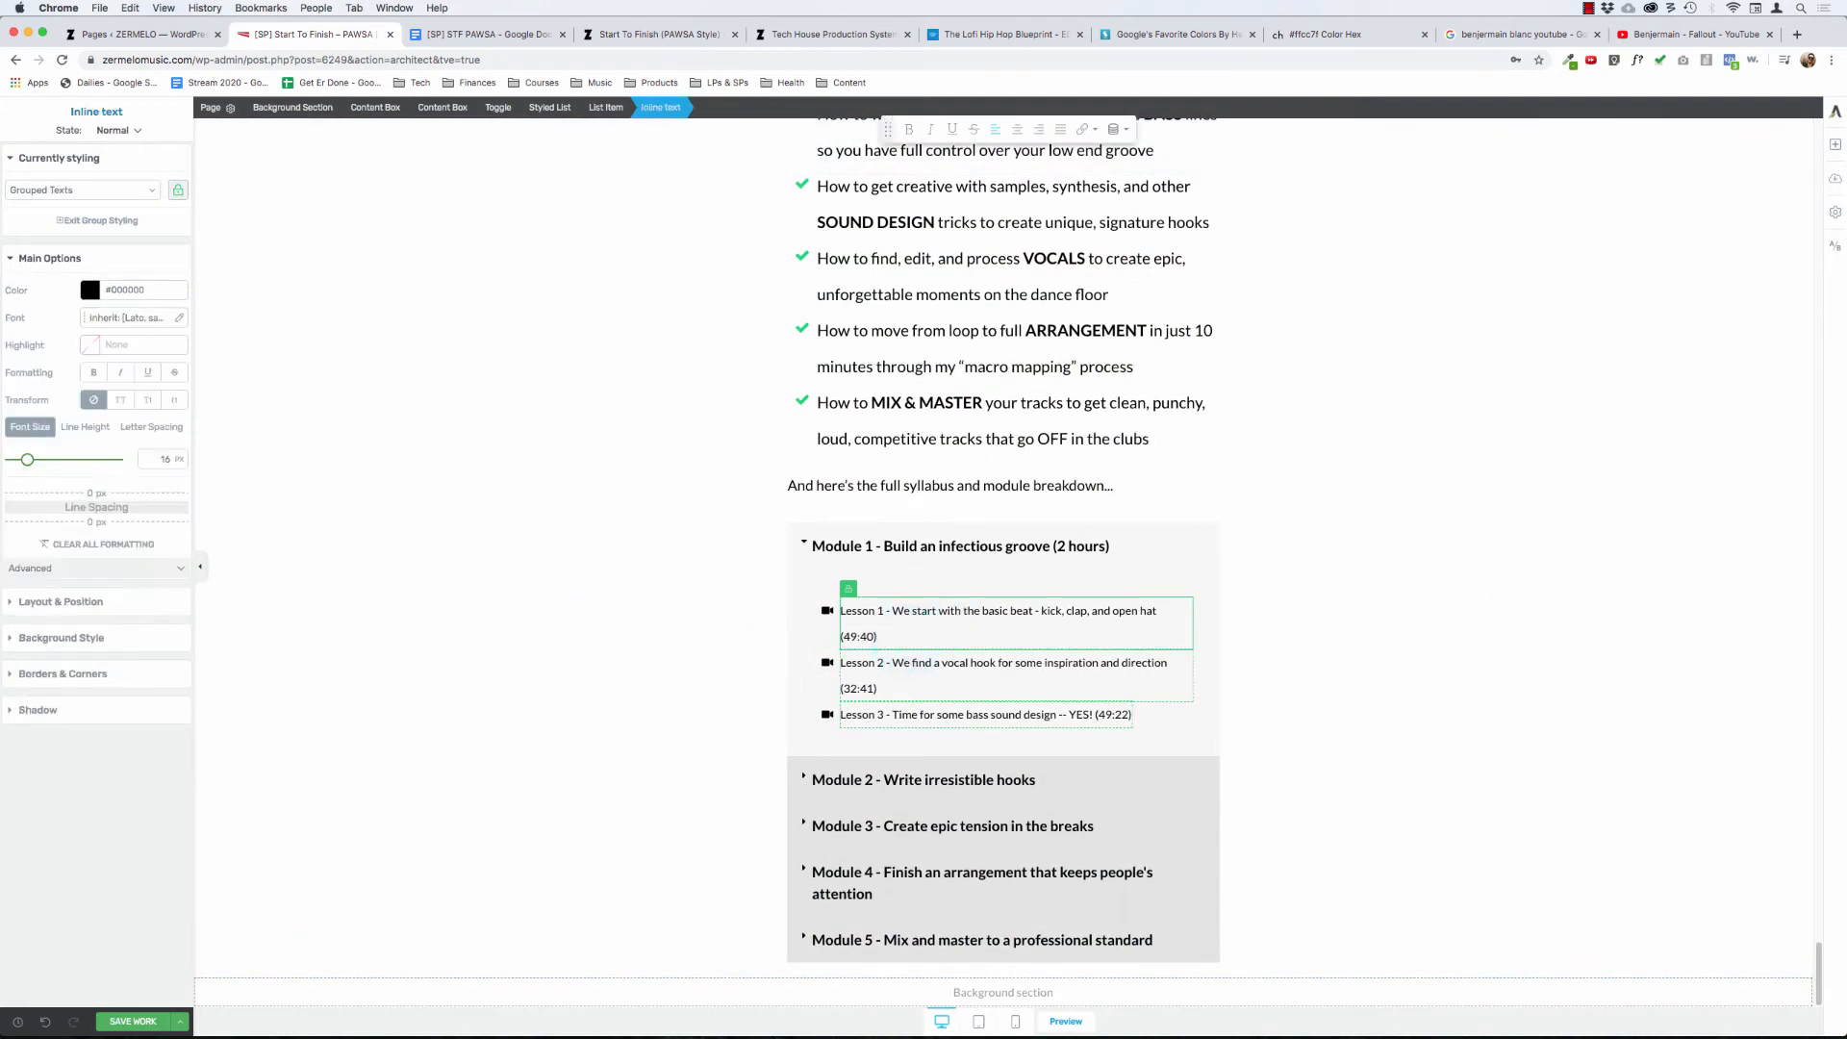
pyautogui.hotkey('alt', 'Left')
pyautogui.hotkey('alt', 'Left')
pyautogui.press('super+BackSpace')
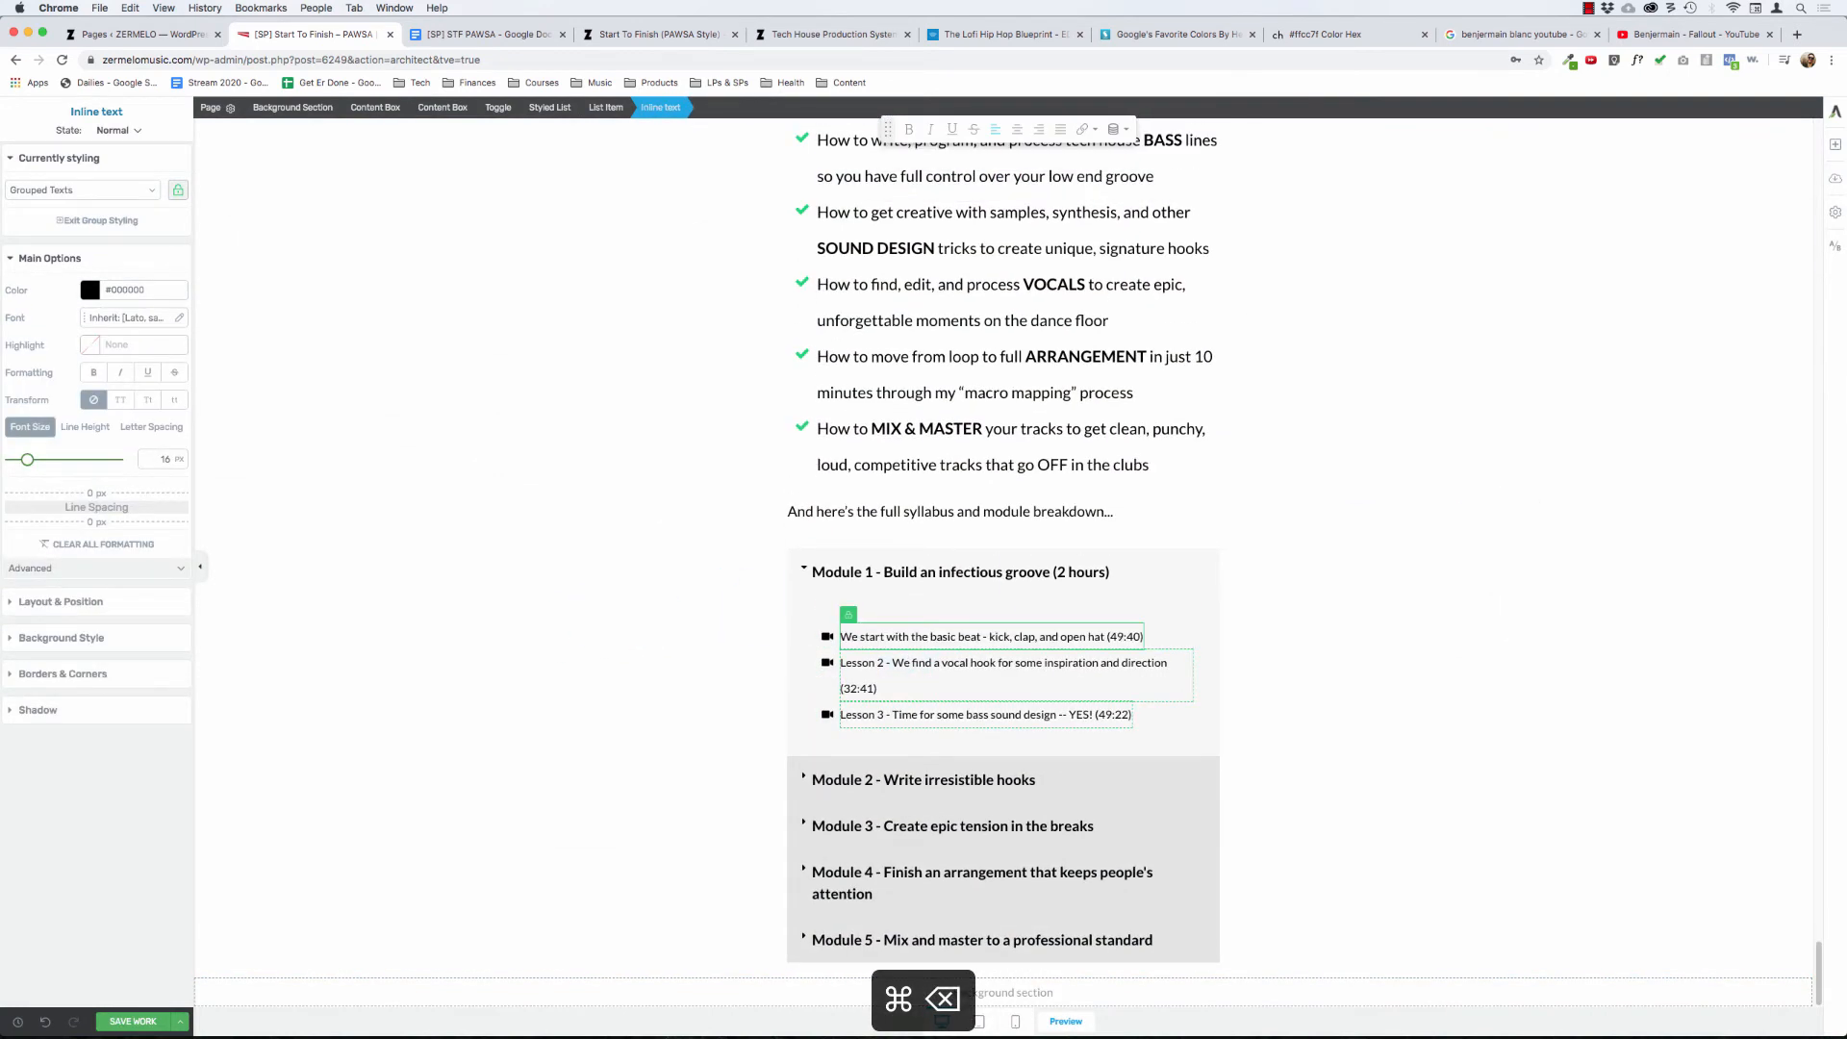
# - Remove the duration from the first Module 1 lesson and the "Lesson 2 - " prefix from the second, keeping both as separate list items
pyautogui.hotkey('alt', 'BackSpace')
pyautogui.press('super+Right')
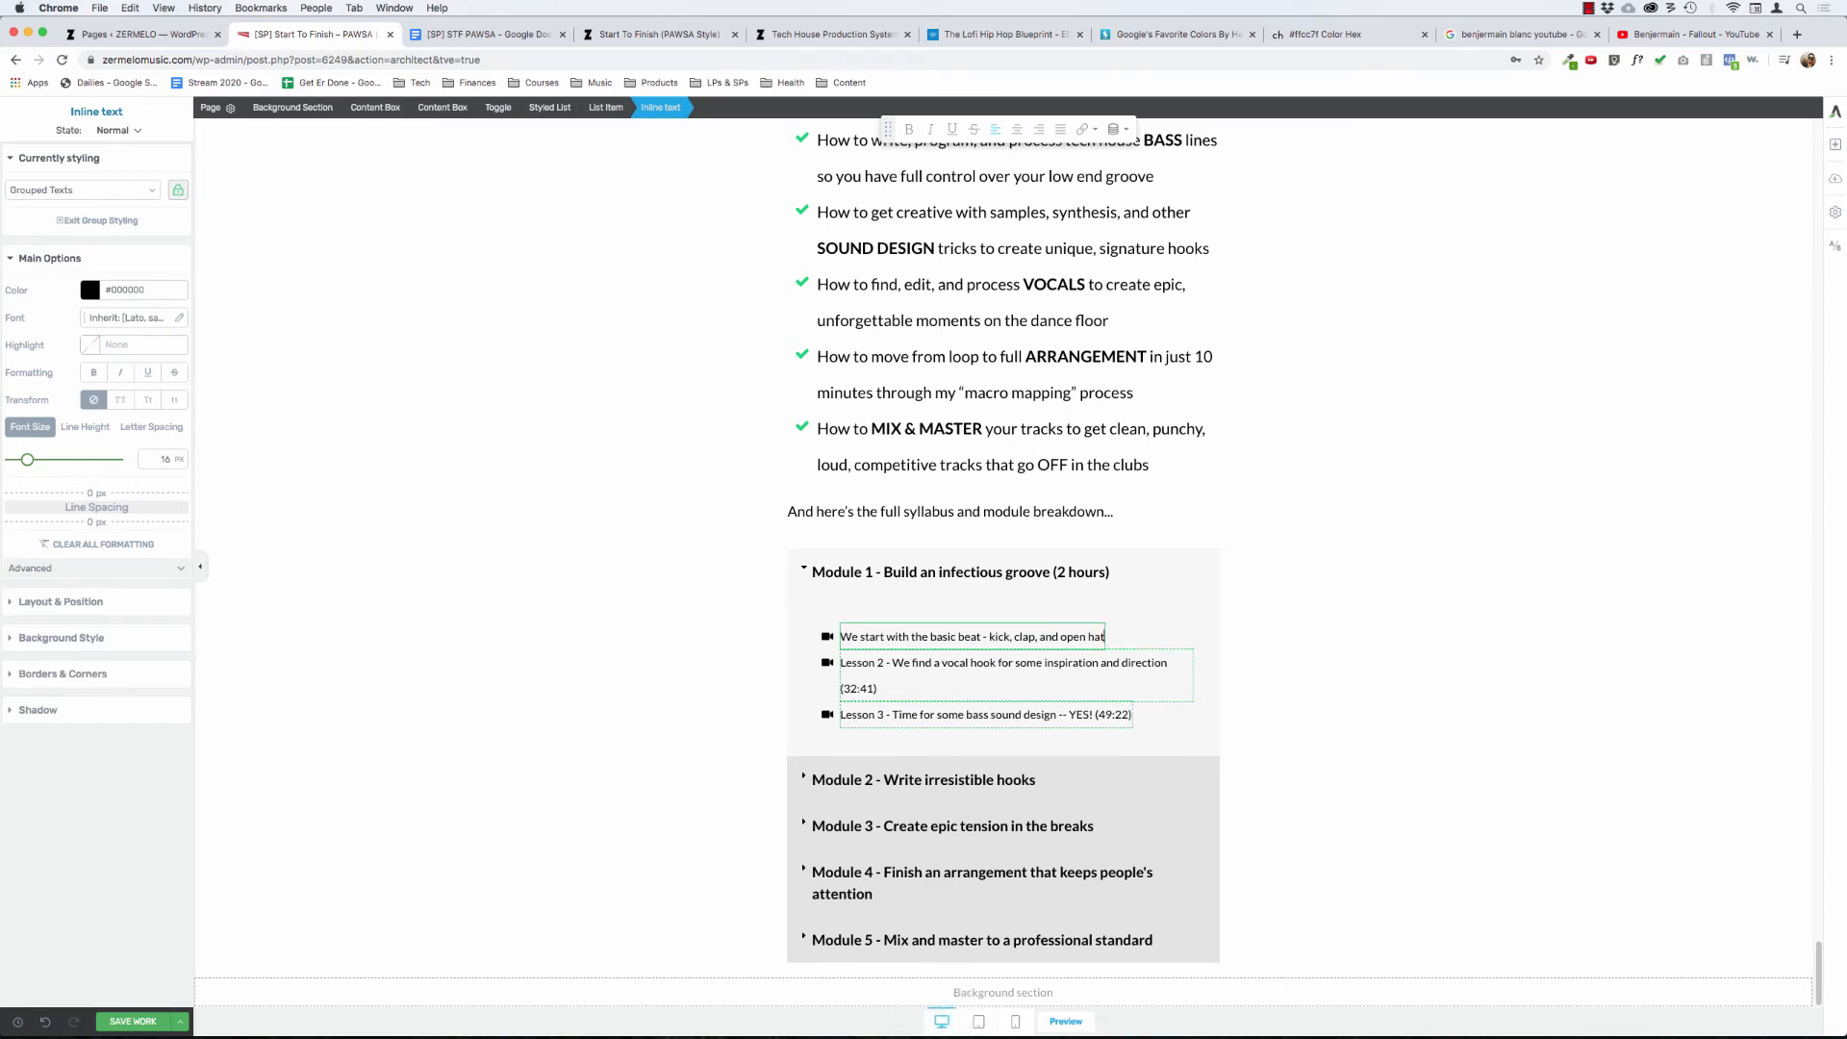
pyautogui.click(903, 655)
pyautogui.press('super+BackSpace')
pyautogui.press('super+BackSpace')
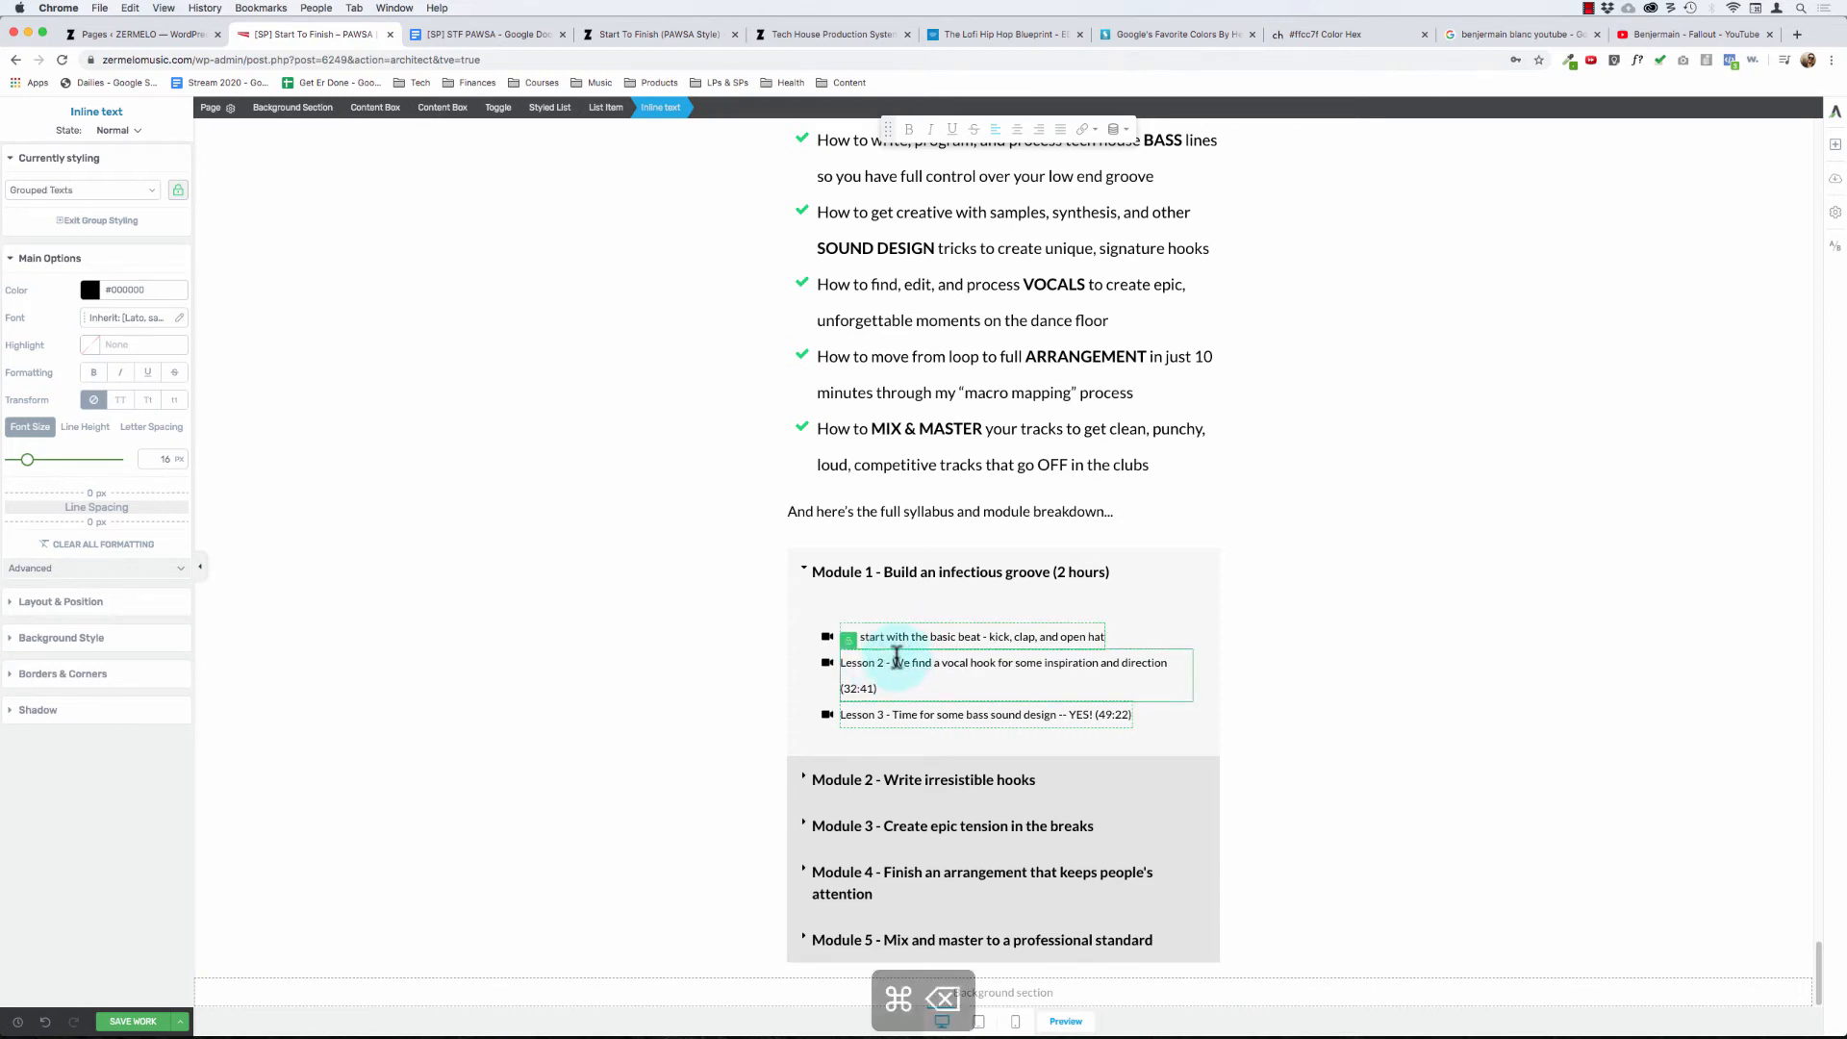
pyautogui.press('super+Right')
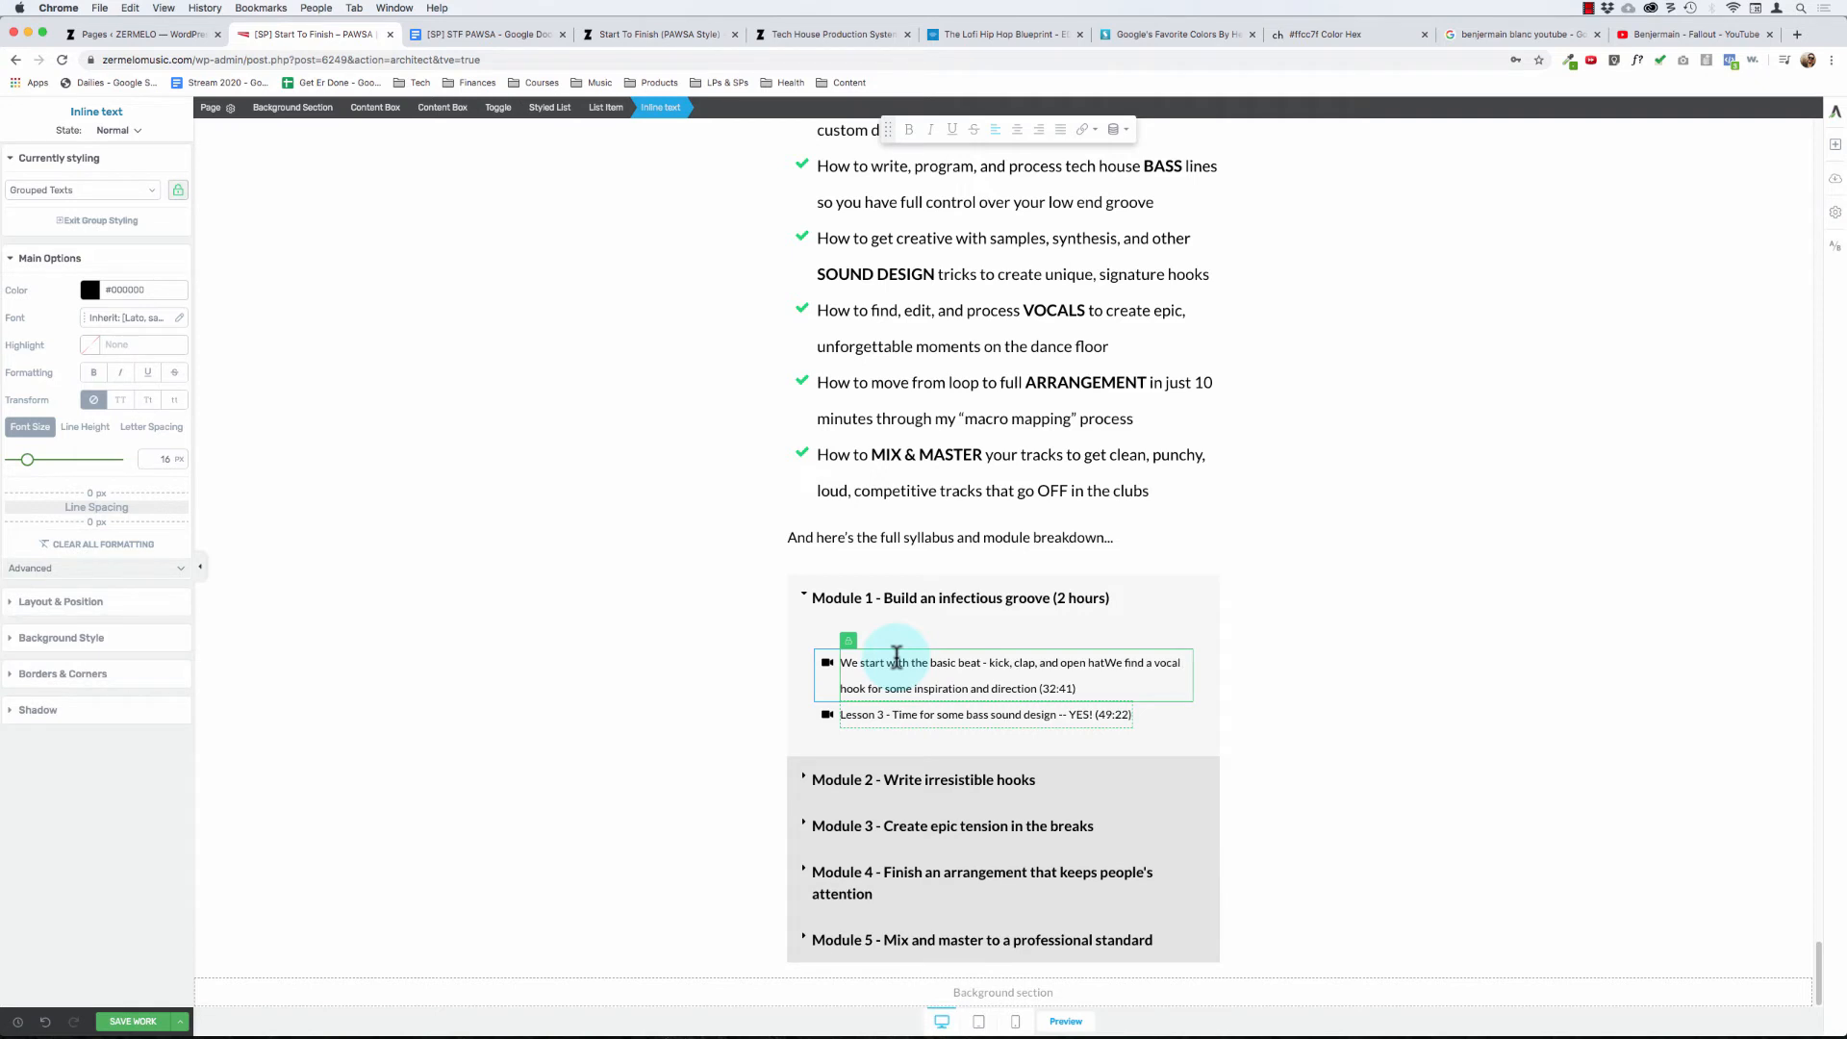
pyautogui.hotkey('alt', 'Left')
pyautogui.hotkey('alt', 'Left')
pyautogui.hotkey('alt', 'Left')
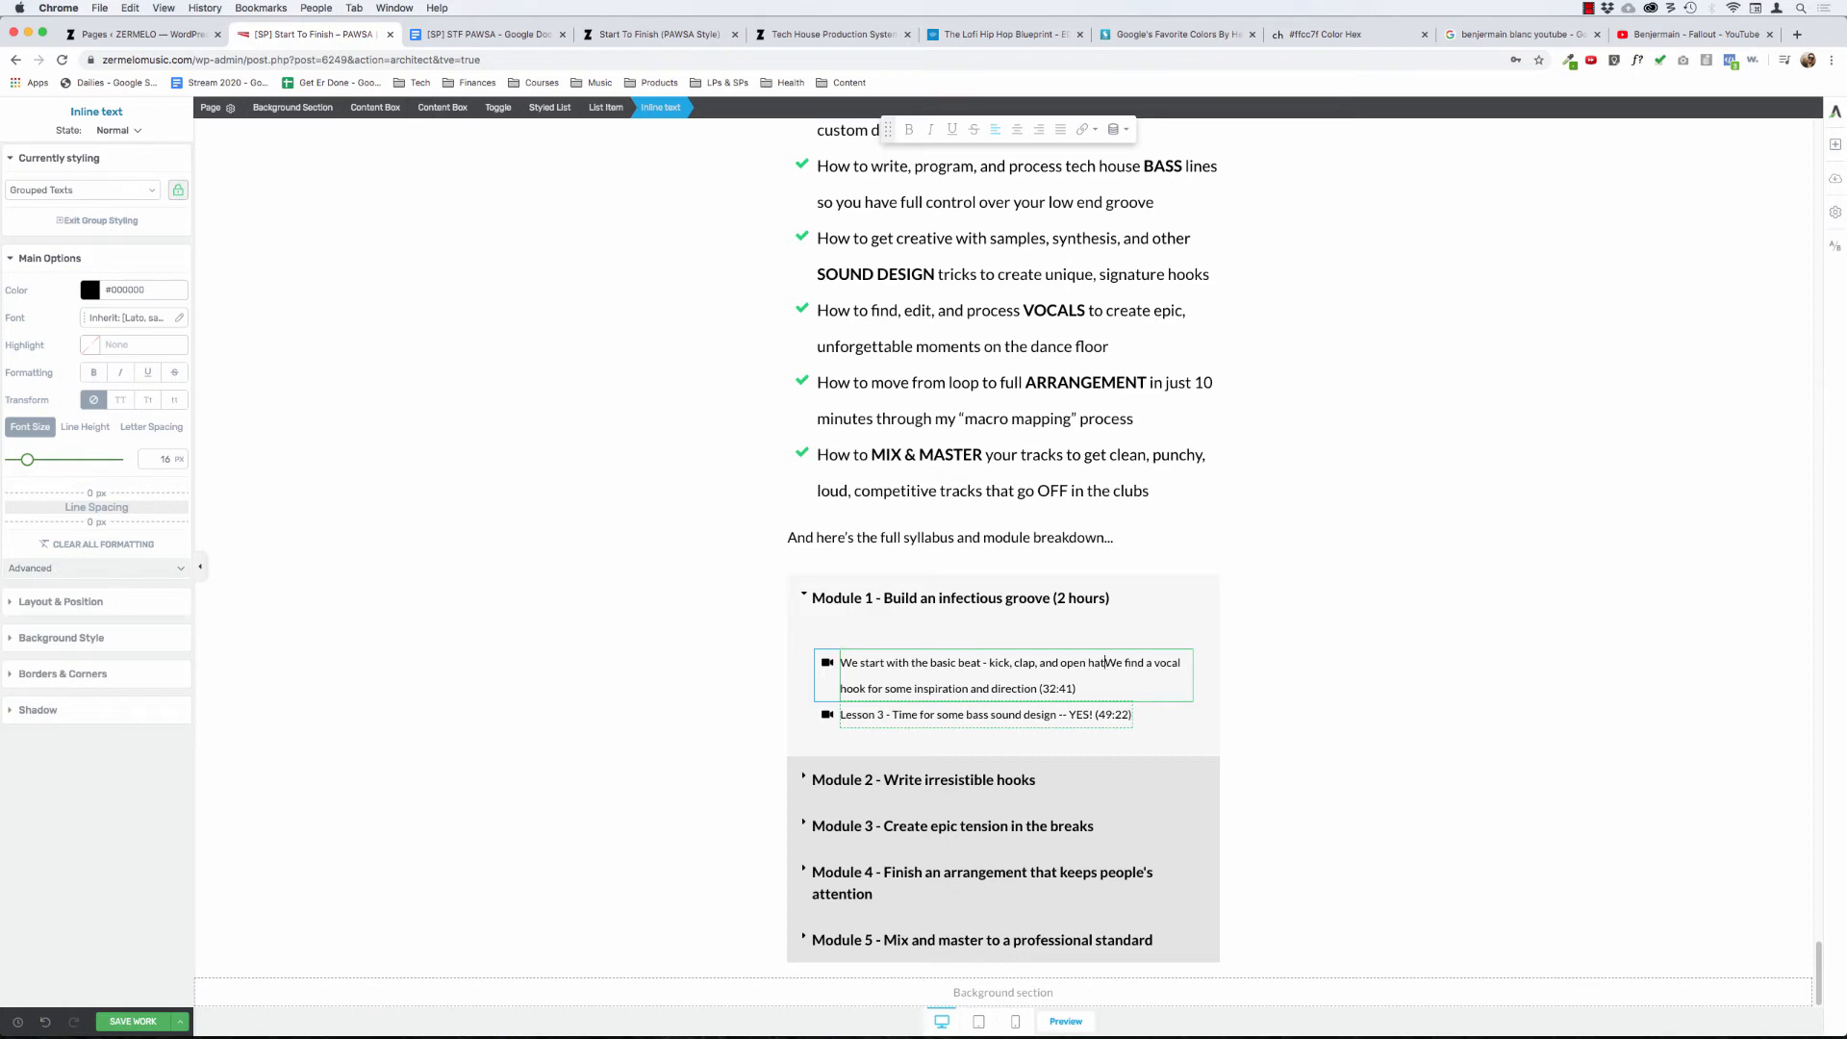
pyautogui.press('Return')
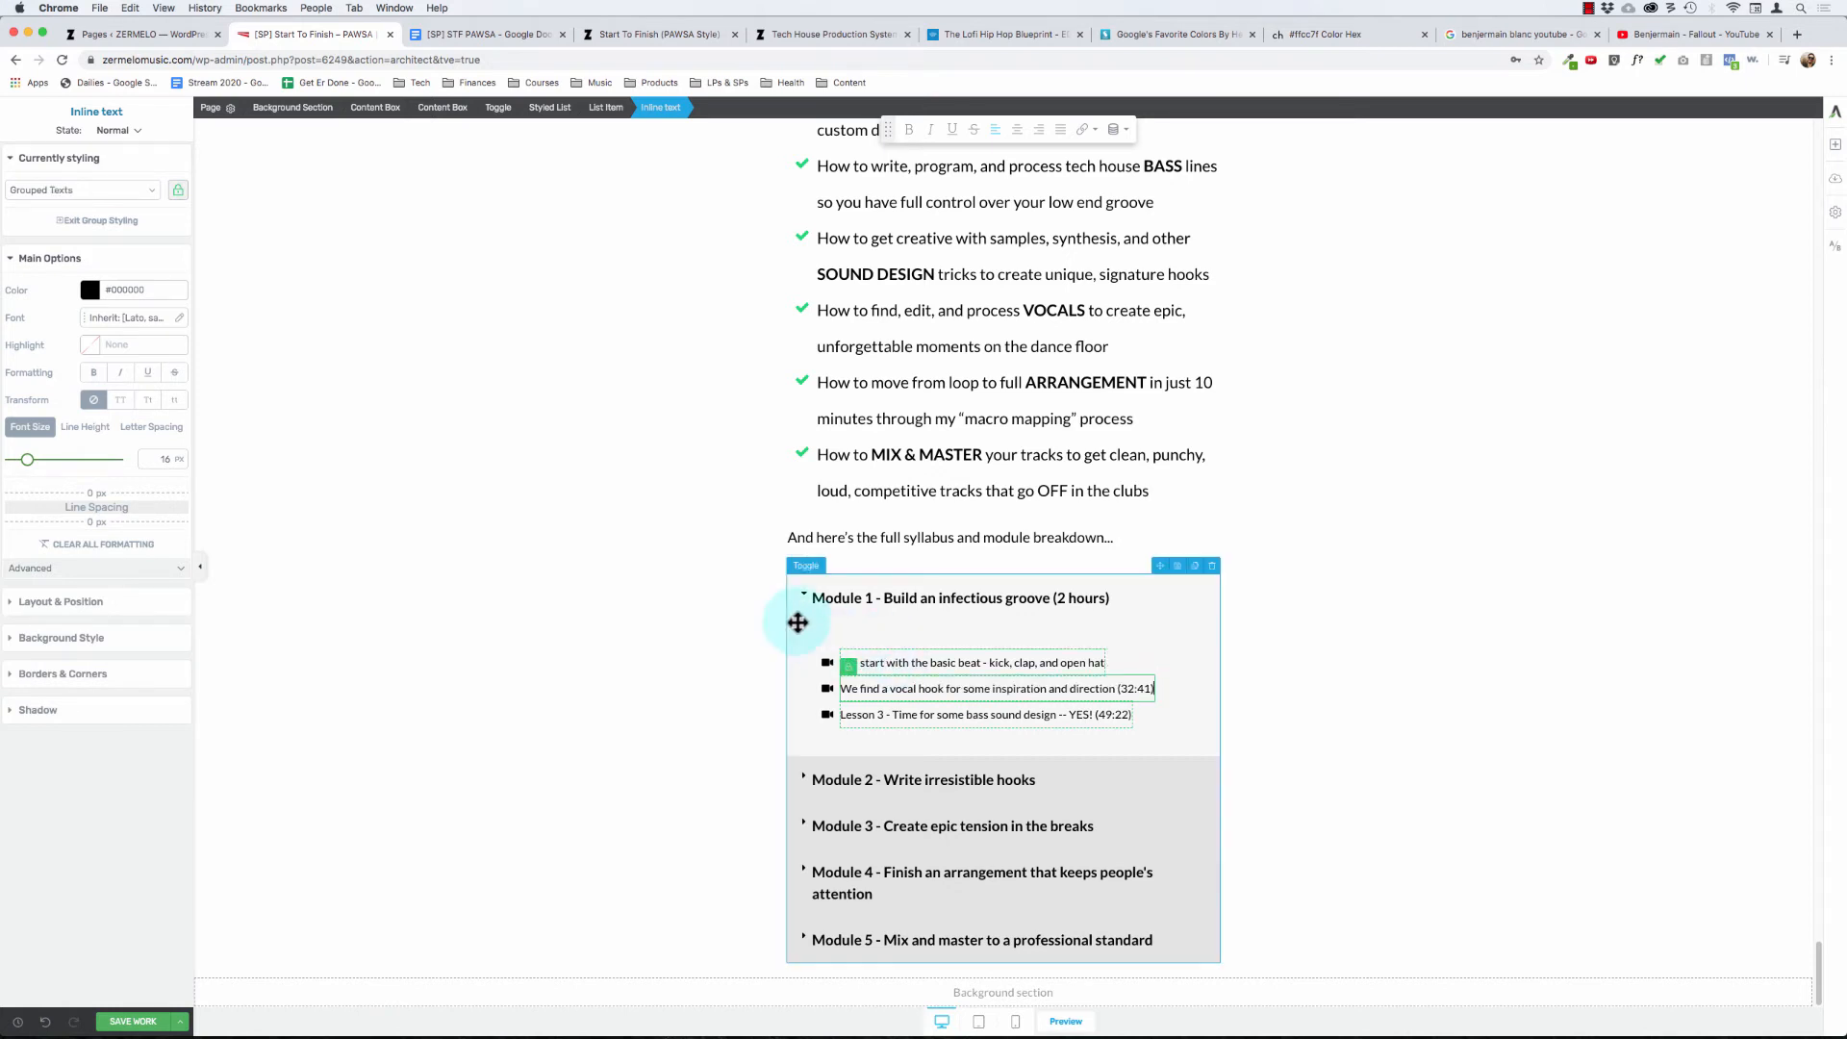
pyautogui.click(648, 598)
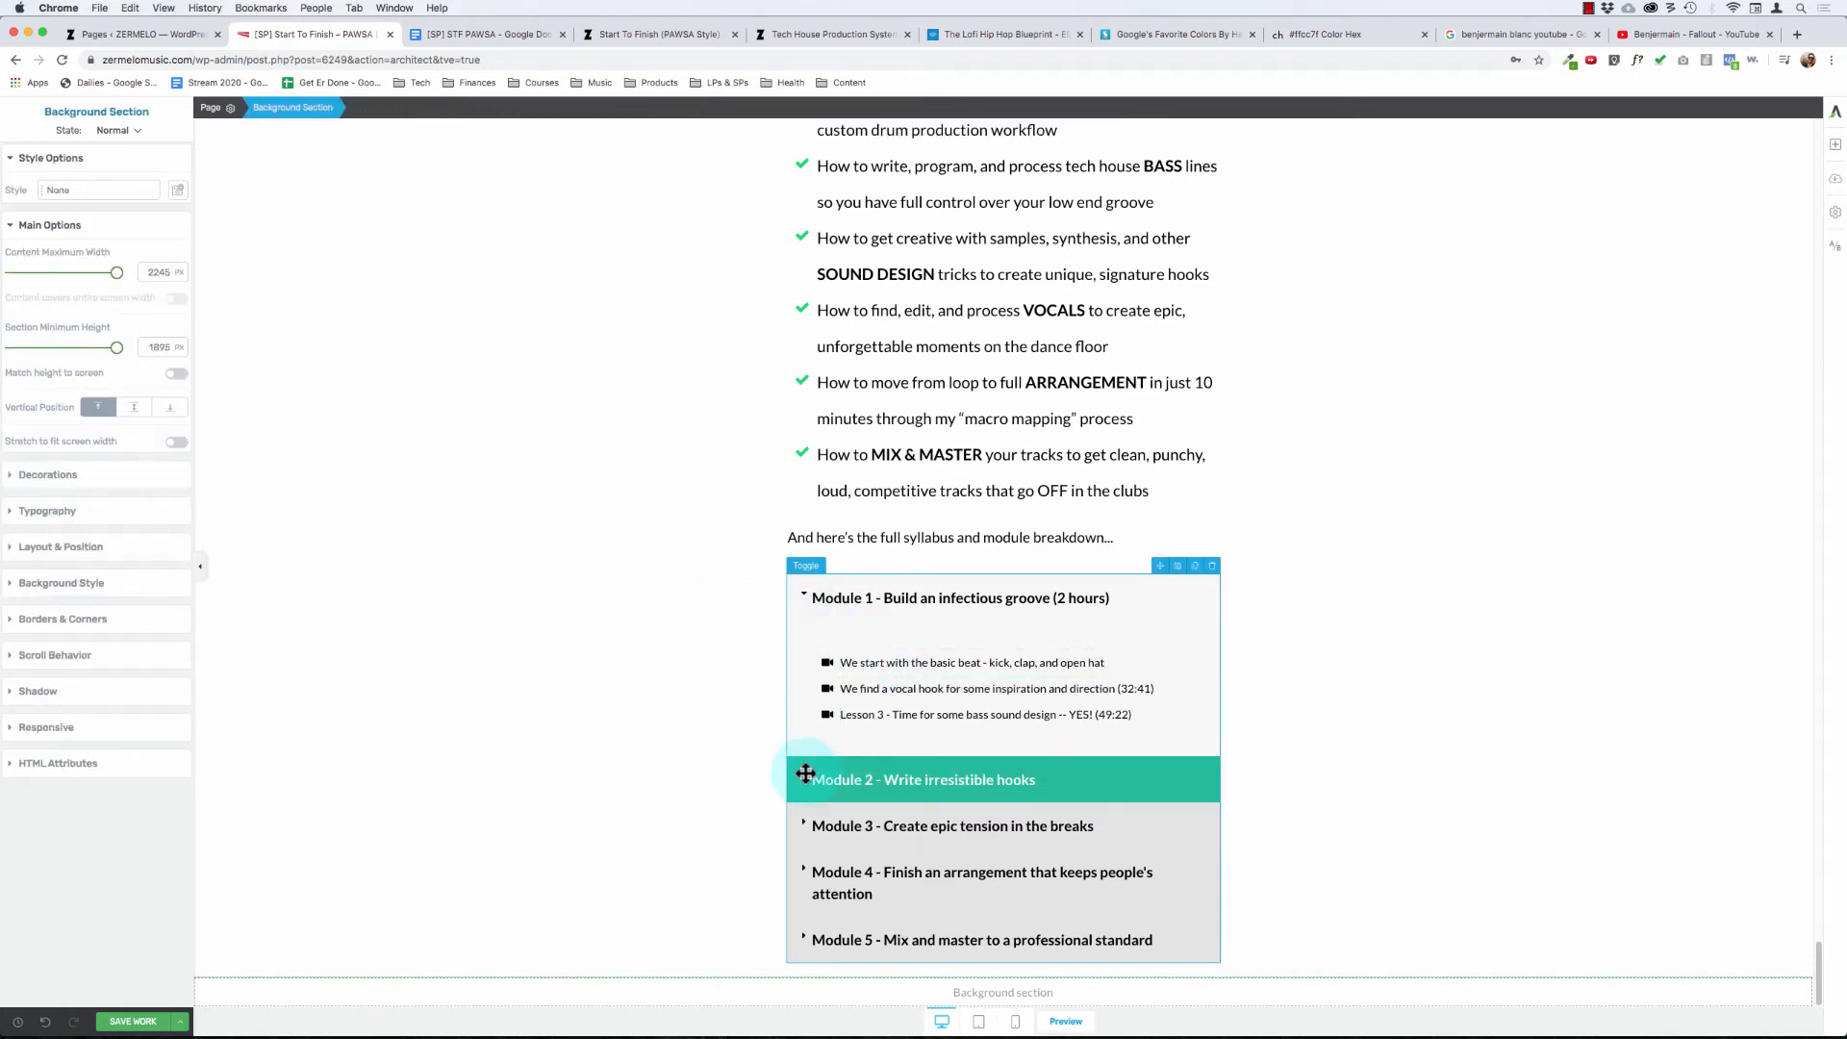
# - Expand the Module 2 toggle in the module breakdown
pyautogui.click(806, 774)
pyautogui.scroll(-3, 731, 749)
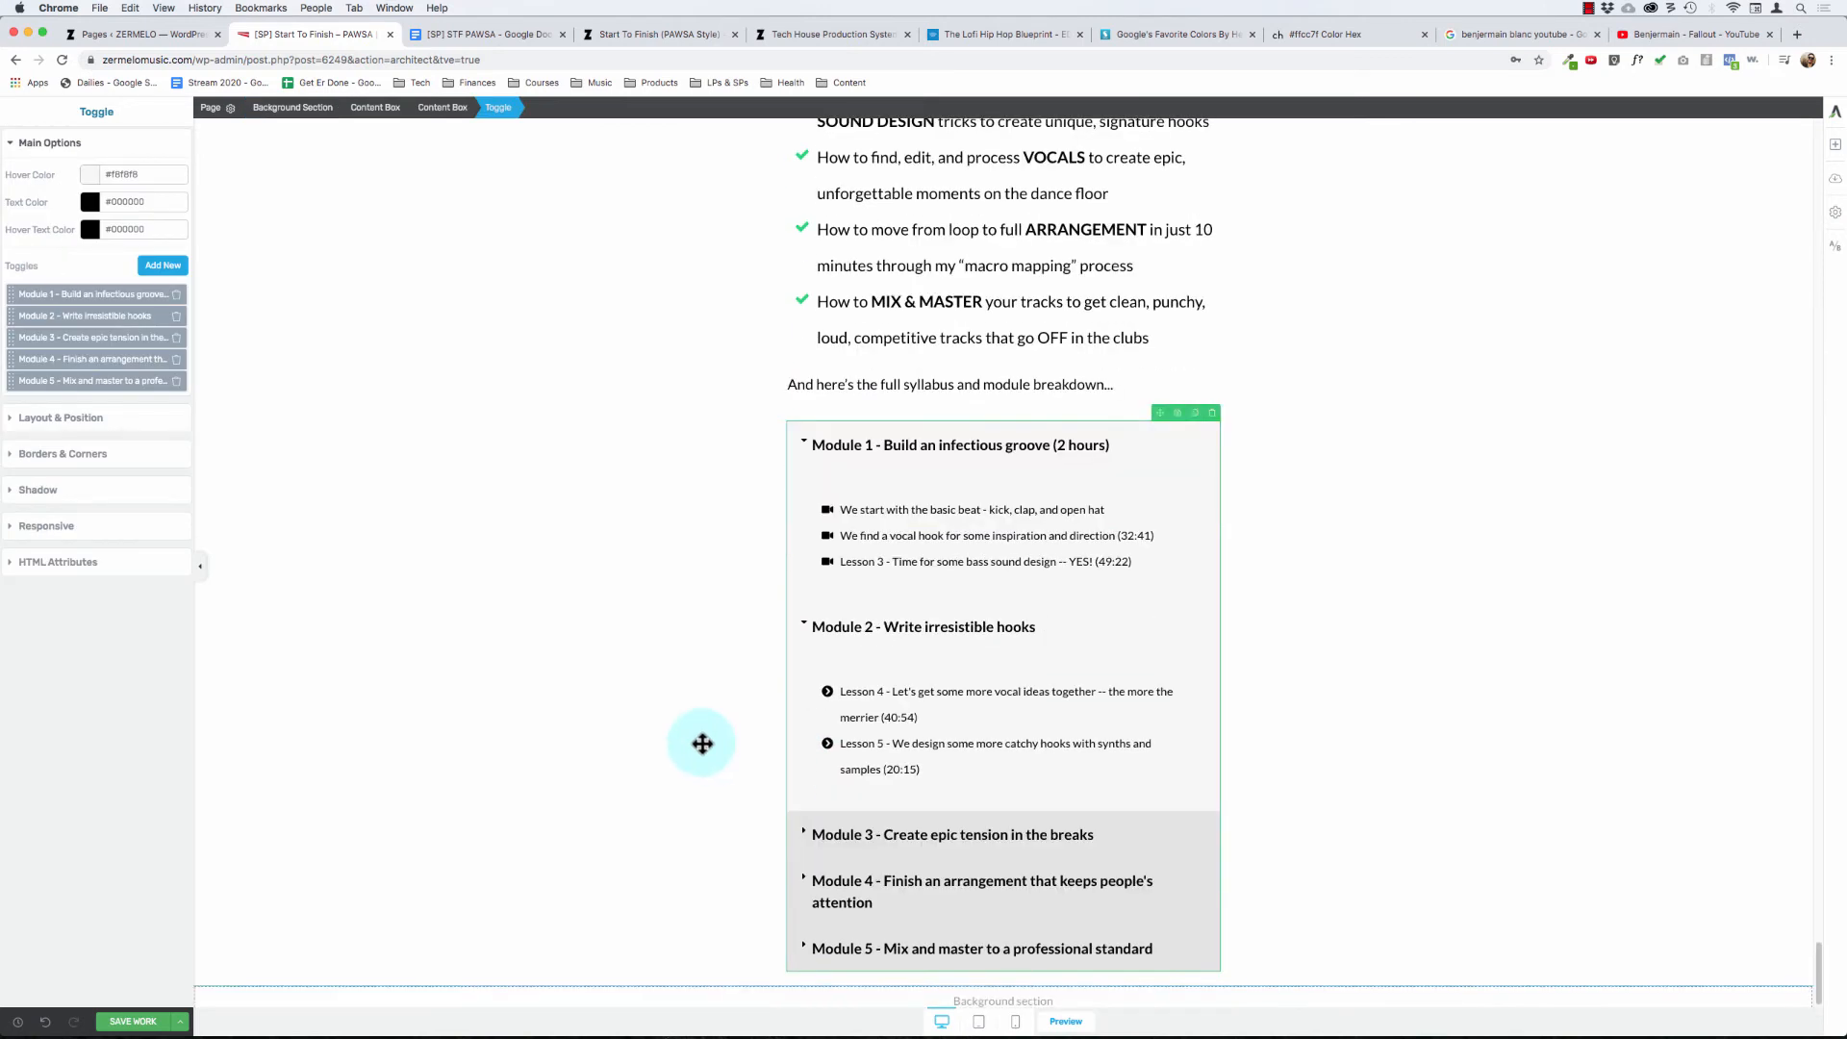
pyautogui.click(894, 691)
pyautogui.hotkey('alt', 'shift', 'Right')
pyautogui.hotkey('alt', 'shift', 'Right')
pyautogui.hotkey('alt', 'shift', 'Right')
pyautogui.hotkey('alt', 'shift', 'Right')
pyautogui.hotkey('alt', 'shift', 'Right')
pyautogui.hotkey('alt', 'shift', 'Right')
pyautogui.hotkey('alt', 'shift', 'Right')
pyautogui.hotkey('alt', 'shift', 'Right')
pyautogui.hotkey('alt', 'shift', 'Right')
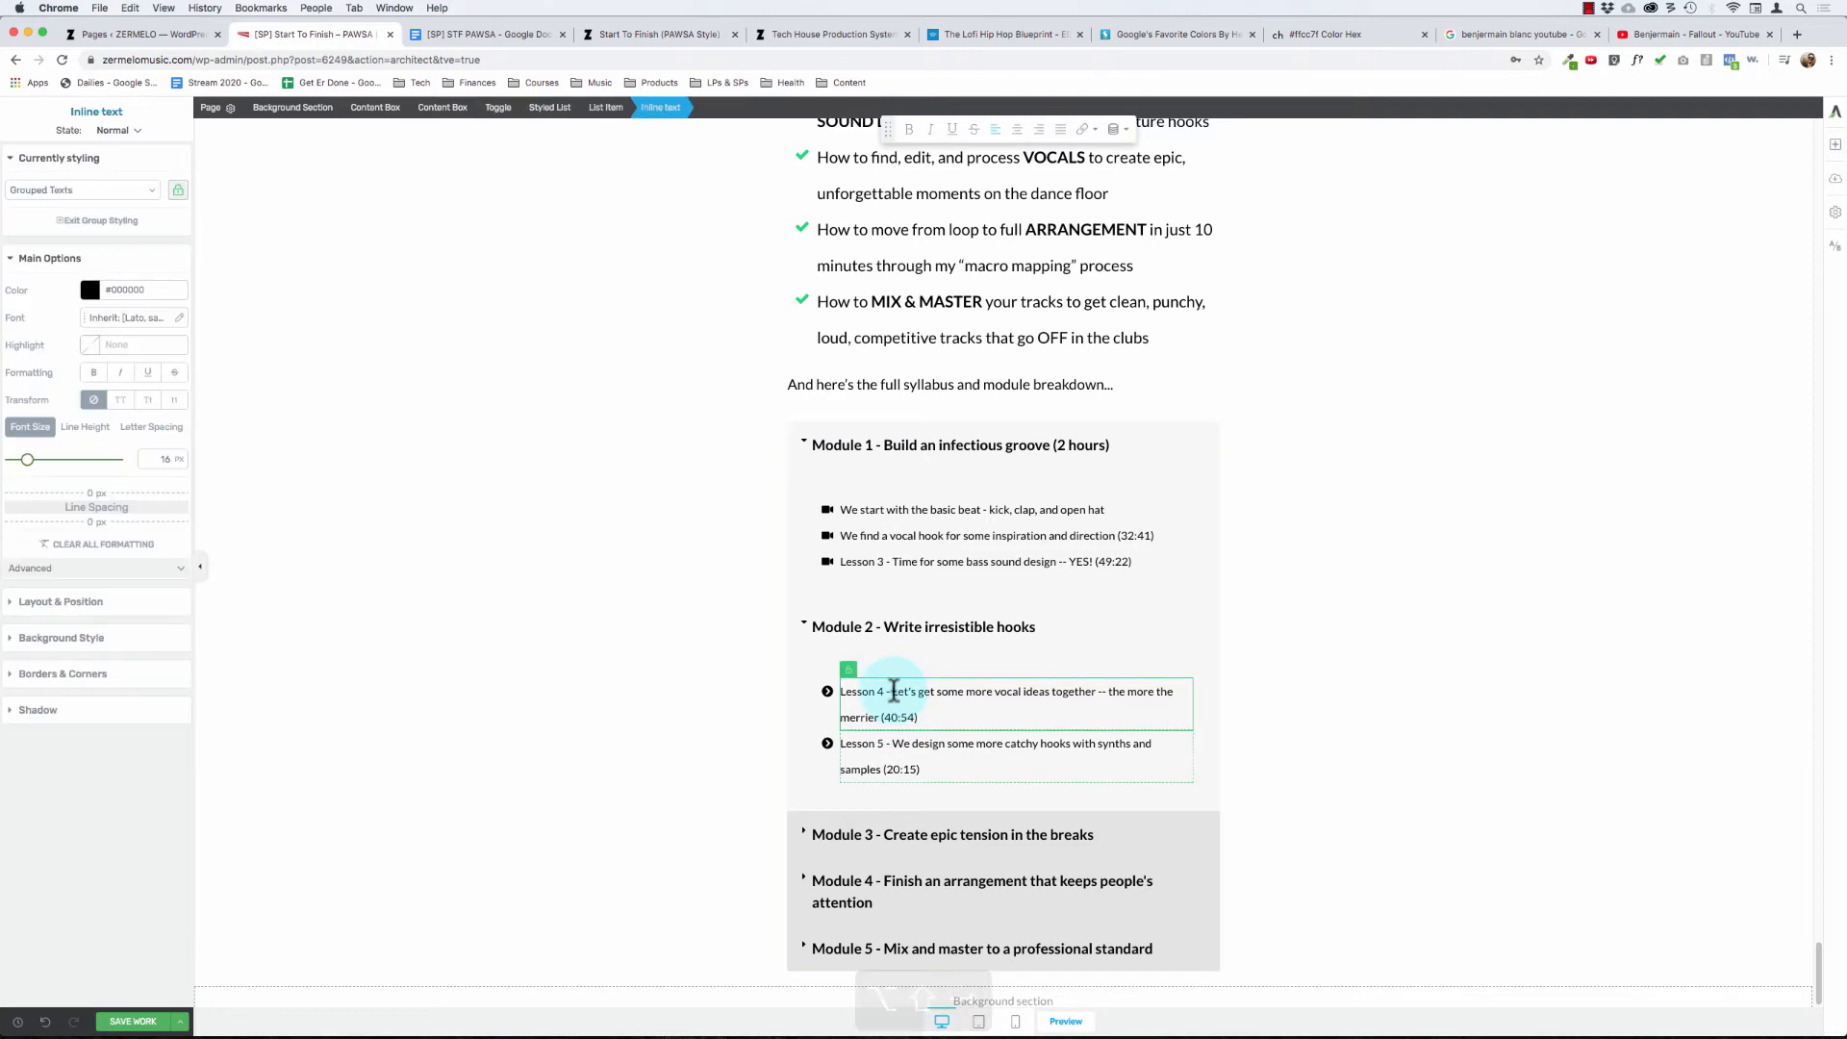
pyautogui.hotkey('alt', 'shift', 'Right')
pyautogui.hotkey('alt', 'shift', 'Right')
pyautogui.hotkey('alt', 'shift', 'Right')
pyautogui.hotkey('alt', 'shift', 'Right')
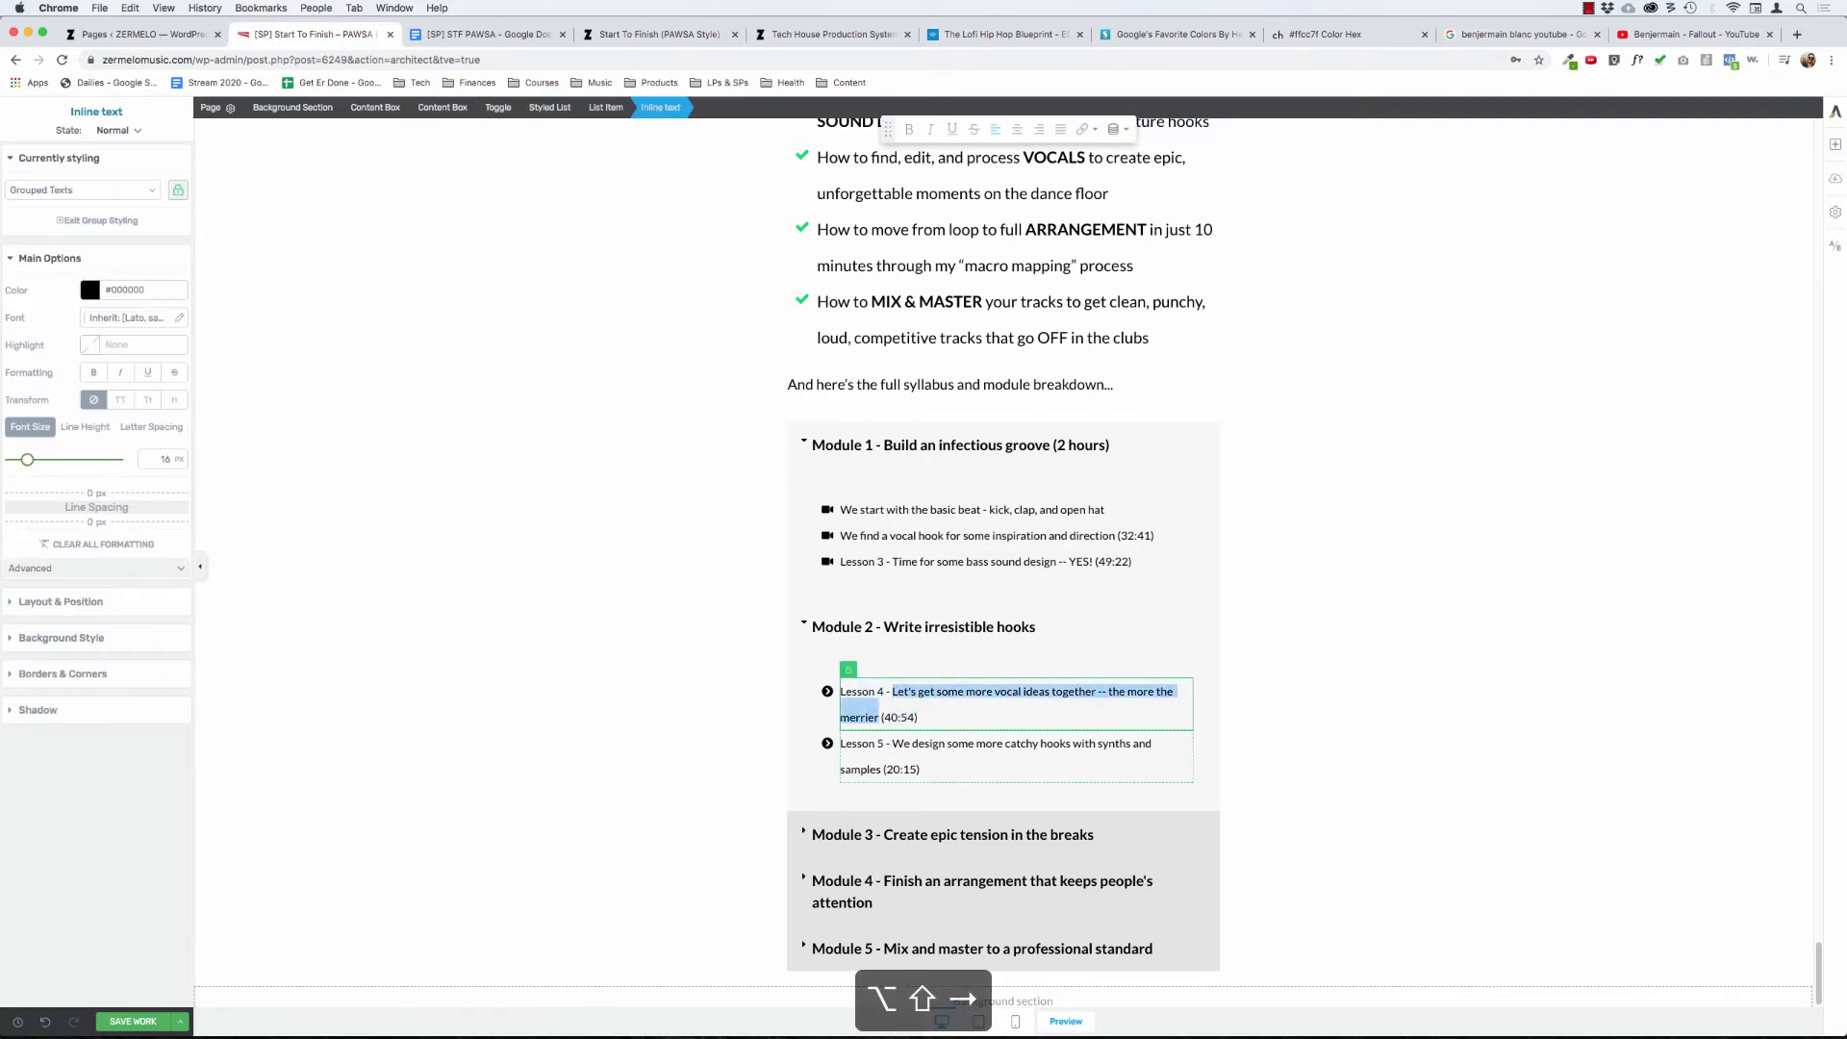
pyautogui.press('Left')
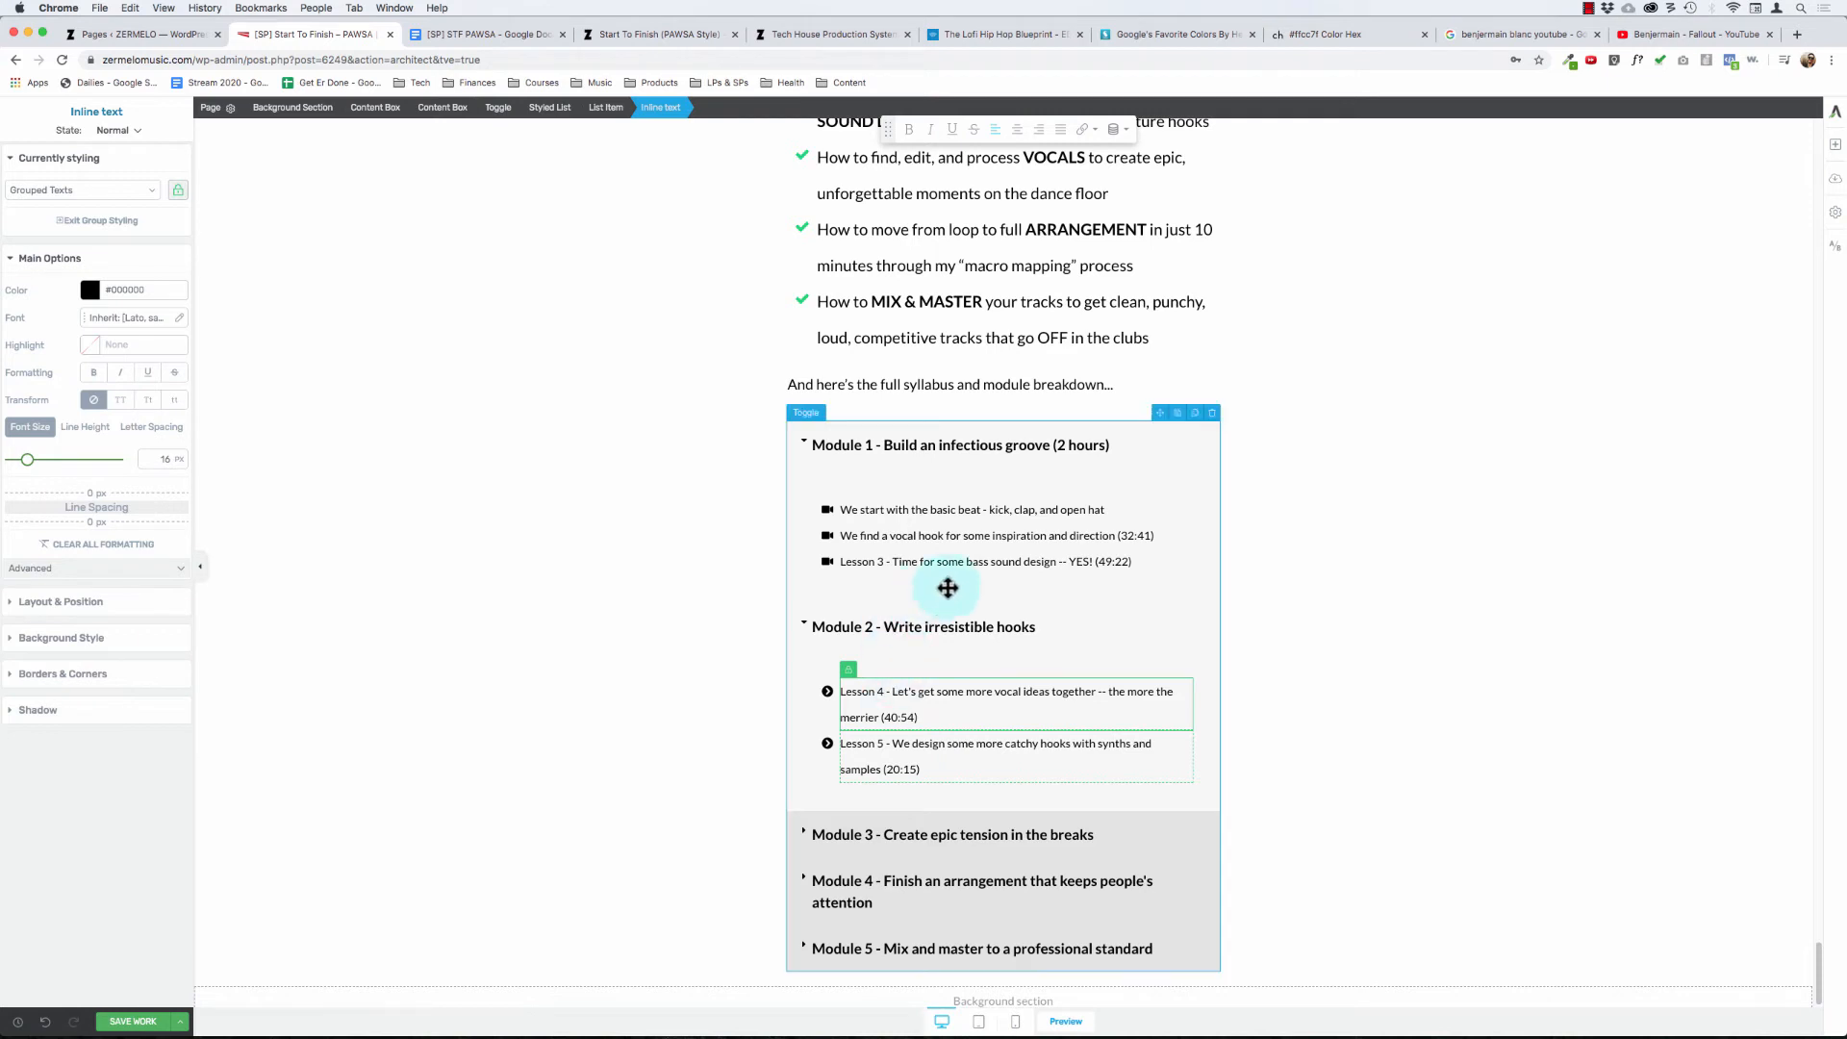
# - Remove the "(32:41)" and "(49:22)" durations from the ends of the second and third Module 1 lessons
pyautogui.press('super+Right')
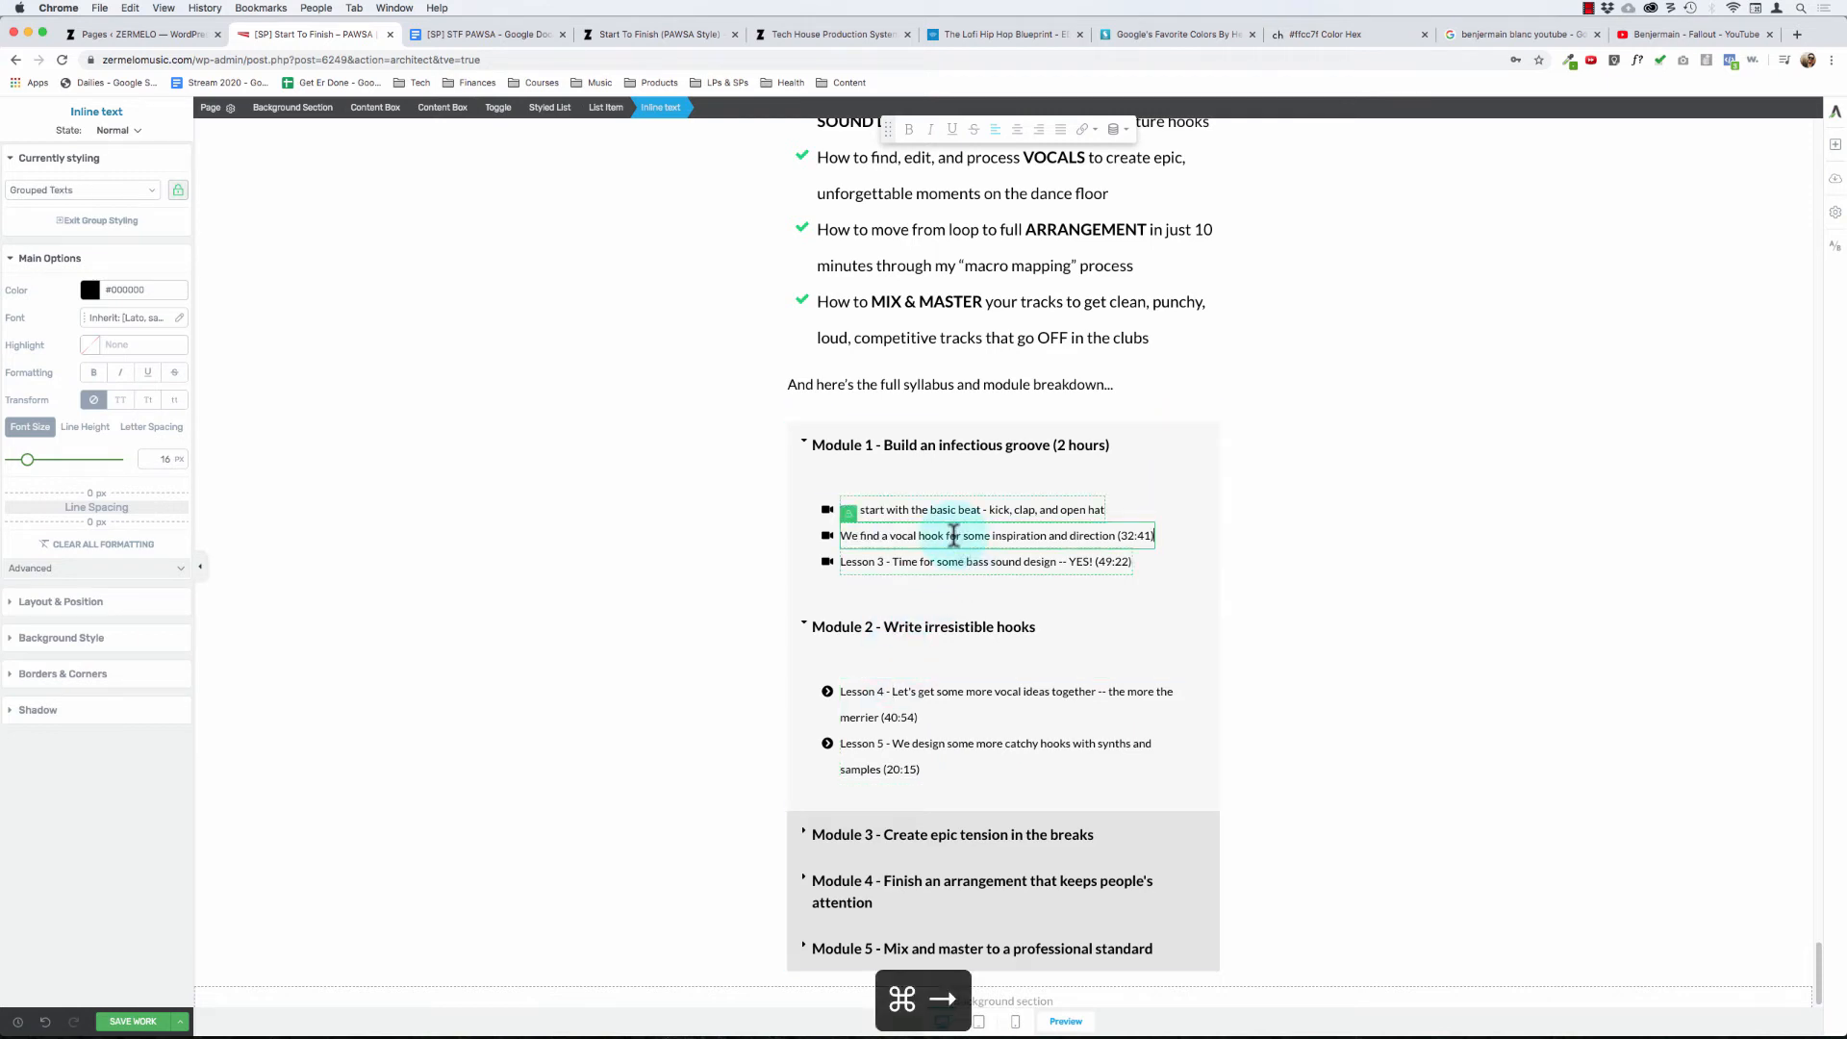
pyautogui.press('BackSpace')
pyautogui.press('BackSpace')
pyautogui.press('BackSpace')
pyautogui.press('BackSpace')
pyautogui.press('BackSpace')
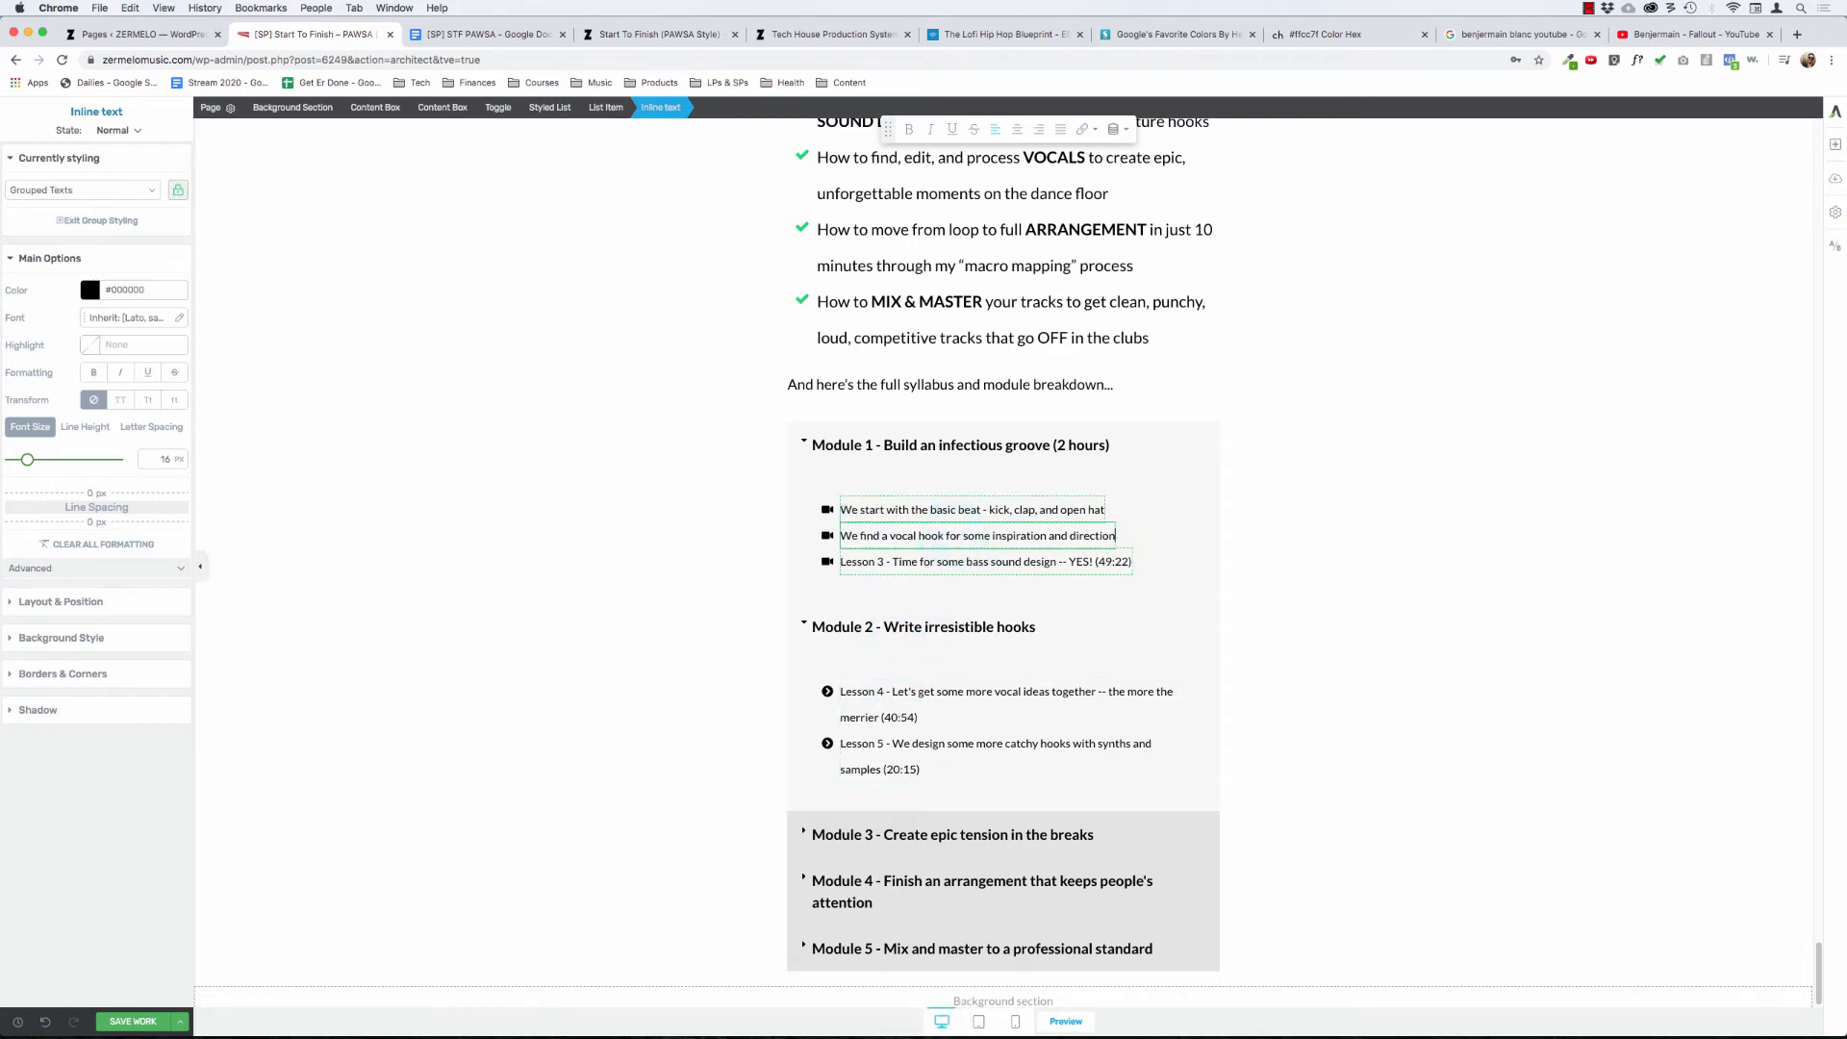
pyautogui.click(938, 562)
pyautogui.press('super+Right')
pyautogui.press('BackSpace')
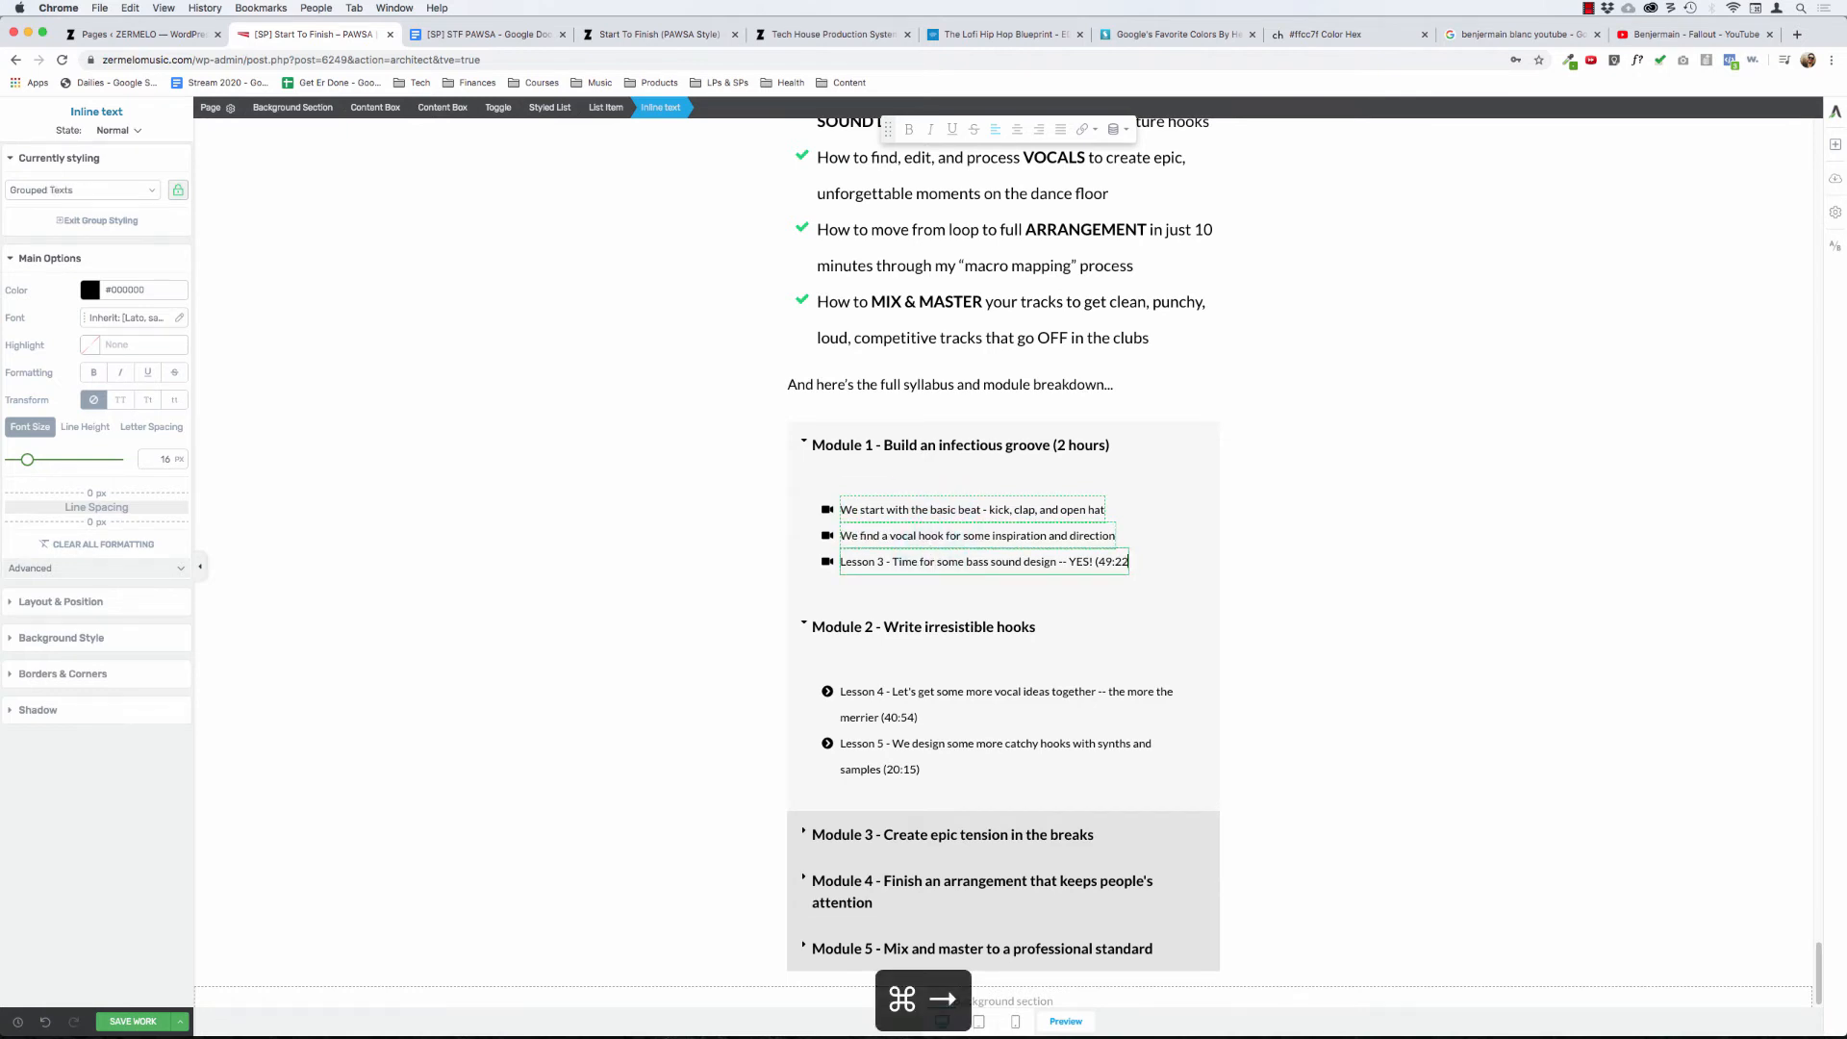
pyautogui.press('BackSpace')
pyautogui.press('BackSpace')
pyautogui.press('BackSpace')
pyautogui.press('BackSpace')
pyautogui.press('BackSpace')
pyautogui.press('BackSpace')
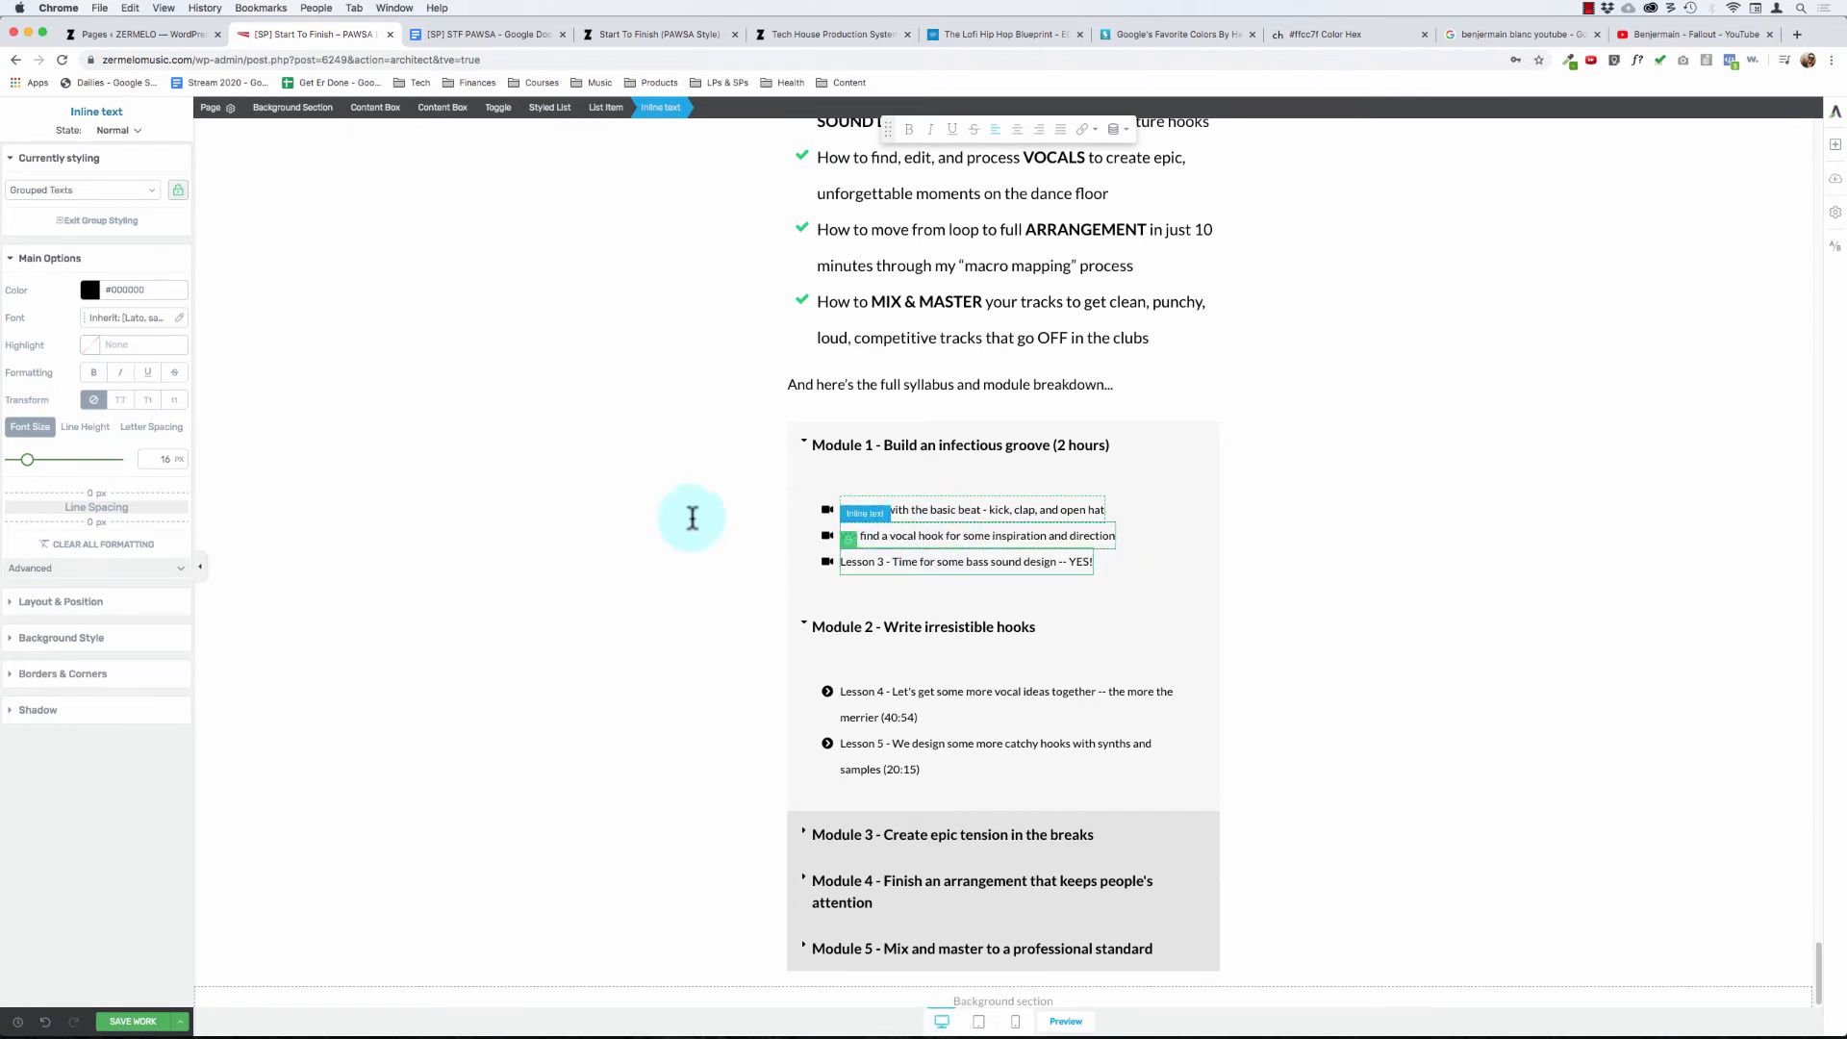
pyautogui.click(626, 524)
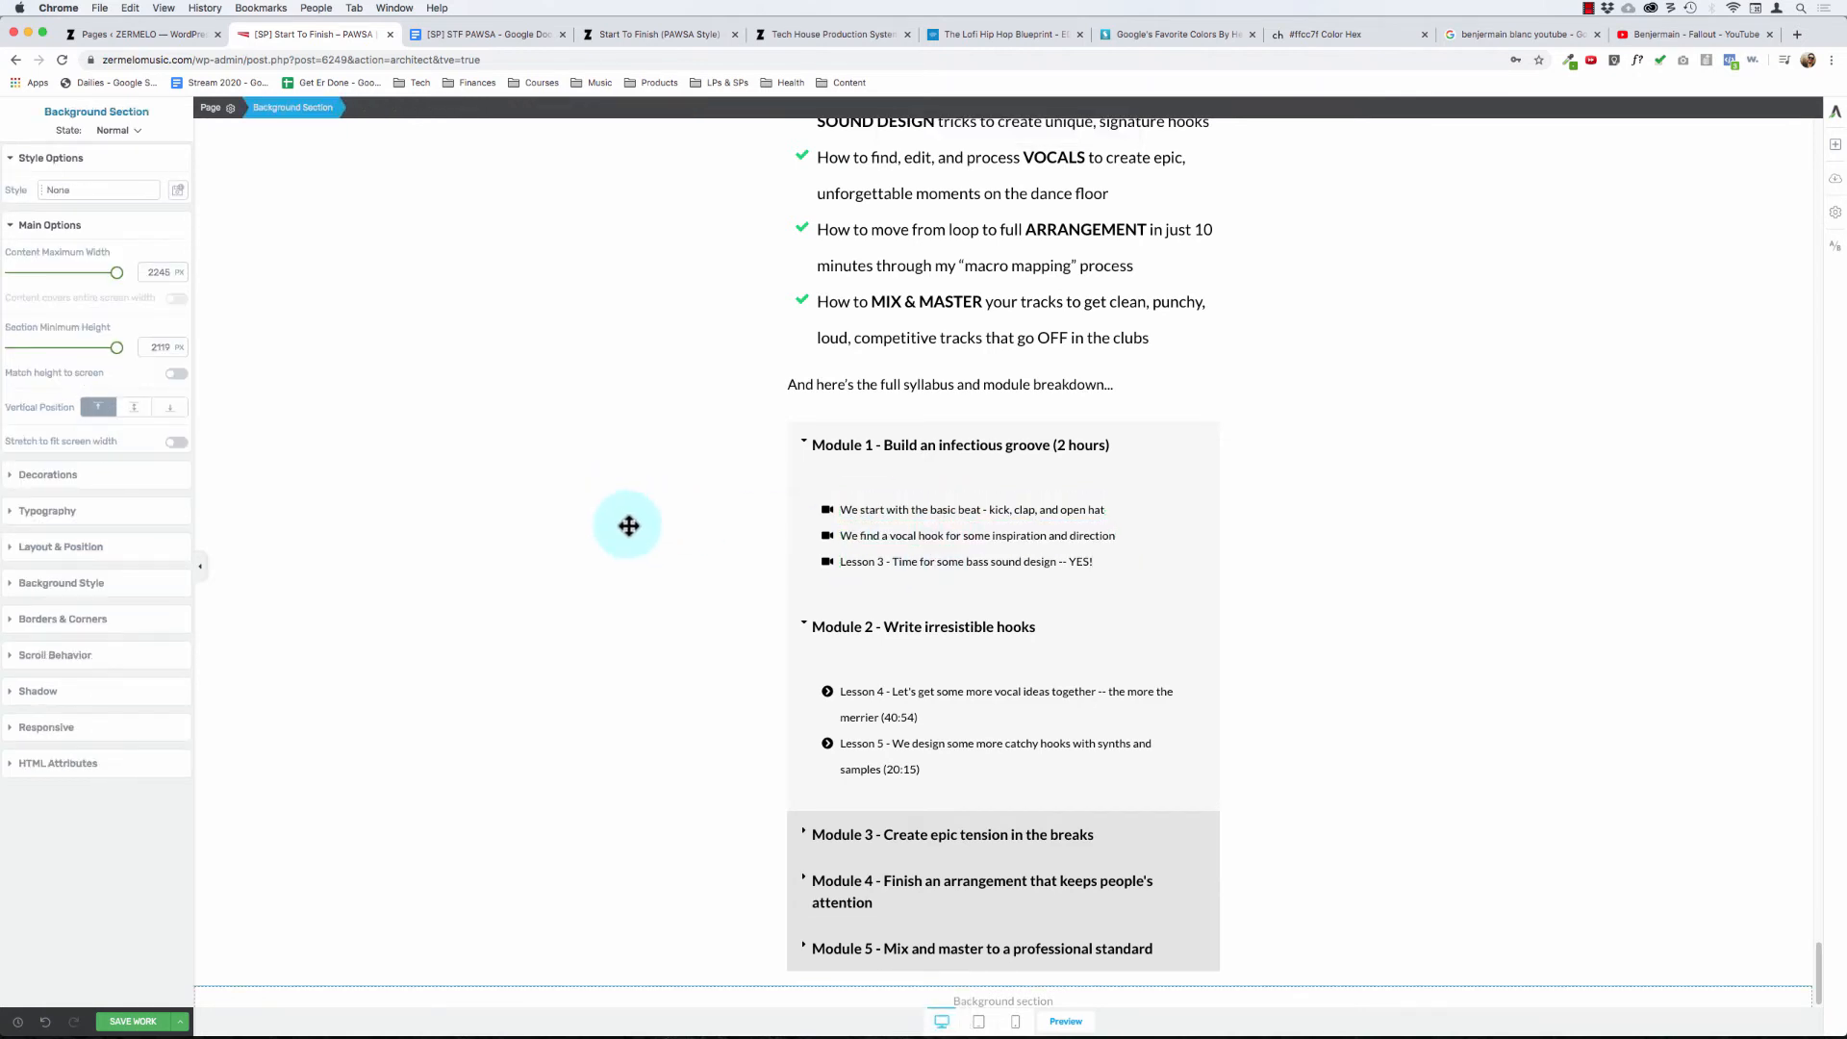
# - Collapse the Module 1 toggle in the module breakdown
pyautogui.click(1060, 445)
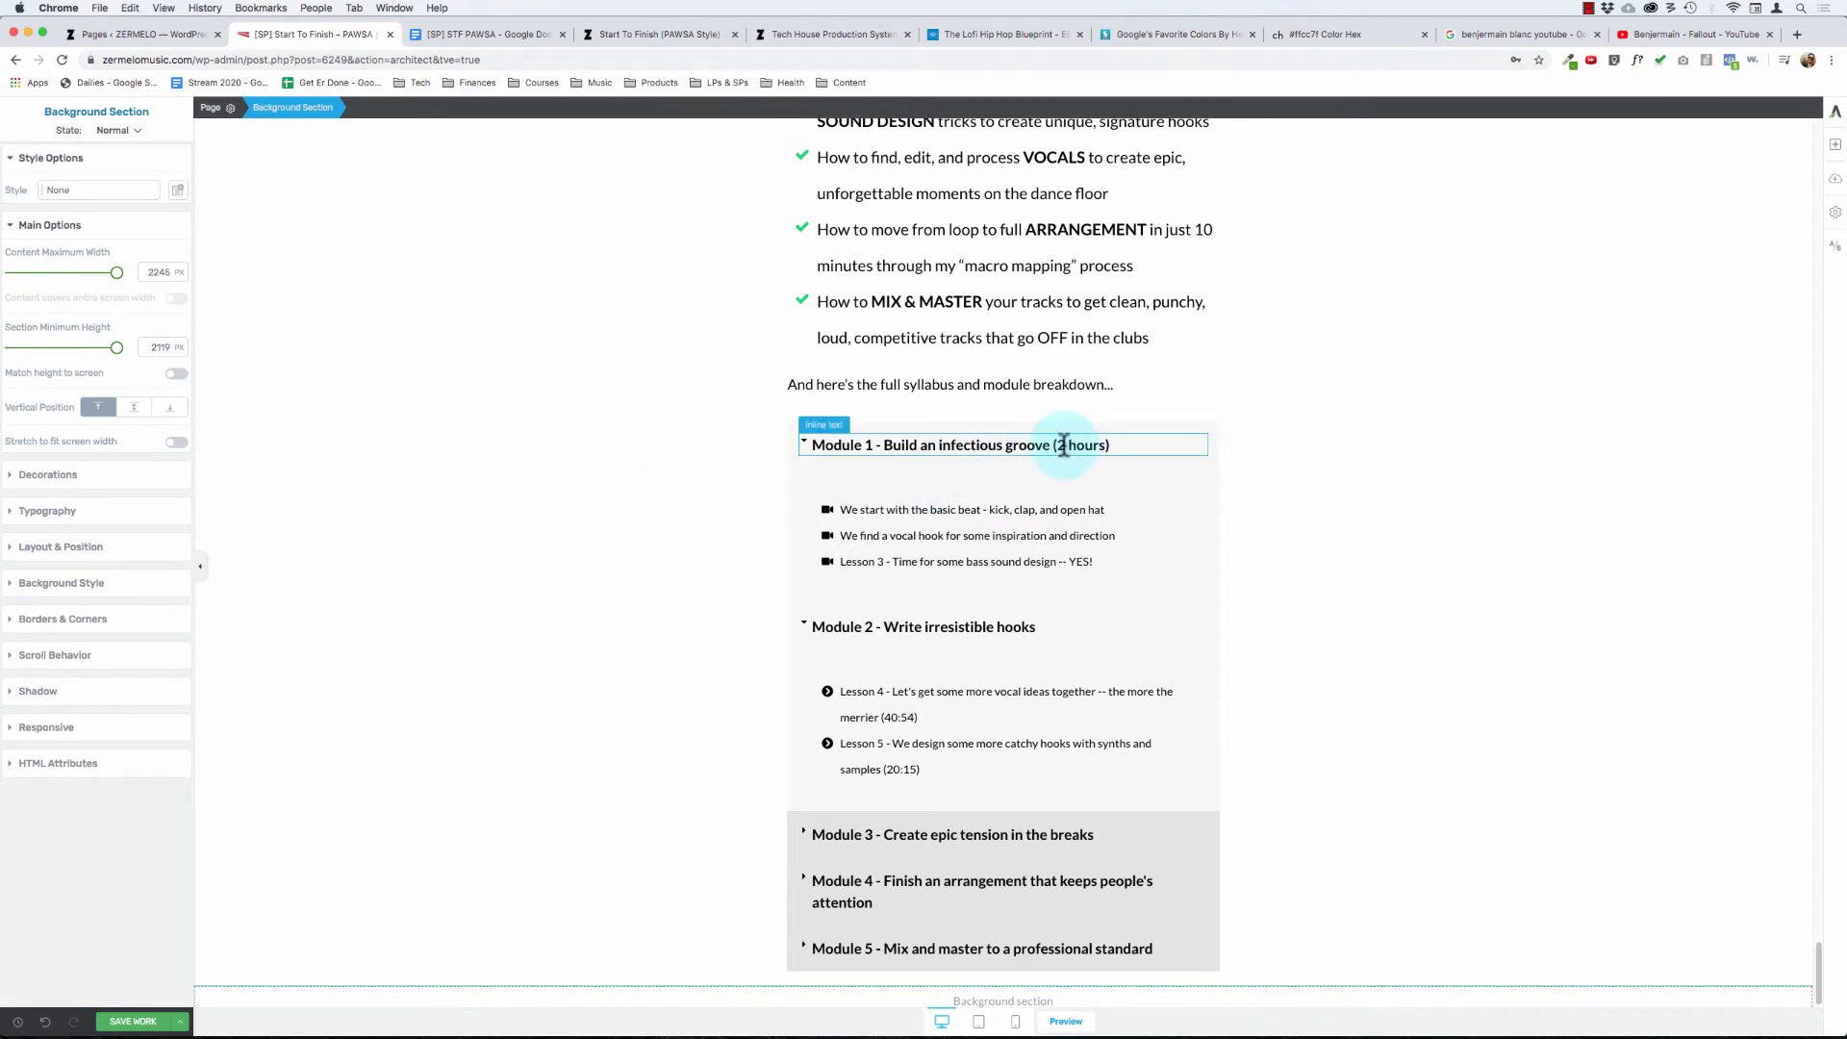
pyautogui.click(801, 440)
pyautogui.click(702, 448)
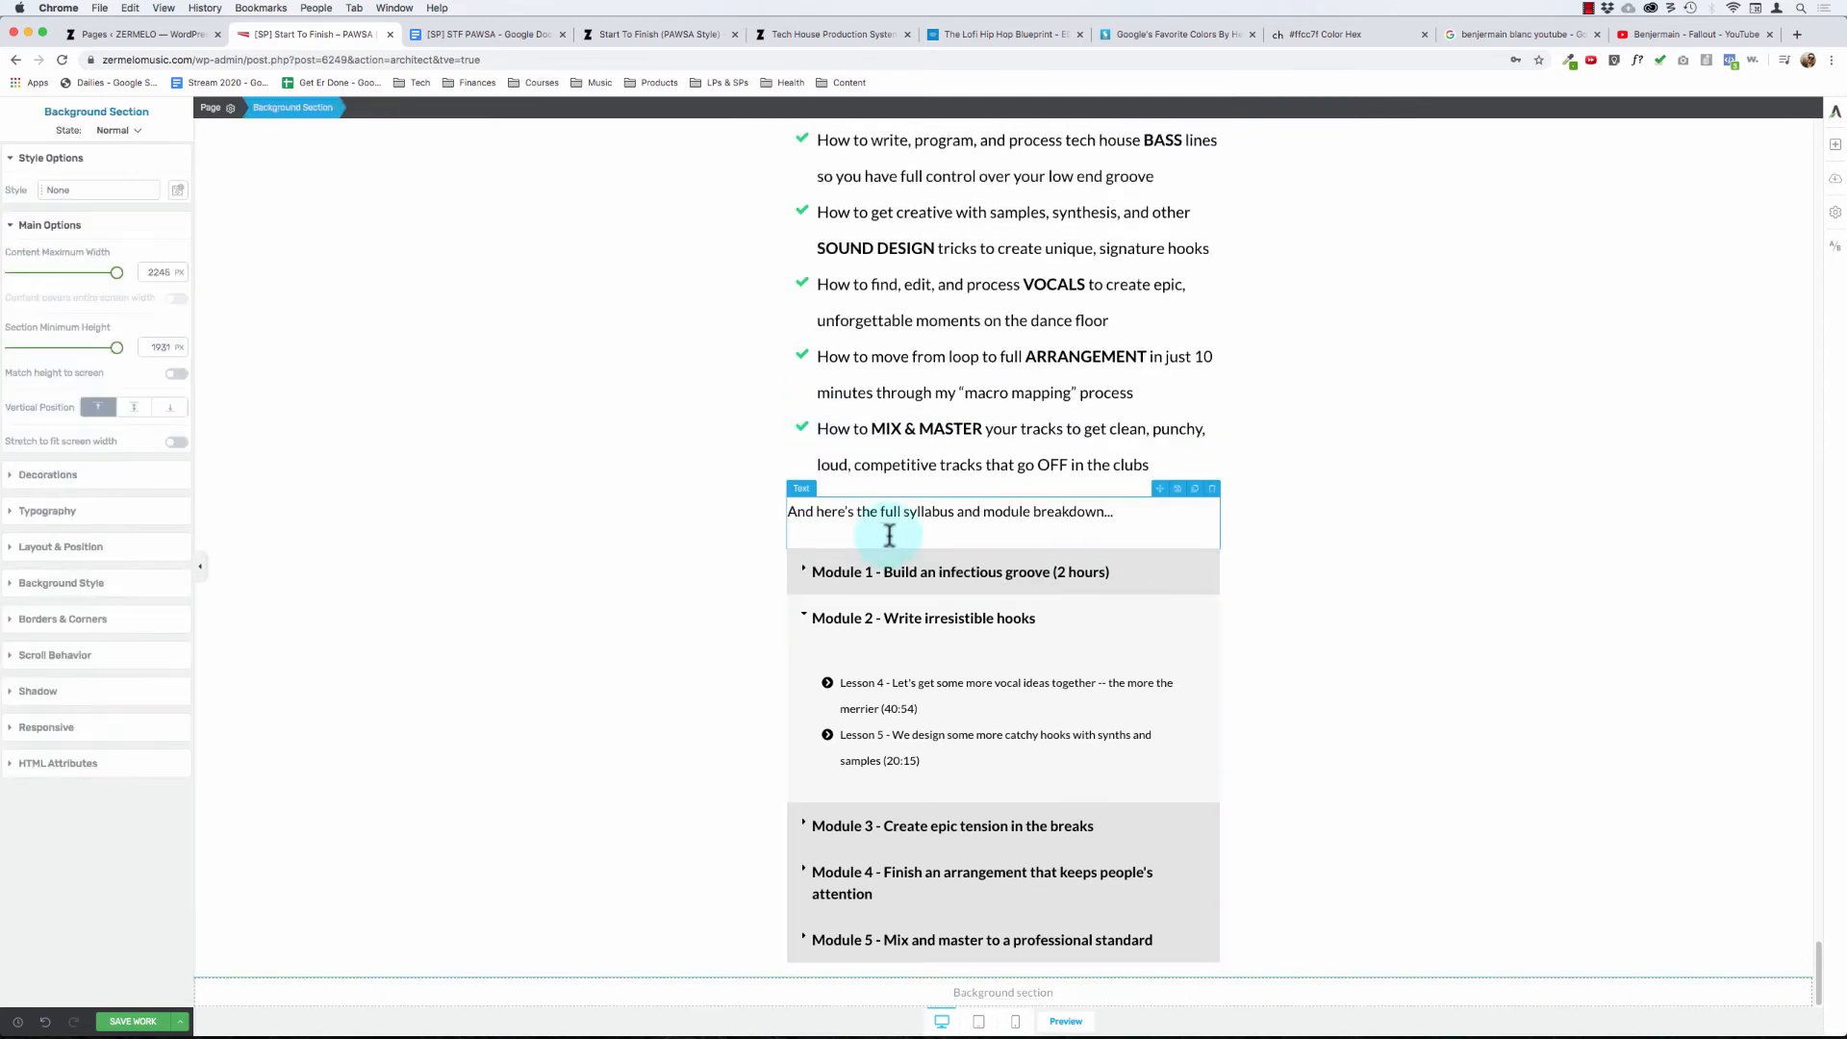
# - Add the line "5 Modules // 12 Videos // 7+ Hours" below the sentence introducing the full syllabus and module breakdown
pyautogui.click(952, 508)
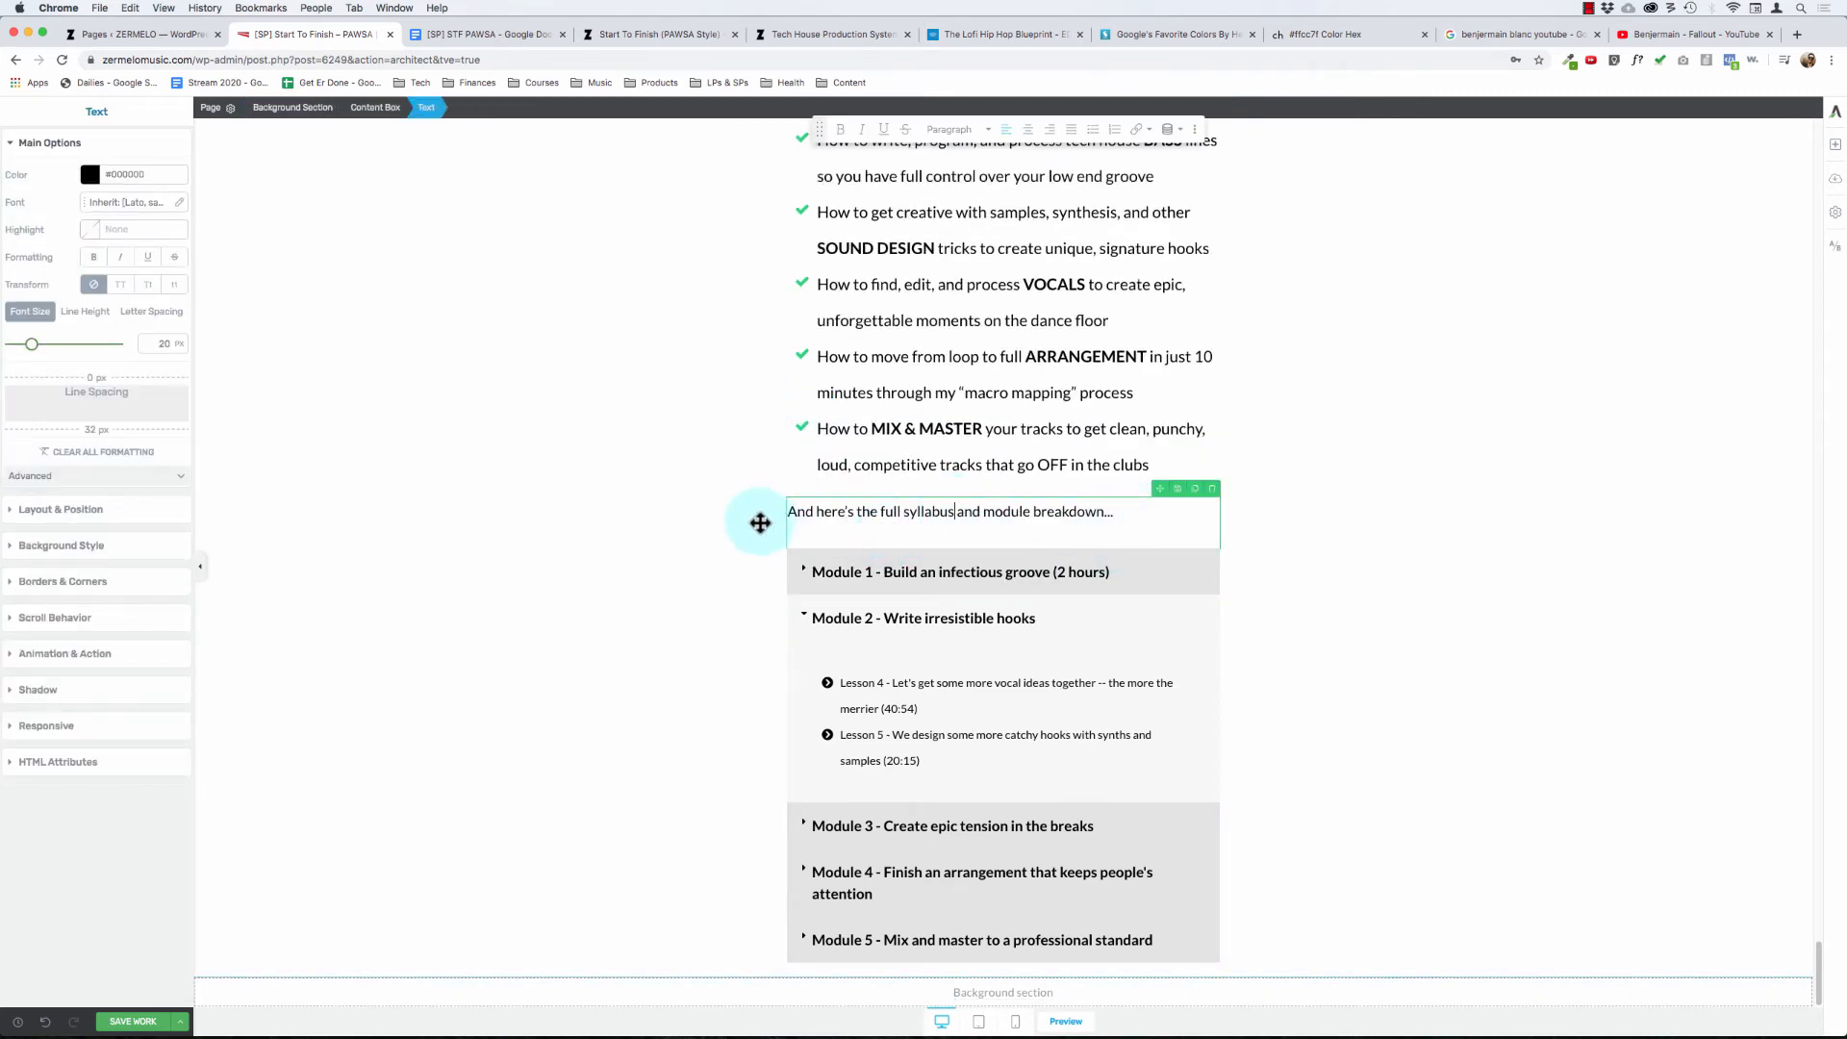
pyautogui.click(643, 520)
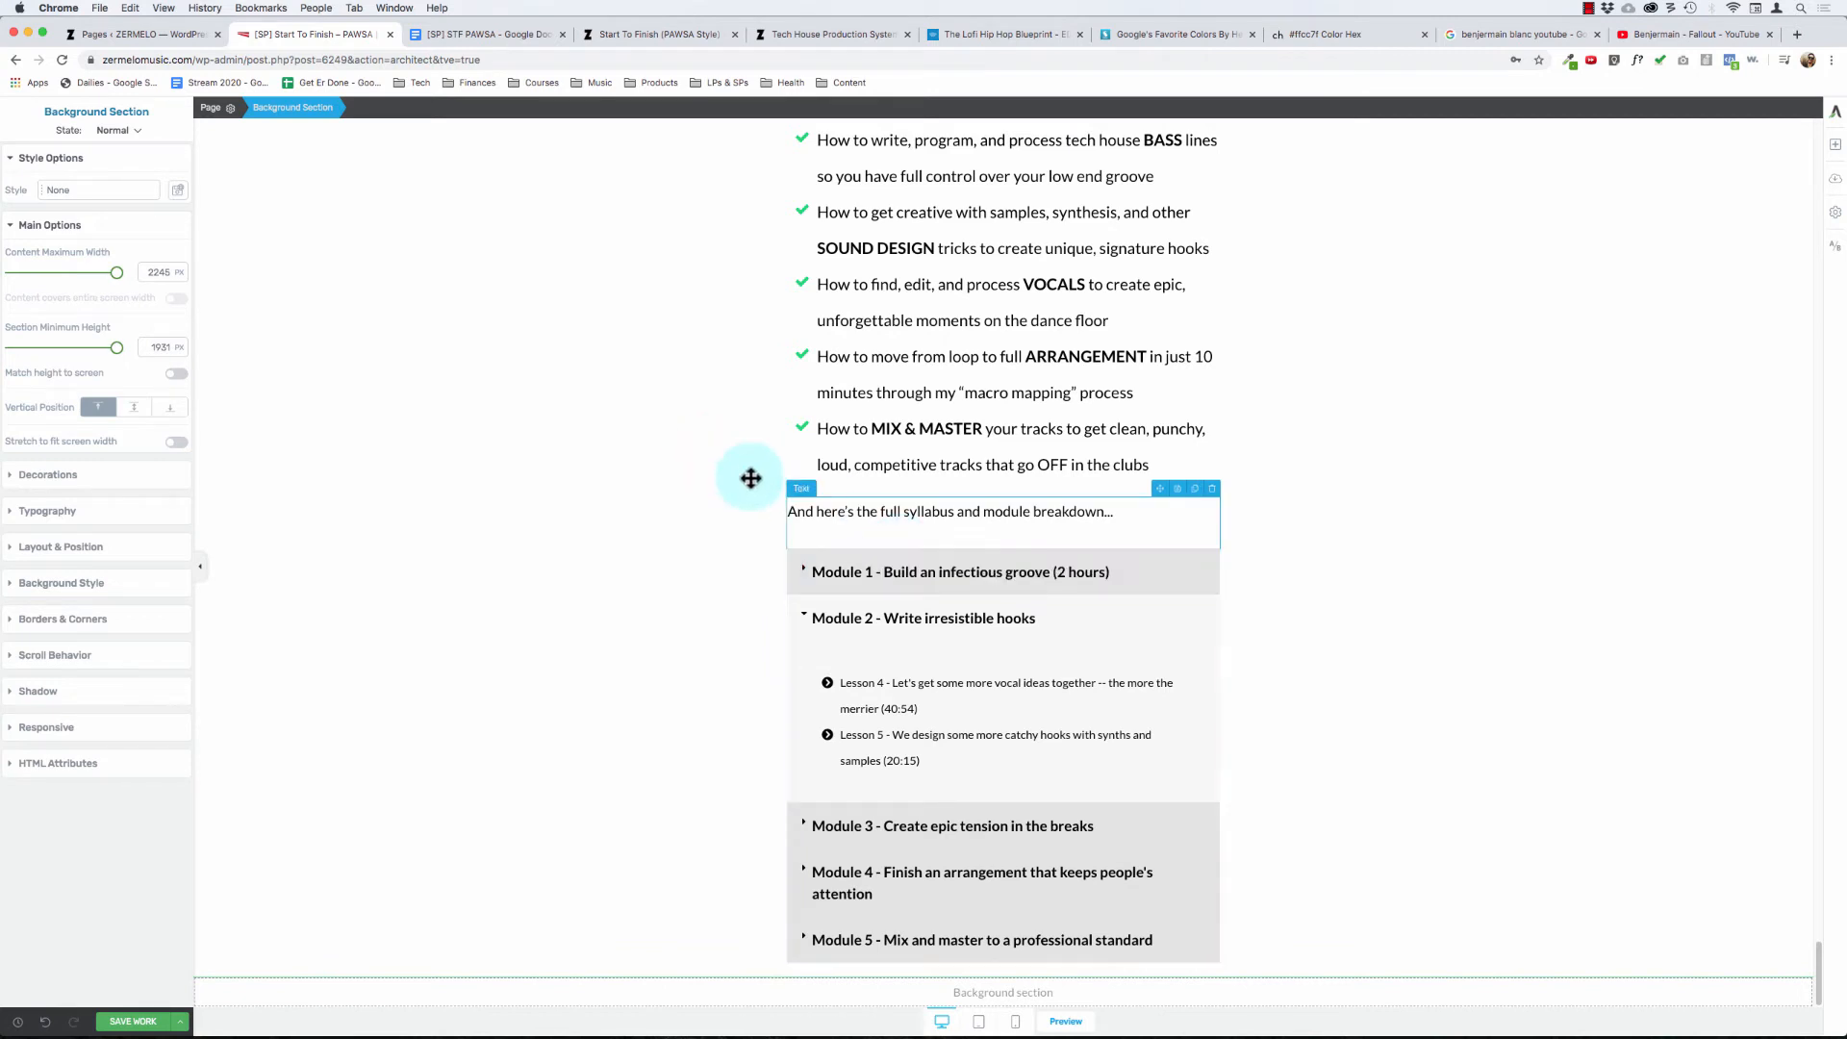
pyautogui.click(917, 513)
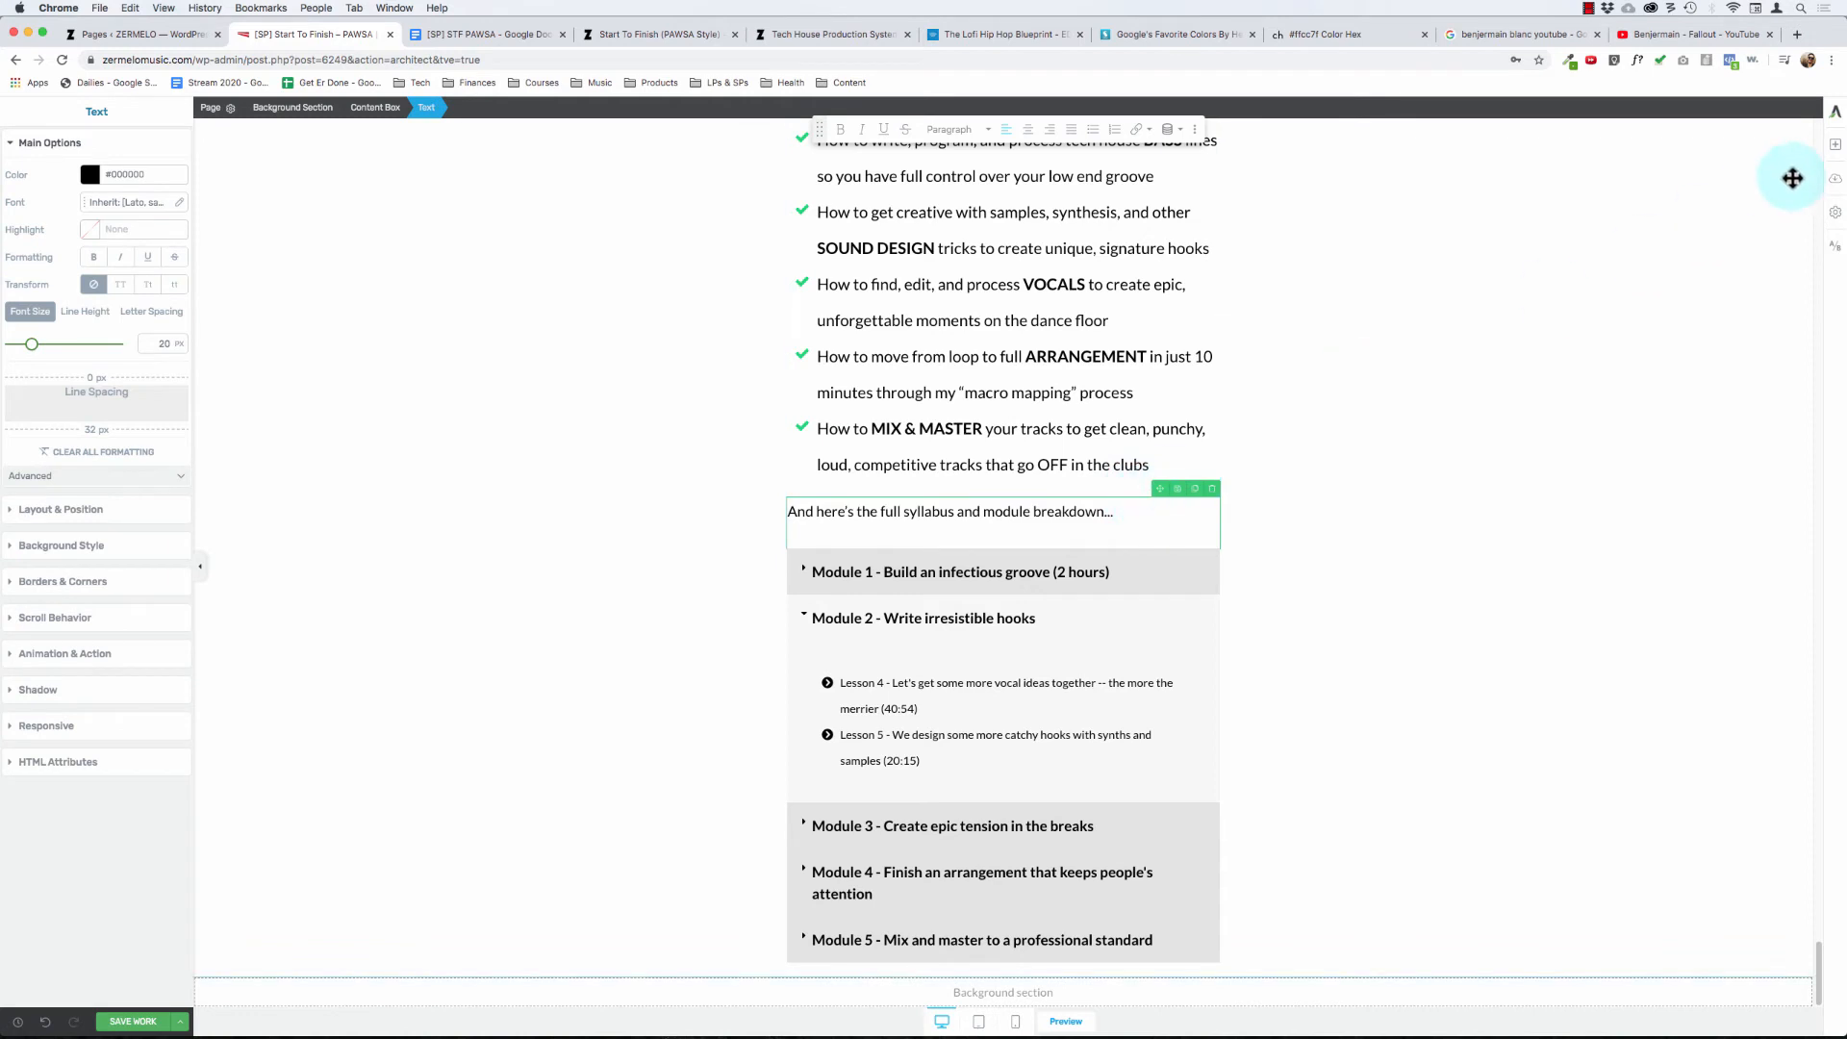
pyautogui.press('Return')
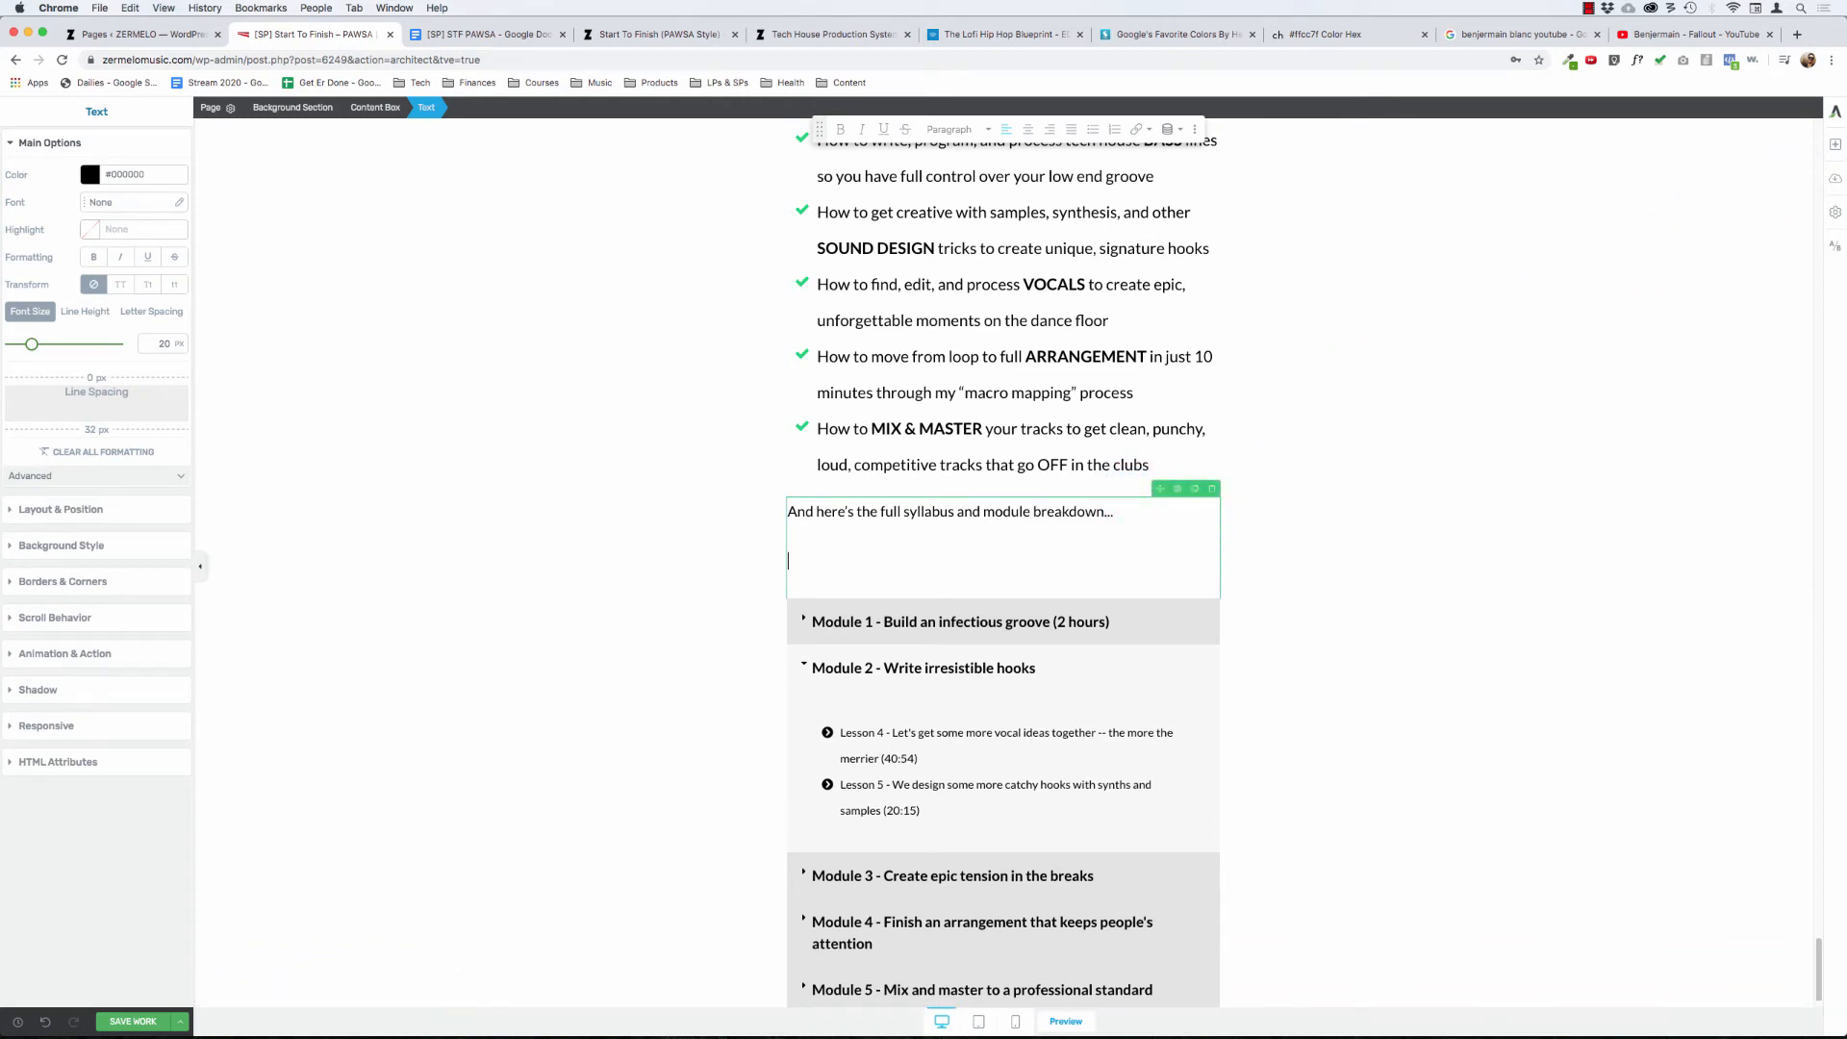
pyautogui.write('5 mo')
pyautogui.write(' Modules /')
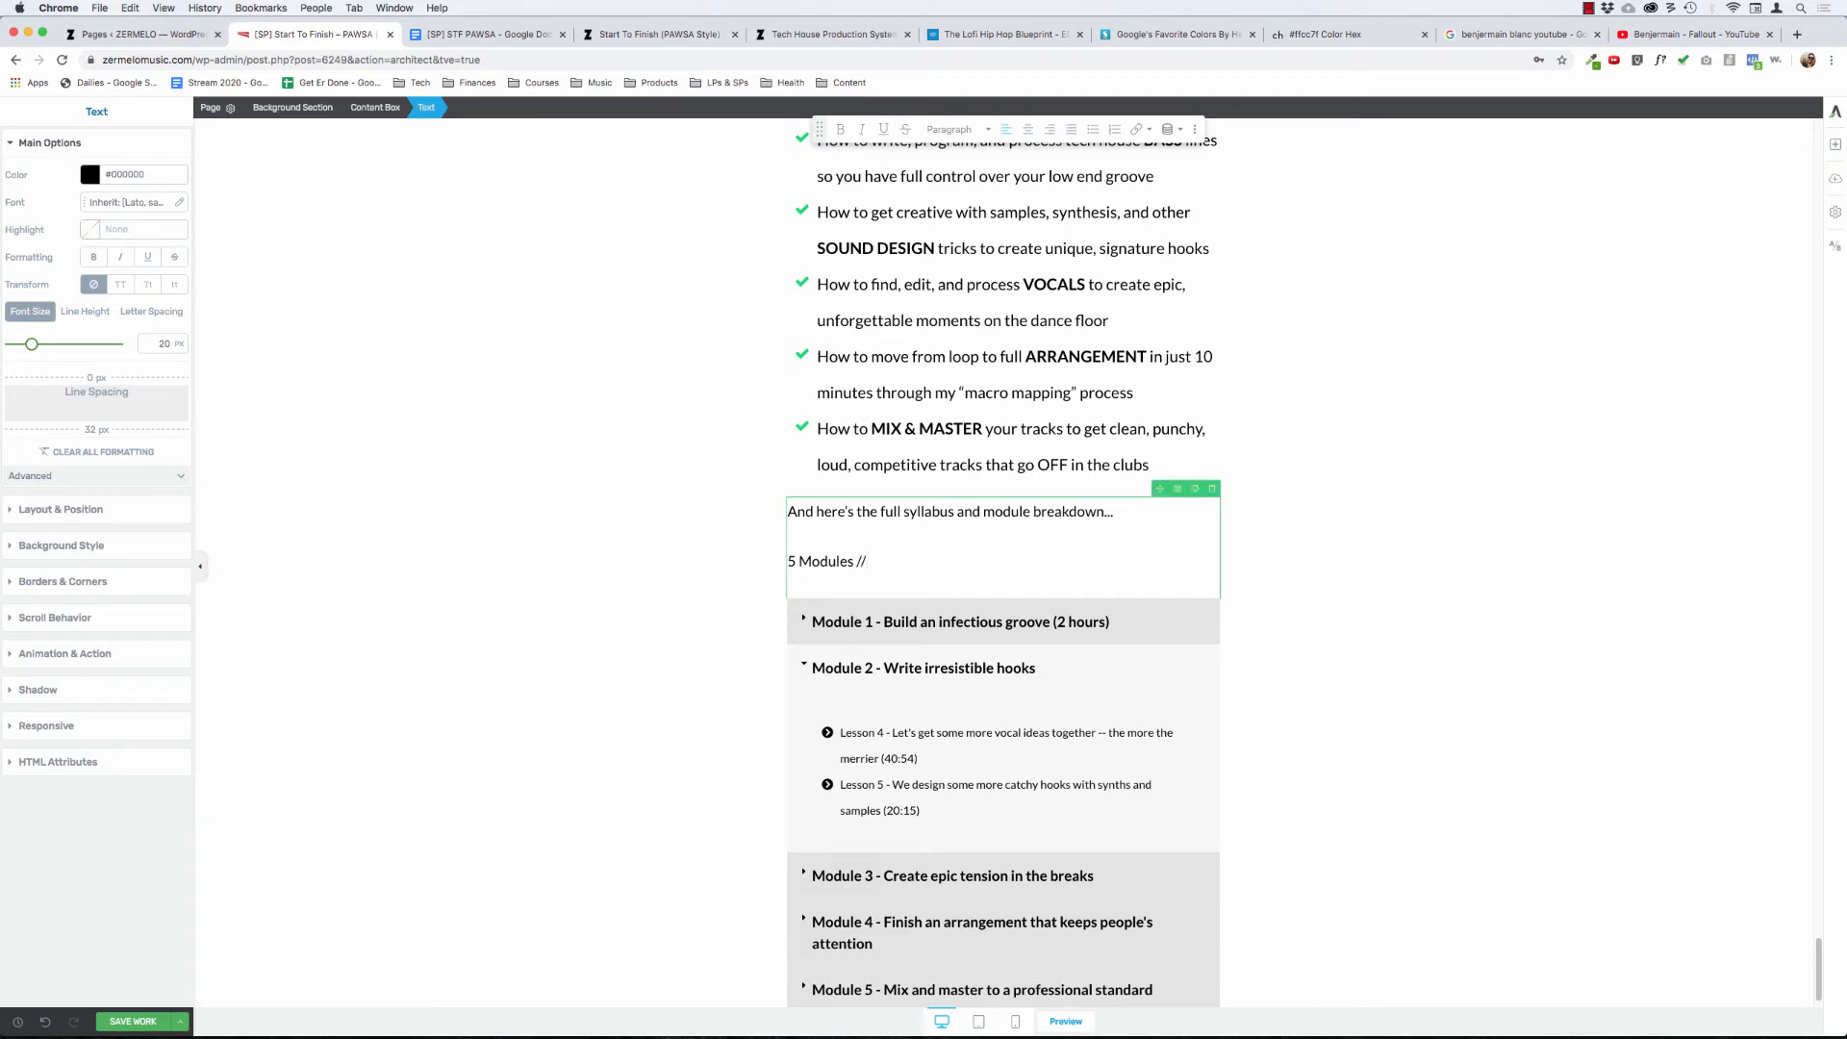
pyautogui.write('/')
pyautogui.write(' •')
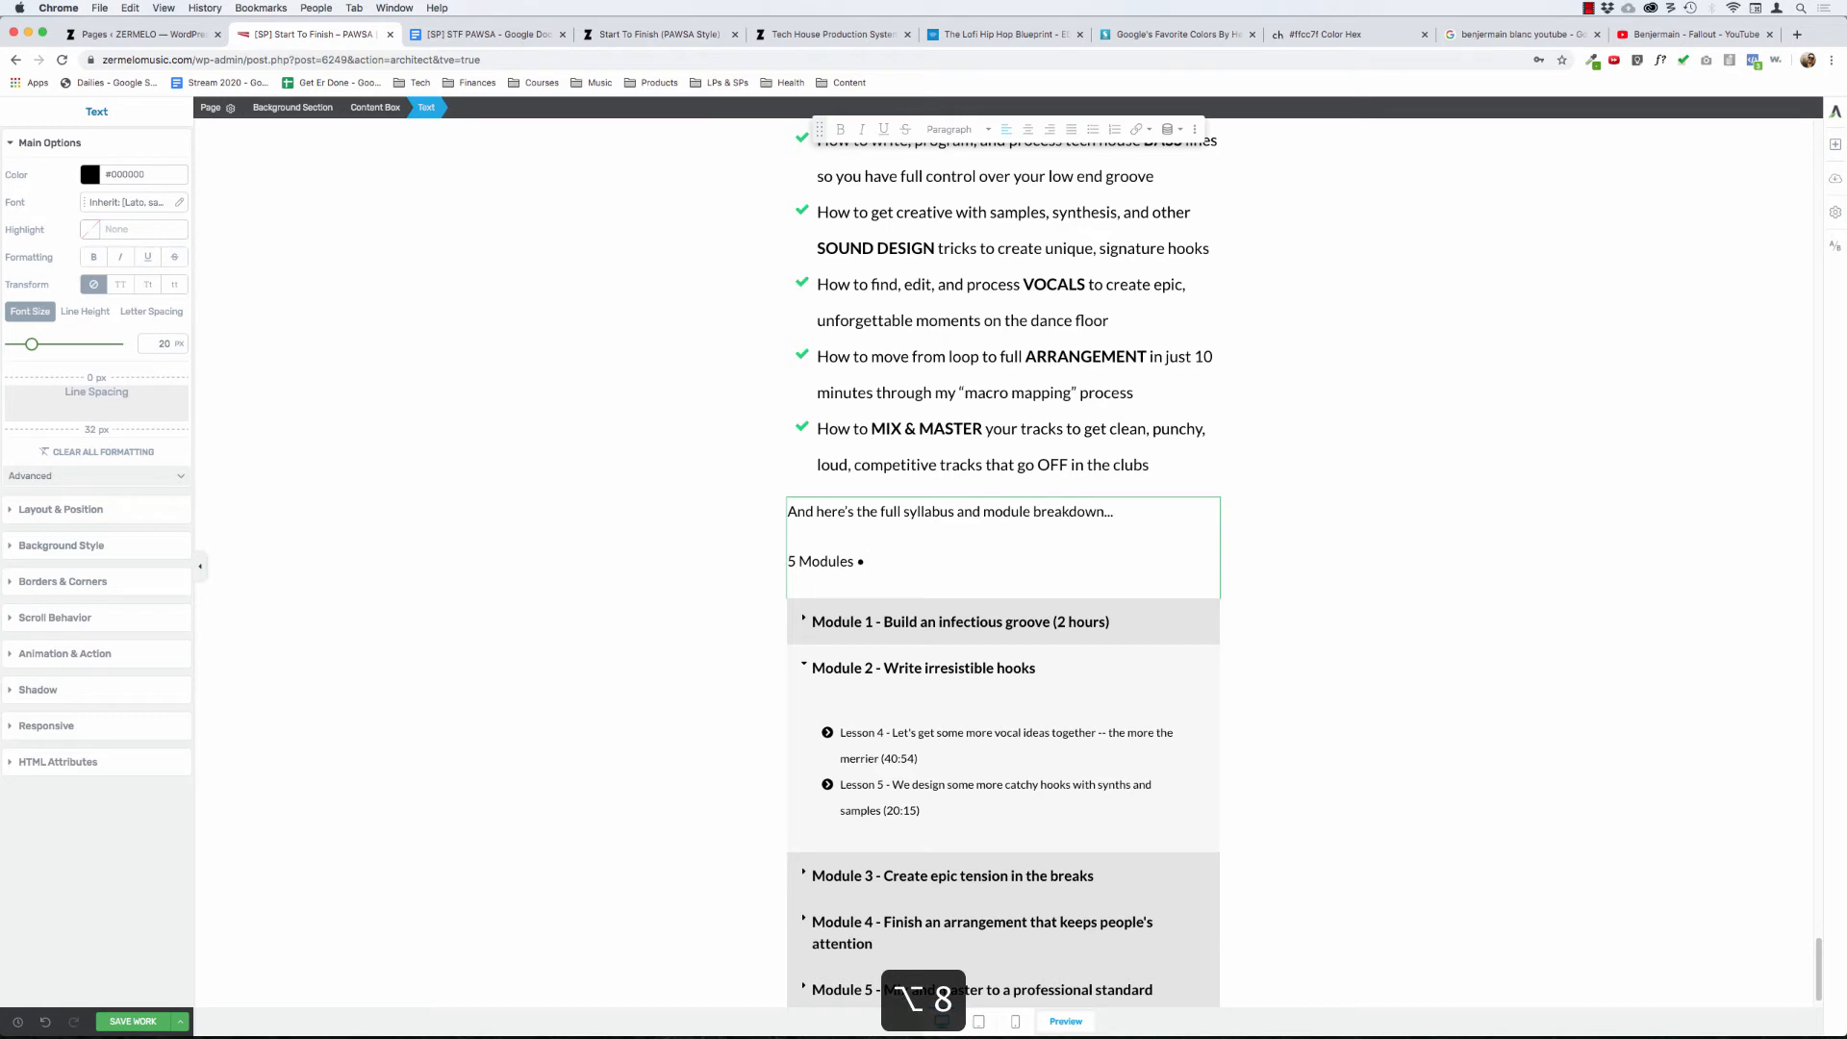
pyautogui.press('BackSpace')
pyautogui.press('BackSpace')
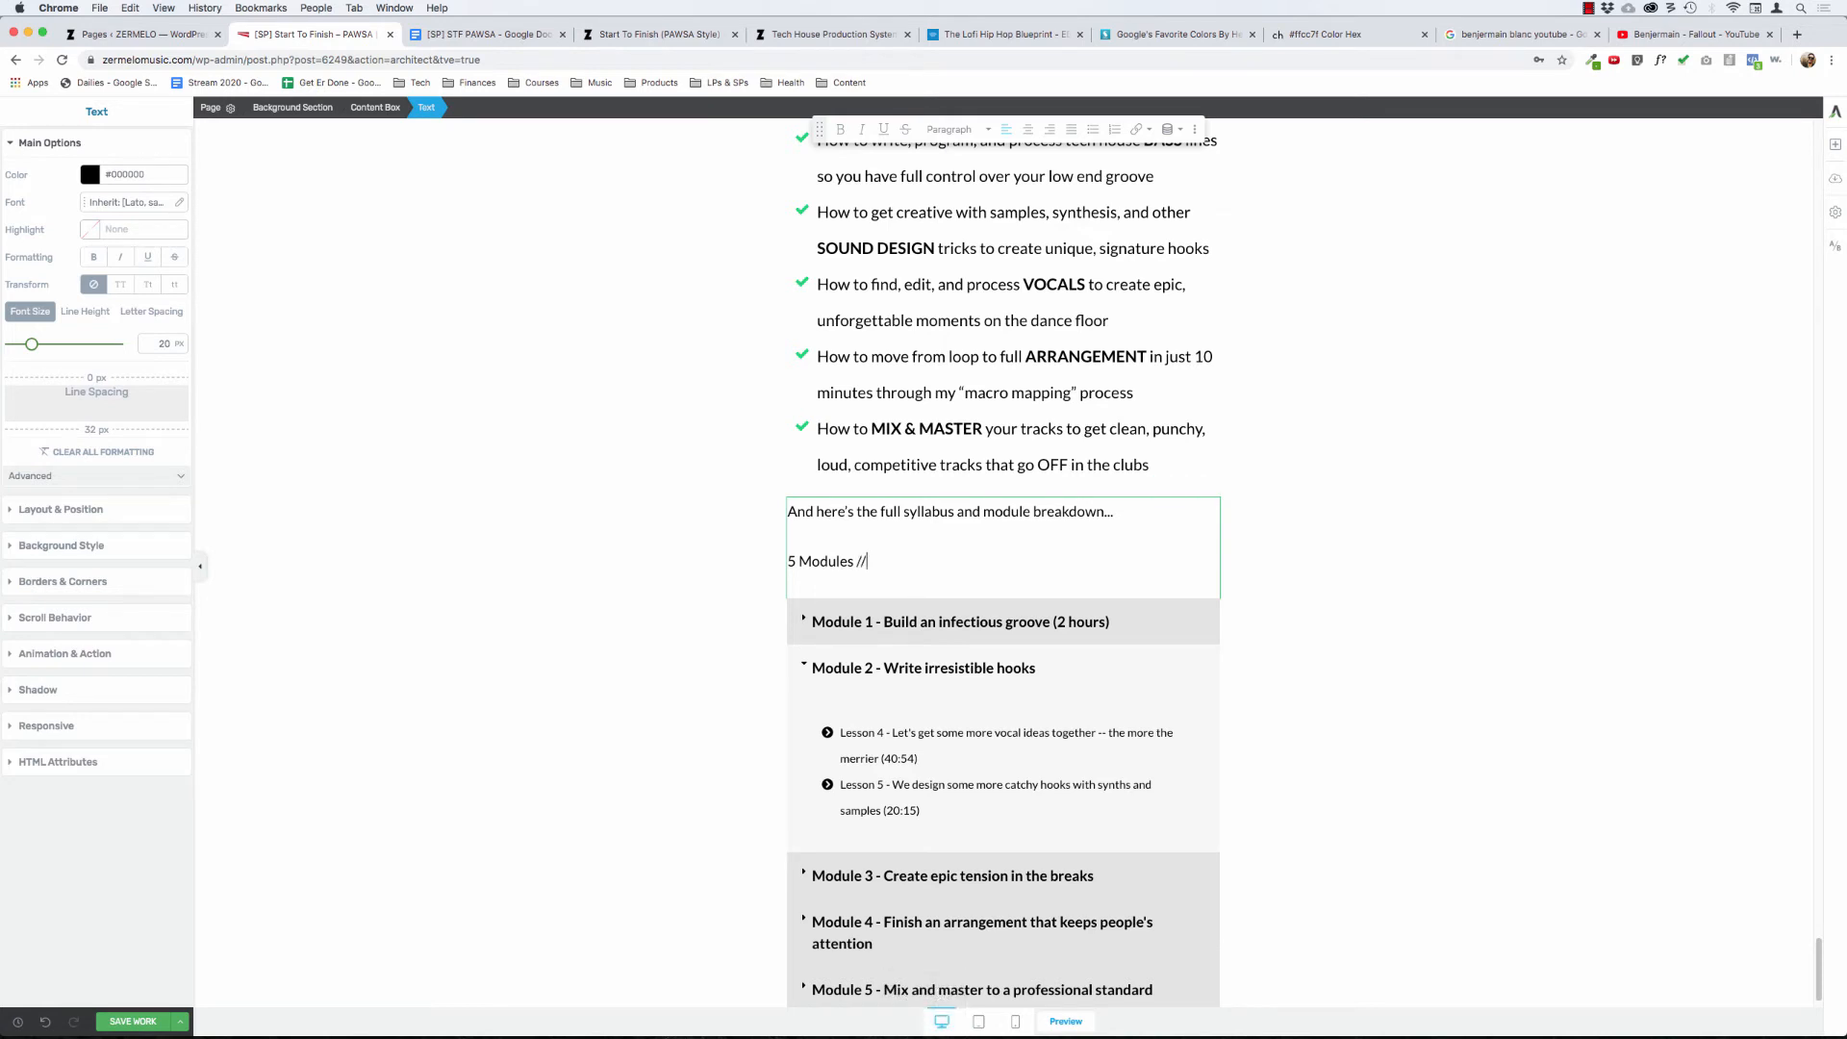
pyautogui.write('///')
pyautogui.write(' 12')
# - Make the "5 Modules // 12 Videos // 7+ Hours" line bold and centred with a font size of 32 px
pyautogui.press('shift+super+Left')
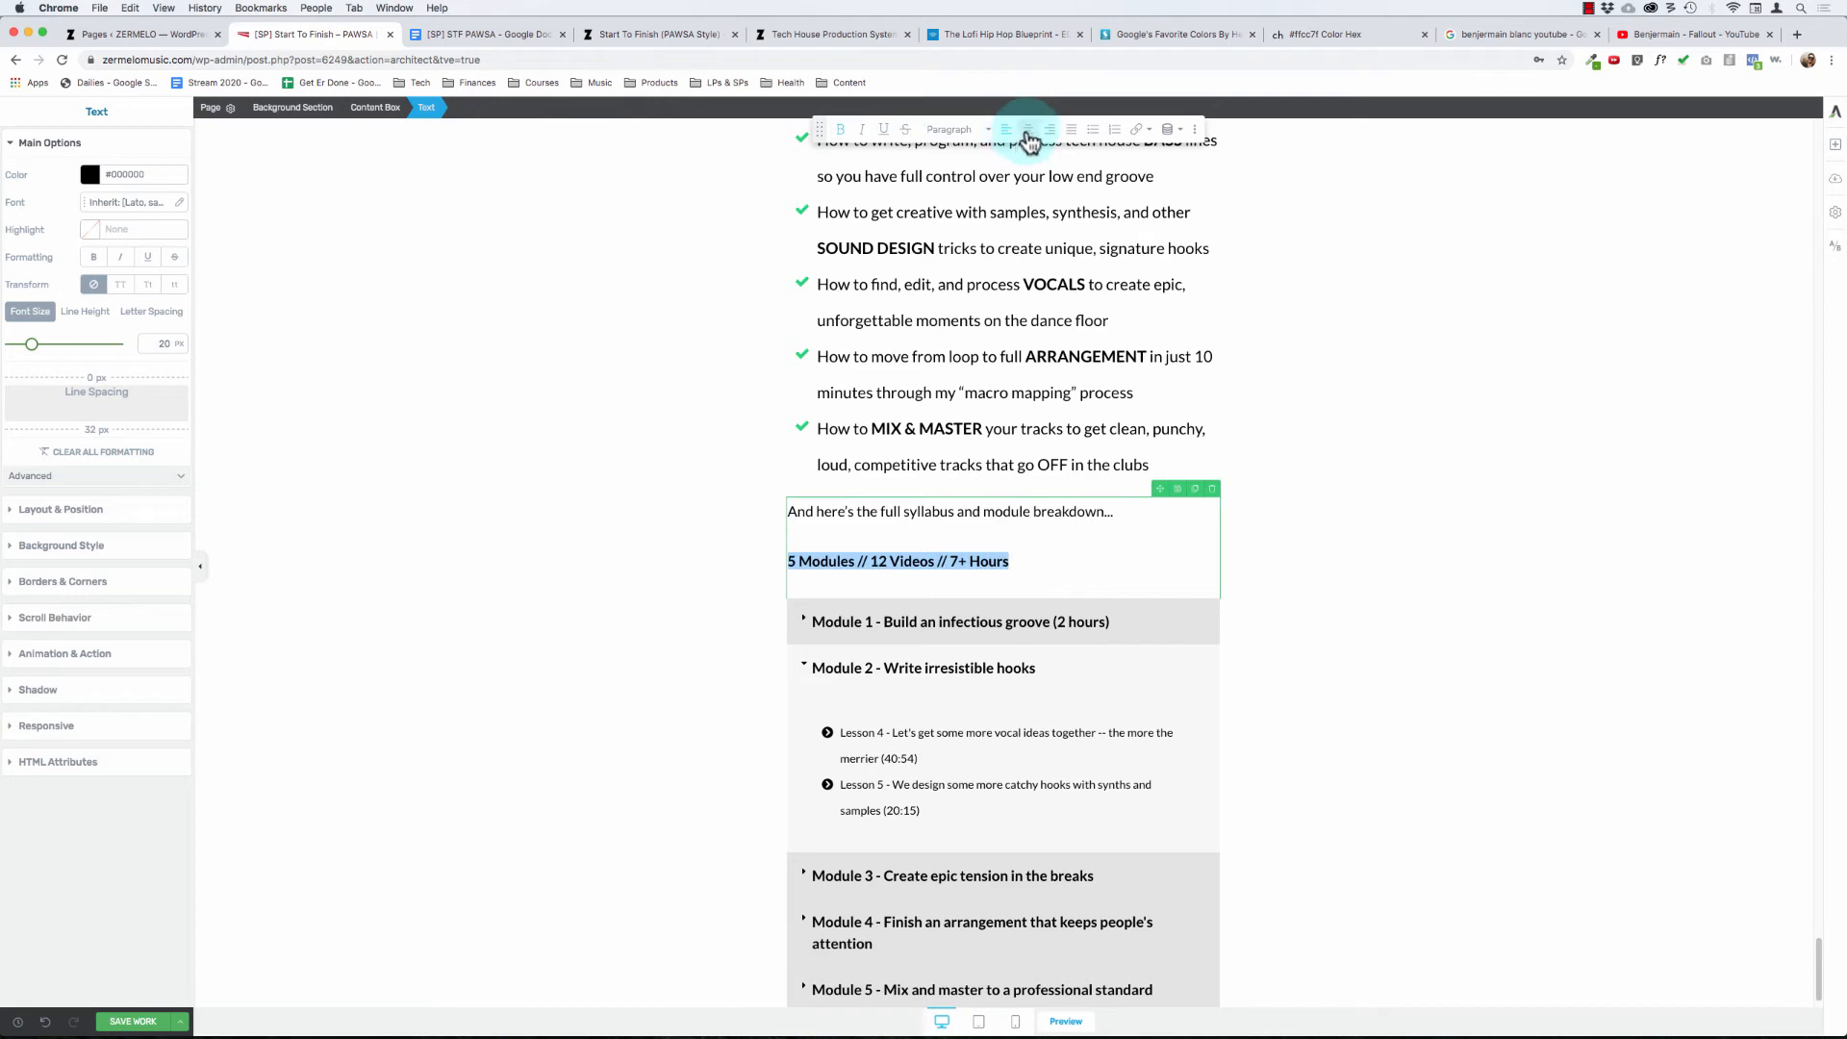
pyautogui.click(1028, 131)
pyautogui.click(162, 342)
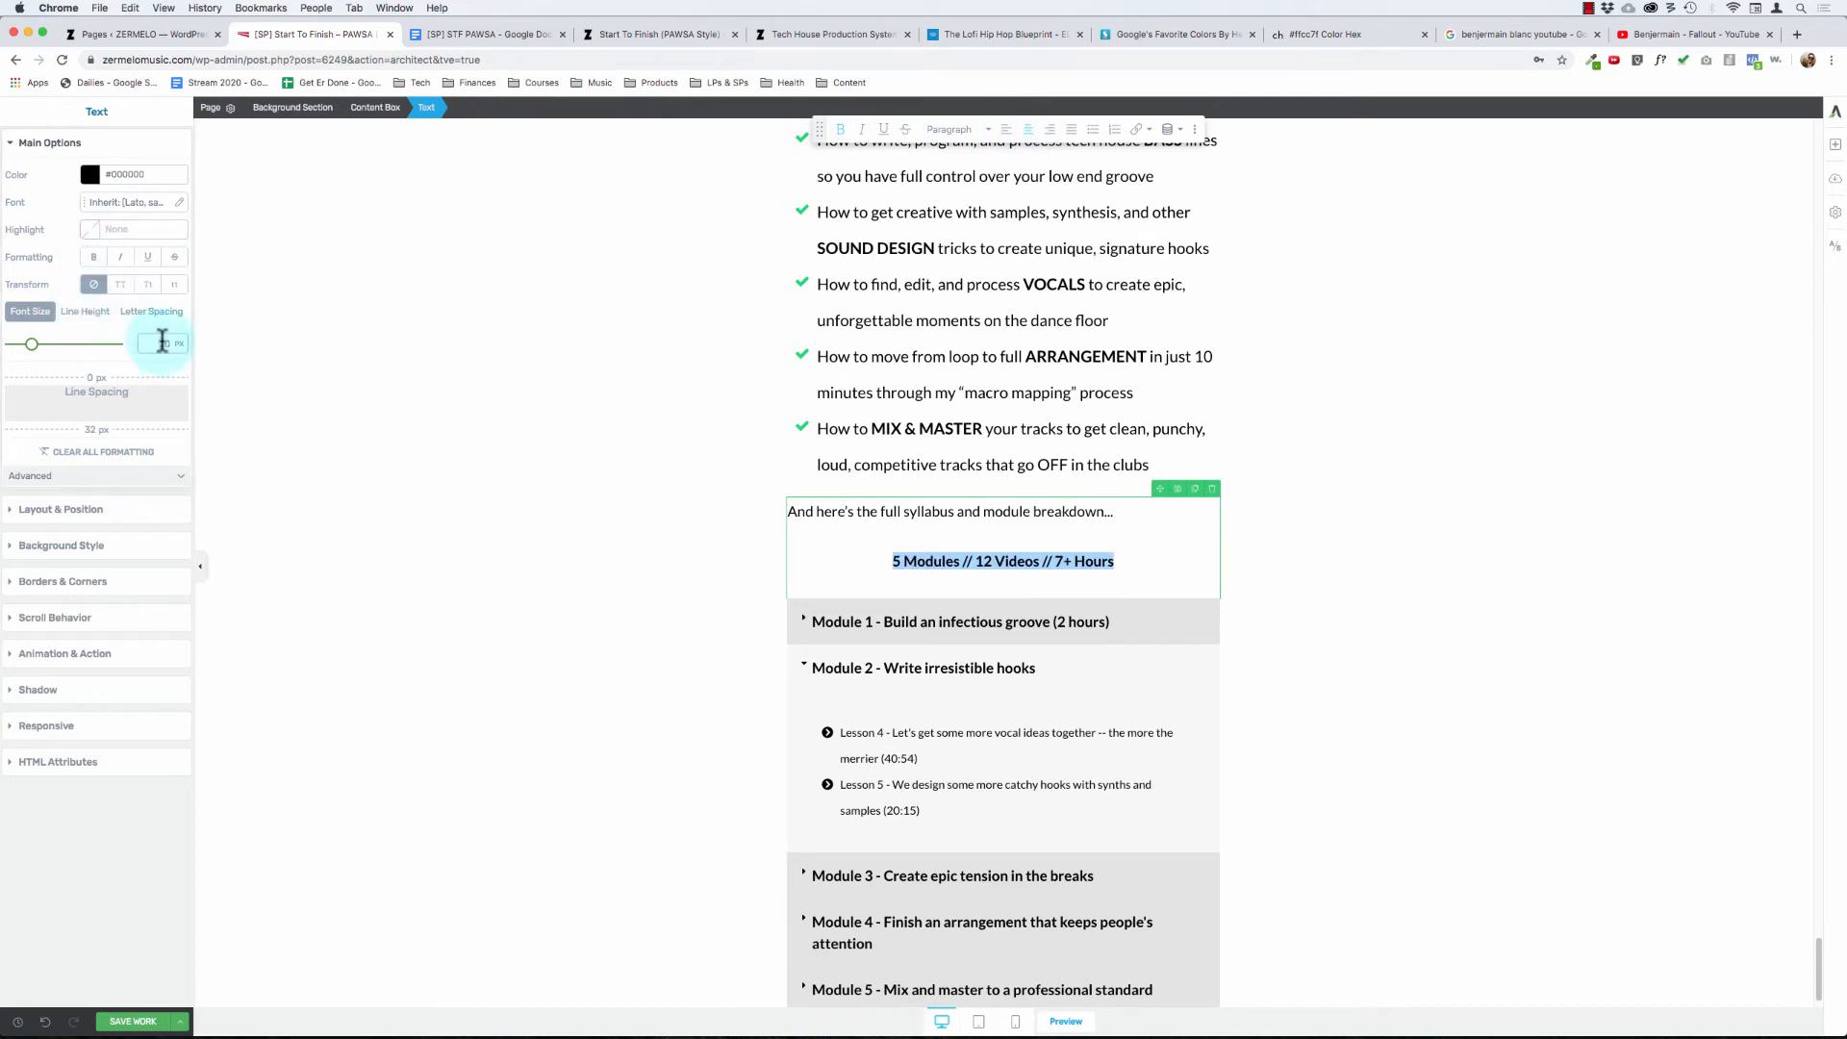
pyautogui.write('32')
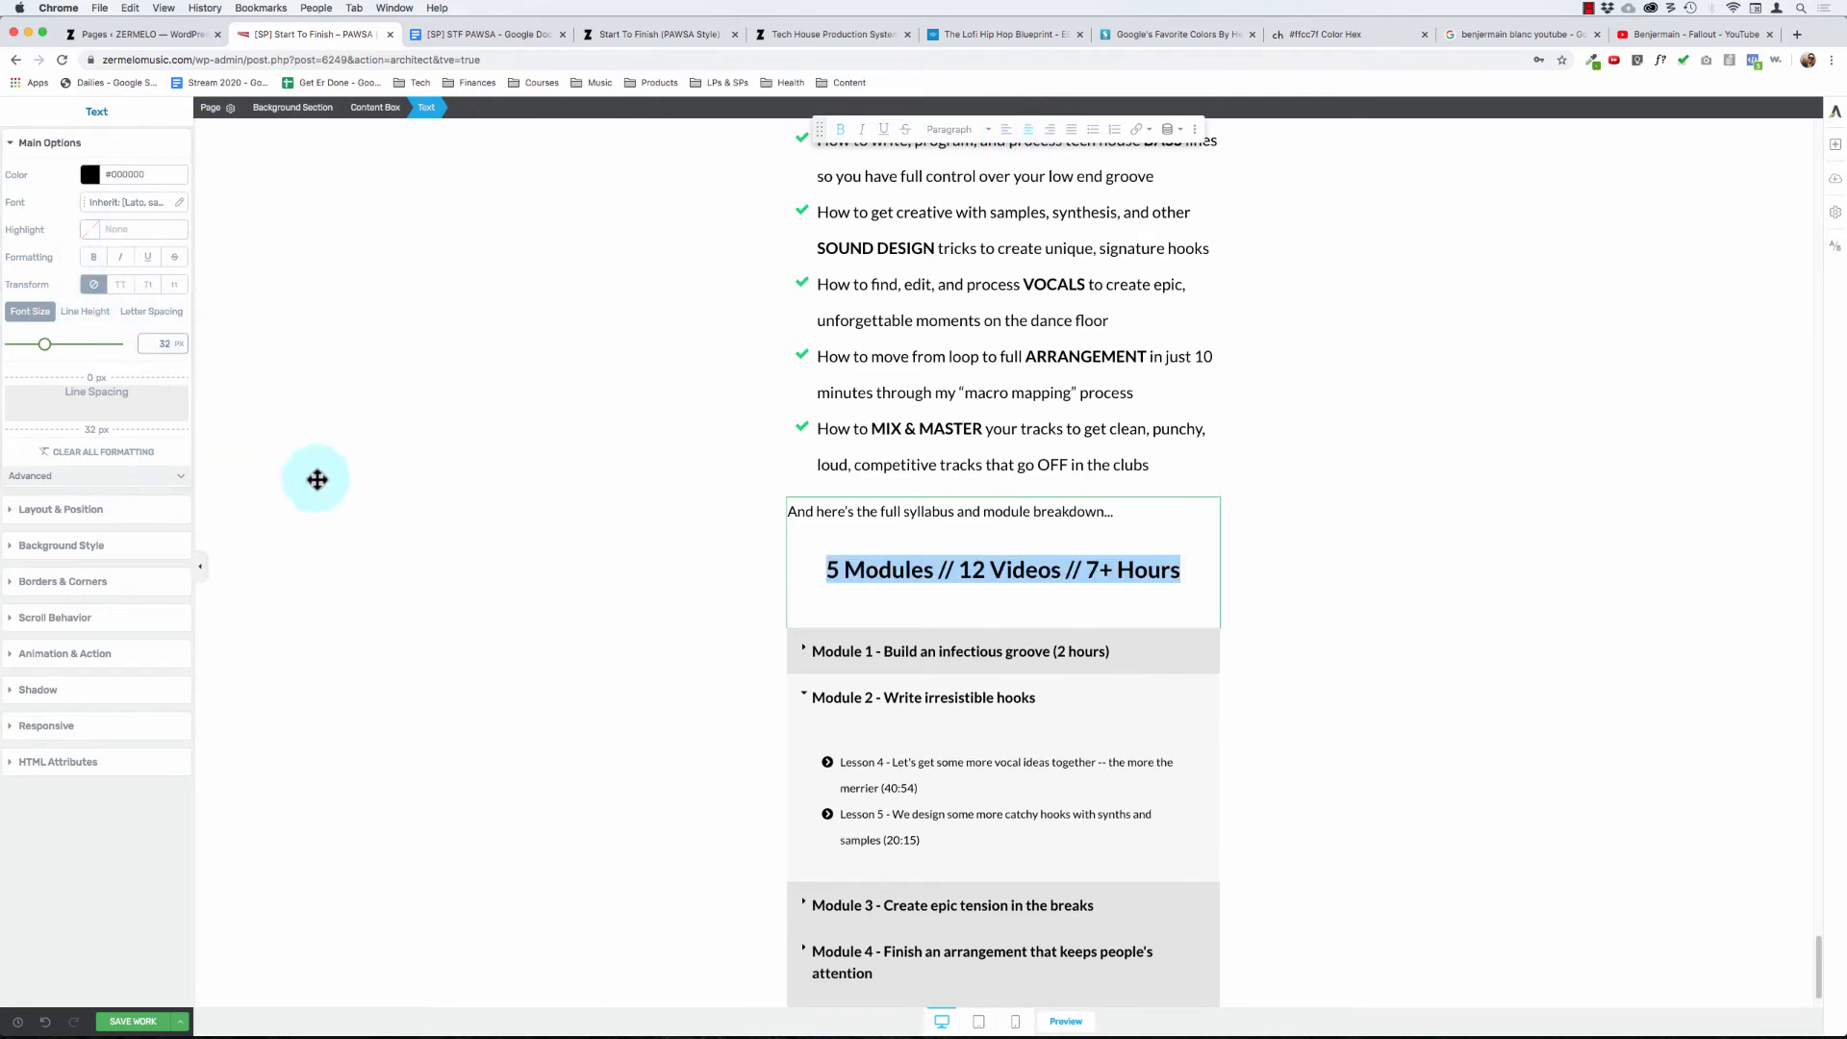
# - Set the spacing below the "5 Modules" line to 0 px and the text element's bottom margin to 20 px
pyautogui.click(875, 565)
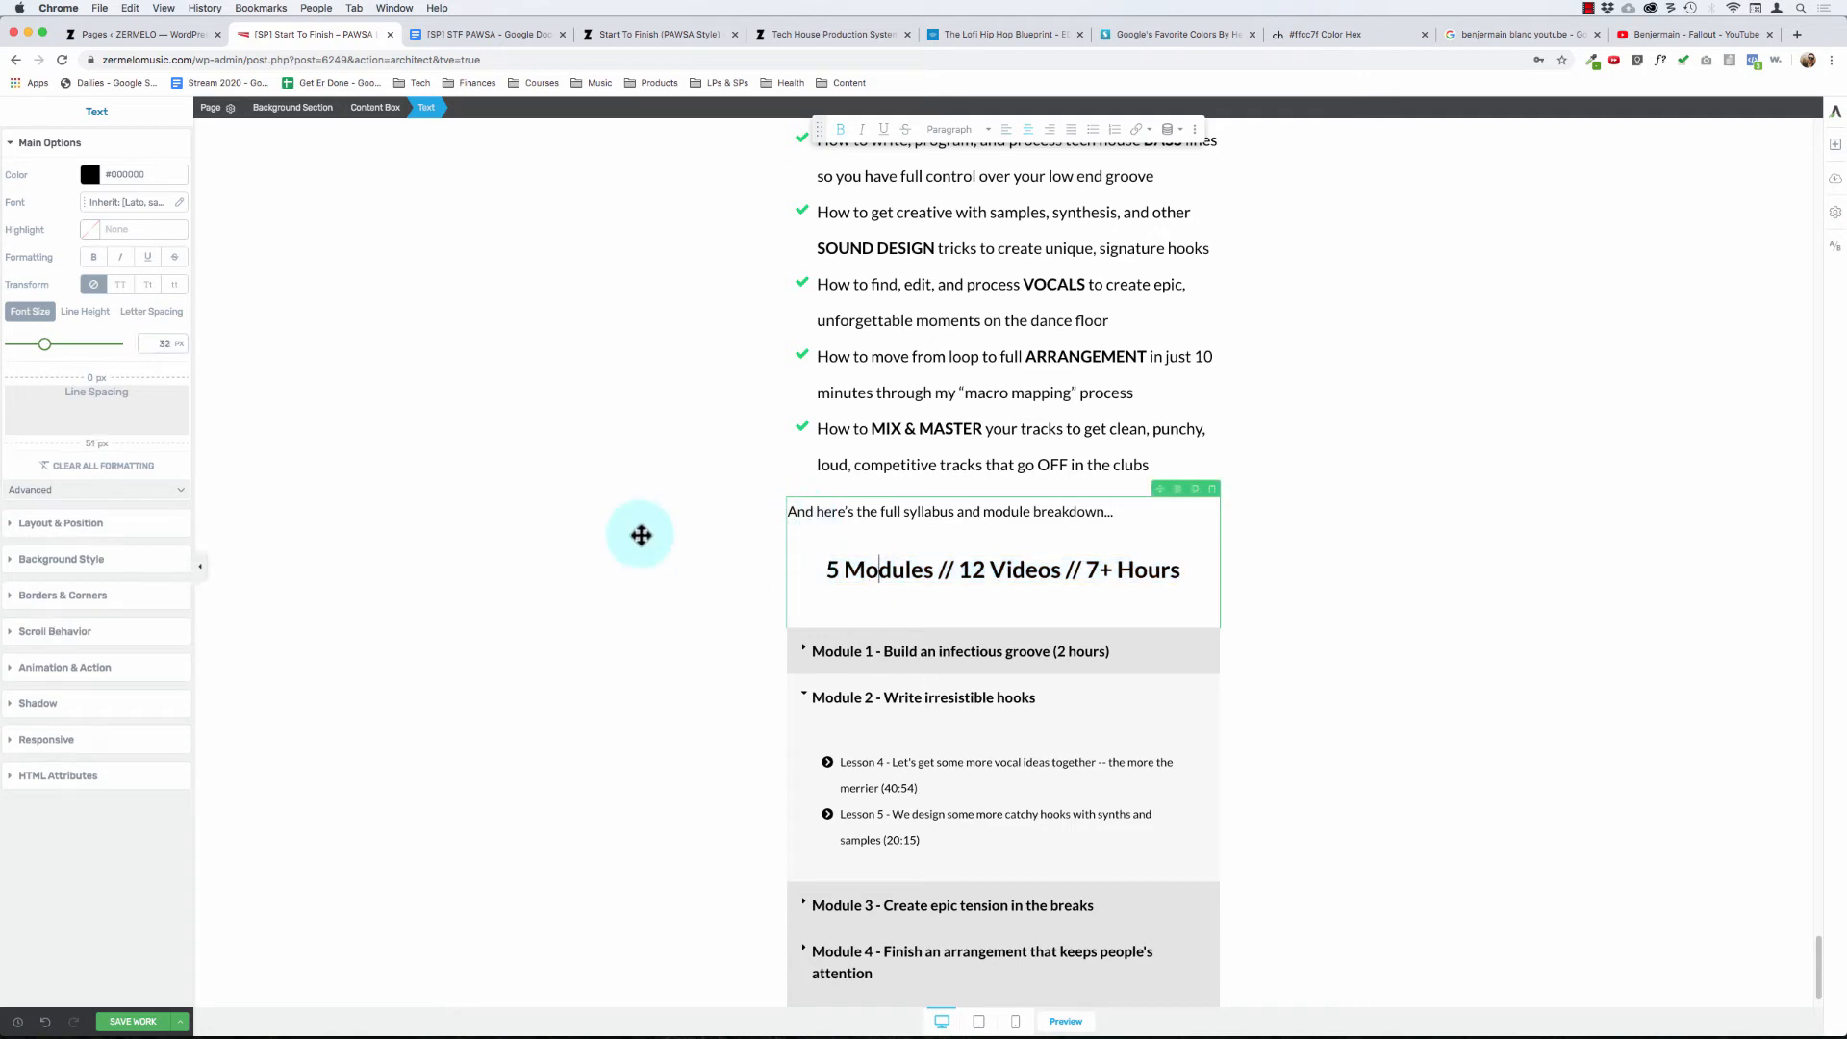
pyautogui.moveTo(92, 445); pyautogui.dragTo(125, 170)
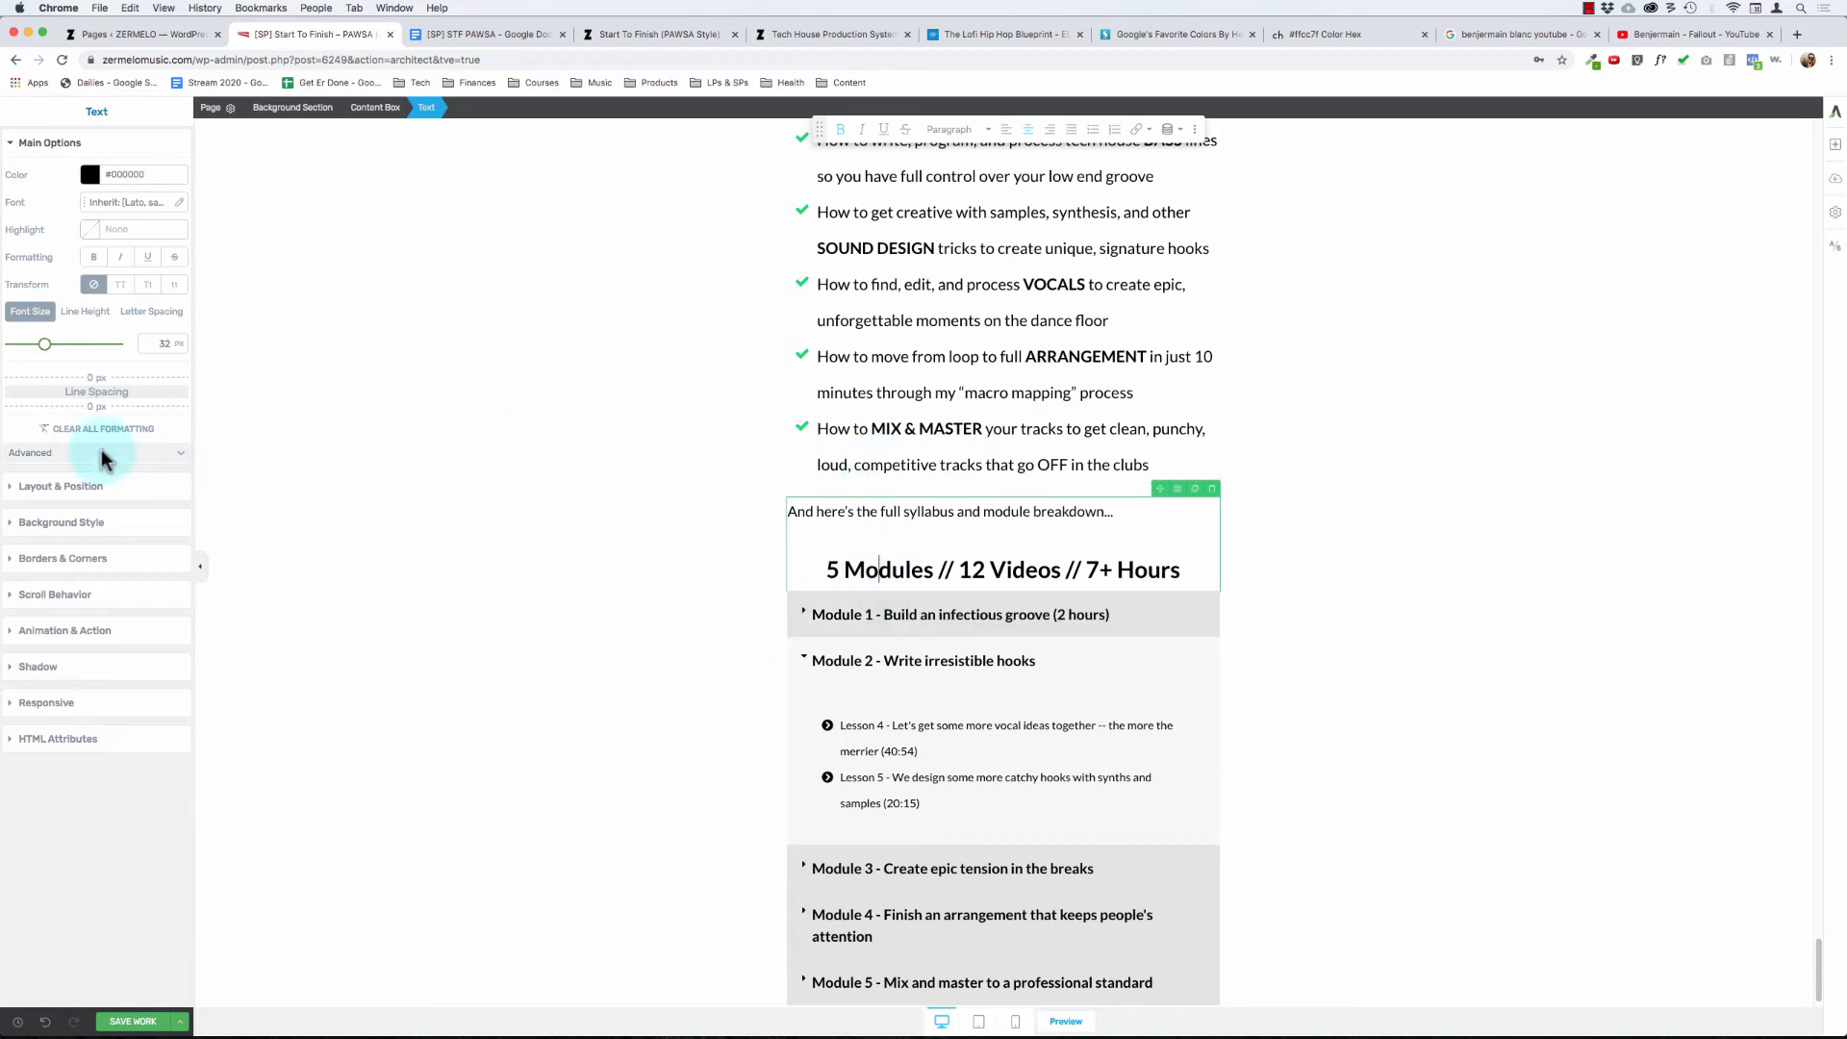
pyautogui.click(71, 494)
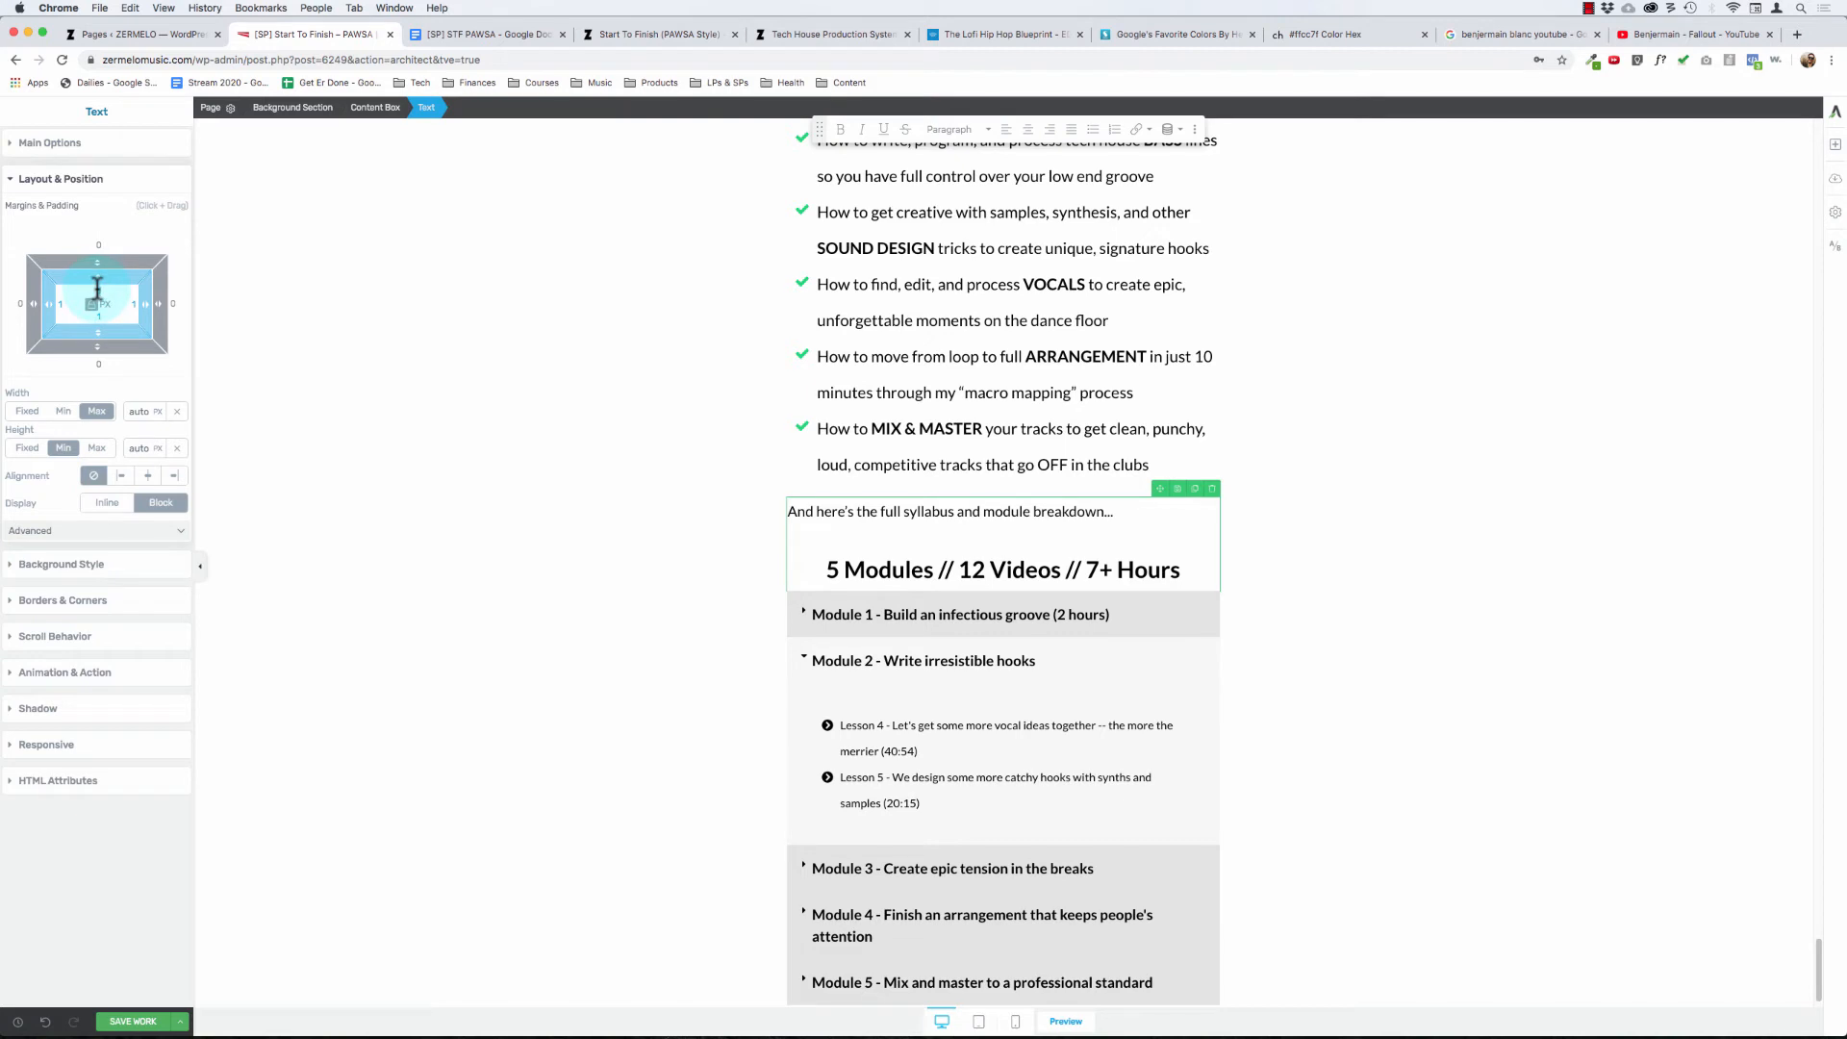
pyautogui.moveTo(97, 289); pyautogui.dragTo(97, 315)
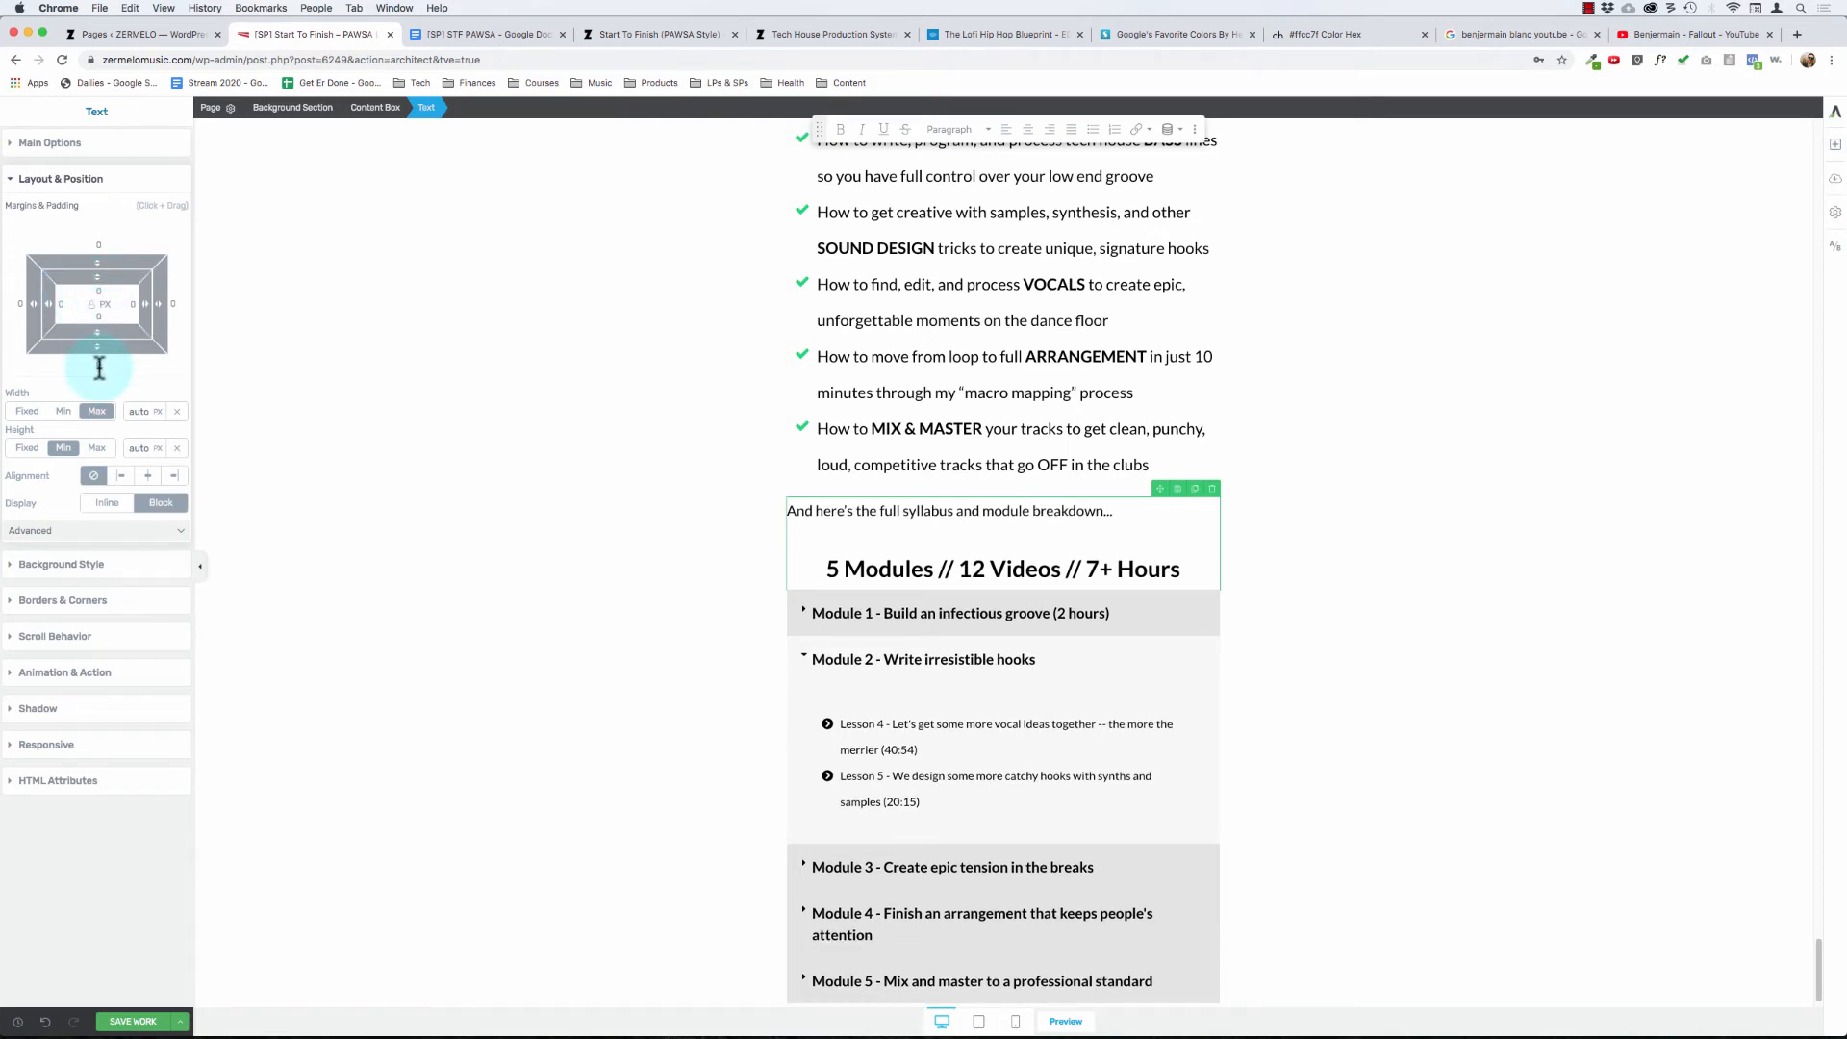
pyautogui.click(99, 365)
pyautogui.write('20')
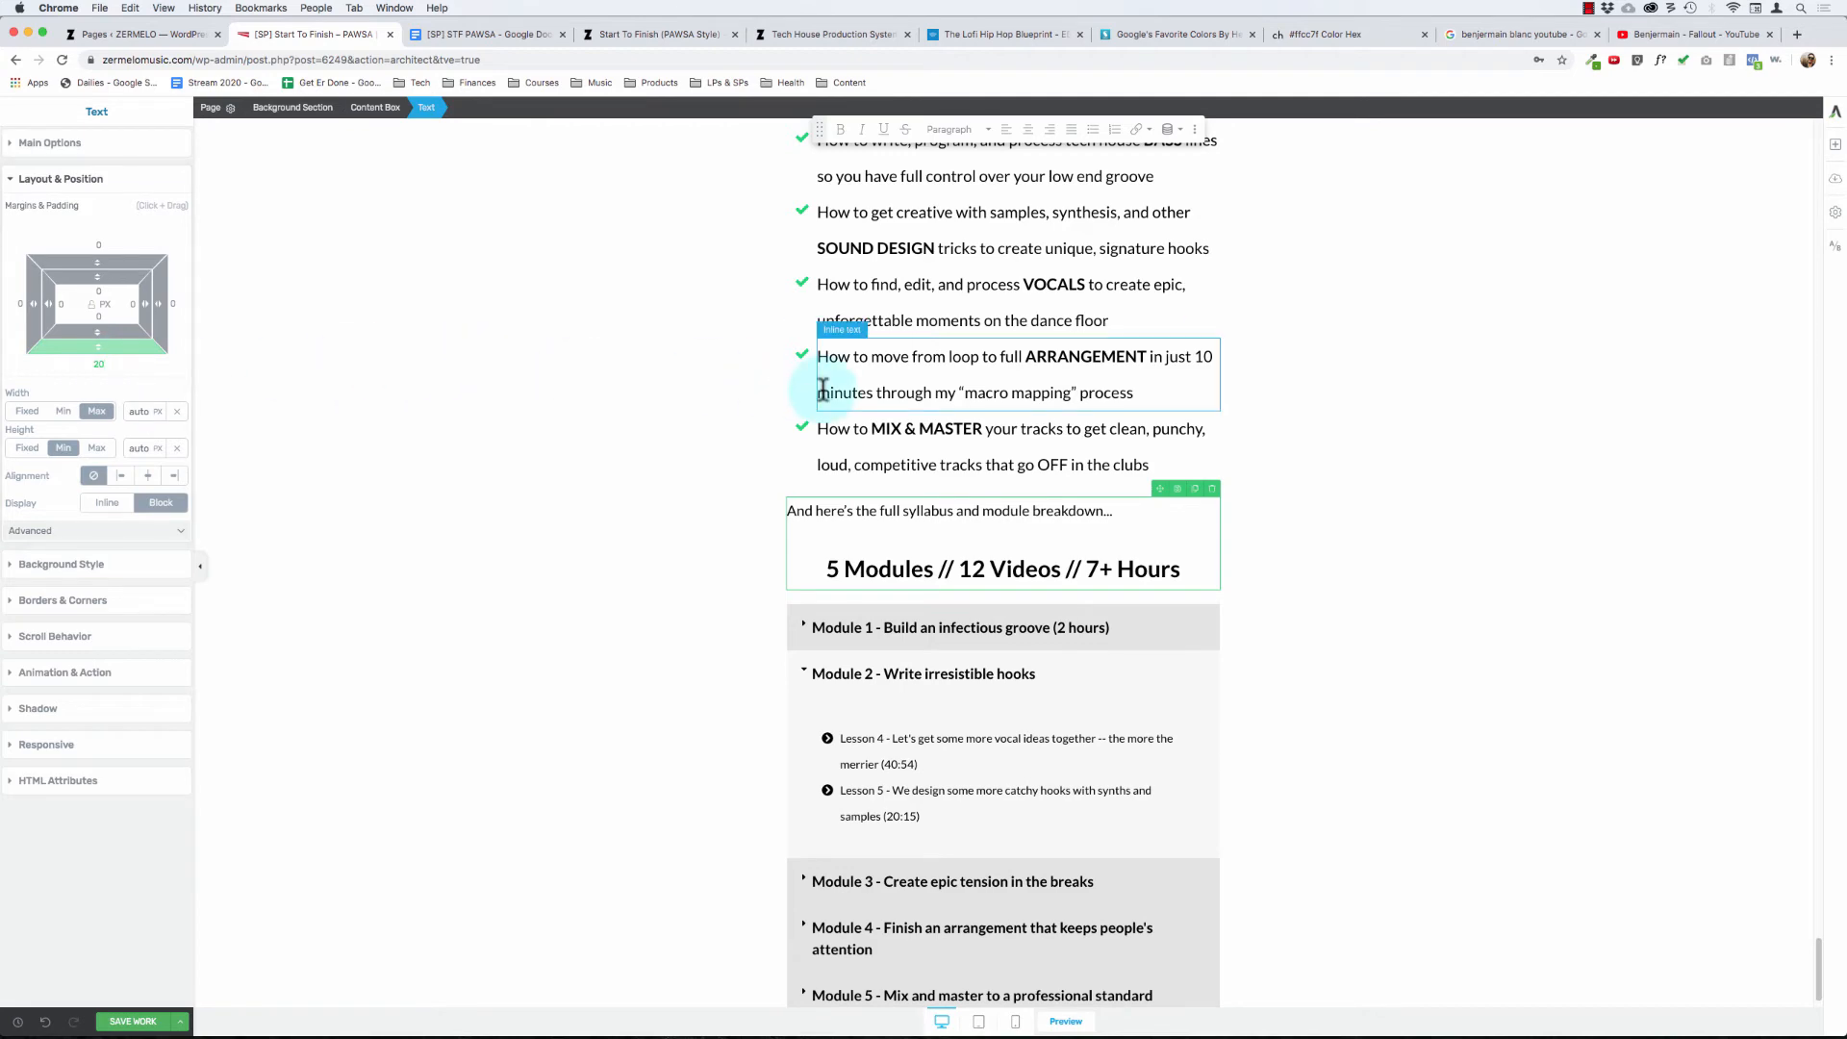
pyautogui.click(565, 379)
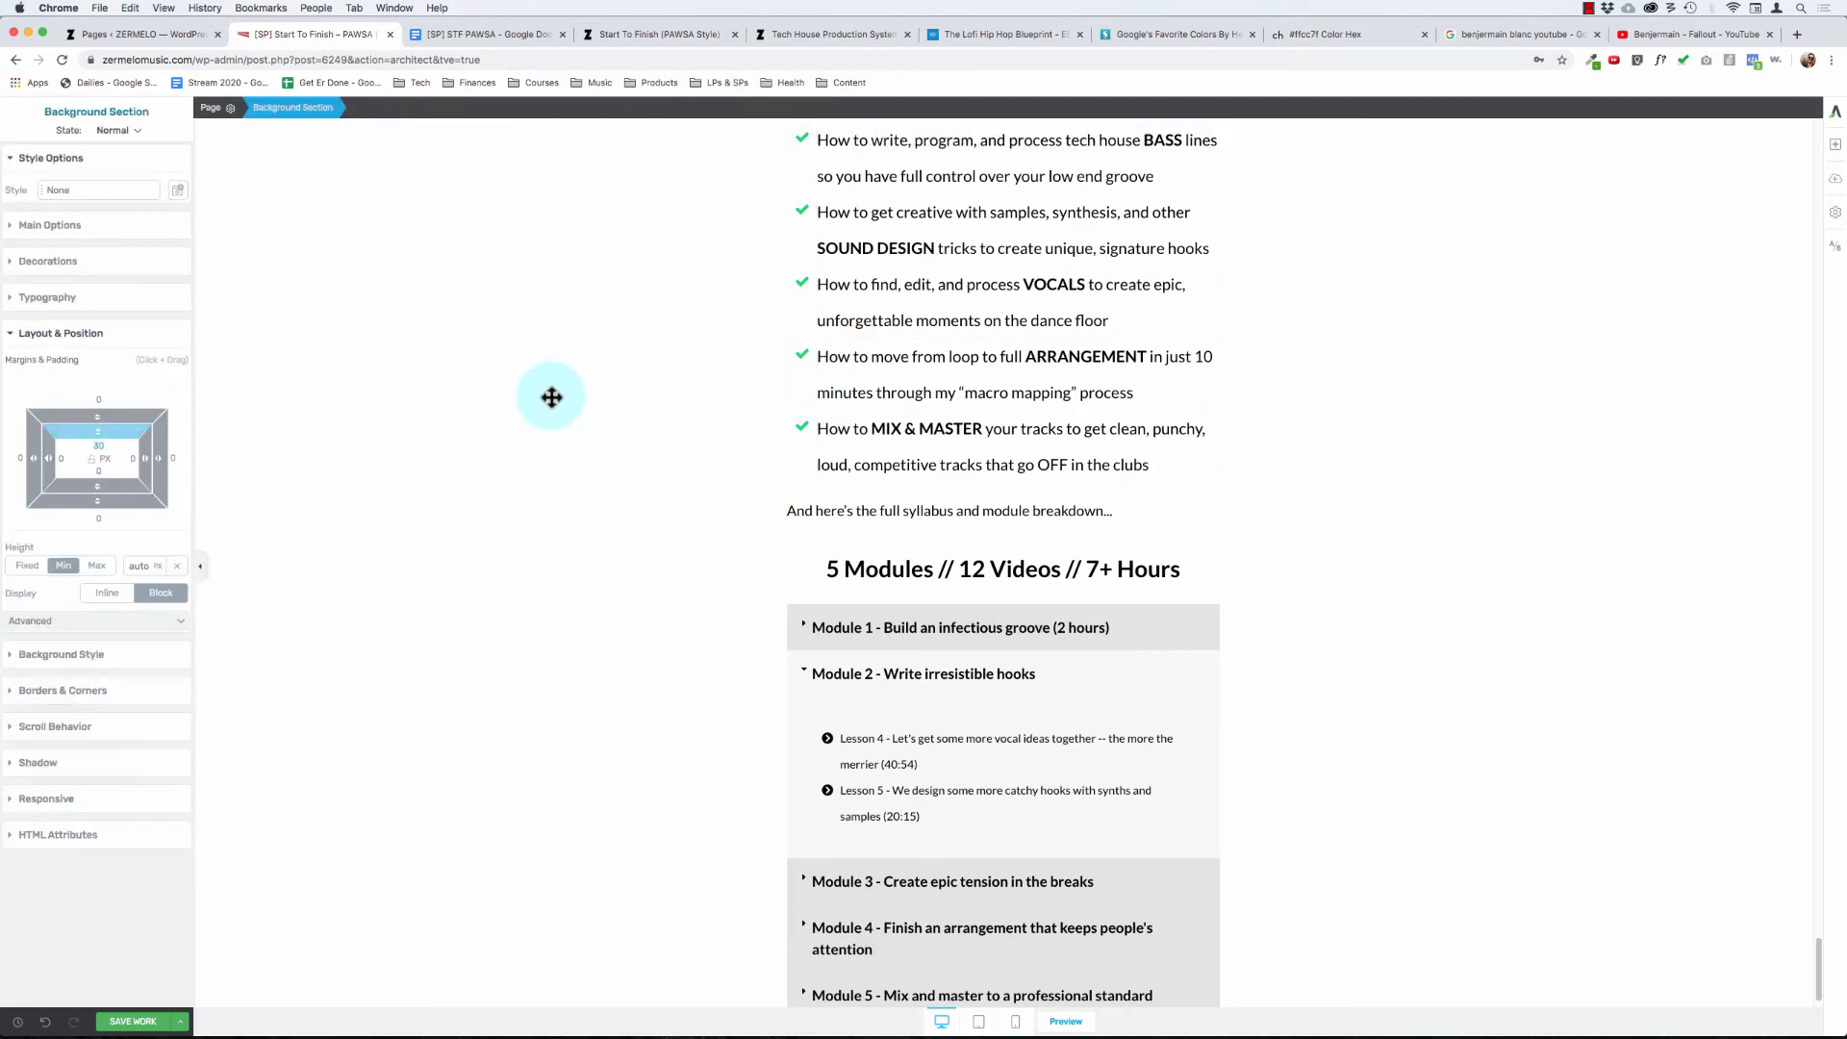
# - Expand the Module 1 toggle again to show its lesson list
pyautogui.scroll(1, 551, 436)
pyautogui.scroll(9, 551, 437)
pyautogui.scroll(-10, 551, 436)
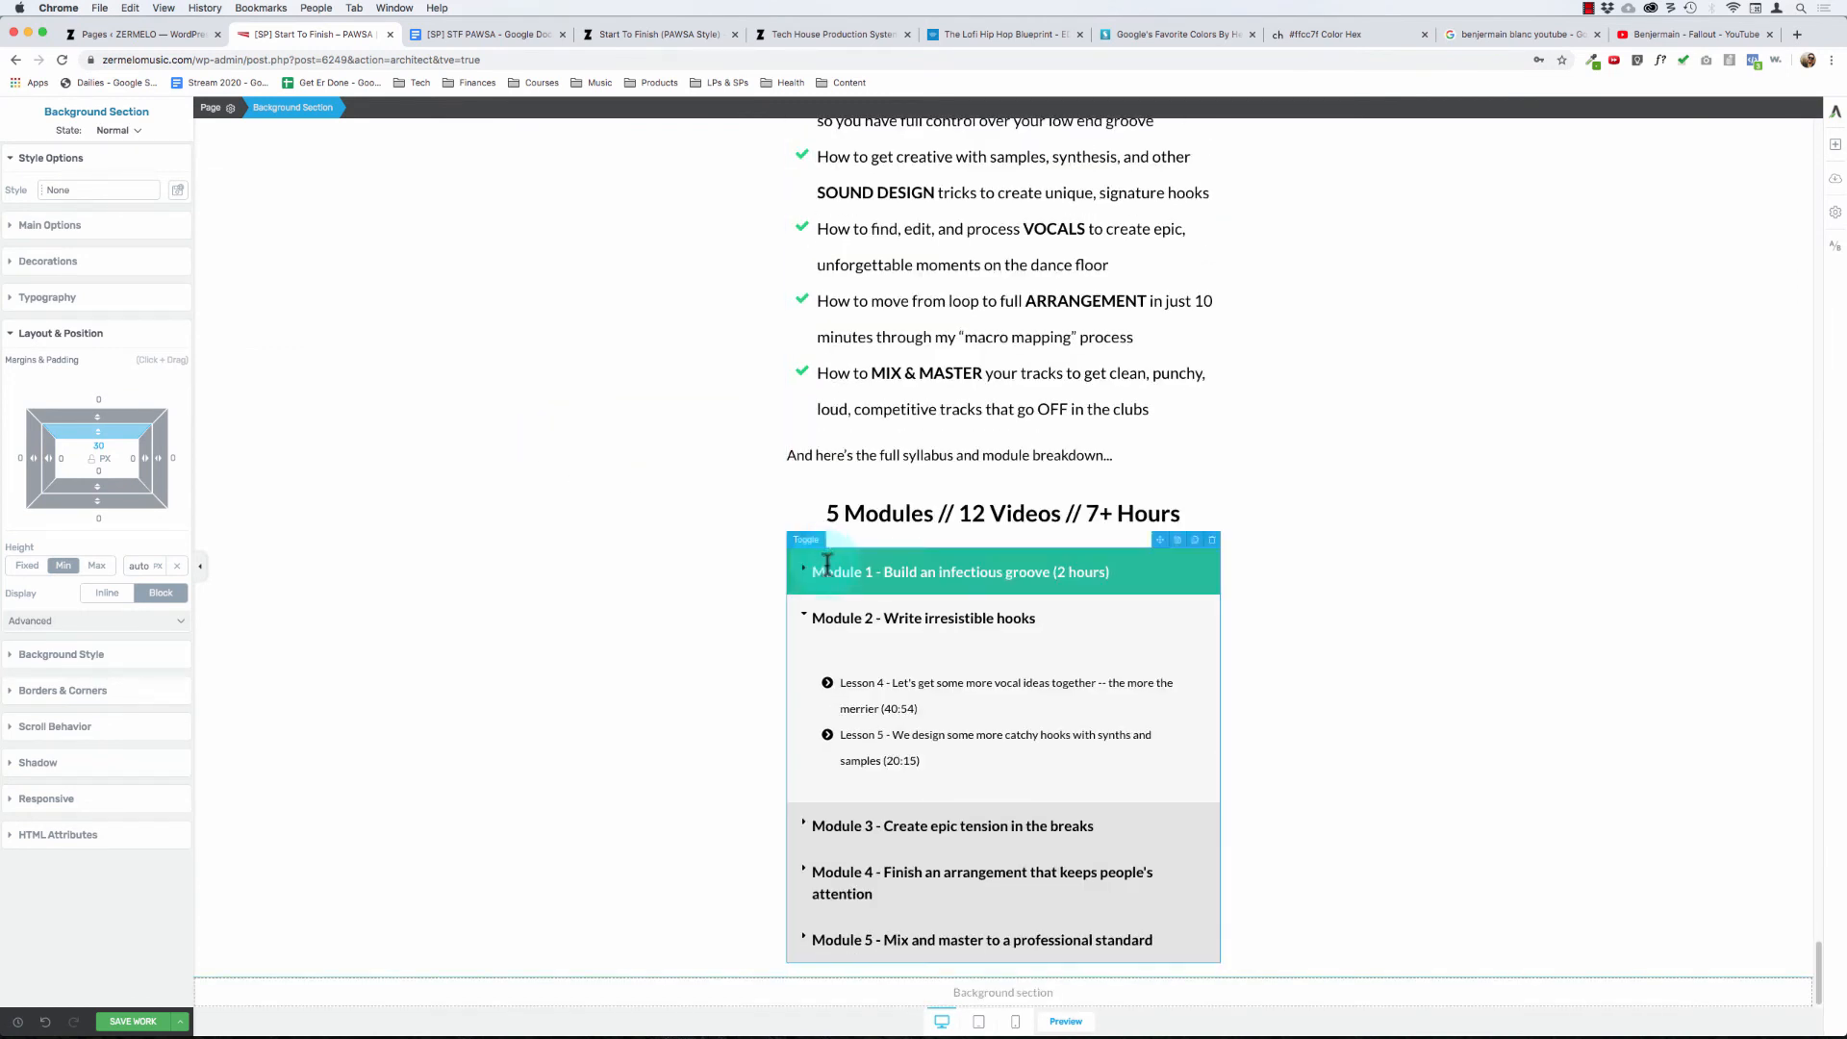
pyautogui.click(803, 571)
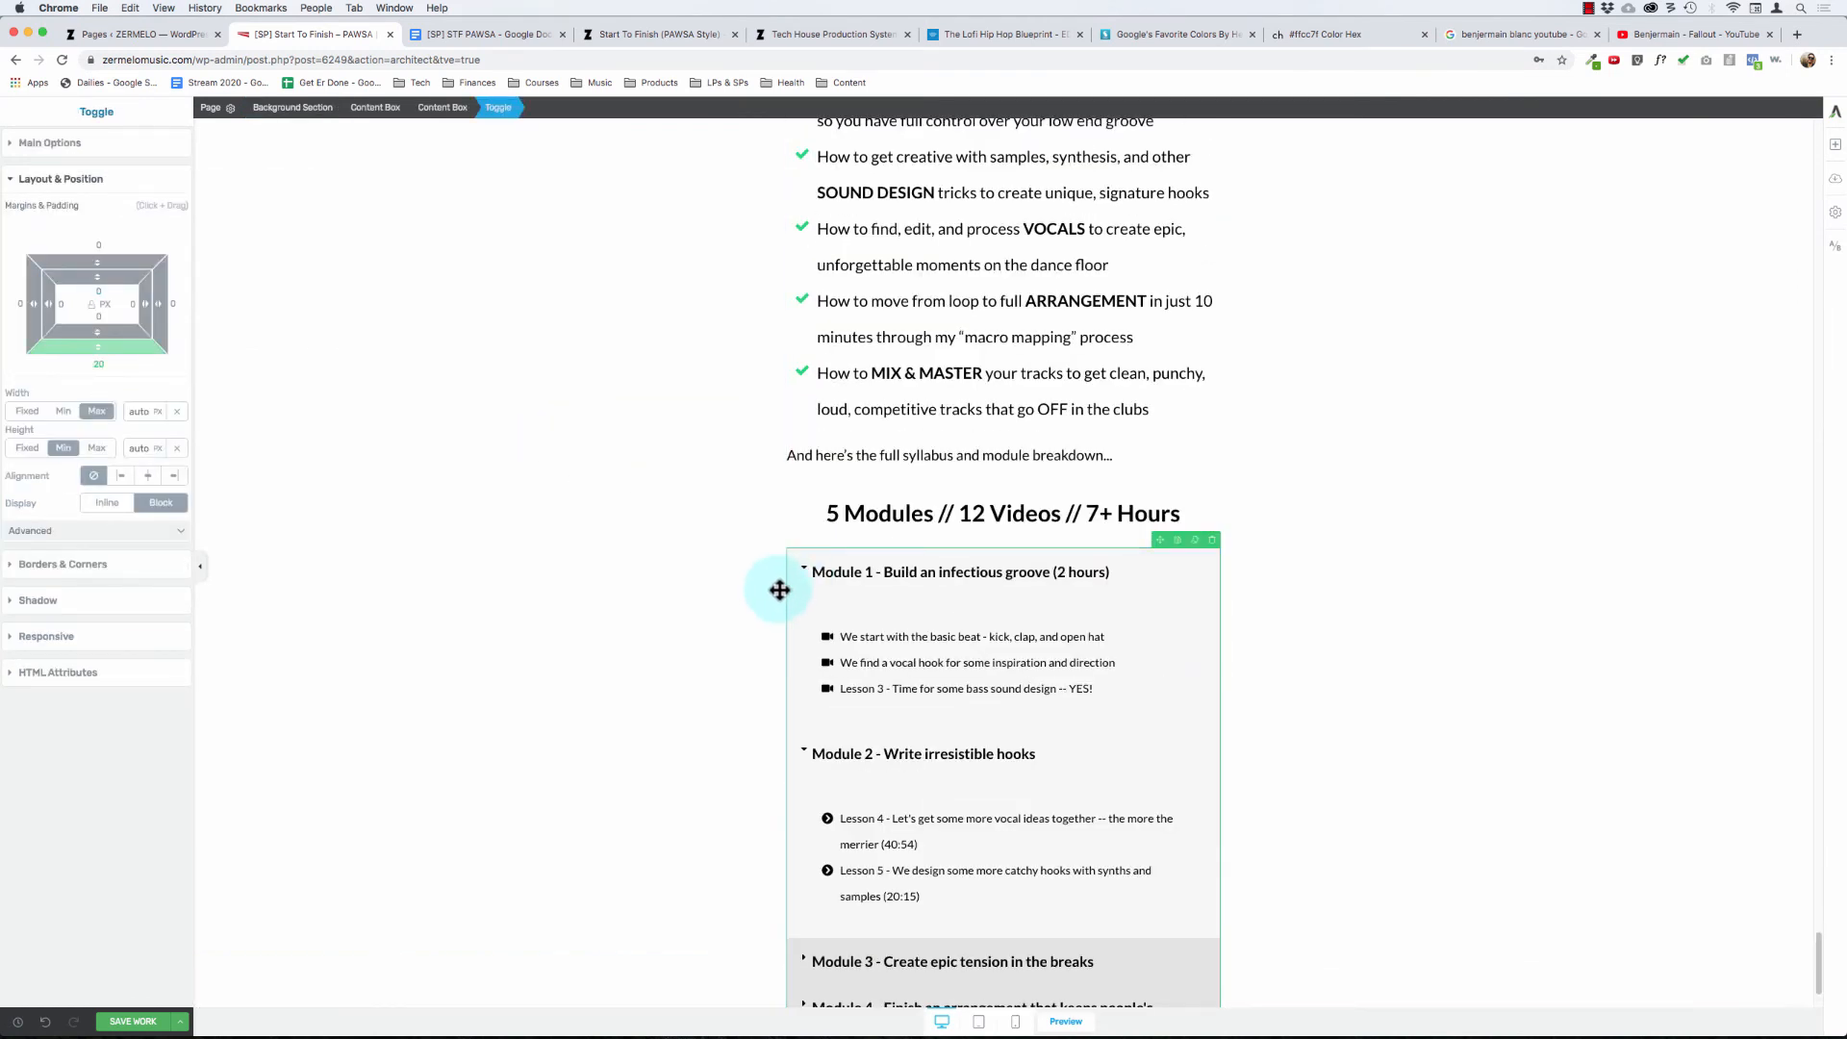
# - Collapse the Module 2 and Module 1 toggles in the syllabus
pyautogui.click(806, 751)
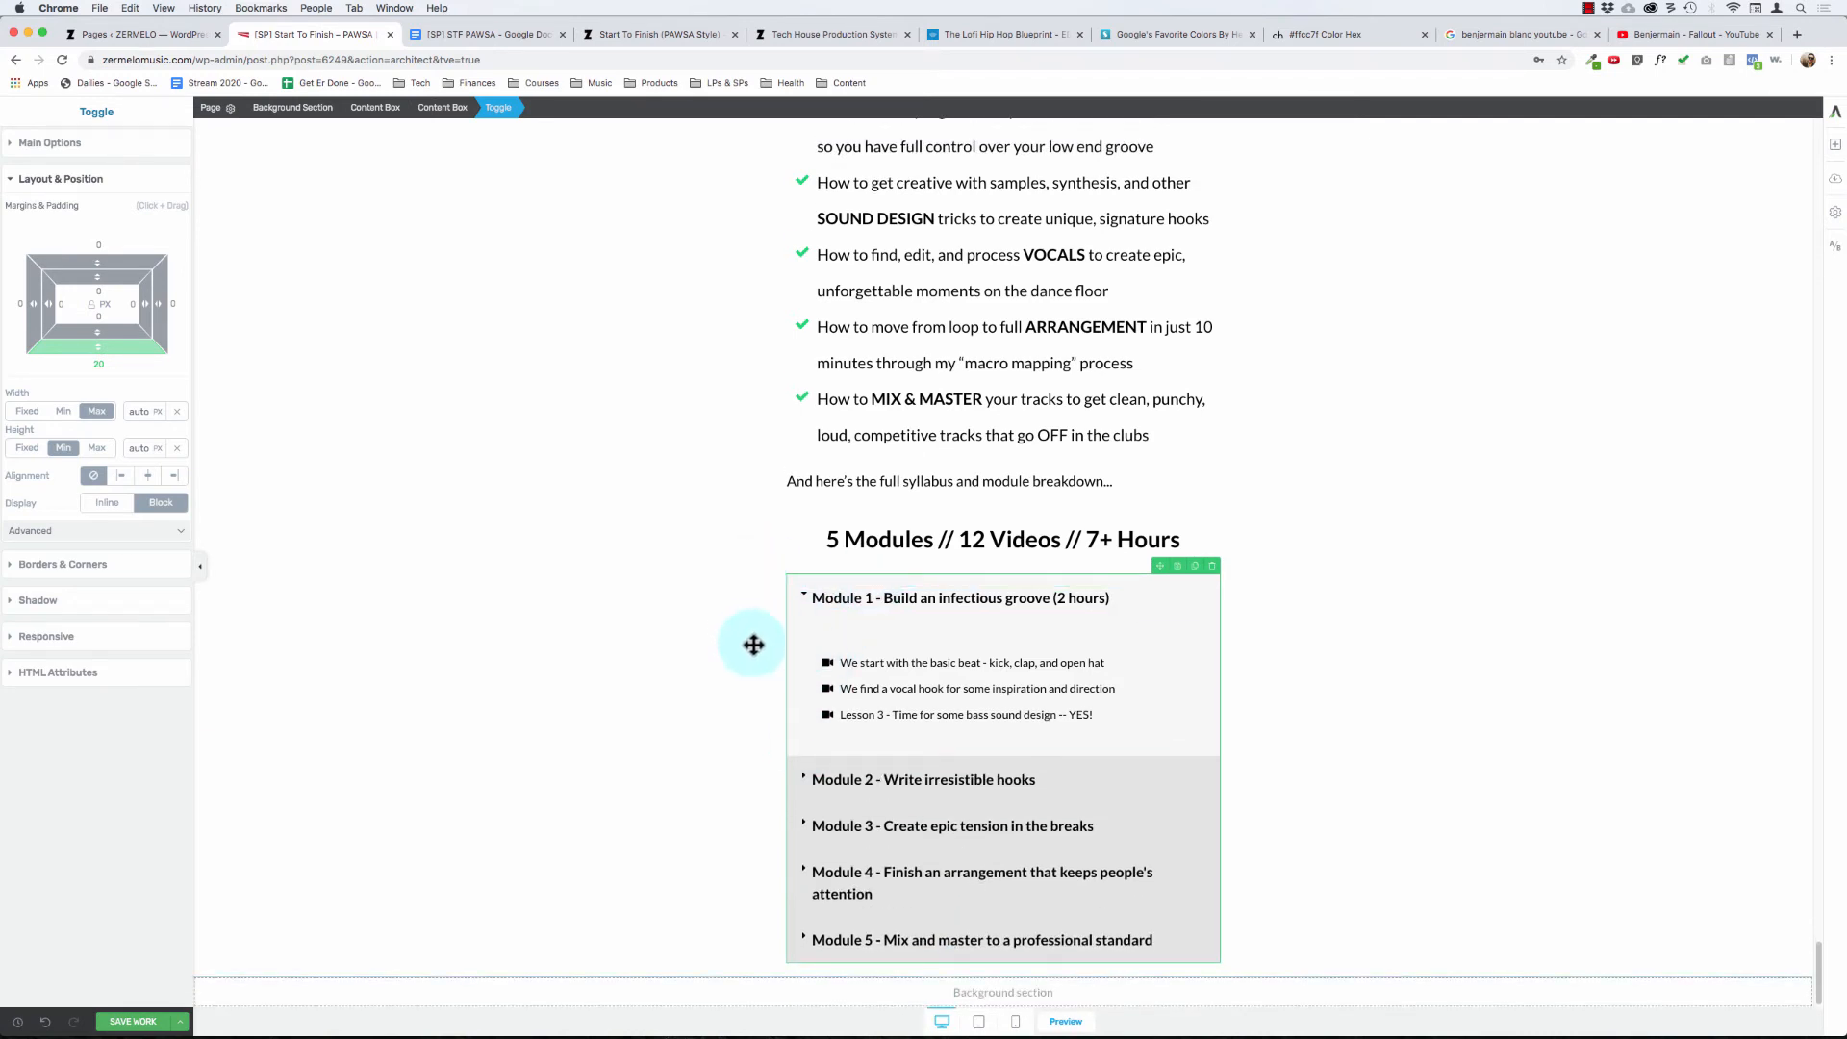
pyautogui.click(813, 600)
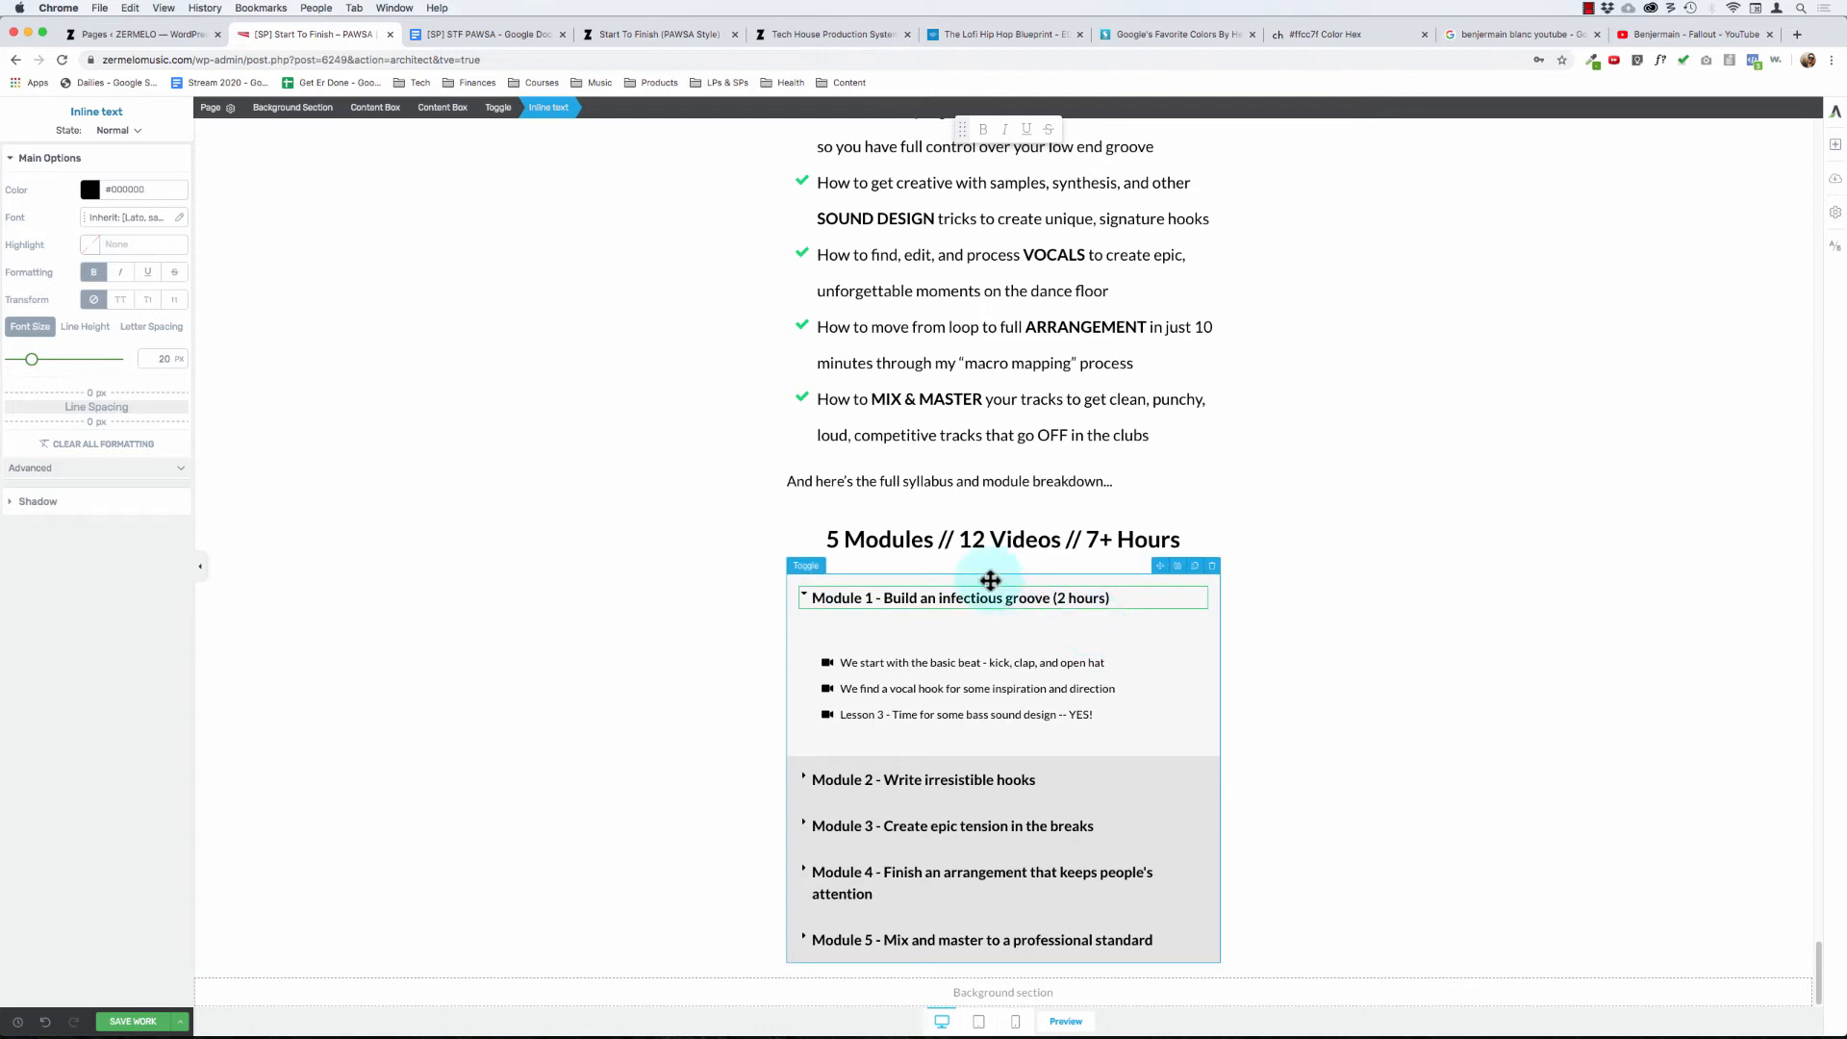
pyautogui.click(807, 595)
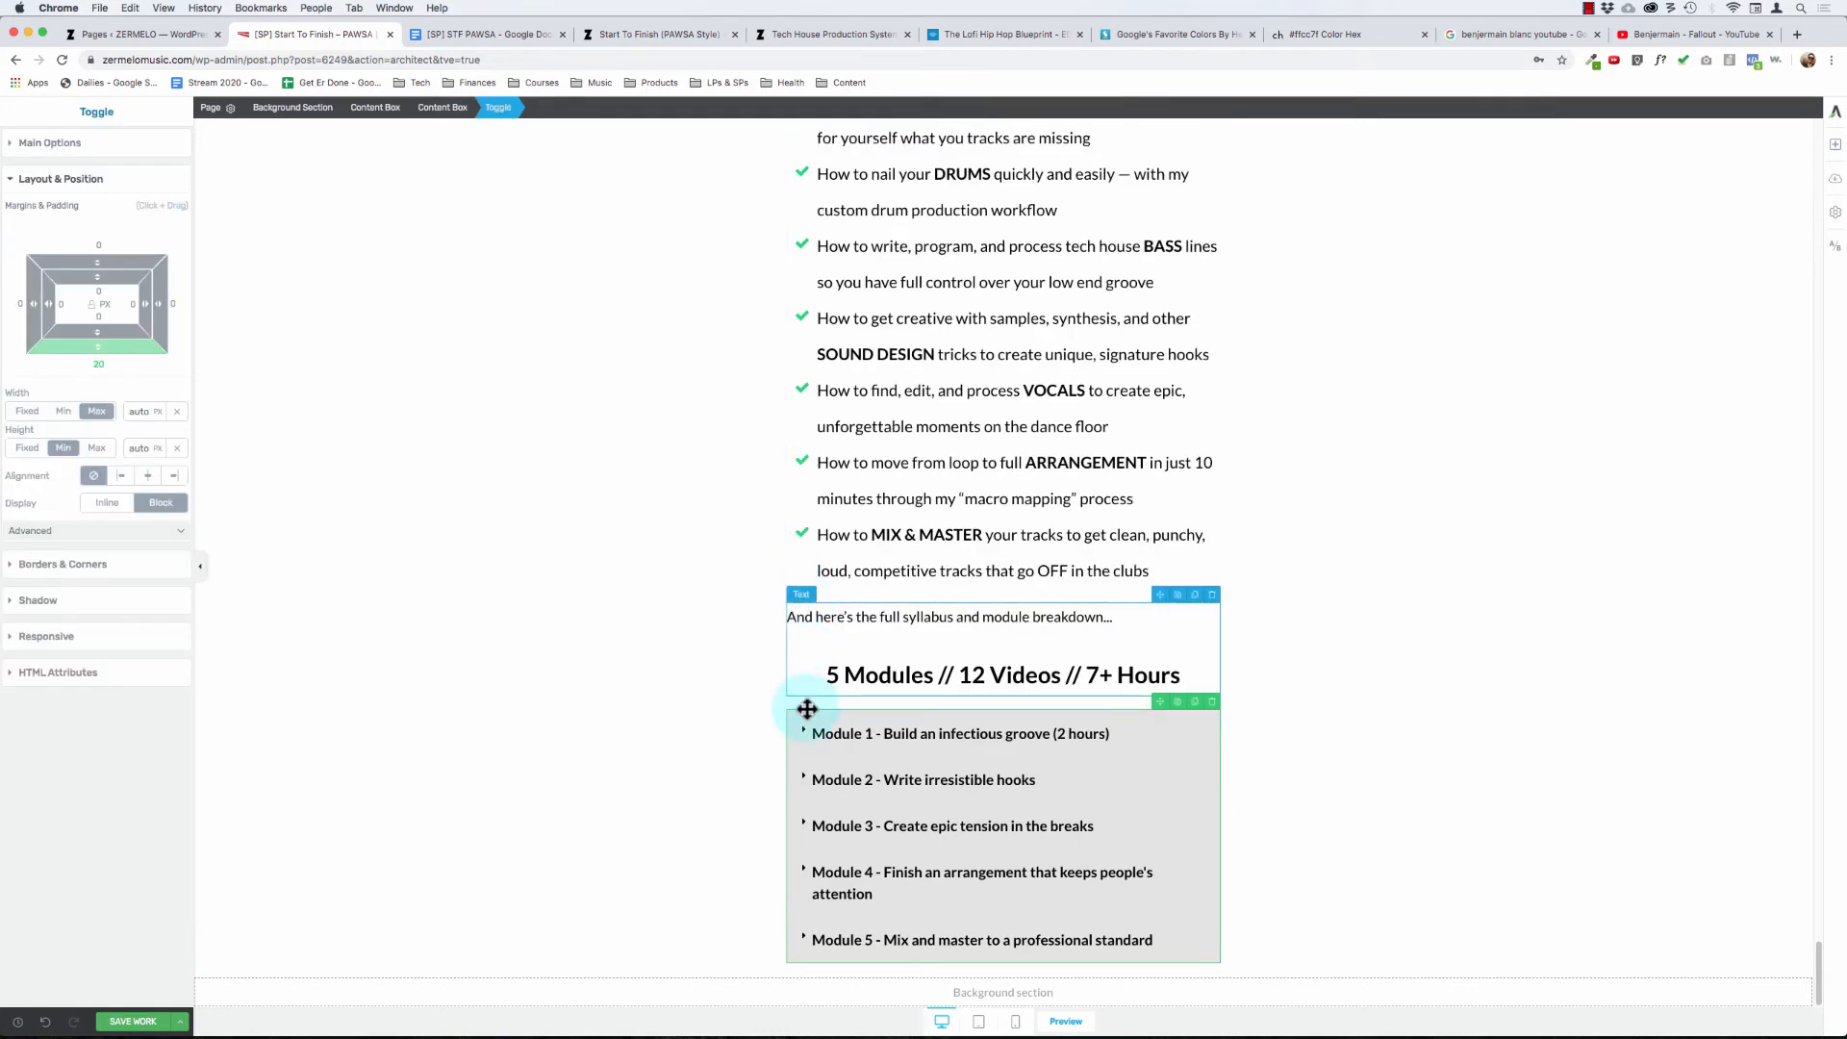
# - Expand the Module 2 toggle and add "(1 hour)" to the end of its title
pyautogui.click(800, 777)
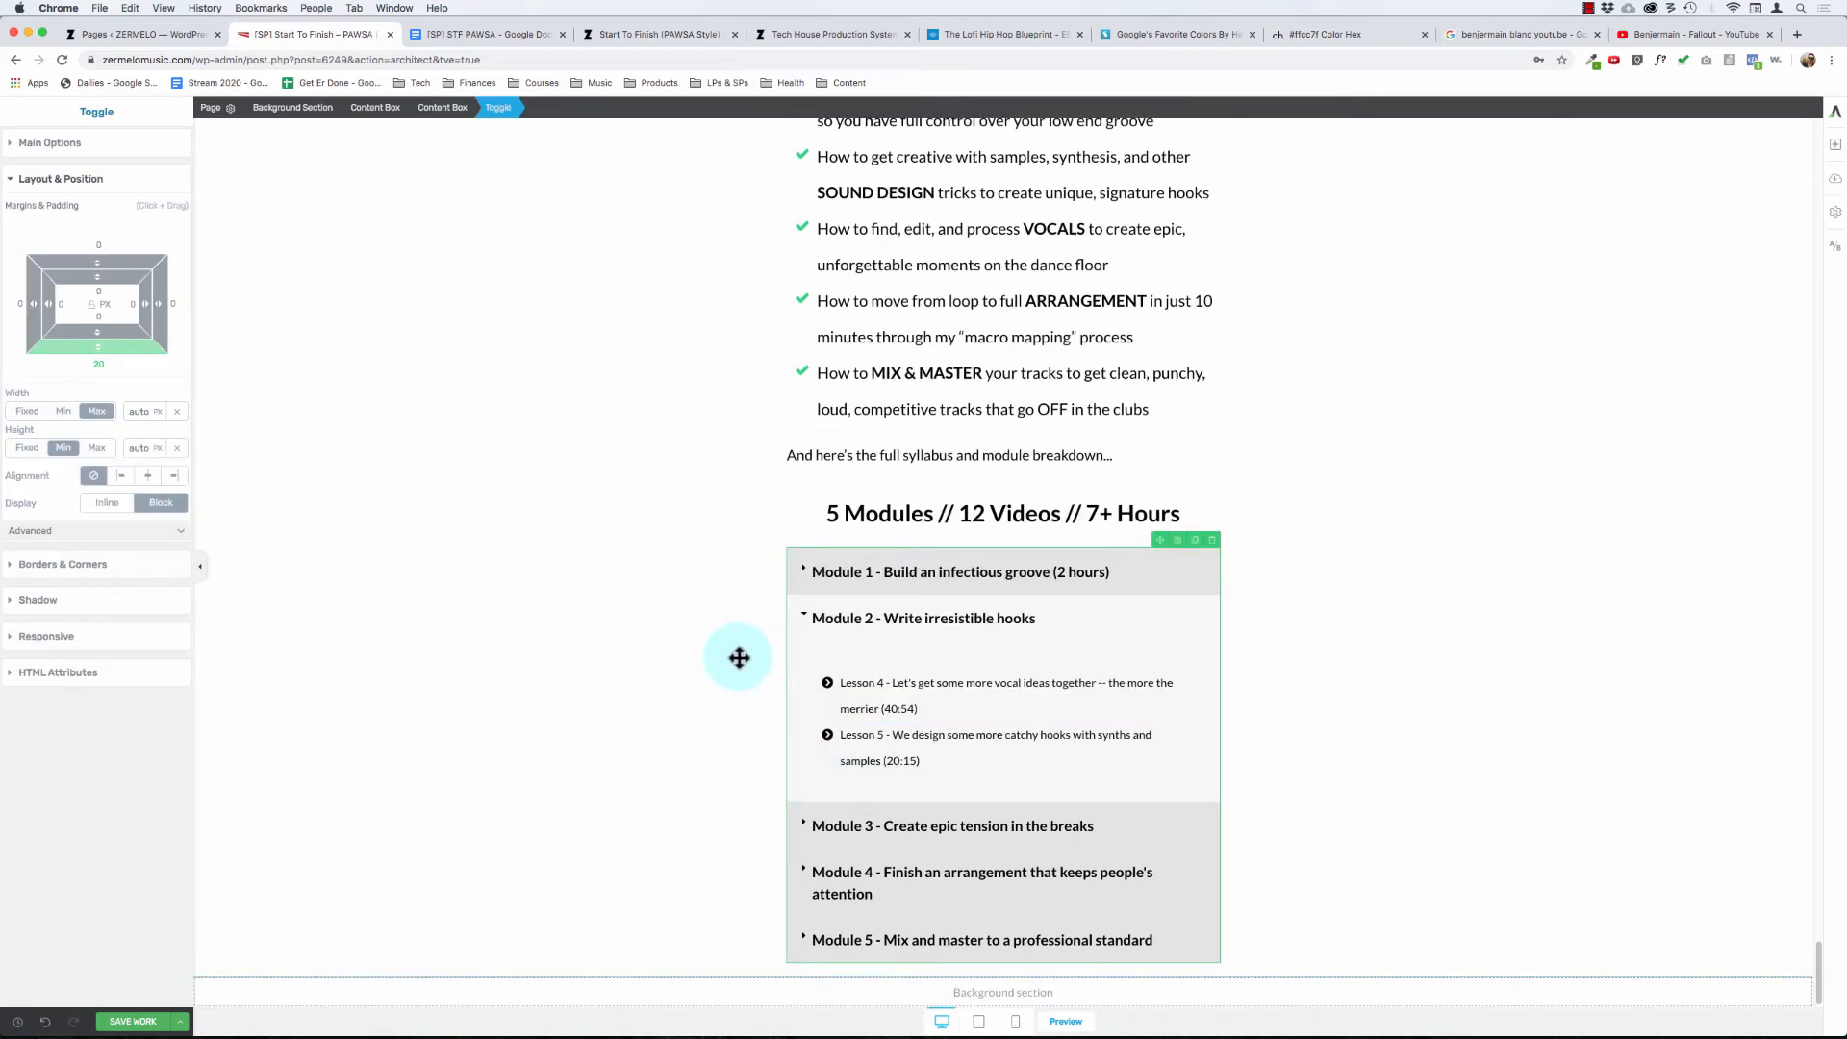
pyautogui.click(974, 627)
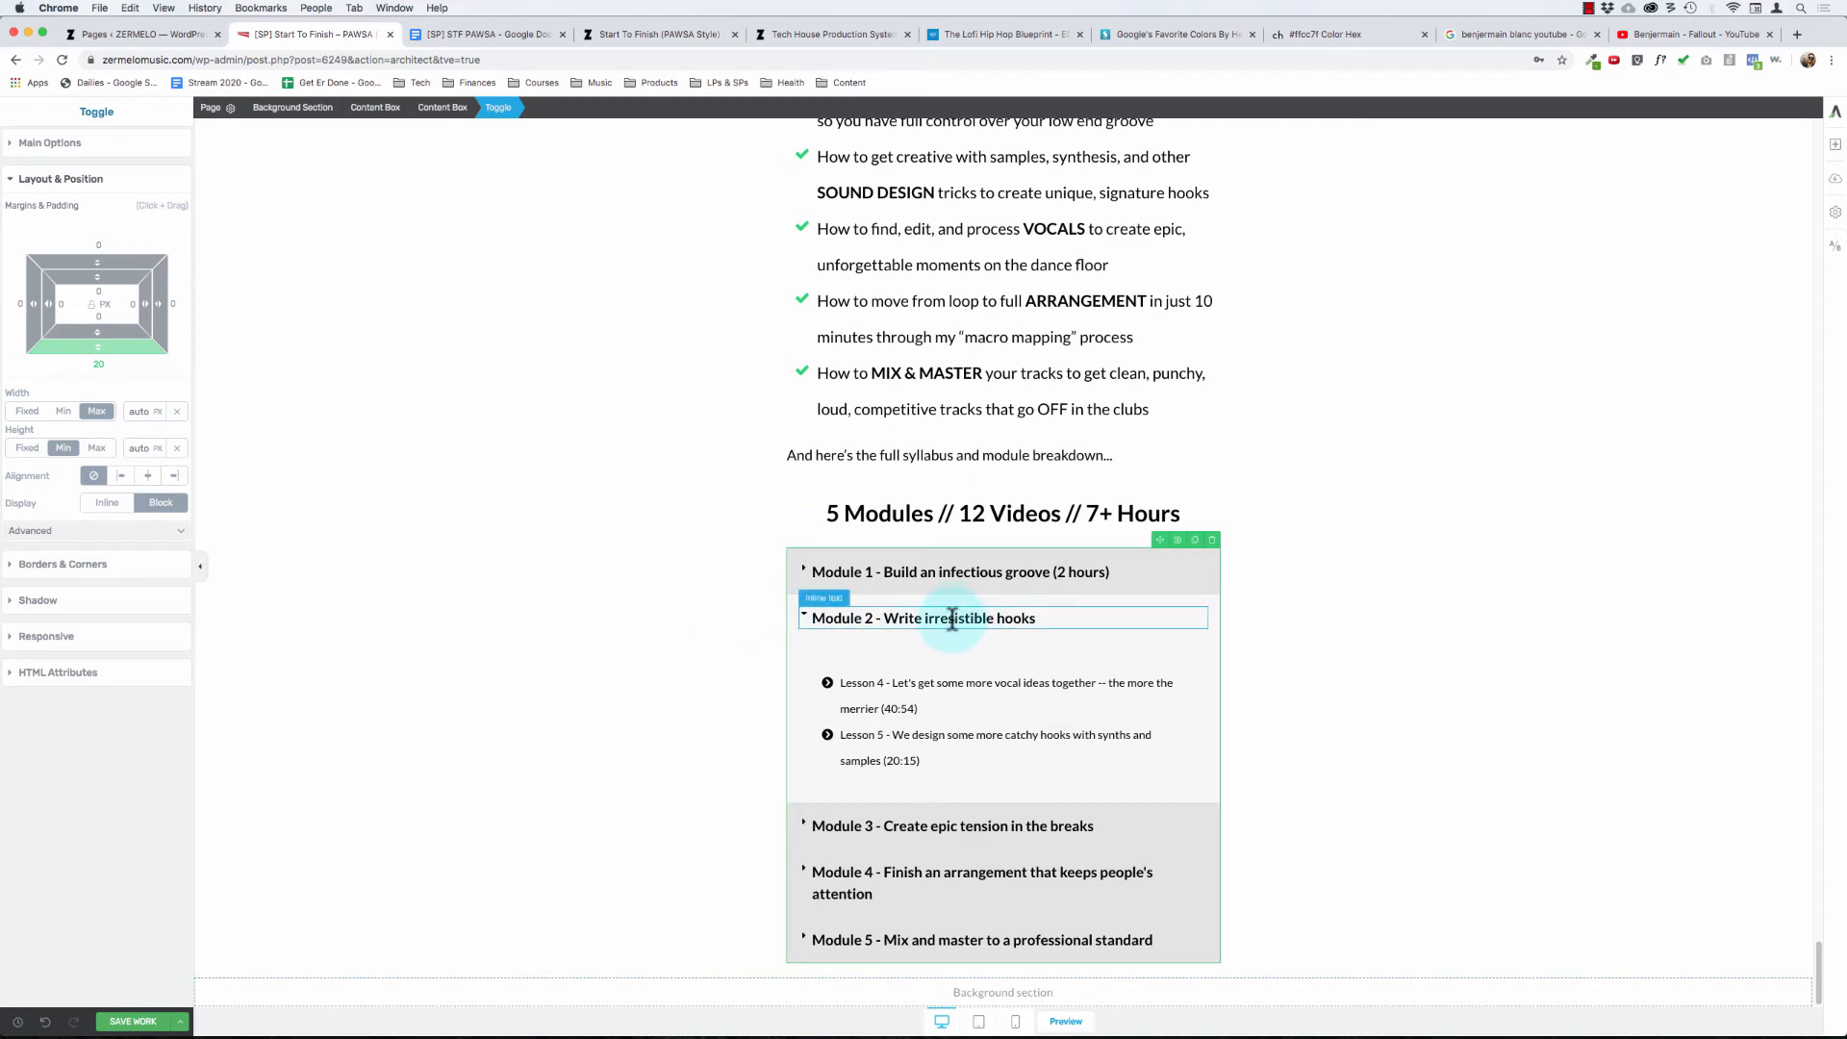
pyautogui.press('super+Right')
pyautogui.write('(')
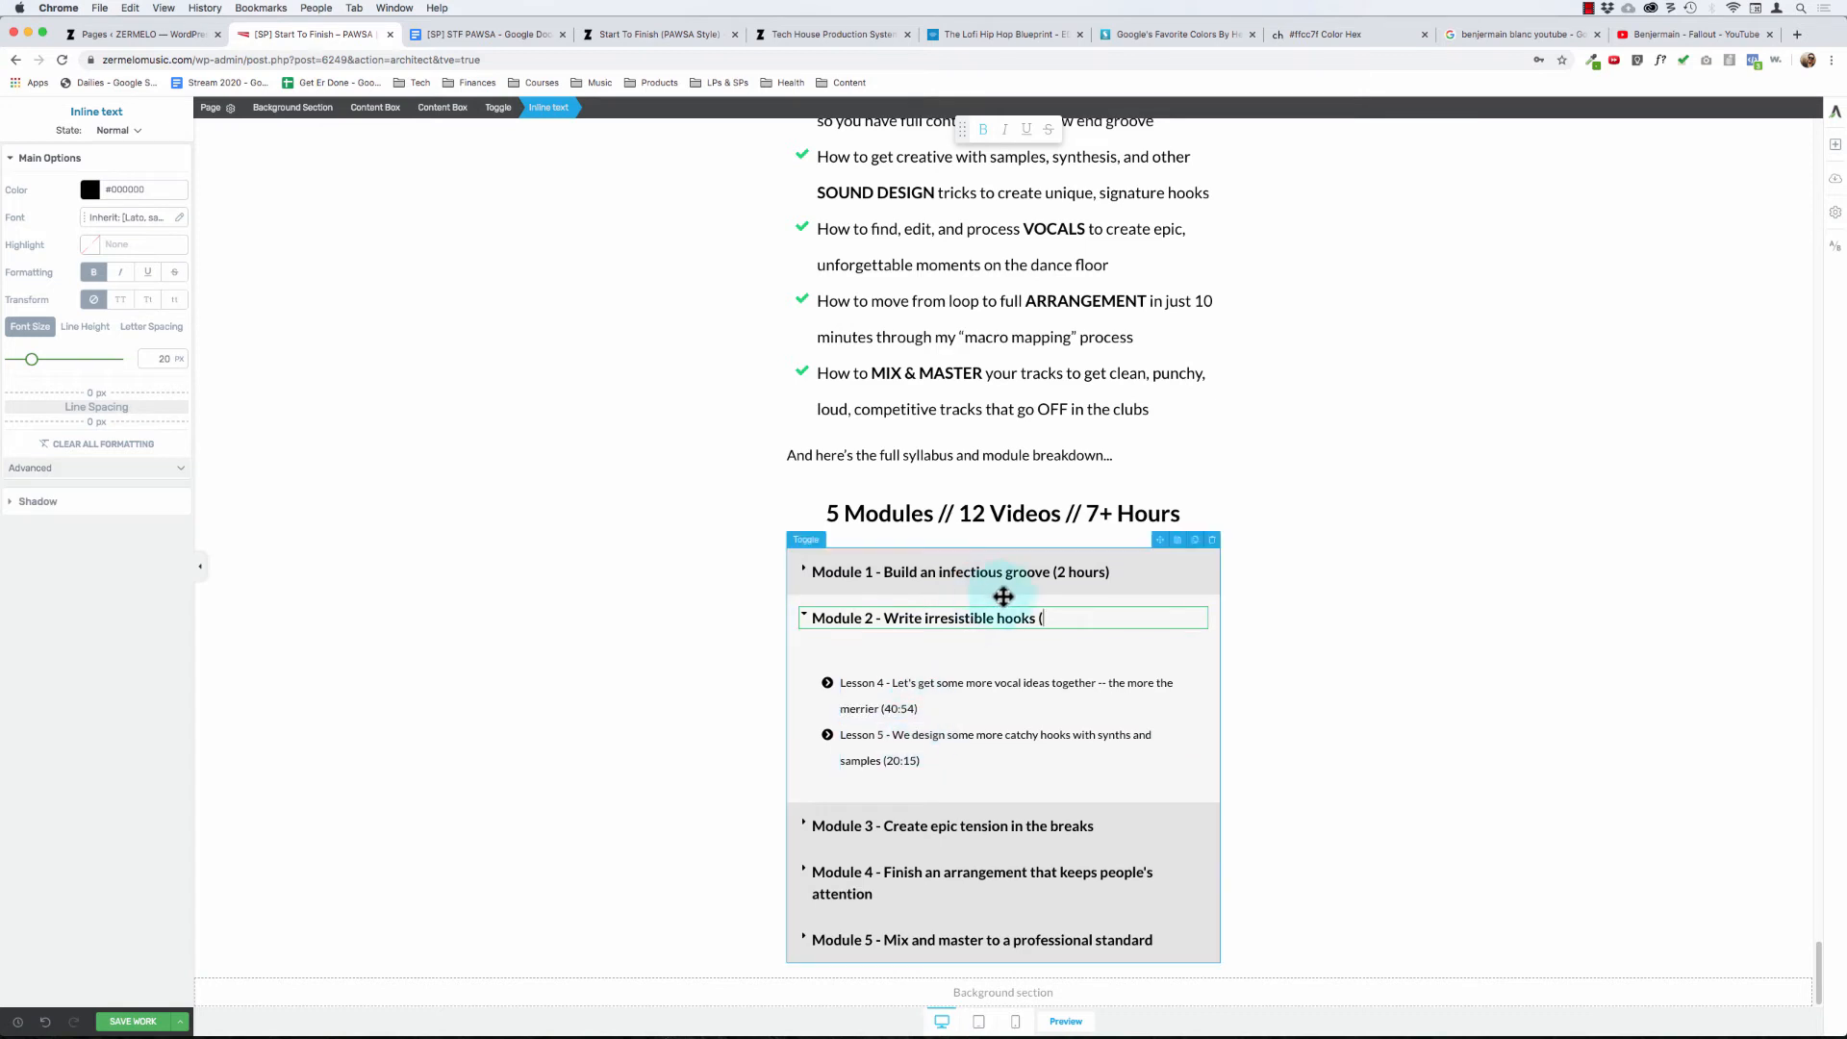
pyautogui.write('1 hour')
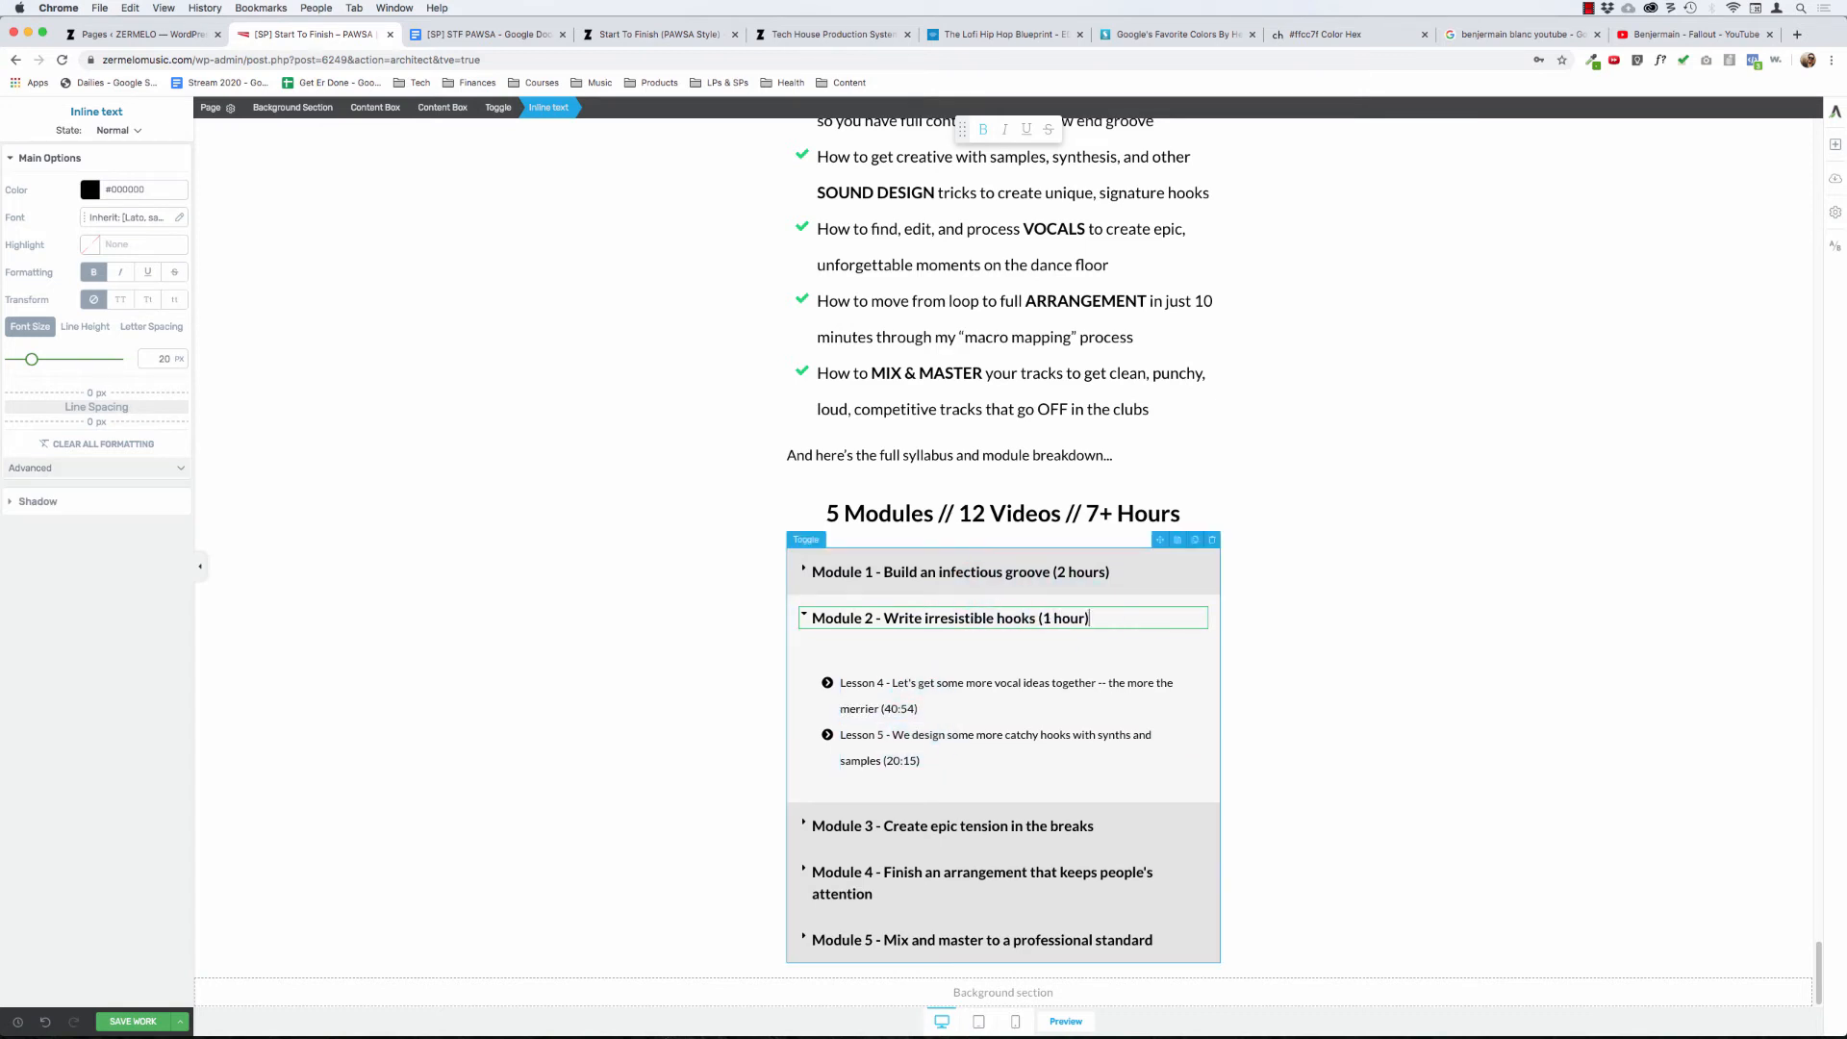
# - Replace the grouped chevron icons in the Module 2 lesson list with the solid video camera icon
pyautogui.click(827, 683)
pyautogui.click(13, 298)
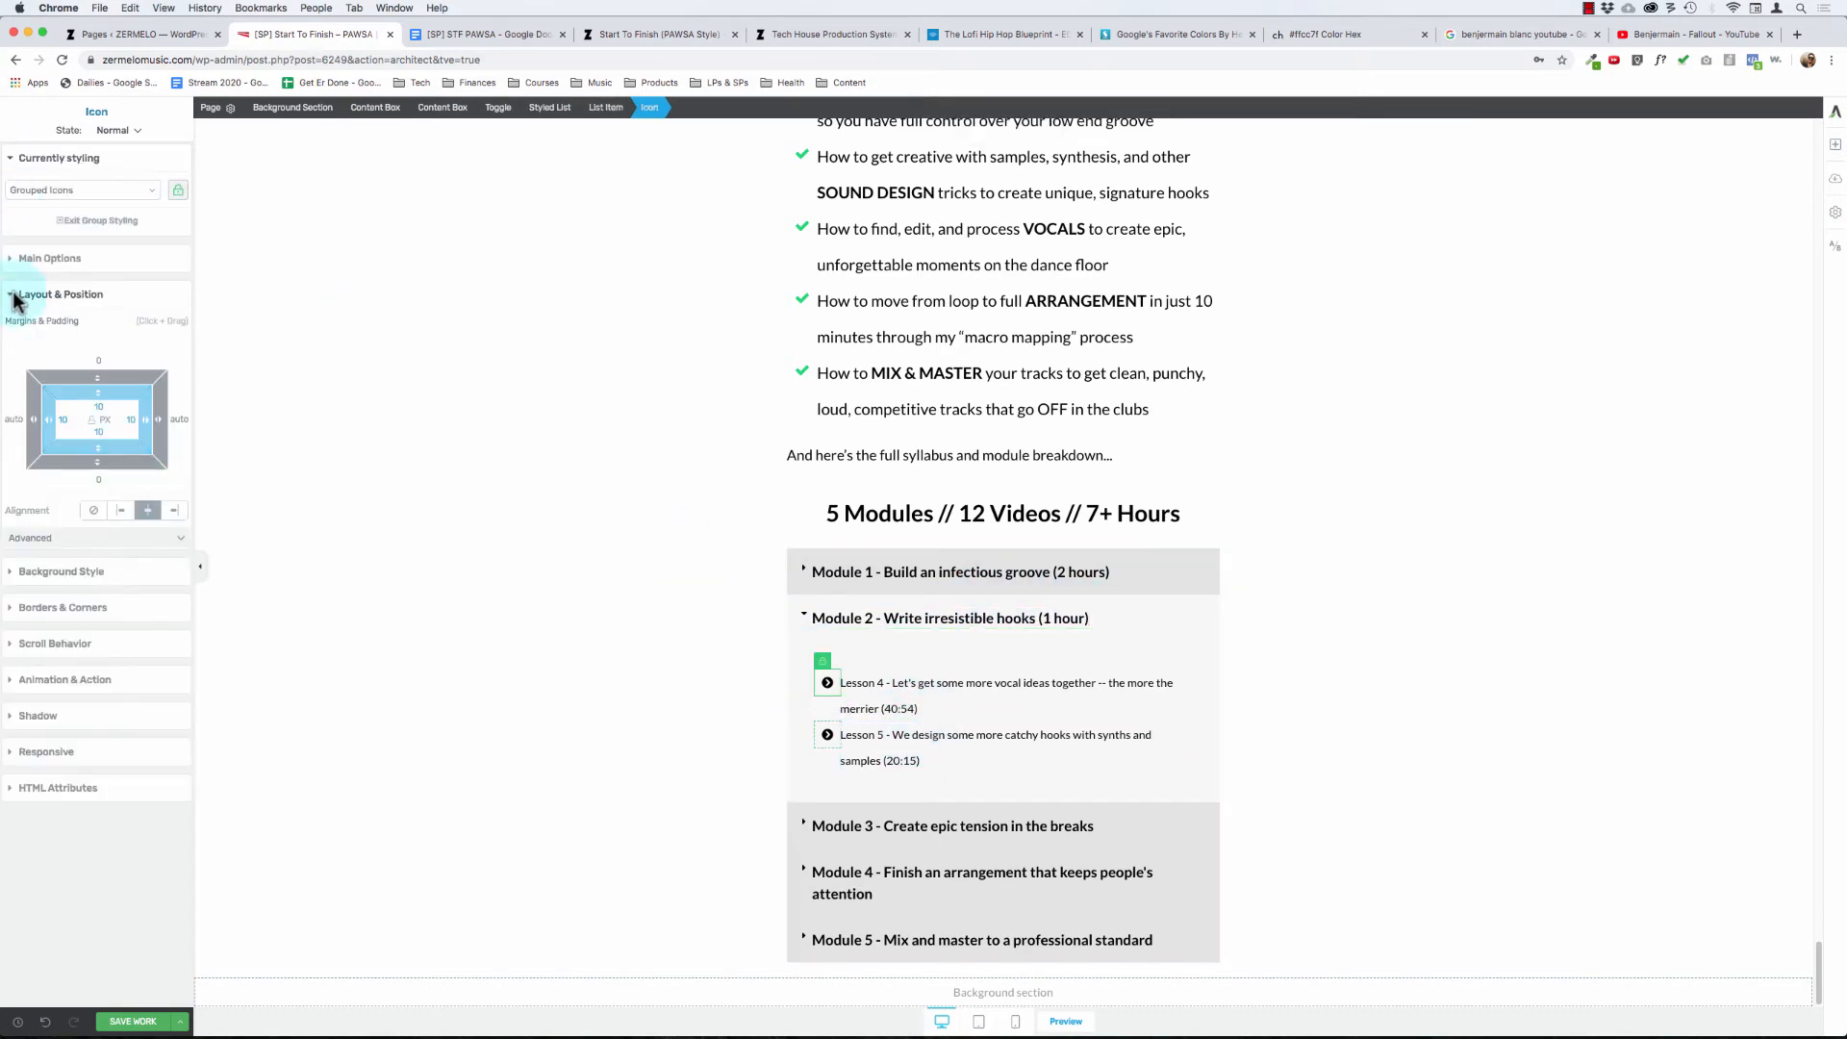
pyautogui.click(69, 260)
pyautogui.click(180, 291)
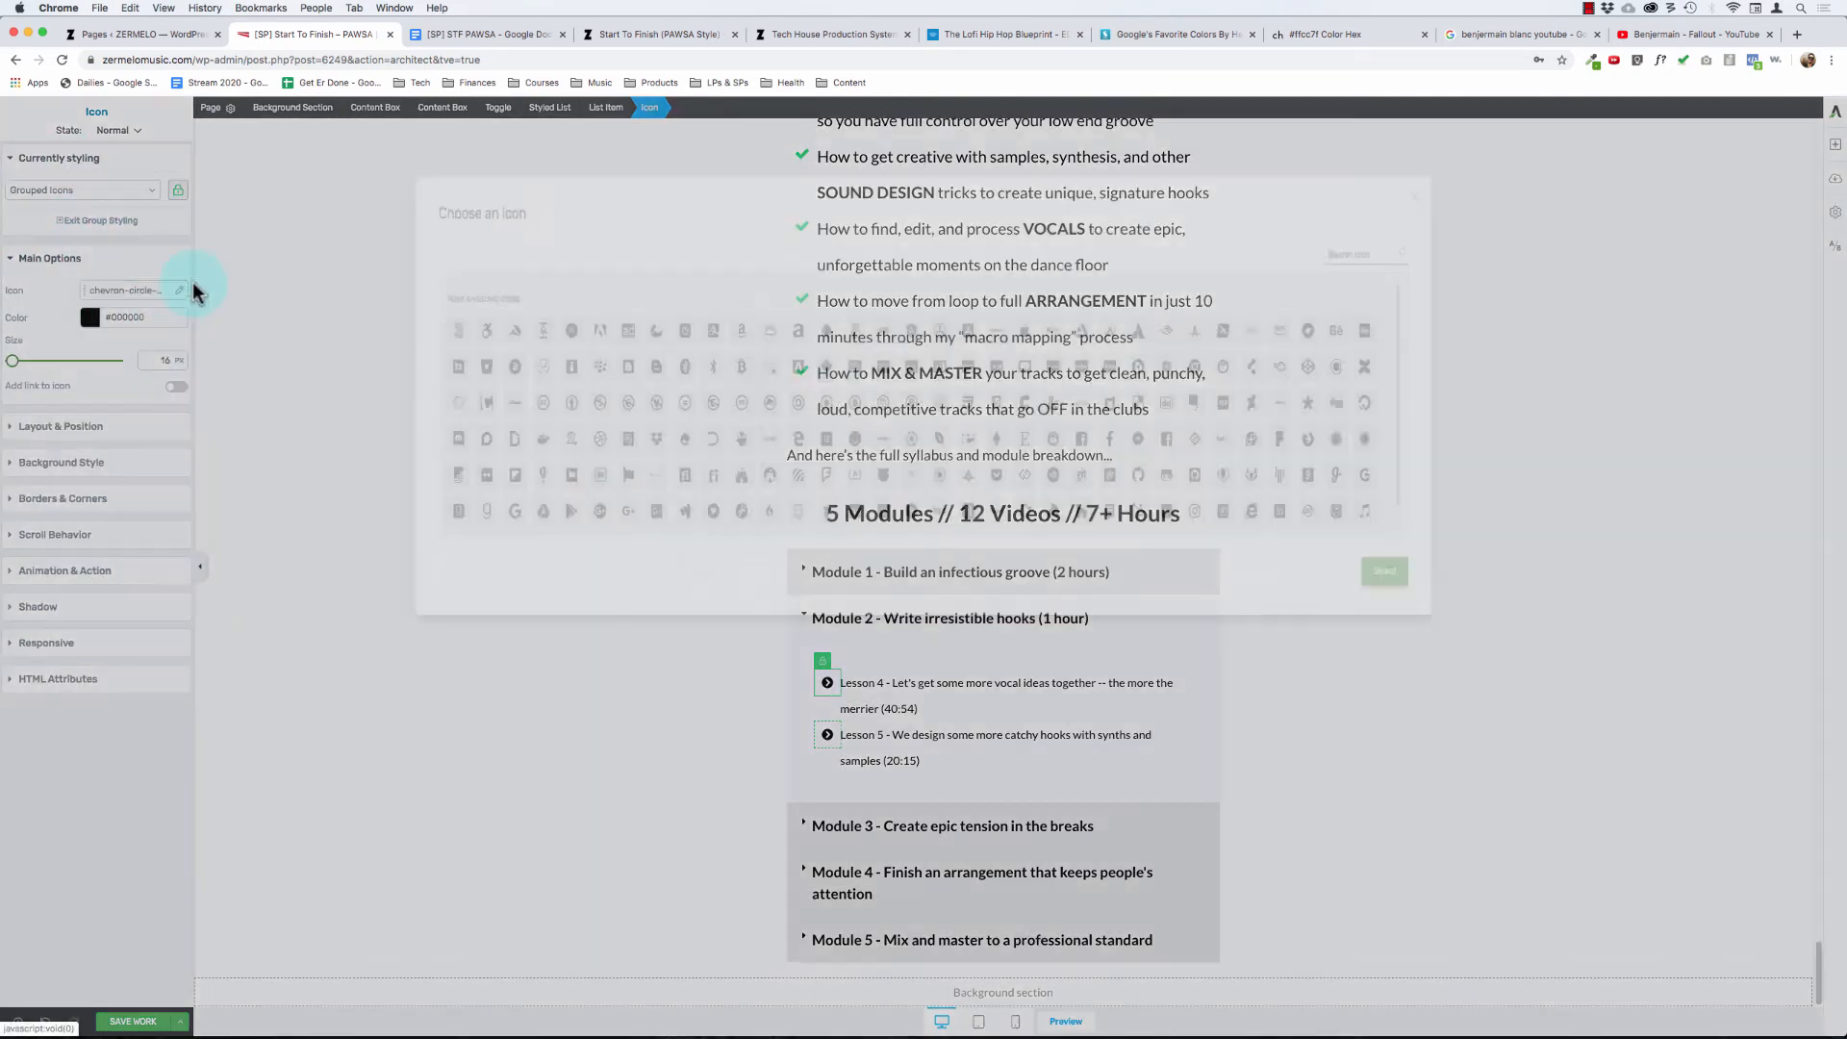
pyautogui.click(1467, 361)
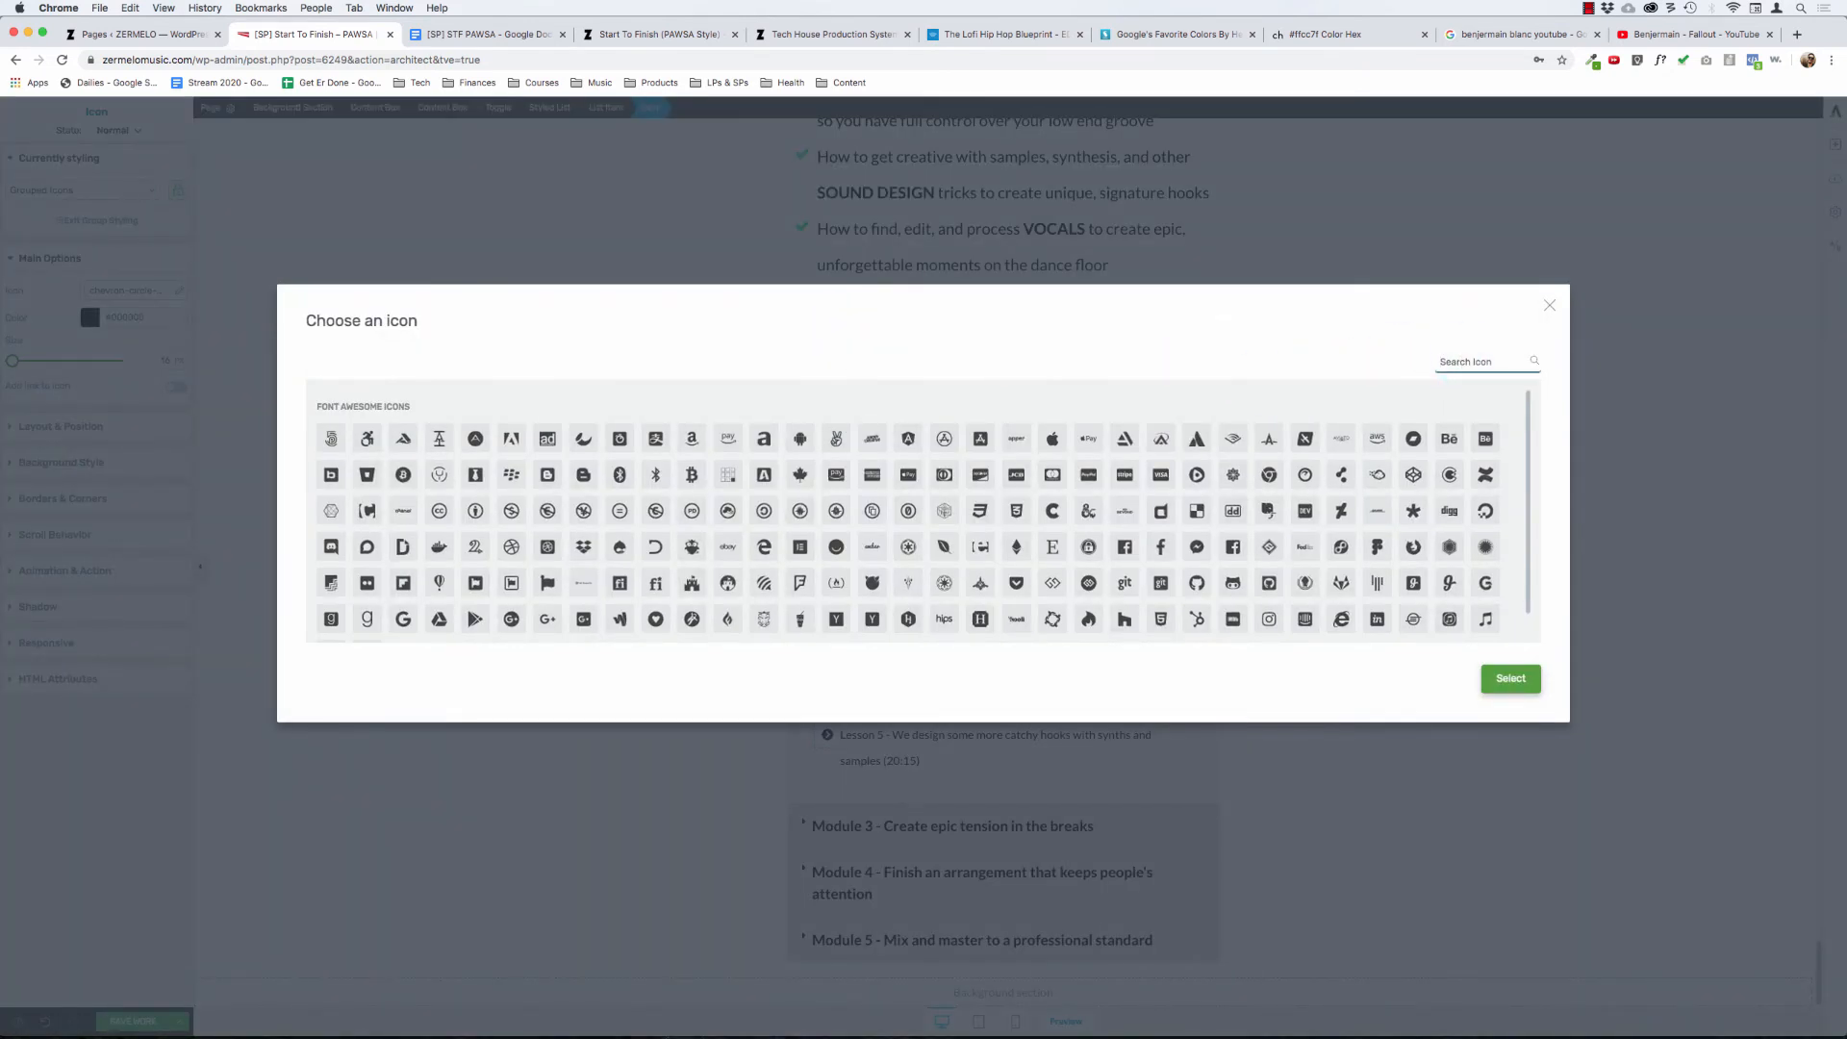
pyautogui.write('video')
pyautogui.click(685, 428)
pyautogui.click(657, 439)
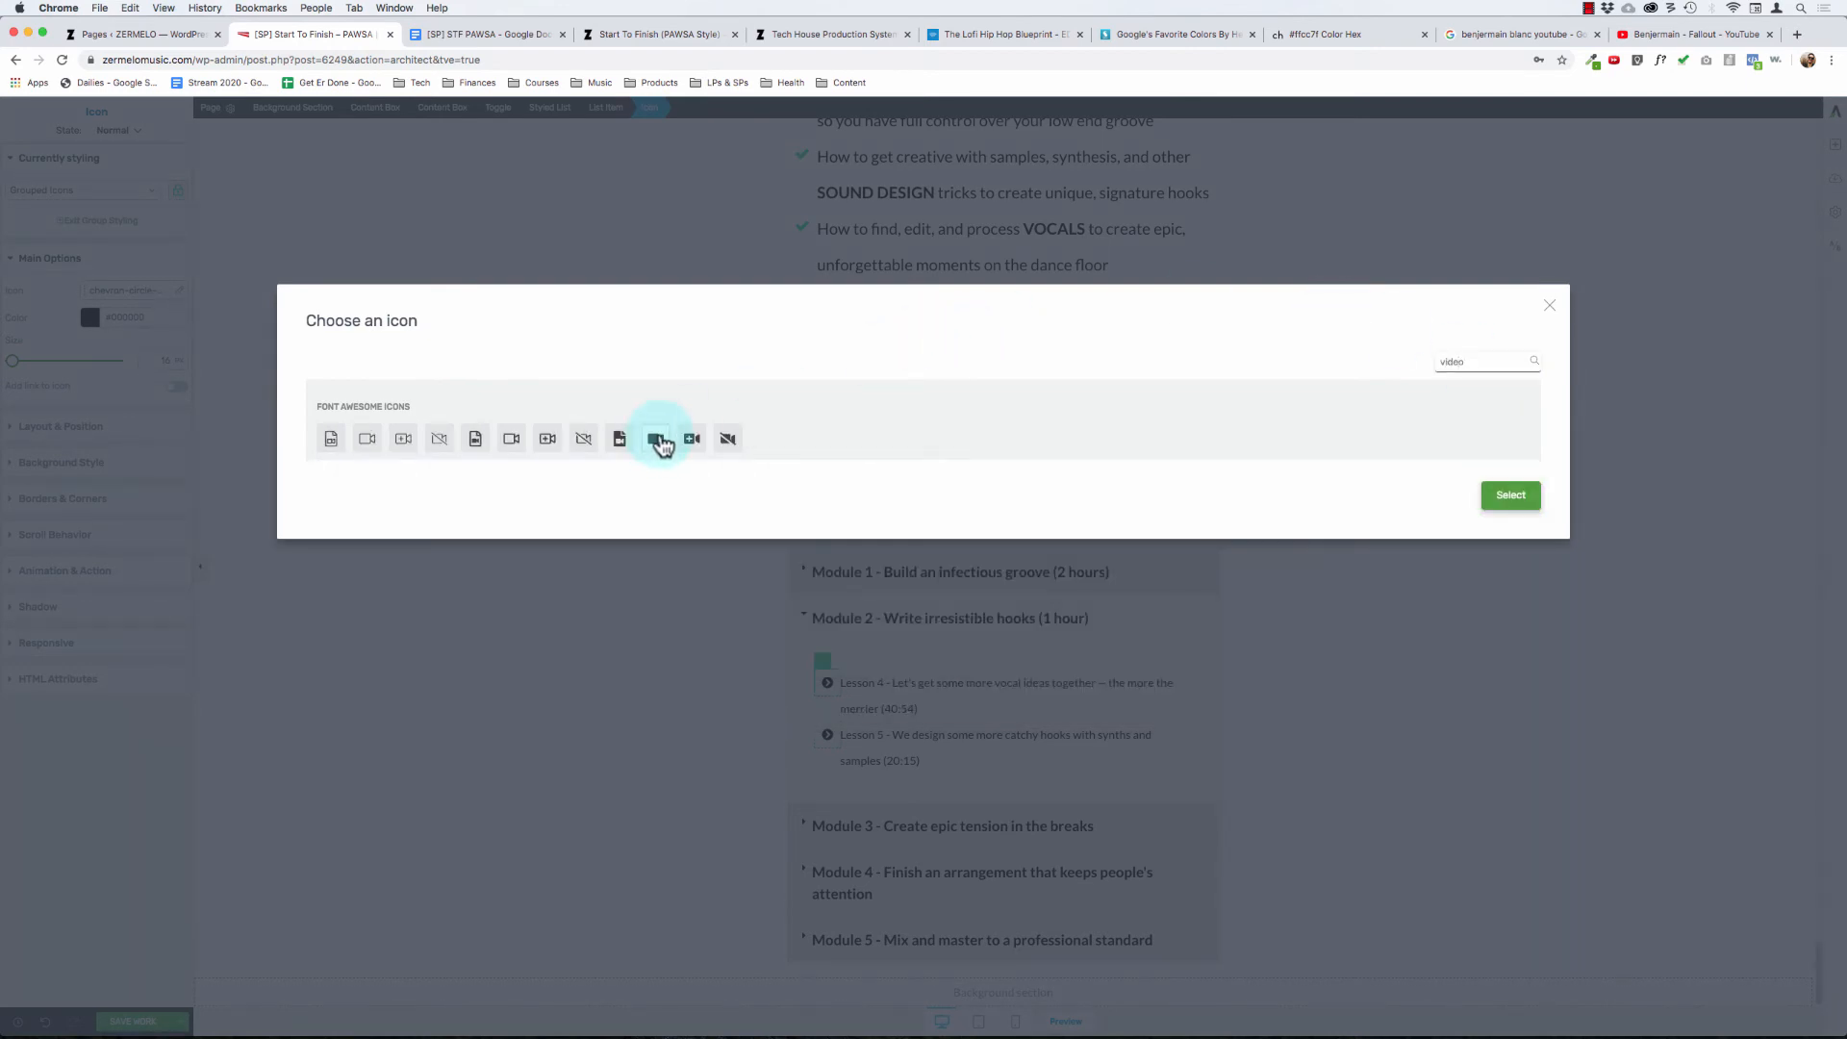
pyautogui.click(1511, 496)
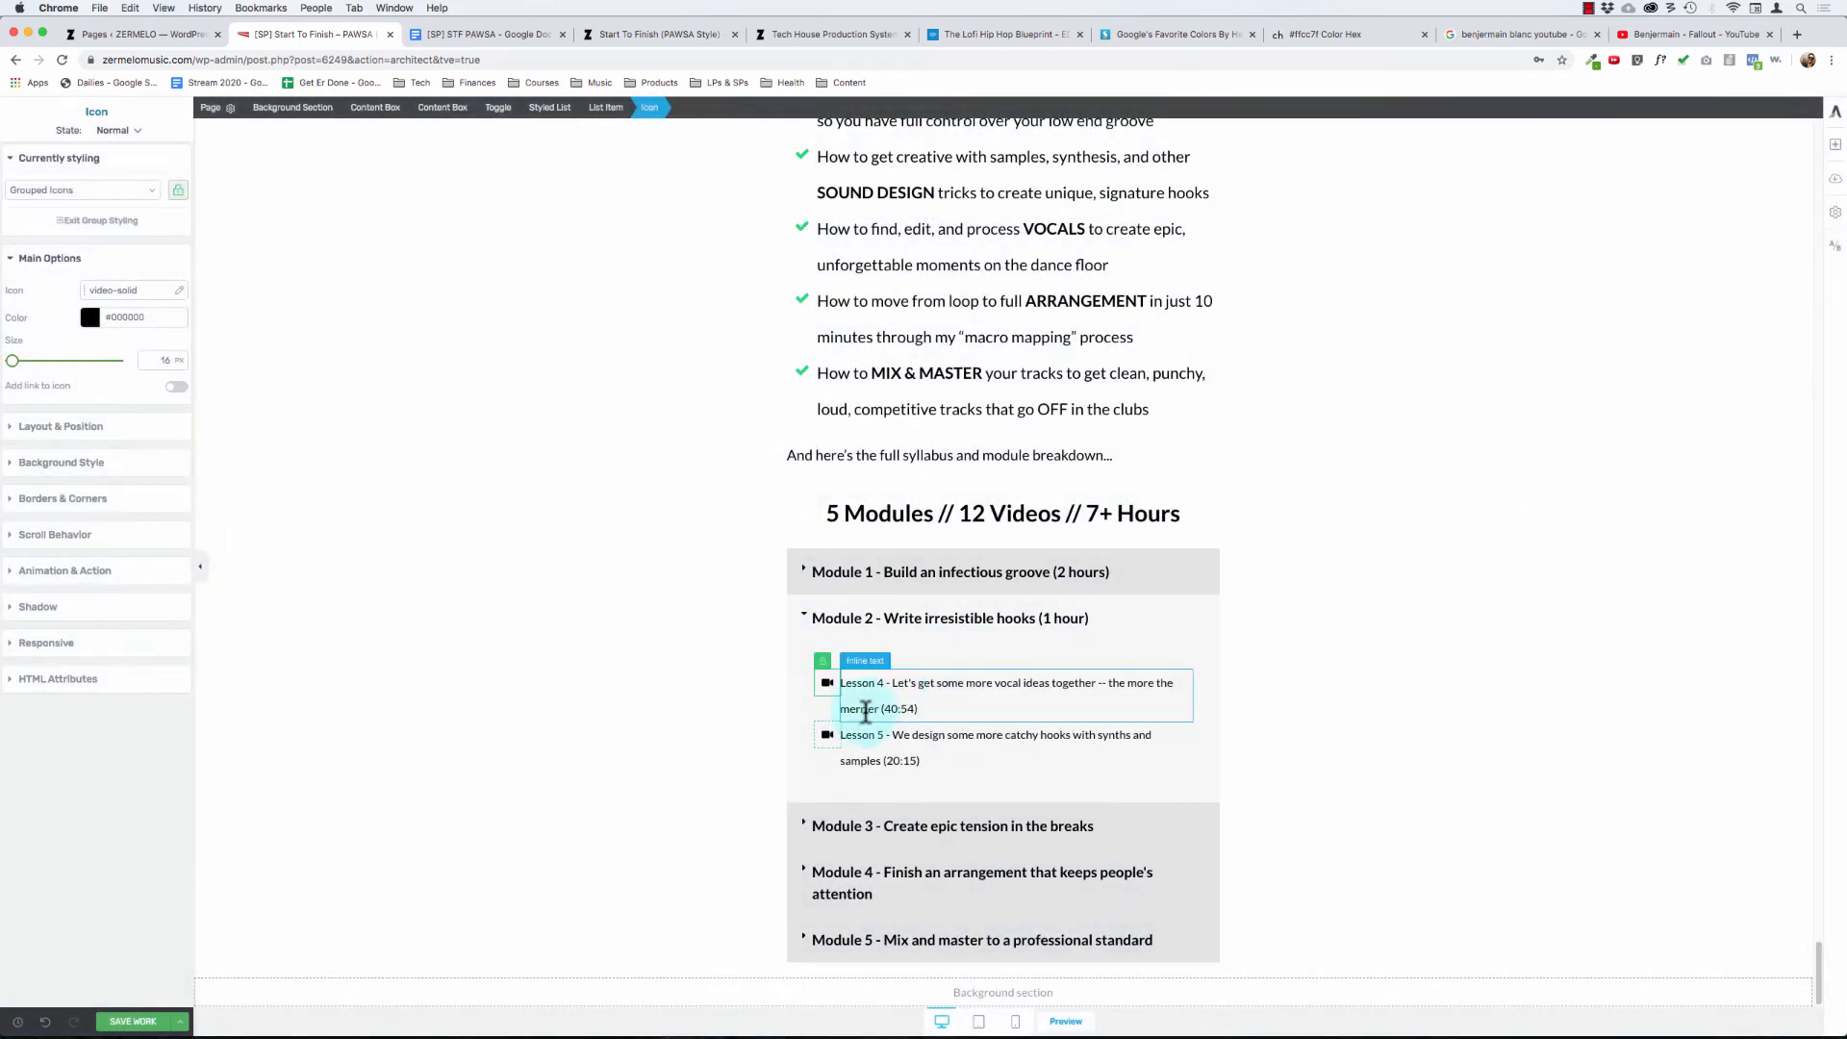
# - Trim Module 2's first lesson to "Let's get some more vocal ideas together -- the more the merrier", without lesson number or duration
pyautogui.click(929, 705)
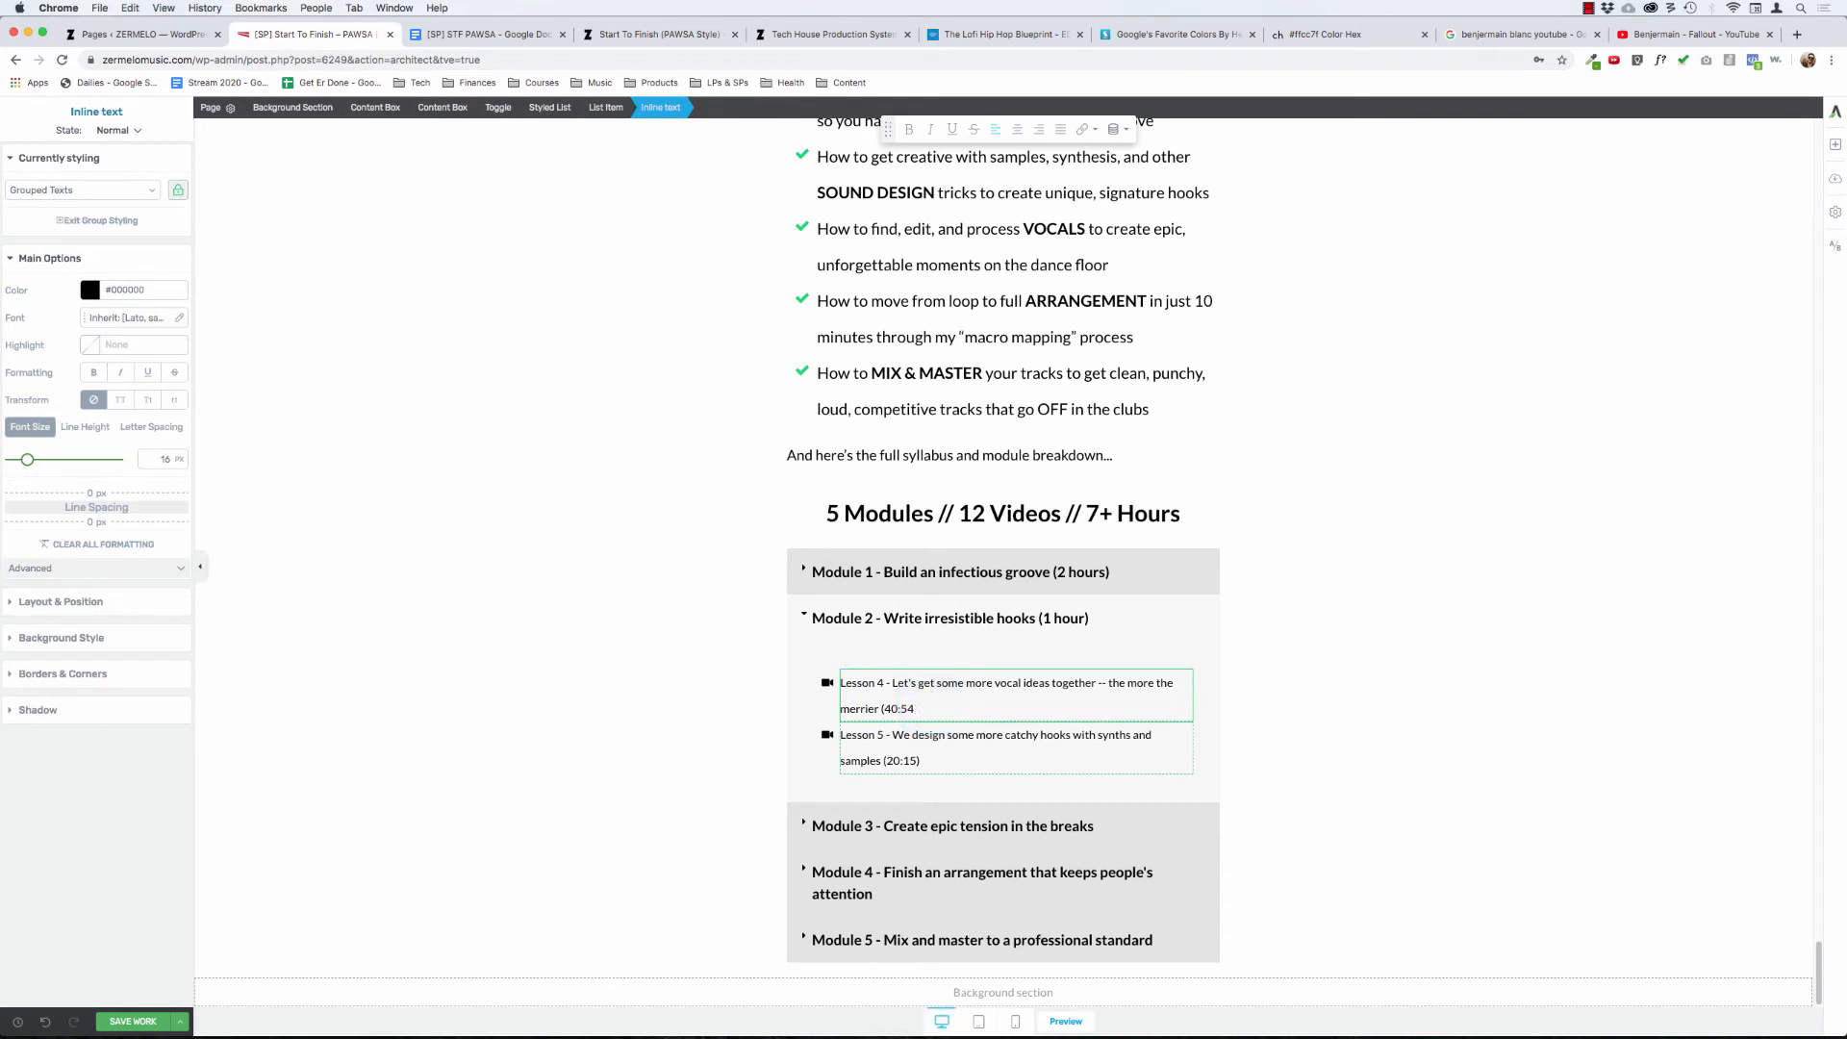
pyautogui.hotkey('alt', 'BackSpace')
pyautogui.press('BackSpace')
pyautogui.press('BackSpace')
pyautogui.press('BackSpace')
pyautogui.press('BackSpace')
pyautogui.press('BackSpace')
pyautogui.press('BackSpace')
pyautogui.press('BackSpace')
pyautogui.press('BackSpace')
pyautogui.press('BackSpace')
pyautogui.press('BackSpace')
pyautogui.press('BackSpace')
pyautogui.press('BackSpace')
pyautogui.press('BackSpace')
pyautogui.press('BackSpace')
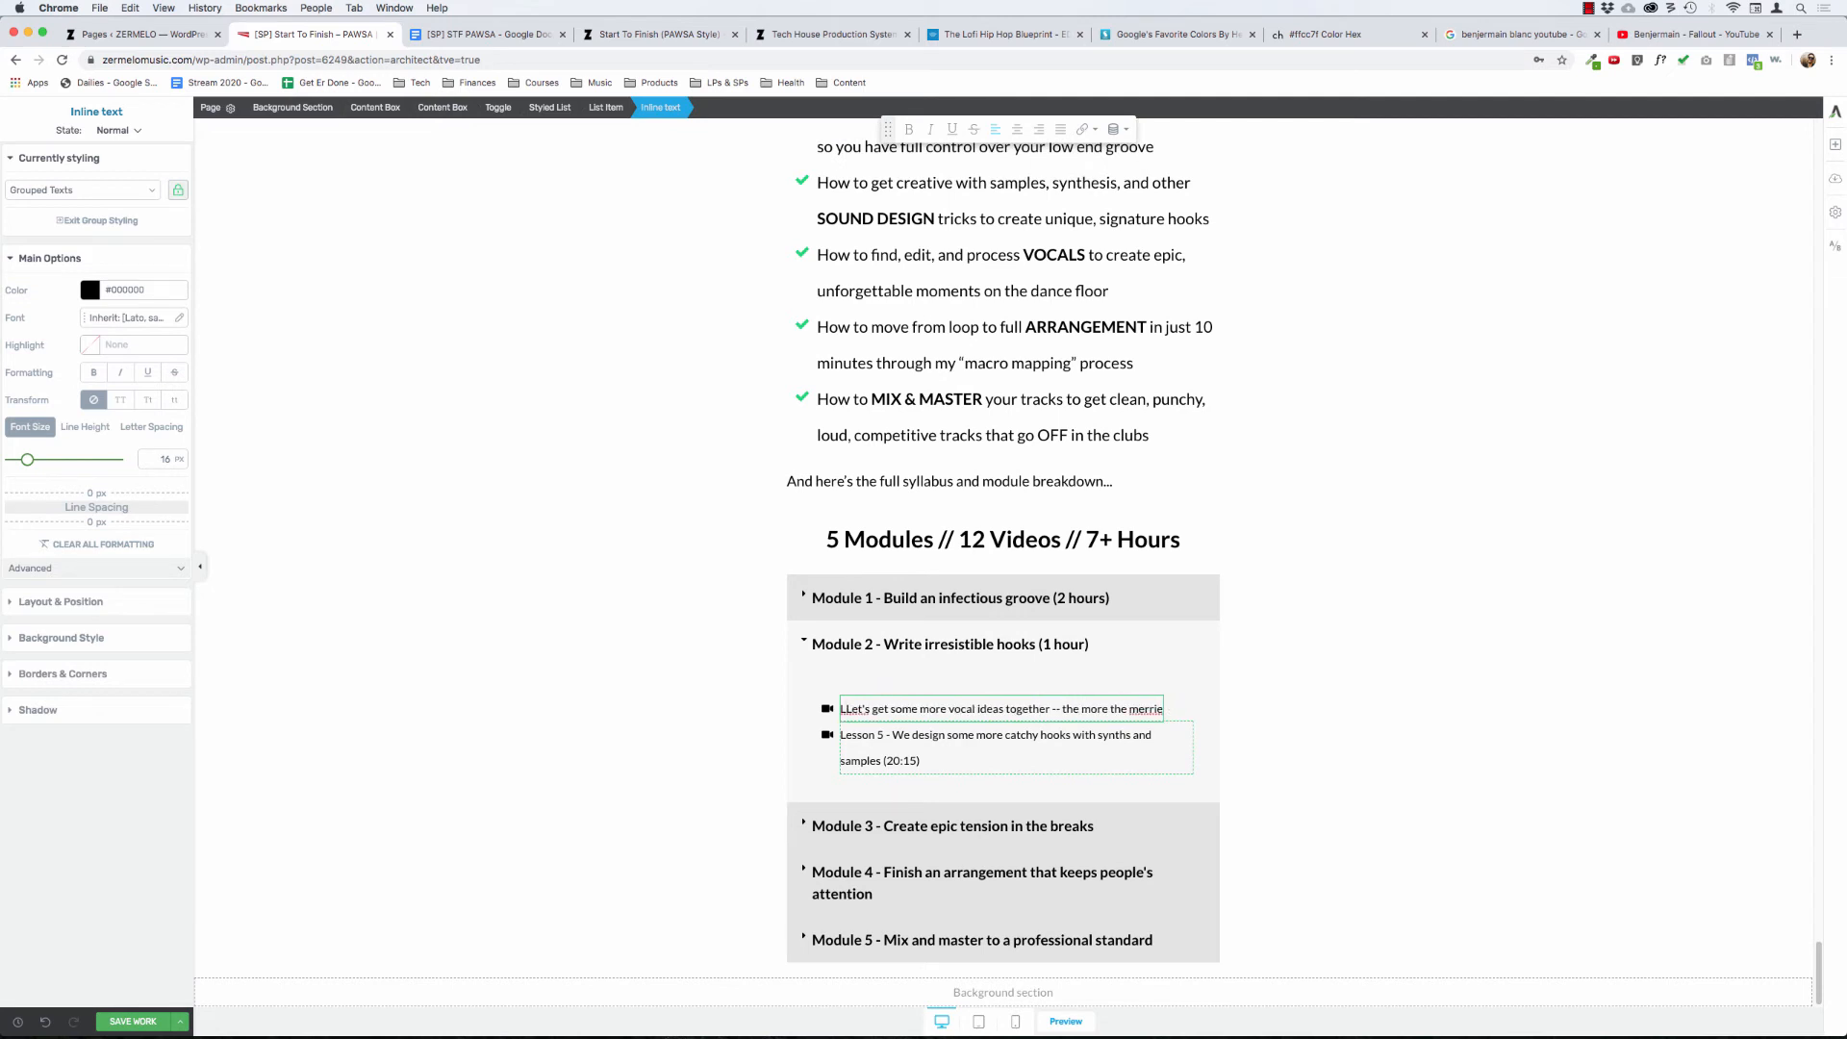
pyautogui.press('BackSpace')
pyautogui.click(935, 702)
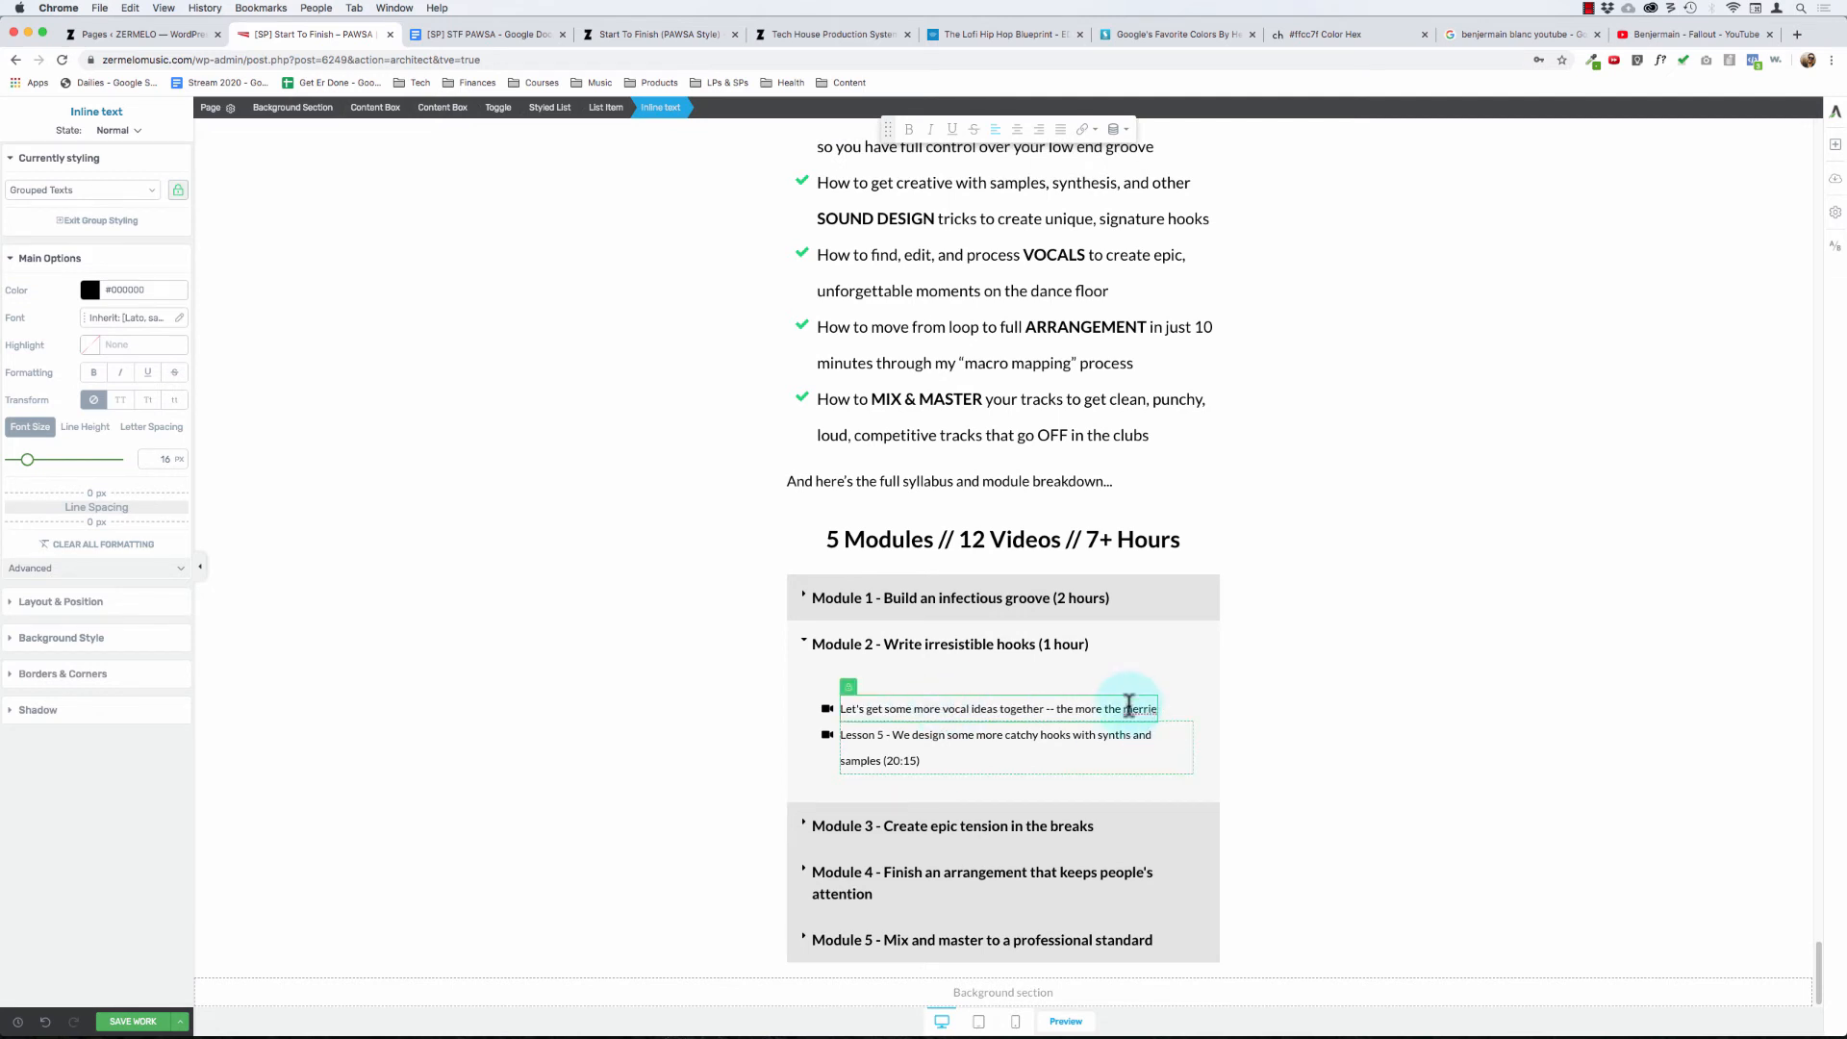
pyautogui.hotkey('alt', 'Right')
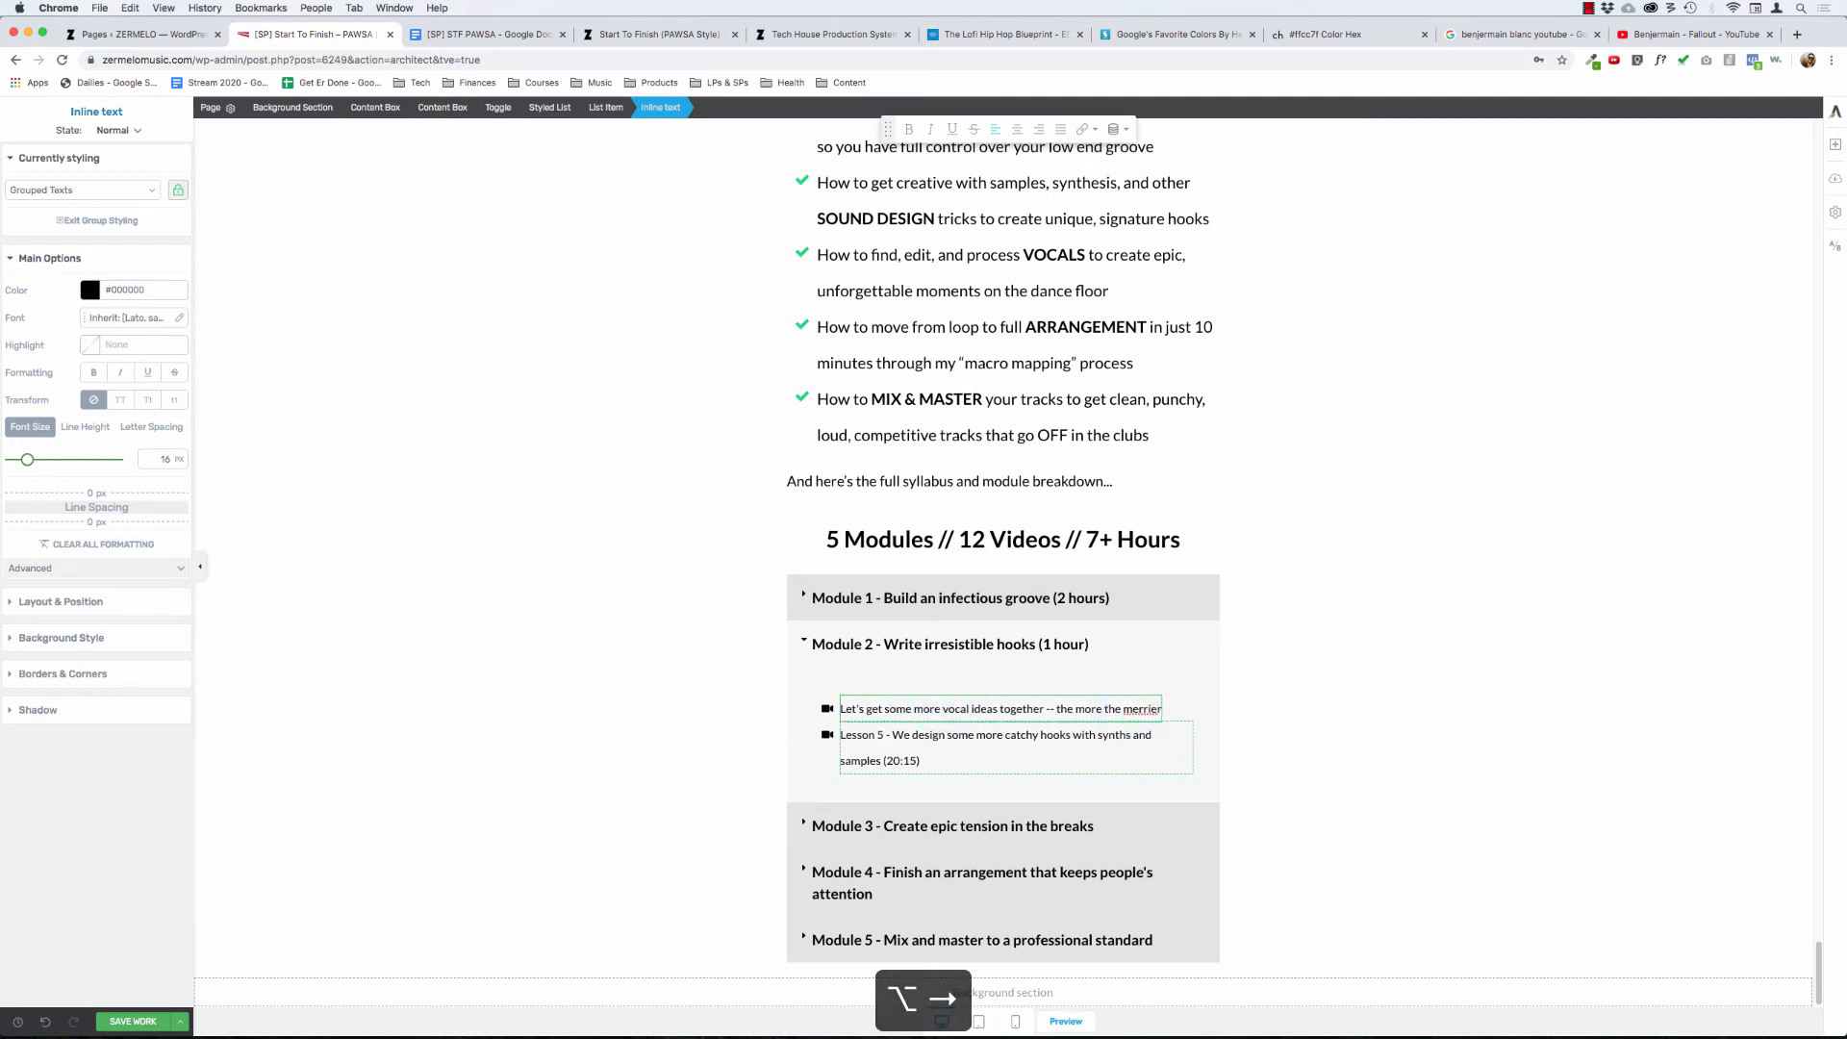
pyautogui.write('r')
# - Trim Module 2's second lesson to "We design some more catchy hooks with synths and samples" as its own bullet, and collapse the module
pyautogui.click(930, 760)
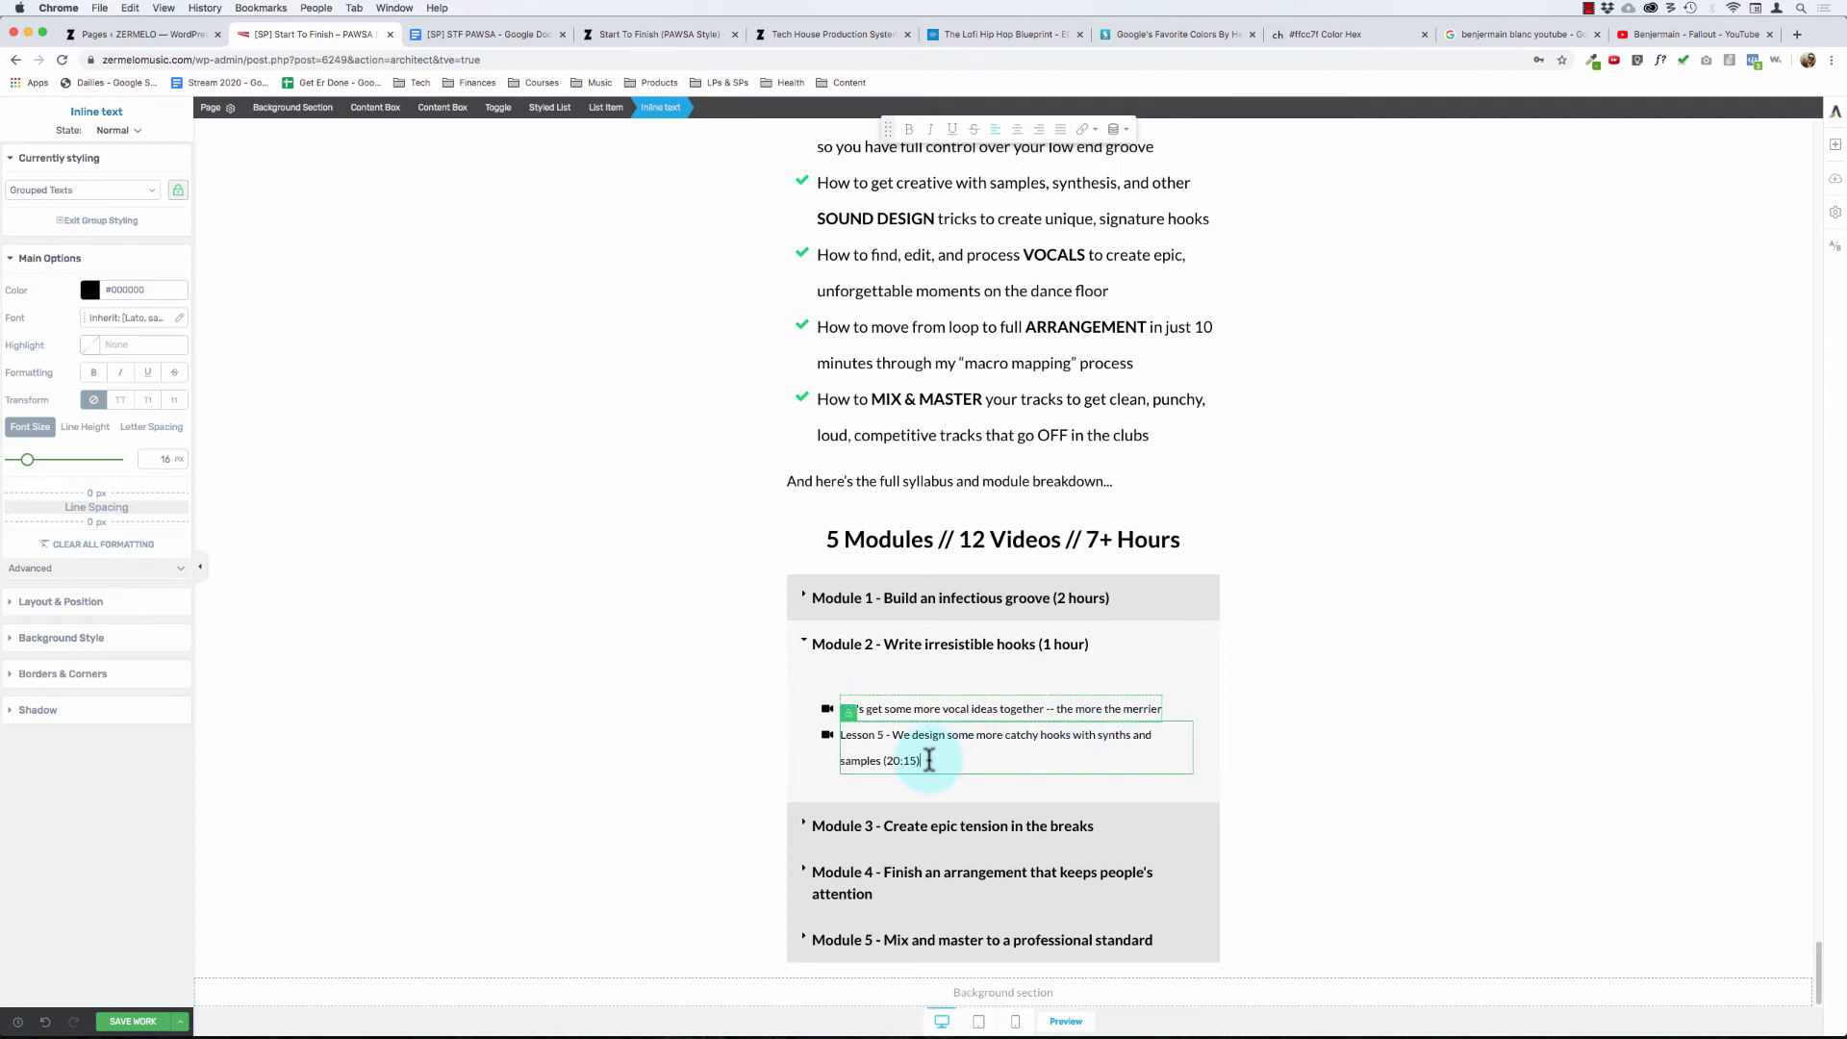
pyautogui.hotkey('alt', 'Left')
pyautogui.hotkey('alt', 'Left')
pyautogui.hotkey('alt', 'Left')
pyautogui.hotkey('alt', 'Left')
pyautogui.hotkey('alt', 'Left')
pyautogui.hotkey('alt', 'Left')
pyautogui.hotkey('alt', 'Left')
pyautogui.hotkey('alt', 'Left')
pyautogui.hotkey('alt', 'Left')
pyautogui.hotkey('alt', 'Left')
pyautogui.hotkey('alt', 'Left')
pyautogui.hotkey('alt', 'Left')
pyautogui.press('BackSpace')
pyautogui.press('BackSpace')
pyautogui.press('BackSpace')
pyautogui.press('BackSpace')
pyautogui.press('BackSpace')
pyautogui.press('BackSpace')
pyautogui.press('BackSpace')
pyautogui.press('BackSpace')
pyautogui.press('BackSpace')
pyautogui.press('BackSpace')
pyautogui.press('BackSpace')
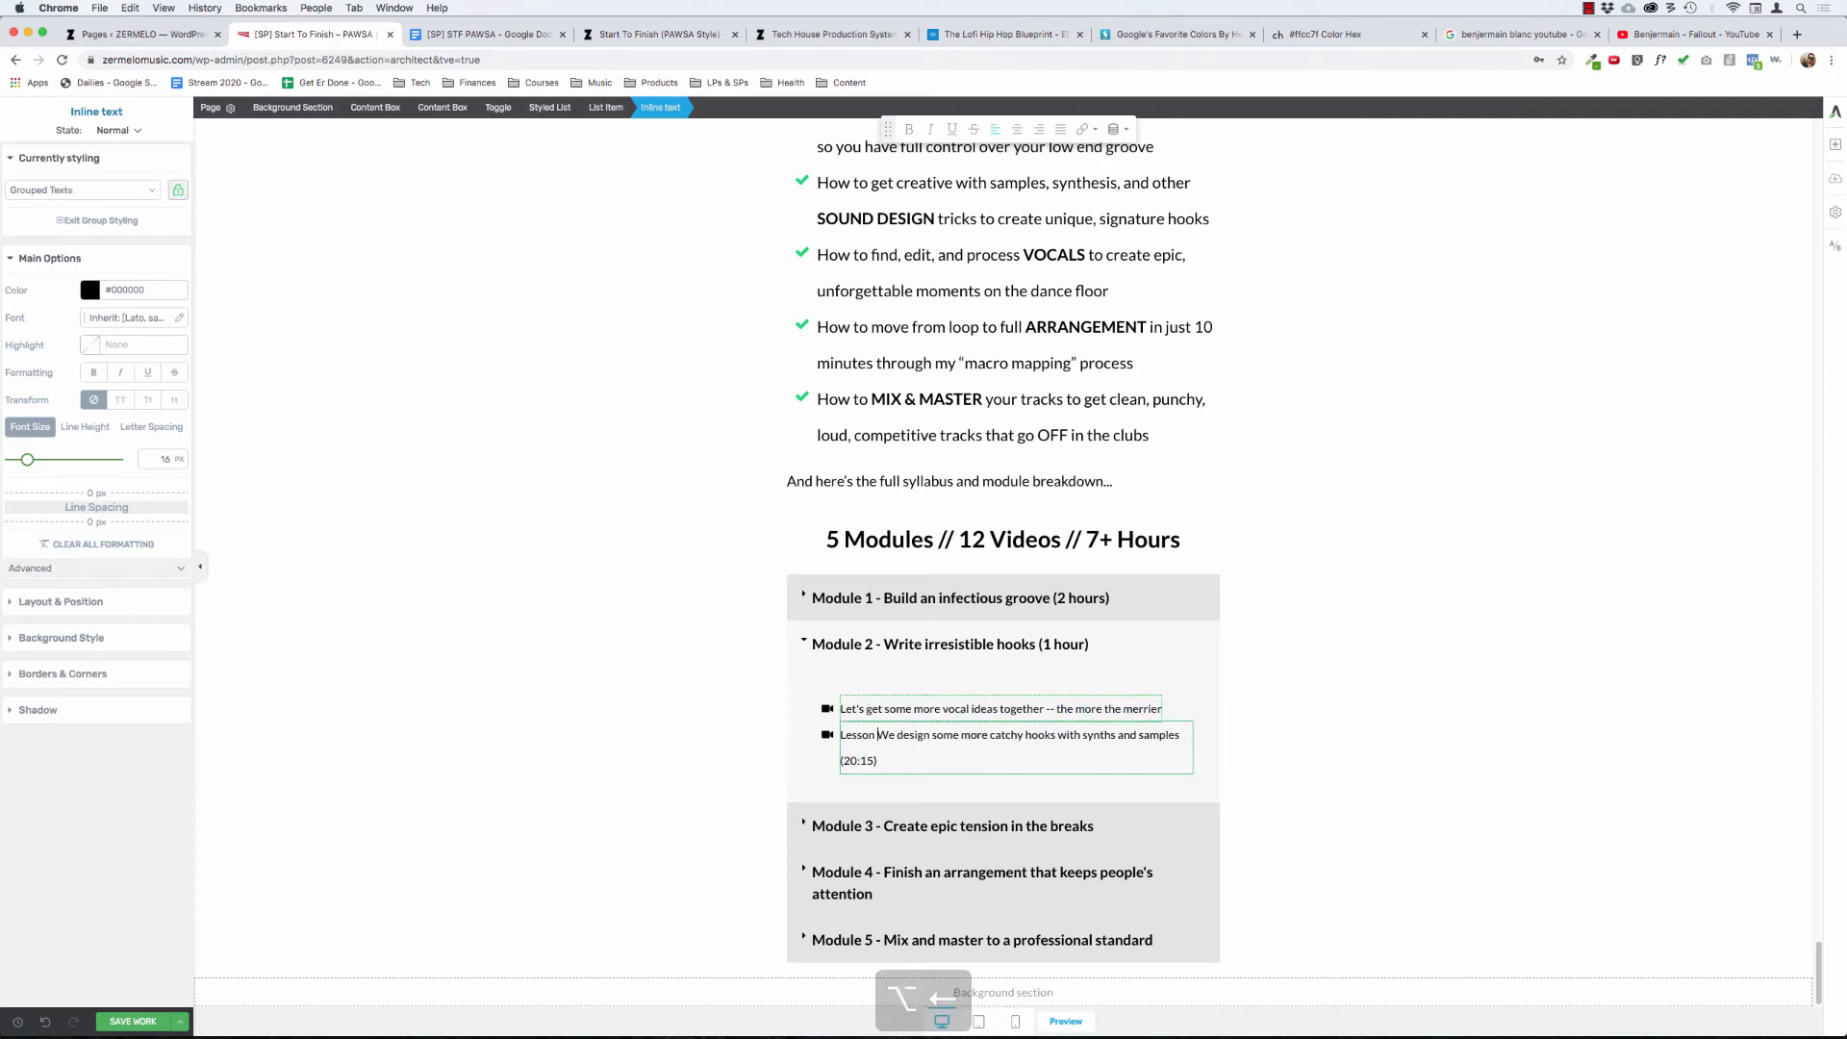
pyautogui.press('BackSpace')
pyautogui.press('super+Right')
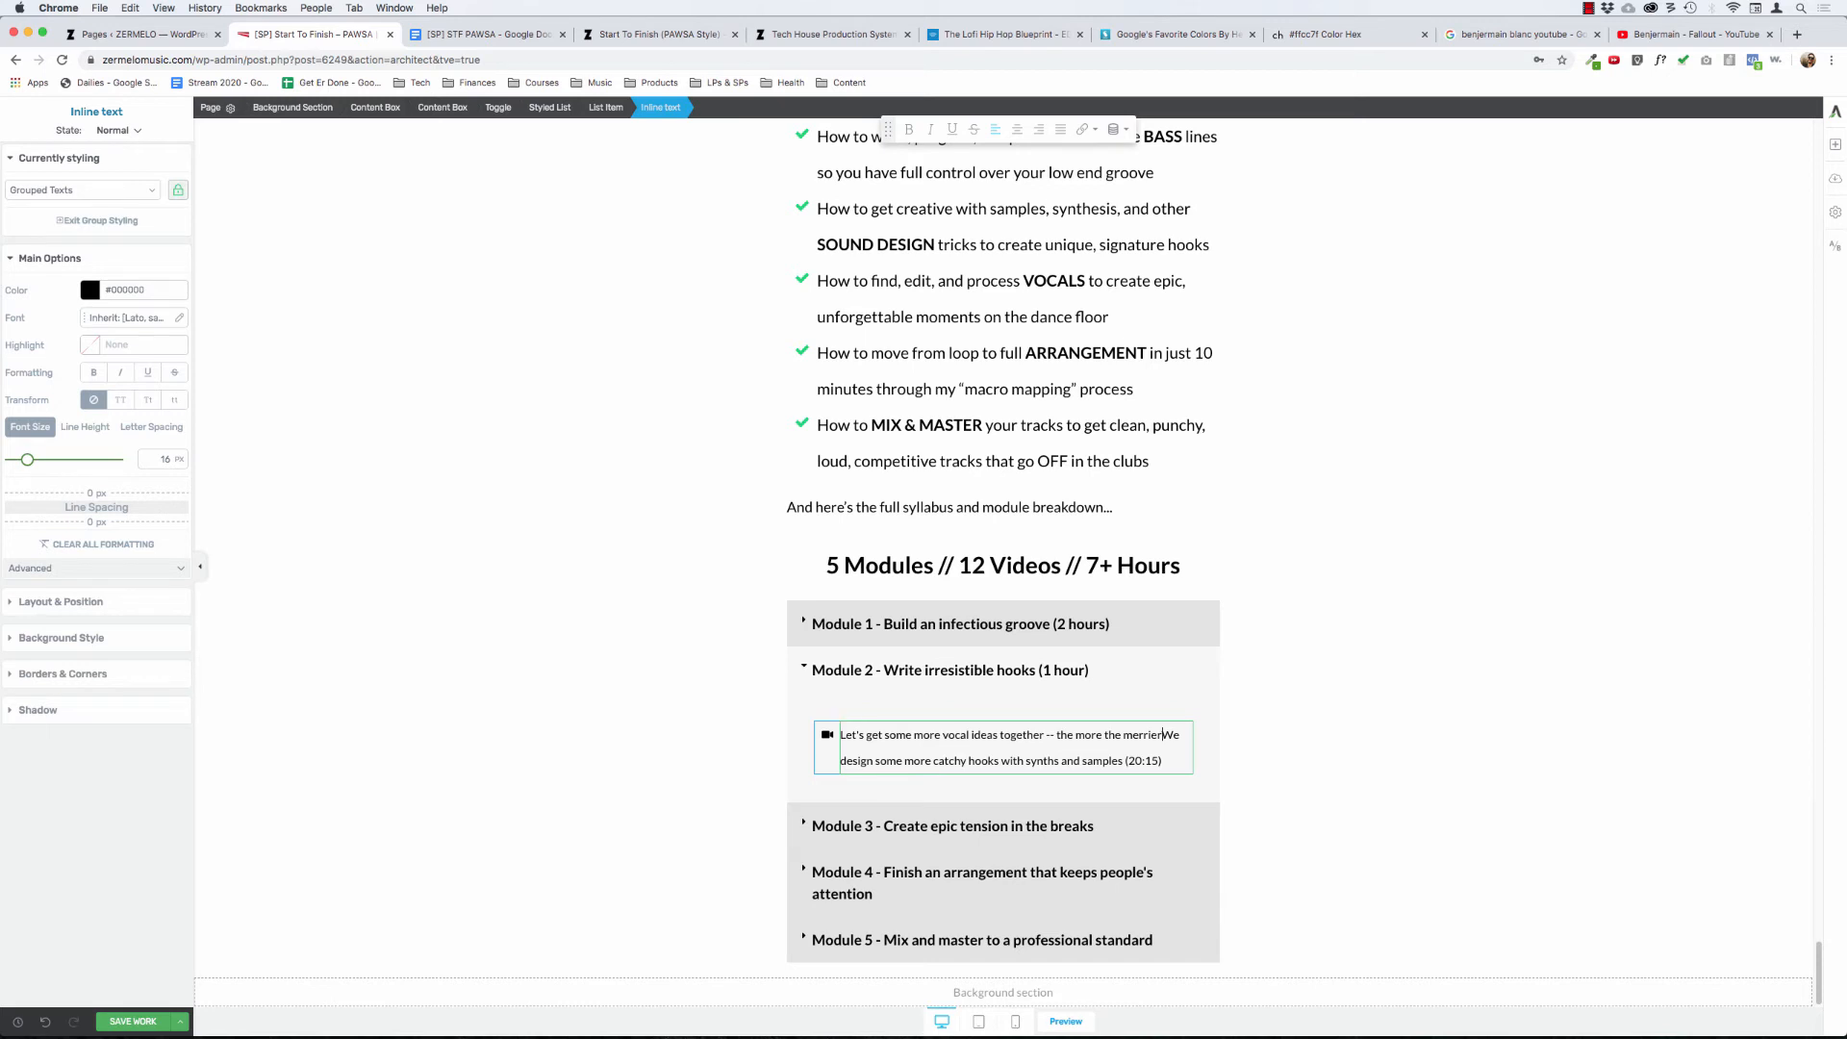
pyautogui.press('Return')
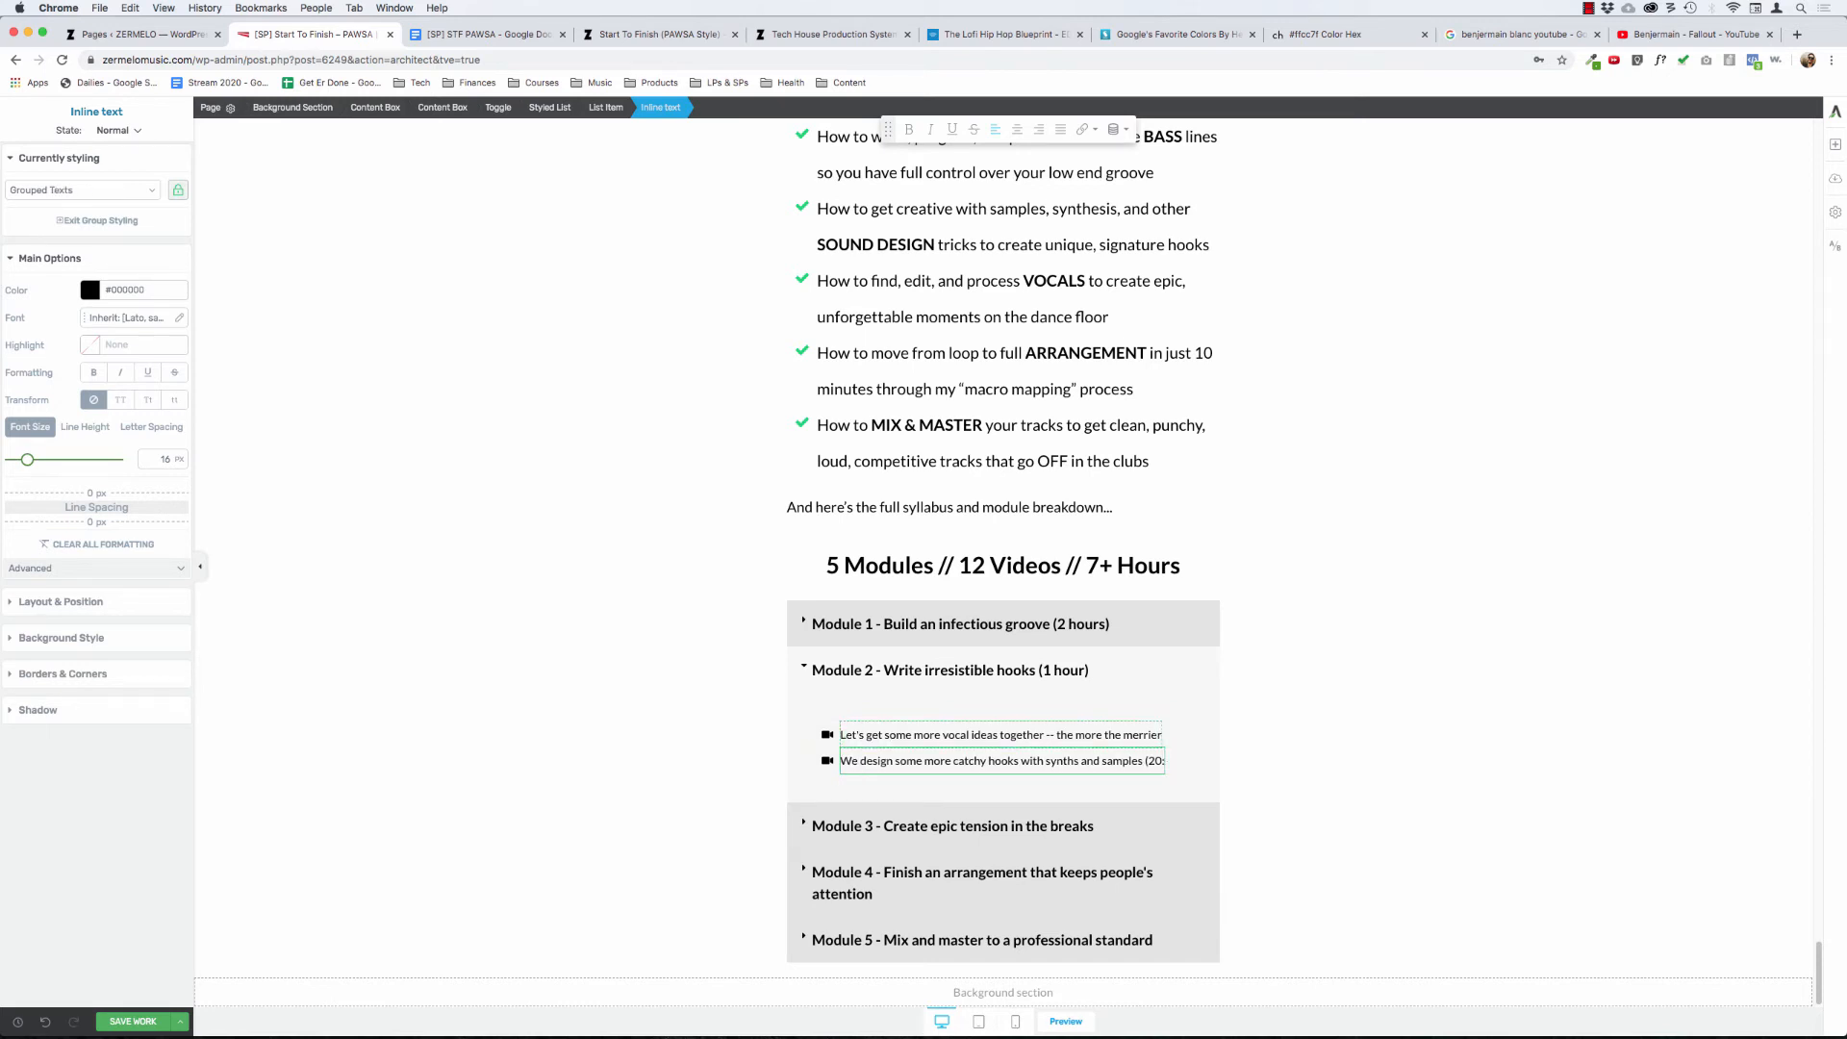
pyautogui.click(619, 677)
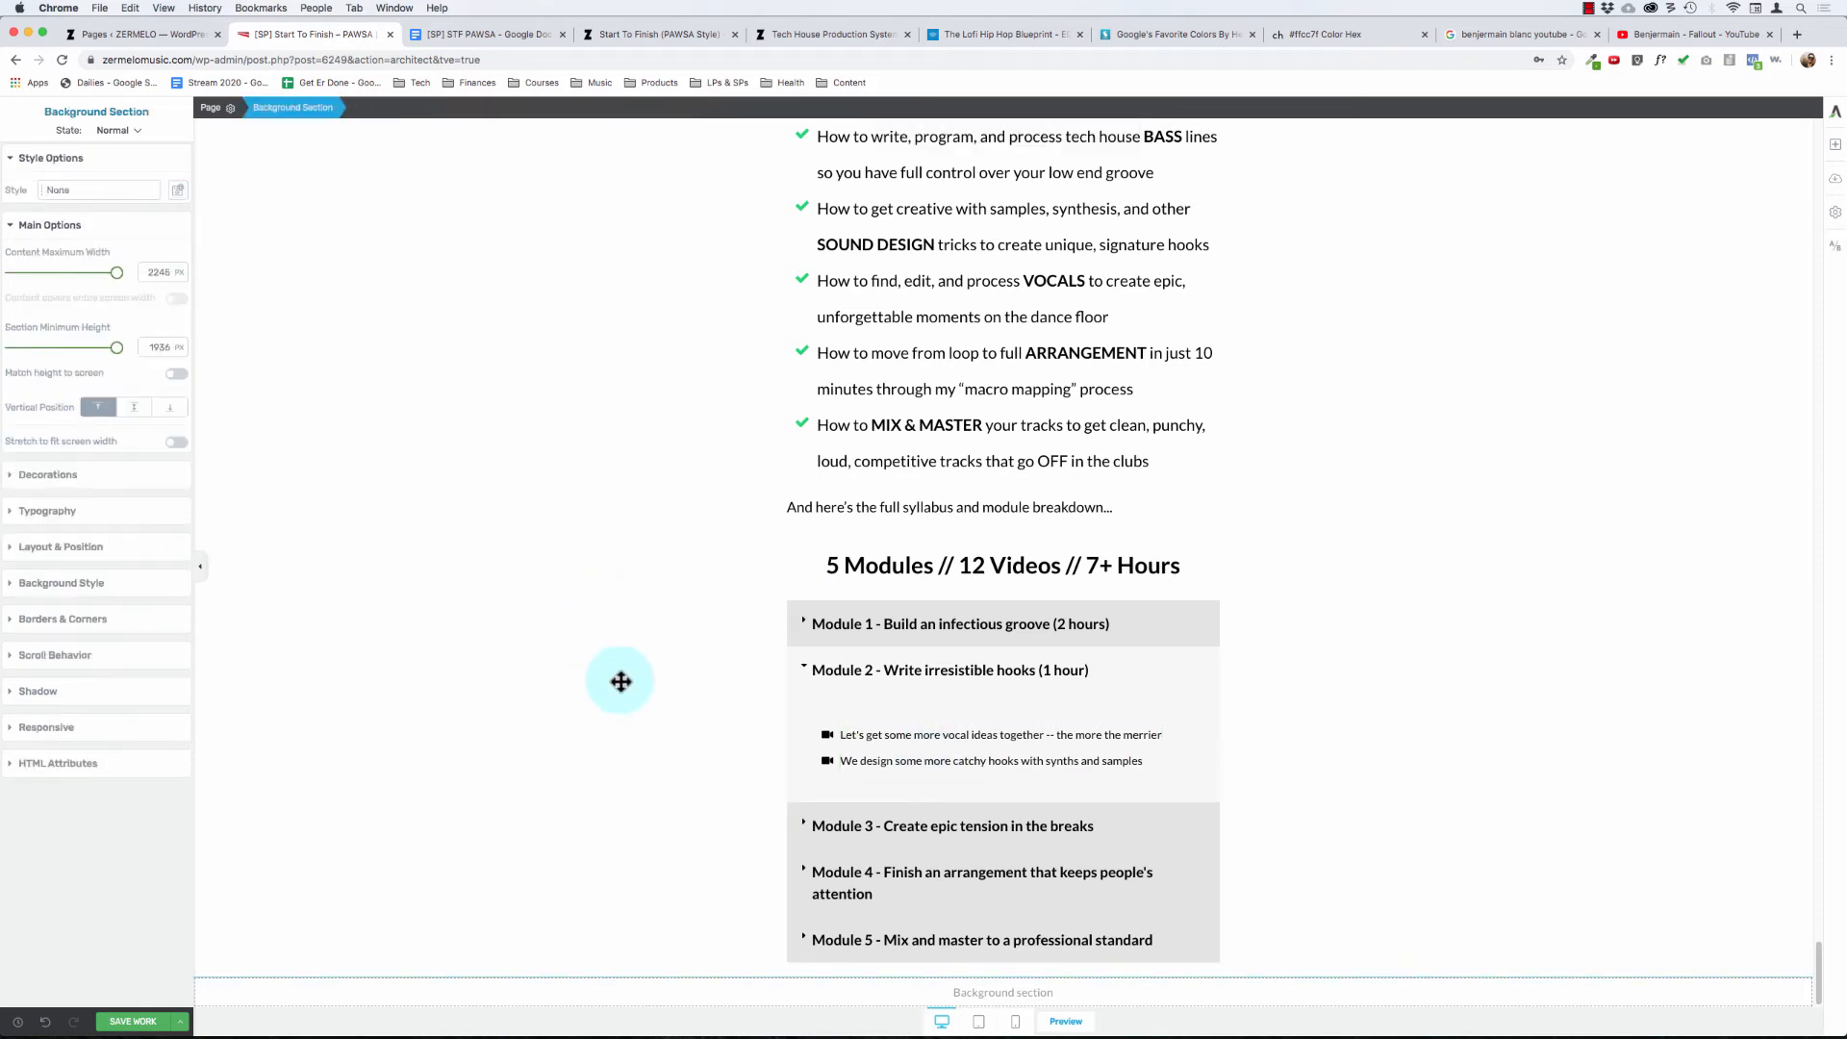
pyautogui.click(807, 664)
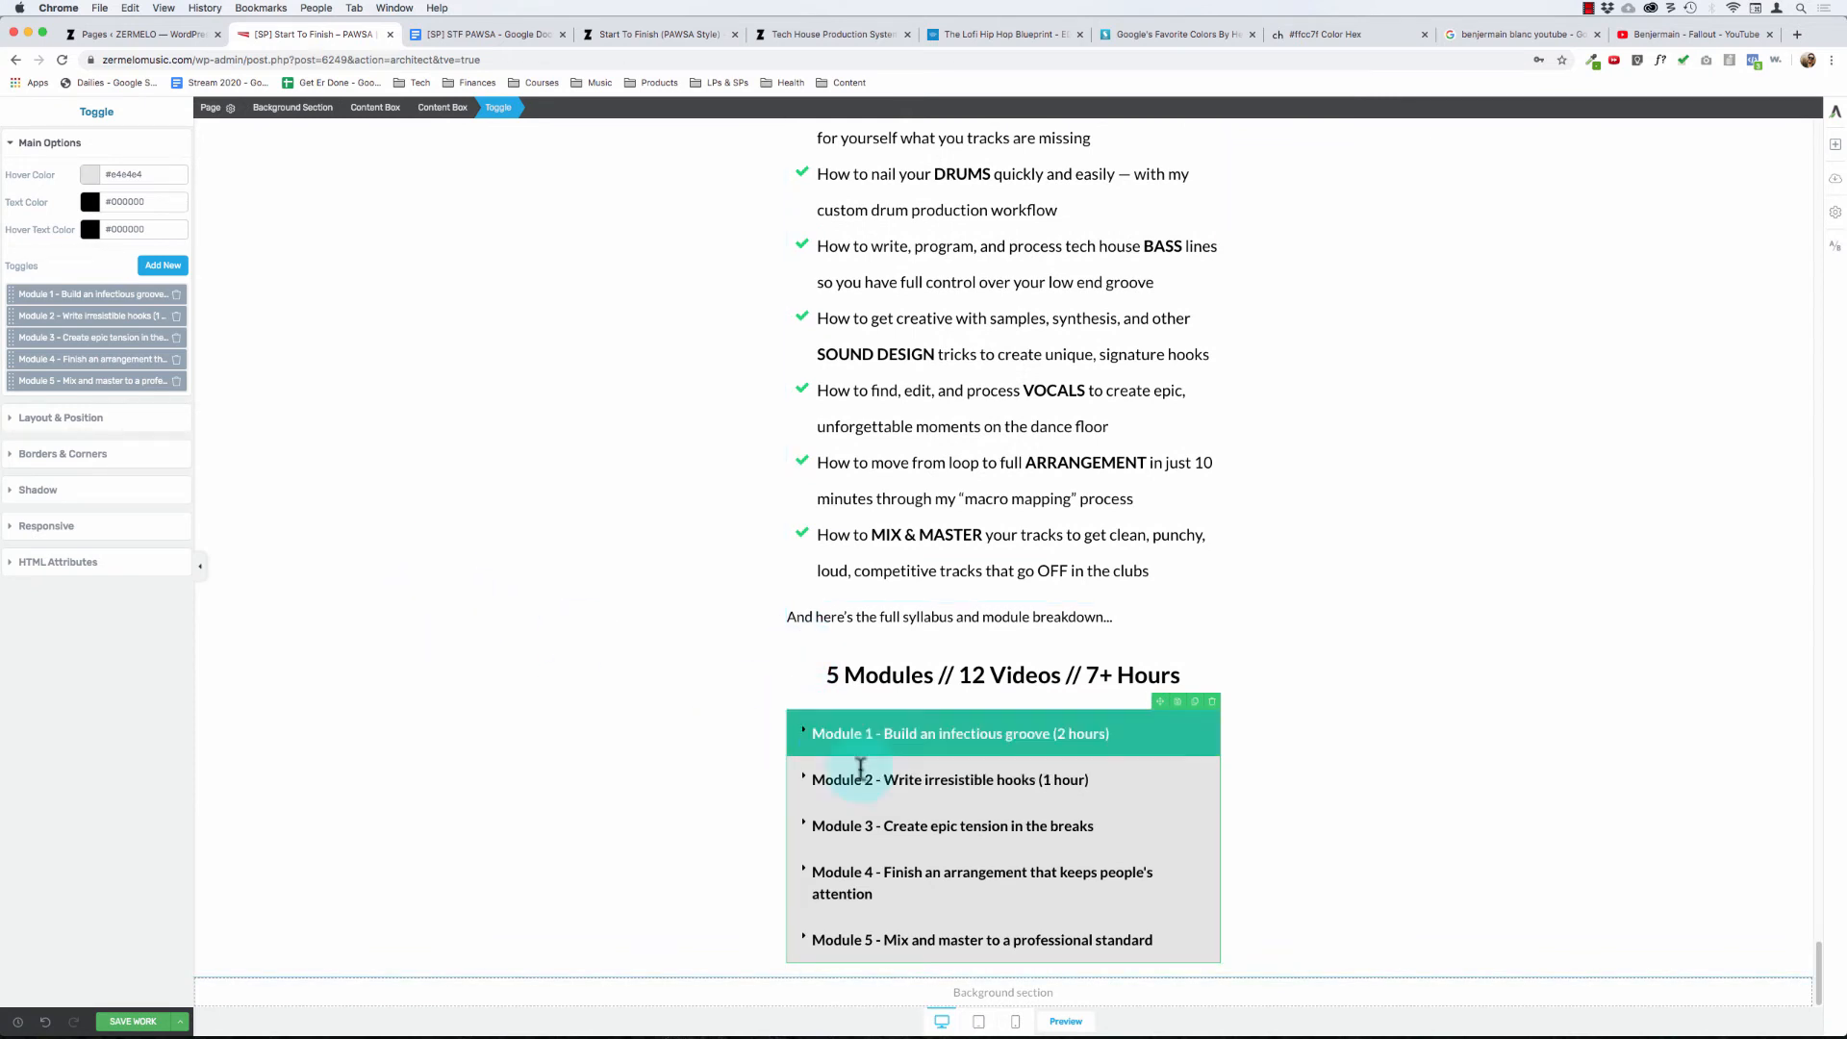
# - Expand the Module 3 toggle and remove the "Lesson 6 -" and "Lesson 7 -" prefixes, keeping the lessons as two separate bullets
pyautogui.click(805, 820)
pyautogui.scroll(-3, 804, 821)
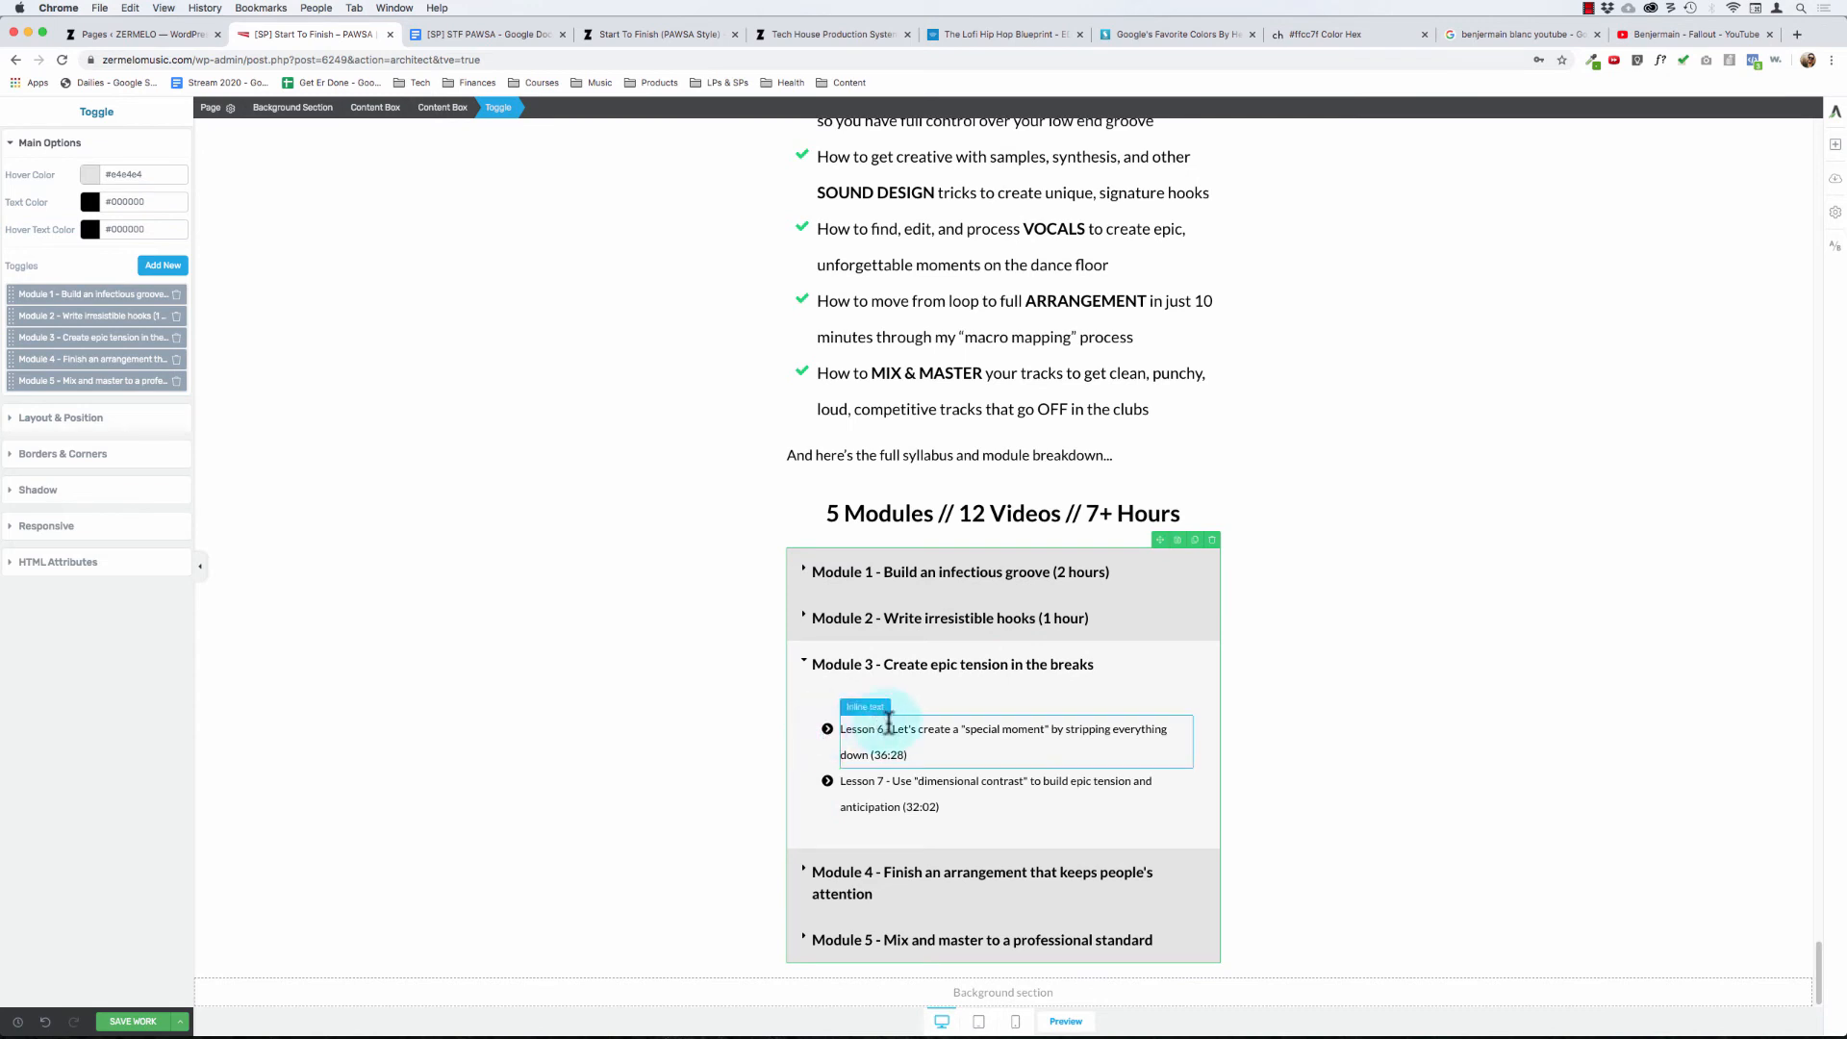
pyautogui.click(892, 728)
pyautogui.press('shift+super+Left')
pyautogui.press('BackSpace')
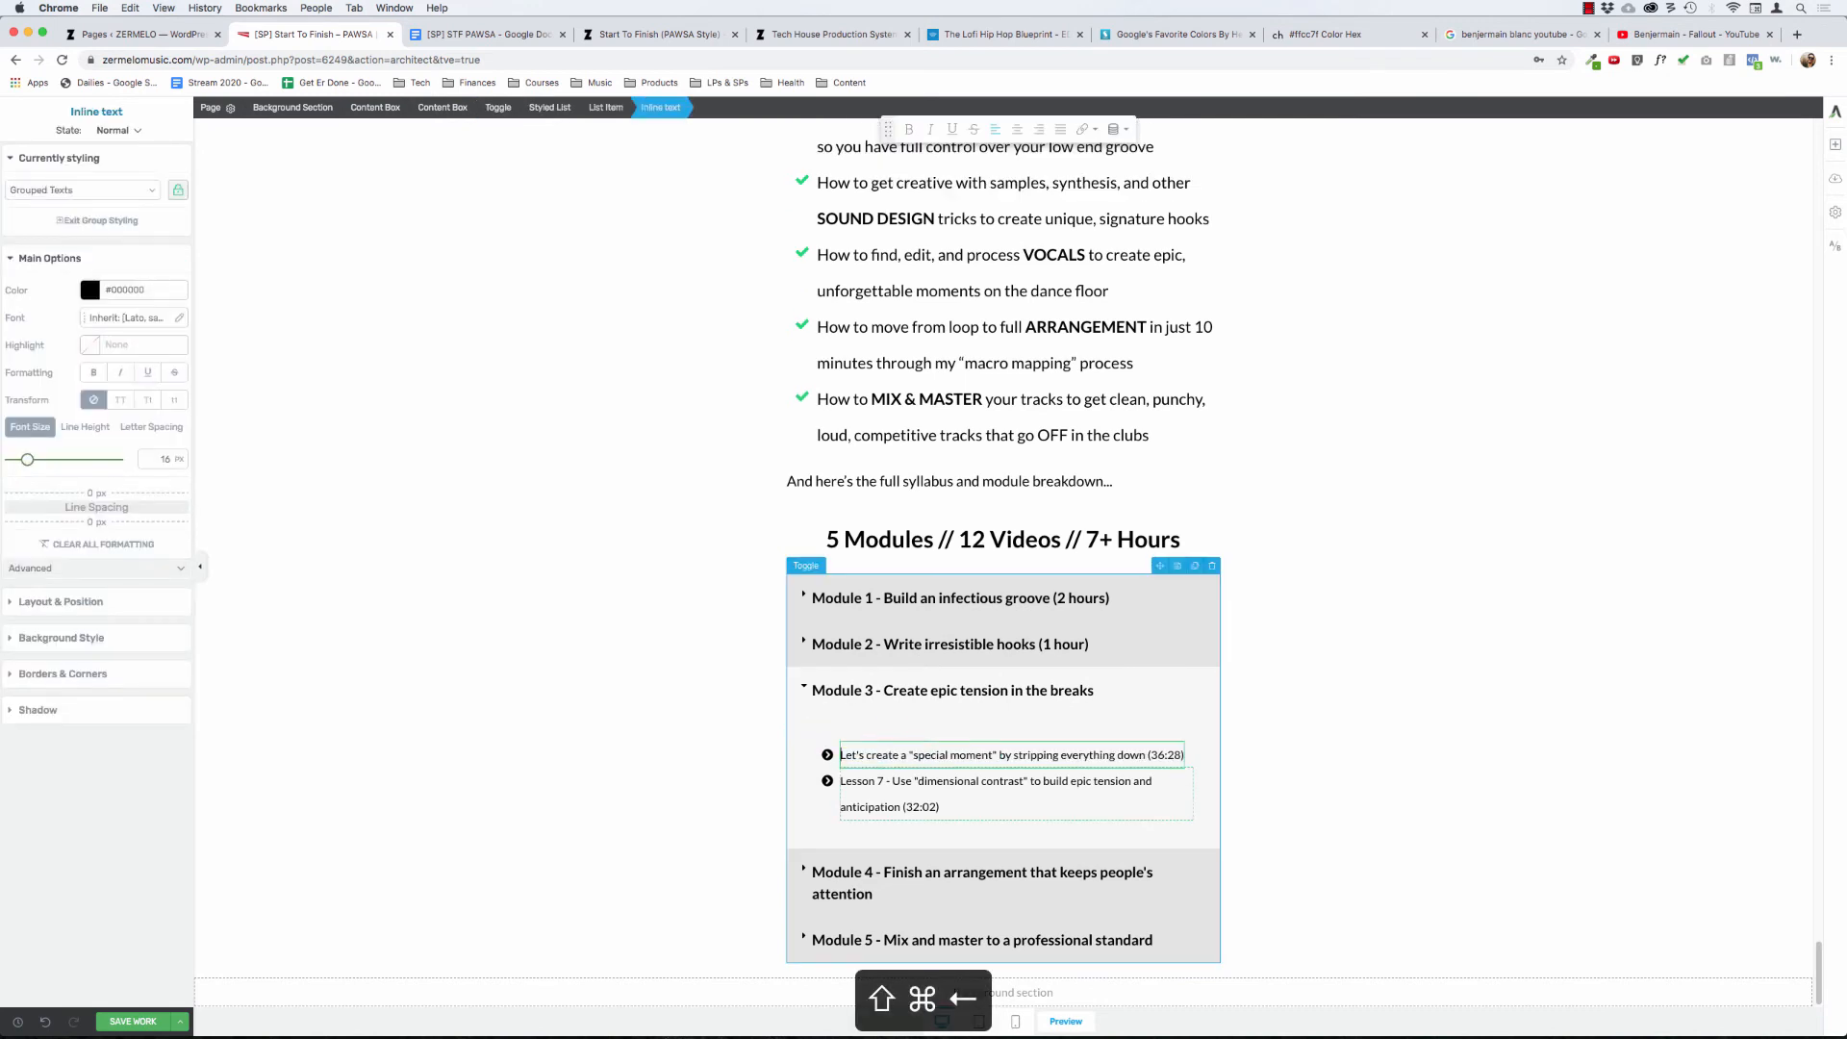
pyautogui.click(894, 780)
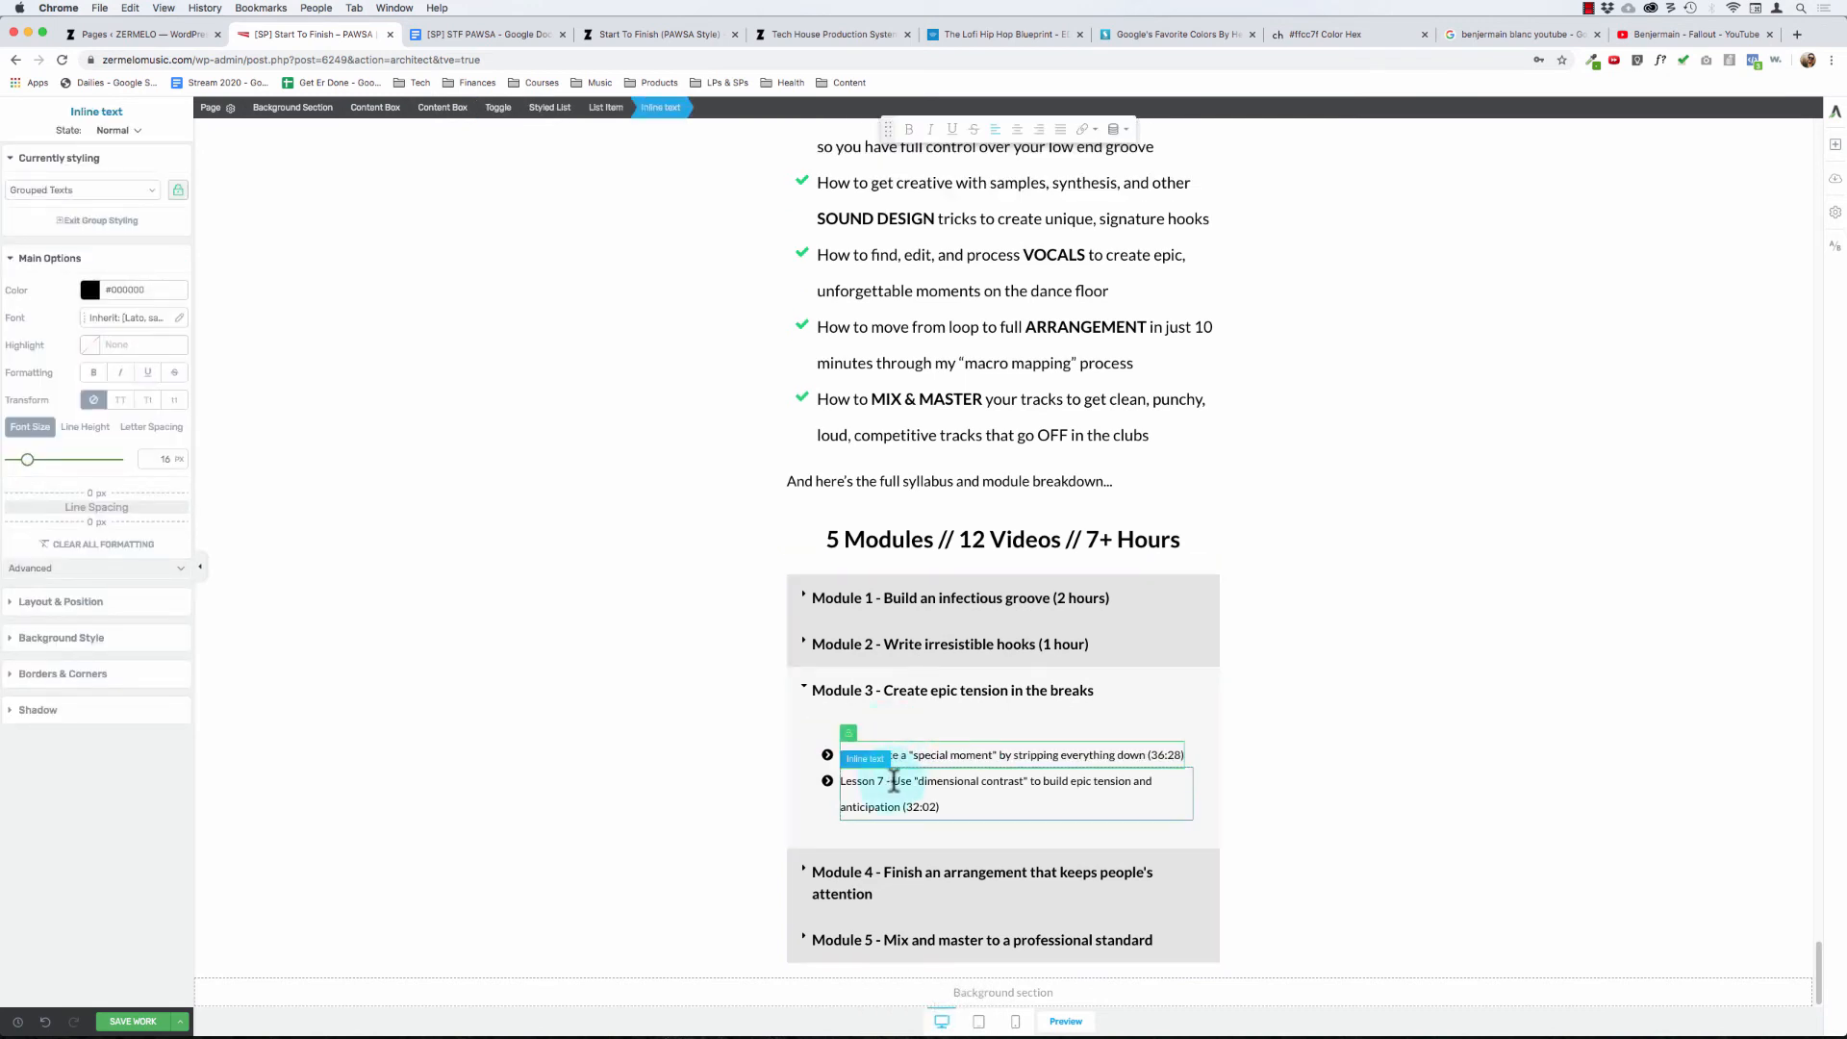
pyautogui.press('shift+super+Left')
pyautogui.press('BackSpace')
pyautogui.press('BackSpace')
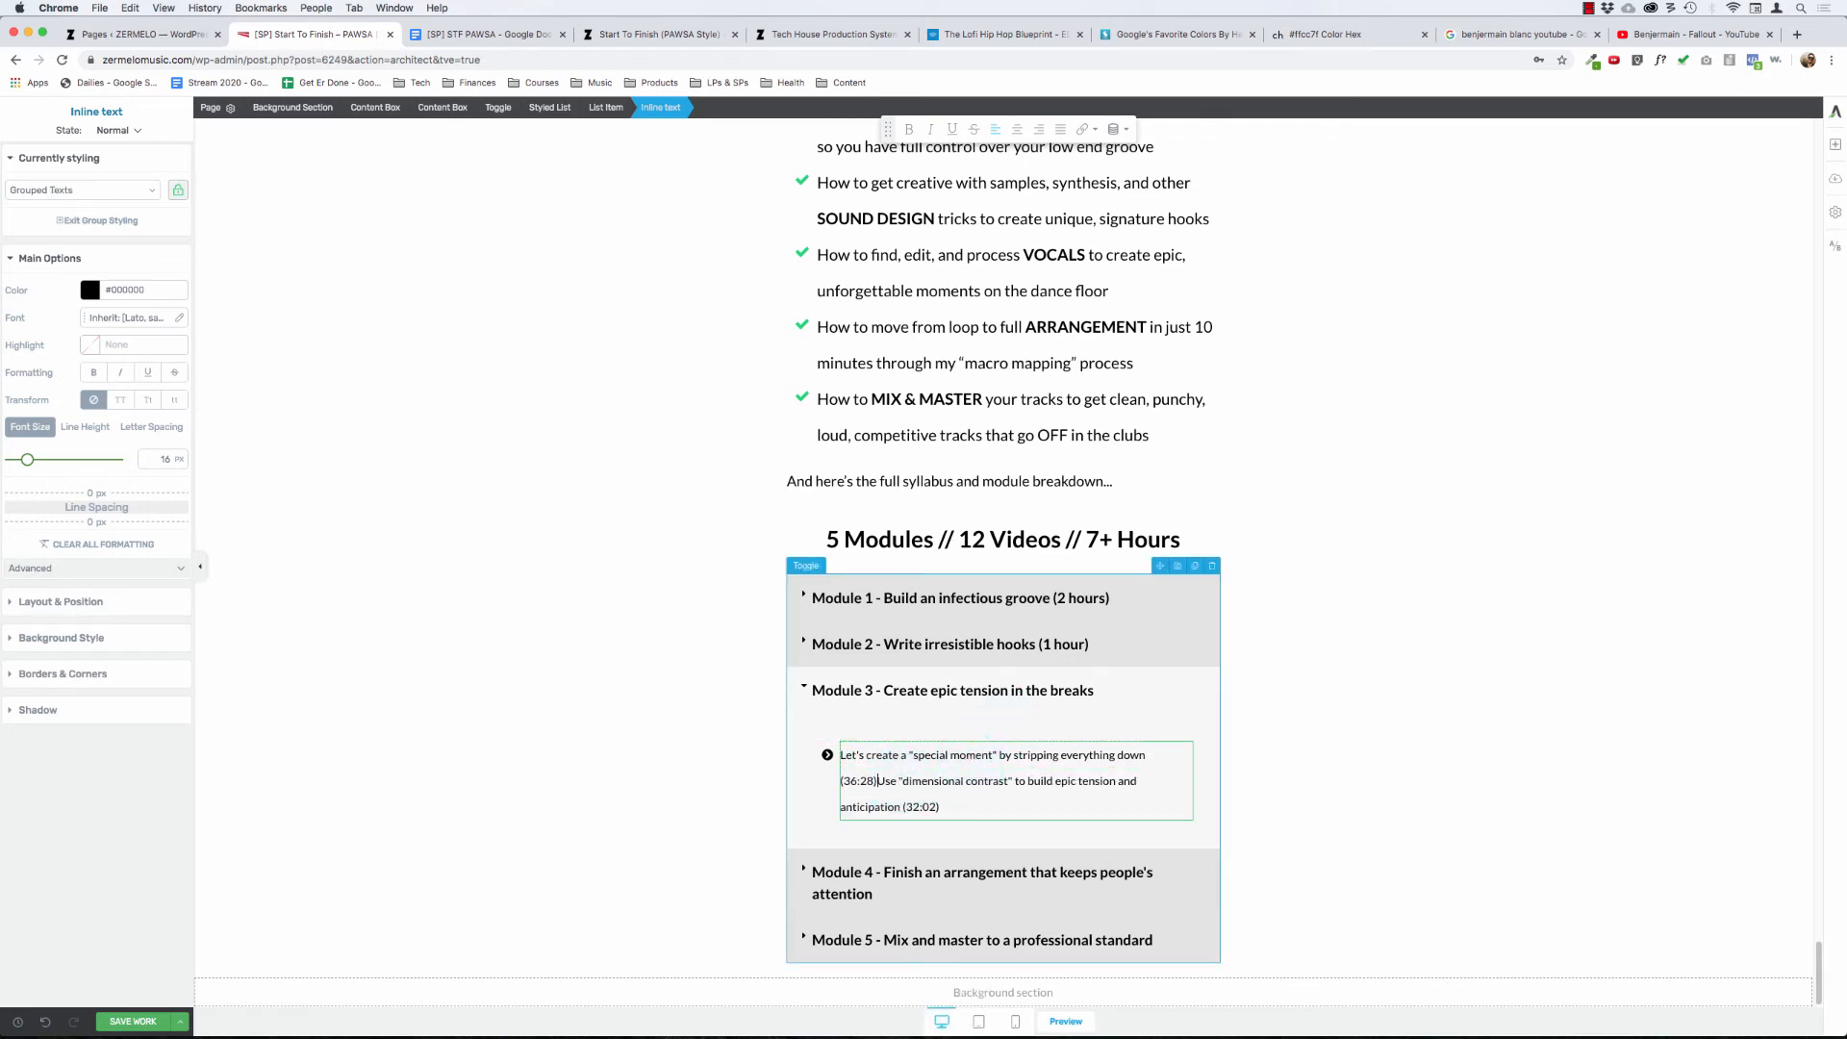
pyautogui.press('Return')
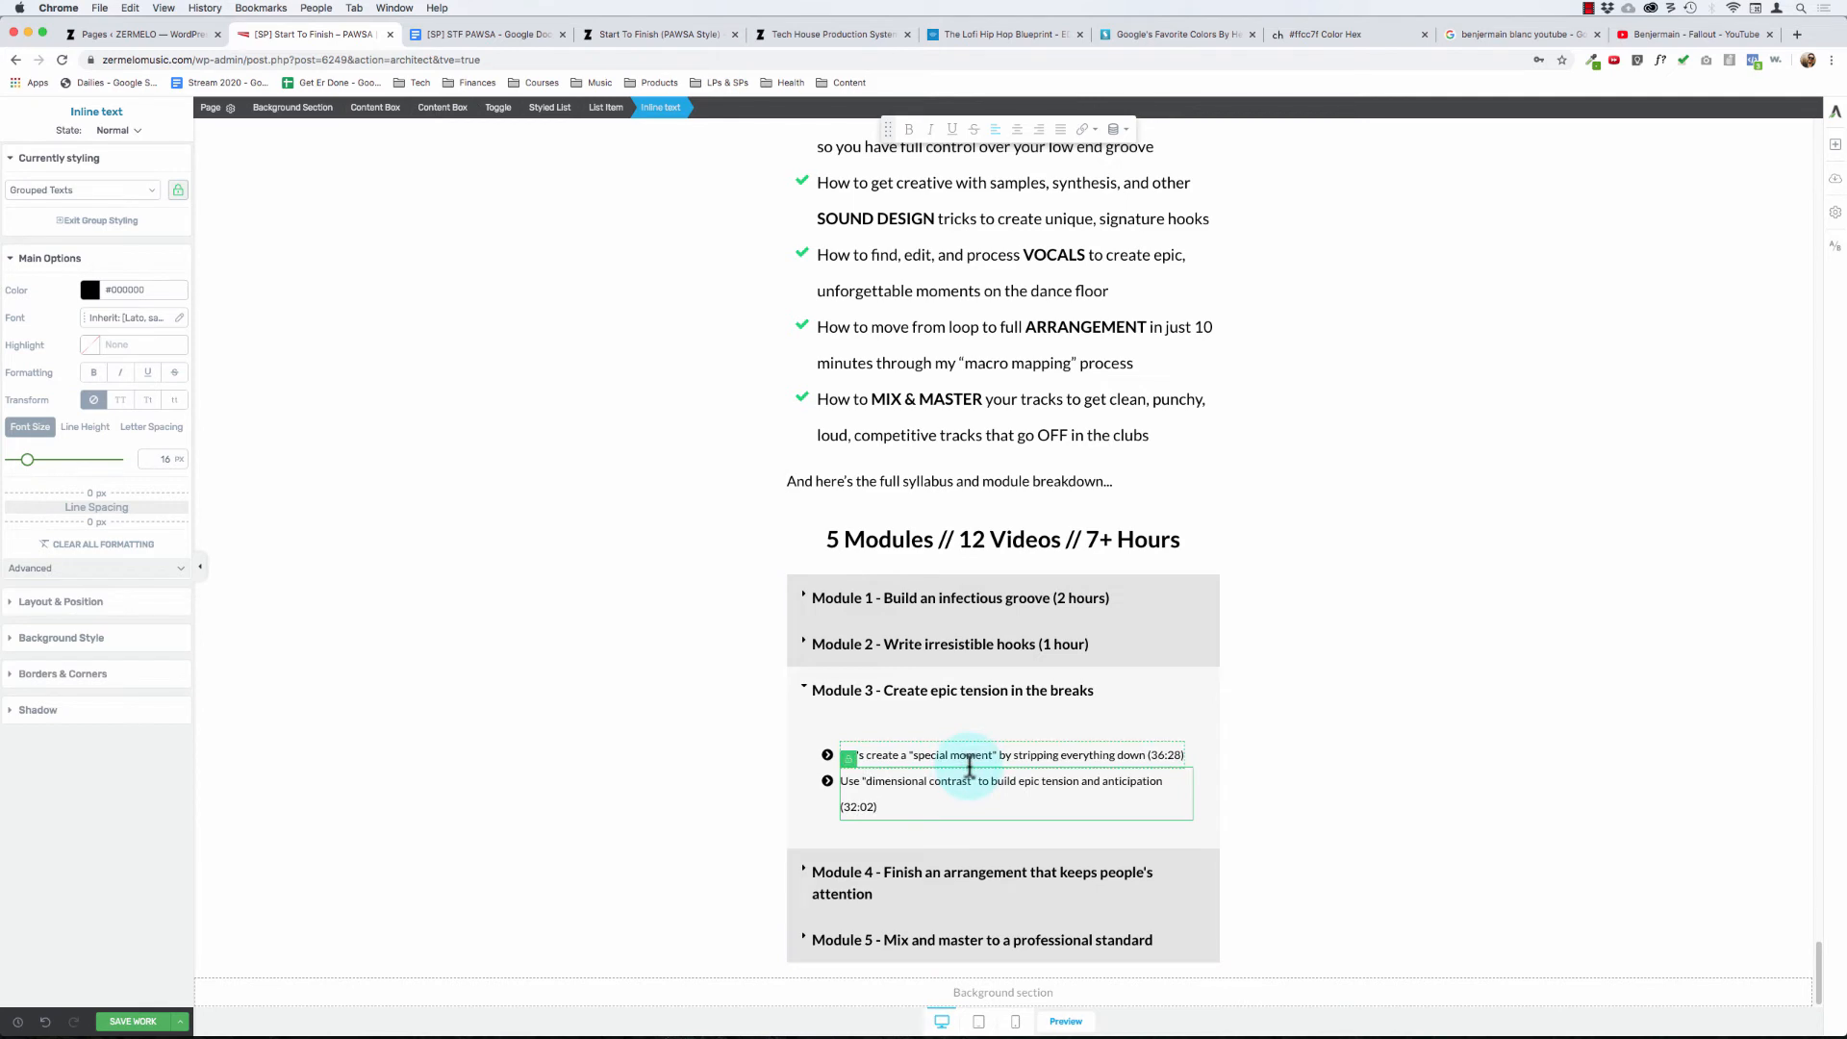
# - Add "(1 hour)" to the end of the Module 3 title and collapse the module
pyautogui.click(1023, 689)
pyautogui.press('super+Right')
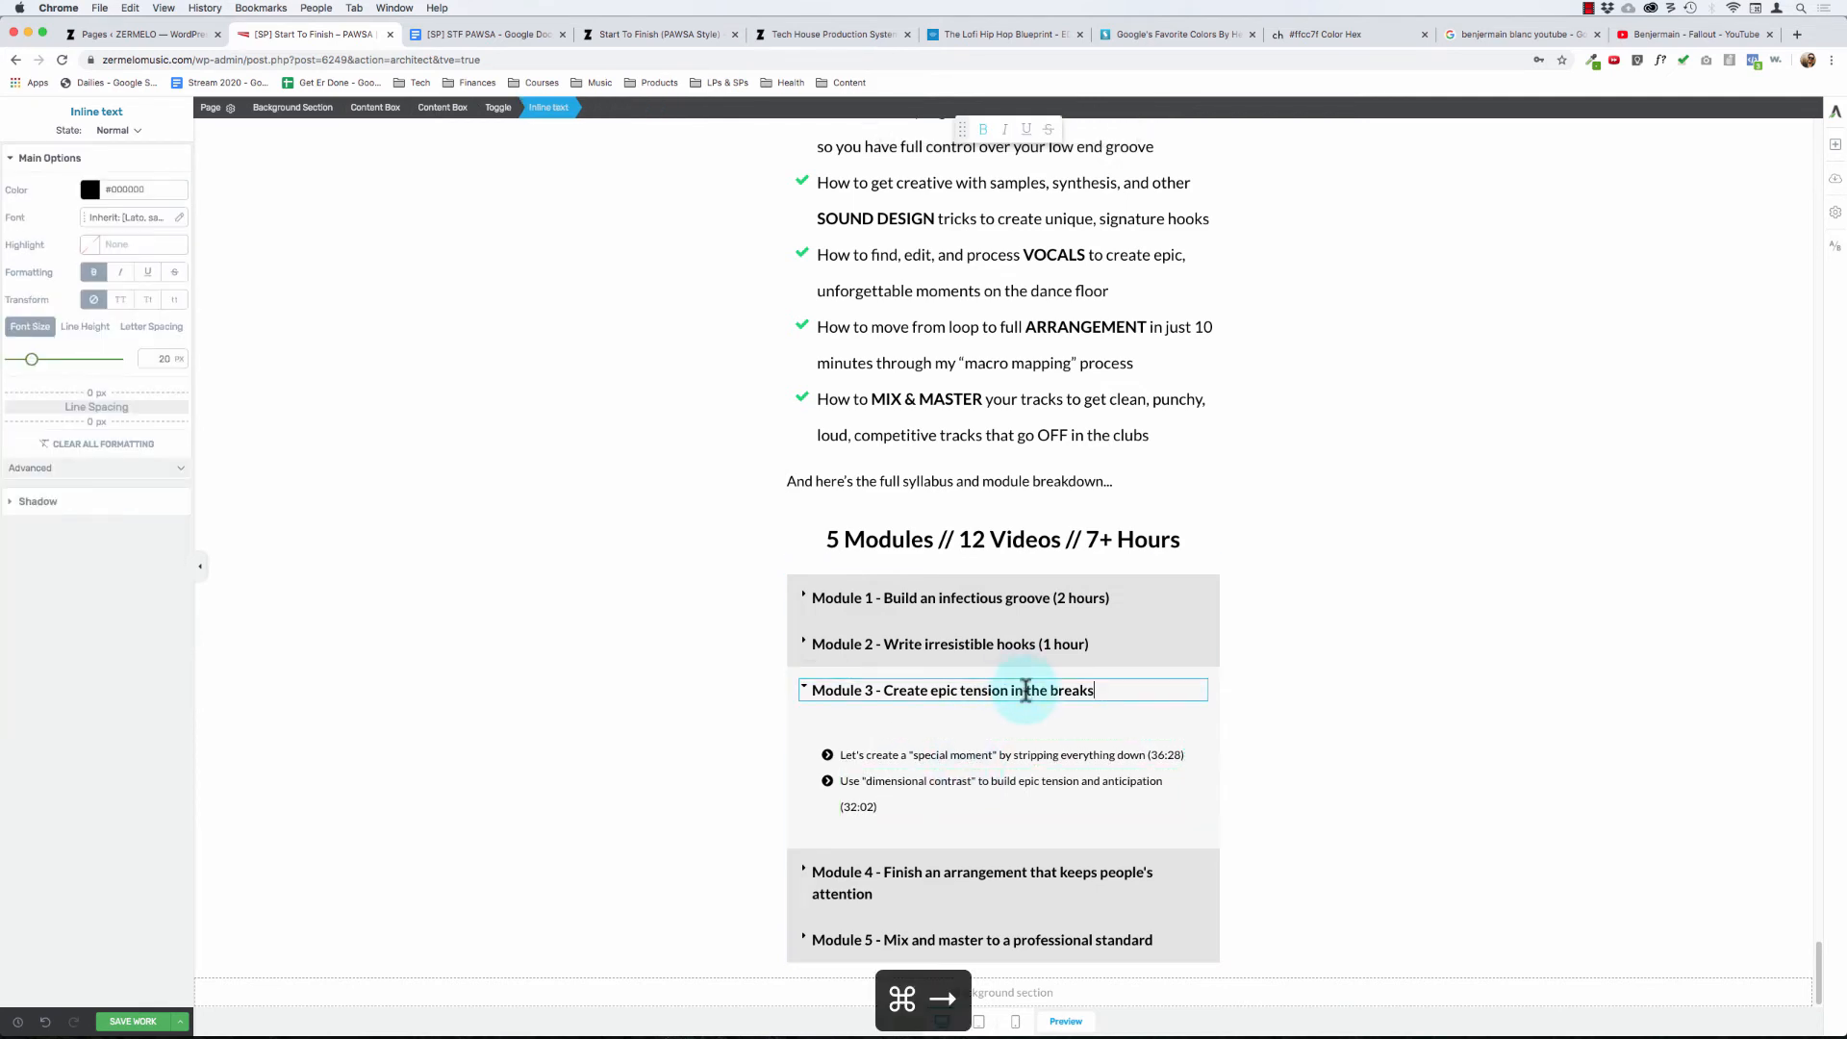
pyautogui.write('(1 hour')
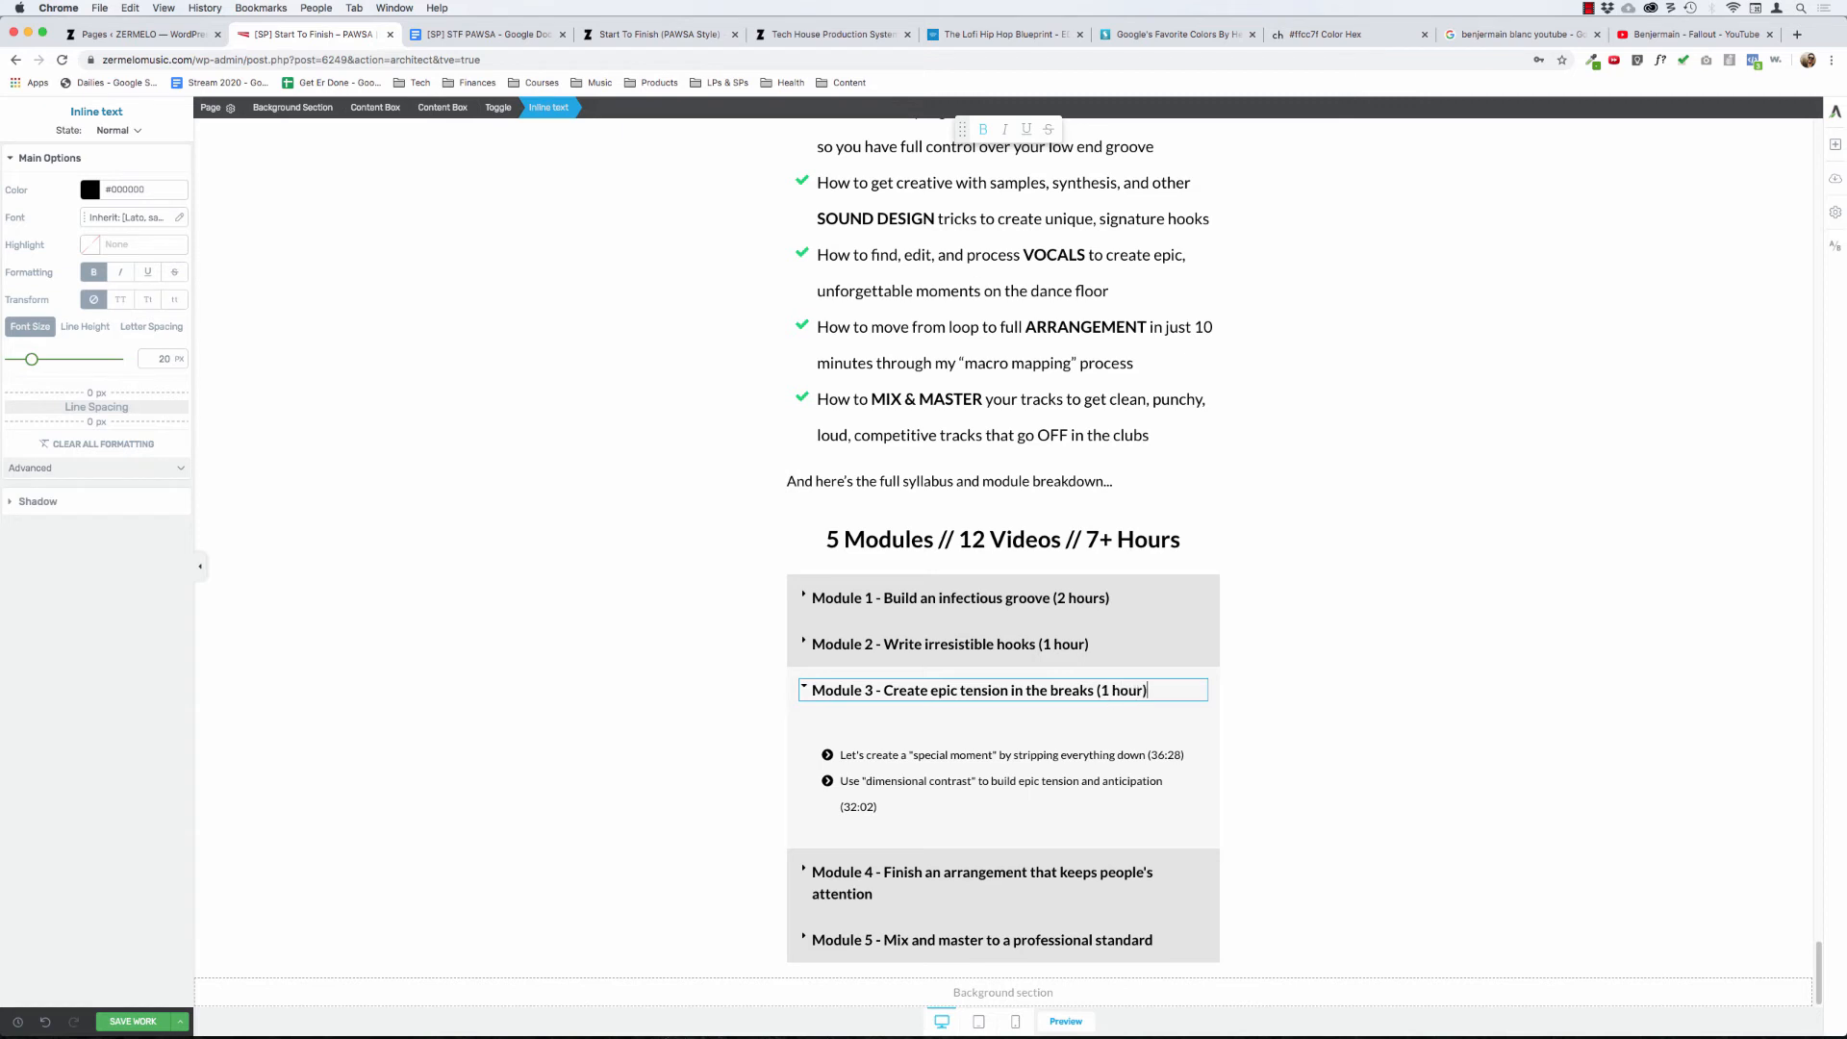
pyautogui.click(803, 685)
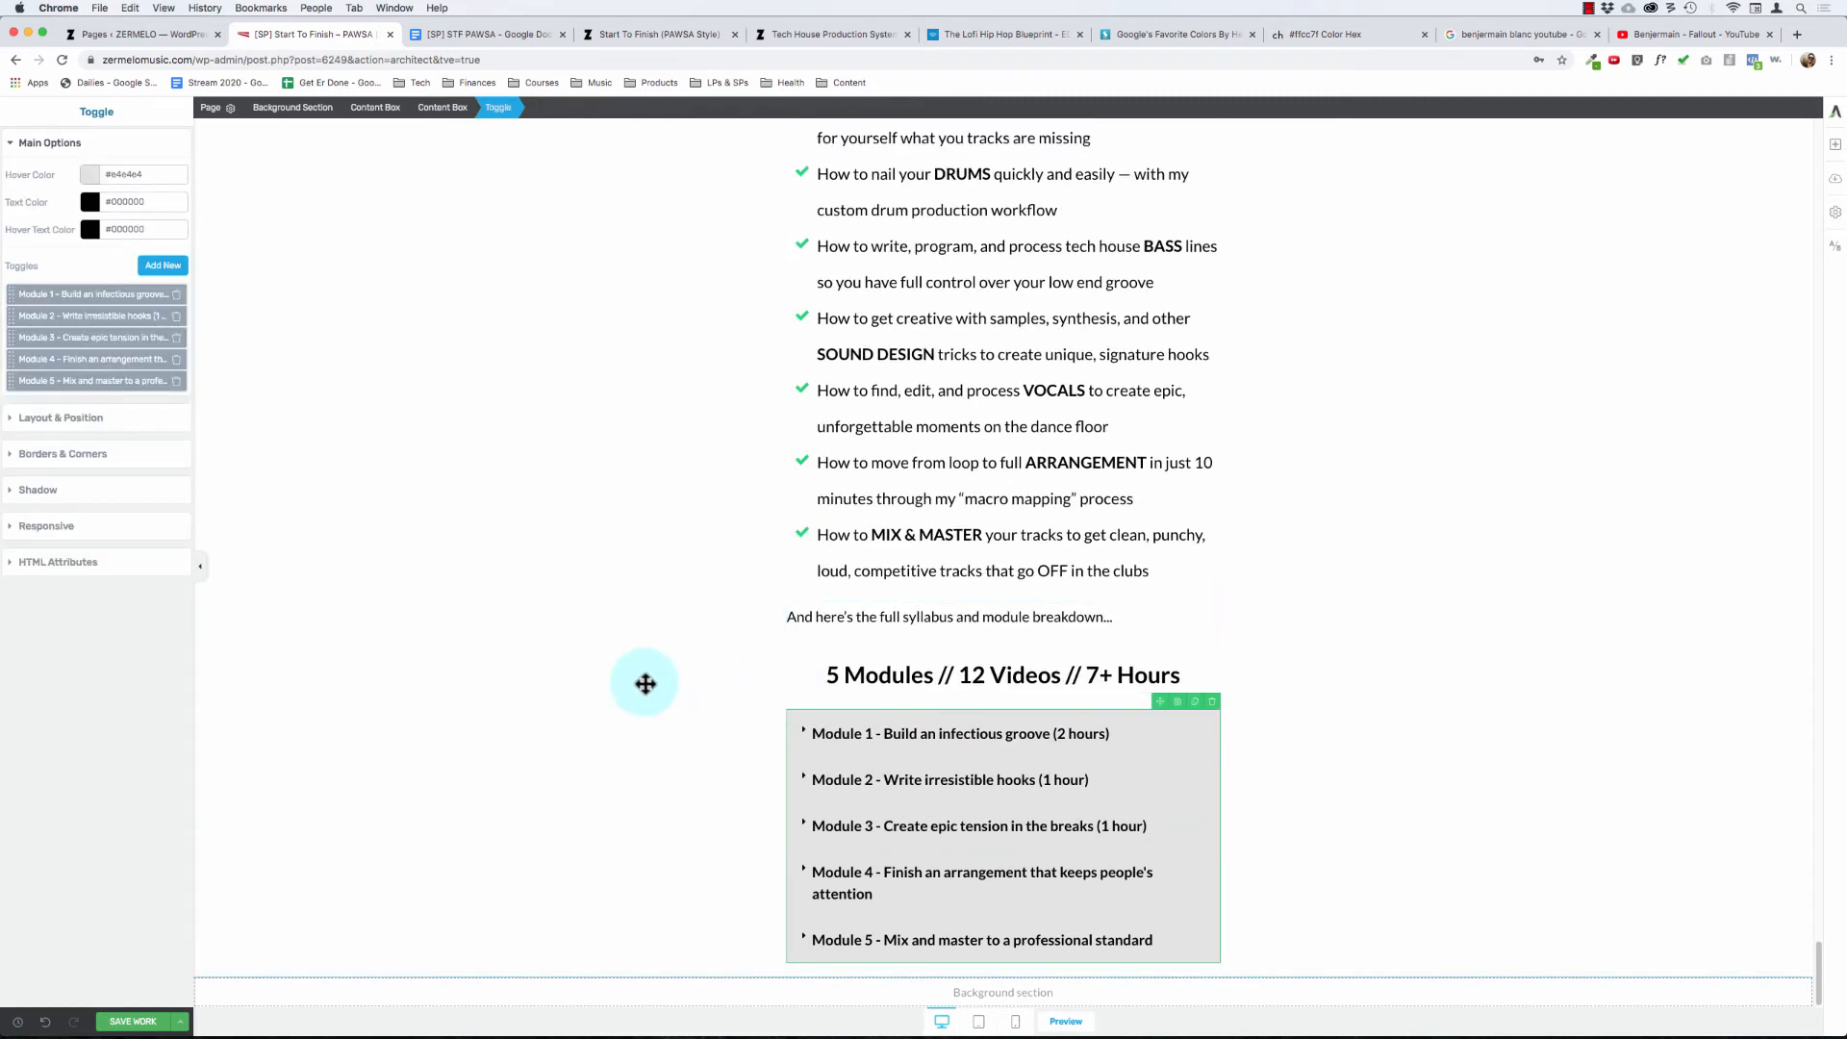
# - Expand the Module 4 toggle and add "(1 hour)" to the end of its title
pyautogui.click(842, 873)
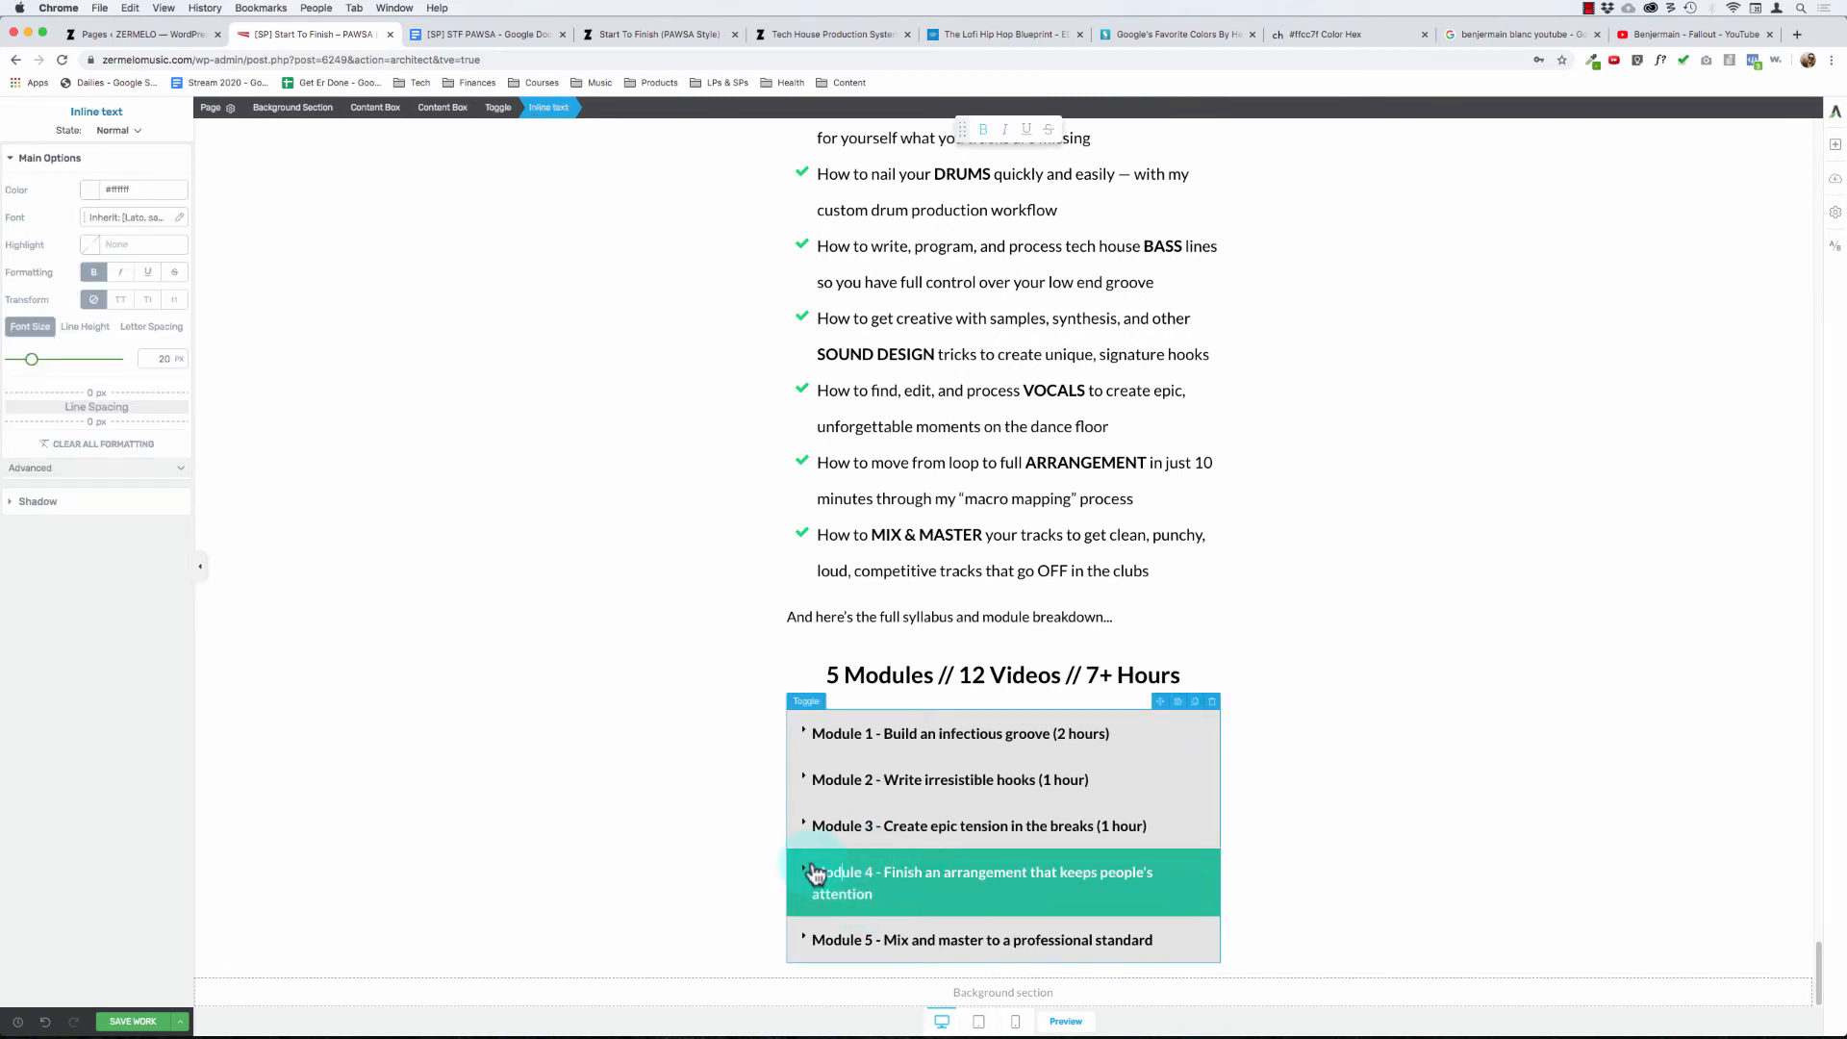
pyautogui.click(803, 870)
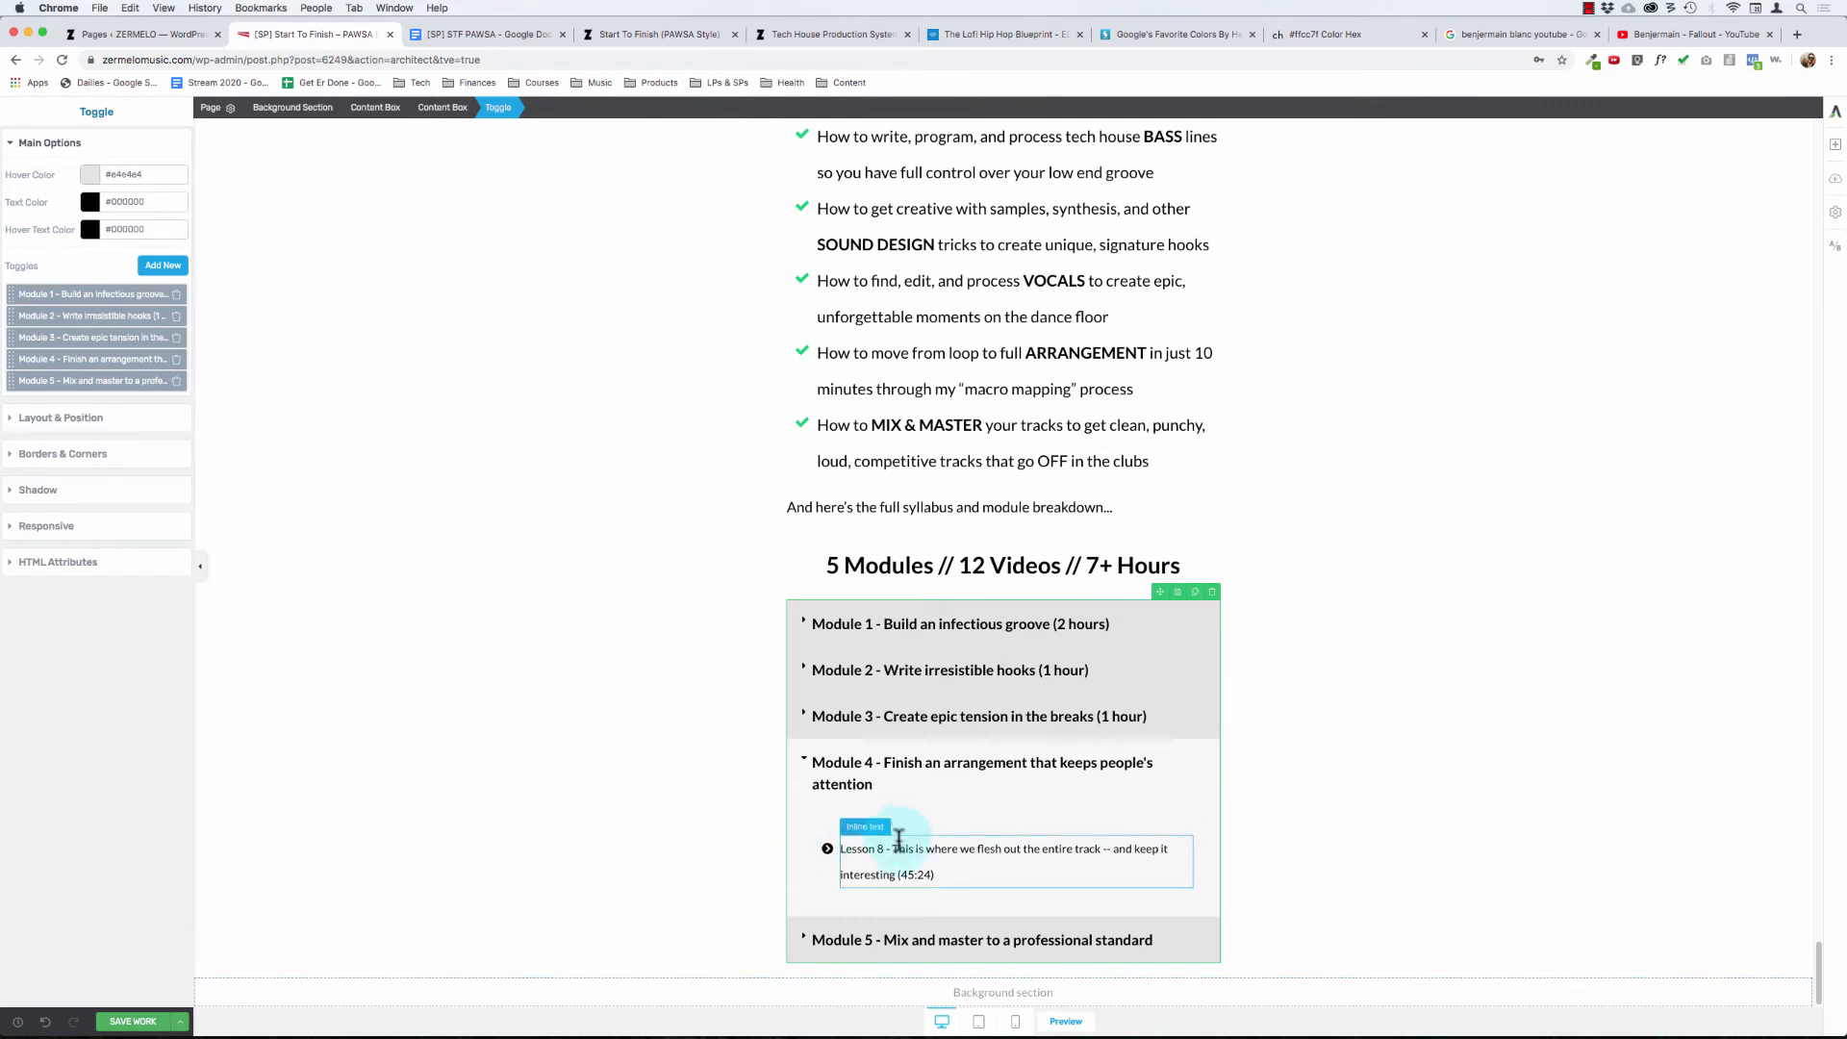
pyautogui.click(905, 848)
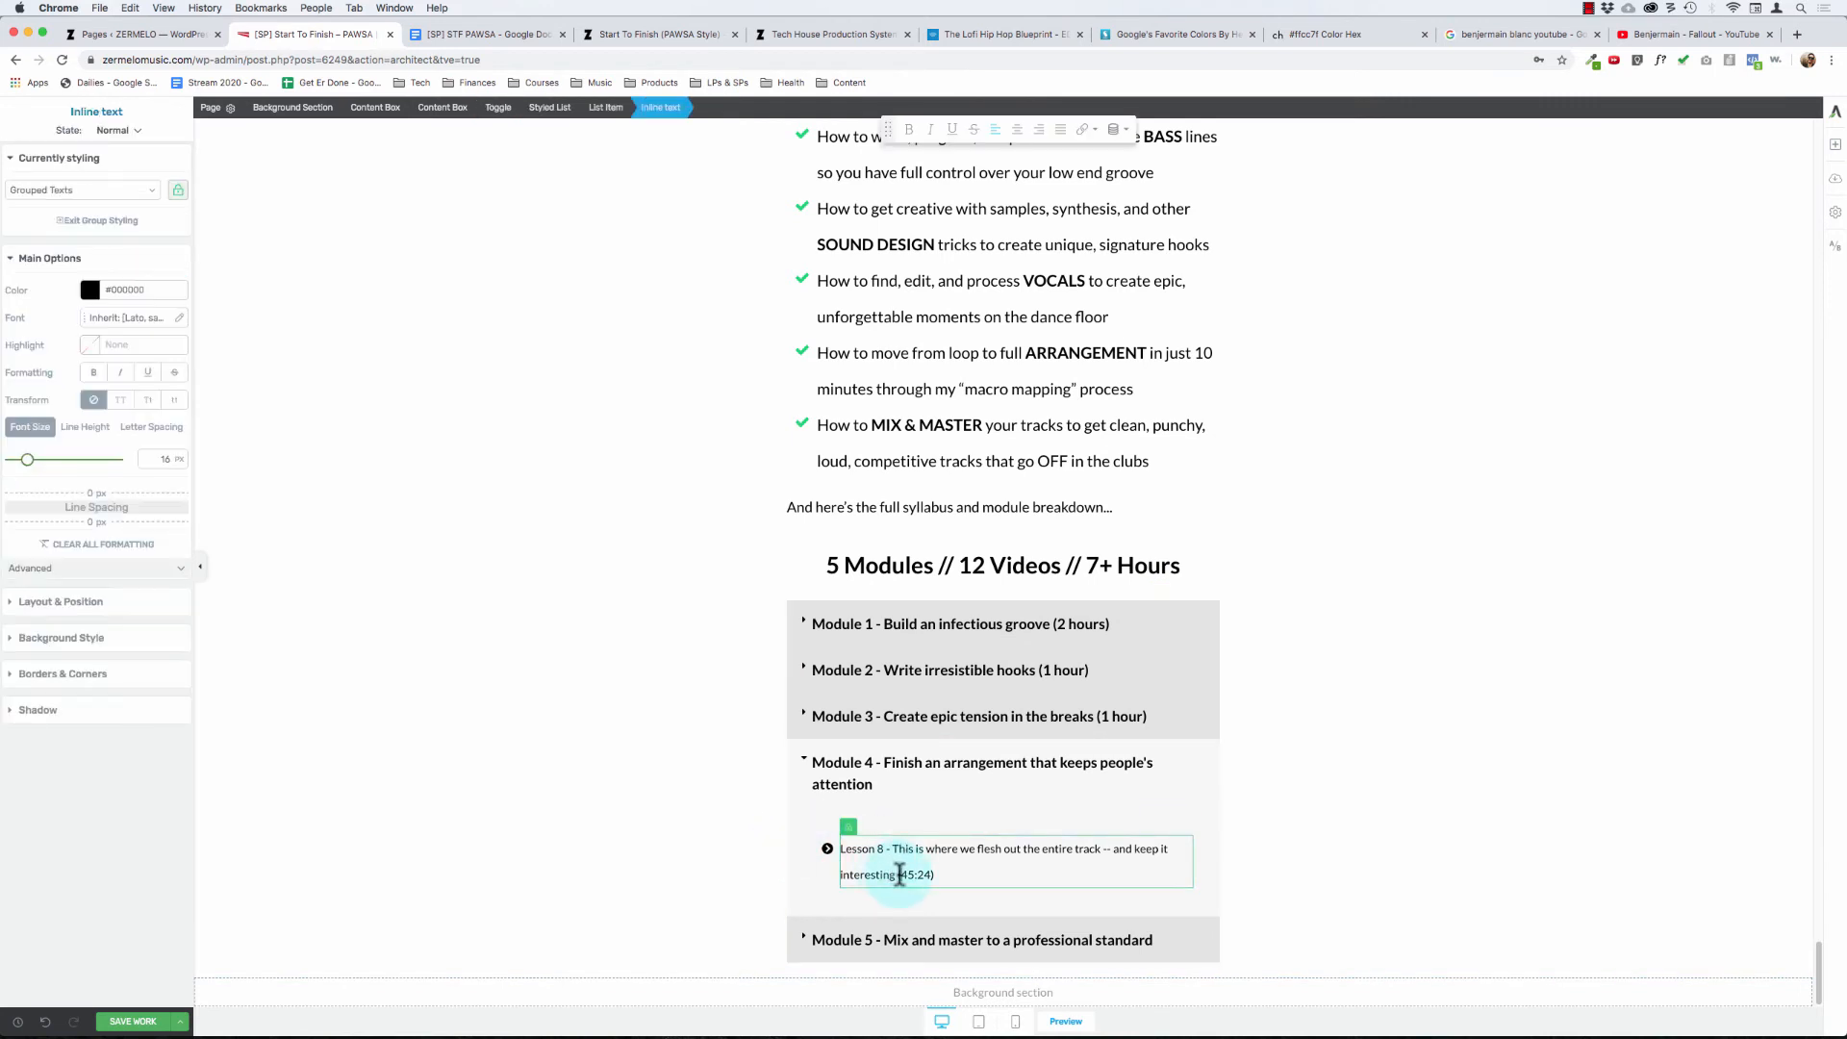
pyautogui.click(938, 775)
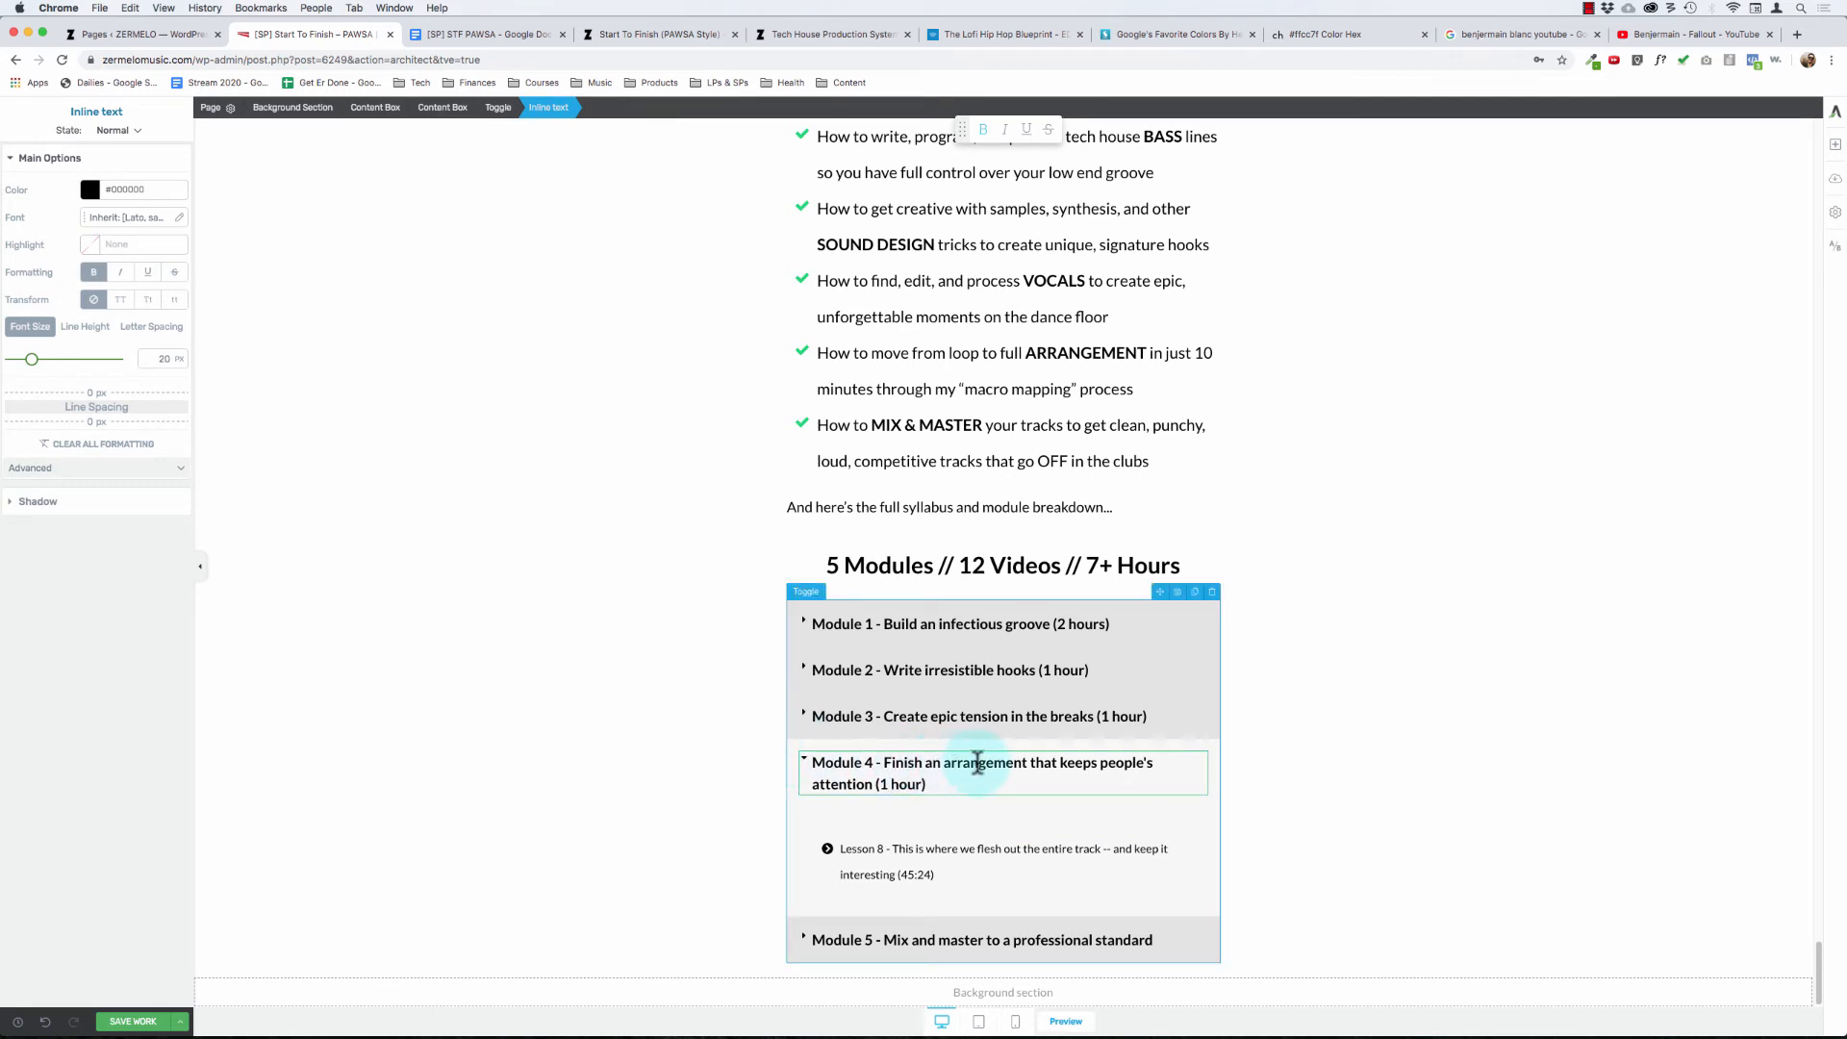
# - Shorten the Module 4 title to "Module 4 - Finish the arrangement (1 hour)"
pyautogui.click(1026, 762)
pyautogui.hotkey('alt', 'Left')
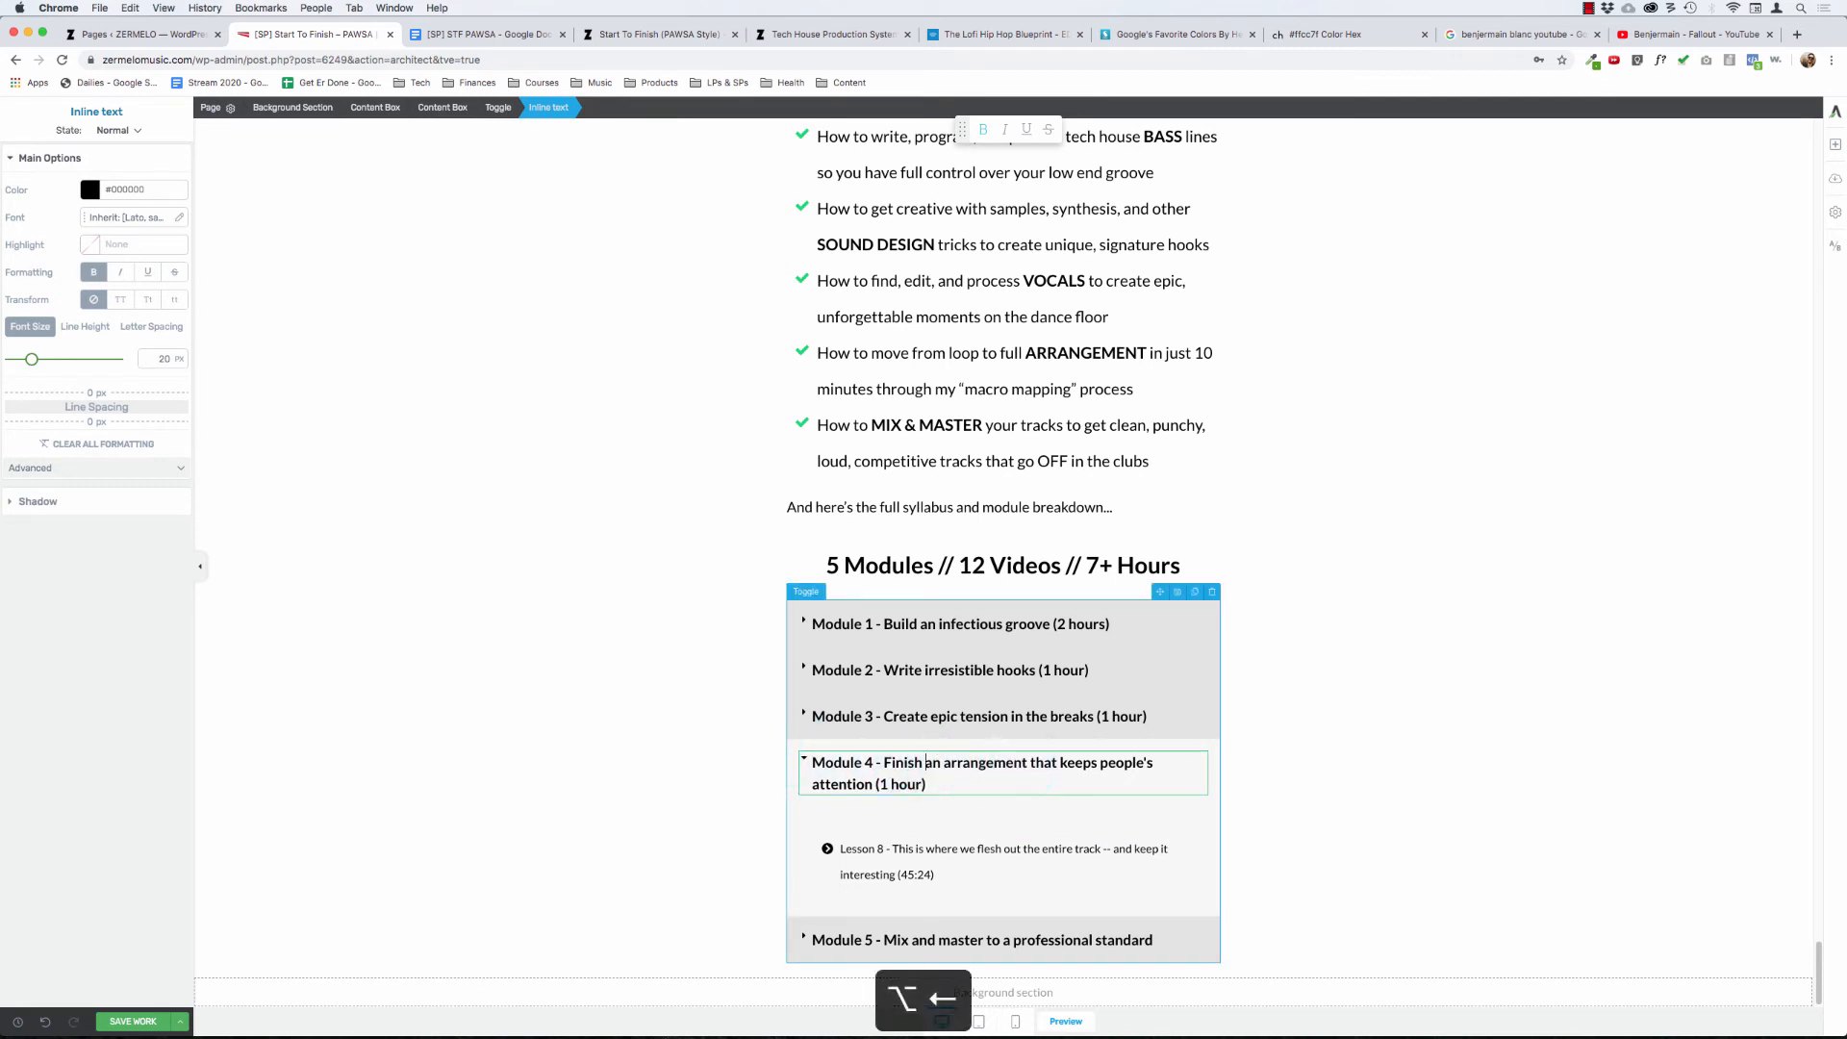
pyautogui.hotkey('alt', 'BackSpace')
pyautogui.write('the')
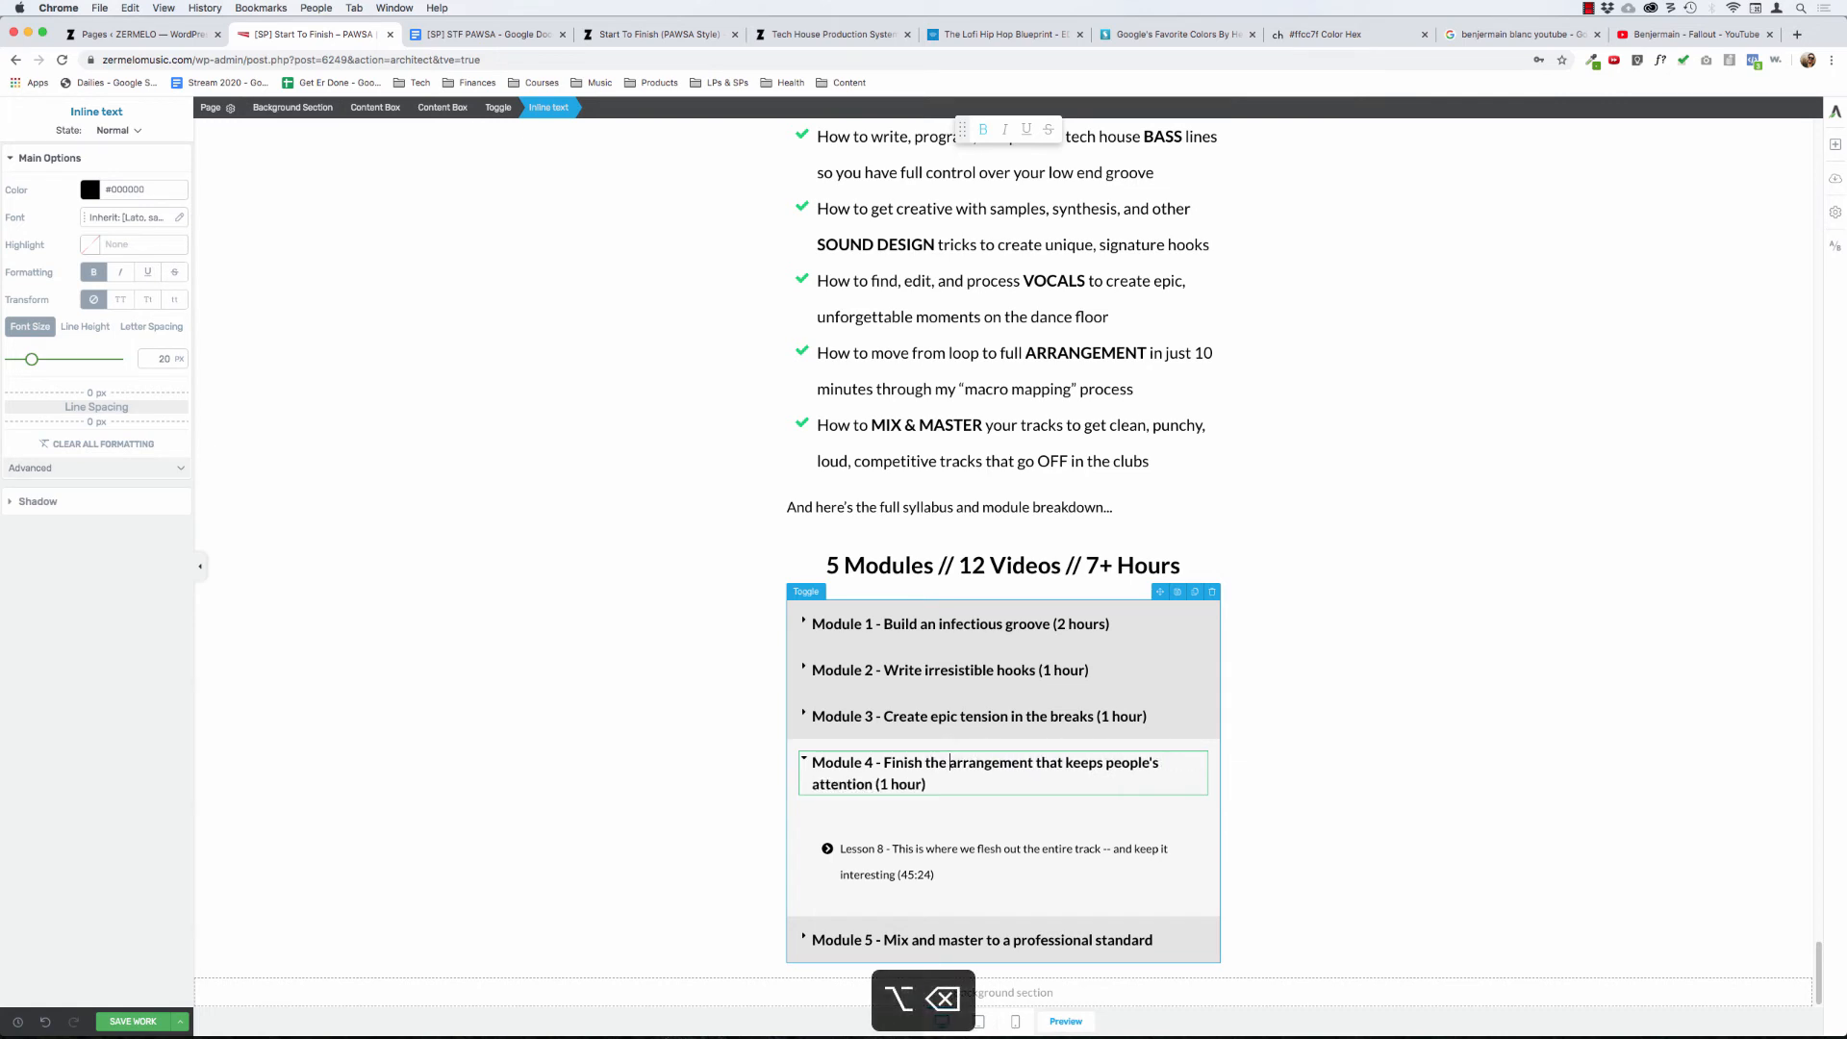
pyautogui.hotkey('alt', 'Right')
pyautogui.hotkey('alt', 'shift', 'Right')
pyautogui.hotkey('alt', 'shift', 'Right')
pyautogui.hotkey('alt', 'shift', 'Right')
pyautogui.hotkey('alt', 'shift', 'Right')
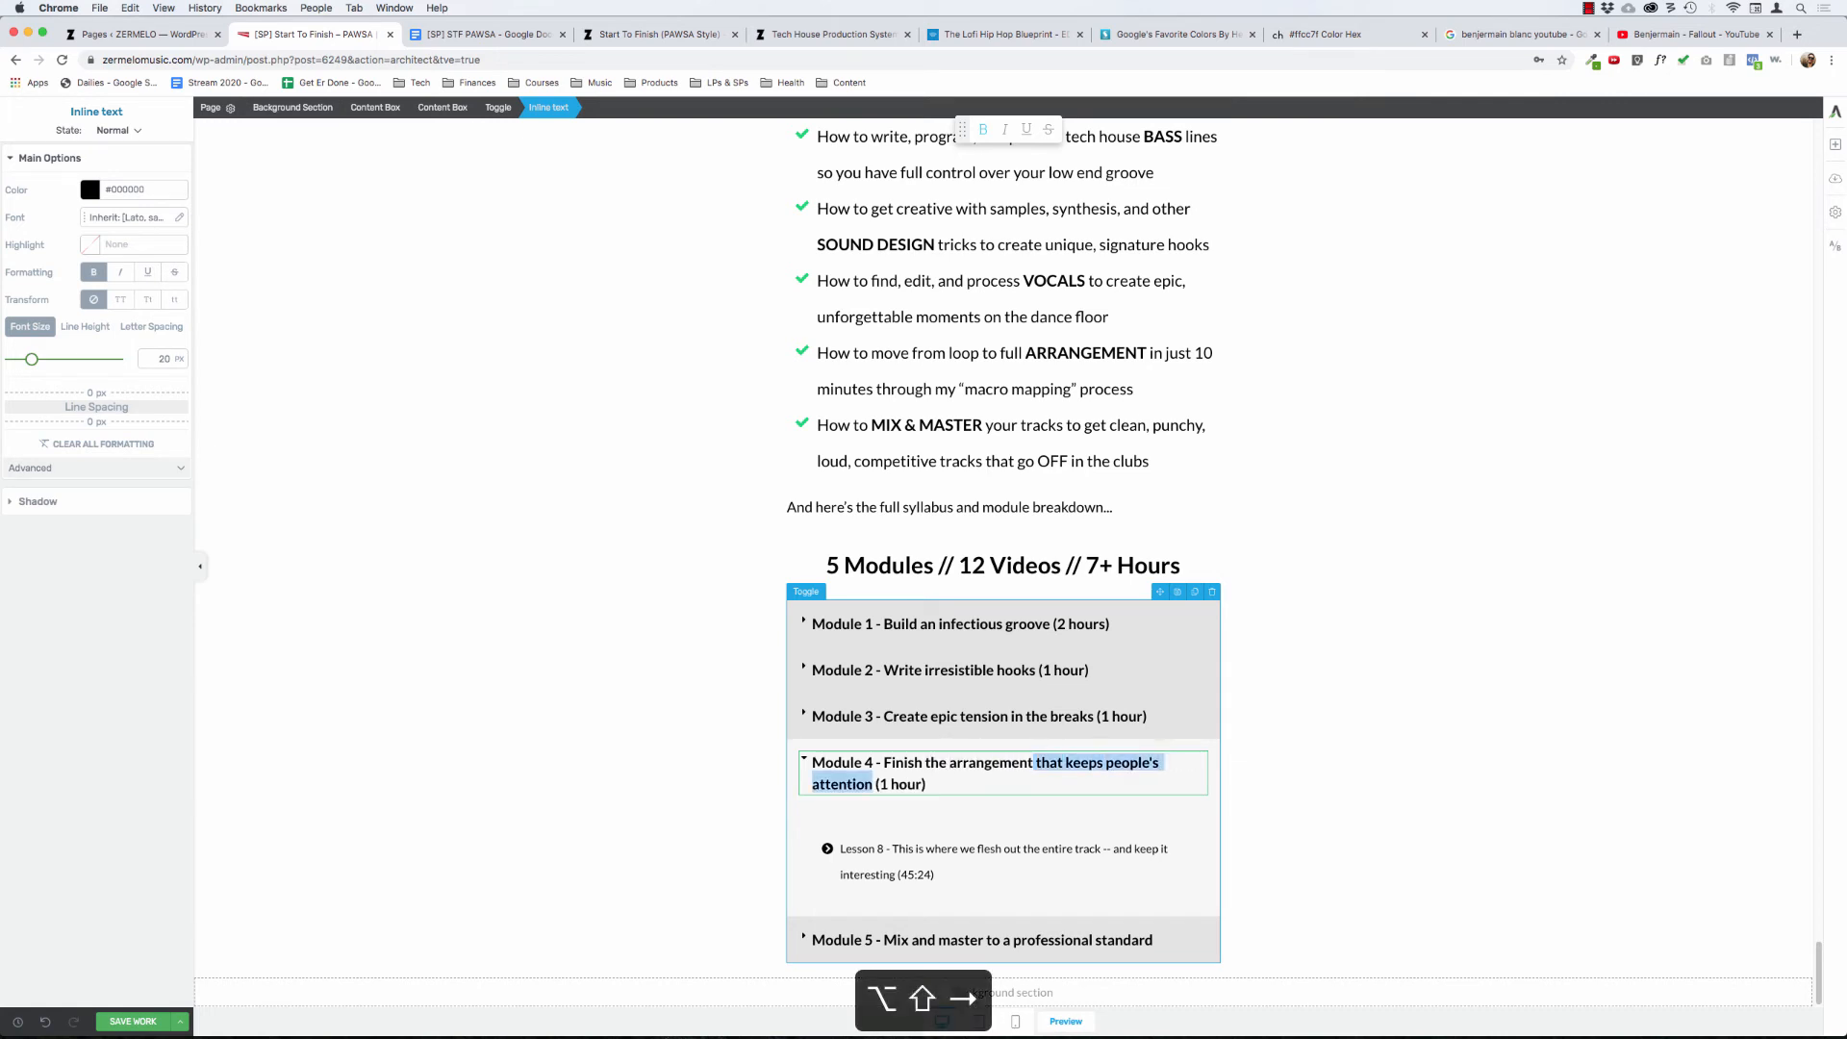
pyautogui.press('BackSpace')
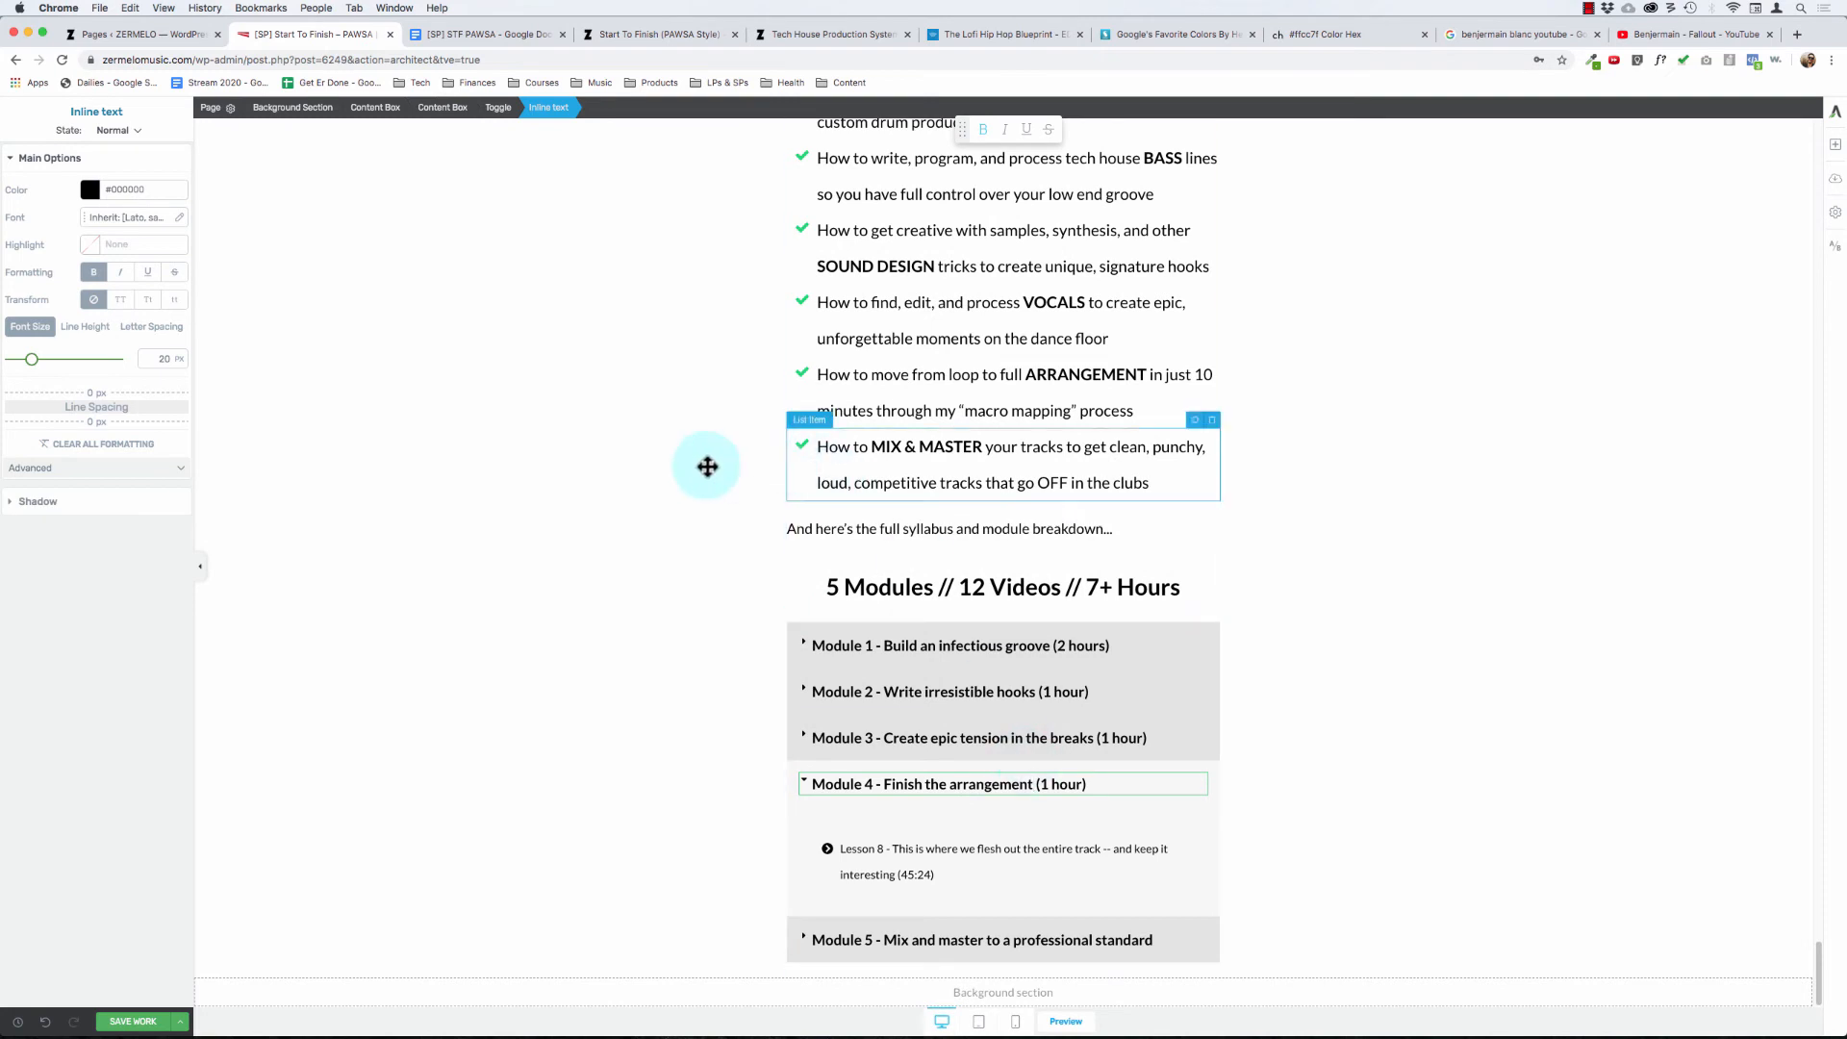
pyautogui.click(696, 554)
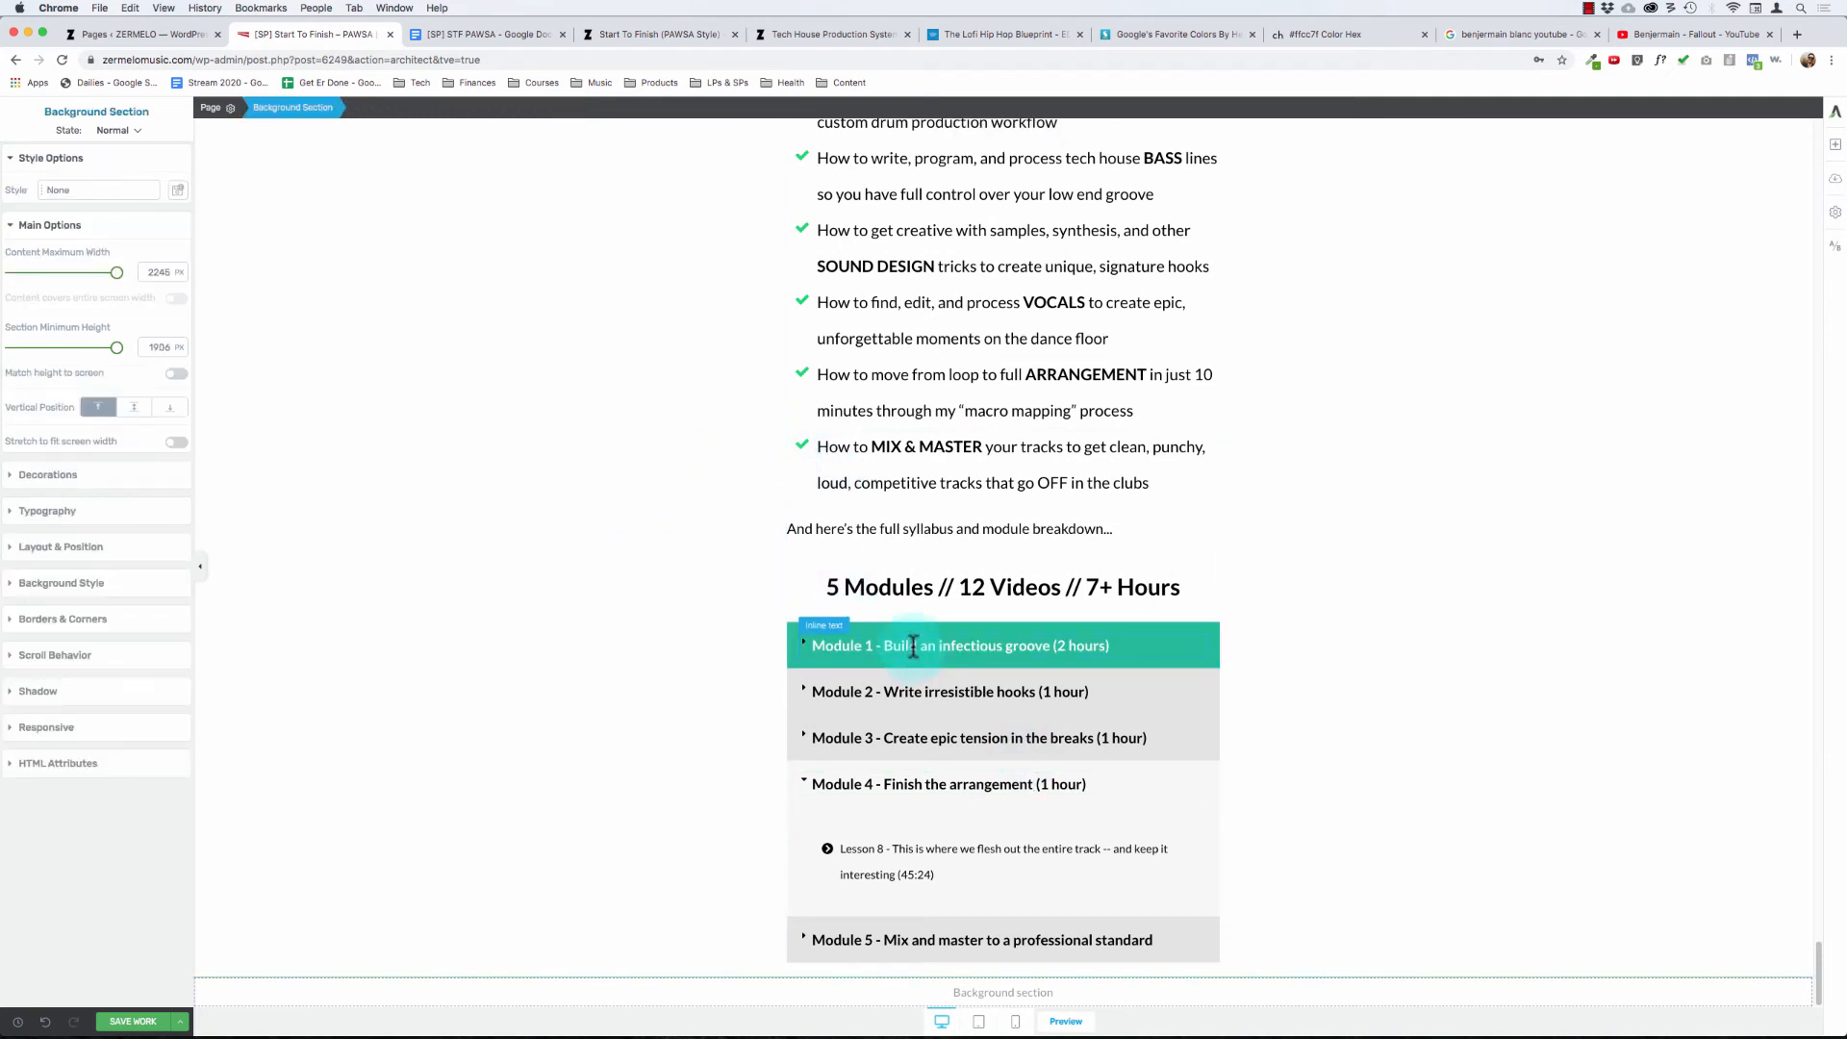
# - Reword the Module 1 toggle title to "Module 1 - Start with the groove (2 hours)", matching the quick overview list
pyautogui.scroll(5, 672, 540)
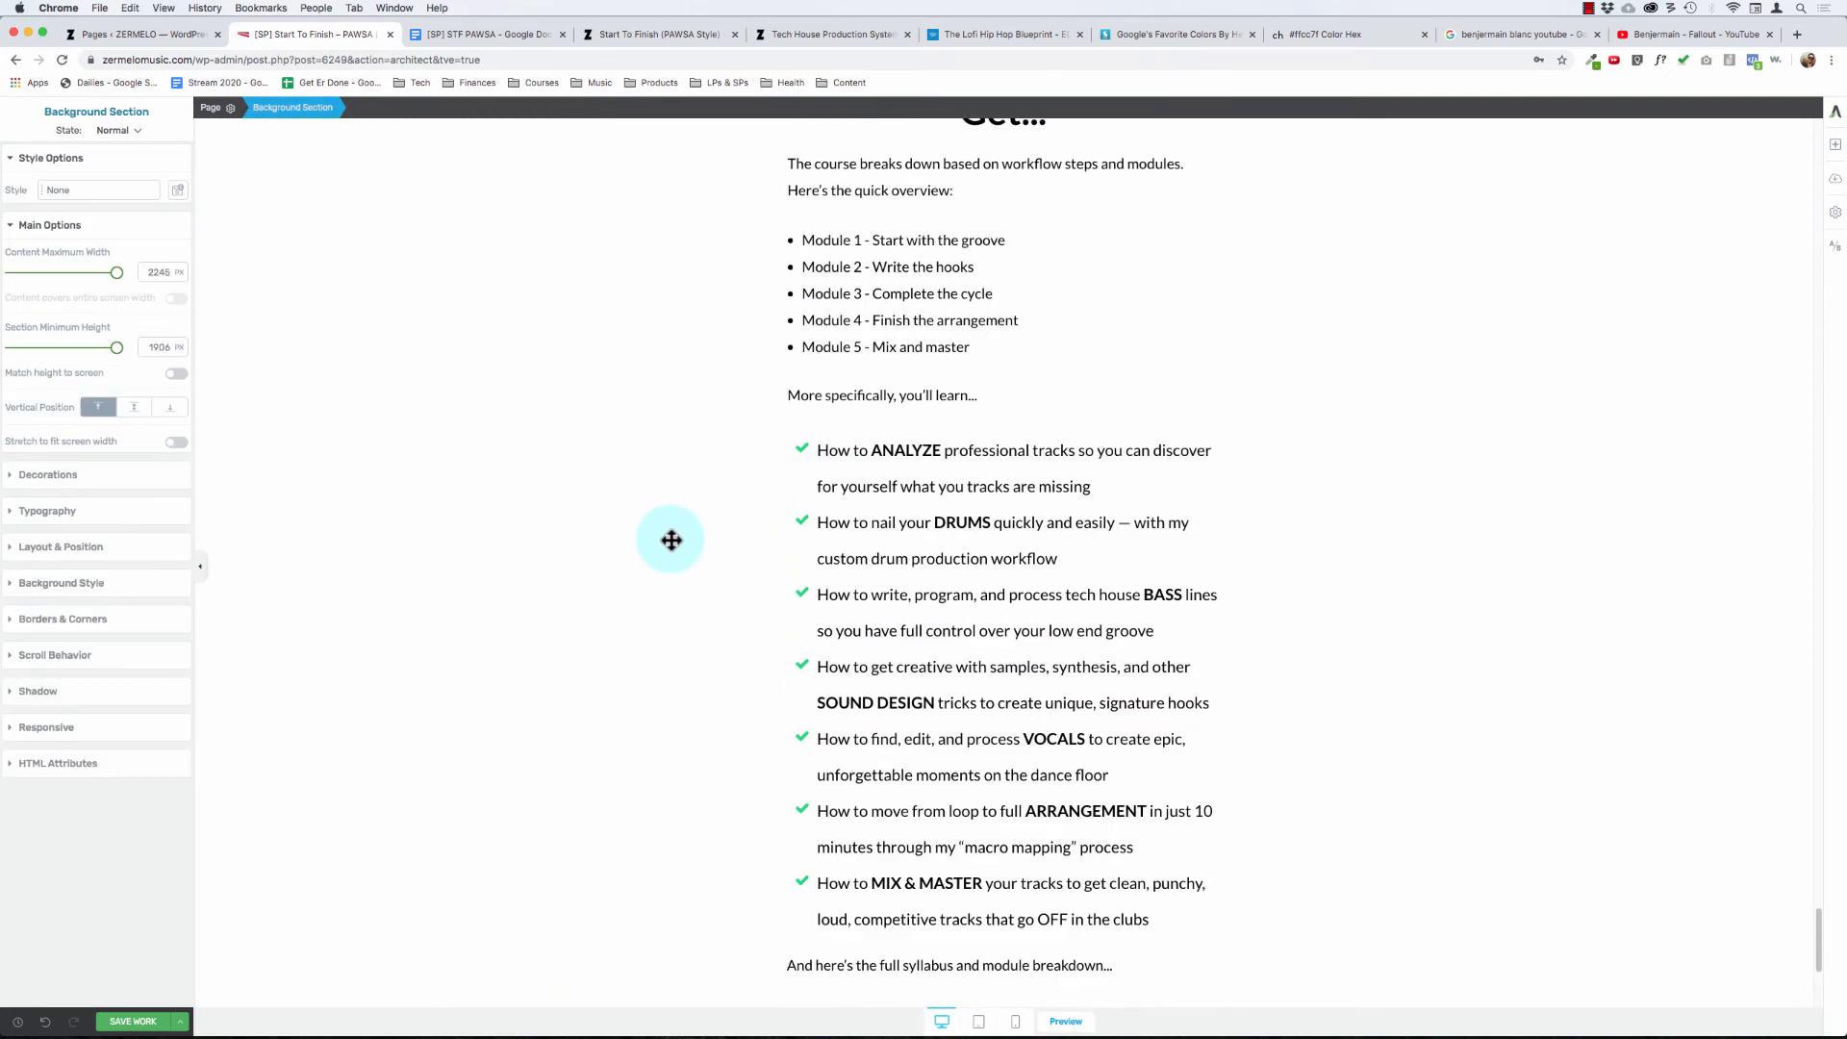
pyautogui.scroll(-1, 672, 540)
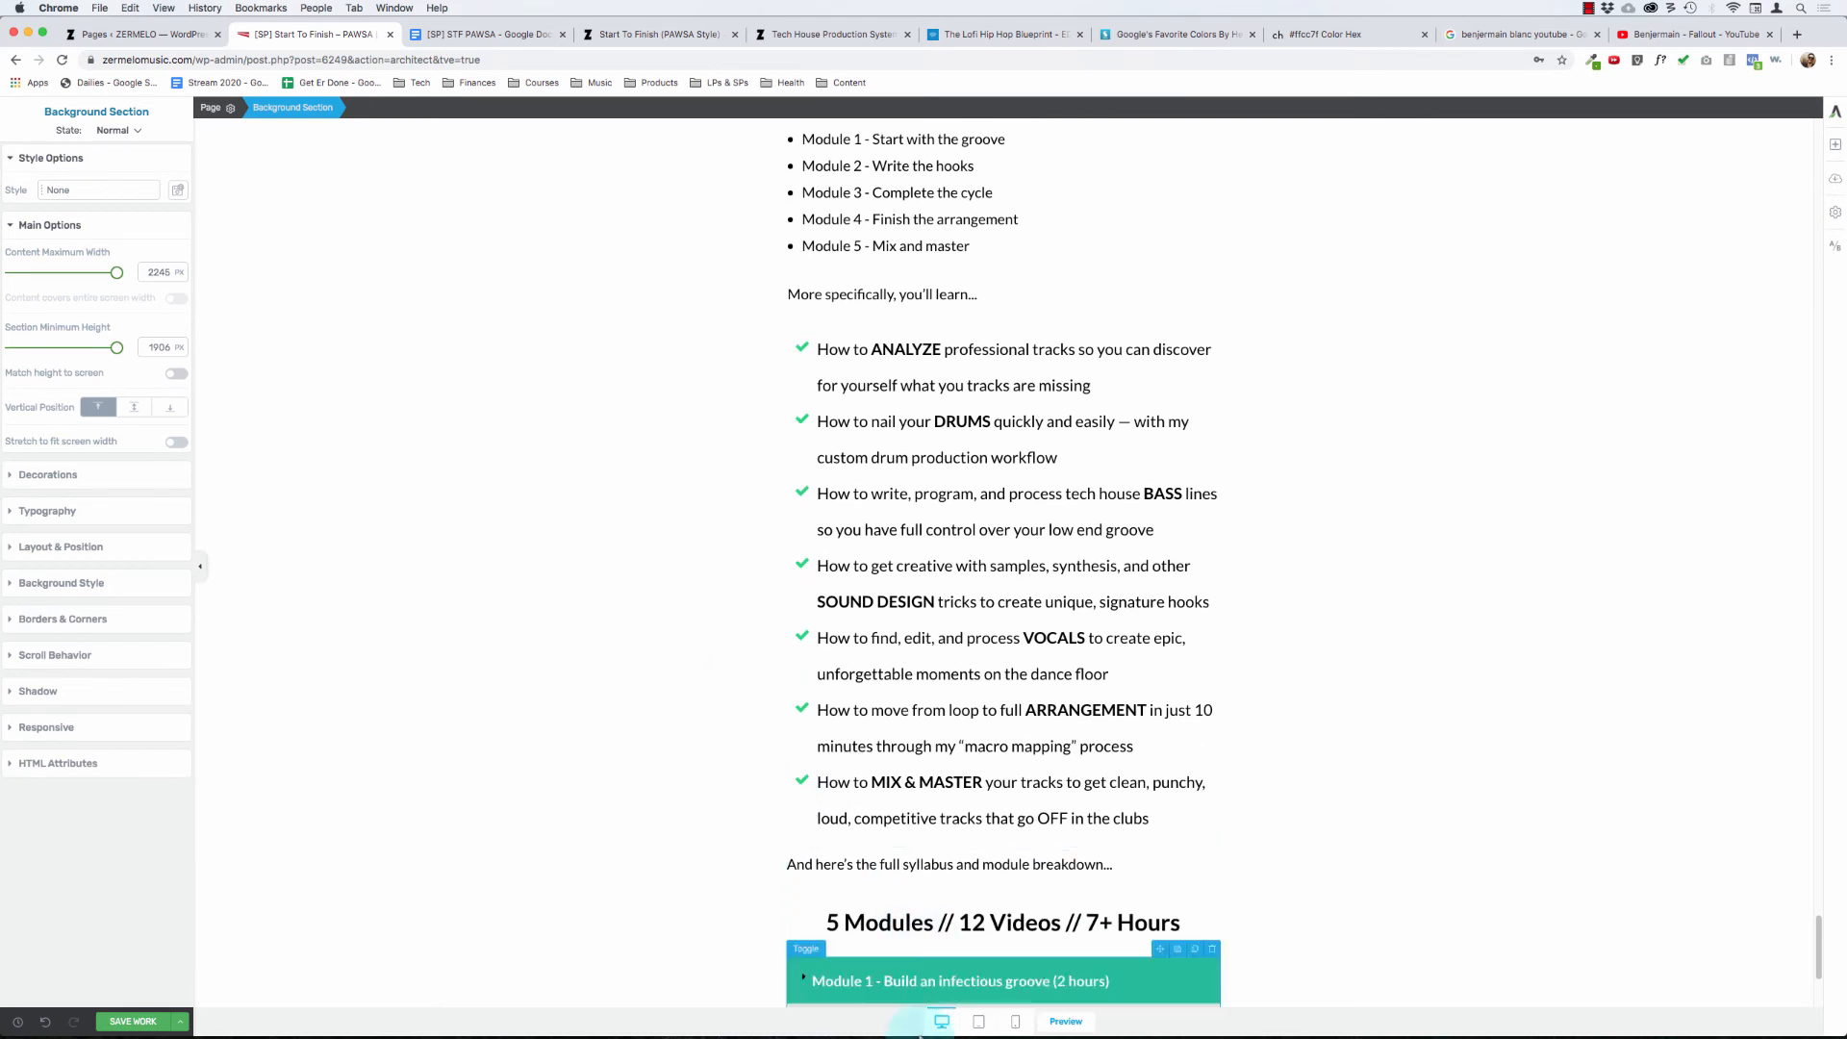
pyautogui.click(922, 973)
pyautogui.hotkey('alt', 'shift', 'Right')
pyautogui.hotkey('alt', 'shift', 'Right')
pyautogui.hotkey('alt', 'shift', 'Right')
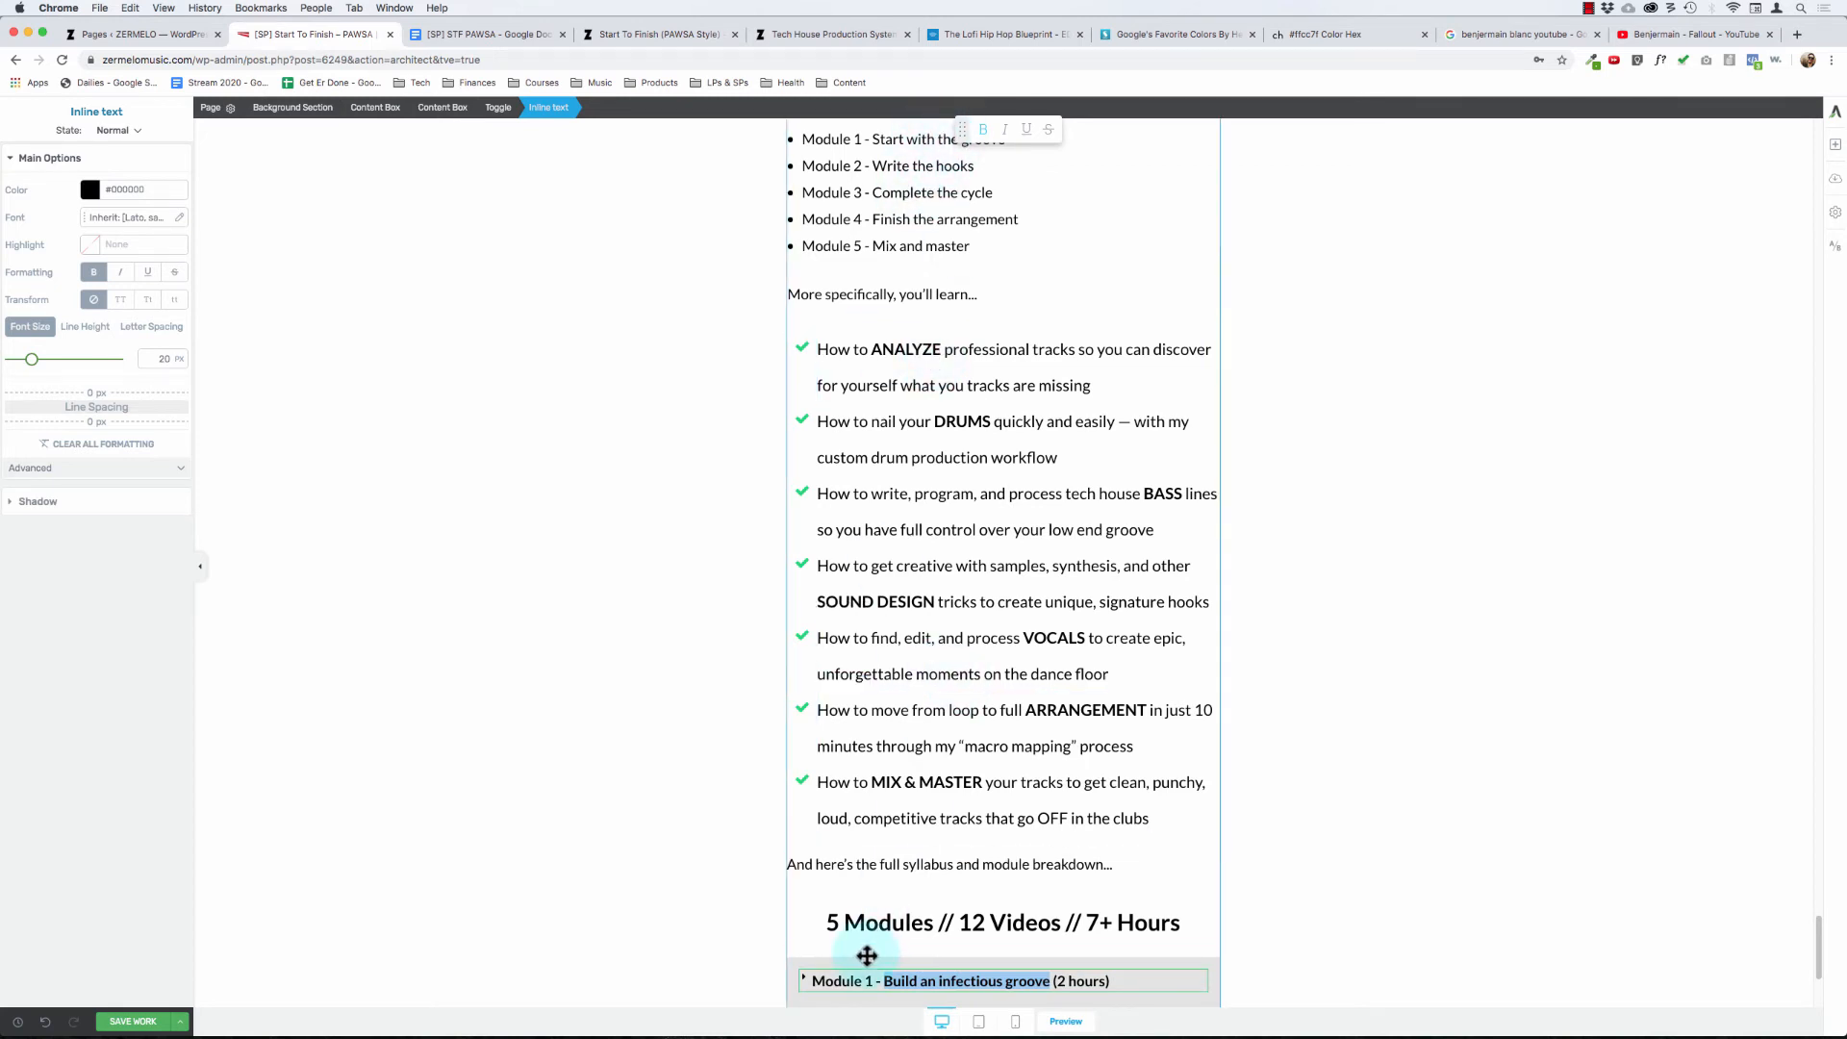
pyautogui.write('Start with')
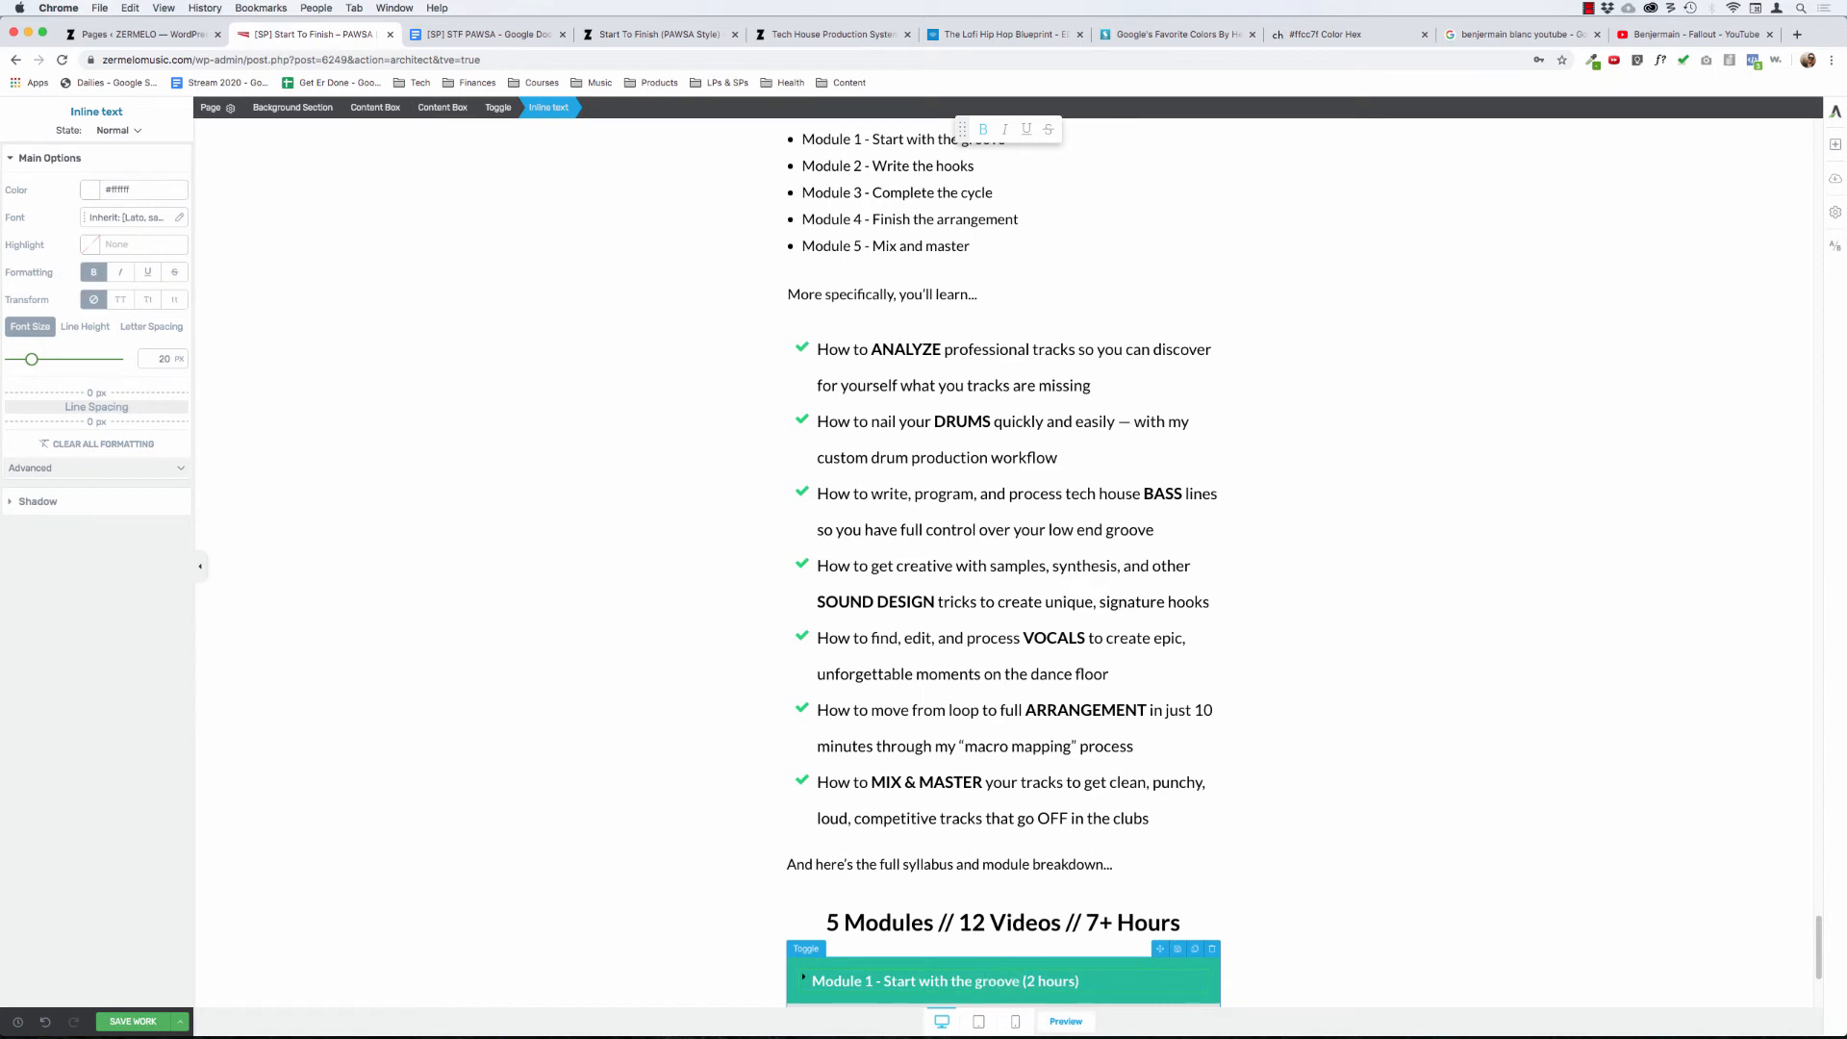
pyautogui.hotkey('alt', 'BackSpace')
pyautogui.hotkey('alt', 'BackSpace')
pyautogui.hotkey('alt', 'BackSpace')
pyautogui.write('With The Groove')
pyautogui.hotkey('alt', 'BackSpace')
pyautogui.hotkey('alt', 'BackSpace')
pyautogui.hotkey('alt', 'BackSpace')
pyautogui.click(602, 805)
# - Change the Module 2 toggle title to "Module 2 - Write the hooks (1 hour)"
pyautogui.scroll(-2, 603, 804)
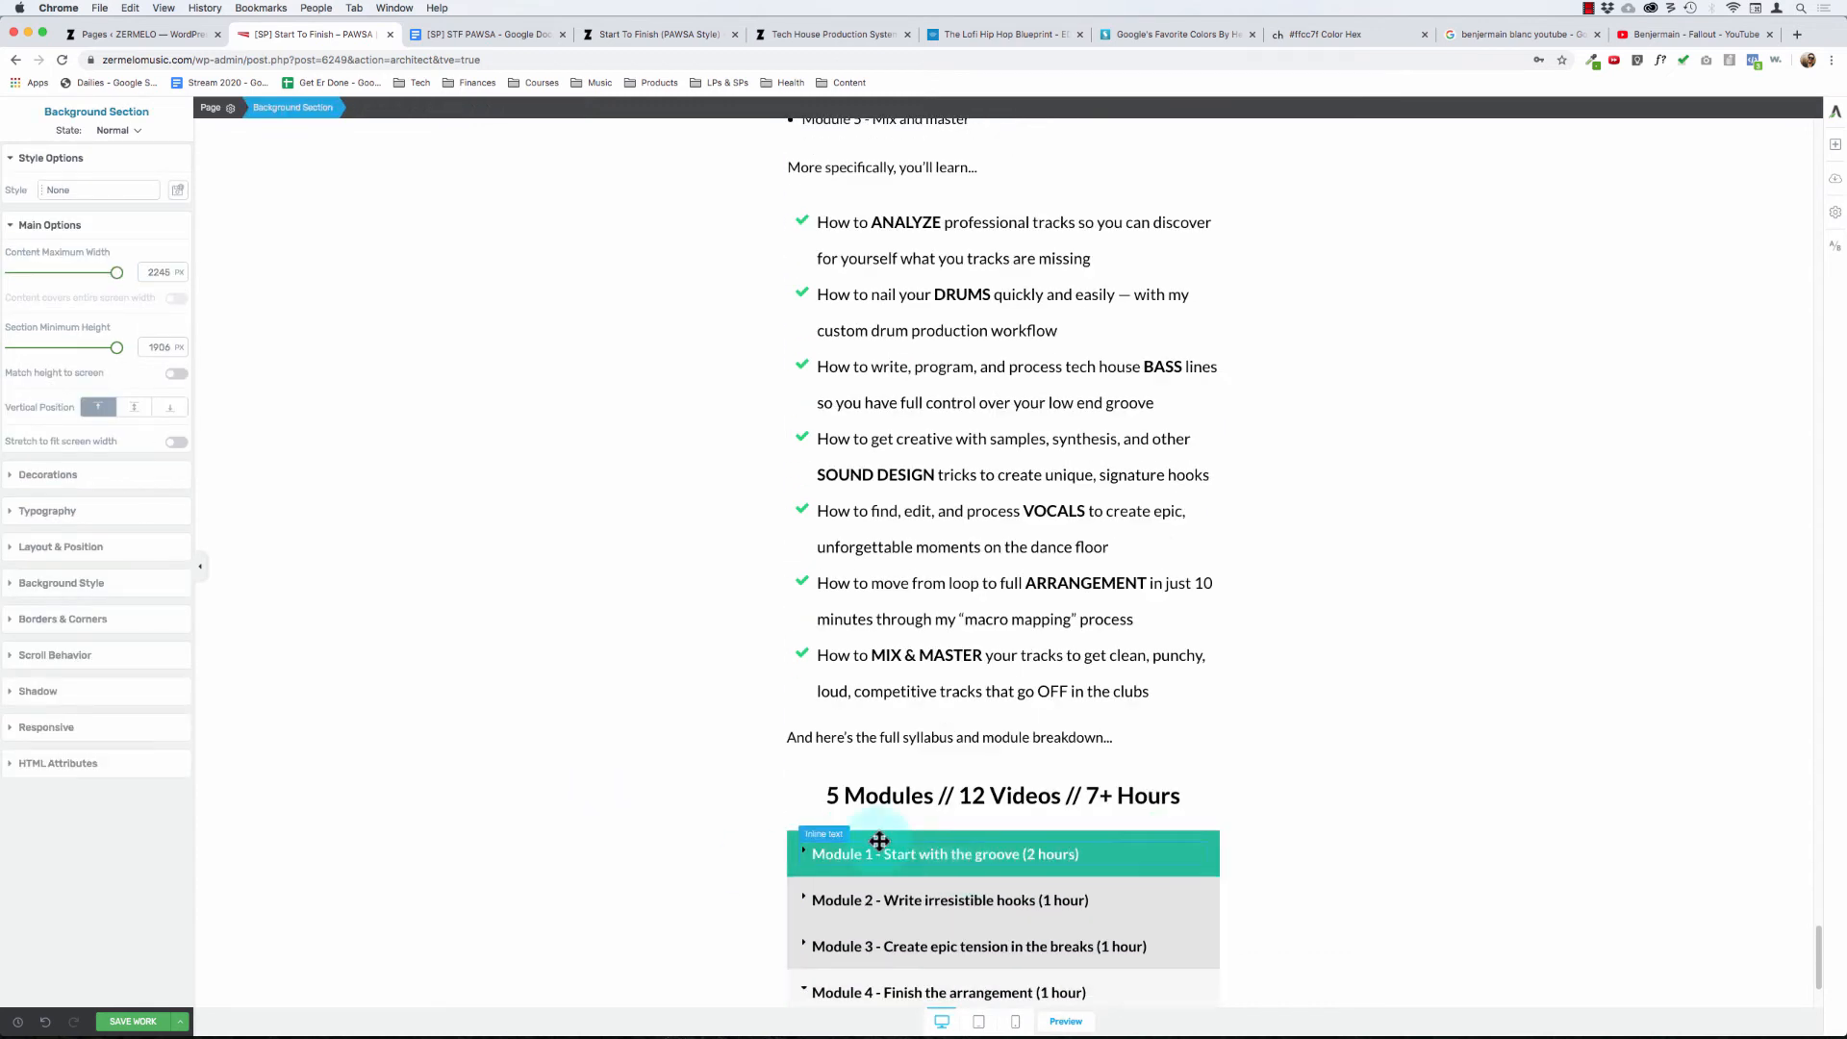
pyautogui.click(923, 900)
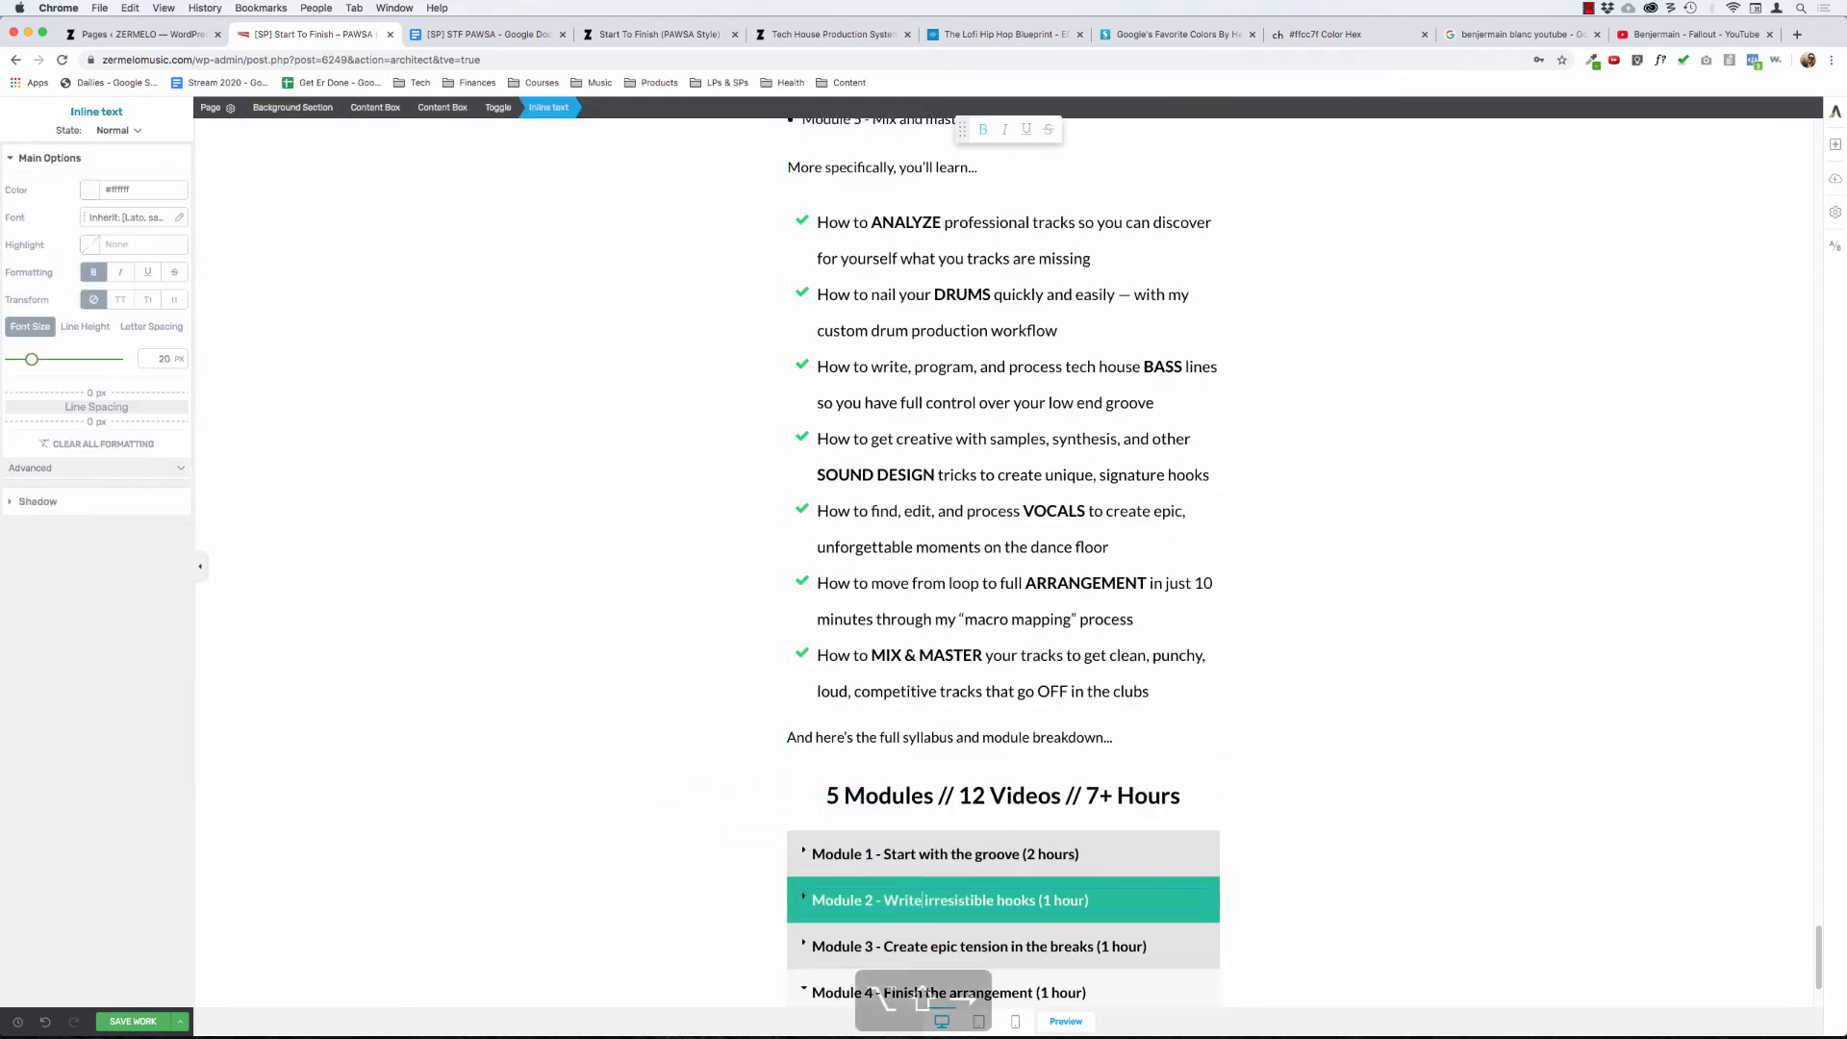
pyautogui.hotkey('alt', 'shift', 'Right')
pyautogui.write('the')
pyautogui.hotkey('alt', 'Right')
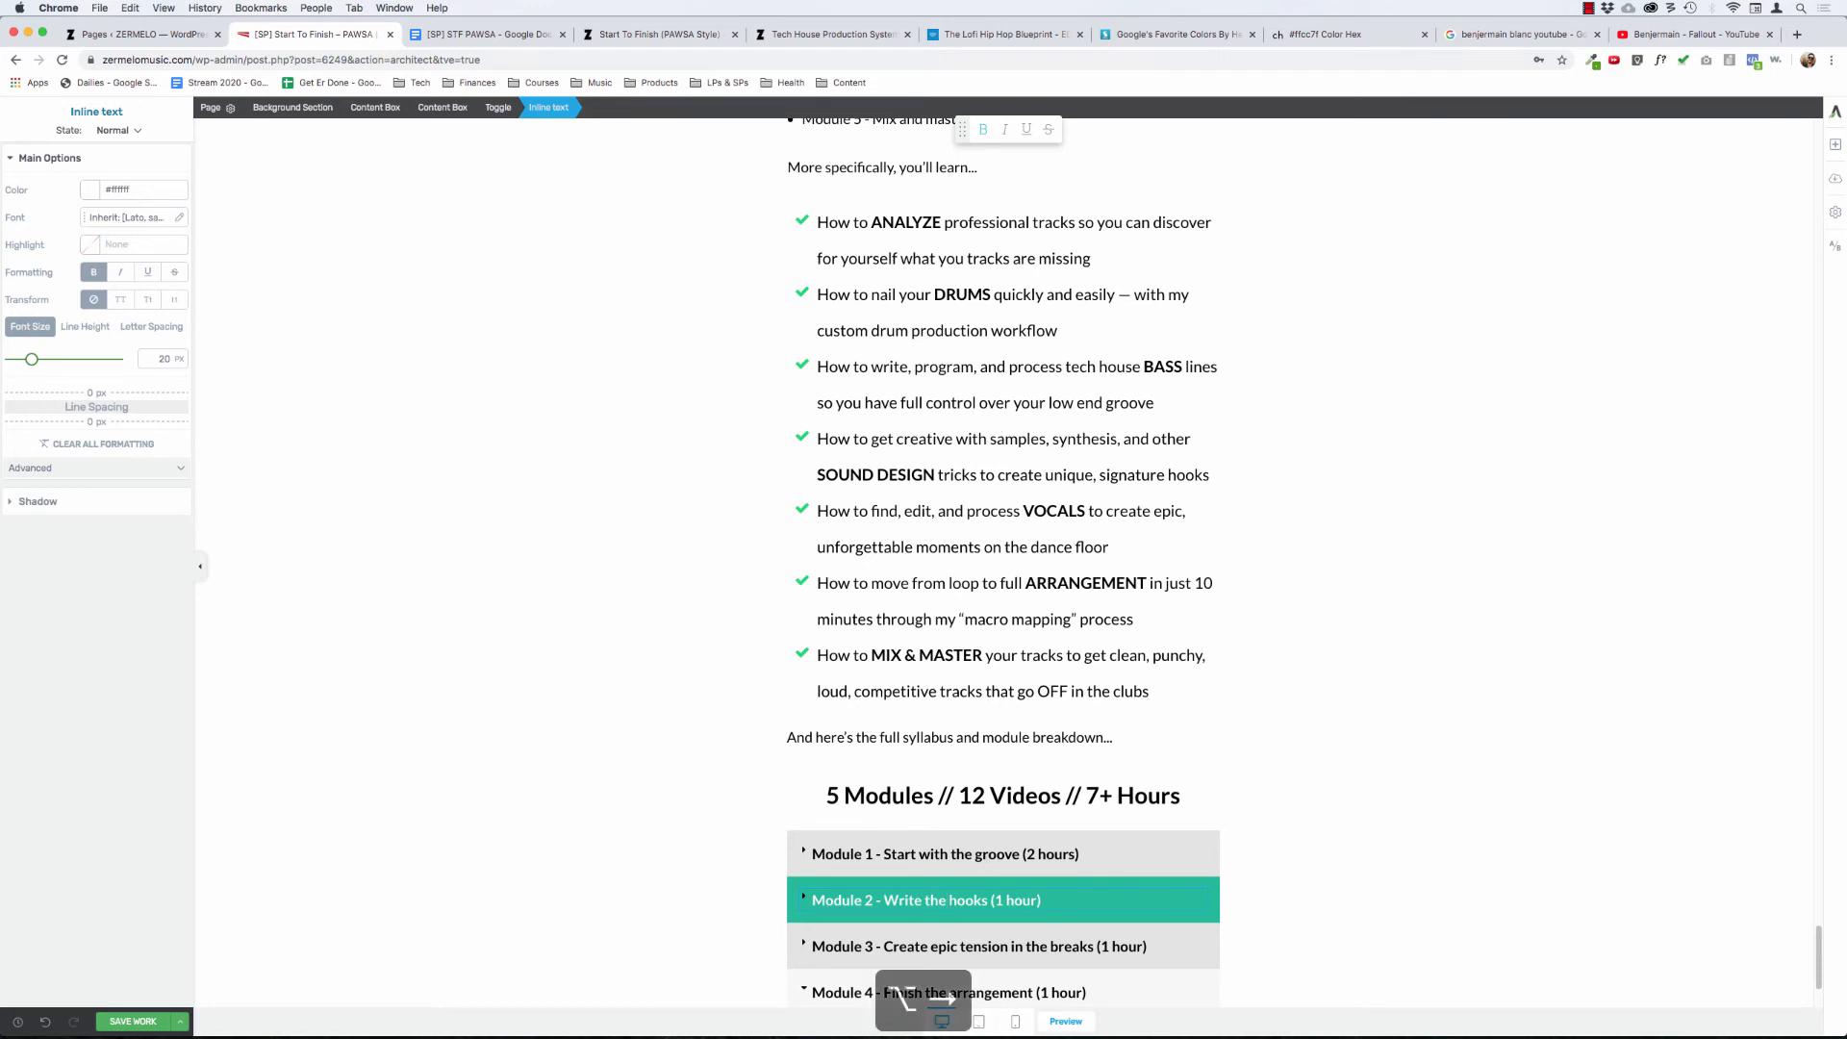
pyautogui.click(927, 984)
# - Reword the Module 3 toggle title to 'Module 3 - Complete the "cycle" (1 hour)', with cycle in quotation marks
pyautogui.click(947, 946)
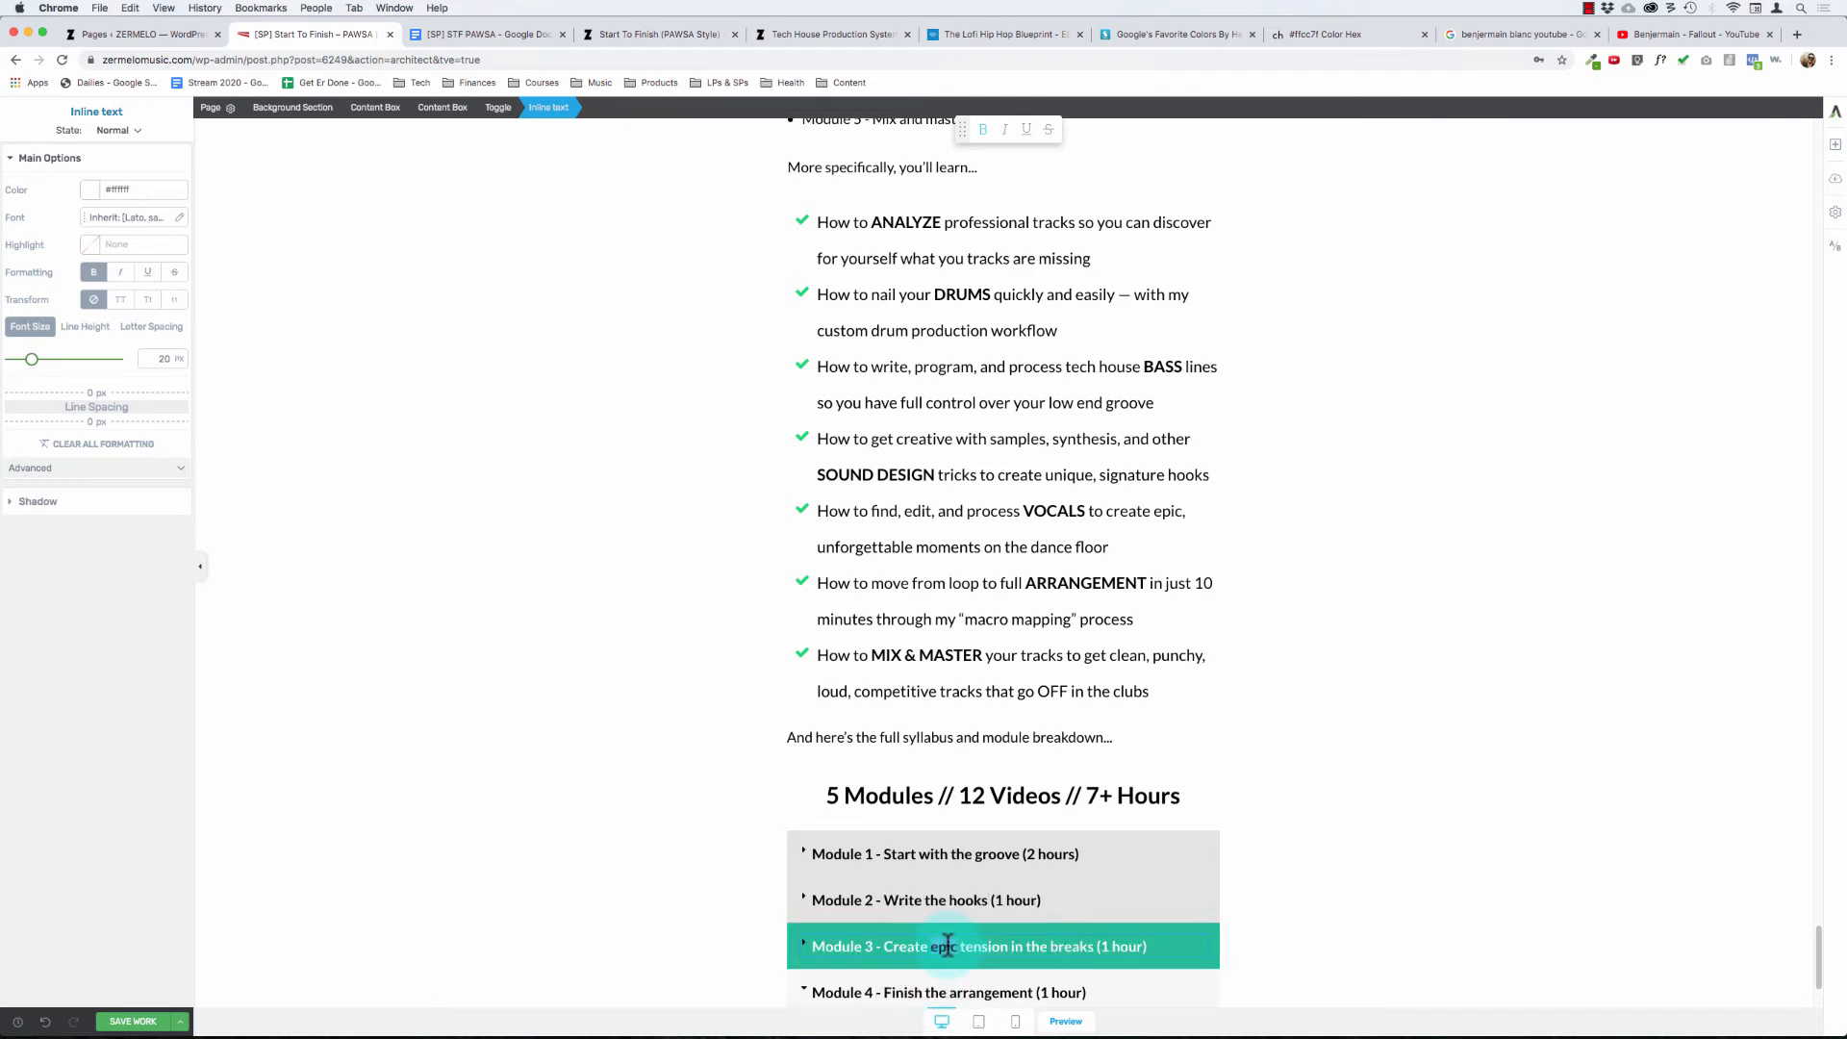
pyautogui.hotkey('alt', 'Left')
pyautogui.hotkey('alt', 'shift', 'Right')
pyautogui.hotkey('alt', 'shift', 'Right')
pyautogui.hotkey('alt', 'shift', 'Right')
pyautogui.hotkey('alt', 'shift', 'Right')
pyautogui.hotkey('alt', 'shift', 'Right')
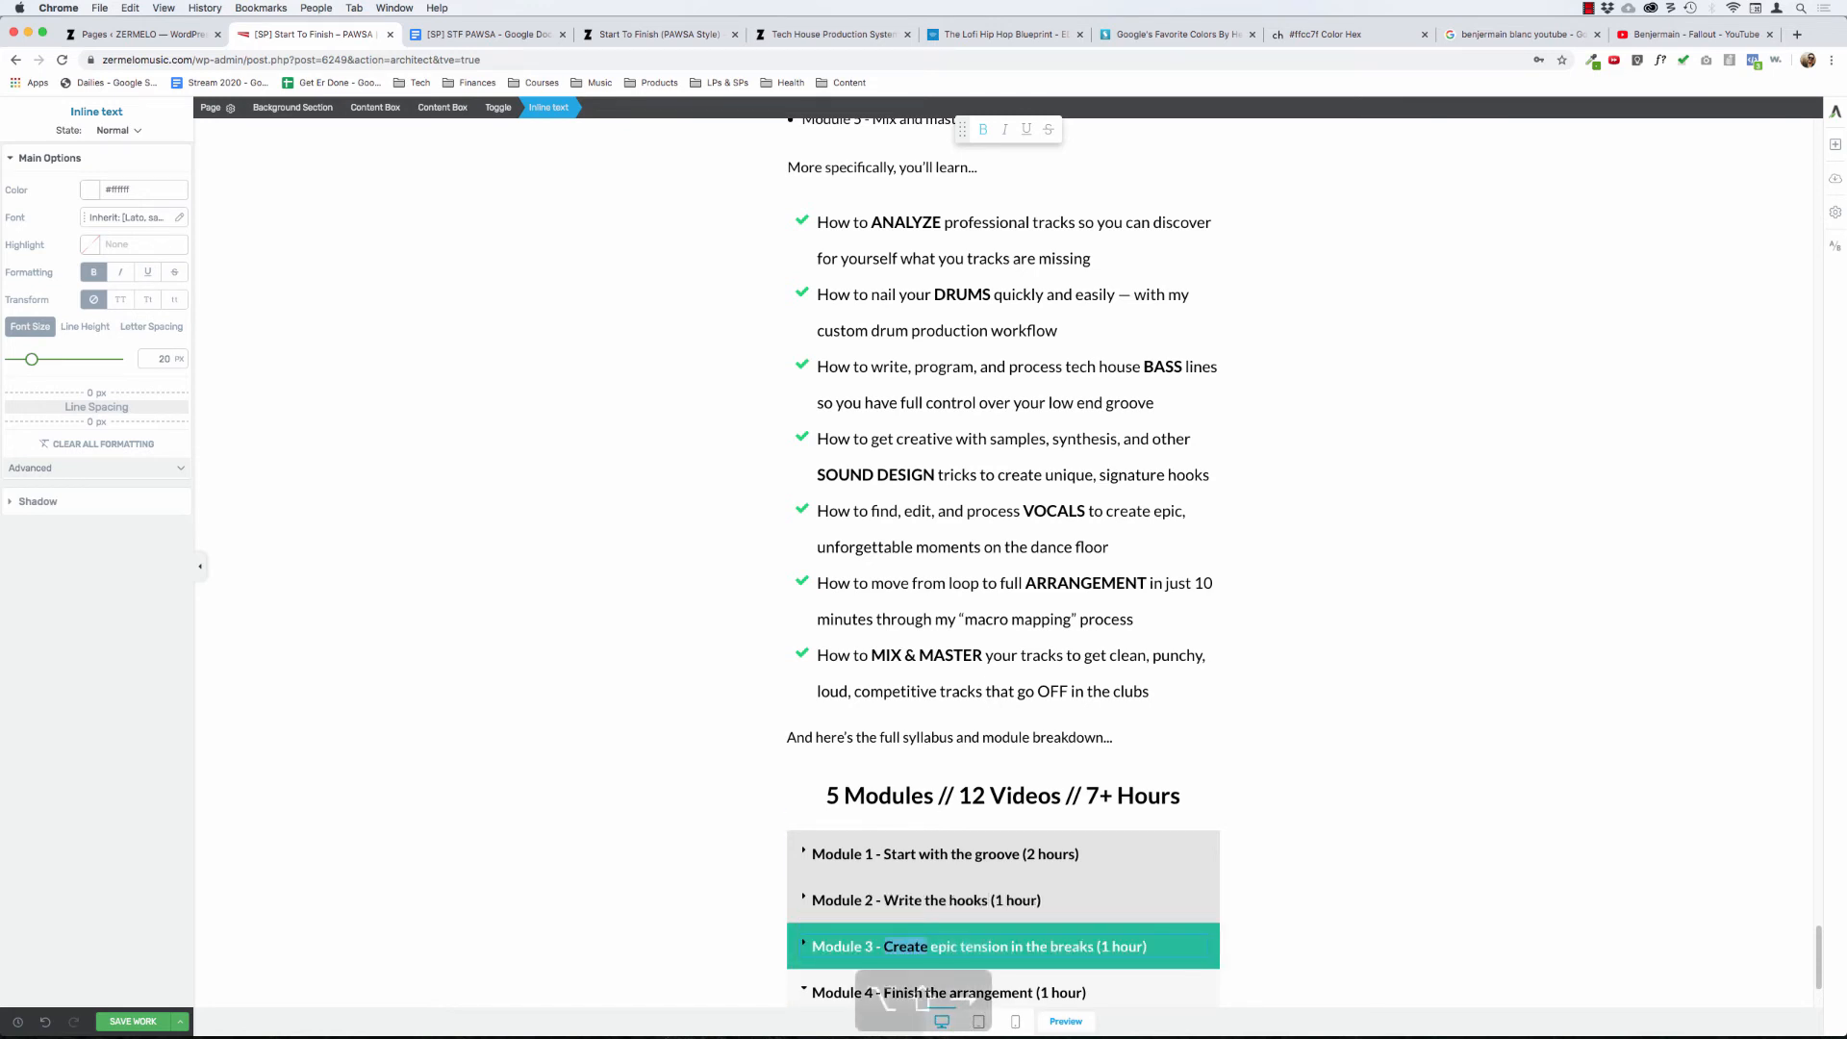
pyautogui.hotkey('alt', 'shift', 'Right')
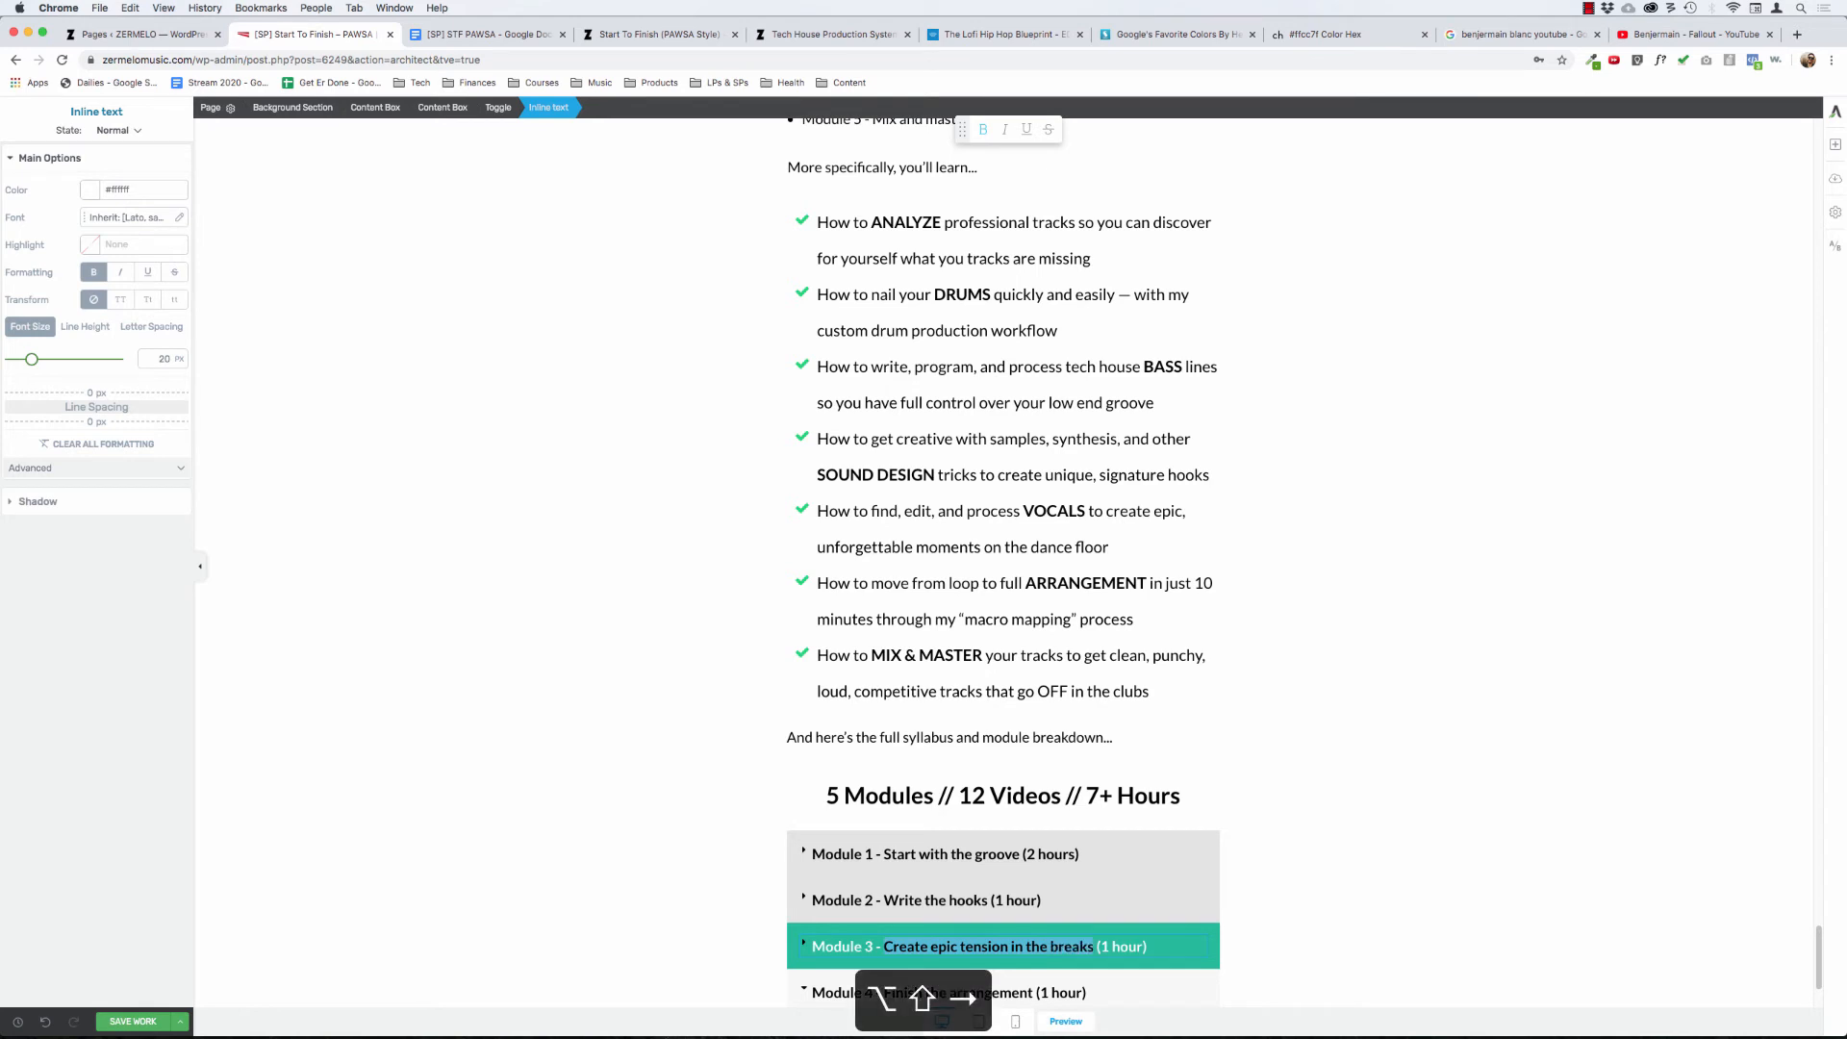
pyautogui.write('Complete')
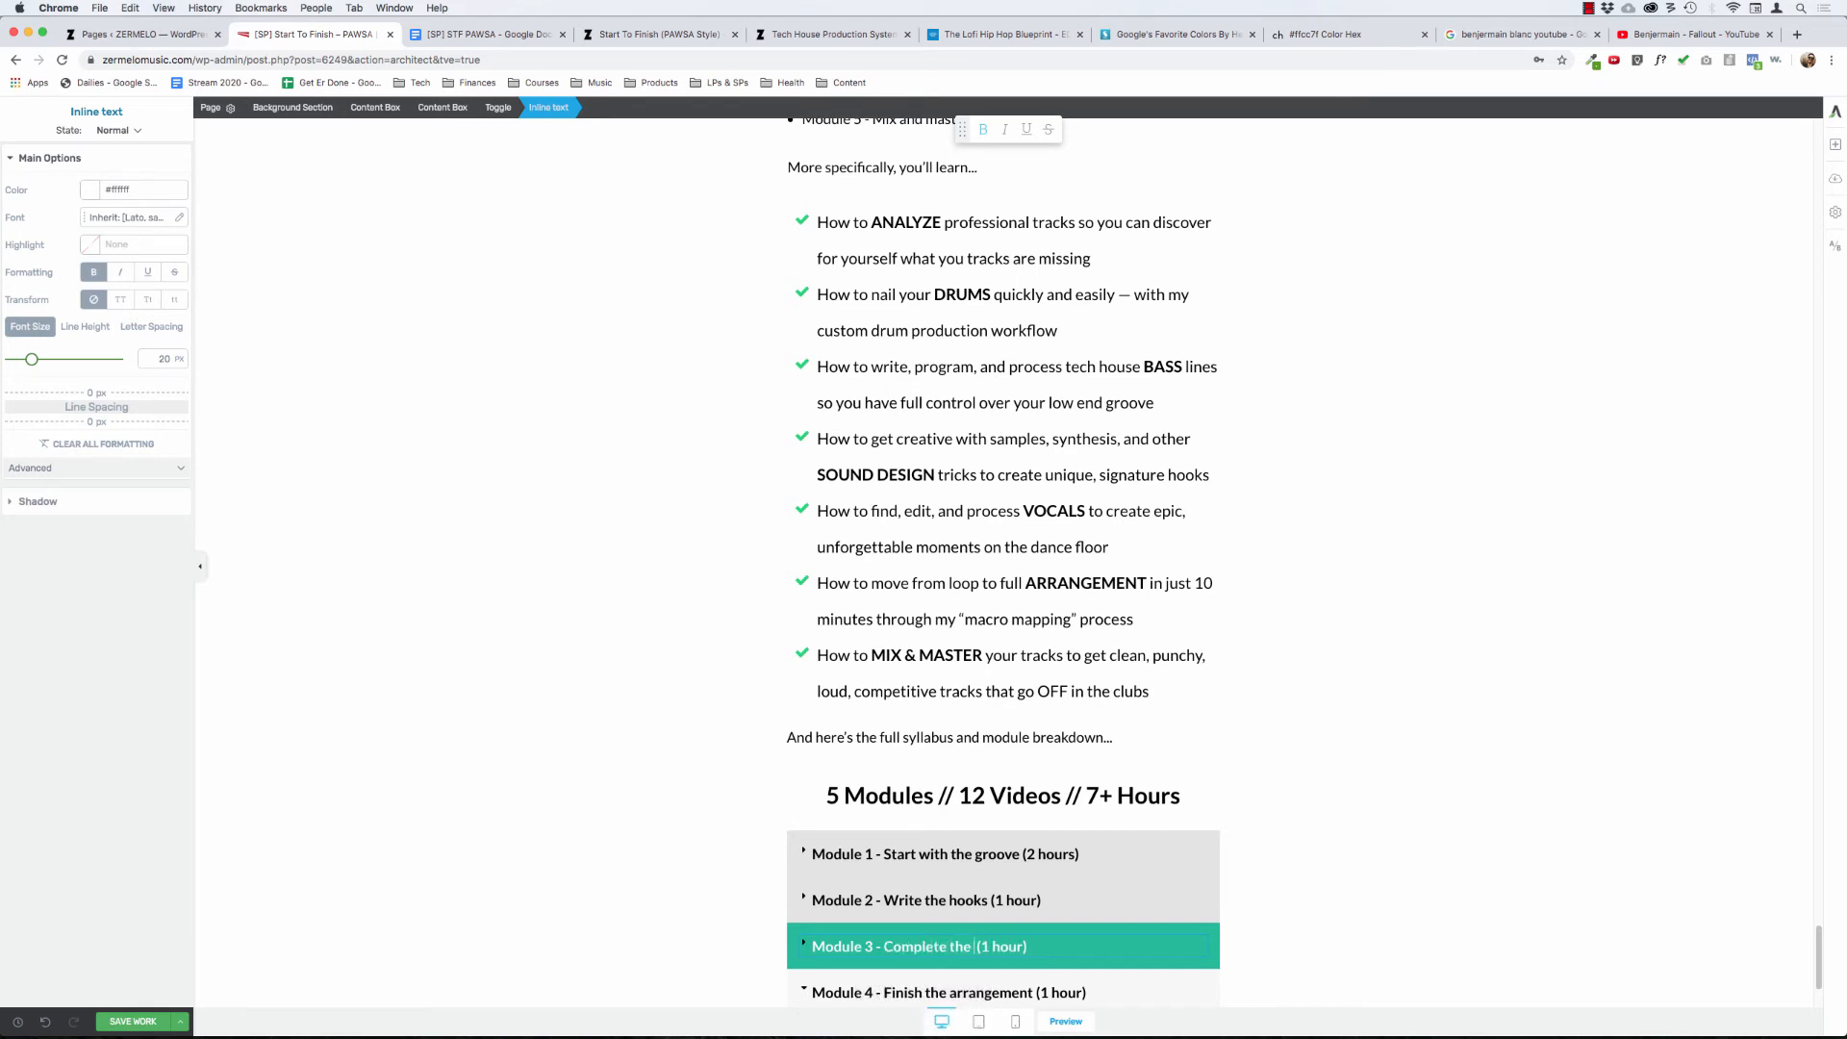
pyautogui.write(' the cycle"')
pyautogui.hotkey('alt', 'Left')
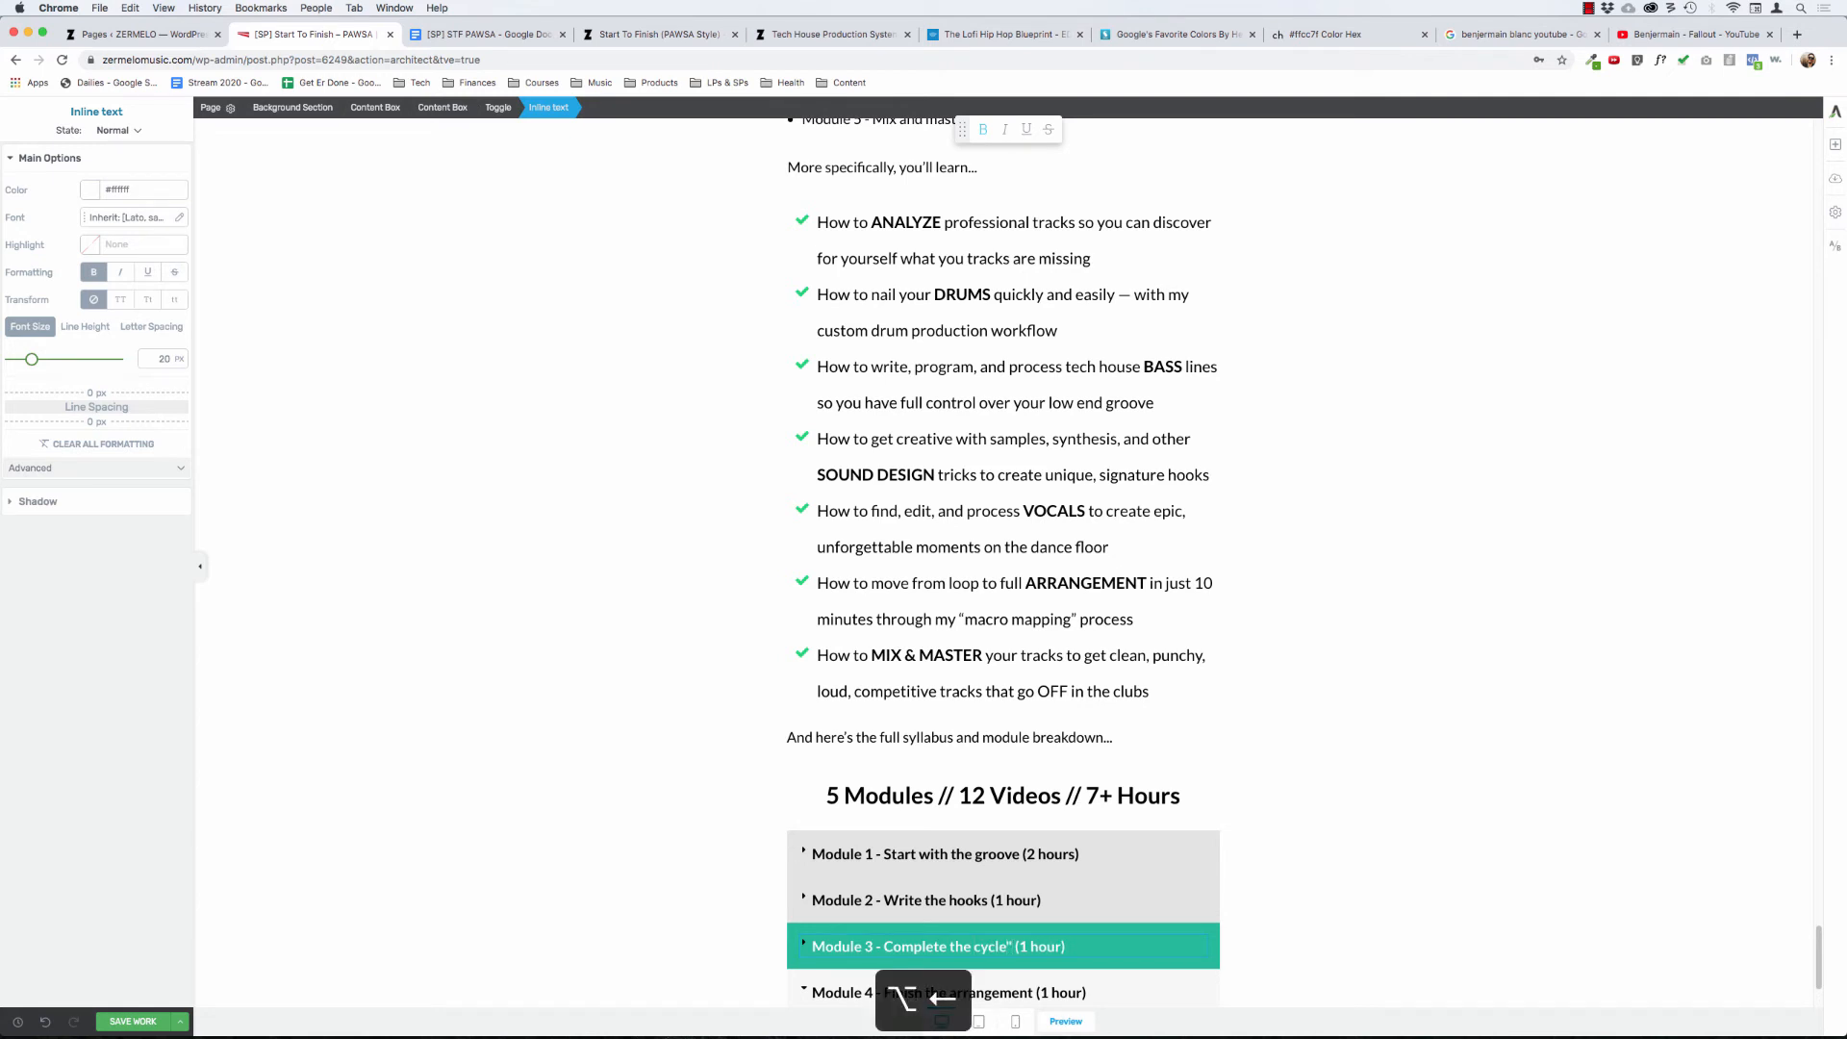
pyautogui.write('"')
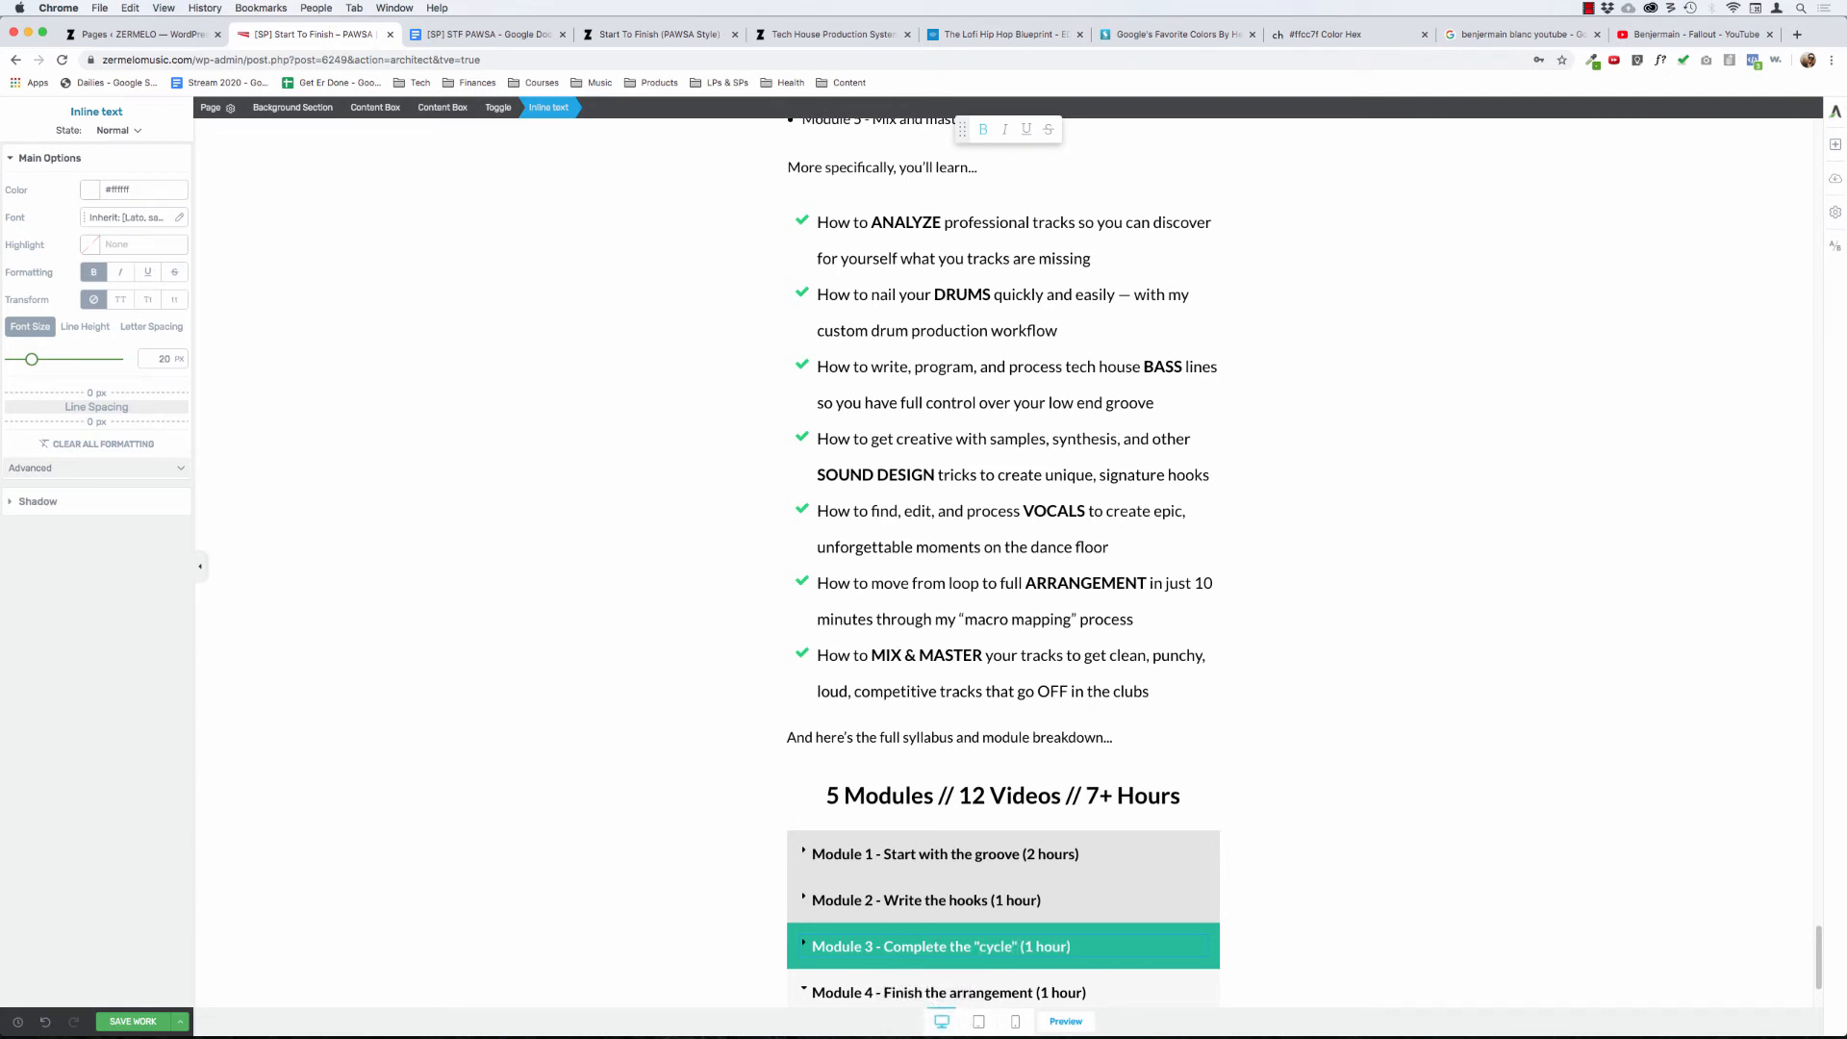
pyautogui.click(628, 734)
pyautogui.scroll(-2, 631, 746)
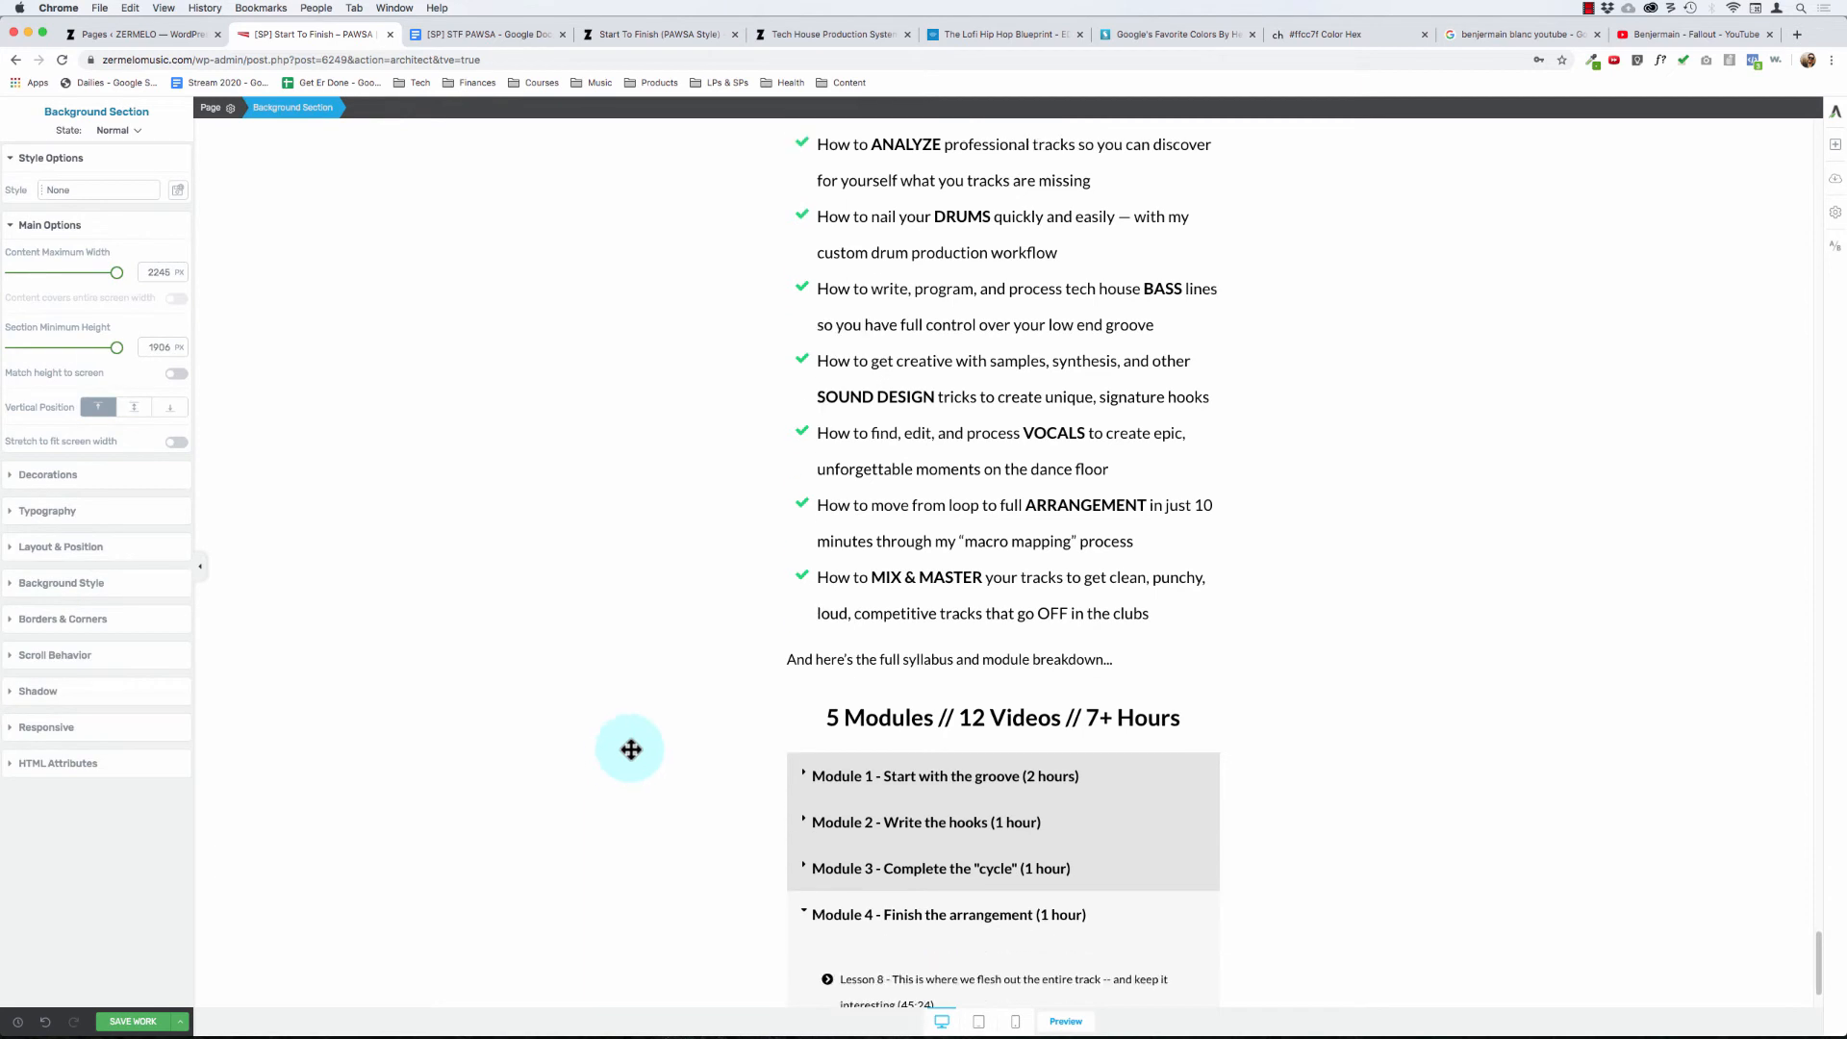
pyautogui.click(889, 916)
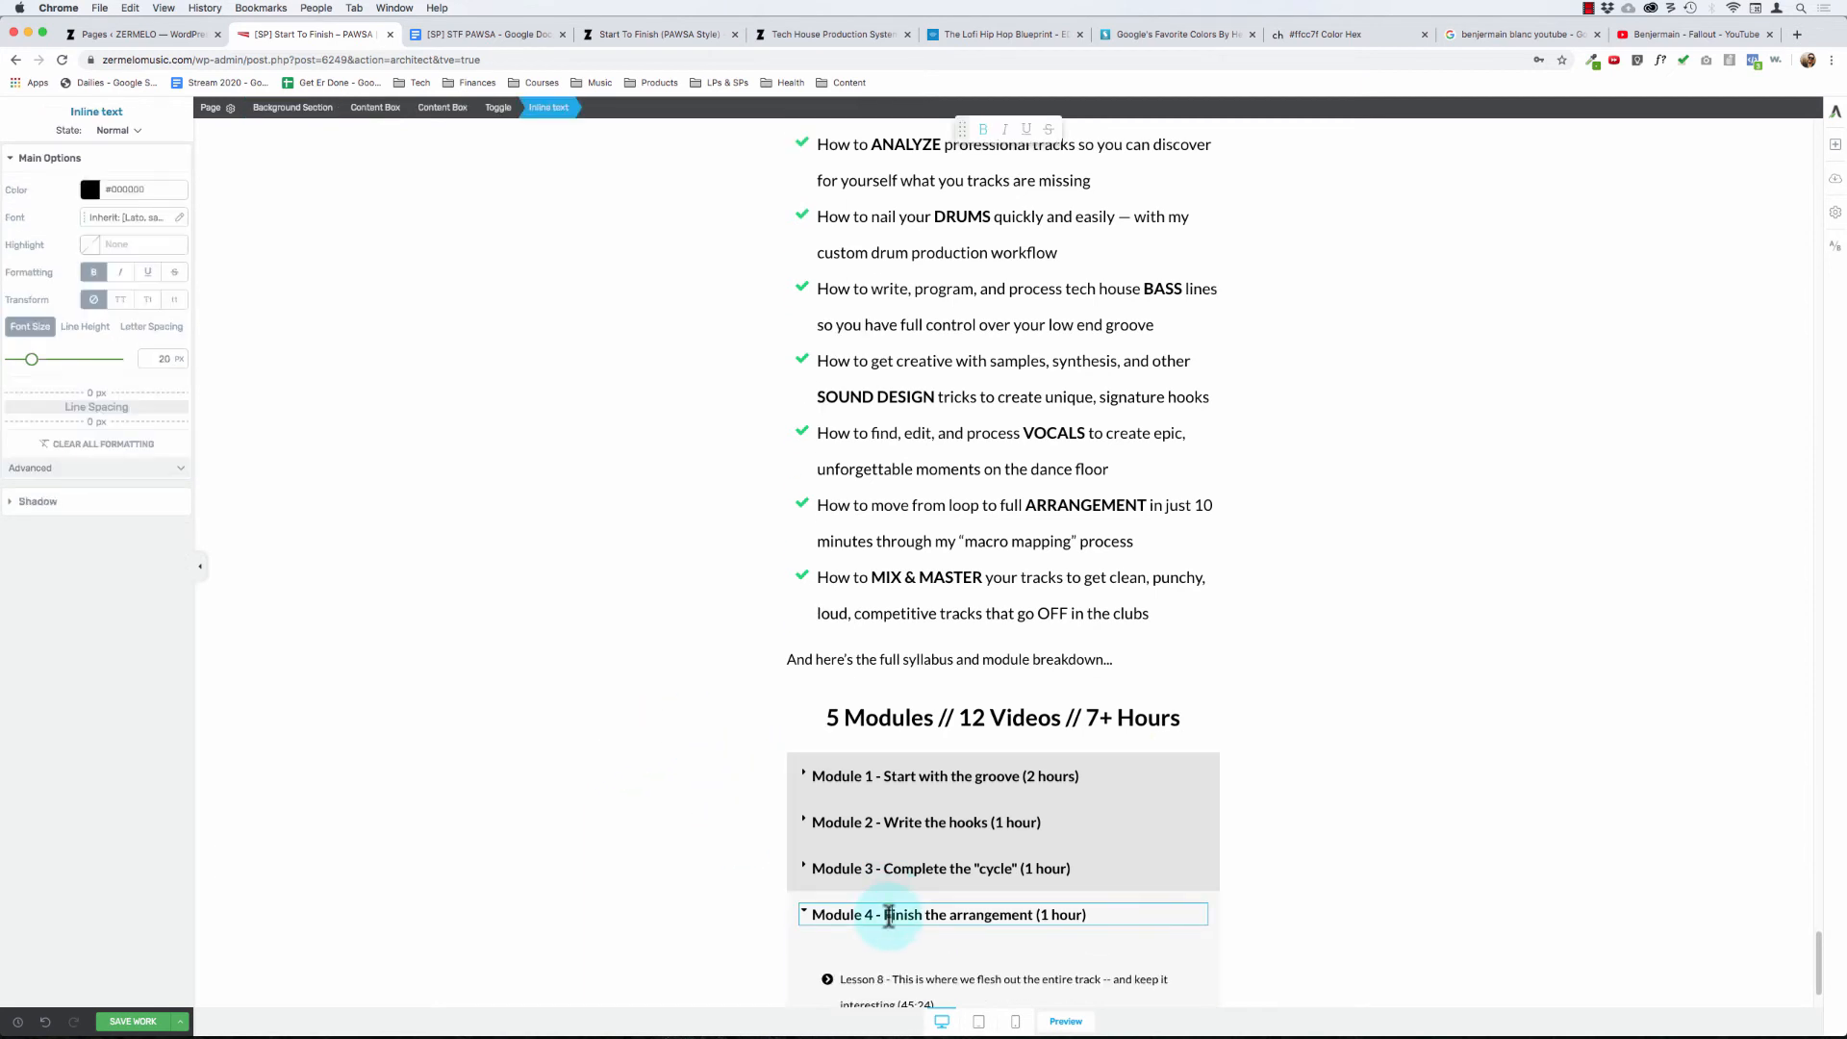
pyautogui.hotkey('alt', 'Right')
pyautogui.click(680, 770)
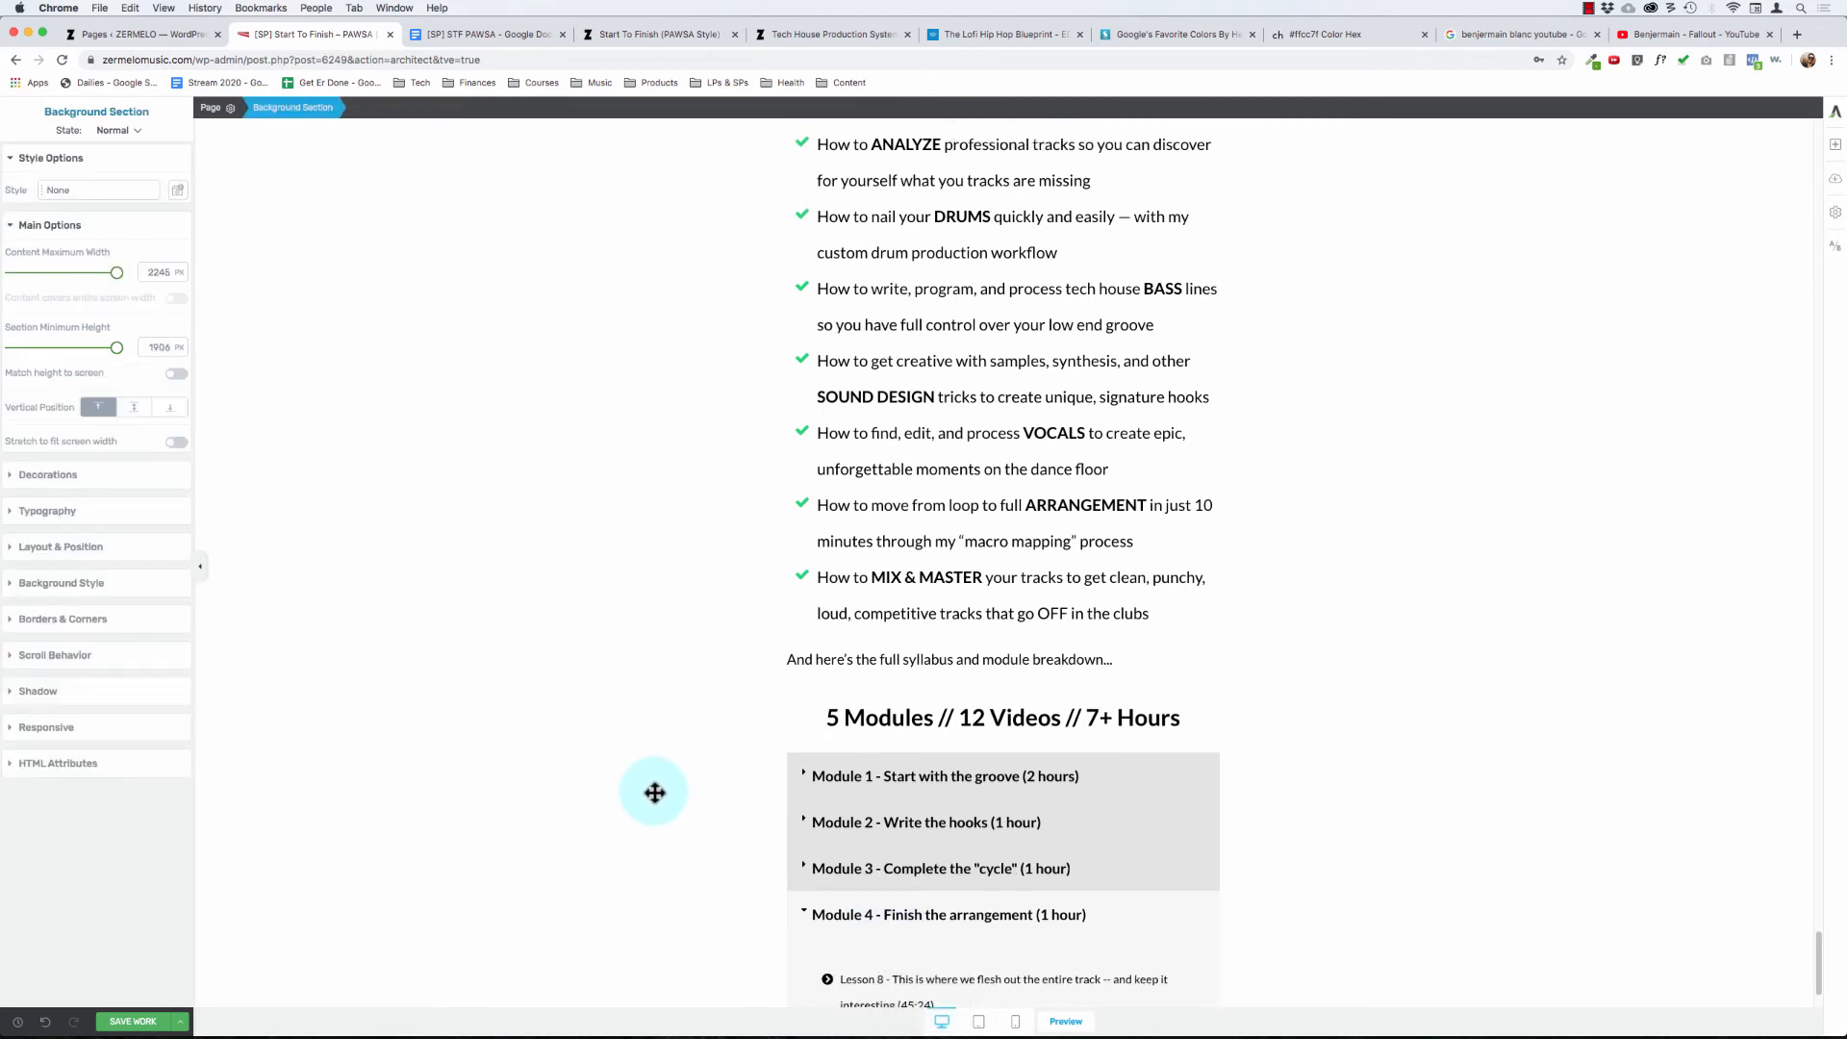
# - Replace the Module 4 lesson's bullet icon with the solid video camera icon, found by searching for "video"
pyautogui.scroll(-3, 663, 799)
pyautogui.click(826, 853)
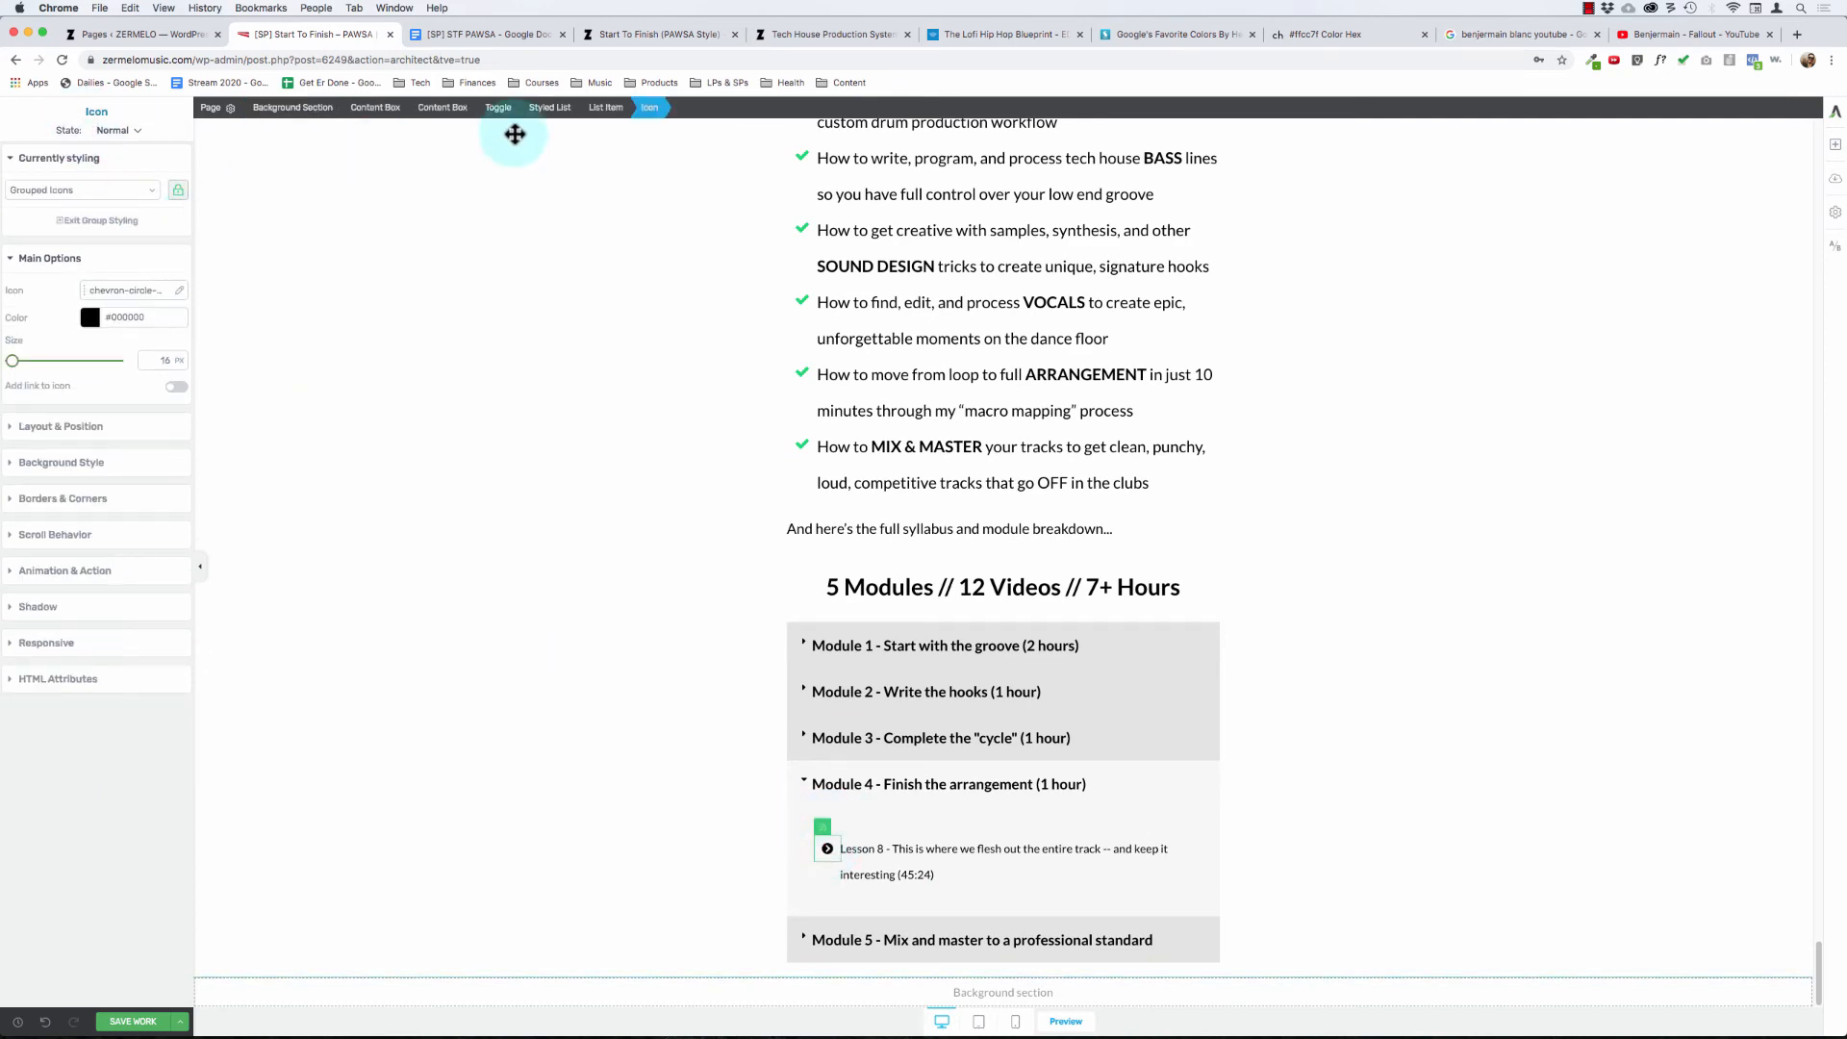
pyautogui.click(180, 293)
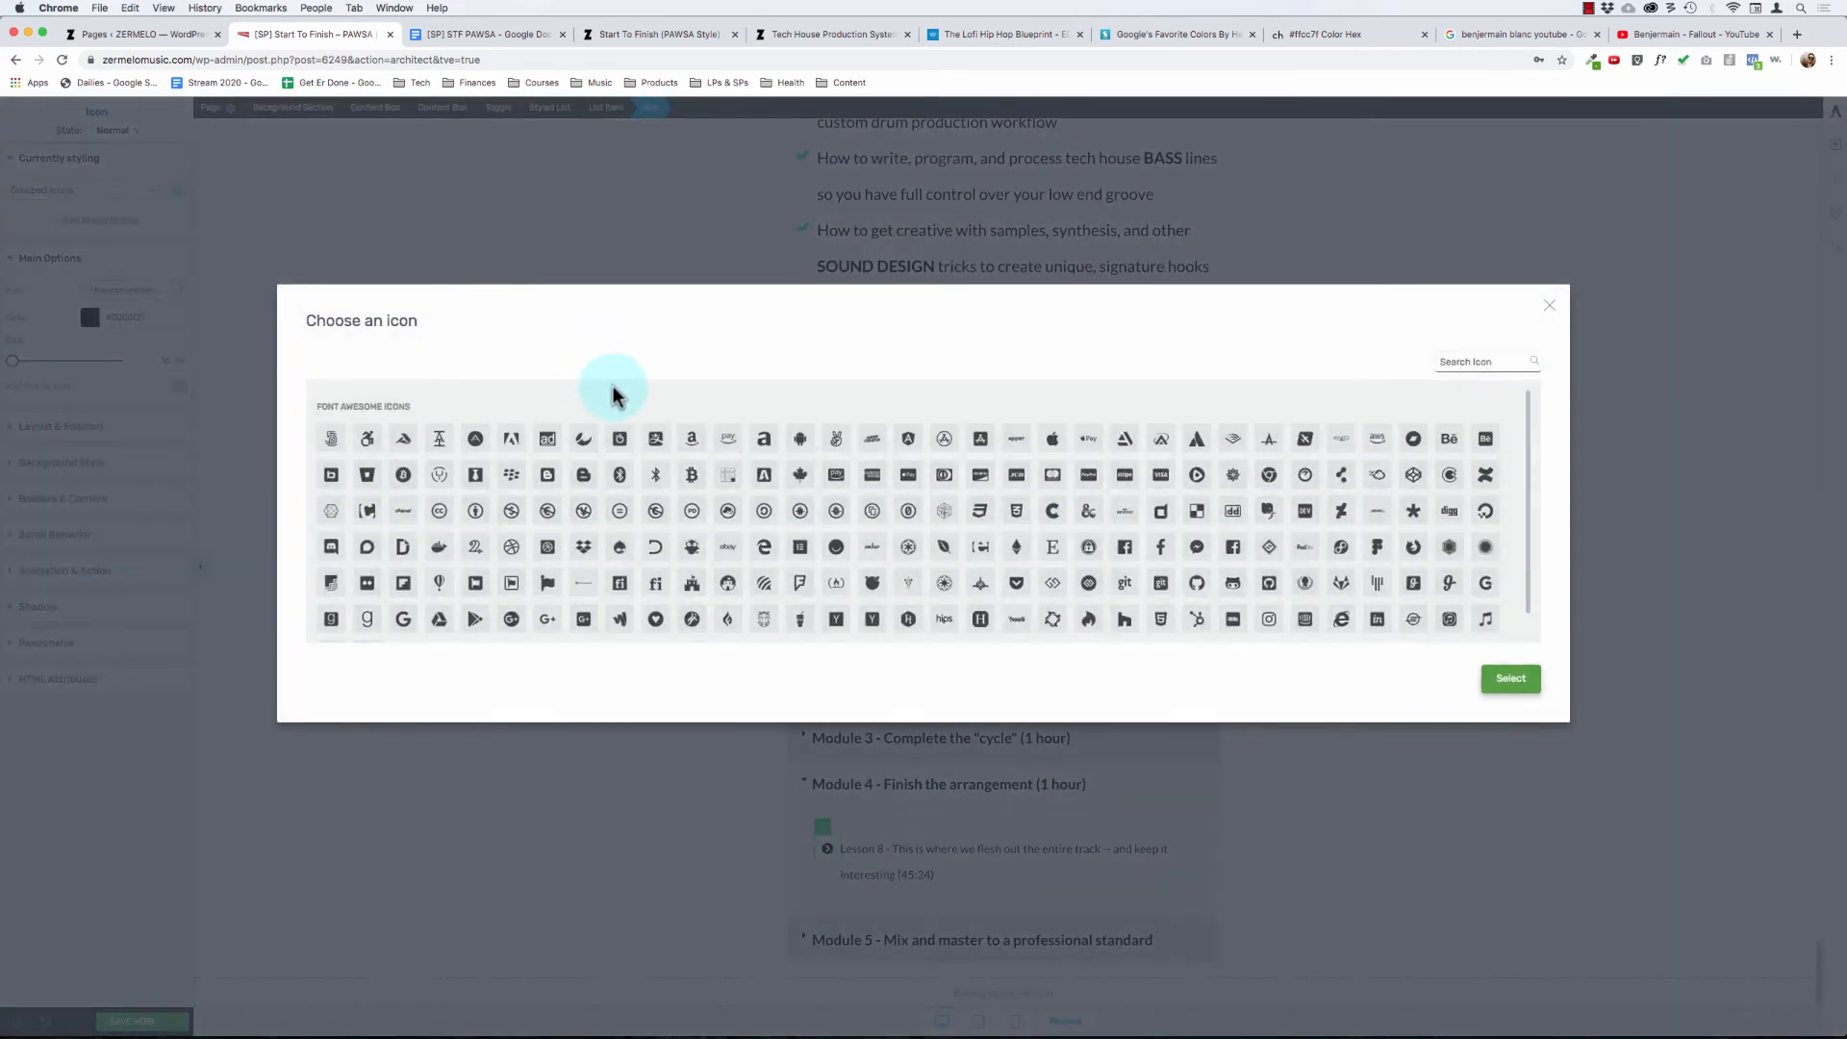
pyautogui.click(1459, 362)
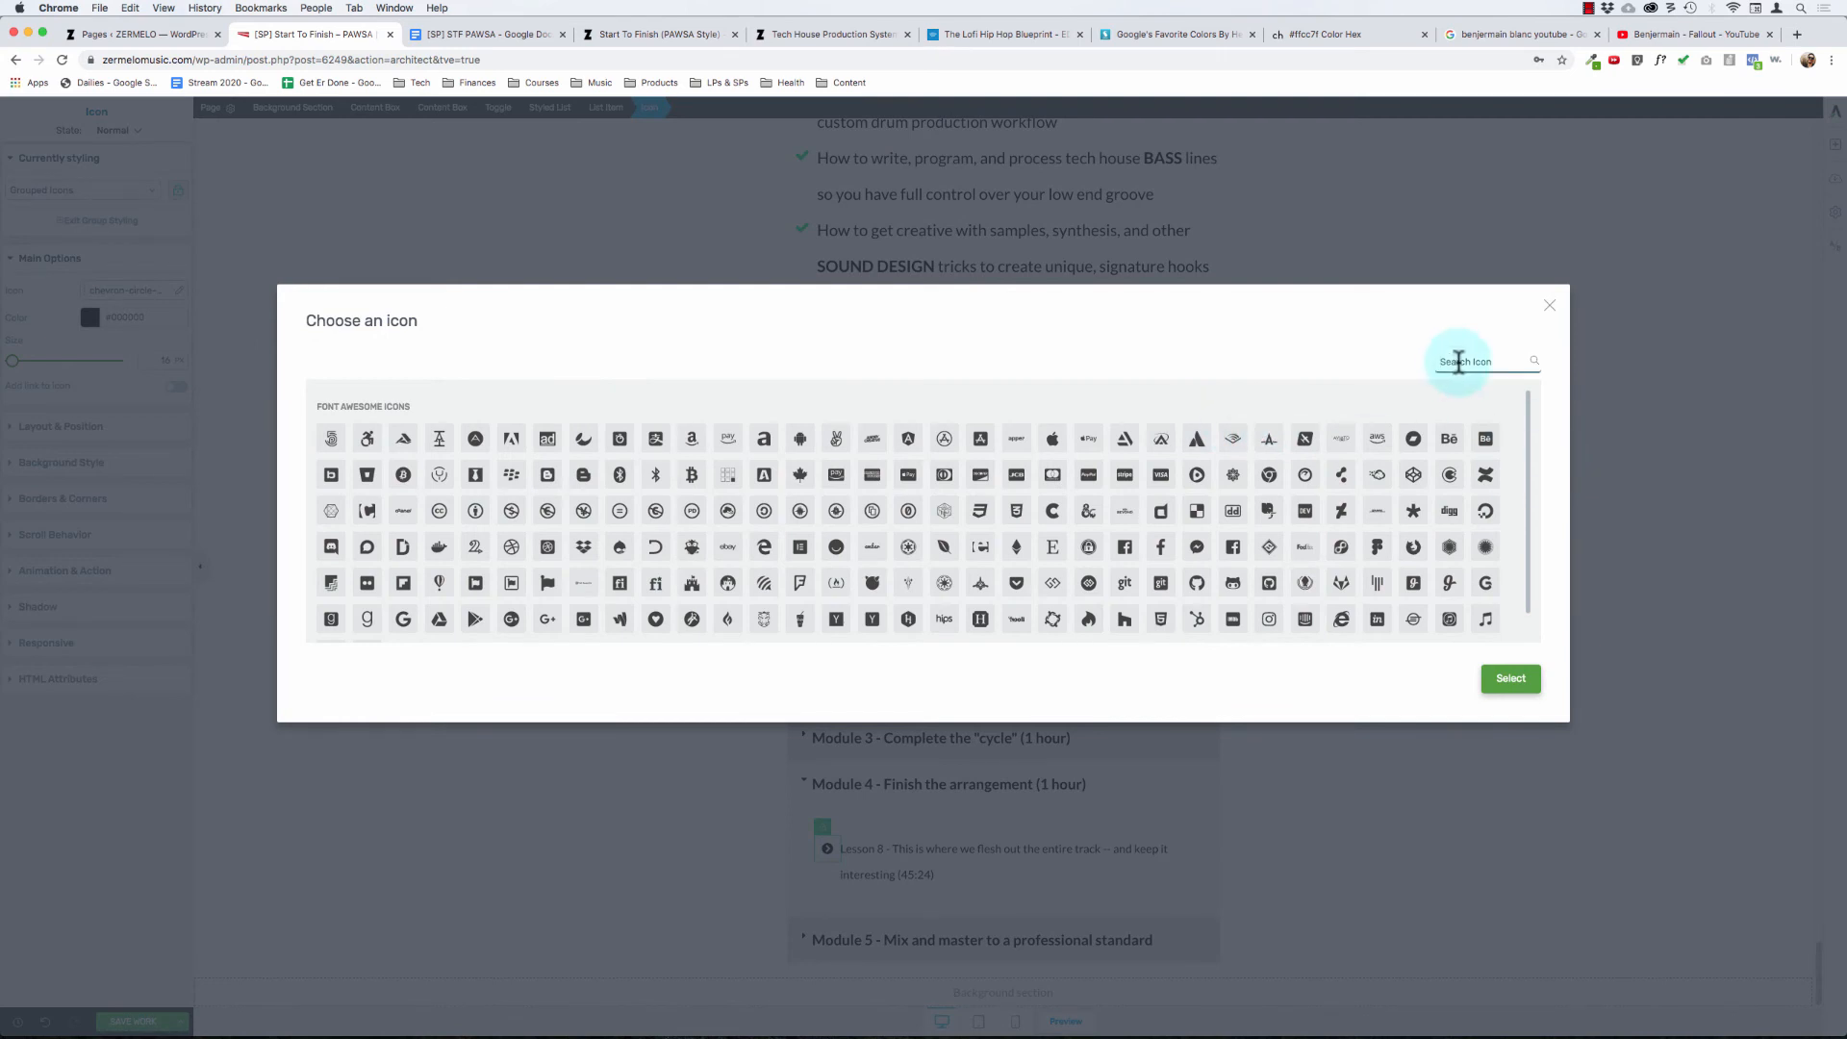
pyautogui.write('video')
pyautogui.click(667, 425)
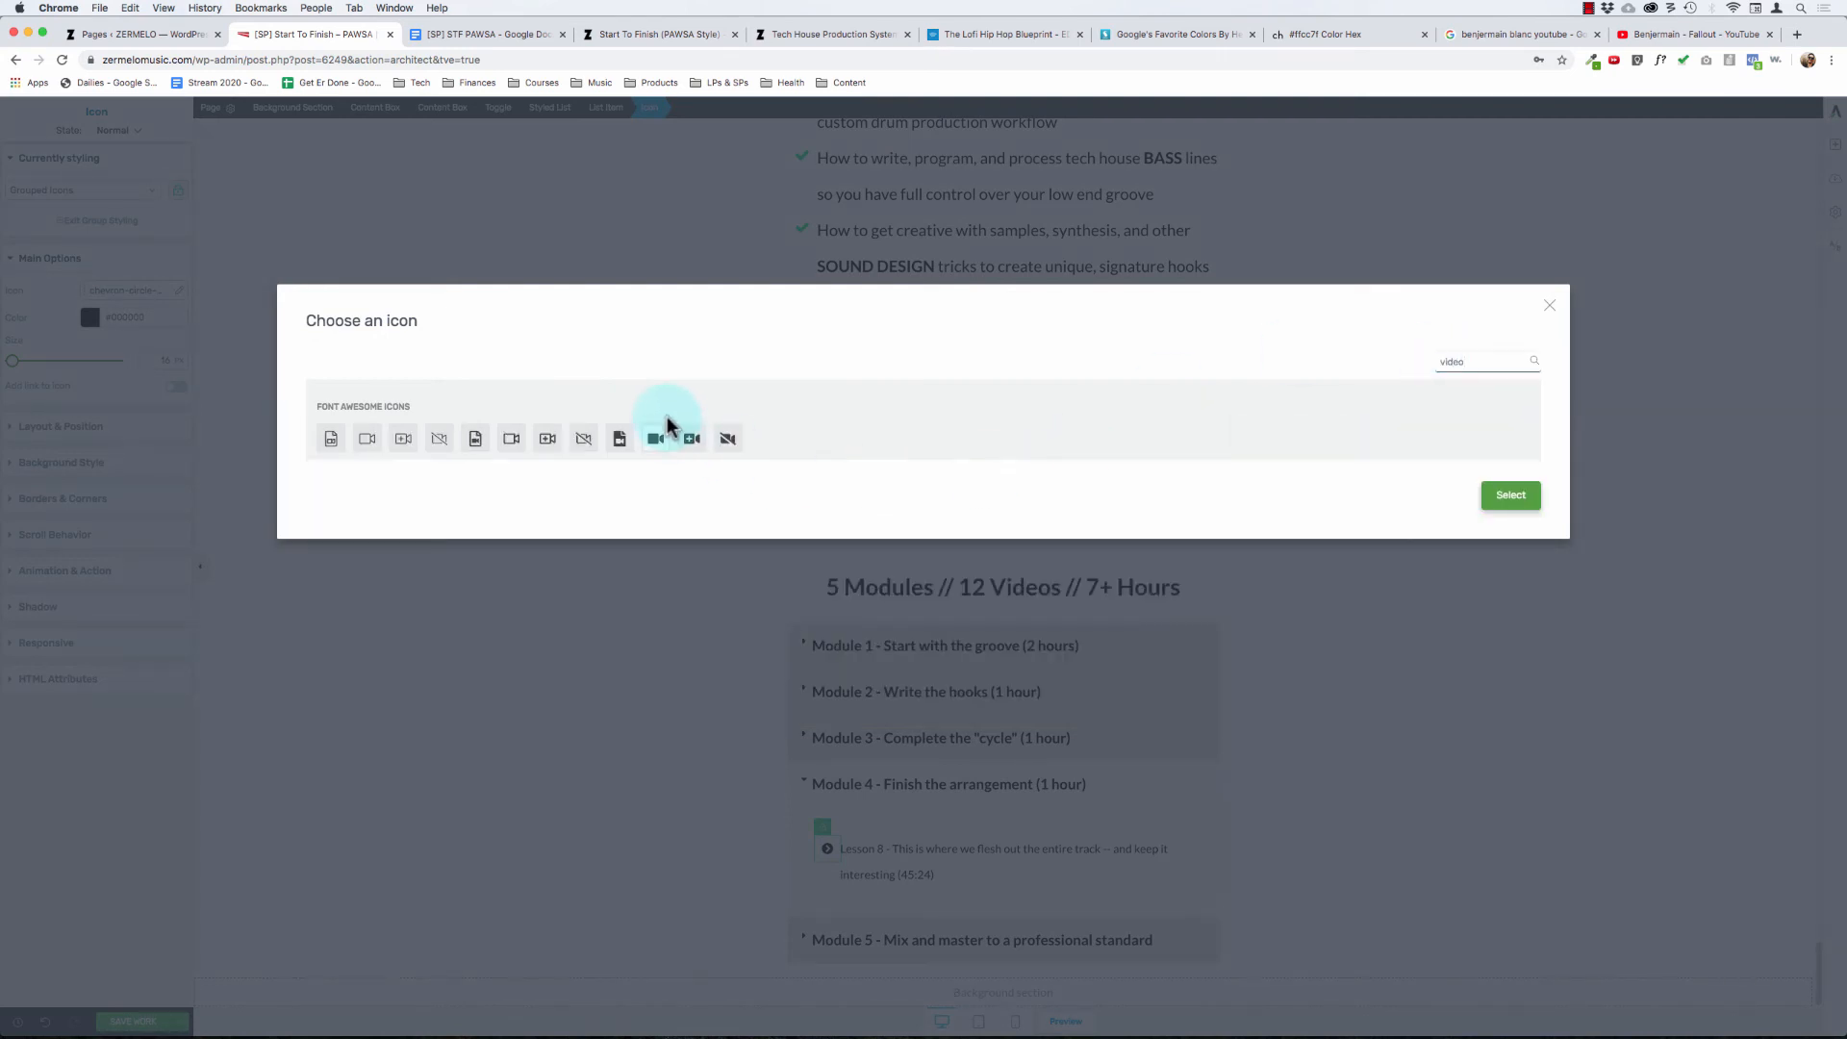
pyautogui.click(1518, 501)
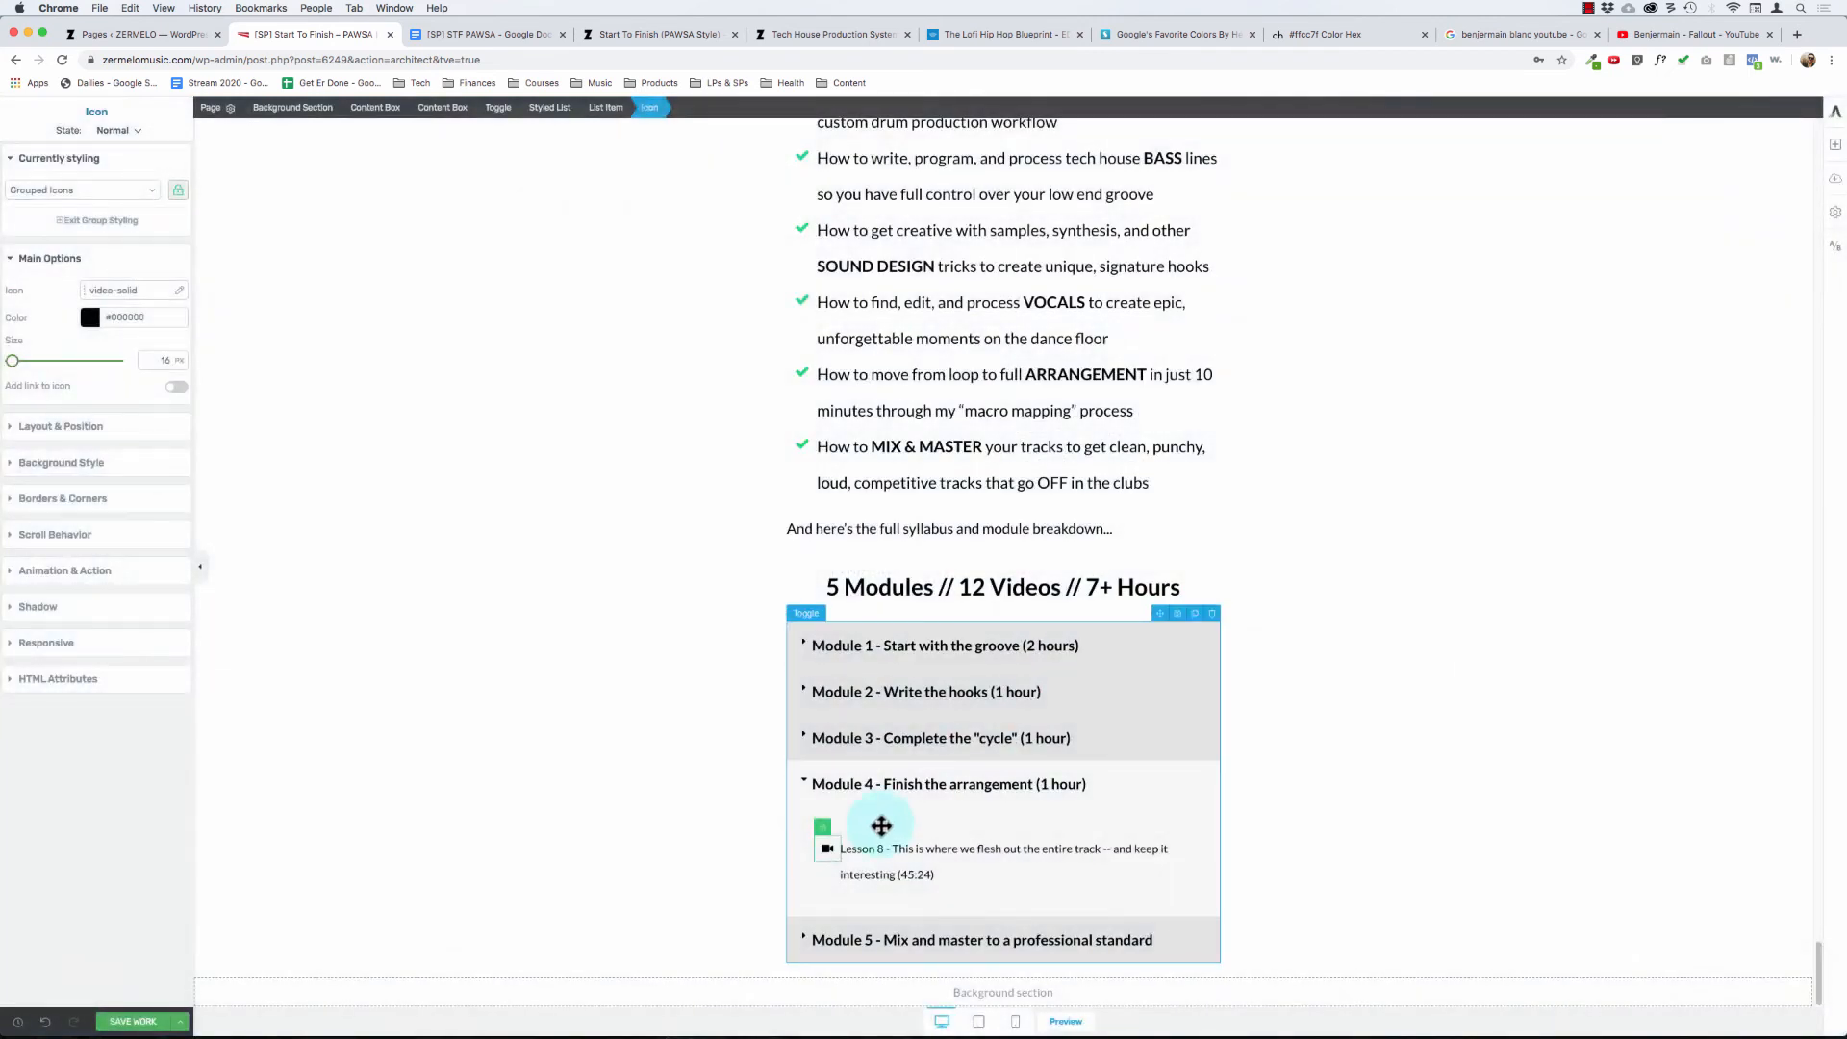
# - Remove the "Lesson 8 -" prefix and the "(45:24)" duration from the Module 4 lesson, and collapse the module
pyautogui.click(893, 846)
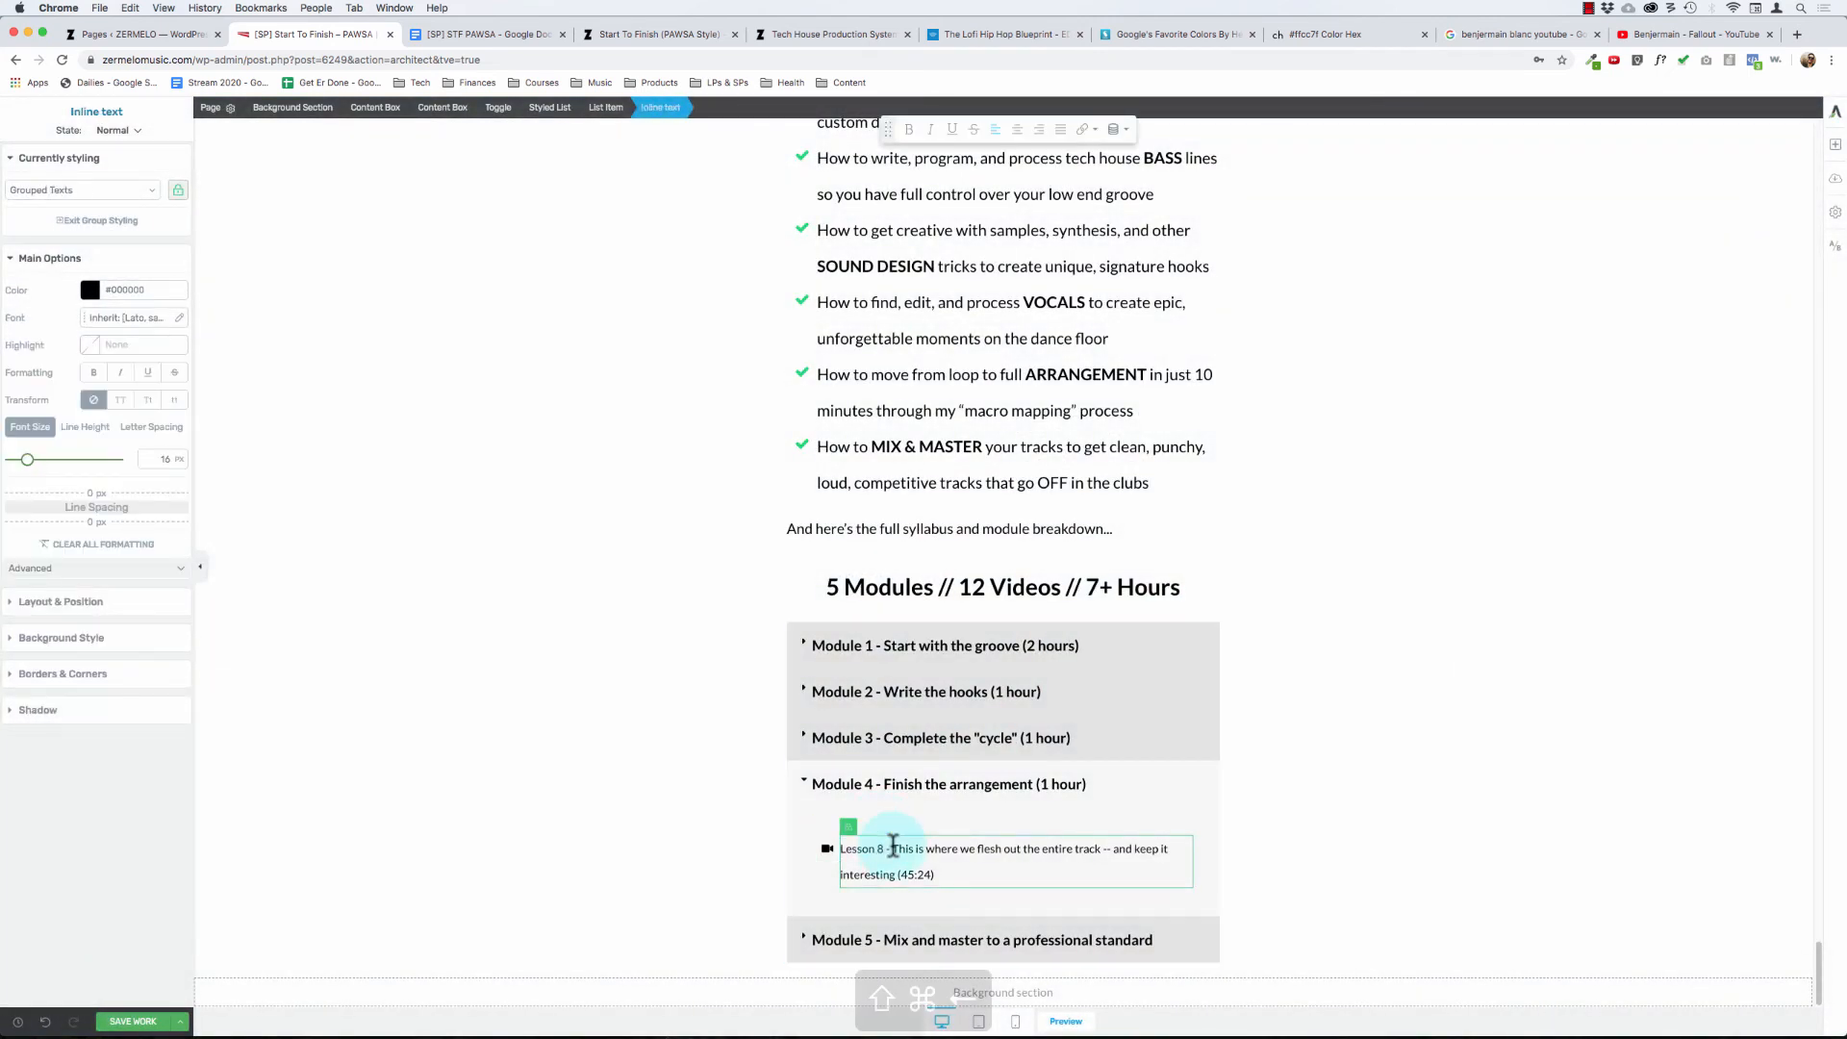
pyautogui.press('shift+super+Left')
pyautogui.write('L')
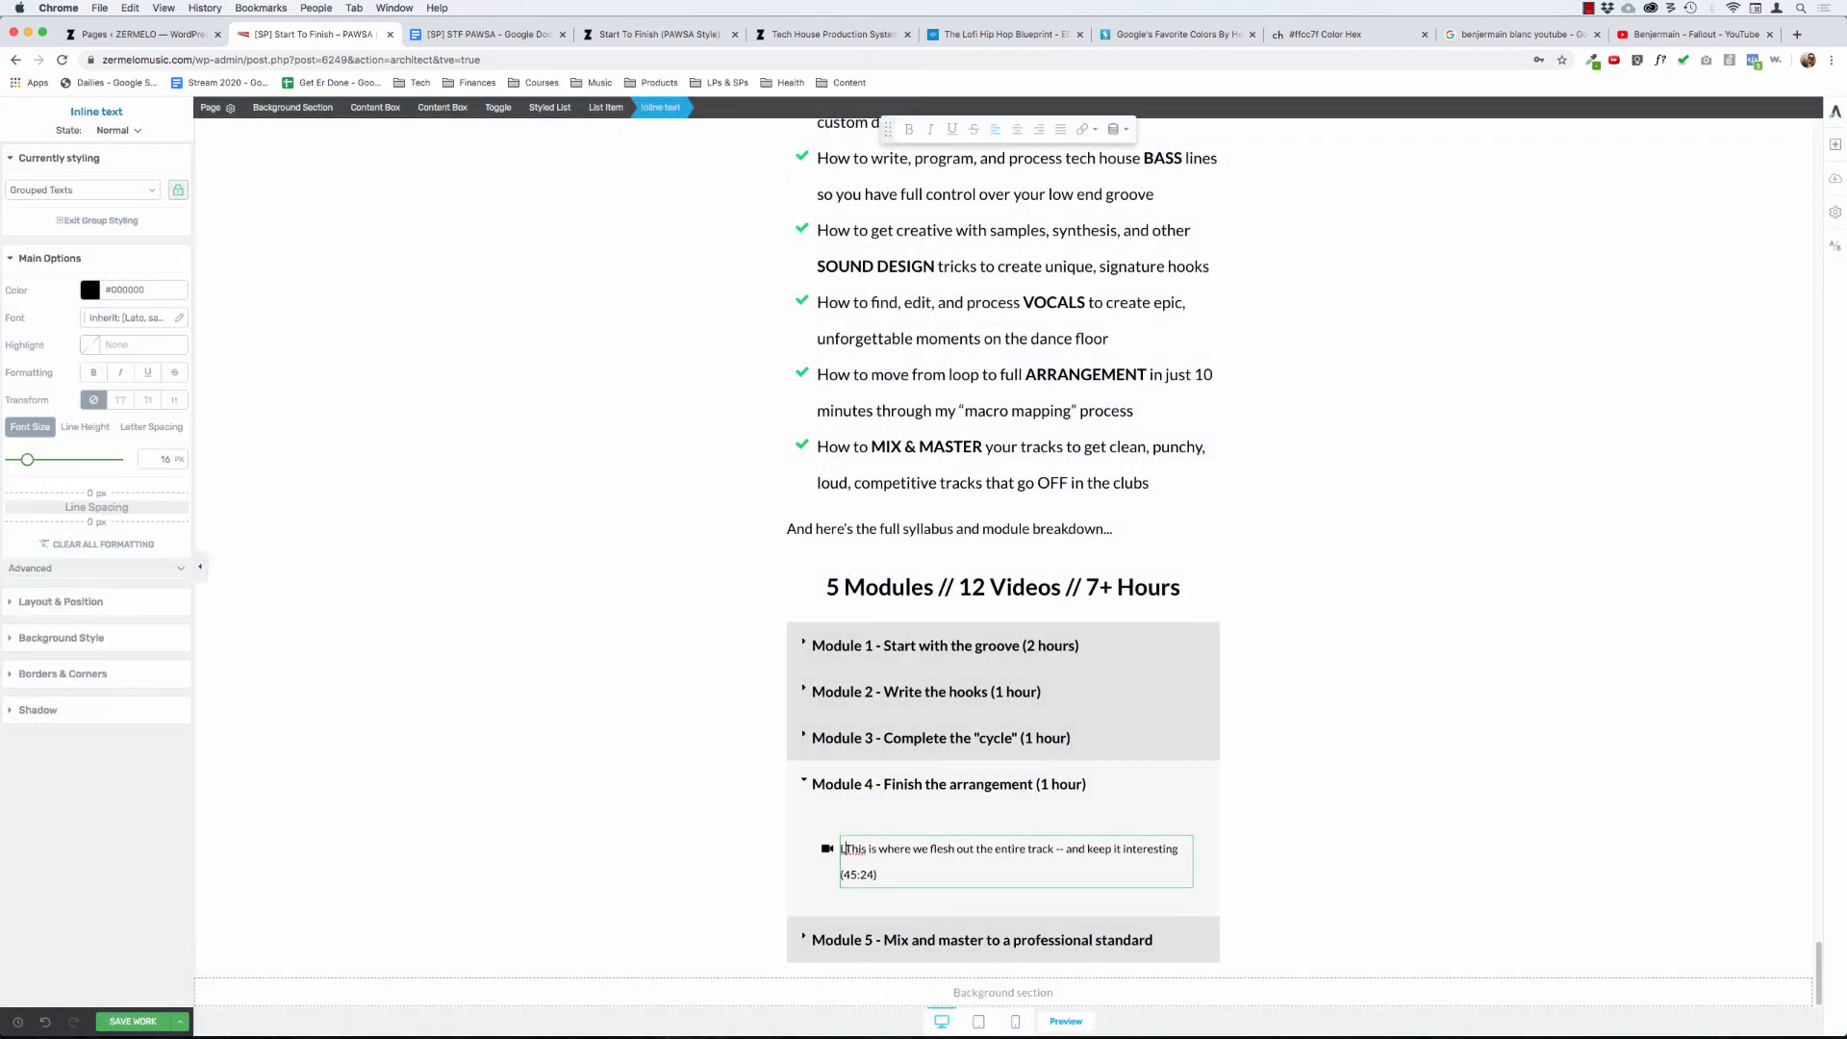
pyautogui.press('super+BackSpace')
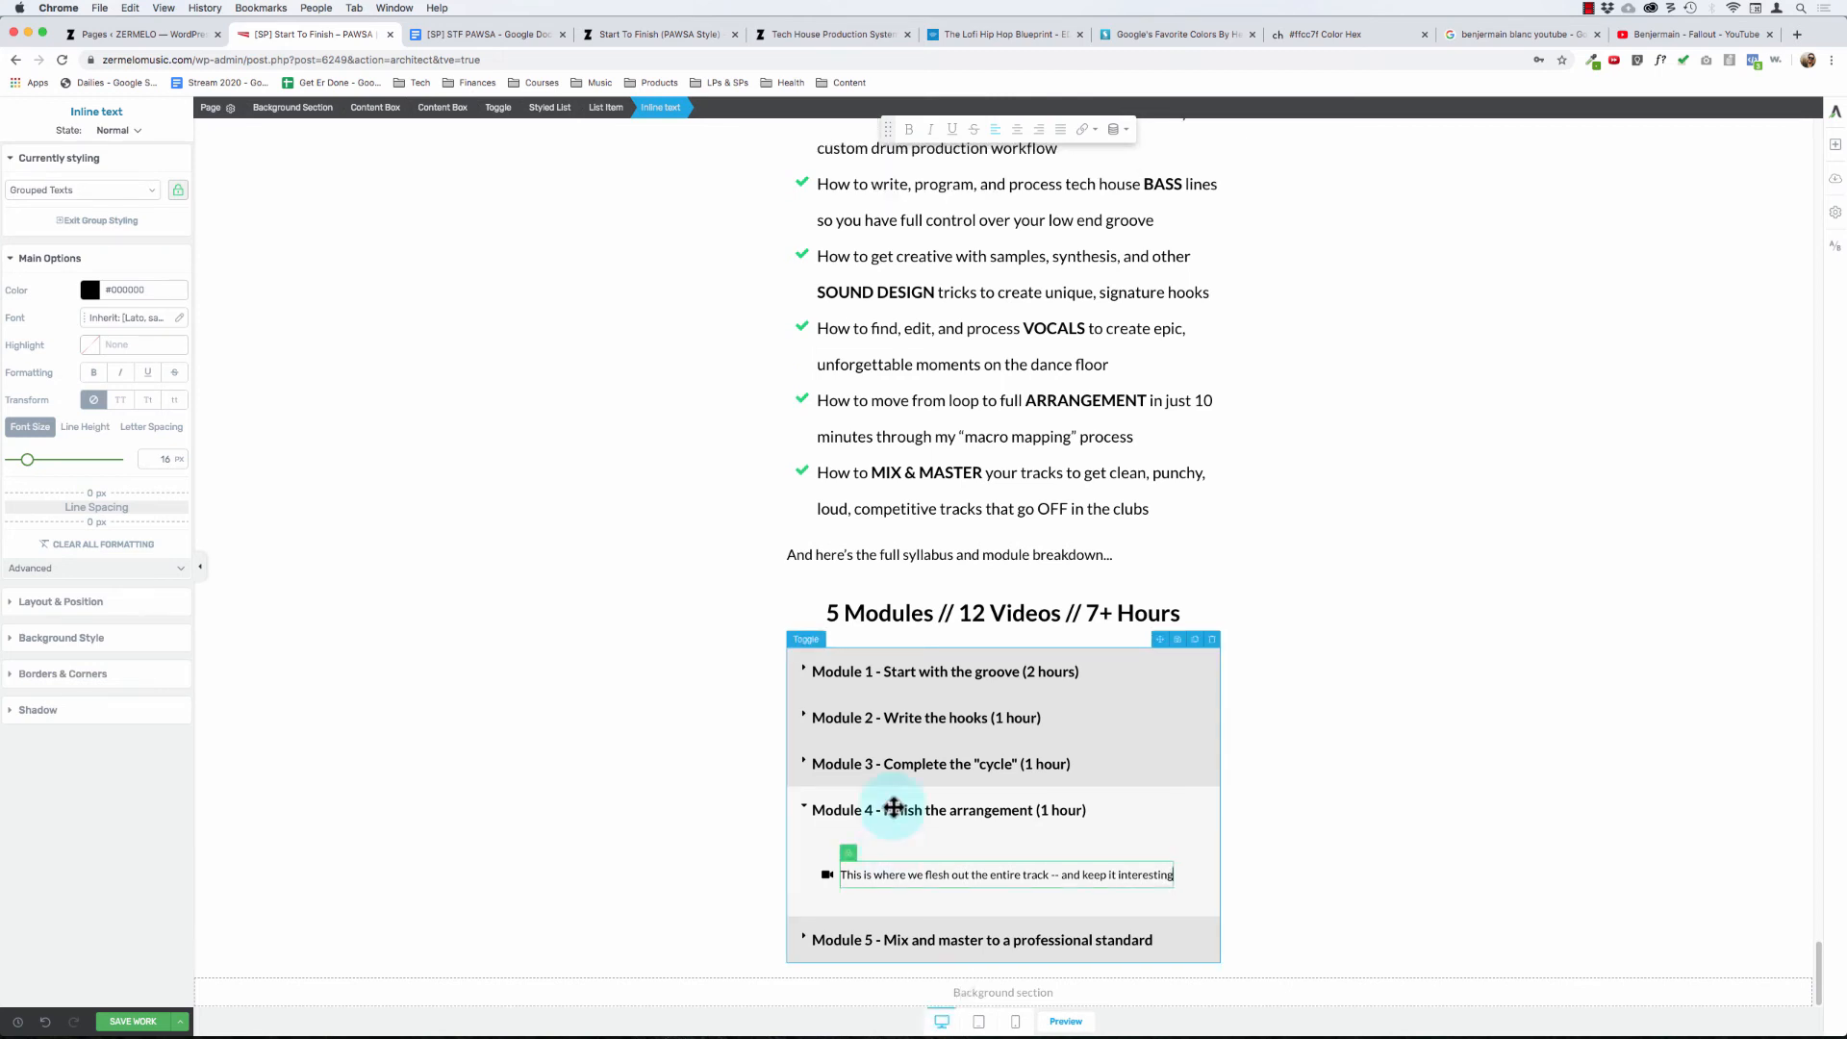
pyautogui.click(805, 808)
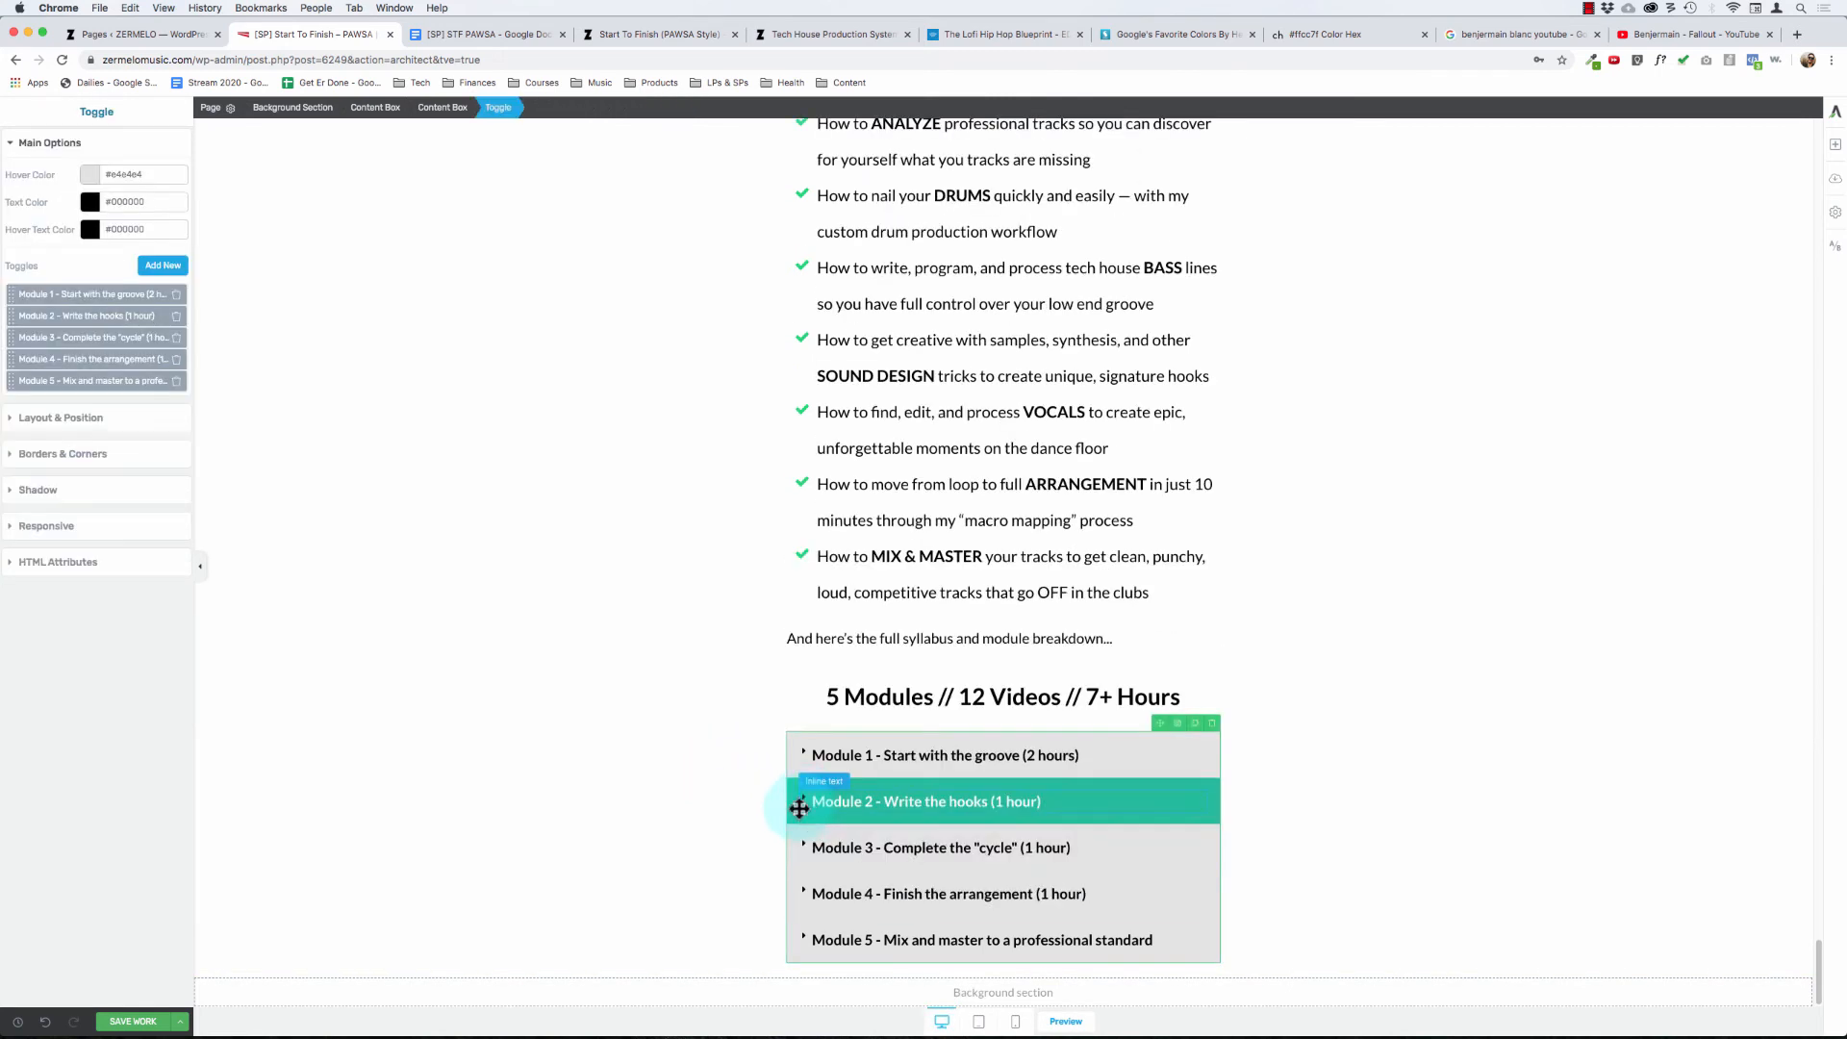
# - Shorten the Module 5 title to "Module 5 - Mix & master" and expand its toggle
pyautogui.click(893, 943)
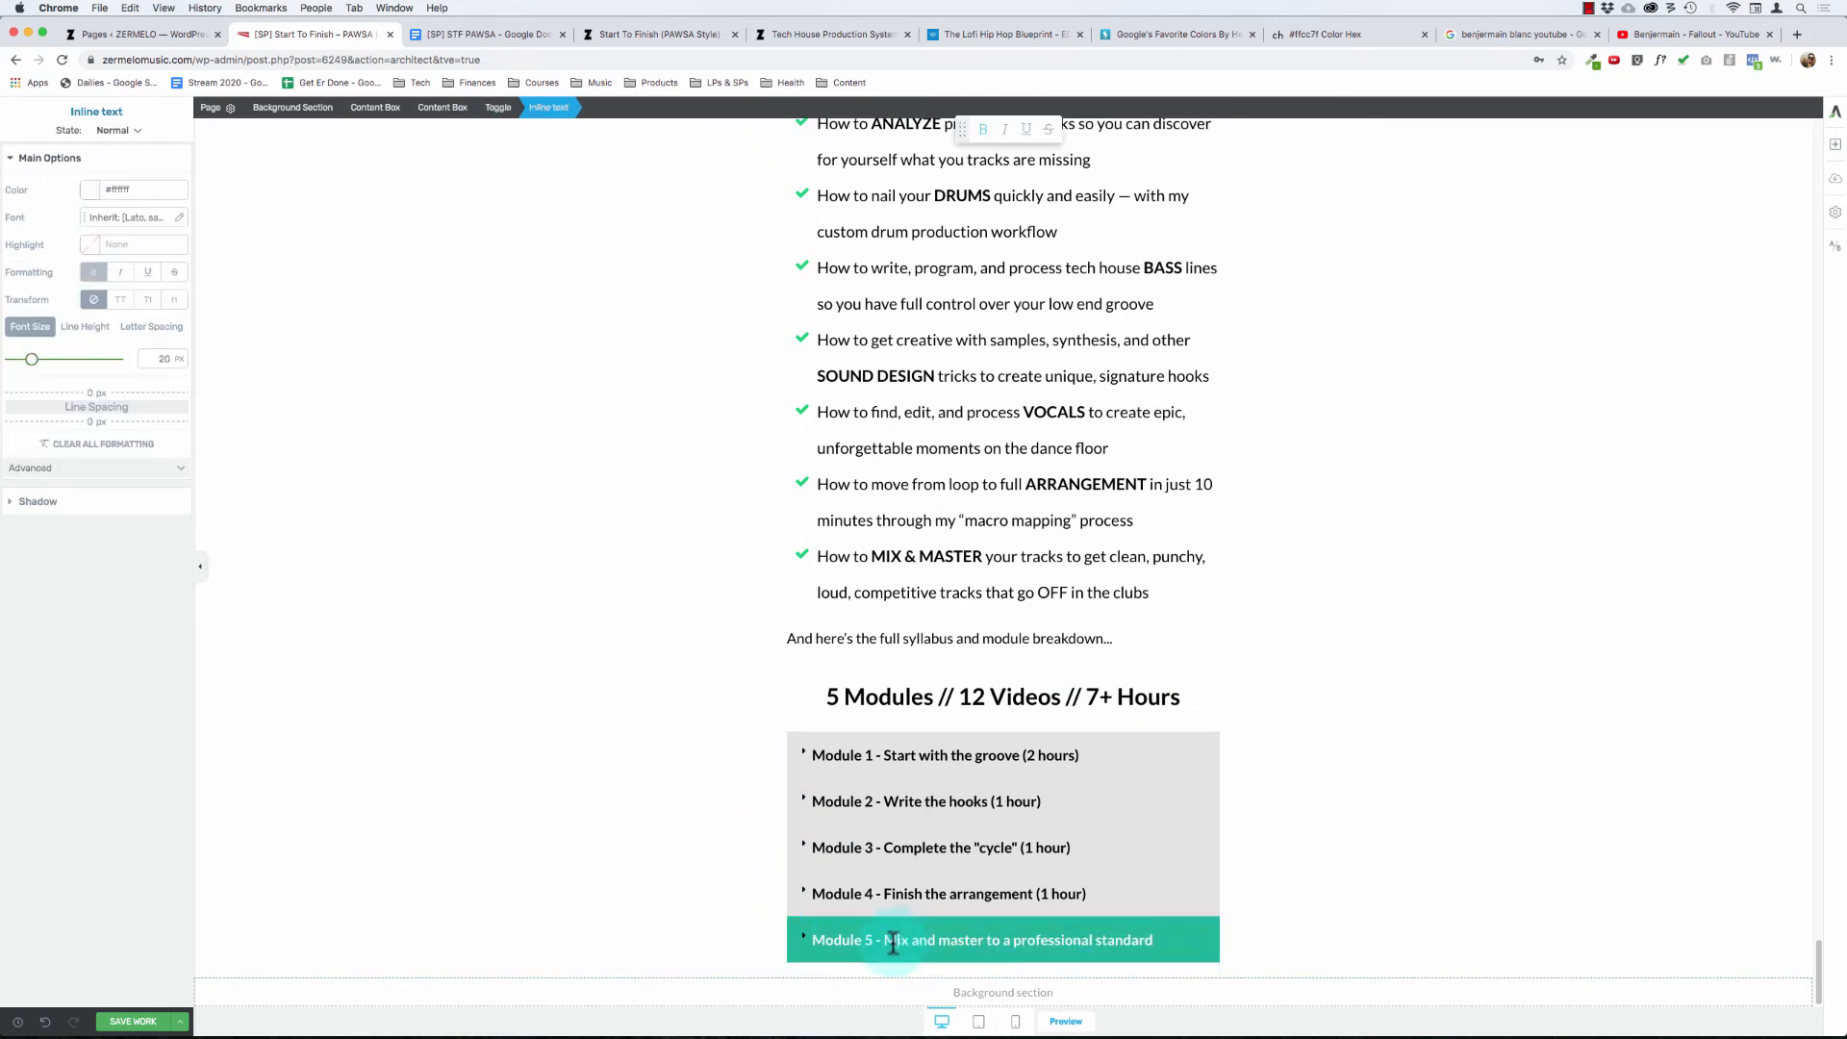
pyautogui.hotkey('alt', 'Right')
pyautogui.write('& master')
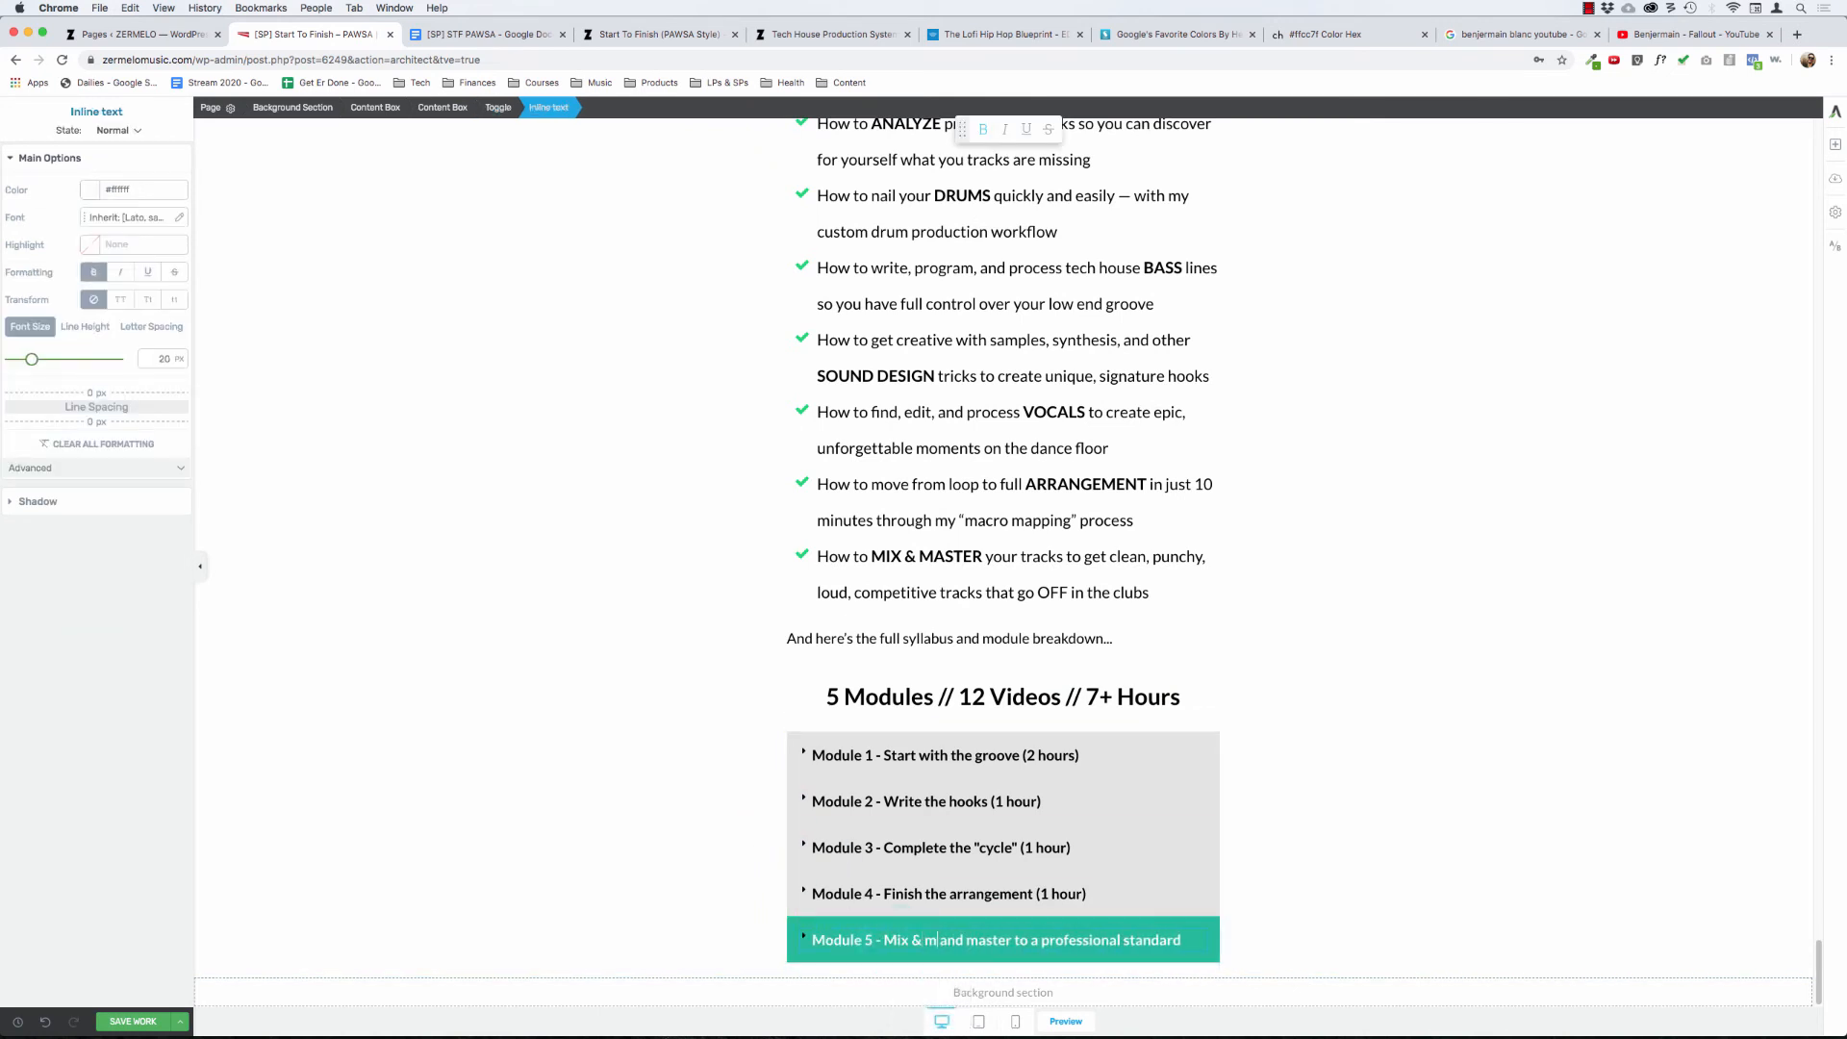
pyautogui.press('shift+super+Down')
pyautogui.press('BackSpace')
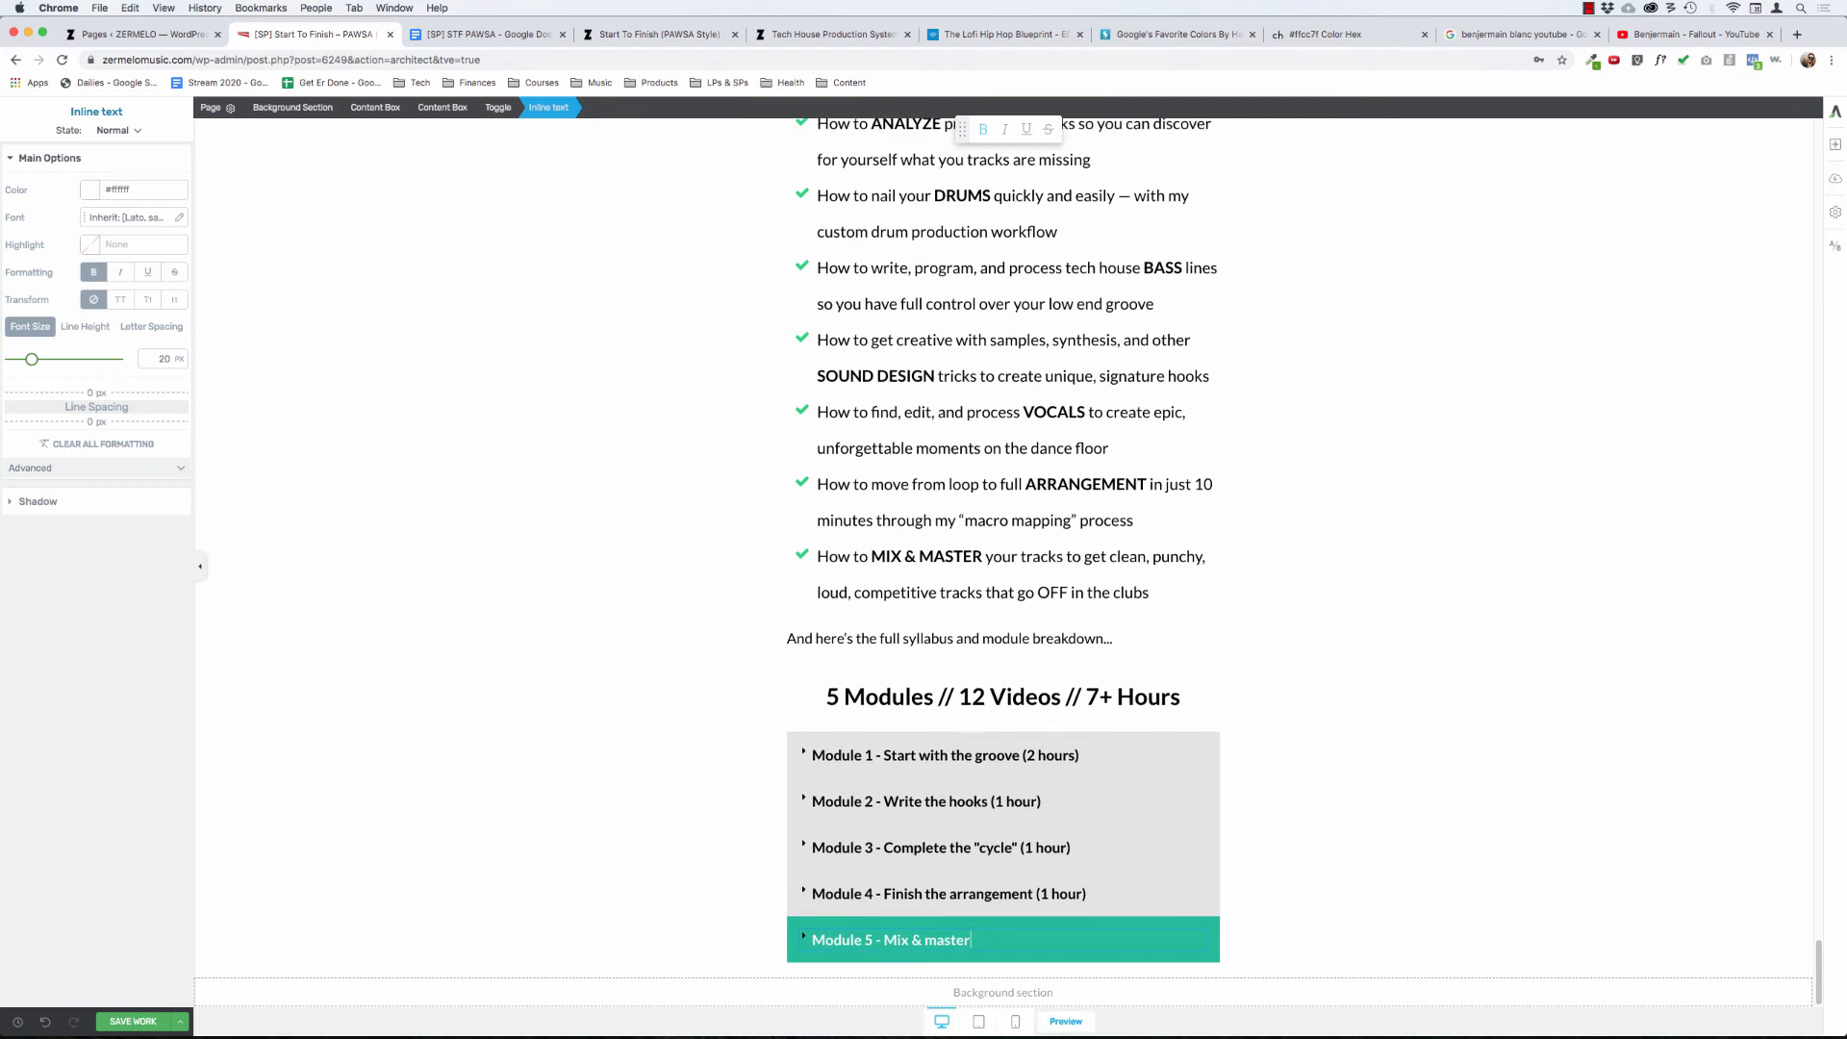
pyautogui.click(806, 935)
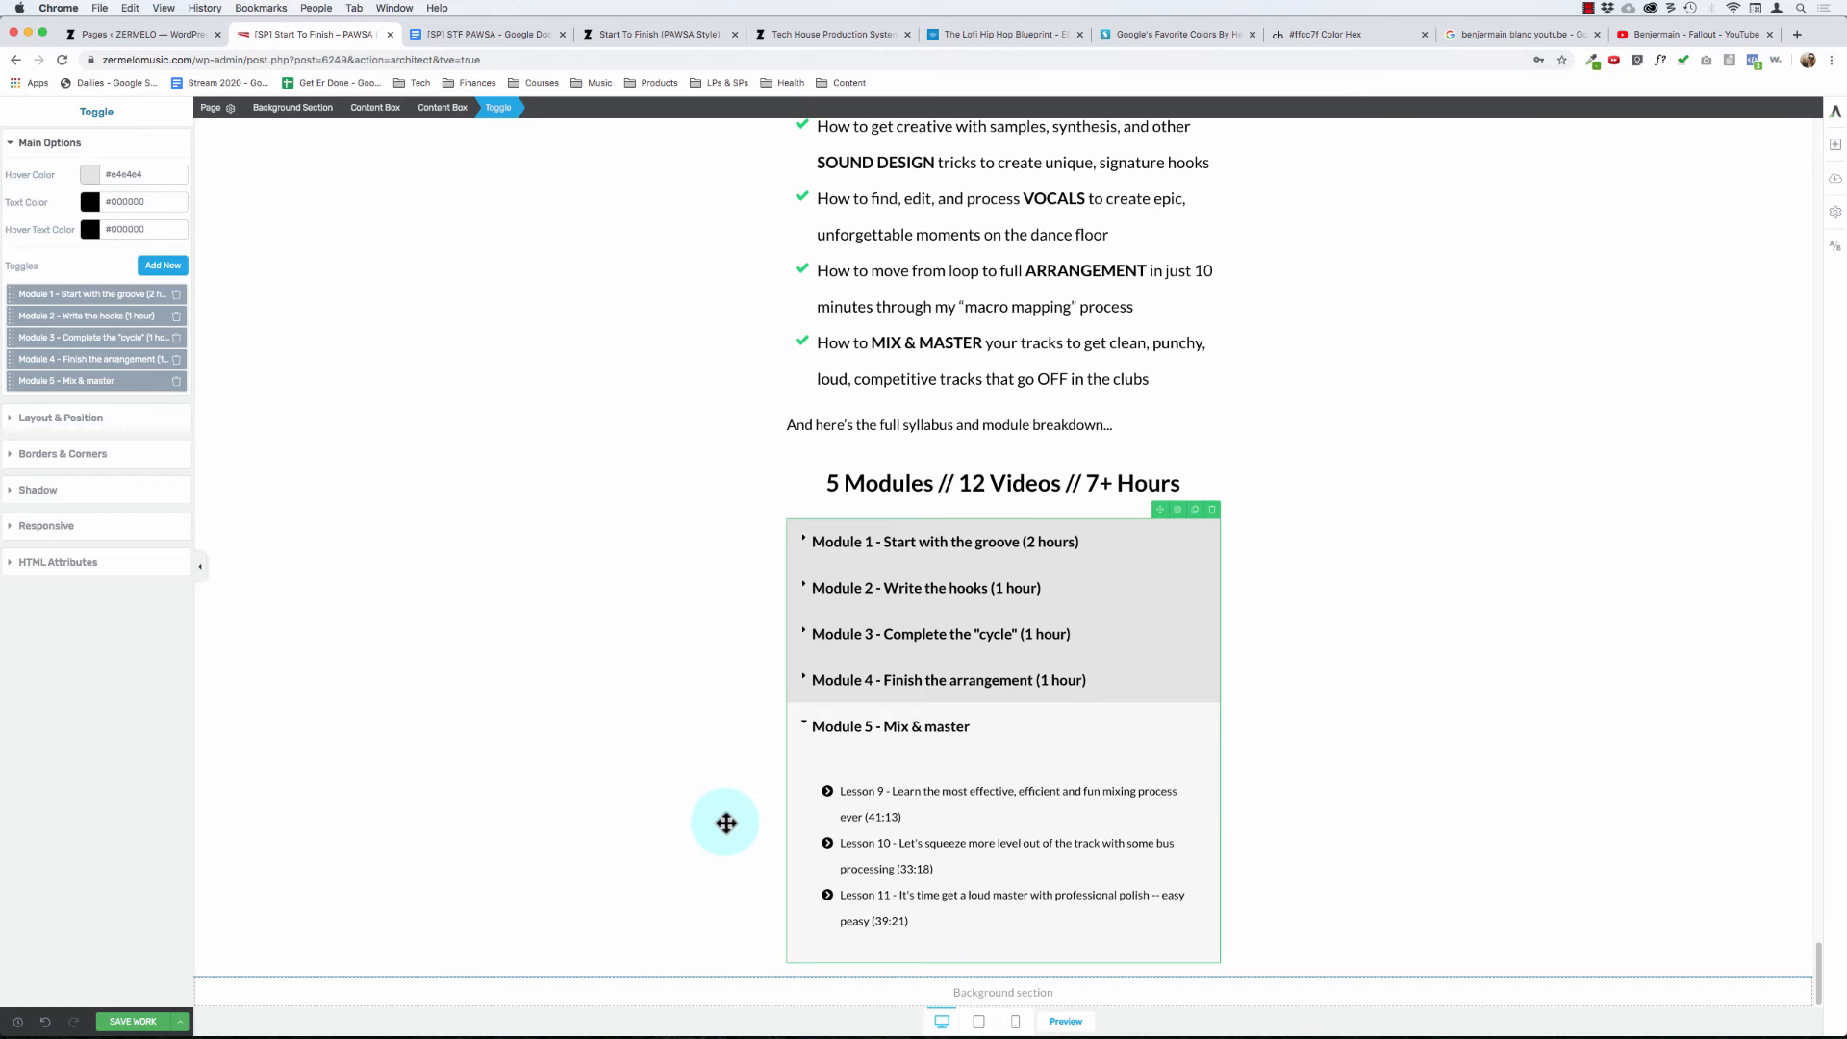
pyautogui.click(886, 729)
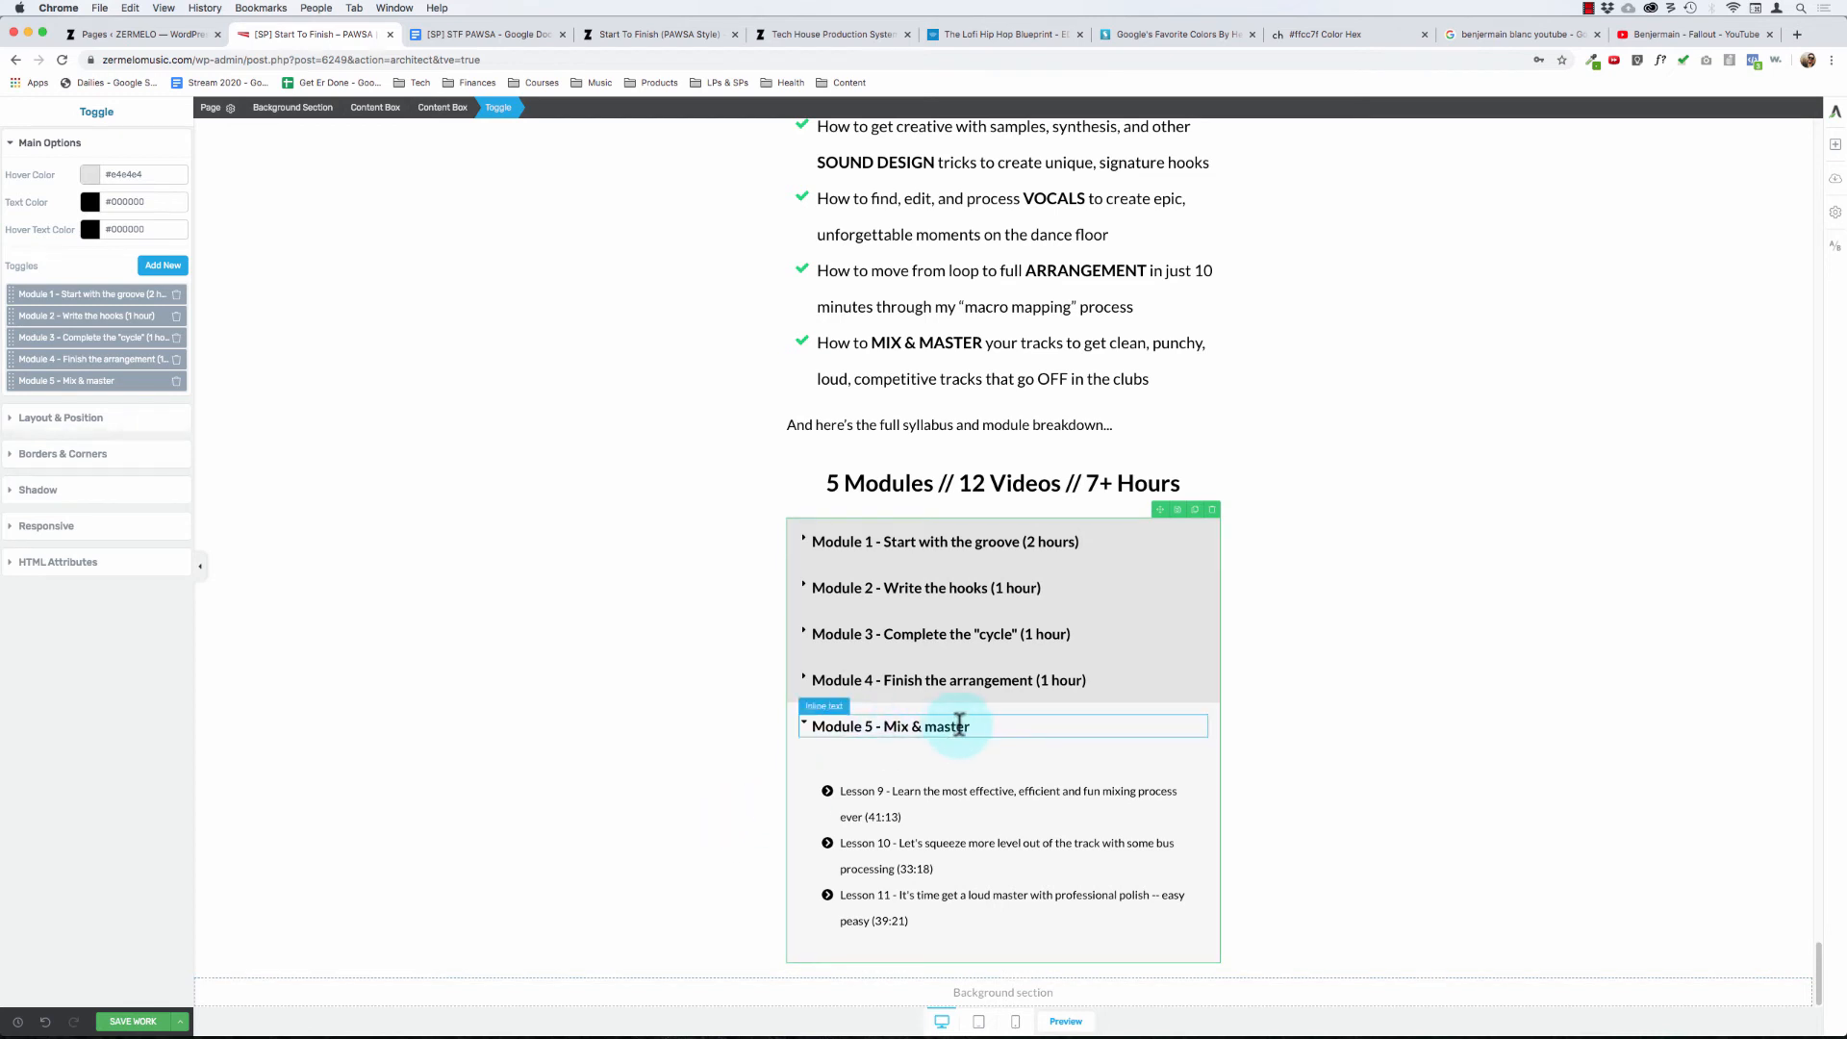
# - Append "(2 hours)" to the end of the Module 5 toggle title
pyautogui.press('super+Right')
pyautogui.write('(2 hours')
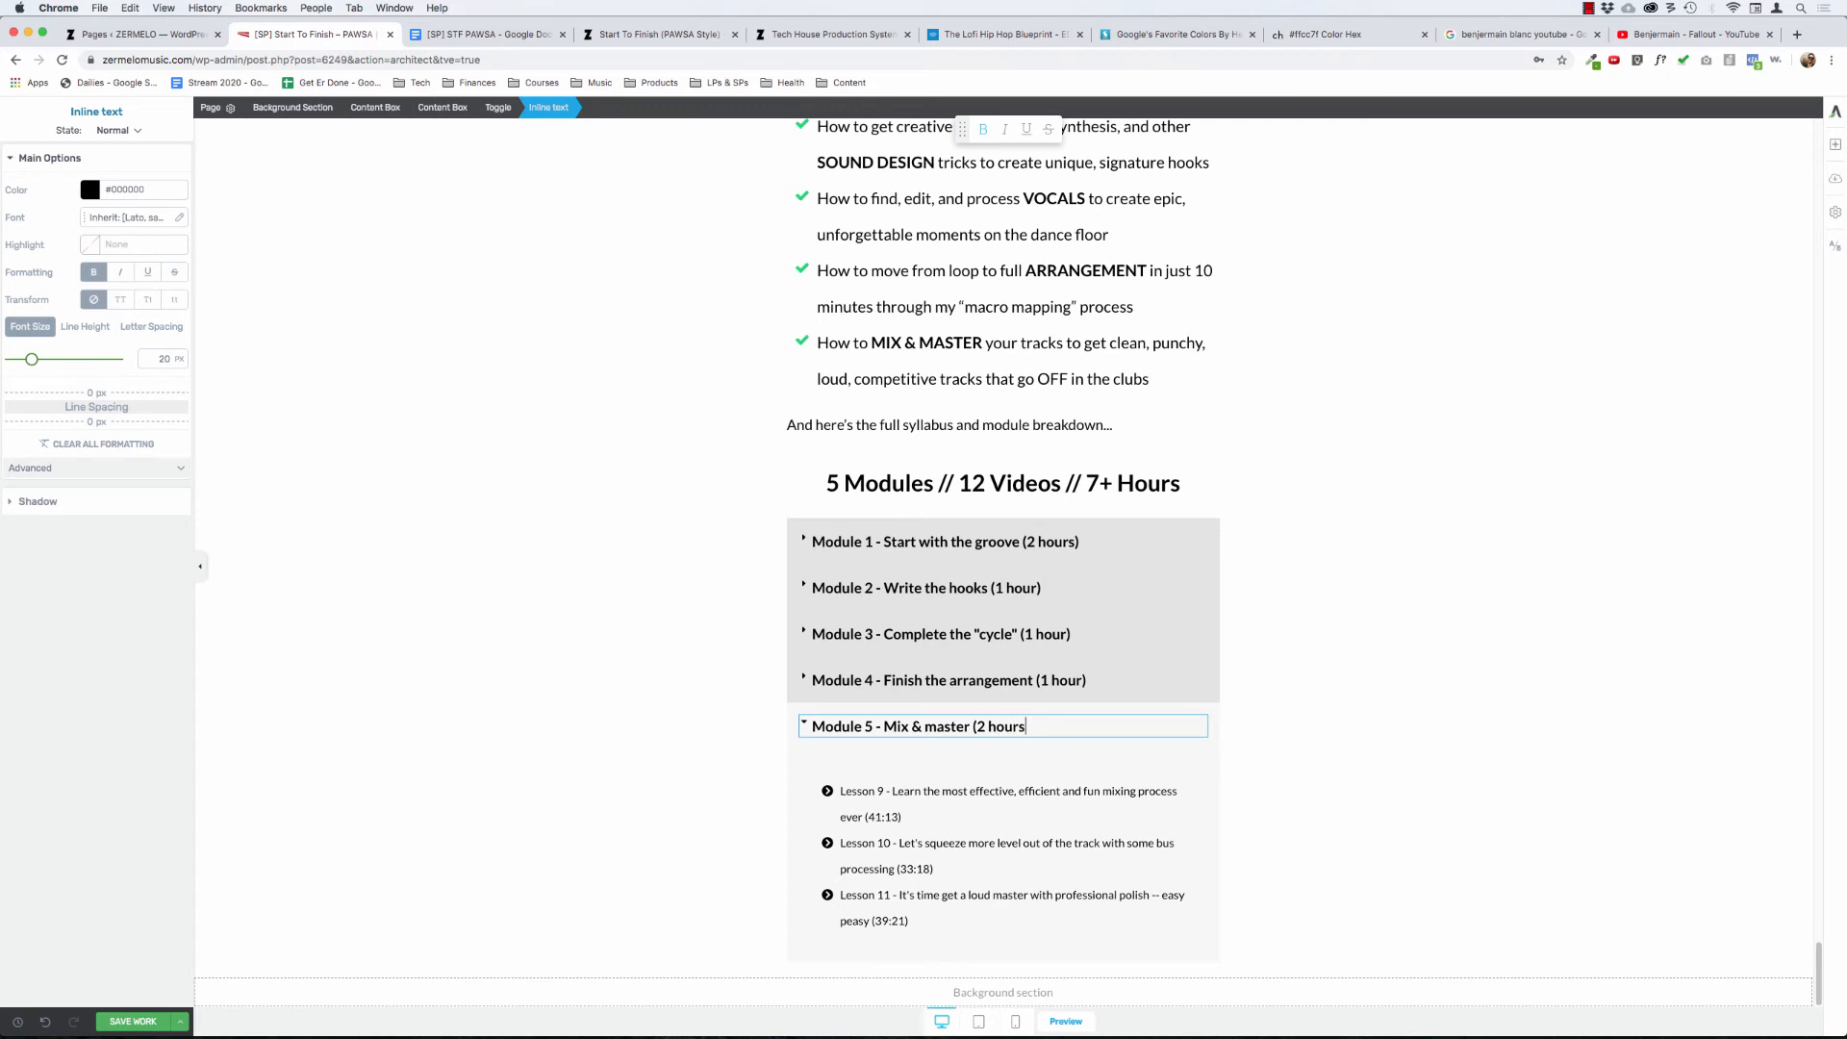
pyautogui.click(882, 784)
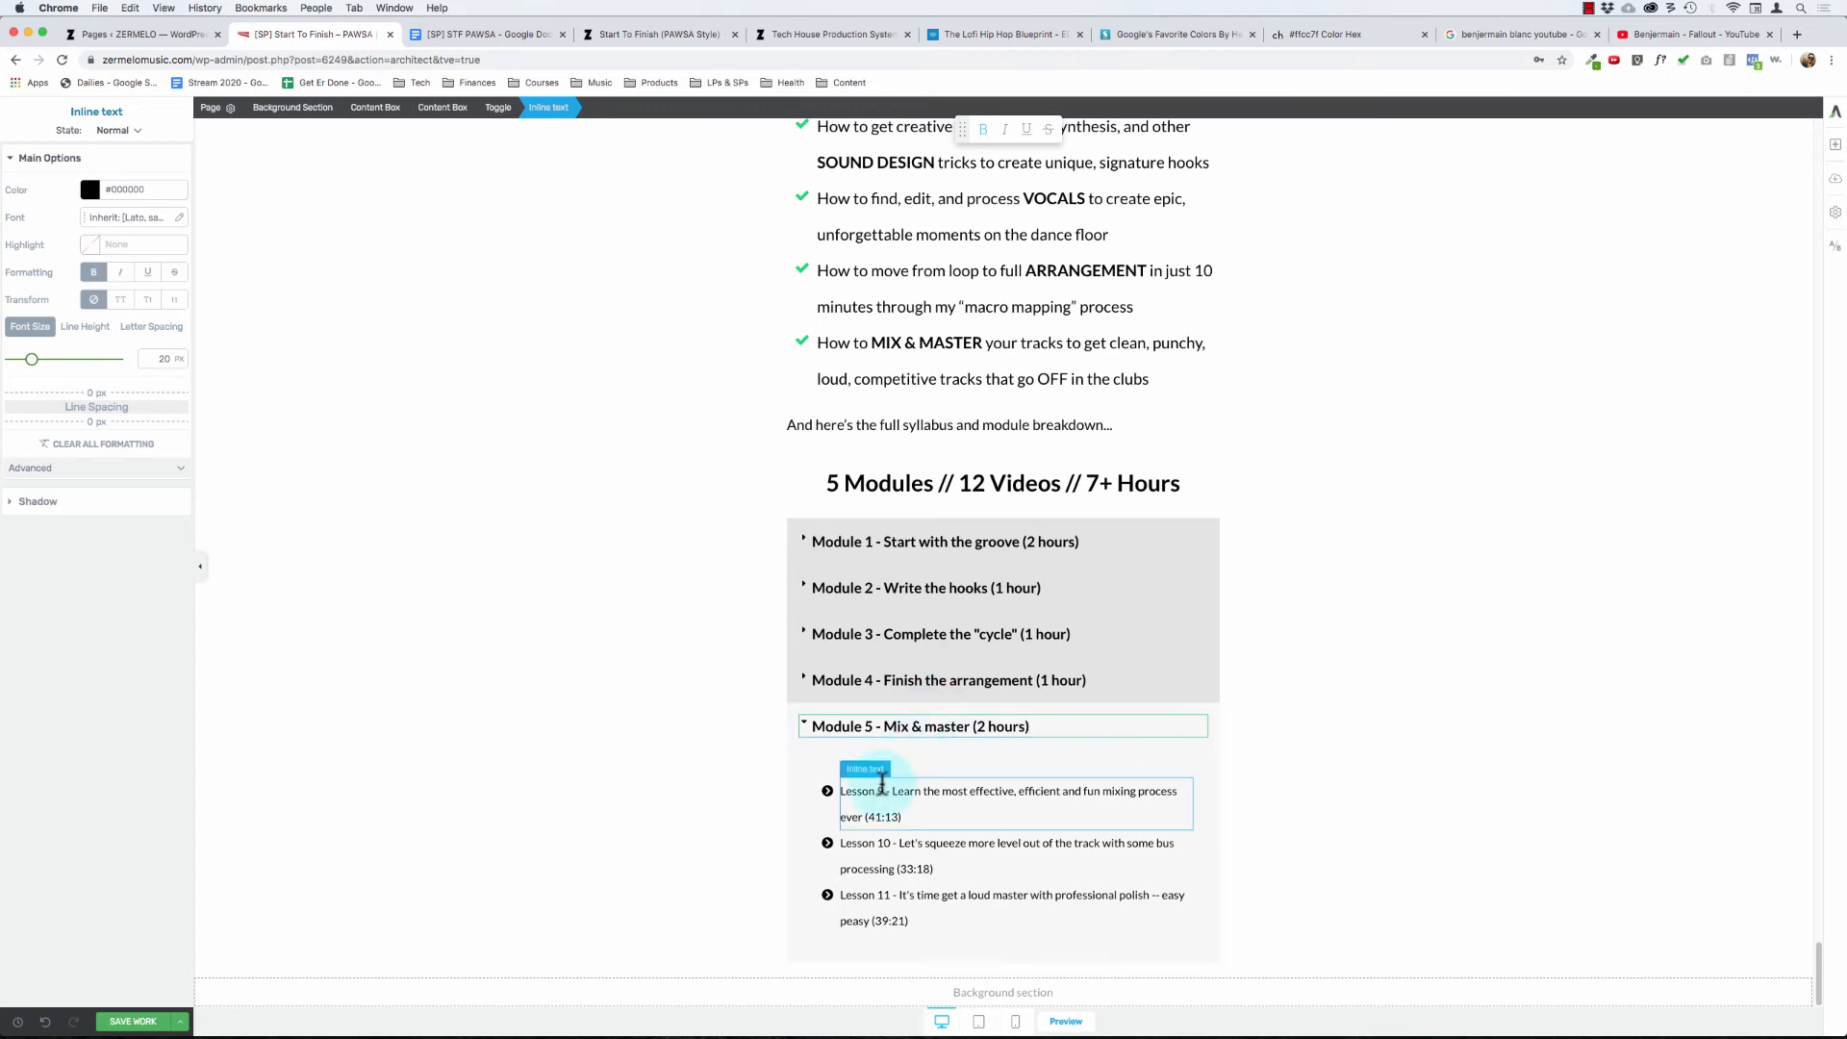
# - Remove the "Lesson 9 -" prefix and the "(41:13)" duration from the first Module 5 lesson
pyautogui.click(894, 790)
pyautogui.press('shift+super+Left')
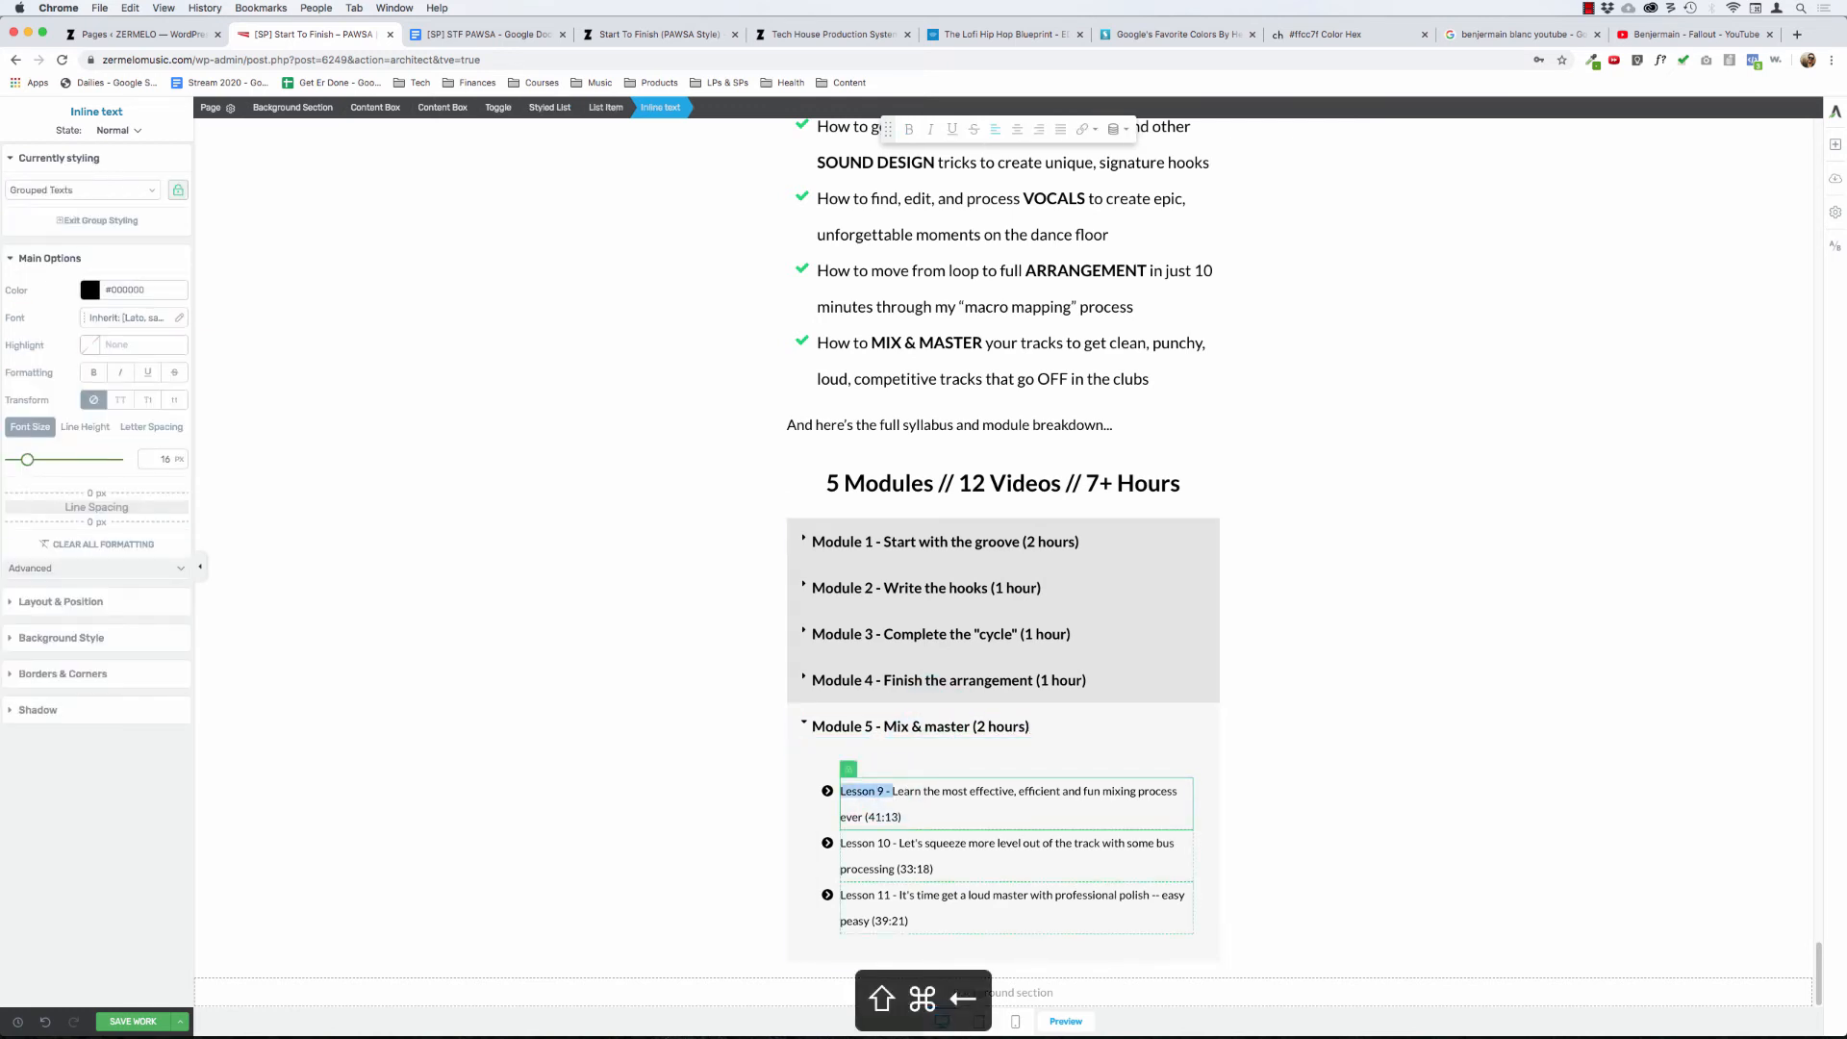
pyautogui.press('BackSpace')
pyautogui.press('super+Right')
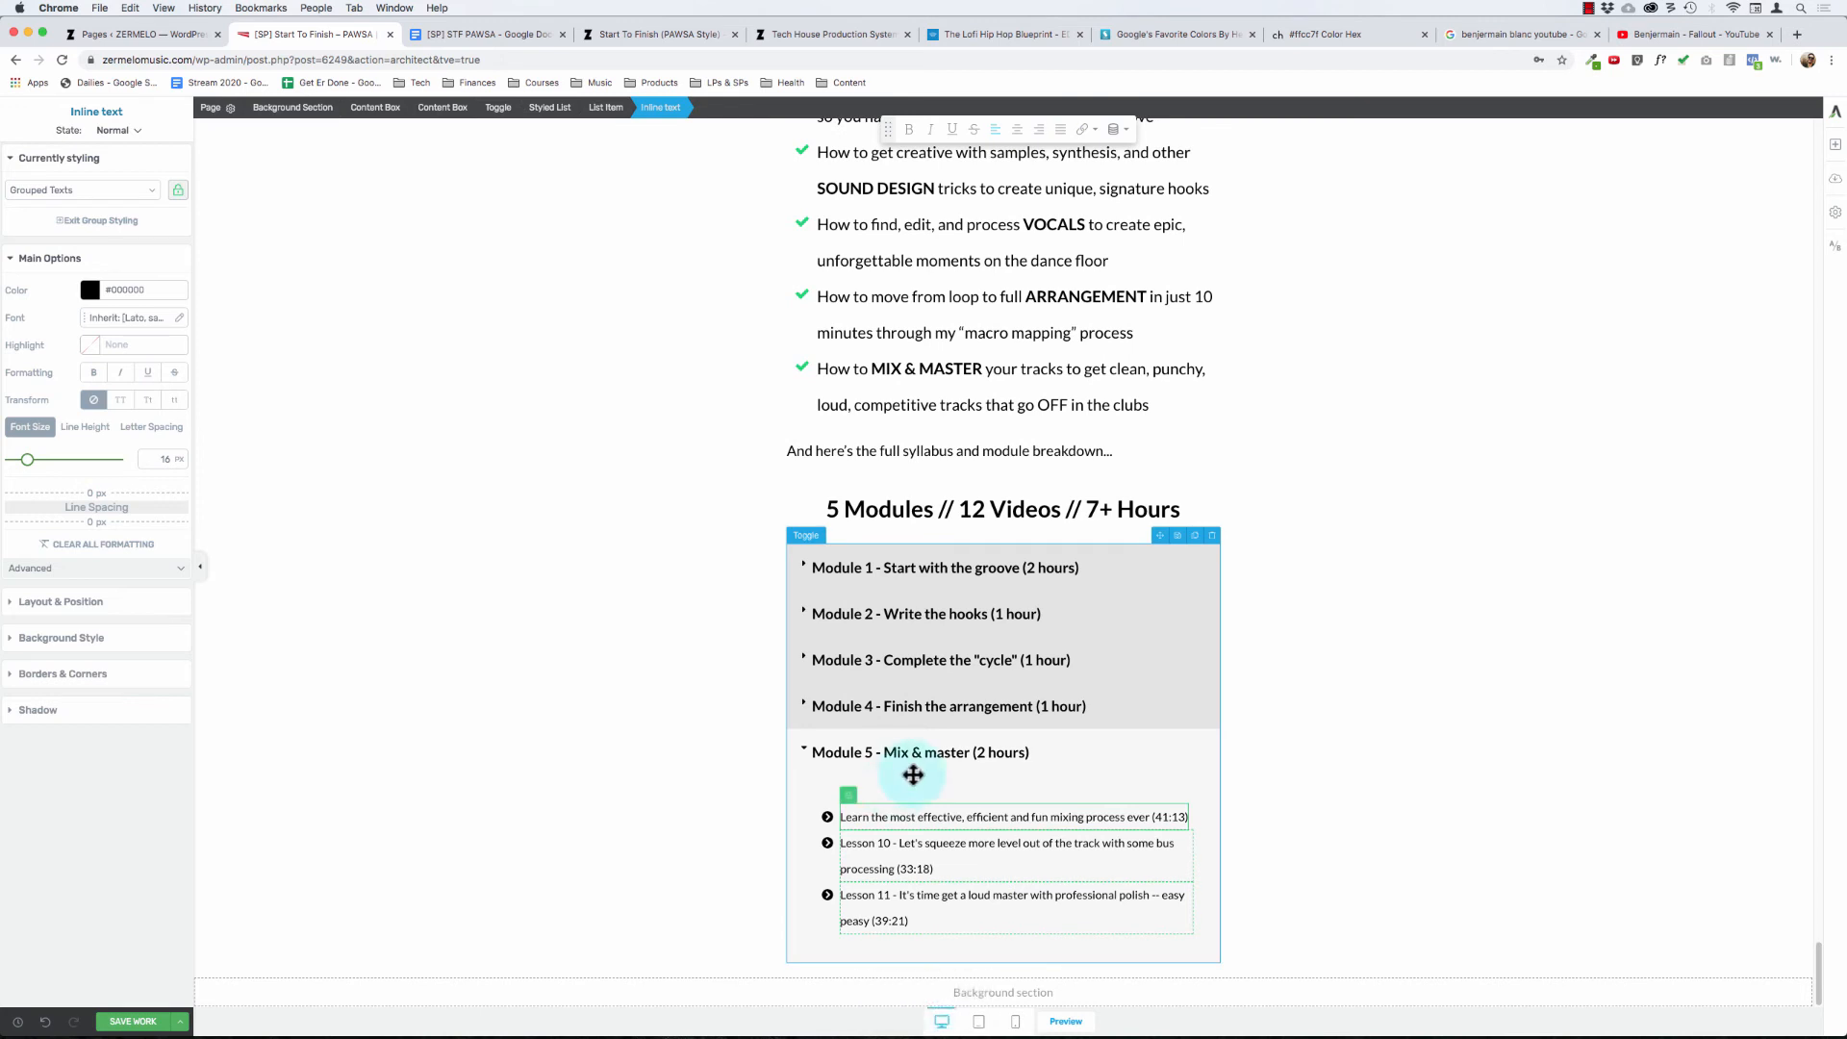
pyautogui.press('BackSpace')
pyautogui.press('BackSpace')
pyautogui.press('BackSpace')
pyautogui.hotkey('alt', 'BackSpace')
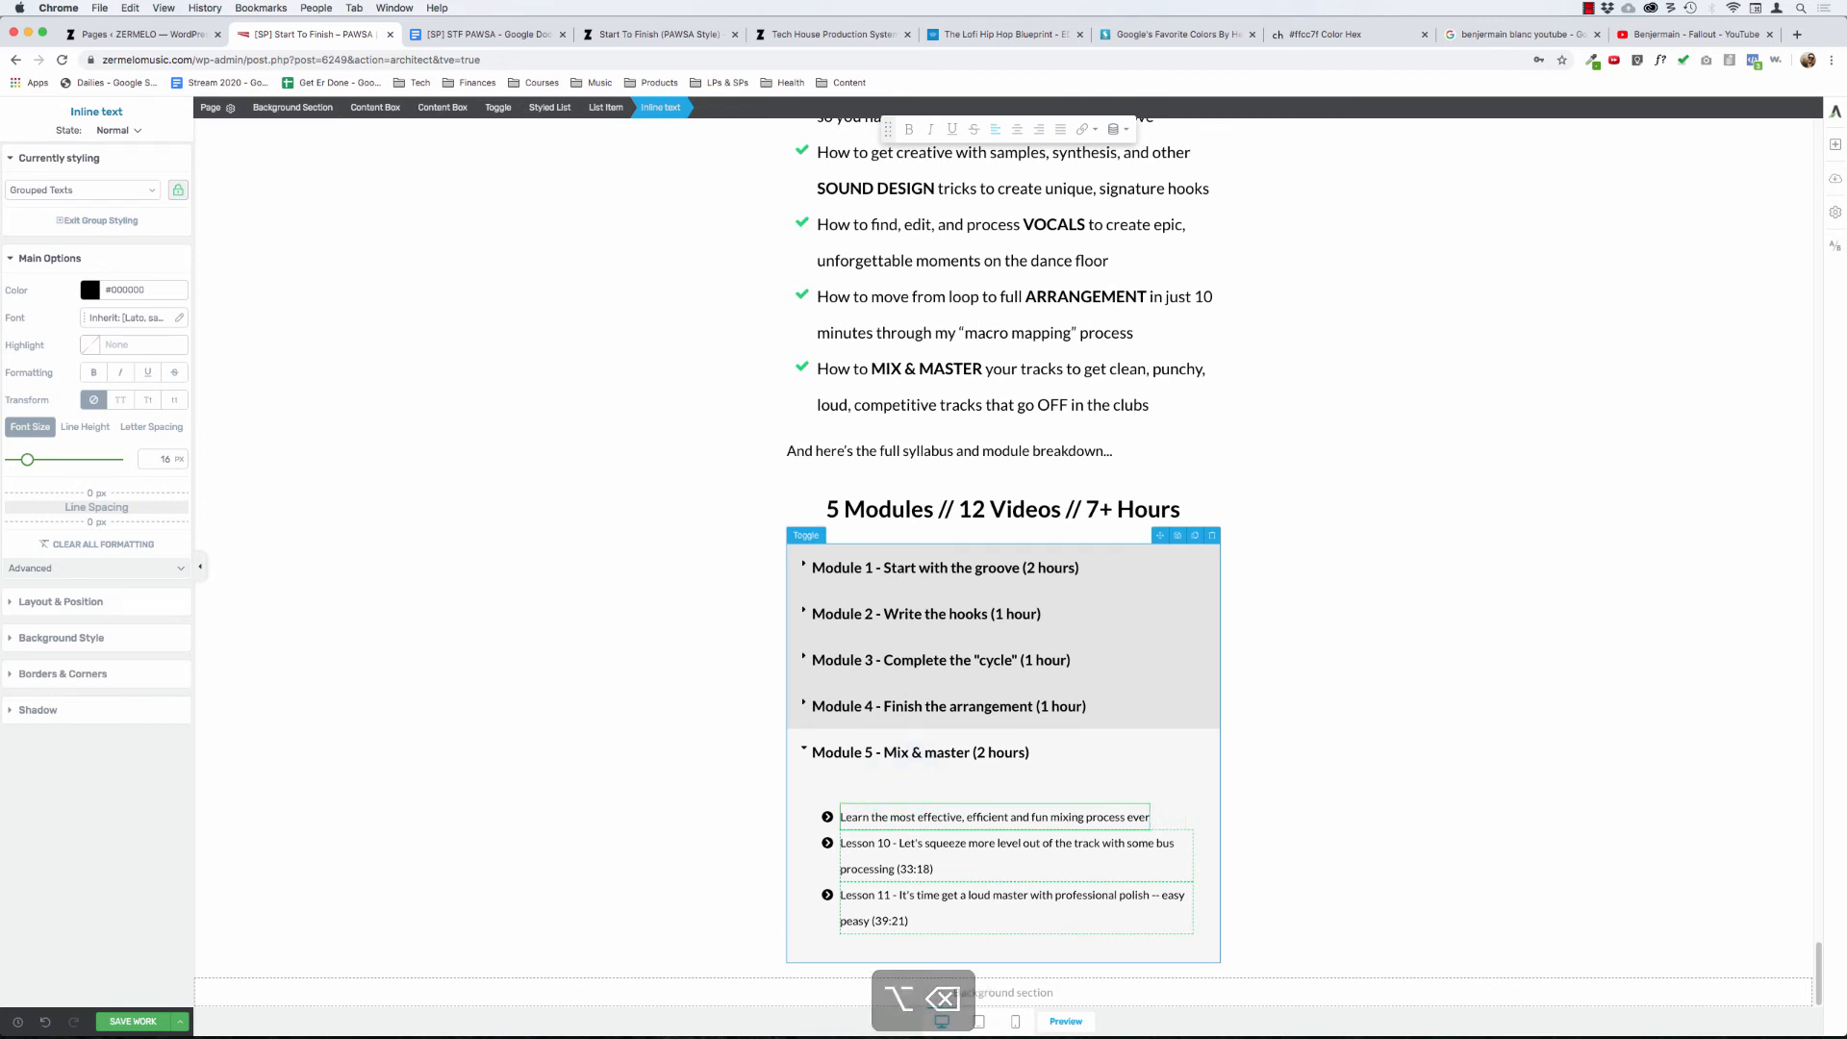
# - Remove the "Lesson 10 -" prefix and "(33:18)" duration from the second Module 5 lesson, keeping it as its own list item
pyautogui.click(903, 843)
pyautogui.press('shift+super+Left')
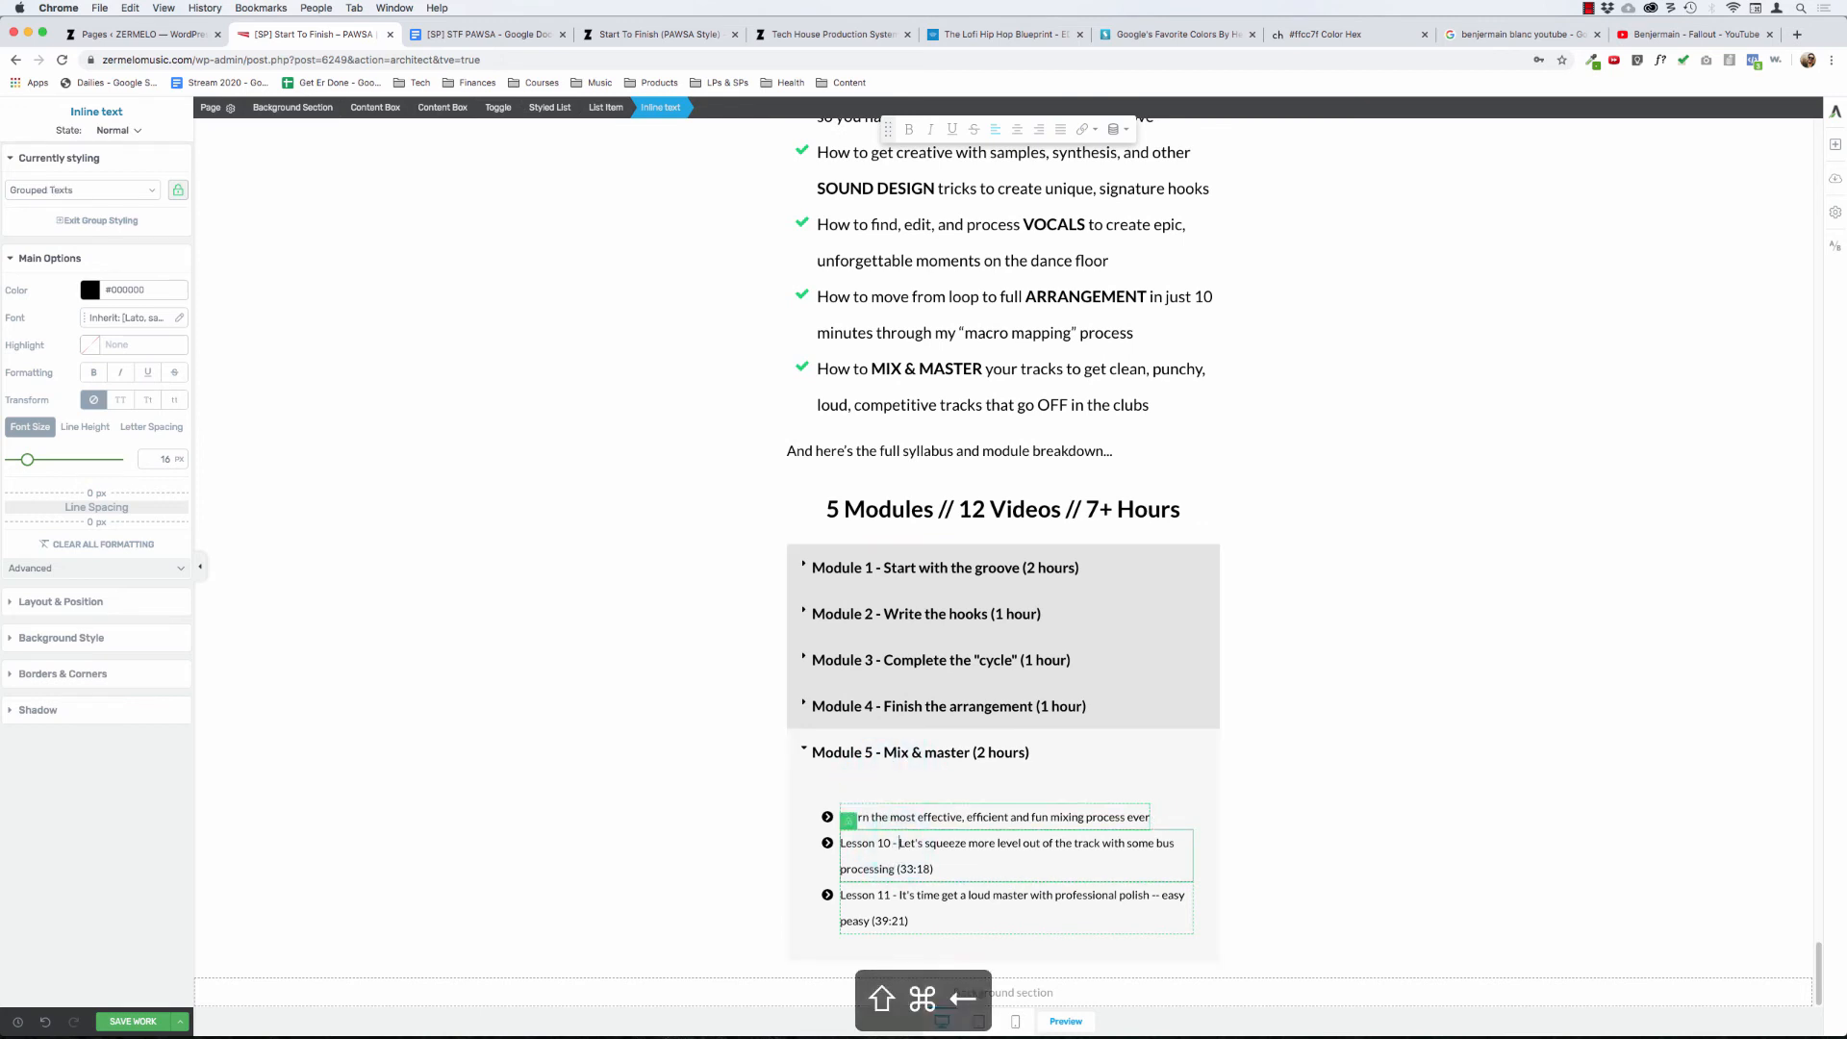
pyautogui.press('BackSpace')
pyautogui.press('BackSpace')
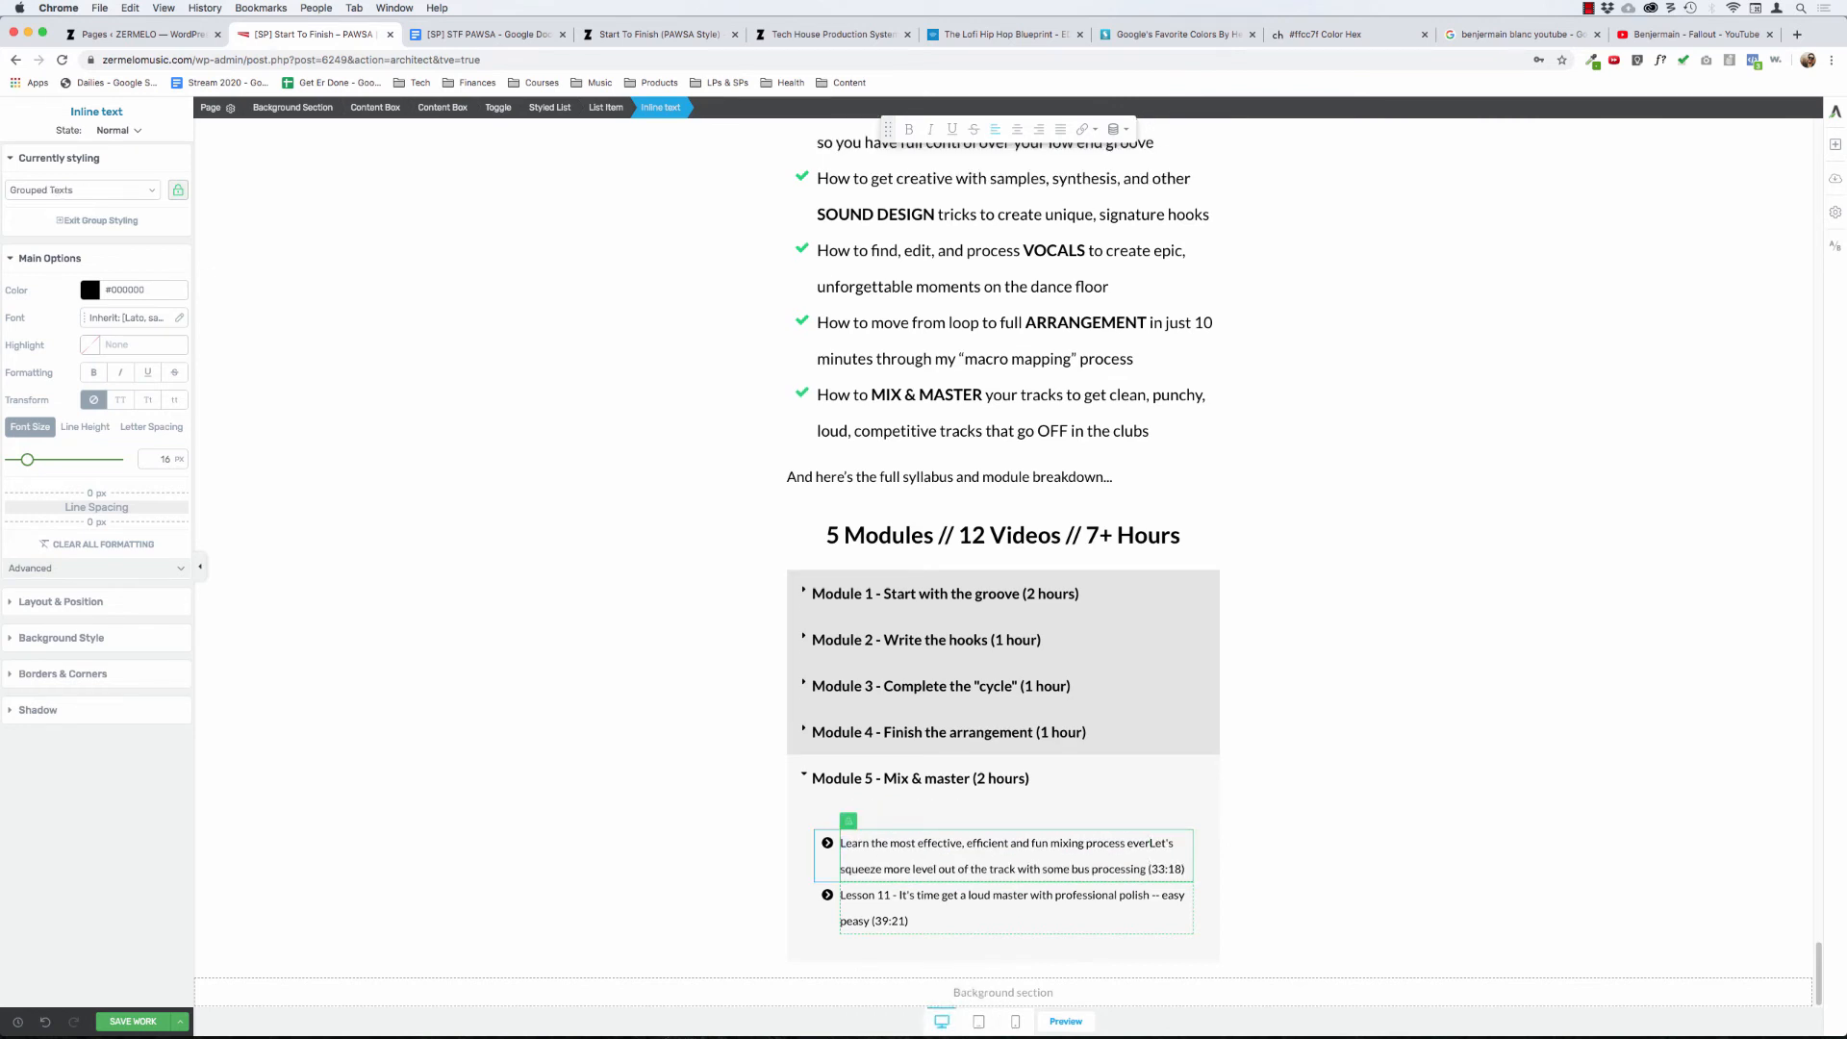
pyautogui.press('shift+super+Right')
pyautogui.press('BackSpace')
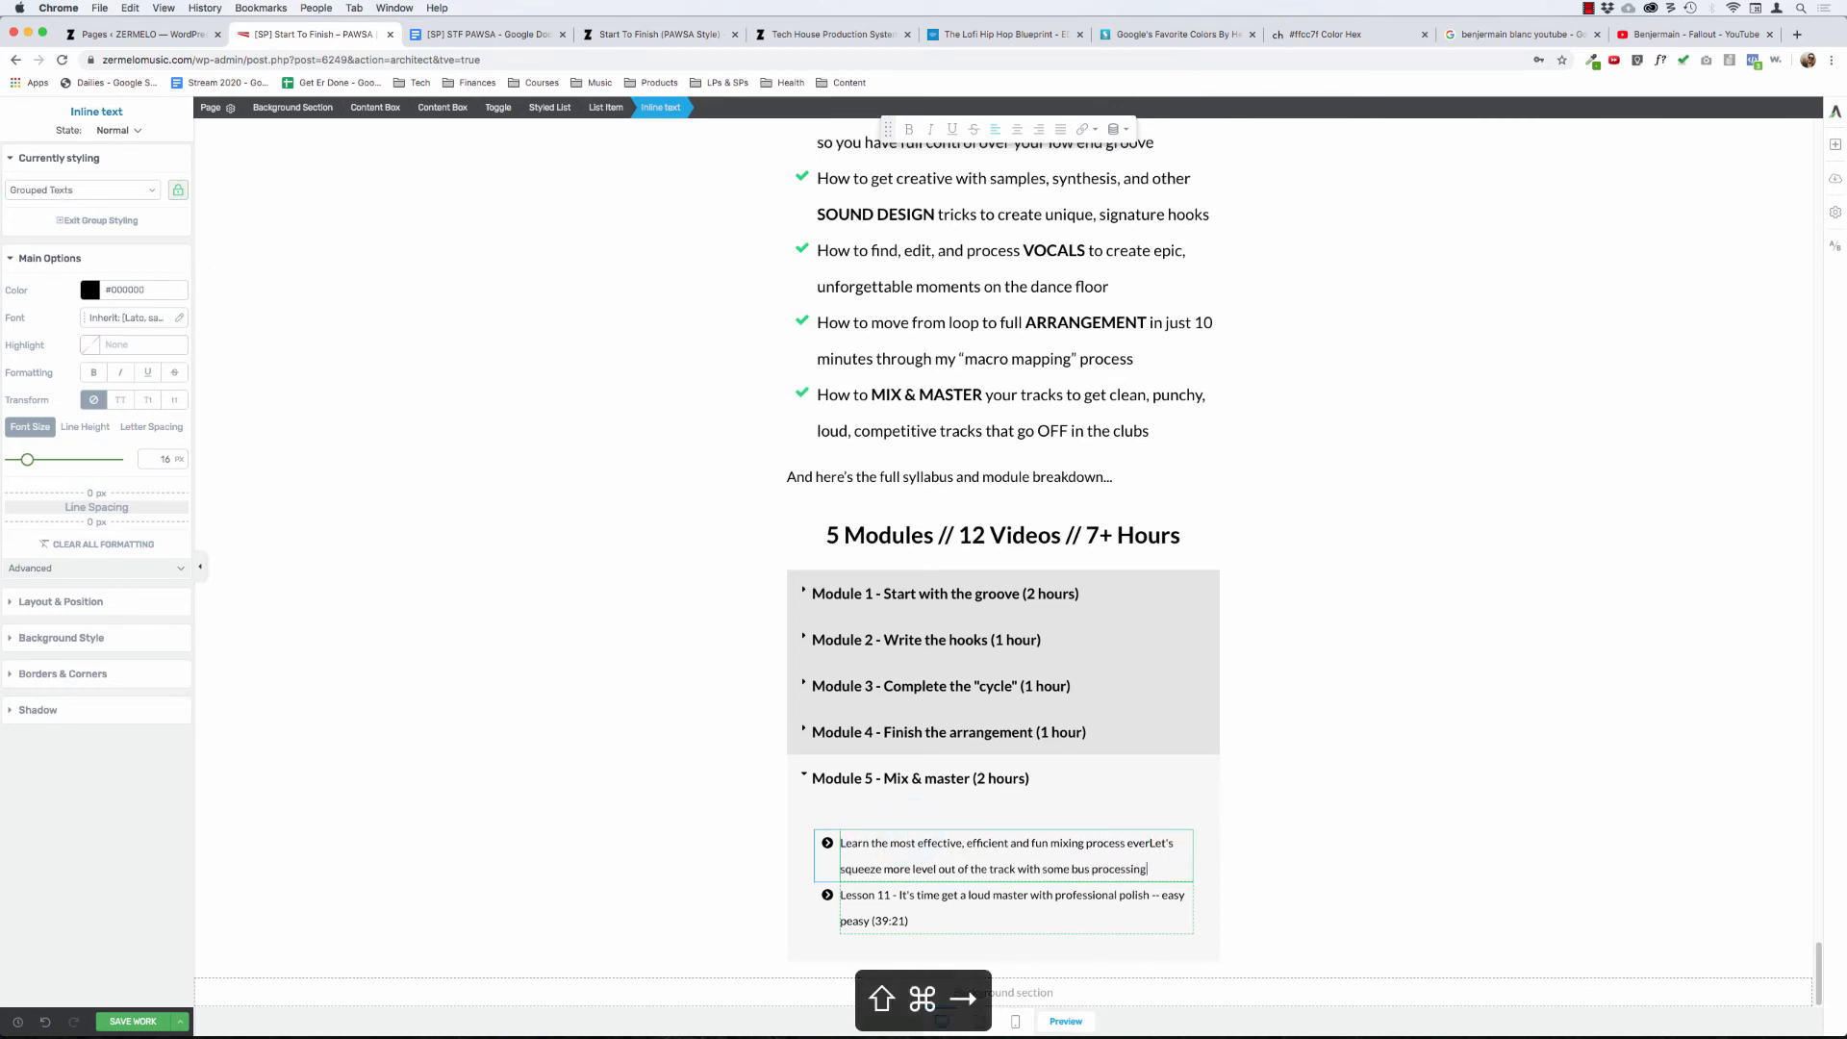
pyautogui.press('Up')
pyautogui.press('Return')
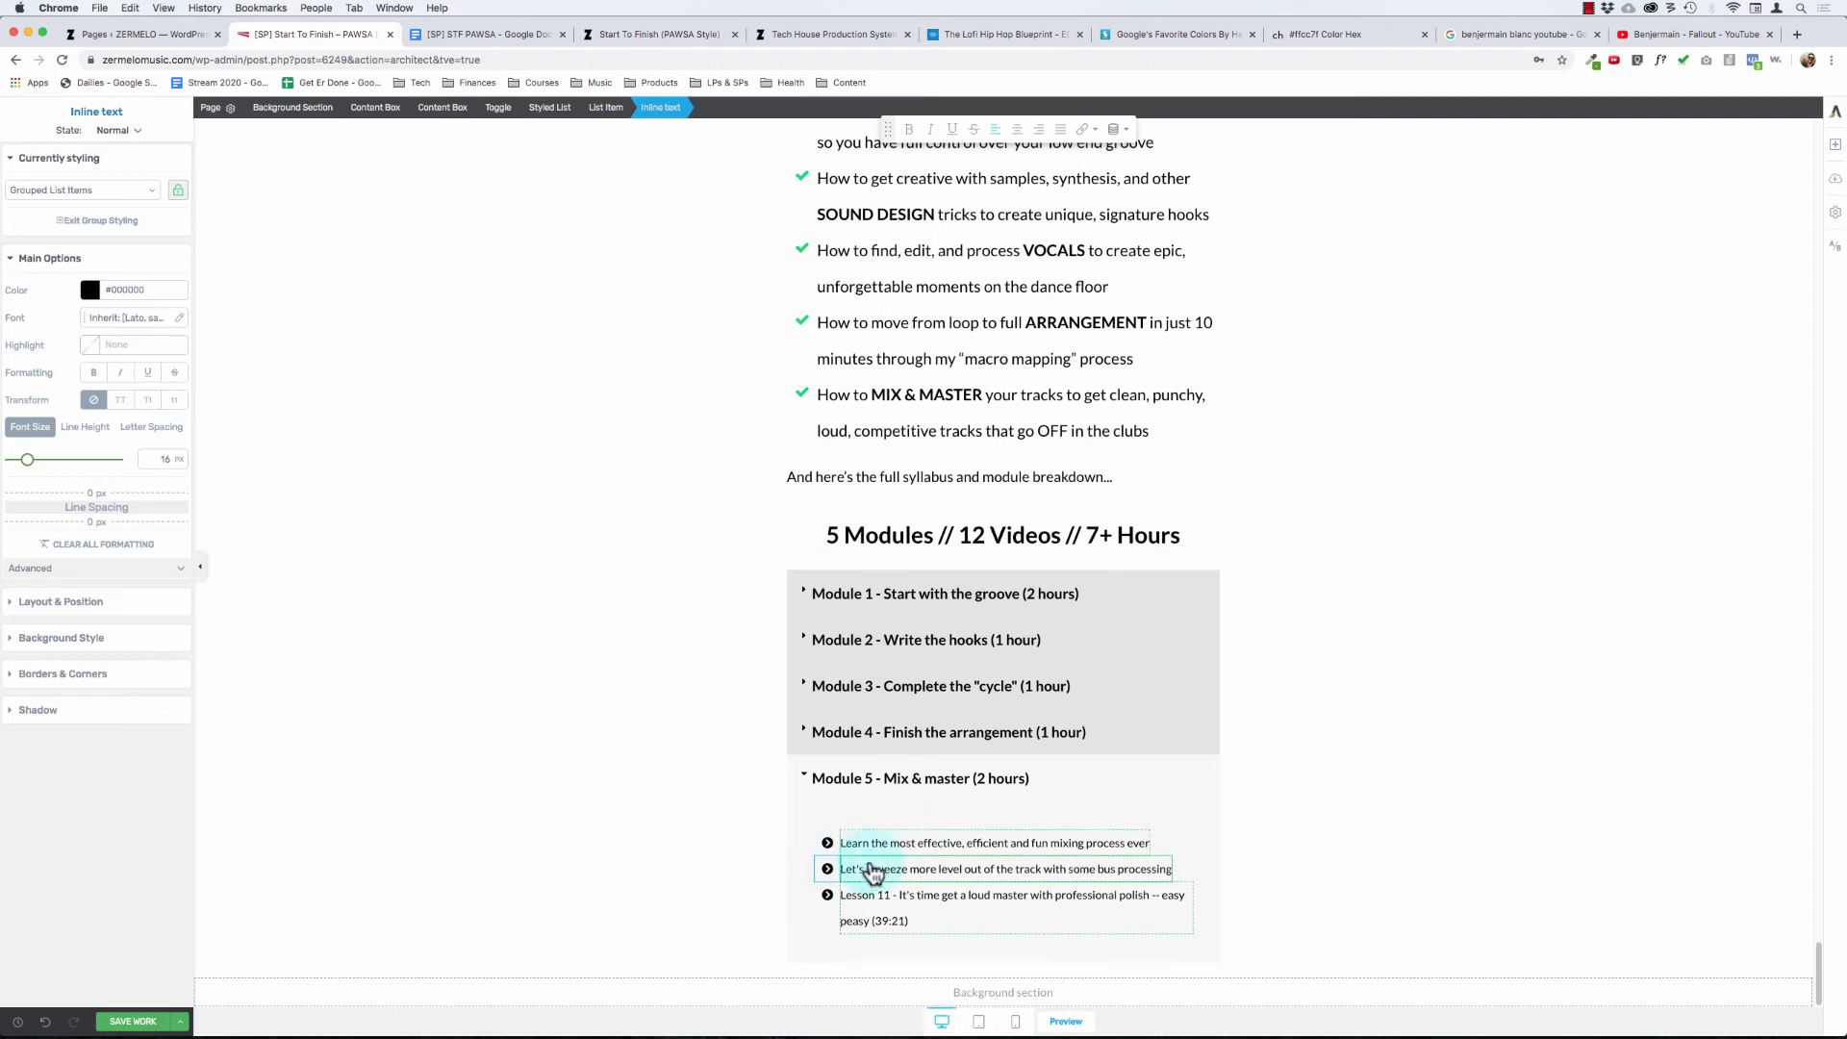
# - Remove the "Lesson 11 -" prefix and "(39:21)" duration from the third Module 5 lesson, keeping it as its own list item
pyautogui.click(897, 894)
pyautogui.press('shift+super+Left')
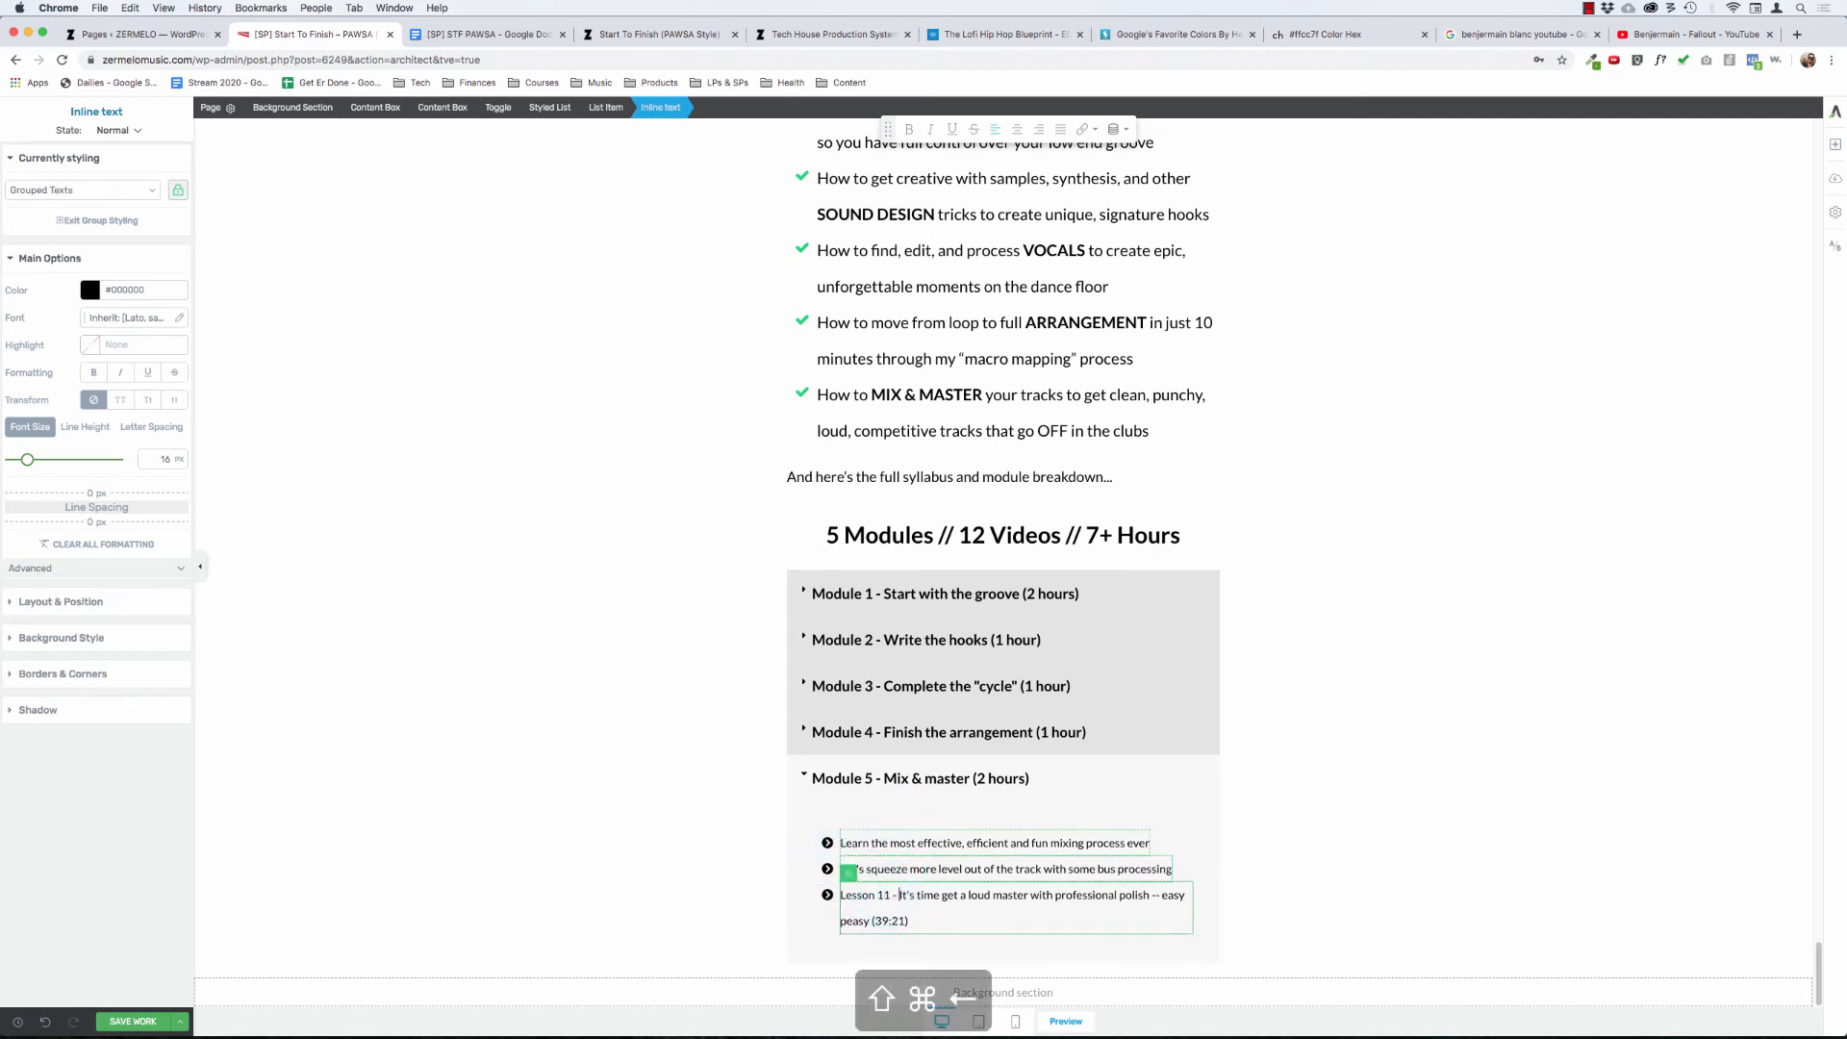
pyautogui.press('BackSpace')
pyautogui.press('BackSpace')
pyautogui.press('super+Down')
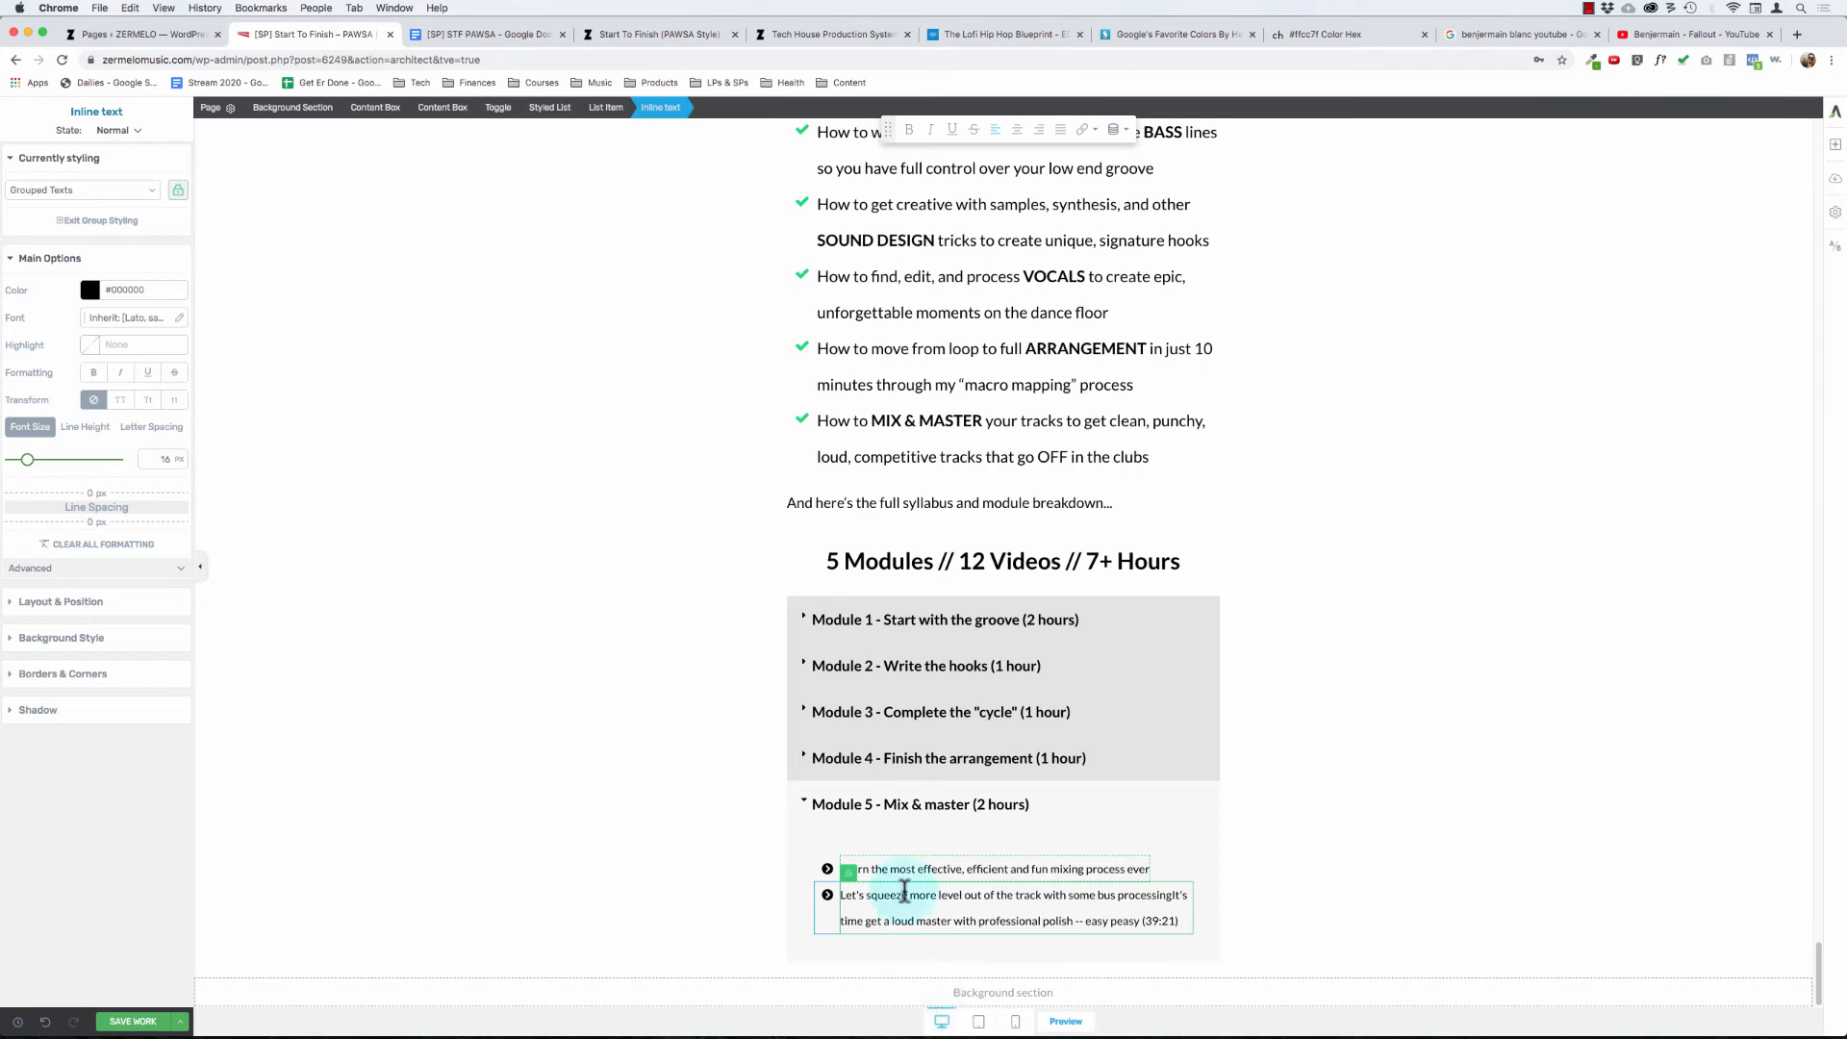
pyautogui.press('Up')
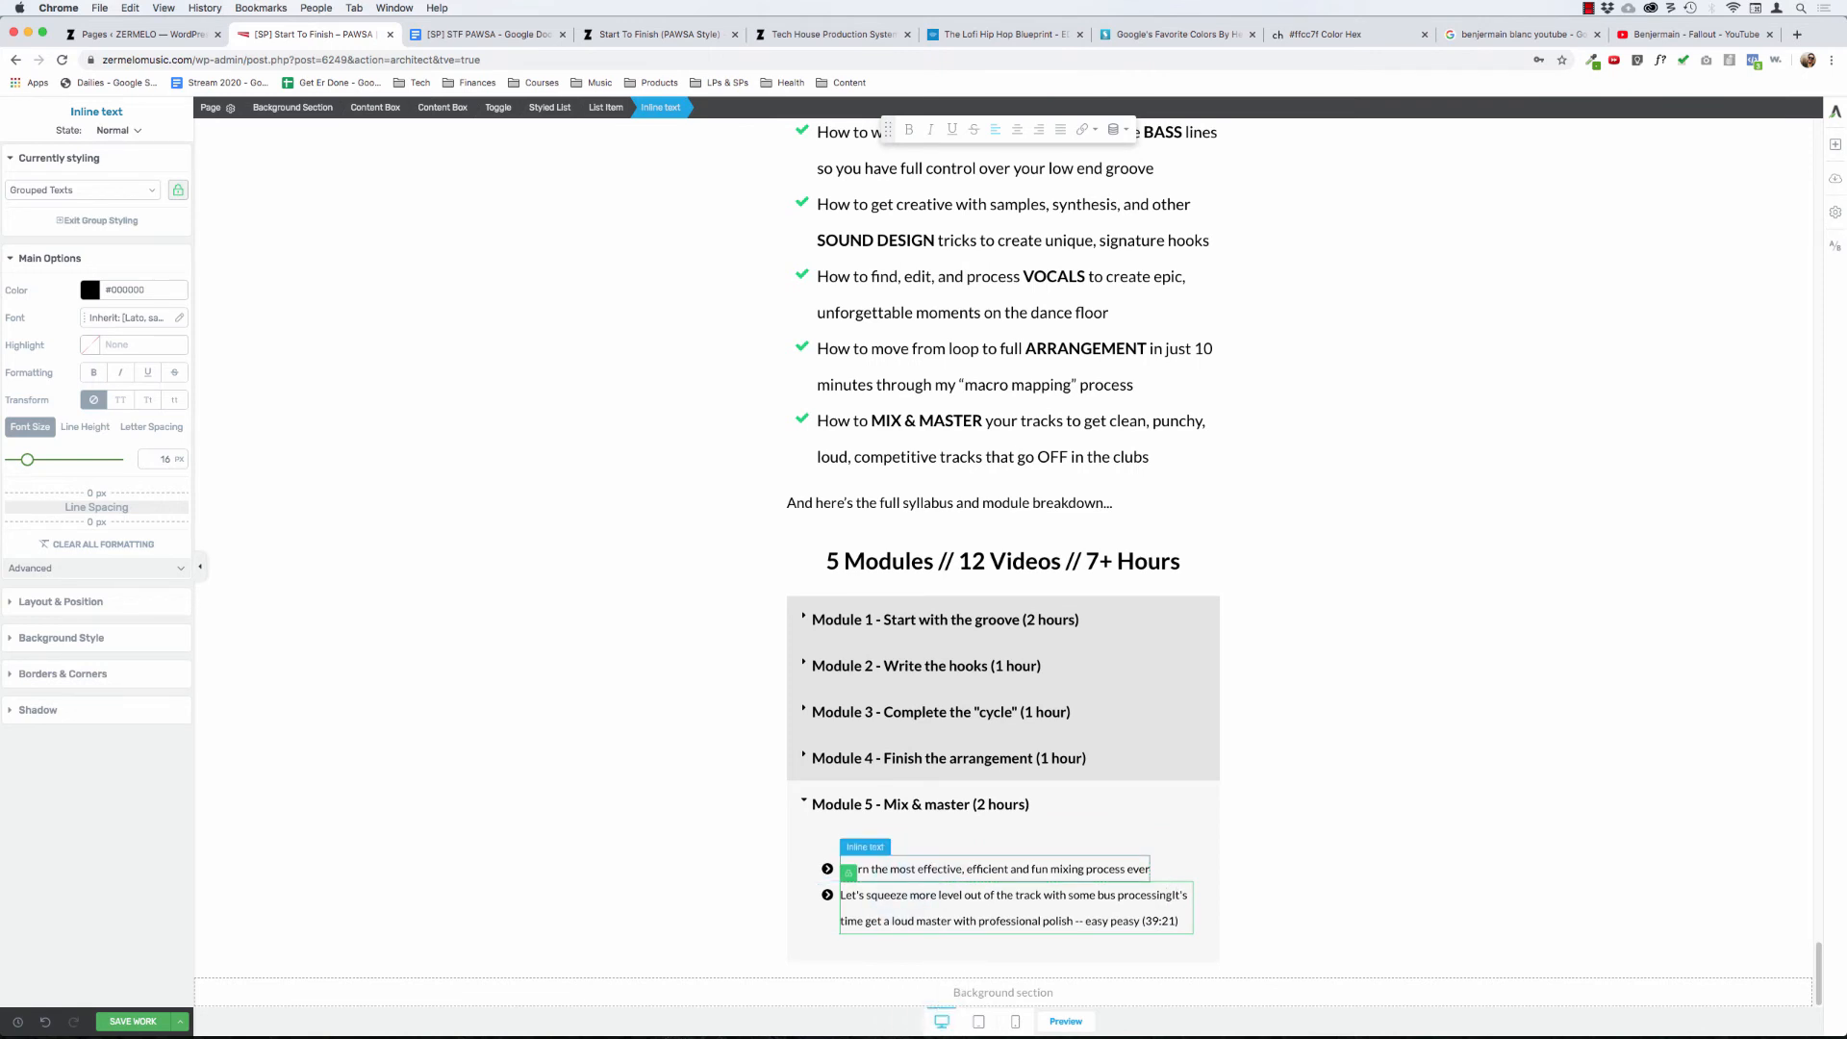
pyautogui.press('Return')
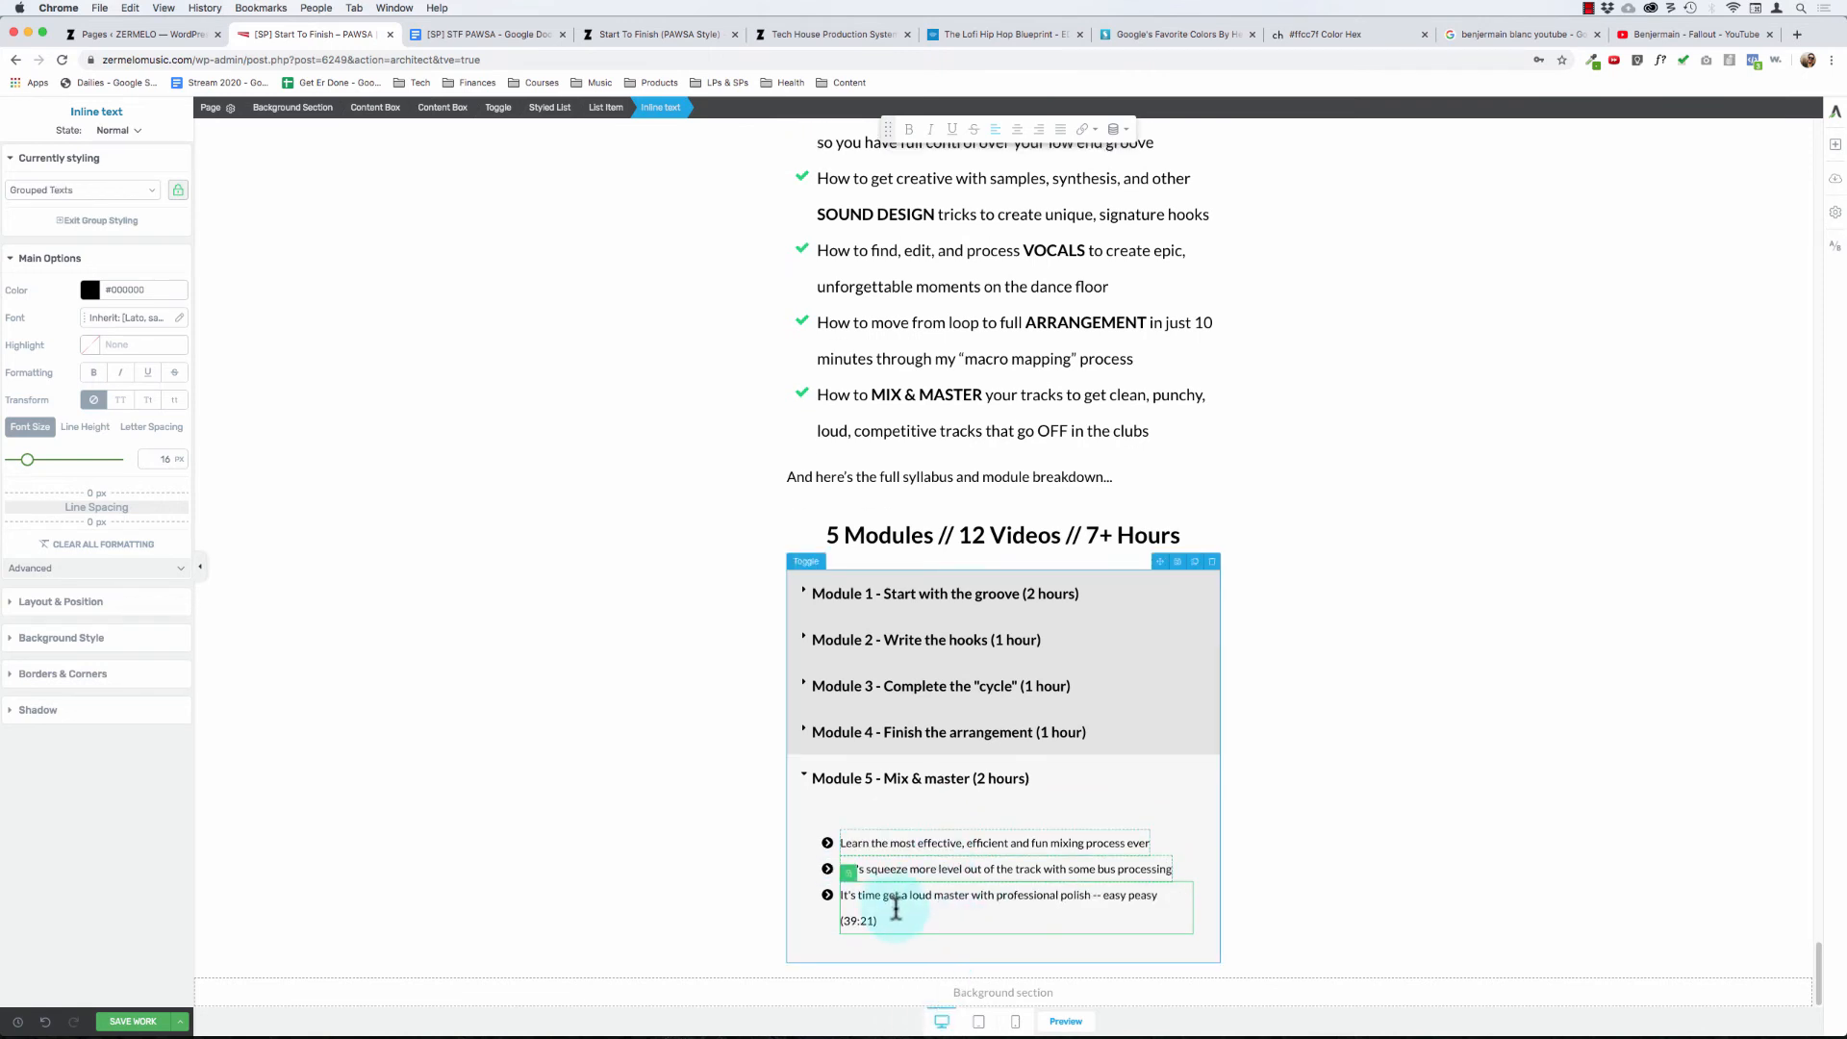
pyautogui.click(895, 908)
pyautogui.press('shift+super+Left')
pyautogui.press('BackSpace')
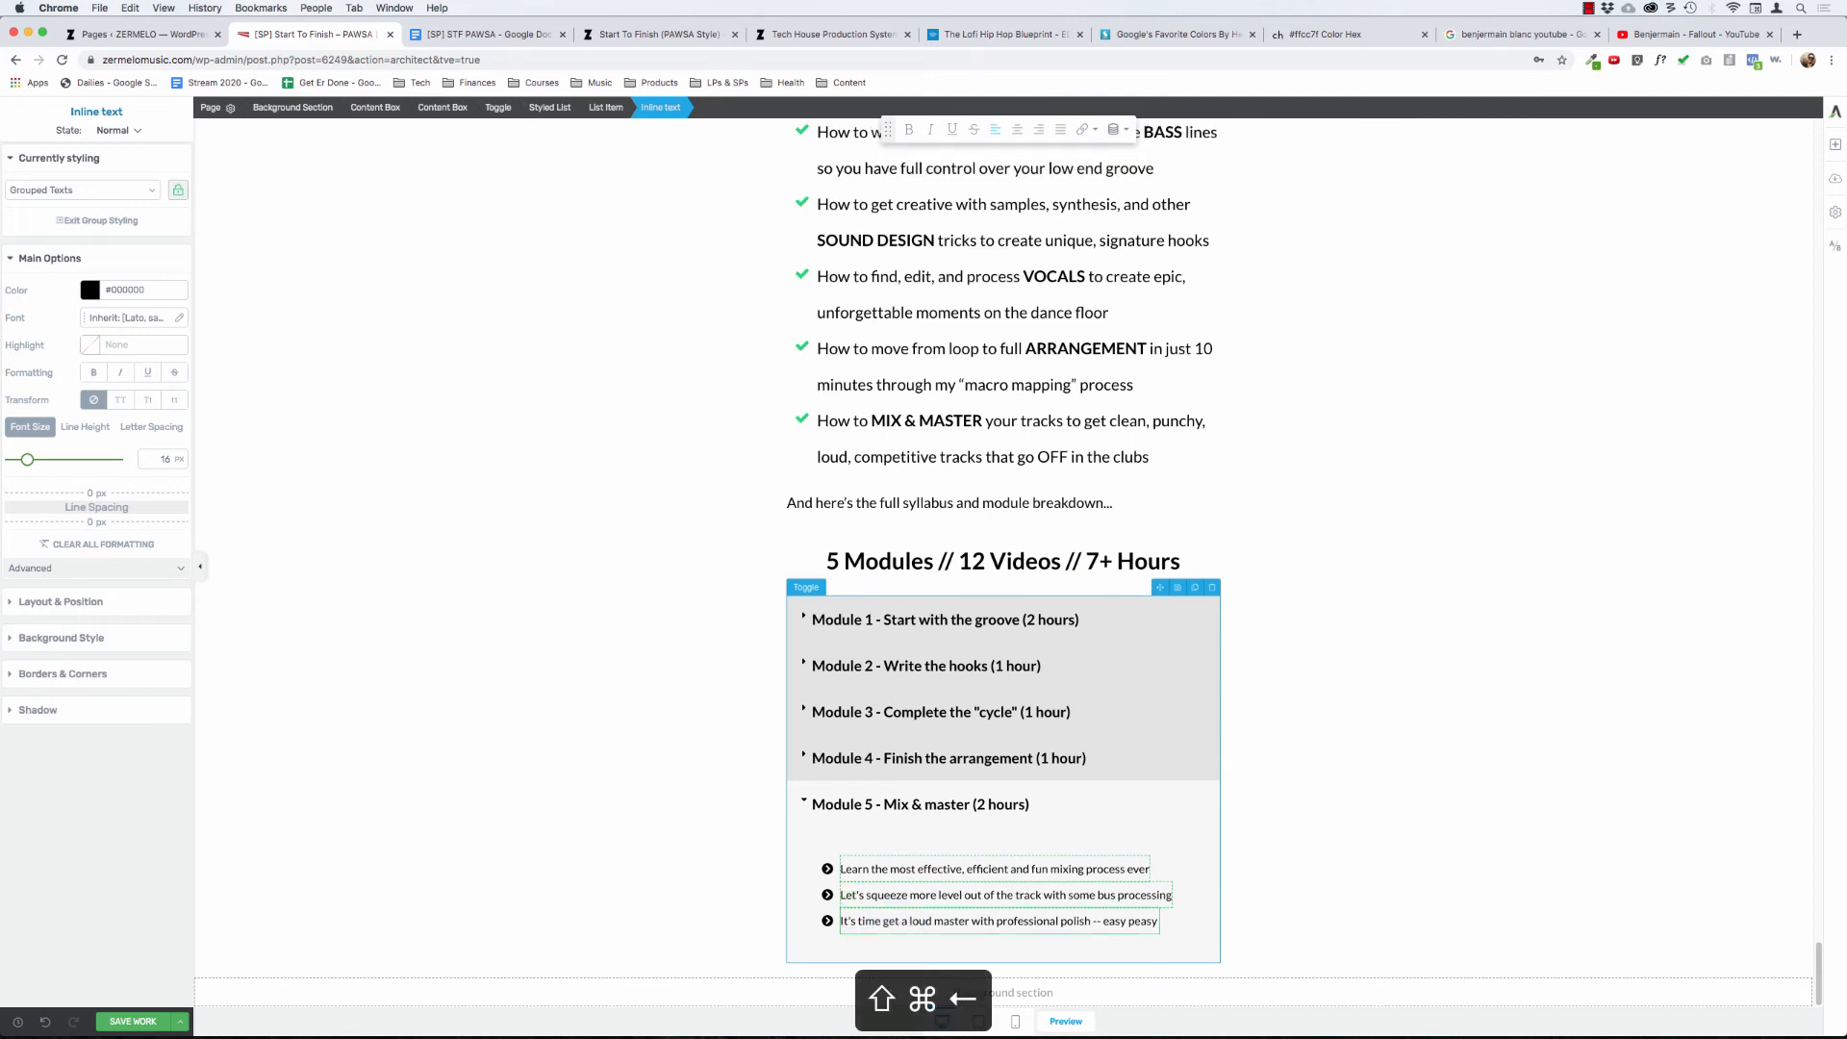
# - Replace the bullet icons of the Module 5 lessons with the solid video camera icon, found by searching for "video"
pyautogui.click(828, 869)
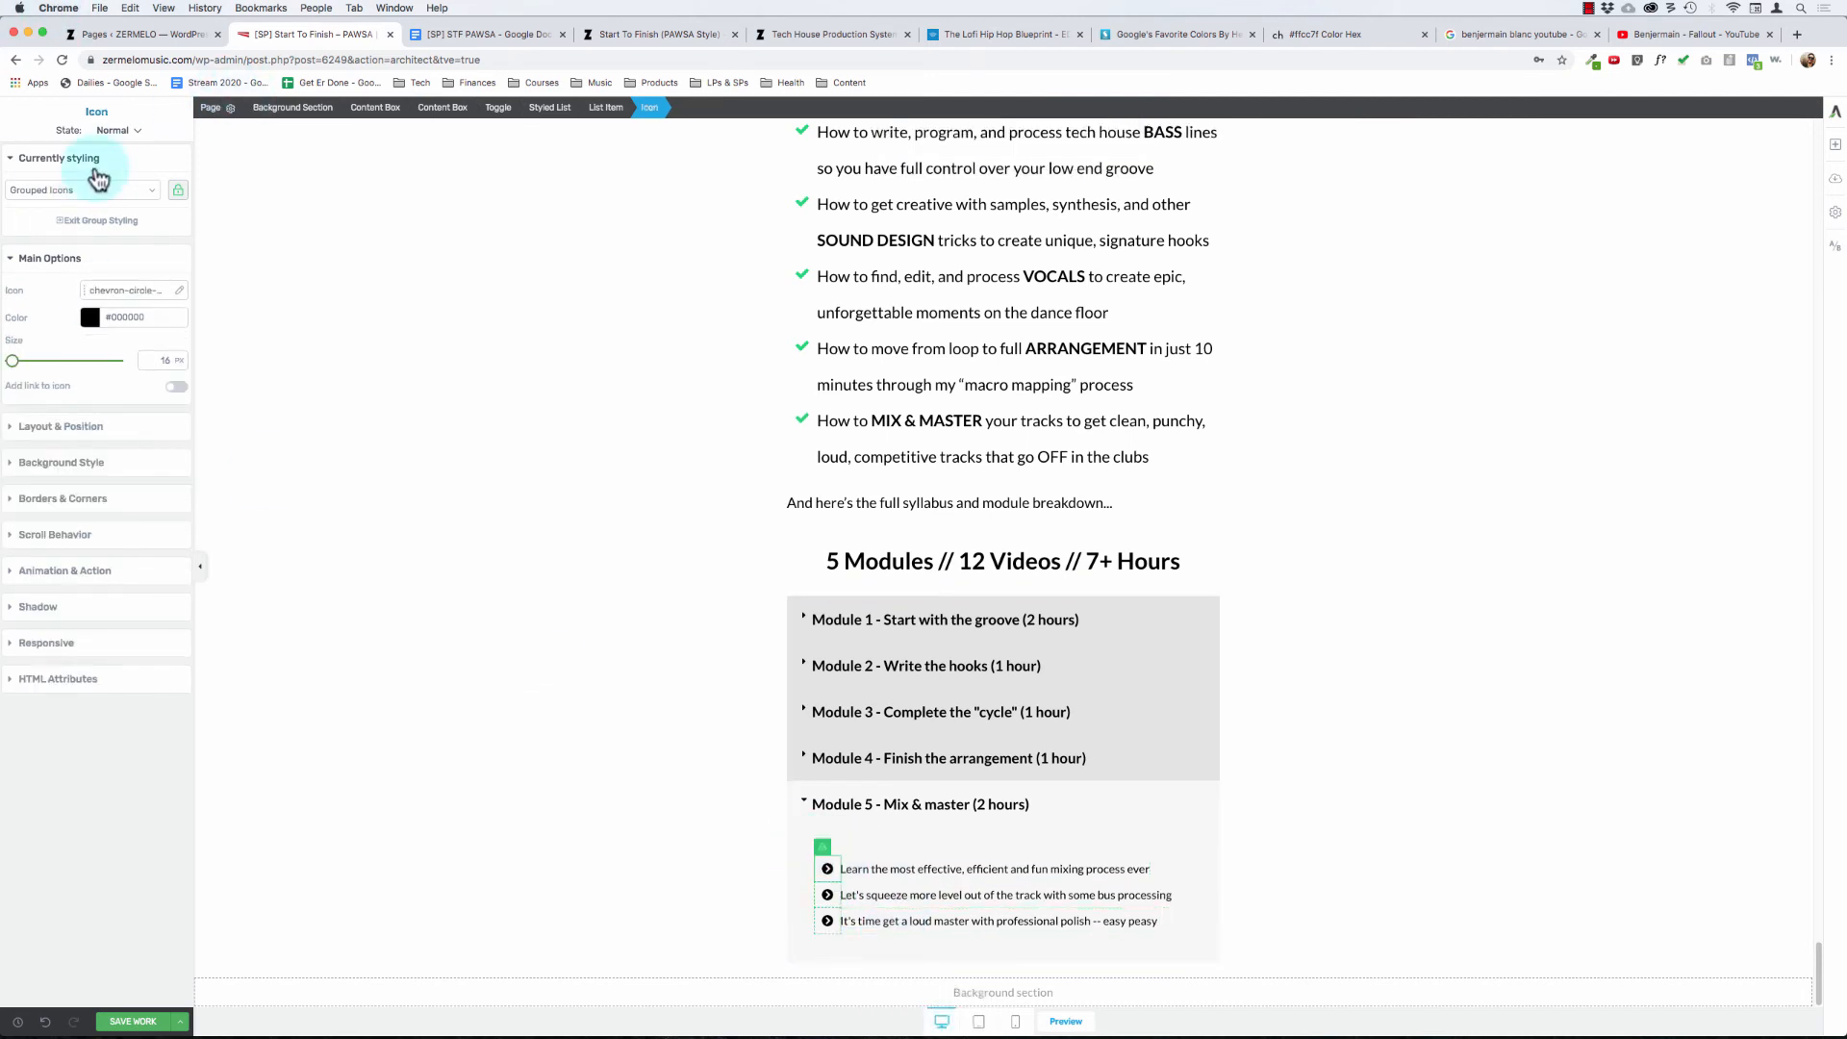
pyautogui.click(177, 294)
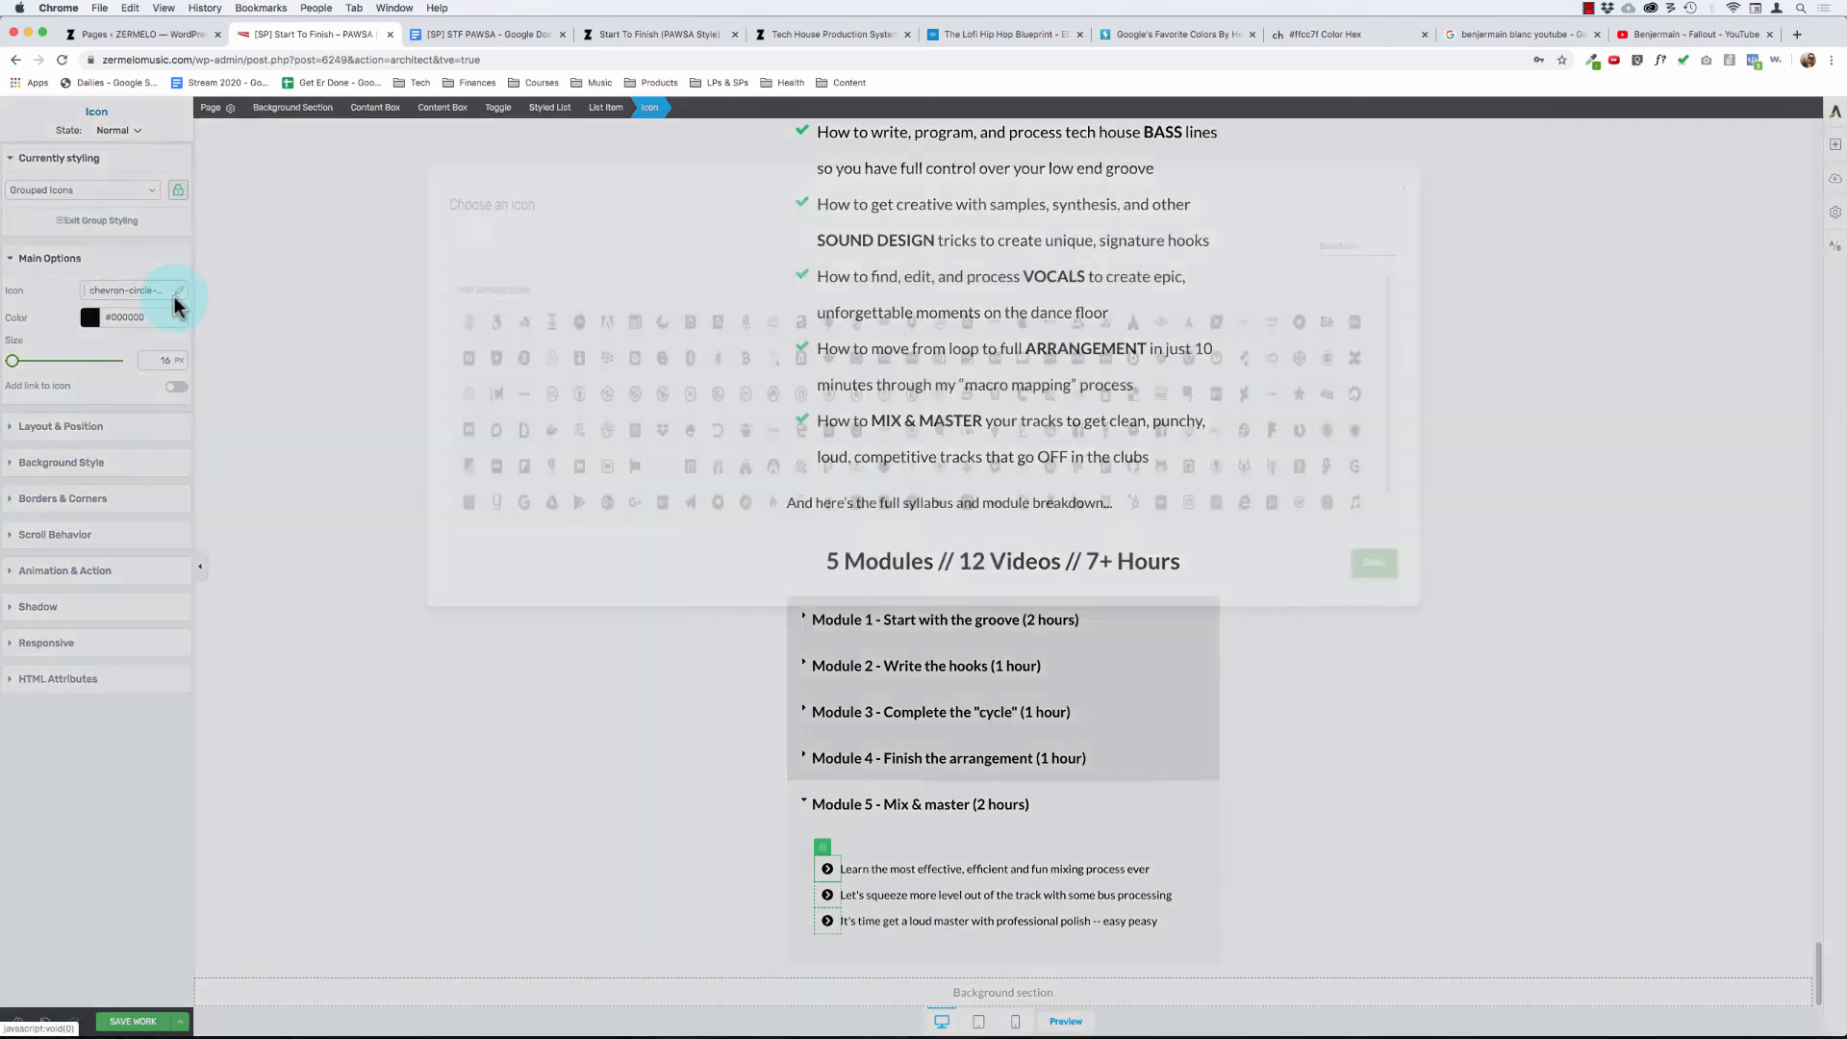
pyautogui.write('video')
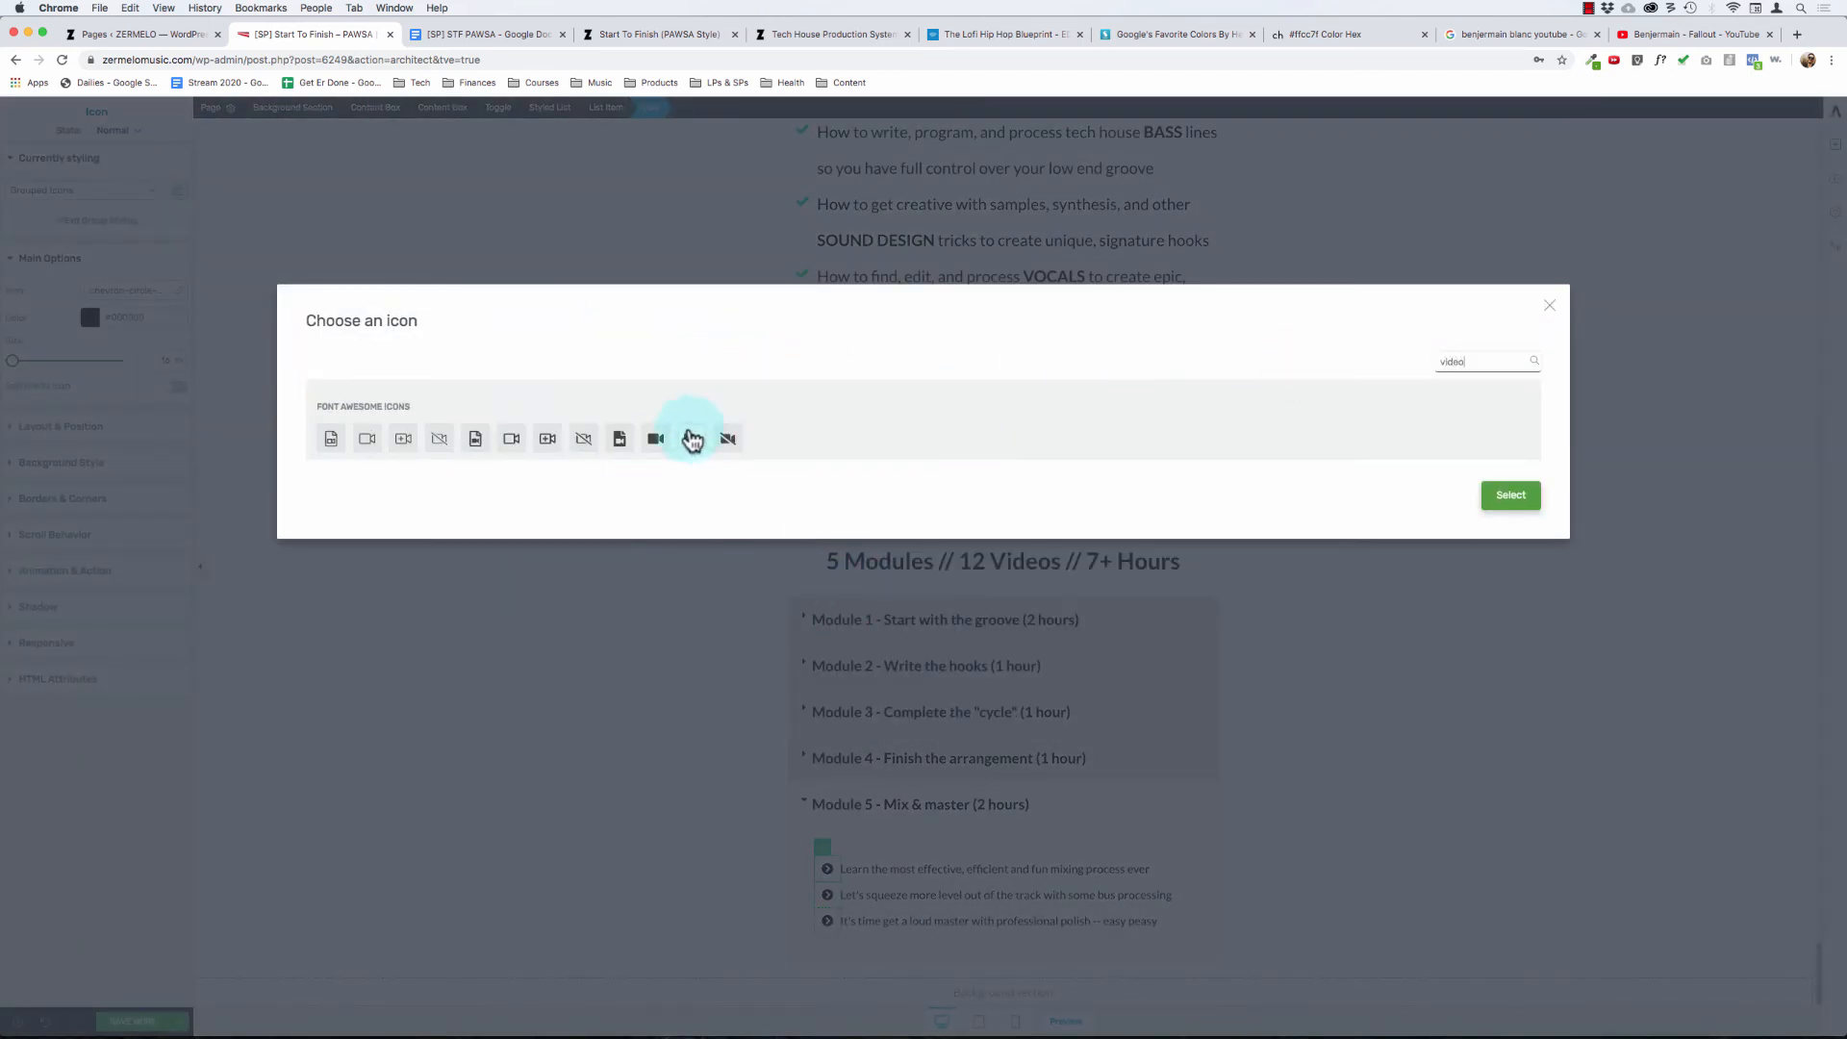
pyautogui.click(655, 438)
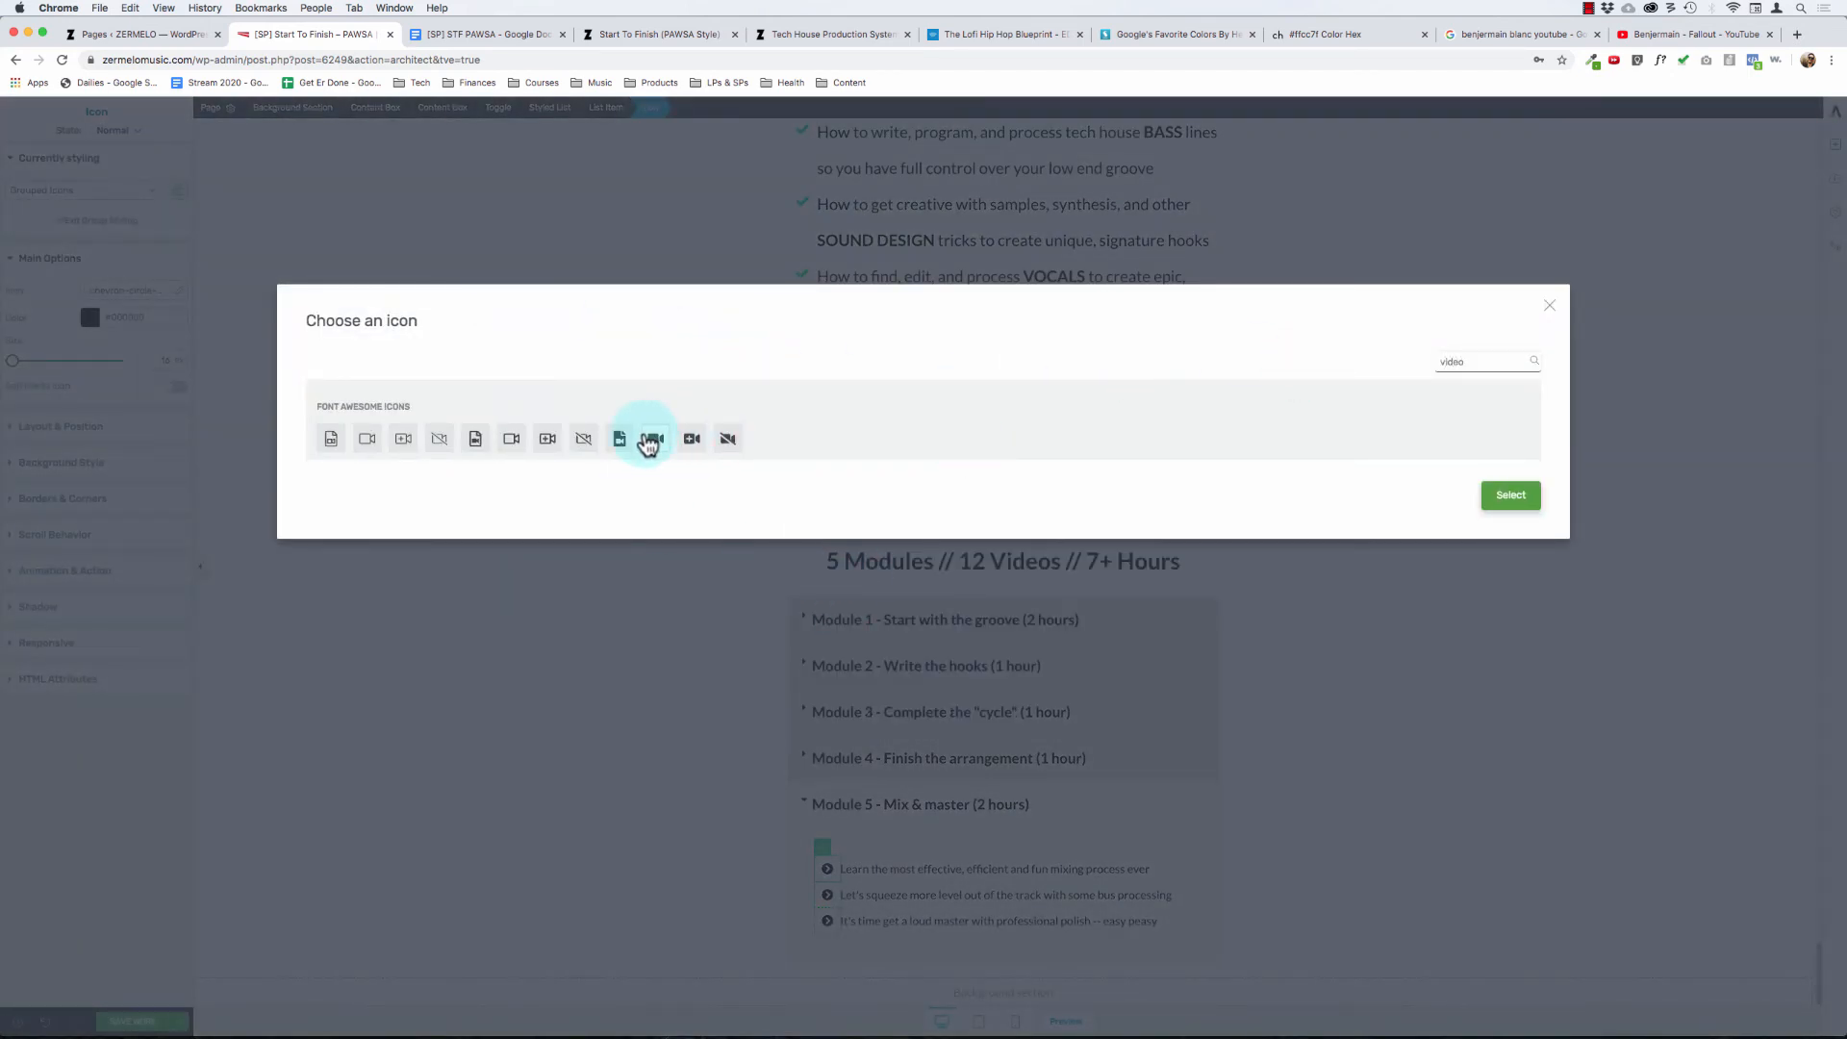
pyautogui.click(1524, 500)
pyautogui.click(621, 767)
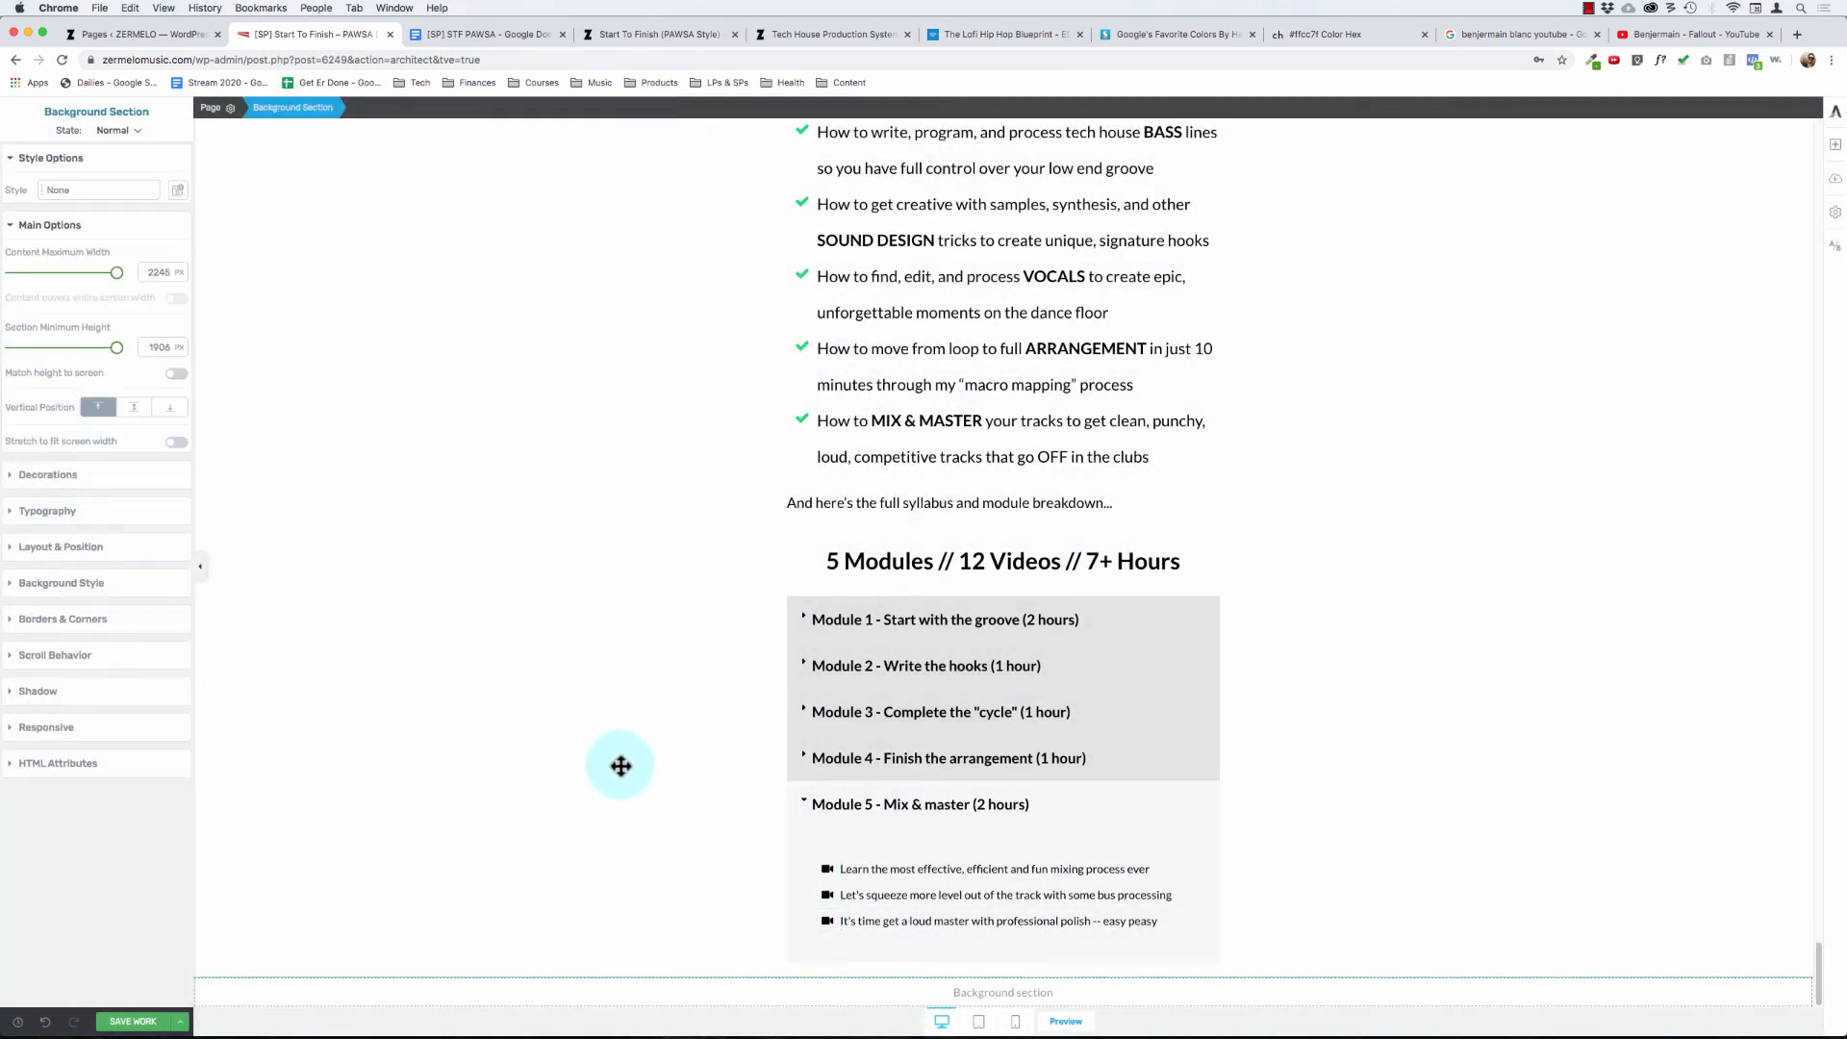
# - Collapse the Module 5 toggle and save the page
pyautogui.click(802, 799)
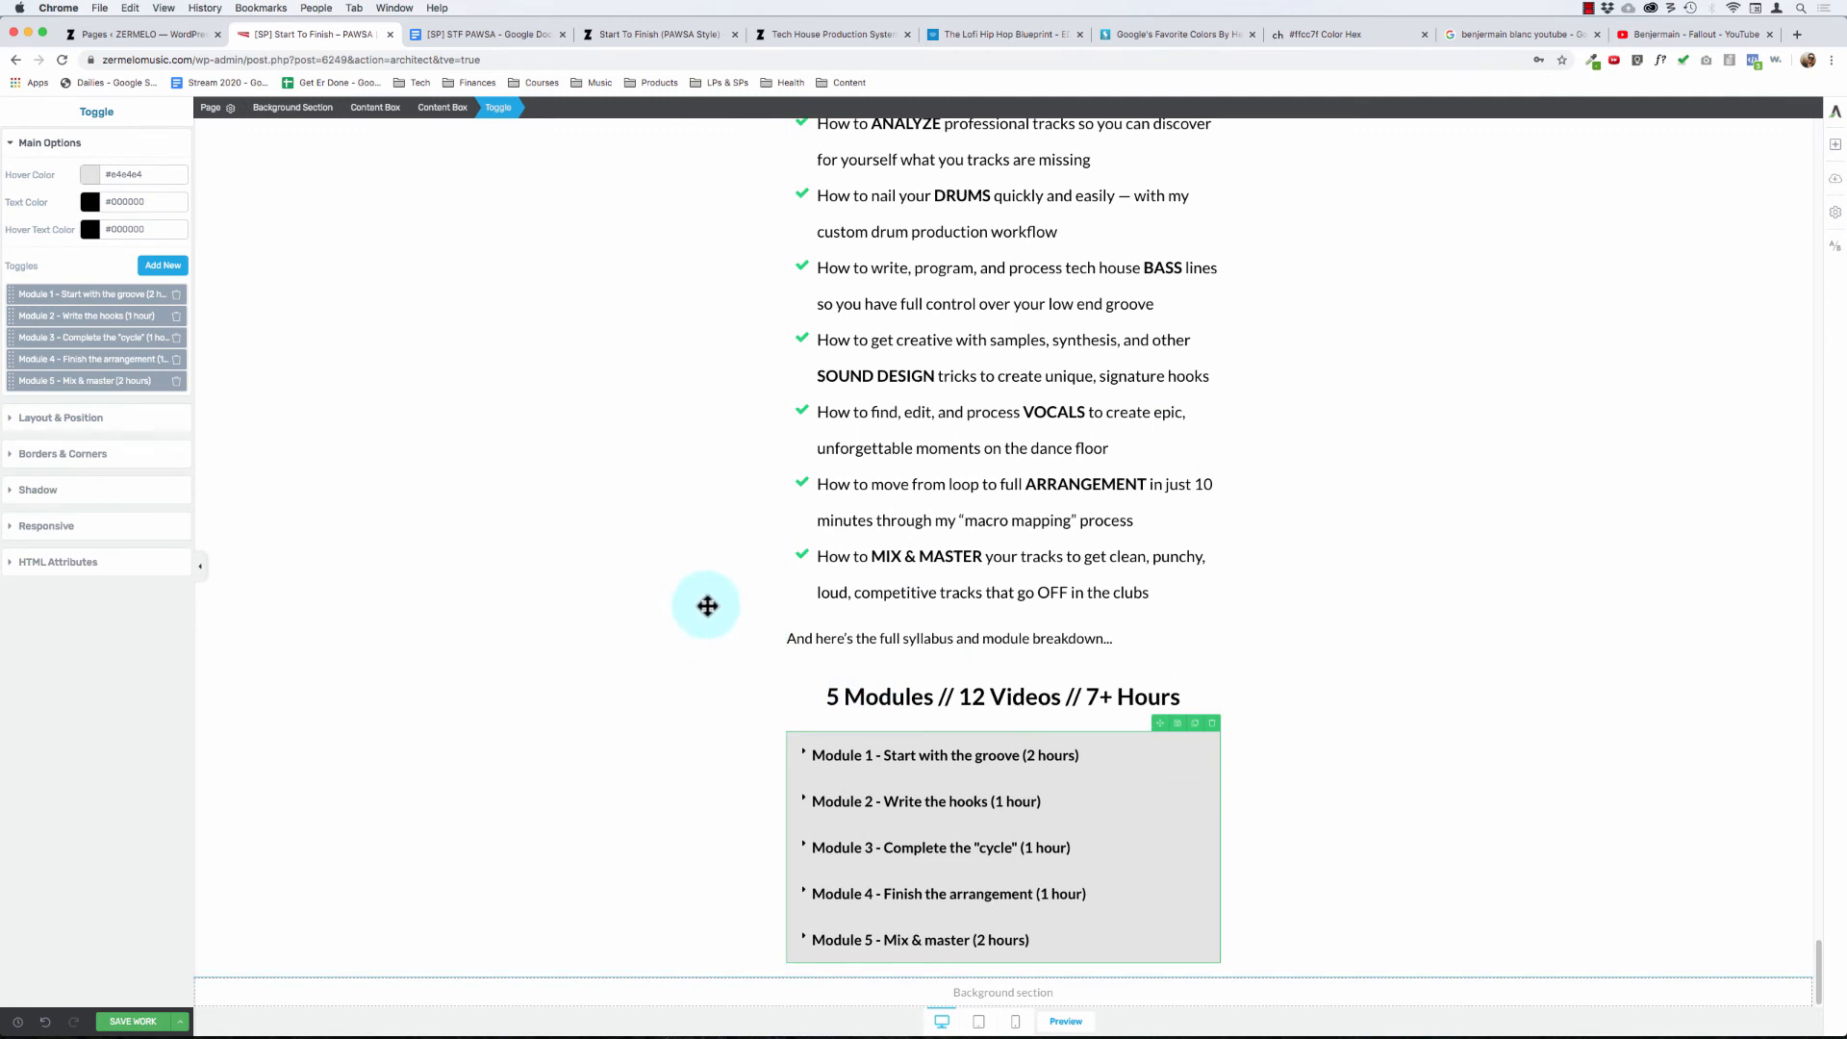
pyautogui.click(683, 545)
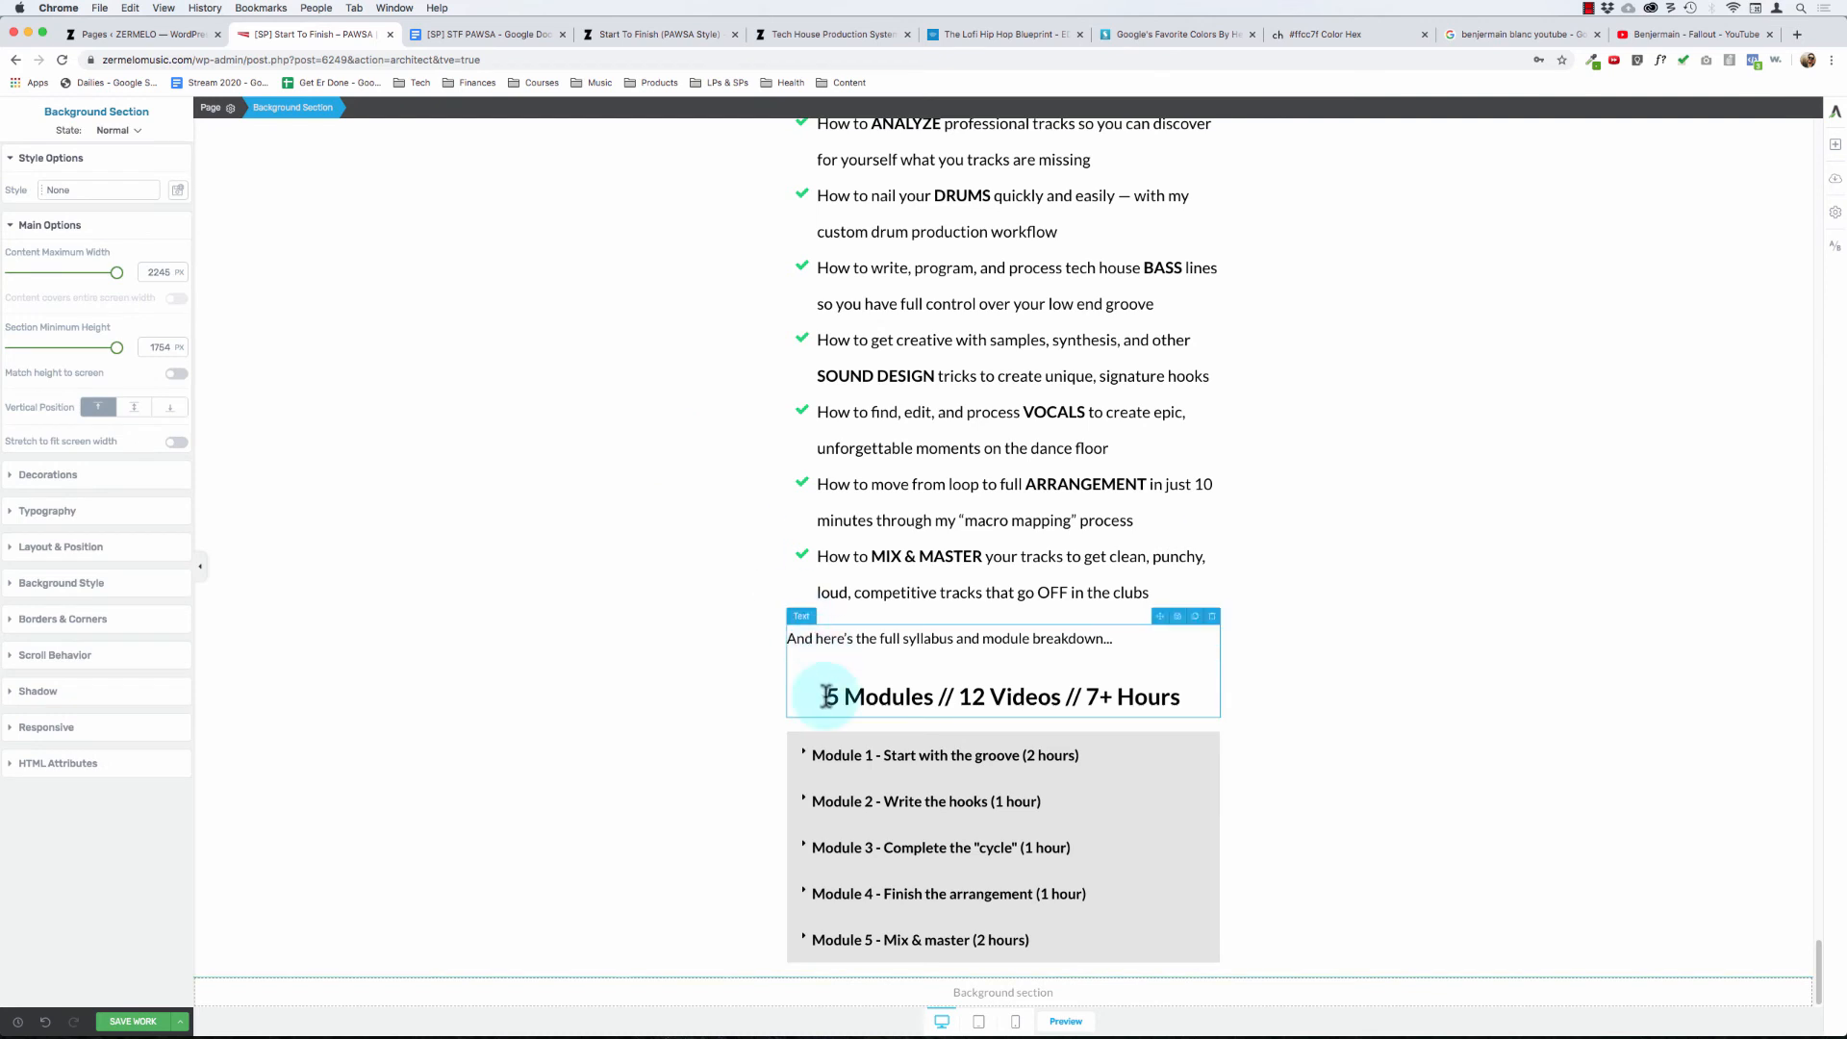
pyautogui.click(149, 1022)
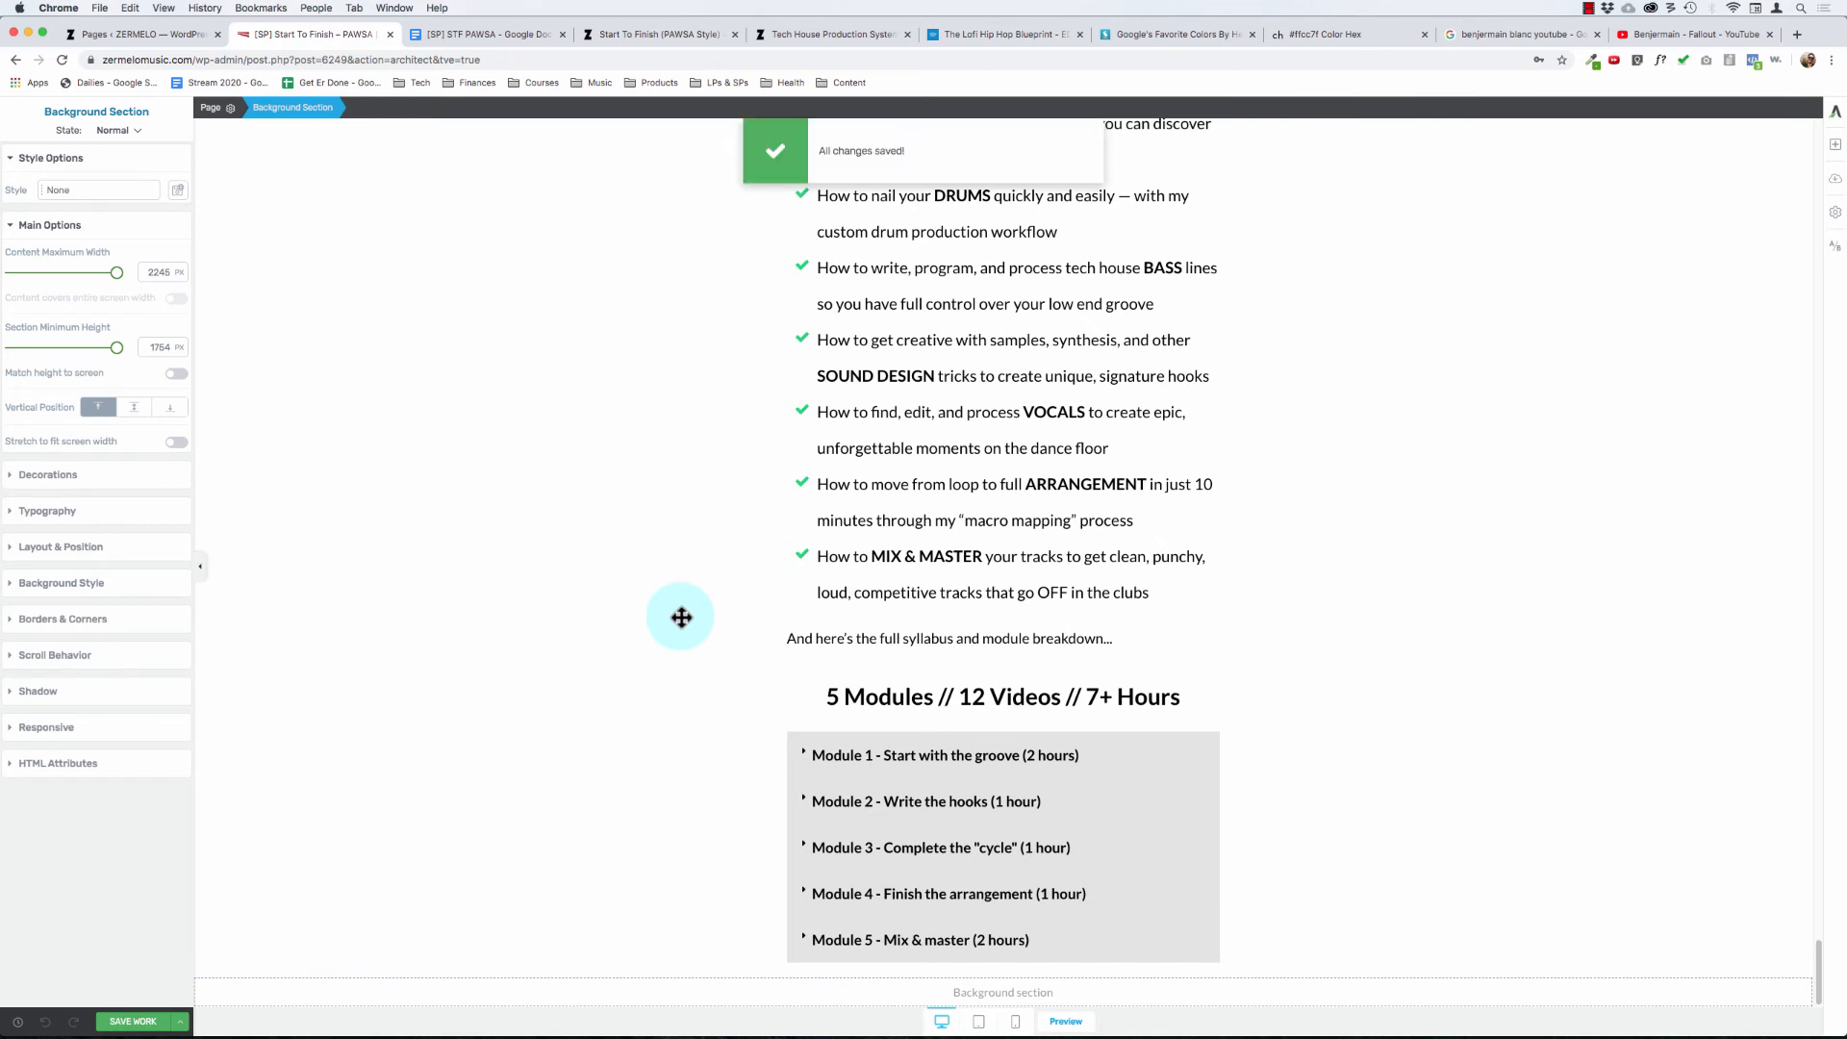
# - Review the quick module overview and the checkmarked list of what students learn above the syllabus
pyautogui.scroll(10, 741, 544)
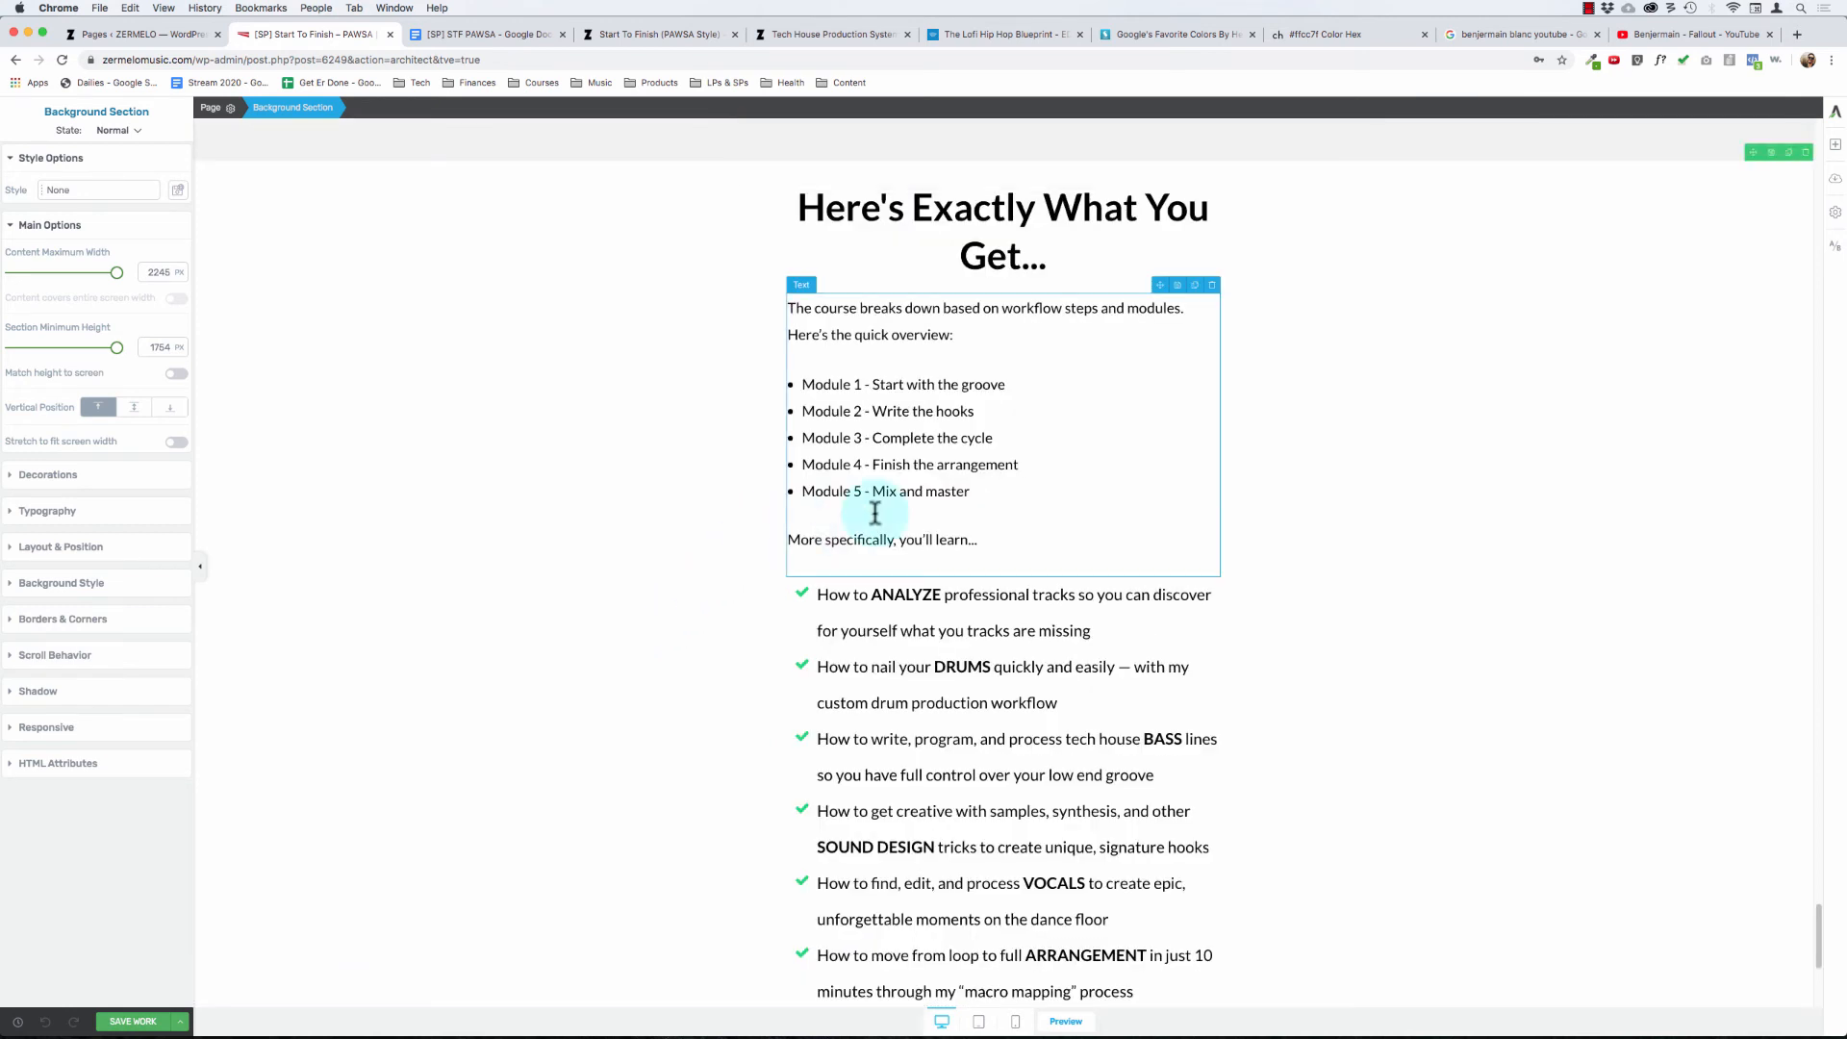
pyautogui.moveTo(811, 643); pyautogui.dragTo(944, 756)
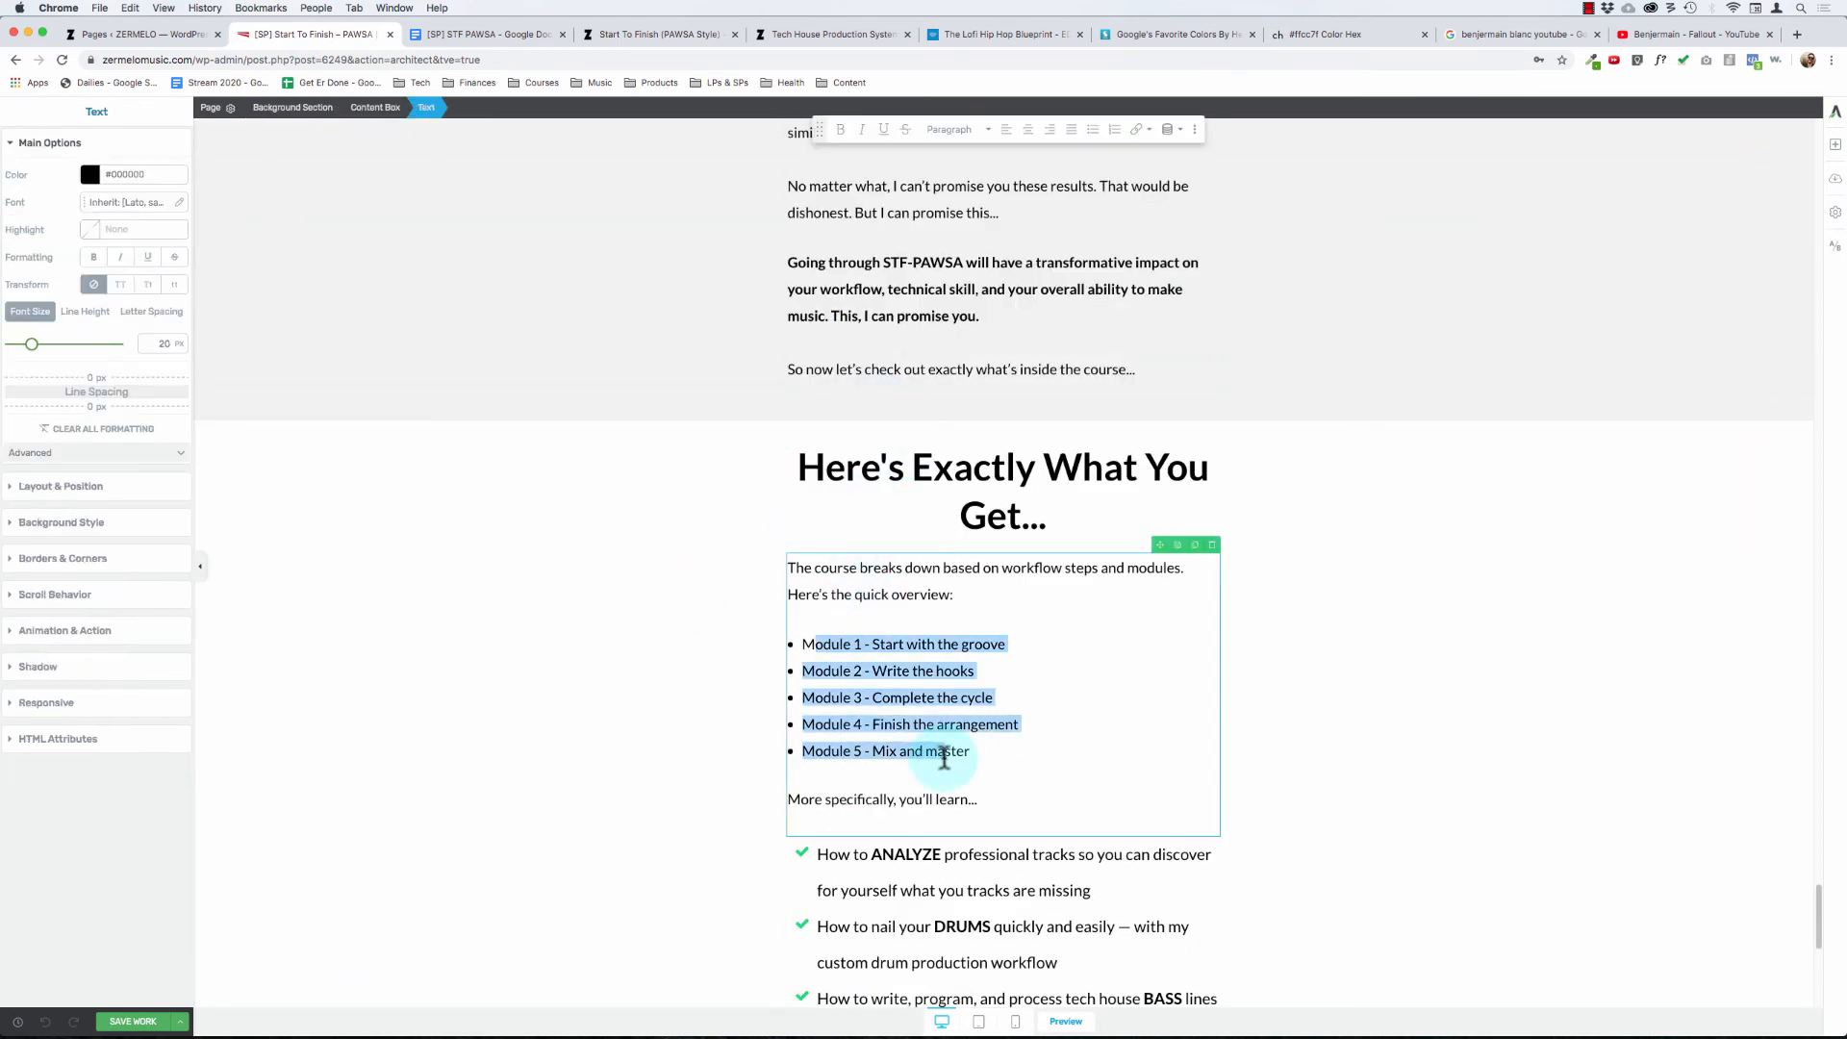
pyautogui.scroll(-9, 944, 756)
pyautogui.scroll(2, 881, 375)
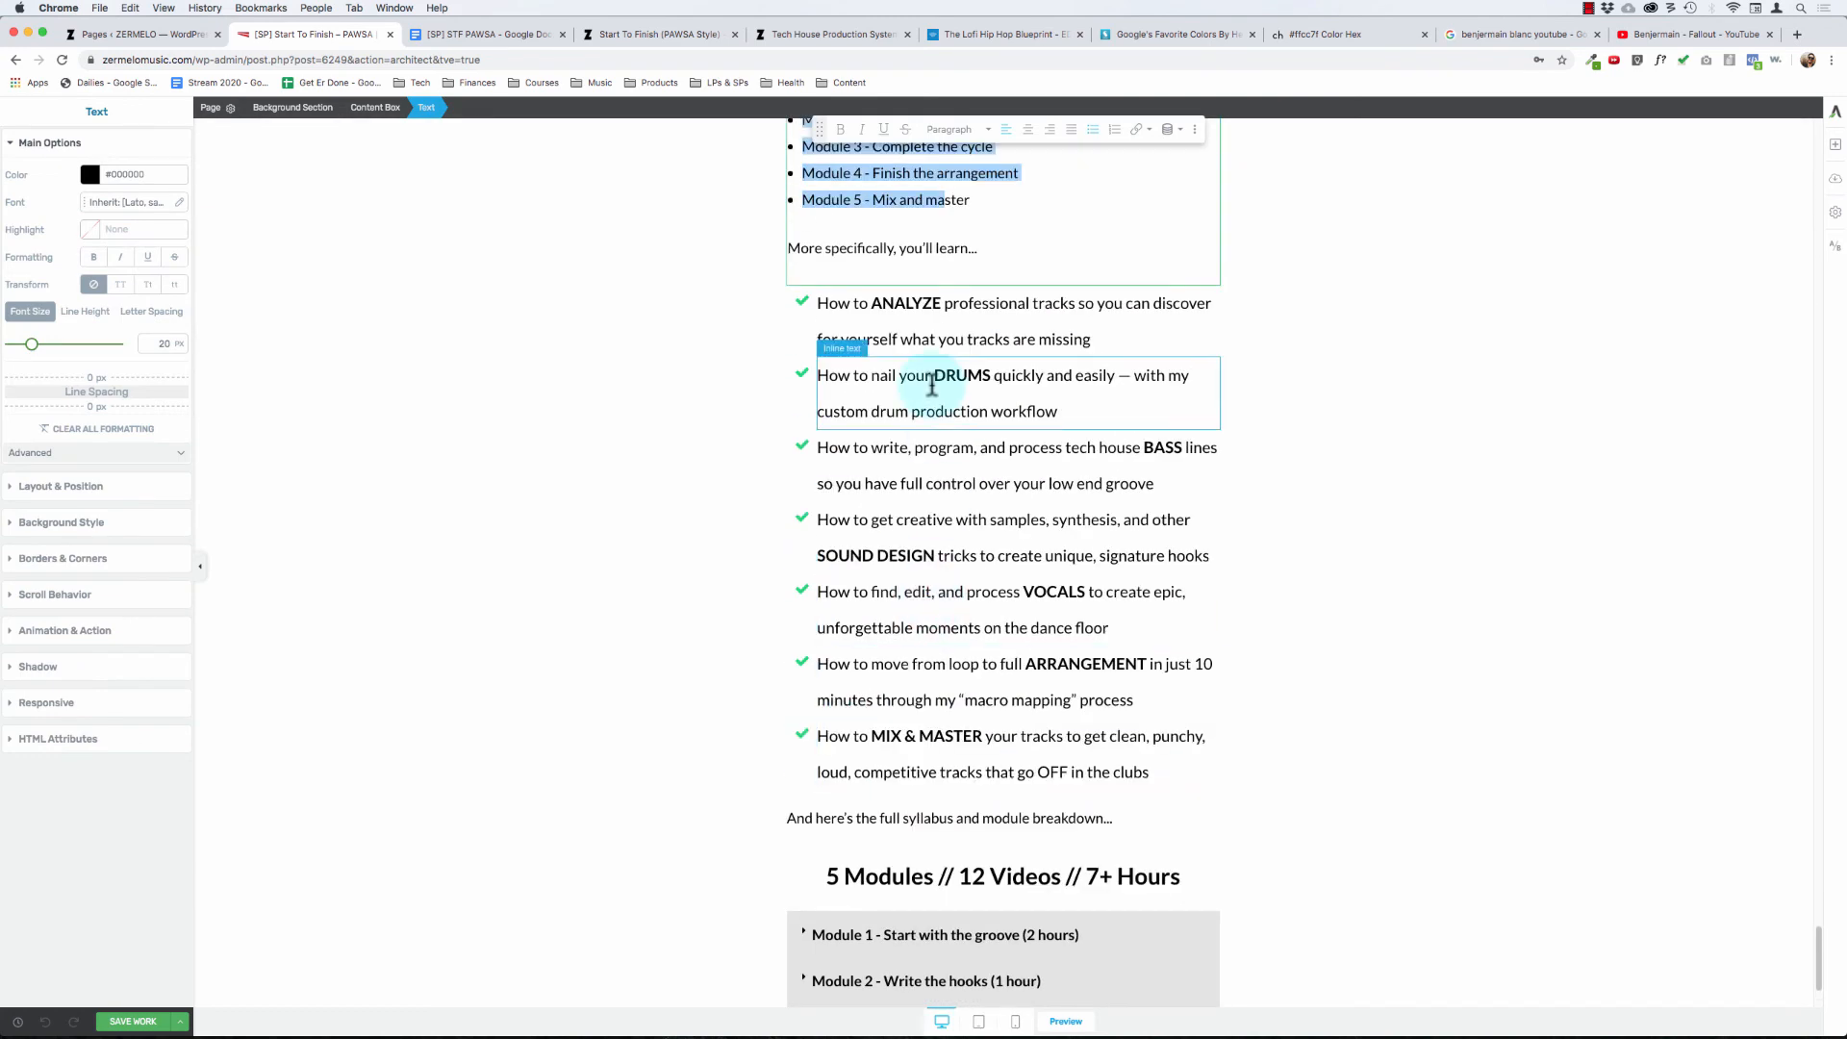
pyautogui.moveTo(890, 300); pyautogui.dragTo(967, 772)
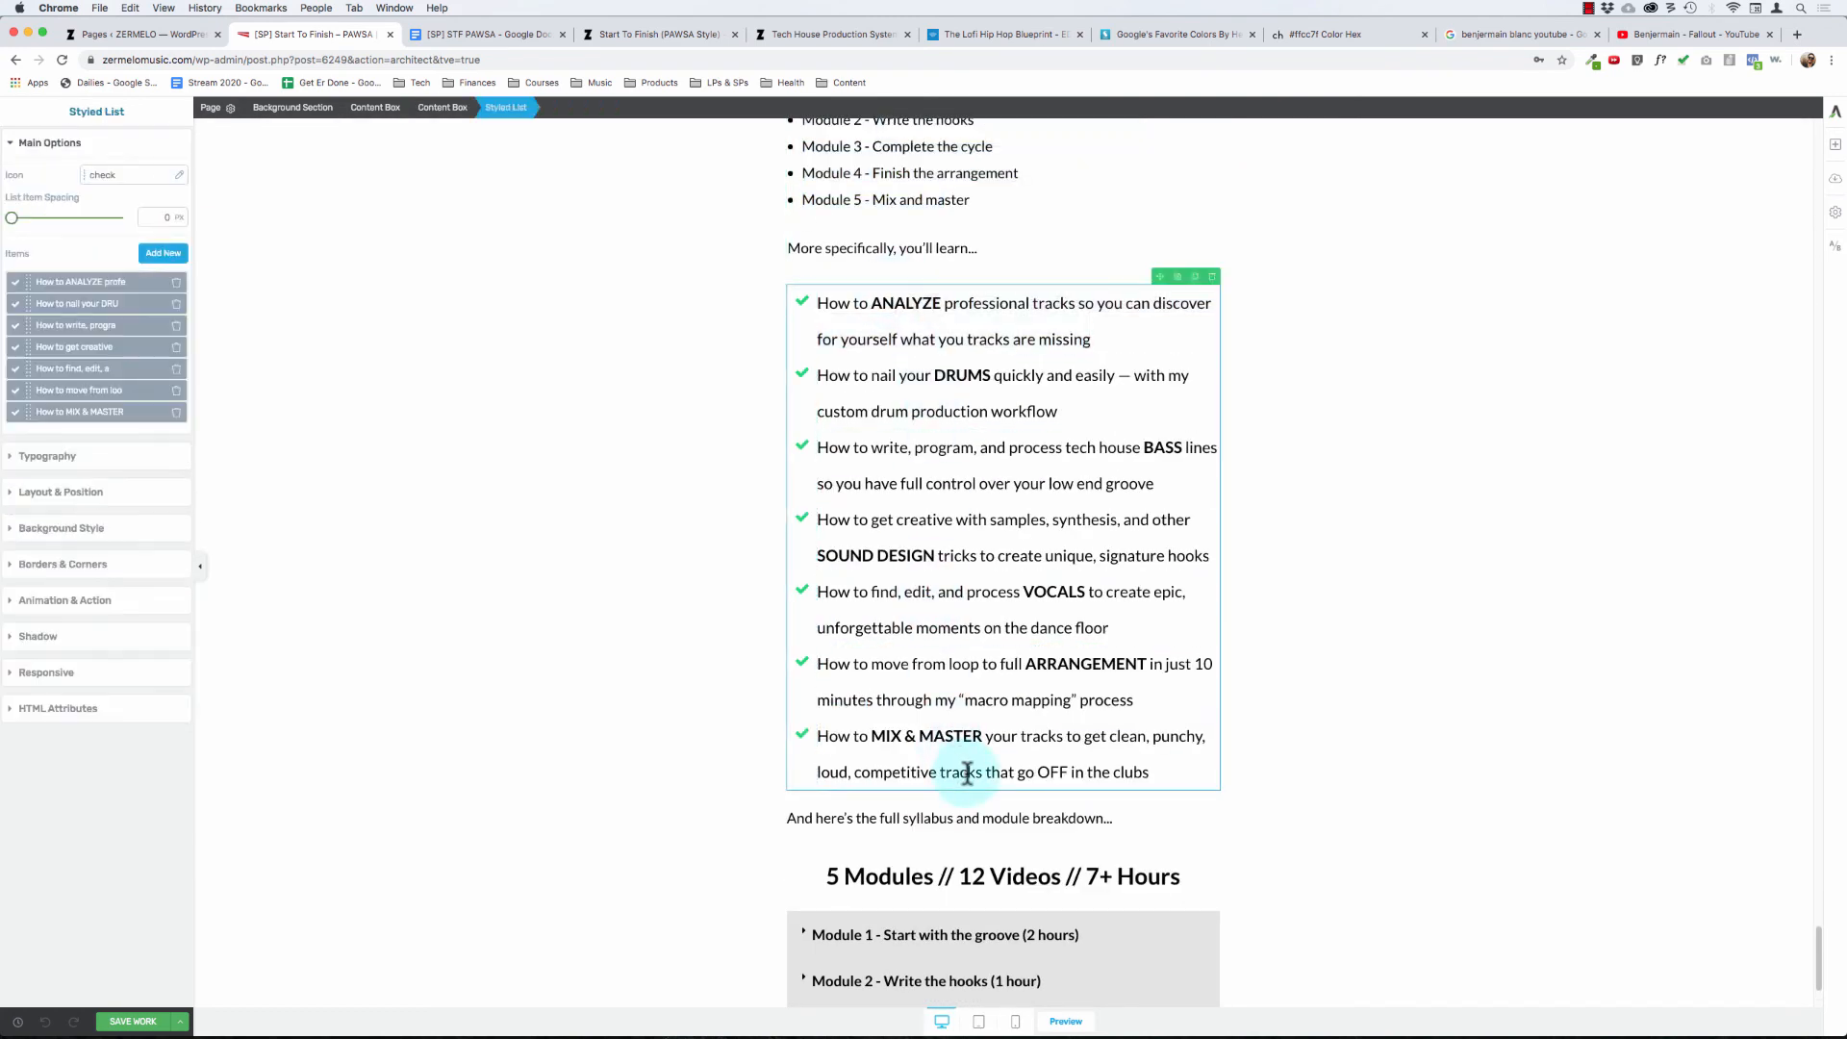
pyautogui.click(664, 644)
pyautogui.scroll(-3, 796, 820)
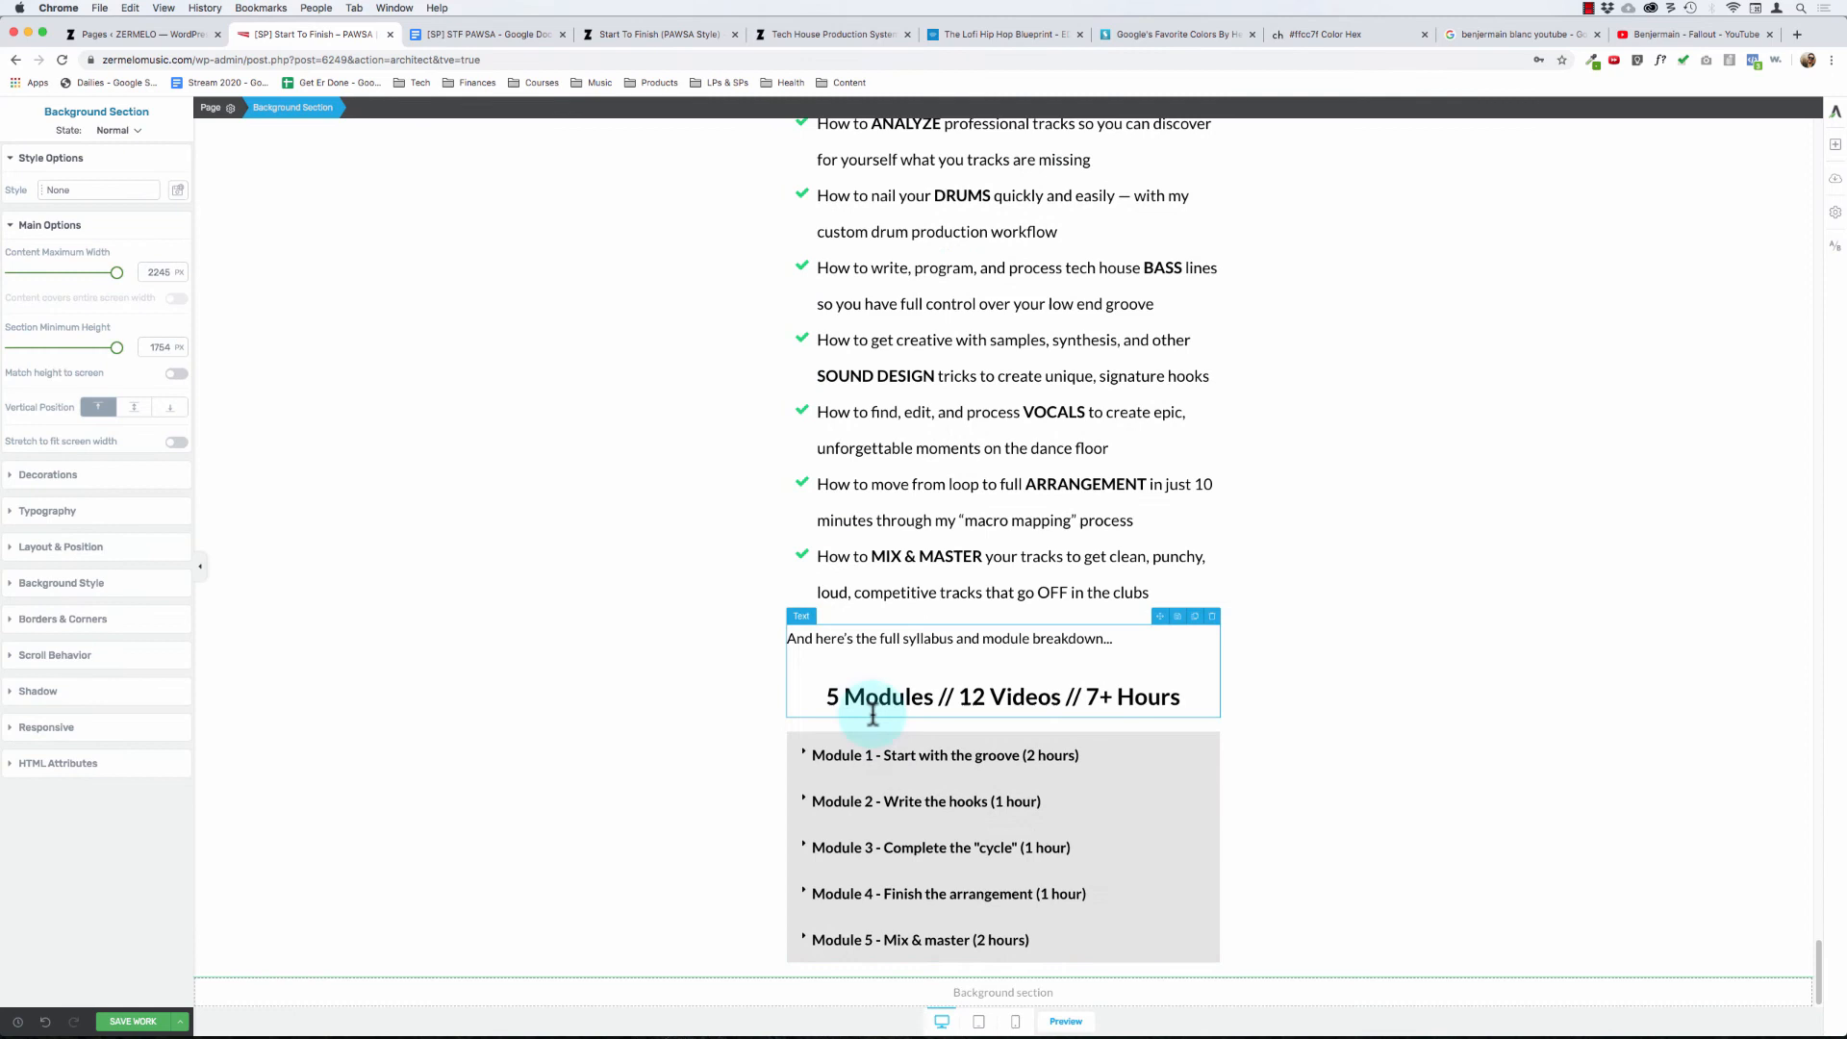
# - Expand the Module 1 and Module 2 toggles to check their lessons, and collapse both again
pyautogui.click(806, 752)
pyautogui.click(806, 751)
pyautogui.scroll(-3, 804, 774)
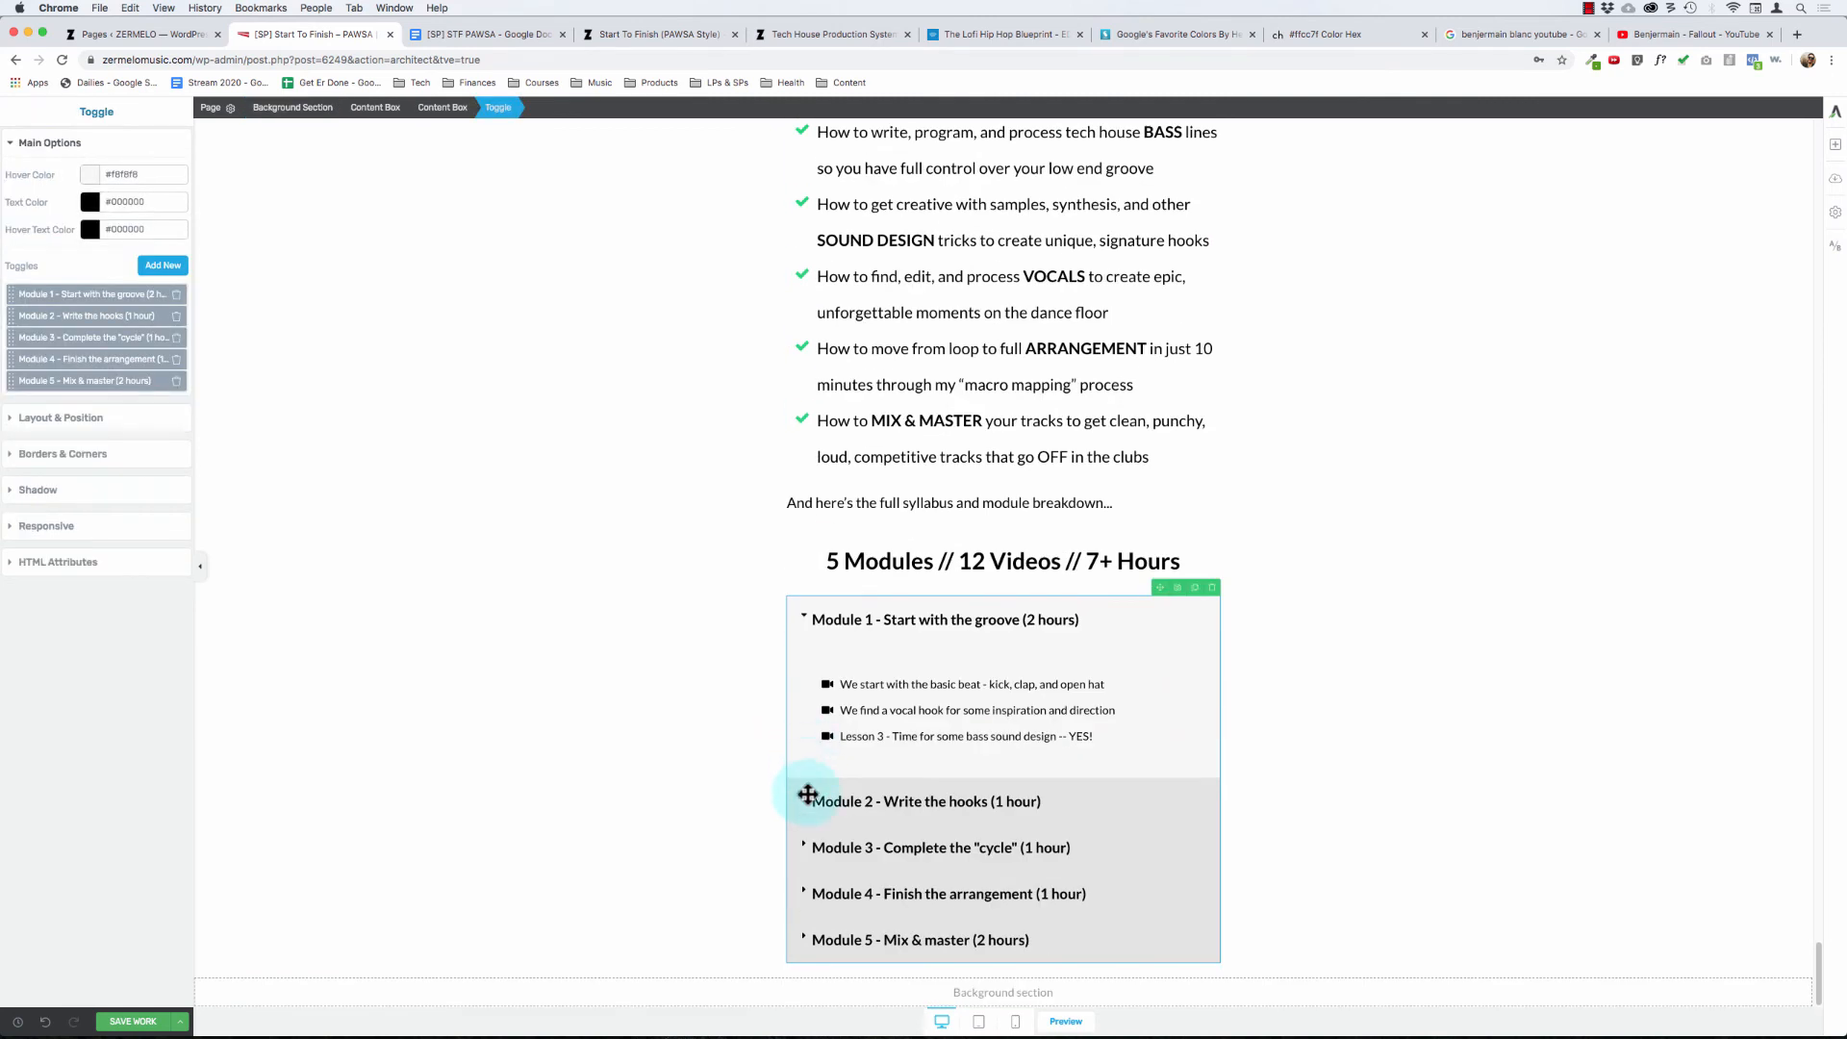
pyautogui.click(805, 799)
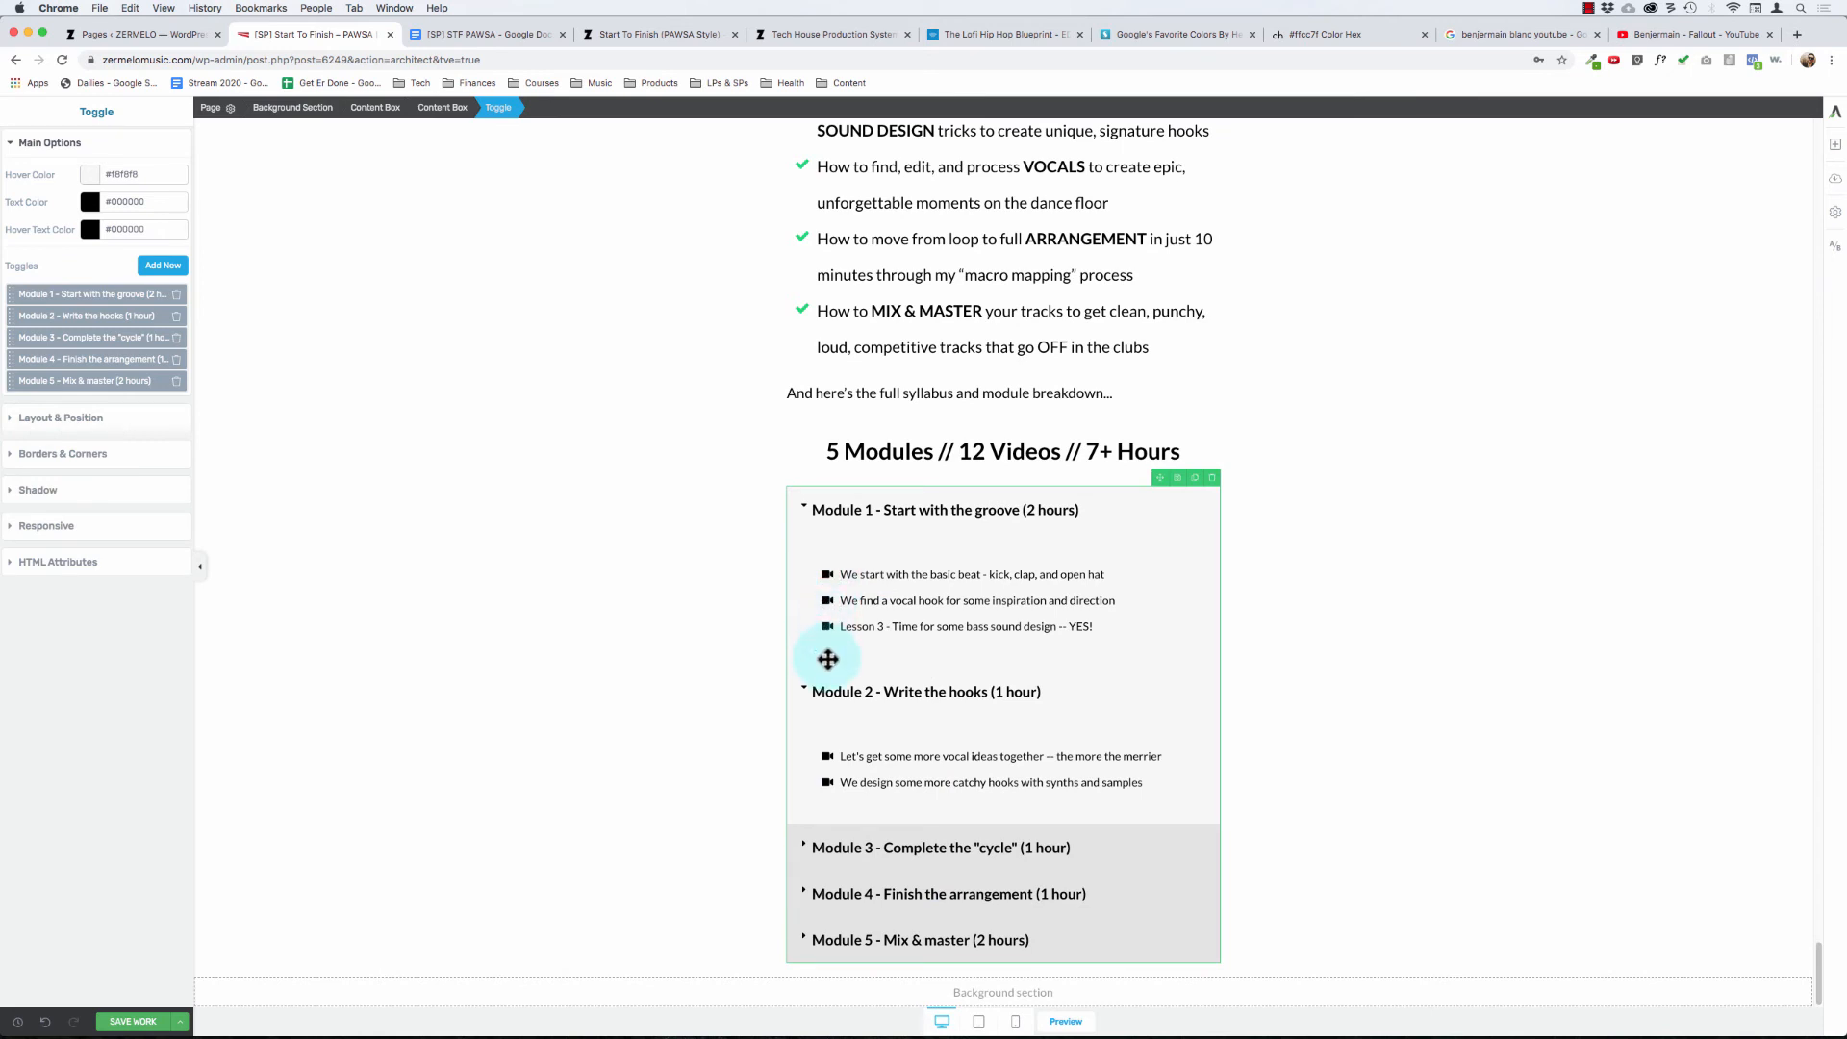
pyautogui.click(804, 686)
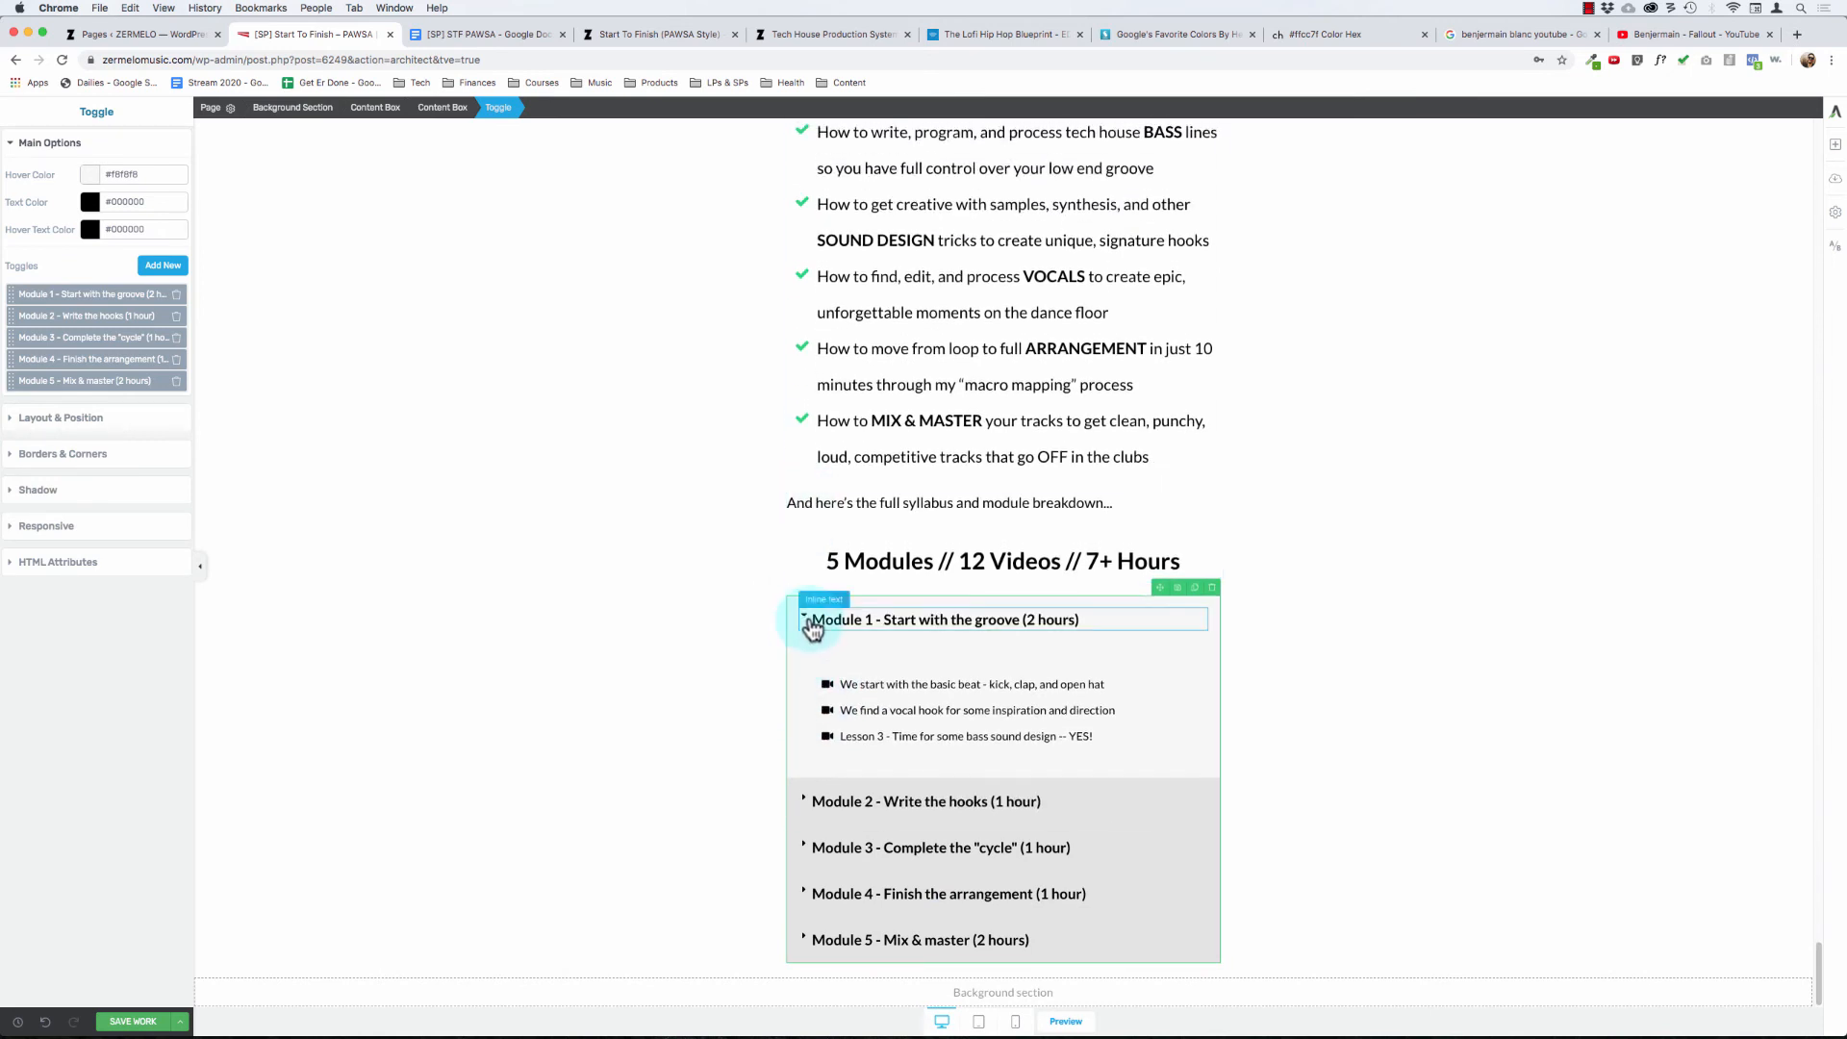
pyautogui.click(805, 613)
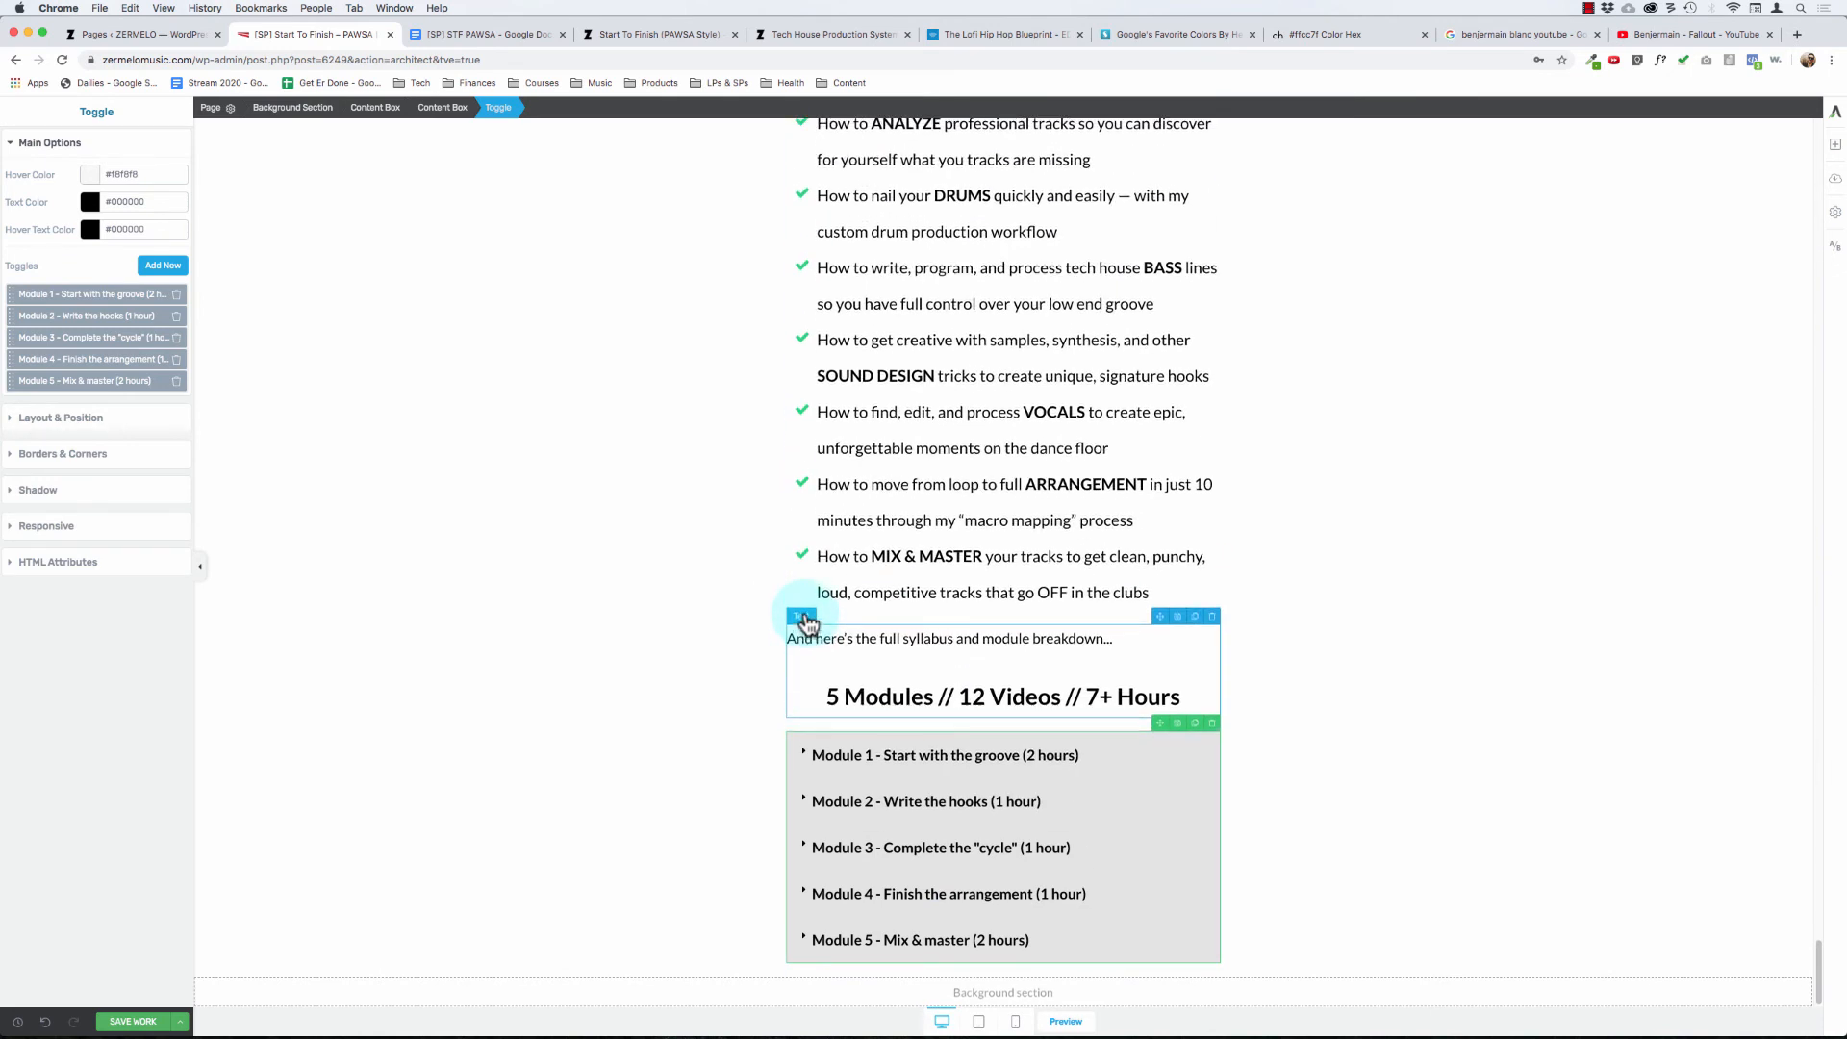
pyautogui.click(641, 703)
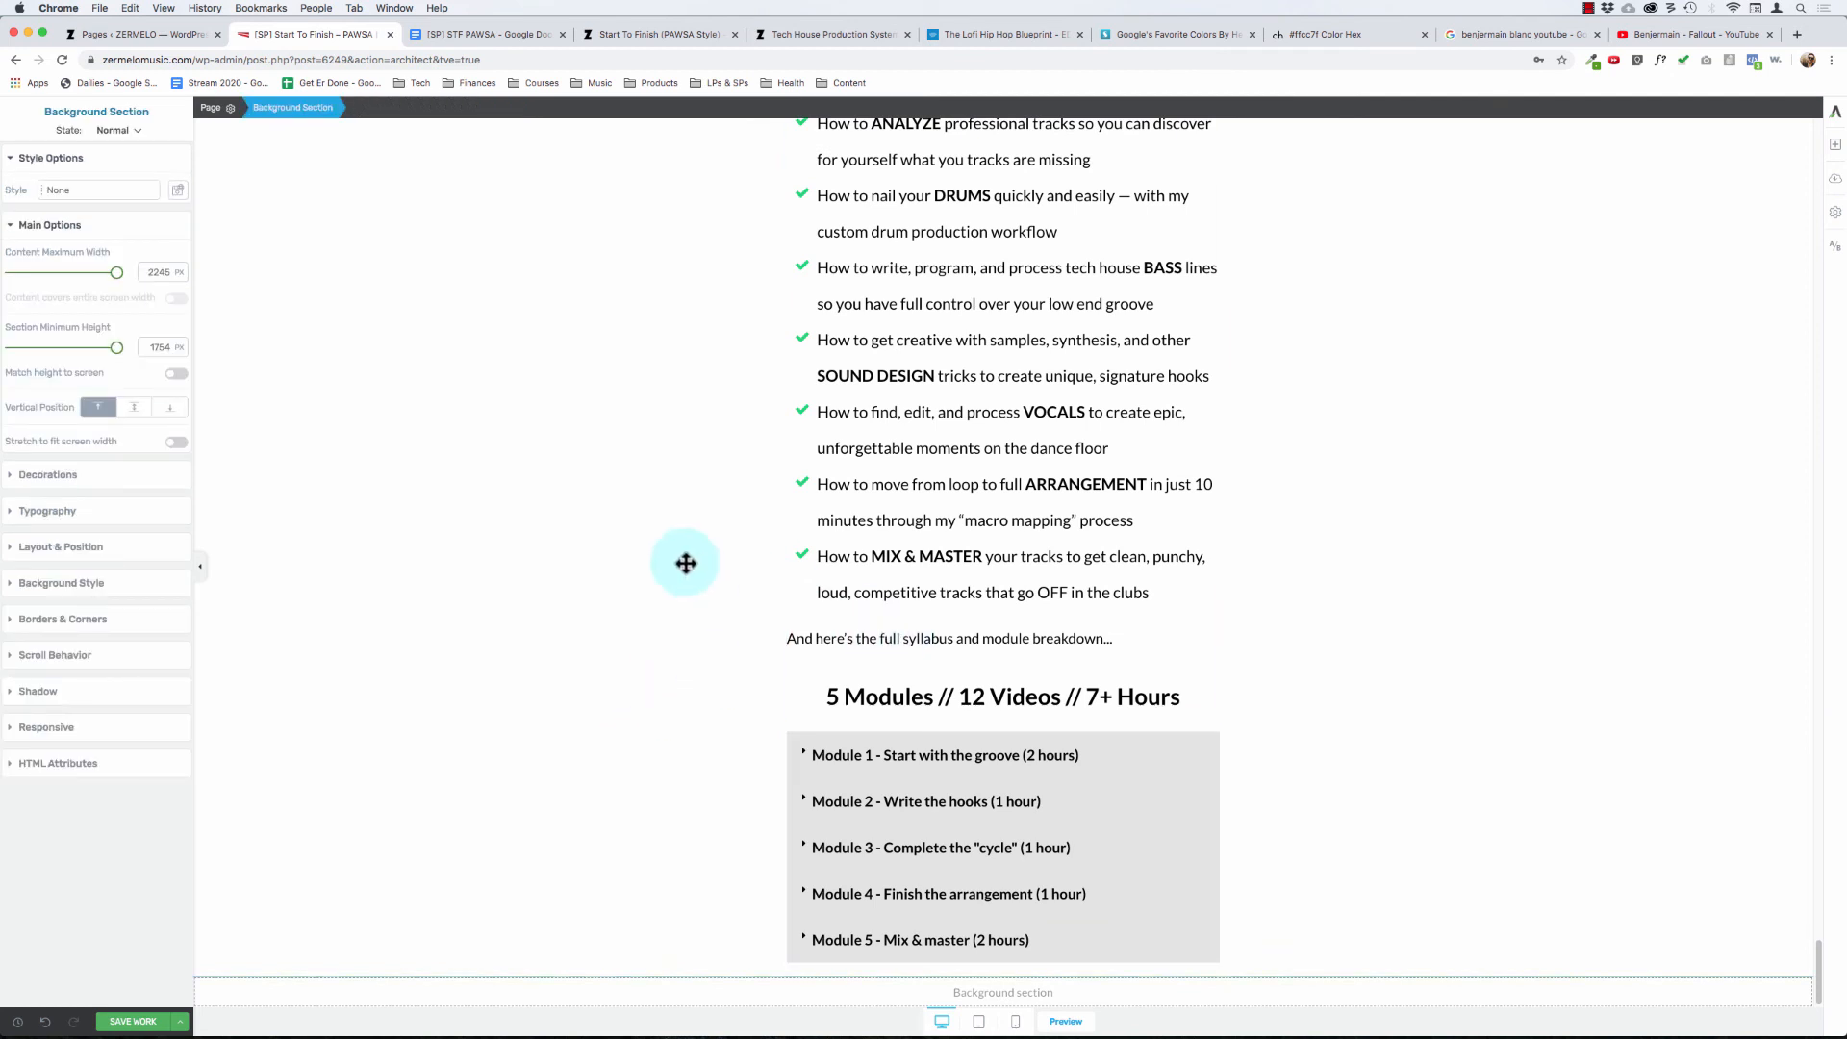
# - Look over the finished course contents section once more and save the page
pyautogui.scroll(3, 847, 779)
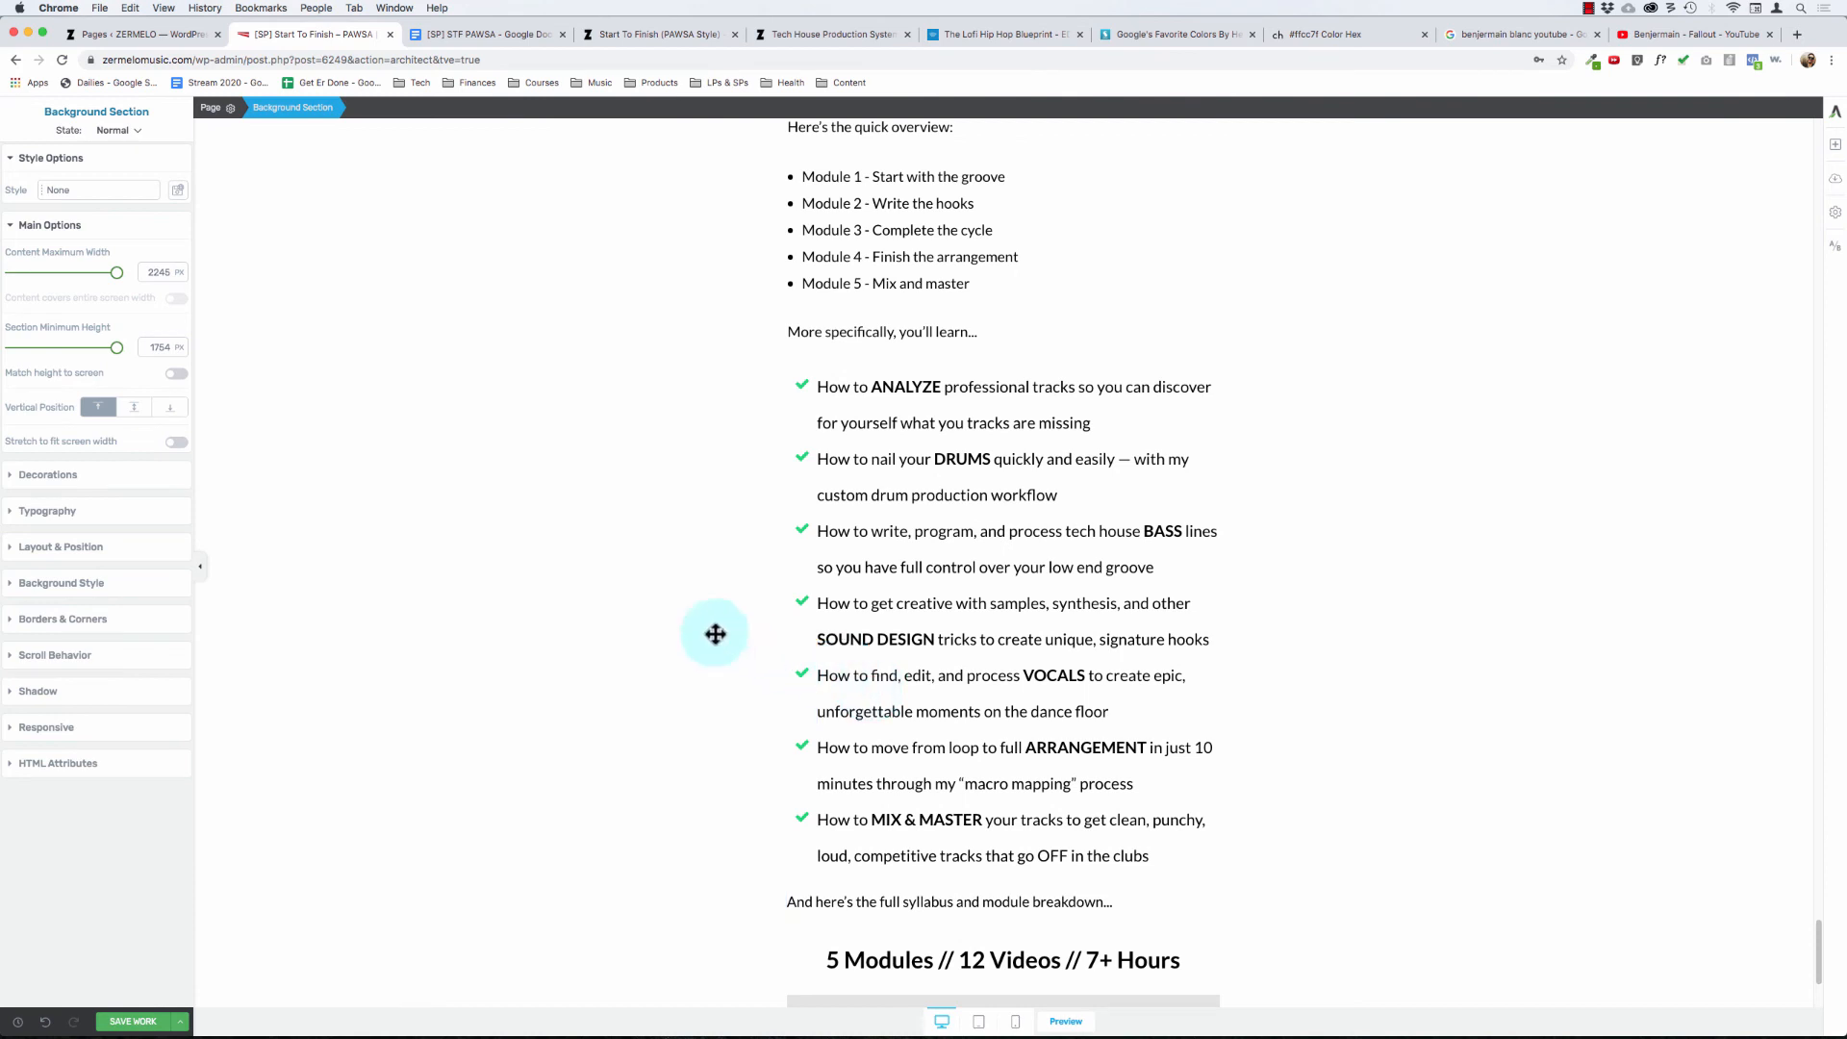
pyautogui.scroll(-3, 715, 634)
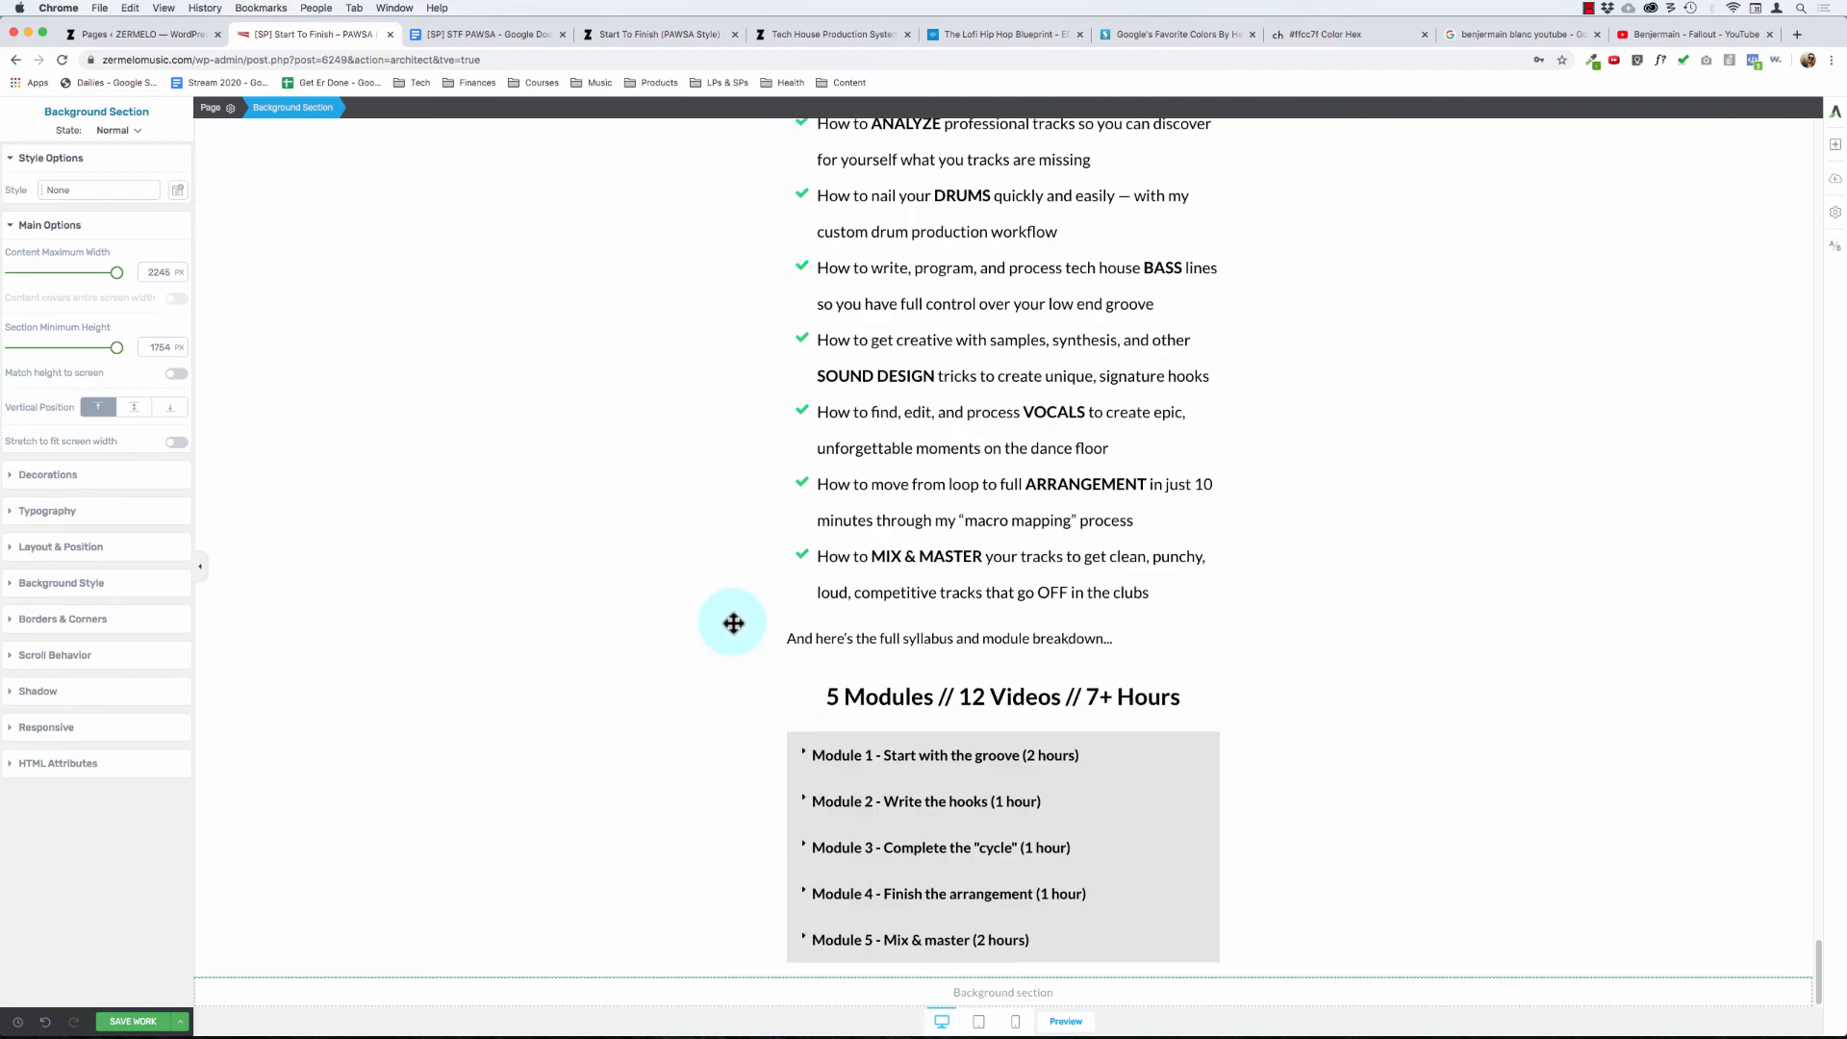
pyautogui.click(132, 1022)
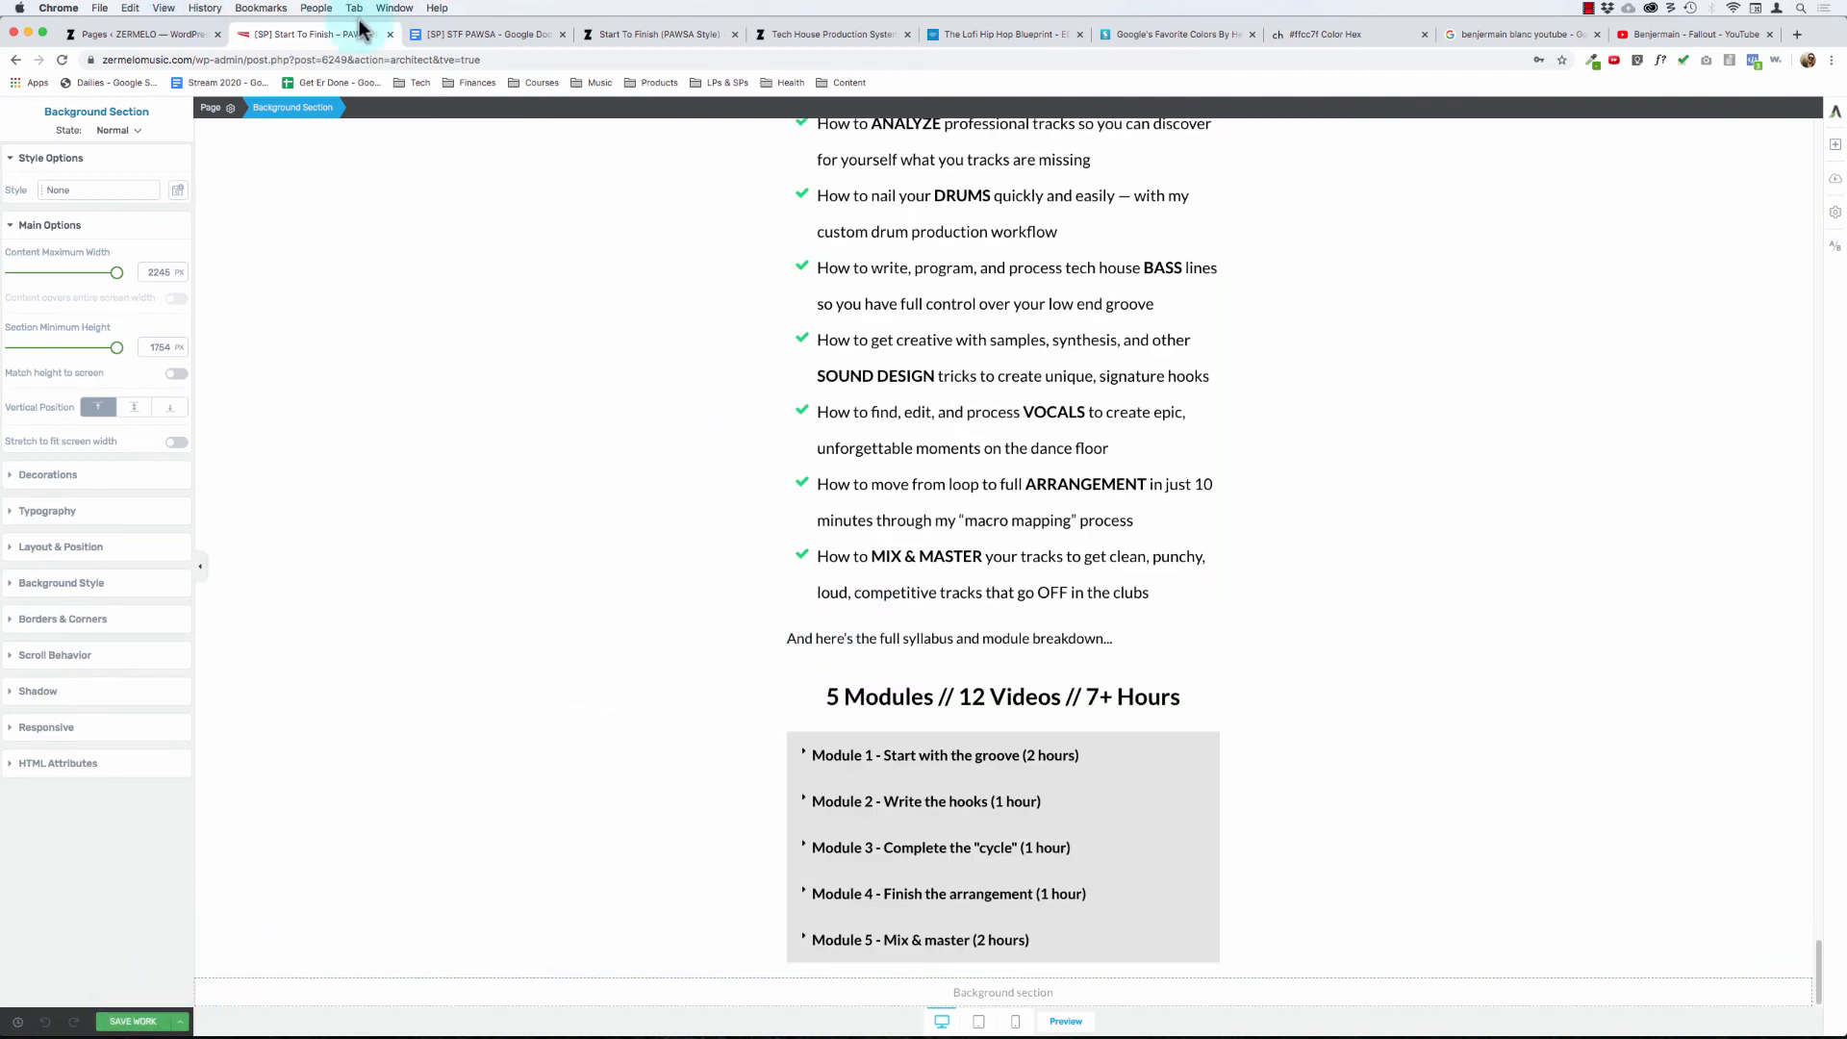
pyautogui.click(1588, 8)
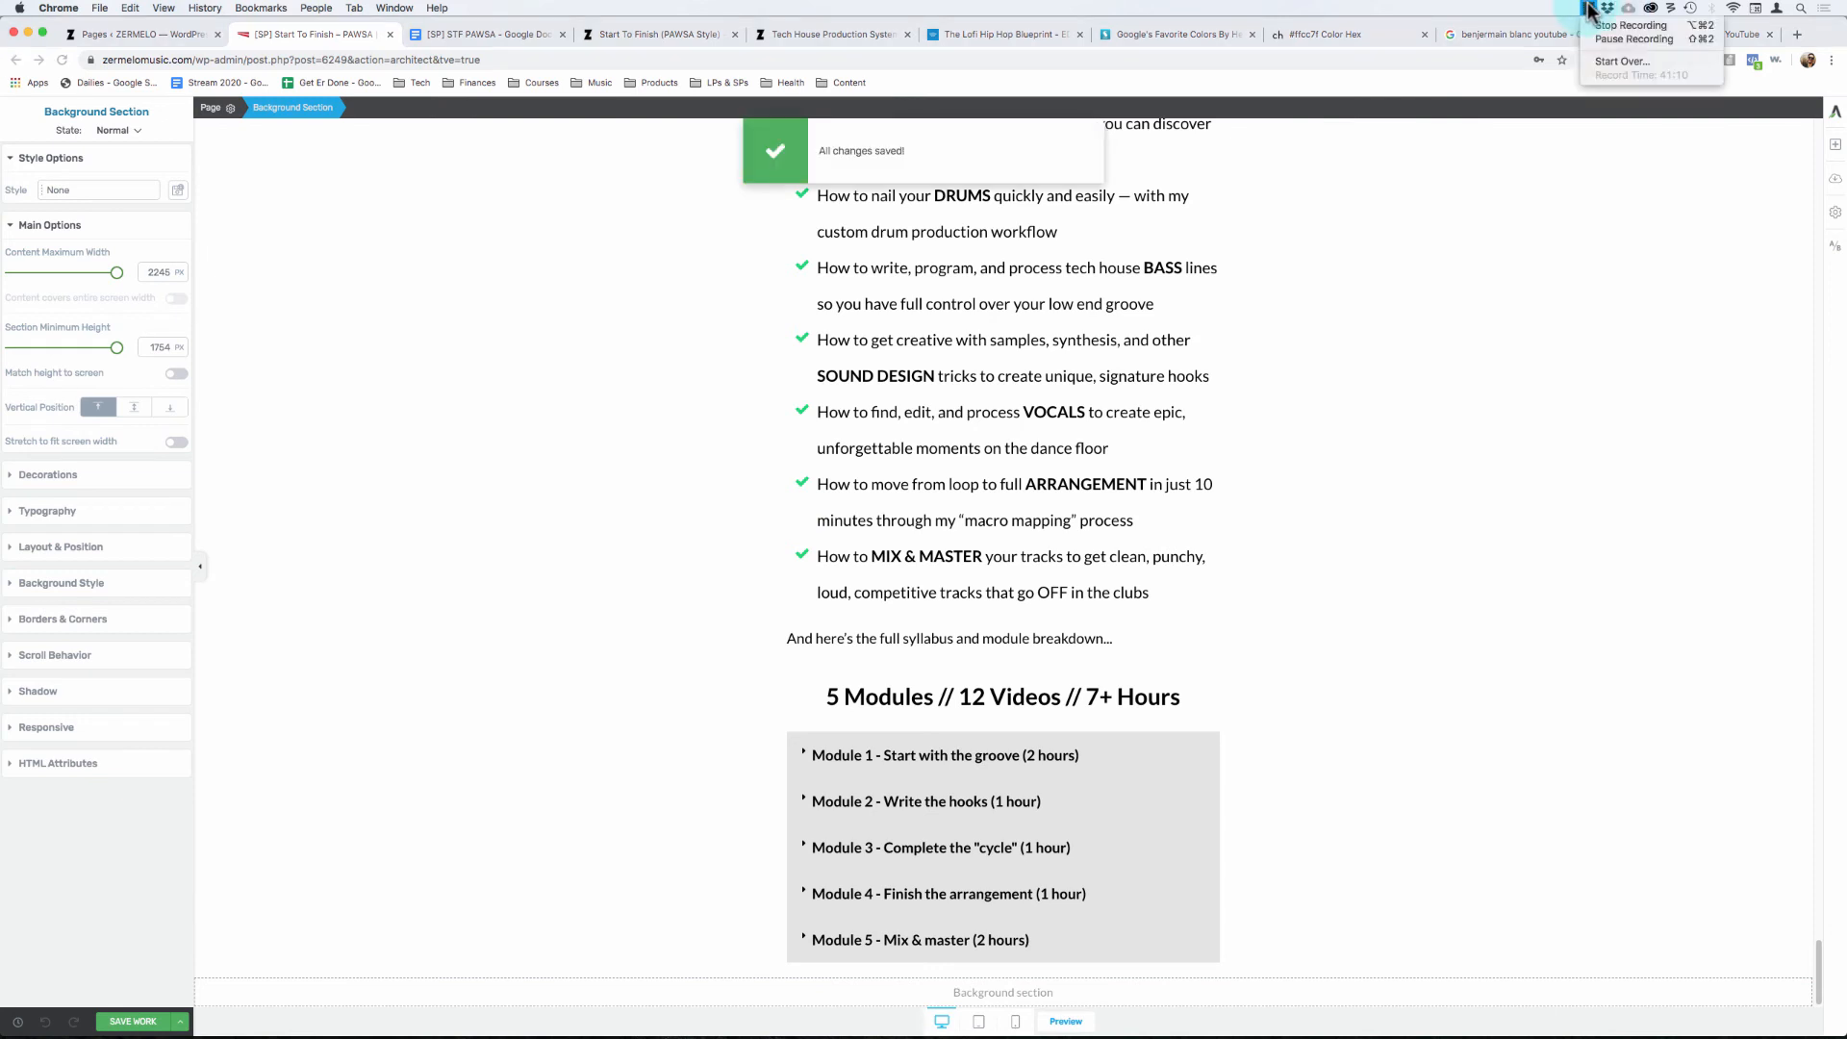
pyautogui.click(1589, 10)
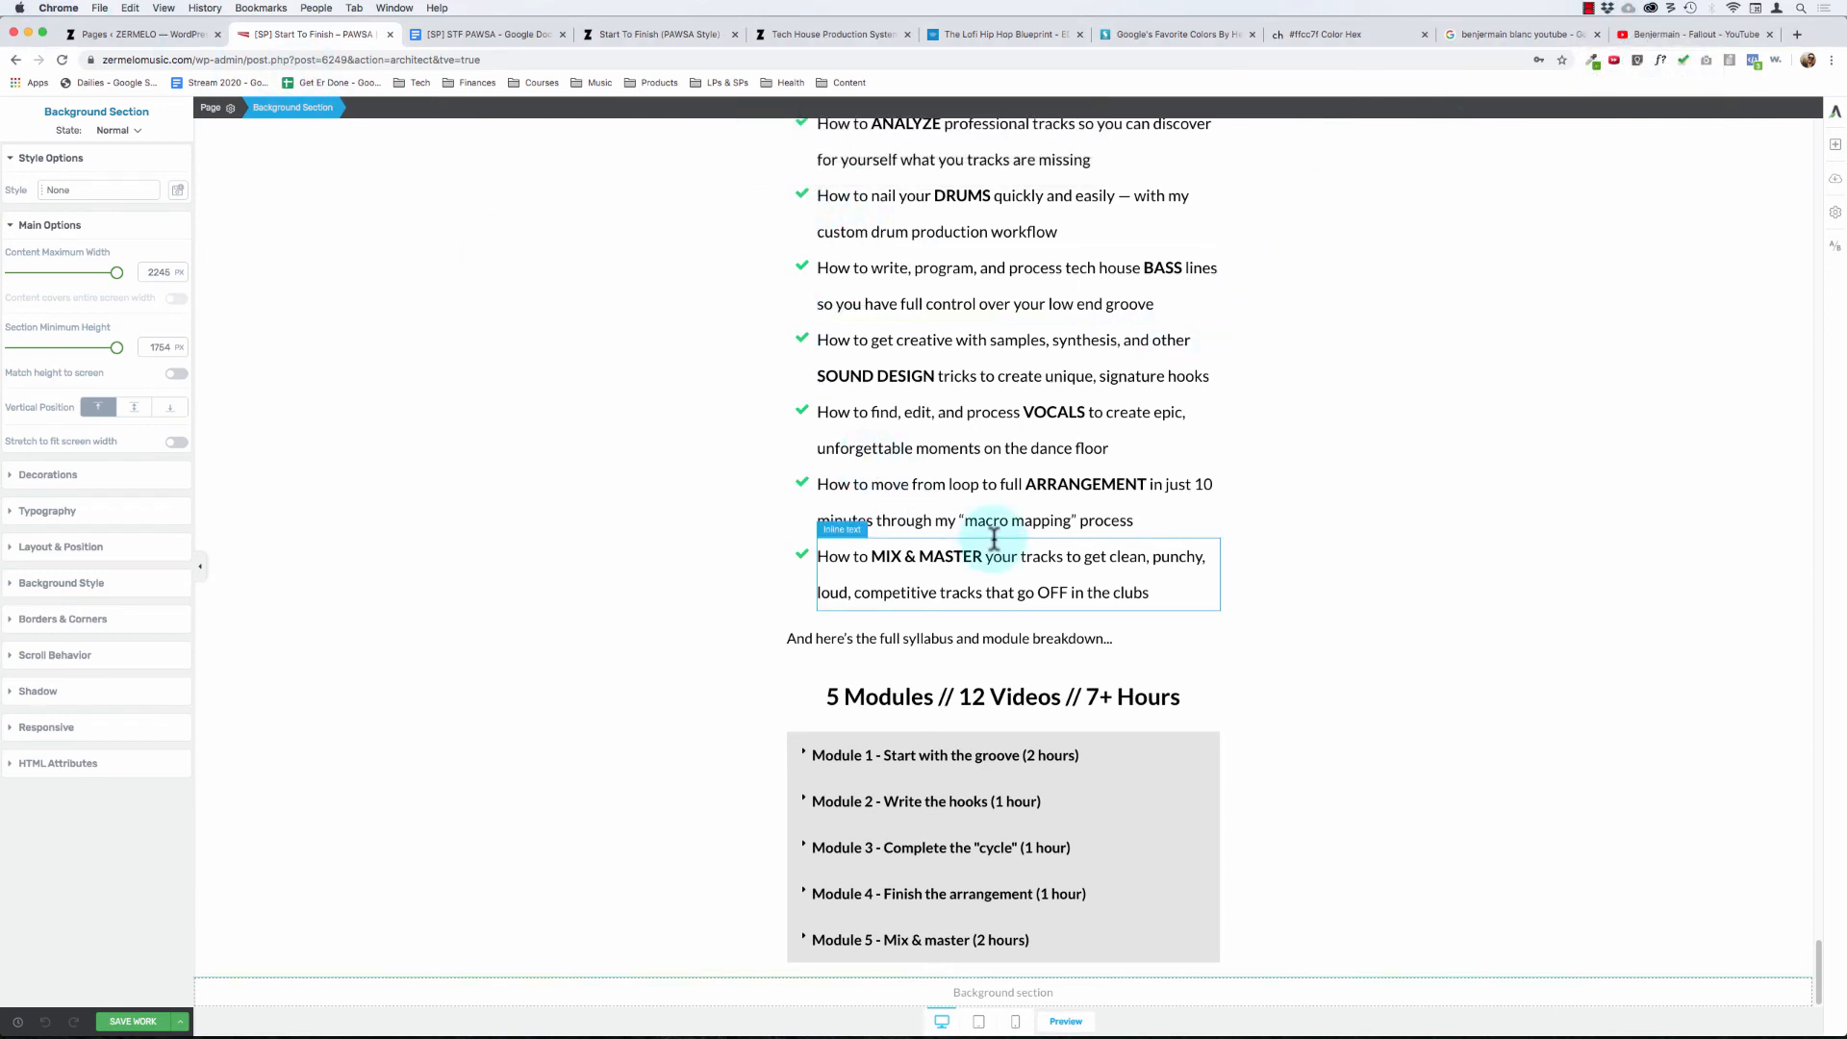
pyautogui.press('super+Tab')
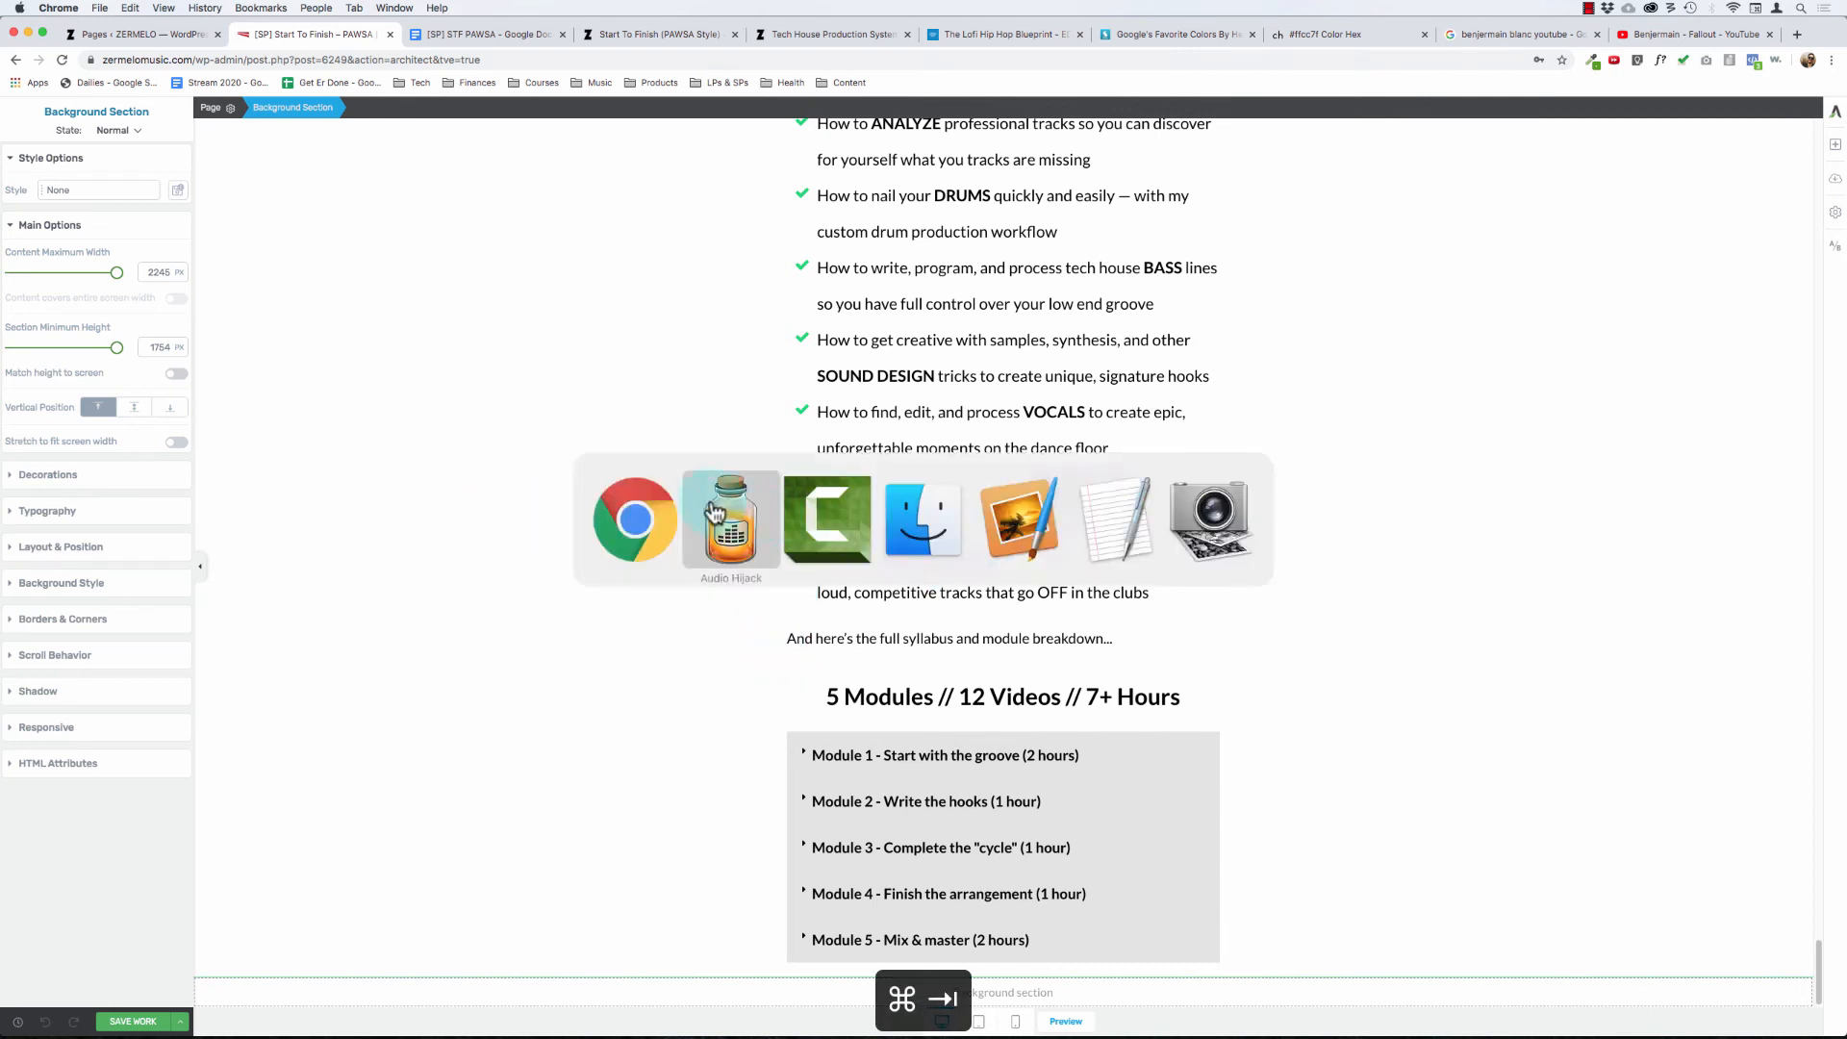
pyautogui.click(631, 520)
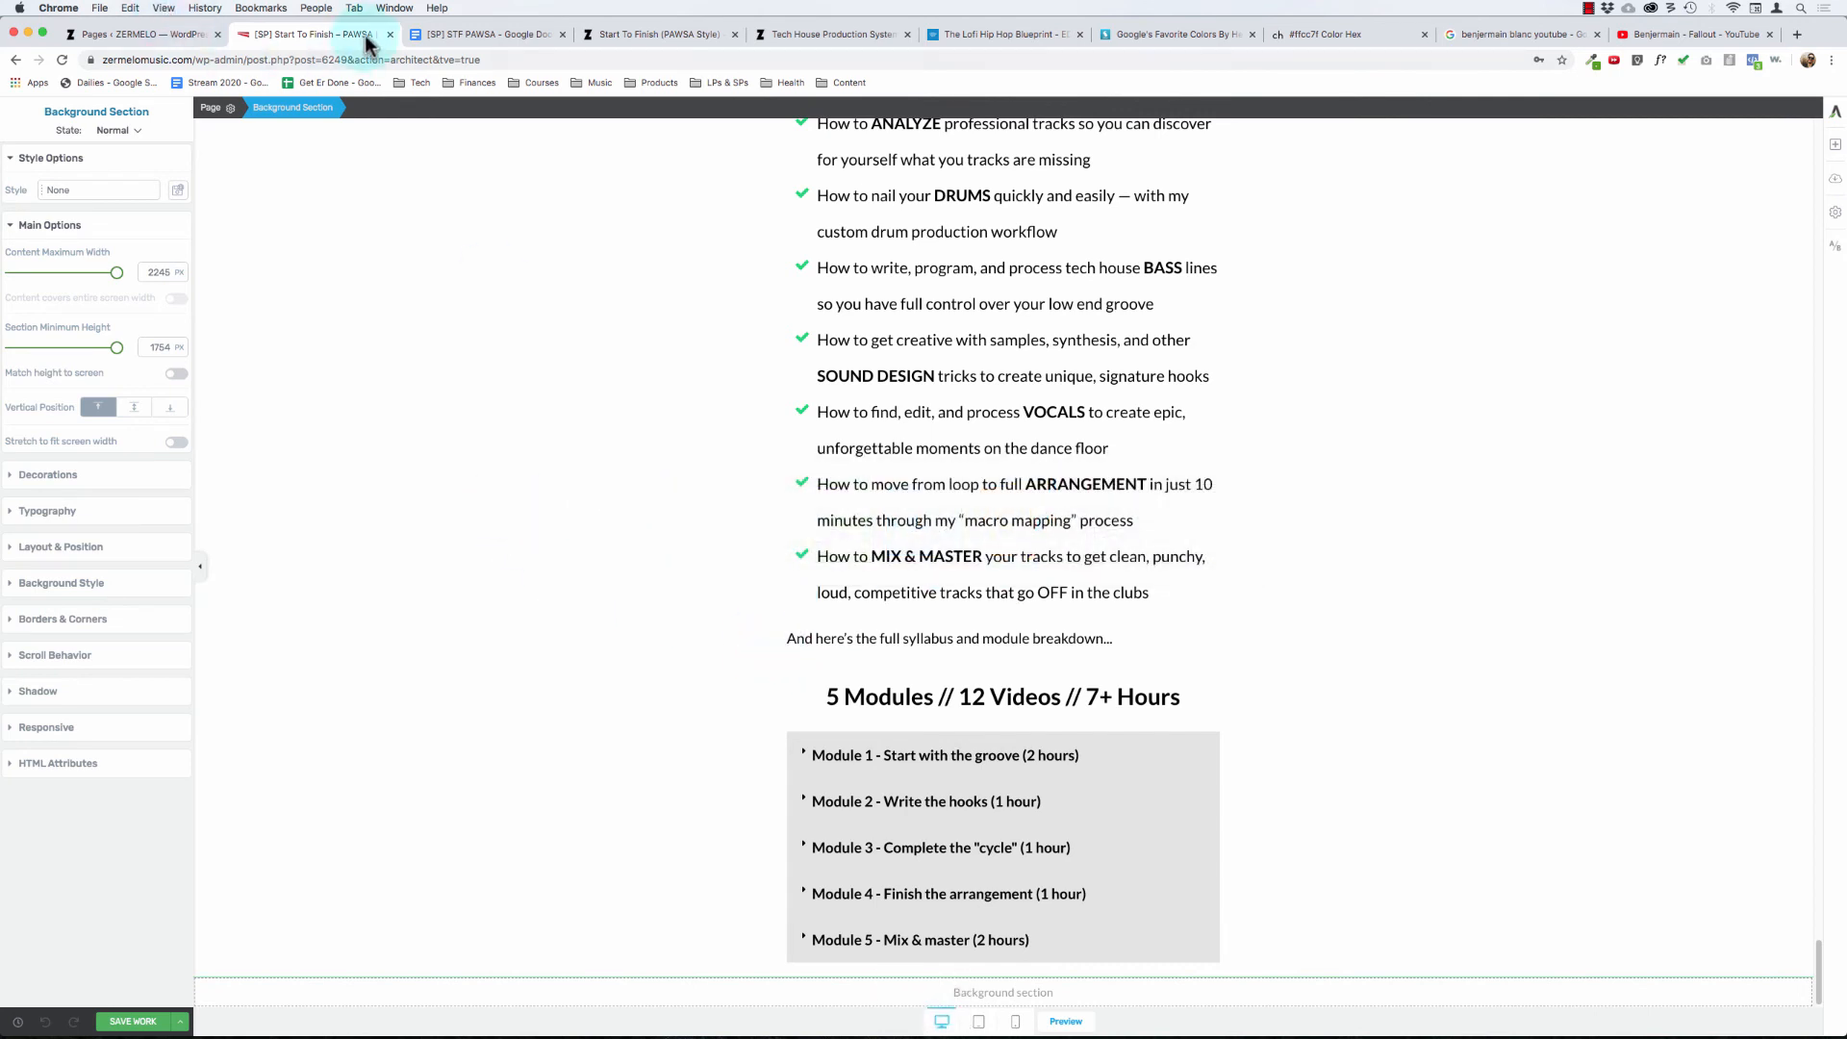
# - Check the We've Only Just Begun (Bonuses) outline in the STF PAWSA Google Doc, and return to the sales page editor
pyautogui.click(453, 35)
pyautogui.click(977, 725)
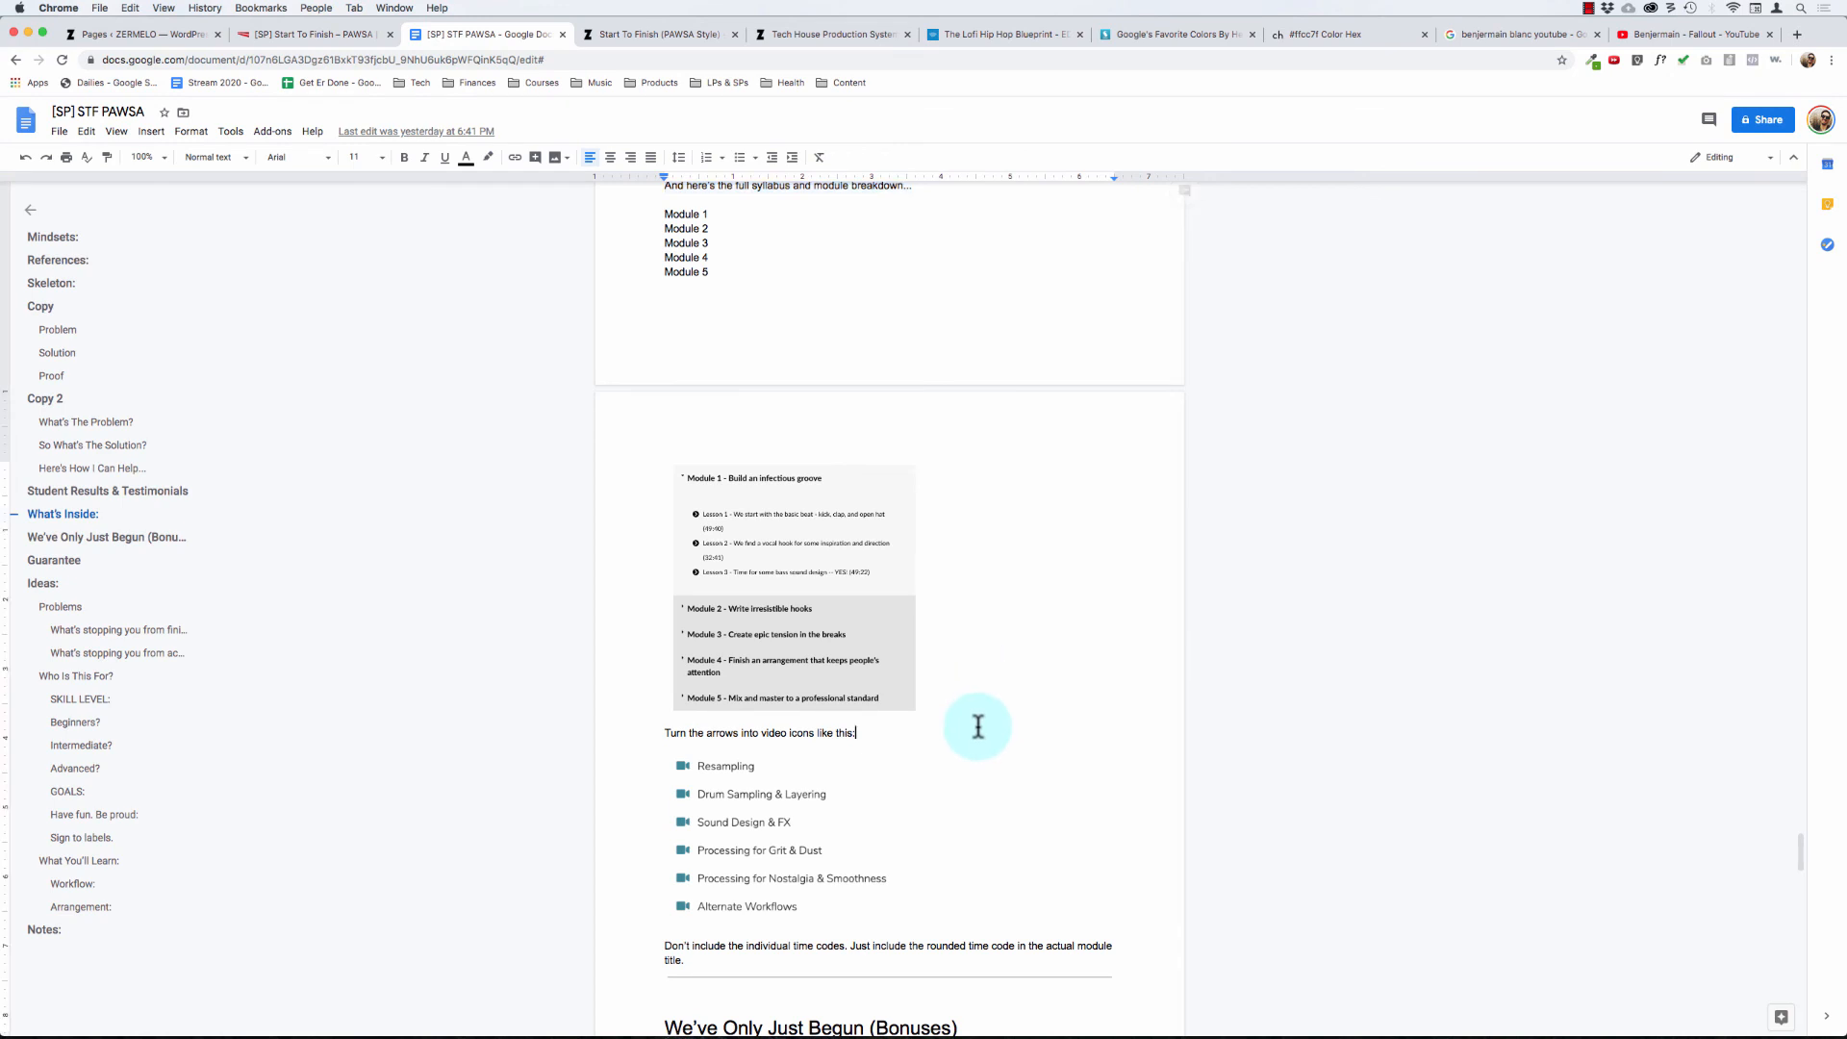
pyautogui.scroll(-5, 977, 726)
pyautogui.click(762, 652)
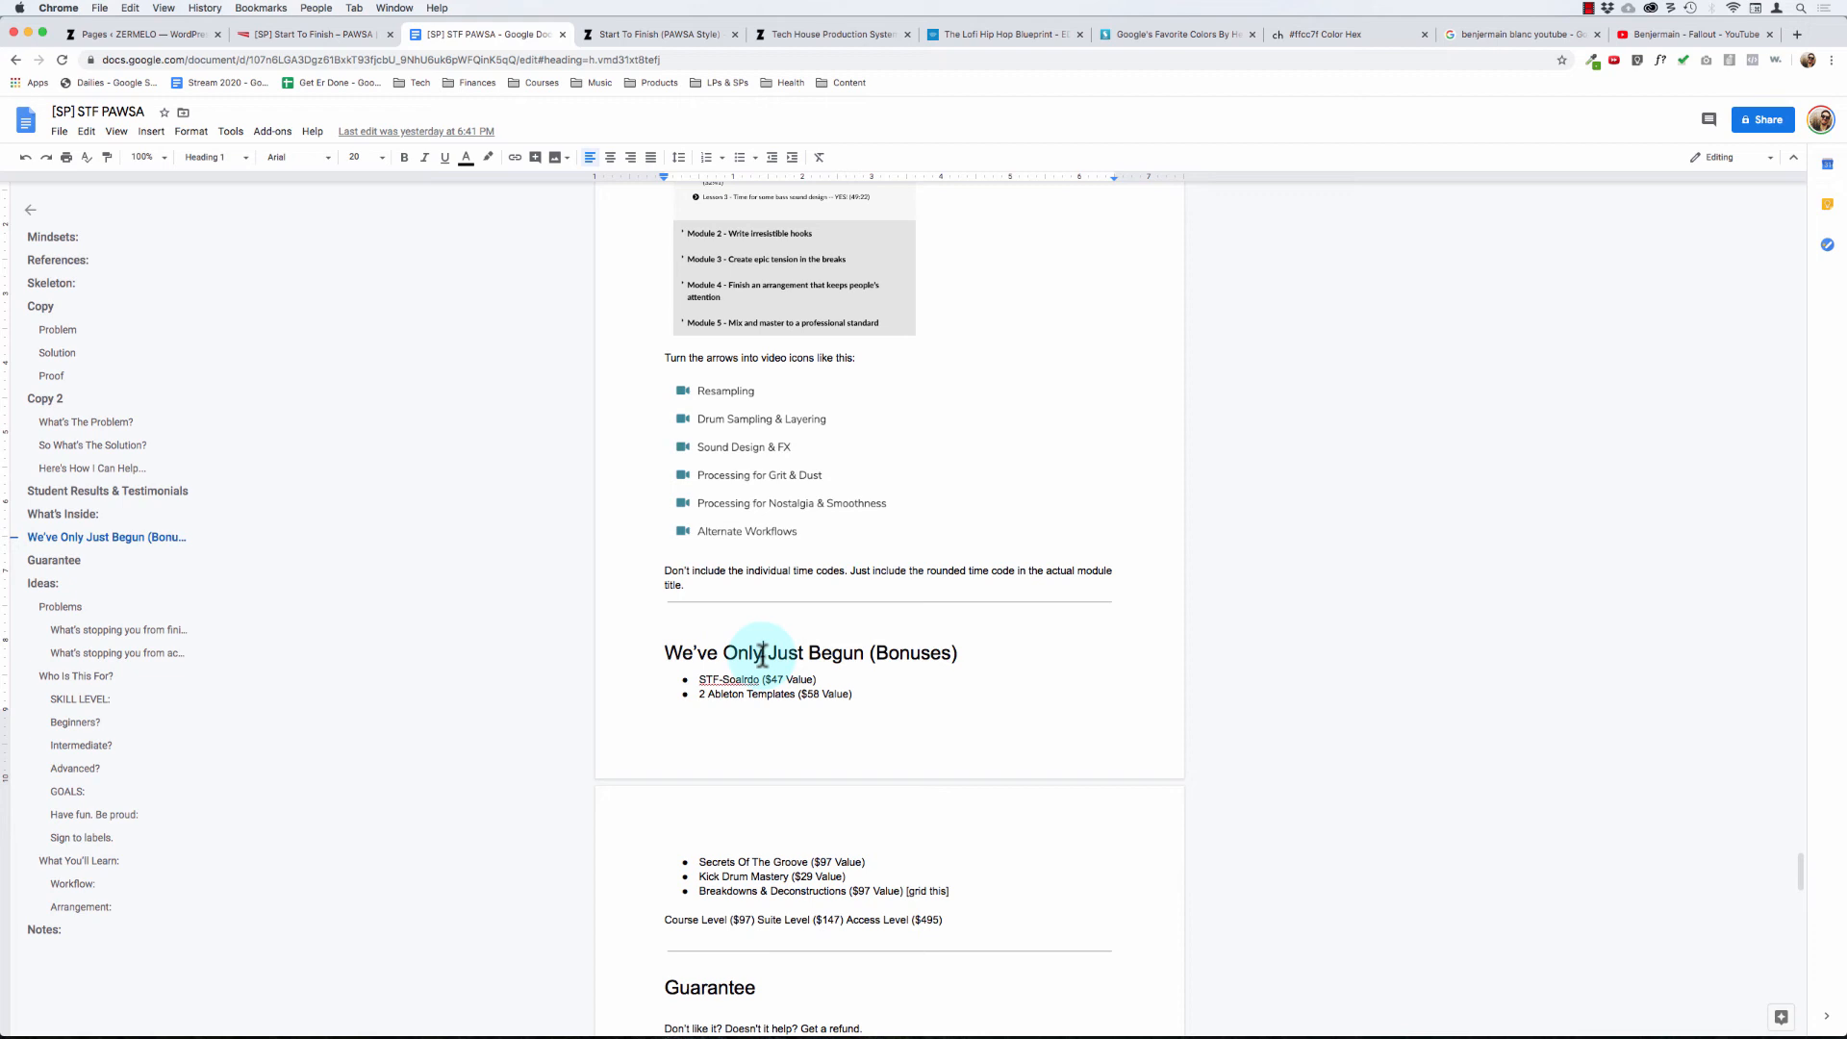
pyautogui.click(274, 36)
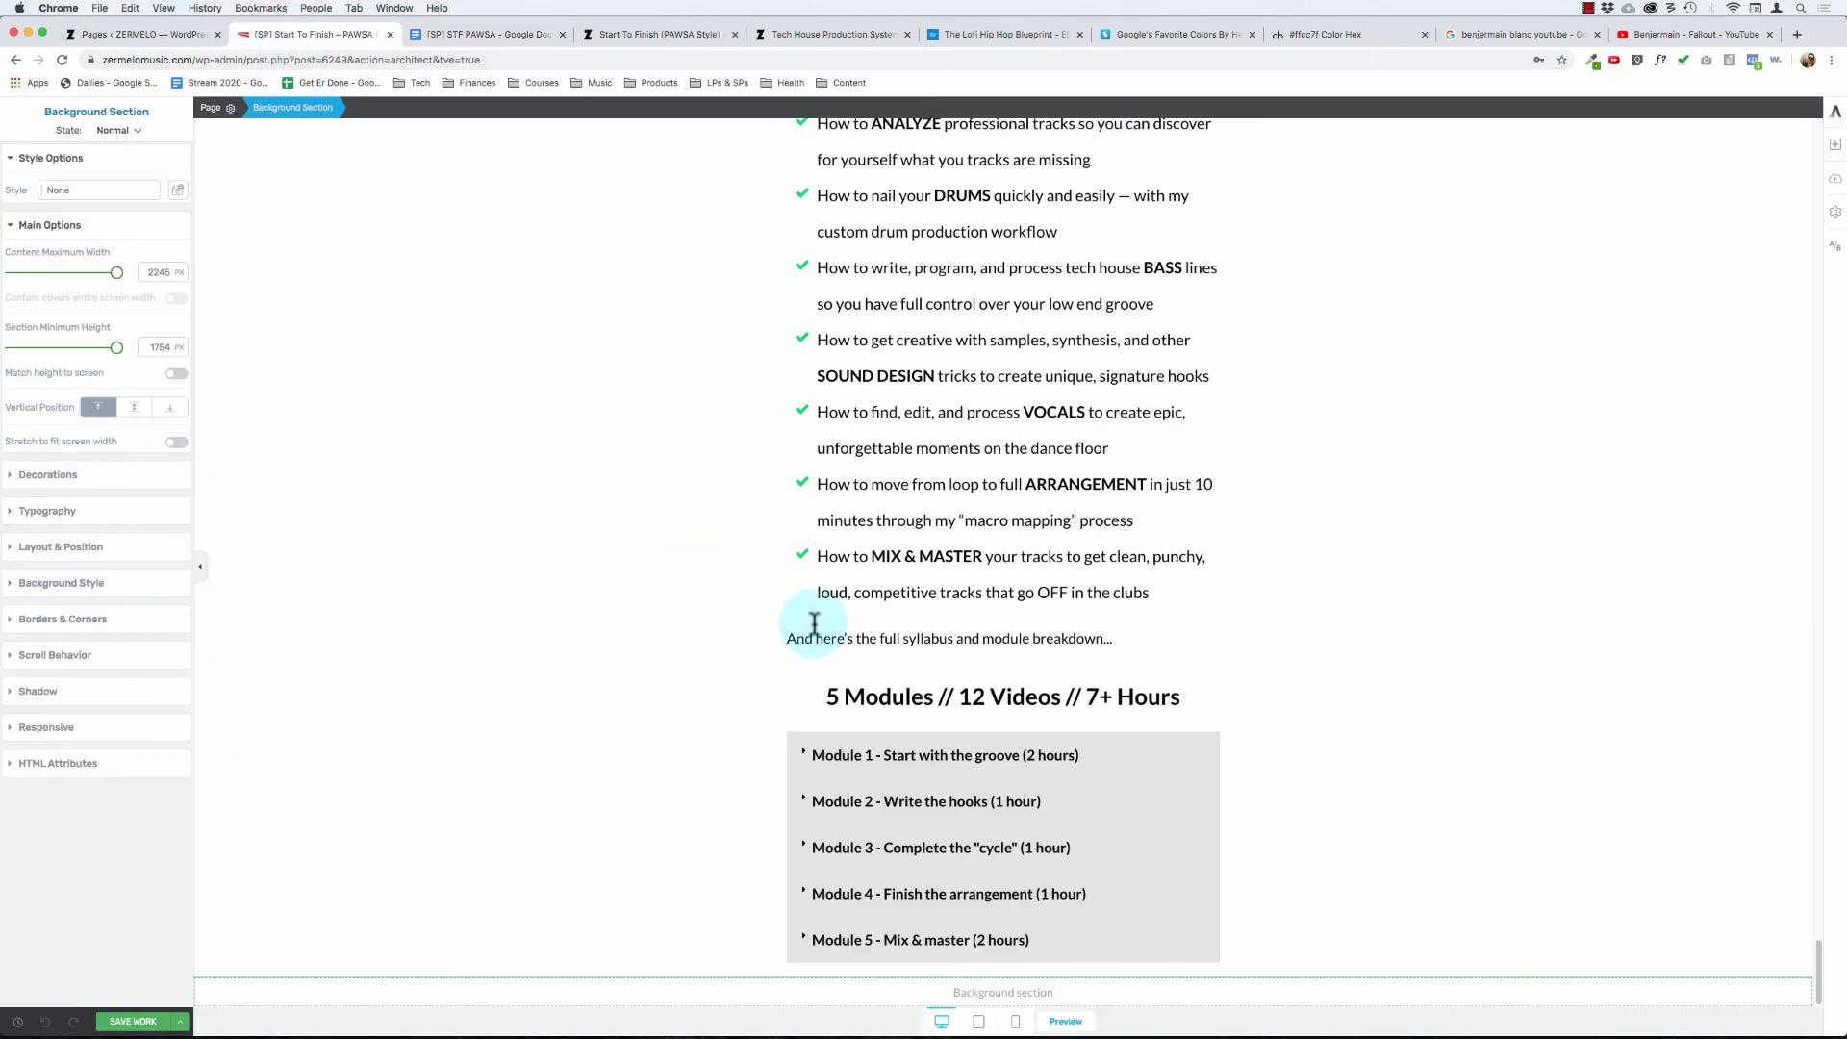
pyautogui.click(814, 627)
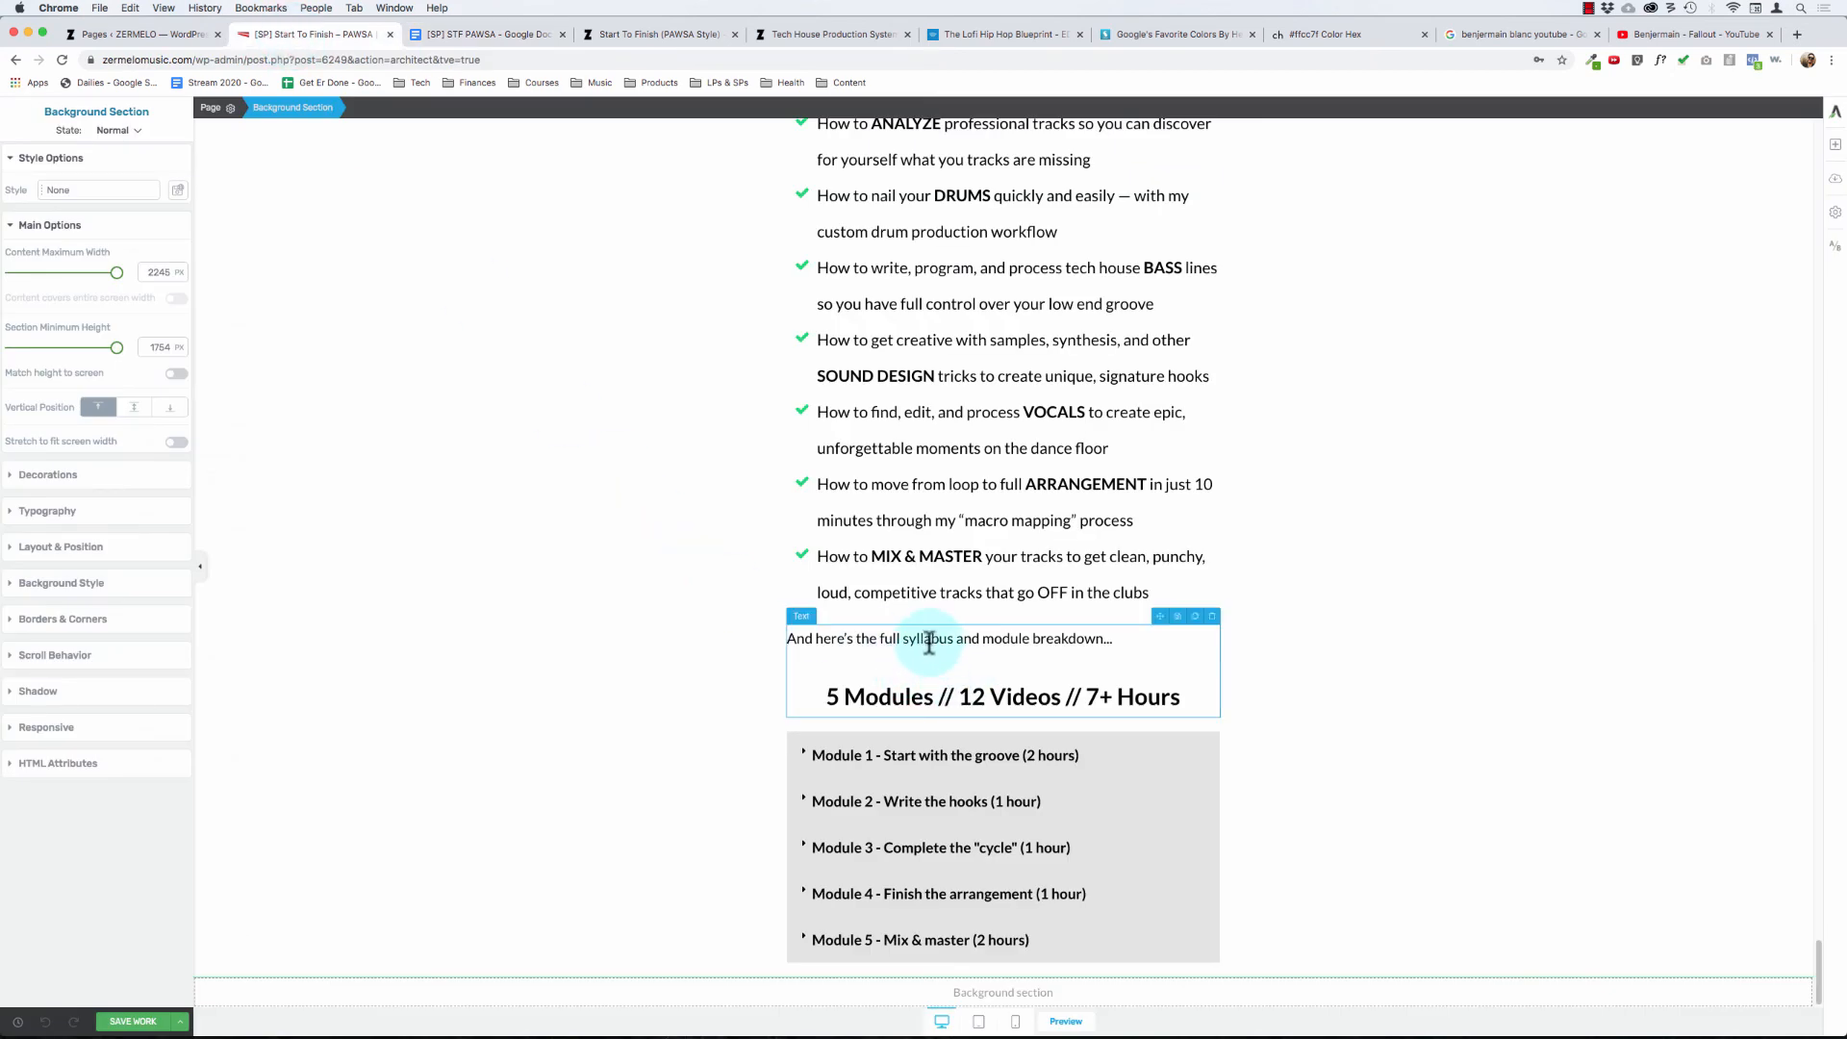
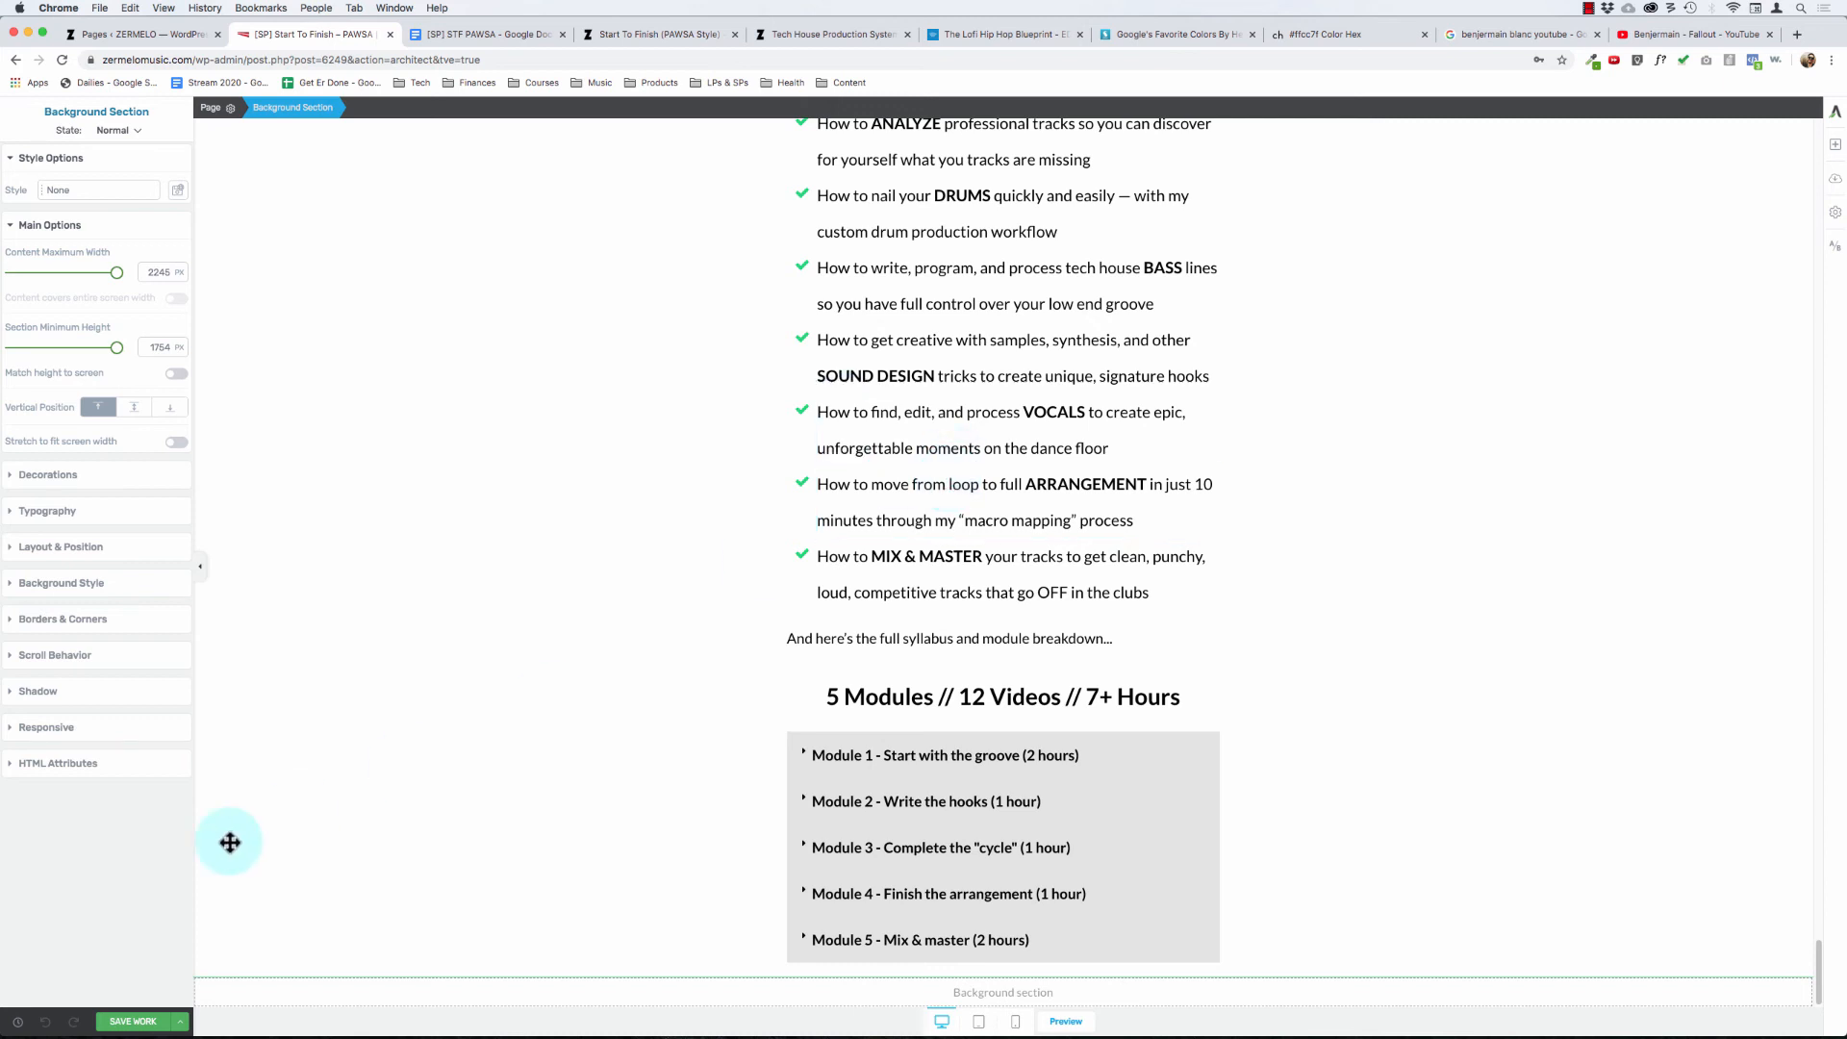
# - Save and preview the sales page, and review it from the header down to the student results section
pyautogui.click(180, 1021)
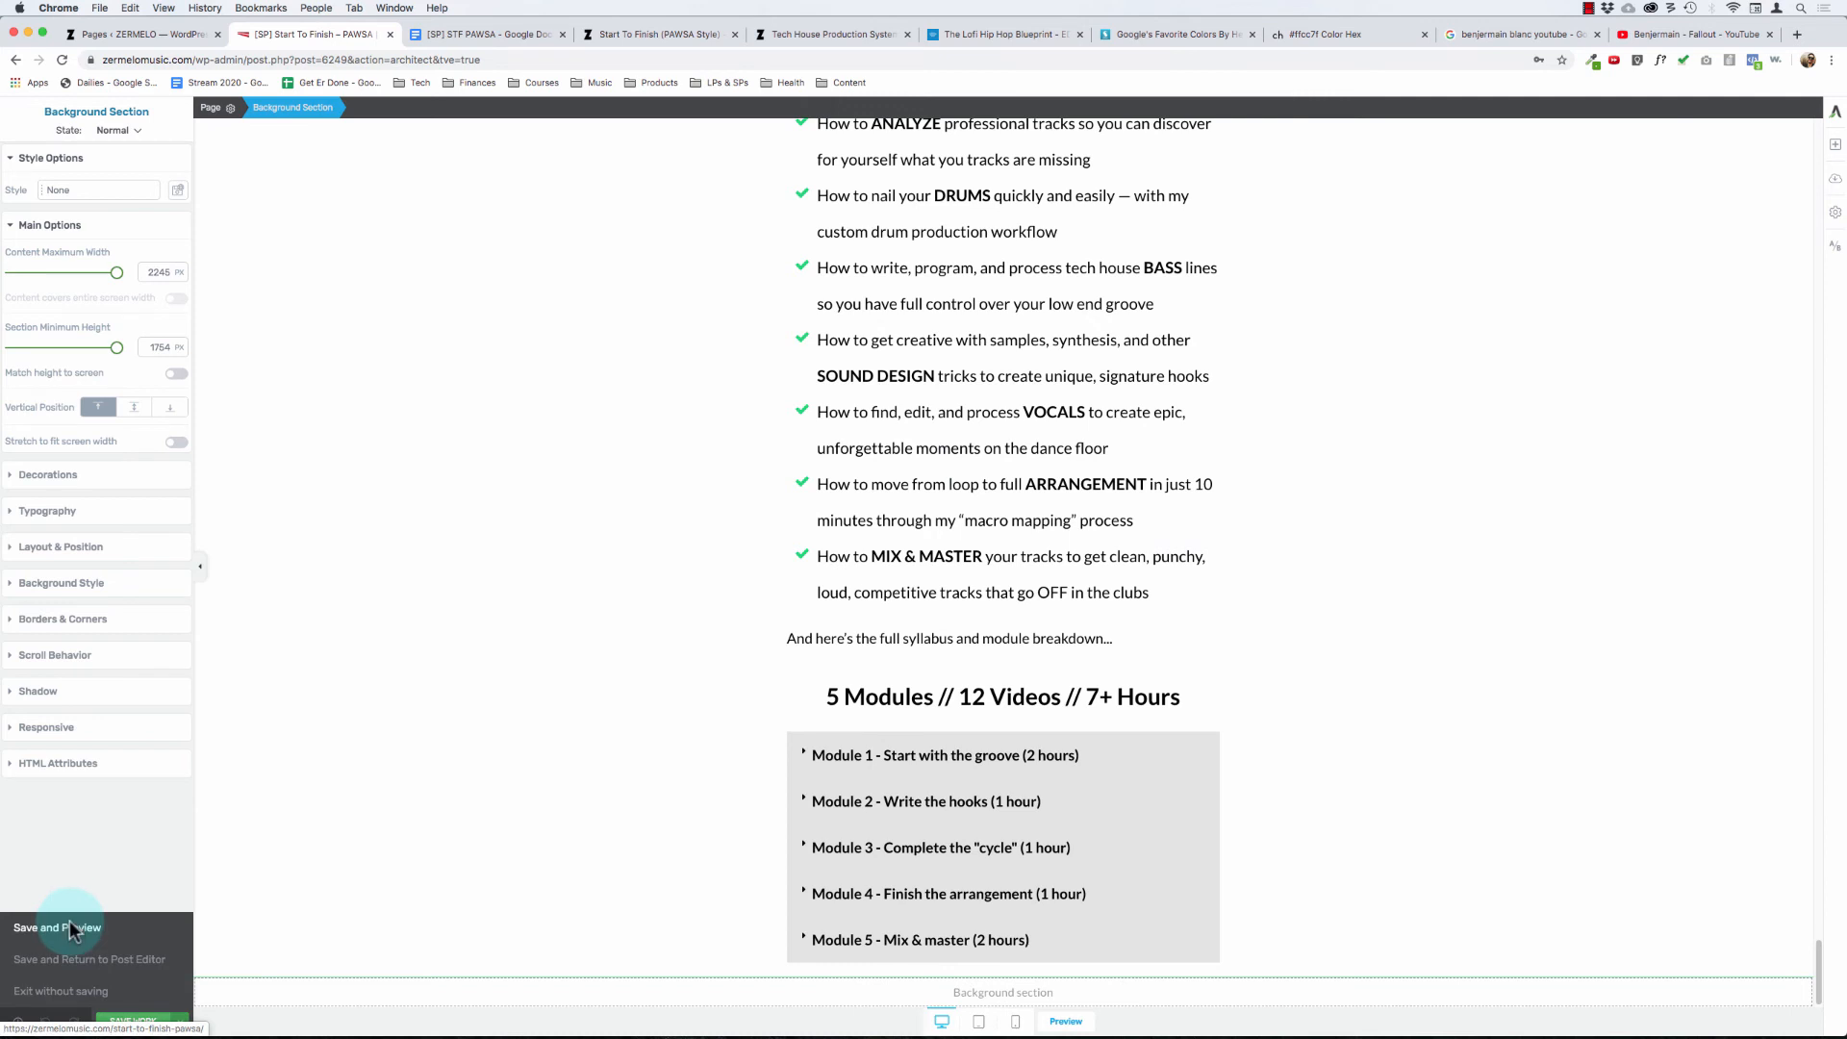
pyautogui.click(69, 926)
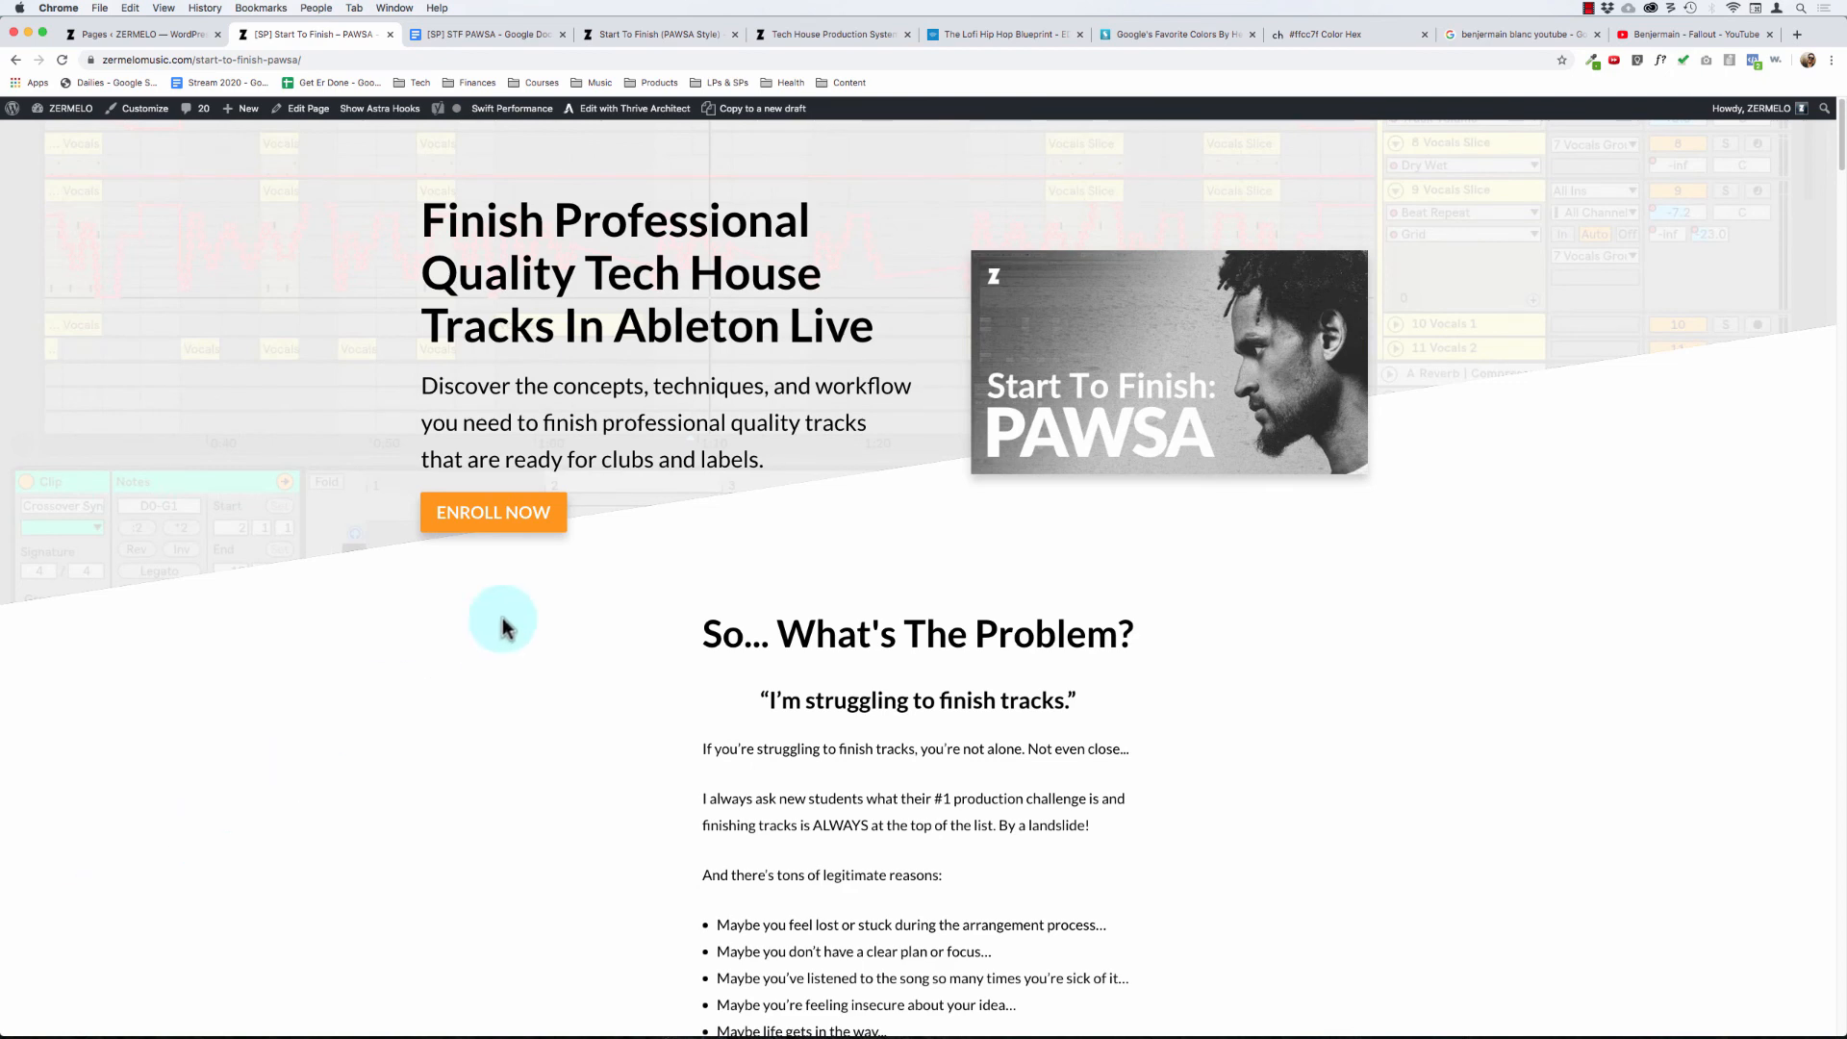
pyautogui.scroll(-6, 905, 746)
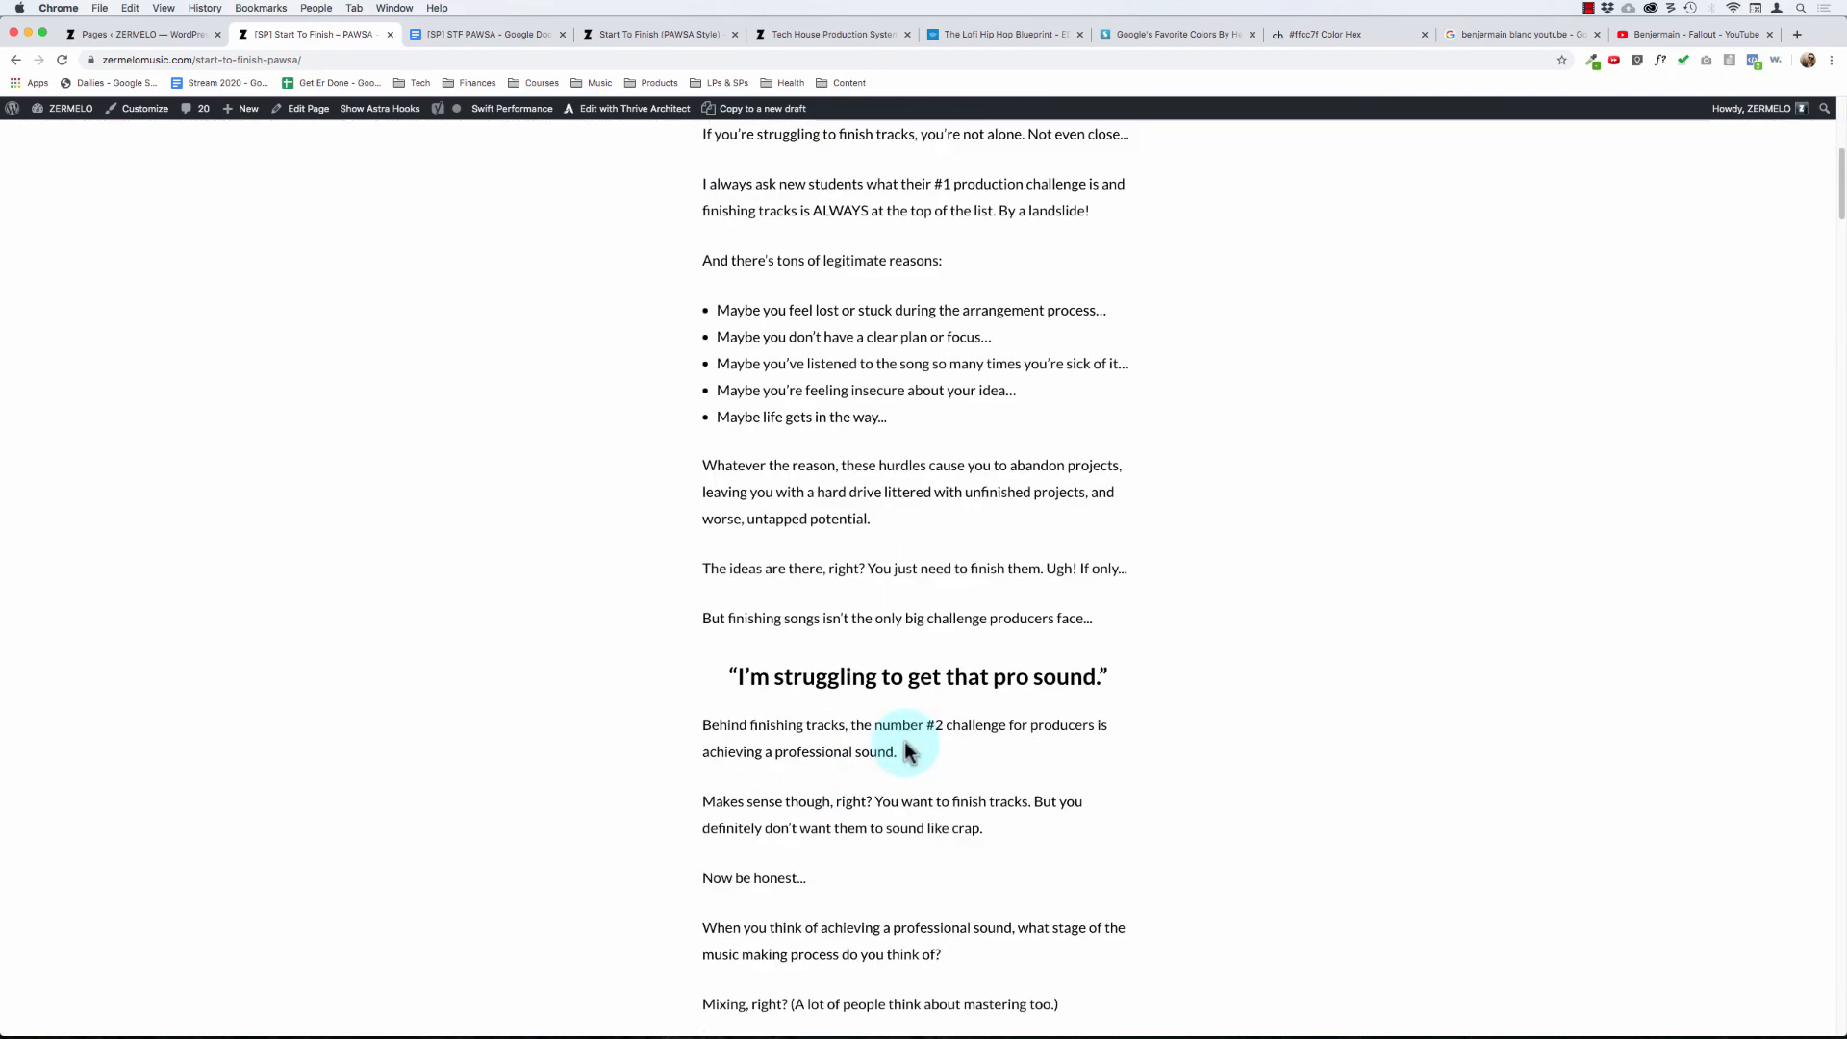
pyautogui.scroll(-7, 866, 651)
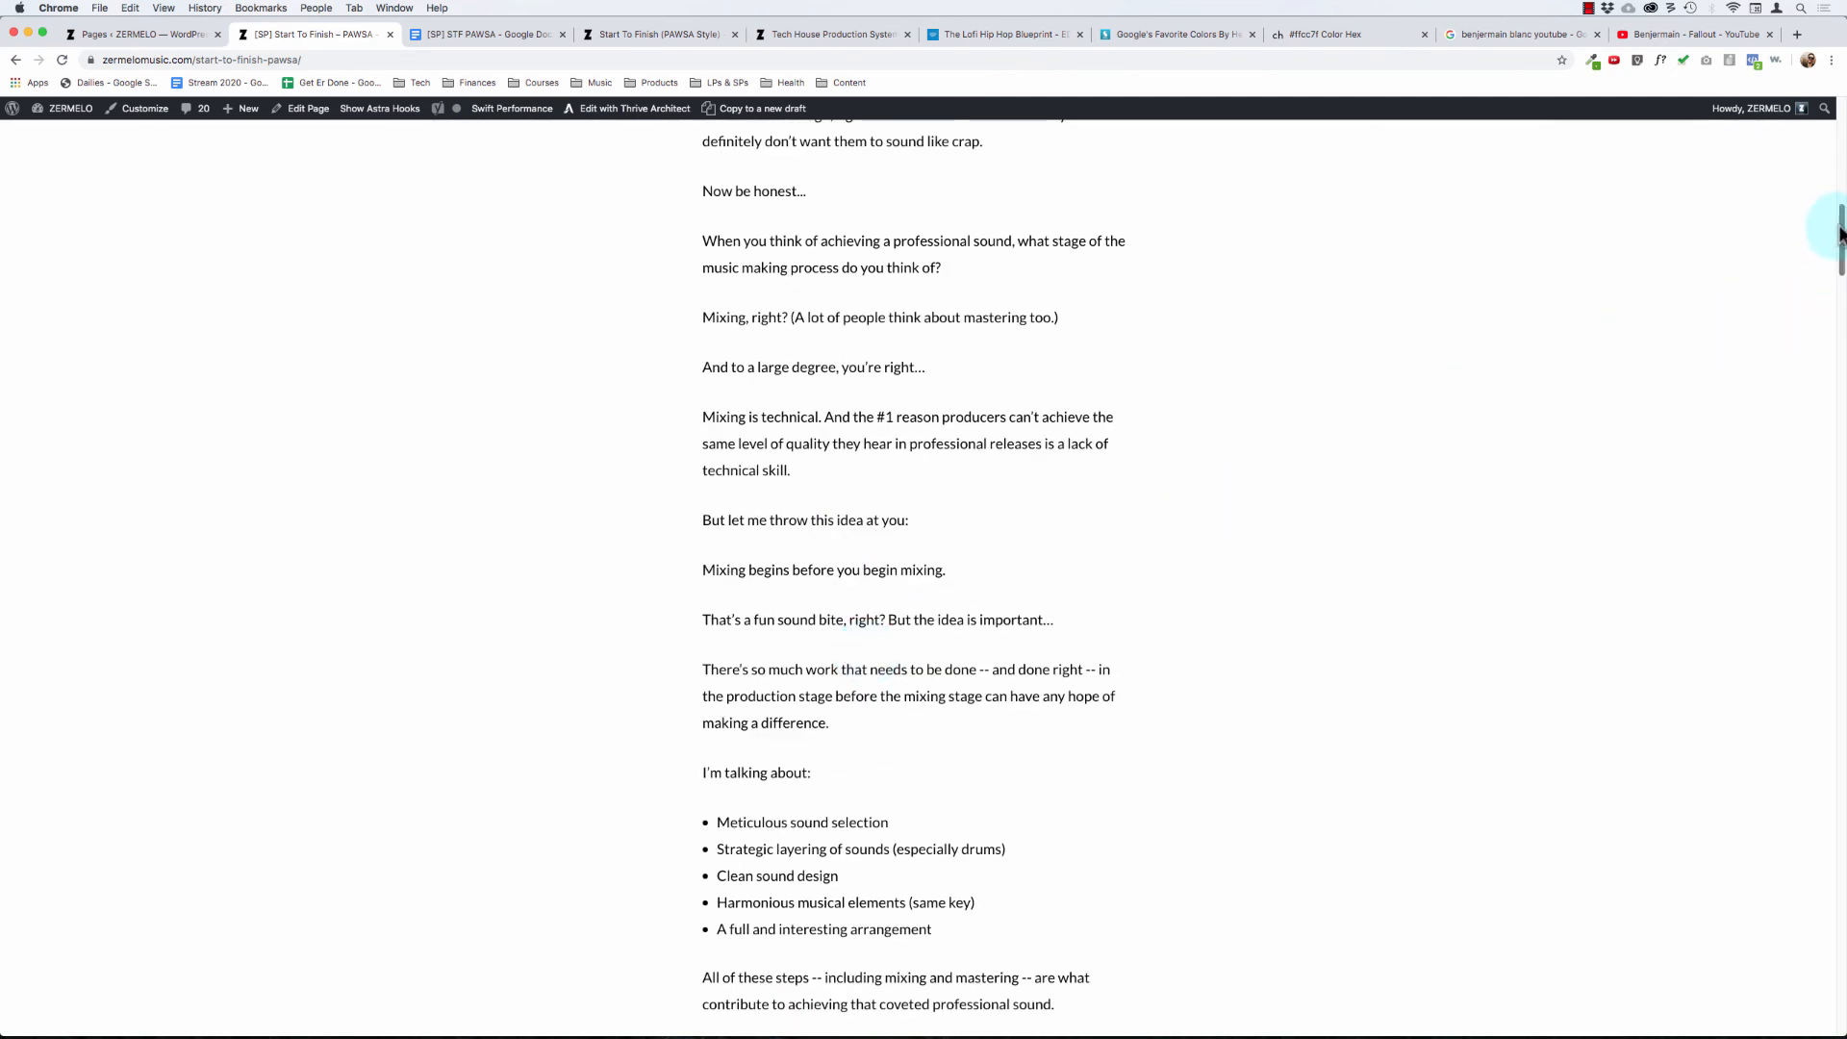
pyautogui.moveTo(1834, 227); pyautogui.dragTo(1833, 88)
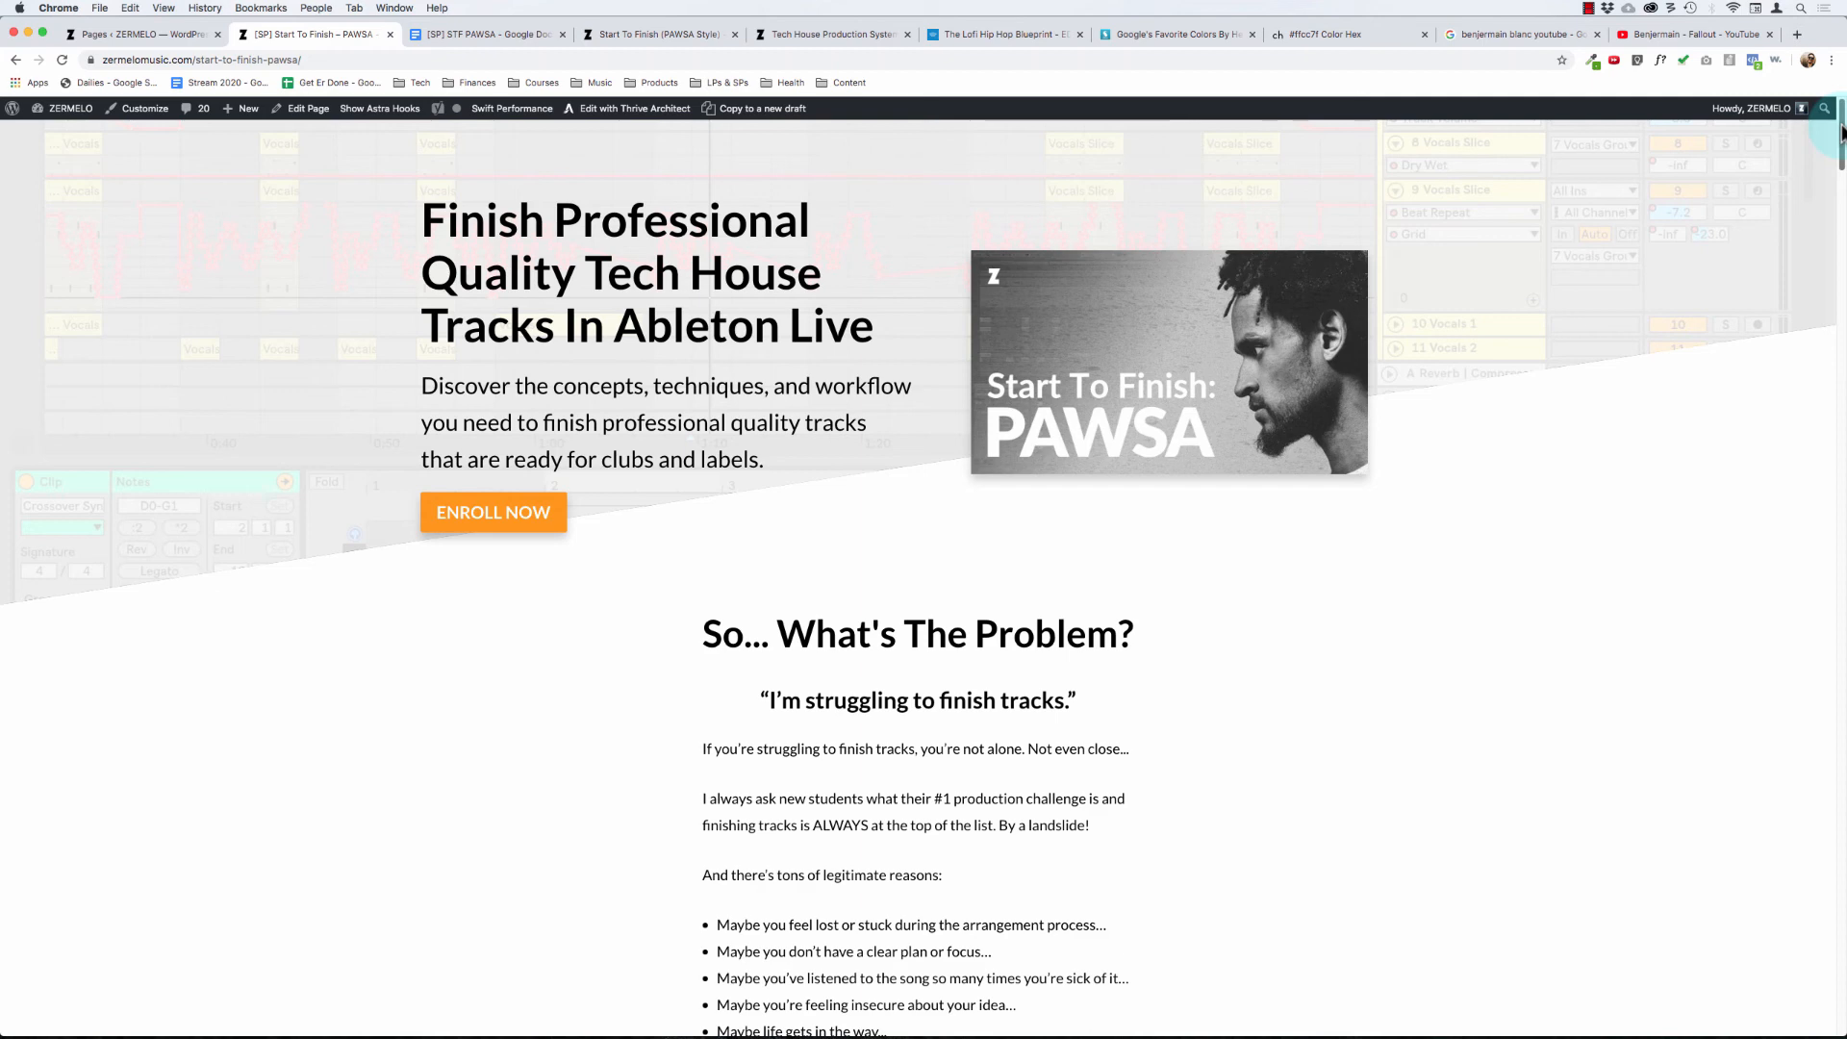
pyautogui.moveTo(1841, 133); pyautogui.dragTo(1764, 558)
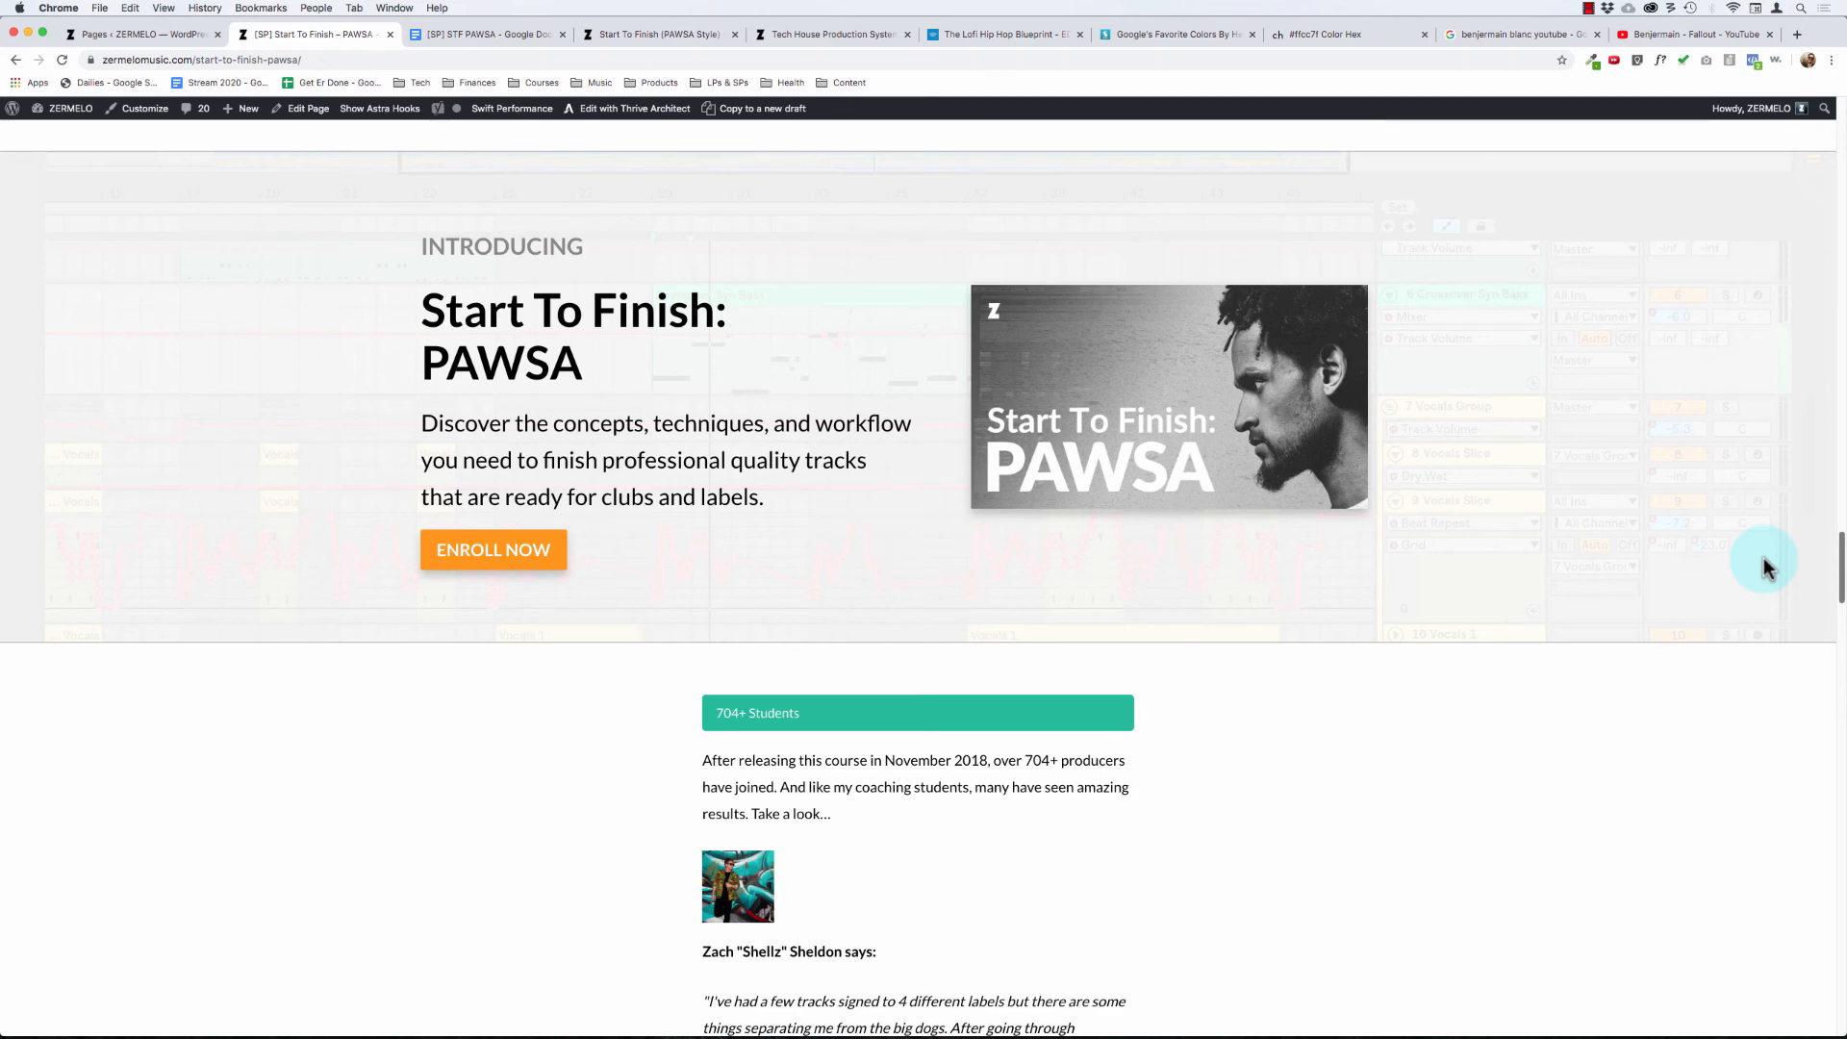
pyautogui.moveTo(1764, 566); pyautogui.dragTo(1767, 729)
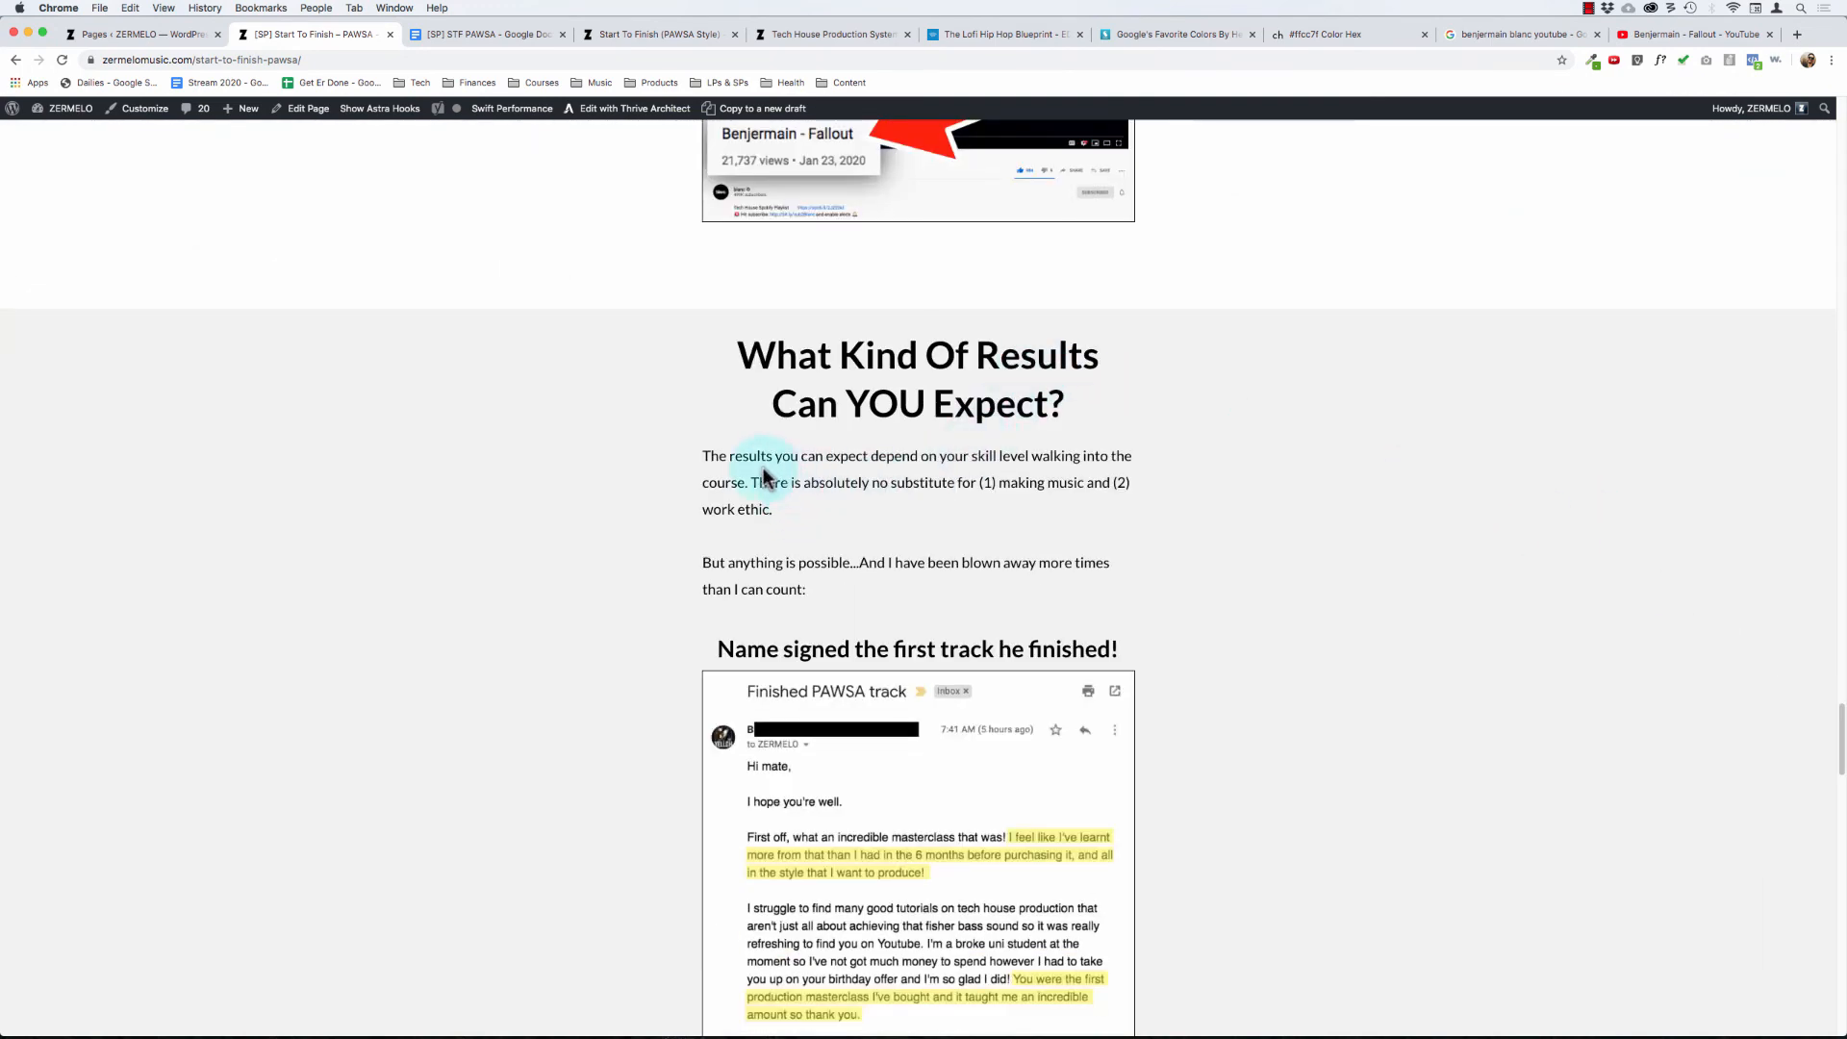
# - Reopen the page in Thrive Architect, add the note "***Connect back to main promise" above the What Kind Of Results Can YOU Expect? intro, and save
pyautogui.click(604, 116)
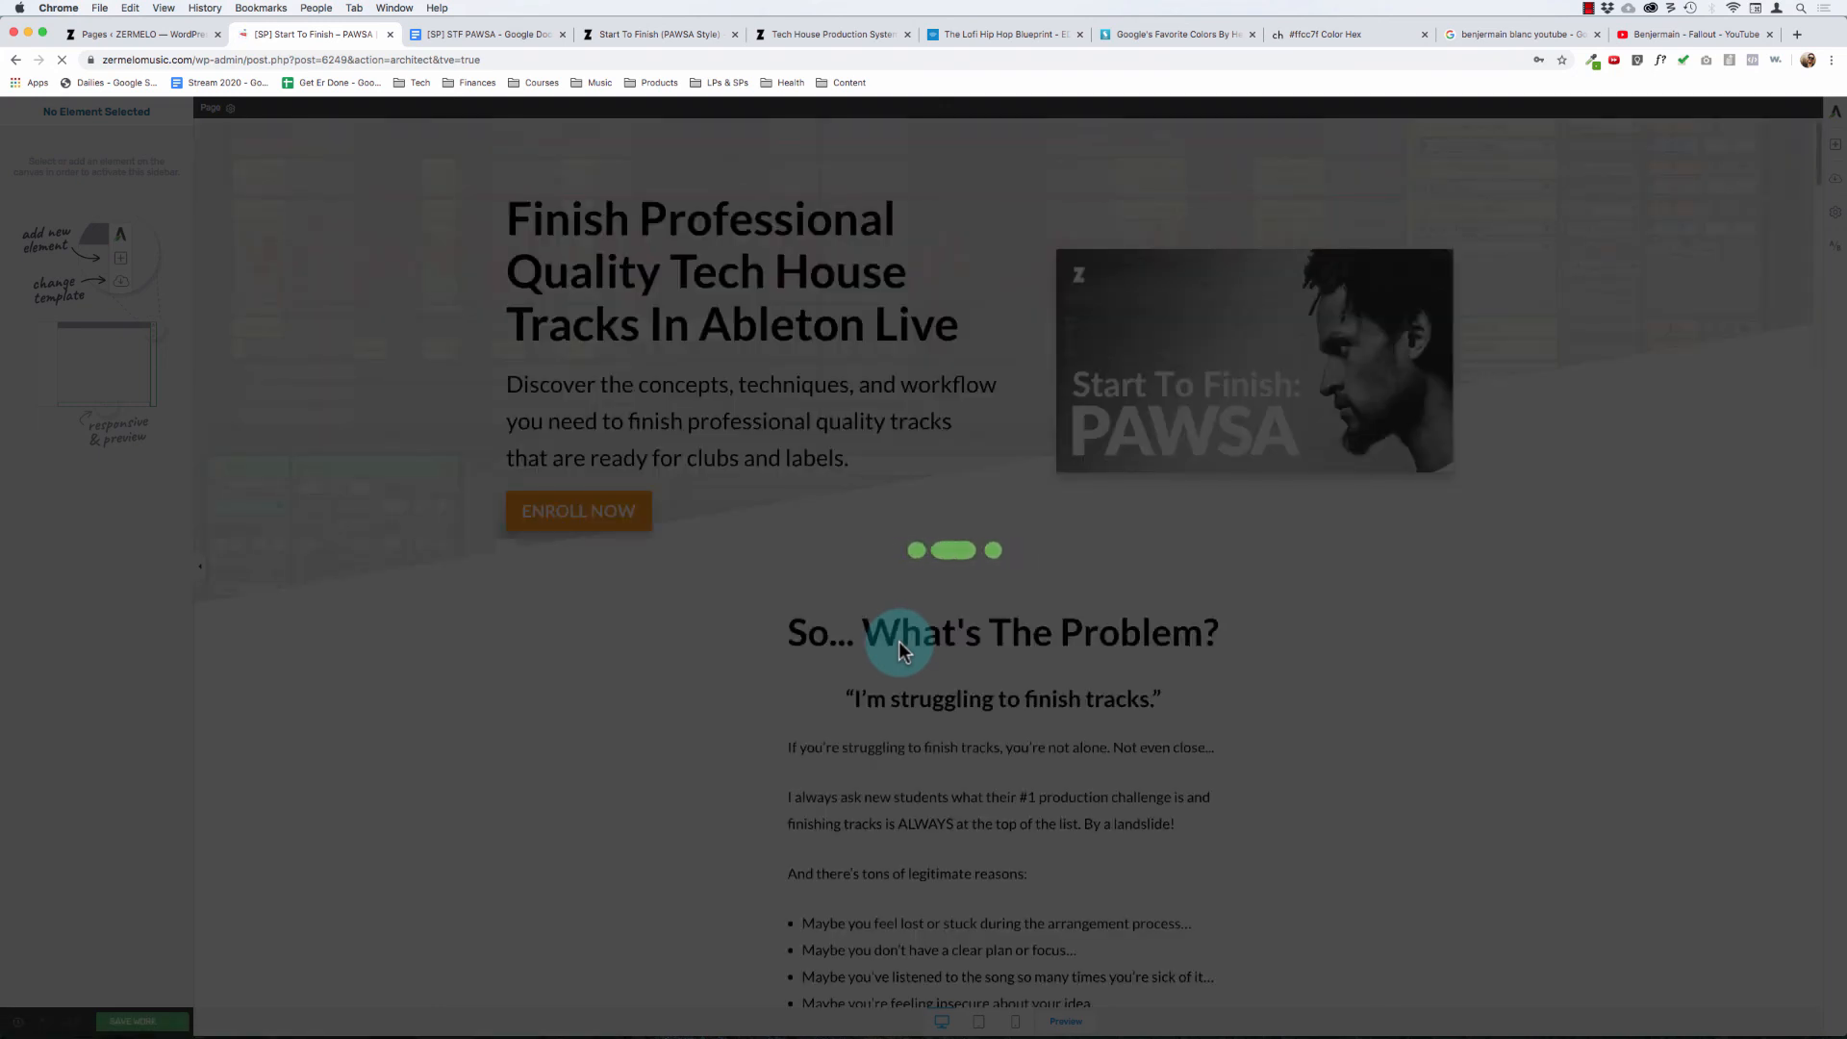
pyautogui.scroll(-15, 899, 641)
pyautogui.scroll(-20, 899, 640)
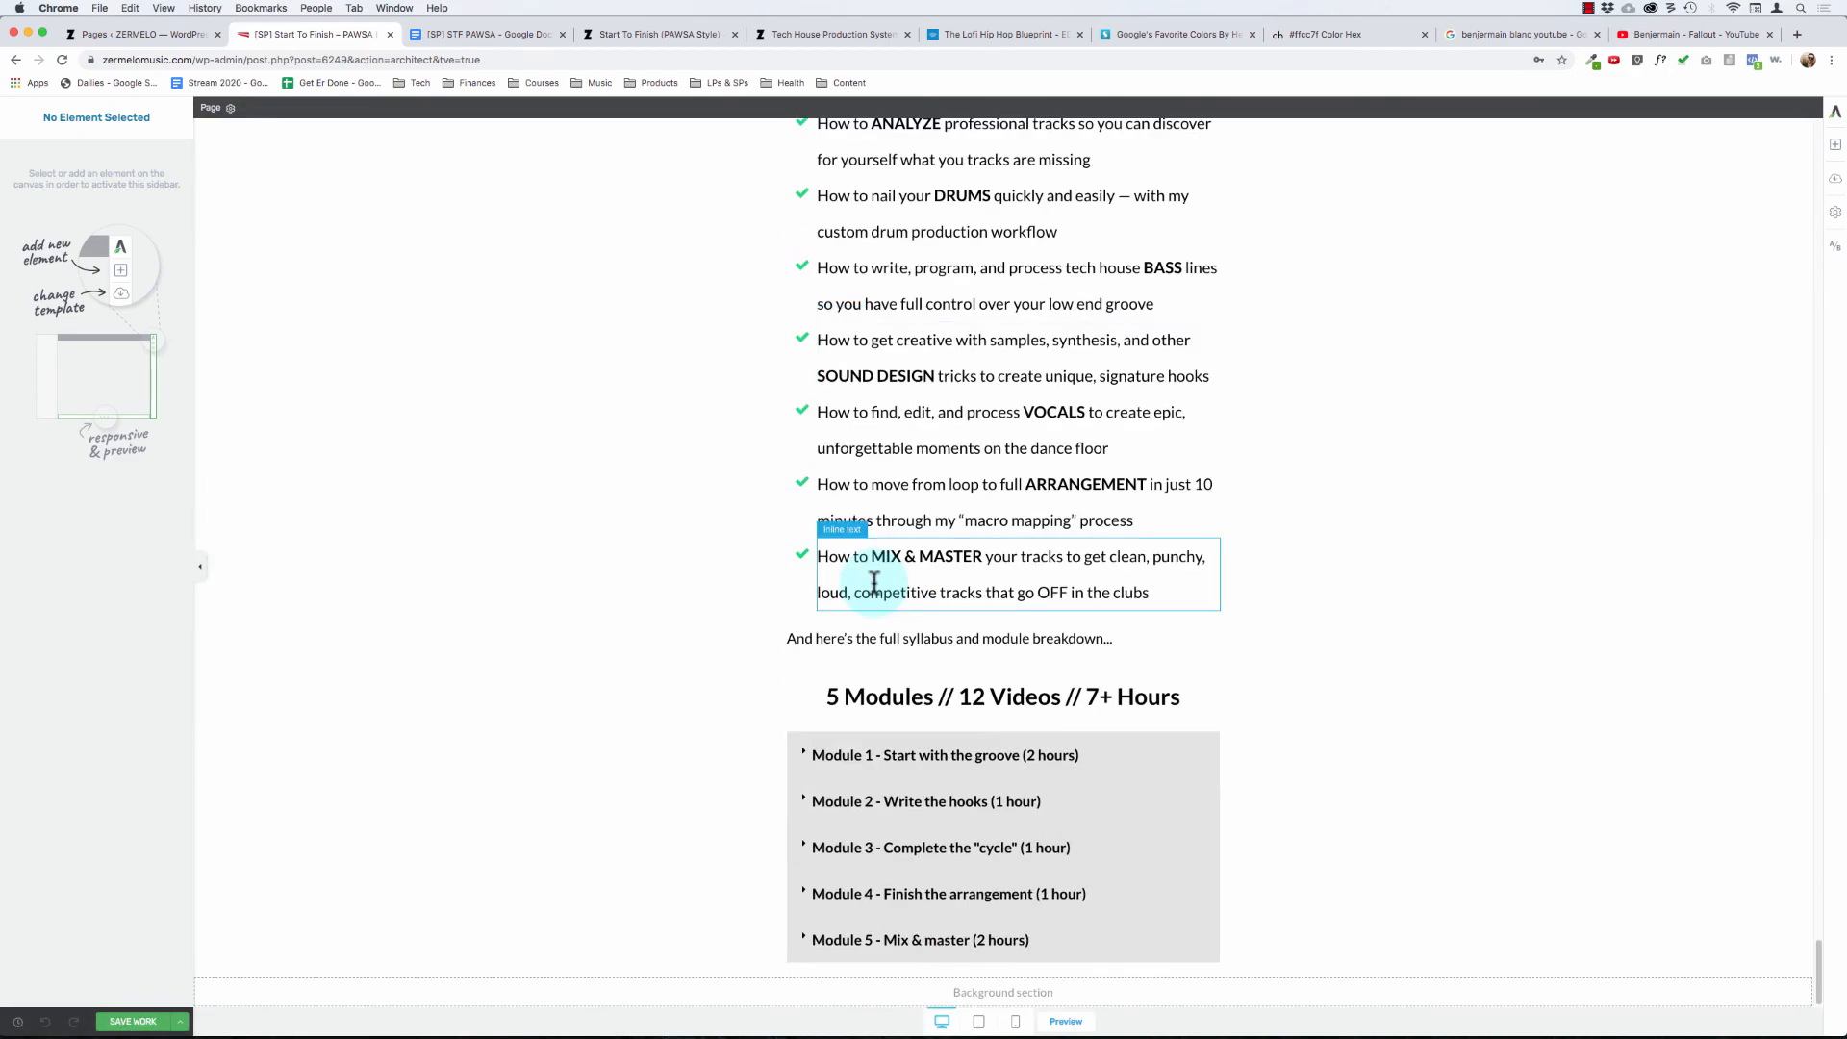
pyautogui.scroll(10, 813, 631)
pyautogui.scroll(-5, 808, 647)
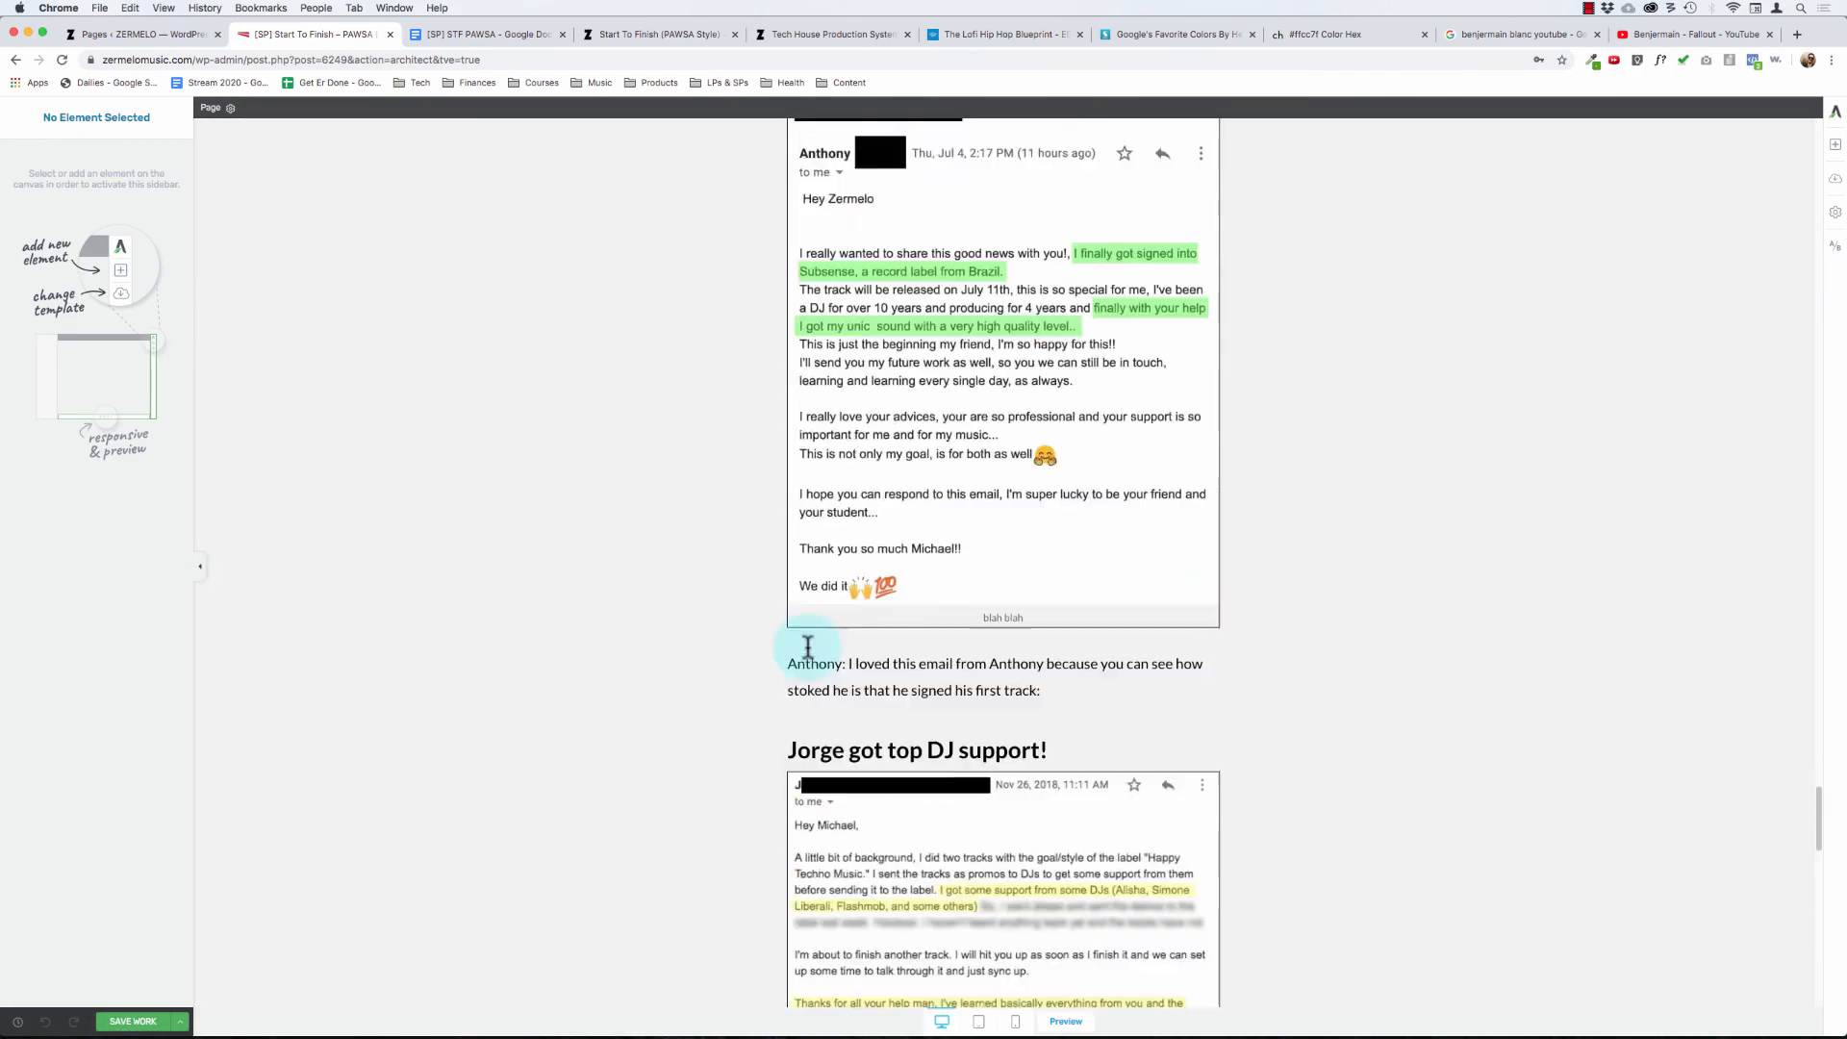
pyautogui.scroll(12, 808, 647)
pyautogui.click(809, 646)
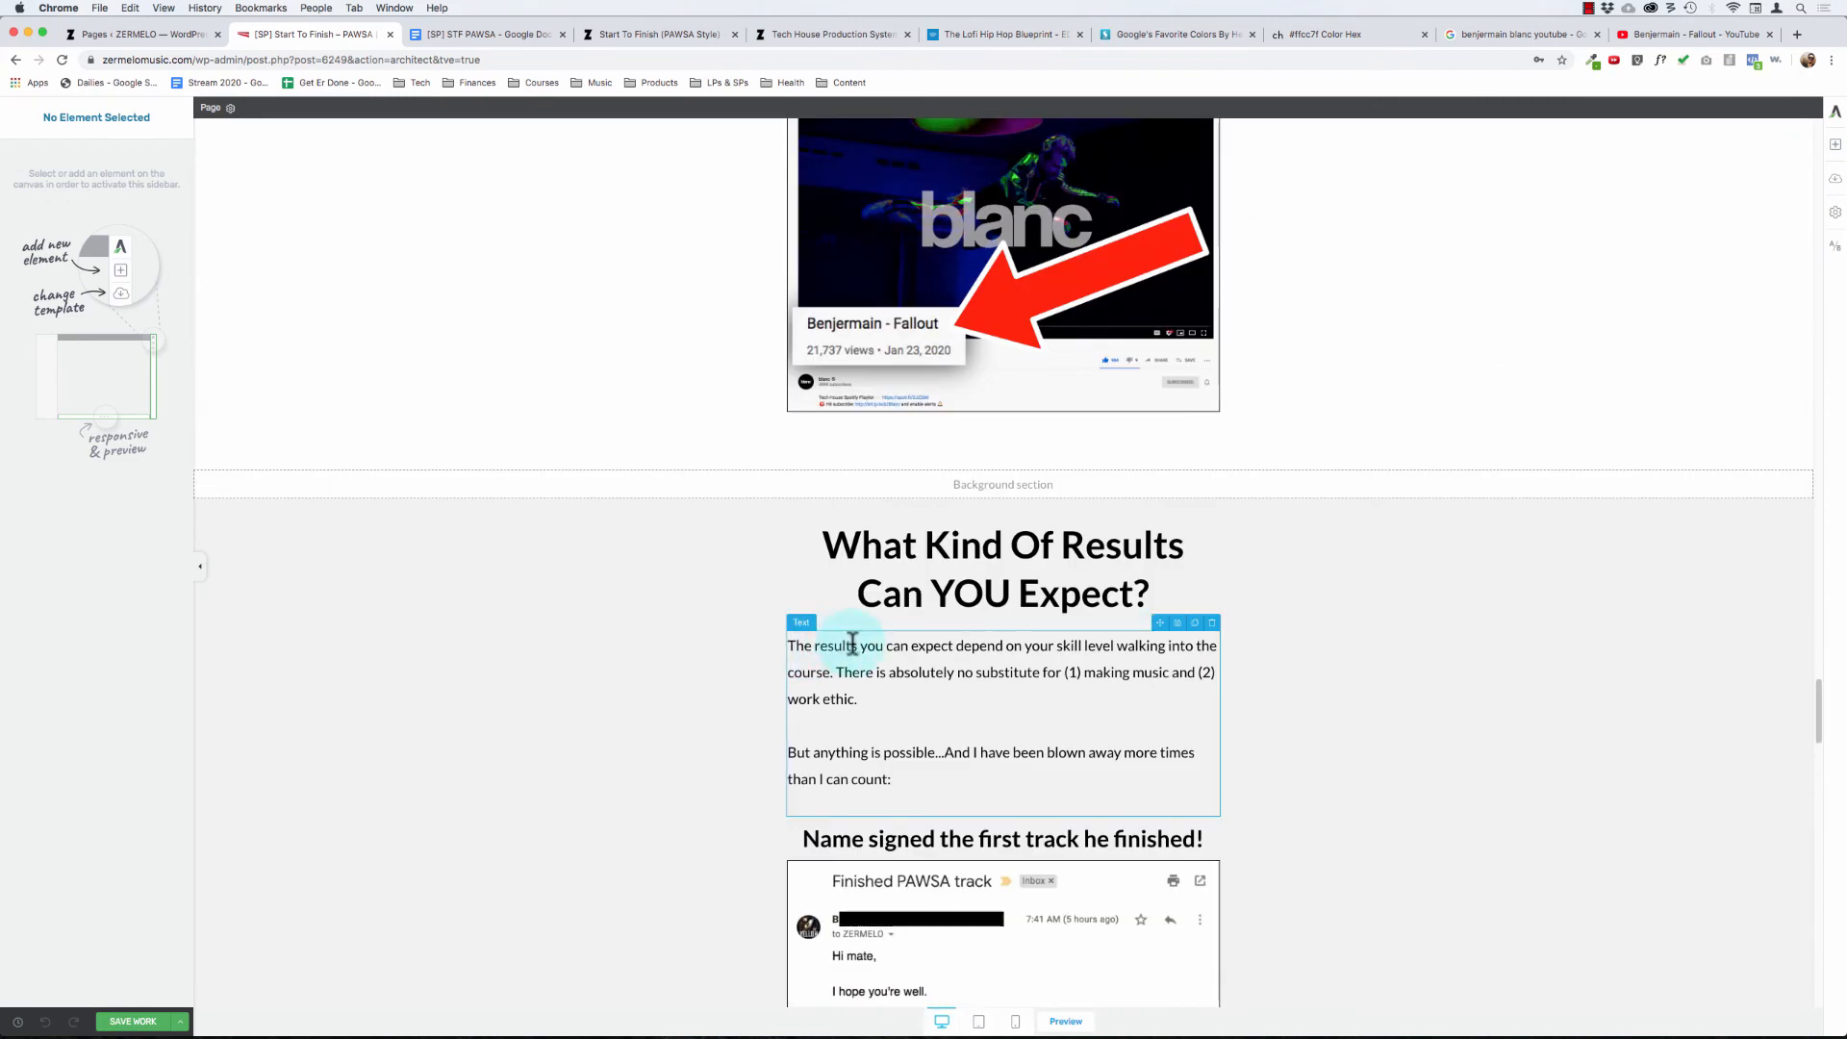
pyautogui.press('super+Right')
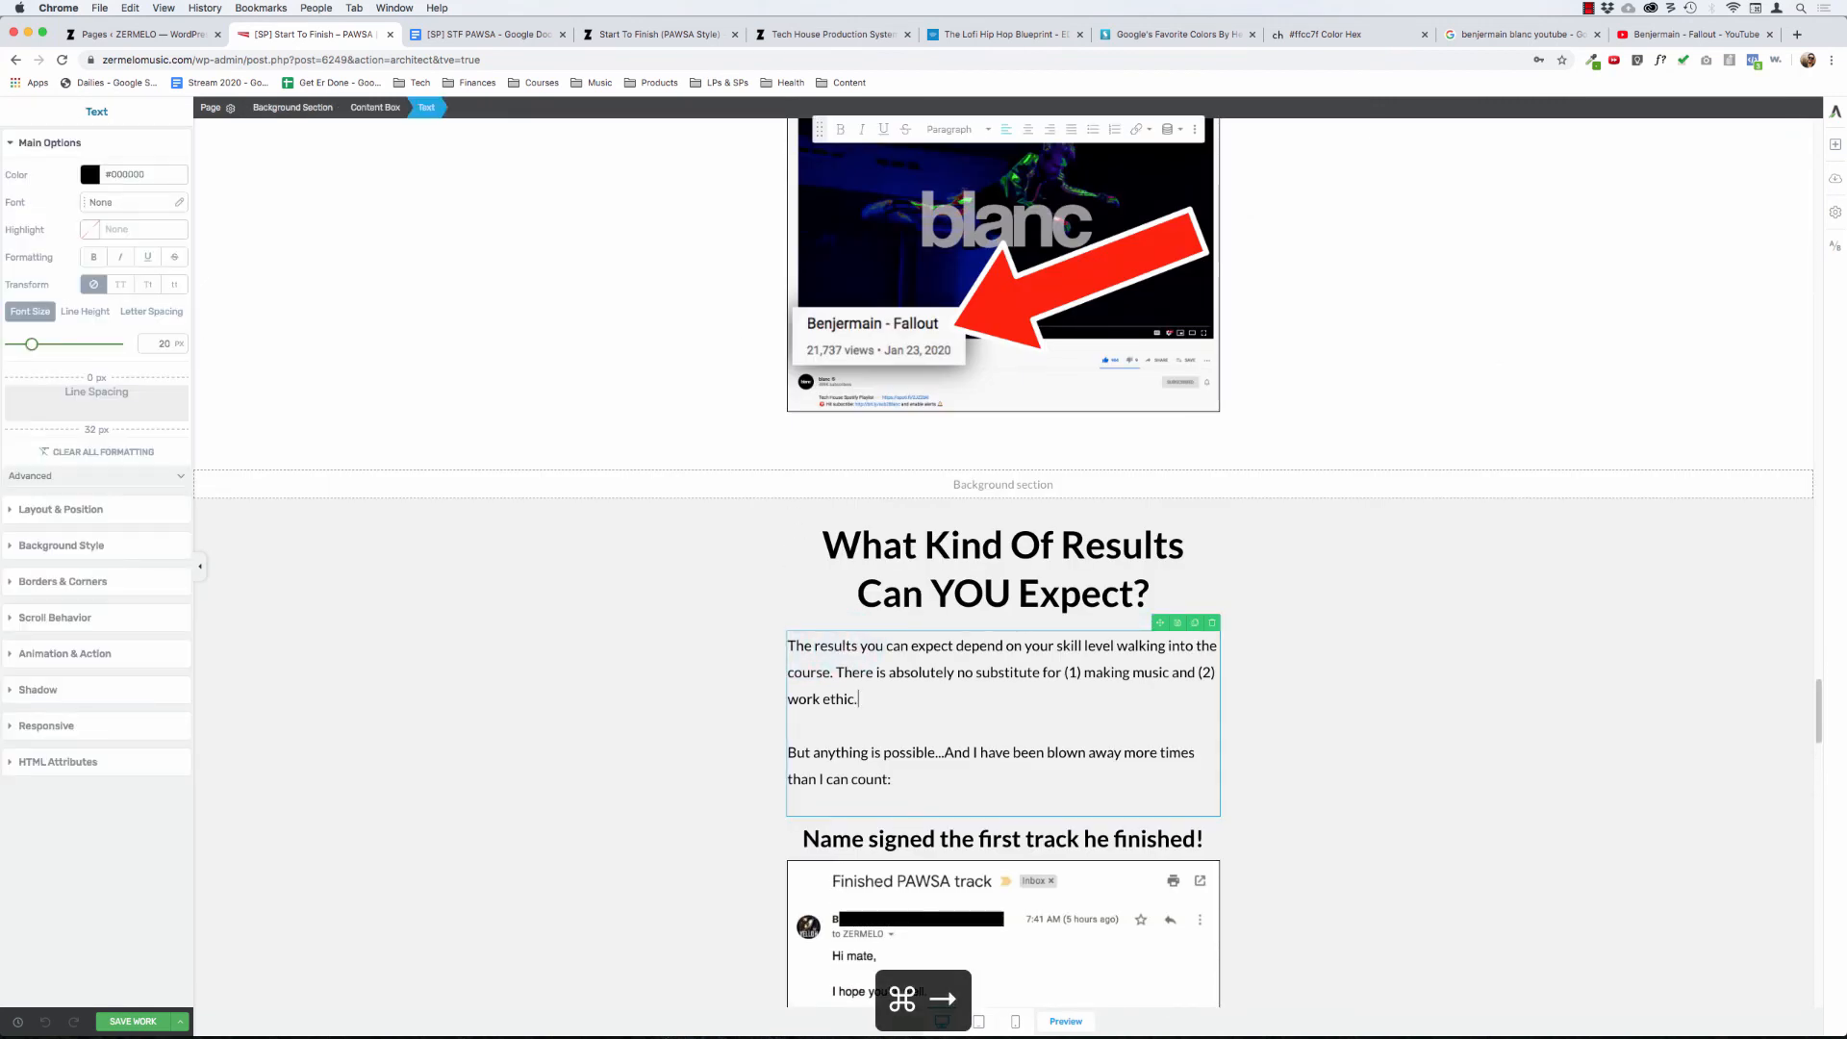
pyautogui.press('super+Left')
pyautogui.press('Return')
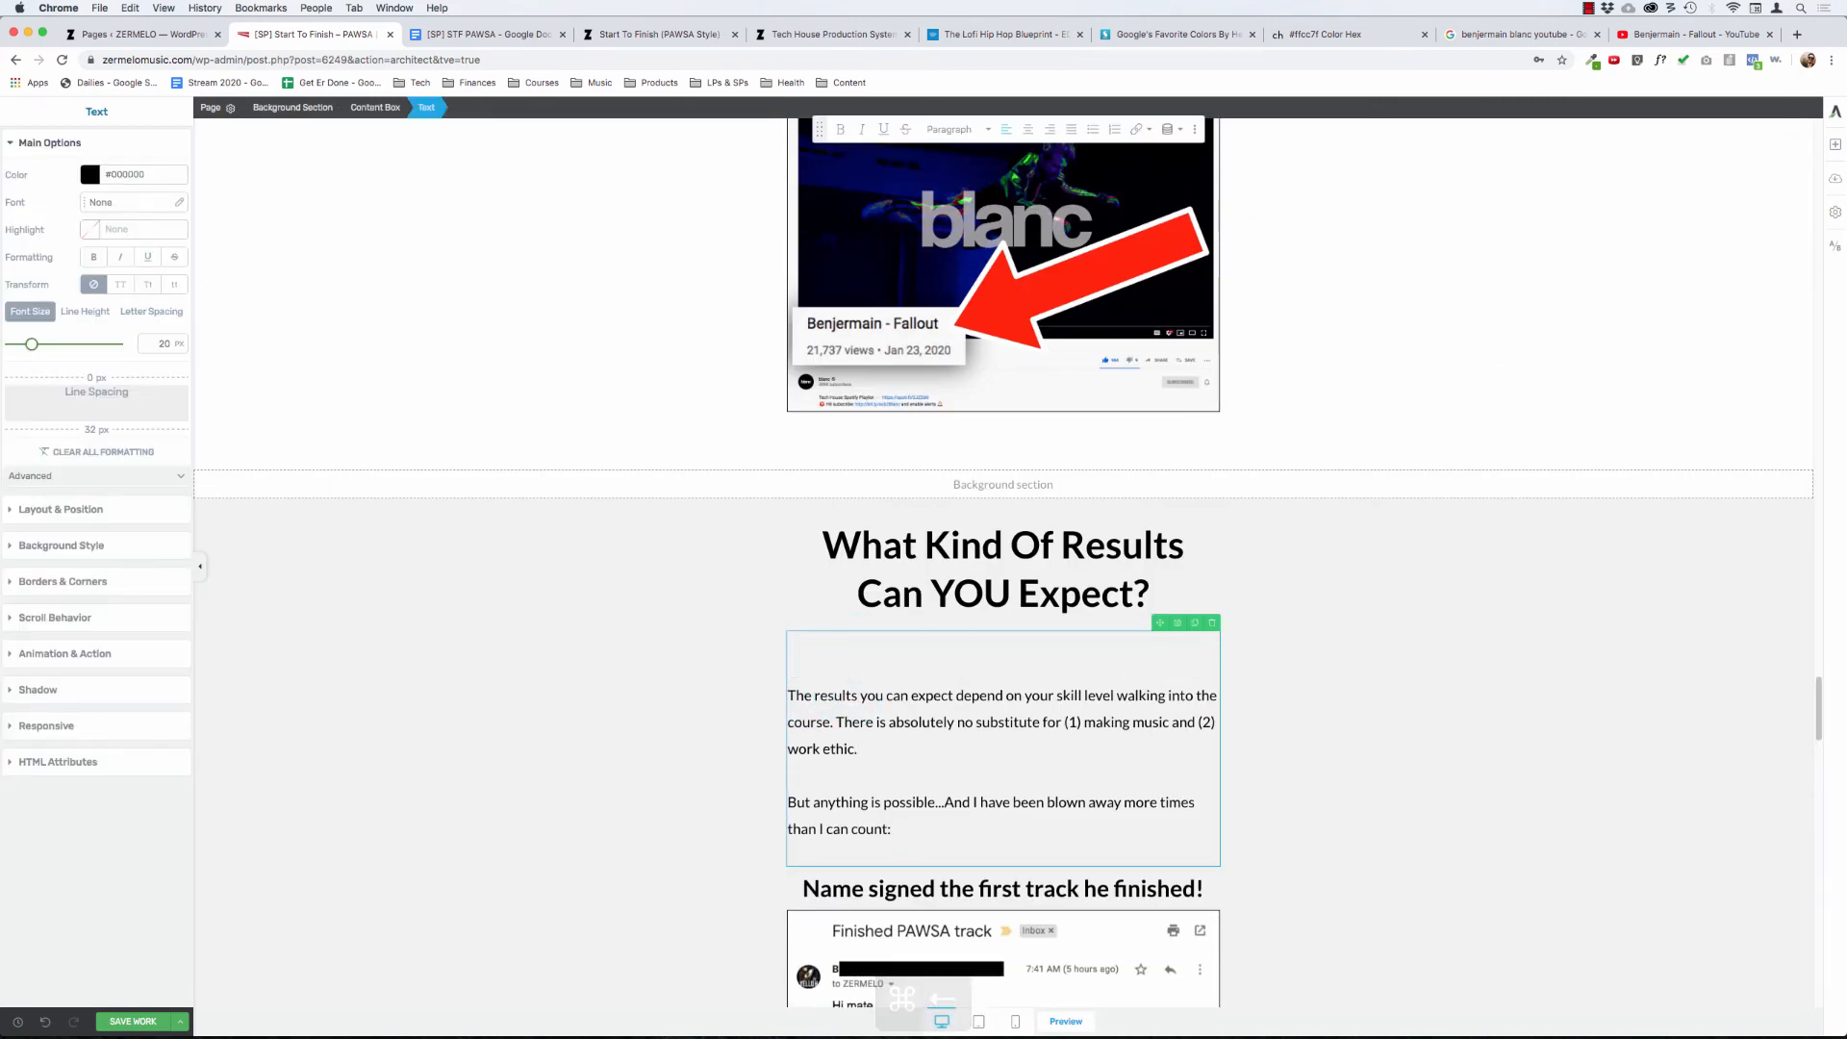
pyautogui.write('***')
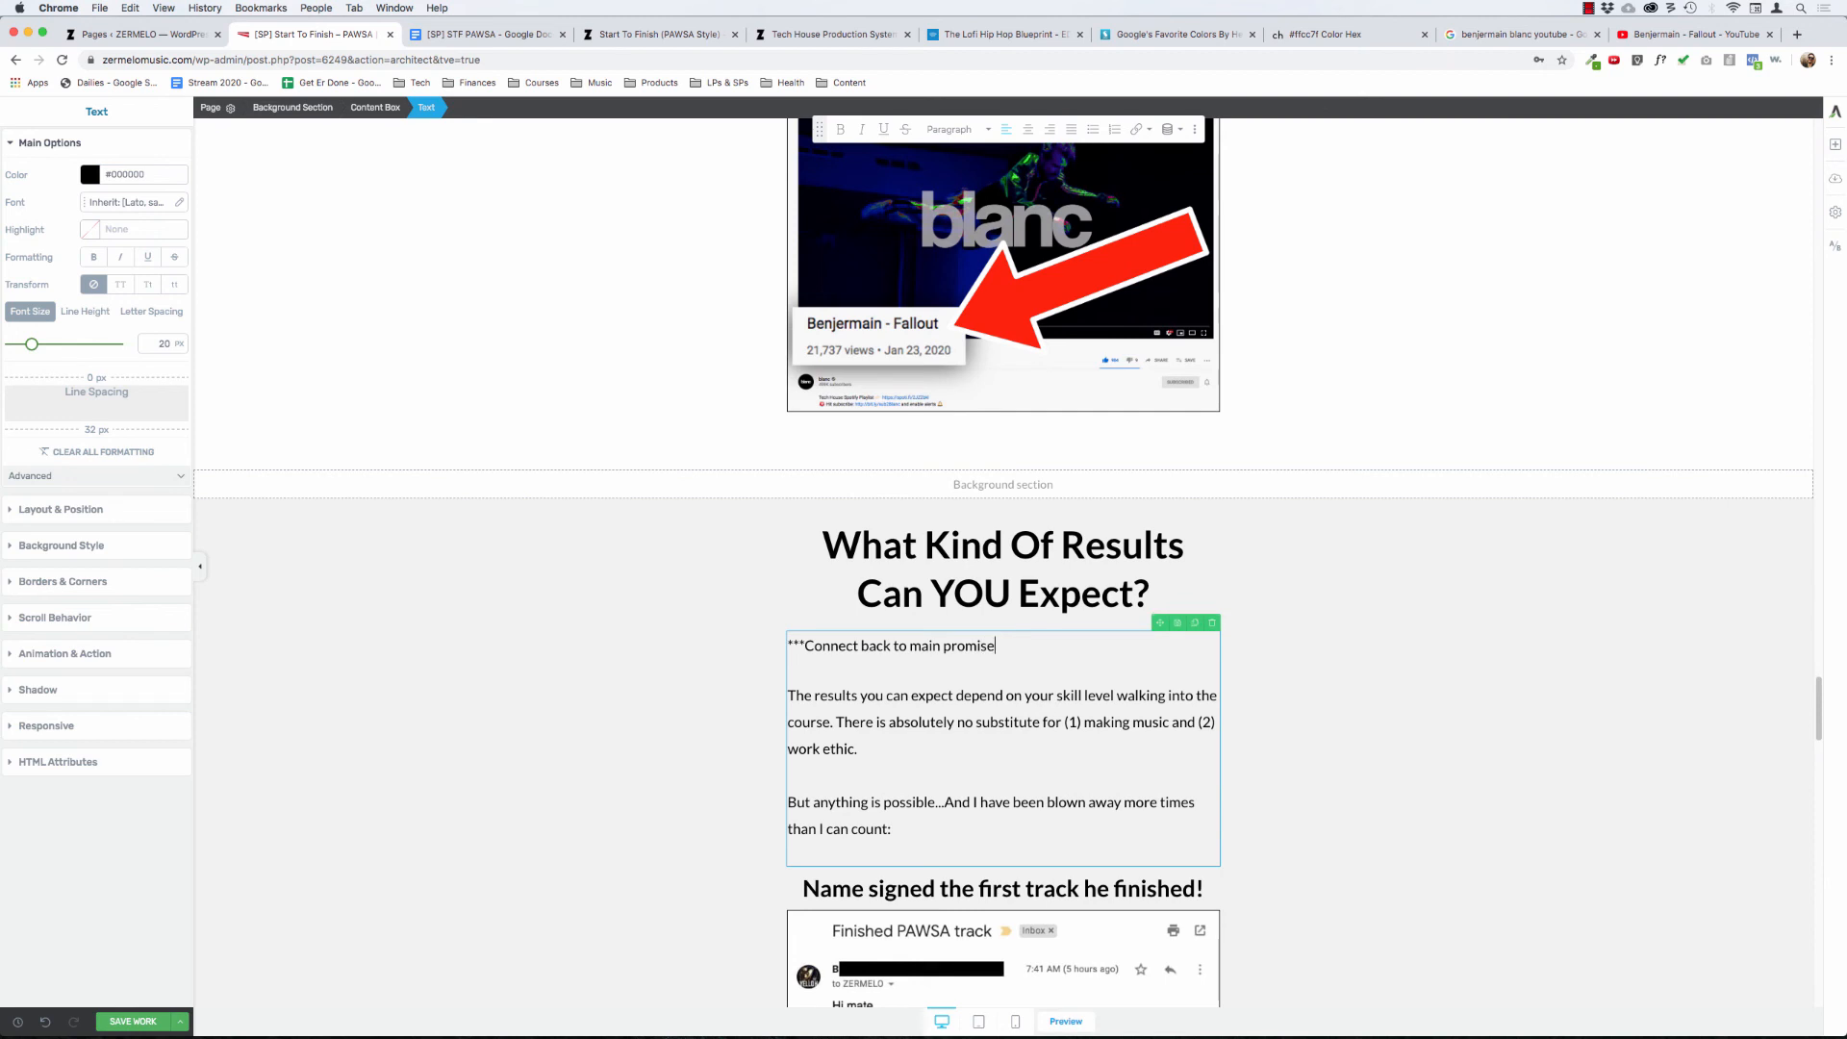
pyautogui.click(120, 1022)
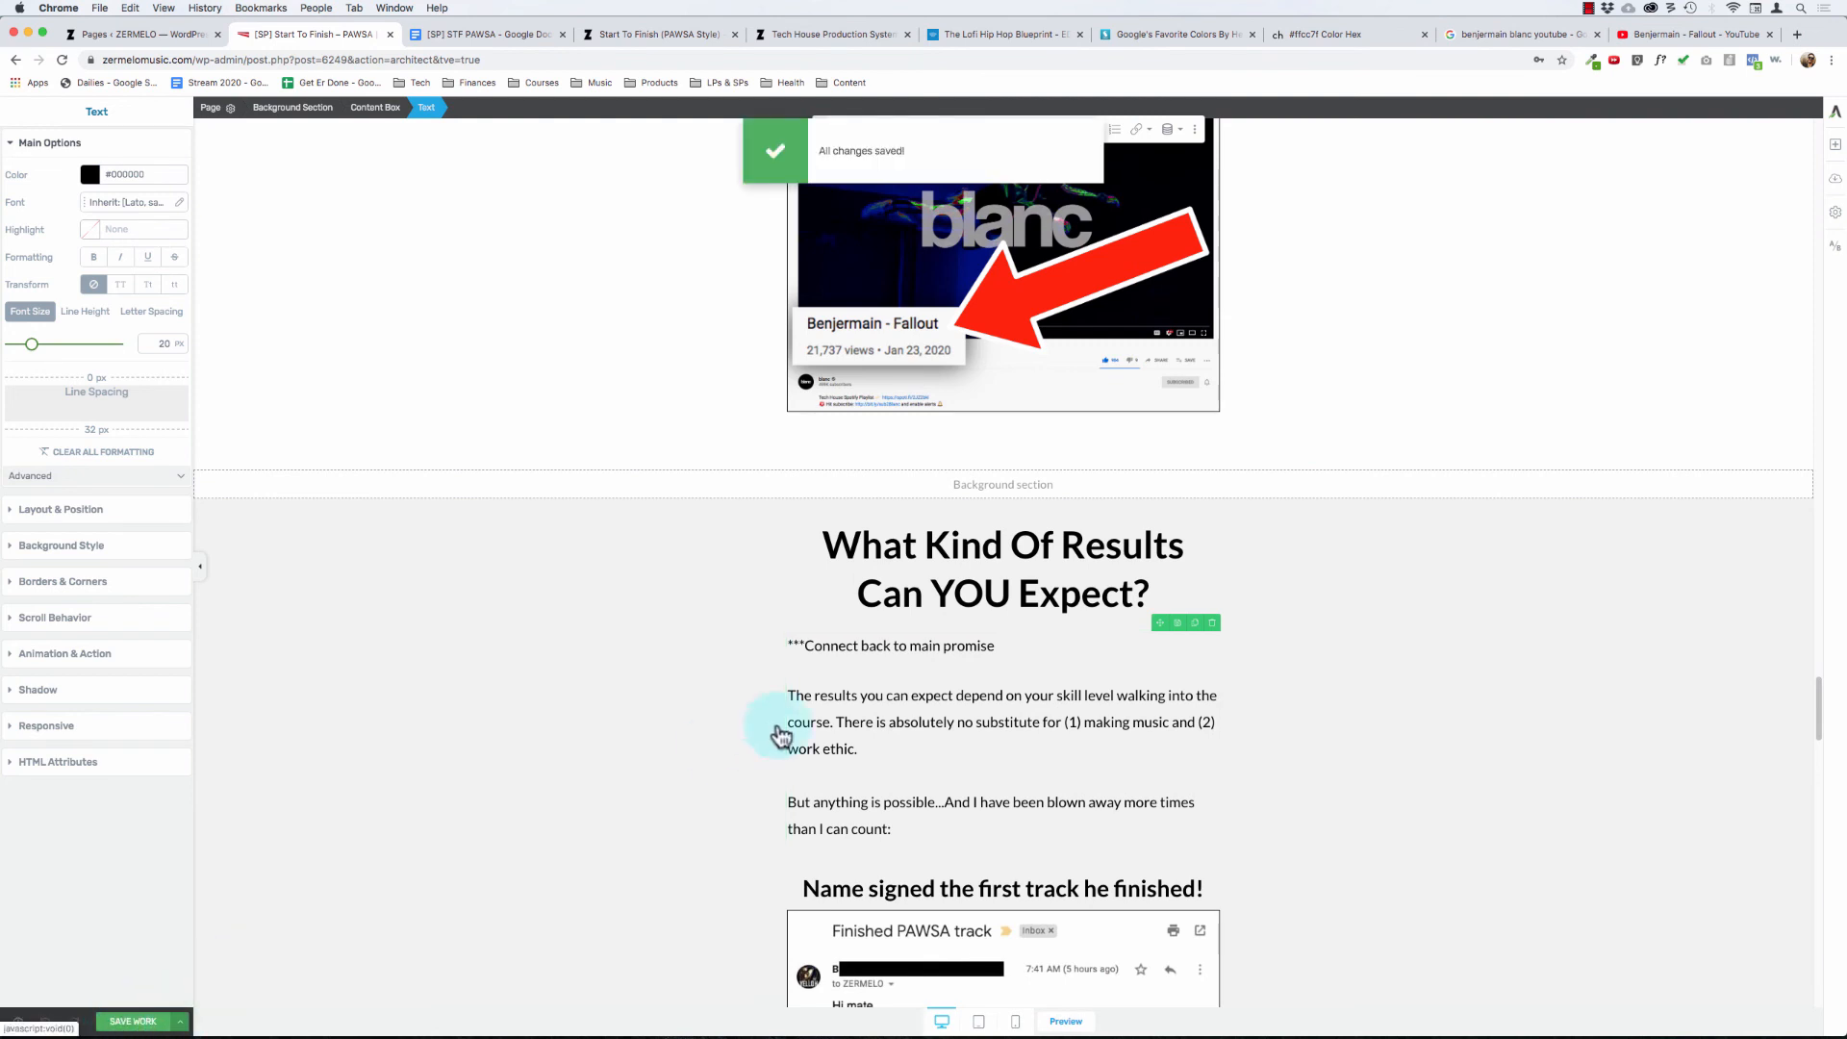
# - Read over the paragraph on skill level and work ethic in the expected results intro, and save the page again
pyautogui.click(829, 716)
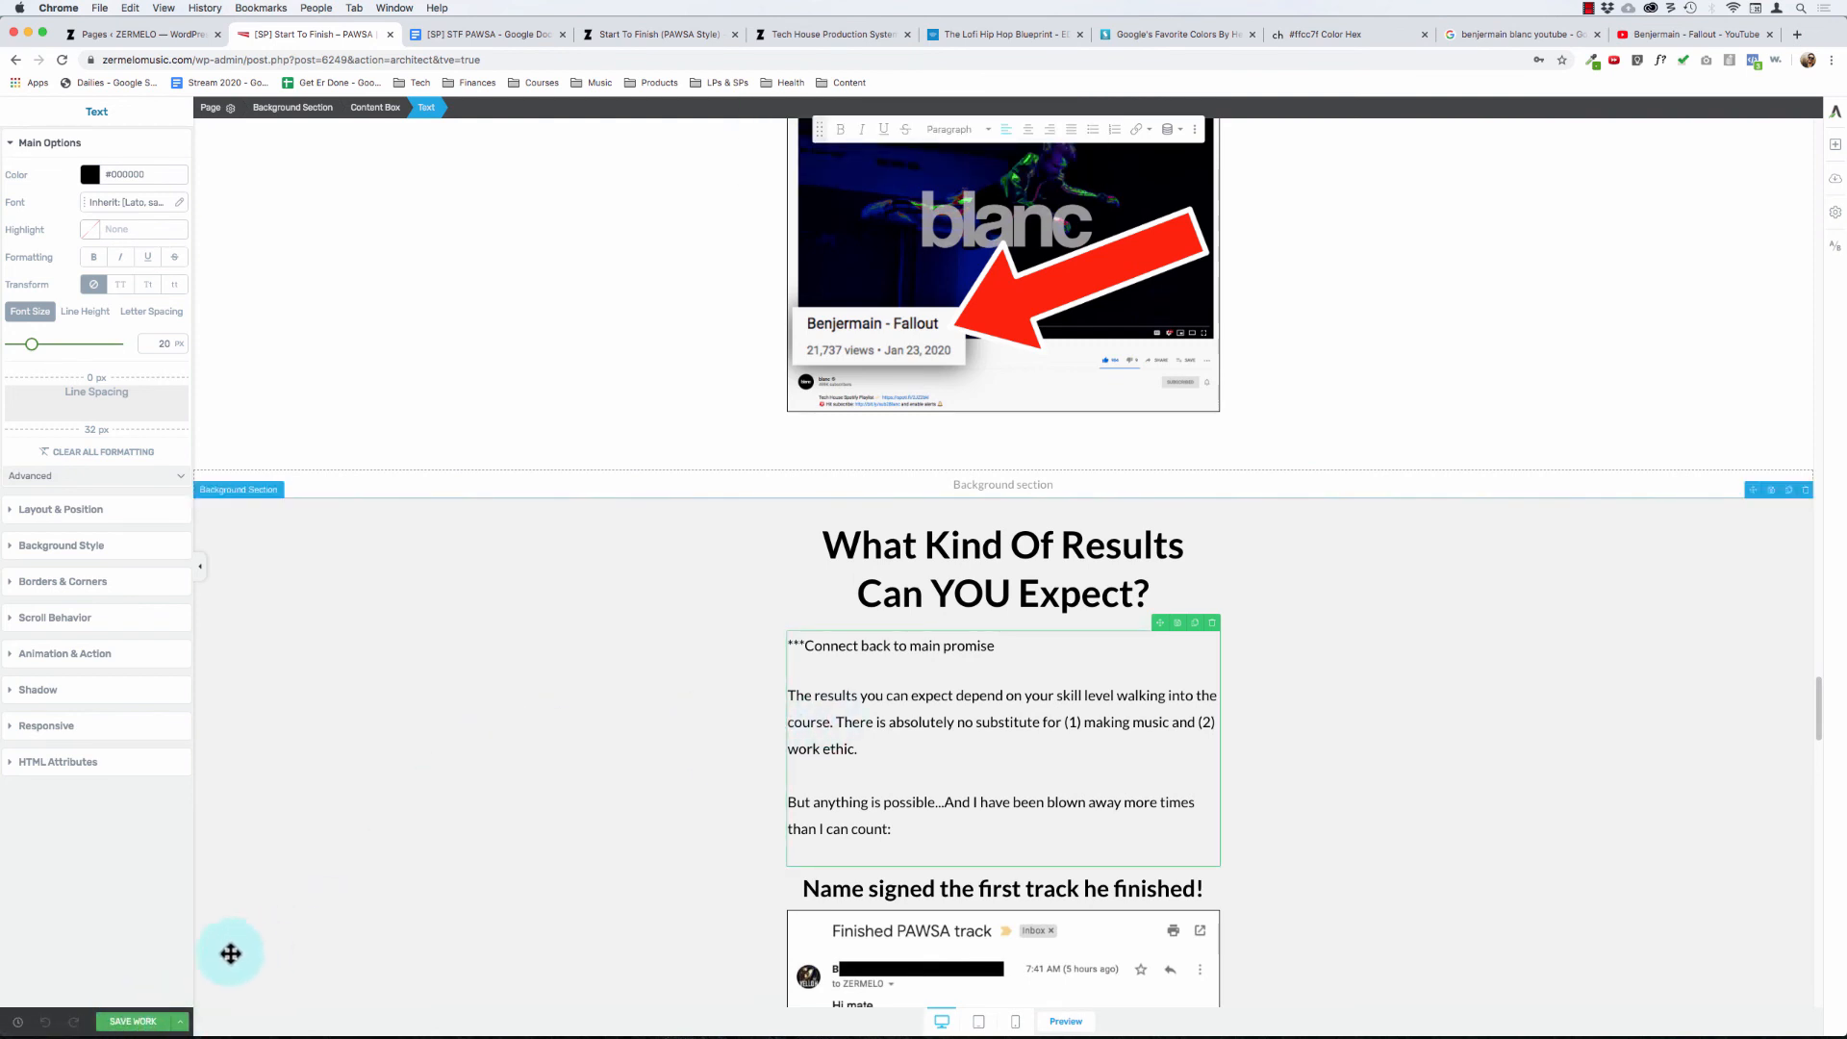
pyautogui.moveTo(893, 720); pyautogui.dragTo(928, 746)
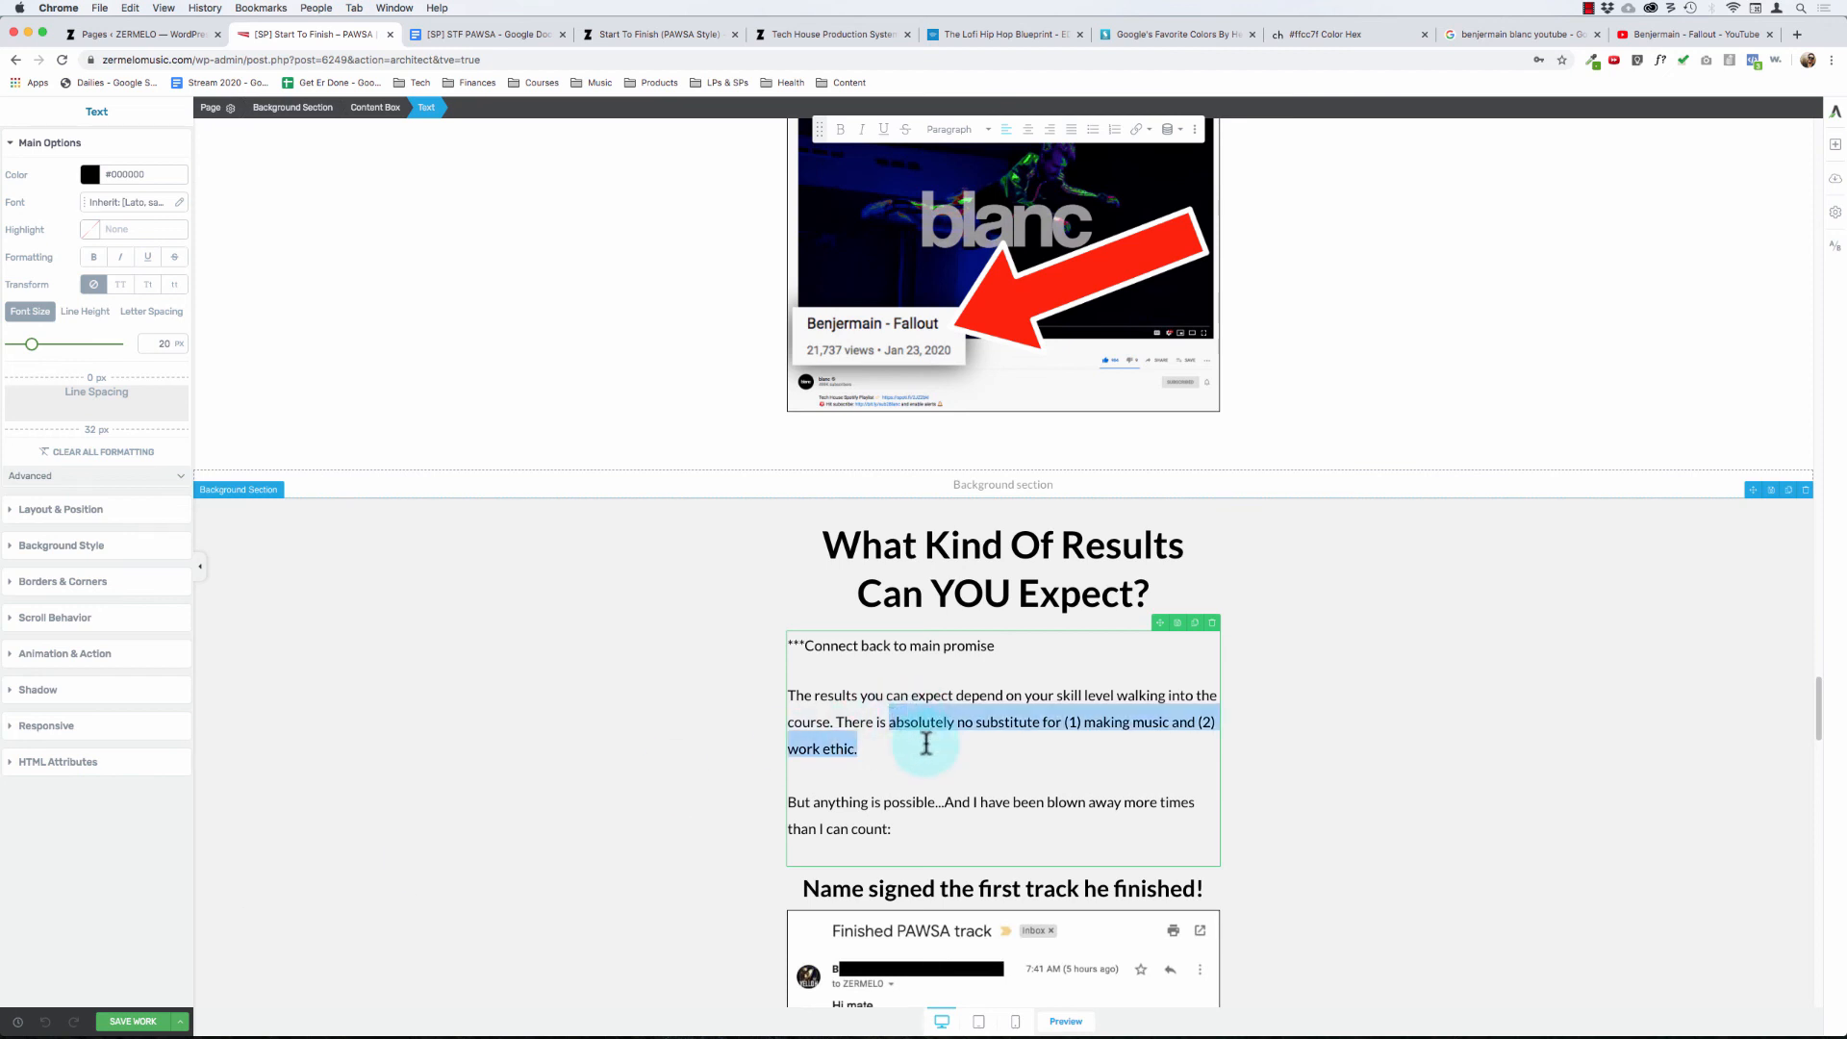
pyautogui.click(870, 771)
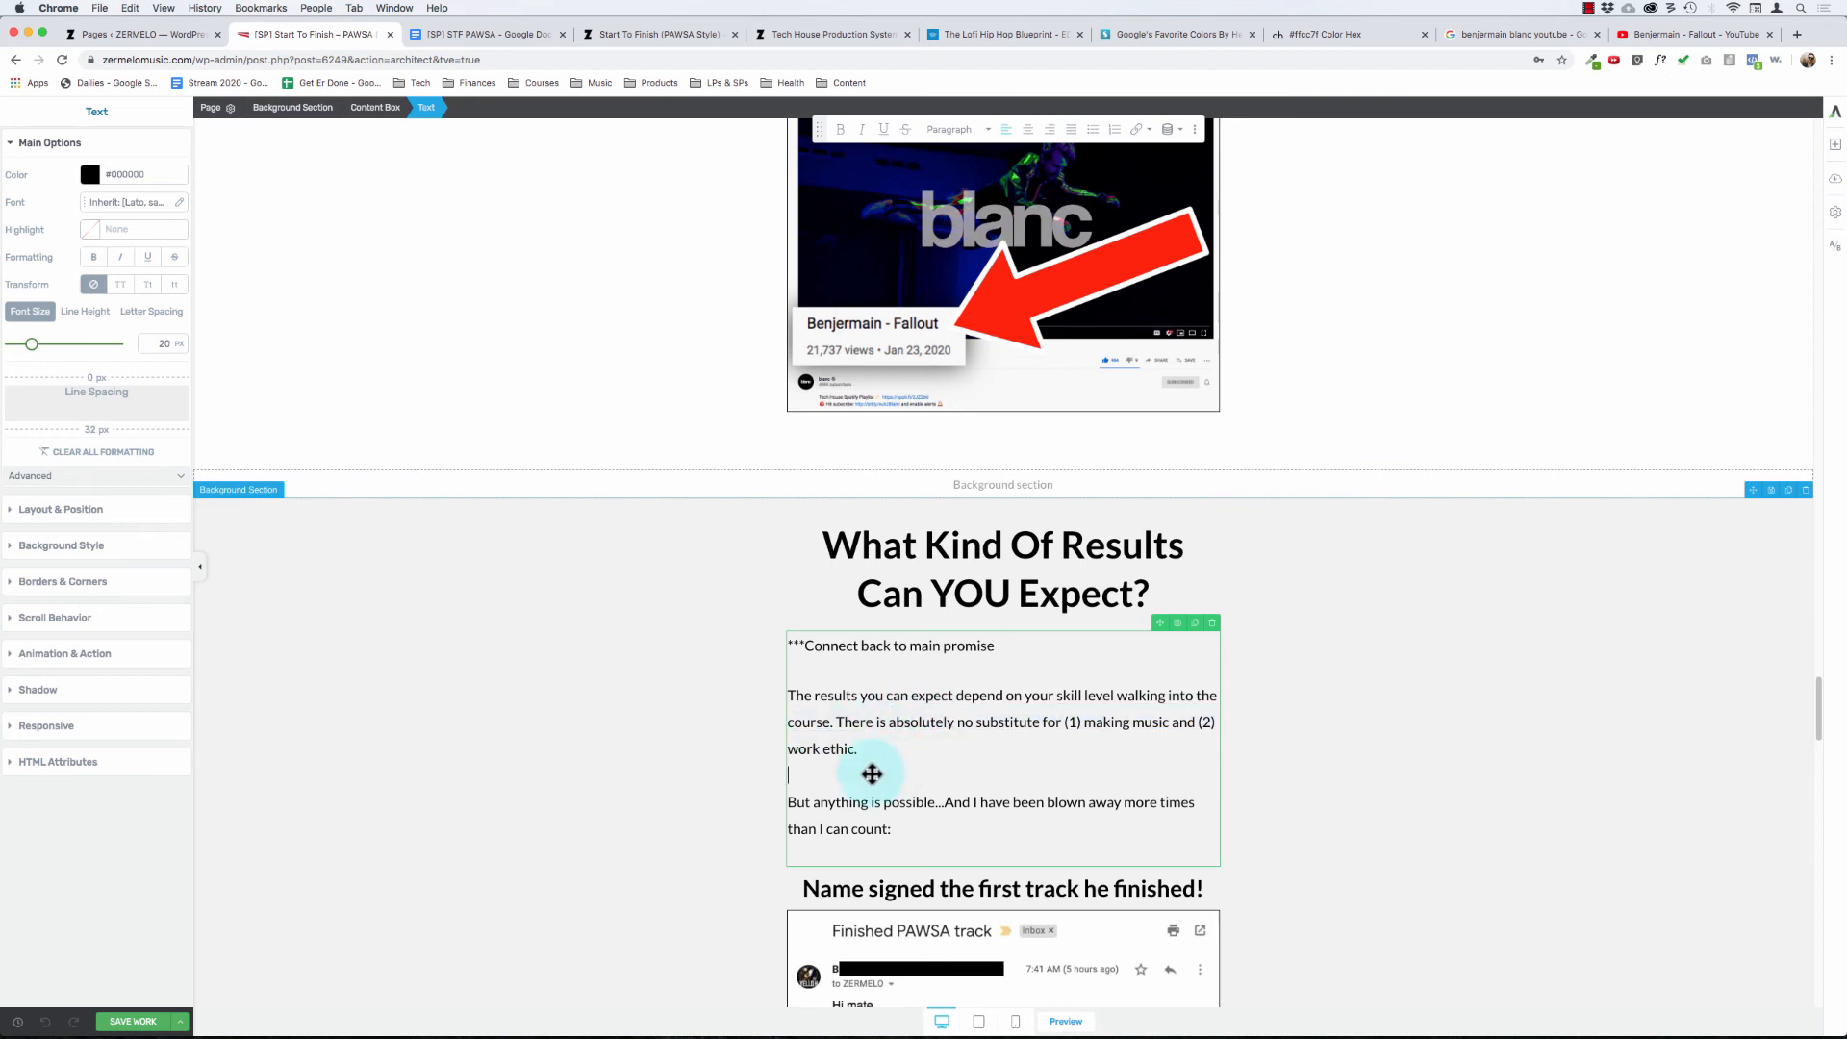
pyautogui.click(146, 1020)
pyautogui.click(925, 726)
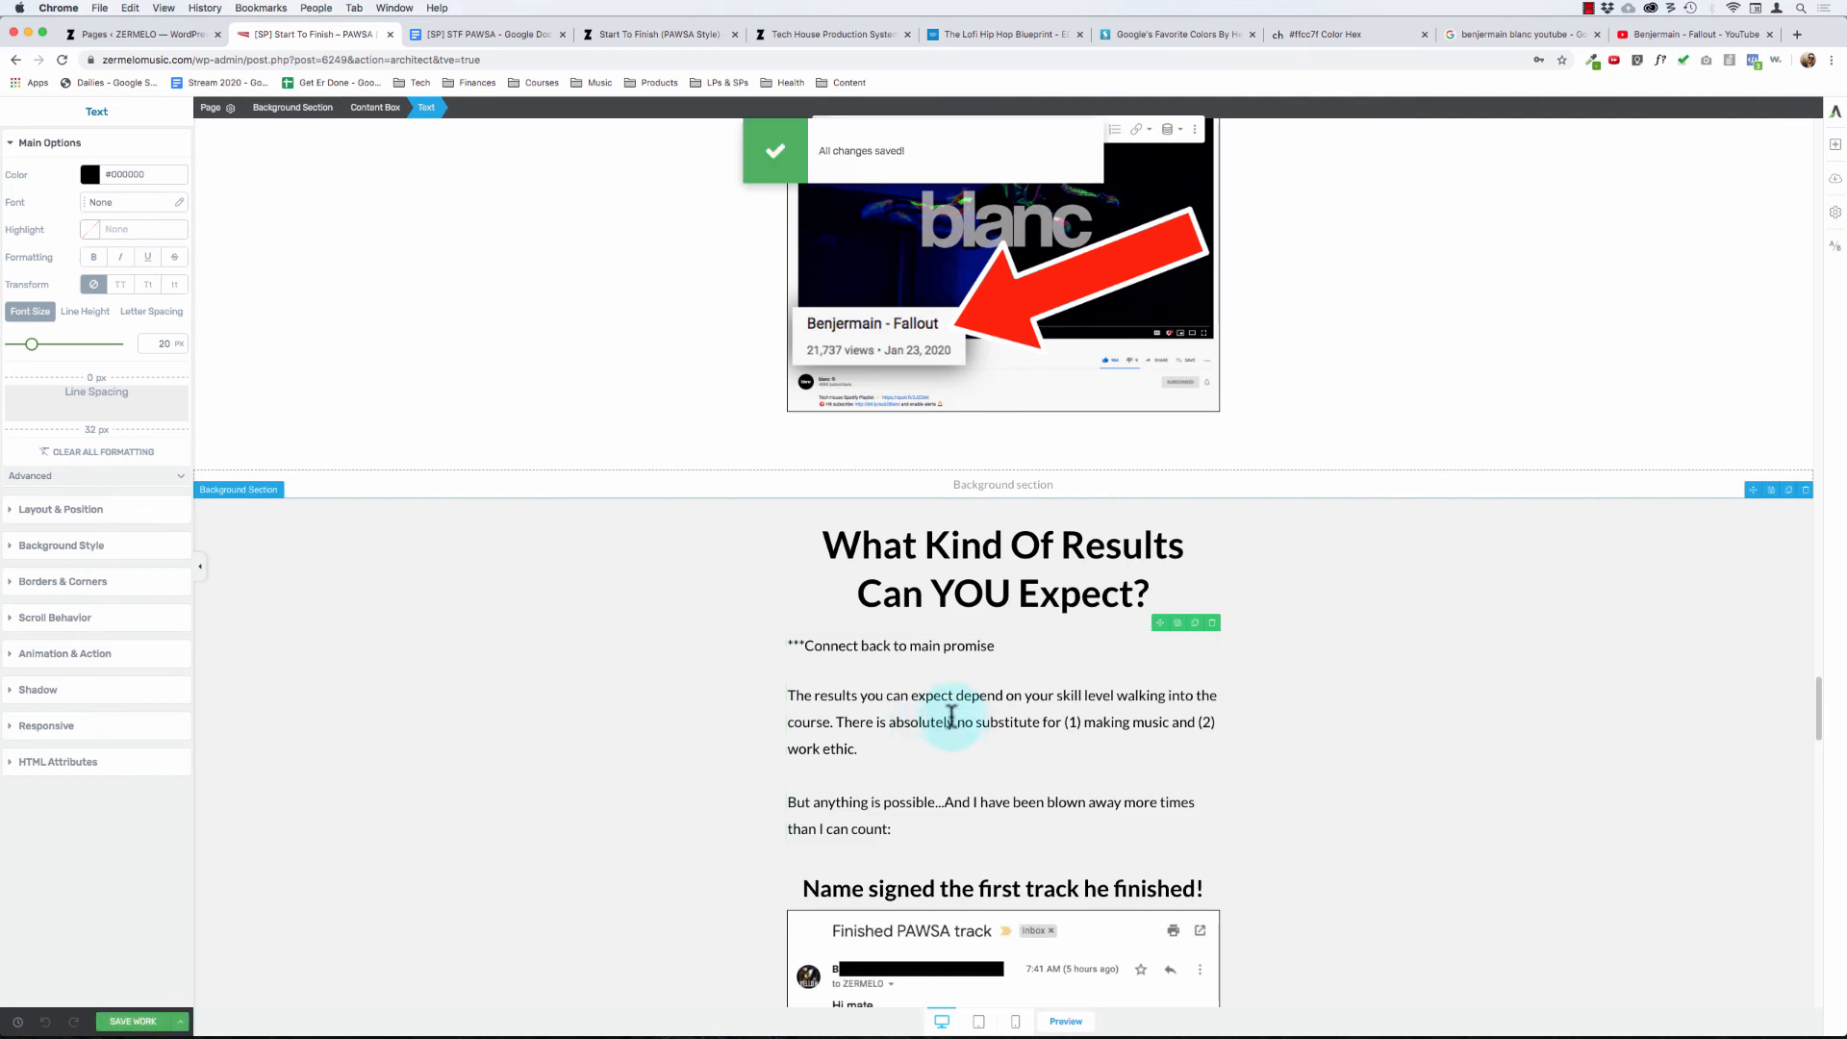
# - Look through the testimonials down to the course contents section, and save and preview the page
pyautogui.scroll(-5, 951, 715)
pyautogui.scroll(-20, 905, 662)
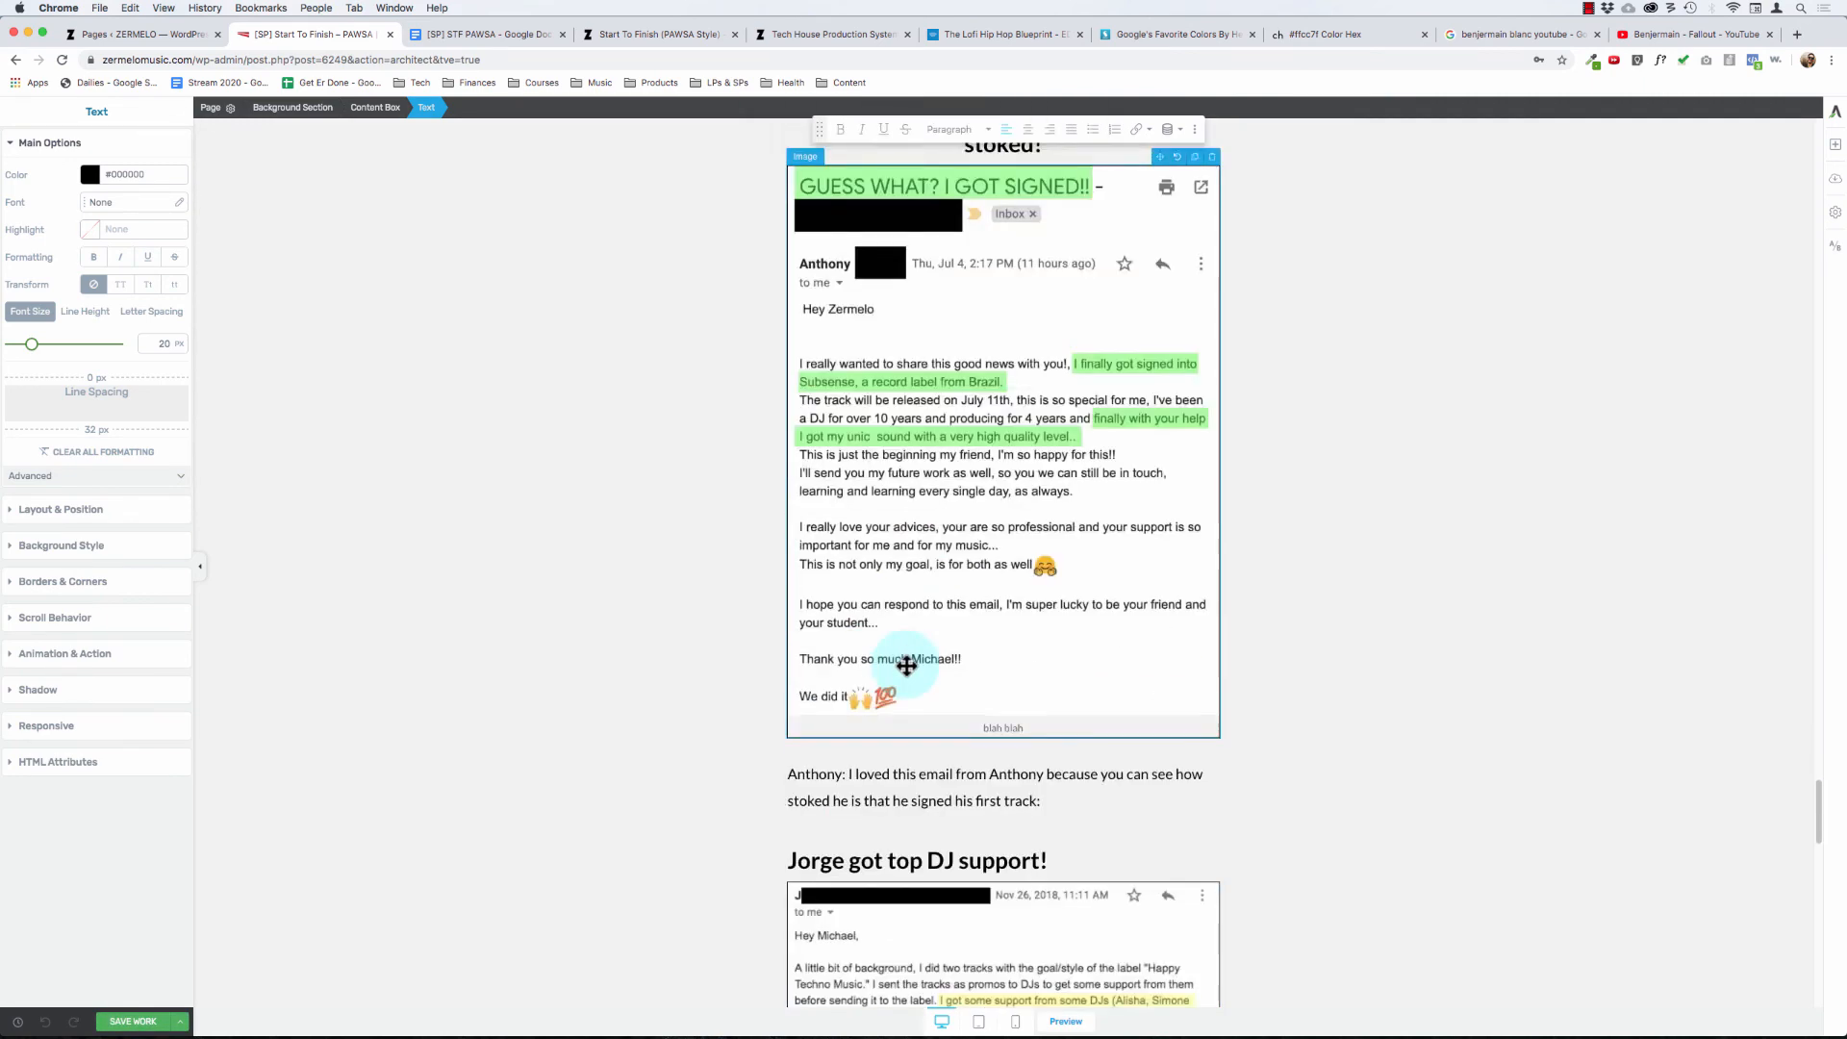
pyautogui.scroll(-4, 906, 662)
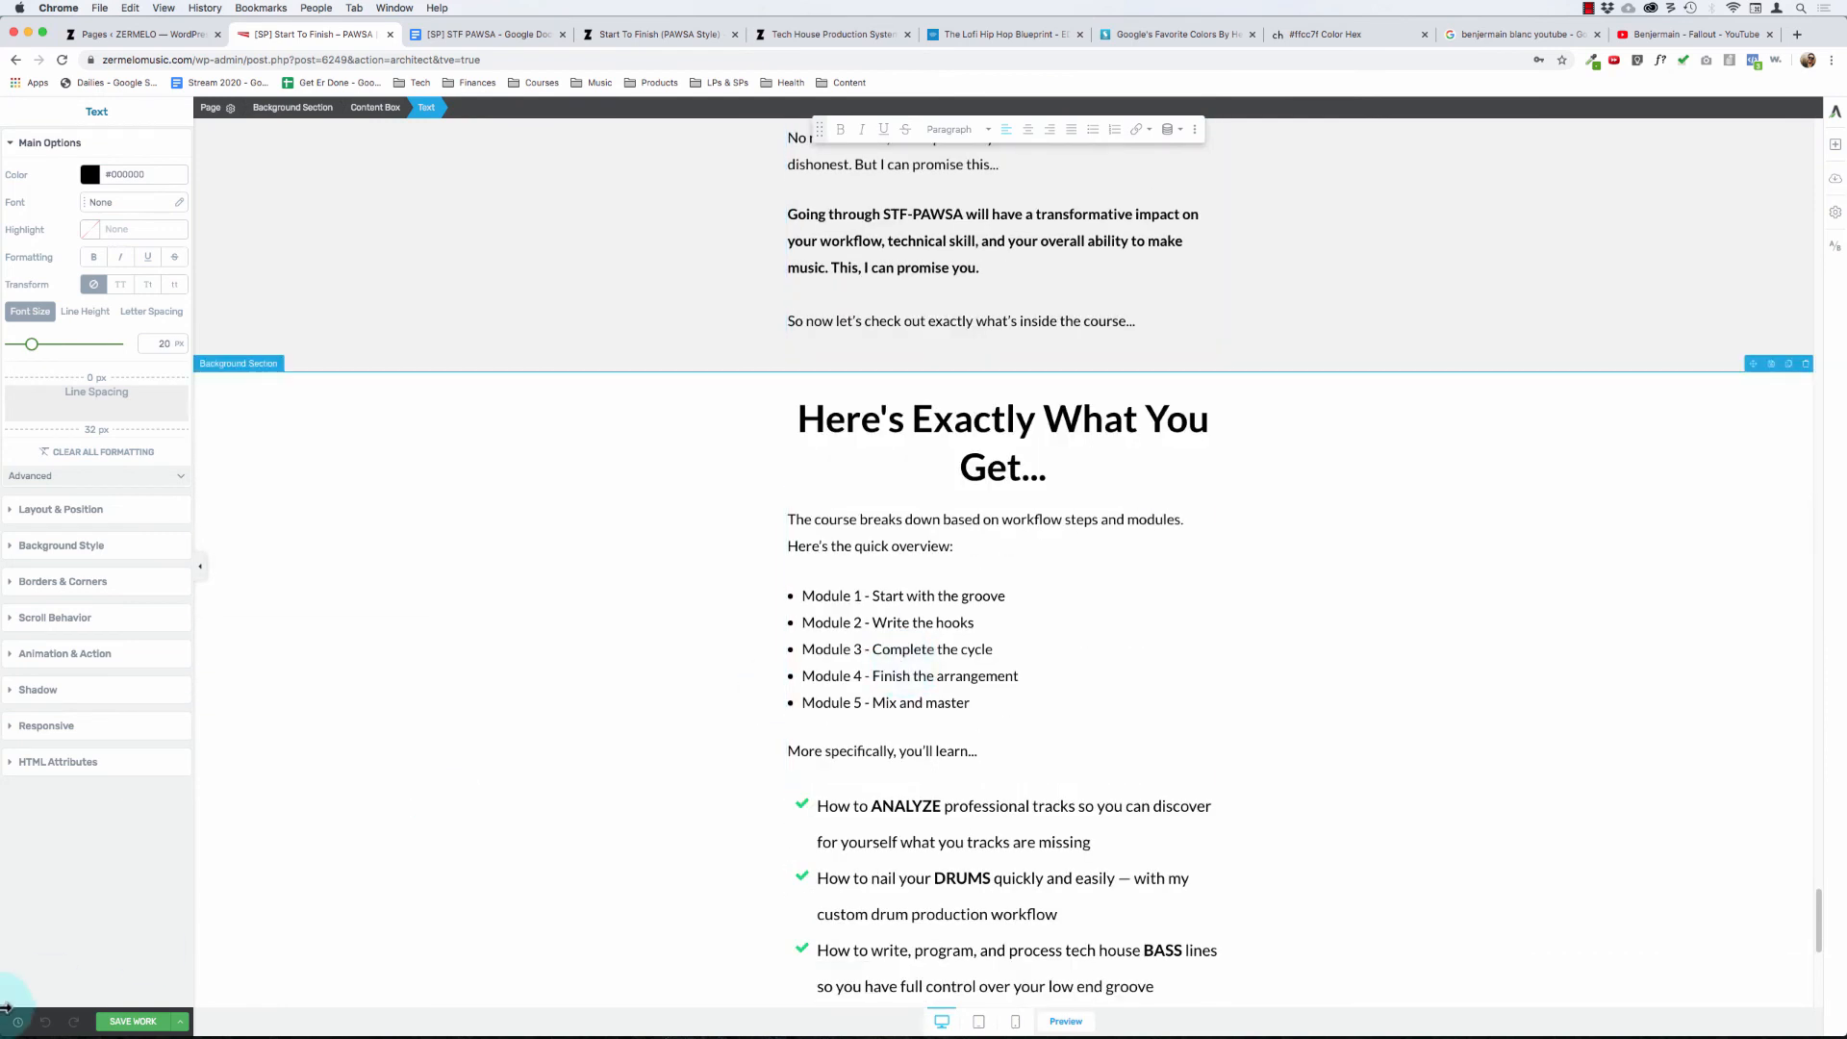
pyautogui.click(180, 1022)
pyautogui.click(86, 921)
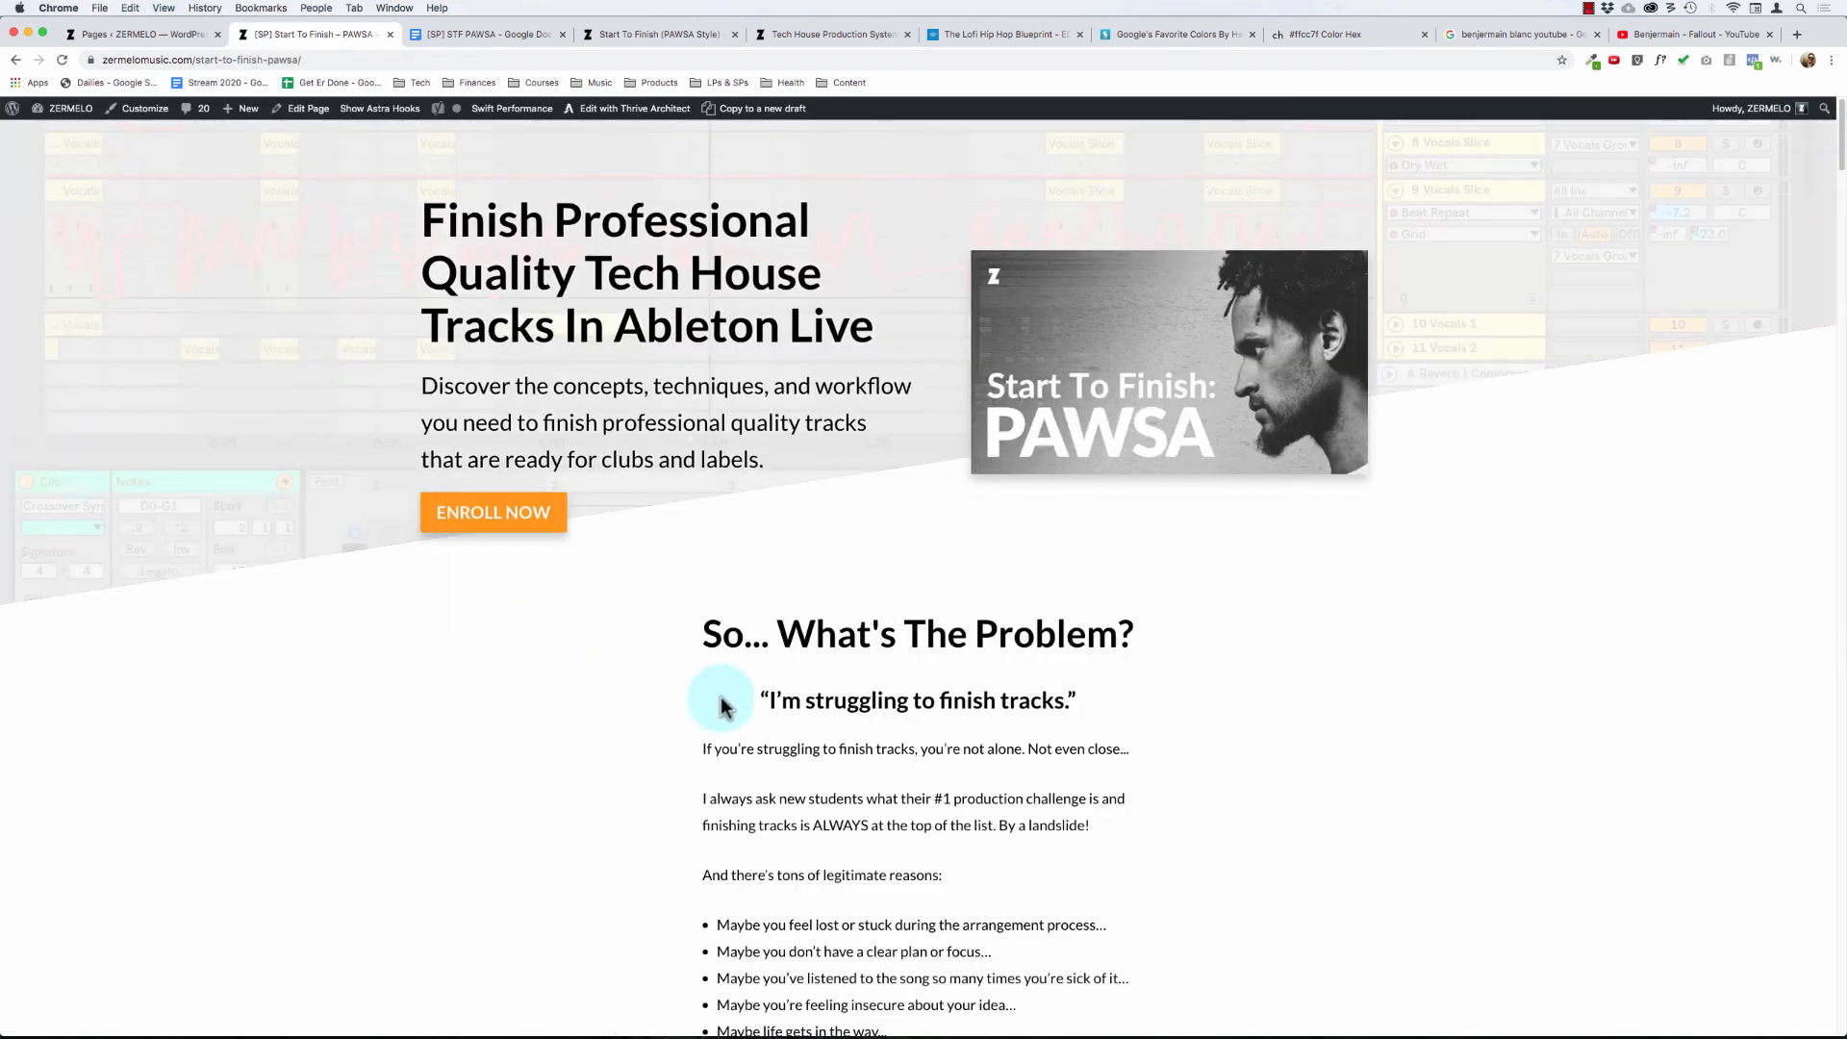
pyautogui.moveTo(1839, 160); pyautogui.dragTo(1825, 8)
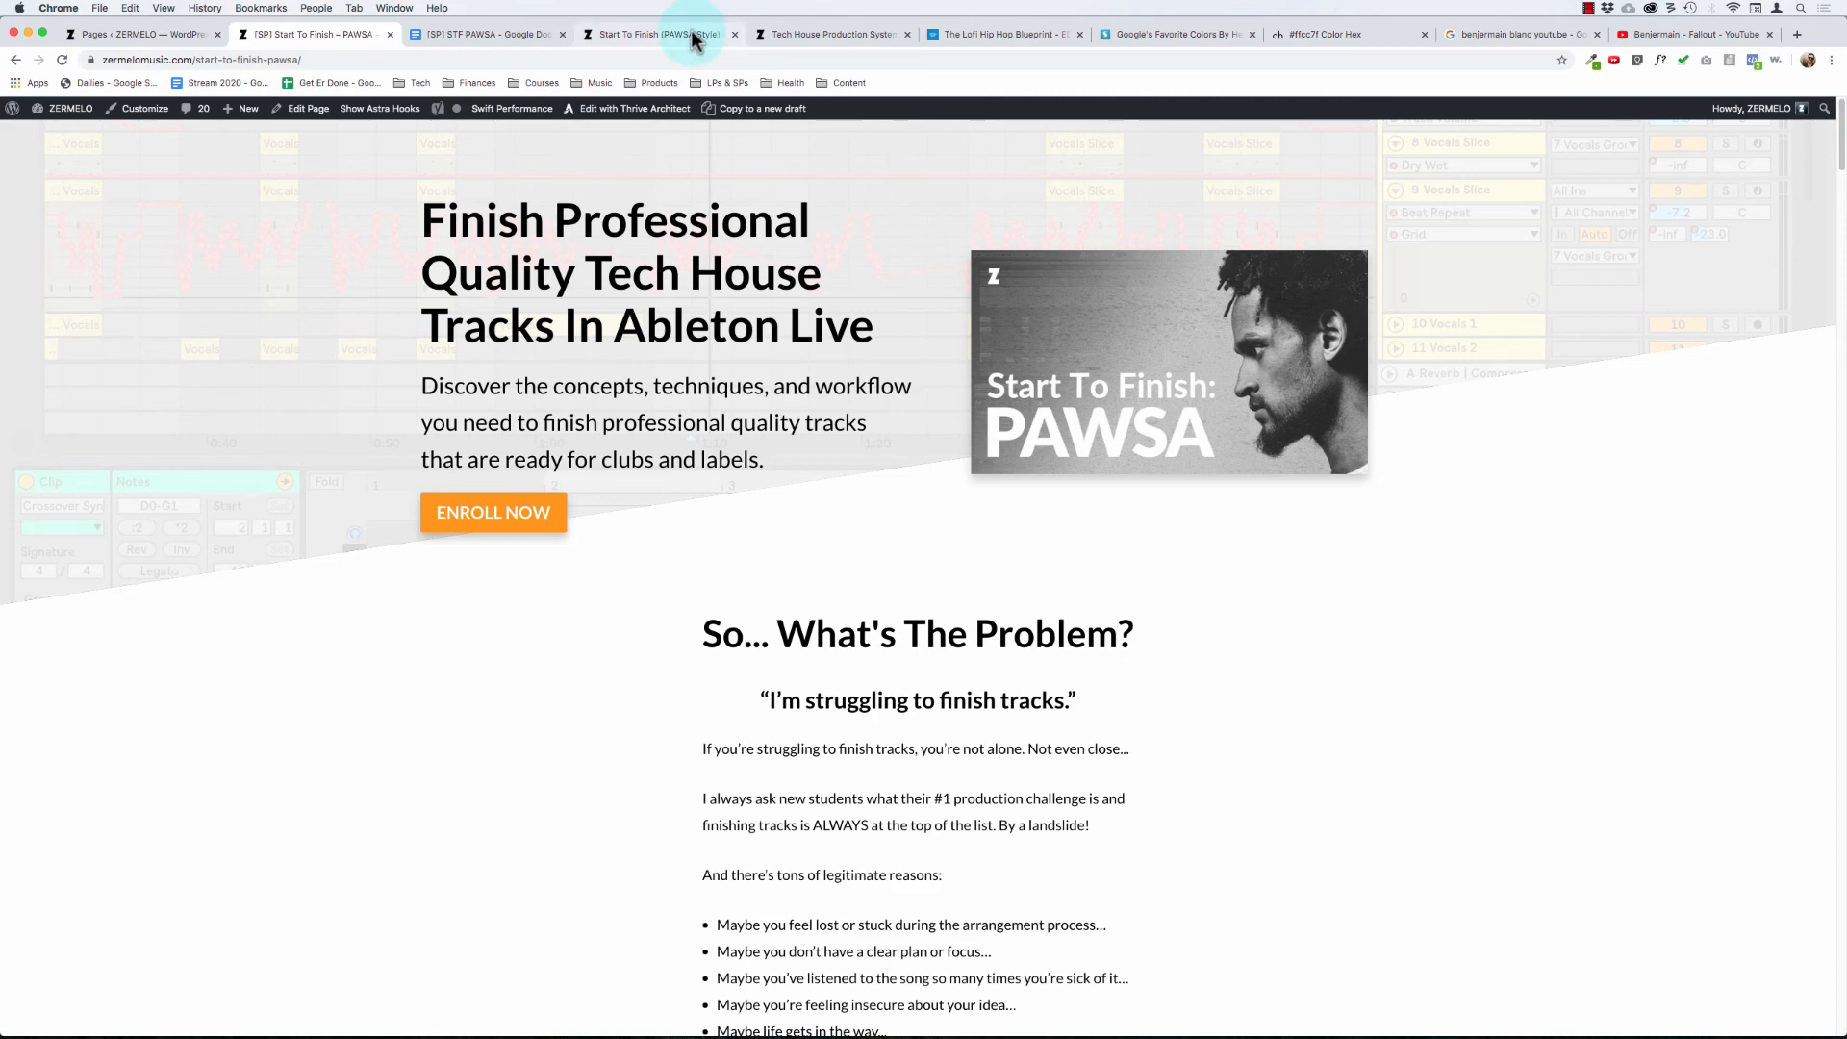
# - Switch to the Start To Finish (PAWSA Style) page, jump to its course details, and look over the module breakdown and backstory
pyautogui.click(660, 34)
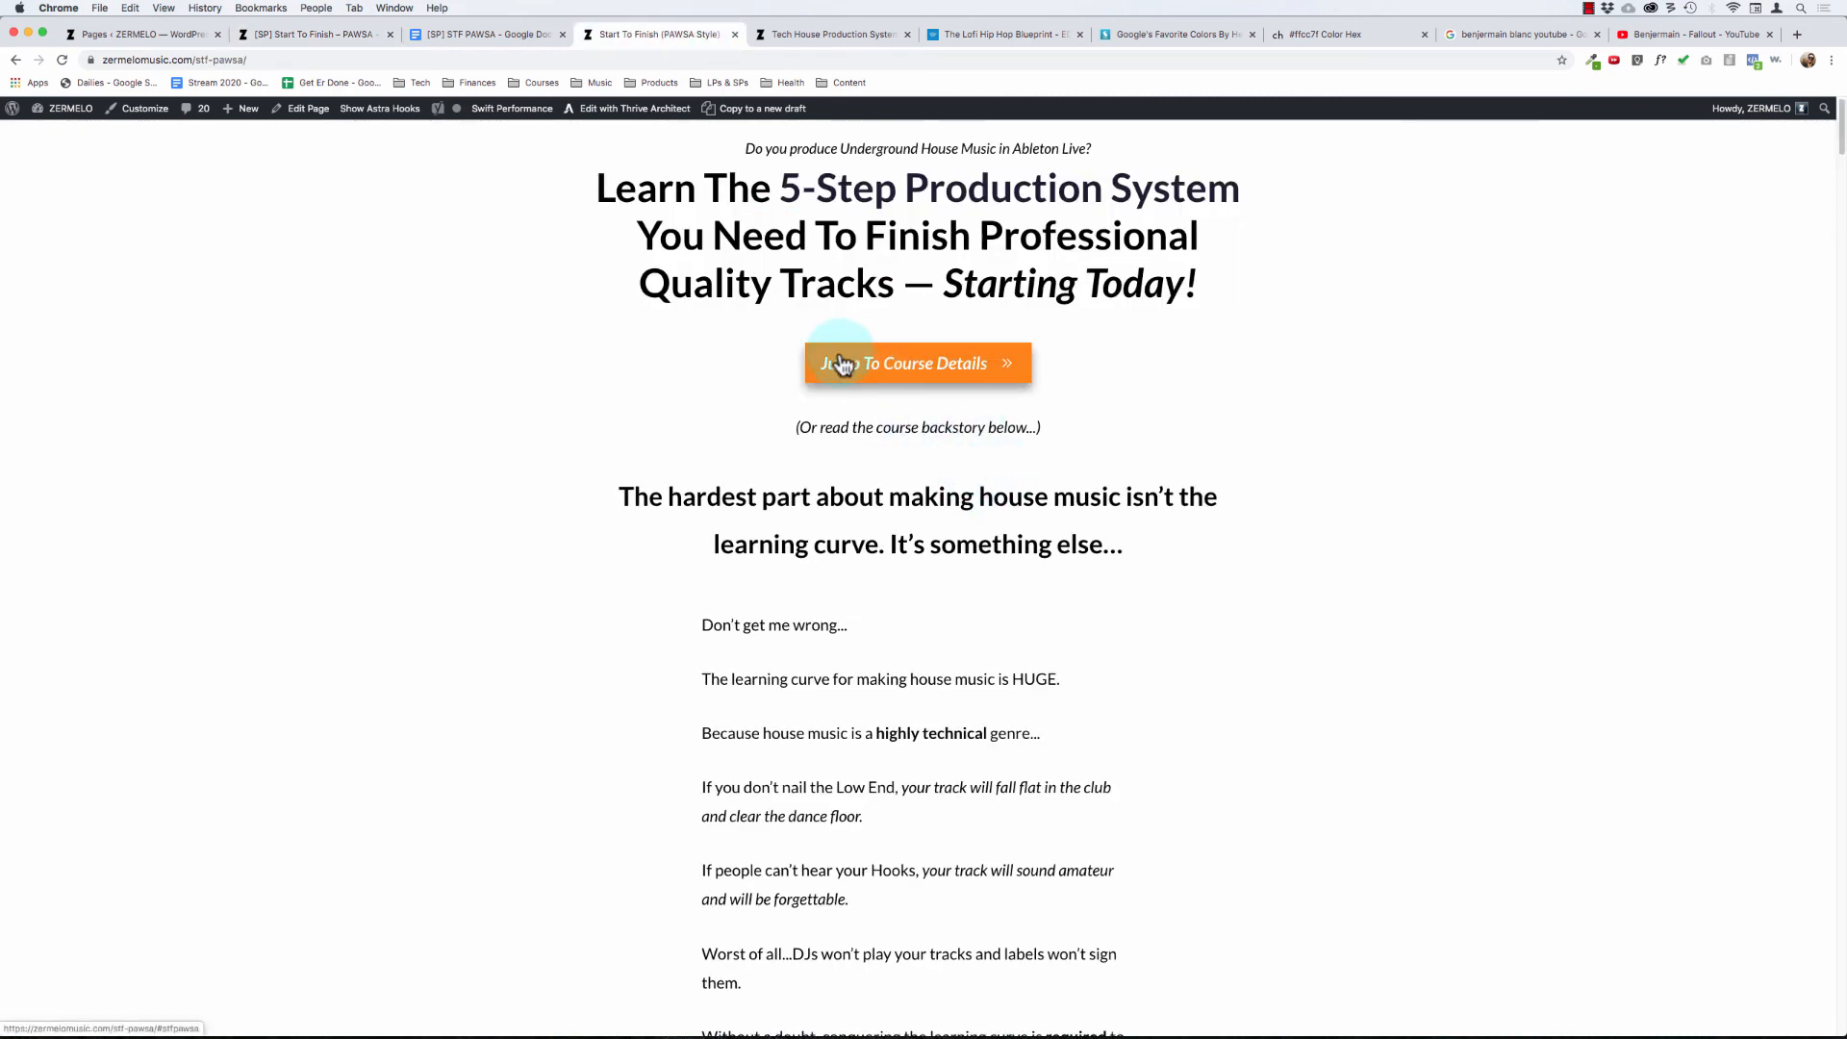
pyautogui.click(900, 366)
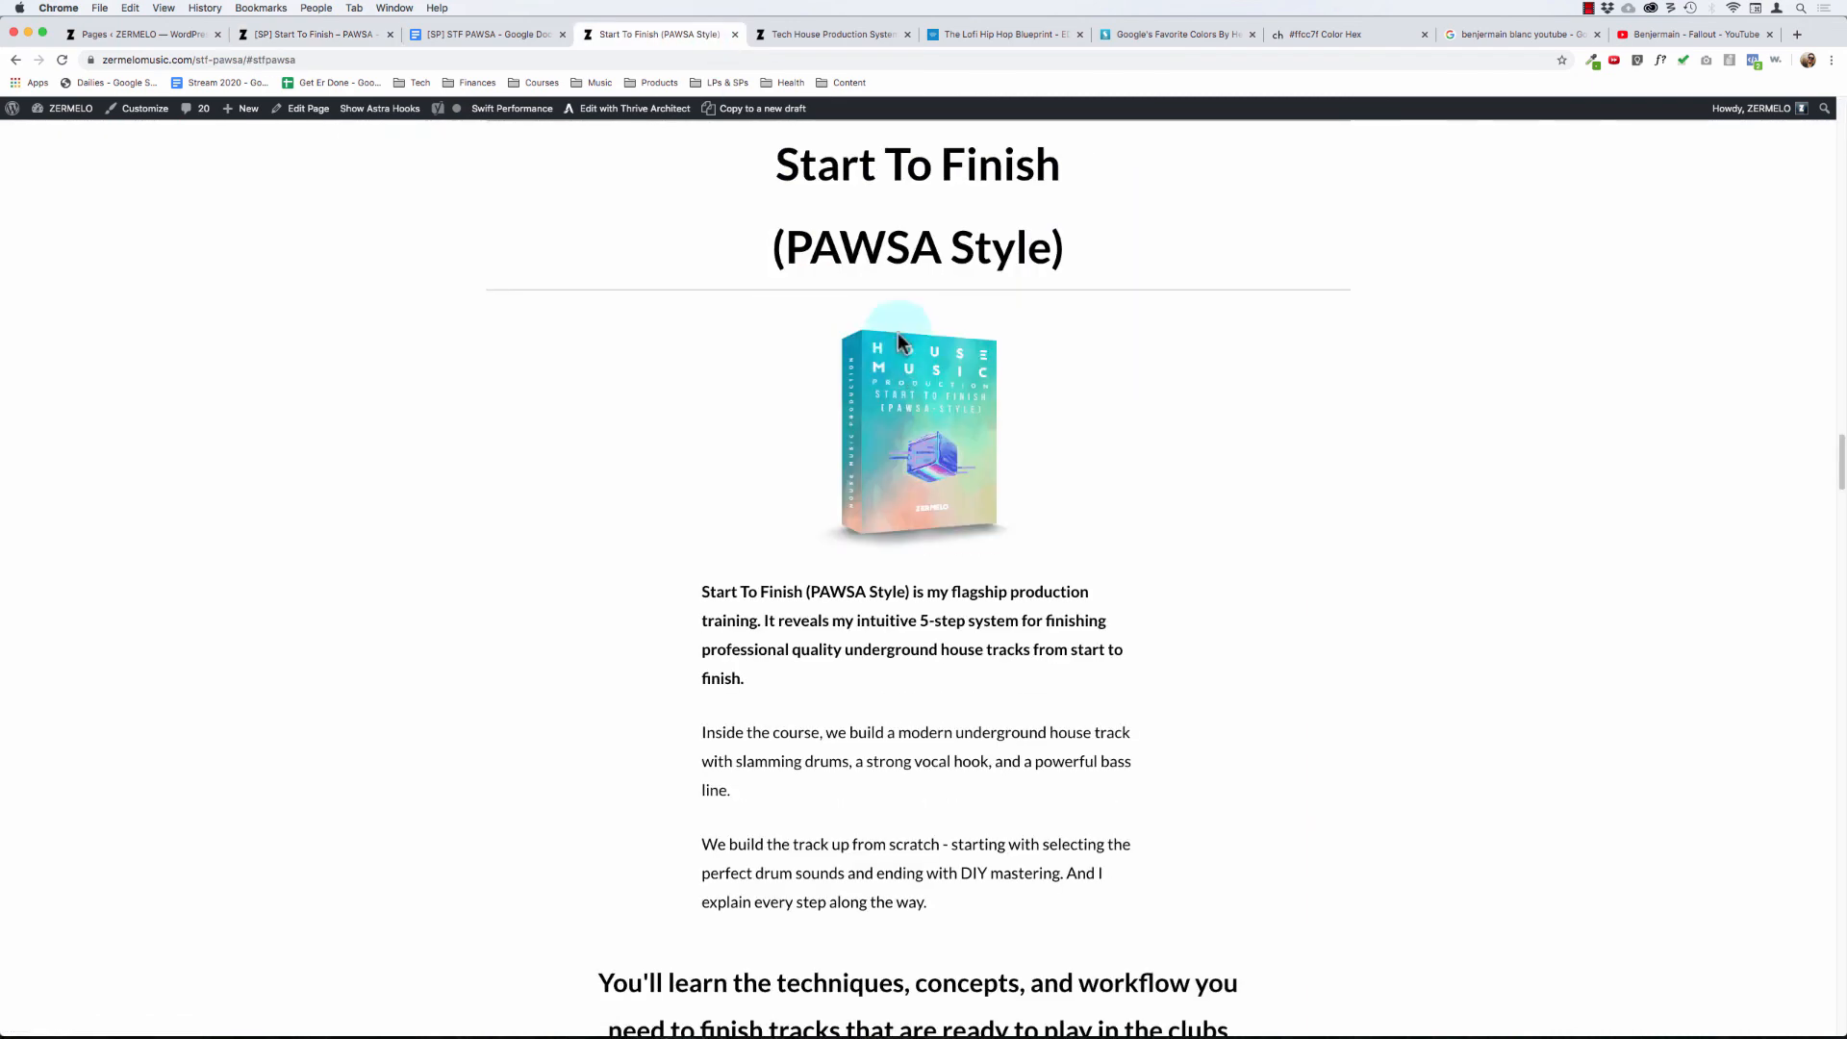
pyautogui.moveTo(760, 164); pyautogui.dragTo(1340, 293)
pyautogui.click(913, 632)
pyautogui.scroll(-7, 911, 631)
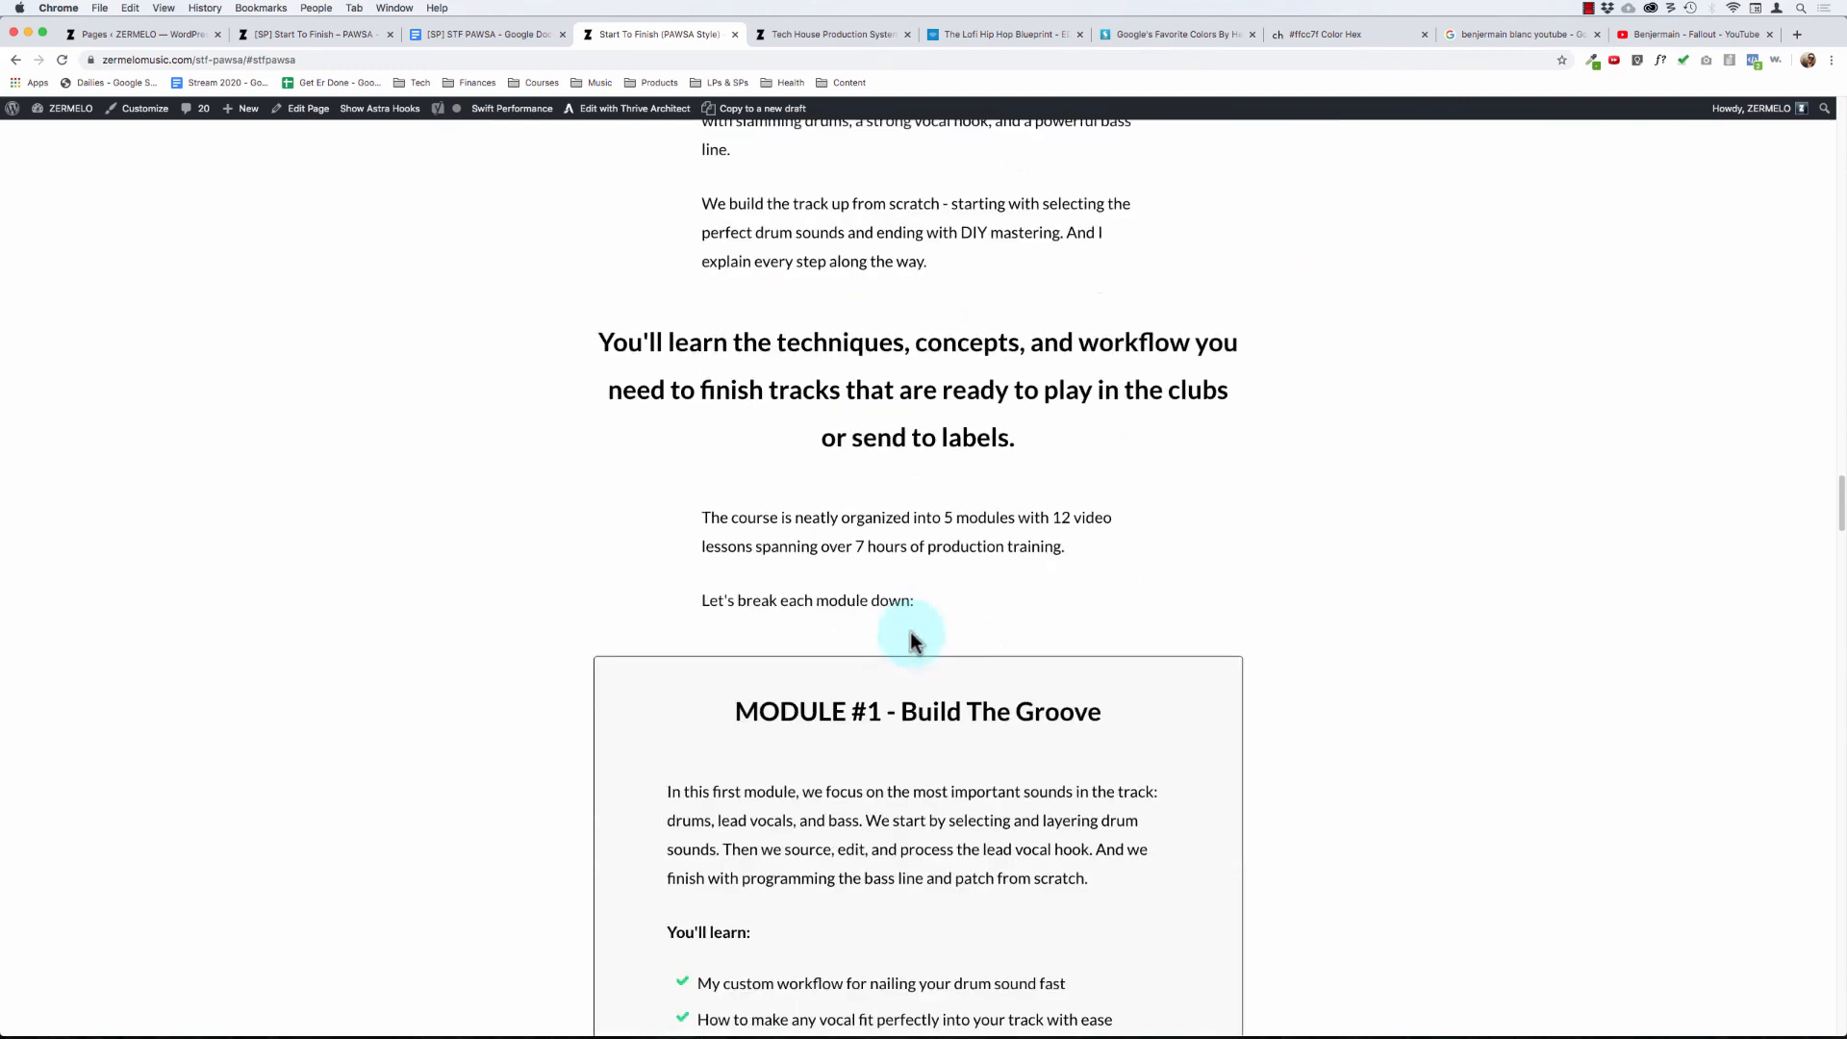
pyautogui.scroll(-5, 833, 491)
pyautogui.scroll(12, 834, 491)
pyautogui.scroll(10, 833, 491)
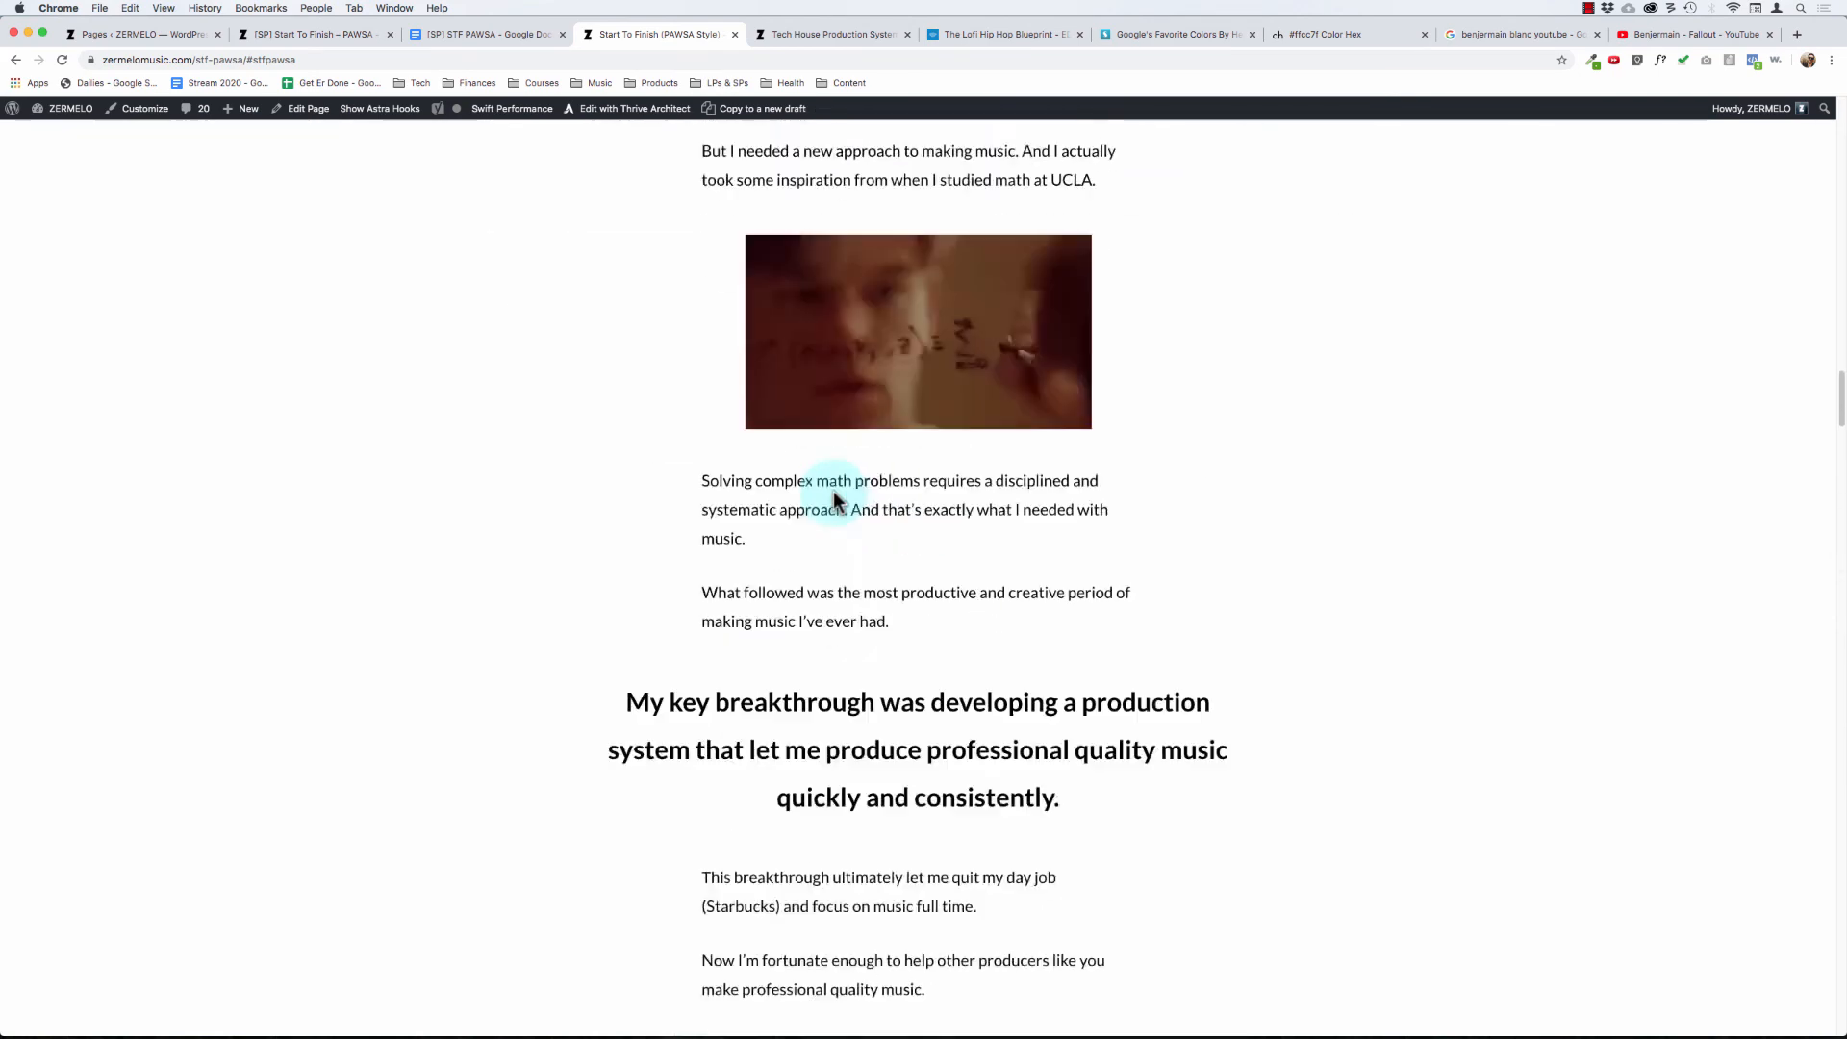
# - Check the bonuses outline in the STF PAWSA Google Doc and the Tech House Production System page, and return to the sales page preview
pyautogui.click(518, 39)
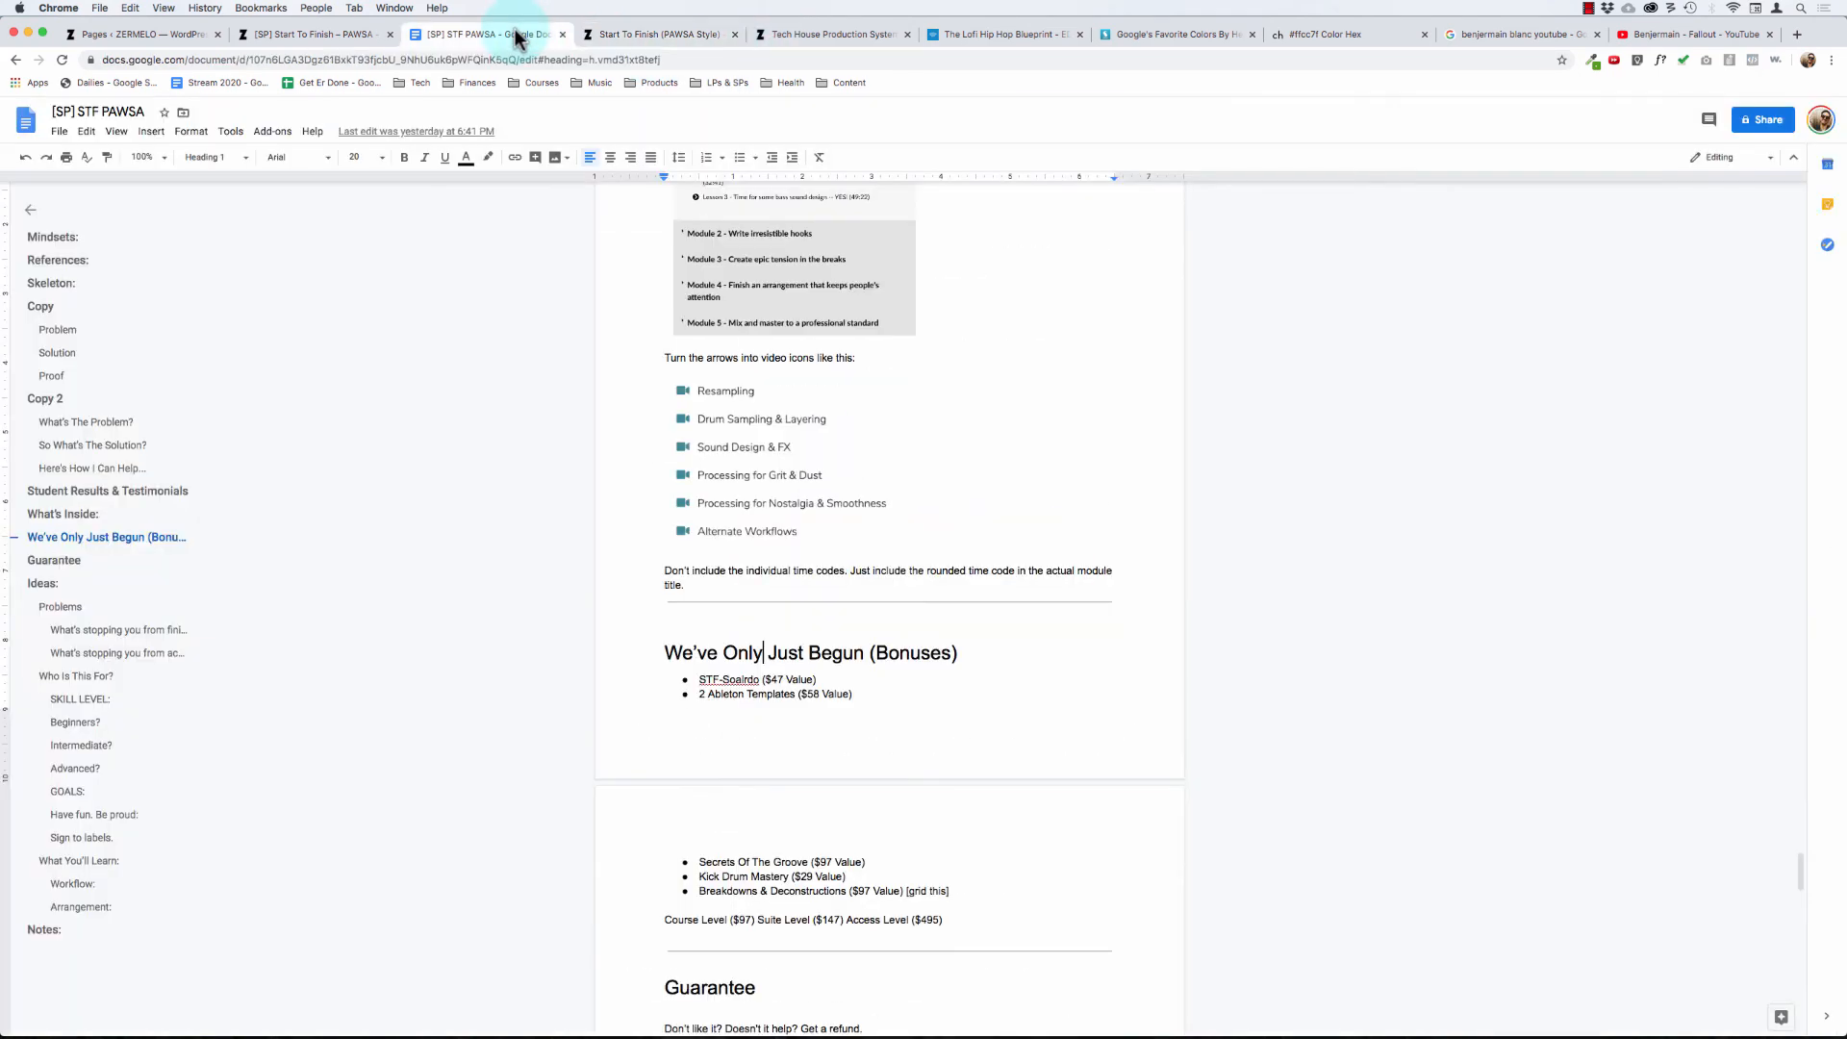
pyautogui.click(787, 36)
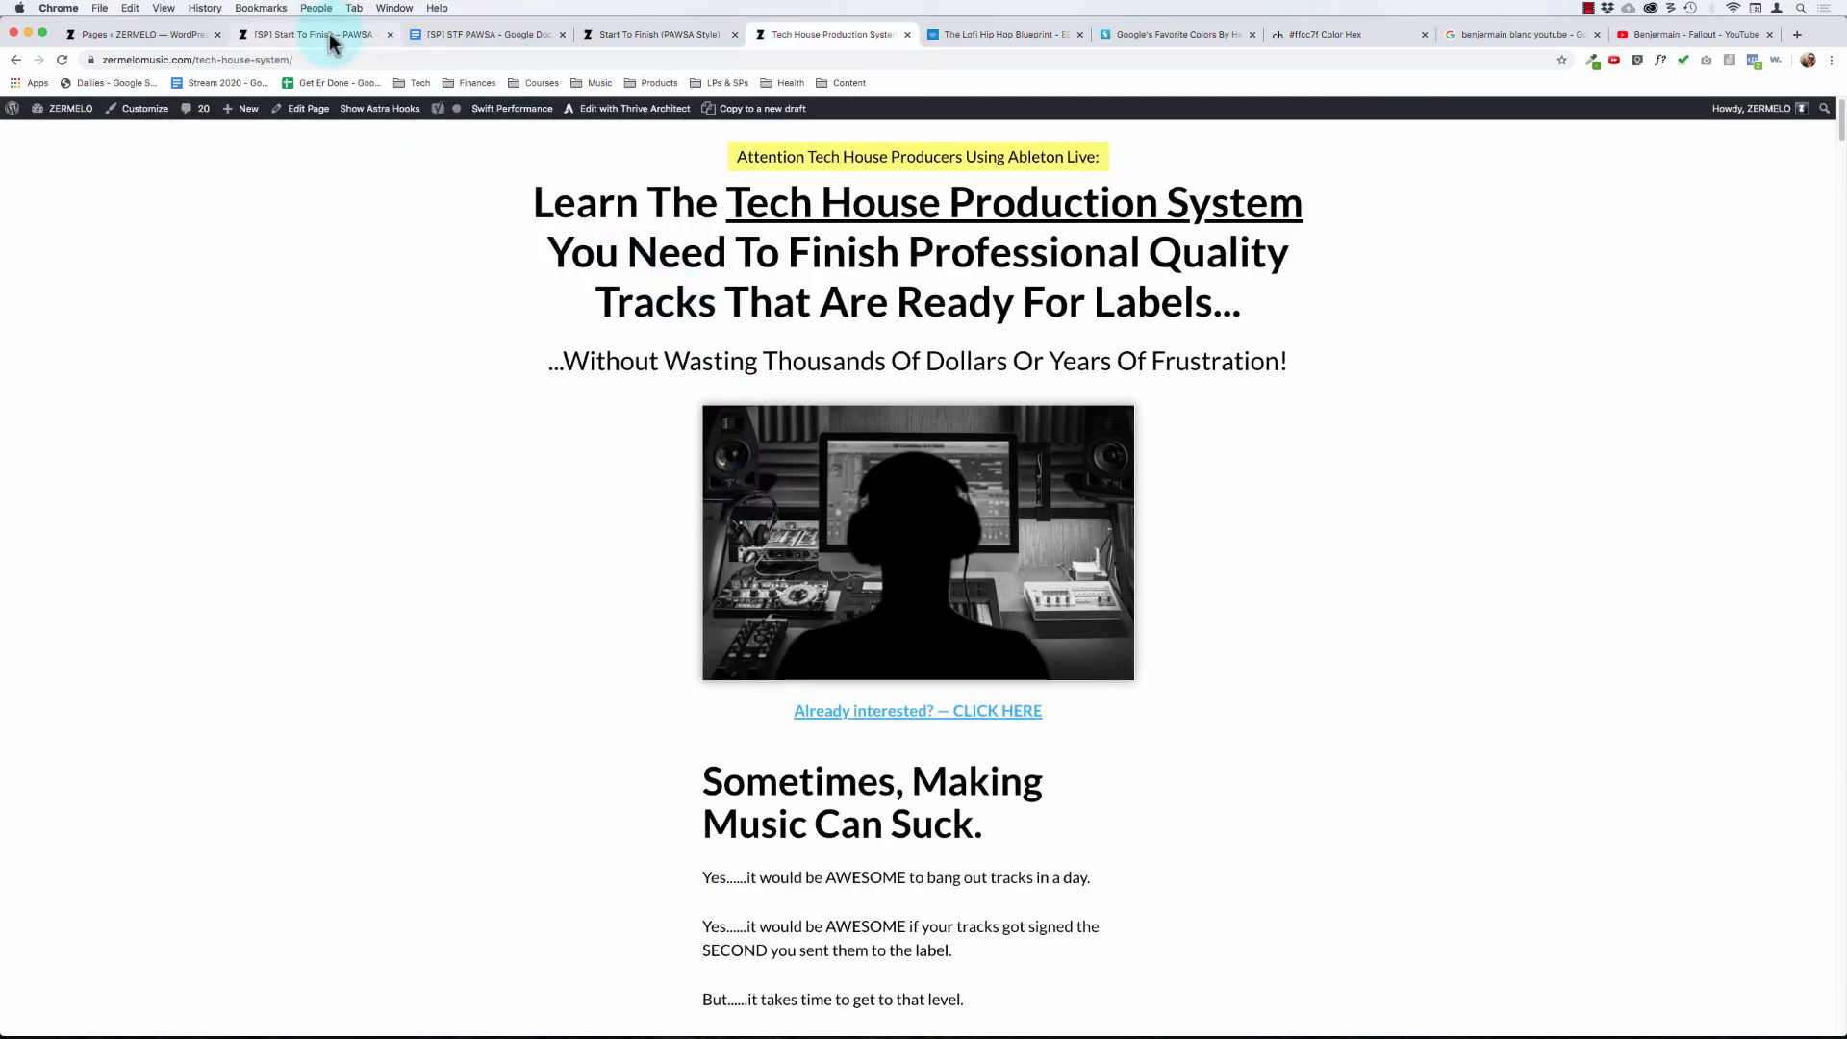
pyautogui.click(330, 38)
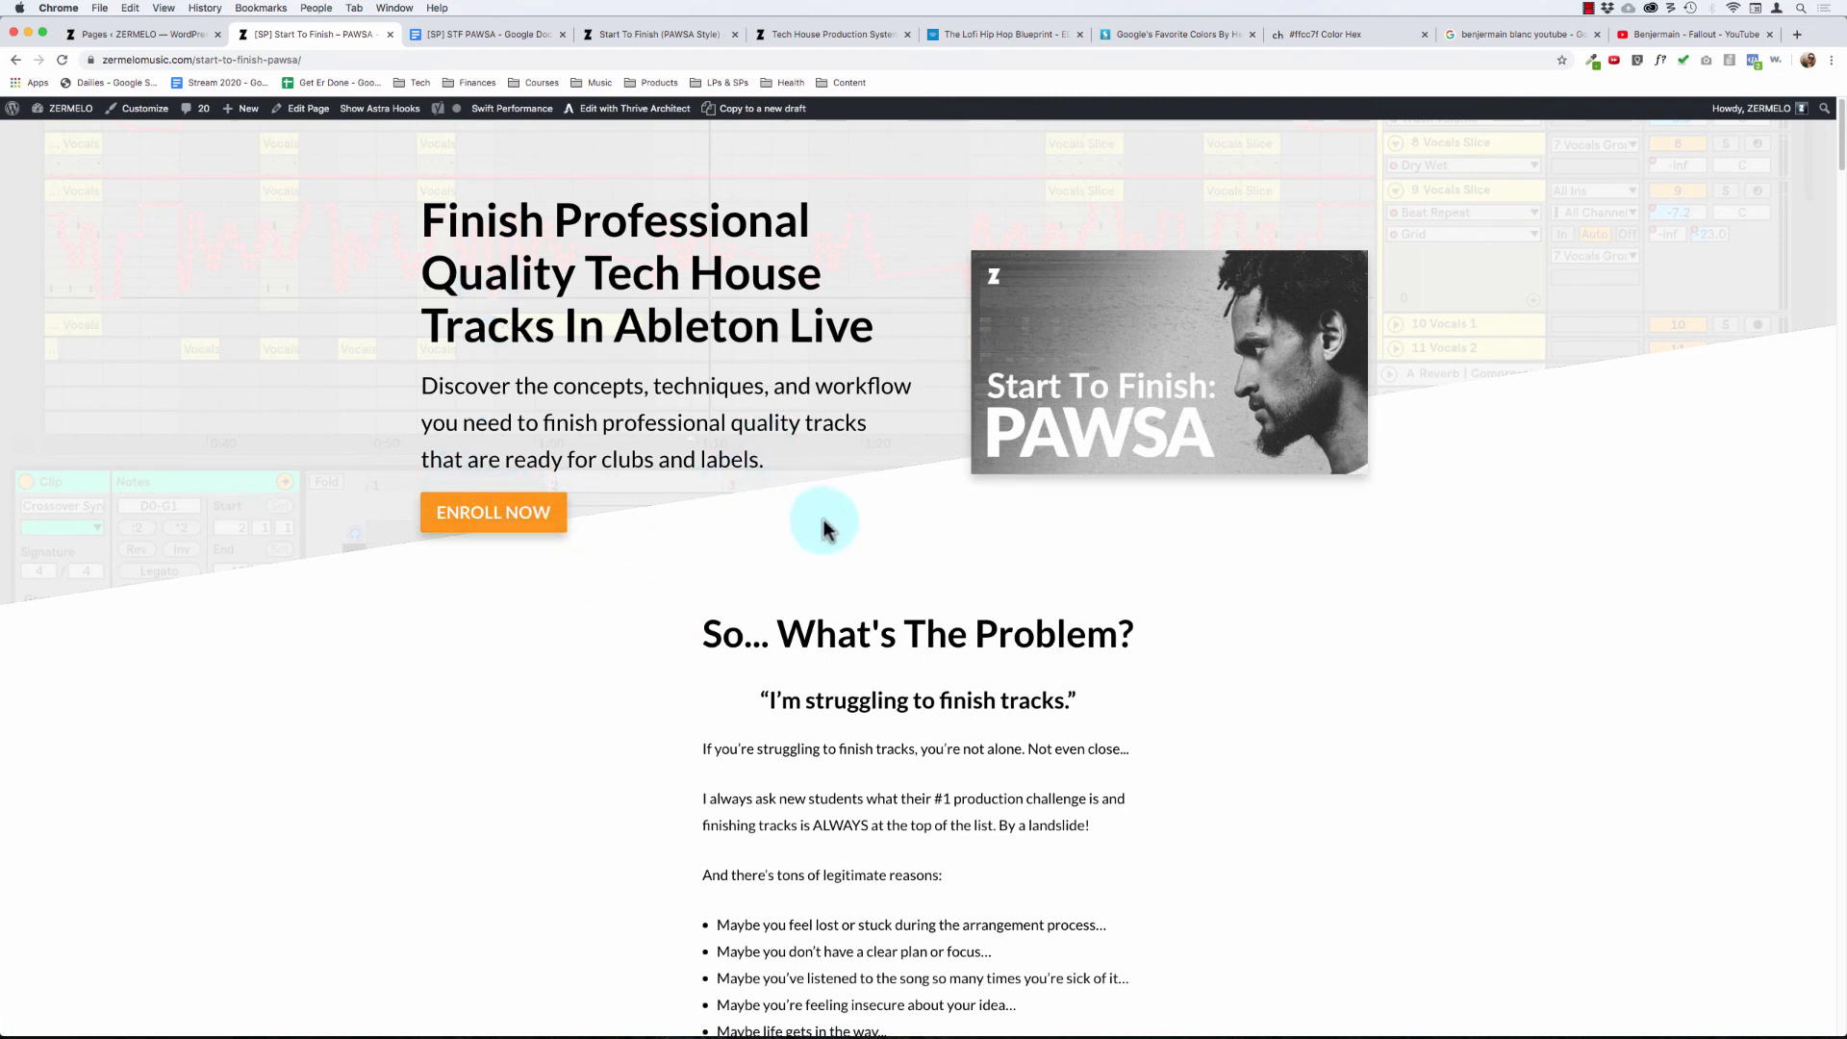
# - Review the previewed sales page from the header and problem section down to the Here's Exactly What You Get section
pyautogui.scroll(-3, 824, 524)
pyautogui.scroll(3, 781, 550)
pyautogui.scroll(-15, 841, 556)
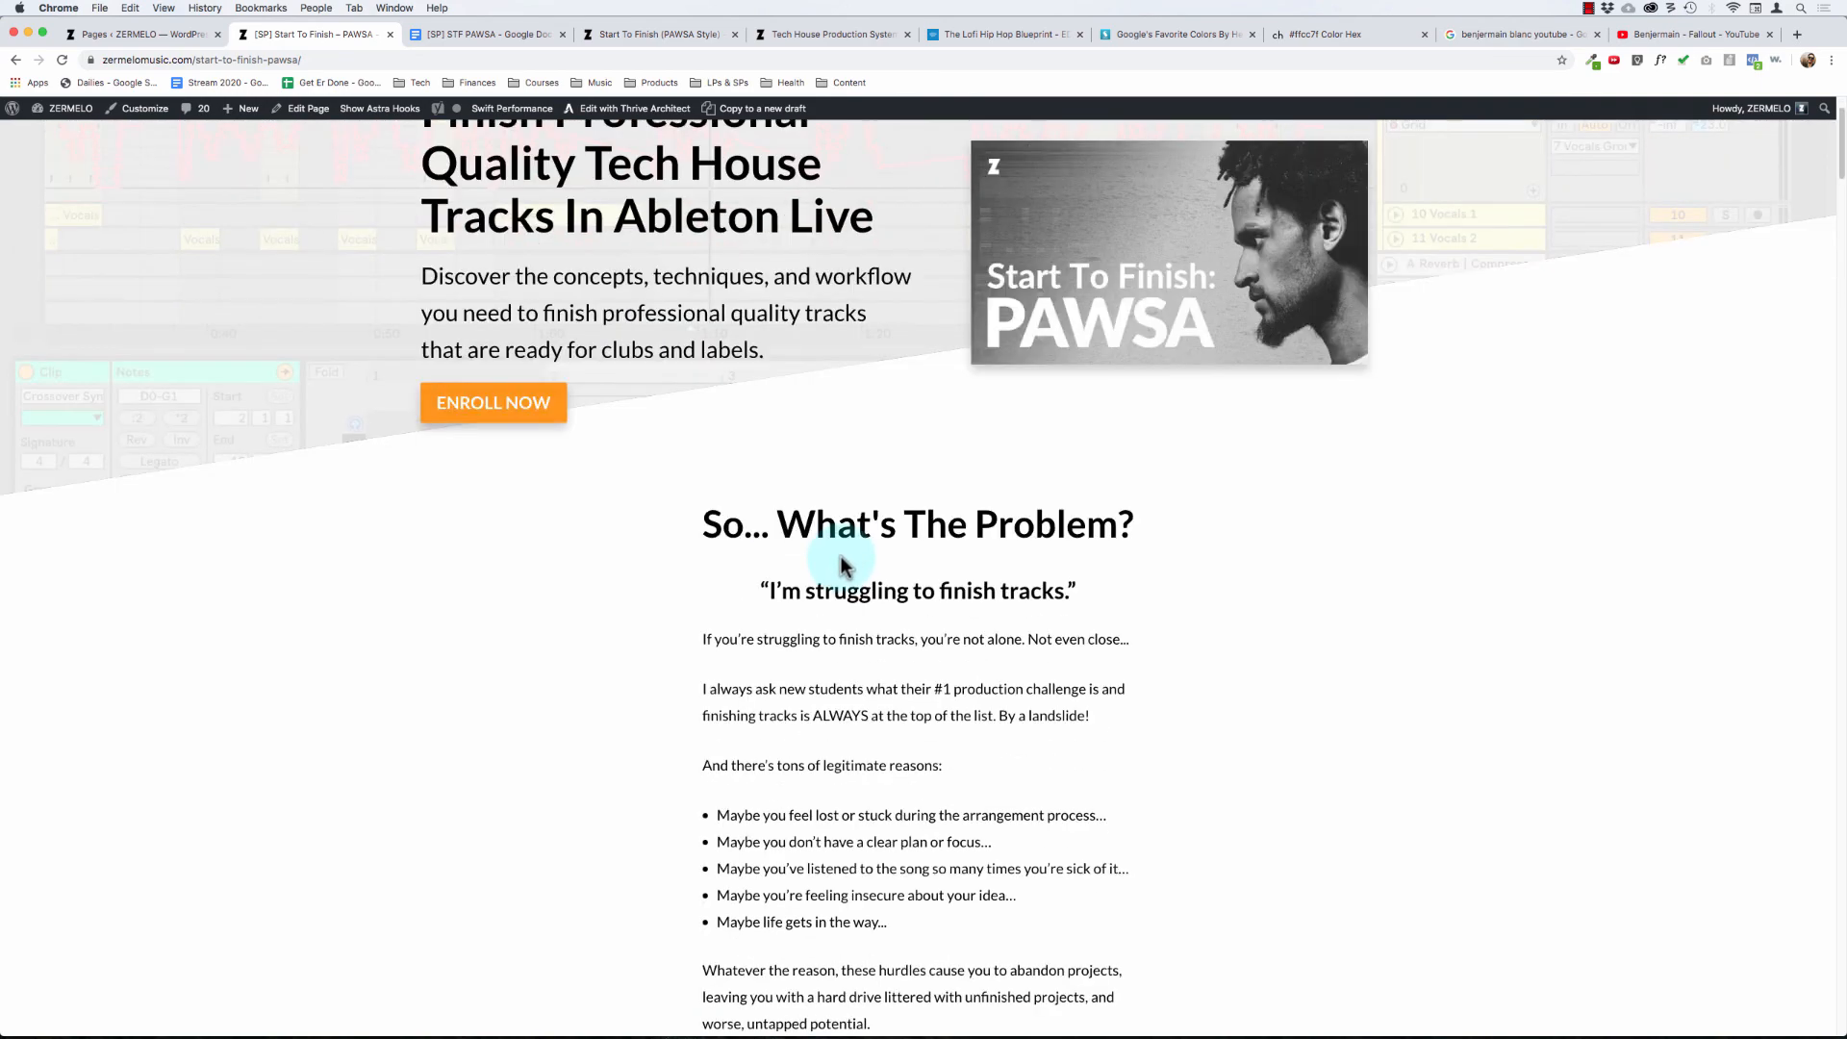
pyautogui.scroll(-7, 841, 556)
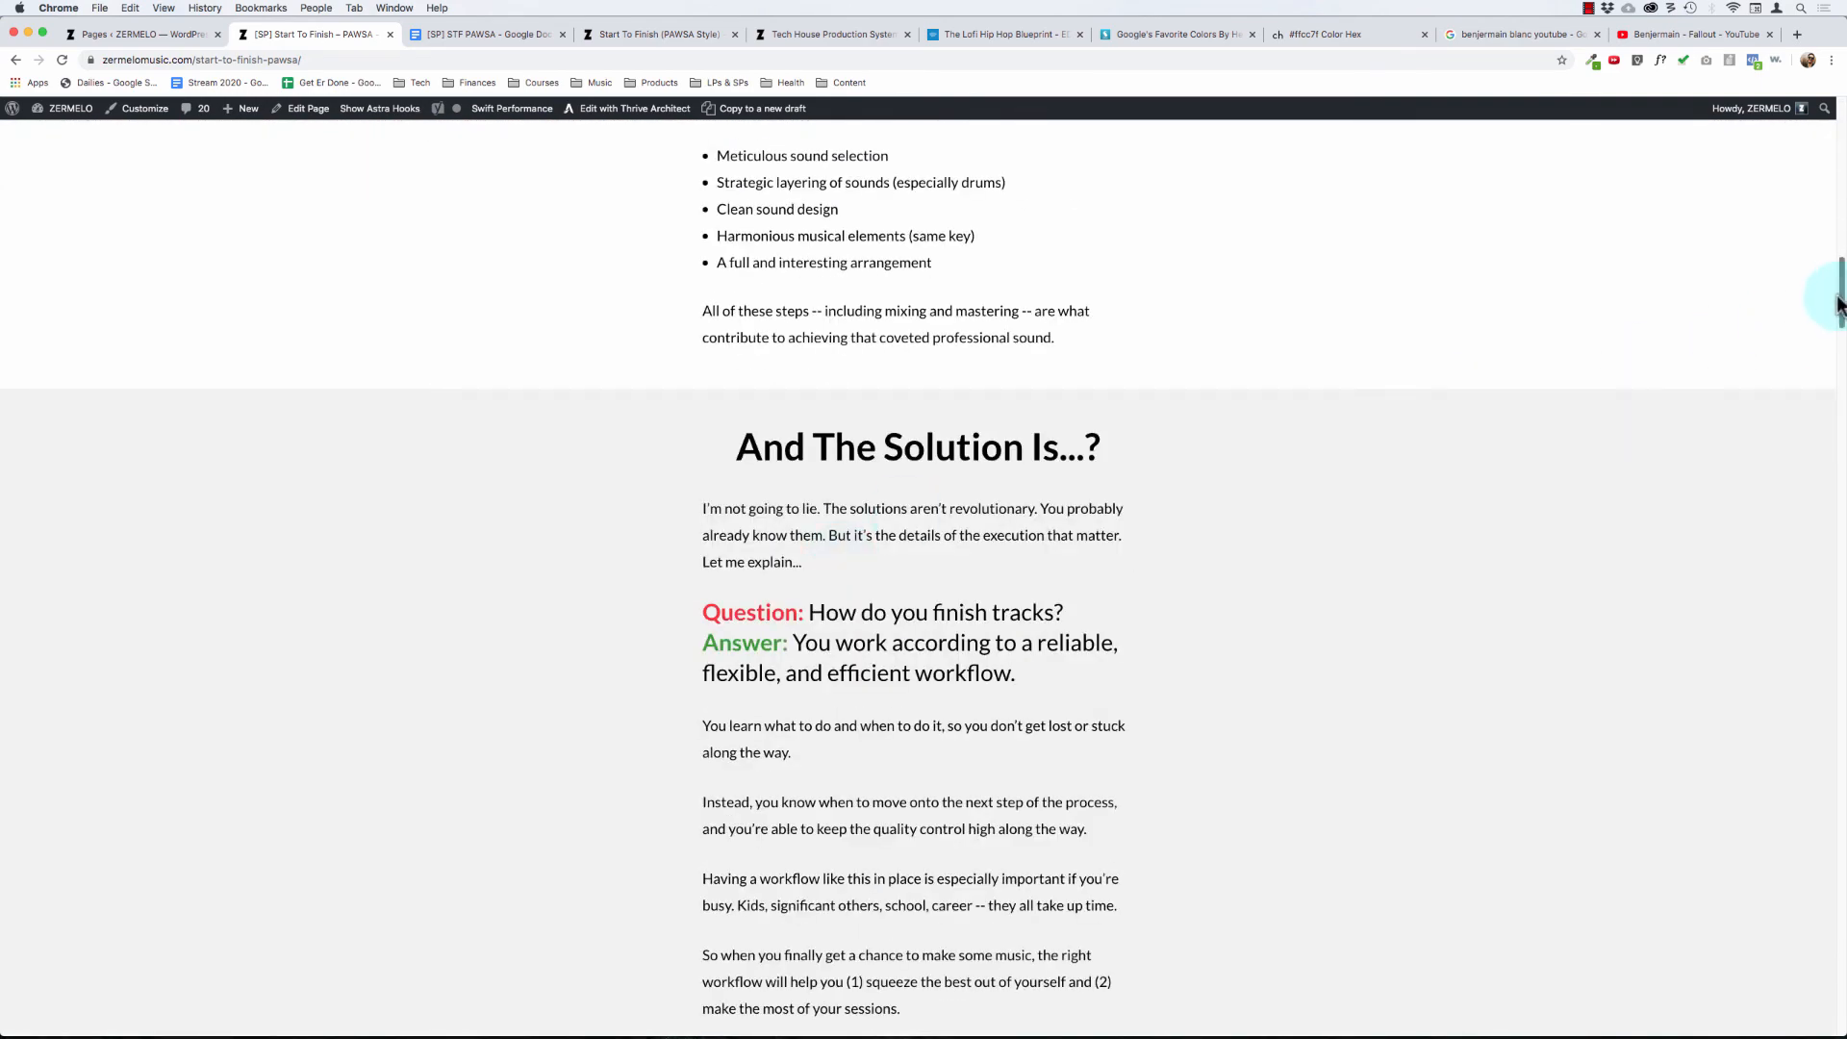
pyautogui.moveTo(1837, 304); pyautogui.dragTo(1684, 952)
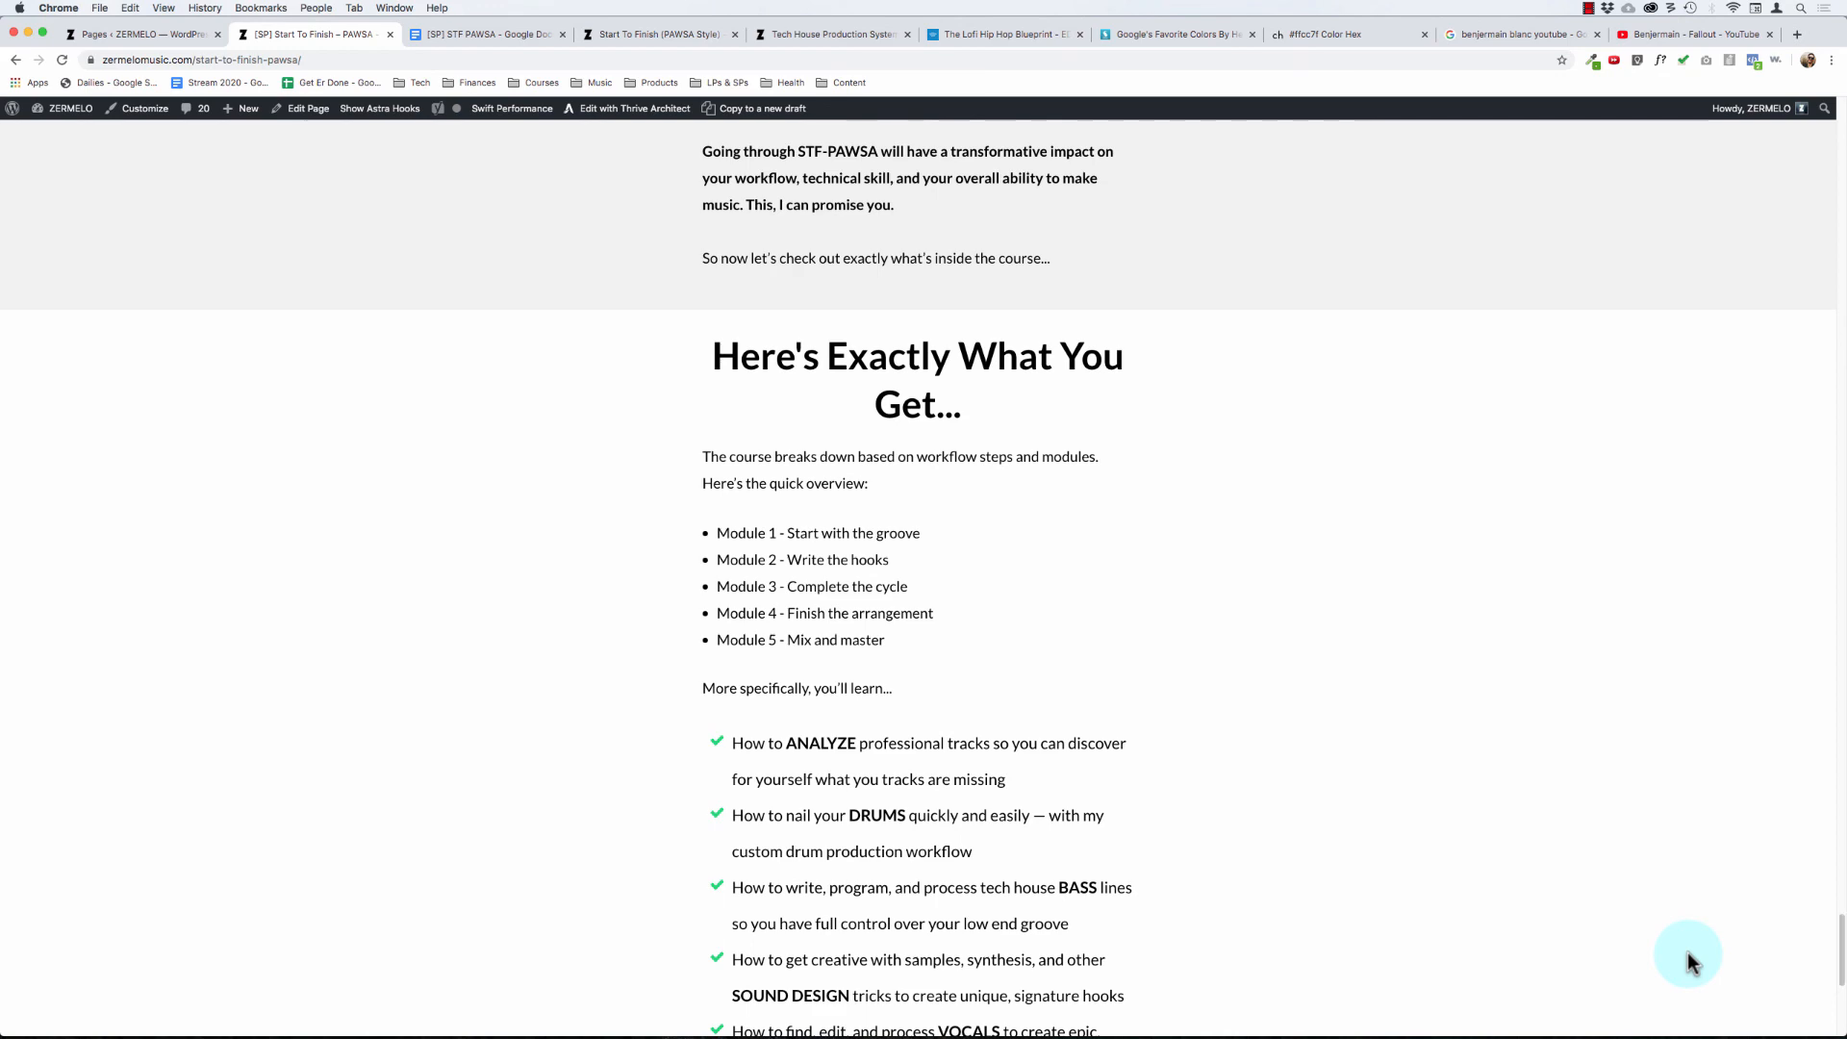
pyautogui.scroll(-6, 1251, 664)
pyautogui.scroll(1, 1241, 645)
pyautogui.scroll(4, 1183, 563)
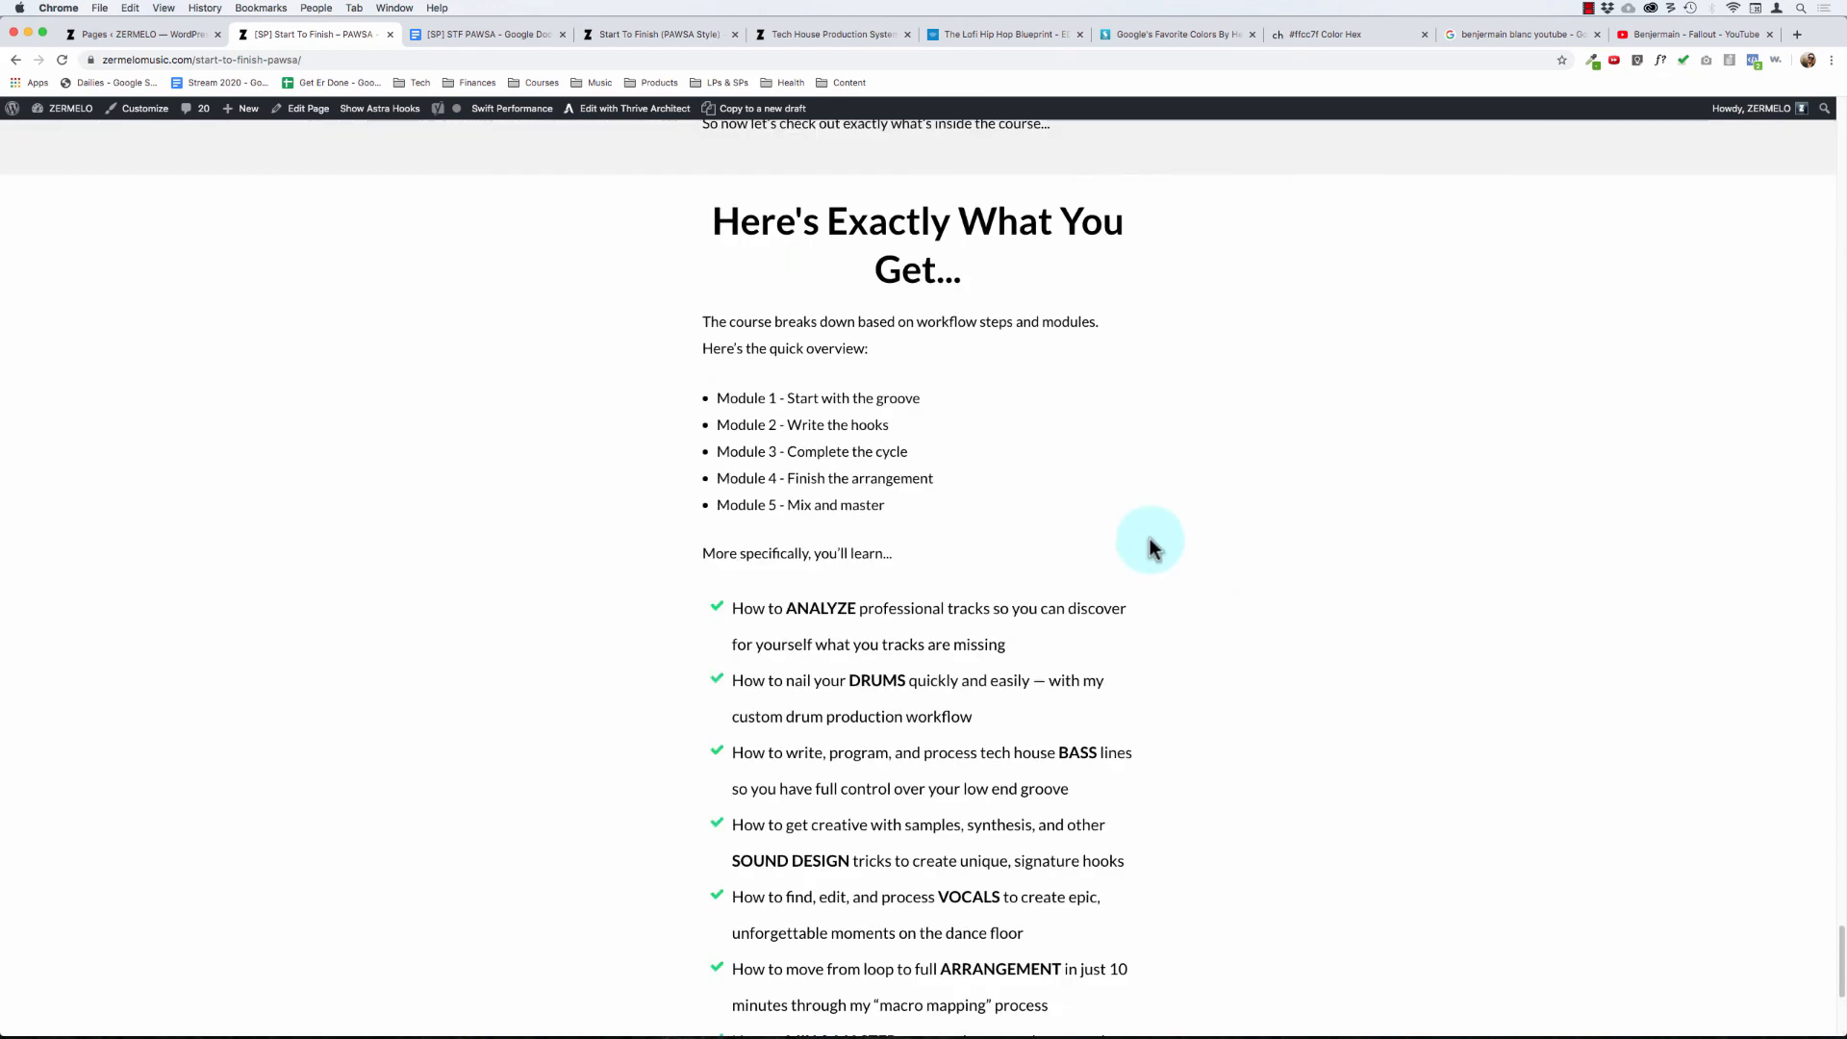
pyautogui.scroll(1, 1333, 544)
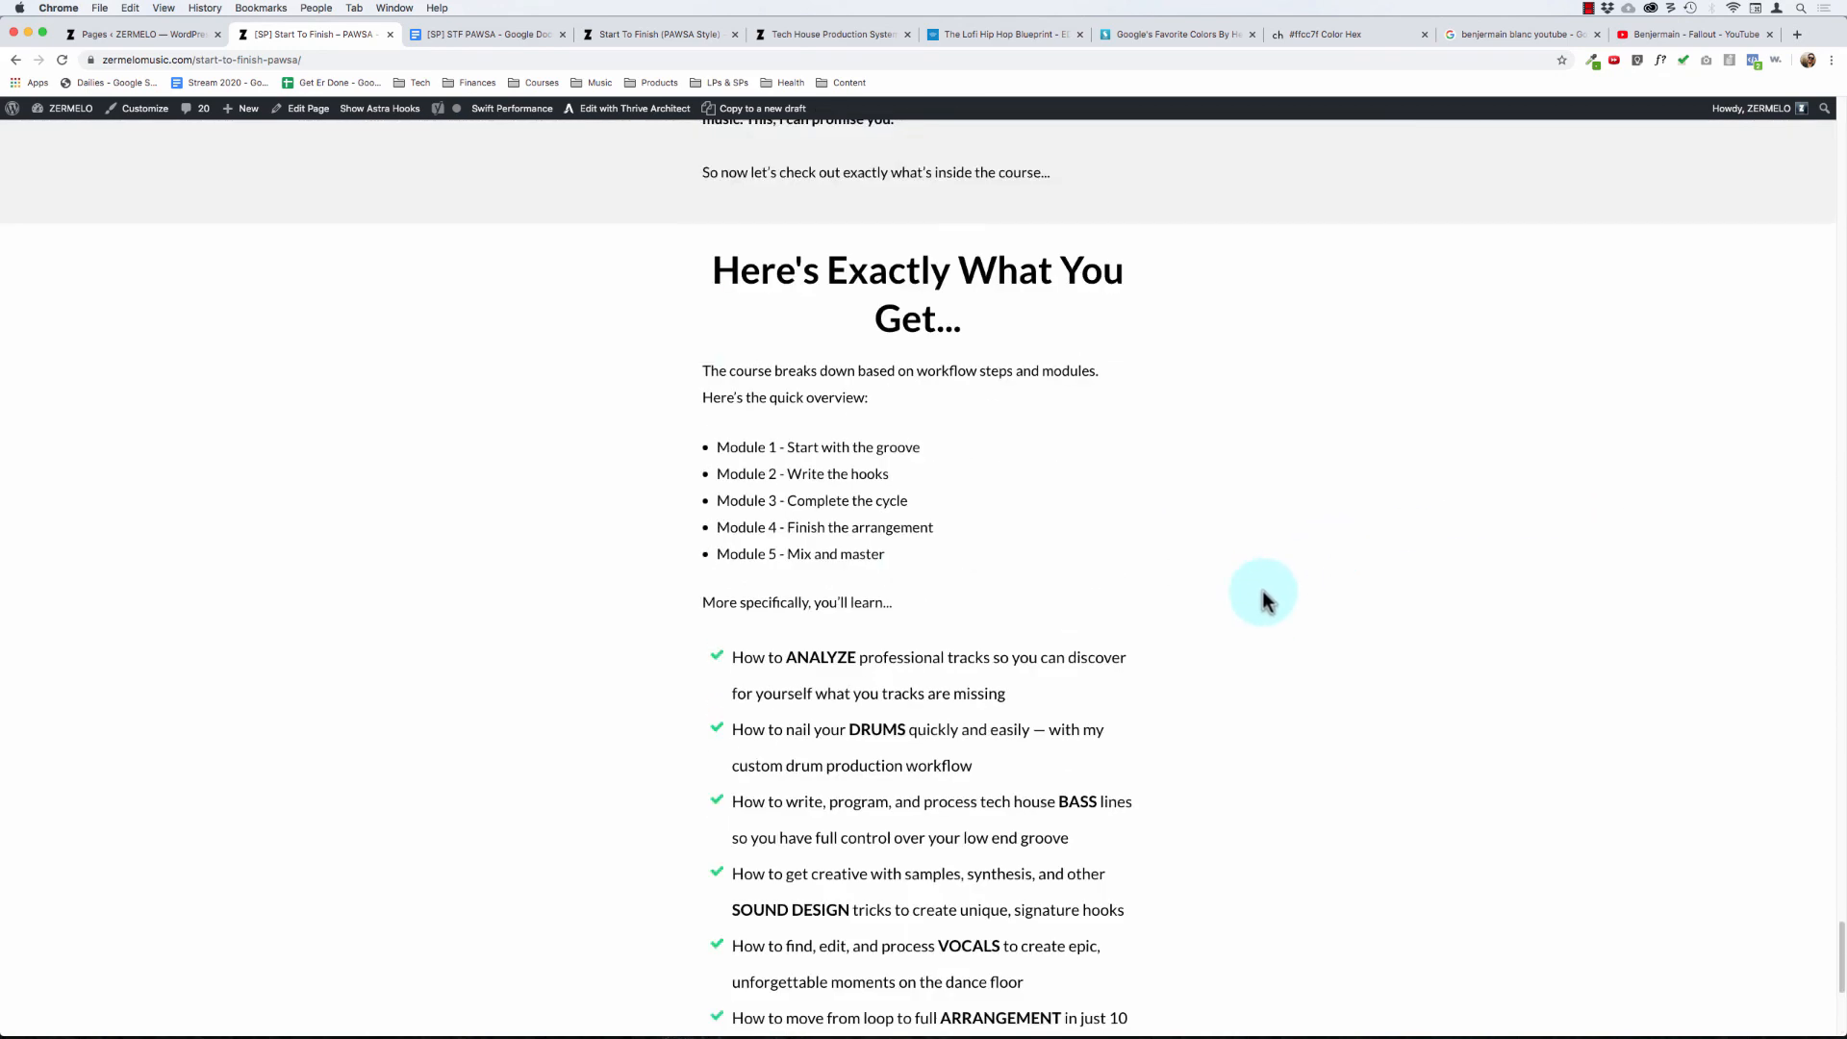
# - Review the Here's Exactly What You Get section of the previewed sales page, and return to its Introducing section
pyautogui.scroll(1, 1267, 597)
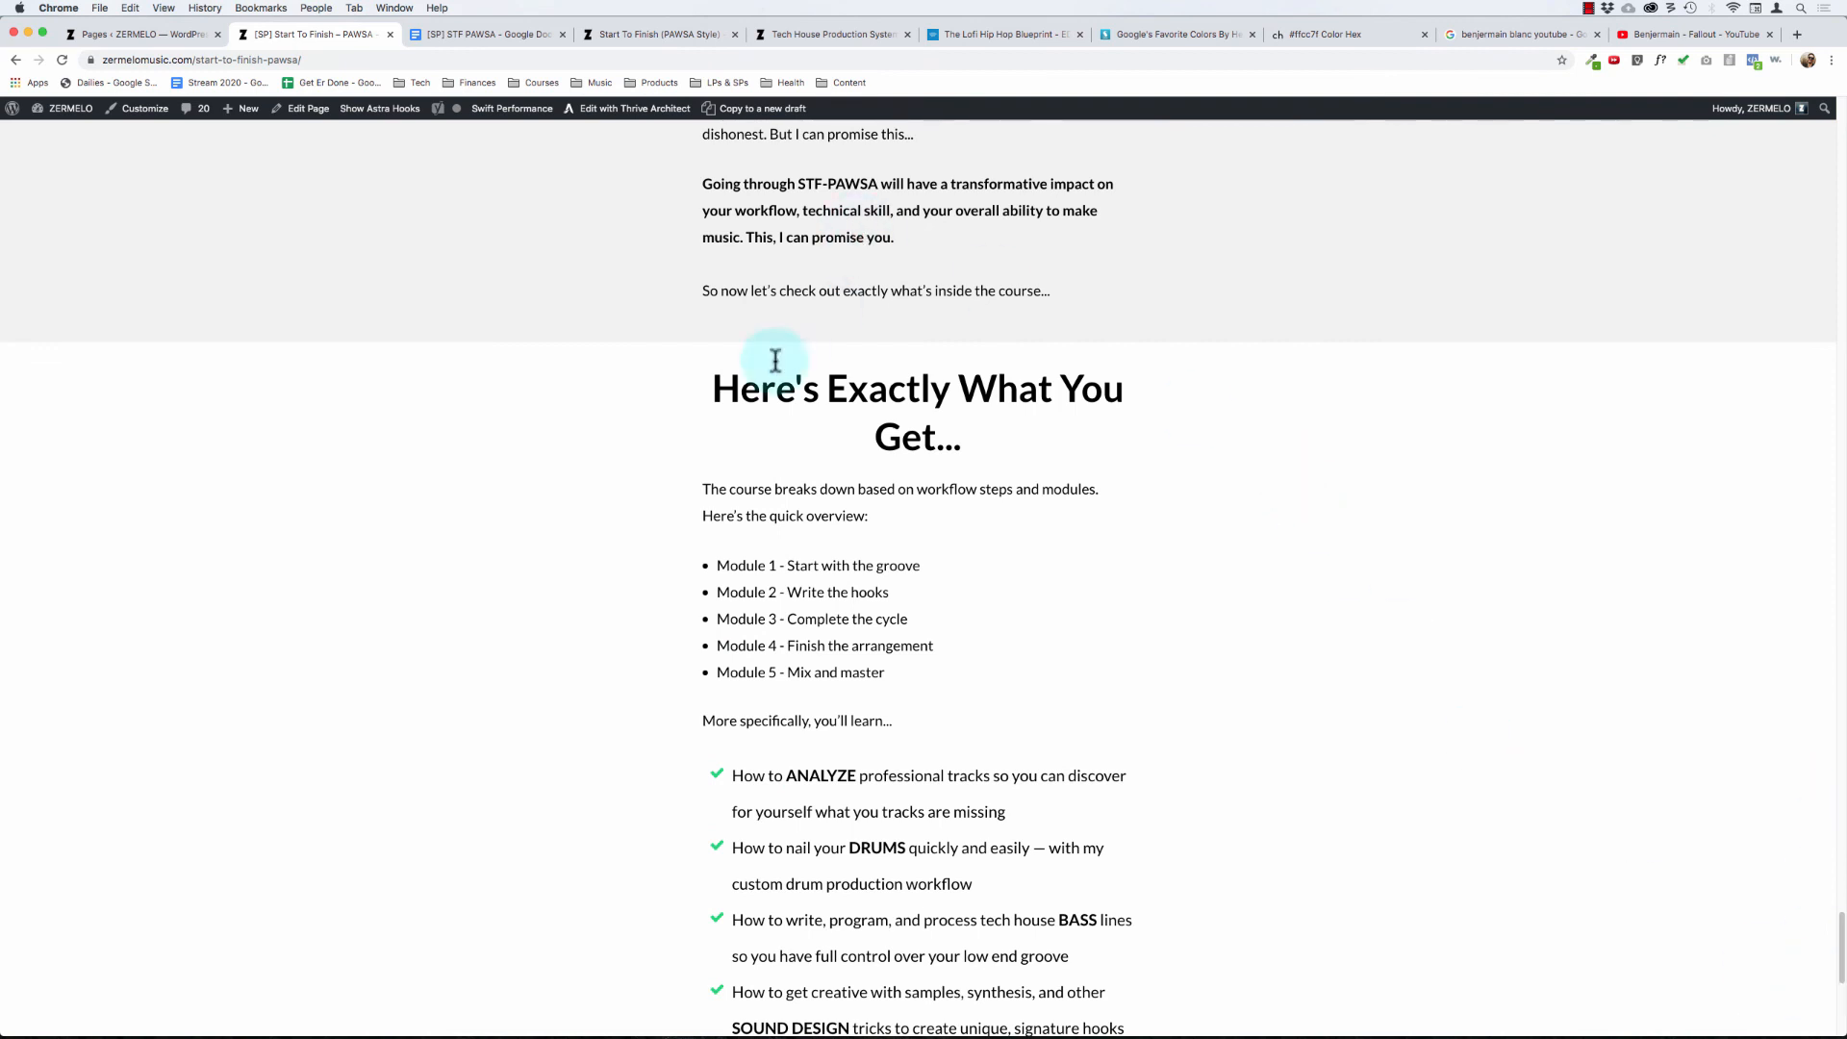
pyautogui.moveTo(720, 385); pyautogui.dragTo(1501, 700)
pyautogui.click(1498, 691)
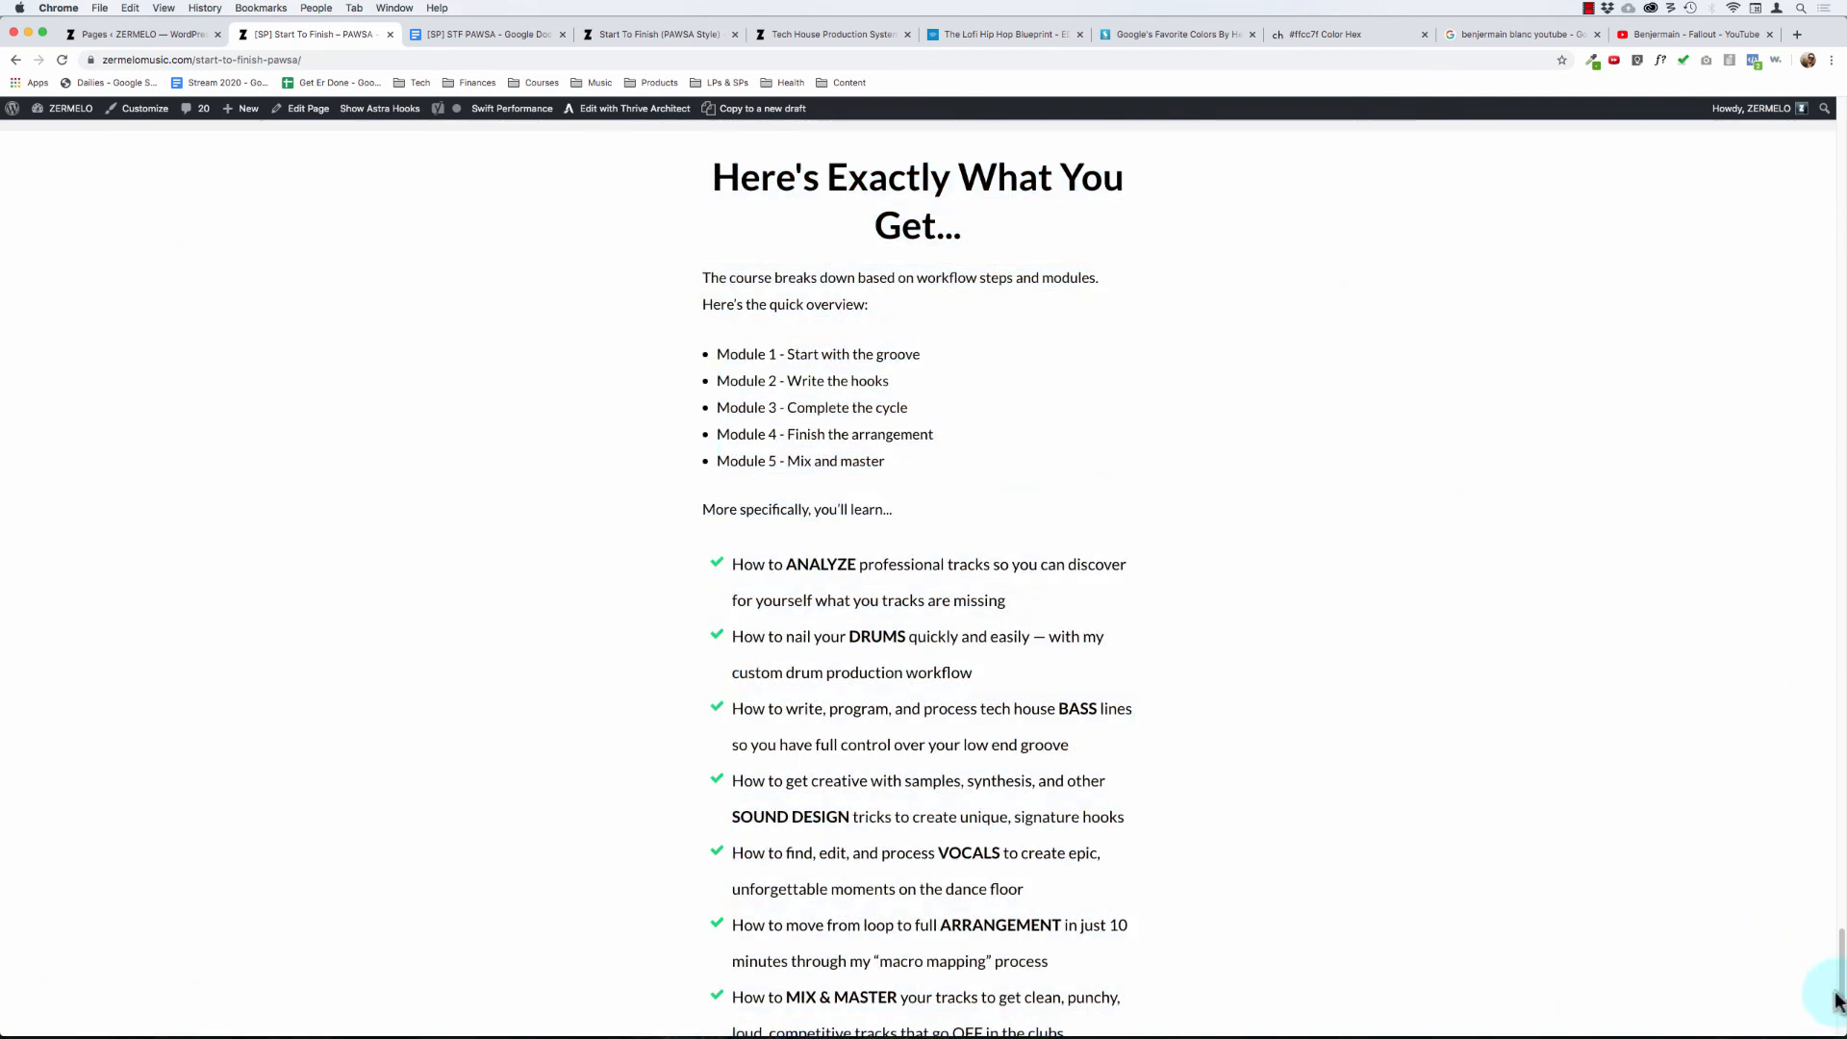
pyautogui.moveTo(1828, 967); pyautogui.dragTo(1840, 524)
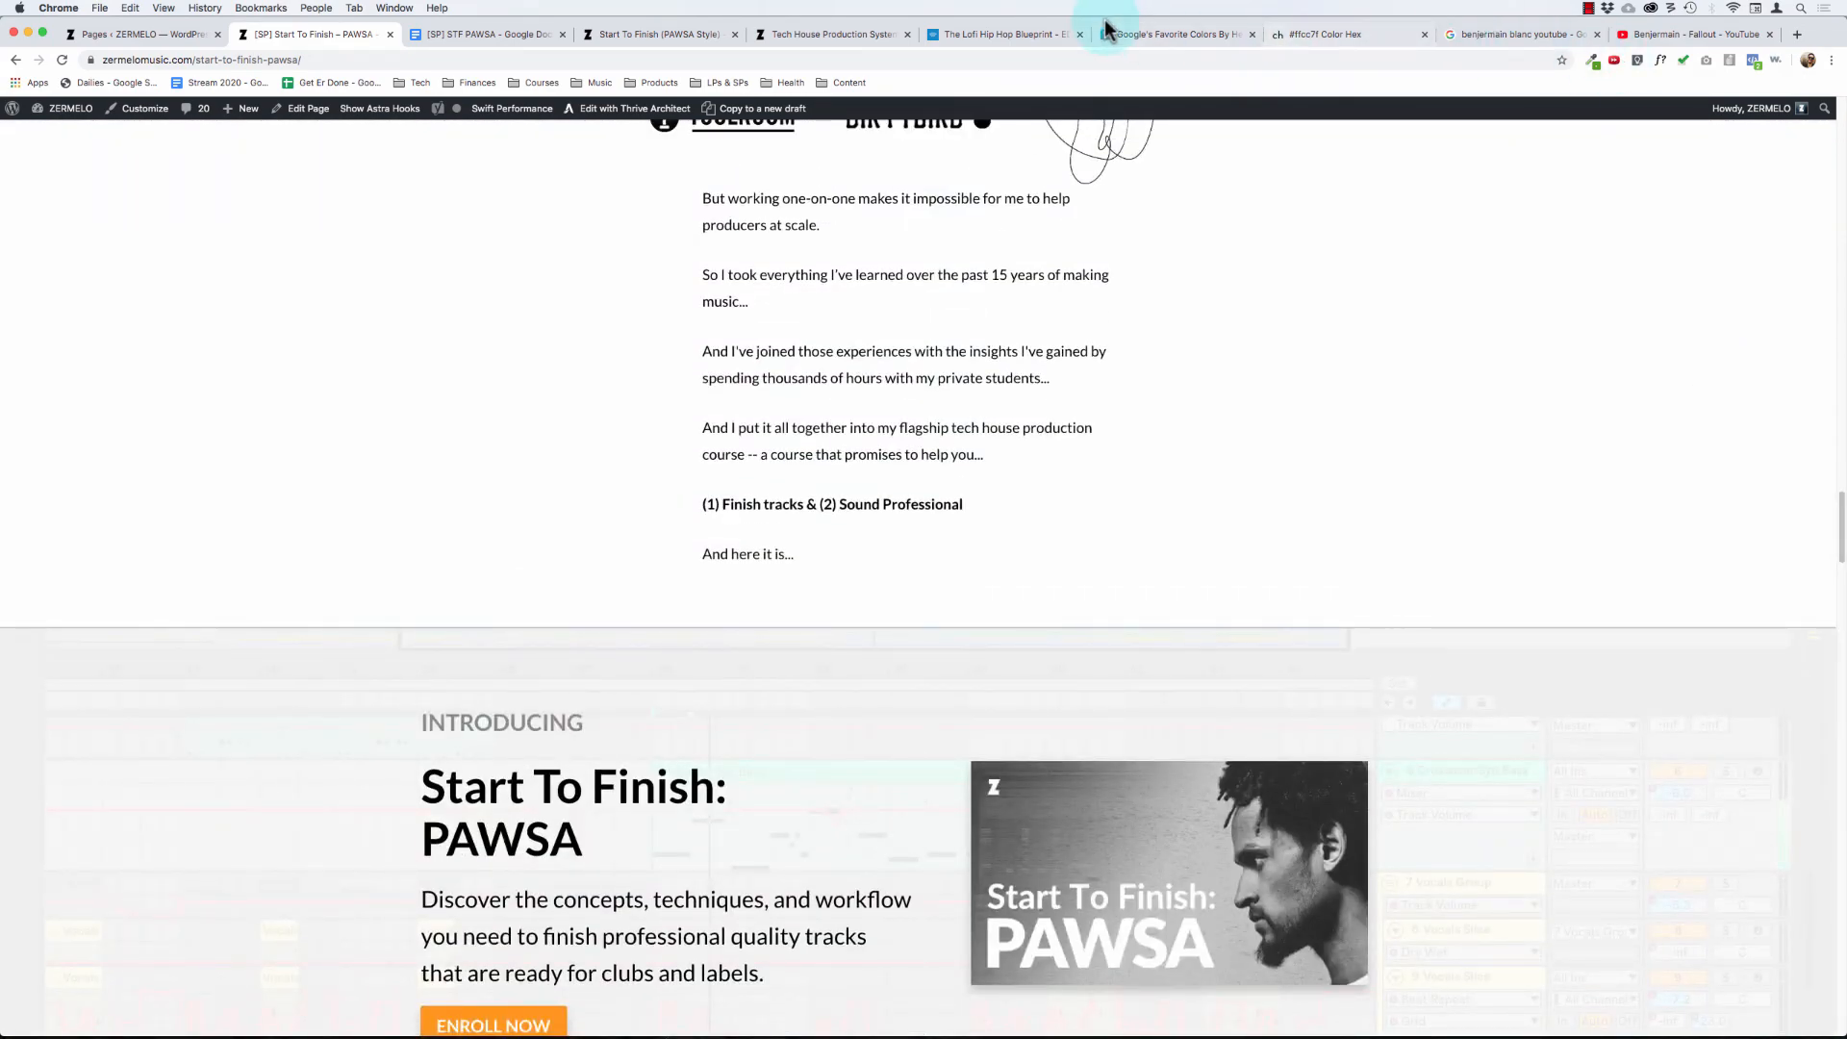
# - Switch to The Lofi Hip Hop Blueprint page and look over its Introducing banner
pyautogui.click(1004, 35)
pyautogui.scroll(10, 1005, 337)
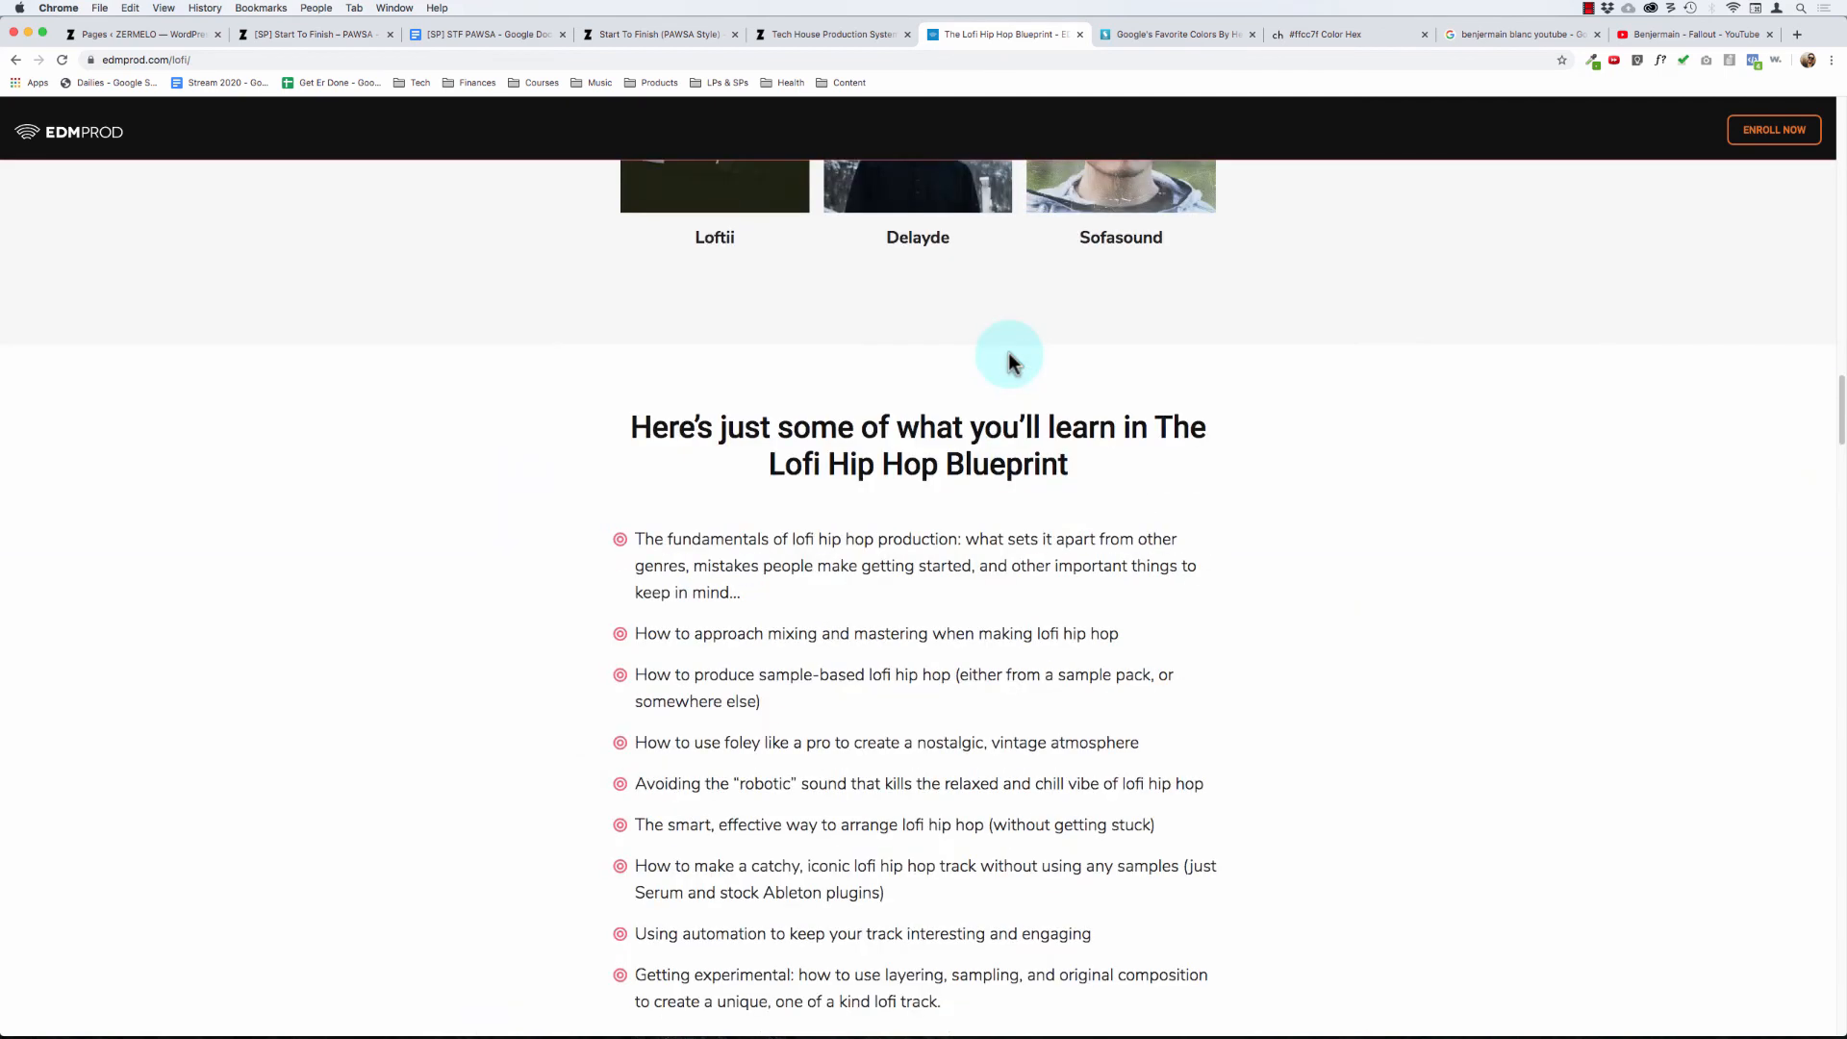
pyautogui.scroll(9, 1488, 722)
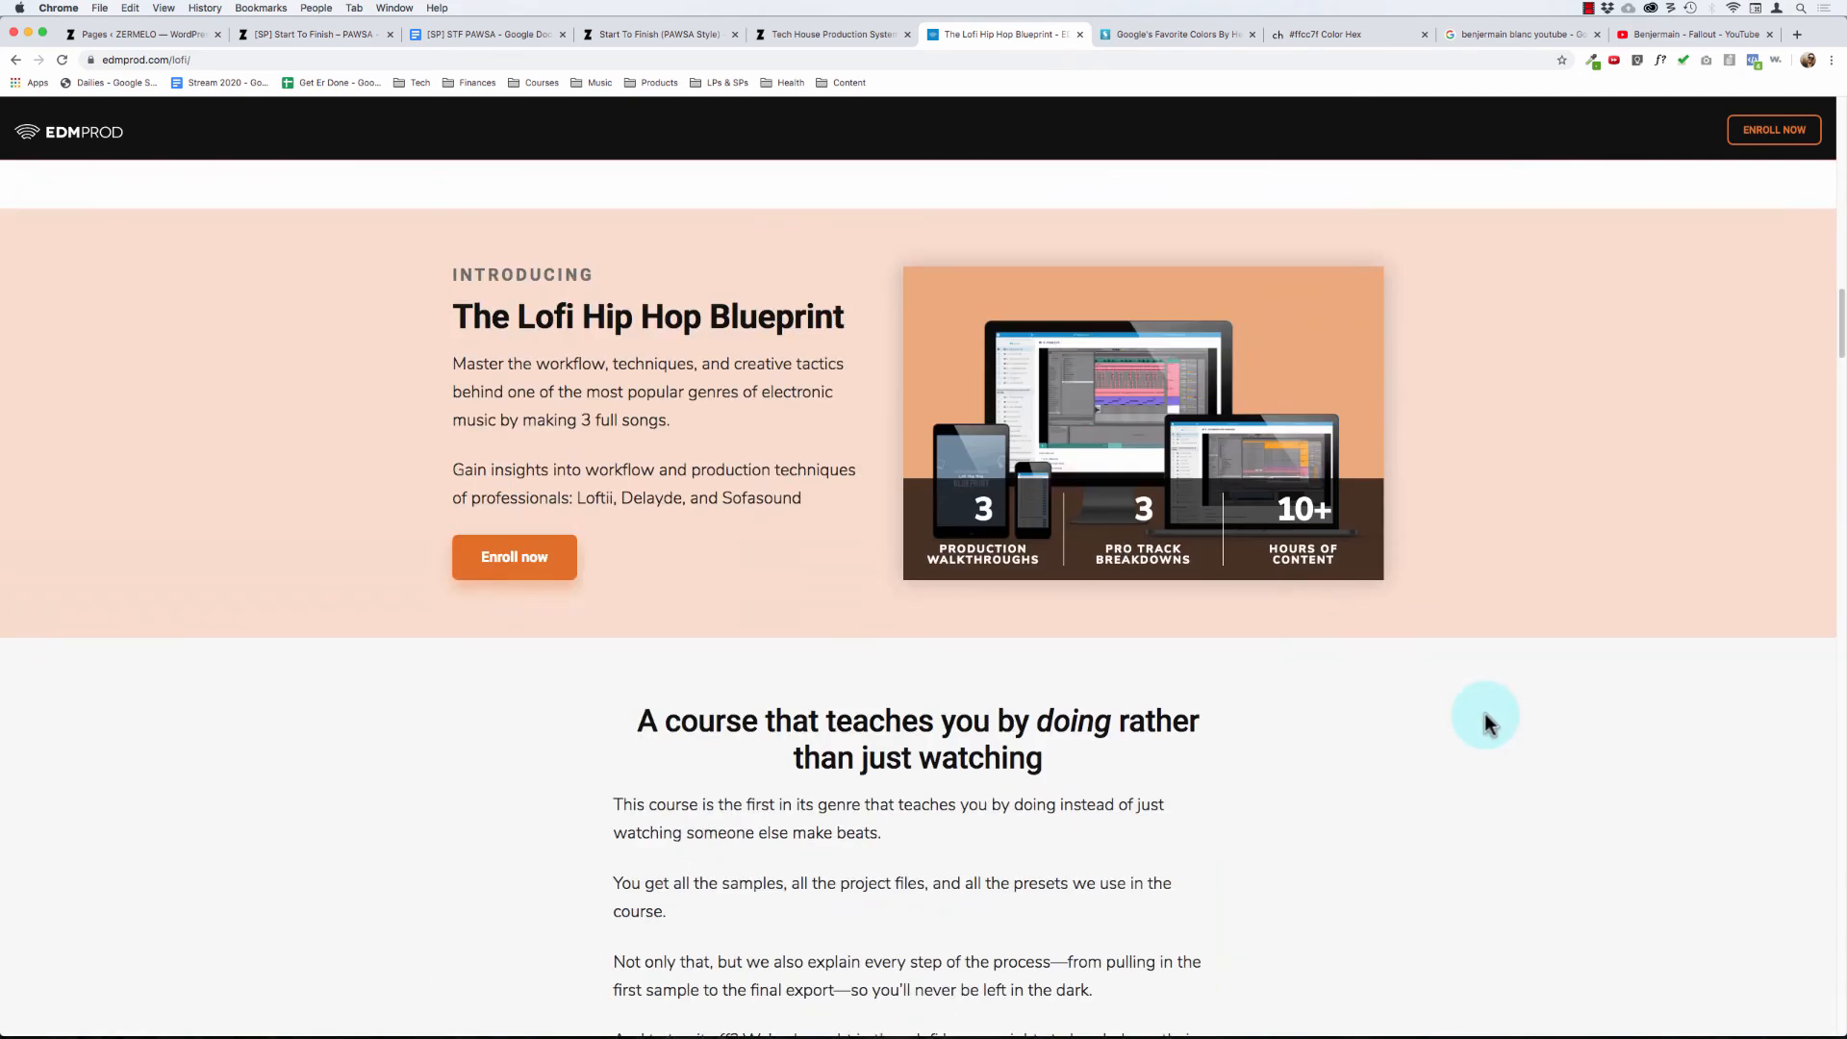
pyautogui.moveTo(427, 252); pyautogui.dragTo(1451, 453)
pyautogui.click(1475, 666)
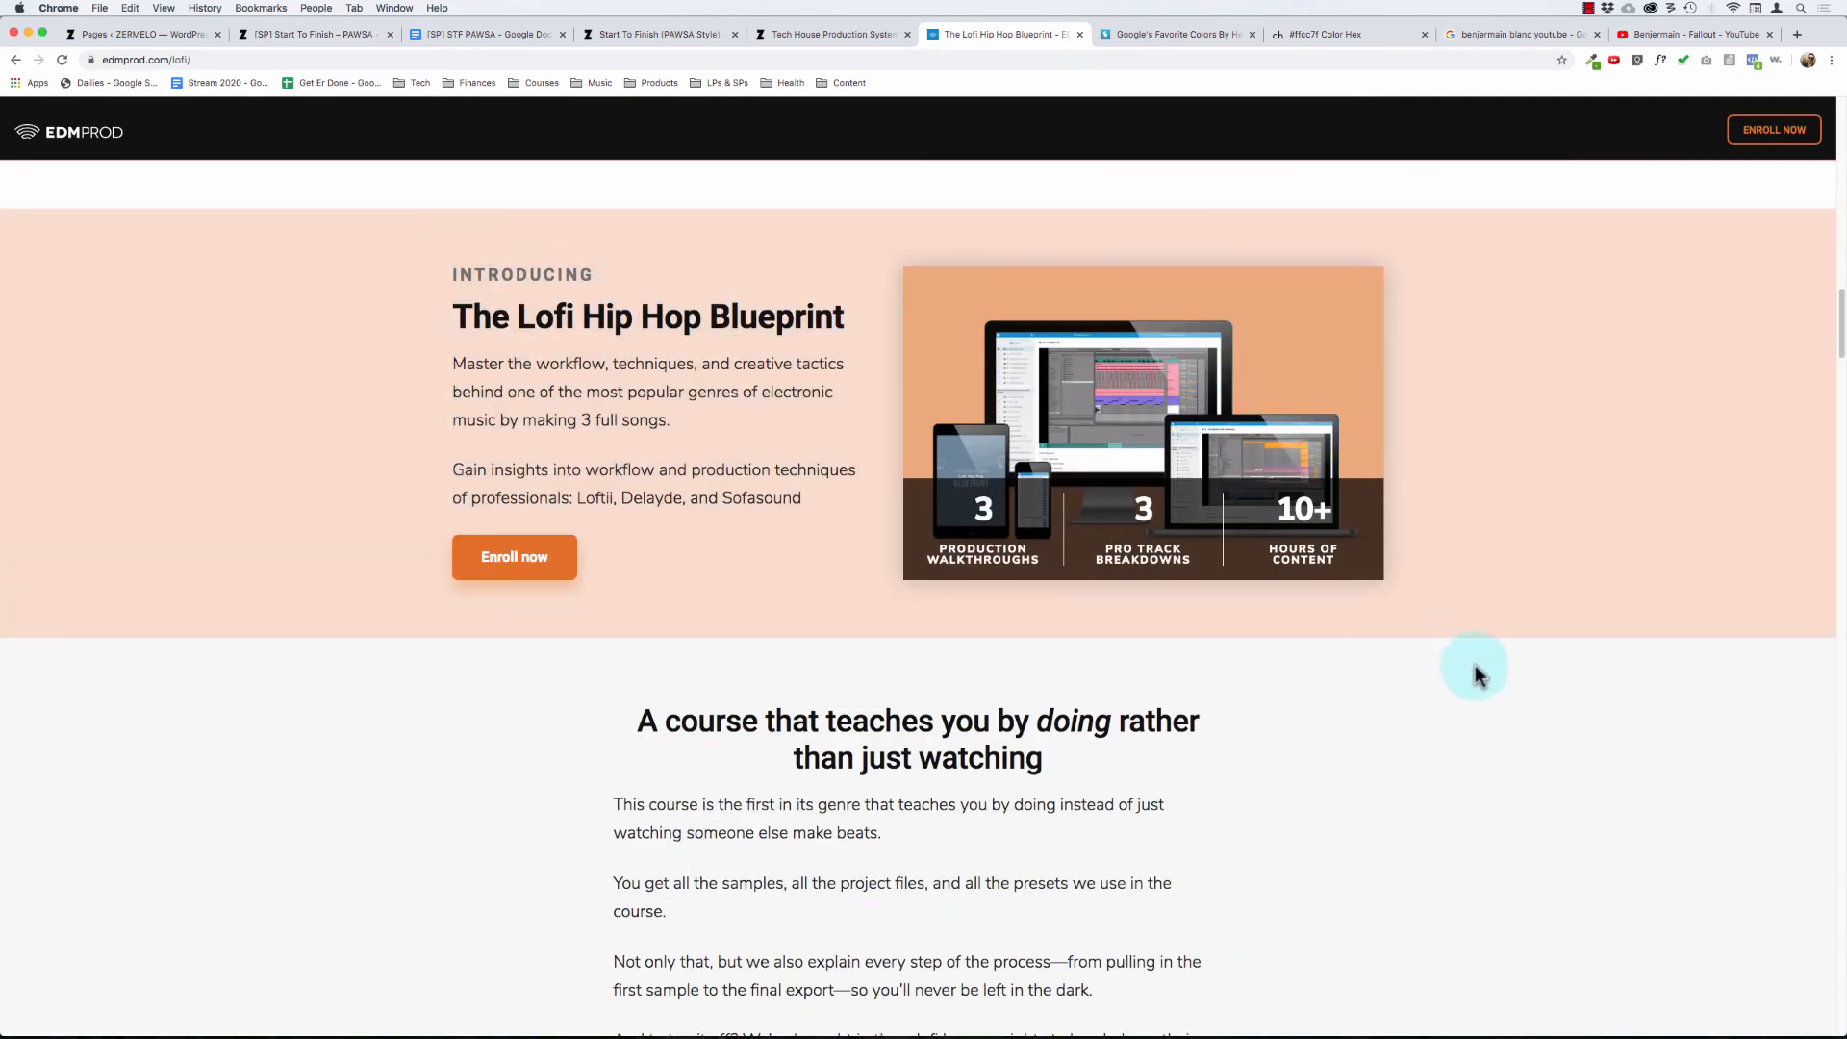
# - Examine the demand story leading into the Introducing banner, along with the banner's copy and product image
pyautogui.scroll(-3, 1399, 723)
pyautogui.scroll(15, 1399, 723)
pyautogui.scroll(-20, 1399, 724)
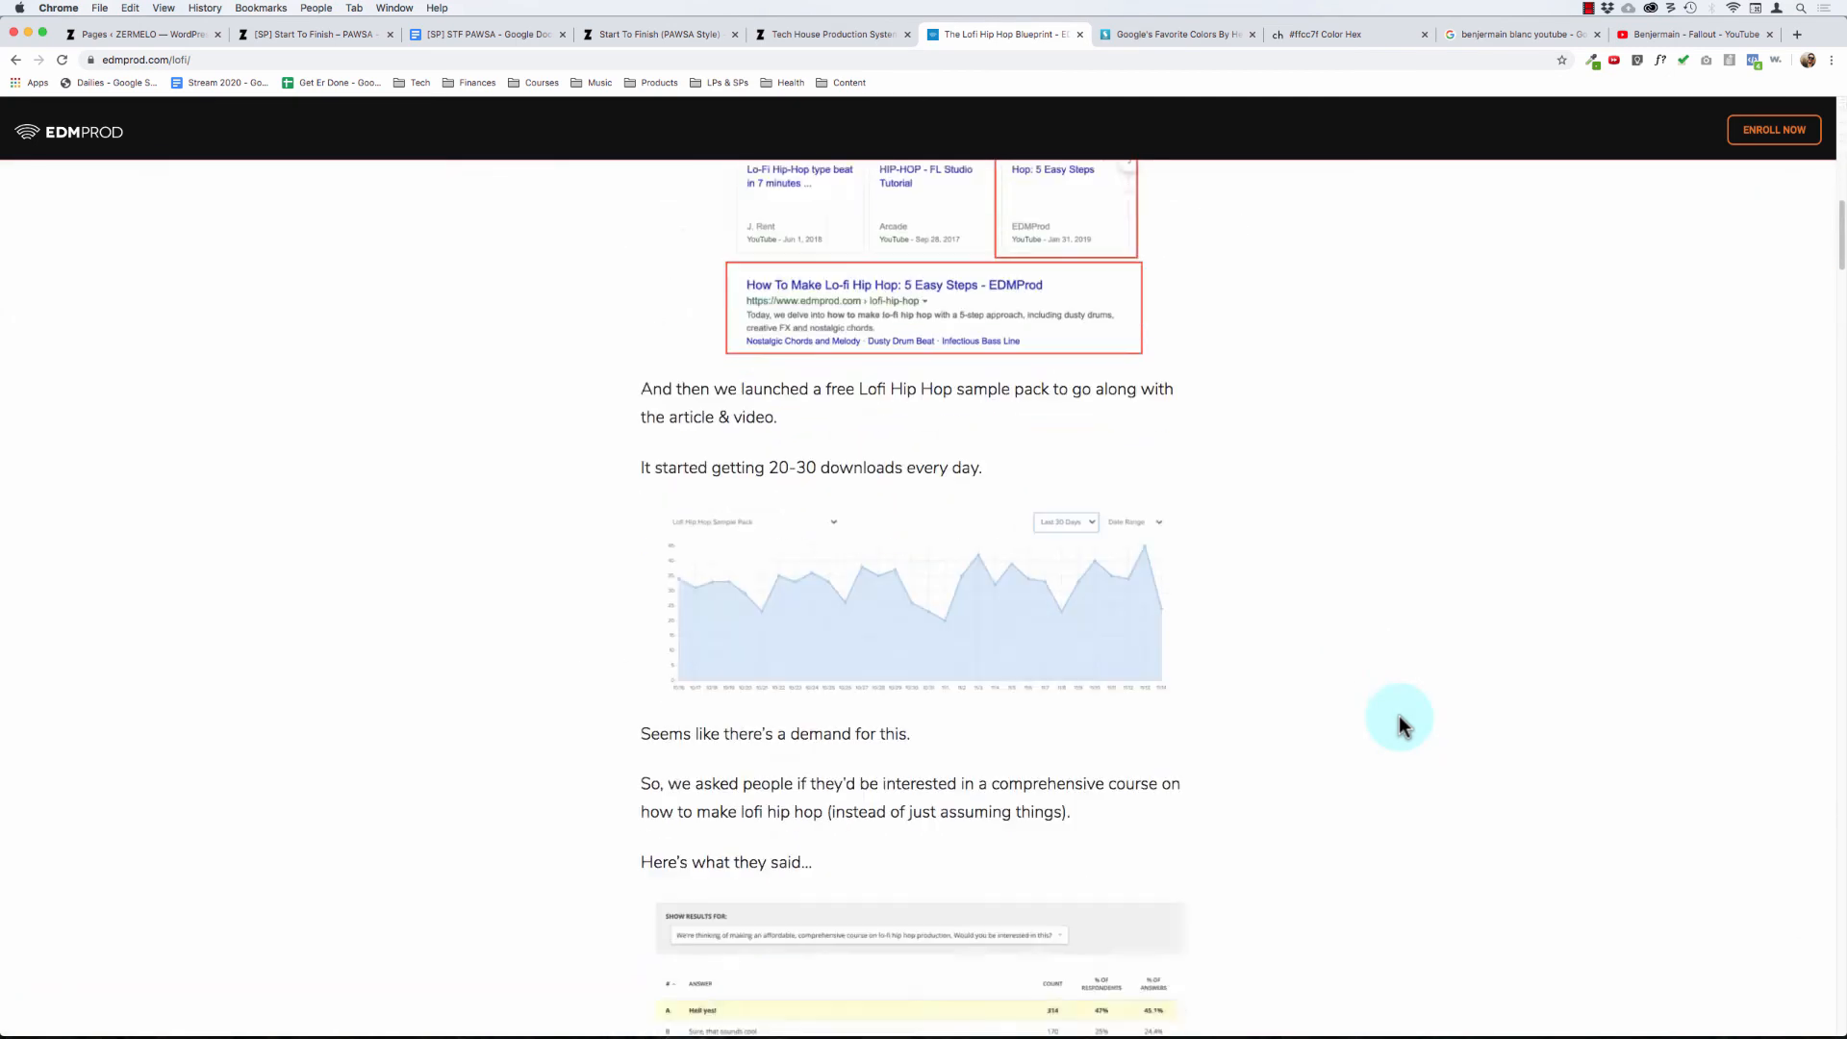
pyautogui.scroll(-3, 1399, 723)
pyautogui.moveTo(510, 537); pyautogui.dragTo(989, 799)
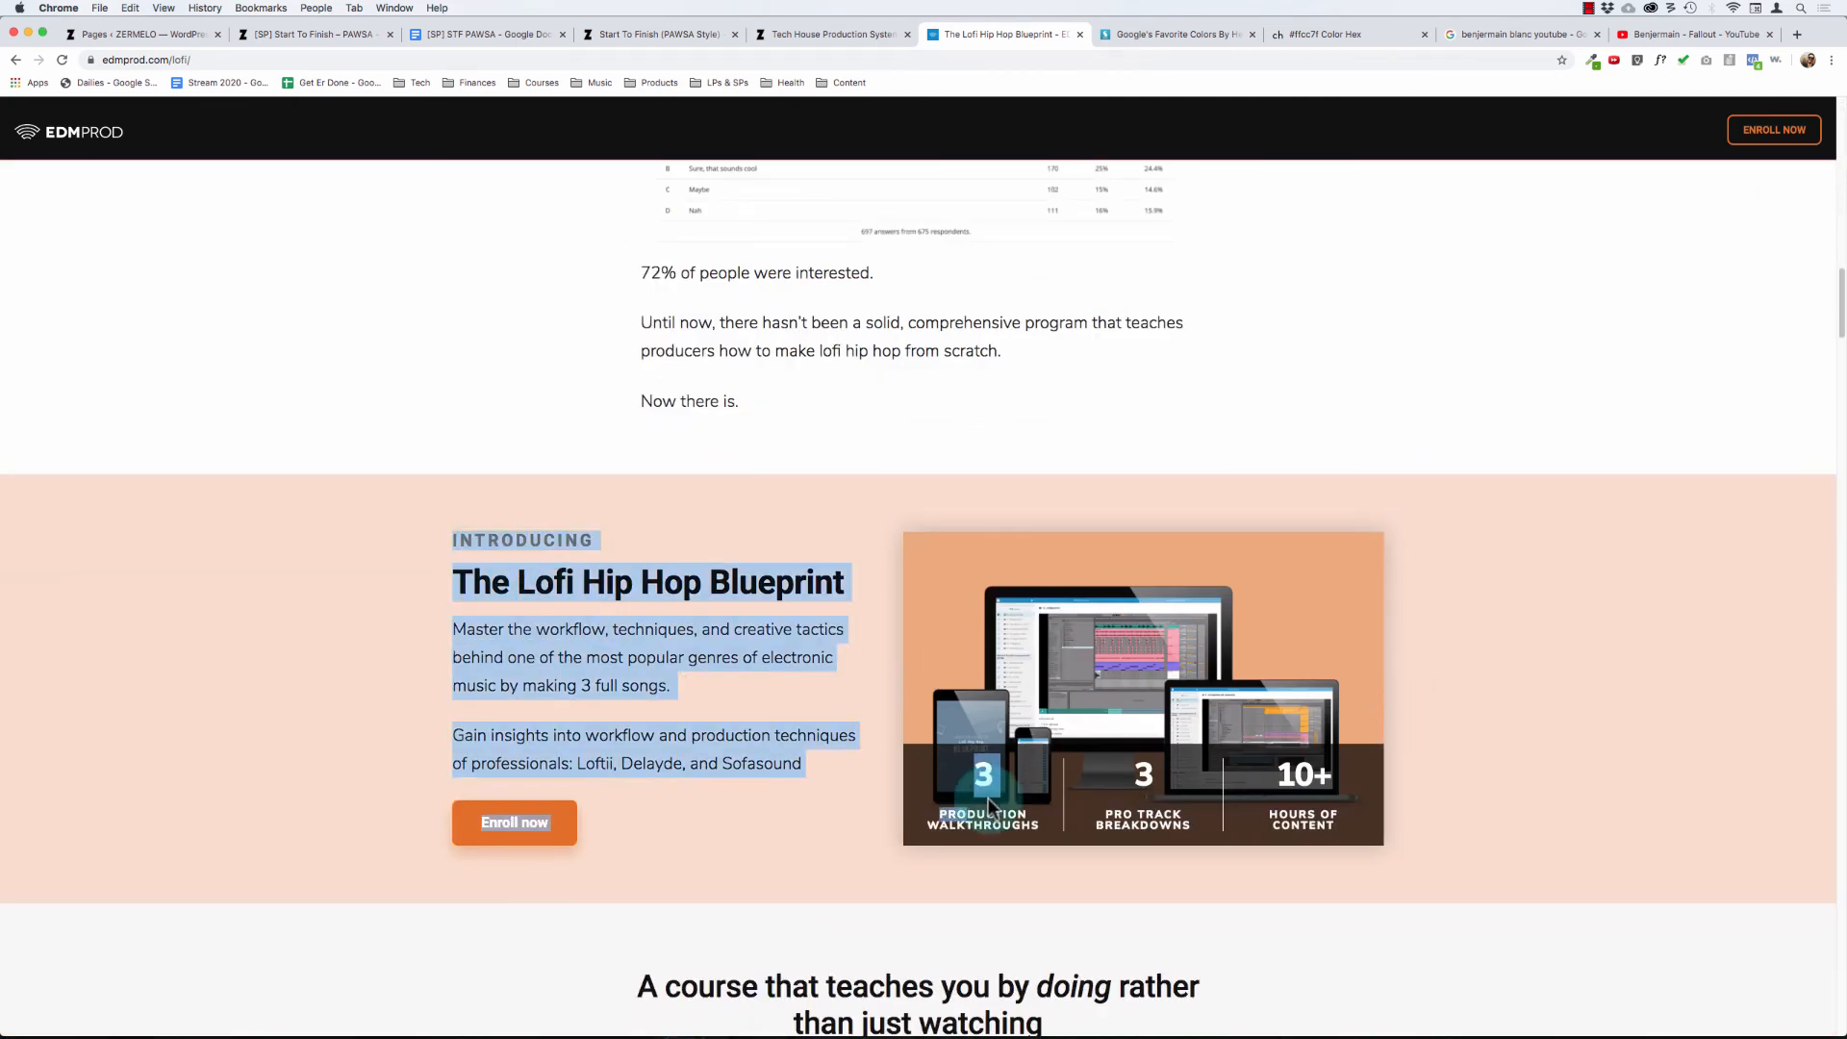
pyautogui.click(1562, 919)
pyautogui.scroll(-4, 1555, 921)
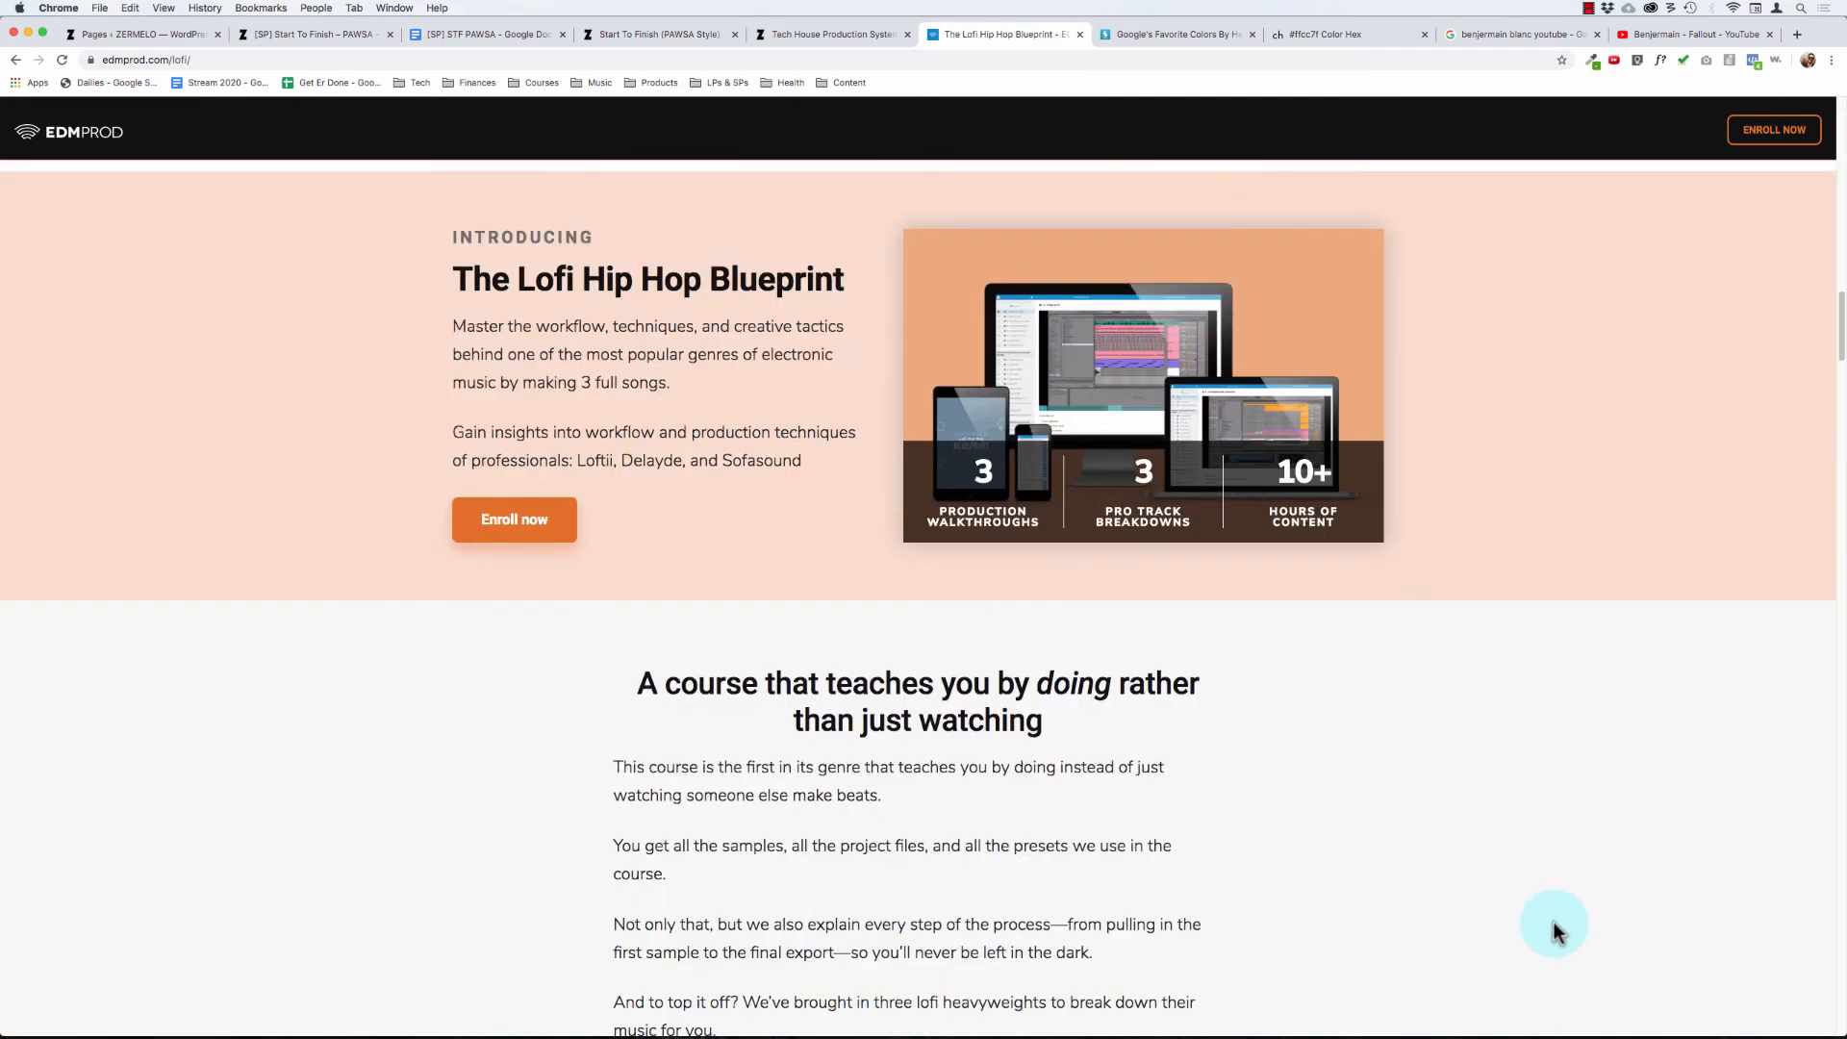
pyautogui.scroll(4, 1555, 922)
pyautogui.moveTo(512, 513); pyautogui.dragTo(1393, 734)
pyautogui.click(1588, 899)
# - Examine the section about teaching by doing rather than just watching, including its copy and featured artist photos
pyautogui.scroll(-5, 1595, 904)
pyautogui.scroll(-1, 1595, 905)
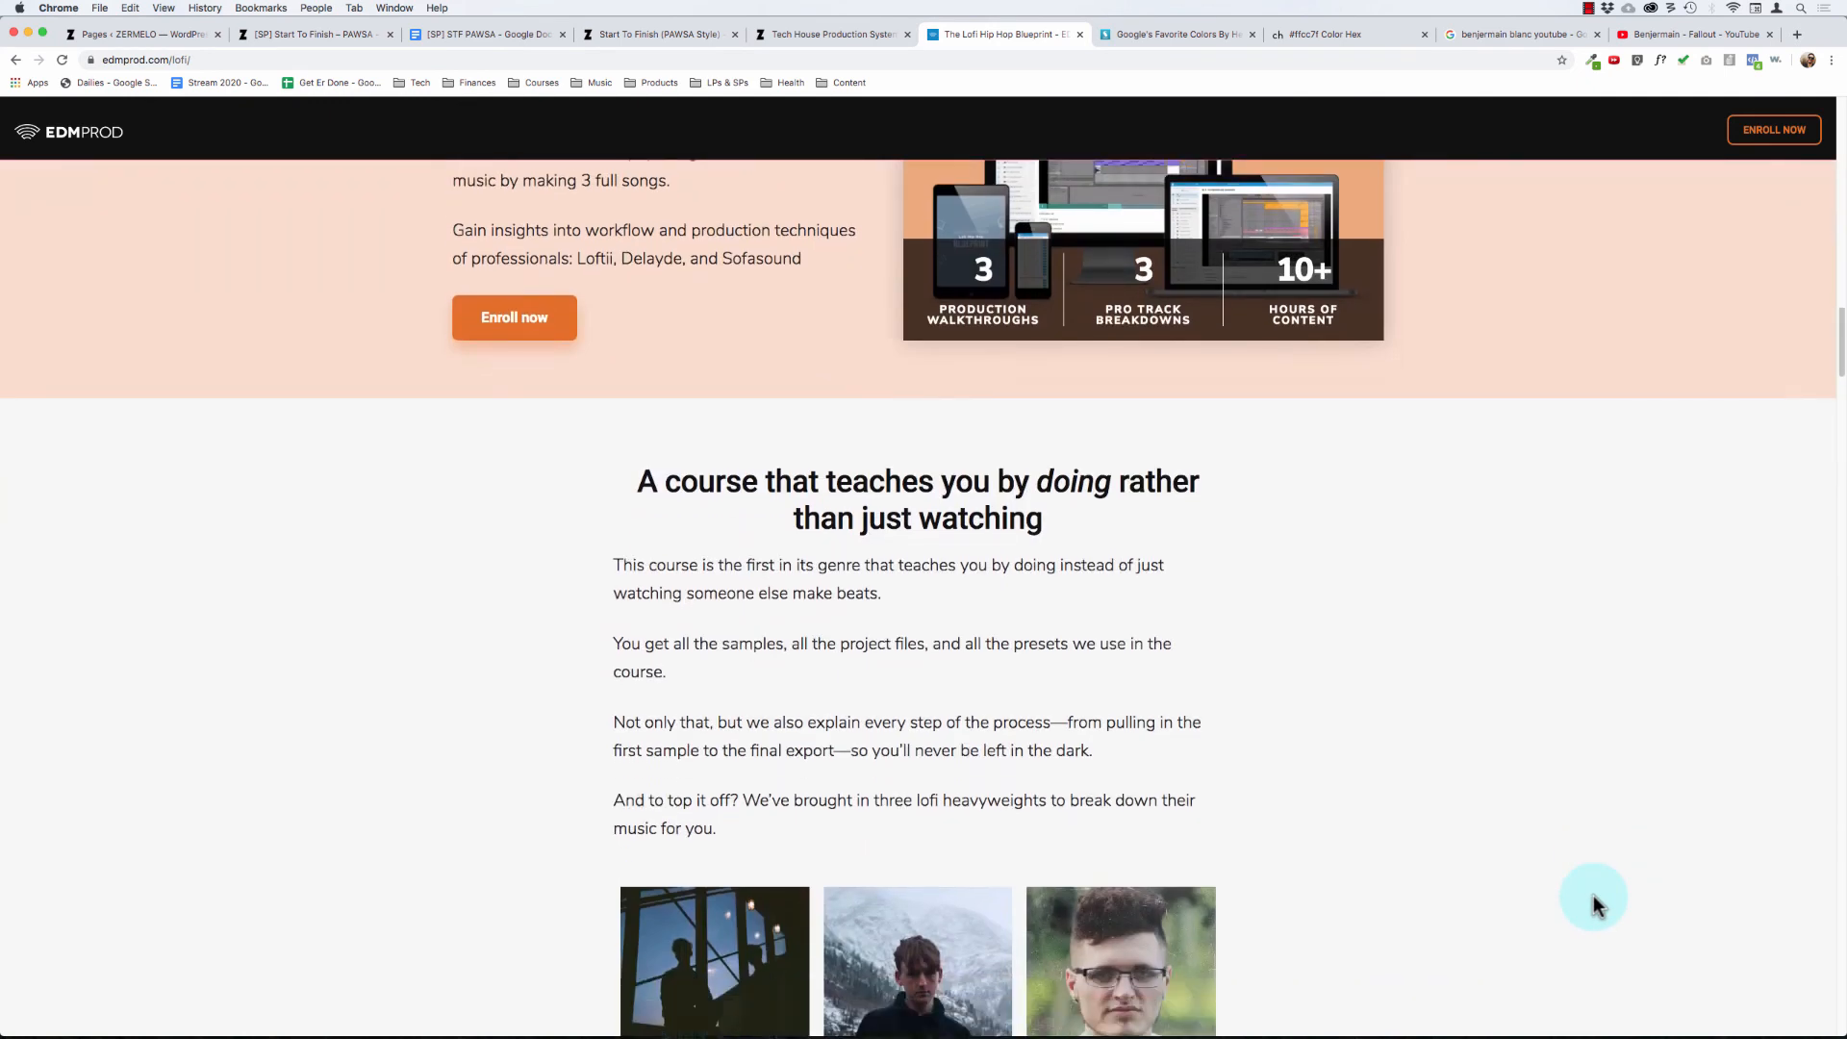
pyautogui.scroll(-4, 725, 374)
pyautogui.scroll(4, 693, 327)
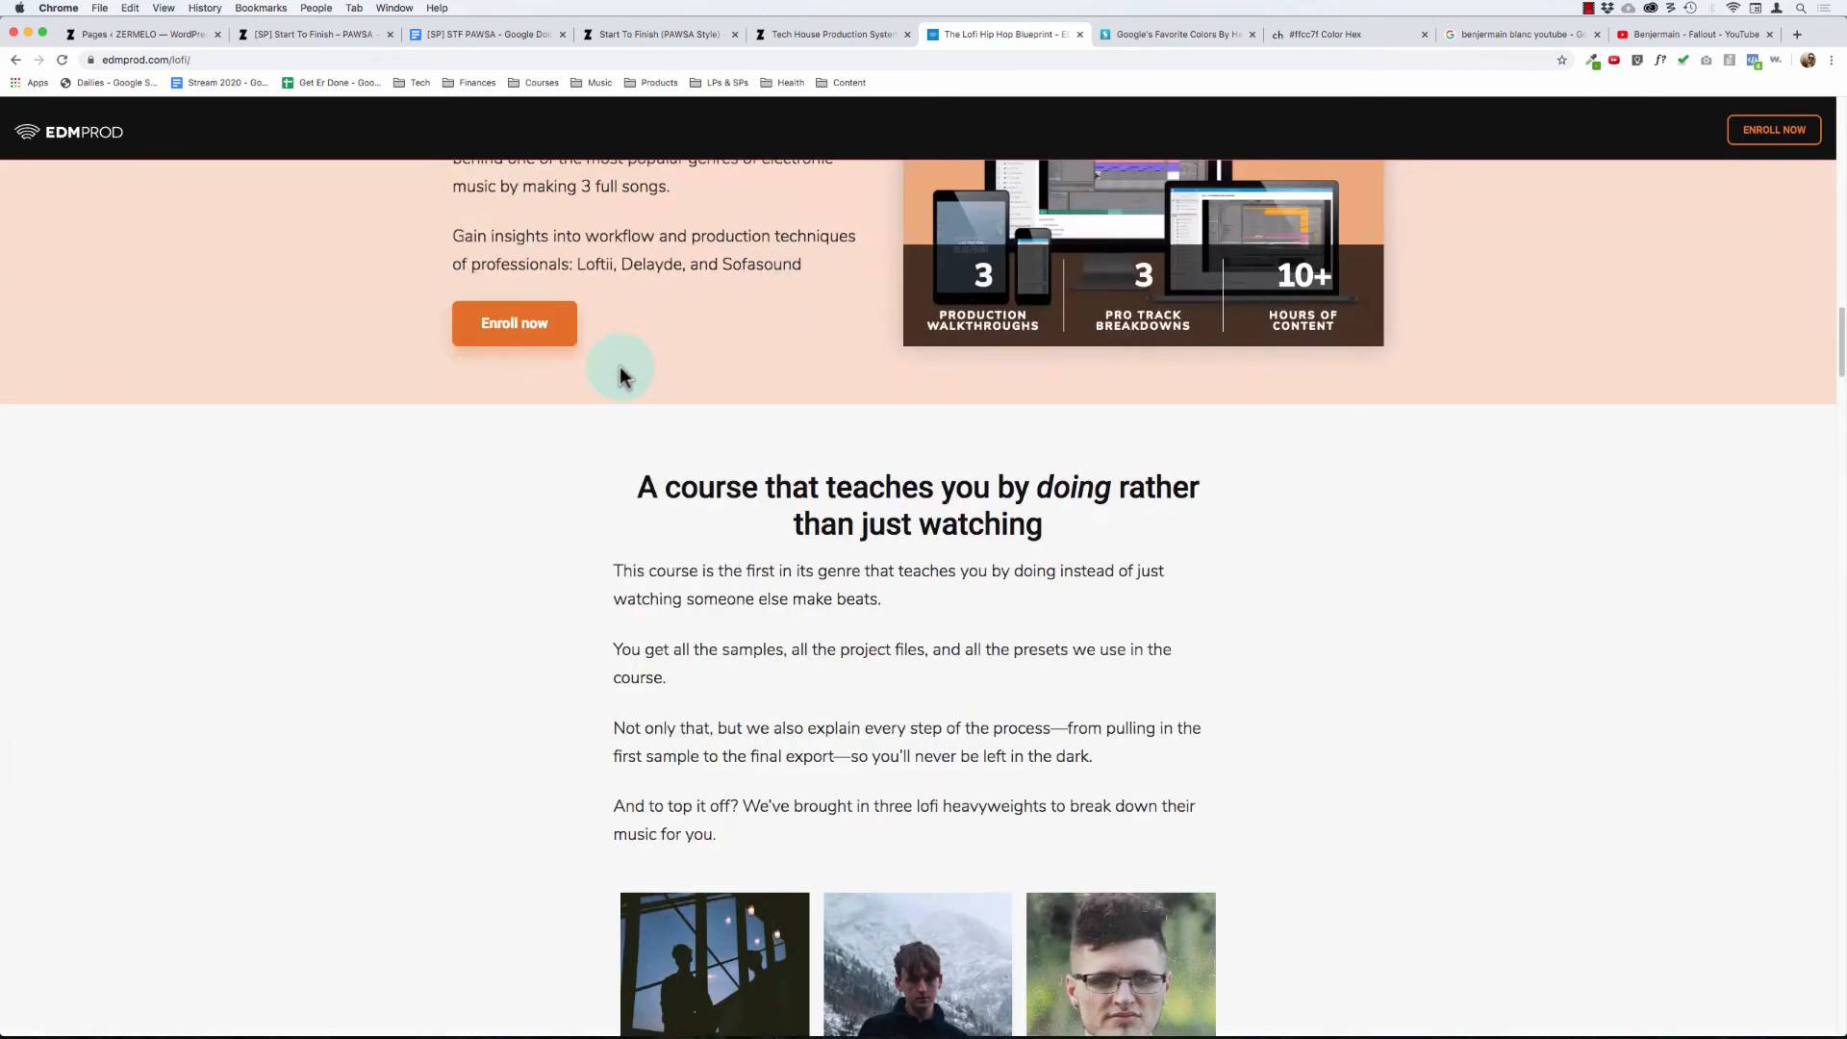
pyautogui.moveTo(621, 380); pyautogui.dragTo(1118, 840)
pyautogui.scroll(-4, 1122, 841)
pyautogui.scroll(-4, 1122, 843)
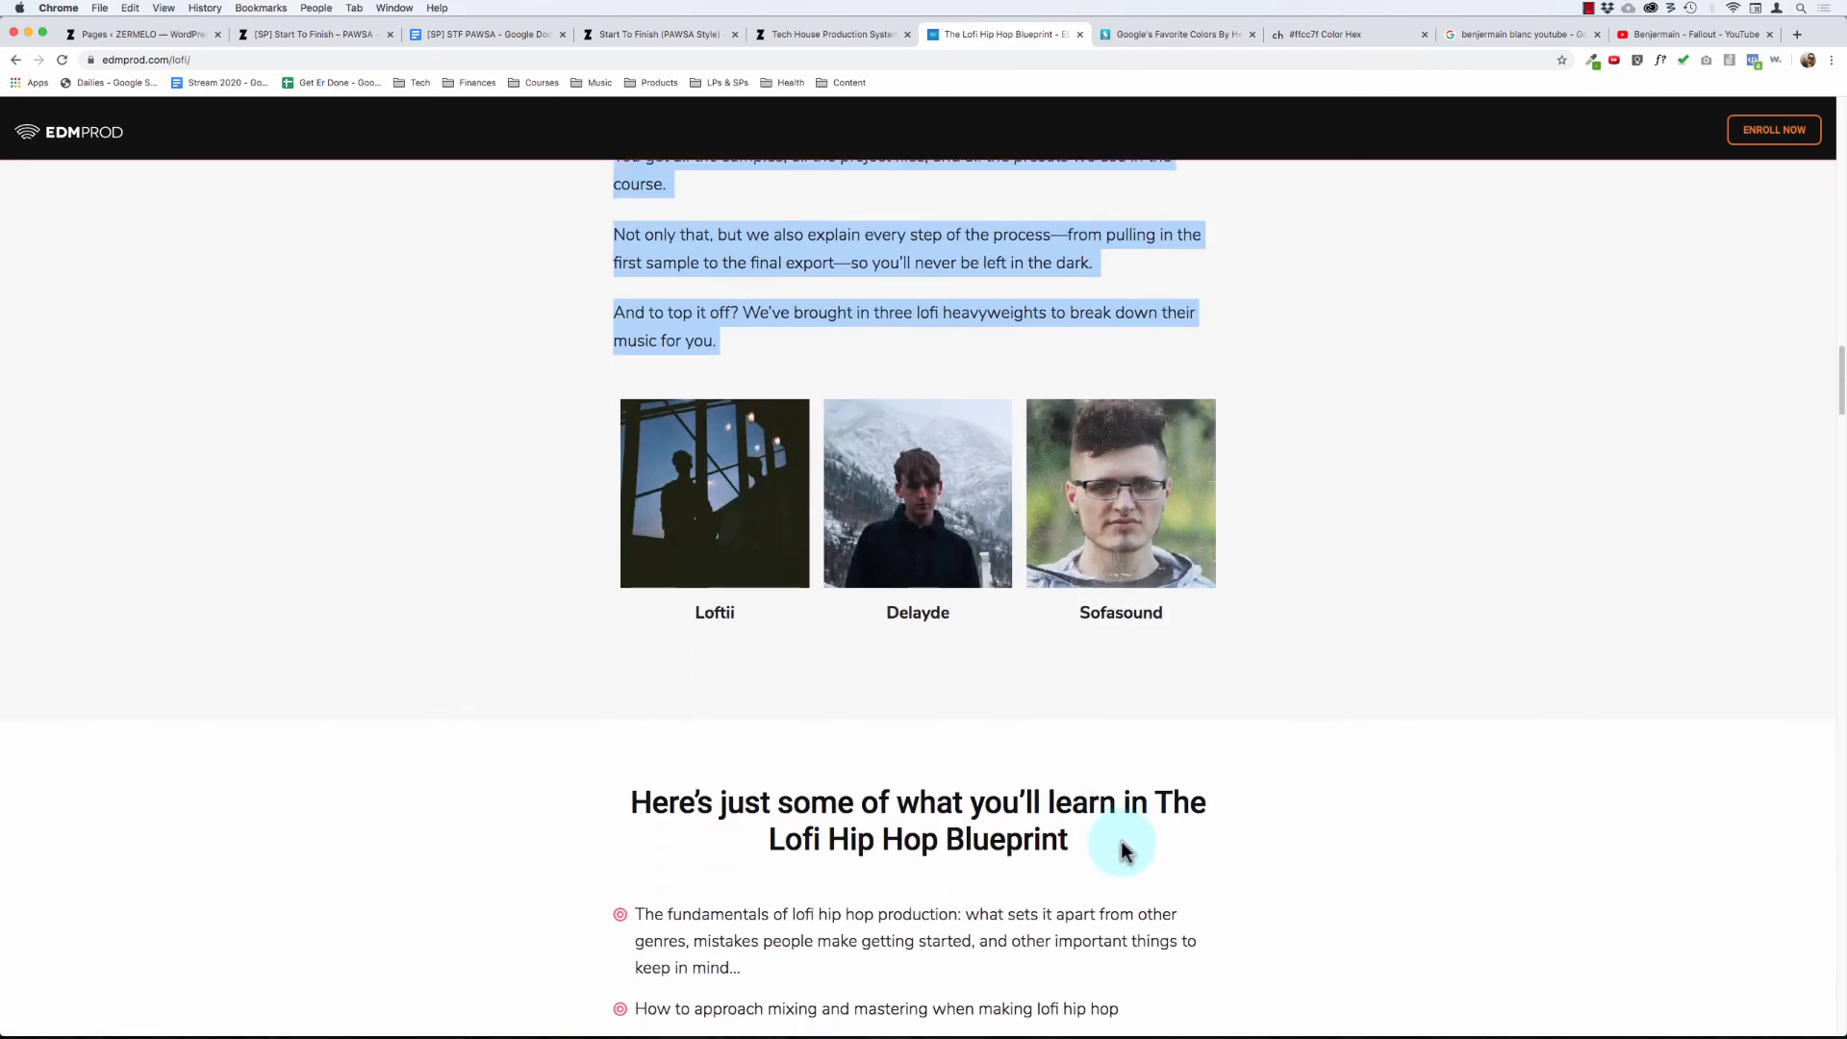
pyautogui.scroll(5, 928, 674)
pyautogui.scroll(-4, 928, 674)
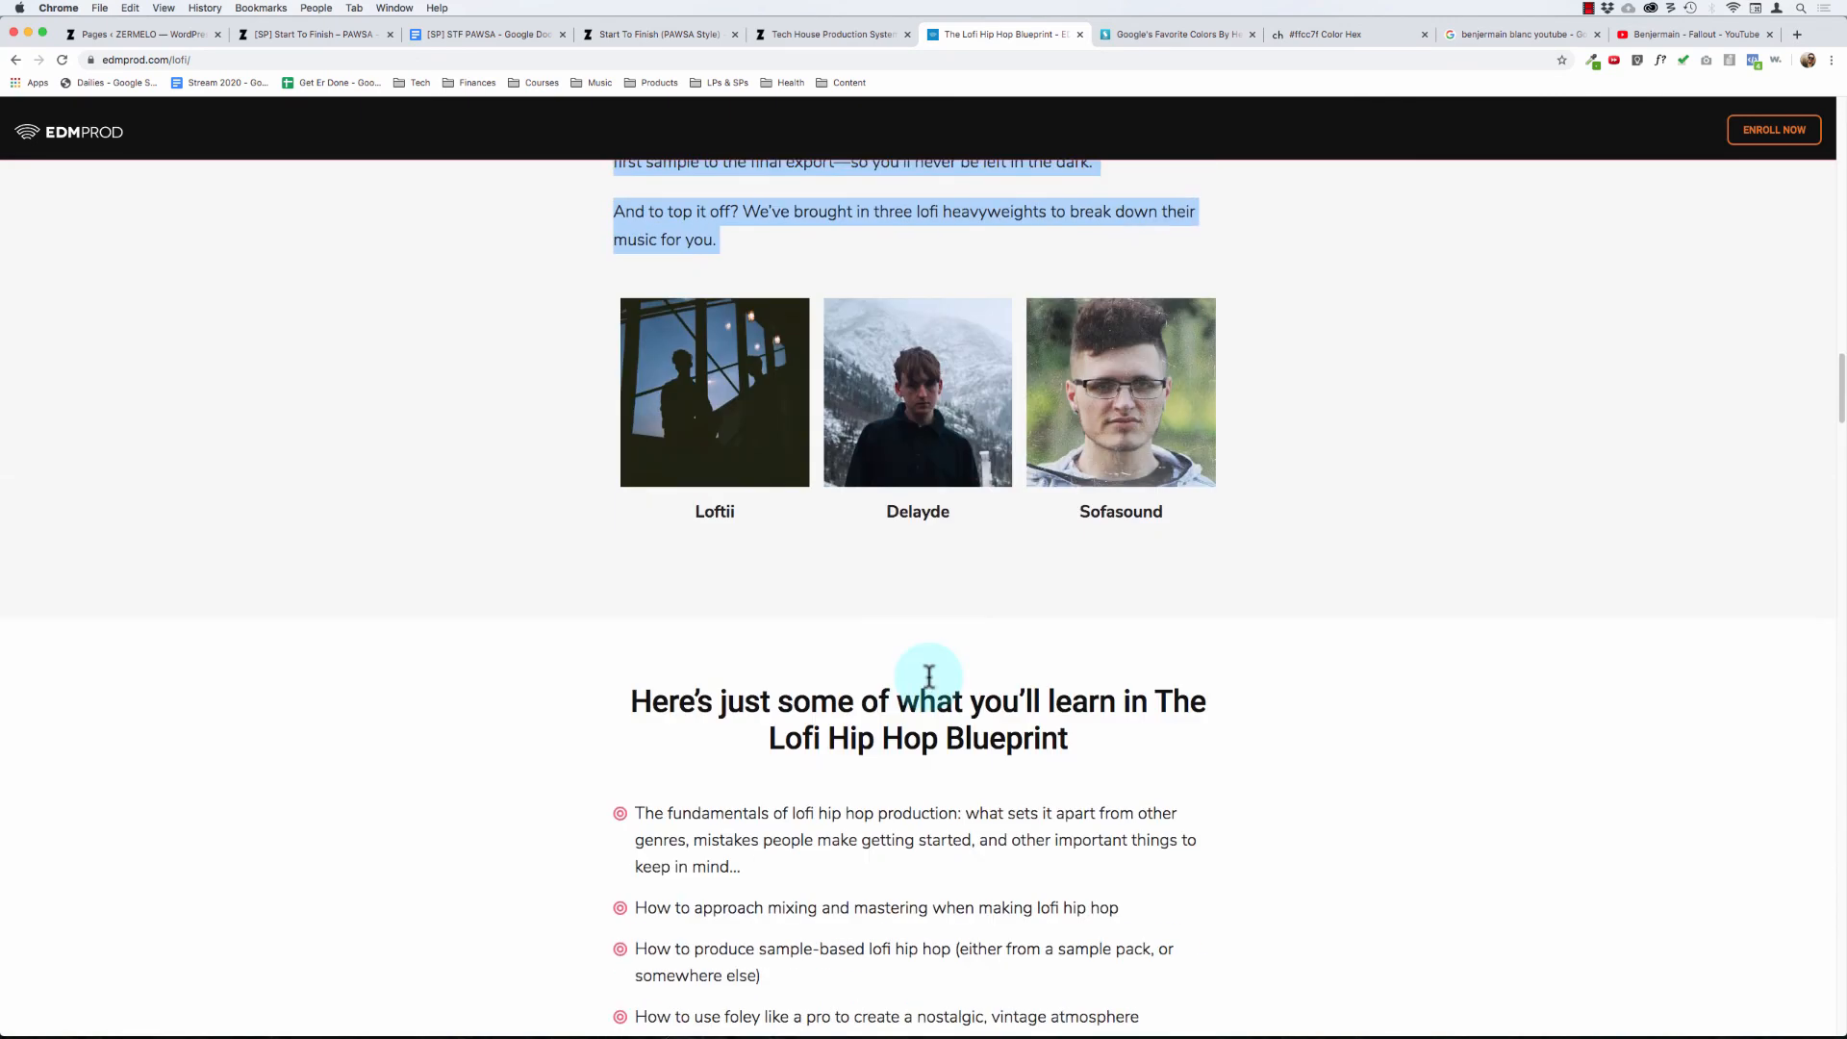
# - Look through the list of what you'll learn, down to the full breakdown and syllabus heading
pyautogui.scroll(-6, 580, 627)
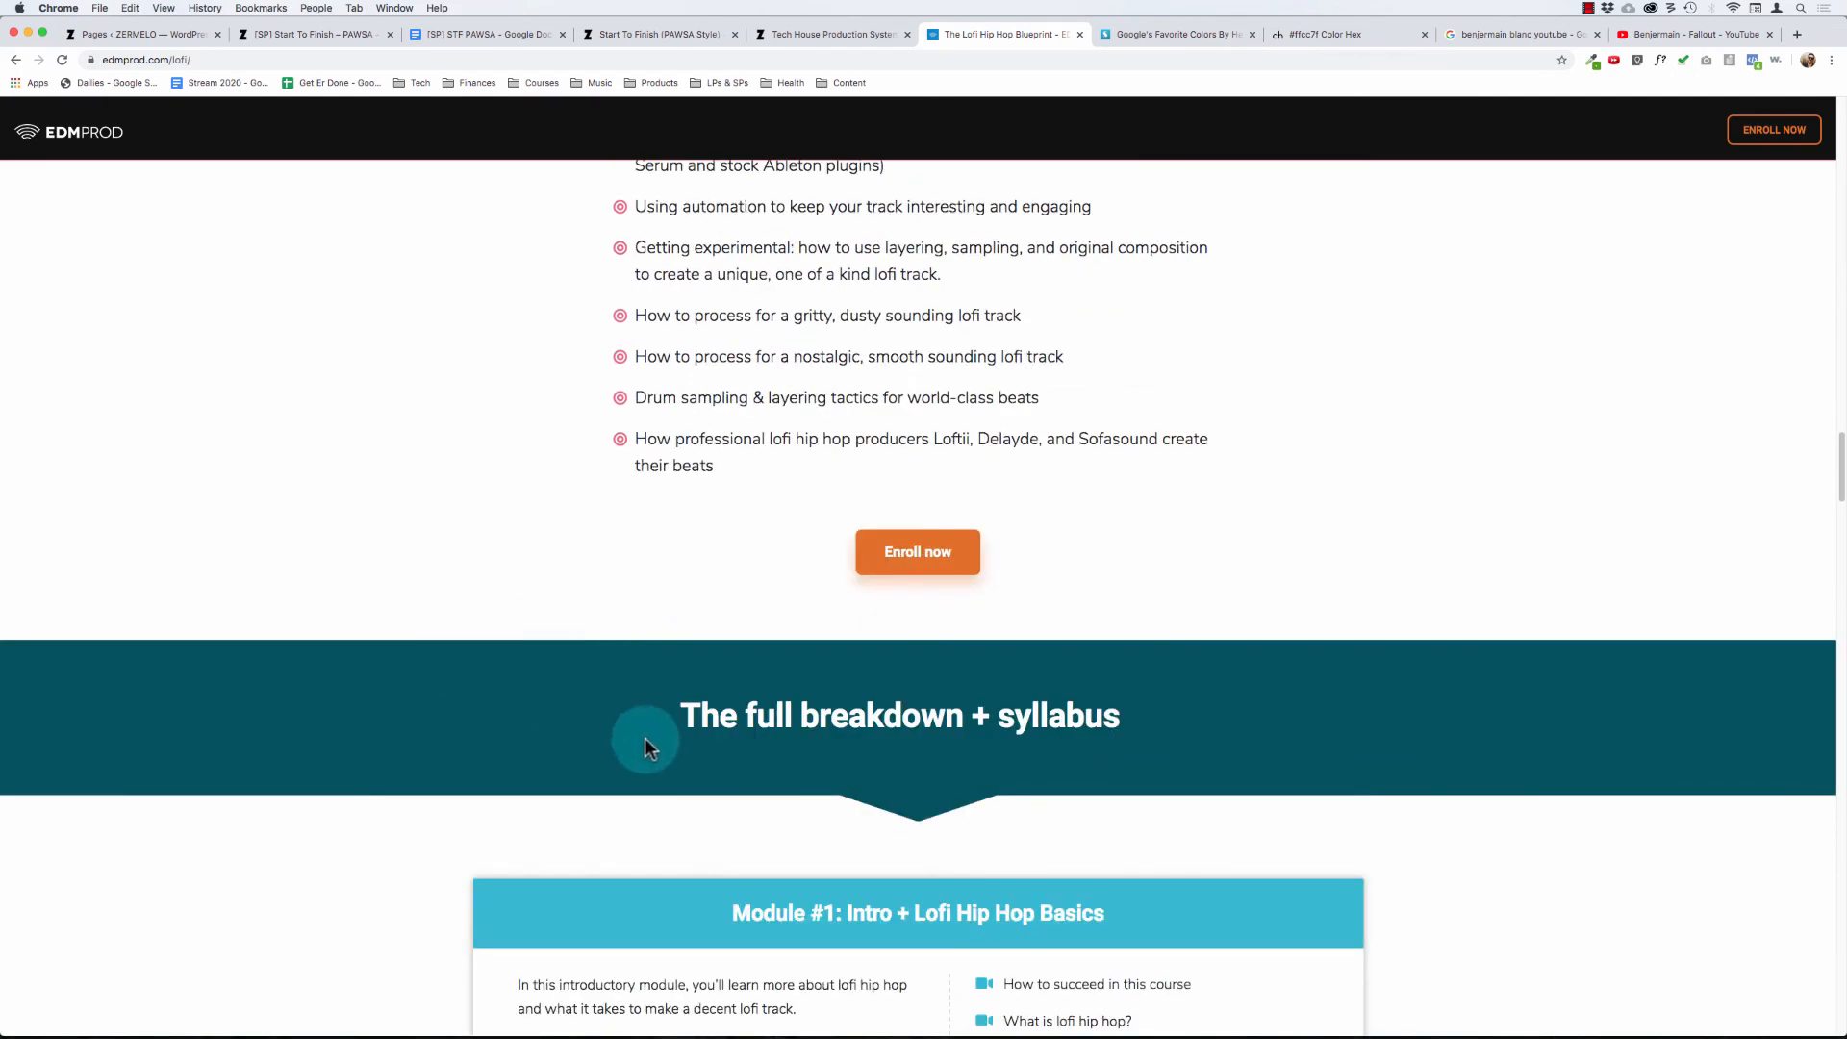
pyautogui.moveTo(645, 737); pyautogui.dragTo(1131, 712)
pyautogui.click(1124, 716)
# - Review the syllabus layout of the Lofi page from Module #1 through Module #6
pyautogui.scroll(-5, 1124, 715)
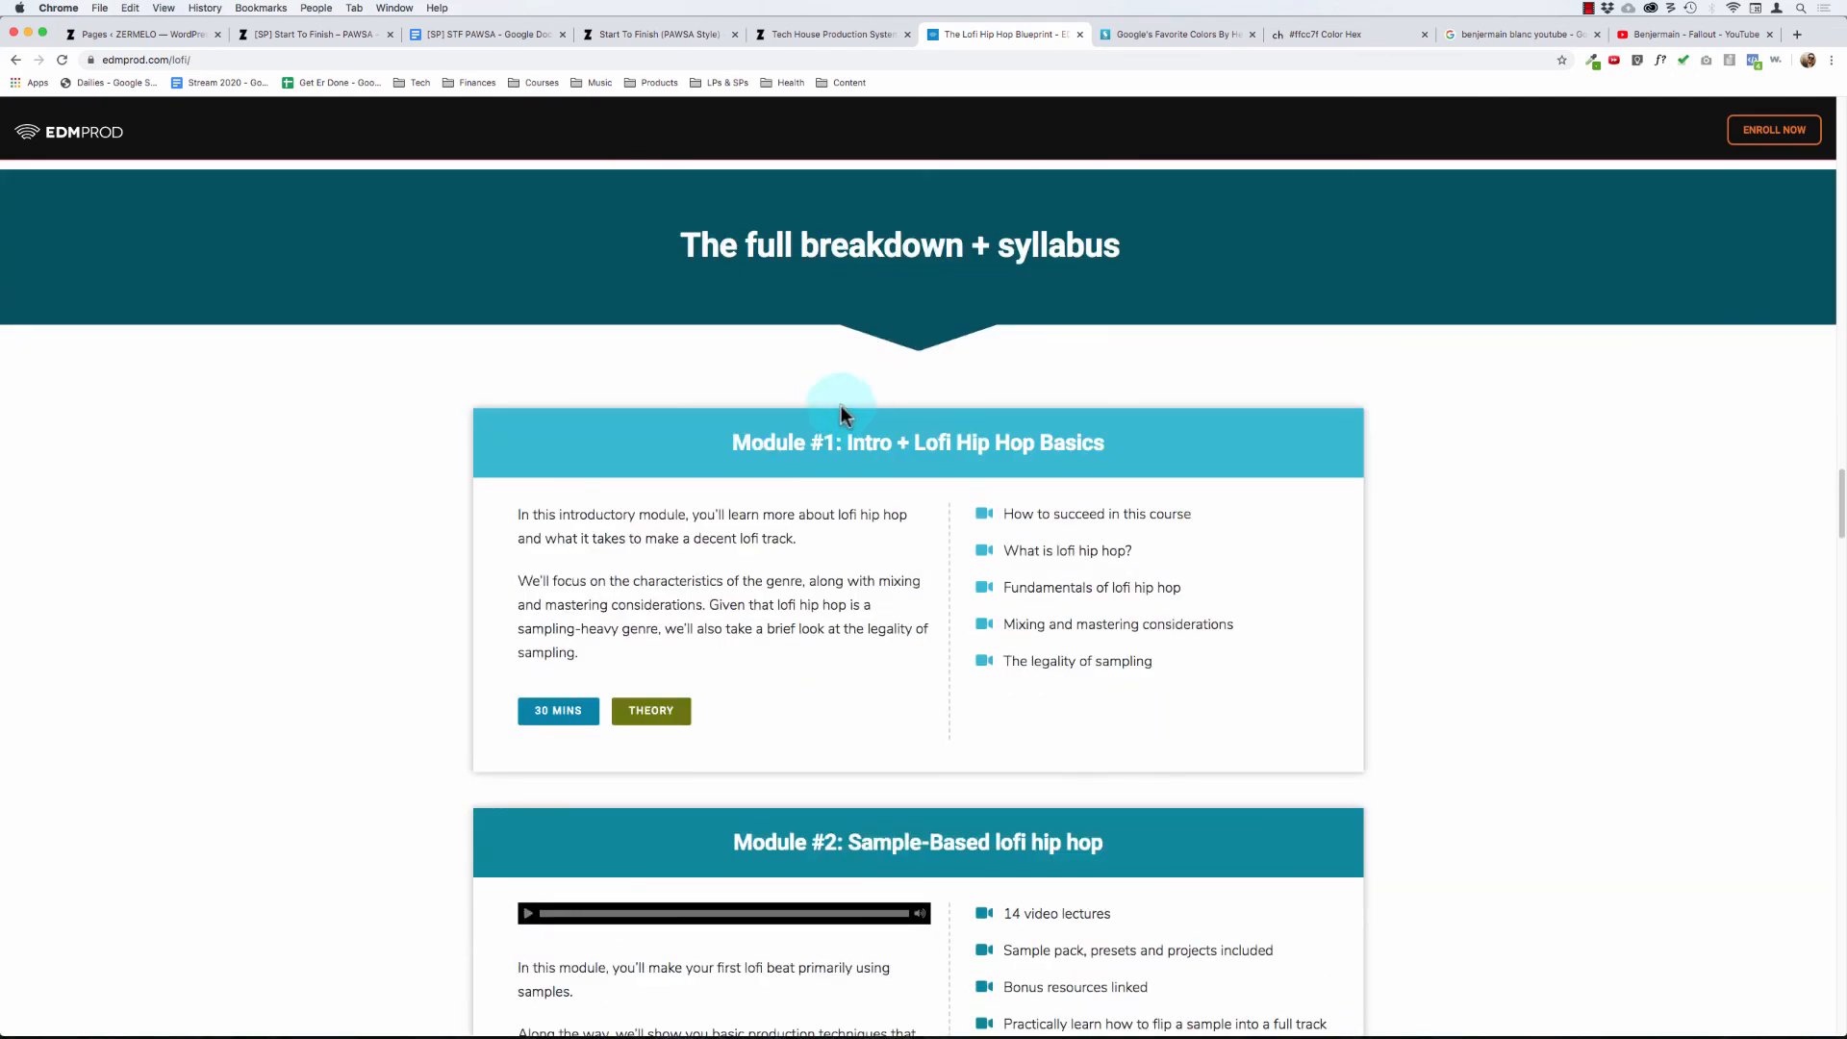
pyautogui.scroll(-5, 445, 537)
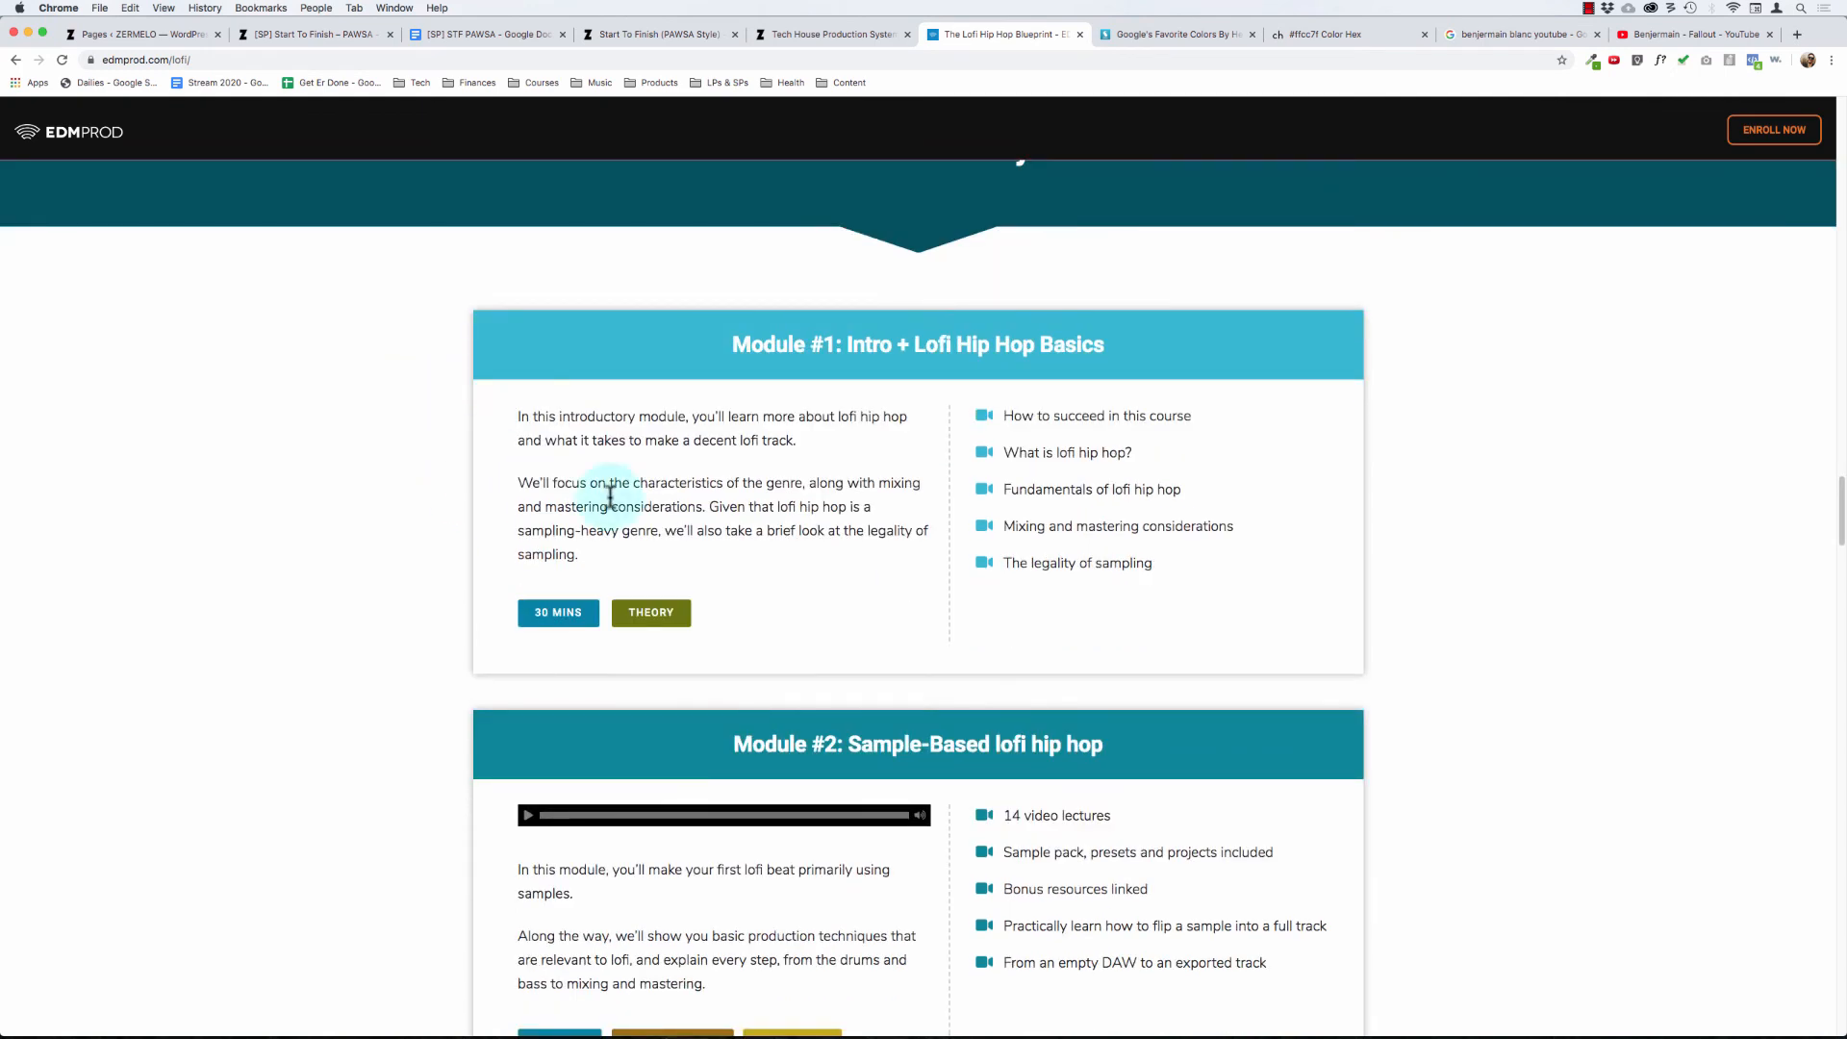
pyautogui.scroll(-3, 438, 767)
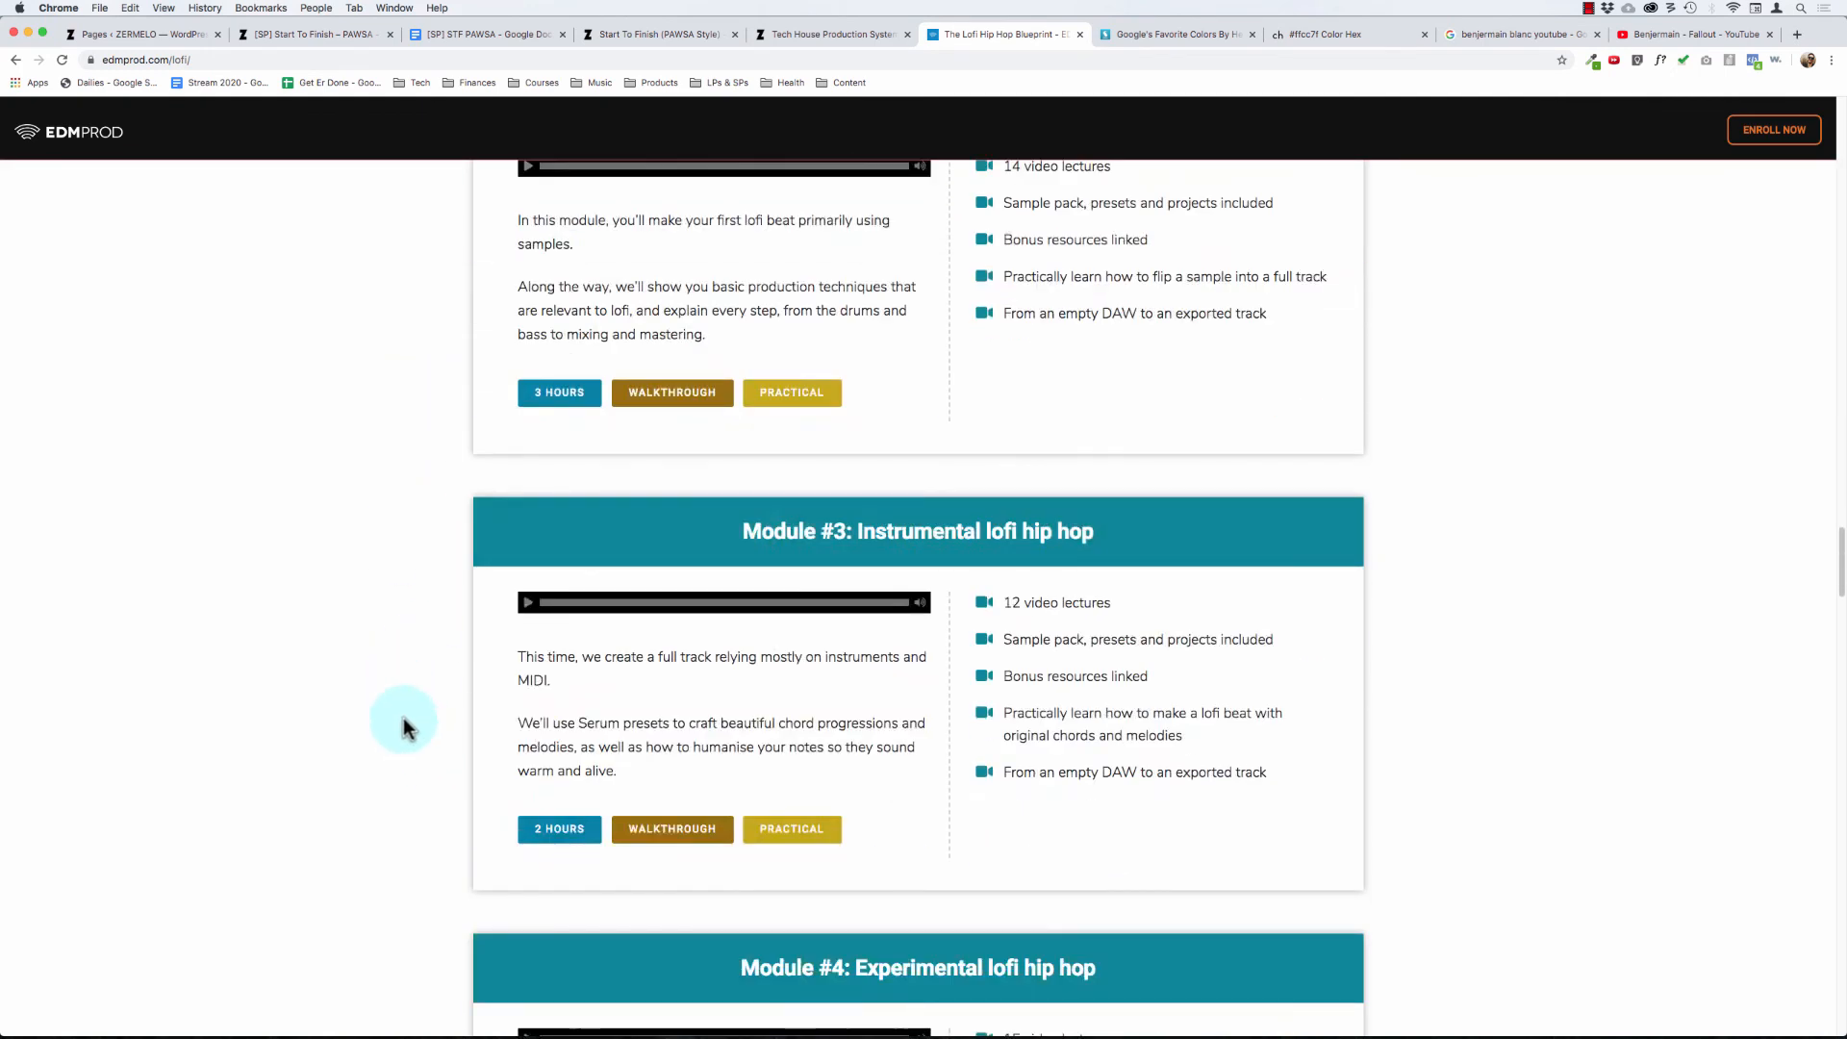
pyautogui.scroll(-5, 416, 766)
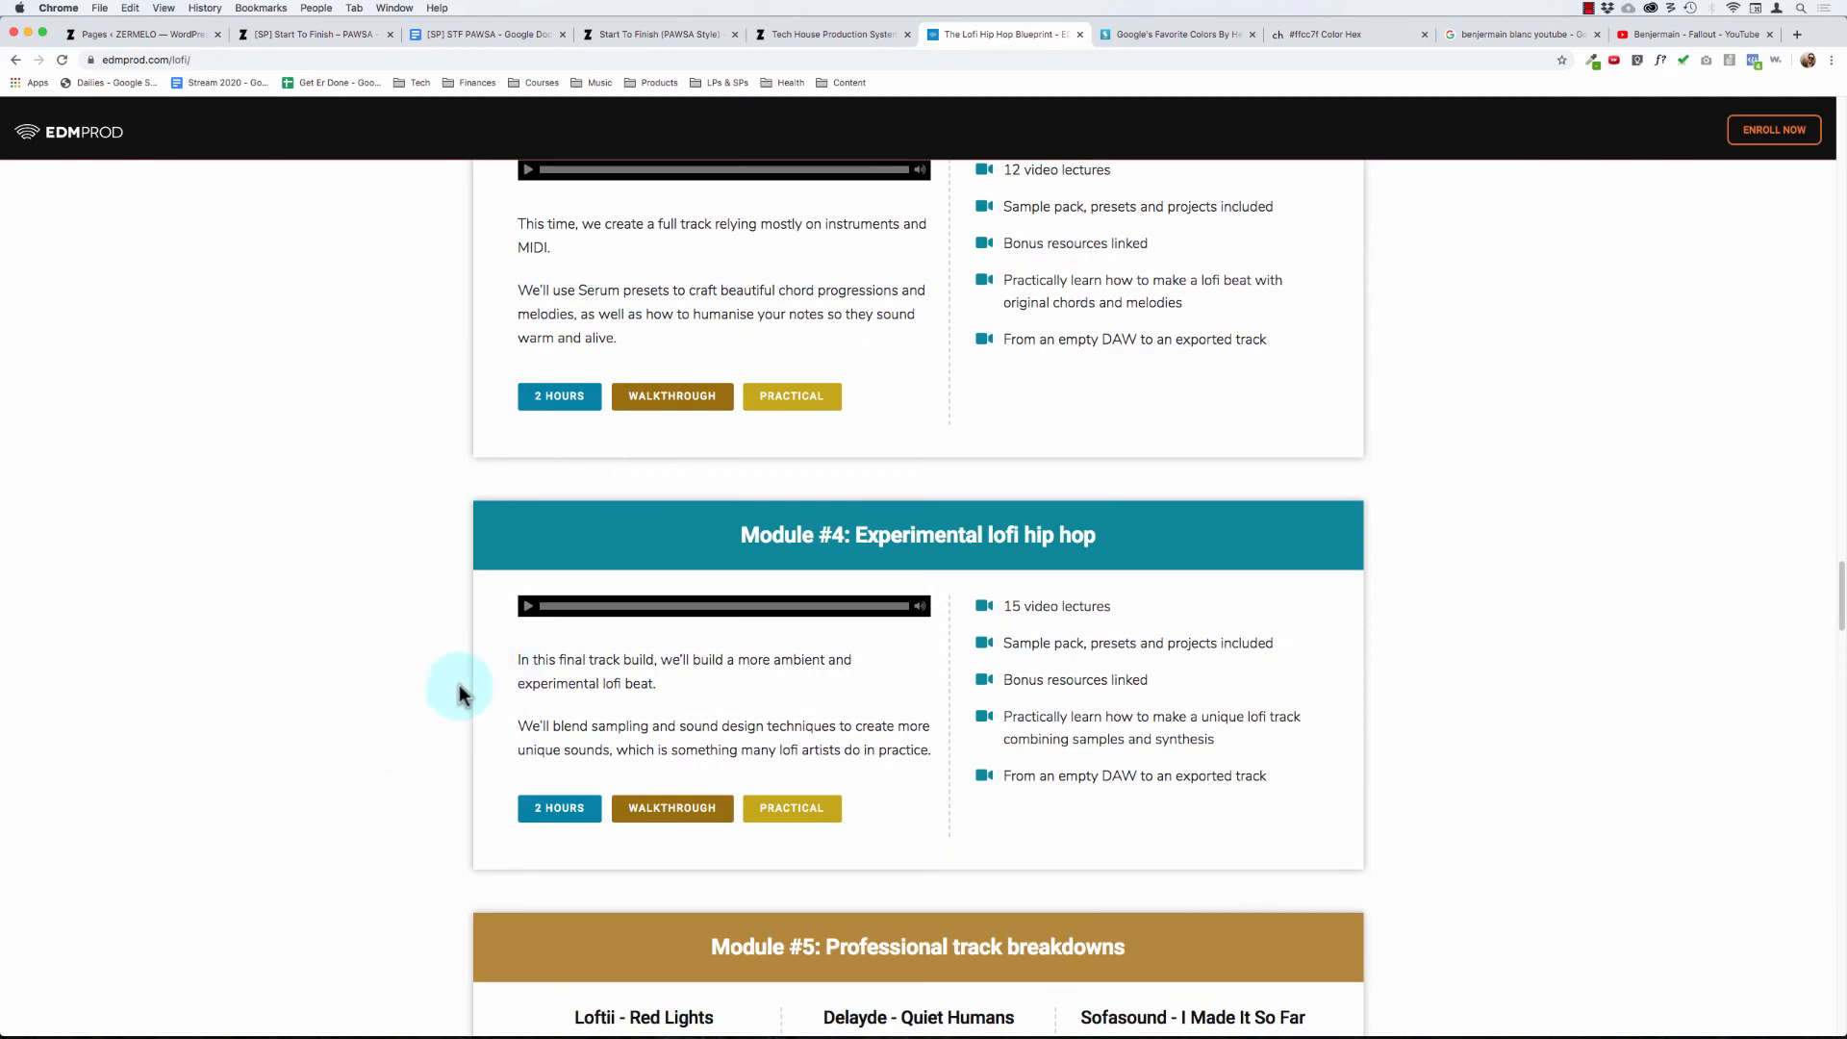
pyautogui.scroll(2, 378, 635)
pyautogui.scroll(-3, 385, 673)
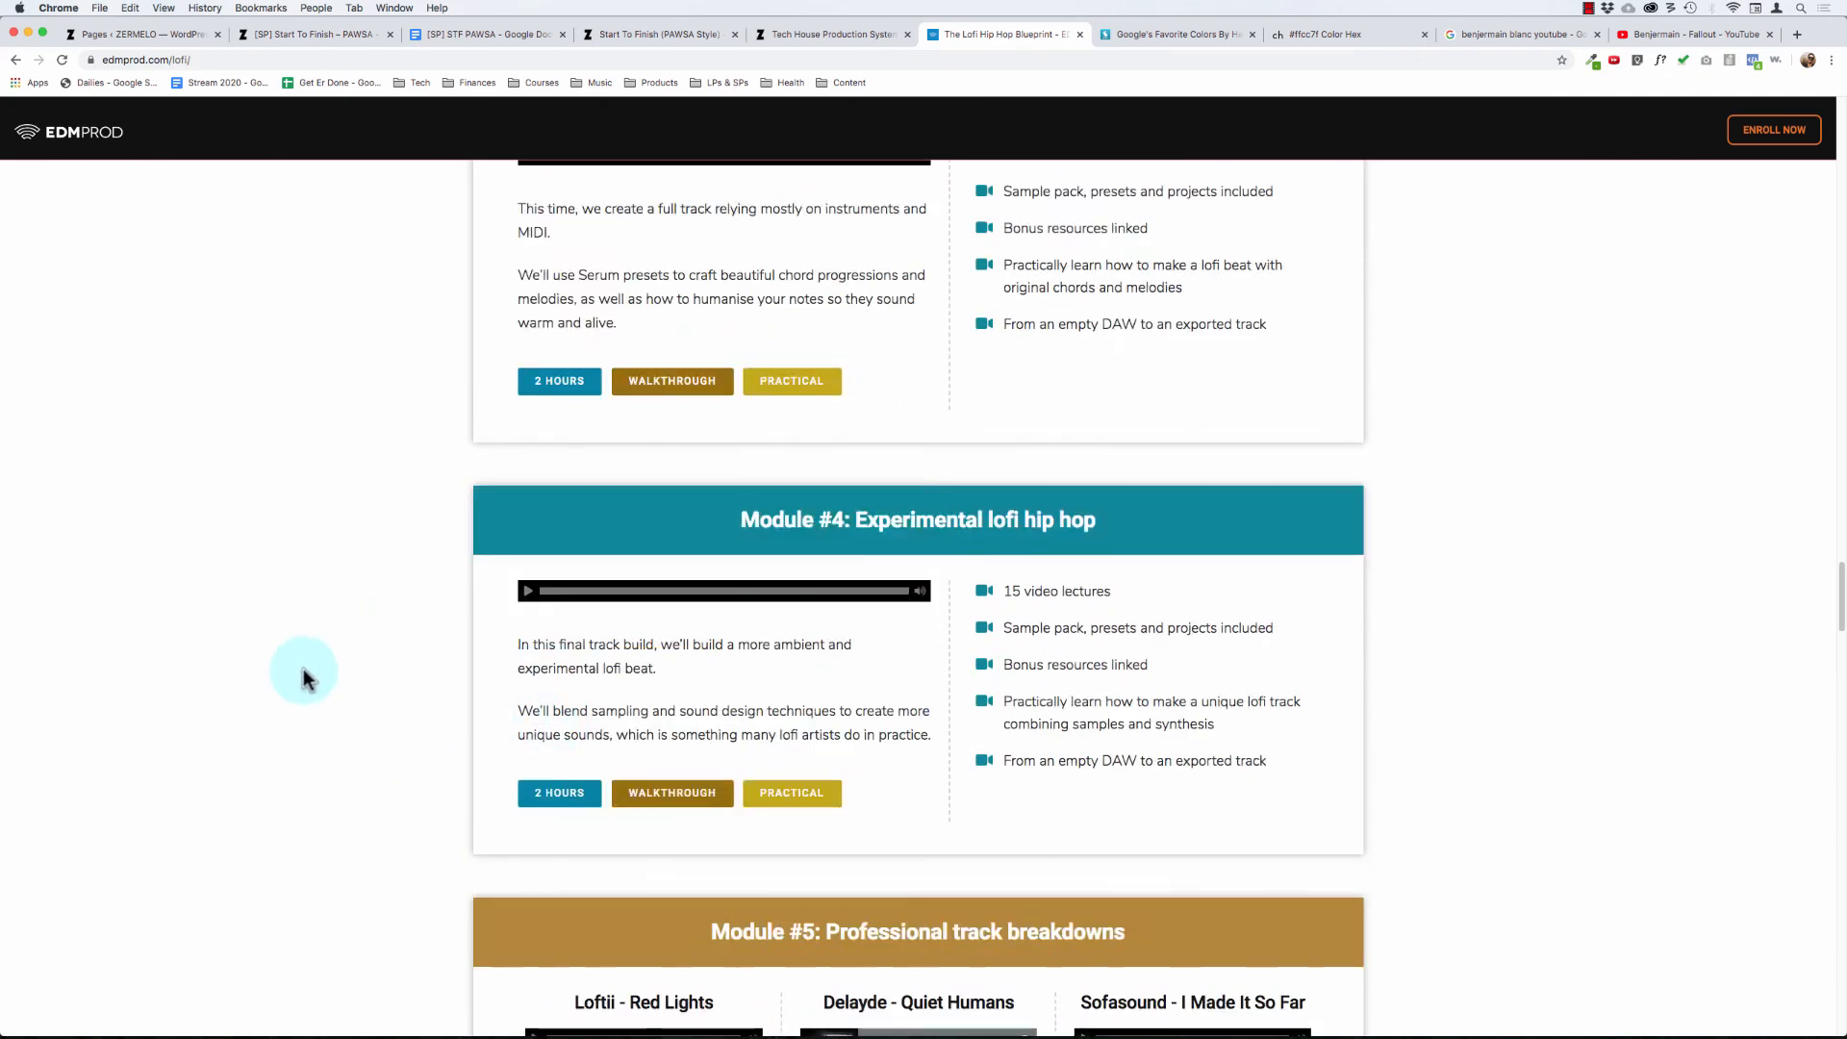
pyautogui.scroll(-4, 317, 673)
pyautogui.scroll(-8, 333, 679)
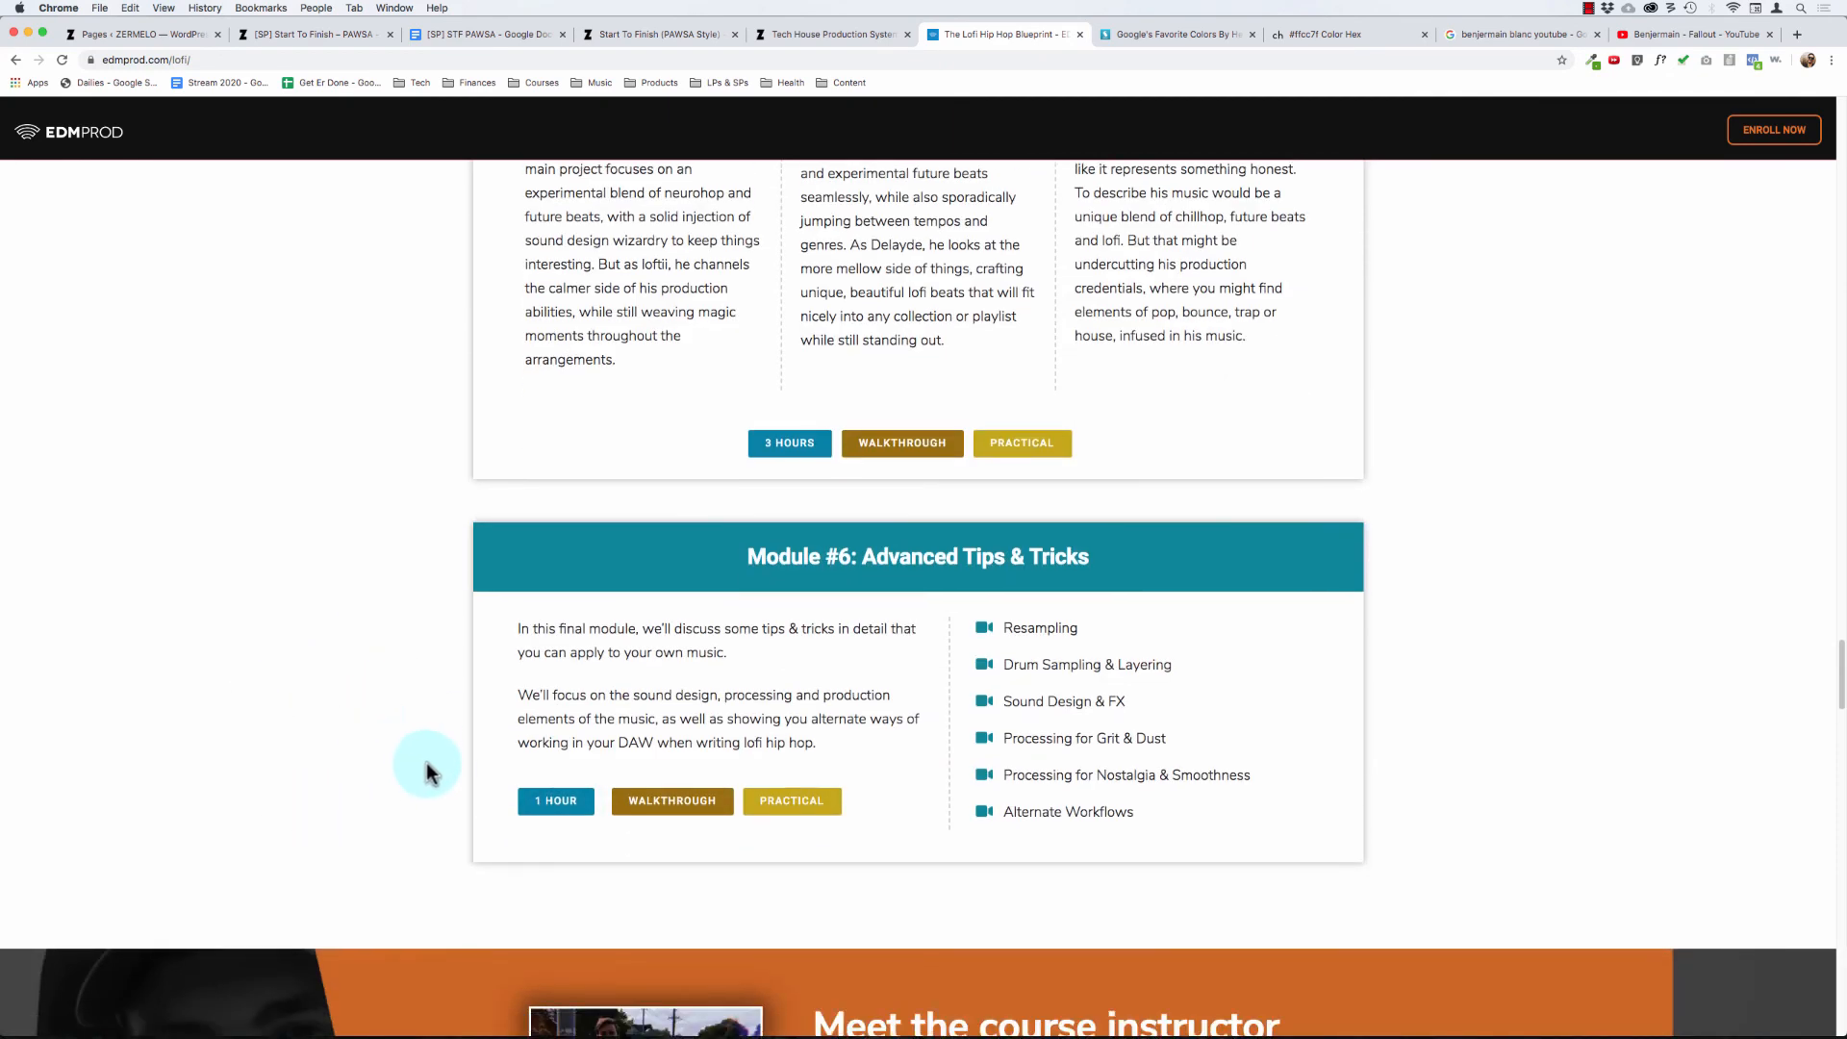
# - Examine the Meet the course instructor section and its photo and bio layout
pyautogui.scroll(-6, 325, 741)
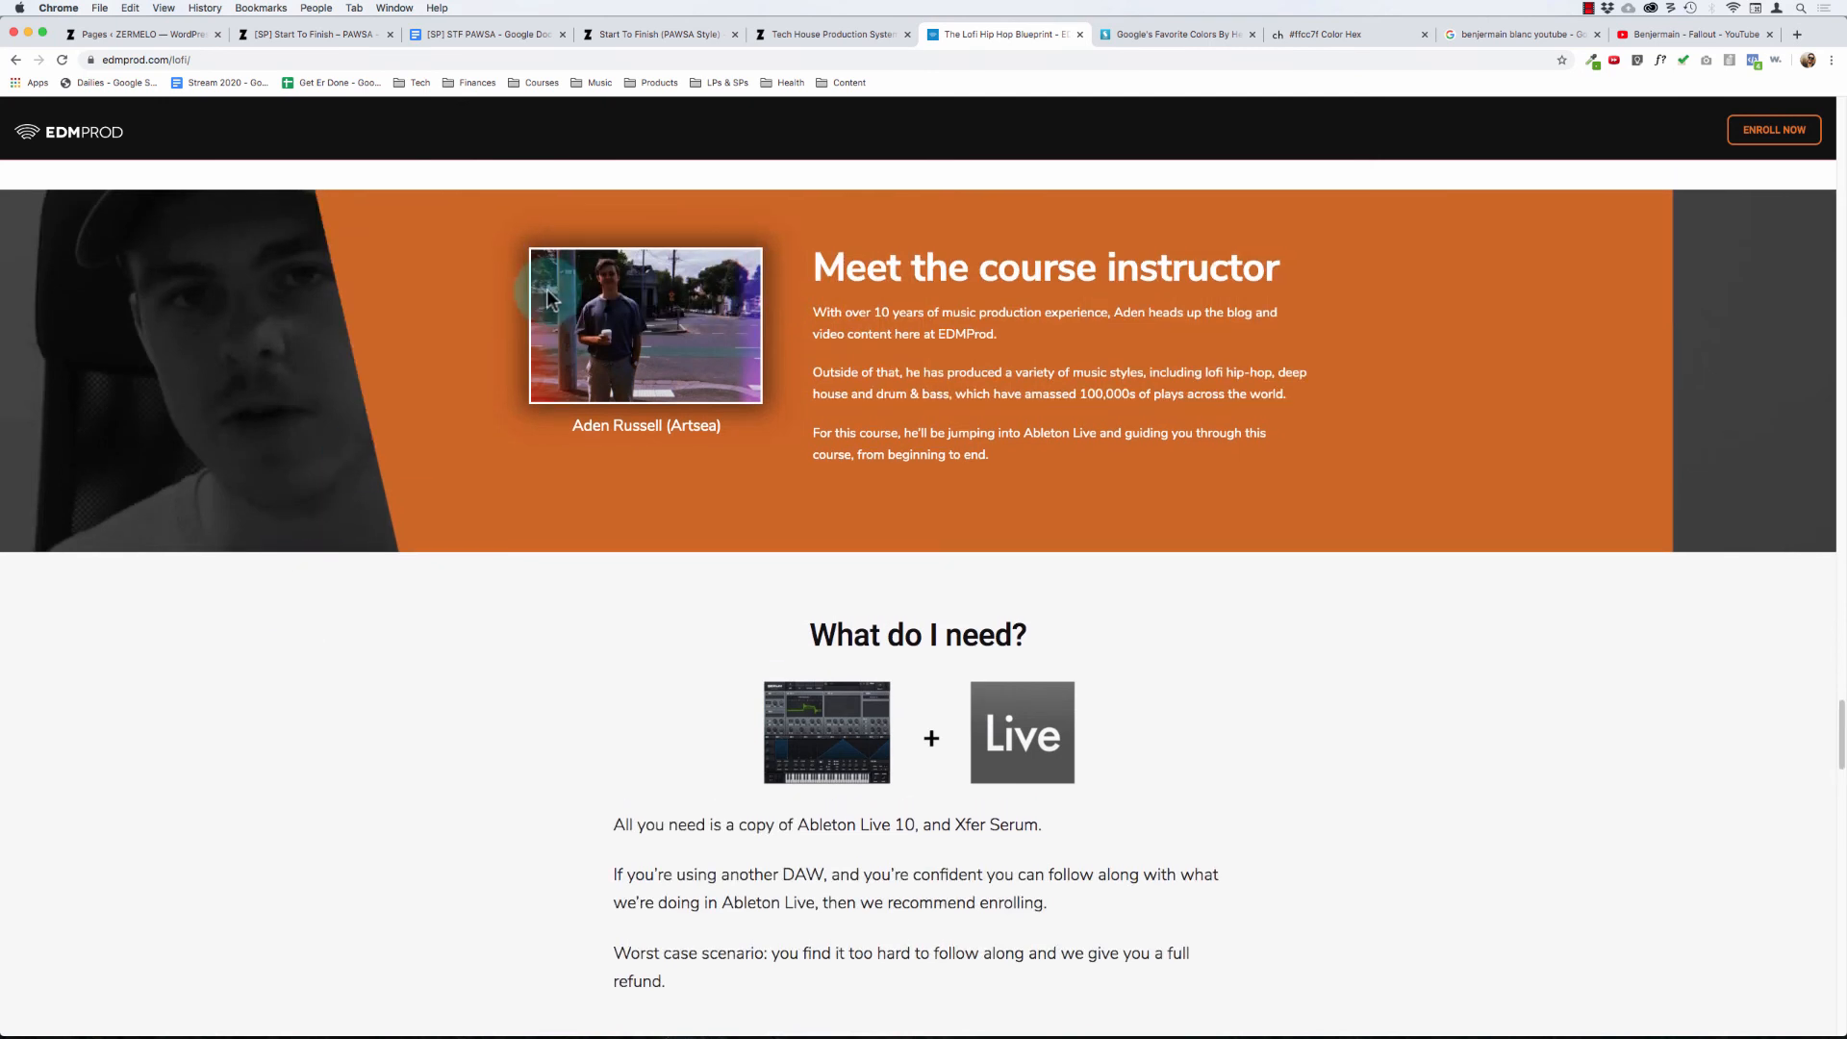
pyautogui.moveTo(1002, 449); pyautogui.dragTo(833, 265)
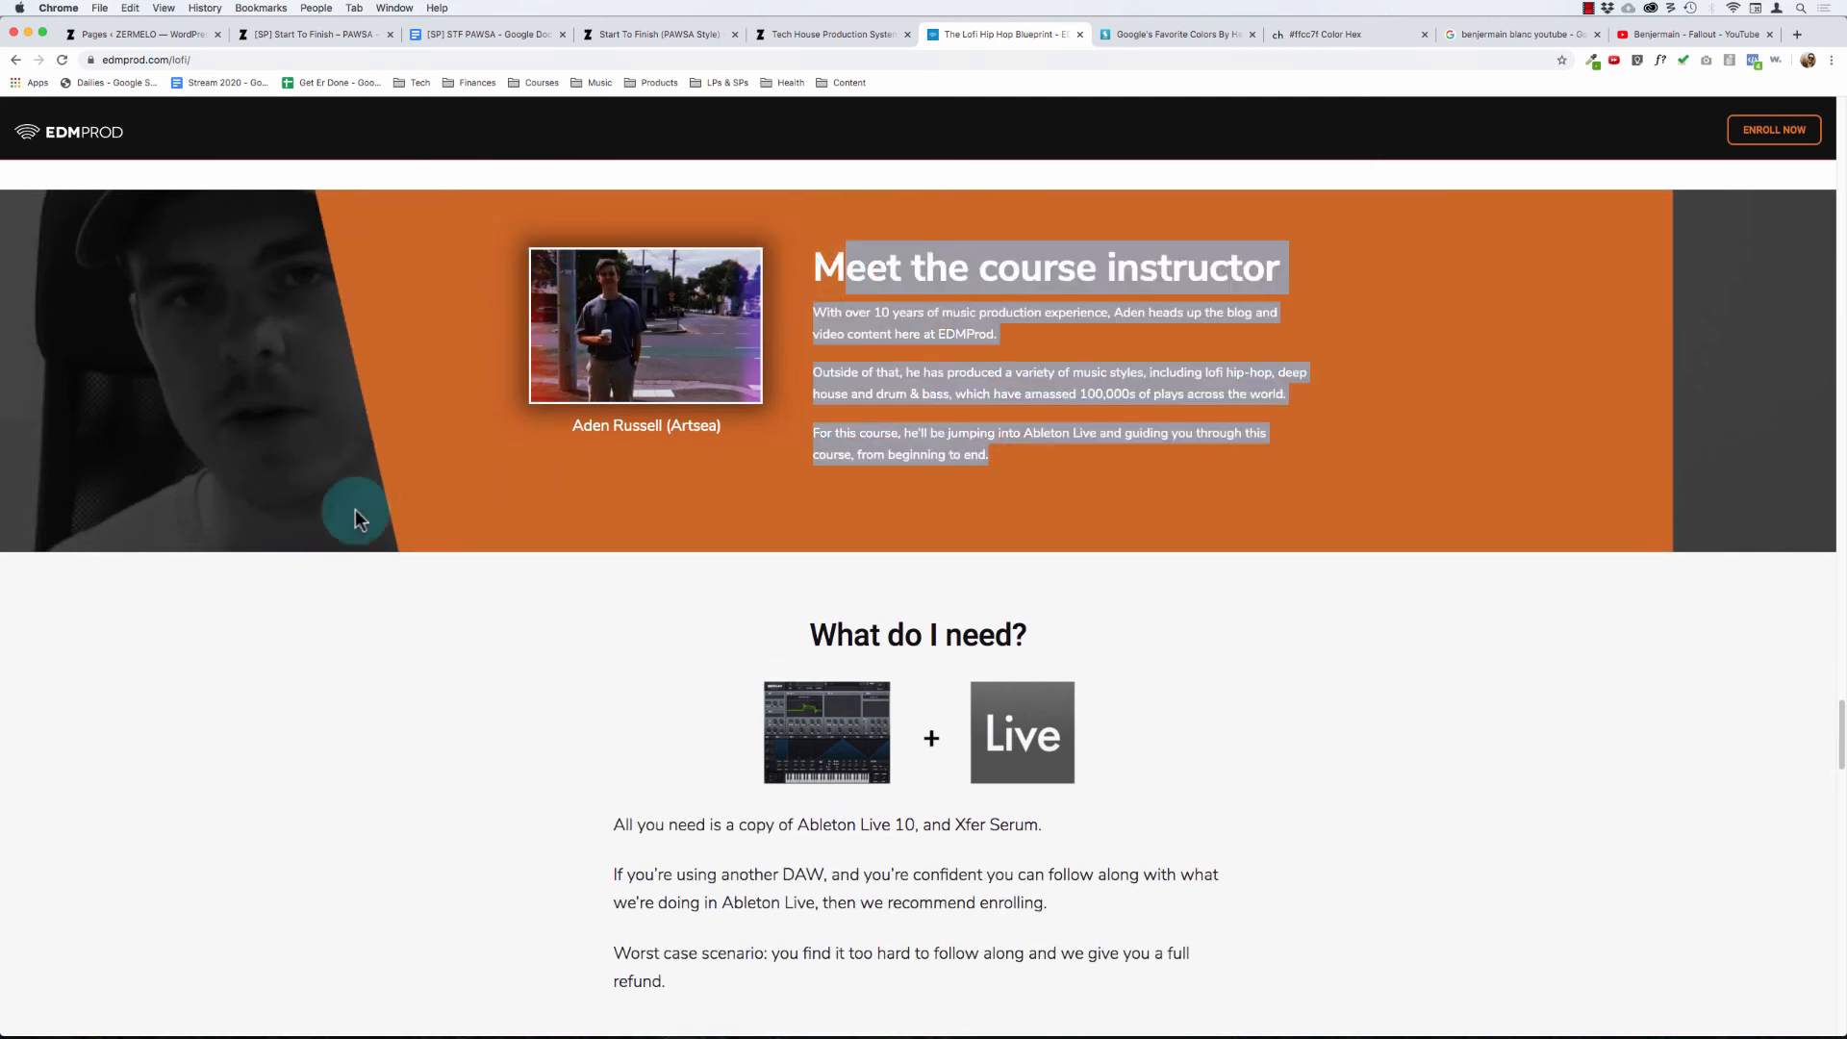
pyautogui.click(318, 514)
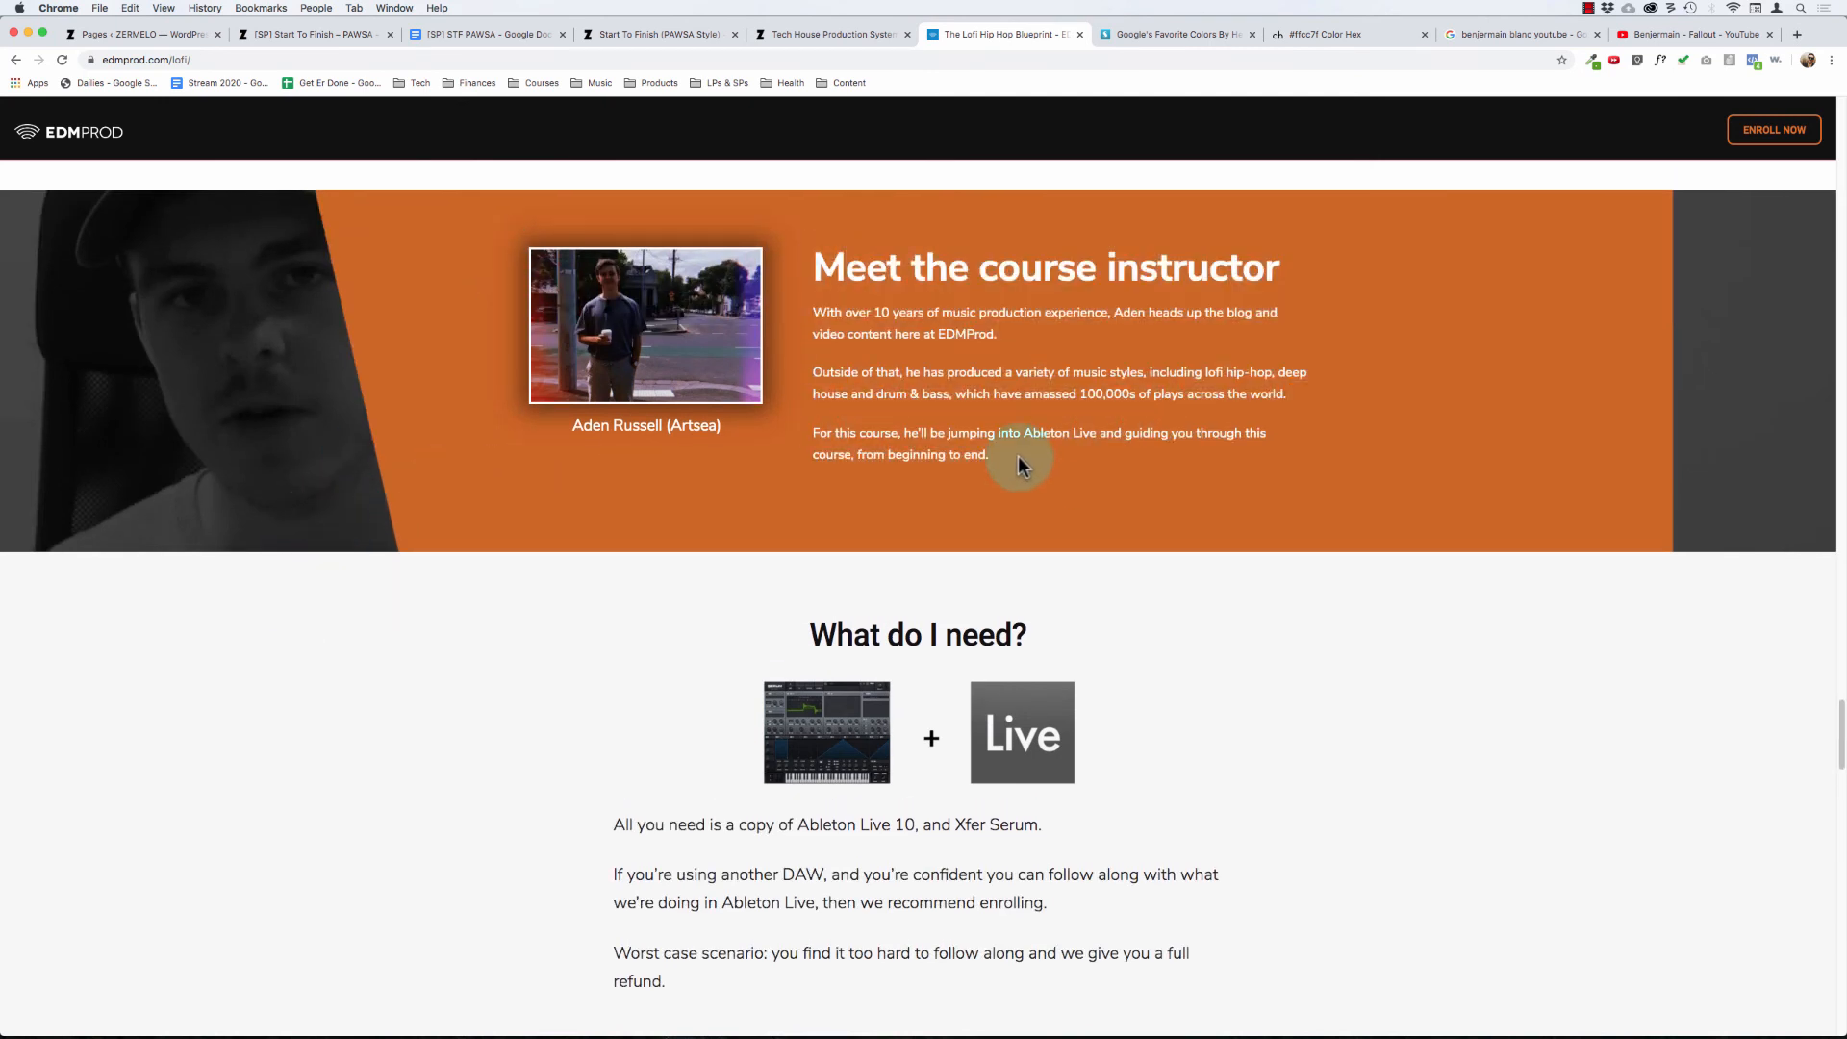
pyautogui.moveTo(1018, 456); pyautogui.dragTo(1007, 398)
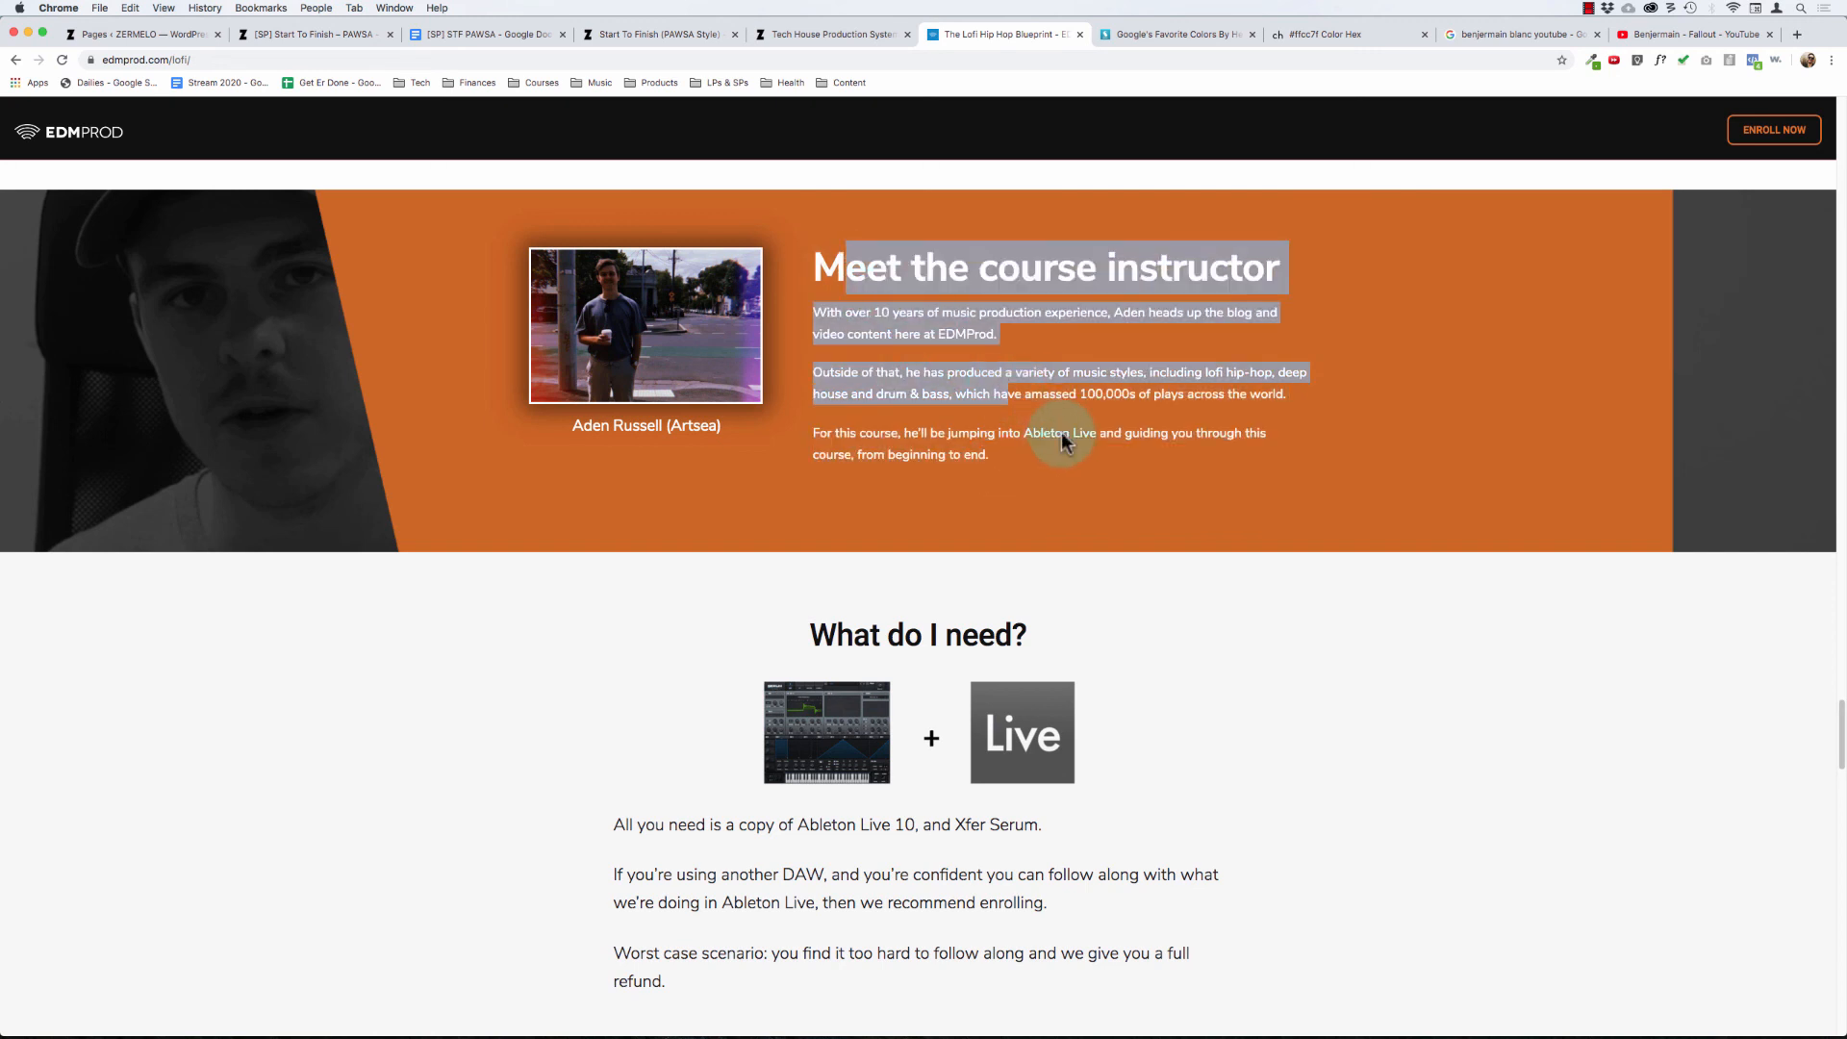
pyautogui.click(1057, 469)
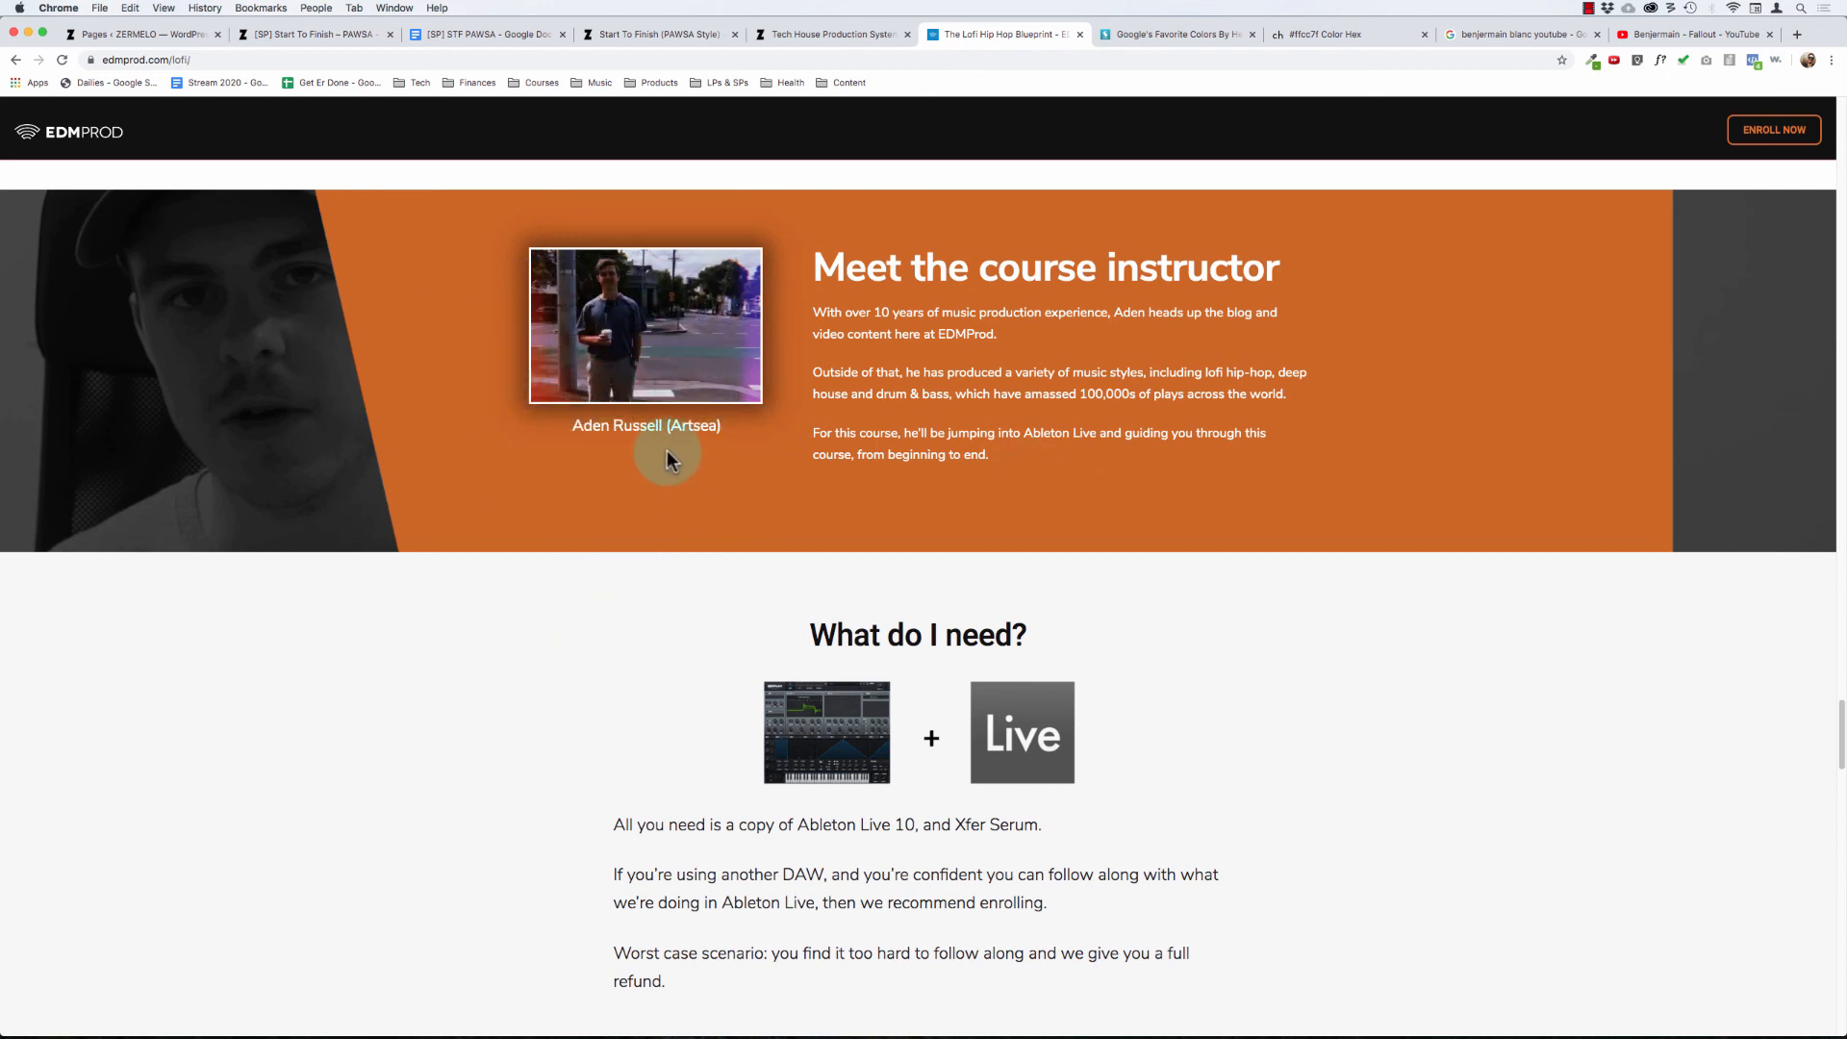
# - Review the What do I need? section and the lists of who the course is for, down to the pricing section
pyautogui.moveTo(798, 628); pyautogui.dragTo(1179, 852)
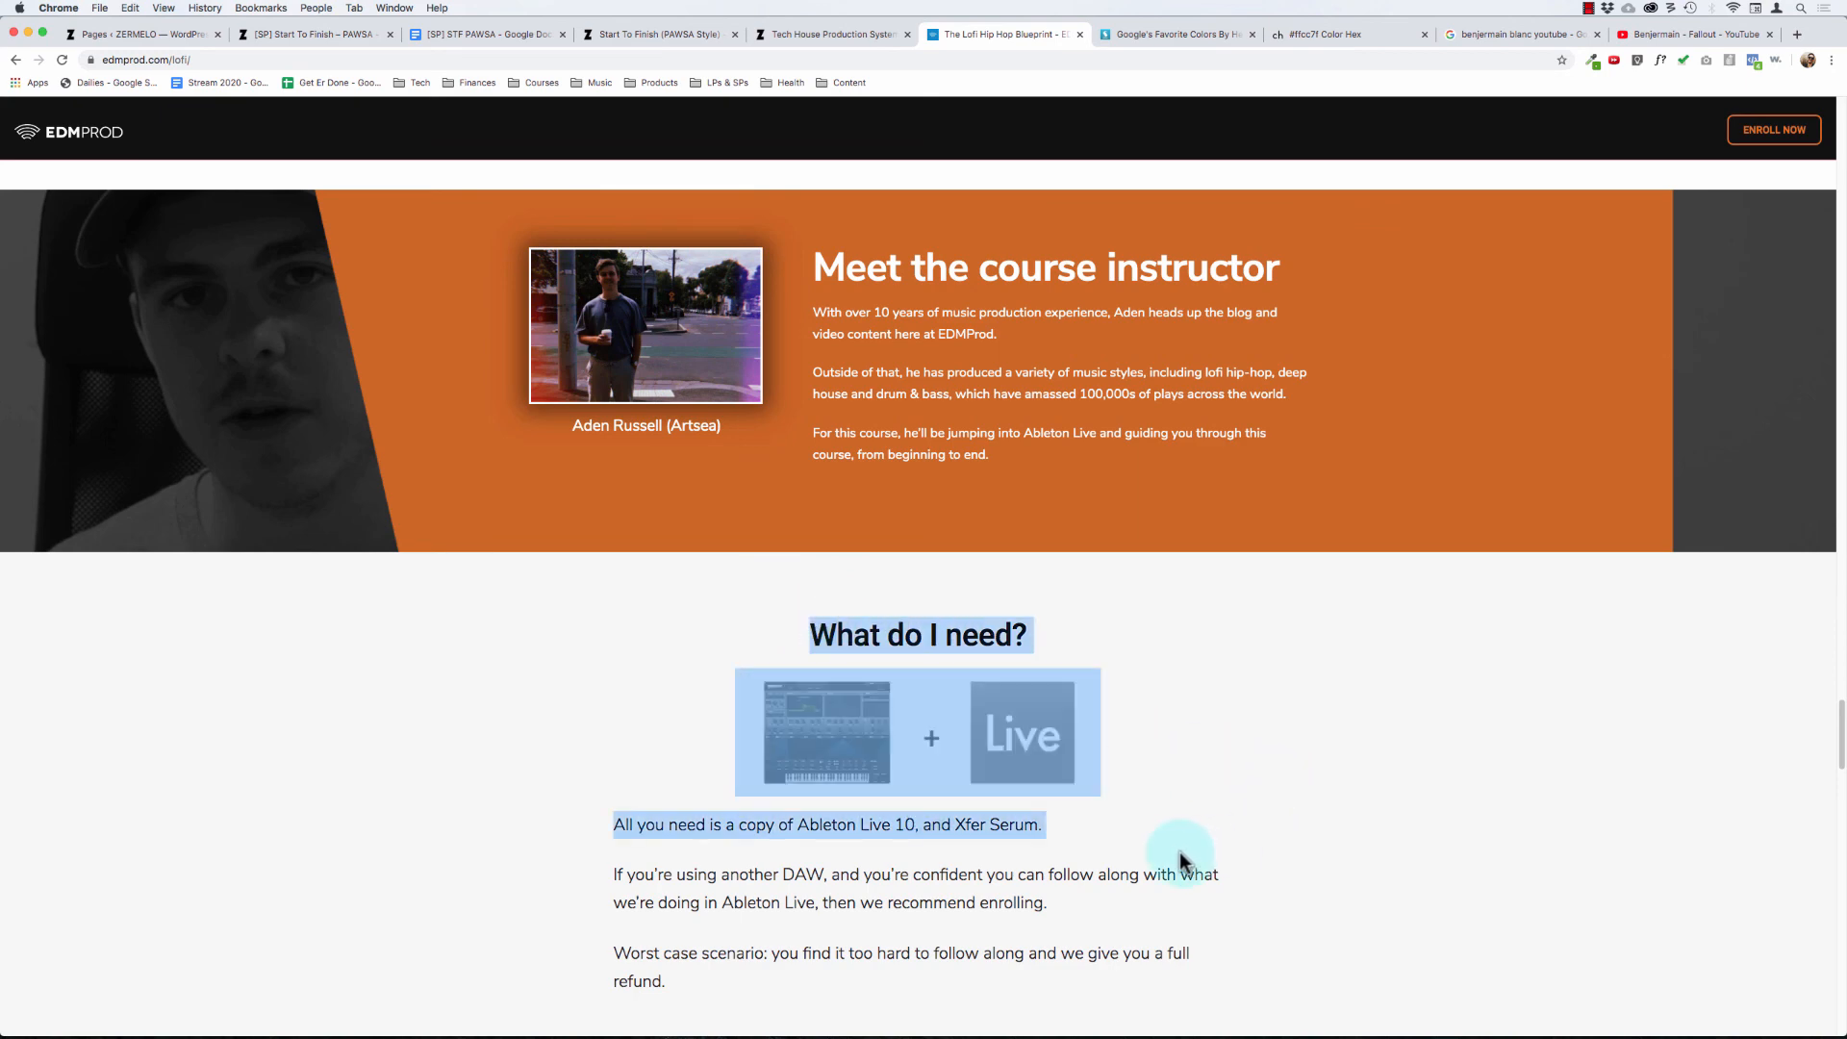
pyautogui.click(1180, 852)
pyautogui.scroll(-3, 1178, 854)
pyautogui.scroll(-3, 685, 539)
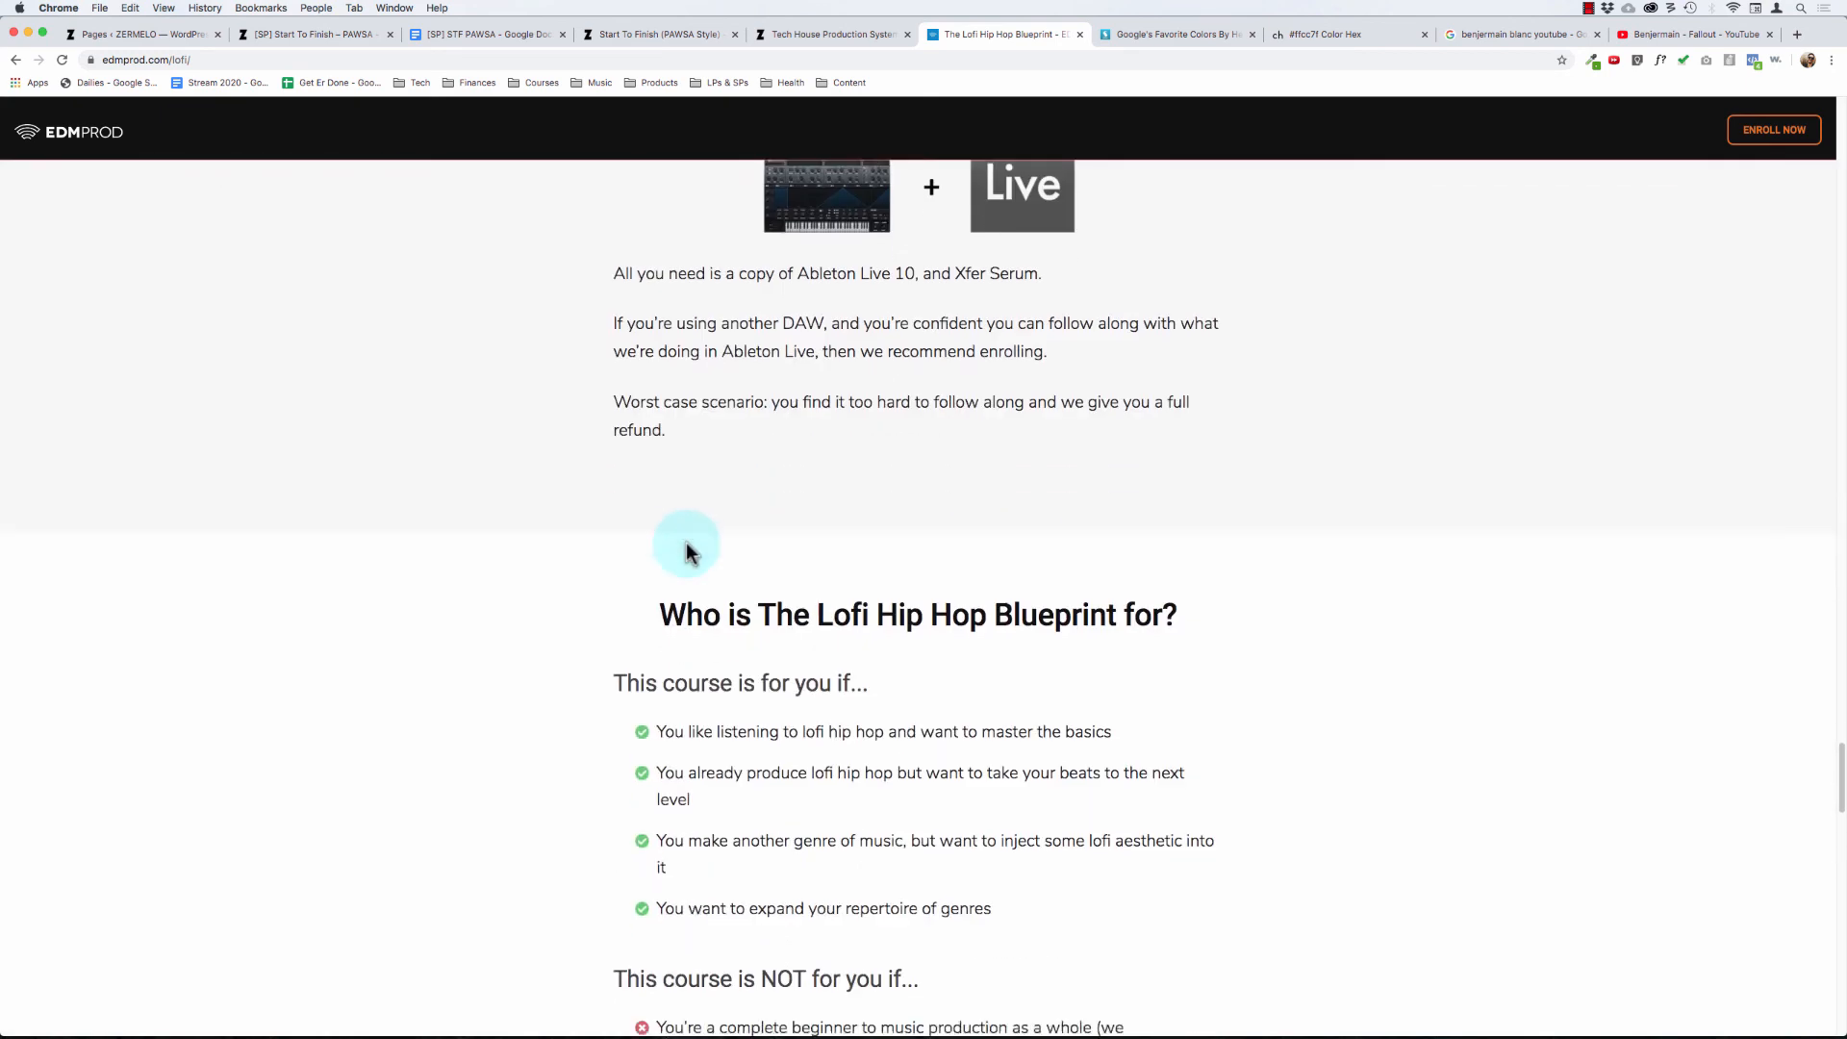
pyautogui.scroll(-5, 686, 547)
pyautogui.scroll(-5, 847, 491)
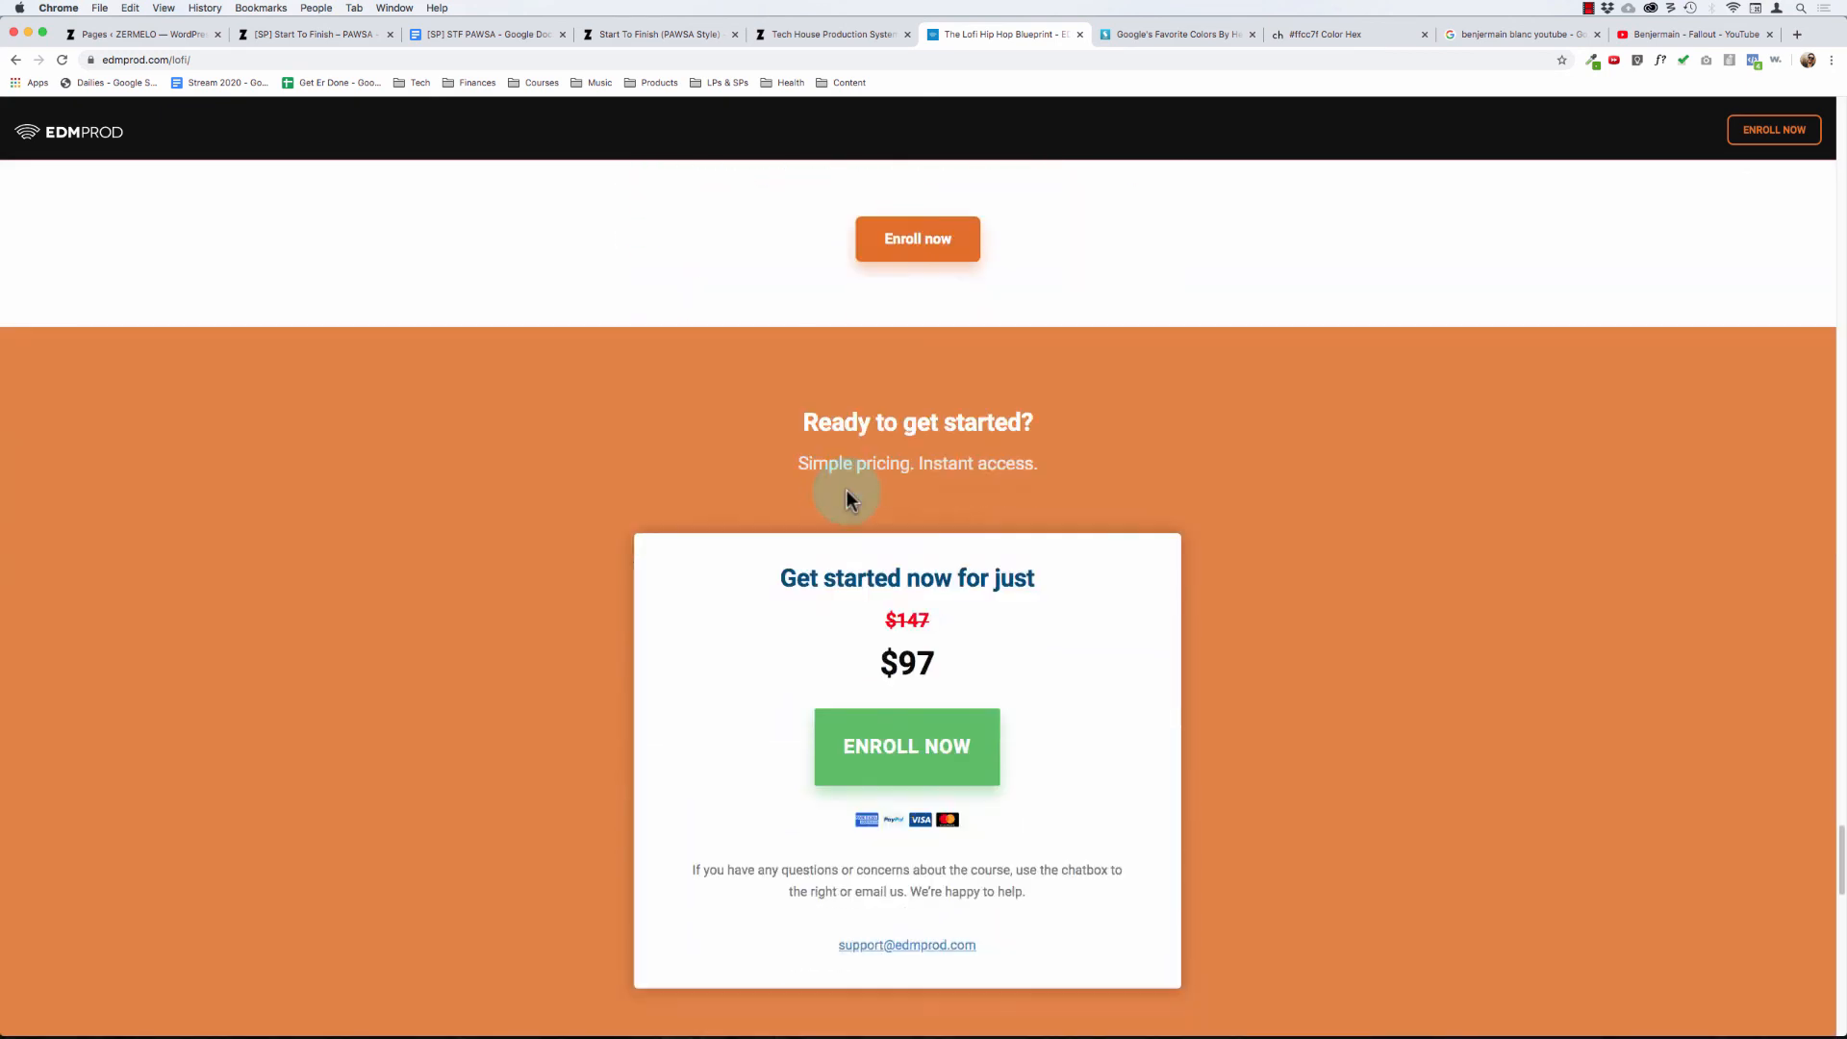
# - Examine the Ready to get started? pricing section and its enrollment box
pyautogui.scroll(-4, 378, 414)
pyautogui.scroll(4, 405, 423)
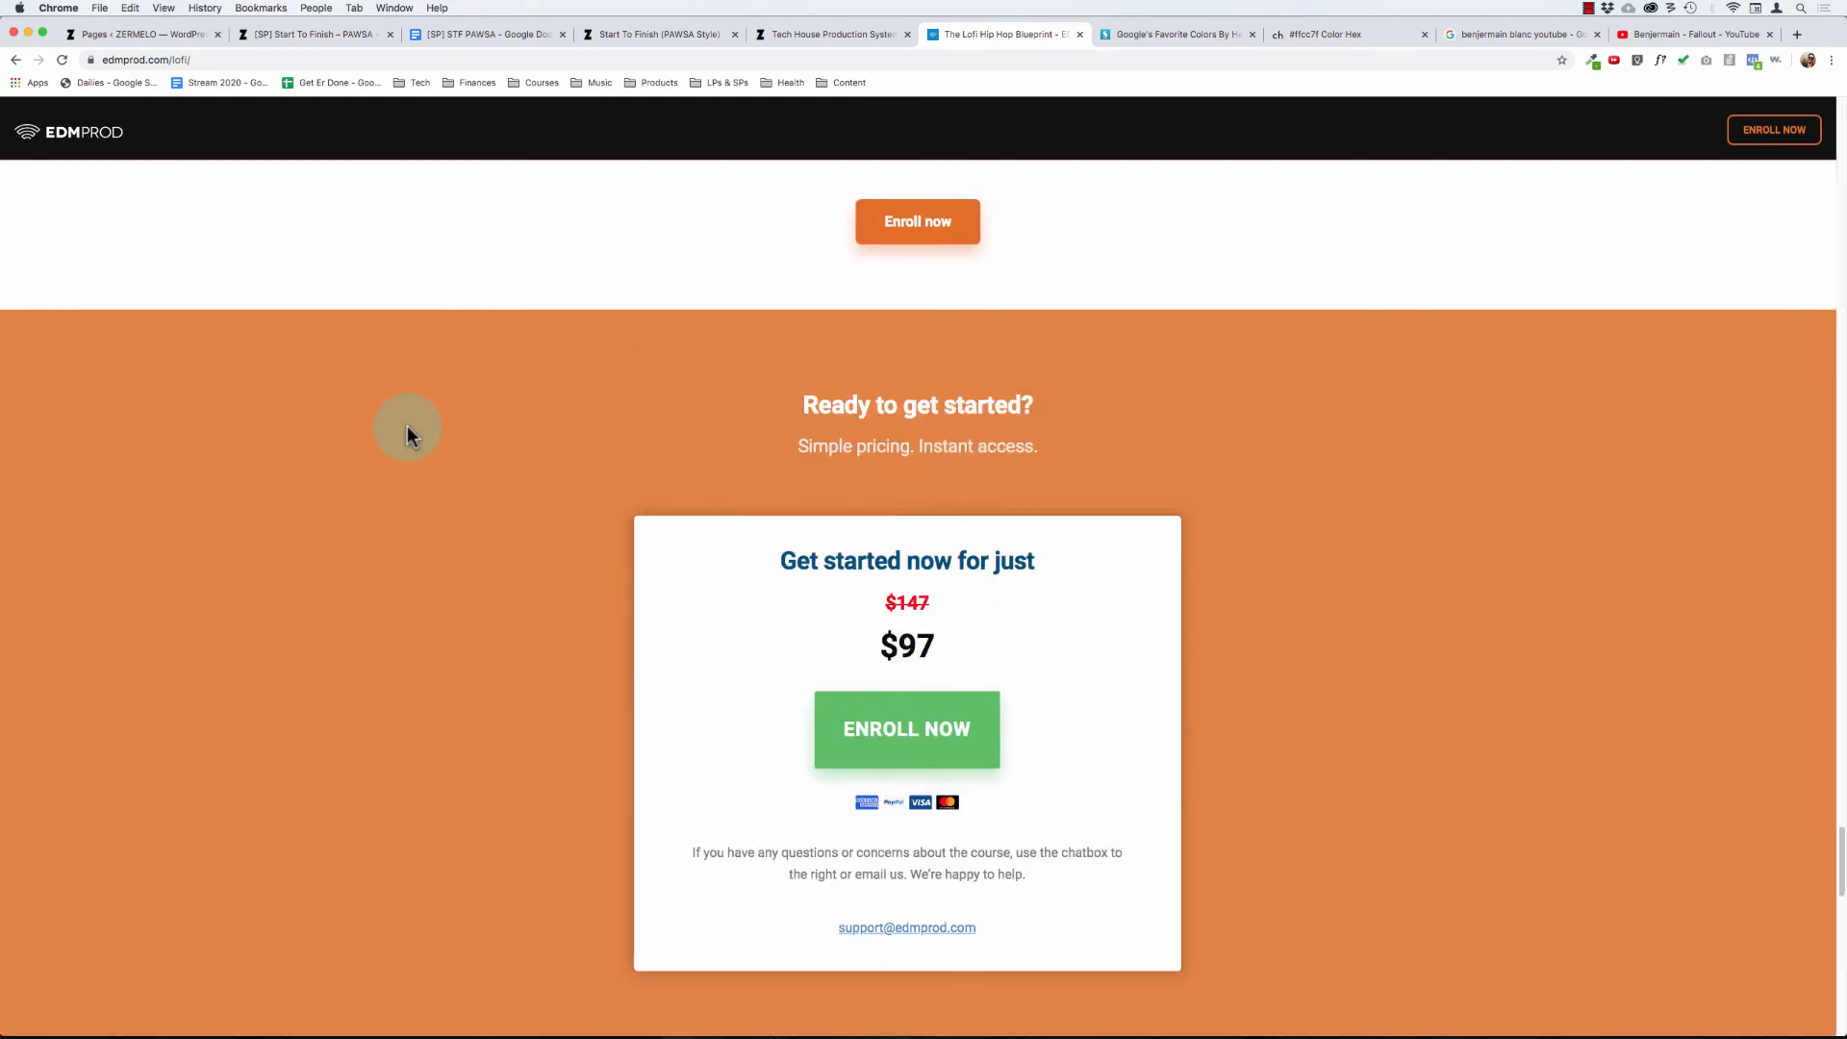
pyautogui.scroll(-1, 192, 395)
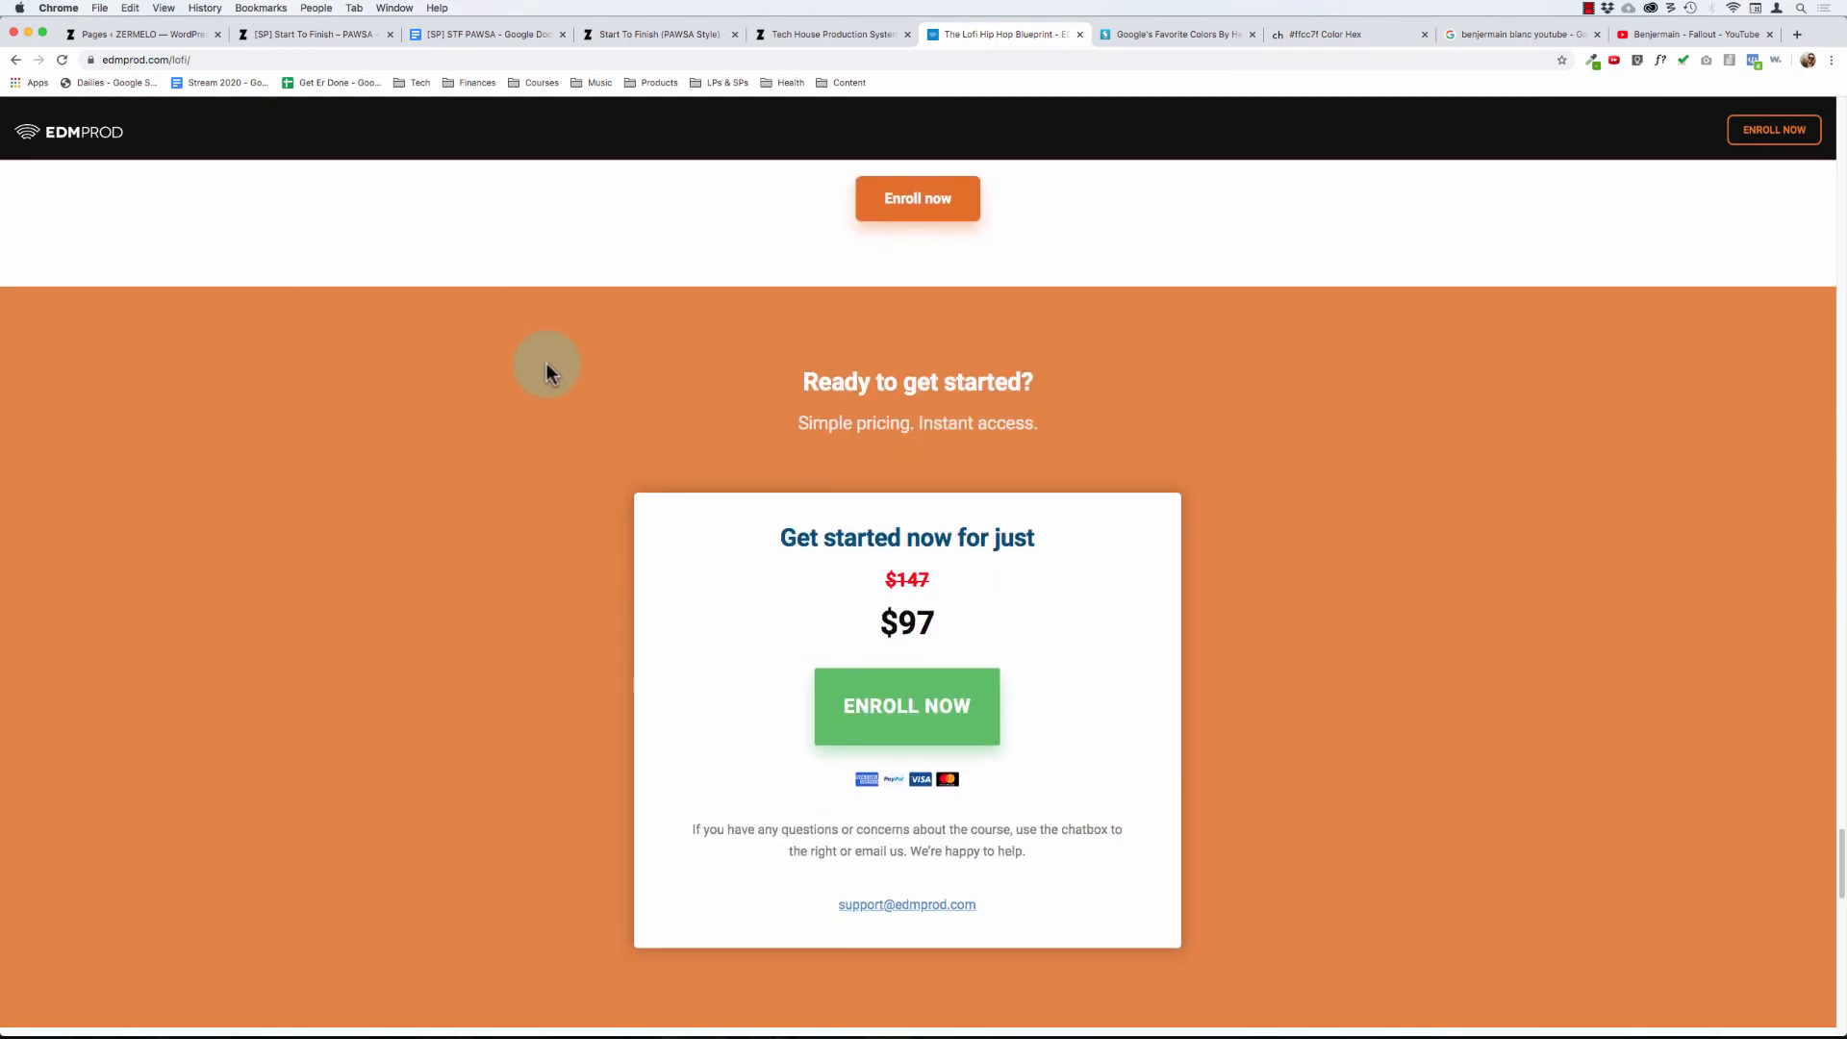
pyautogui.moveTo(772, 358); pyautogui.dragTo(1061, 507)
pyautogui.click(1048, 412)
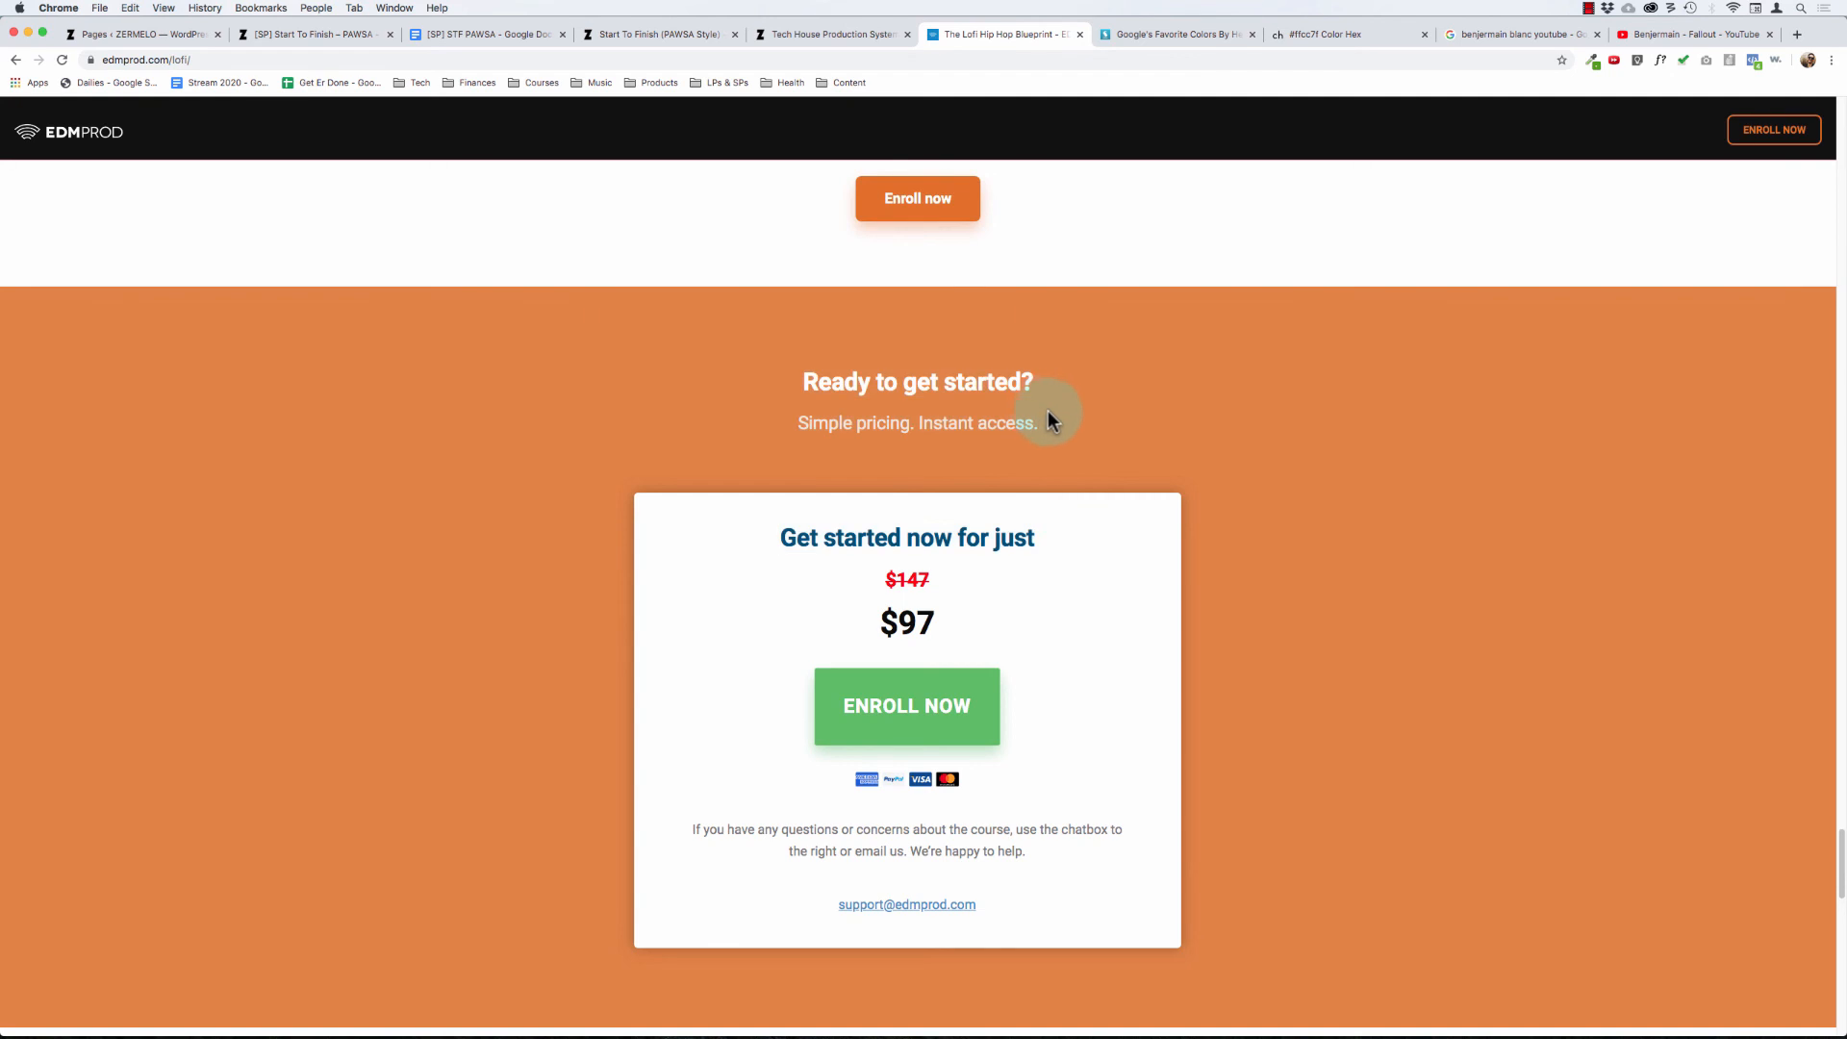
# - Open the checkout from the Introducing banner, return to the Lofi page, and look at its pricing box and money-back guarantee
pyautogui.scroll(20, 1060, 422)
pyautogui.scroll(-3, 1061, 422)
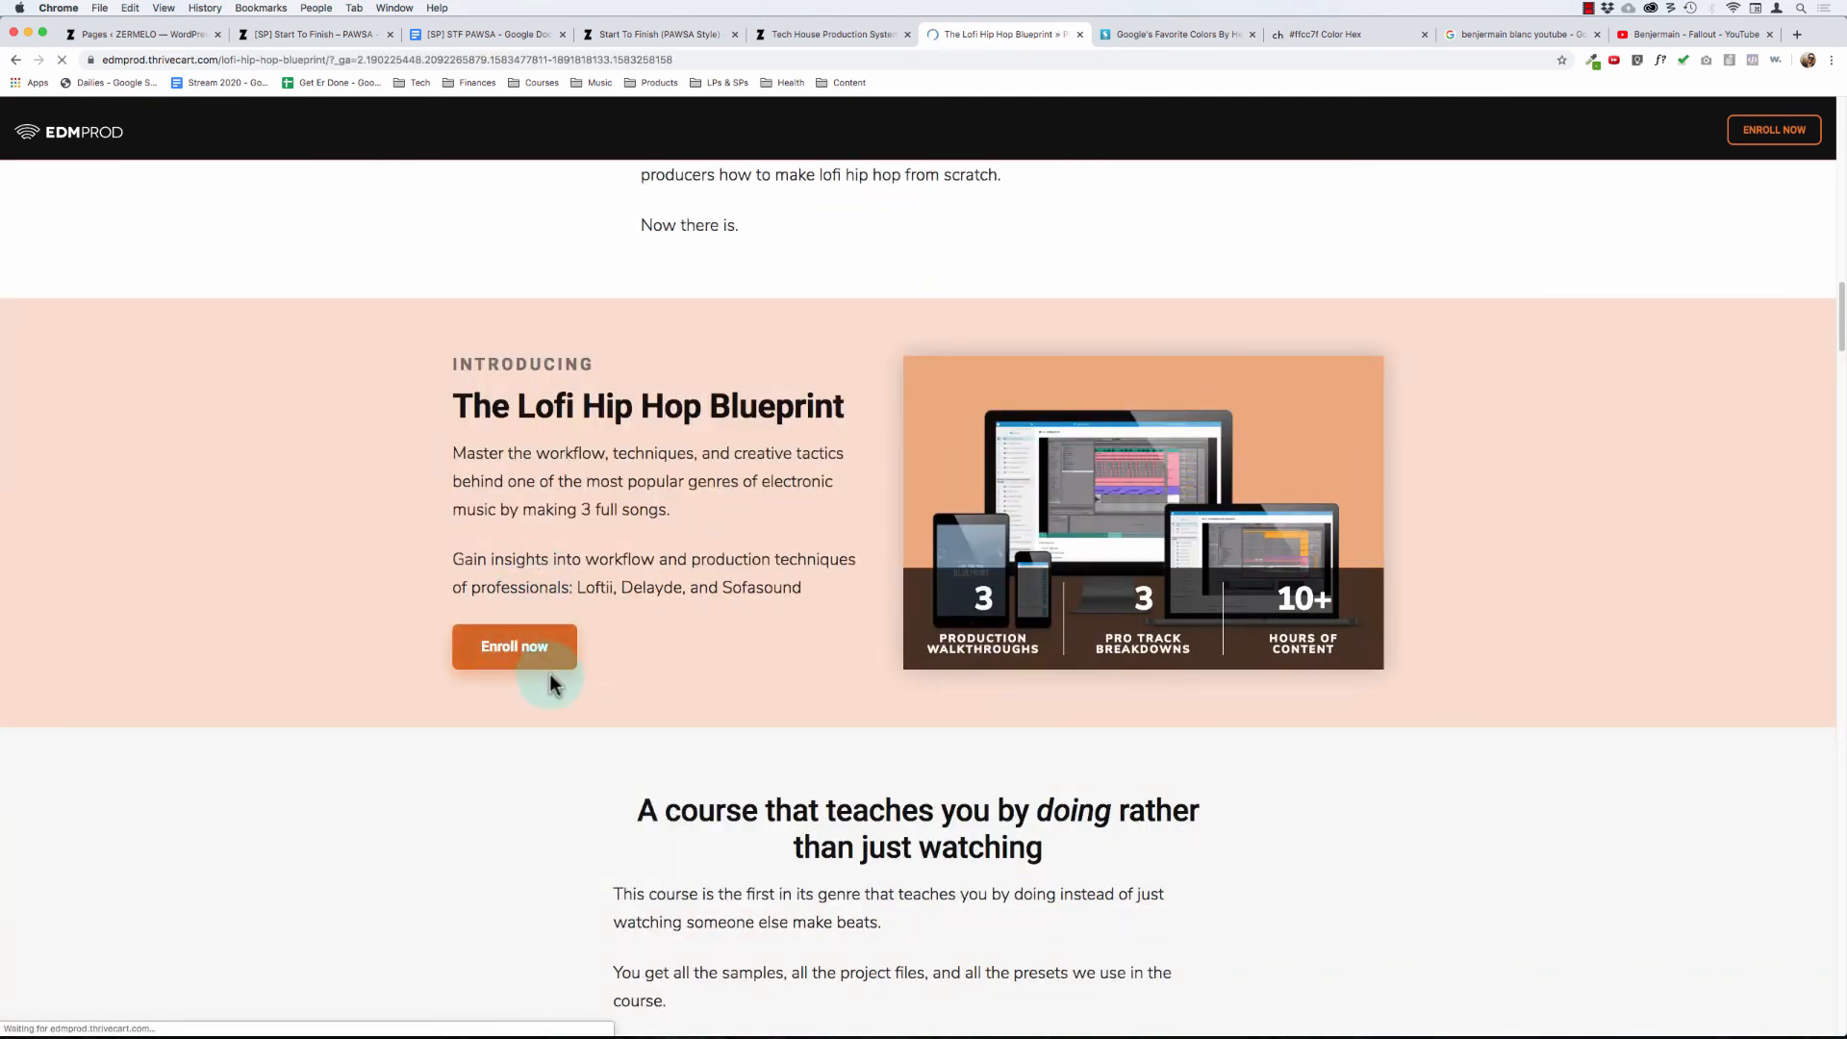
pyautogui.press('super+bracketleft')
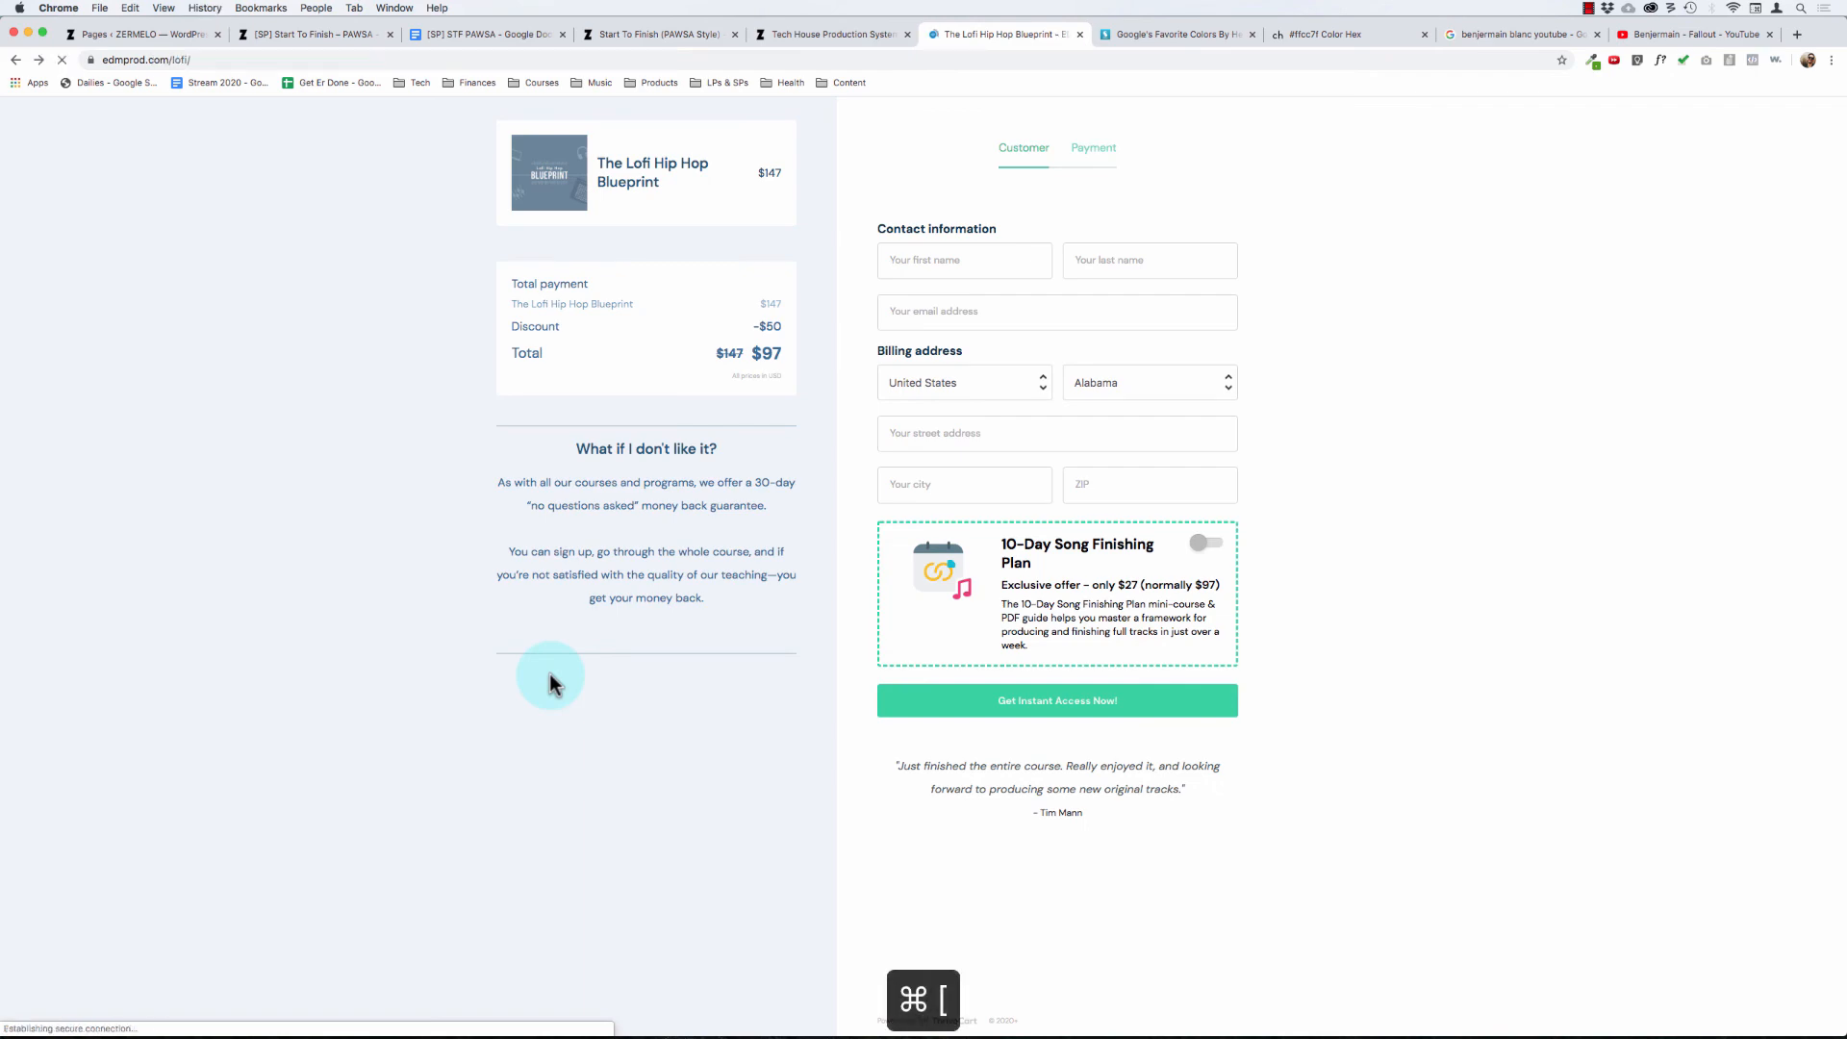
pyautogui.scroll(-20, 597, 660)
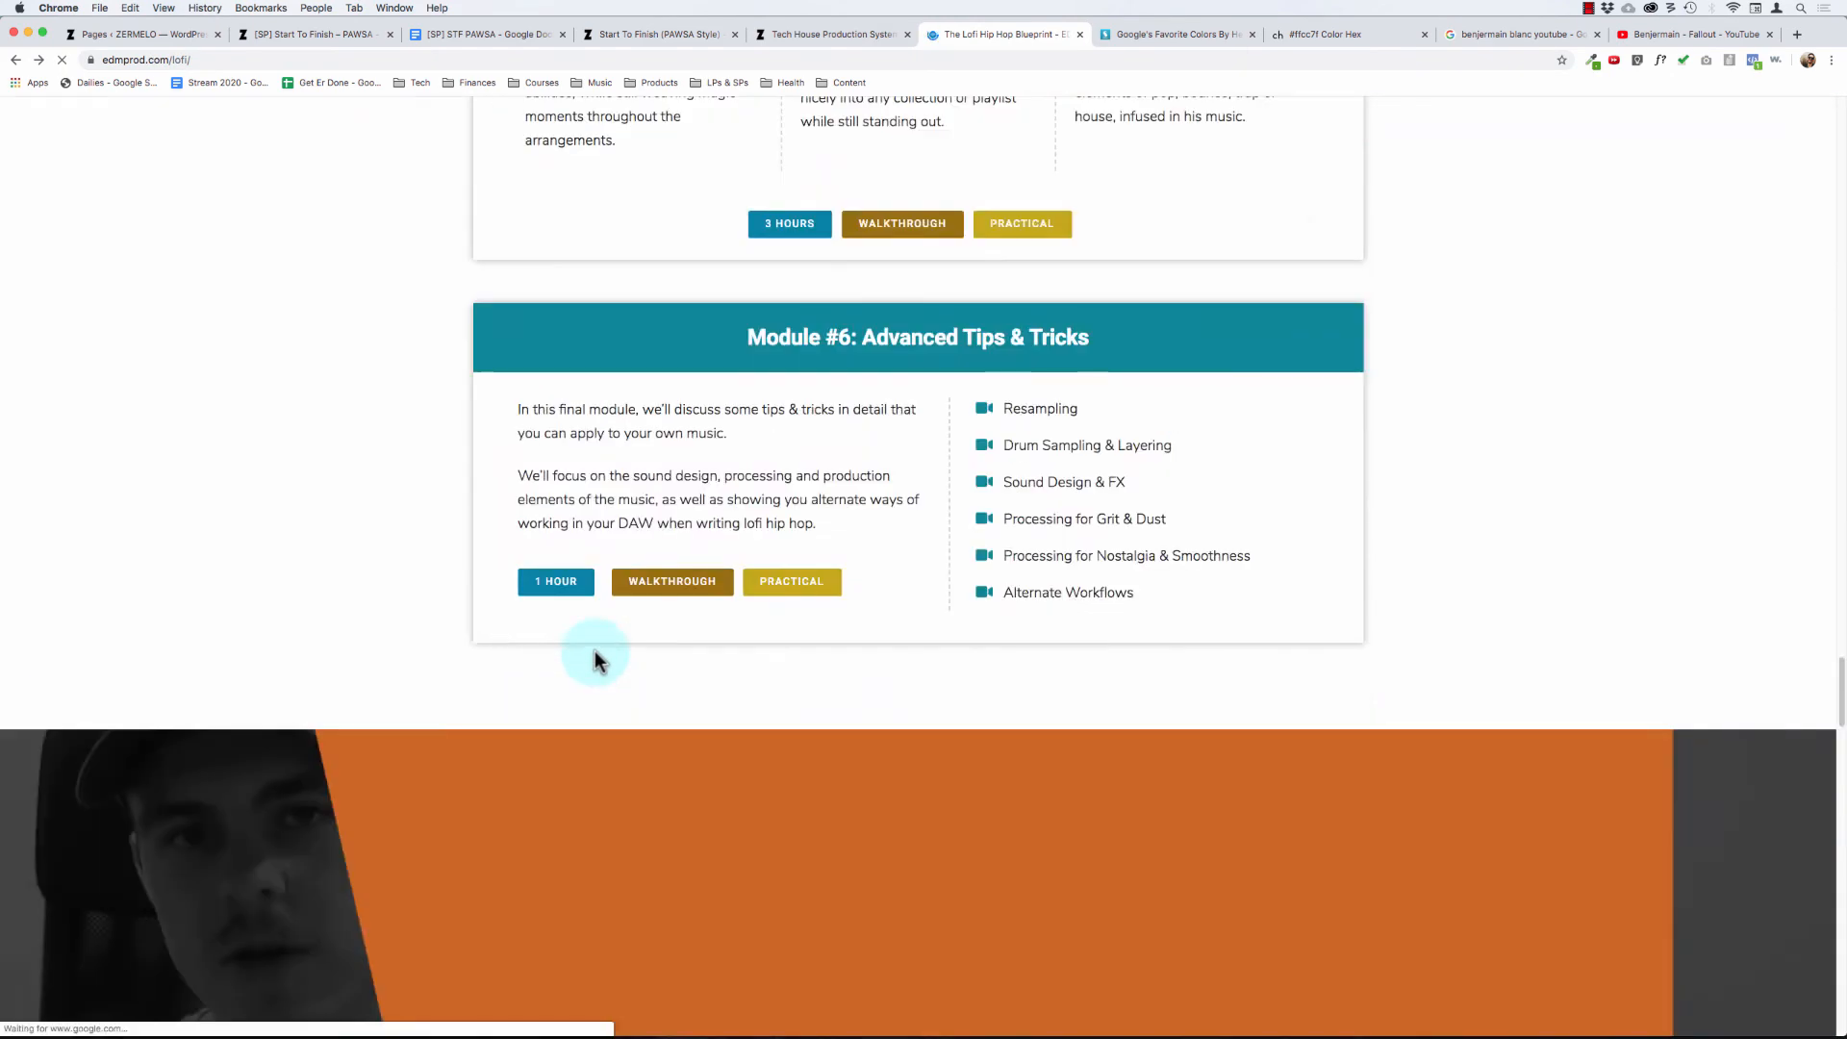
pyautogui.scroll(-3, 596, 660)
pyautogui.scroll(11, 465, 549)
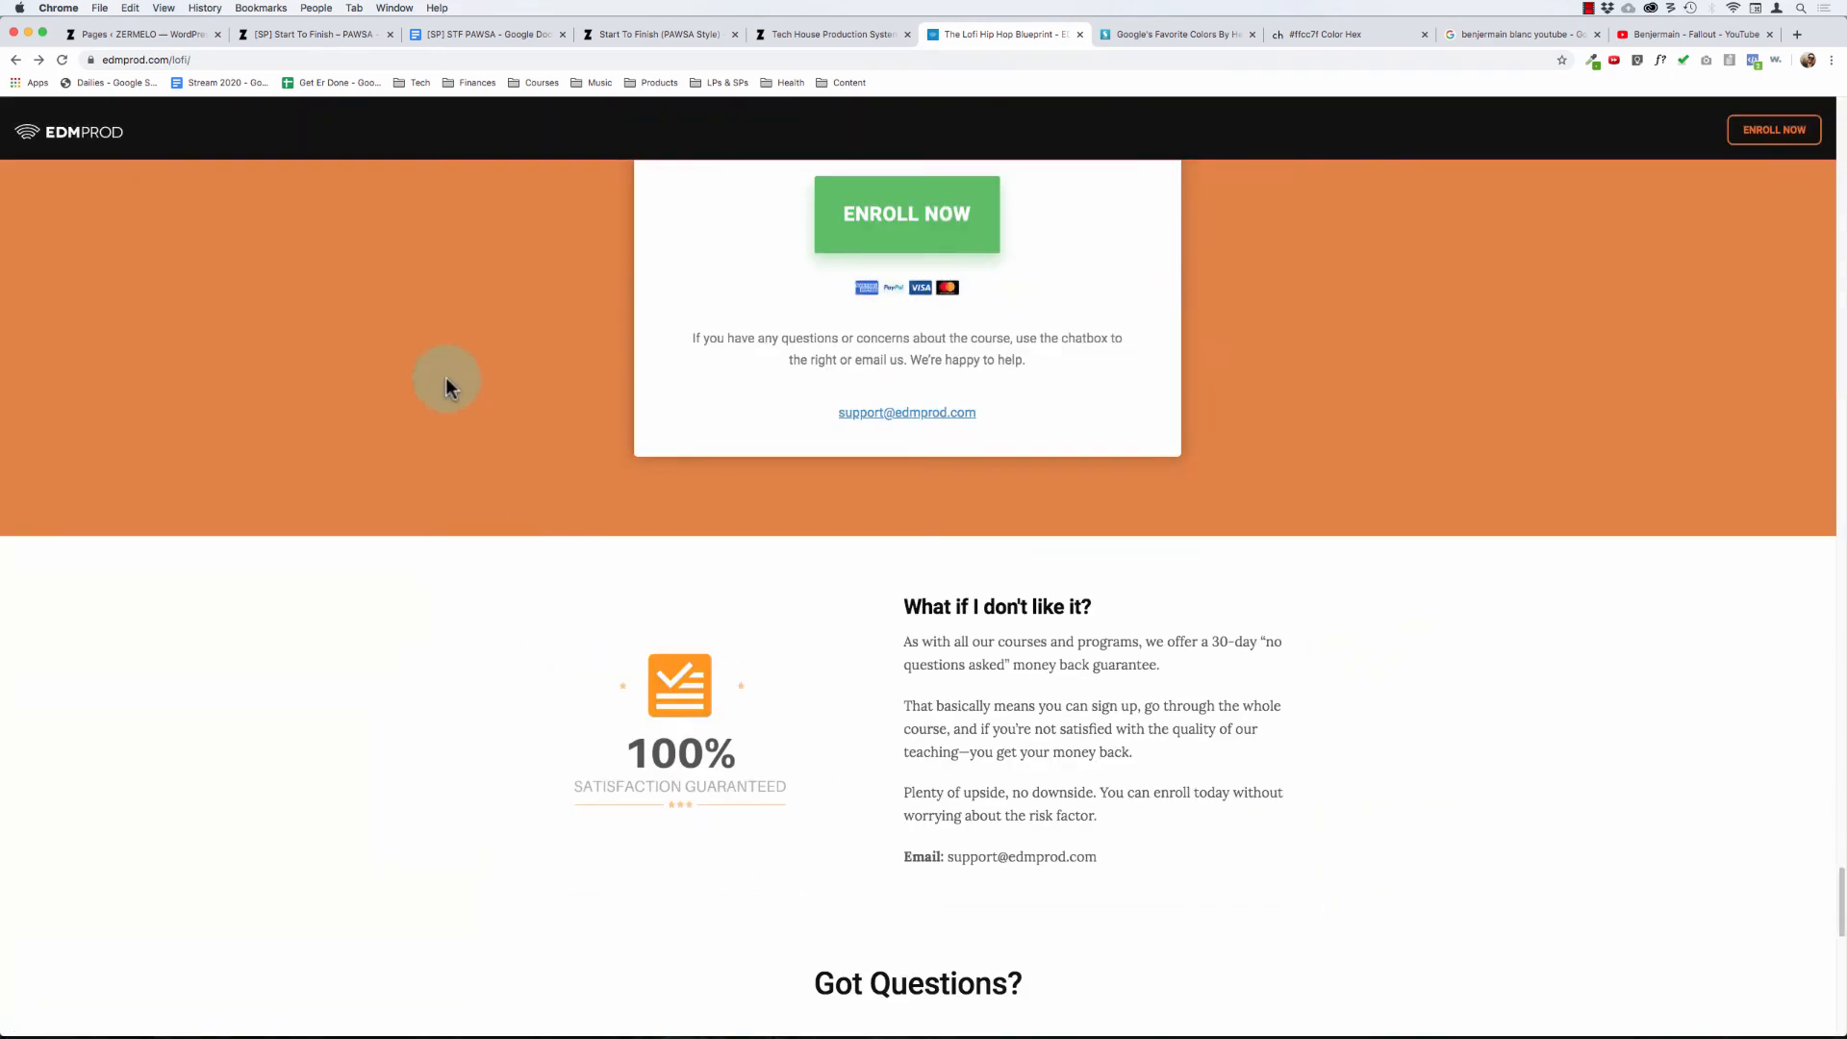
# - Review the Lofi page's FAQ, repeated Ready to get started? pricing box and What if I don't like it? guarantee
pyautogui.scroll(-3, 445, 384)
pyautogui.scroll(5, 652, 658)
pyautogui.scroll(-10, 1010, 674)
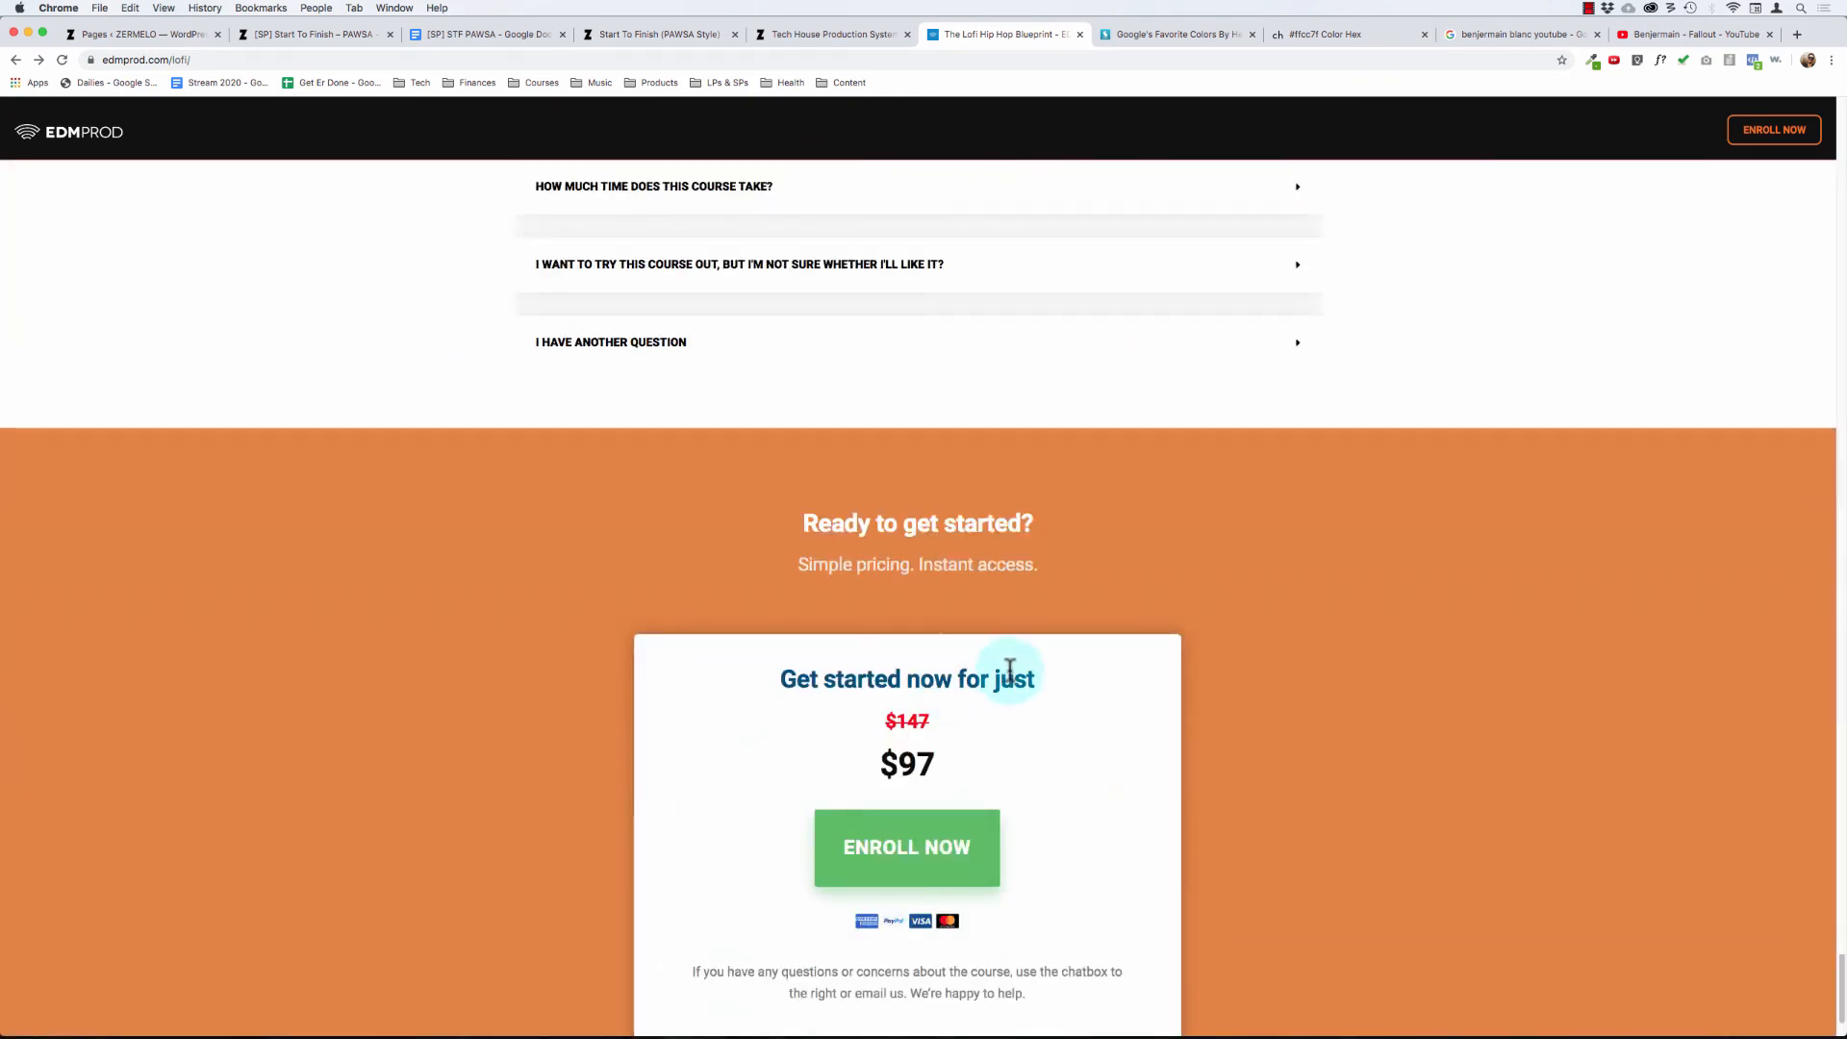
pyautogui.scroll(8, 995, 656)
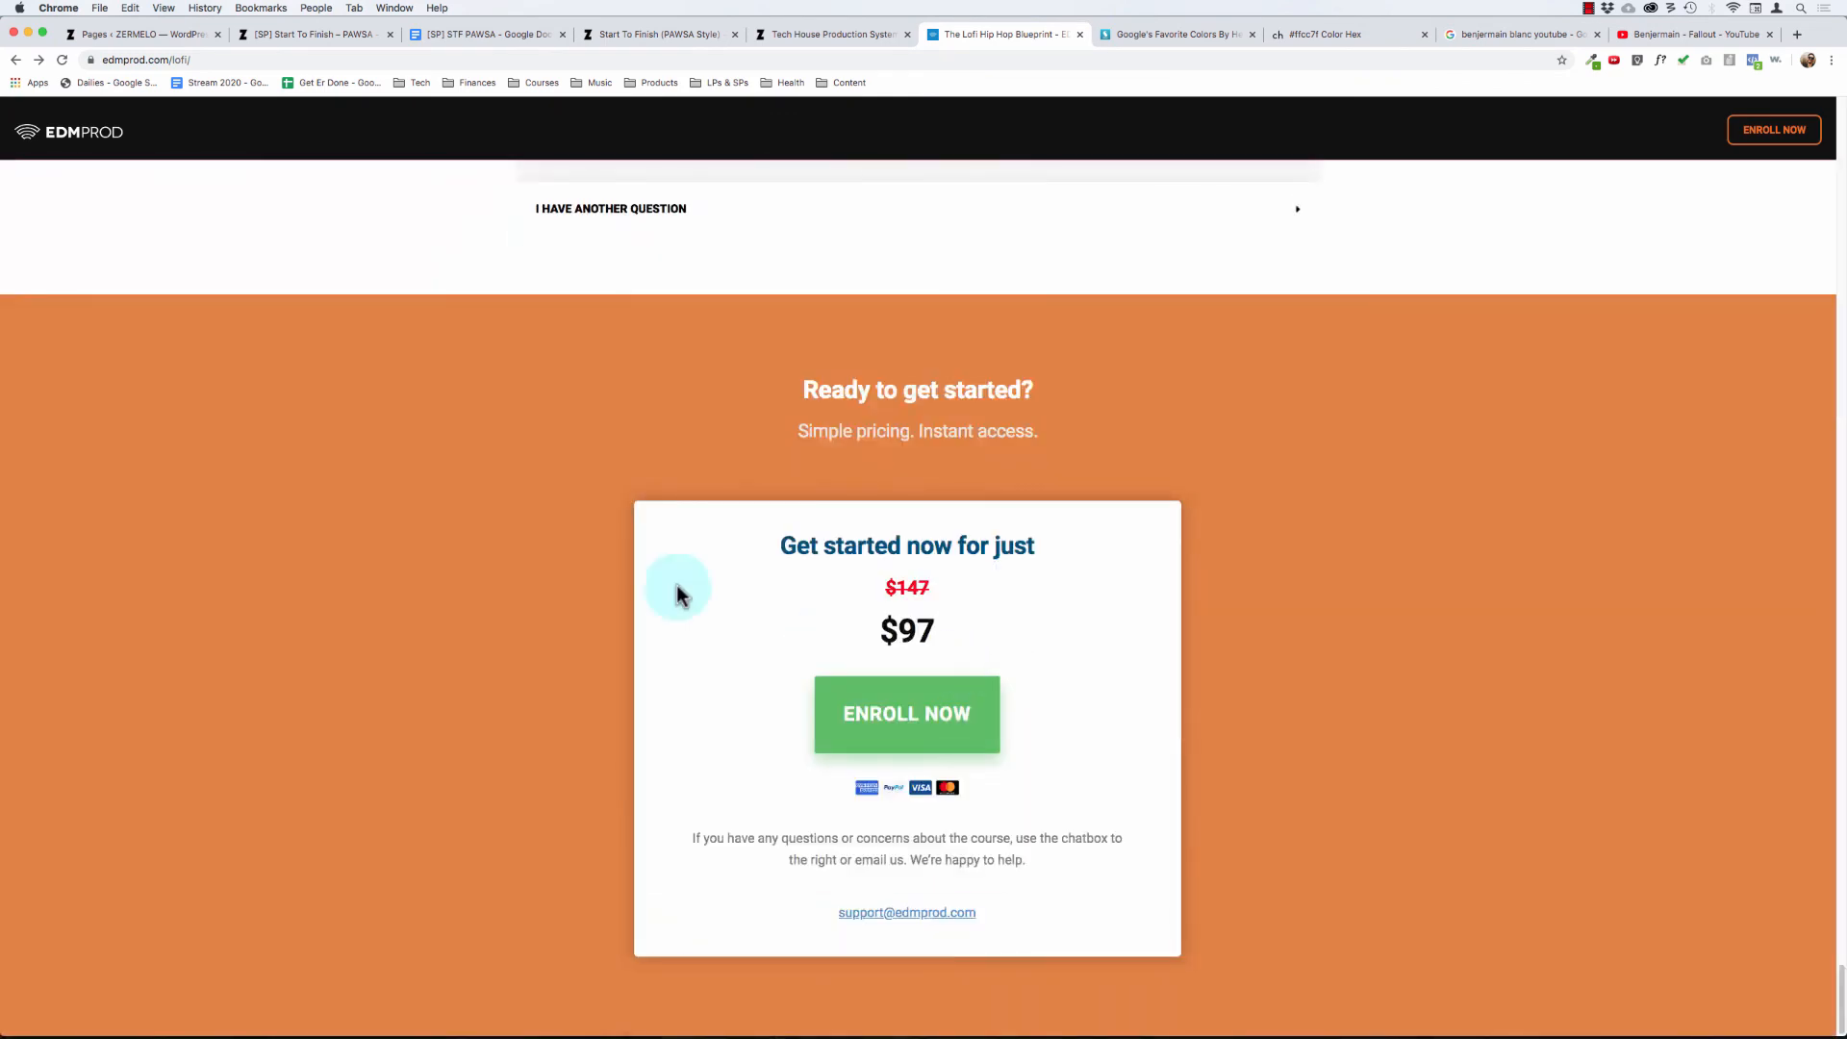
pyautogui.scroll(-4, 763, 489)
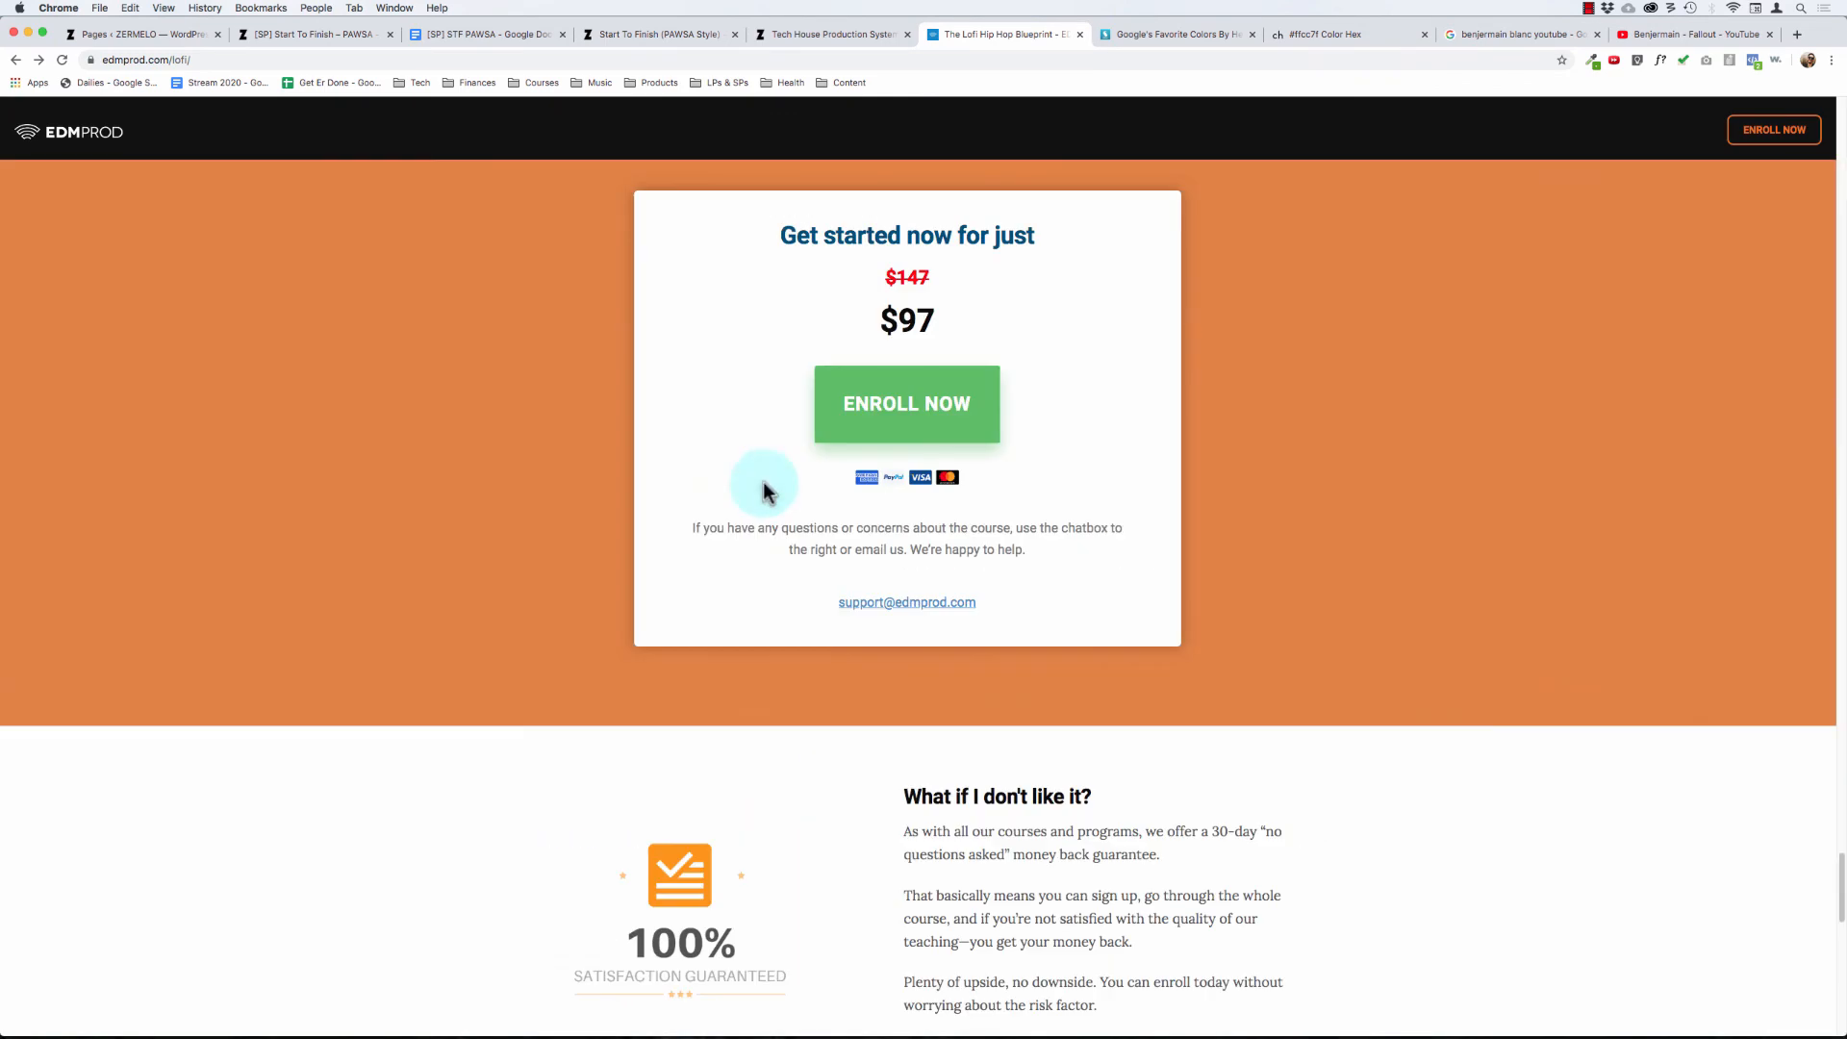
# - Switch to the Start To Finish: PAWSA page and review it from the Introducing banner through the student testimonials
pyautogui.click(318, 36)
pyautogui.scroll(-1, 631, 385)
pyautogui.scroll(-3, 632, 385)
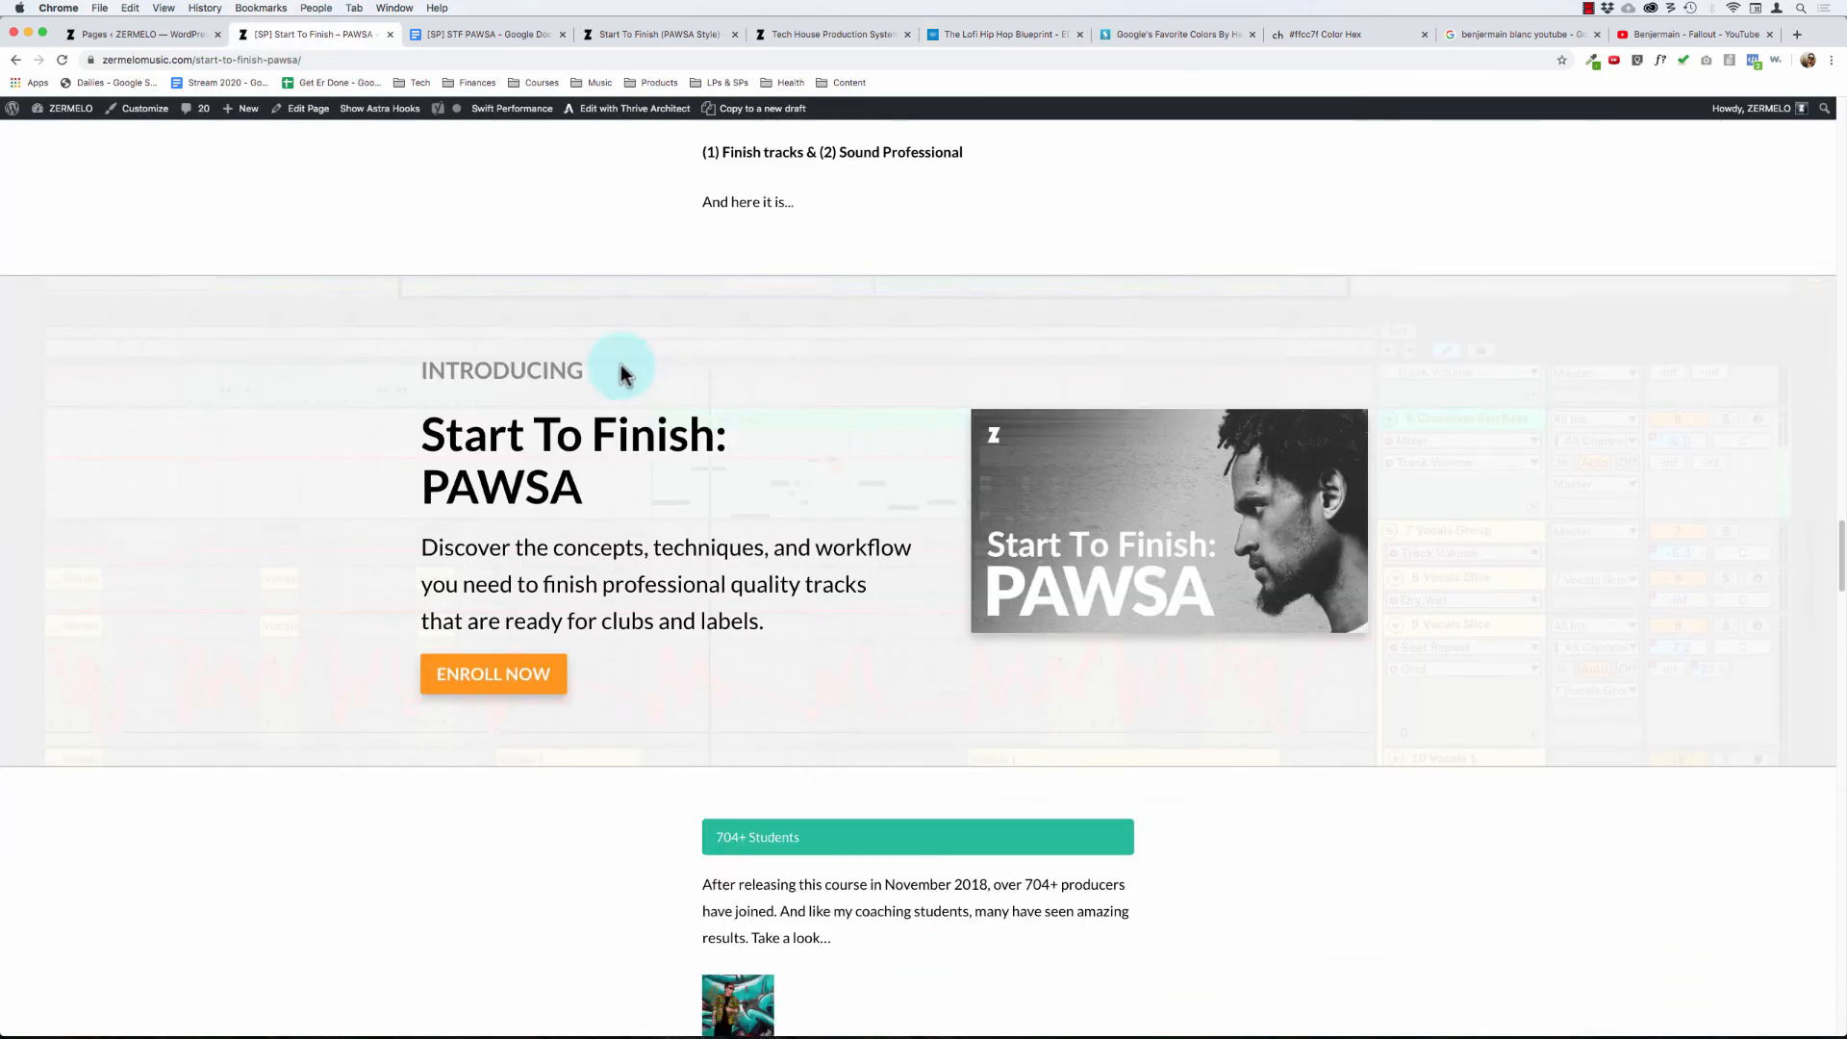
pyautogui.scroll(-10, 581, 479)
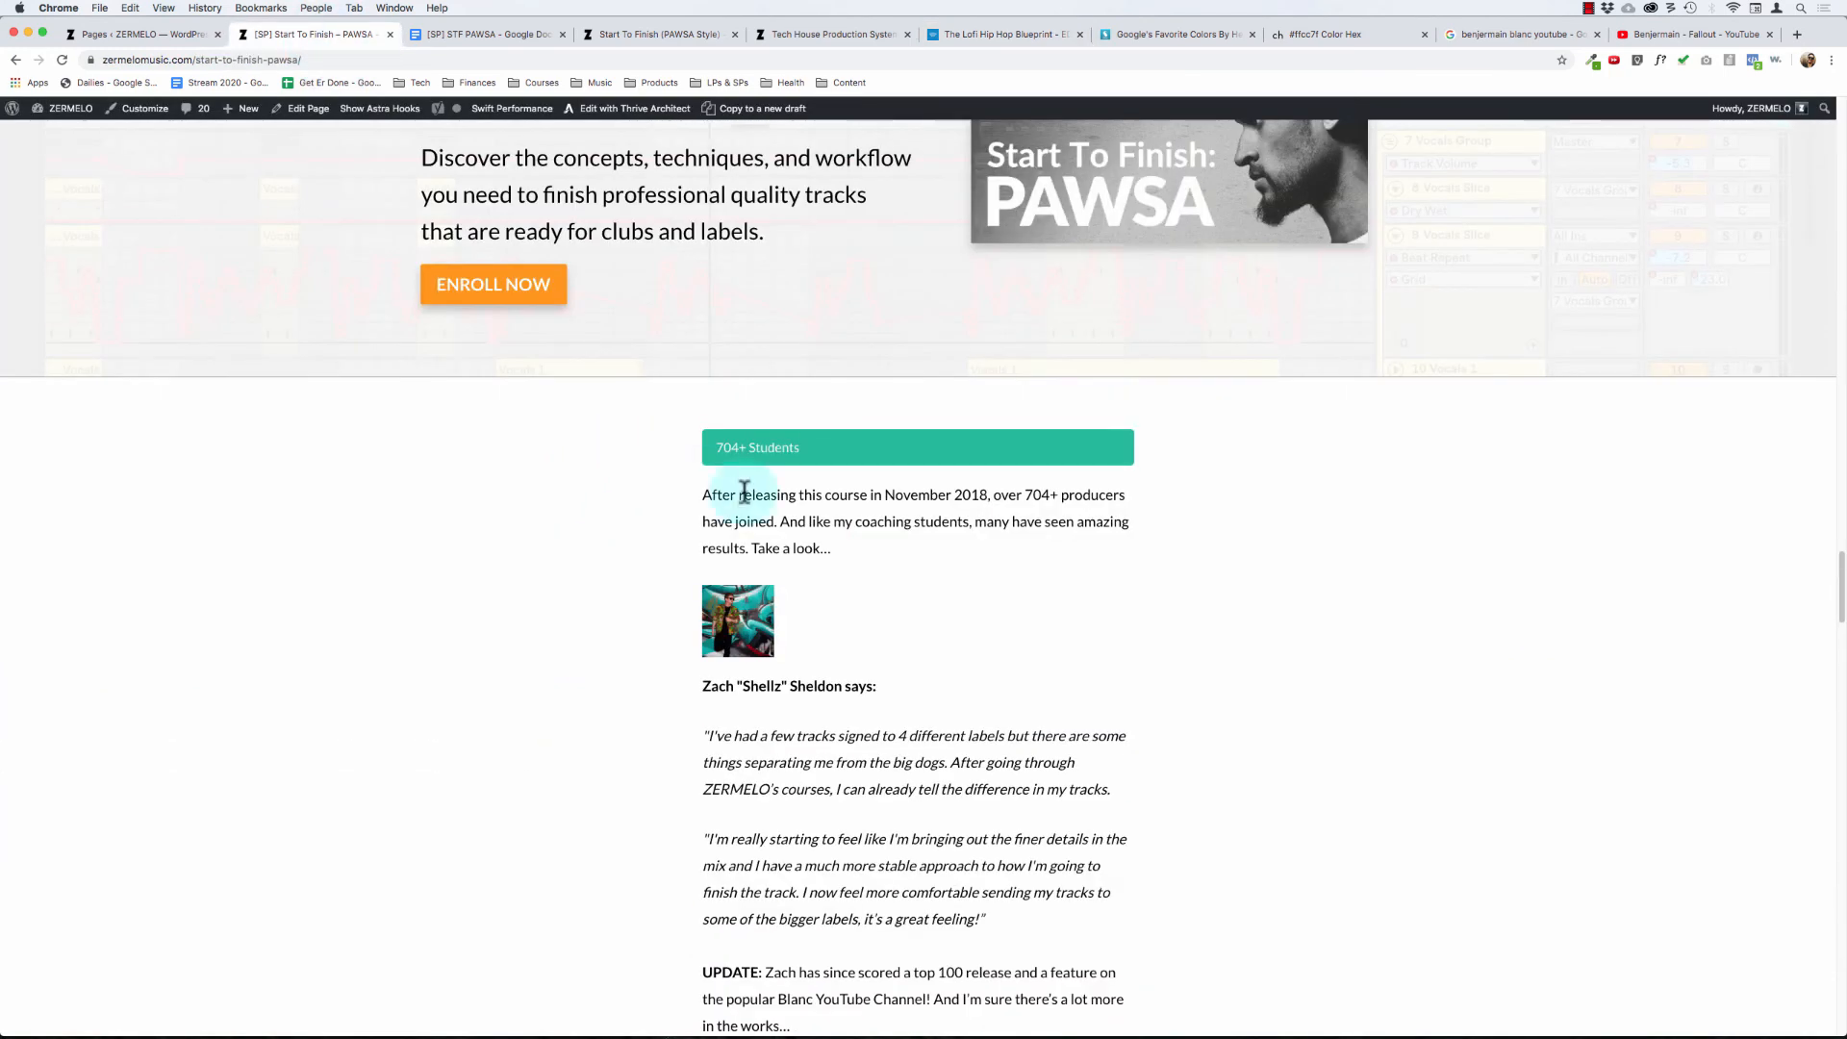
pyautogui.scroll(-15, 862, 498)
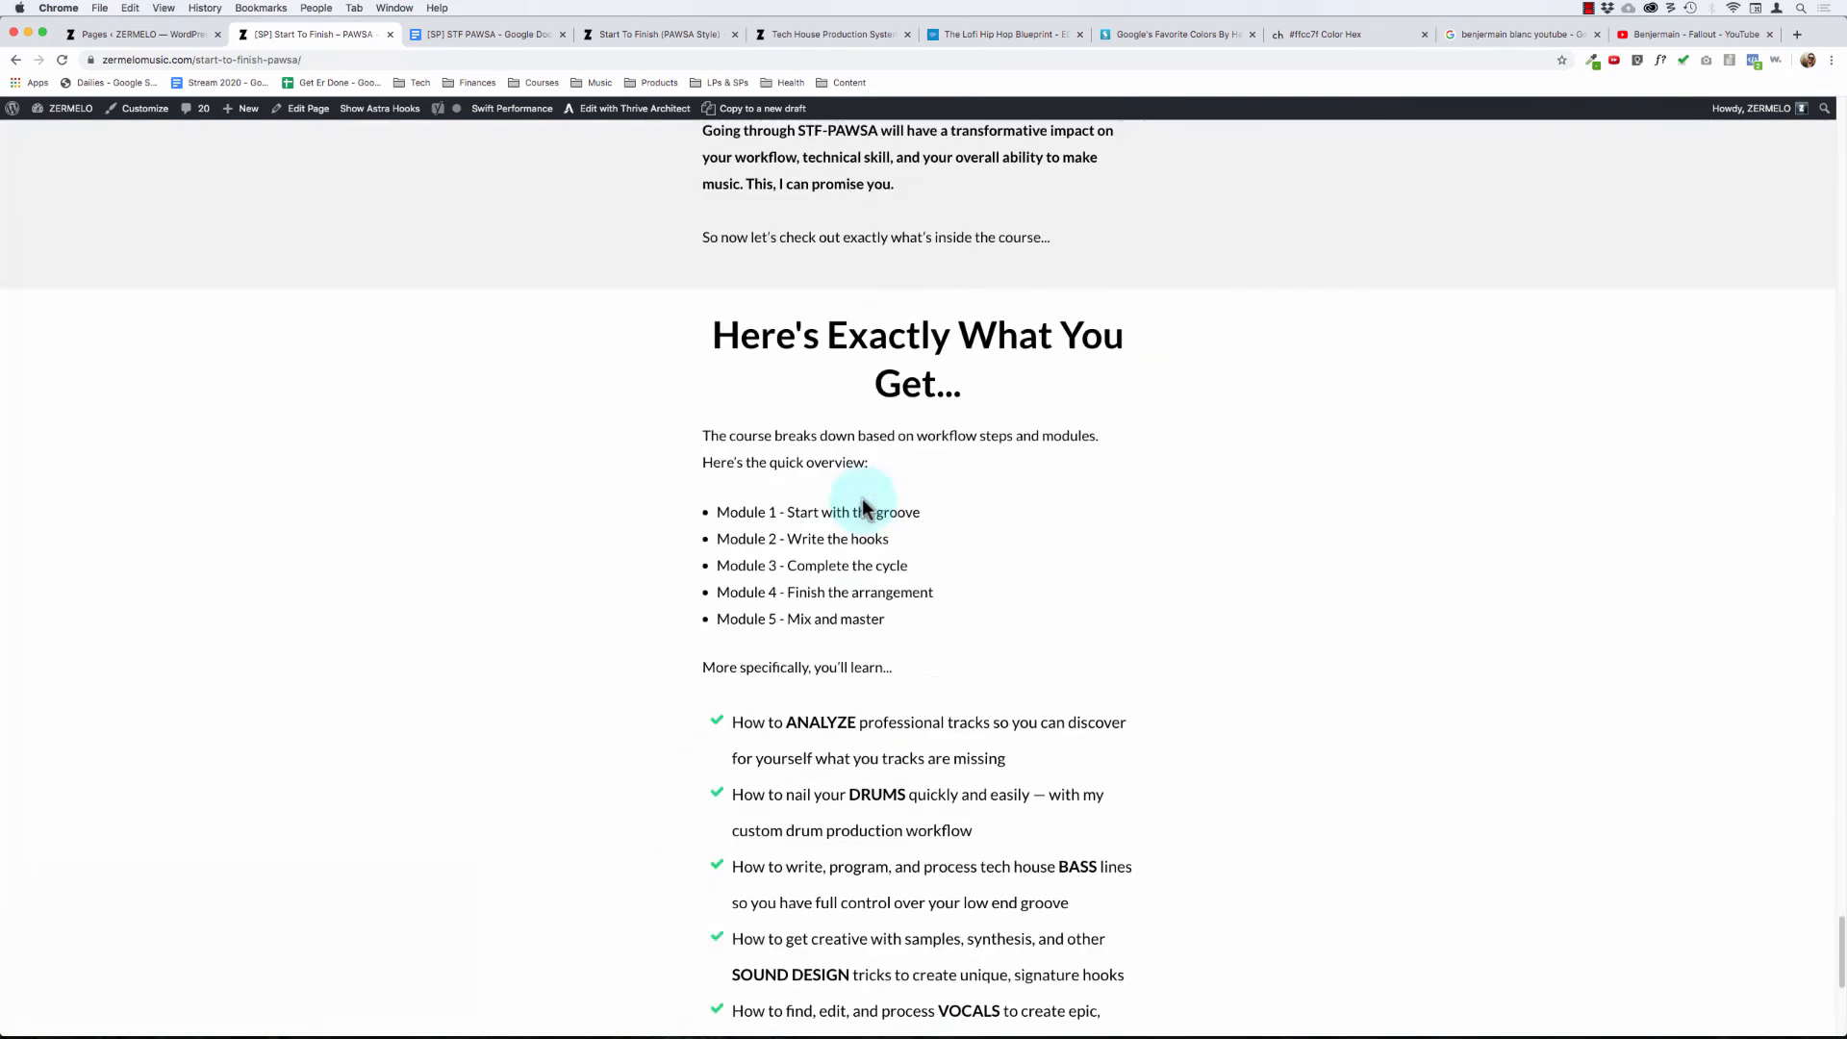
# - Review the Here's Exactly What You Get section, from the module overview to the full syllabus breakdown
pyautogui.scroll(4, 862, 500)
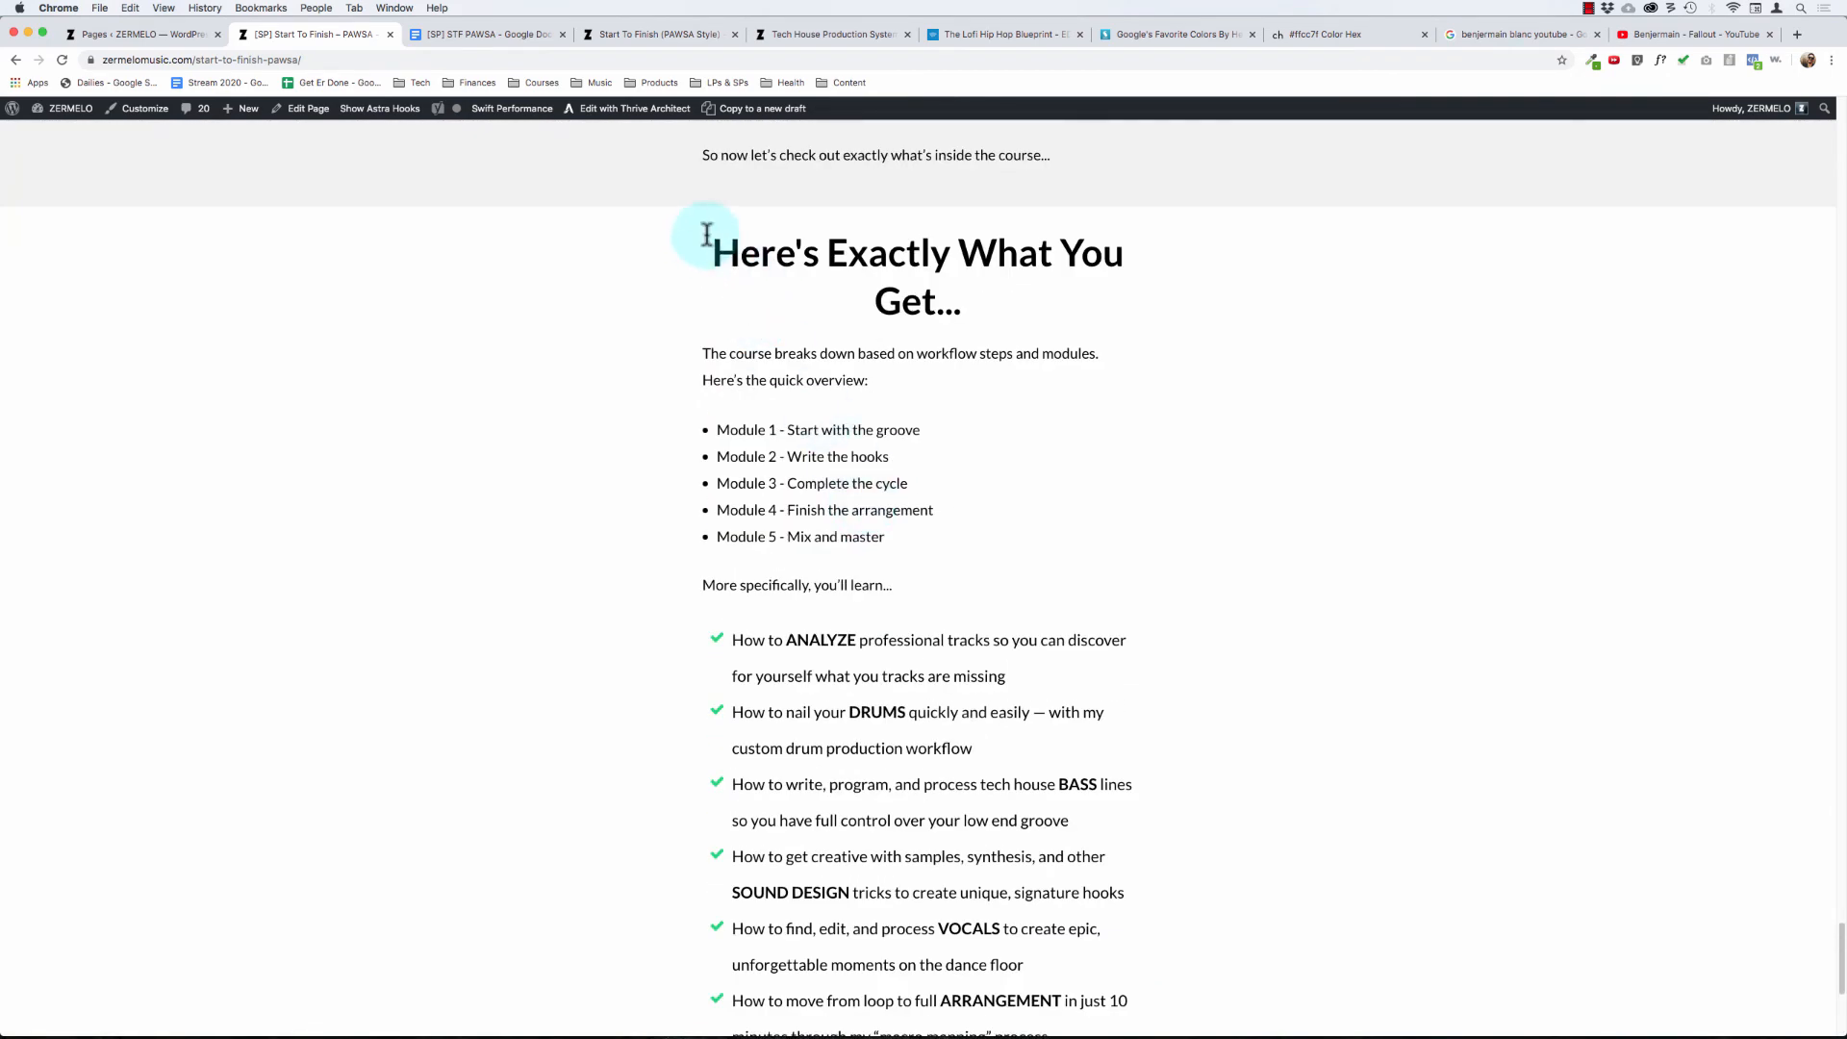
pyautogui.moveTo(709, 237); pyautogui.dragTo(1279, 859)
pyautogui.click(1155, 782)
pyautogui.scroll(-5, 1153, 776)
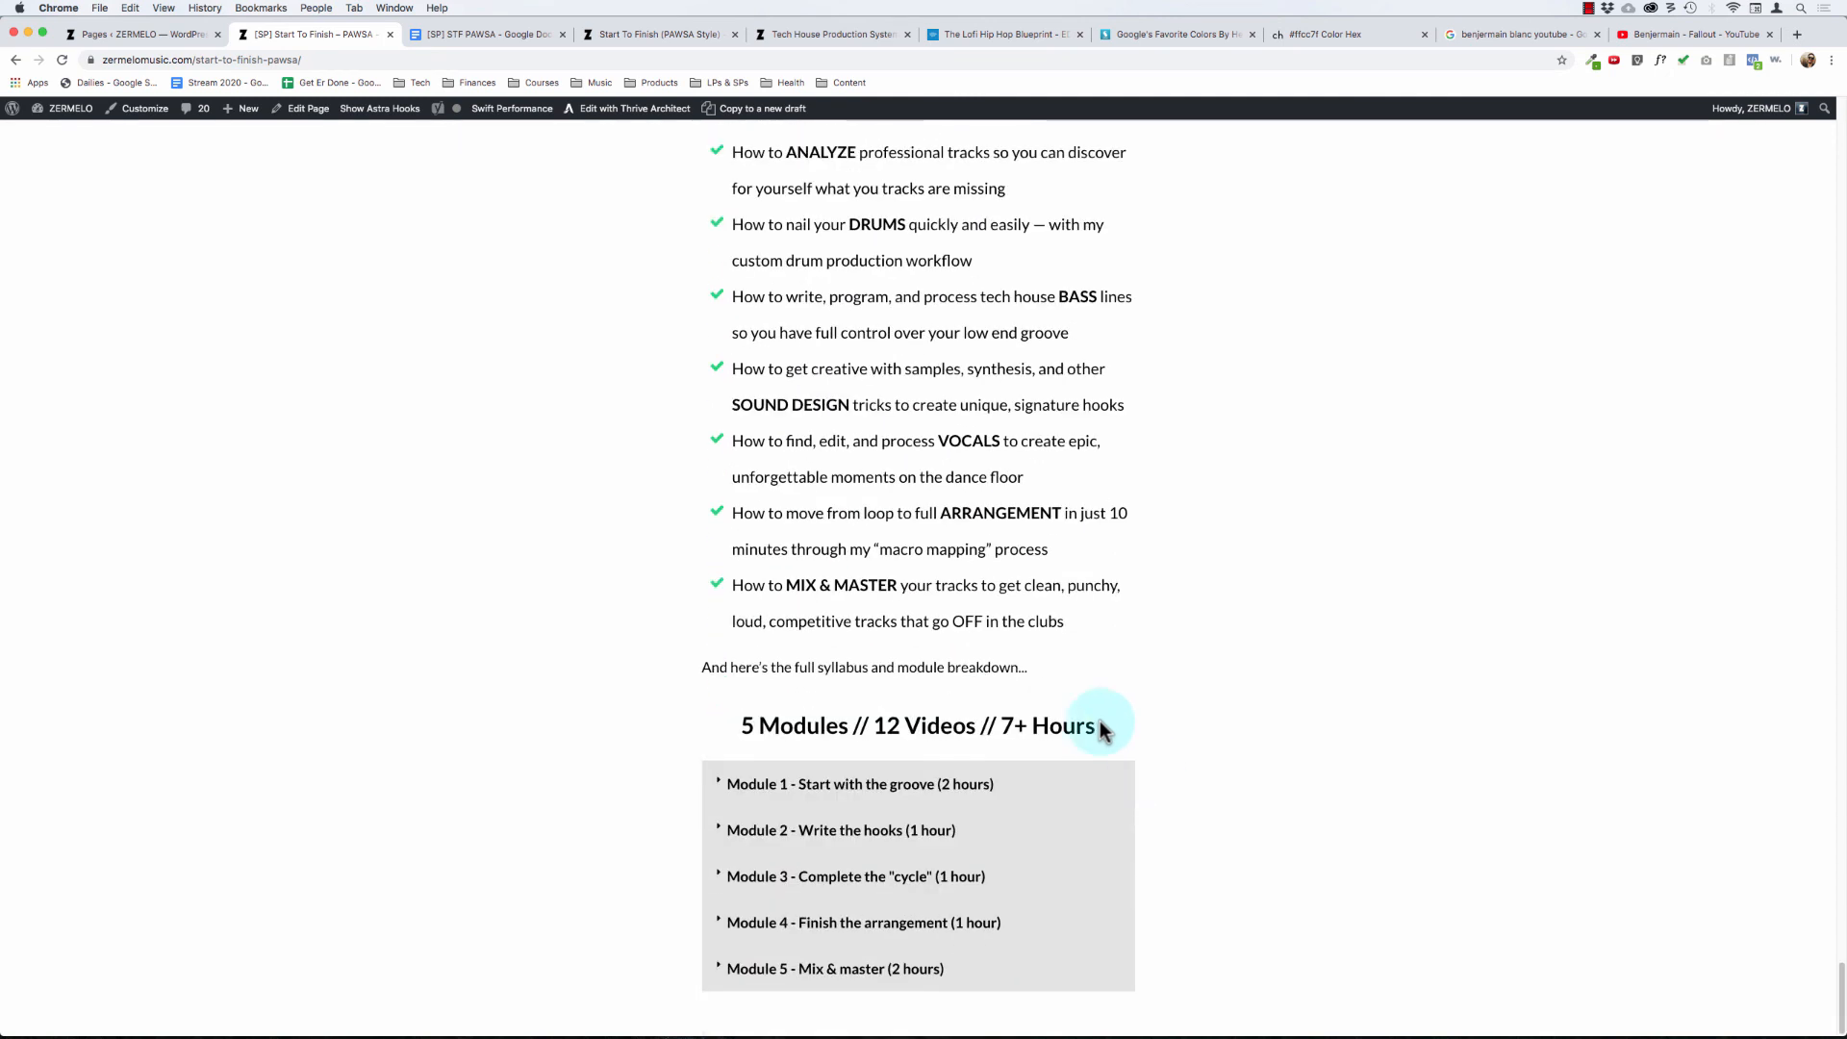
pyautogui.scroll(5, 989, 640)
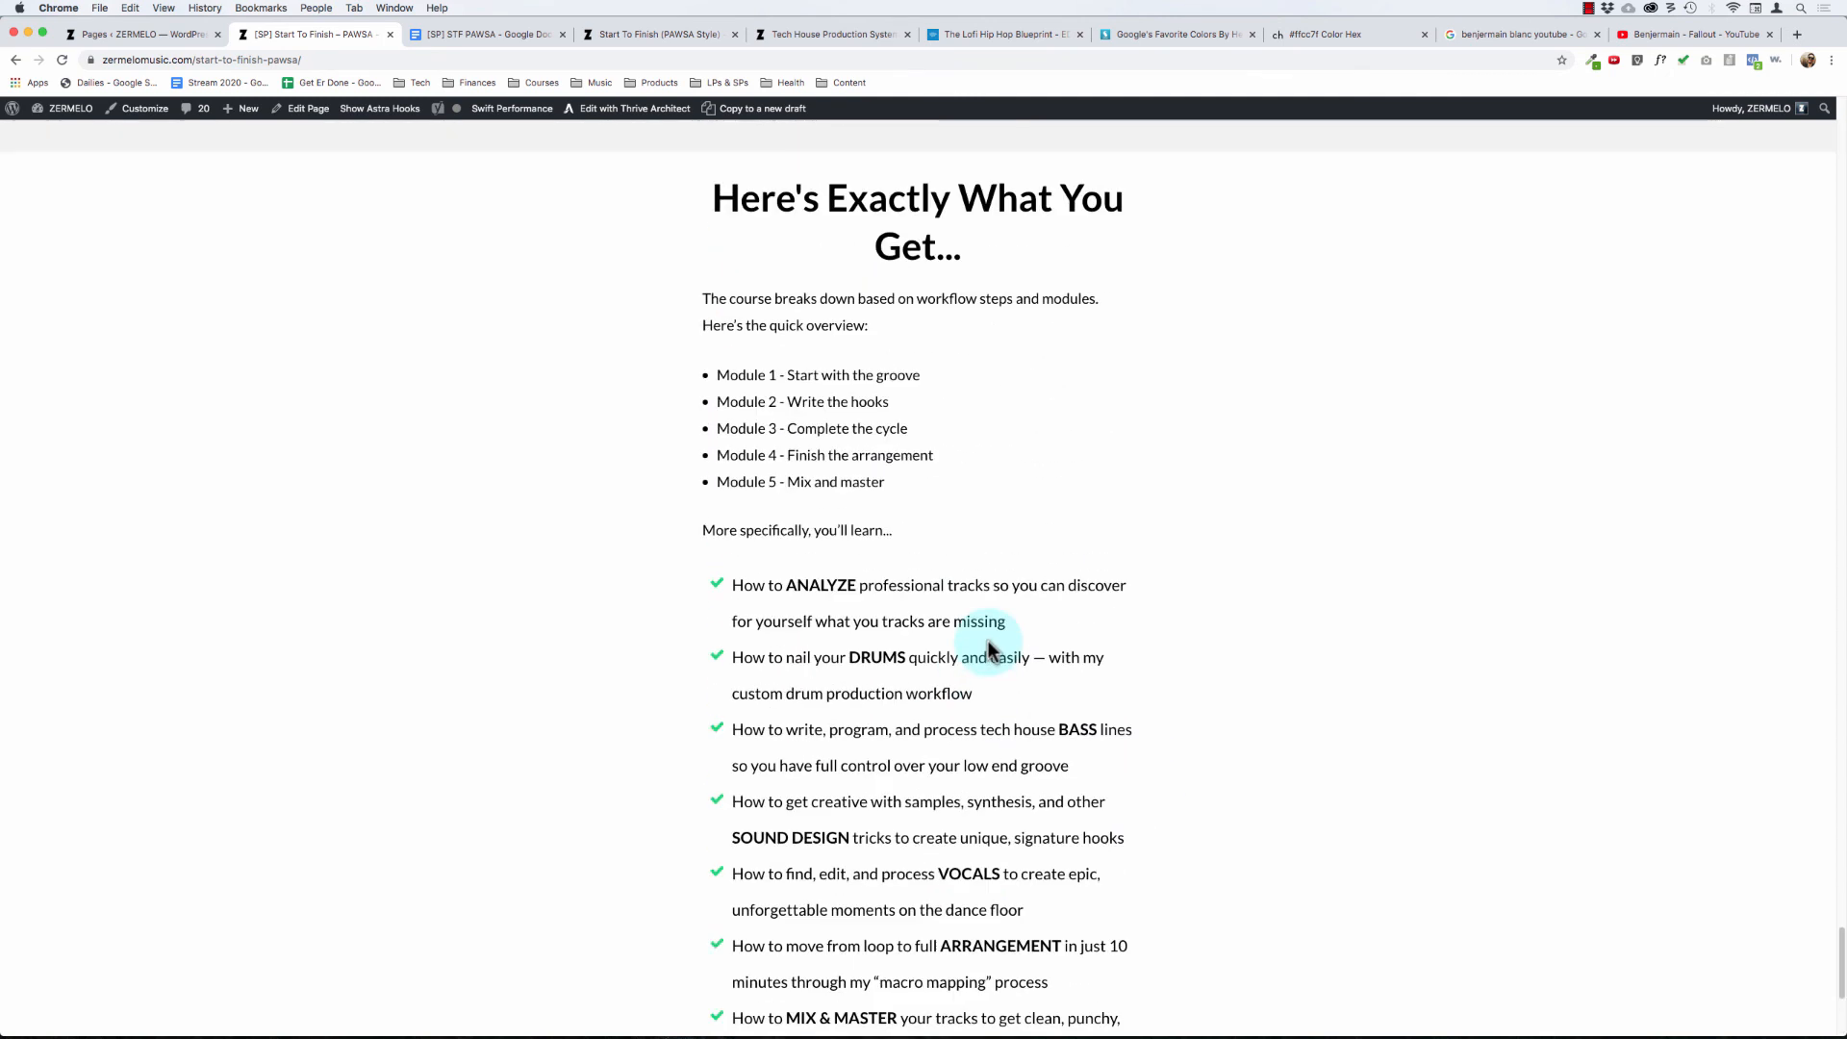
pyautogui.click(1567, 10)
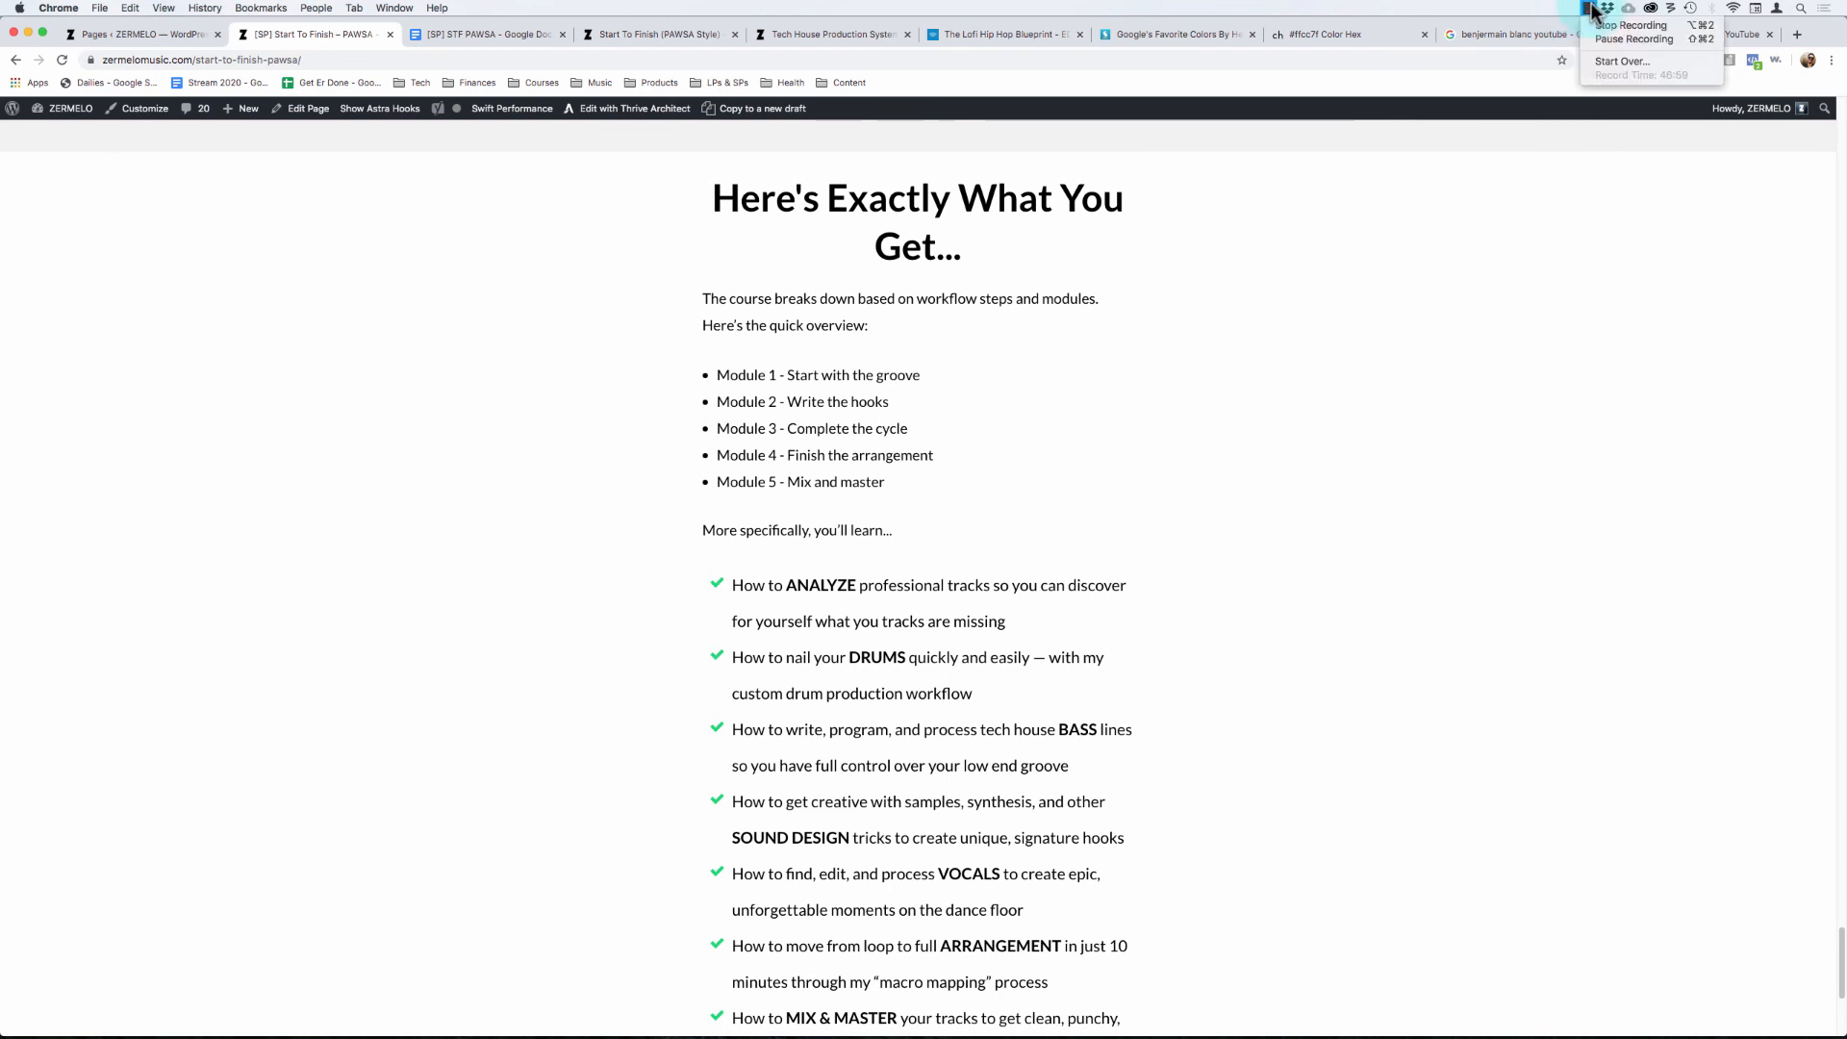
pyautogui.click(1440, 330)
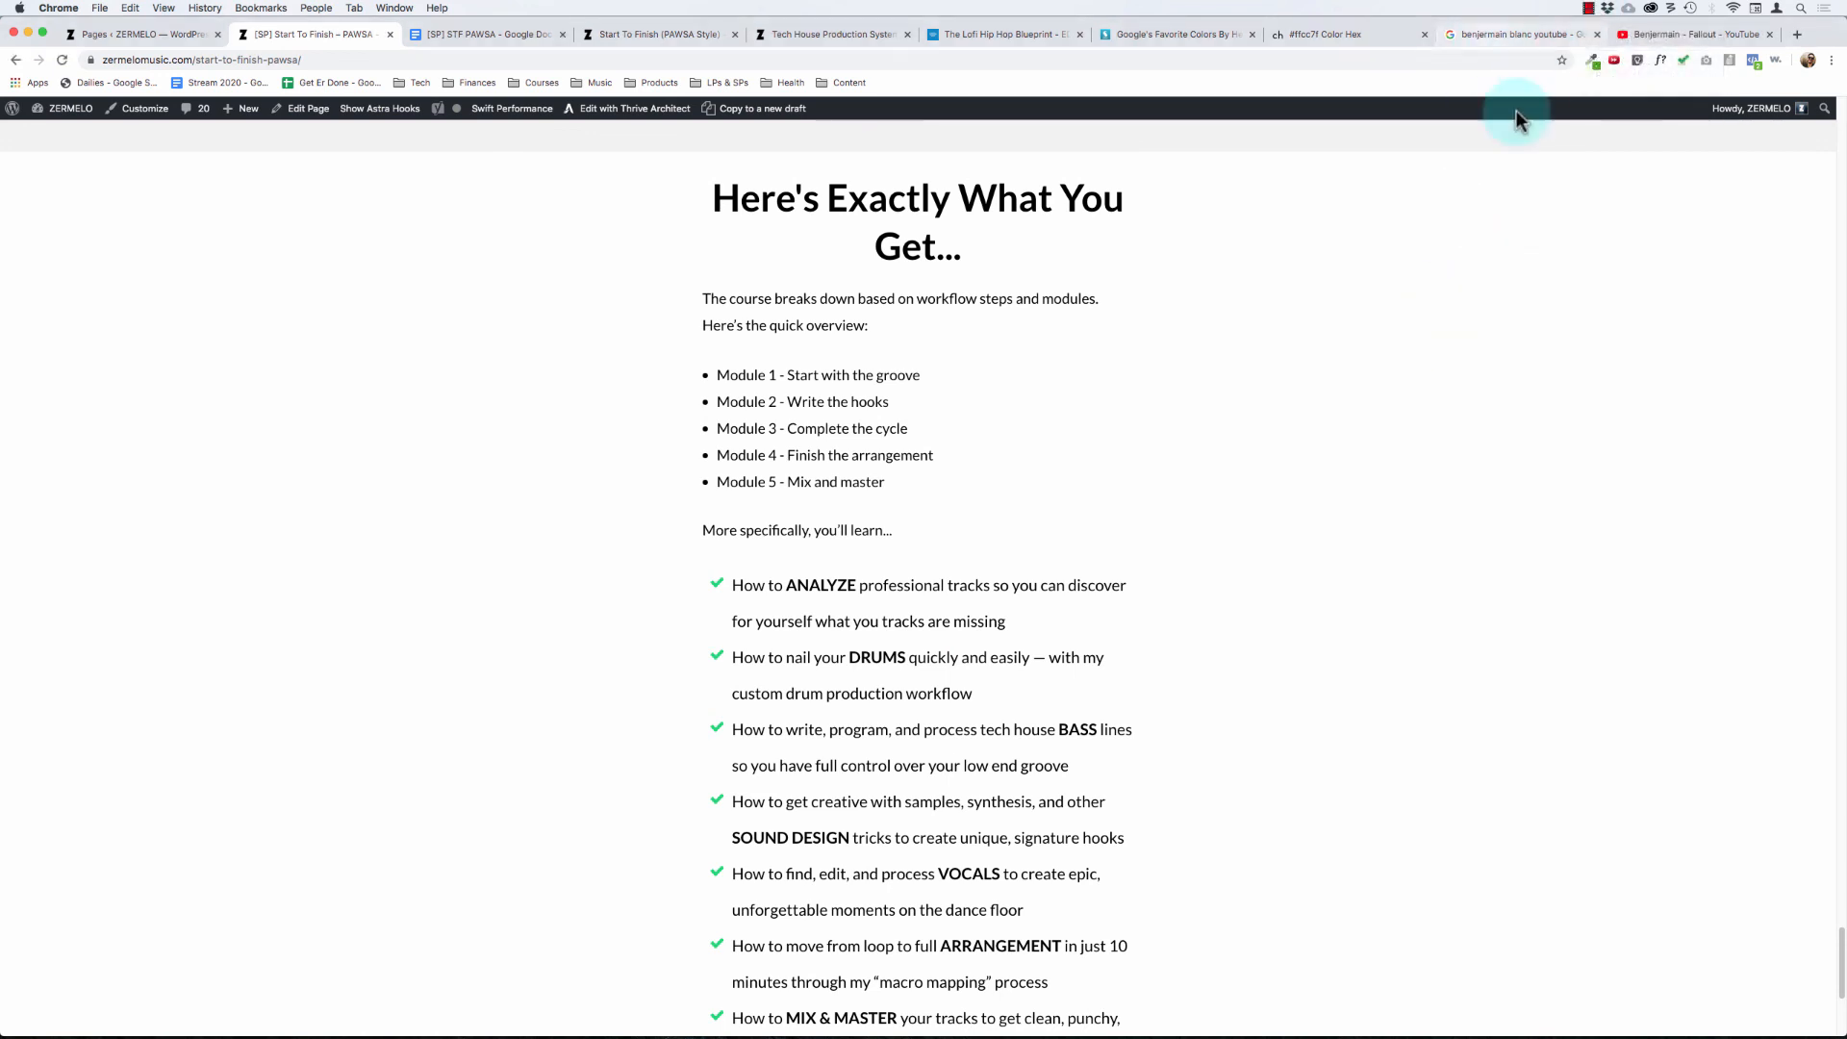
pyautogui.scroll(-5, 829, 603)
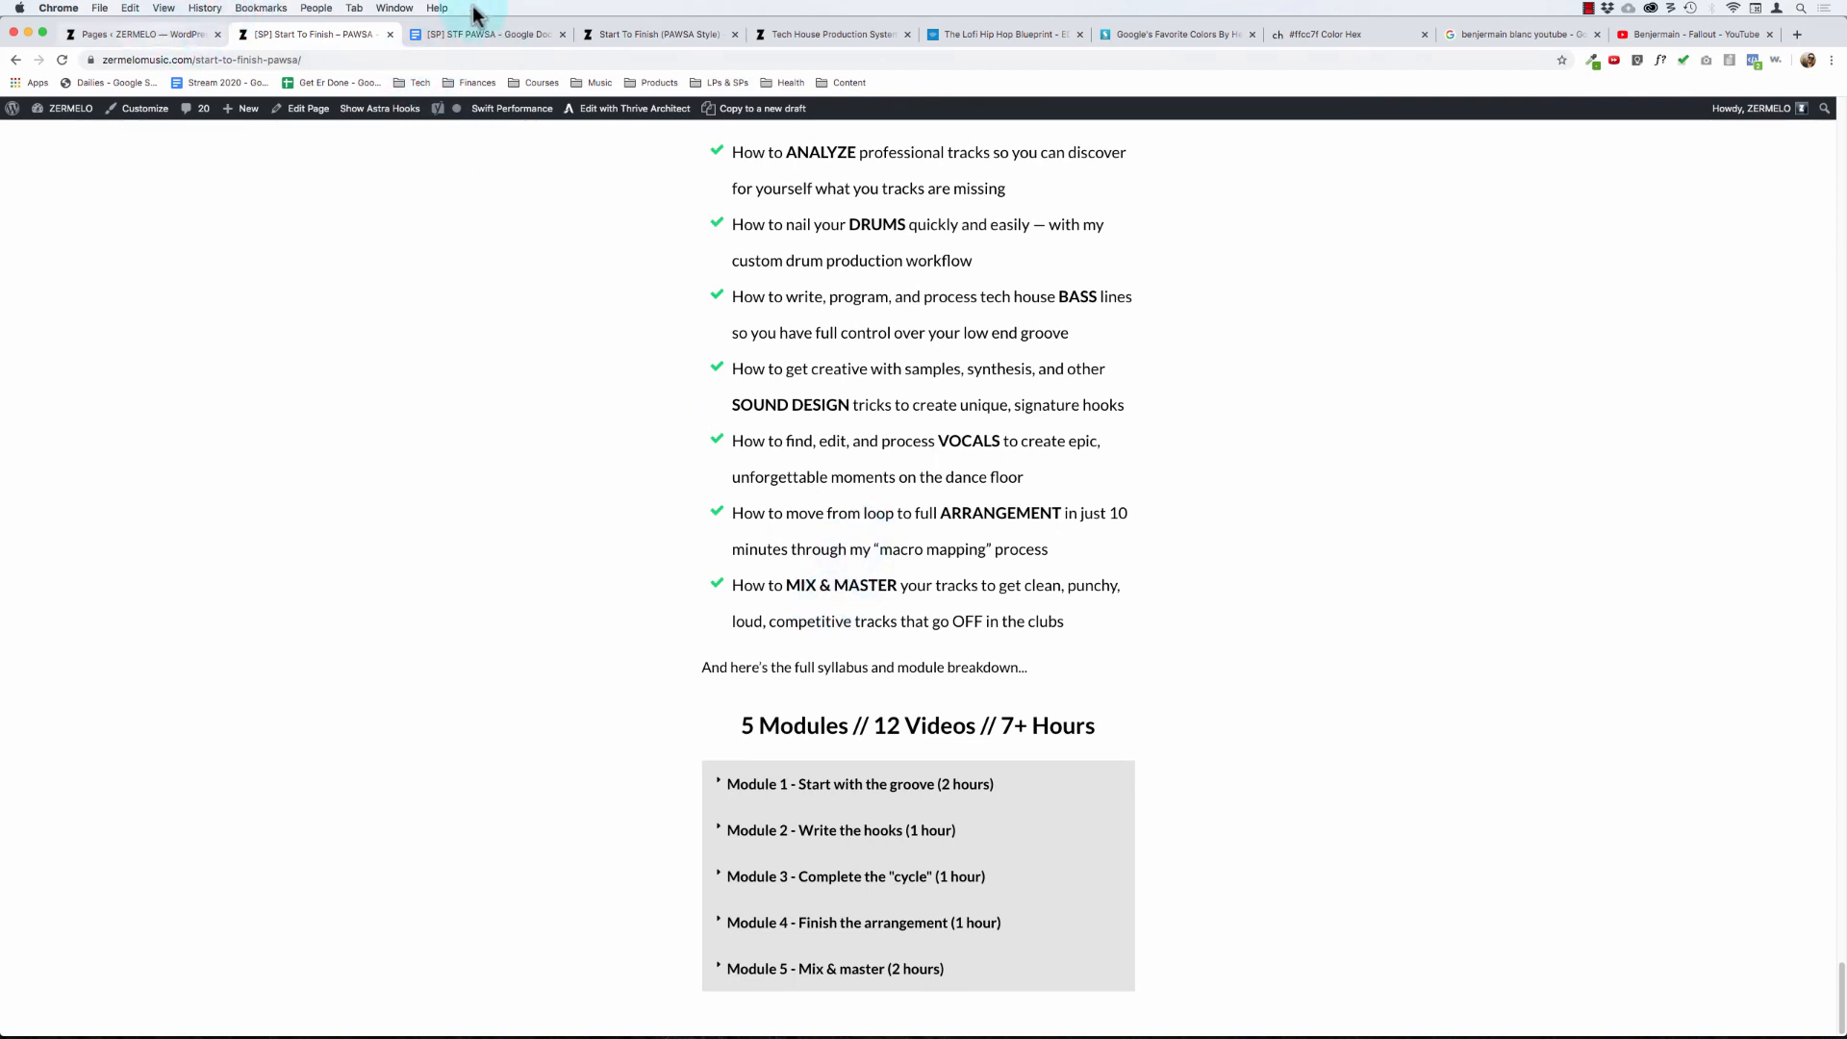
# - Check the Bonuses and Guarantee copy in the STF PAWSA Google Doc and return to the Start To Finish sales page
pyautogui.click(468, 37)
pyautogui.scroll(-4, 680, 573)
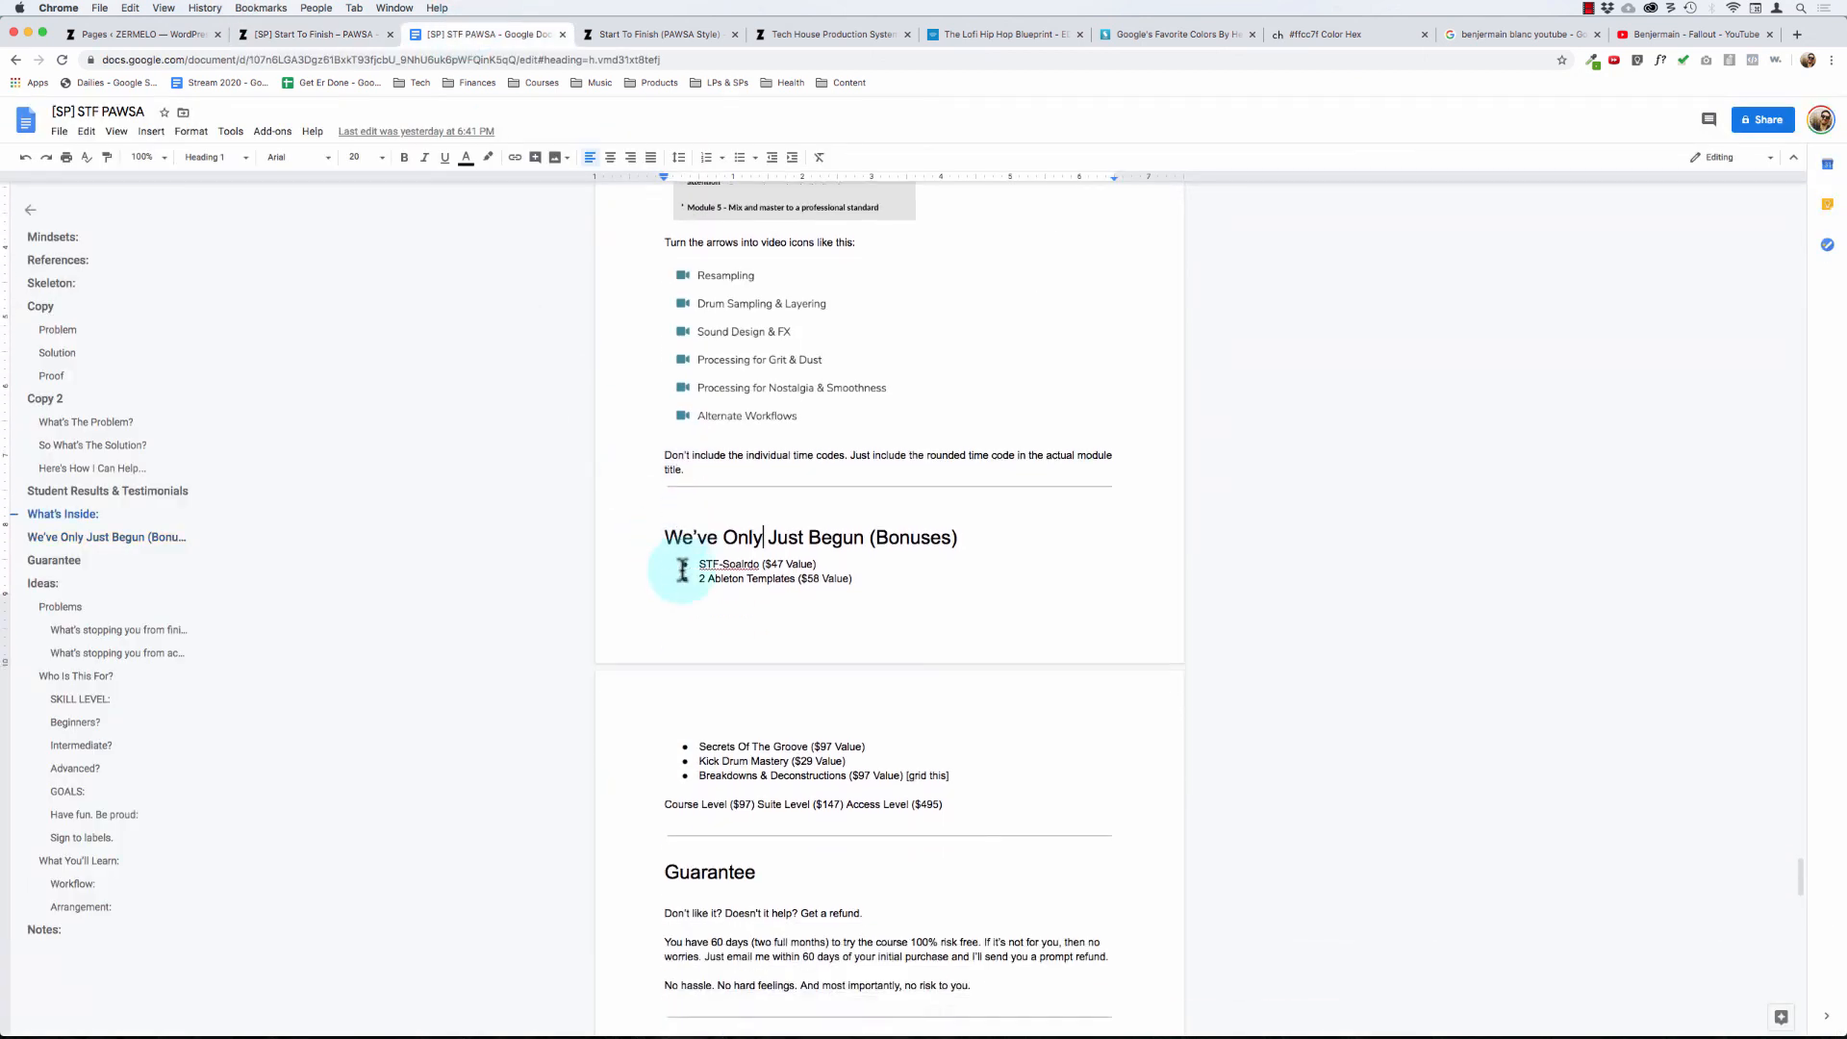
pyautogui.scroll(1, 731, 390)
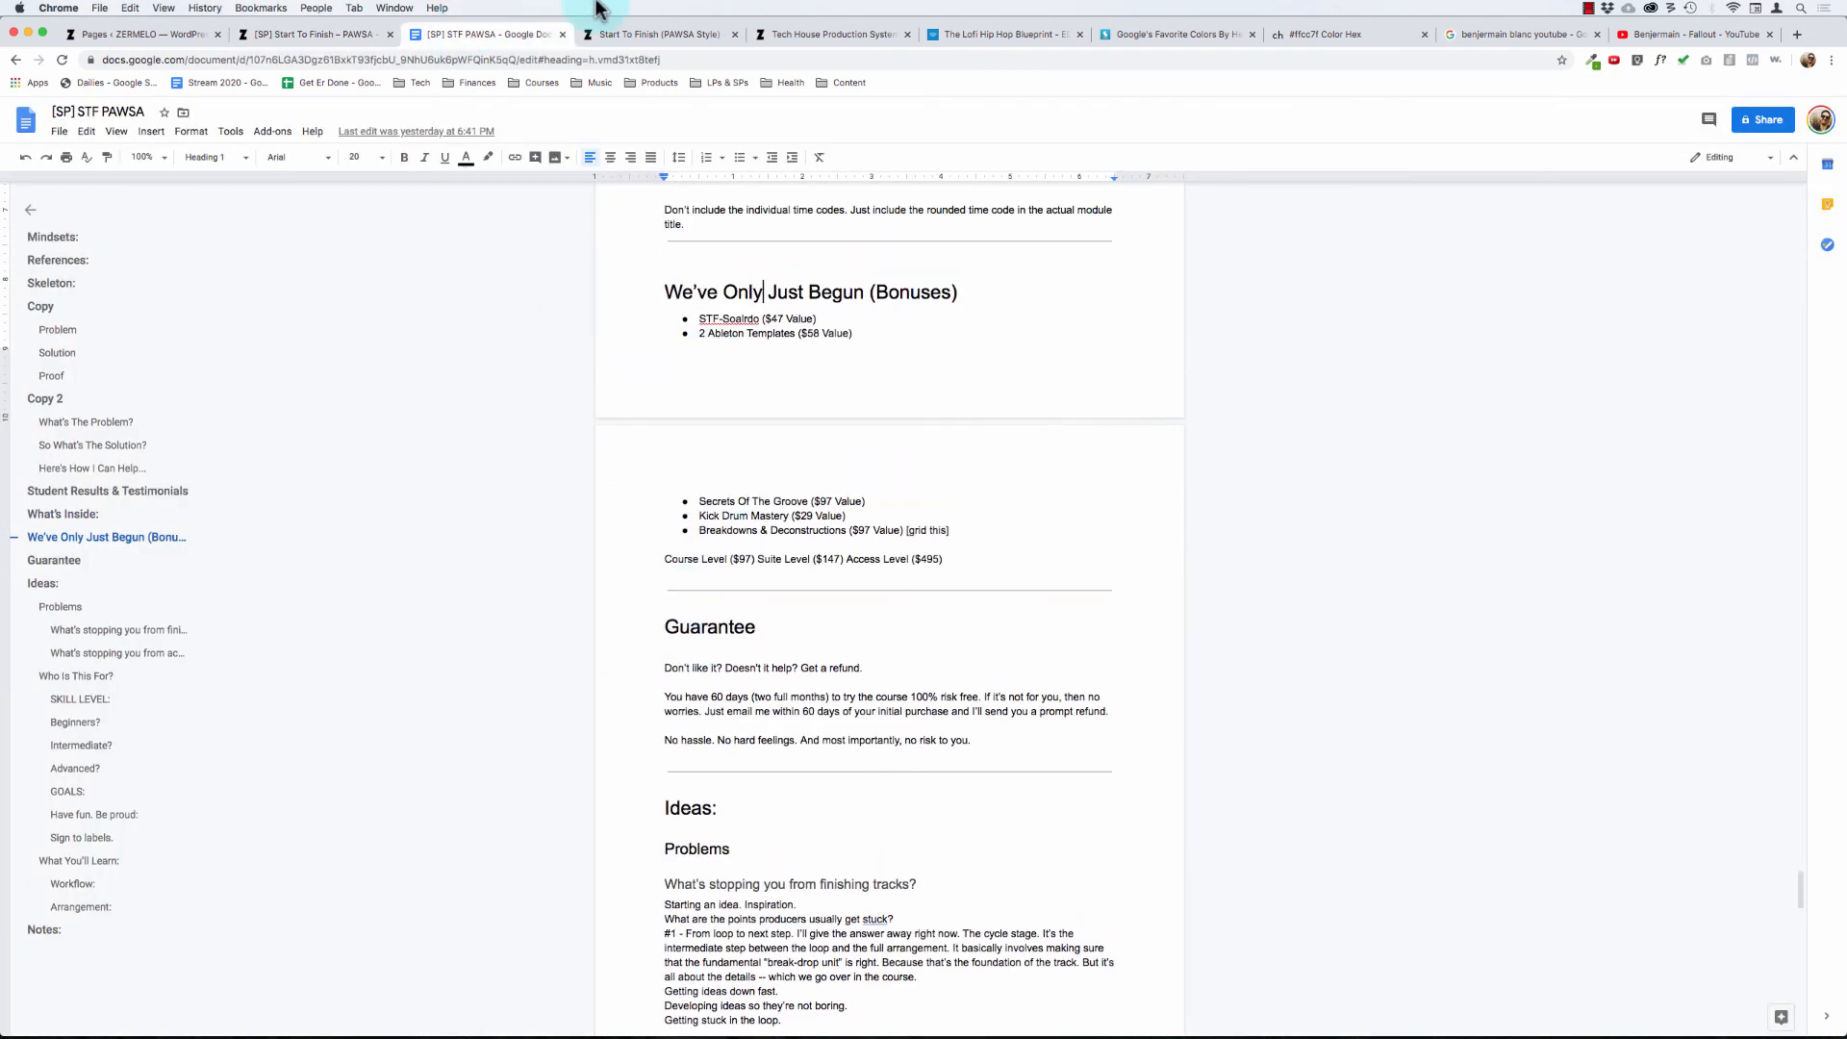
pyautogui.click(298, 34)
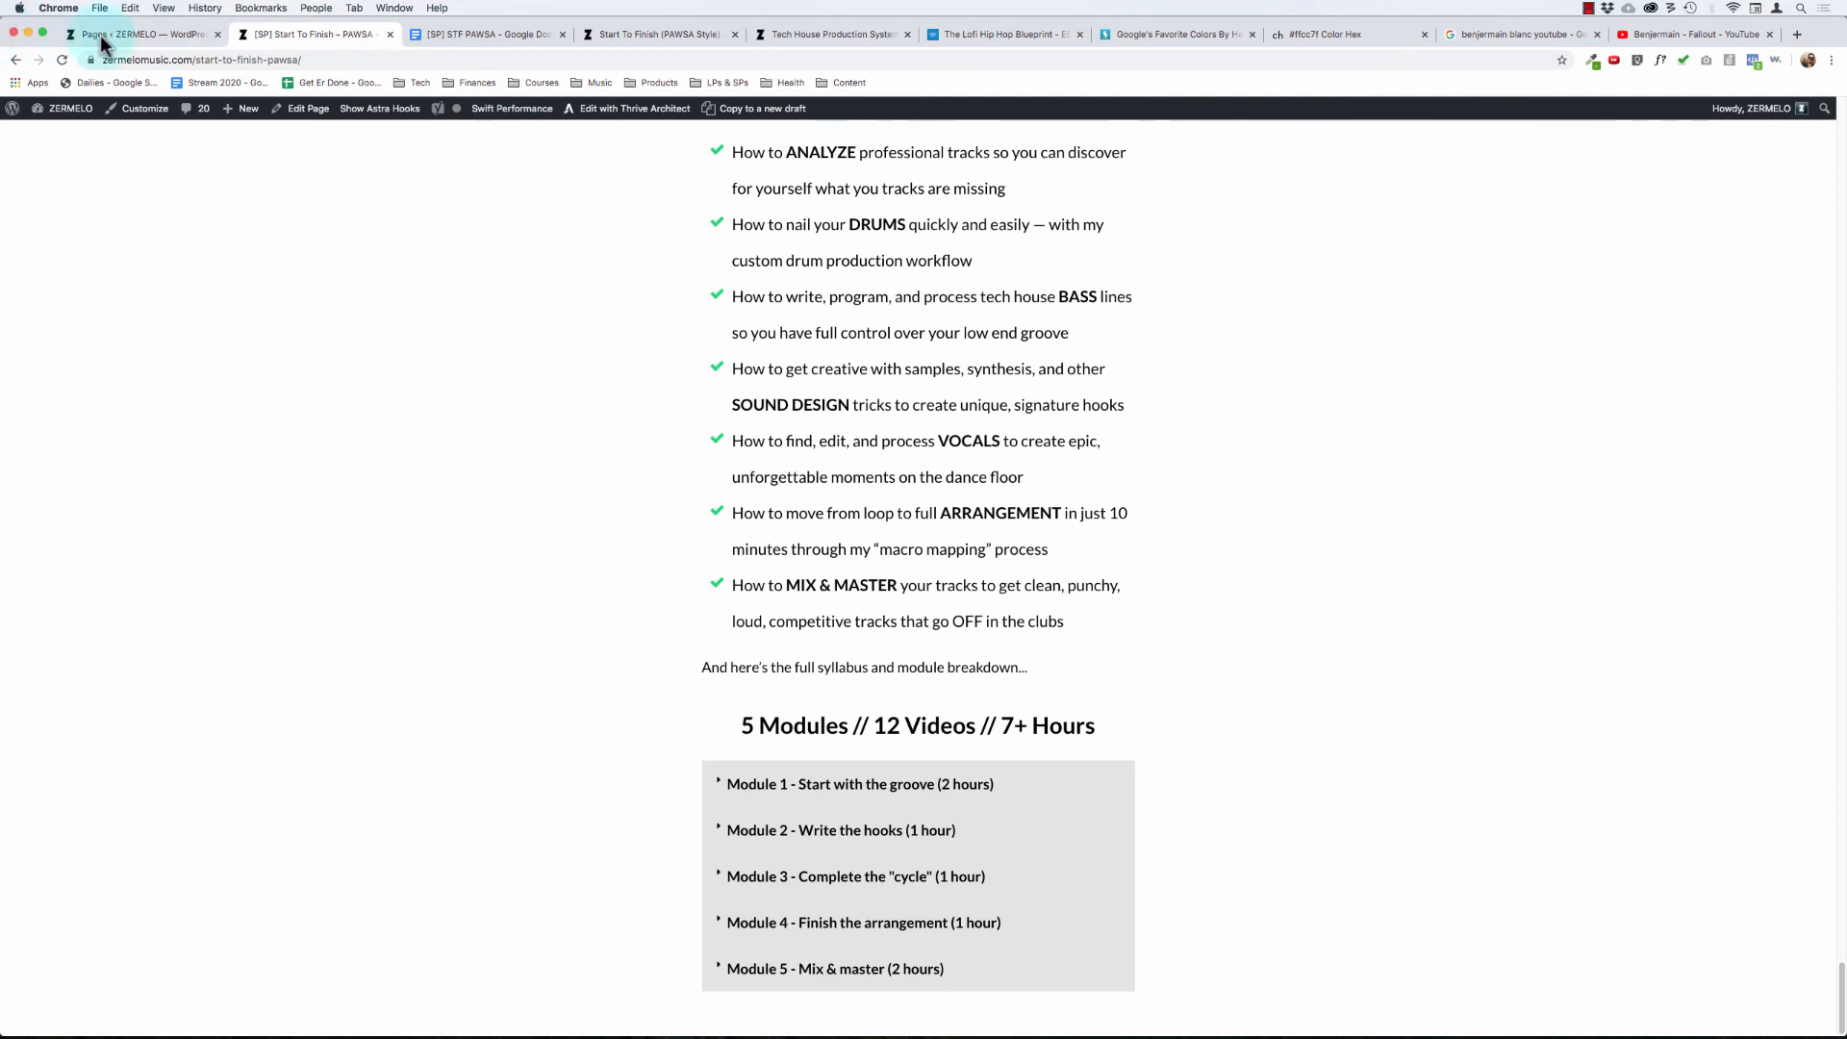